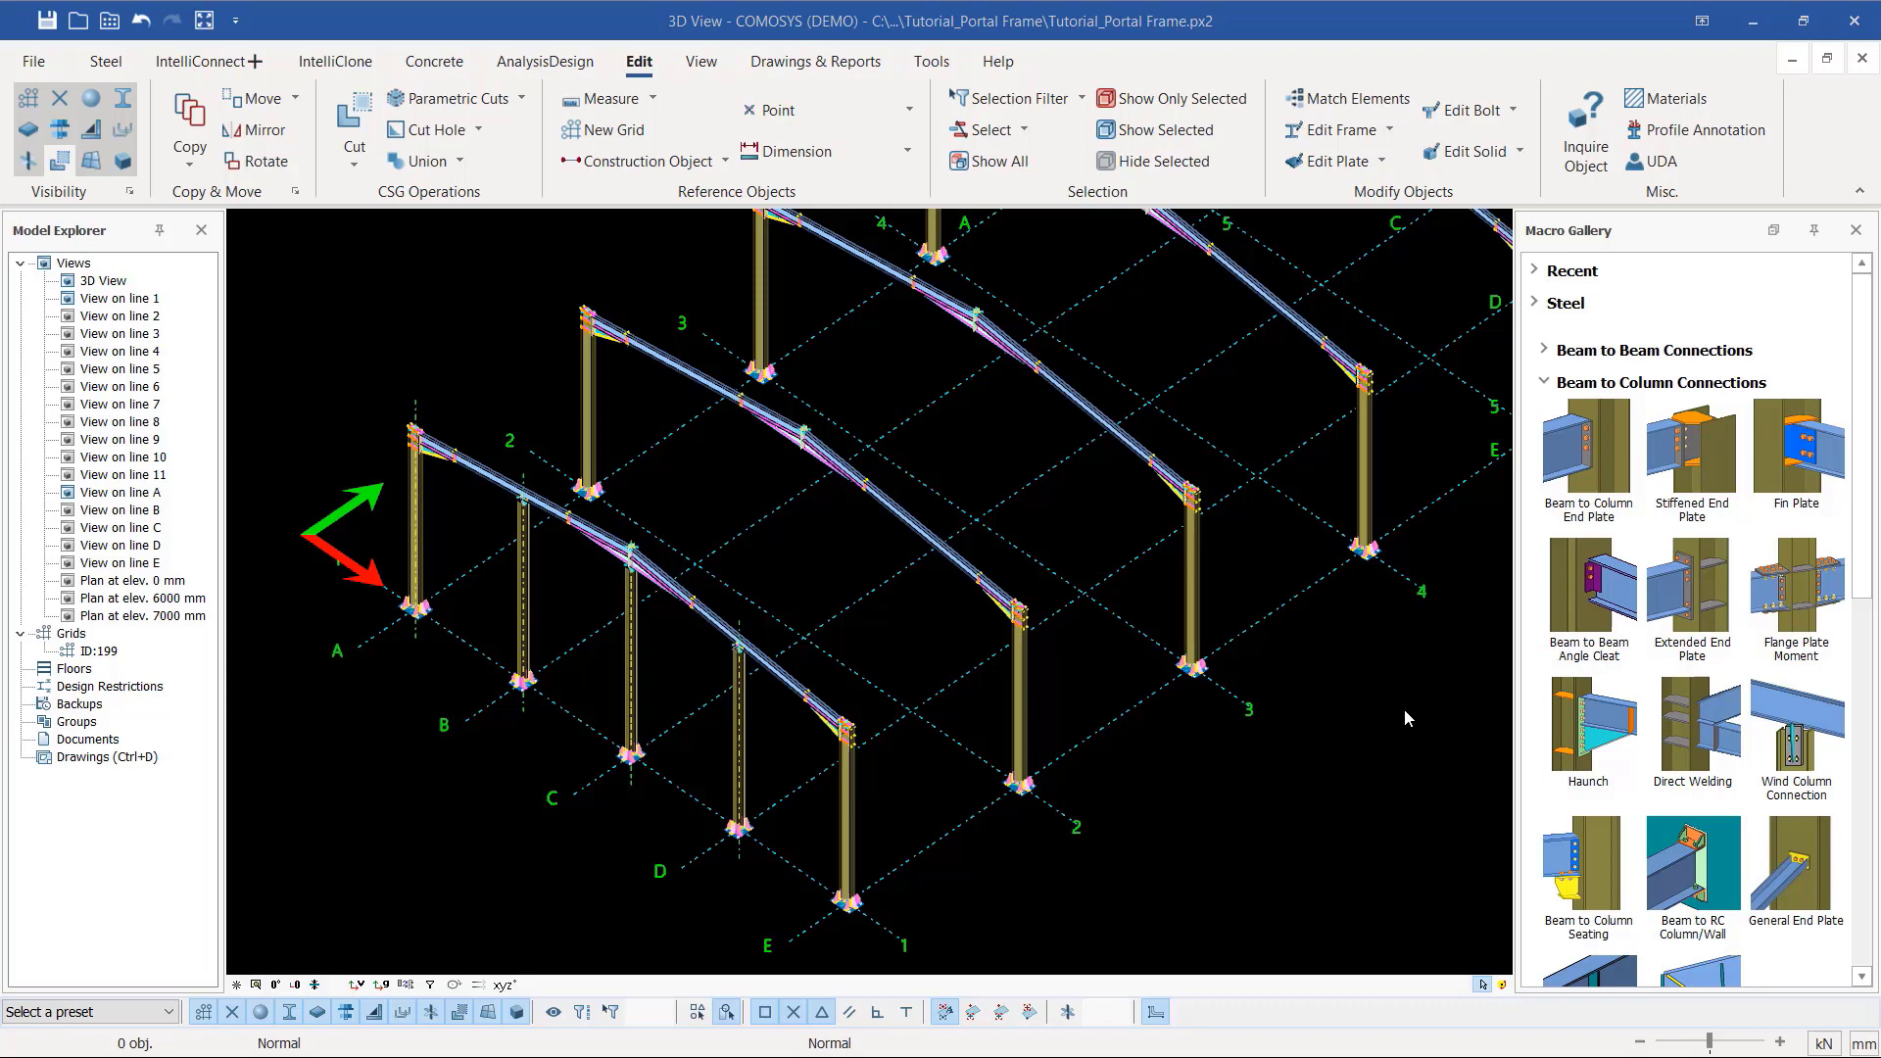
Step: Examine the row of portal frames in the 3D view, selecting the roof rafter on grid line 2 as reference
scroll(798, 480, "up", 5)
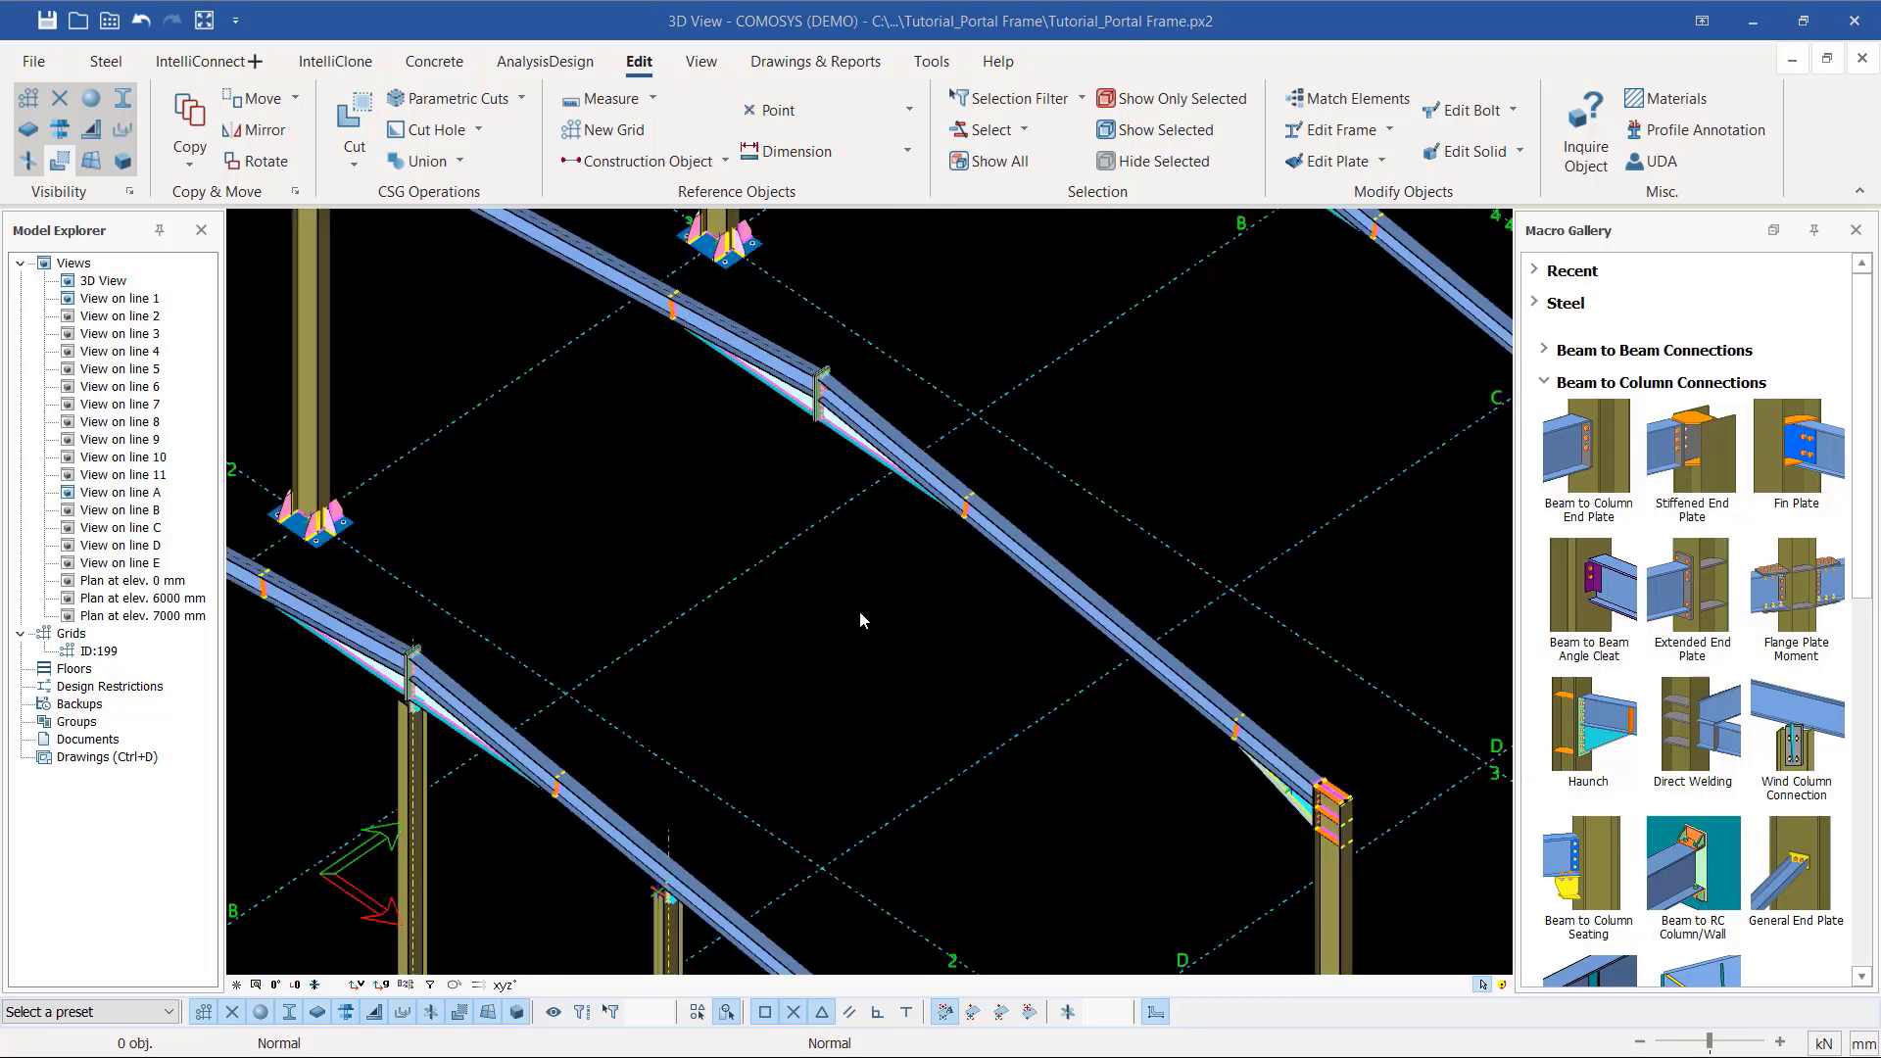
scroll(958, 641, "down", 3)
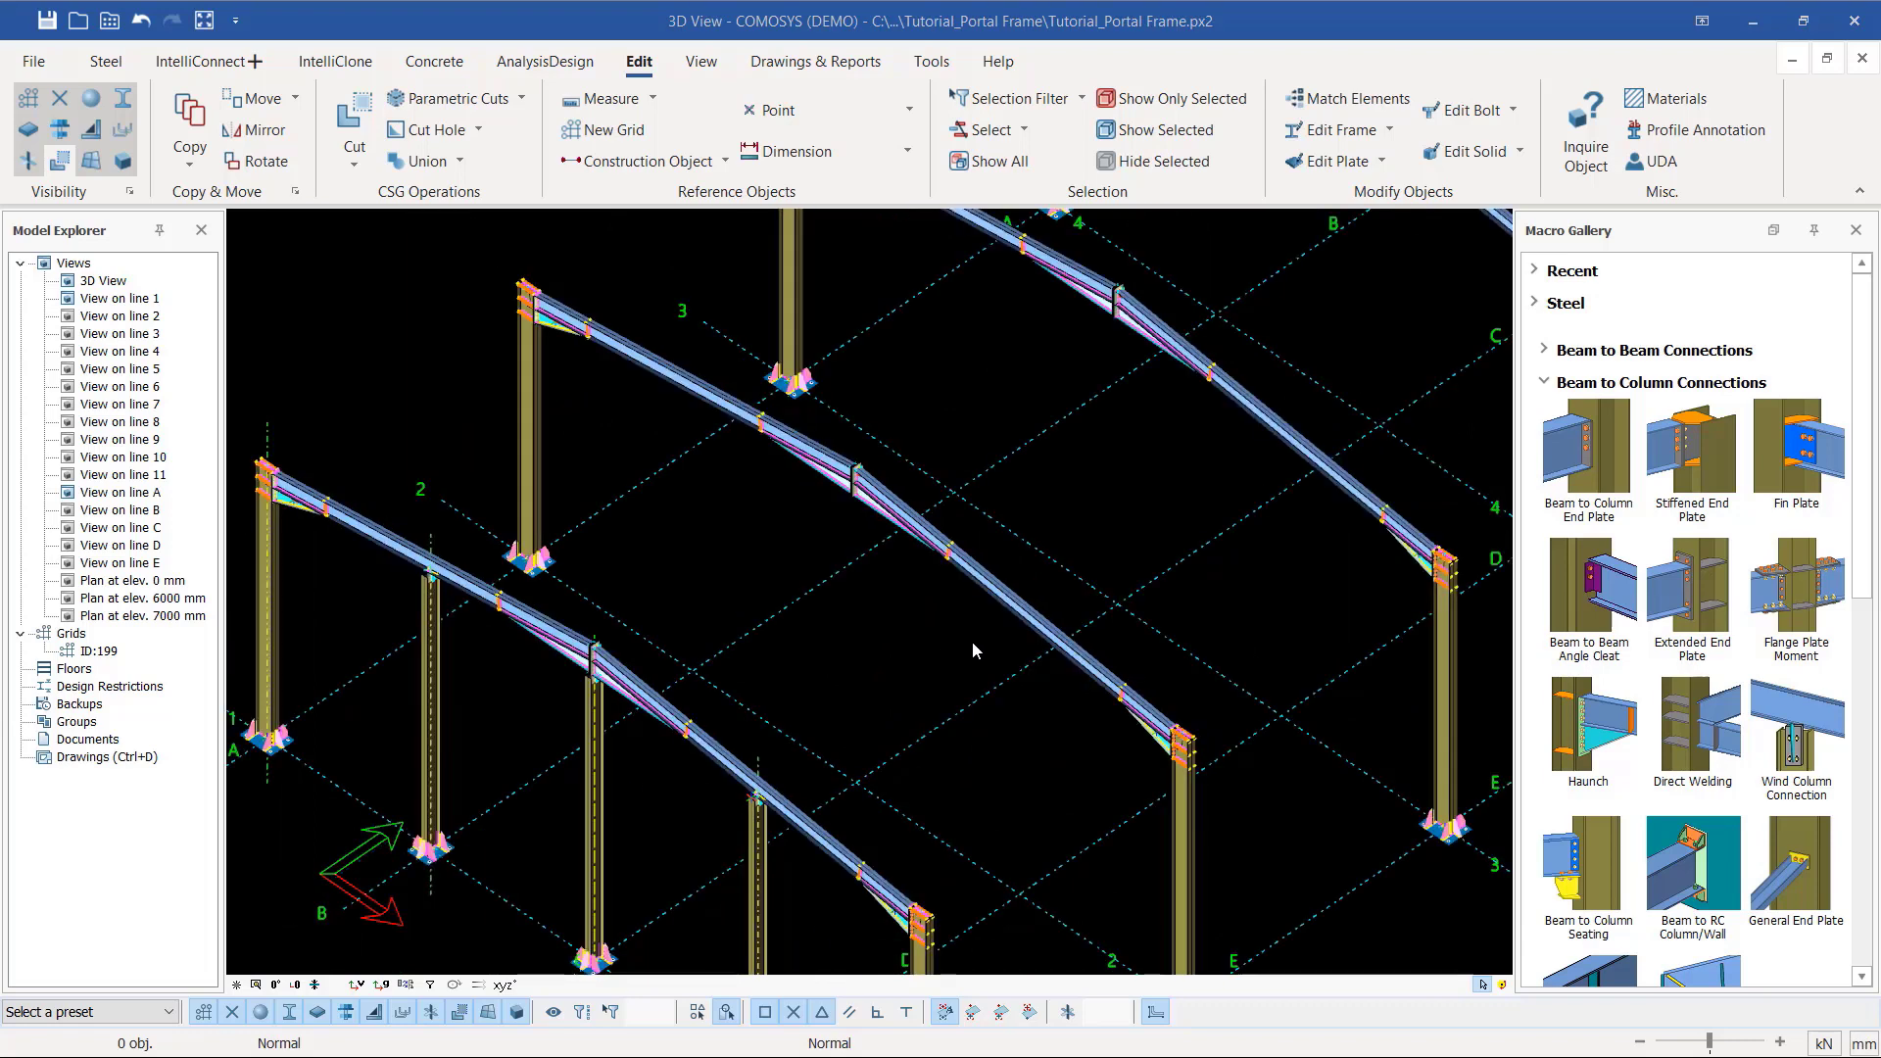
scroll(1014, 623, "up", 1)
left_click(1010, 596)
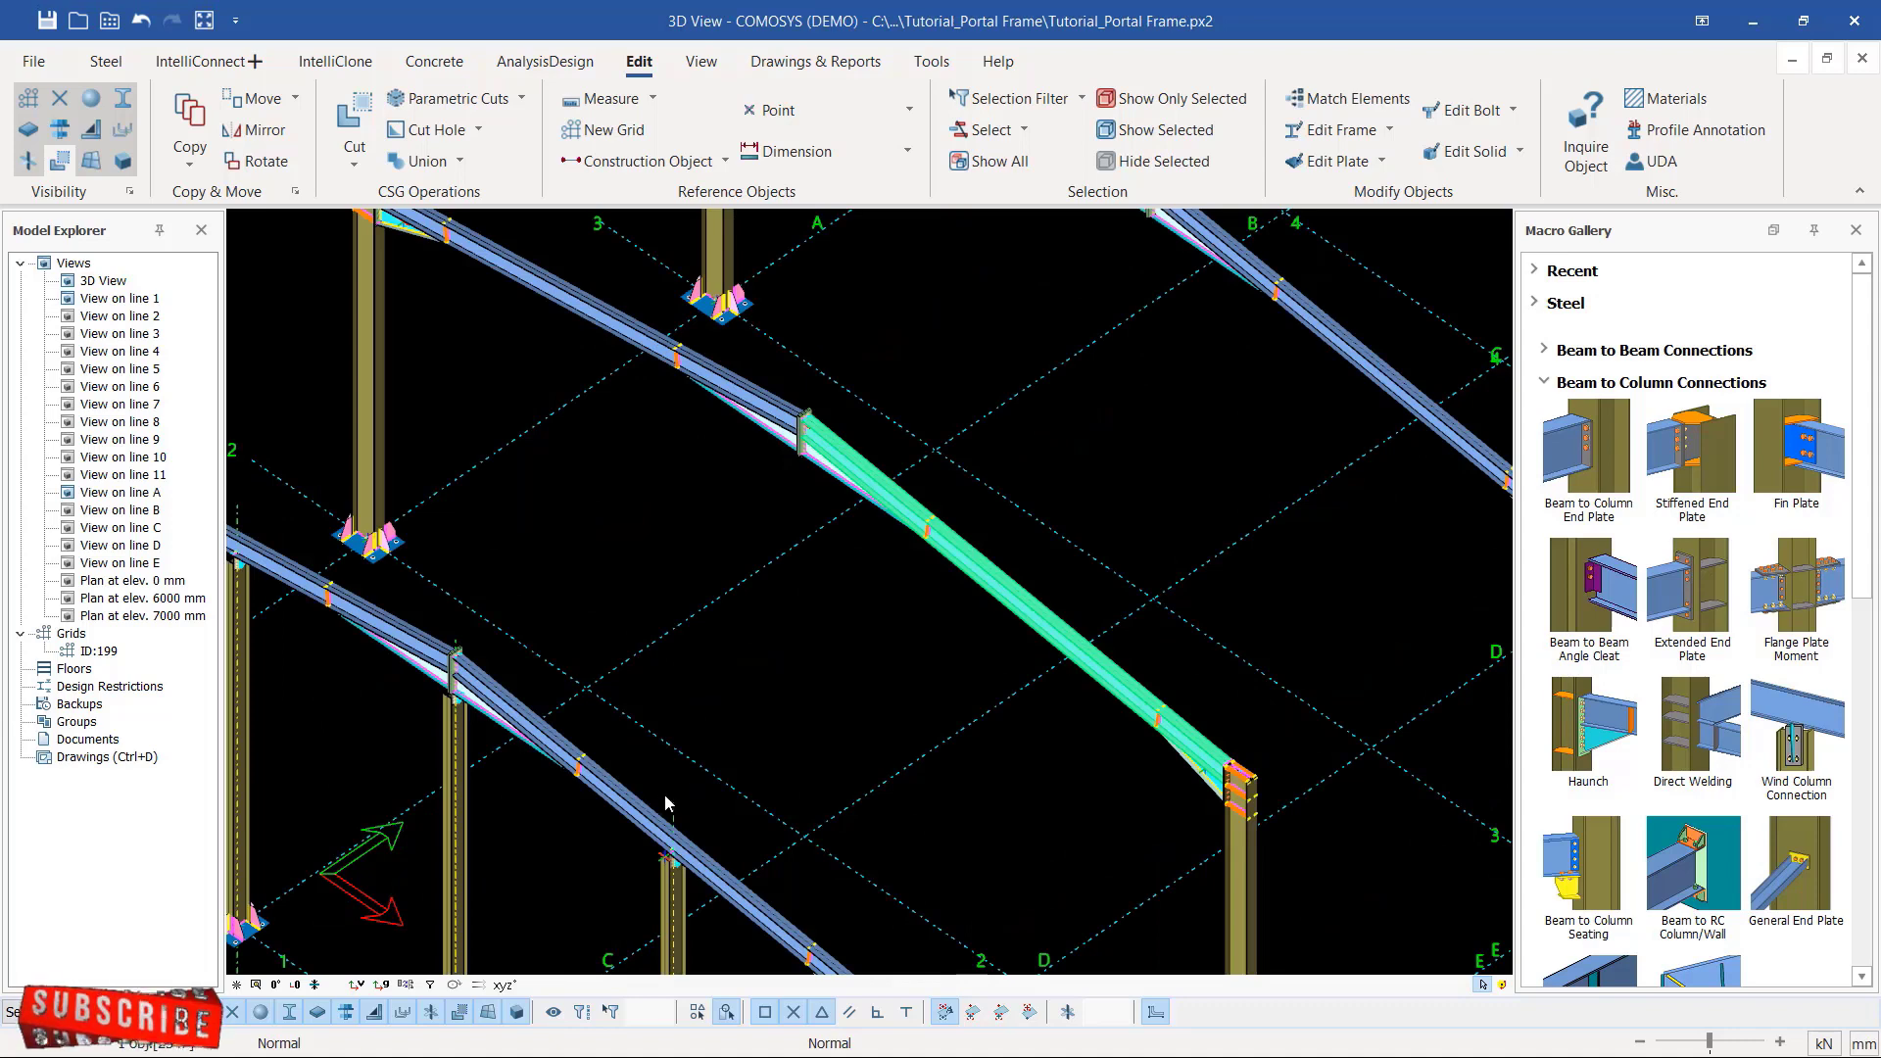
scroll(878, 702, "down", 5)
scroll(879, 702, "up", 5)
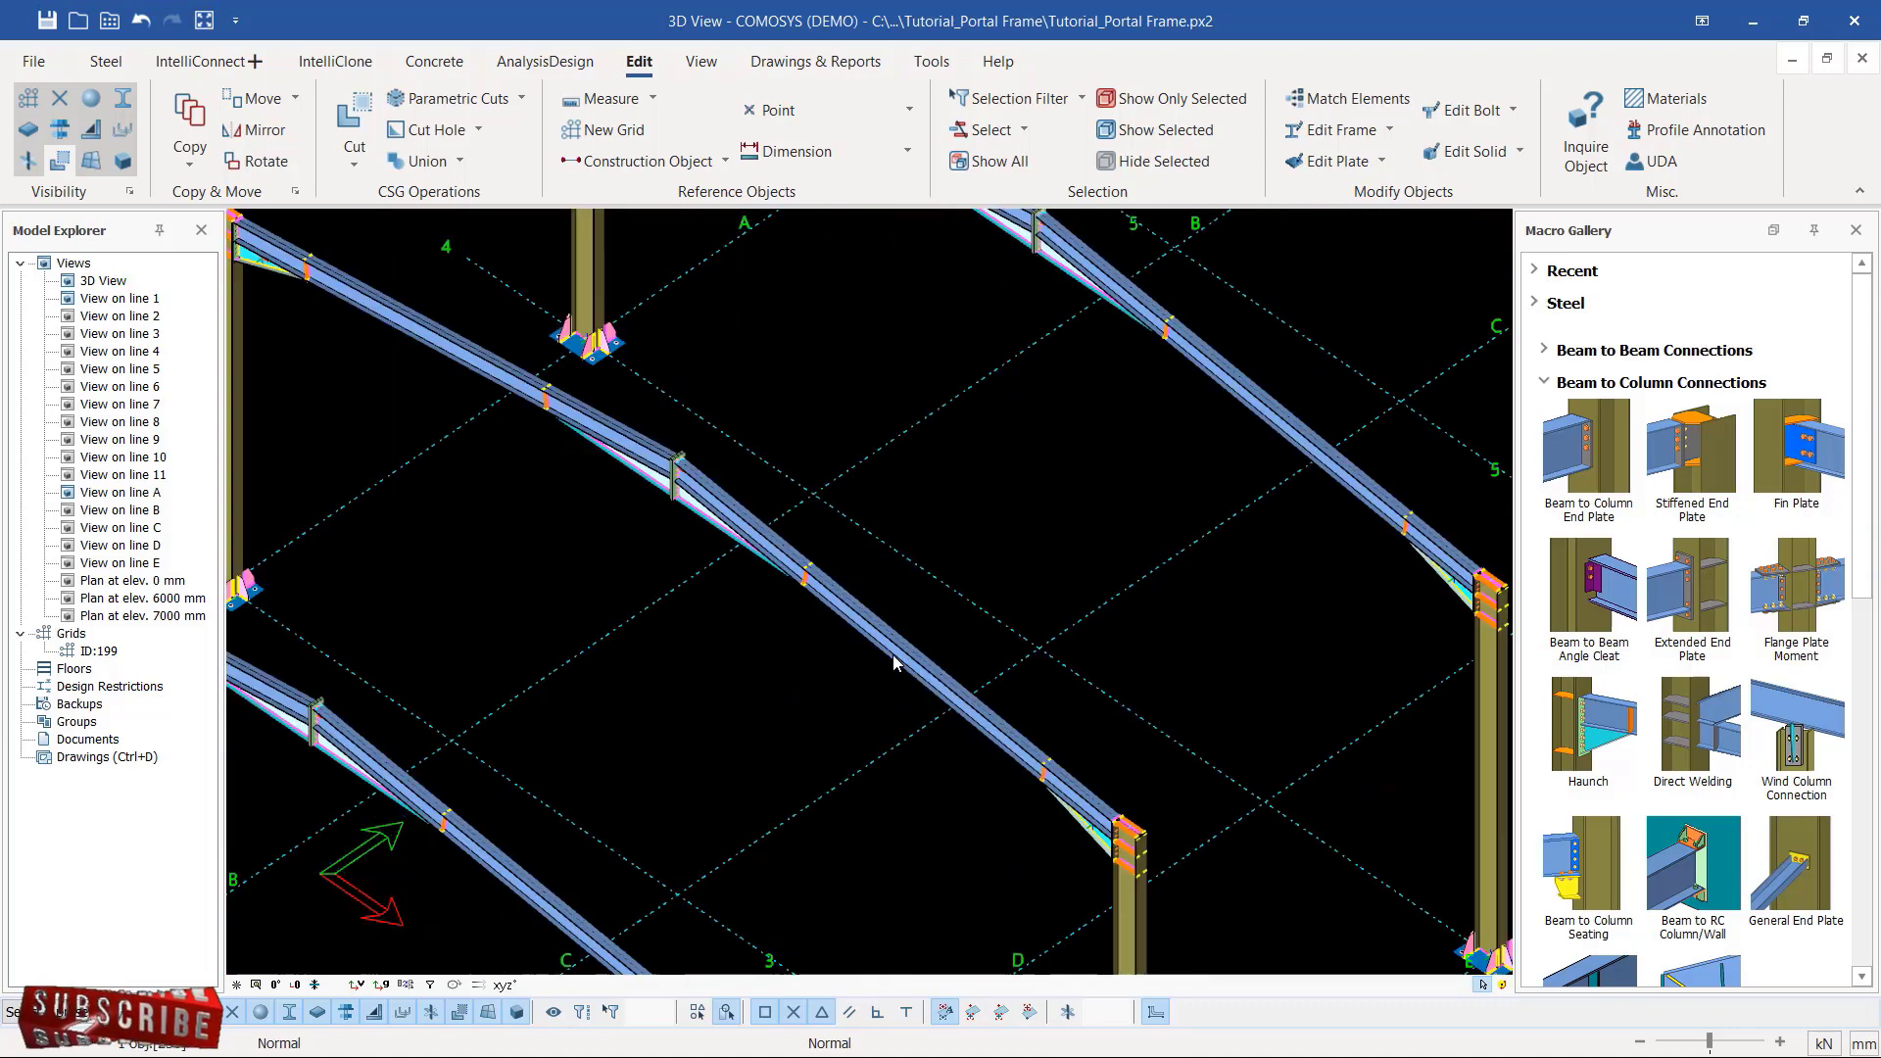
scroll(738, 772, "down", 3)
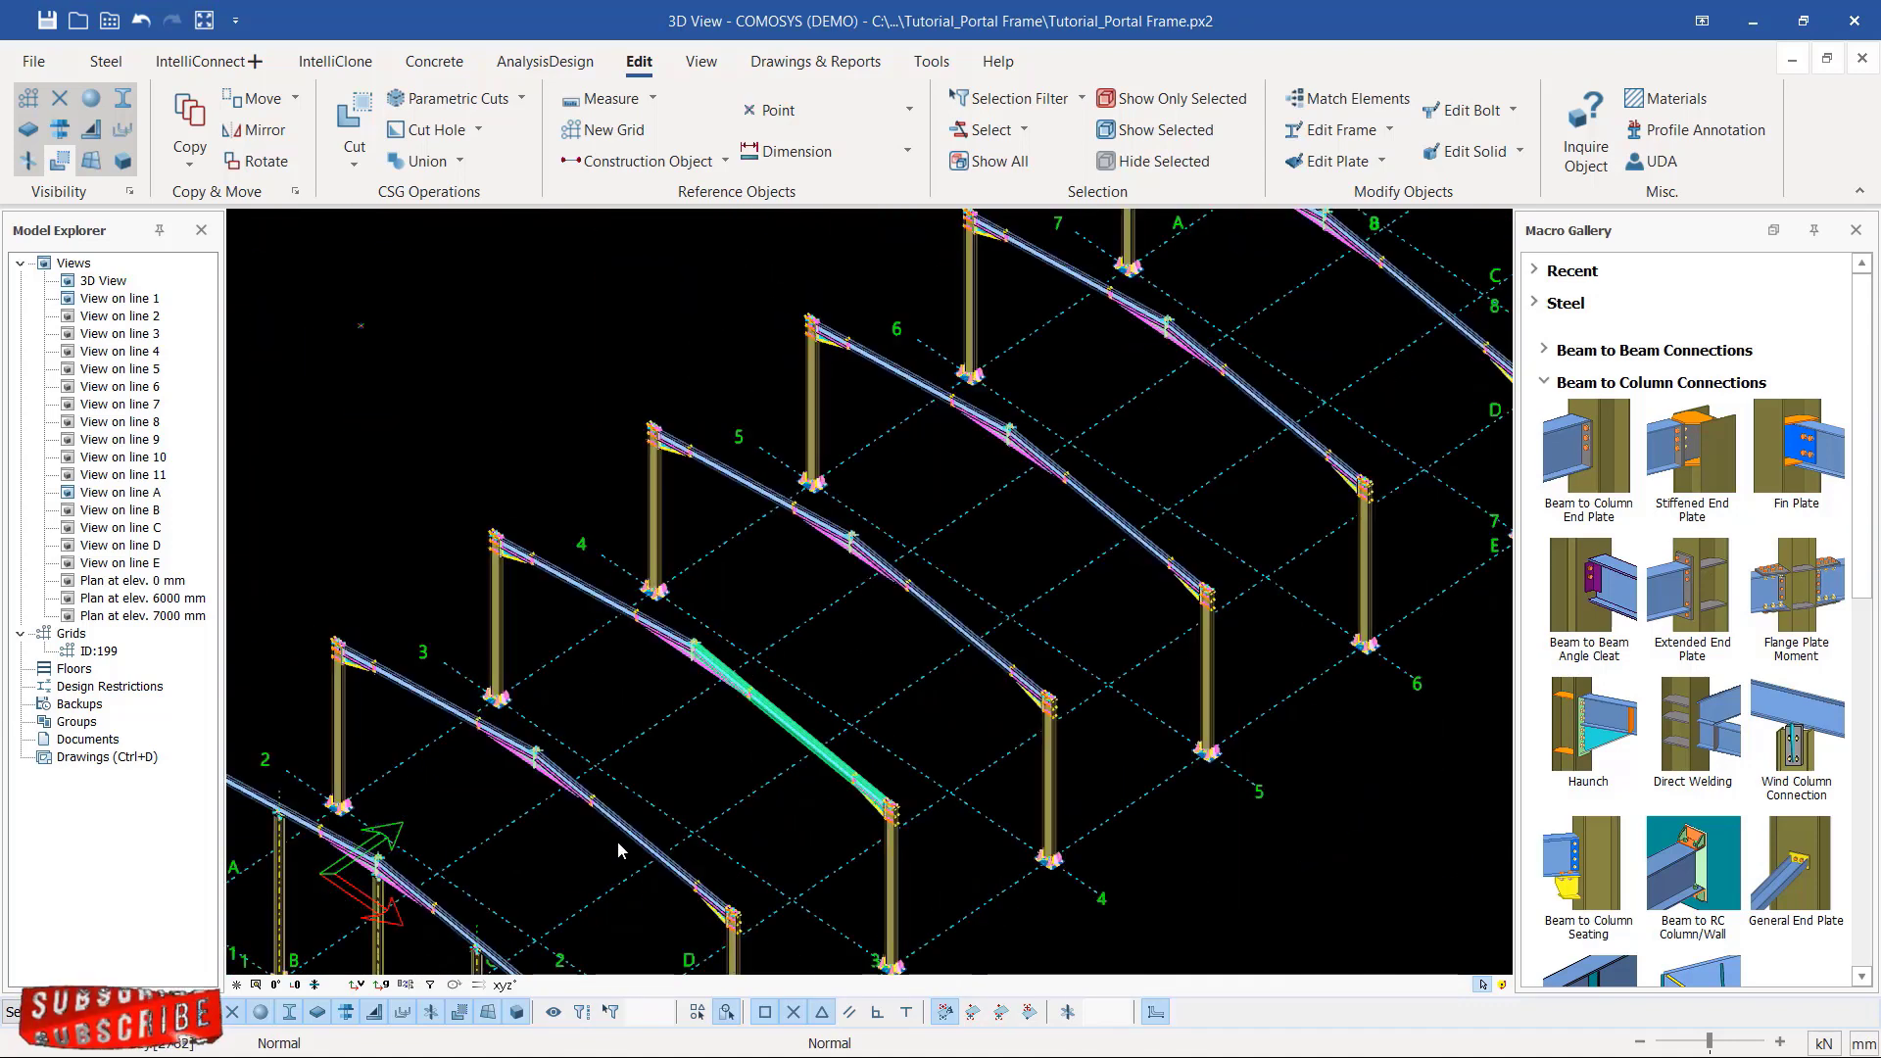
scroll(627, 829, "up", 3)
scroll(709, 772, "down", 1)
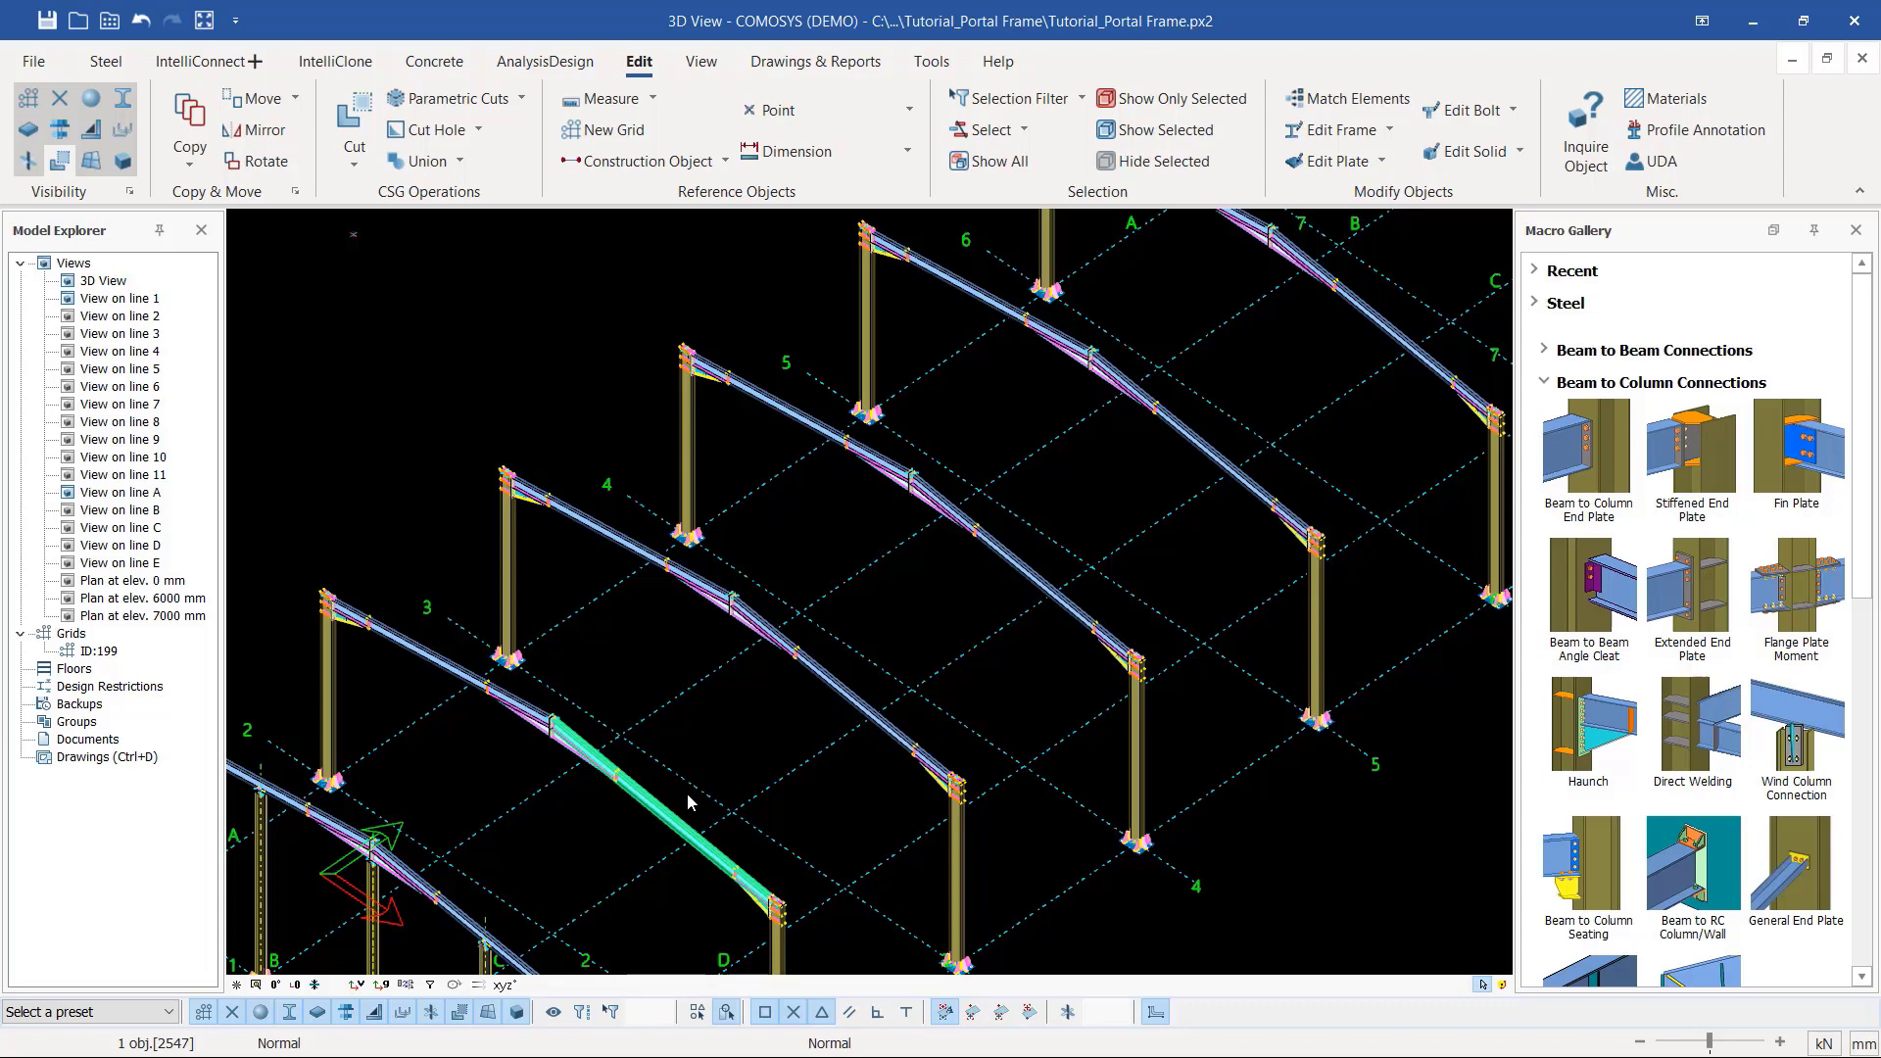
scroll(685, 791, "down", 2)
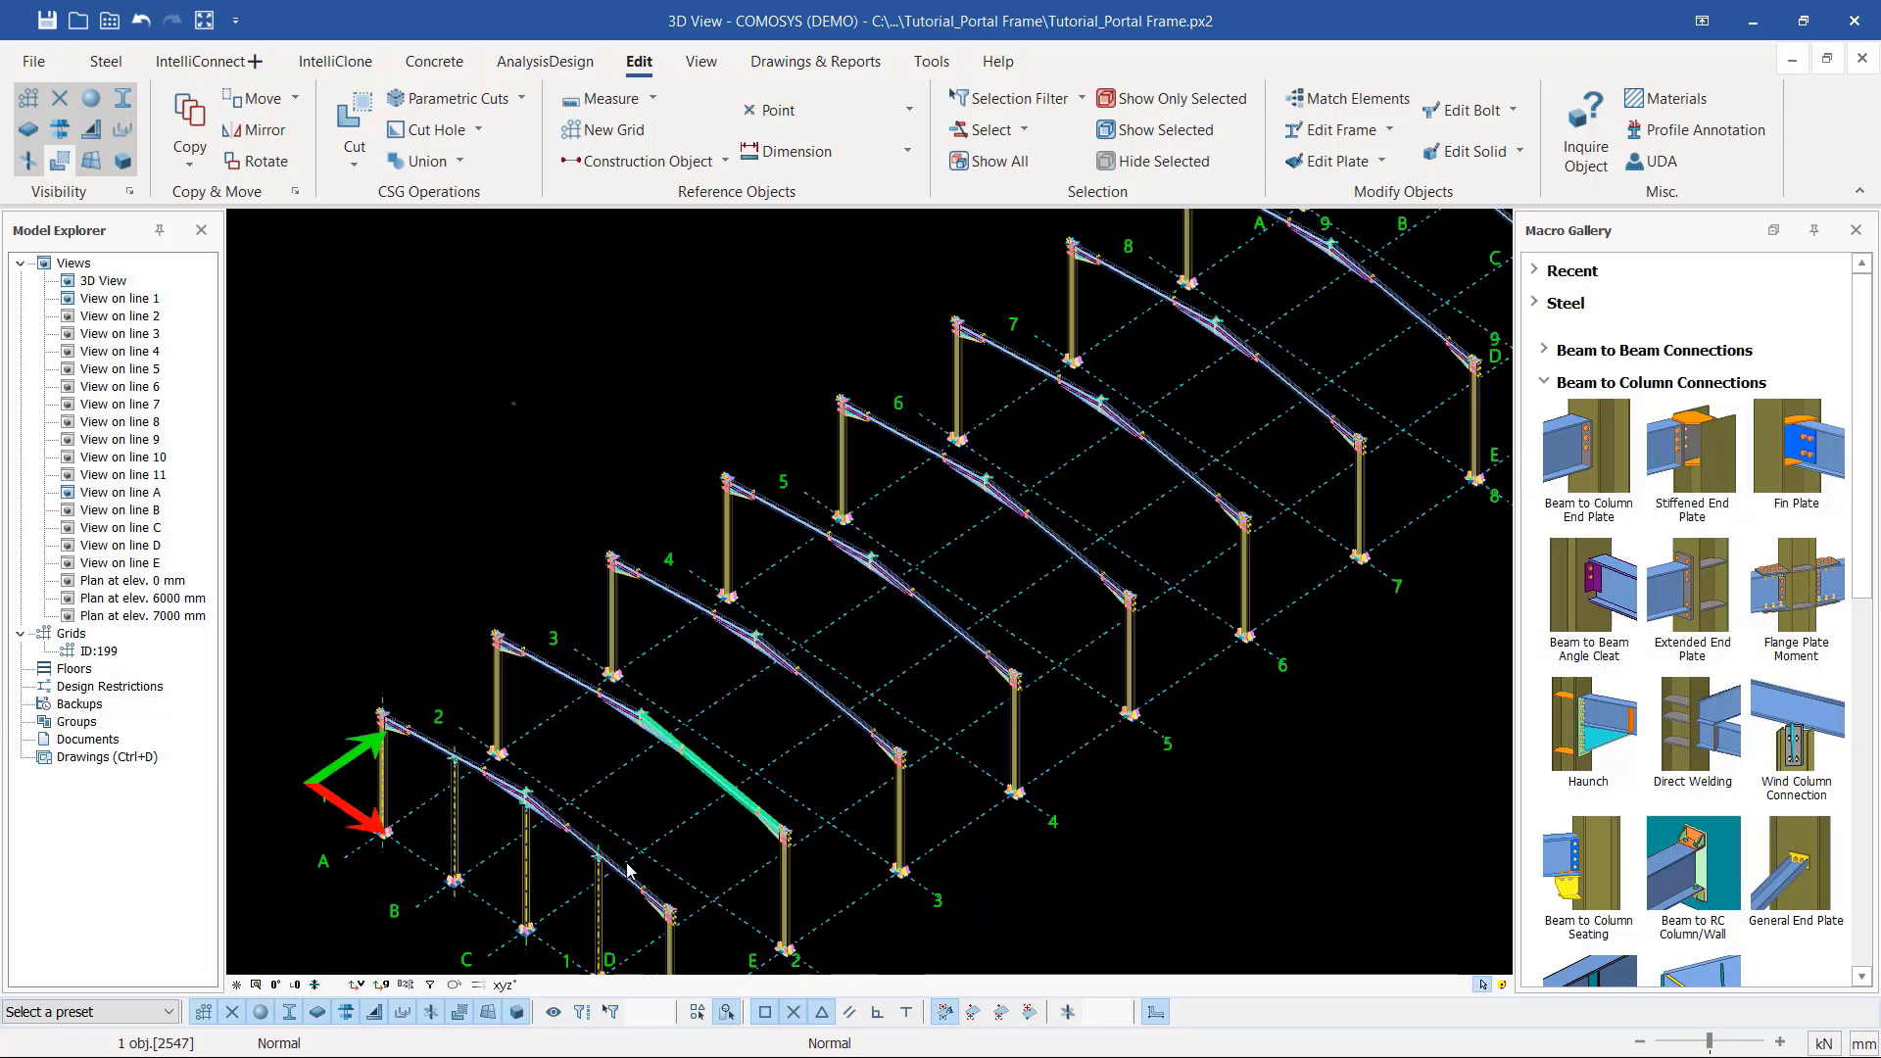
scroll(652, 786, "up", 4)
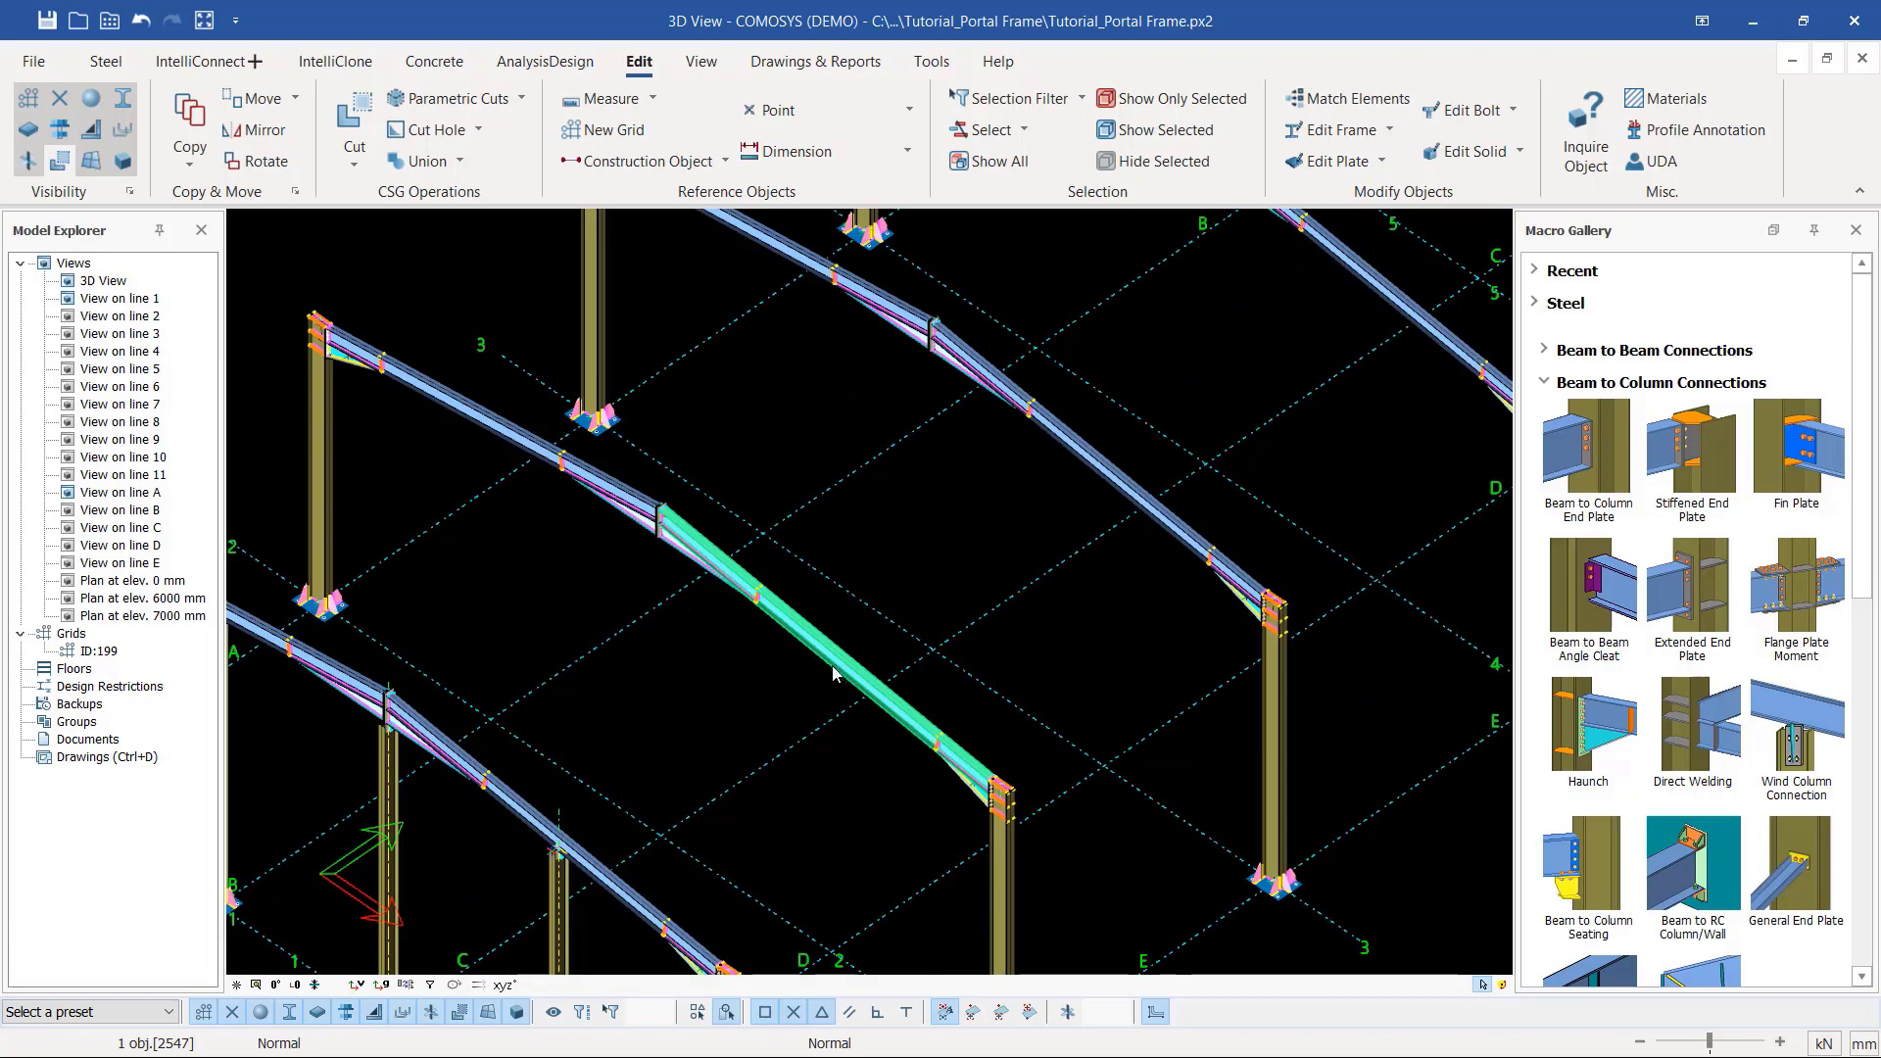
middle_click_drag(840, 673, 587, 622)
mouse_move(744, 646)
middle_mouse_down()
mouse_move(642, 698)
mouse_move(760, 655)
mouse_move(946, 637)
mouse_move(1077, 686)
mouse_move(770, 634)
middle_mouse_up()
scroll(709, 744, "down", 2)
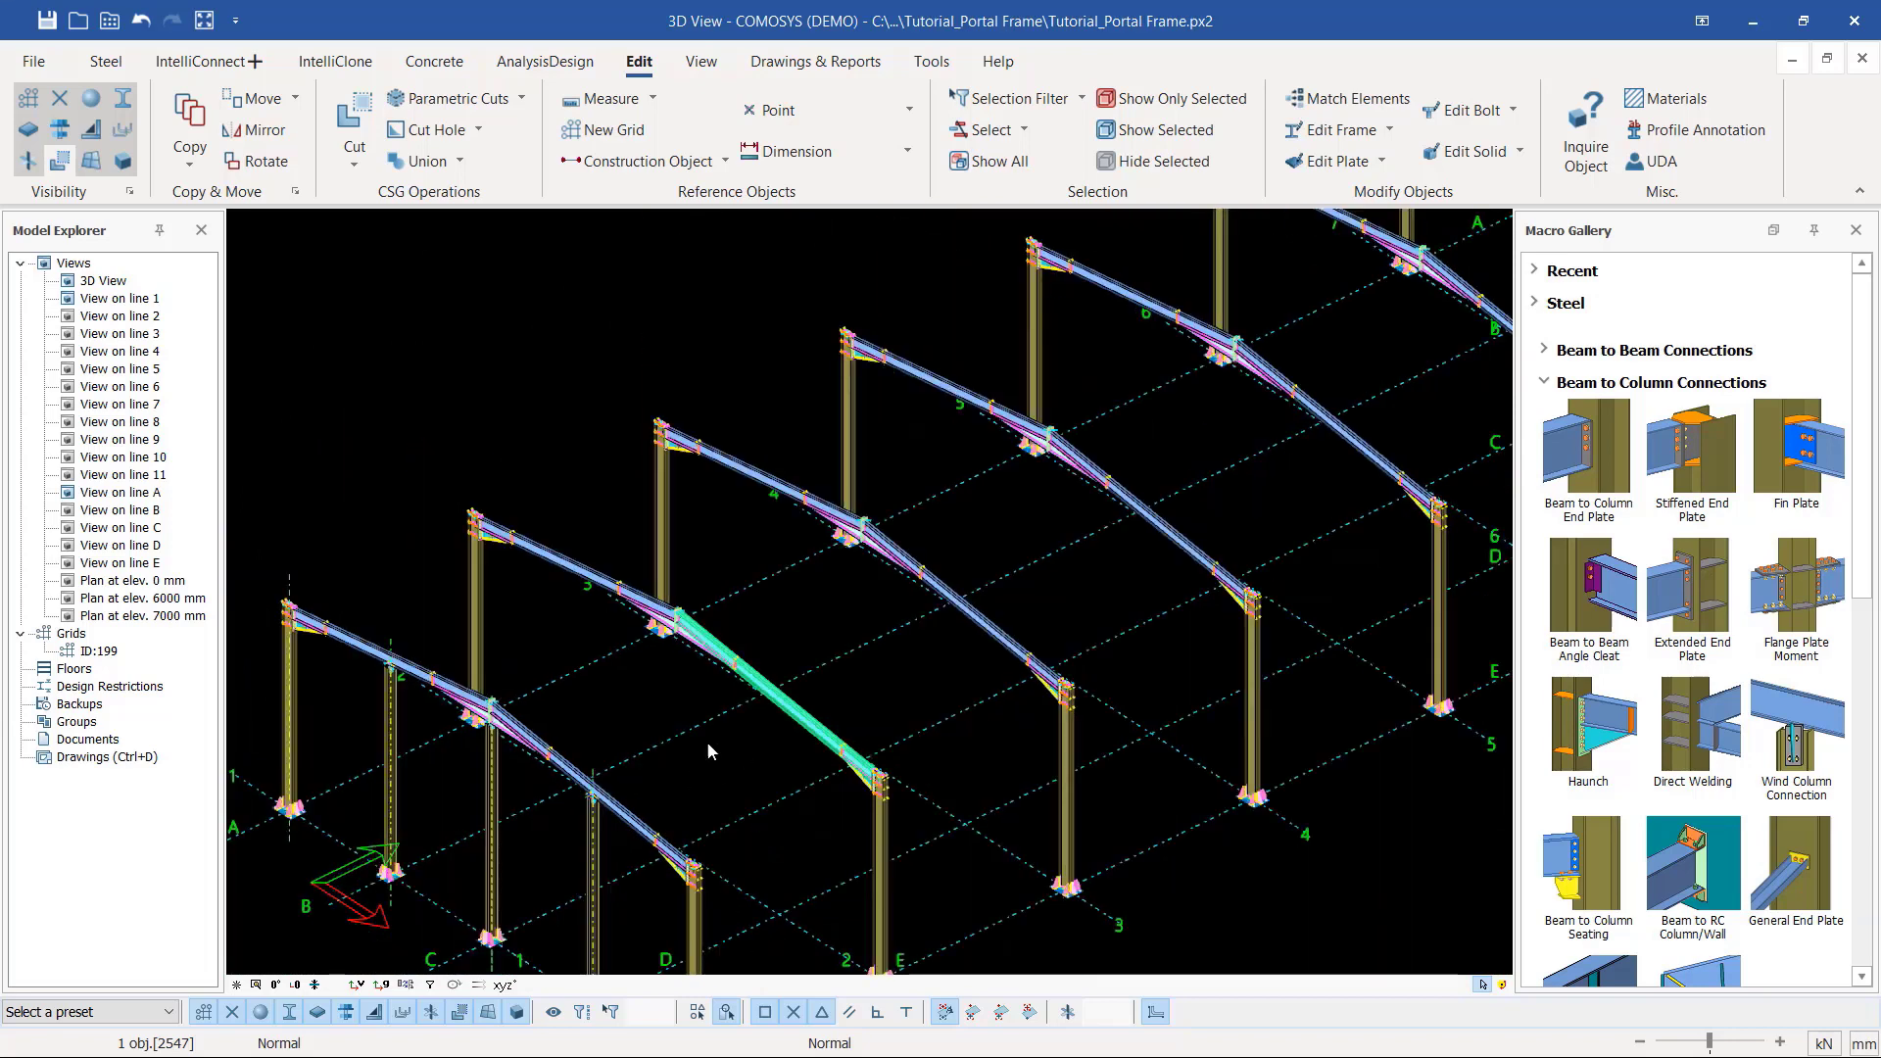
Step: Clear the selection and examine the grid line 2 rafter's bolted ridge end plate and its haunched column connection
left_click(707, 384)
scroll(680, 580, "up", 5)
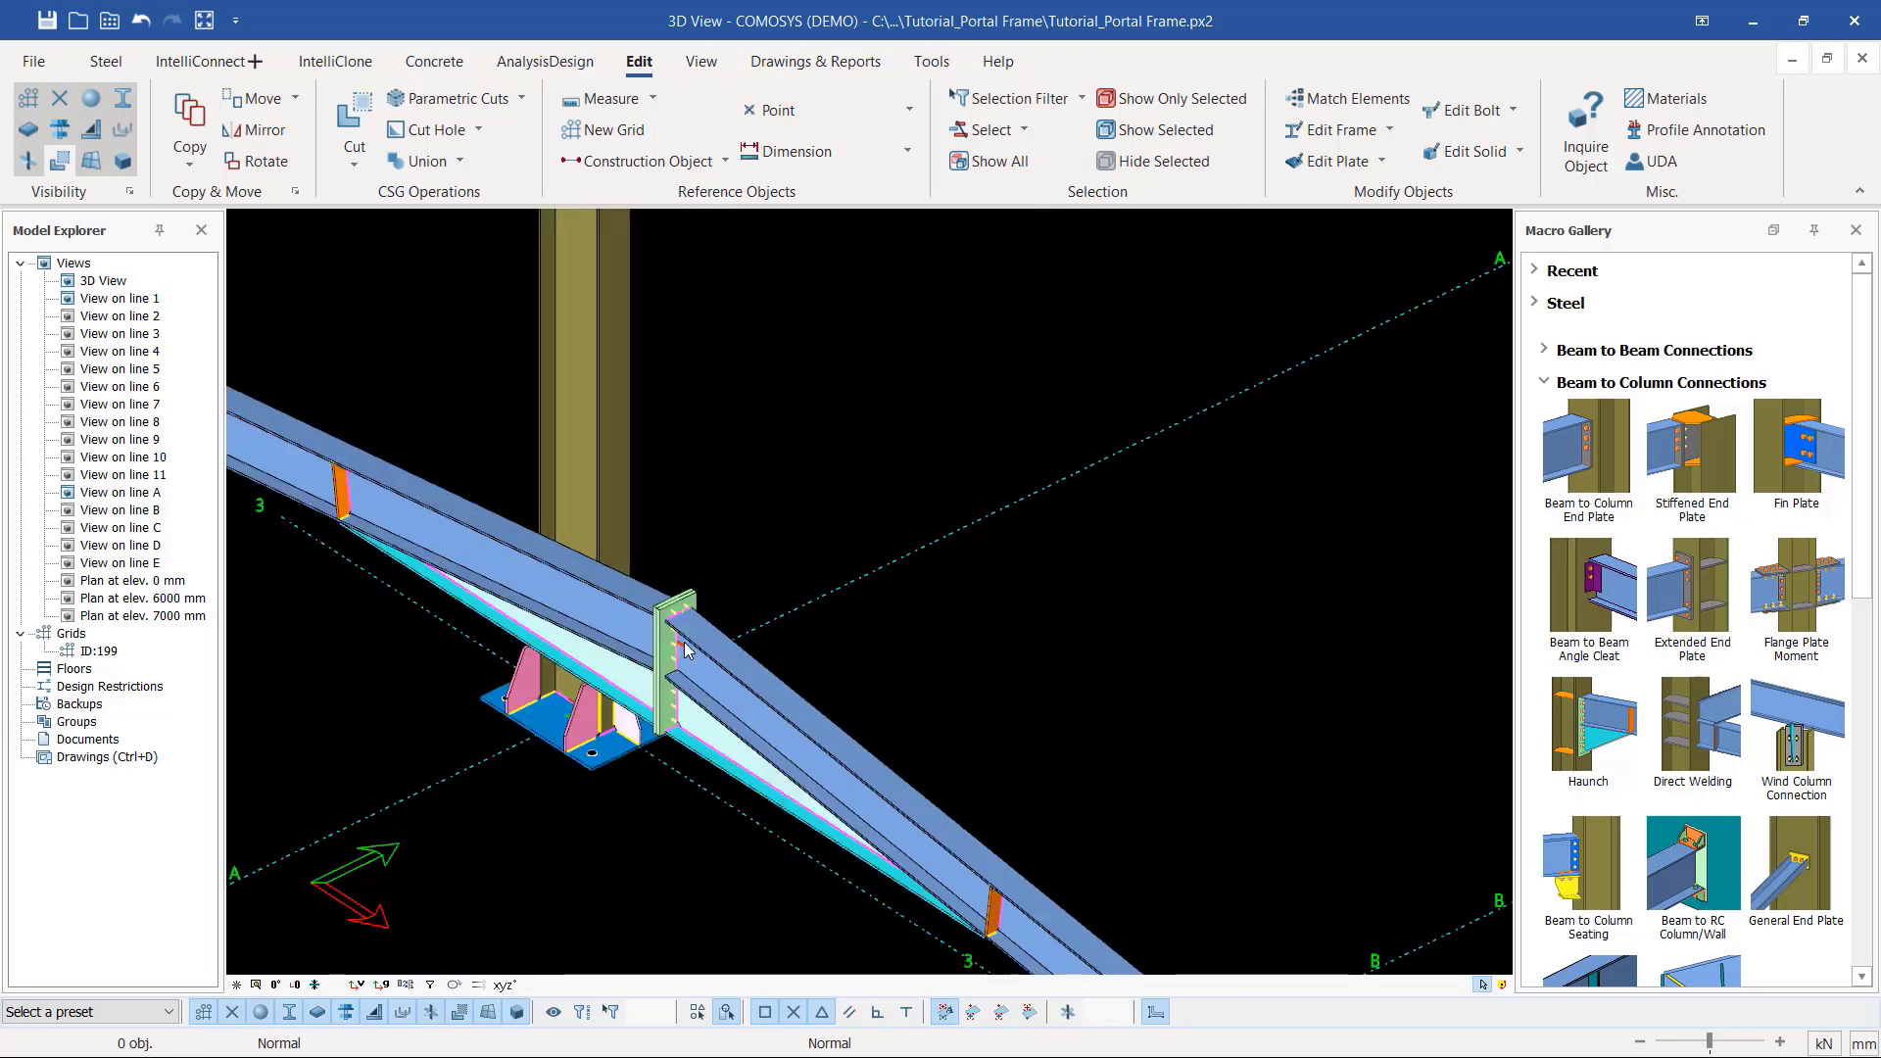
scroll(683, 645, "up", 3)
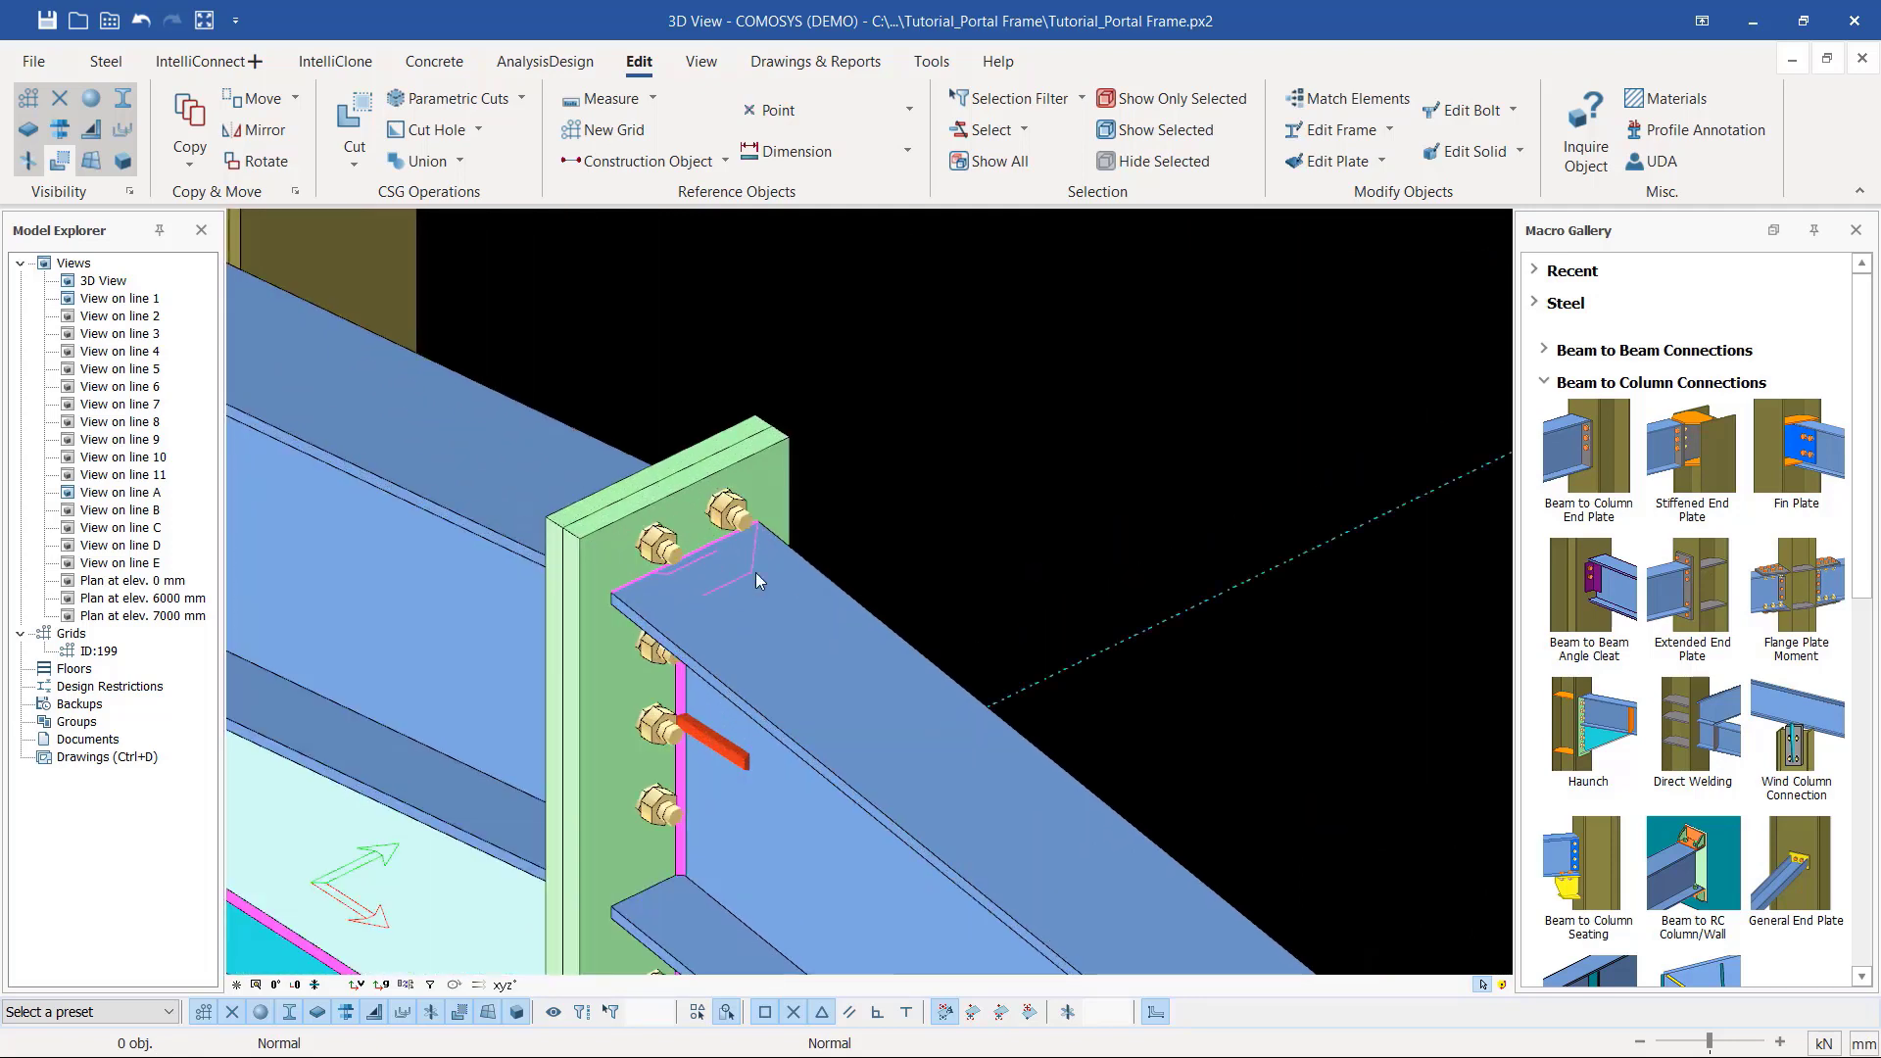
scroll(692, 544, "down", 3)
scroll(673, 543, "up", 4)
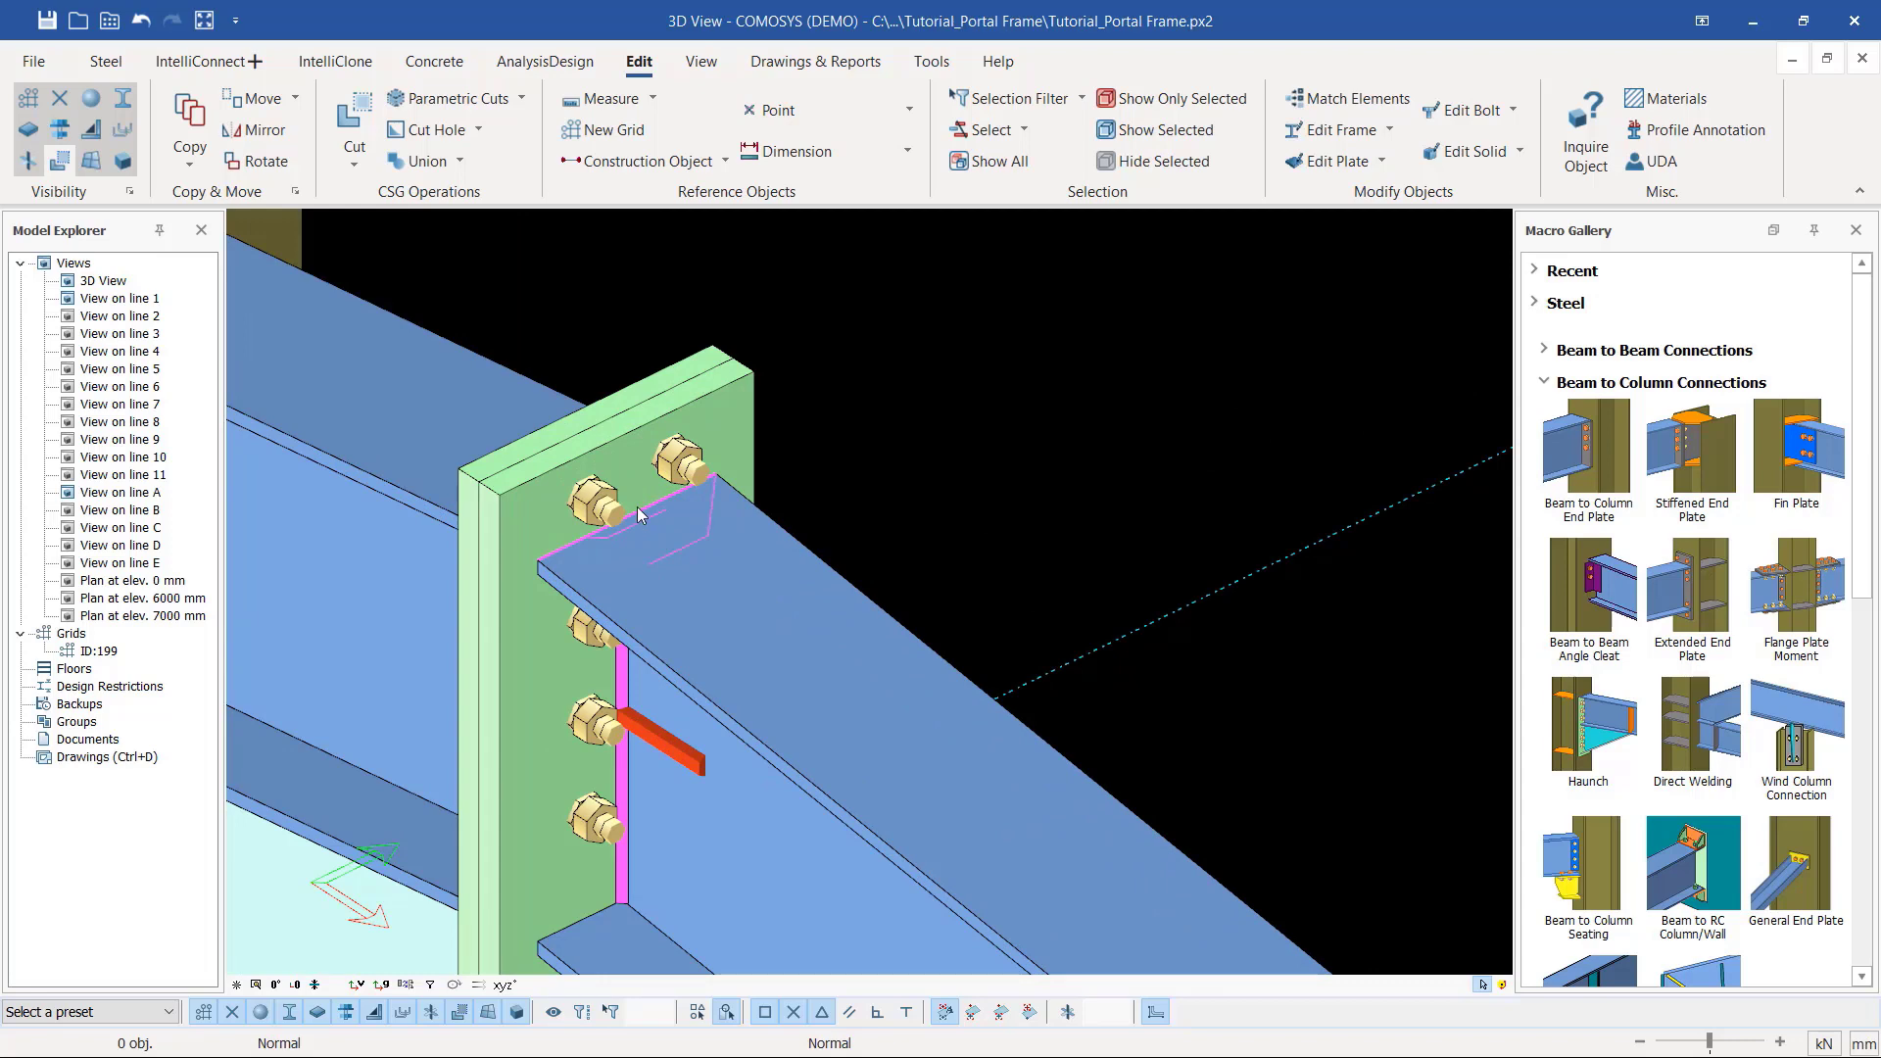
scroll(619, 452, "down", 6)
scroll(983, 721, "up", 3)
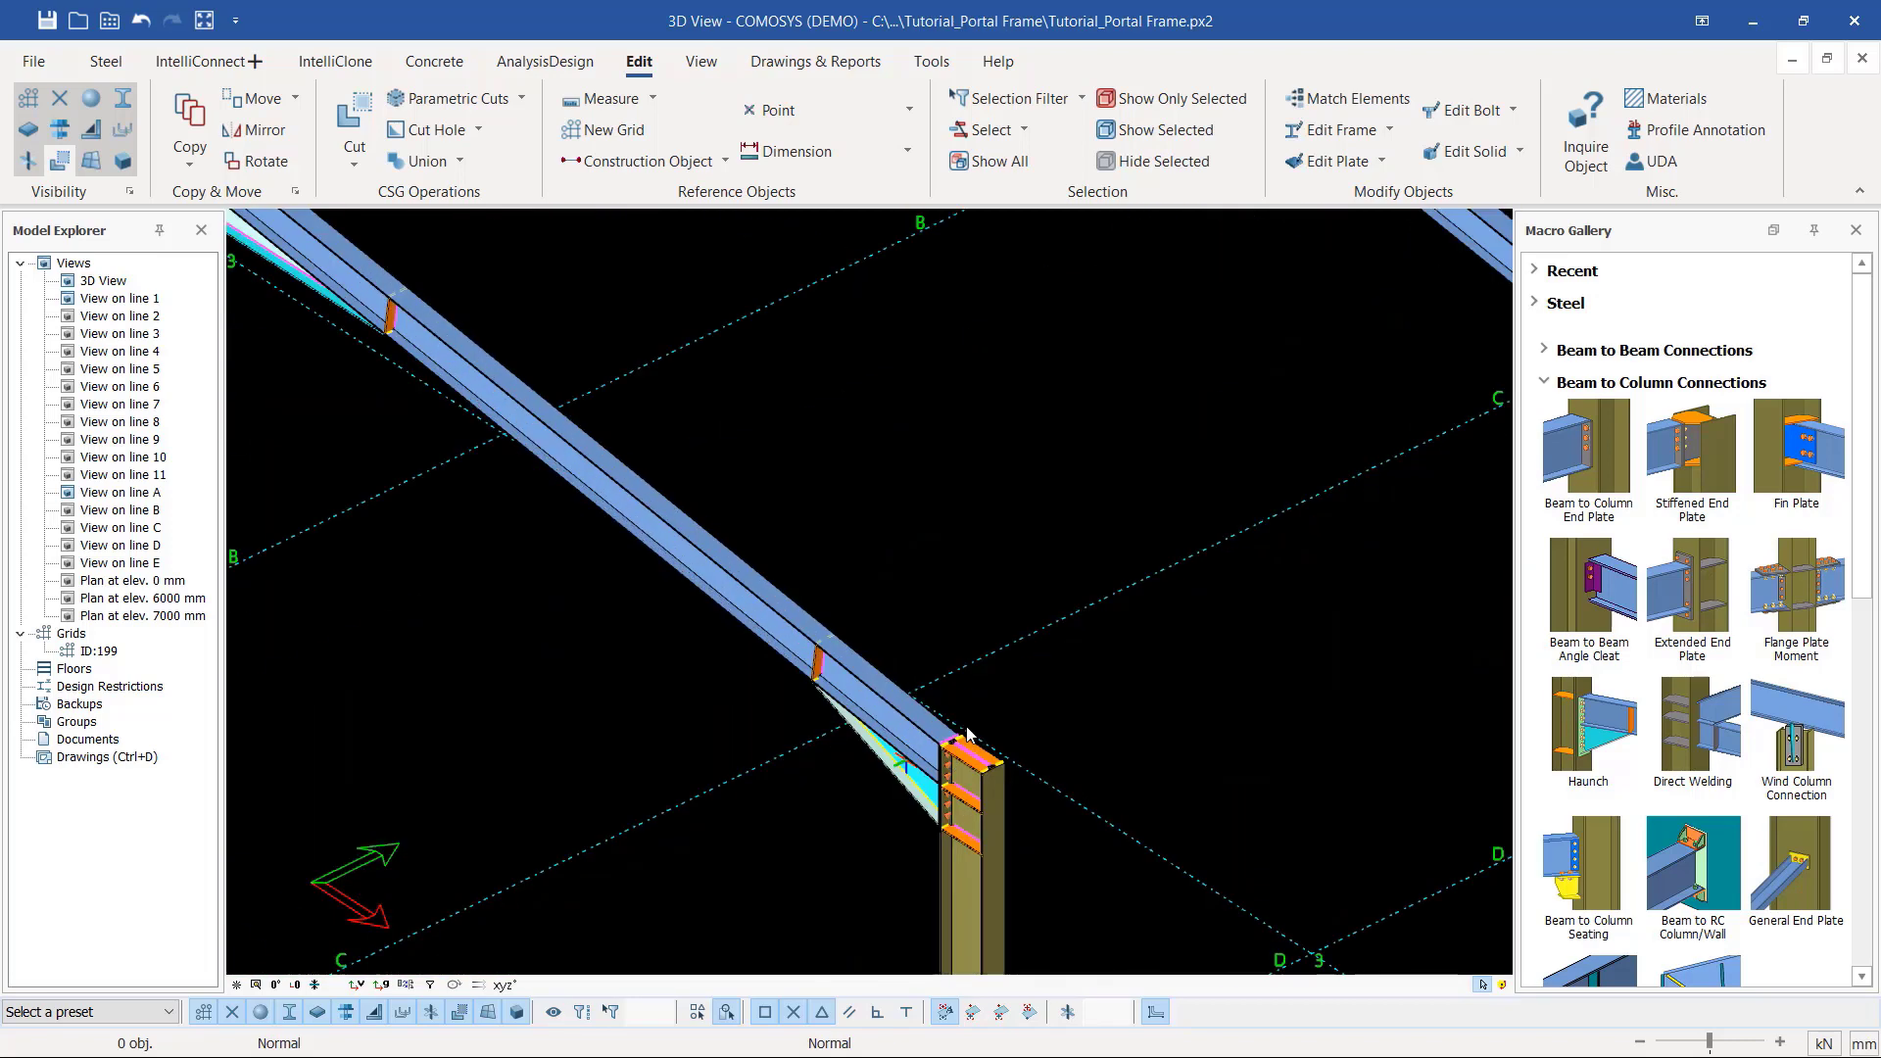
scroll(968, 735, "up", 2)
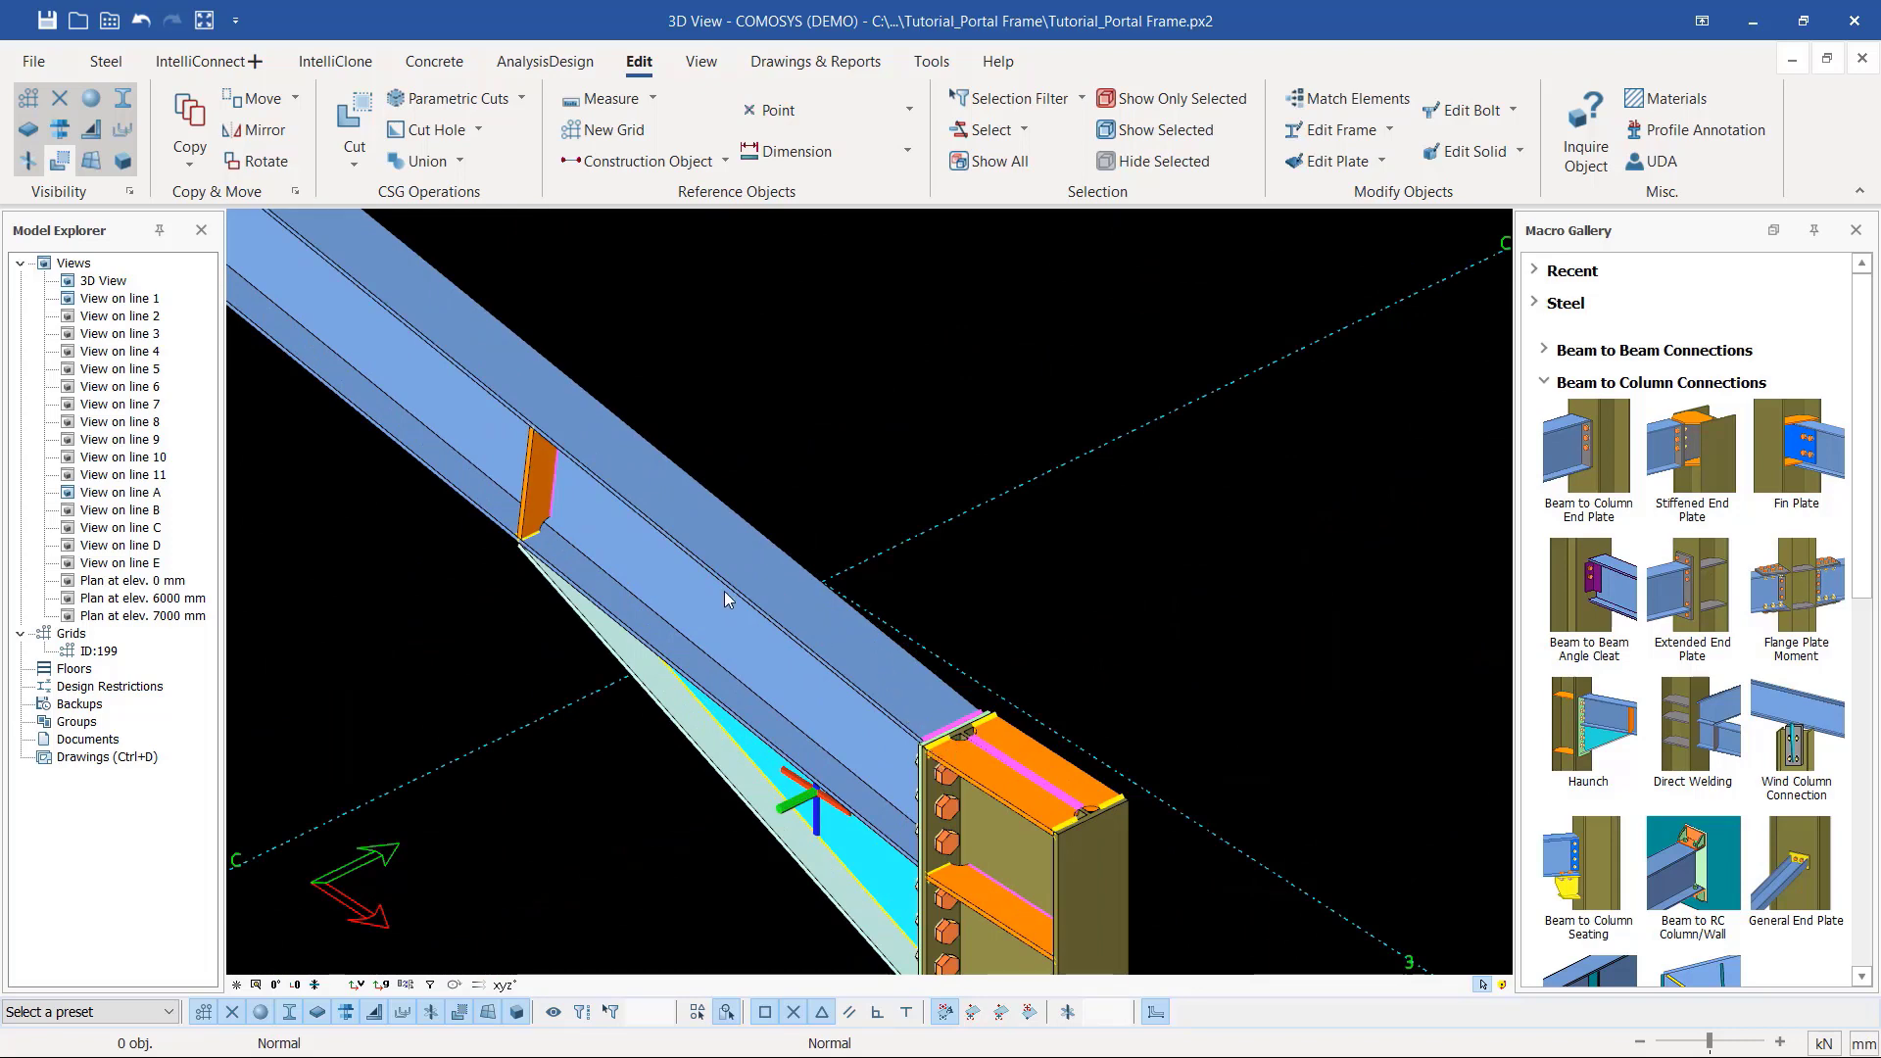
scroll(725, 599, "down", 5)
scroll(869, 549, "up", 4)
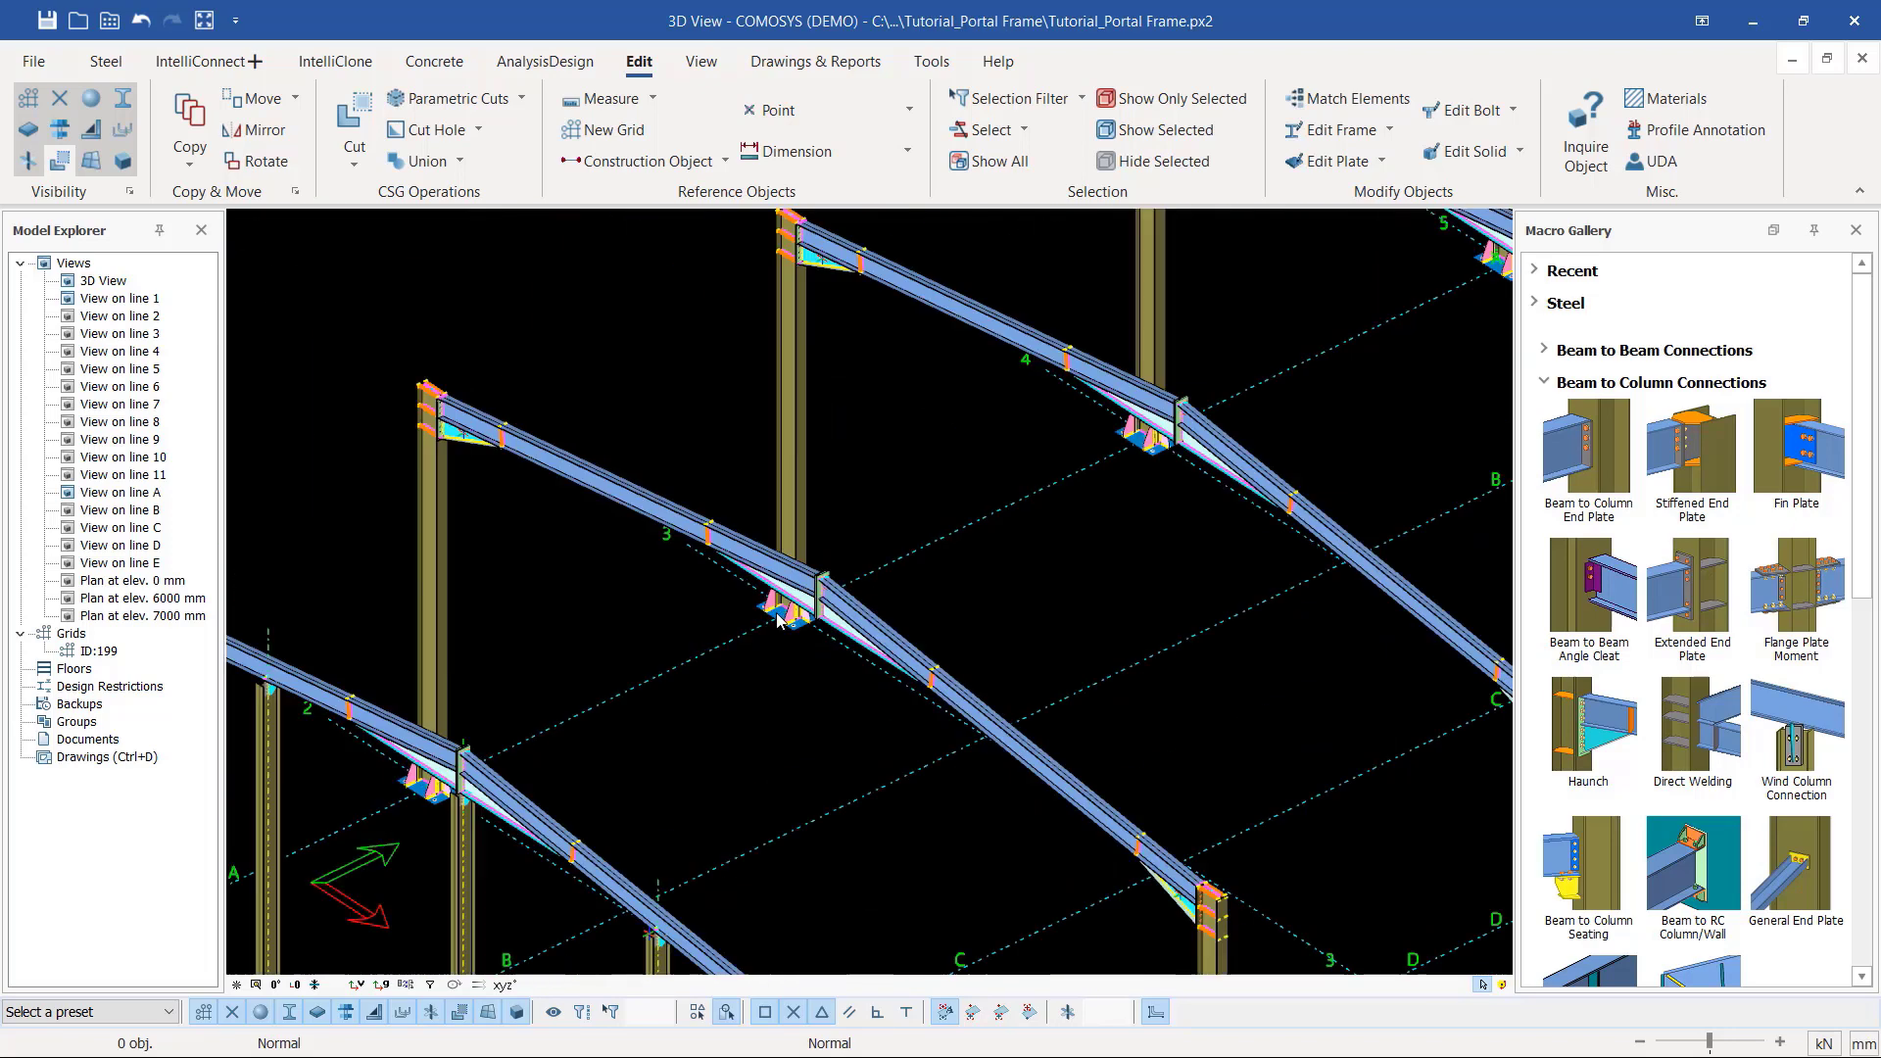
scroll(653, 490, "down", 2)
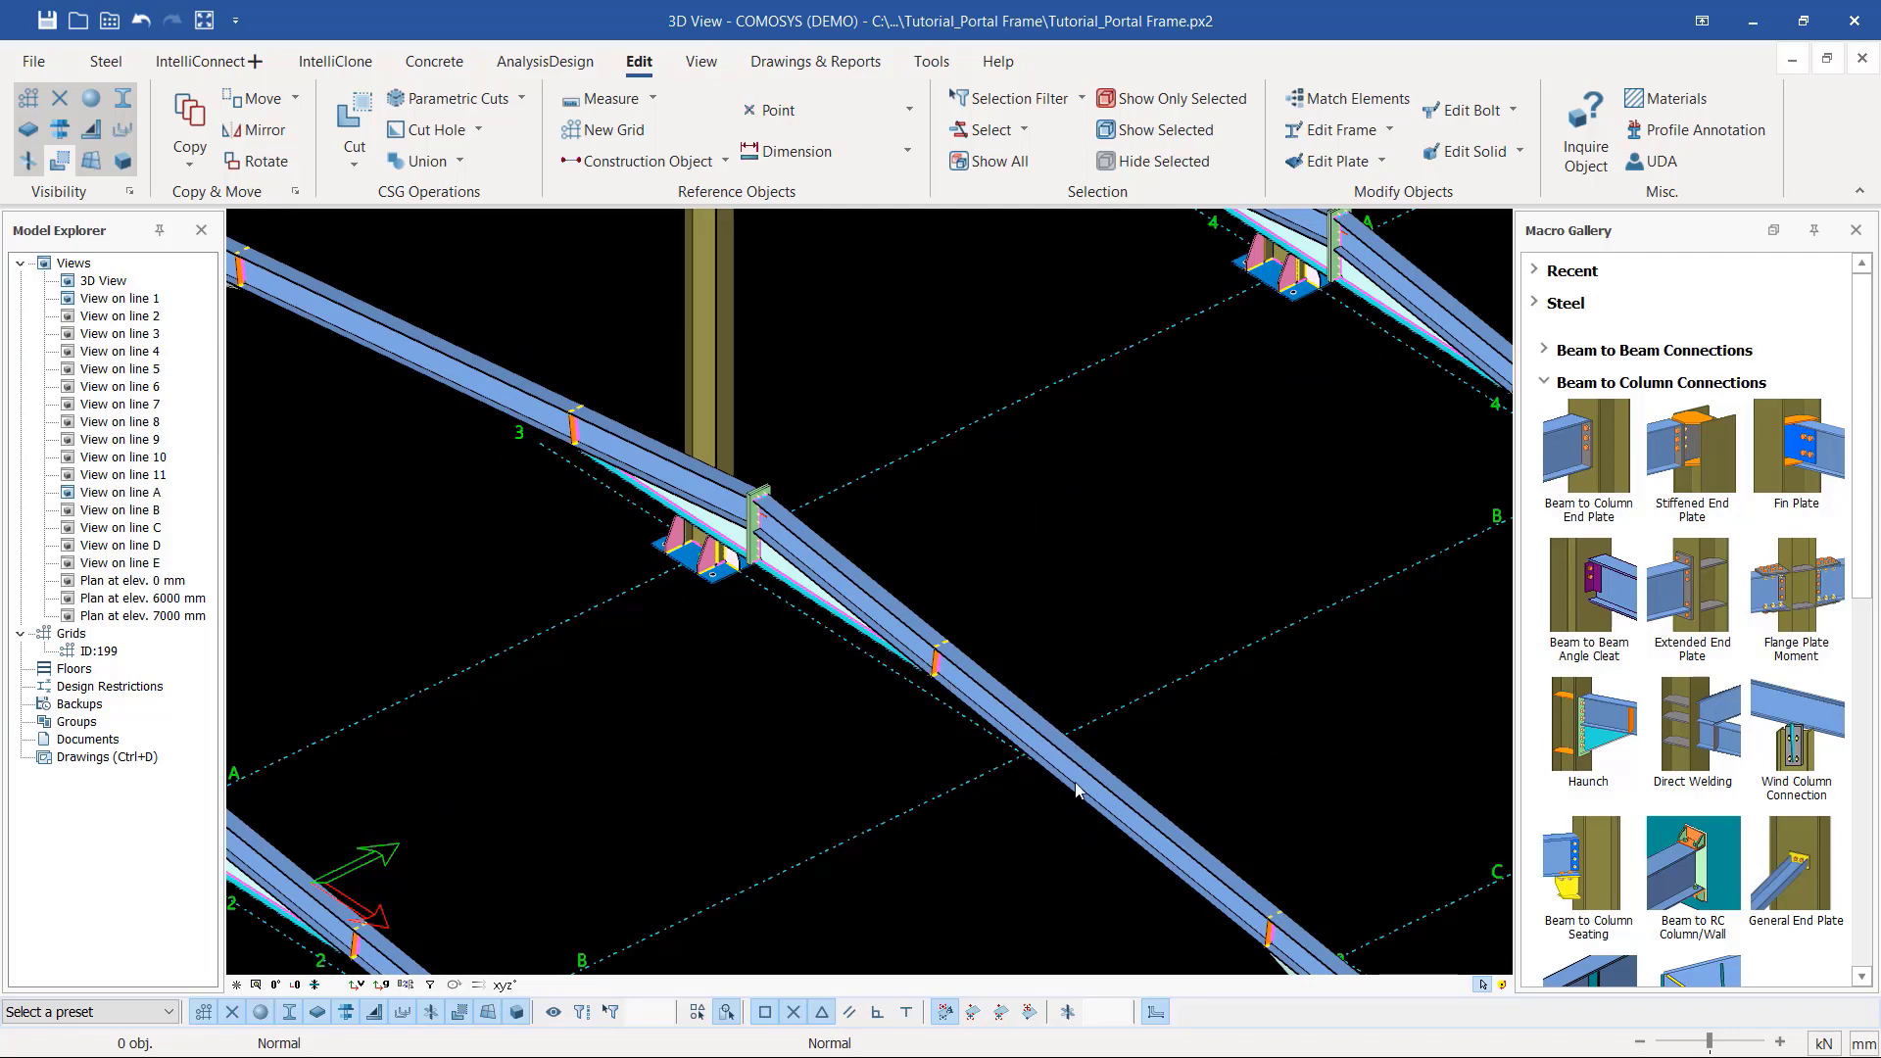
Step: Place a reference point at the midpoint of the rafter's top flange edge at the ridge end plate
scroll(776, 517, "up", 7)
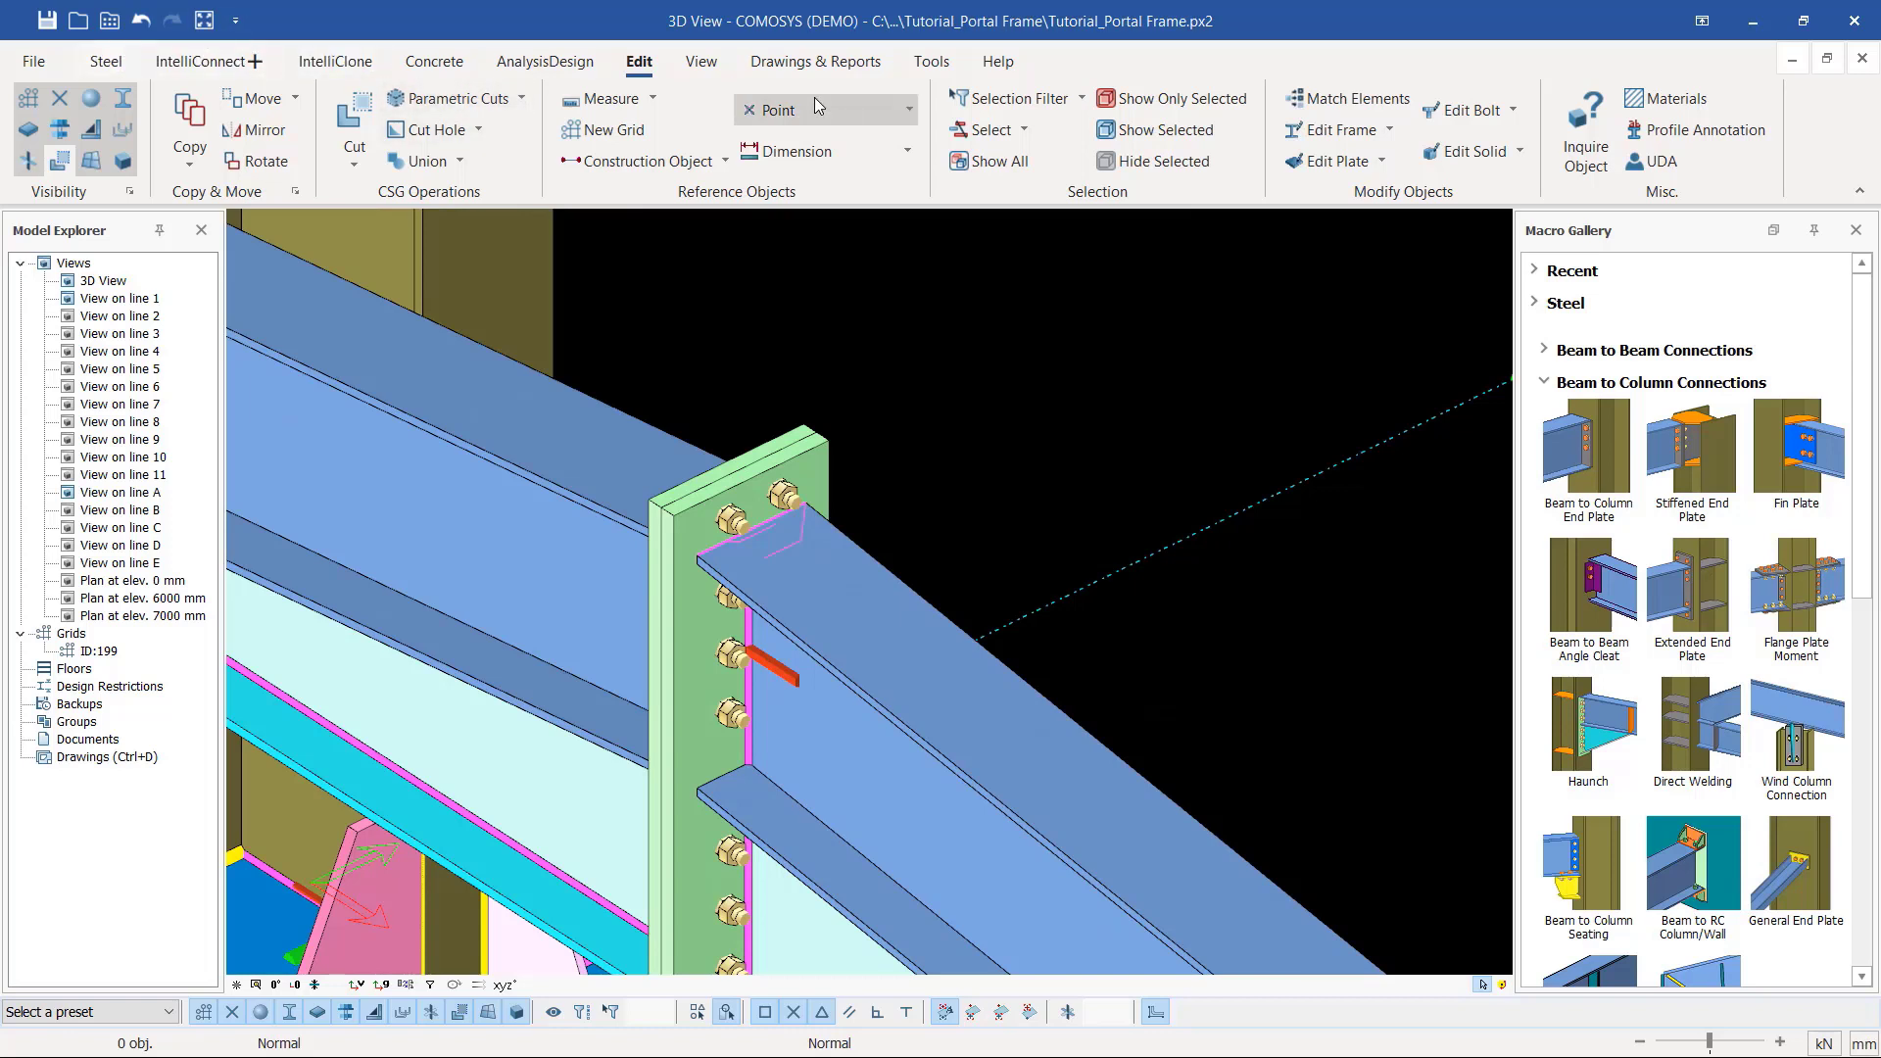
left_click(889, 115)
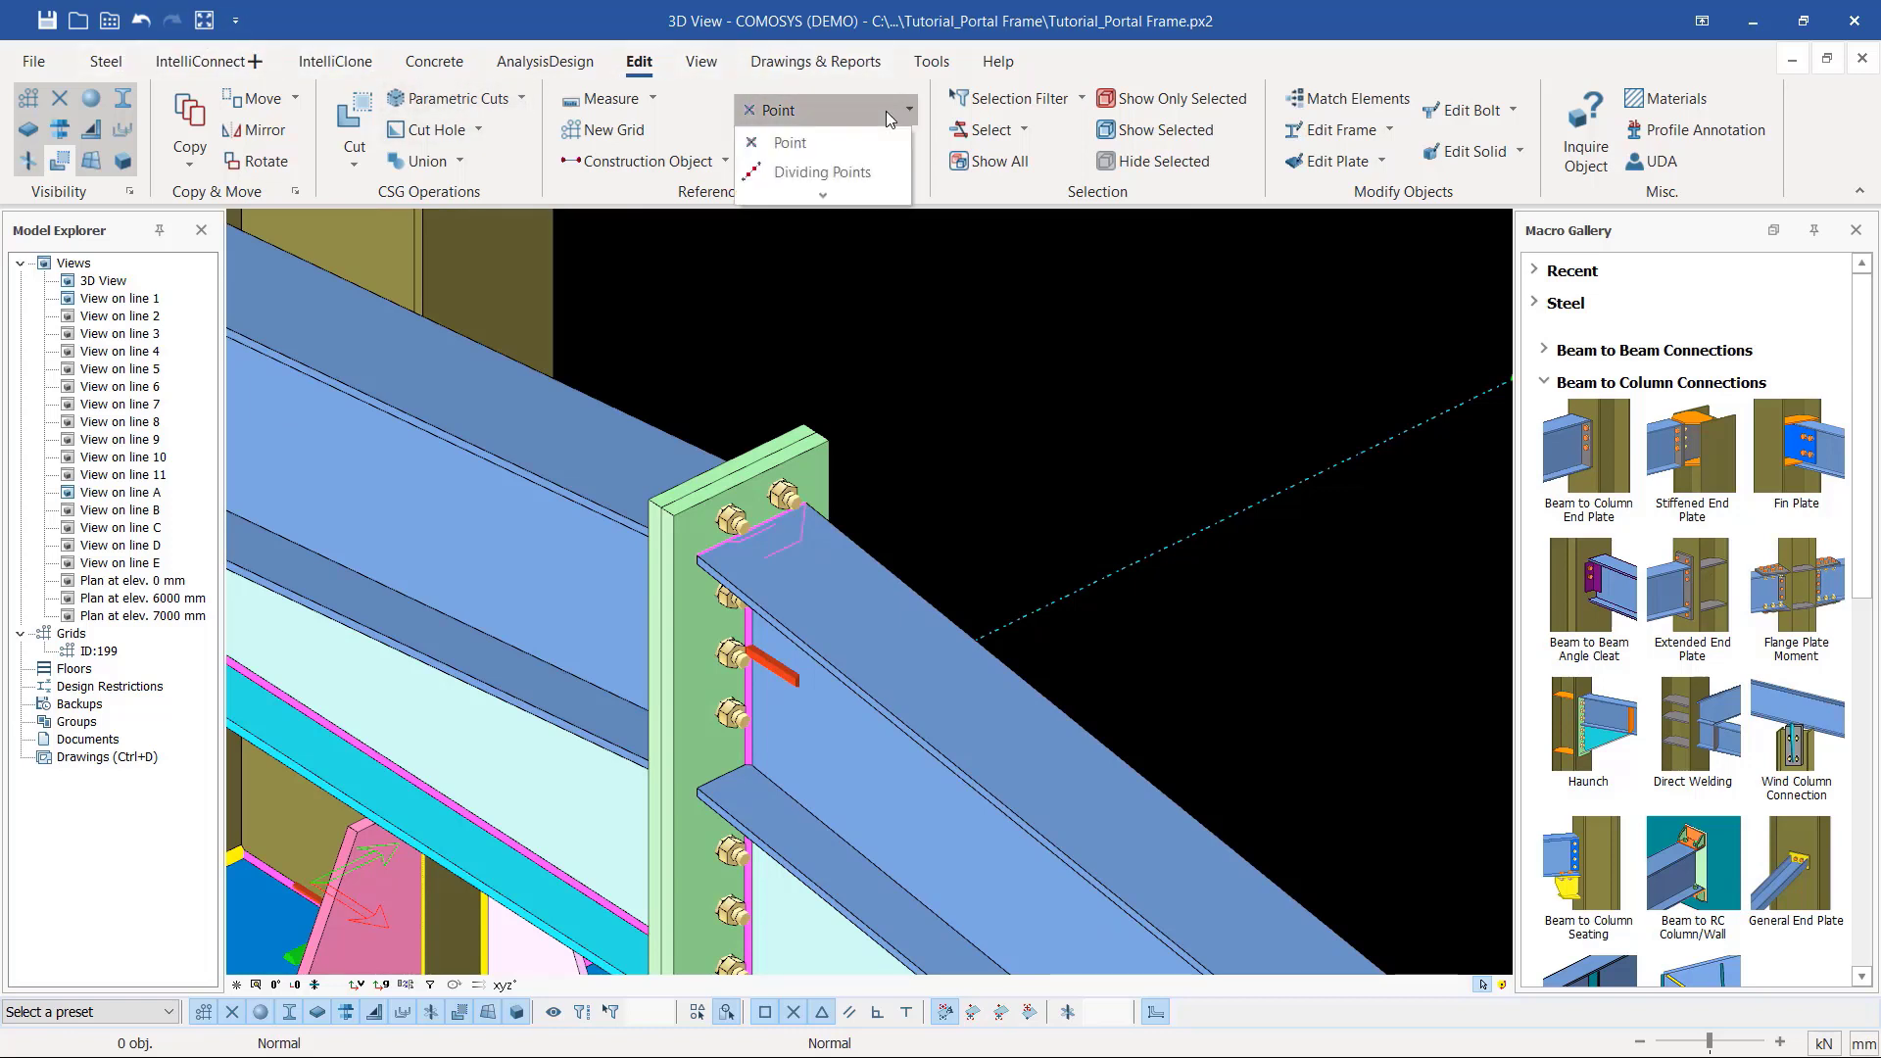
left_click(790, 143)
scroll(789, 529, "up", 2)
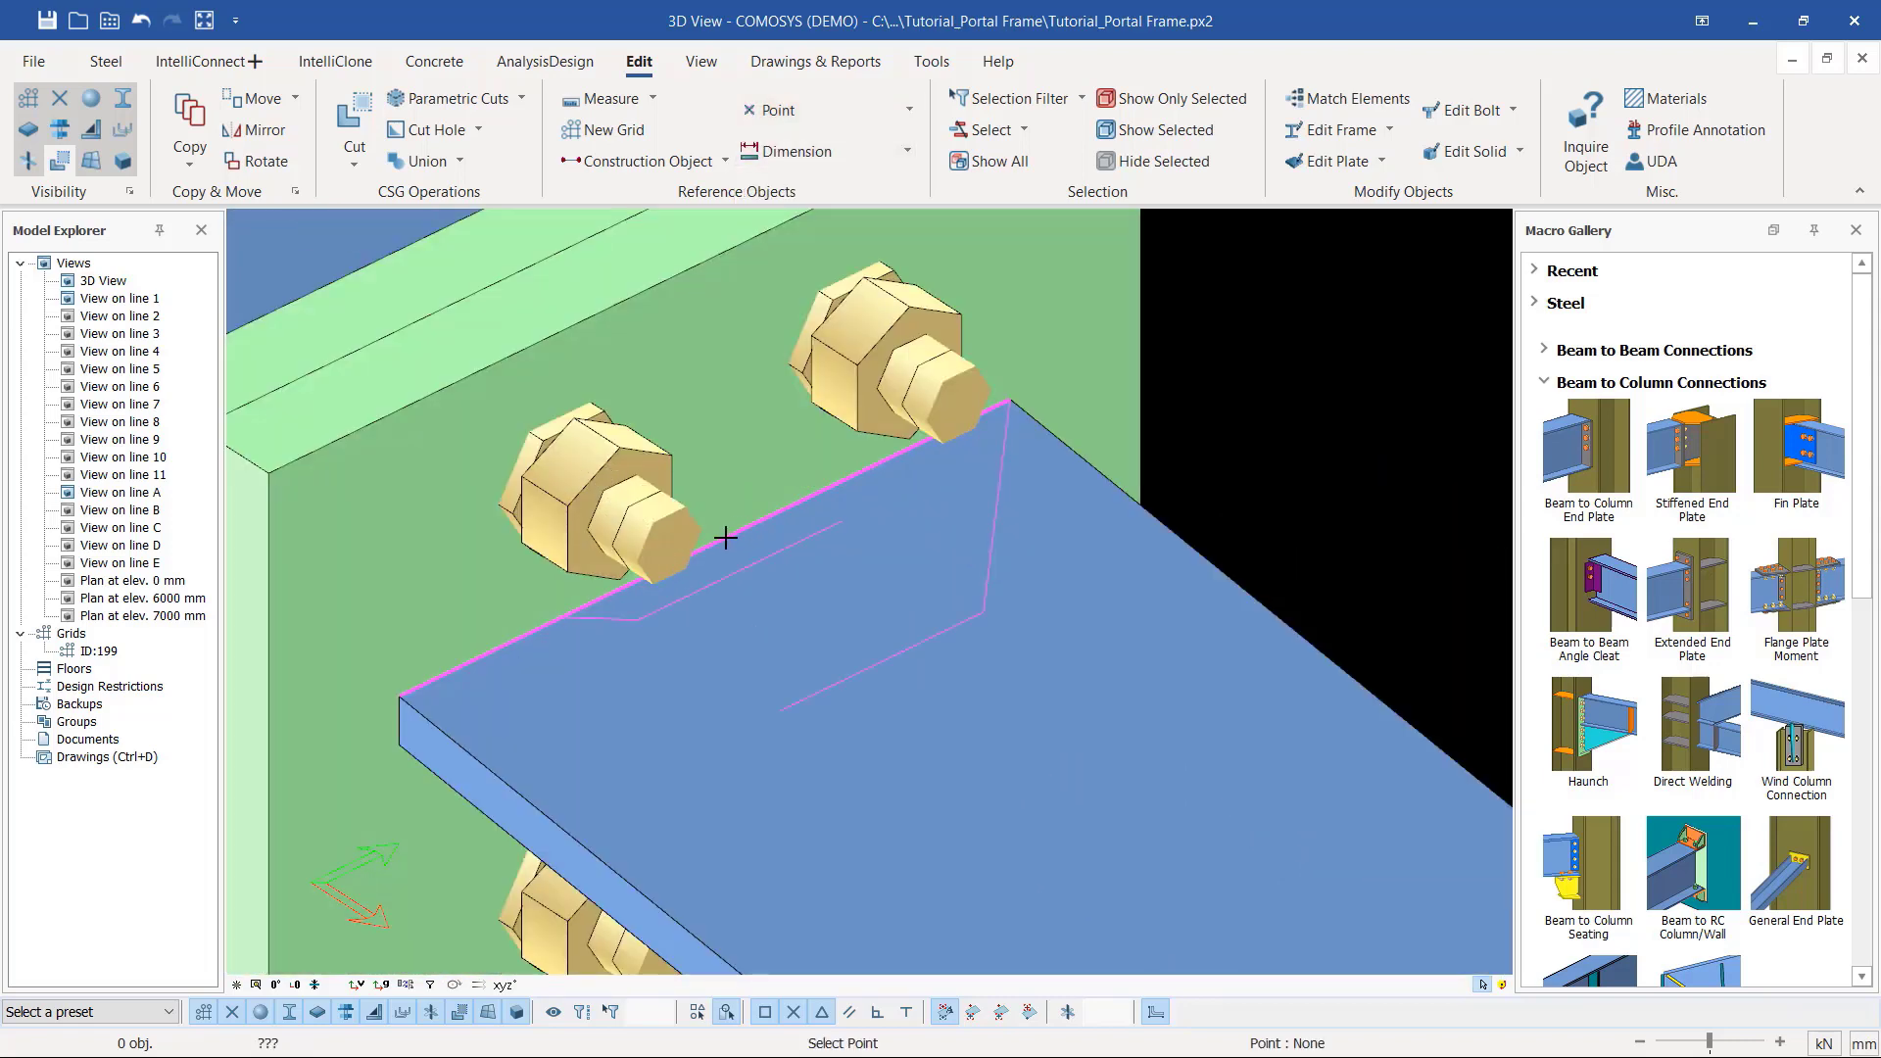
scroll(735, 529, "up", 1)
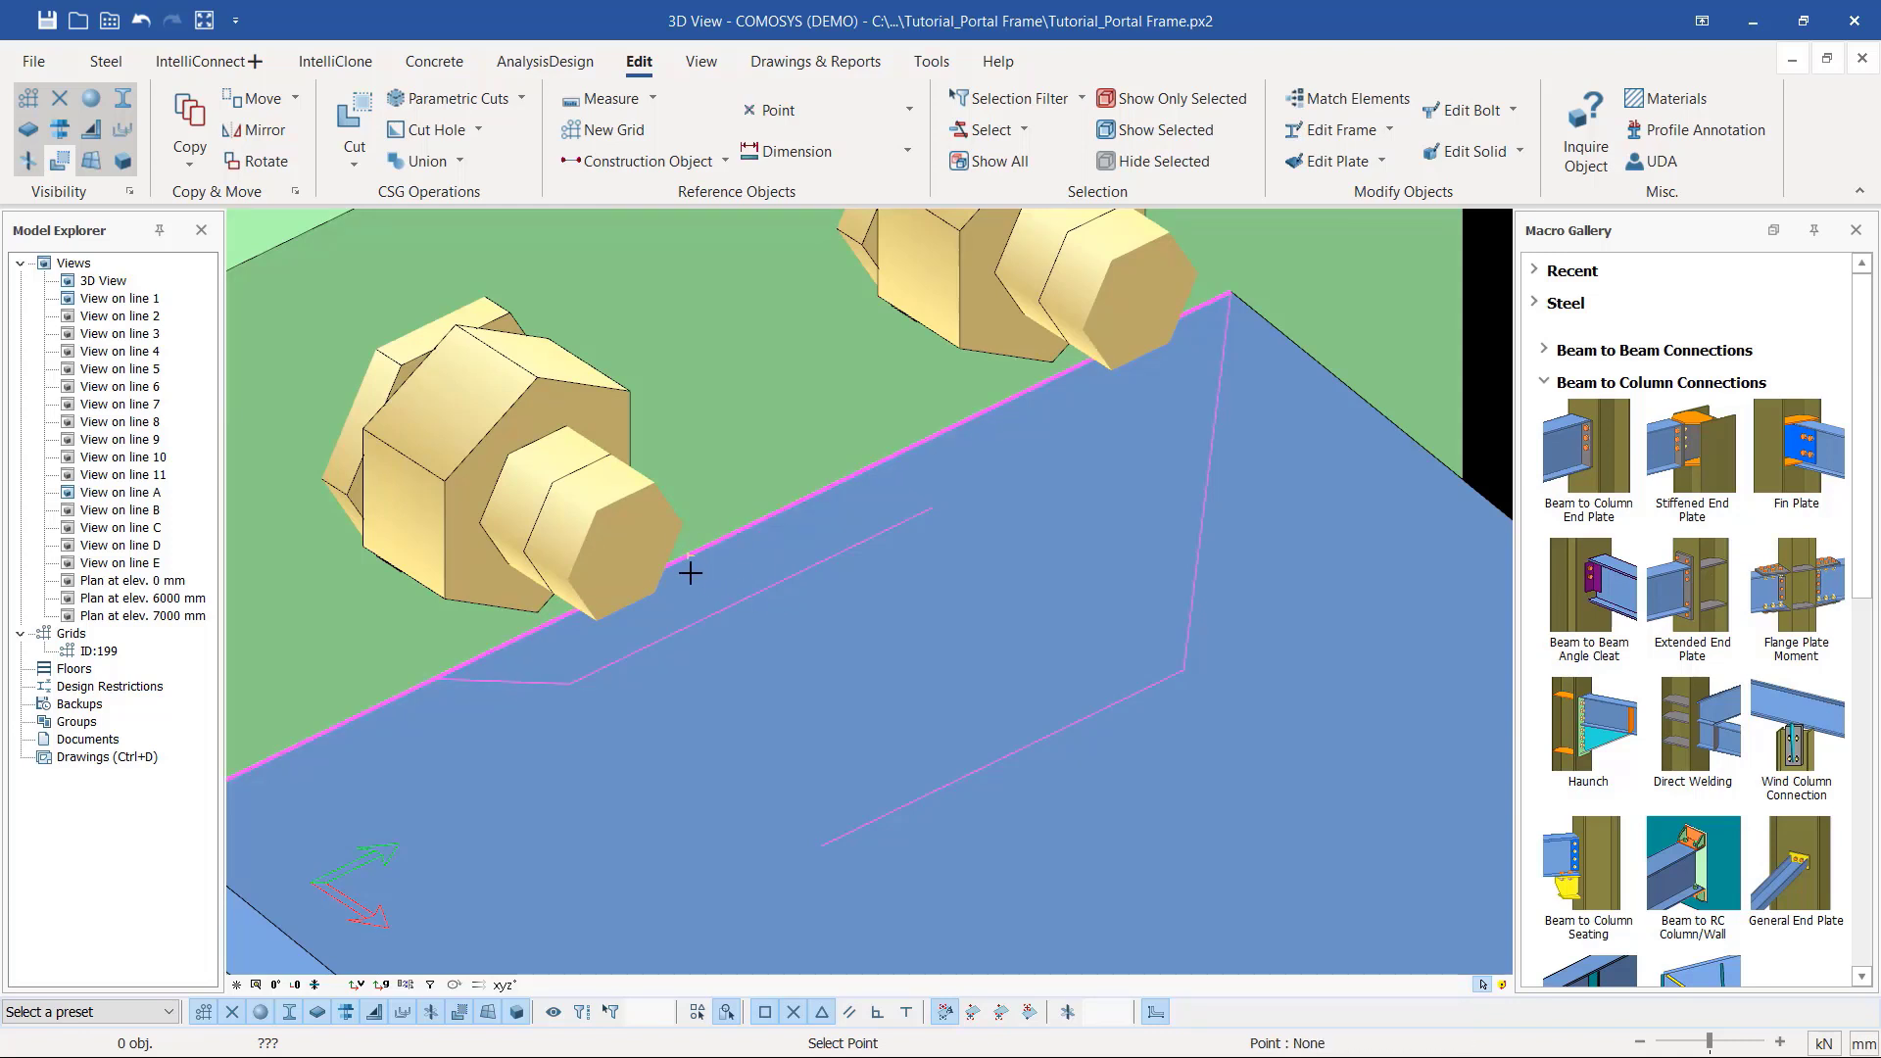
scroll(688, 566, "up", 3)
scroll(694, 546, "down", 5)
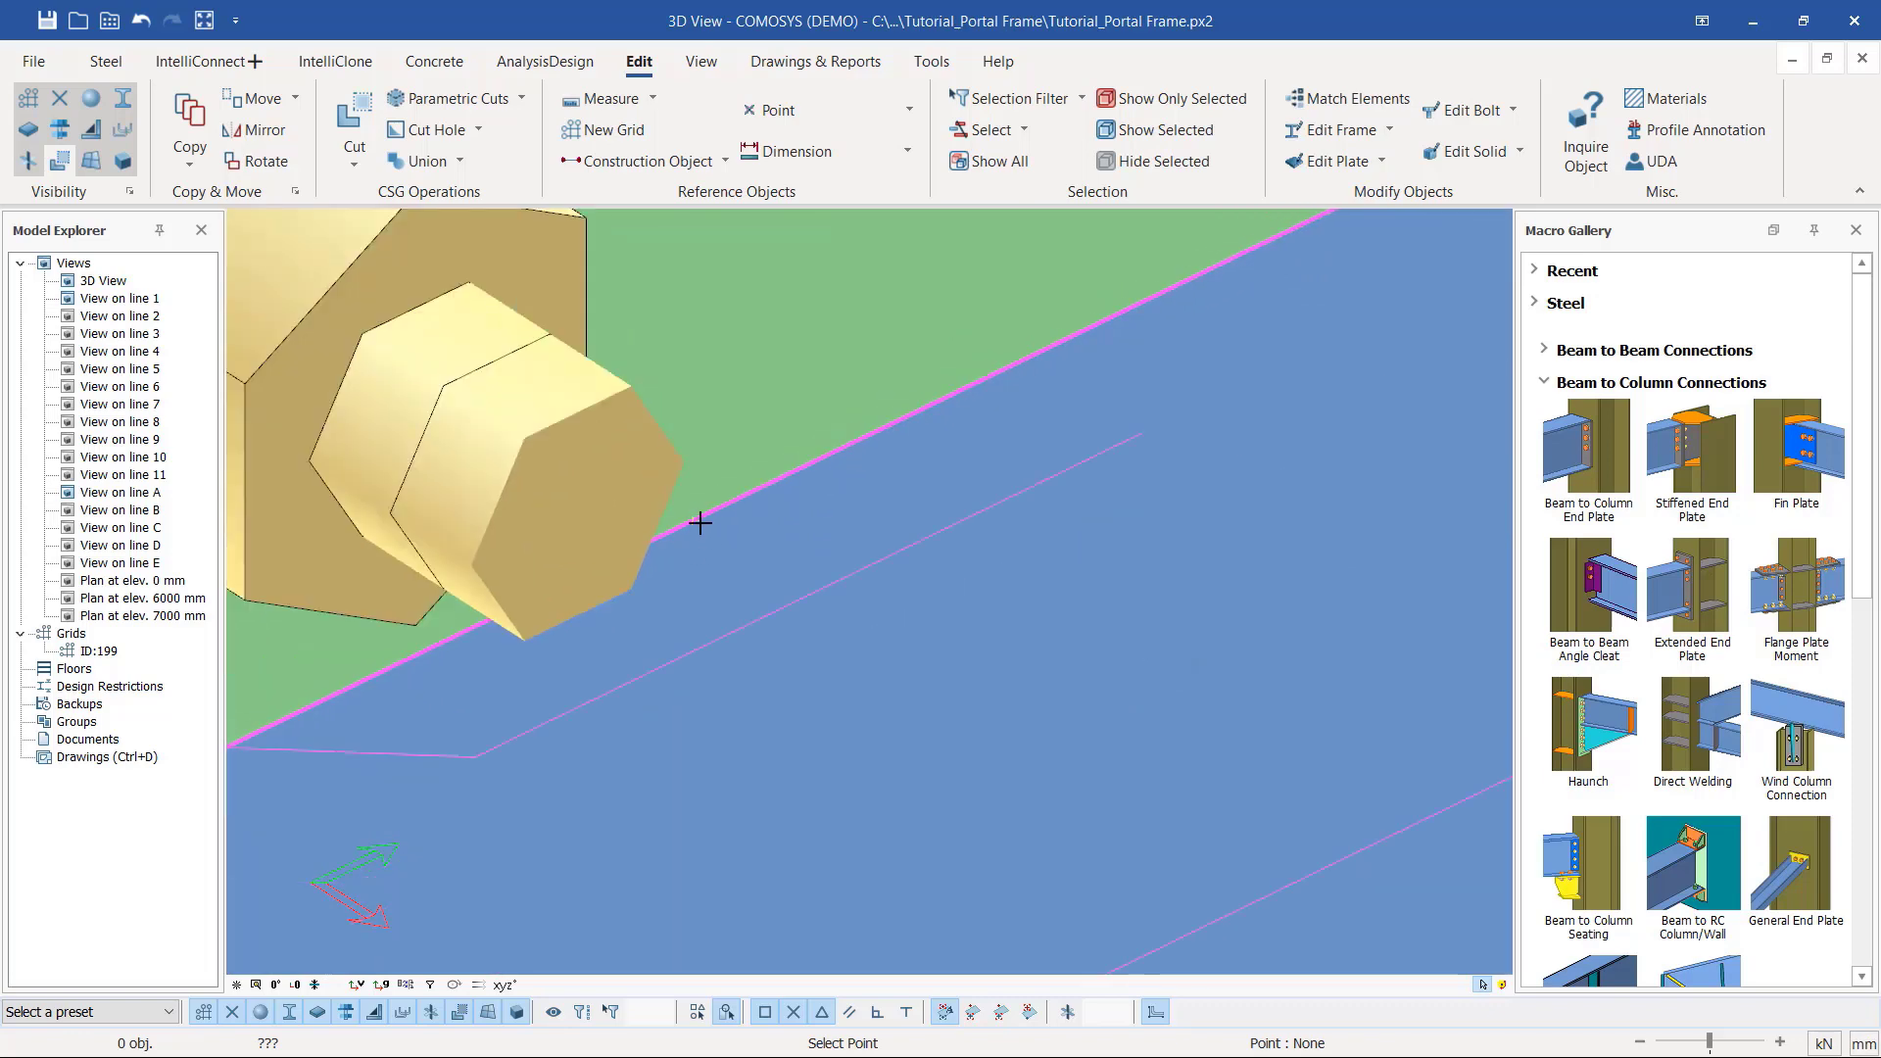
scroll(695, 486, "down", 6)
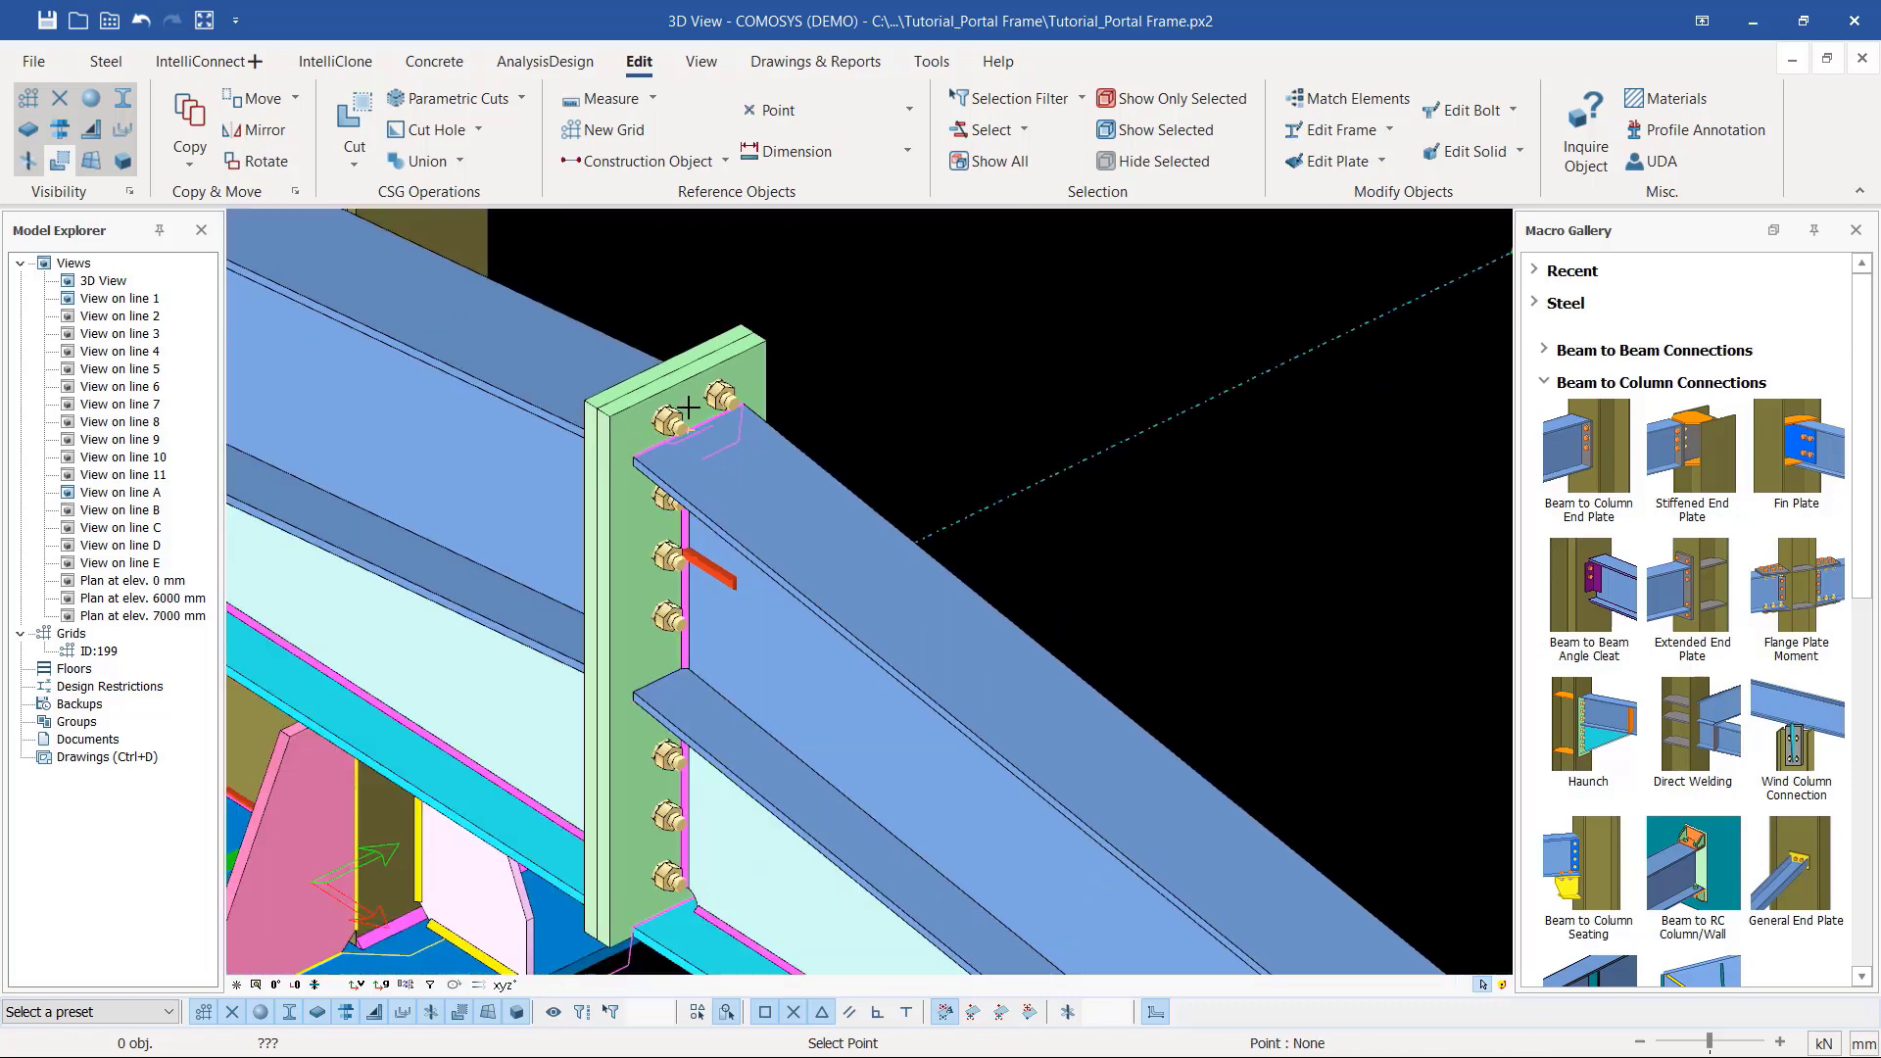
scroll(757, 461, "down", 6)
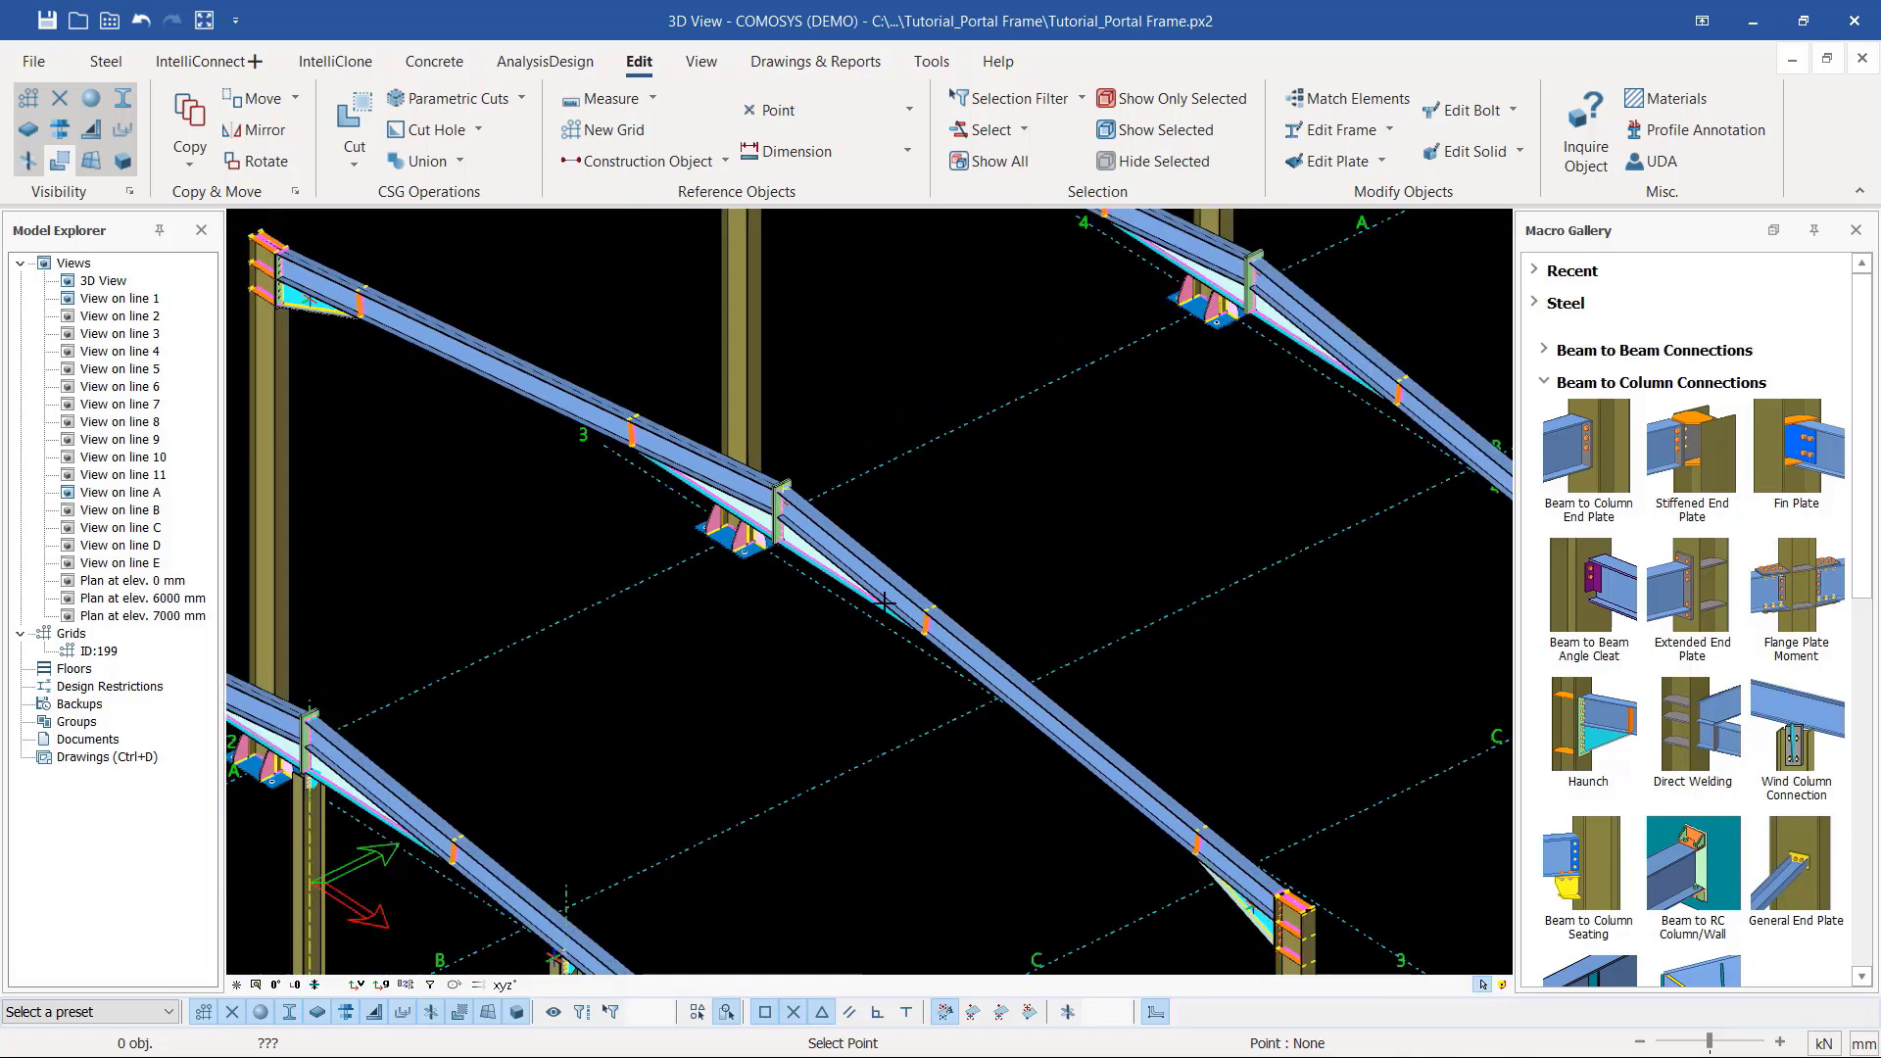
scroll(1180, 842, "up", 8)
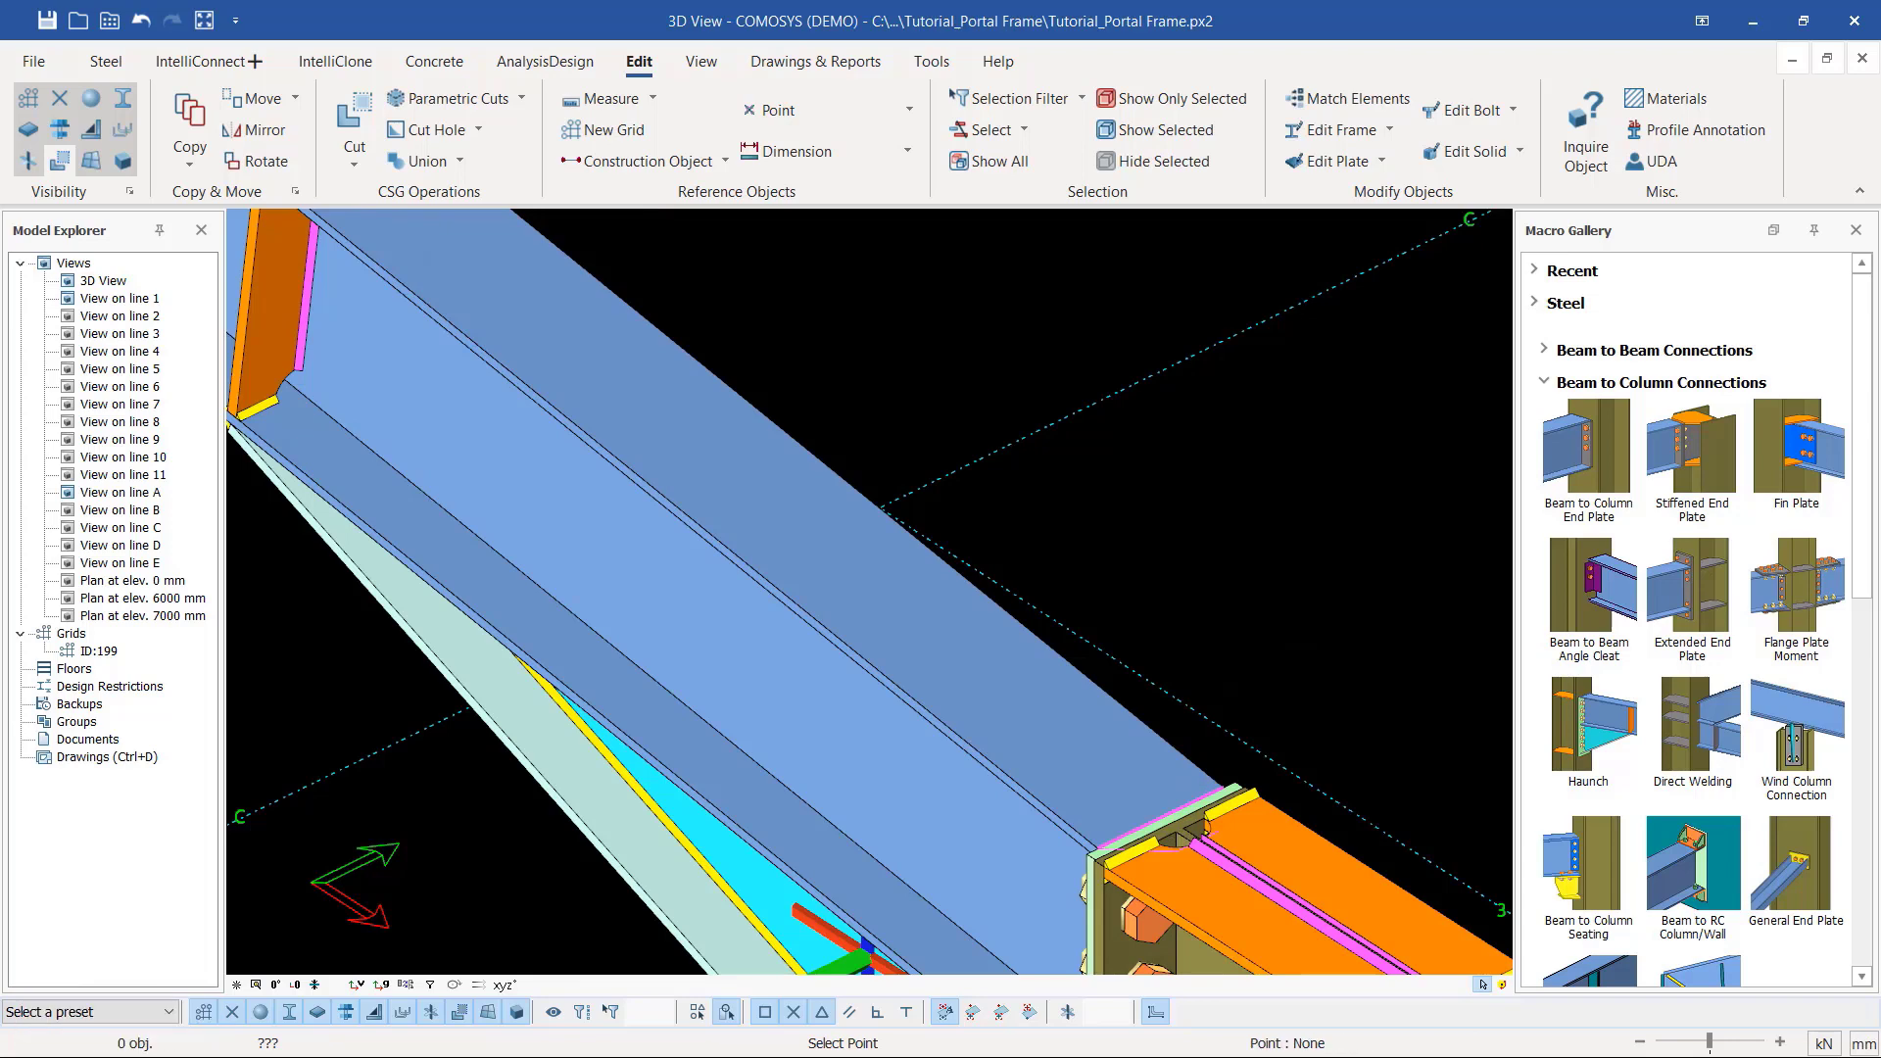
right_click(1173, 510)
left_click(1222, 526)
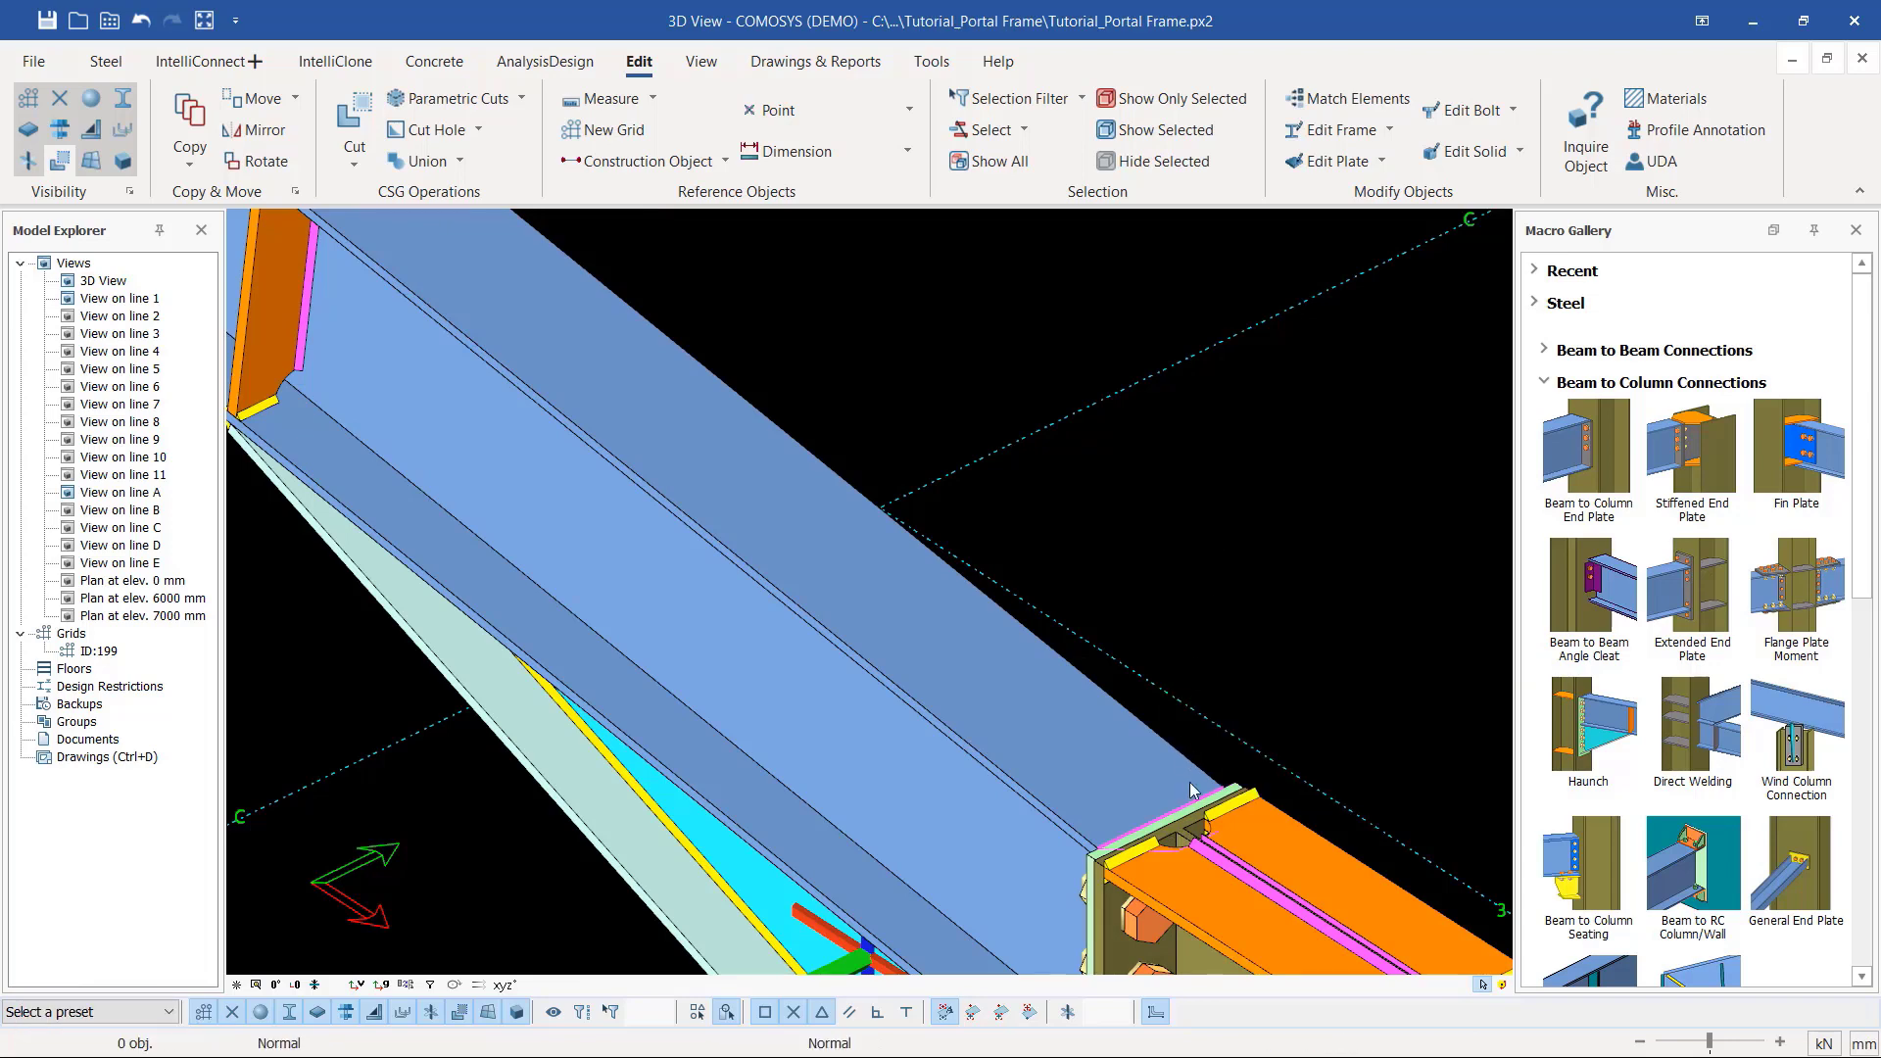
Step: Place a reference point at the midpoint of the rafter's top flange edge at the column end plate
left_click(1176, 840)
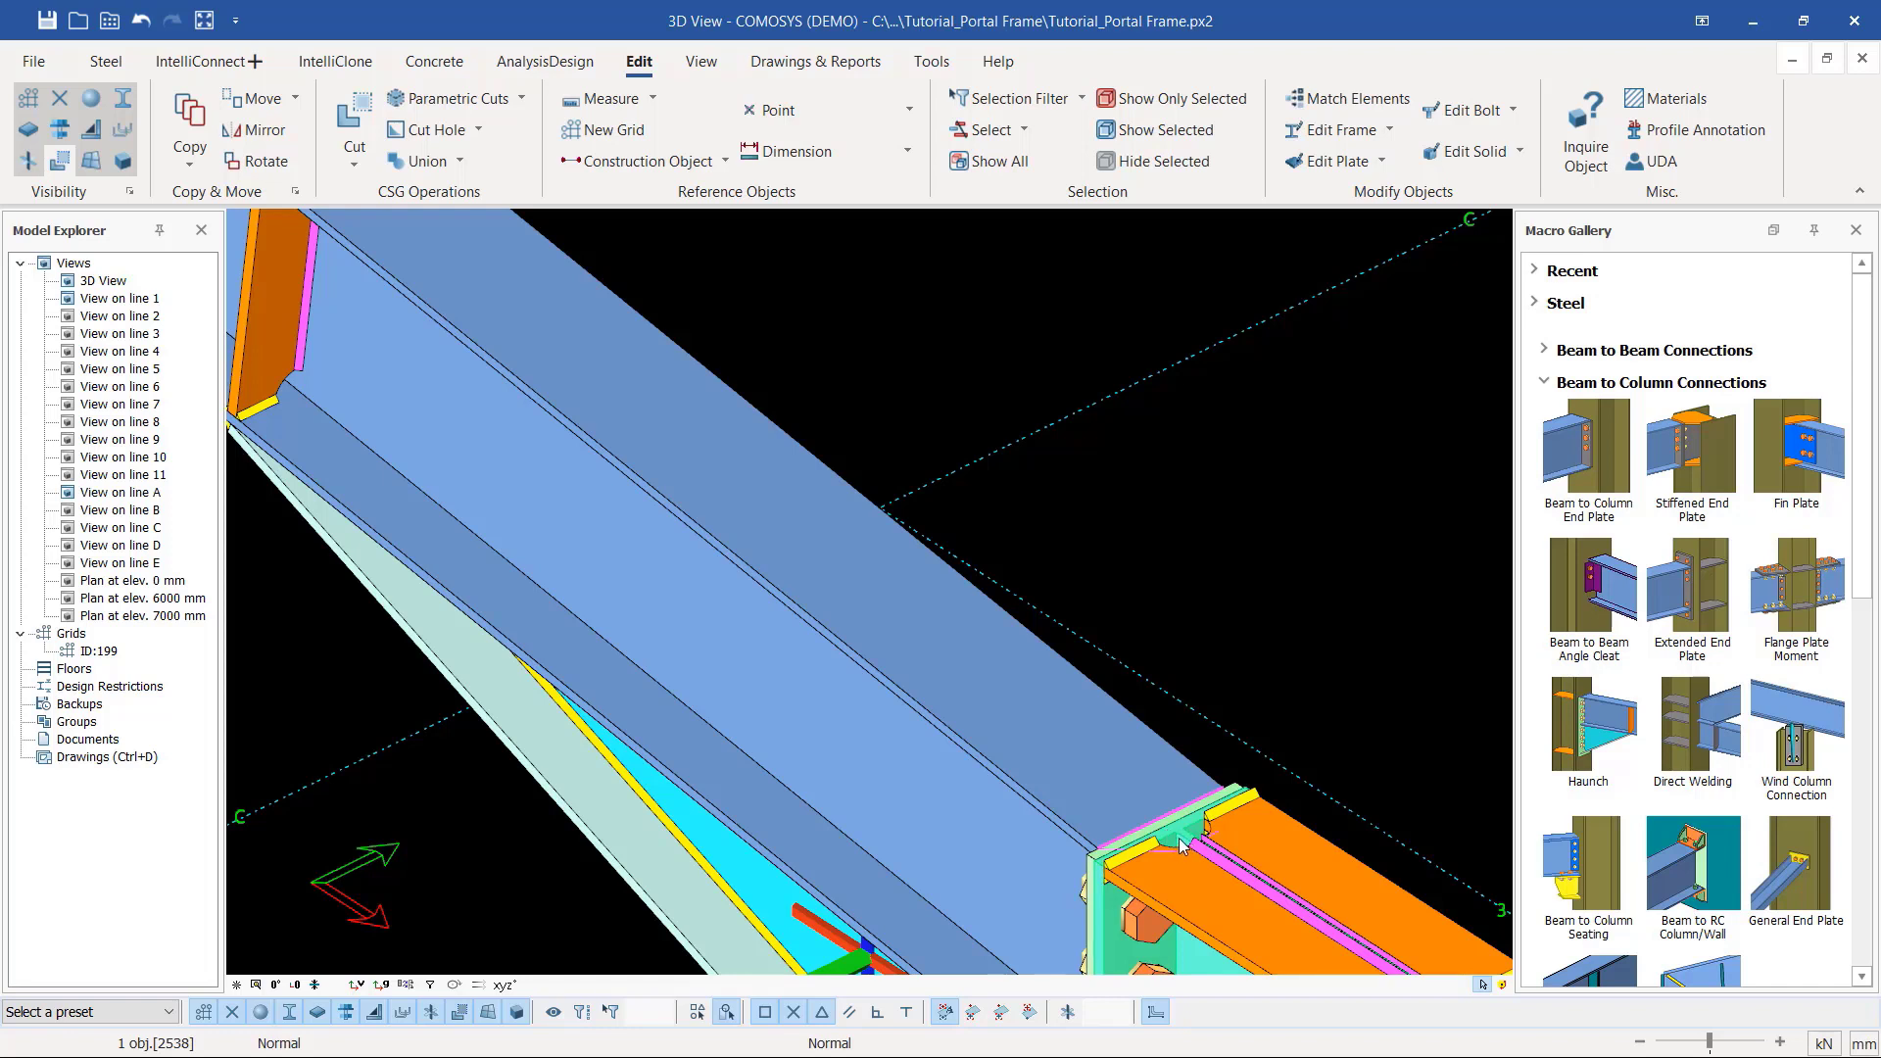
middle_click_drag(1181, 848, 1203, 849)
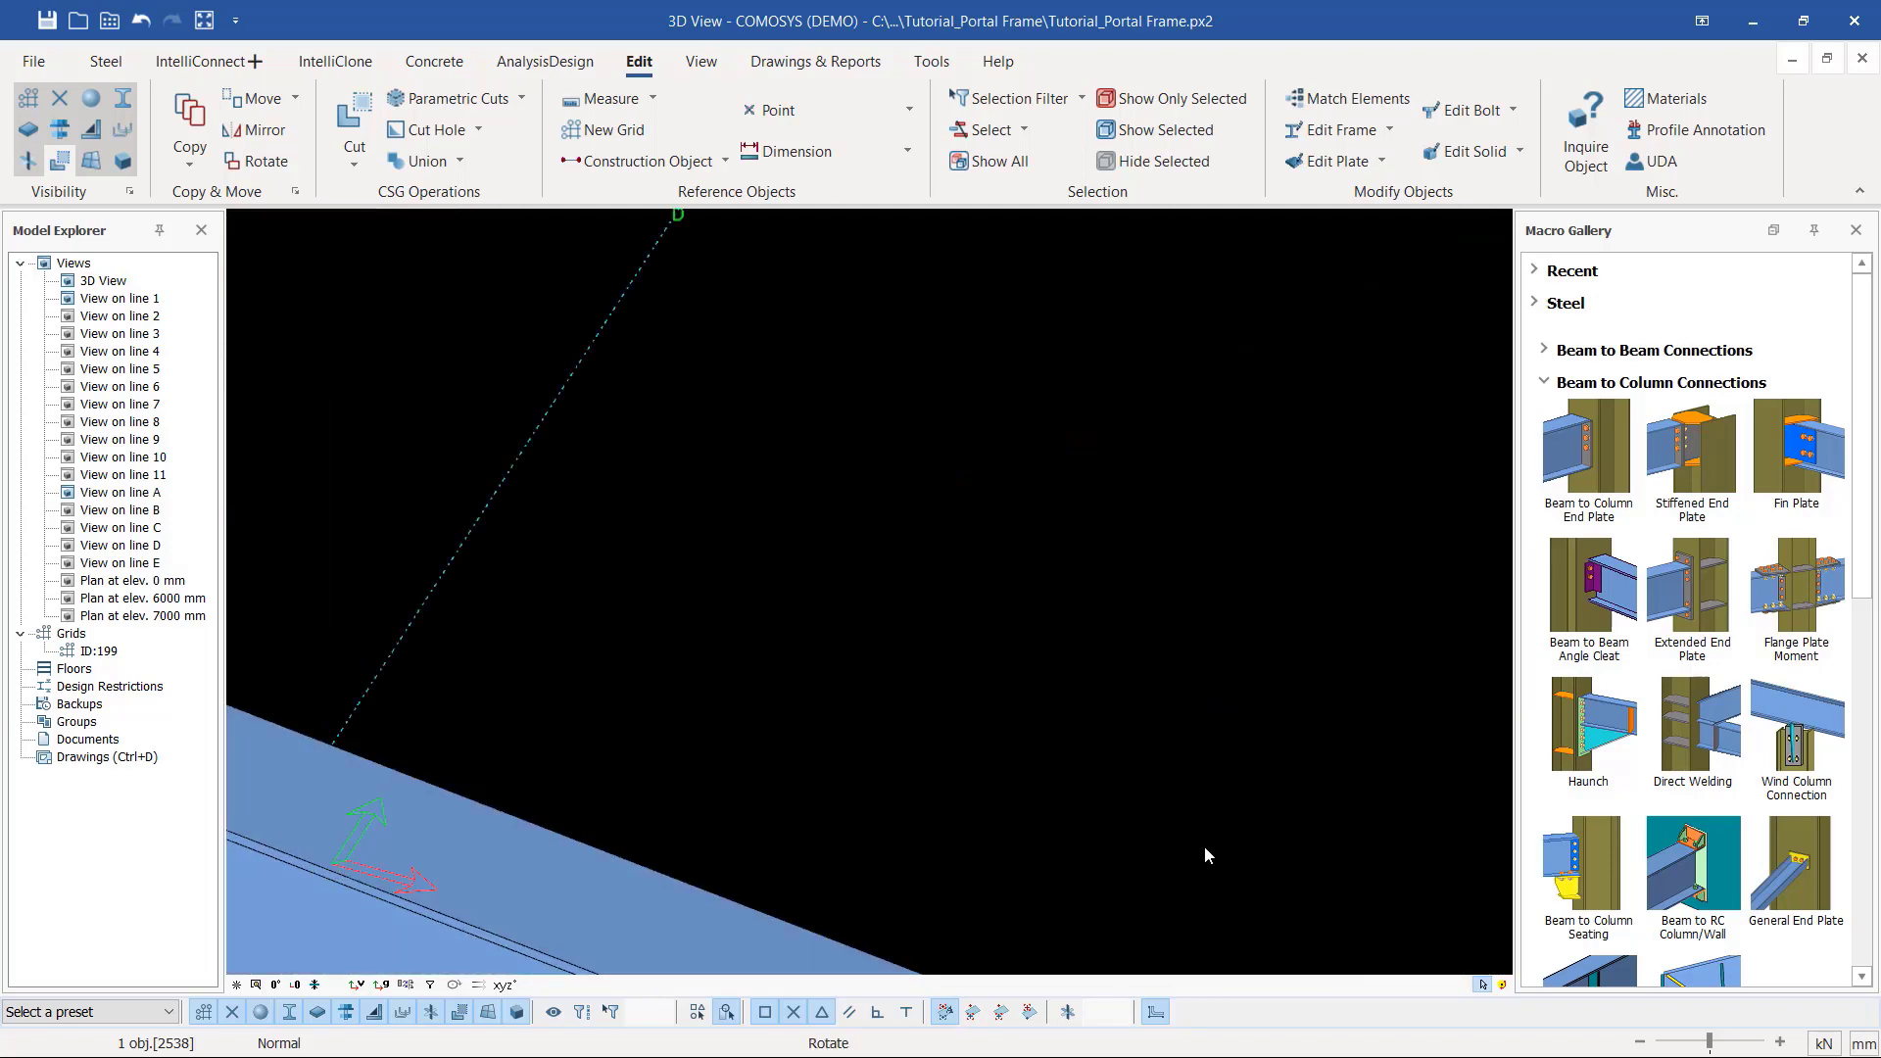
scroll(994, 527, "down", 4)
scroll(1018, 751, "up", 4)
middle_click_drag(989, 730, 1024, 731)
scroll(977, 736, "down", 1)
scroll(977, 743, "up", 5)
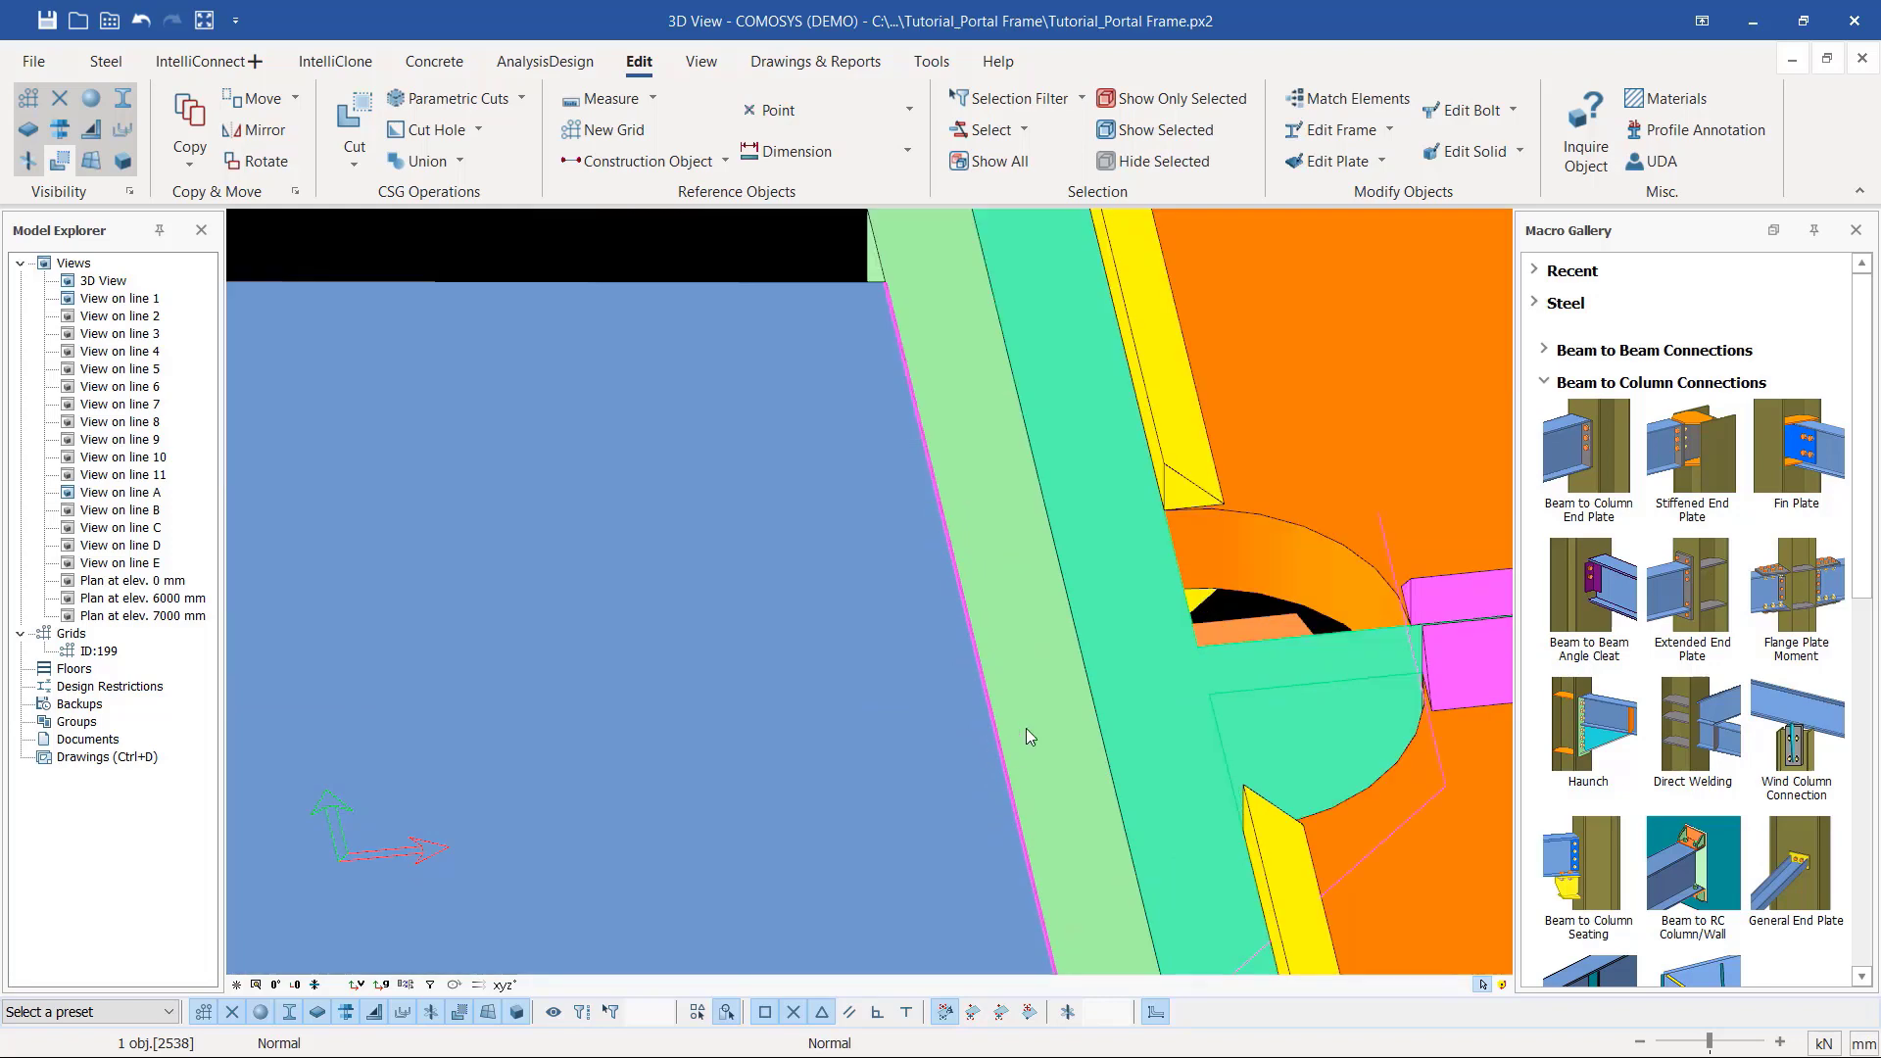
scroll(1025, 727, "down", 1)
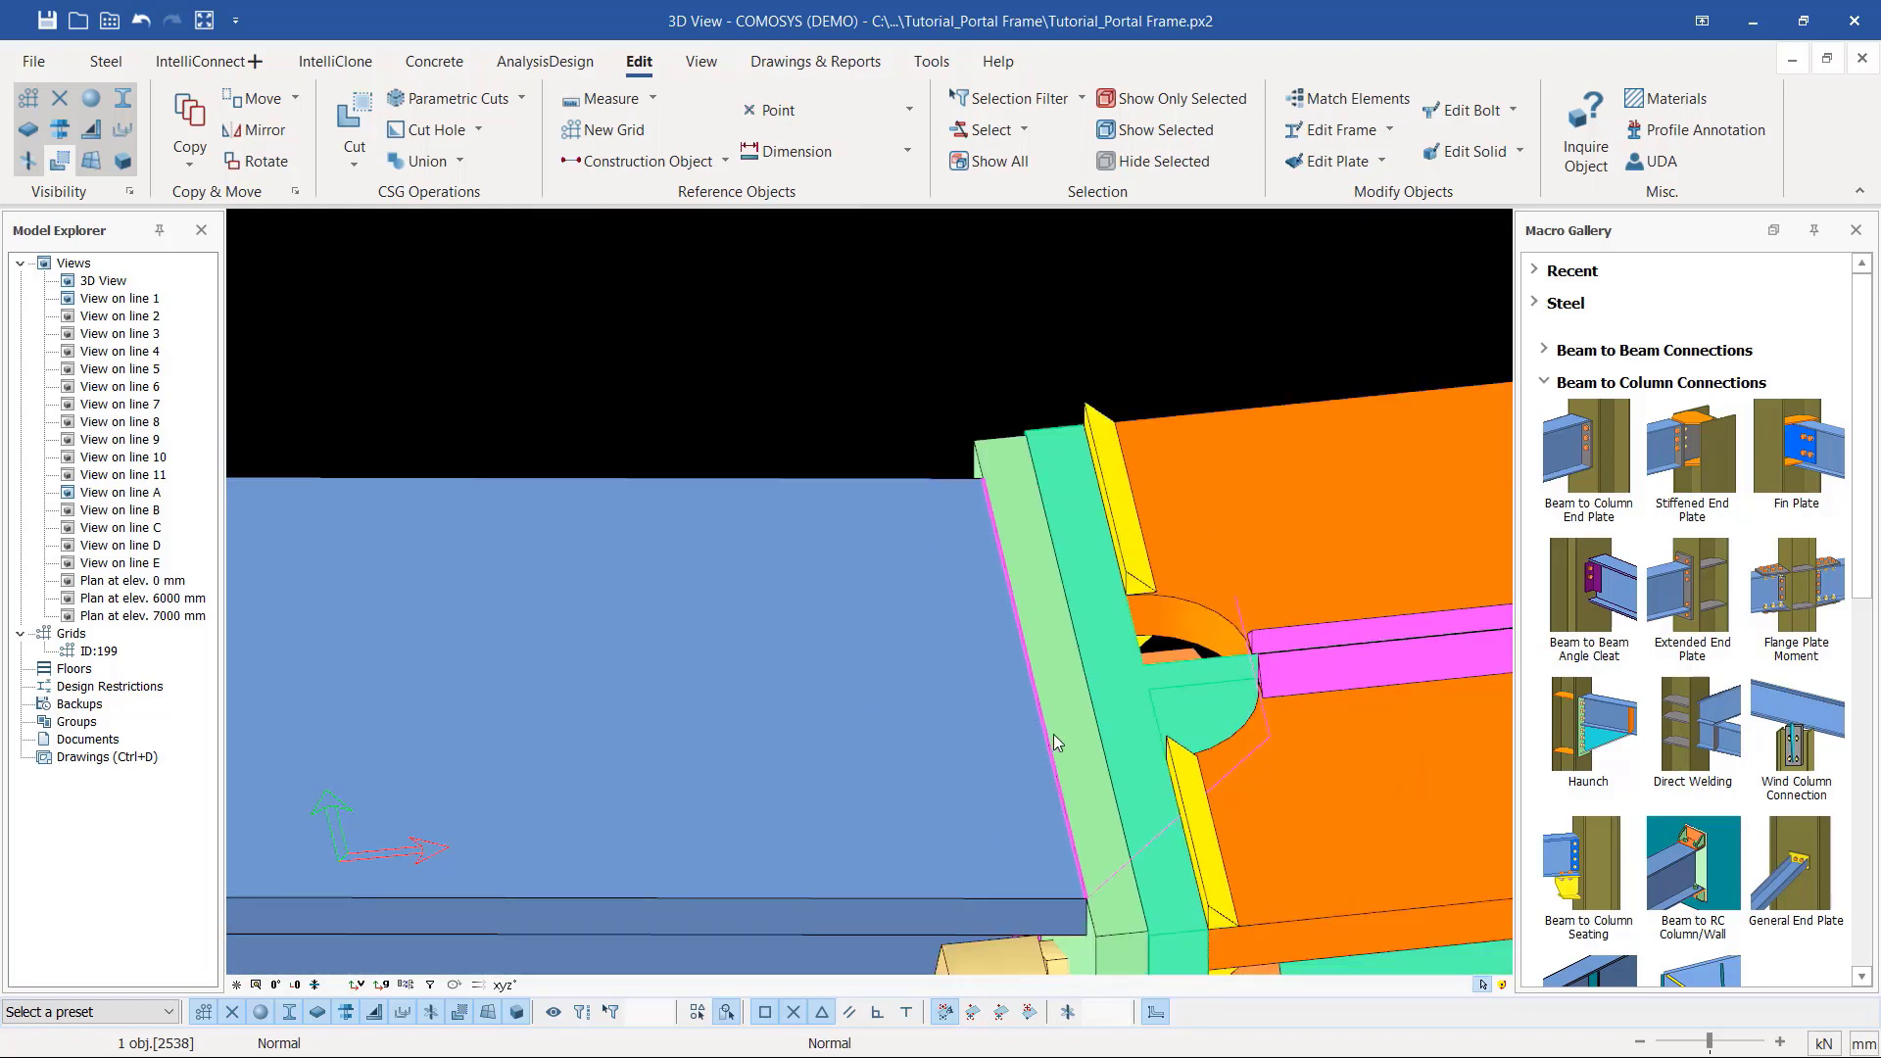
middle_click_drag(1064, 744, 1093, 731)
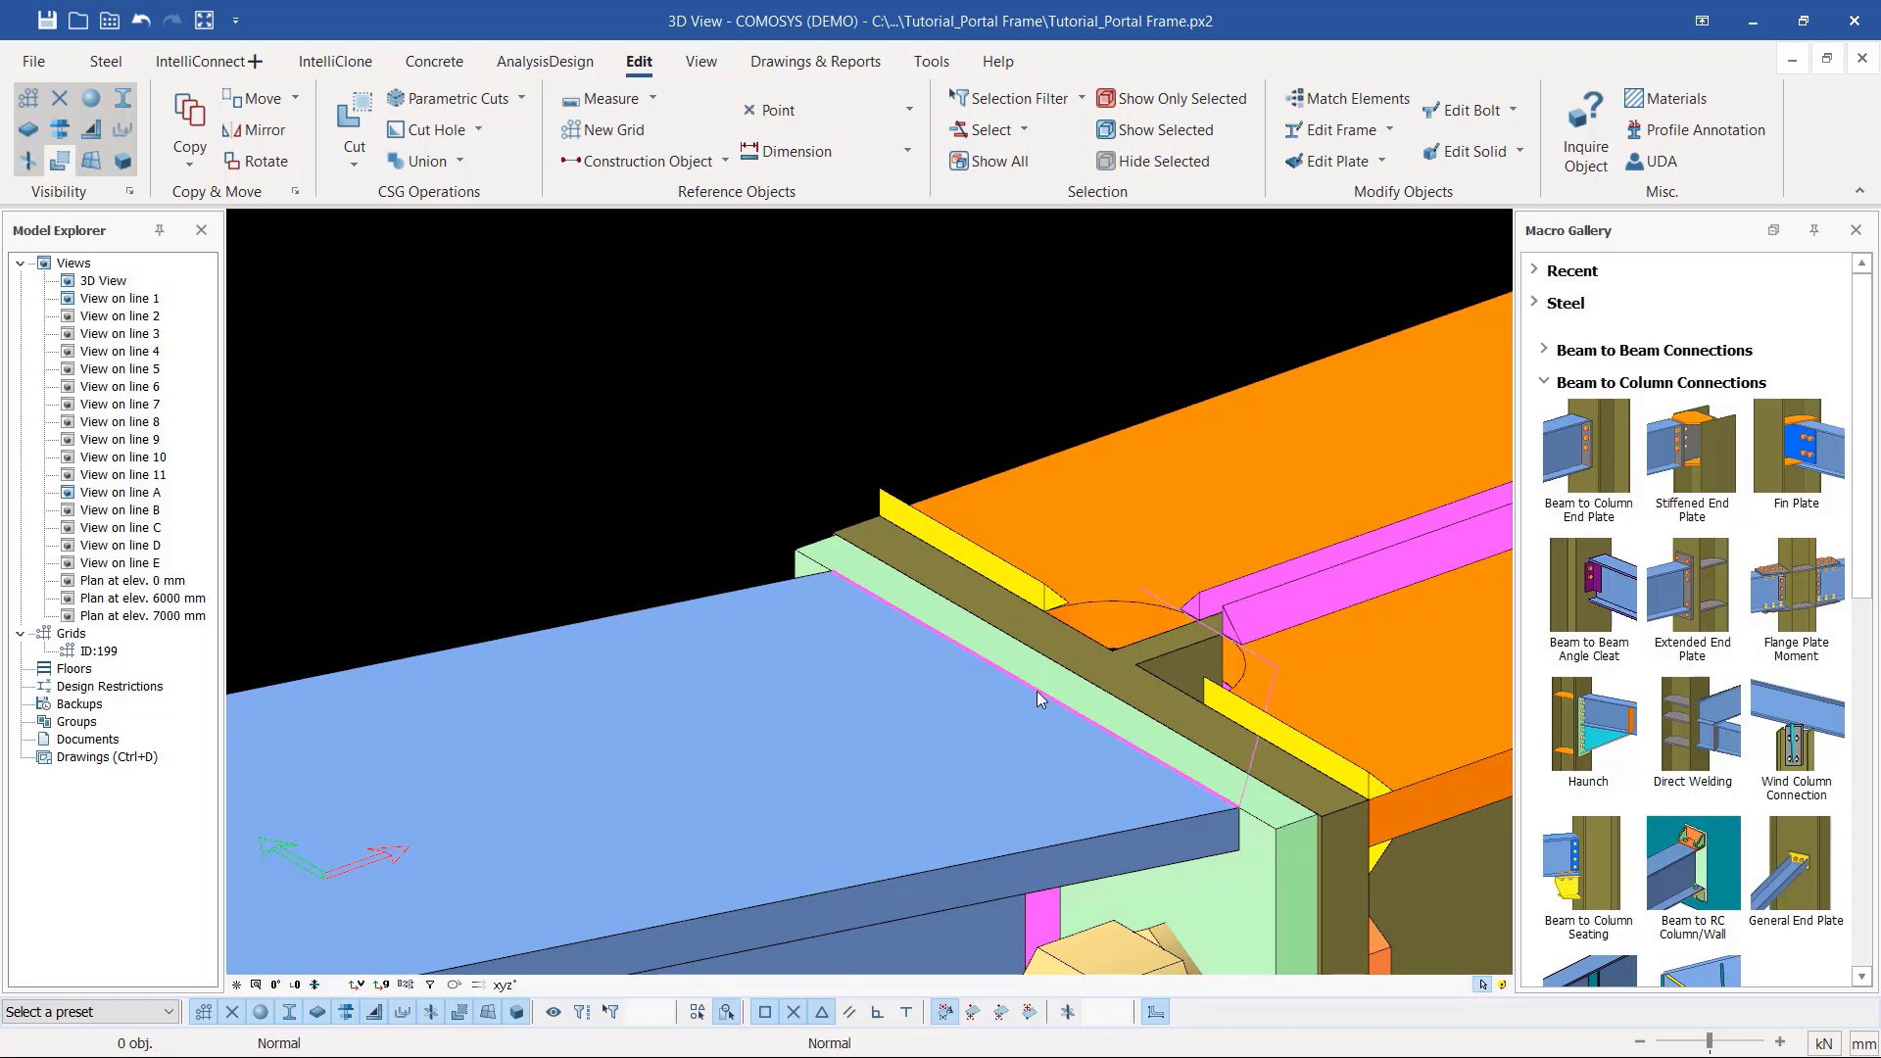
left_click(798, 118)
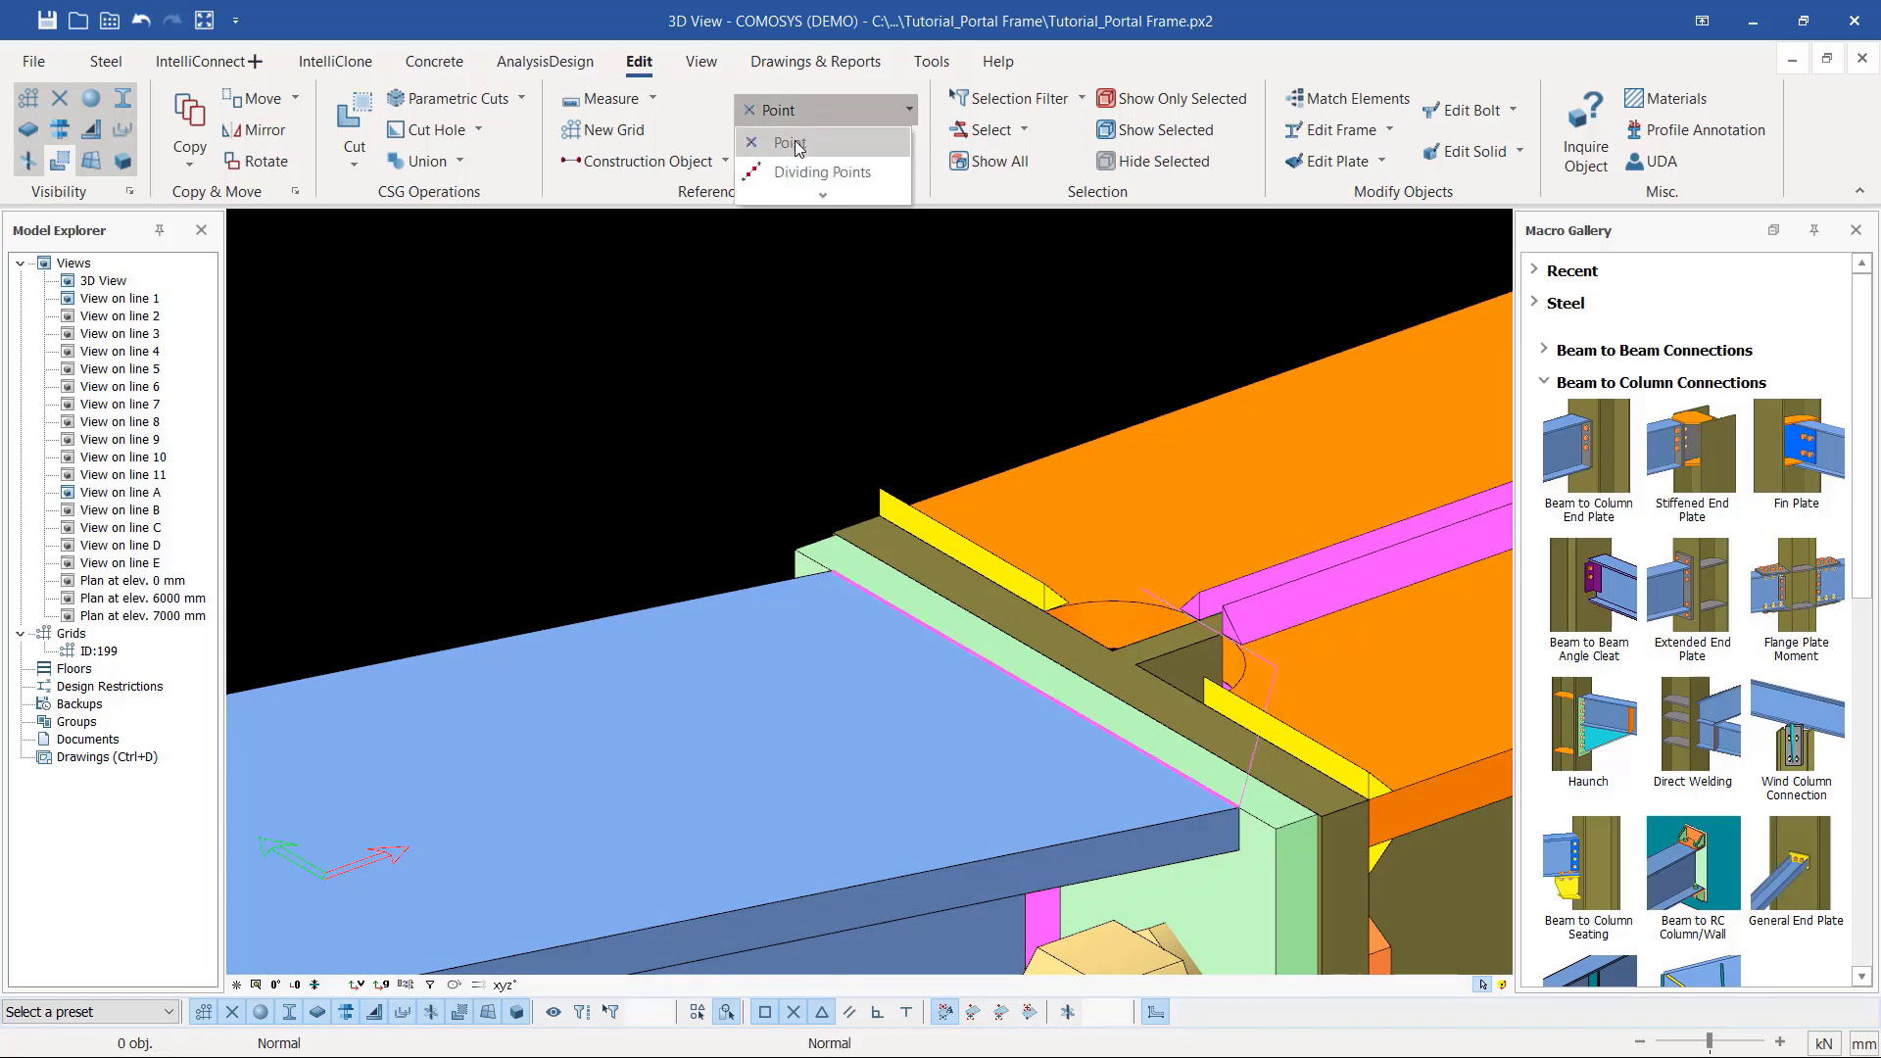
left_click(795, 144)
scroll(1012, 696, "up", 2)
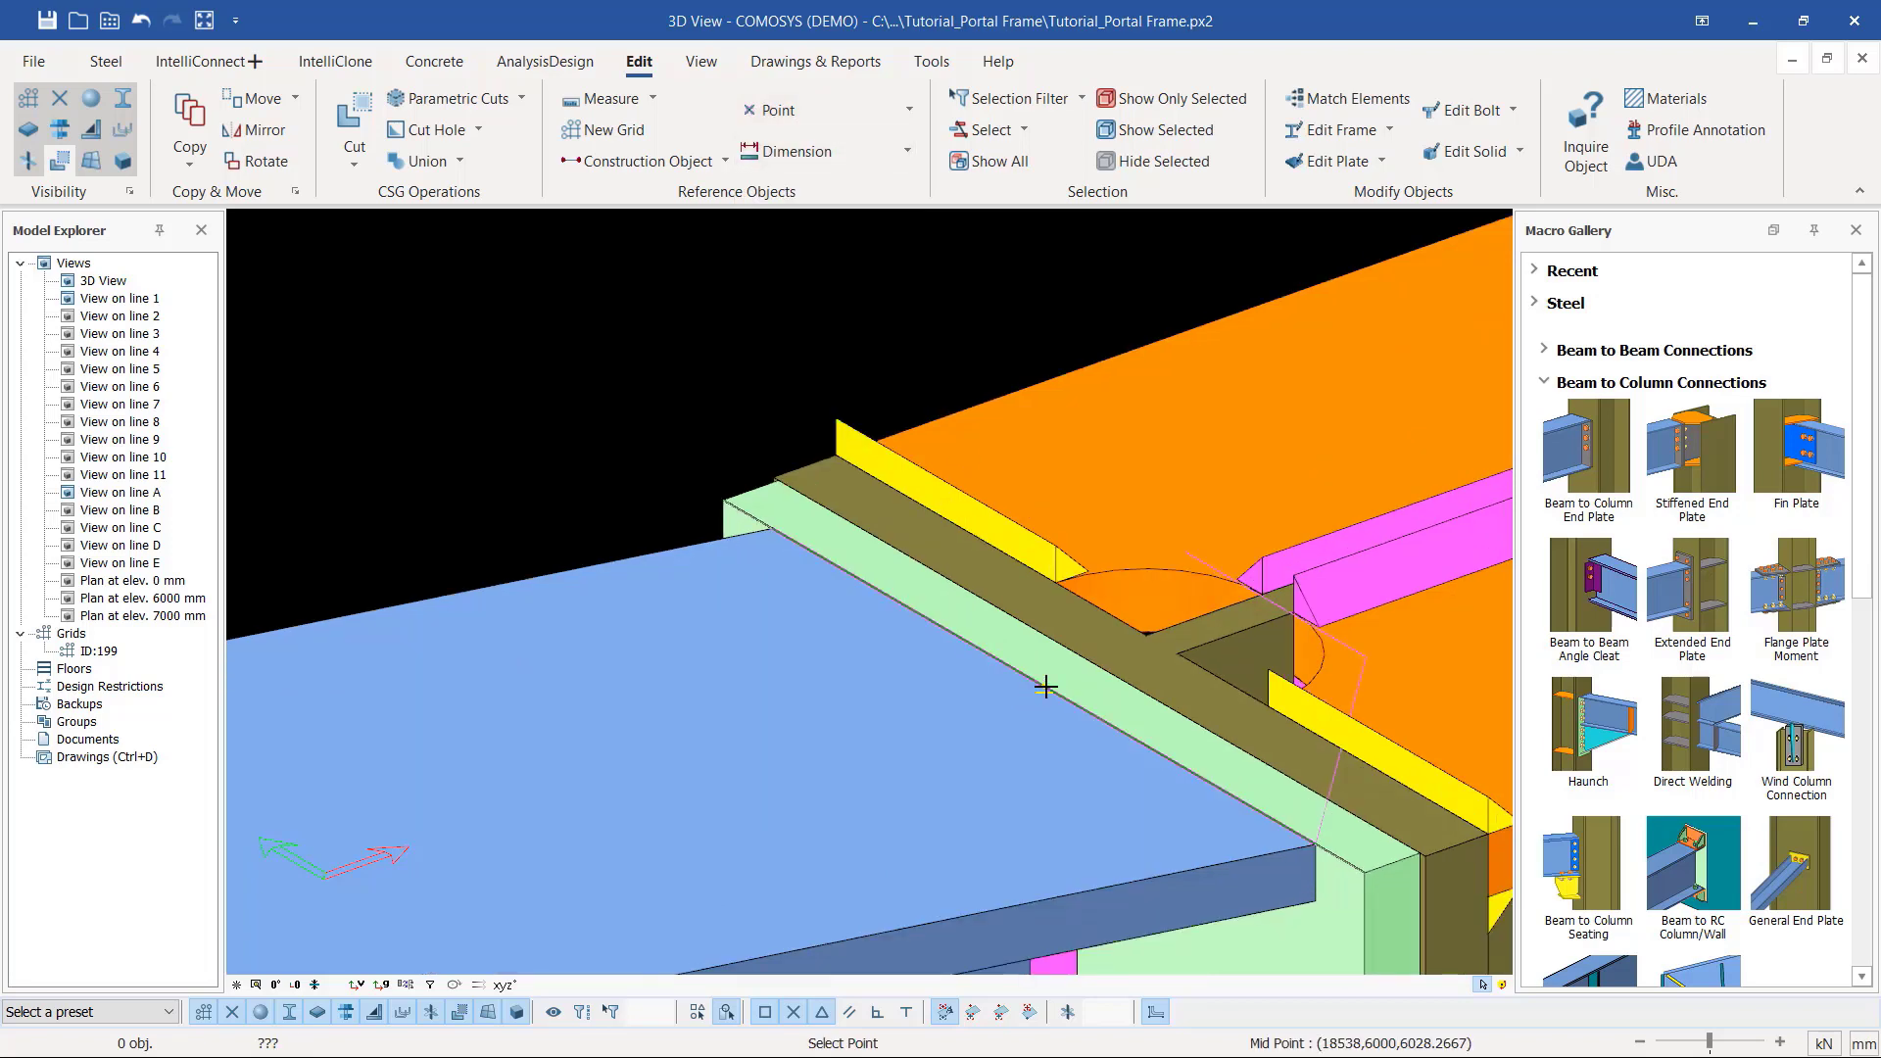
right_click(833, 369)
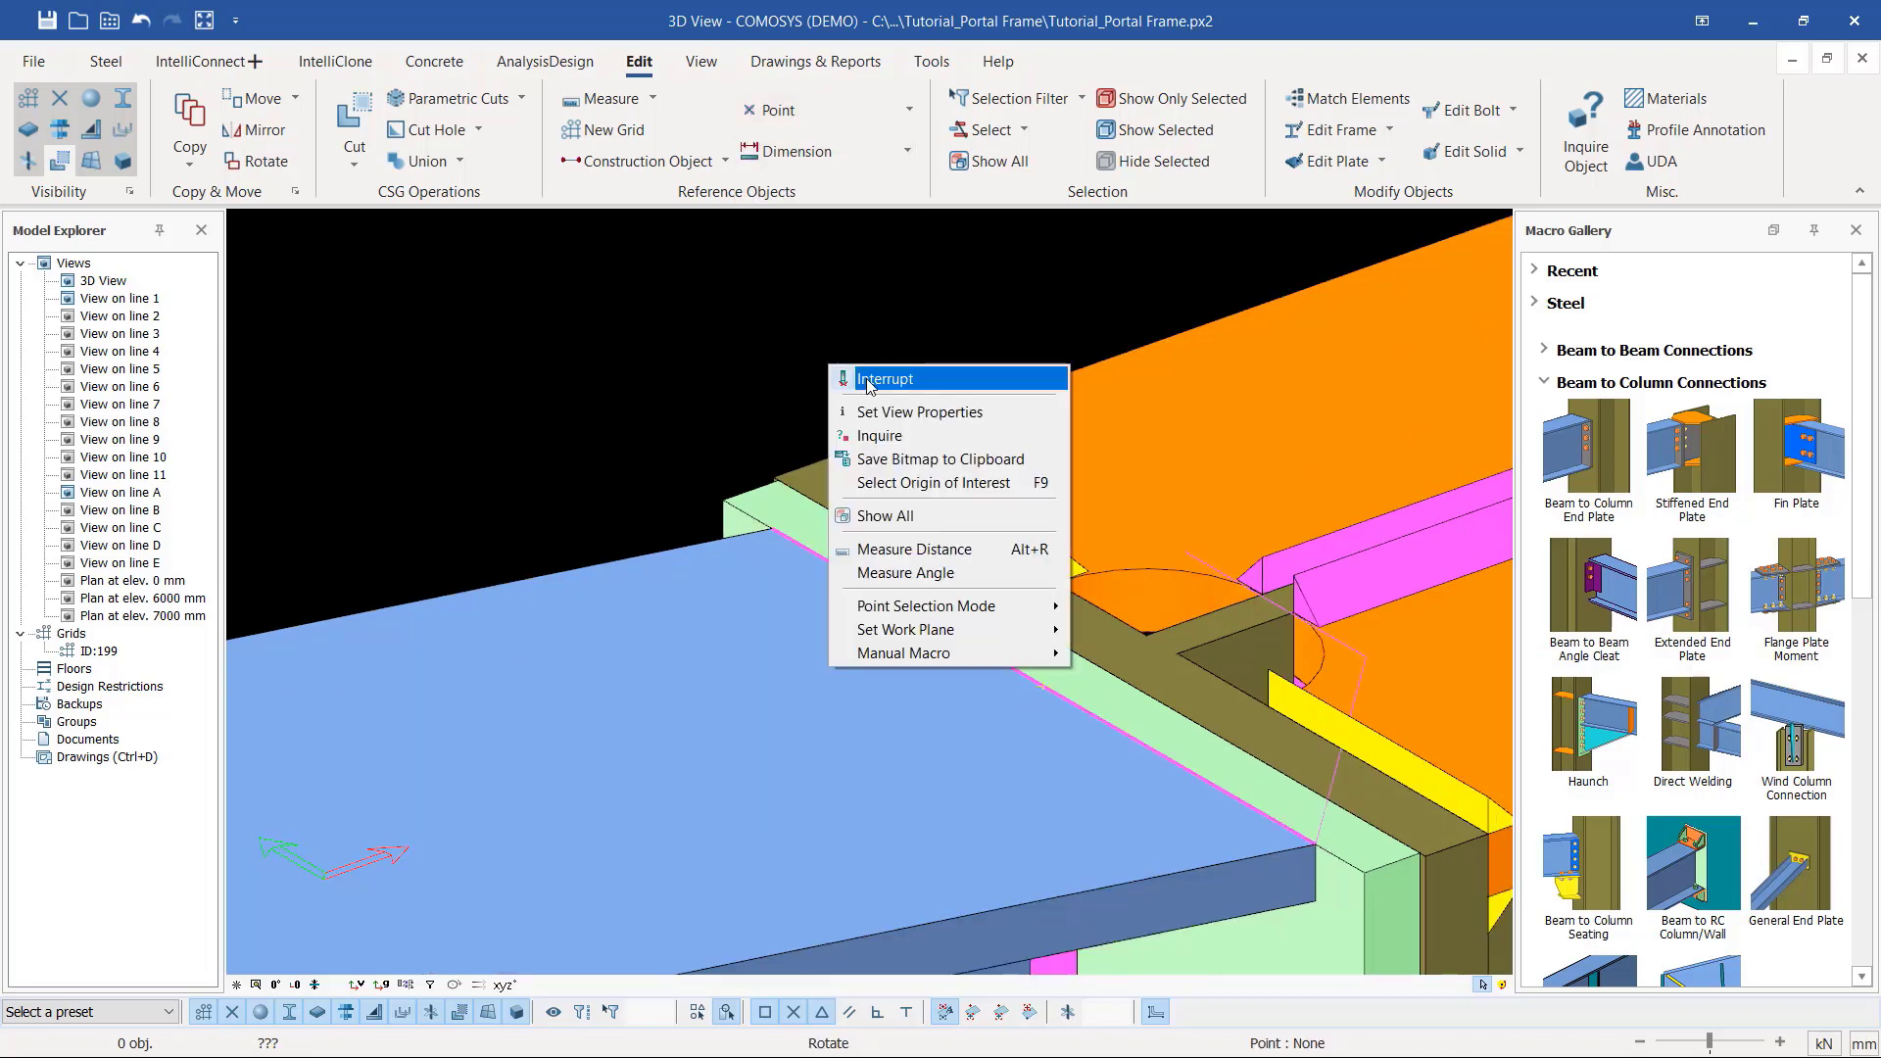
left_click(867, 381)
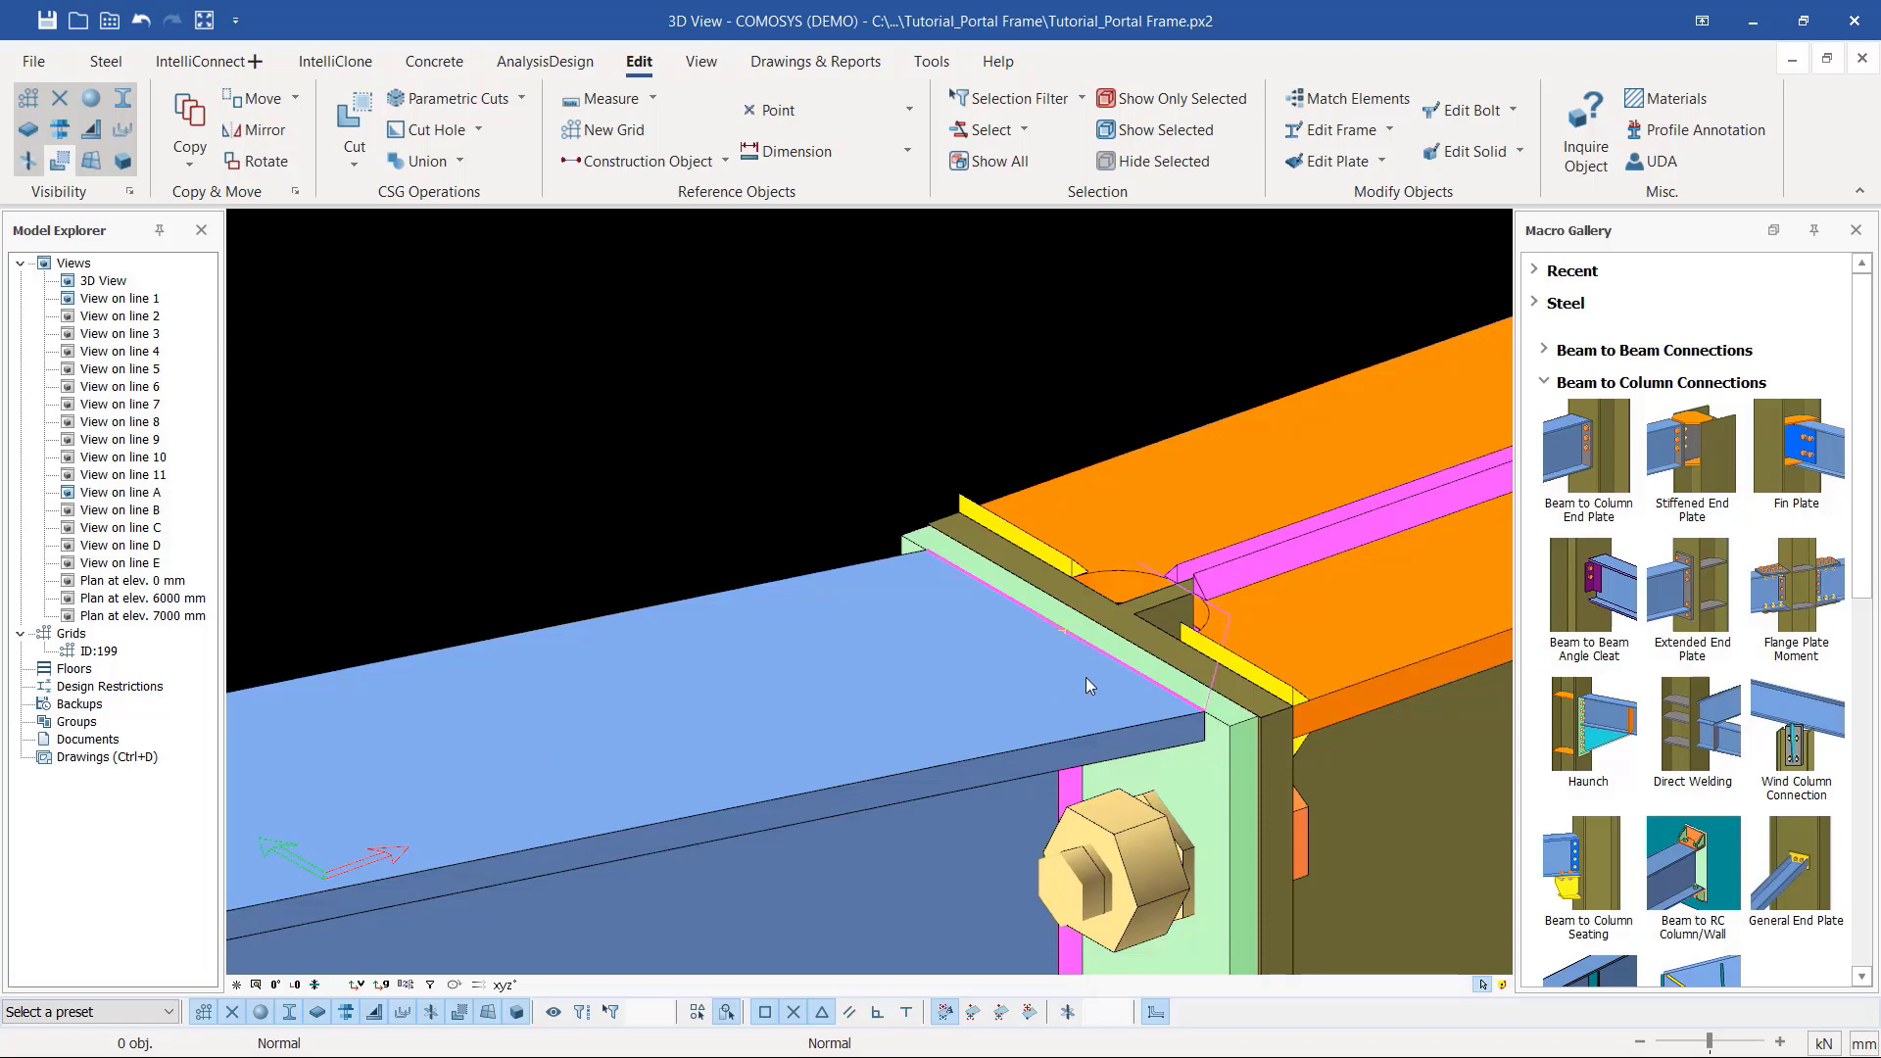
scroll(1063, 659, "down", 5)
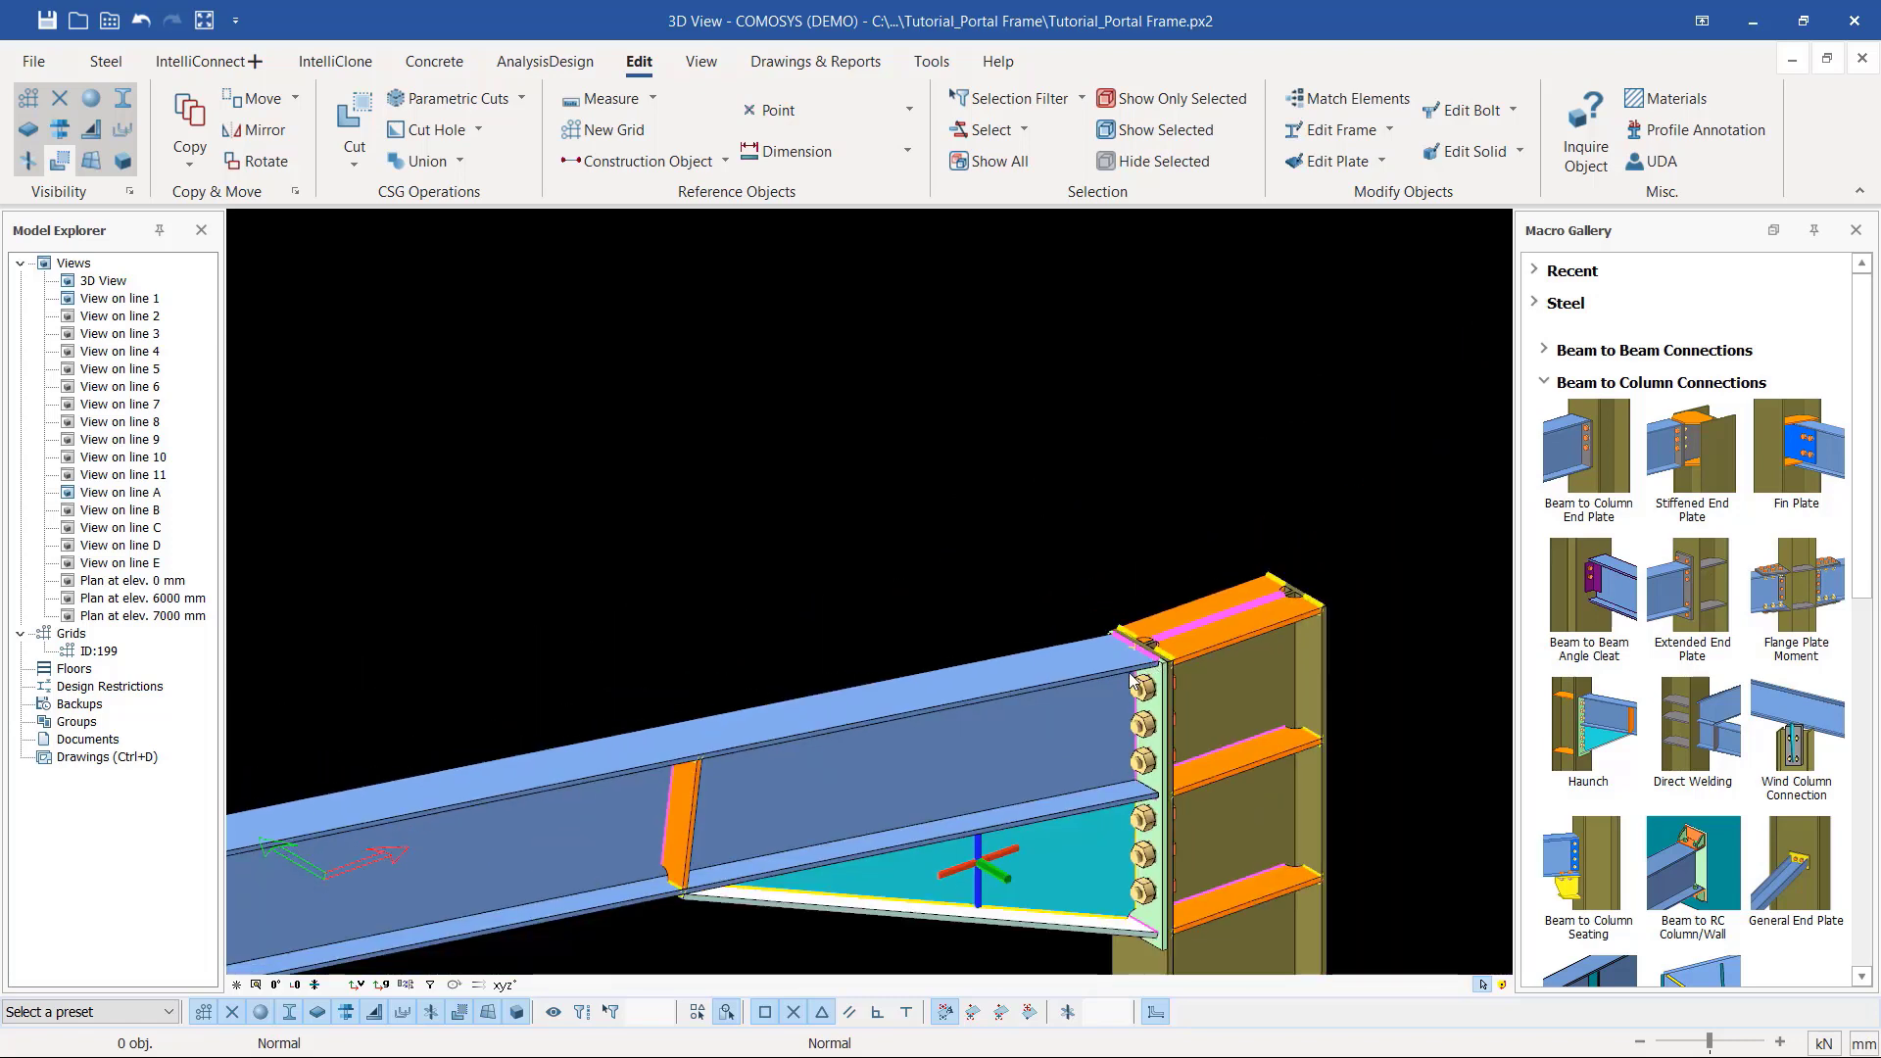
Step: Set the work plane to the top flange surface of the grid line 2 rafter at its column end
scroll(1045, 673, "up", 5)
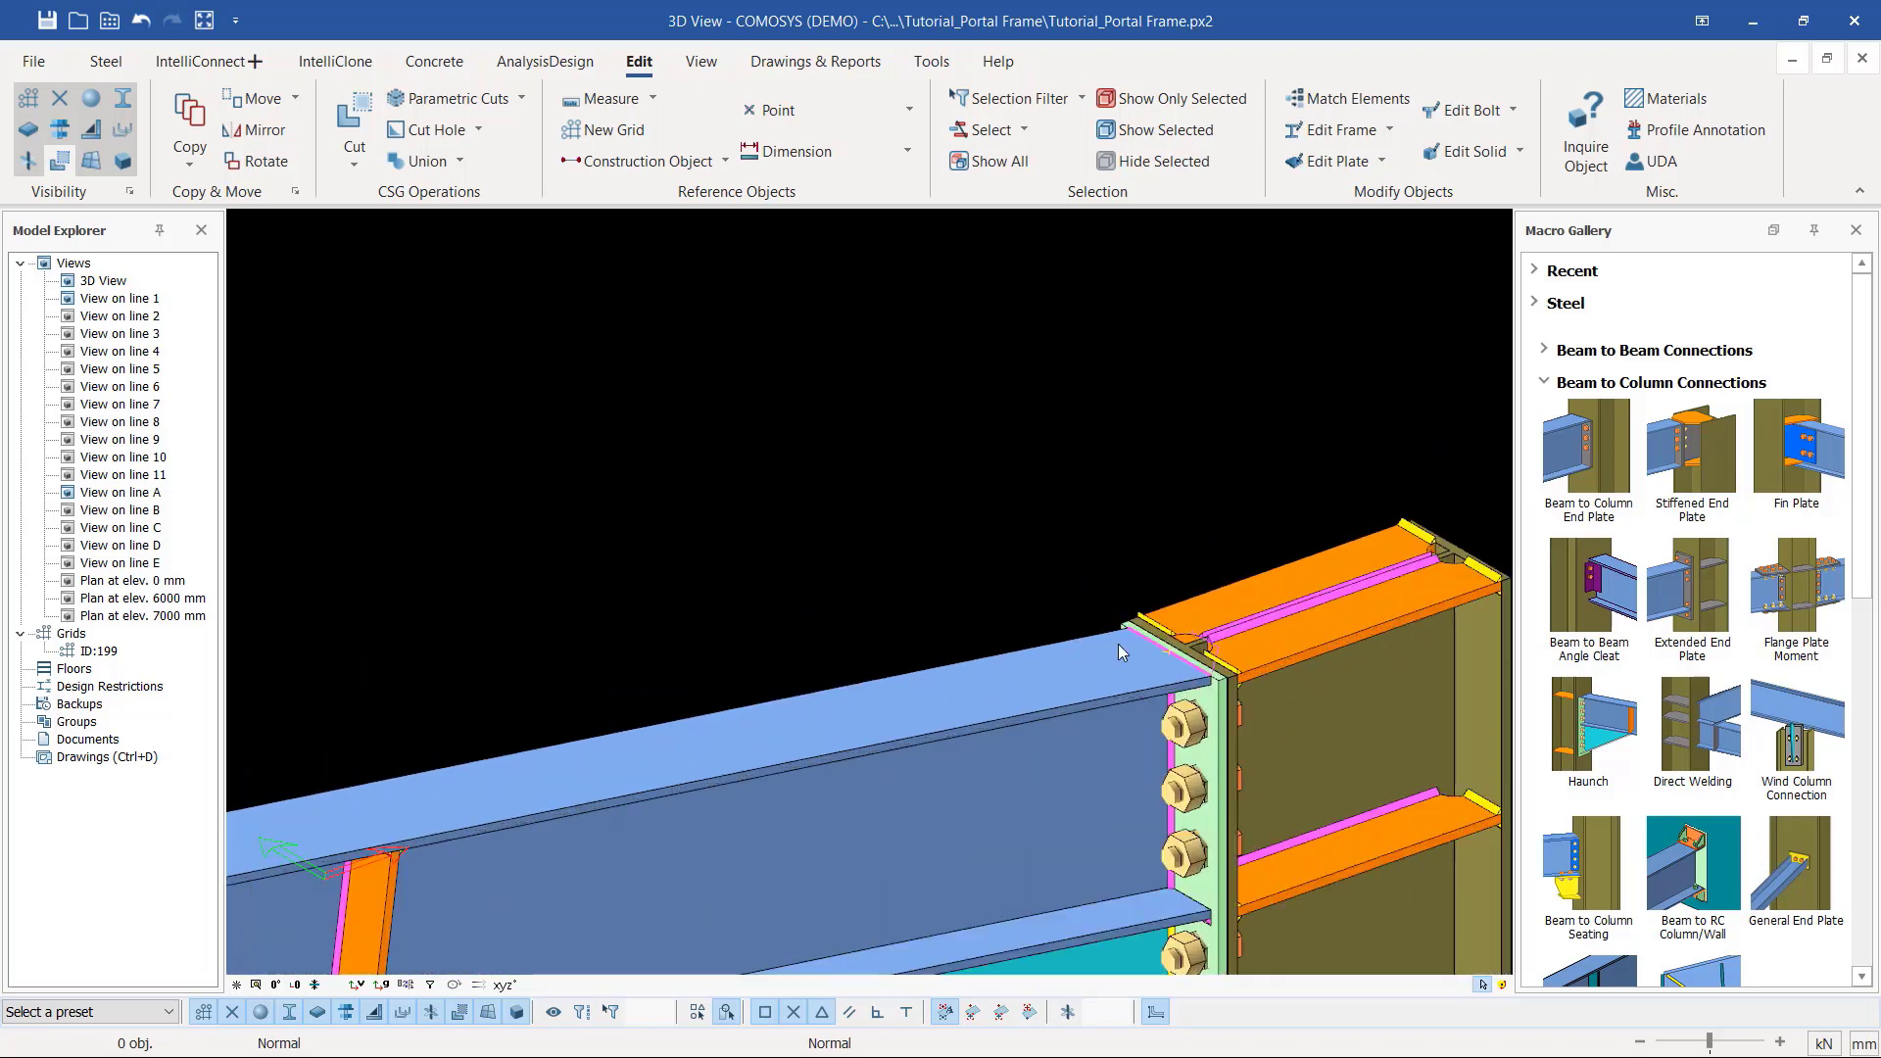
scroll(1186, 676, "up", 1)
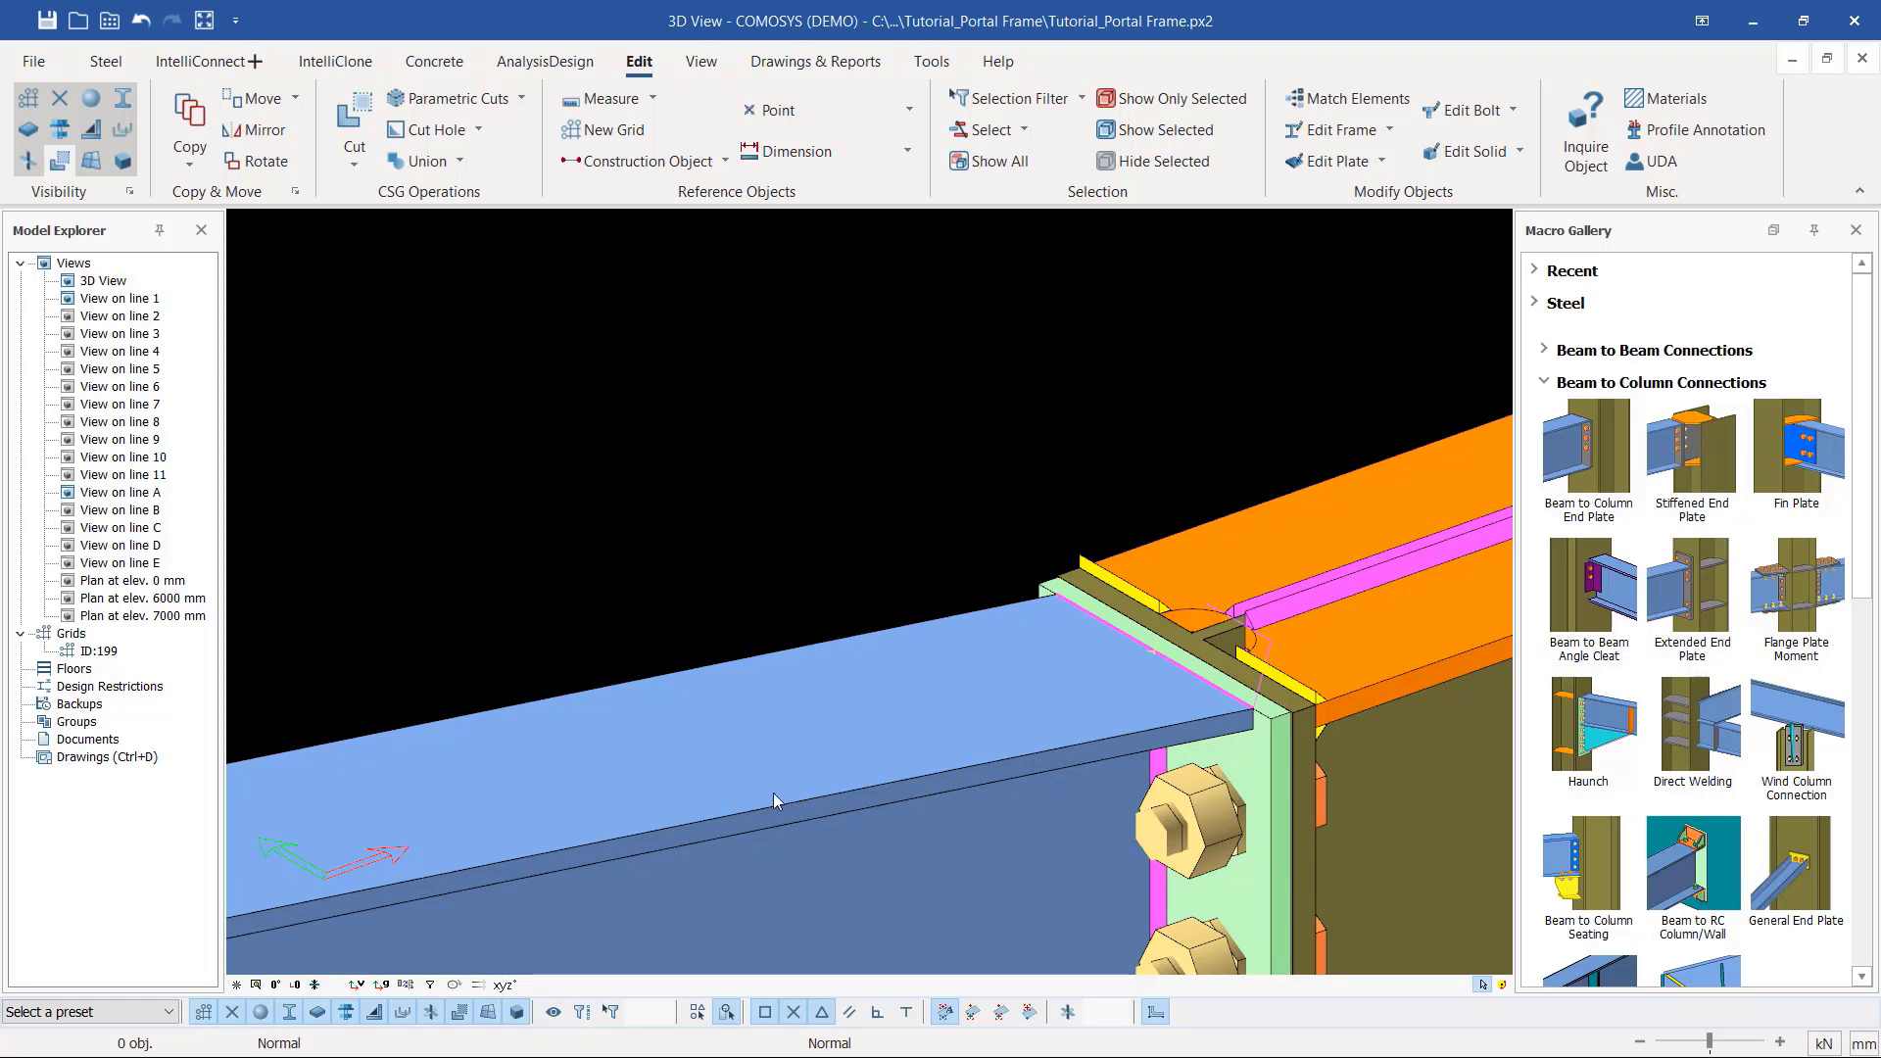
left_click(1154, 664)
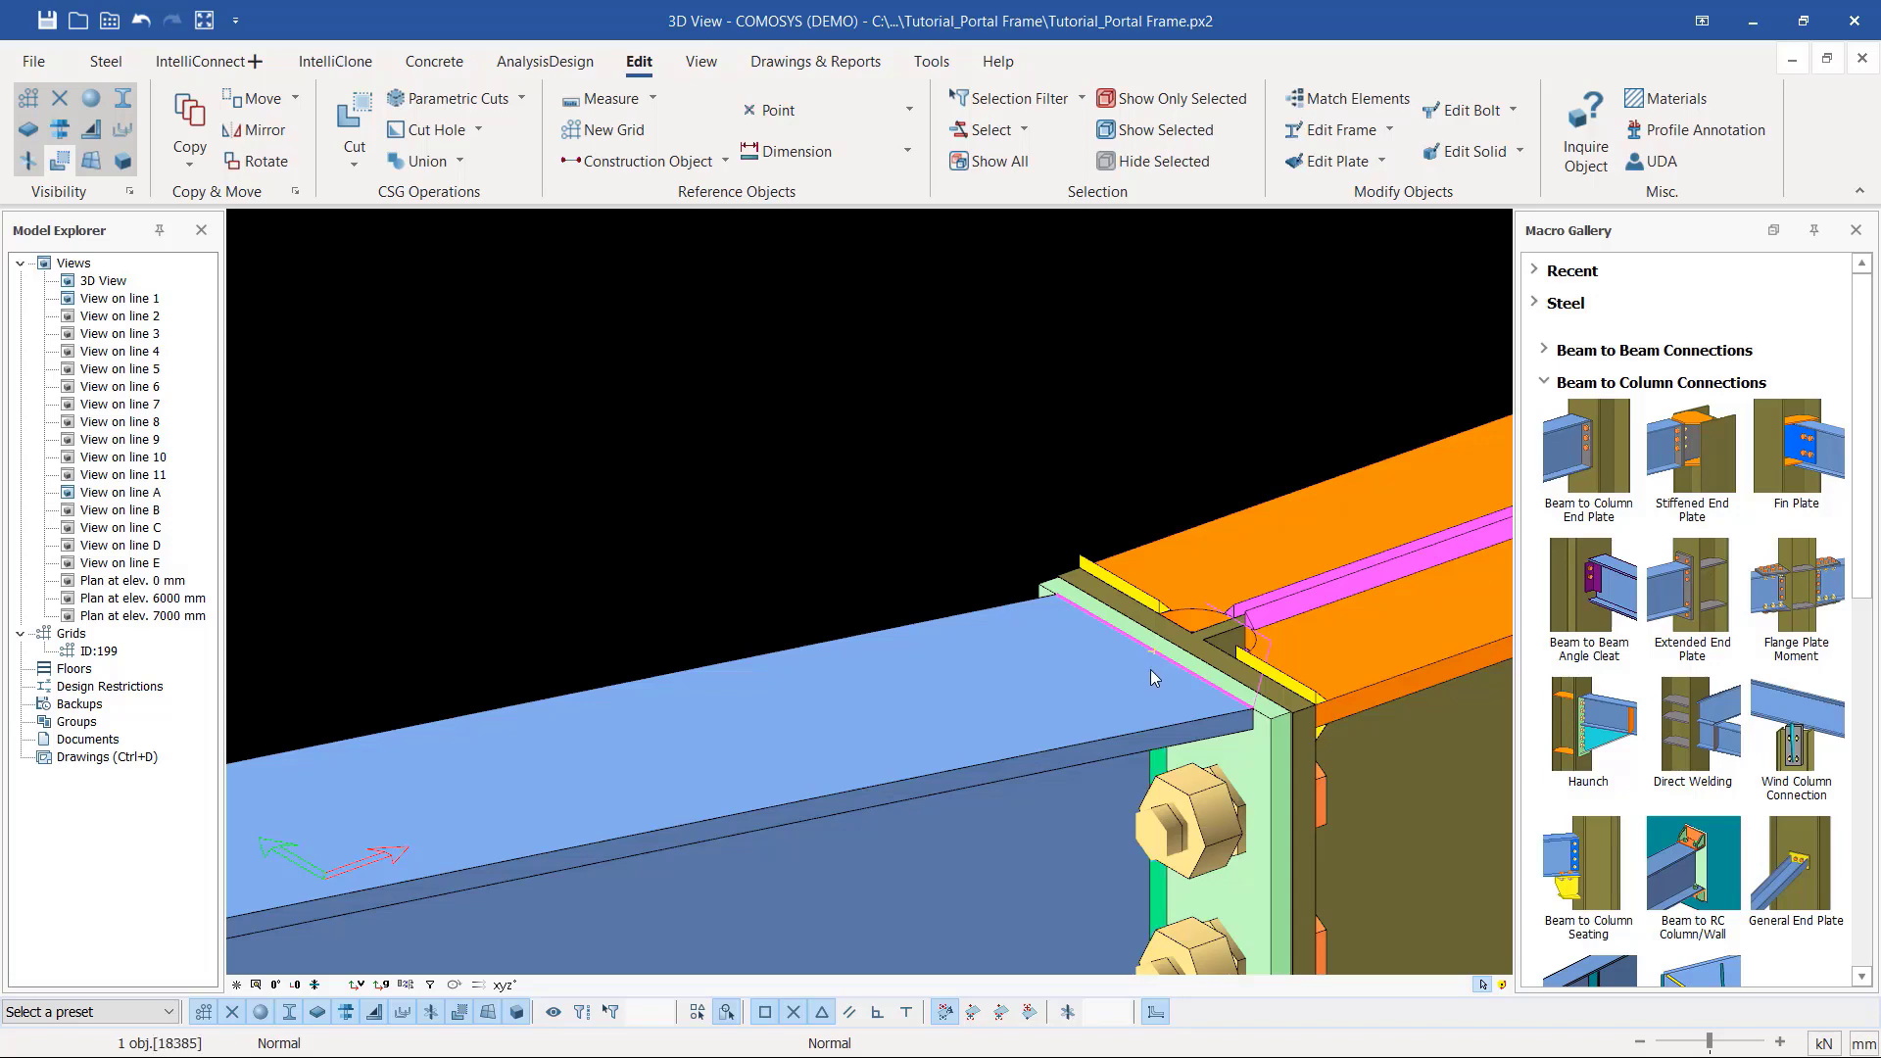
middle_click_drag(1154, 666, 848, 726)
scroll(529, 798, "down", 3)
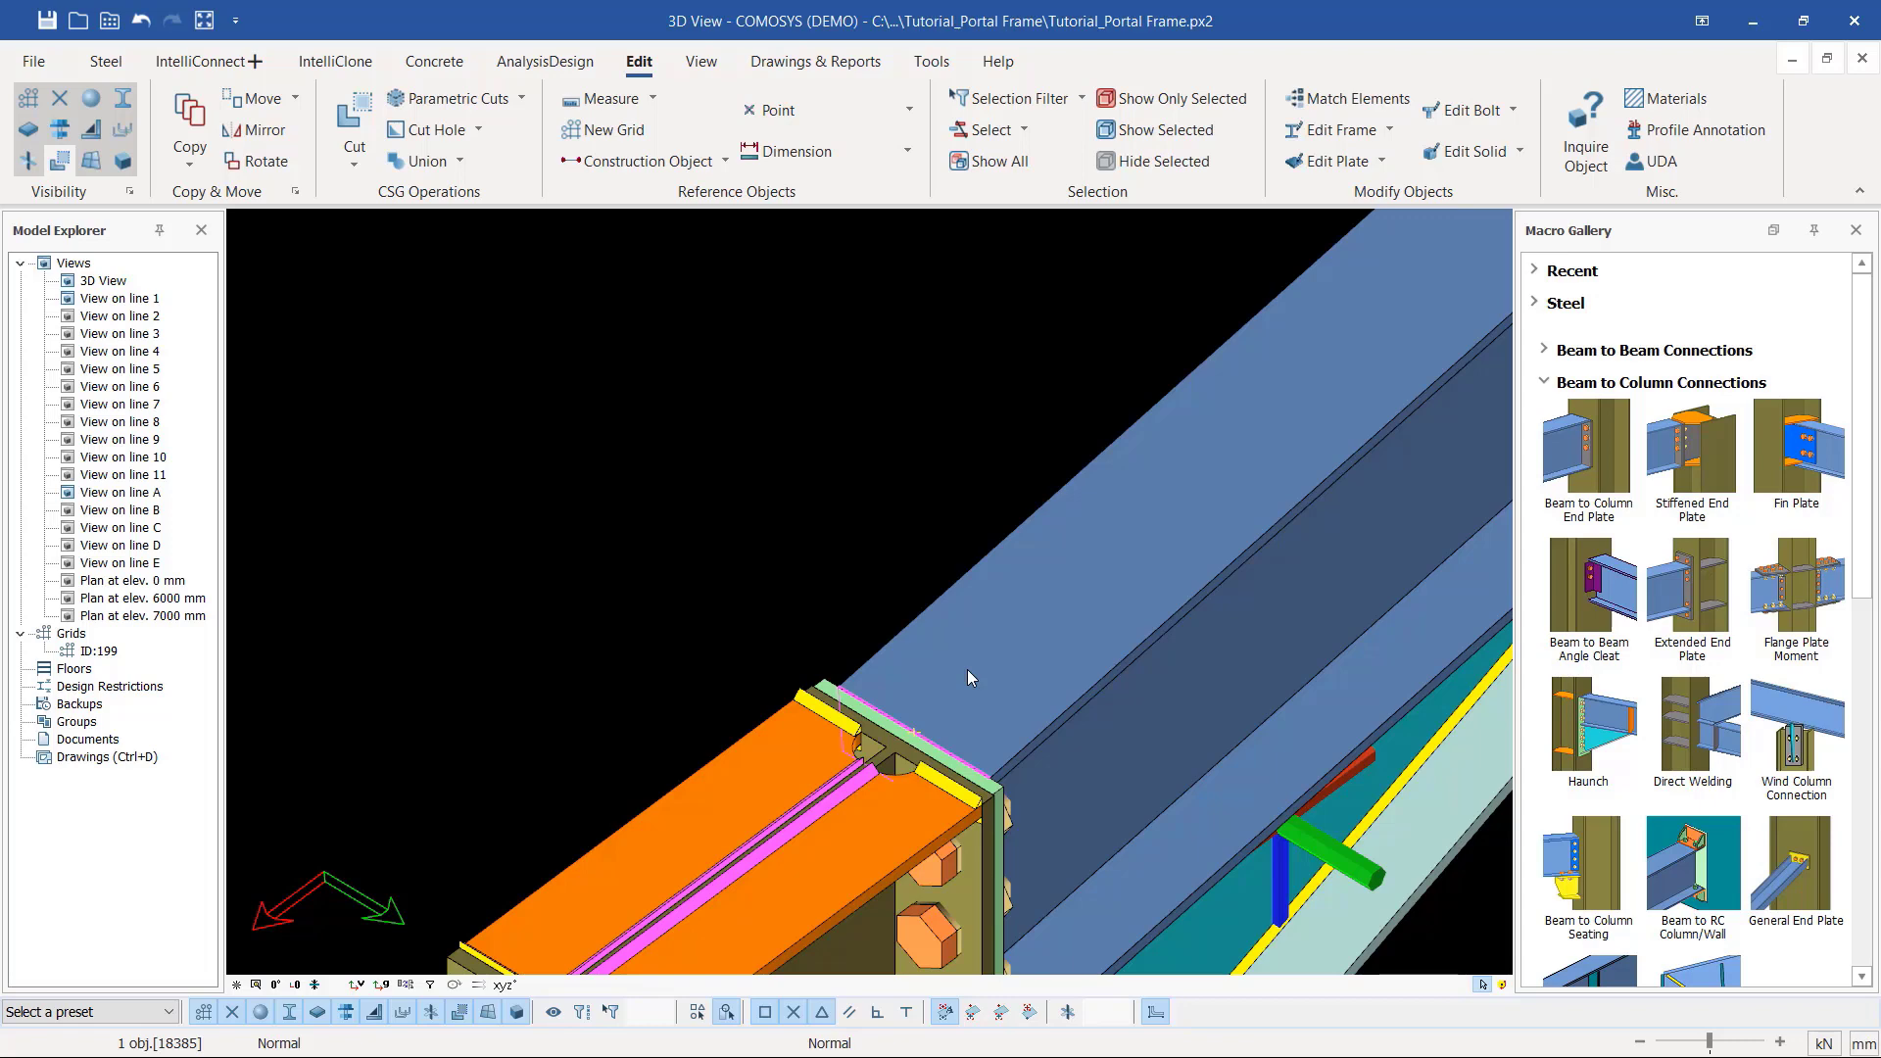
left_click(701, 61)
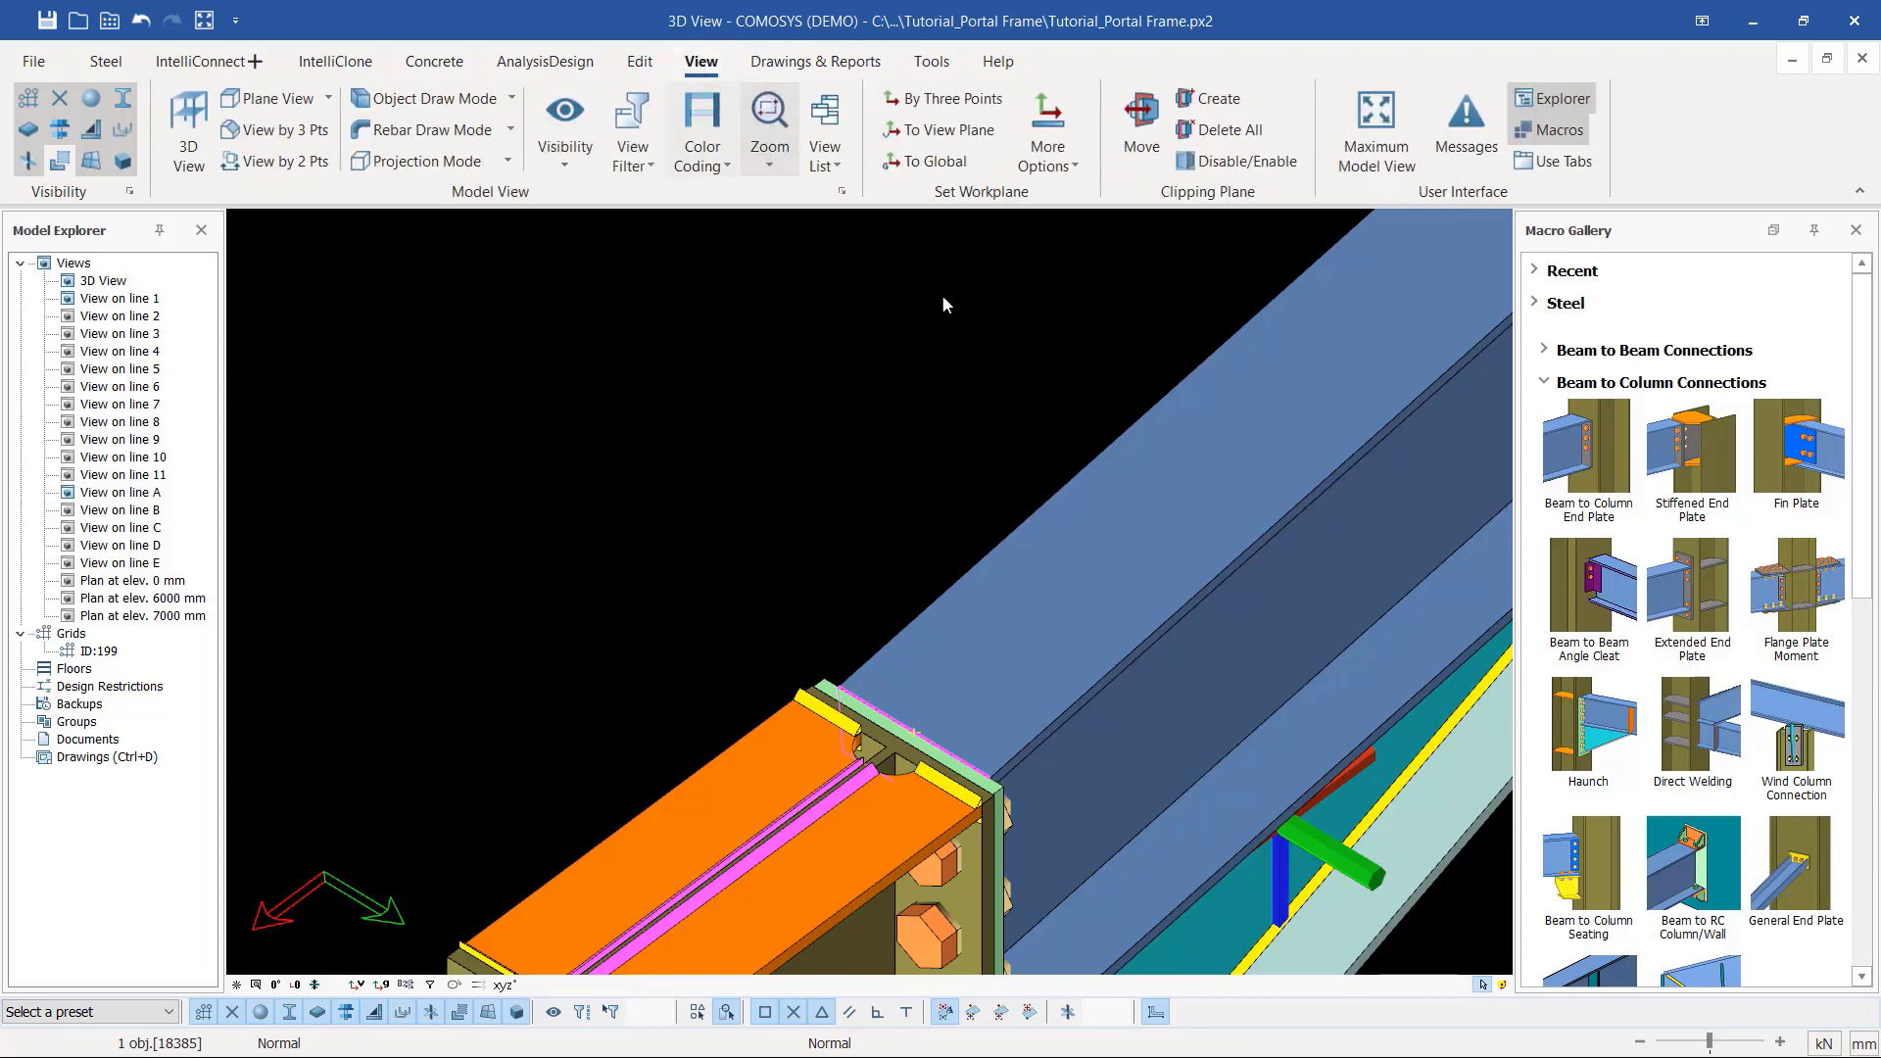
left_click(1078, 168)
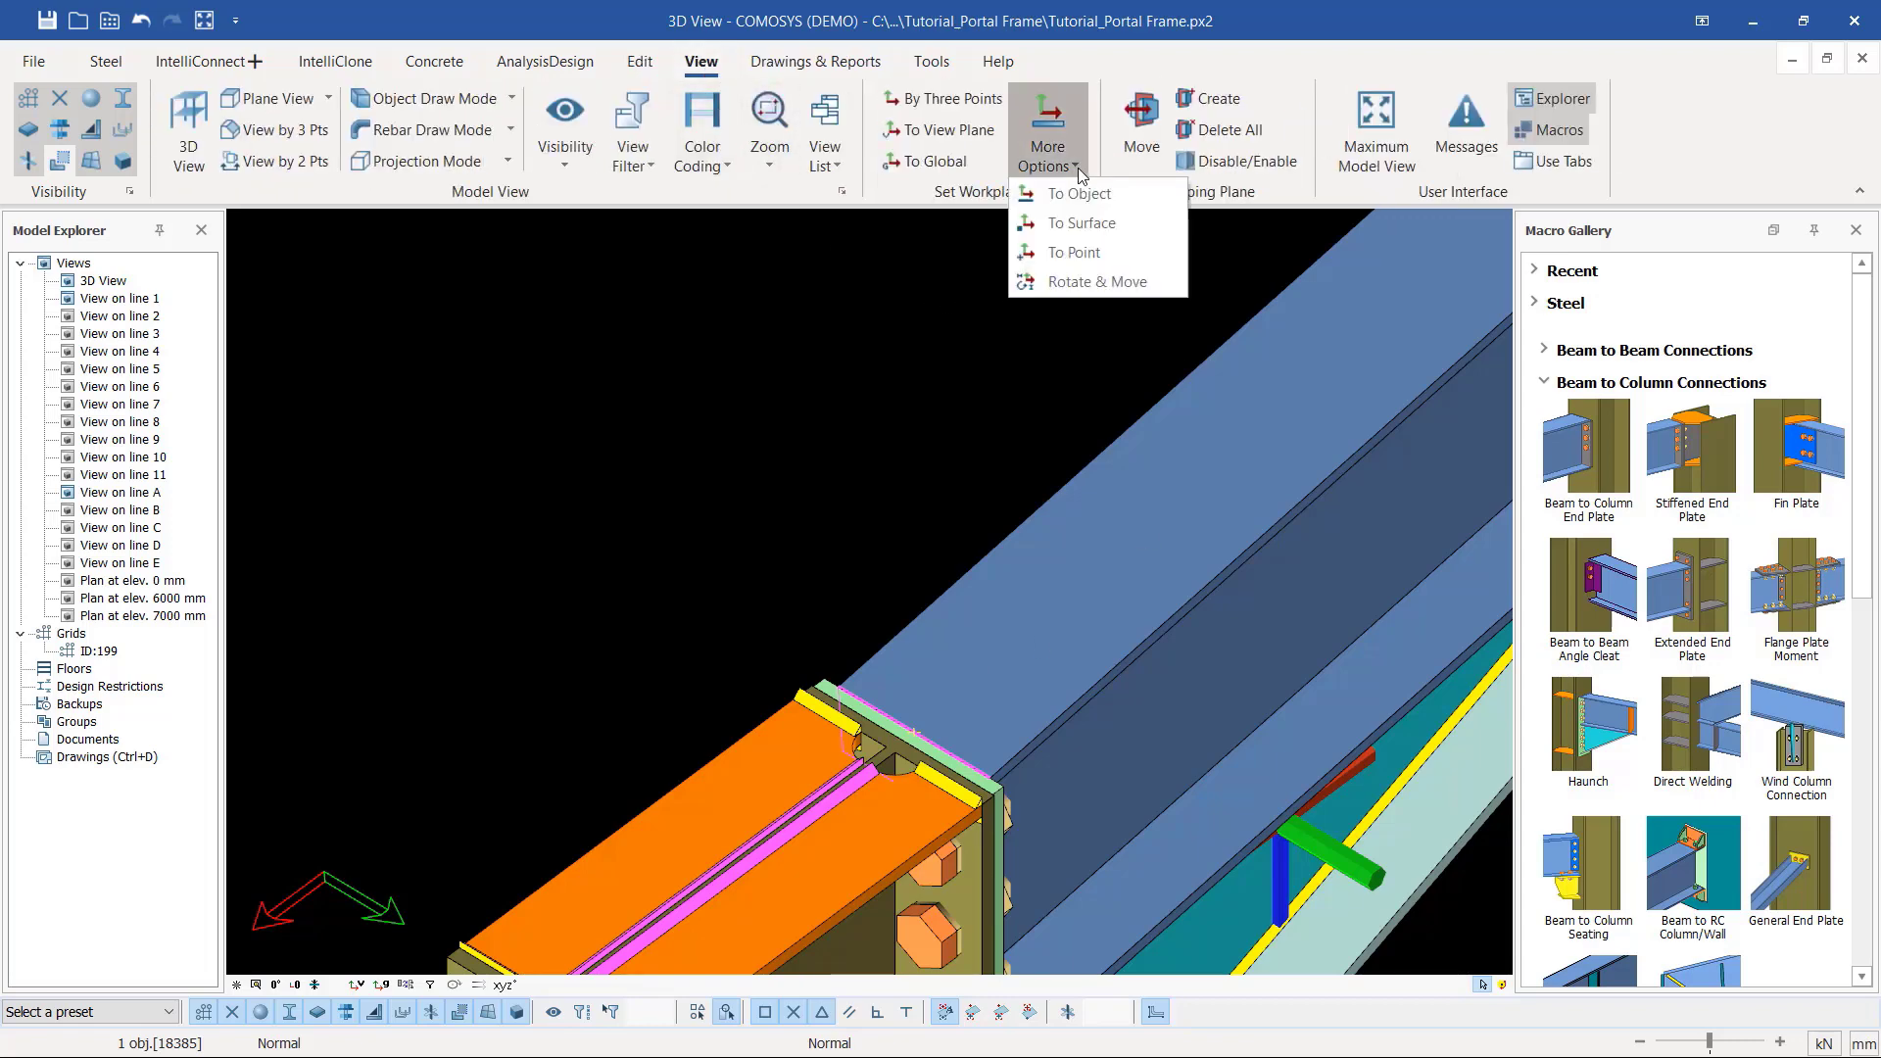
left_click(1082, 223)
left_click(1137, 492)
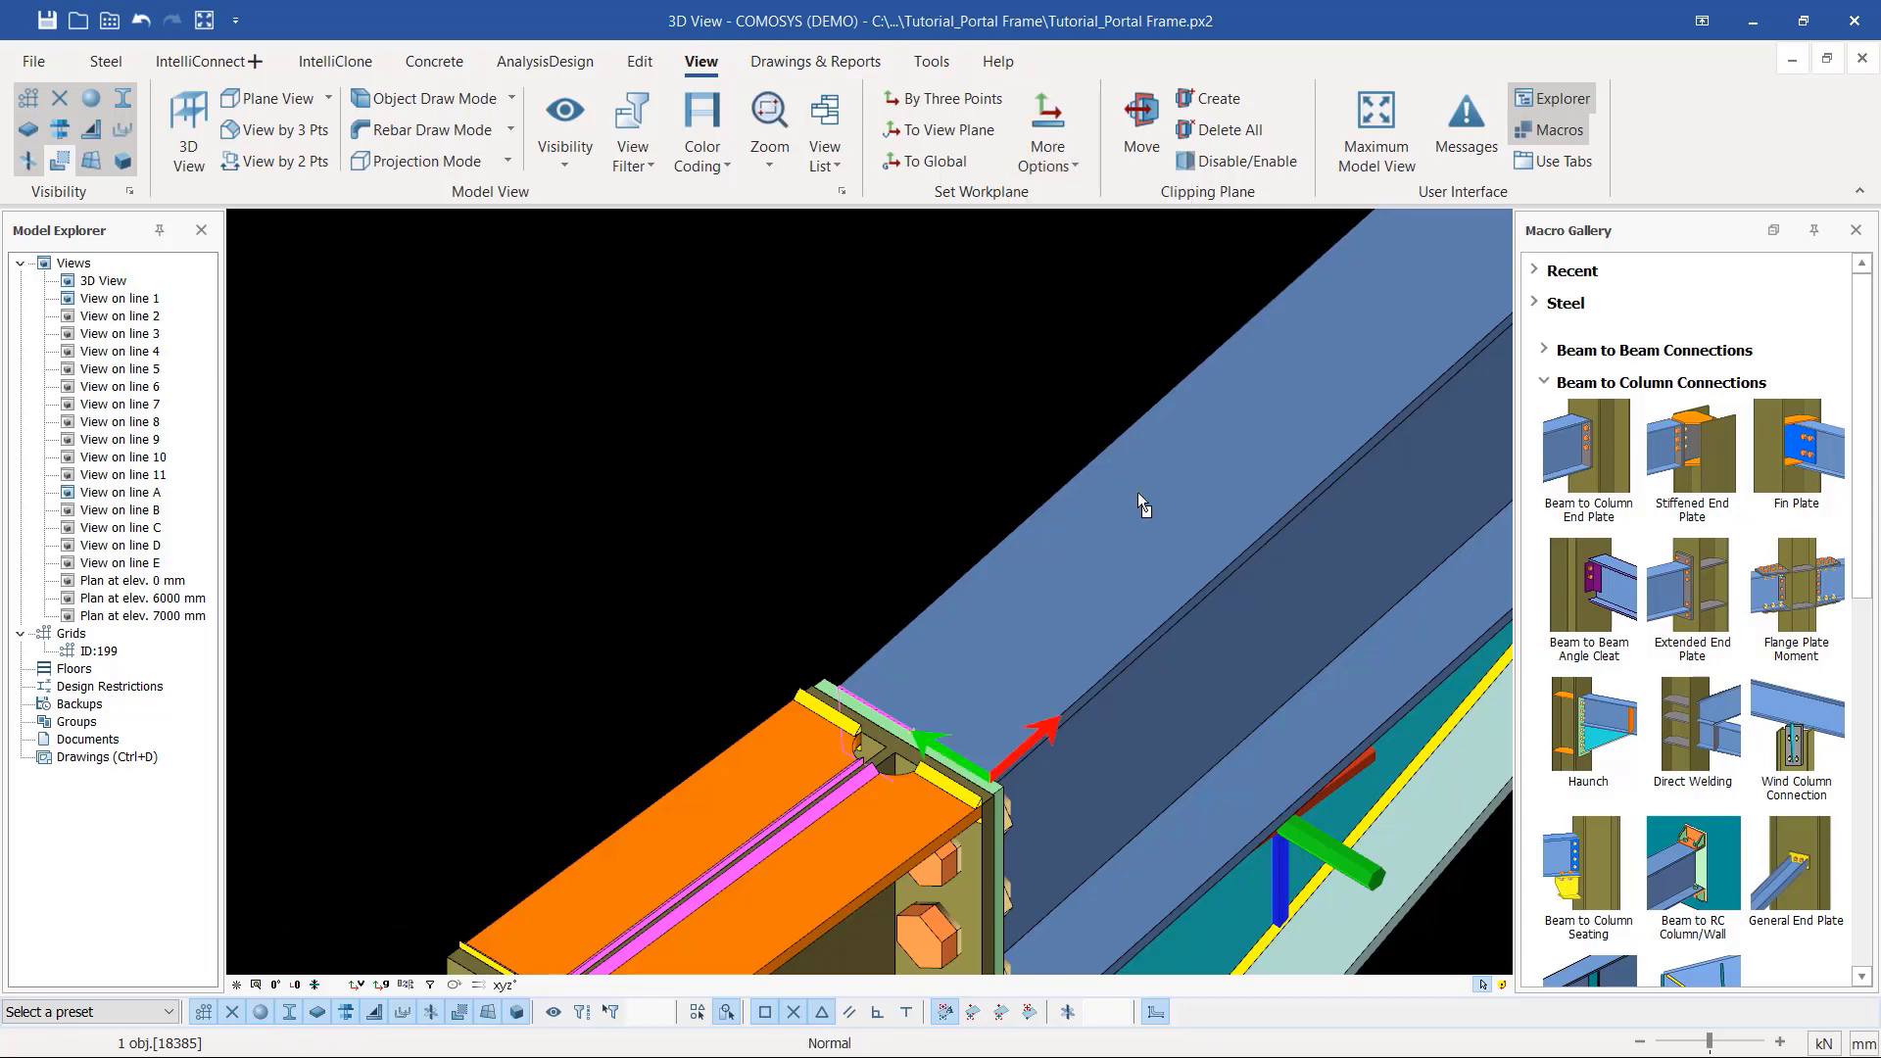
right_click(862, 451)
left_click(901, 466)
scroll(970, 779, "up", 2)
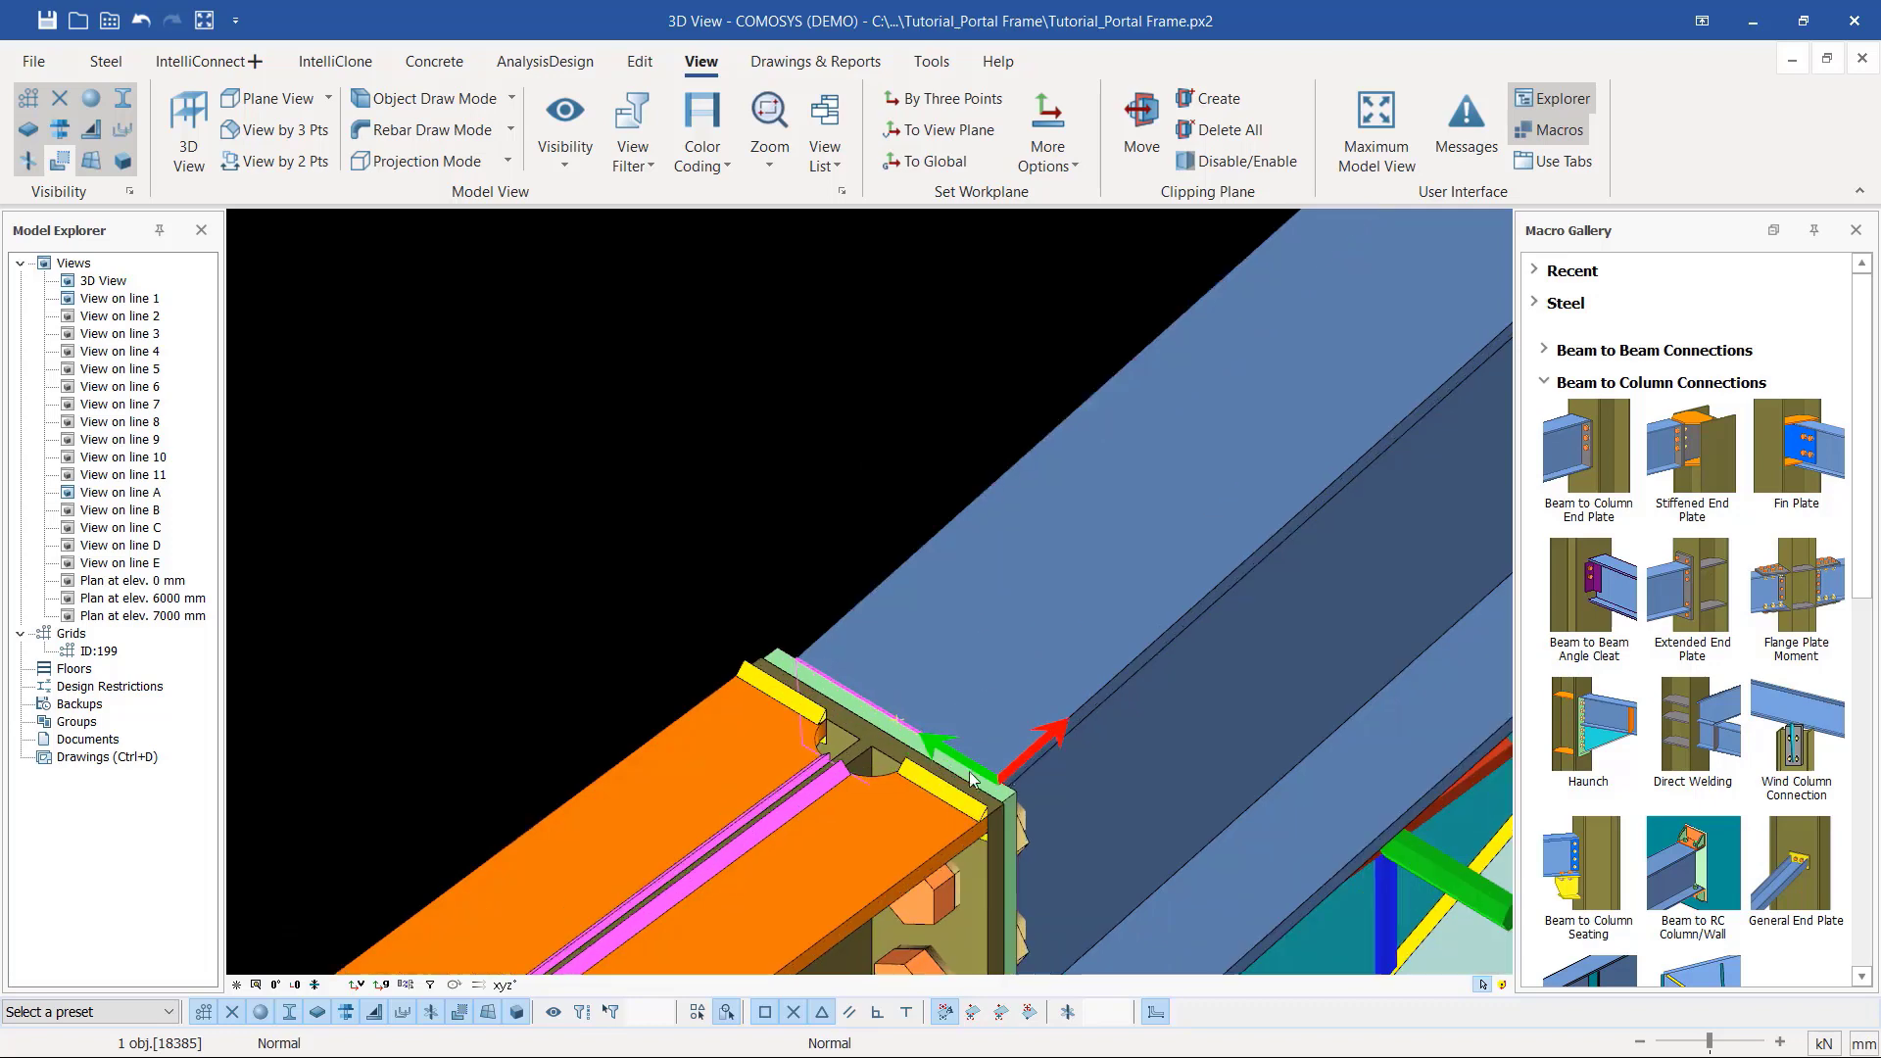
scroll(970, 779, "up", 2)
scroll(999, 631, "down", 5)
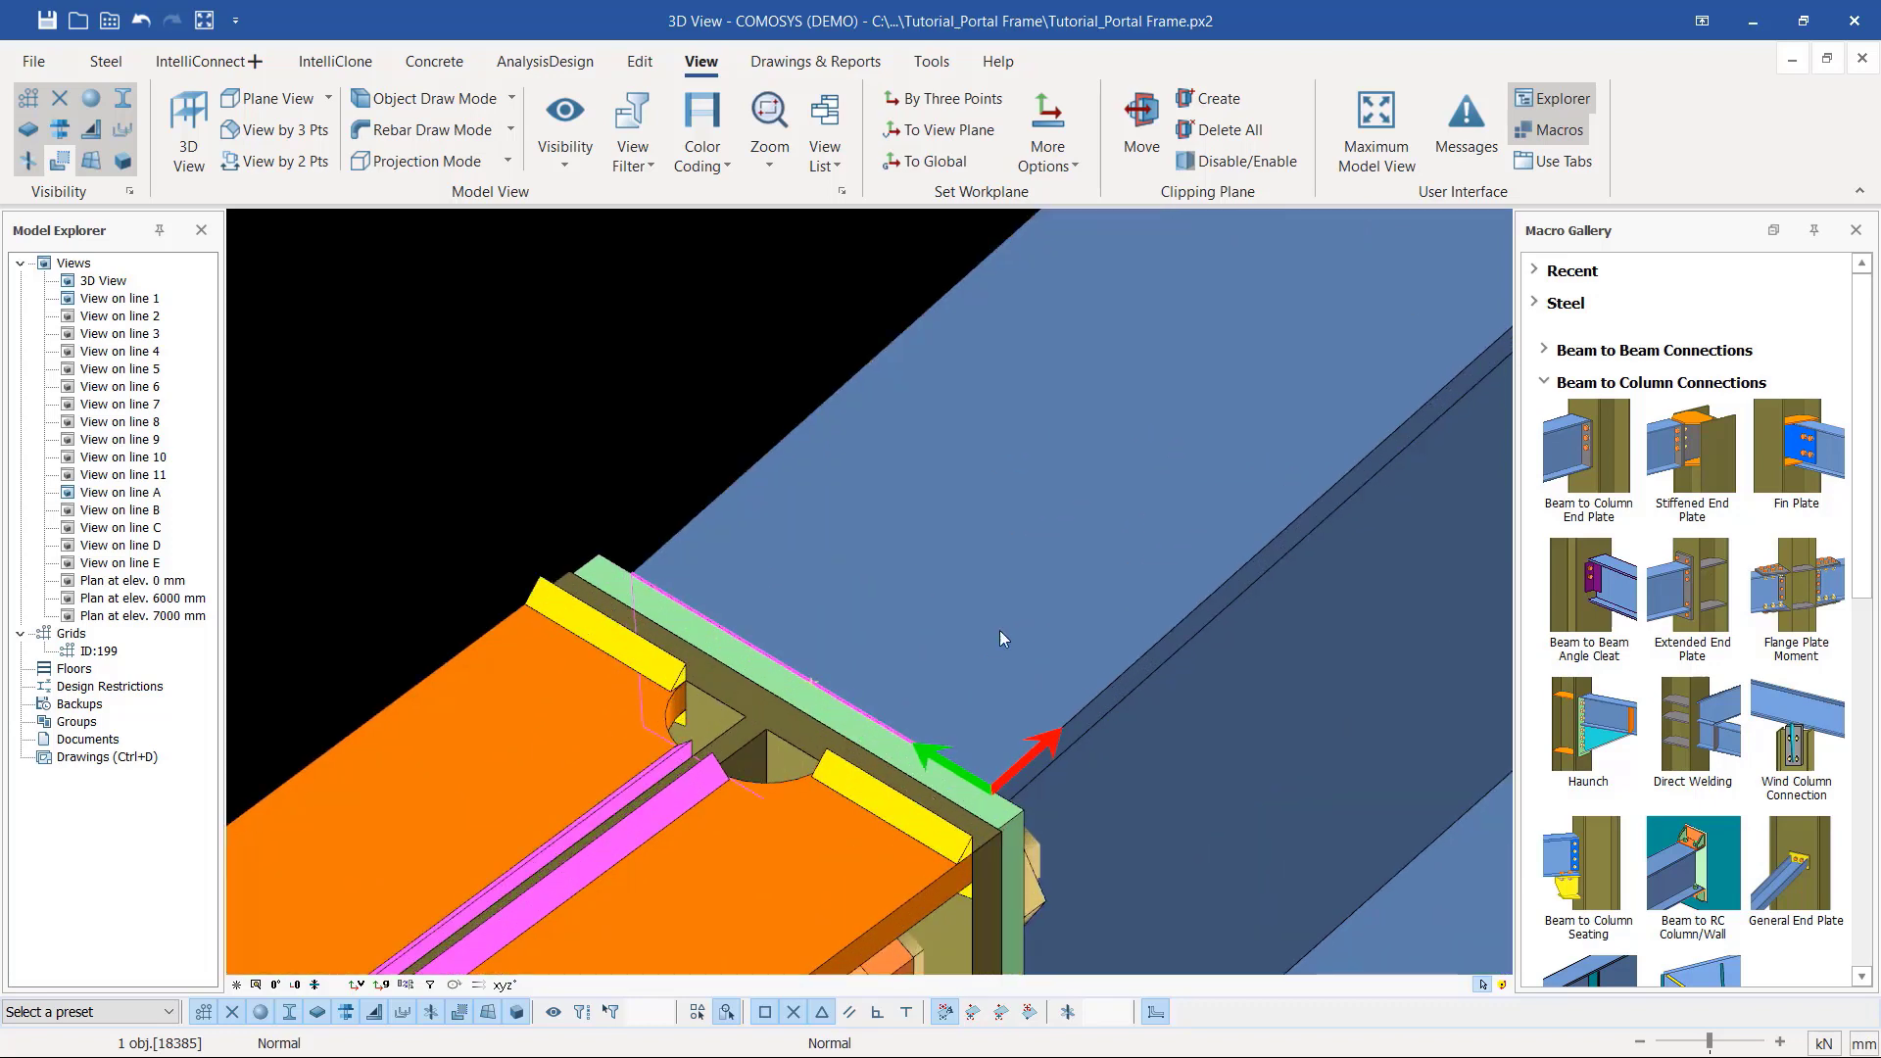
scroll(821, 603, "down", 2)
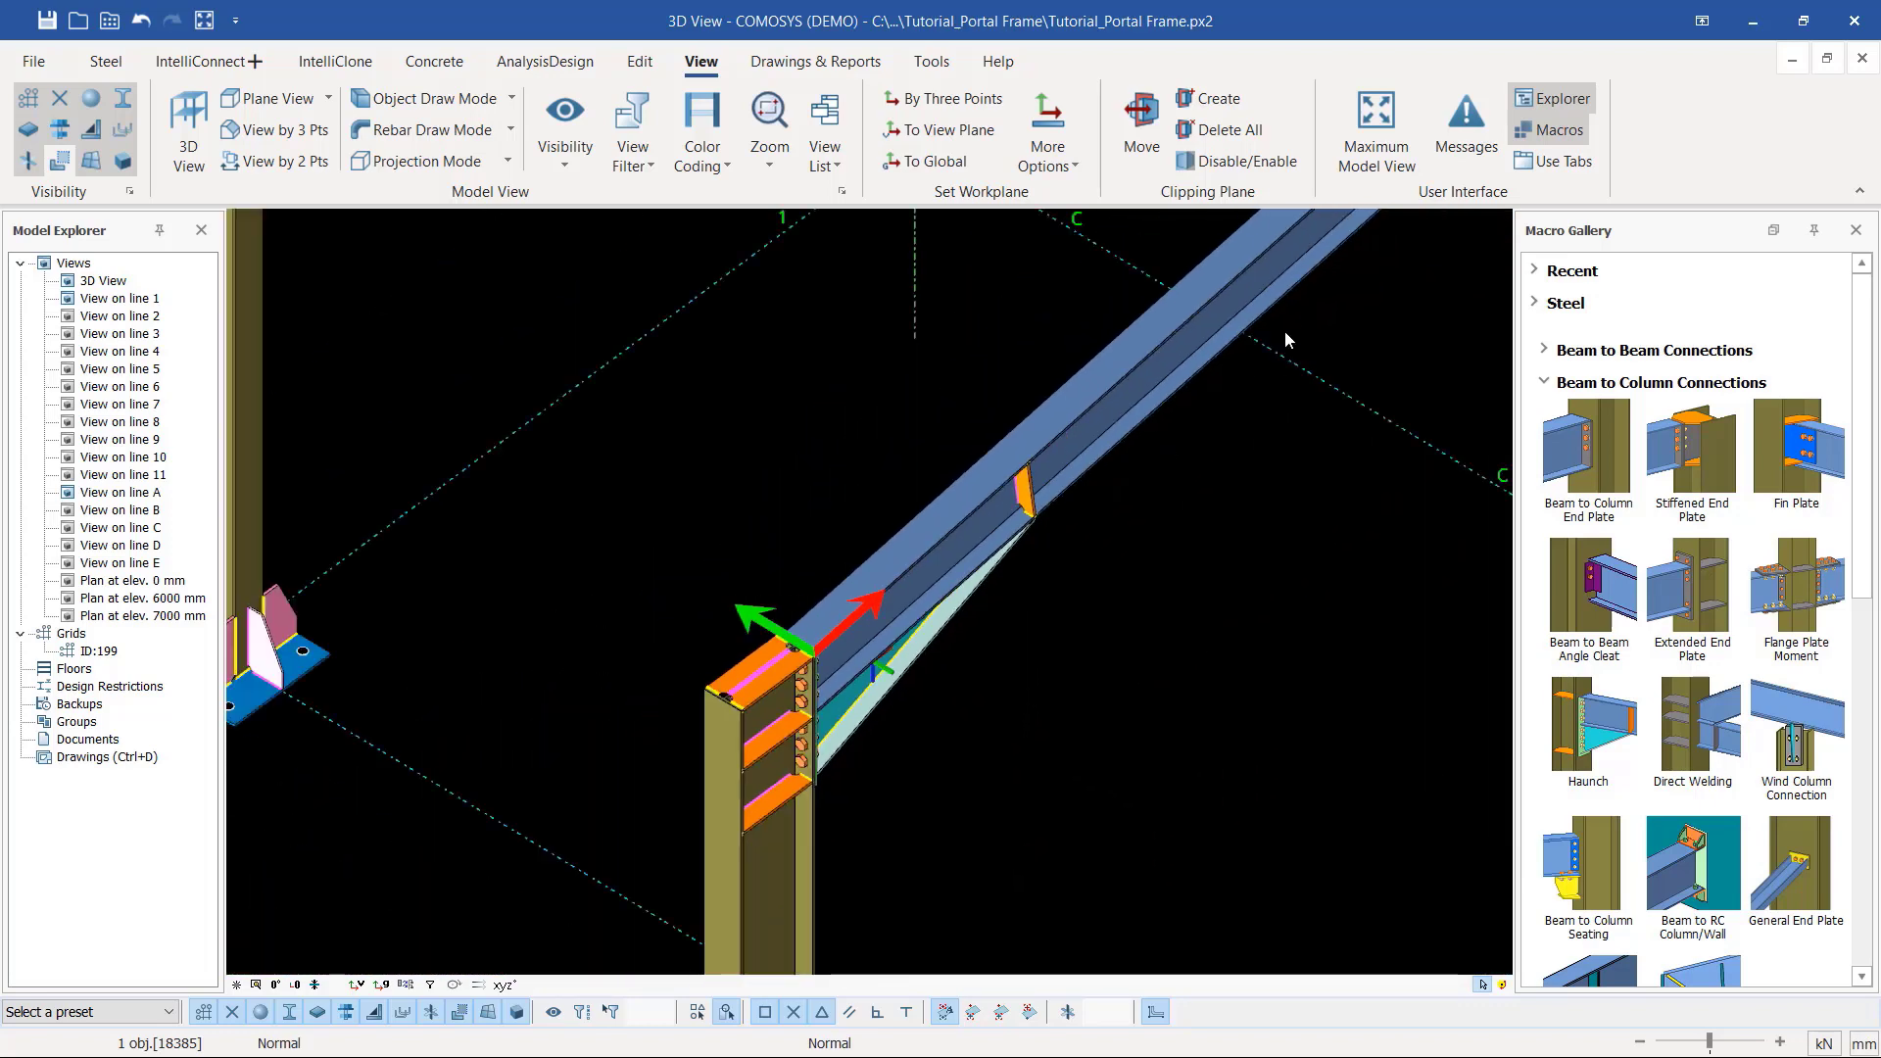
Step: Make one linear copy of the column-end reference point at X 300, Y 0 and Z 0 mm along the rafter
scroll(881, 655, "up", 6)
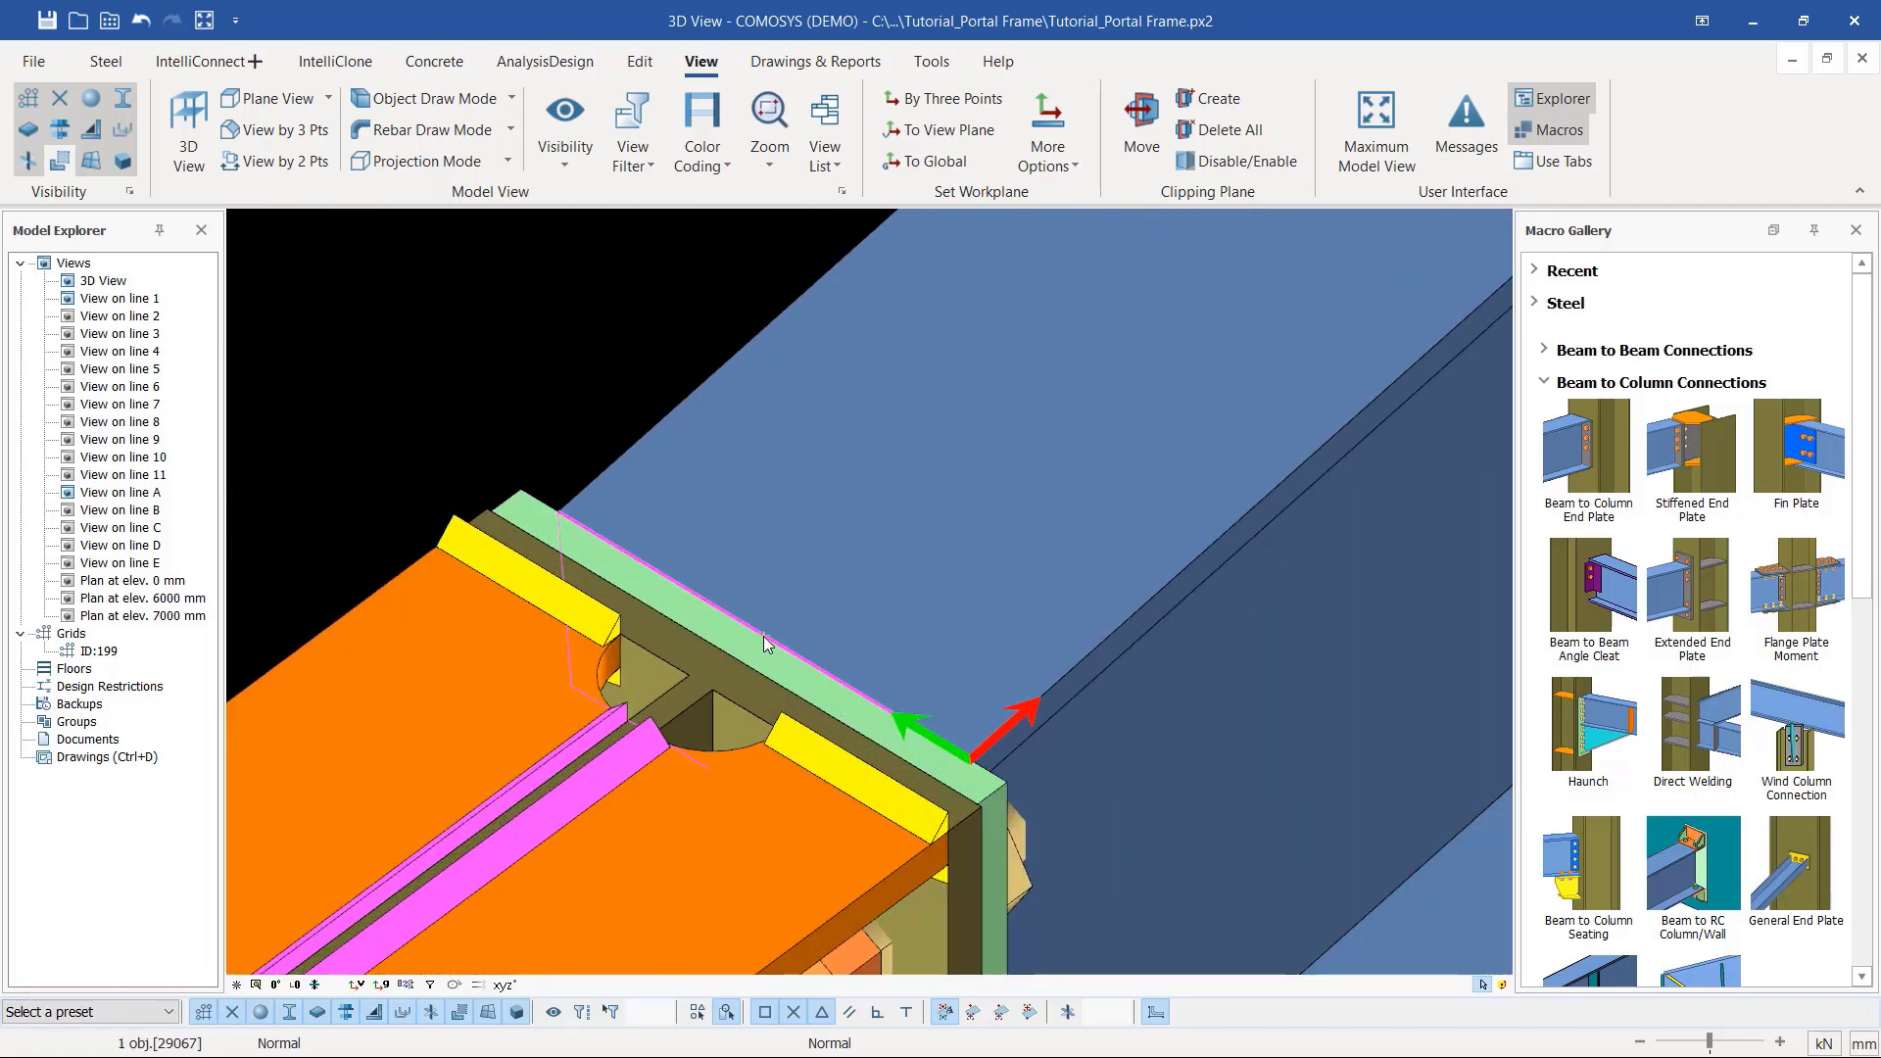
right_click(767, 644)
mouse_move(882, 471)
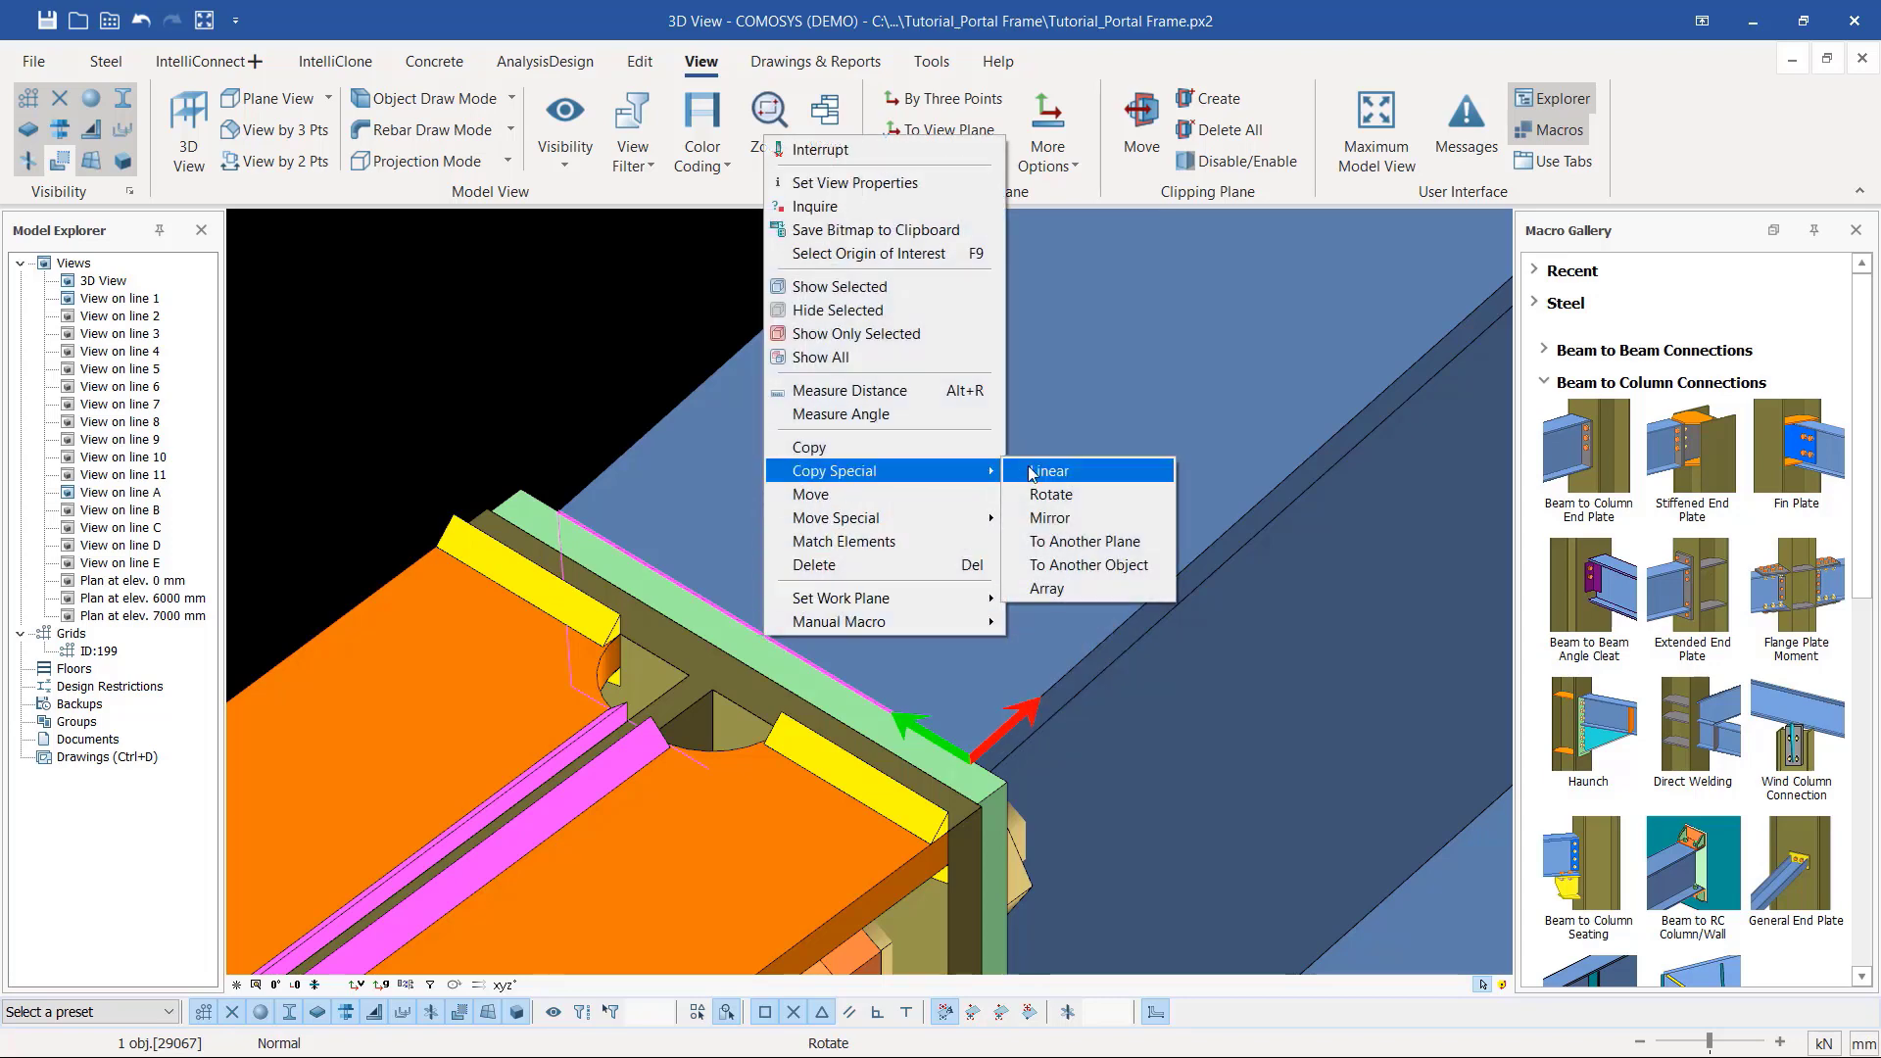
left_click(1052, 469)
scroll(893, 734, "down", 1)
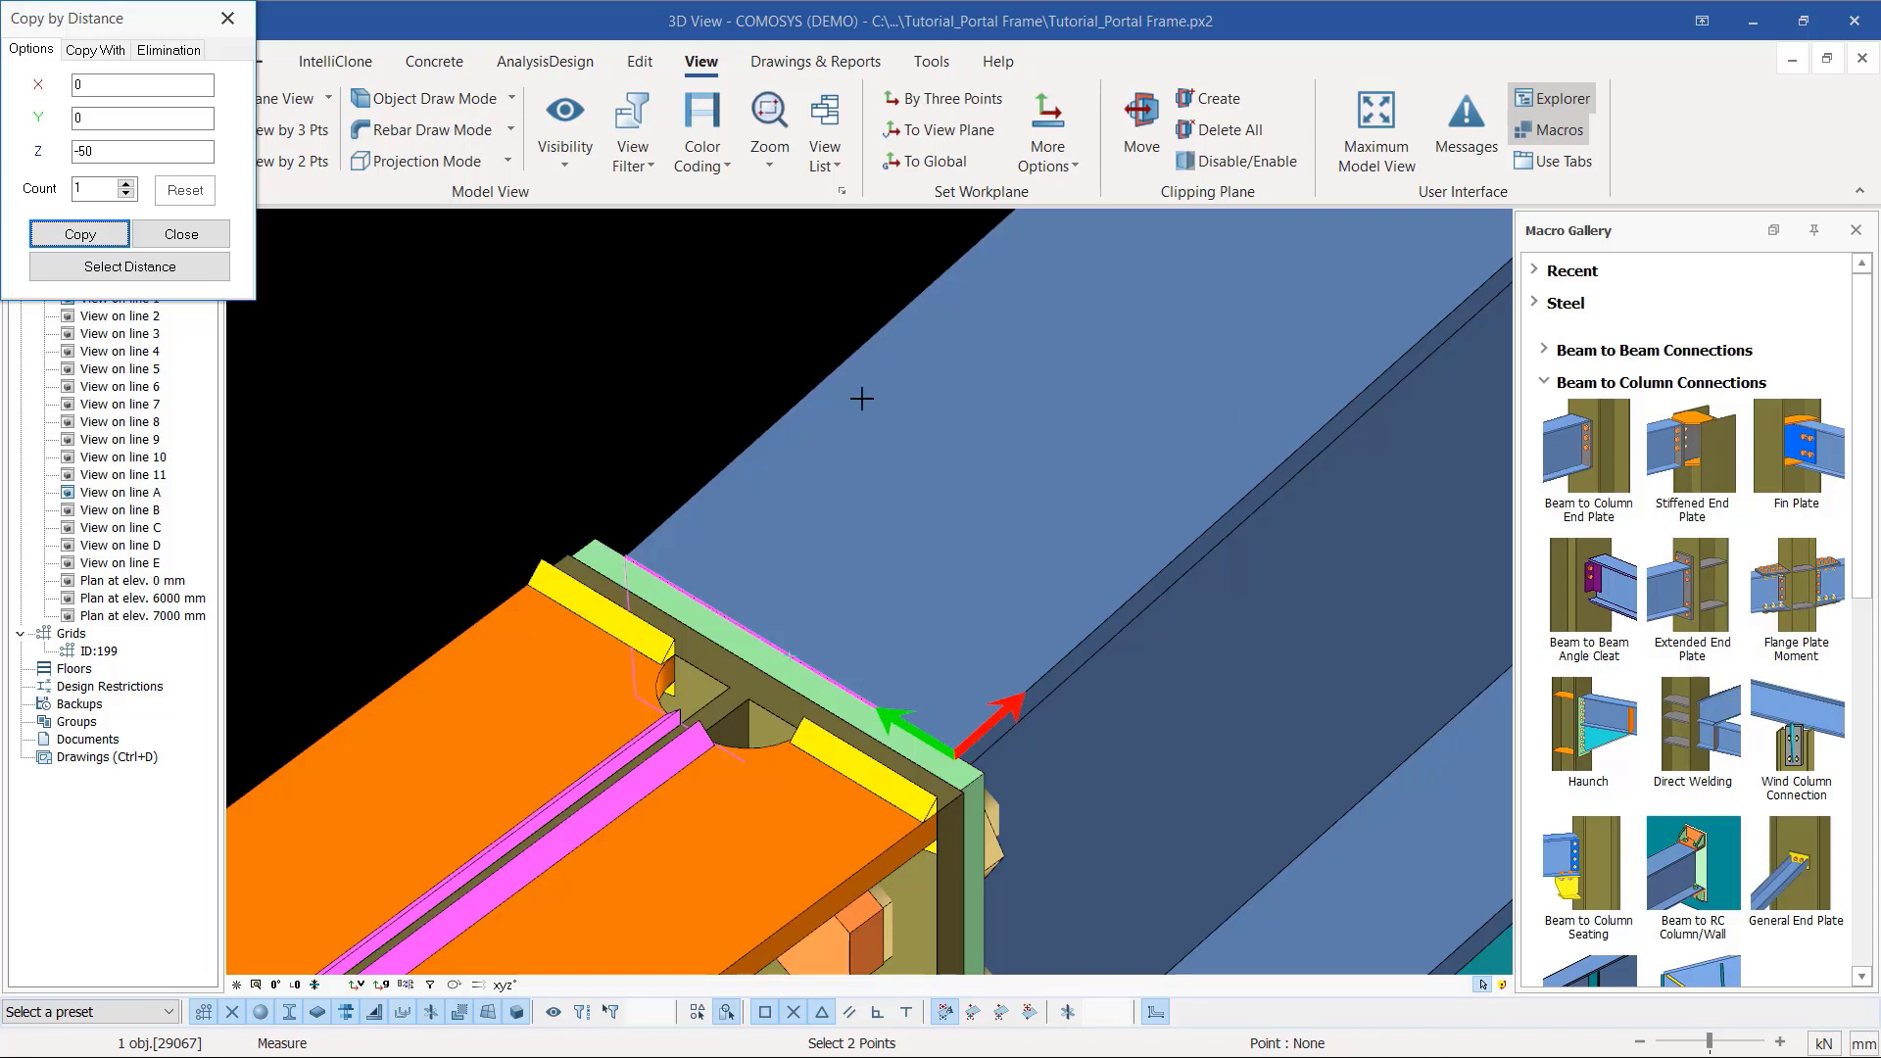
left_click_drag(98, 151, 47, 151)
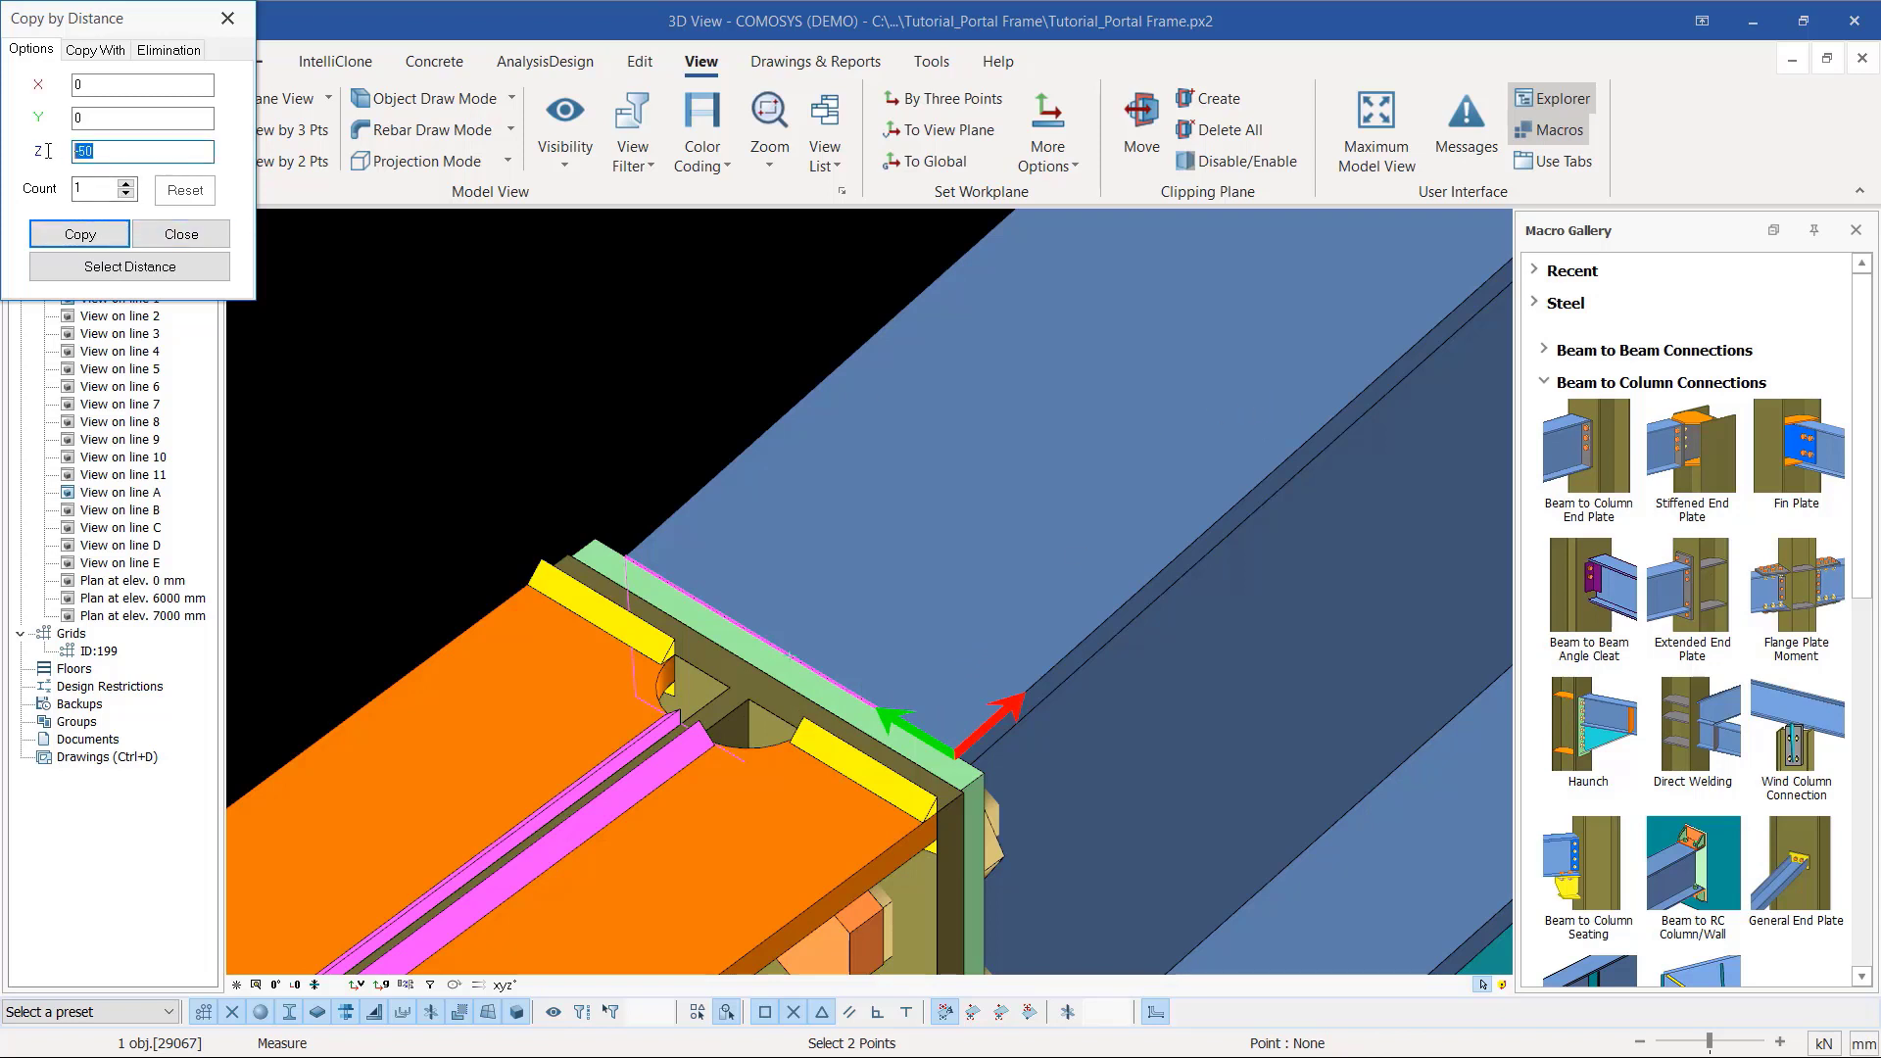
type("0")
left_click_drag(84, 86, 51, 88)
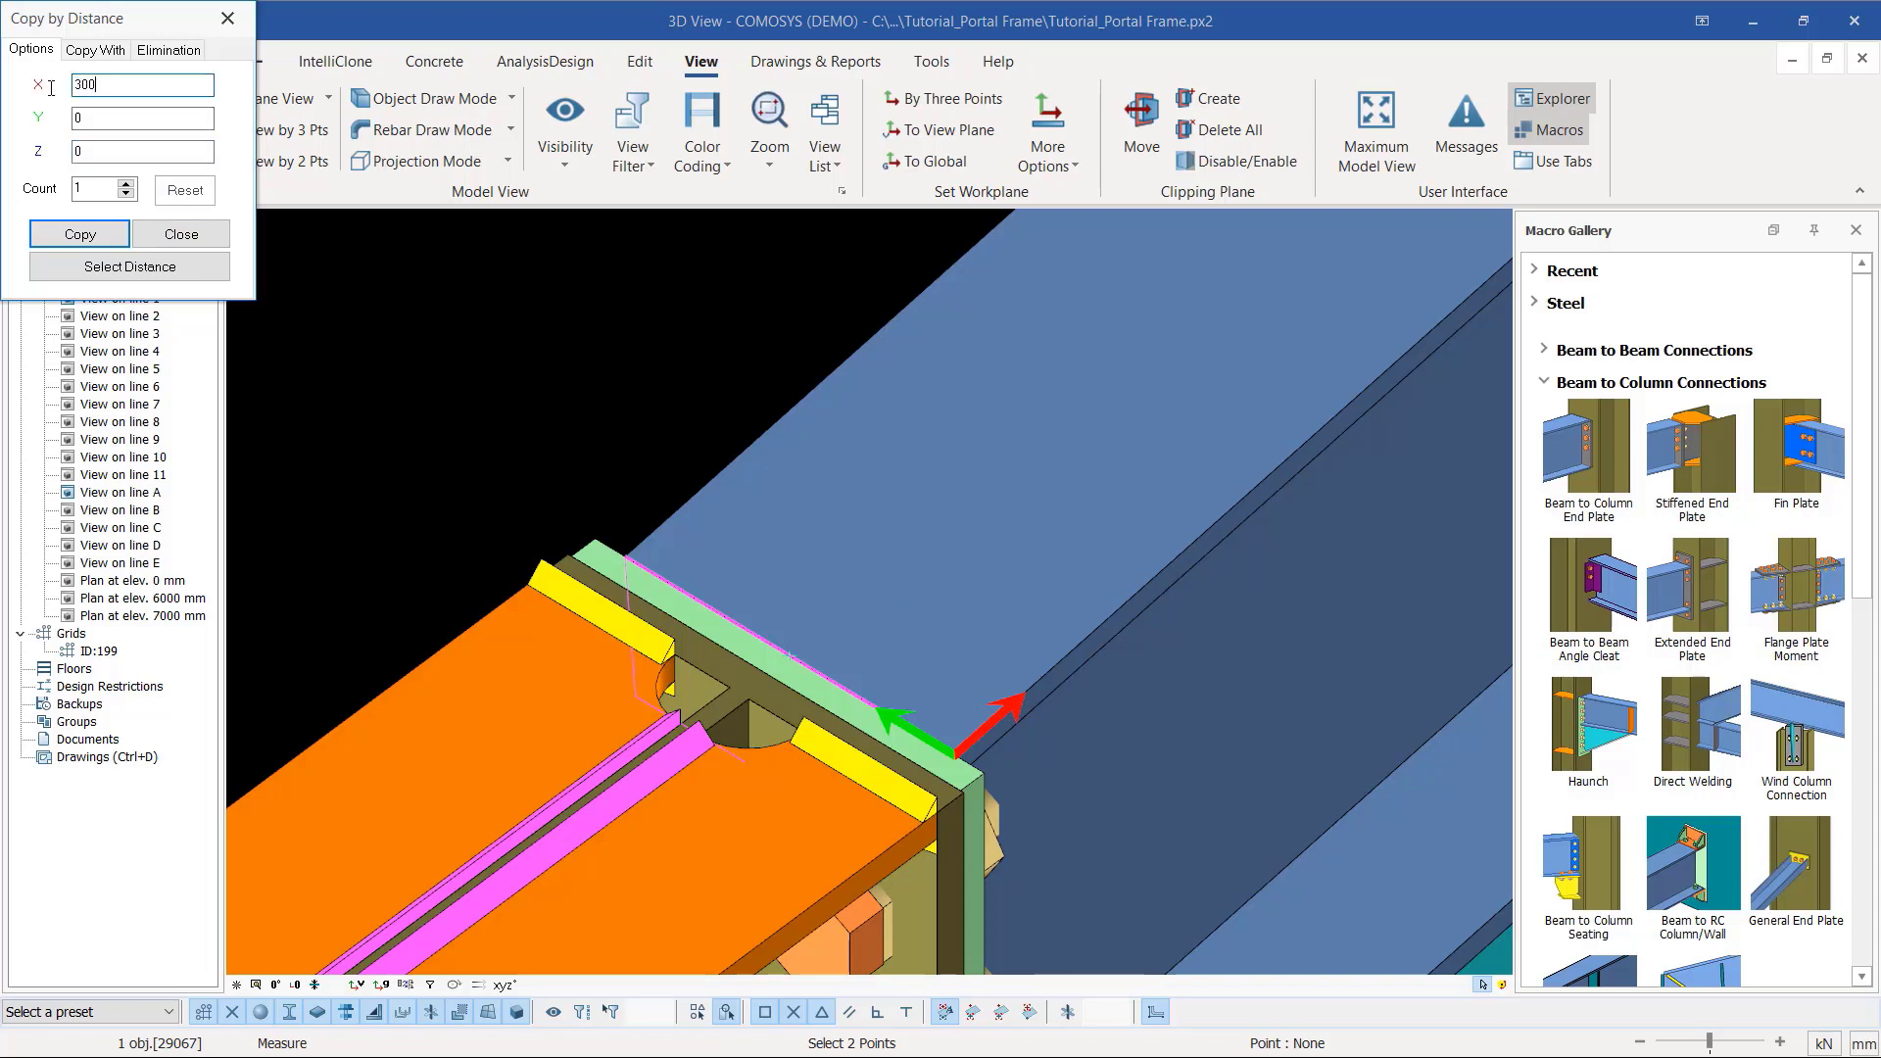
left_click(71, 239)
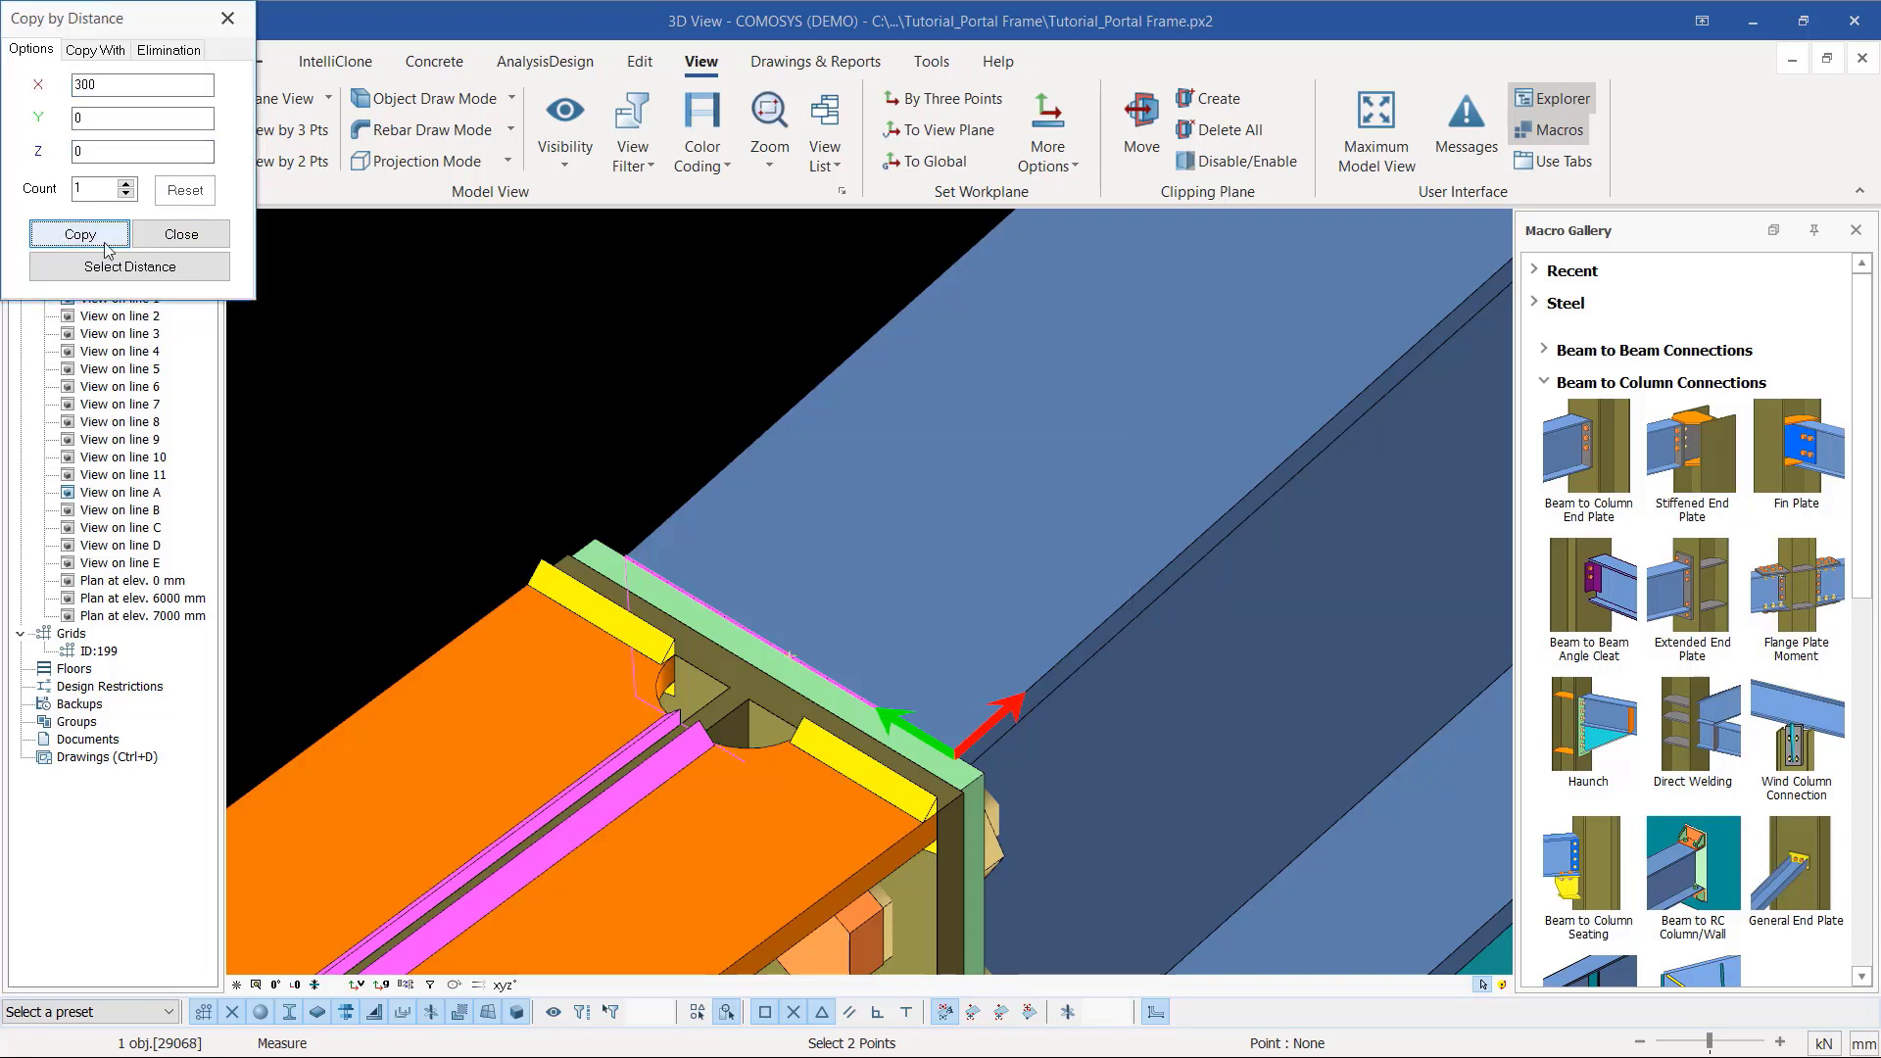
scroll(598, 662, "down", 3)
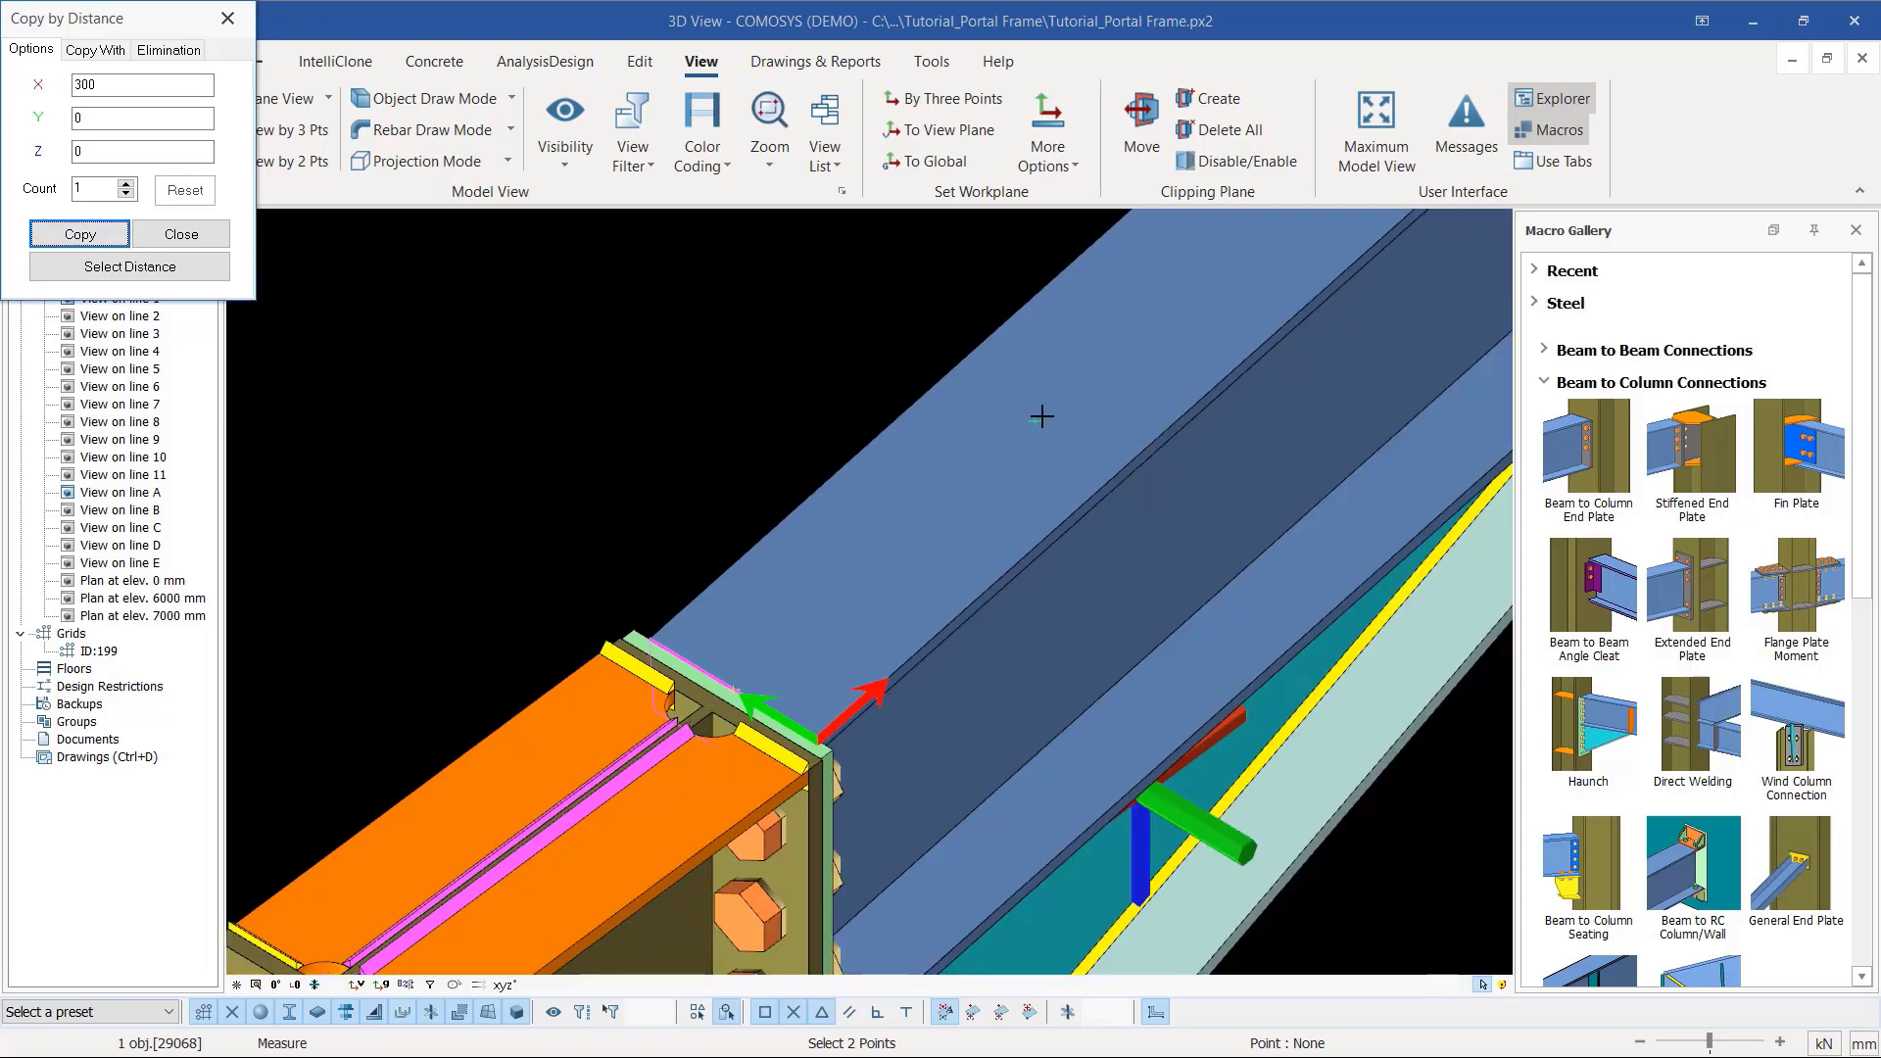
scroll(1033, 399, "up", 5)
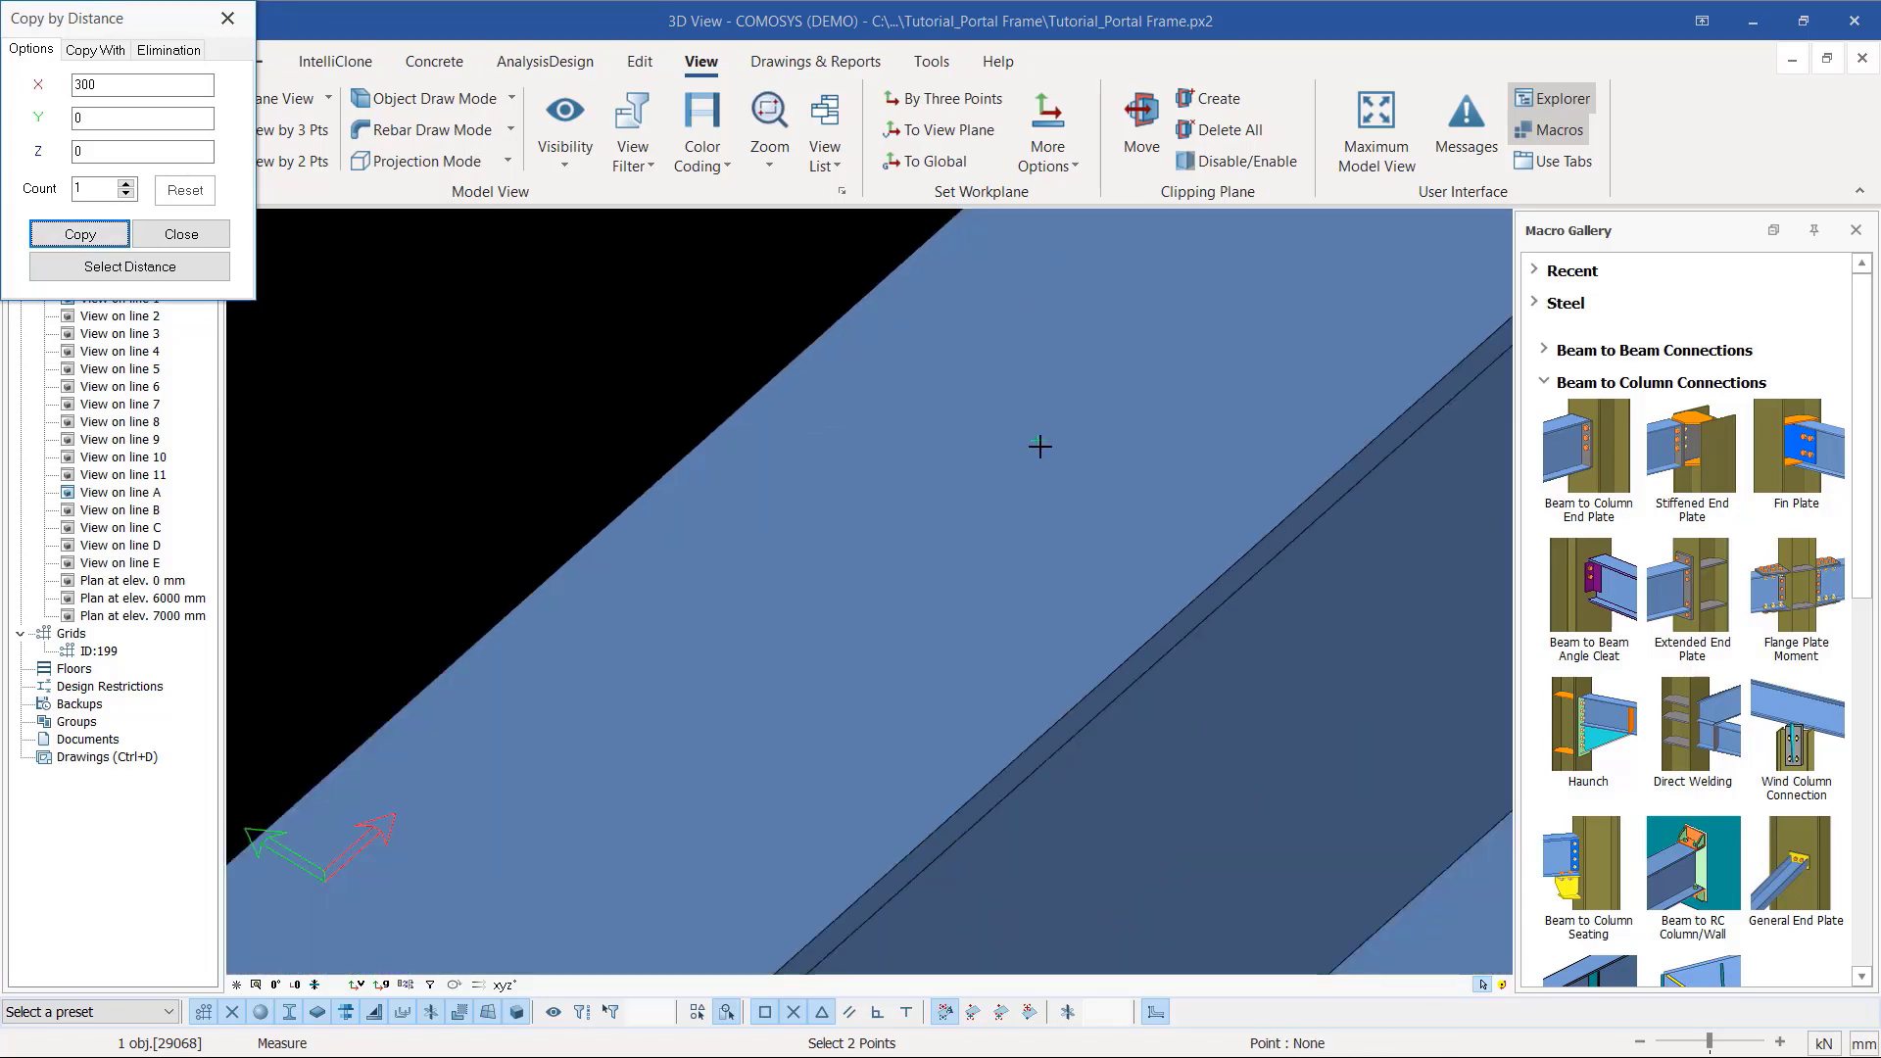
right_click(591, 366)
left_click(610, 376)
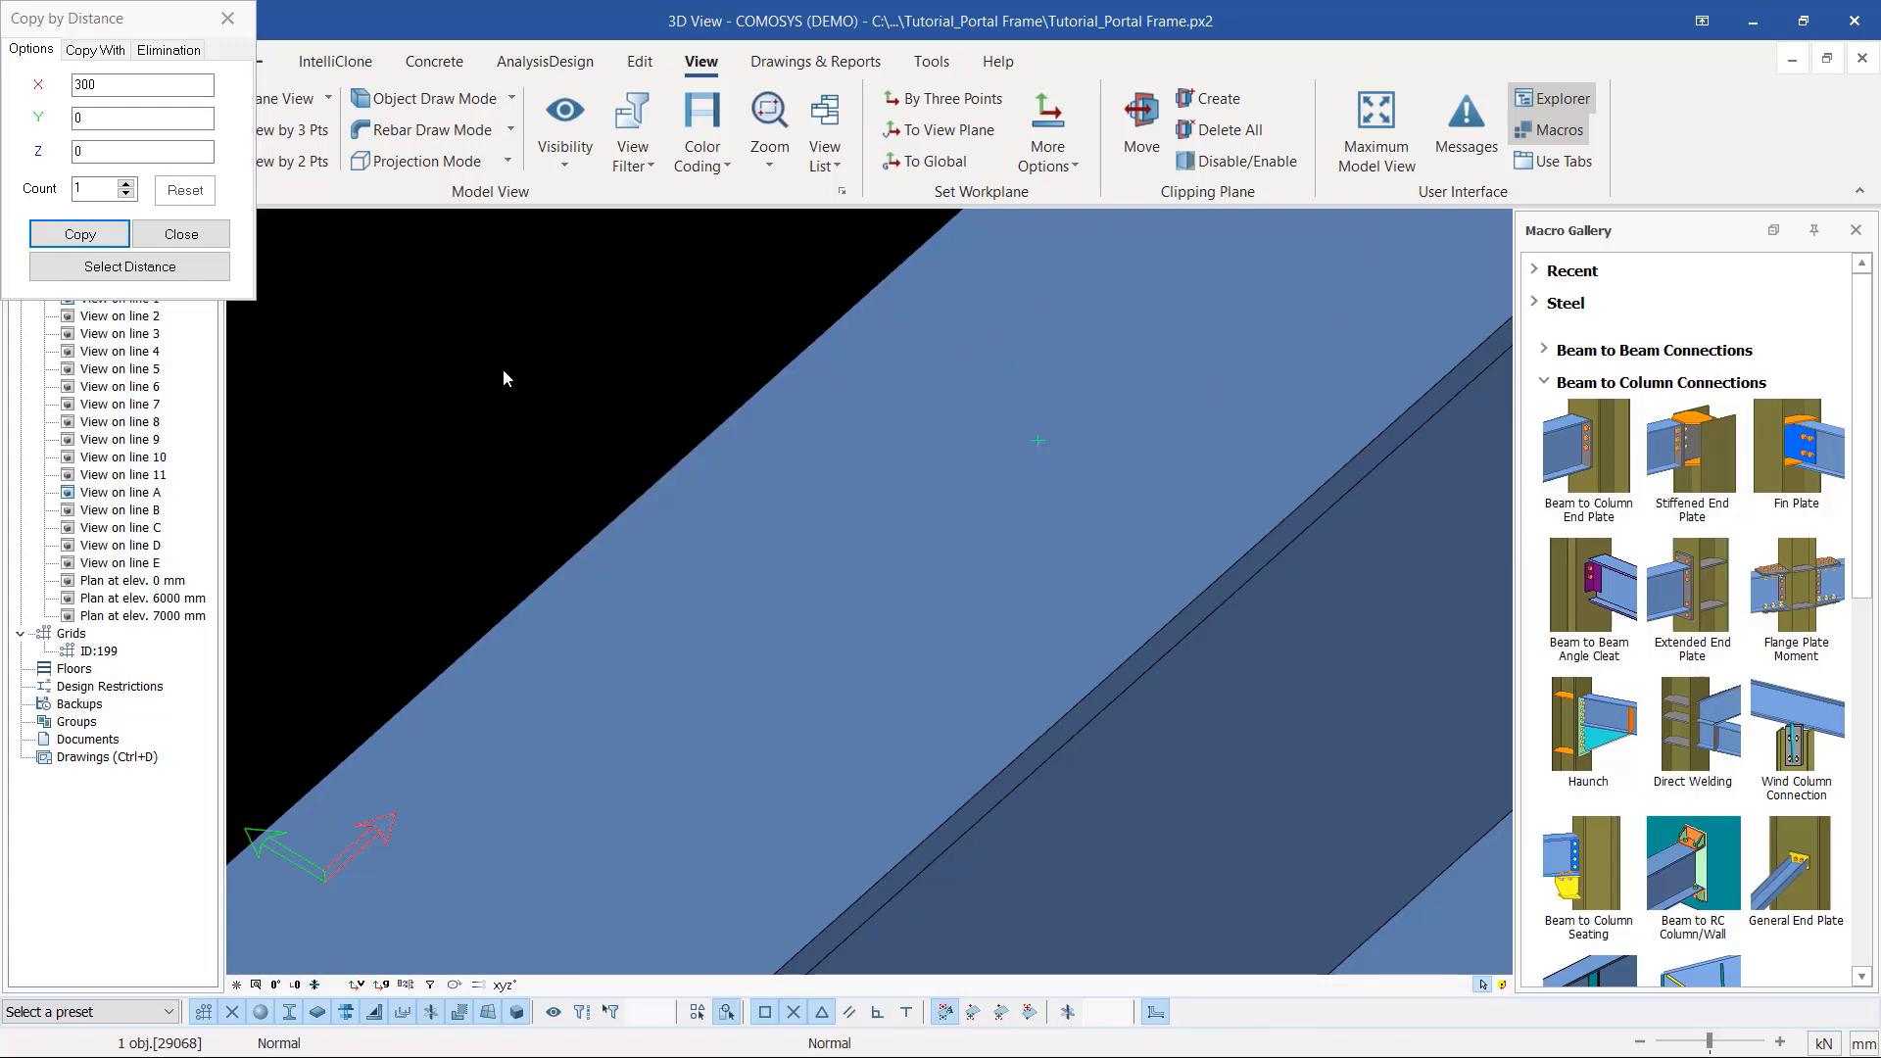
left_click(200, 156)
left_click(183, 235)
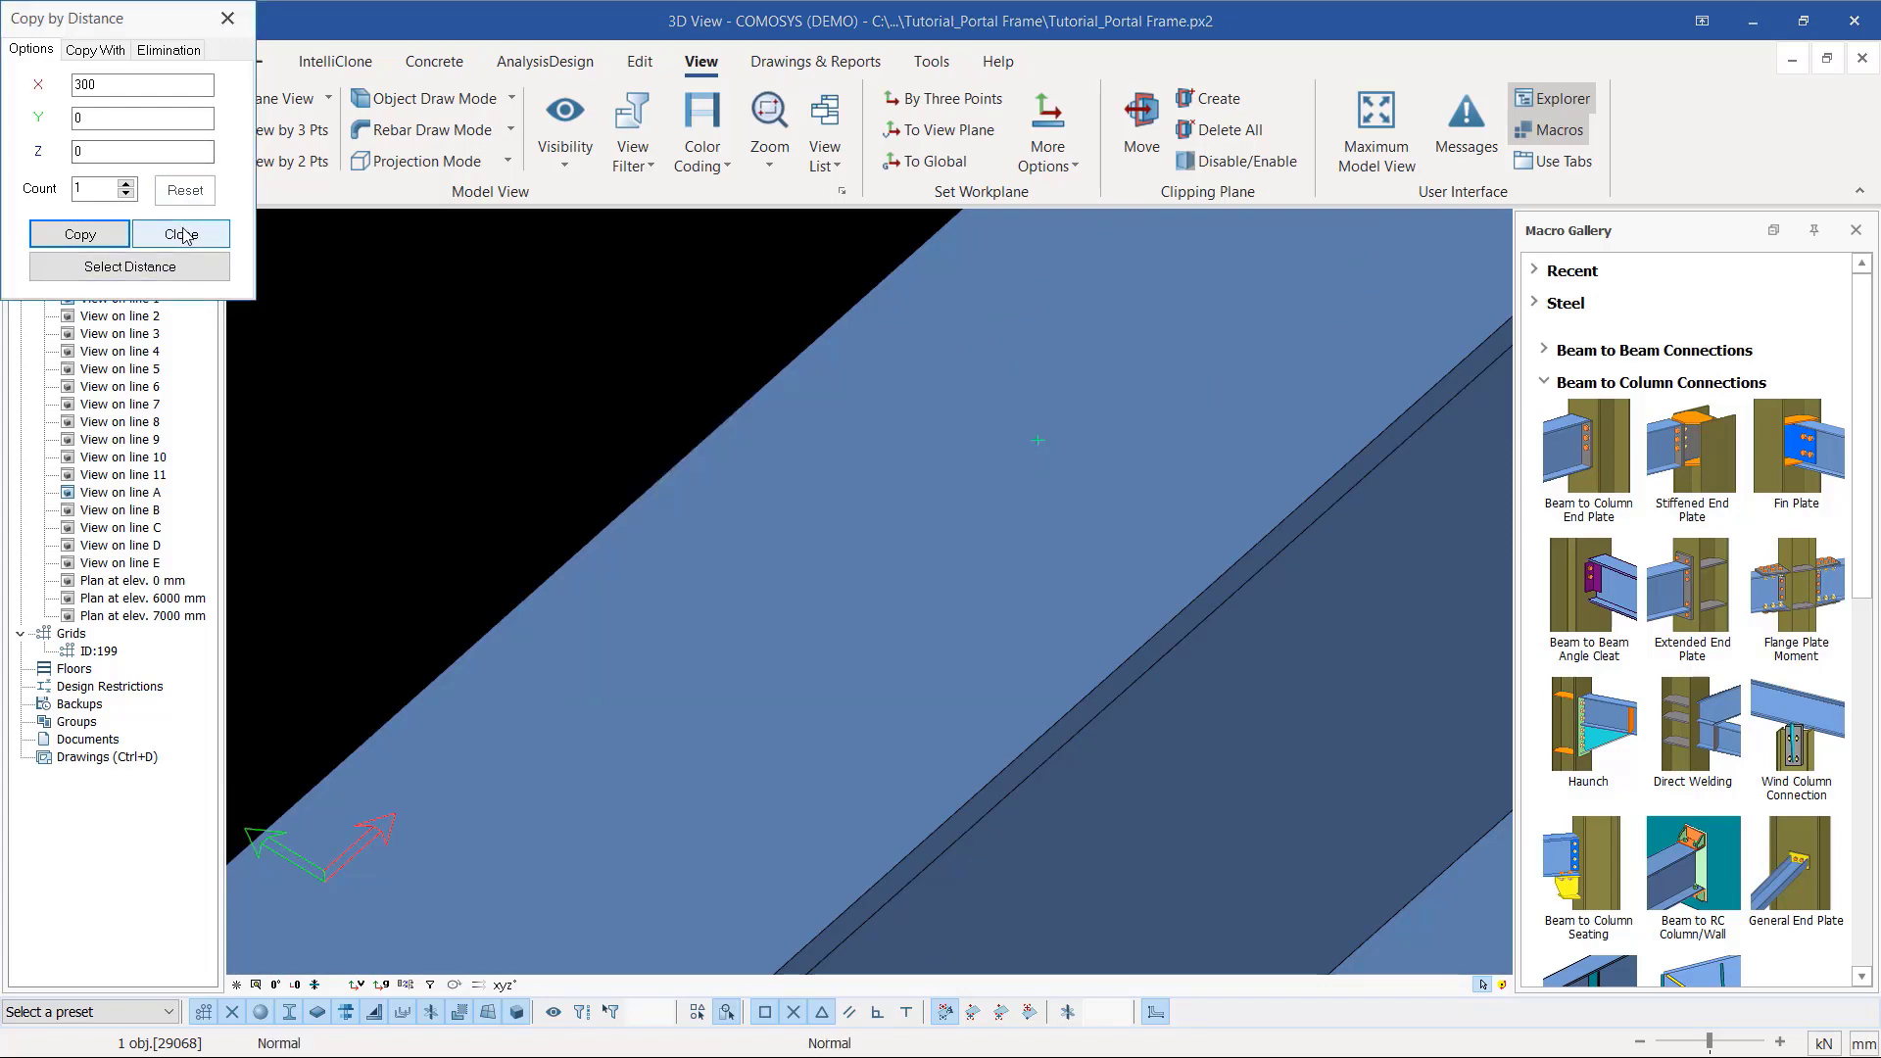
Step: Make one linear copy of the ridge-end reference point at X -300 mm, back along the rafter's top flange
scroll(726, 466, "down", 2)
scroll(486, 837, "down", 6)
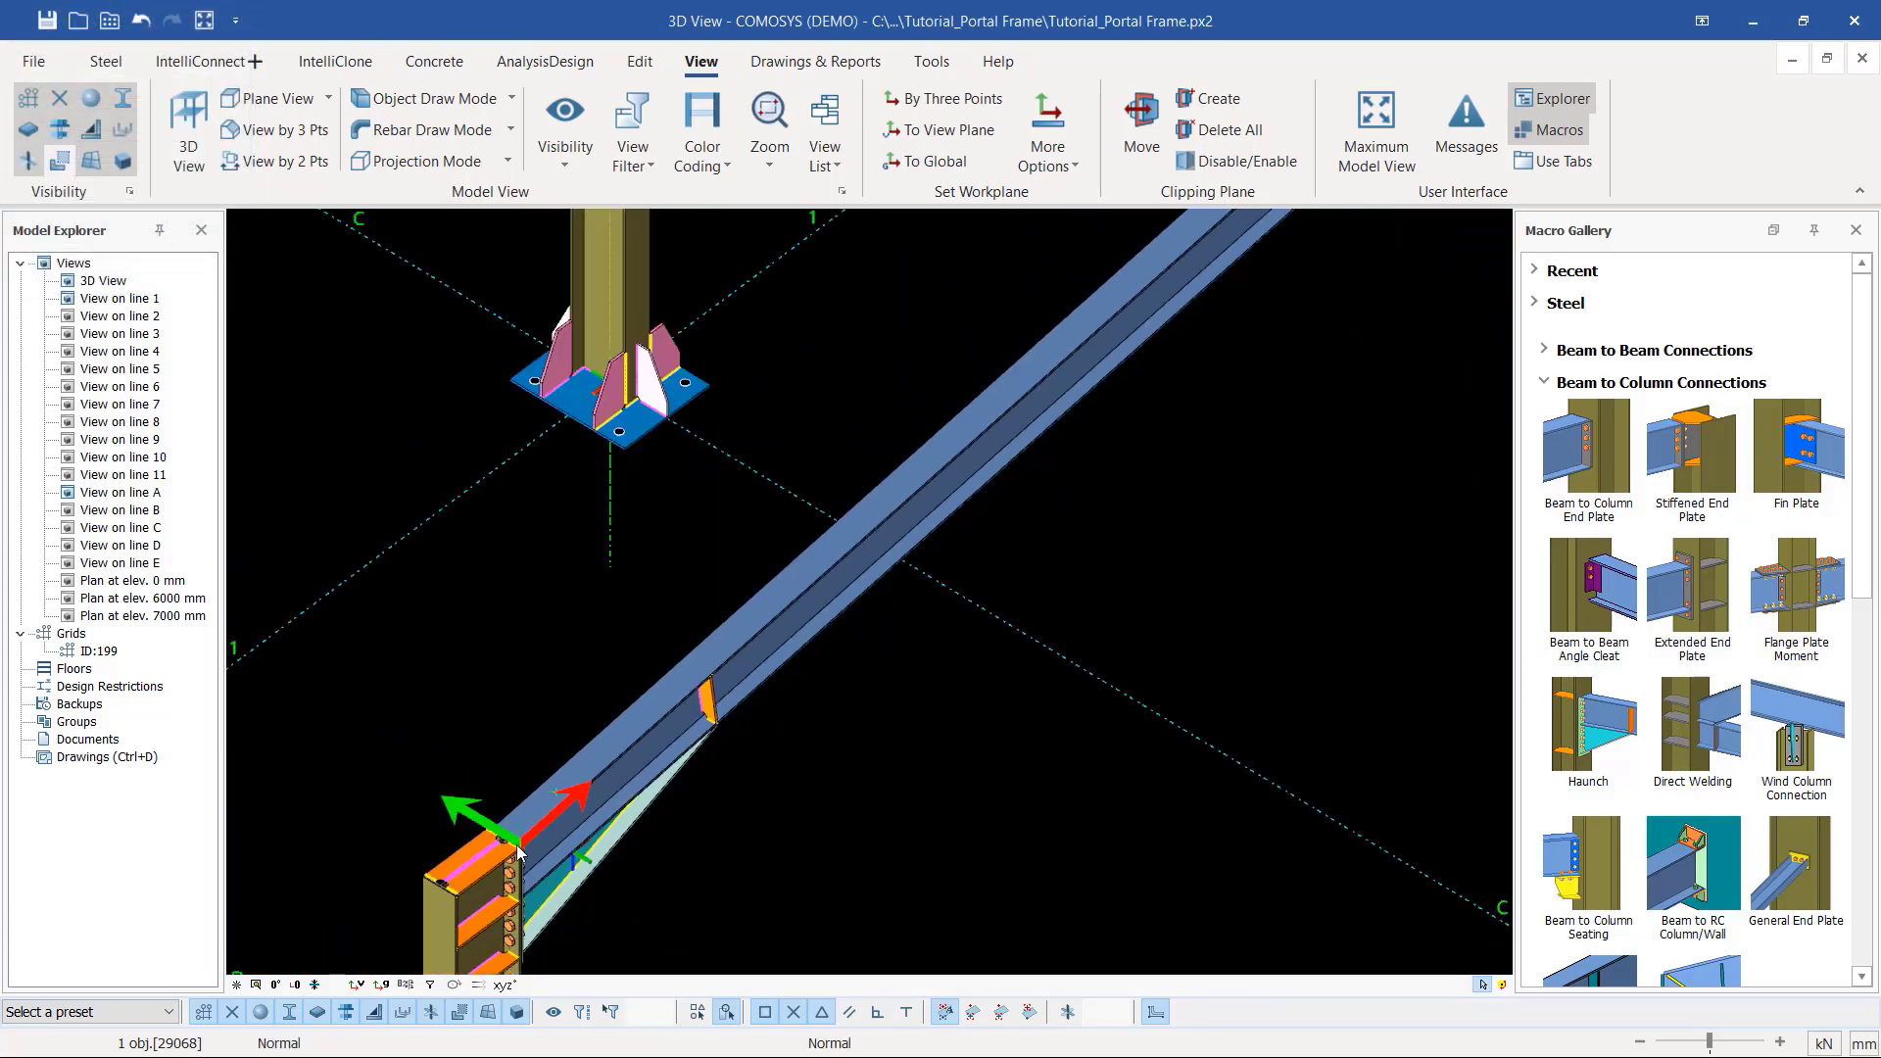
scroll(911, 524, "up", 8)
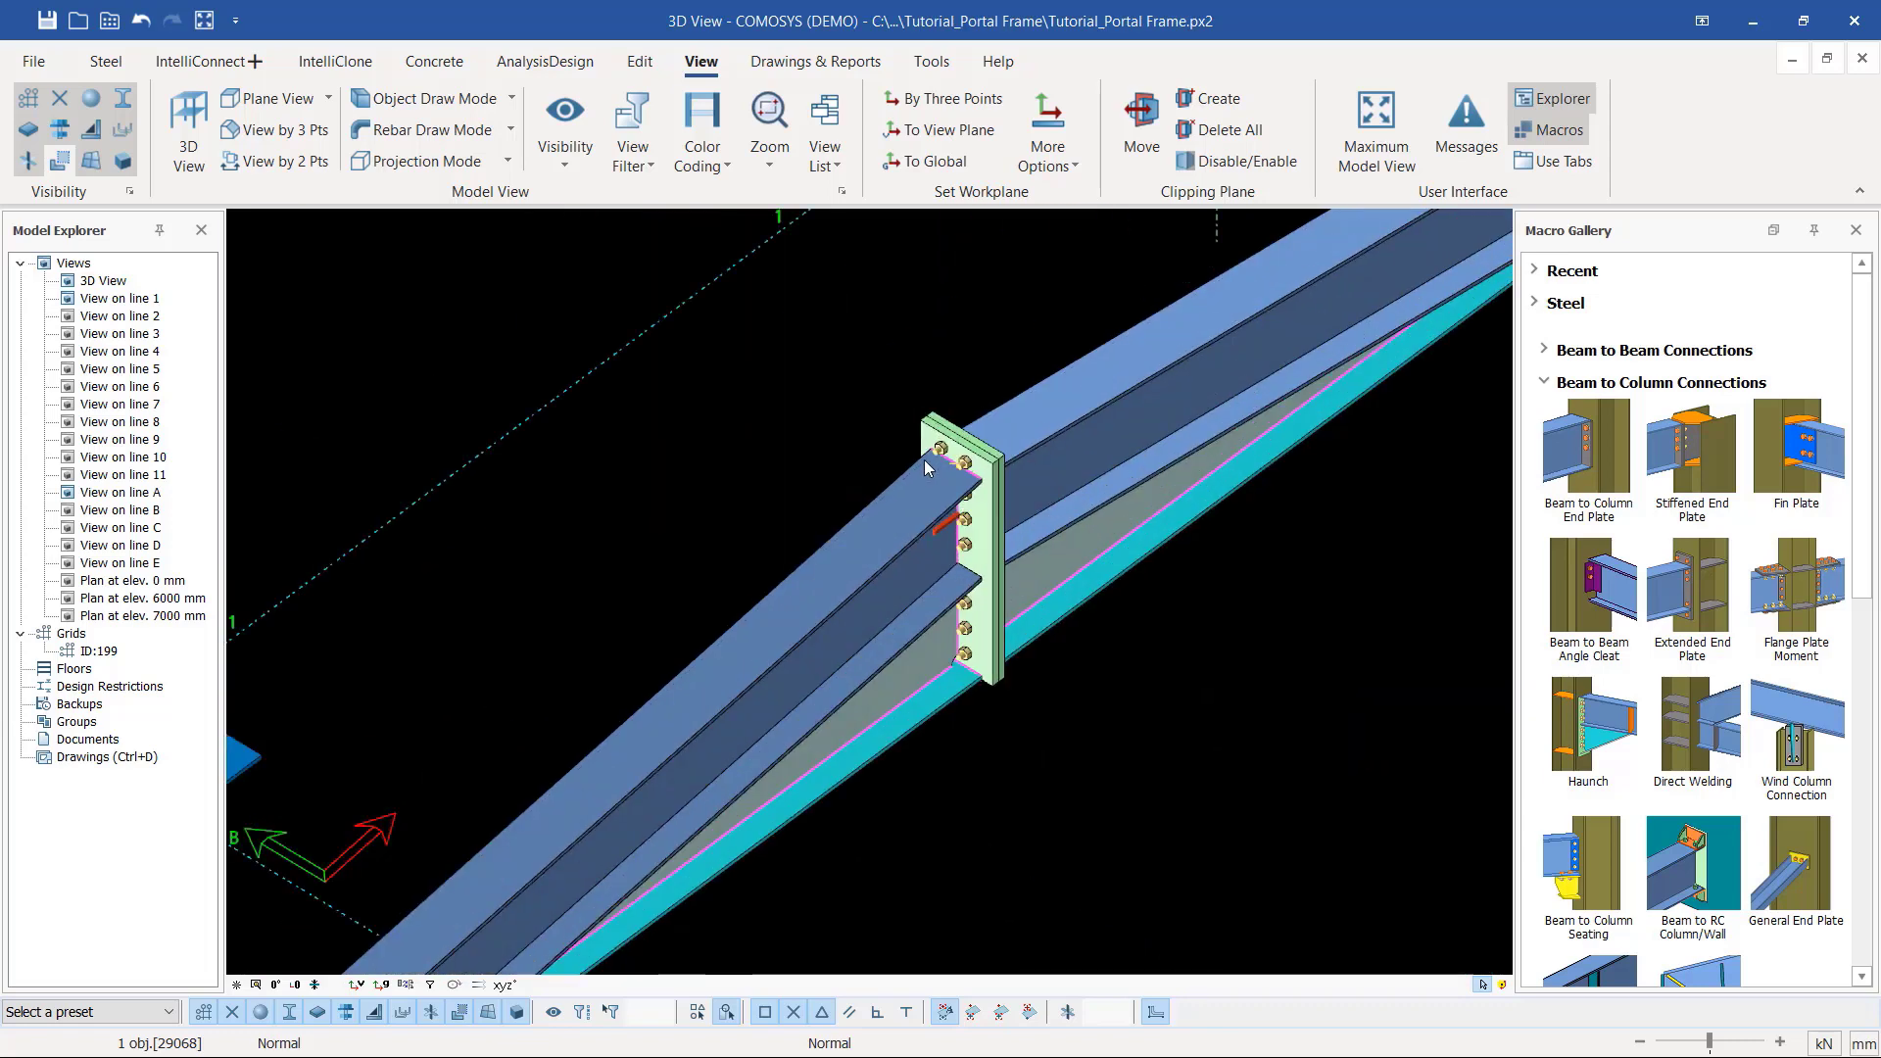
scroll(1029, 508, "up", 3)
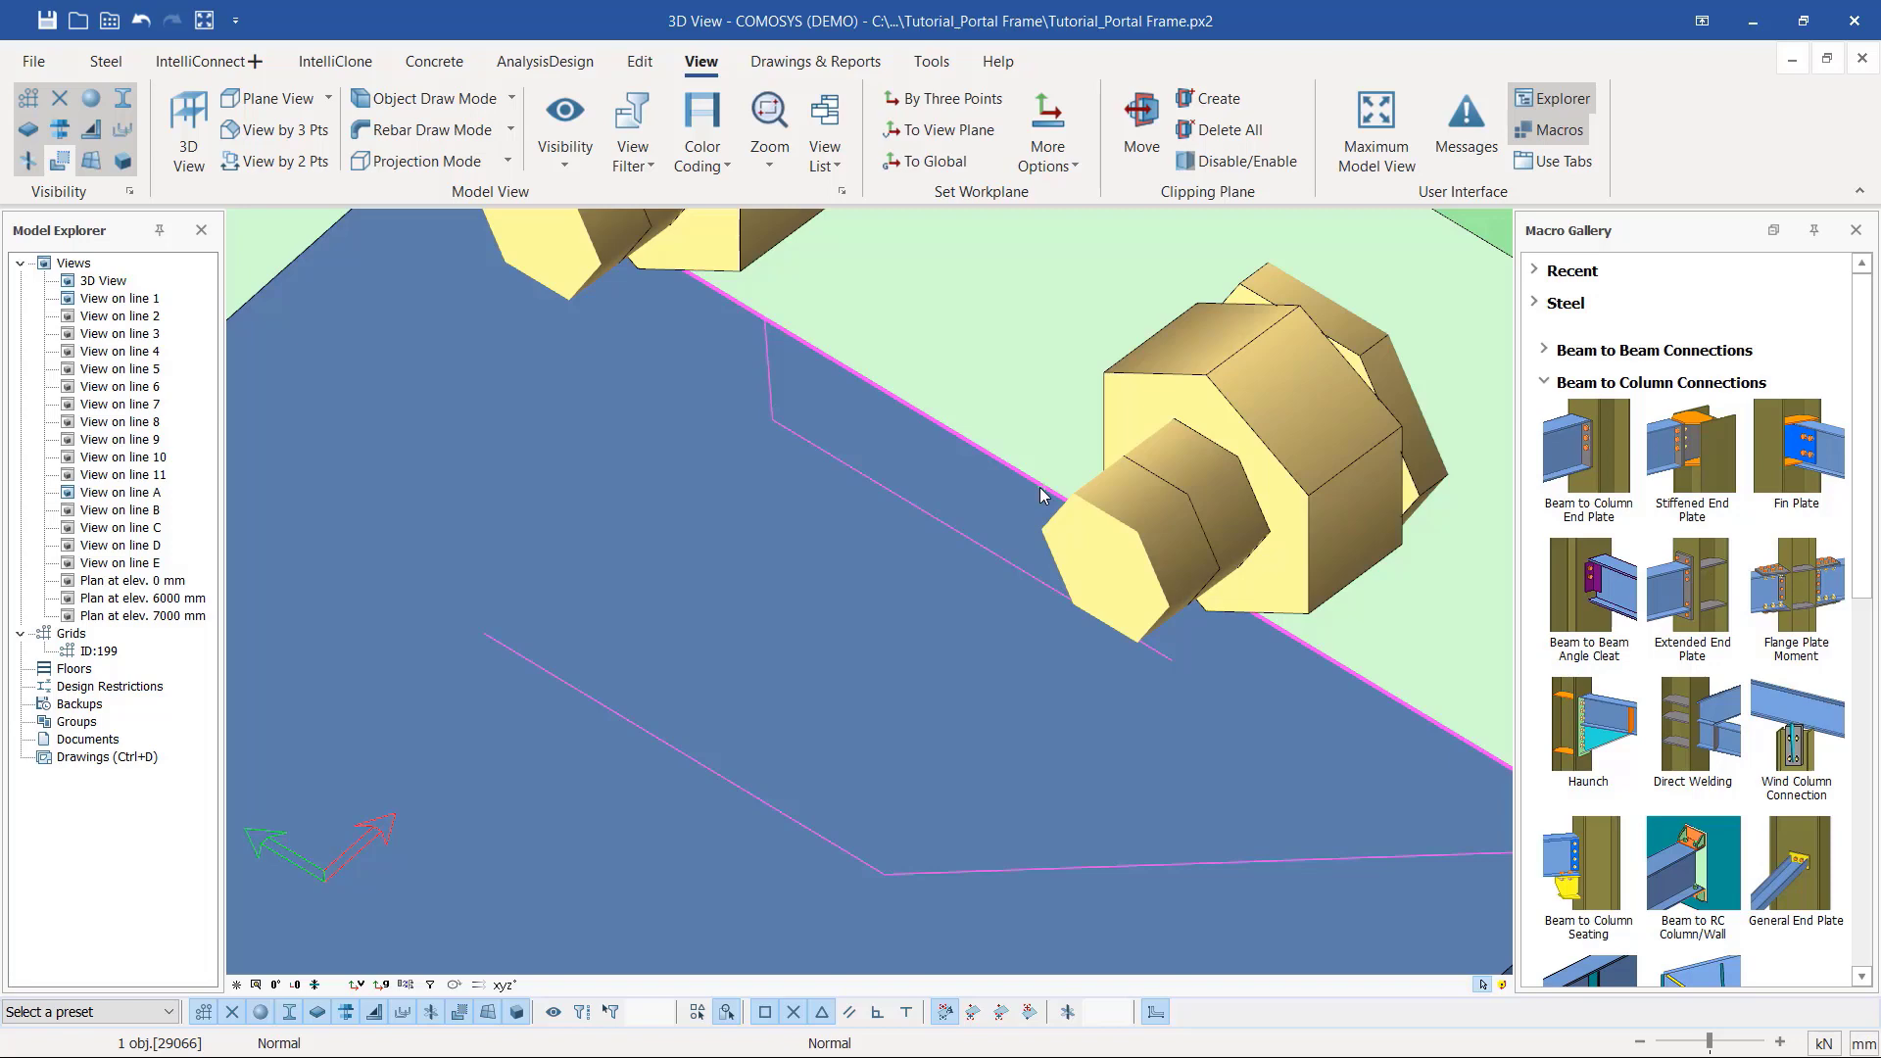
right_click(1039, 487)
mouse_move(1203, 828)
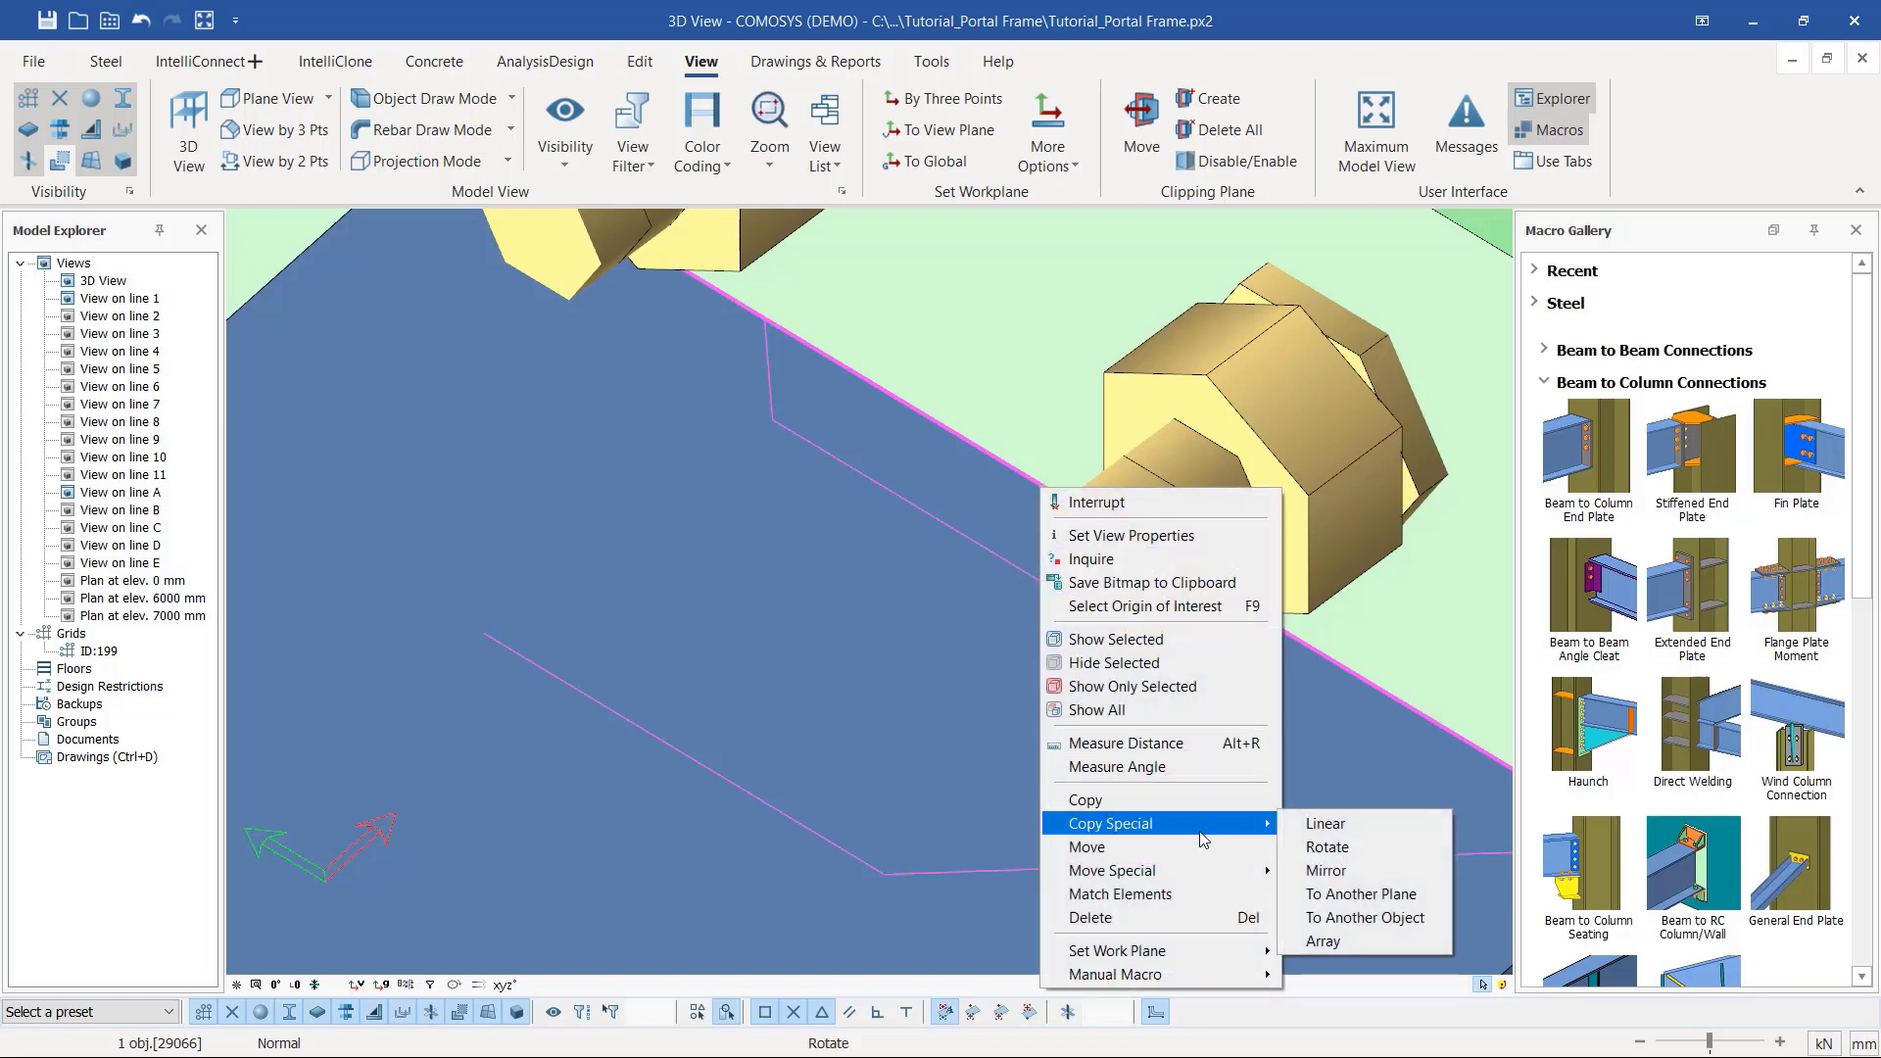
left_click(1324, 824)
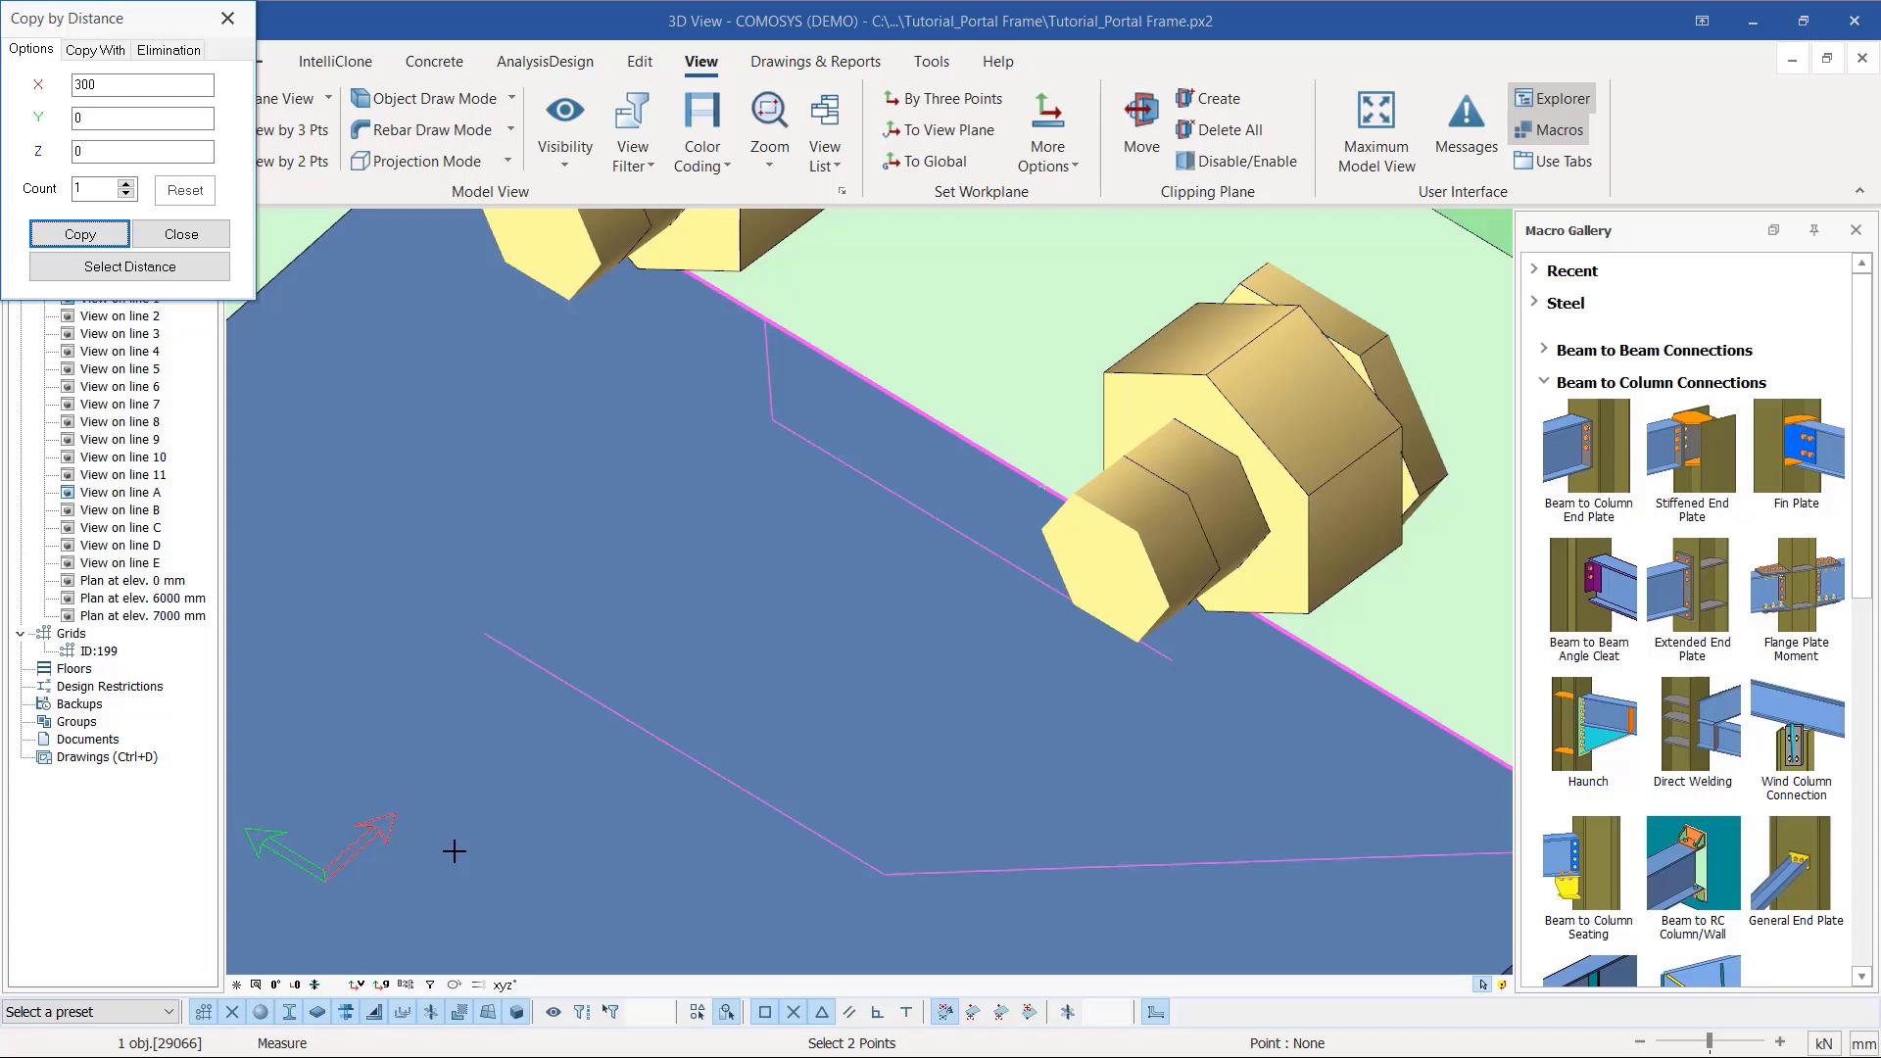
left_click(75, 86)
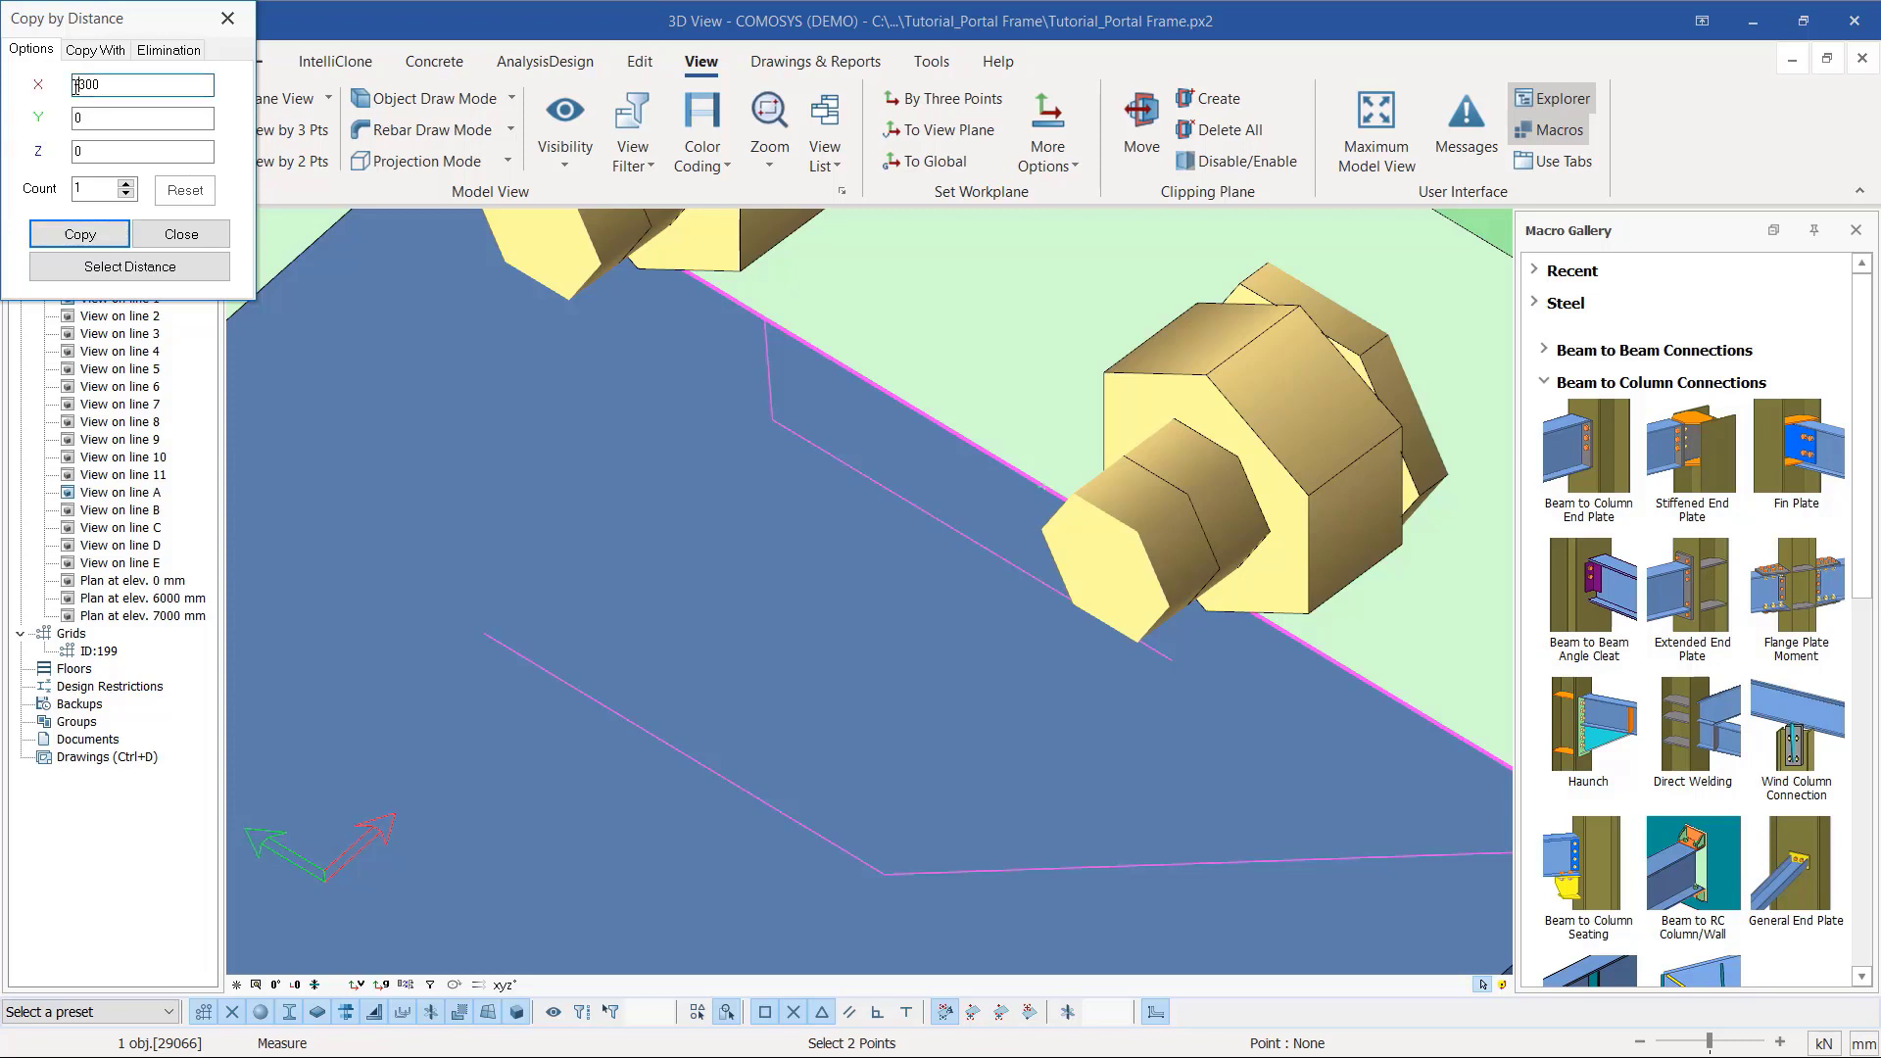
type("-")
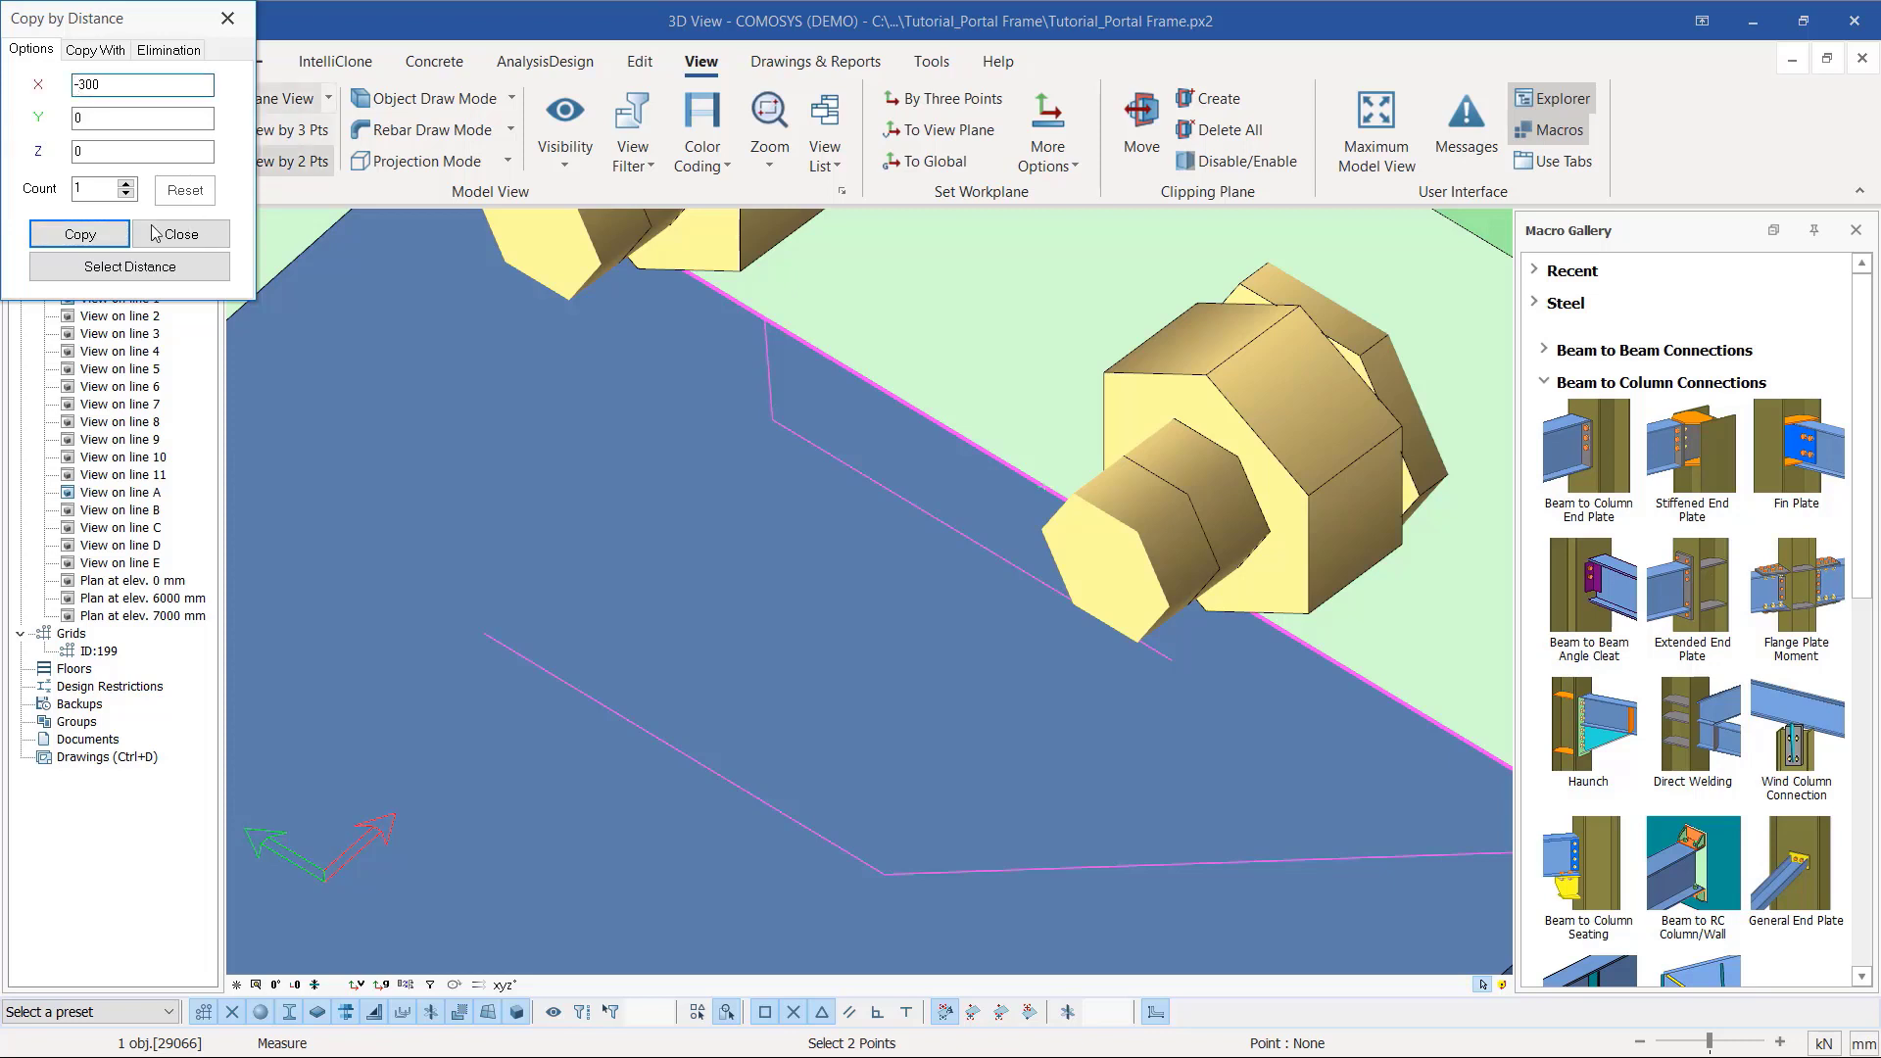
left_click(78, 234)
scroll(1121, 411, "down", 5)
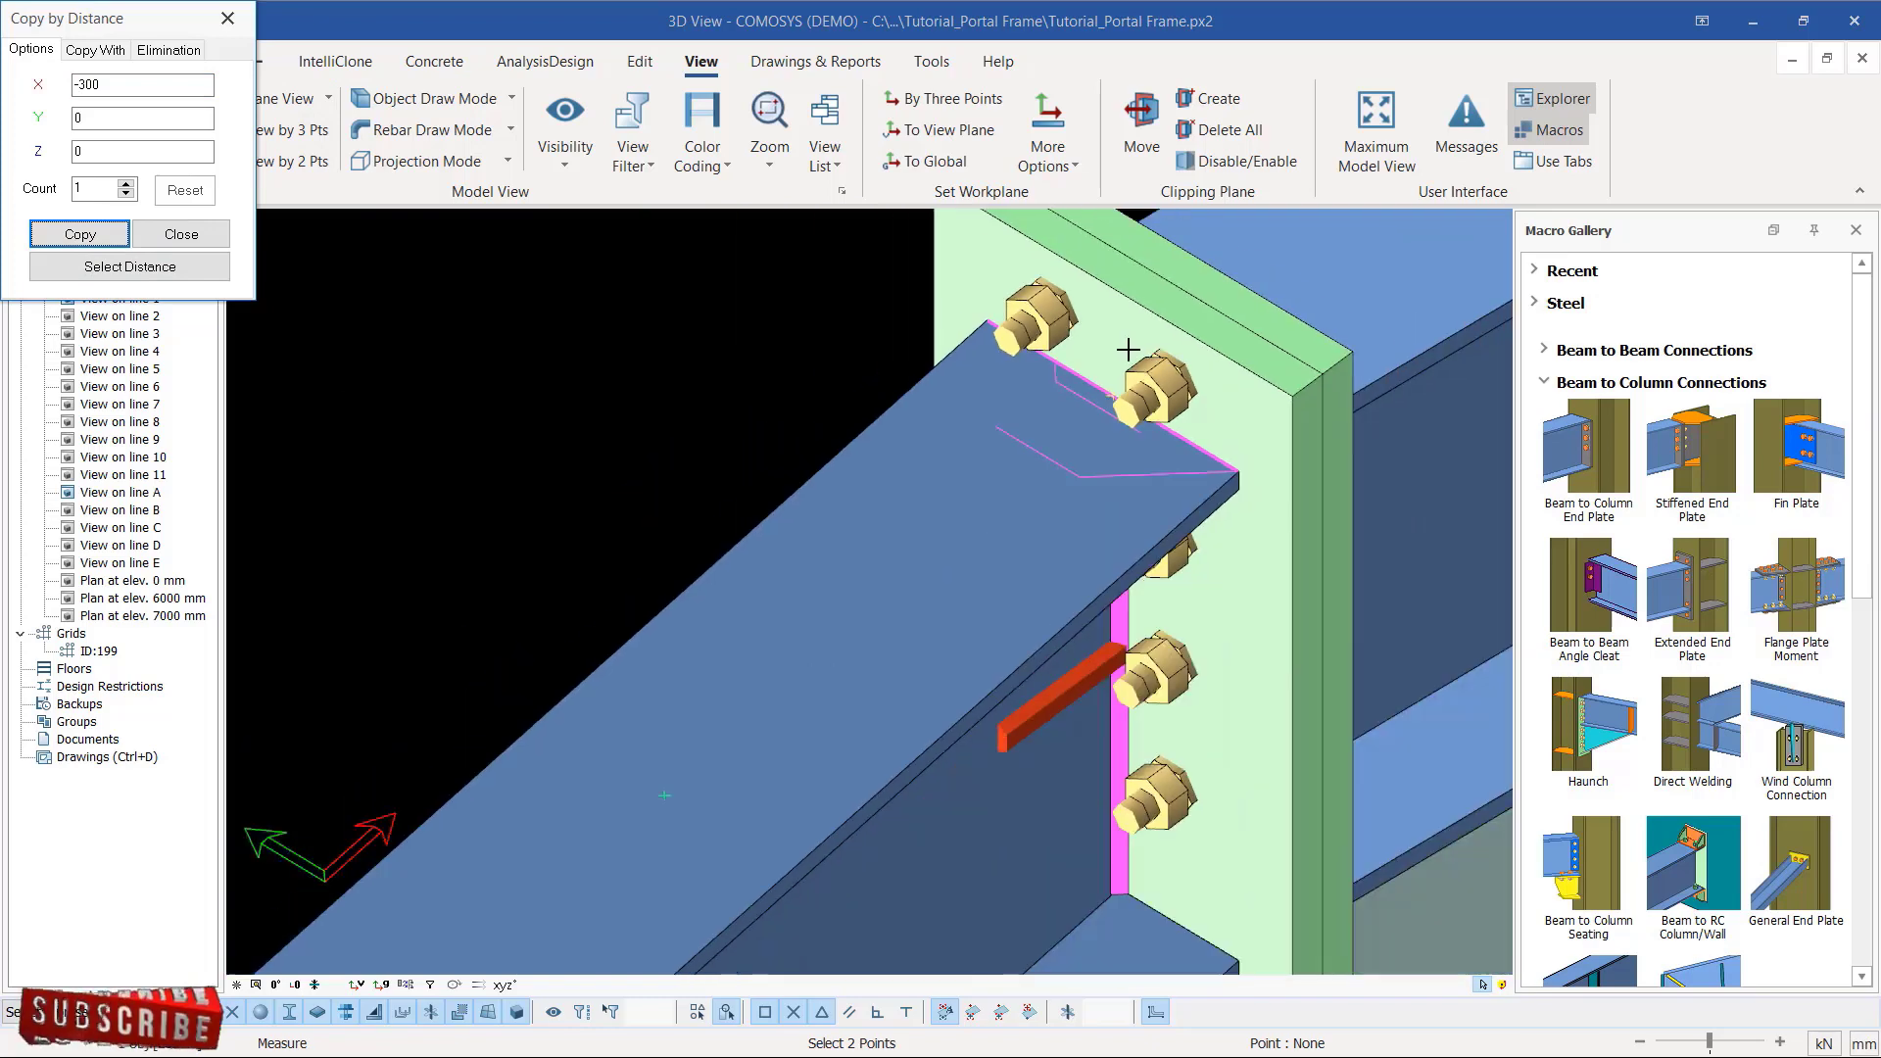
scroll(1045, 360, "down", 2)
right_click(757, 389)
left_click(817, 455)
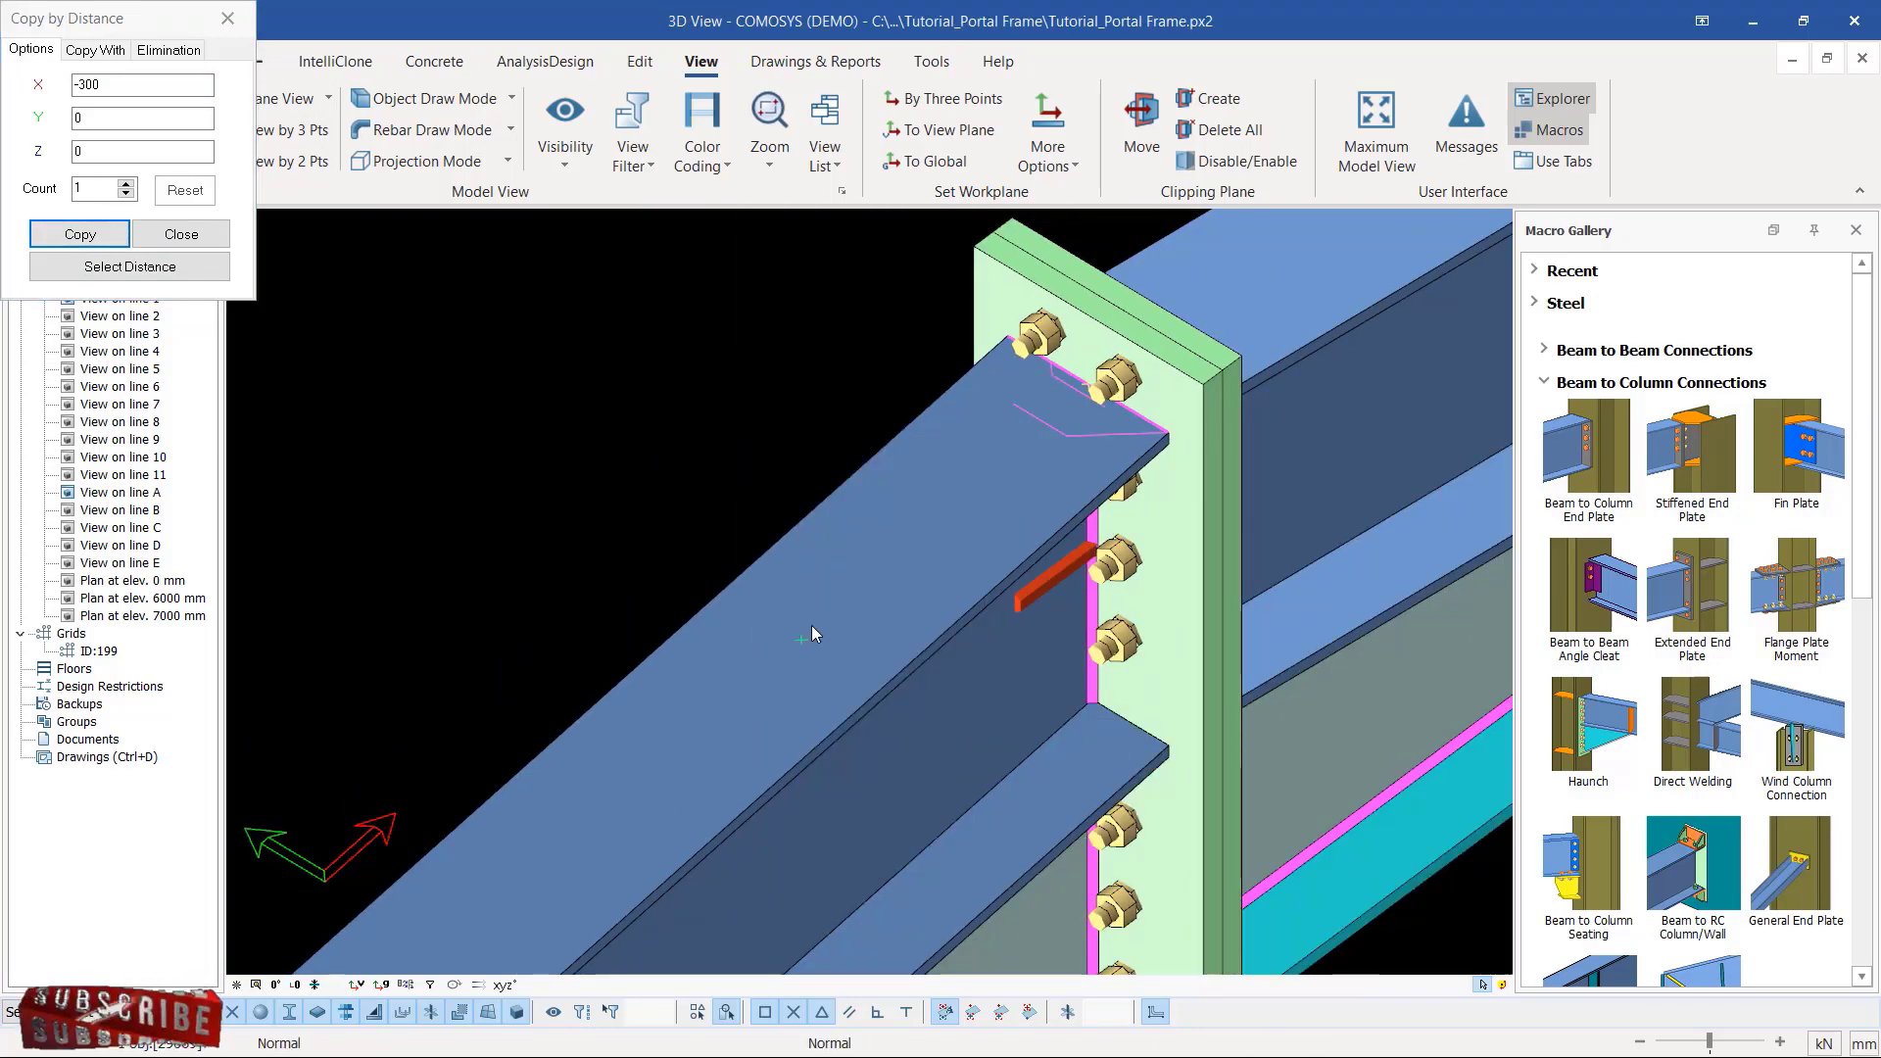
left_click(181, 233)
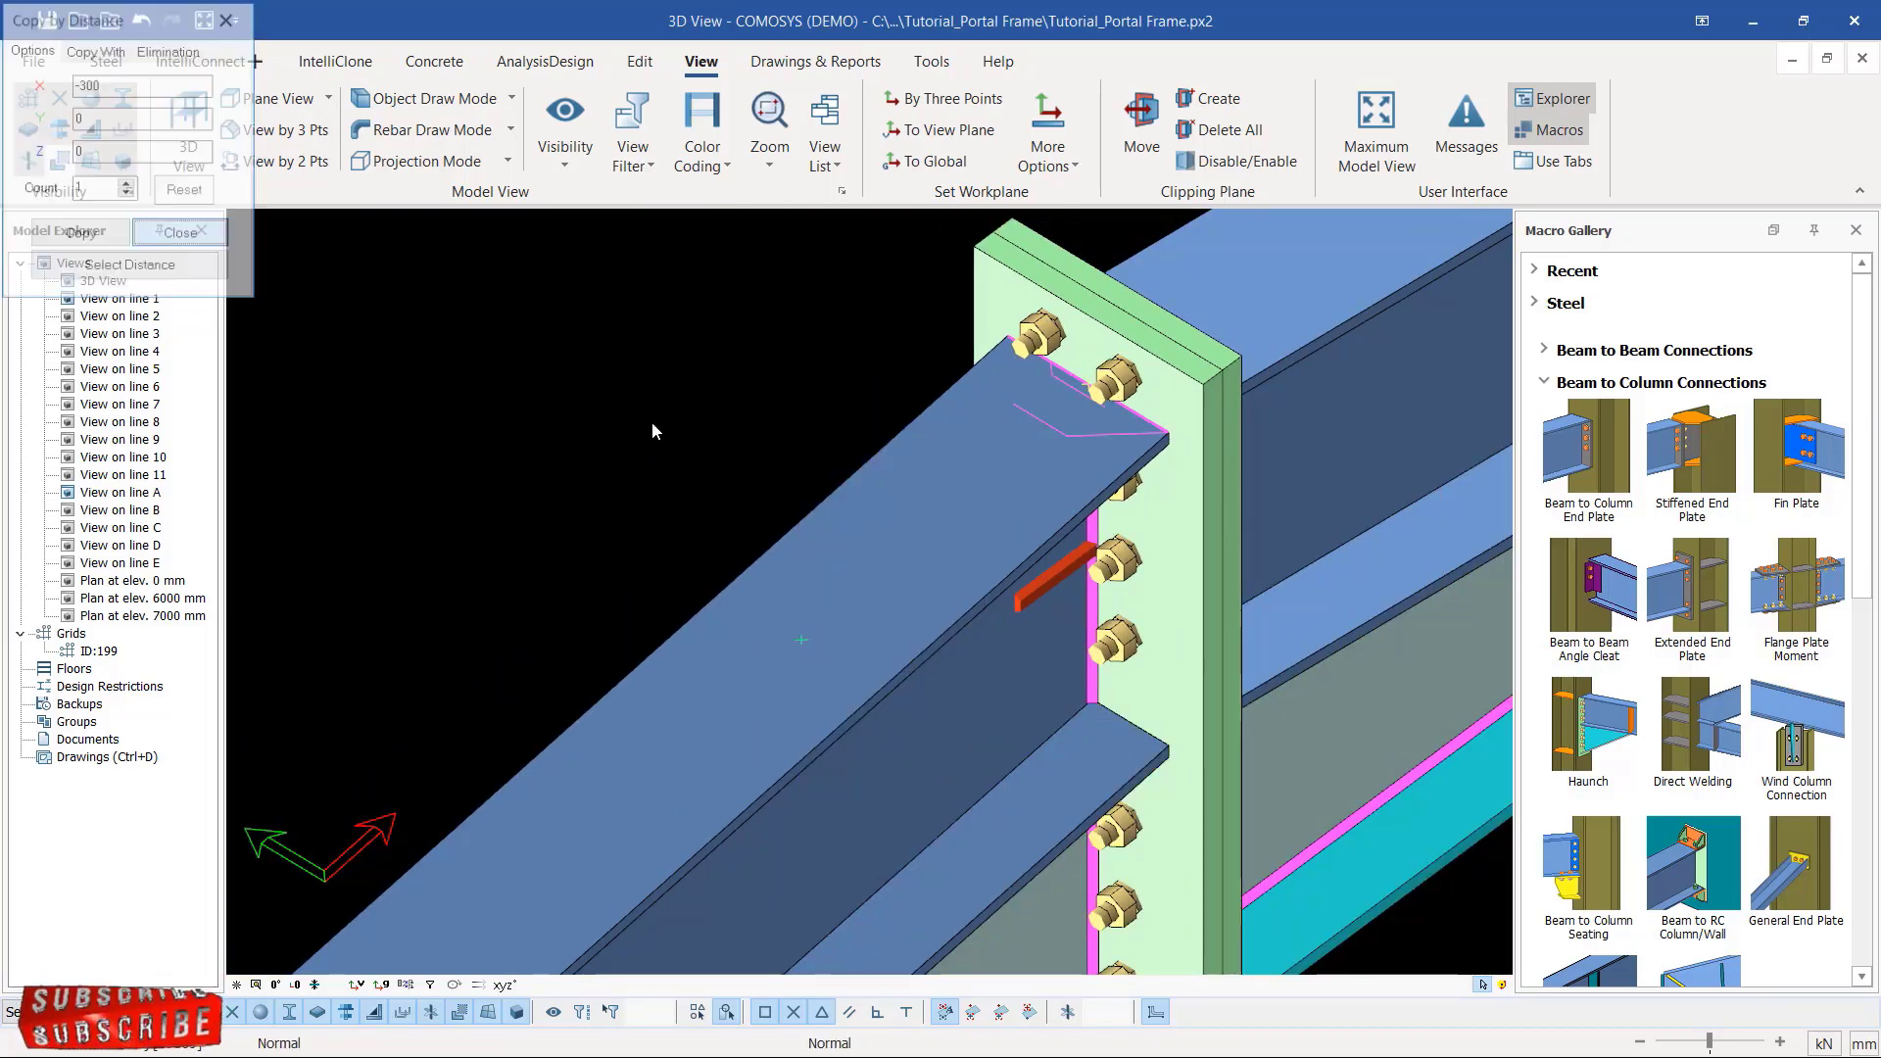
Step: Place a dividing point midway between the two 300 mm offset points on the grid line 2 rafter's top flange
scroll(950, 484, "up", 5)
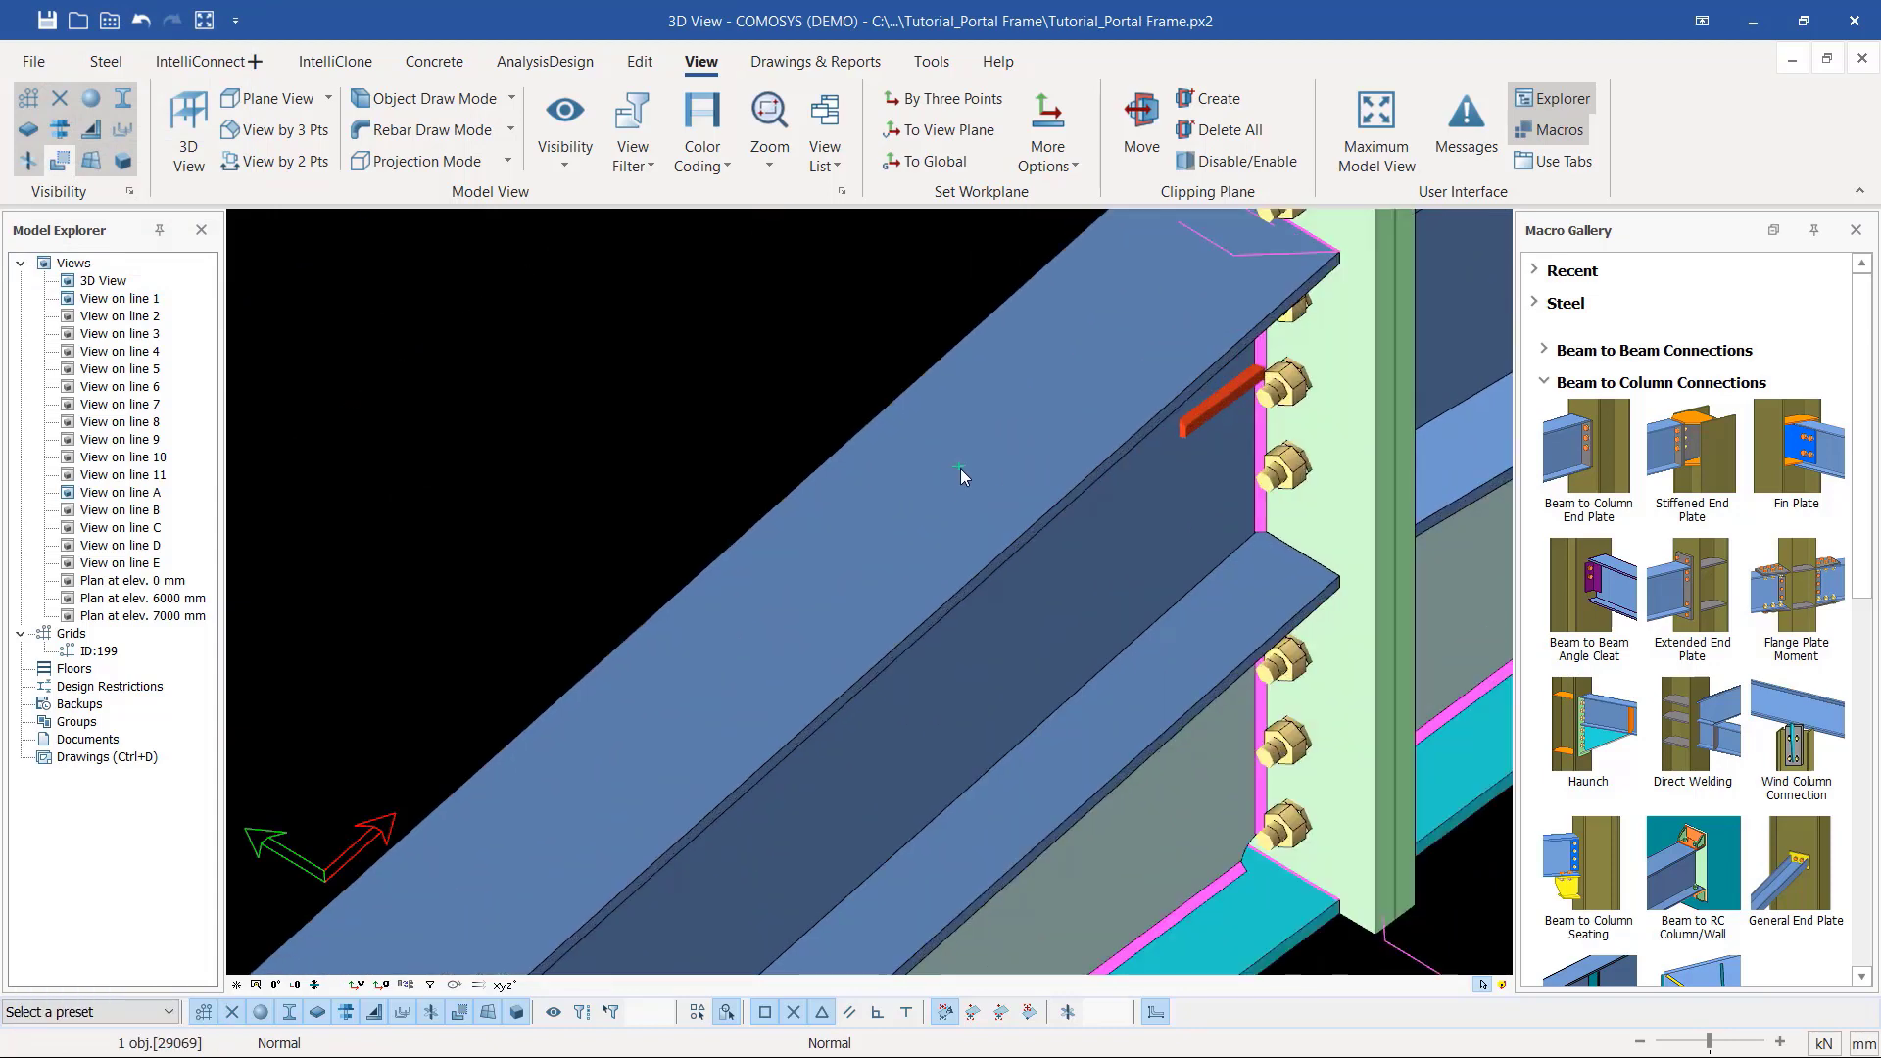
scroll(960, 468, "down", 4)
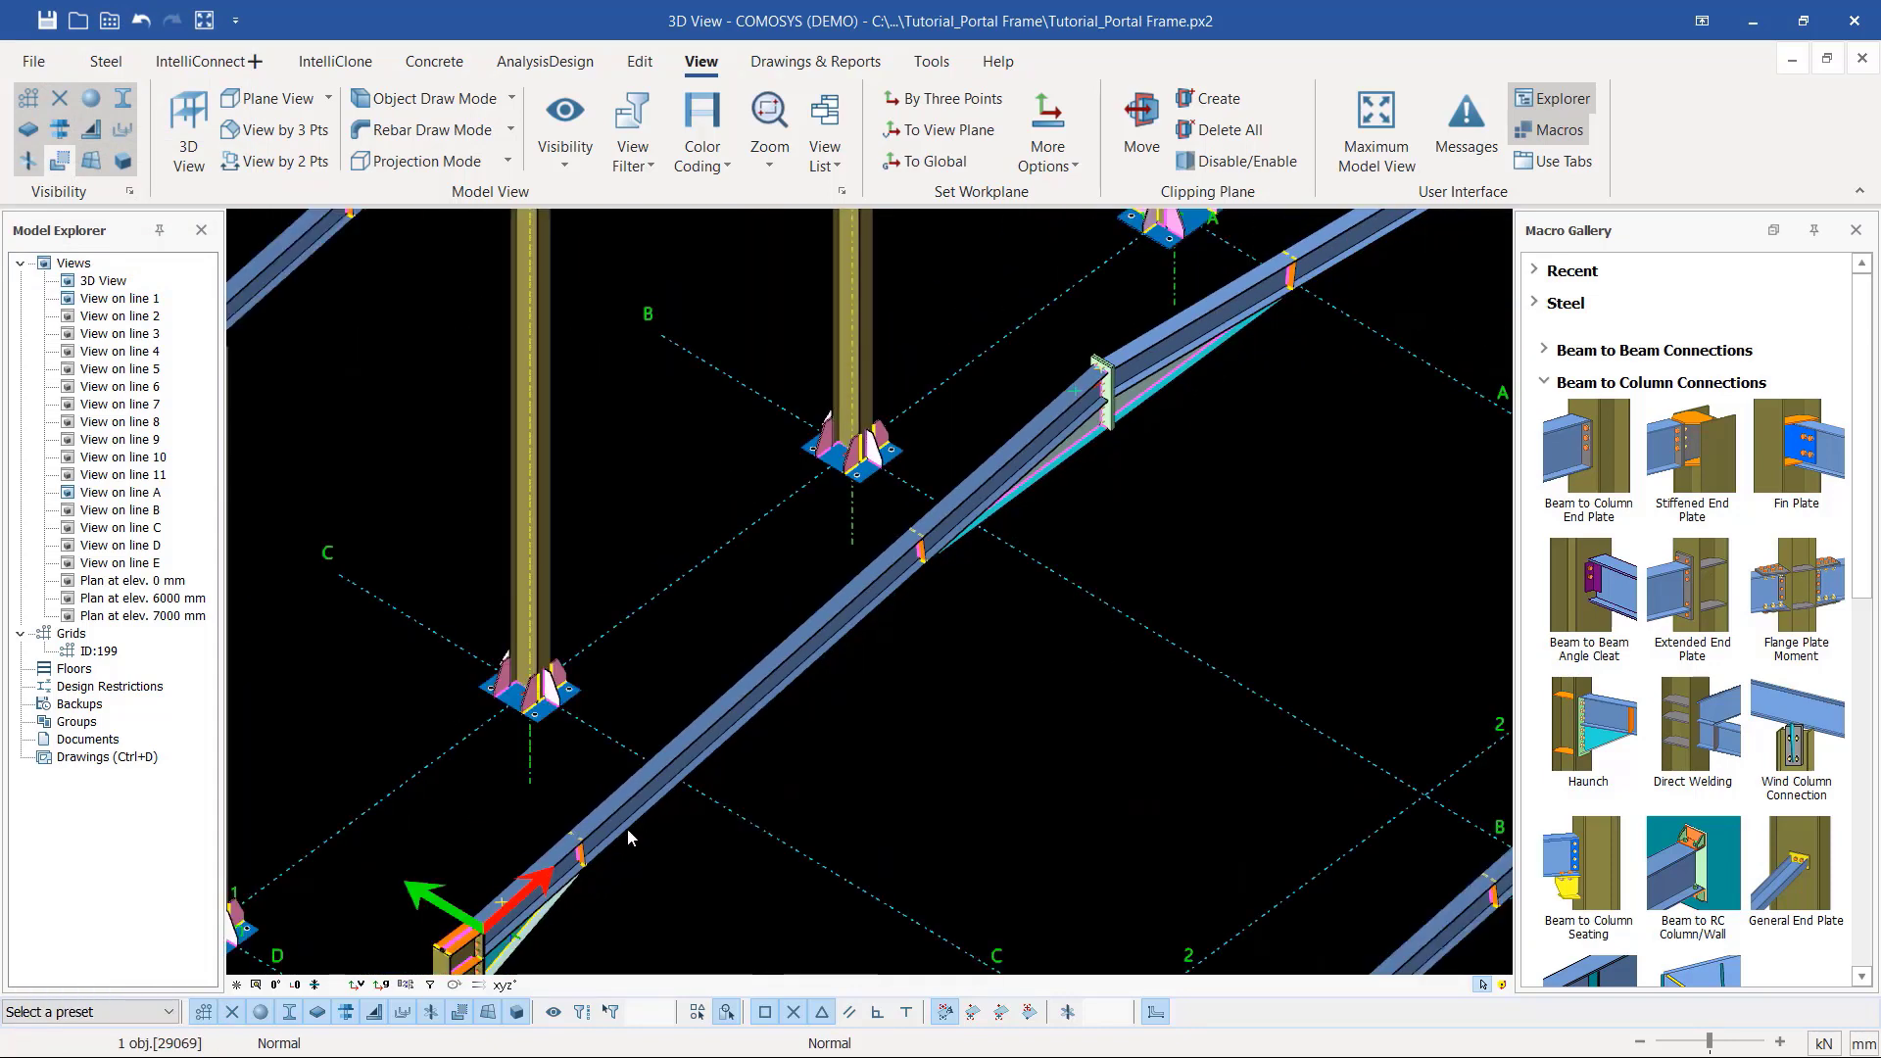
scroll(628, 832, "up", 2)
scroll(588, 839, "down", 2)
scroll(563, 832, "up", 4)
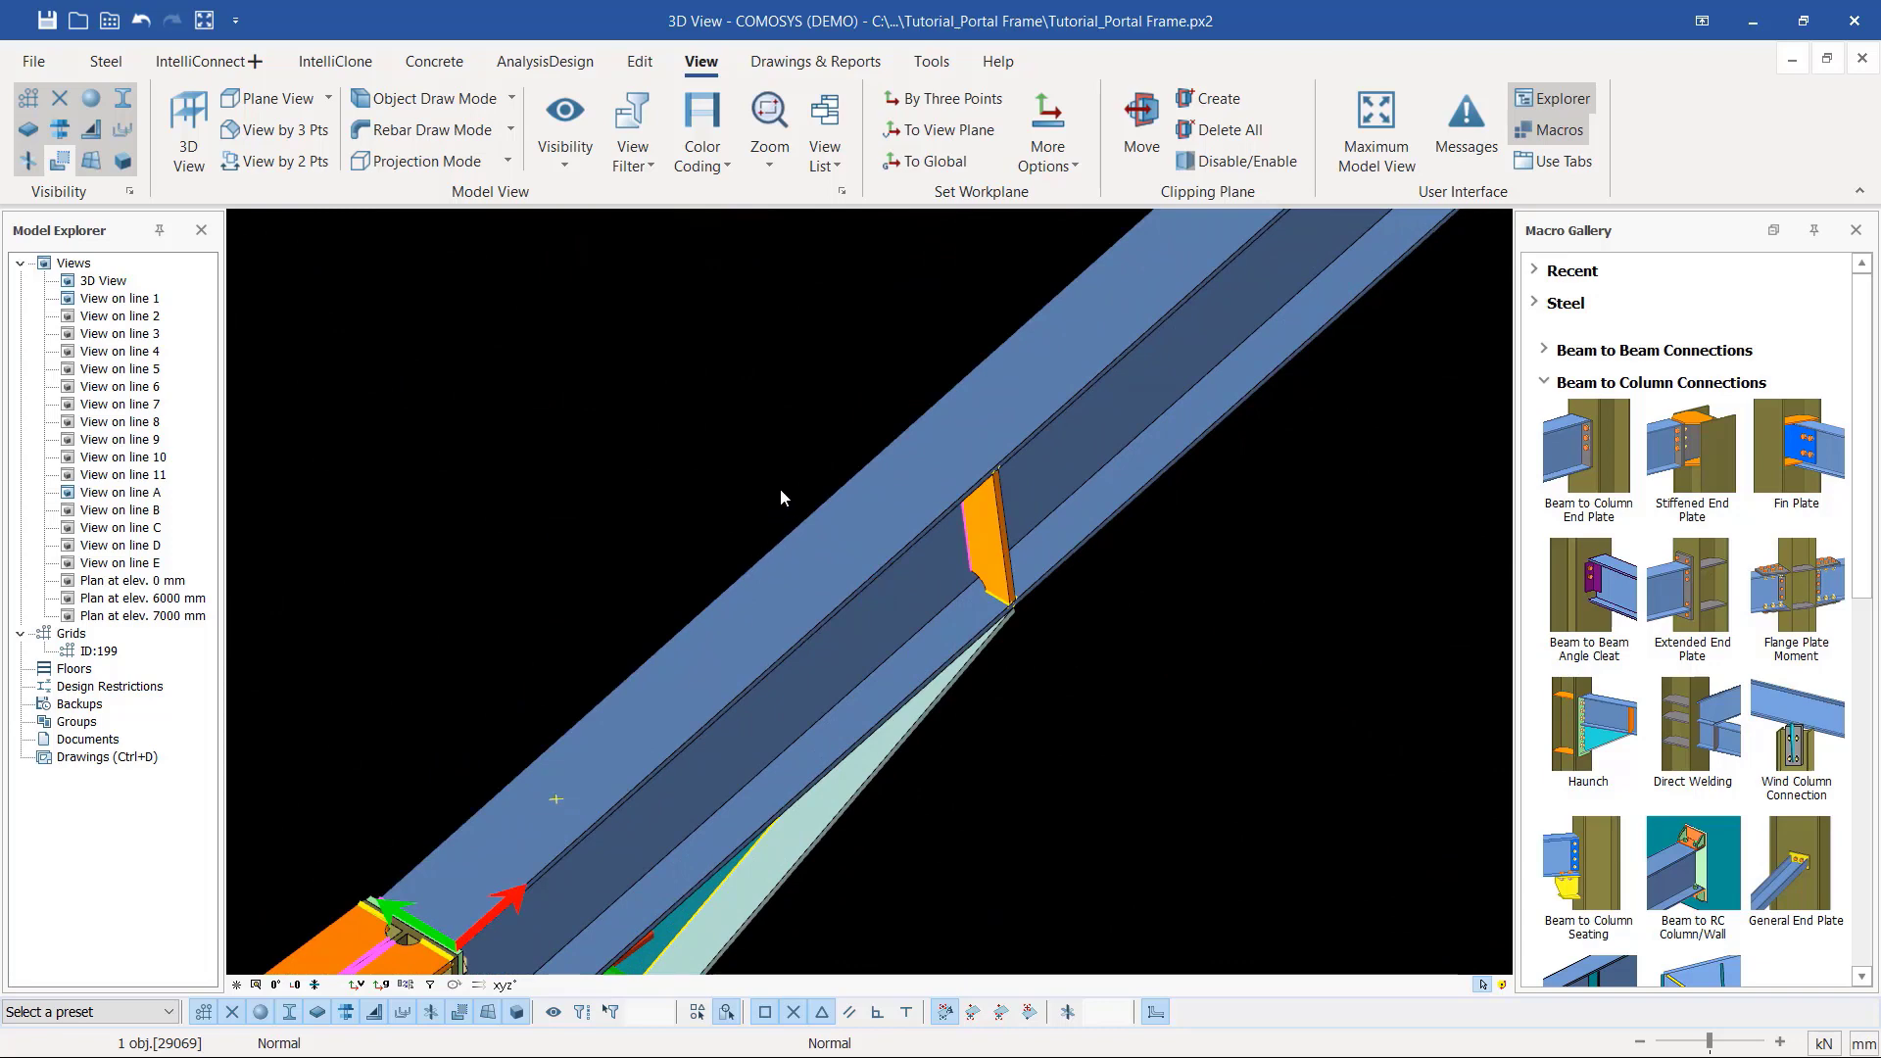
left_click(642, 64)
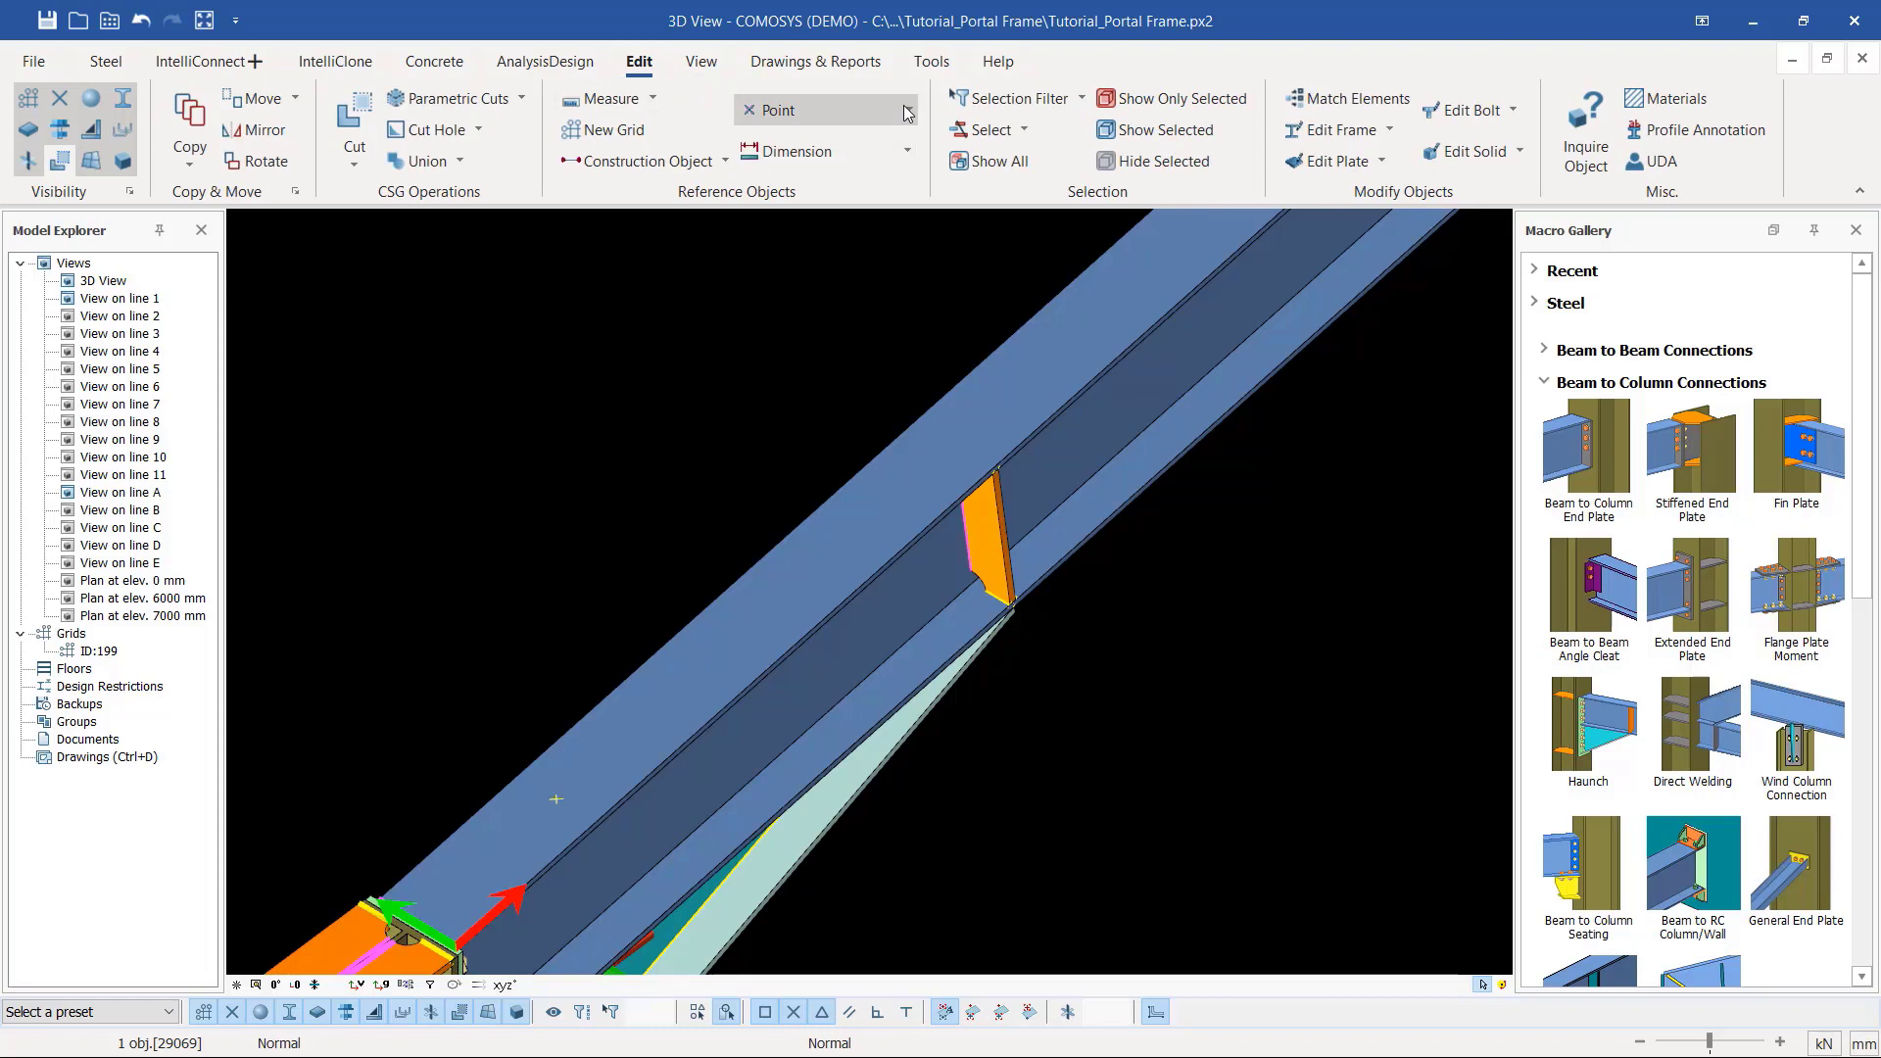
left_click(908, 114)
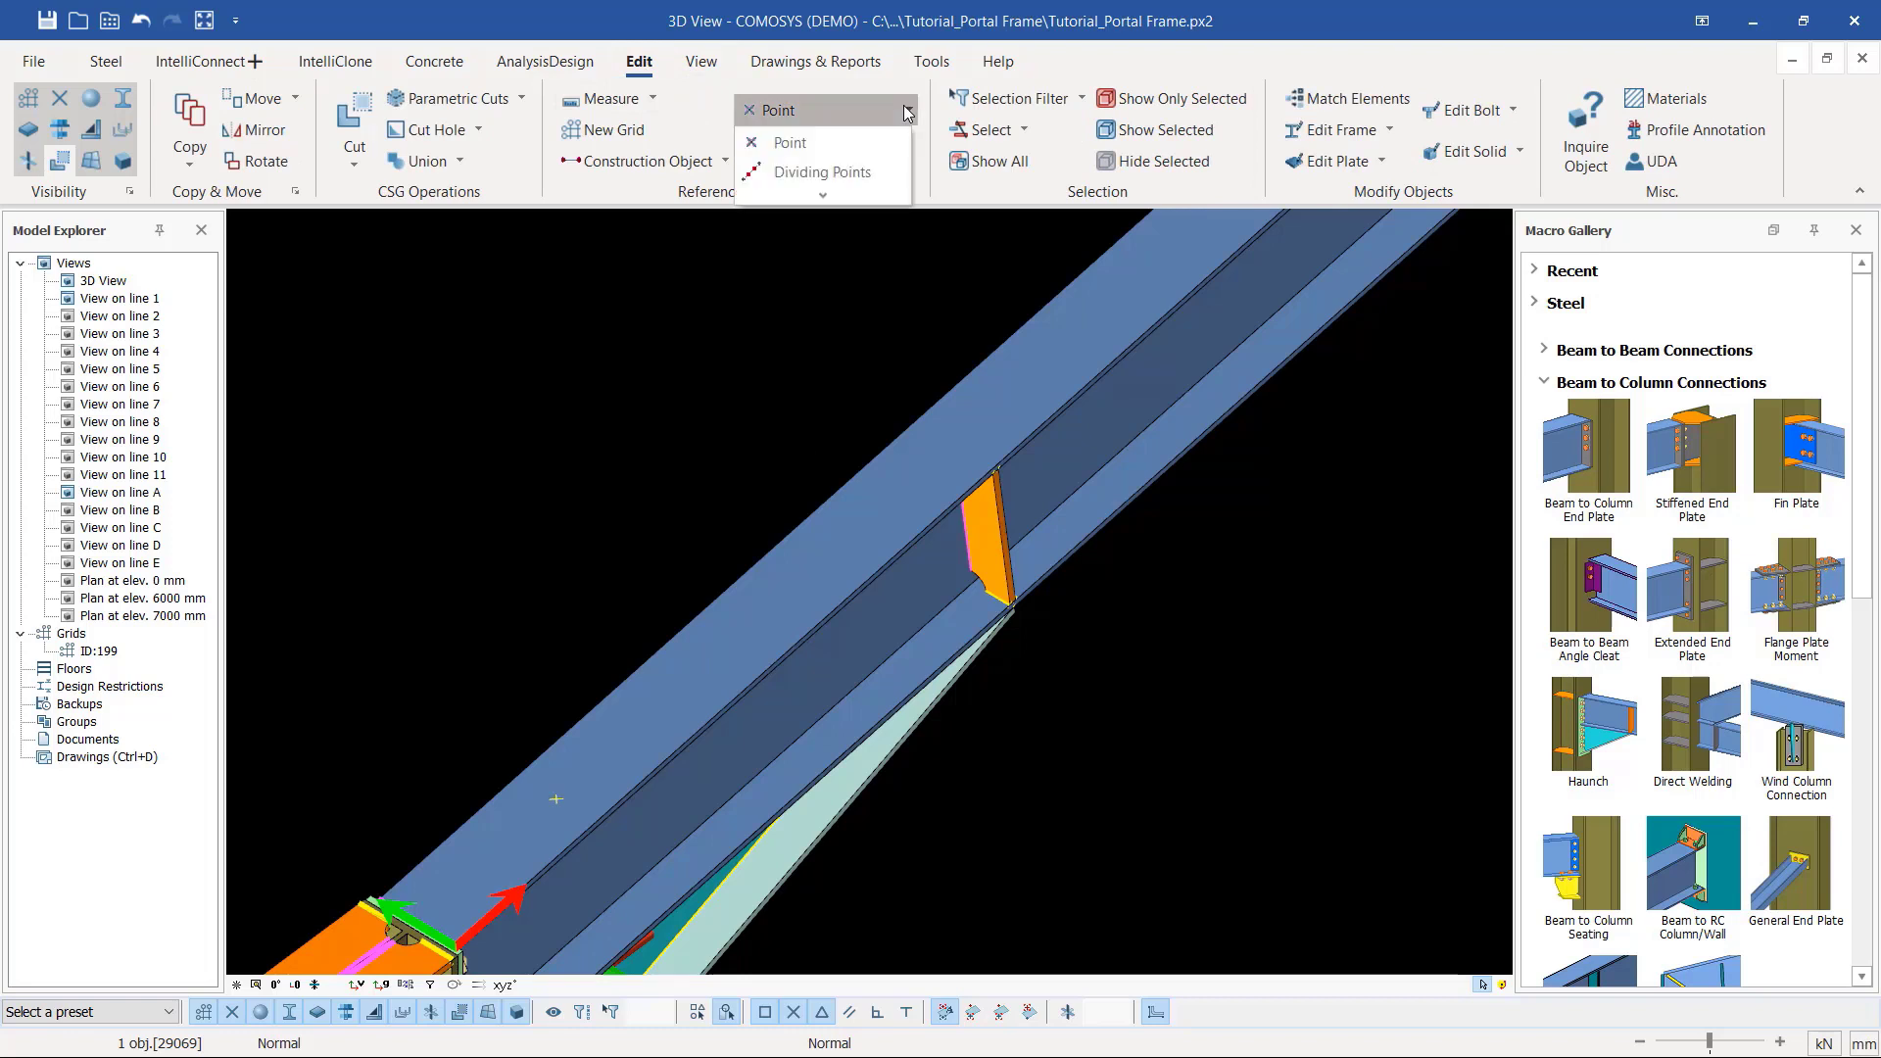
left_click(823, 198)
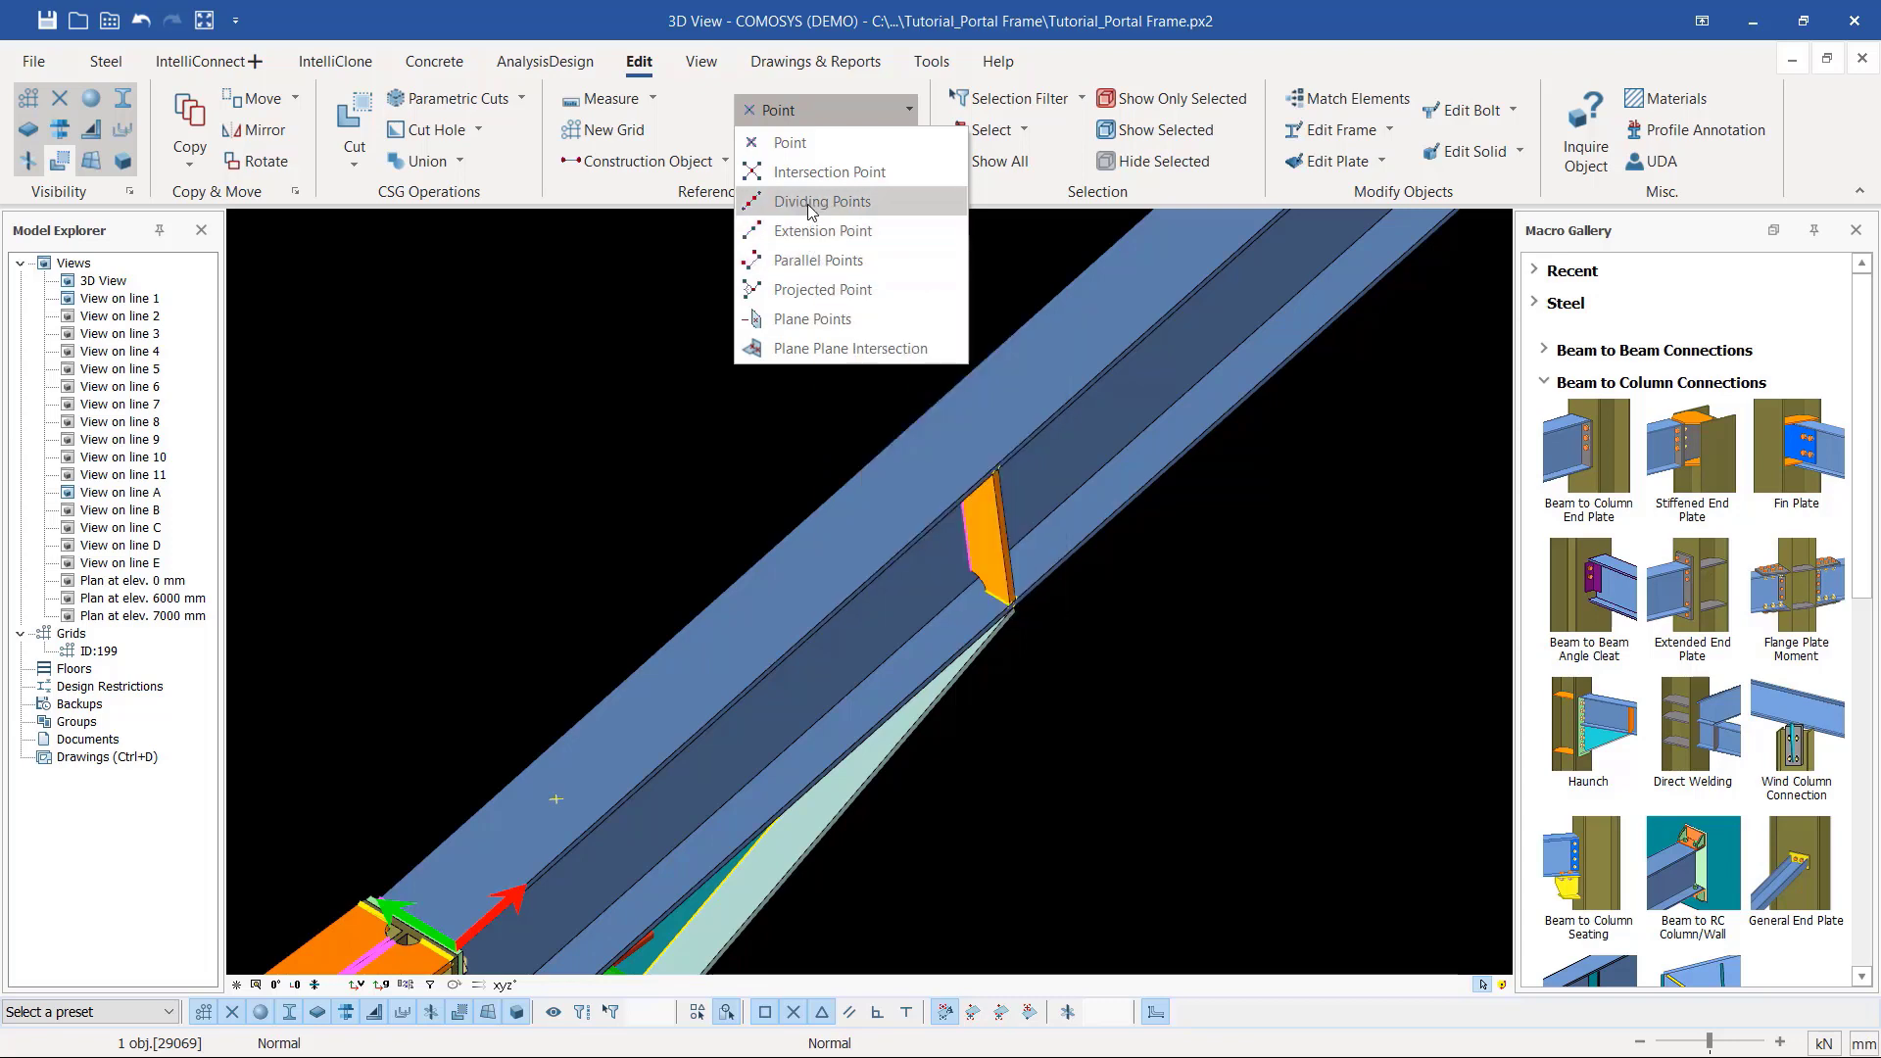
left_click(811, 203)
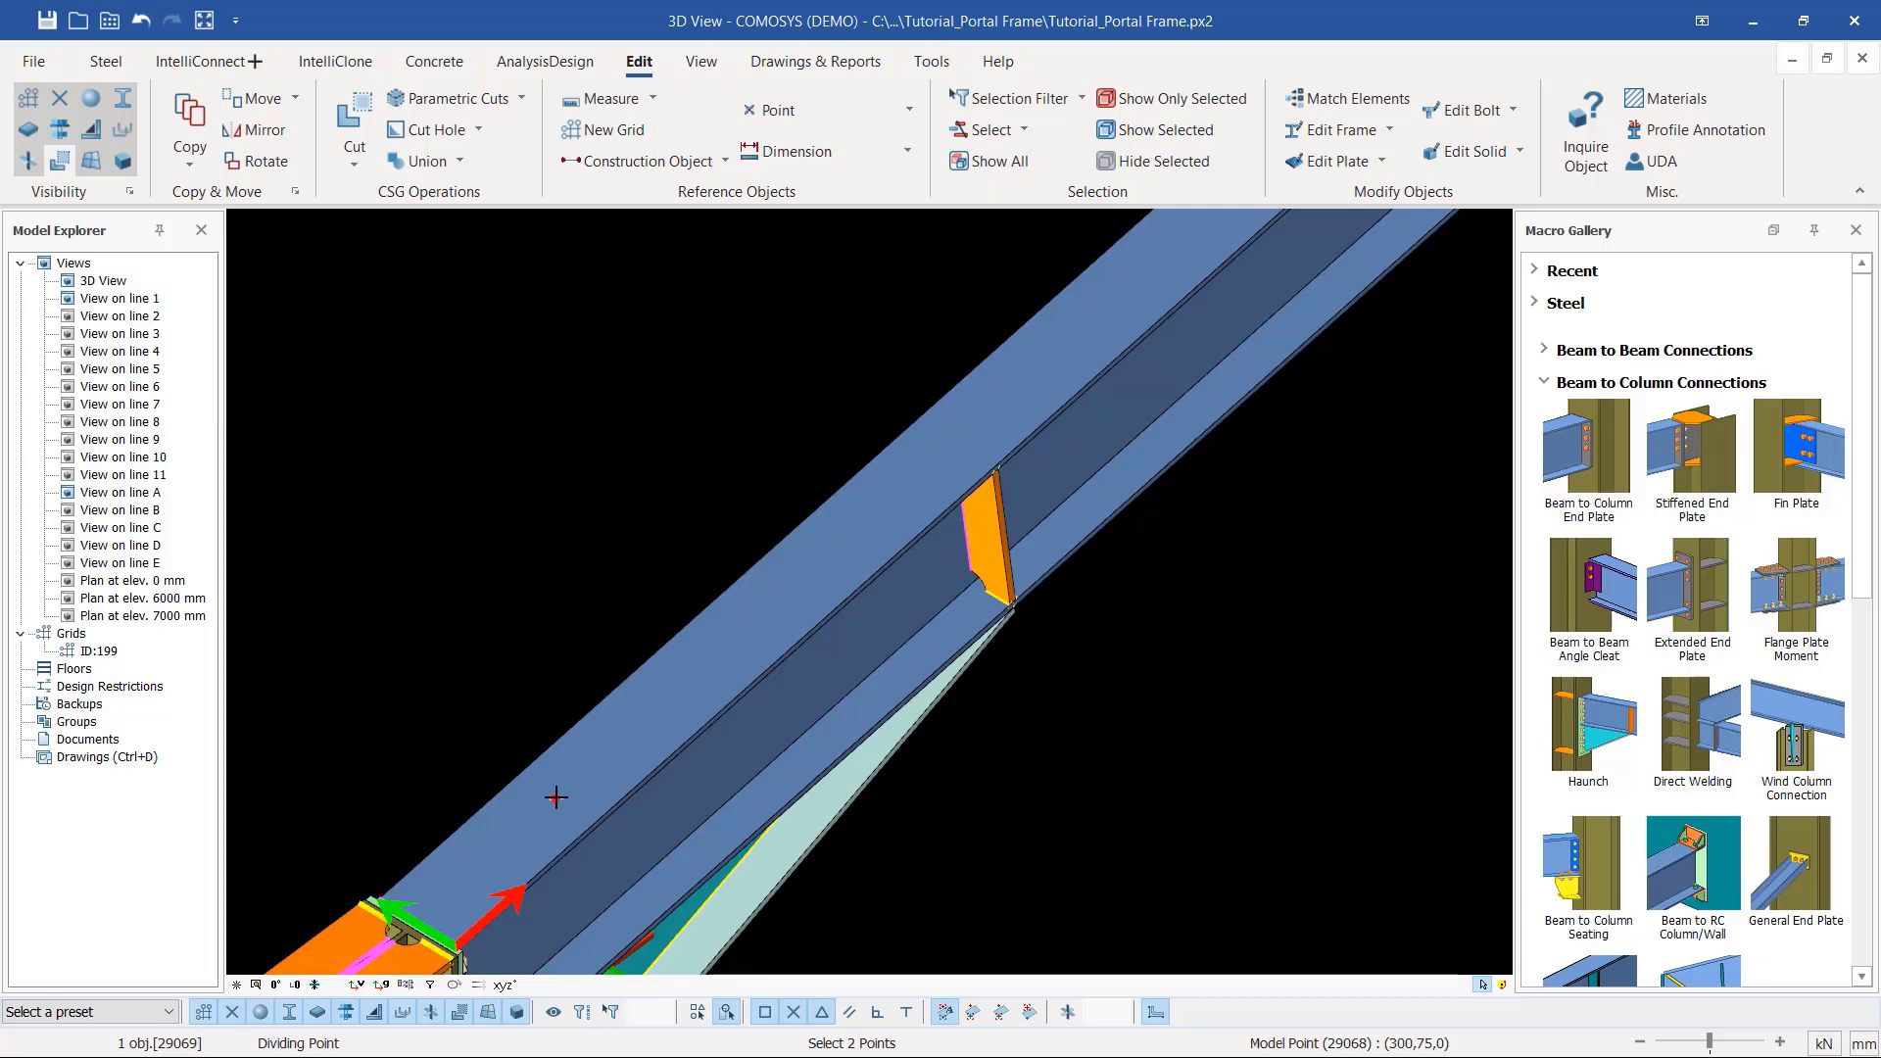
scroll(556, 797, "down", 6)
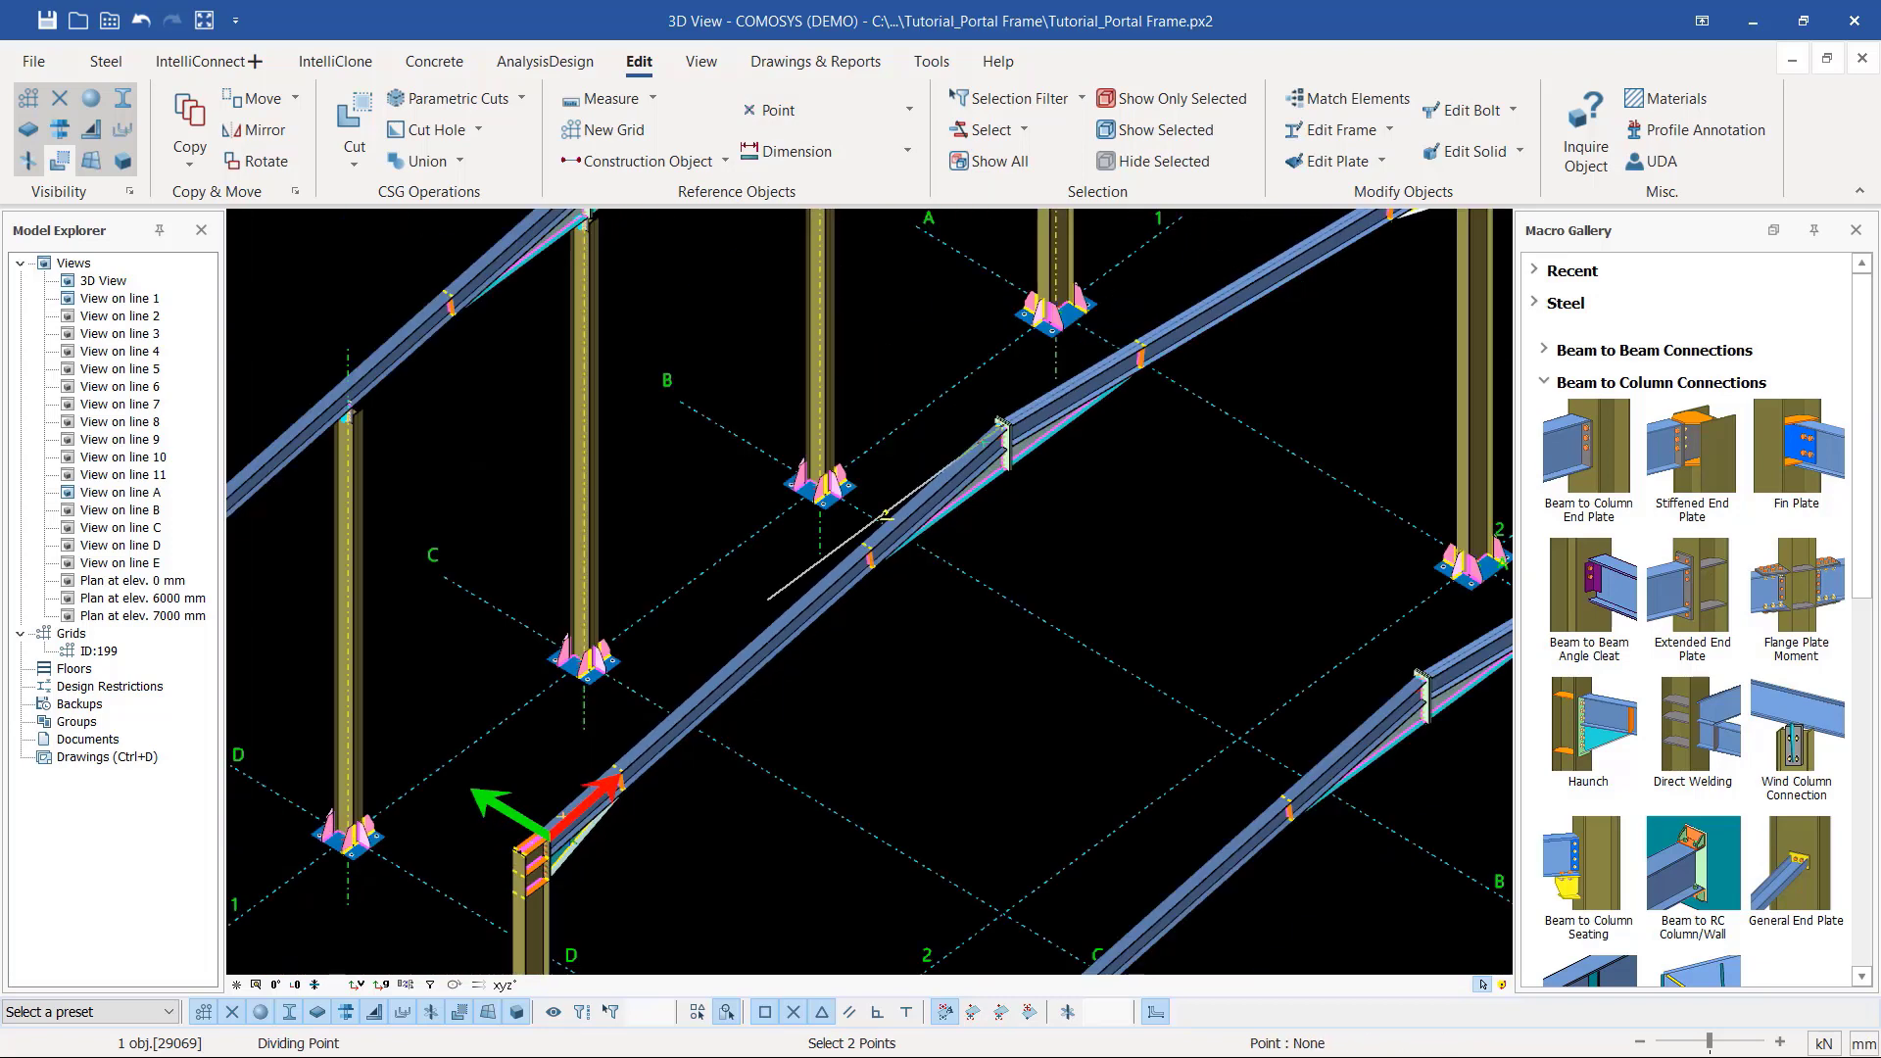
scroll(992, 444, "up", 3)
scroll(992, 444, "up", 5)
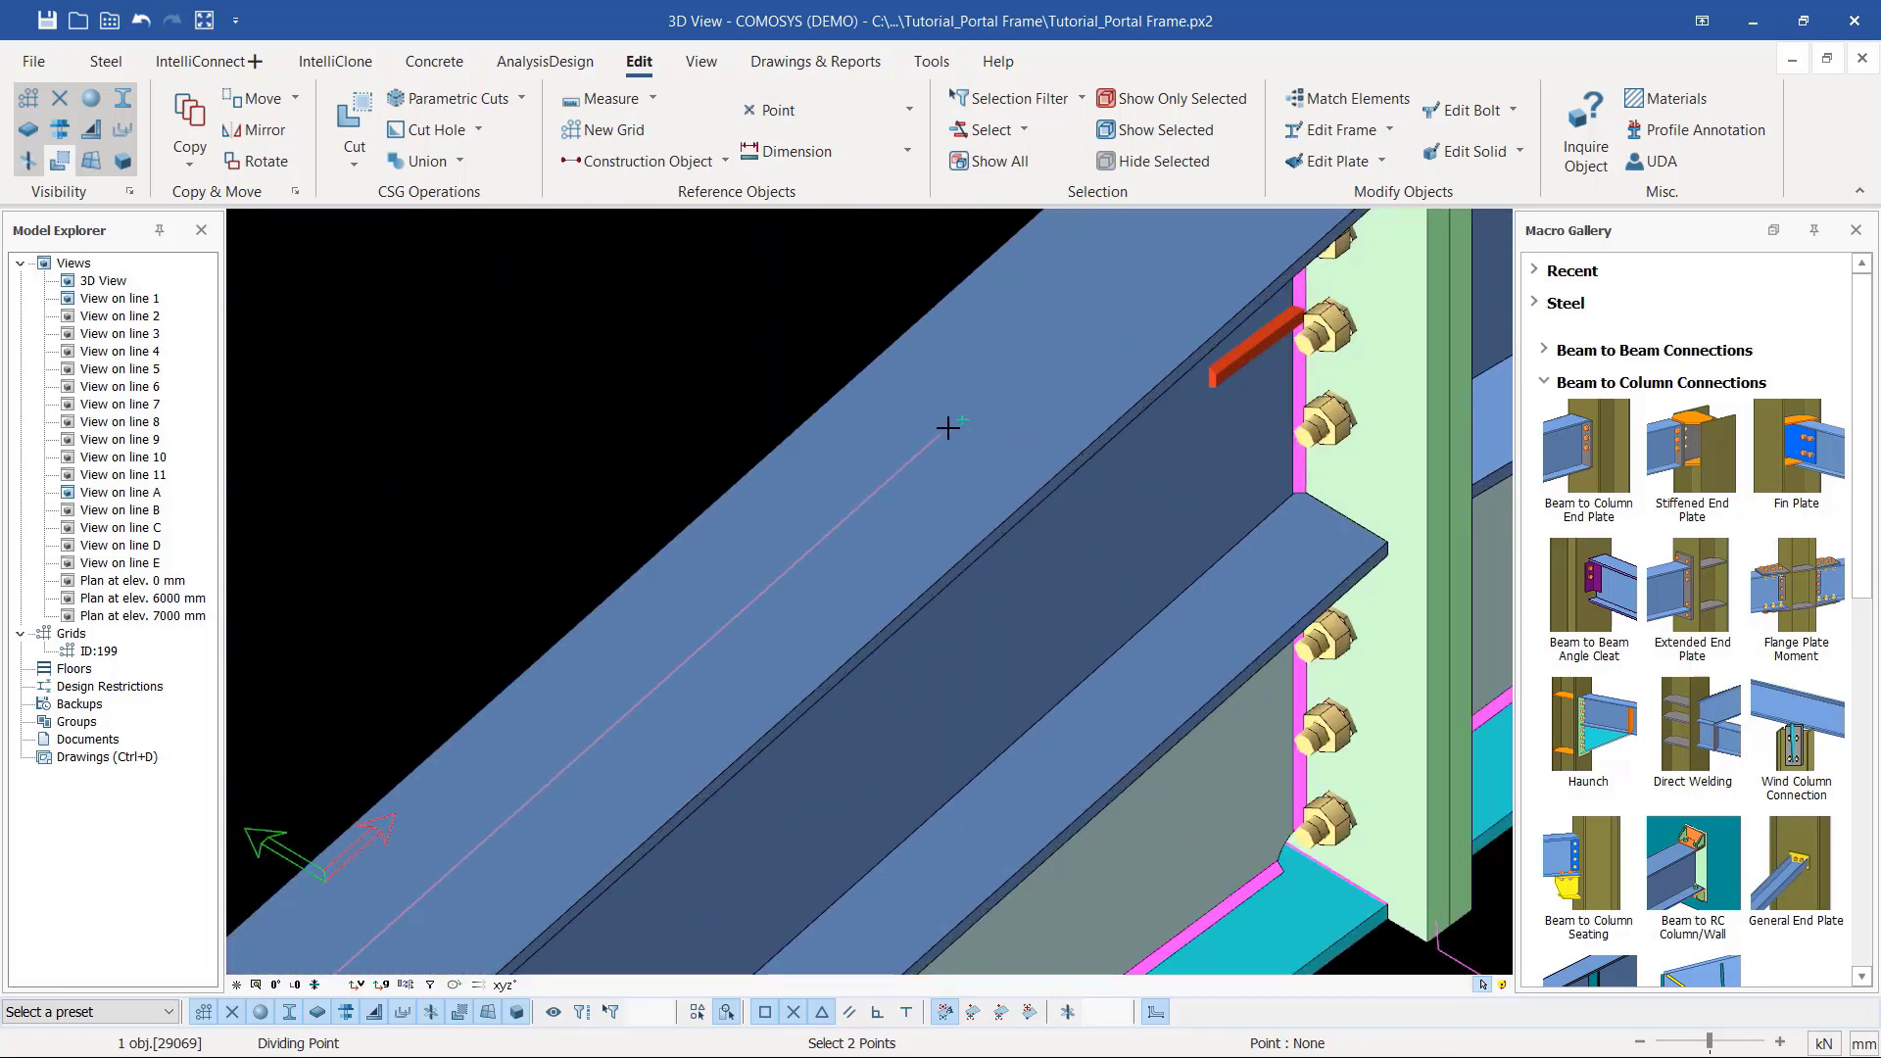
left_click(962, 419)
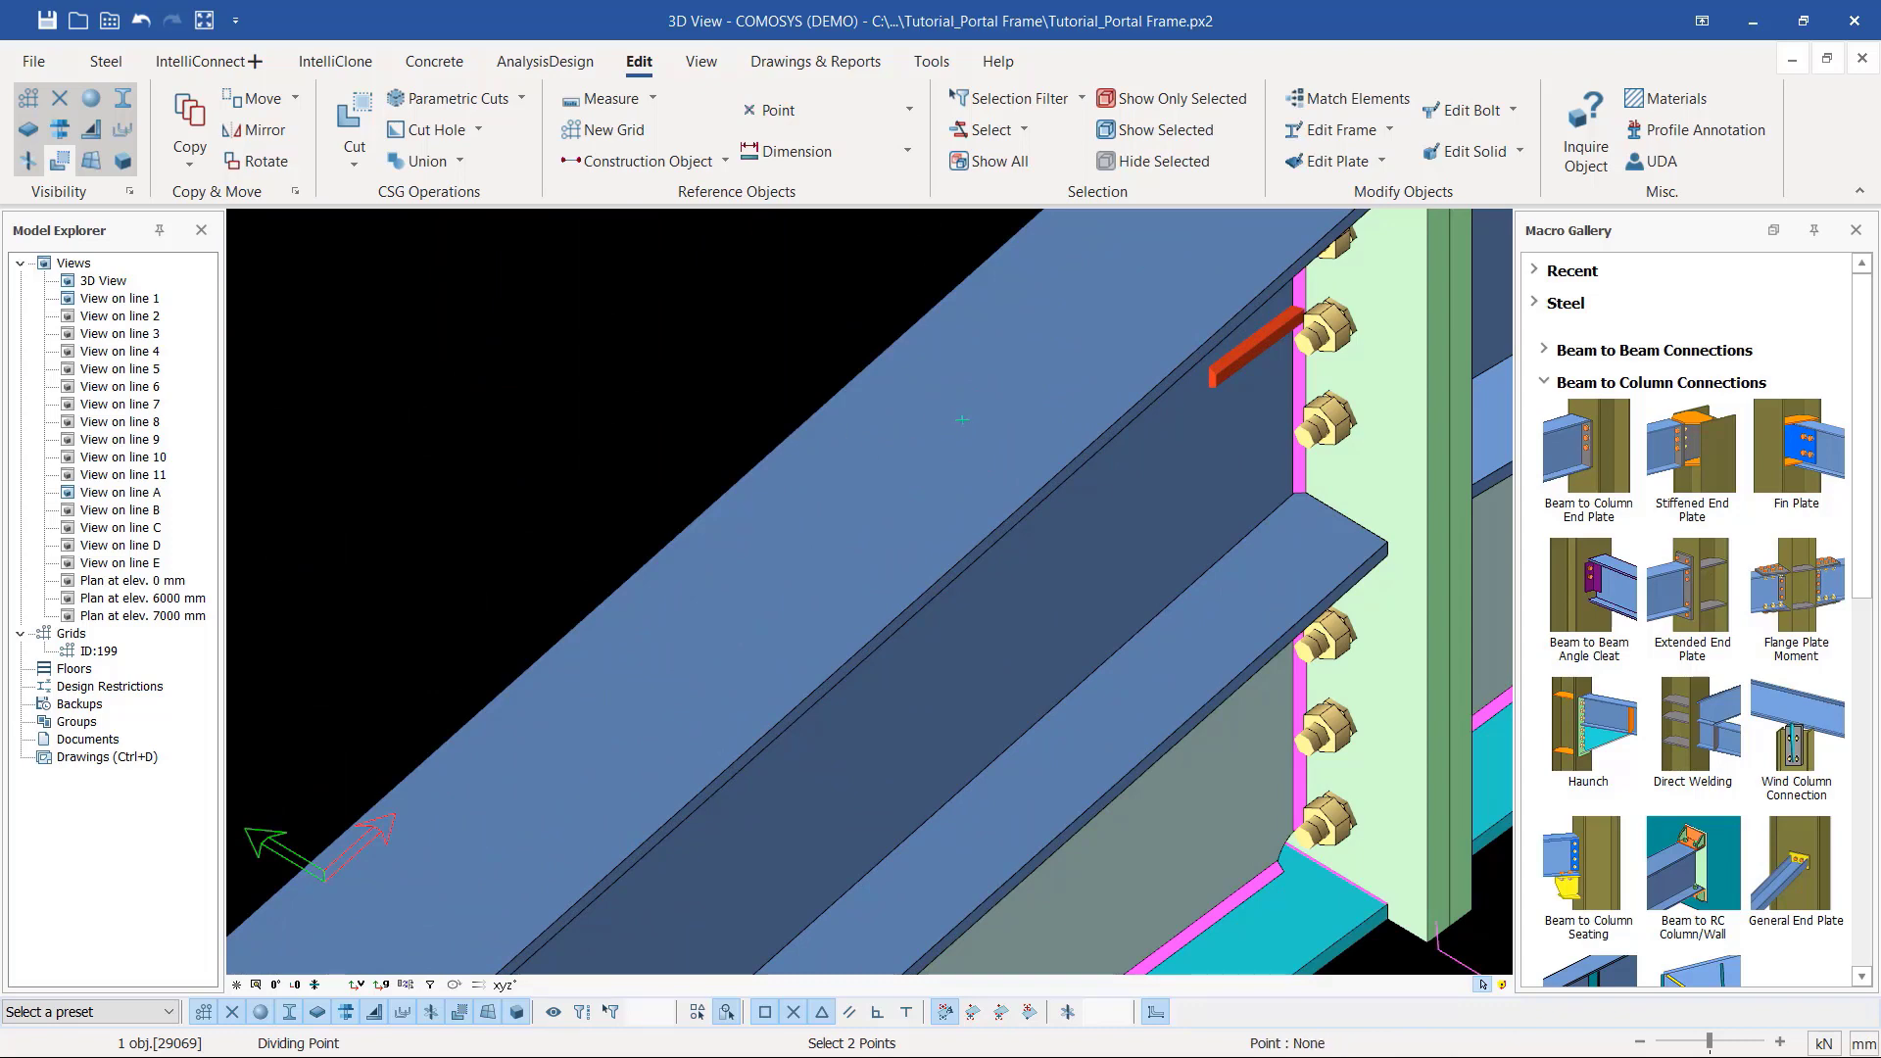
middle_click_drag(902, 441, 904, 441)
right_click(683, 363)
left_click(763, 378)
Step: Make one linear copy of the rafter's midway point at X -150, Y 0 and Z 0 mm, toward the column end
scroll(963, 366, "down", 6)
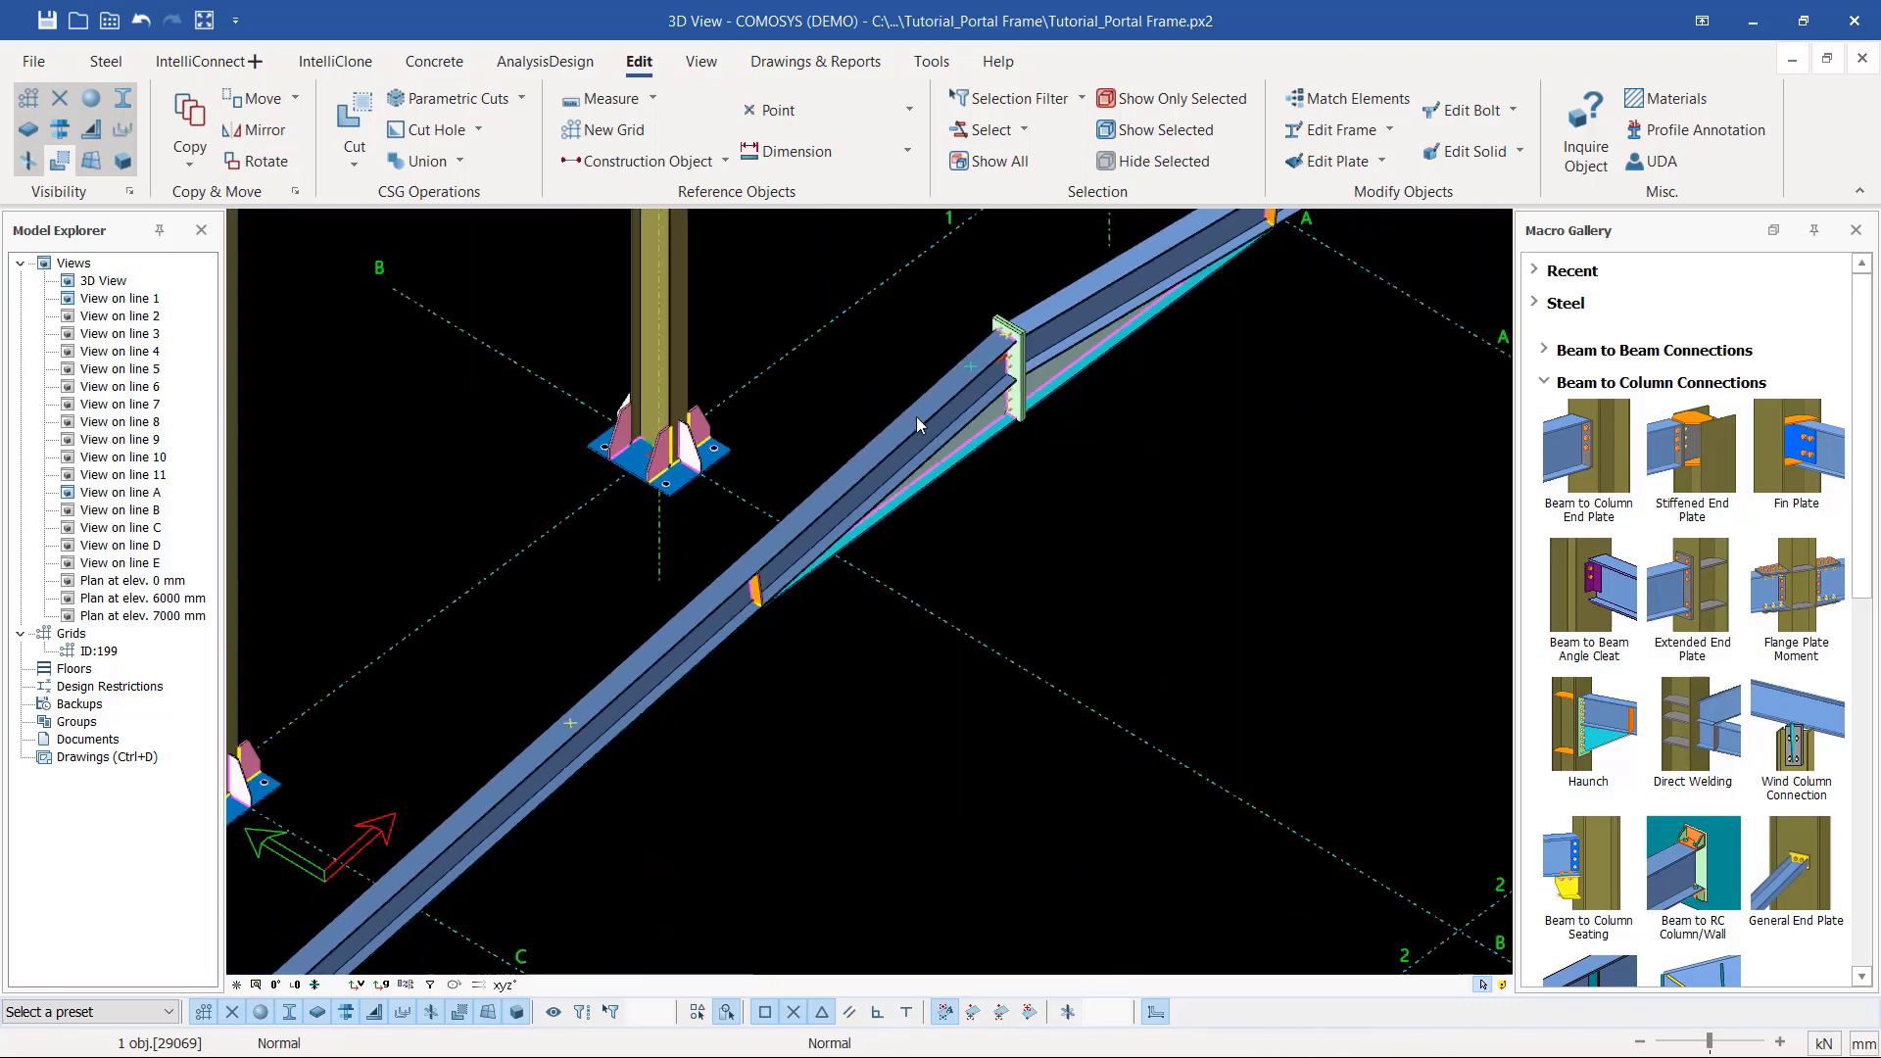
scroll(690, 650, "up", 5)
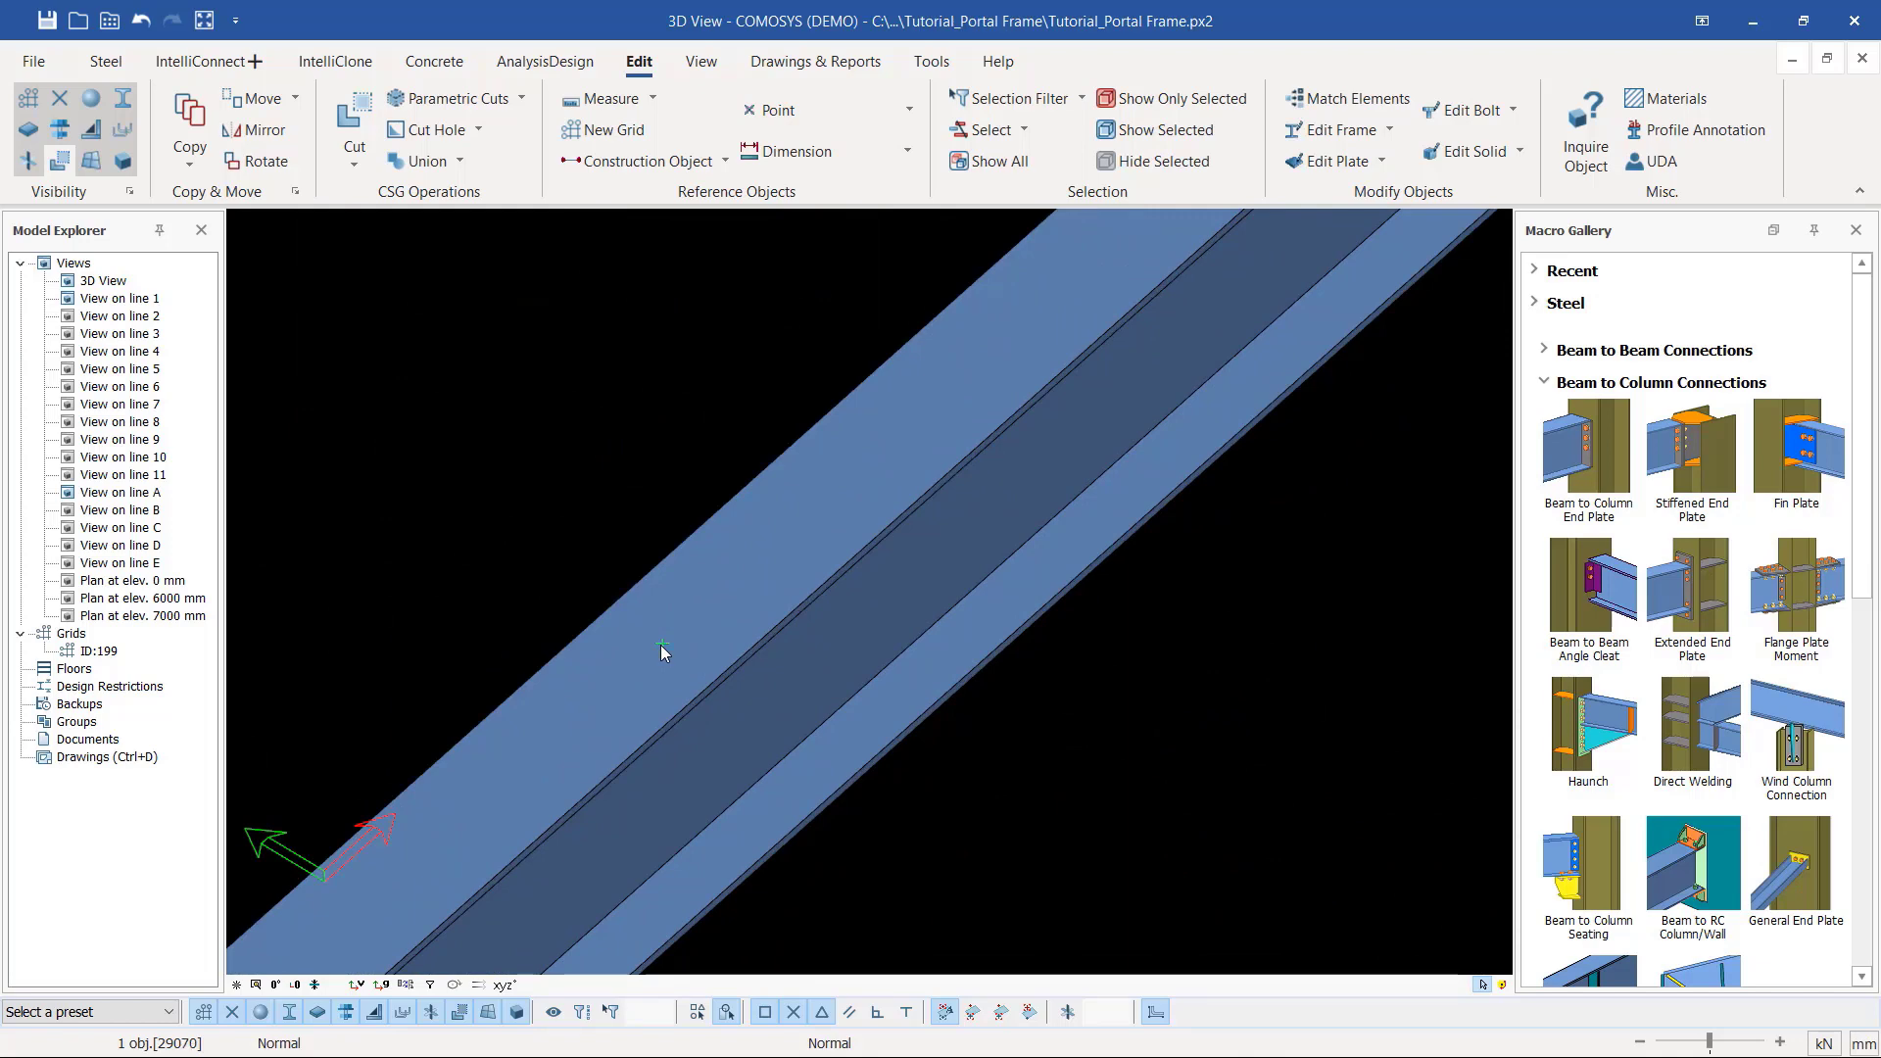
right_click(660, 644)
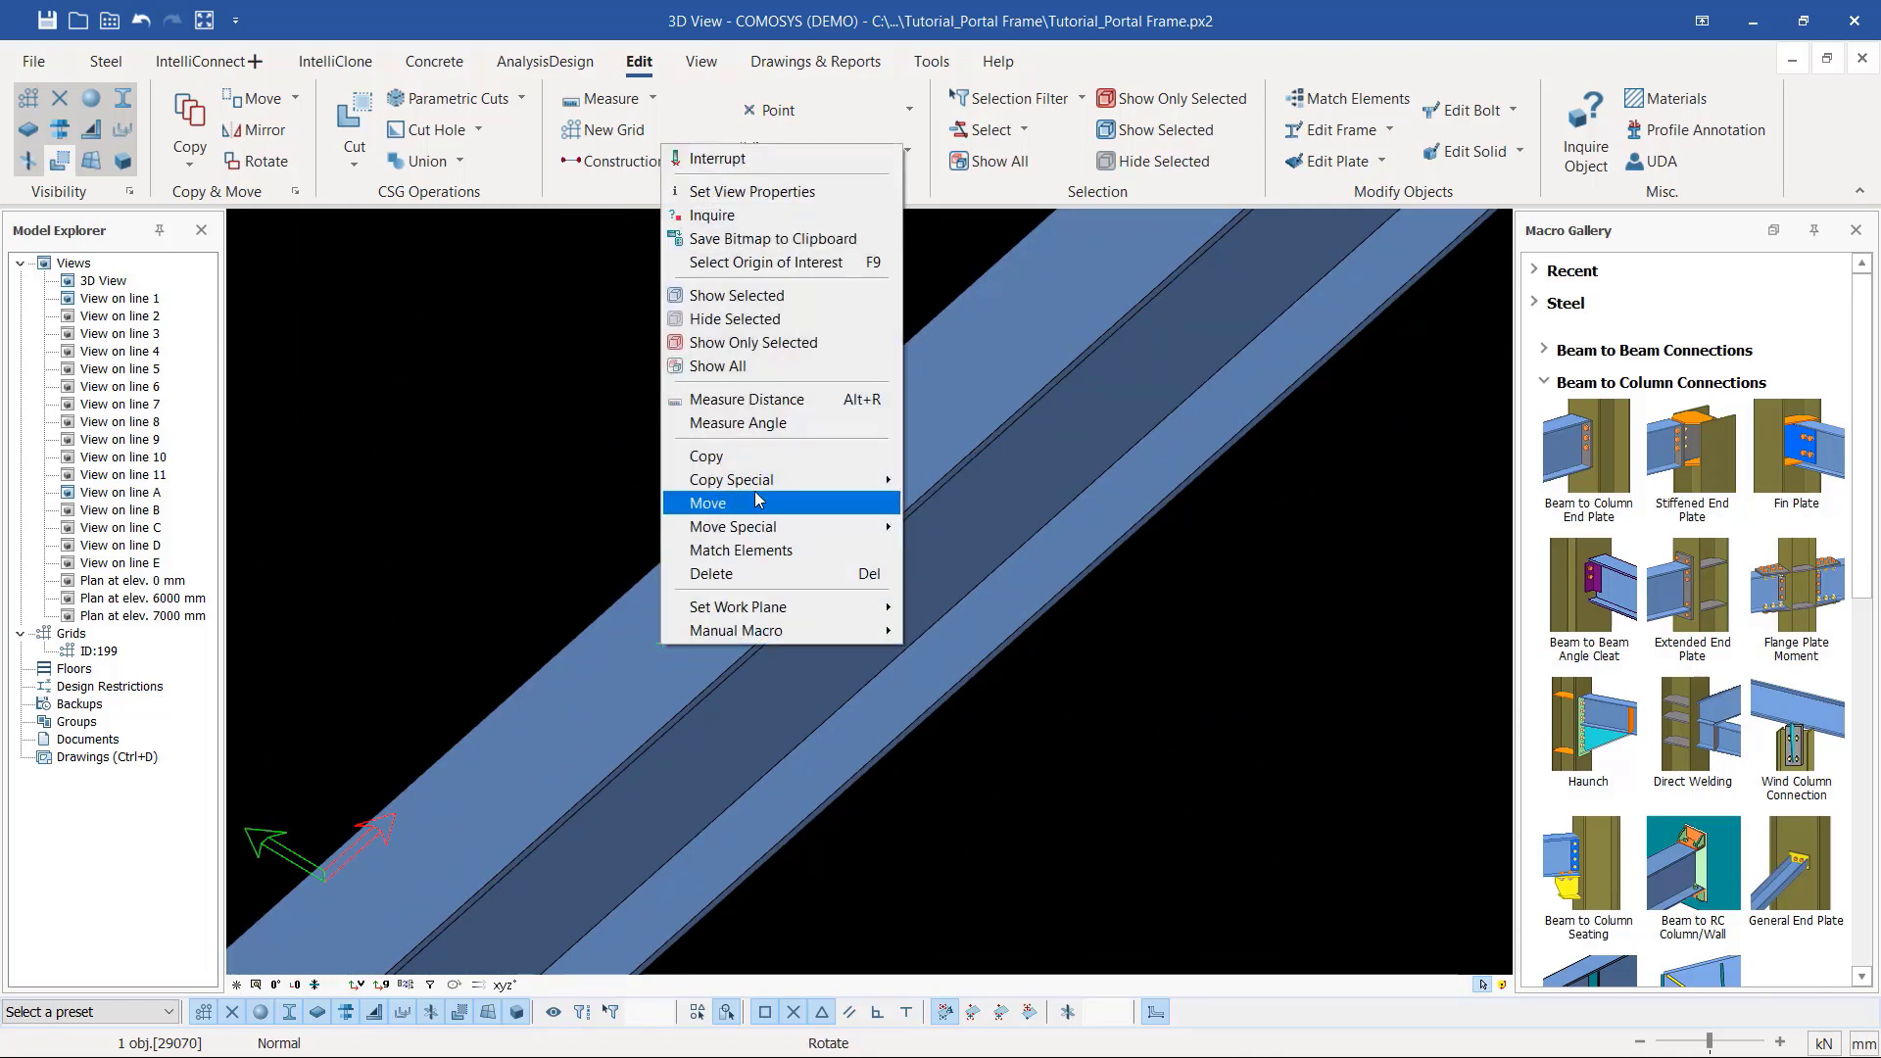
mouse_move(760, 484)
left_click(942, 480)
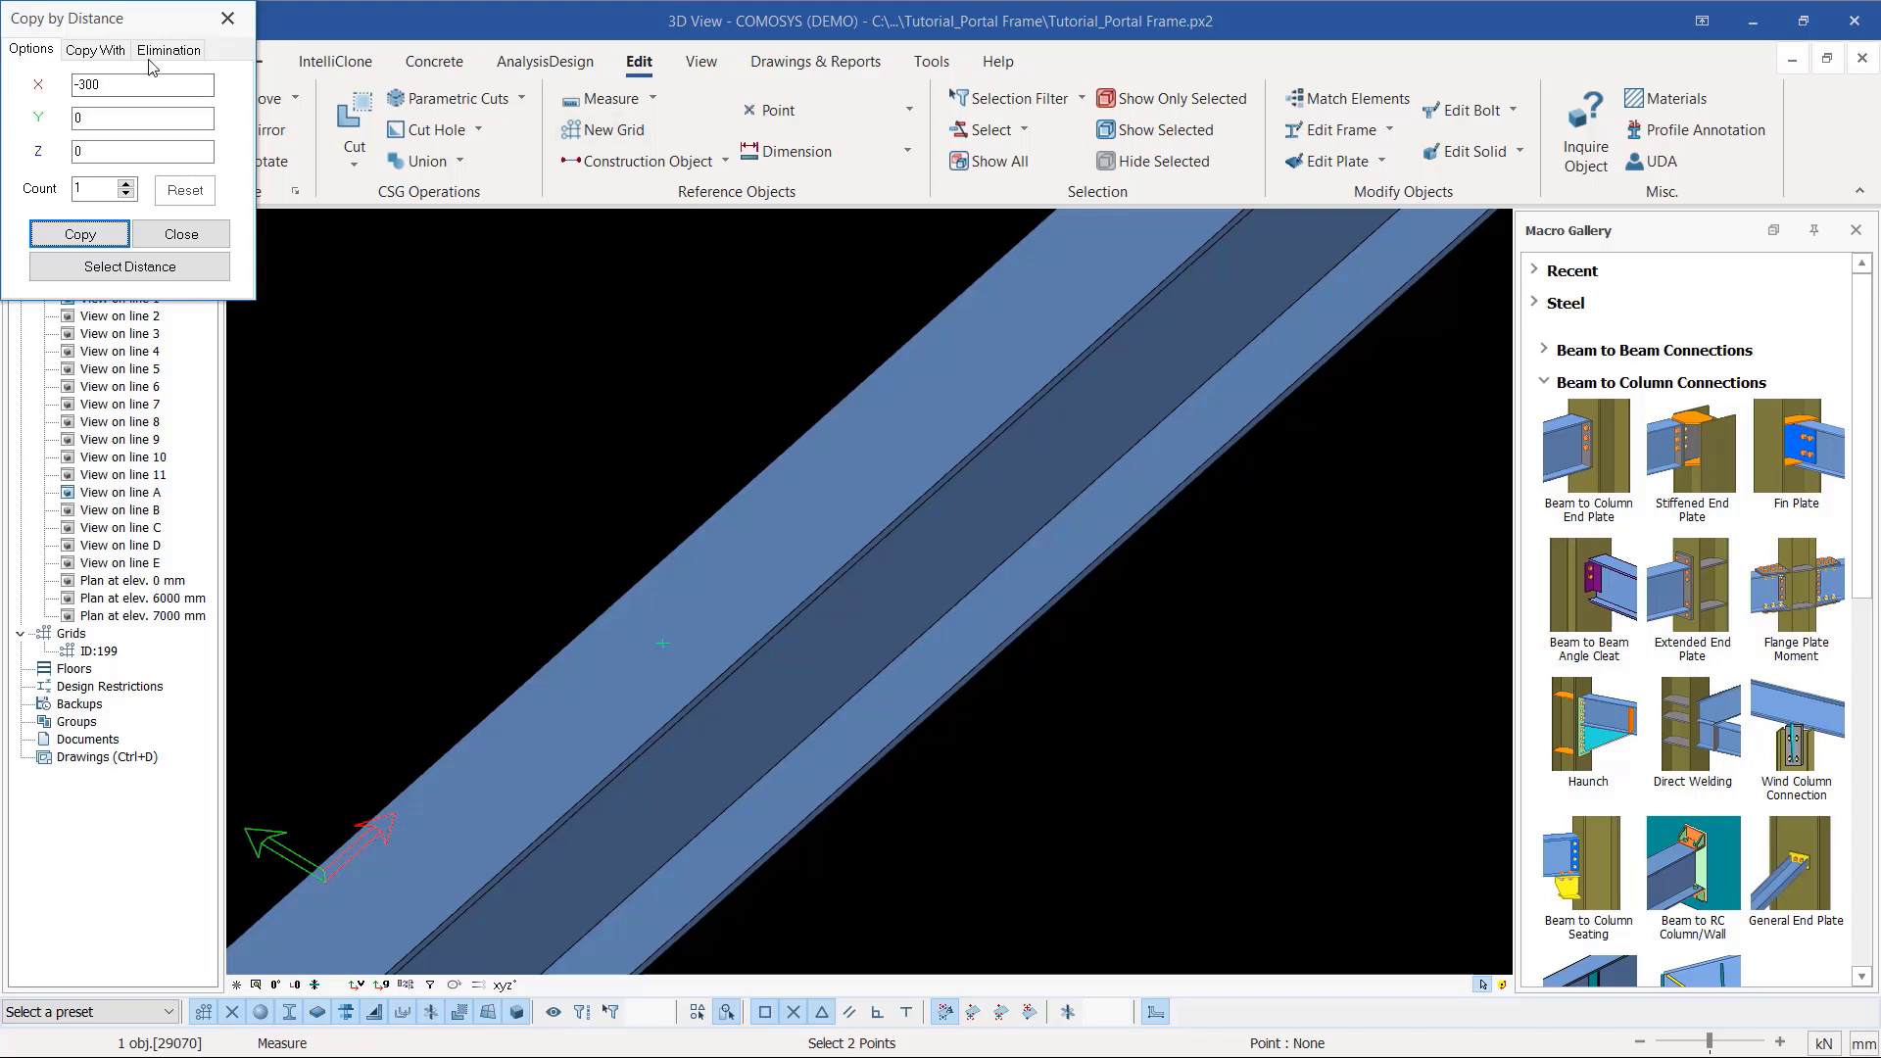
double_click(84, 85)
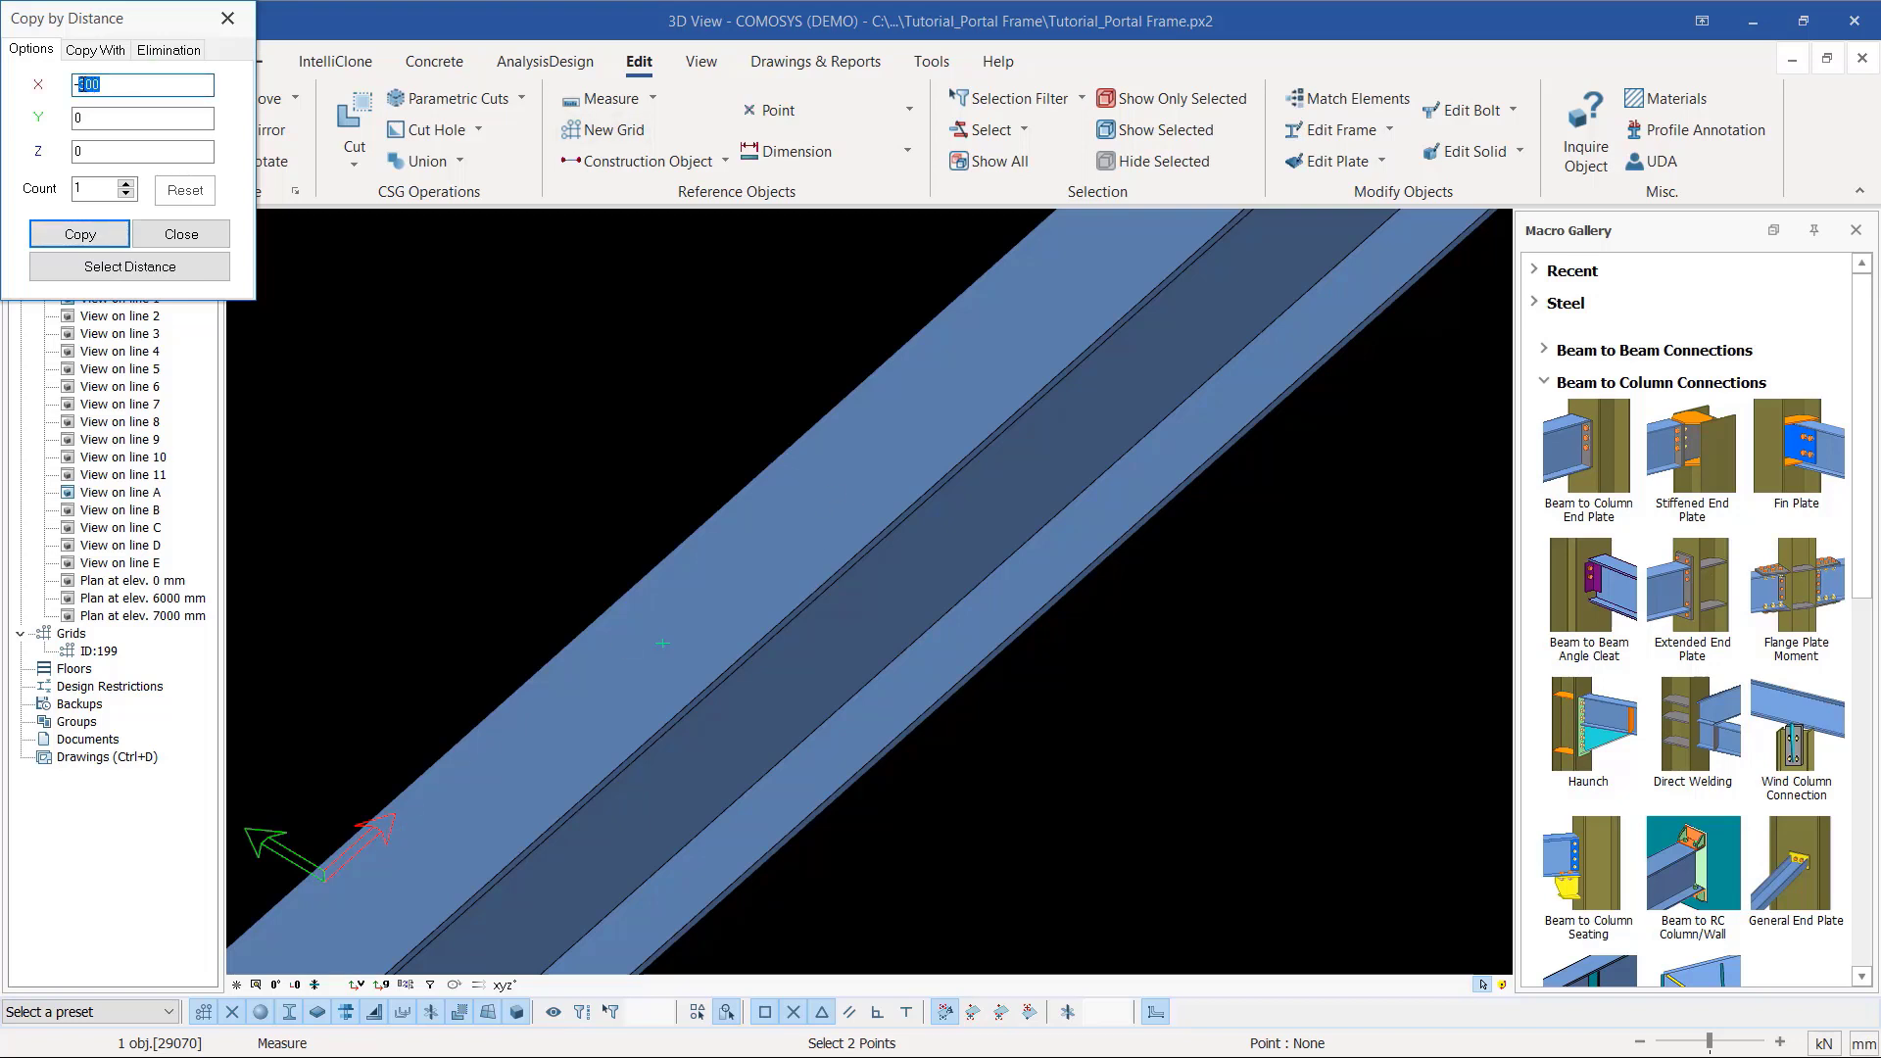
type("150")
left_click(83, 242)
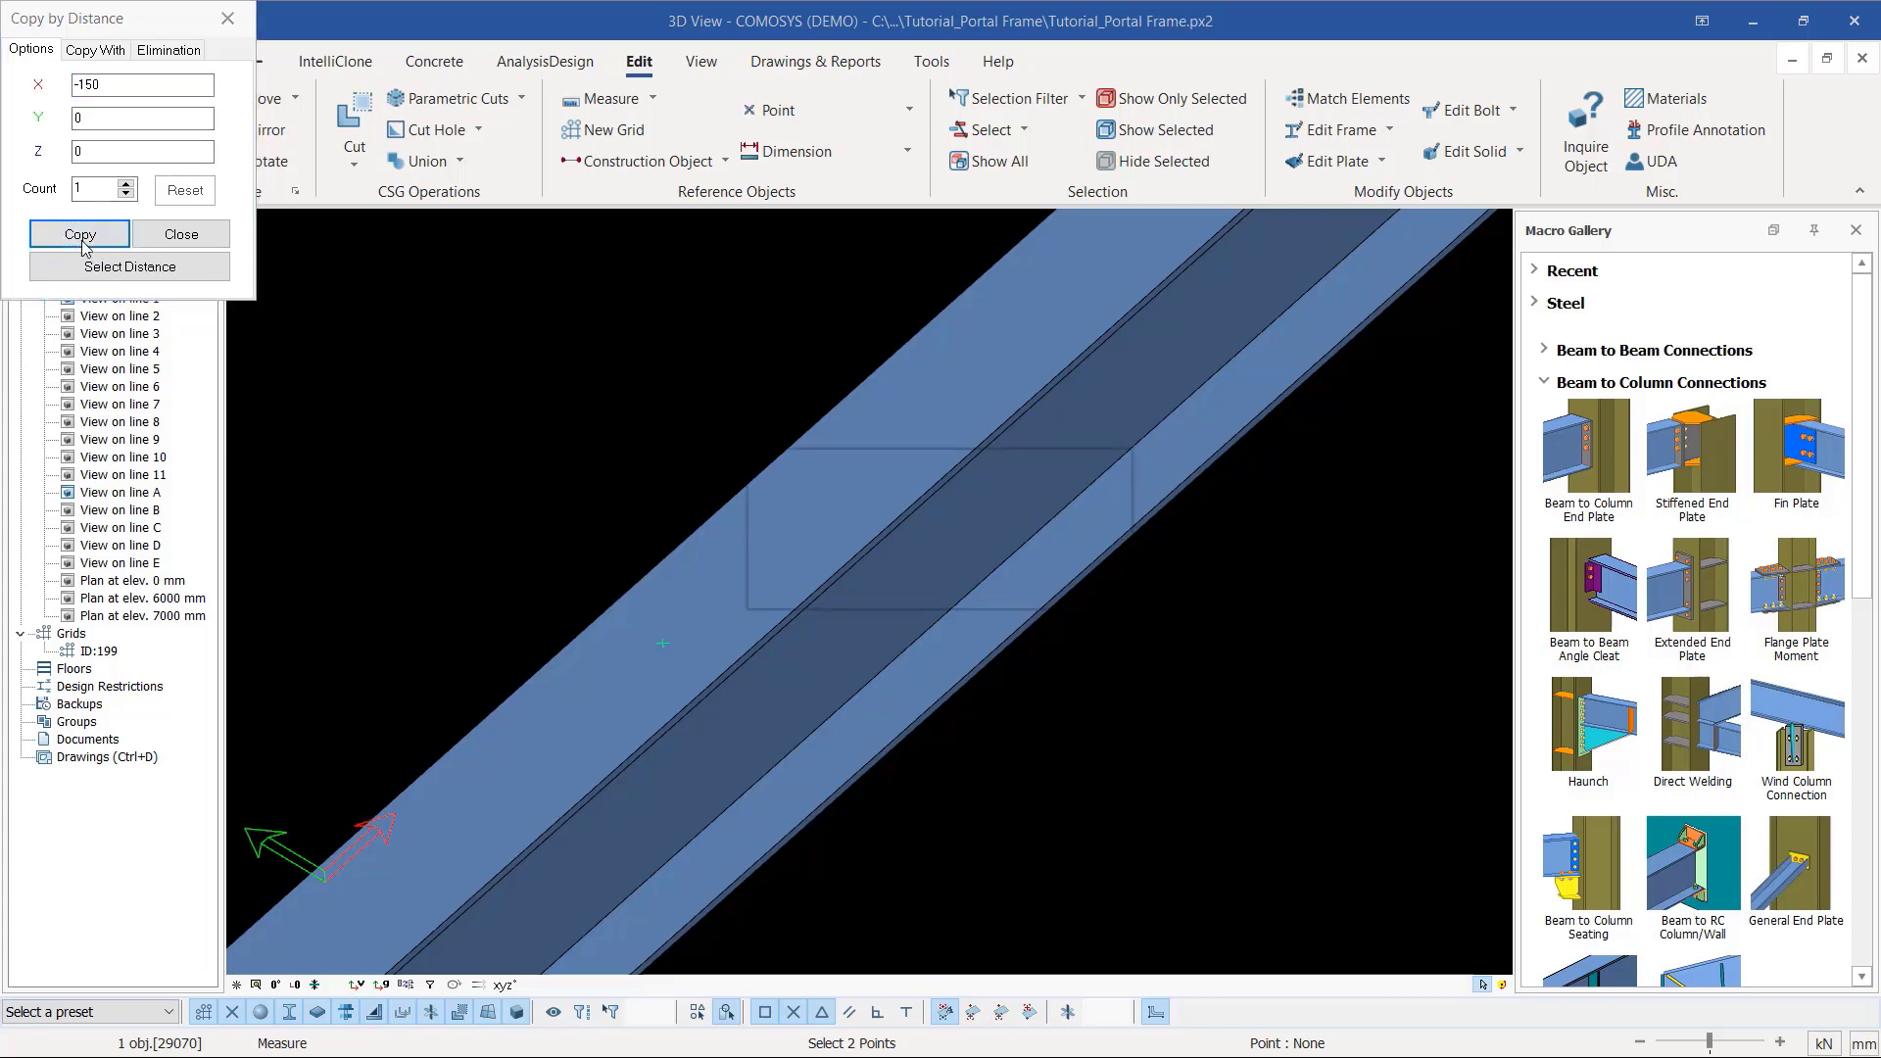
left_click(195, 237)
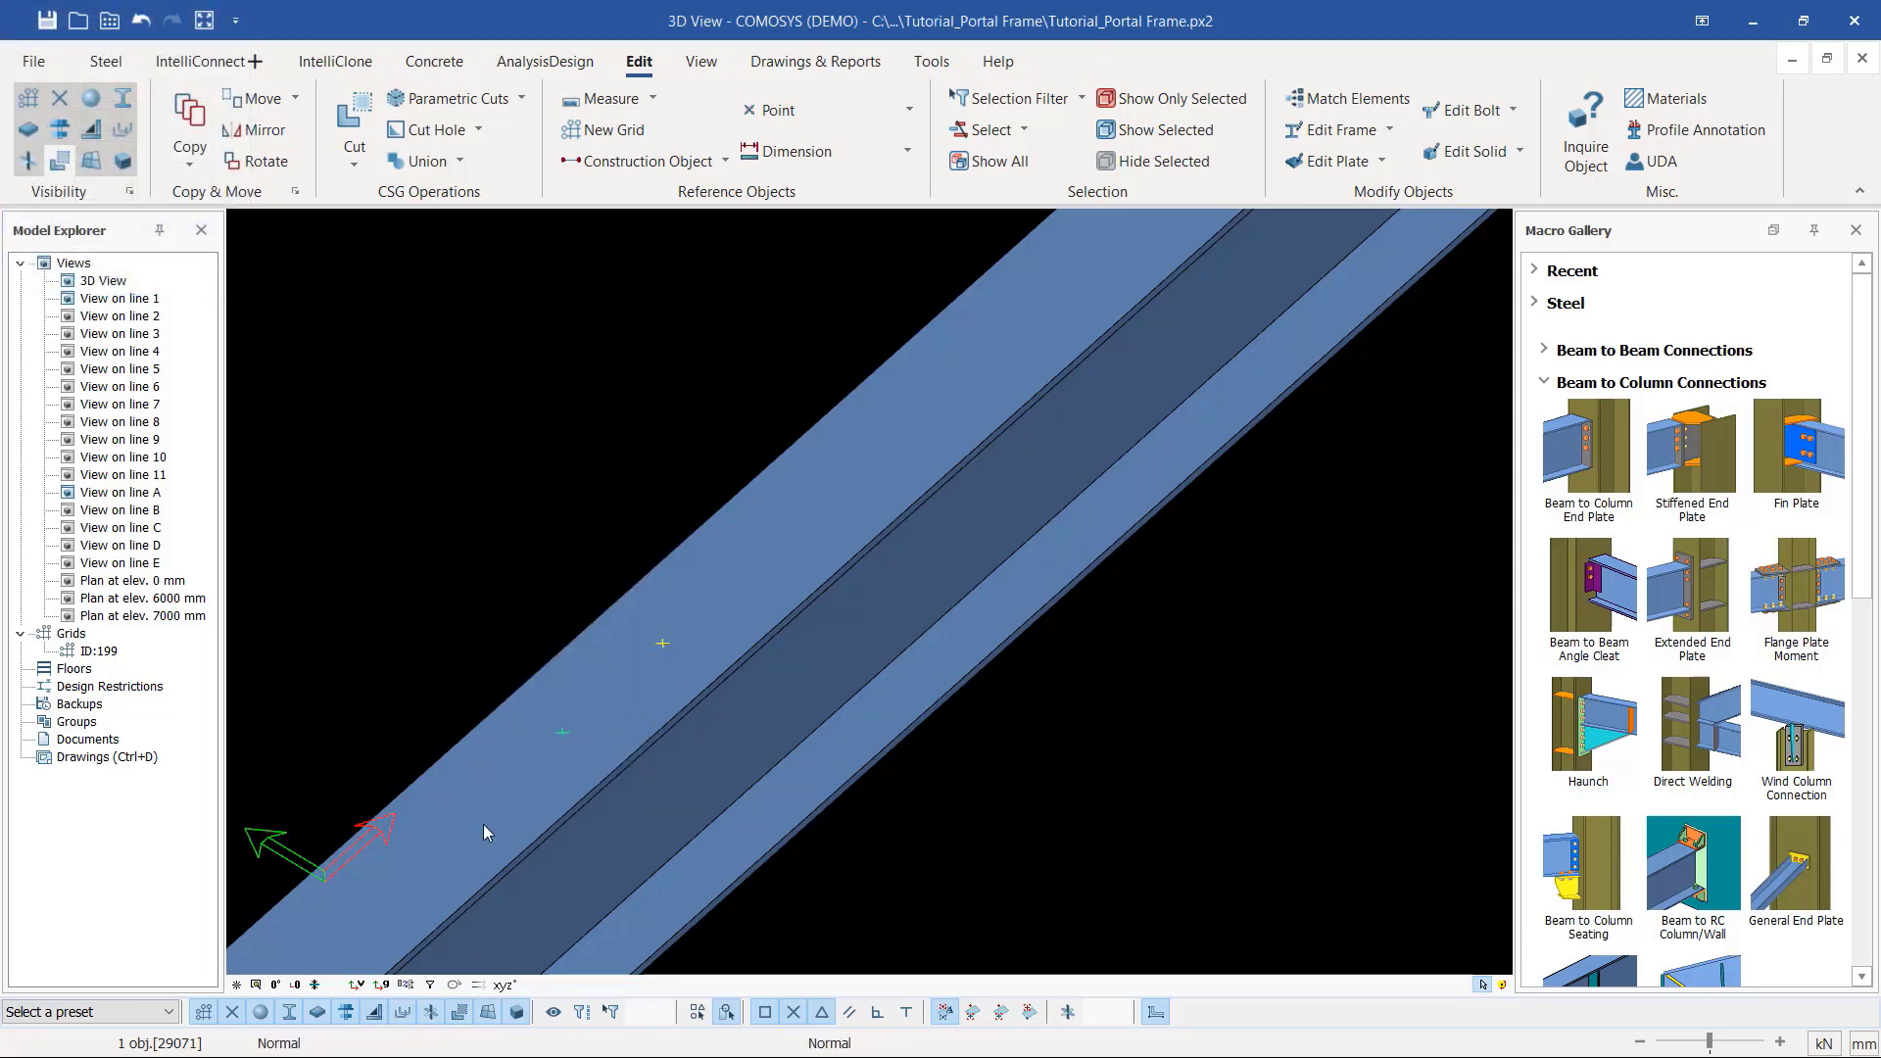
Step: Copy the midway point toward the ridge, using the vector from its column-side copy to the midway point
right_click(662, 644)
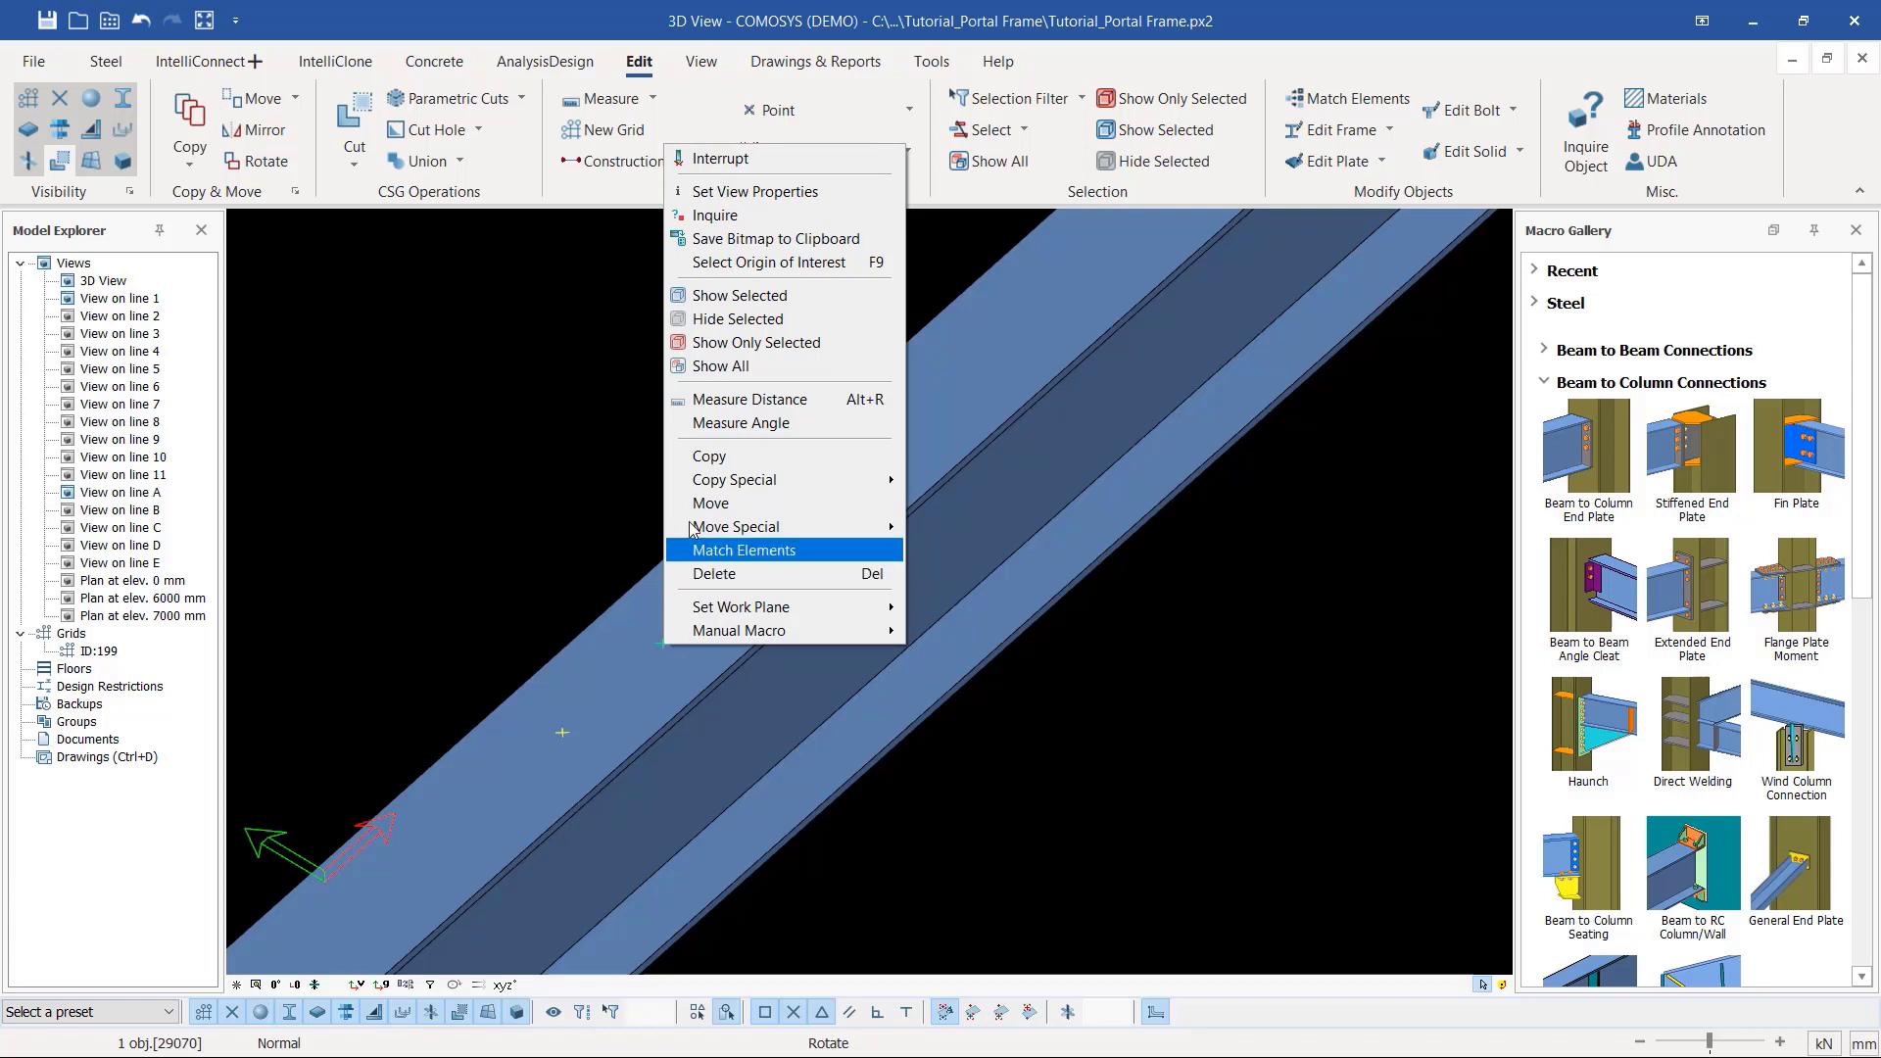
left_click(704, 457)
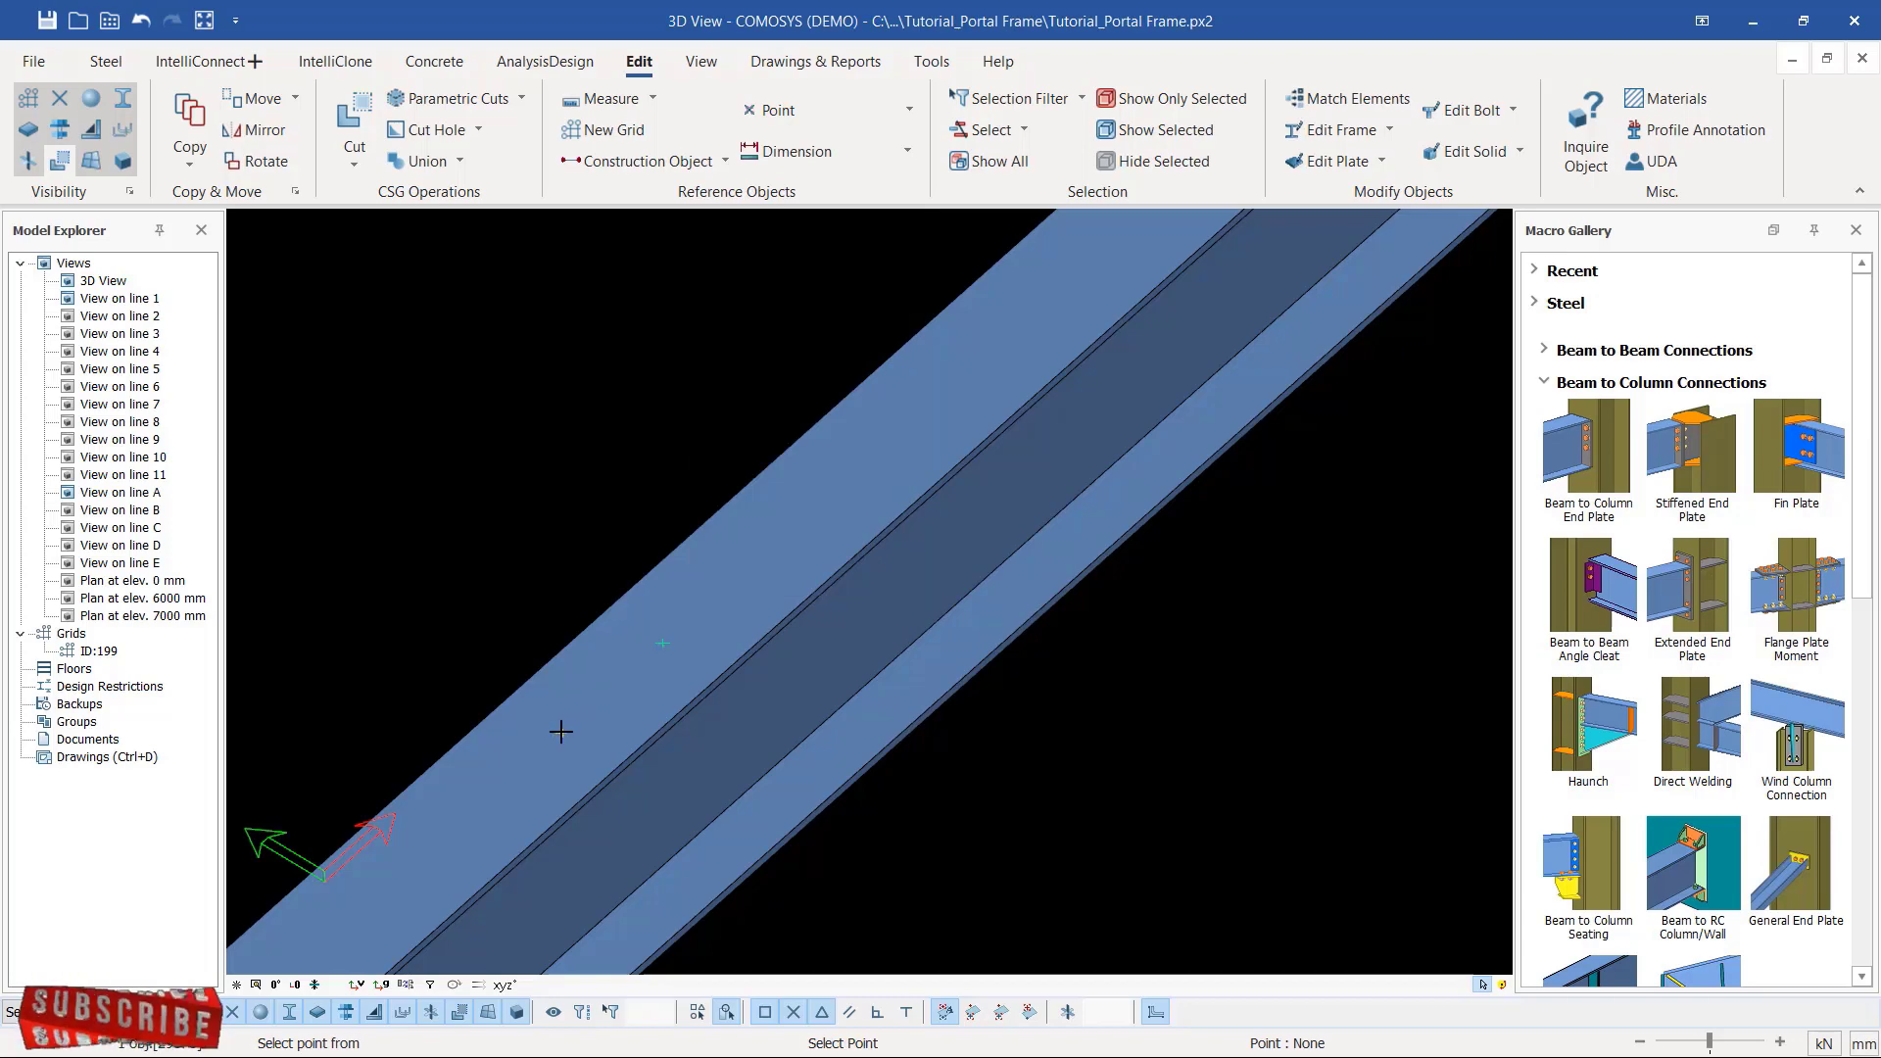
left_click(560, 731)
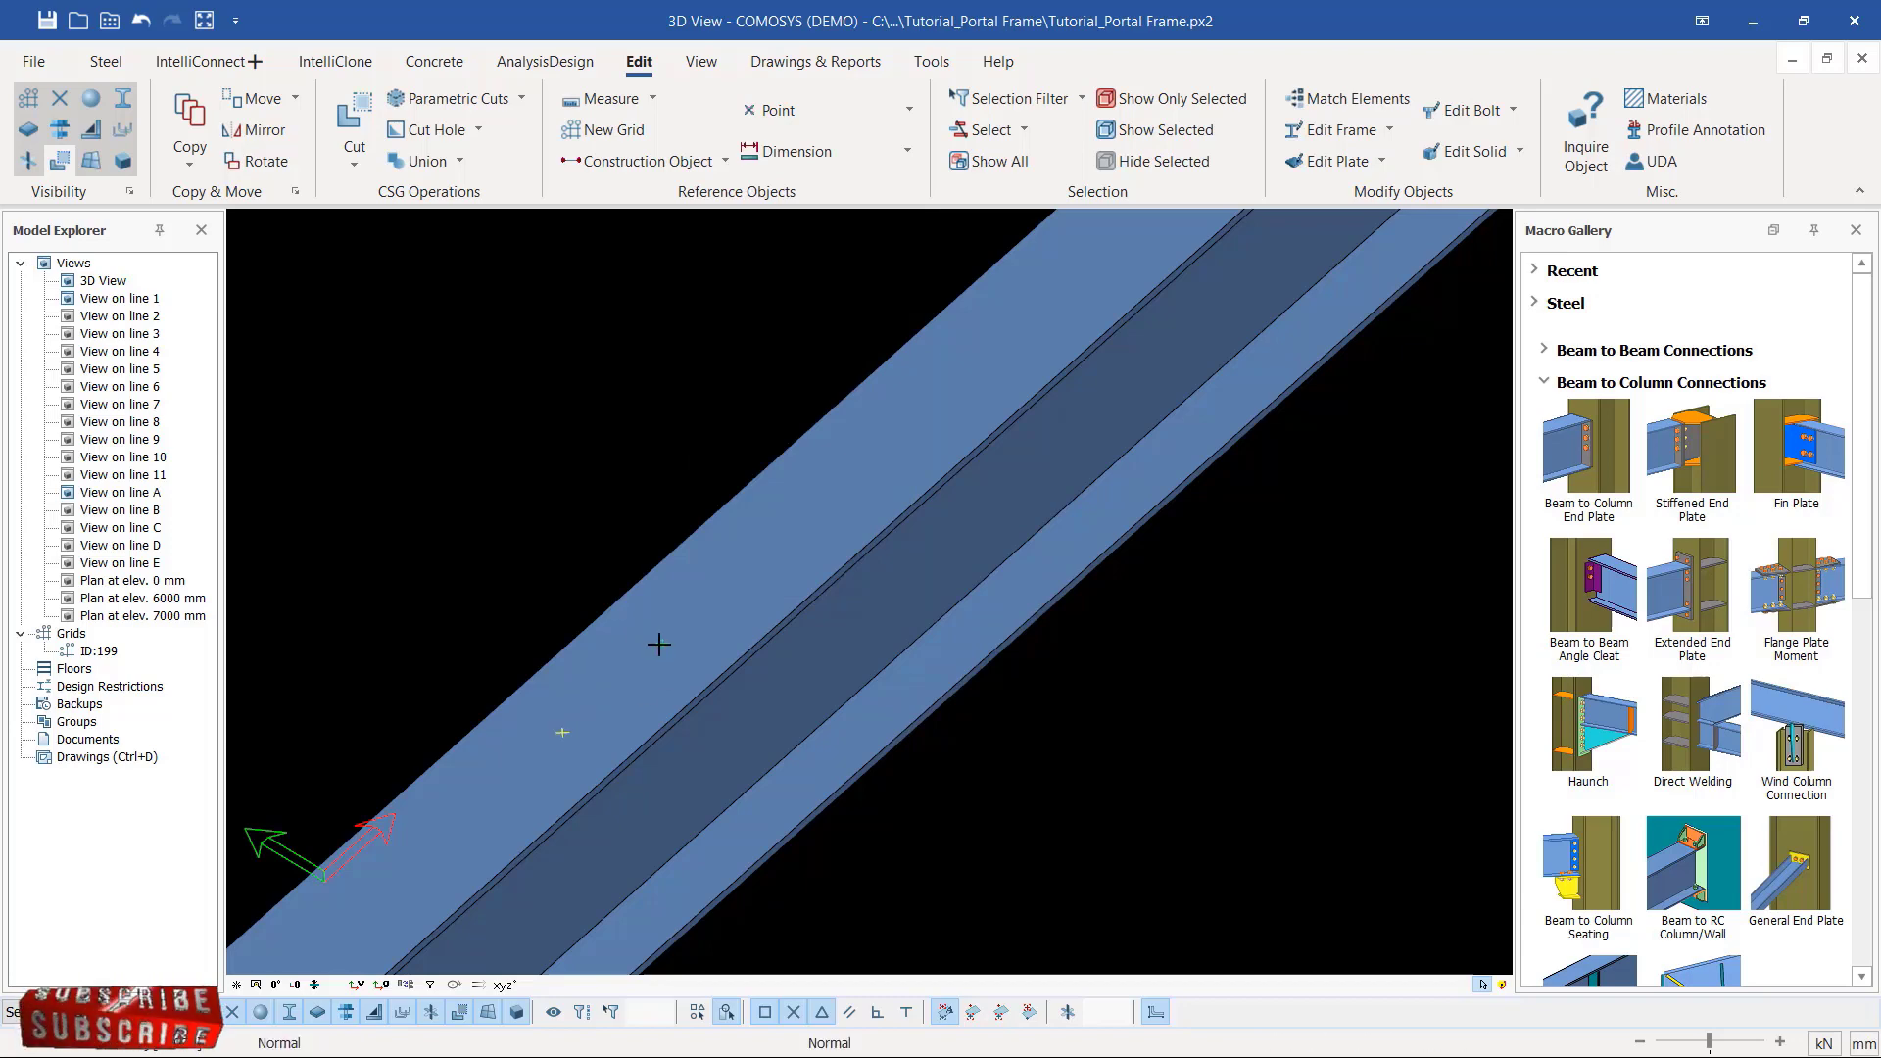
left_click(661, 642)
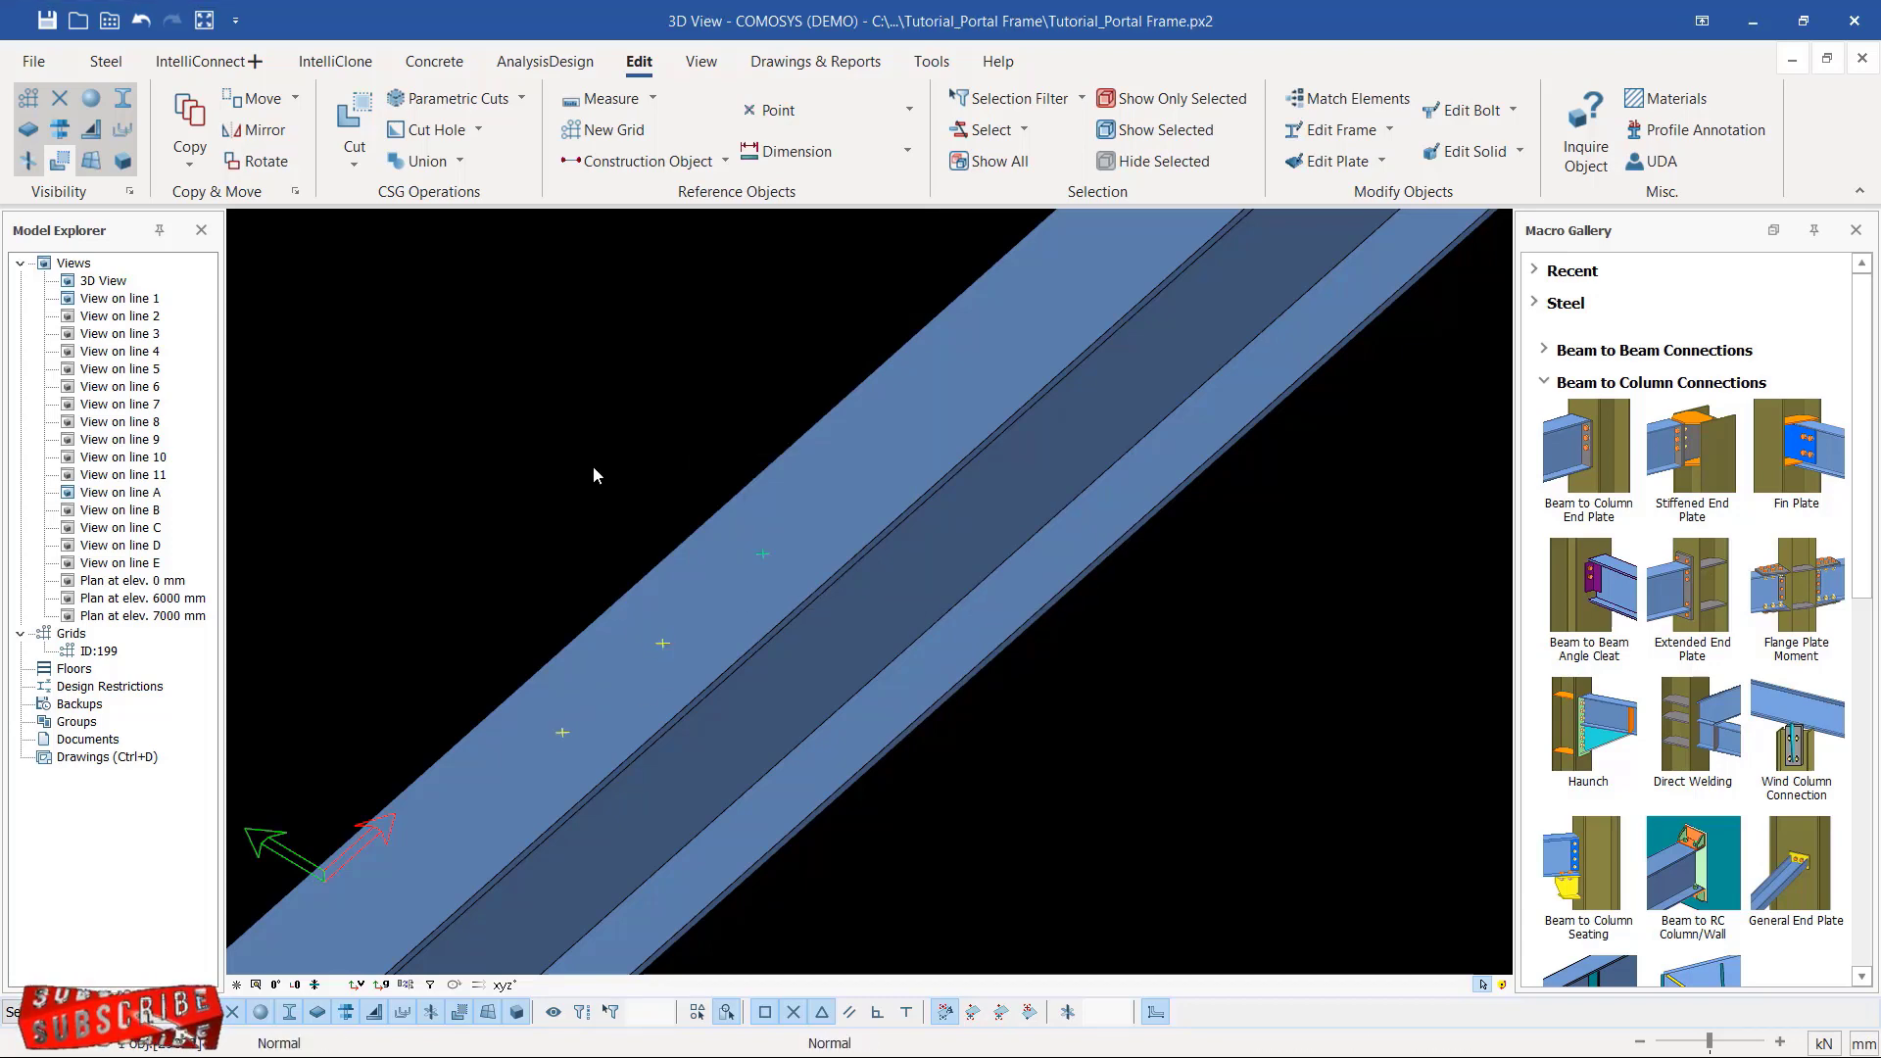
right_click(594, 468)
left_click(624, 478)
Step: Copy the five reference points on the grid line 2 rafter once to grid line 1, picking the 6000 mm Y distance between the line E column bases
scroll(675, 602, "down", 6)
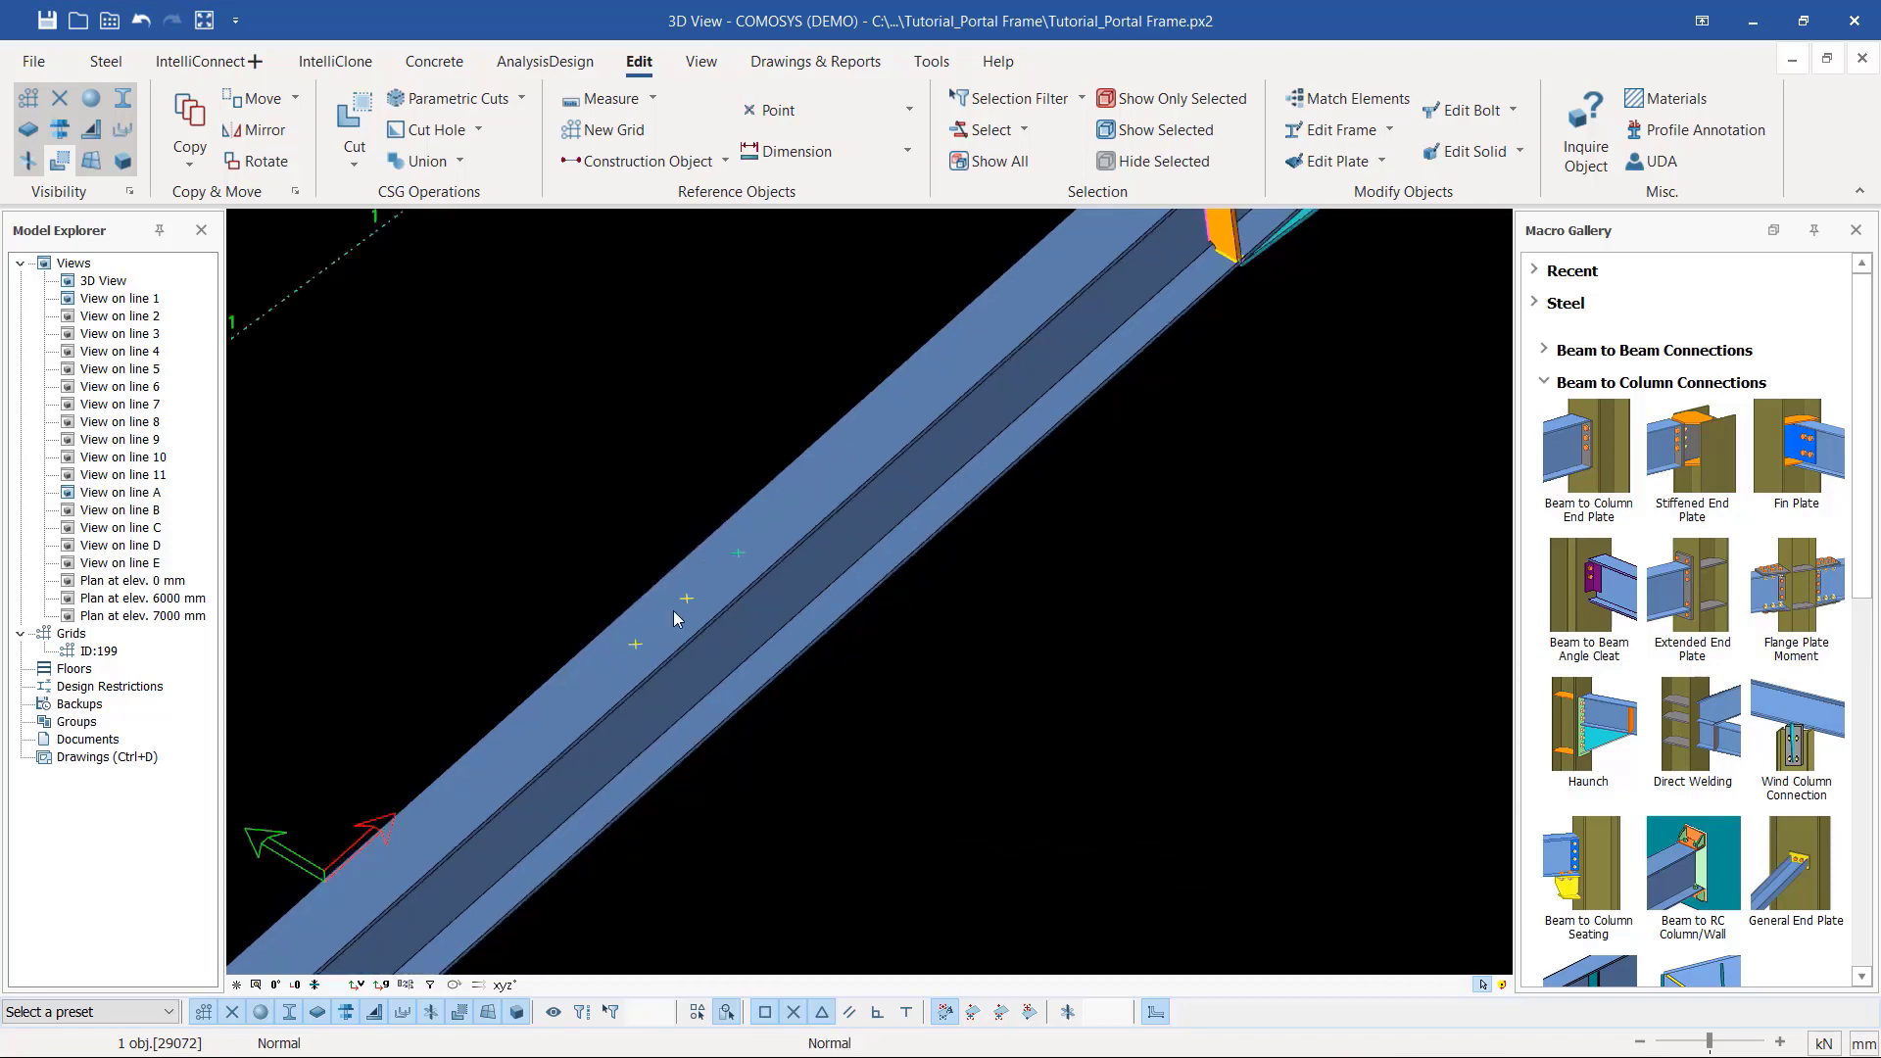
scroll(651, 643, "down", 5)
scroll(666, 666, "up", 2)
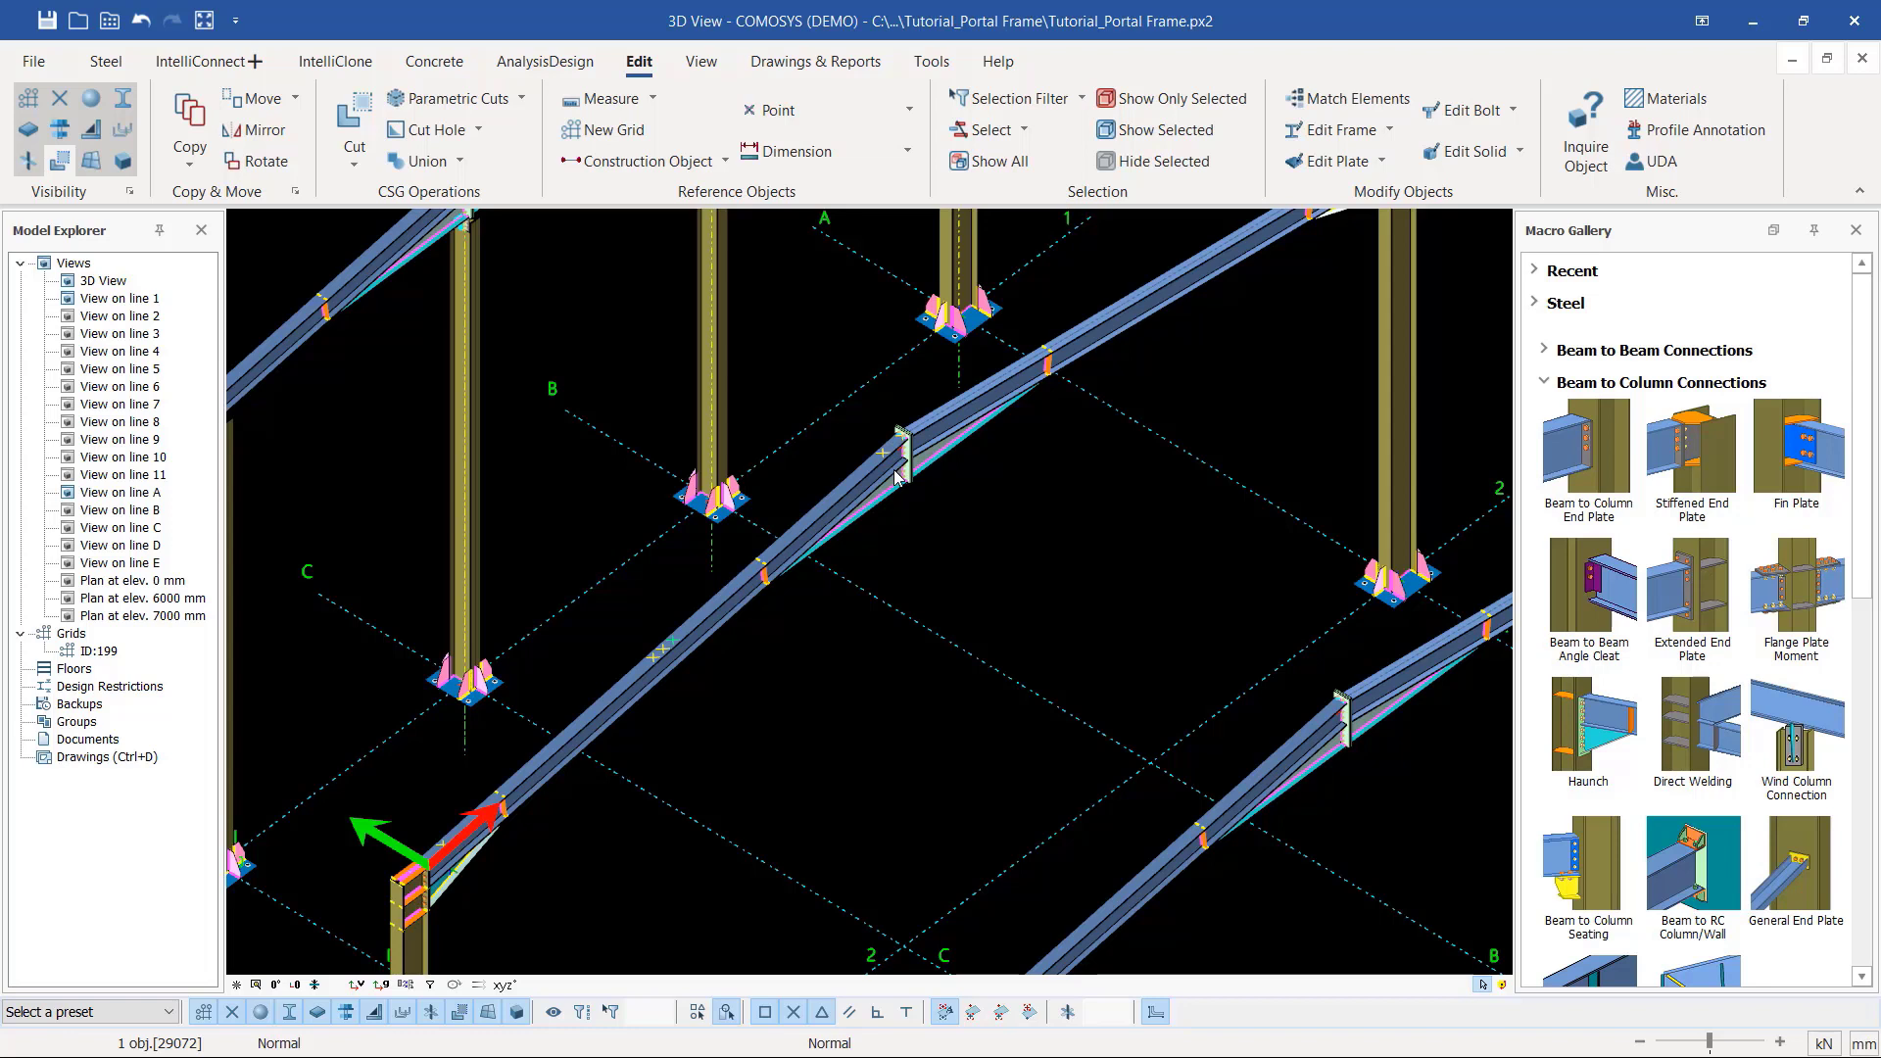
scroll(909, 486, "up", 5)
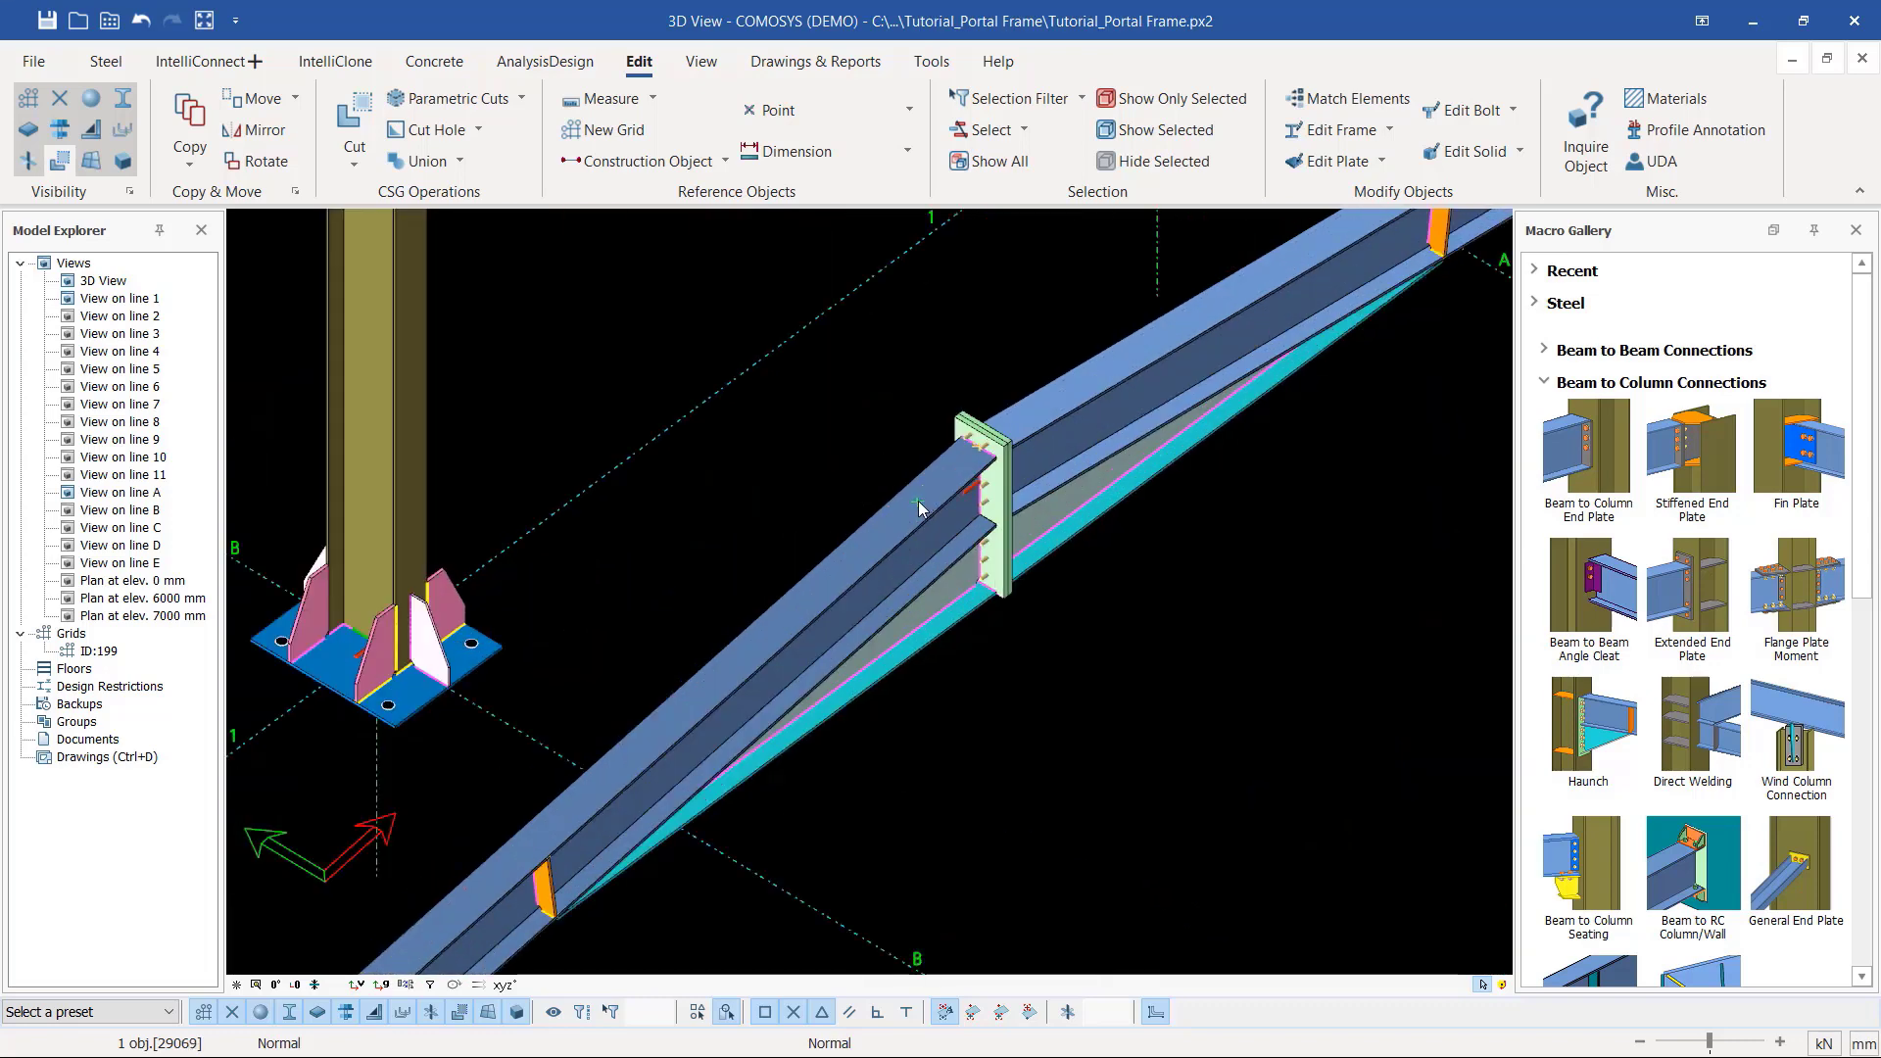
scroll(917, 502, "down", 2)
scroll(737, 643, "up", 3)
scroll(1000, 455, "down", 3)
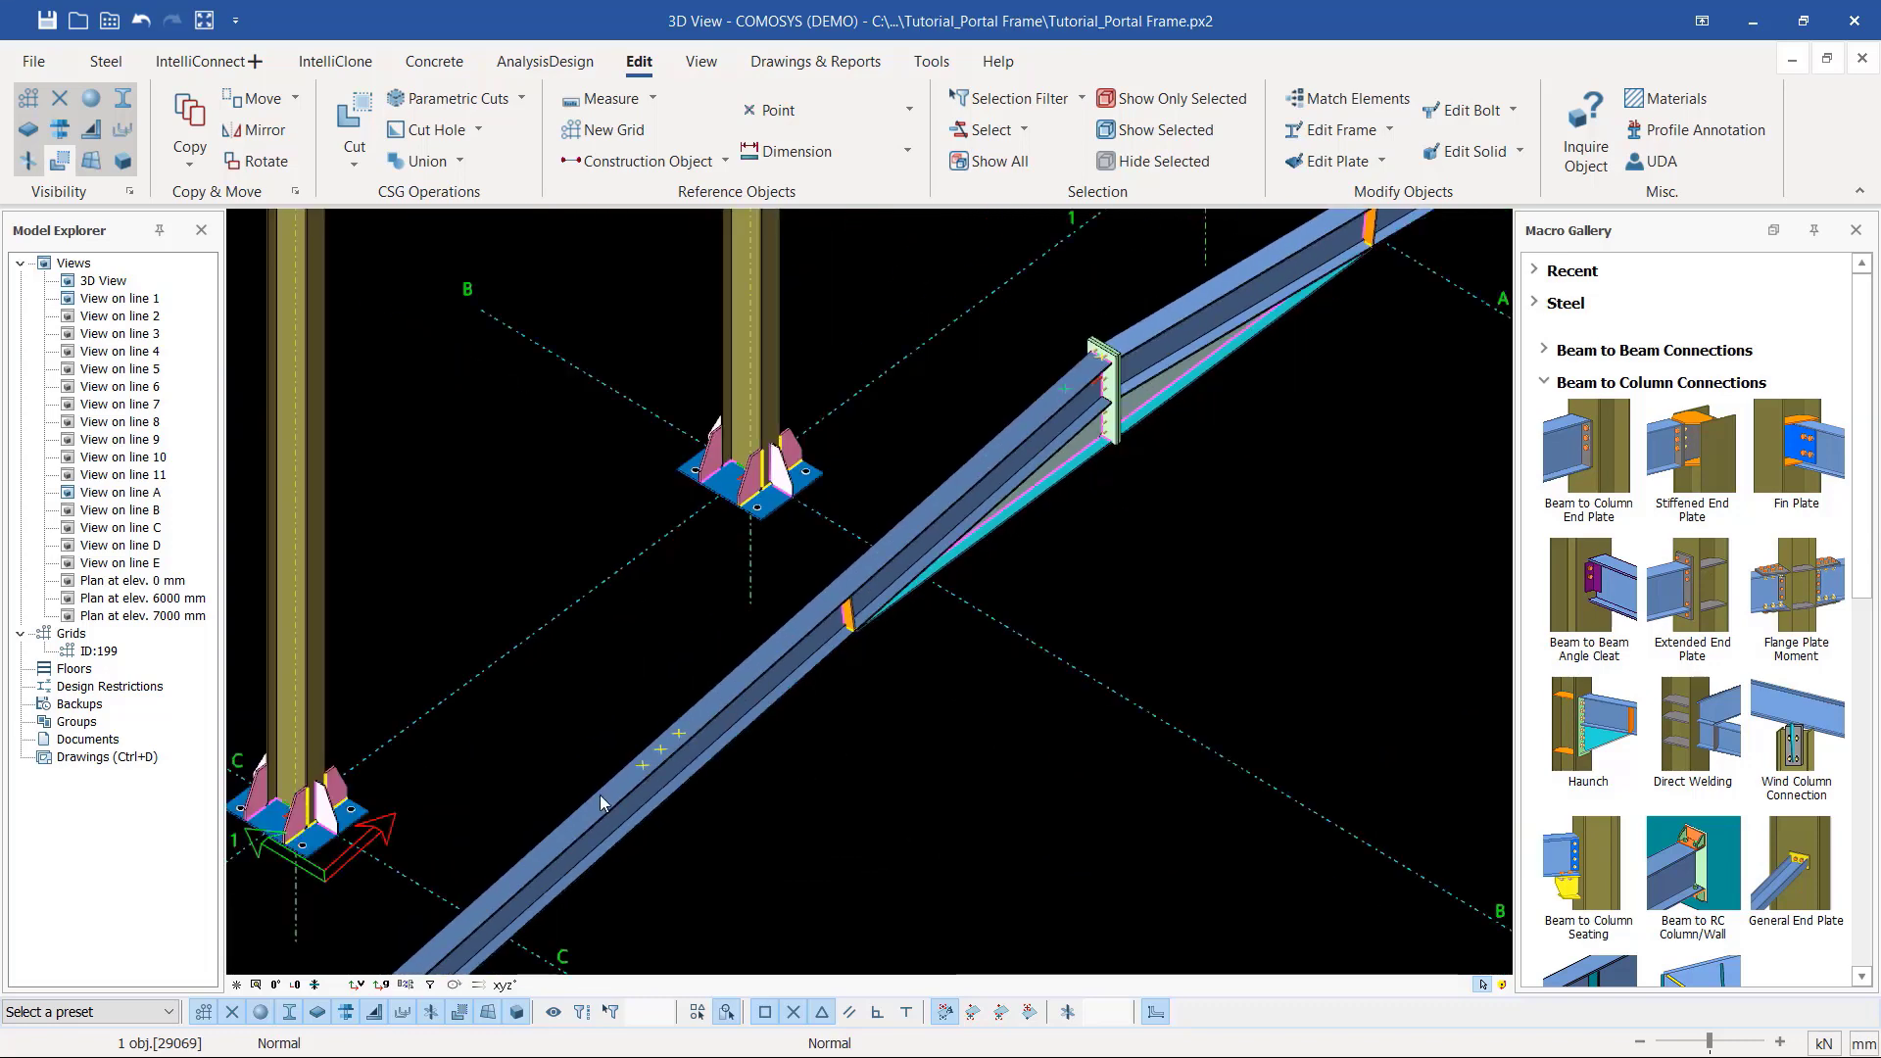
scroll(642, 763, "up", 3)
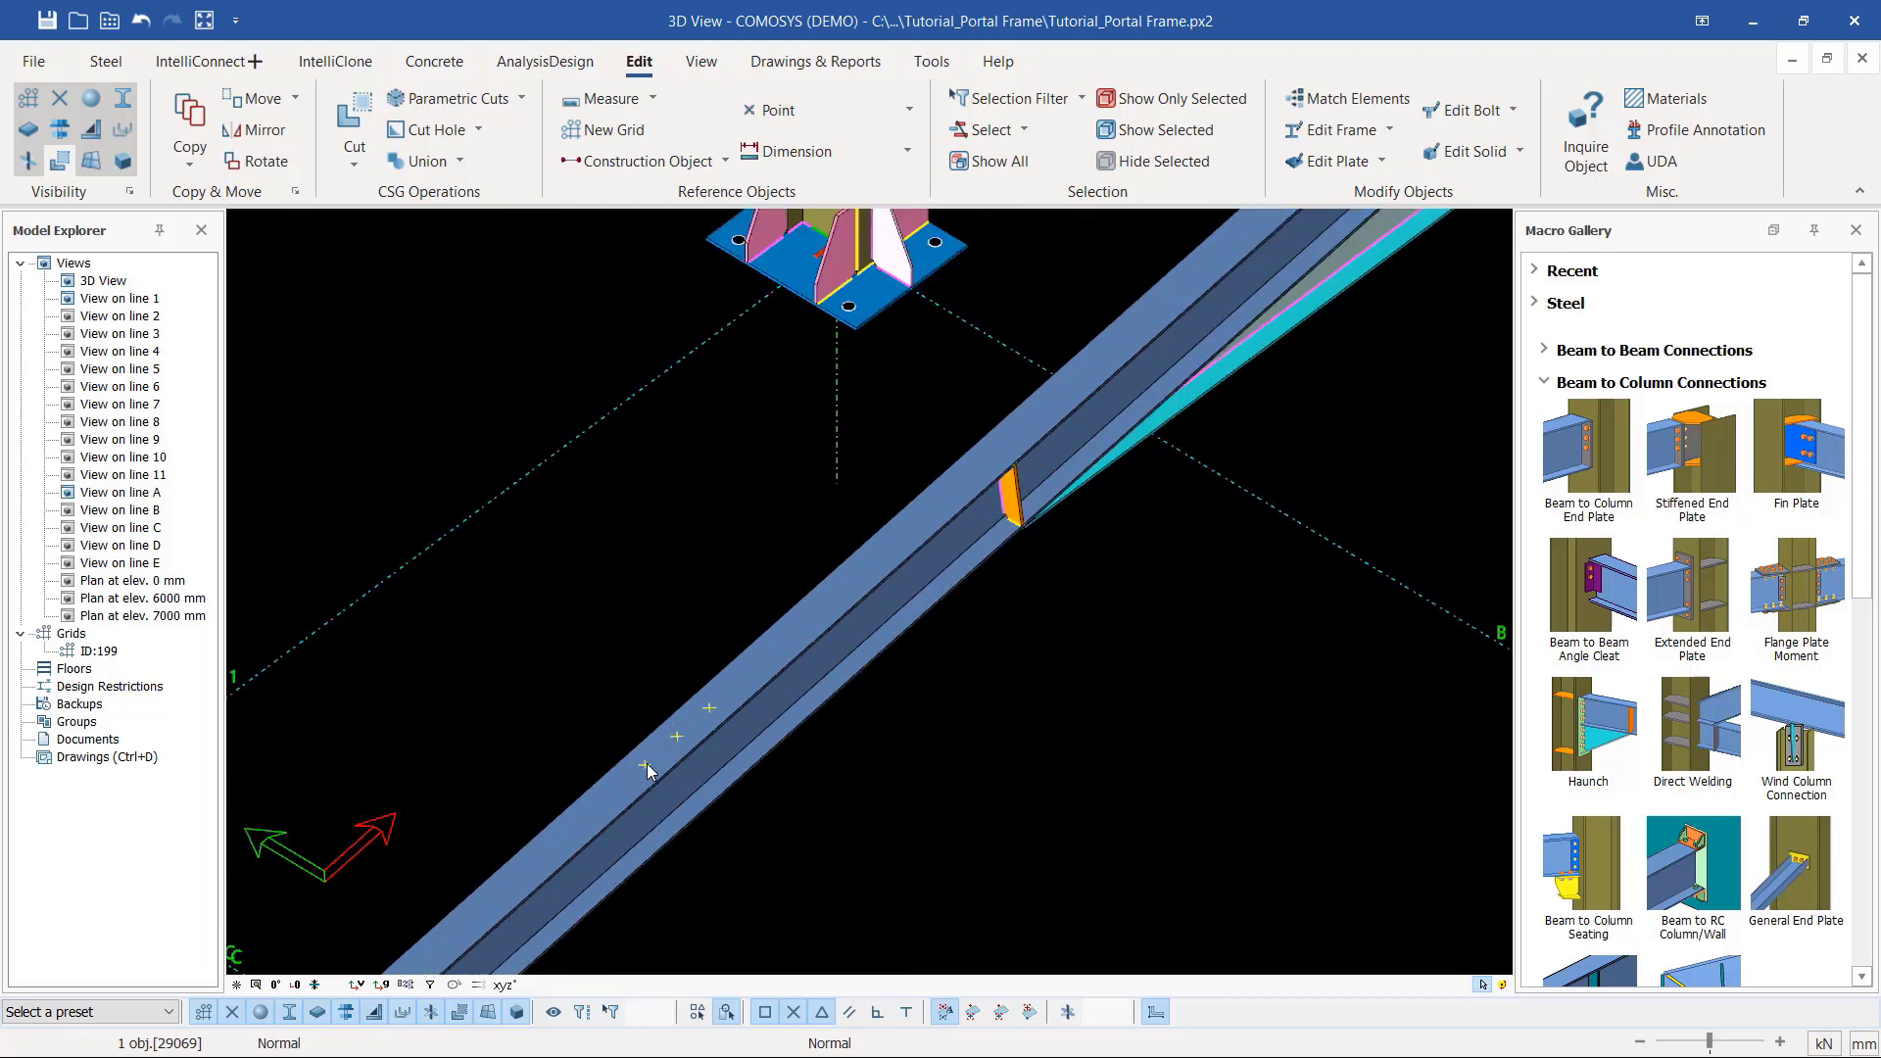
left_click(710, 707)
left_click(644, 764)
scroll(843, 479, "down", 4)
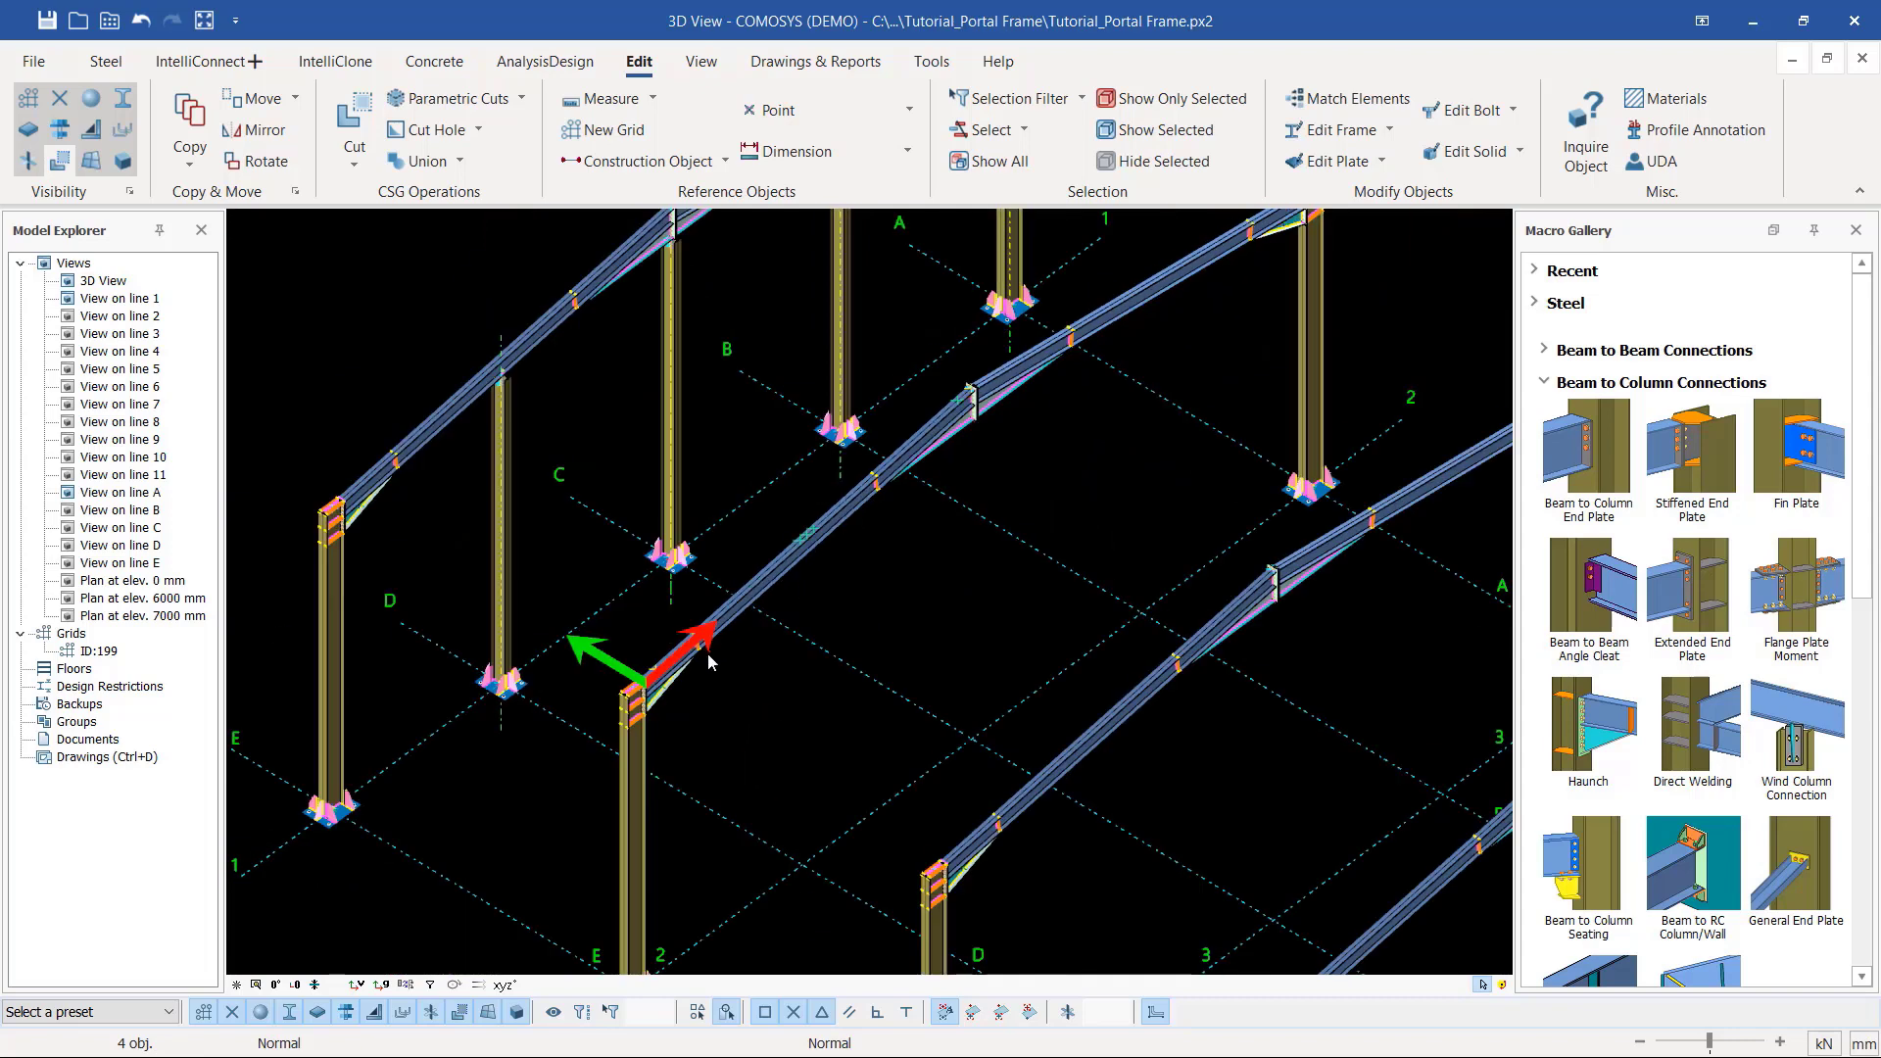
scroll(603, 661, "up", 5)
scroll(588, 706, "up", 5)
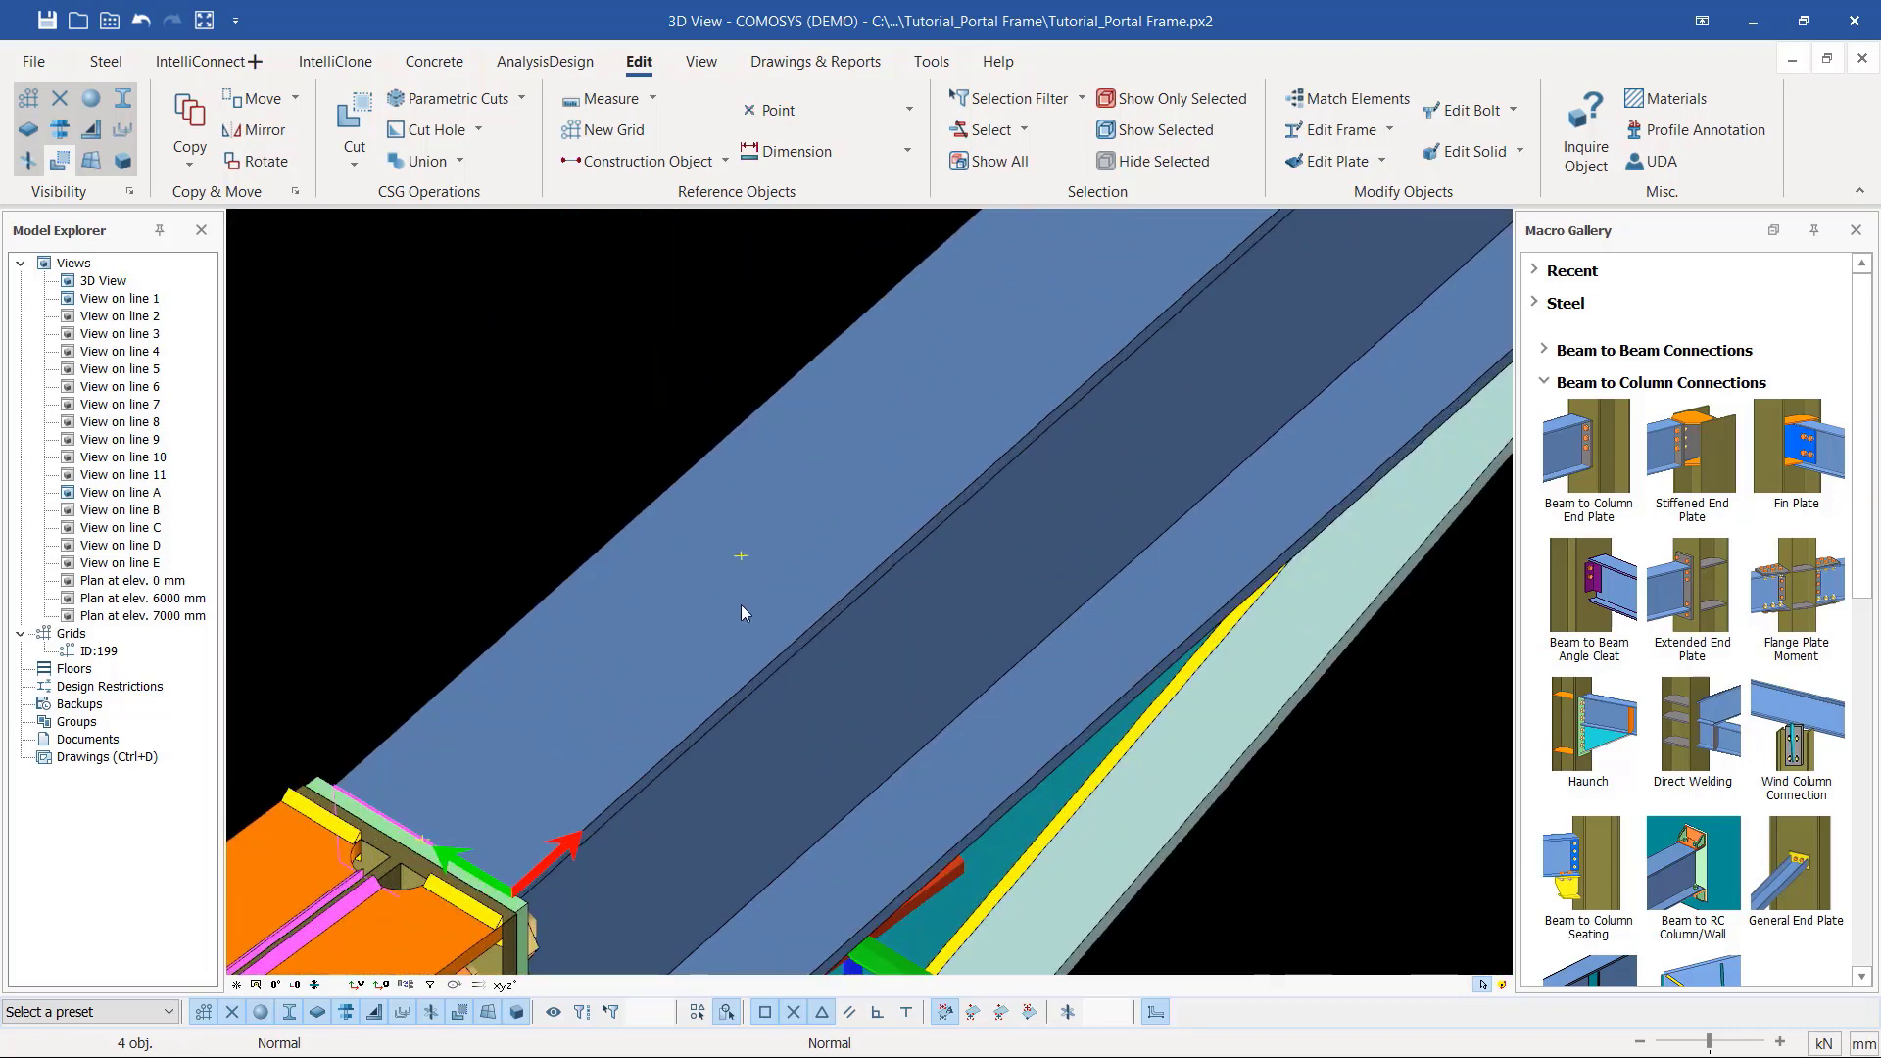
left_click(741, 555)
scroll(657, 620, "down", 6)
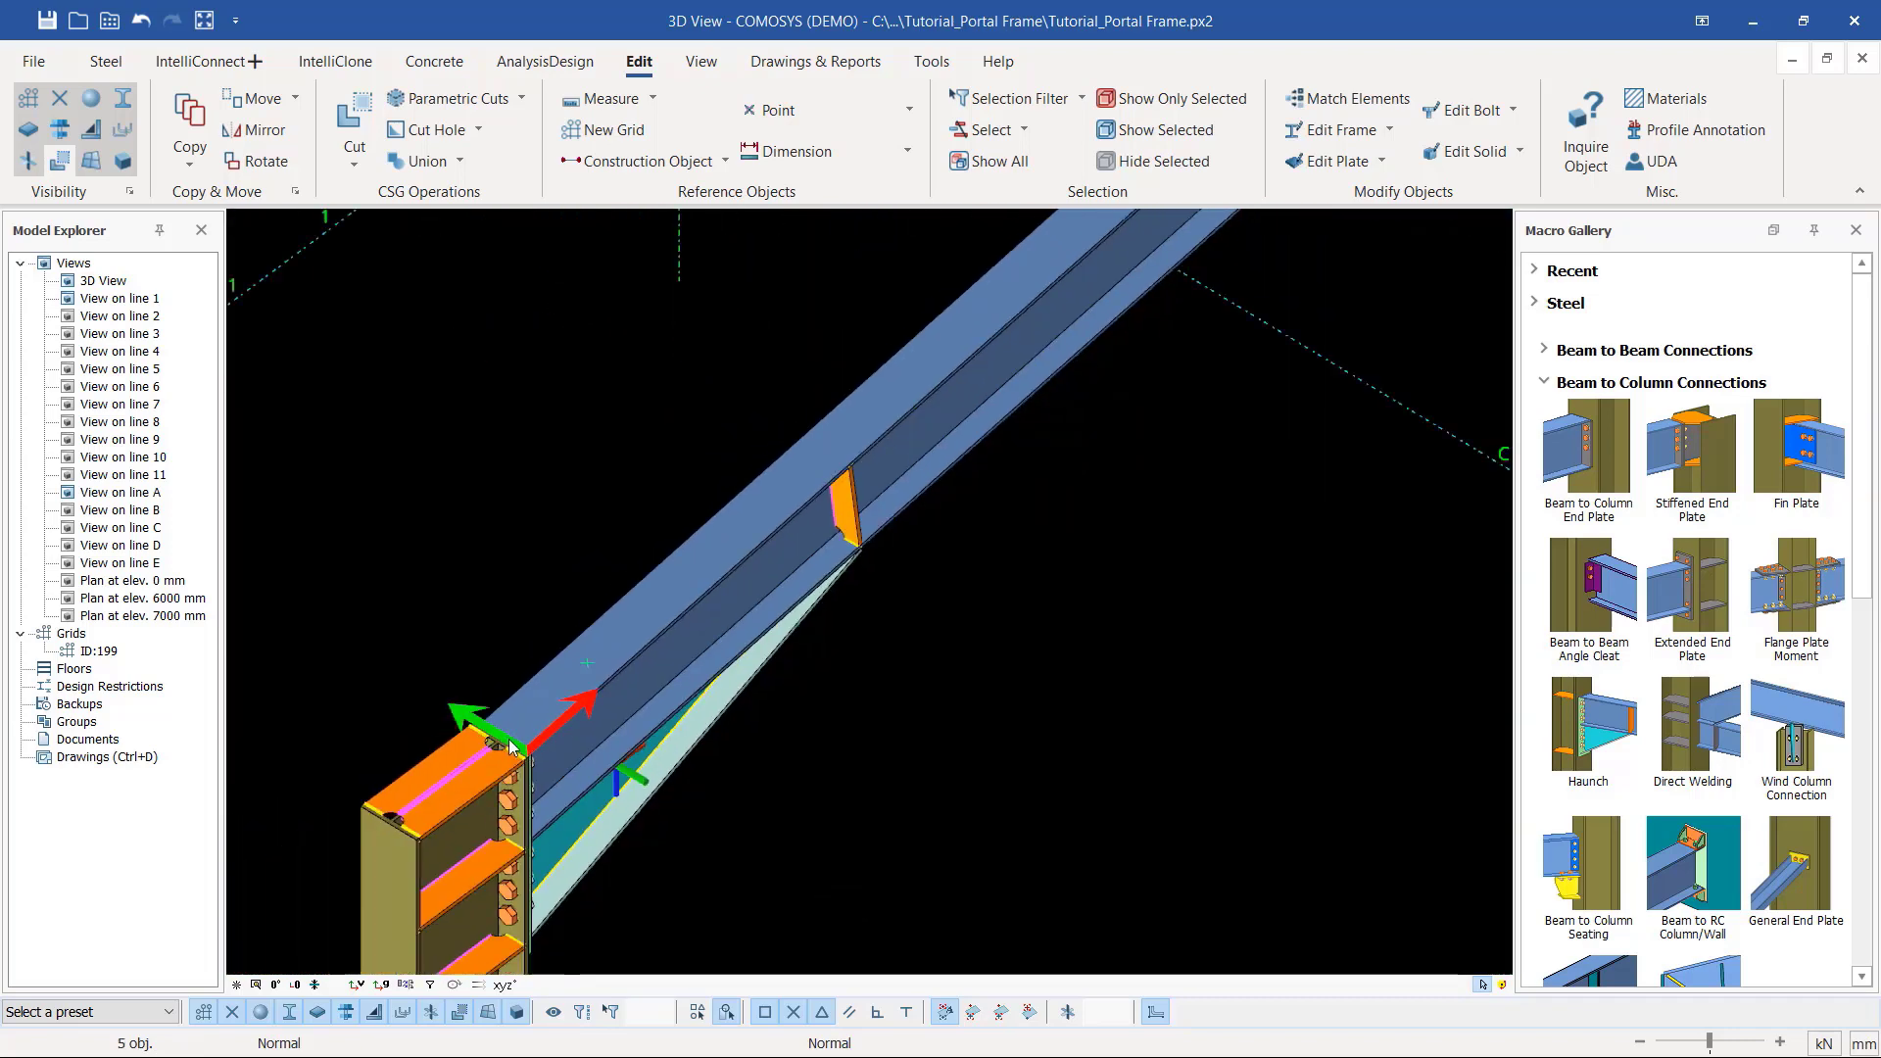
right_click(955, 578)
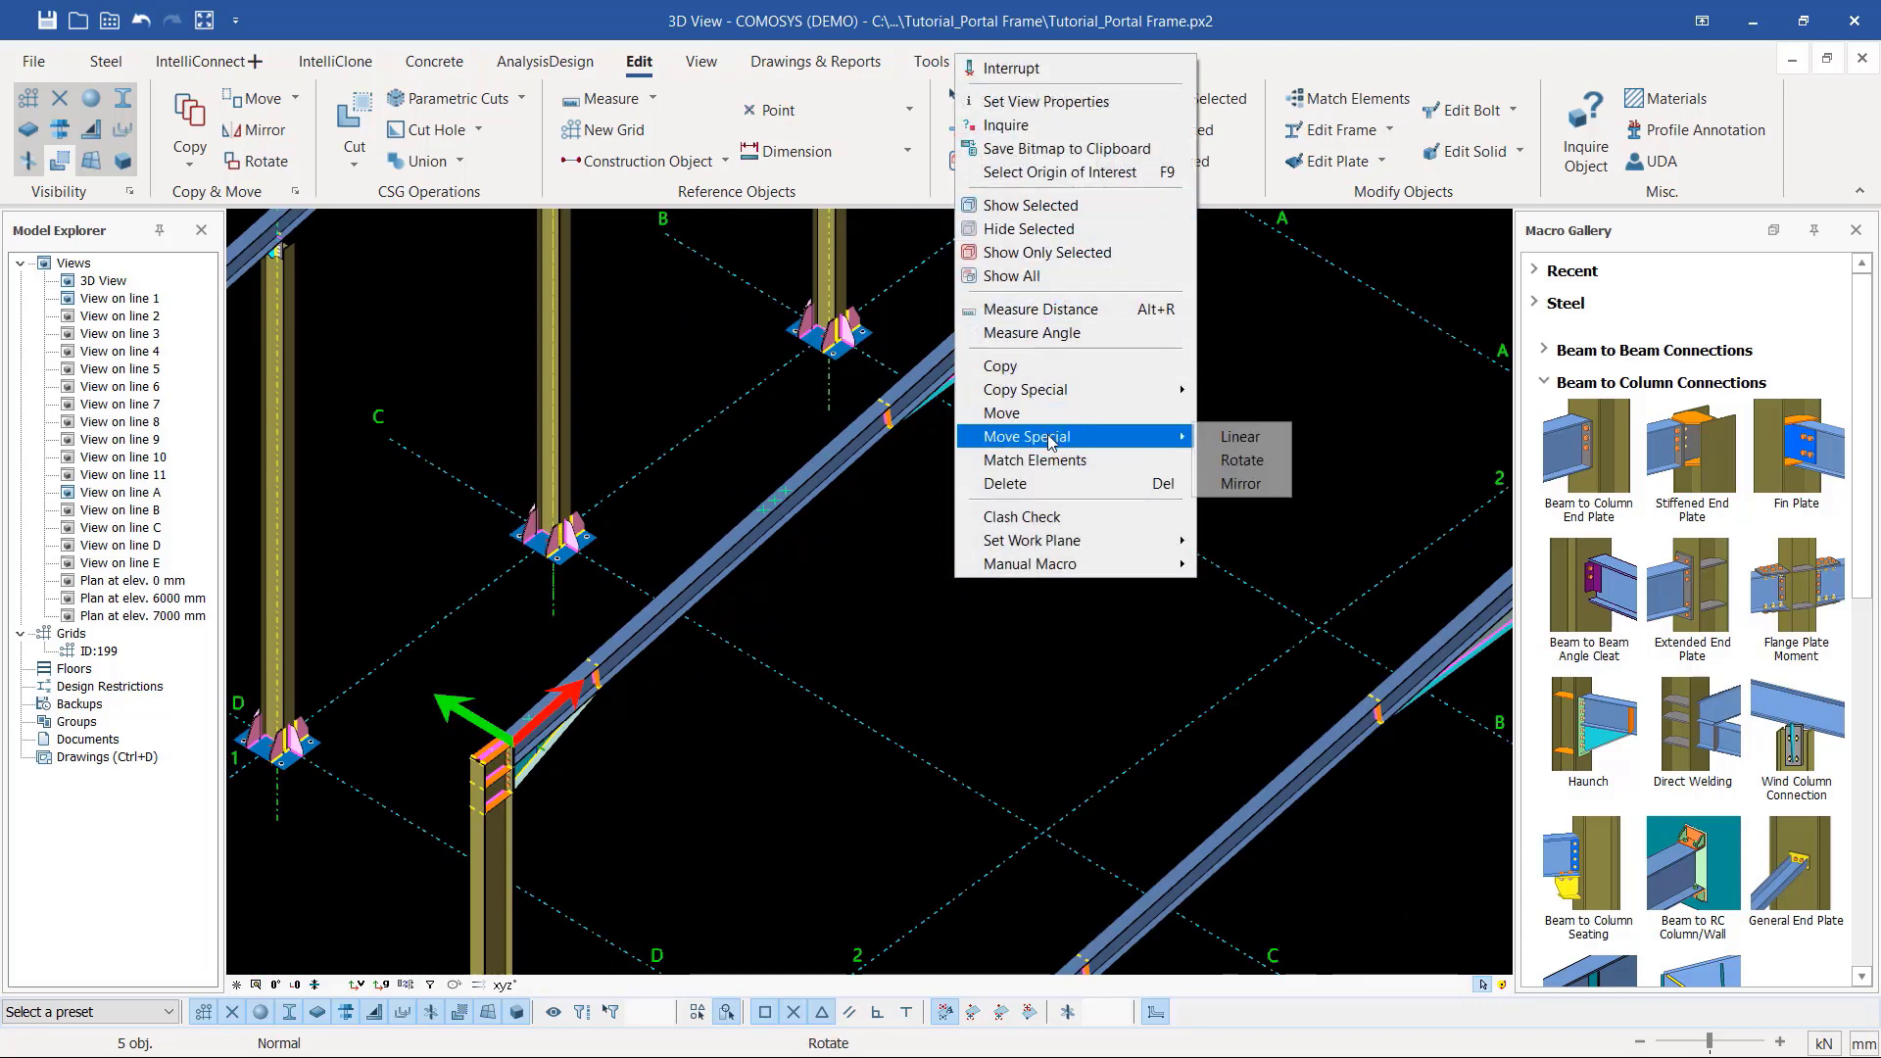
mouse_move(1161, 392)
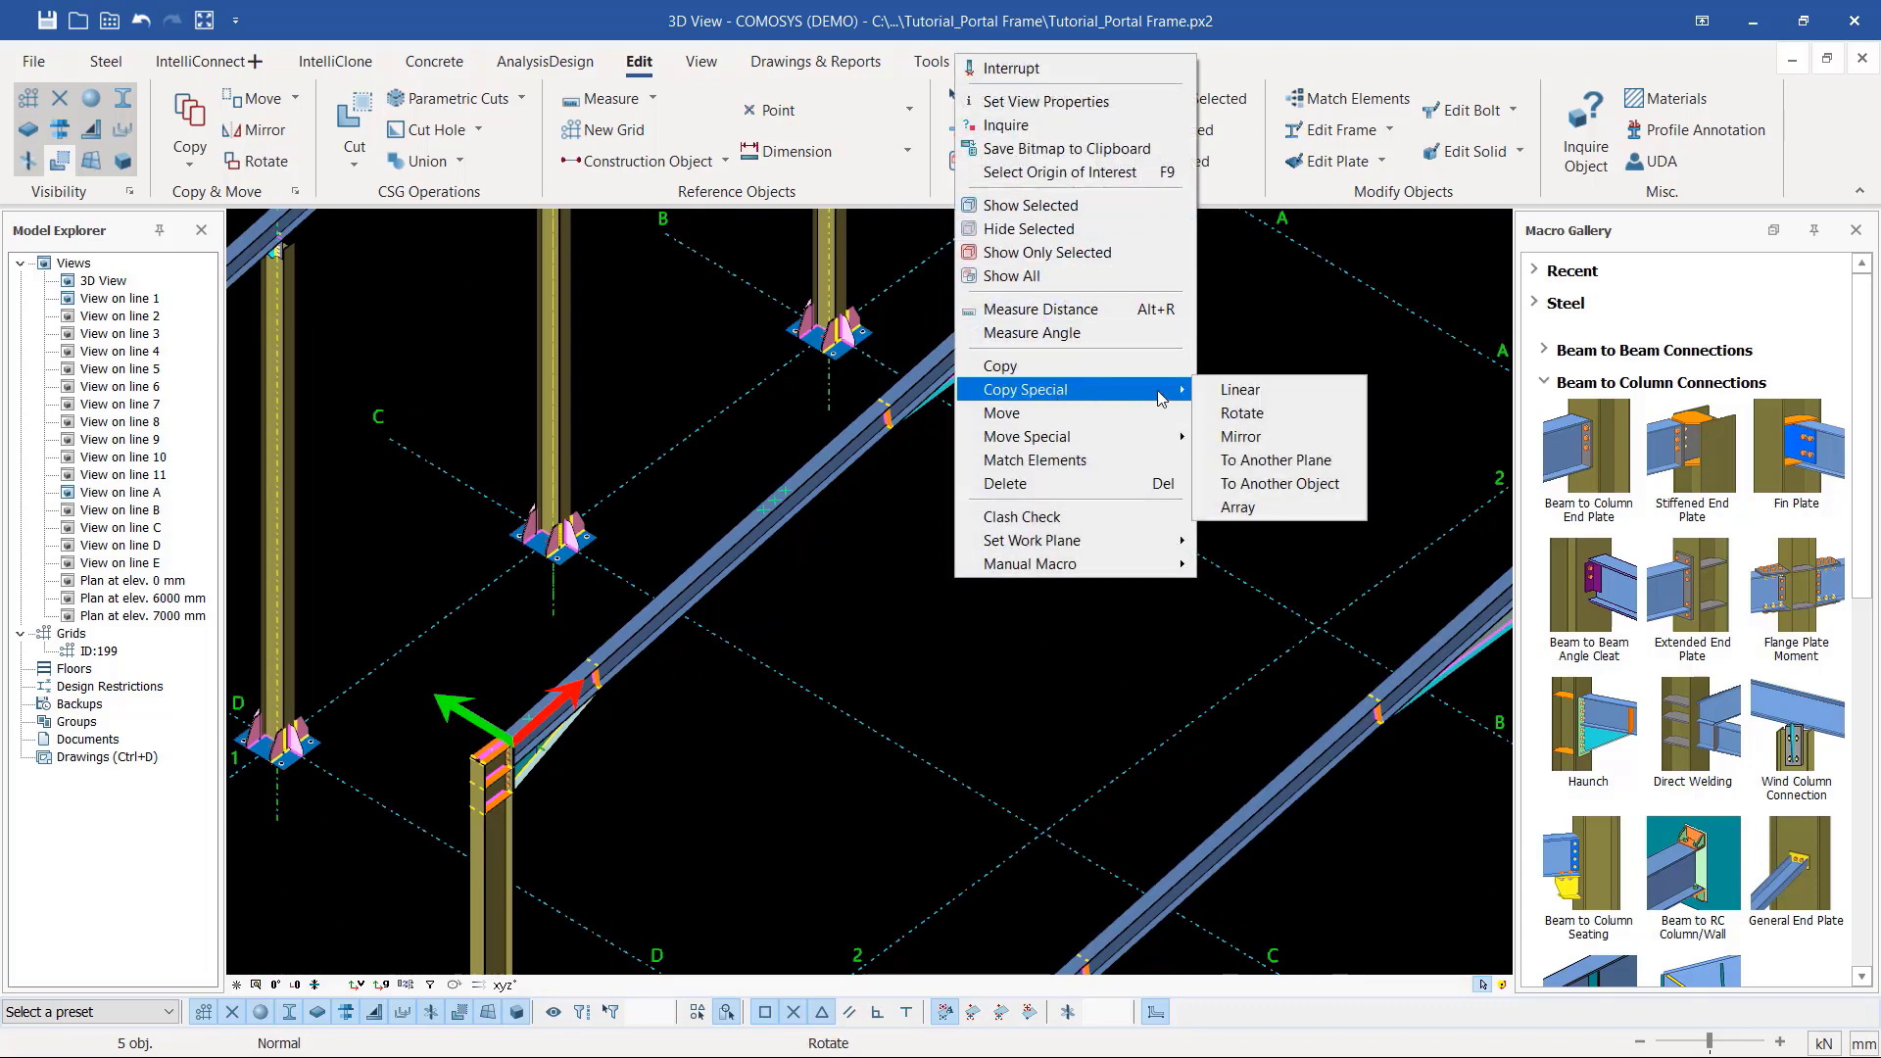
left_click(1240, 391)
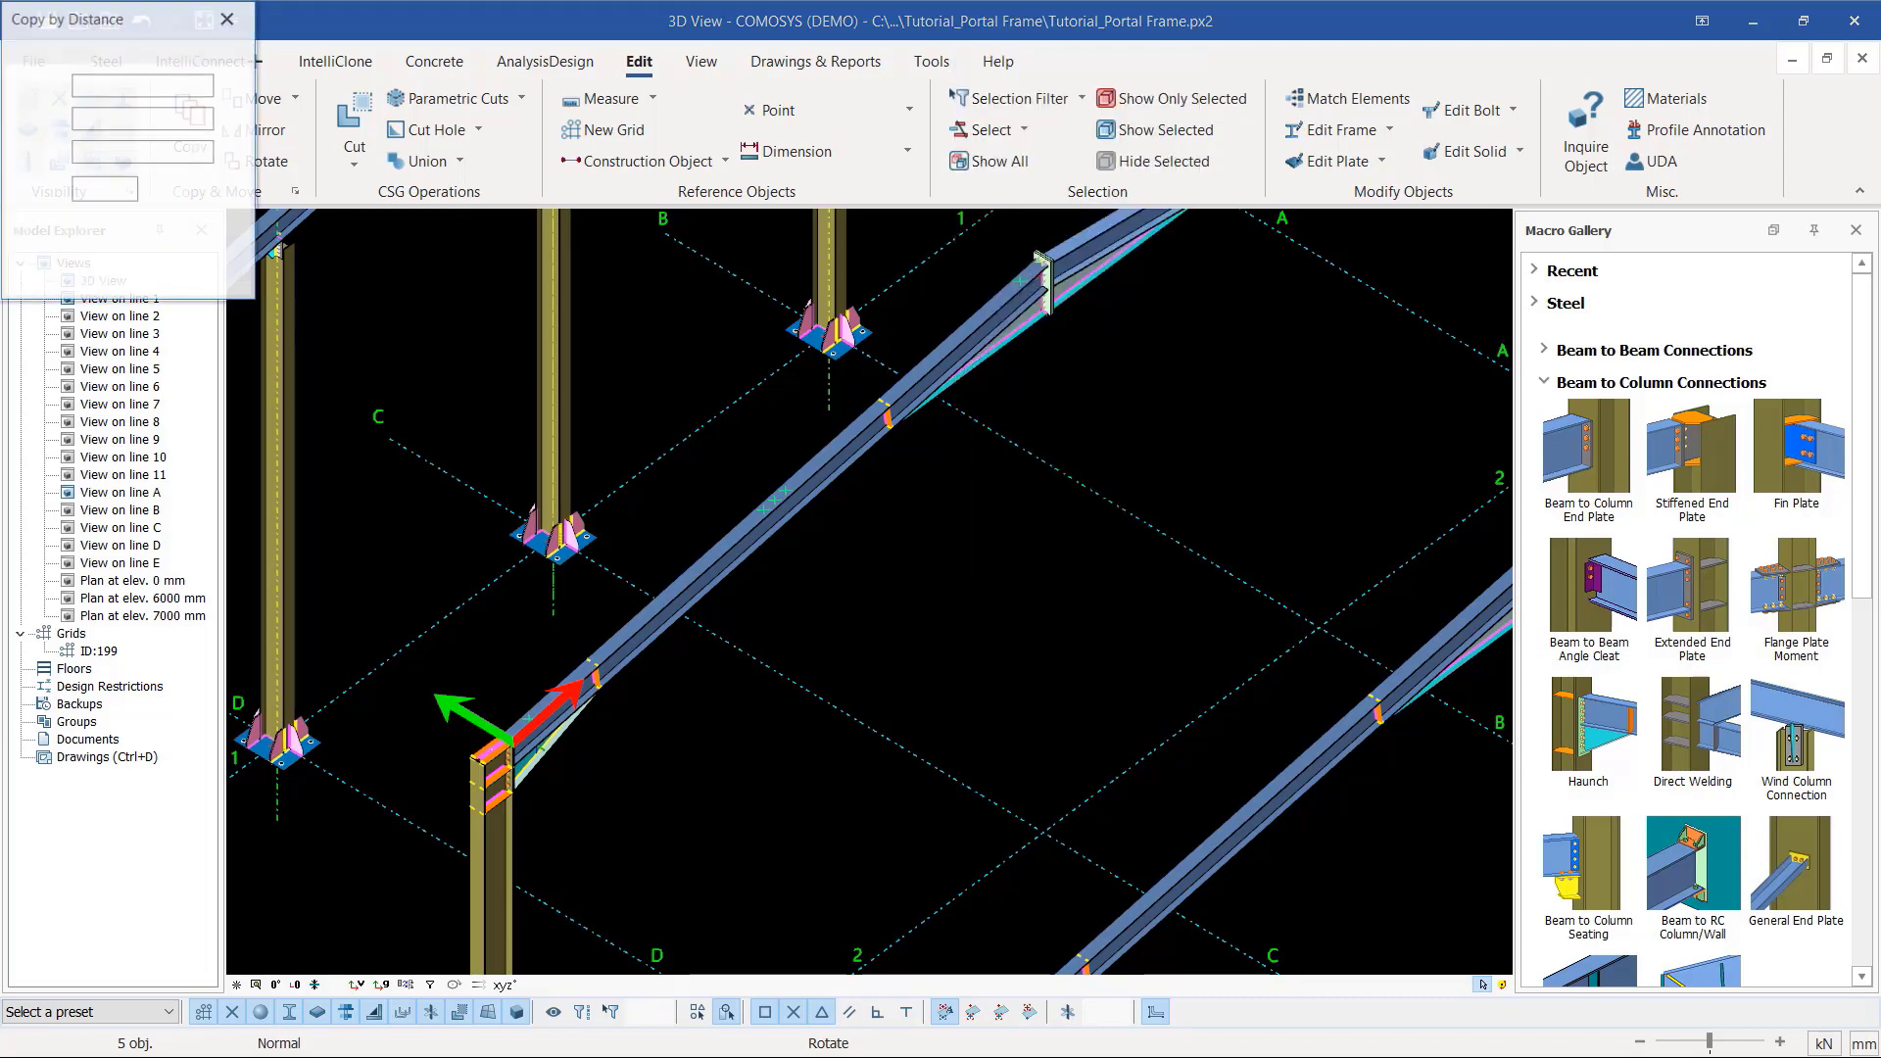
scroll(953, 436, "down", 3)
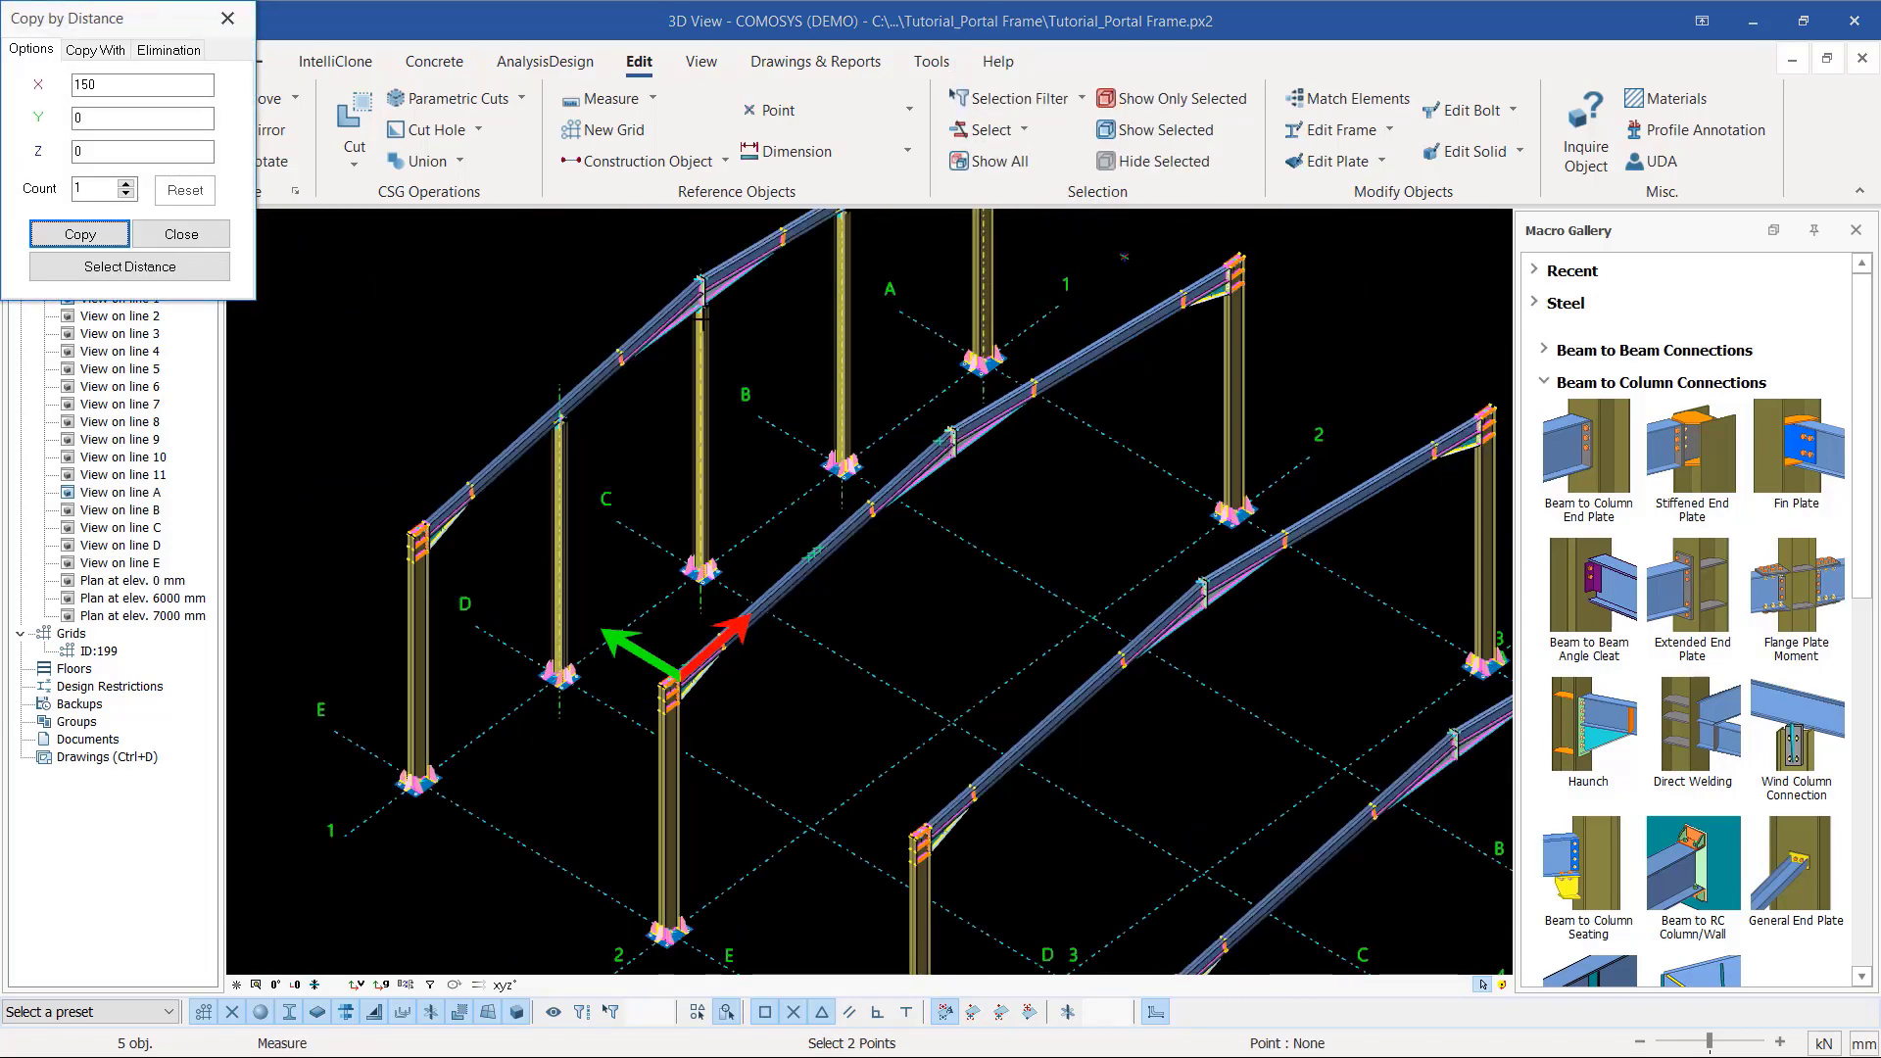
scroll(735, 764, "up", 10)
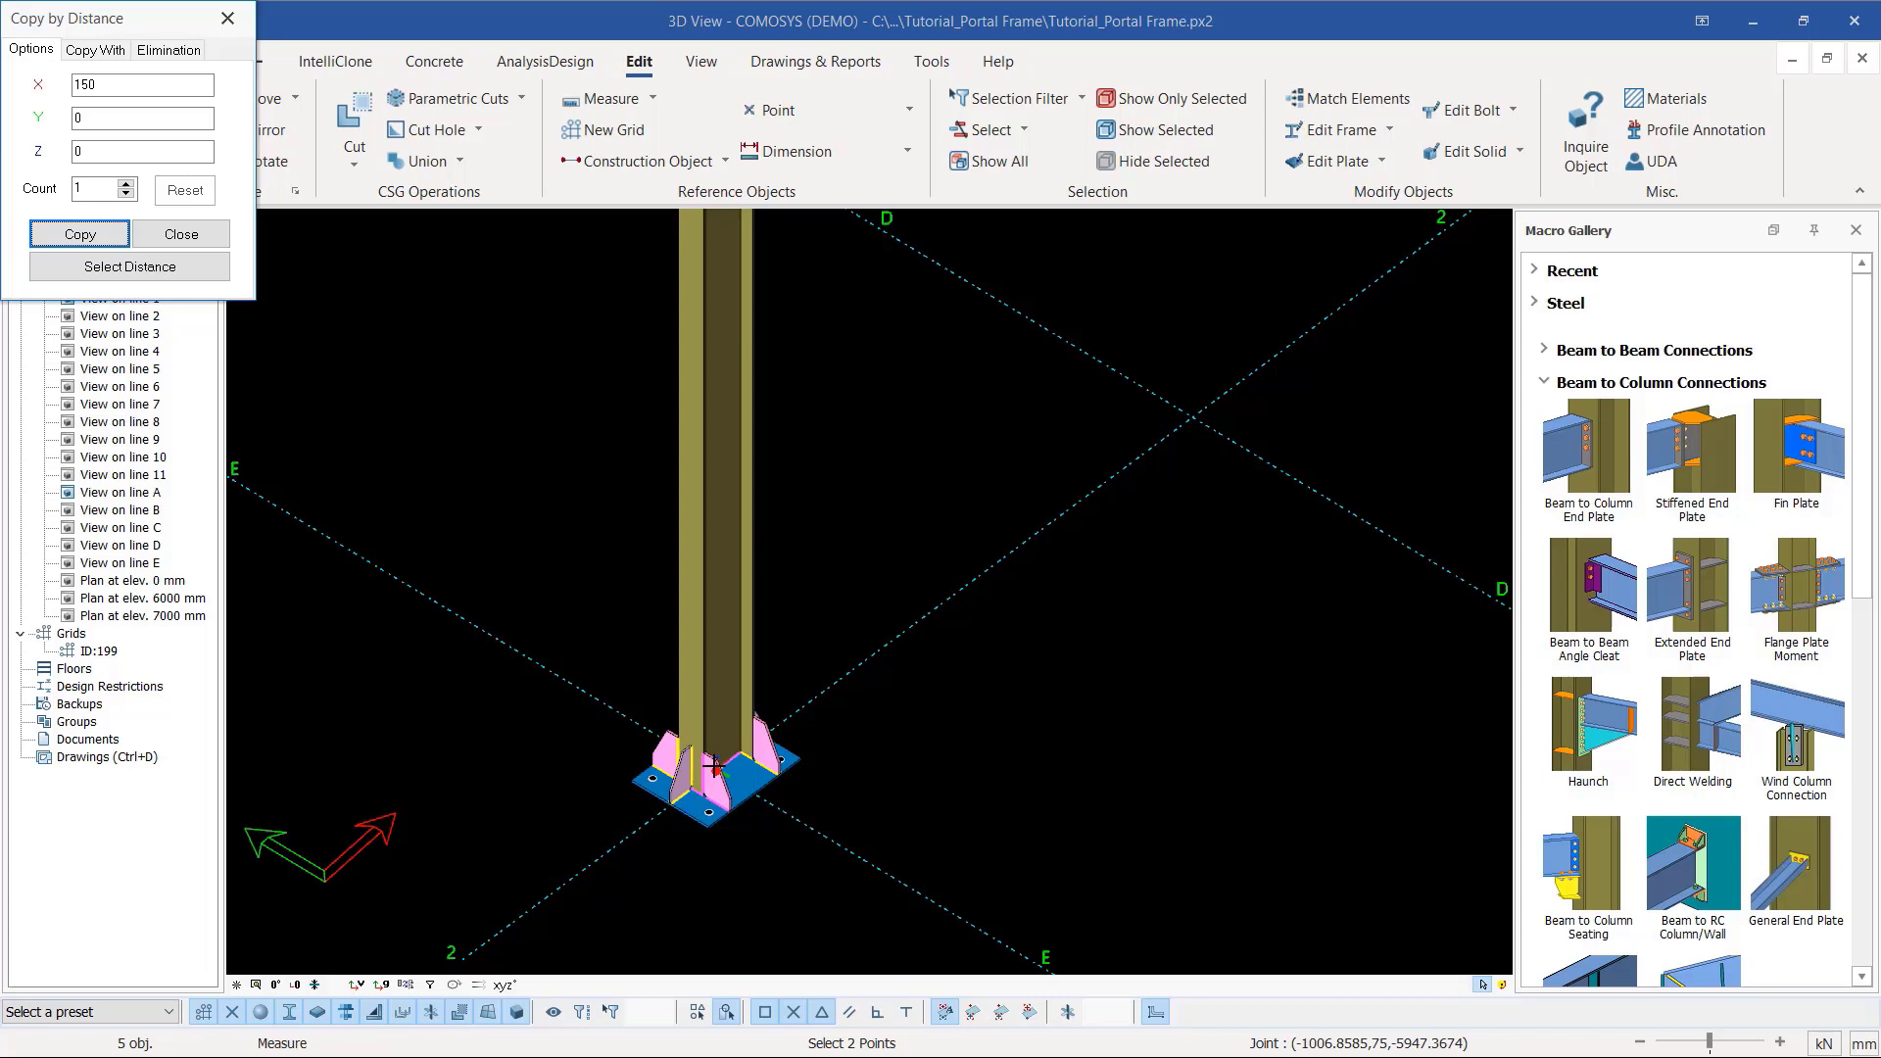
left_click(715, 767)
scroll(896, 799, "down", 4)
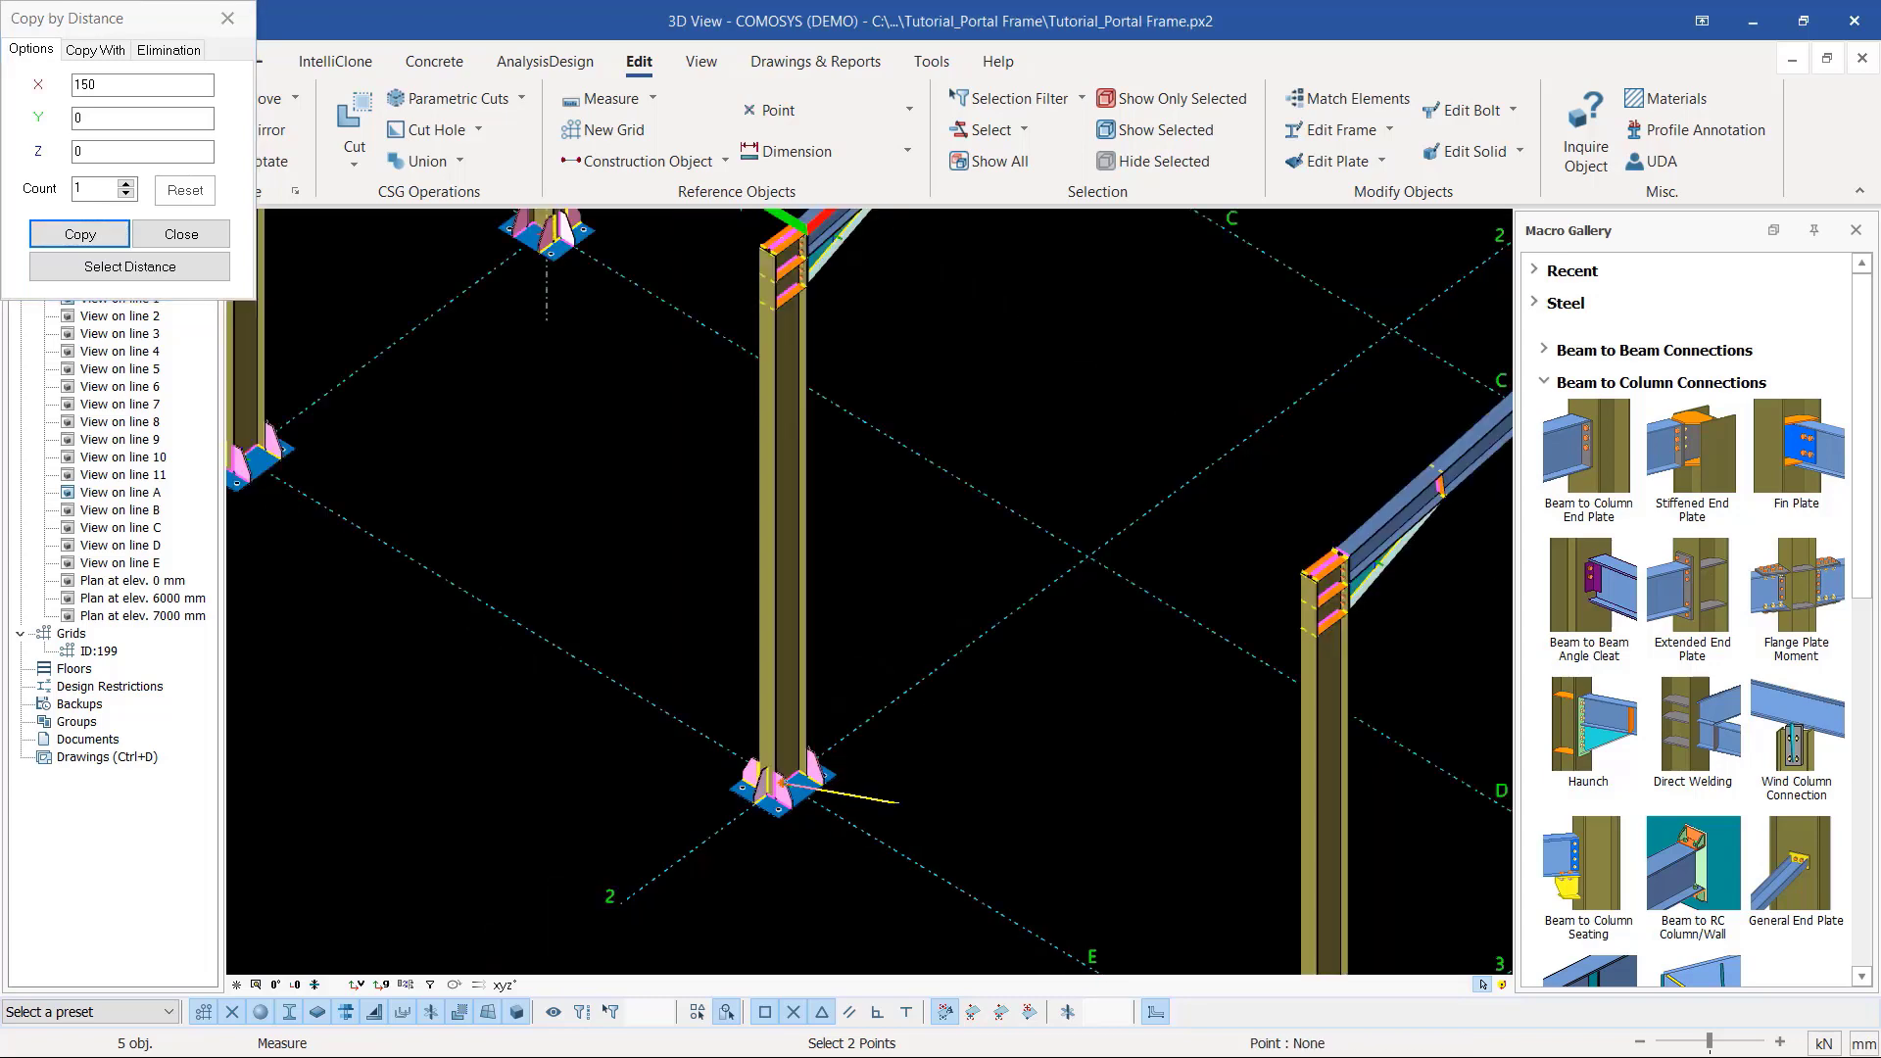
scroll(515, 588, "up", 4)
scroll(468, 546, "up", 2)
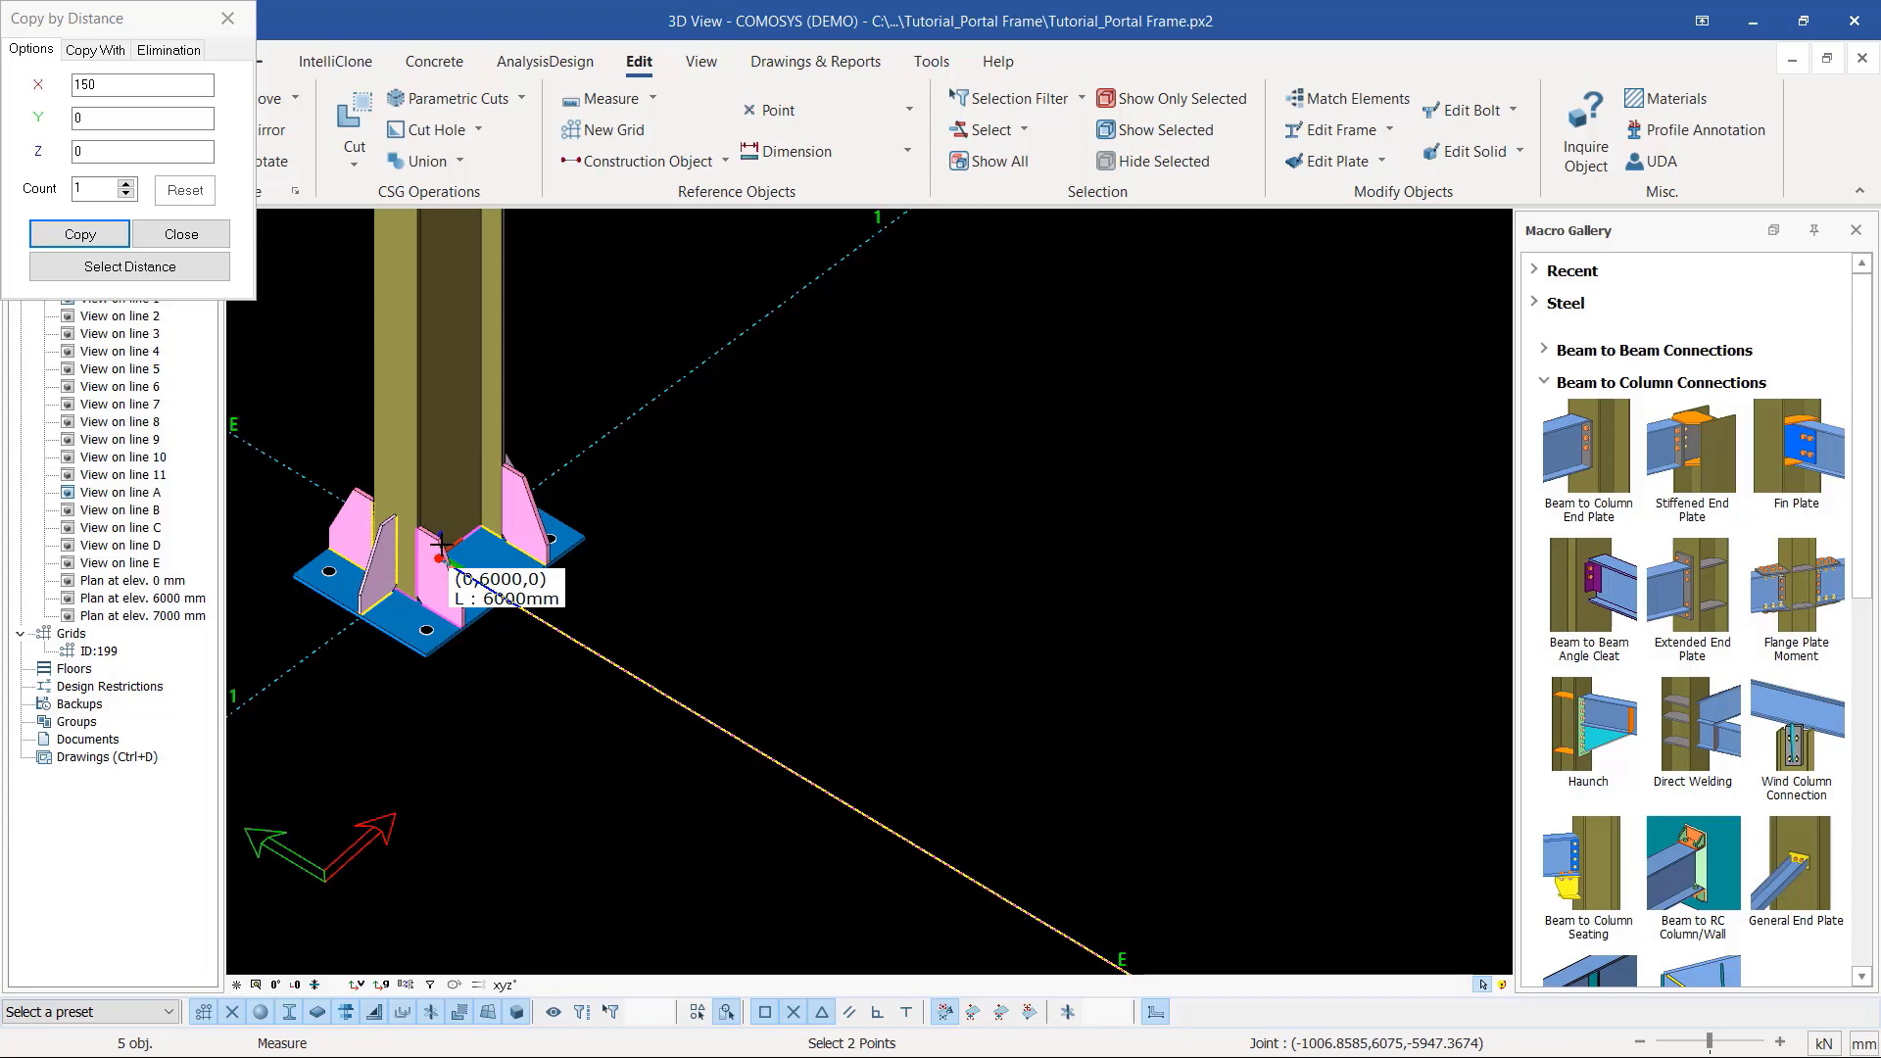
left_click(441, 545)
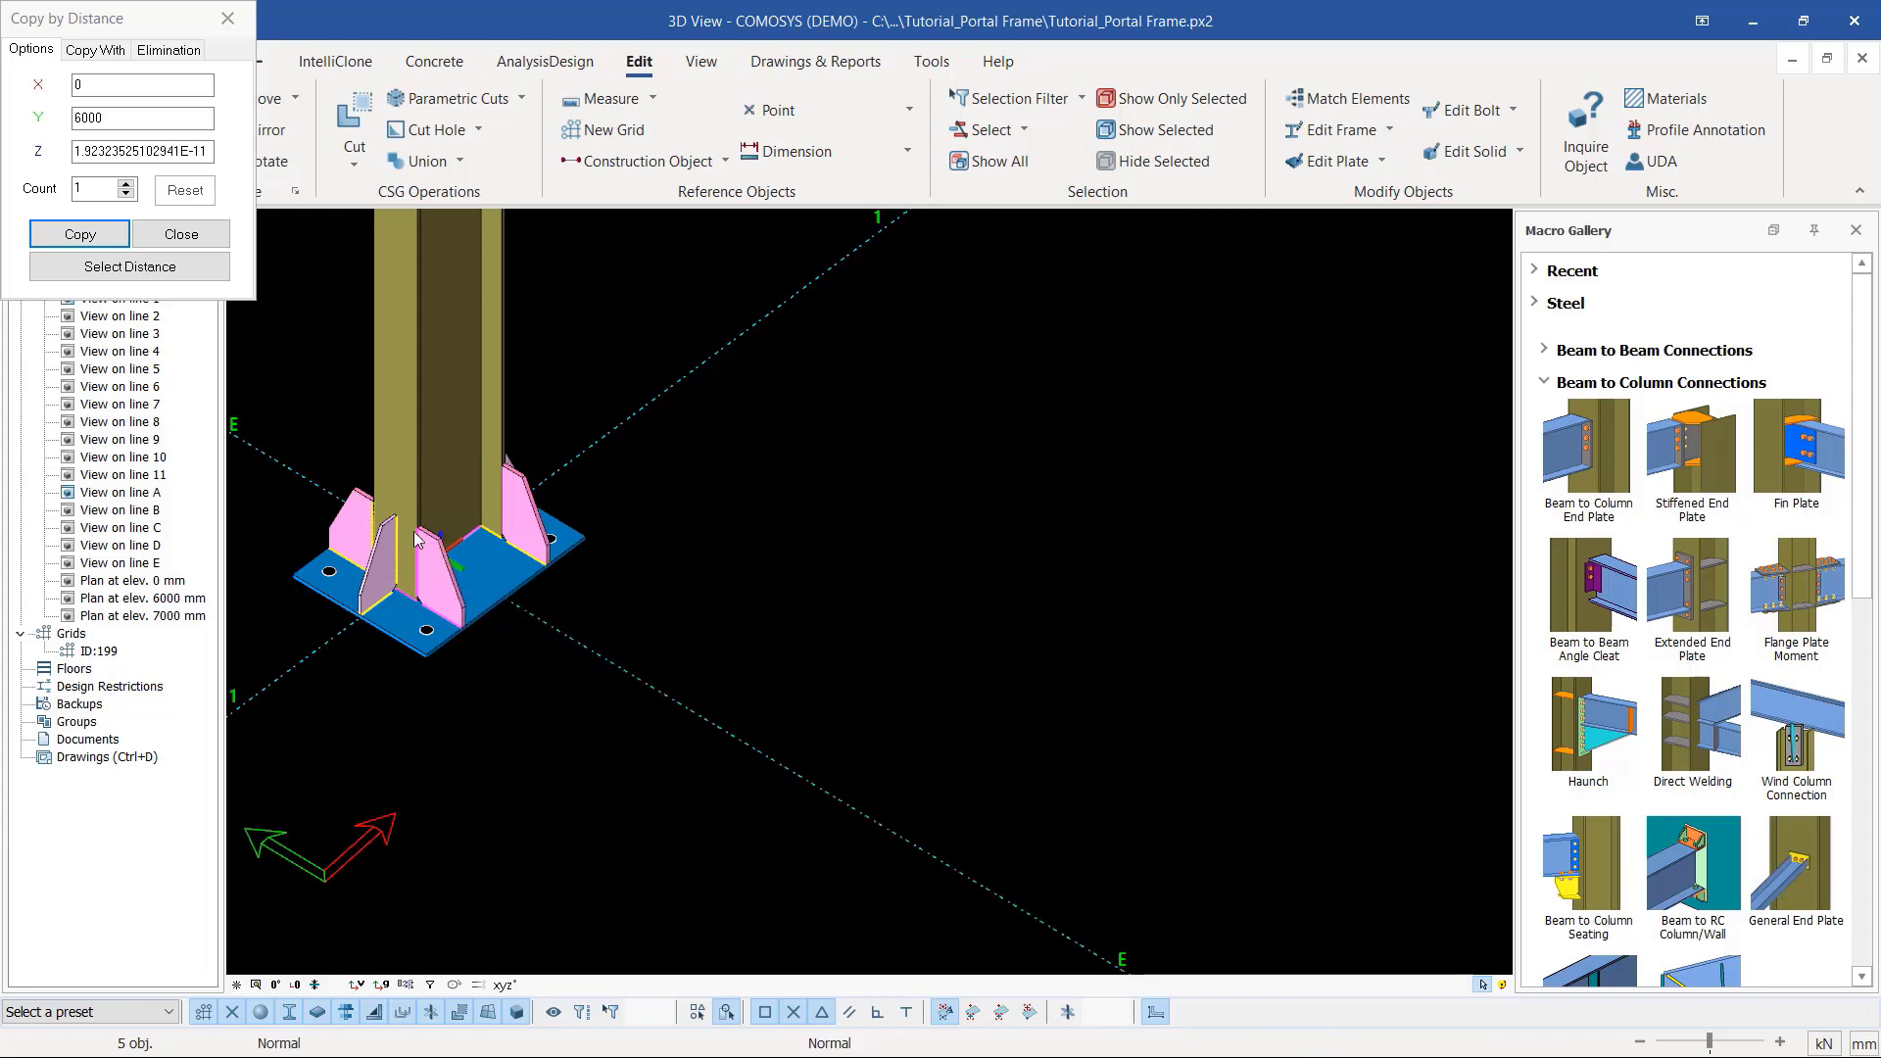
left_click(80, 236)
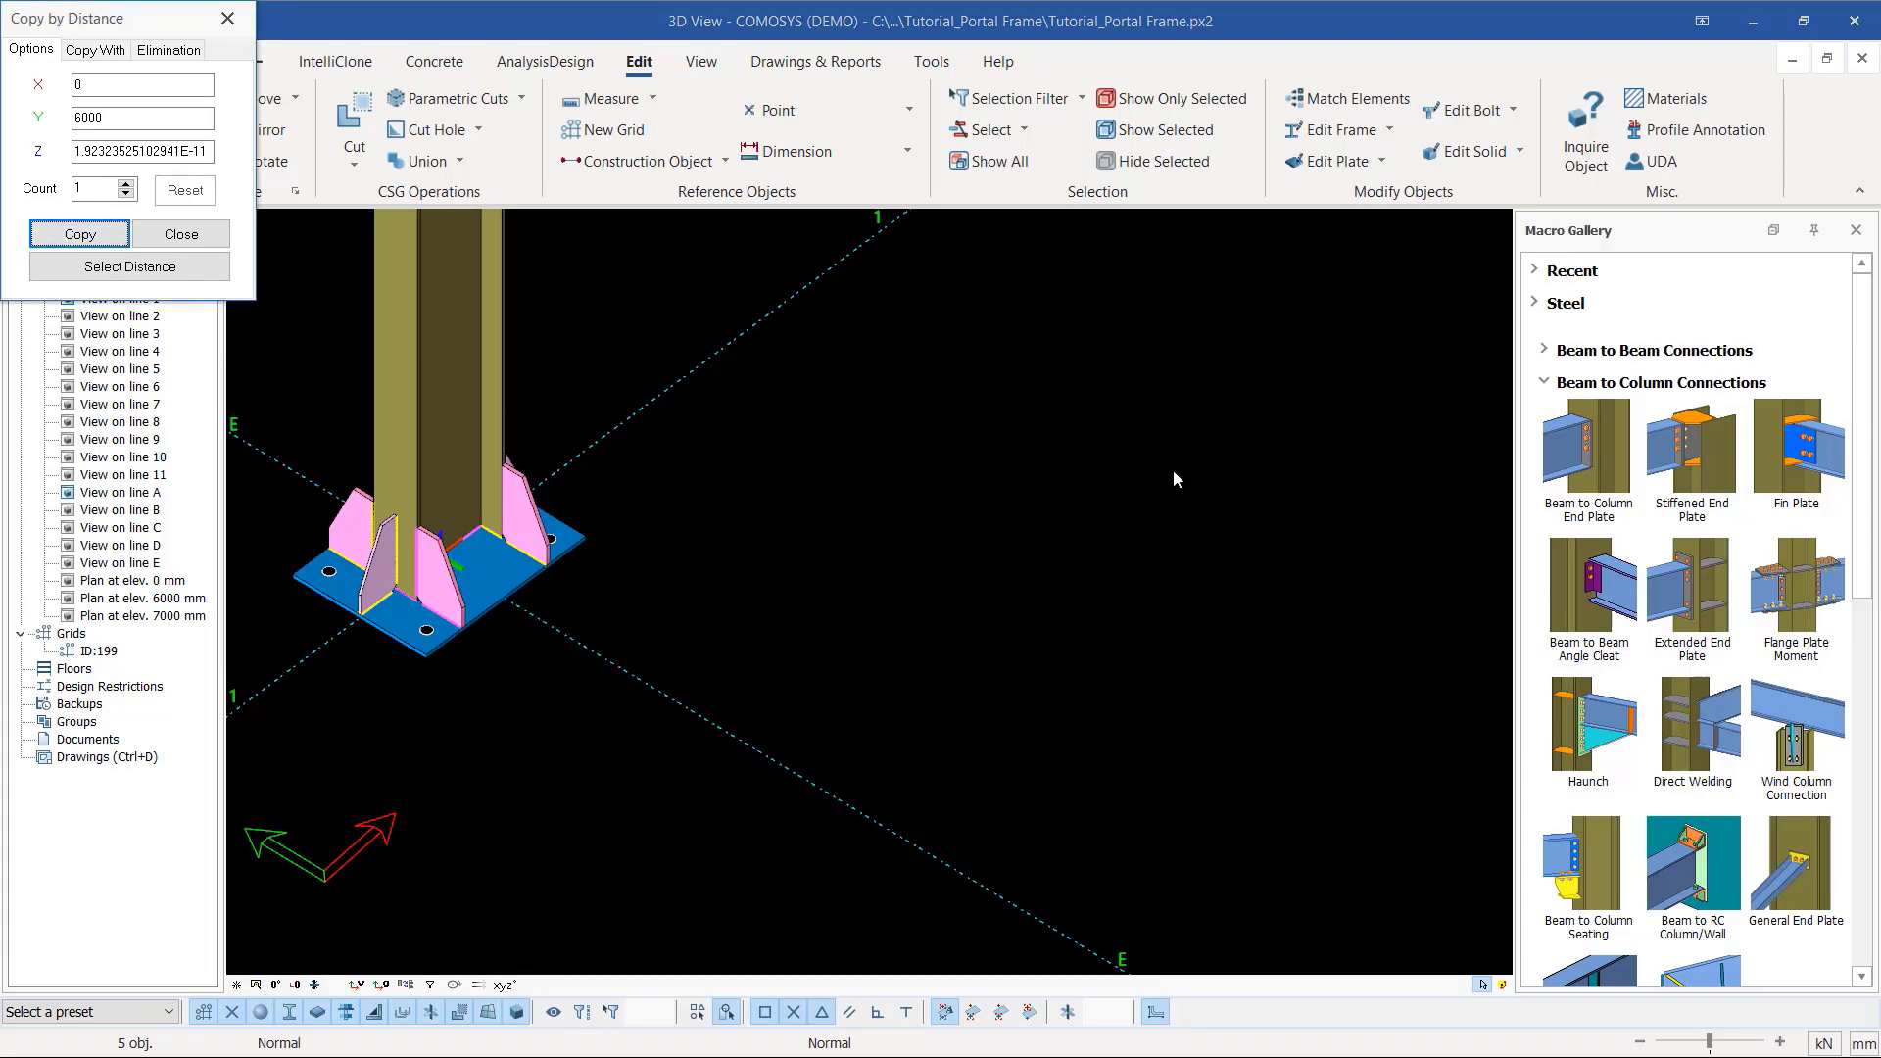
left_click(203, 236)
Step: Examine the copied reference points along the top flange of the grid line 1 rafter
scroll(535, 670, "down", 6)
scroll(700, 387, "up", 10)
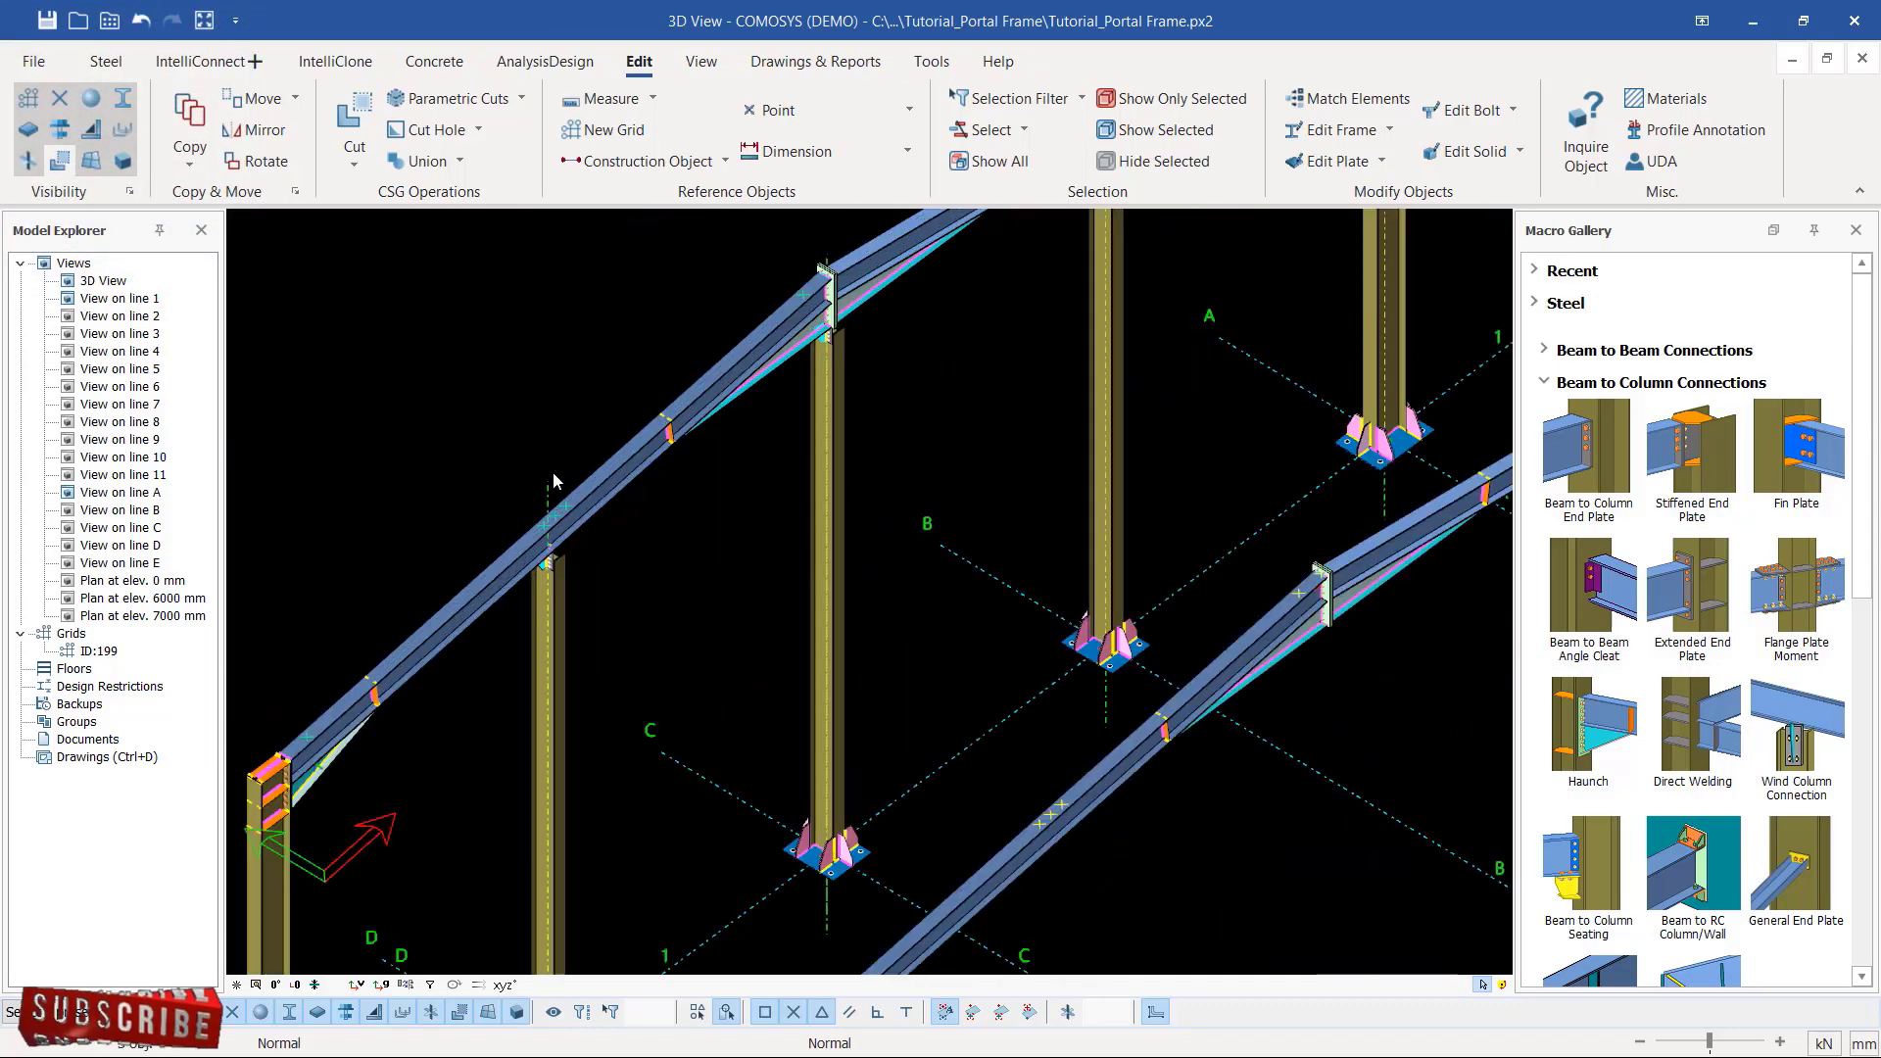
scroll(625, 678, "down", 4)
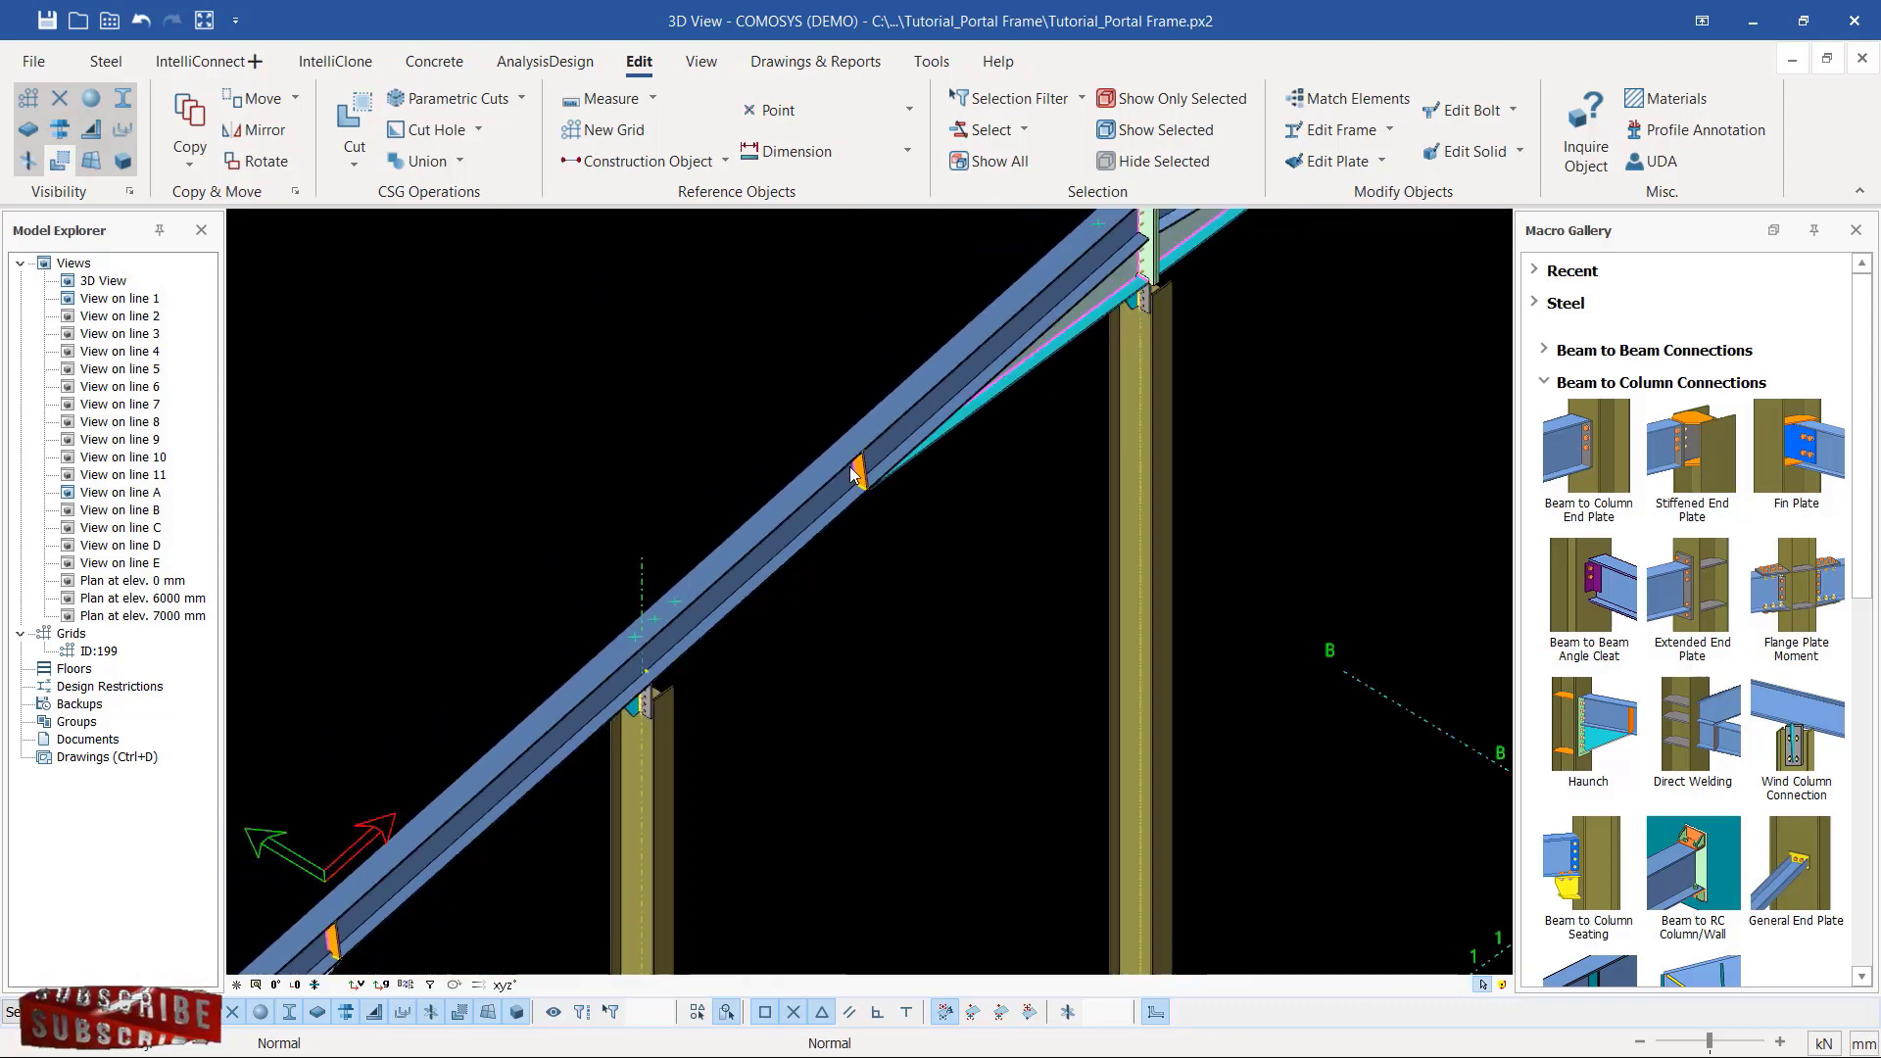
scroll(868, 460, "up", 1)
scroll(868, 461, "down", 2)
scroll(945, 325, "up", 2)
scroll(945, 331, "down", 4)
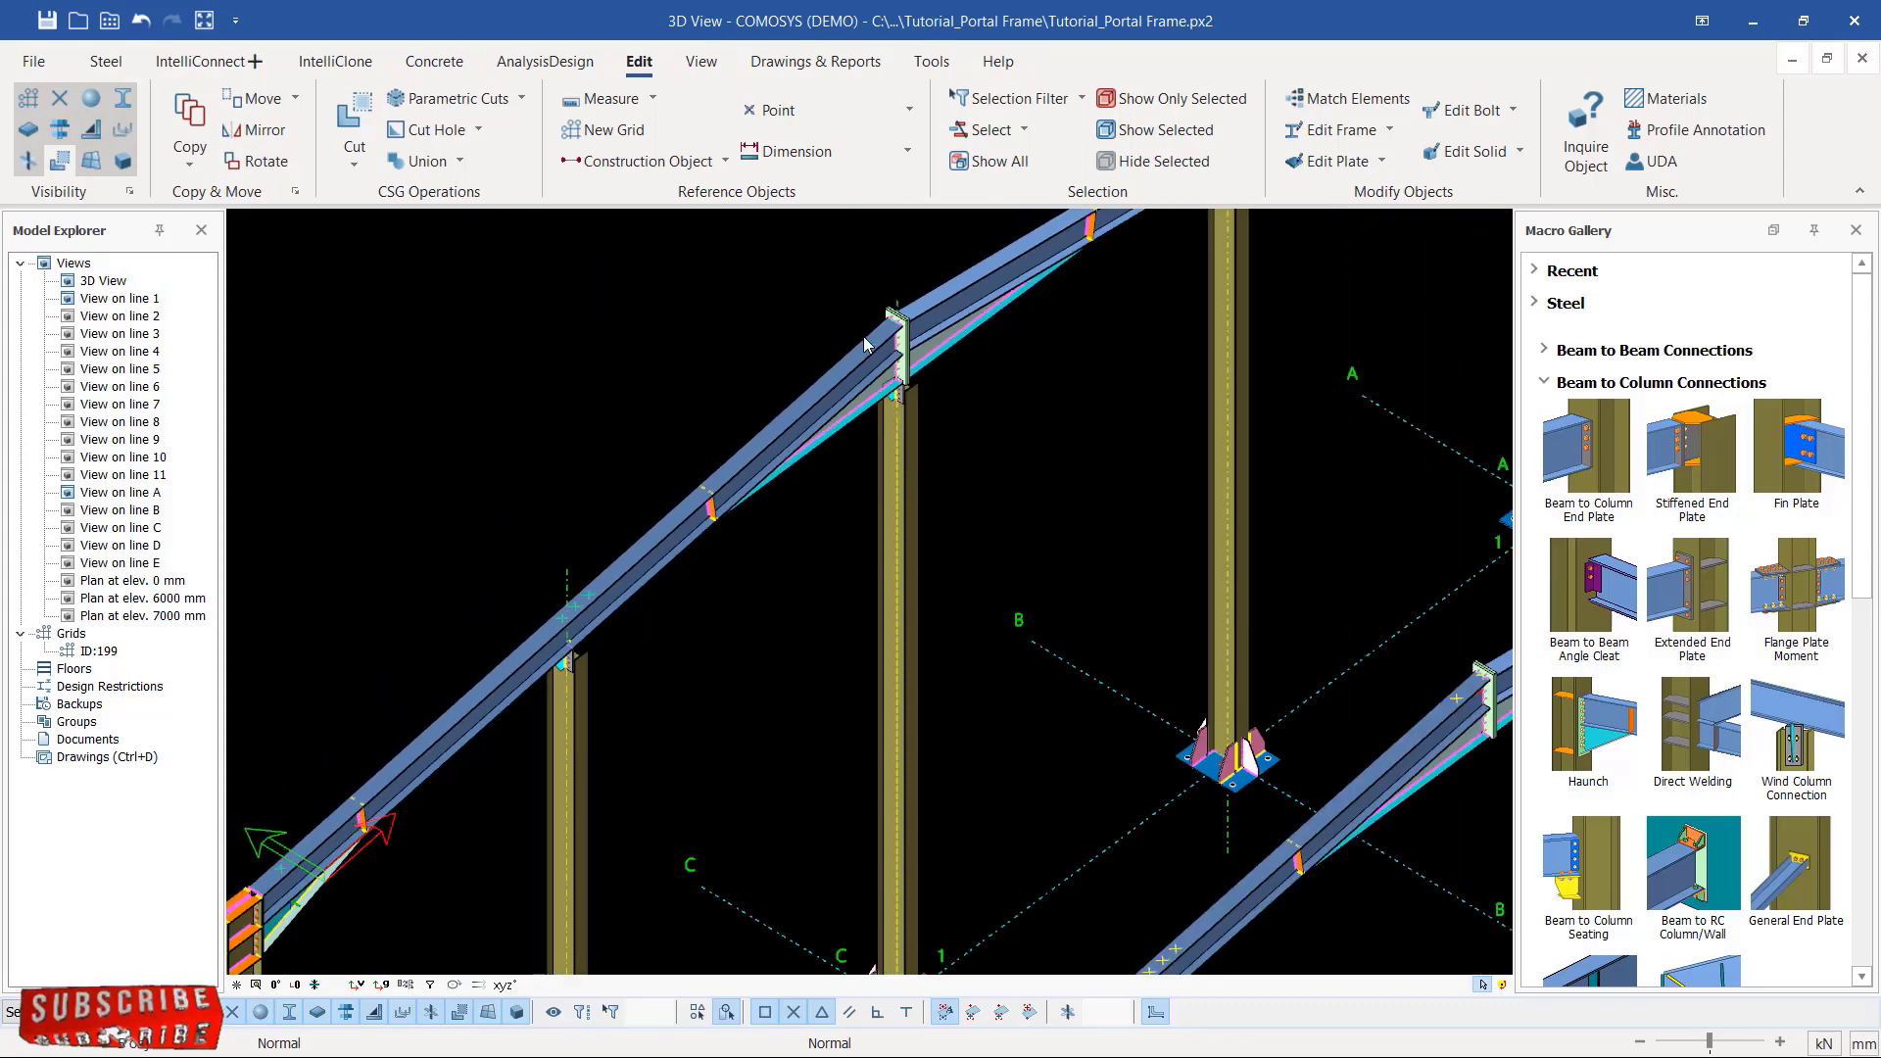
Step: Place a beam from the grid line 1 rafter's ridge-end point to the ridge-side middle point on the grid line 2 rafter, and end the Beam command
left_click(108, 69)
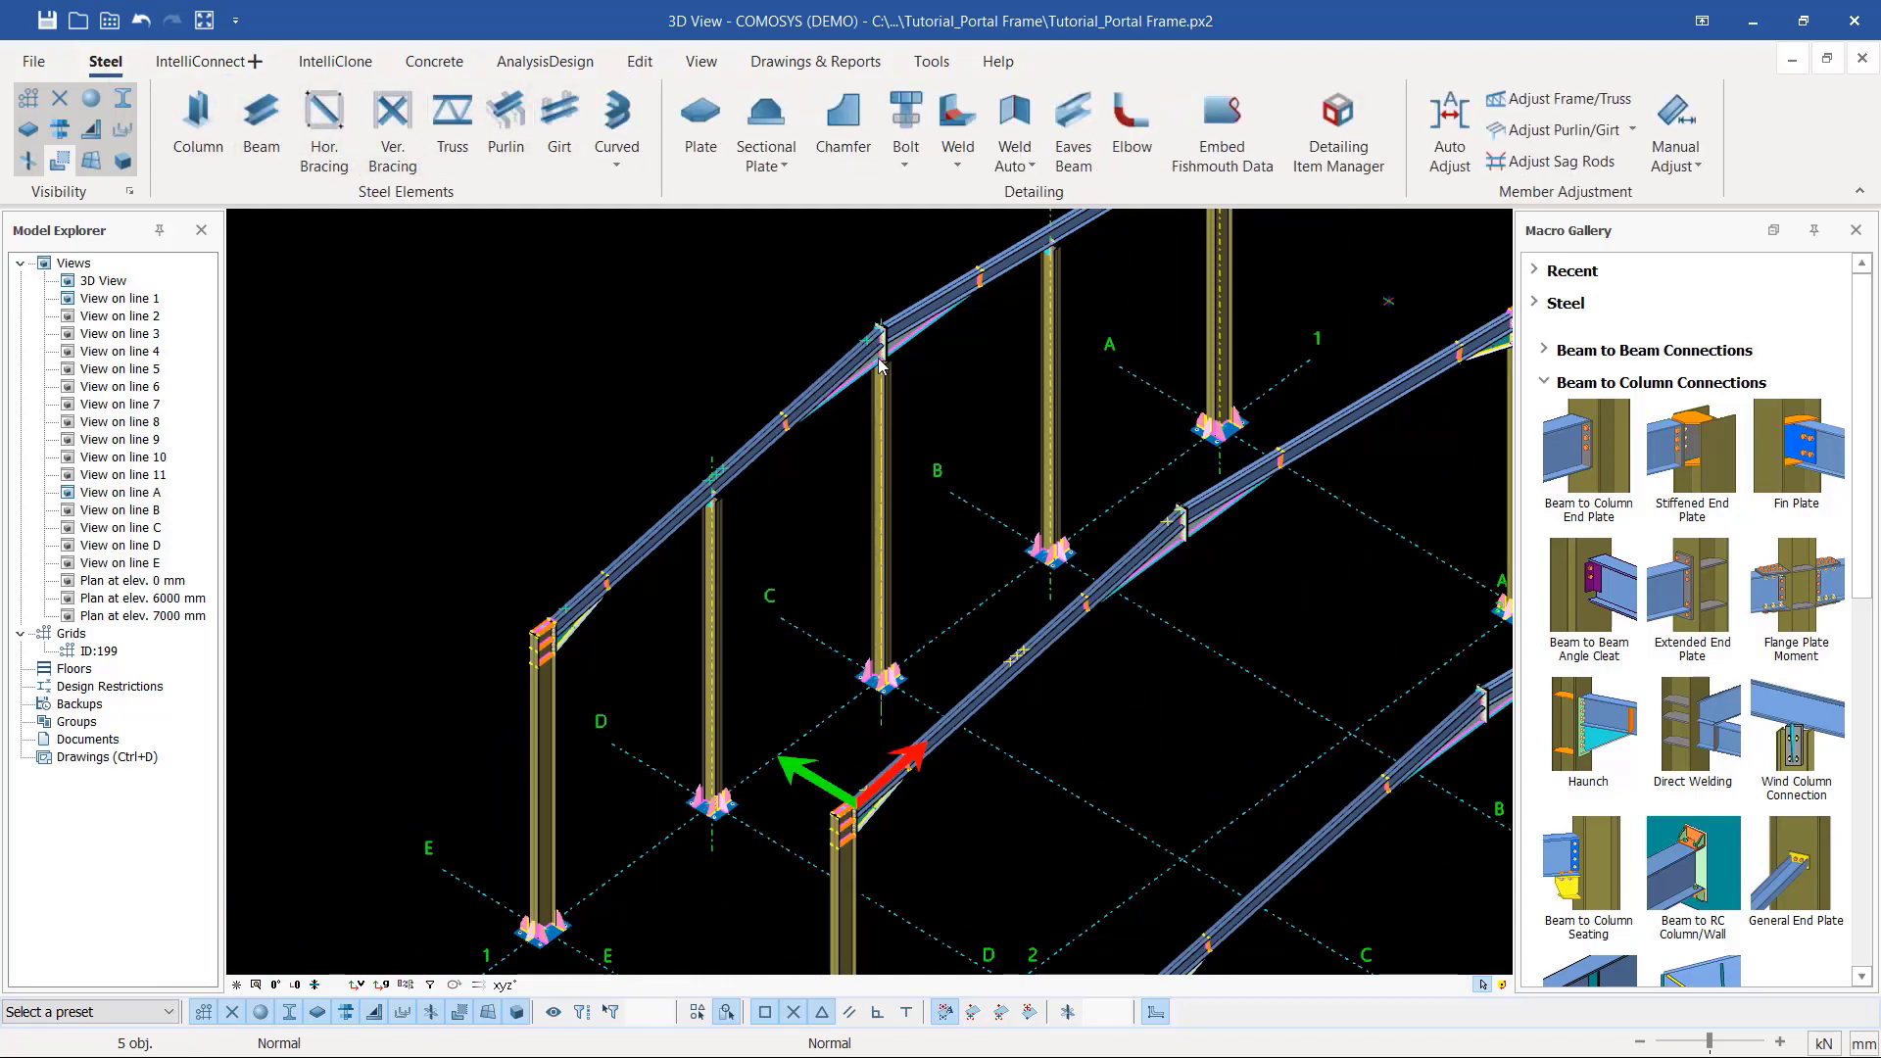
scroll(870, 345, "up", 2)
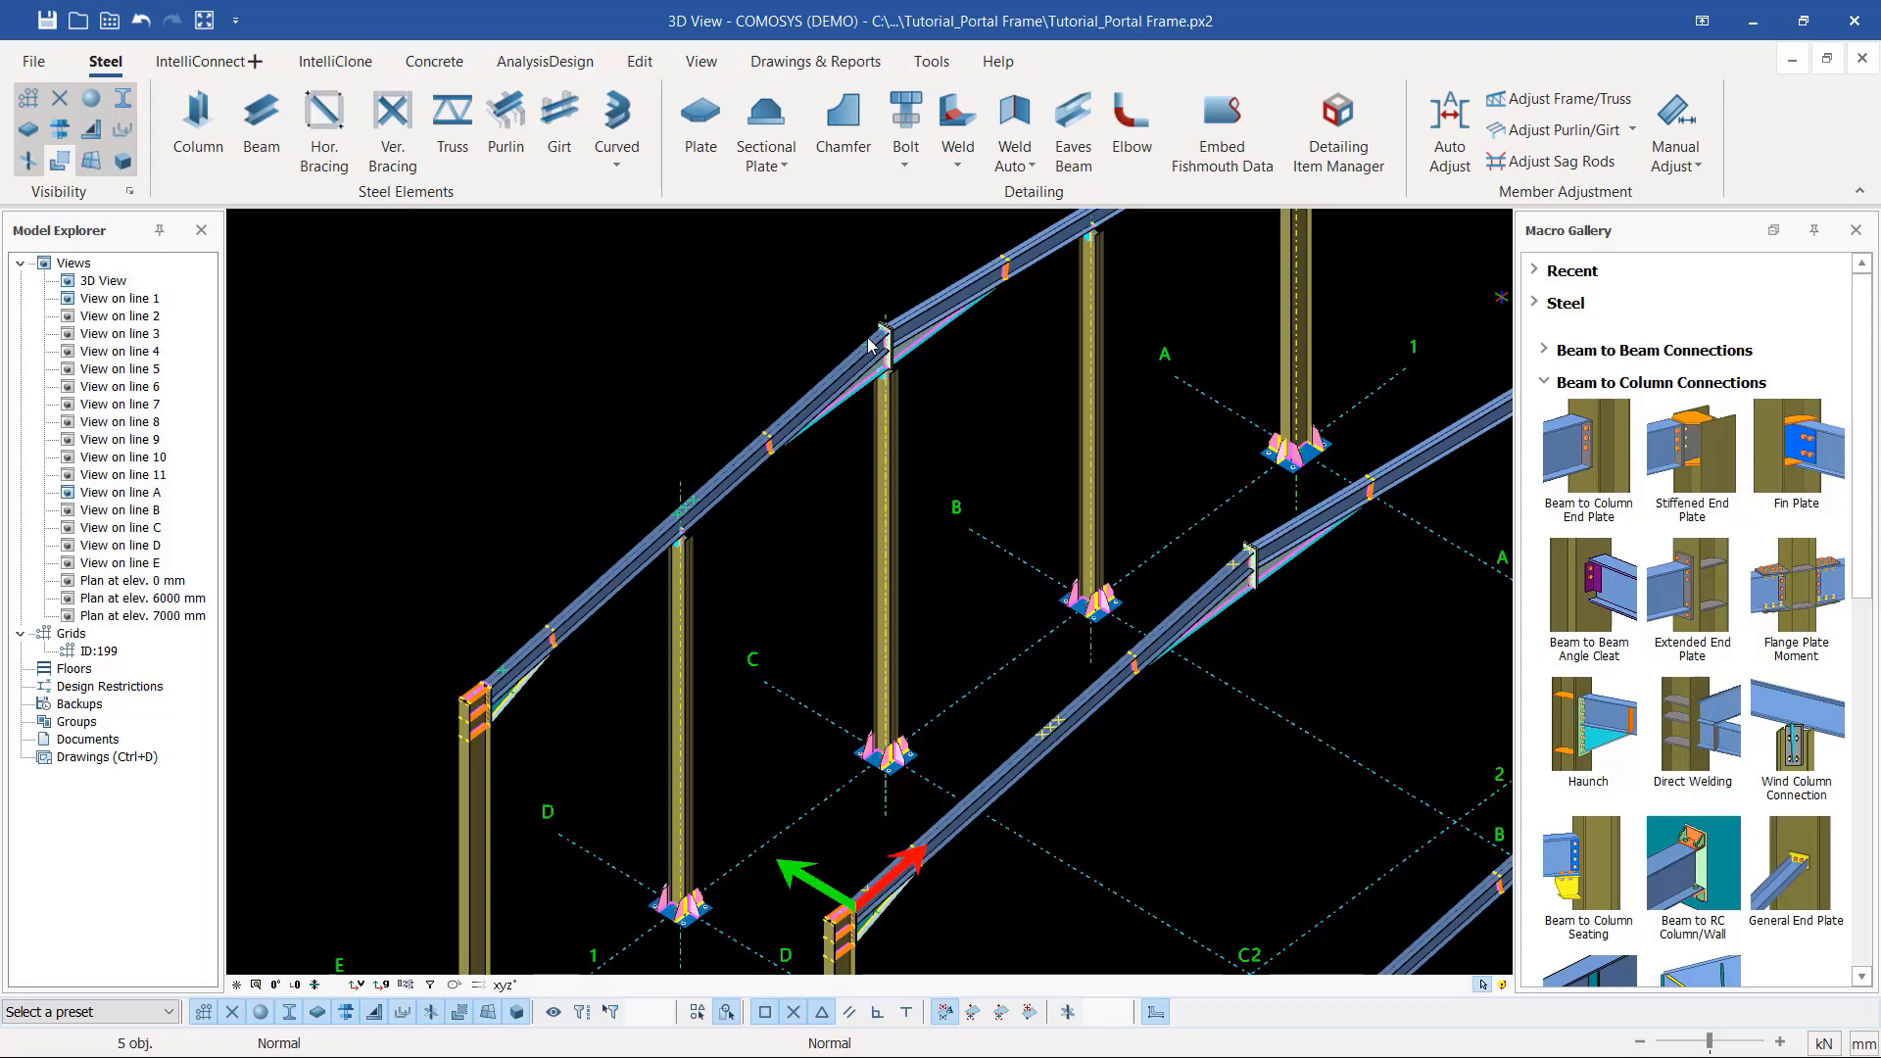
left_click(260, 122)
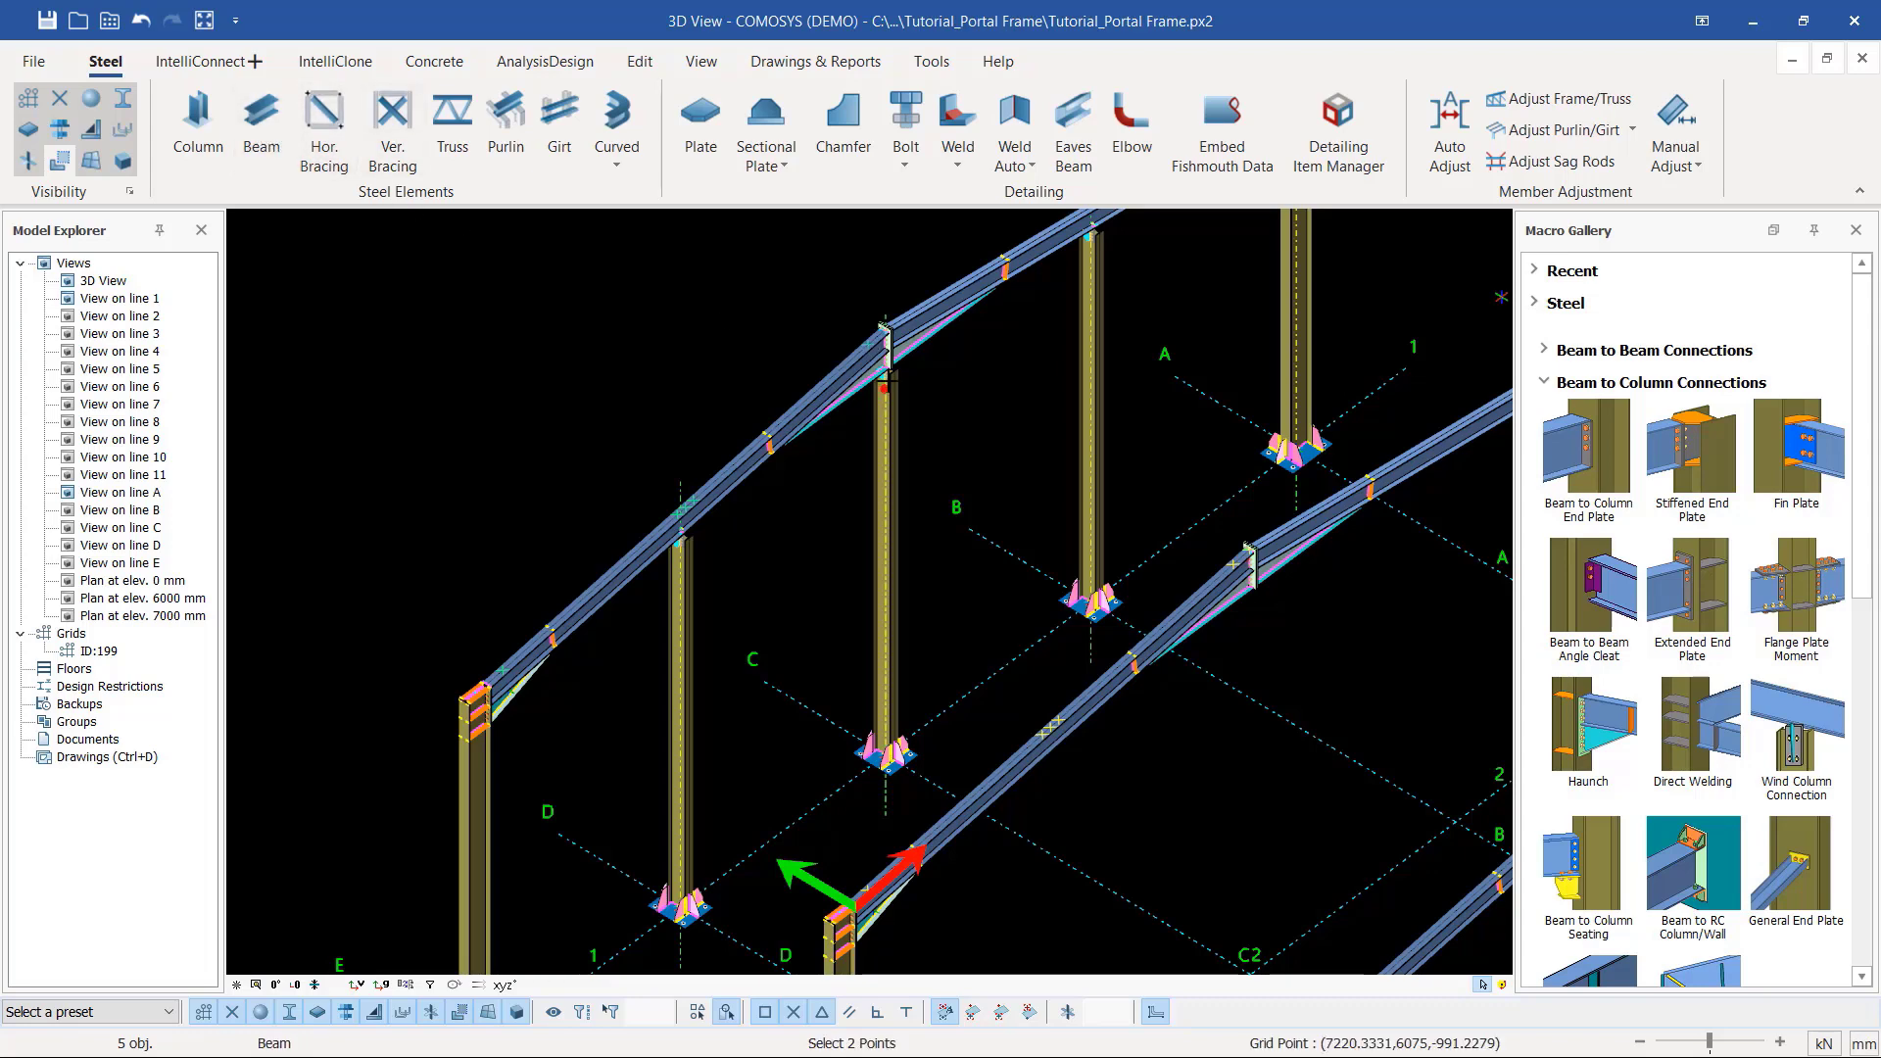
scroll(886, 392, "up", 5)
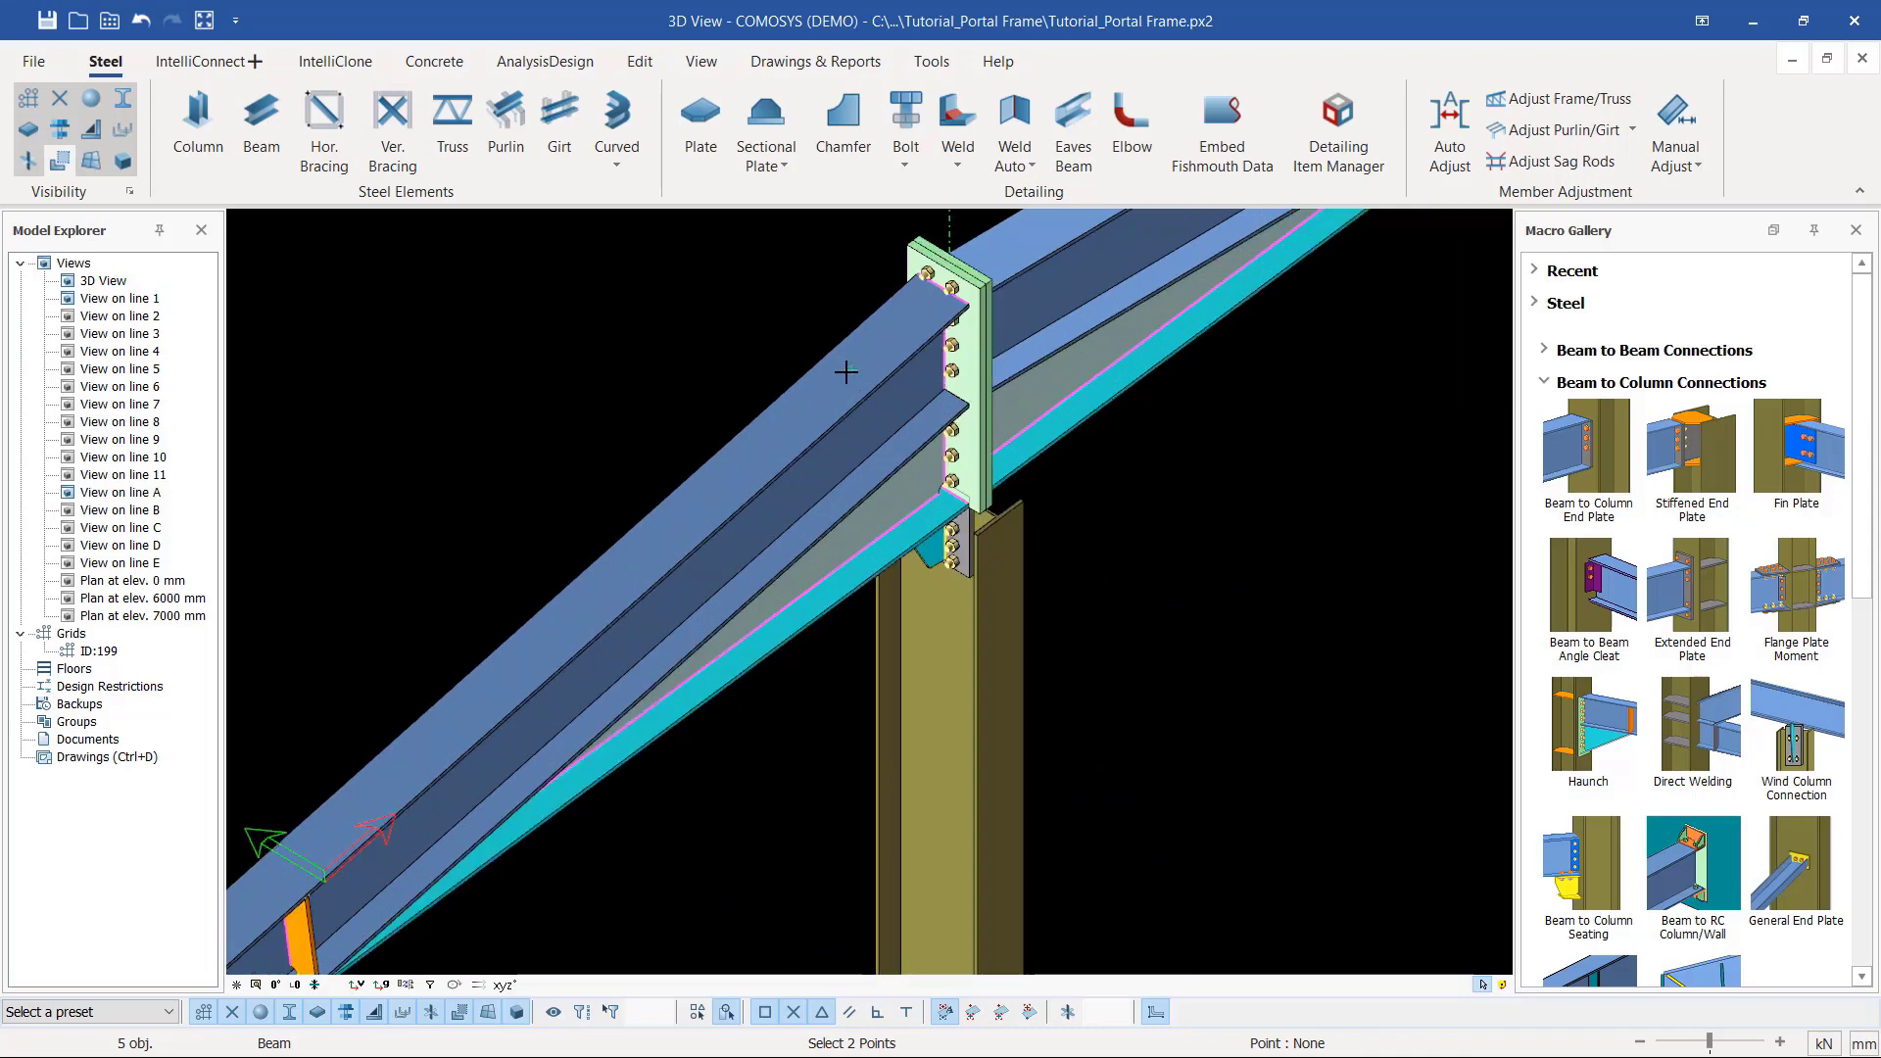
scroll(850, 372, "down", 5)
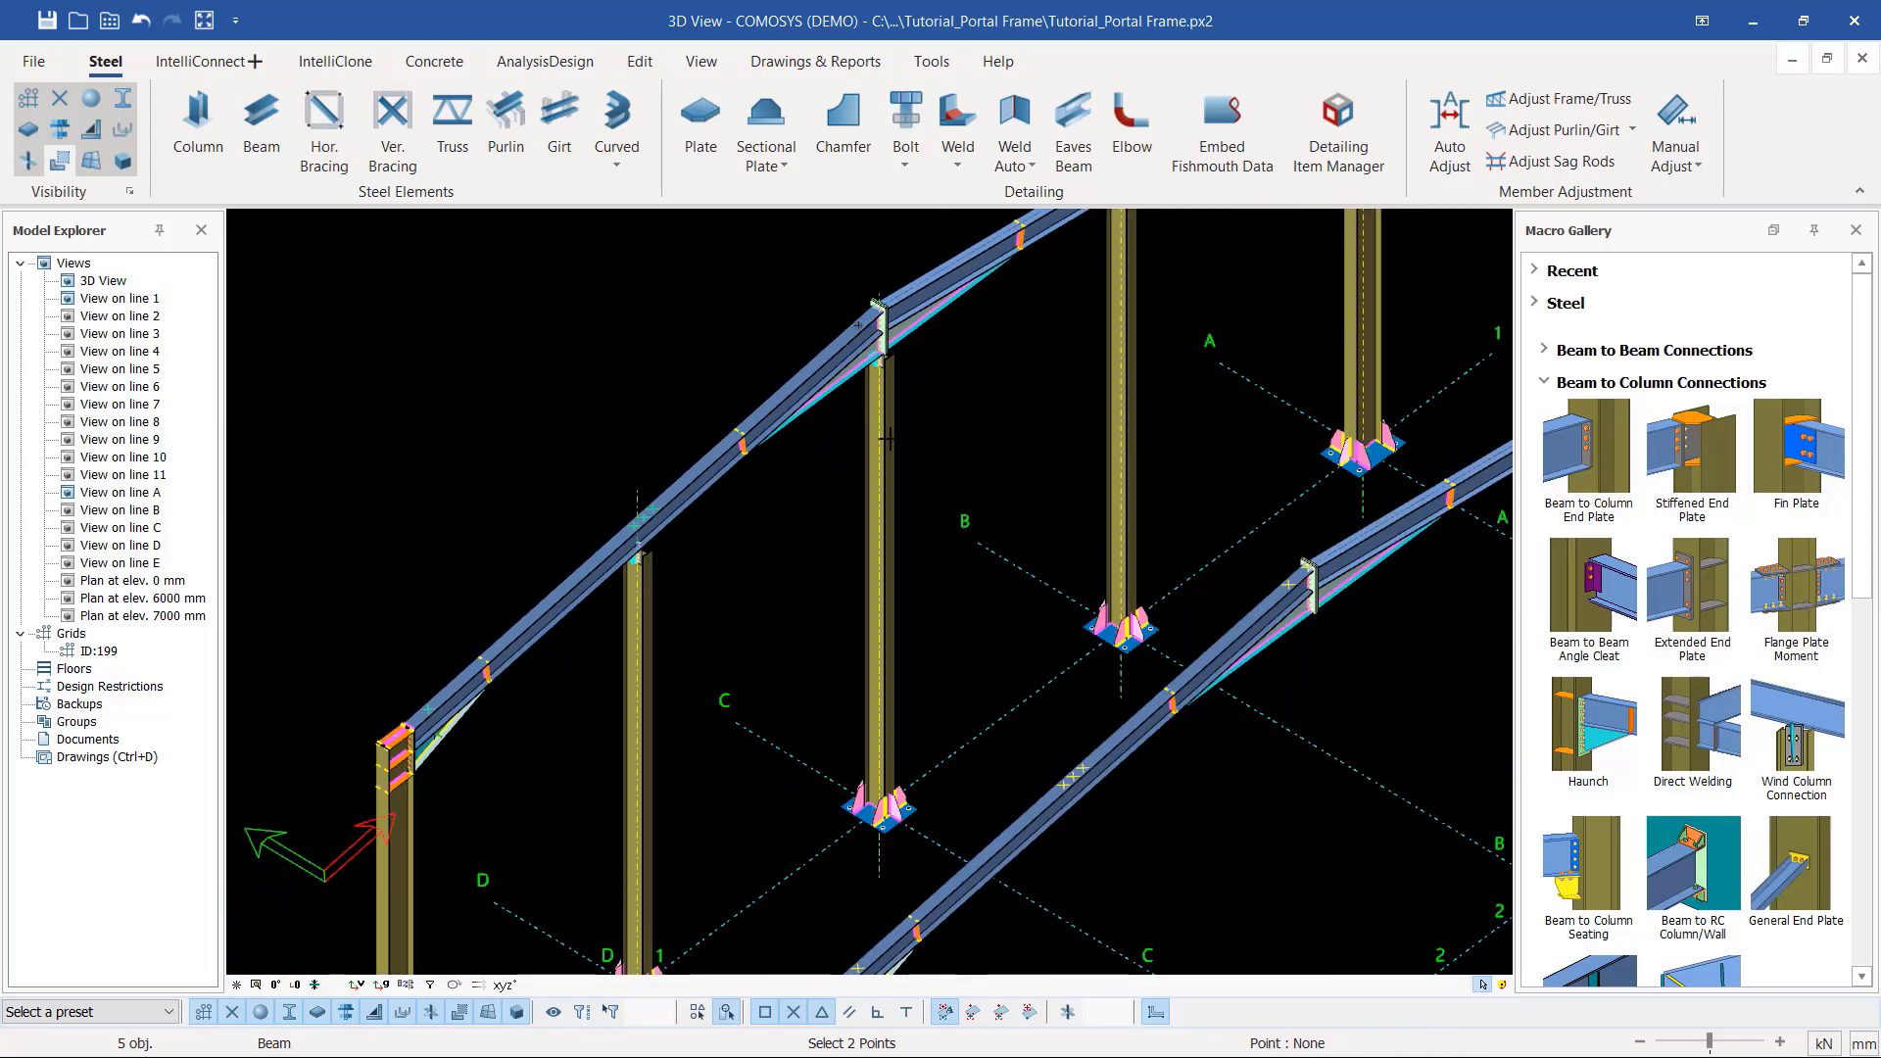
scroll(1097, 758, "up", 3)
scroll(1097, 758, "up", 2)
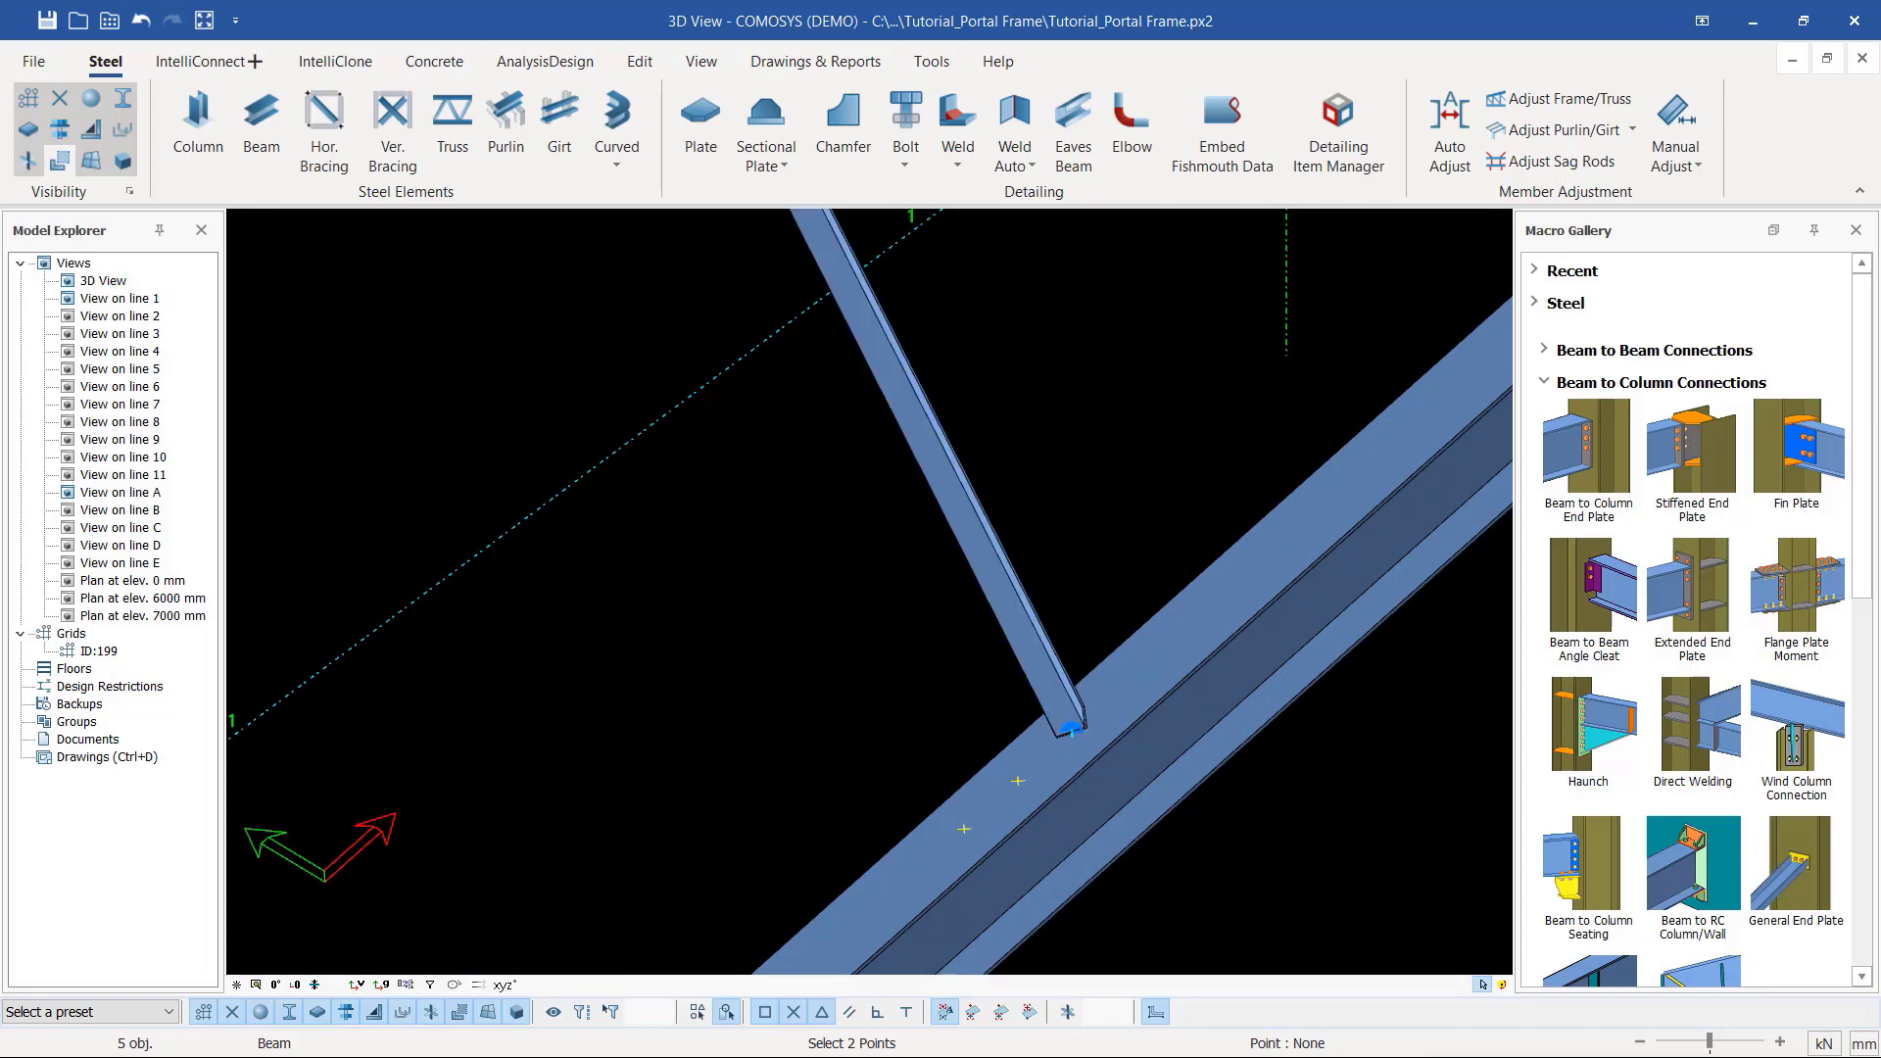
right_click(1072, 730)
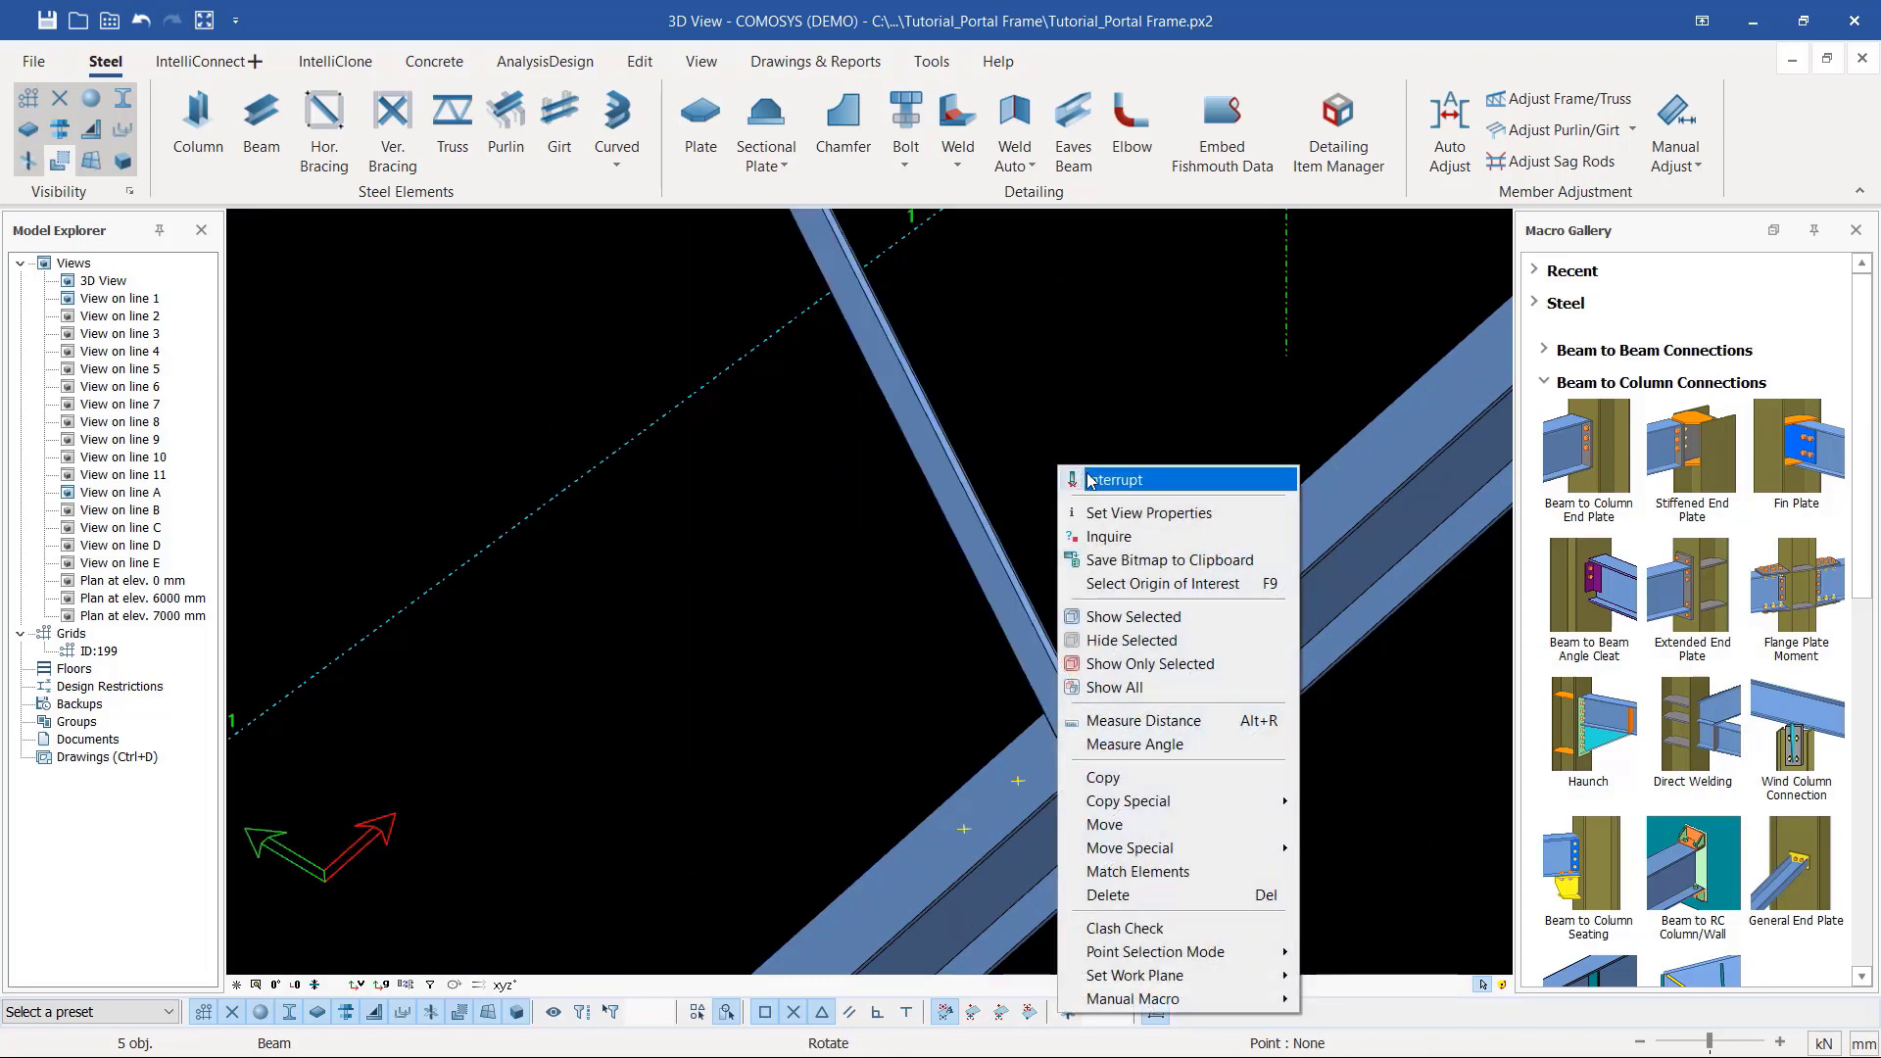
left_click(1090, 480)
Step: Cycle the new angle beam's placement about its reference line until its horizontal leg is uppermost and level with the grid line 2 rafter's top flange
scroll(1070, 720, "up", 1)
left_click(1068, 707)
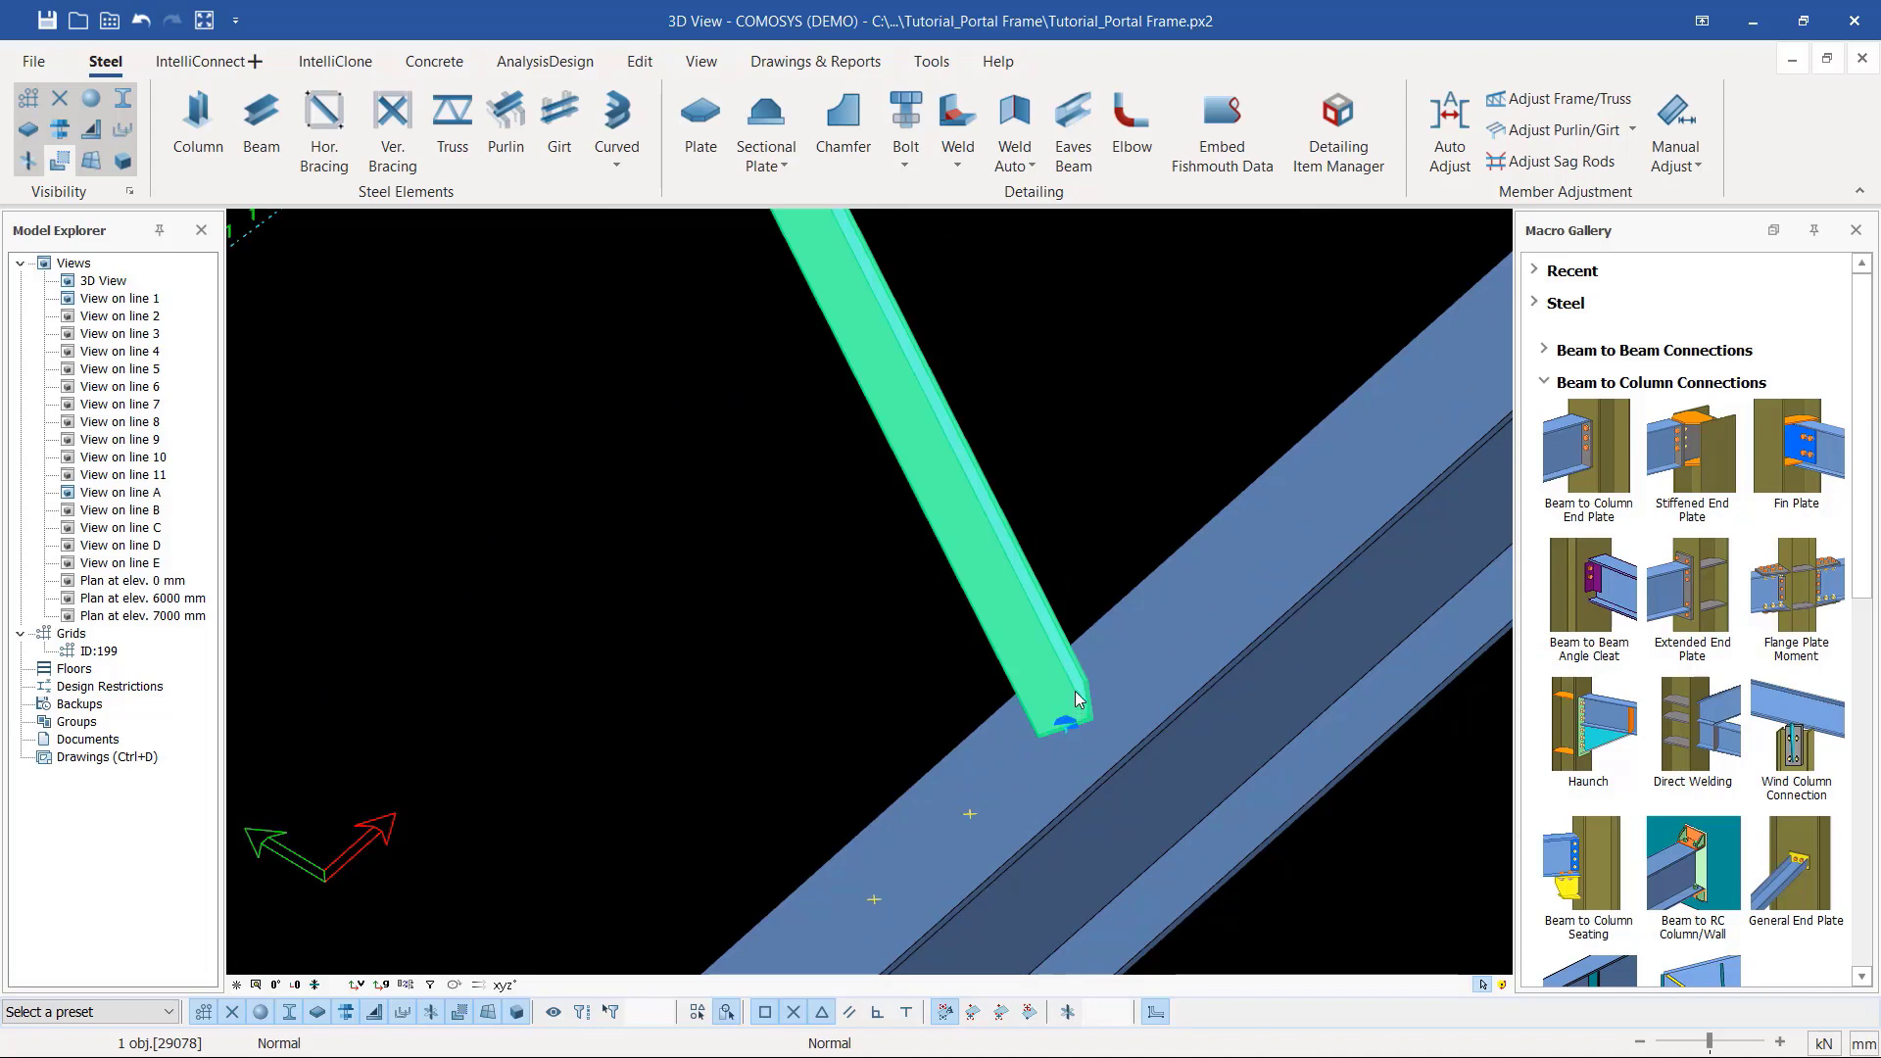
middle_click_drag(1075, 694, 1144, 752)
scroll(1145, 752, "down", 2)
scroll(1144, 750, "down", 3)
scroll(822, 797, "up", 5)
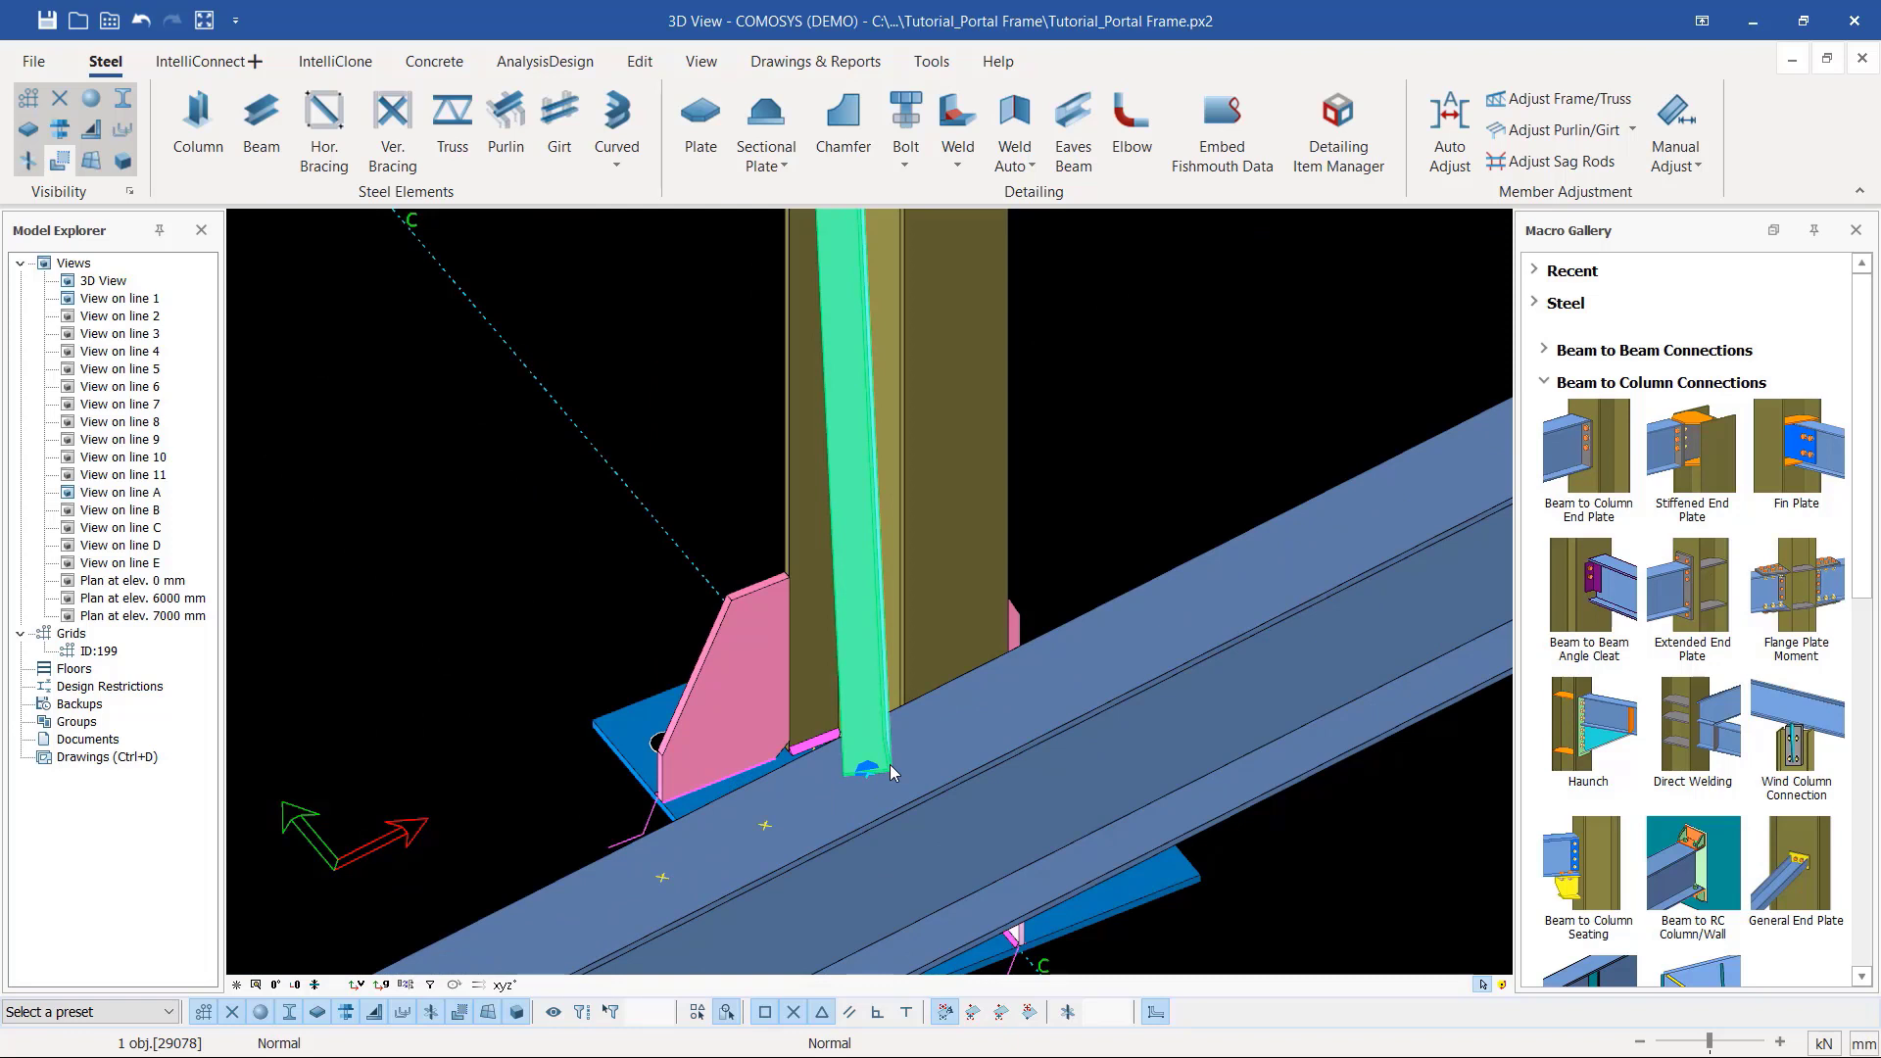
left_click(866, 770)
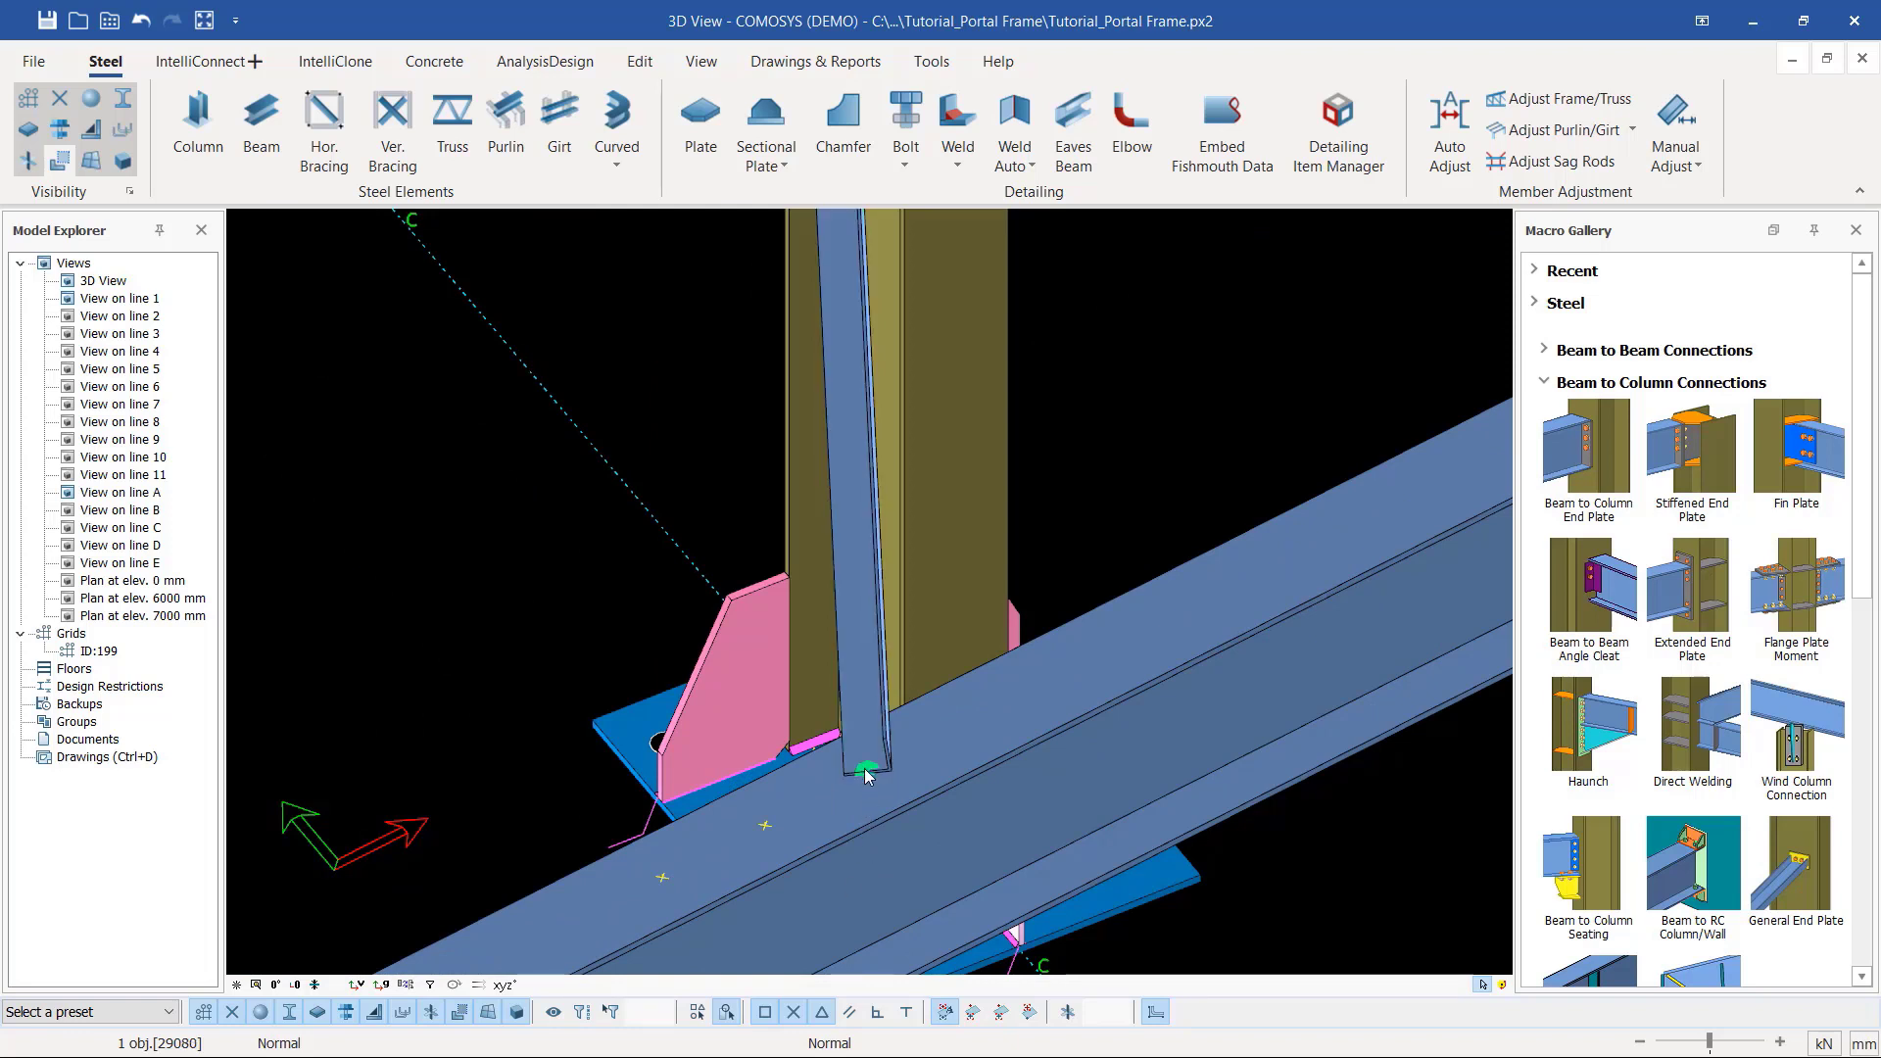
mouse_move(866, 773)
middle_mouse_down()
mouse_move(833, 762)
mouse_move(871, 757)
middle_mouse_up()
scroll(889, 763, "up", 3)
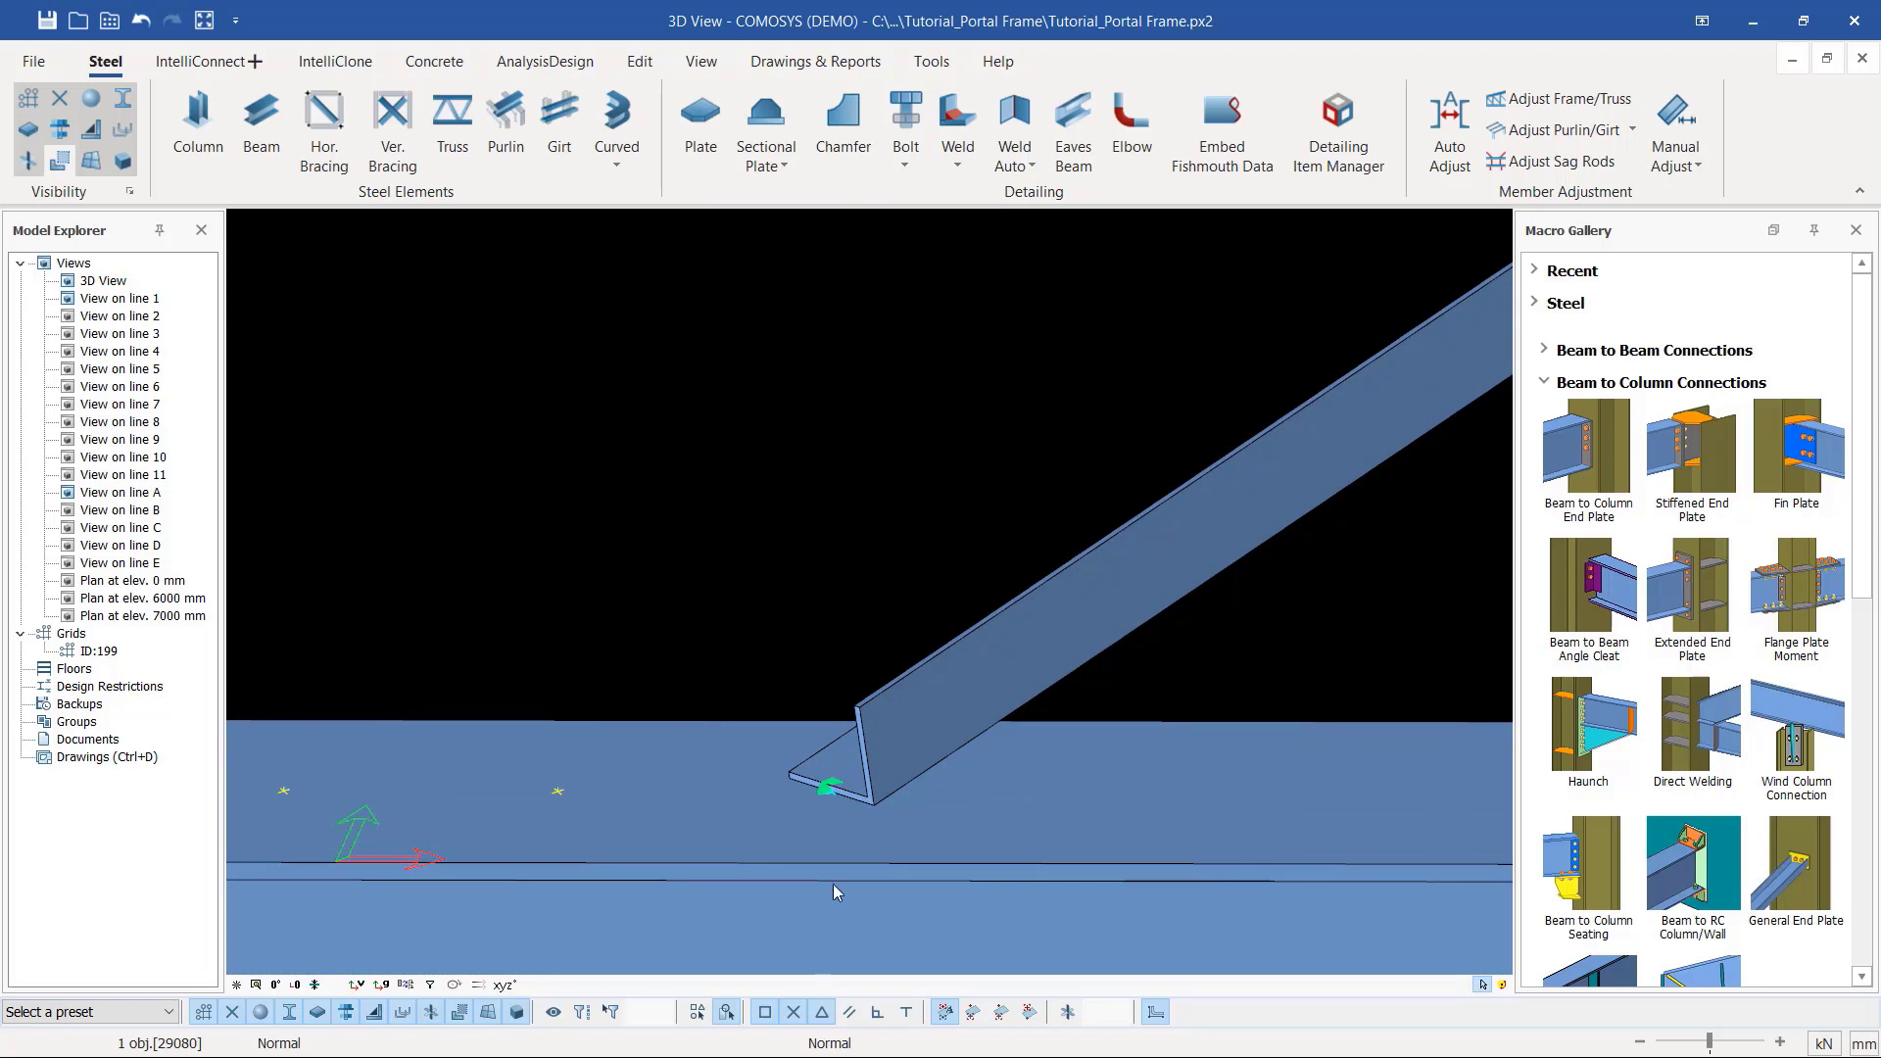
left_click(986, 680)
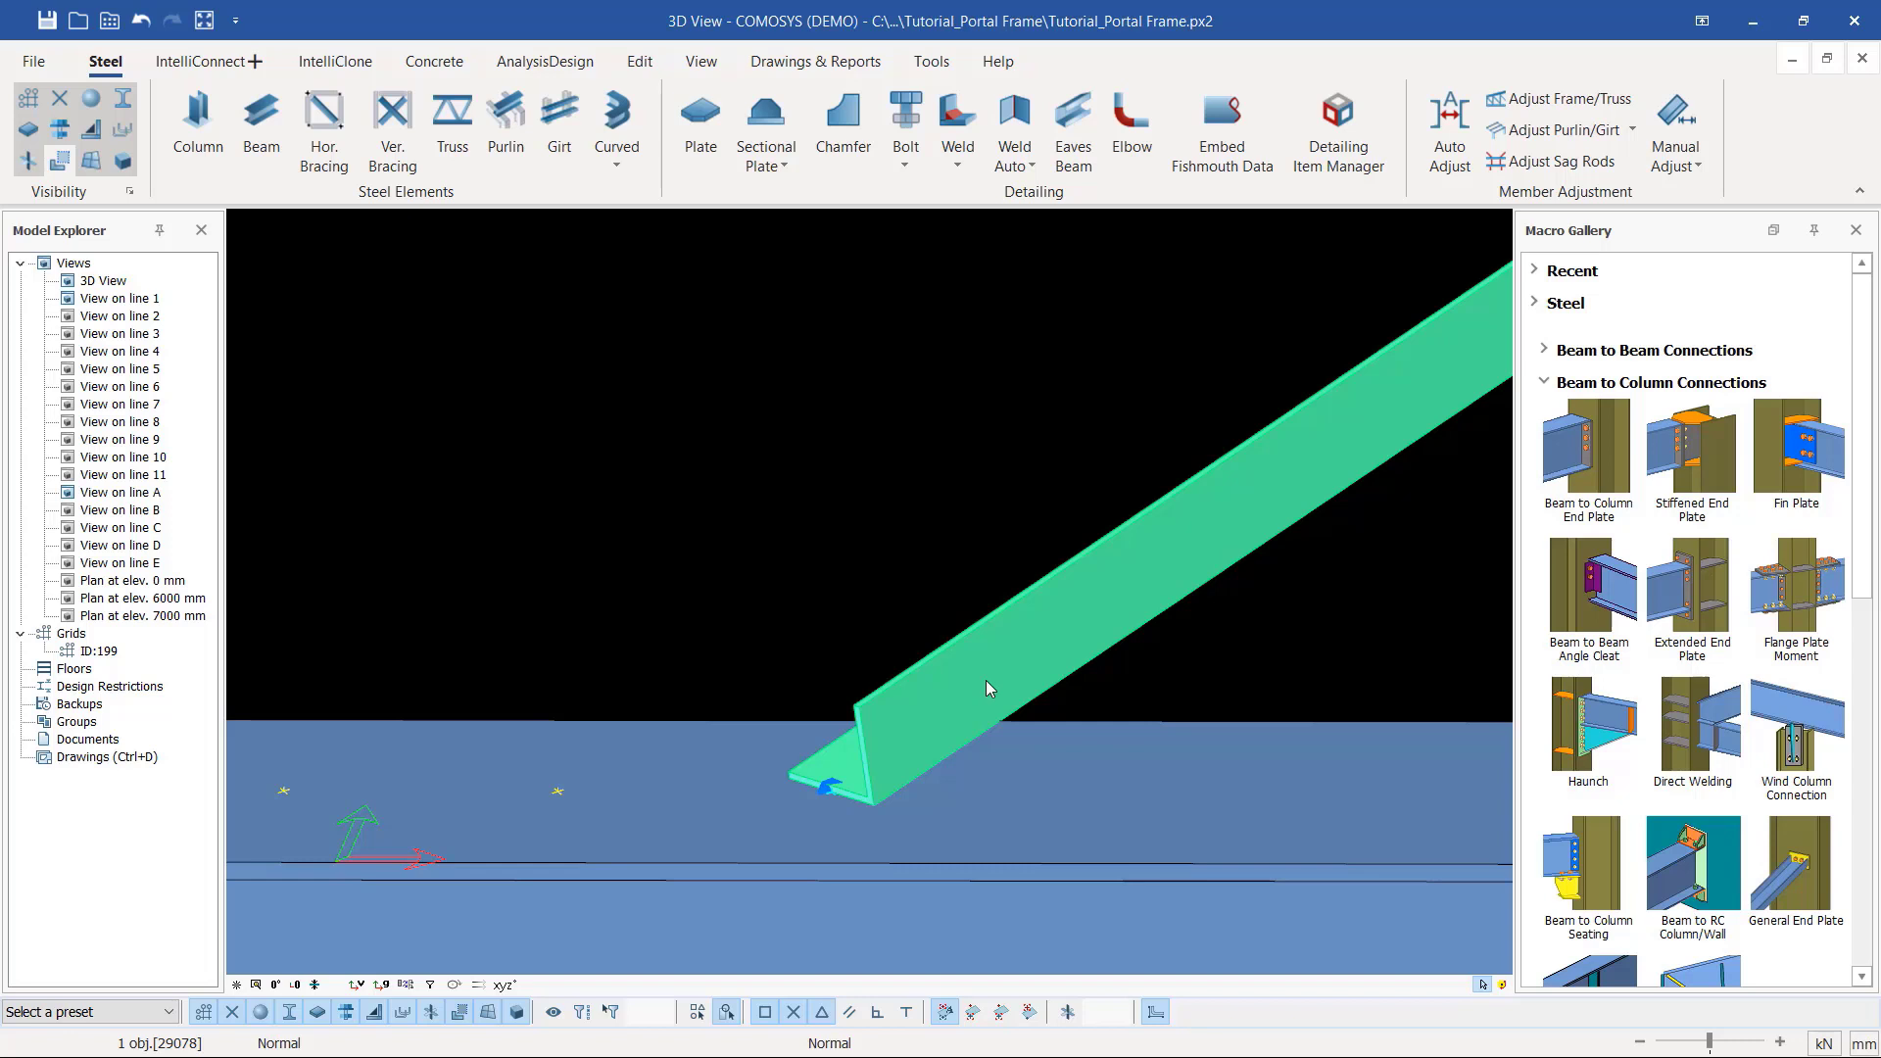
key("space")
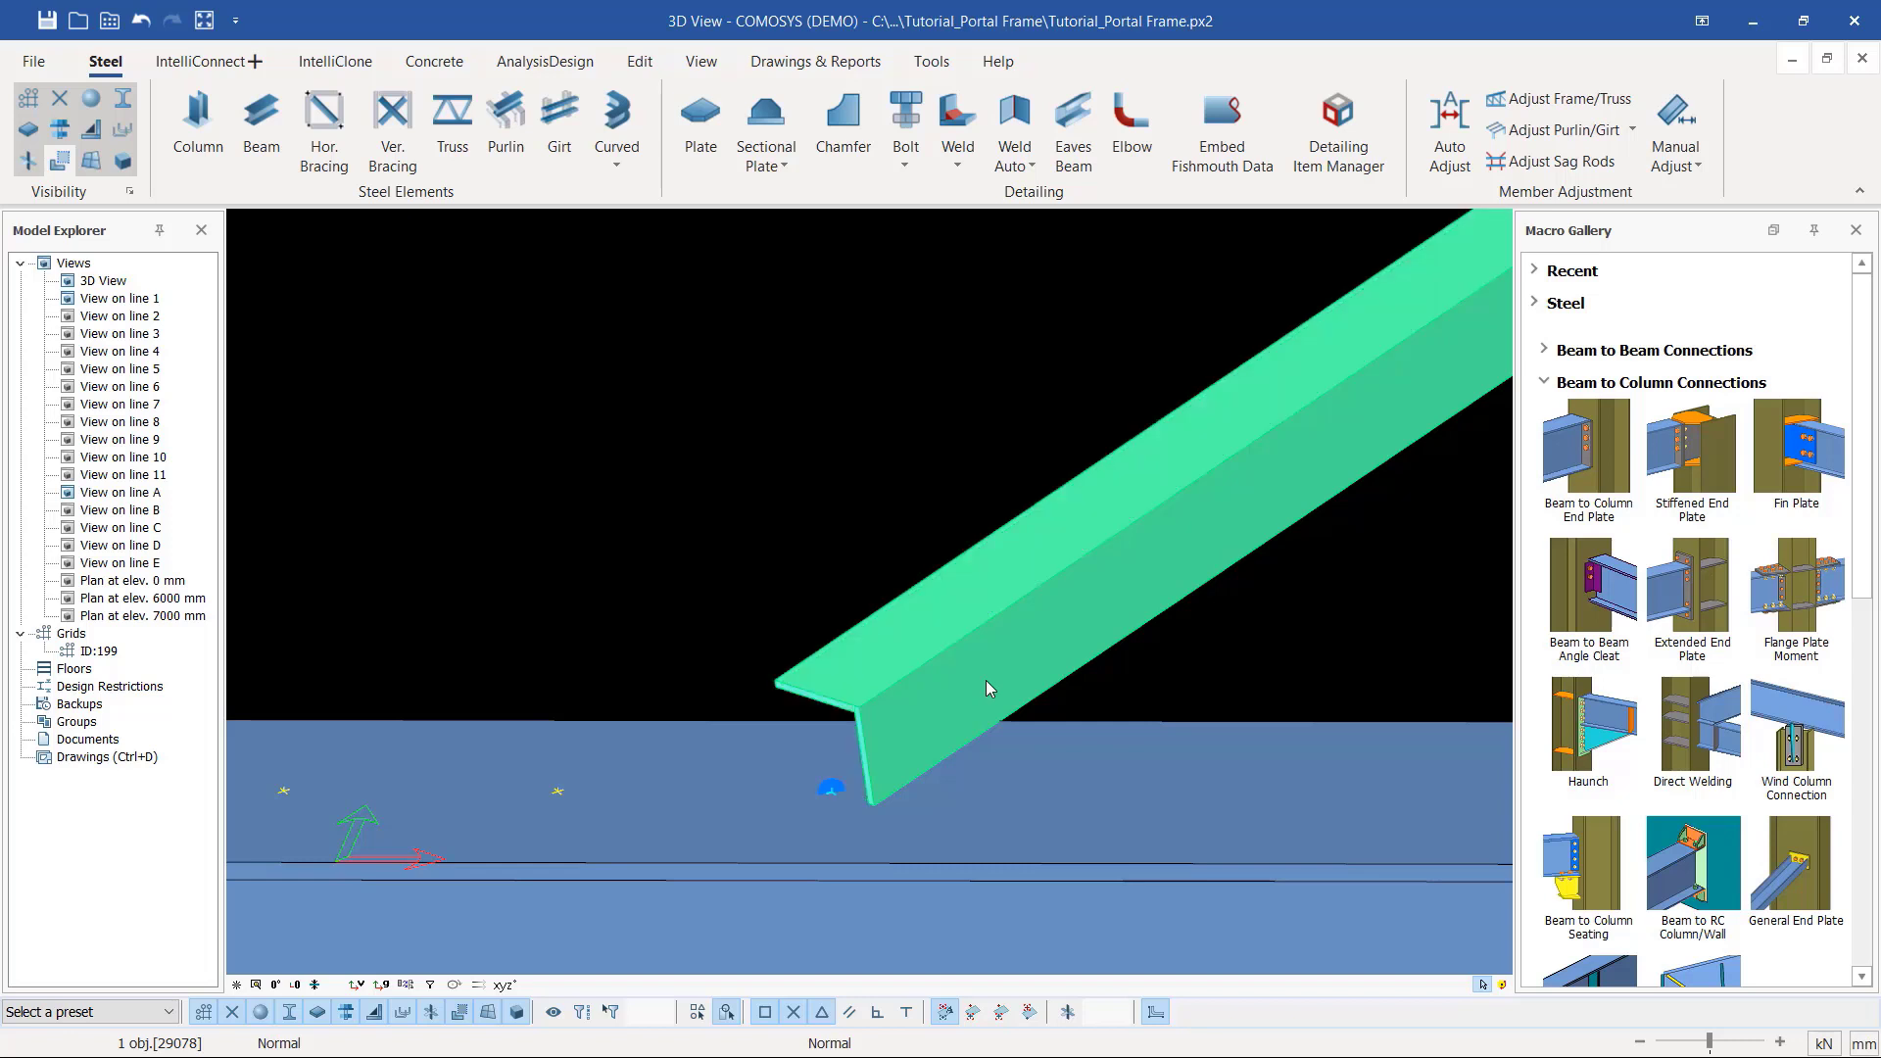
key("space")
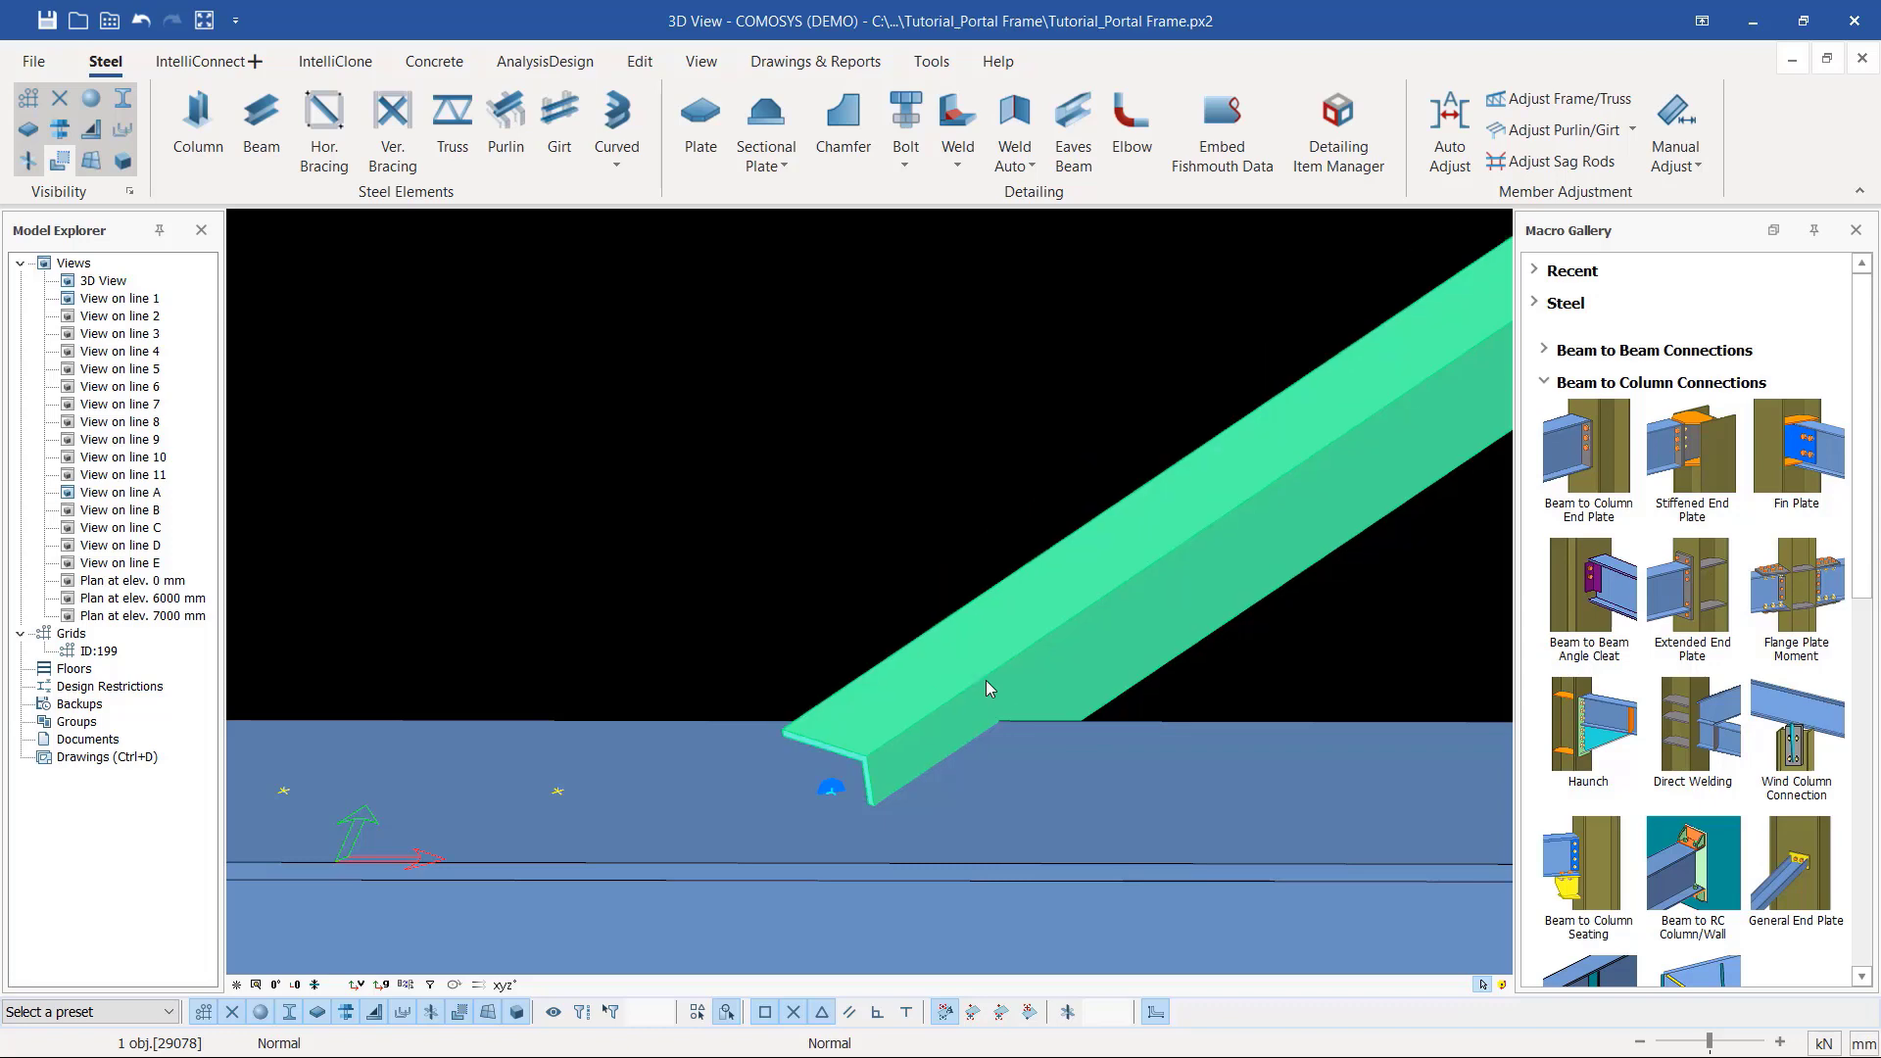
key("space")
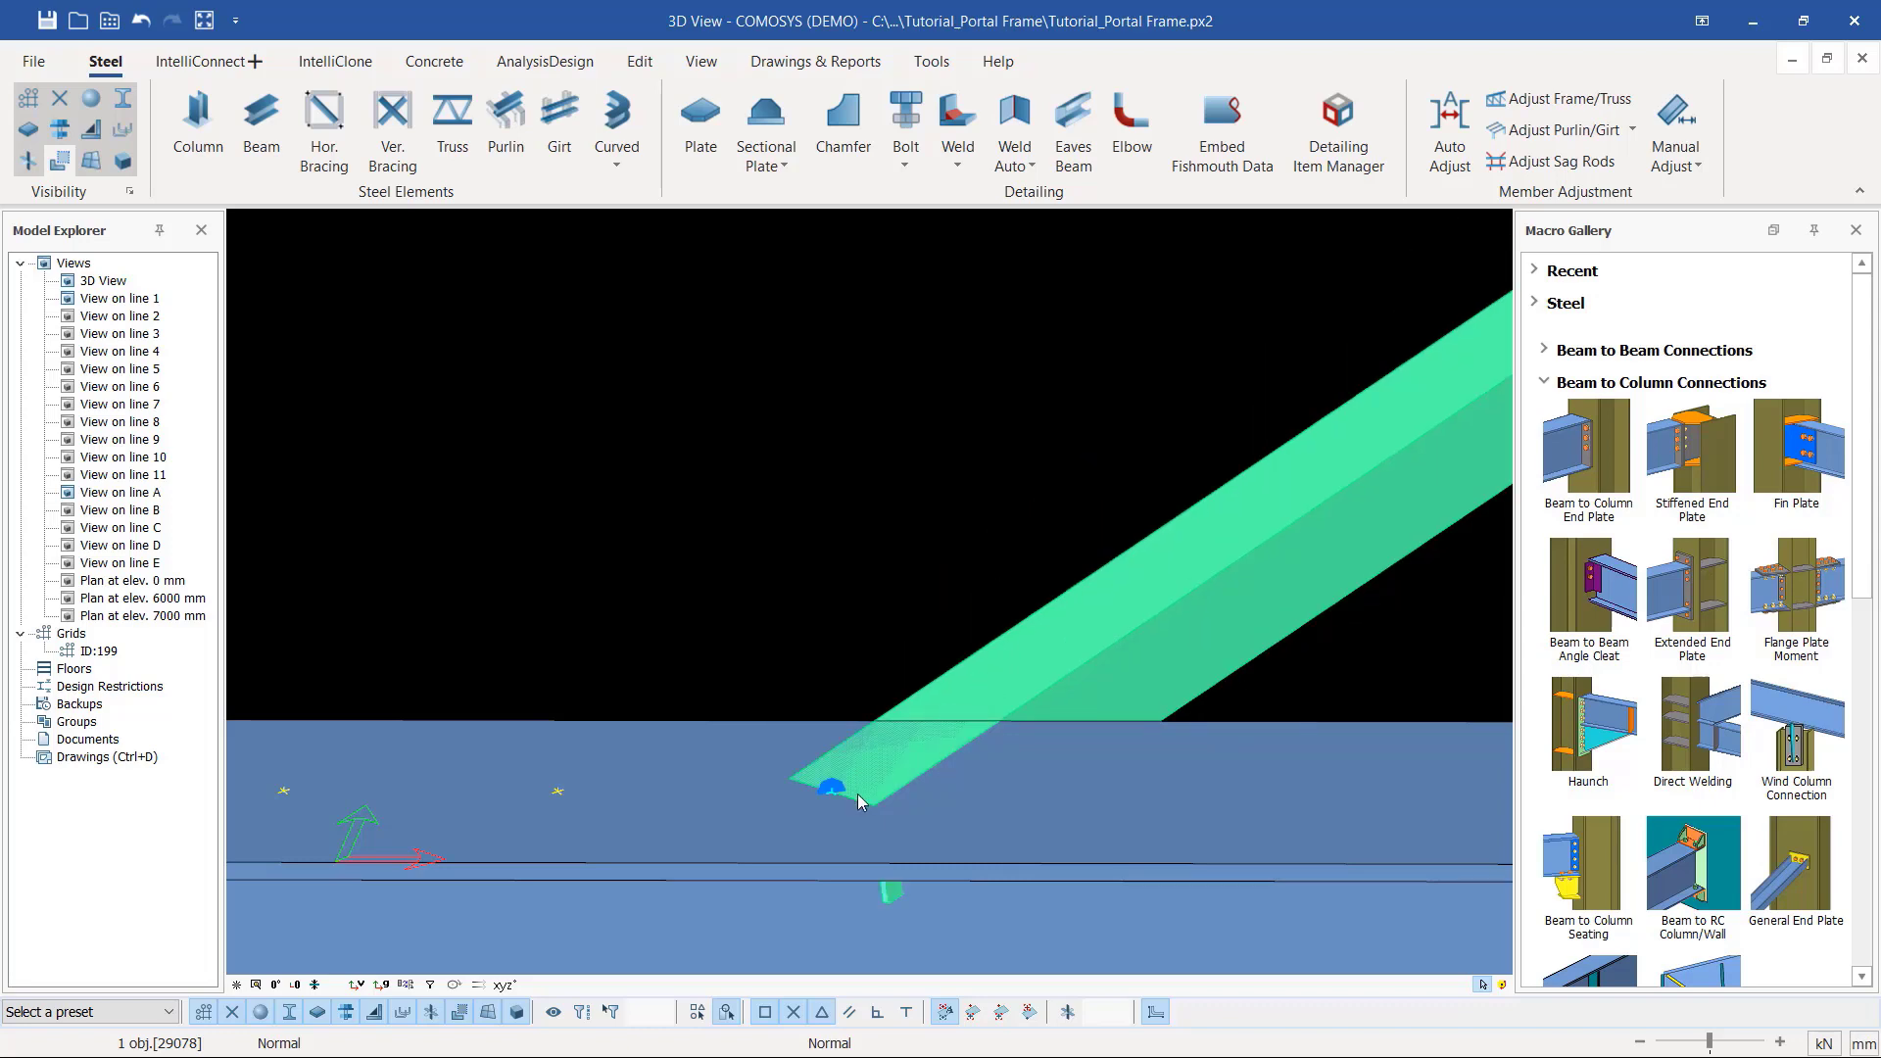
Step: Place a beam from the grid line 2 rafter's ridge-end point to the ridge-side middle point on the grid line 1 rafter, and end the Beam command
scroll(856, 793, "down", 5)
scroll(1395, 551, "up", 5)
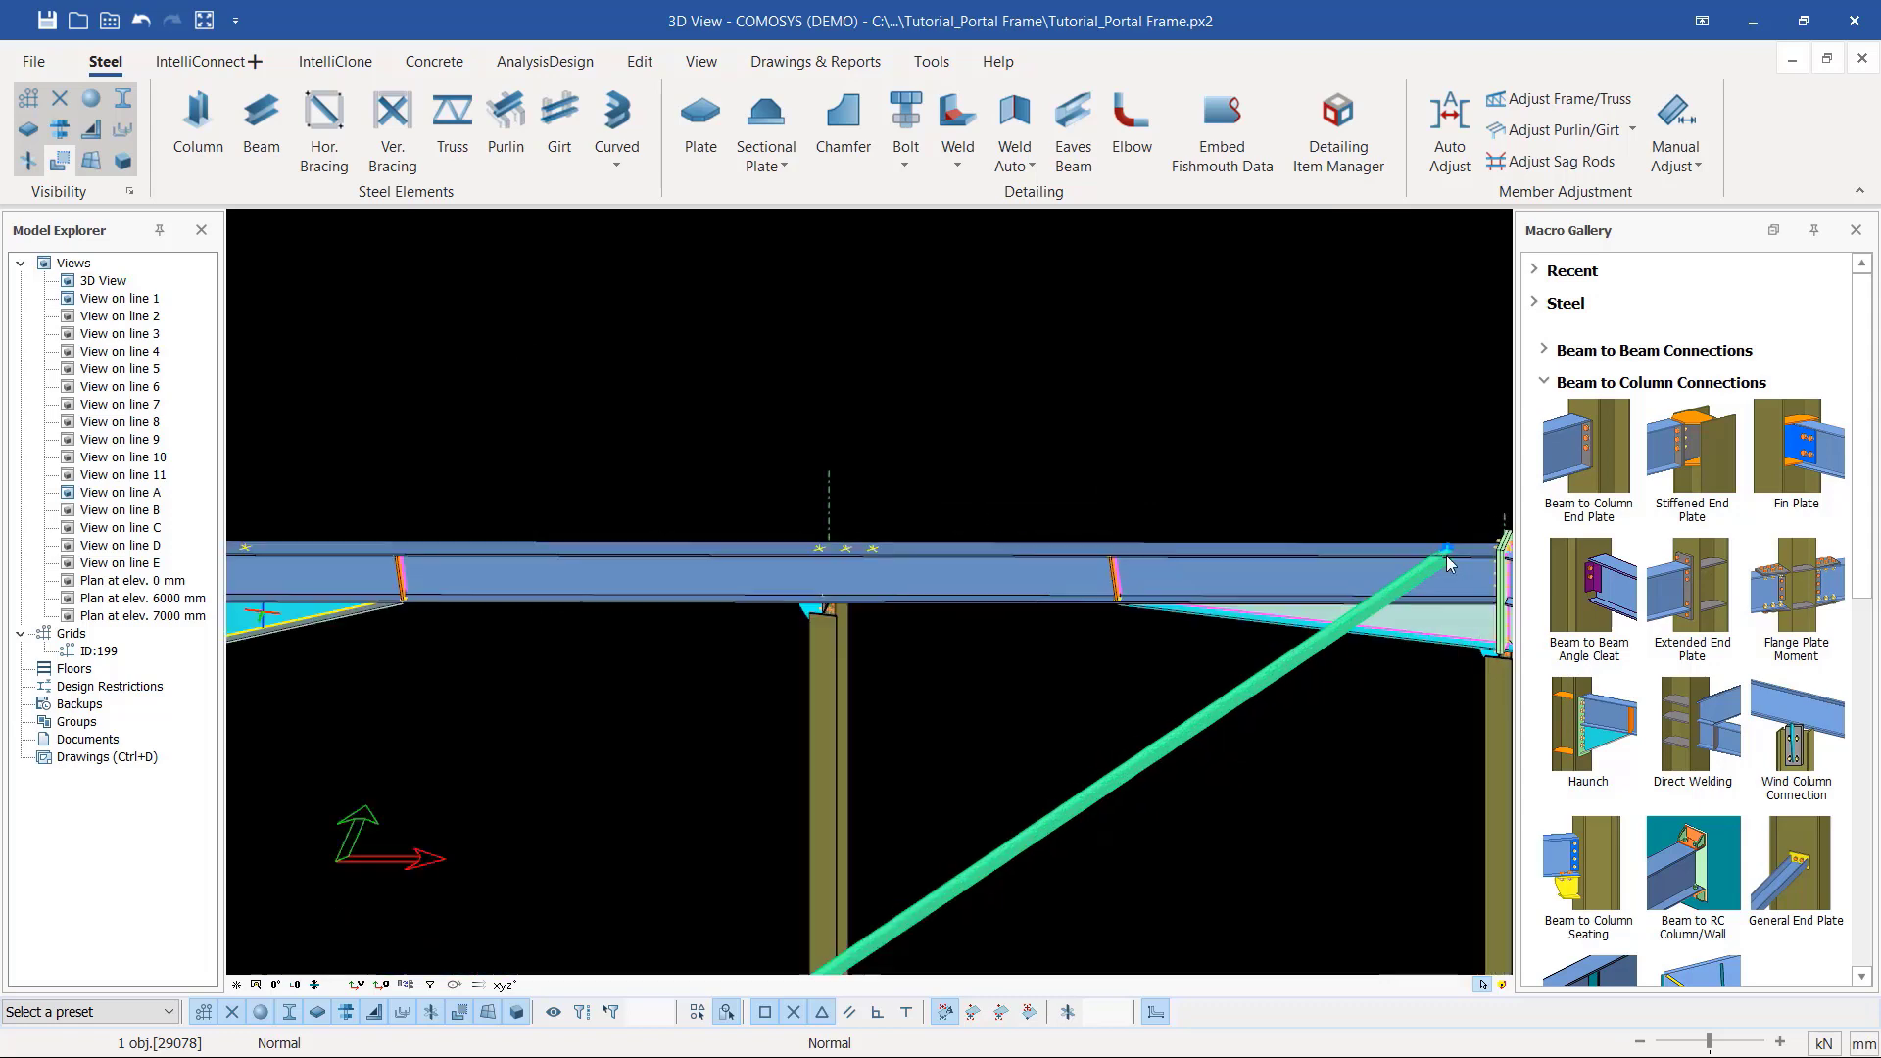
left_click(286, 129)
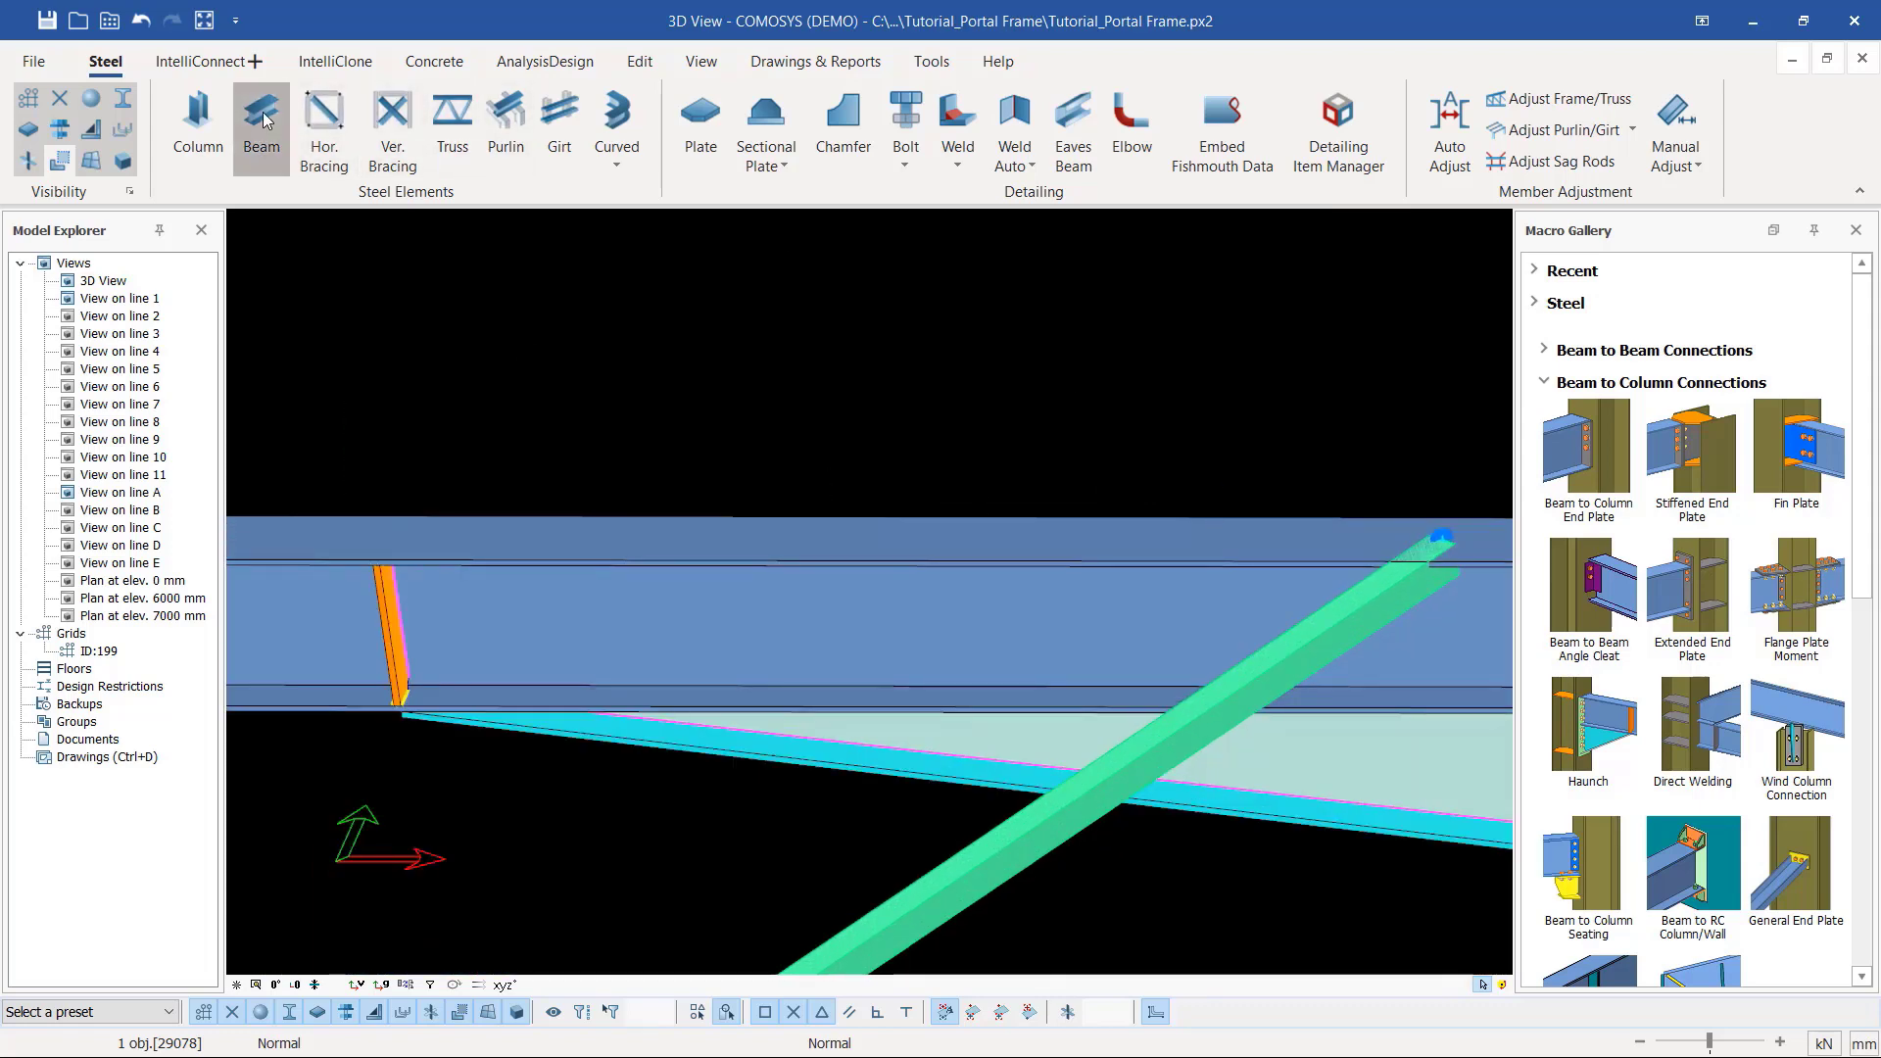
scroll(979, 545, "down", 3)
scroll(961, 571, "down", 1)
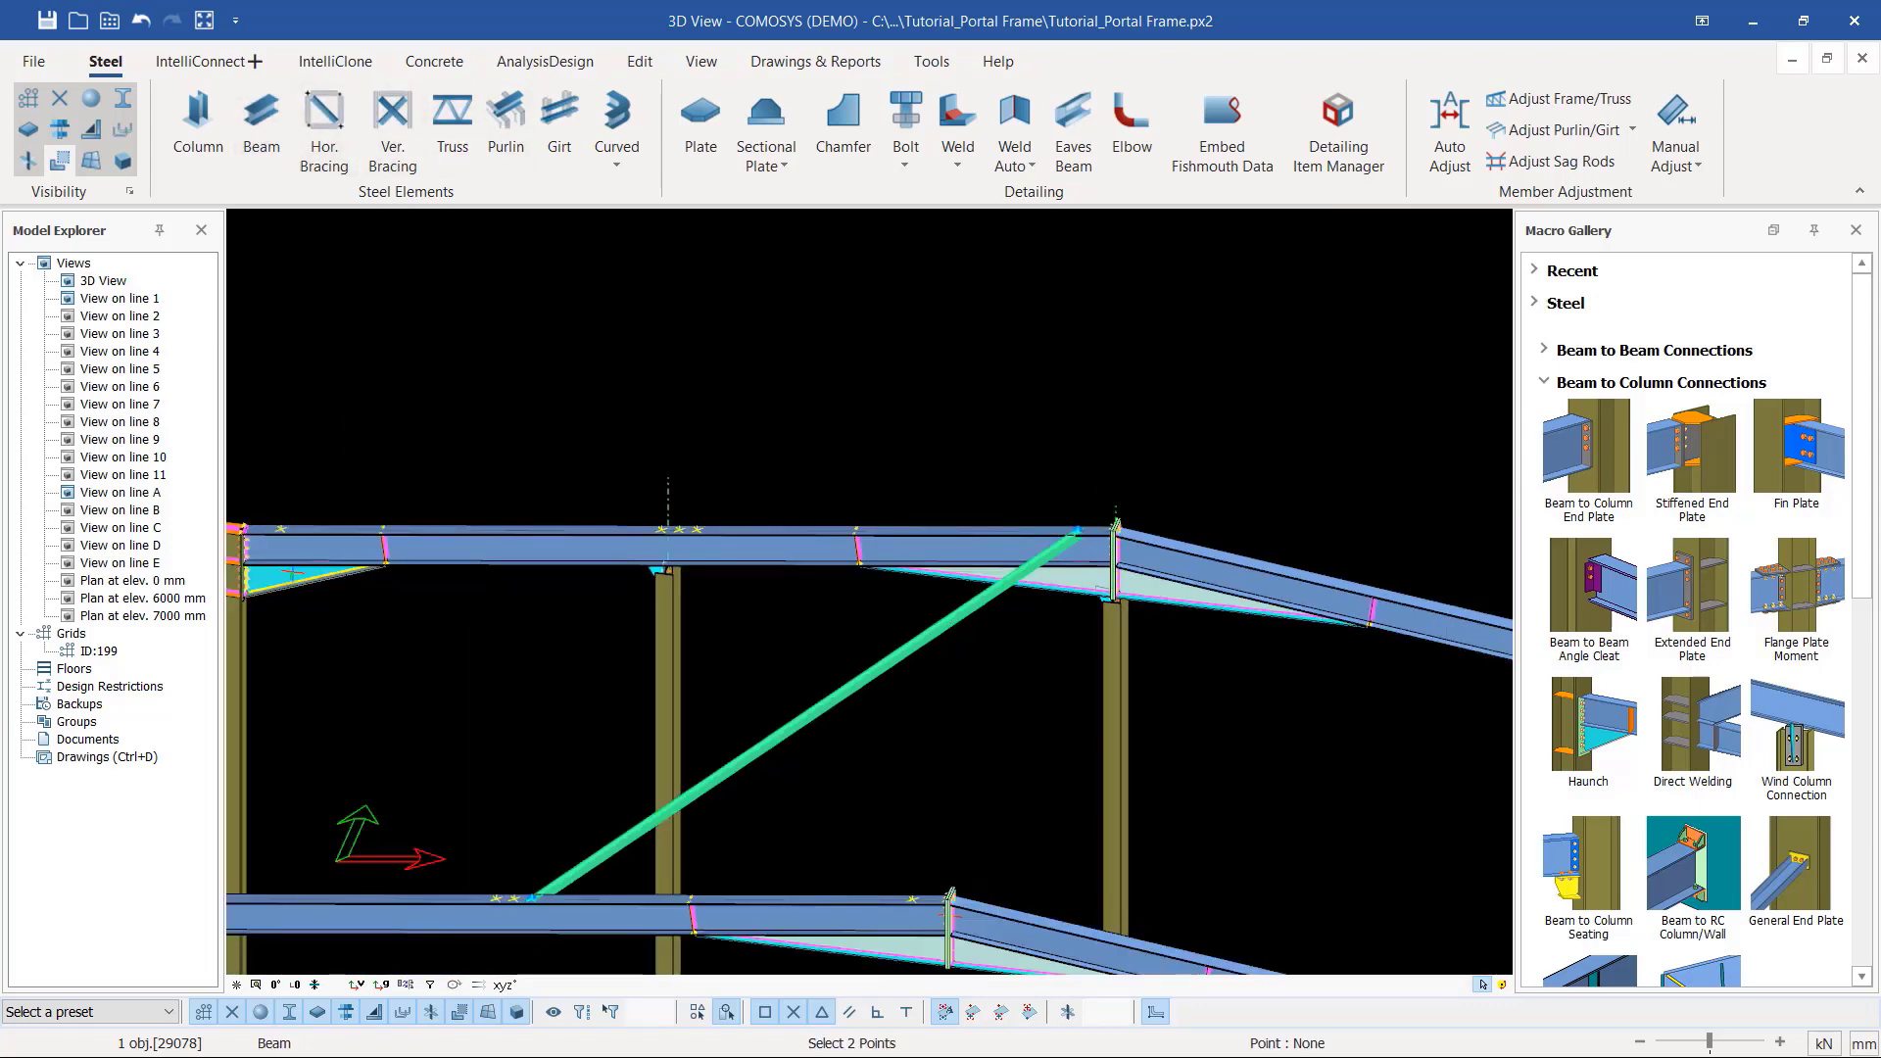
scroll(923, 907, "up", 6)
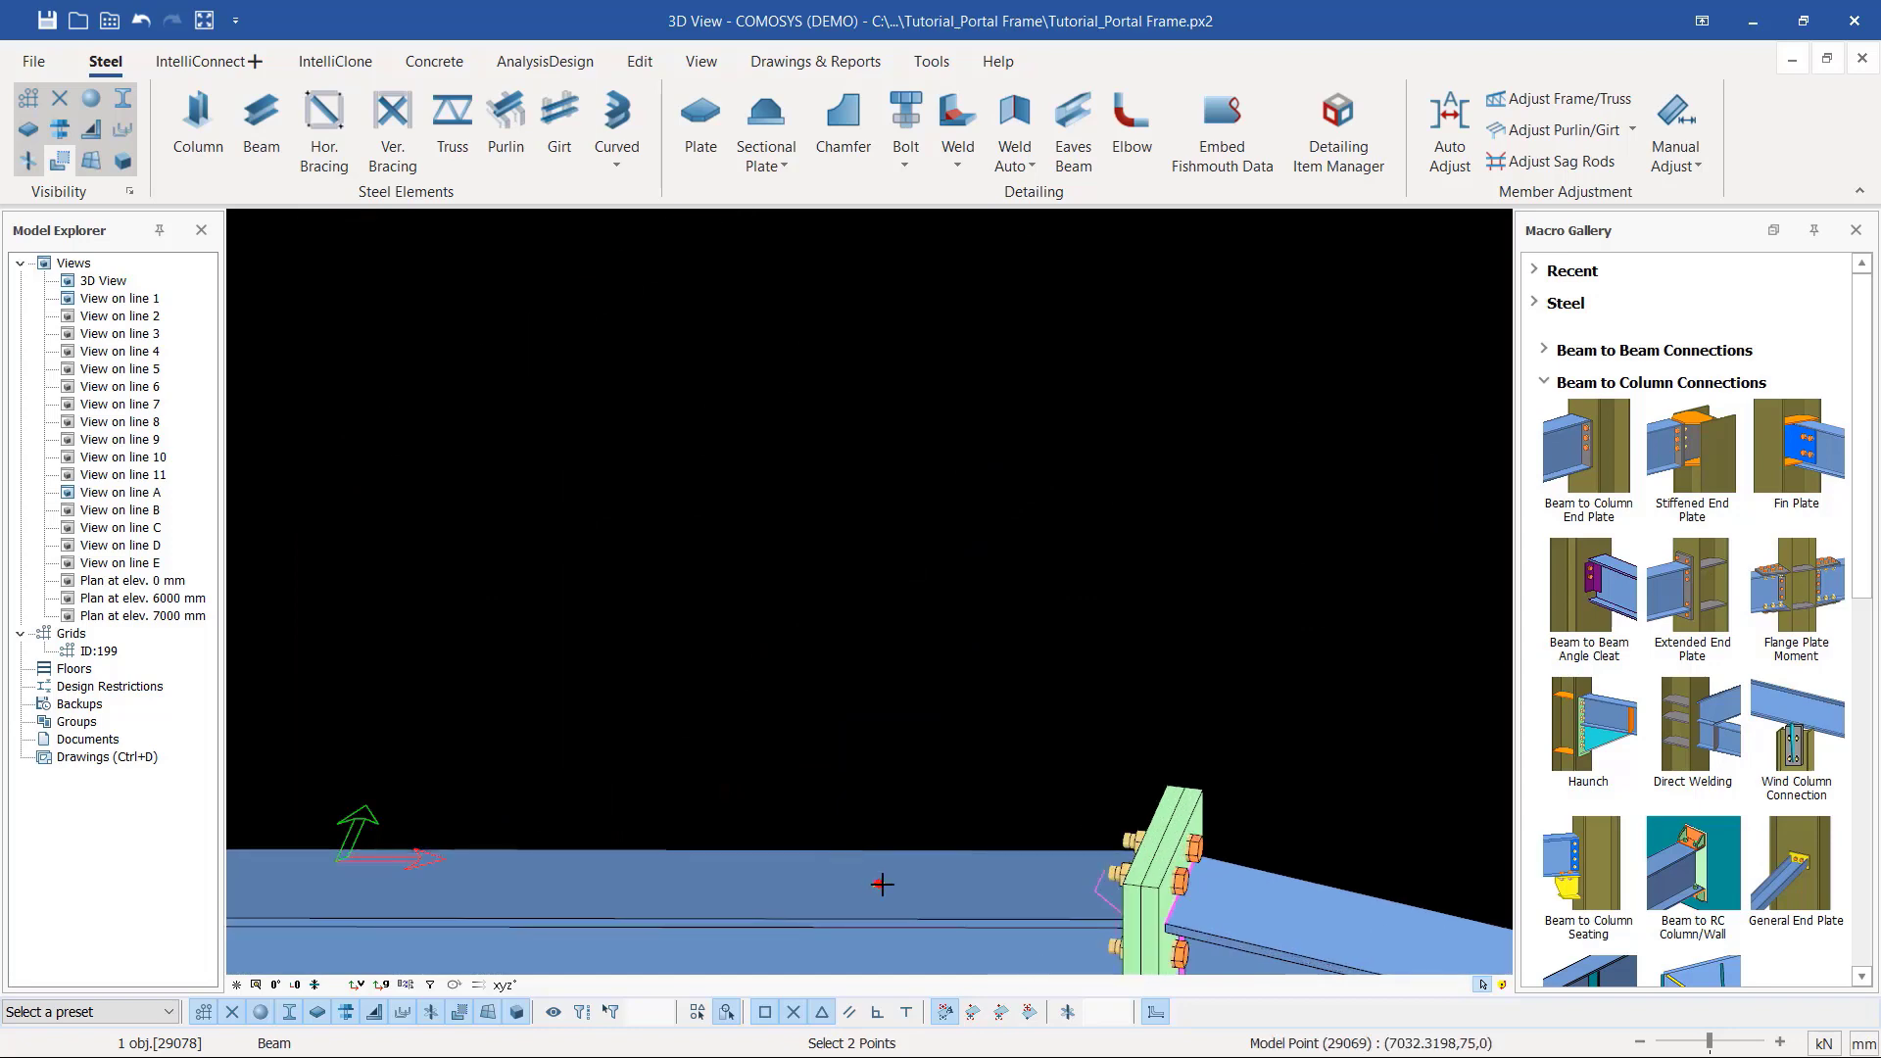
scroll(878, 885, "down", 4)
scroll(1063, 500, "up", 5)
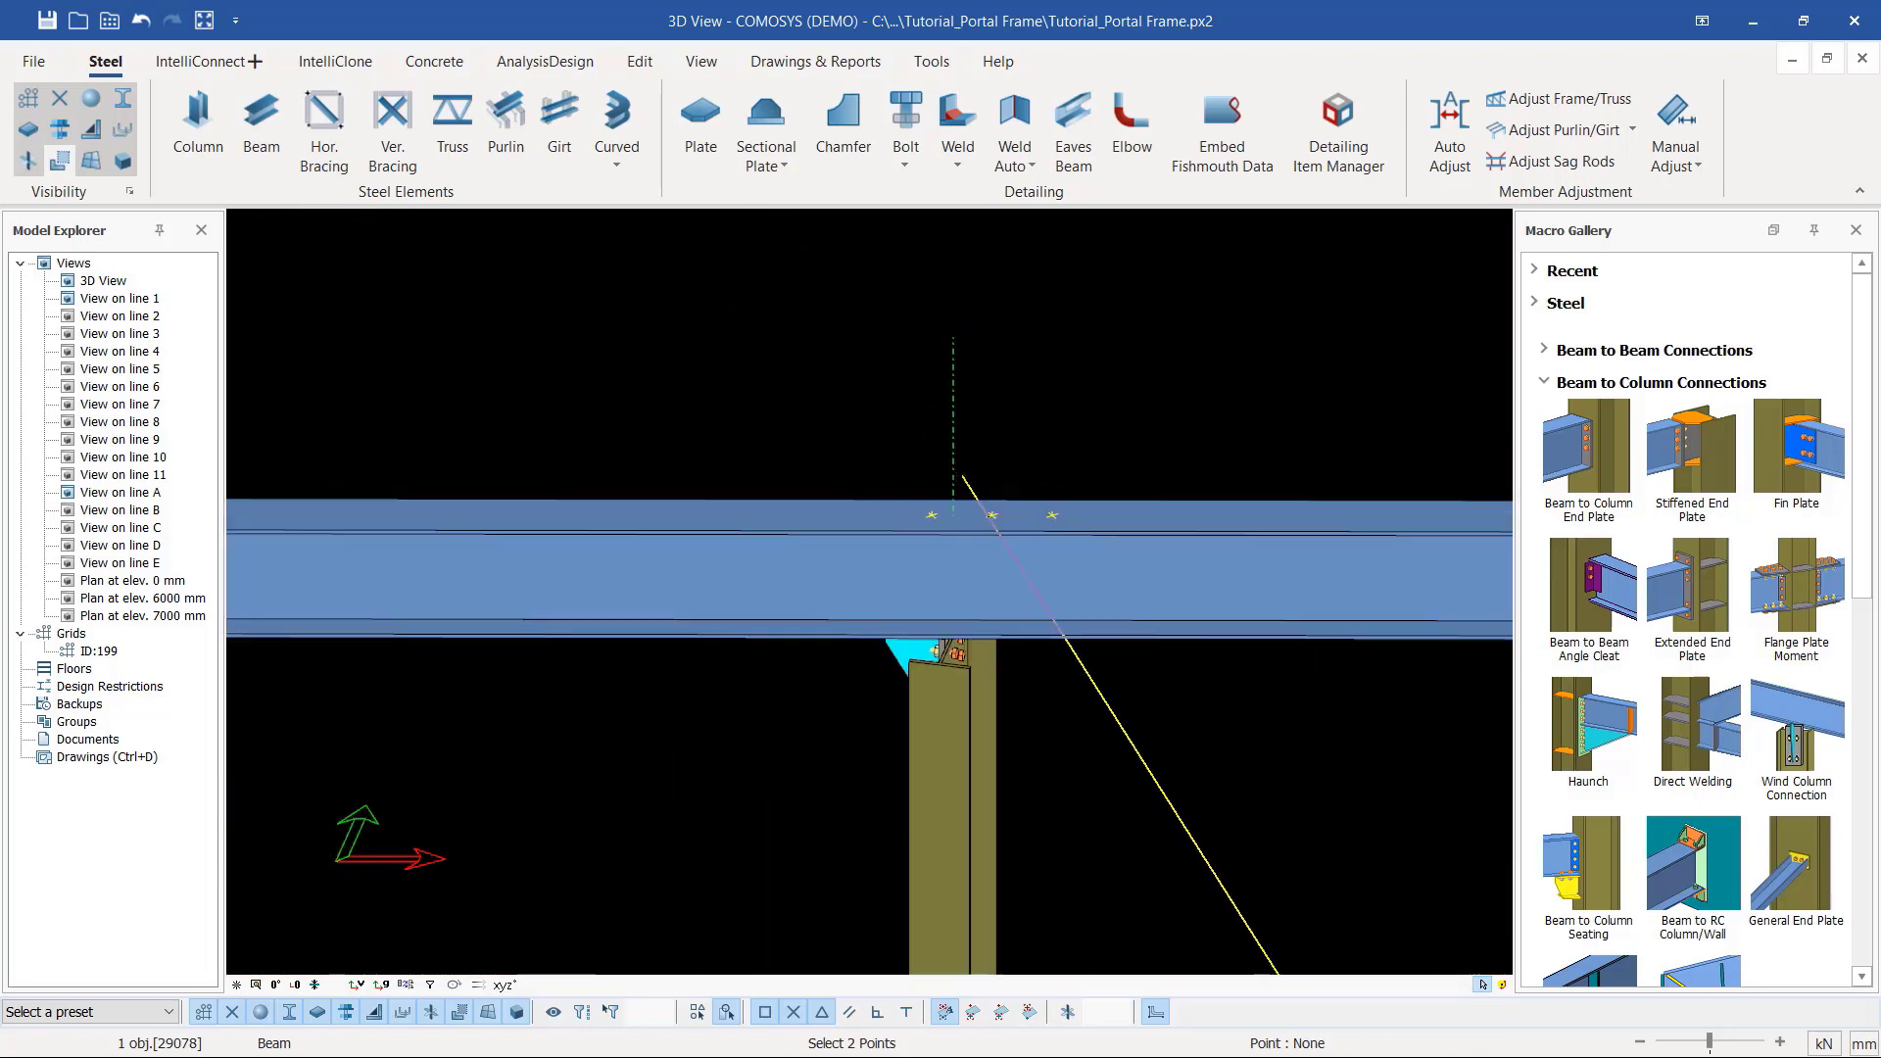
scroll(1063, 501, "up", 1)
left_click(1072, 530)
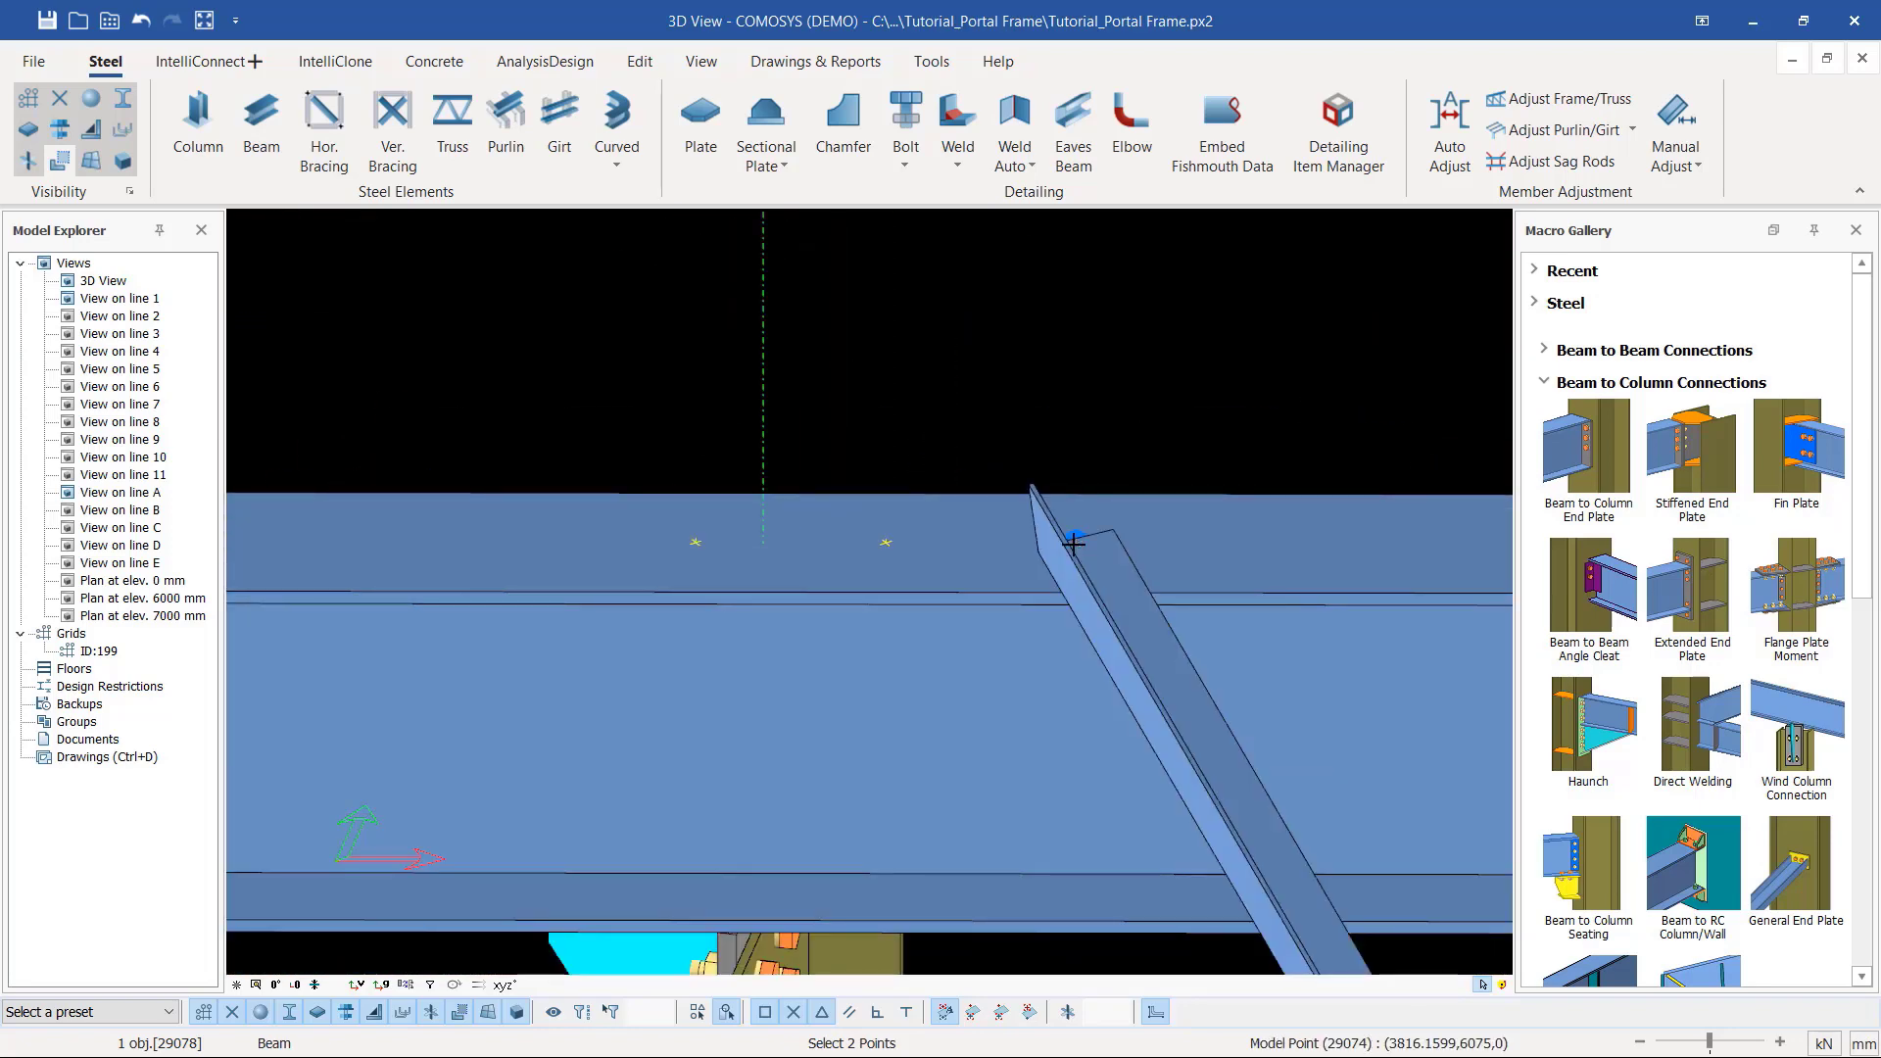
right_click(1113, 549)
left_click(1166, 350)
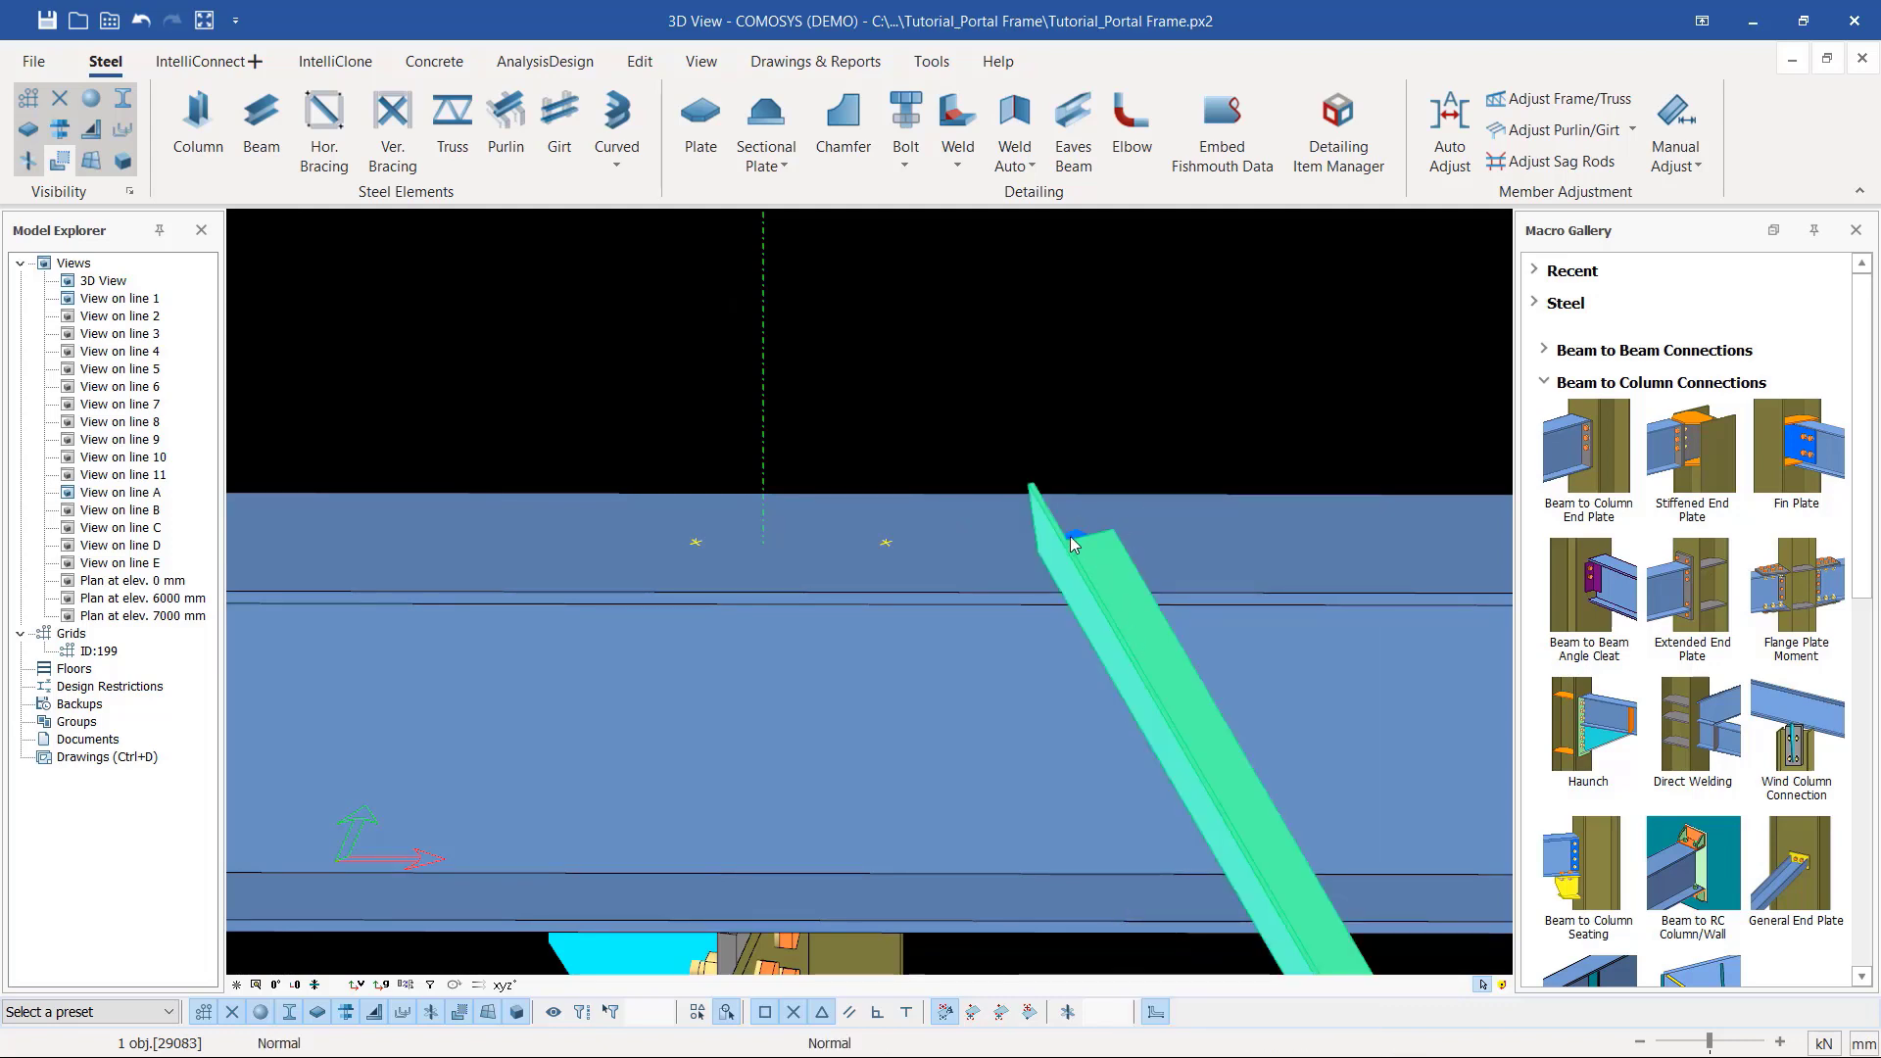
Step: Cycle the second angle brace's placement about its reference line until its horizontal leg is uppermost and level with the rafter's top flange, and deselect it
middle_click_drag(1070, 537, 1172, 590)
scroll(1173, 590, "down", 3)
scroll(615, 568, "up", 5)
scroll(659, 597, "up", 2)
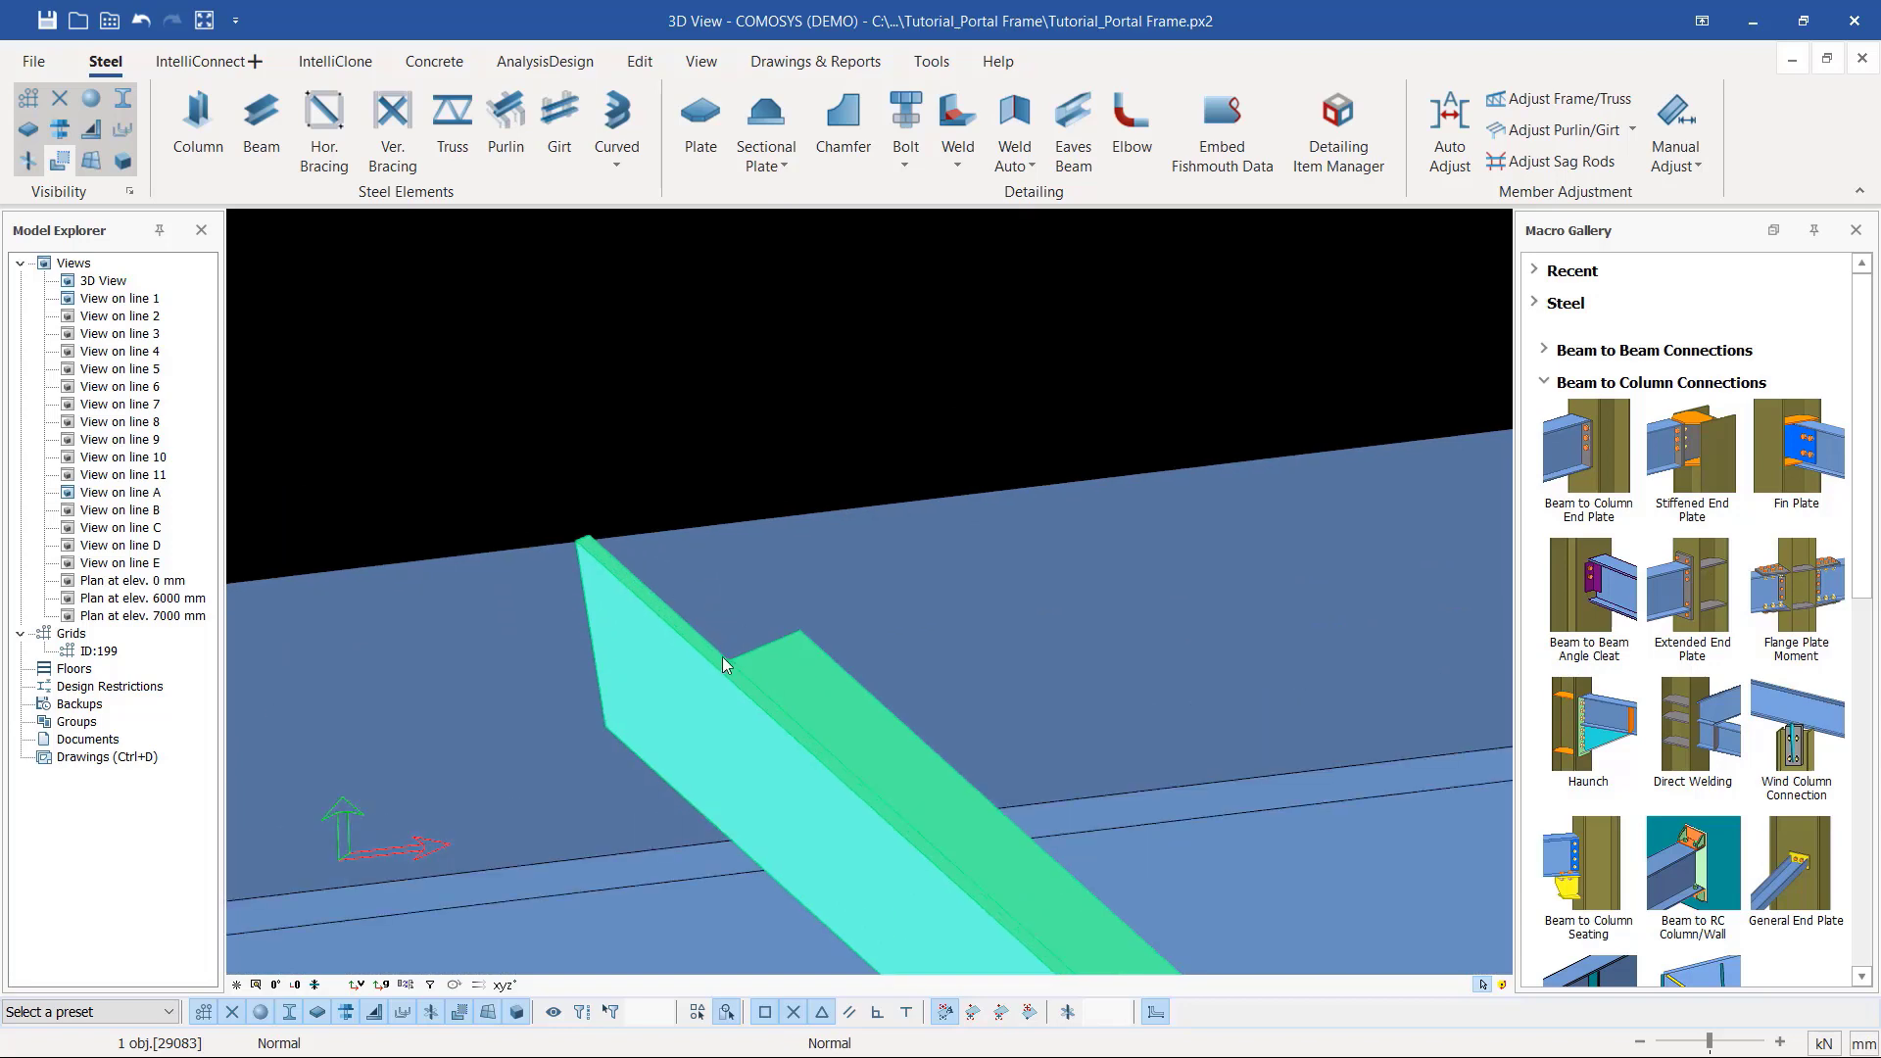
middle_click_drag(531, 832, 810, 670)
scroll(809, 670, "down", 2)
left_click(837, 596)
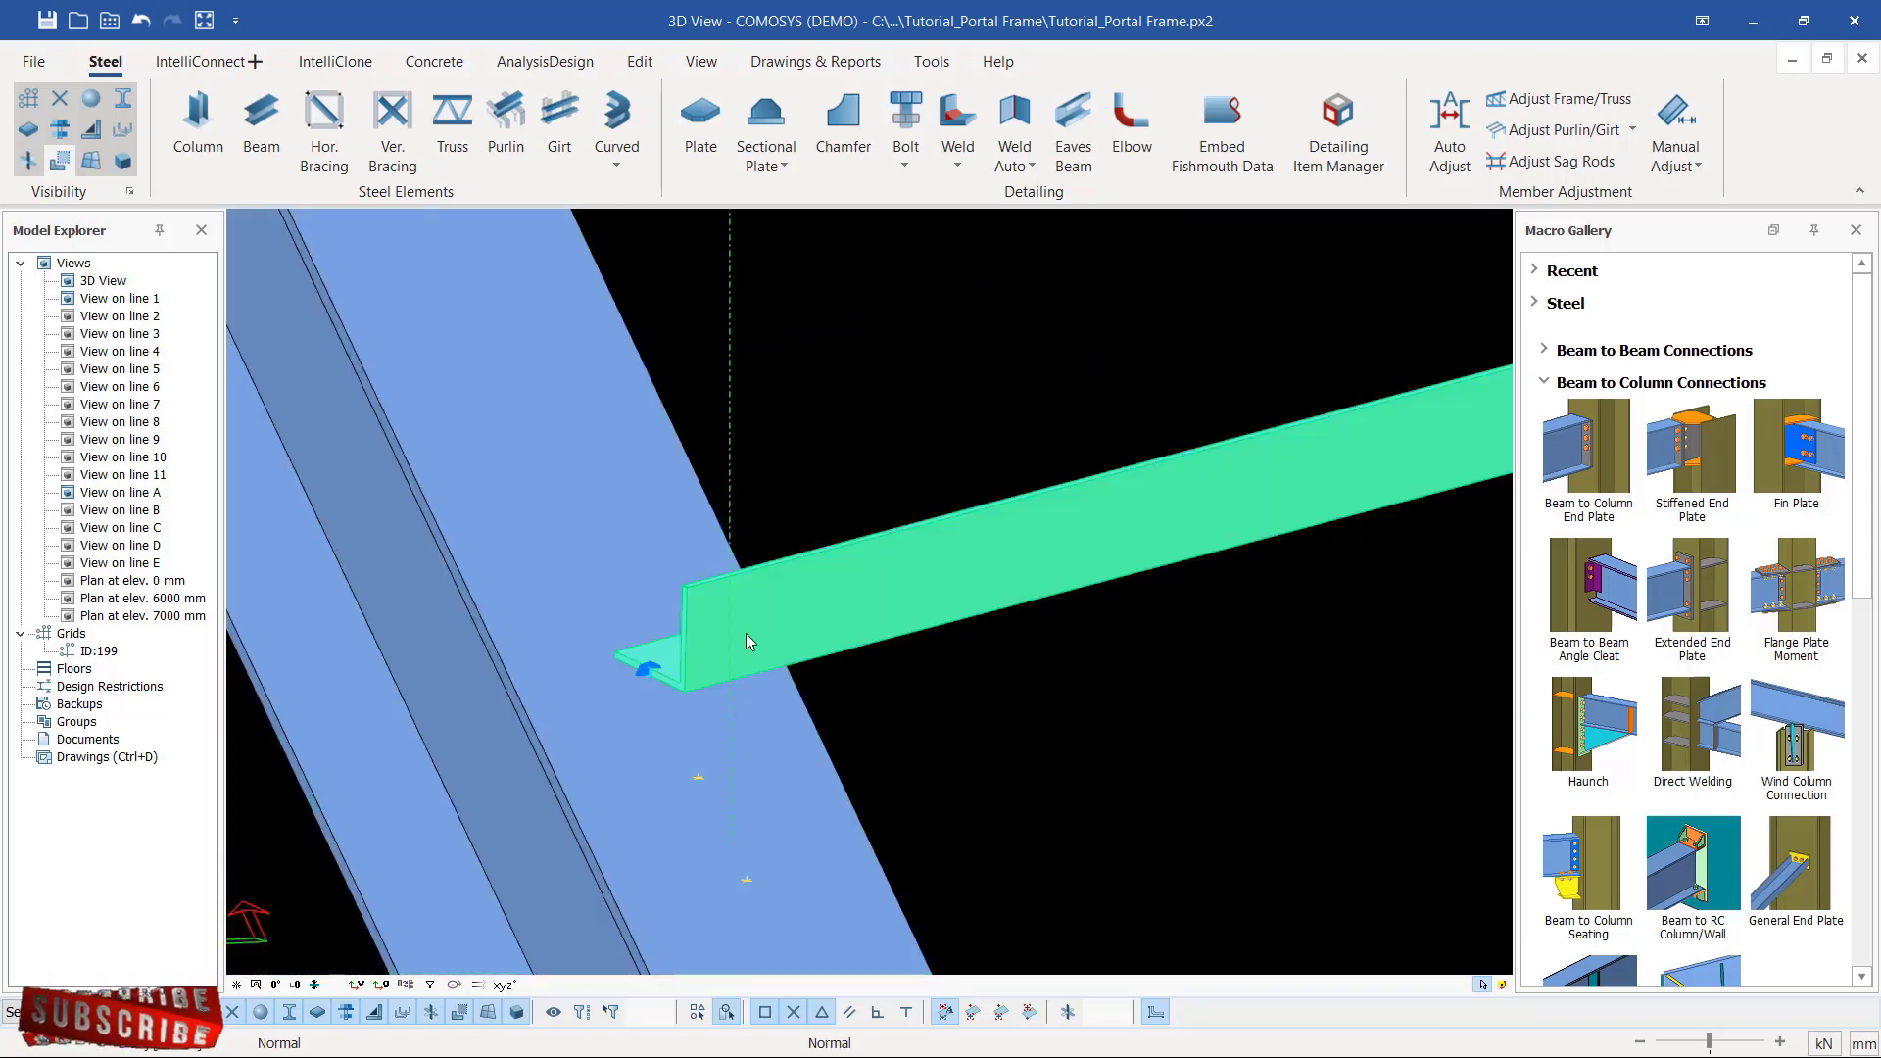
left_click(652, 670)
mouse_move(652, 671)
middle_mouse_down()
mouse_move(764, 685)
mouse_move(872, 666)
mouse_move(725, 696)
mouse_move(684, 676)
middle_mouse_up()
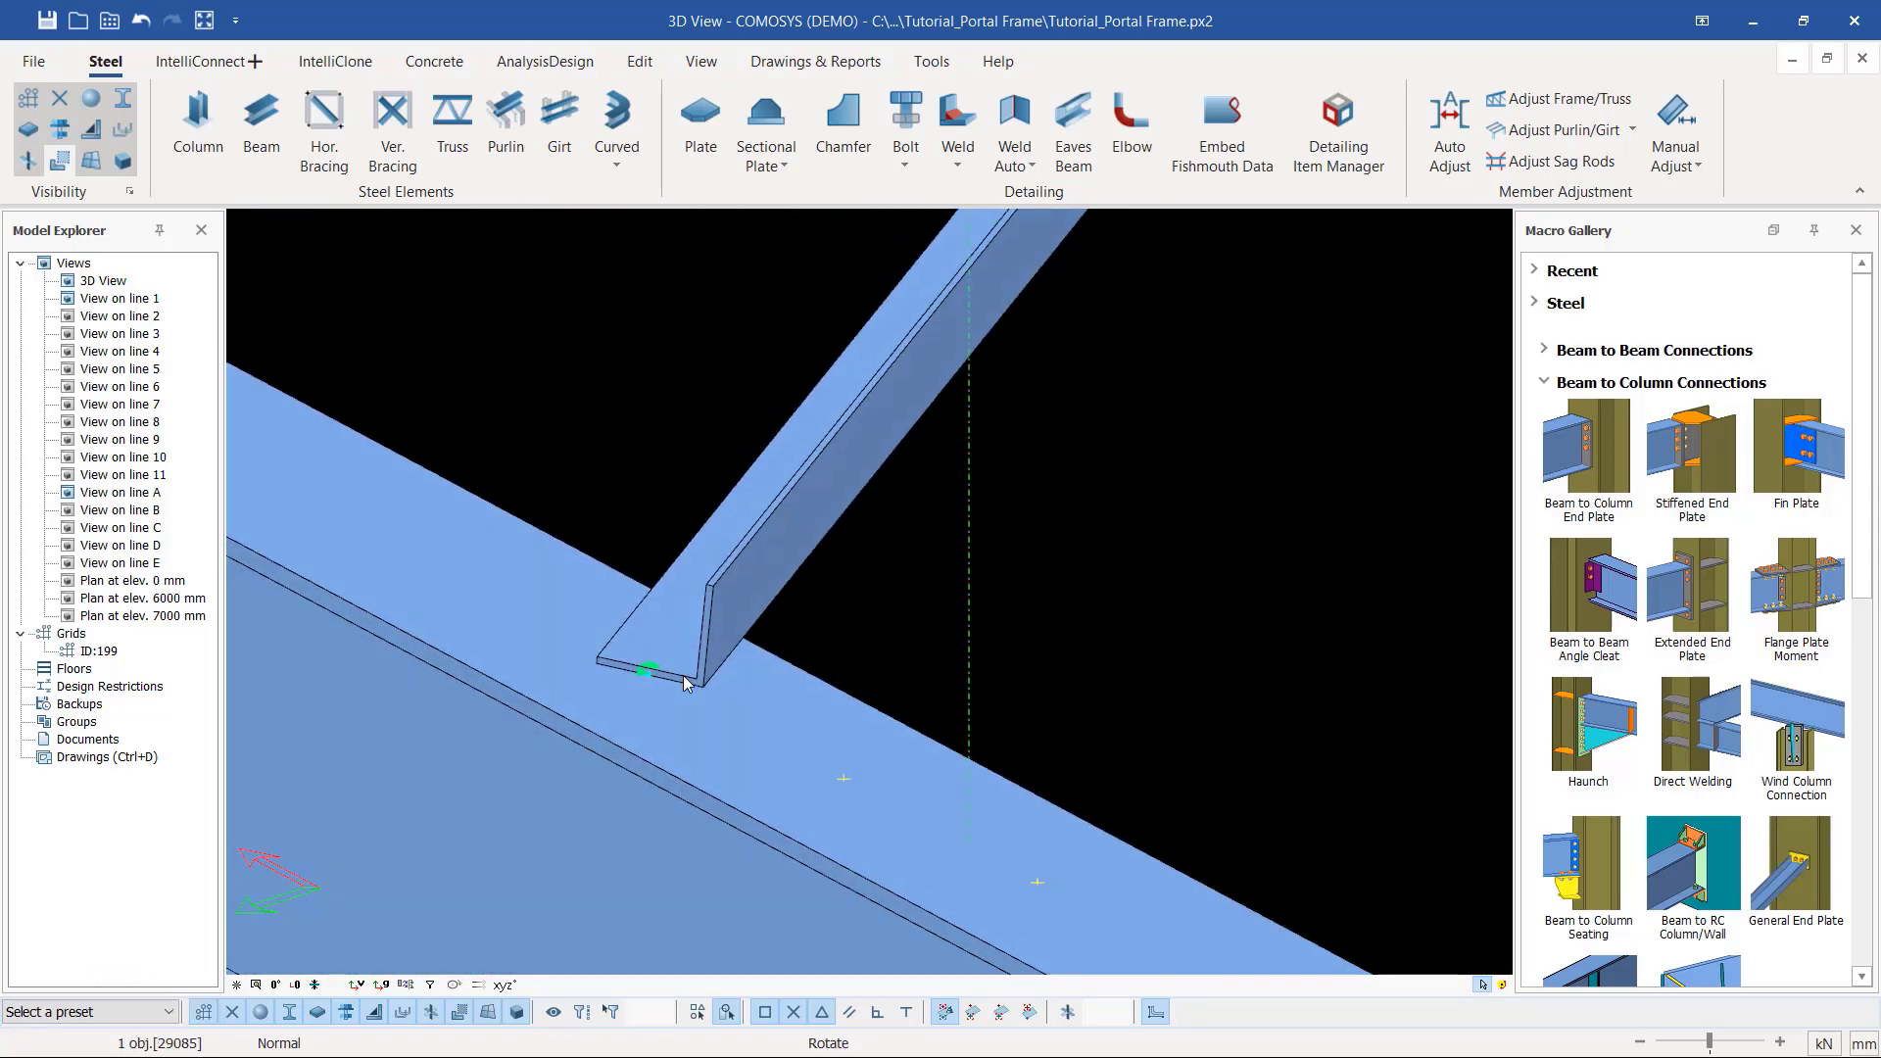
scroll(788, 662, "down", 2)
scroll(729, 666, "up", 3)
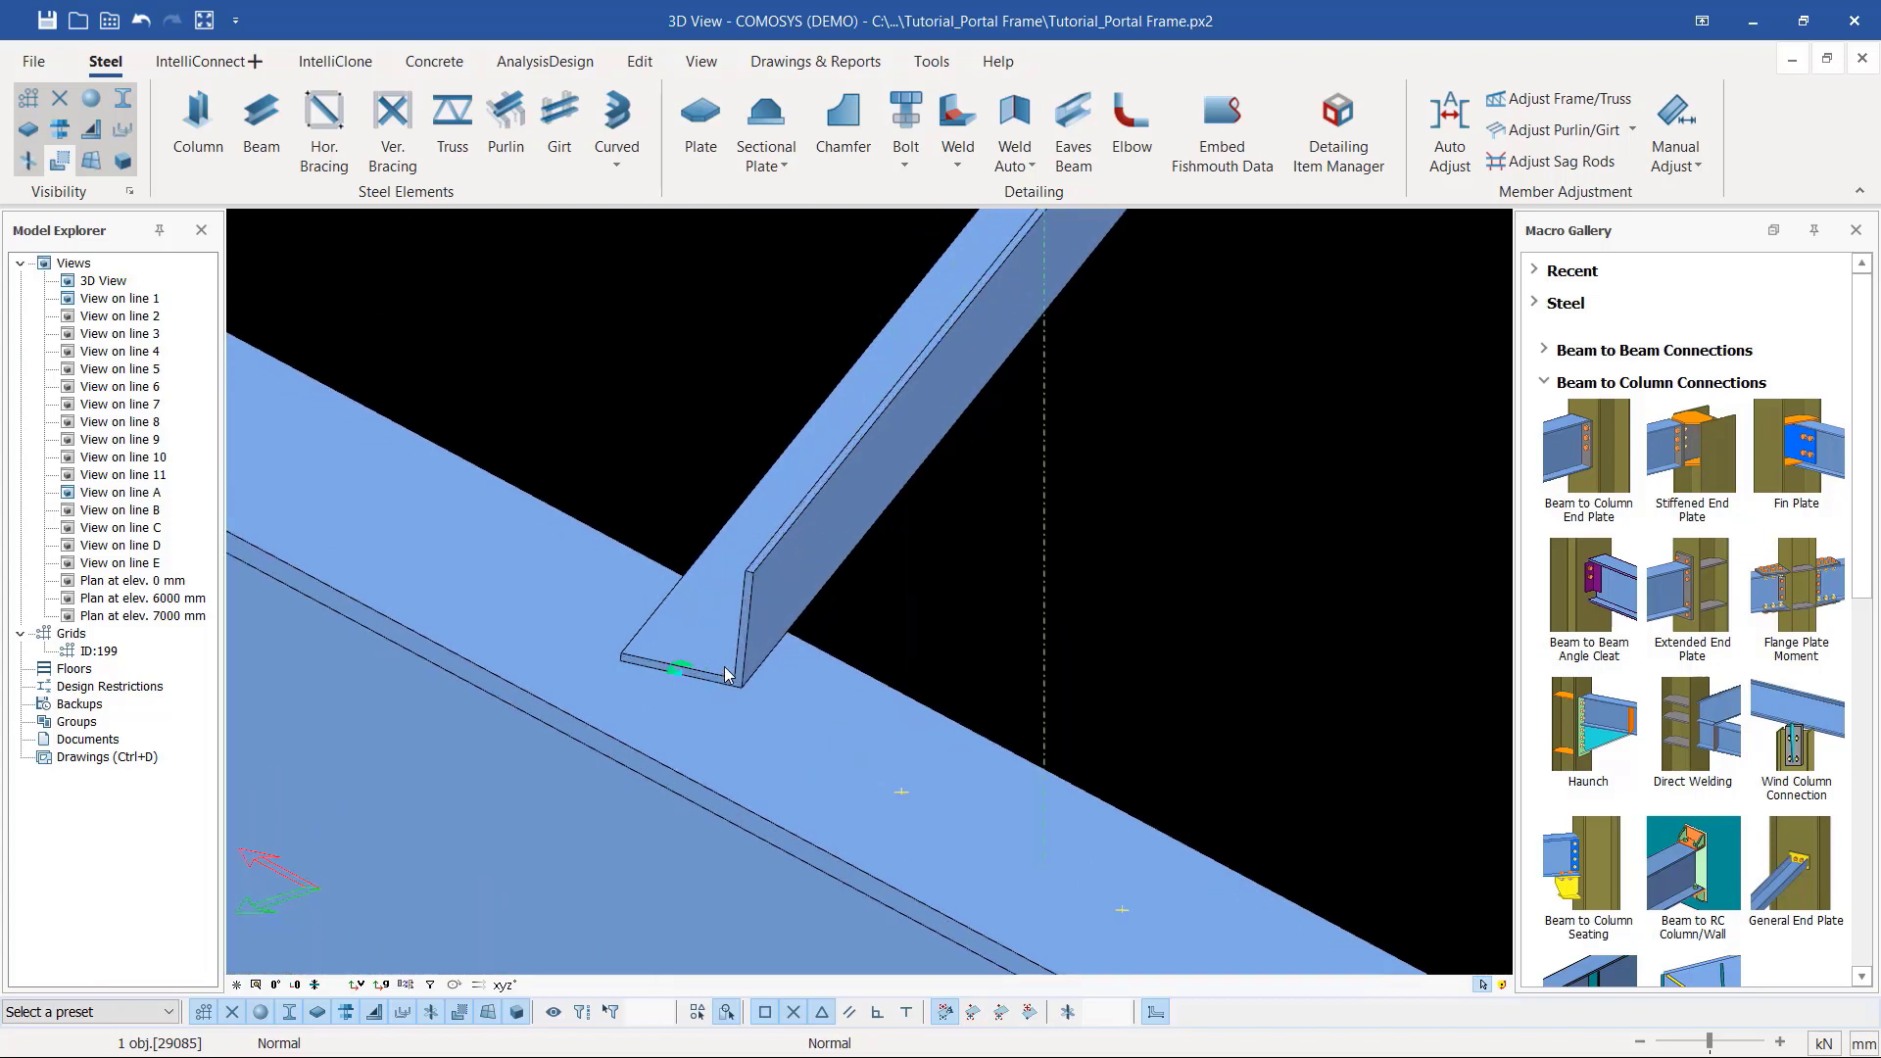
left_click(788, 597)
key("space")
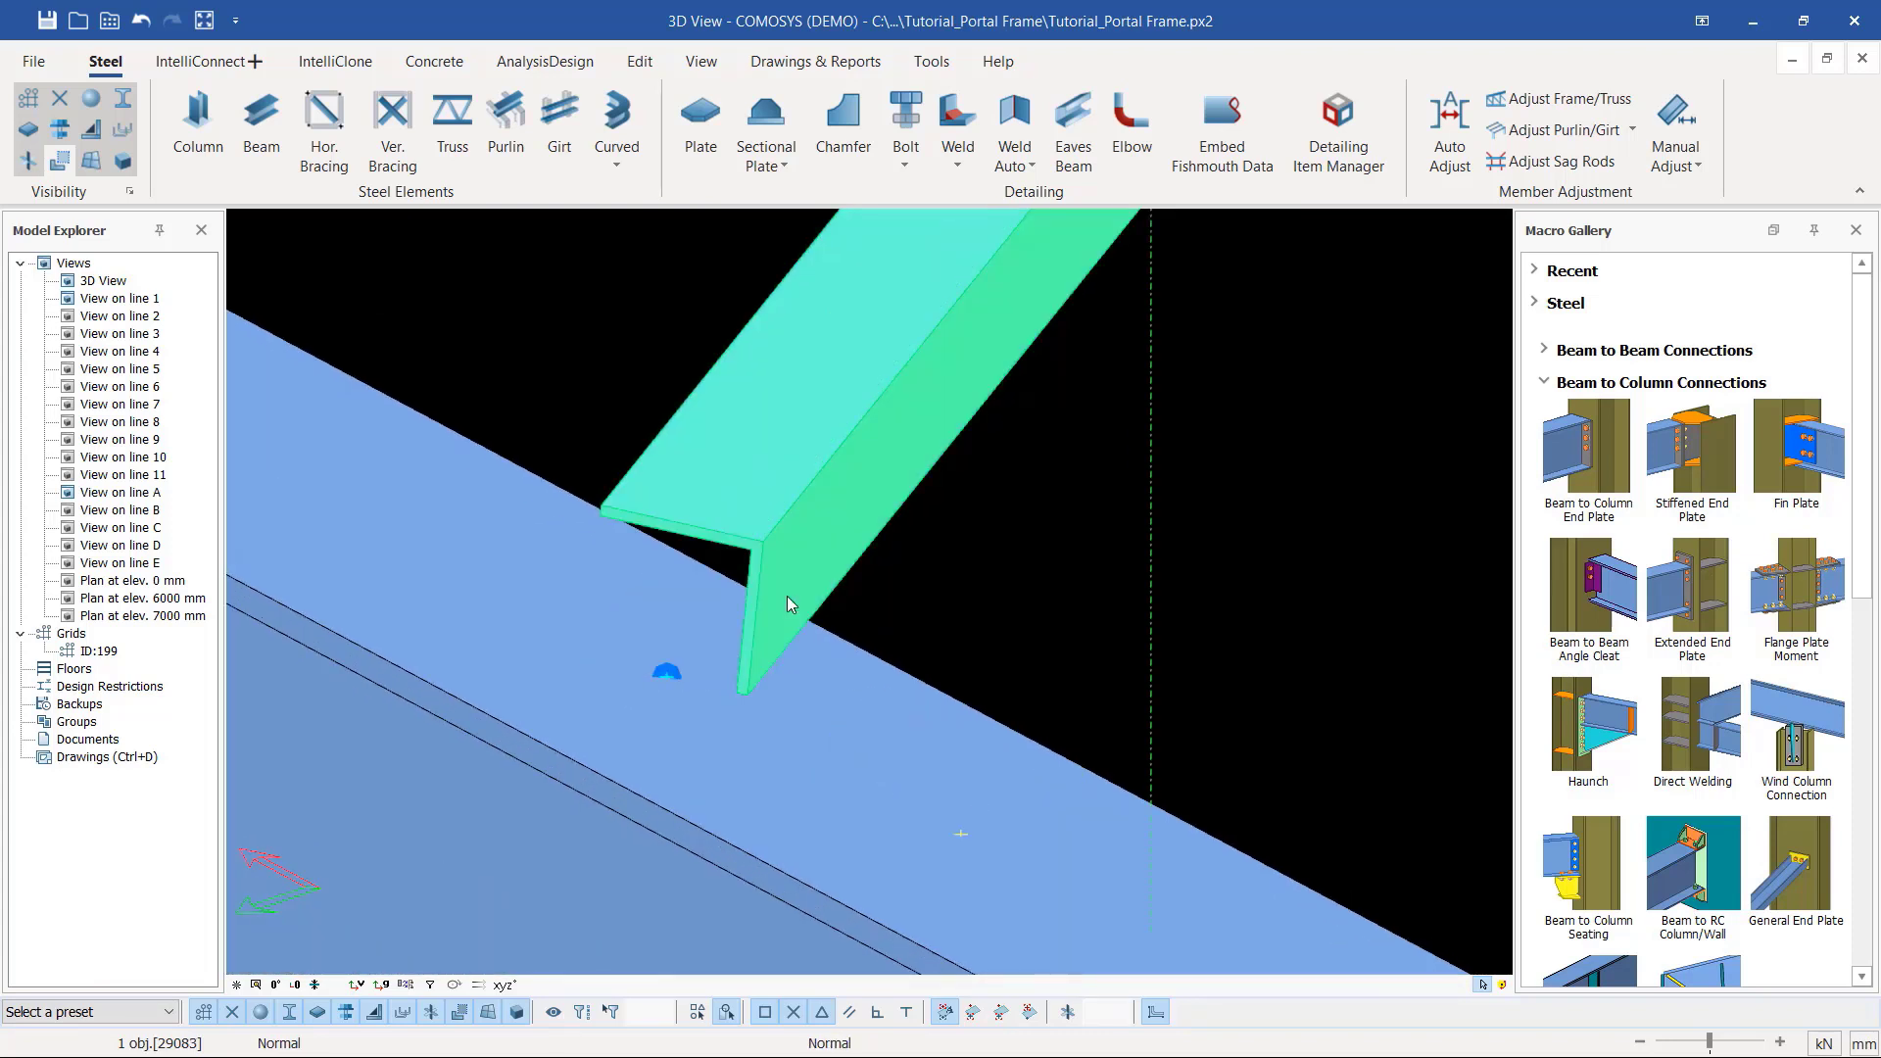
key("space")
key("space")
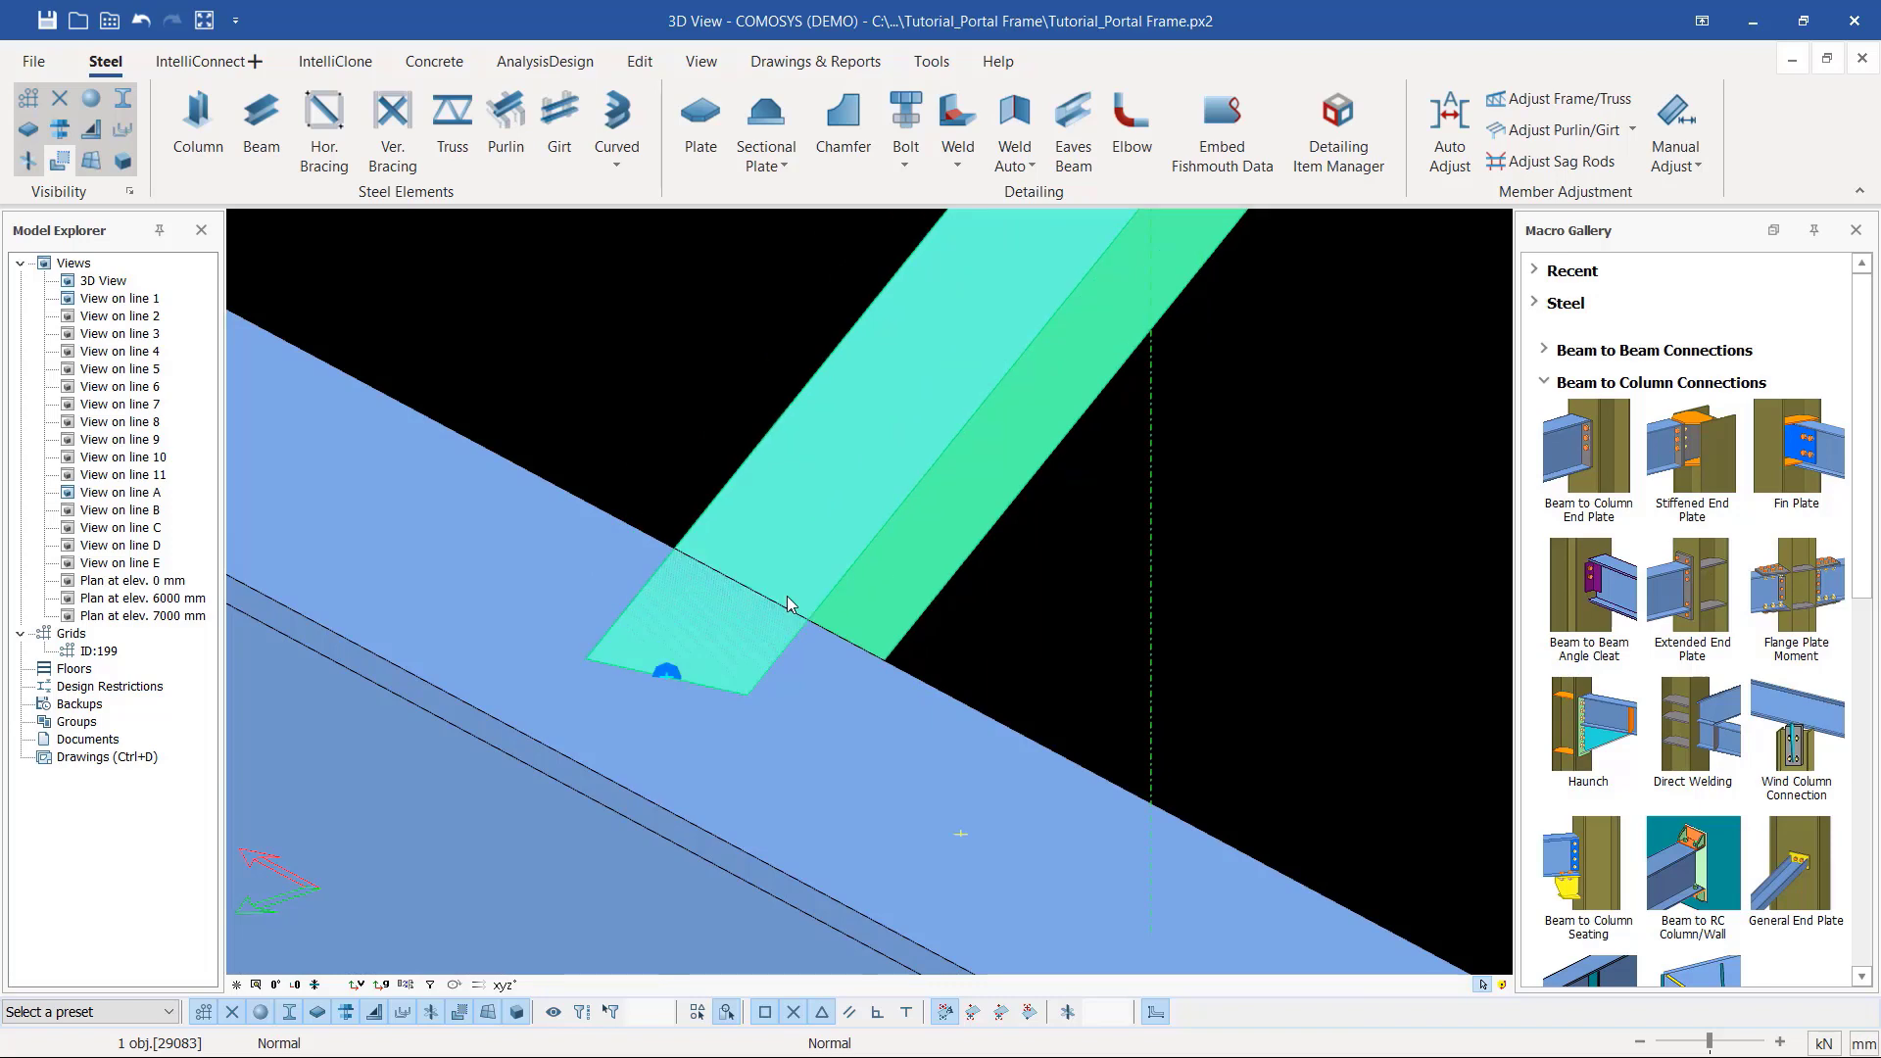
left_click(984, 573)
Step: Examine how the two angle braces cross at mid-bay between the grid line 1 and 2 rafters
scroll(755, 731, "down", 5)
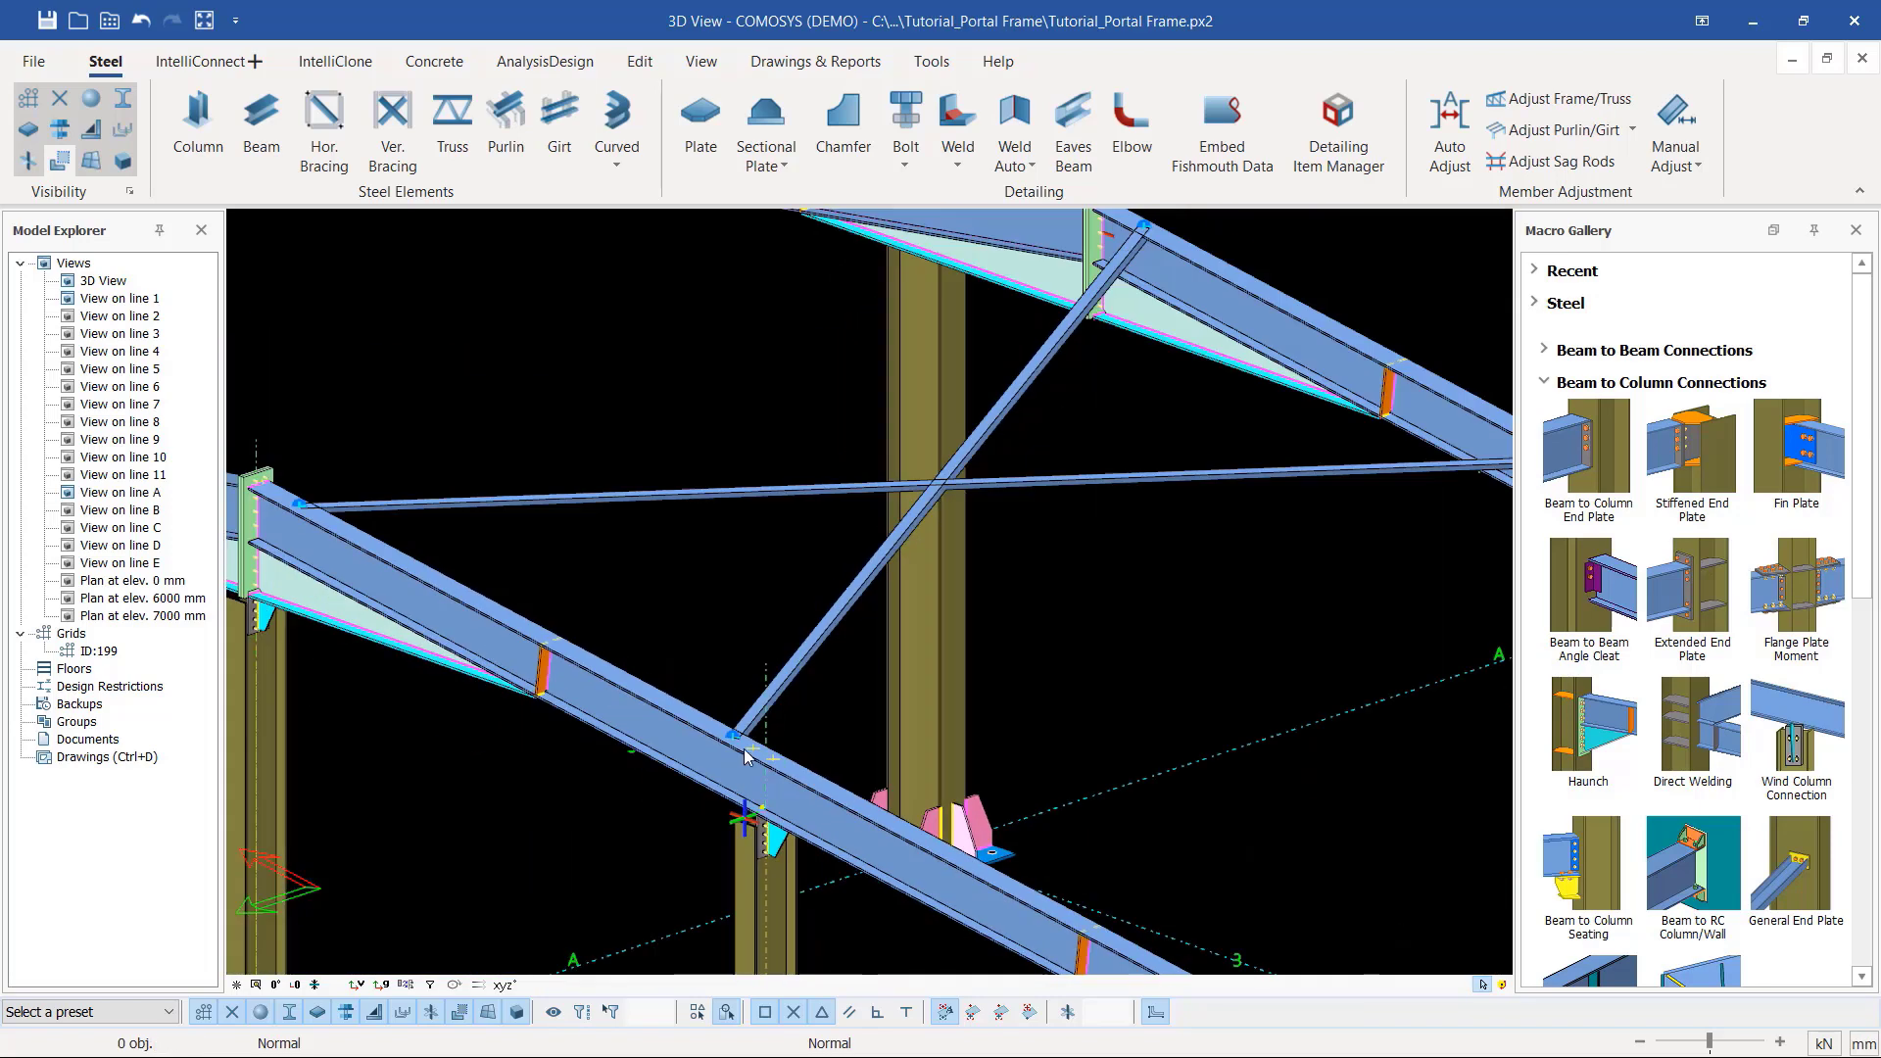
scroll(860, 607, "up", 6)
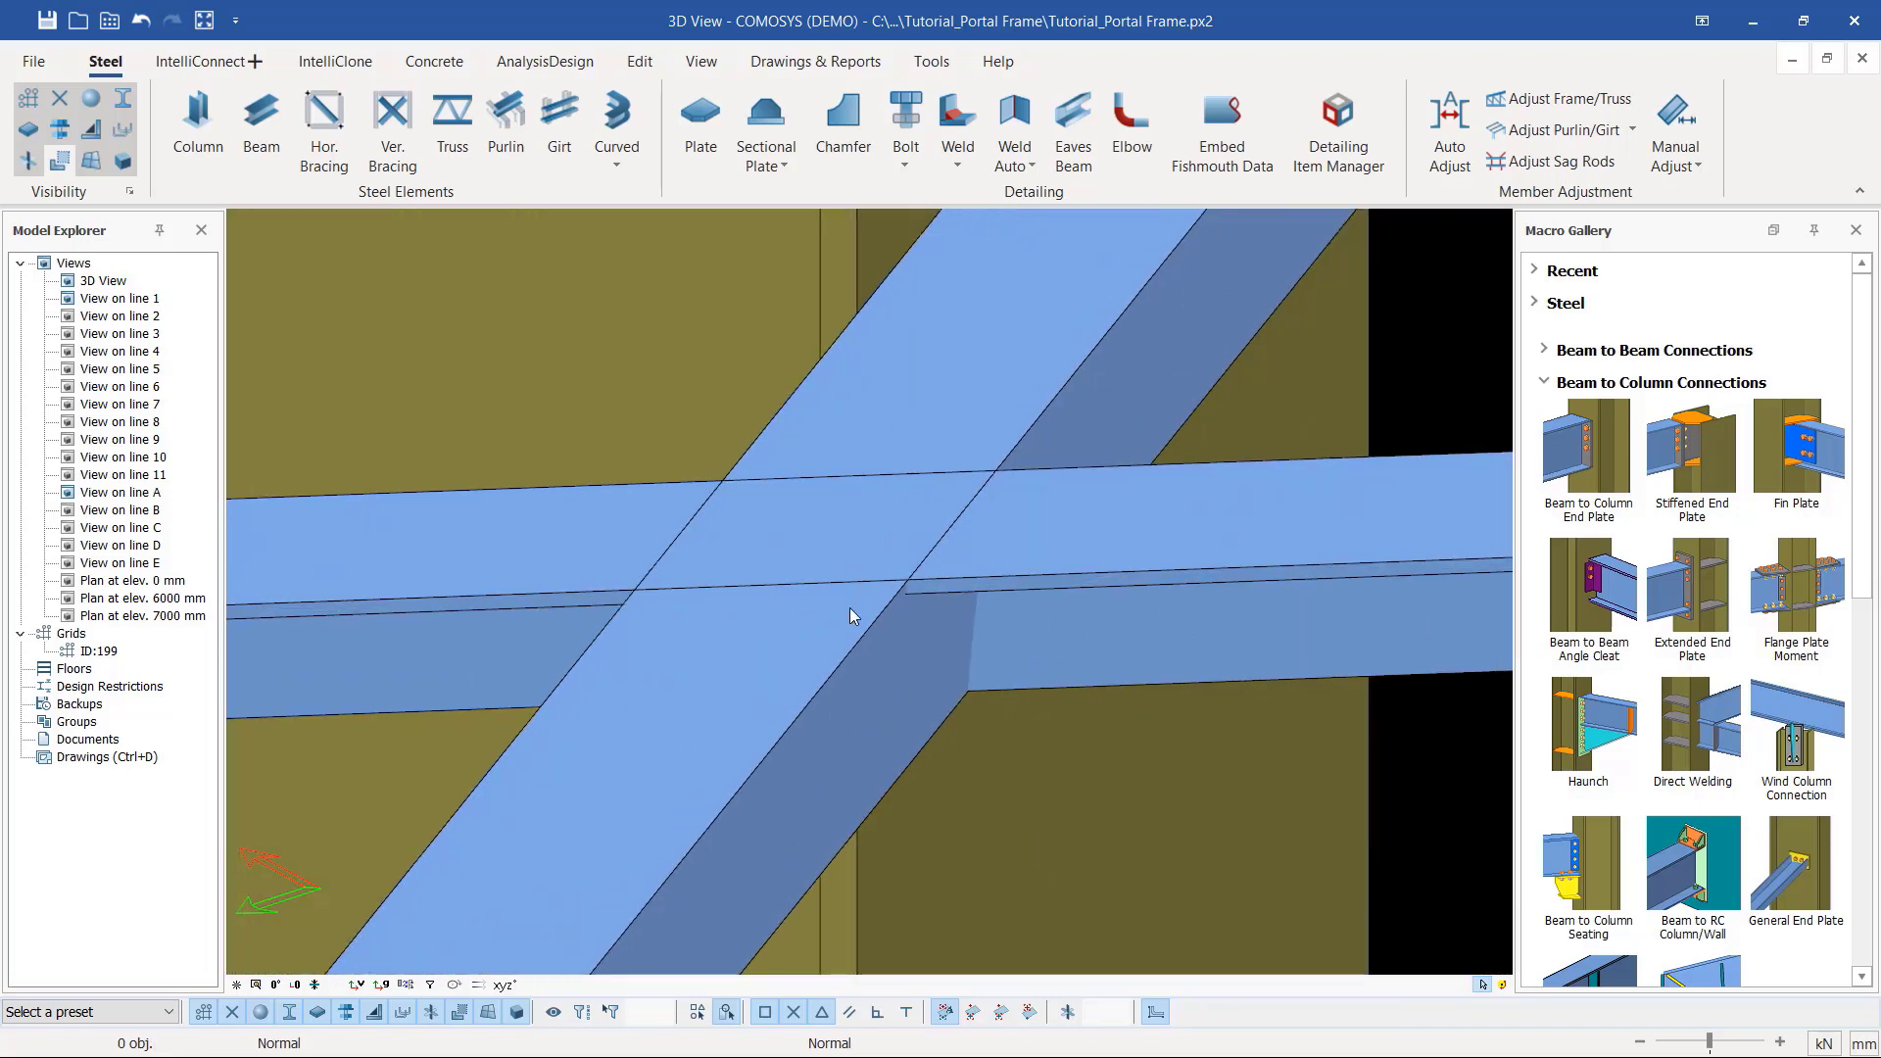
scroll(849, 608, "down", 2)
scroll(879, 596, "down", 5)
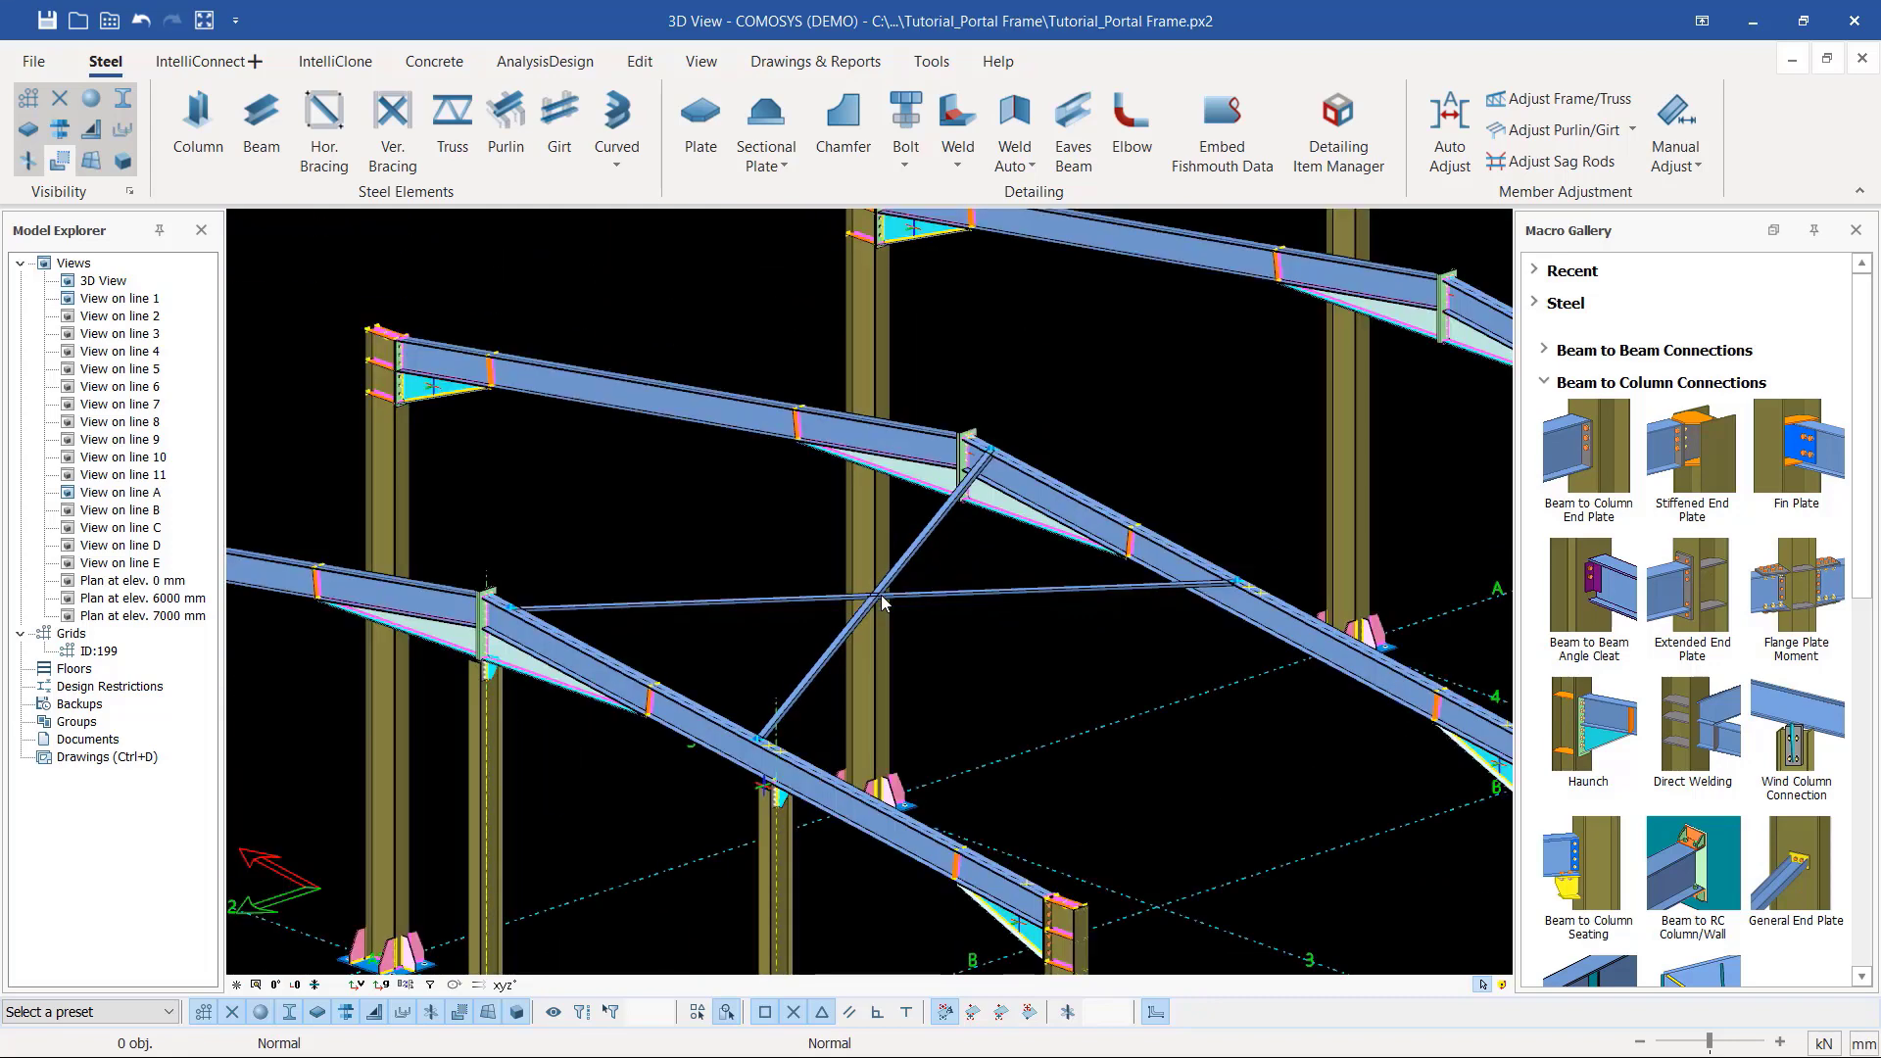
scroll(882, 600, "up", 6)
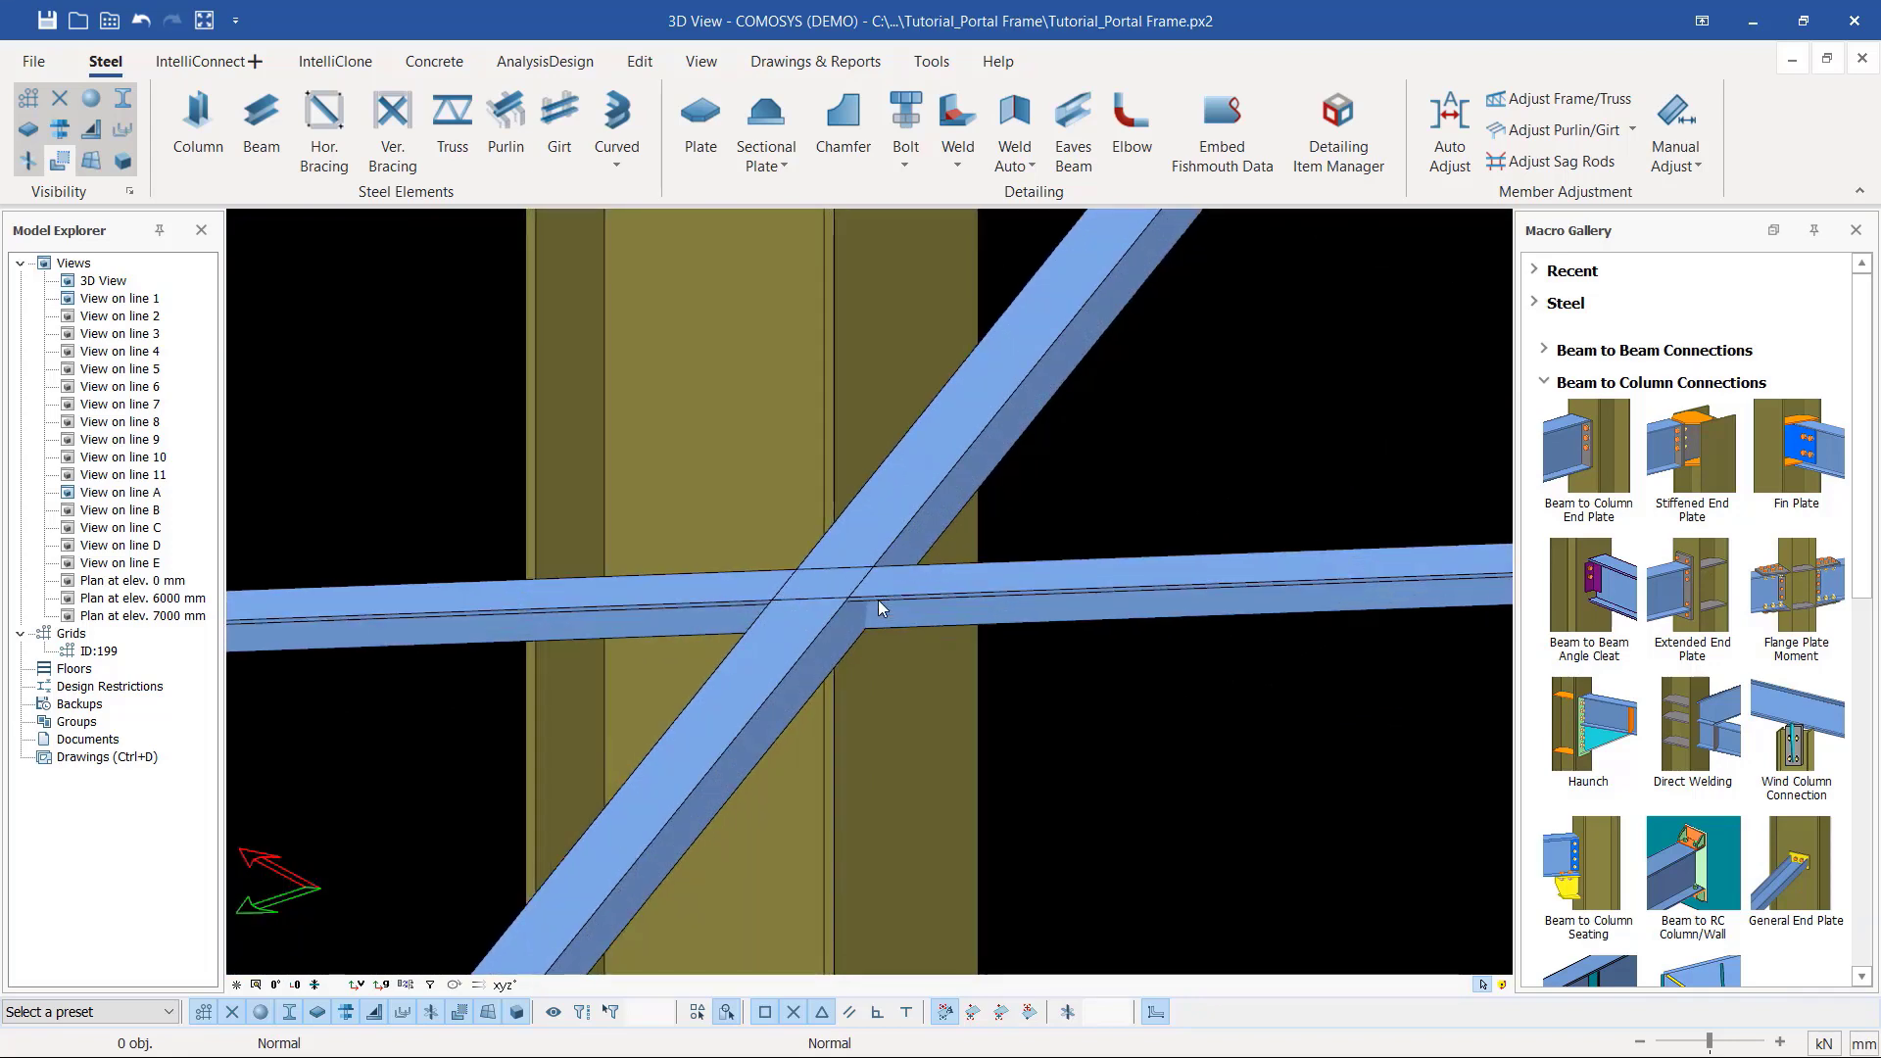
scroll(844, 642, "down", 2)
scroll(844, 642, "down", 2)
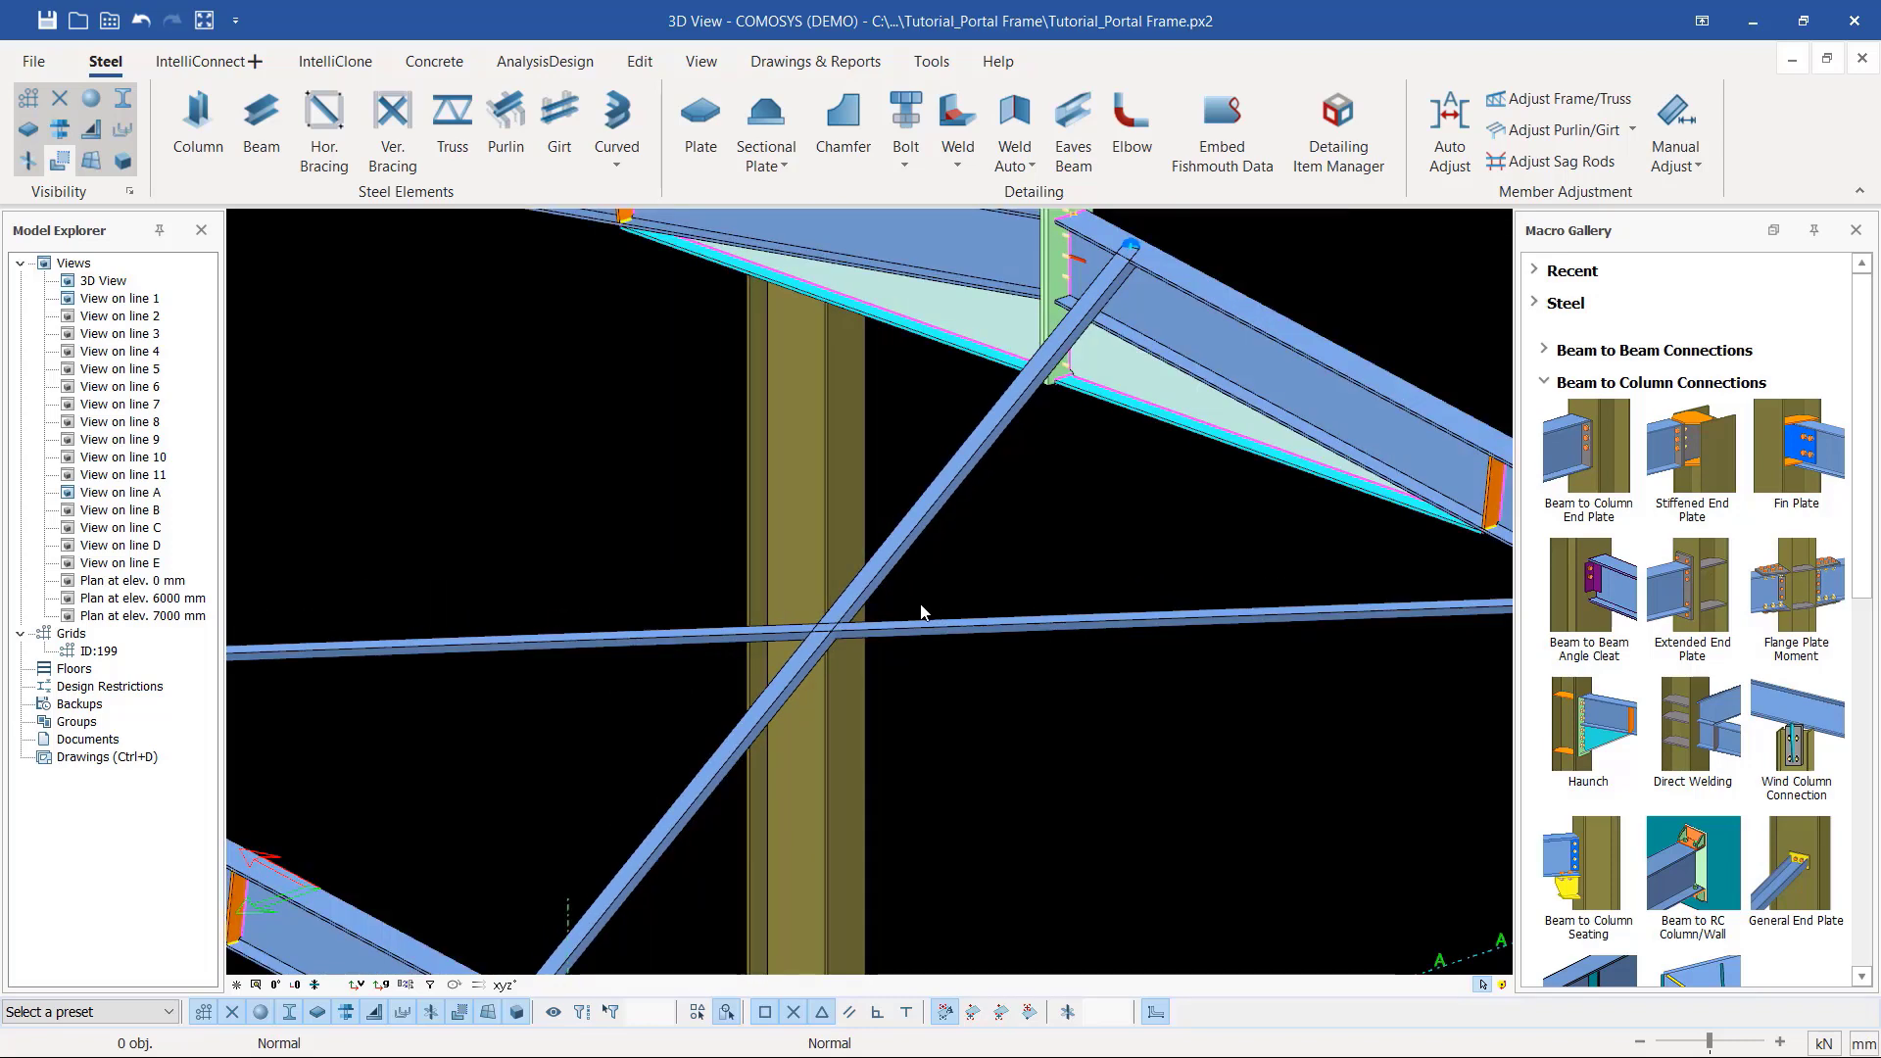
Step: Copy both crossing braces from the grid line 2 rafter's ridge-end point to its eave-side middle point, and end the copy command
left_click(960, 457)
left_click(1007, 625)
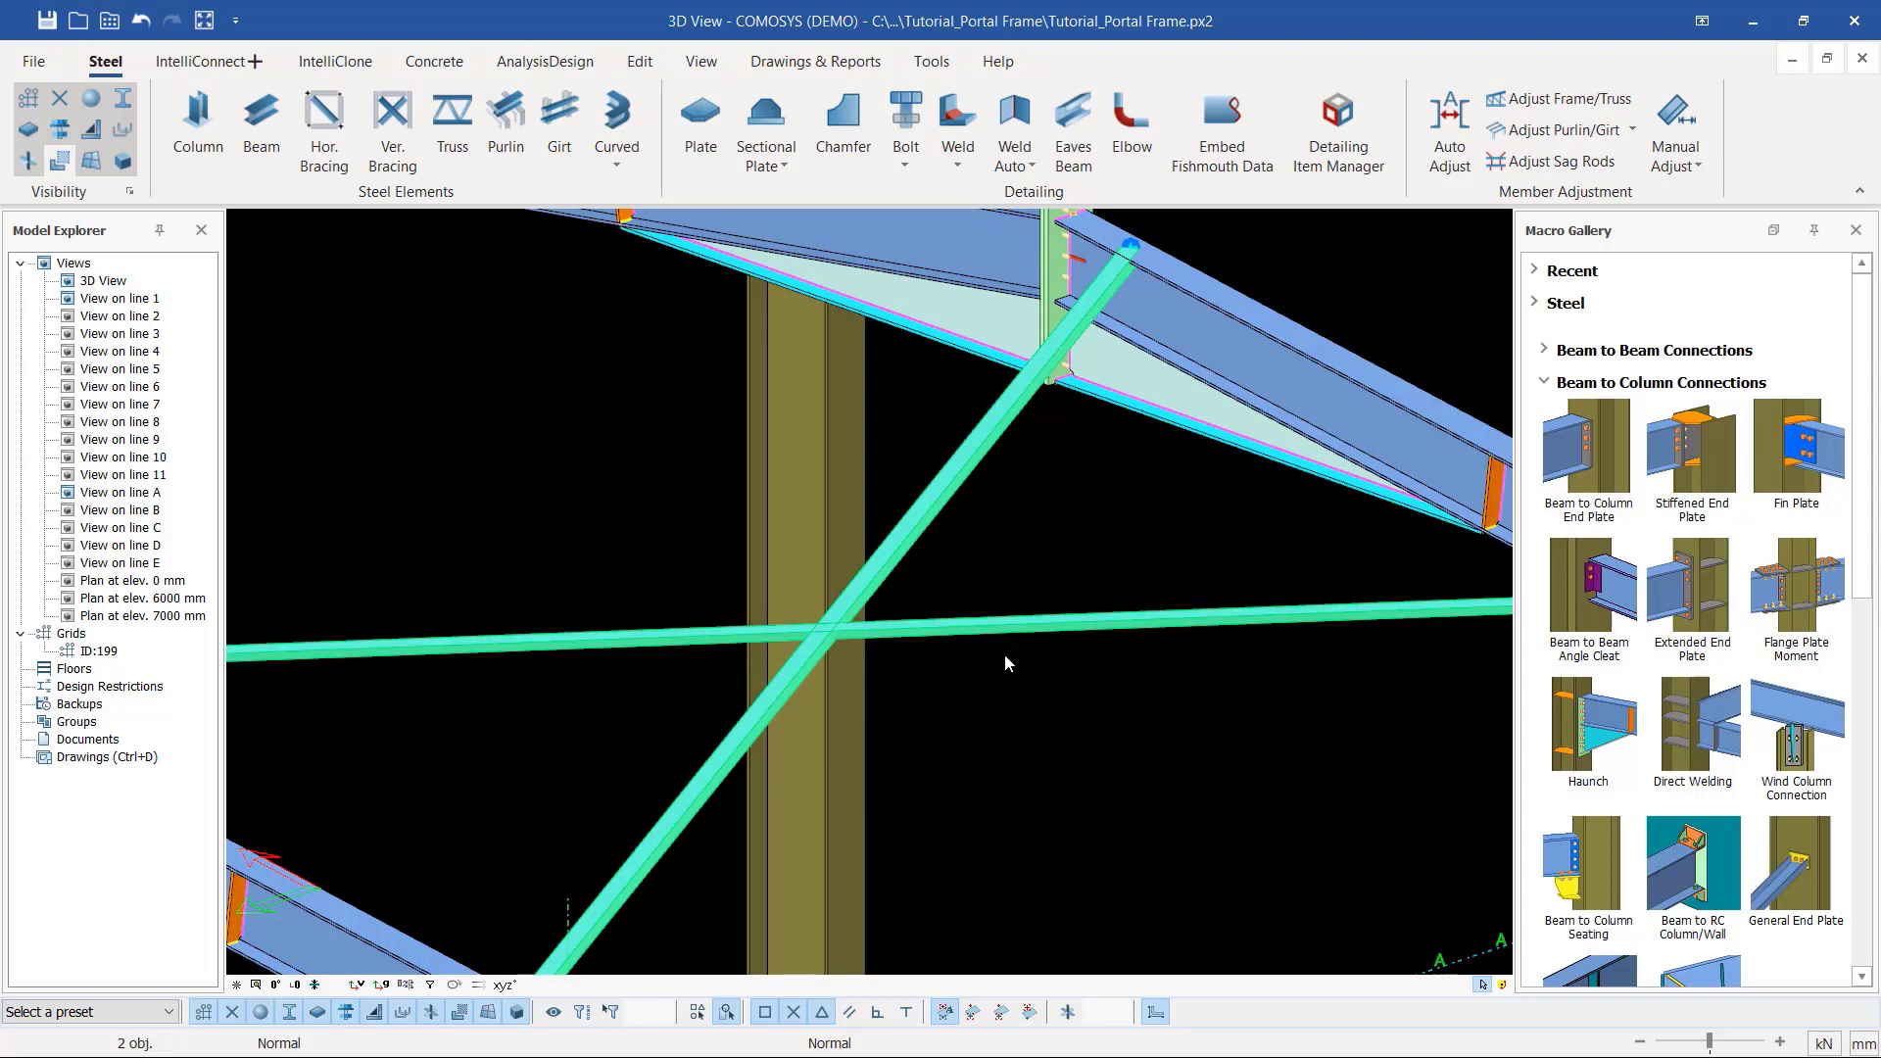
right_click(1032, 678)
left_click(1132, 677)
scroll(1038, 424, "down", 1)
scroll(1107, 345, "down", 3)
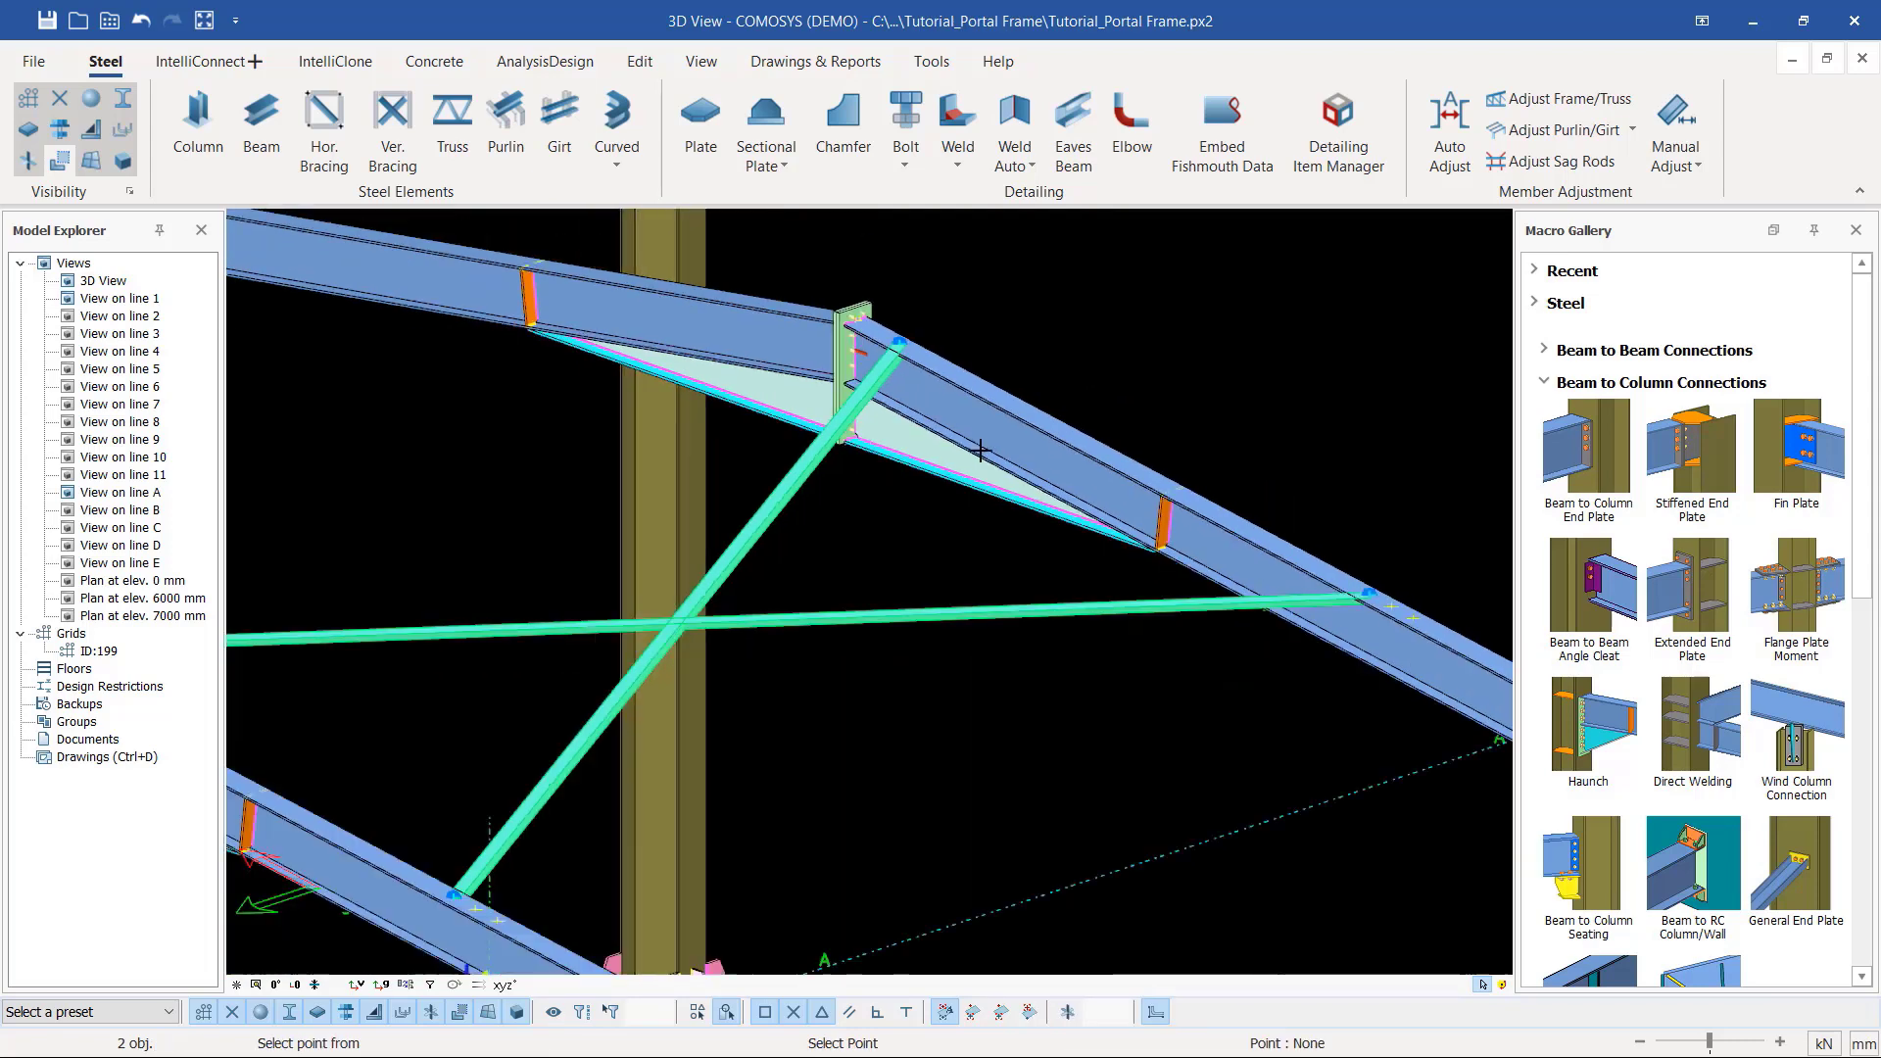
scroll(921, 370, "up", 8)
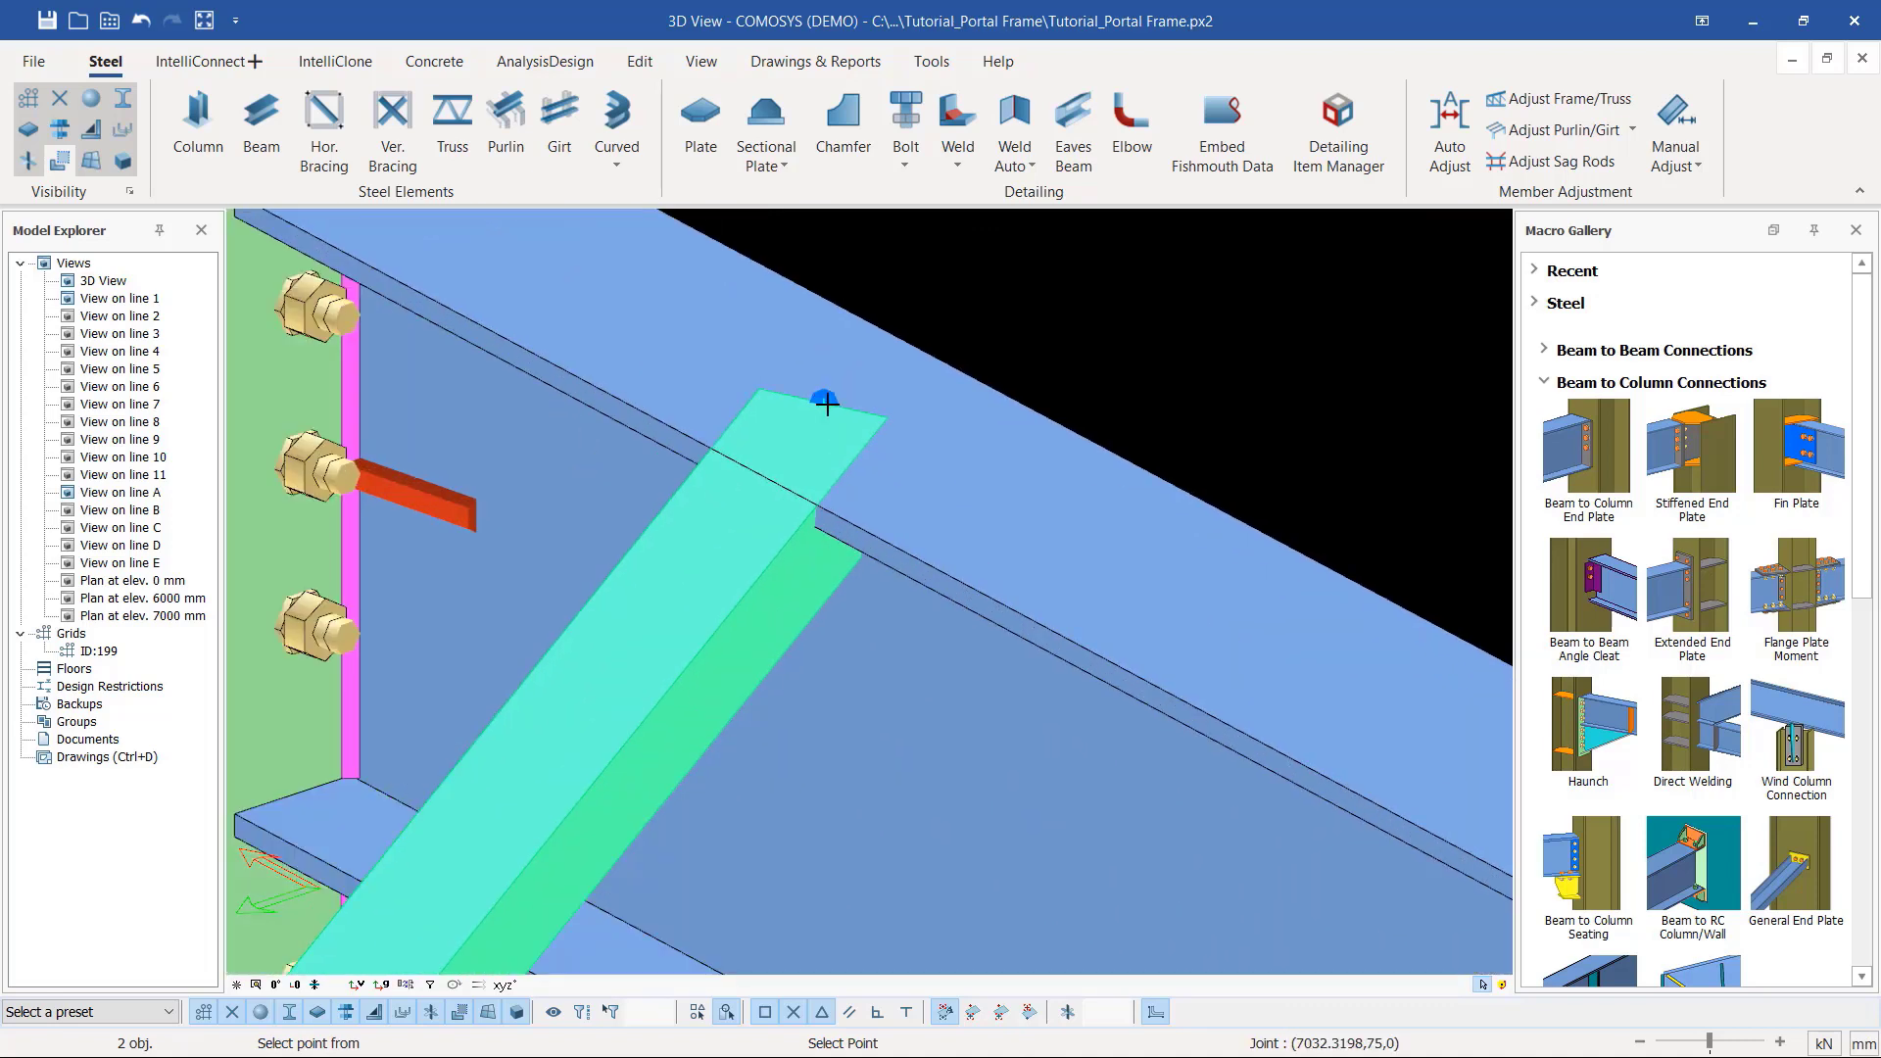
left_click(827, 402)
scroll(827, 402, "down", 6)
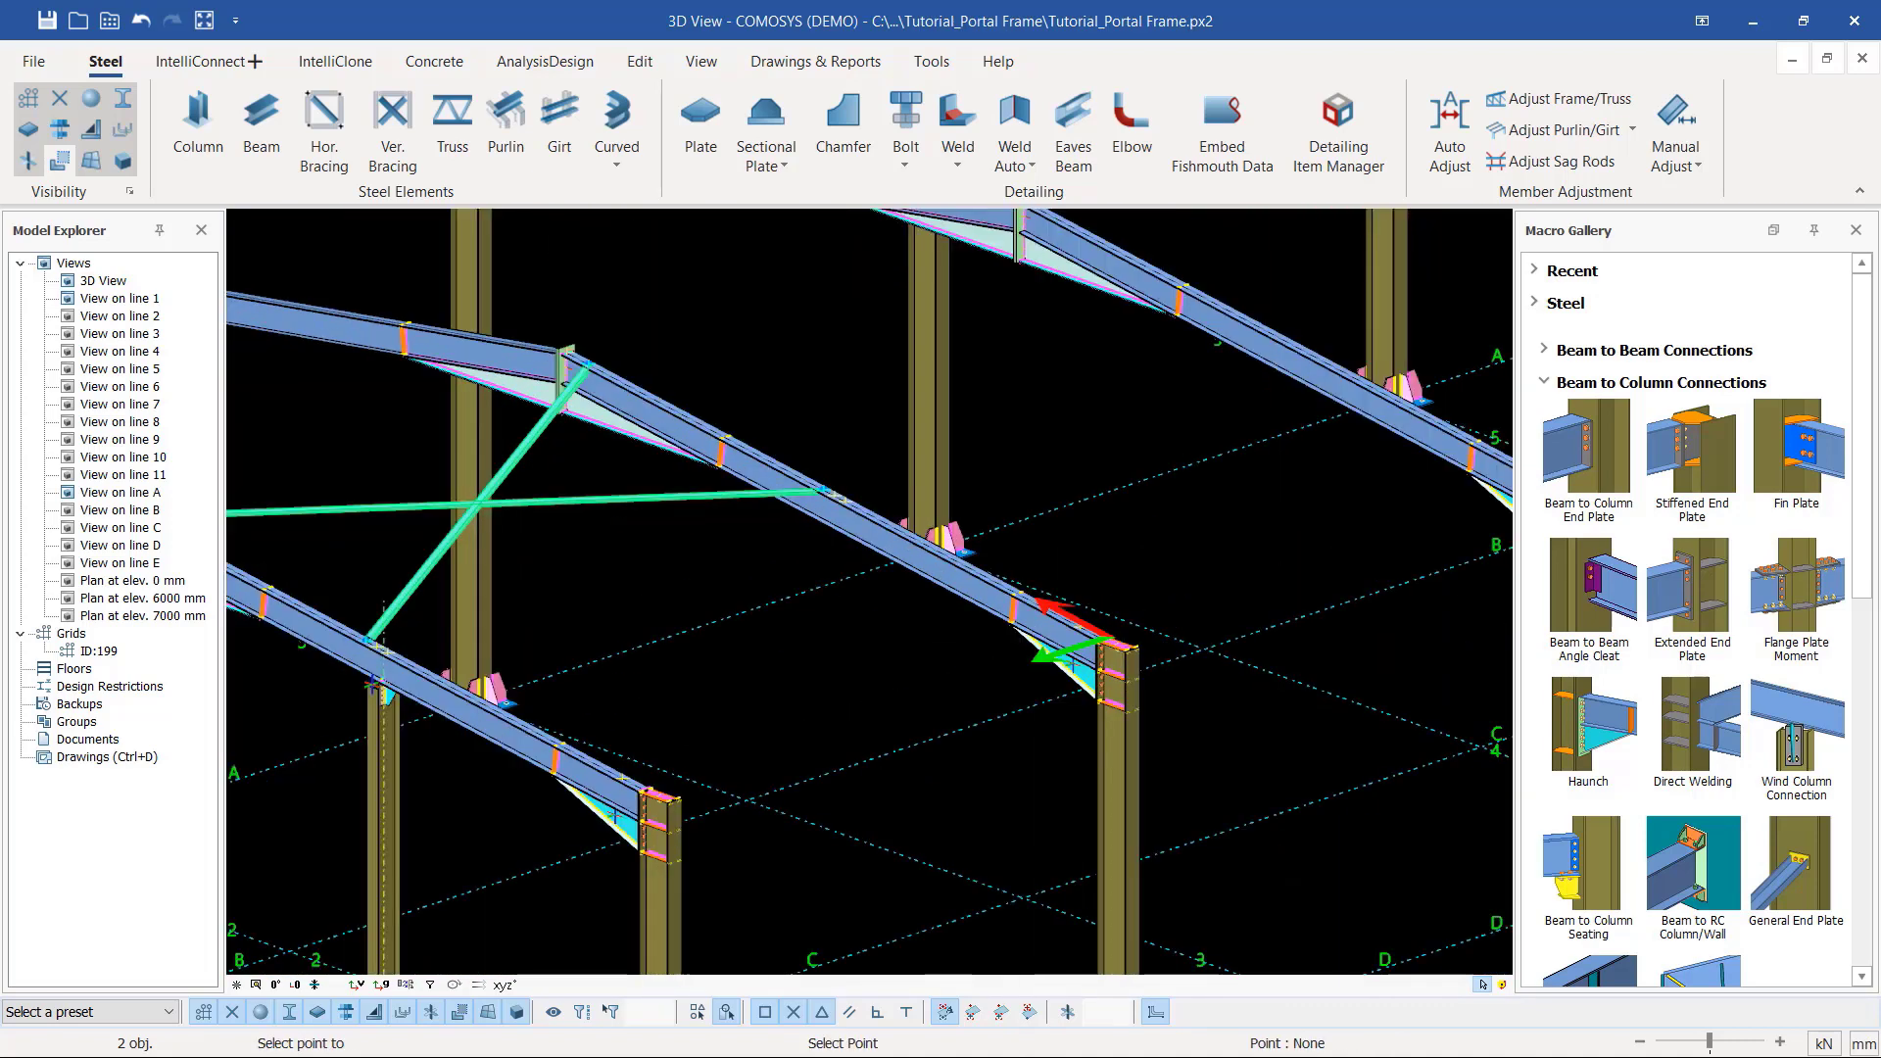
scroll(798, 617, "up", 6)
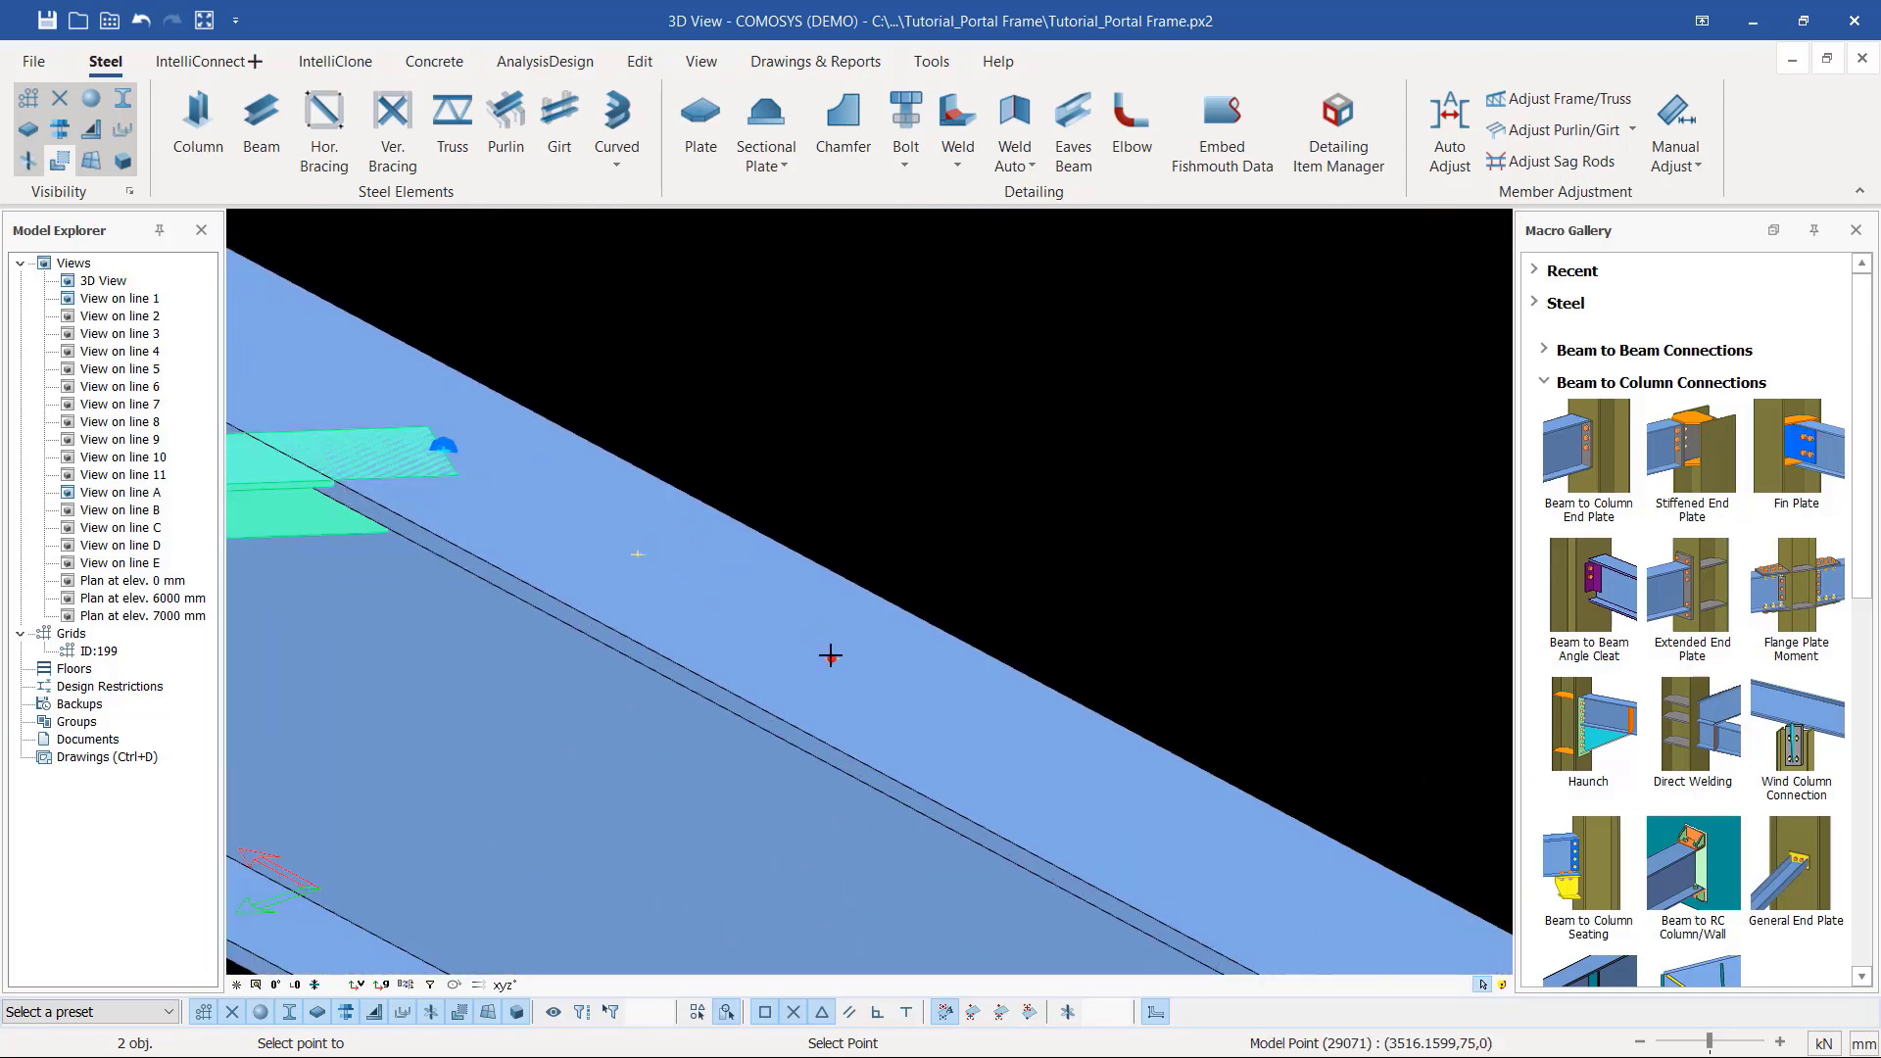
left_click(829, 655)
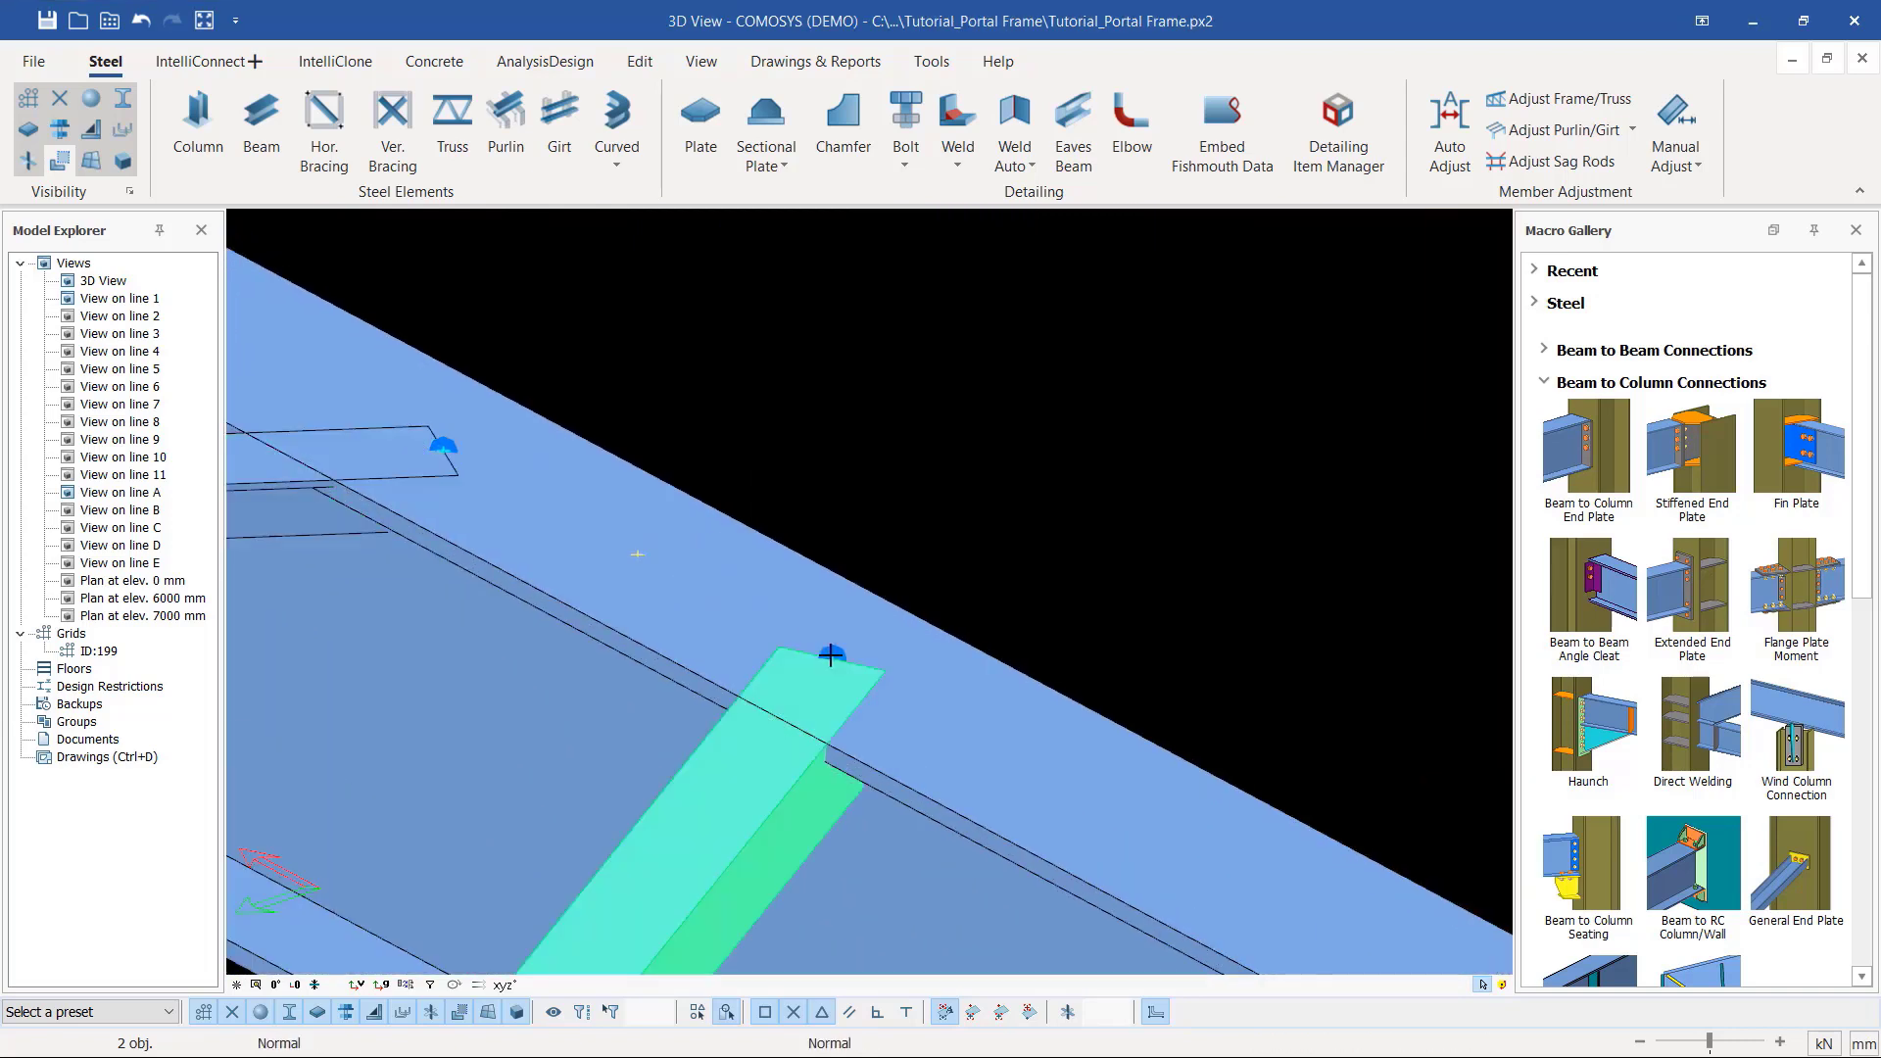
right_click(1061, 390)
key("Escape")
Step: Examine the copied braces' end points along the grid line 2 rafter and the overlap where the two angles cross
scroll(970, 441, "down", 6)
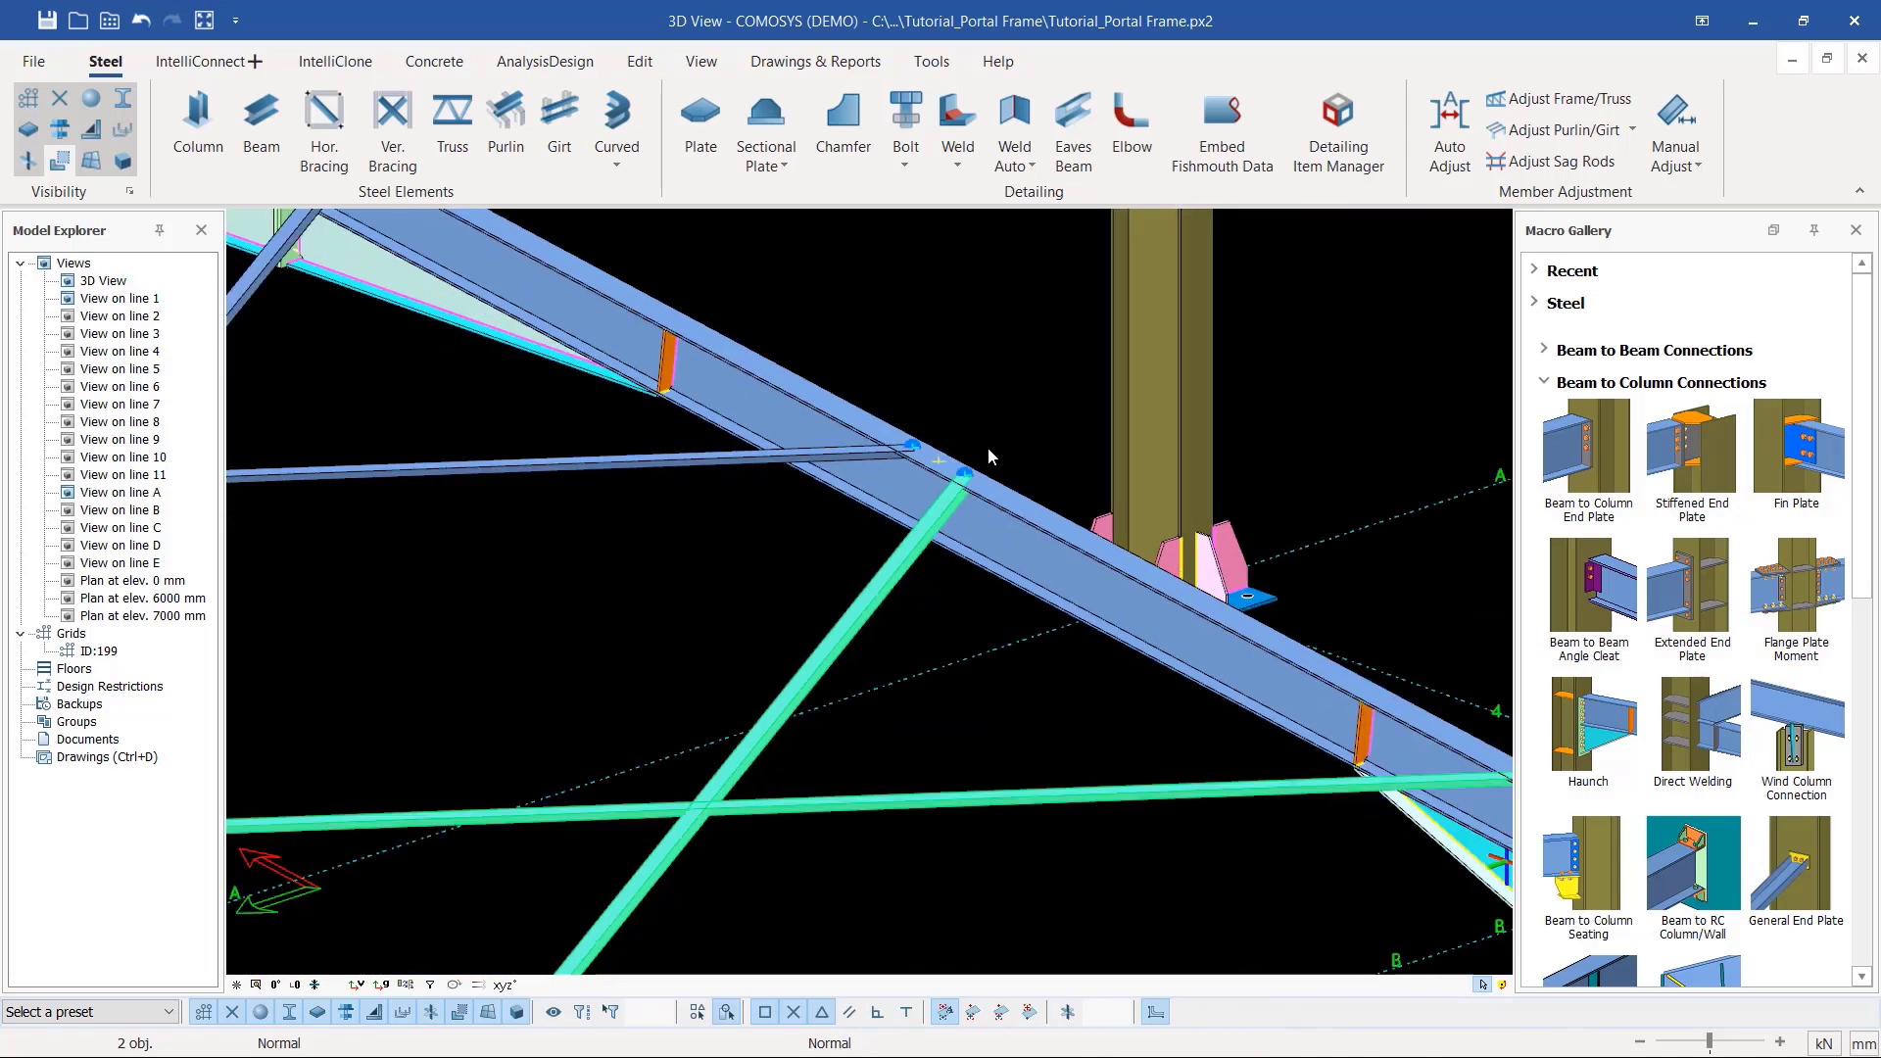
scroll(1200, 595, "up", 4)
scroll(1219, 609, "down", 5)
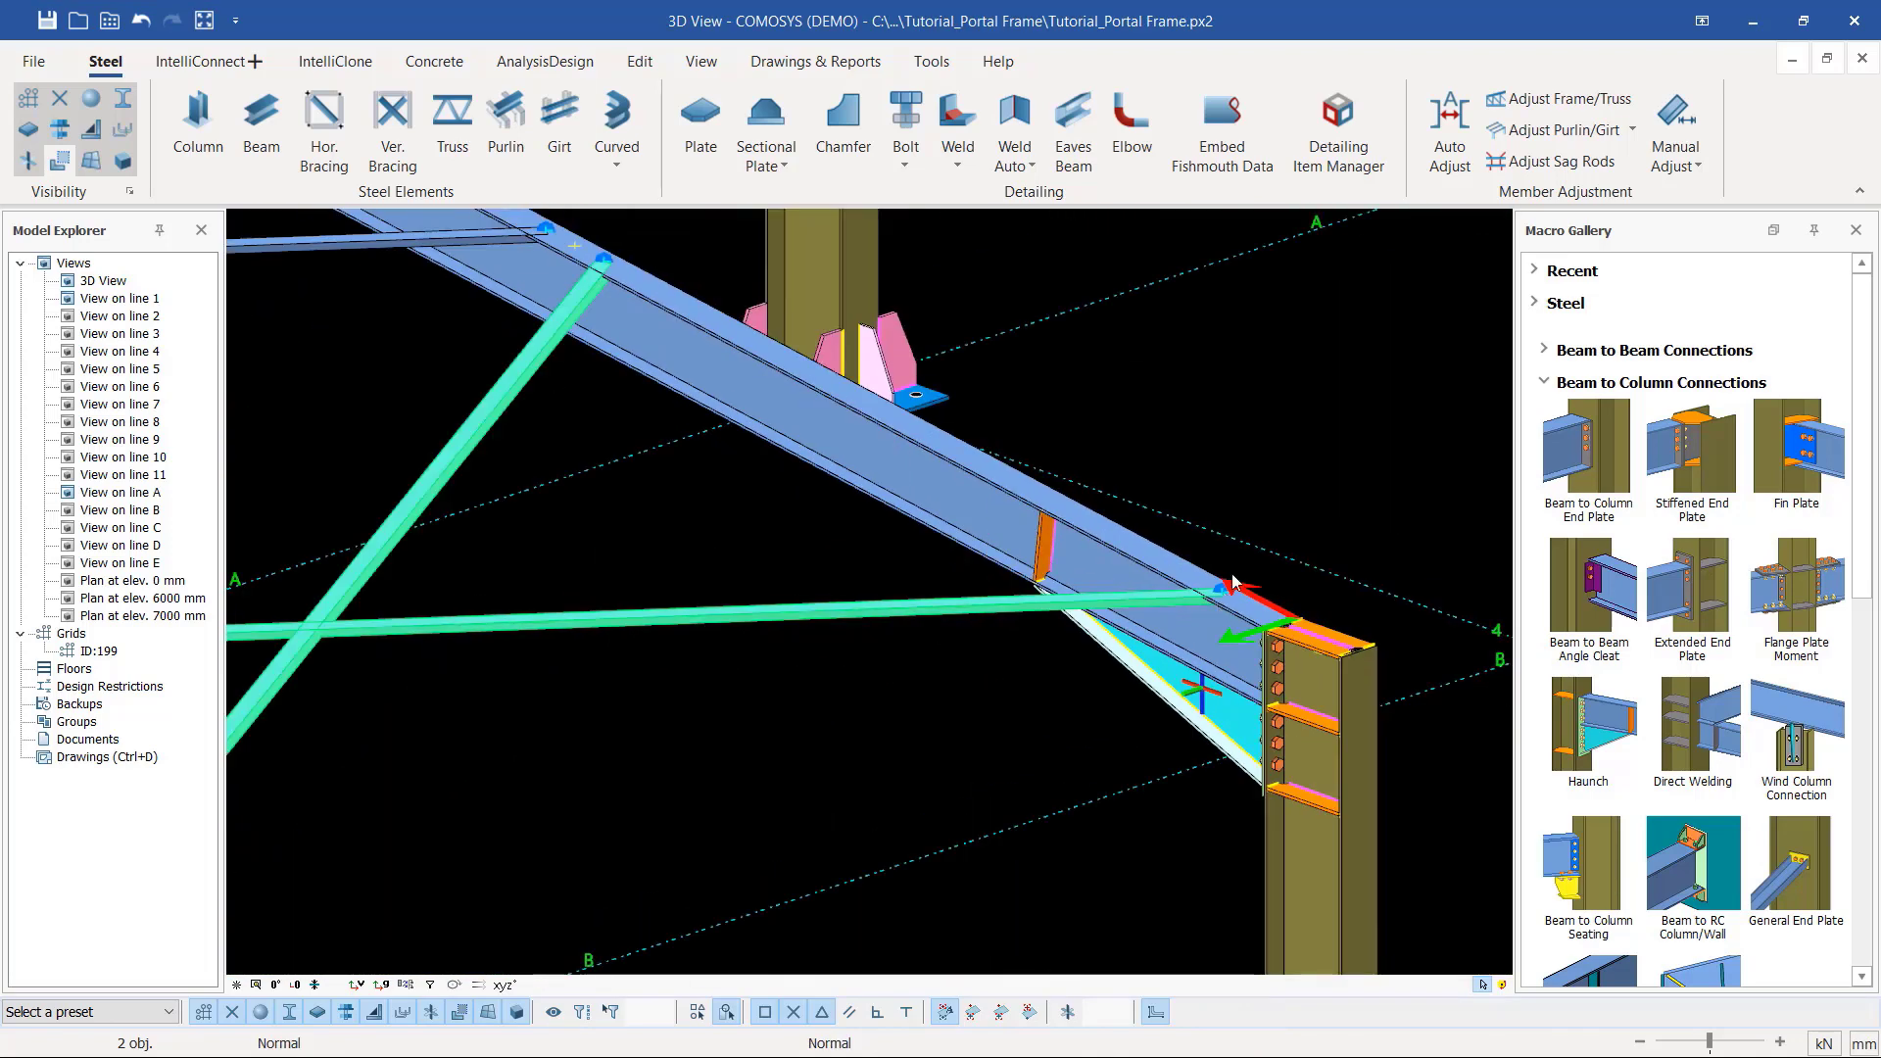
scroll(744, 740, "up", 4)
left_click(1101, 643)
scroll(1101, 644, "down", 4)
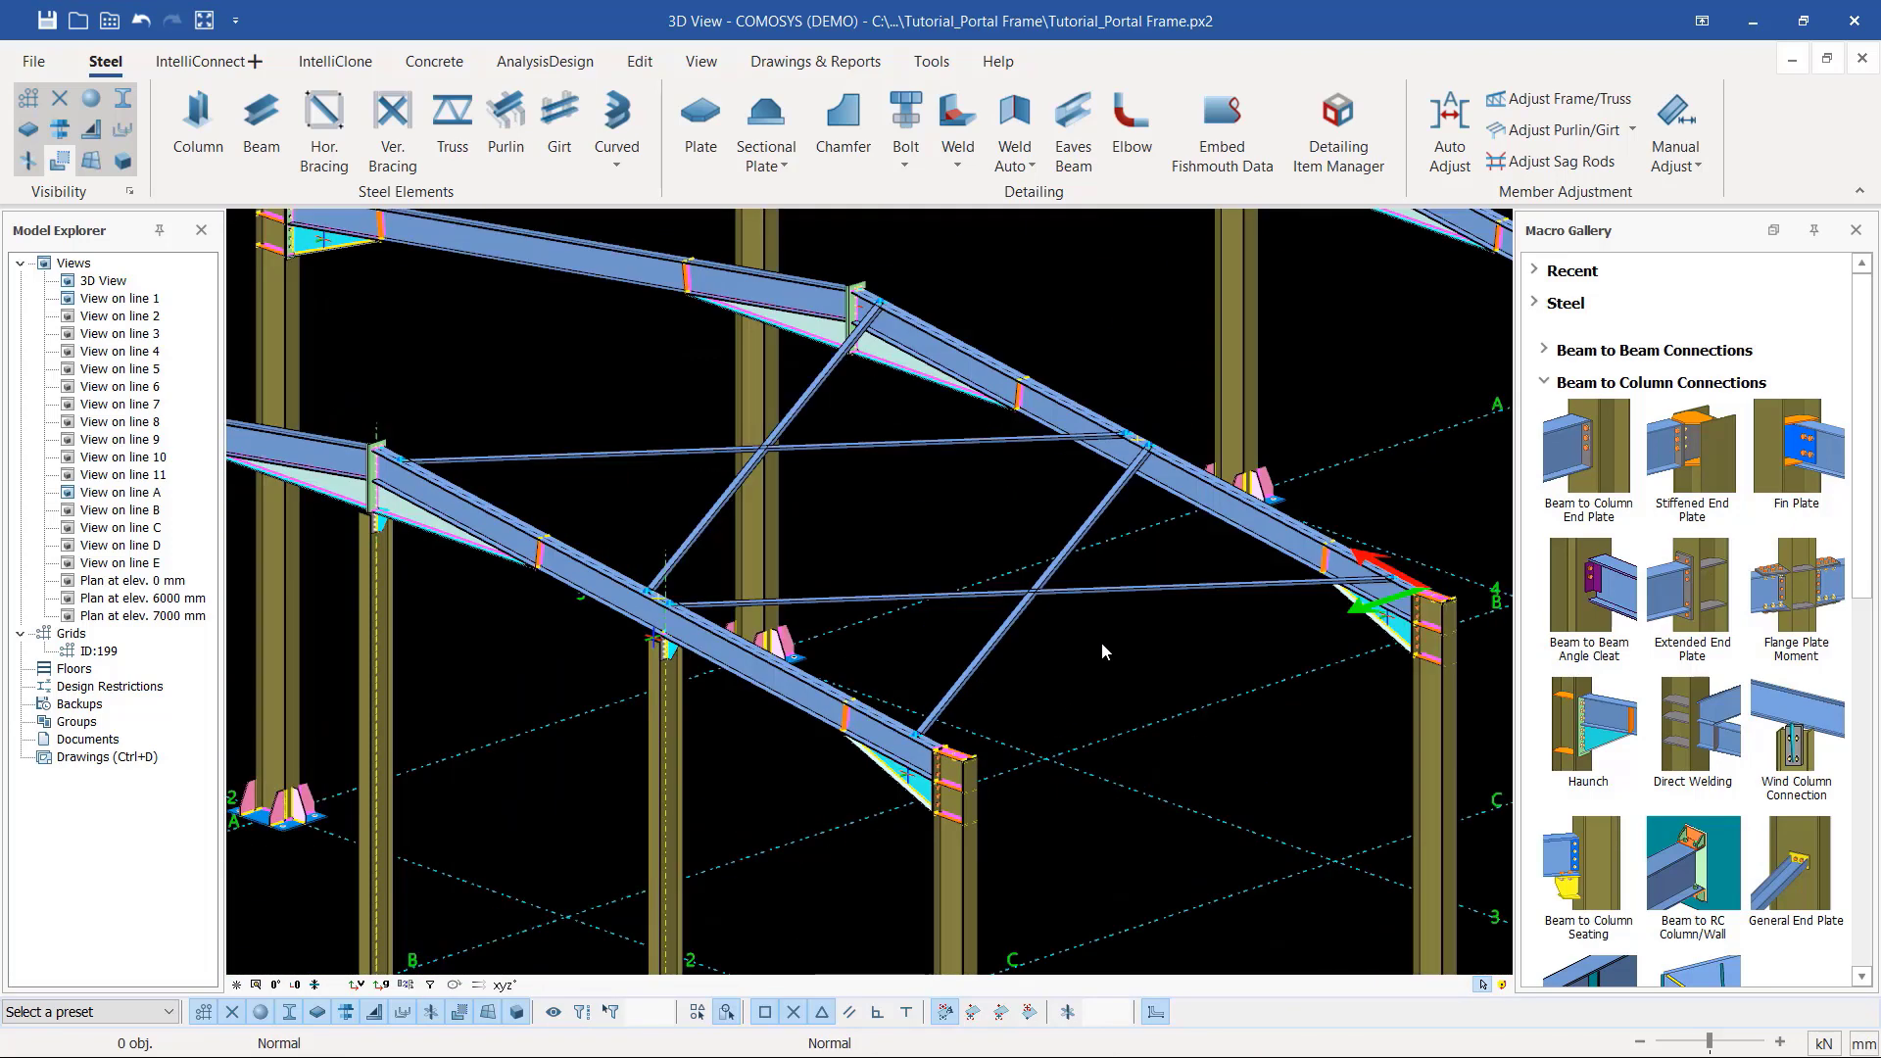
left_click(875, 306)
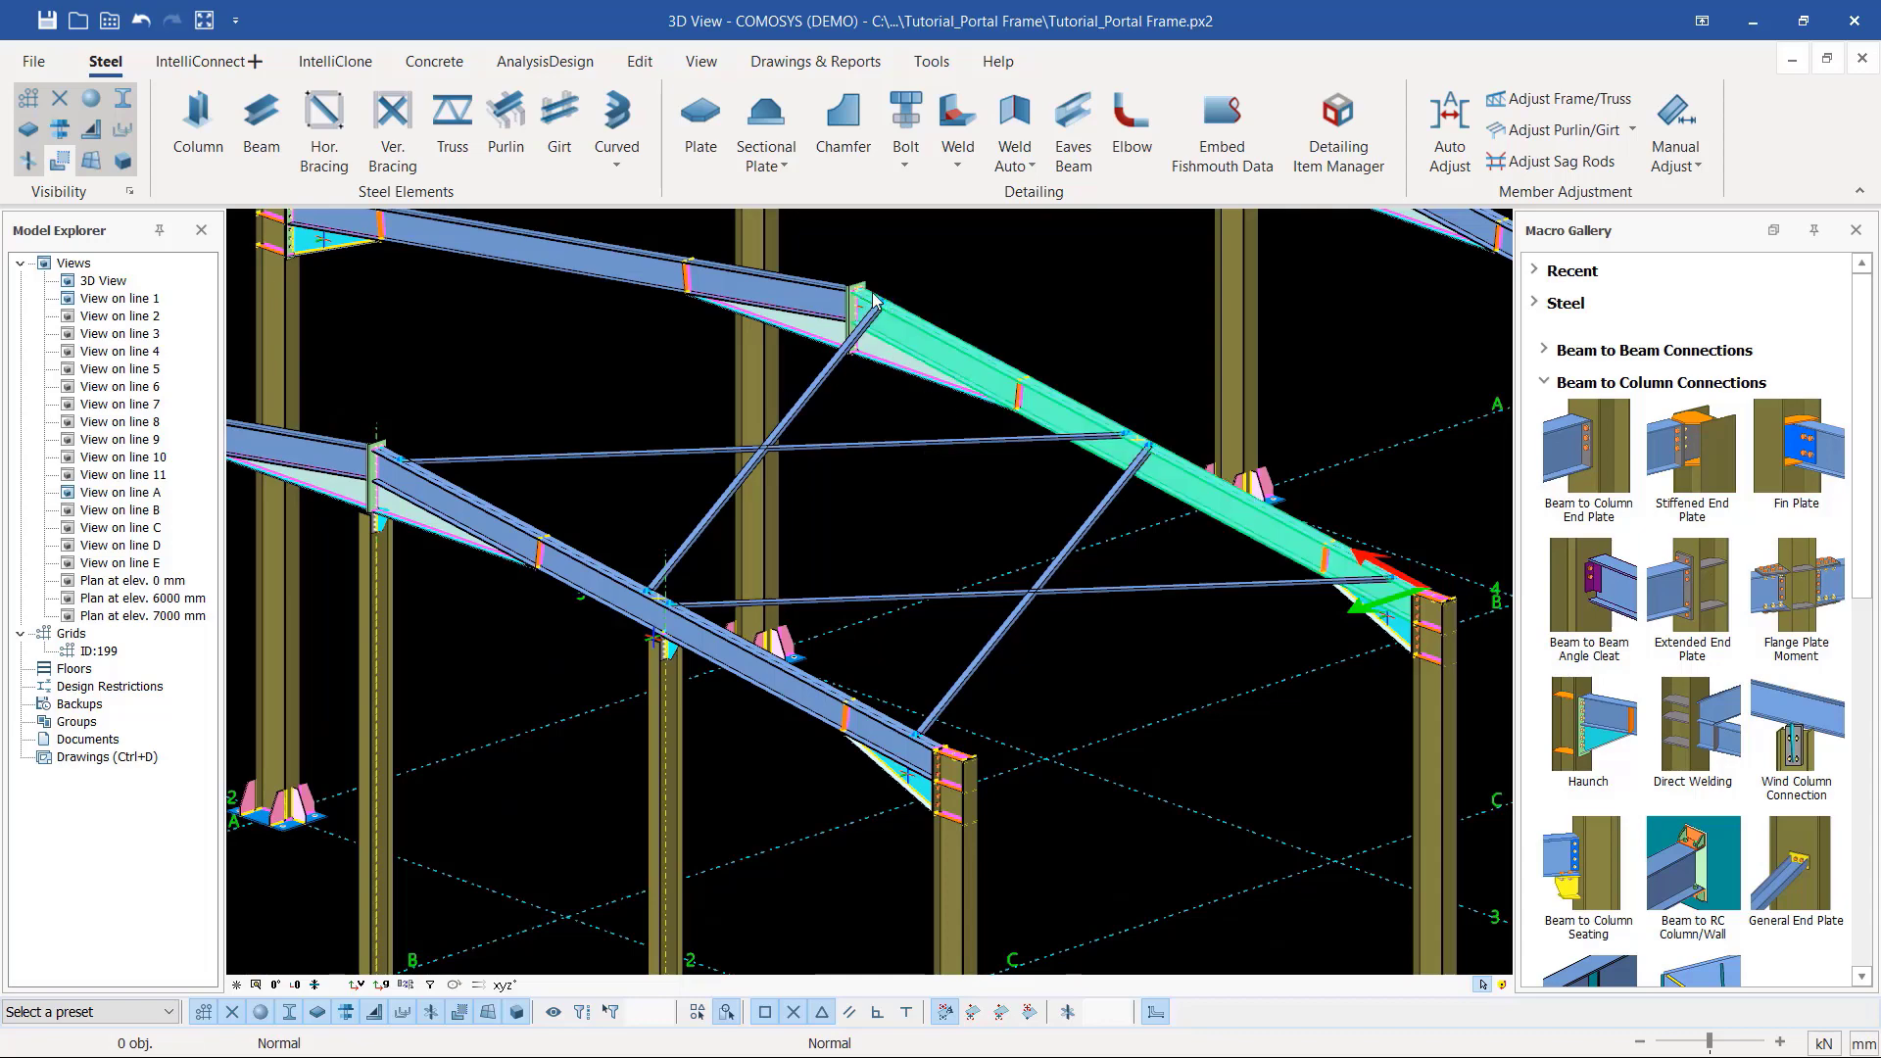
middle_click_drag(875, 306, 908, 378)
scroll(1047, 742, "up", 6)
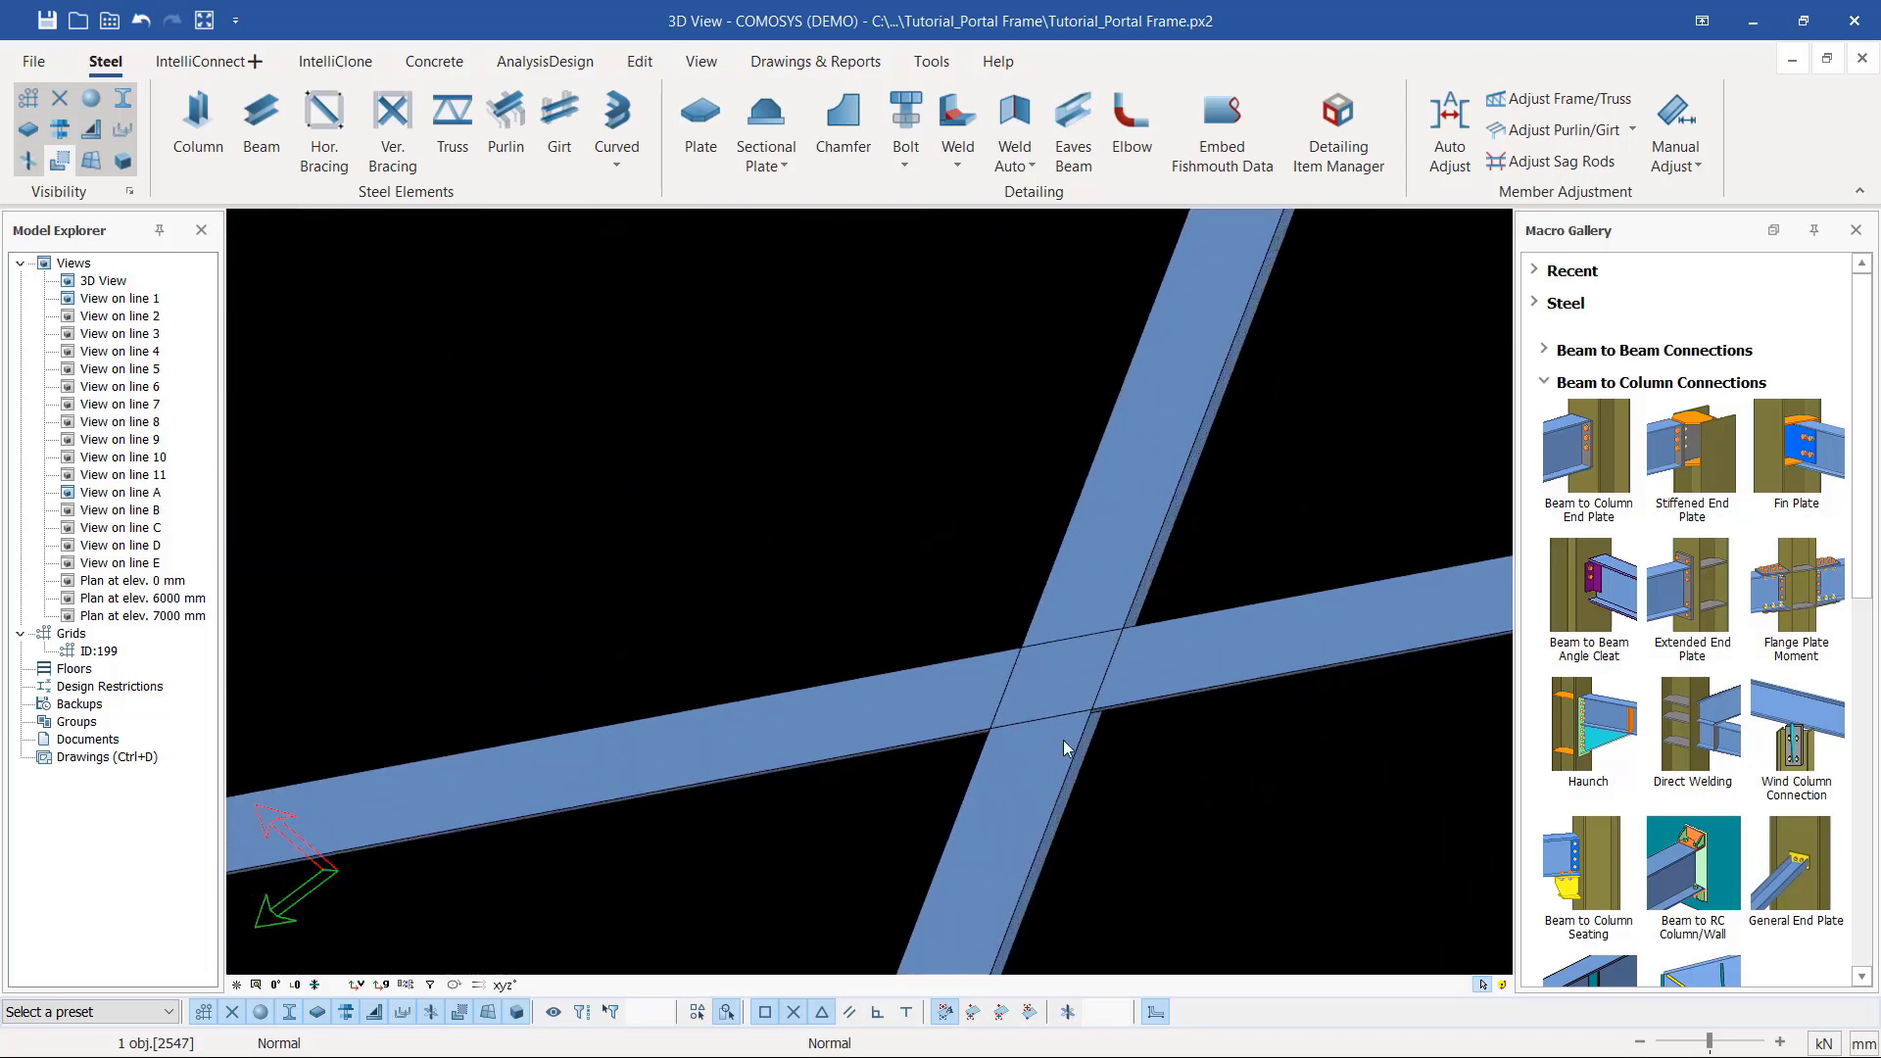
left_click(1080, 674)
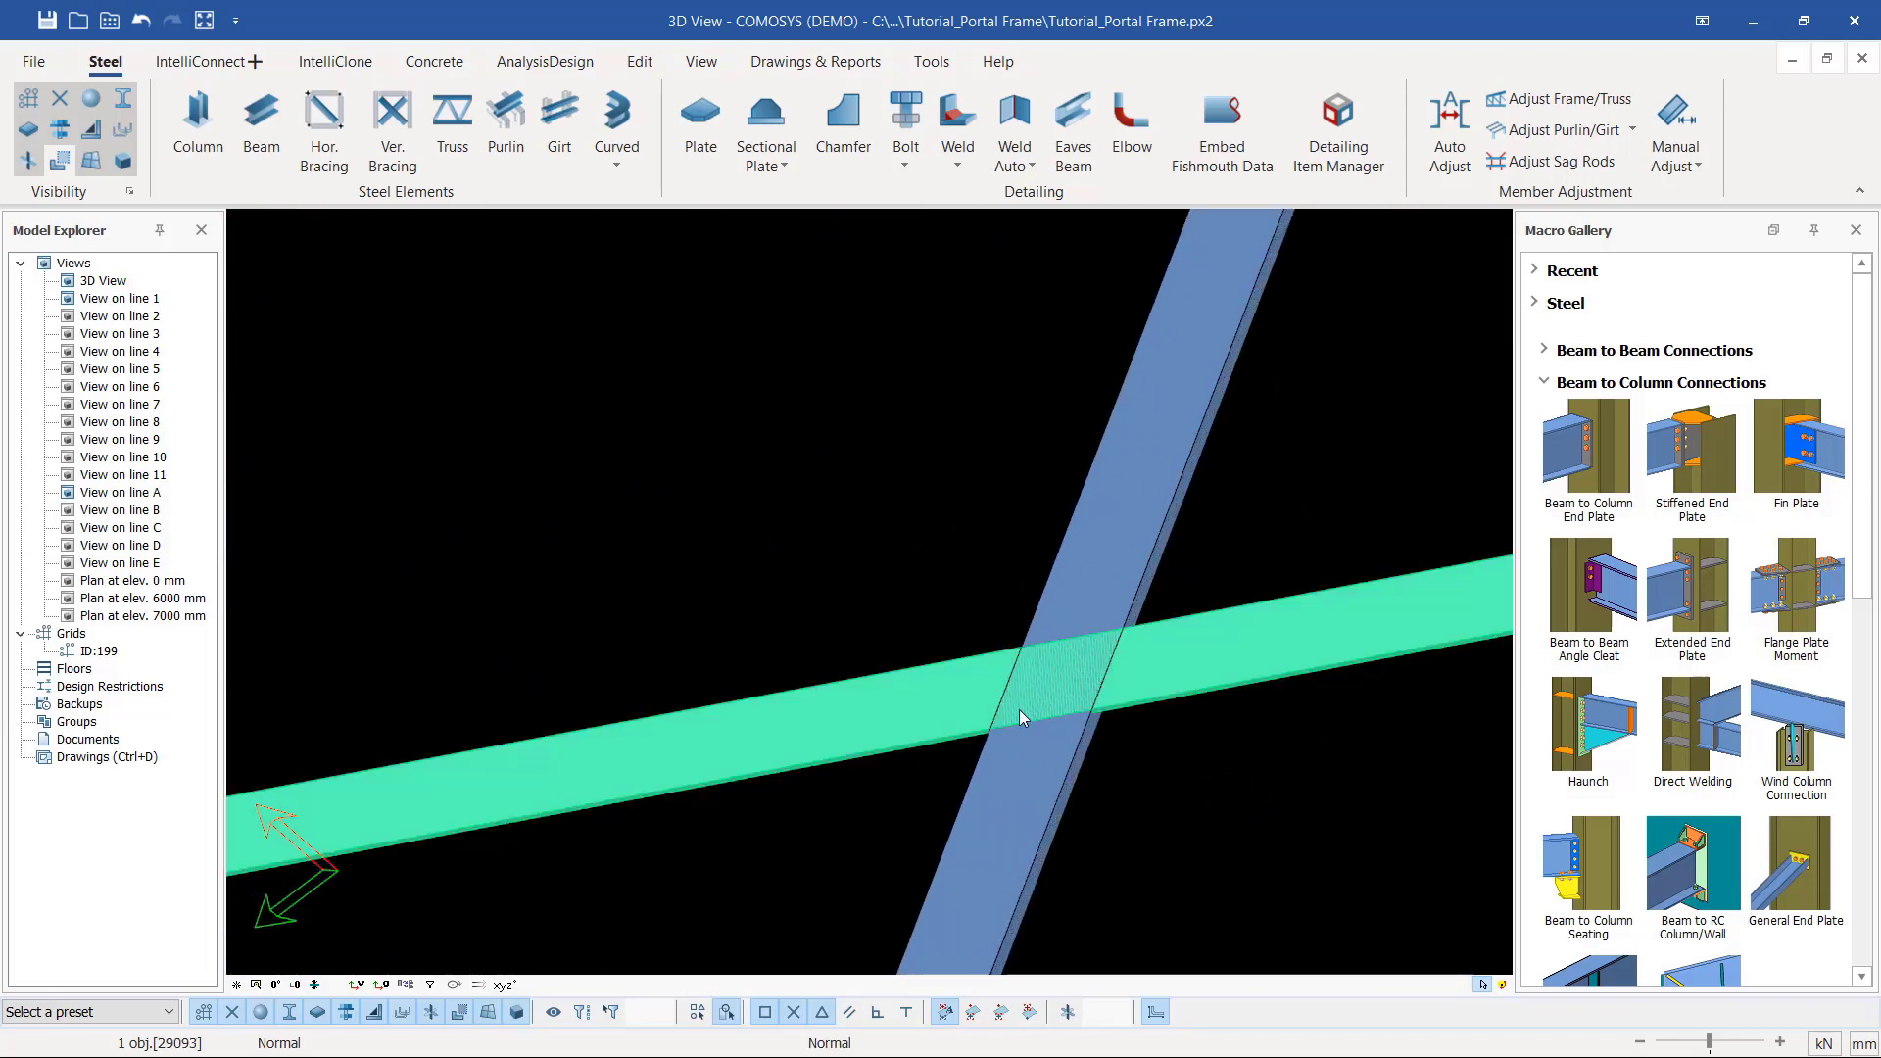
scroll(860, 602, "down", 3)
scroll(993, 697, "up", 4)
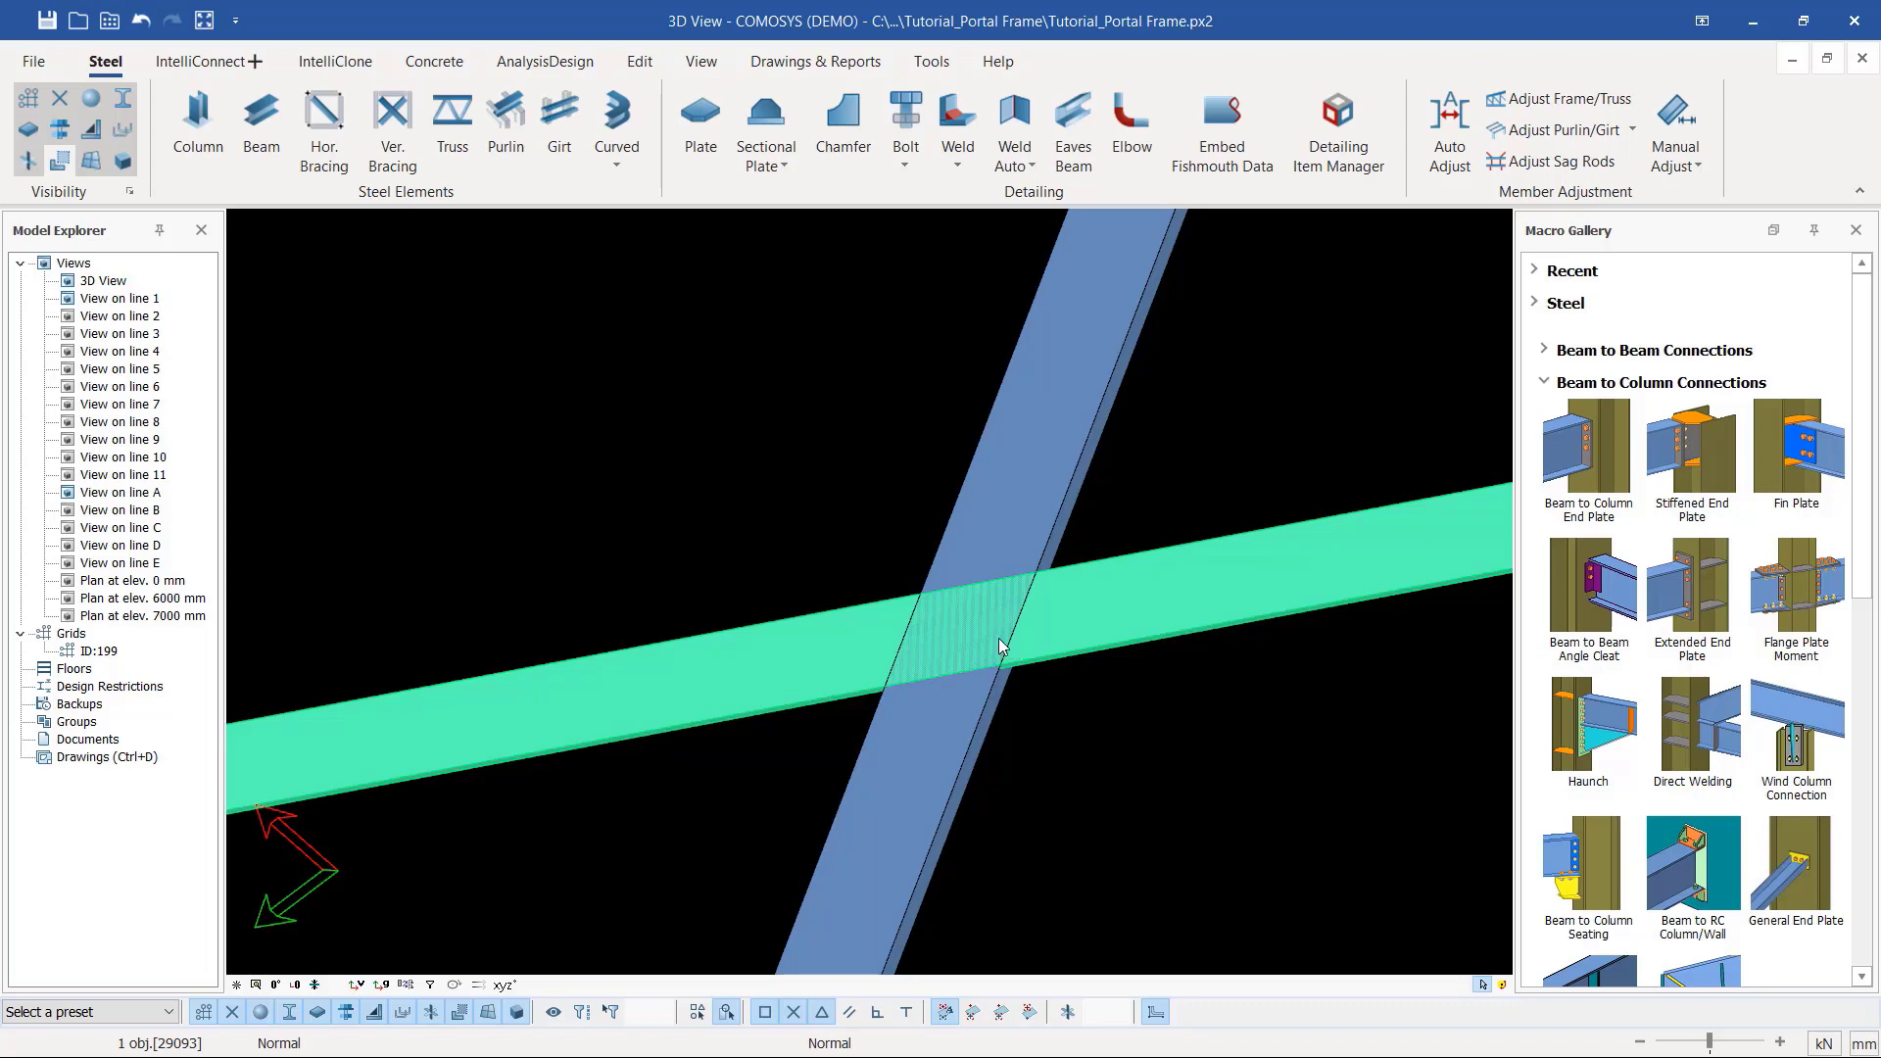
mouse_move(1000, 643)
middle_mouse_down()
mouse_move(911, 627)
mouse_move(862, 588)
mouse_move(965, 651)
middle_mouse_up()
left_click(1000, 405)
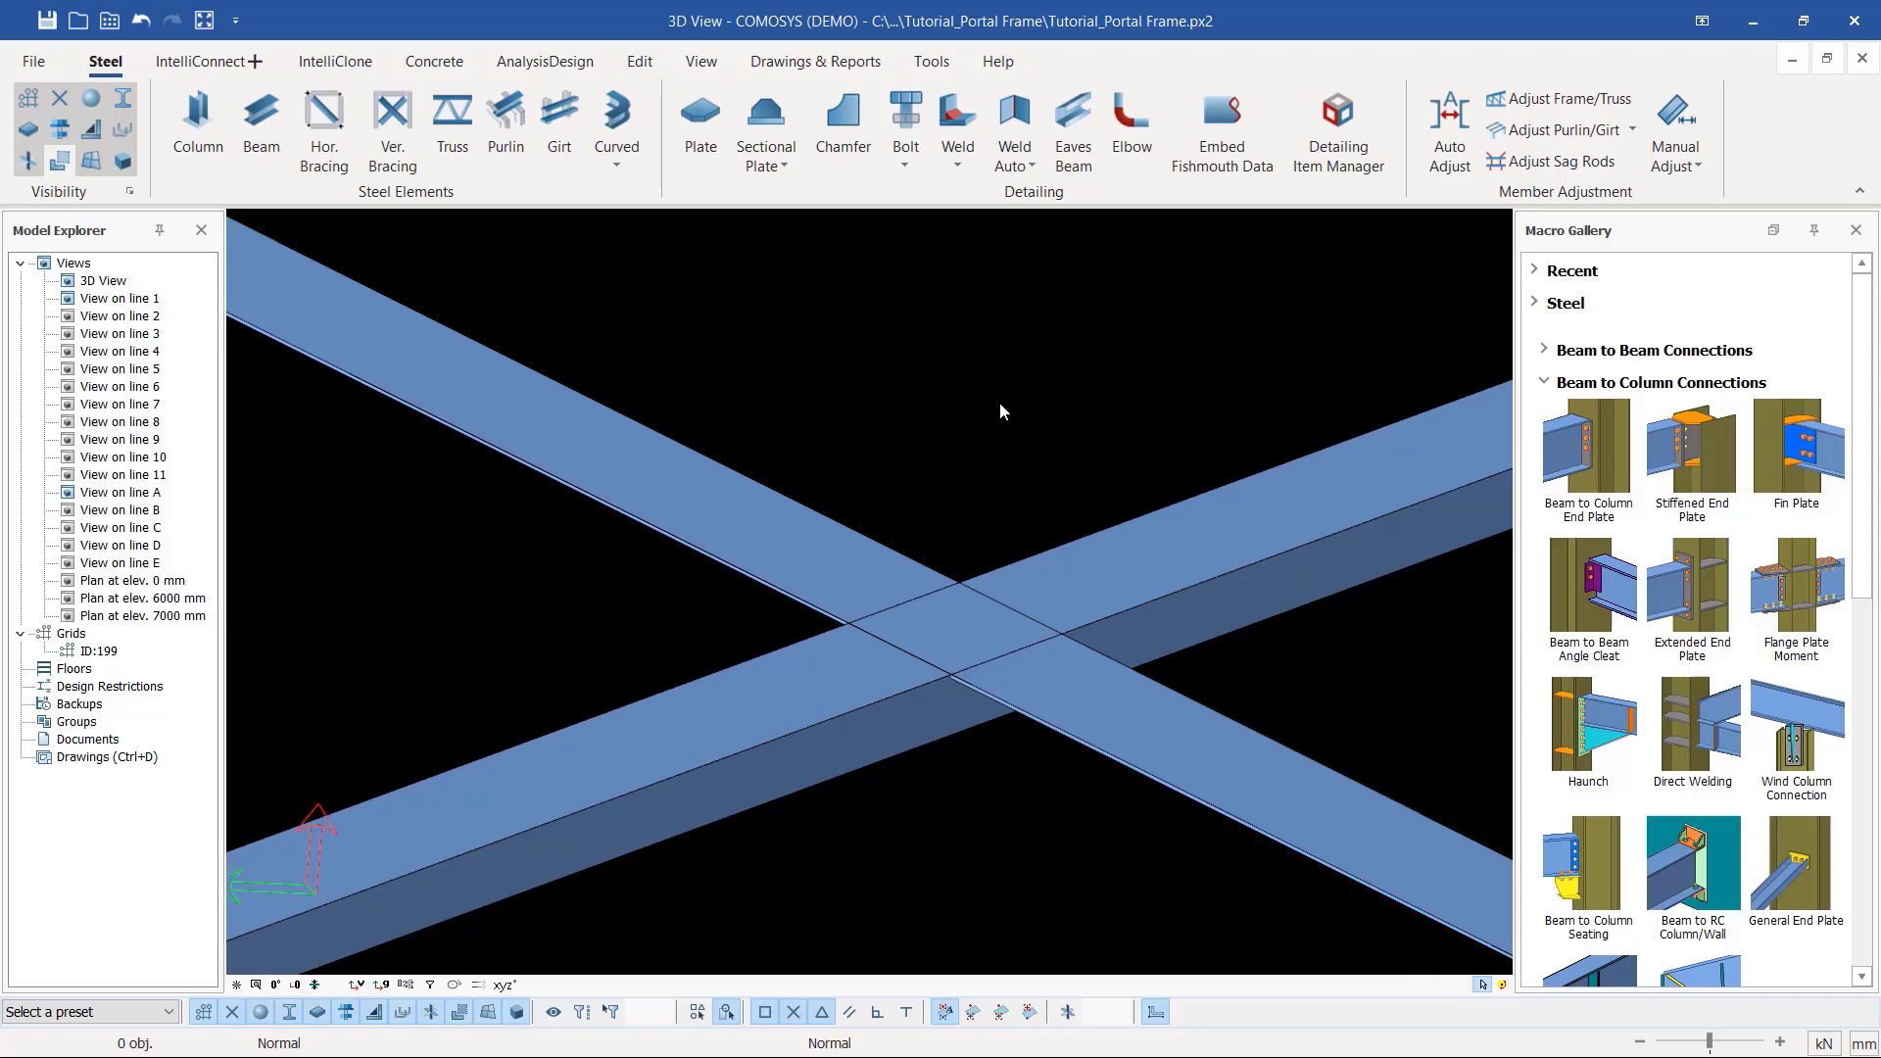
Step: Look up the right-rising brace's ISA60X60X4 section in the profile library's ISA family, and close the dialogs without changing the profile
double_click(1110, 579)
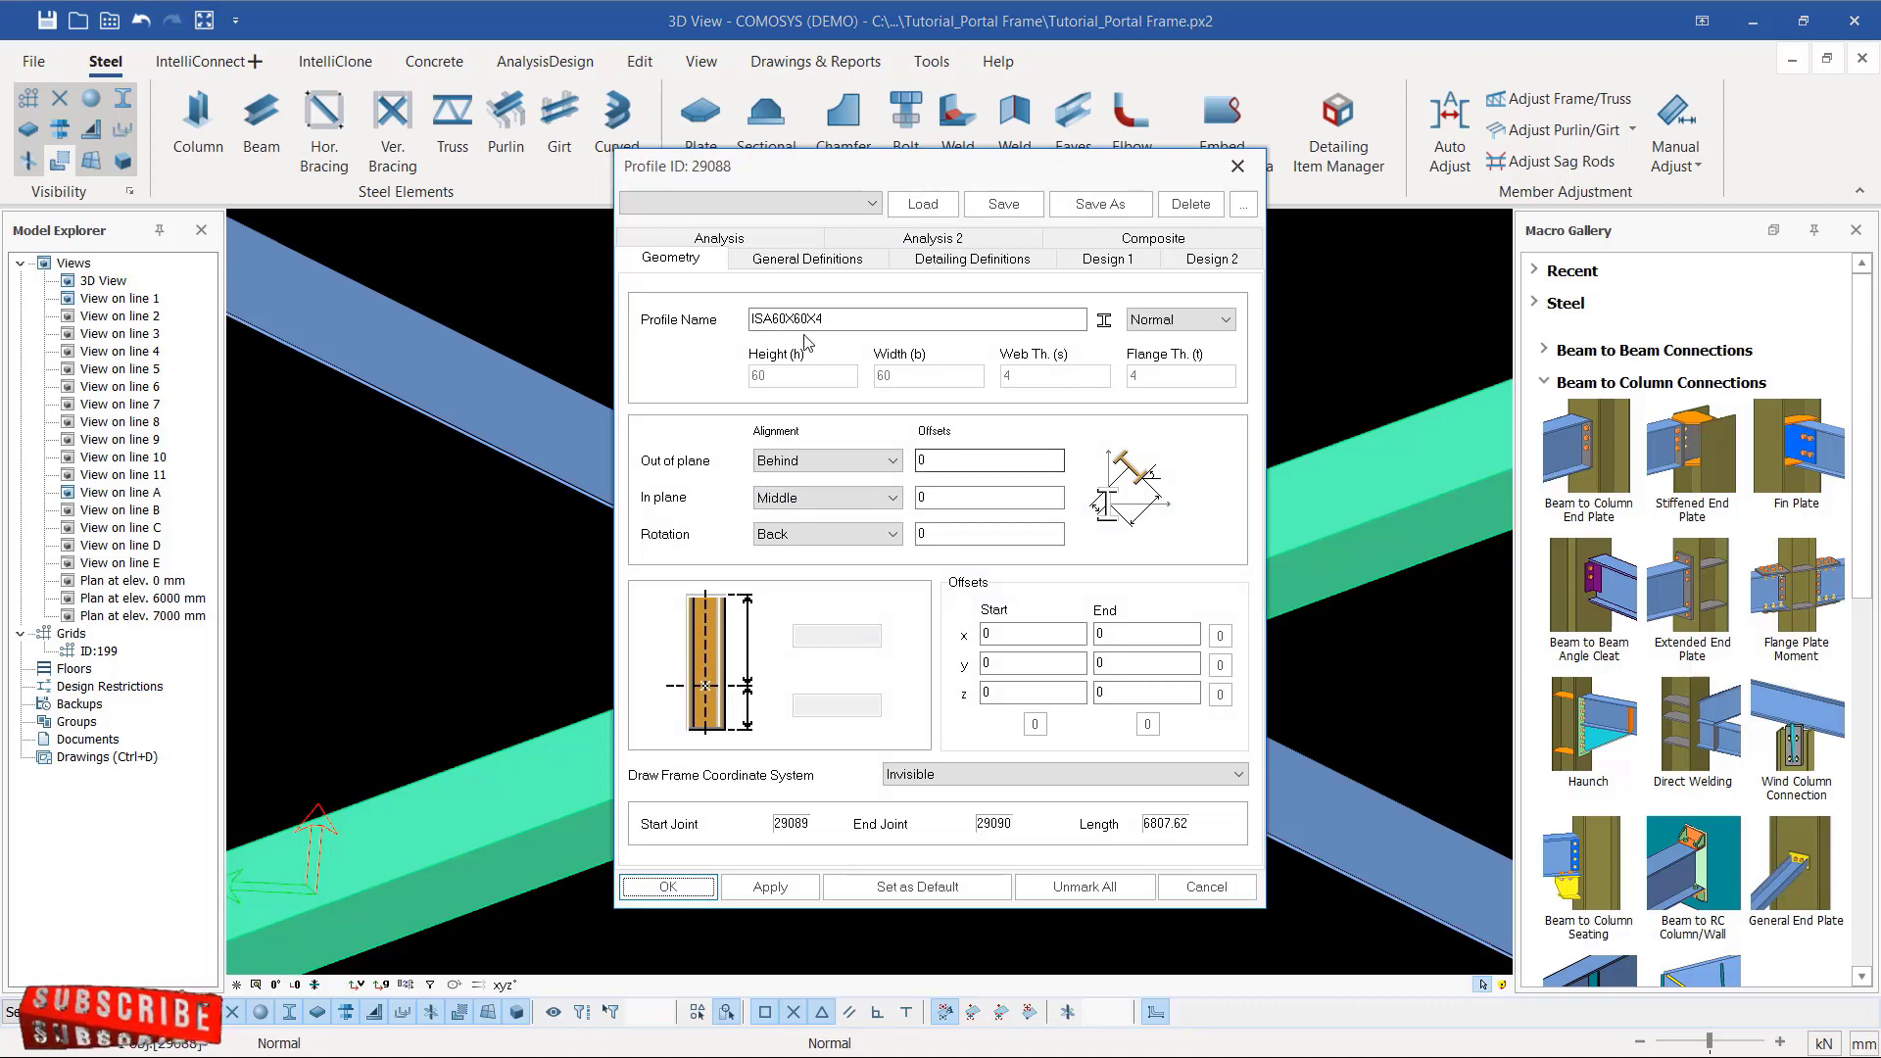
left_click(843, 318)
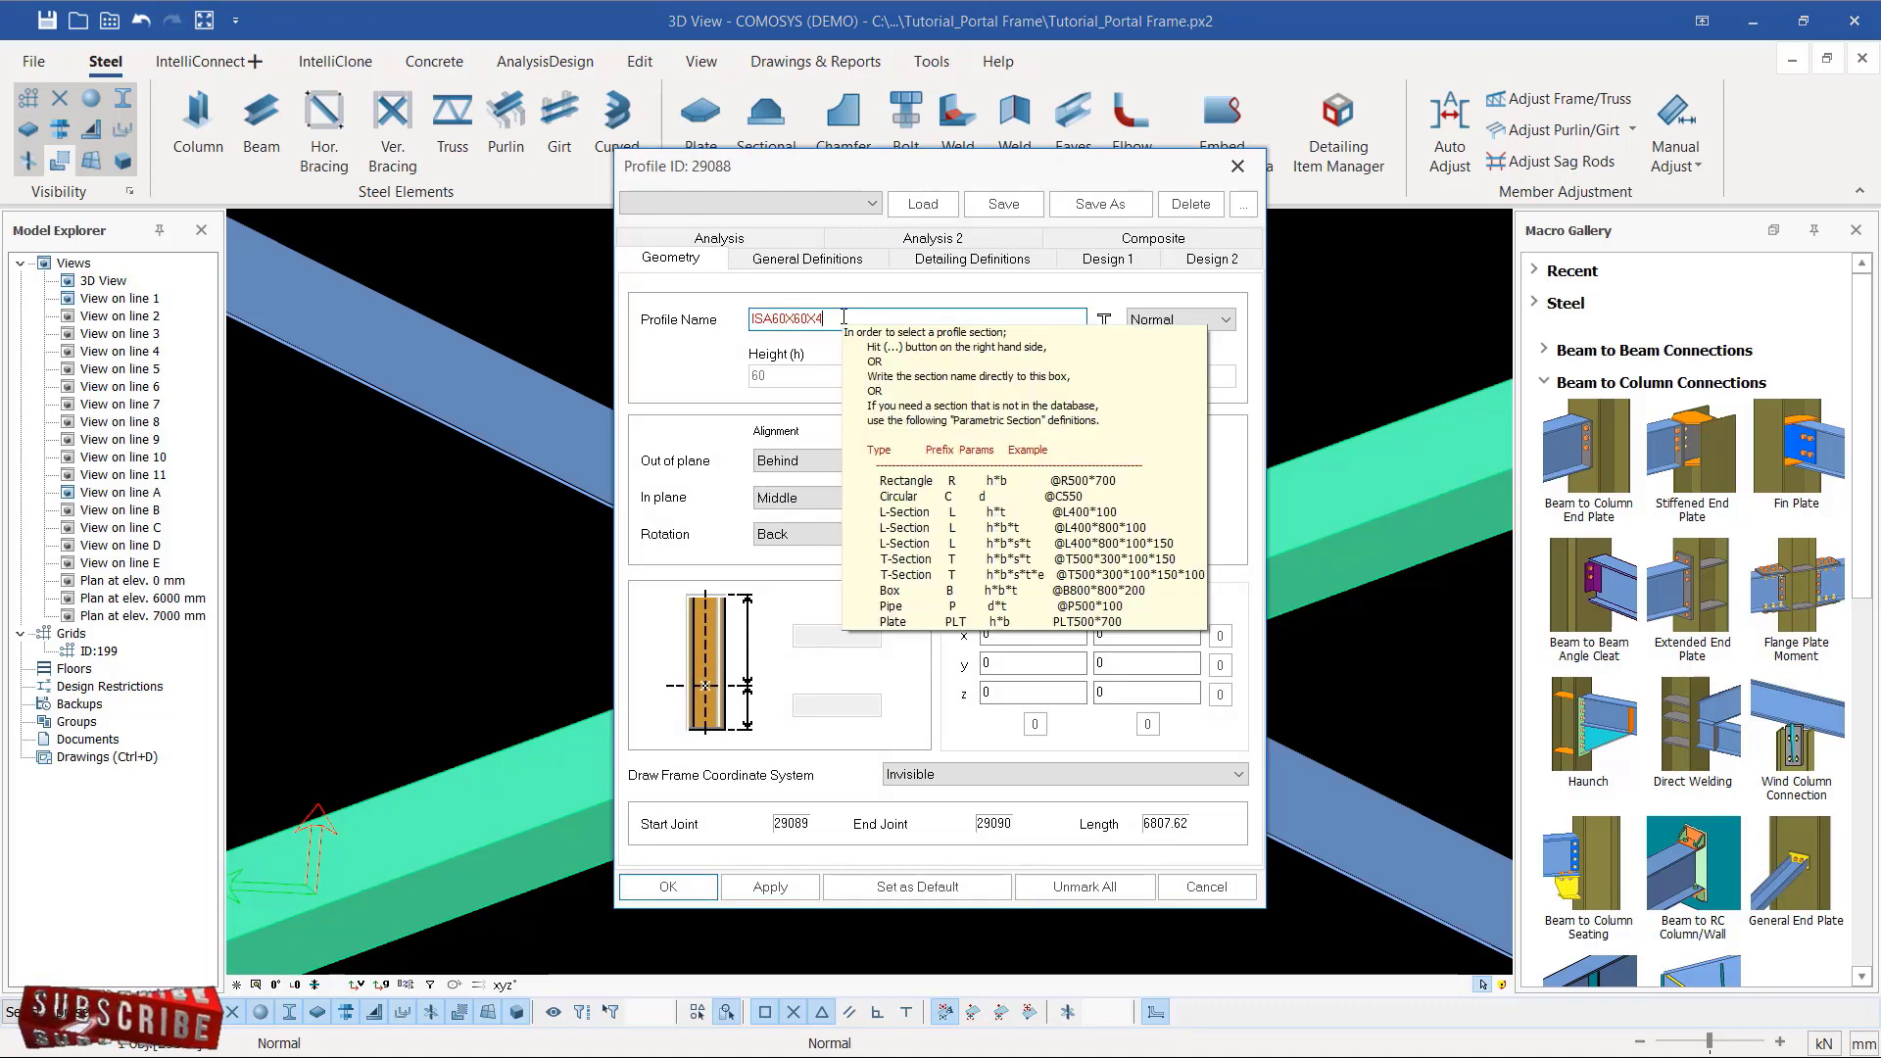
left_click(1104, 321)
scroll(309, 556, "up", 11)
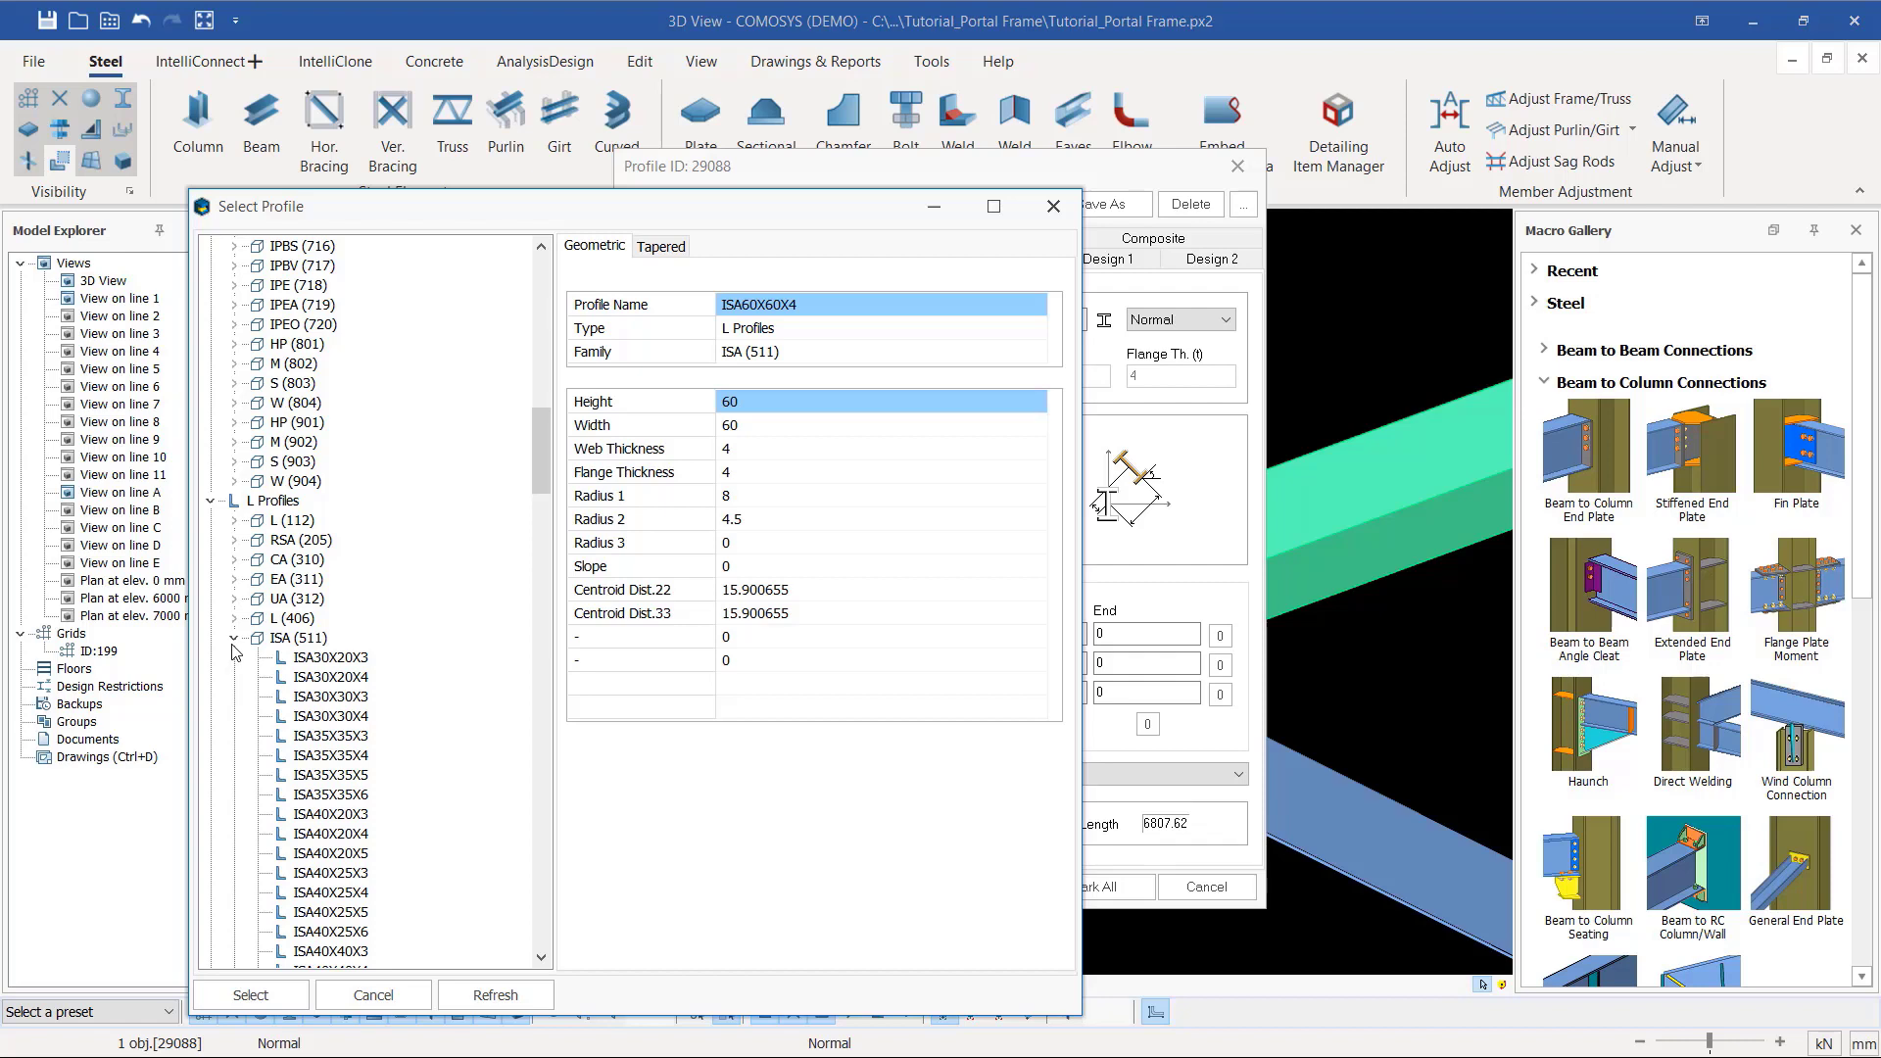
left_click(1053, 209)
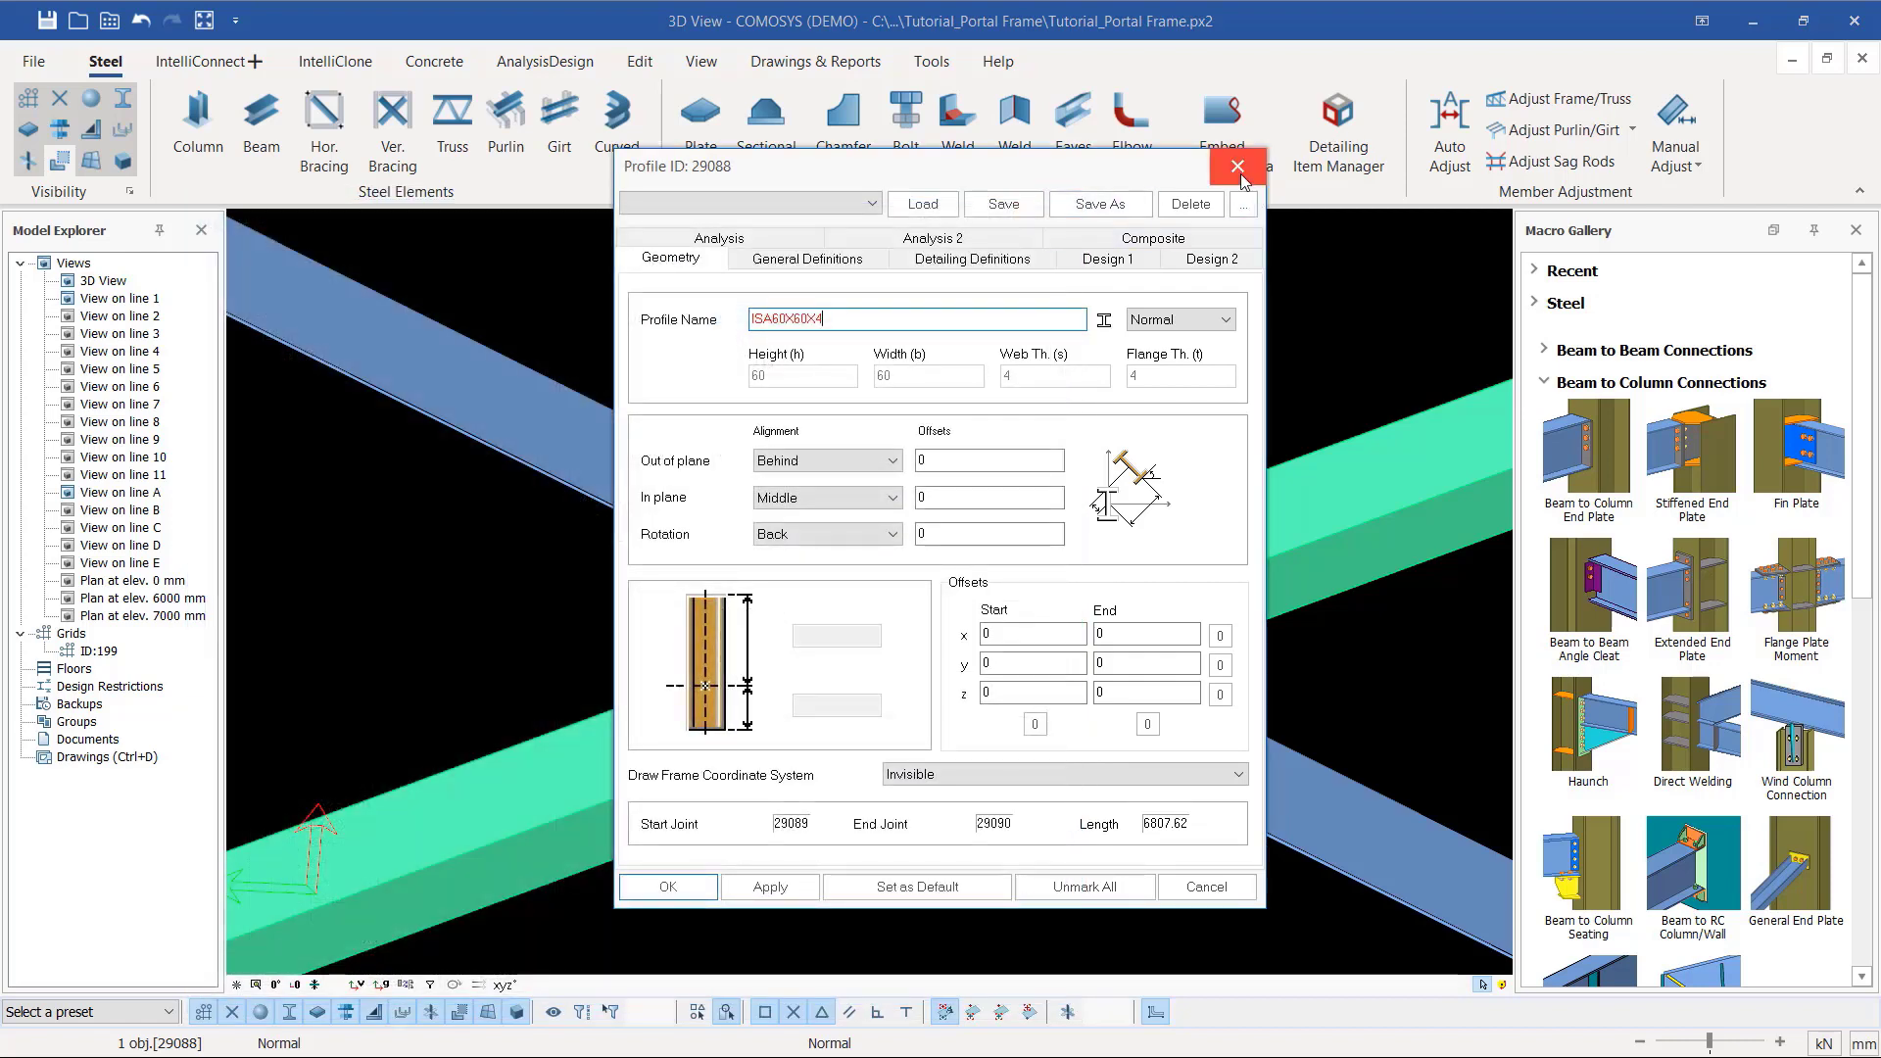
left_click(1238, 168)
left_click(1104, 437)
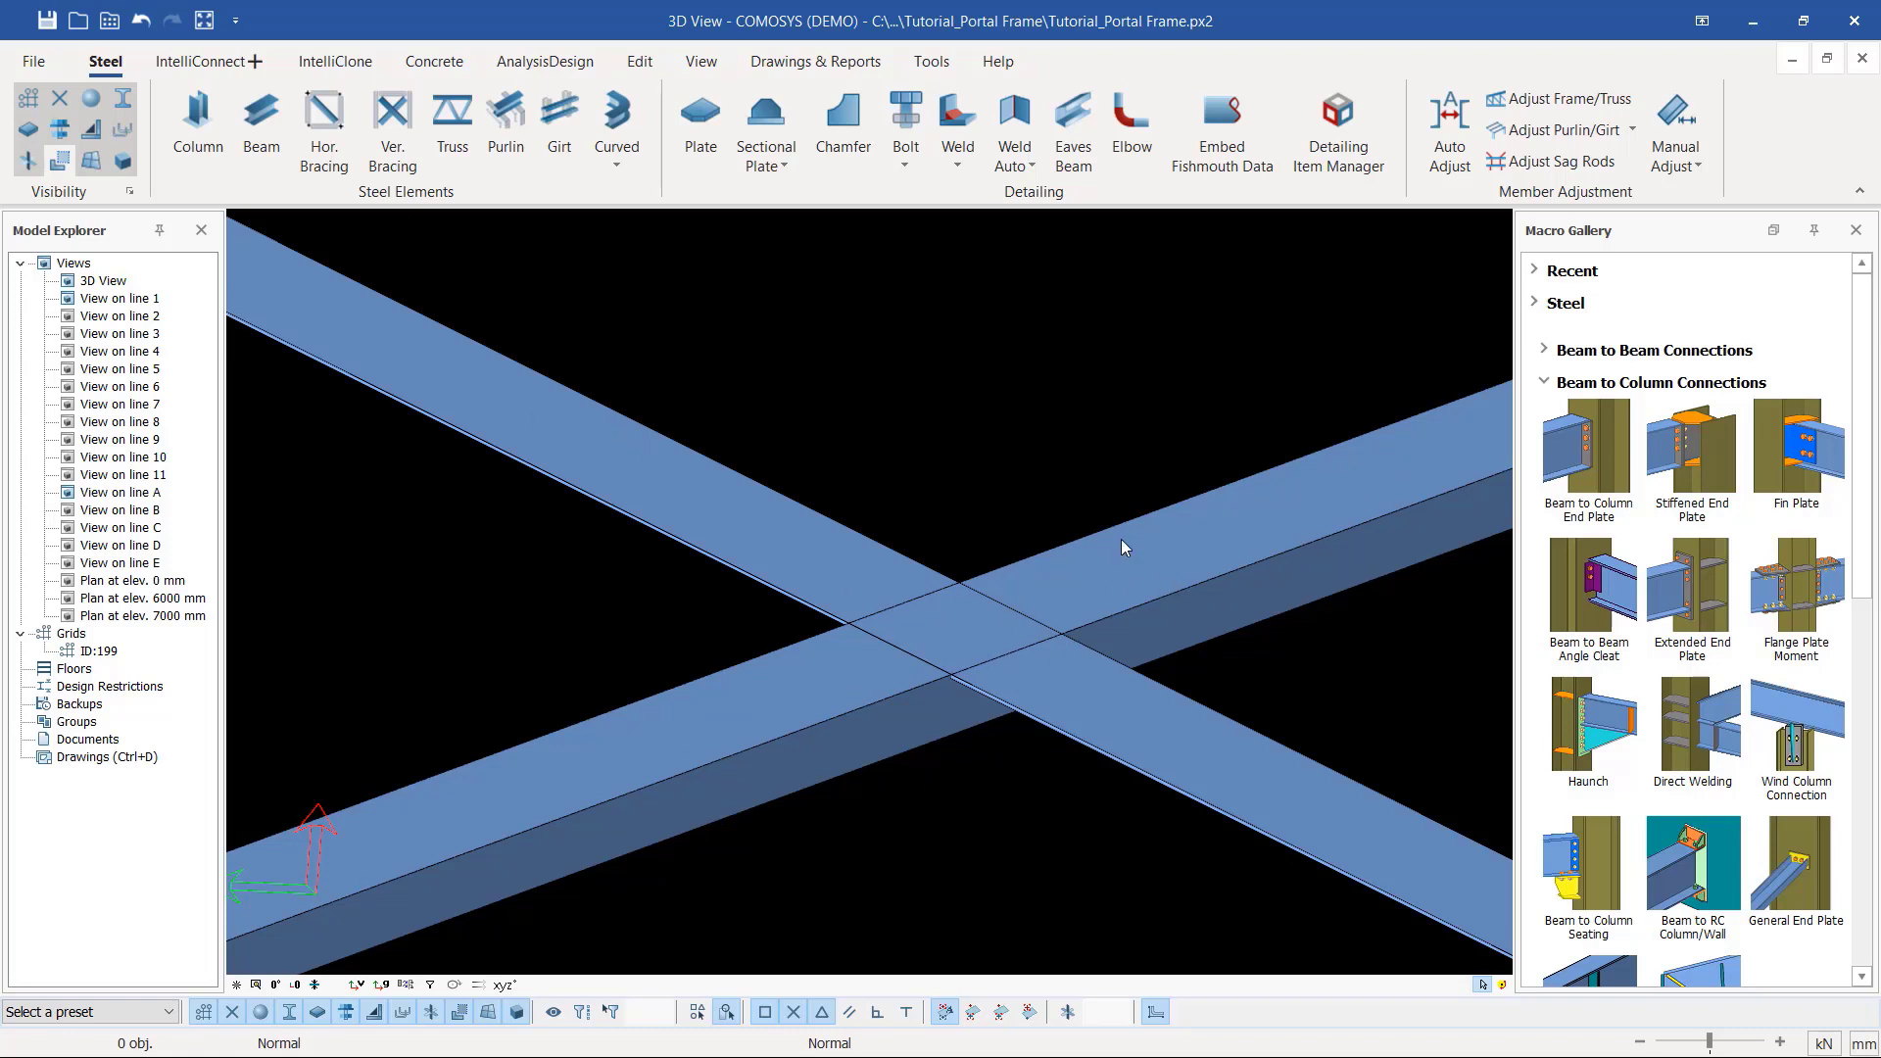
Step: Place two reference points at the left and right corners of the area where the two angle braces overlap, and end the point command
scroll(996, 635, "up", 3)
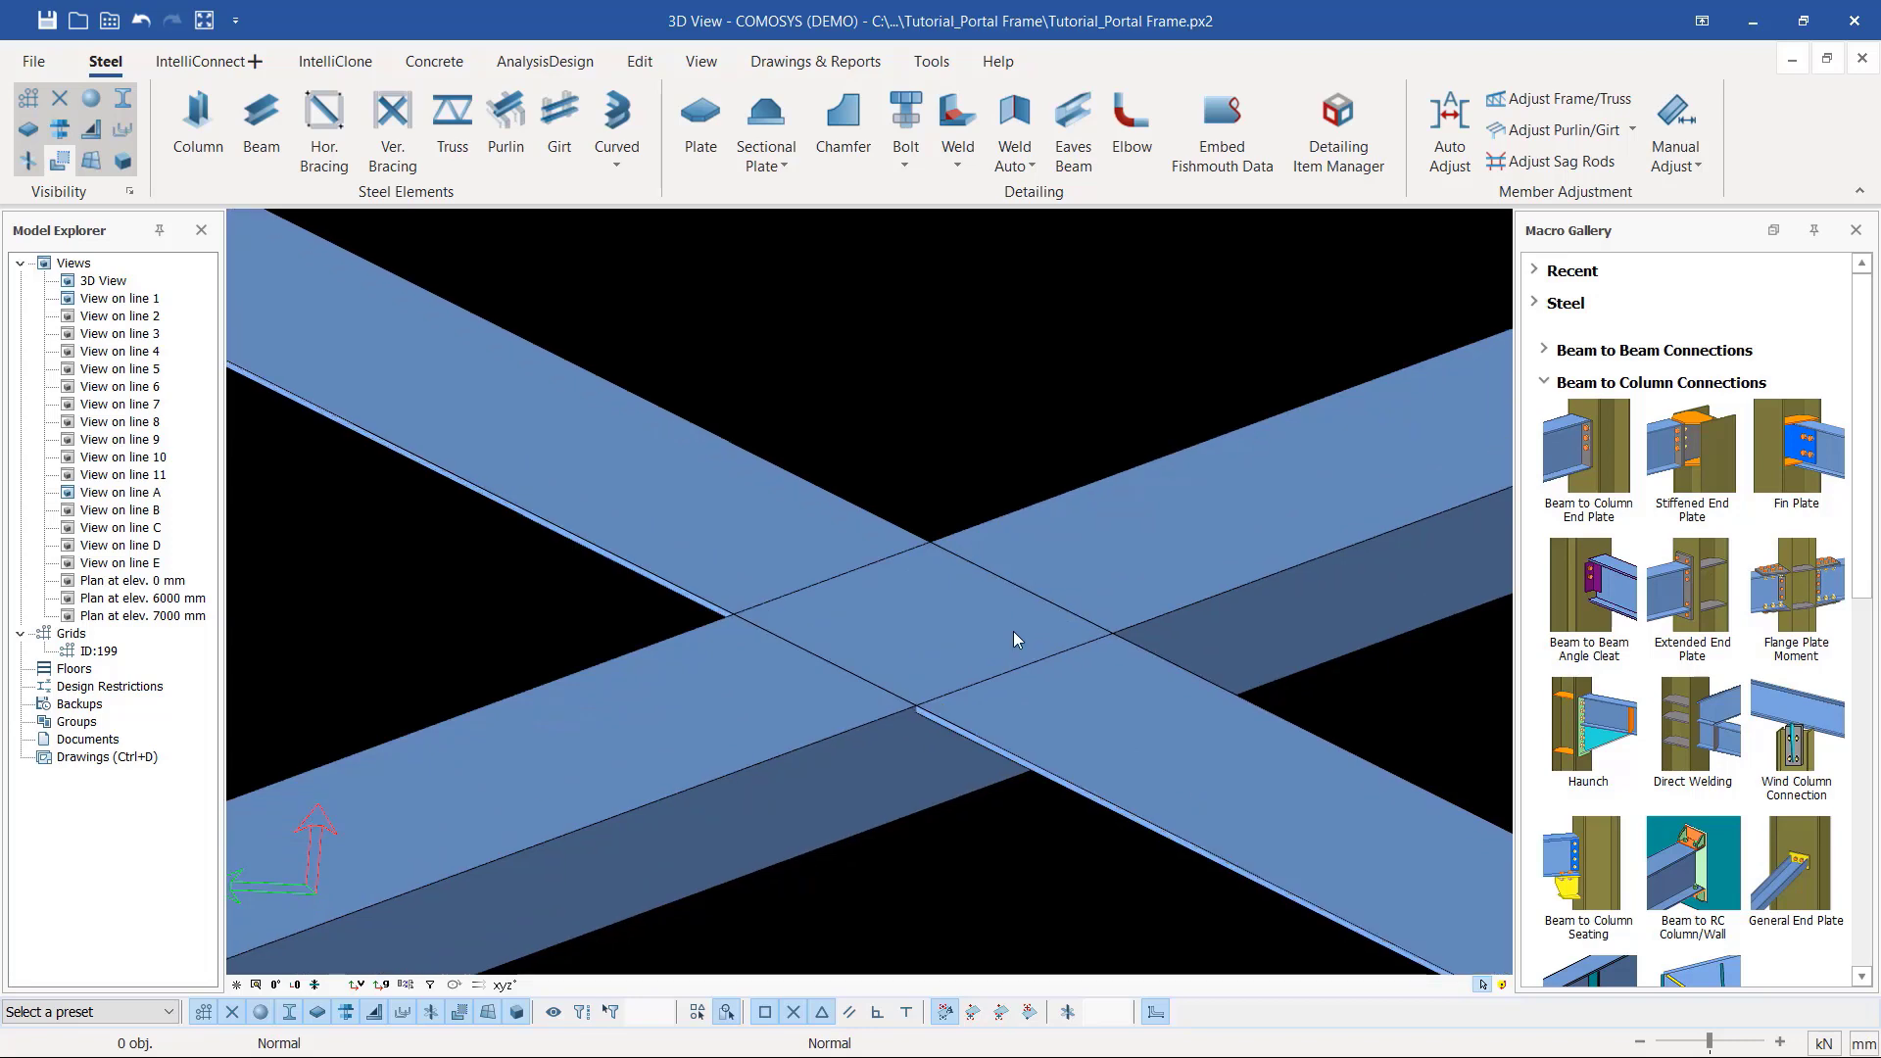
left_click(639, 61)
left_click(898, 112)
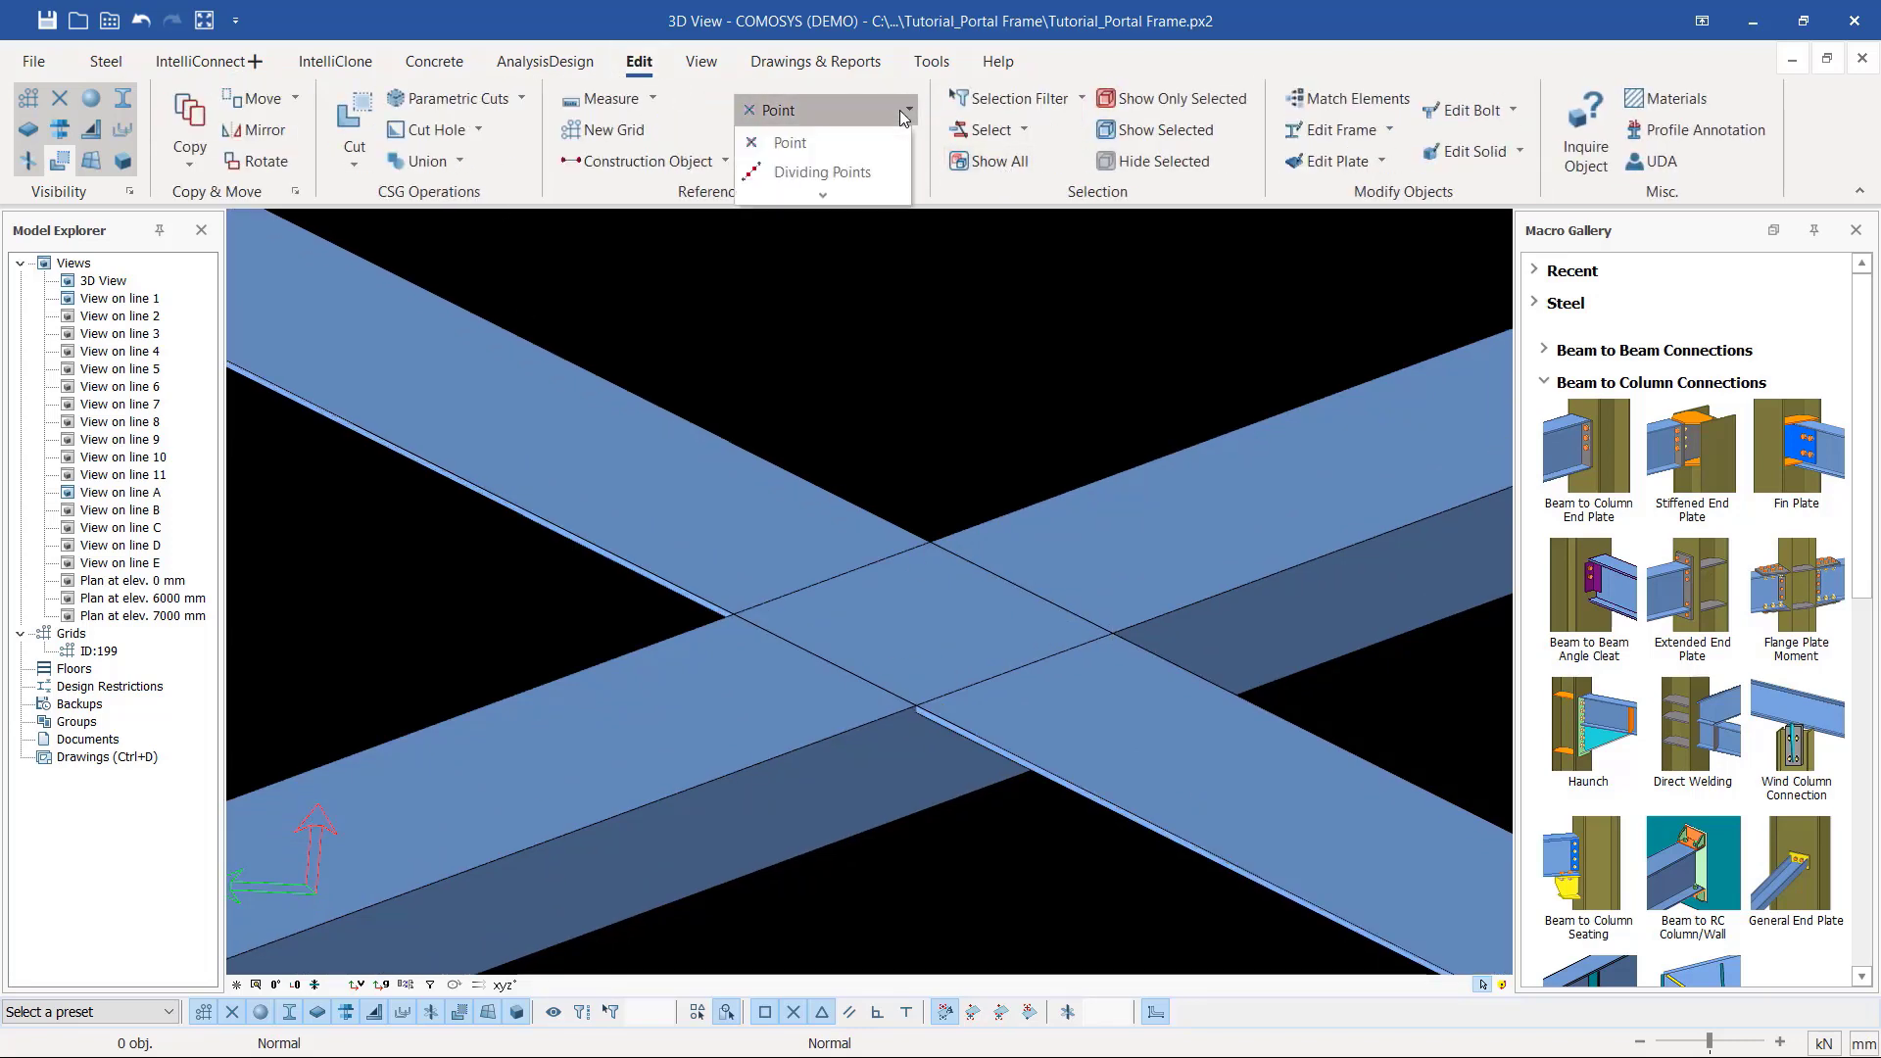
left_click(785, 143)
scroll(950, 588, "up", 2)
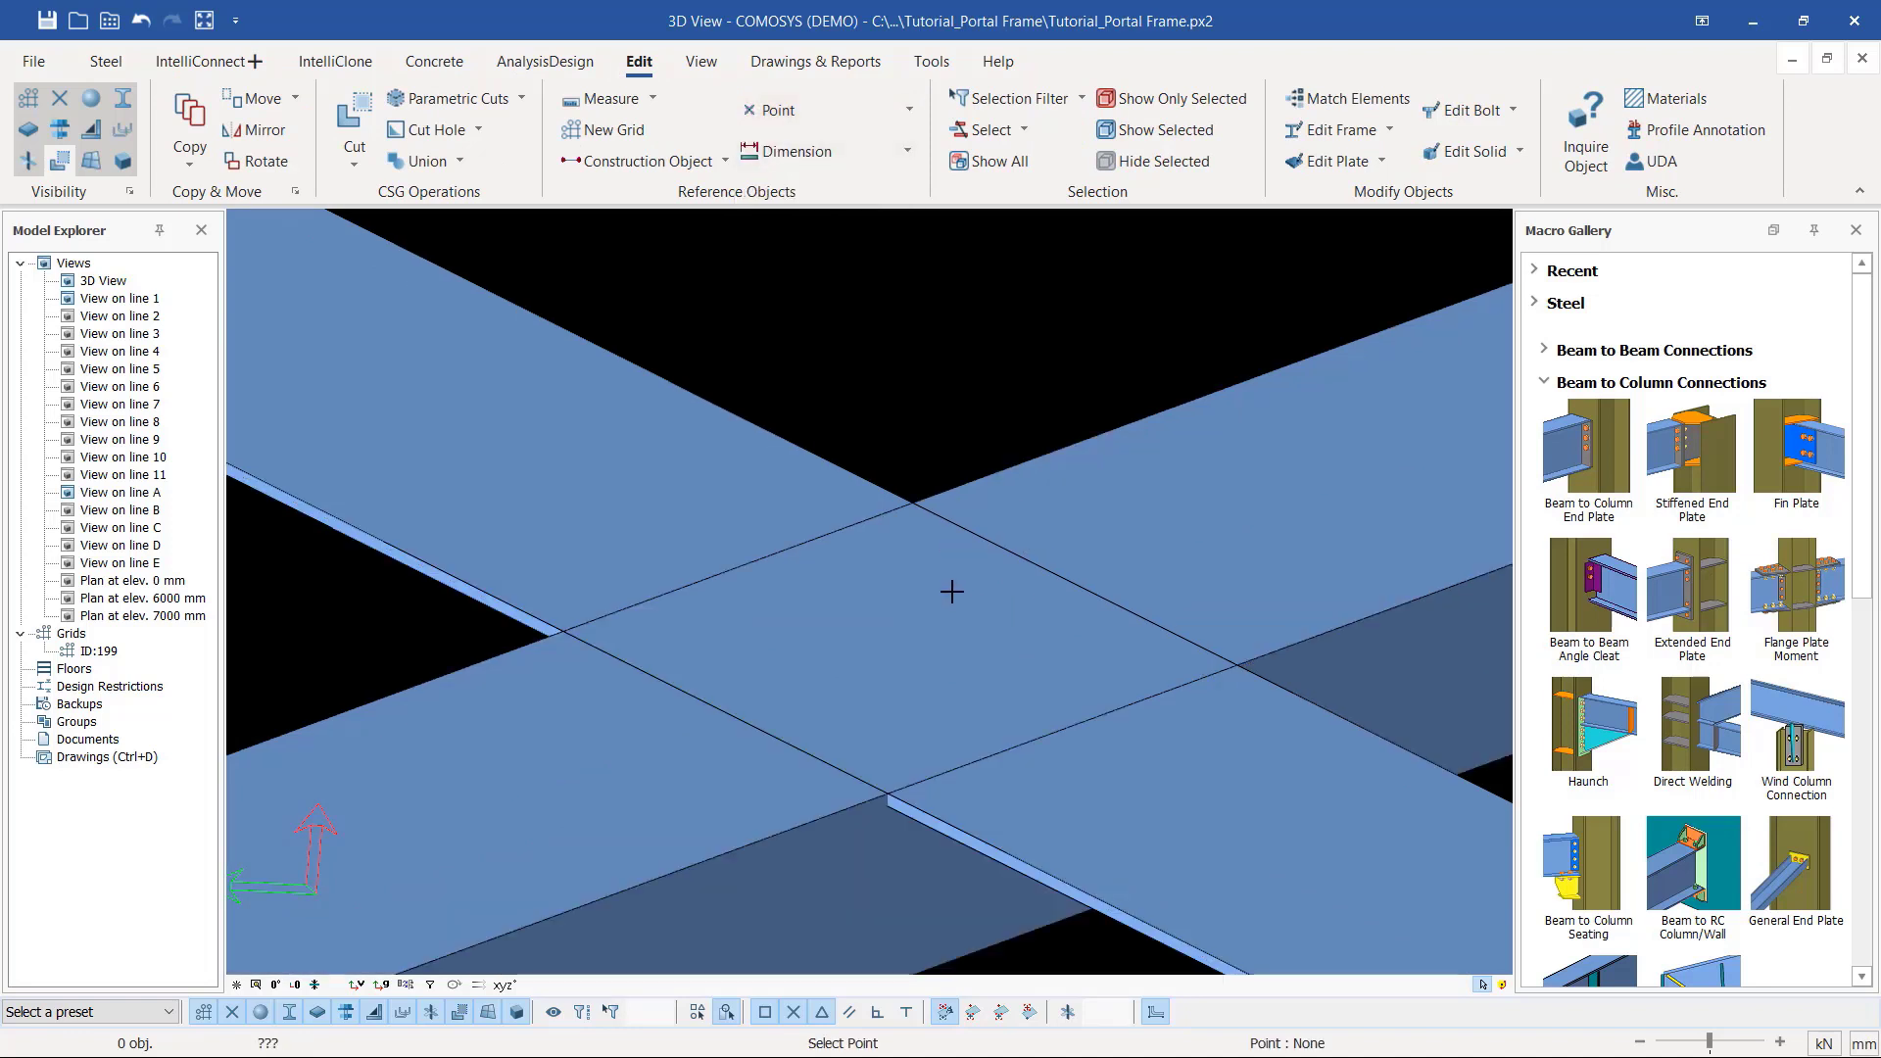
scroll(830, 570, "down", 2)
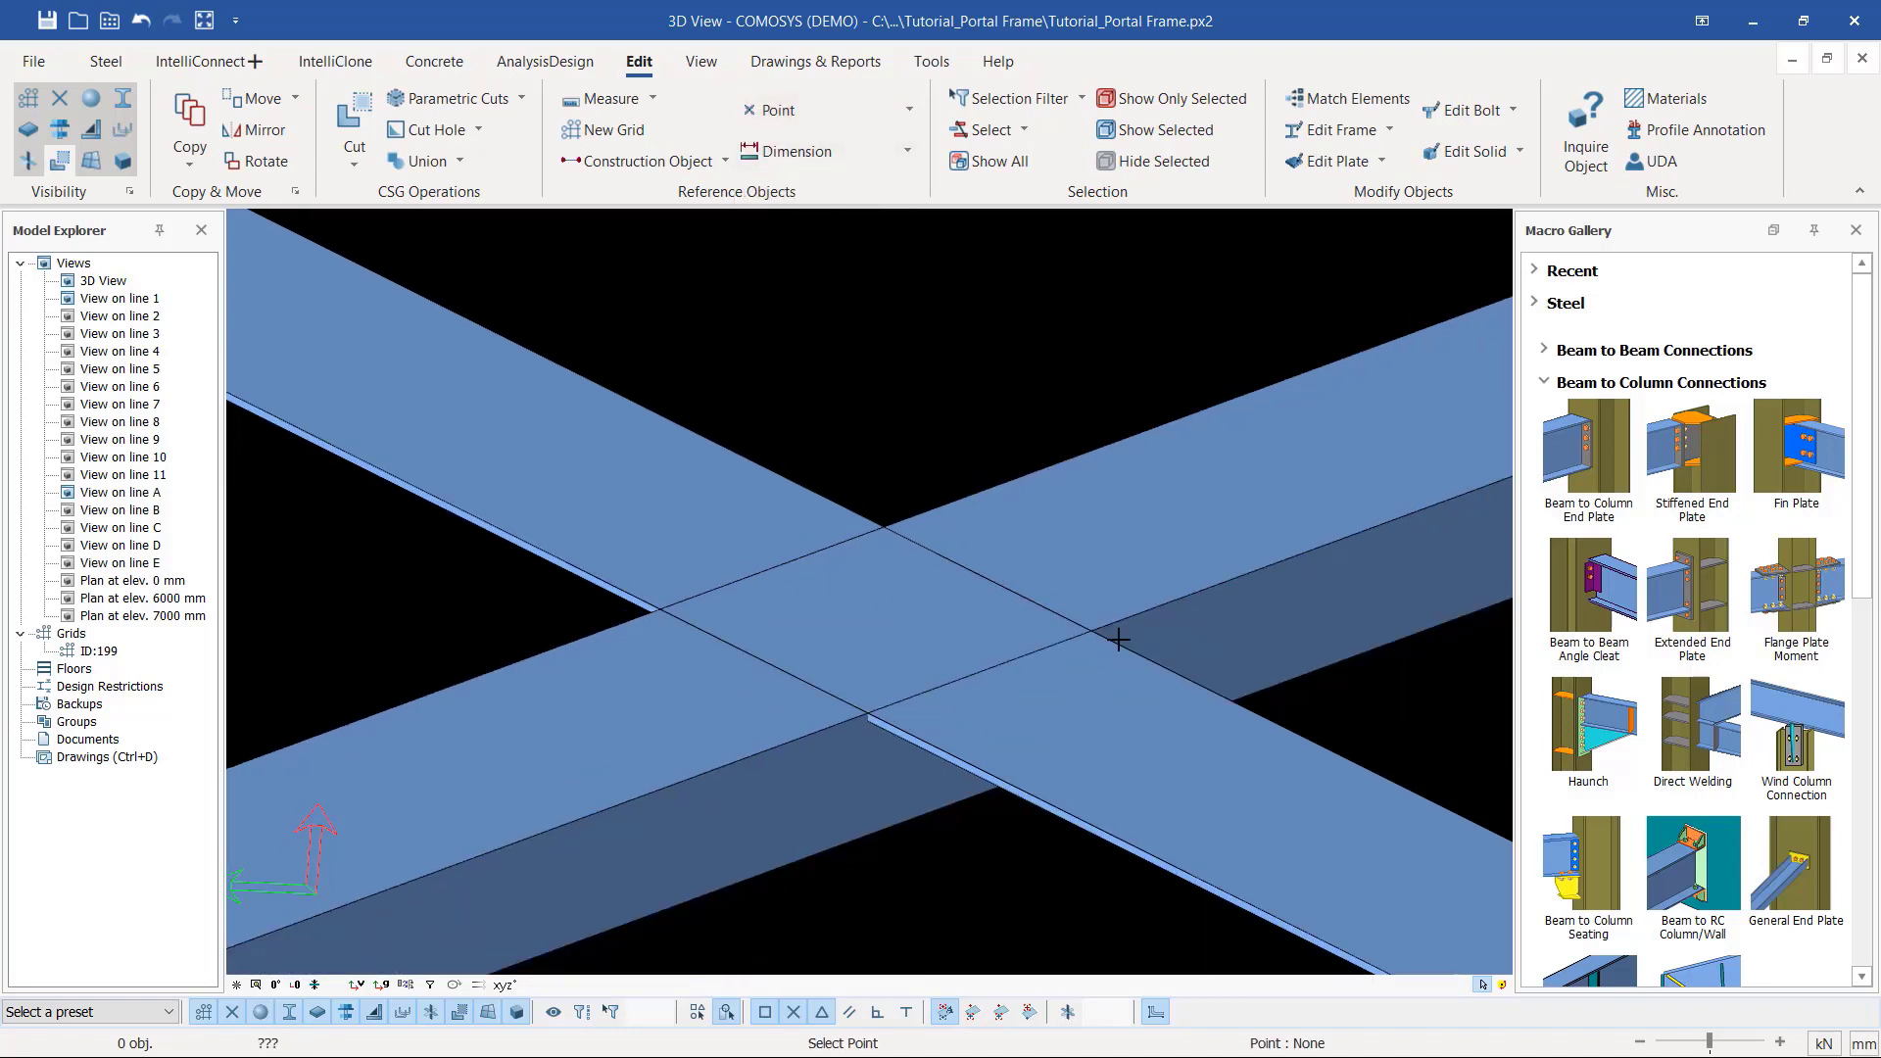
left_click(661, 611)
left_click(1091, 634)
right_click(924, 371)
left_click(964, 382)
scroll(844, 645, "down", 2)
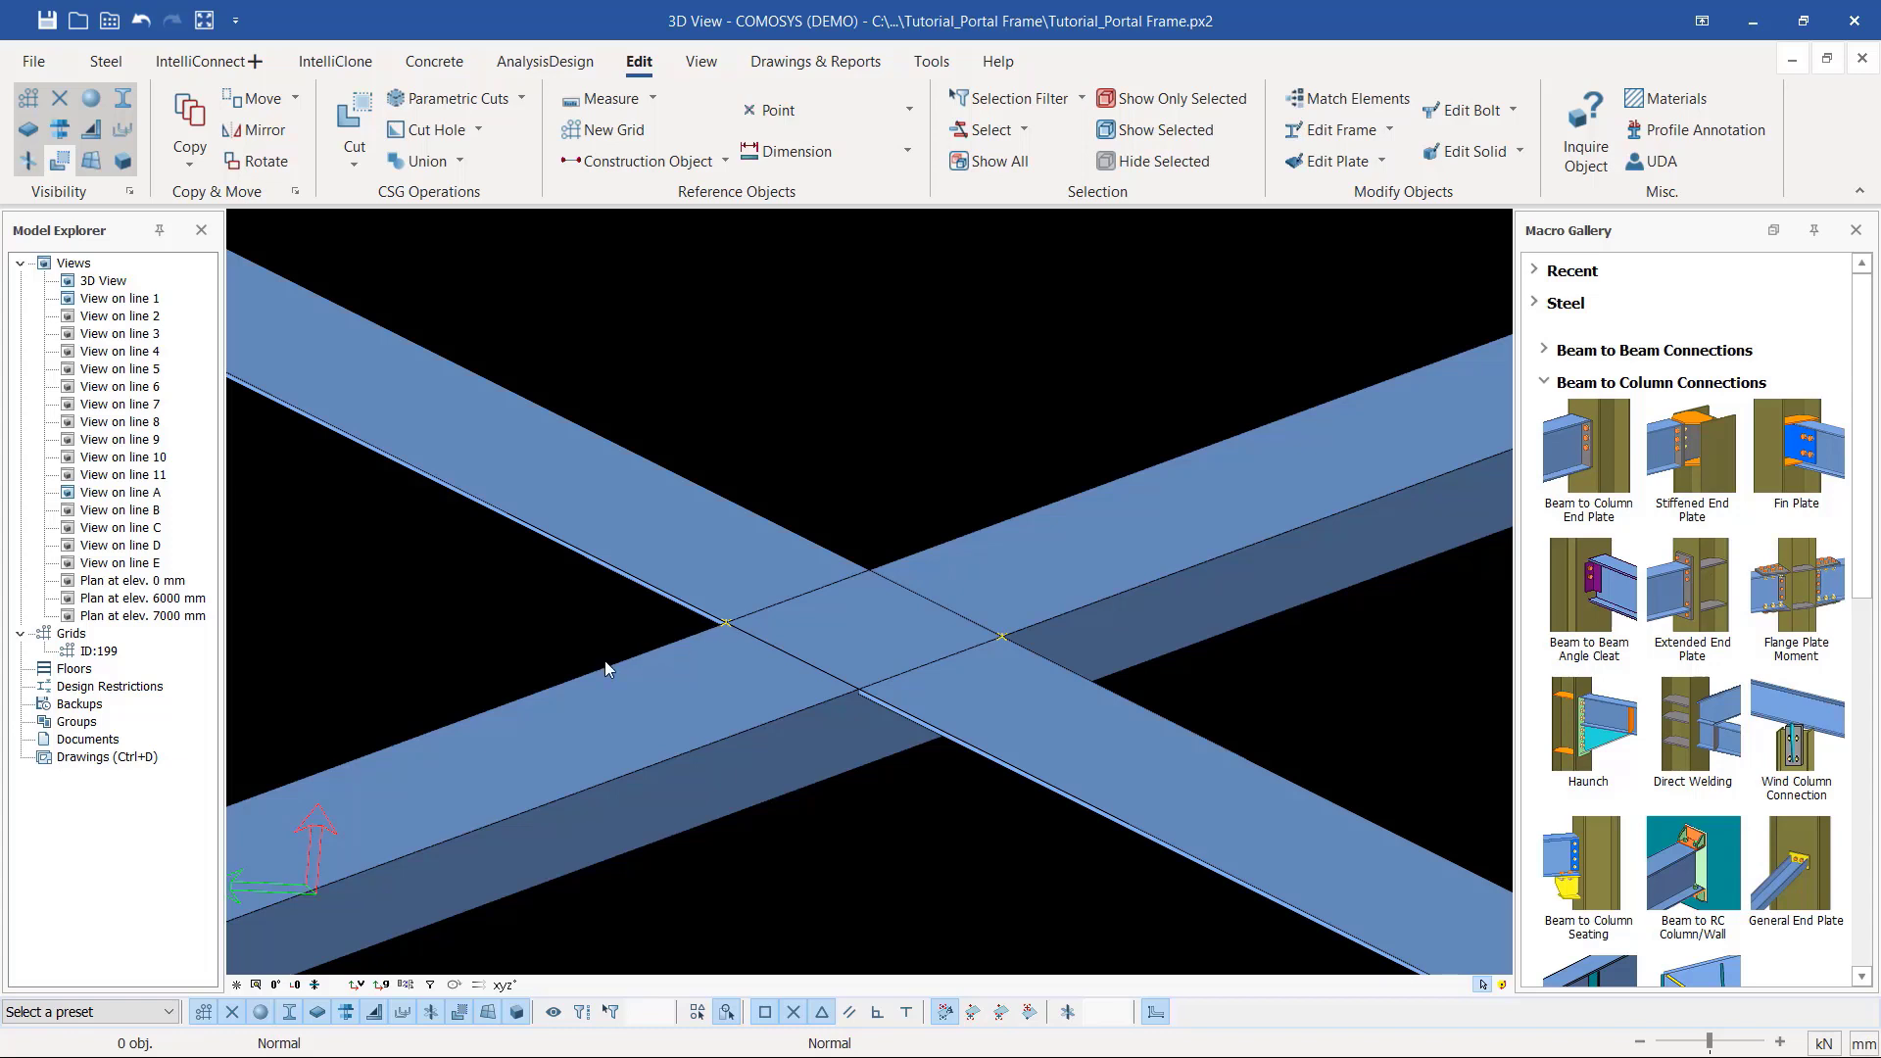
Step: Set the workplane to the top surface of the right-rising brace
scroll(872, 712, "down", 1)
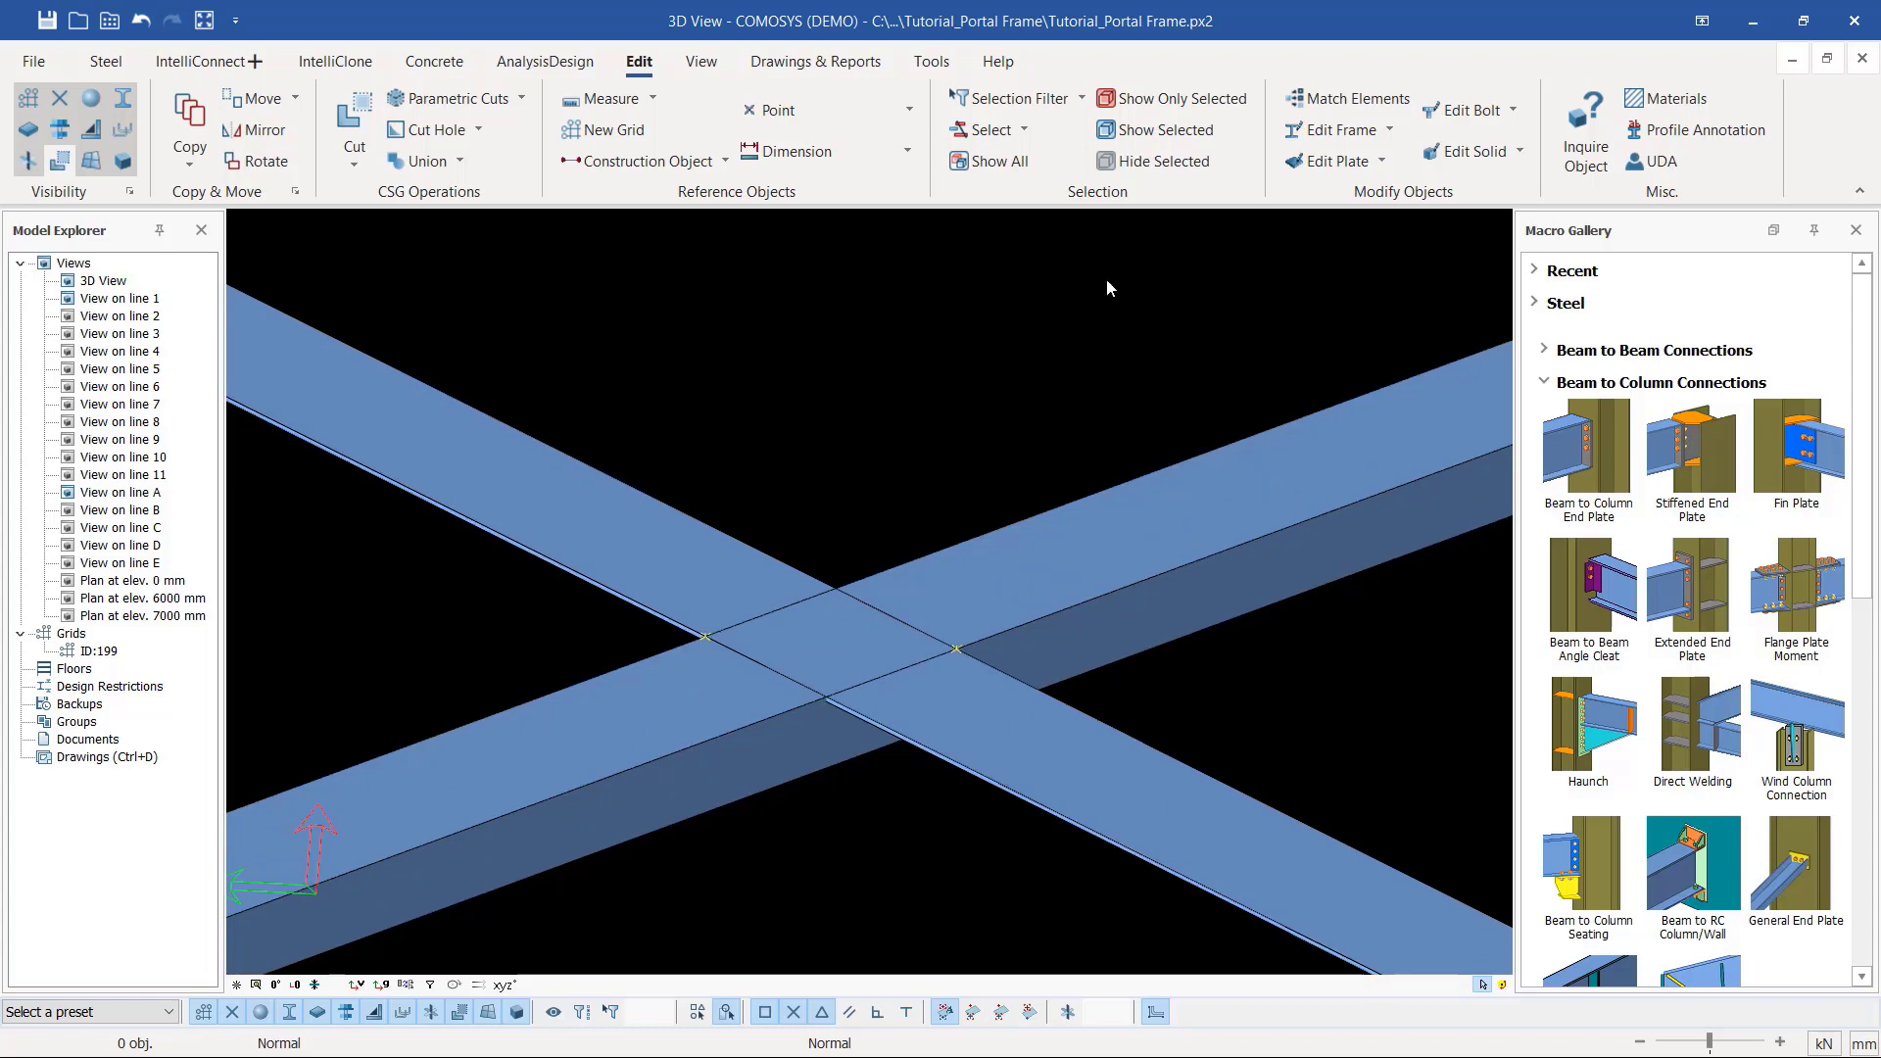
left_click(698, 68)
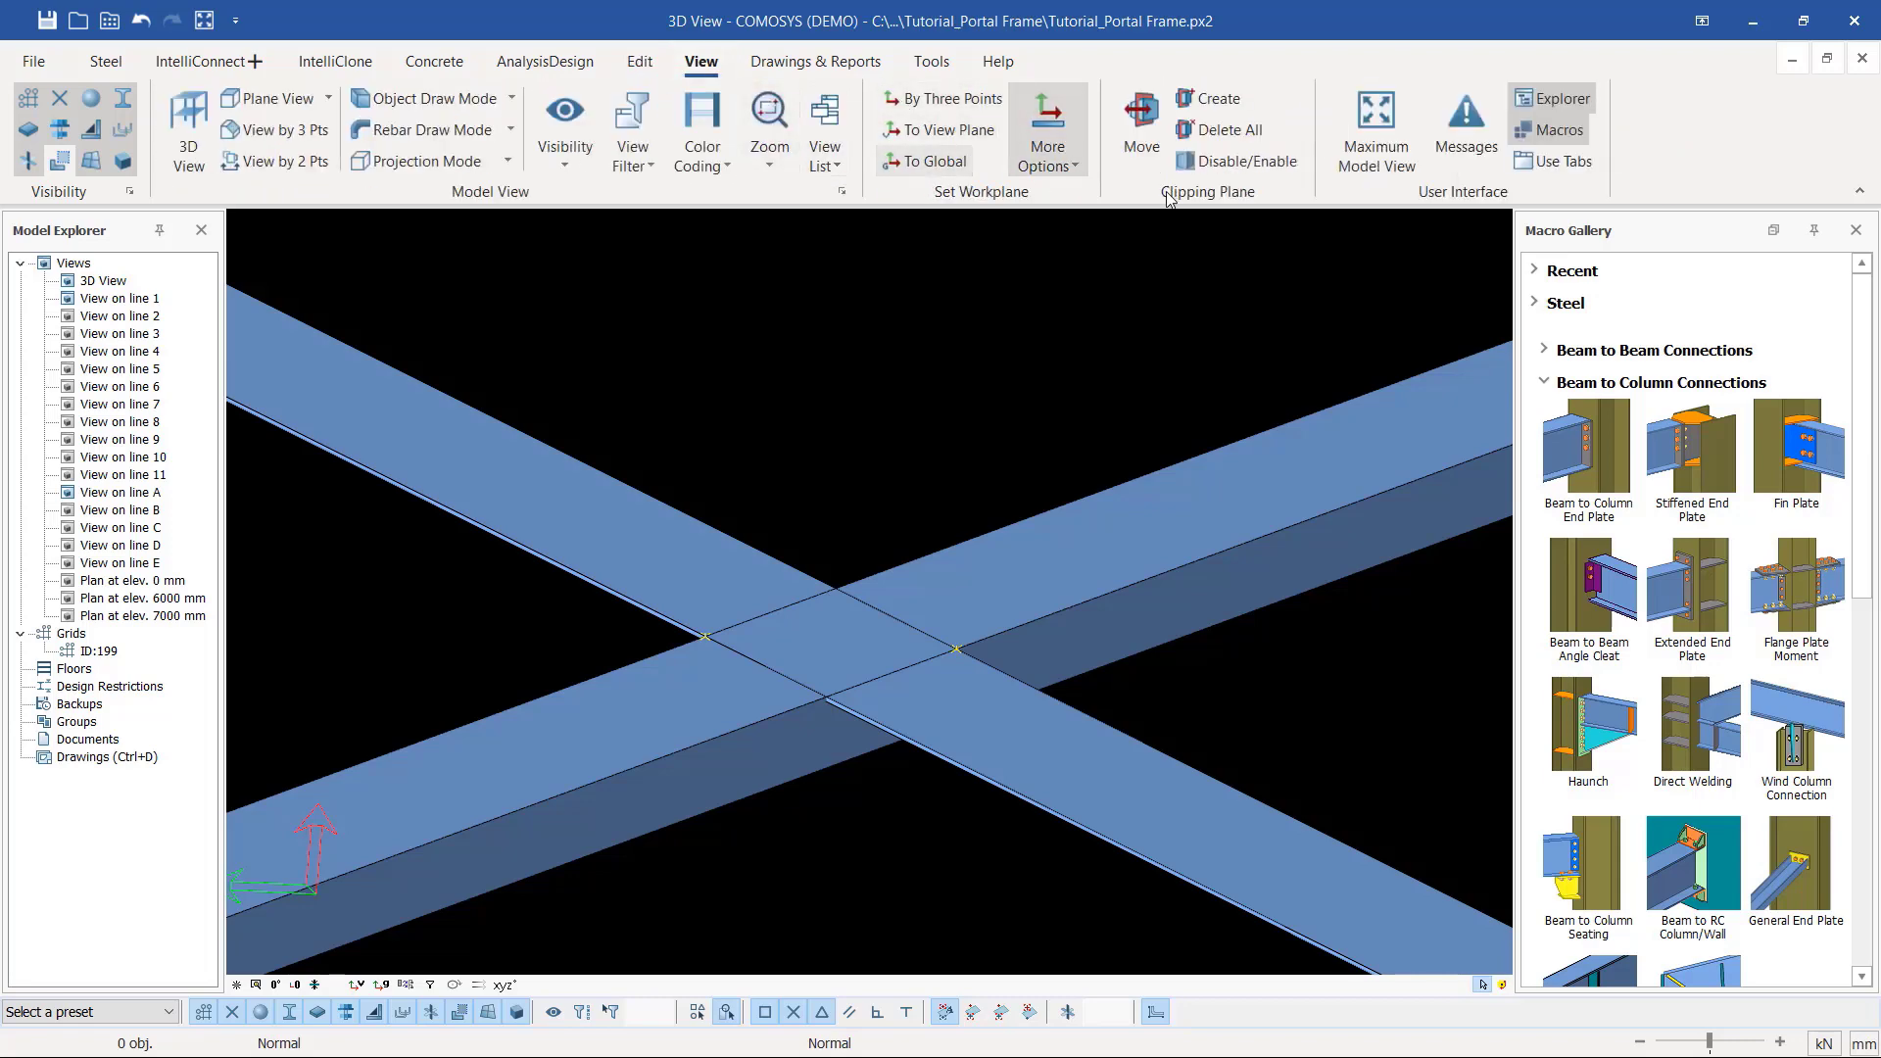
left_click(1074, 168)
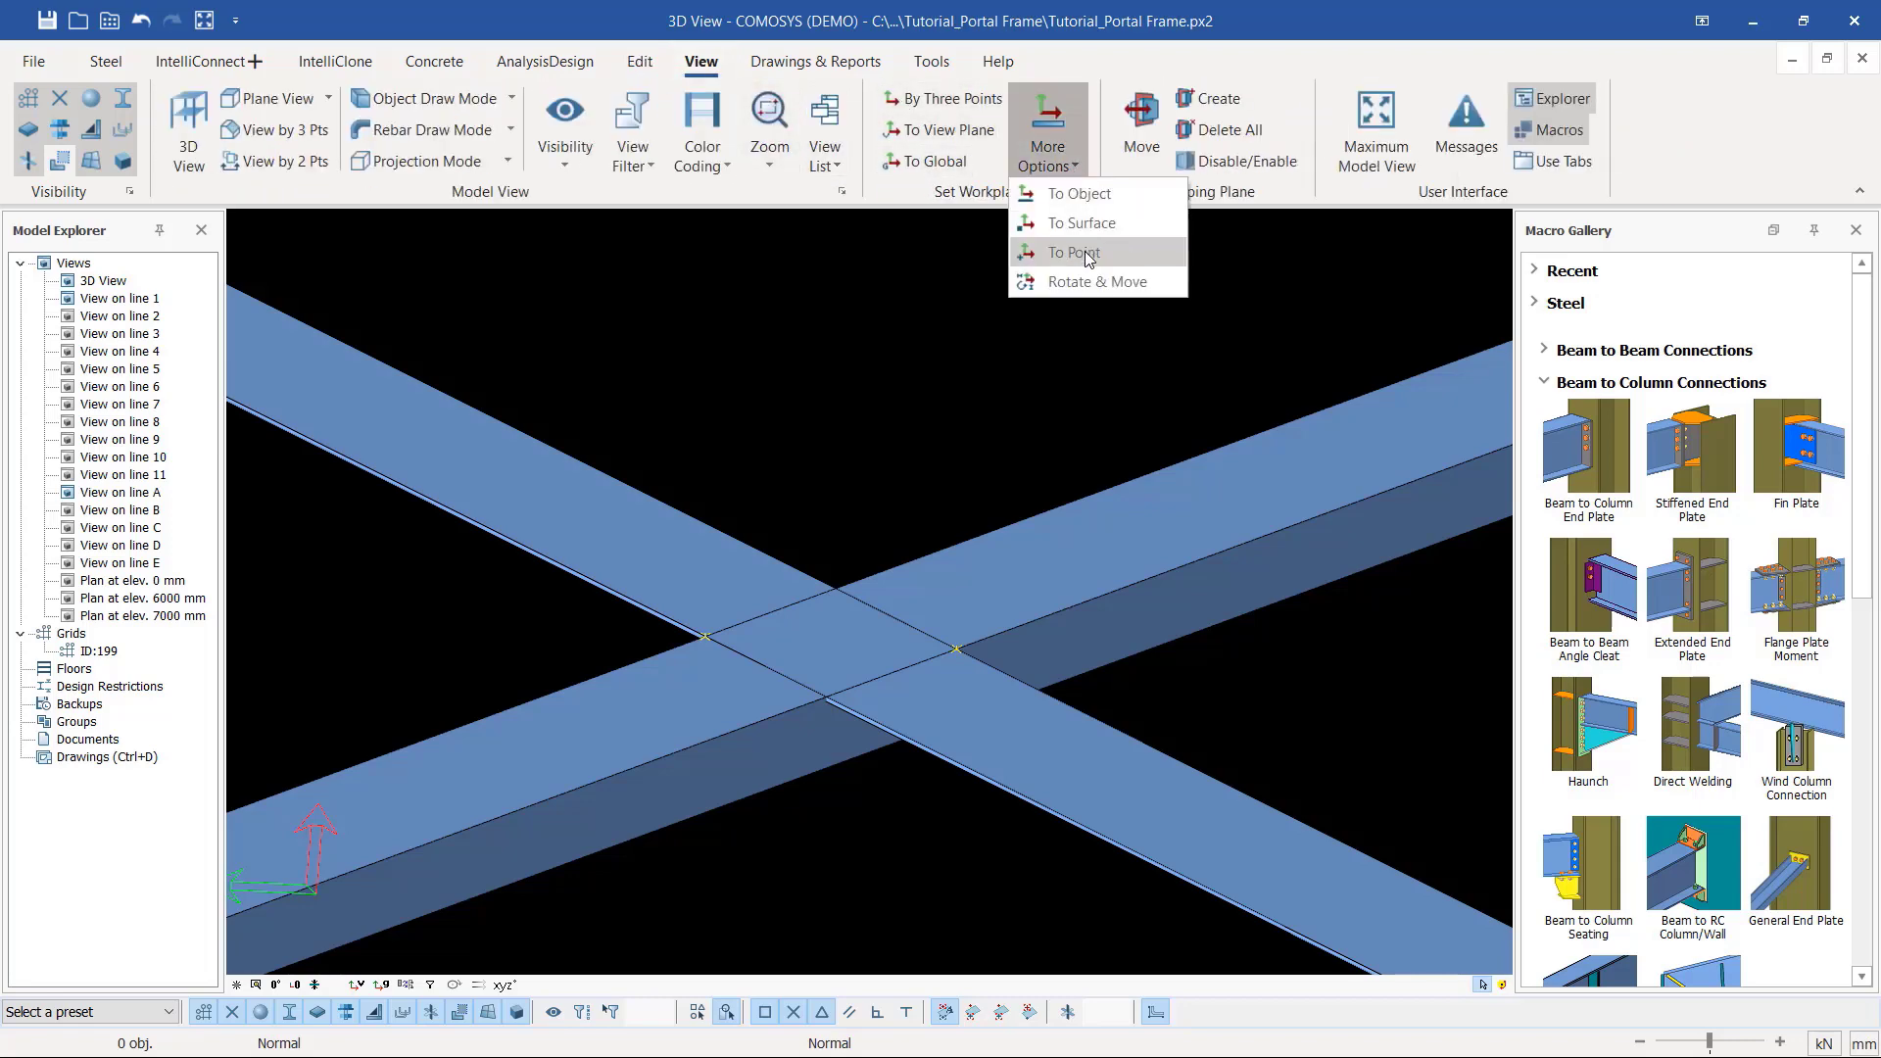
left_click(1084, 224)
left_click(1050, 564)
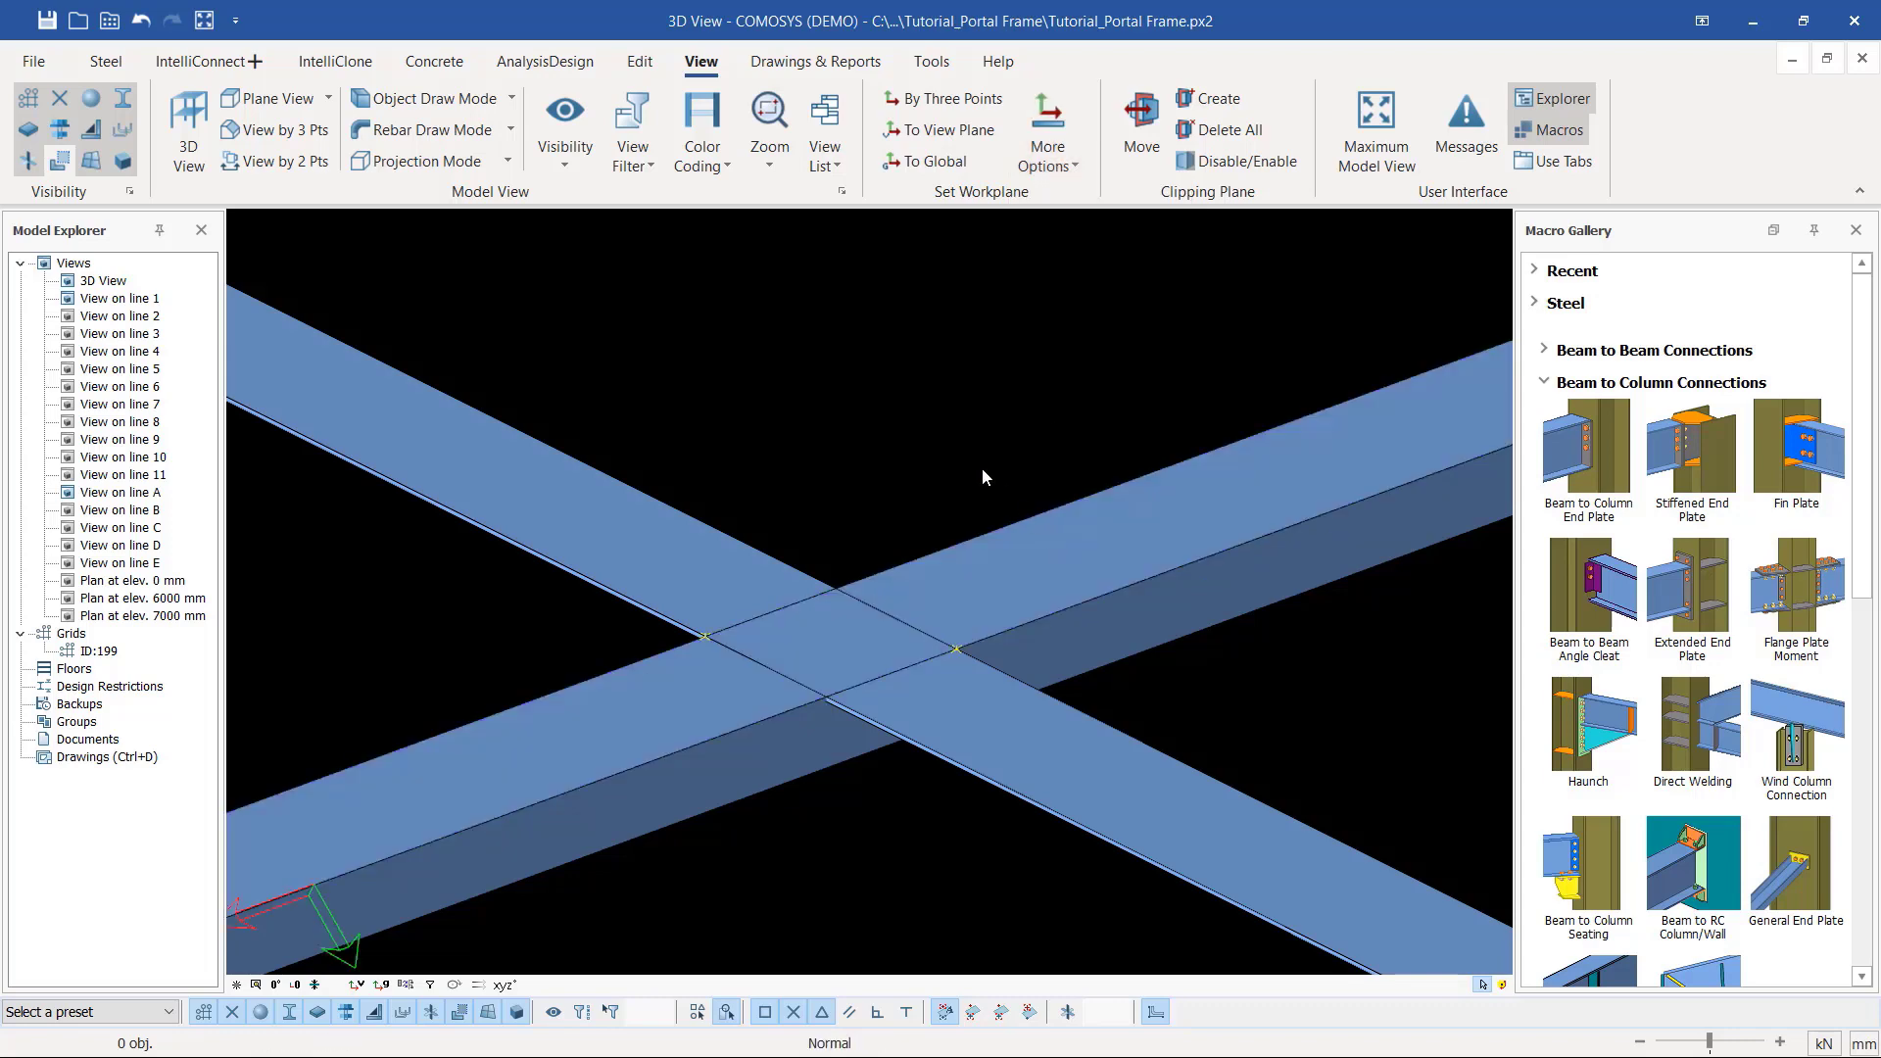
right_click(931, 397)
left_click(993, 635)
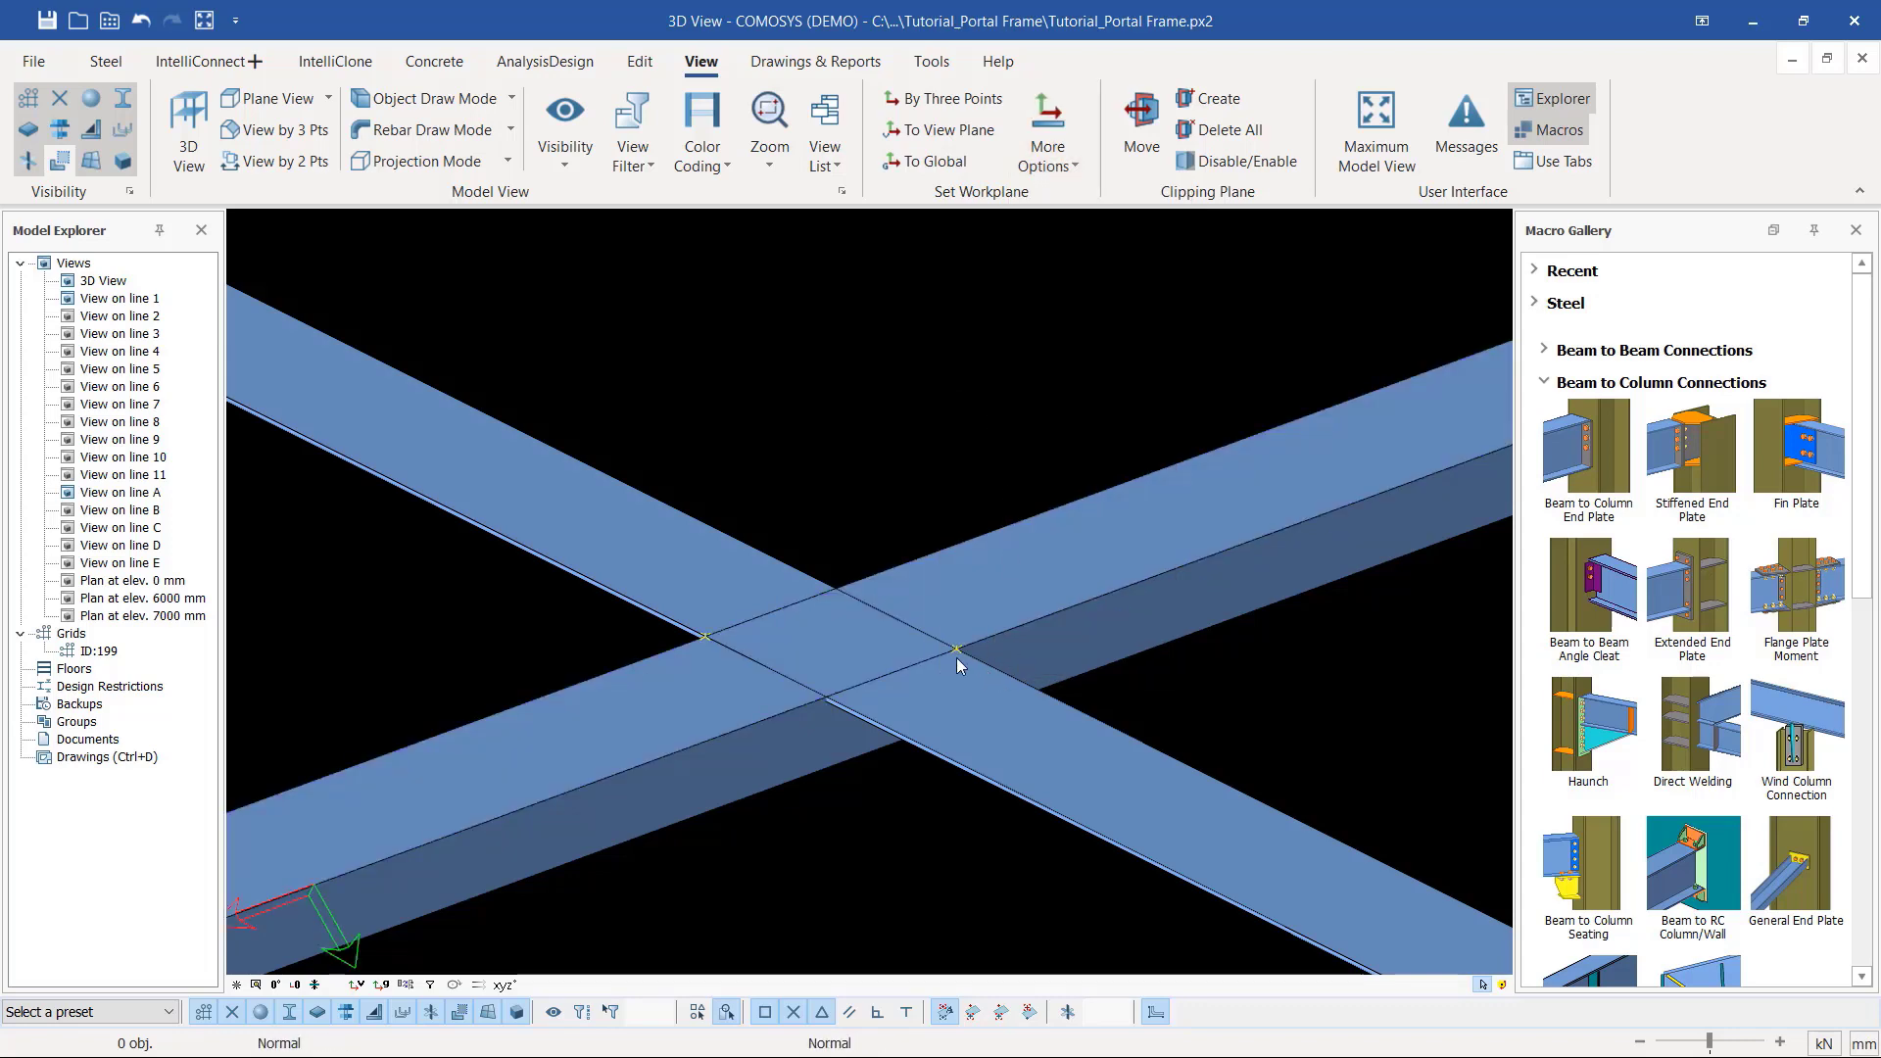
Step: Move the reference point at the overlap's right corner linearly by -30 mm in X, with Y and Z at 0
scroll(955, 654, "up", 2)
left_click(952, 646)
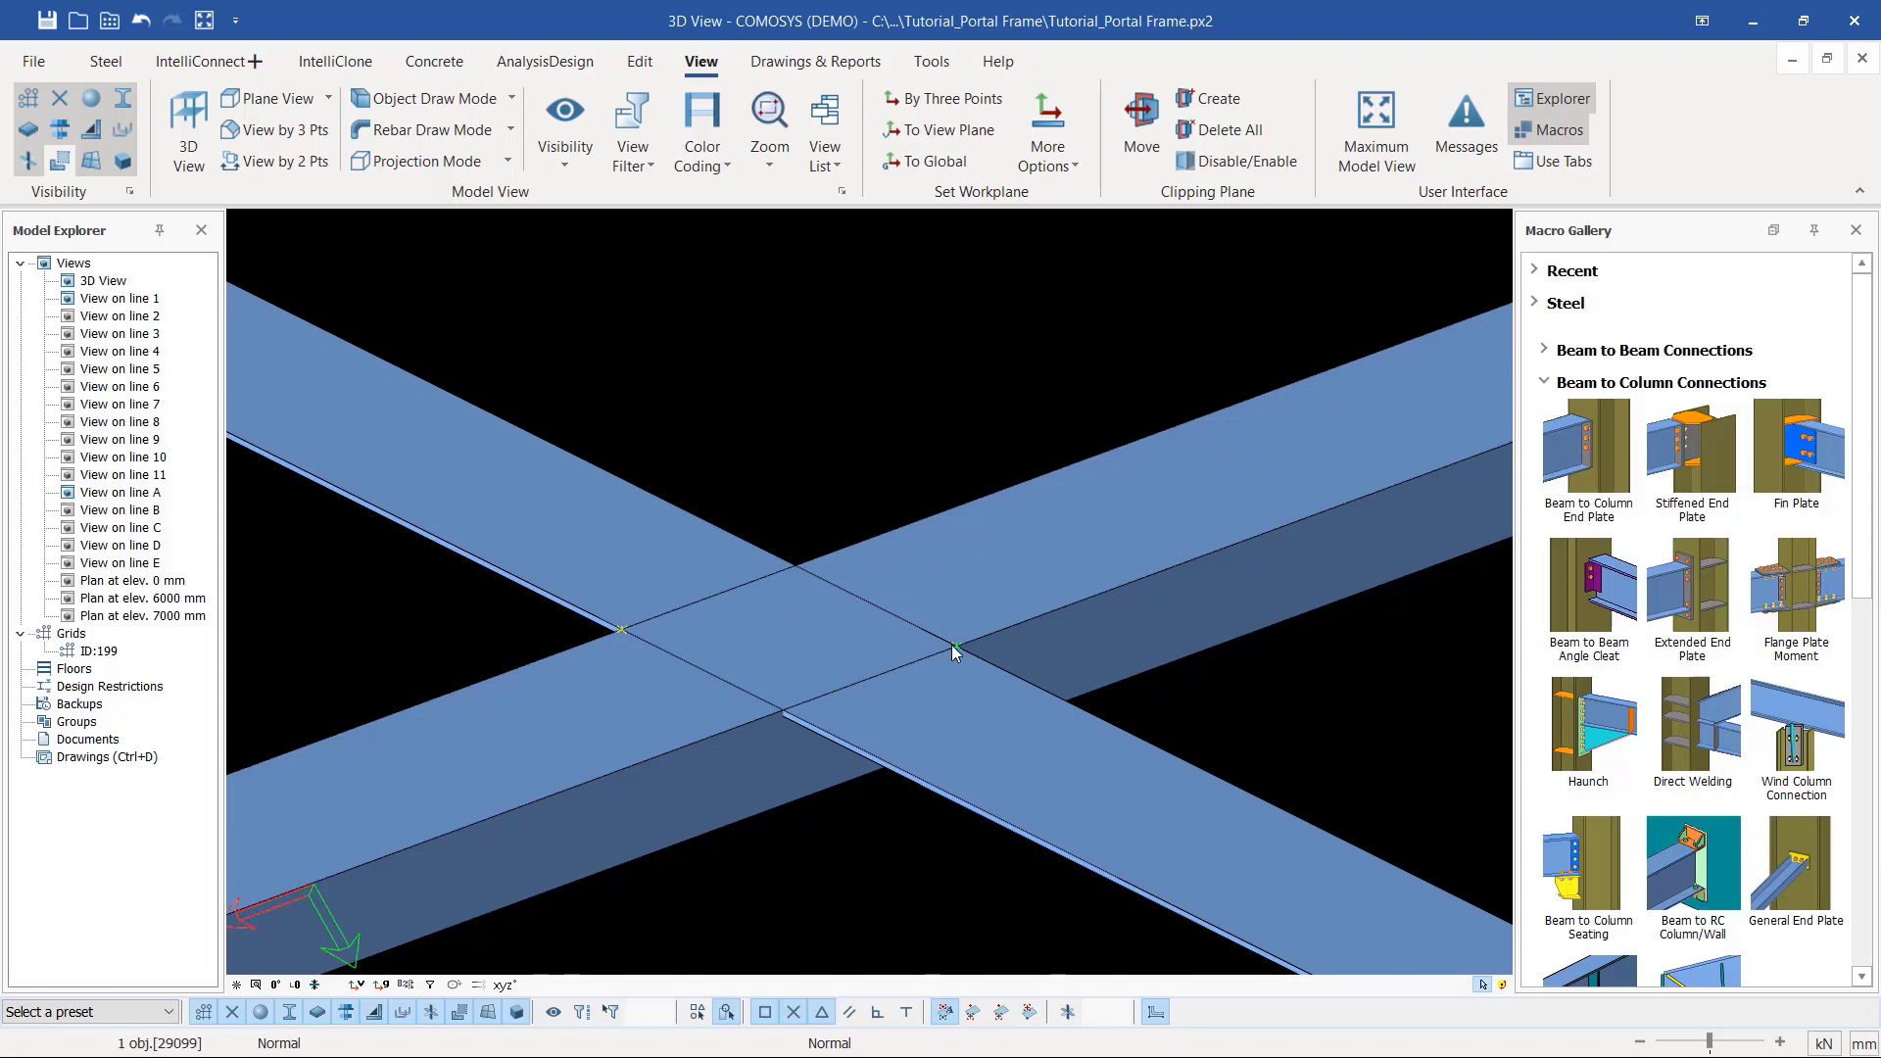
right_click(952, 647)
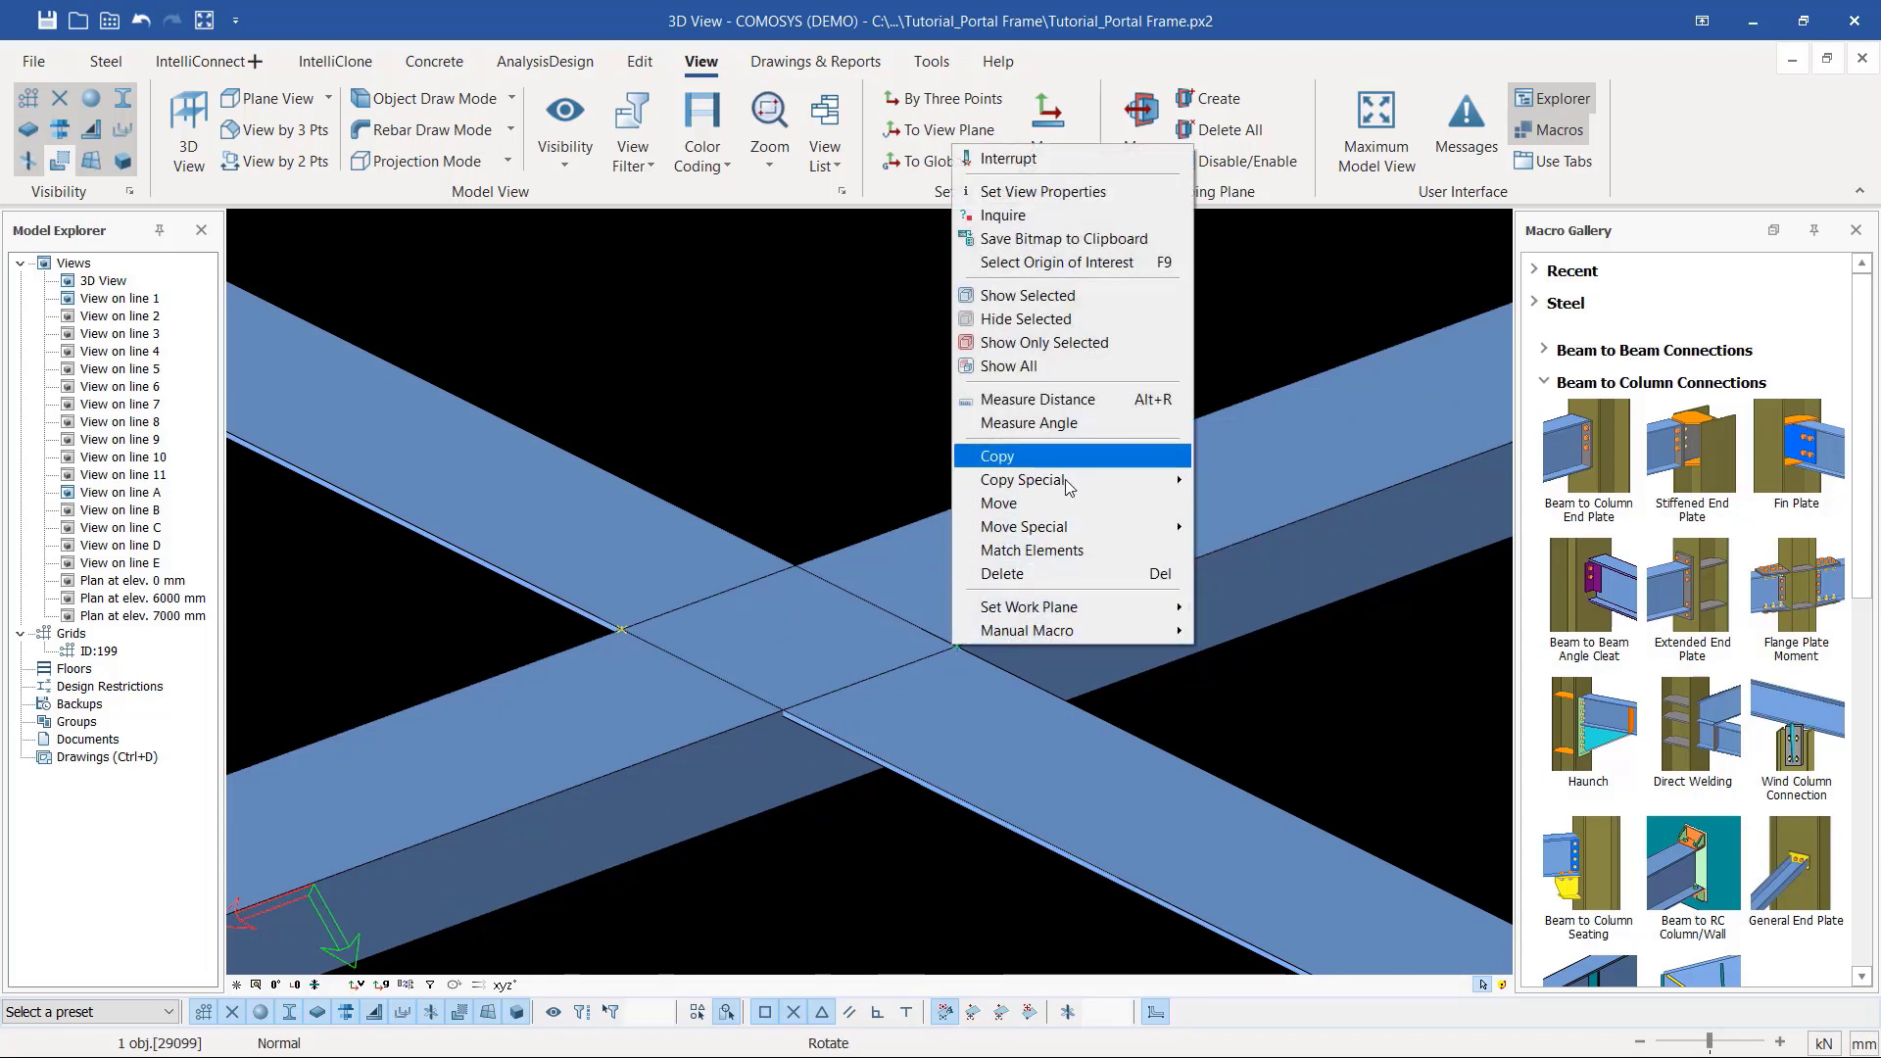
mouse_move(1066, 479)
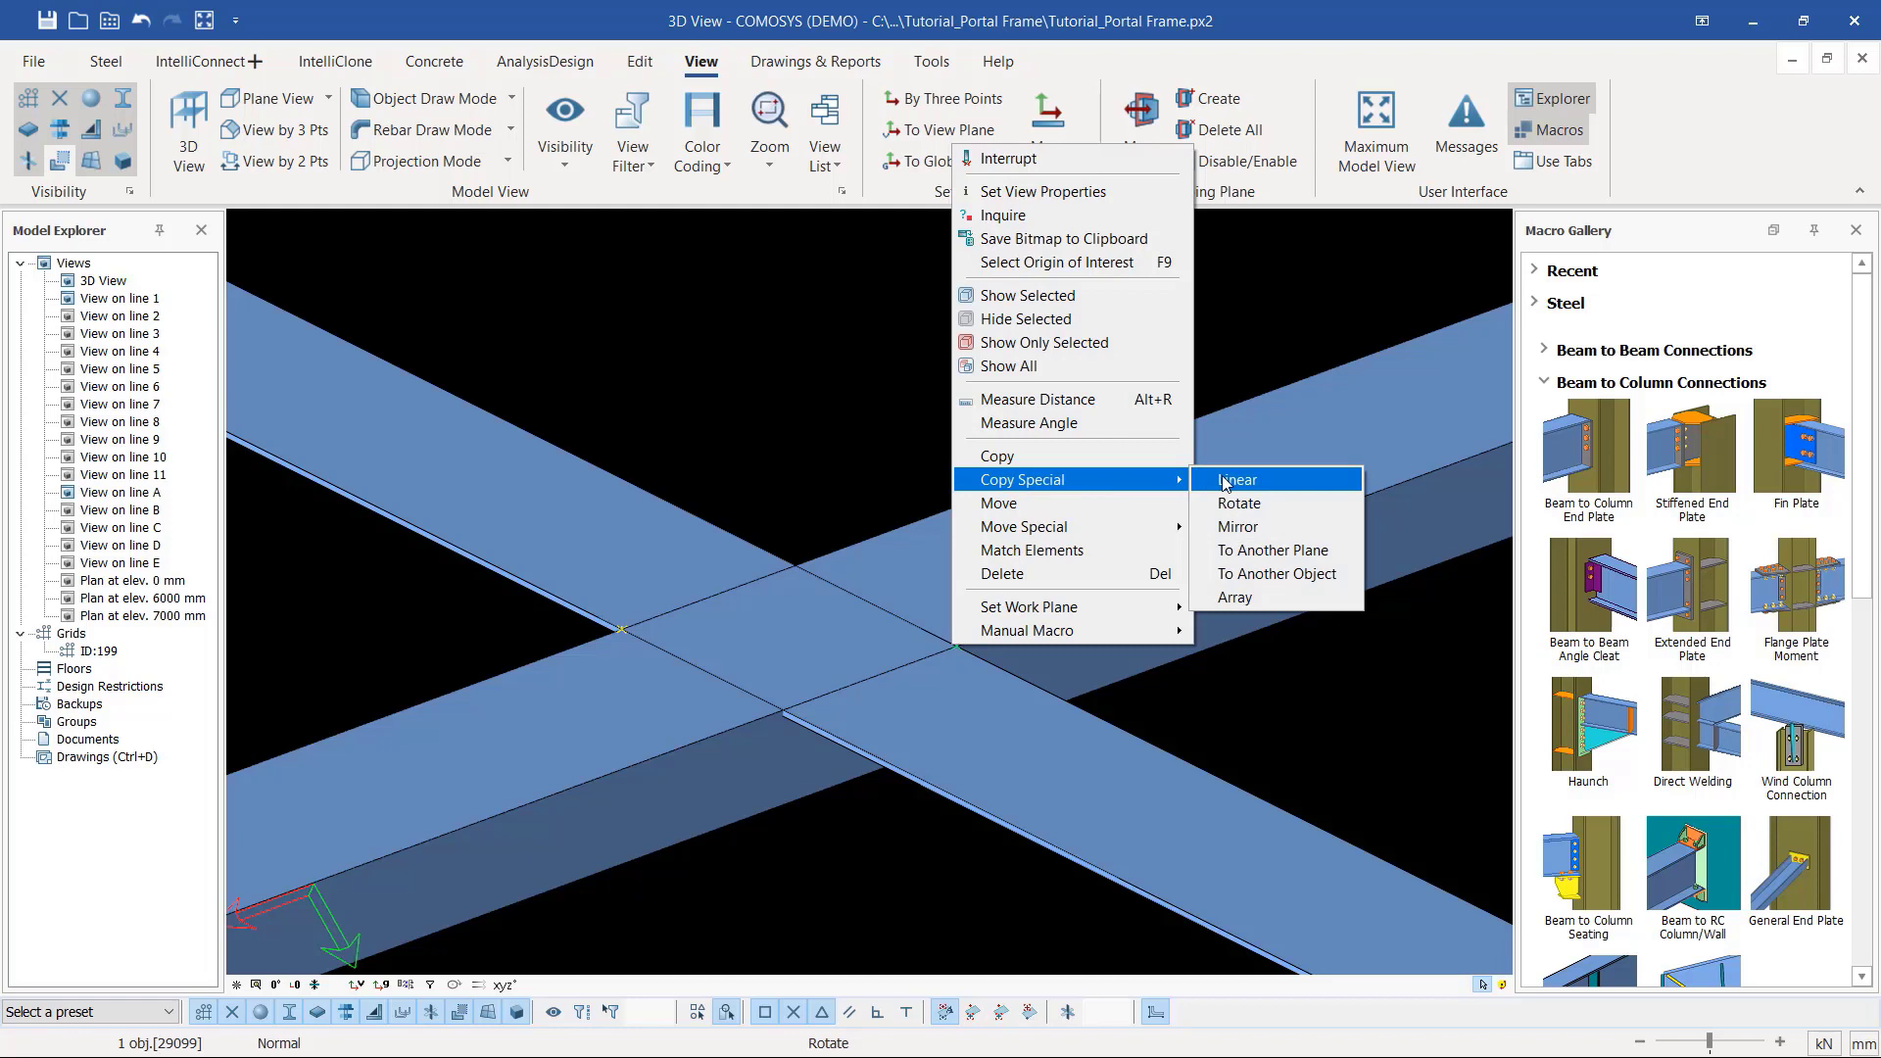
mouse_move(1060, 539)
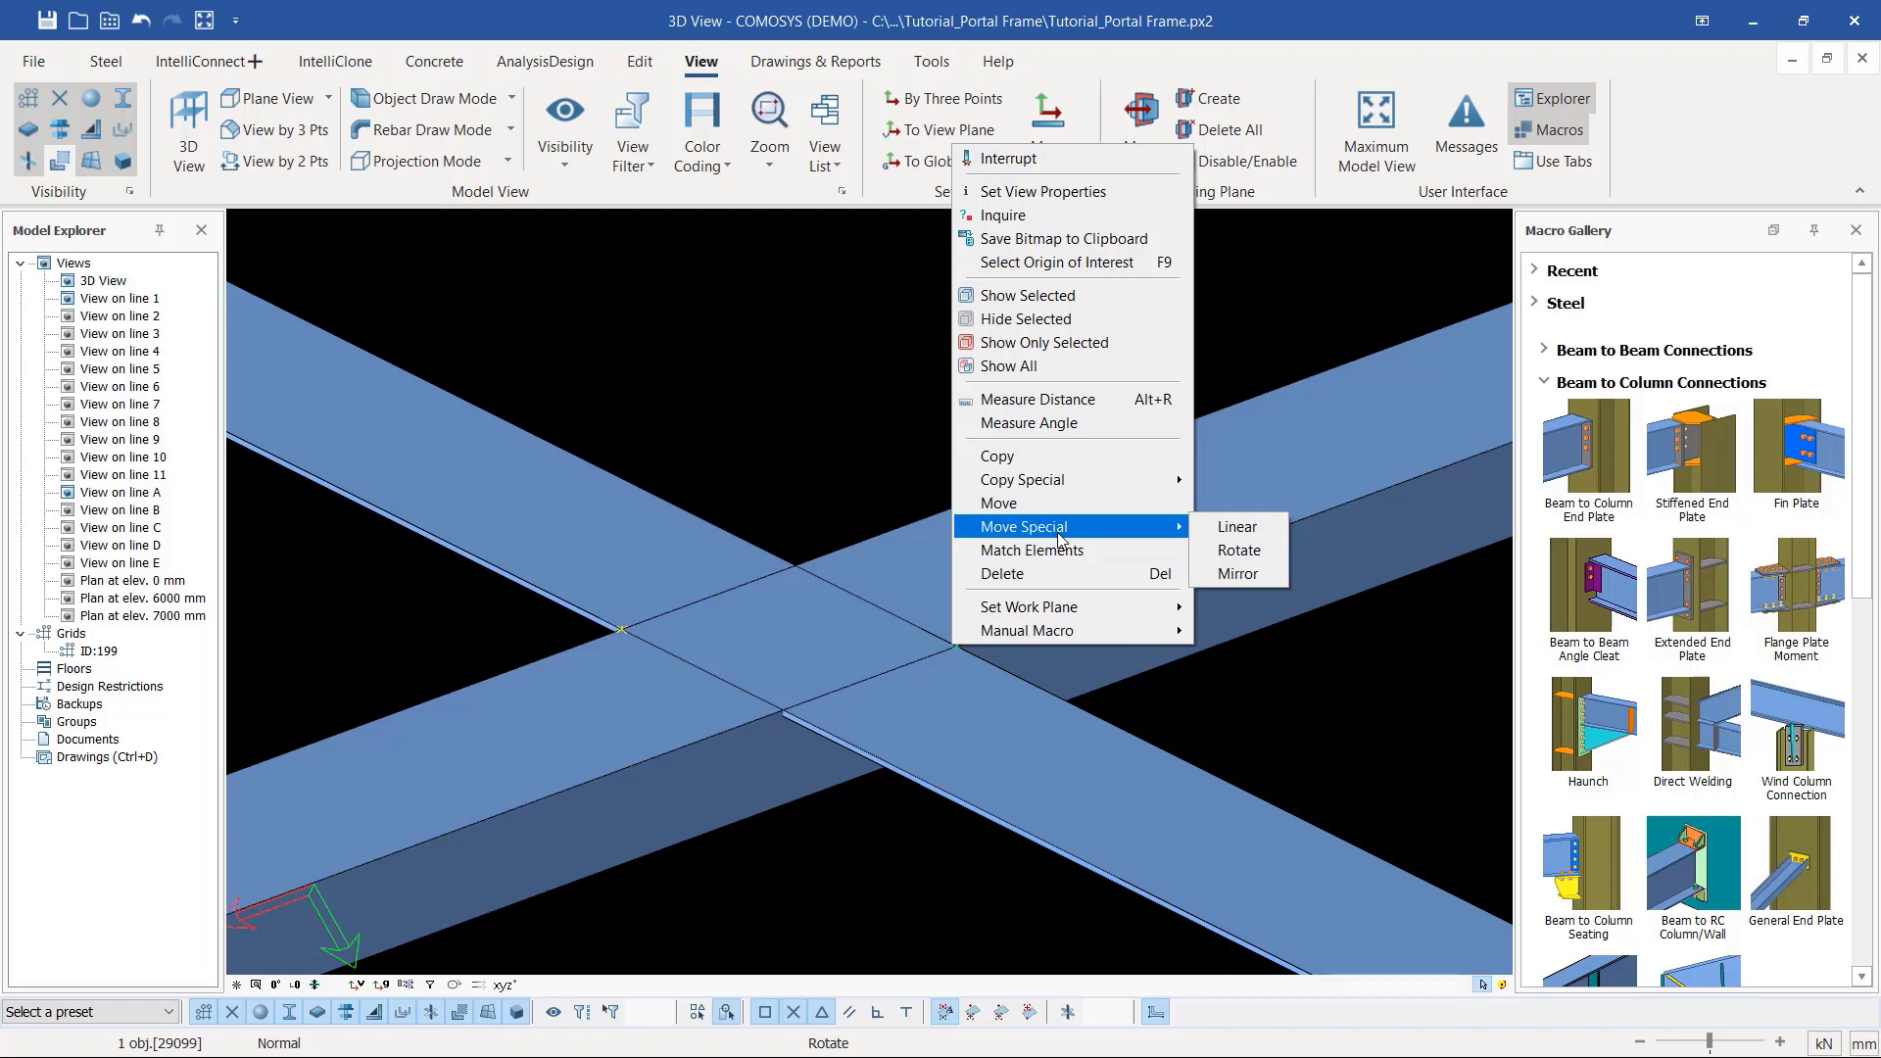
left_click(1221, 530)
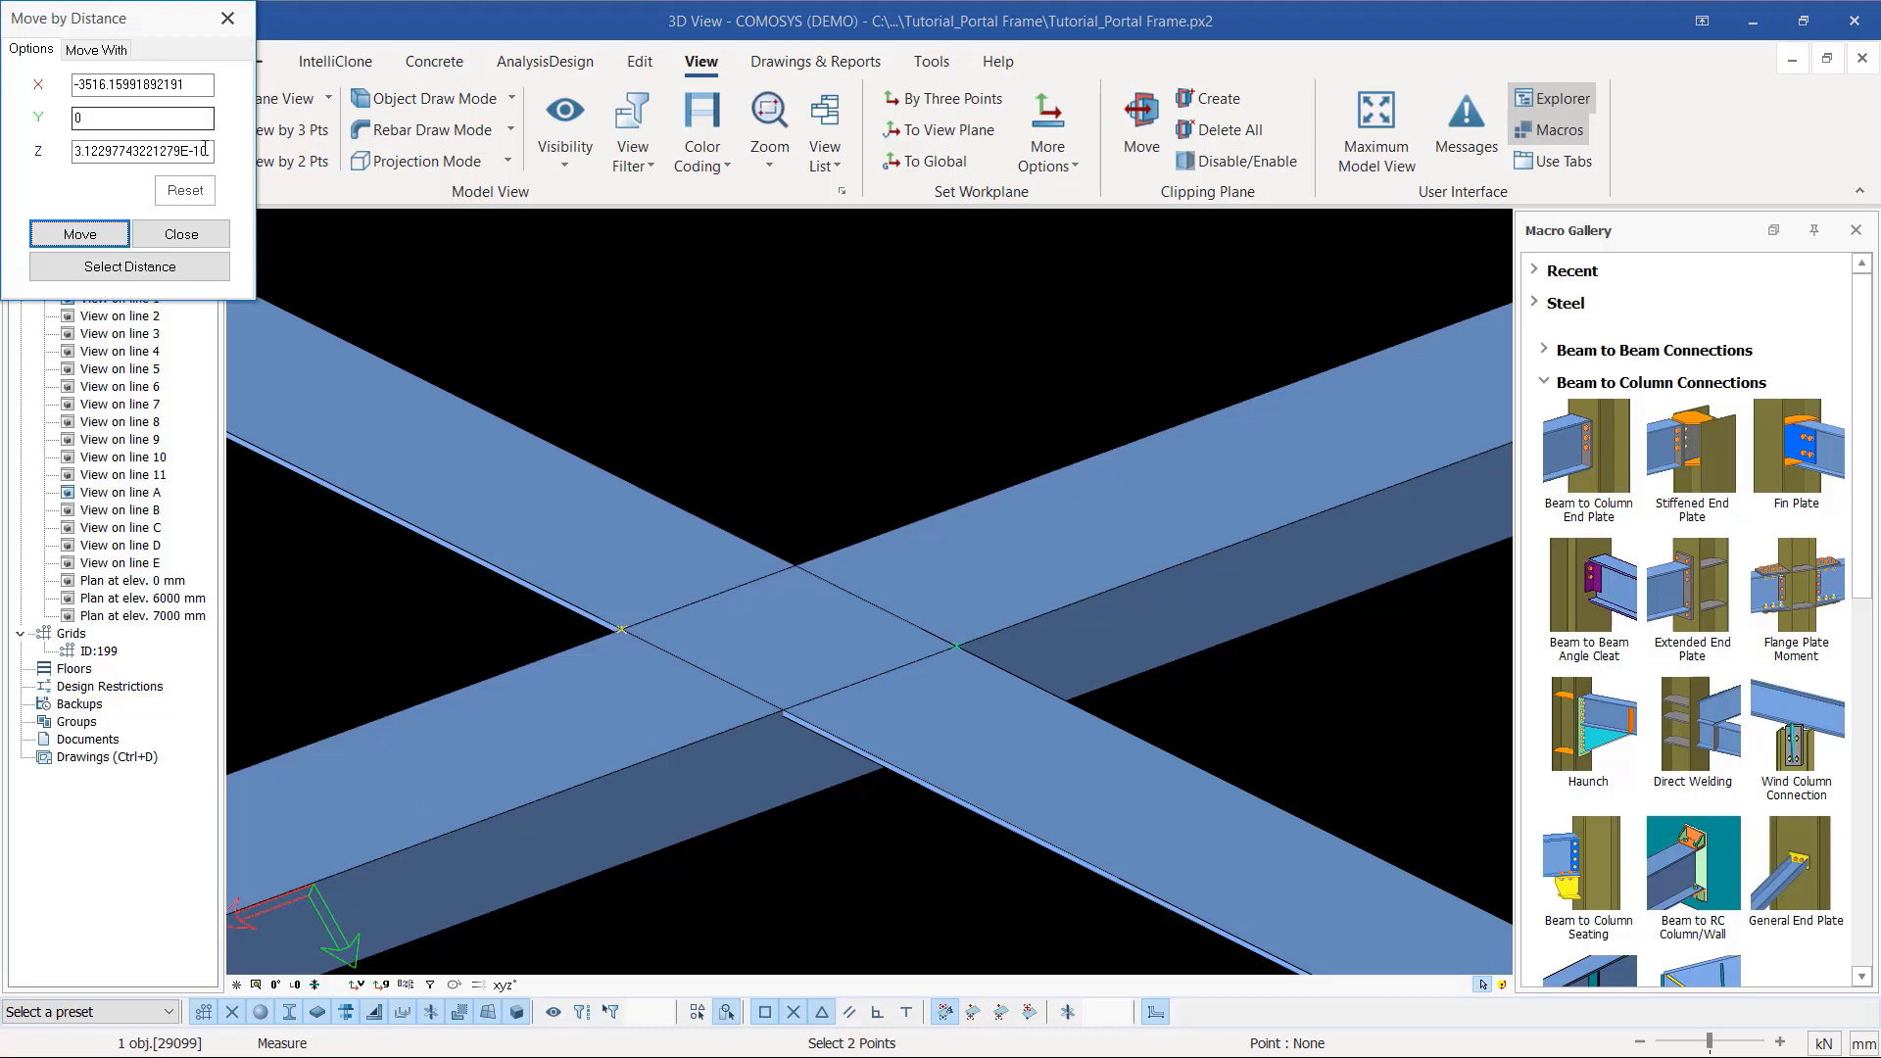
double_click(207, 150)
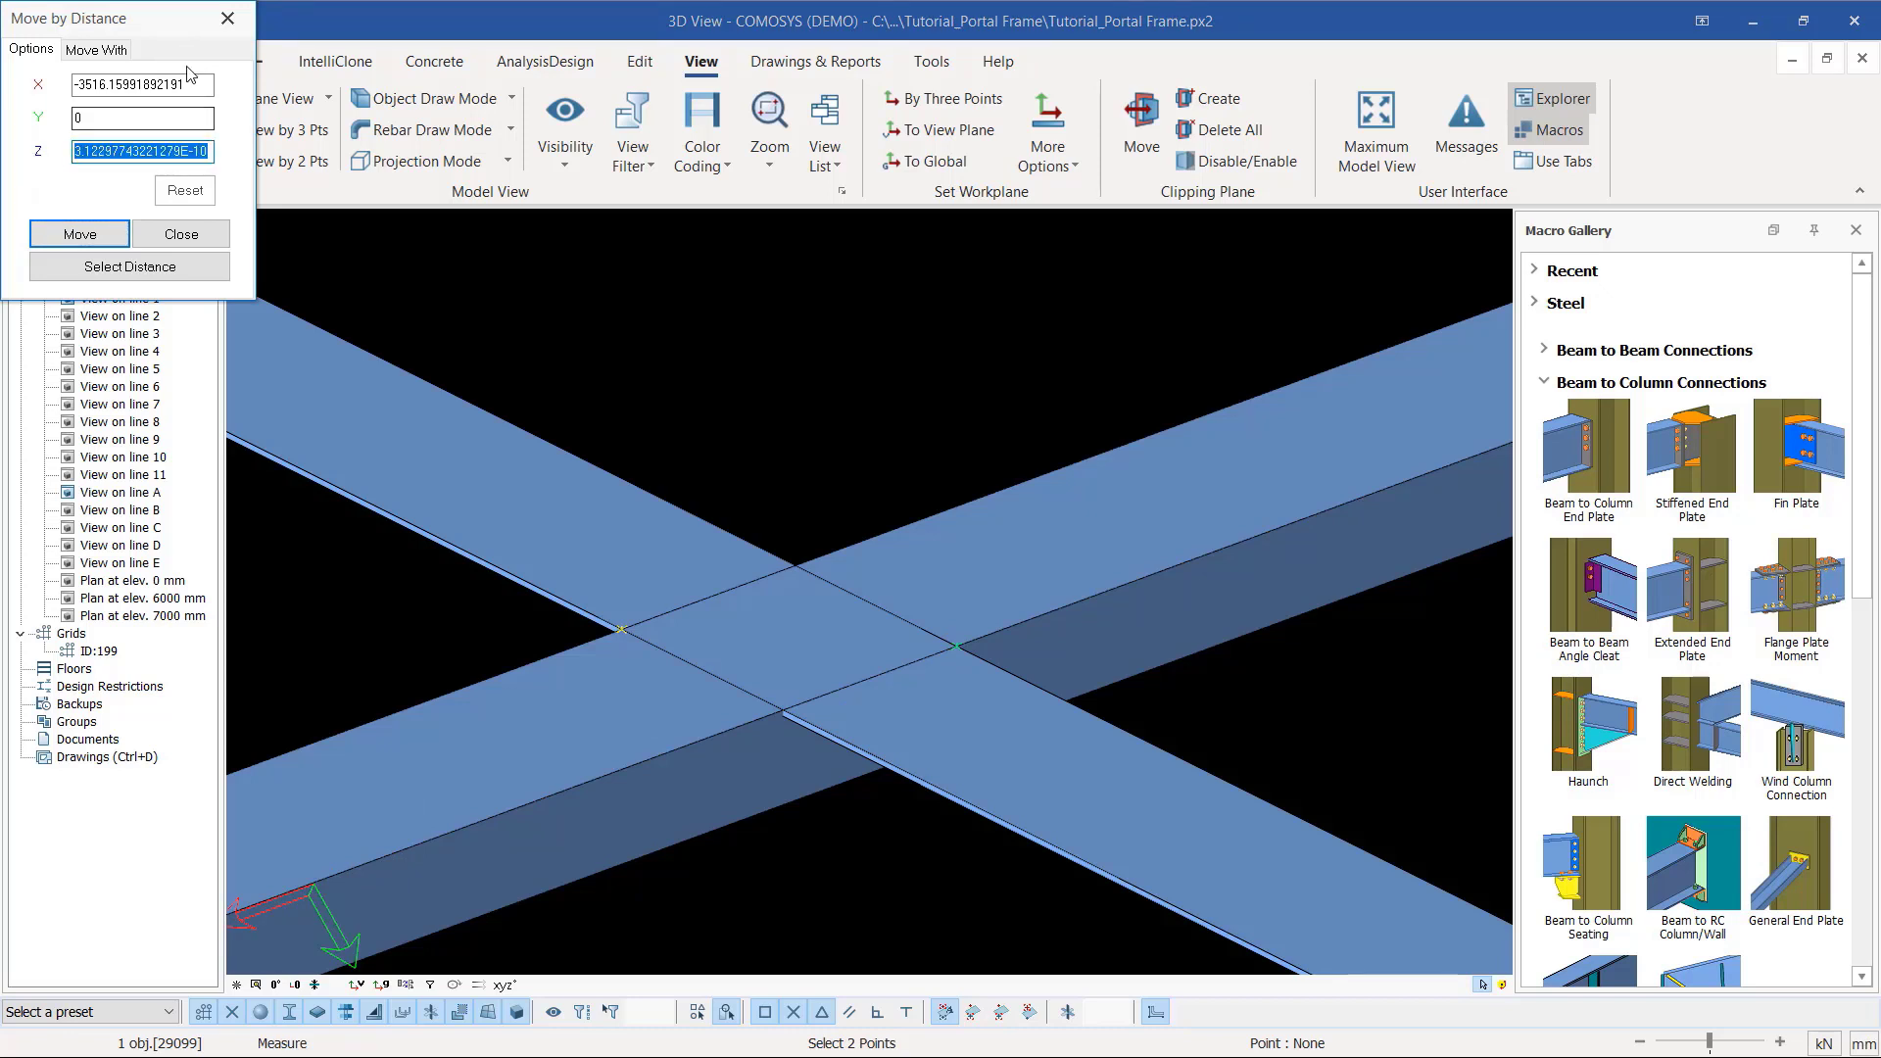
type("0")
left_click_drag(188, 86, 75, 89)
type("0")
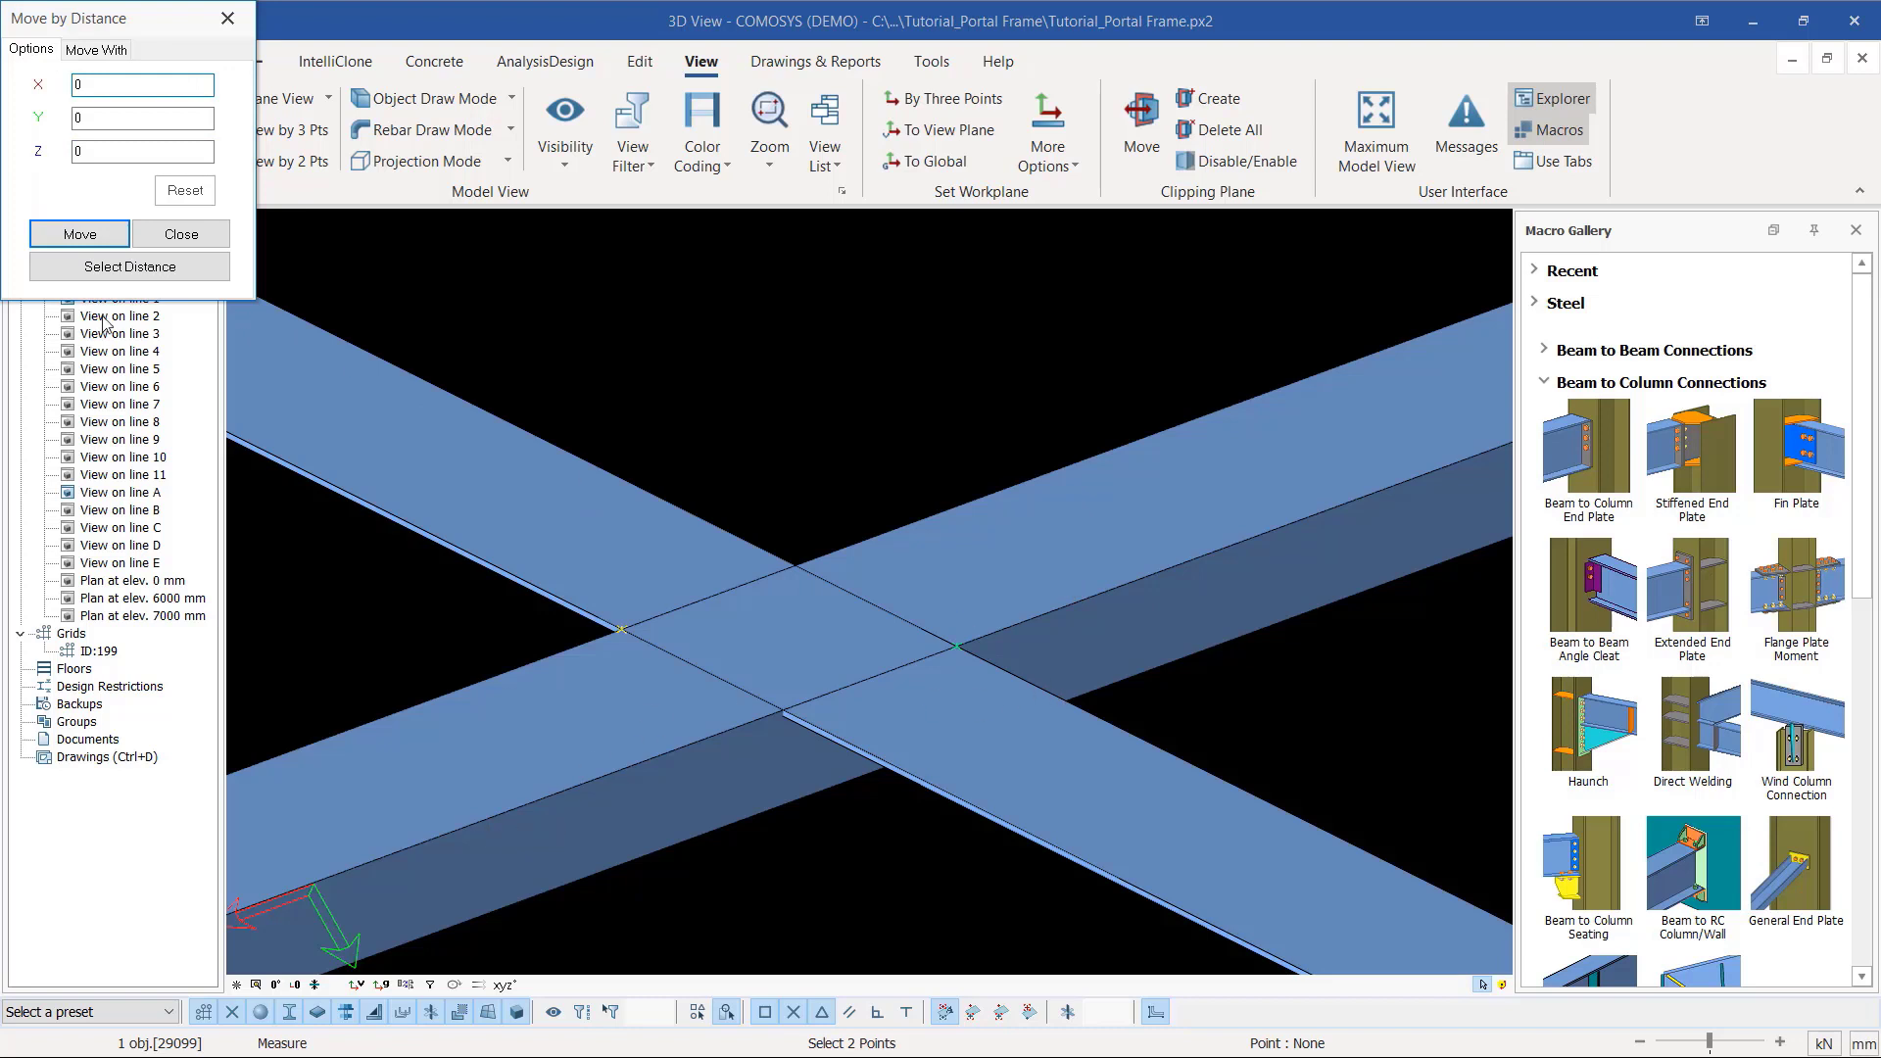
left_click(95, 88)
key("BackSpace")
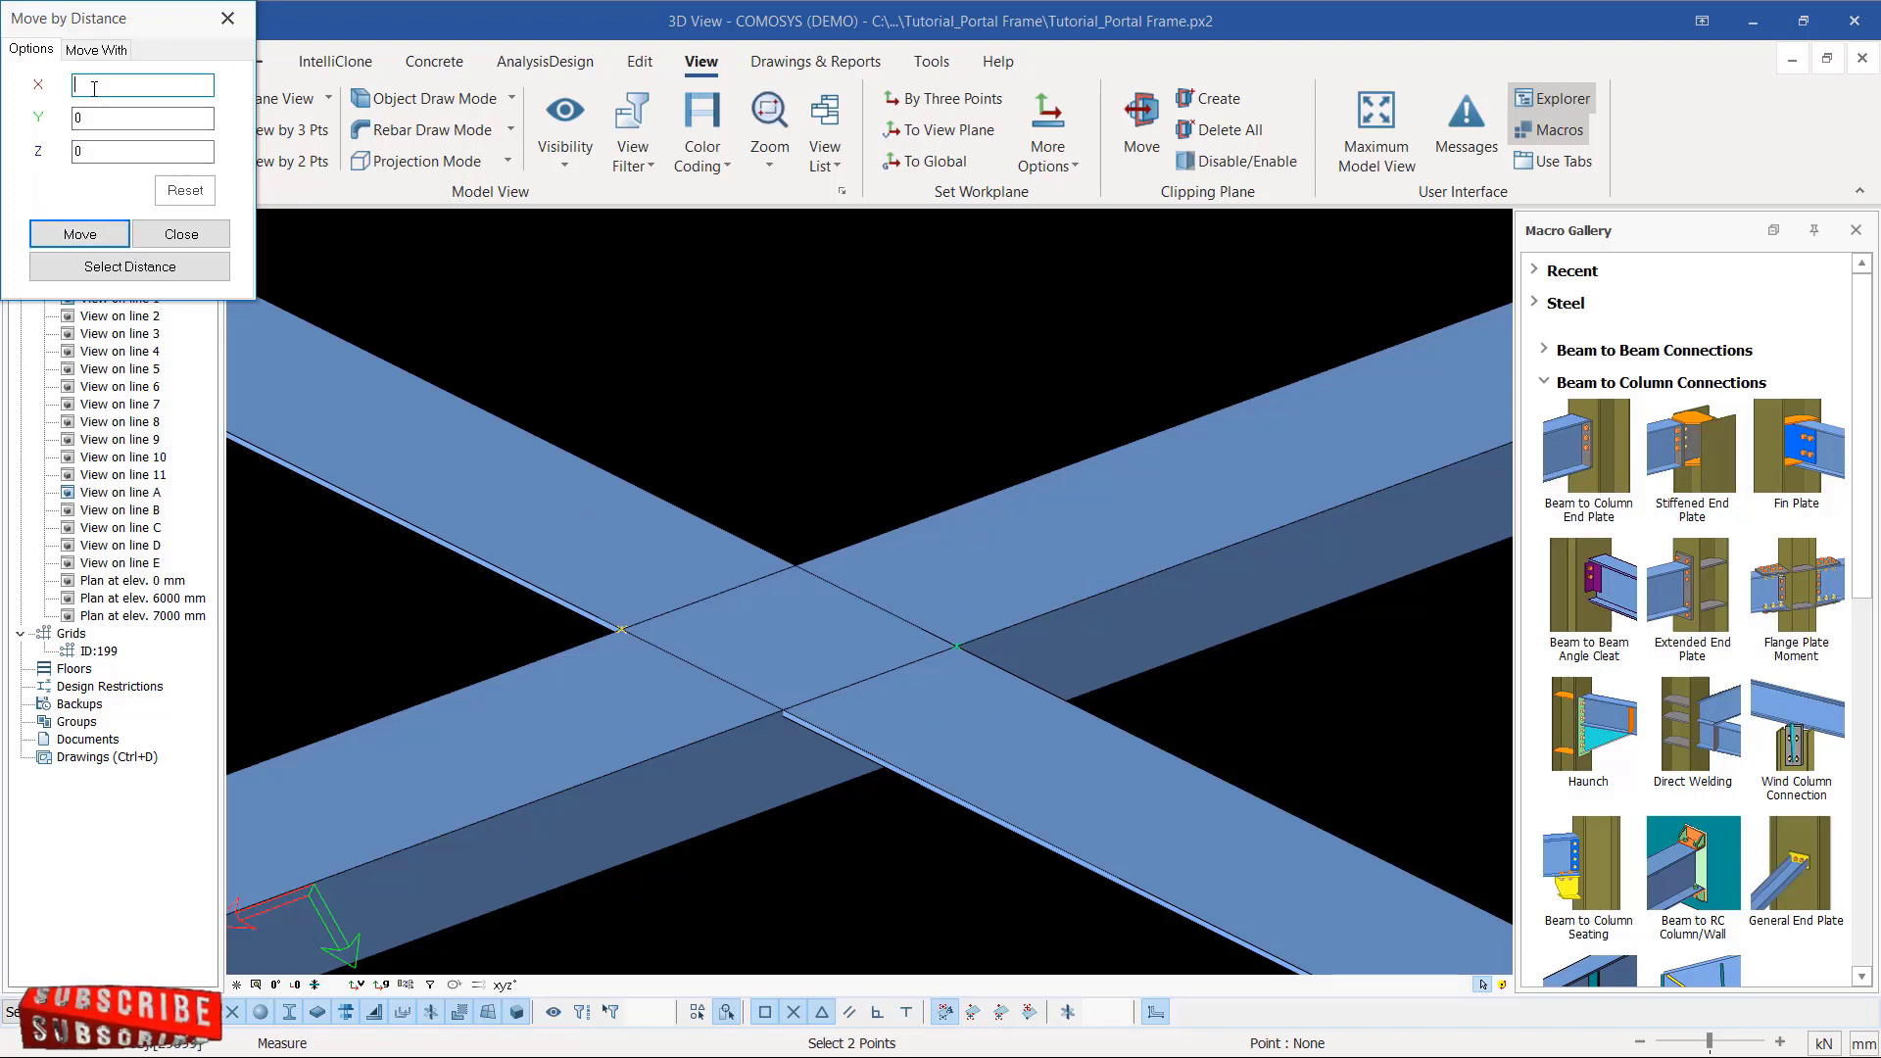
type("-30")
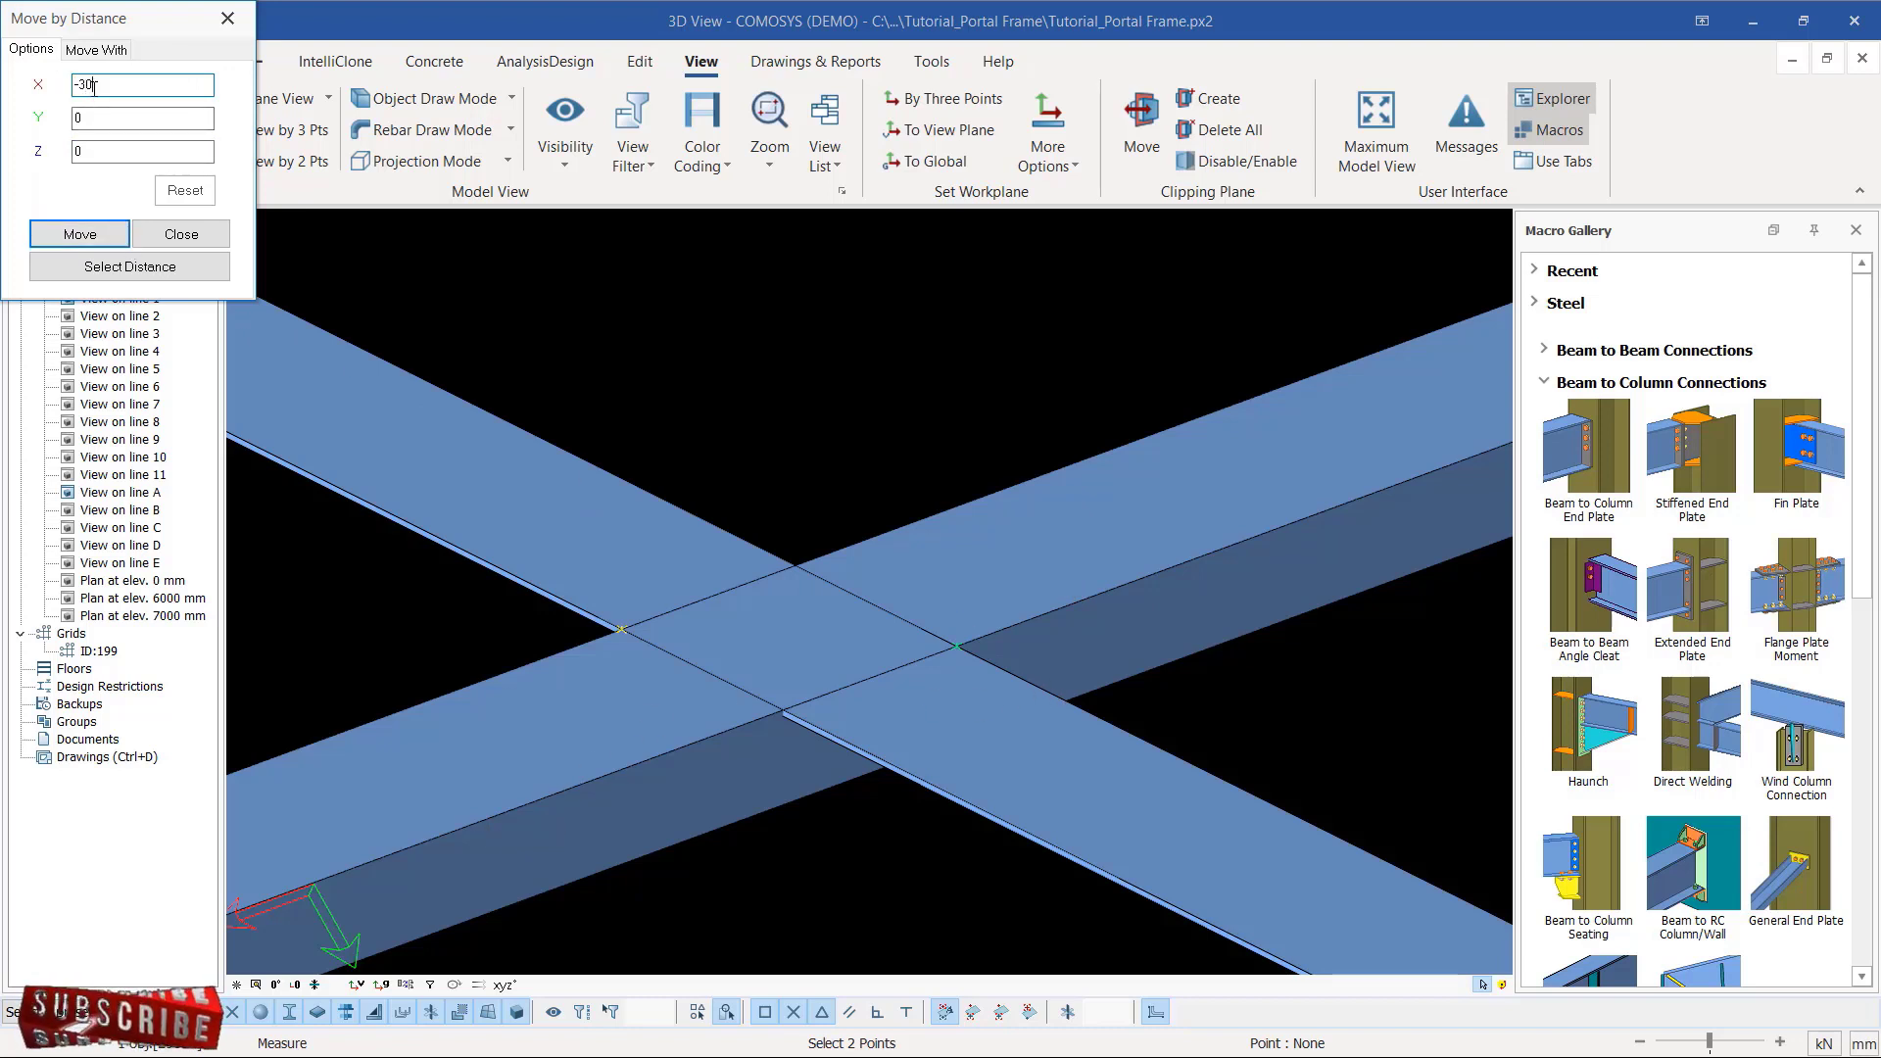
left_click(79, 234)
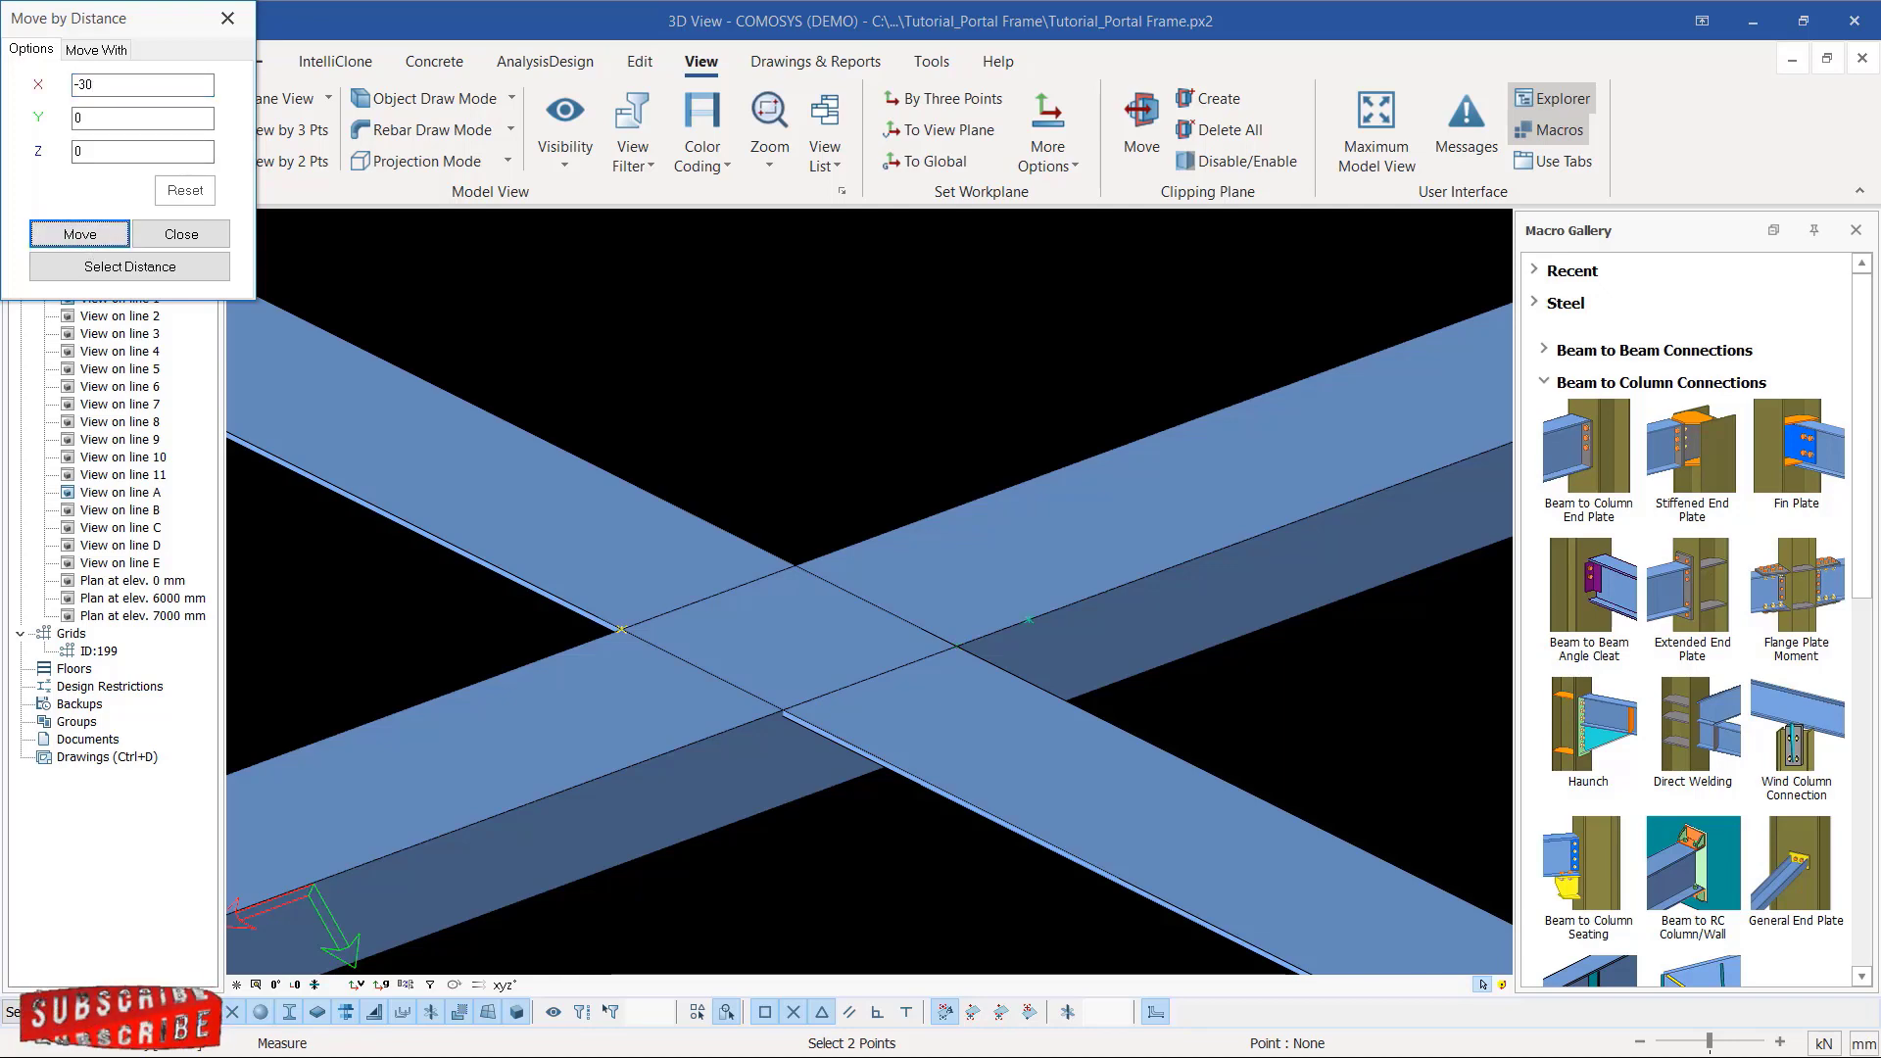
left_click(181, 234)
right_click(821, 361)
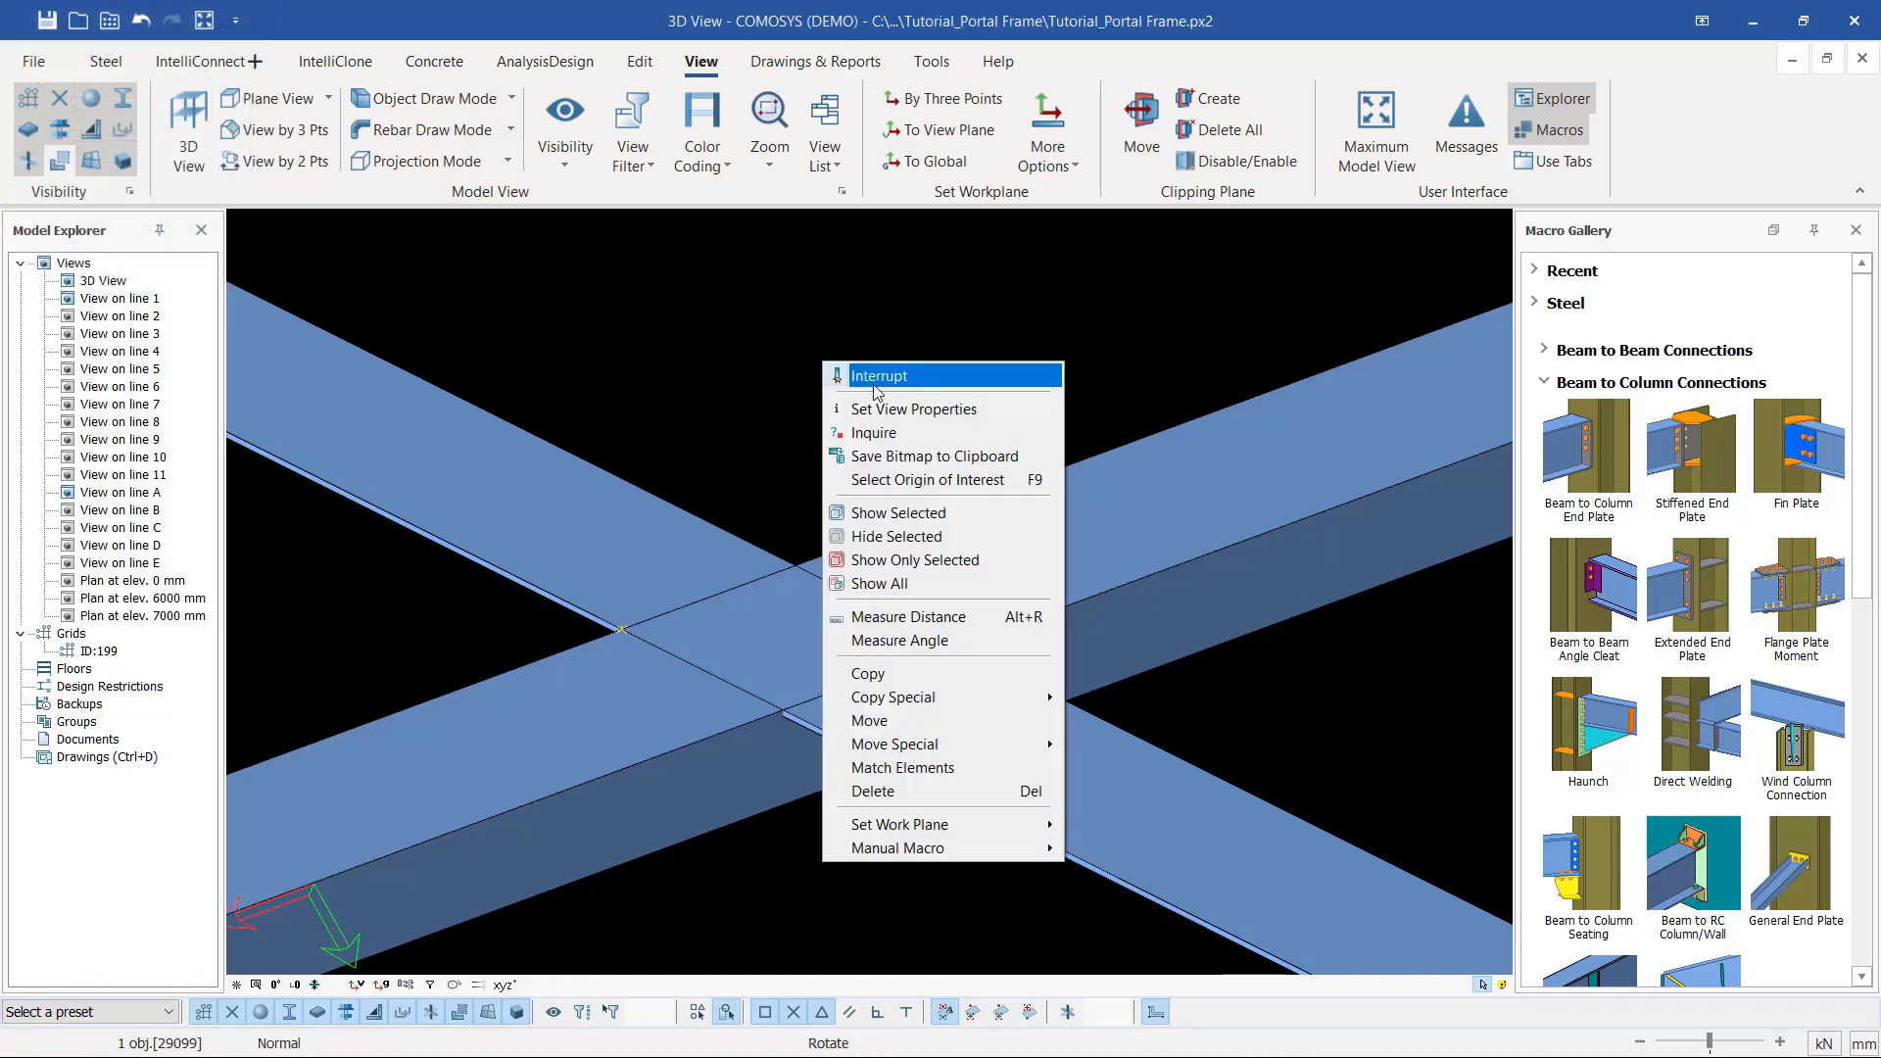
left_click(878, 378)
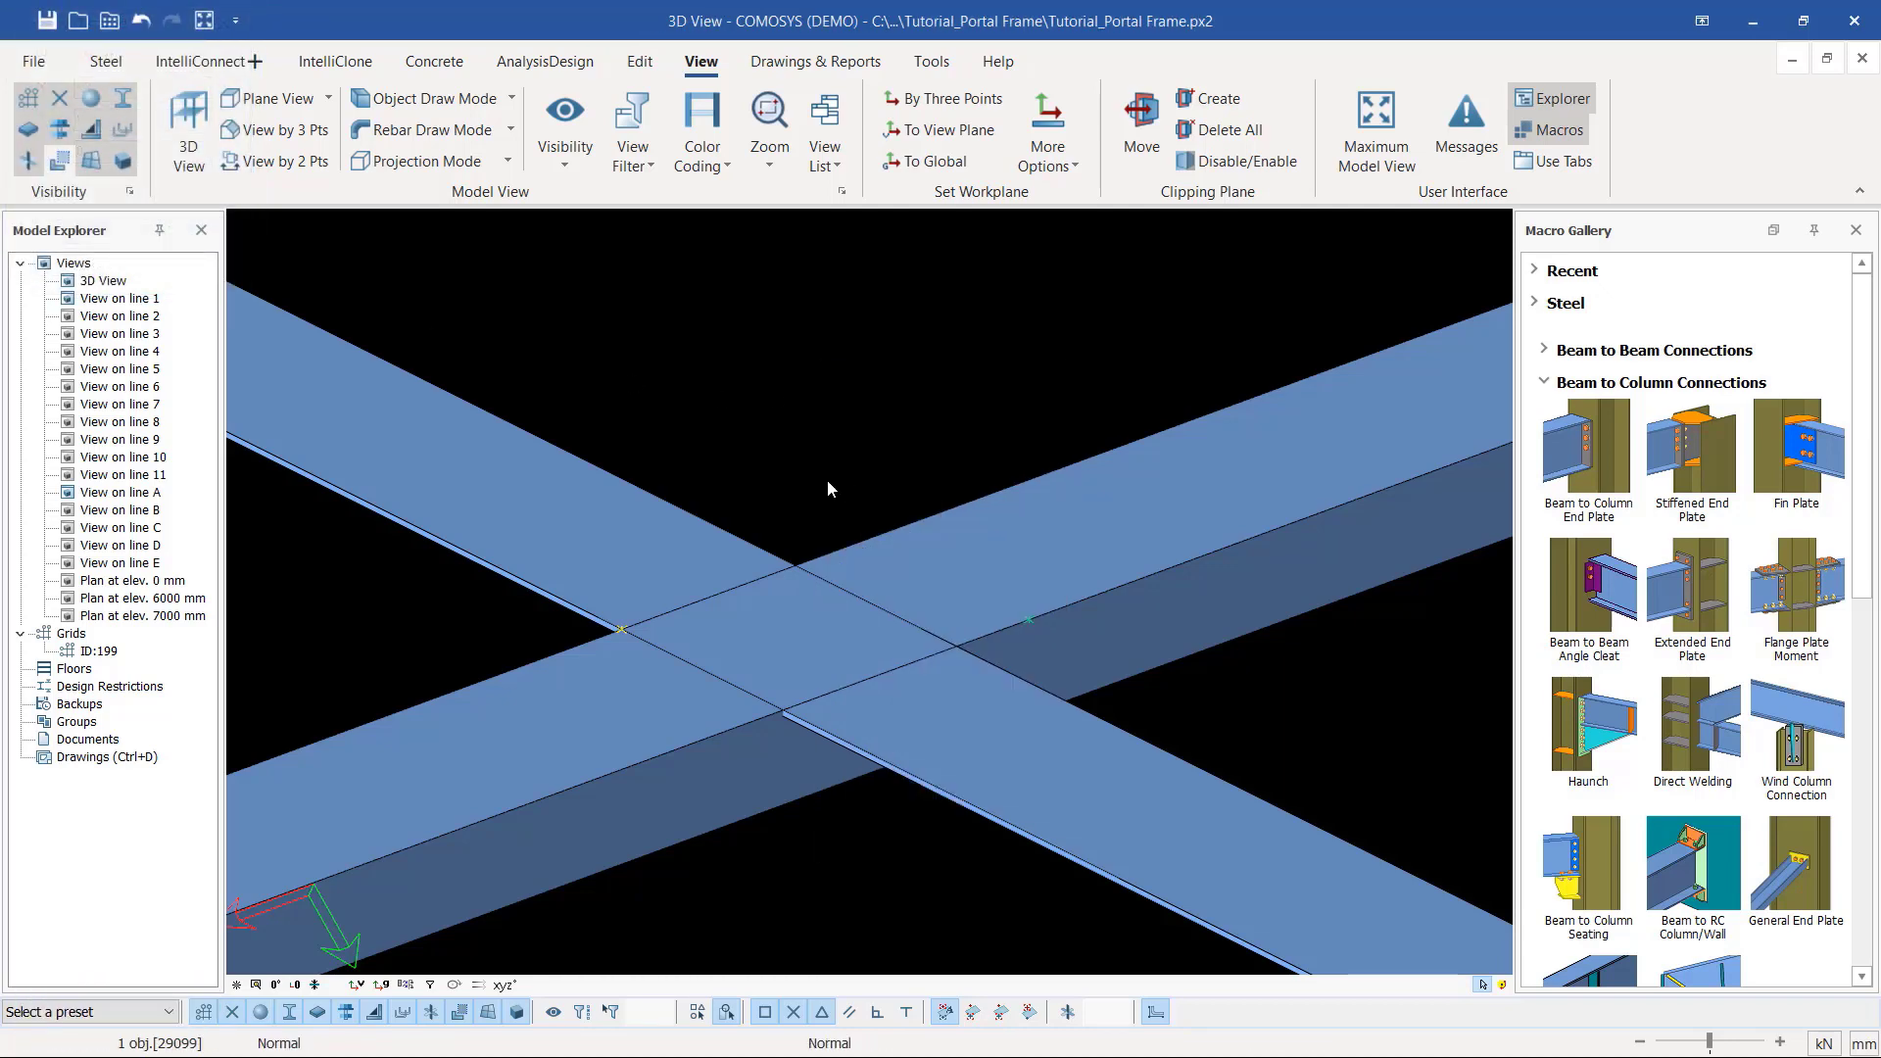
Step: Move the reference point at the overlap's left corner linearly by 30 mm in X, with Y and Z at 0
right_click(620, 631)
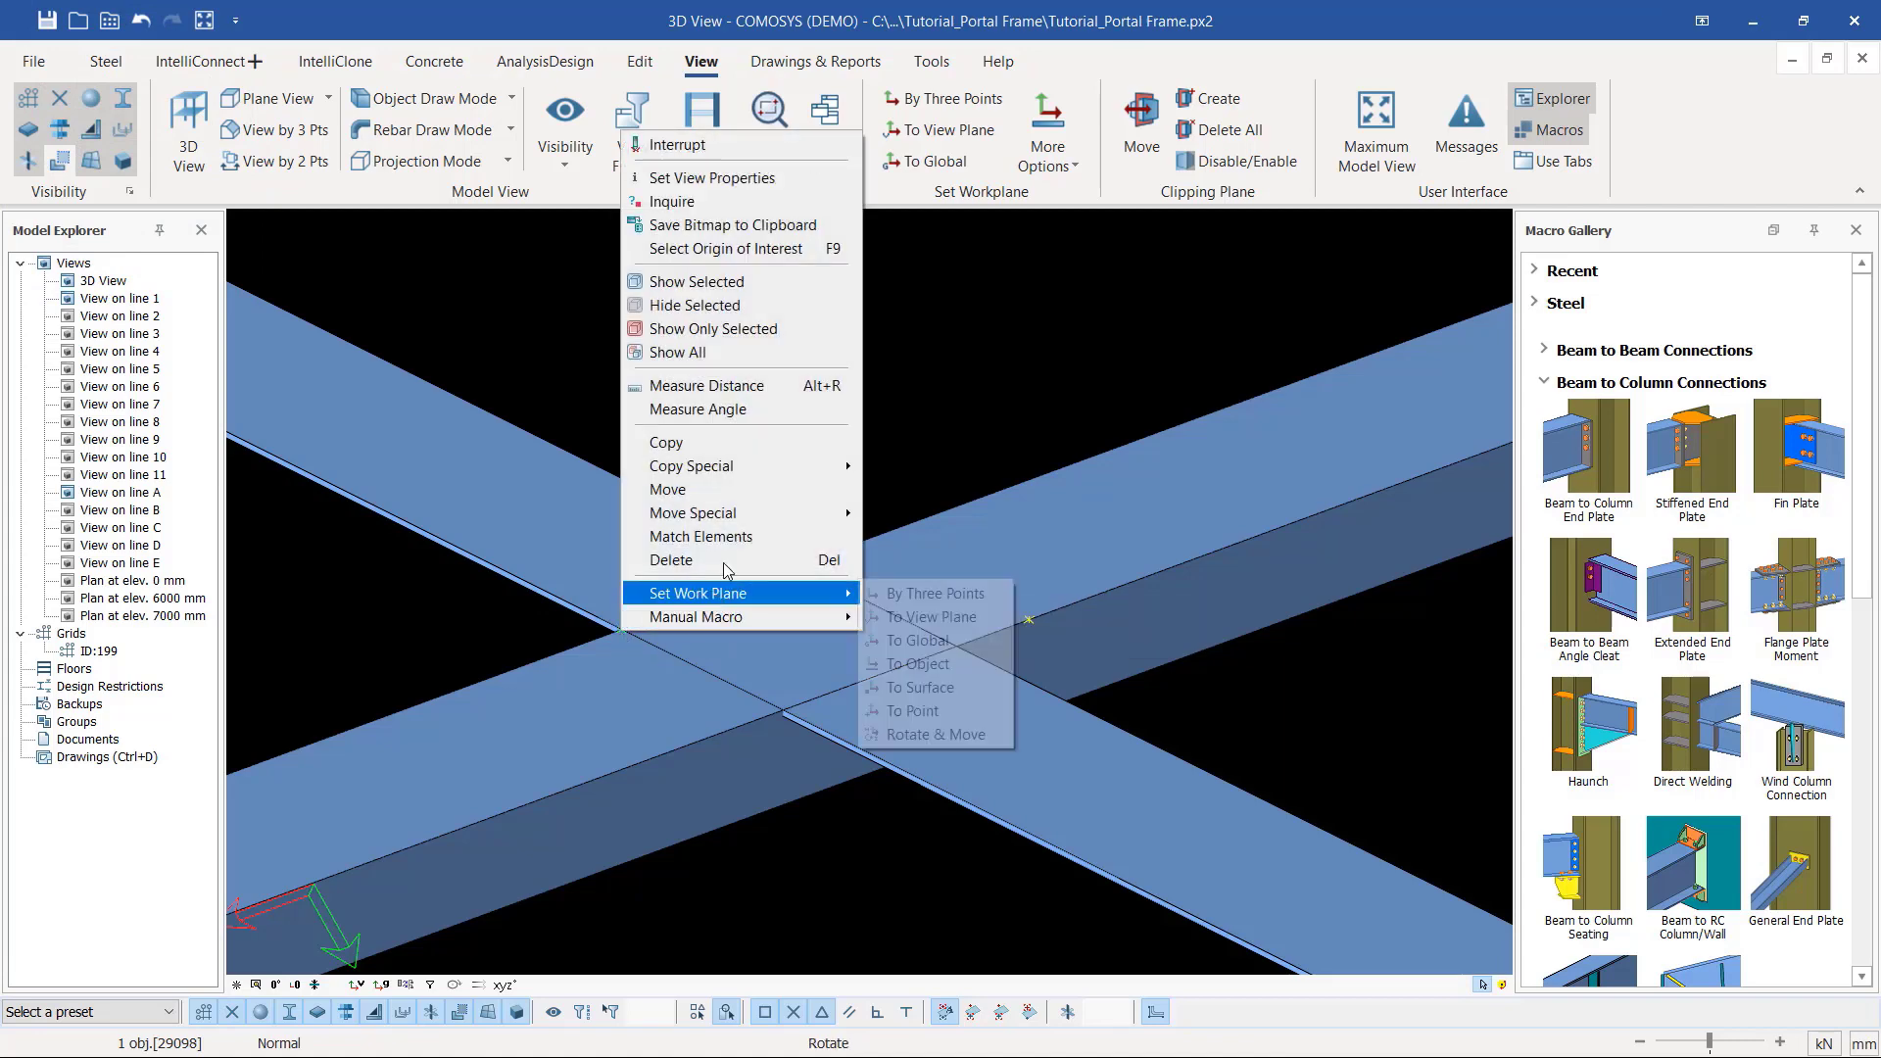
mouse_move(774, 512)
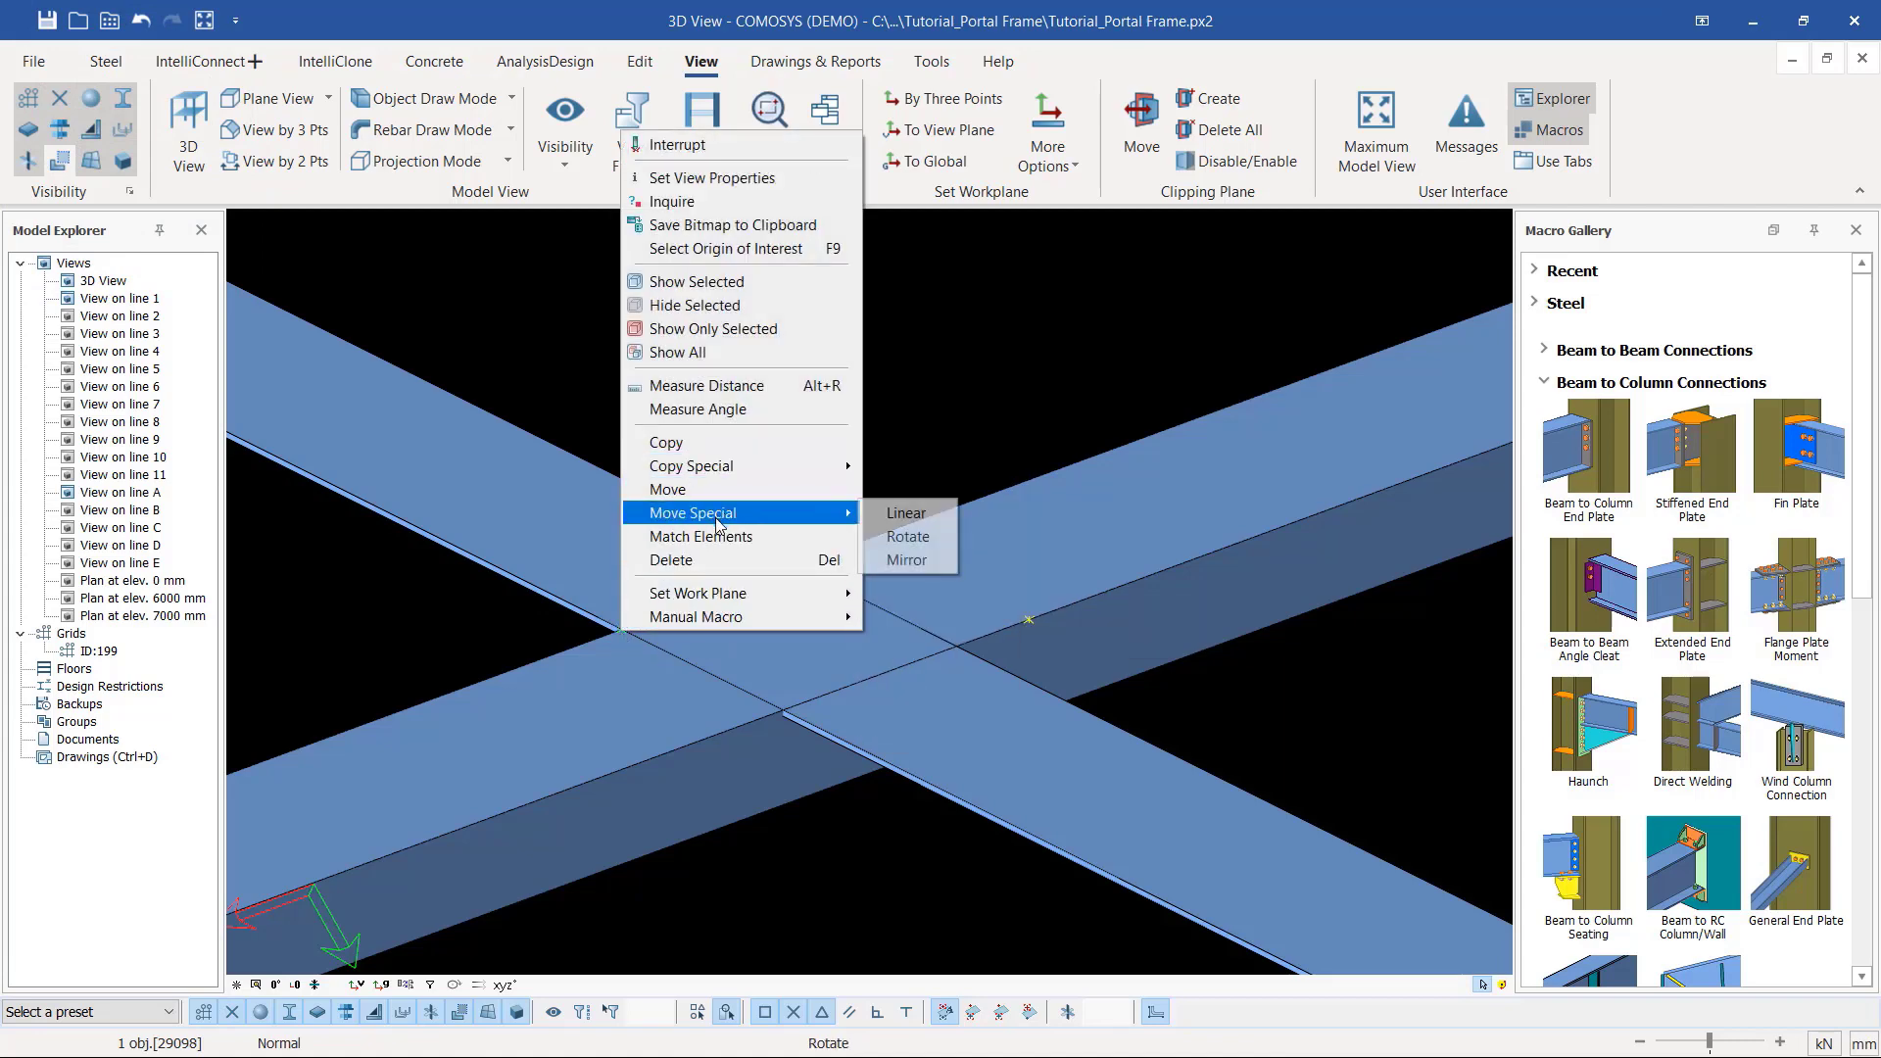
left_click(937, 520)
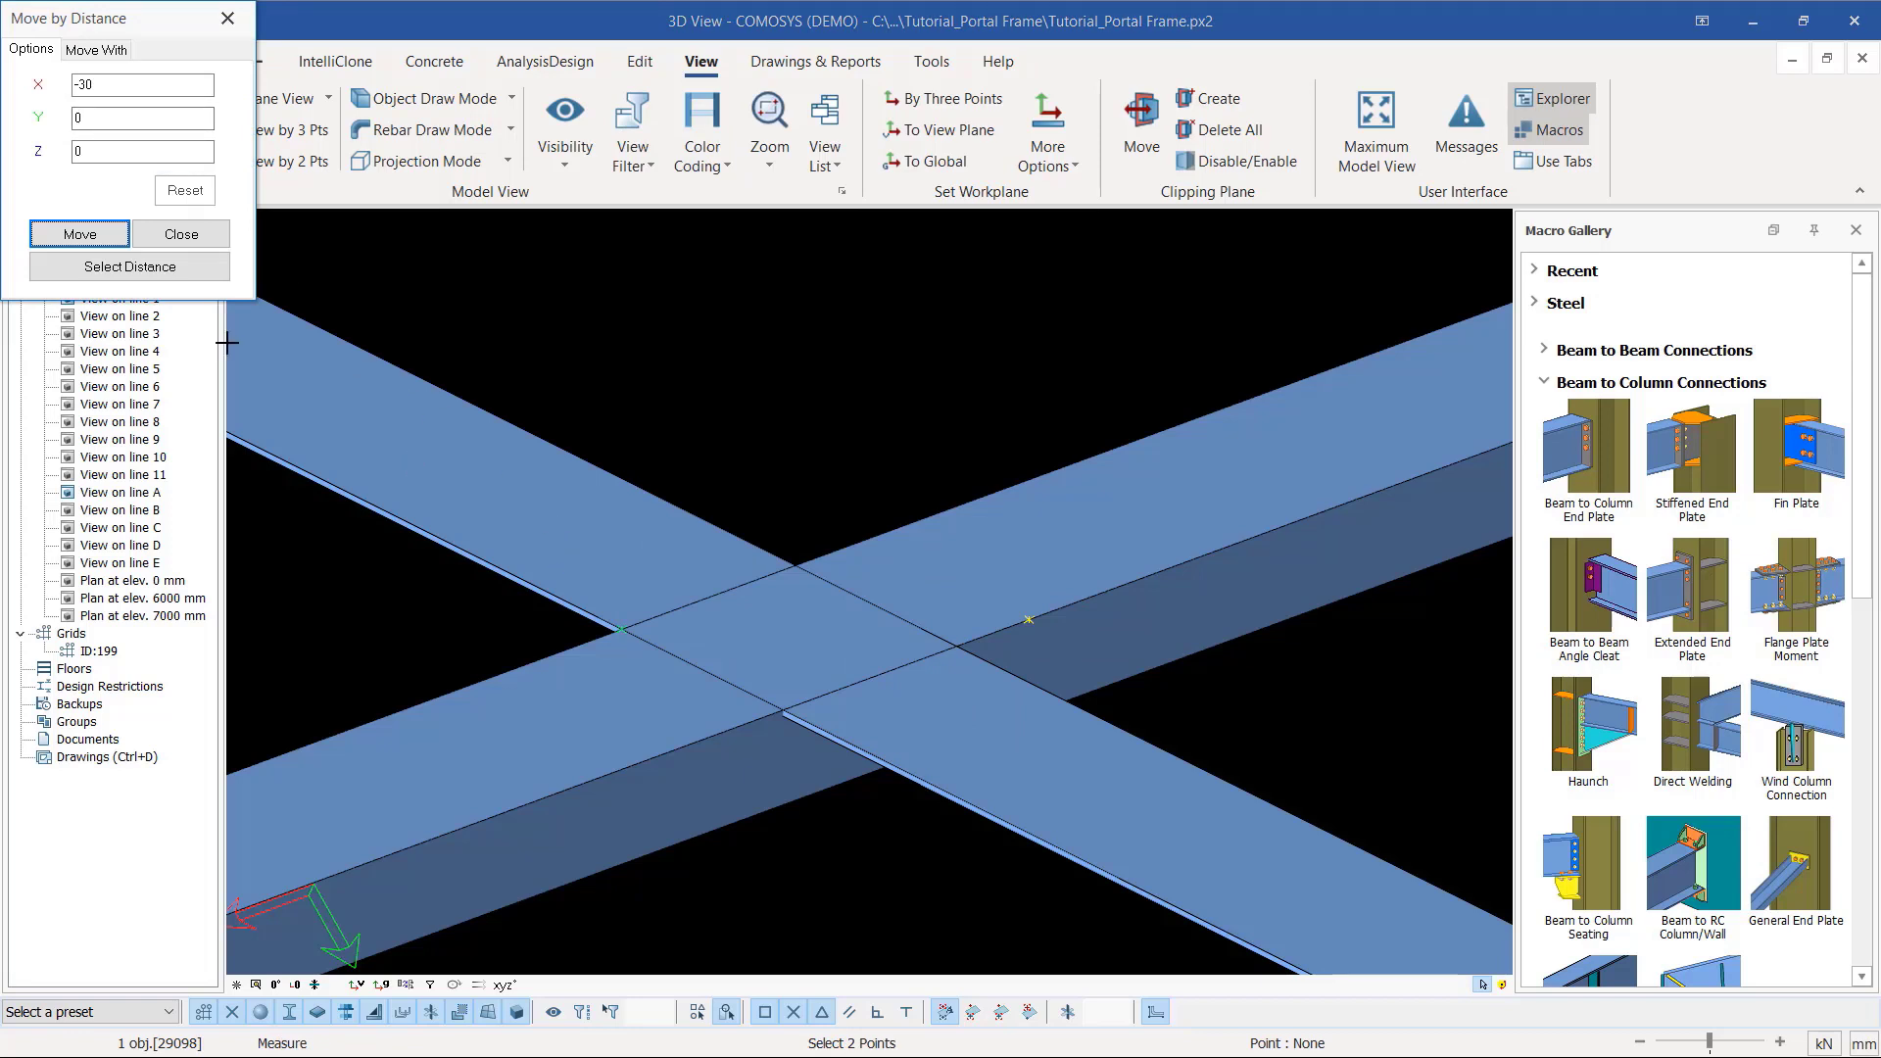
left_click(82, 84)
left_click(75, 239)
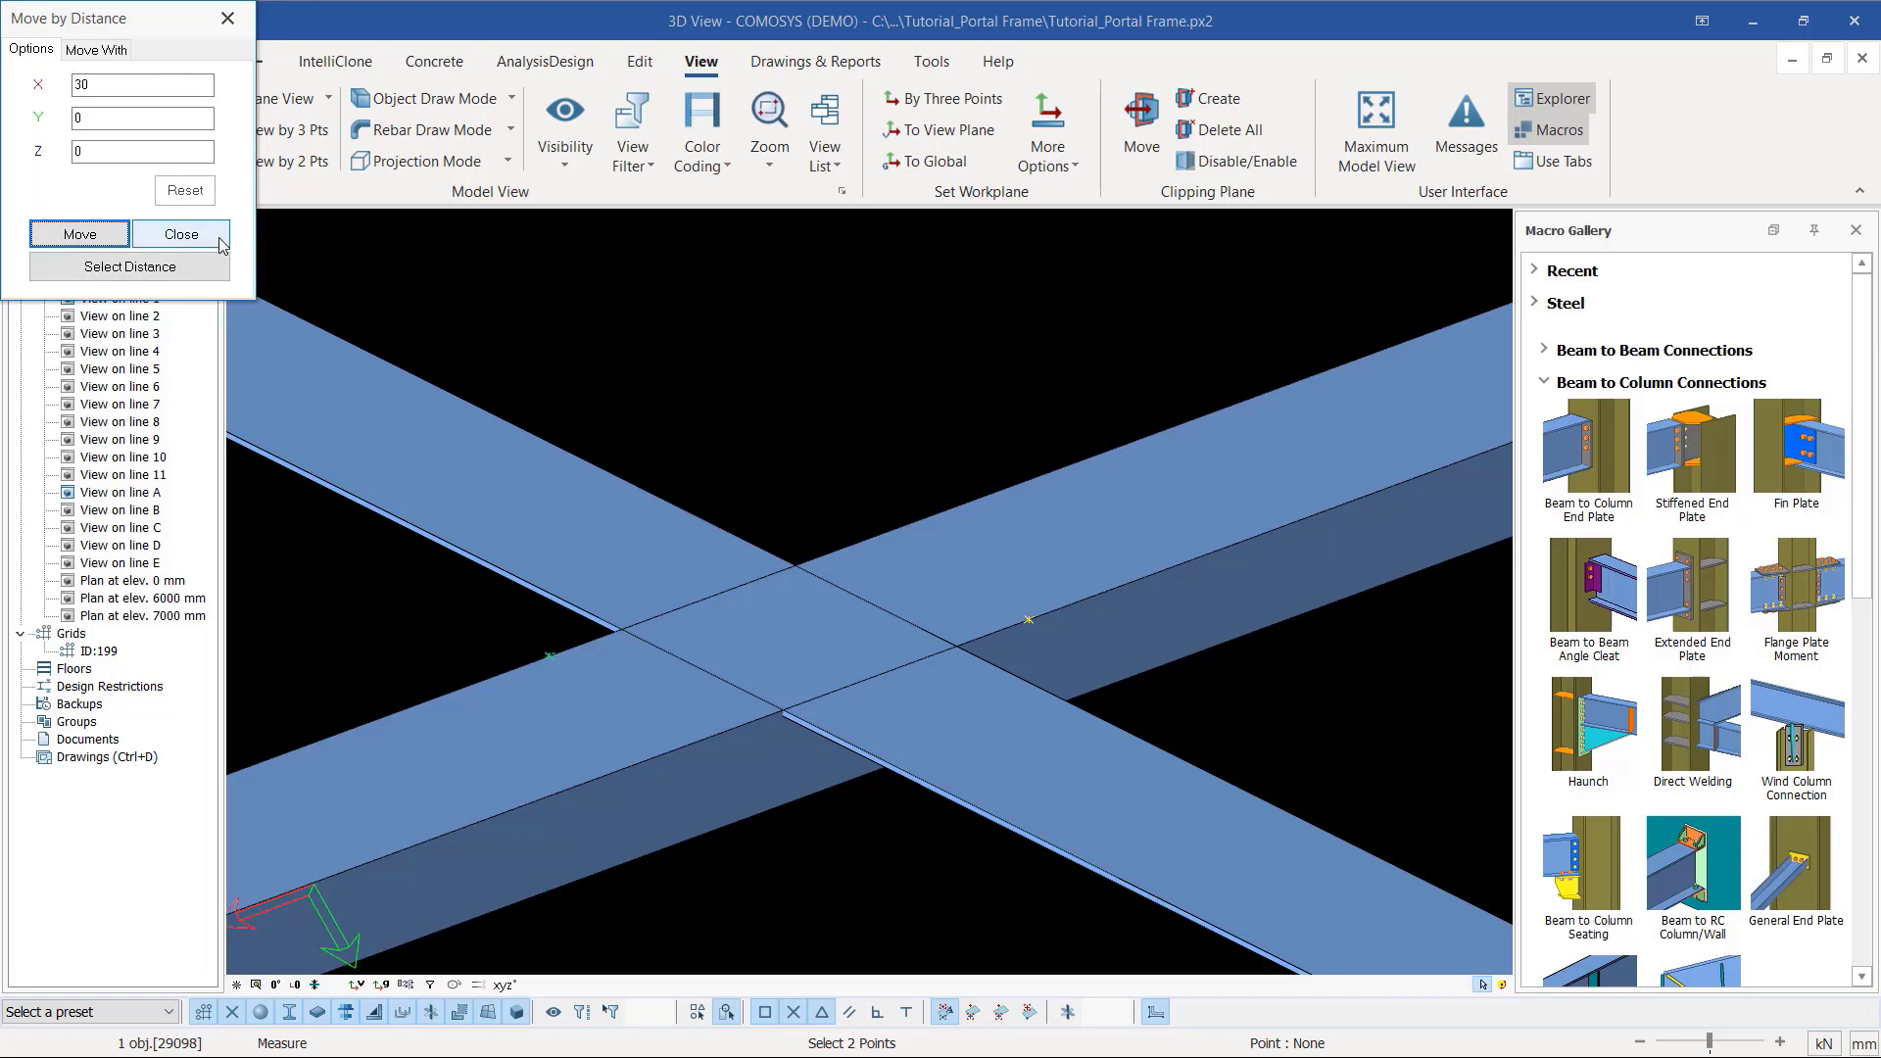
left_click(181, 235)
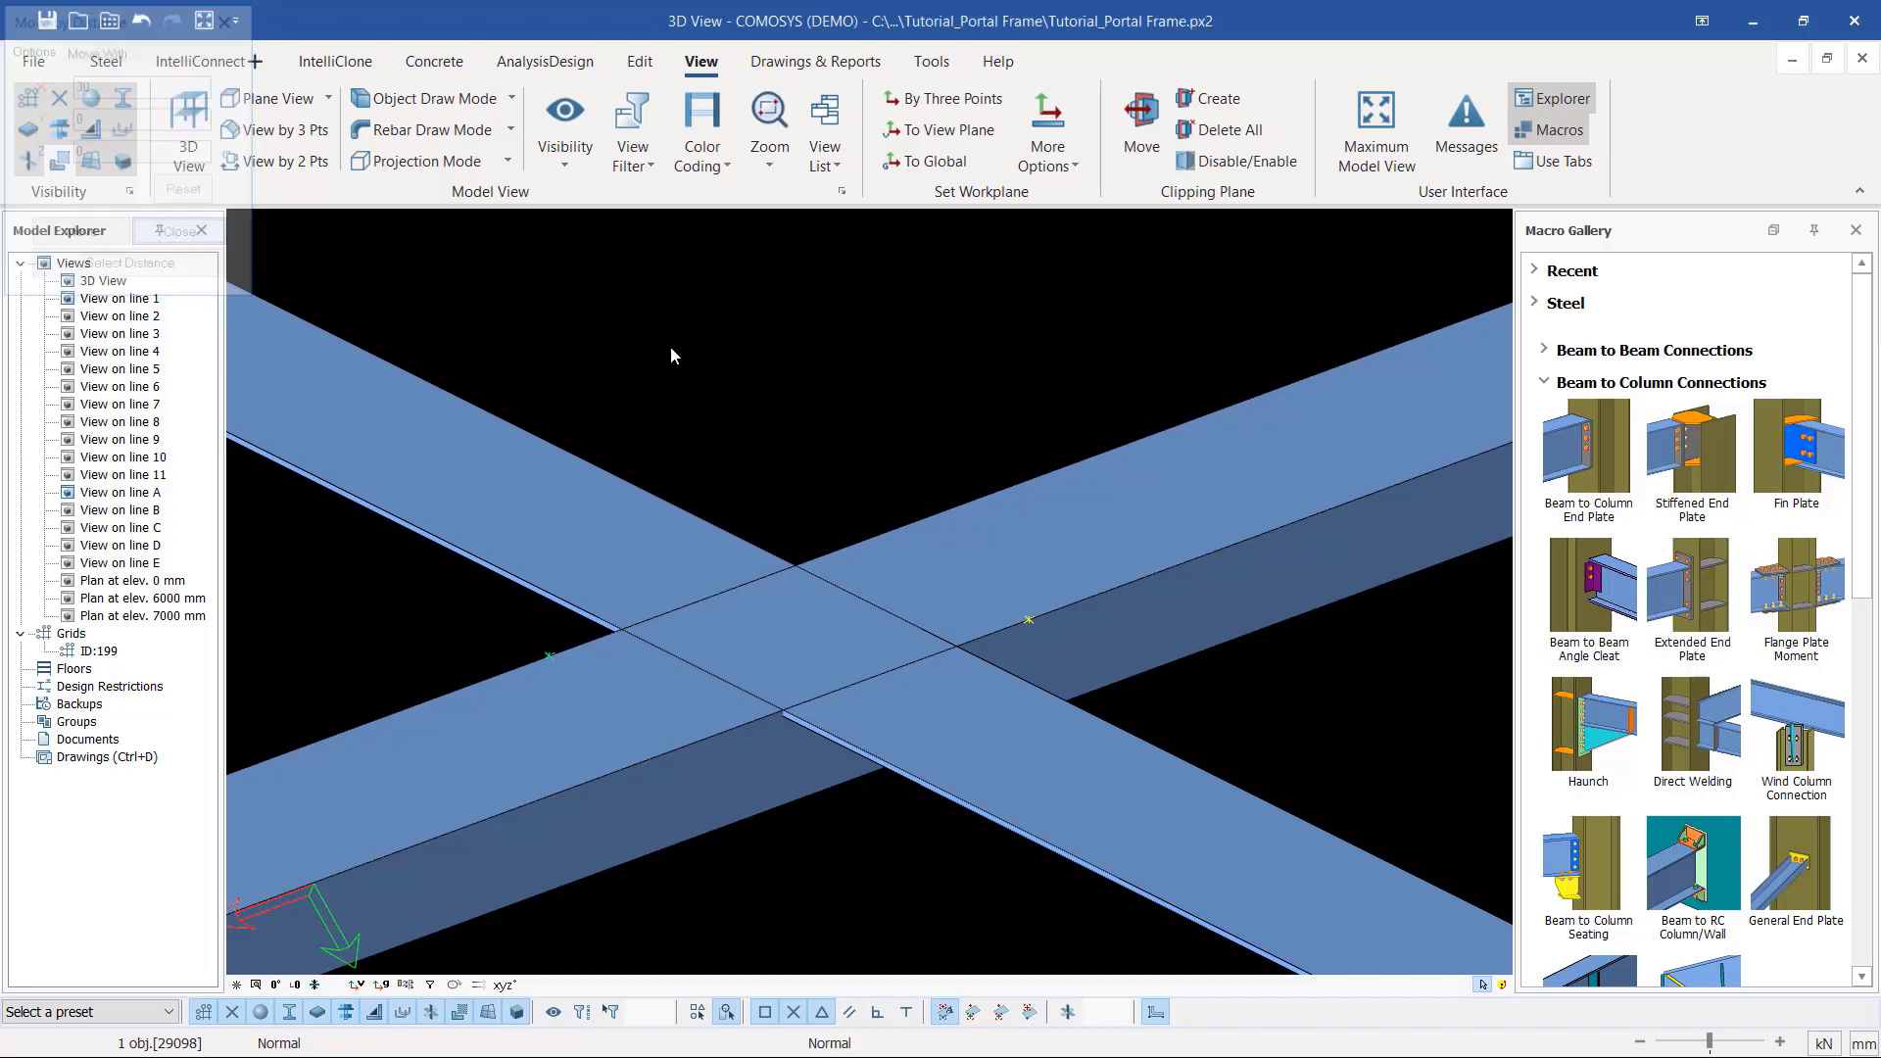
right_click(793, 352)
left_click(838, 366)
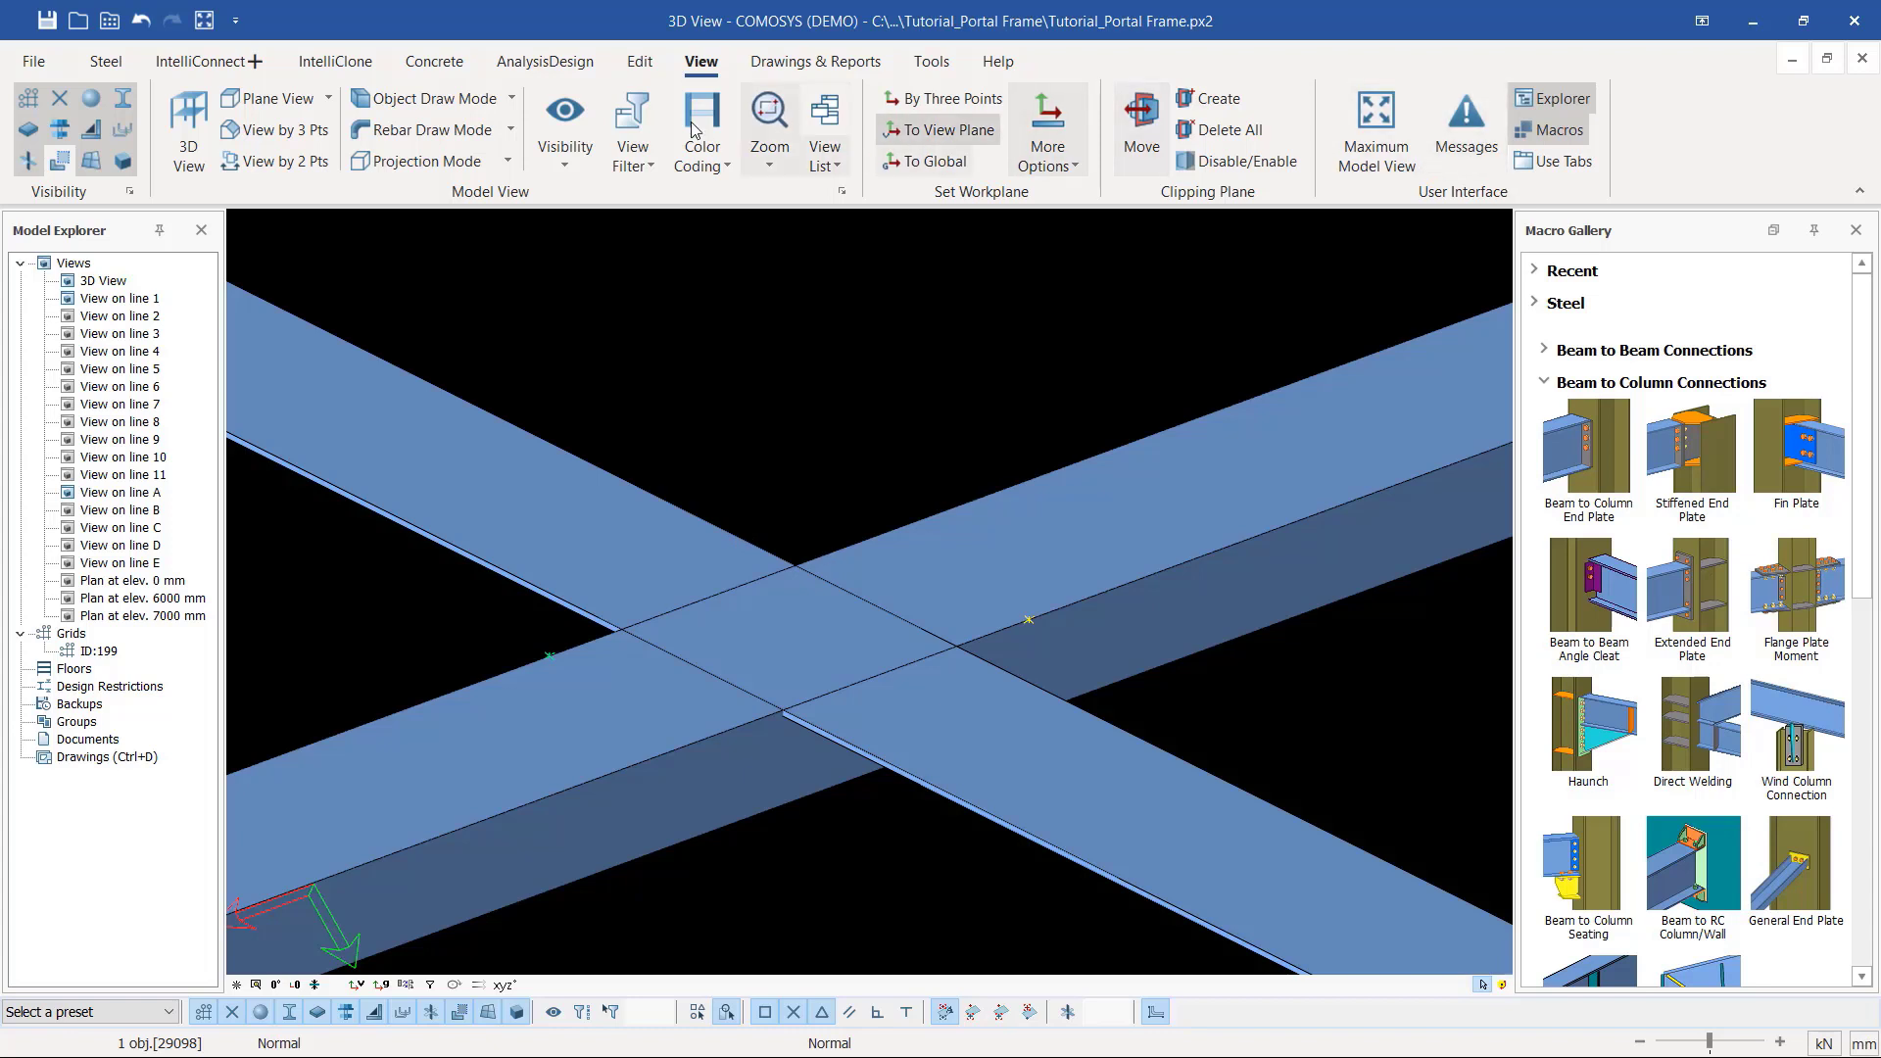
Step: Break the right-rising brace at the two offset reference points on either side of the crossing
left_click(638, 62)
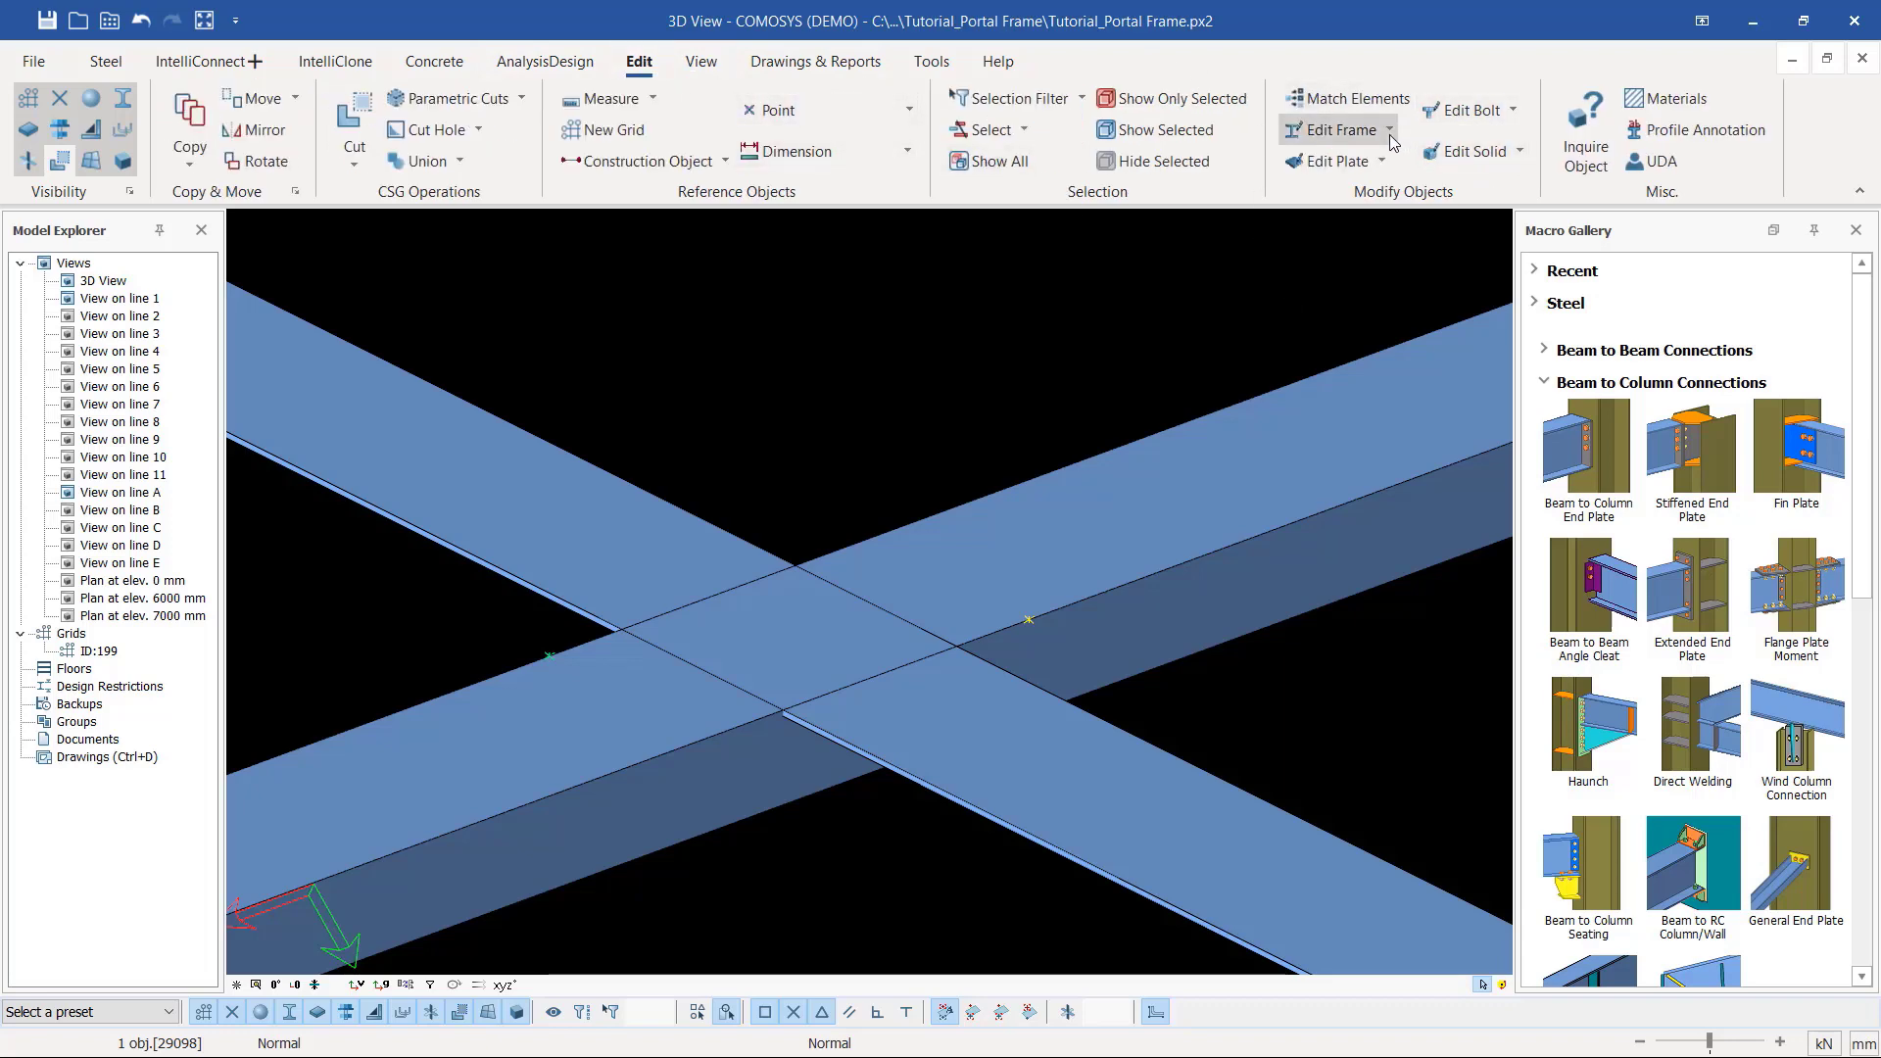
left_click(1342, 129)
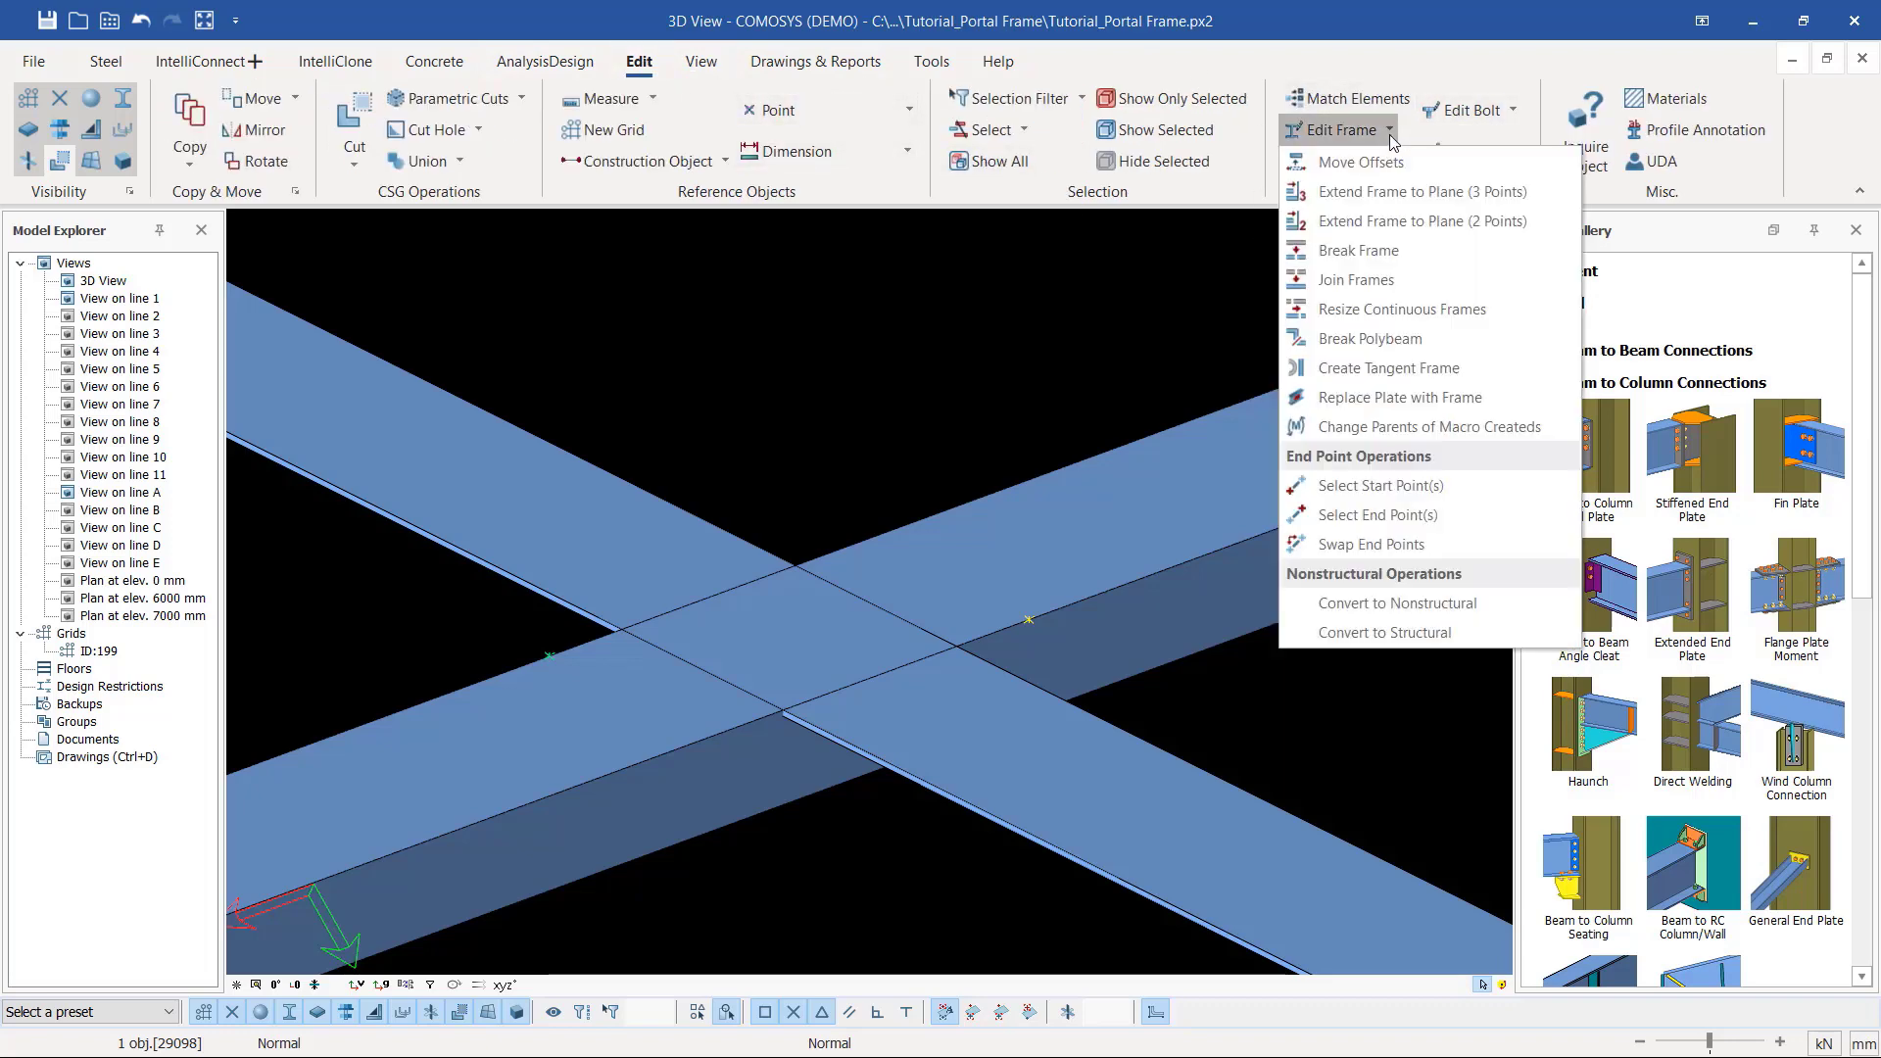
left_click(1387, 252)
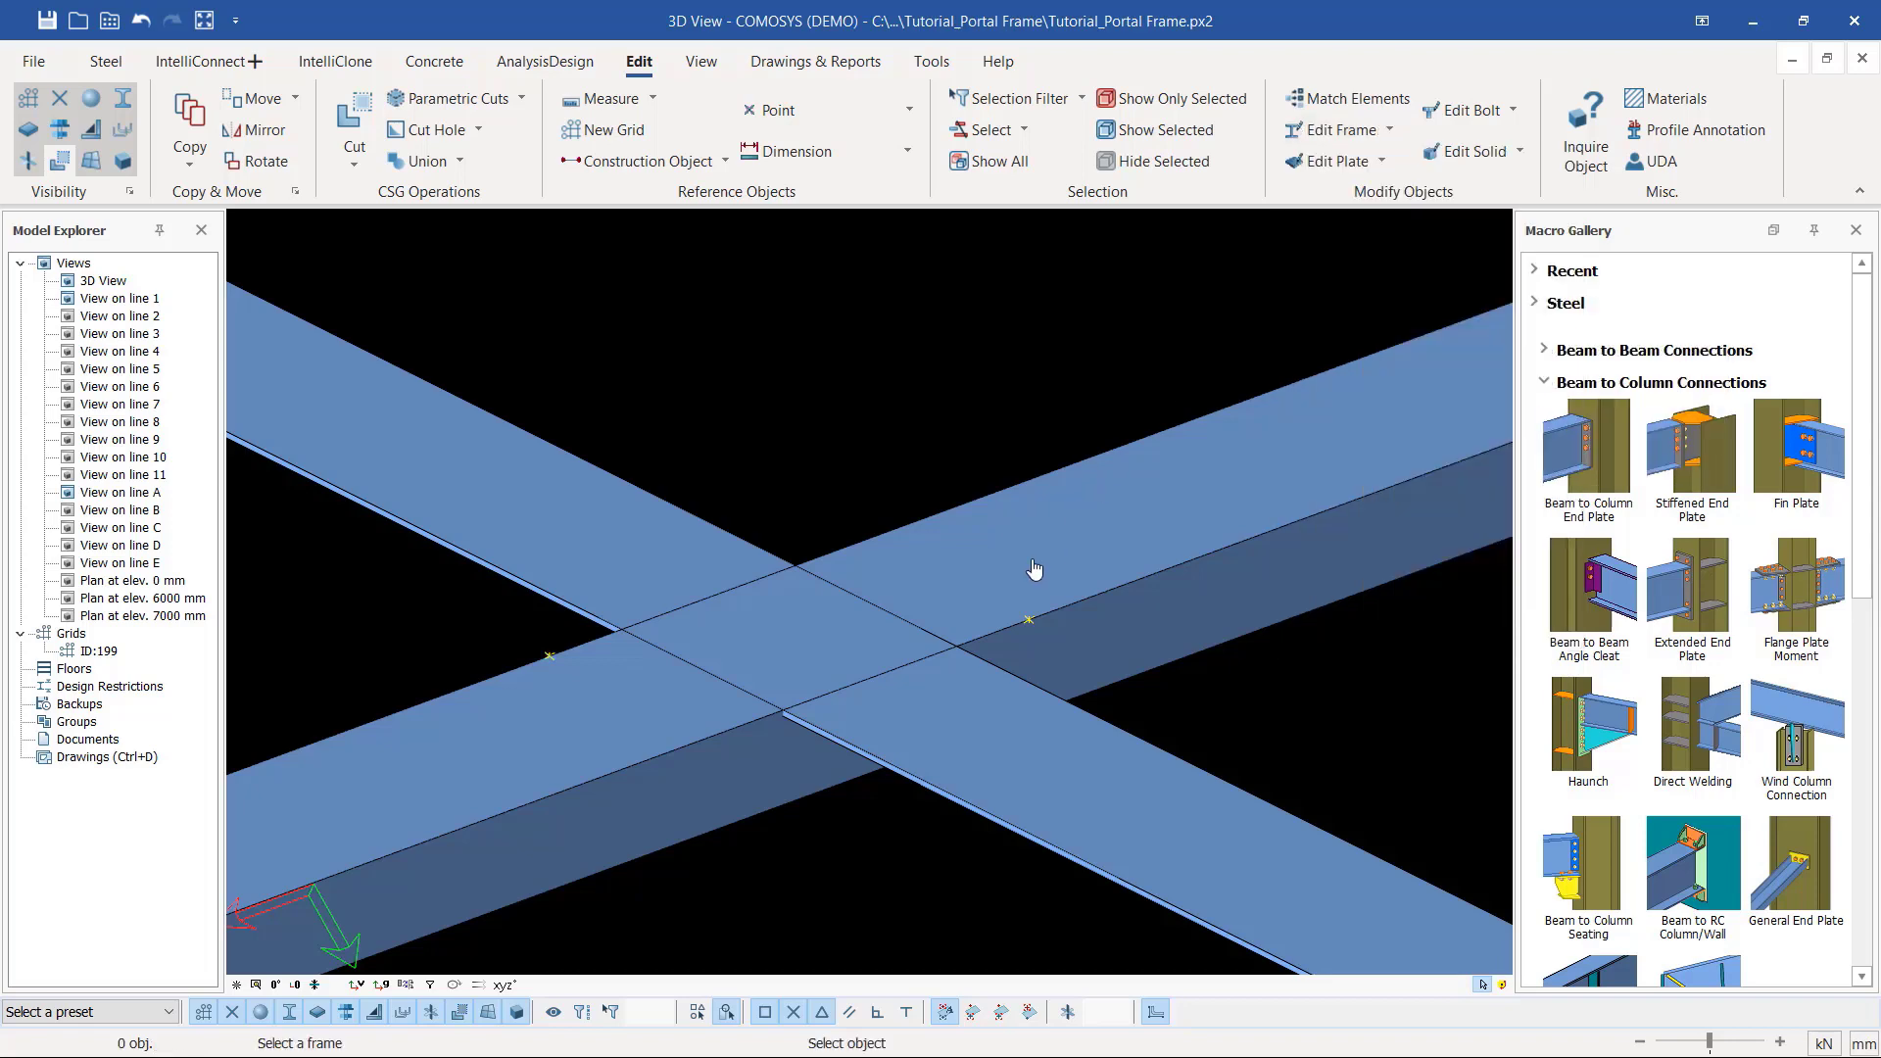
left_click(992, 580)
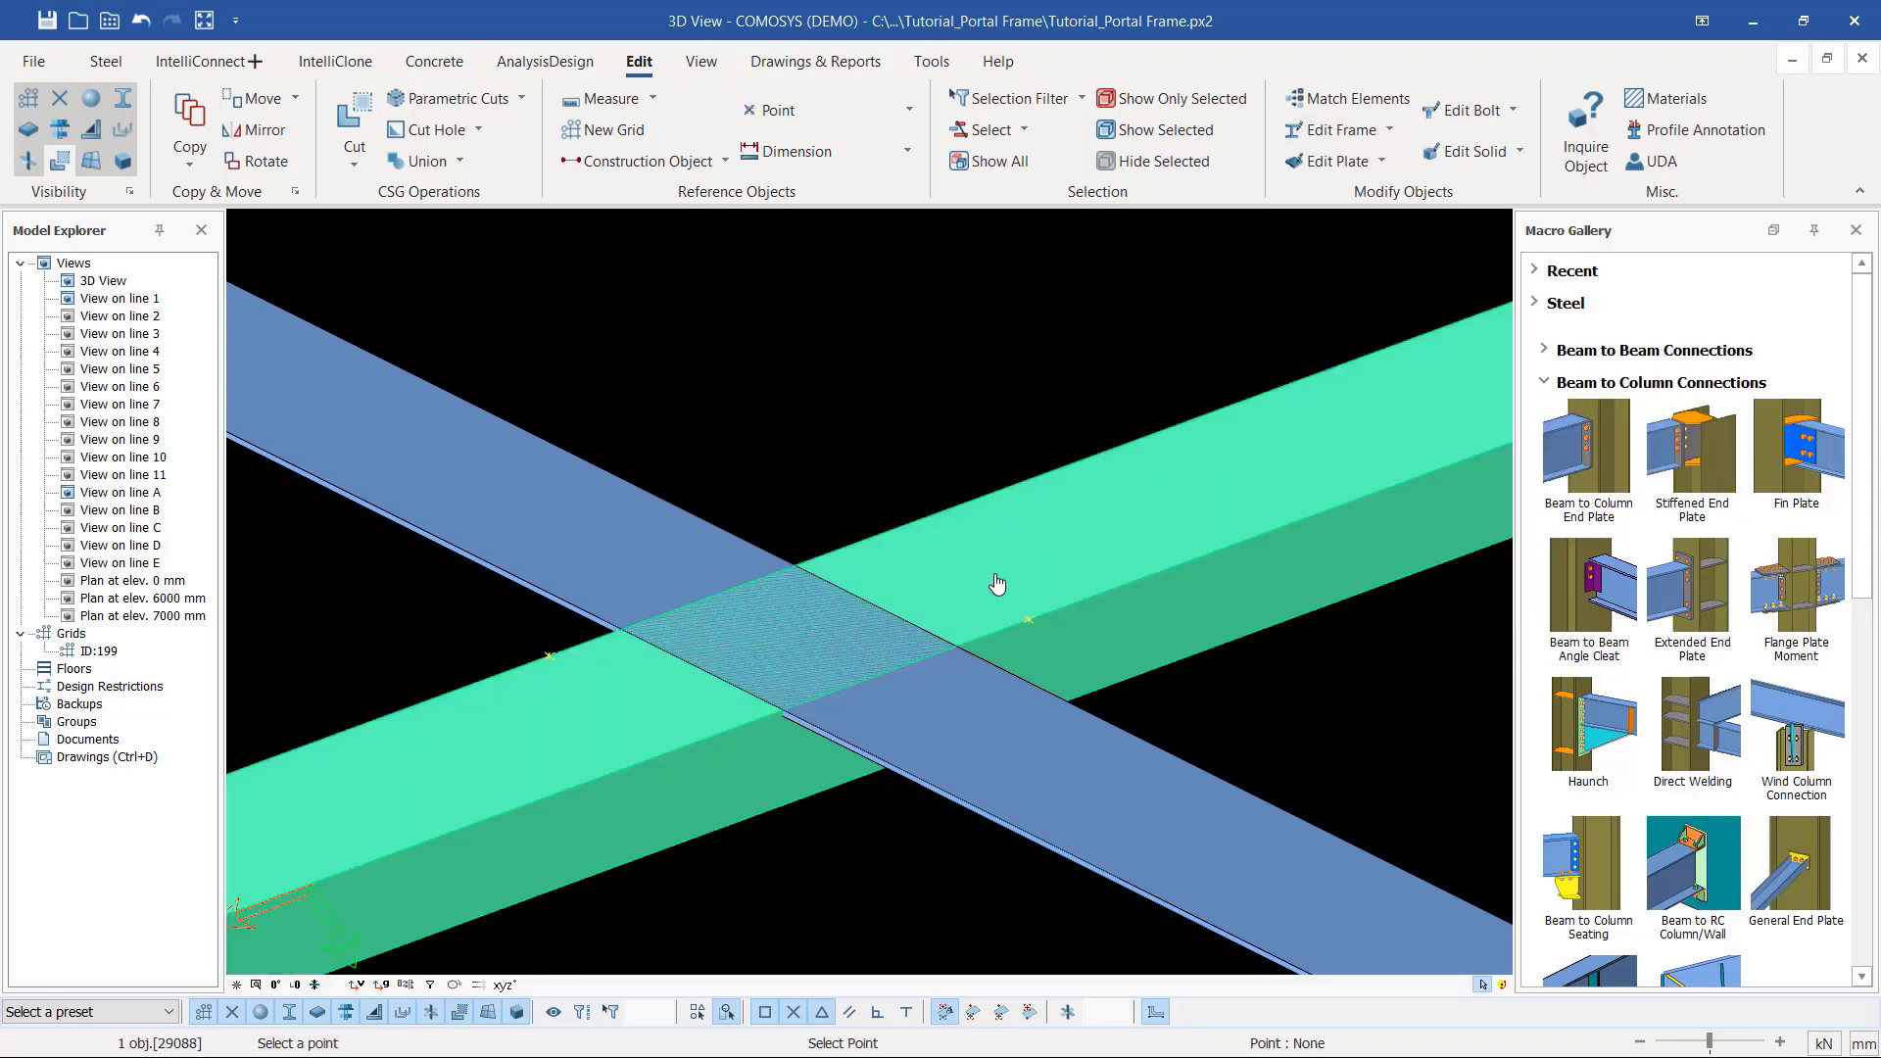
left_click(1026, 623)
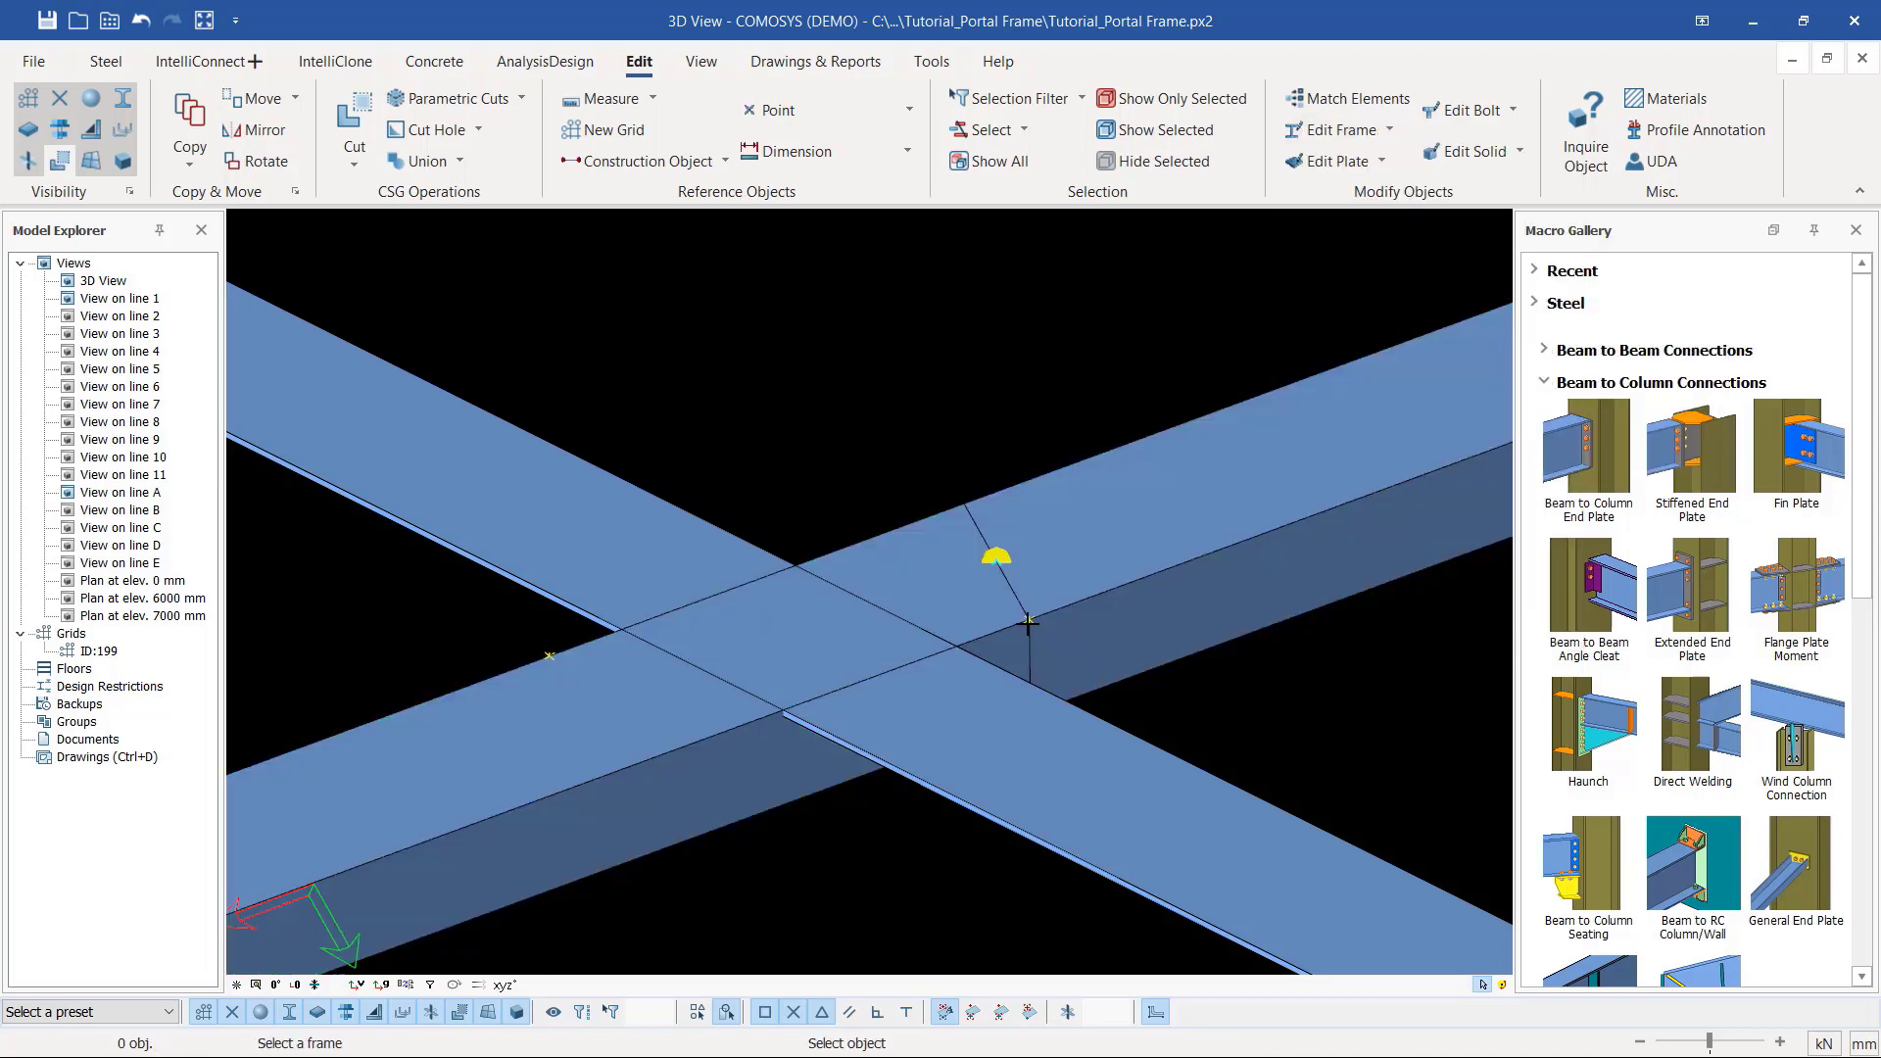
left_click(505, 774)
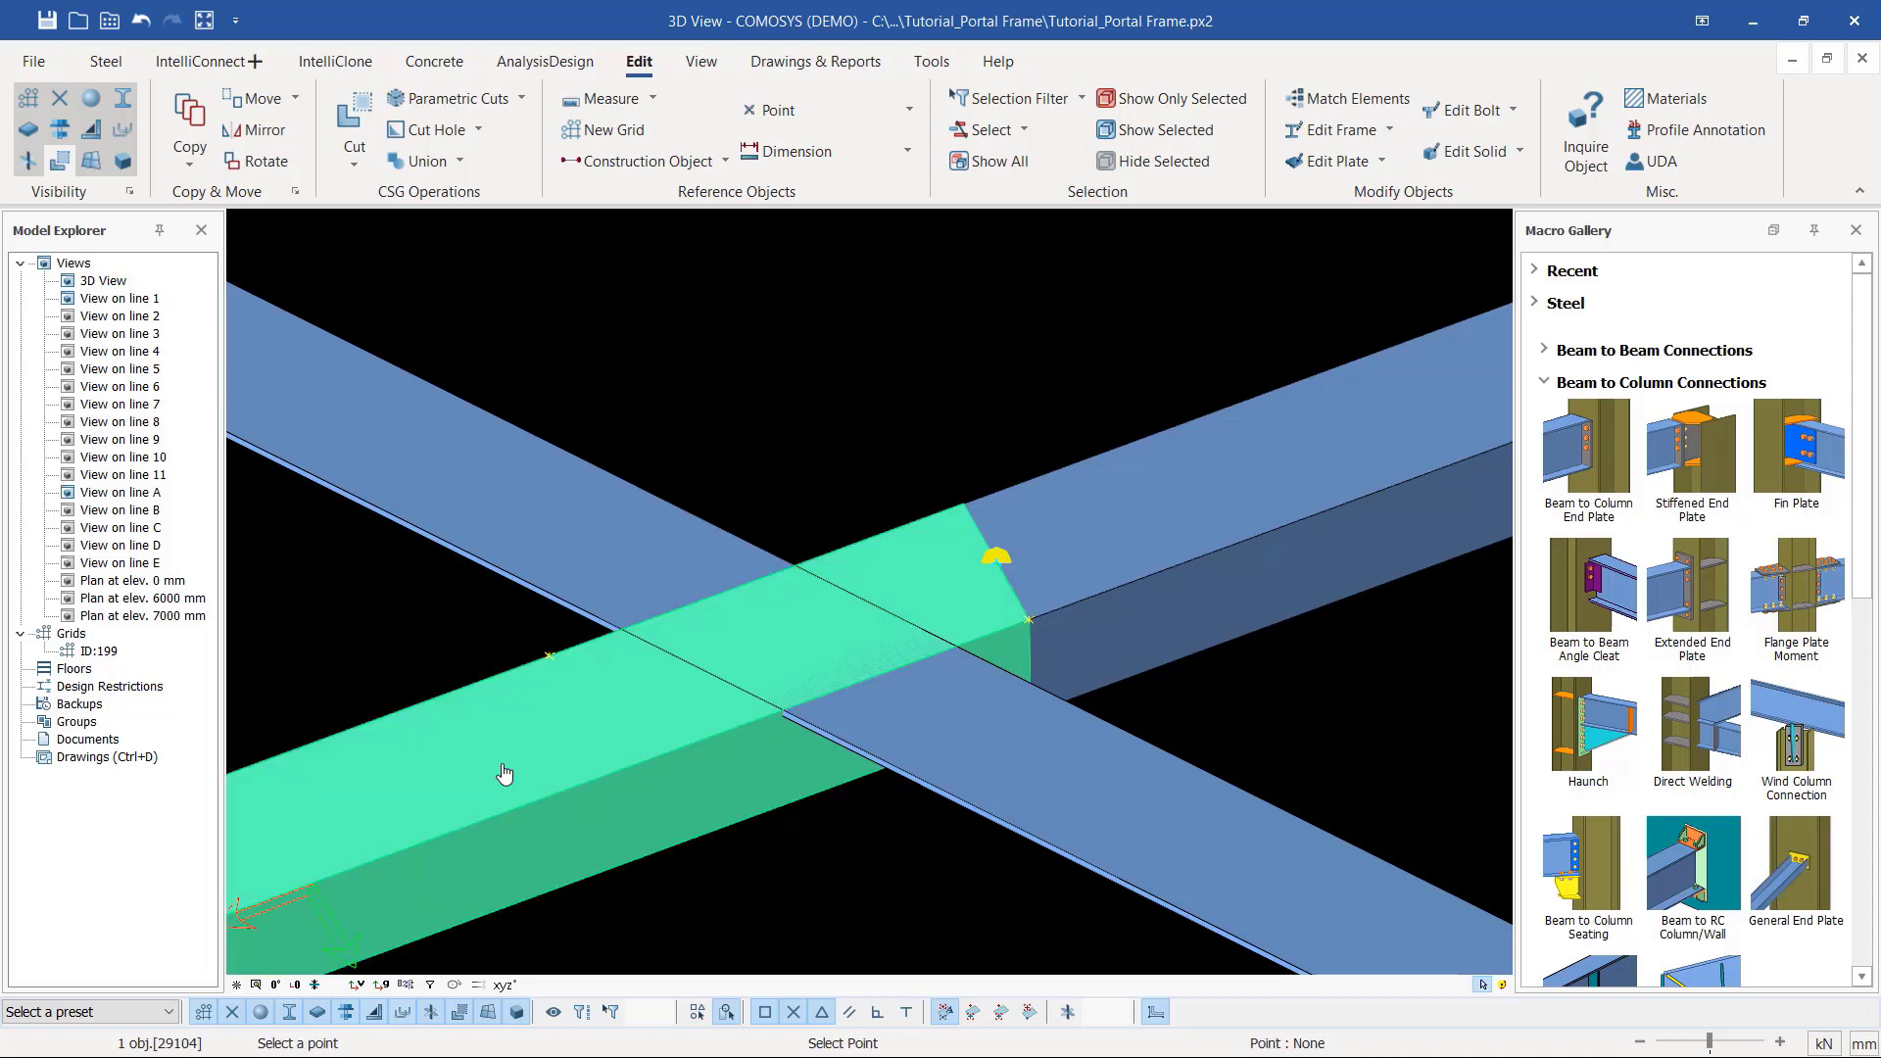
left_click(550, 656)
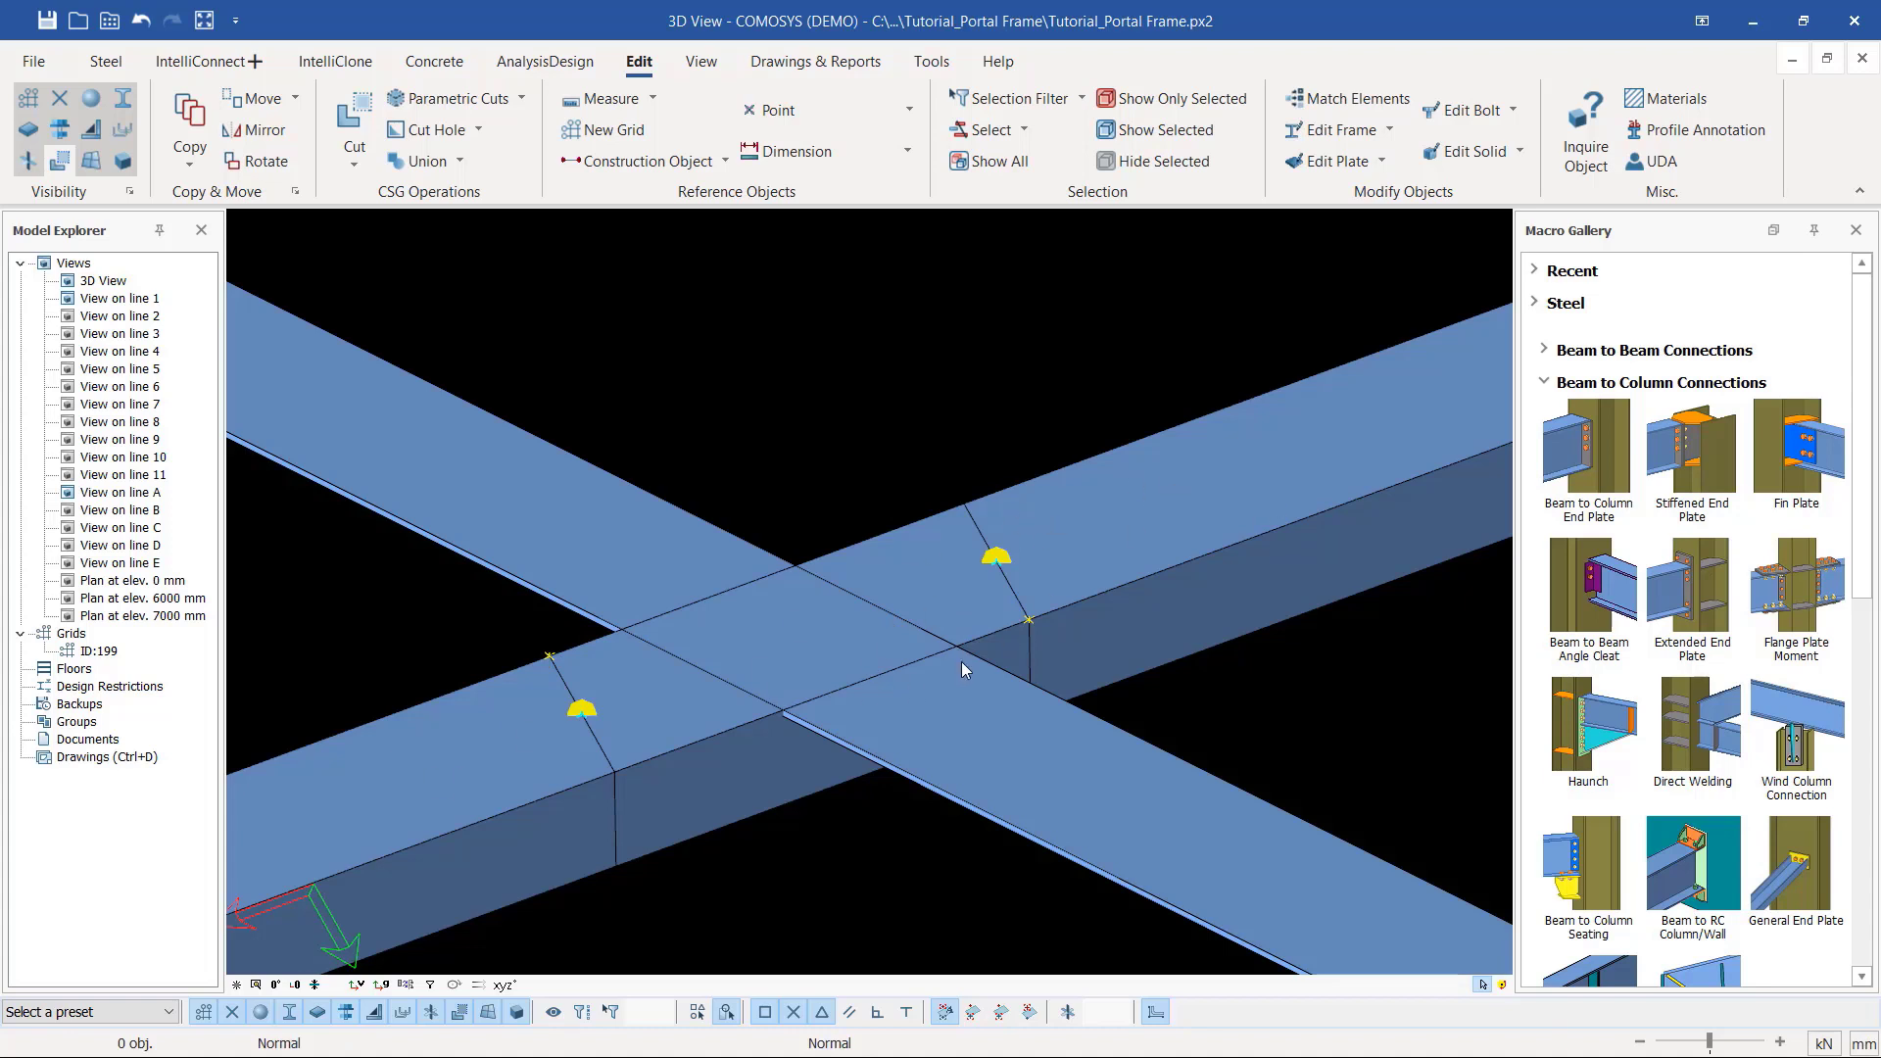
Step: Delete the short segment of the right-rising brace between its two break points
left_click(930, 570)
key("Delete")
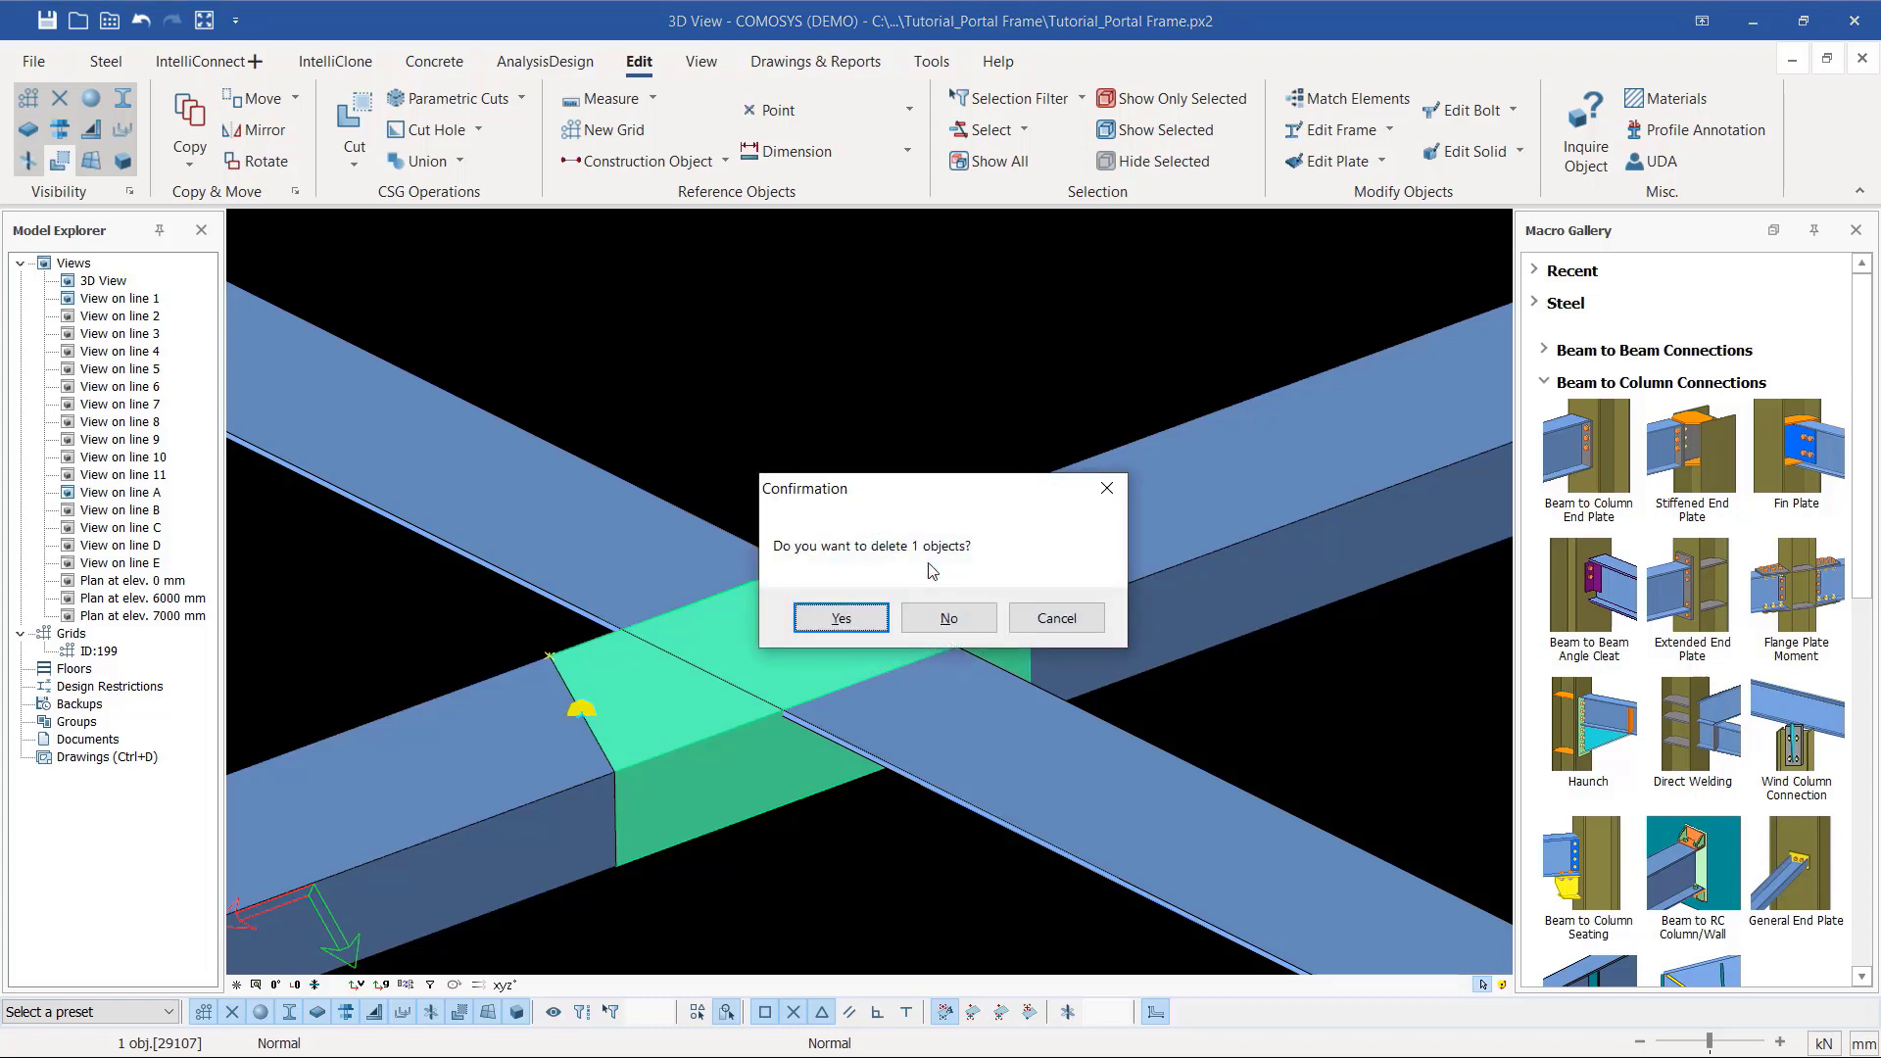
left_click(839, 619)
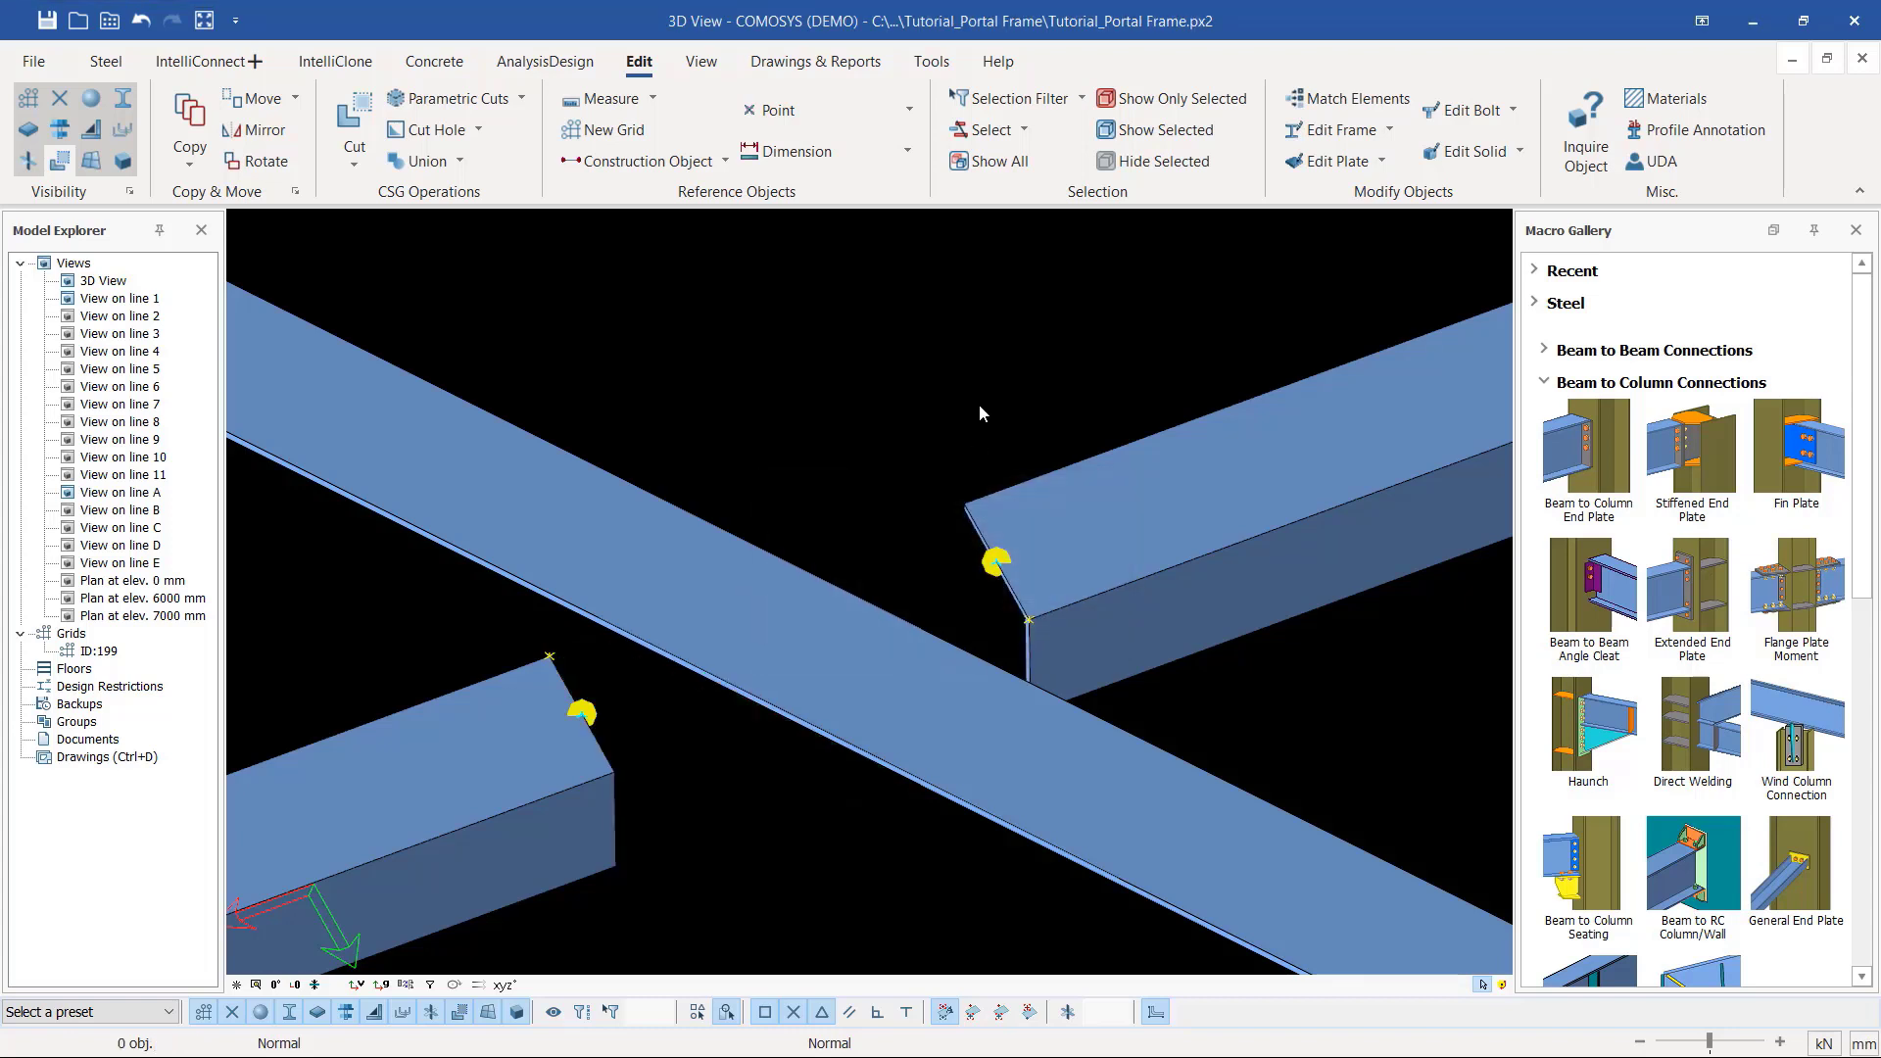
scroll(1037, 545, "down", 2)
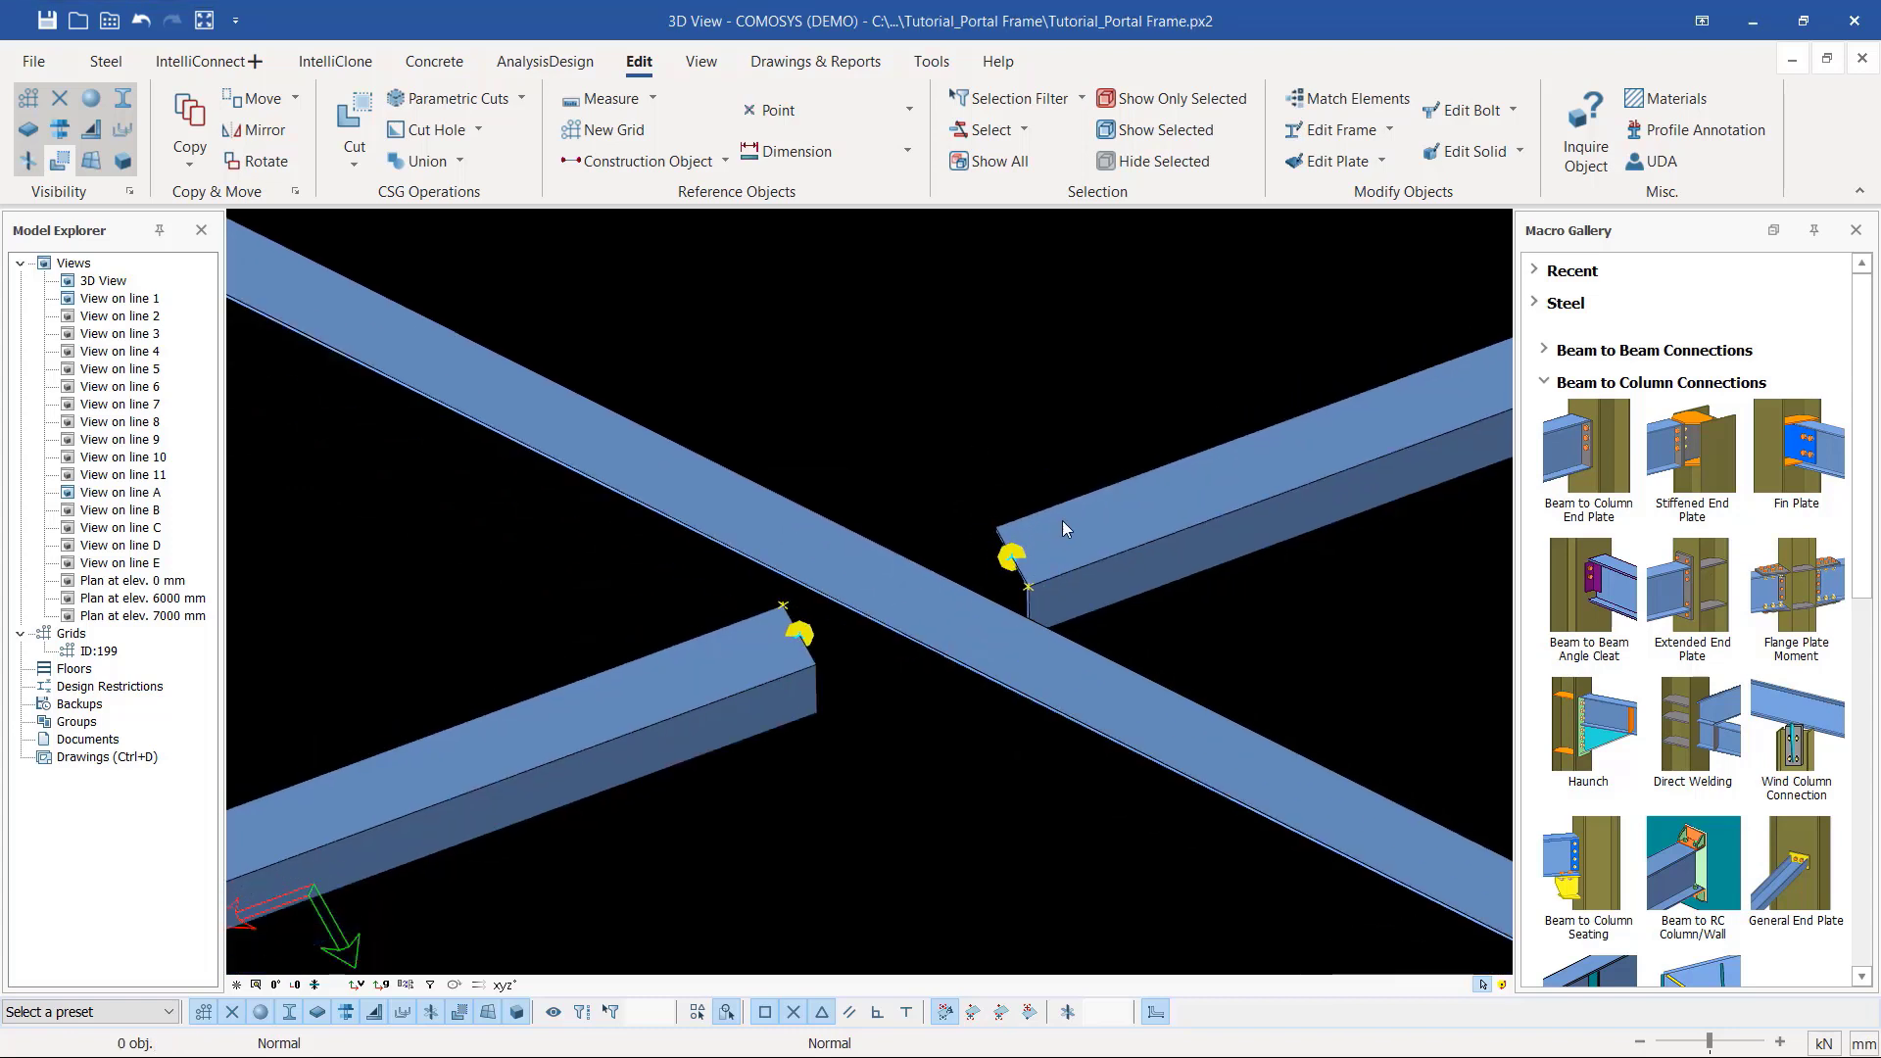
scroll(1005, 615, "up", 1)
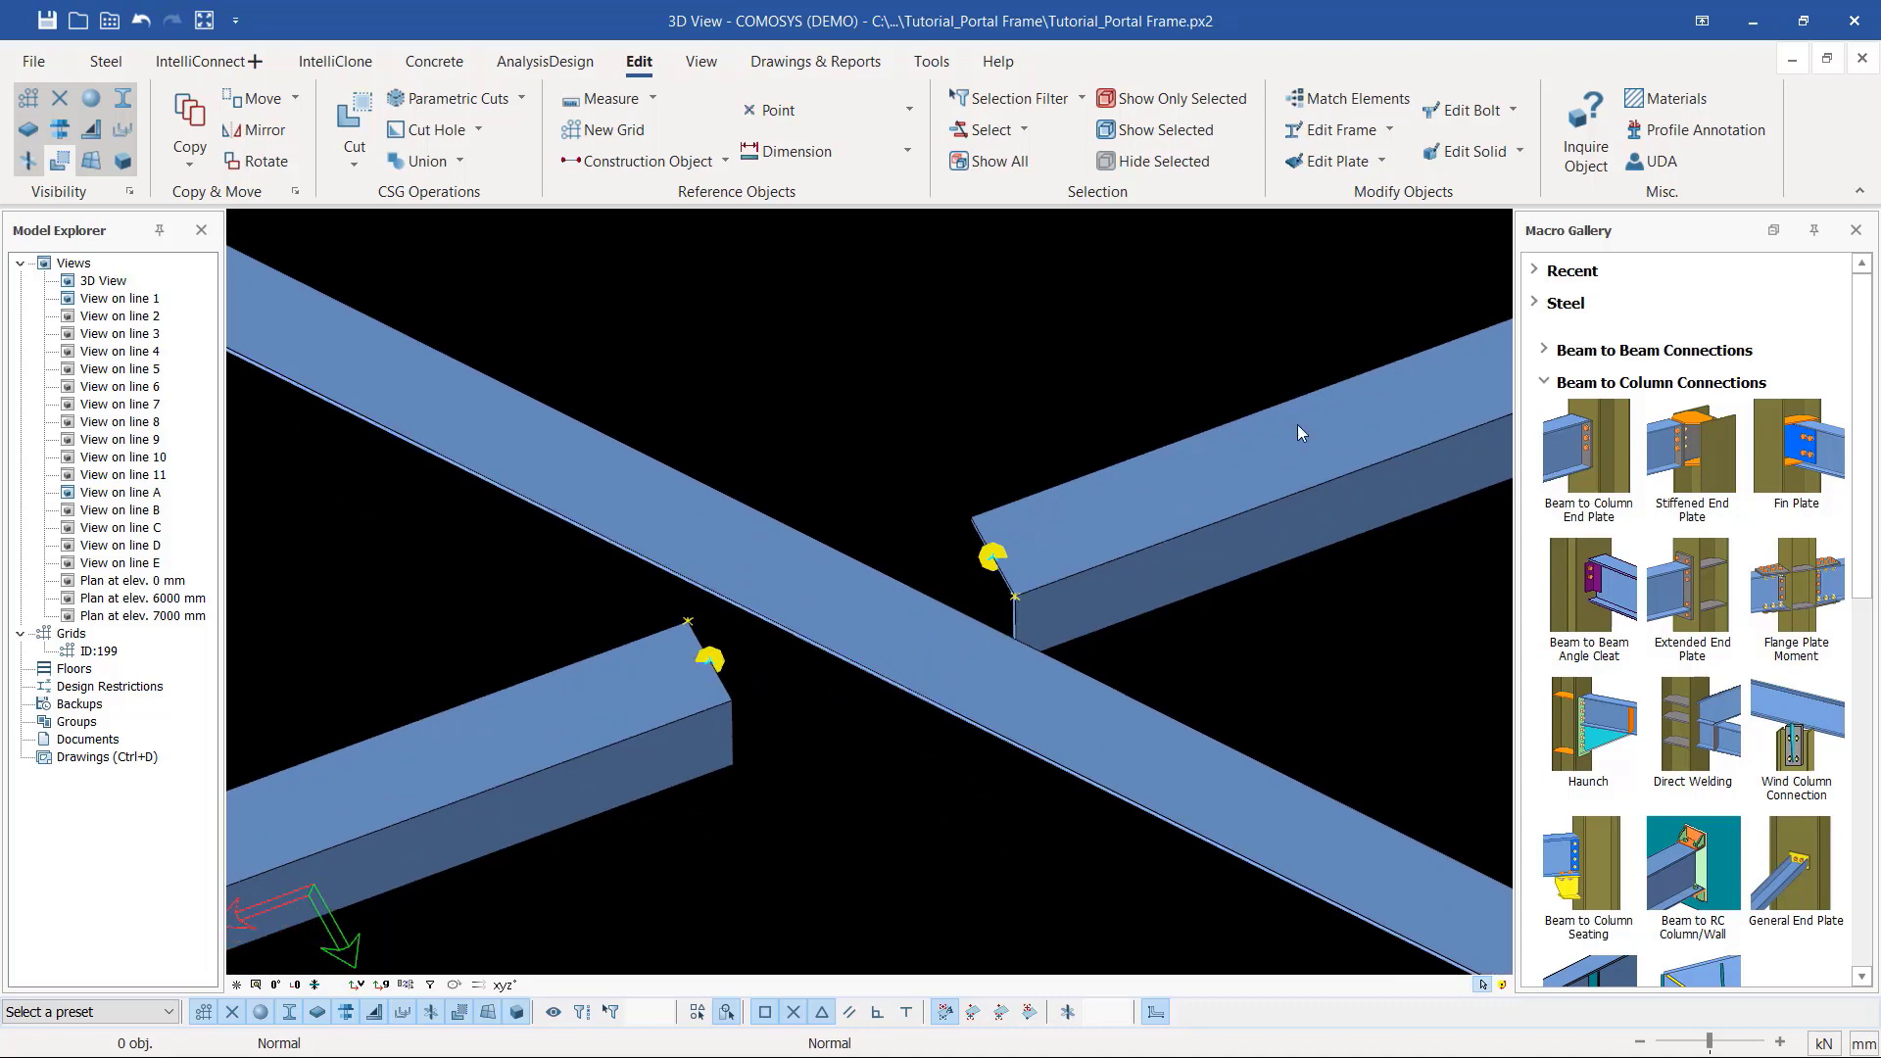
scroll(793, 750, "down", 5)
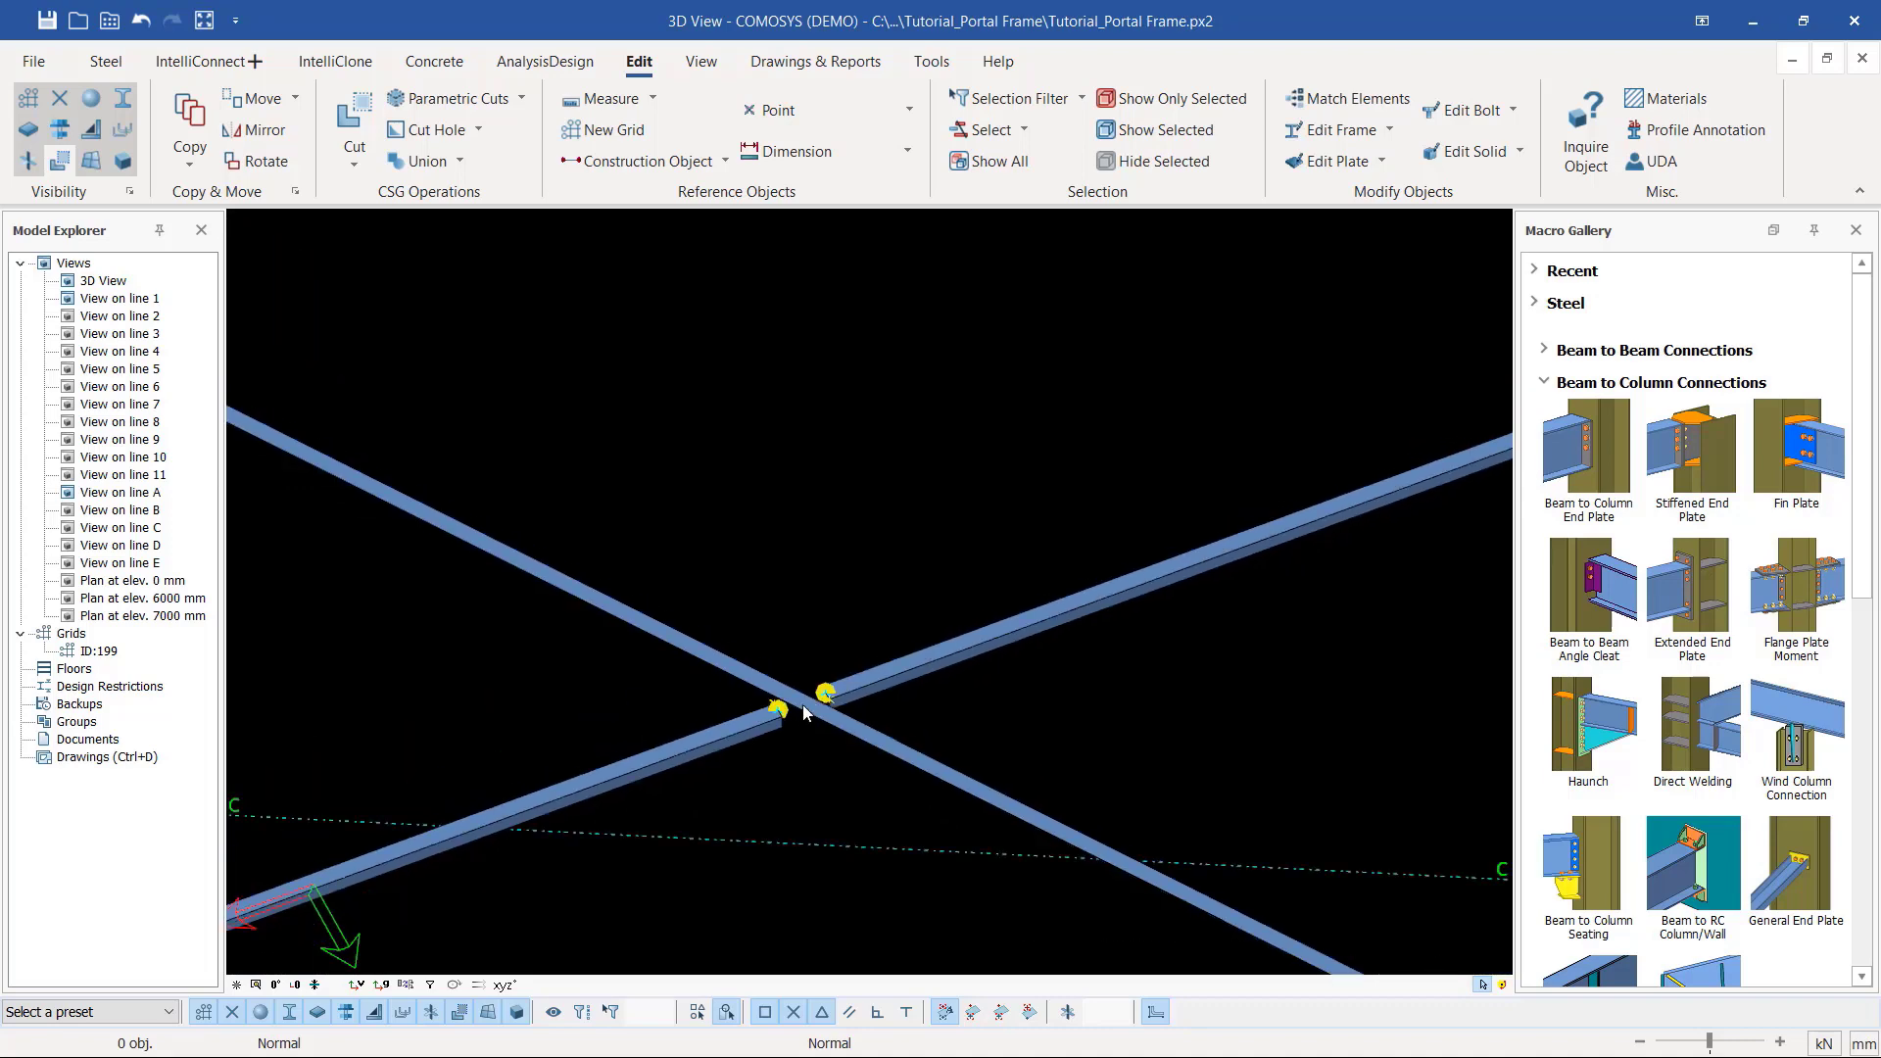
Step: Delete both crossed angle braces in the upper bay near grid line B
scroll(823, 486, "up", 1)
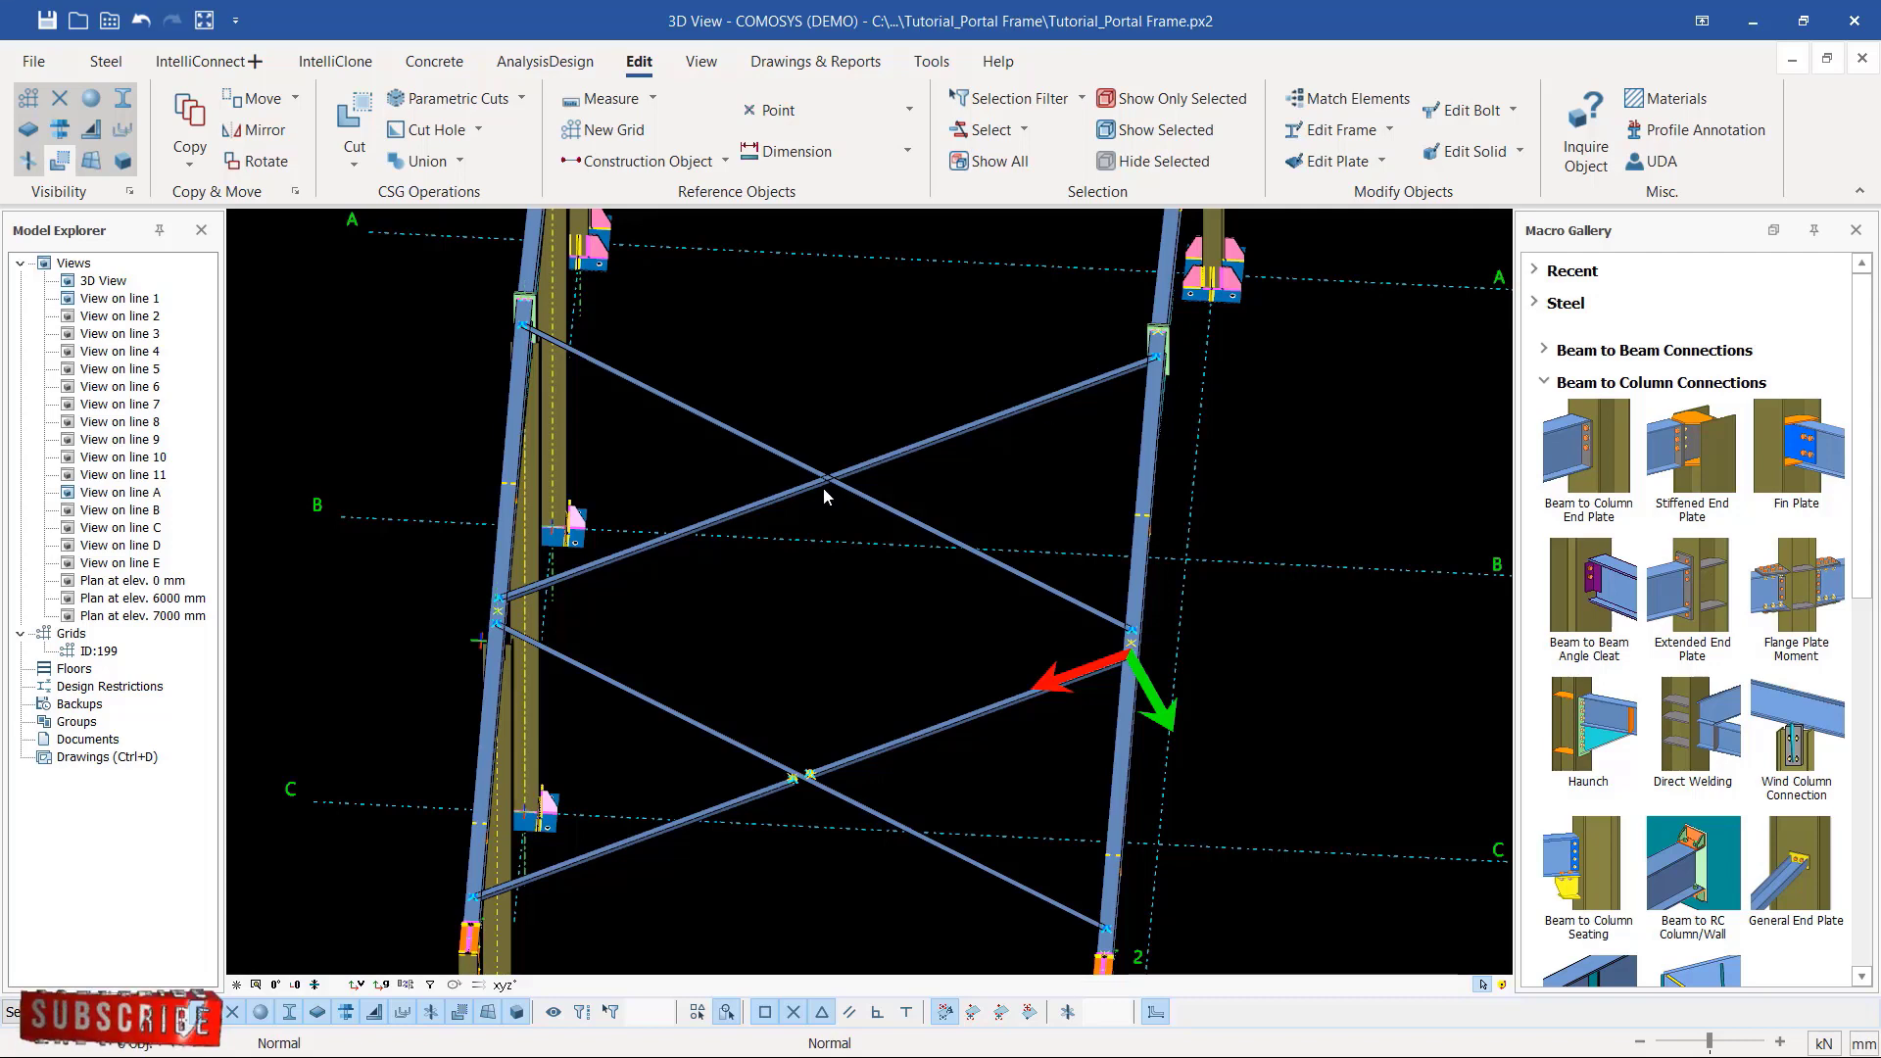
scroll(823, 486, "up", 3)
left_click_drag(896, 378, 758, 434)
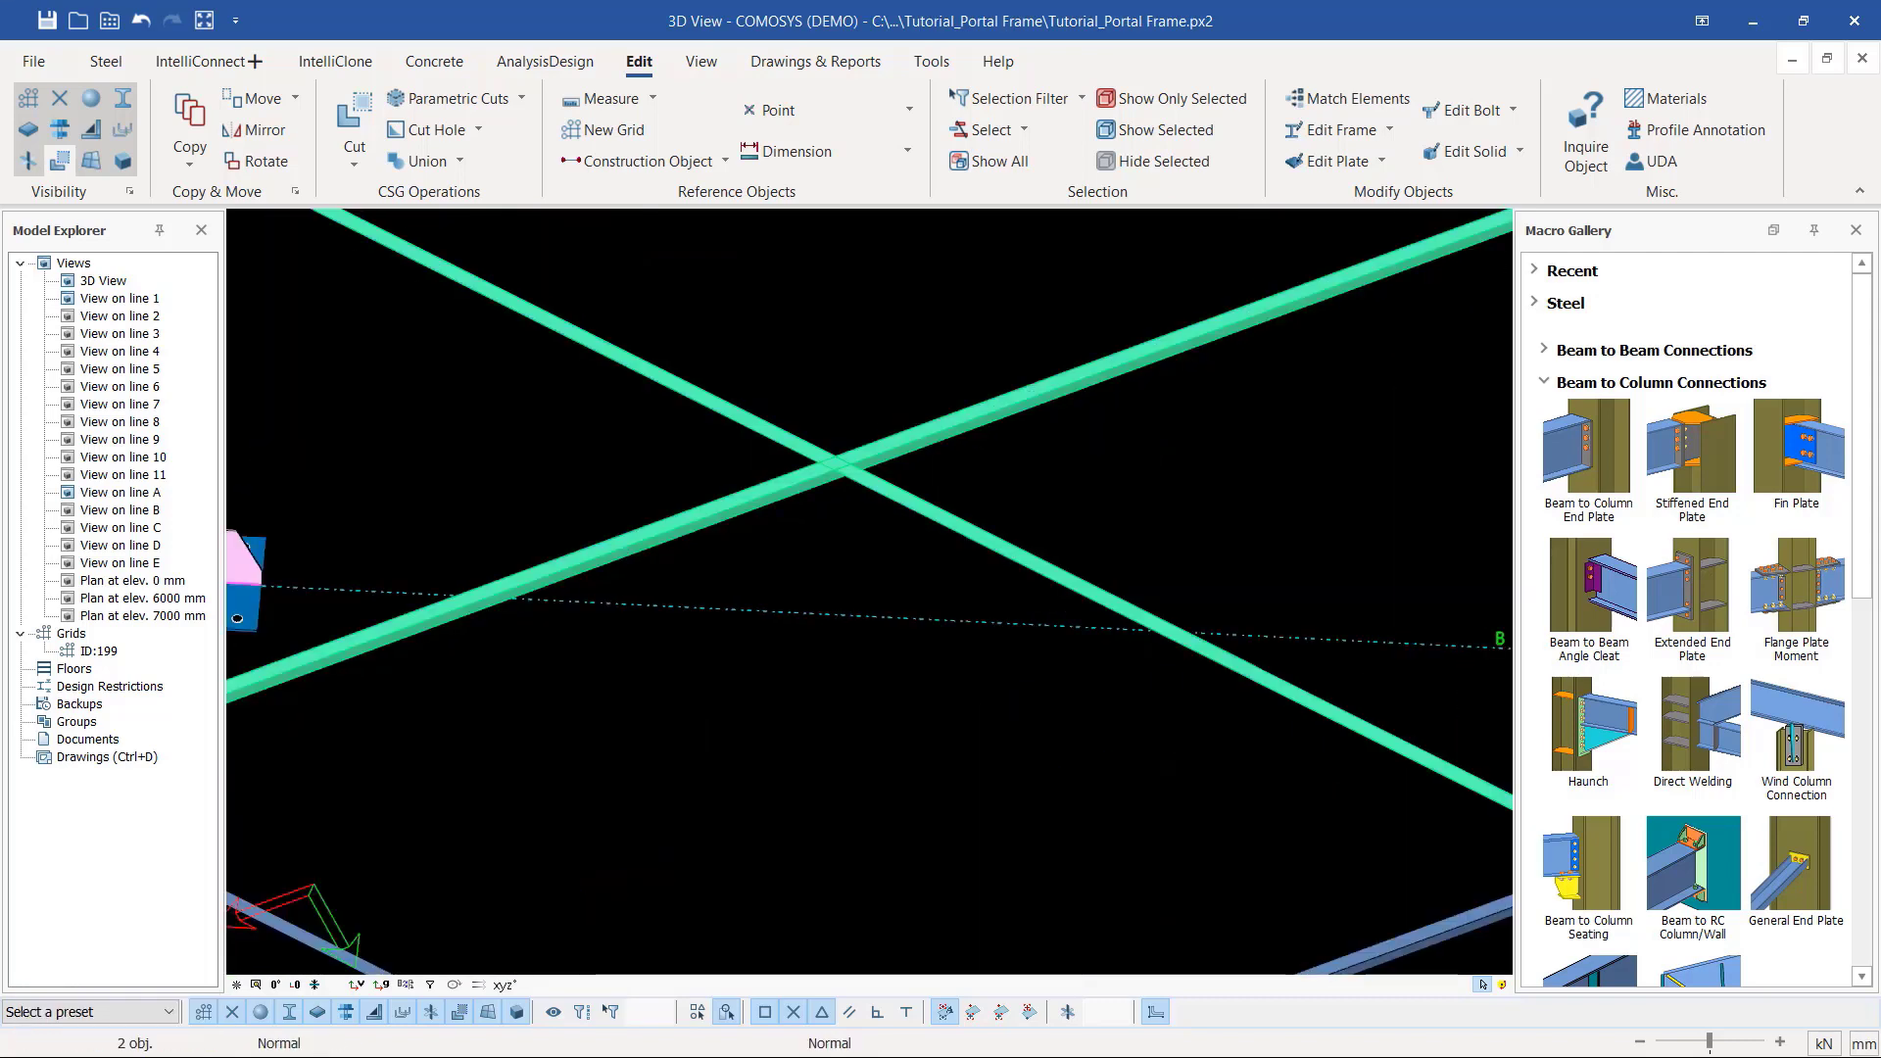
key("Delete")
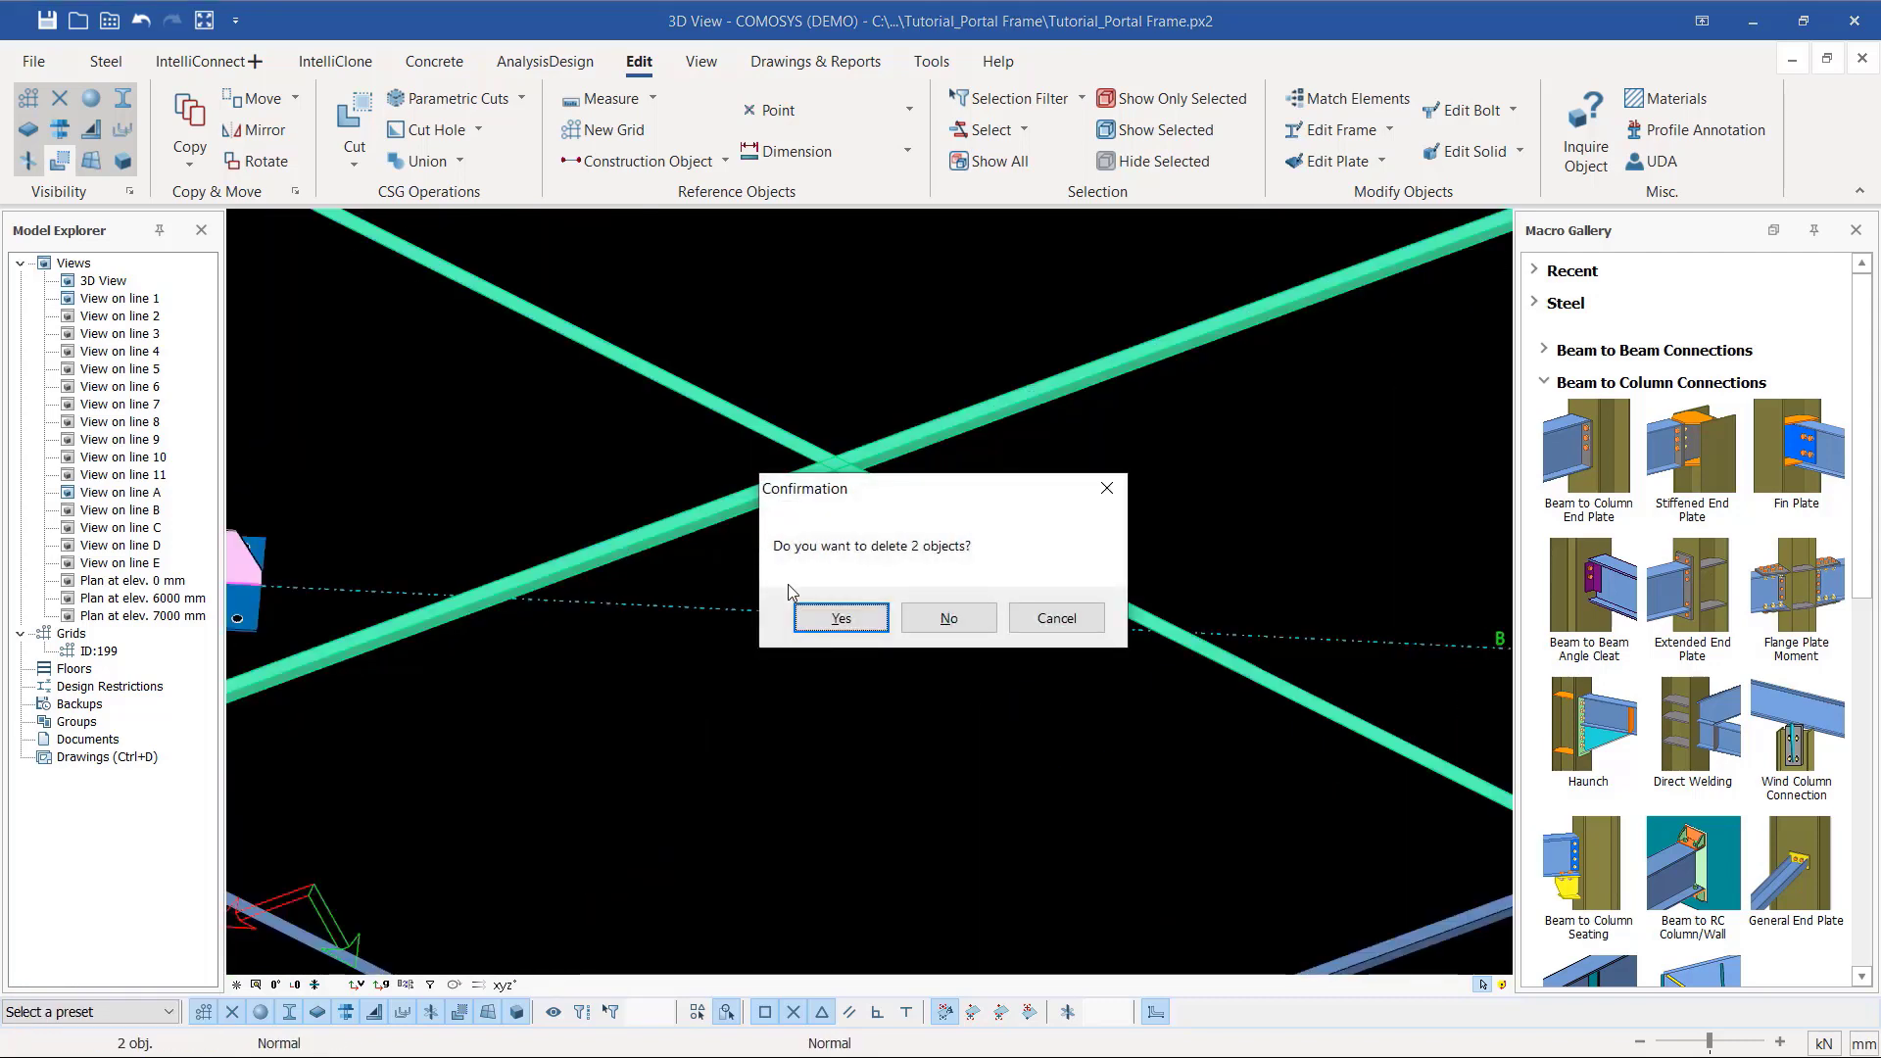
left_click(841, 618)
Step: Undo the deletion of the upper bay's crossed braces and of the middle brace segment
scroll(1017, 479, "down", 3)
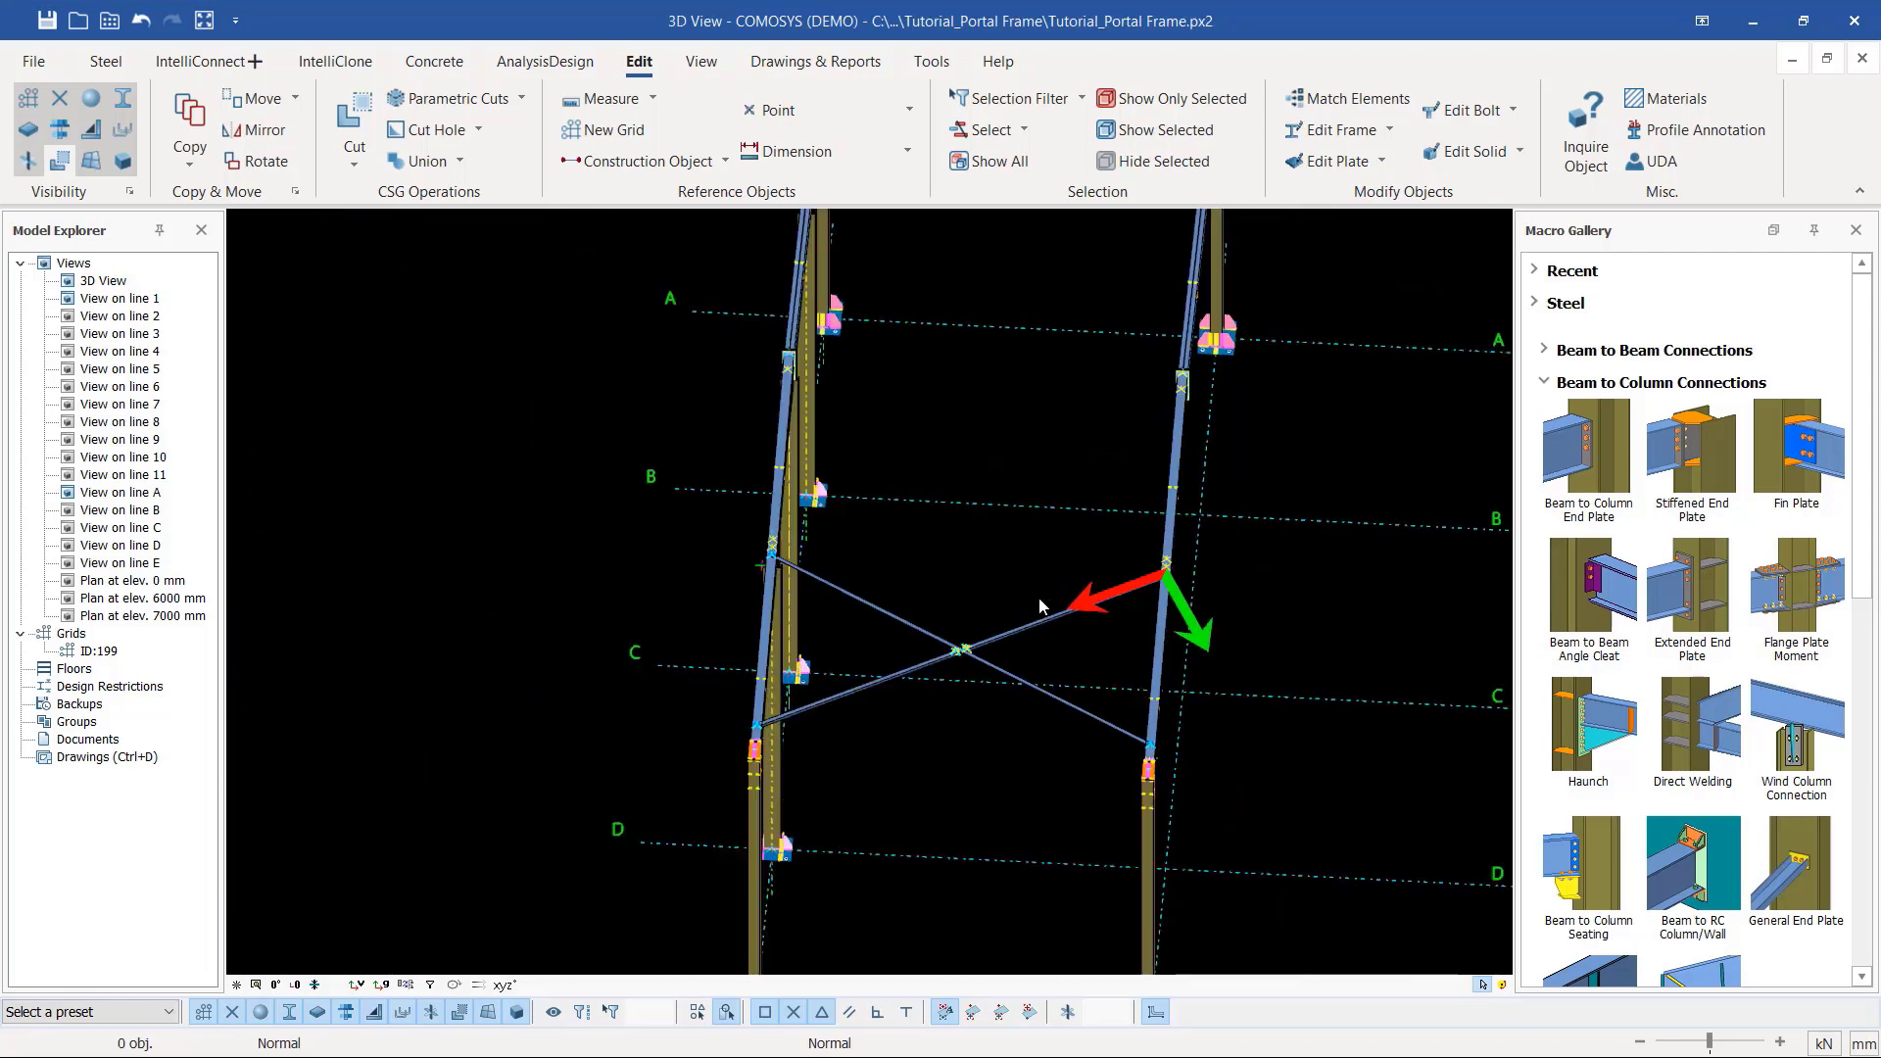
scroll(938, 661, "up", 5)
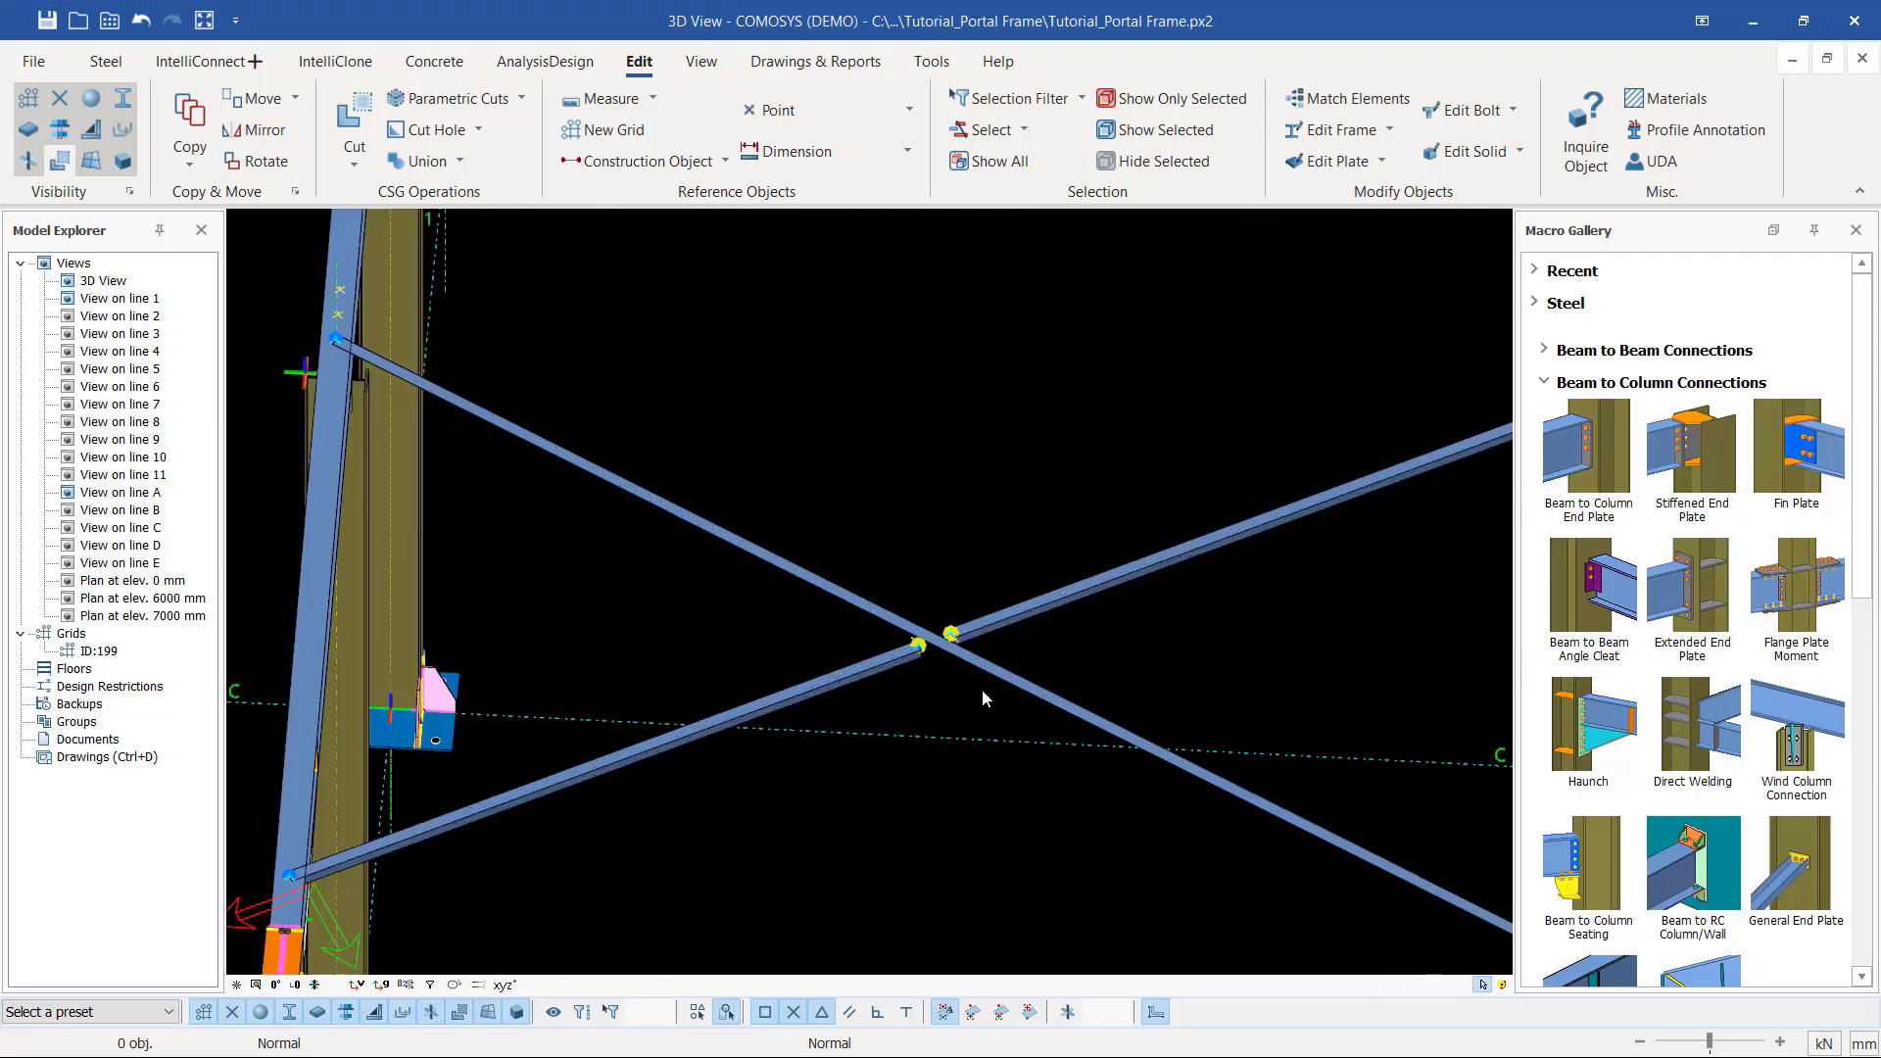
scroll(909, 698, "down", 2)
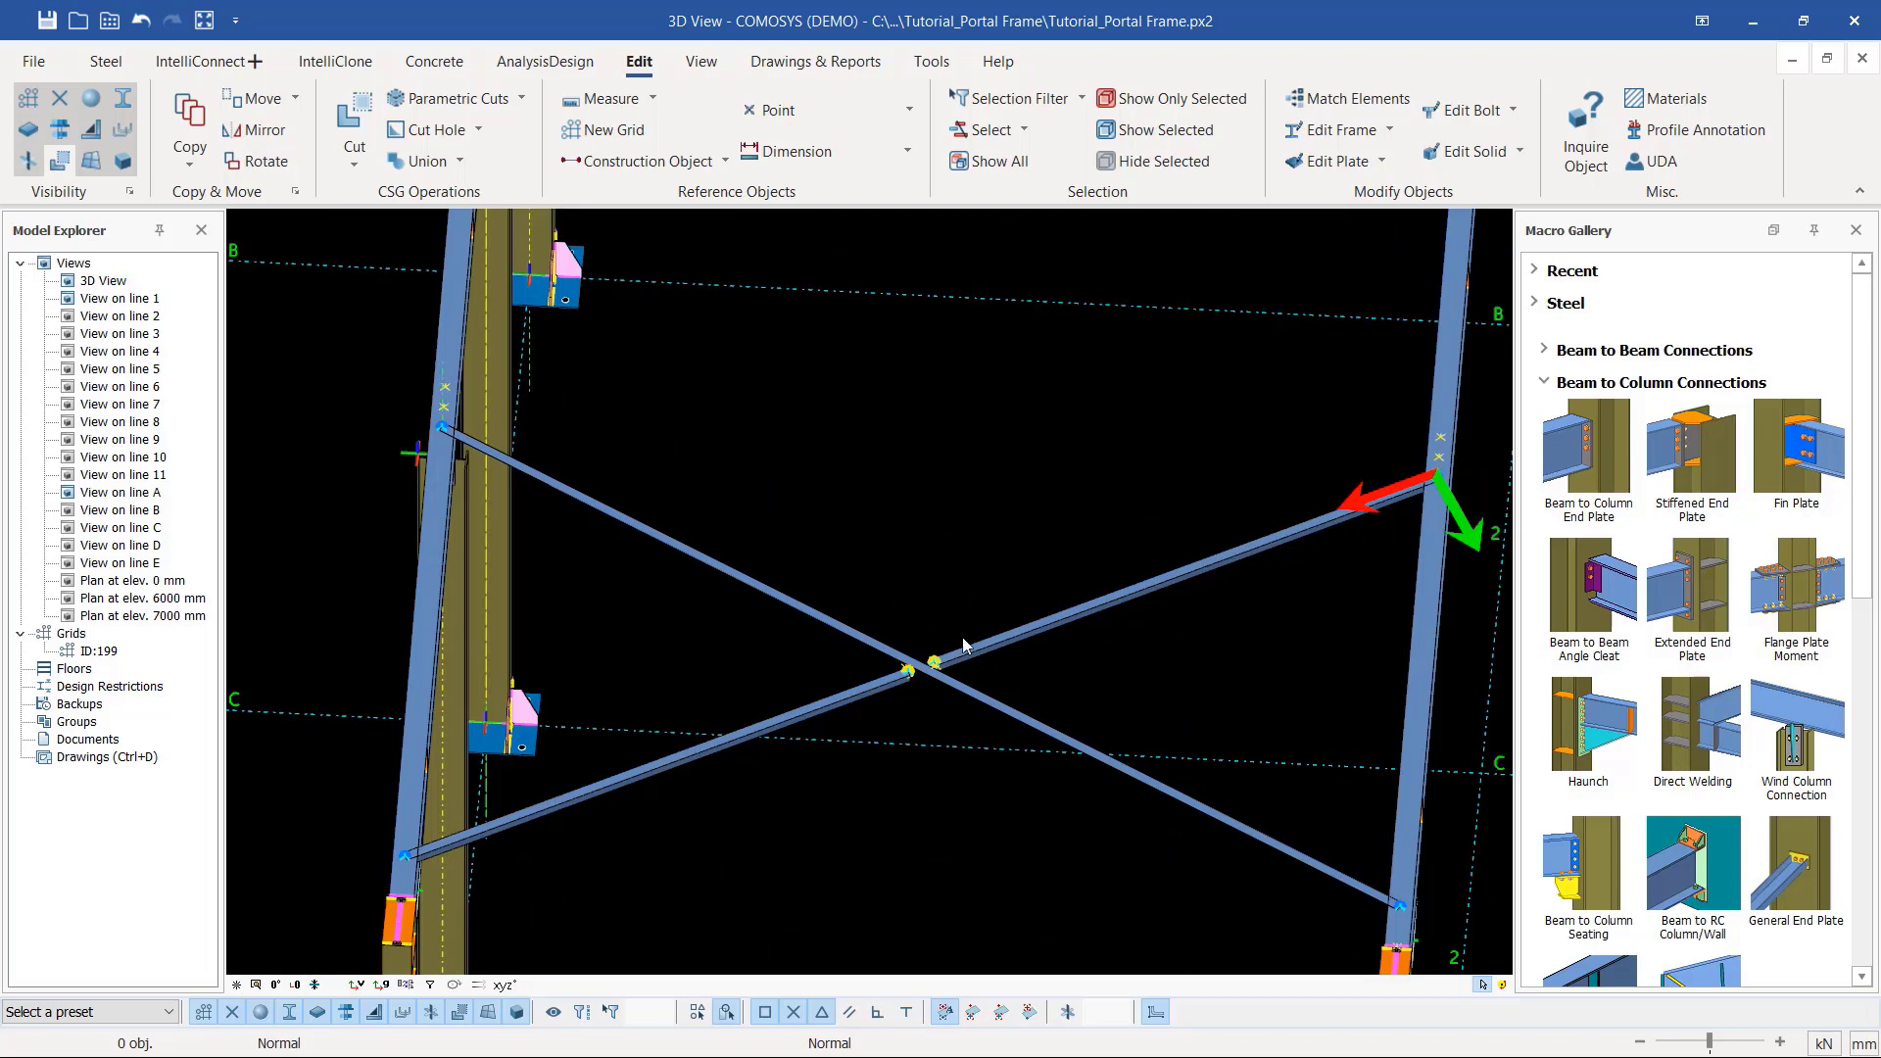
scroll(940, 678, "up", 2)
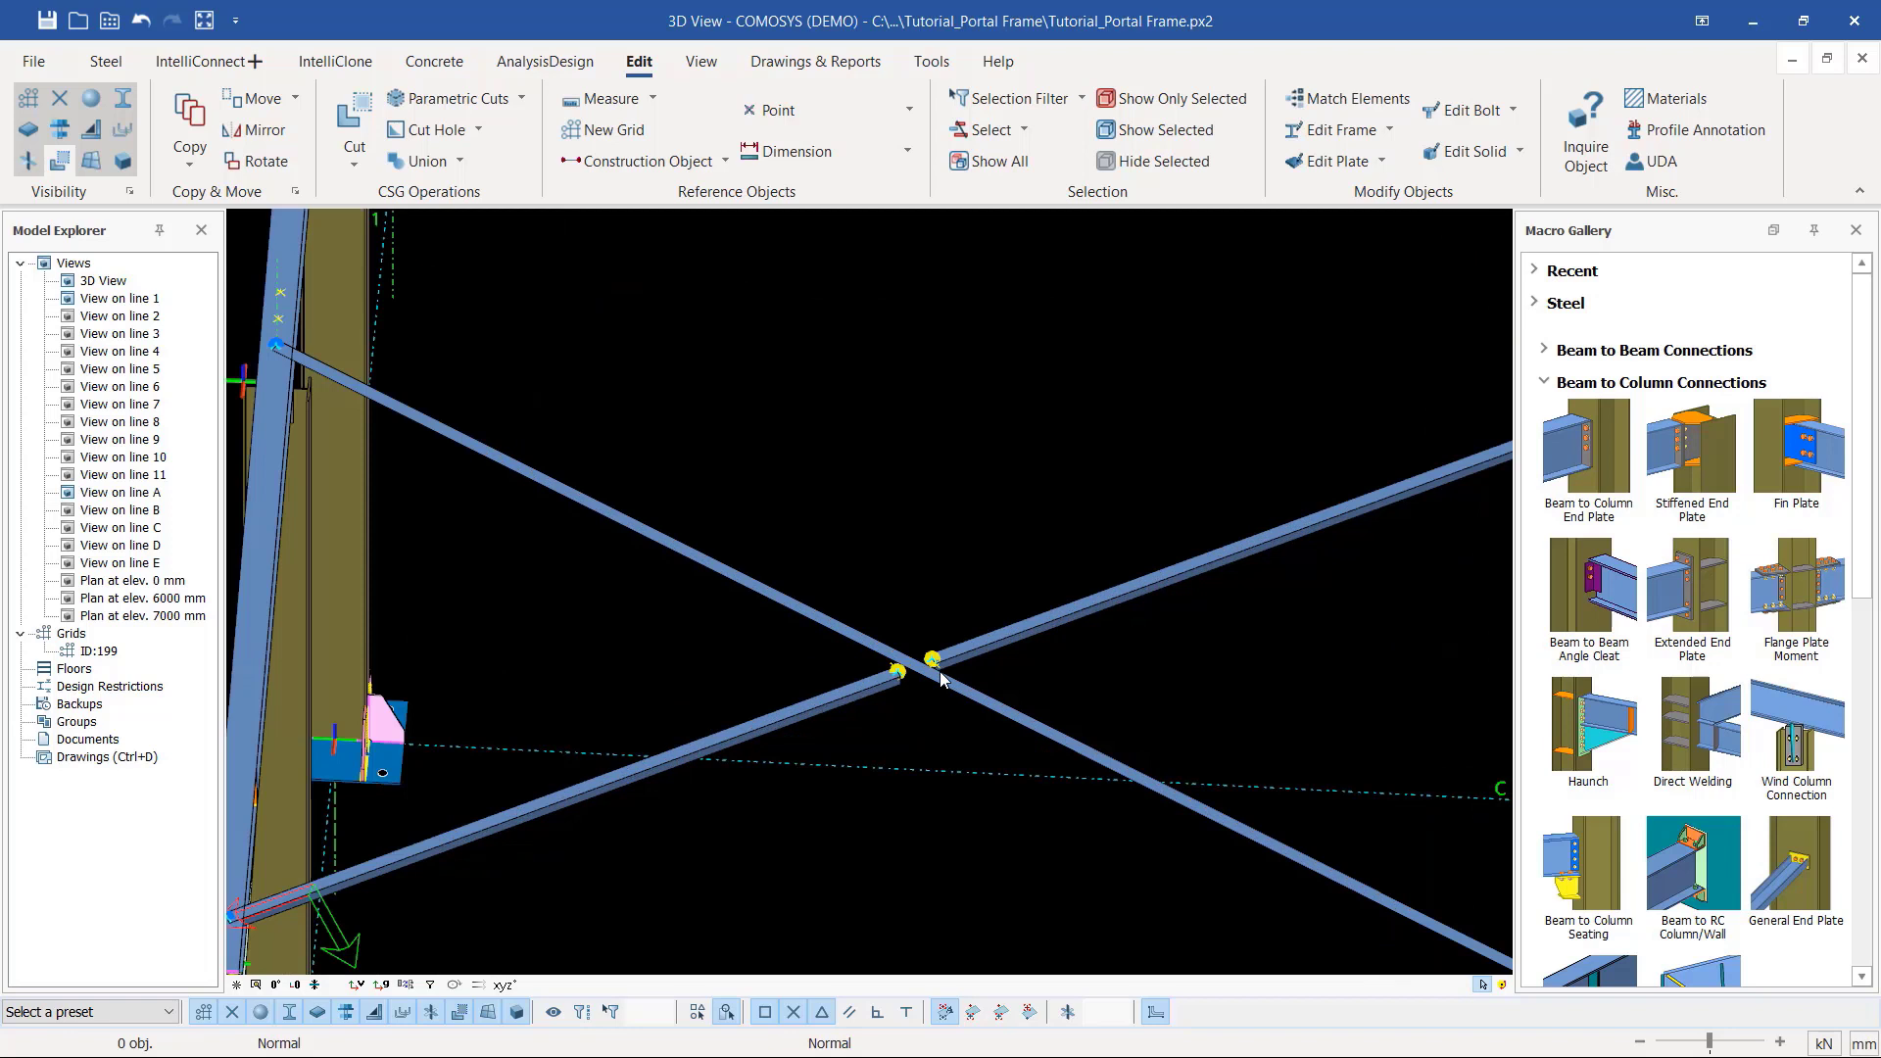
scroll(939, 676, "up", 1)
scroll(930, 673, "up", 2)
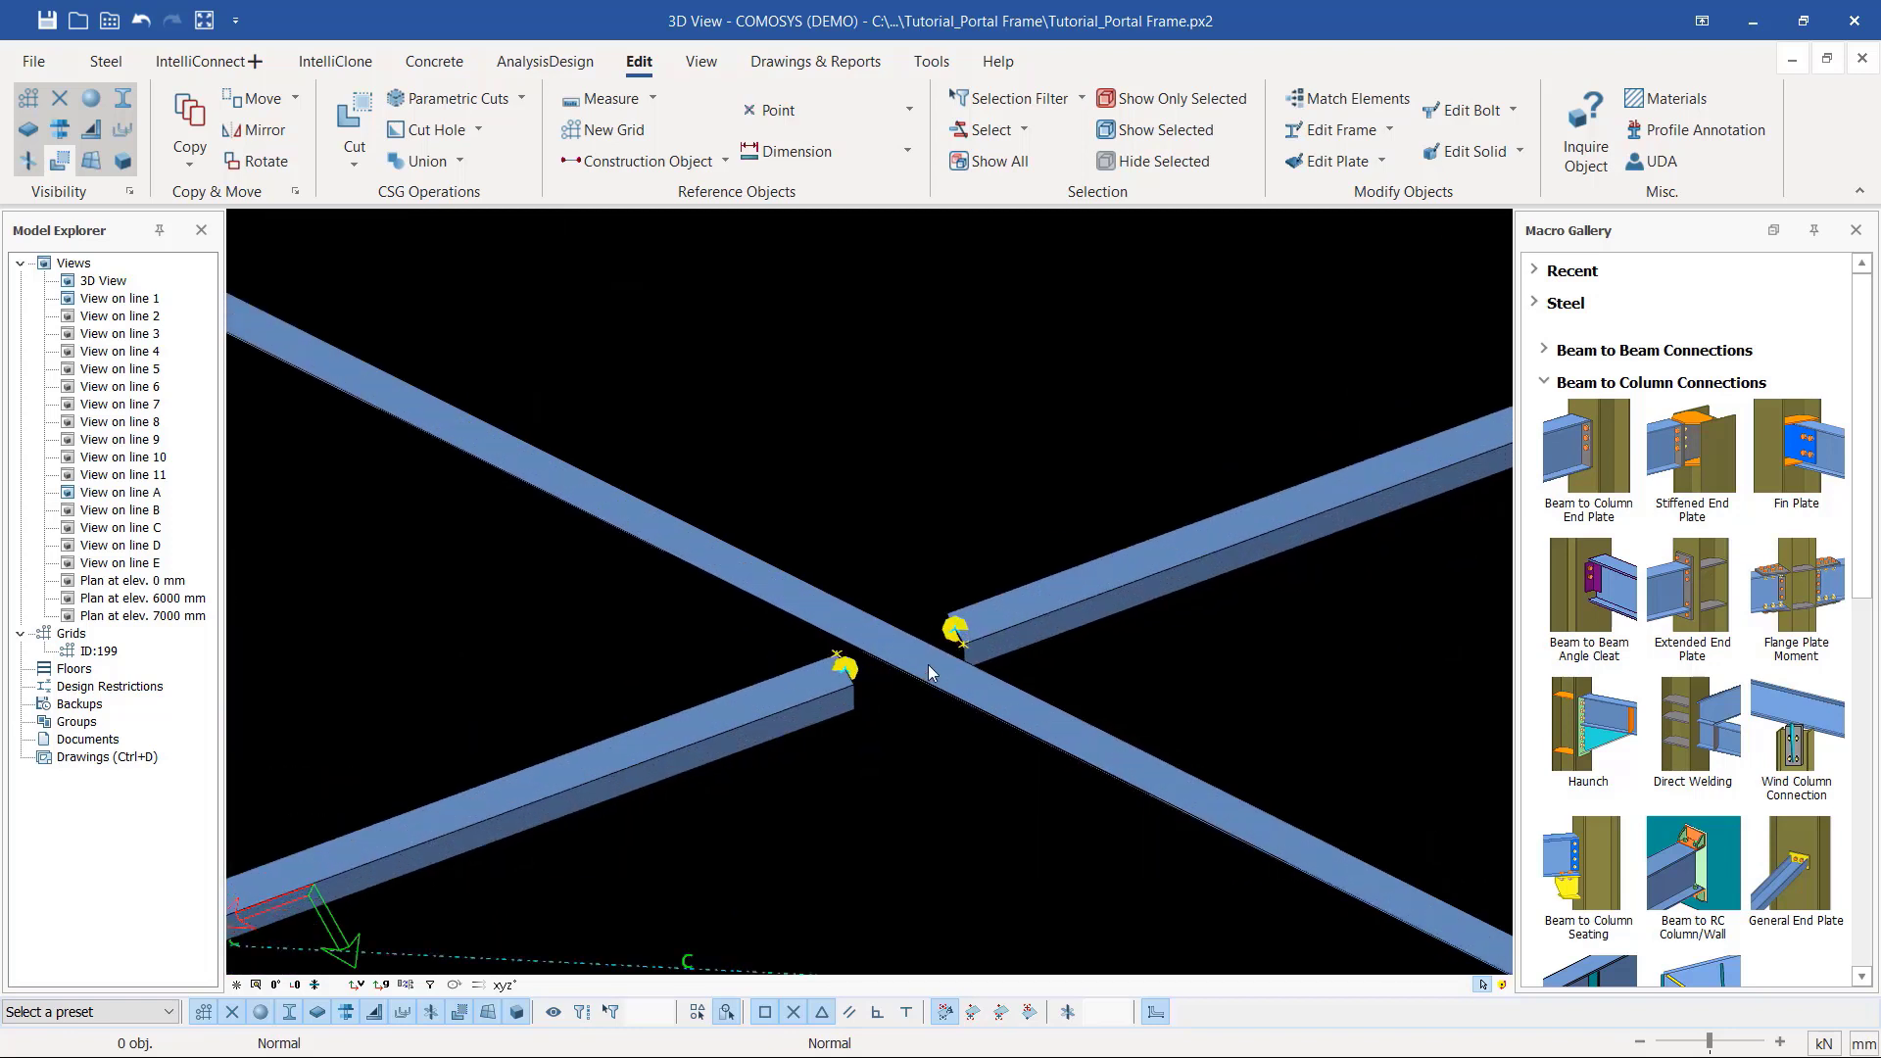
scroll(931, 672, "up", 1)
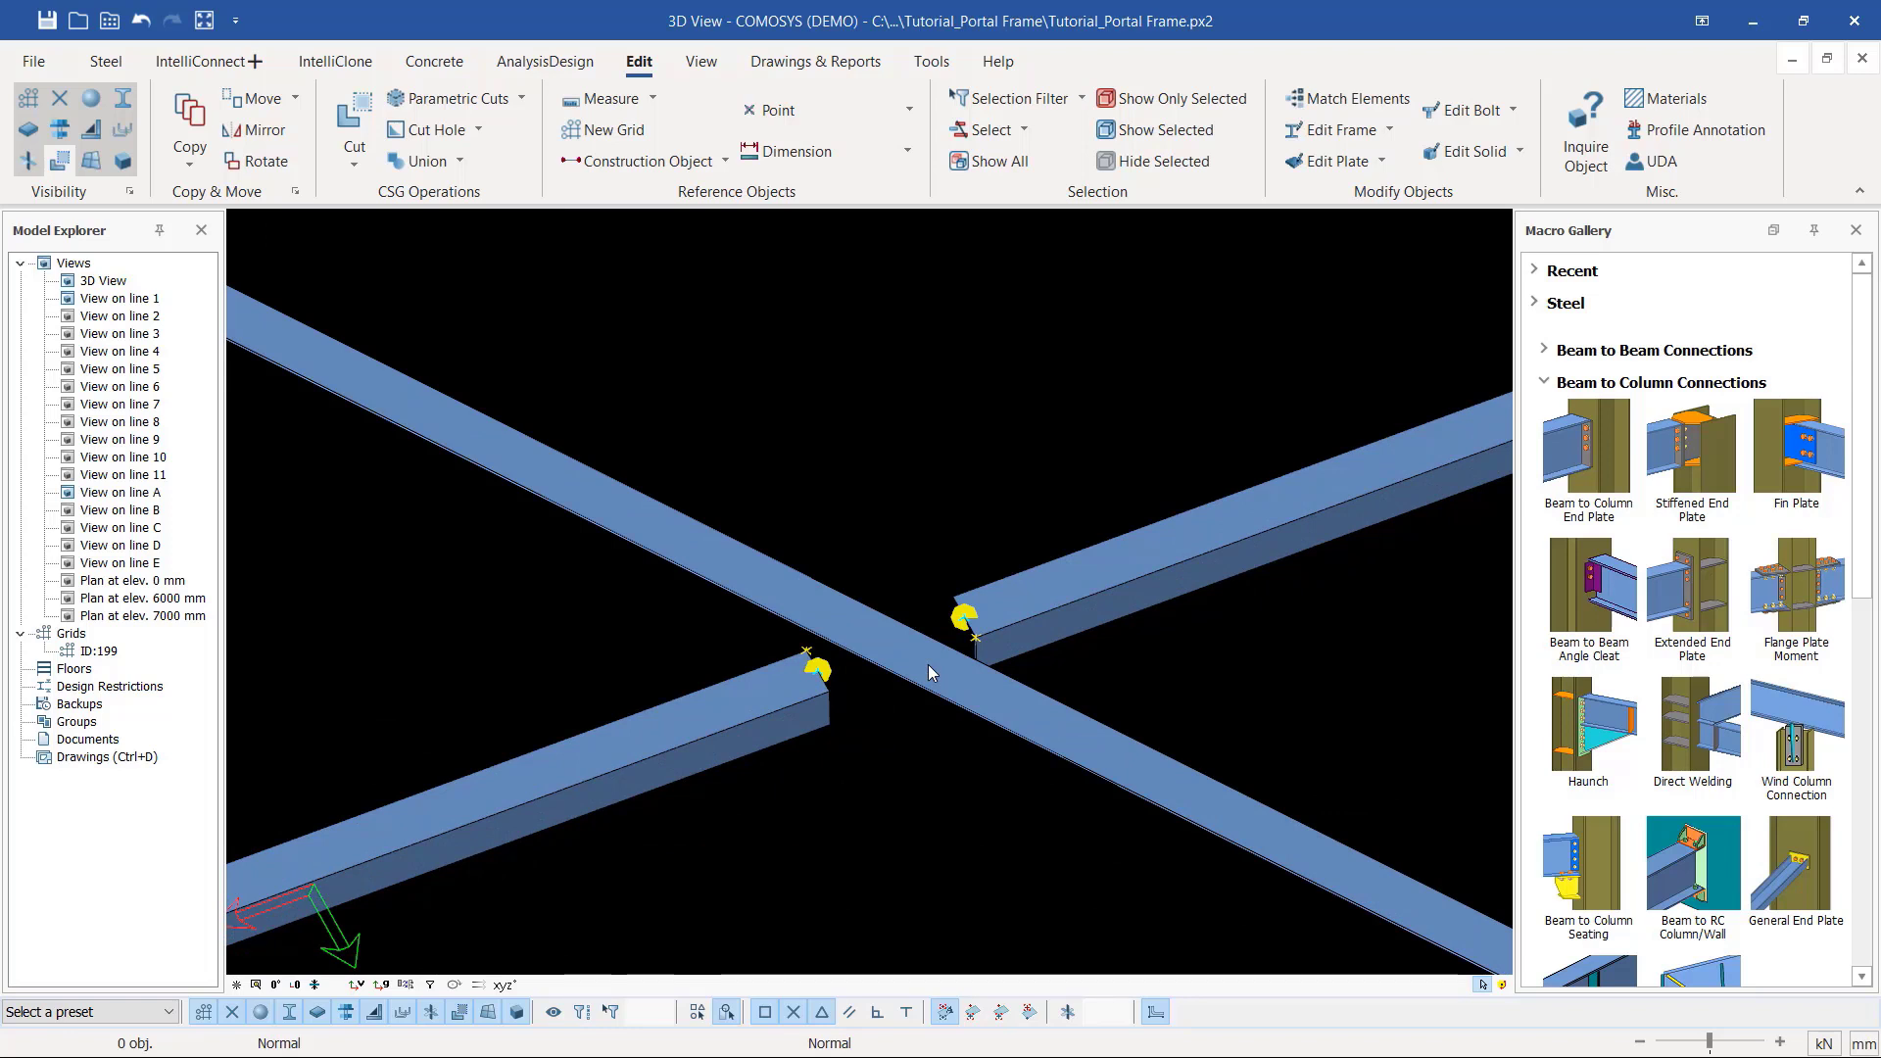
left_click(141, 21)
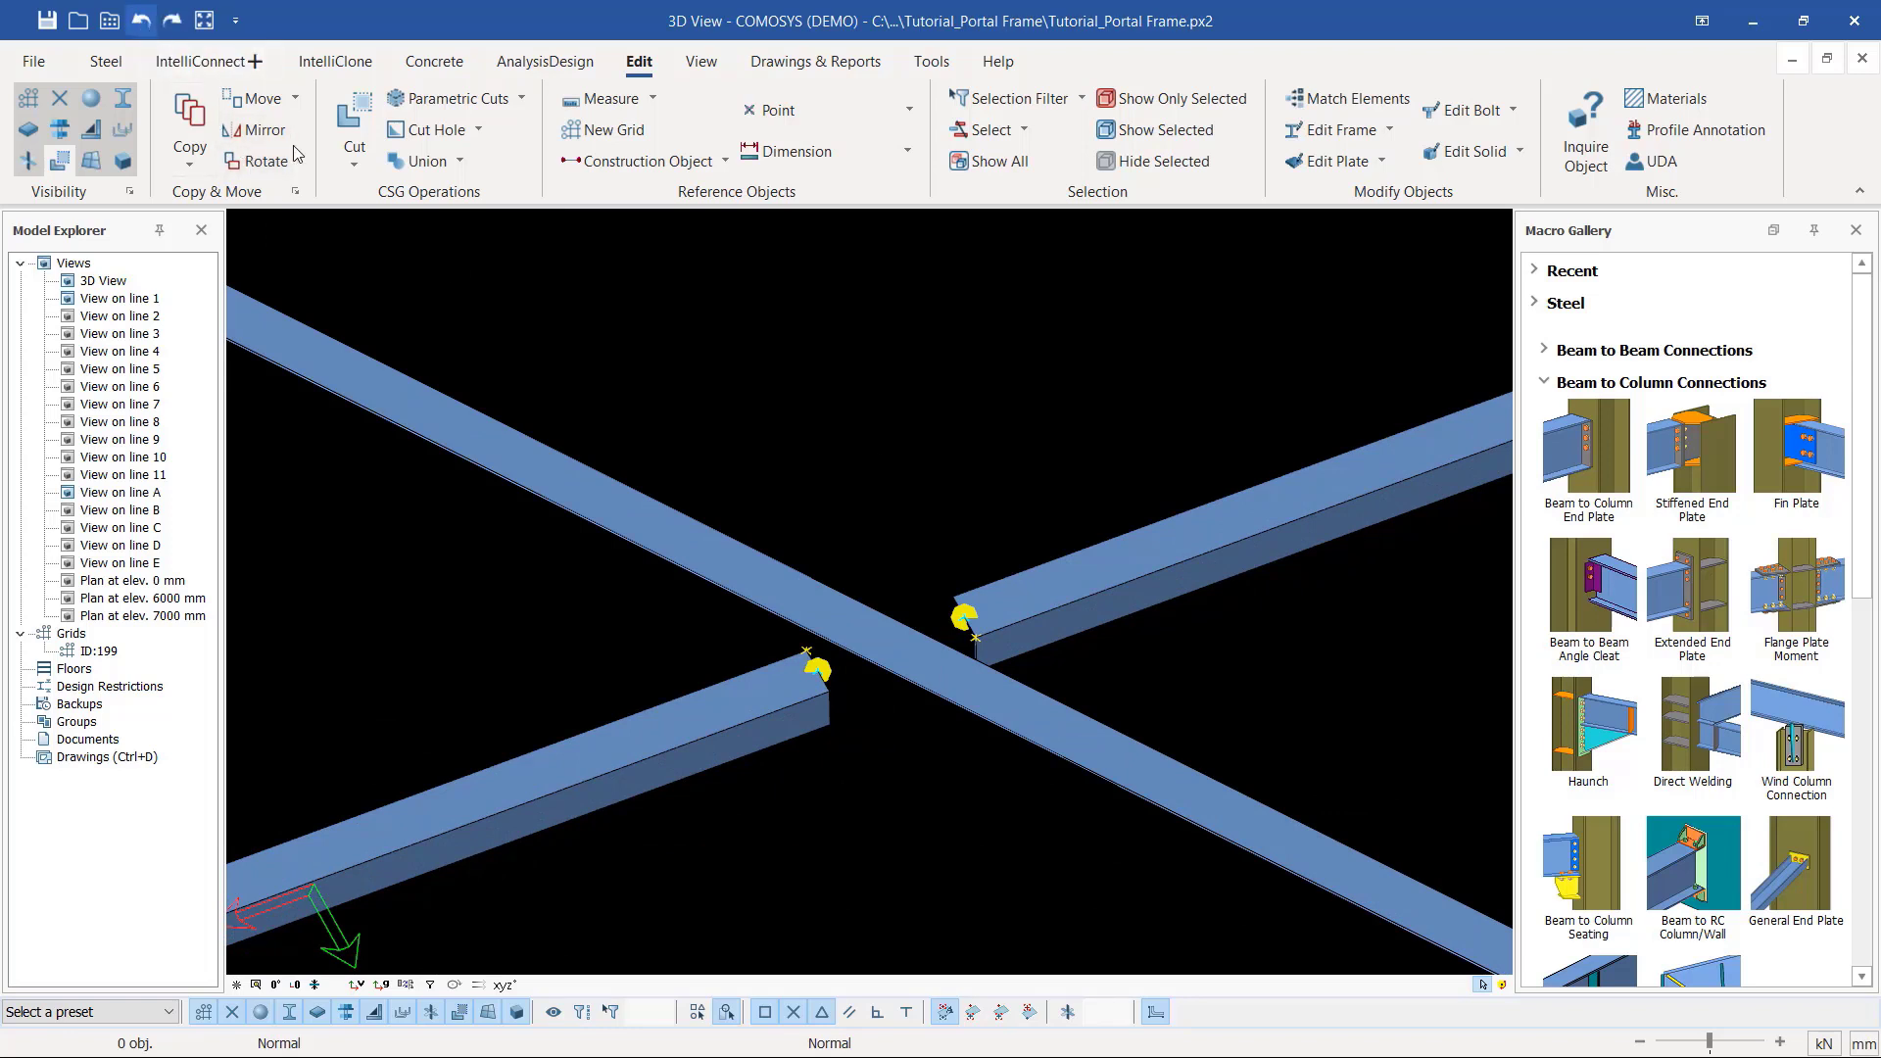
left_click(140, 20)
Step: Place reference points at the four corners of the area where the two braces overlap, and end the point command
scroll(921, 647, "up", 1)
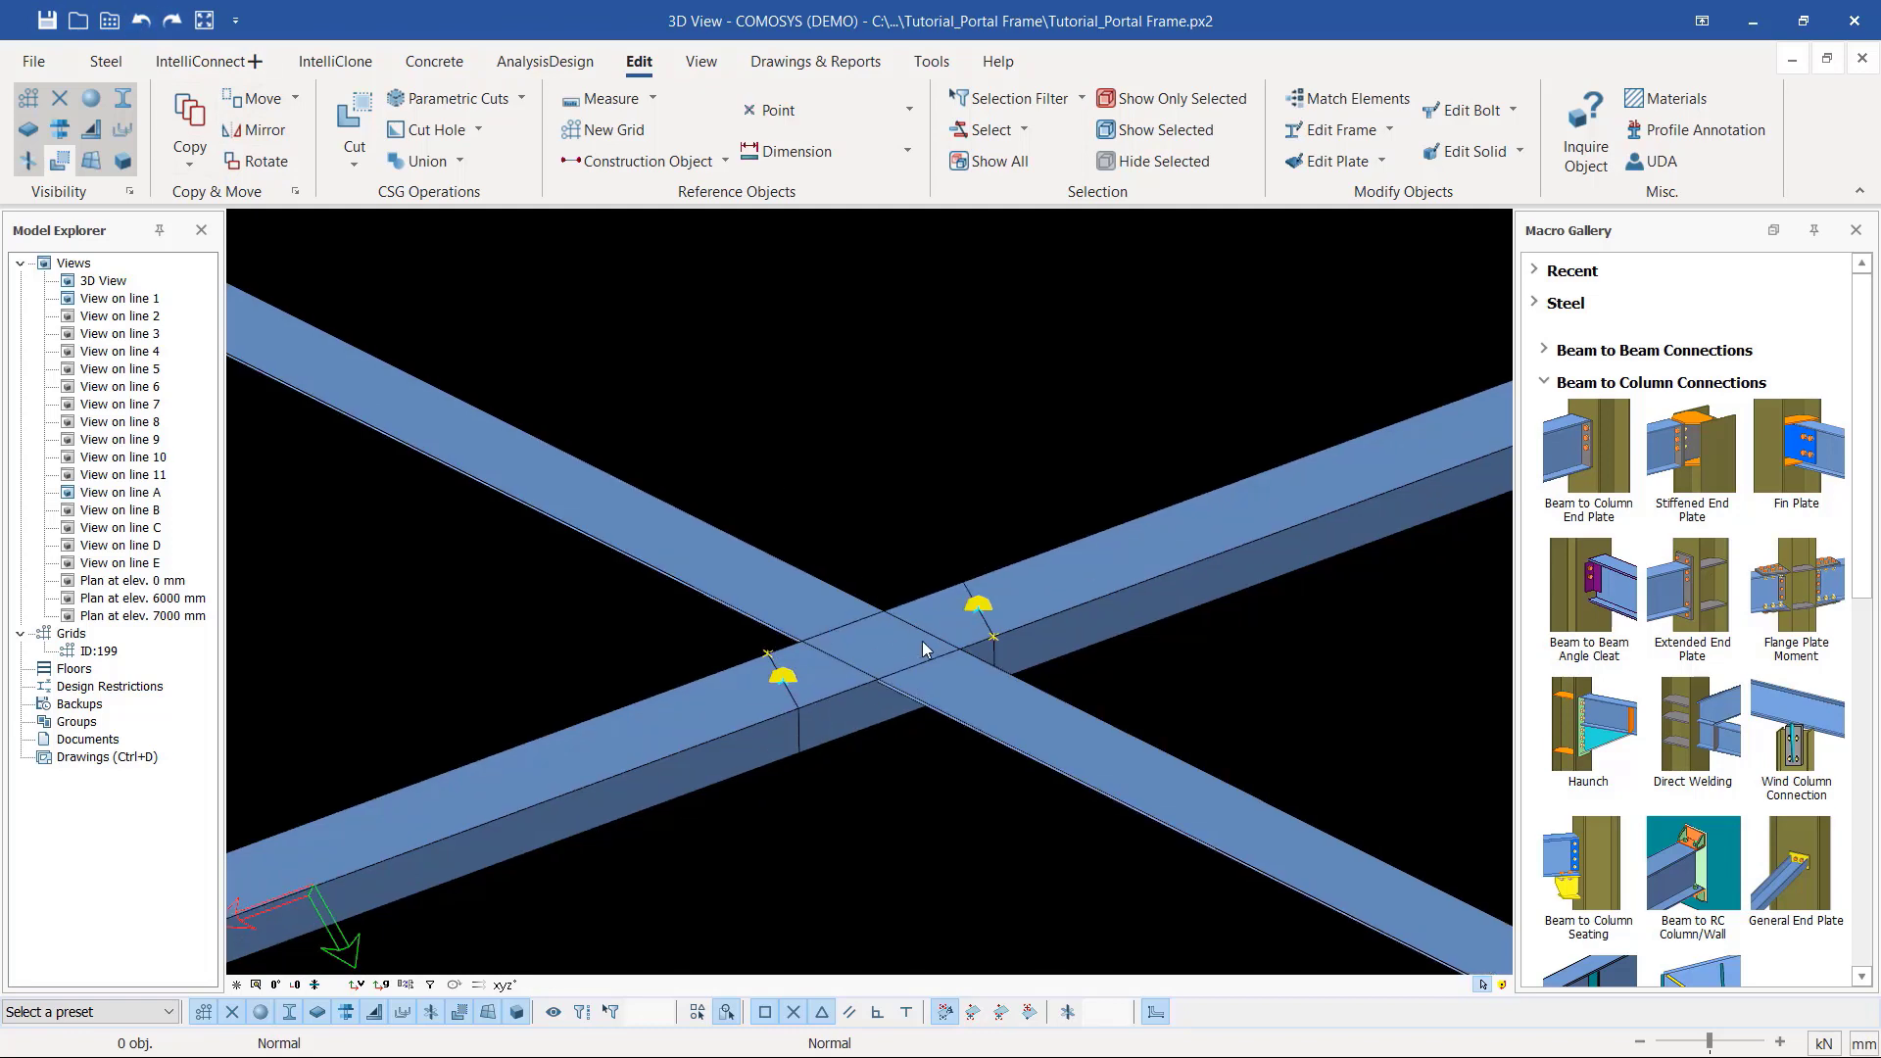
left_click(862, 114)
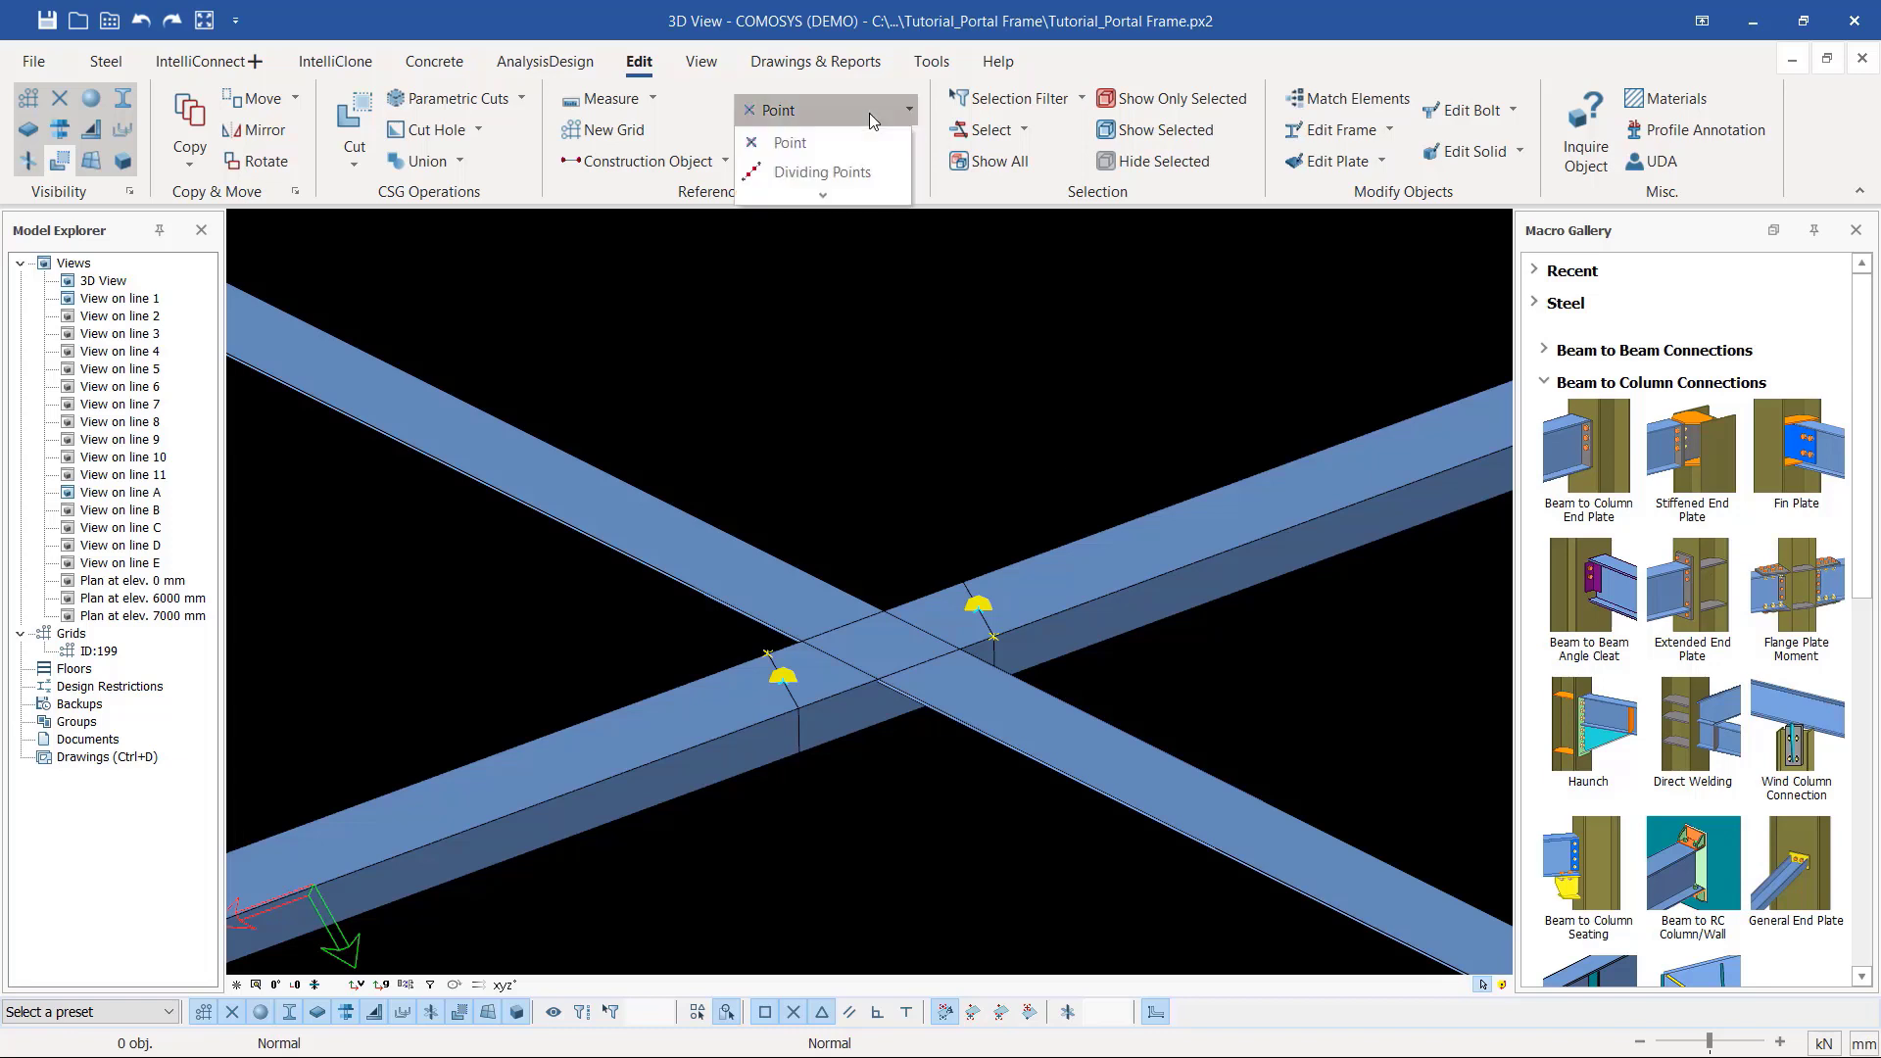
left_click(831, 143)
scroll(880, 610, "up", 1)
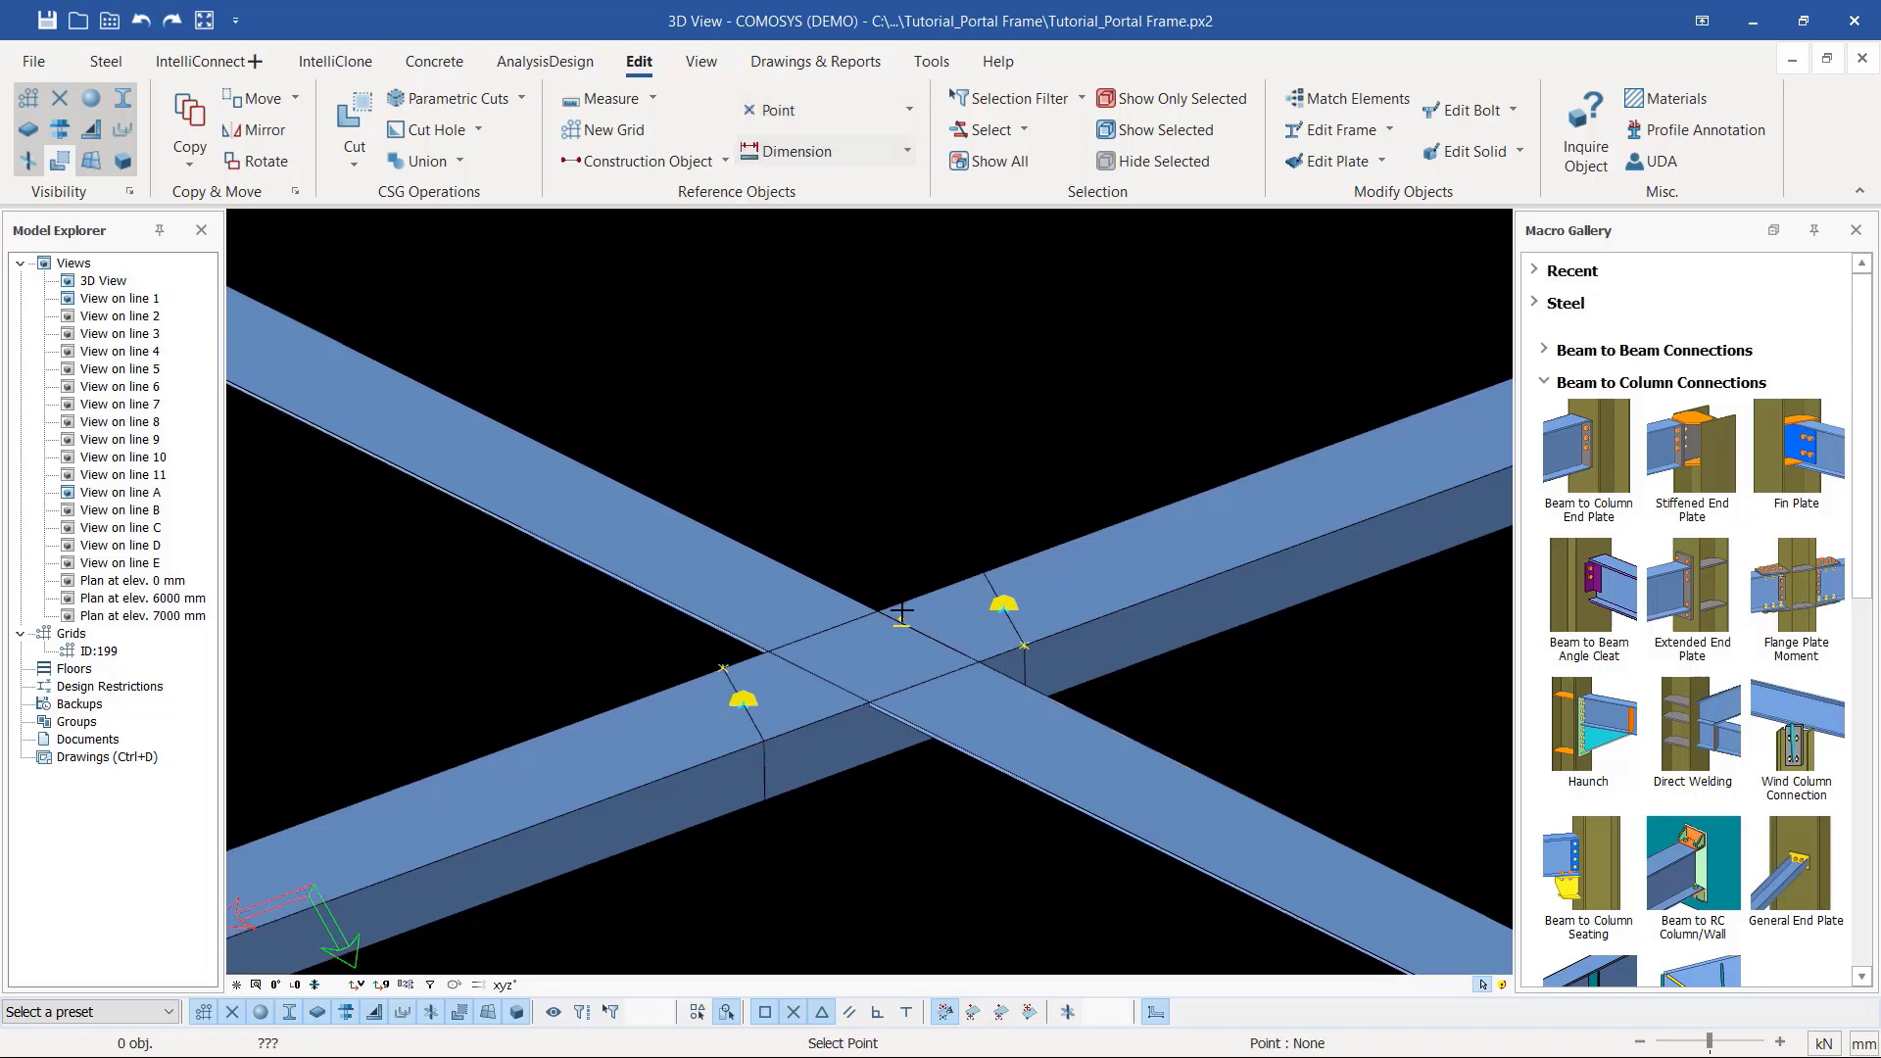
left_click(881, 610)
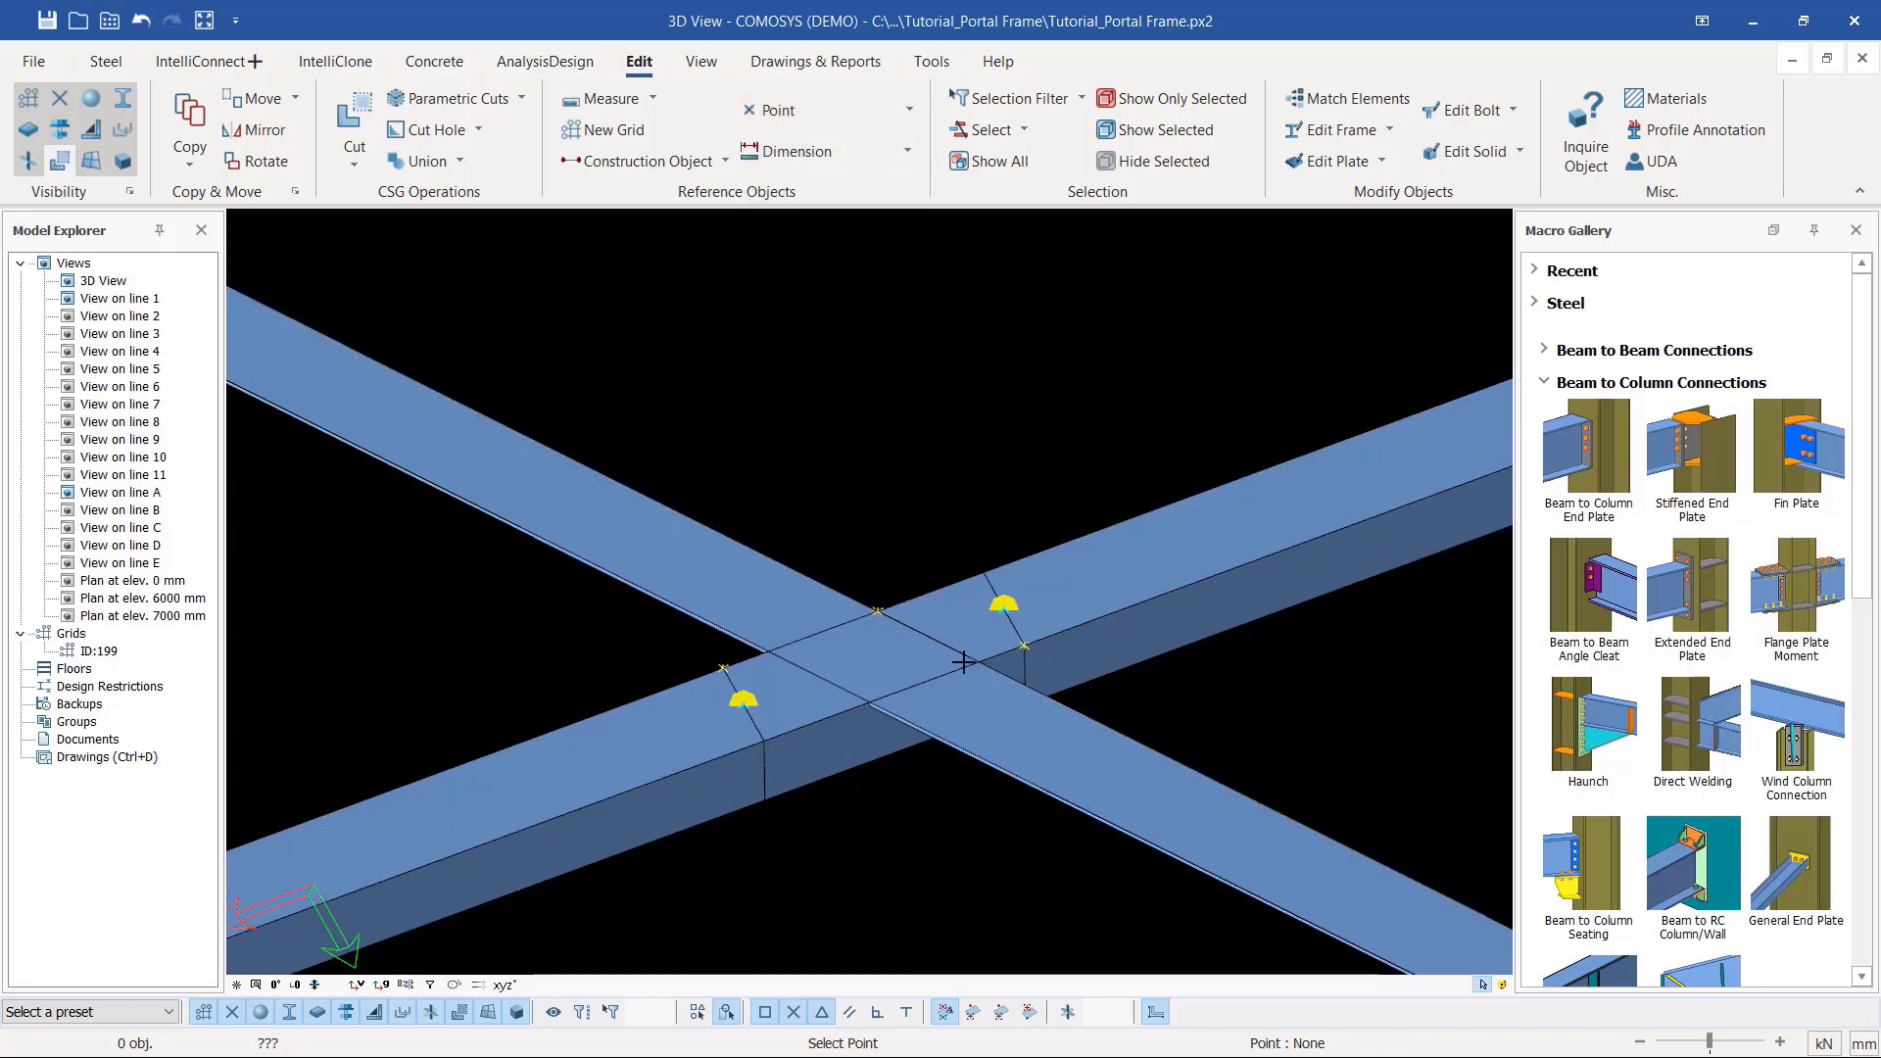
left_click(976, 659)
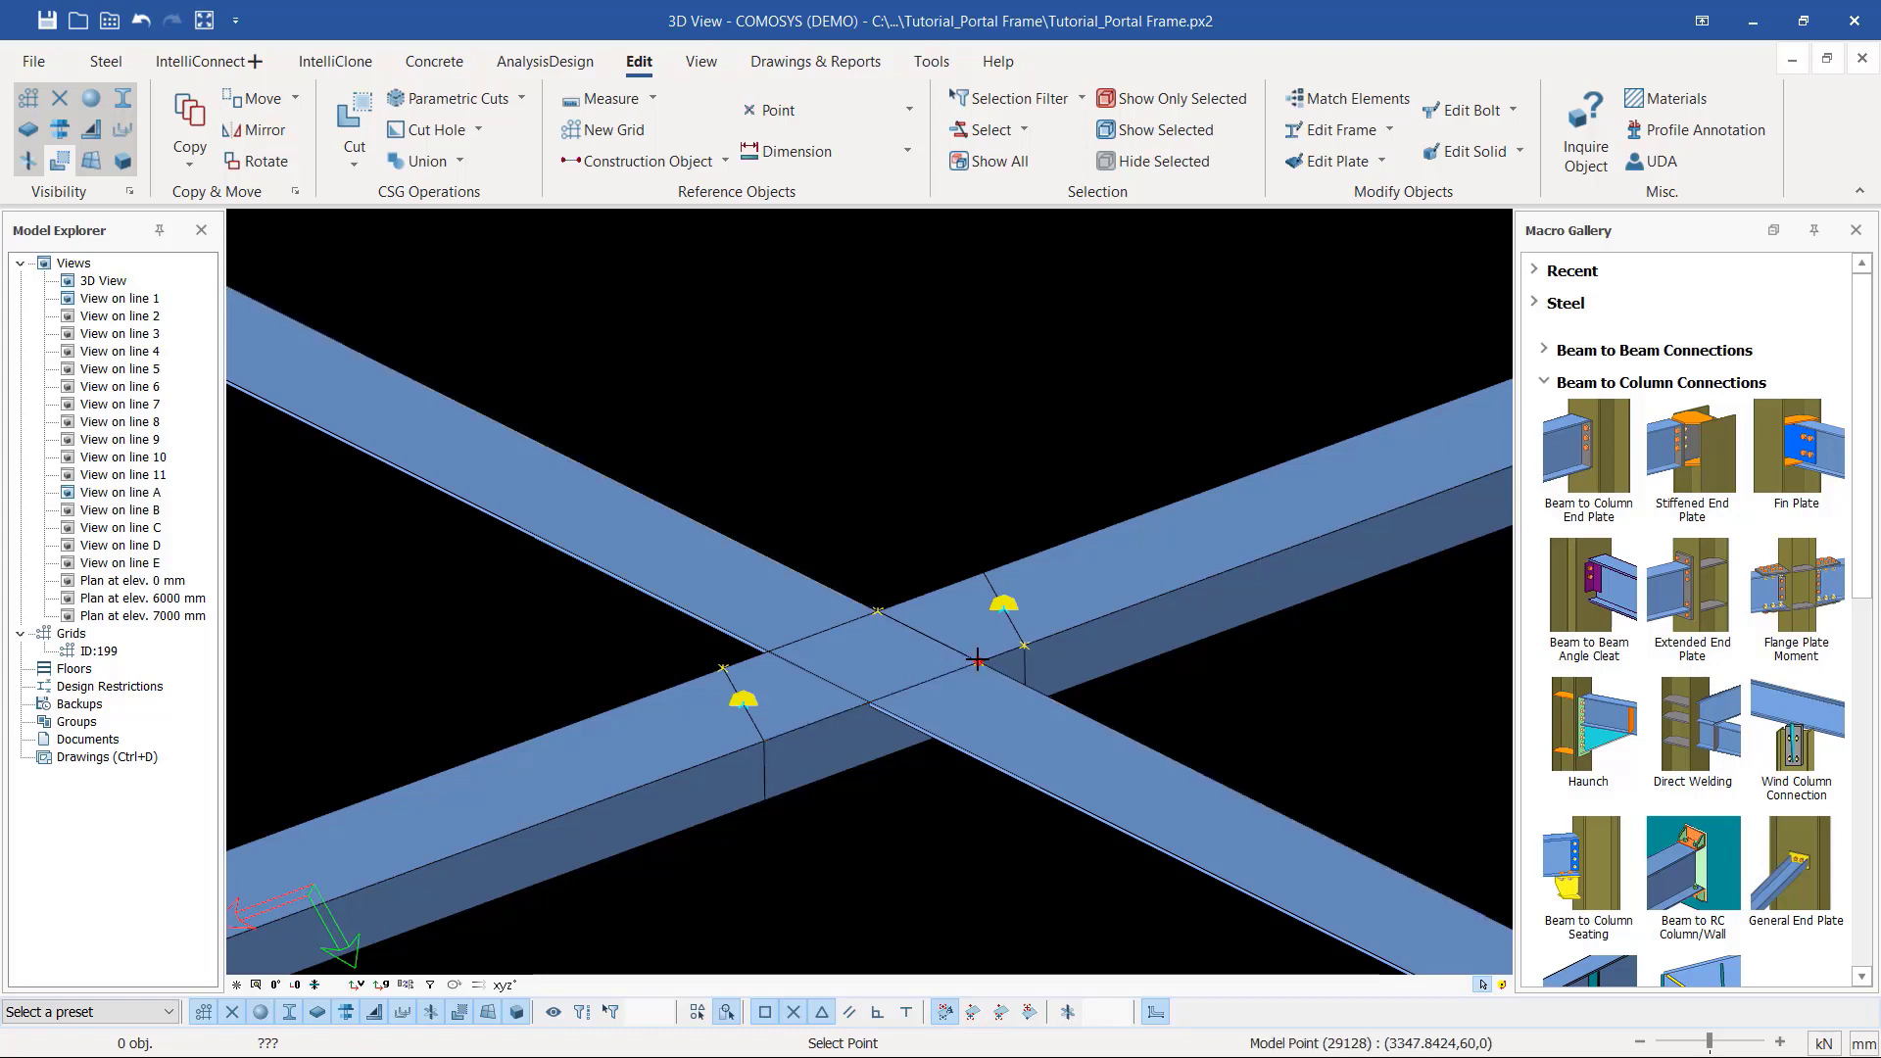
left_click(769, 650)
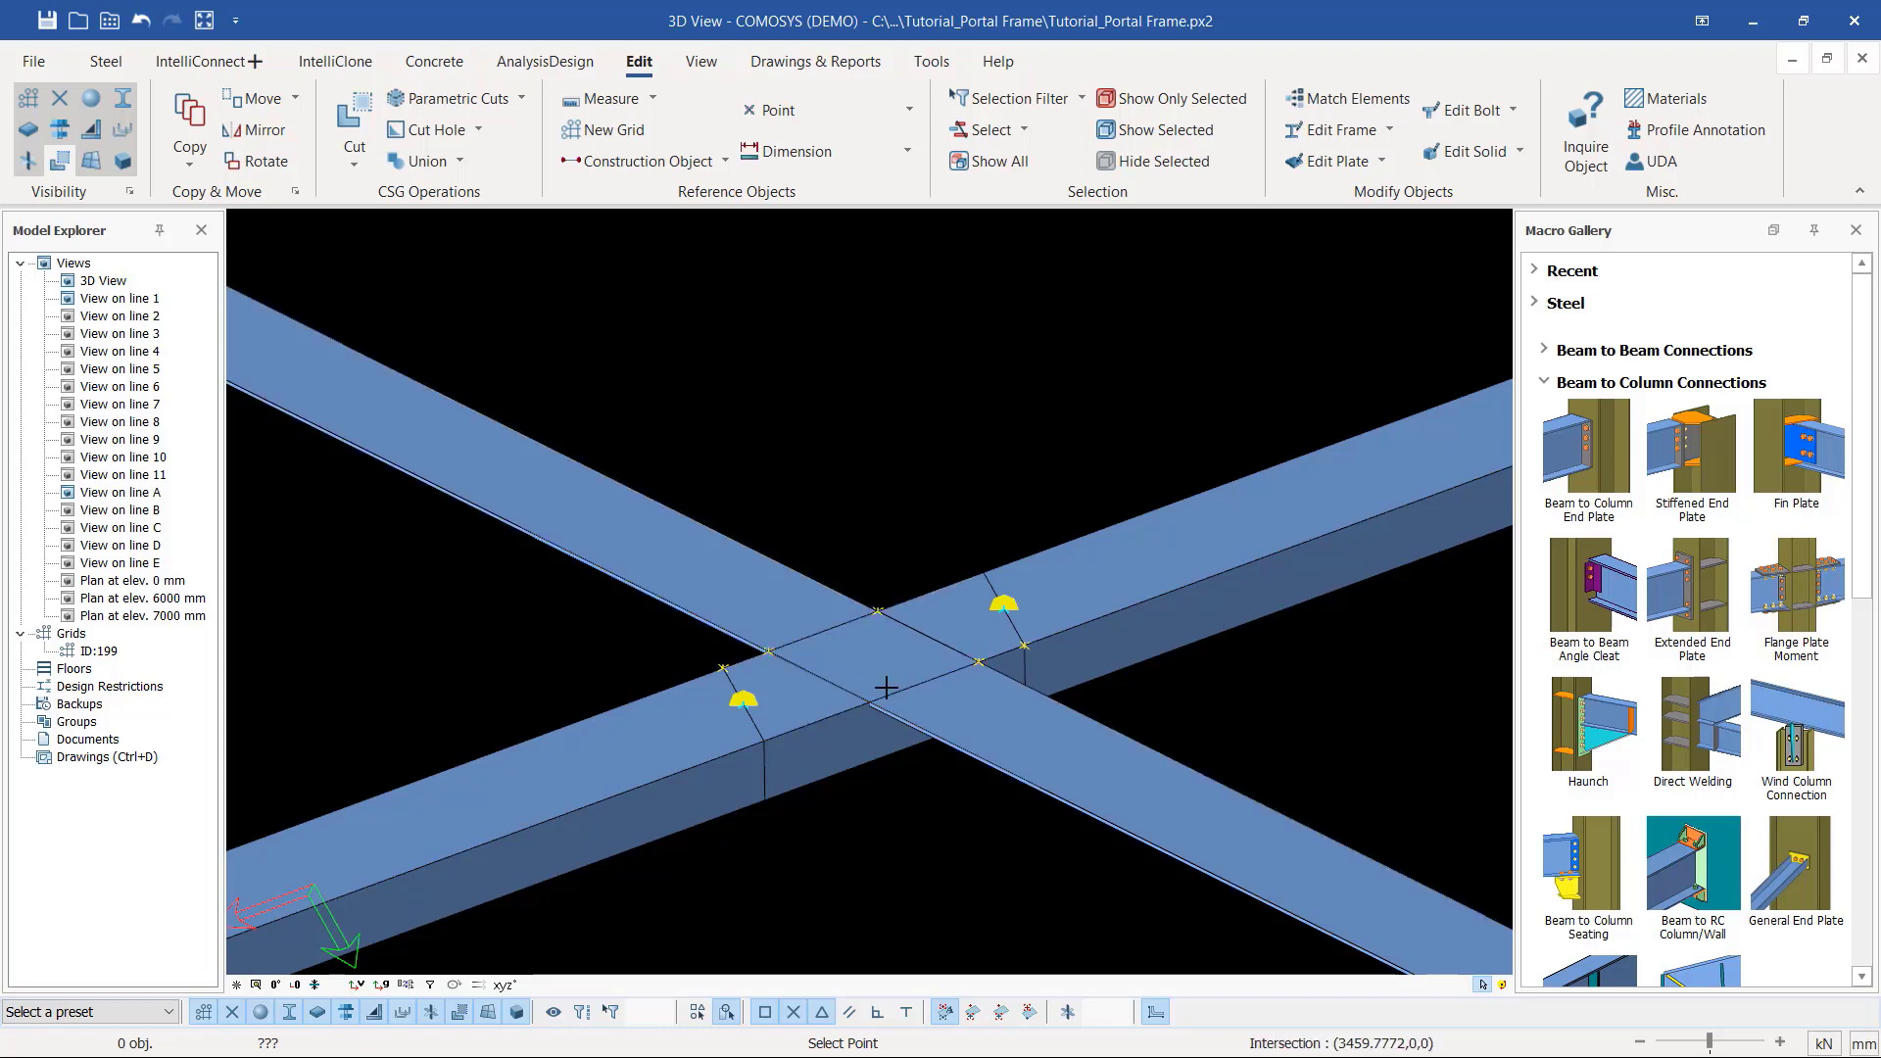
right_click(926, 439)
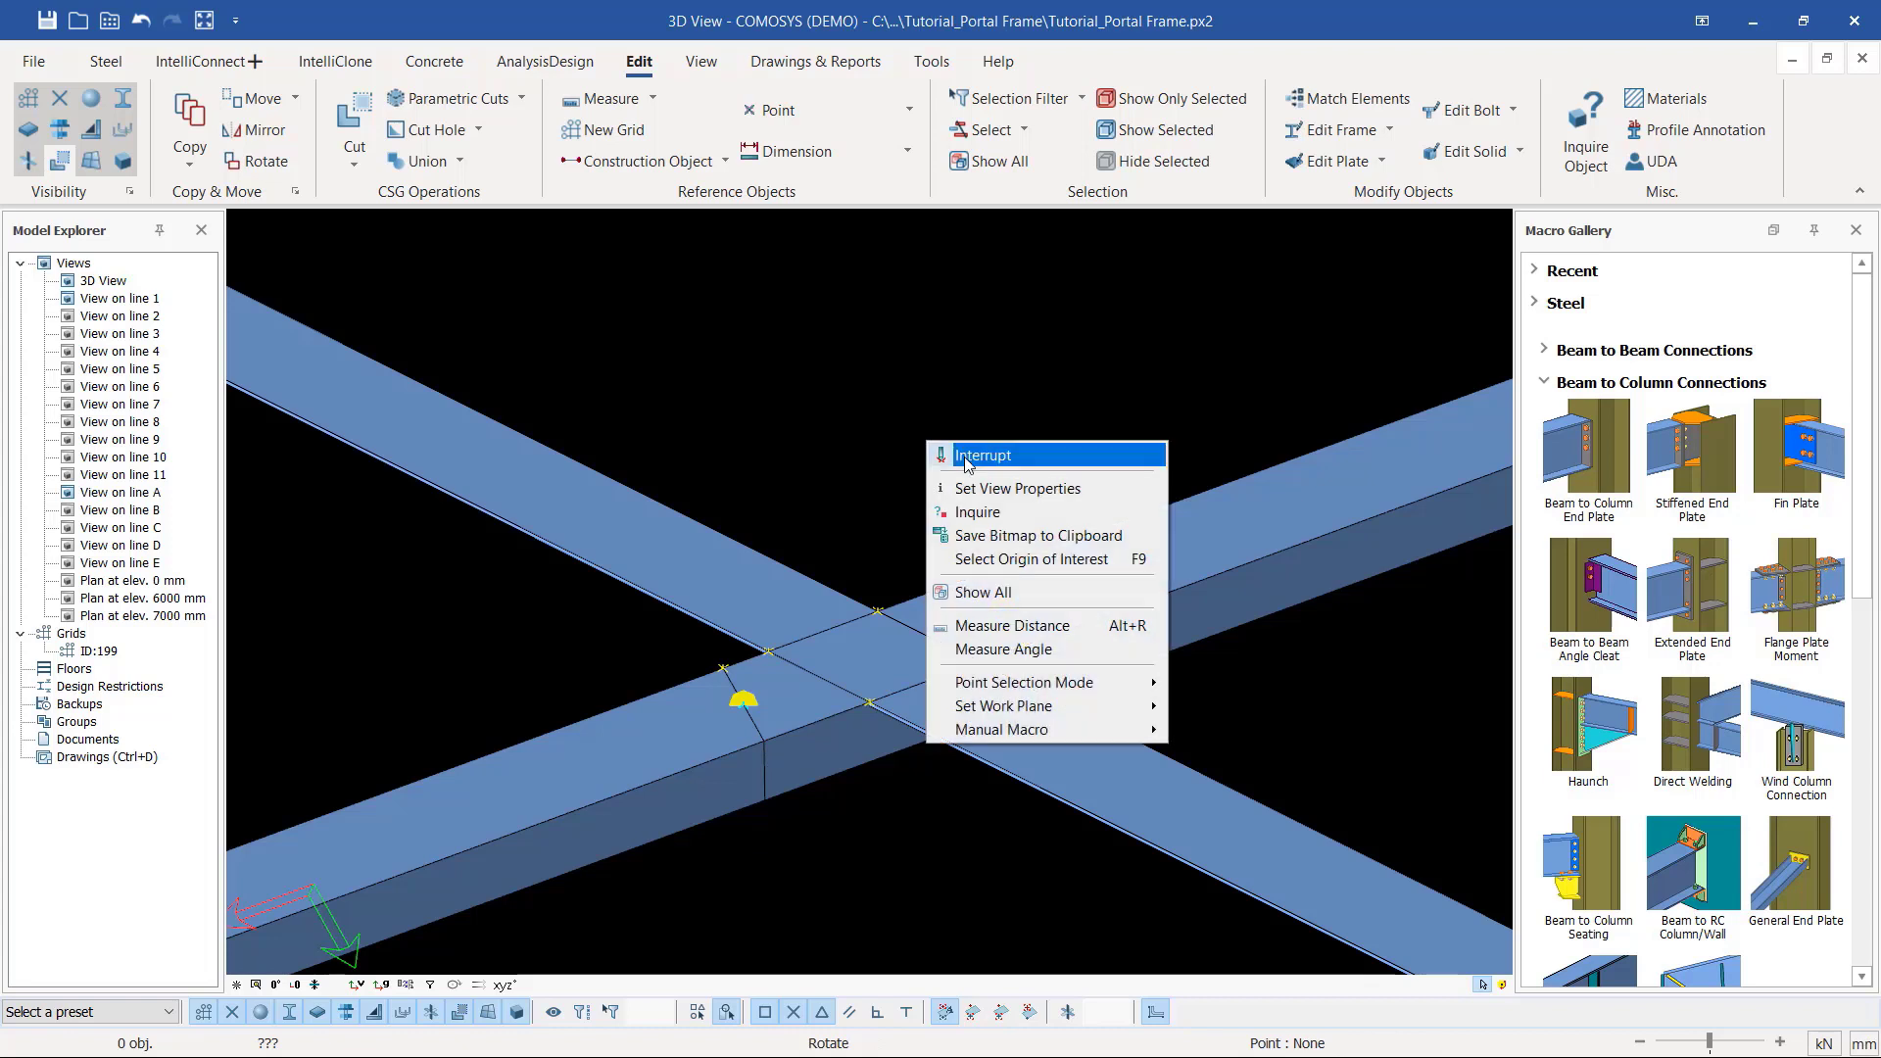
left_click(964, 456)
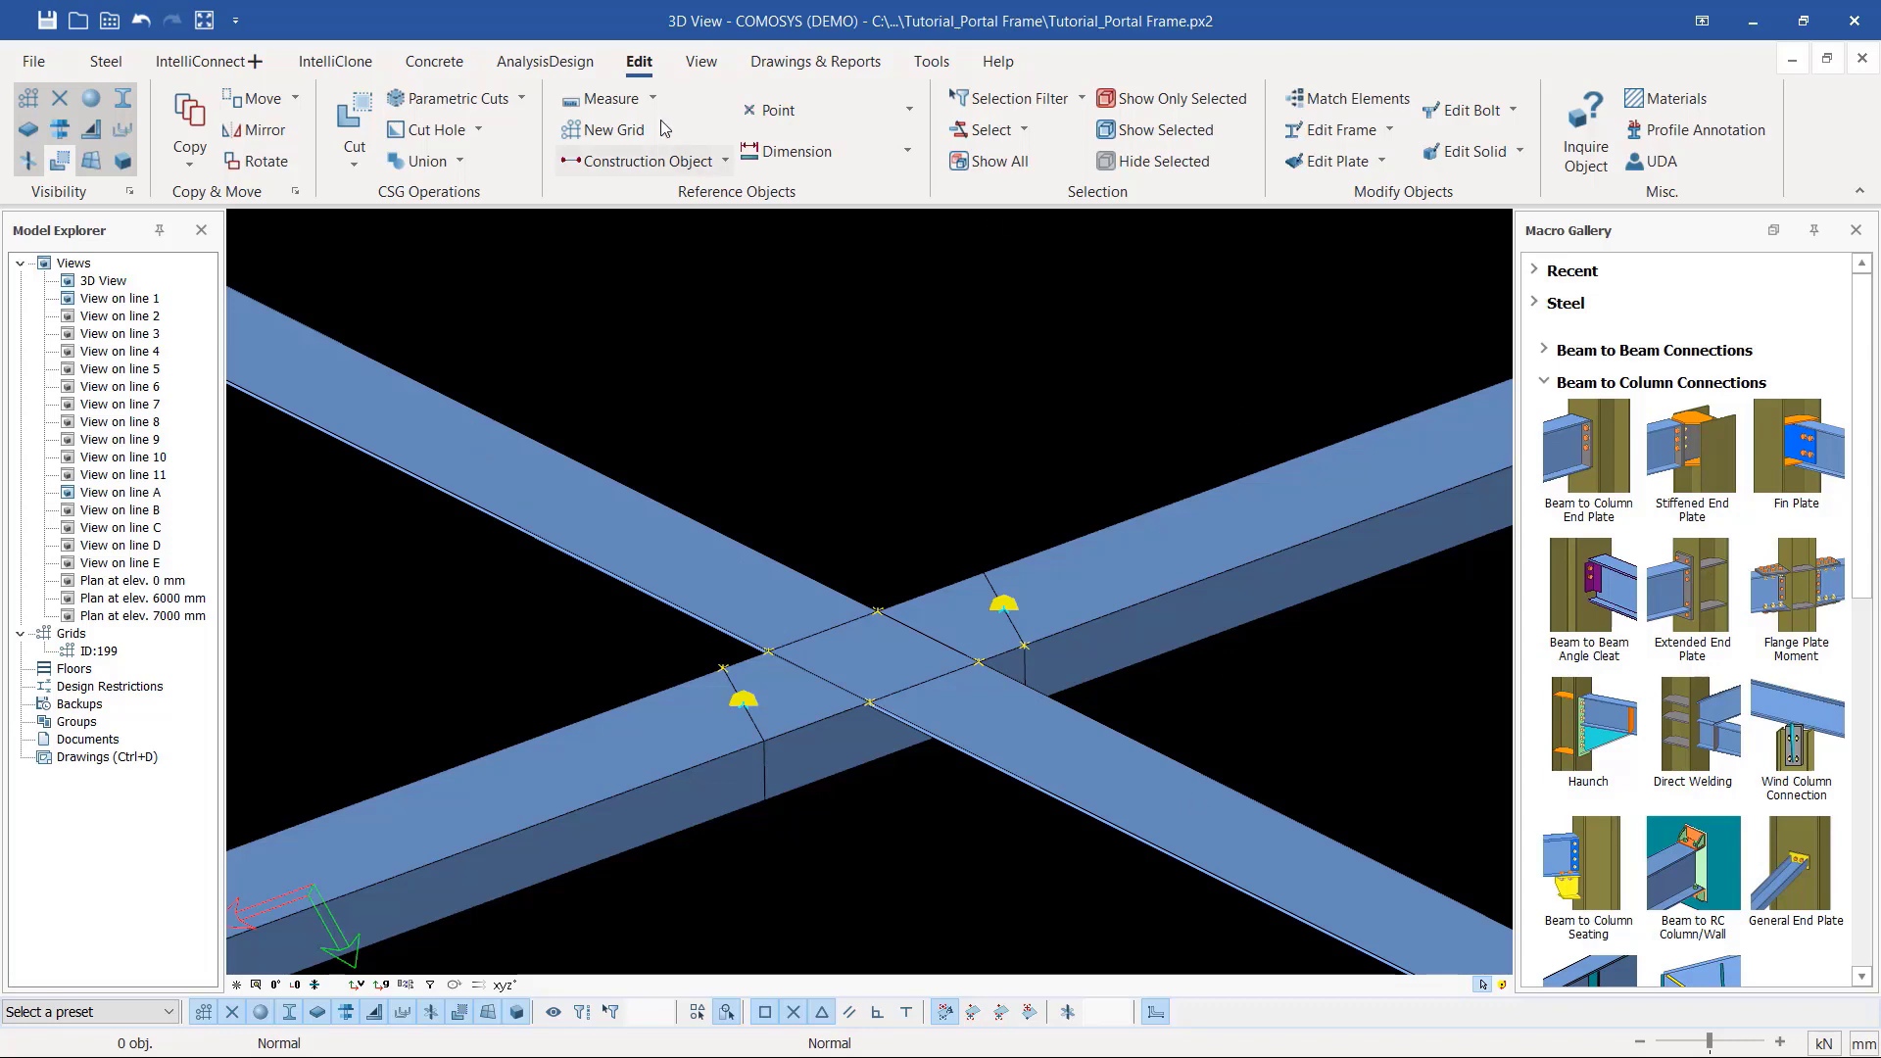
Step: Set the workplane to the top surface of the brace that falls to the right, and end the command
left_click(700, 60)
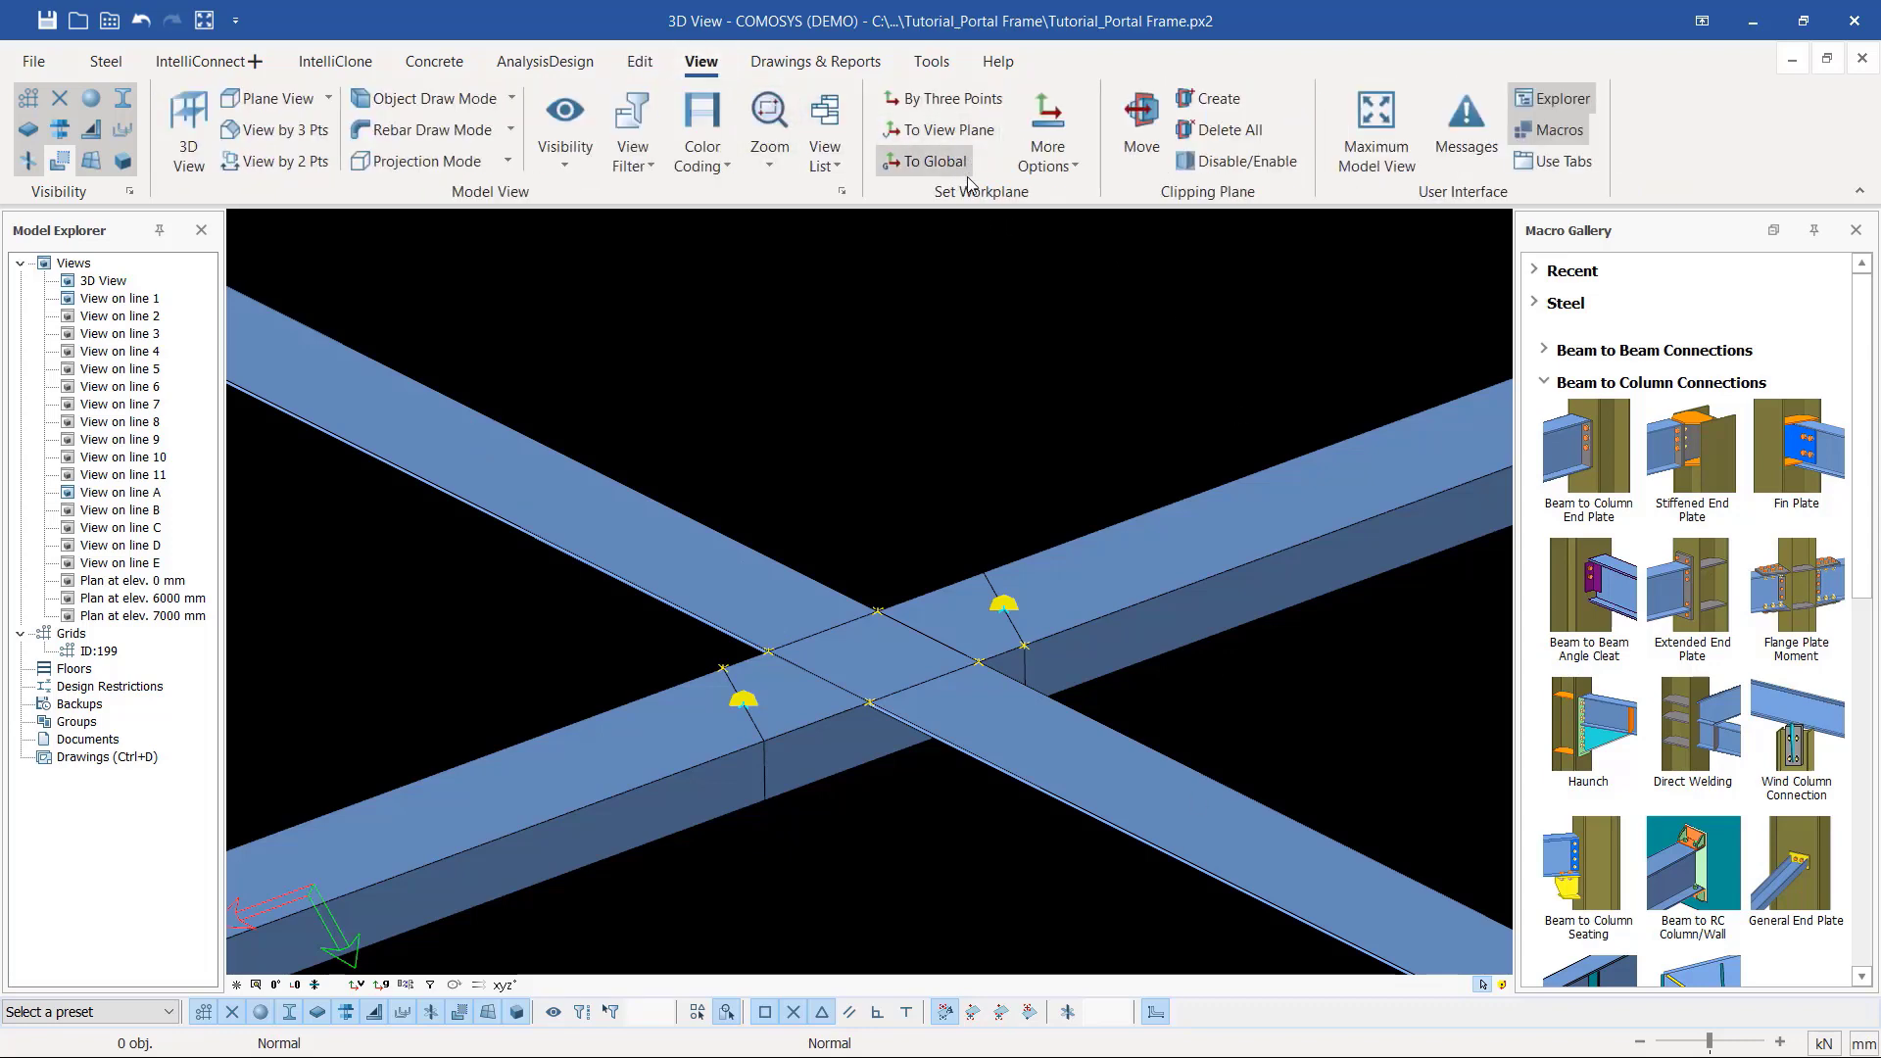
left_click(1067, 164)
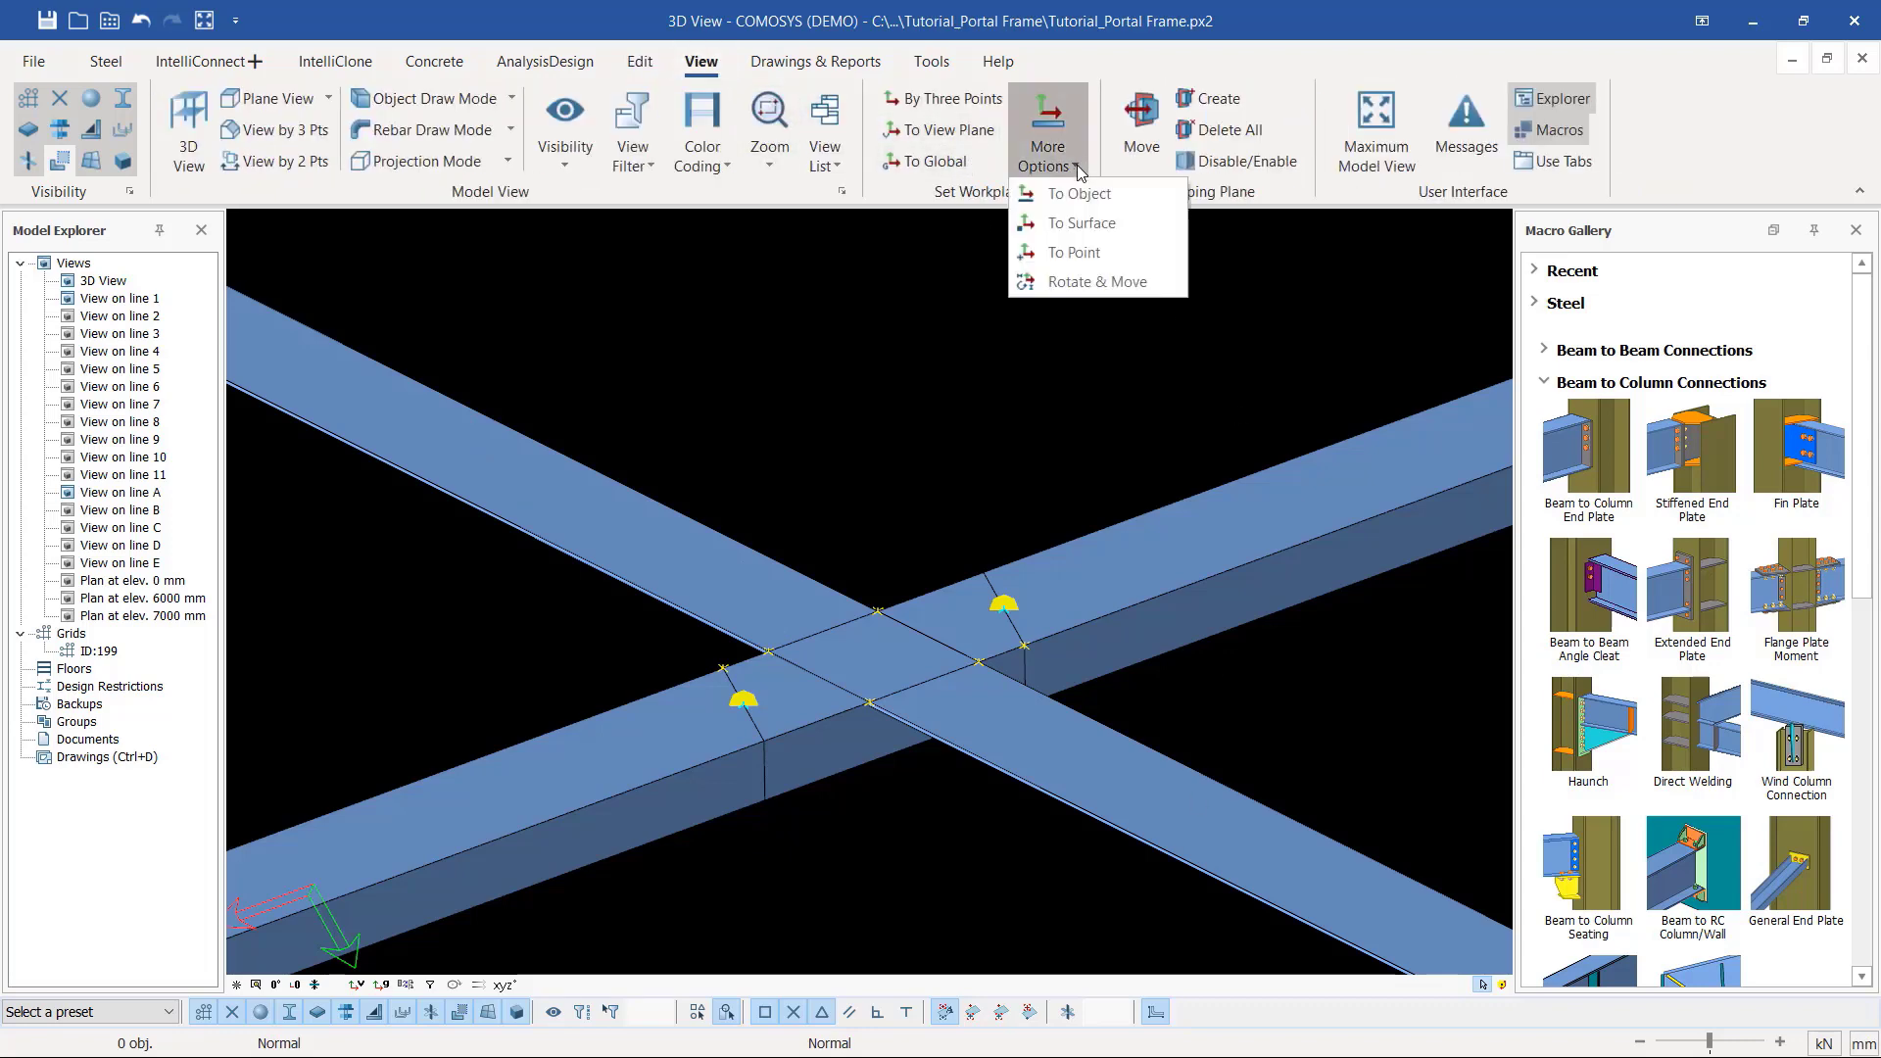
left_click(1081, 223)
left_click(656, 538)
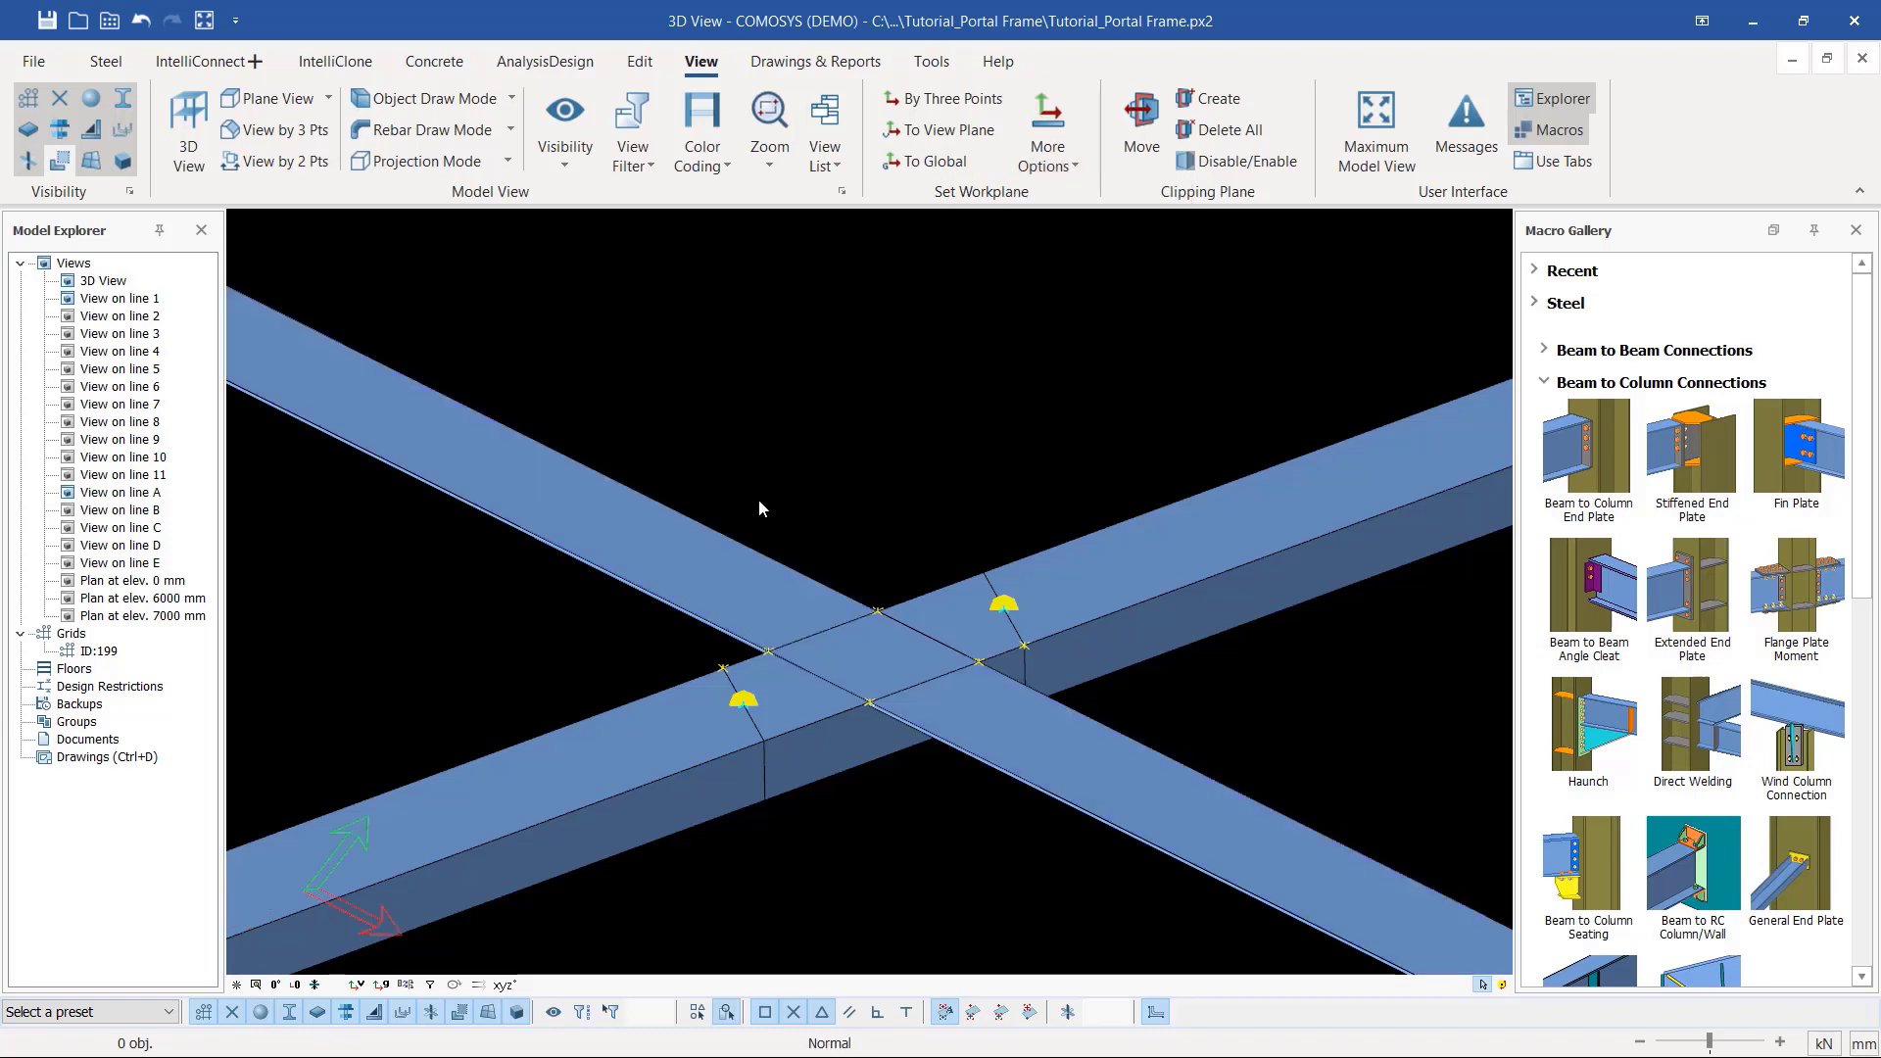
right_click(821, 419)
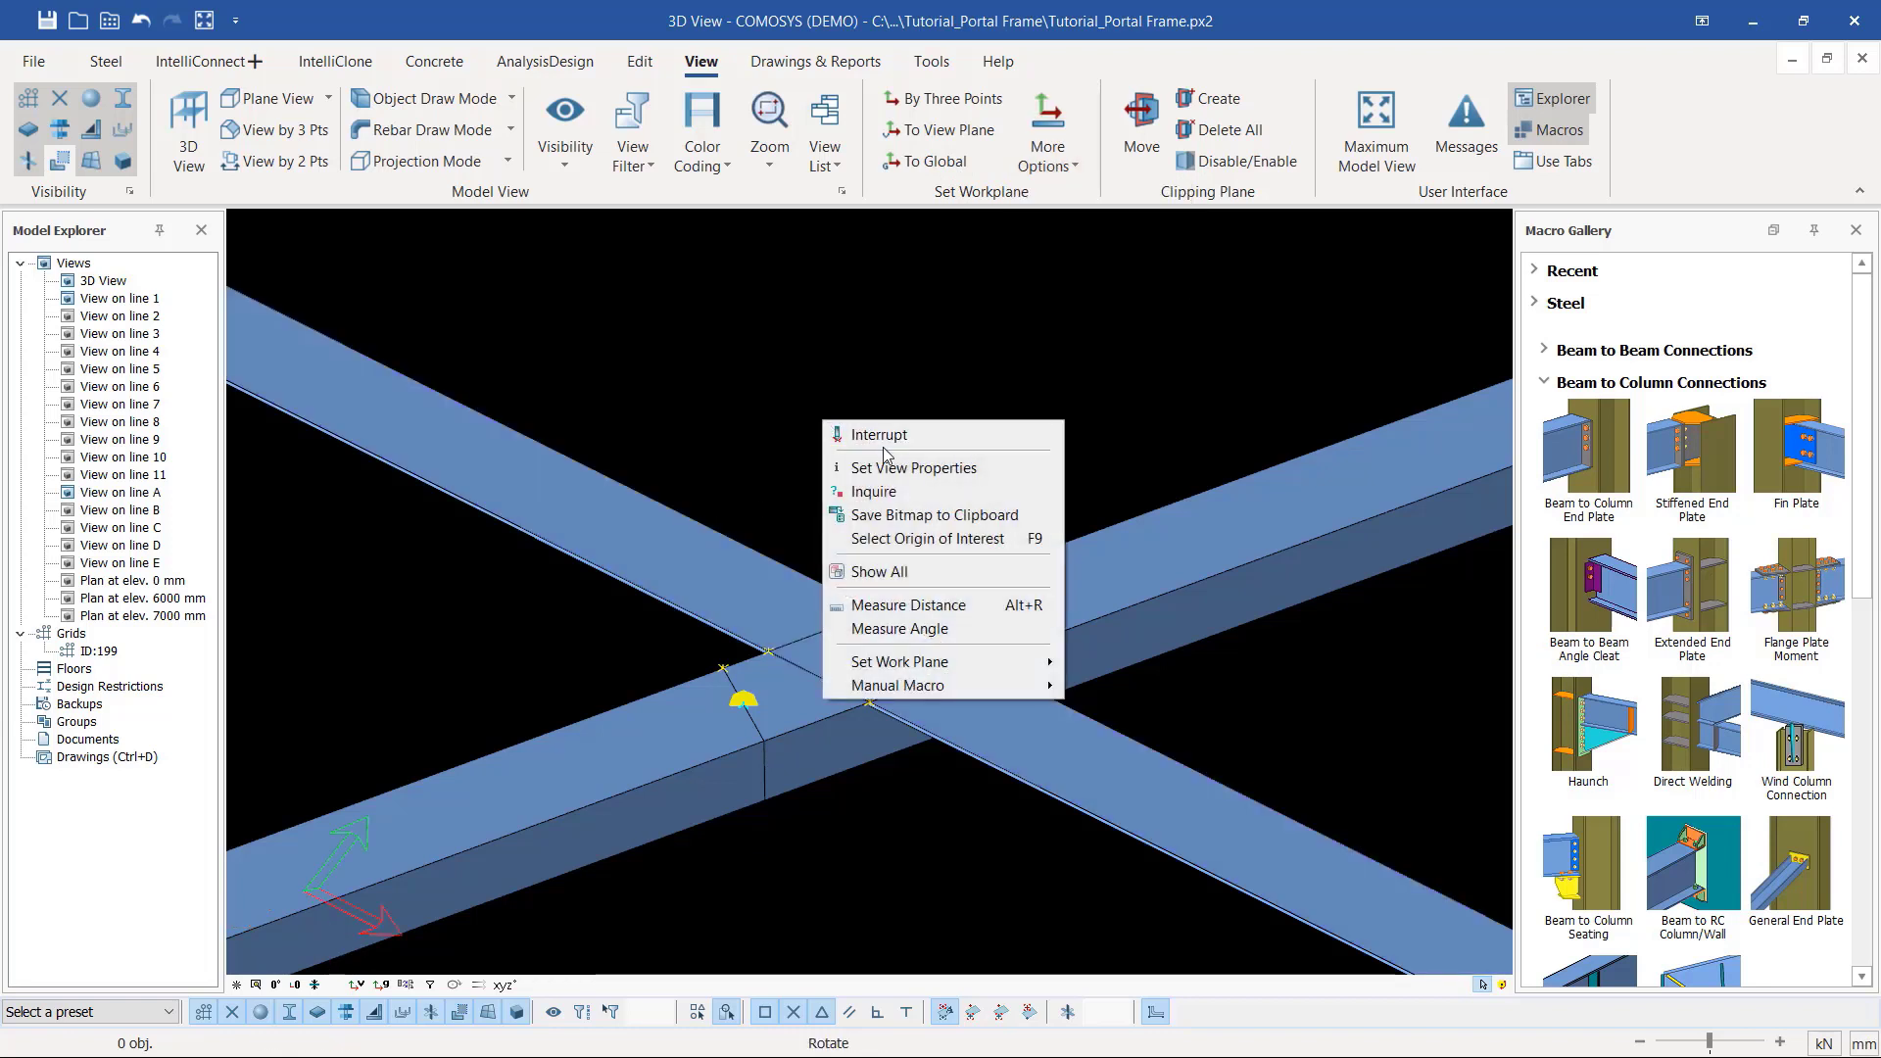
left_click(887, 436)
scroll(887, 617, "up", 2)
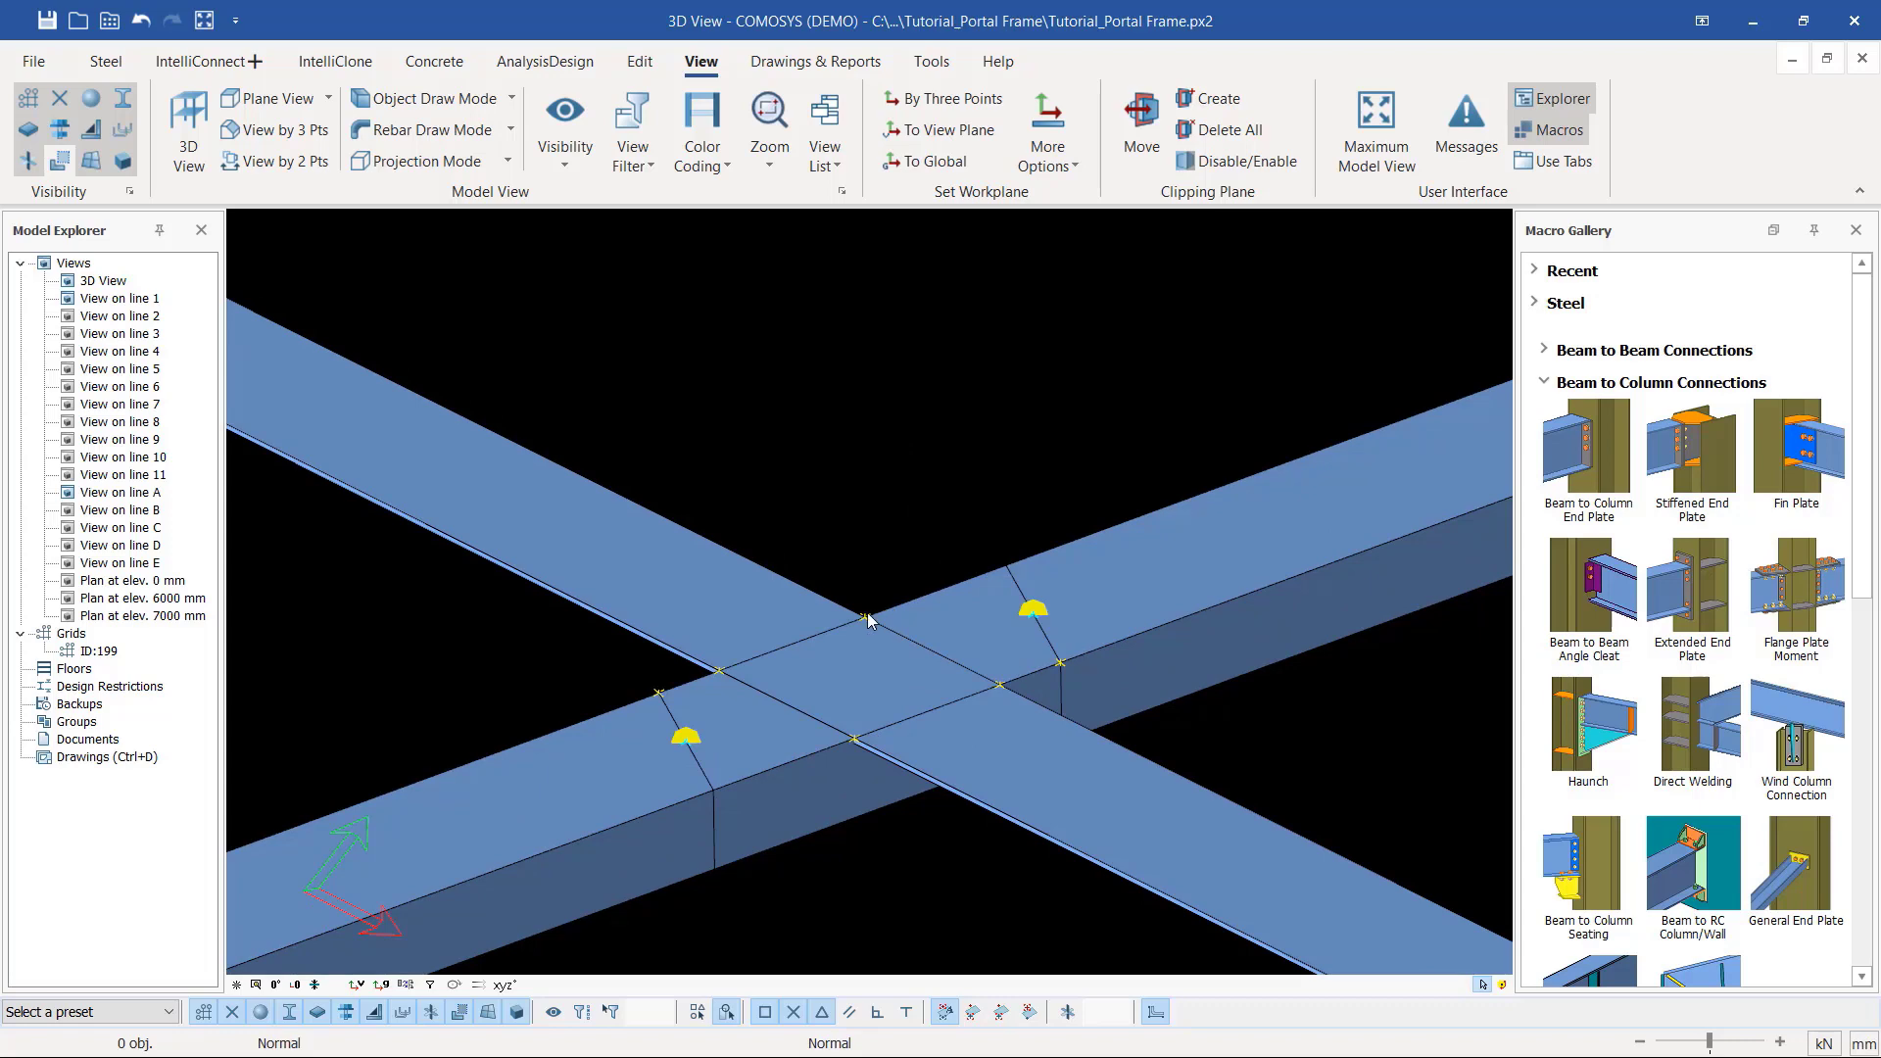
Step: Copy the overlap area's upper corner reference point by -74 mm in X along the uncut brace
left_click(866, 618)
right_click(864, 618)
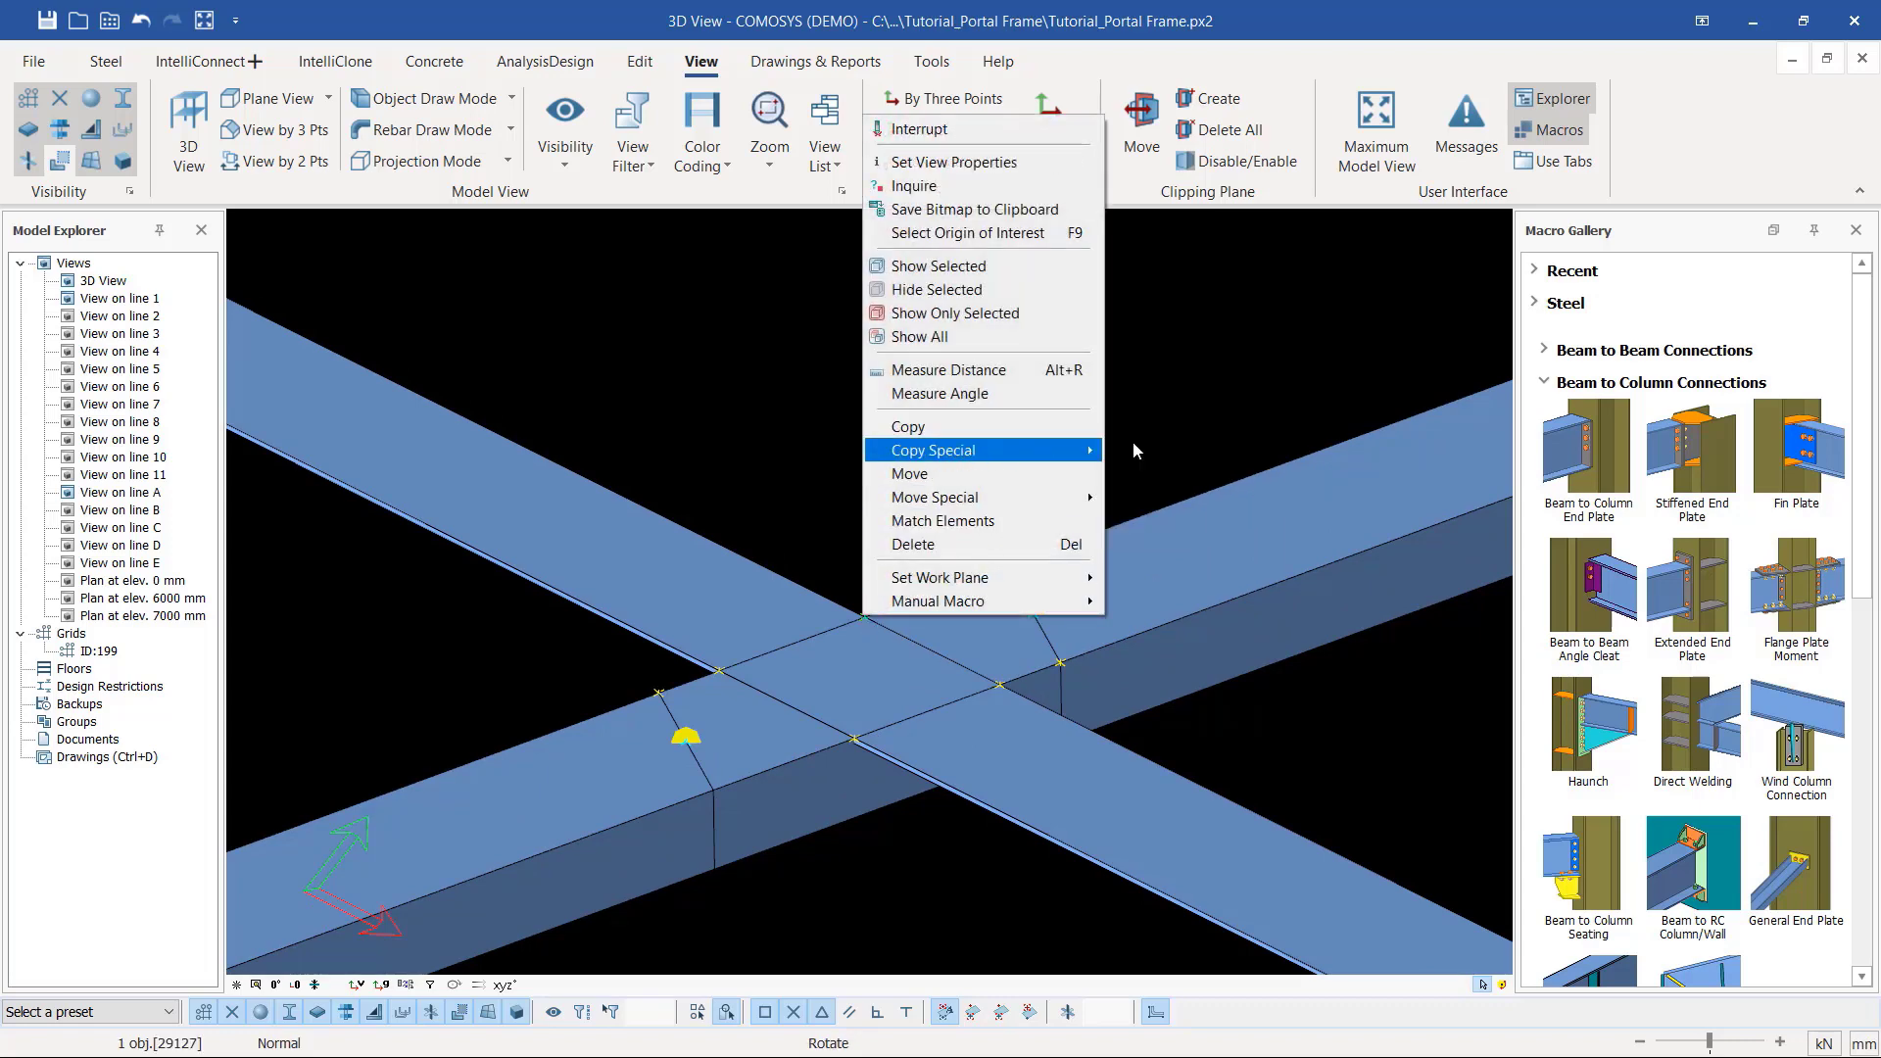
left_click(970, 427)
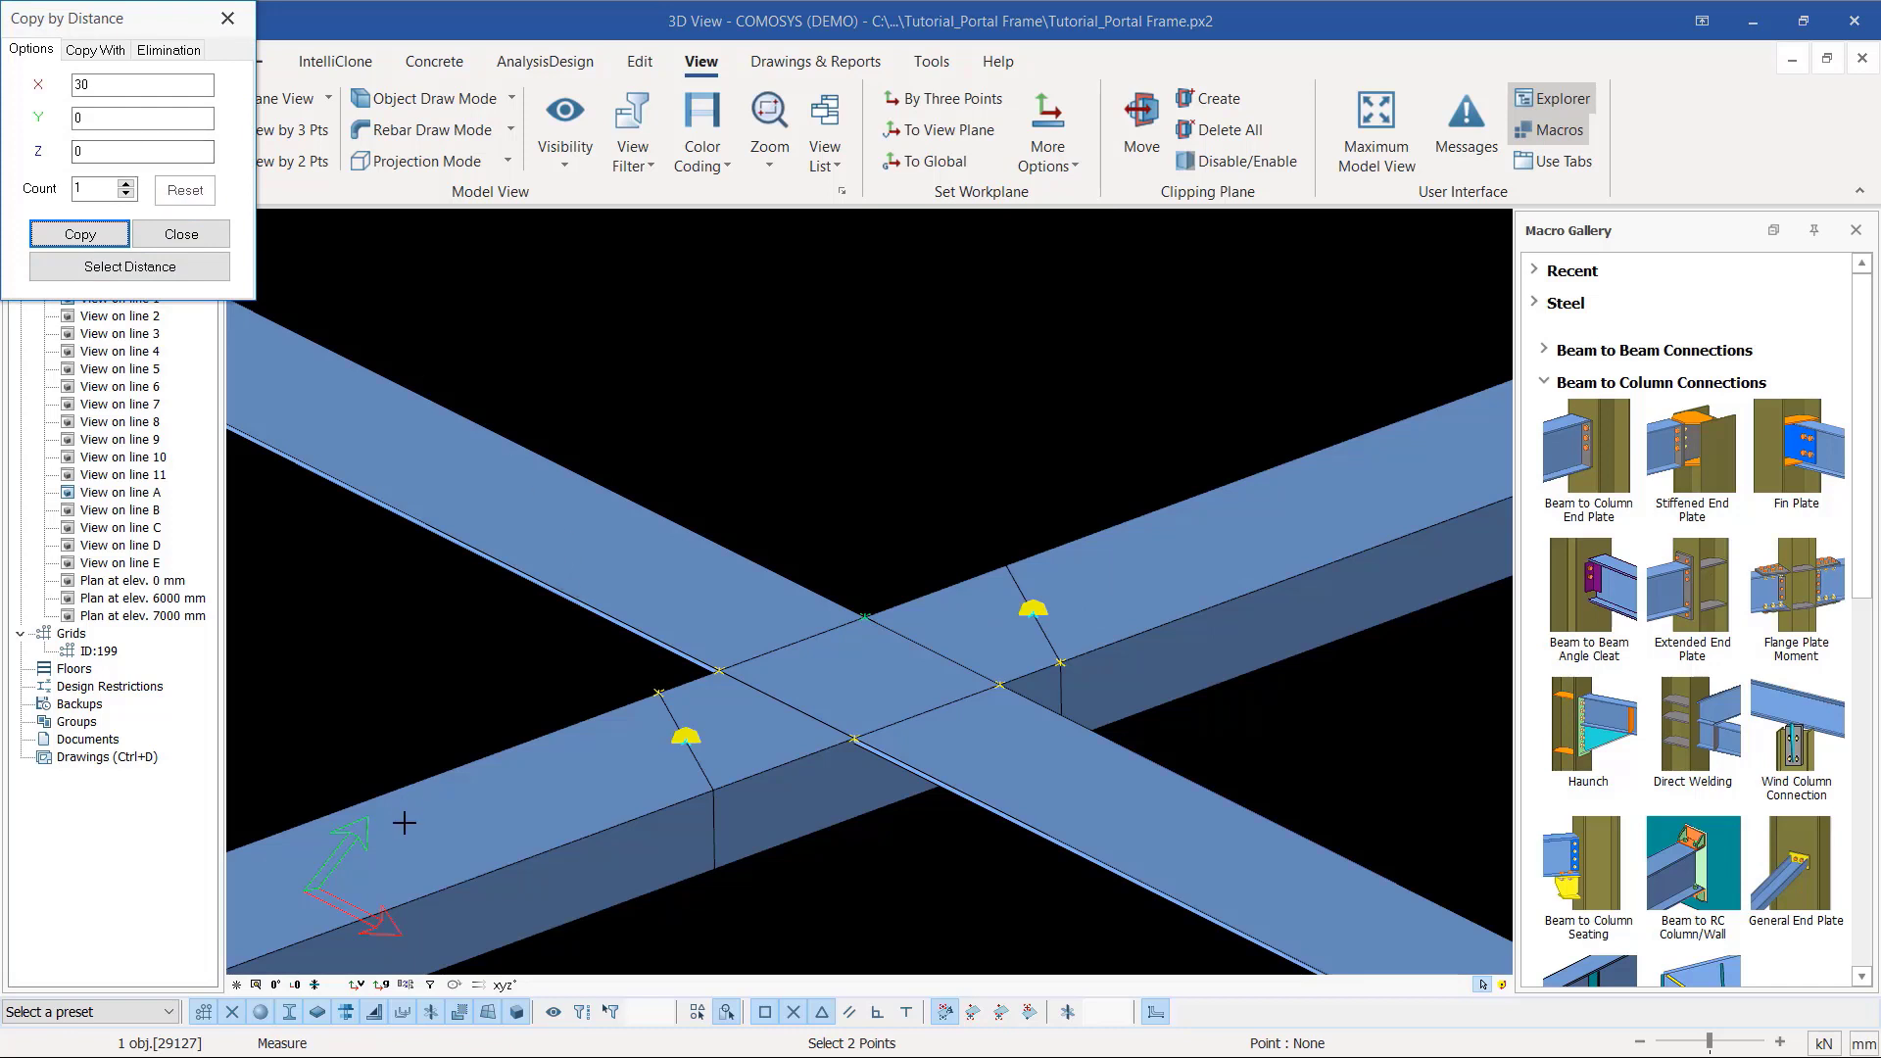
left_click_drag(103, 91, 40, 92)
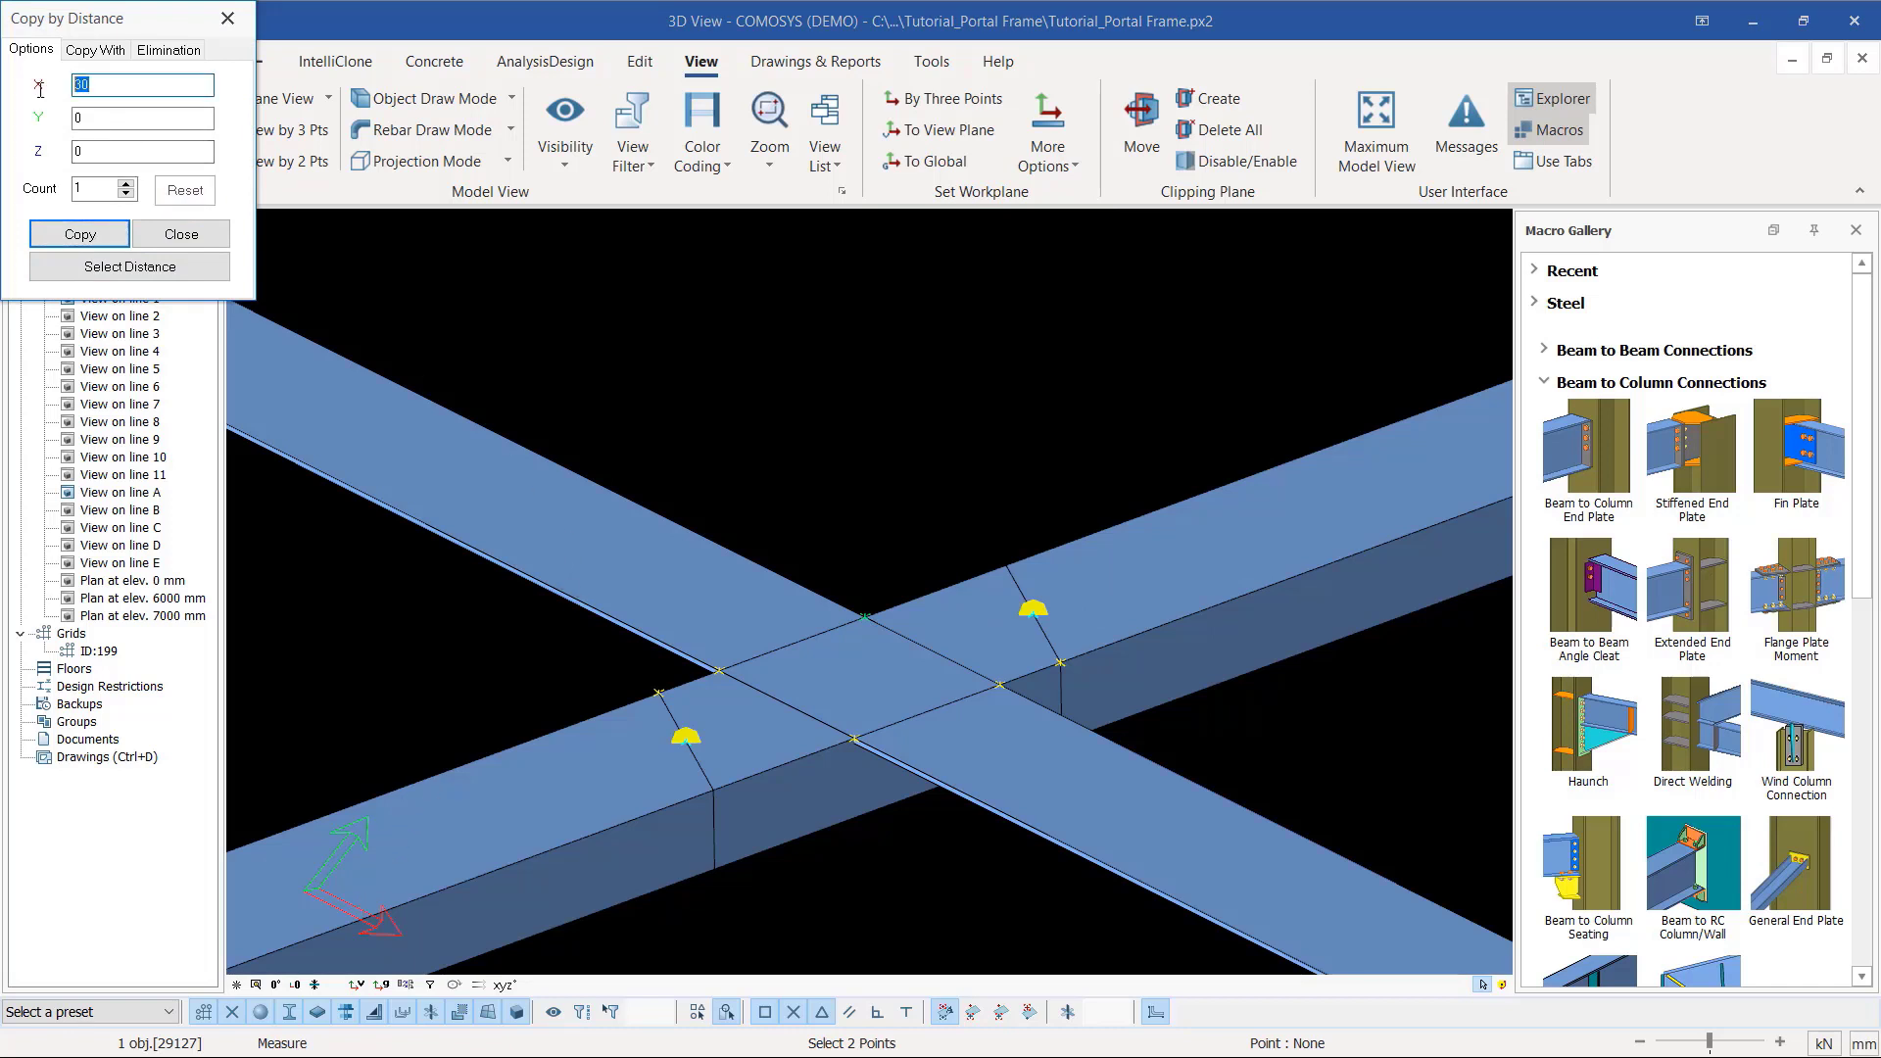
type("-74")
left_click(80, 235)
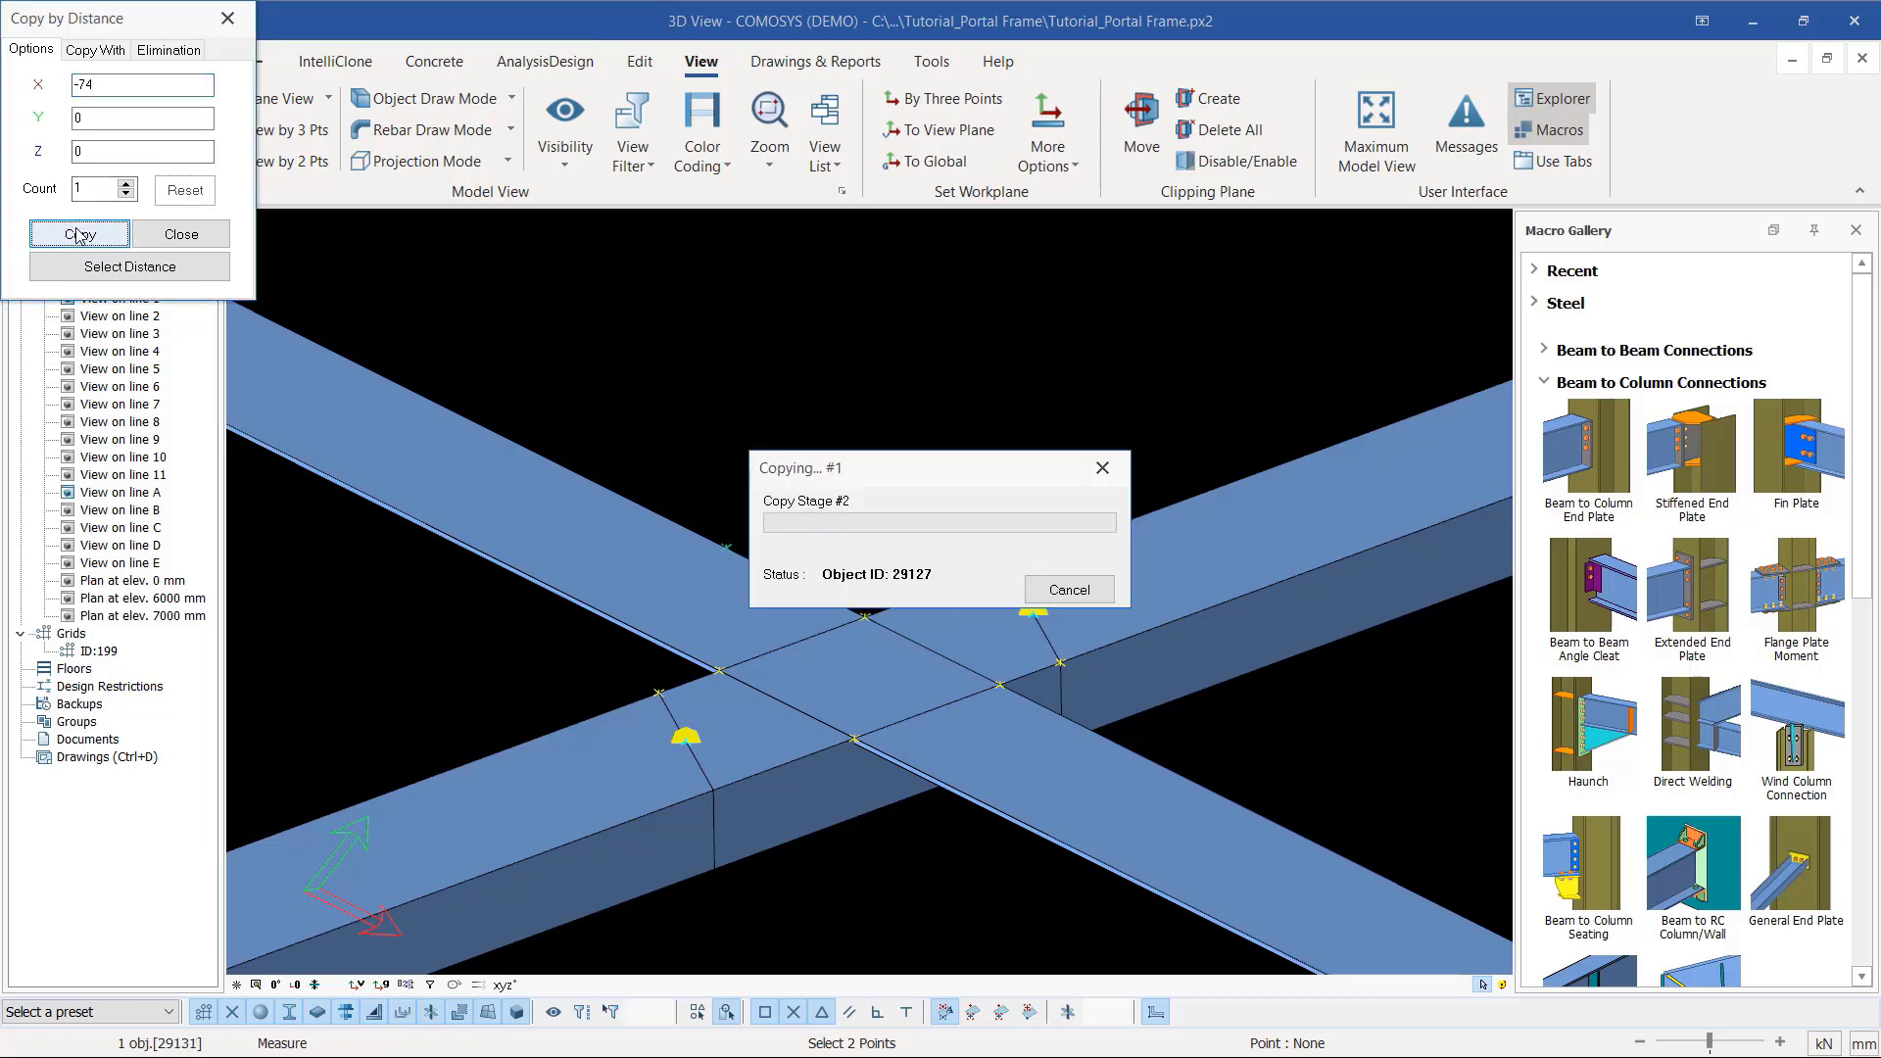
left_click(181, 236)
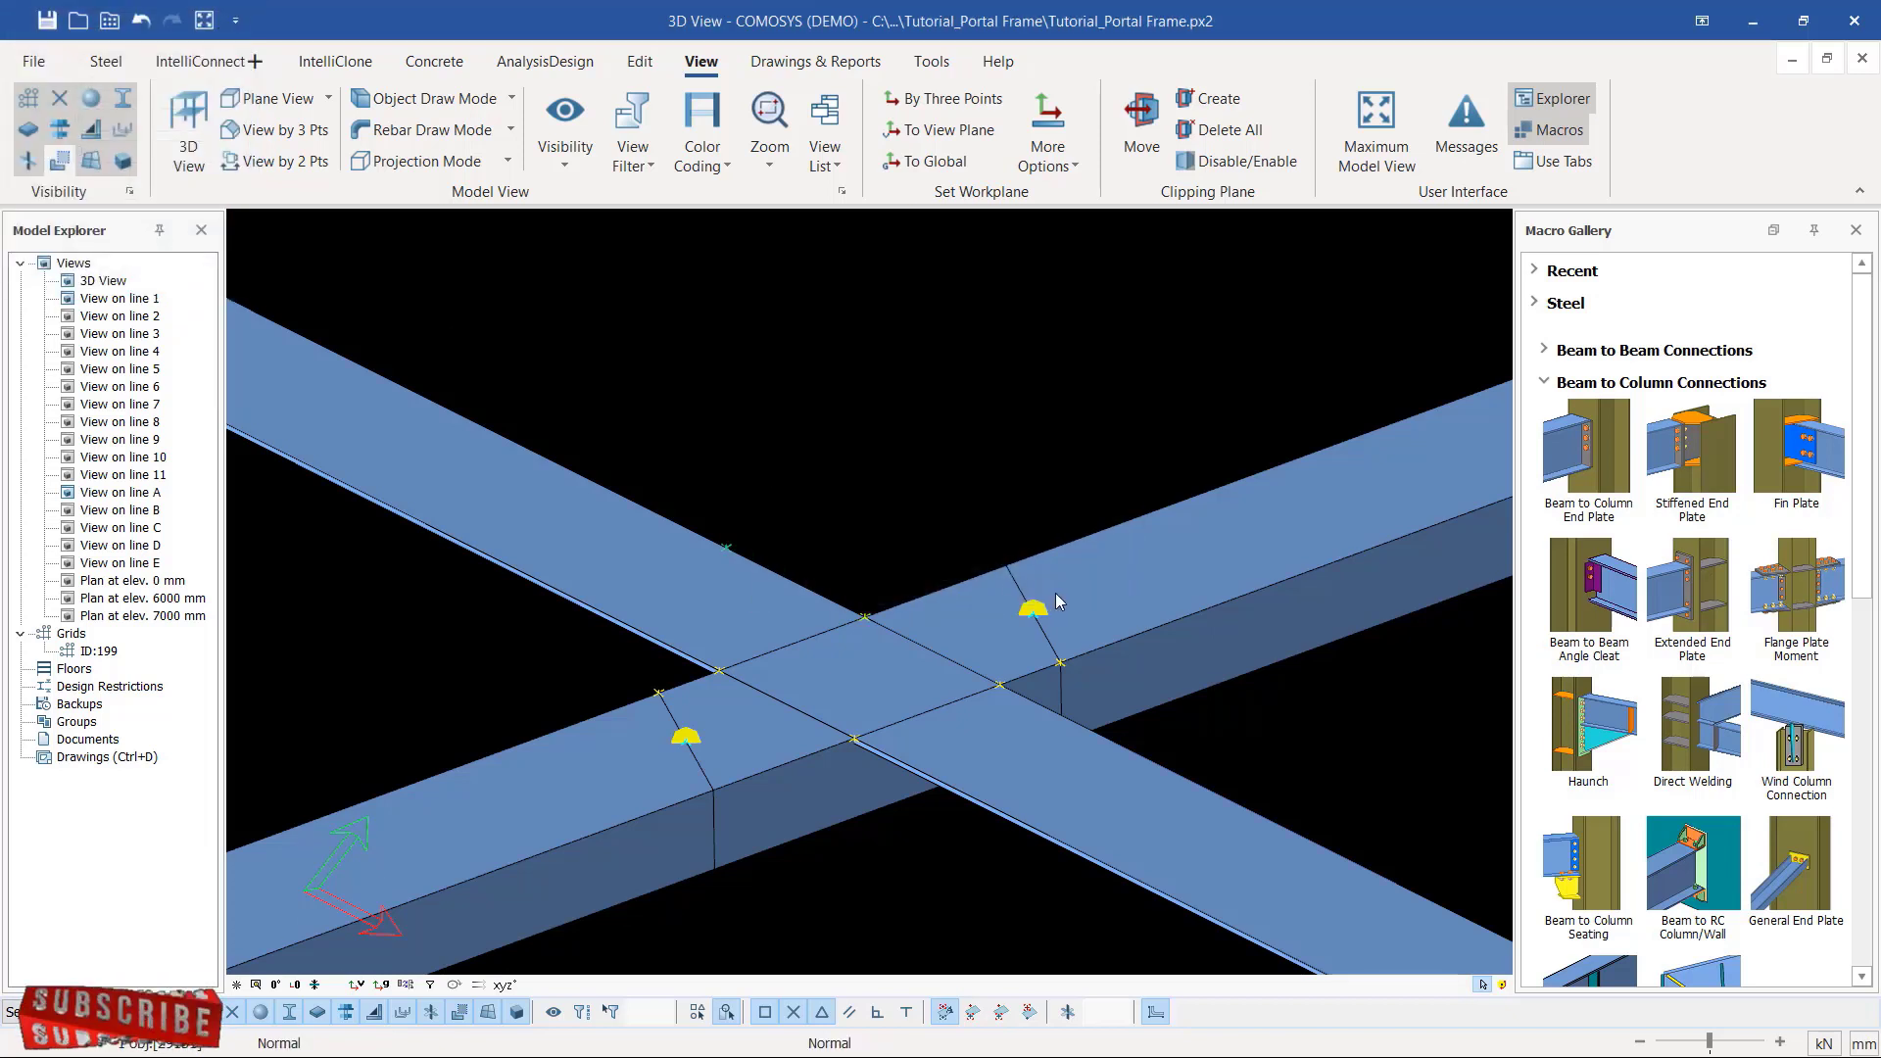
Step: Copy the same corner point, using the distance from the offset point to the overlap's far corner on that brace edge
right_click(867, 619)
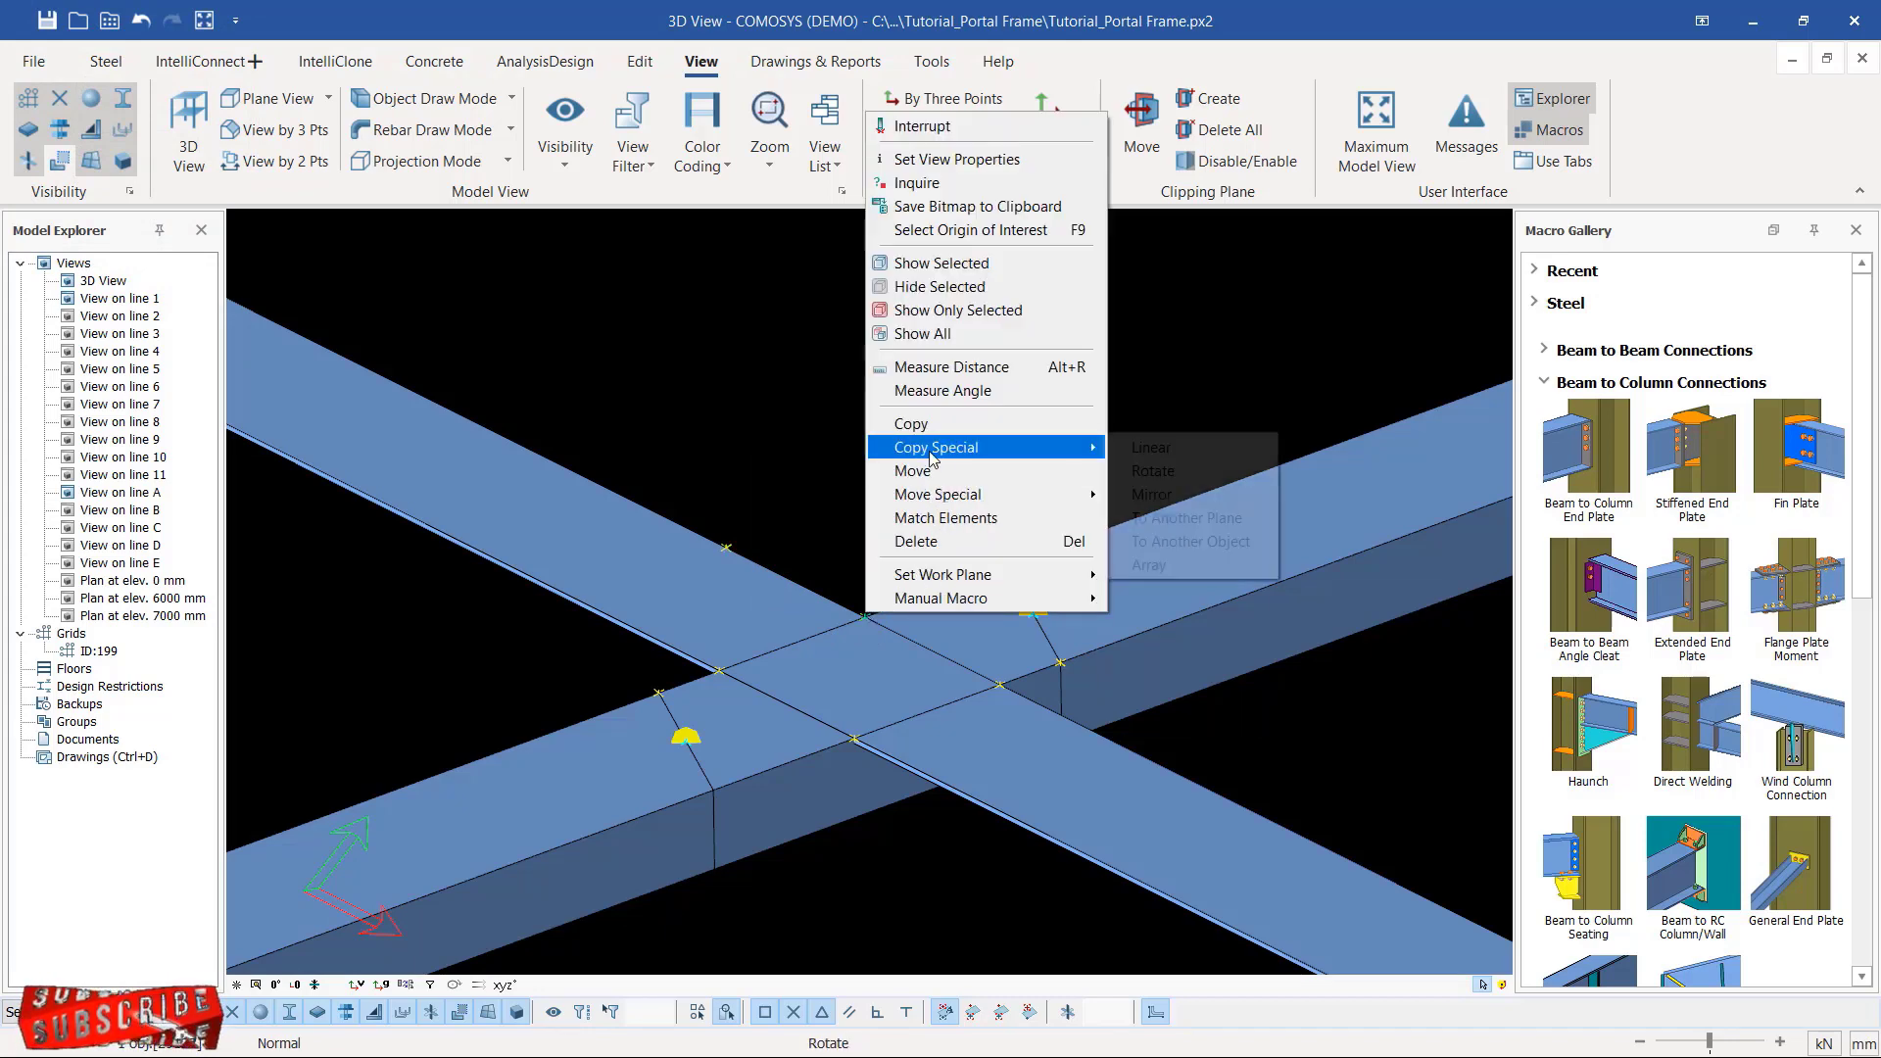
left_click(901, 419)
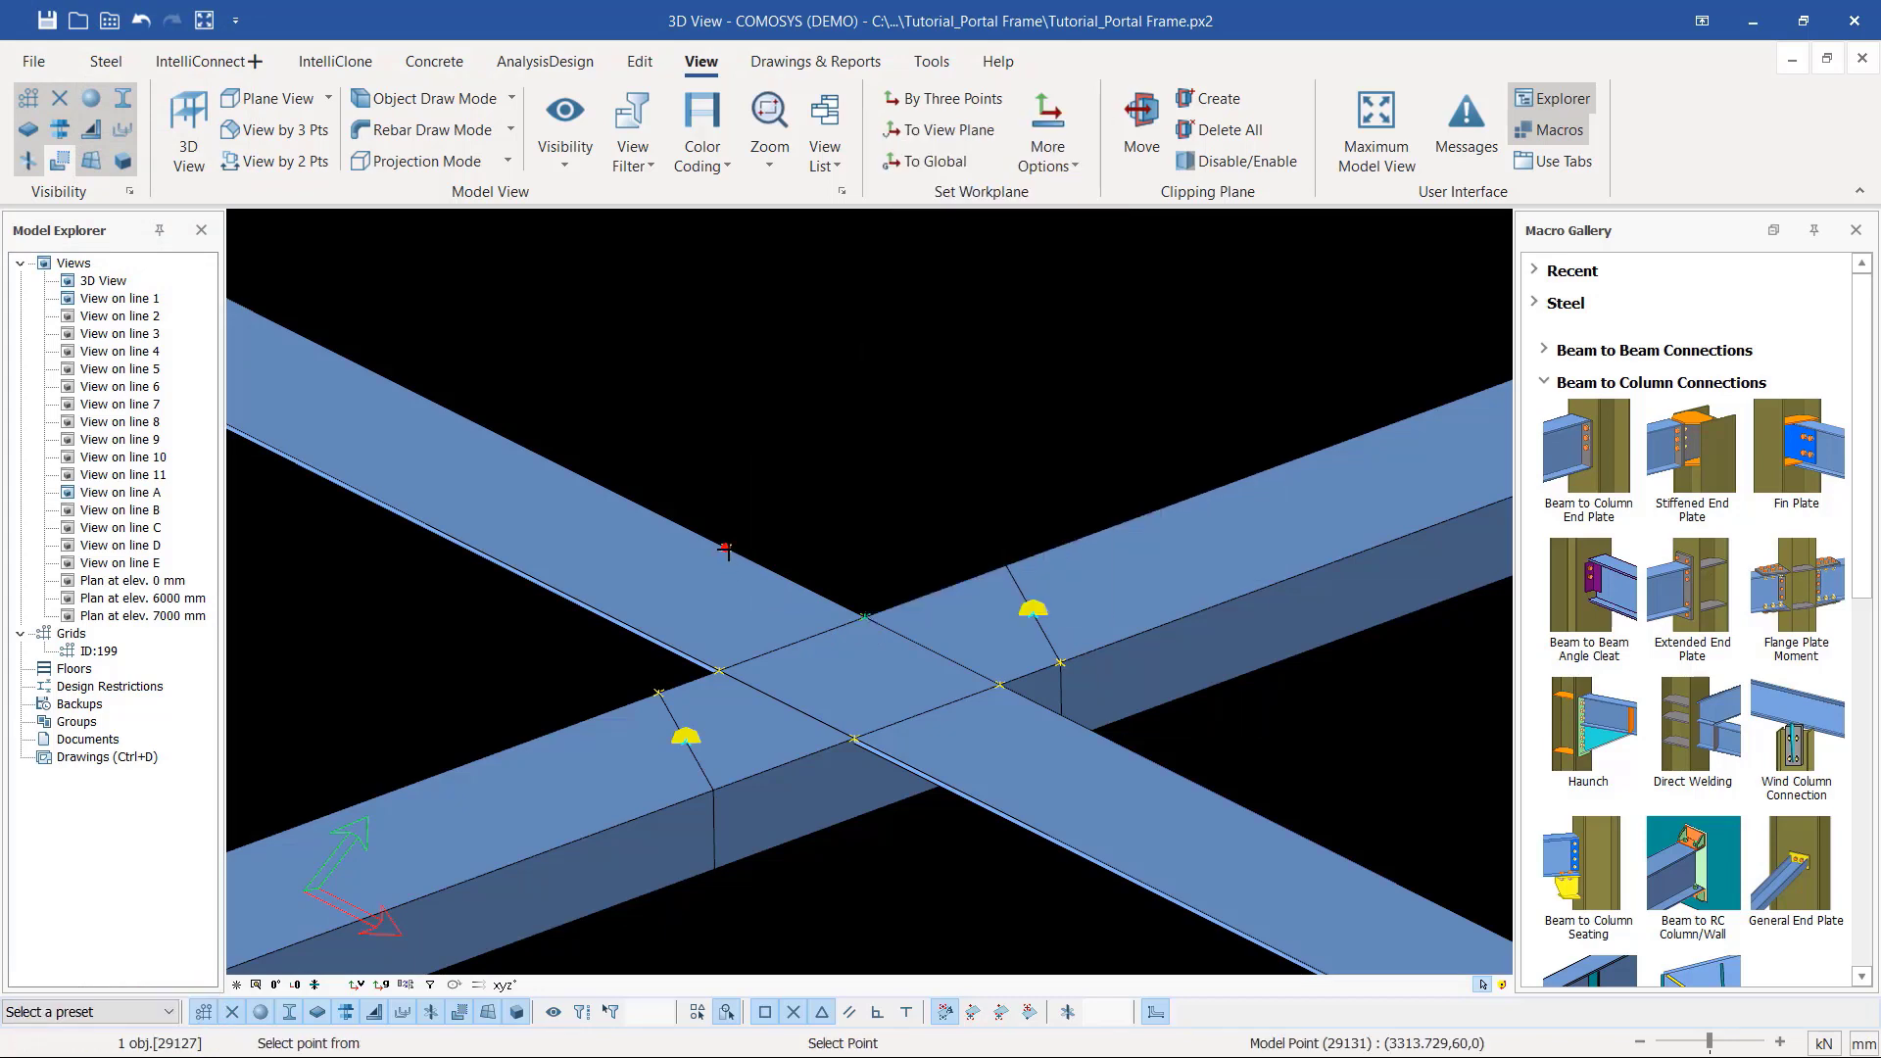
left_click(726, 549)
left_click(997, 686)
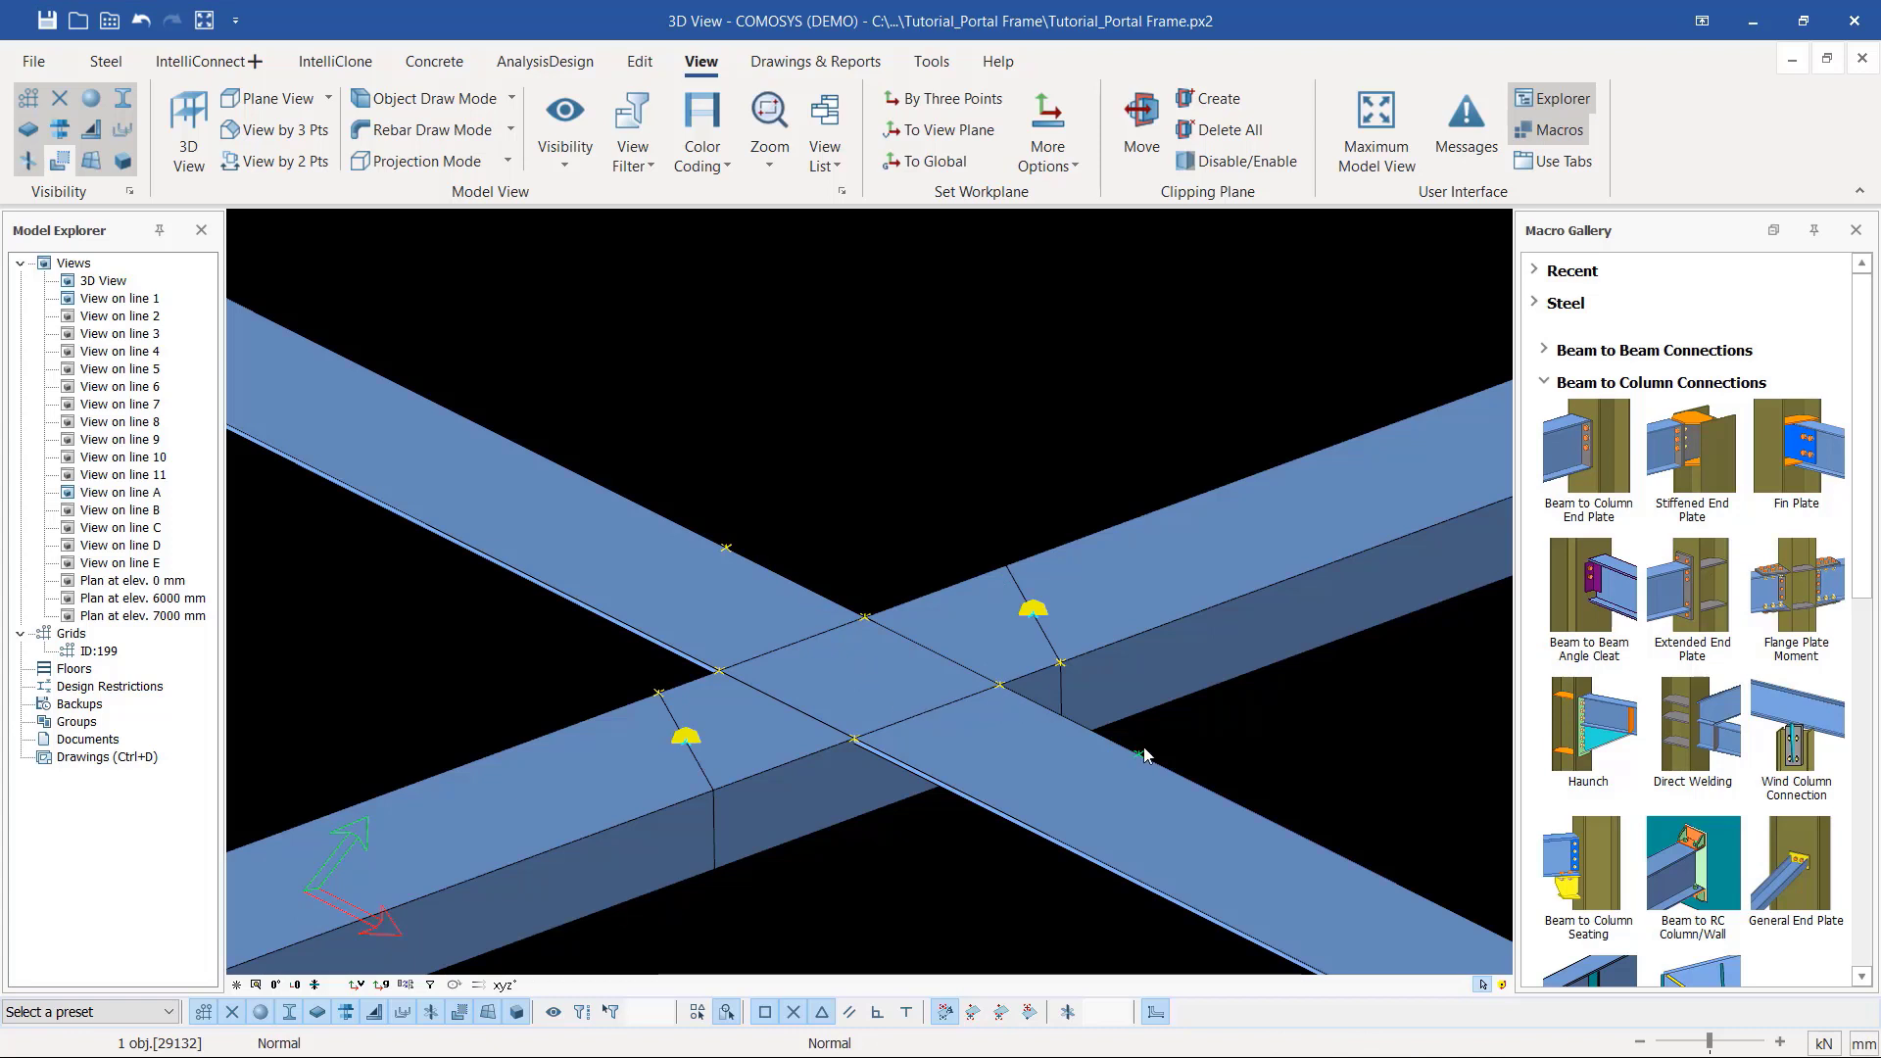
Step: Copy both offset points across the brace onto its opposite edge, using the overlap corner points as references, and end the command
left_click(726, 547, "ctrl")
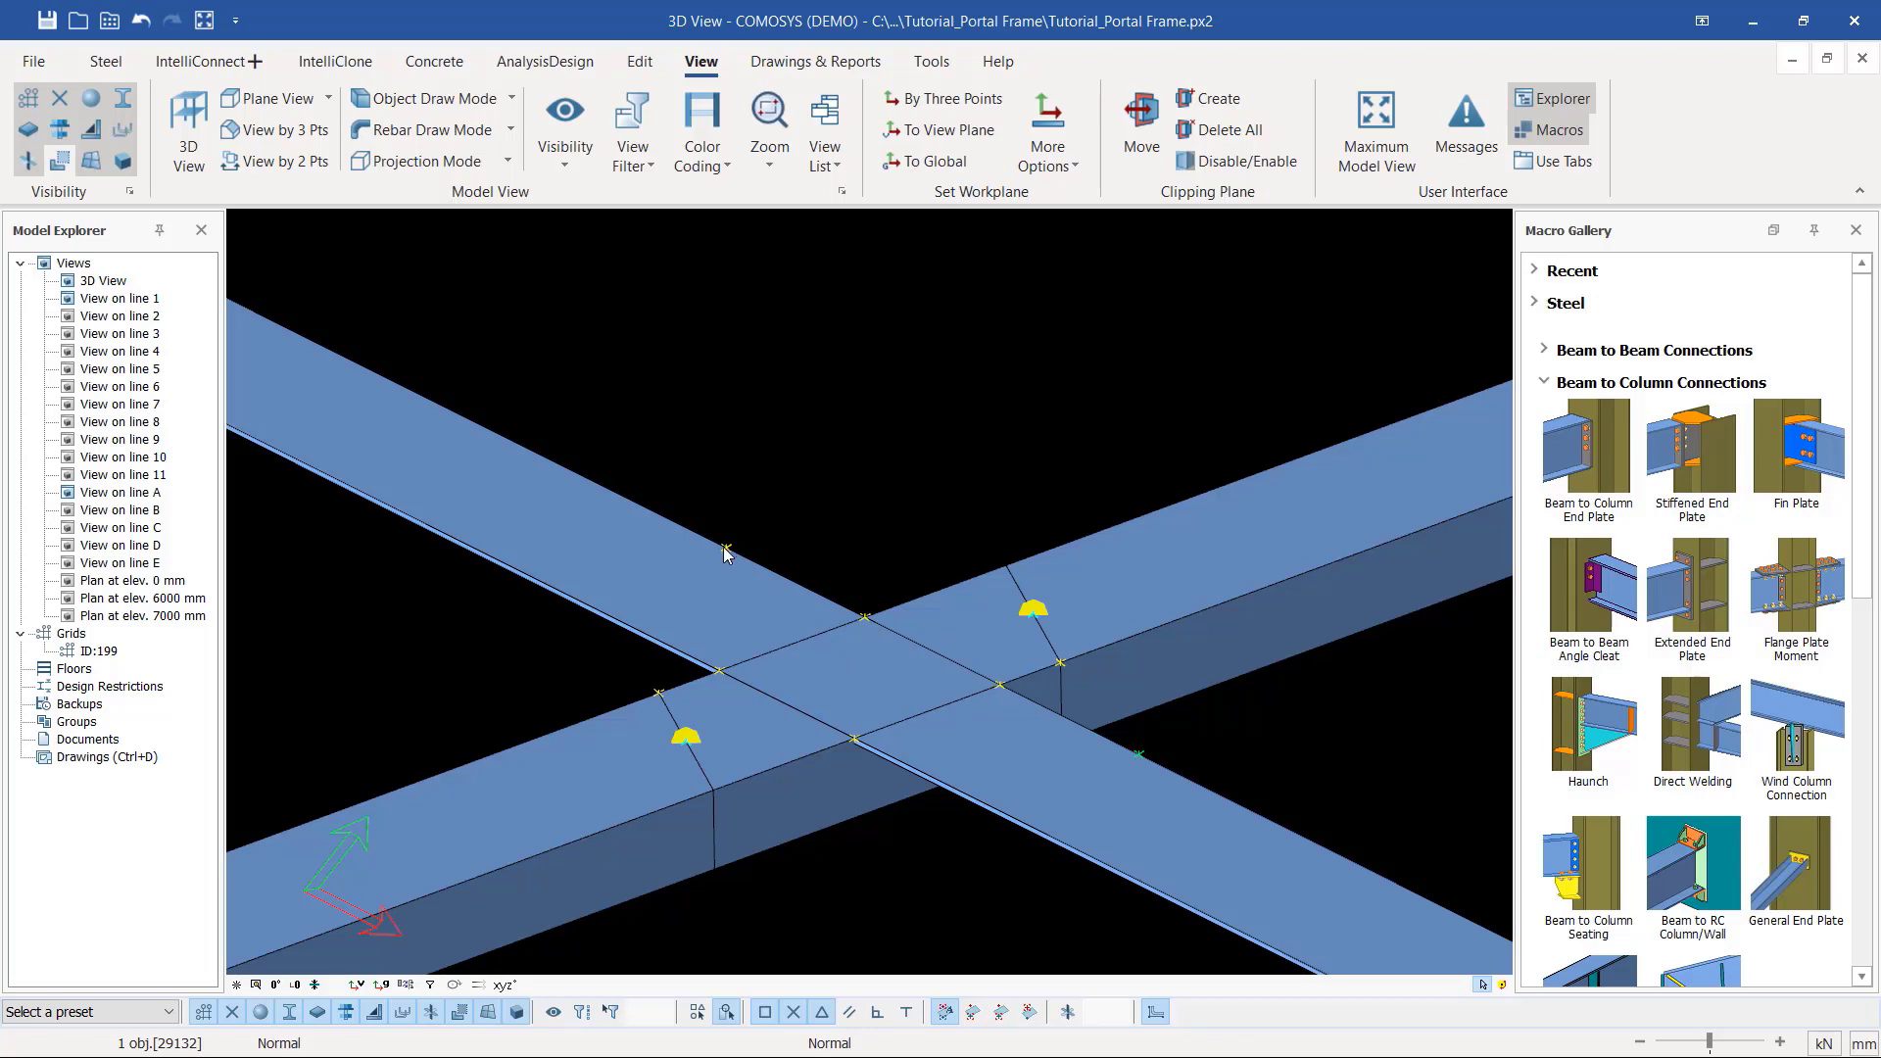
right_click(843, 384)
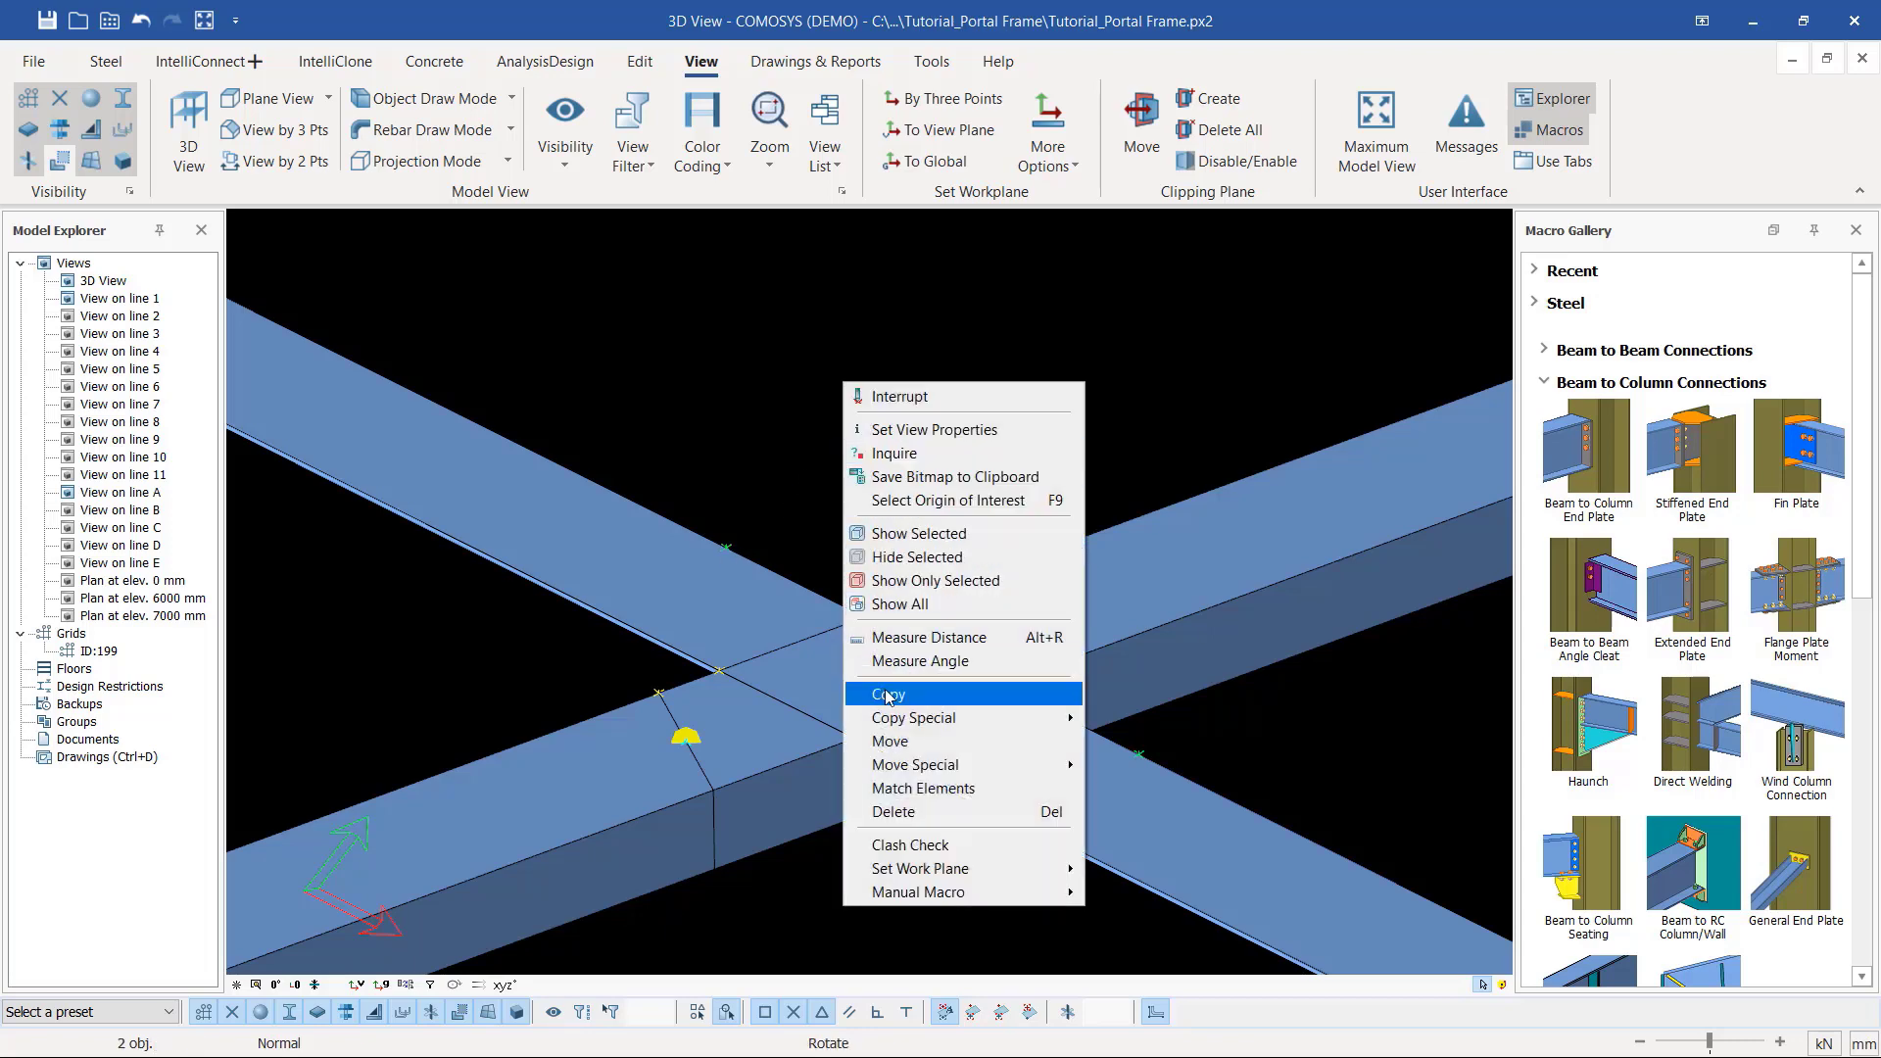
left_click(915, 741)
scroll(915, 739, "up", 3)
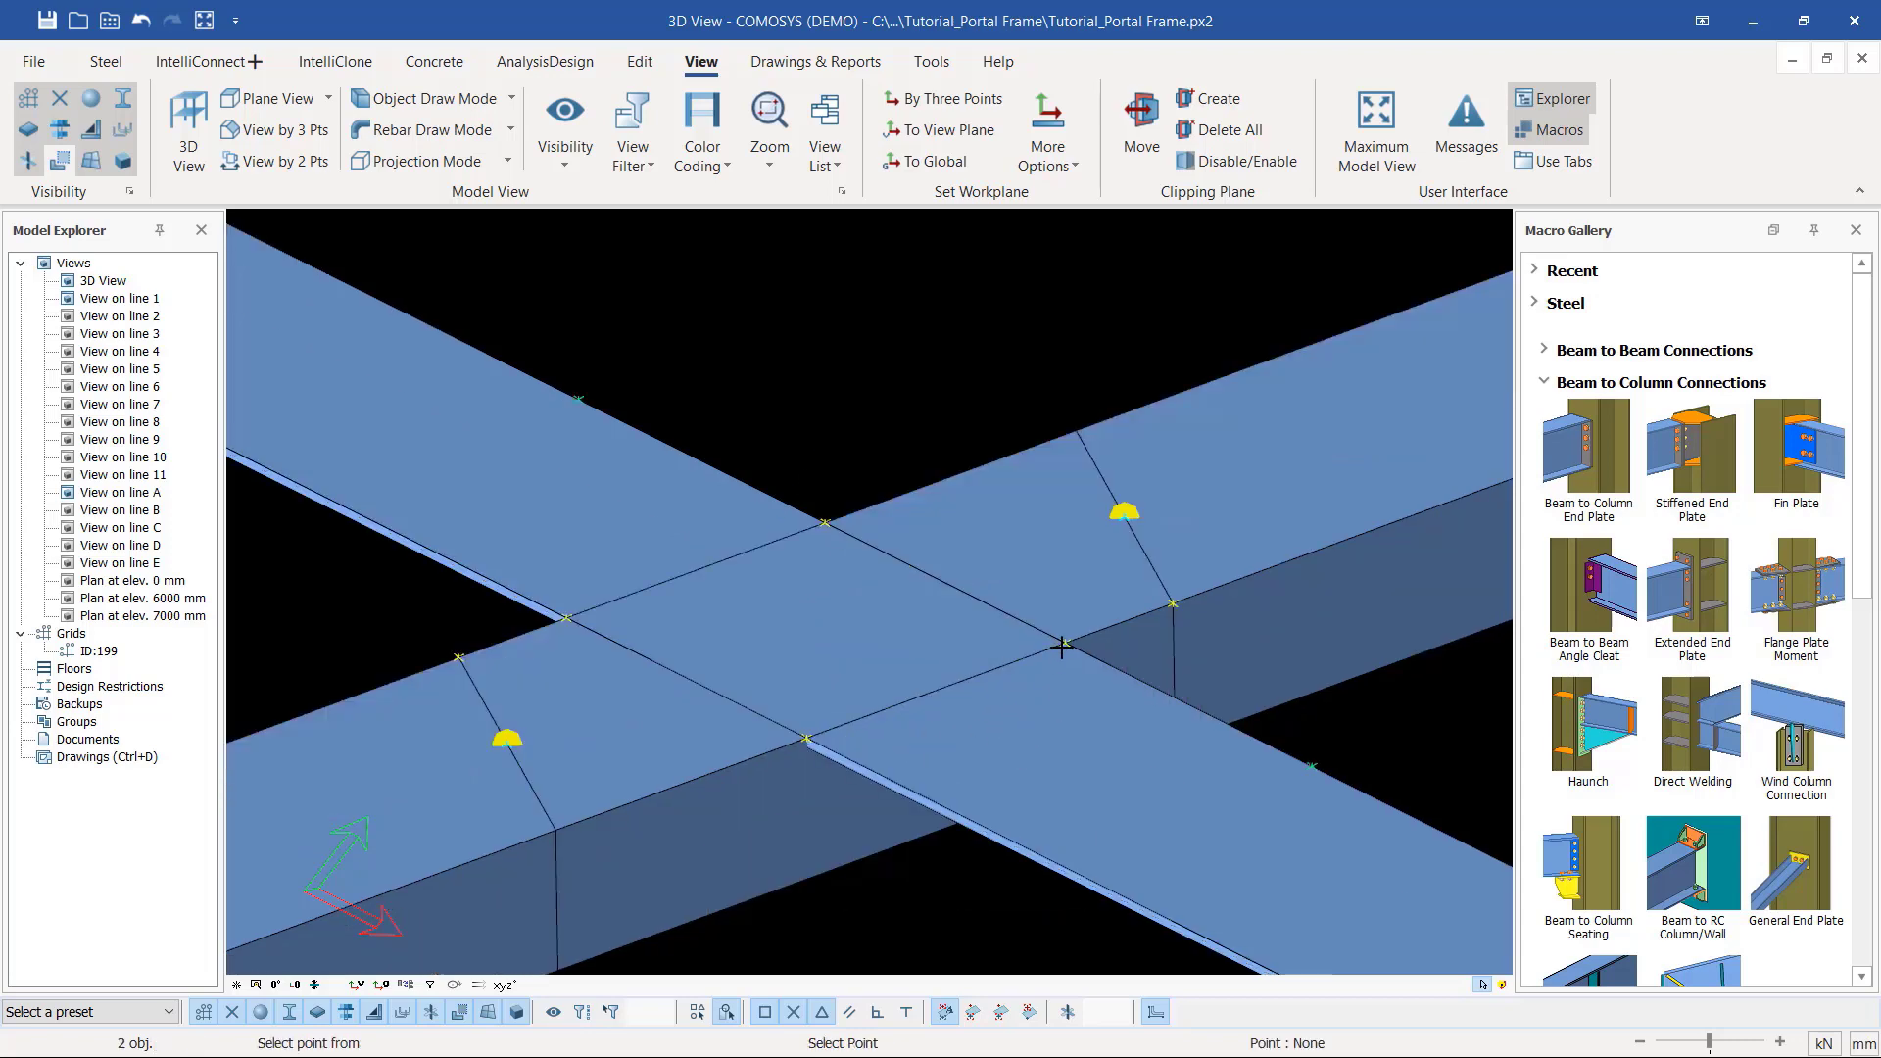
left_click(805, 736)
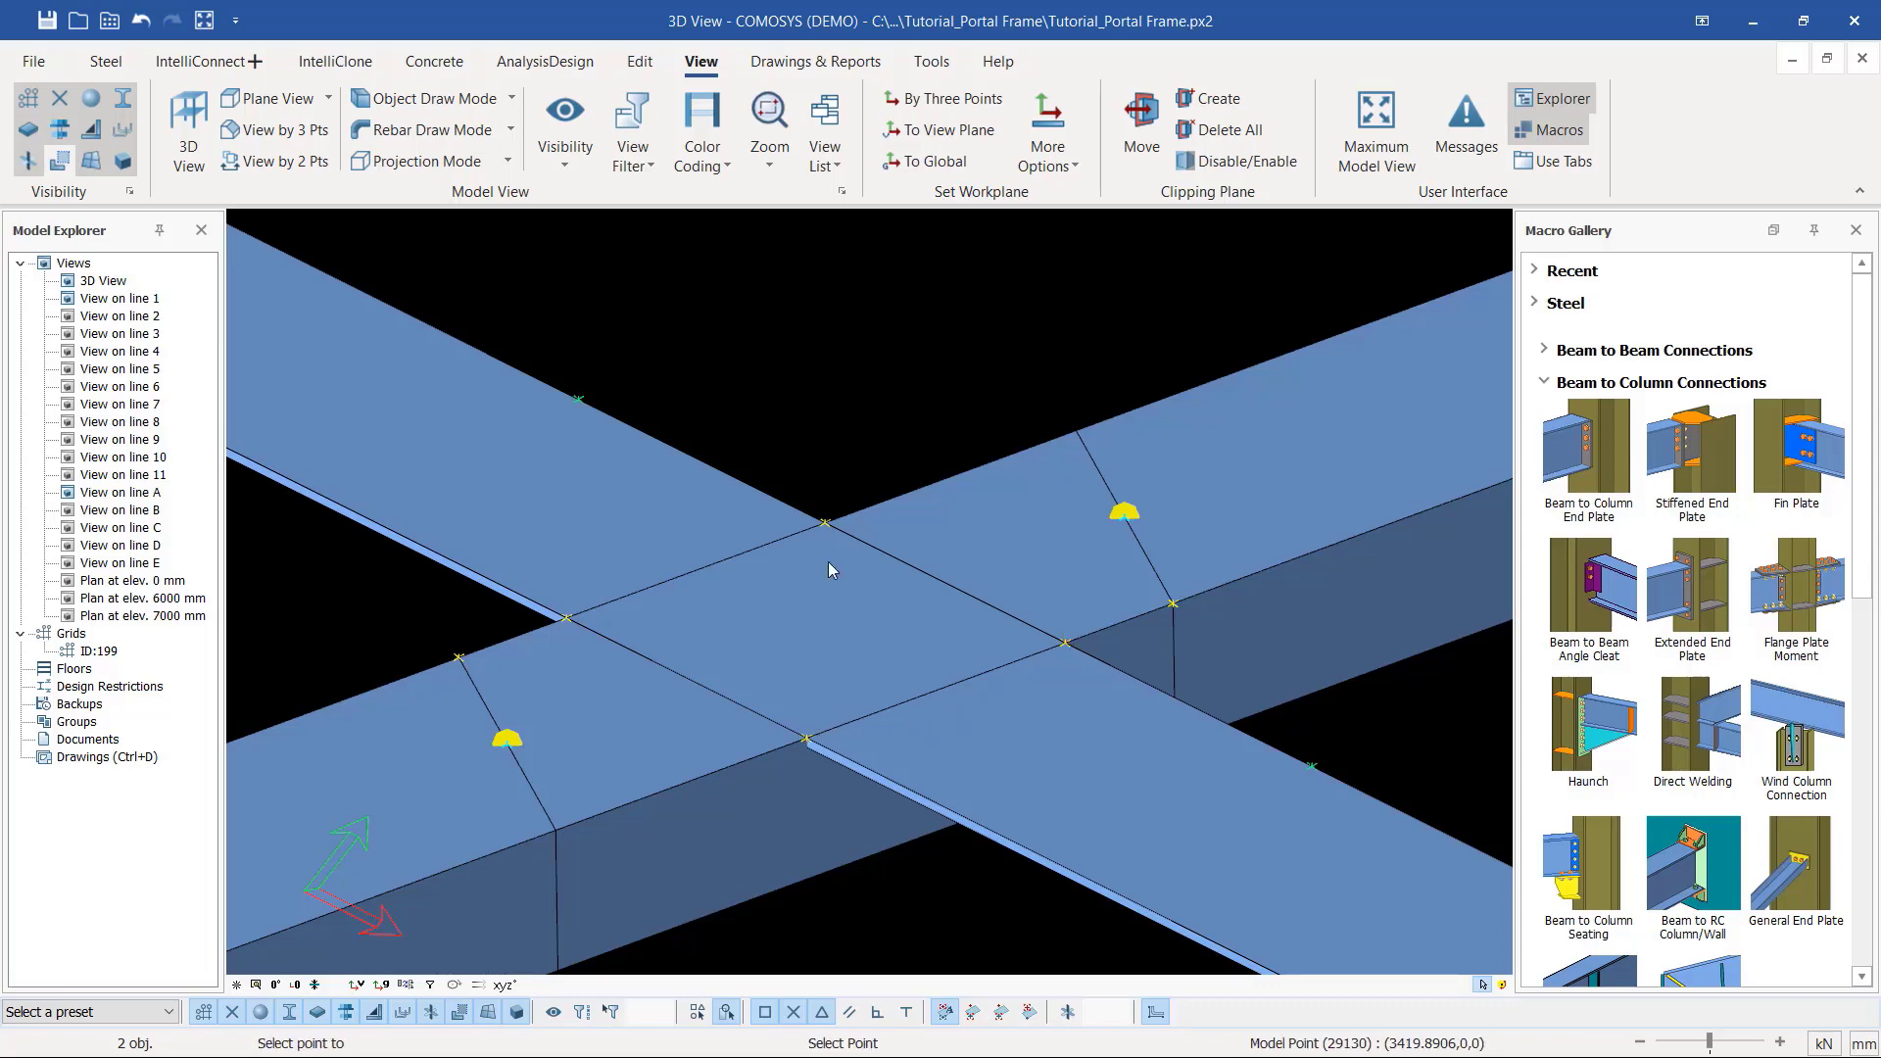
right_click(857, 401)
right_click(886, 381)
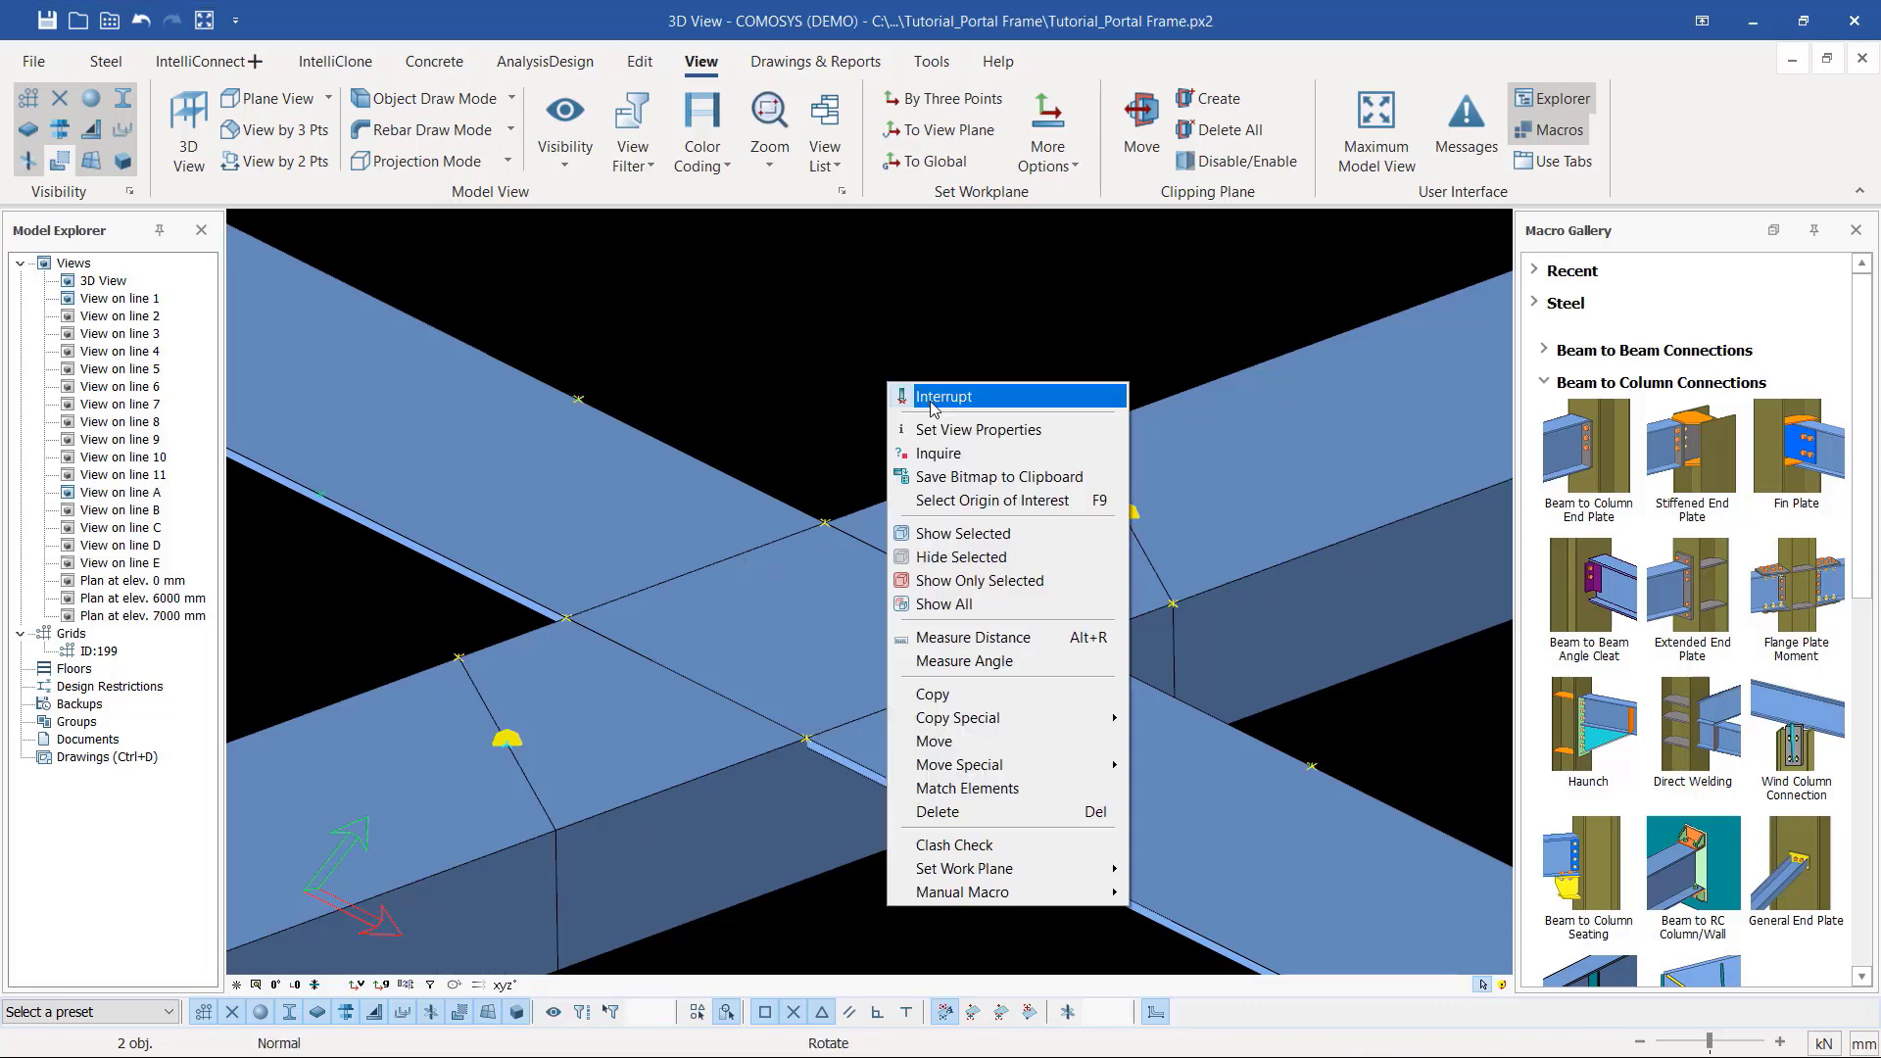
left_click(926, 396)
Step: Delete the short middle segment of the split brace at the crossing
scroll(820, 518, "down", 4)
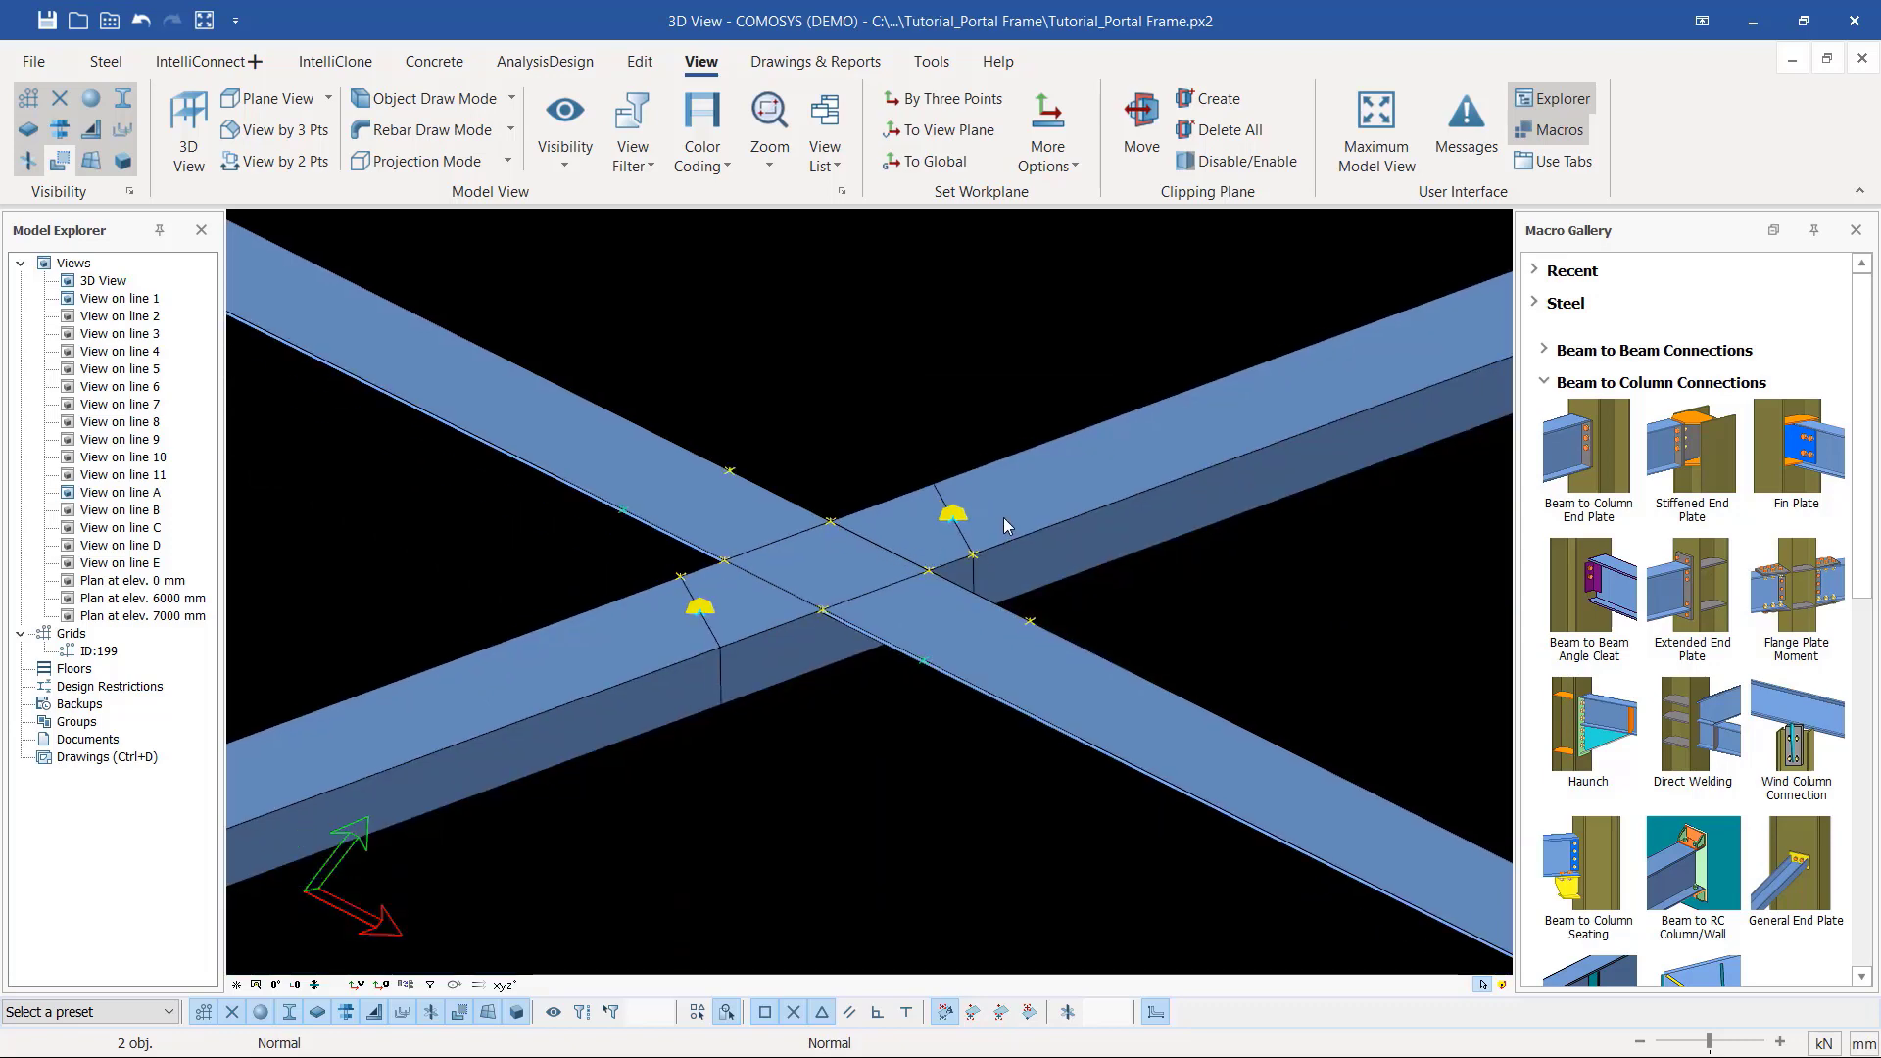
scroll(1006, 527, "up", 3)
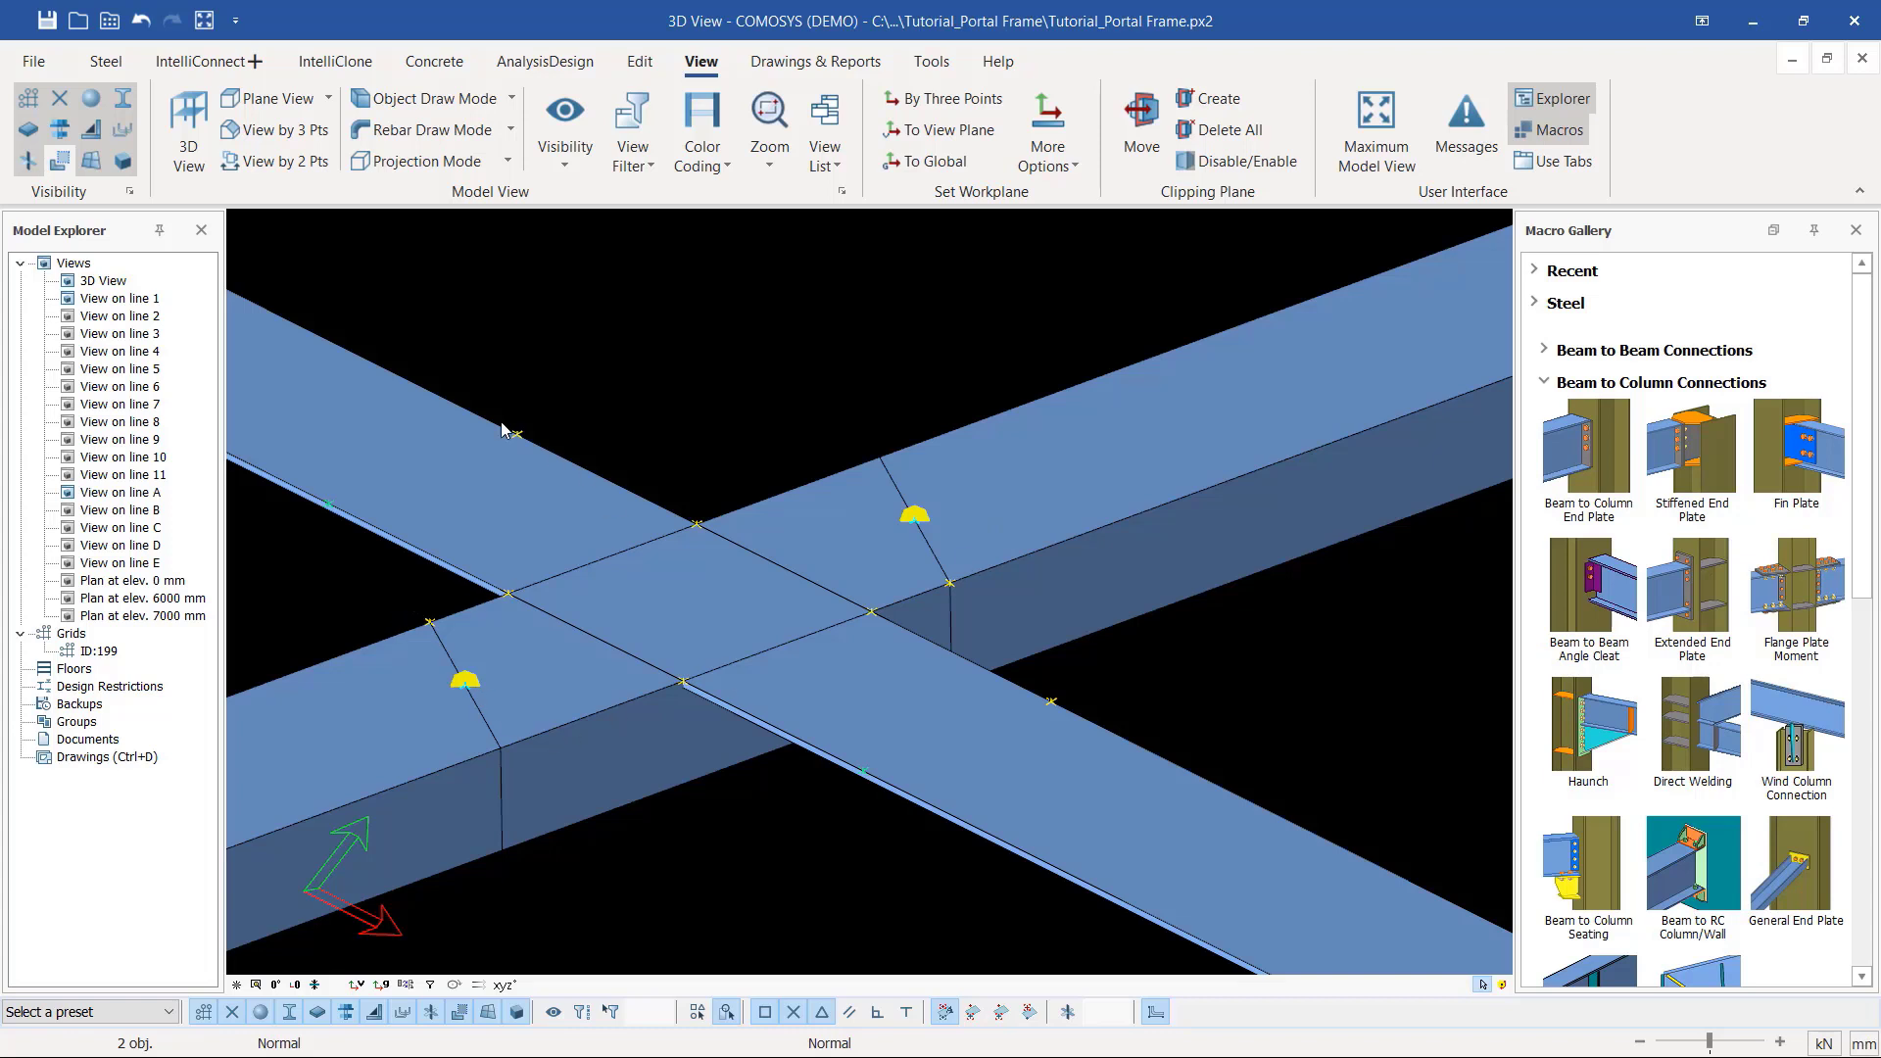
left_click(564, 716)
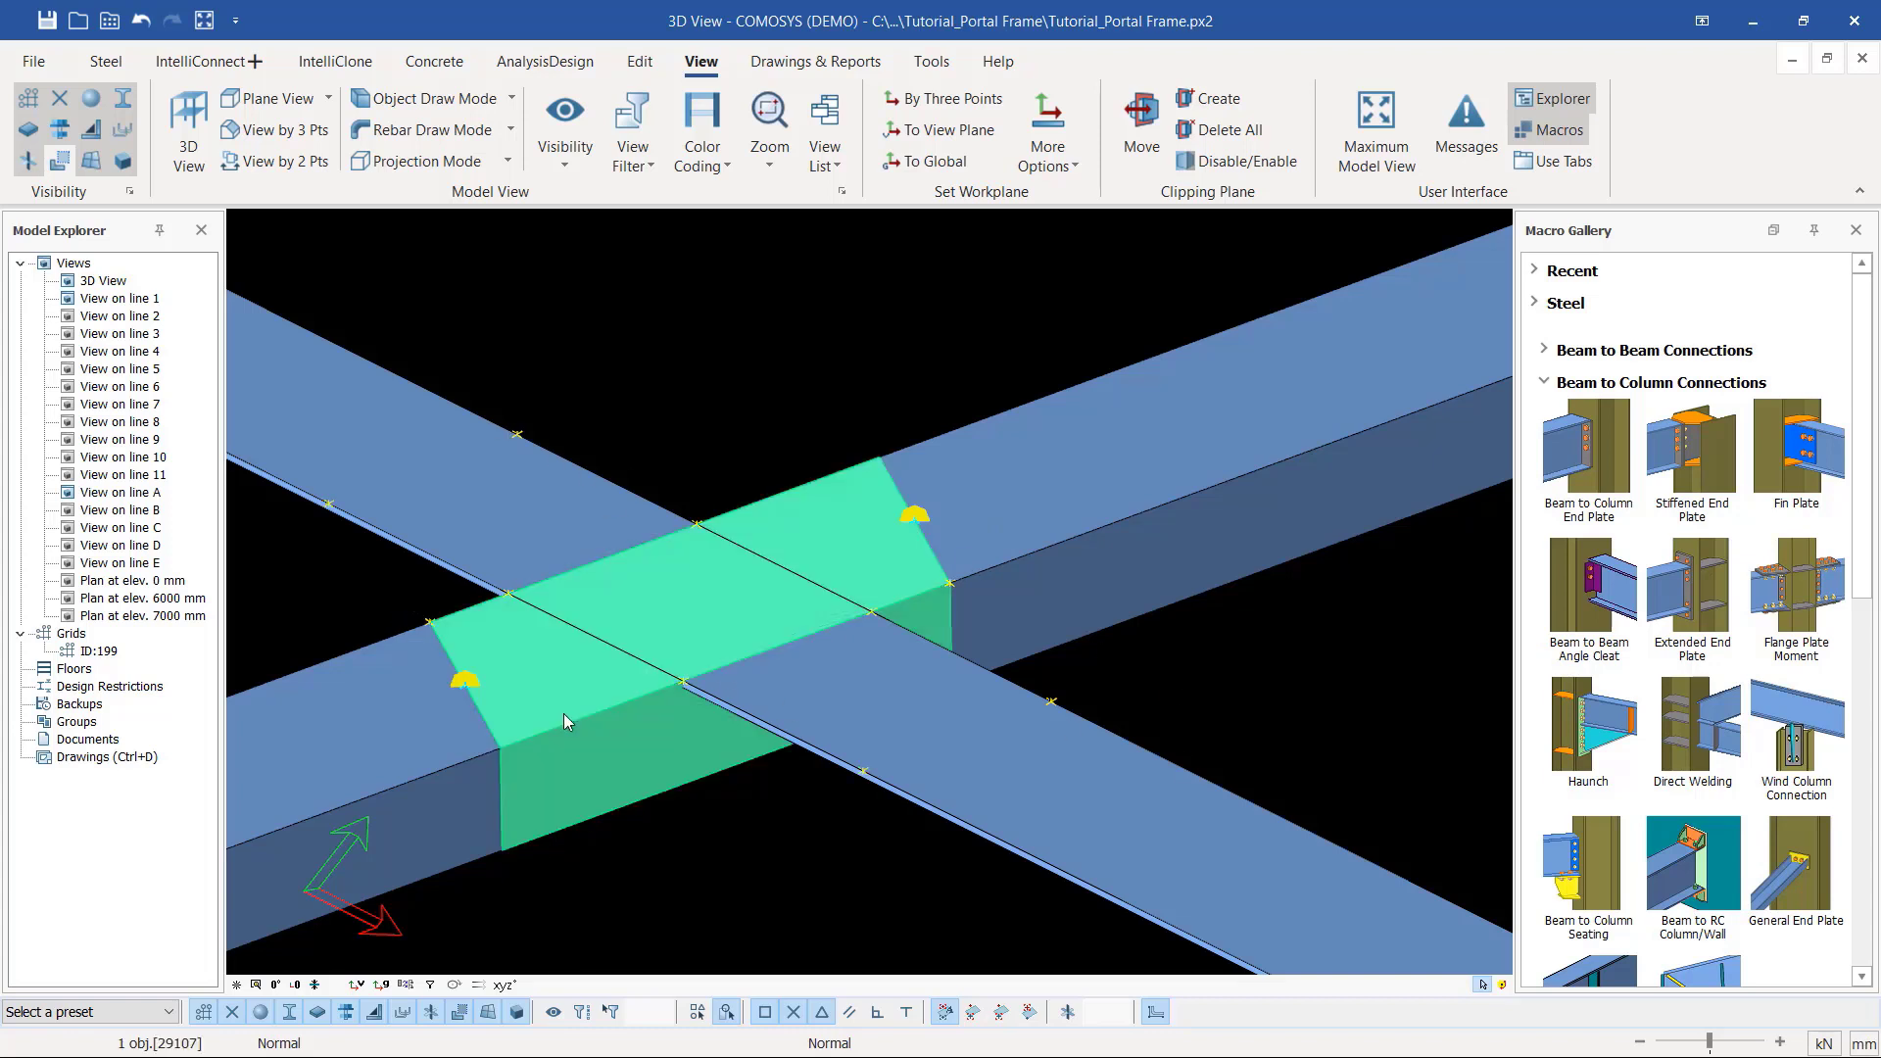
key("Delete")
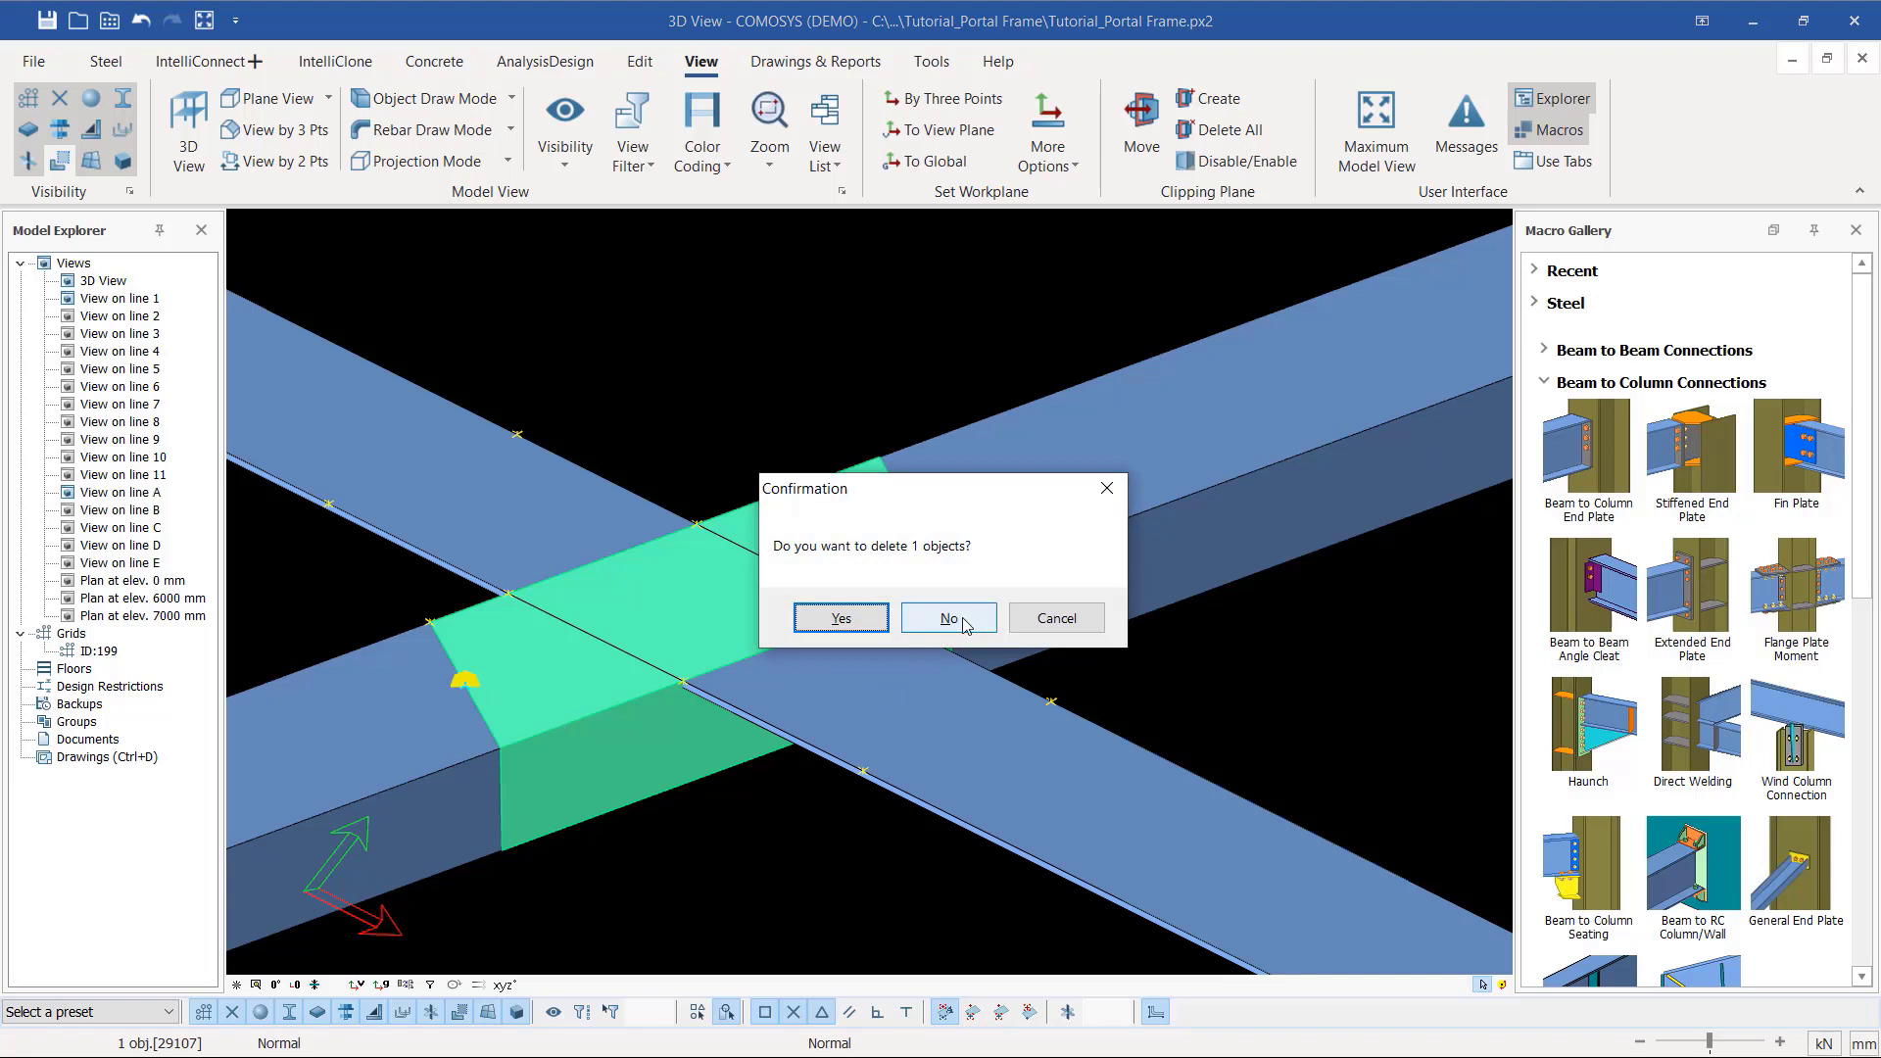
left_click(843, 623)
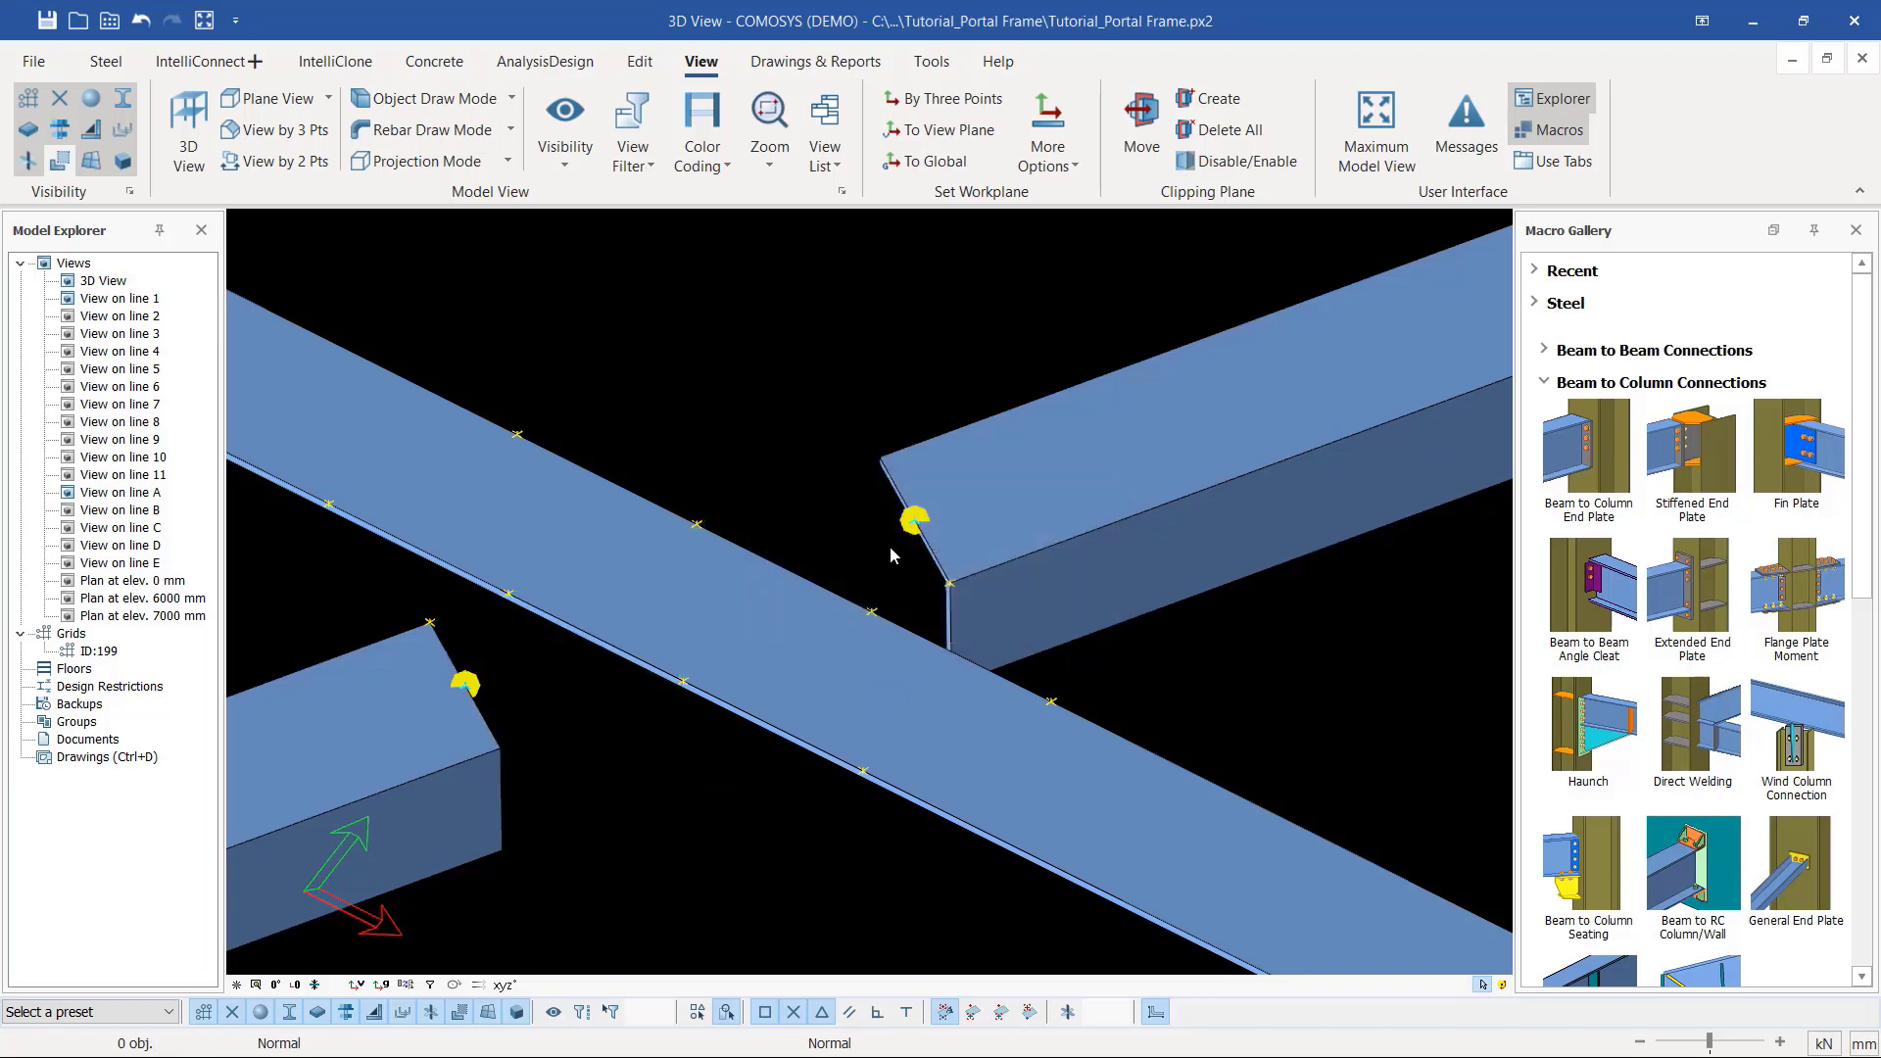
Step: Place reference points at the unmarked top corners of both cut brace ends, and end the point command
scroll(926, 554, "down", 3)
scroll(599, 678, "up", 4)
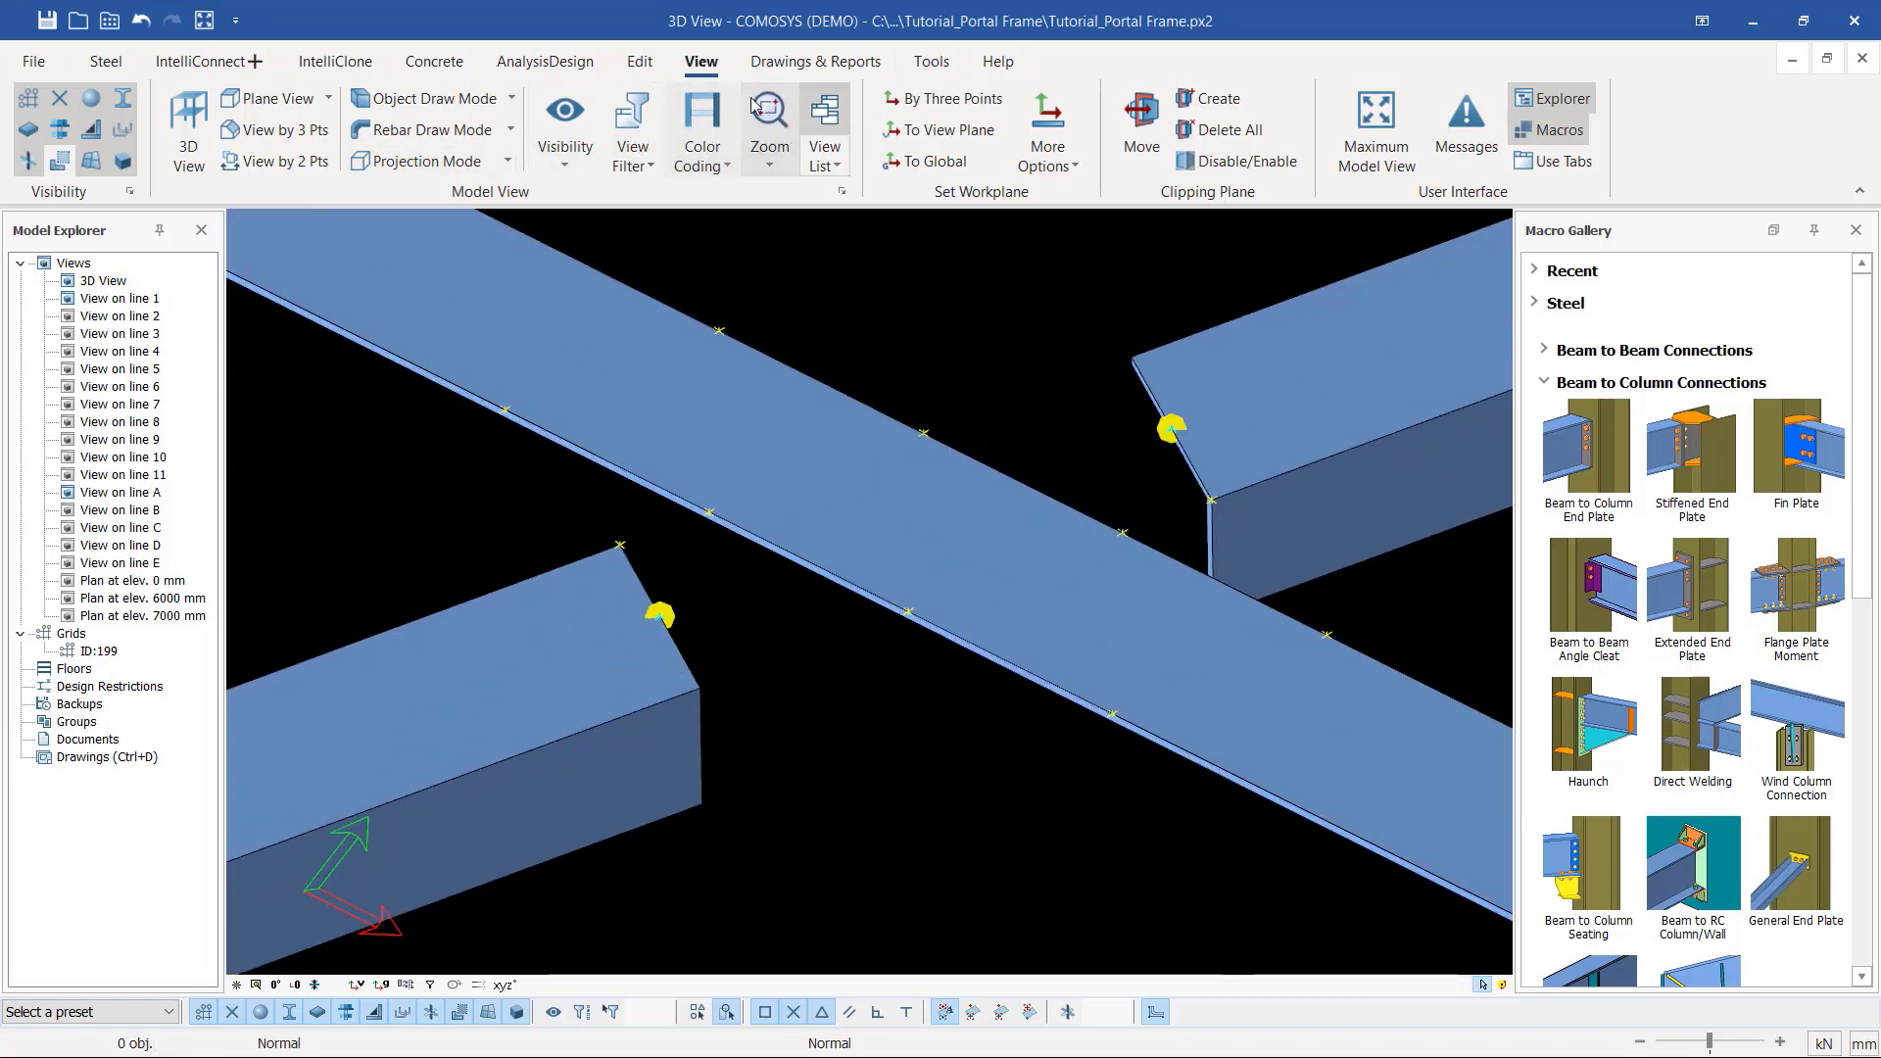
left_click(639, 61)
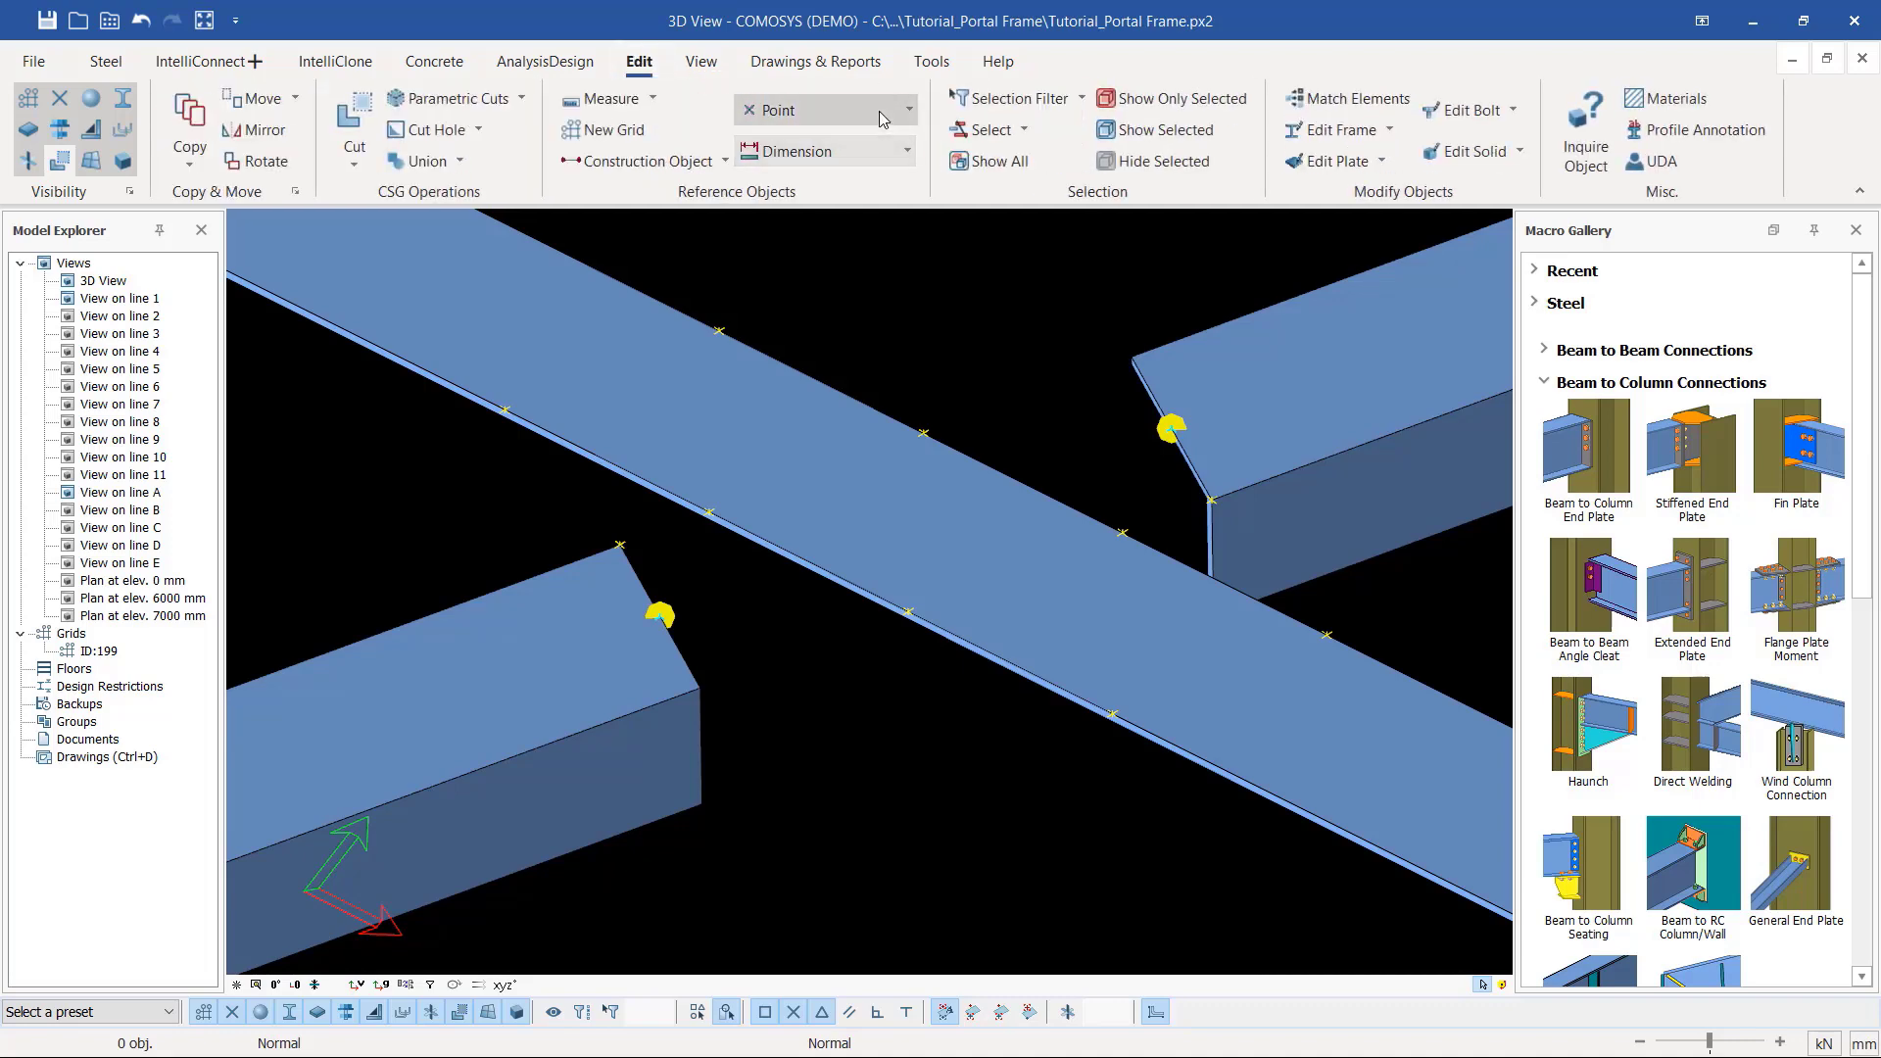
left_click(832, 110)
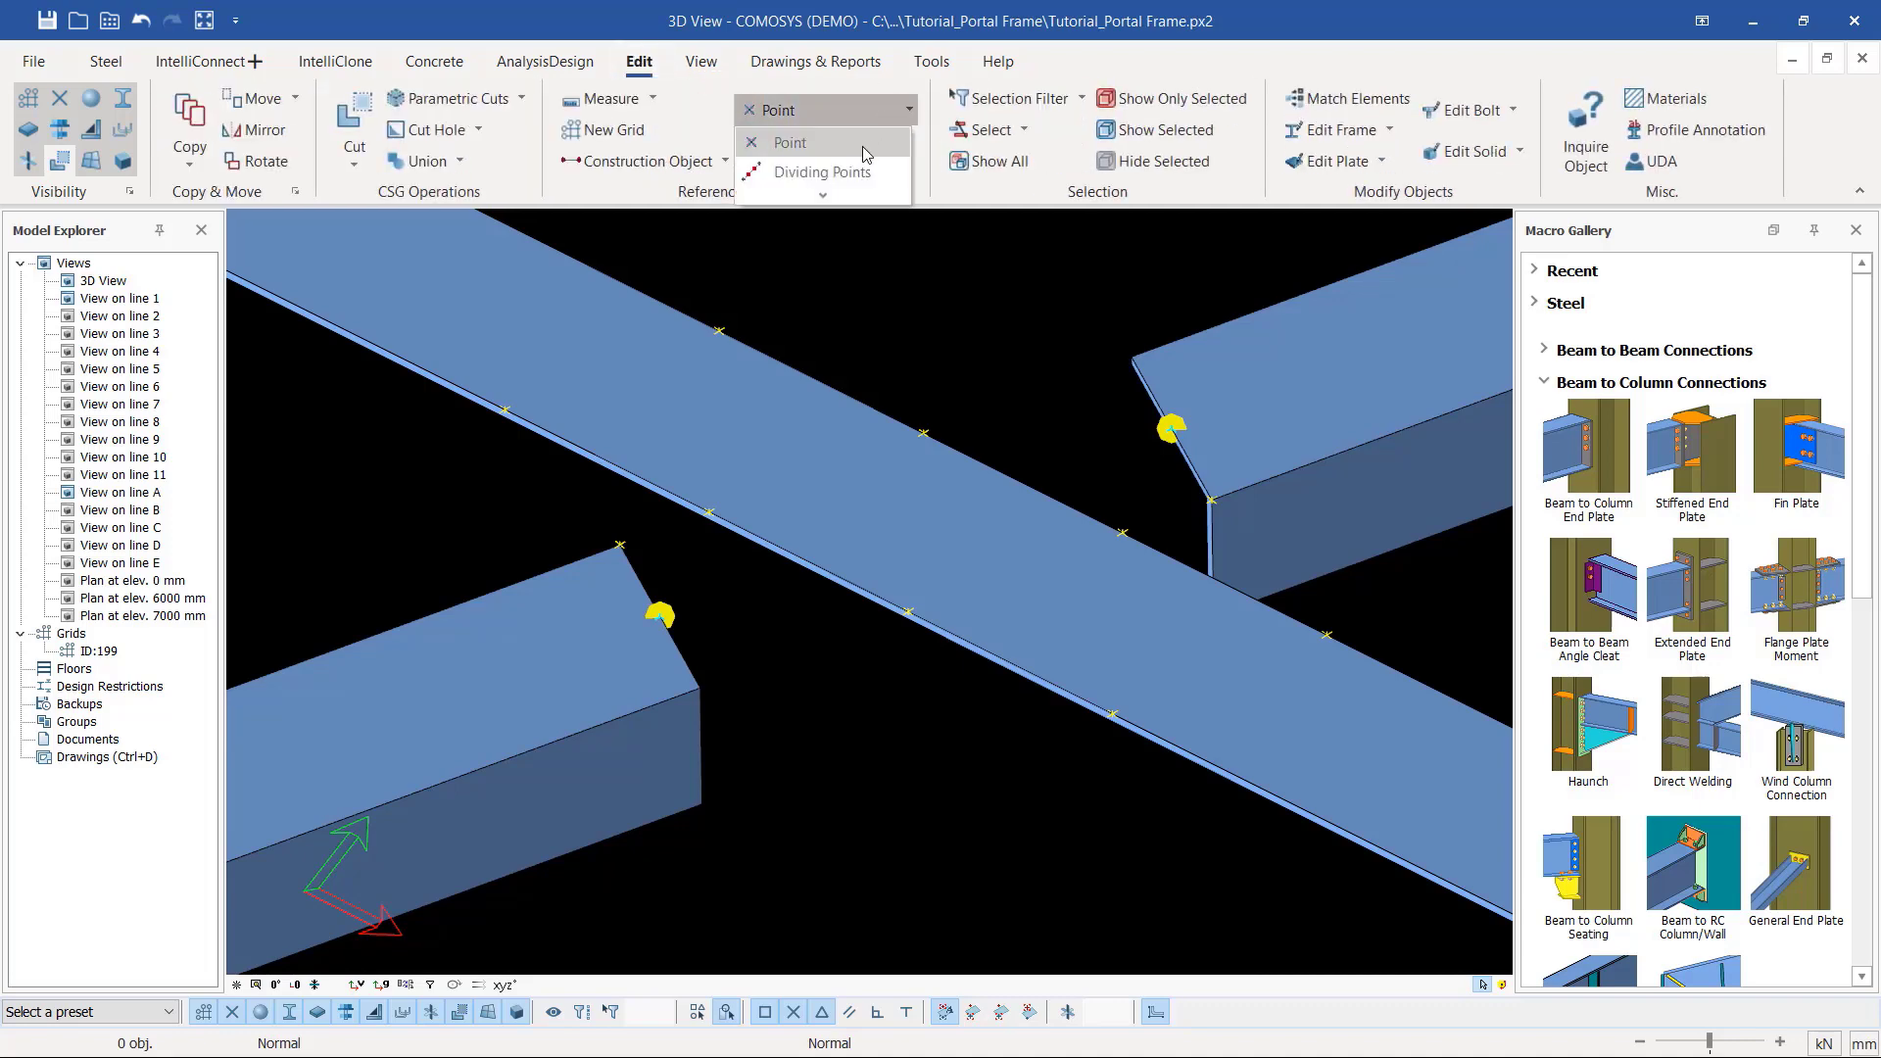
left_click(790, 143)
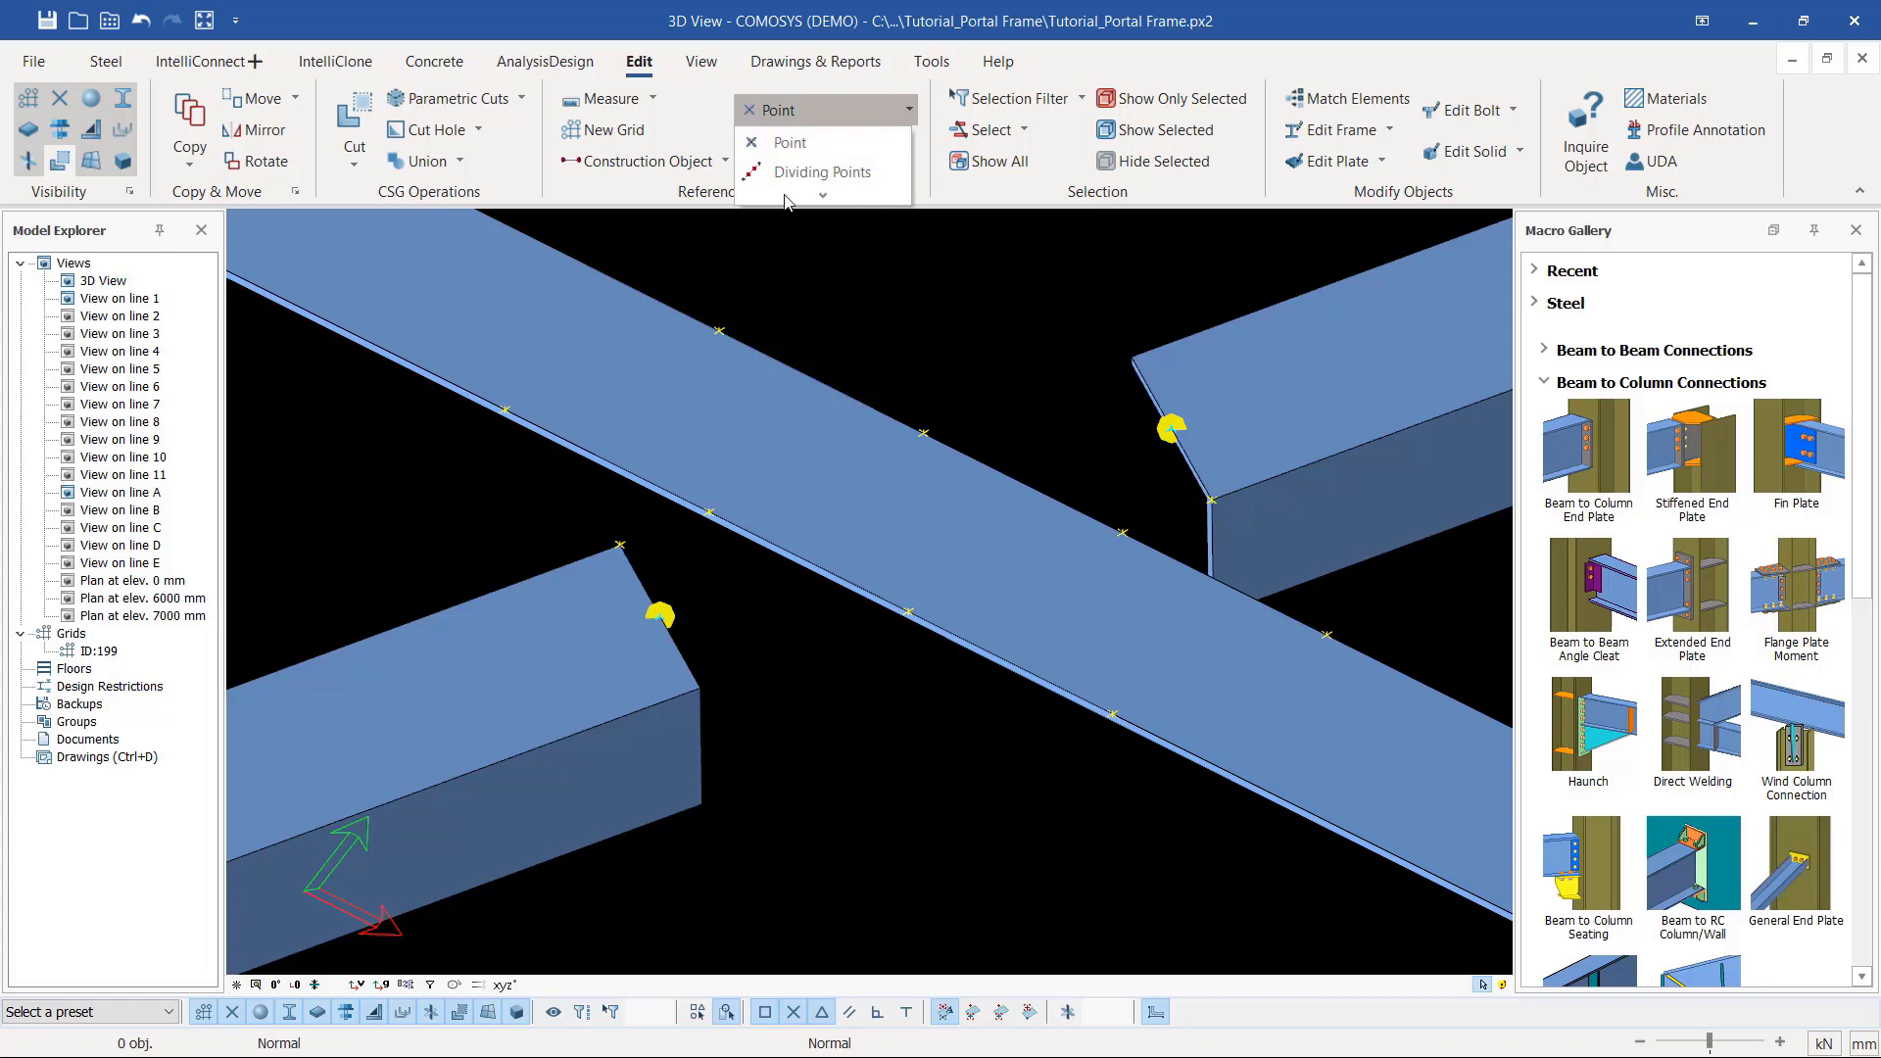
left_click(697, 688)
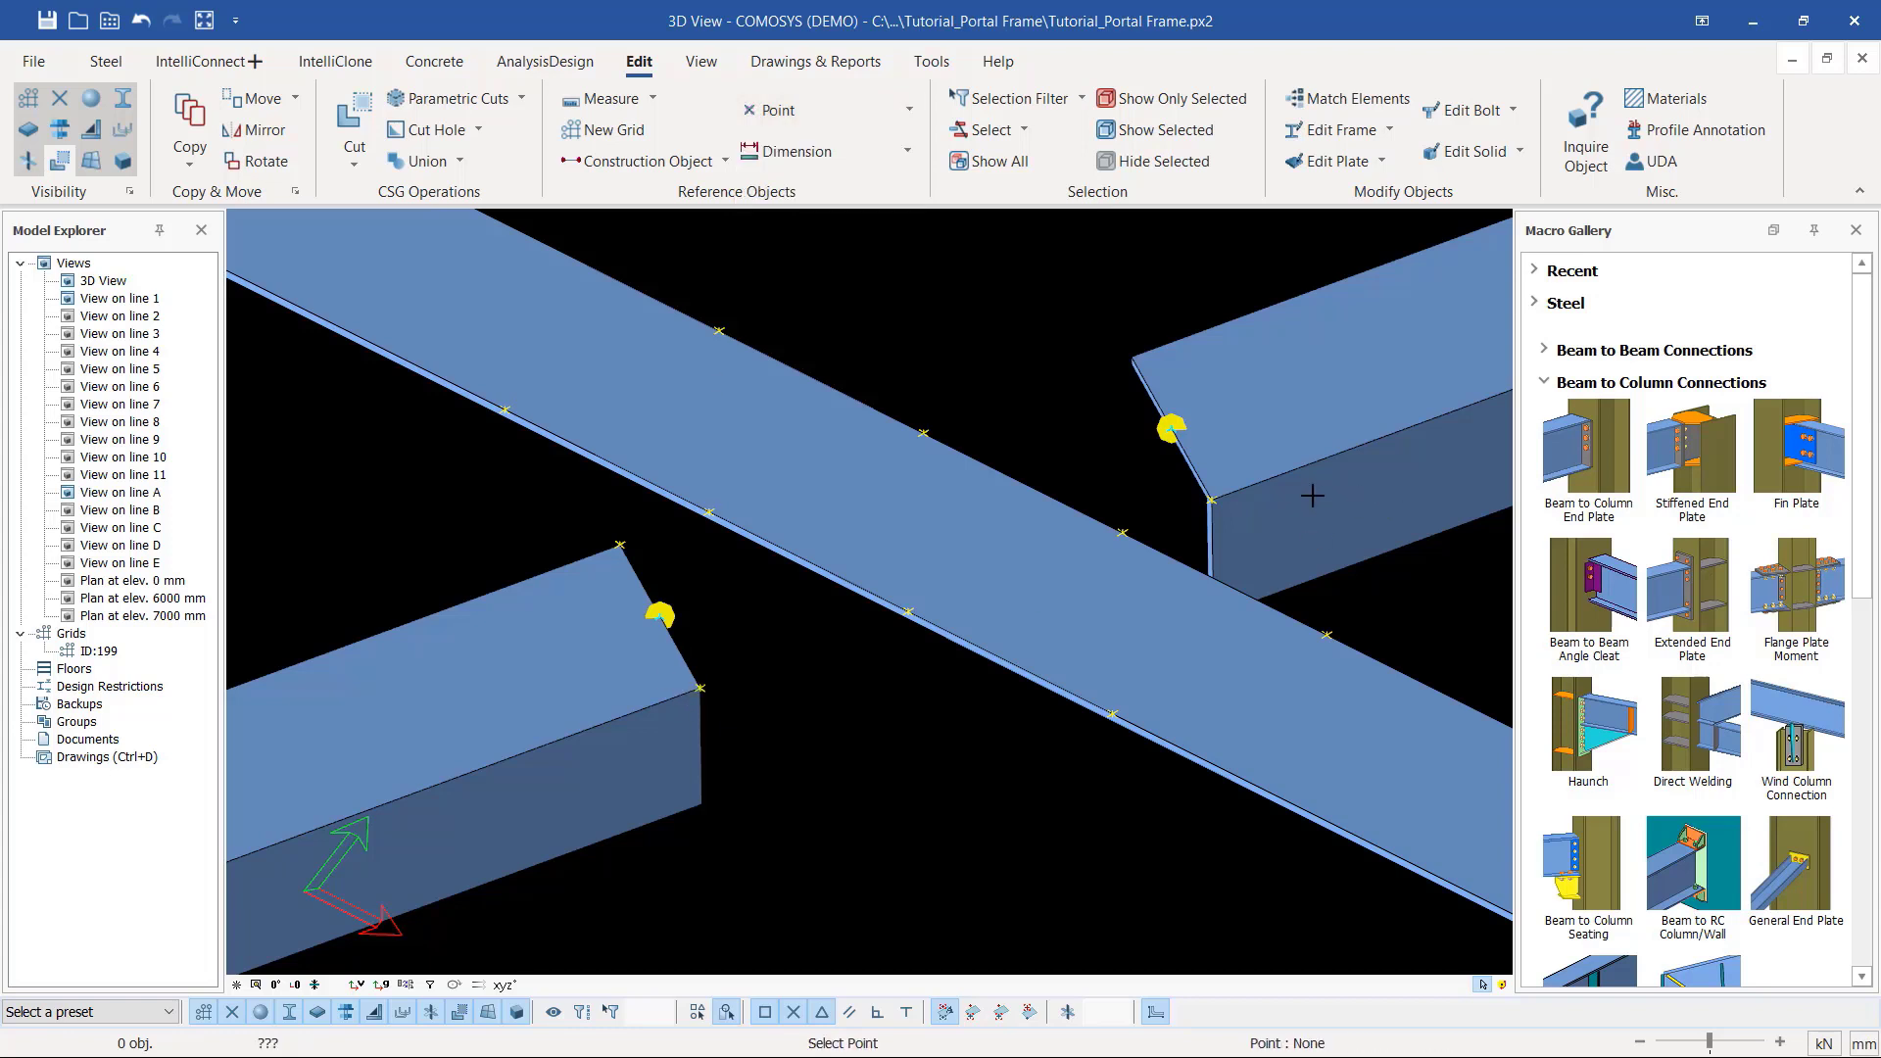
left_click(1132, 364)
right_click(985, 339)
left_click(1009, 352)
left_click(909, 110)
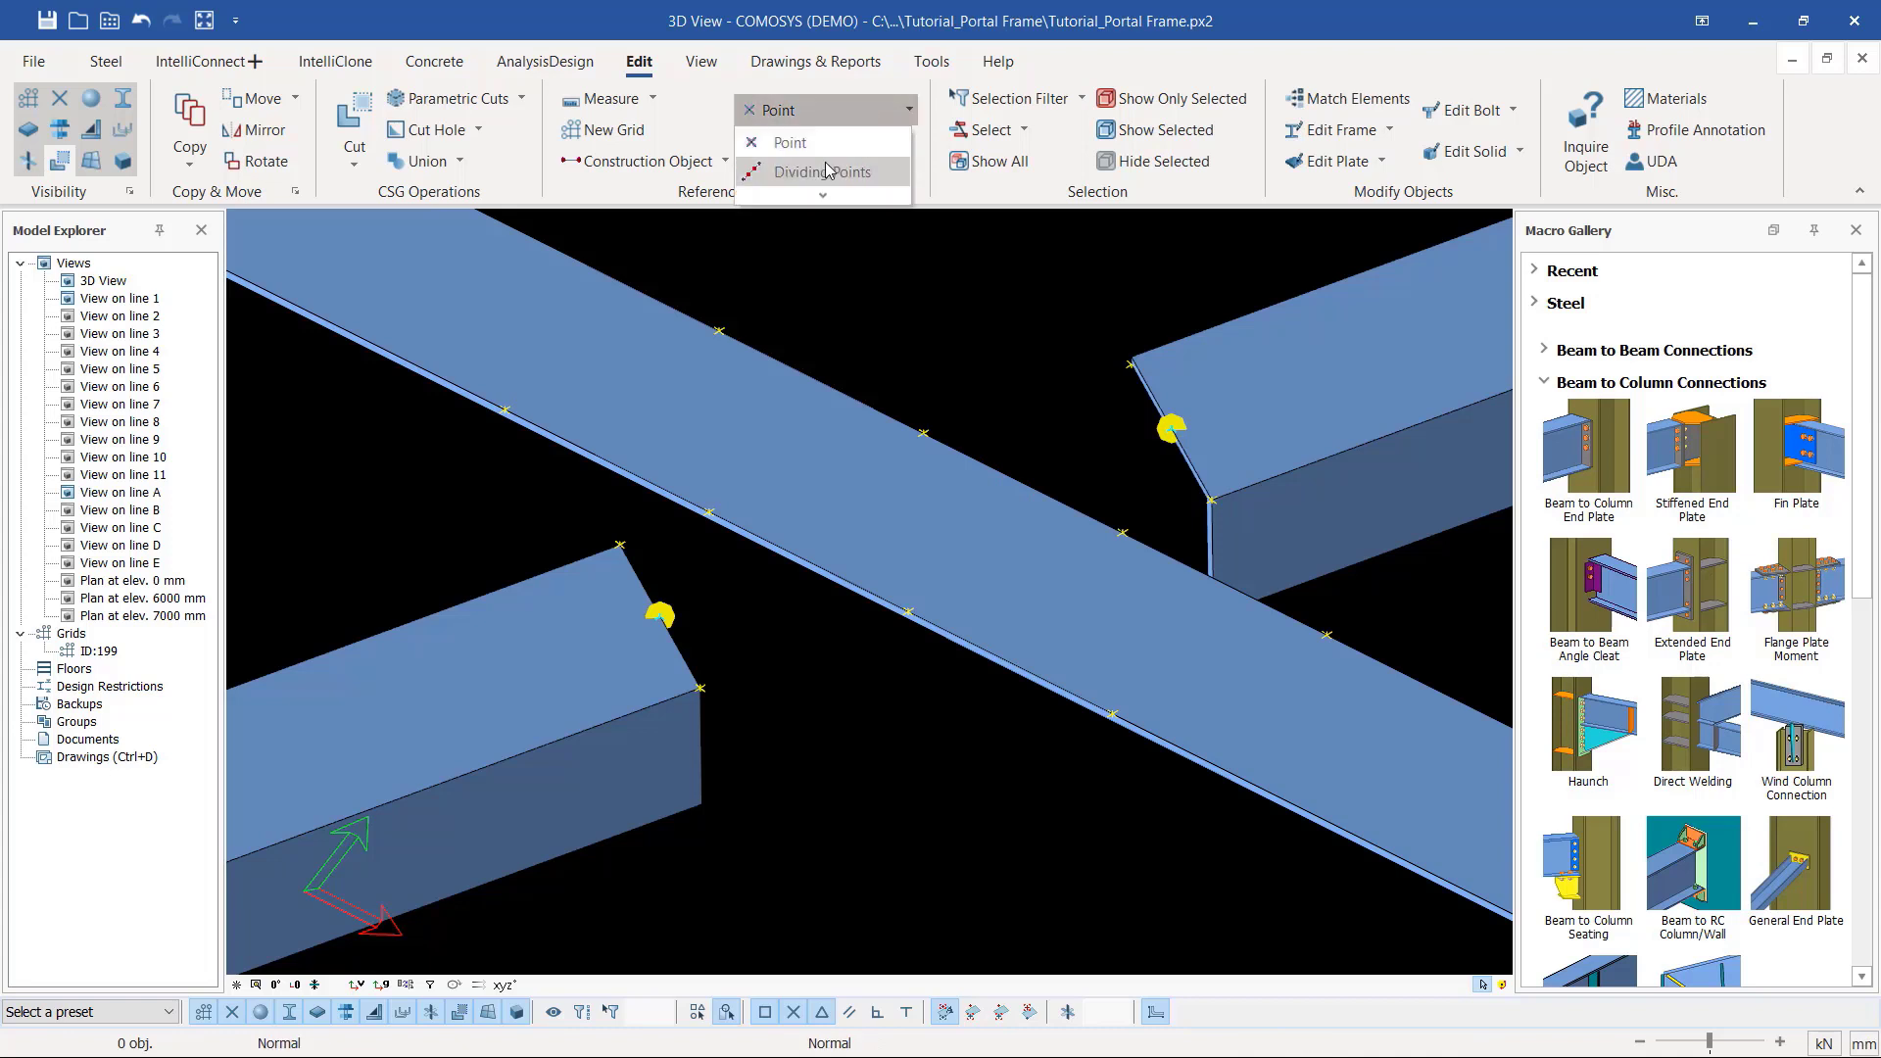
left_click(813, 174)
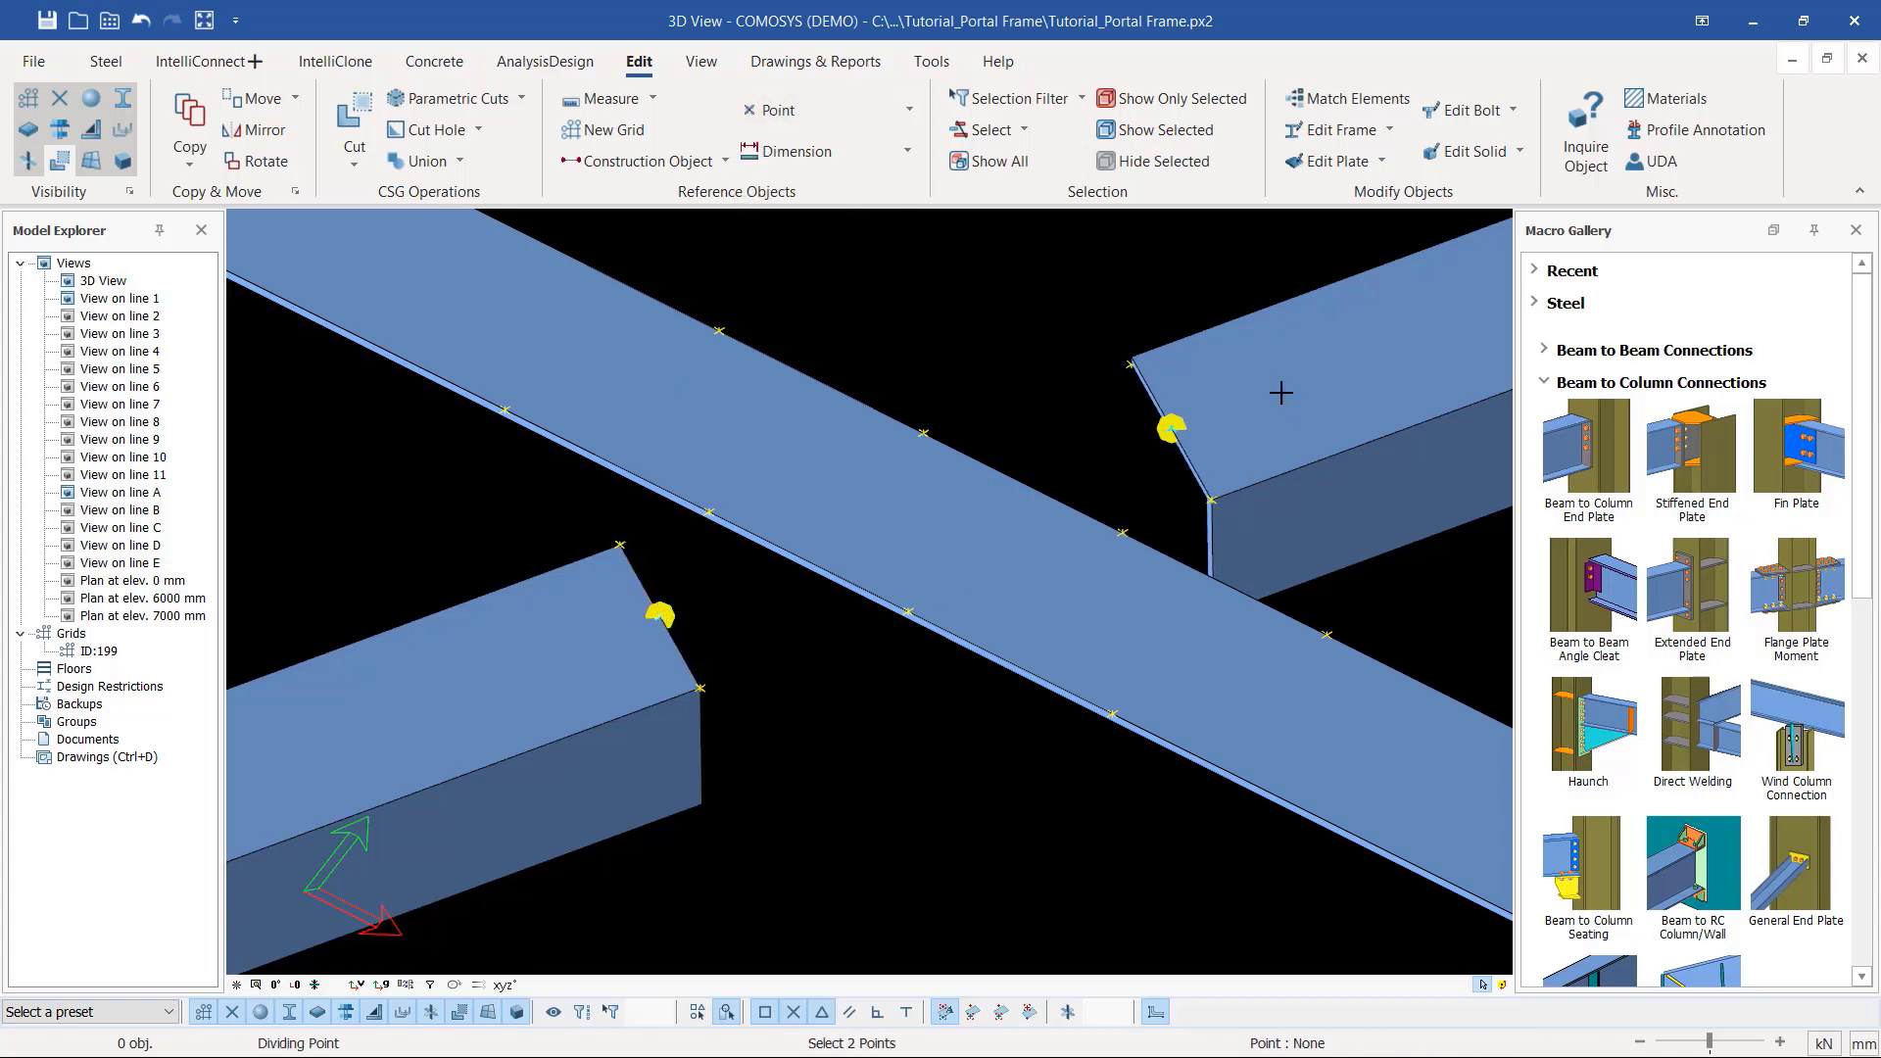
scroll(1134, 362, "up", 3)
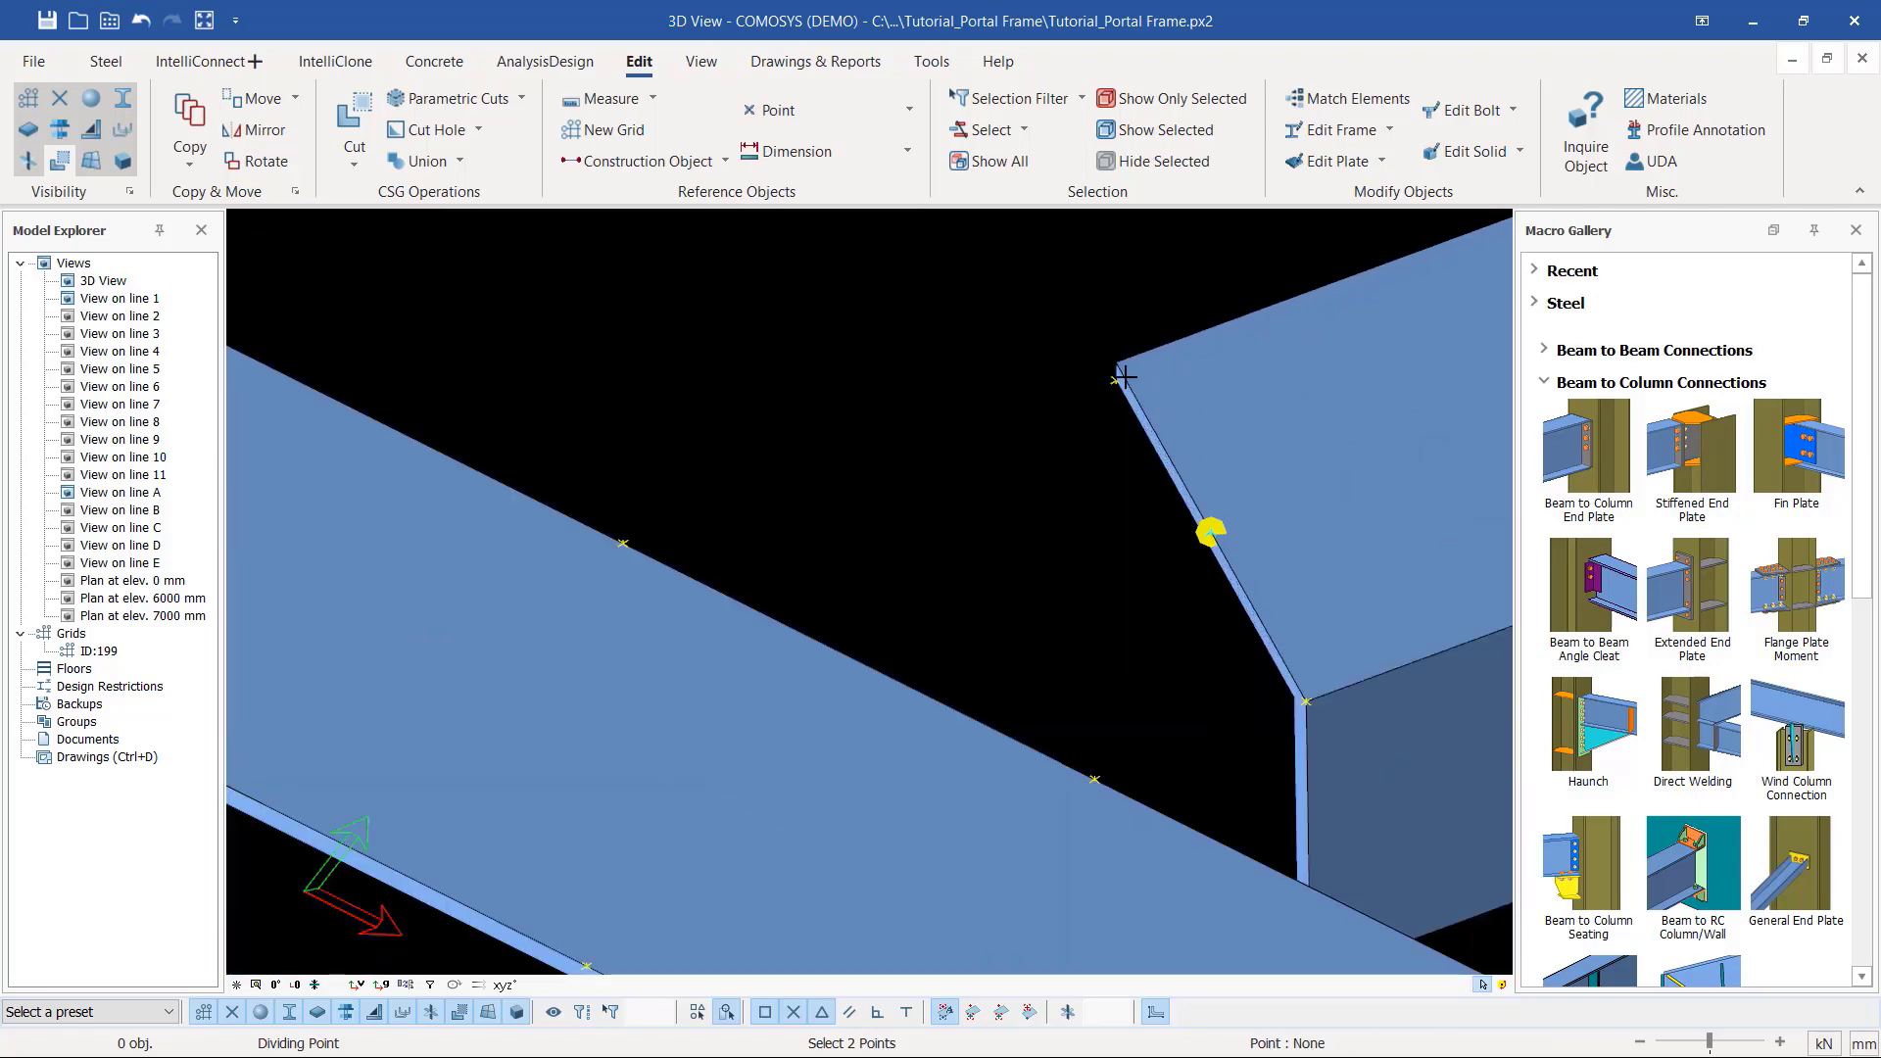
scroll(1123, 364, "down", 1)
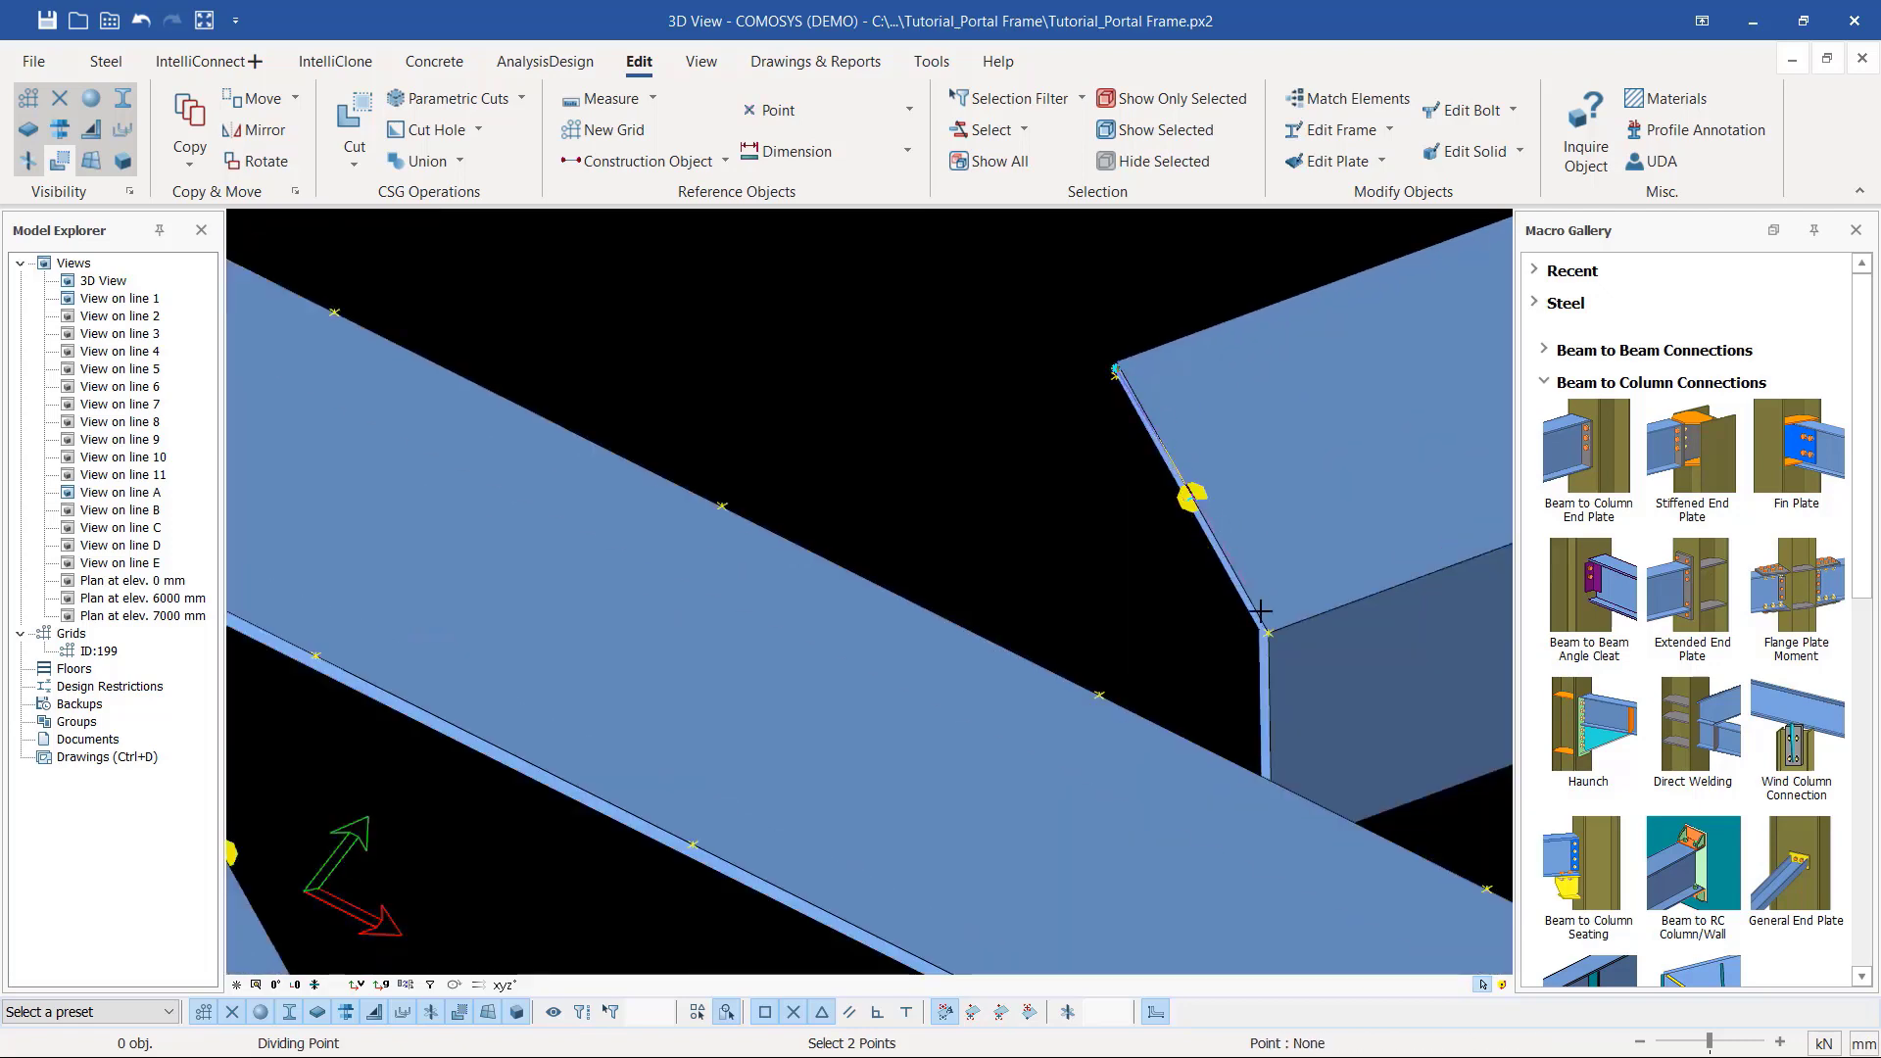
right_click(1003, 403)
left_click(1058, 419)
Step: Set the workplane to the top surface of the cut brace segment that has its origin at the segment's end corner, and end the command
scroll(1210, 537, "down", 2)
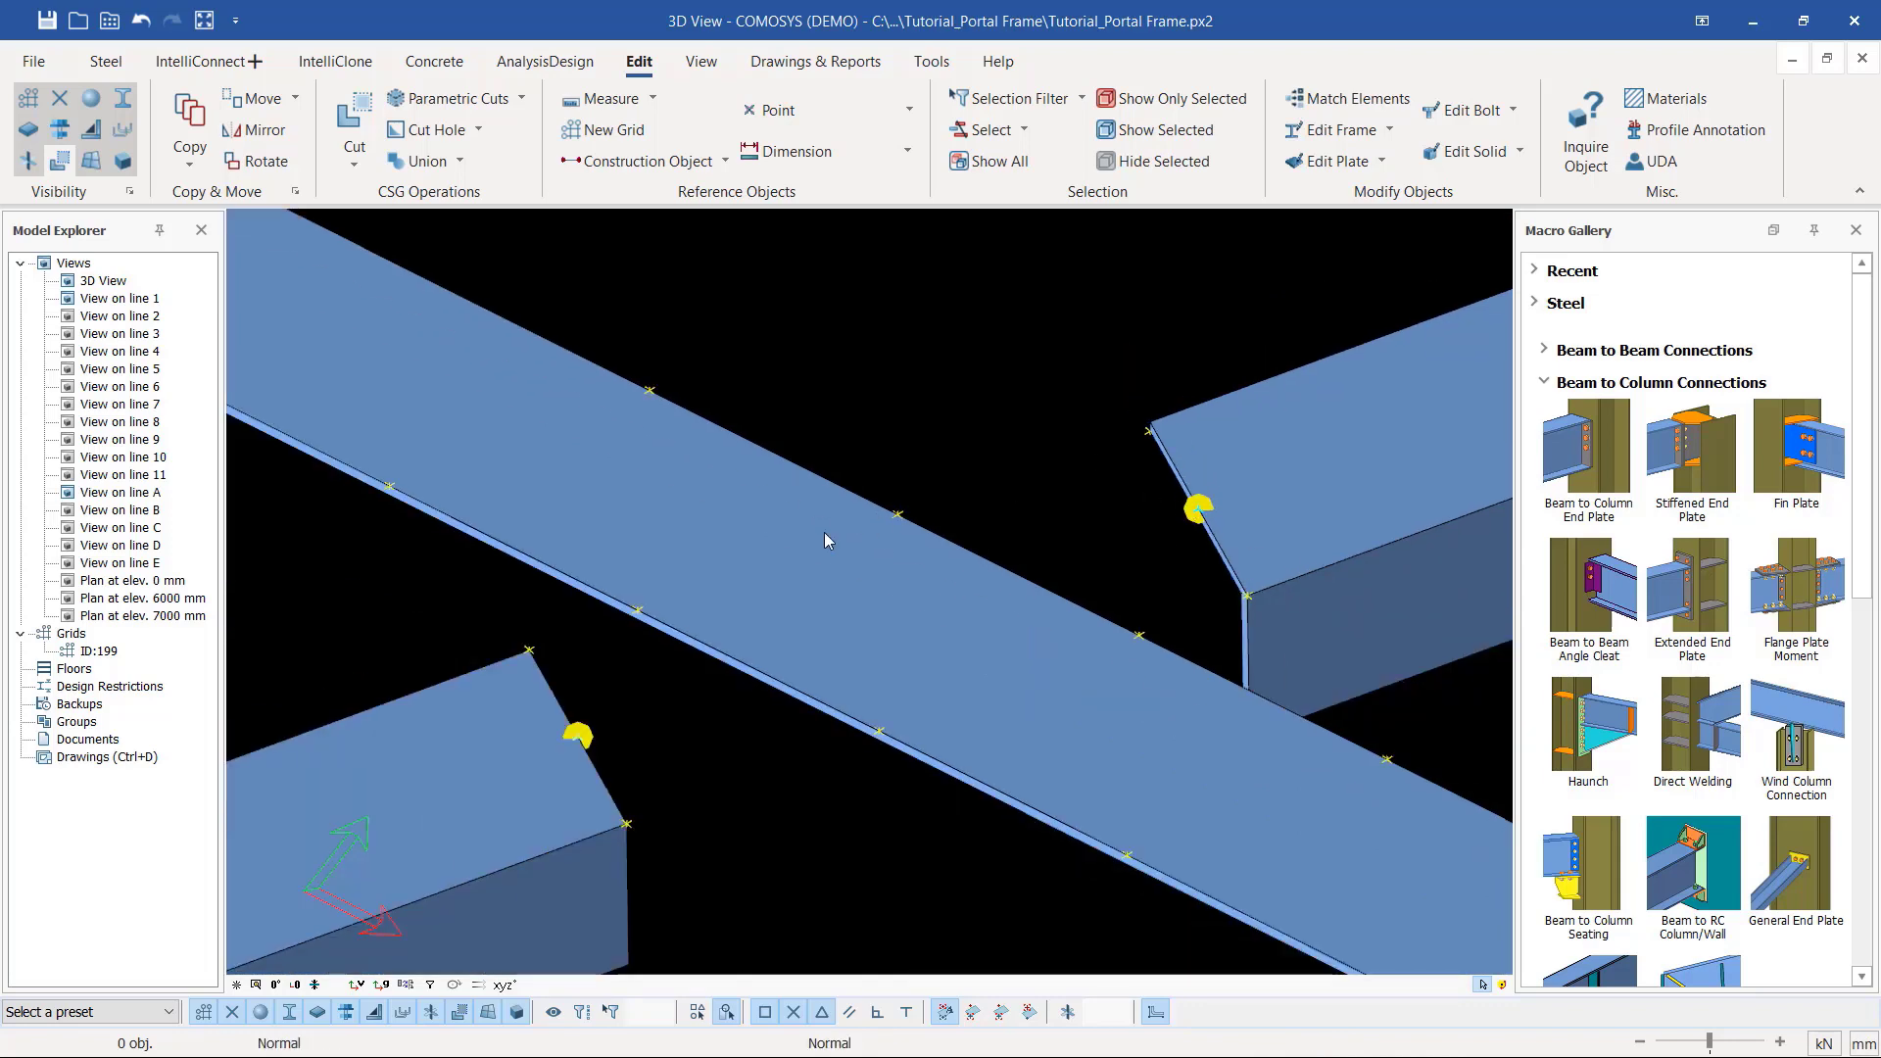
scroll(750, 720, "down", 2)
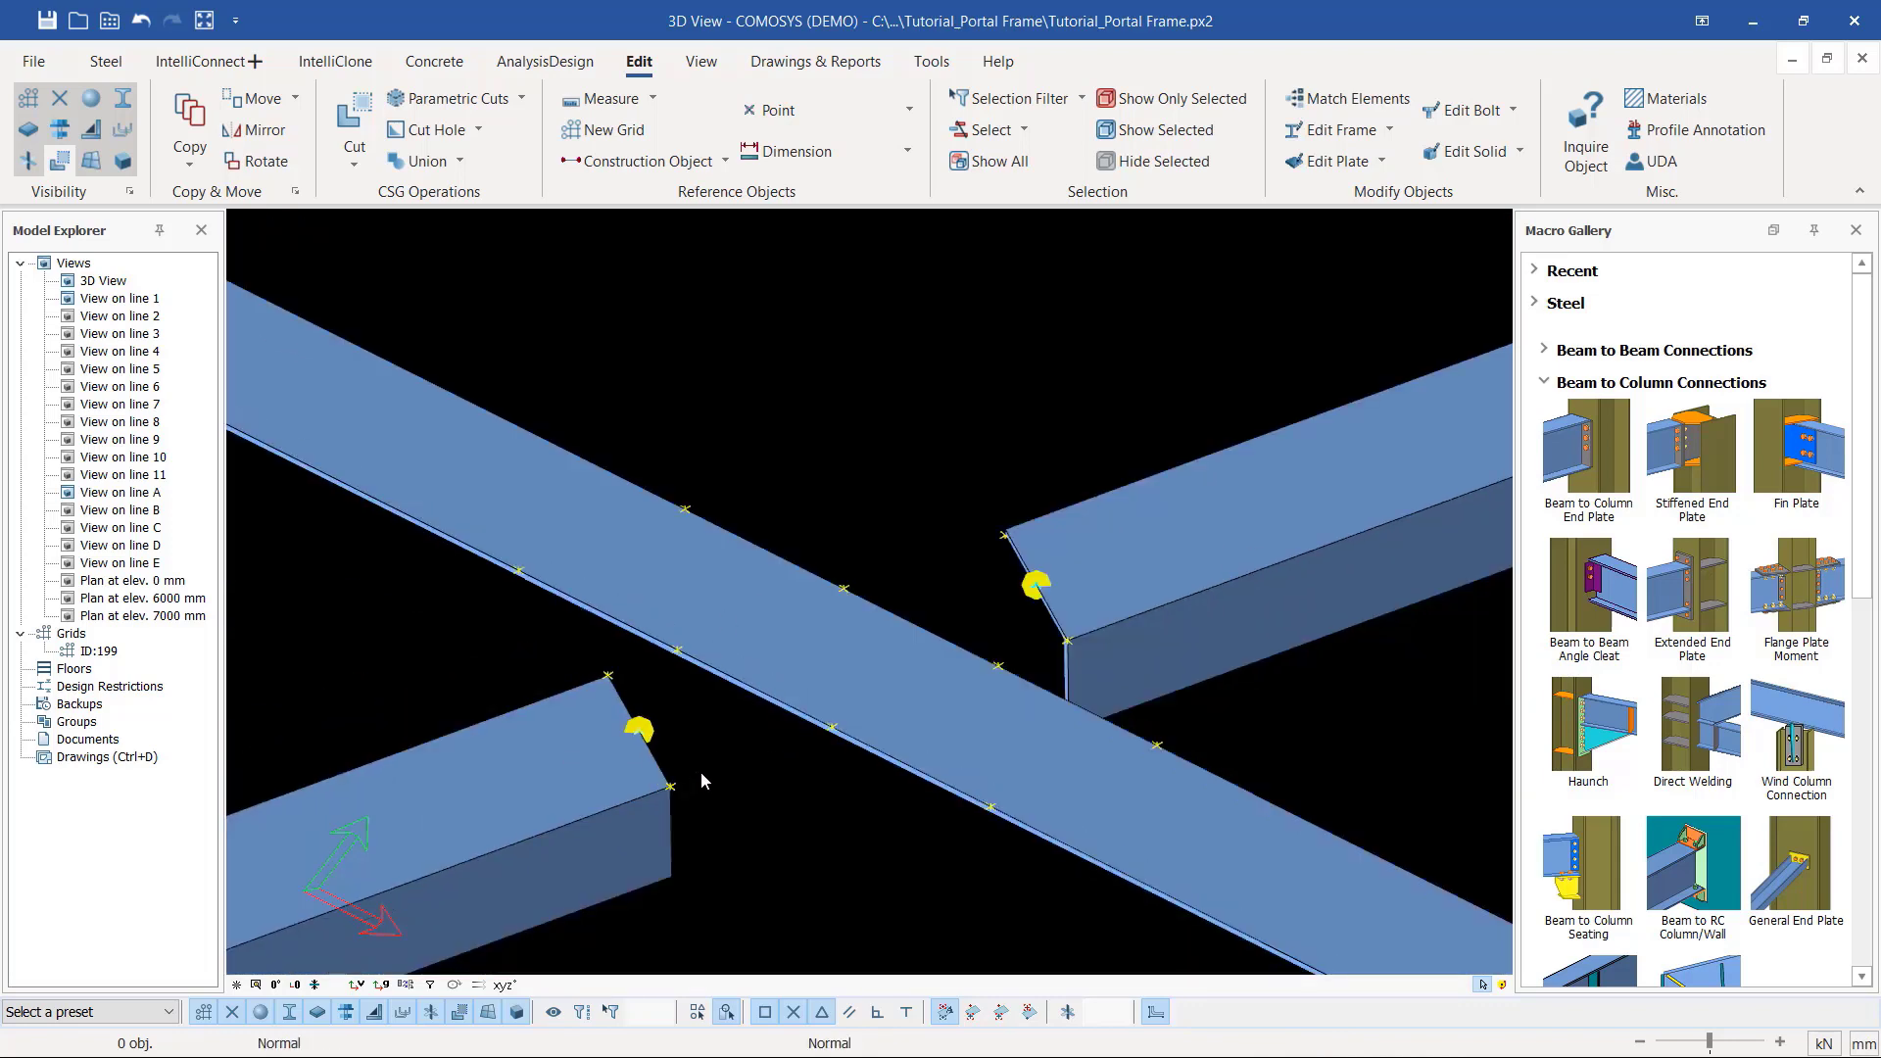
scroll(705, 774, "down", 2)
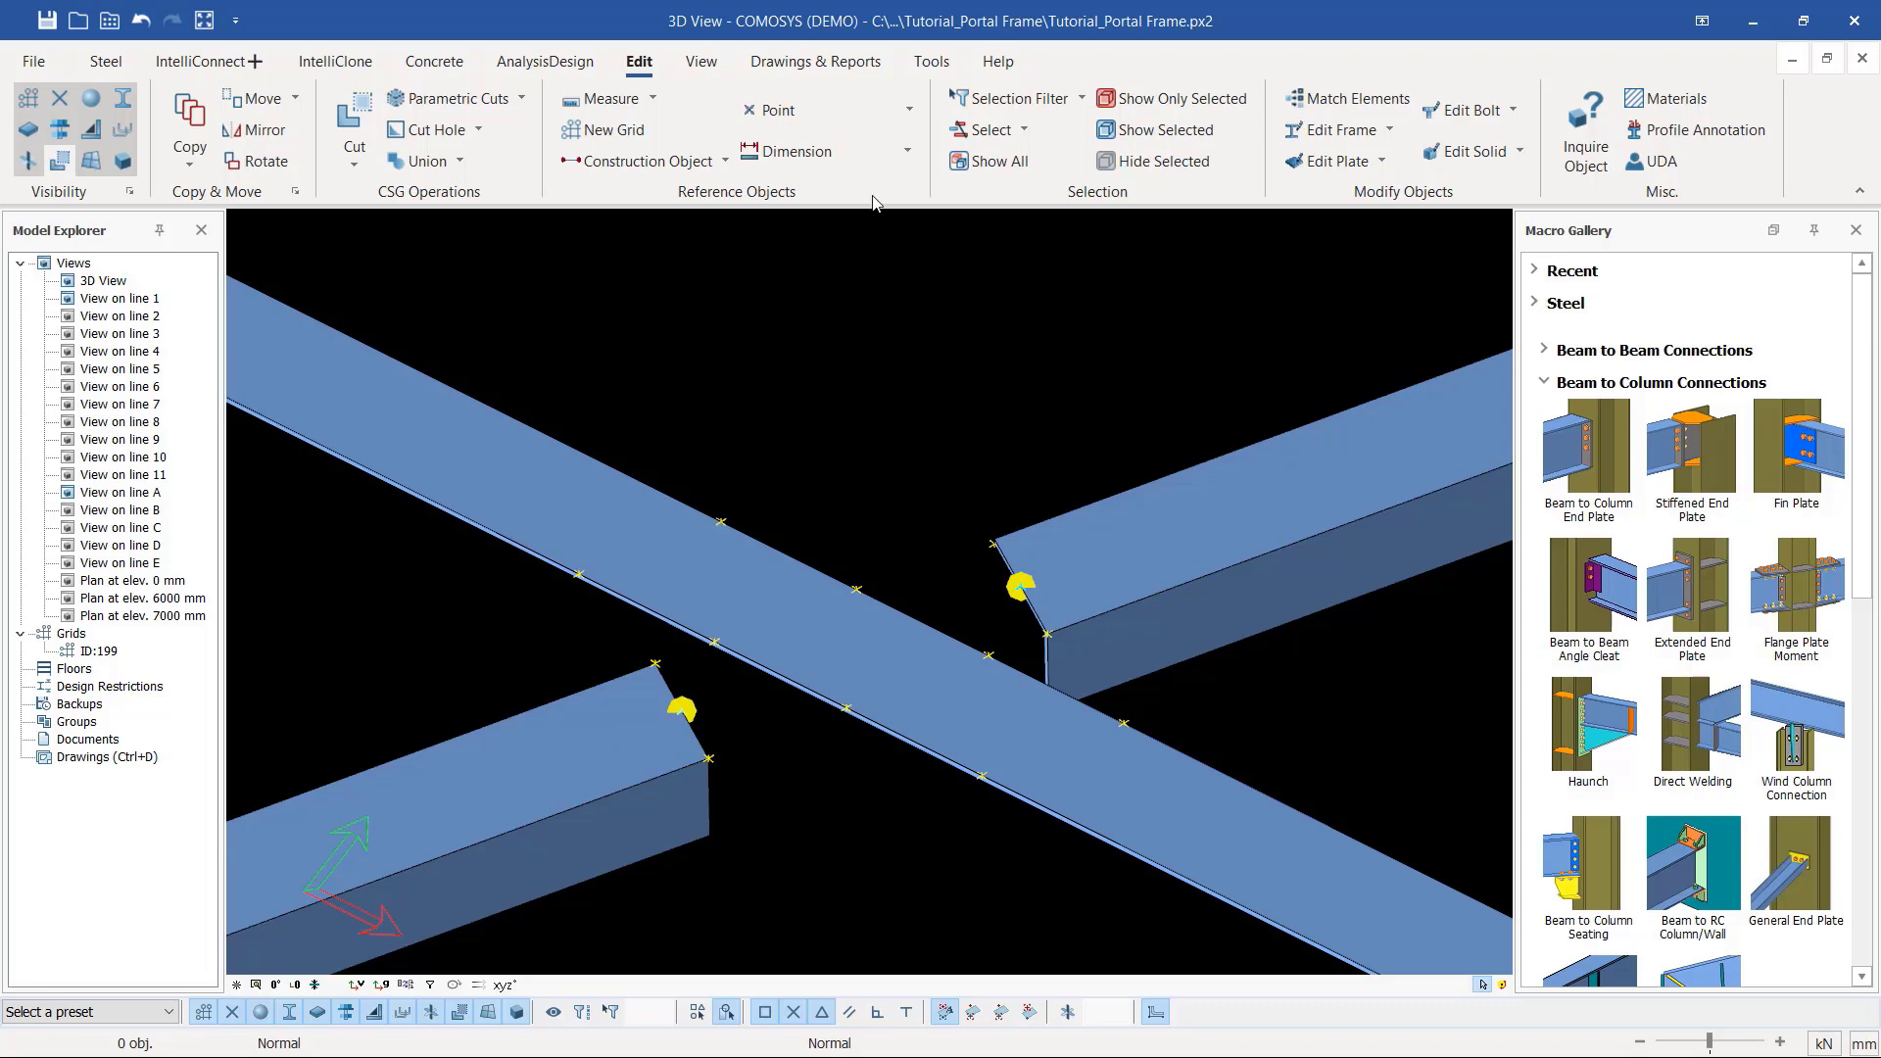
left_click(700, 61)
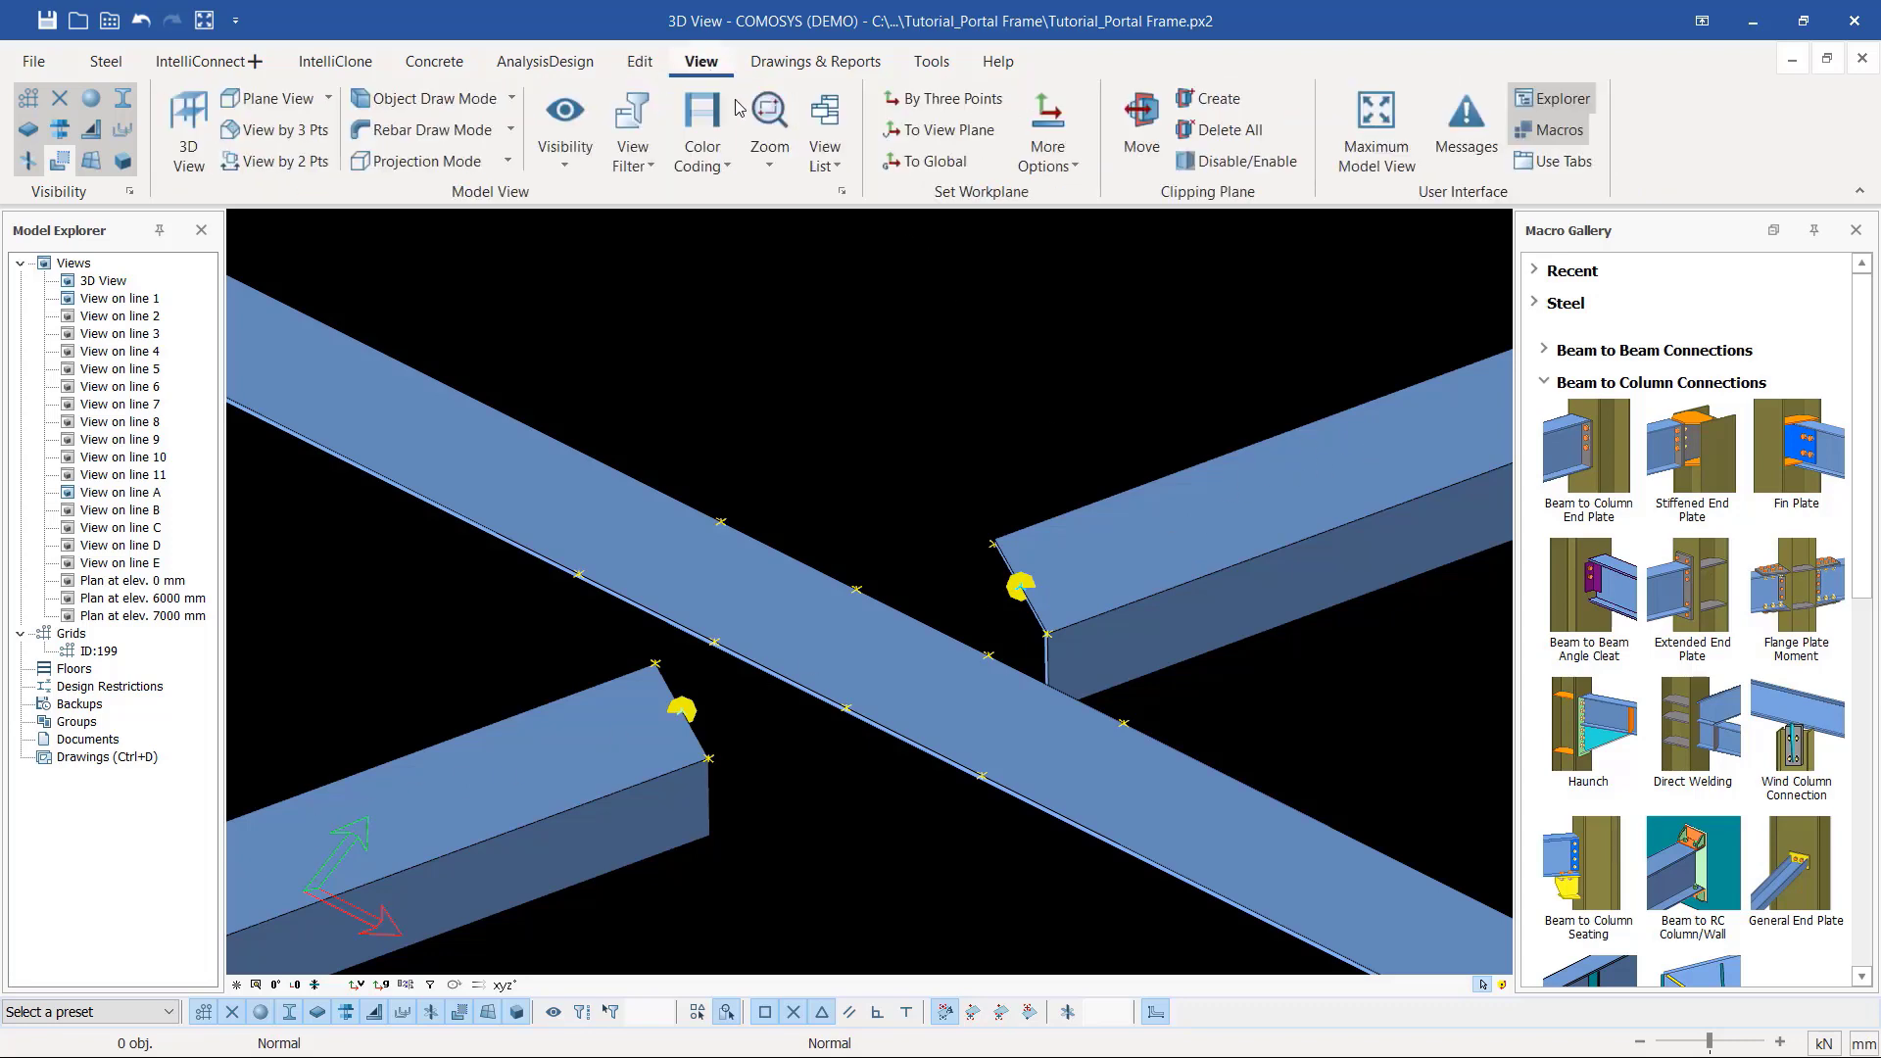
left_click(1078, 168)
left_click(1089, 231)
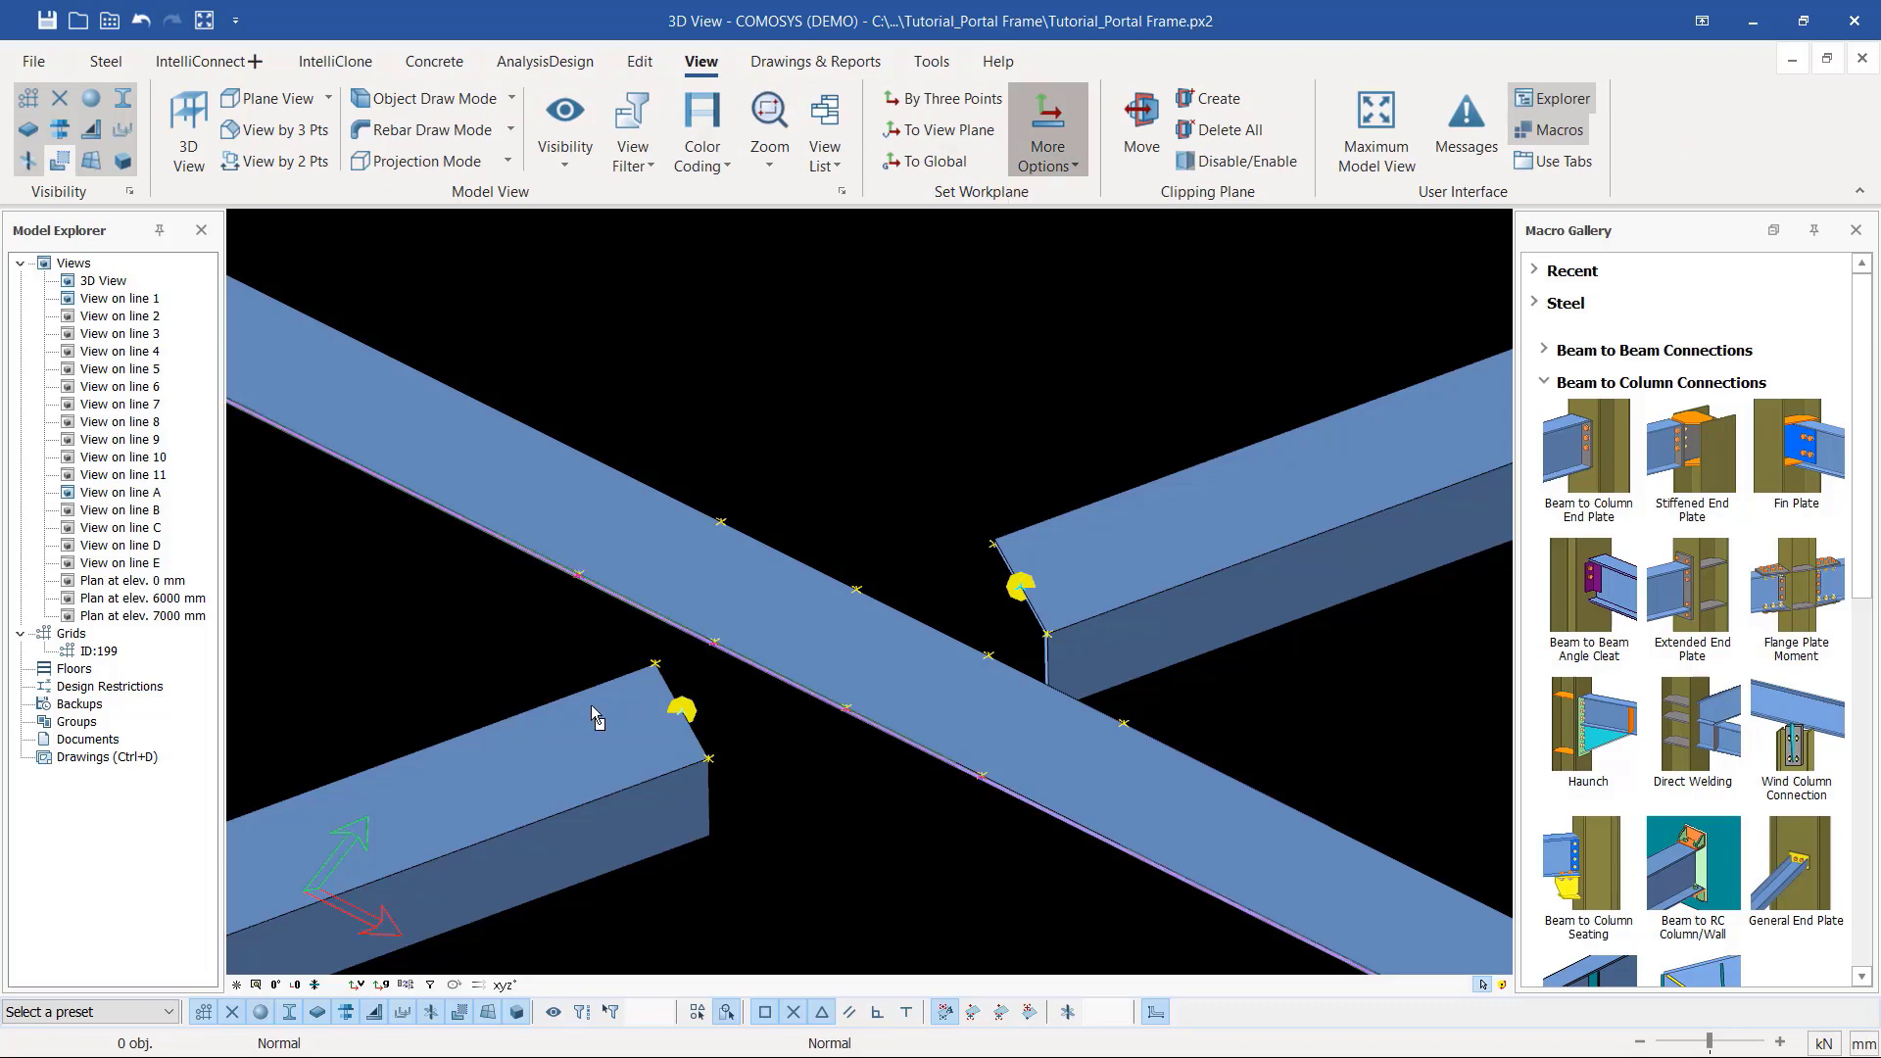
left_click(594, 715)
right_click(785, 384)
left_click(831, 568)
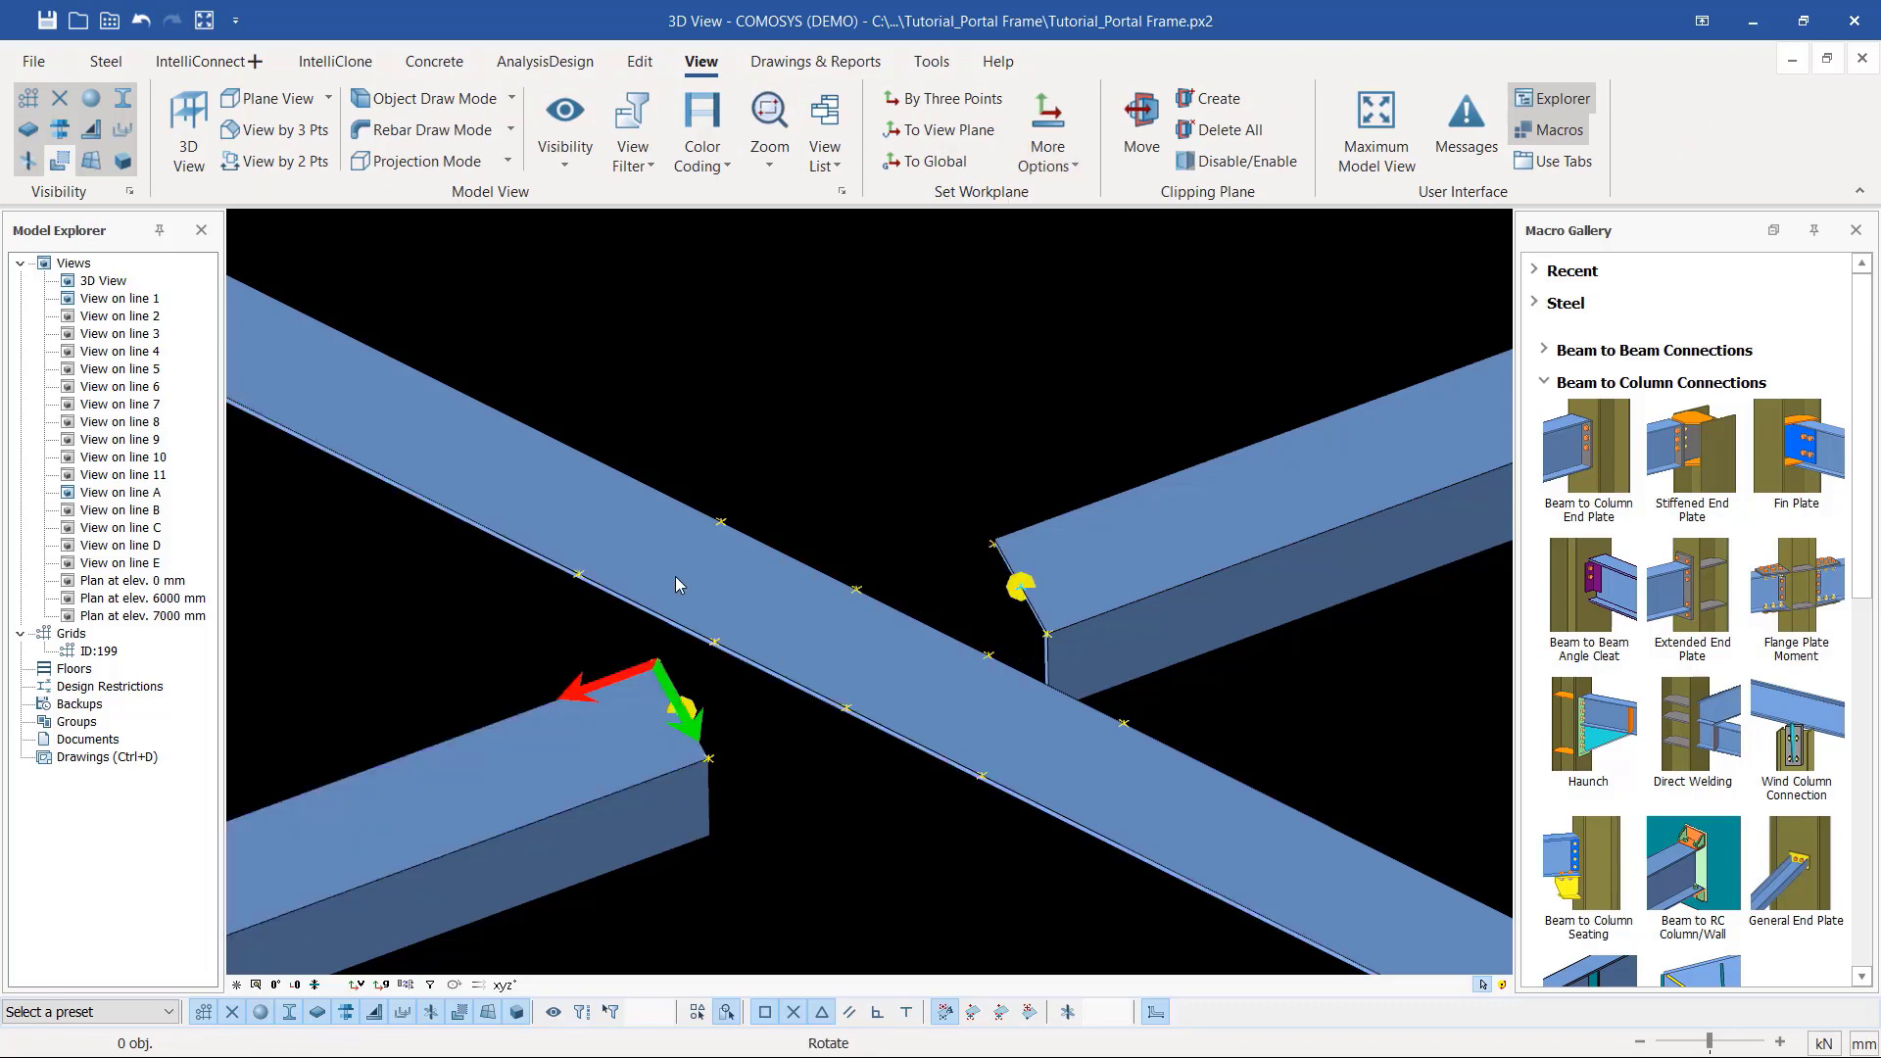
Step: Move both top corner points of the brace end at the workplane origin linearly by X 60 mm and Y 0
scroll(606, 696, "up", 3)
left_click(722, 627)
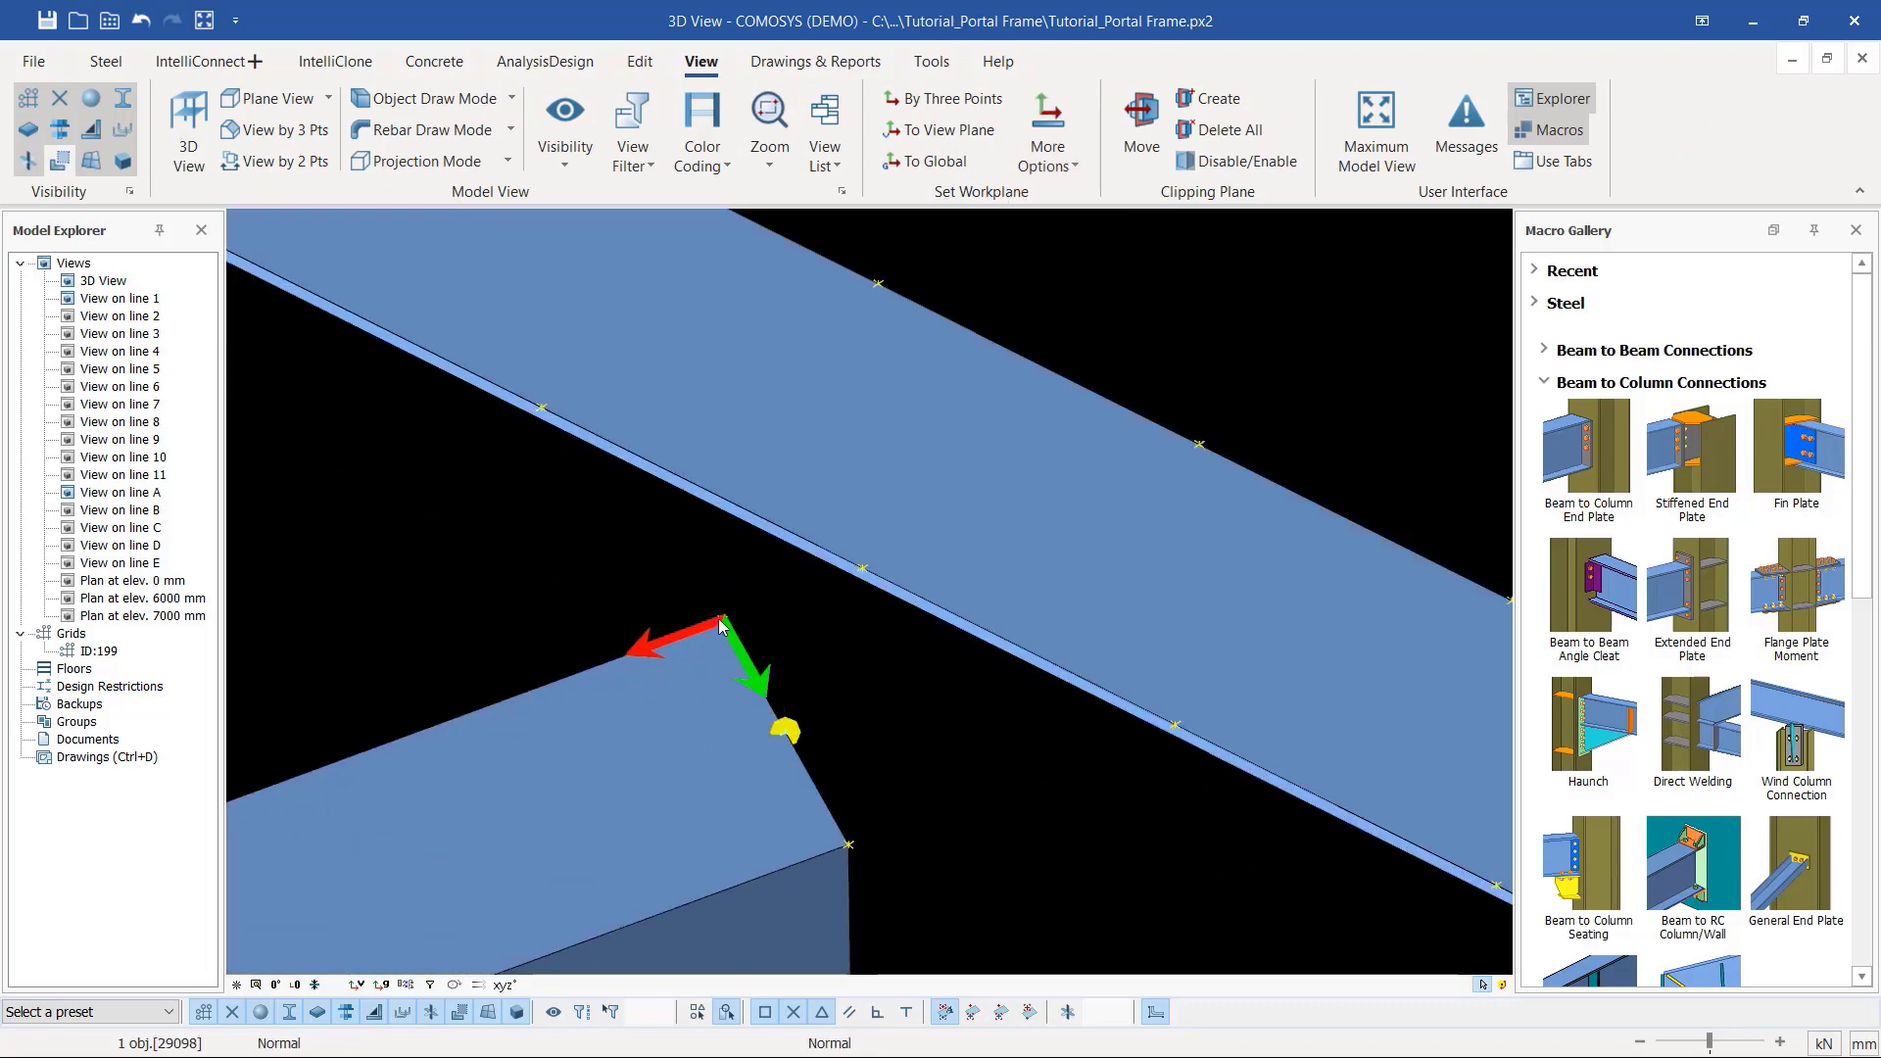
left_click(848, 847)
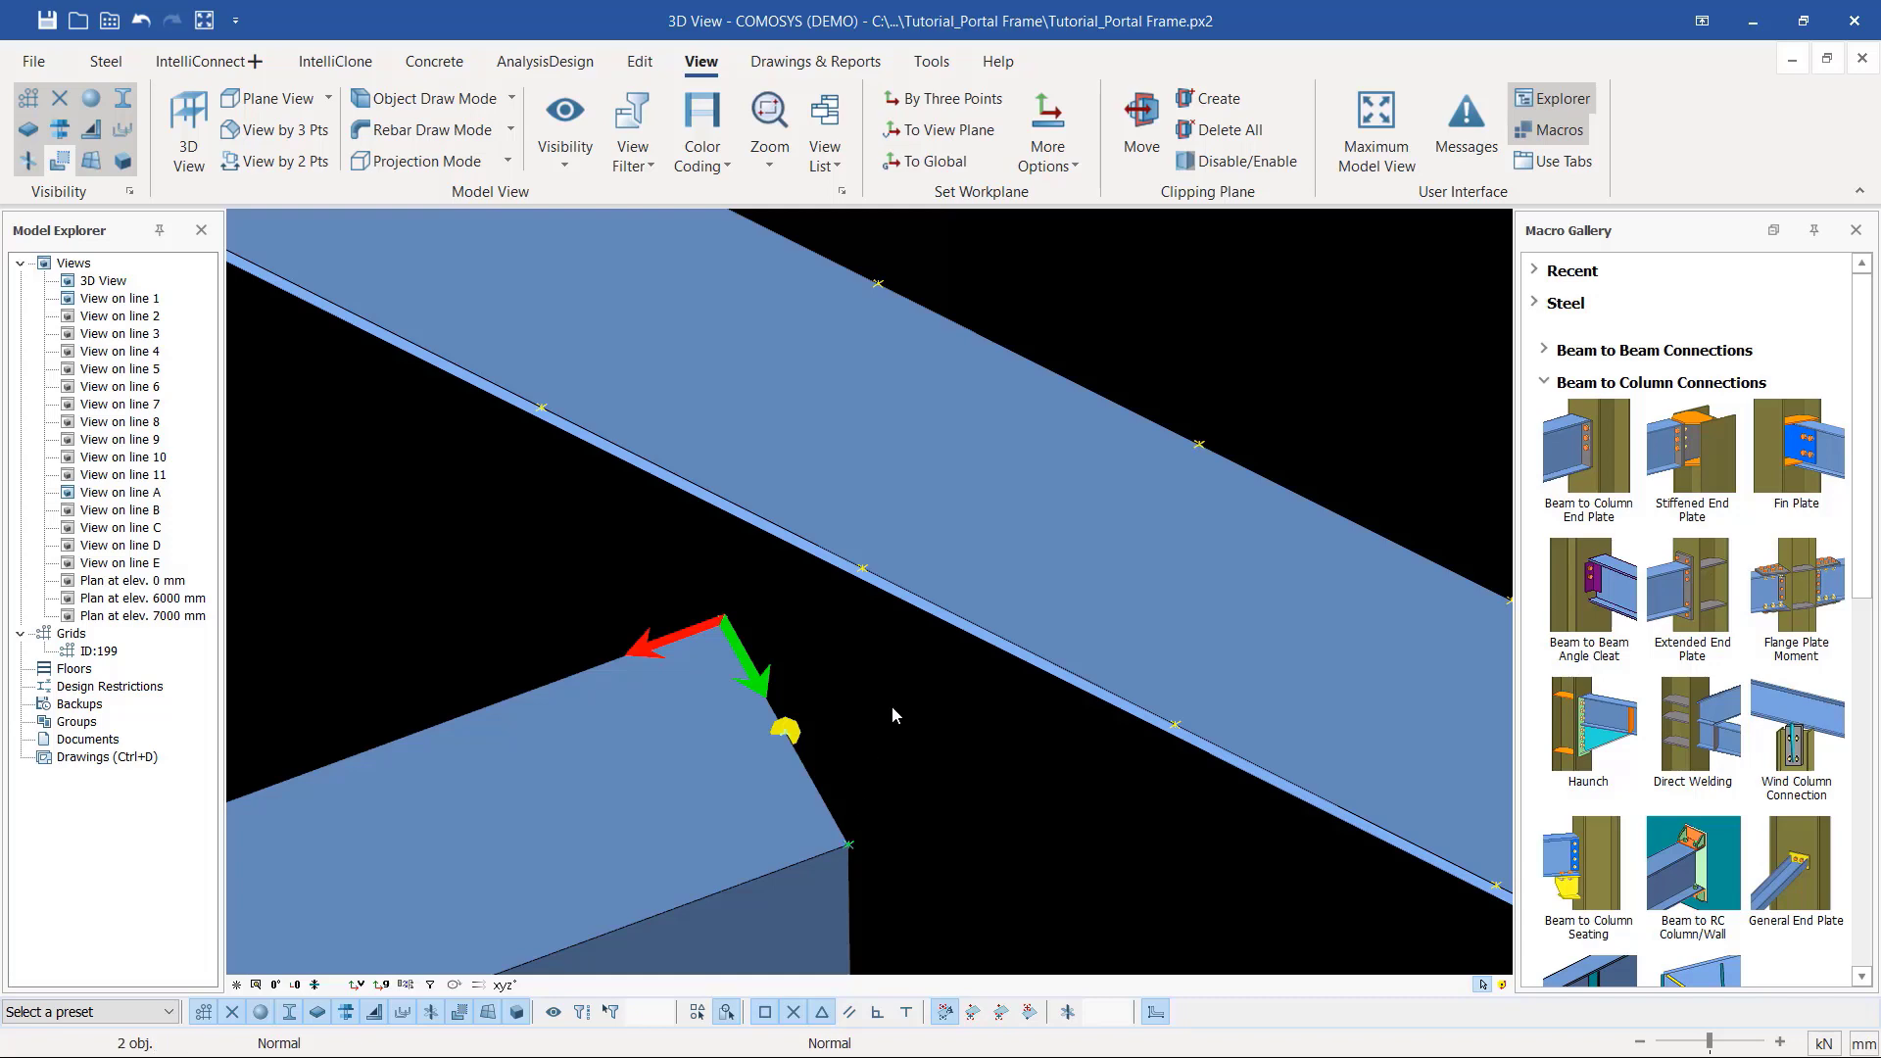
right_click(891, 706)
mouse_move(987, 529)
mouse_move(989, 564)
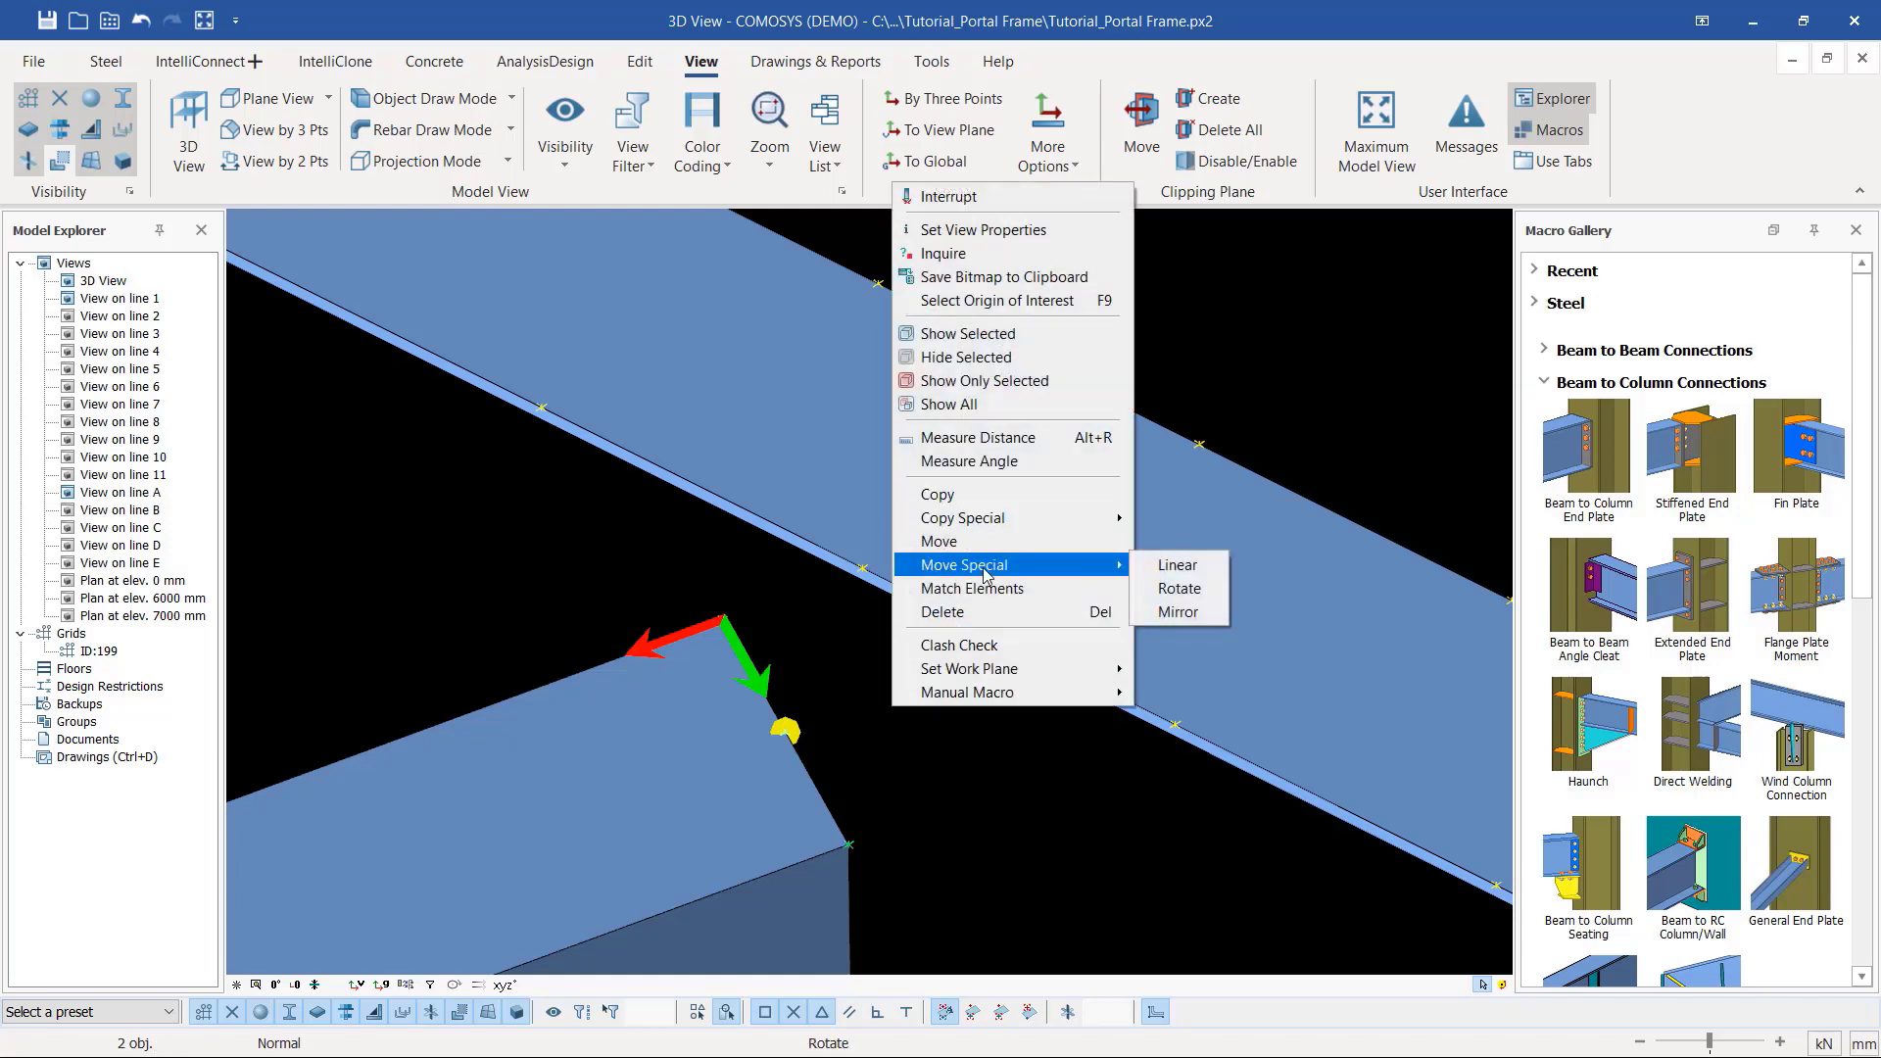
left_click(1154, 564)
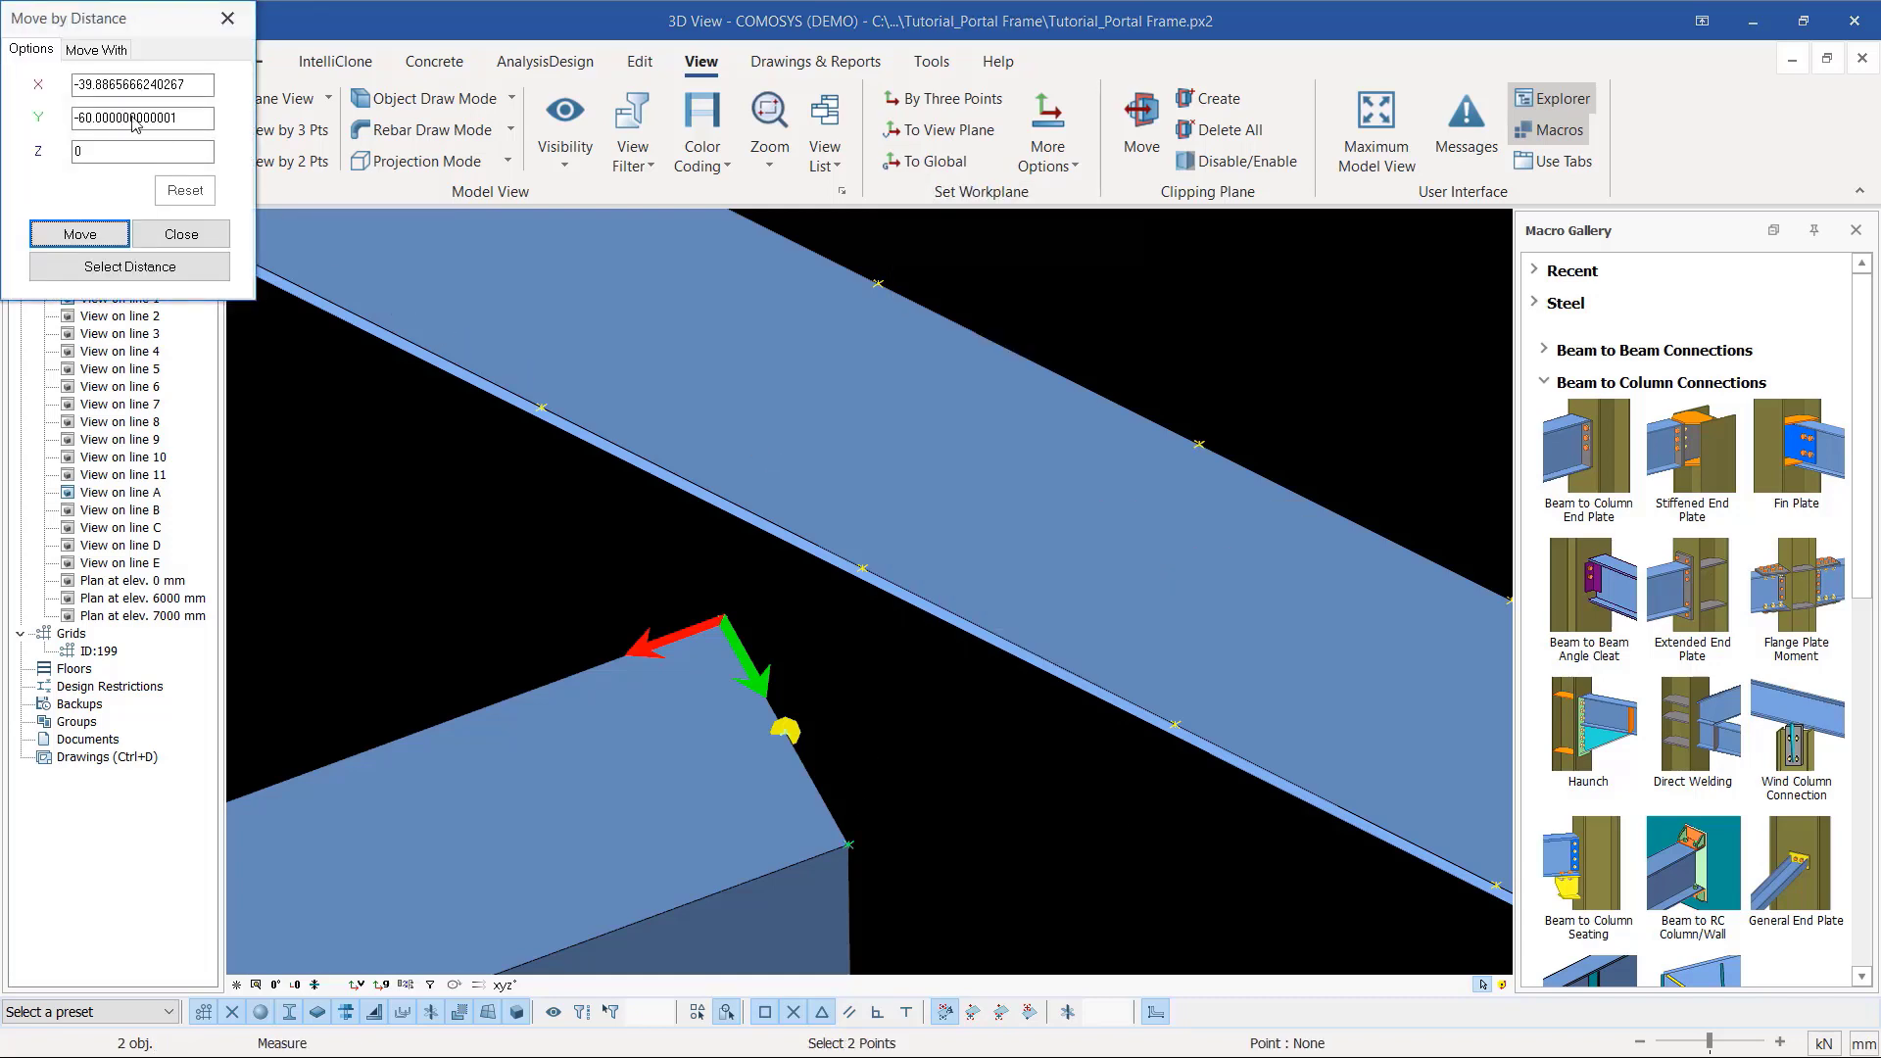
left_click_drag(210, 86, 37, 84)
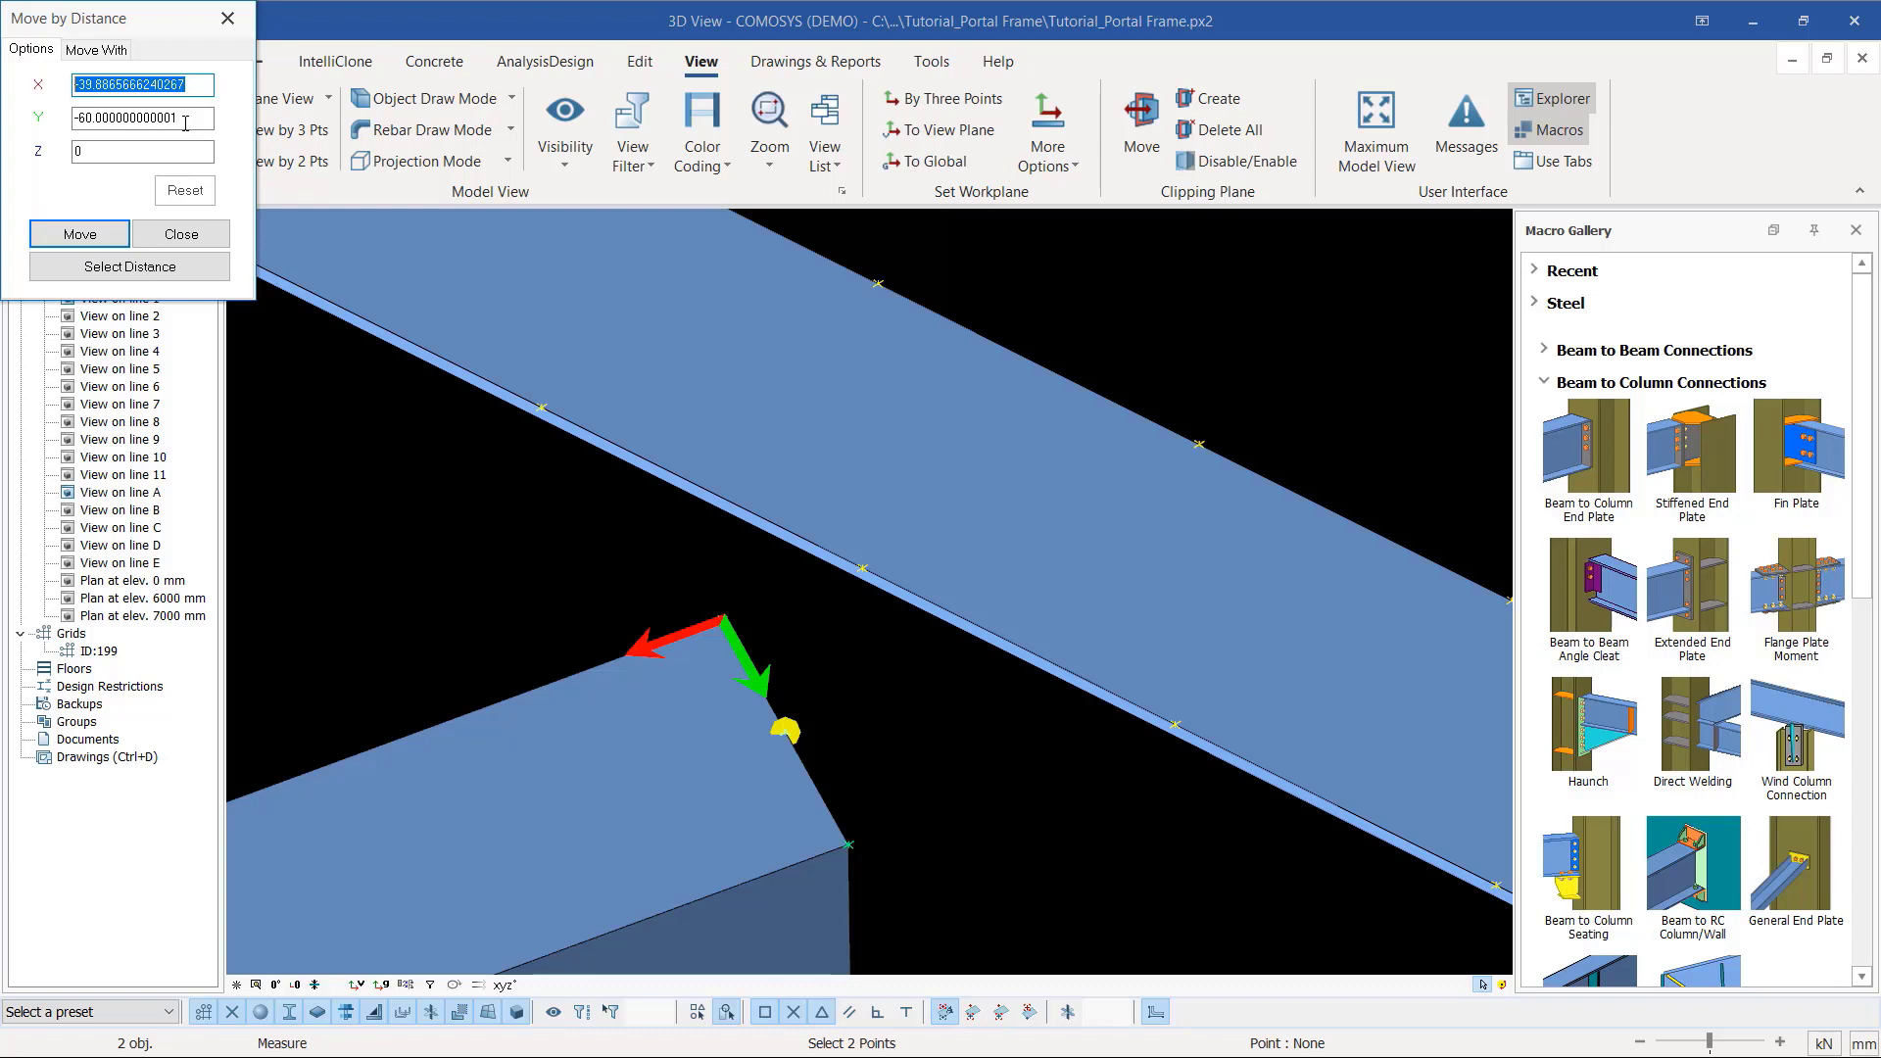
type("60")
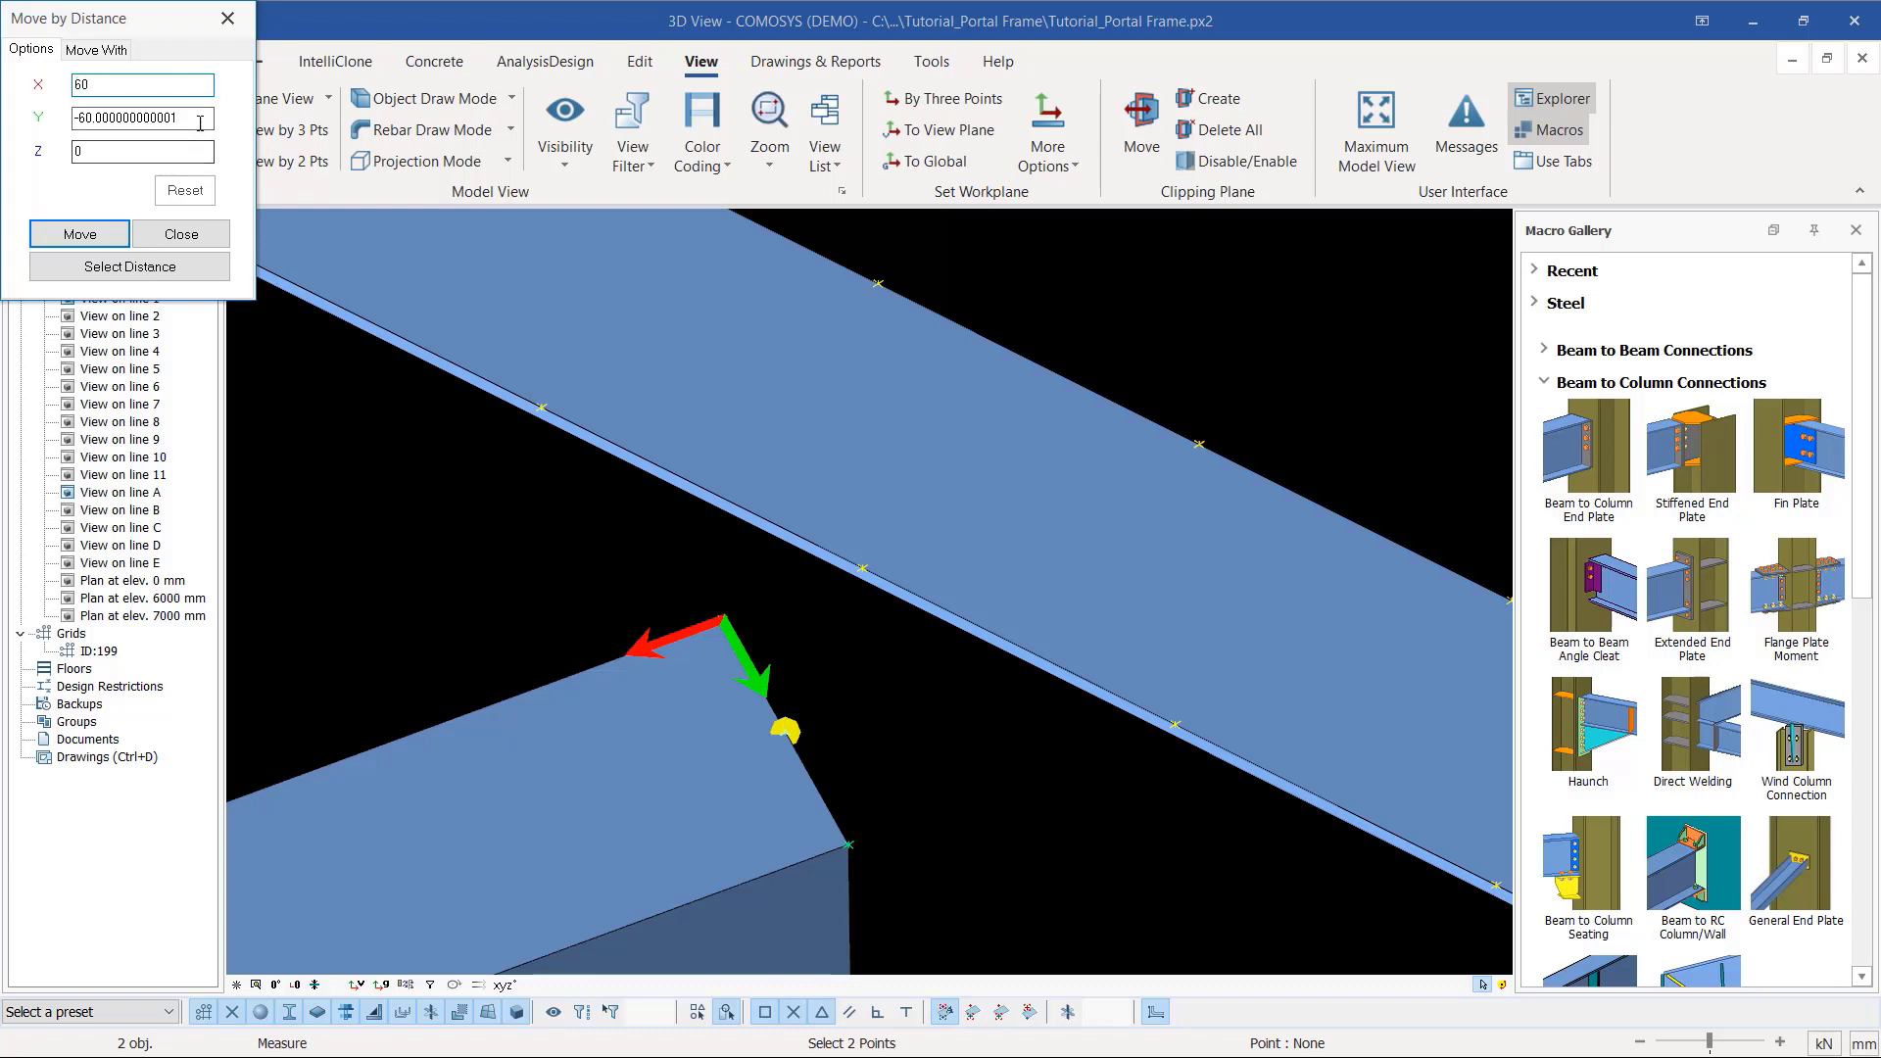
key("Tab")
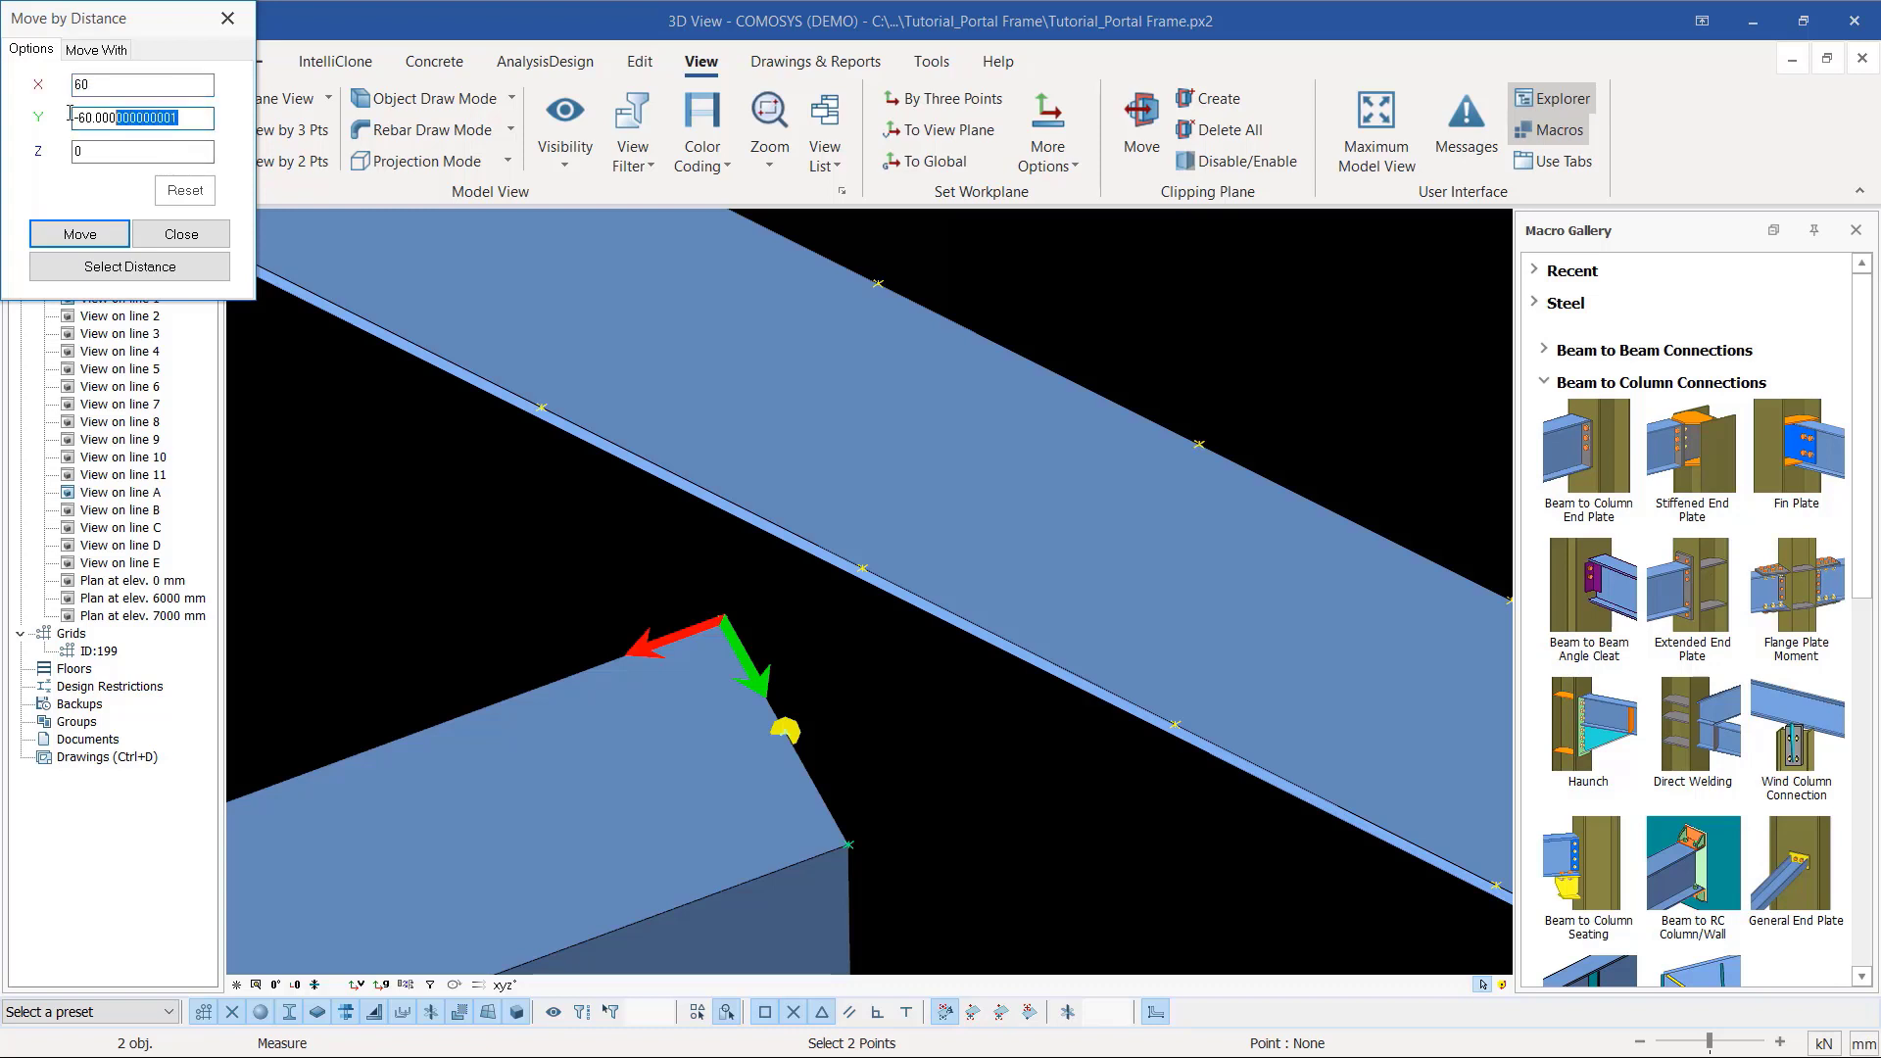
type("0")
left_click(64, 236)
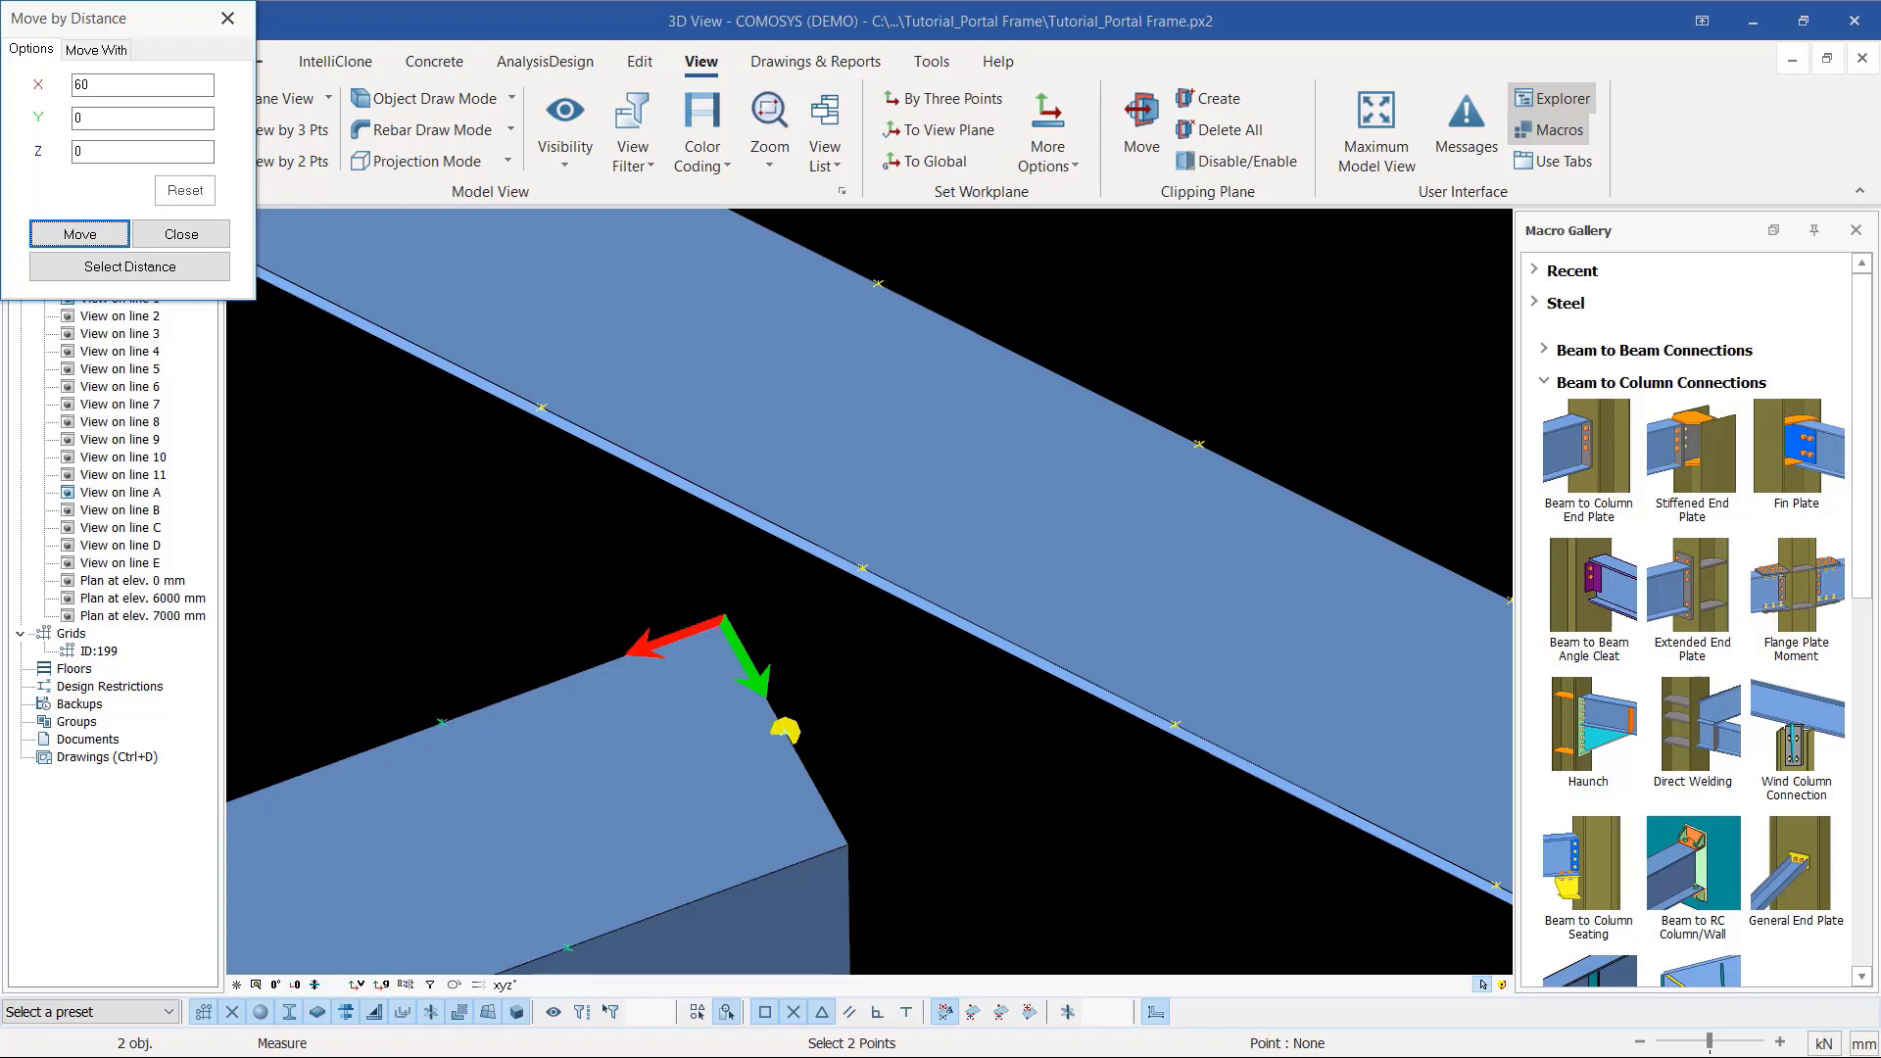
Step: Move the same two points a further 30 mm along X and end the move command
double_click(73, 87)
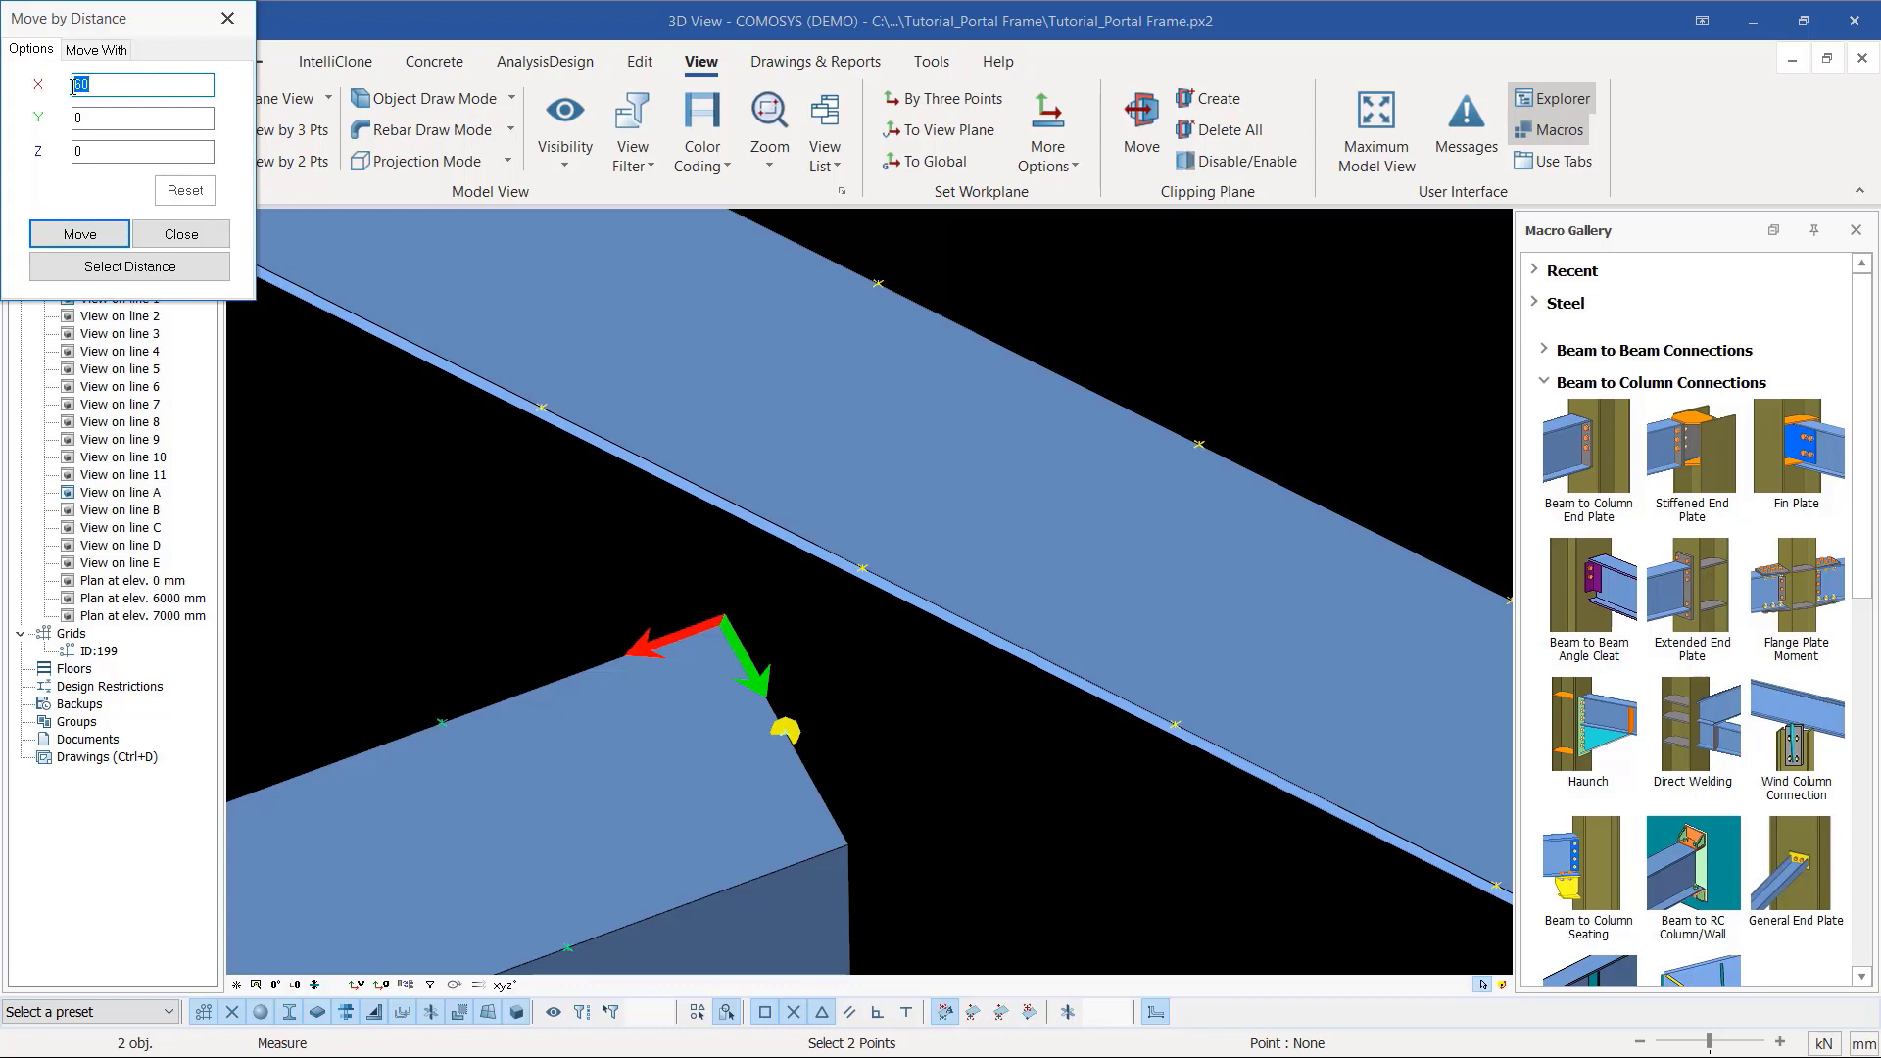
type("30")
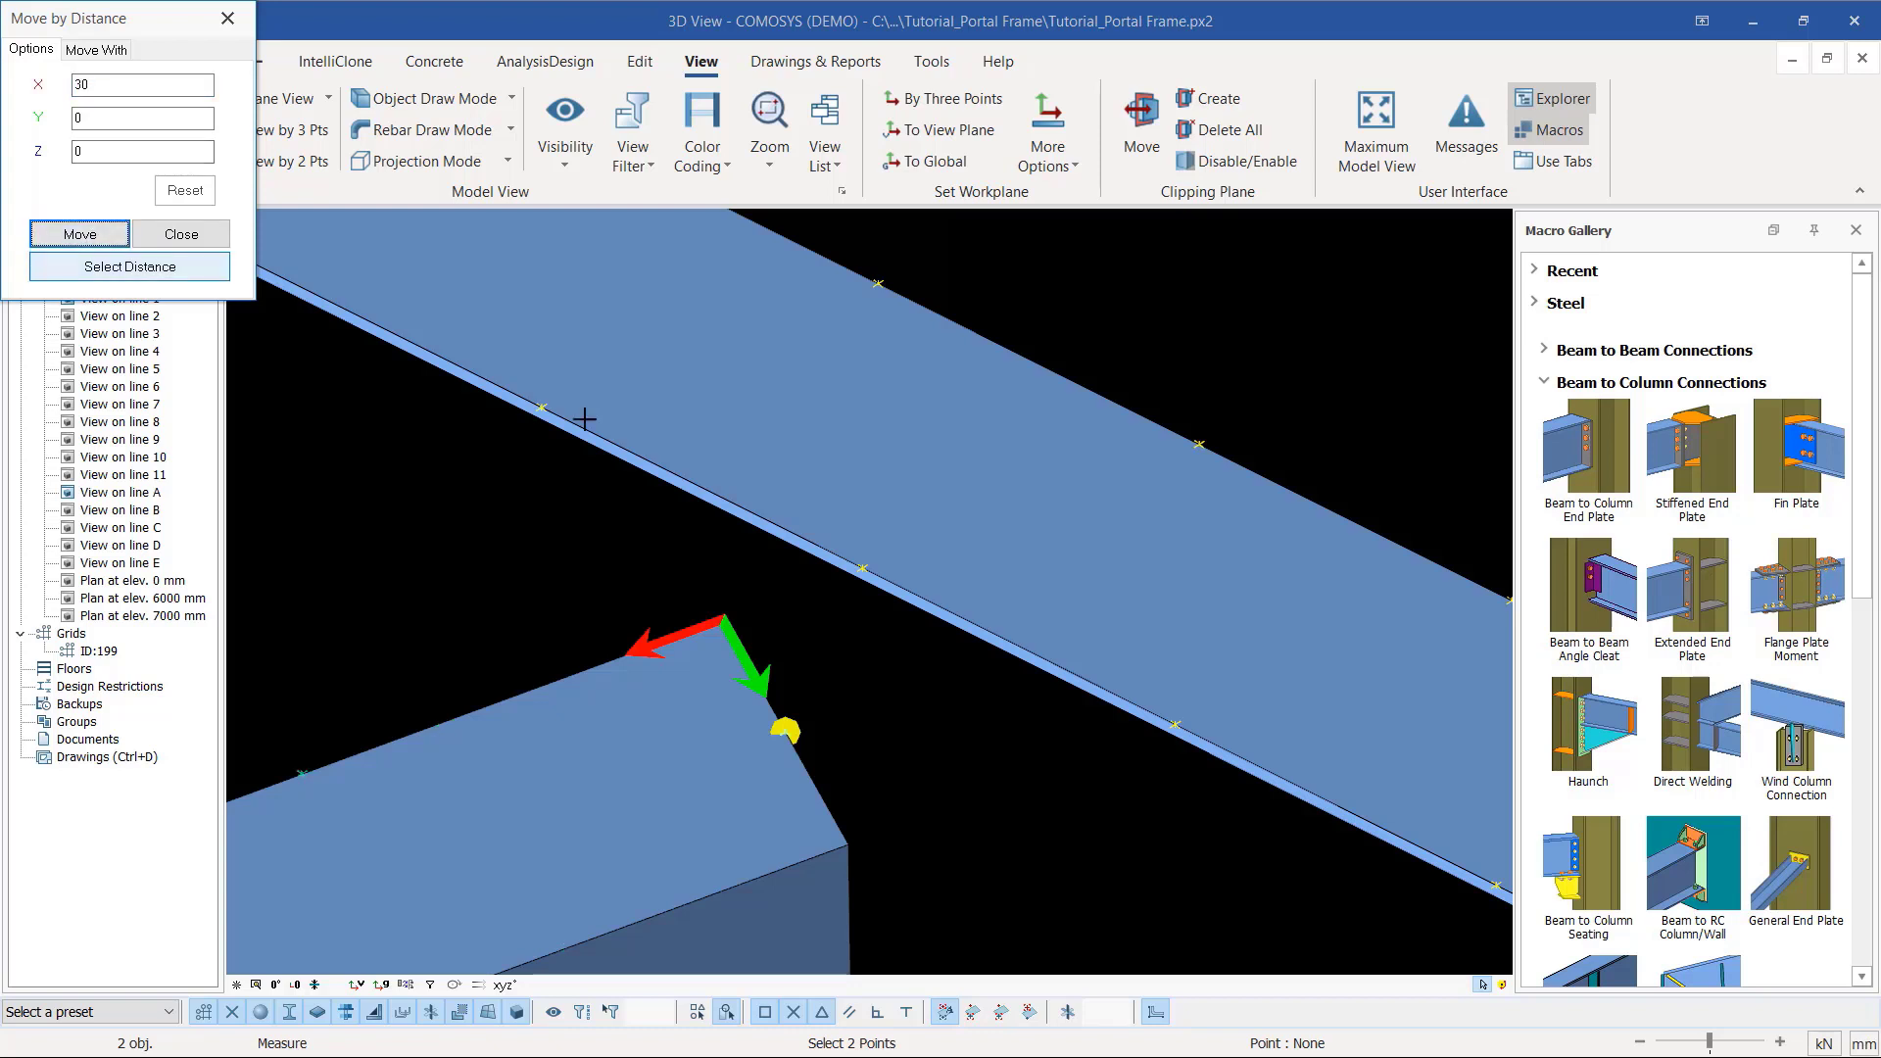
left_click(78, 235)
left_click(196, 238)
scroll(675, 624, "down", 3)
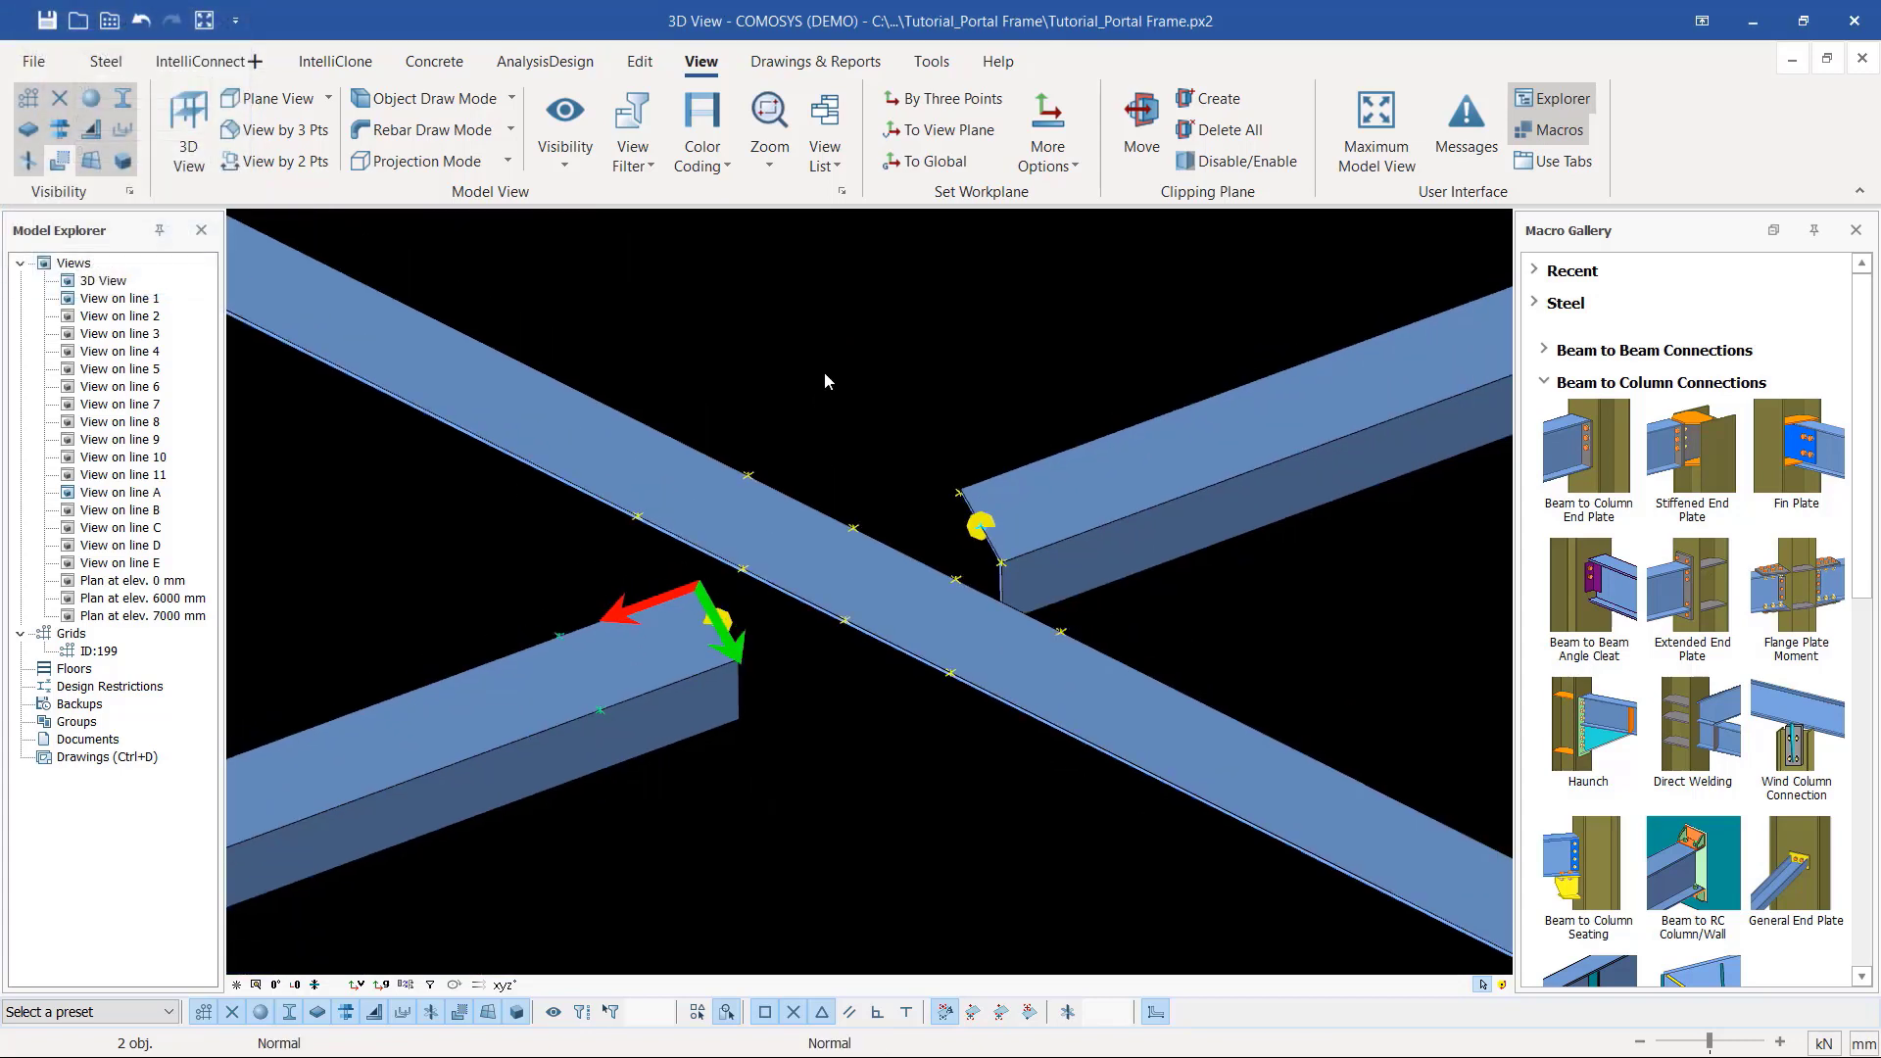
right_click(825, 372)
left_click(882, 388)
Step: Place a reference point on the top-surface far corner of the opposite cut brace end, and end the point command
scroll(1055, 562, "up", 3)
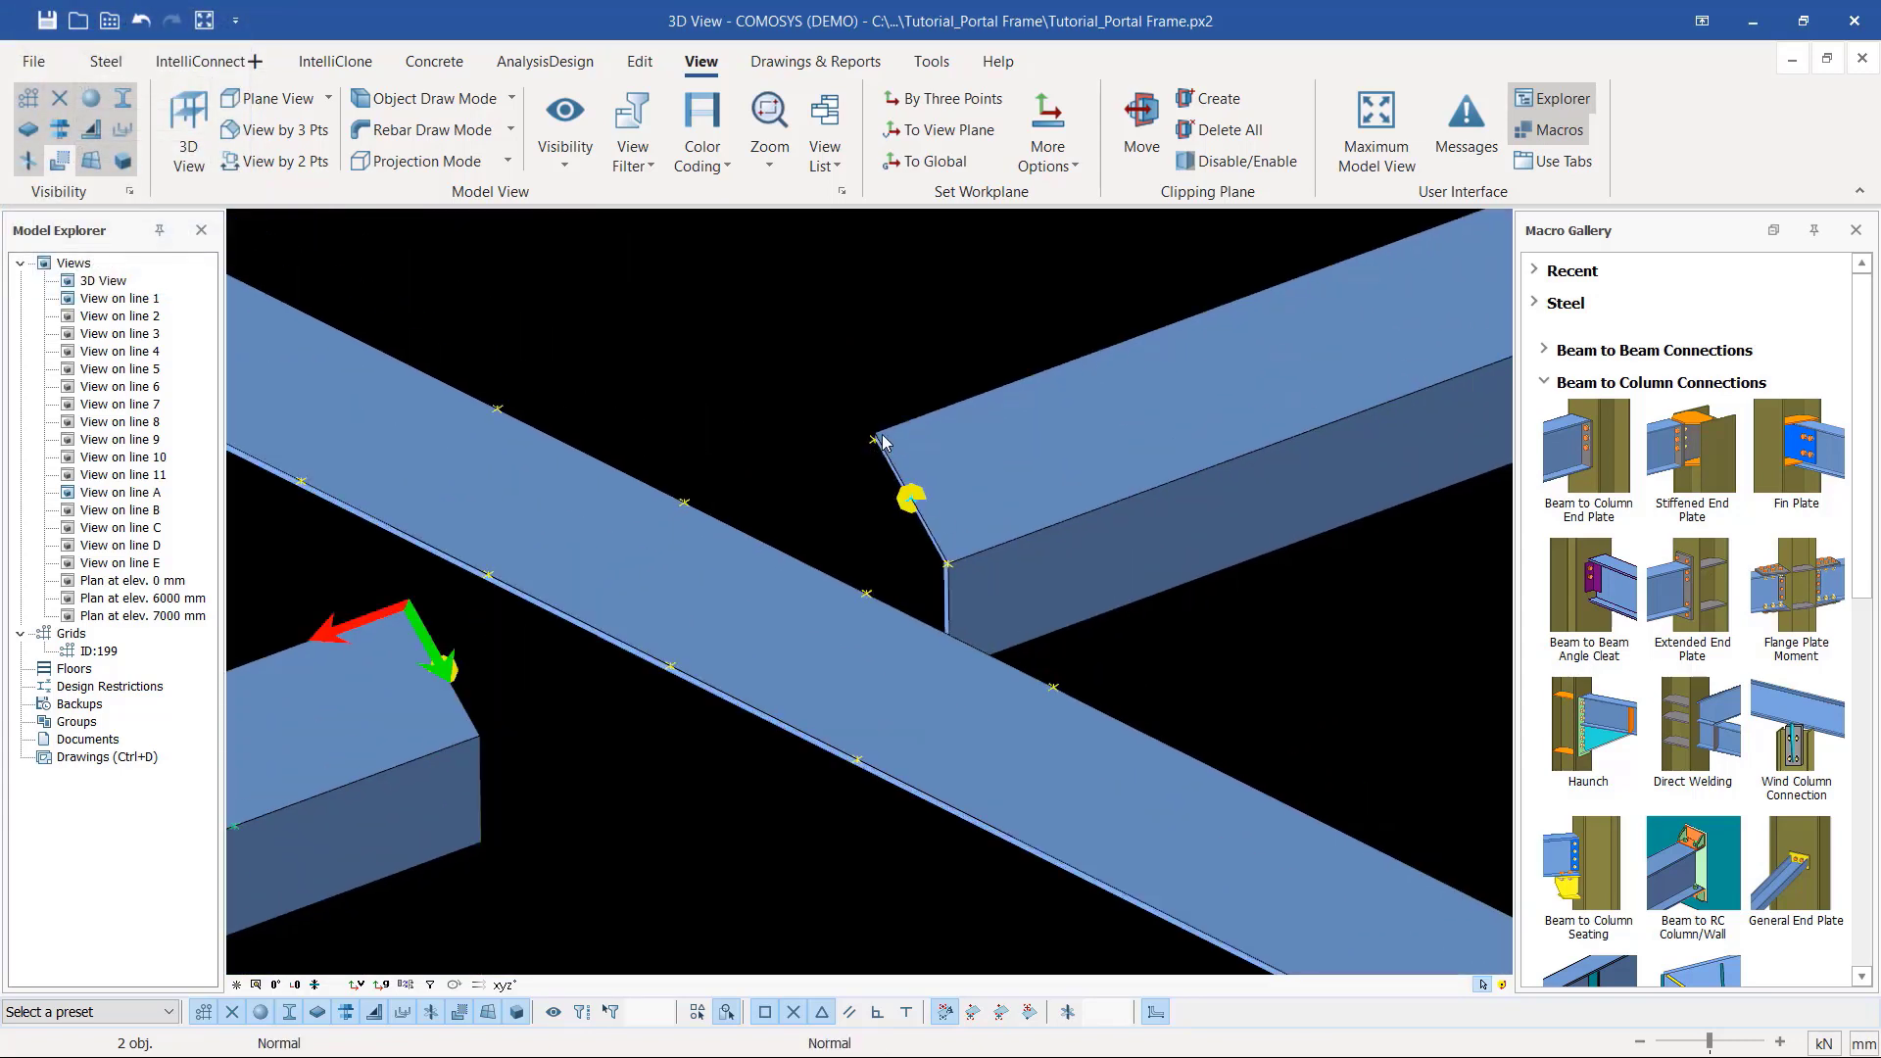
scroll(947, 564, "up", 2)
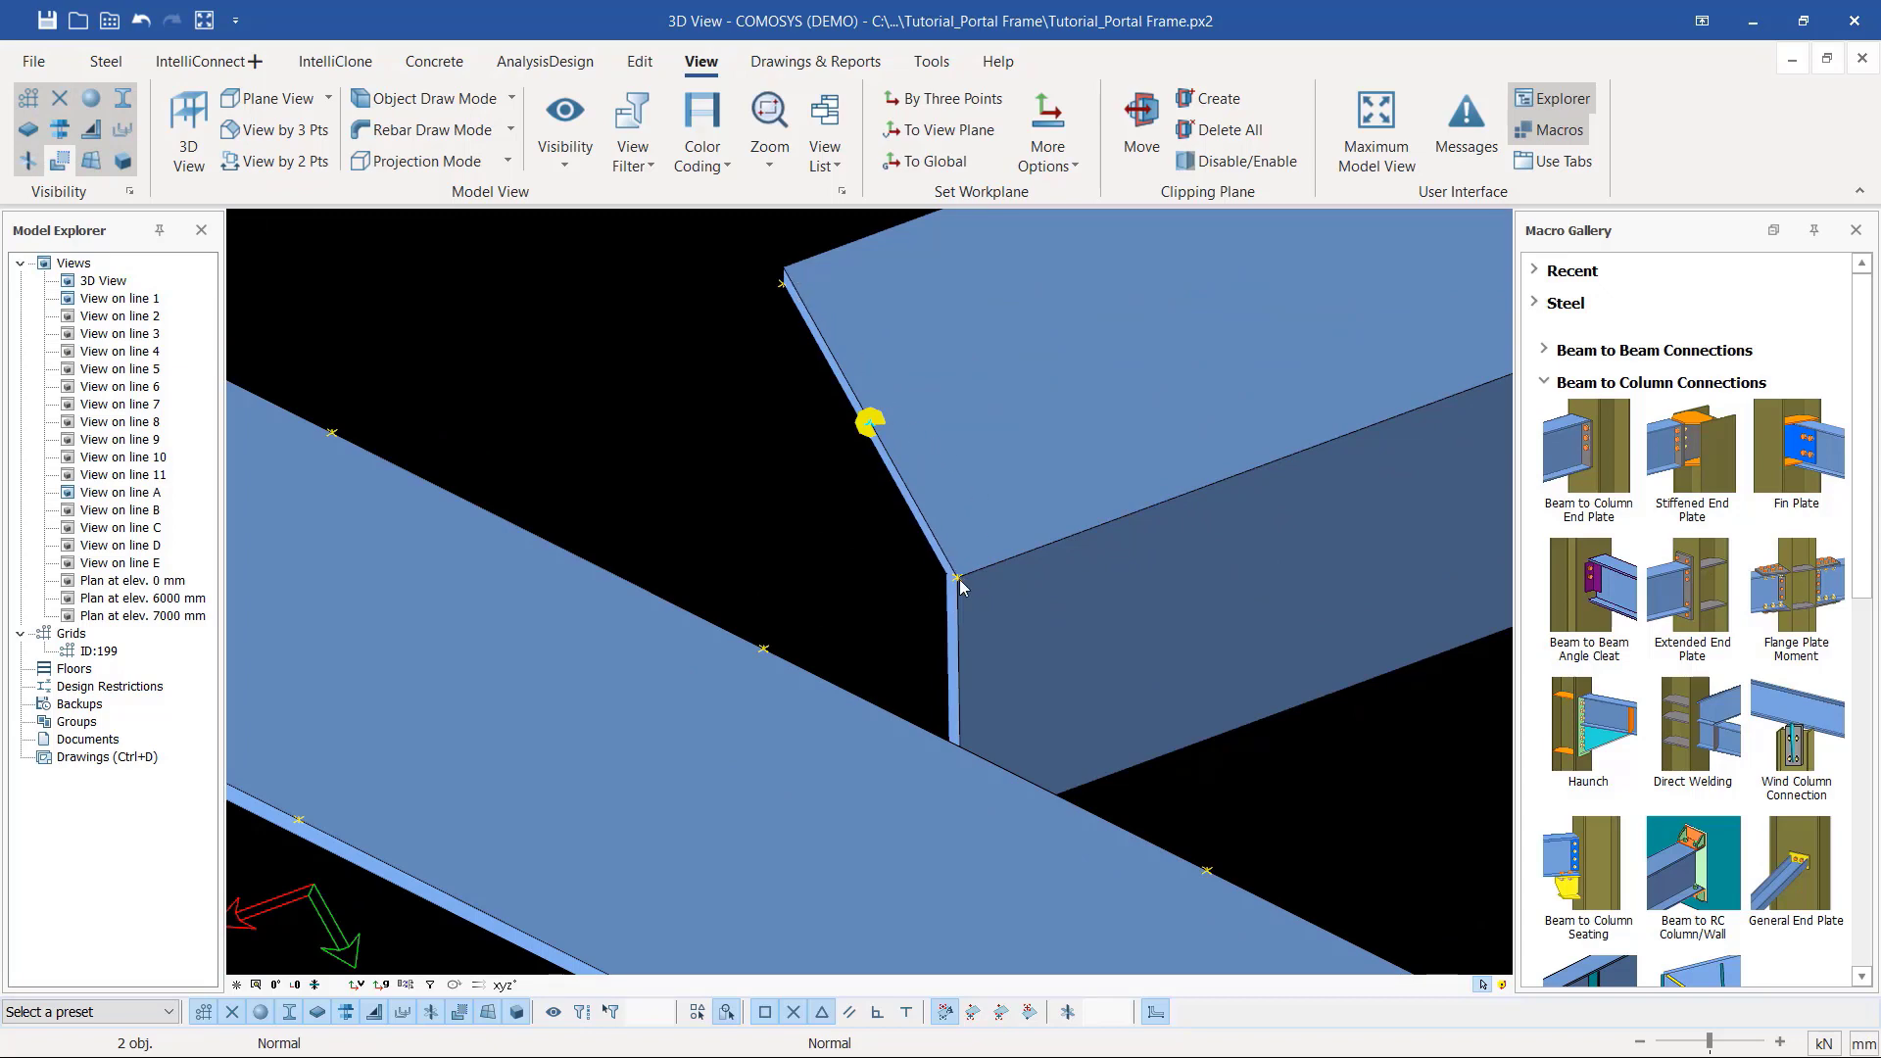
left_click(639, 60)
left_click(906, 149)
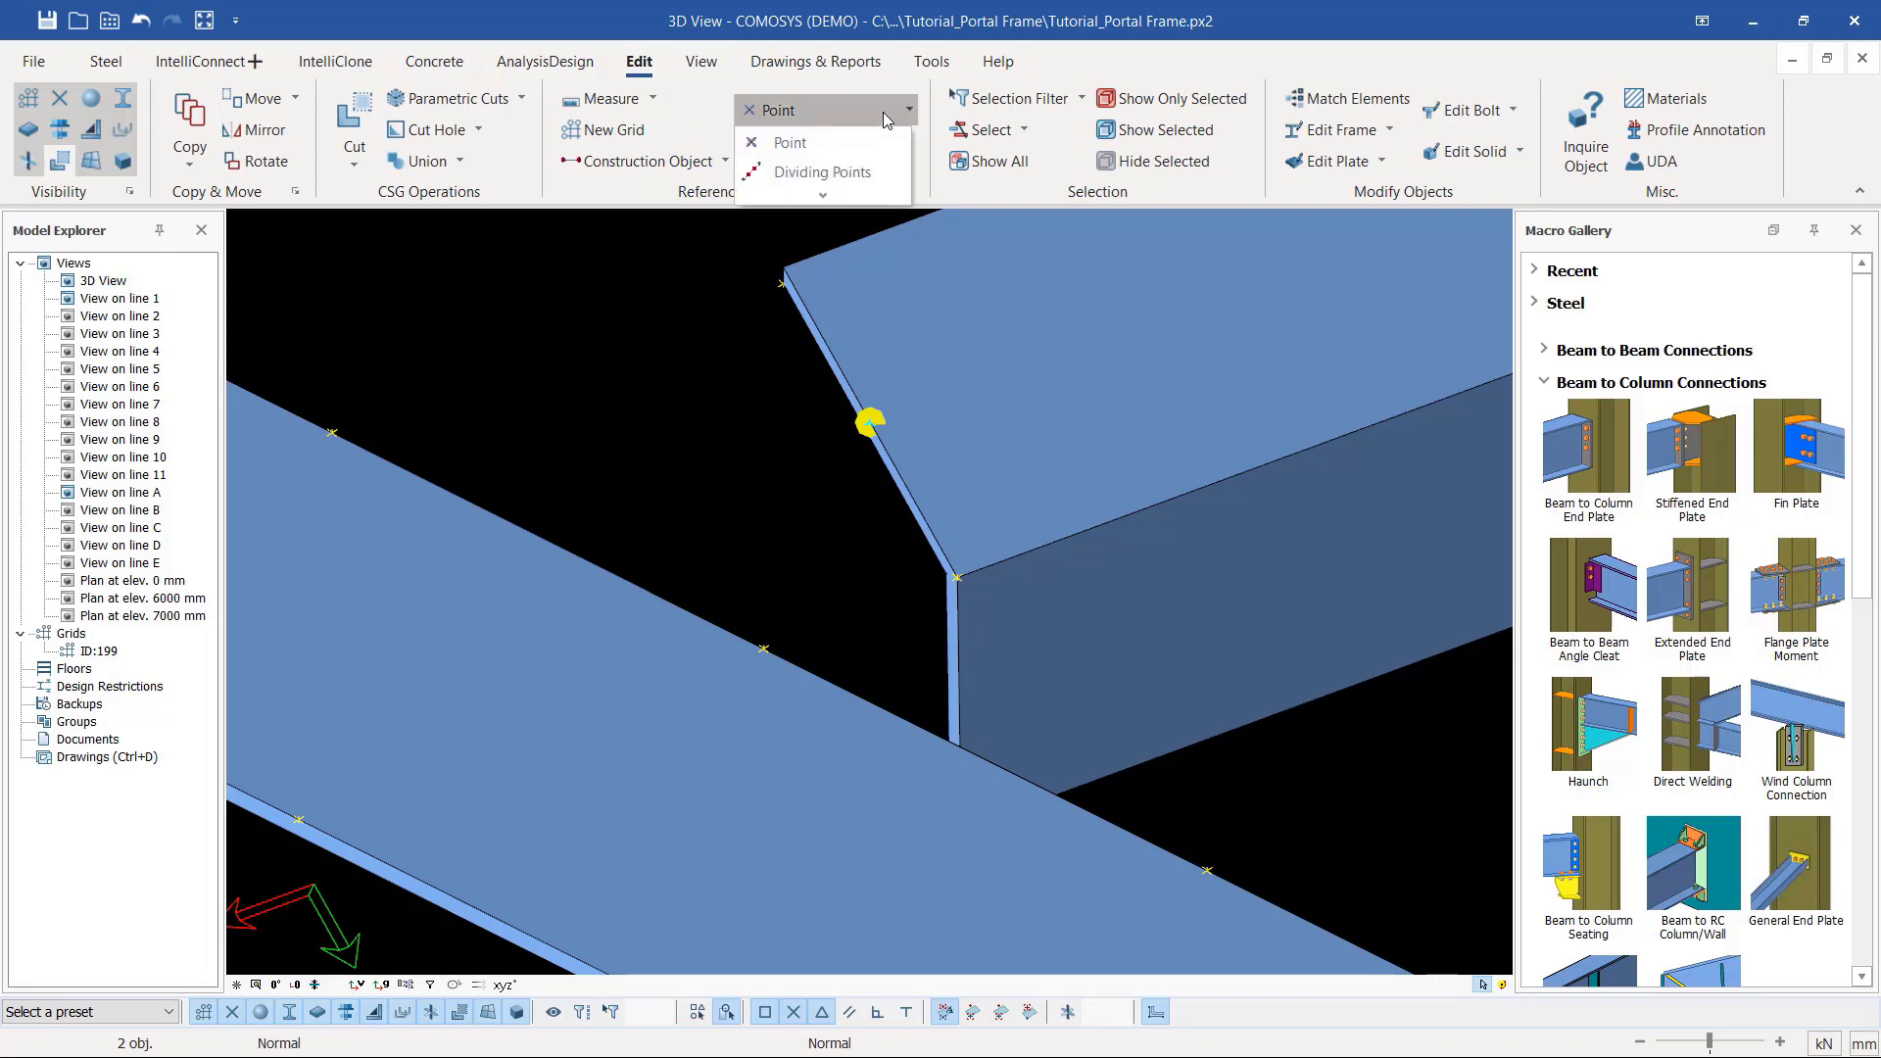
left_click(809, 145)
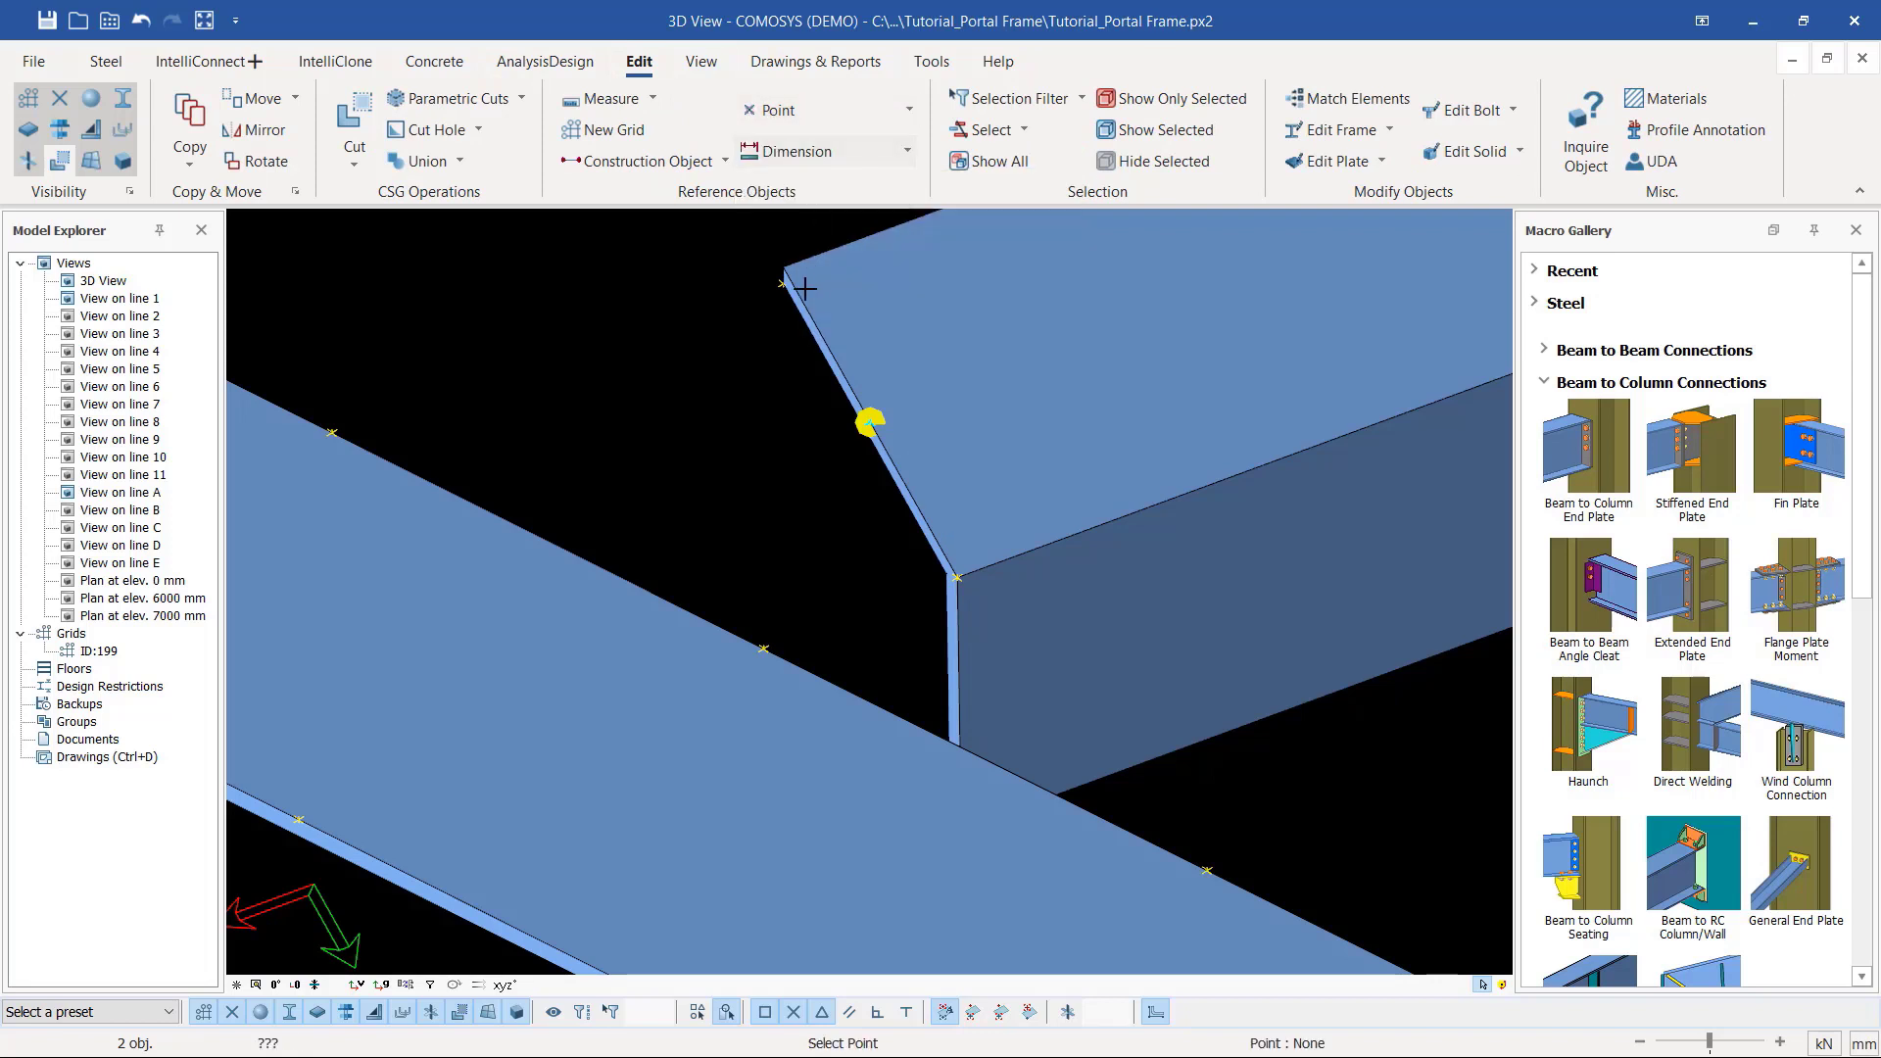
scroll(795, 279, "up", 5)
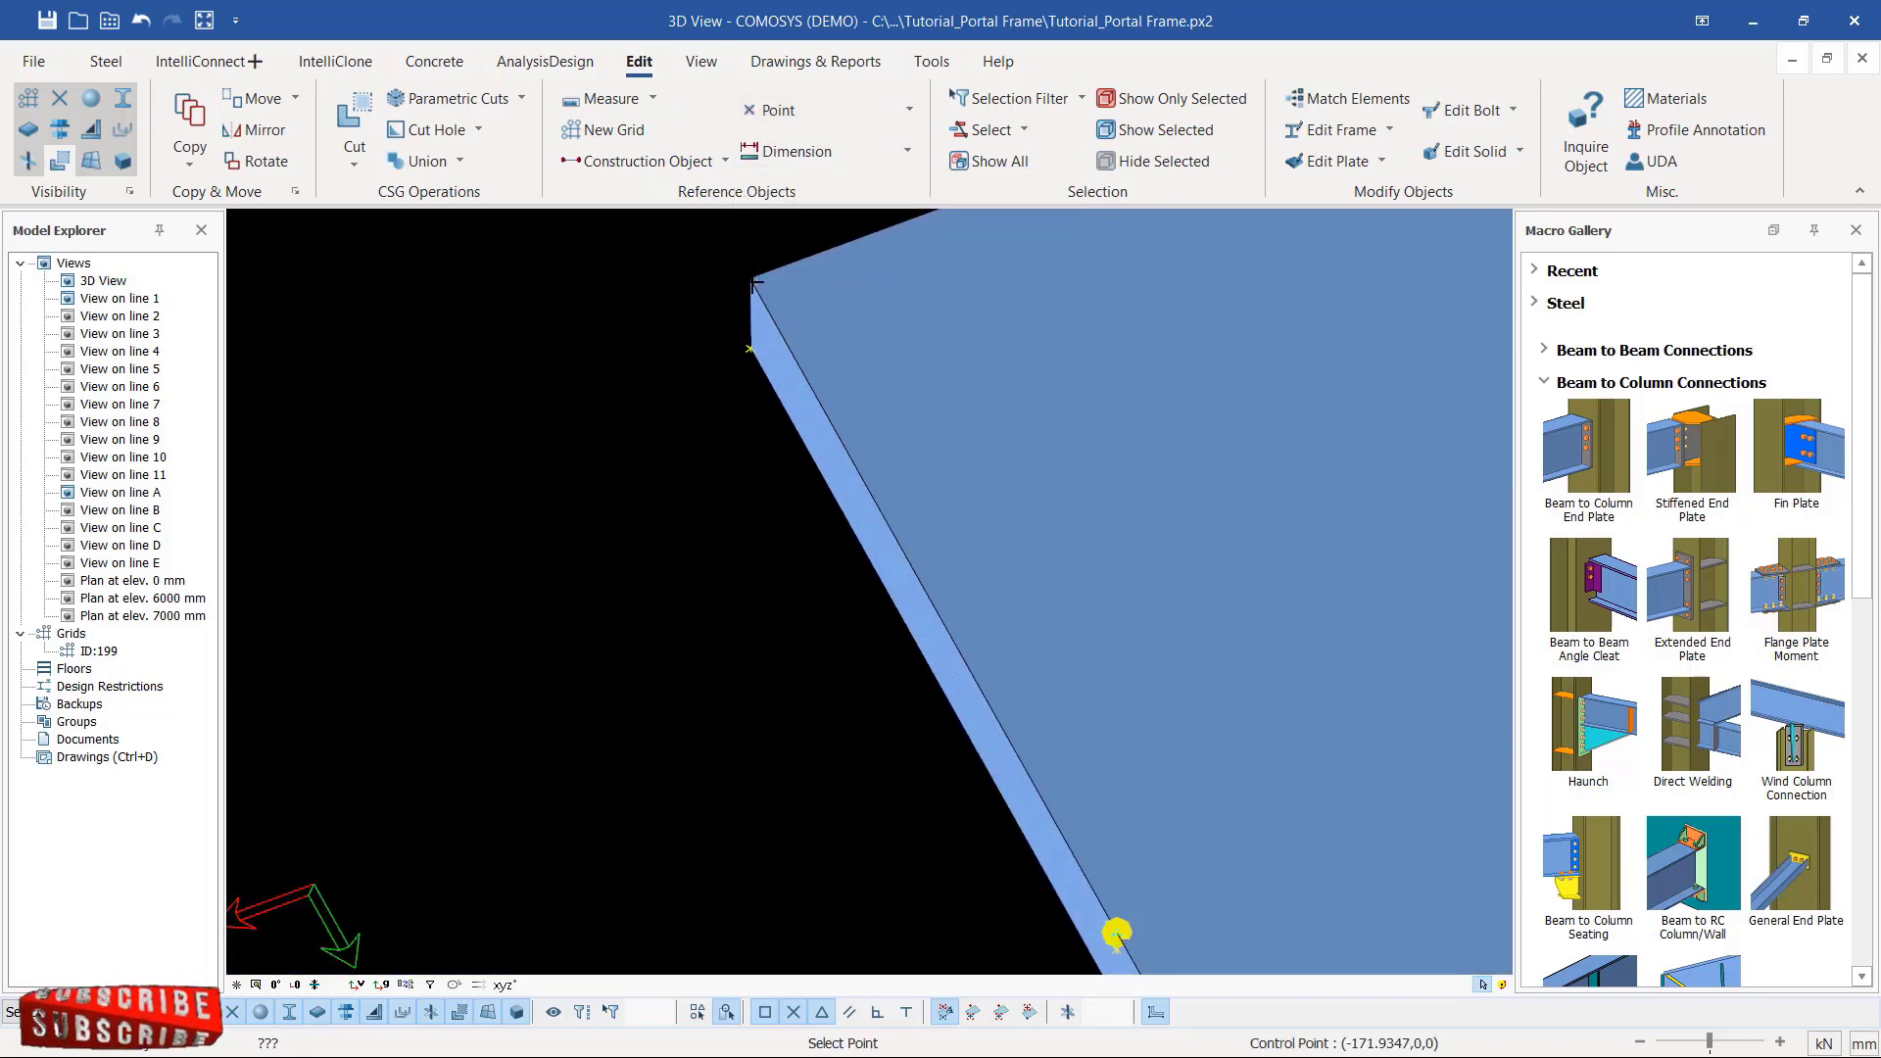
right_click(708, 313)
left_click(708, 314)
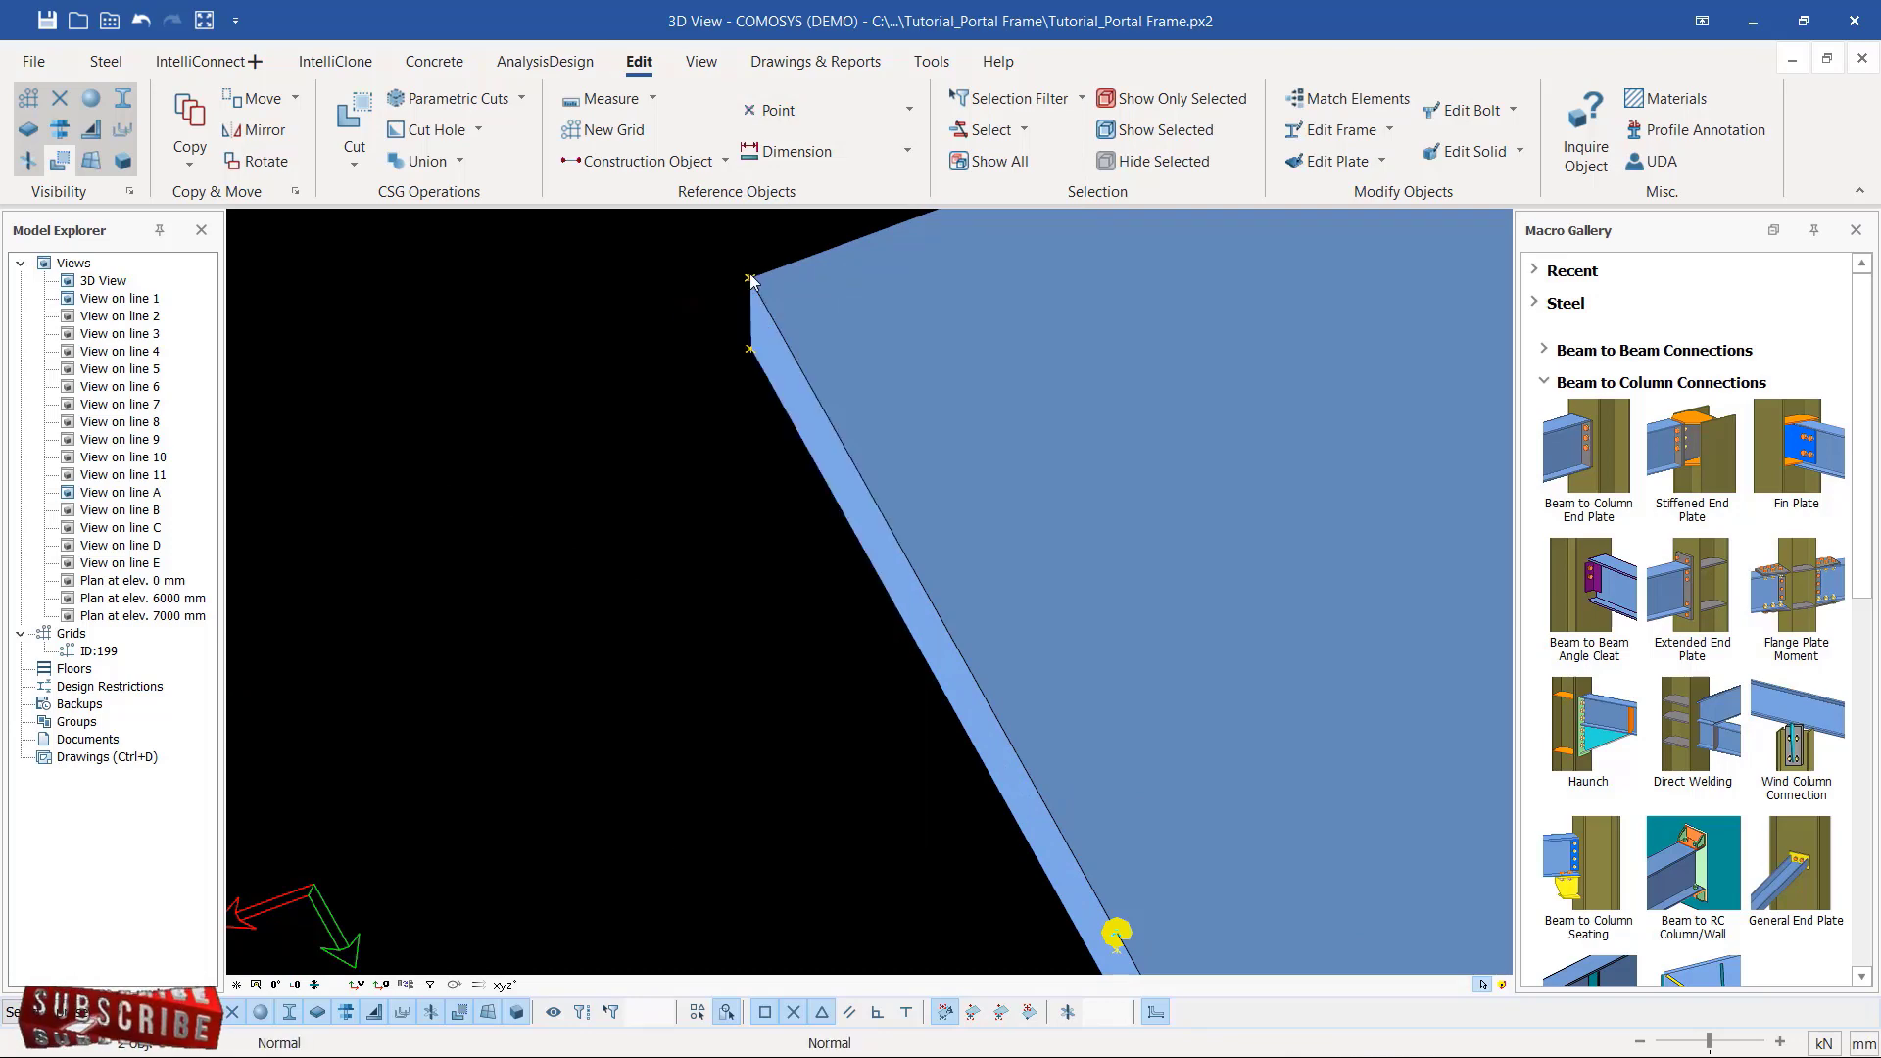
Step: Move the two top corner points of the opposite brace end linearly by -90 mm along X and end the command
scroll(850, 490, "down", 3)
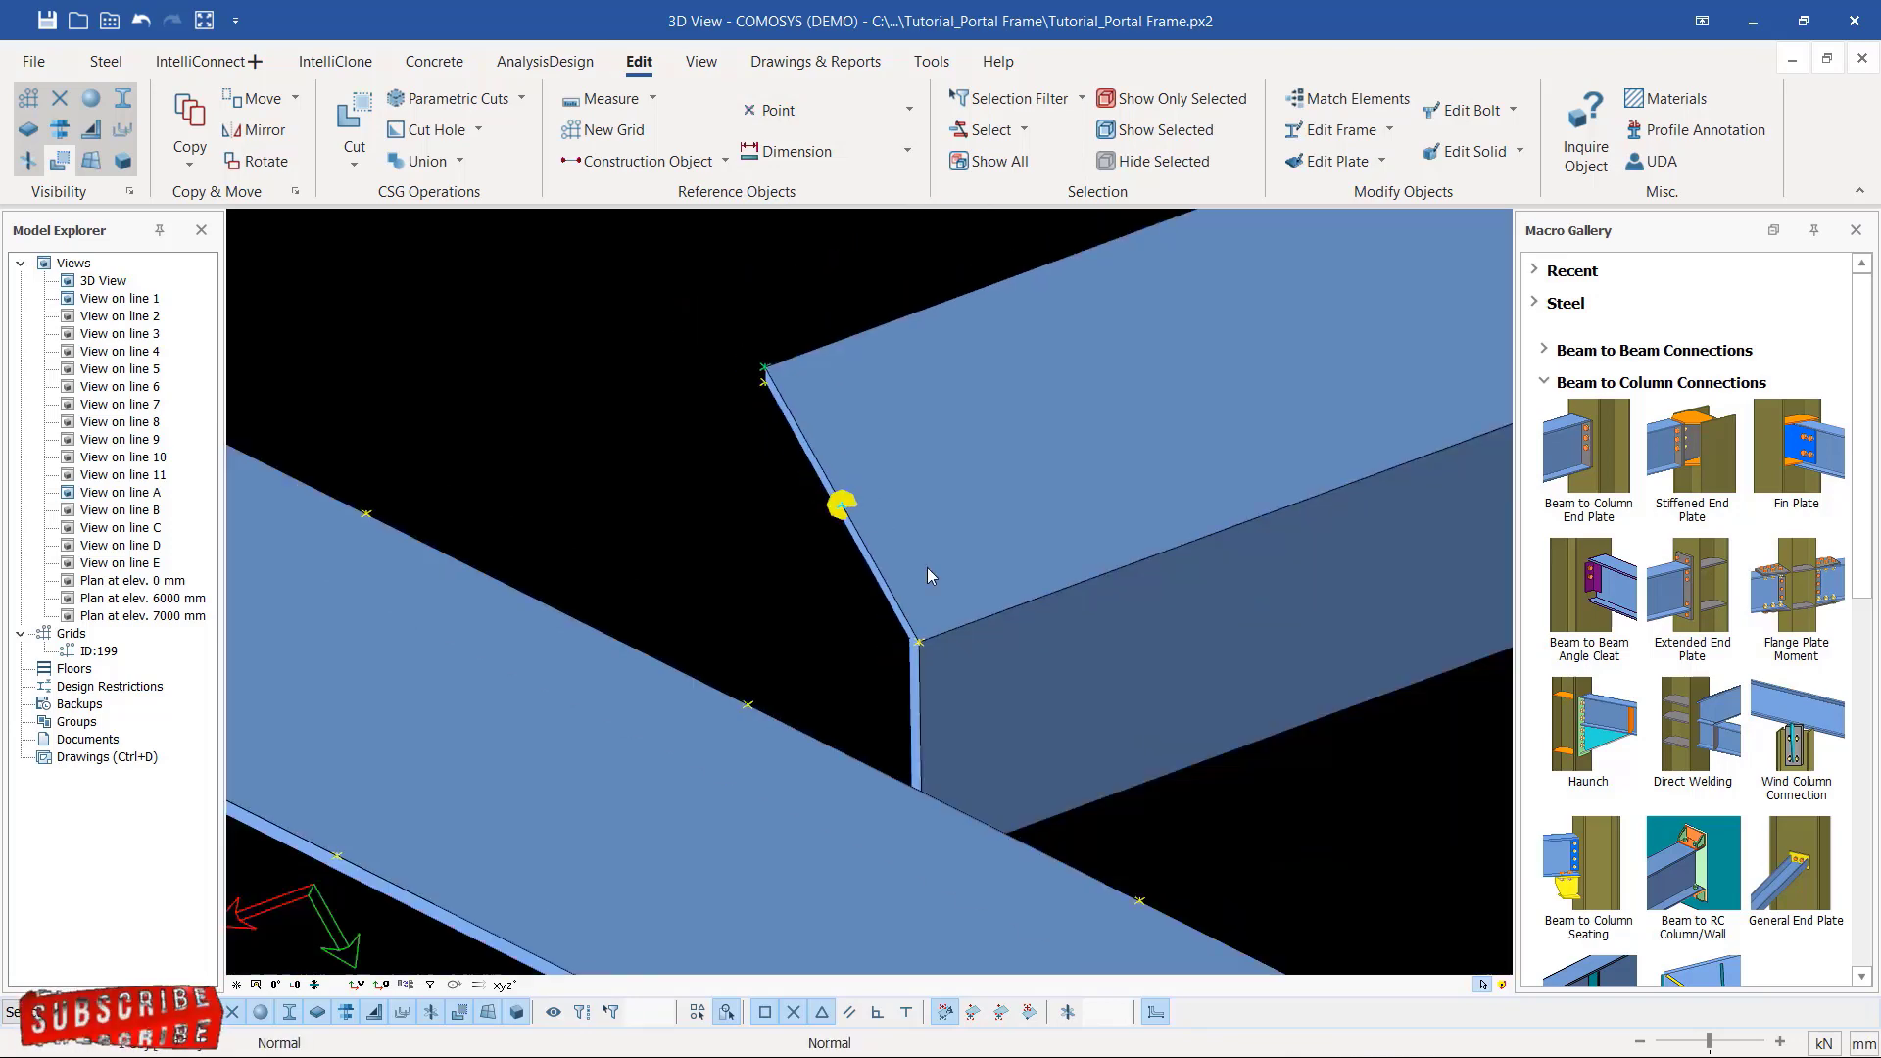
left_click(921, 647, "ctrl")
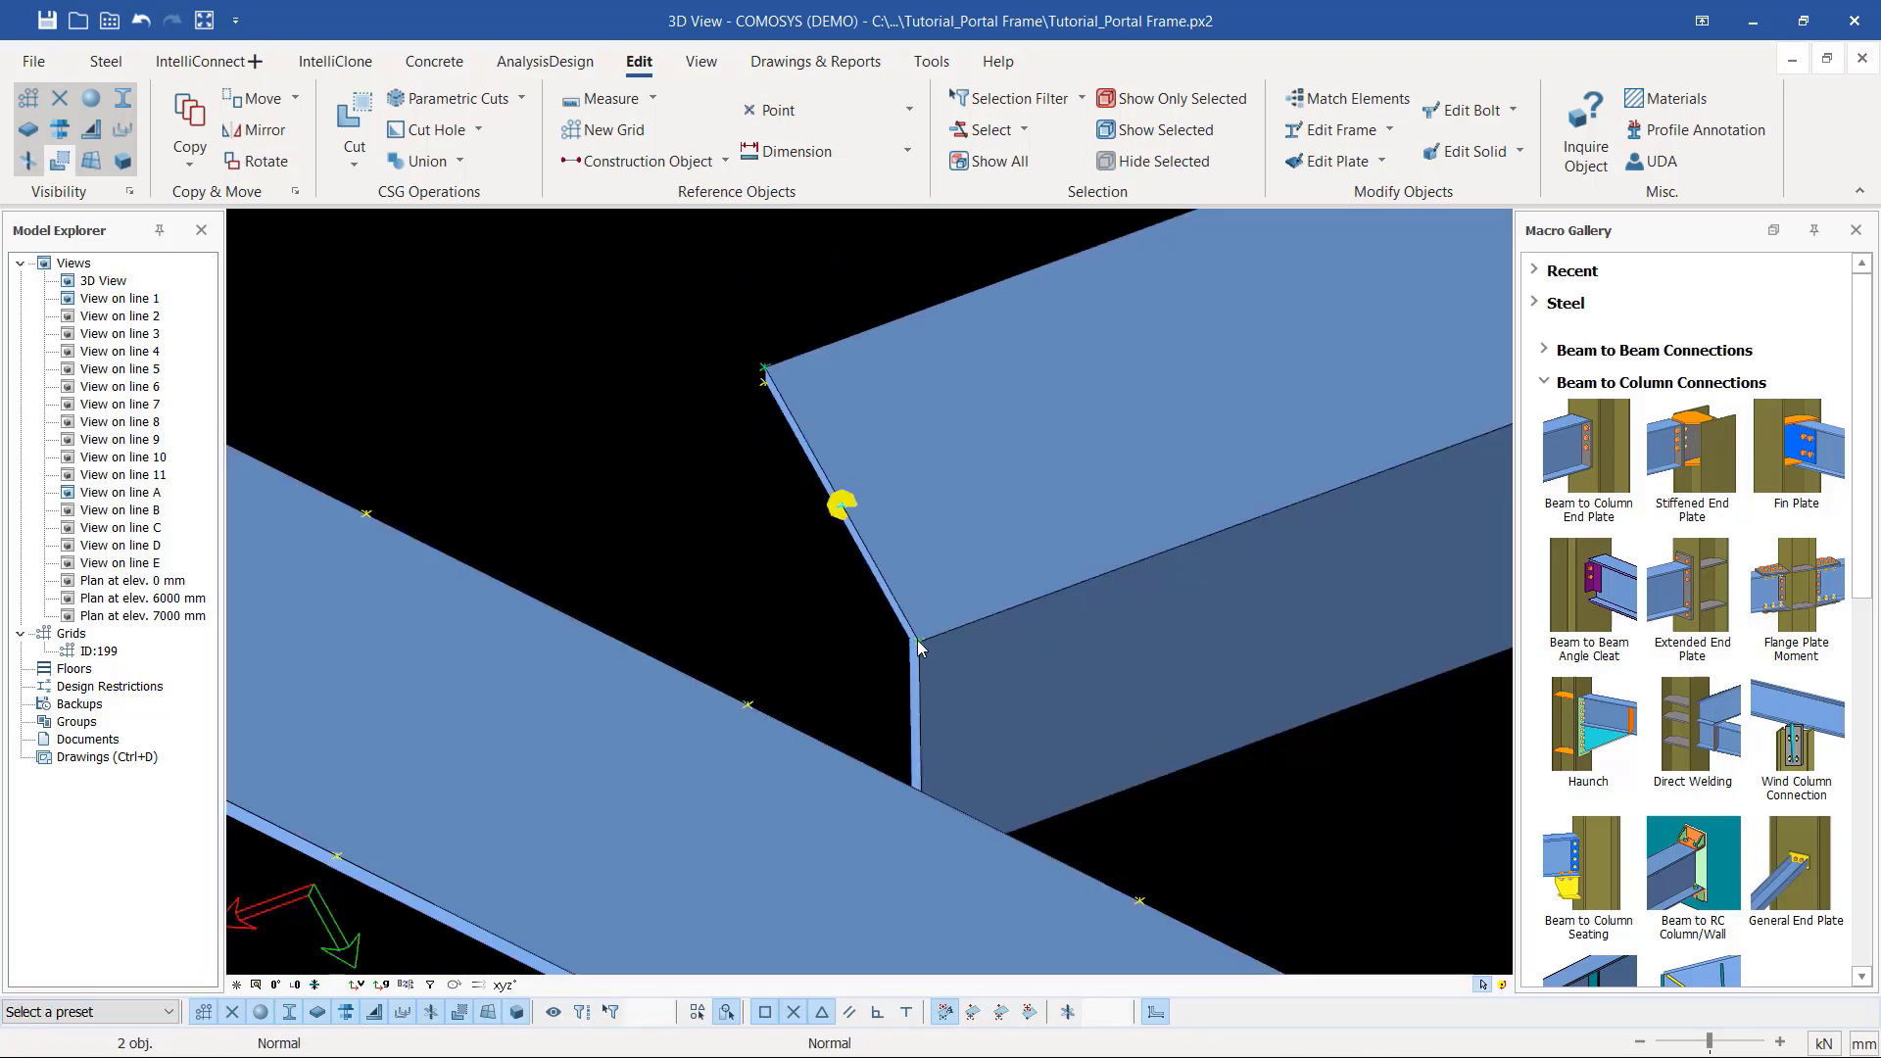
right_click(680, 417)
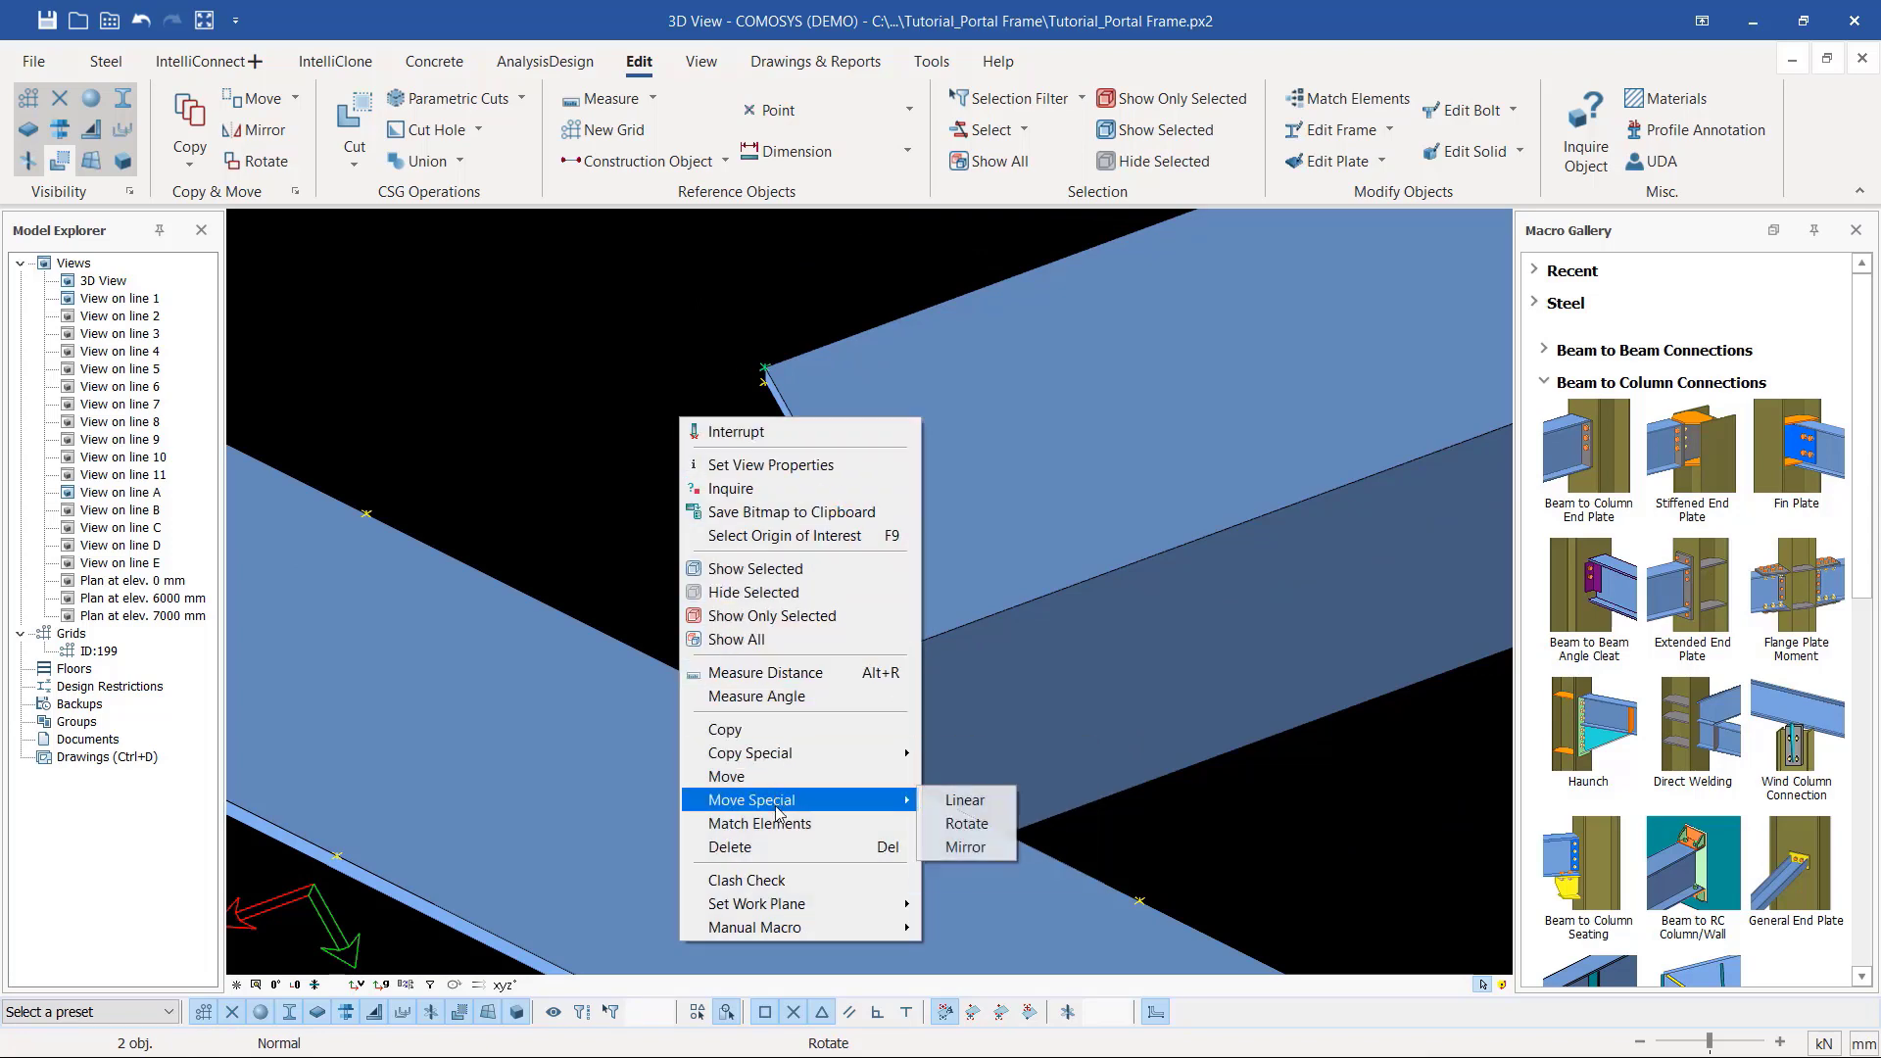
left_click(946, 799)
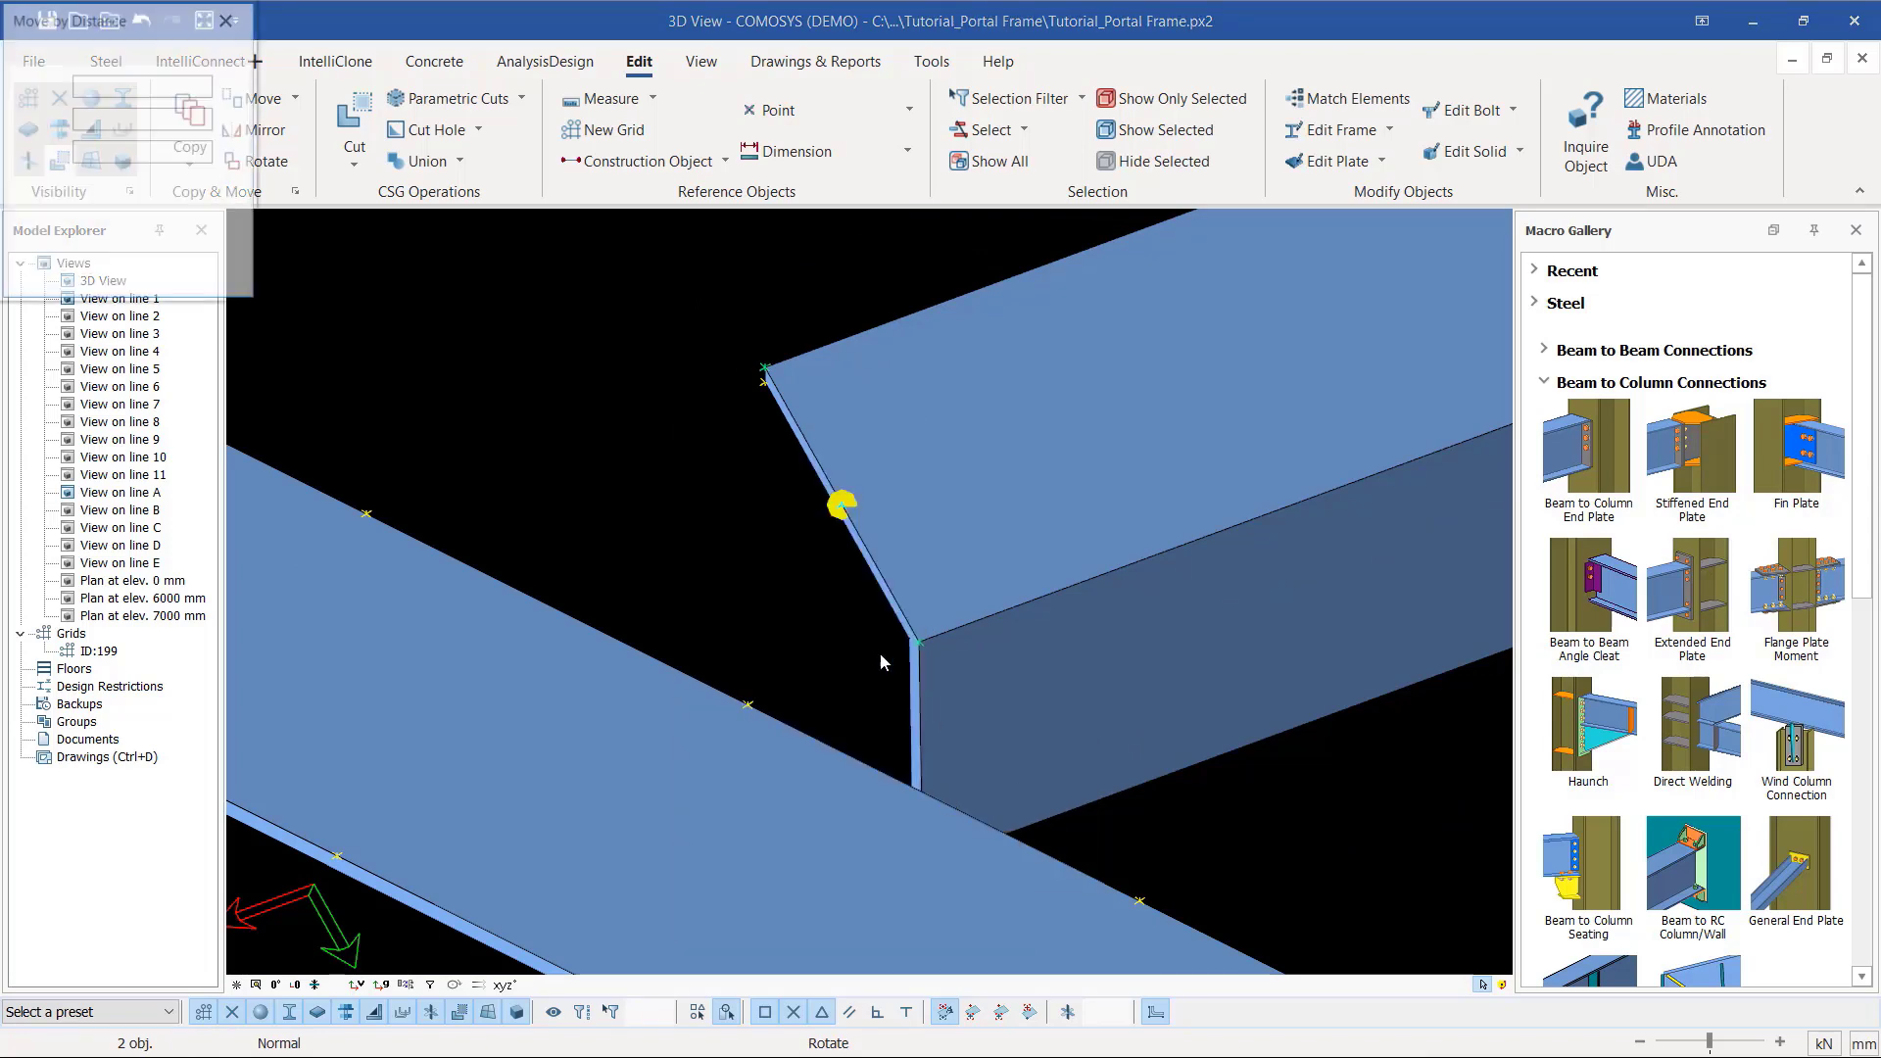
scroll(834, 575, "down", 4)
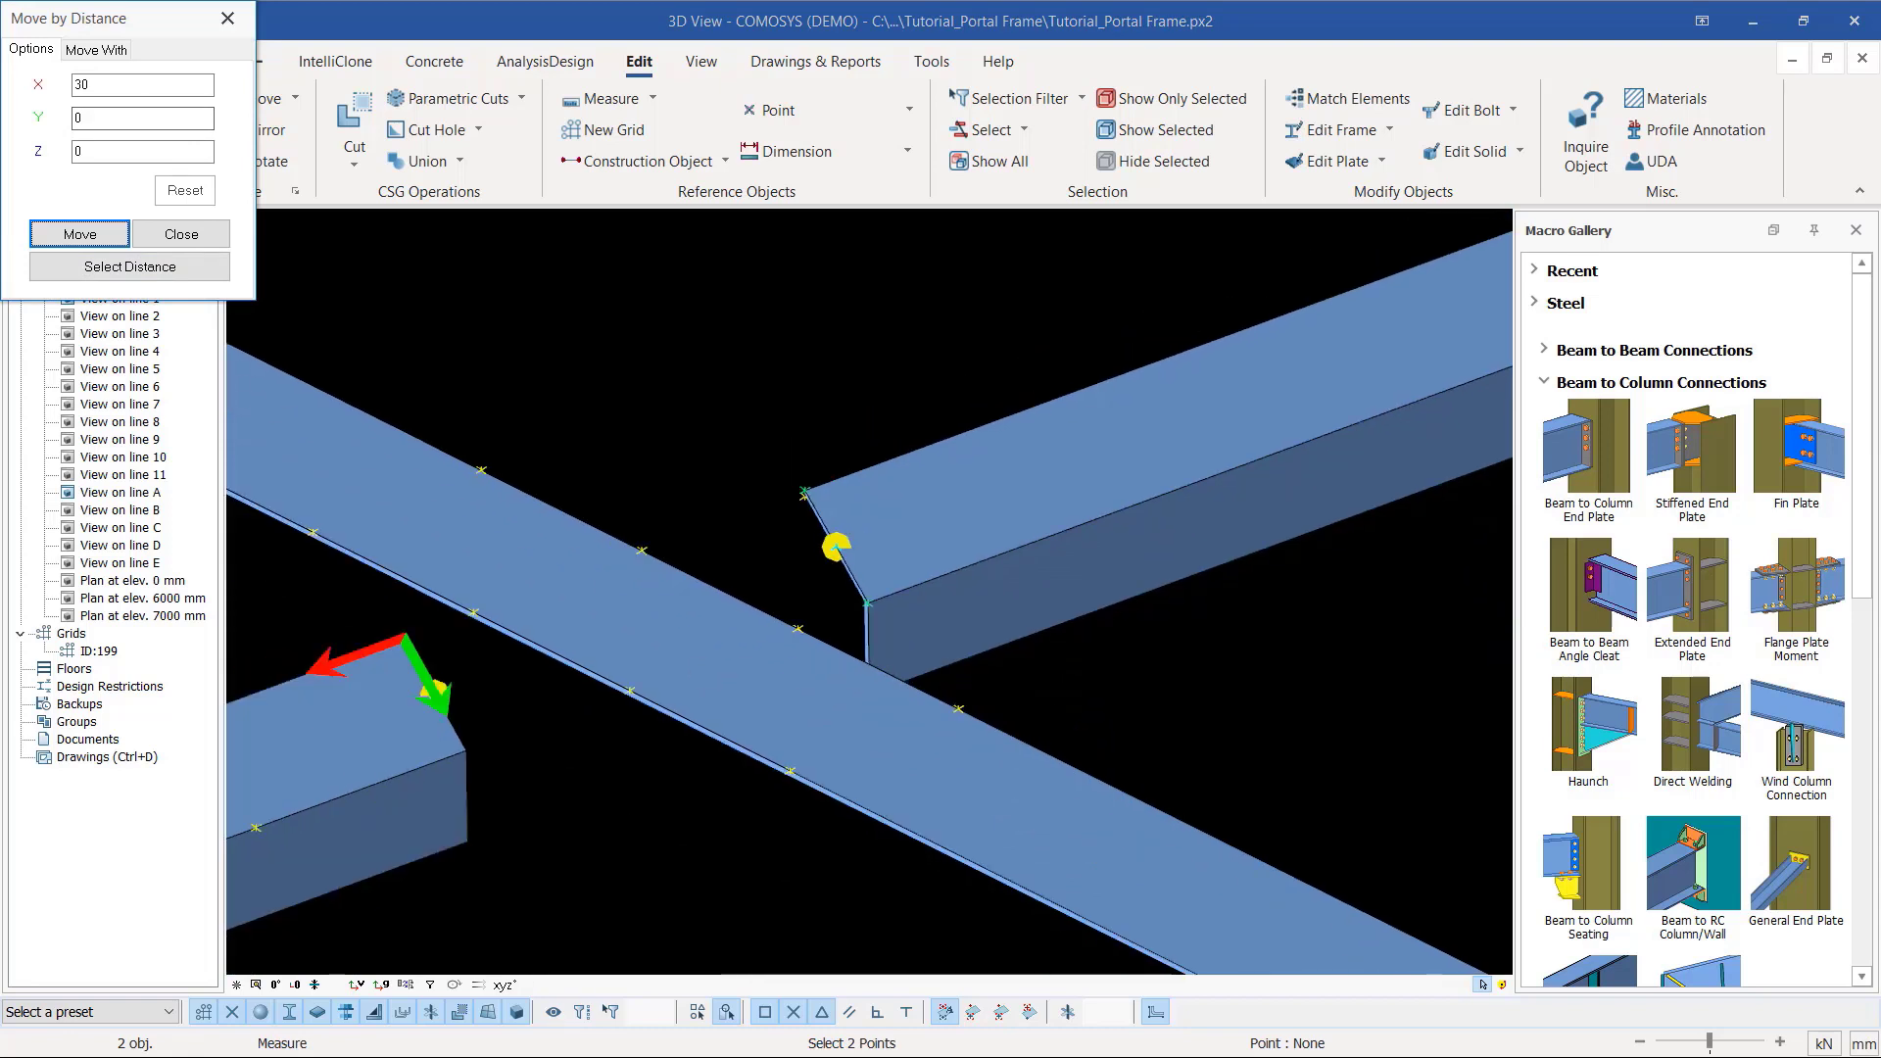
left_click_drag(98, 86, 52, 86)
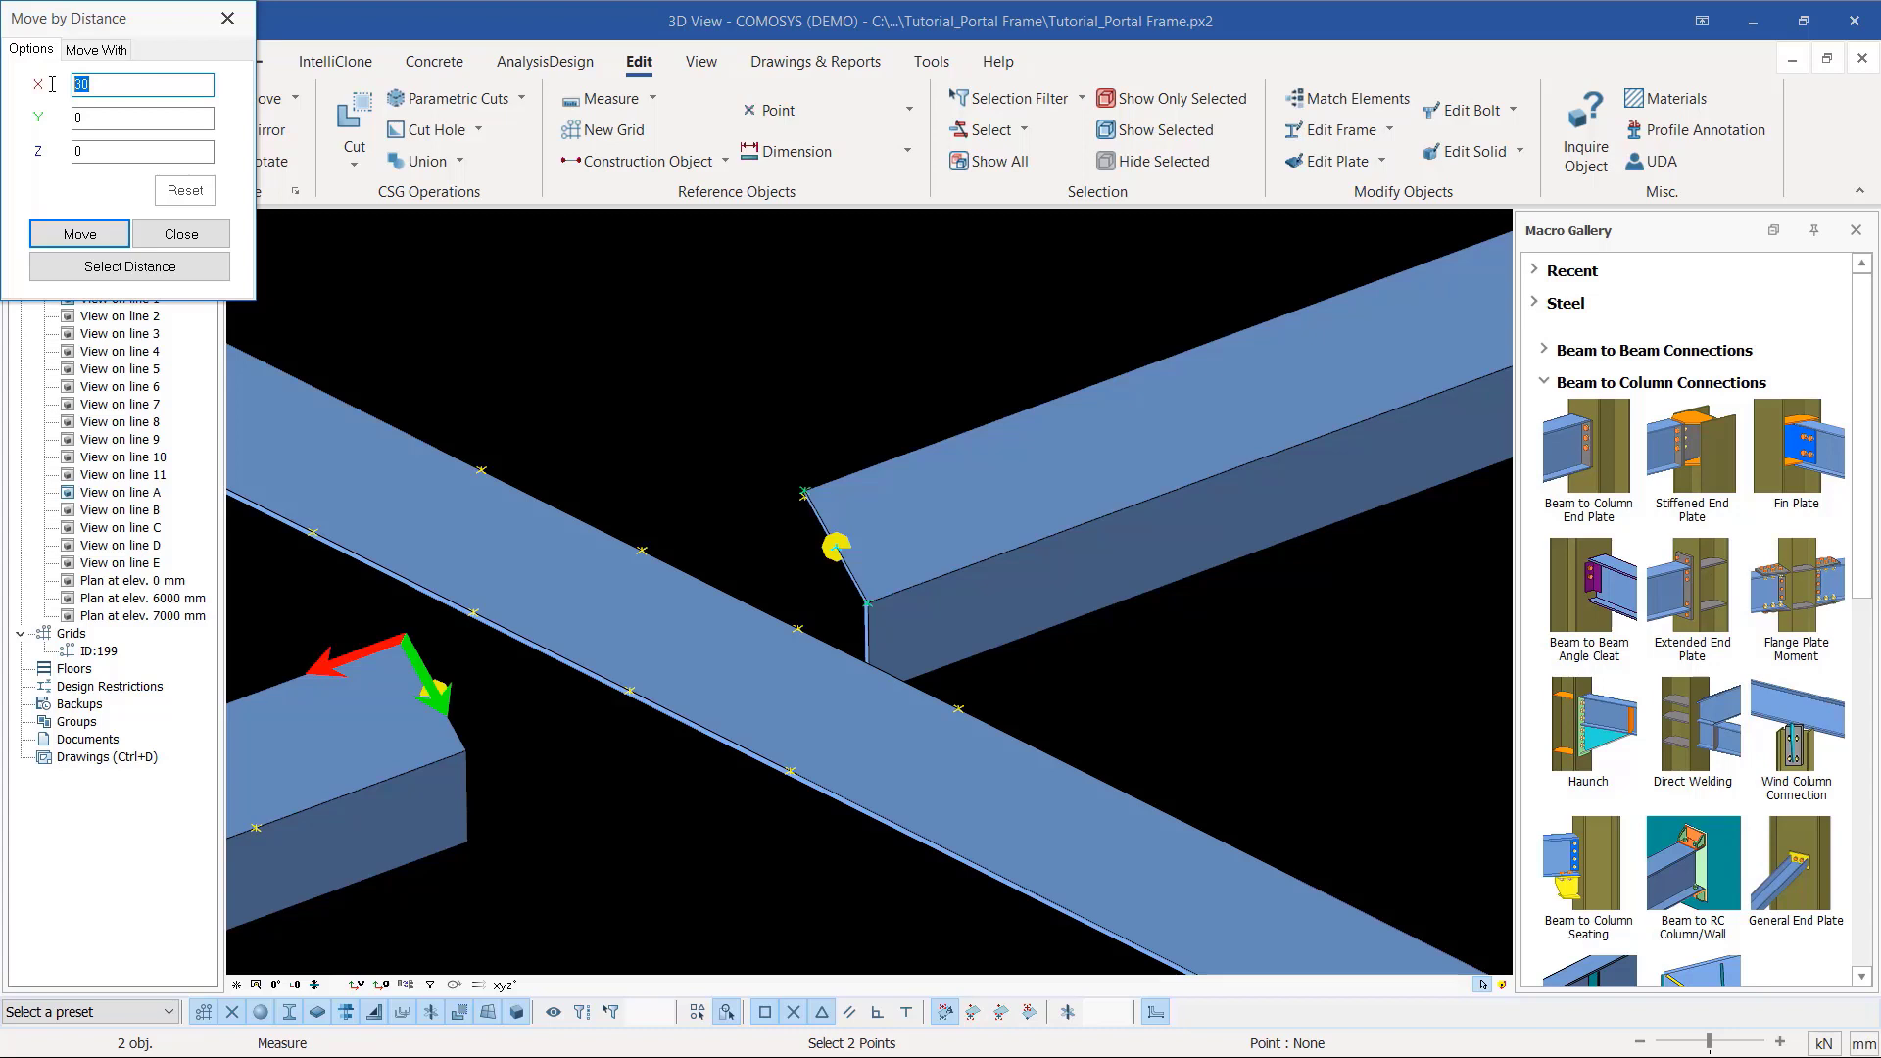
type("-90")
left_click(70, 241)
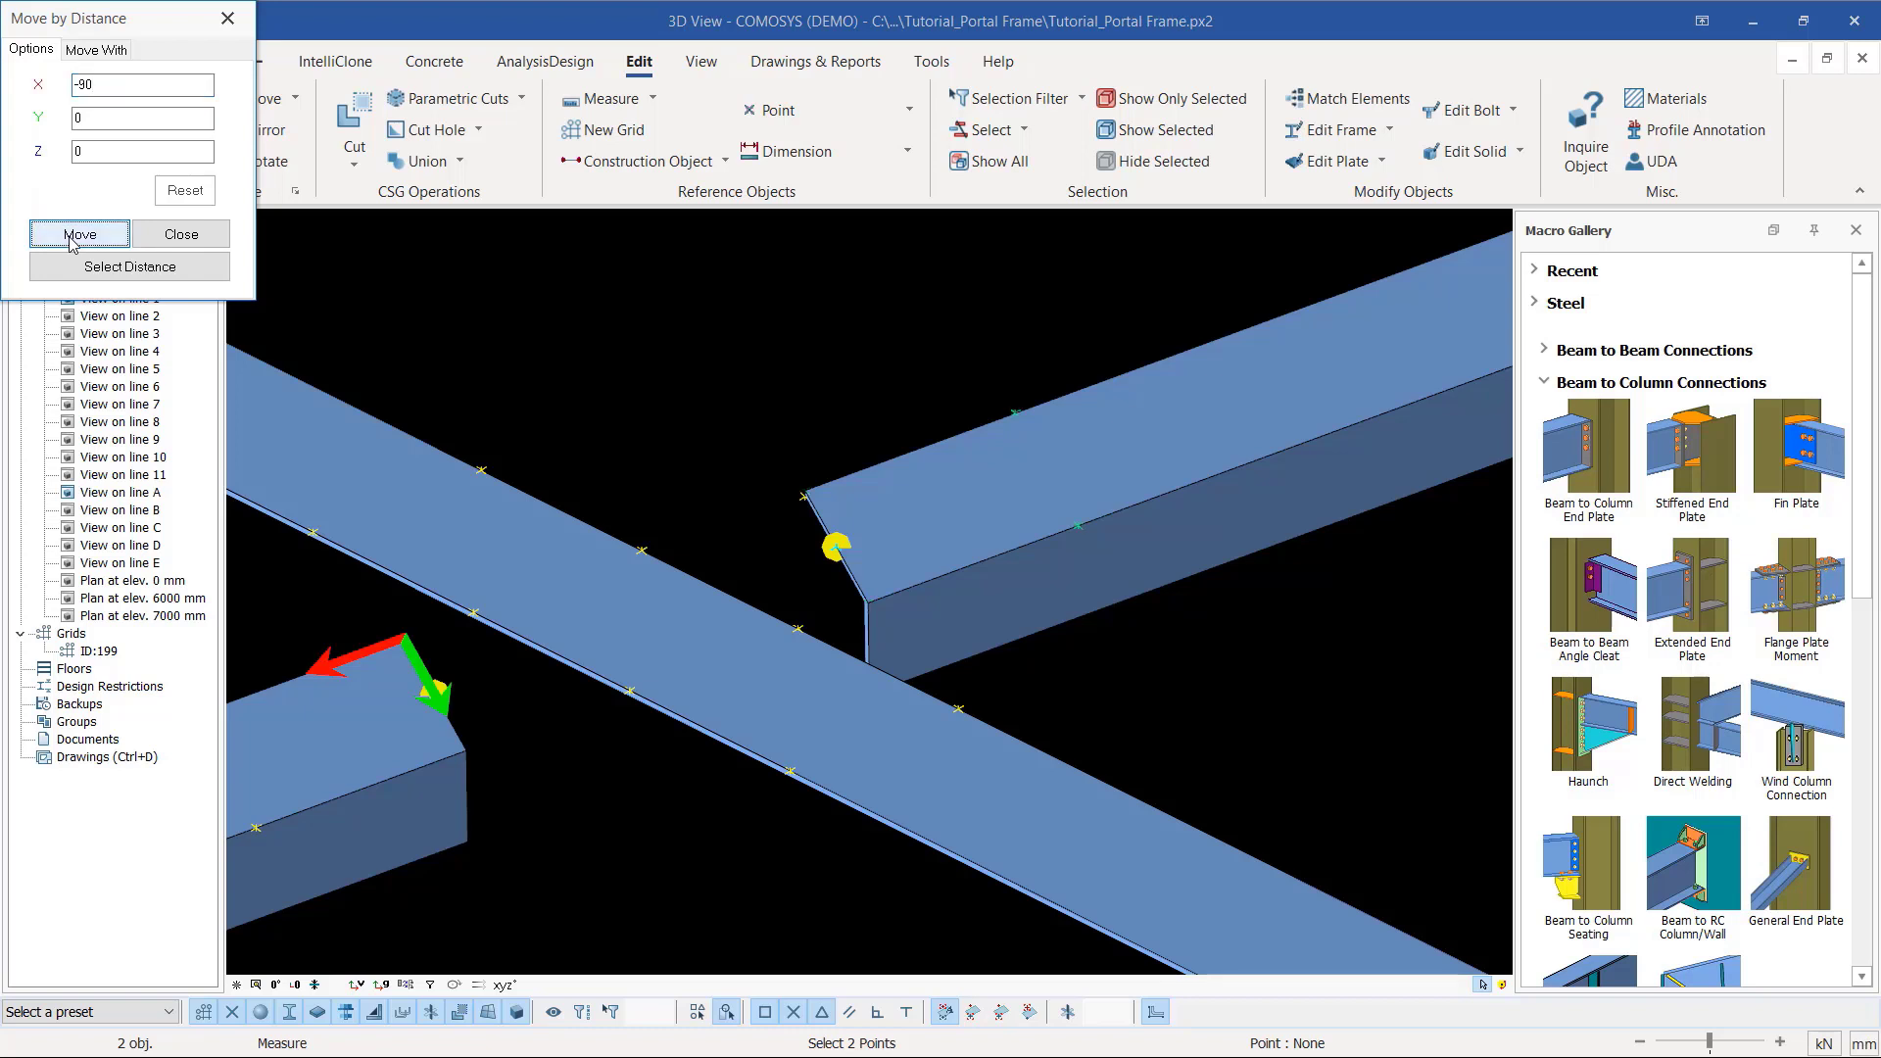
left_click(210, 239)
right_click(749, 331)
left_click(787, 343)
Step: Create a six-sided steel plate over the brace crossing through the offset points on both cut braces and the continuous brace
scroll(901, 478, "down", 4)
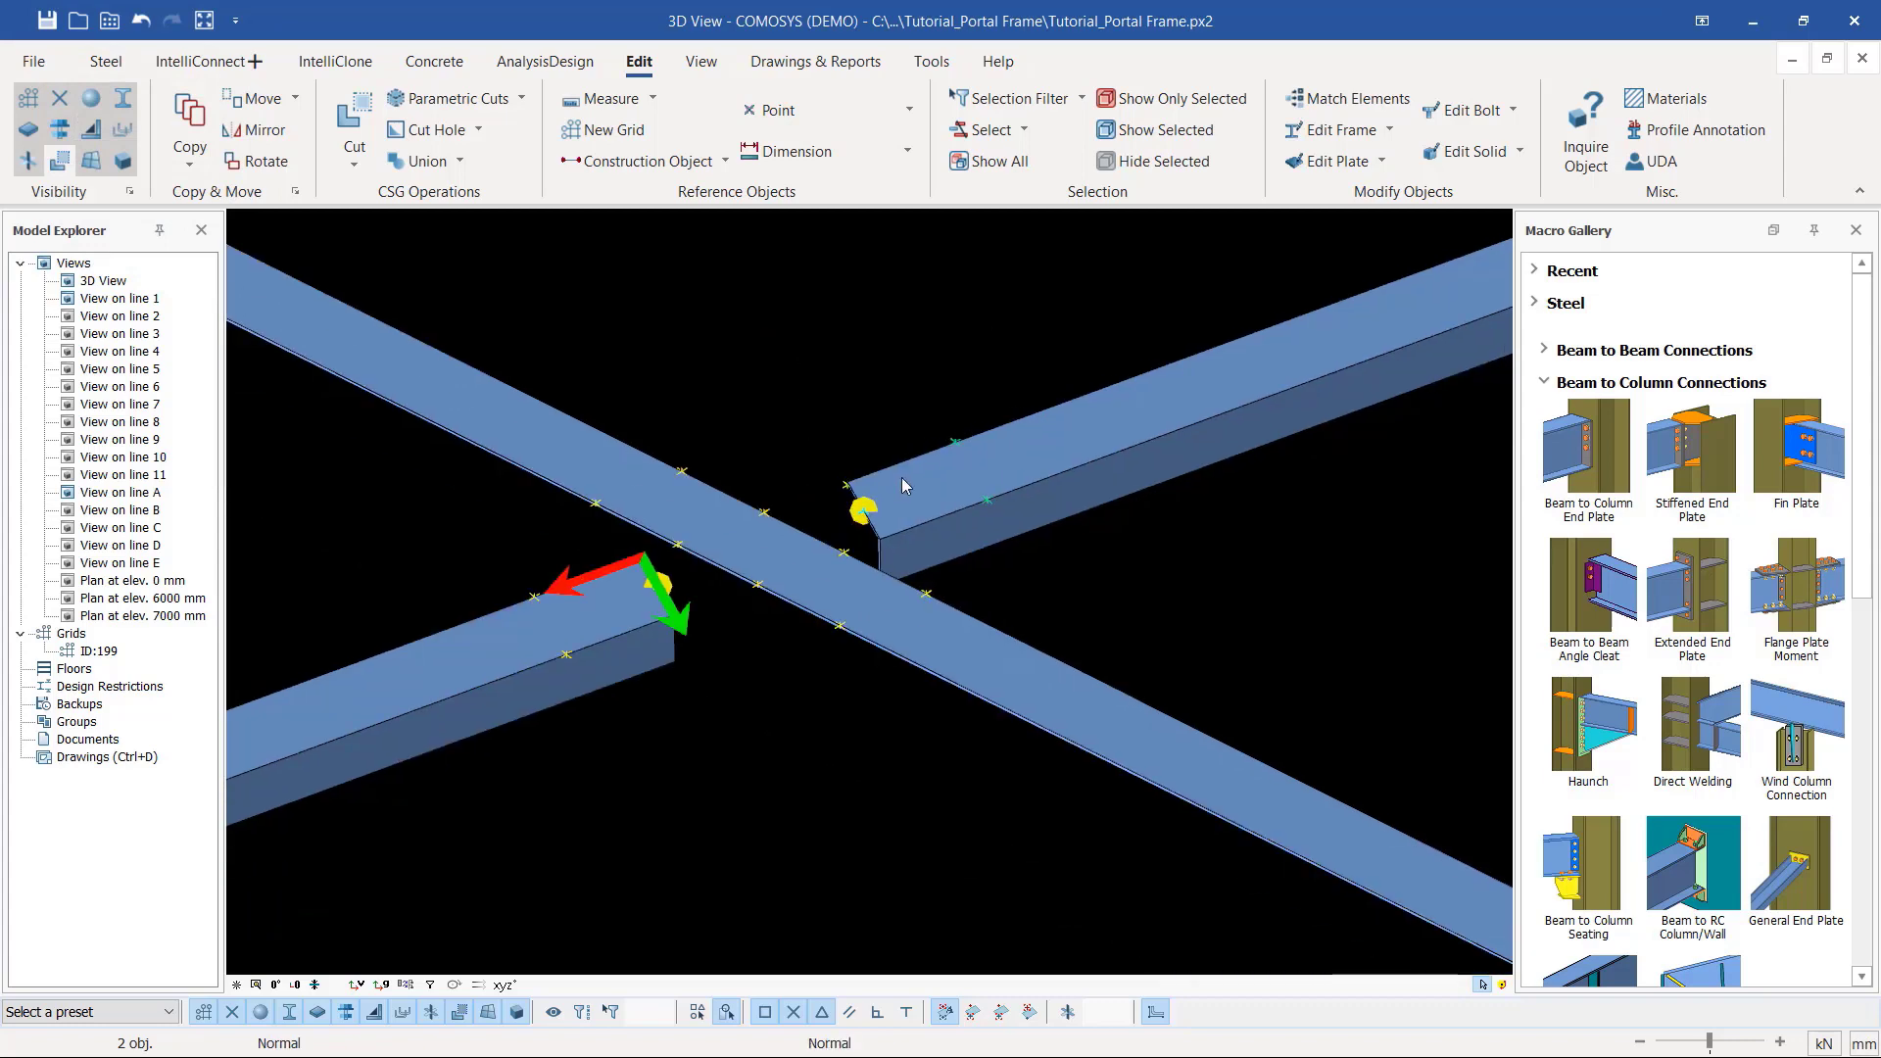
scroll(655, 629, "up", 4)
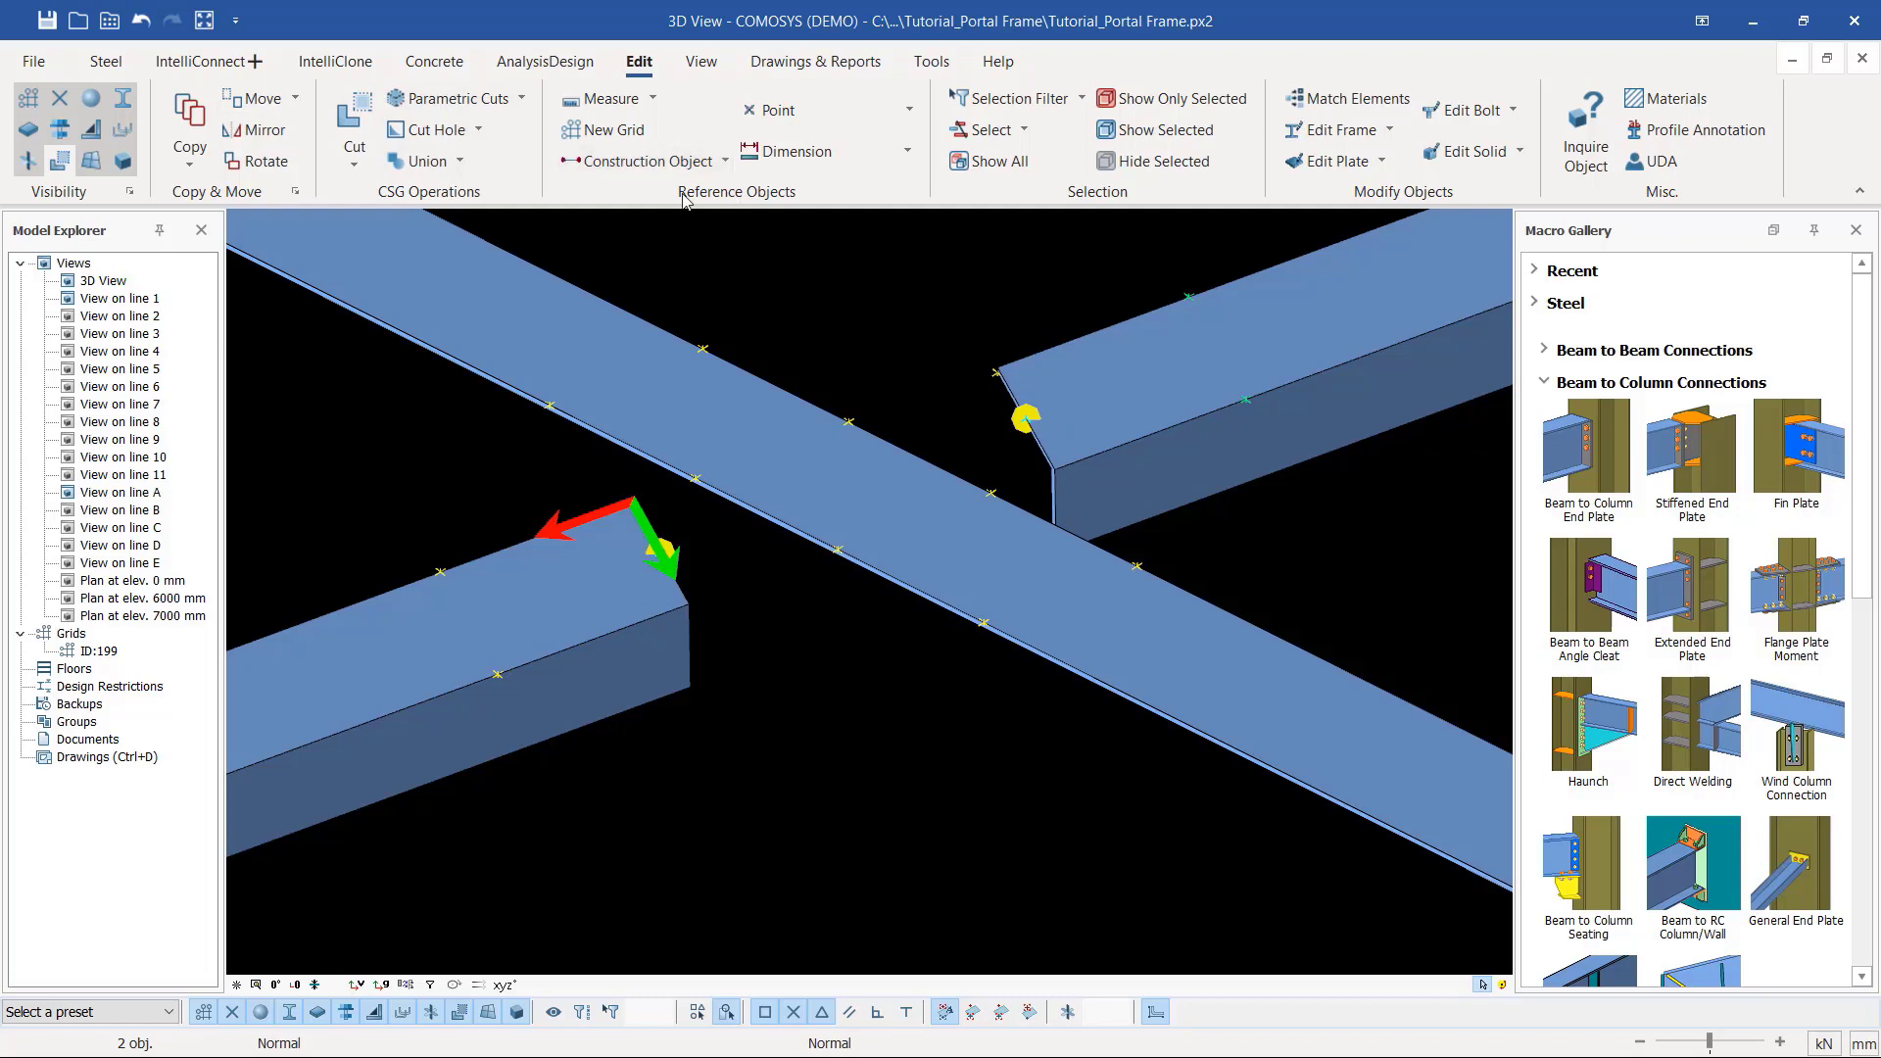
left_click(105, 62)
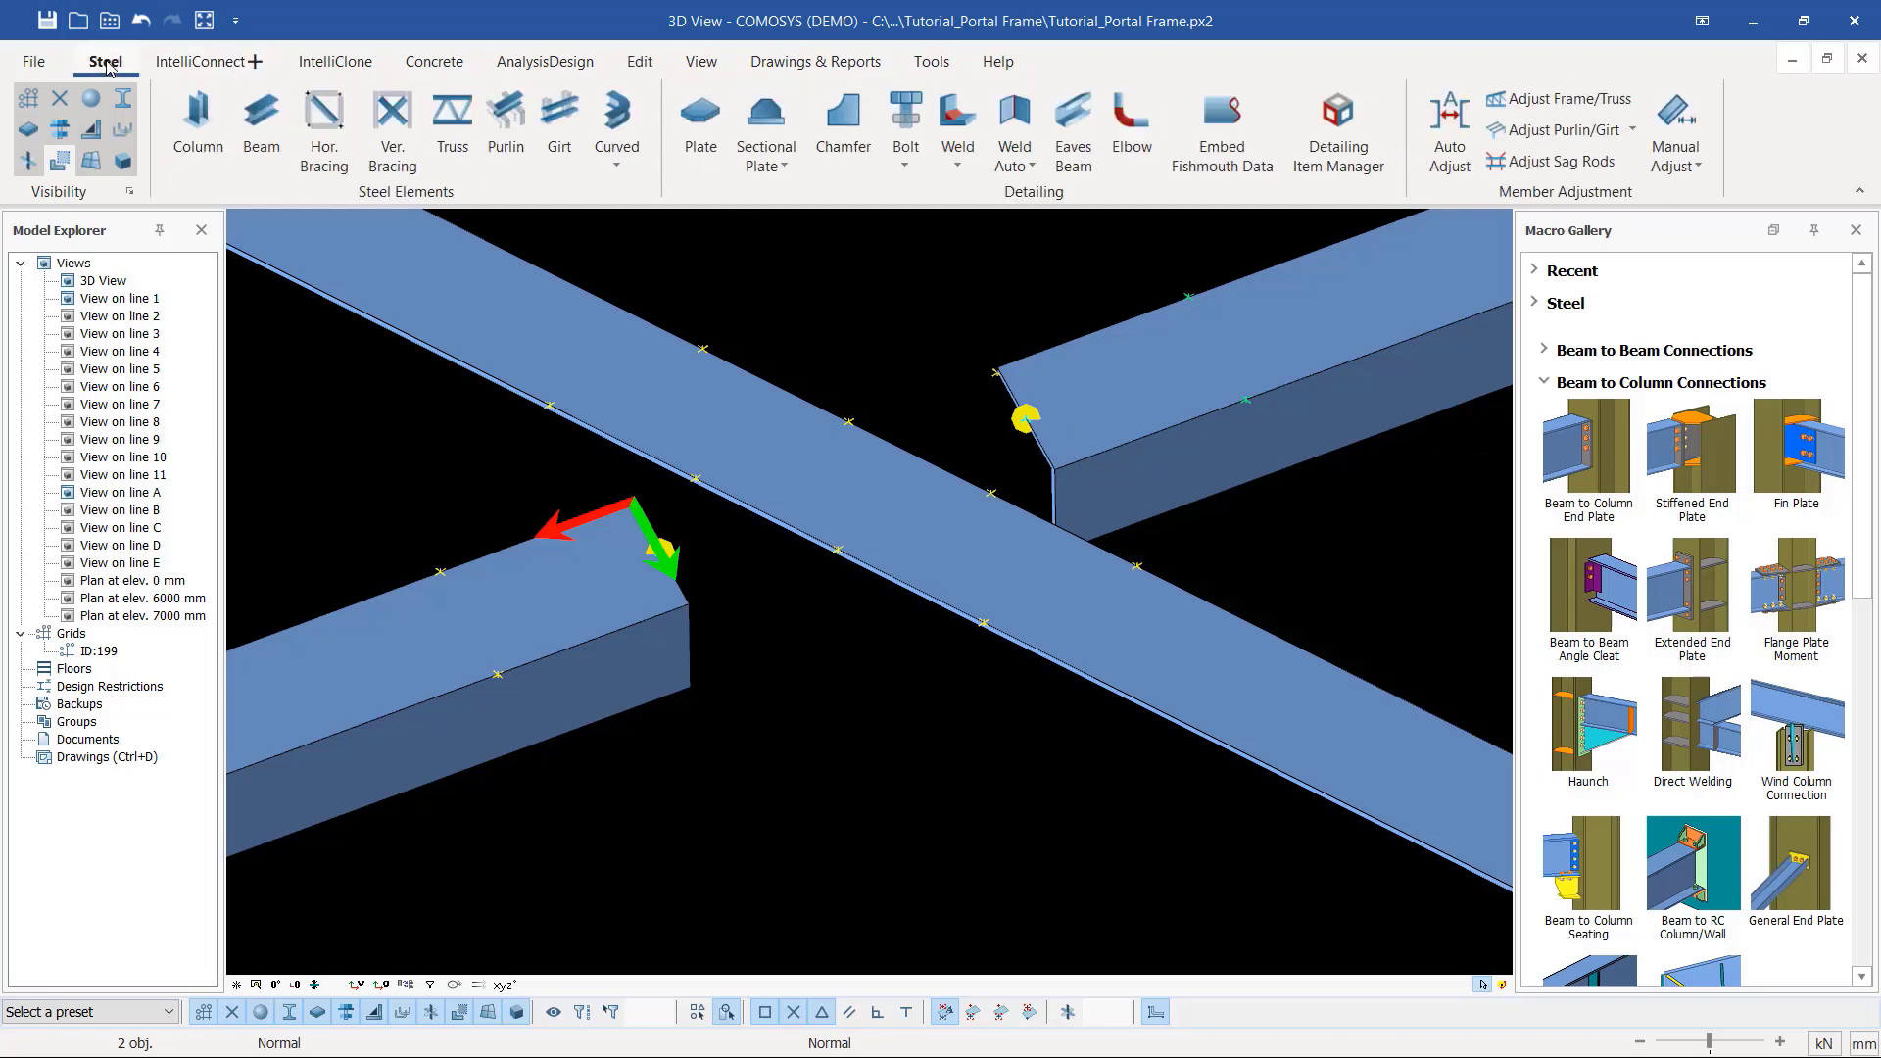
left_click(700, 125)
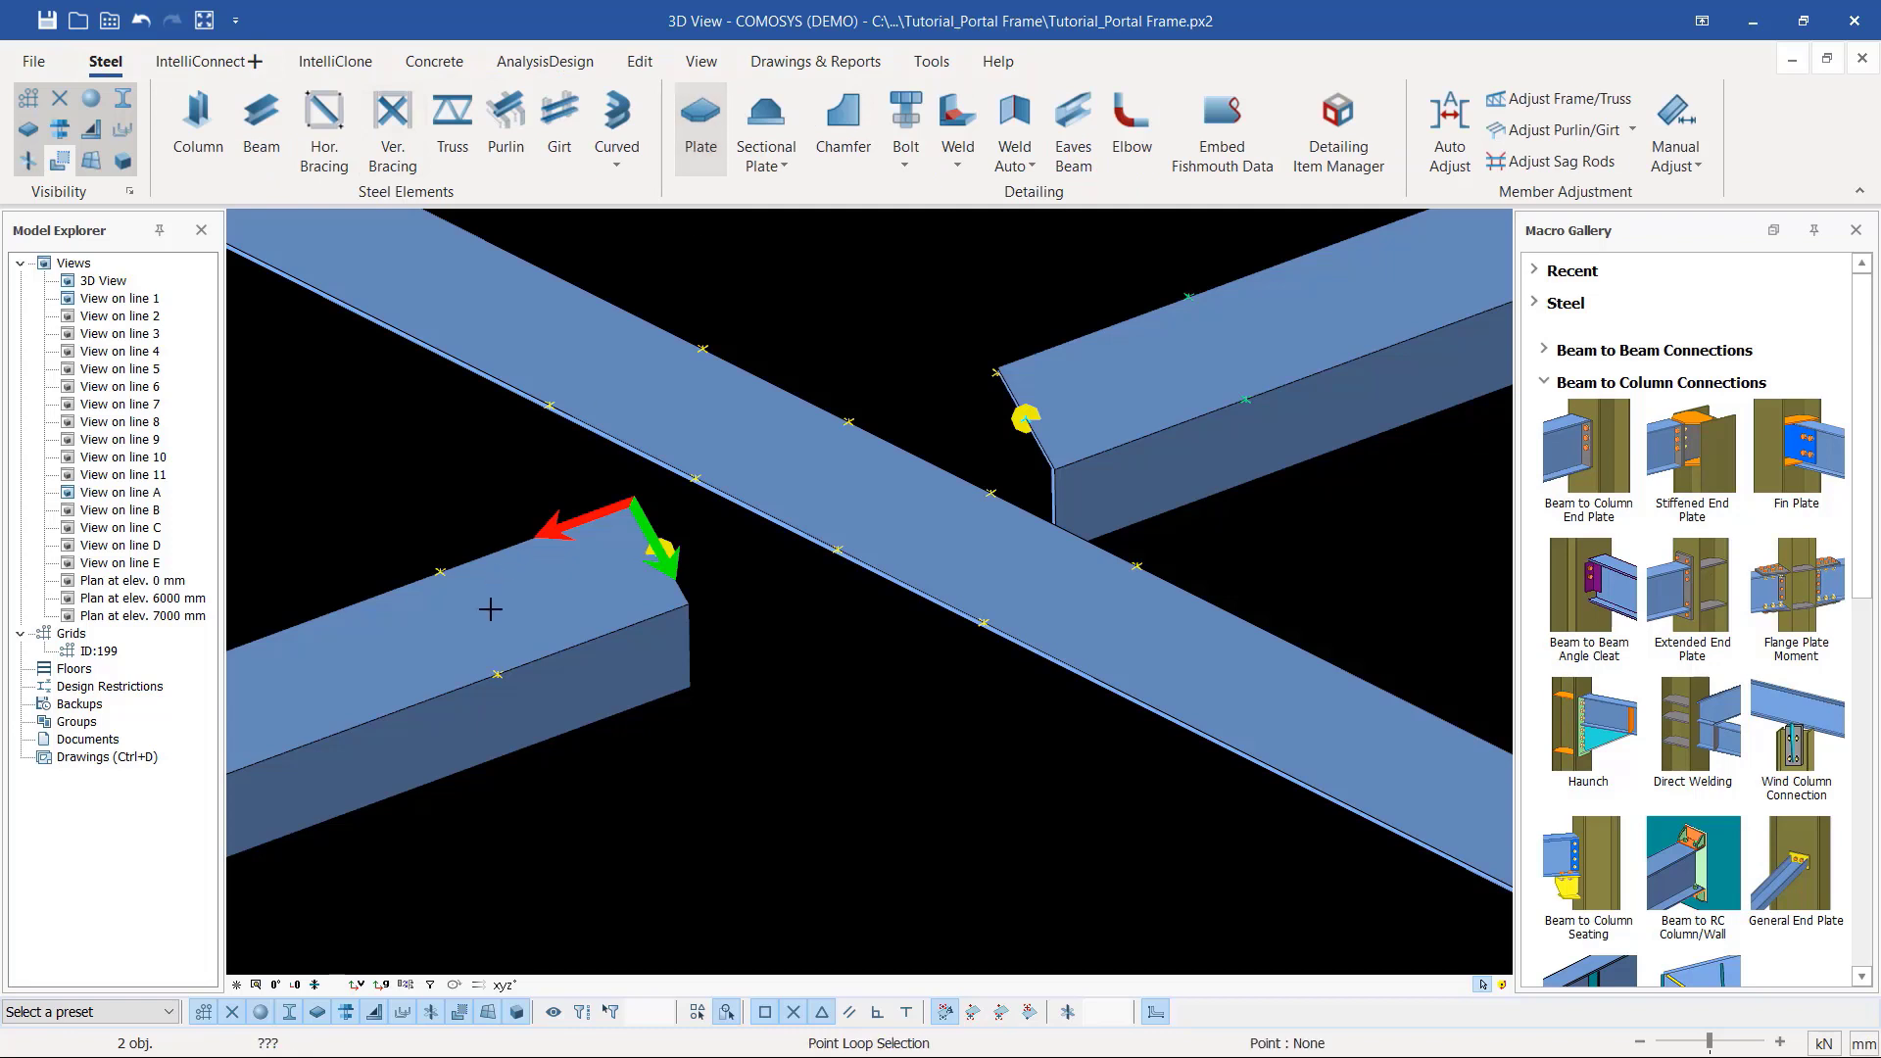
left_click(440, 574)
left_click(701, 350)
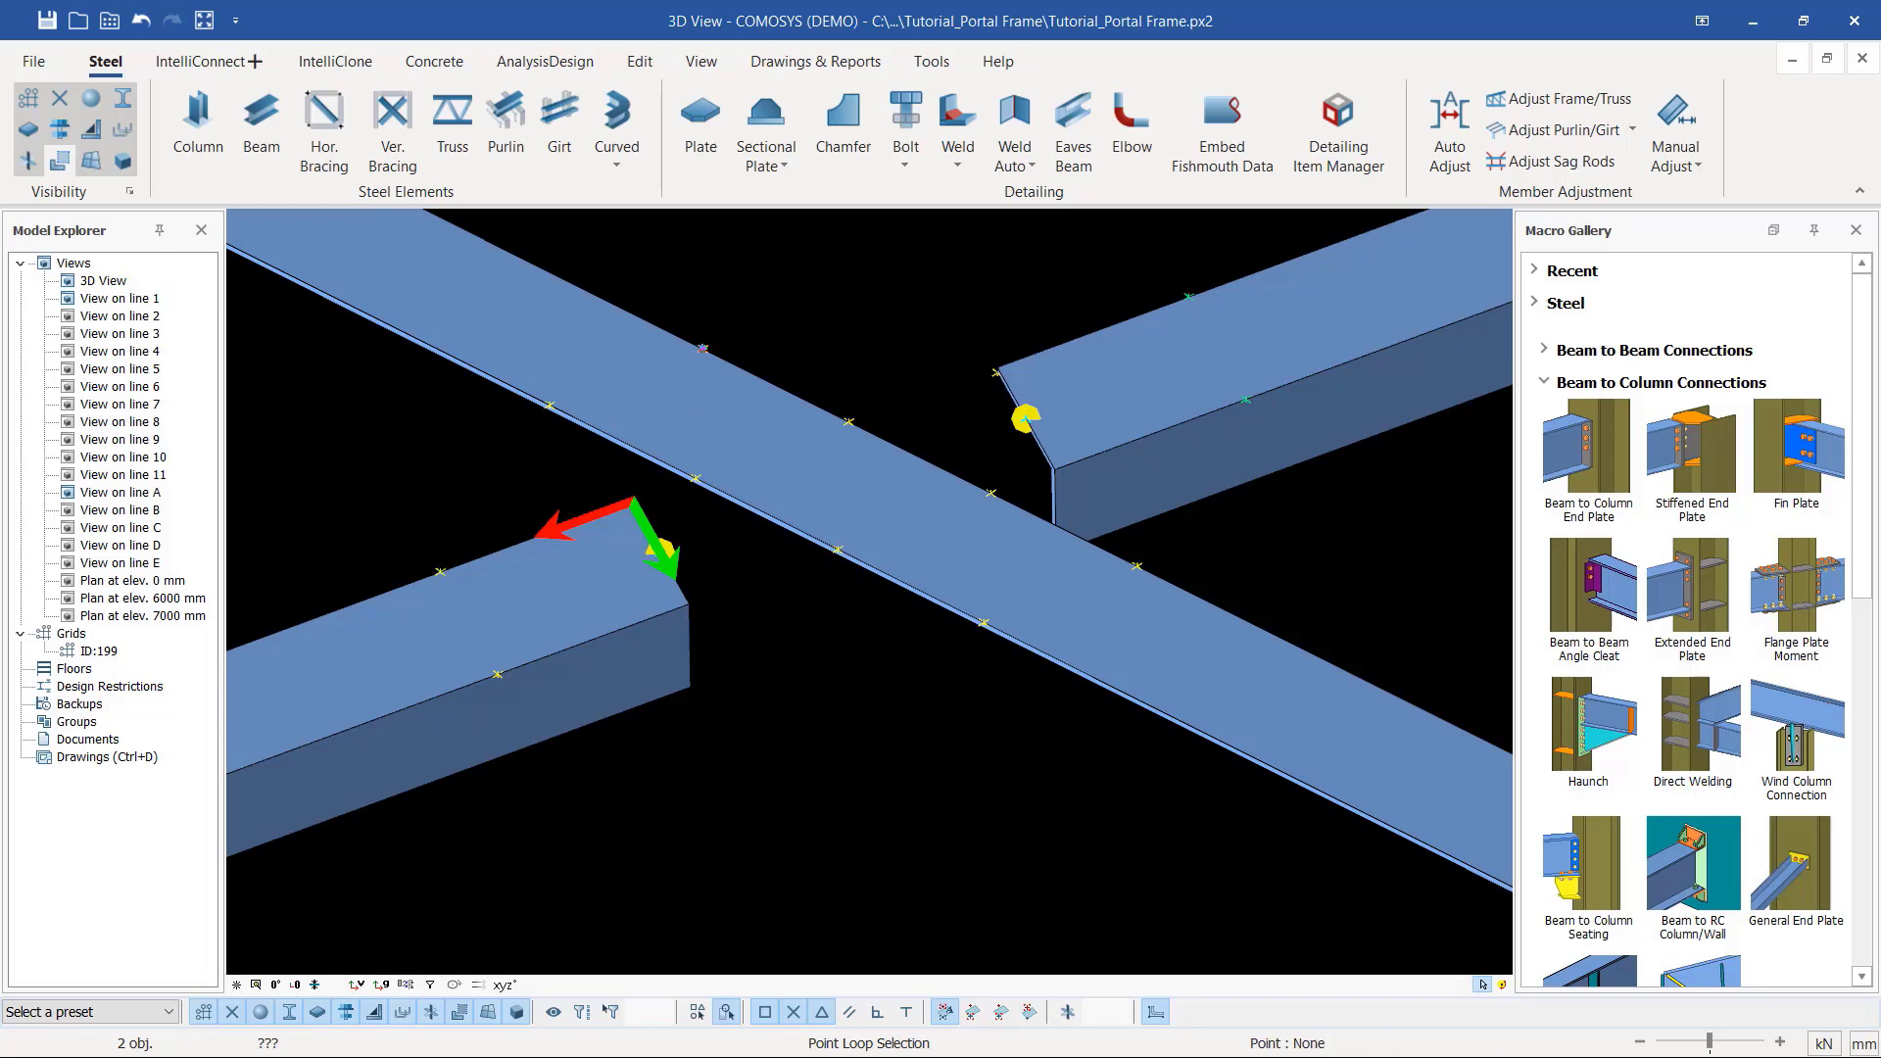
left_click(1189, 298)
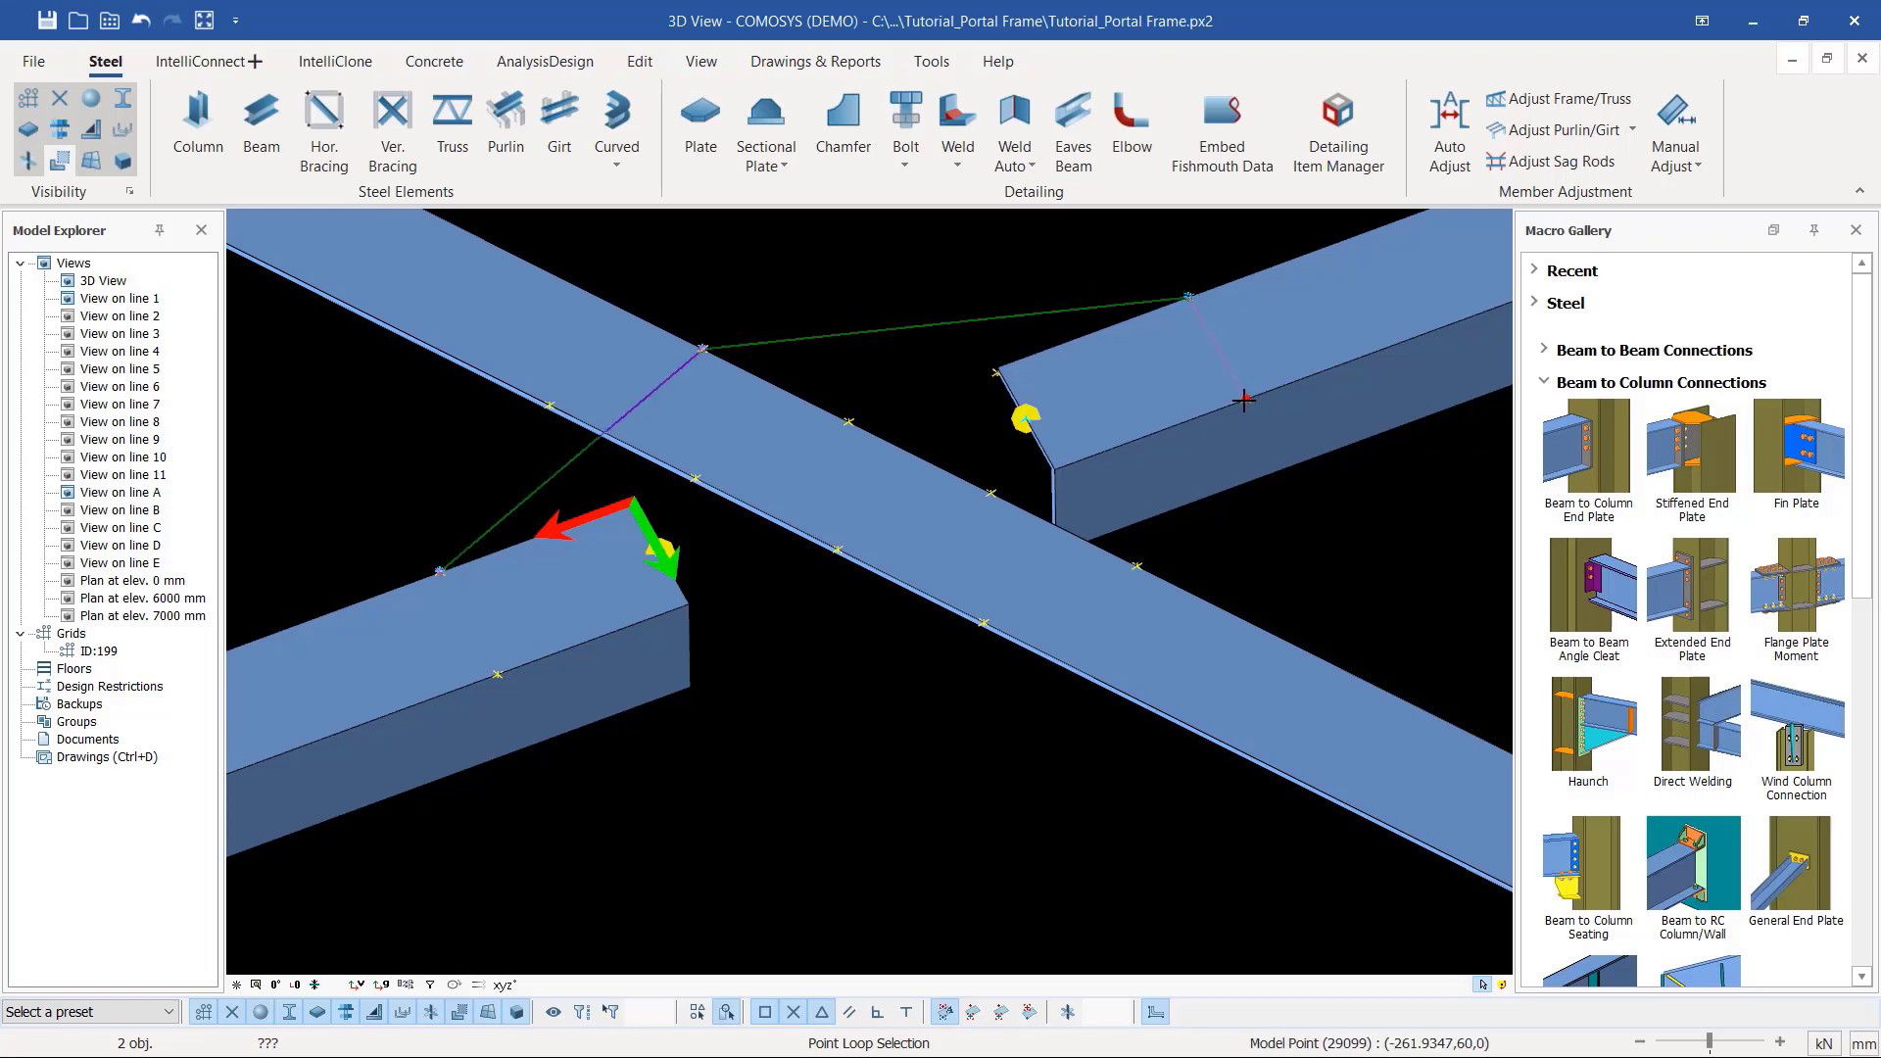
left_click(1243, 400)
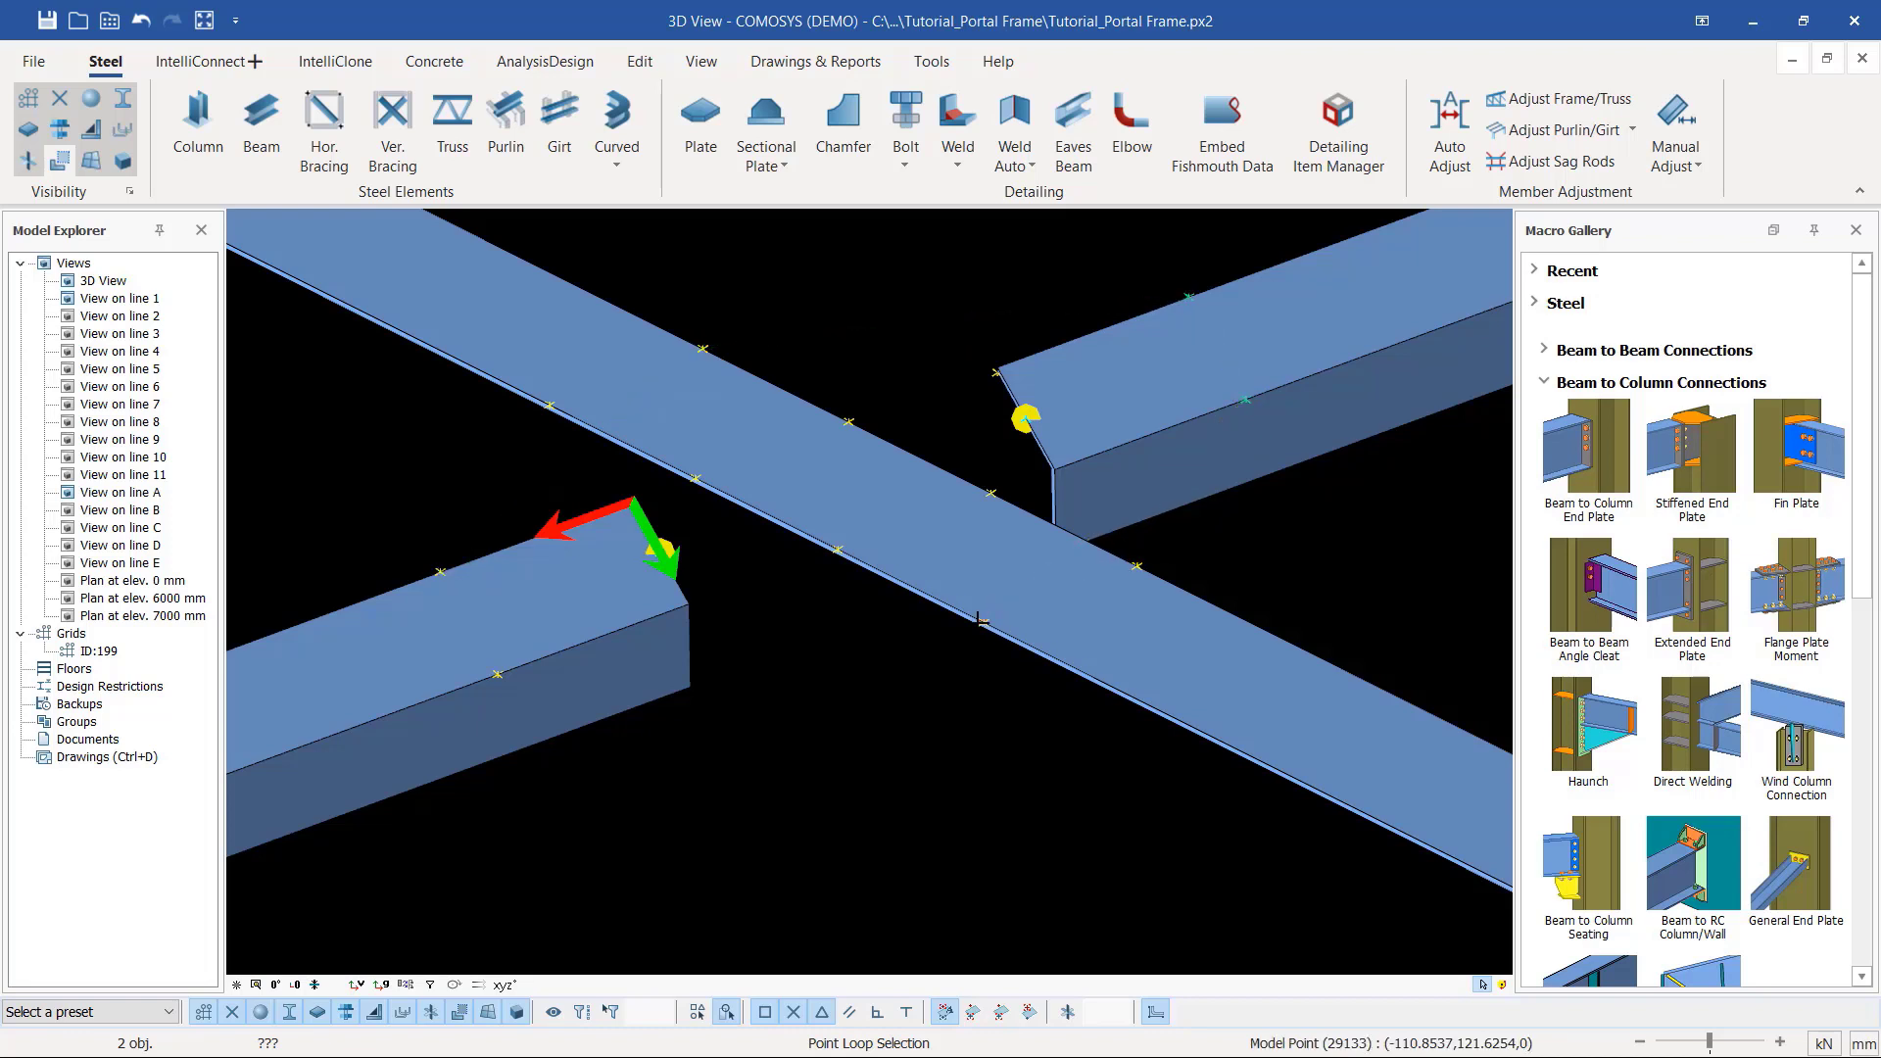
left_click(982, 622)
left_click(441, 575)
right_click(857, 243)
left_click(913, 261)
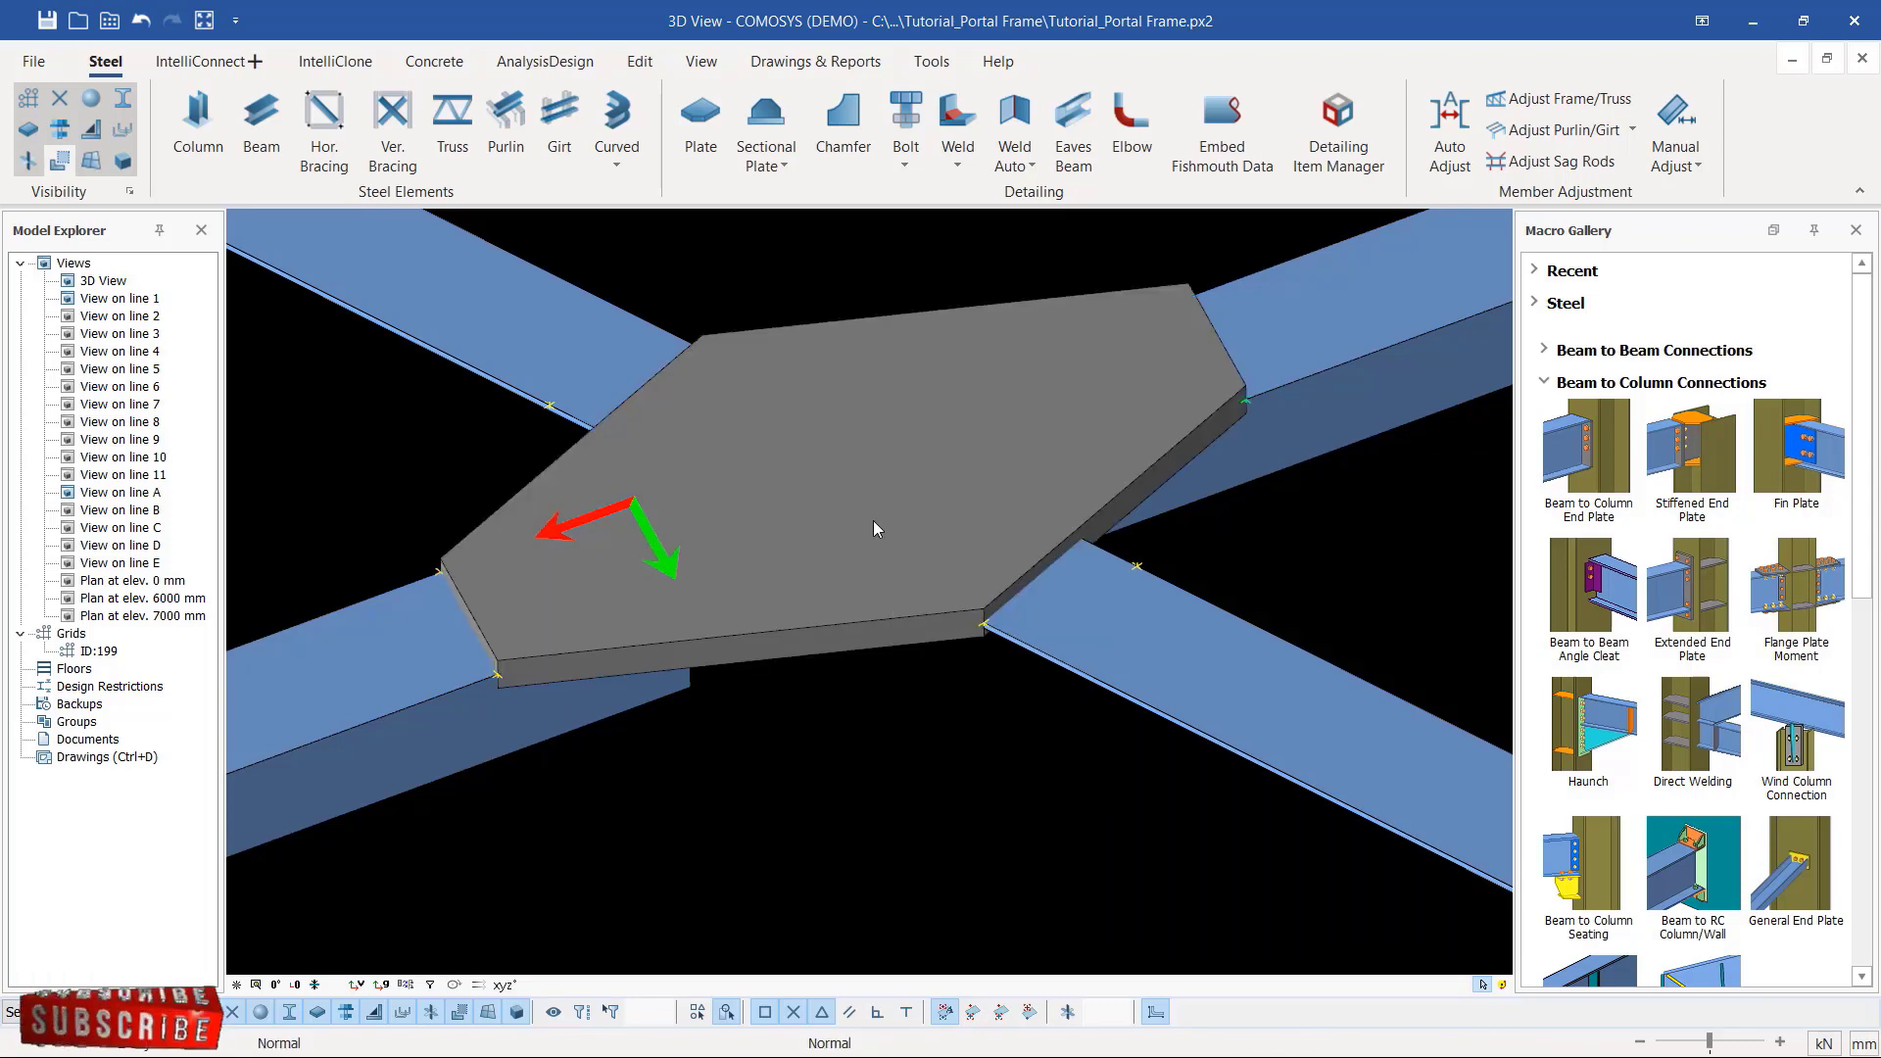
Step: Examine the gusset plate's thickness and fit against the cut and continuous braces at the crossing
left_click(882, 525)
left_click(1393, 596)
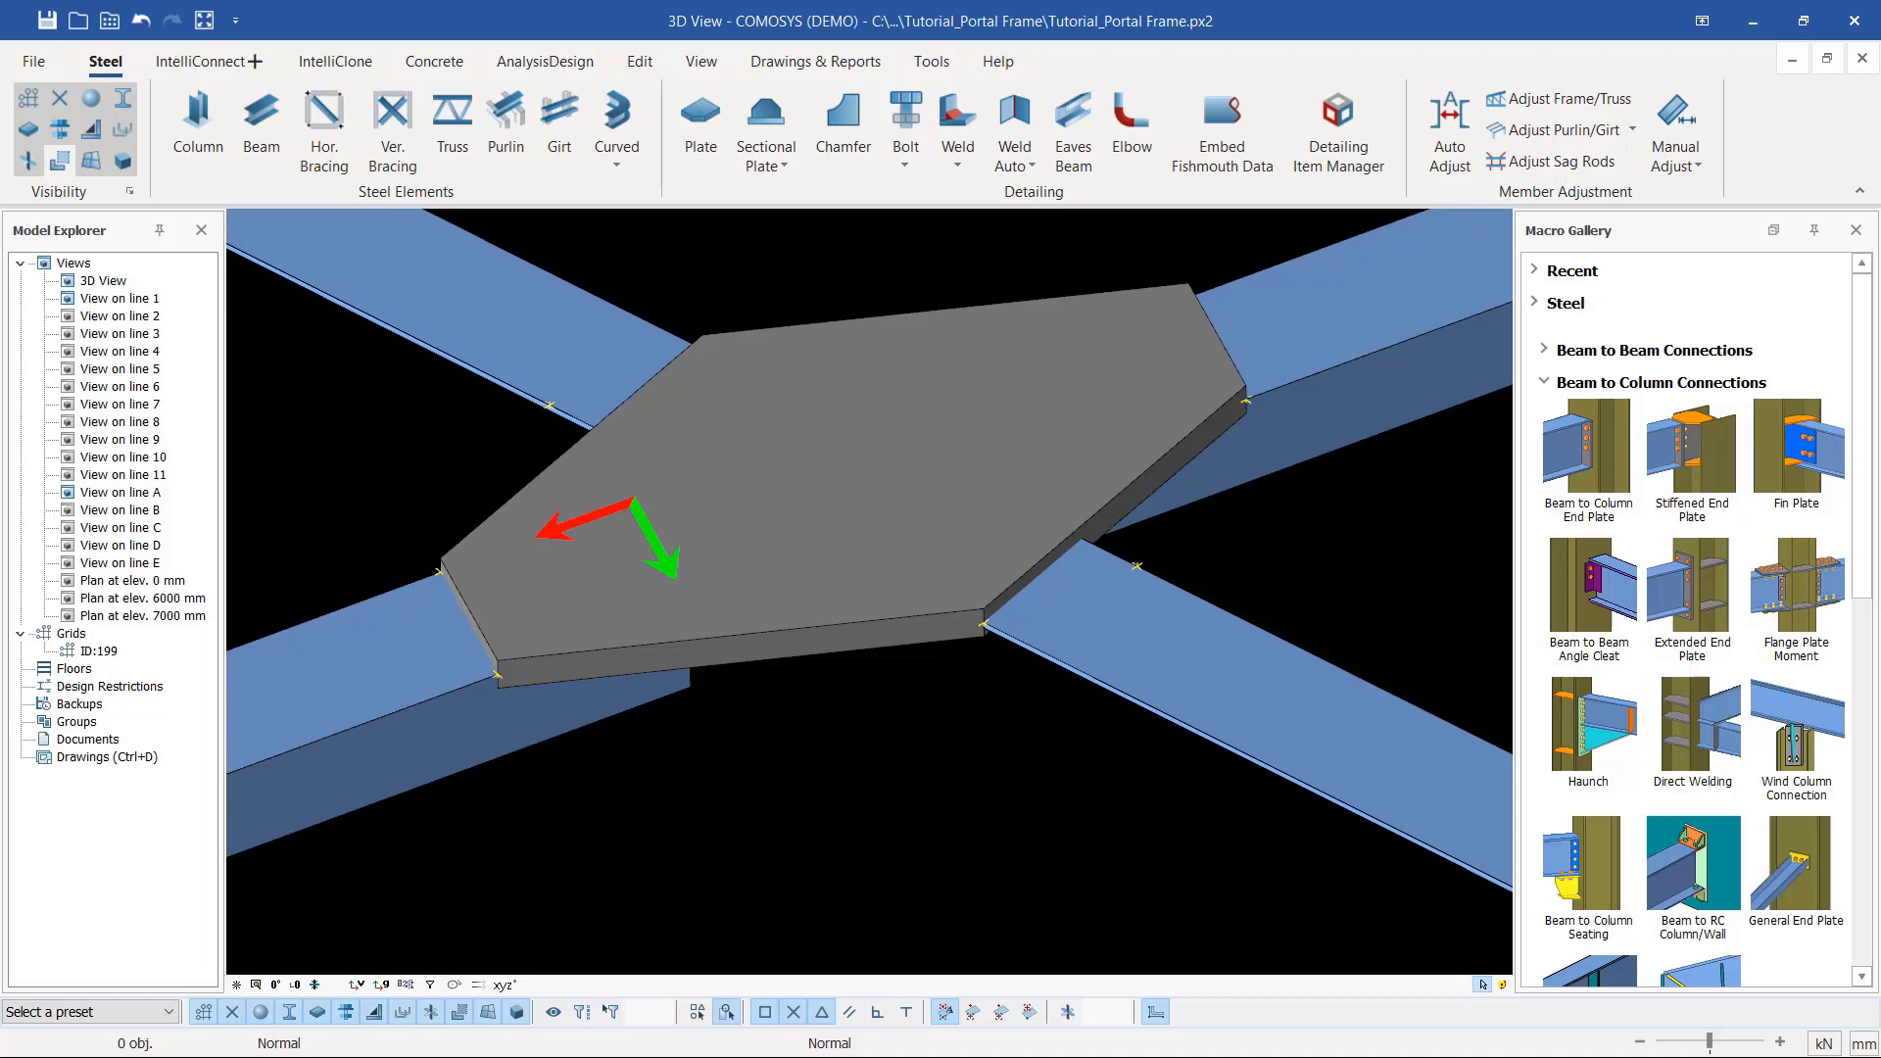
left_click(1274, 416)
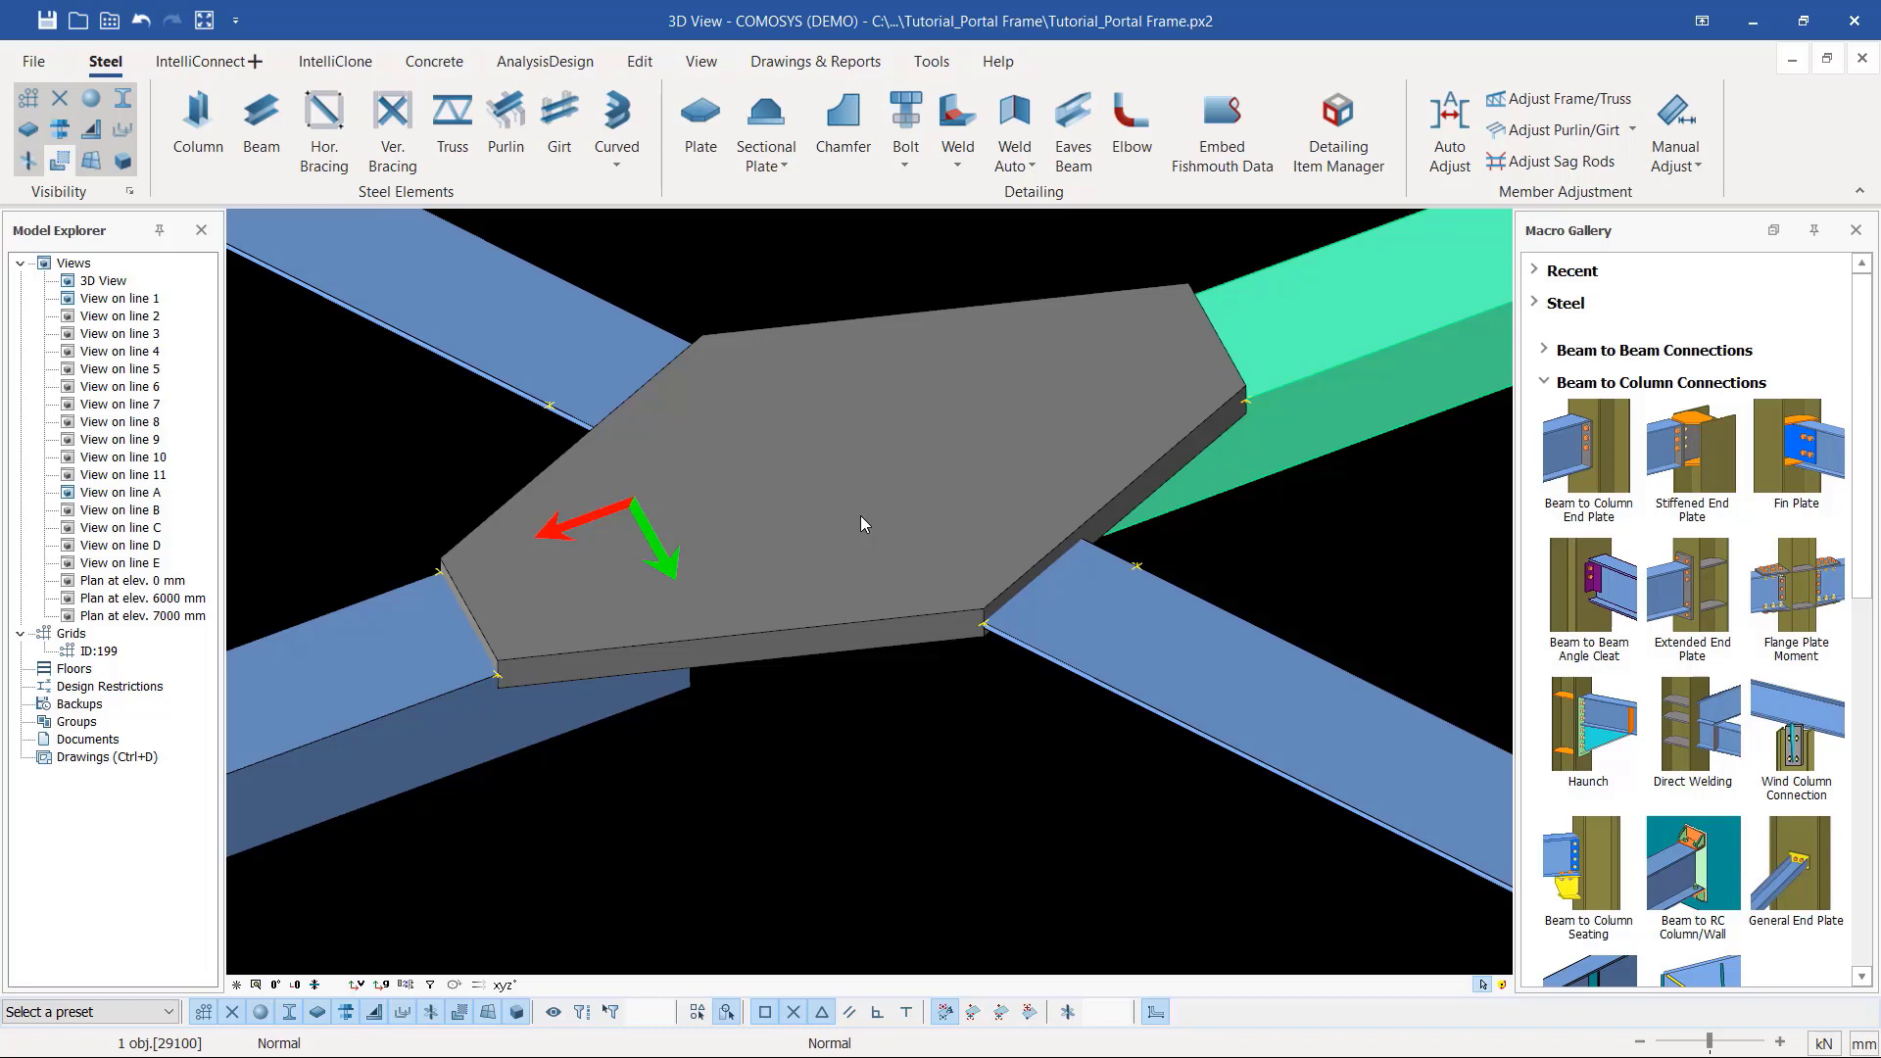
scroll(989, 615, "up", 5)
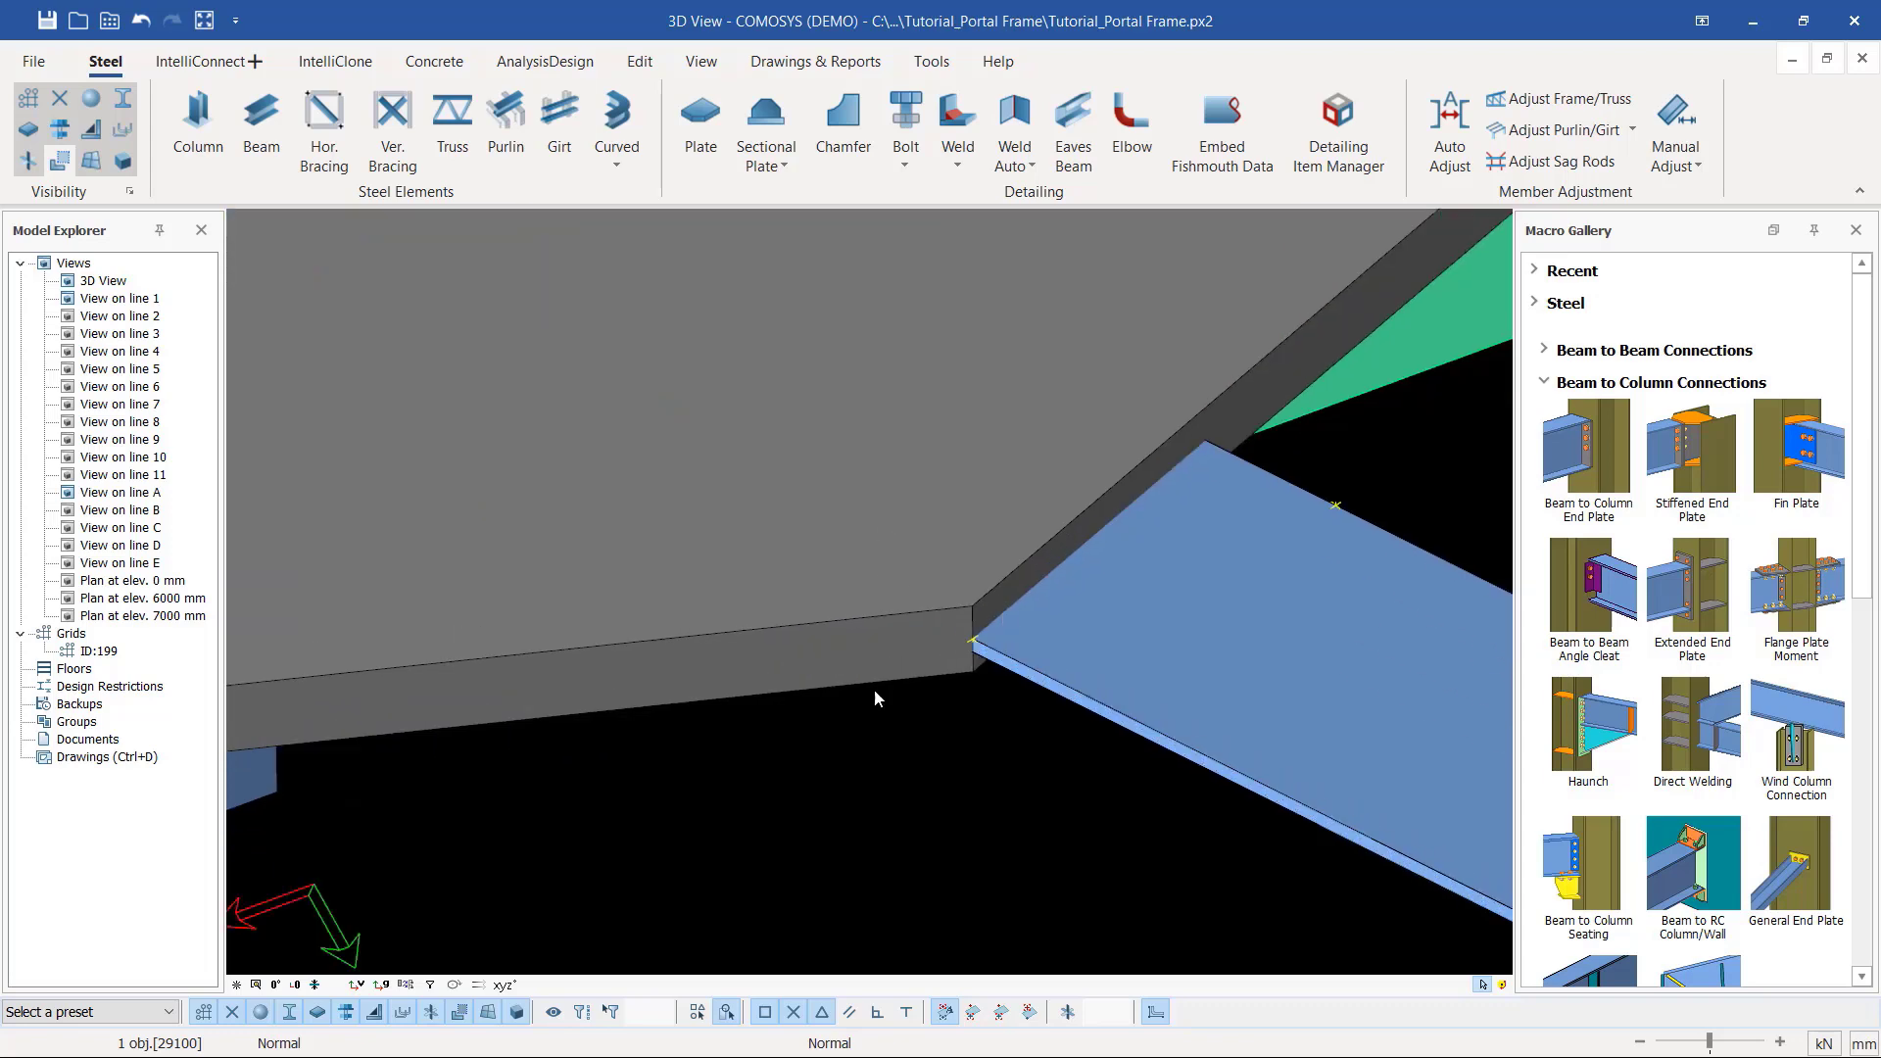
scroll(973, 667, "down", 4)
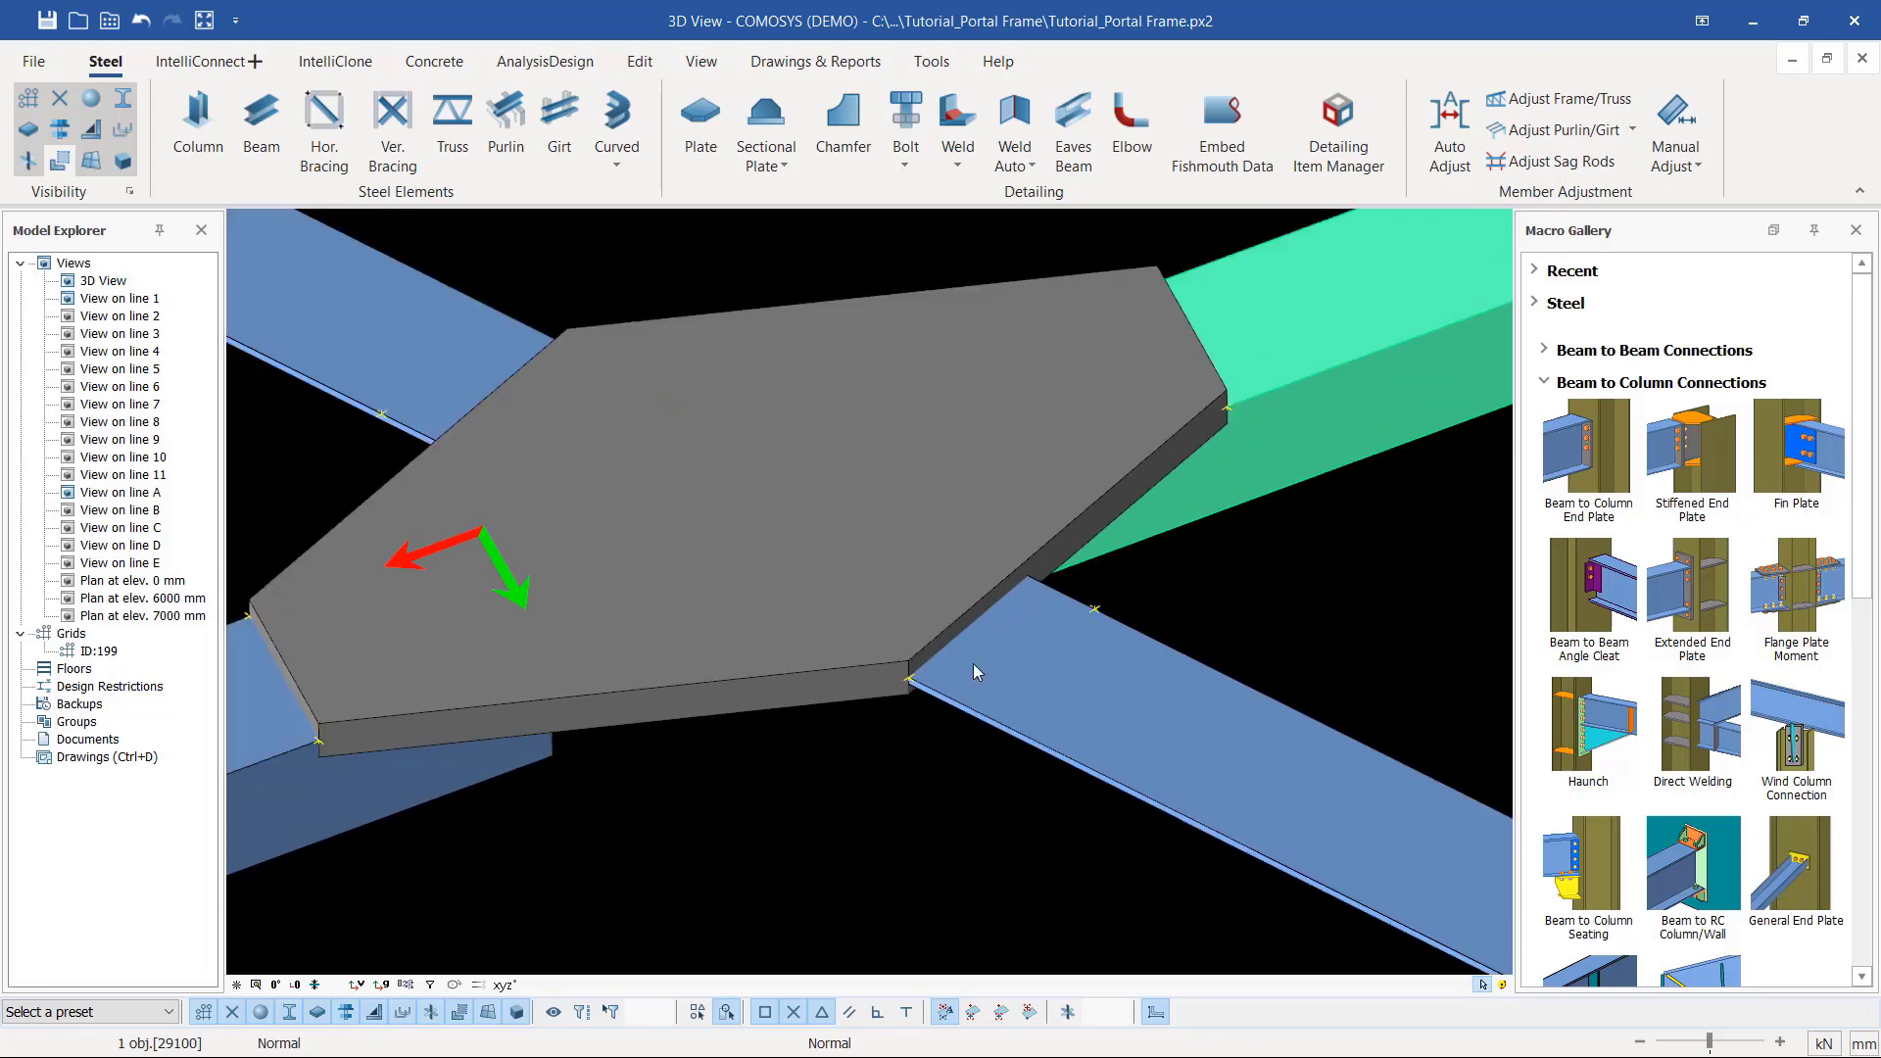
left_click(1049, 451)
left_click(1258, 770)
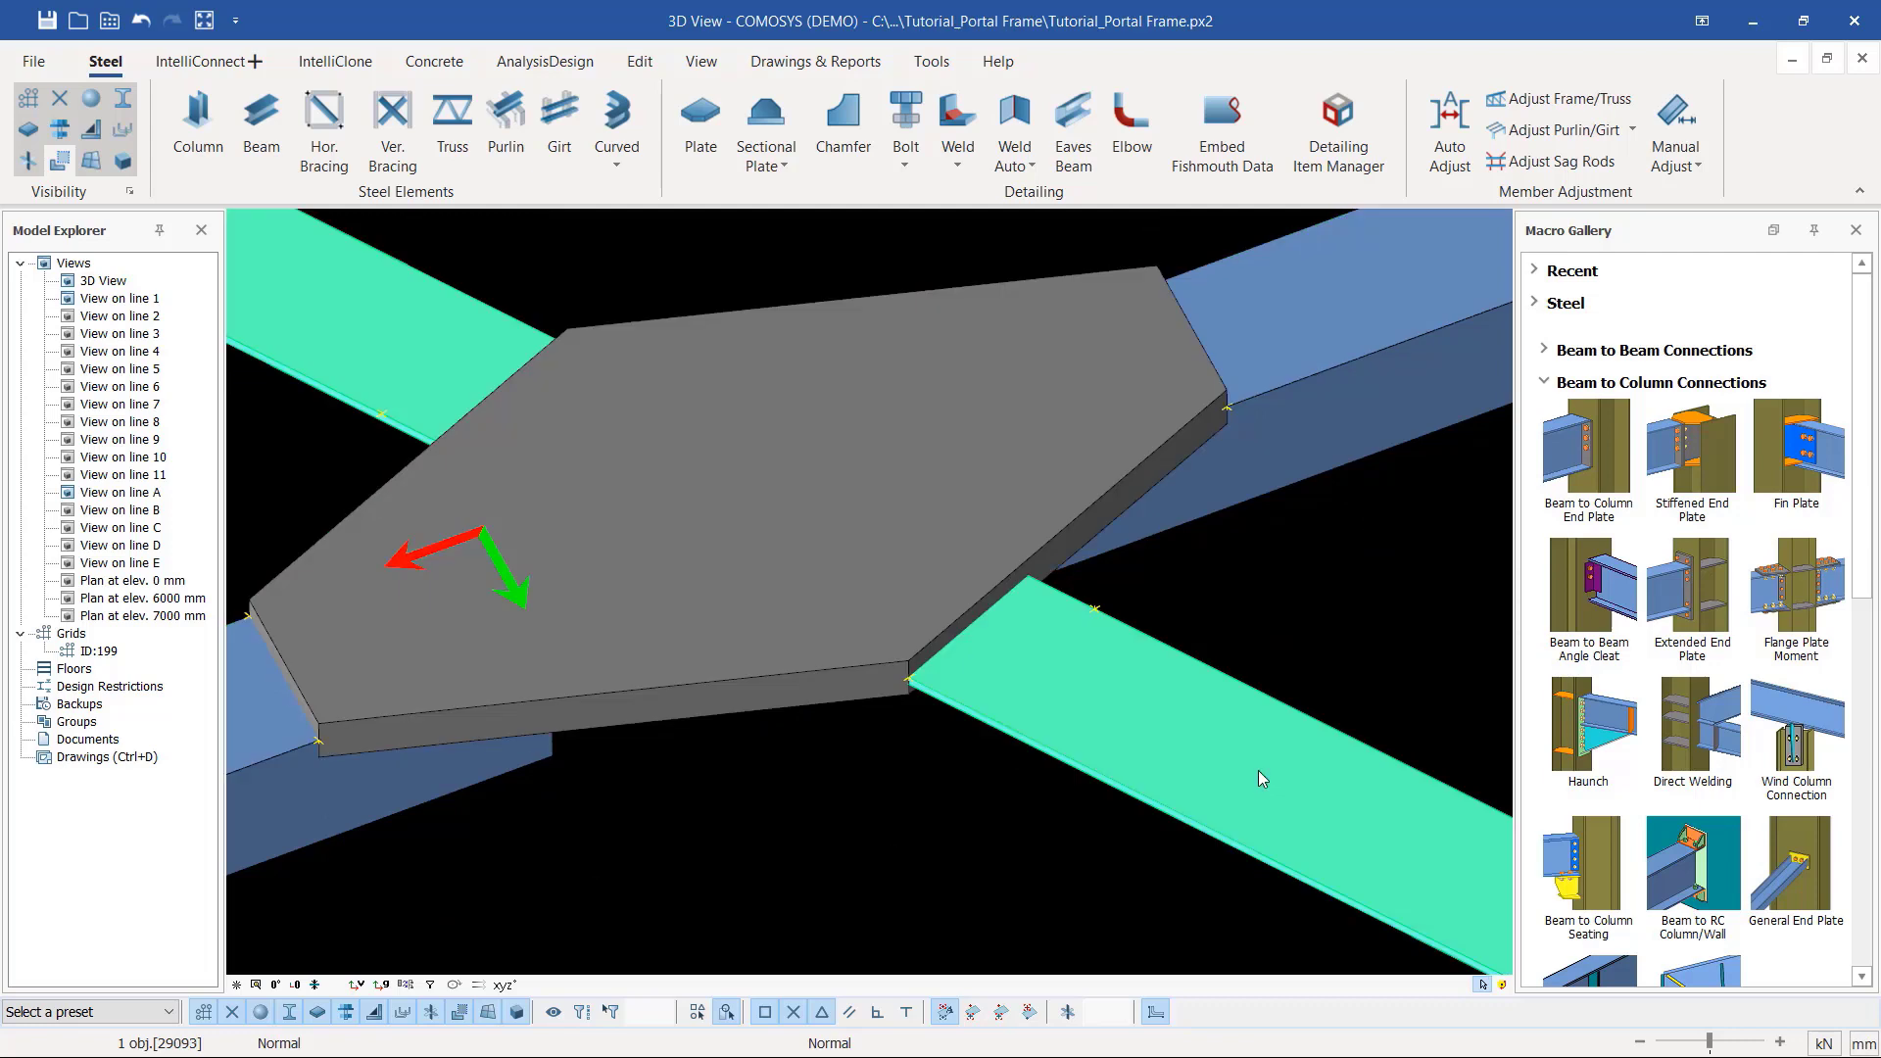
Step: Set the thickness of the six-sided gusset plate to 6 mm and apply the change
double_click(924, 472)
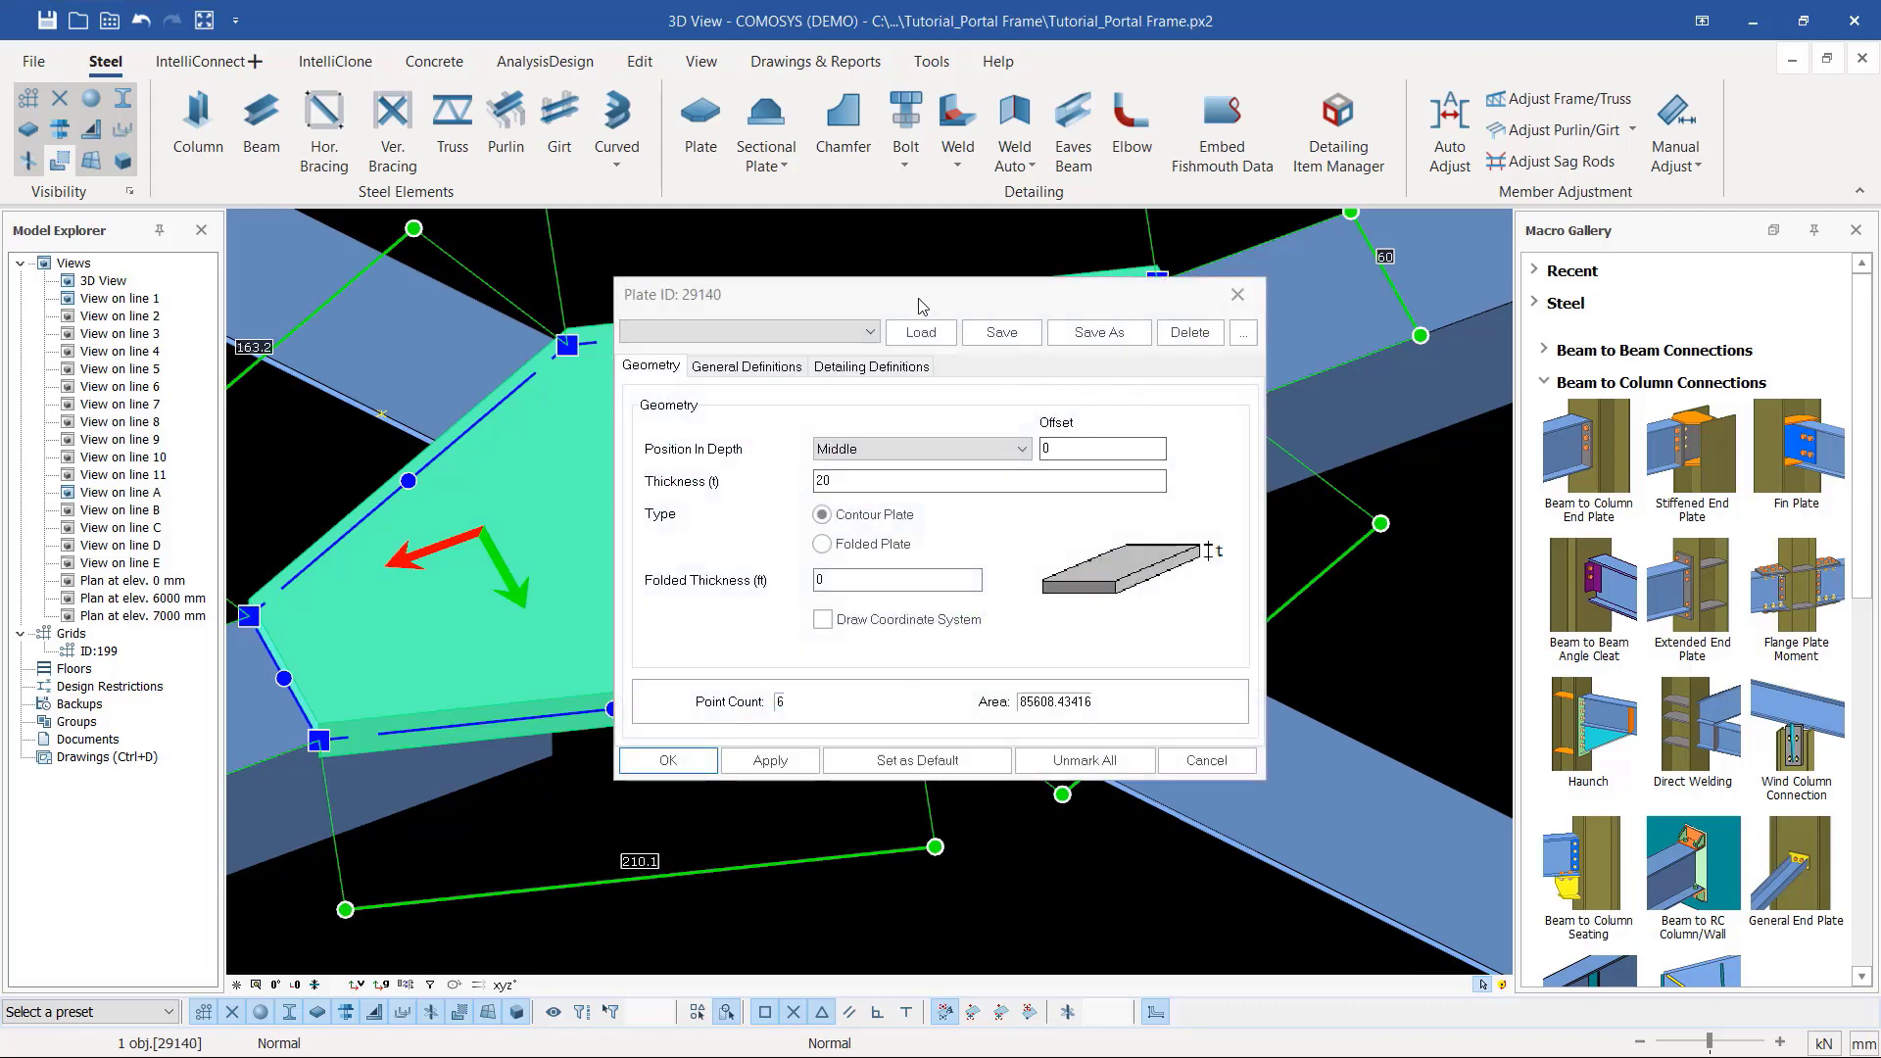
left_click_drag(942, 296, 1192, 190)
left_click(1120, 387)
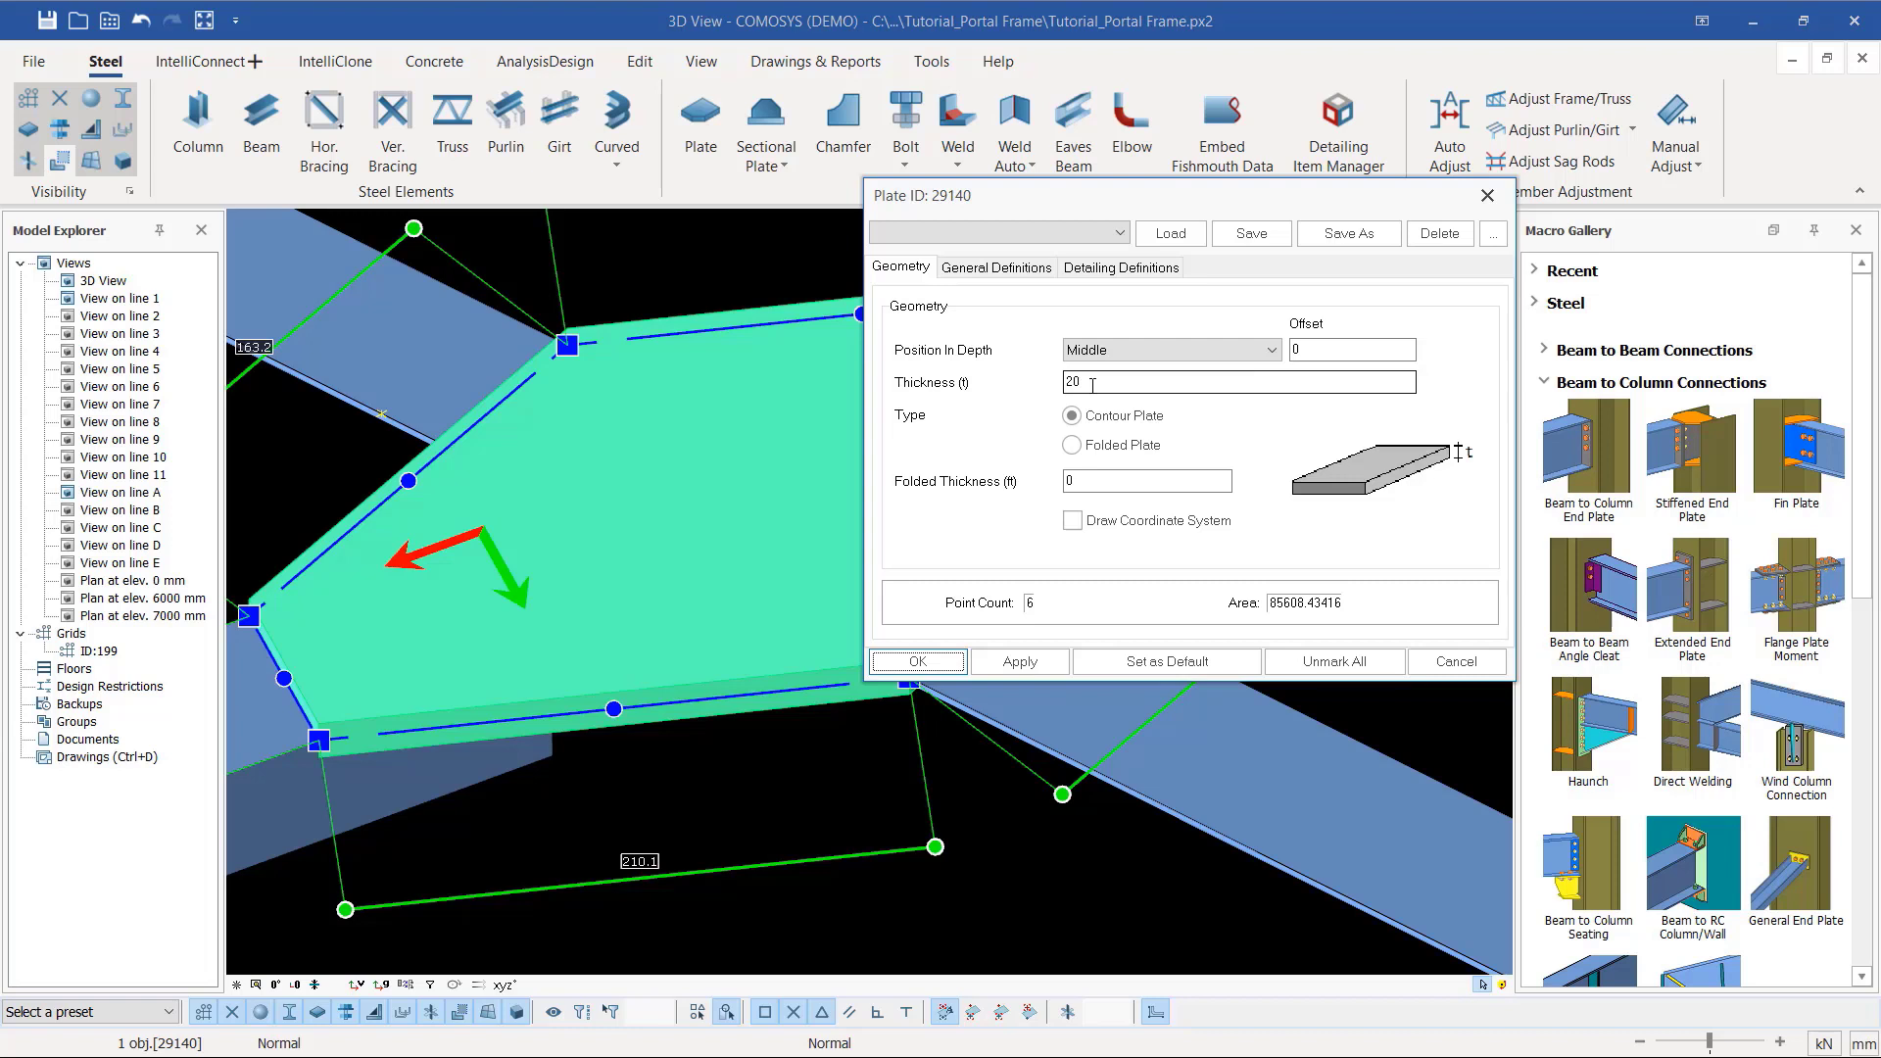
double_click(1092, 385)
key("BackSpace")
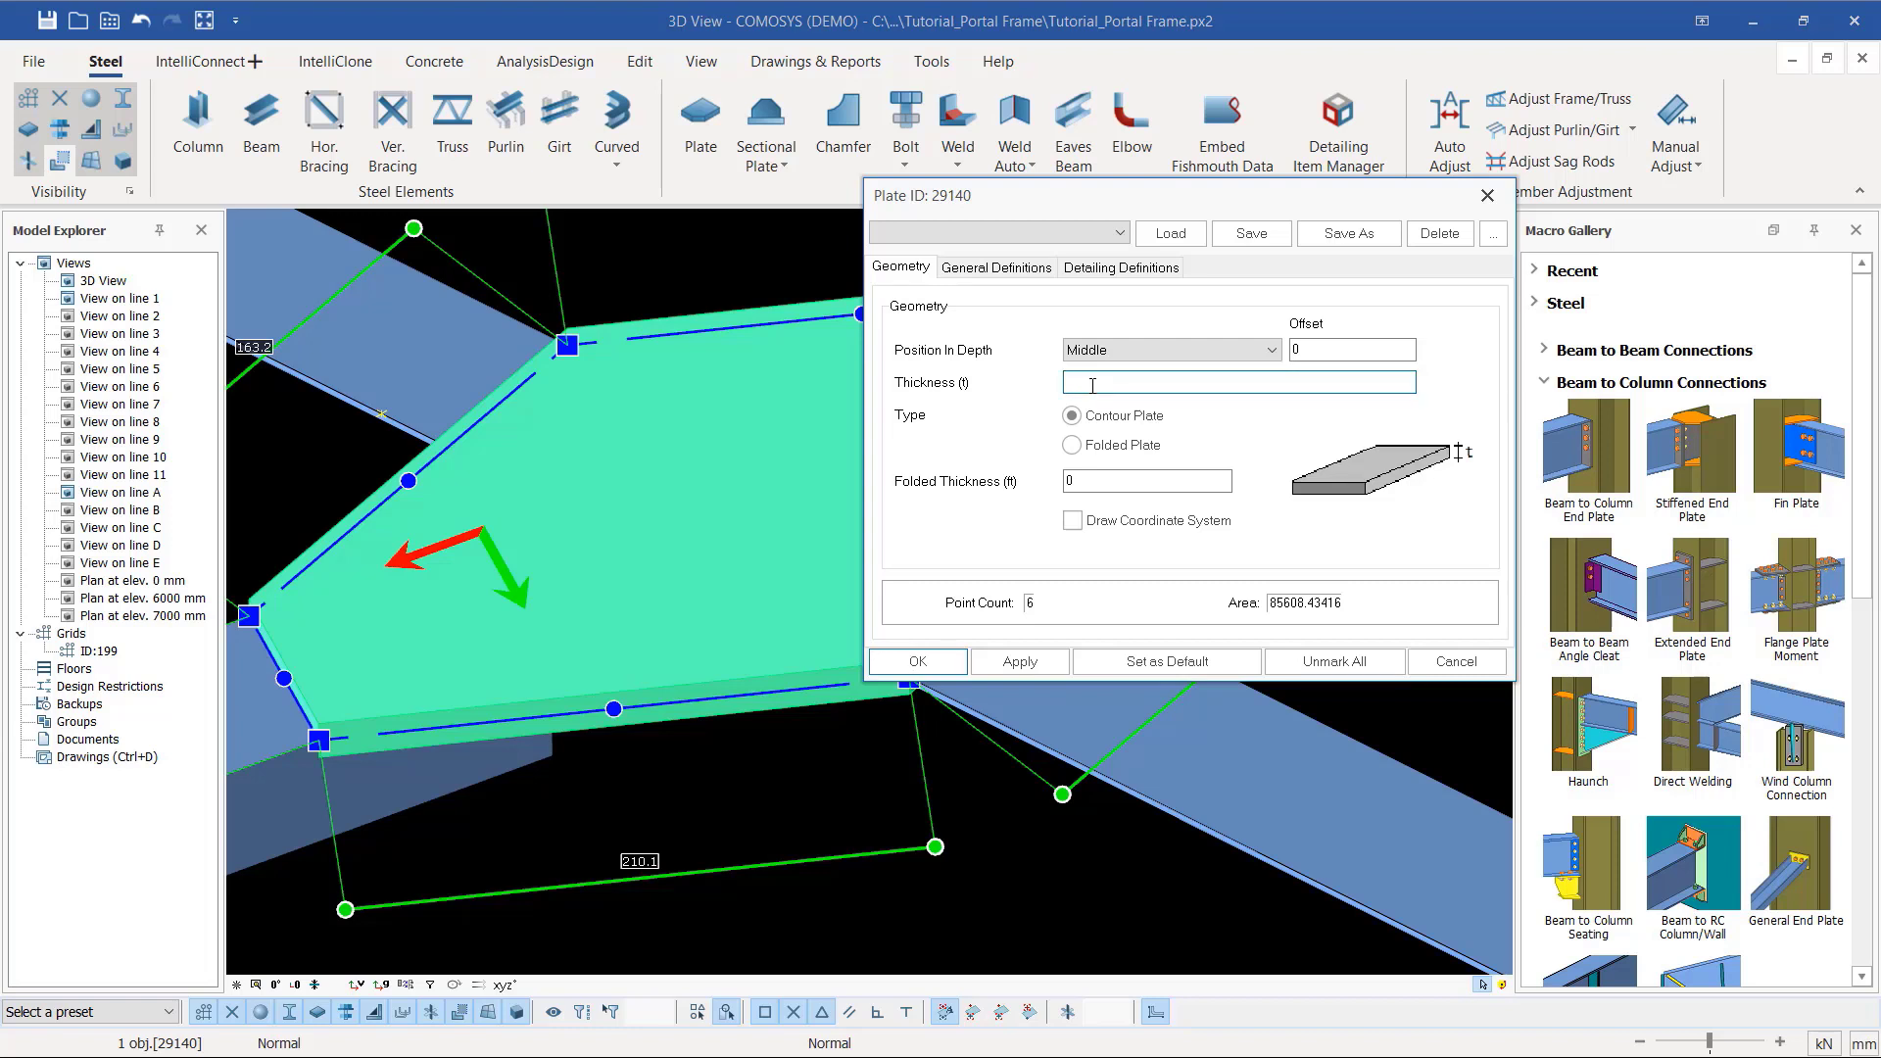
type("6")
left_click(1020, 663)
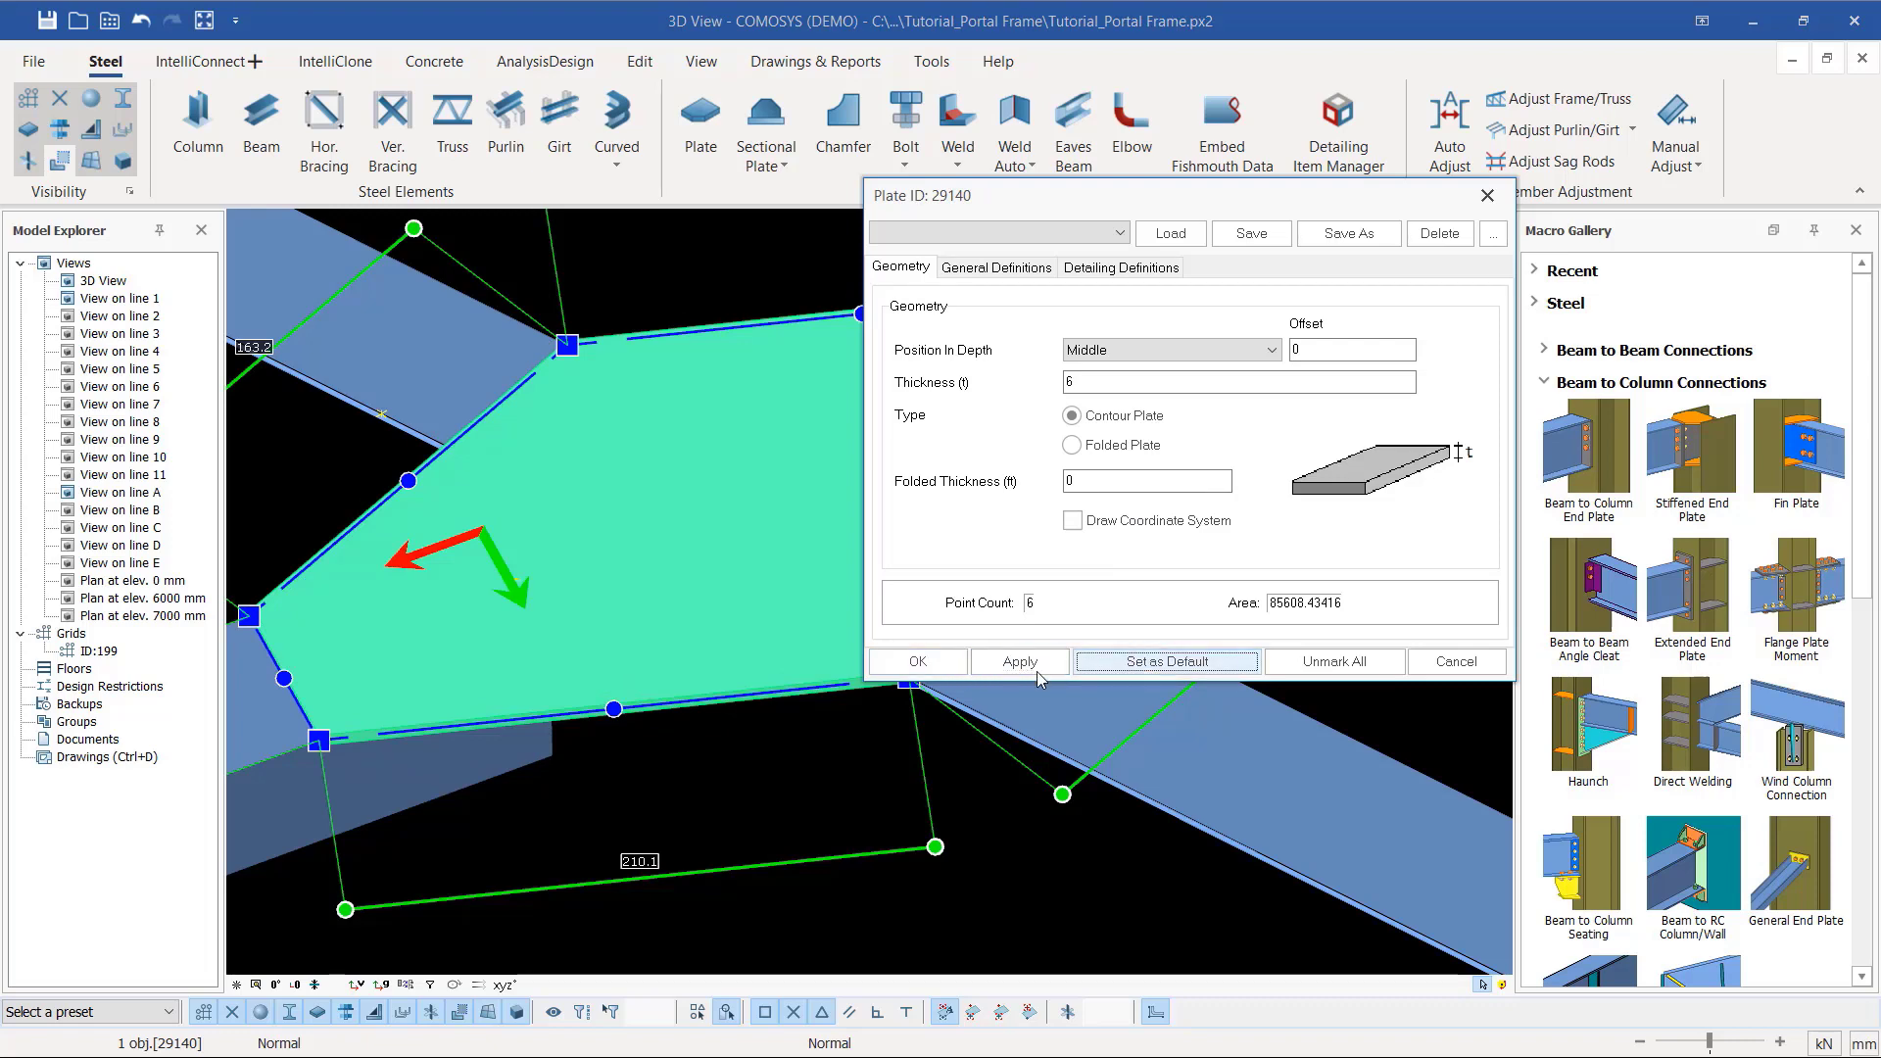
left_click(921, 667)
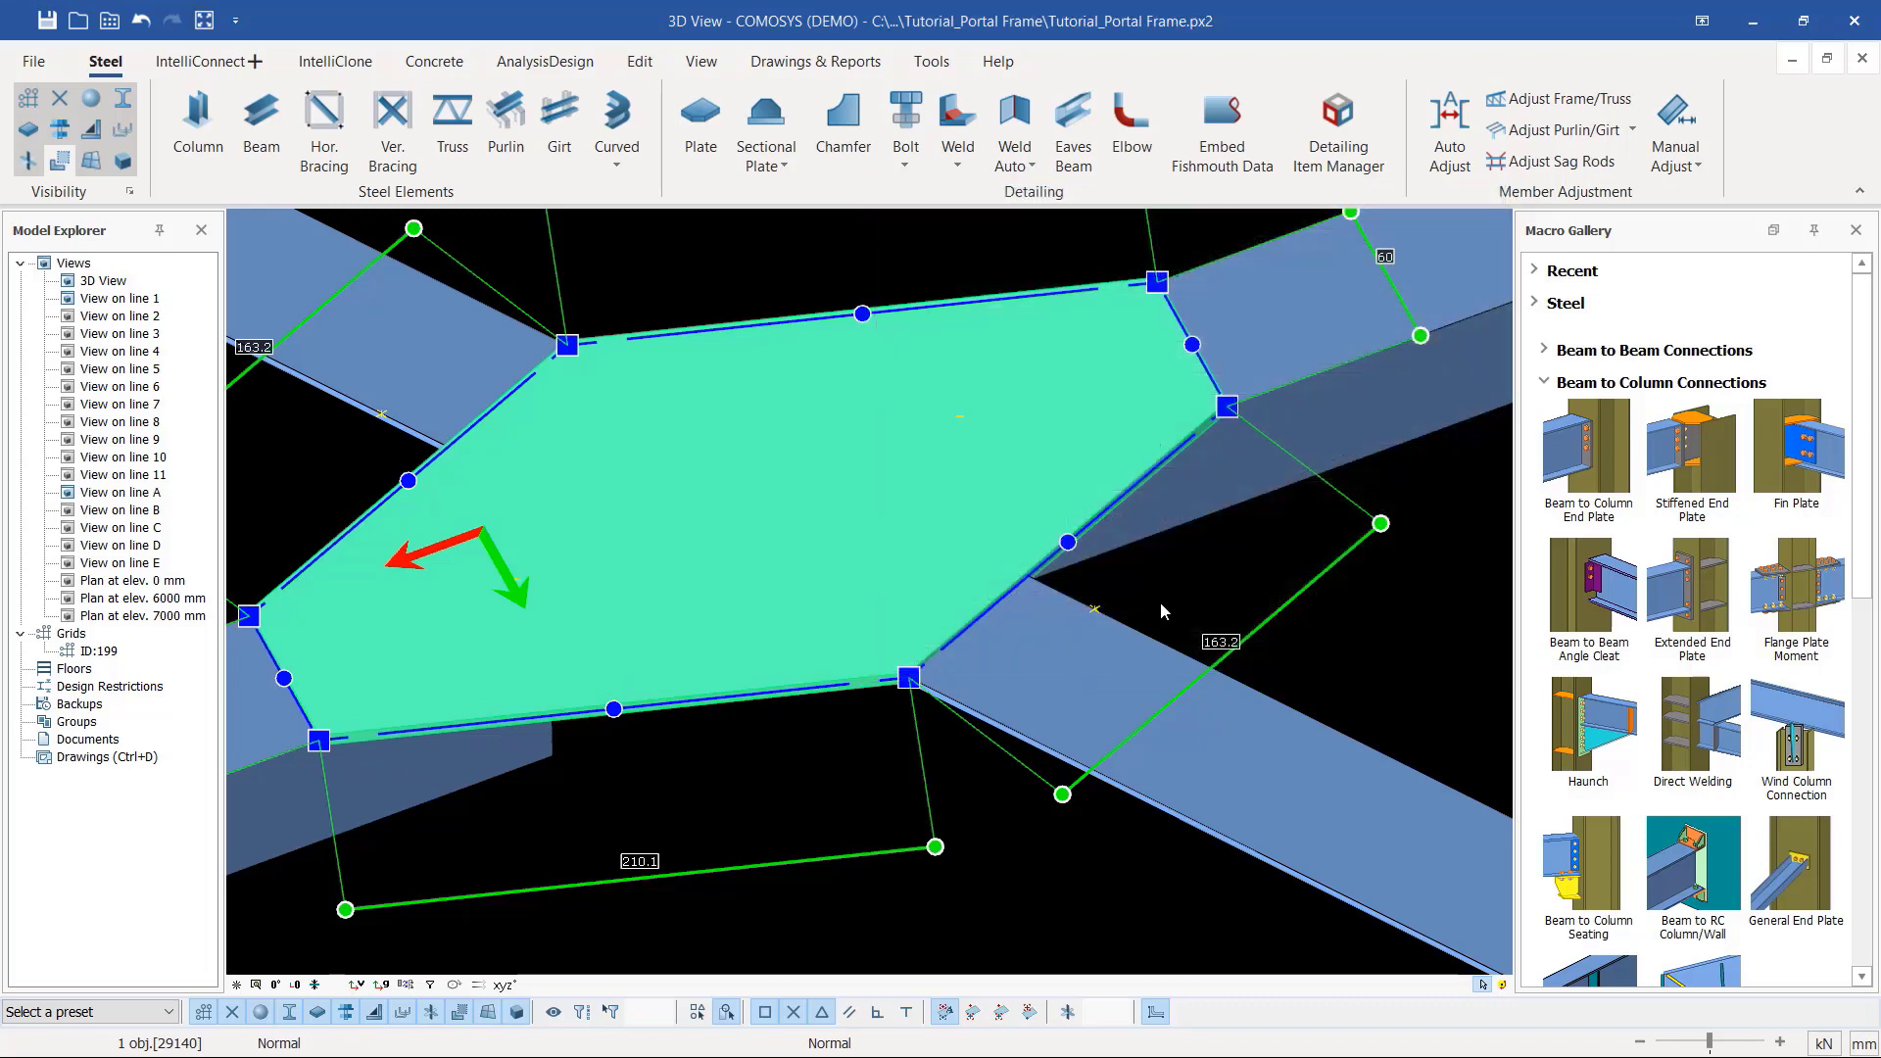
Step: Examine how the gusset plate's edges and corners sit on the cut and continuous braces
scroll(943, 654, "up", 5)
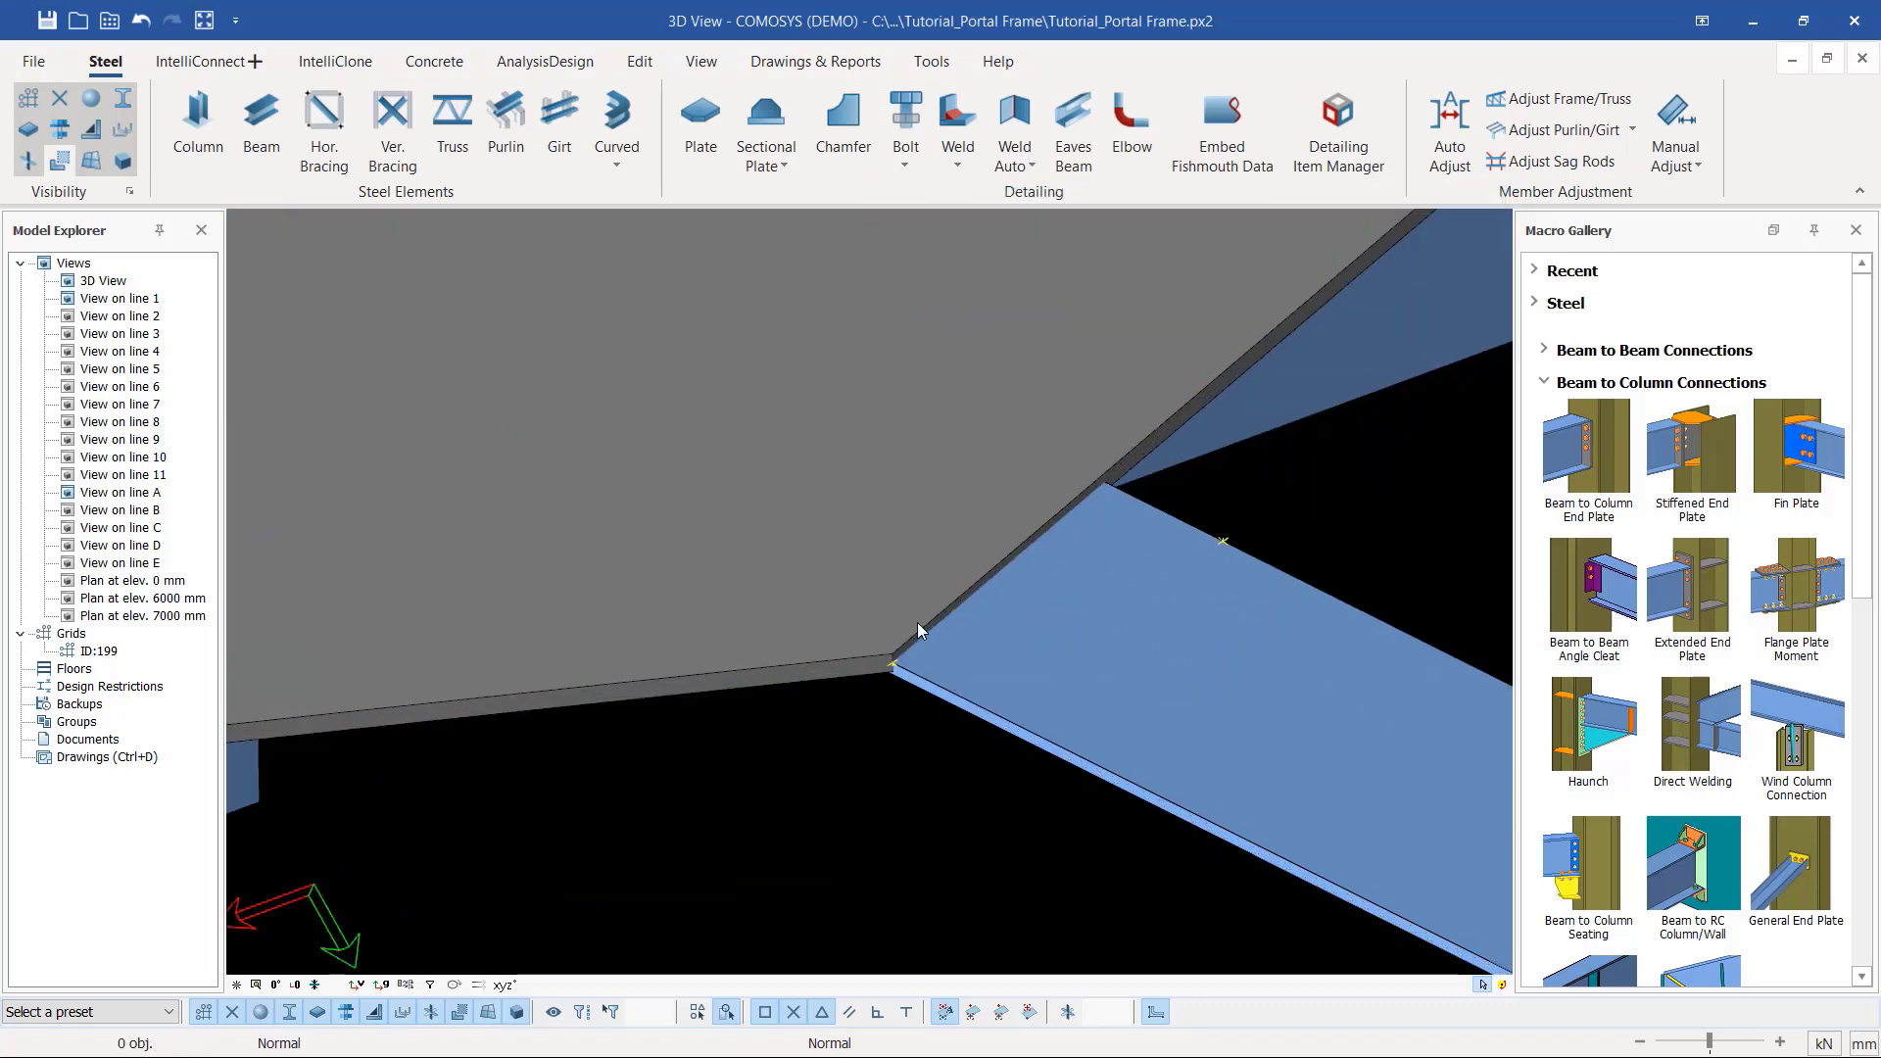
middle_click_drag(933, 600, 989, 563)
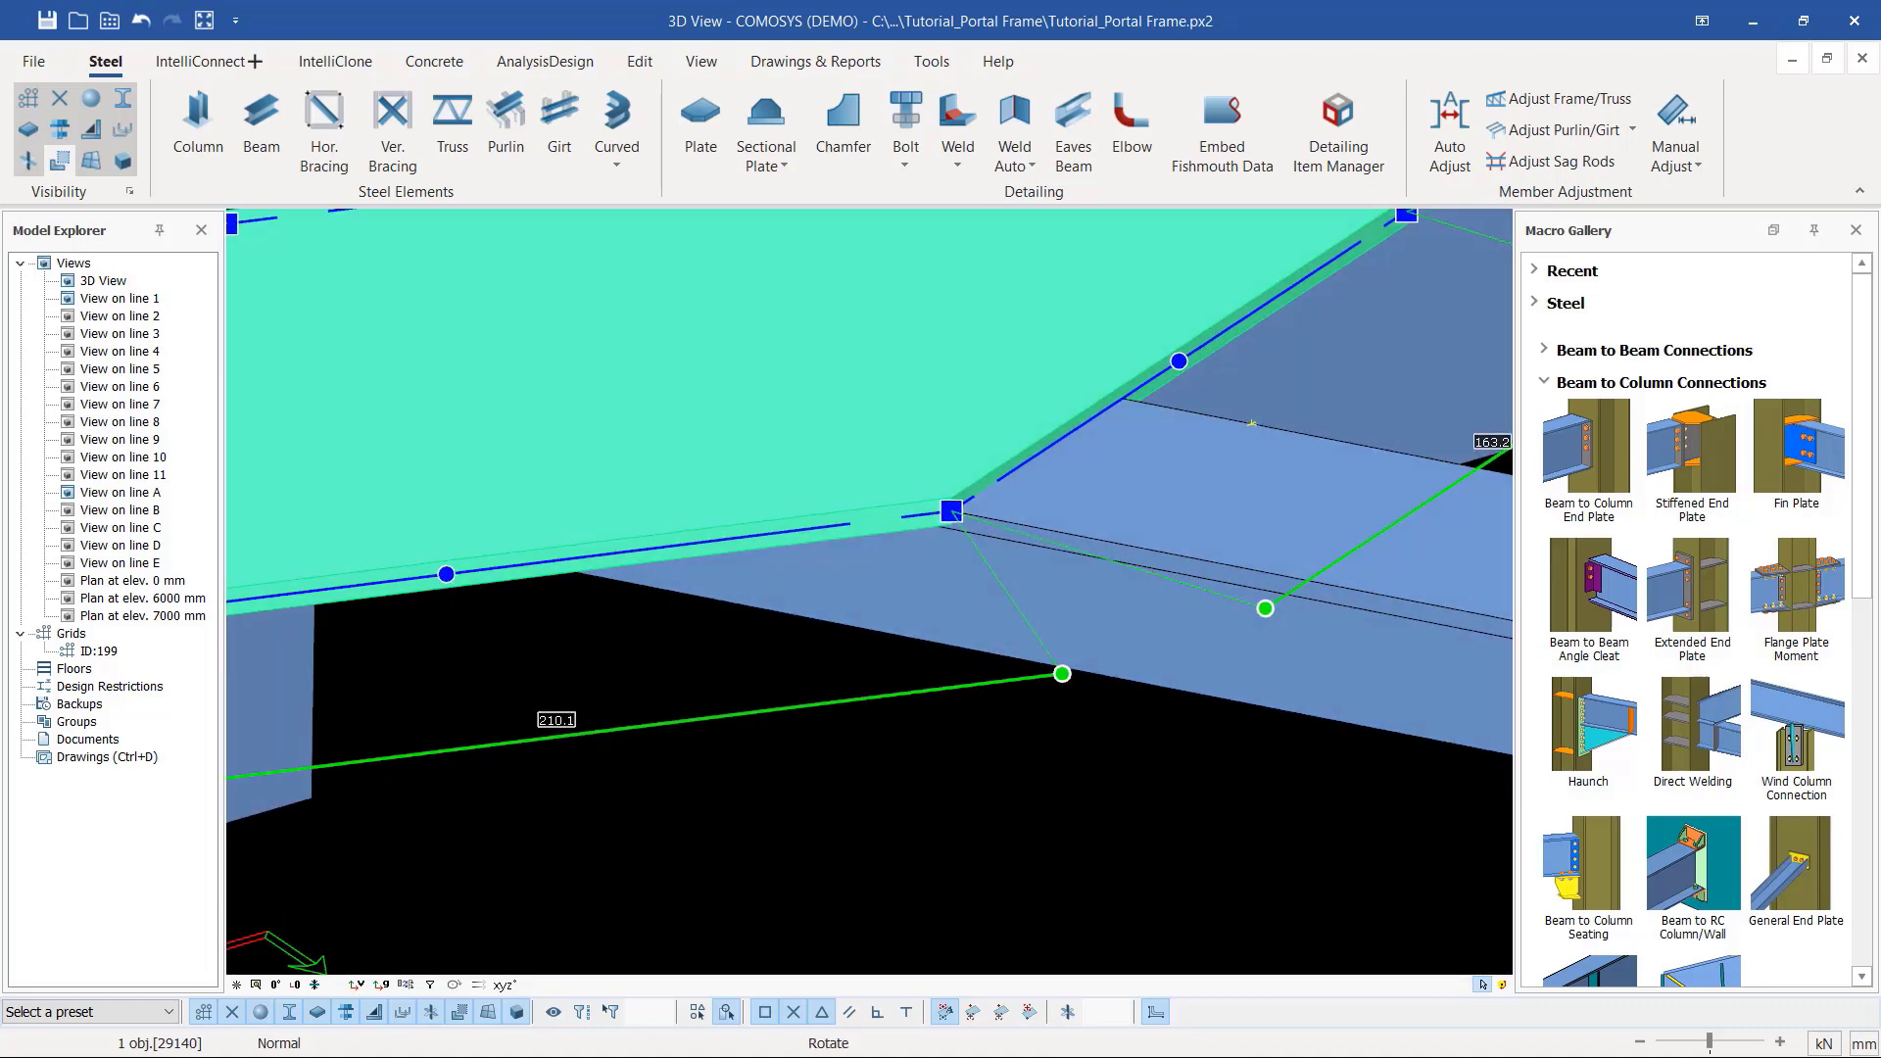
left_click(1197, 880)
middle_click_drag(949, 464, 1084, 525)
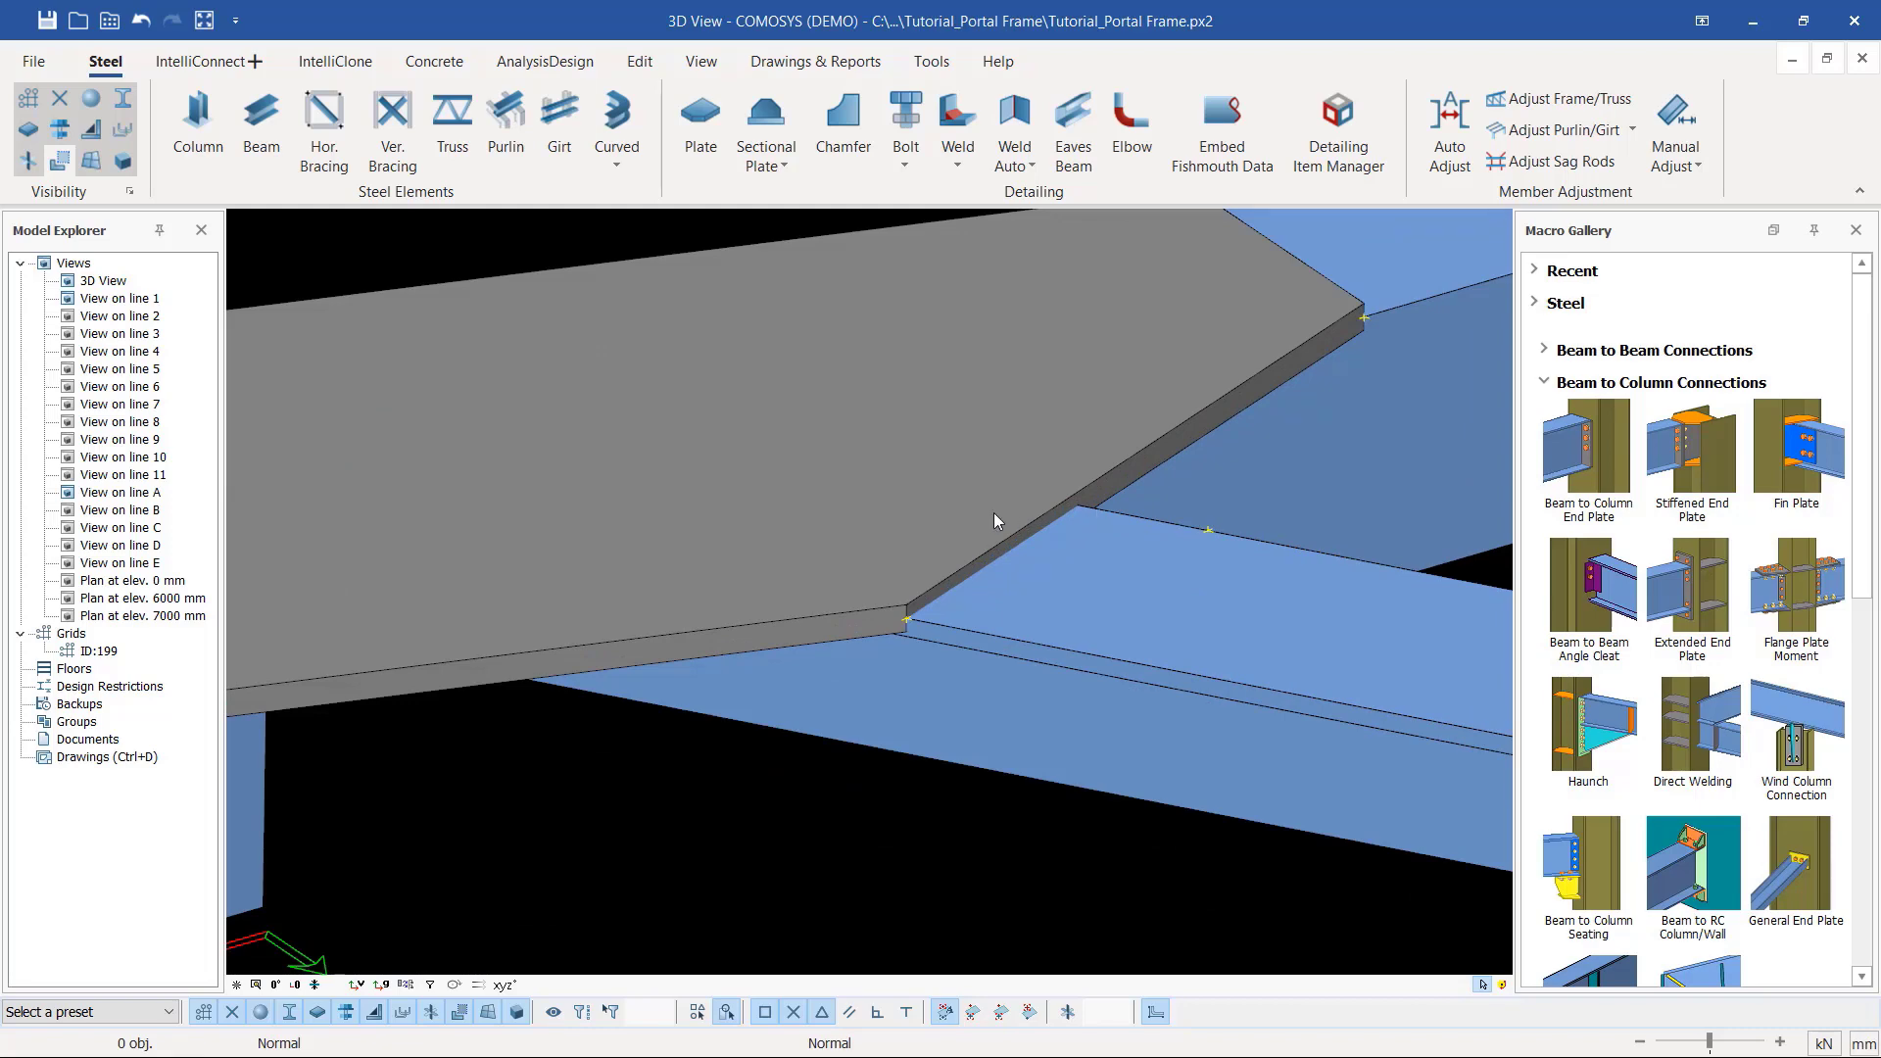
scroll(999, 513, "down", 2)
left_click(1072, 443)
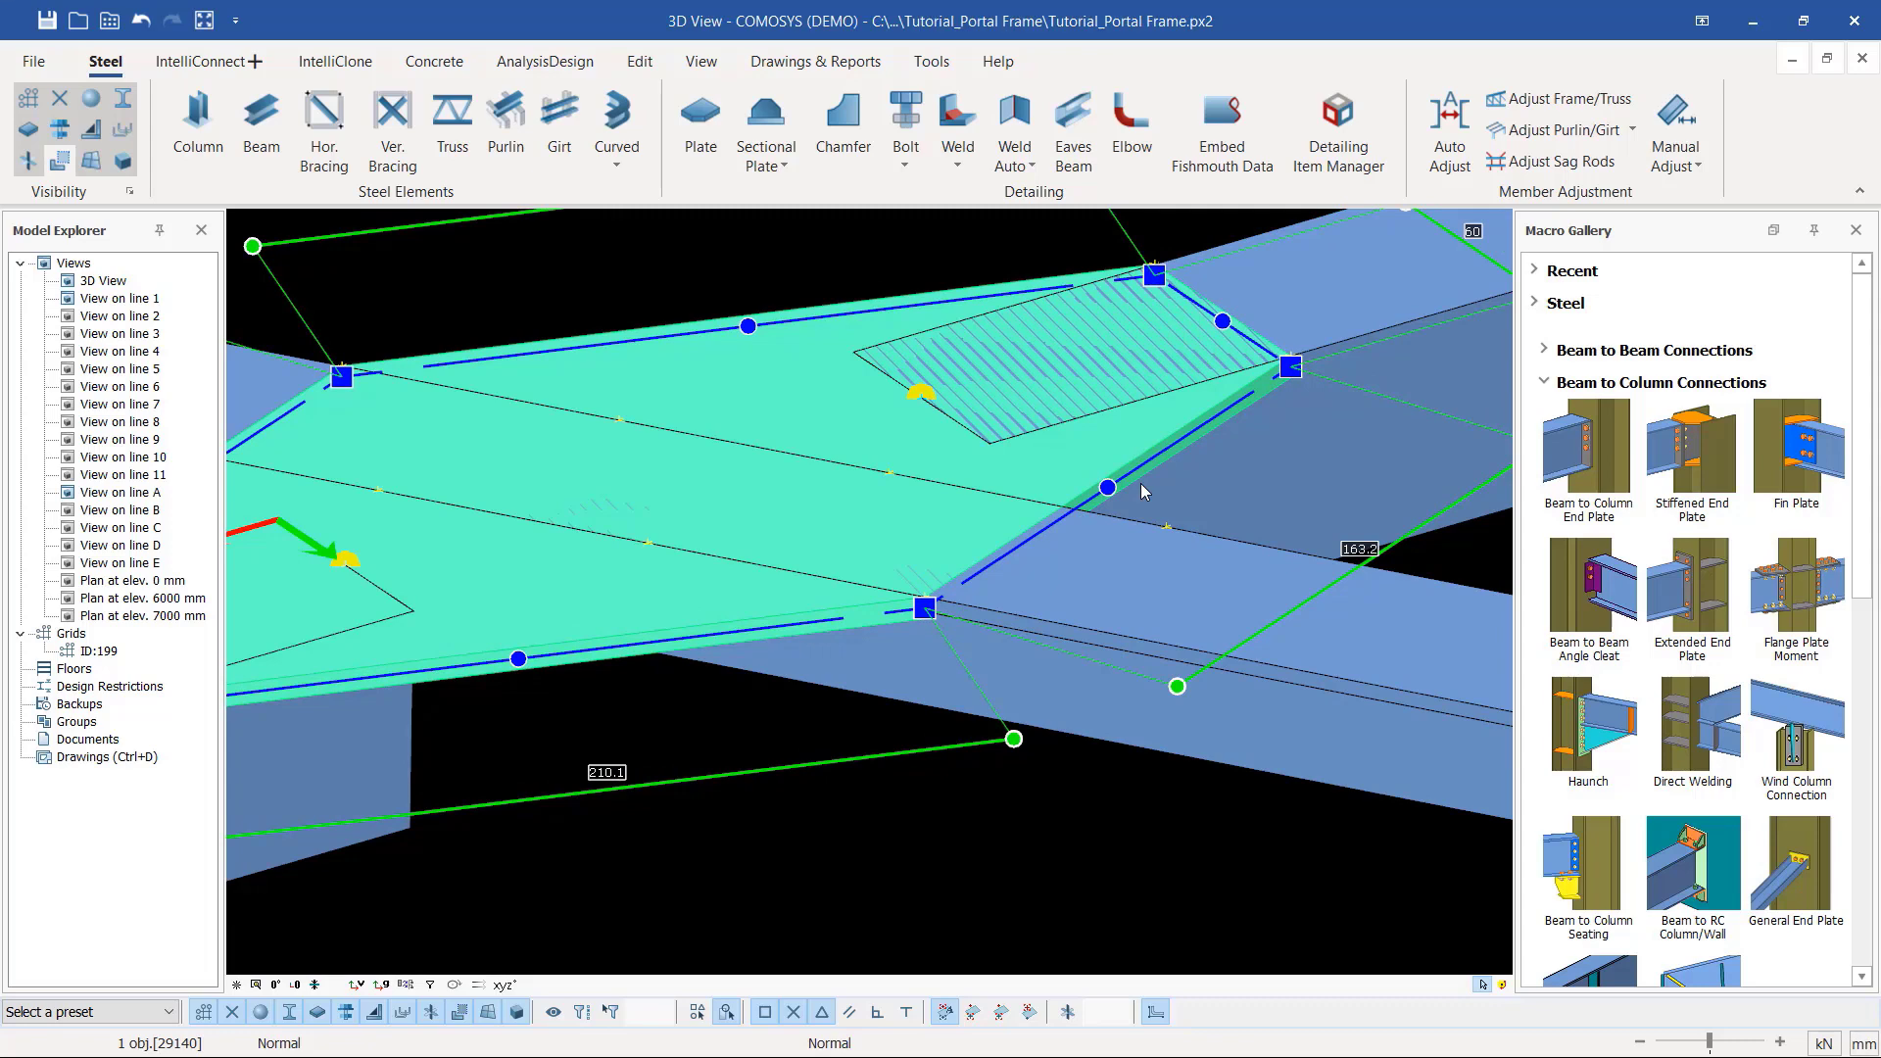
key("Escape")
scroll(1028, 599, "down", 3)
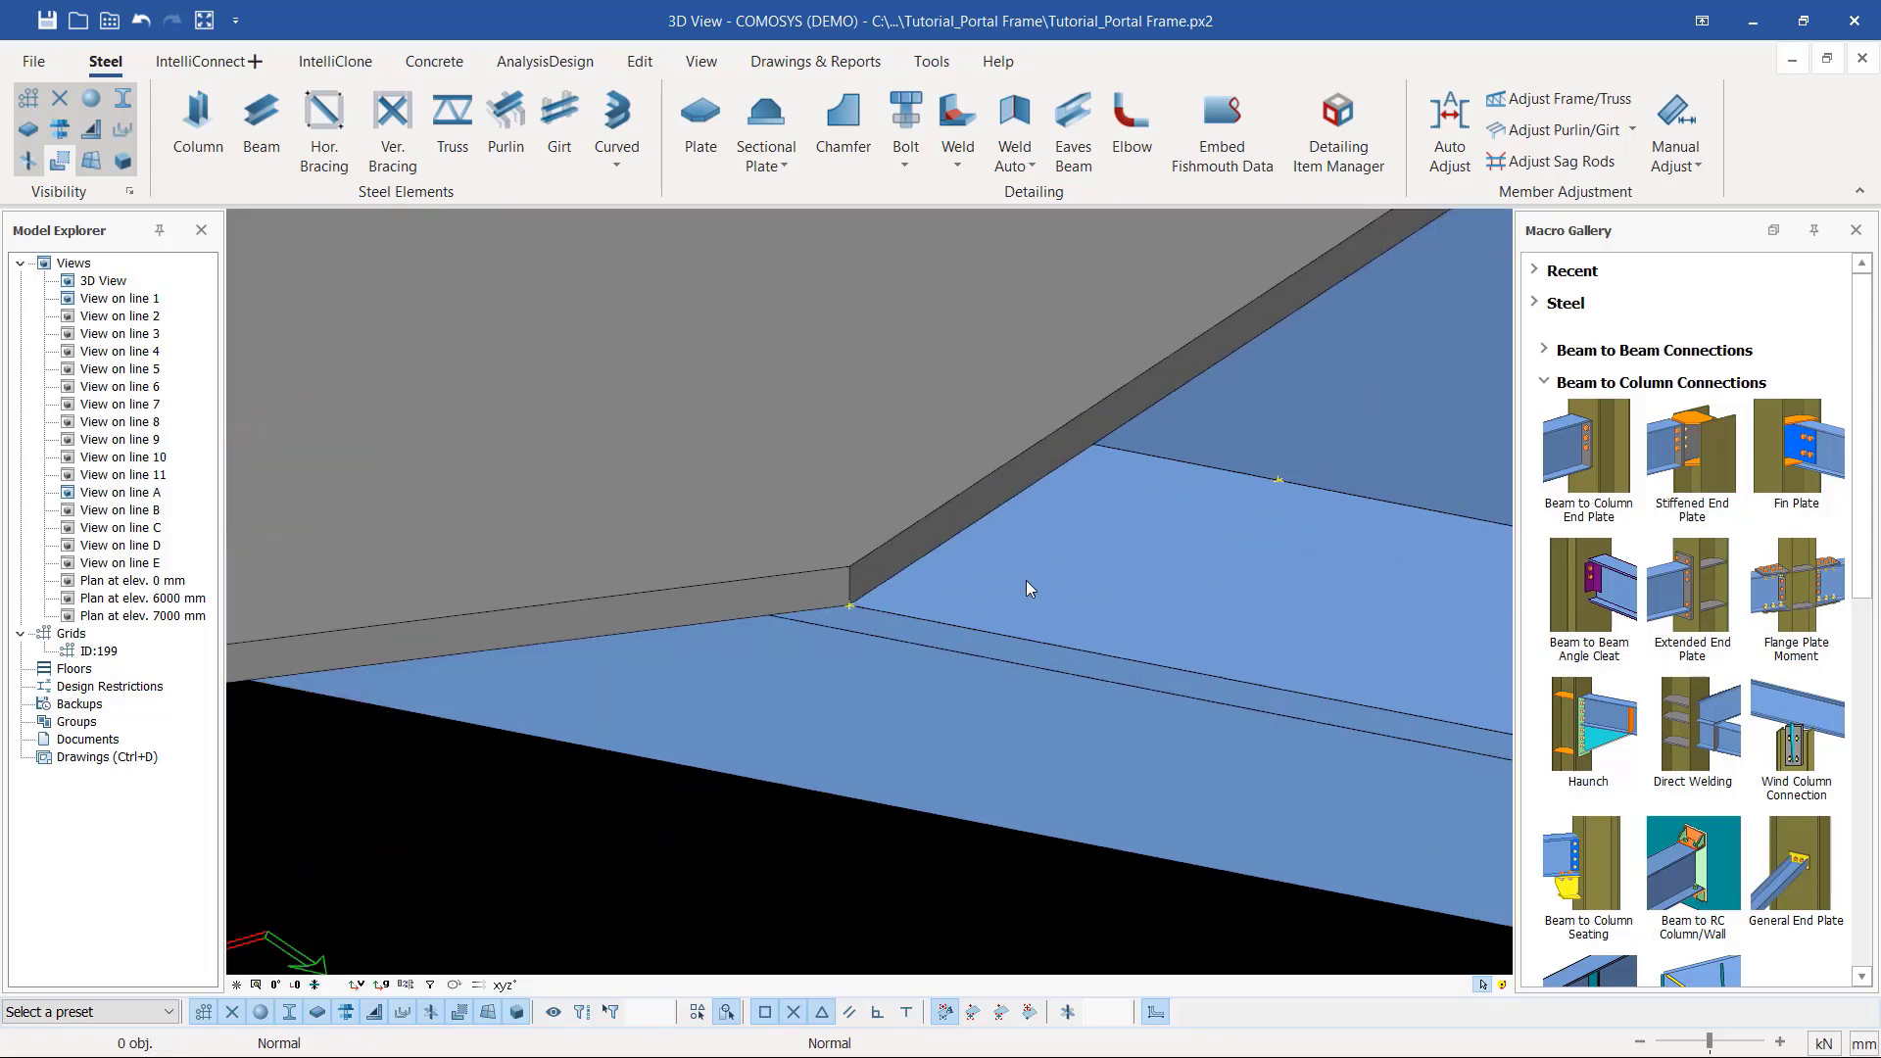
left_click(1009, 600)
scroll(1005, 599, "up", 4)
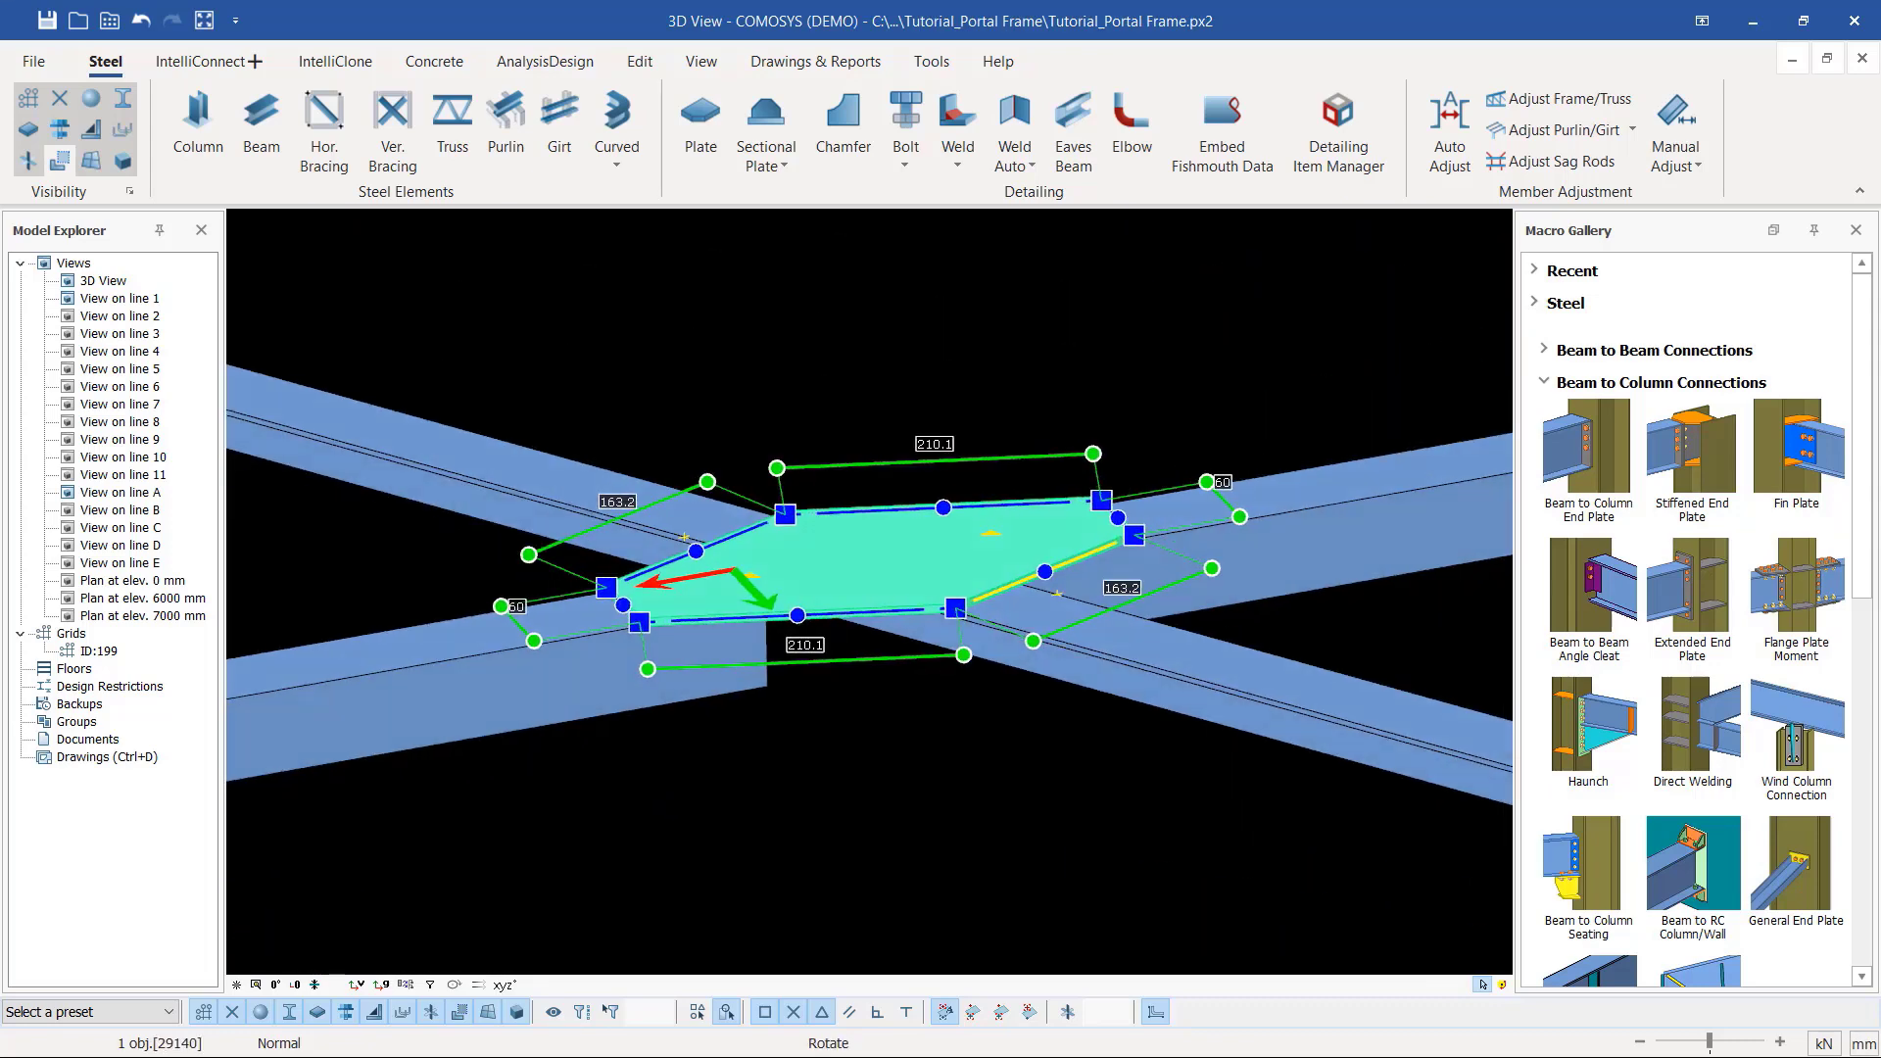
key("Escape")
scroll(890, 591, "up", 2)
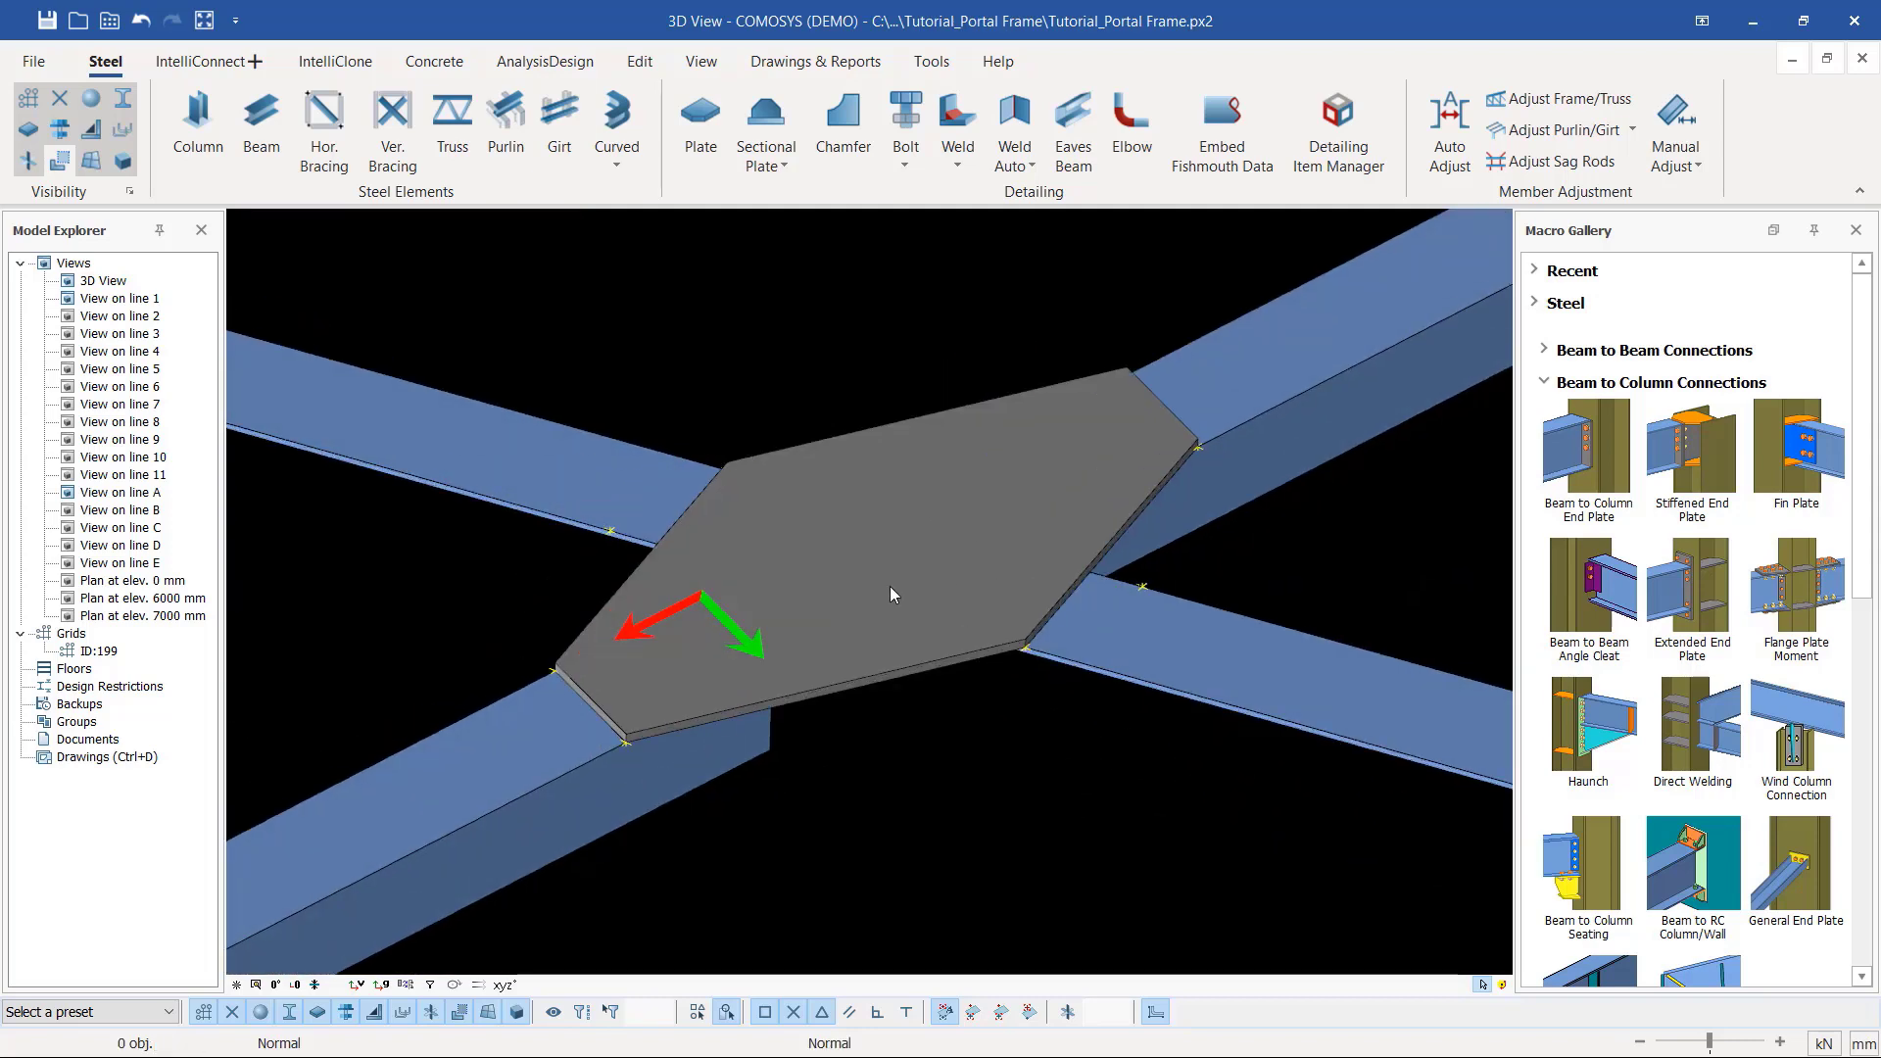
middle_click_drag(909, 605, 658, 752)
scroll(656, 752, "down", 3)
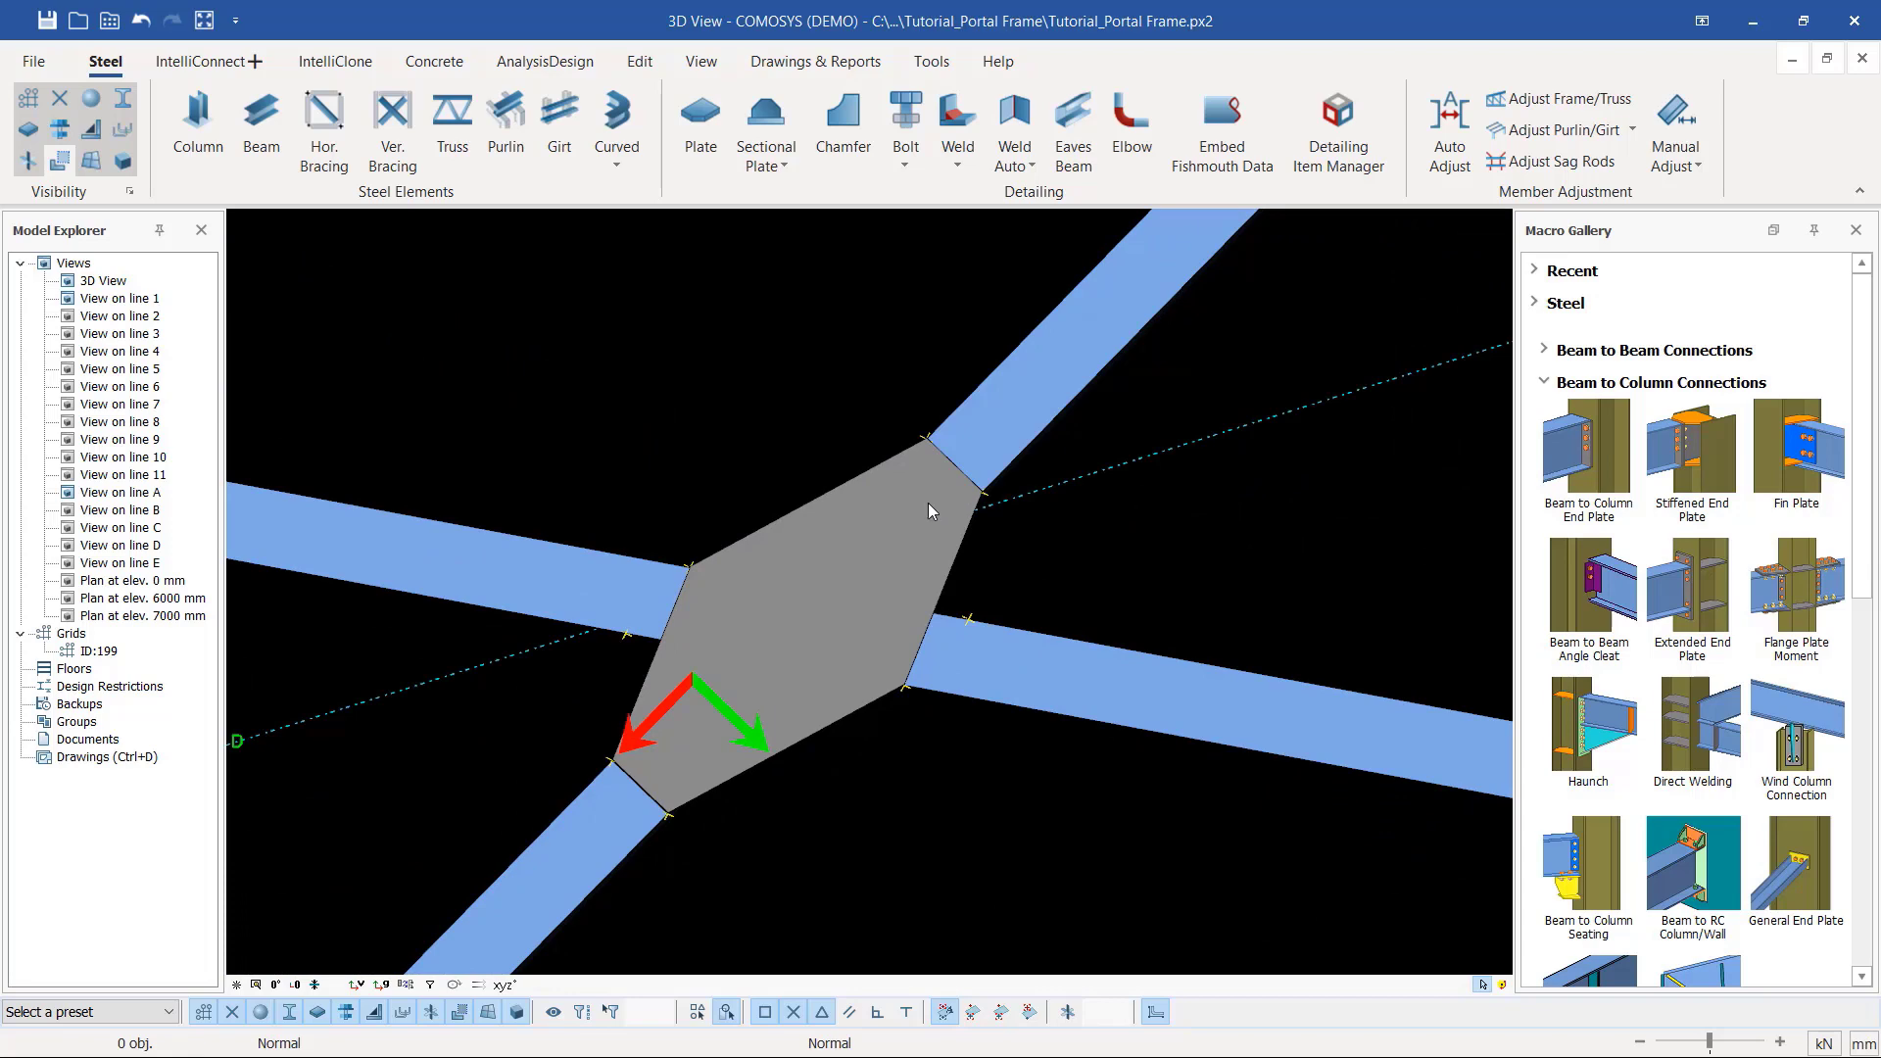
mouse_move(927, 503)
middle_mouse_down()
mouse_move(909, 461)
mouse_move(802, 623)
middle_mouse_up()
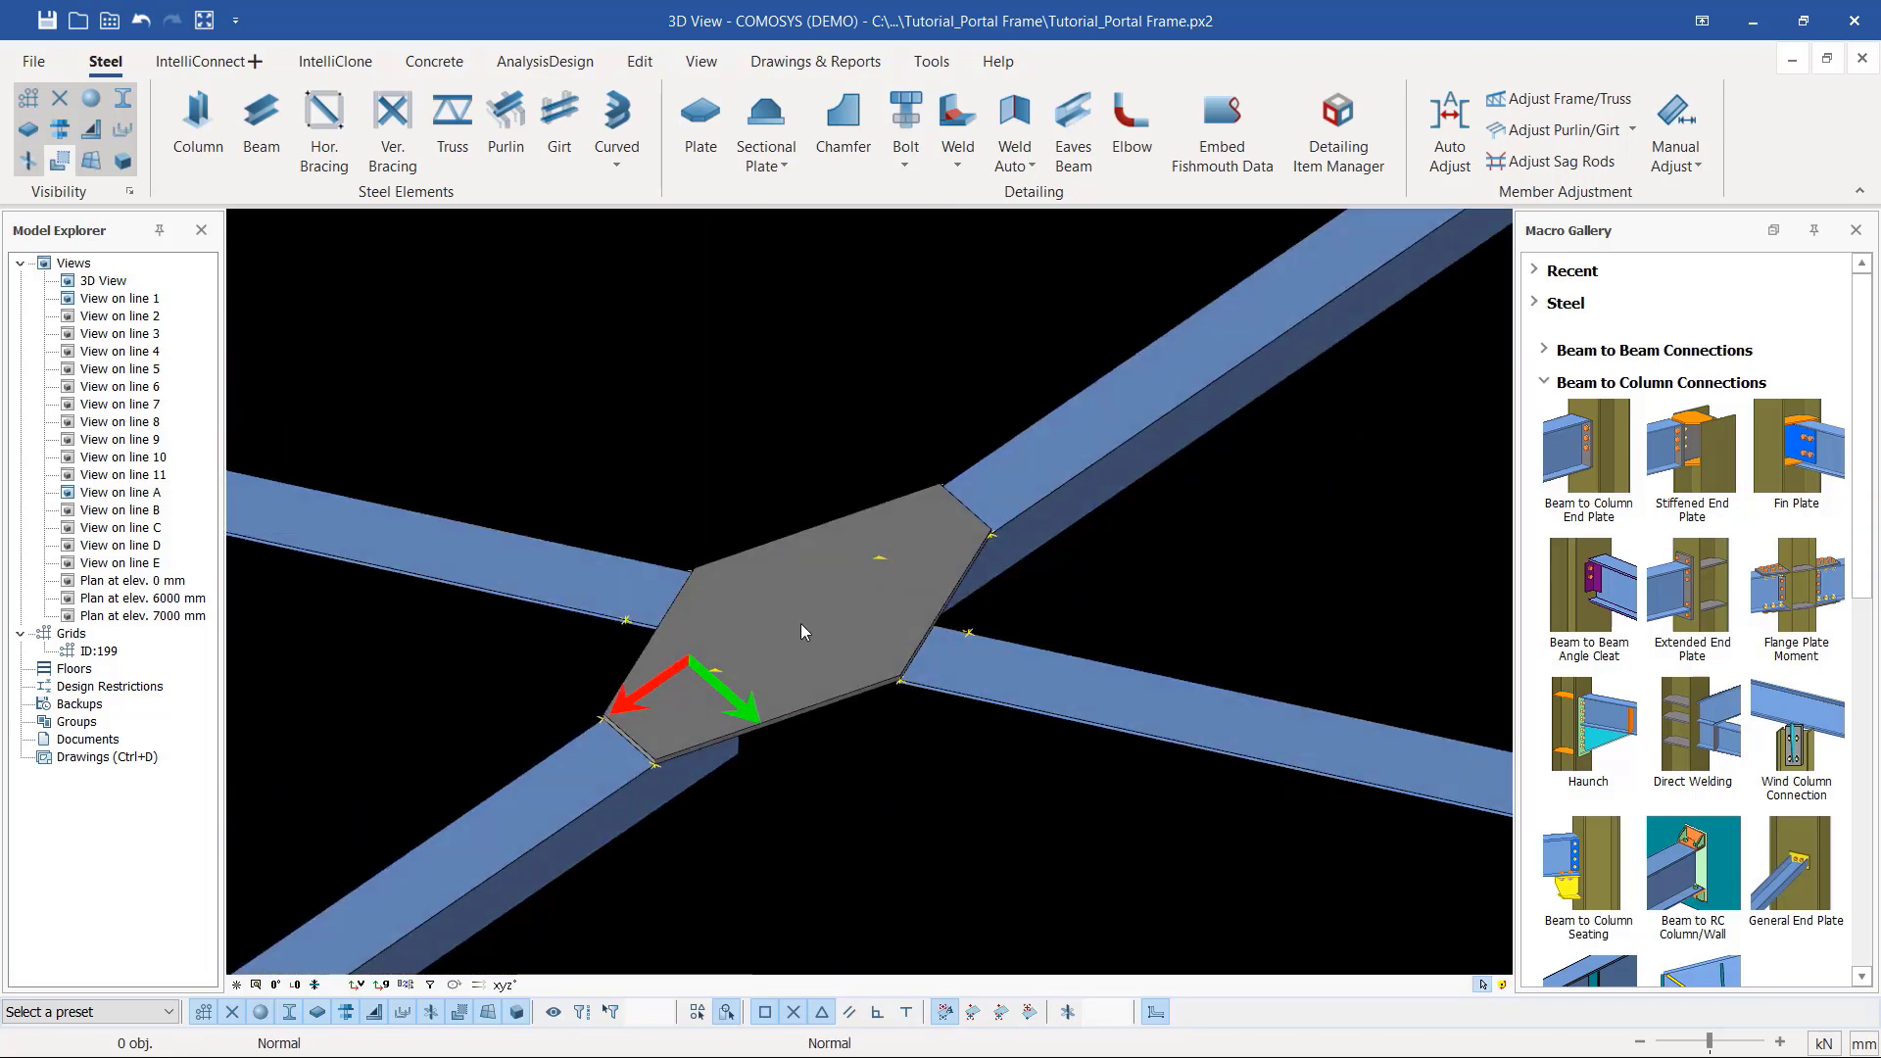
scroll(561, 782, "up", 3)
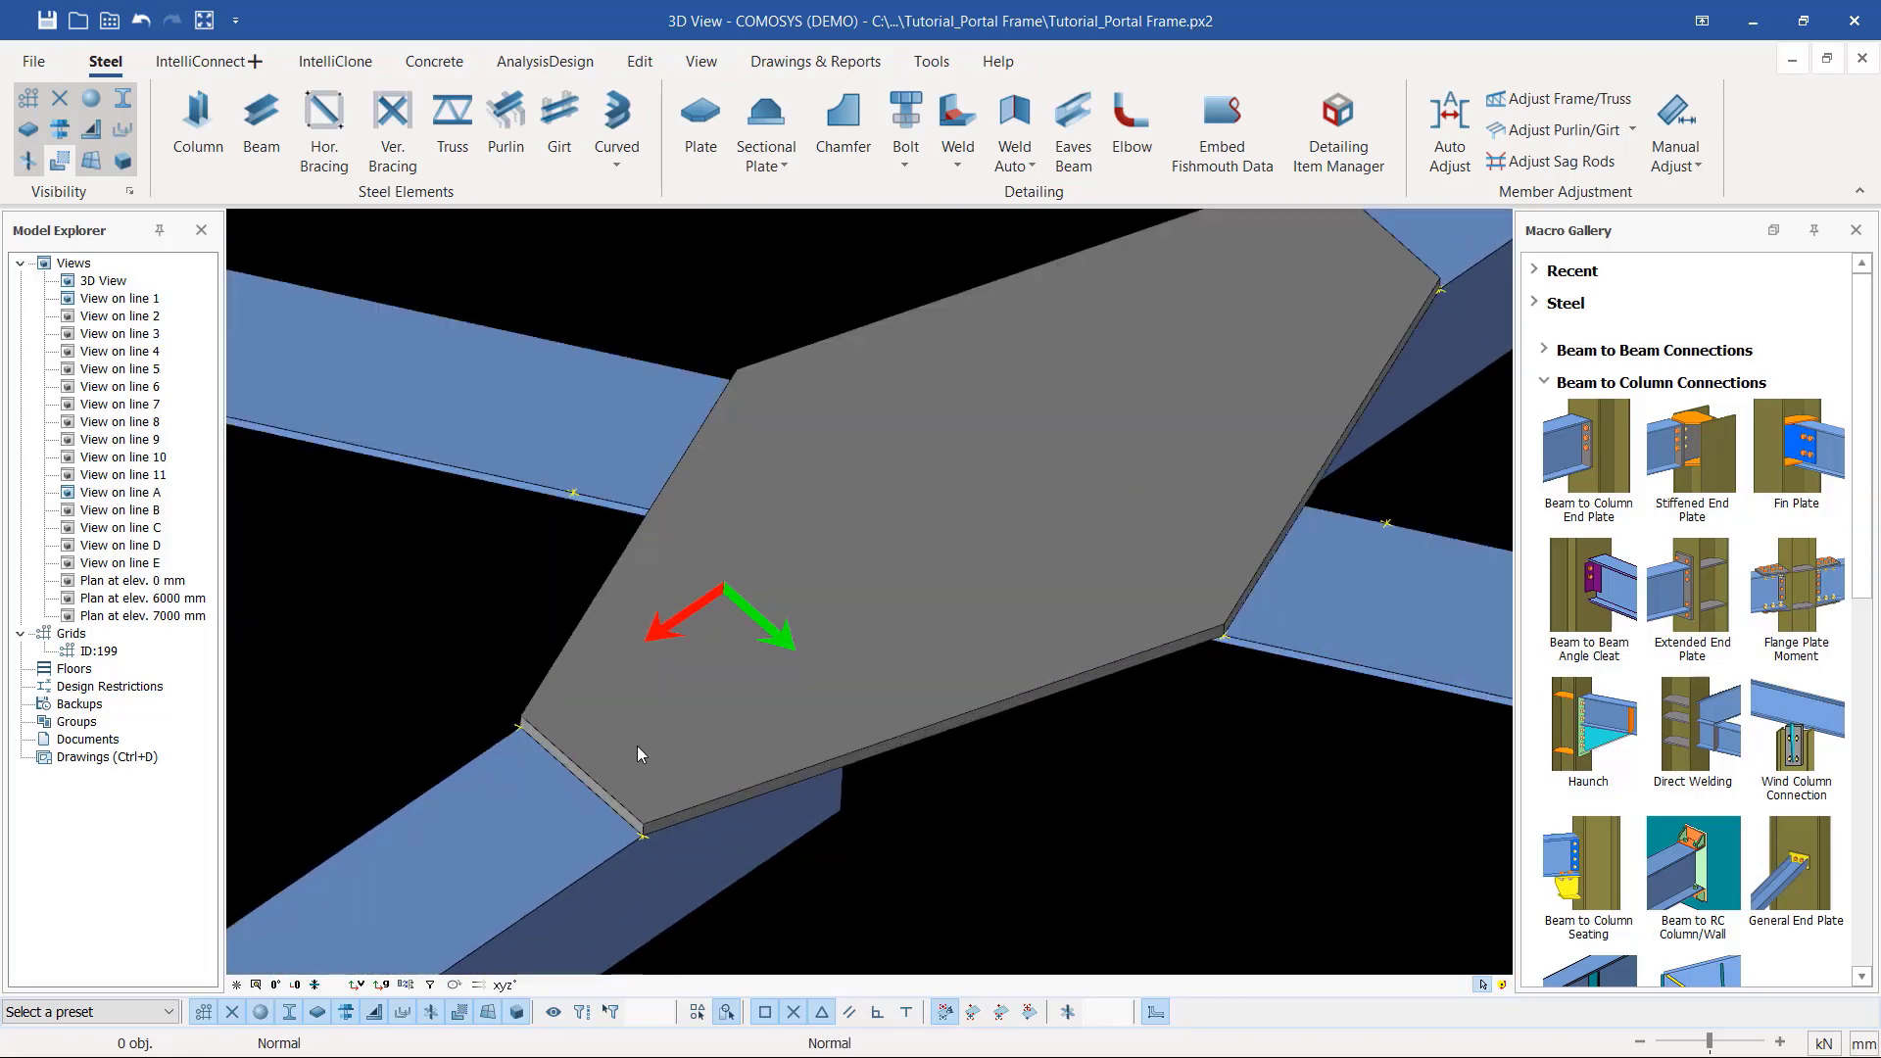
scroll(560, 784, "down", 2)
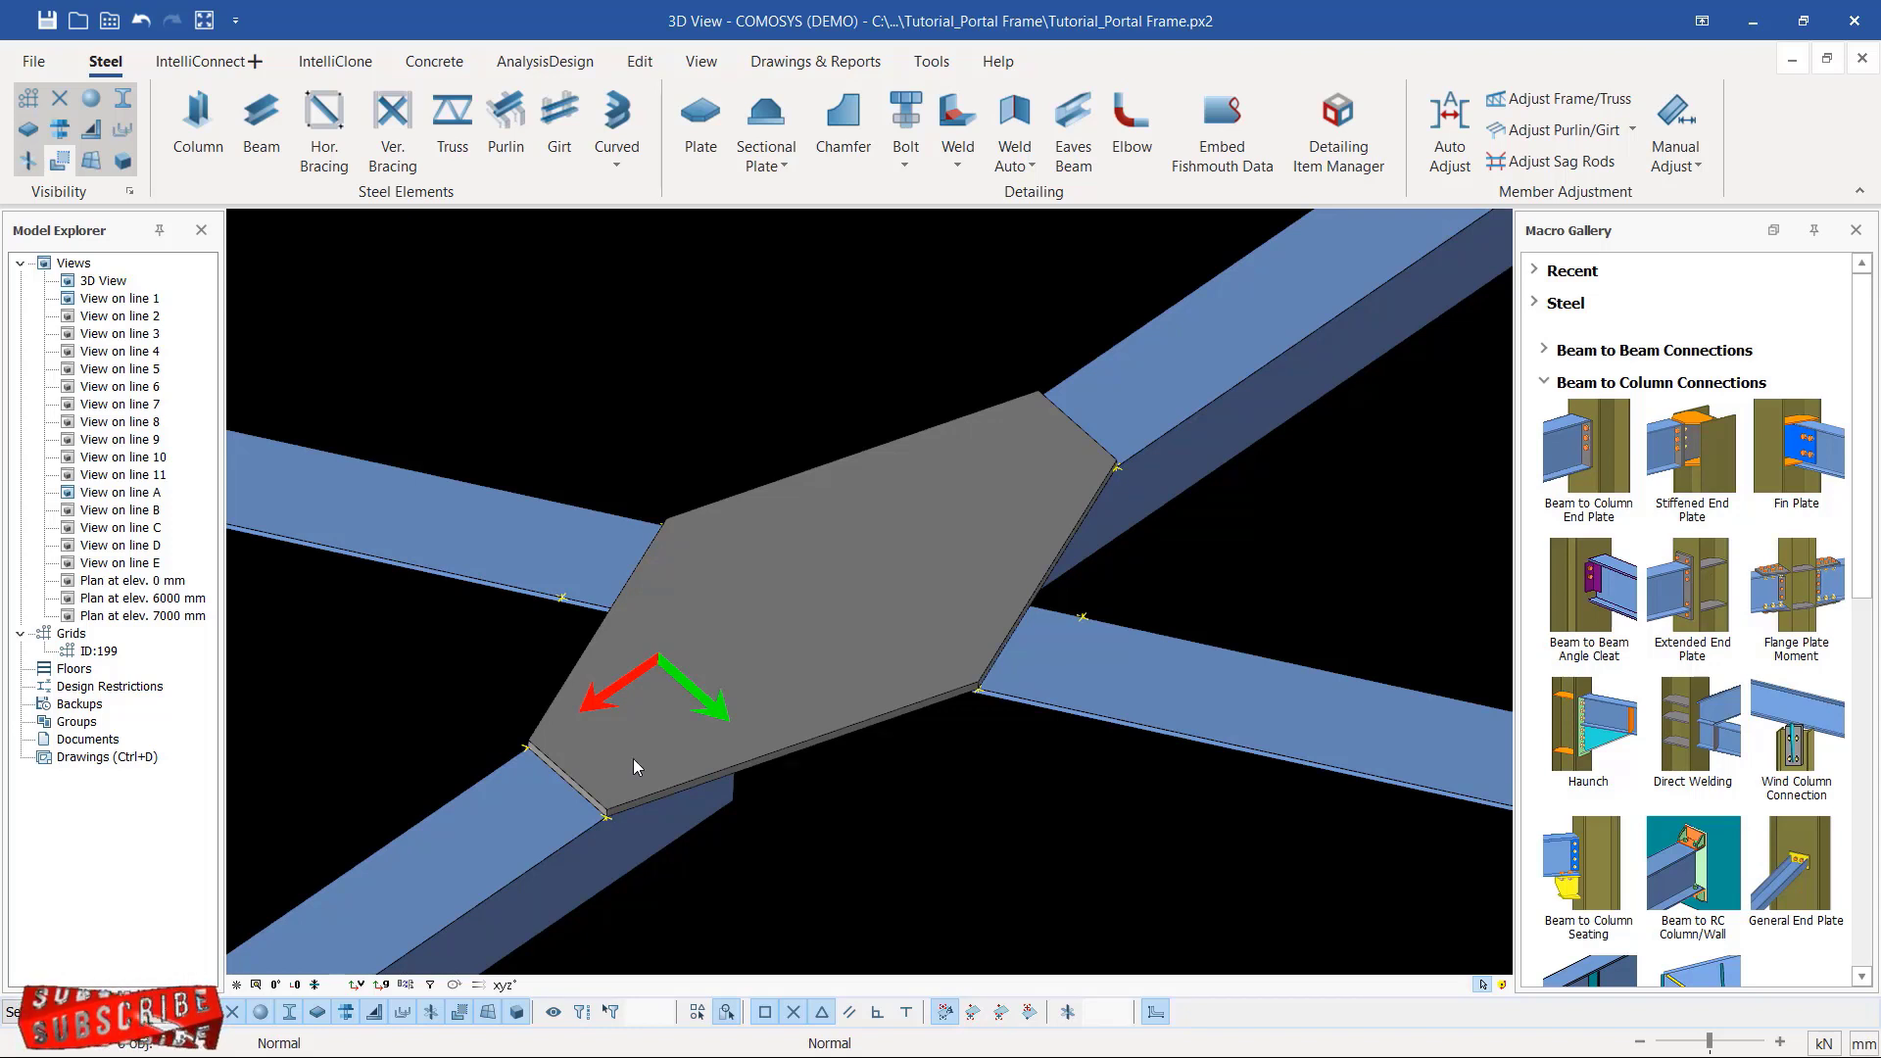
Step: Create a dividing point at the plate's centre between the midpoints of its two short end edges, and end the command
scroll(572, 155, "down", 5)
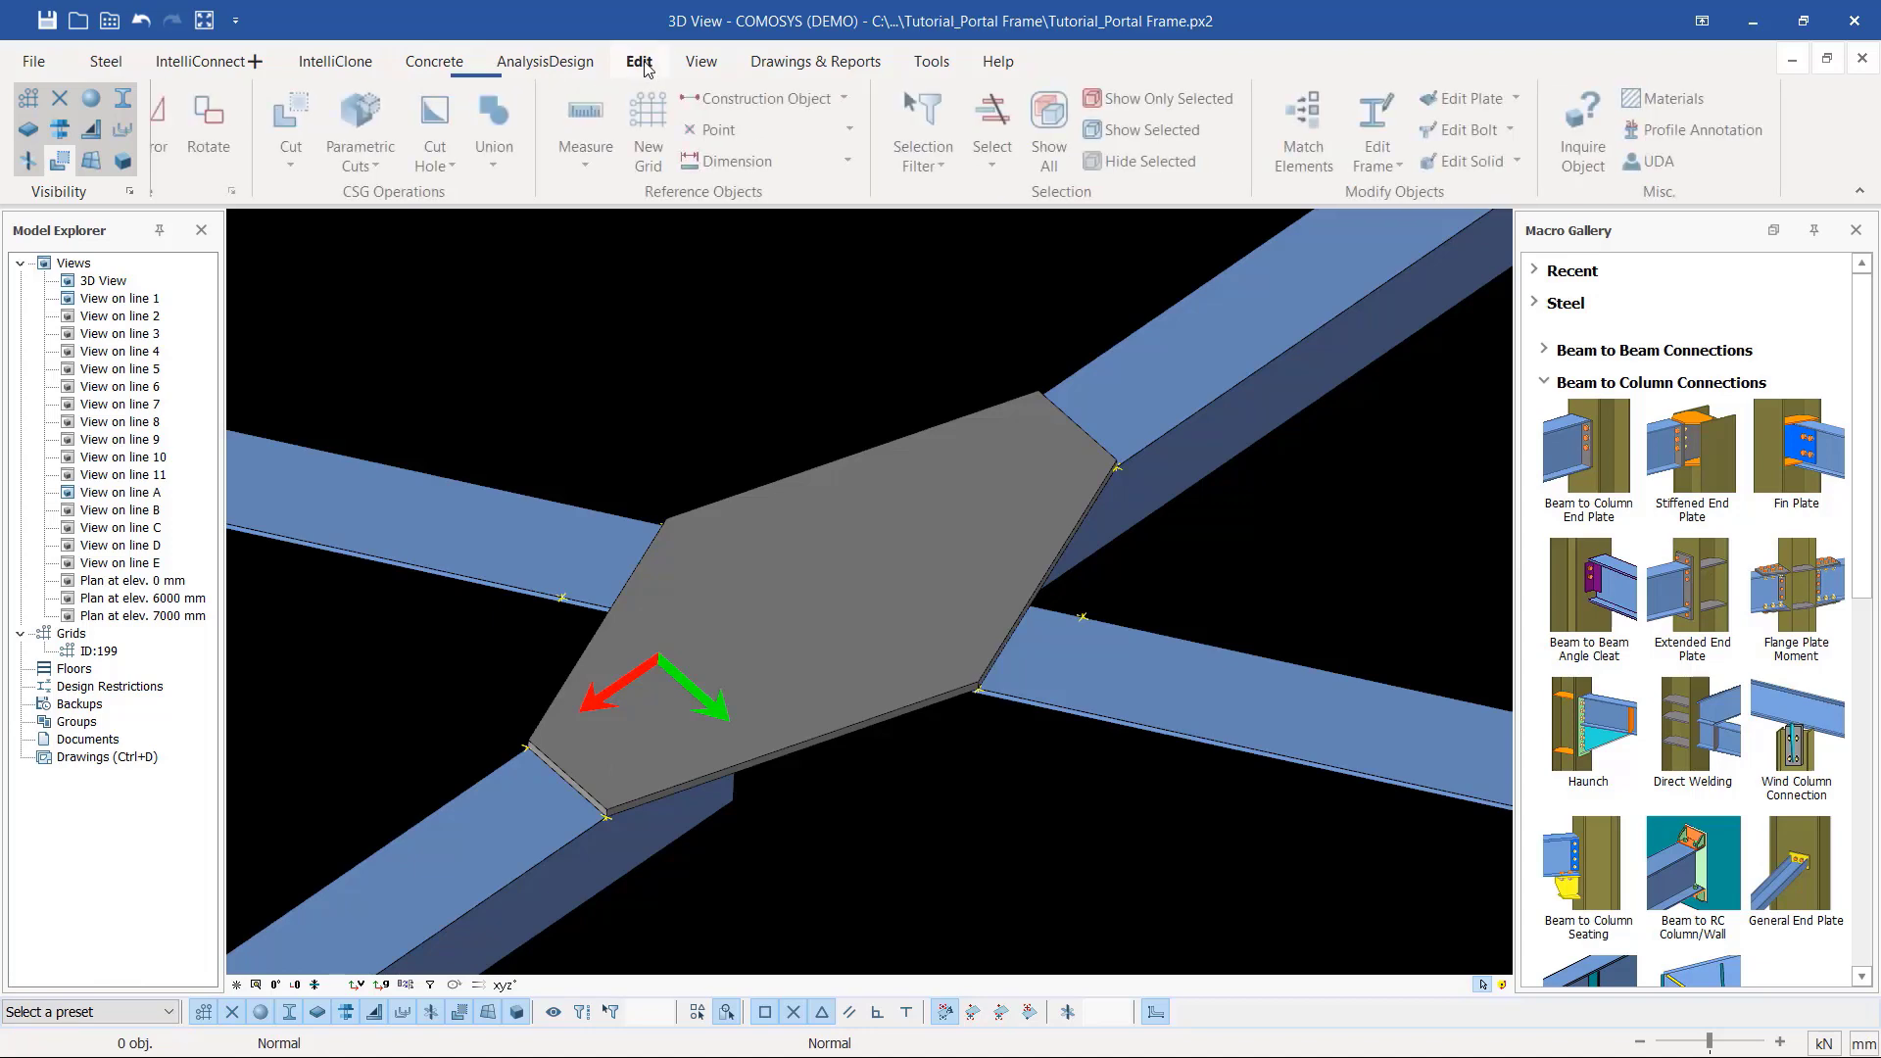
left_click(909, 110)
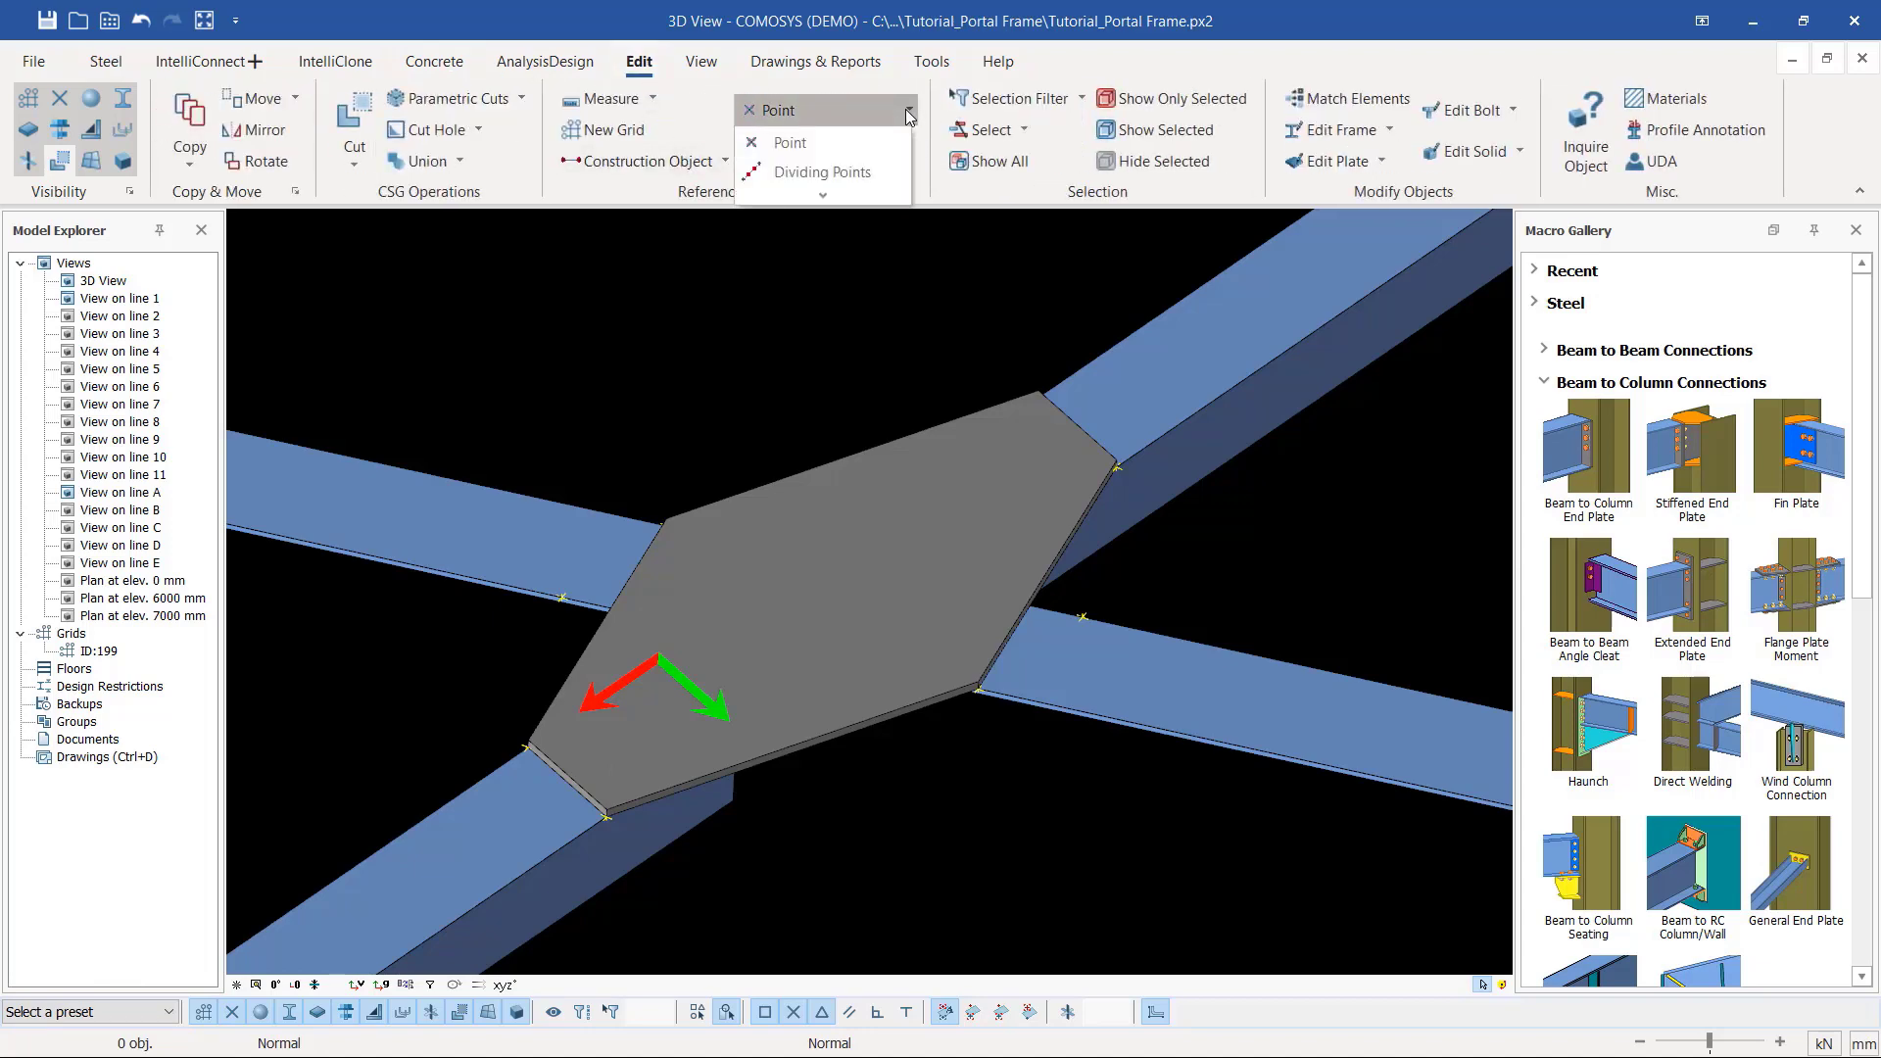
left_click(909, 114)
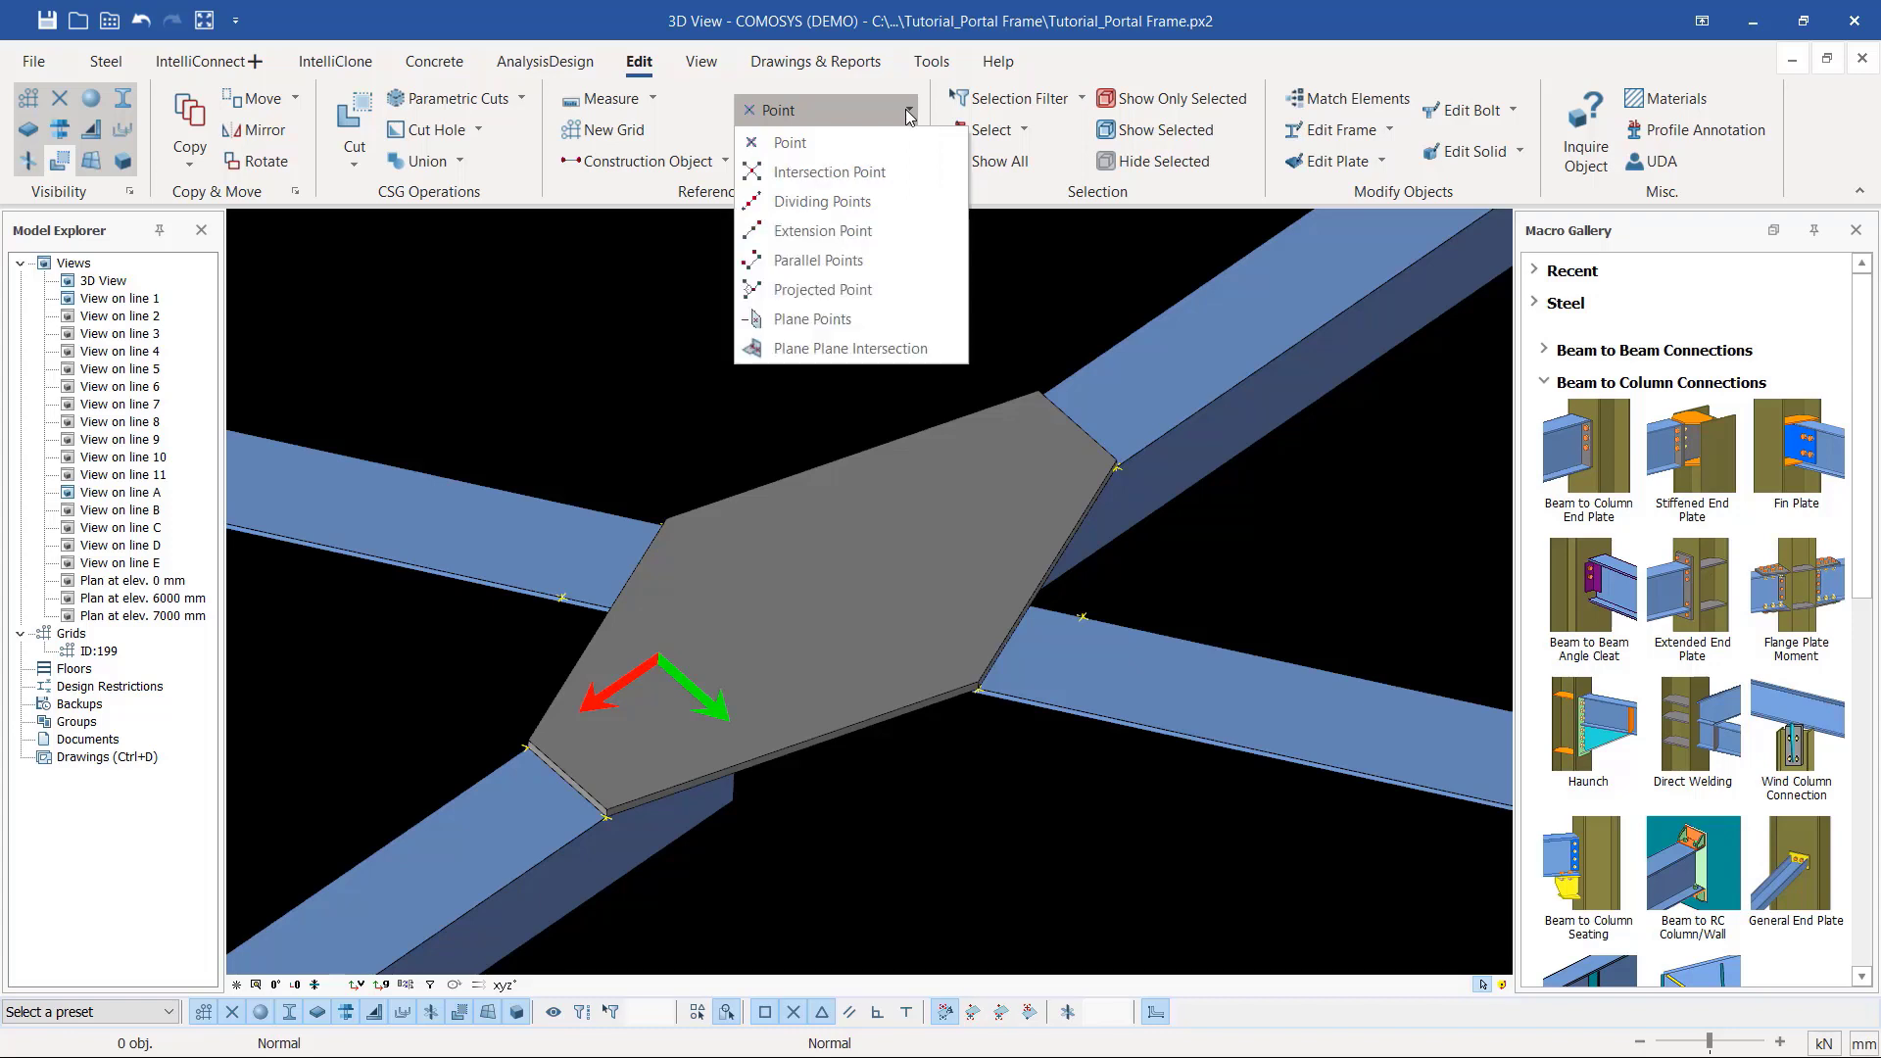
left_click(821, 201)
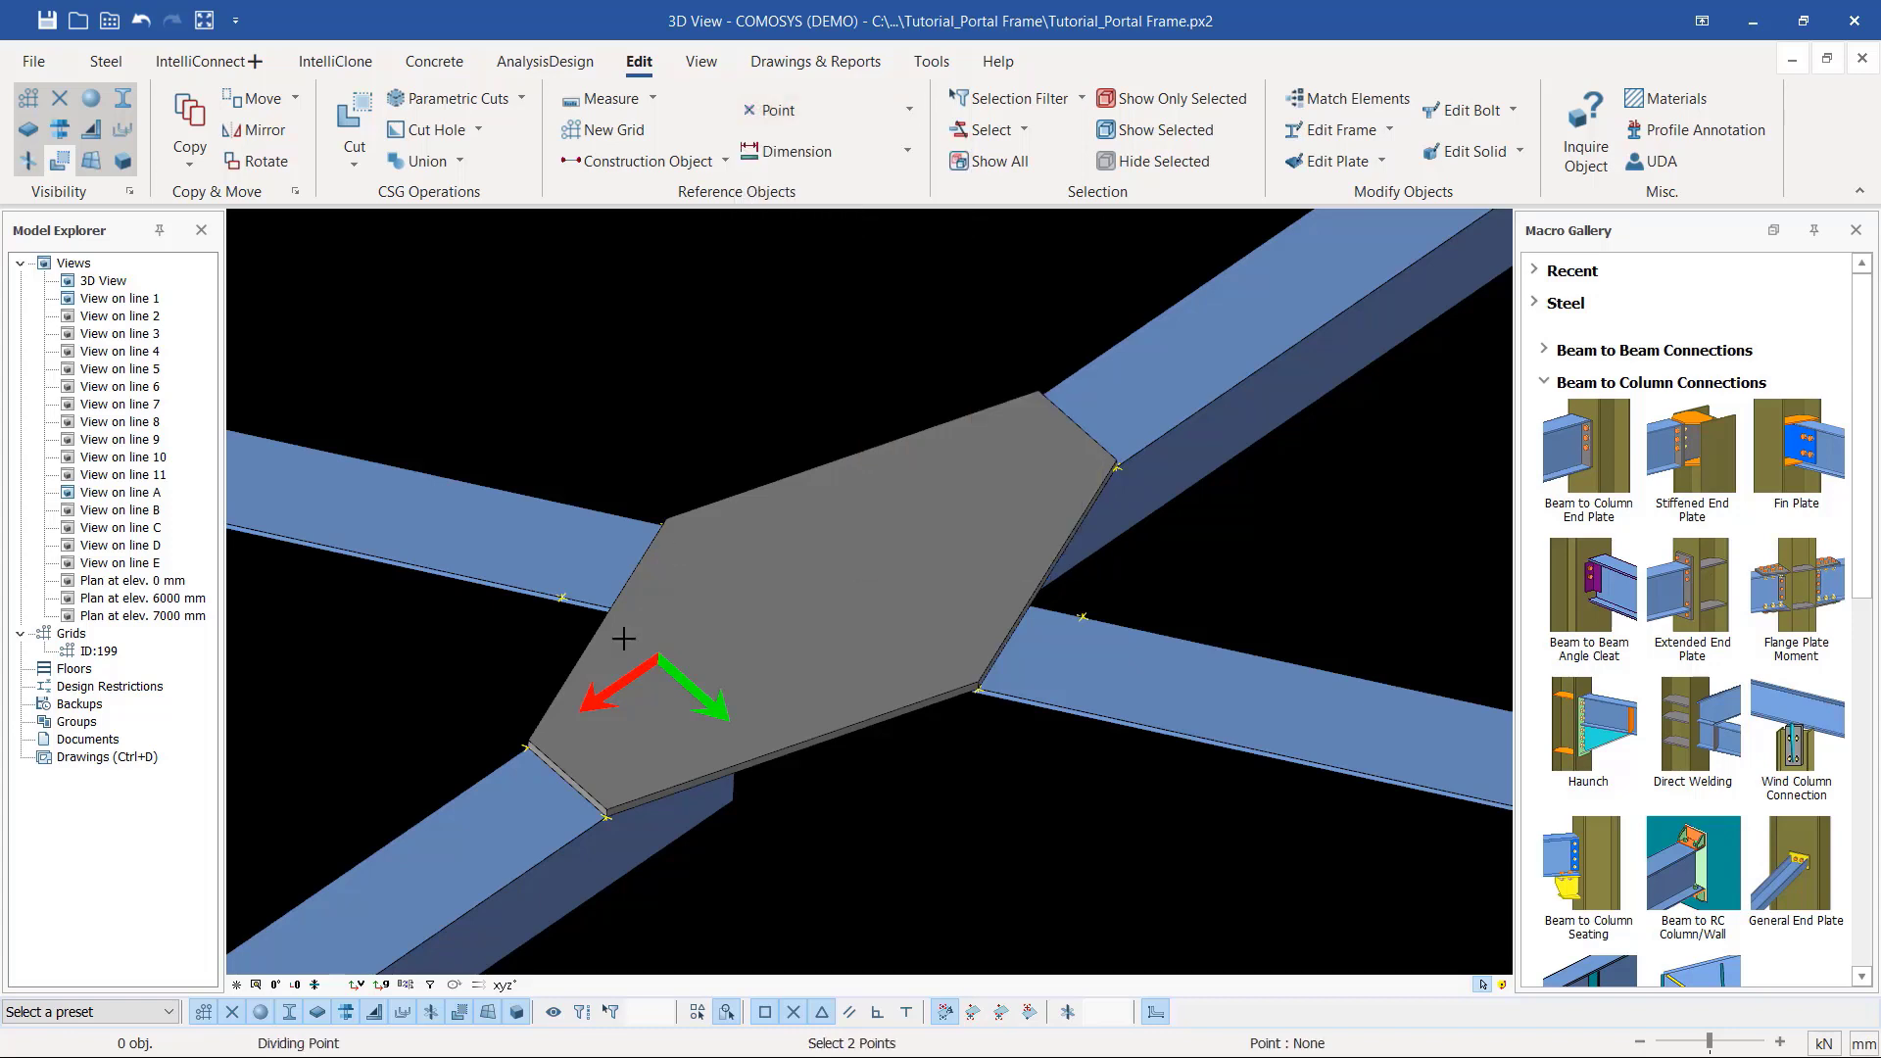
scroll(598, 647, "up", 5)
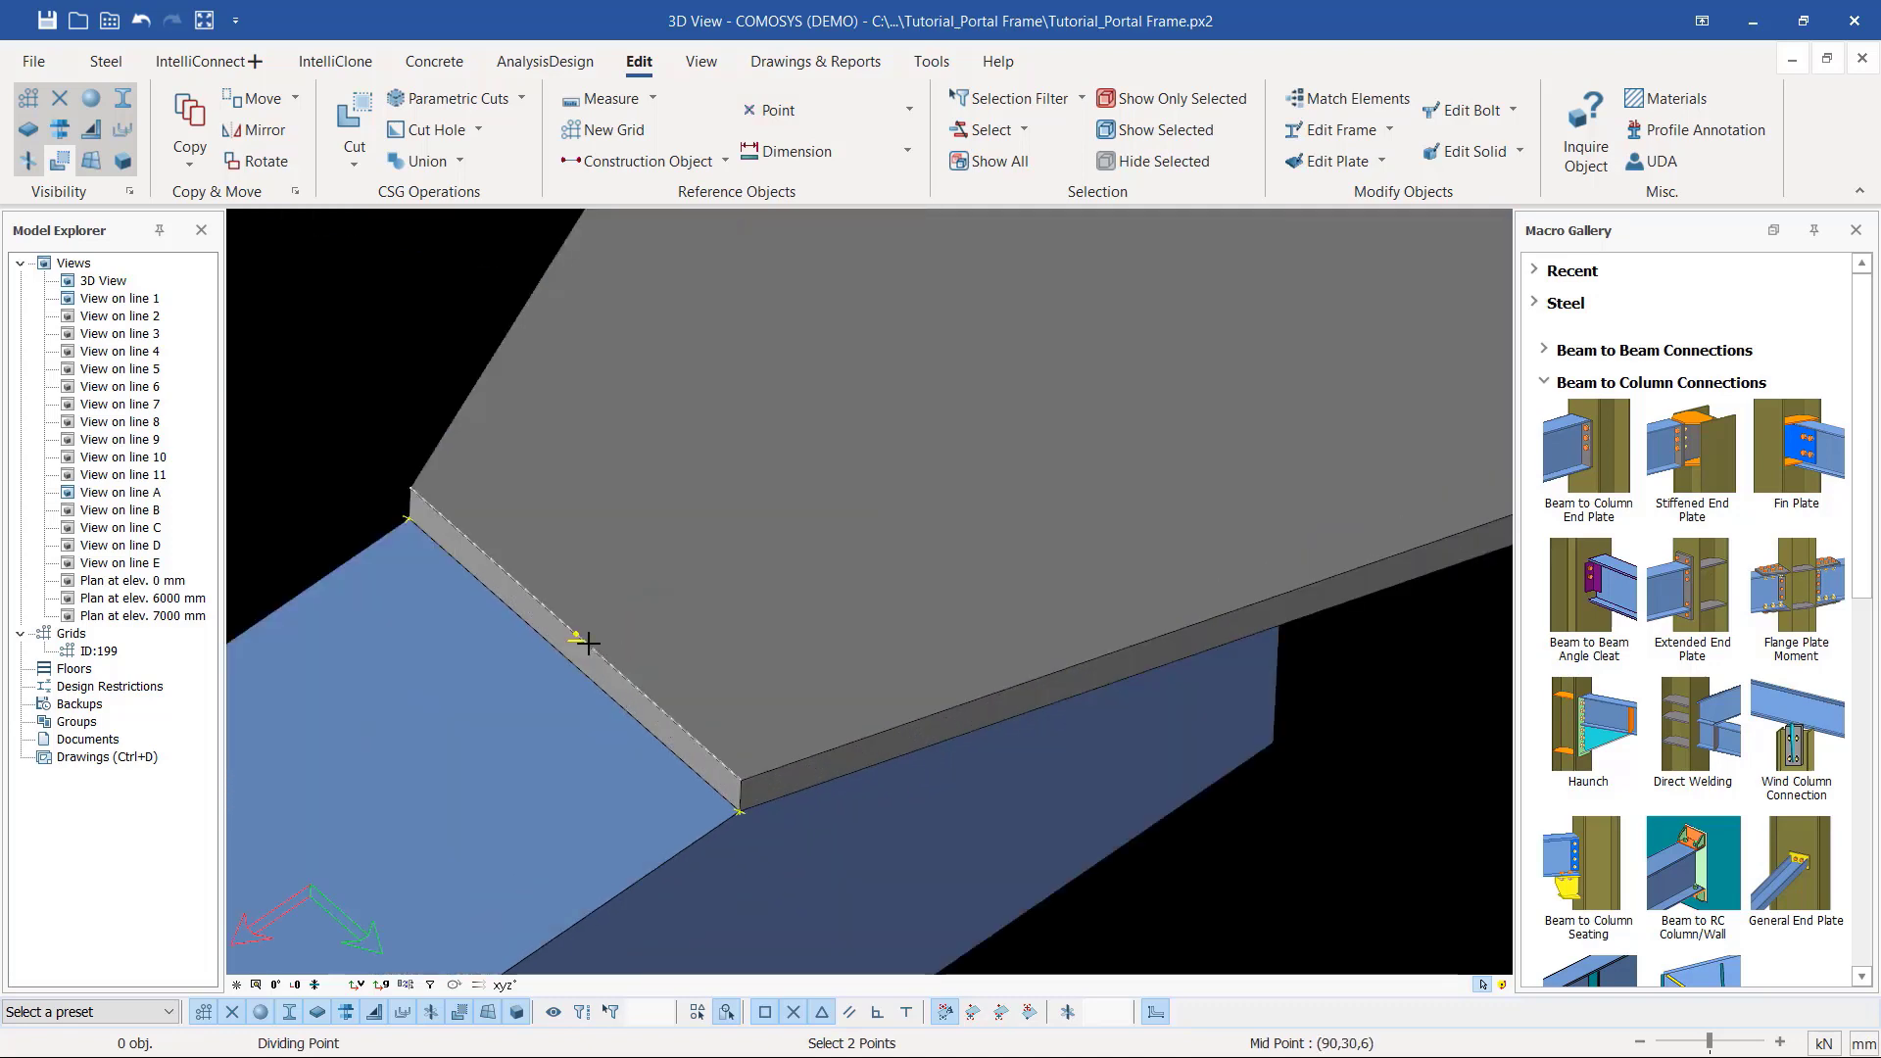
left_click(588, 644)
scroll(460, 887, "down", 5)
scroll(915, 613, "up", 5)
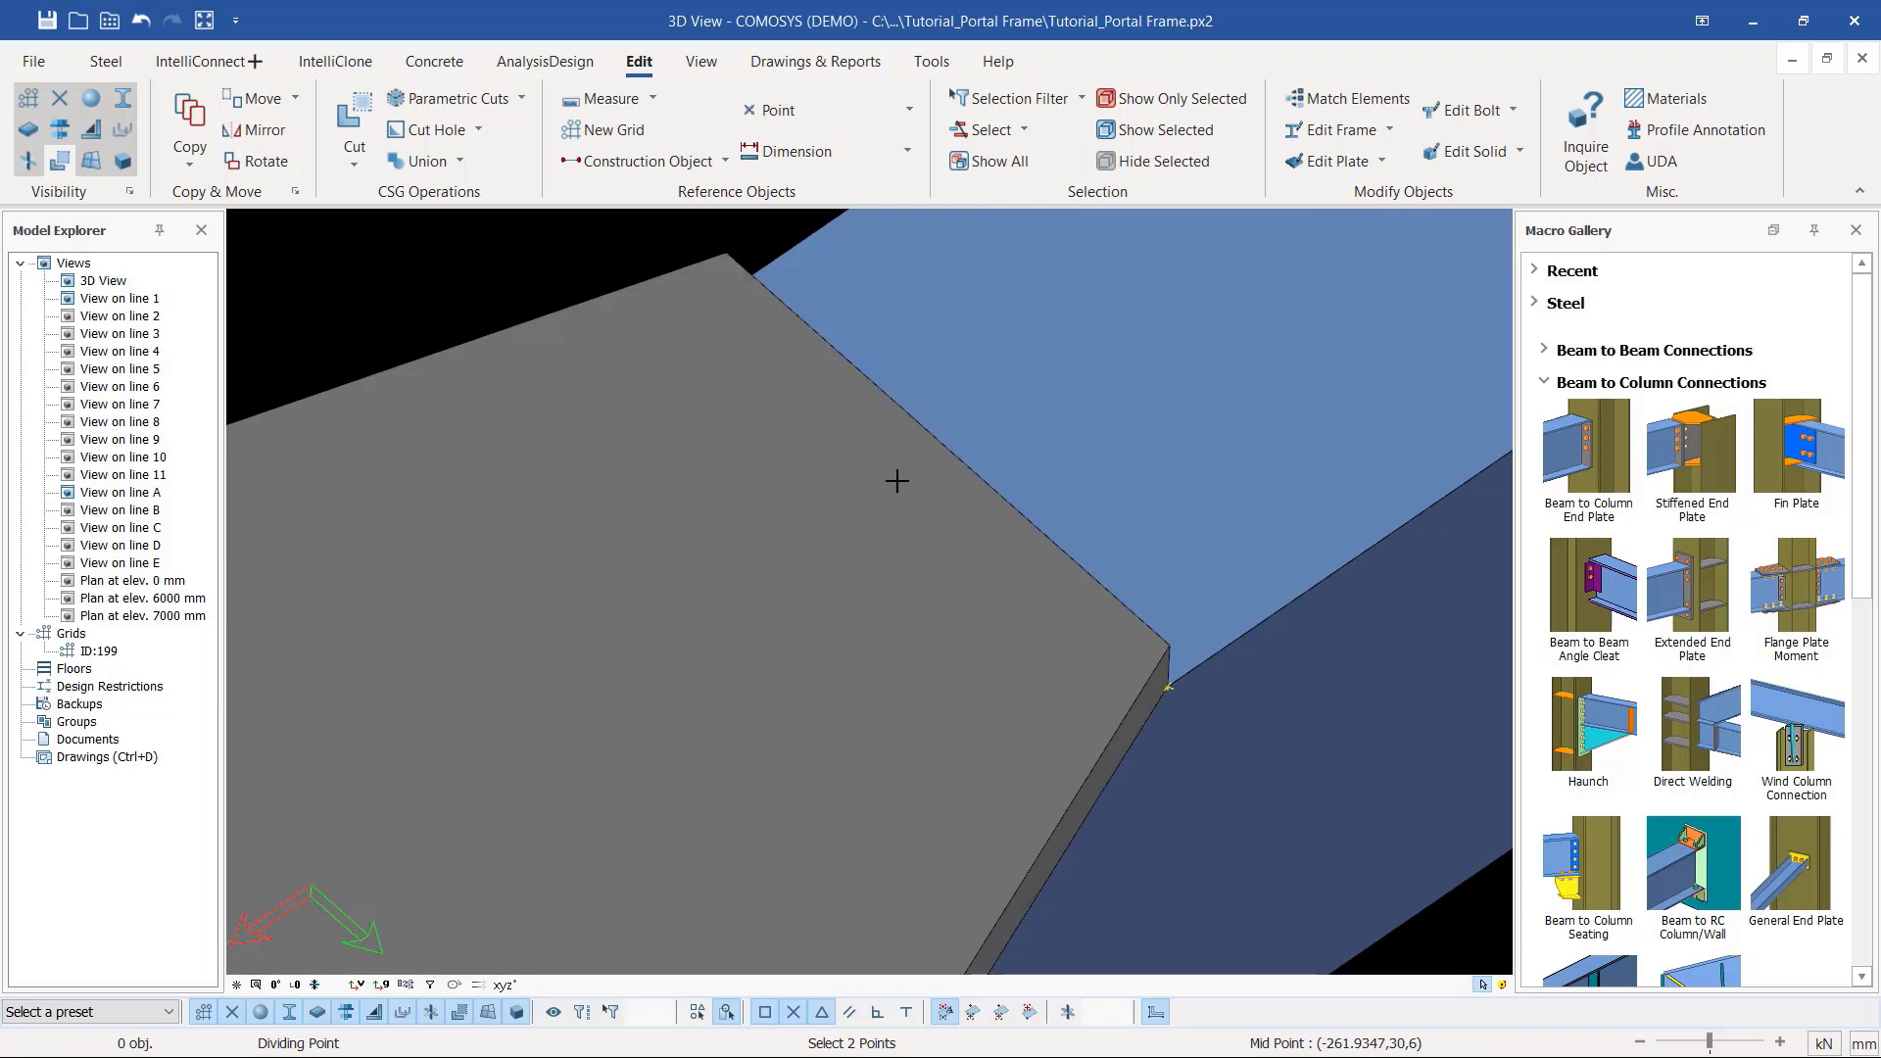
scroll(894, 483, "down", 5)
right_click(689, 377)
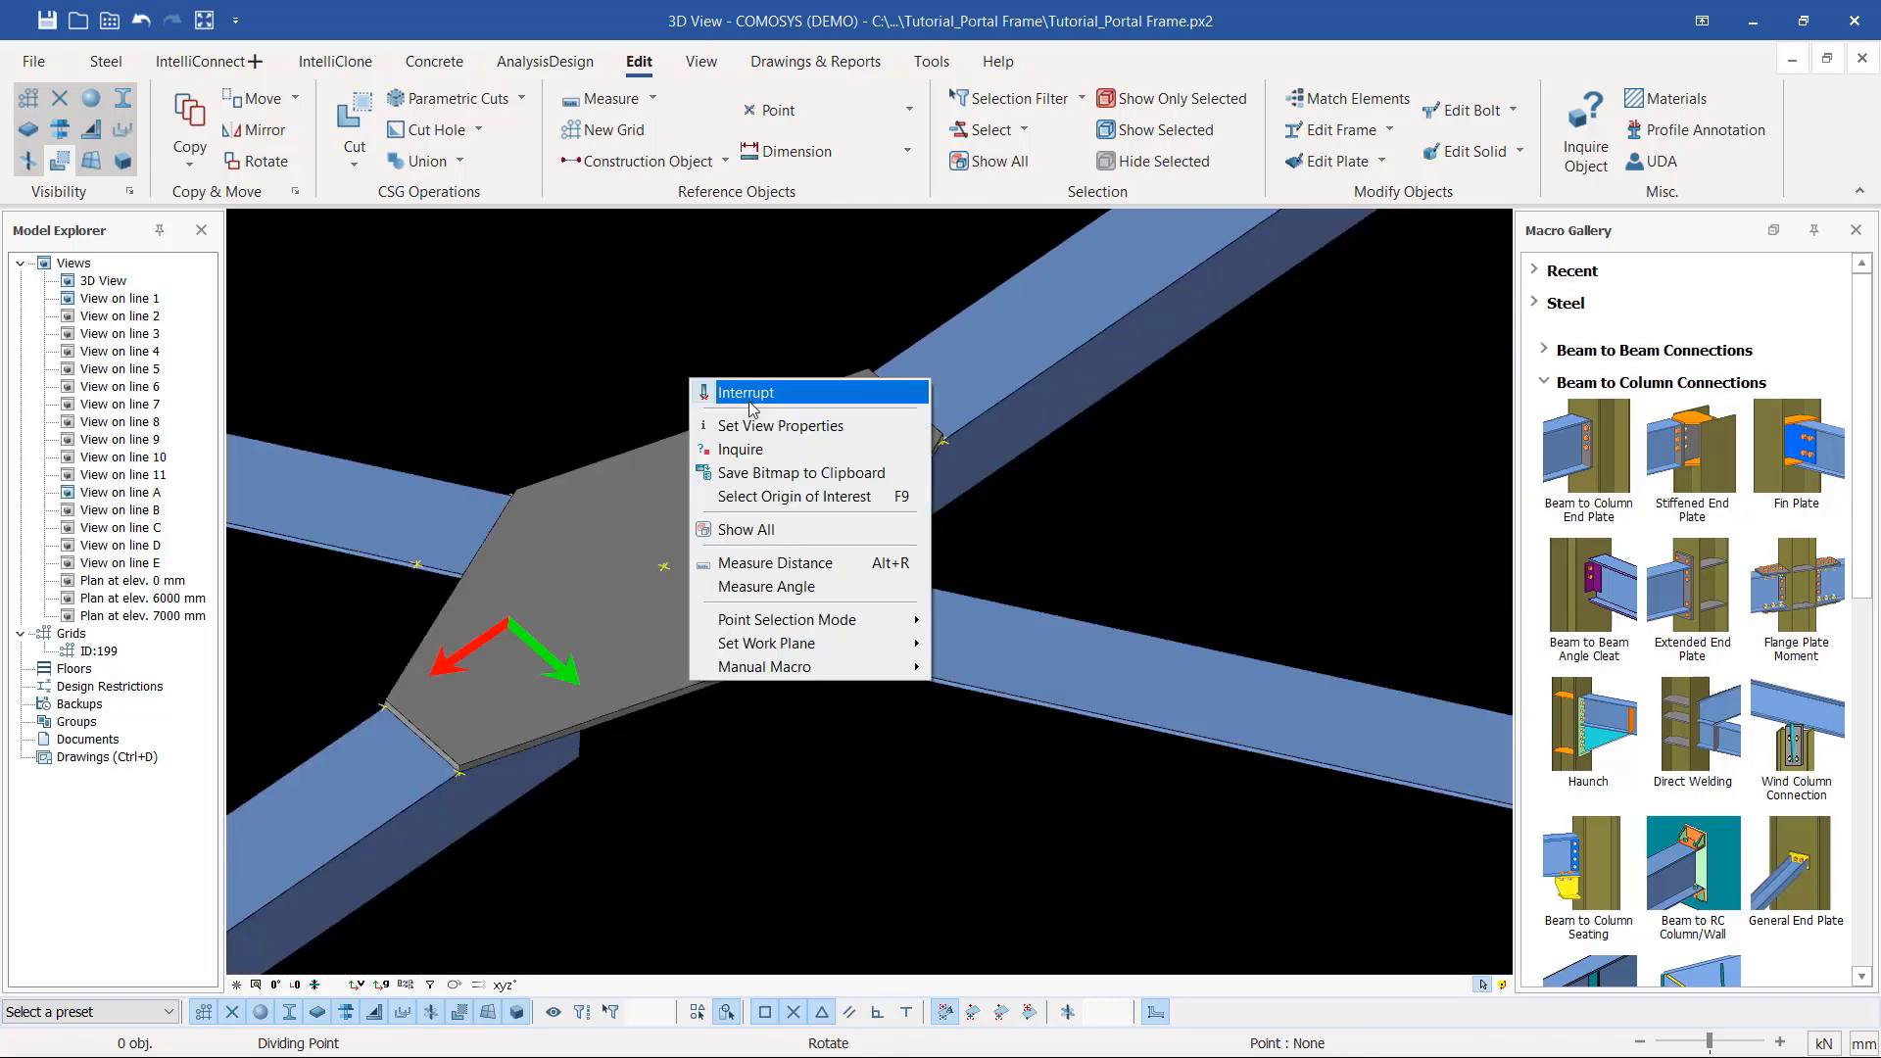
left_click(745, 395)
Step: Start another Dividing Points command for the gusset plate
scroll(440, 711, "up", 2)
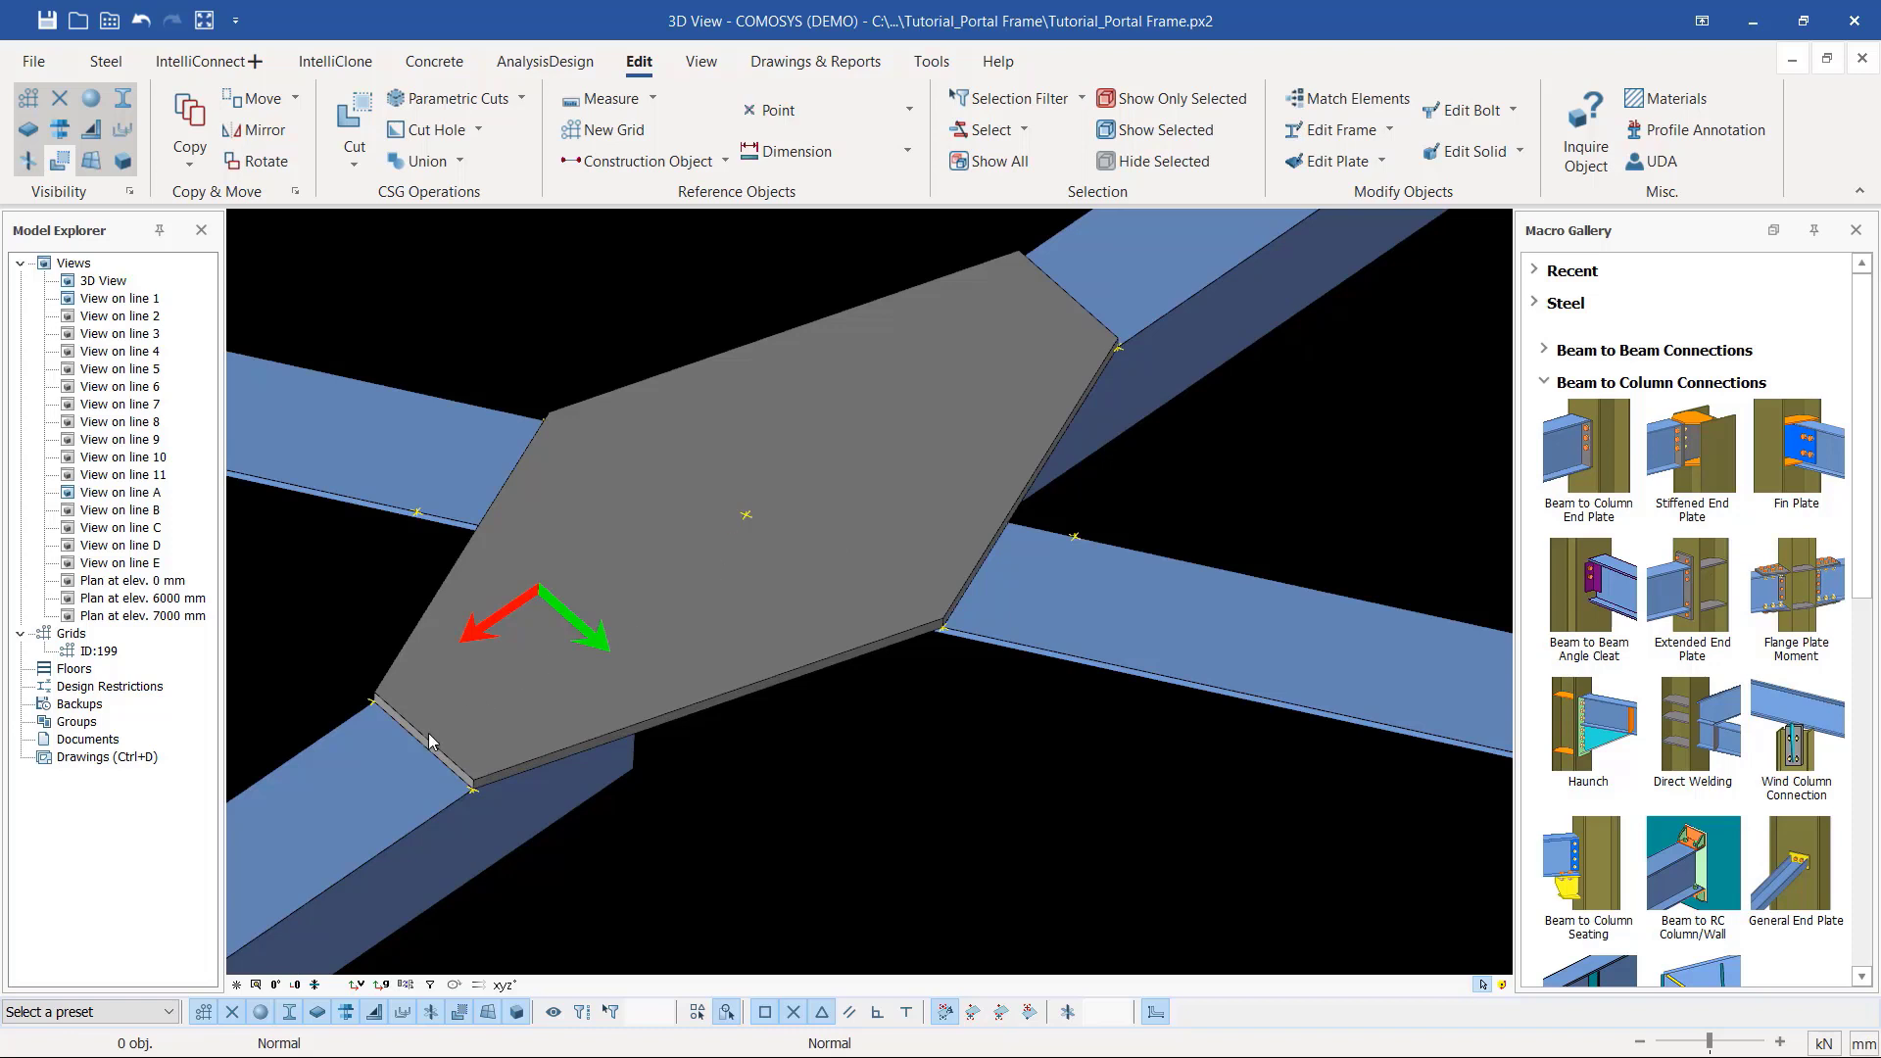
left_click(909, 110)
left_click(824, 172)
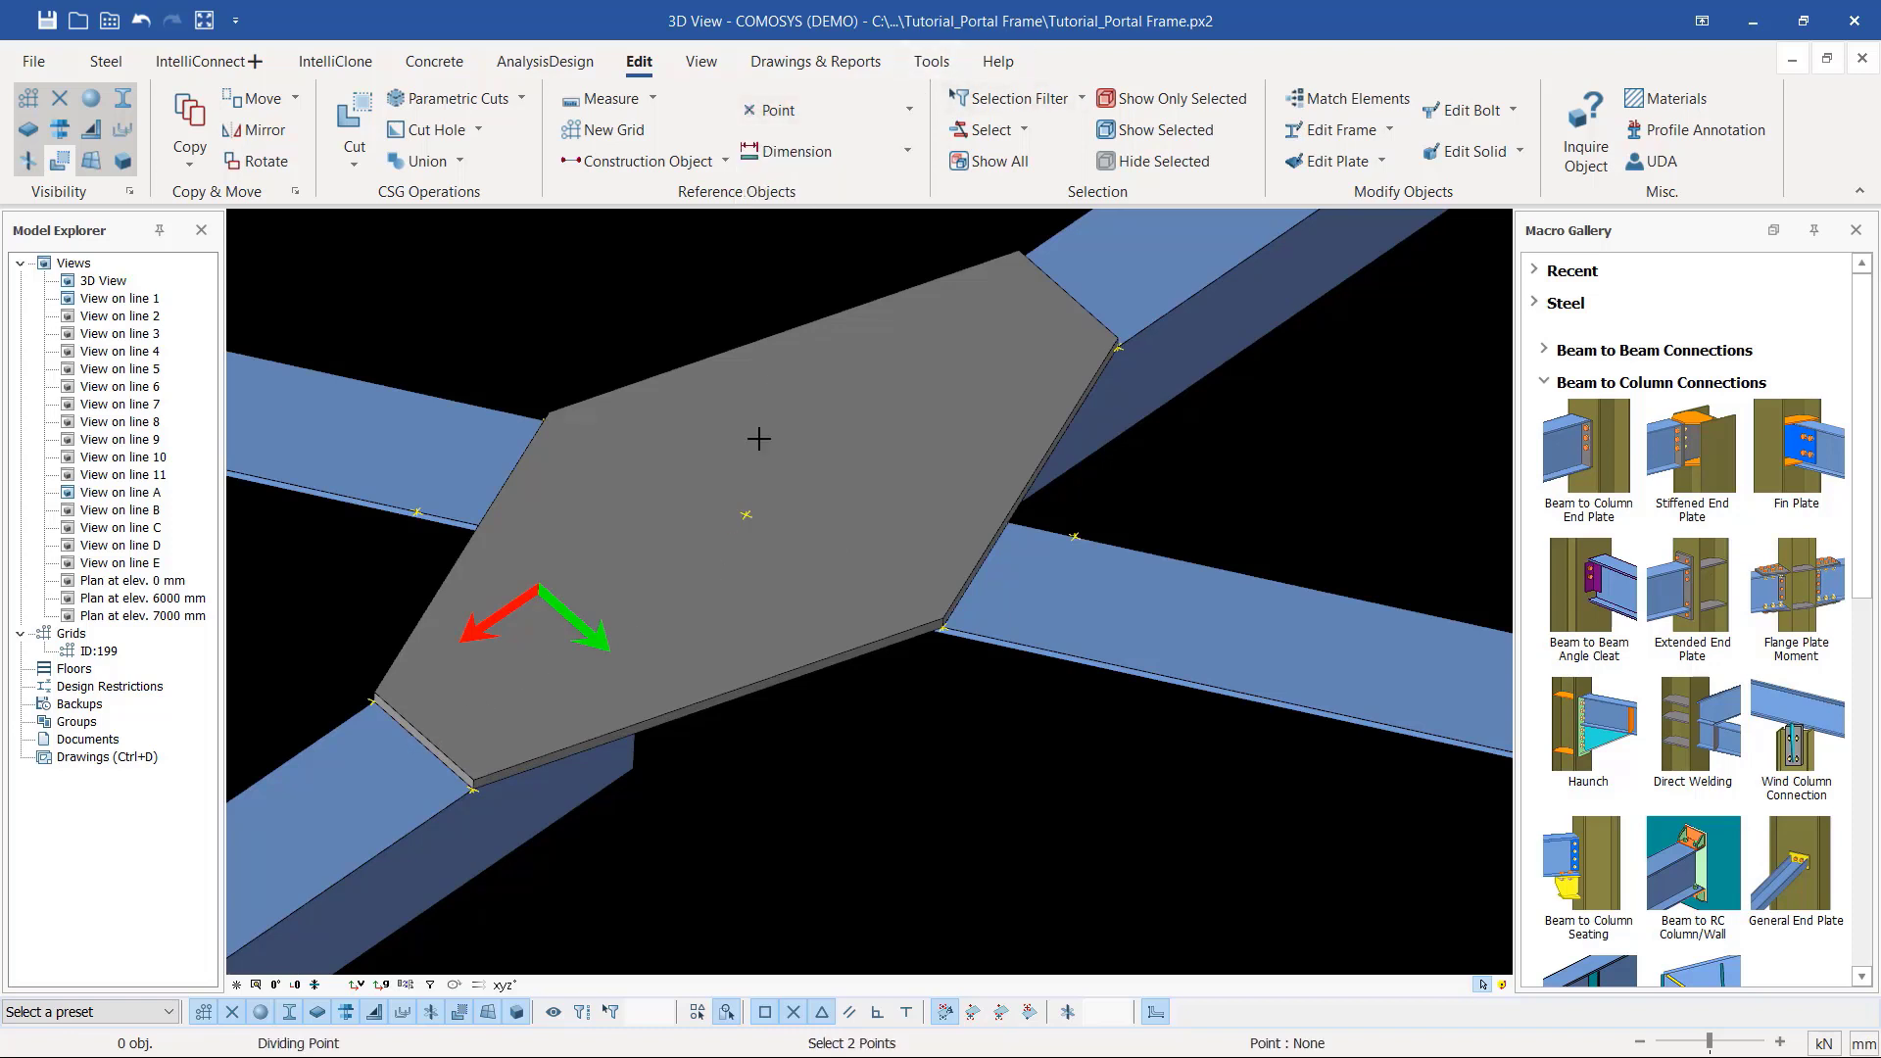
Step: Add a dividing point between the gusset plate's centre point and the midpoint of its near short end edge
scroll(755, 518, "up", 2)
scroll(756, 507, "down", 3)
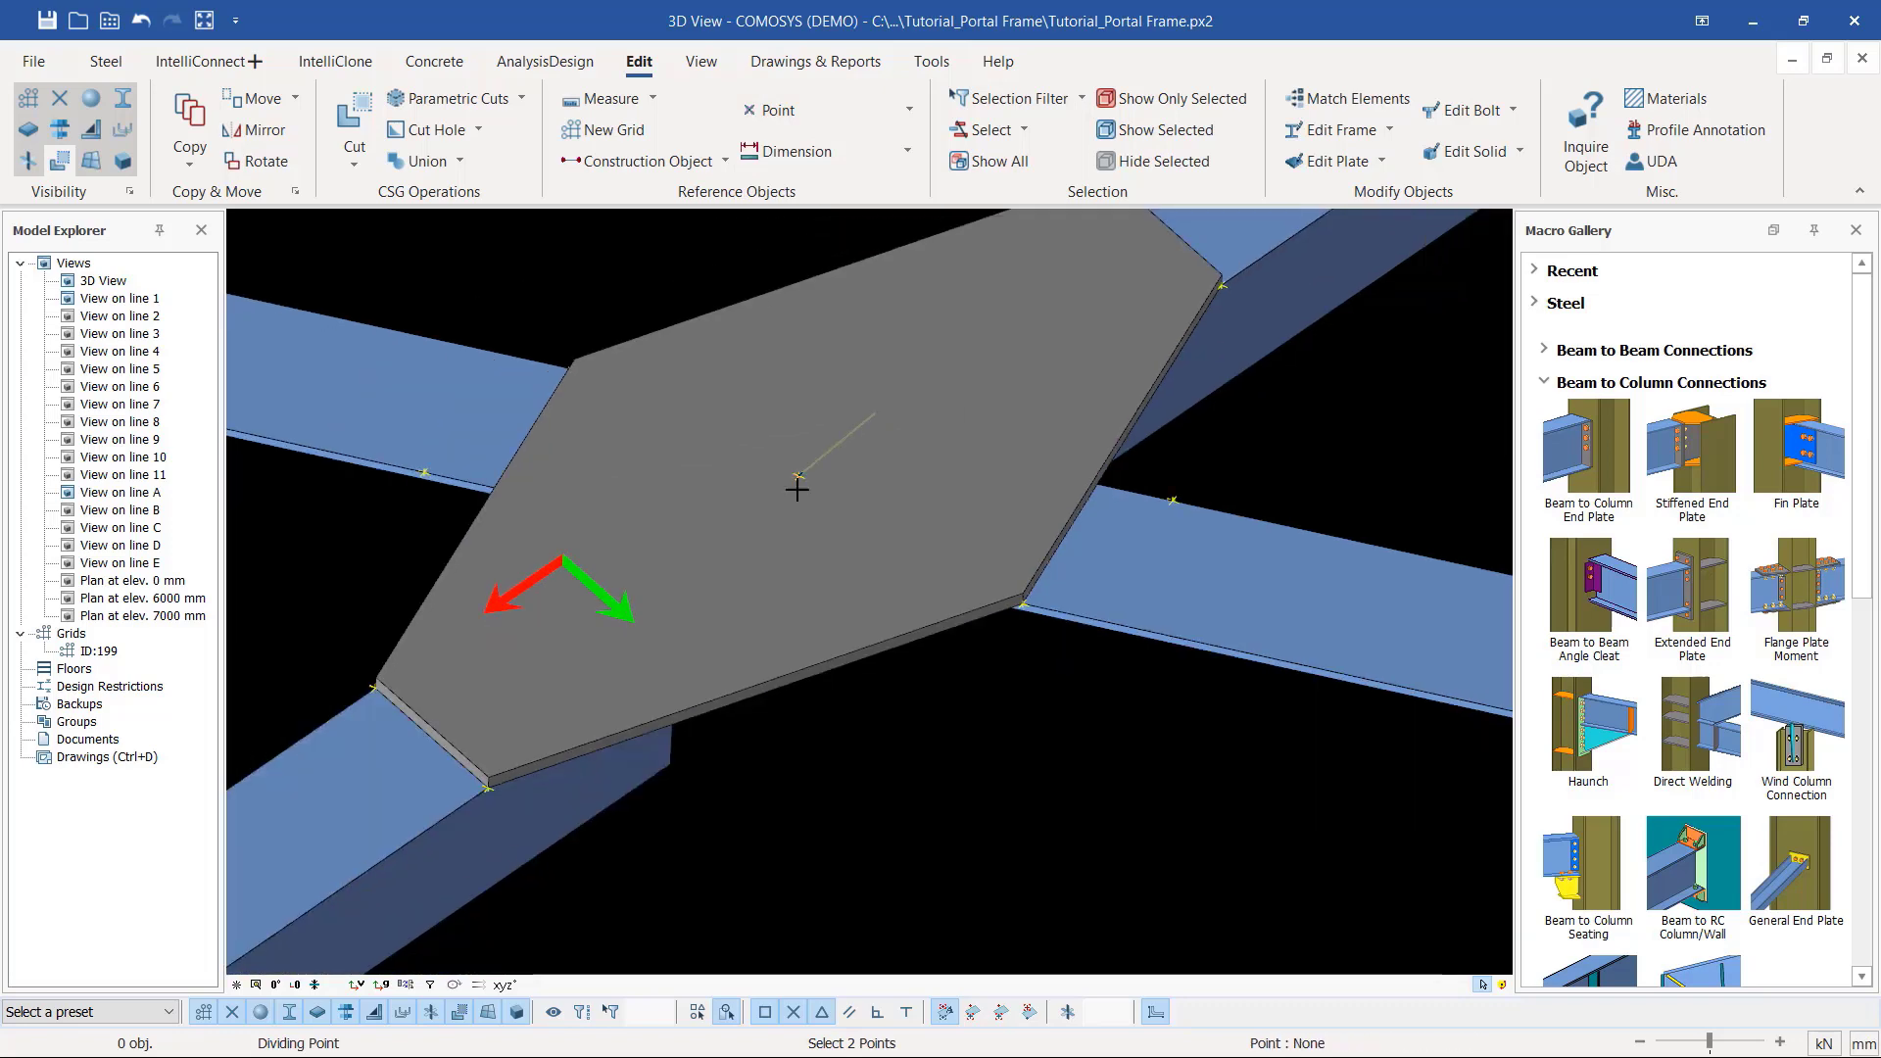
scroll(426, 724, "up", 4)
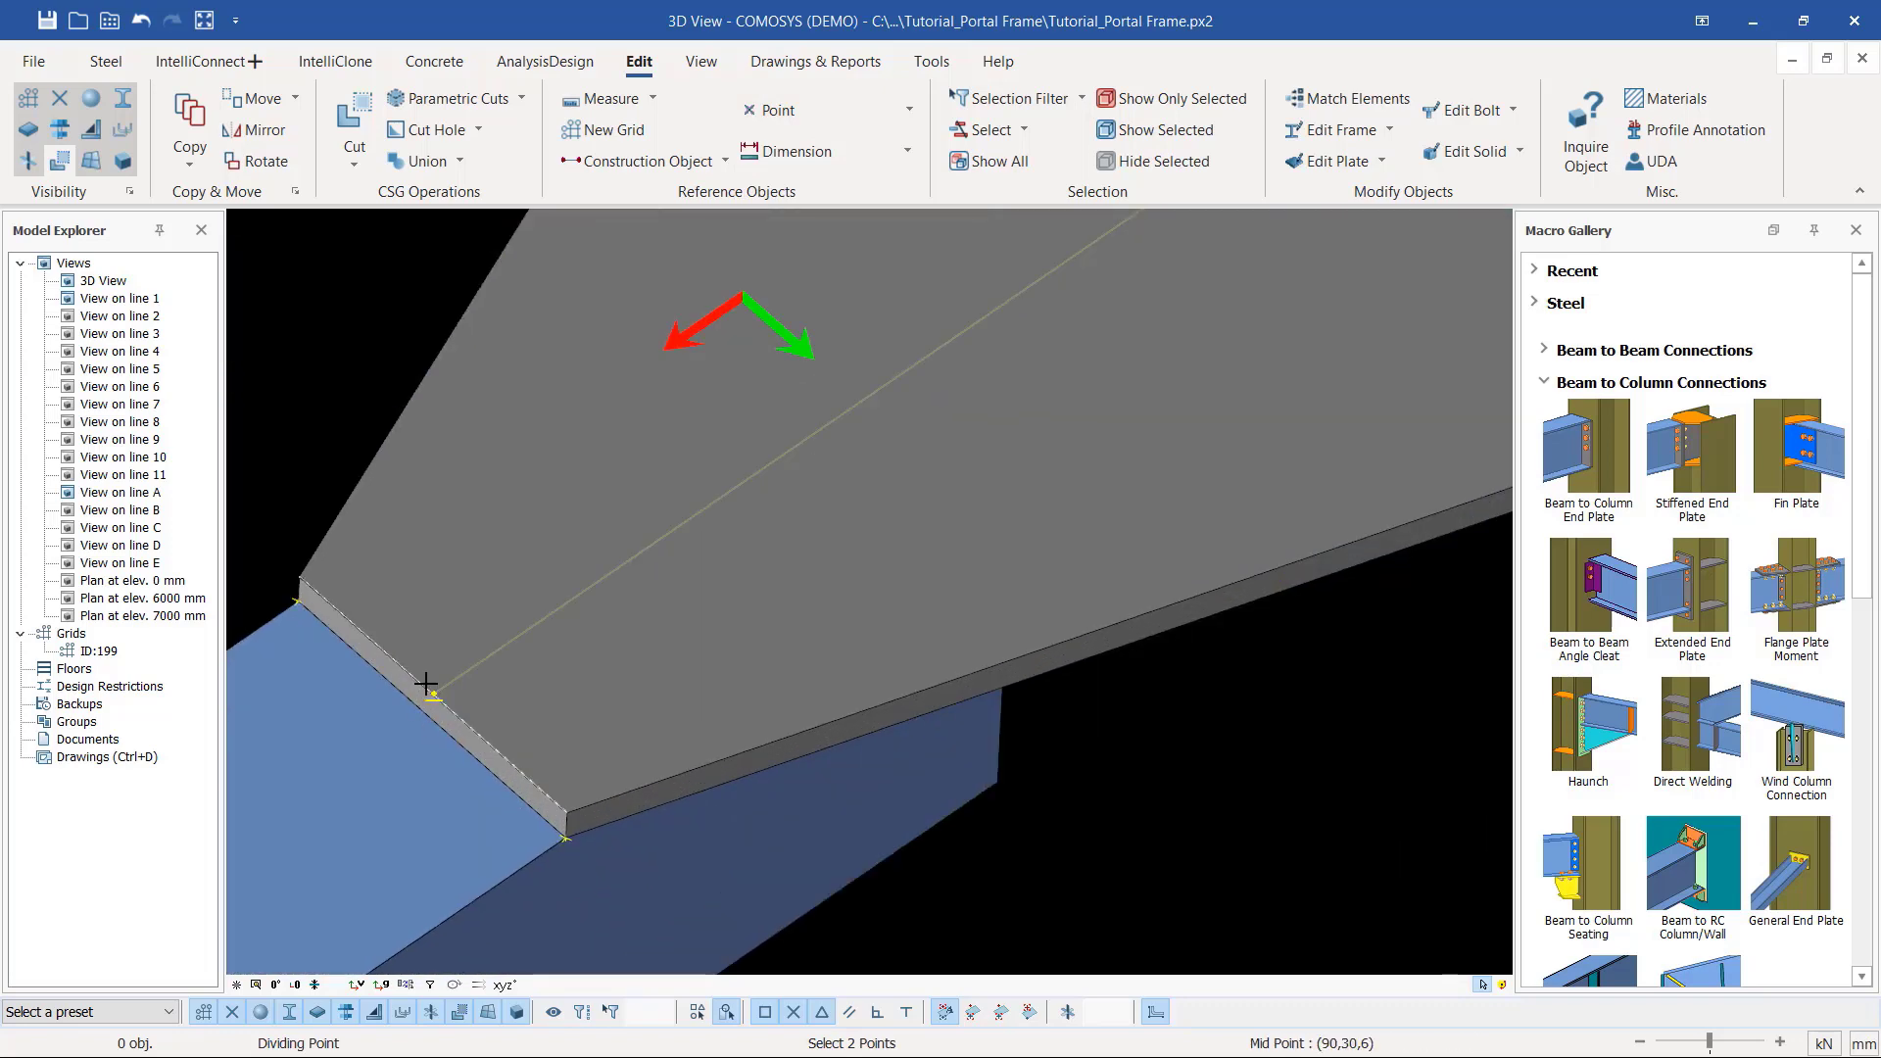
scroll(427, 685, "down", 4)
scroll(663, 575, "up", 4)
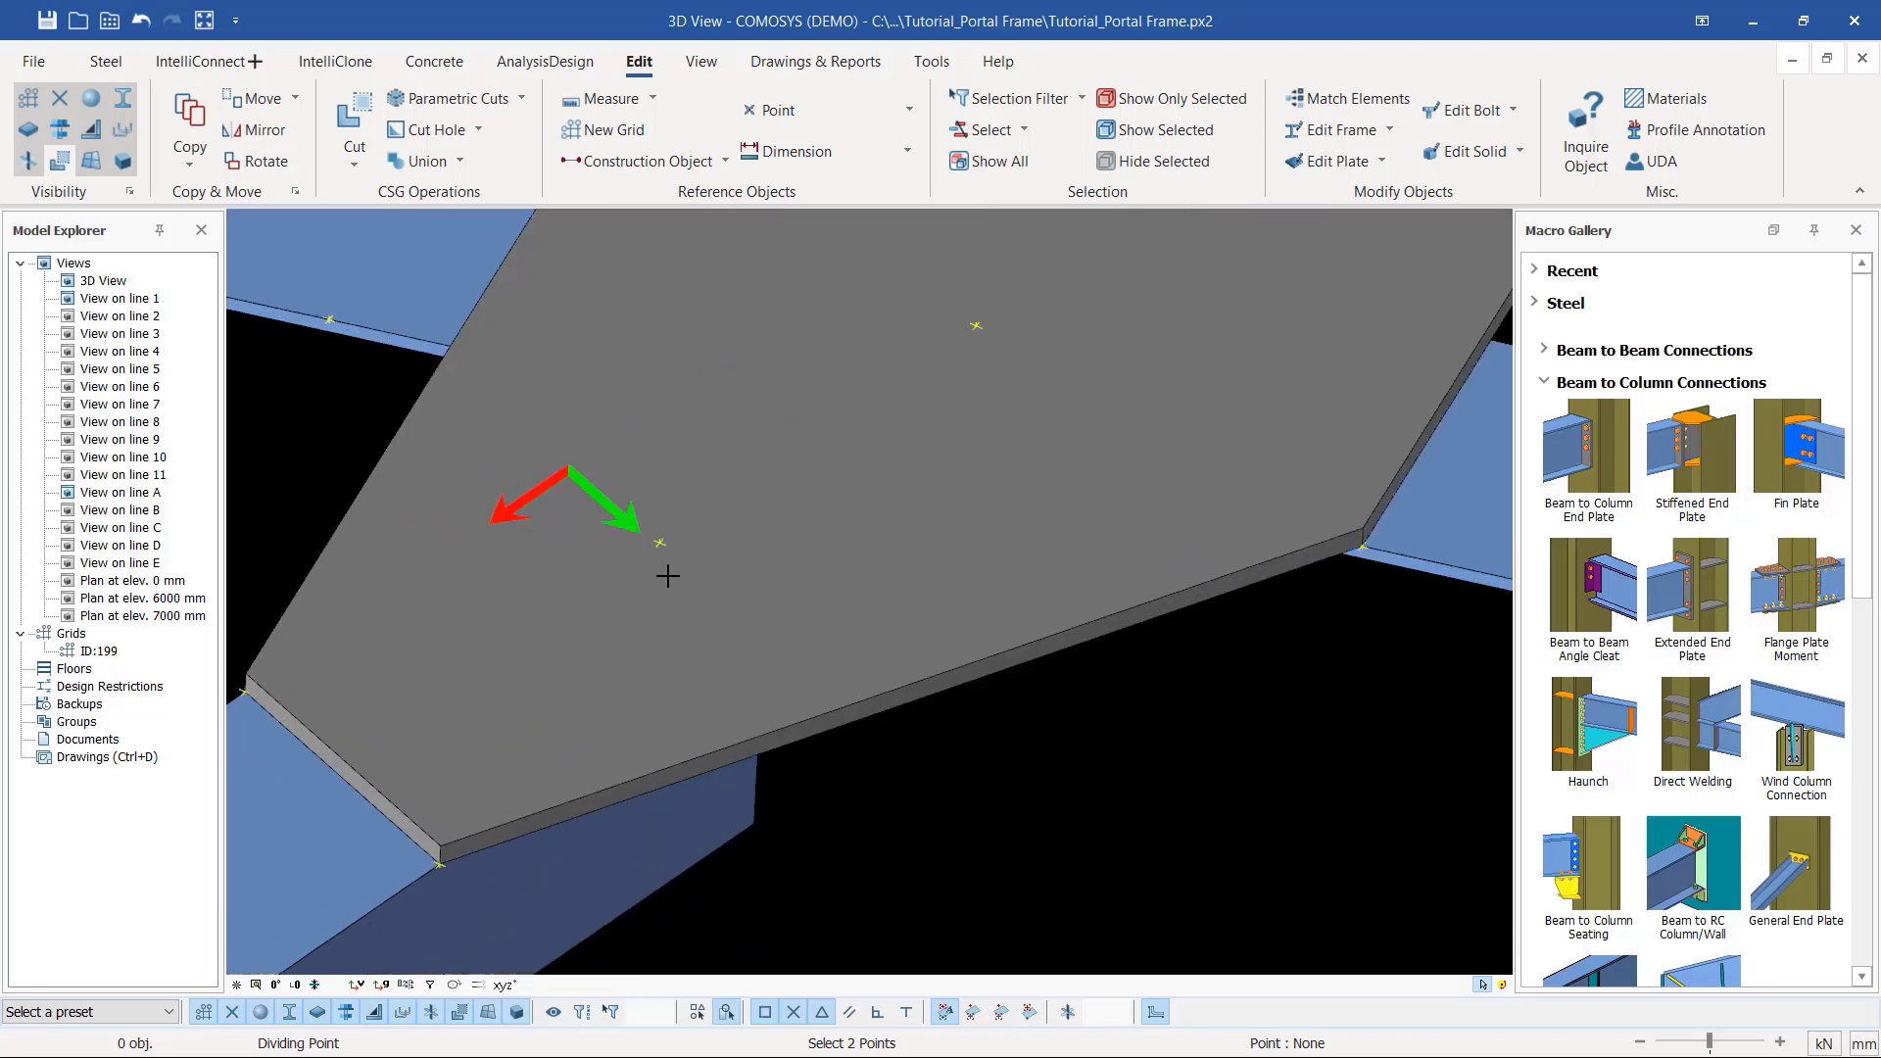
scroll(601, 676, "down", 4)
right_click_drag(869, 491, 737, 333)
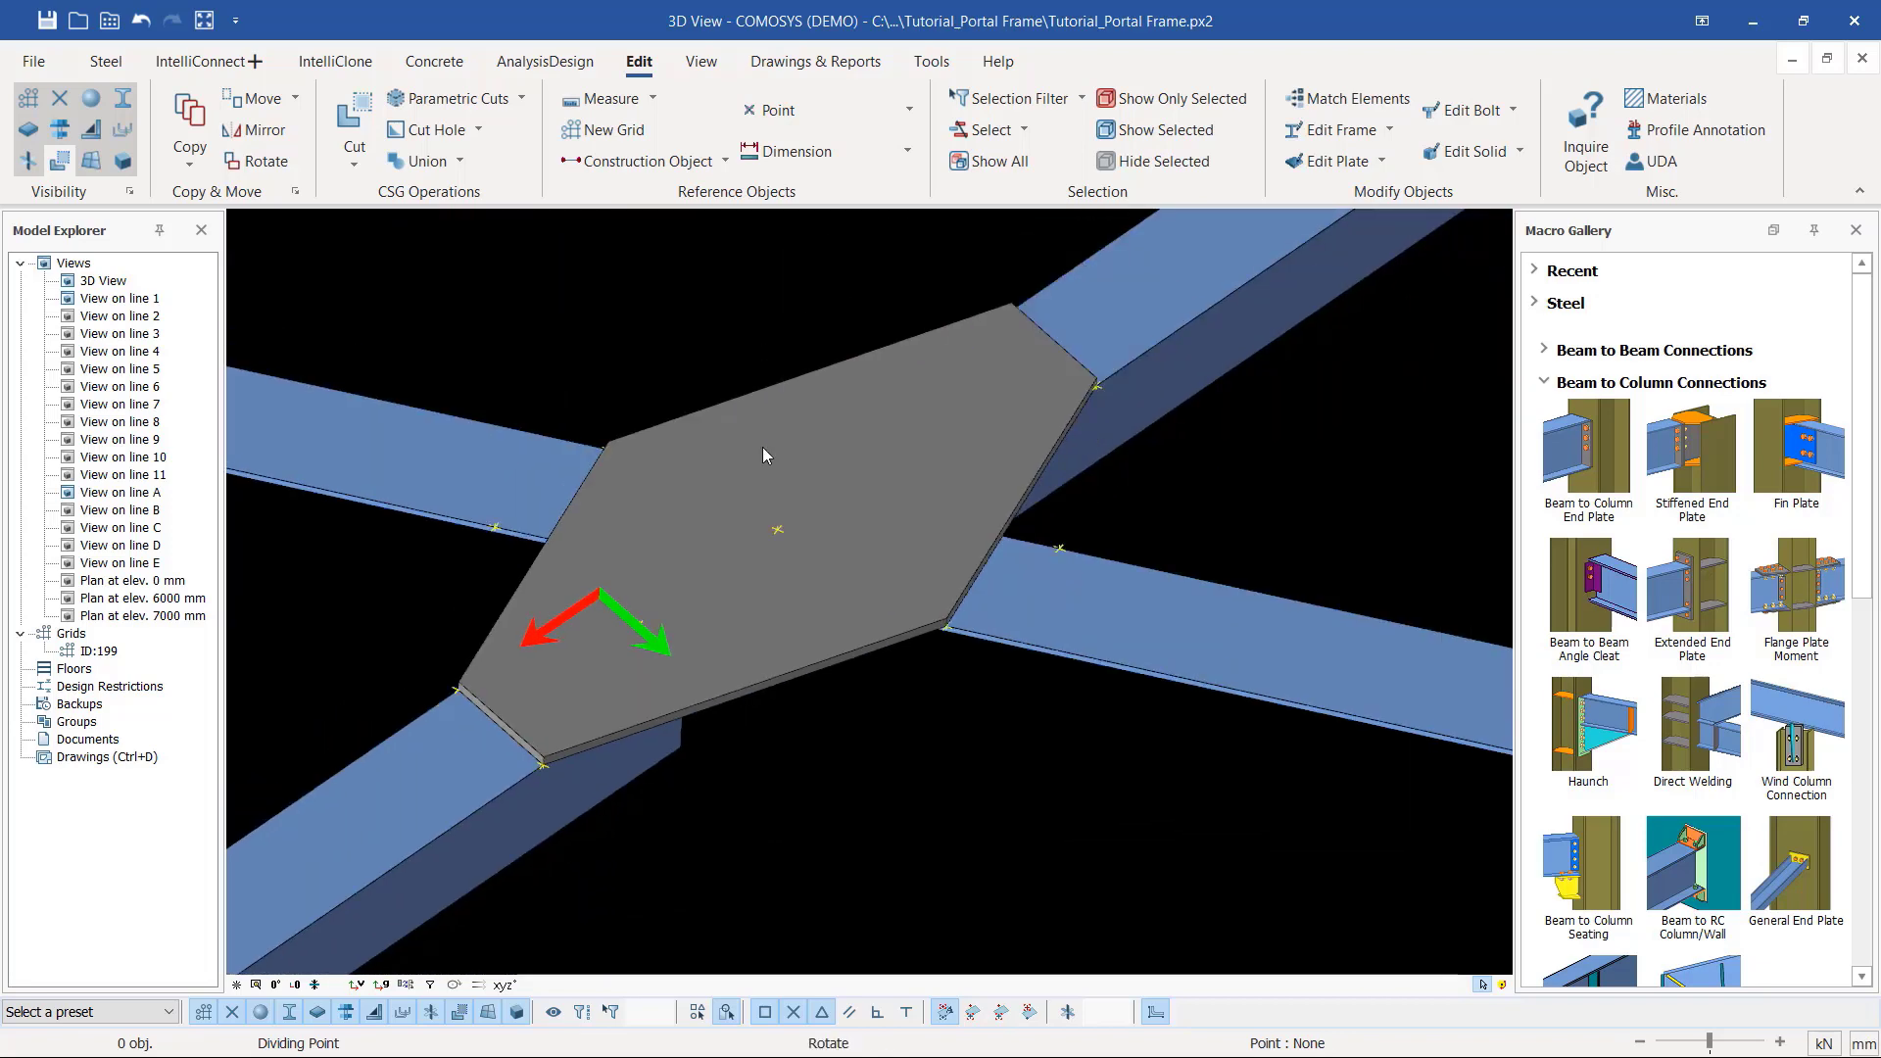
Step: Copy the plate's centre point towards the far end, using the near dividing point as base and the centre point as destination
scroll(754, 593, "up", 4)
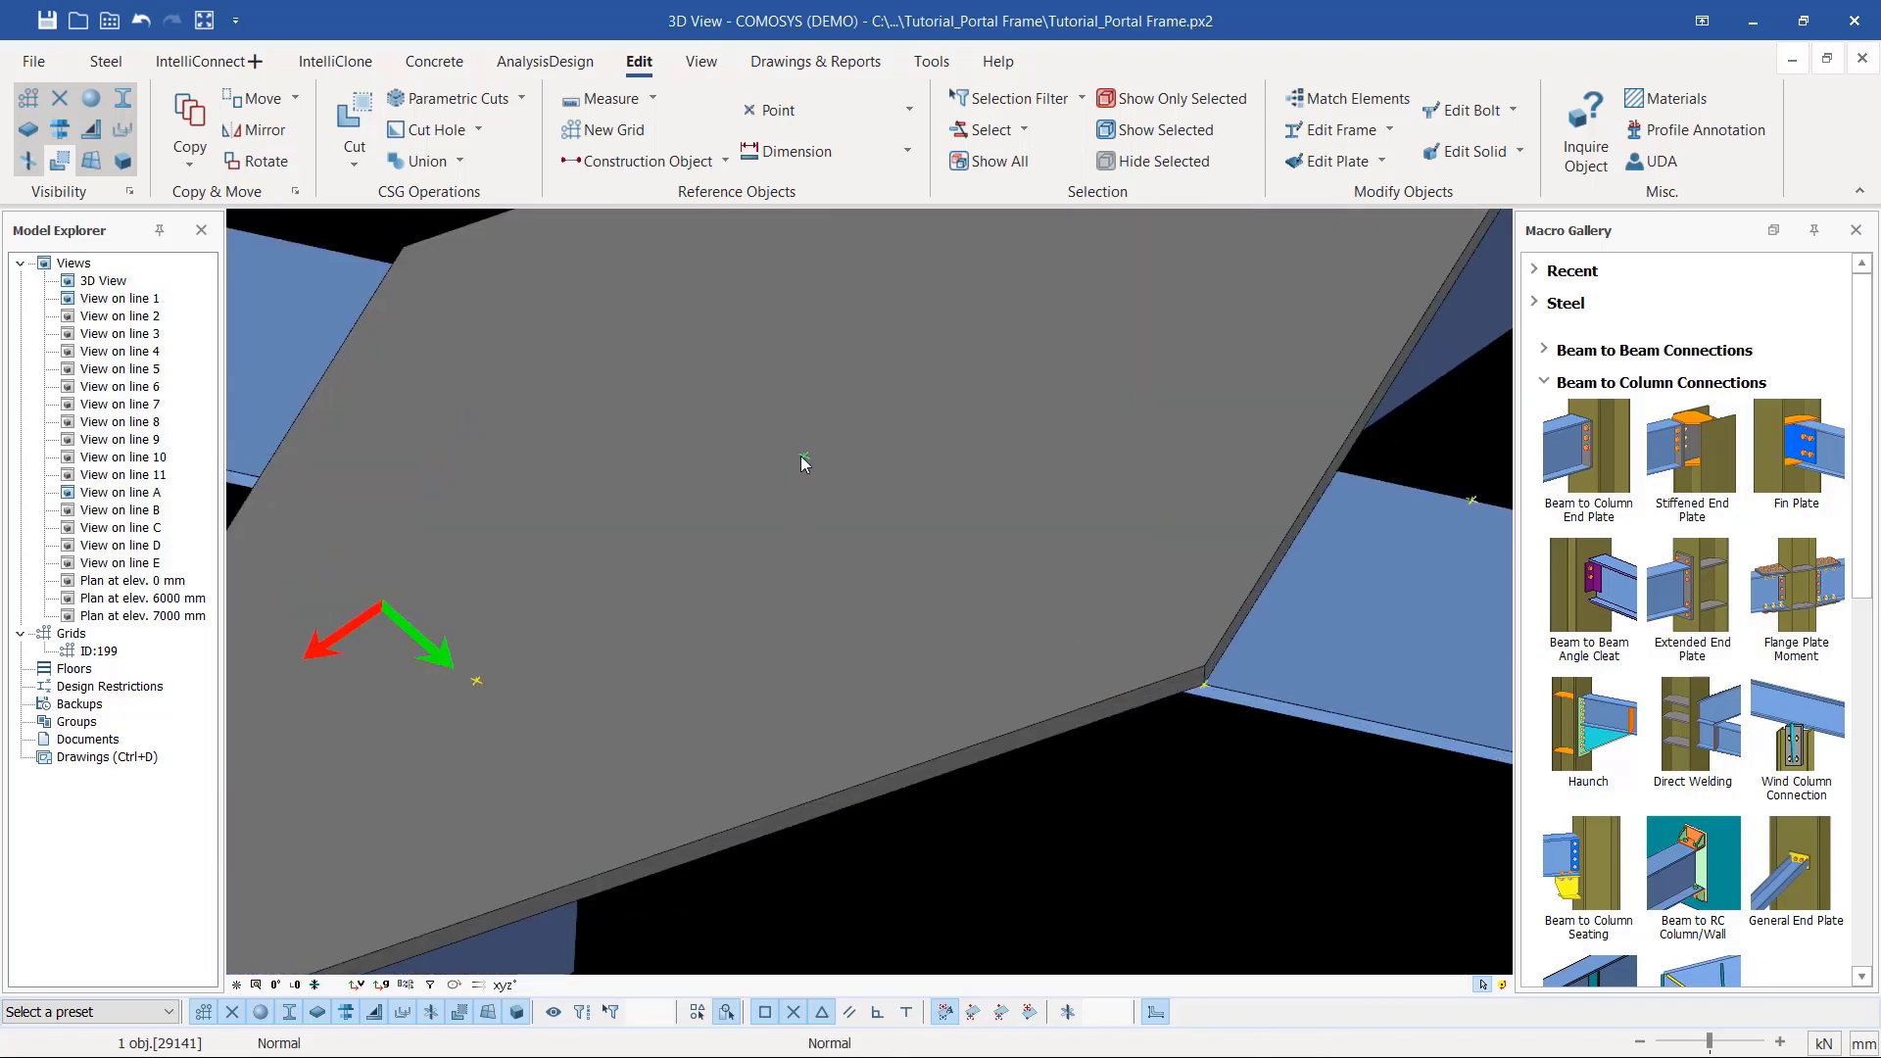
right_click(802, 456)
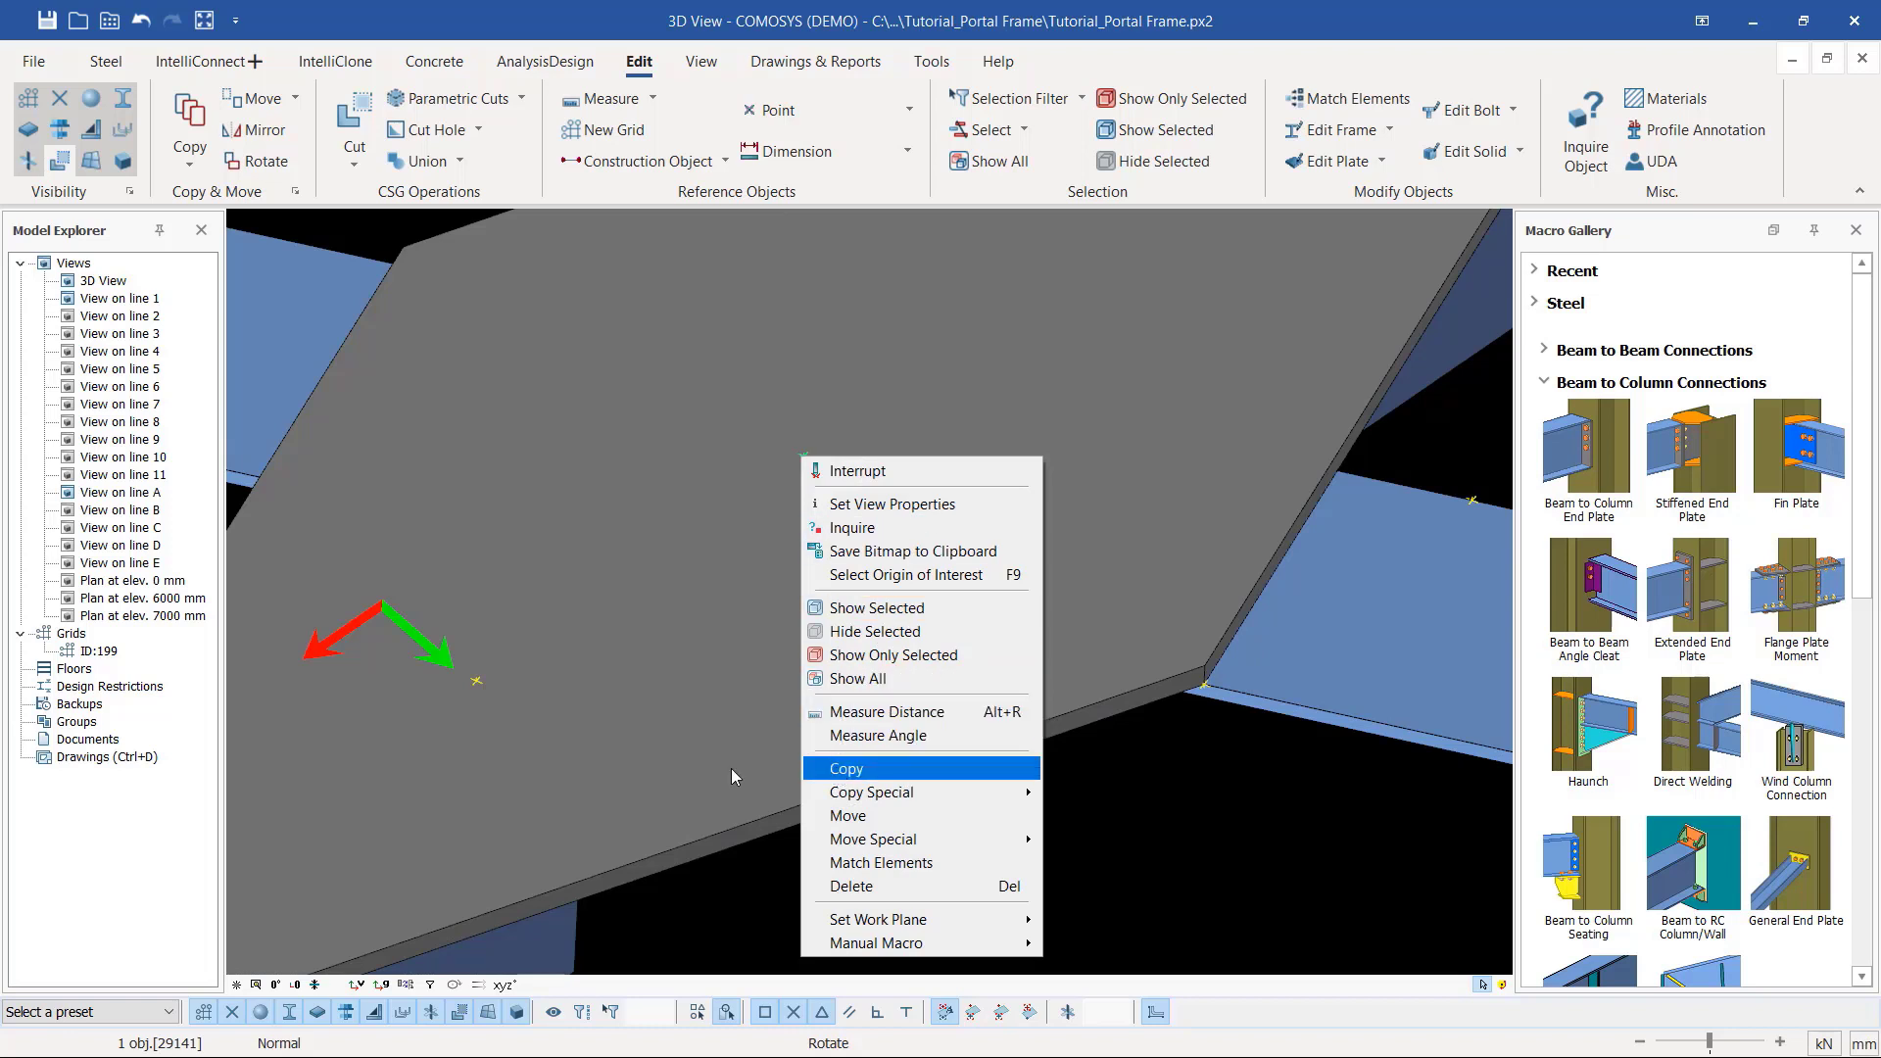
key("Return")
scroll(478, 676, "up", 2)
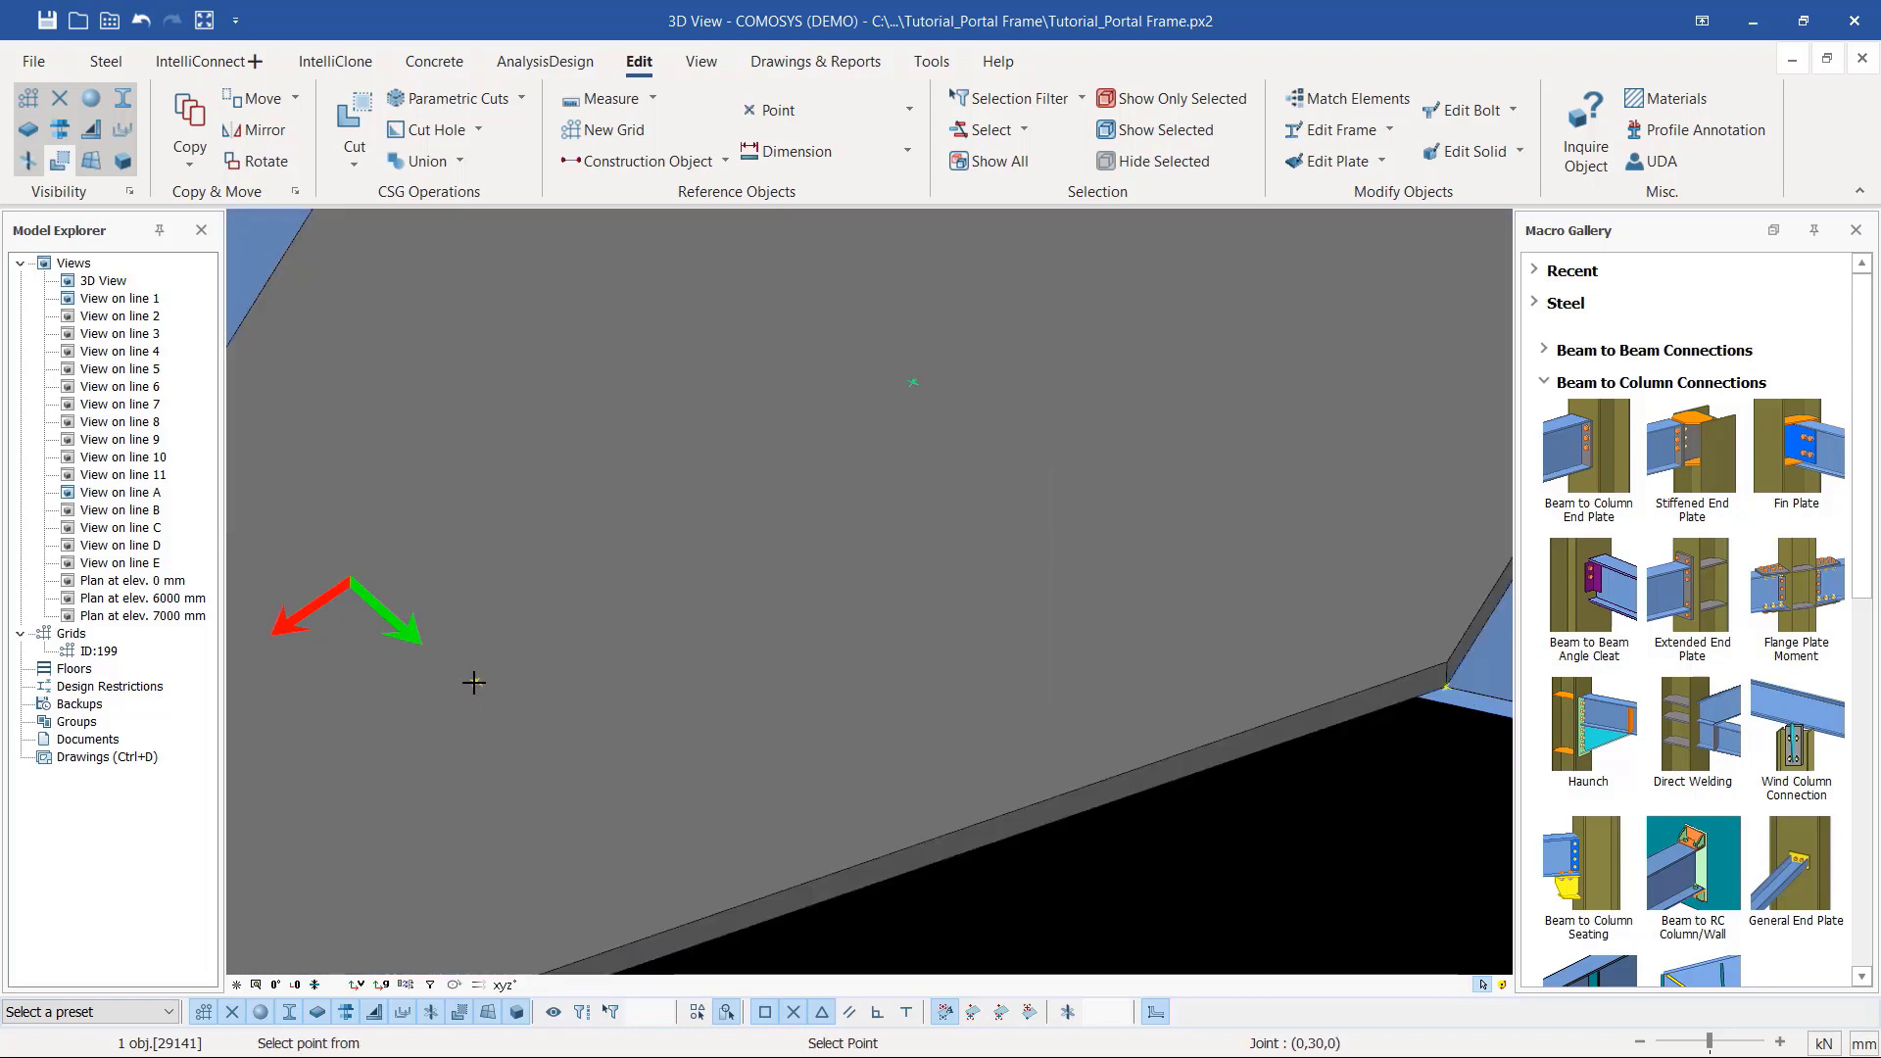
scroll(474, 683, "up", 2)
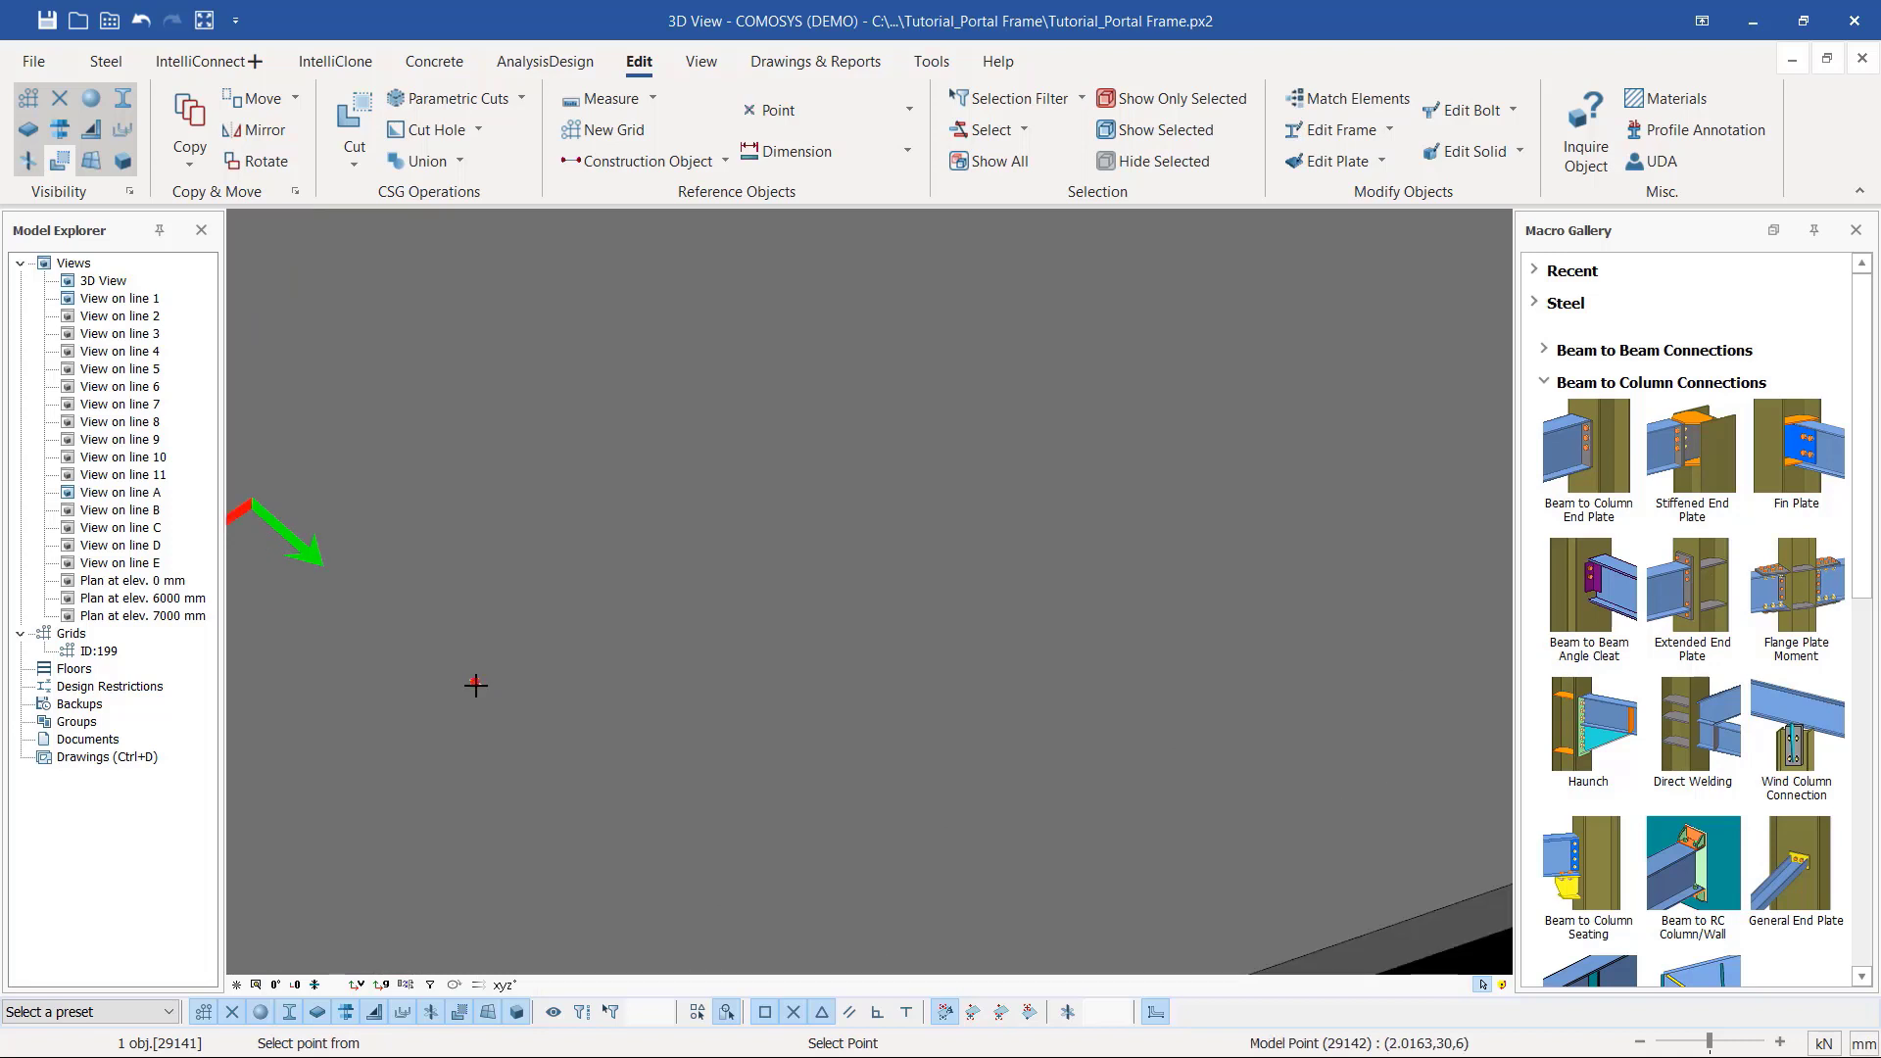
left_click(476, 685)
scroll(538, 747, "down", 3)
scroll(738, 572, "up", 4)
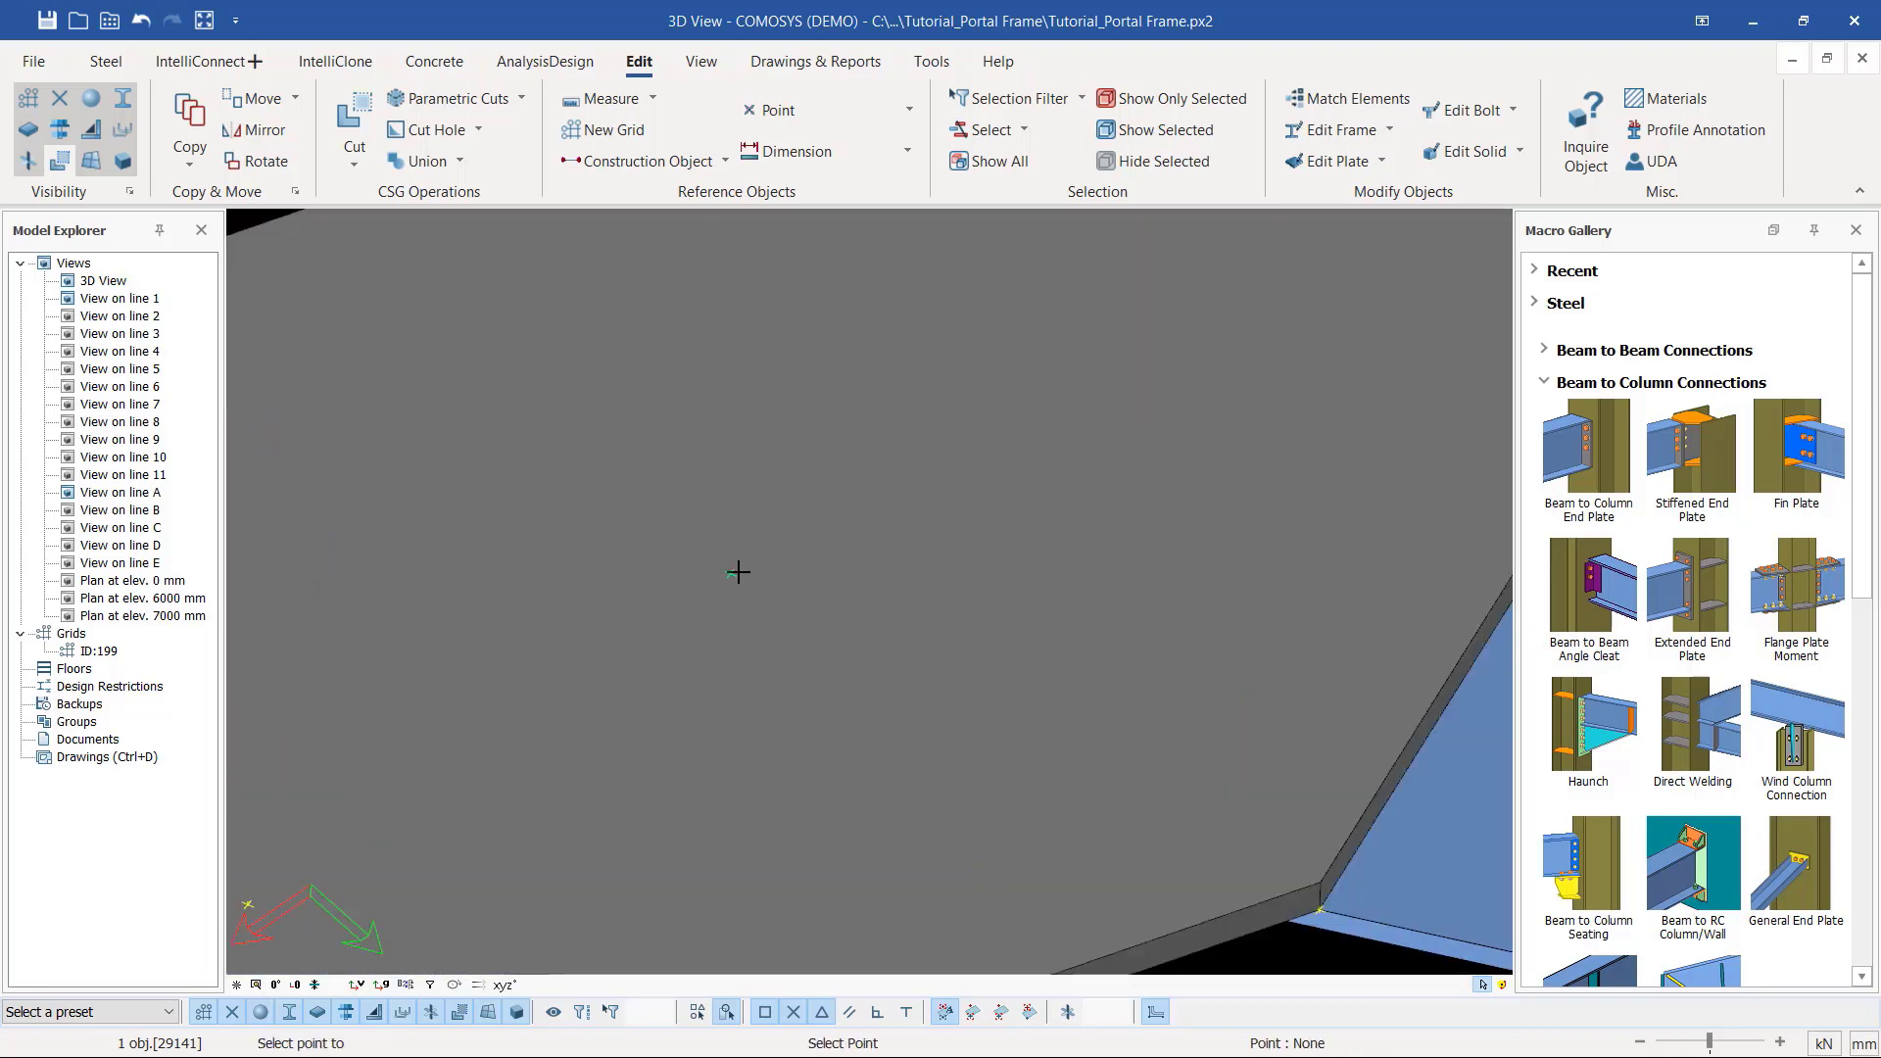
left_click(729, 572)
scroll(835, 541, "down", 4)
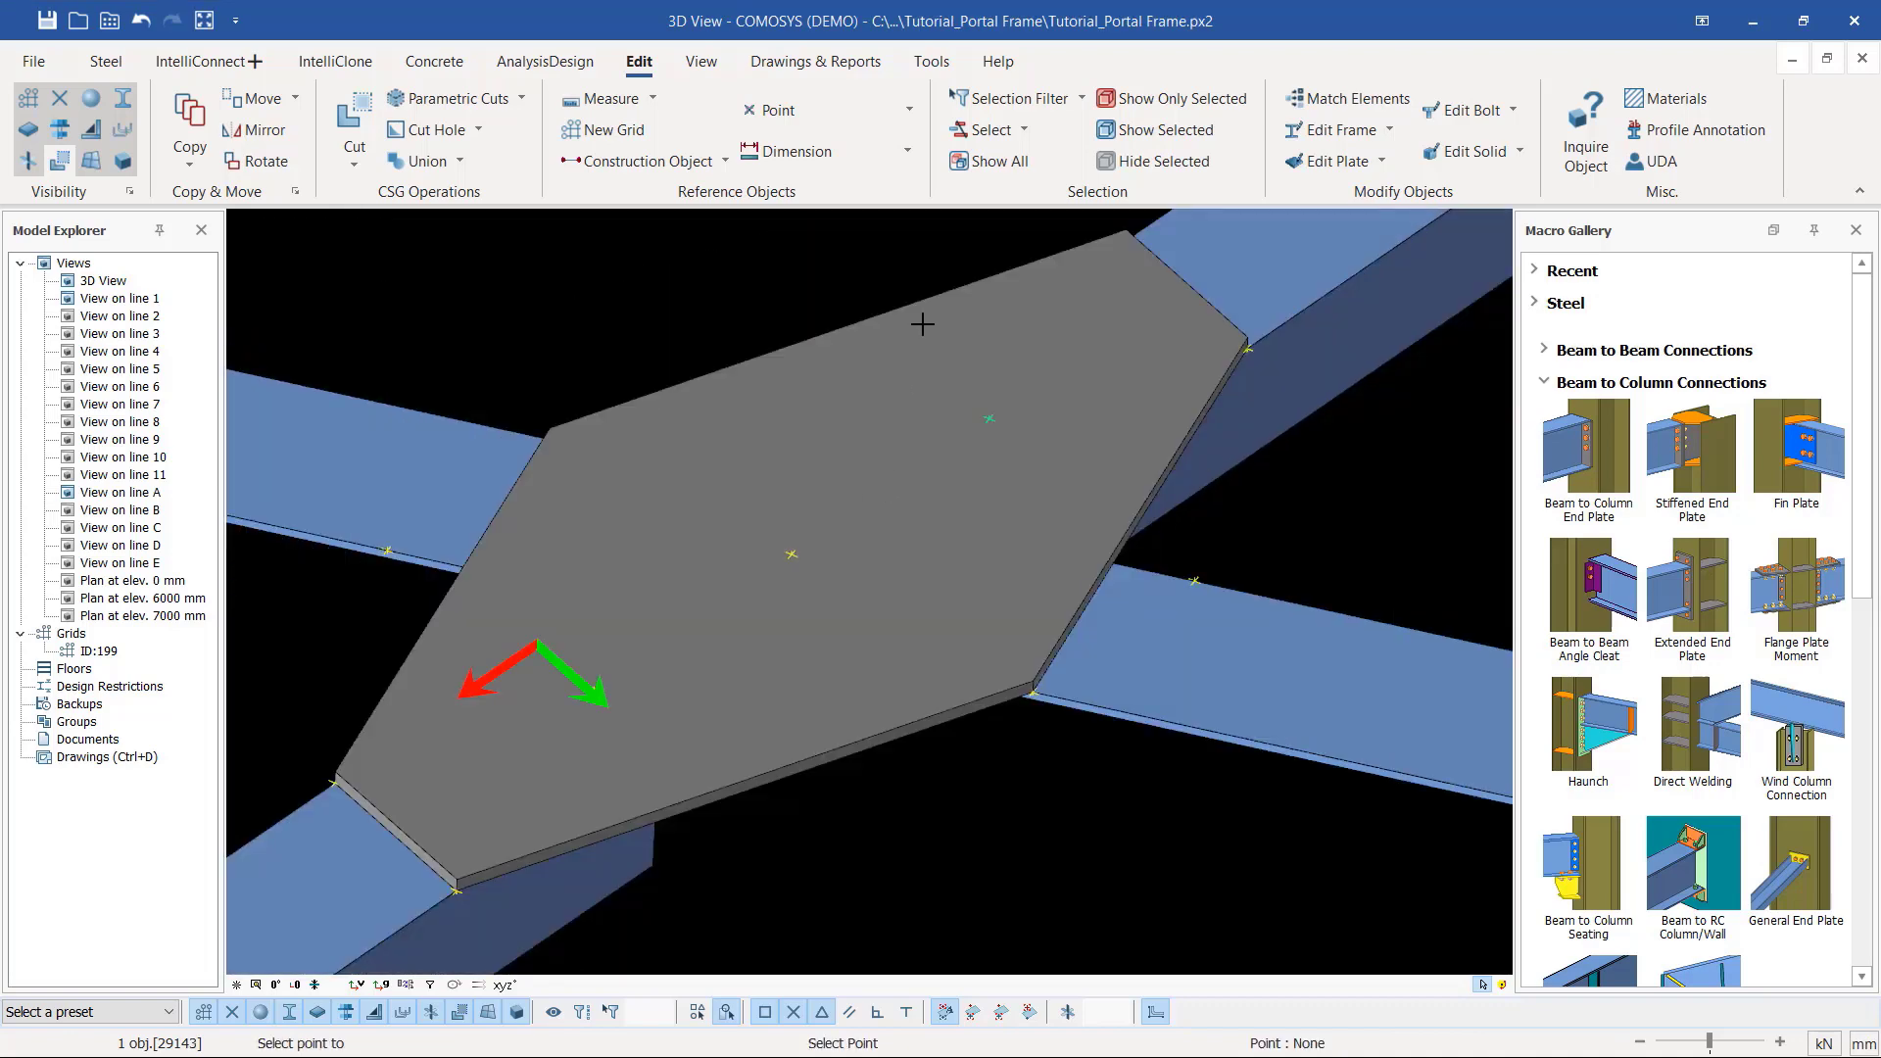
right_click(859, 263)
left_click(895, 278)
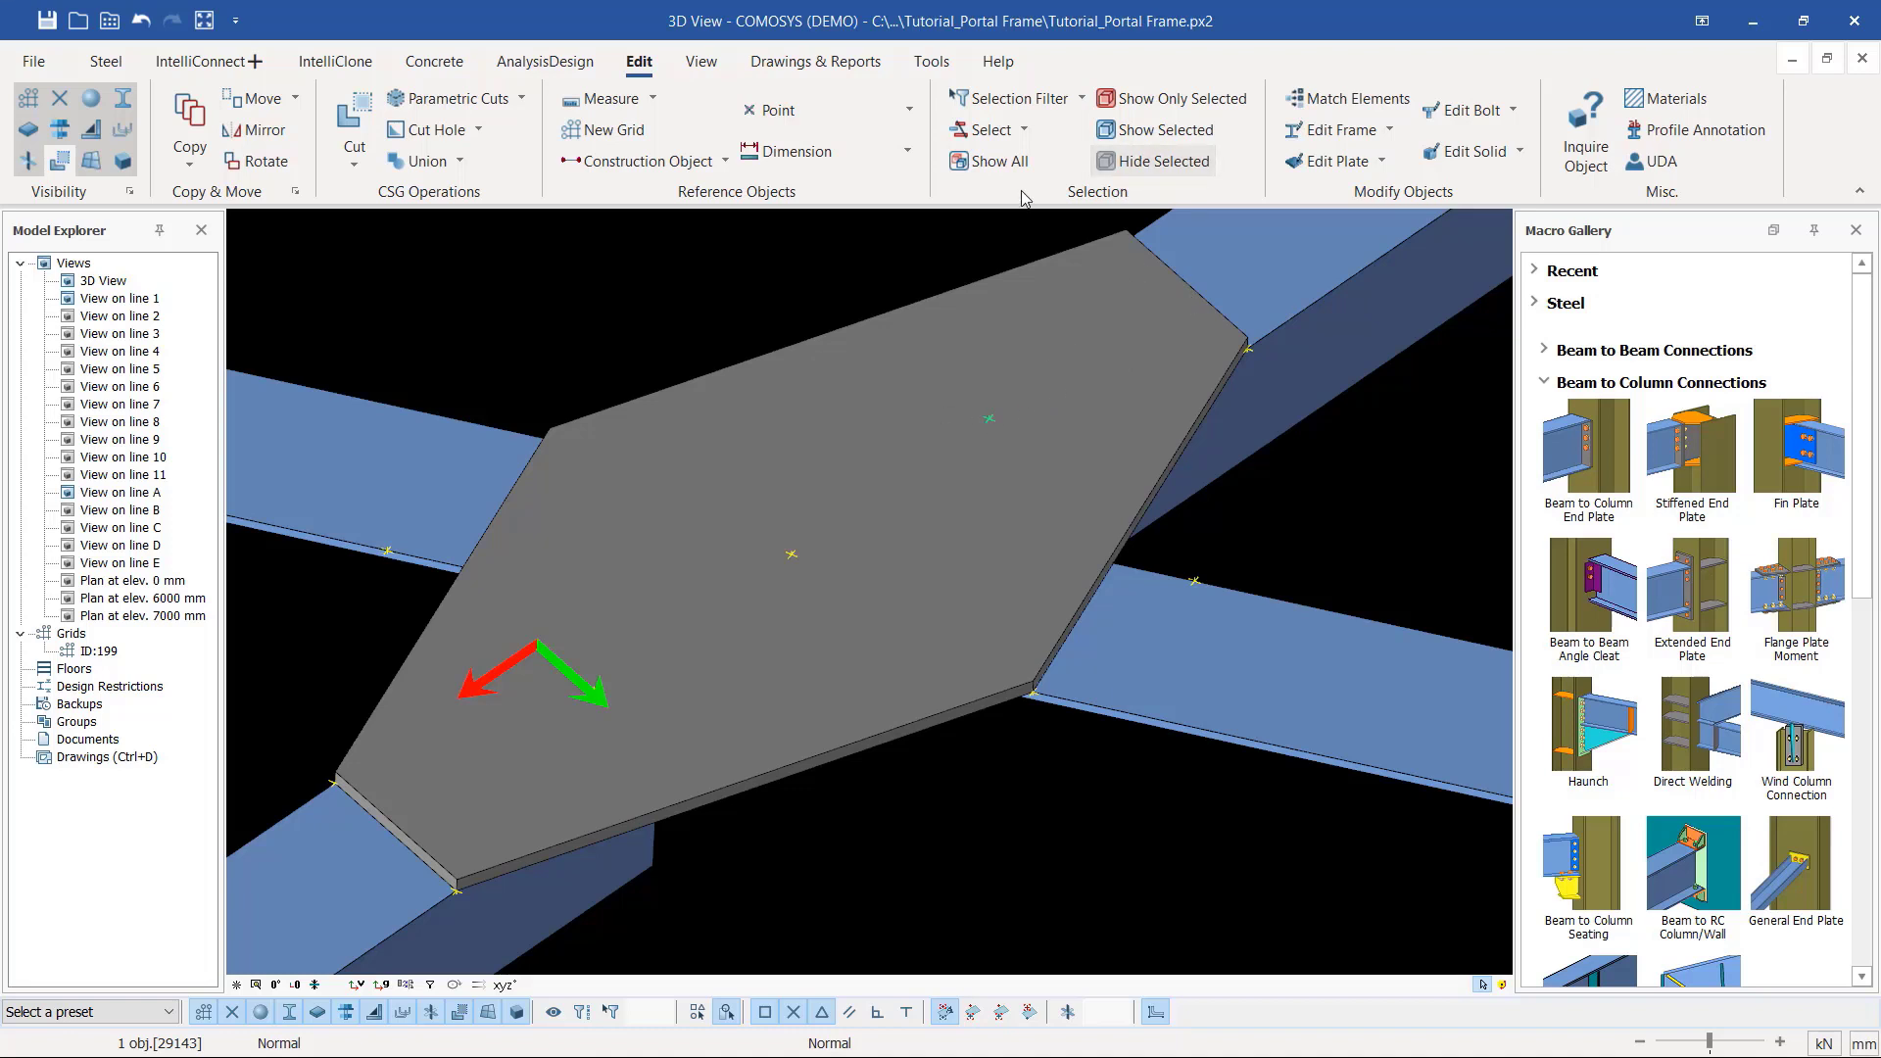
Step: Add a dividing point between the copied point and the midpoint of the plate's far short end edge
left_click(850, 113)
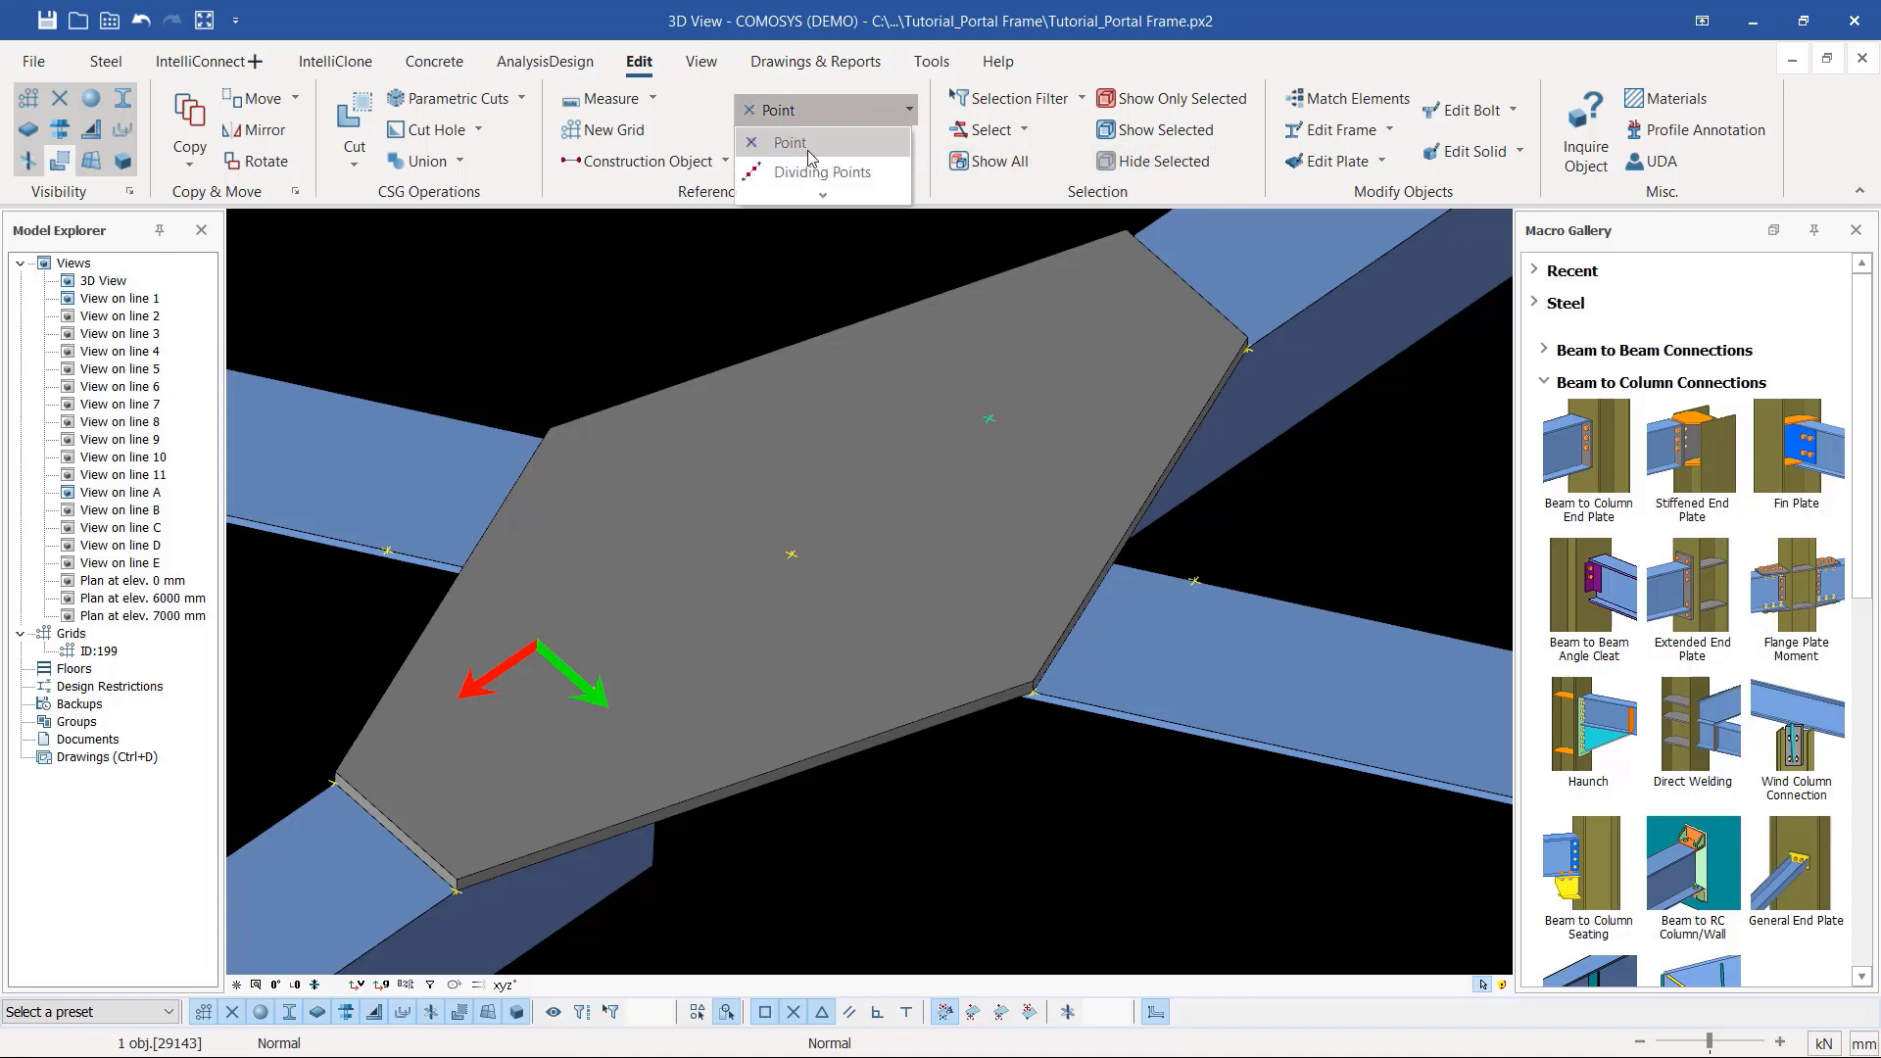
left_click(818, 172)
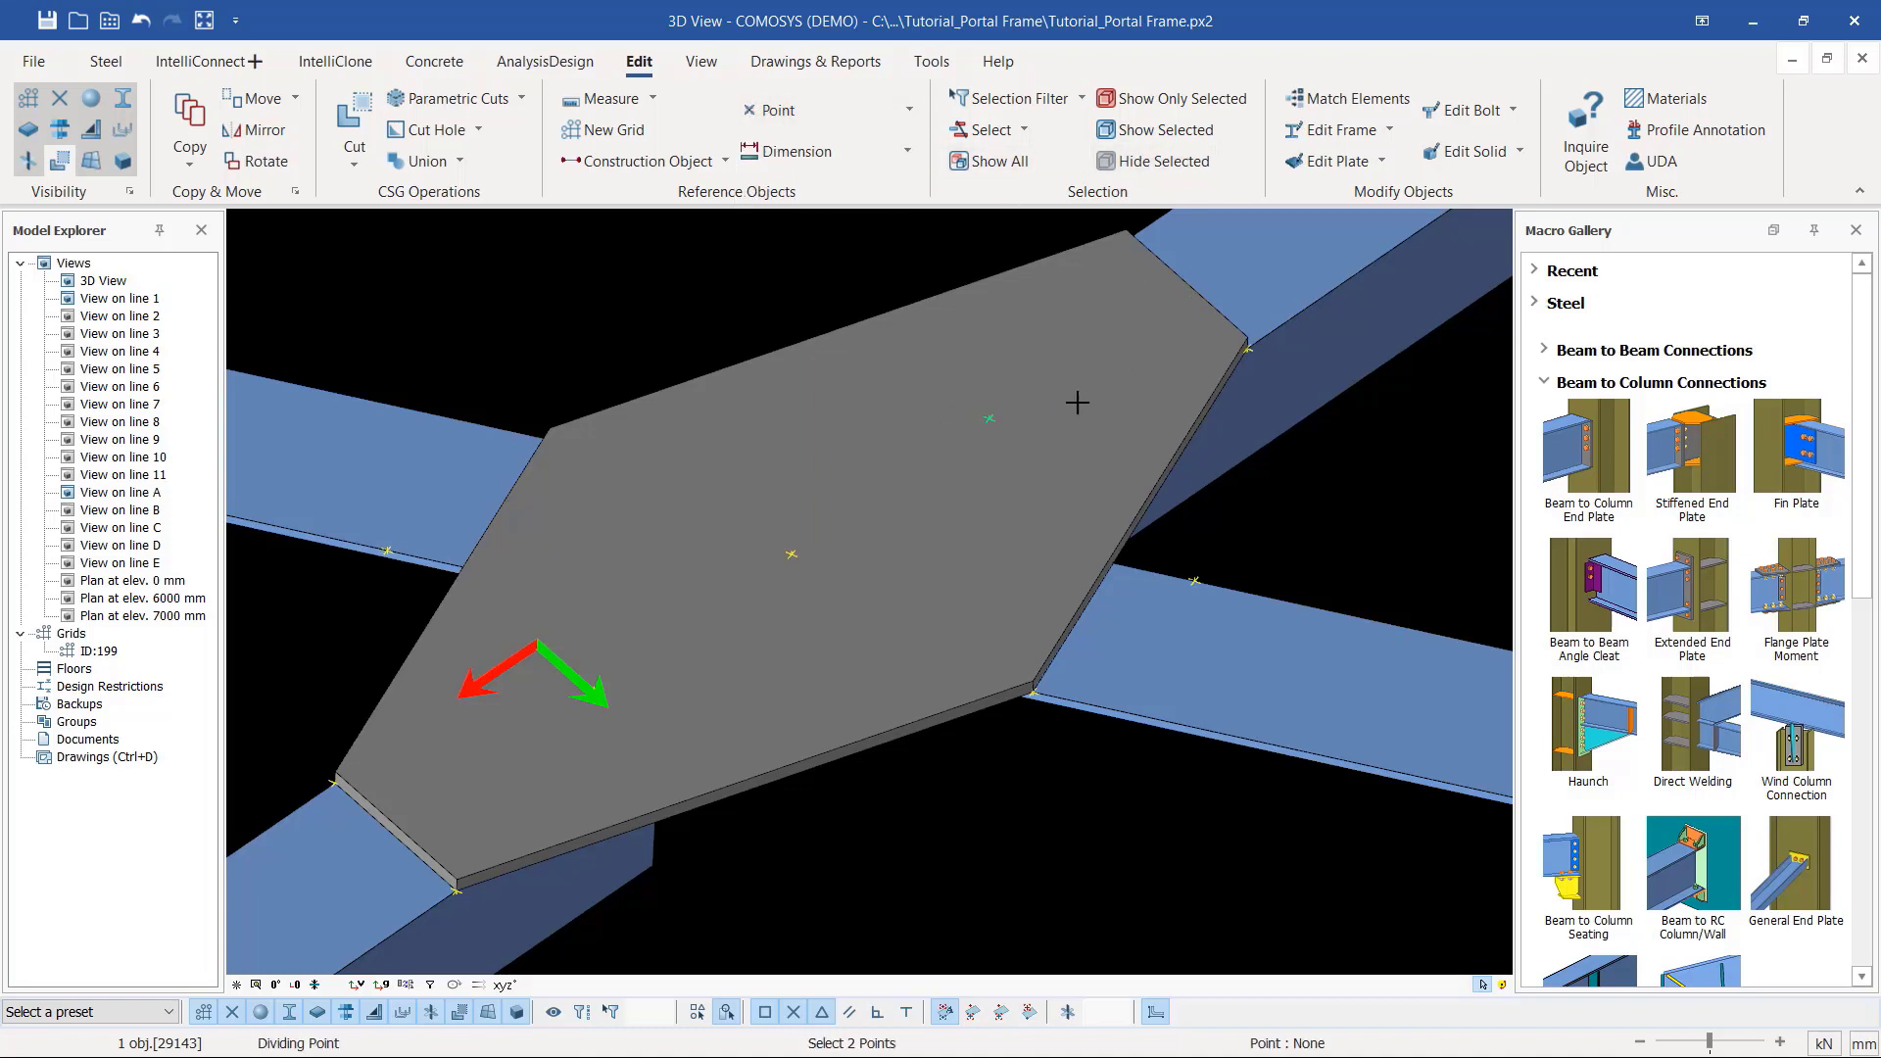
scroll(1157, 320, "up", 3)
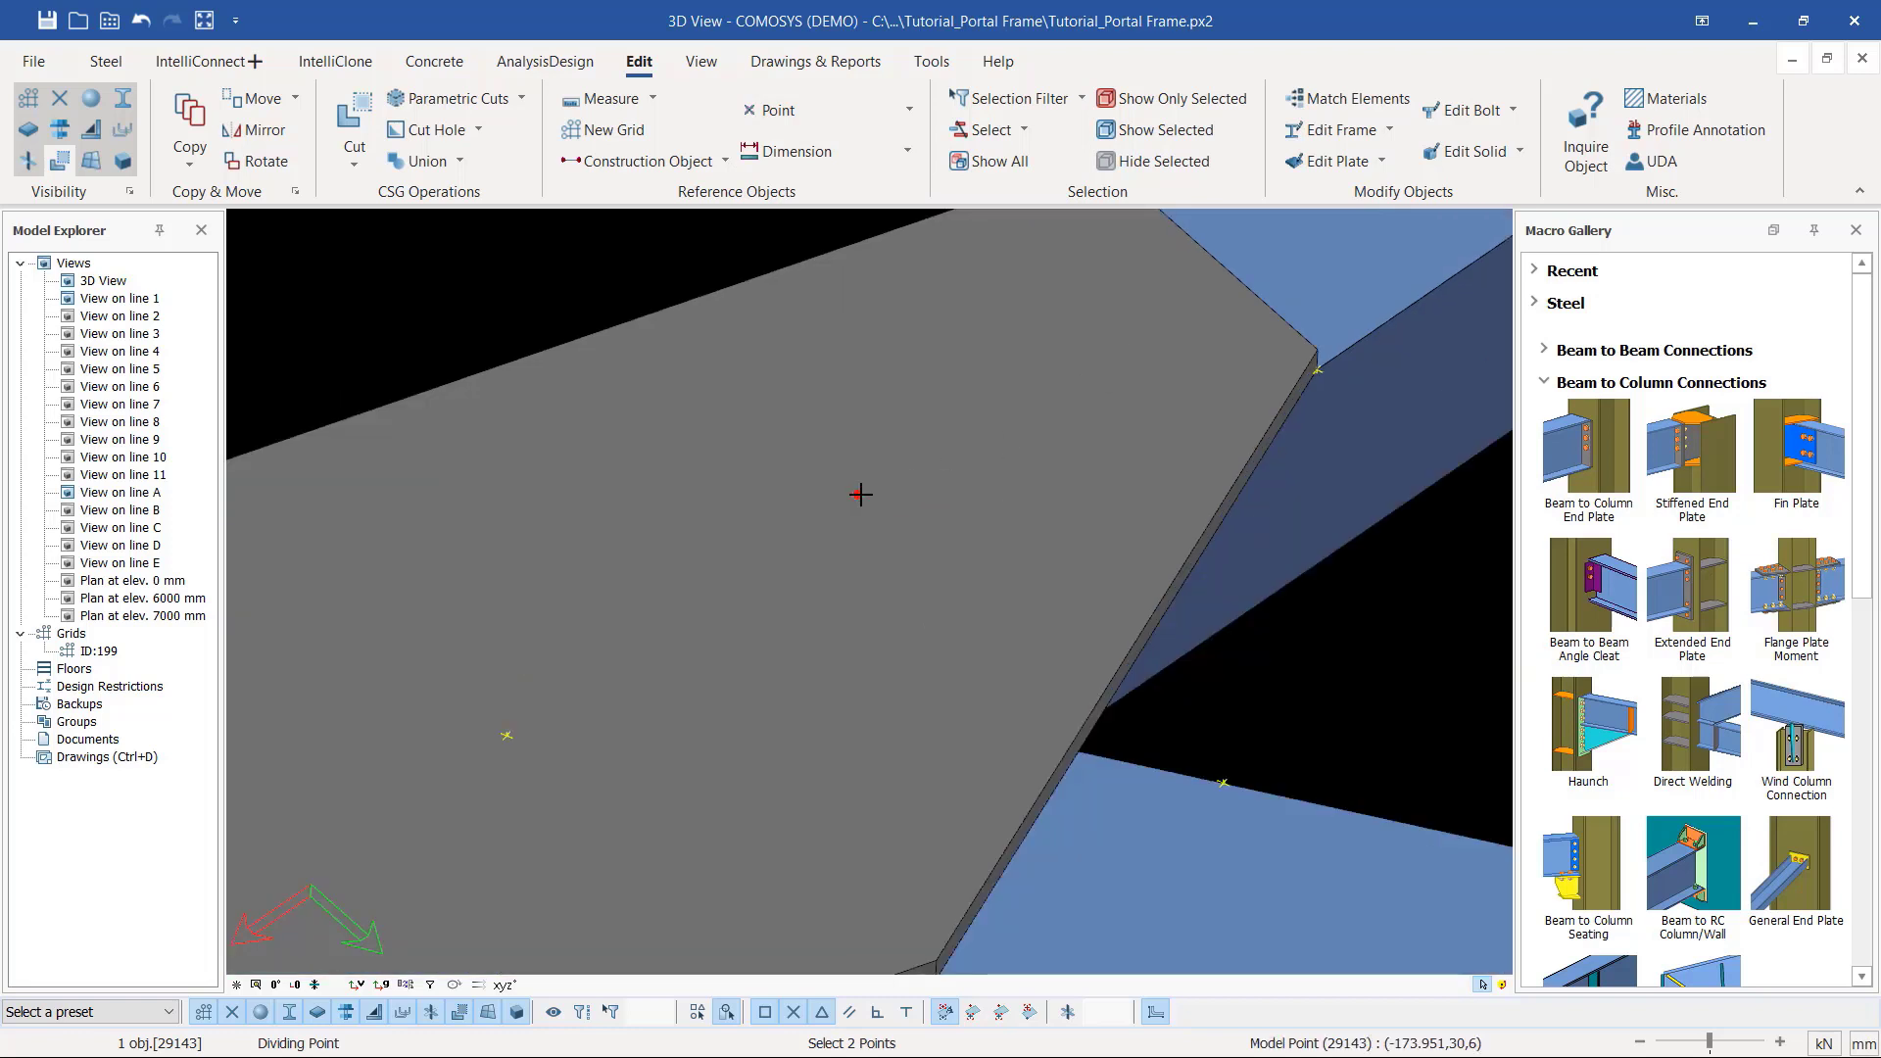
scroll(862, 568, "down", 2)
scroll(1106, 412, "up", 3)
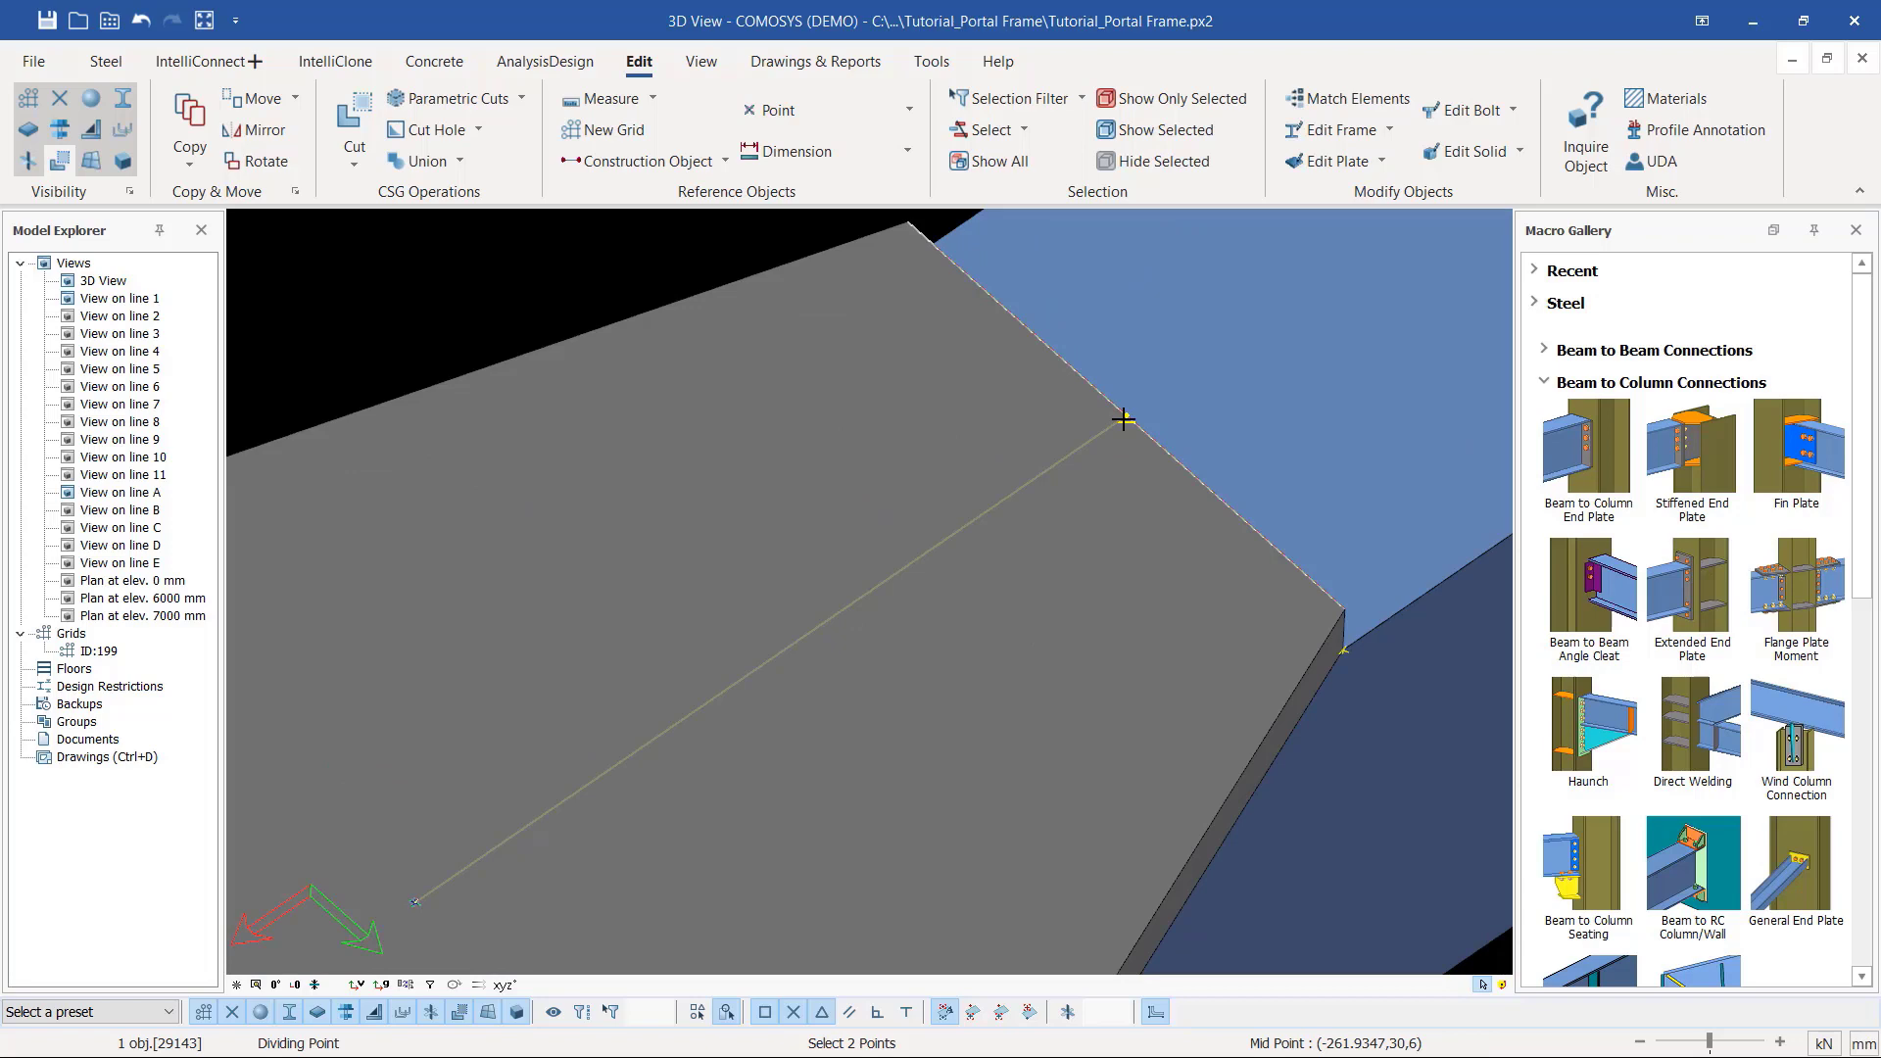
left_click(1124, 419)
scroll(1020, 445, "down", 4)
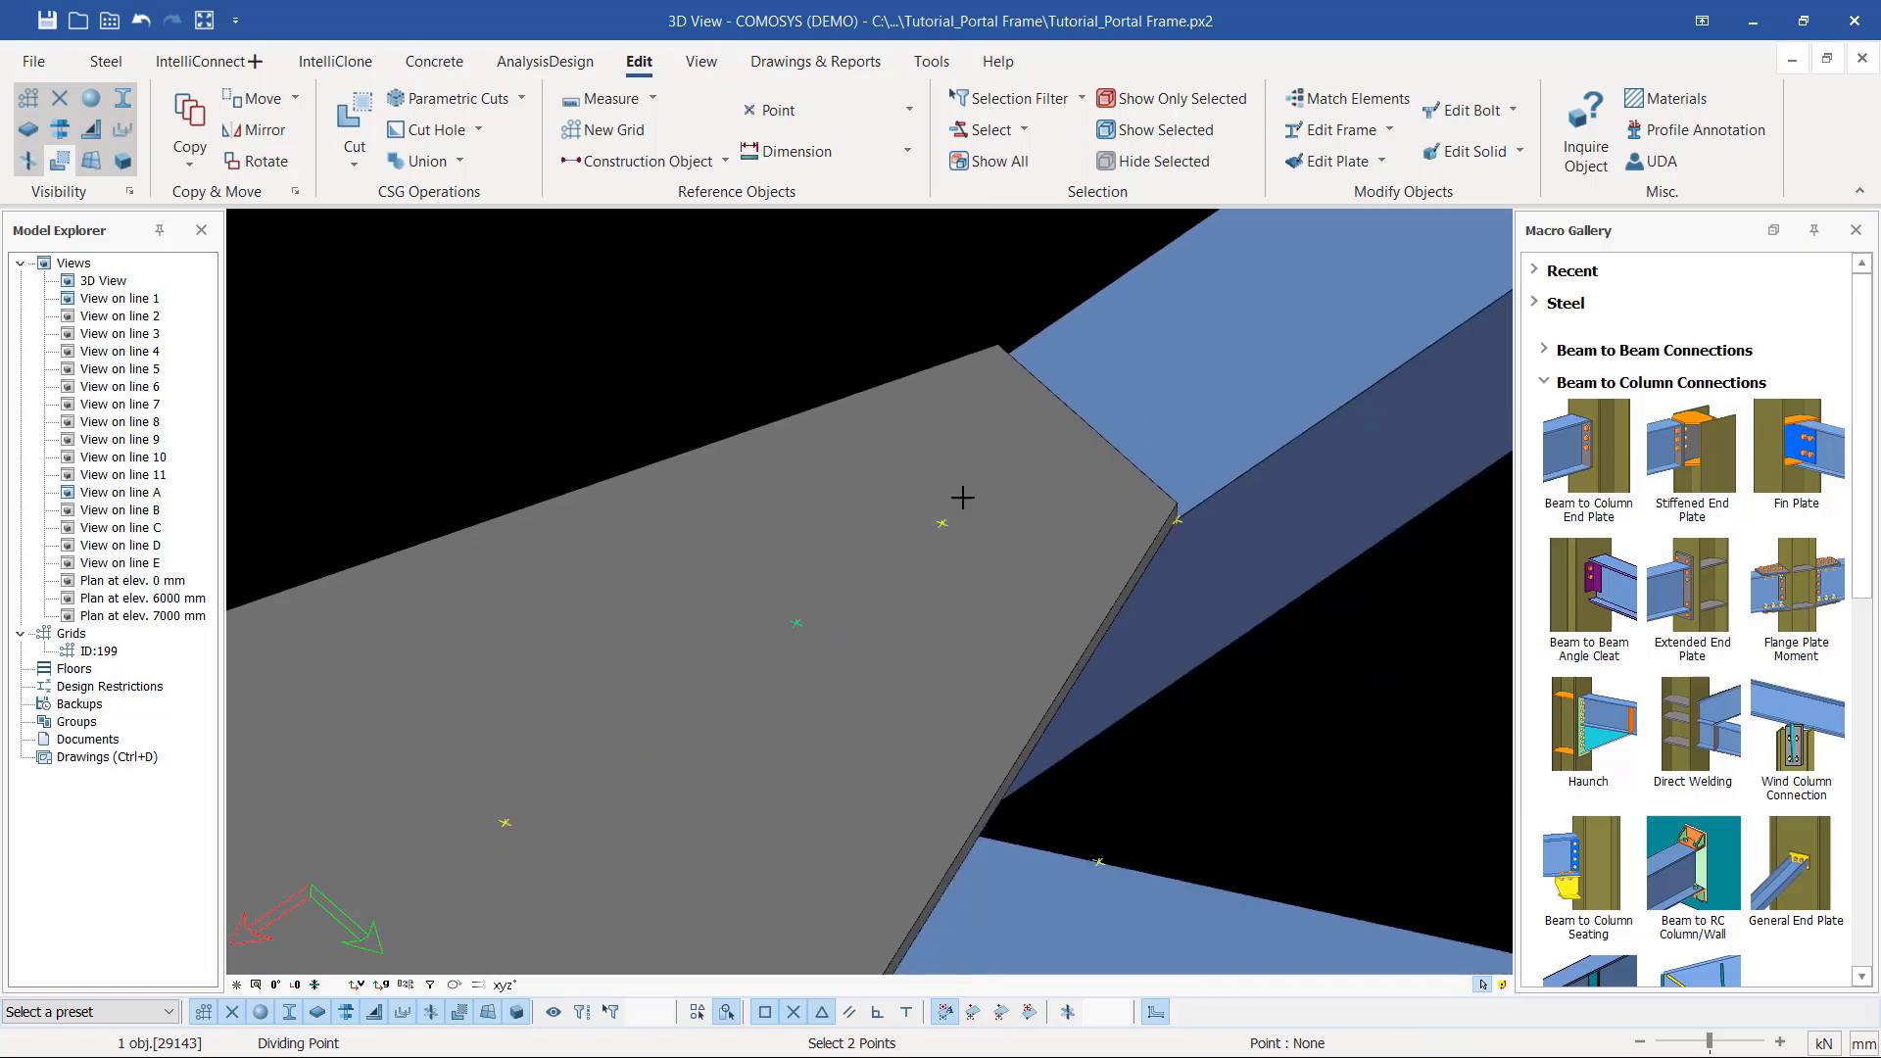
right_click(759, 362)
left_click(783, 373)
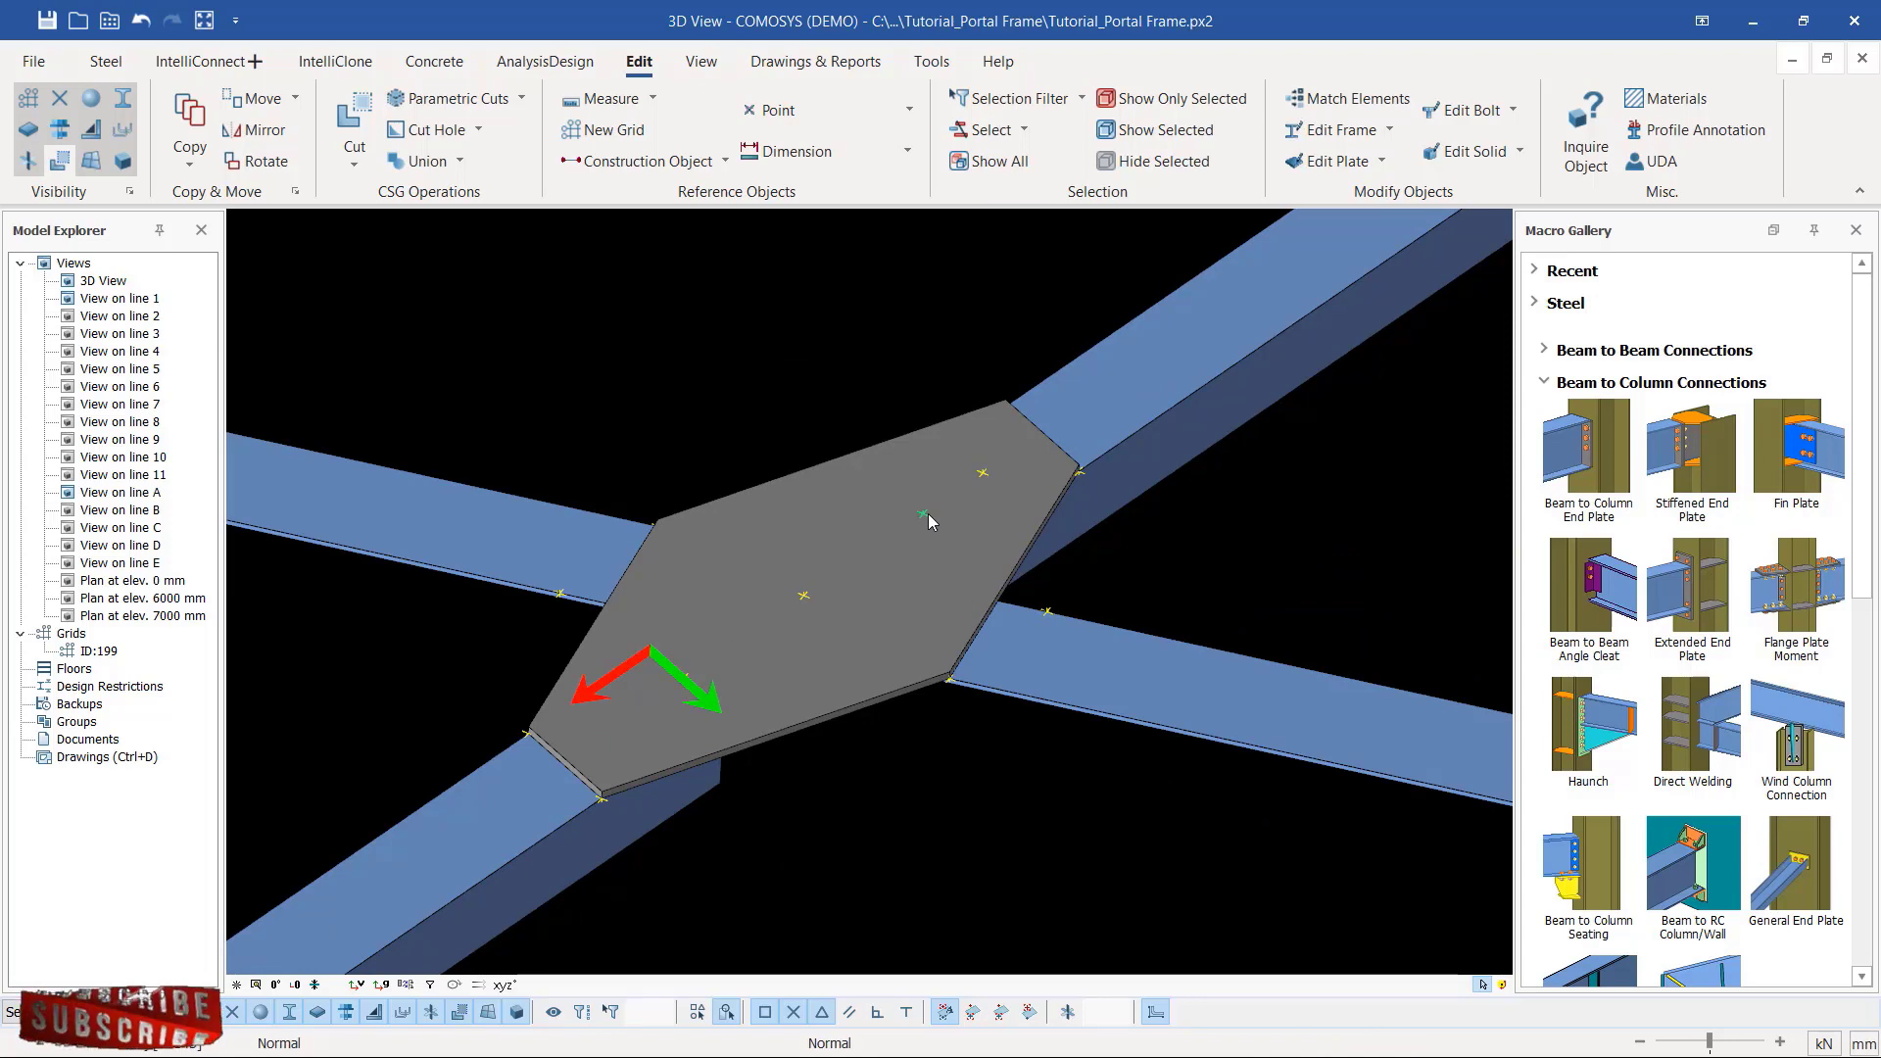
Step: Add a dividing point between the near inner point and the midpoint of the plate's near short end edge
scroll(565, 763, "up", 3)
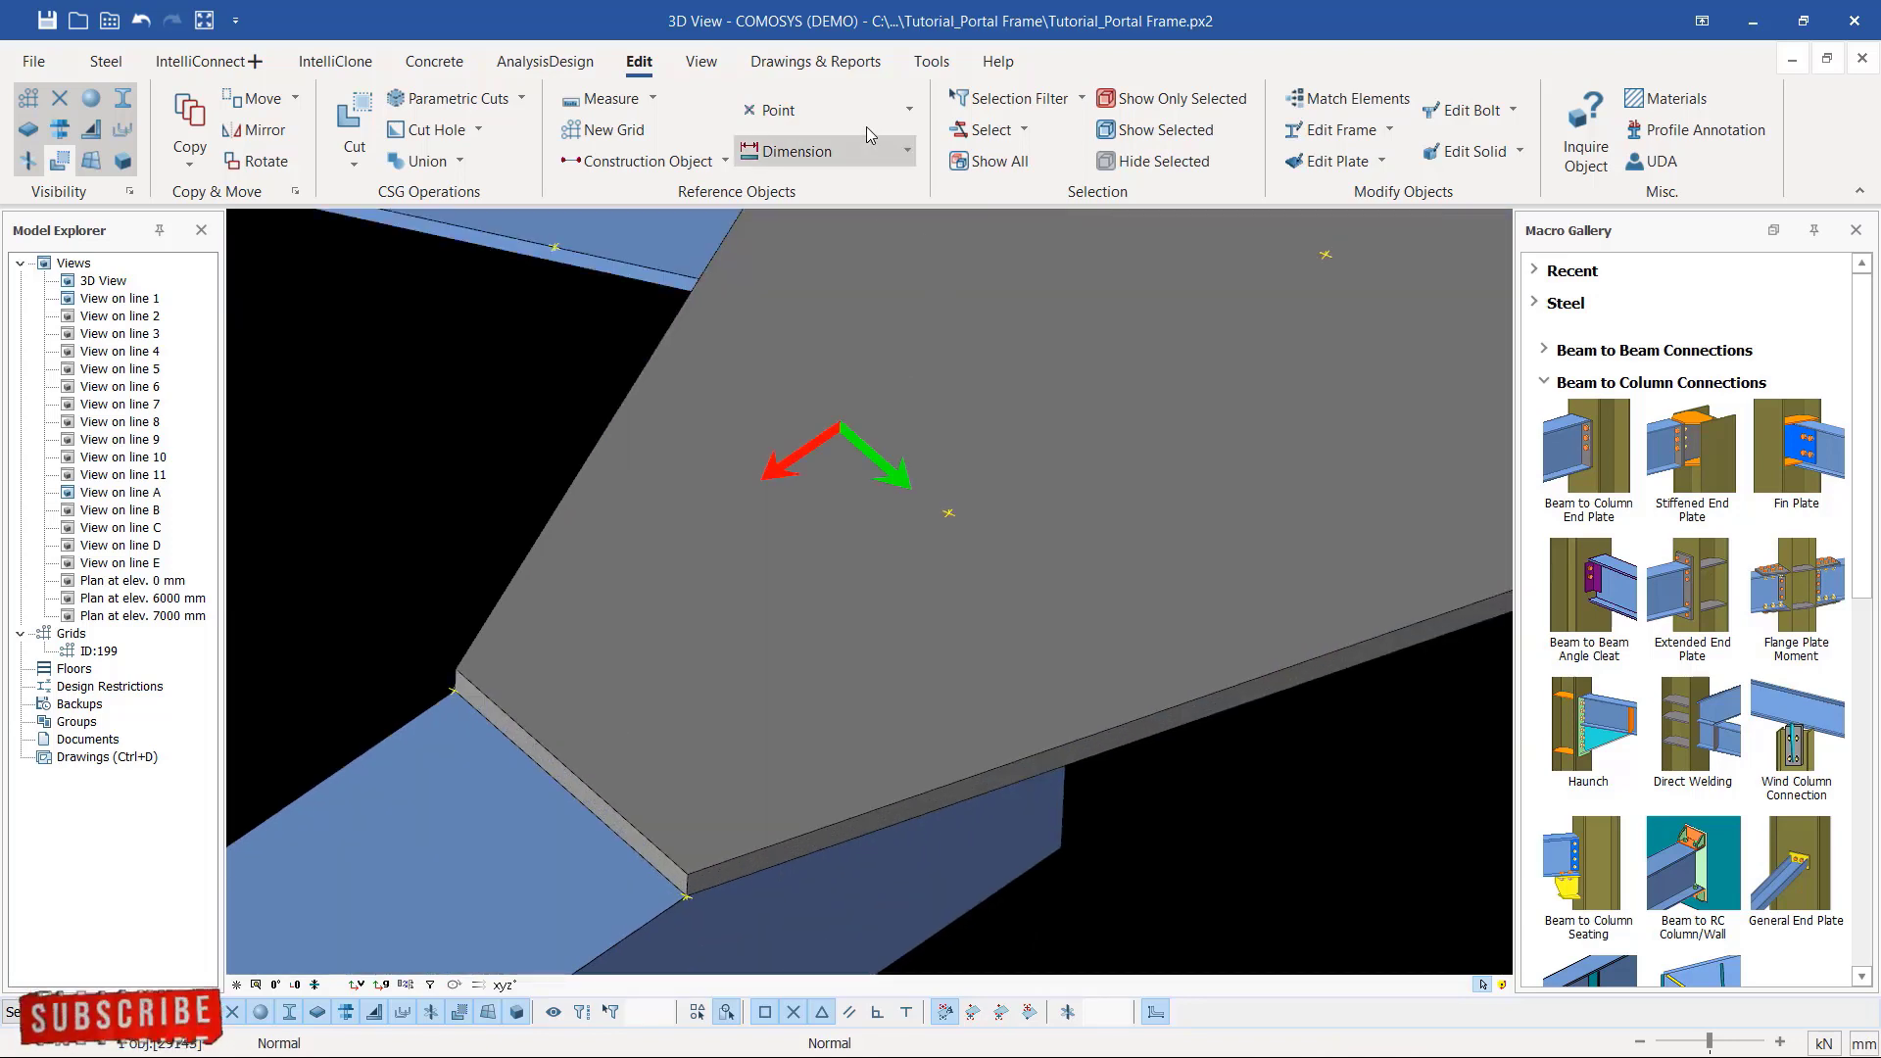
left_click(909, 109)
left_click(821, 172)
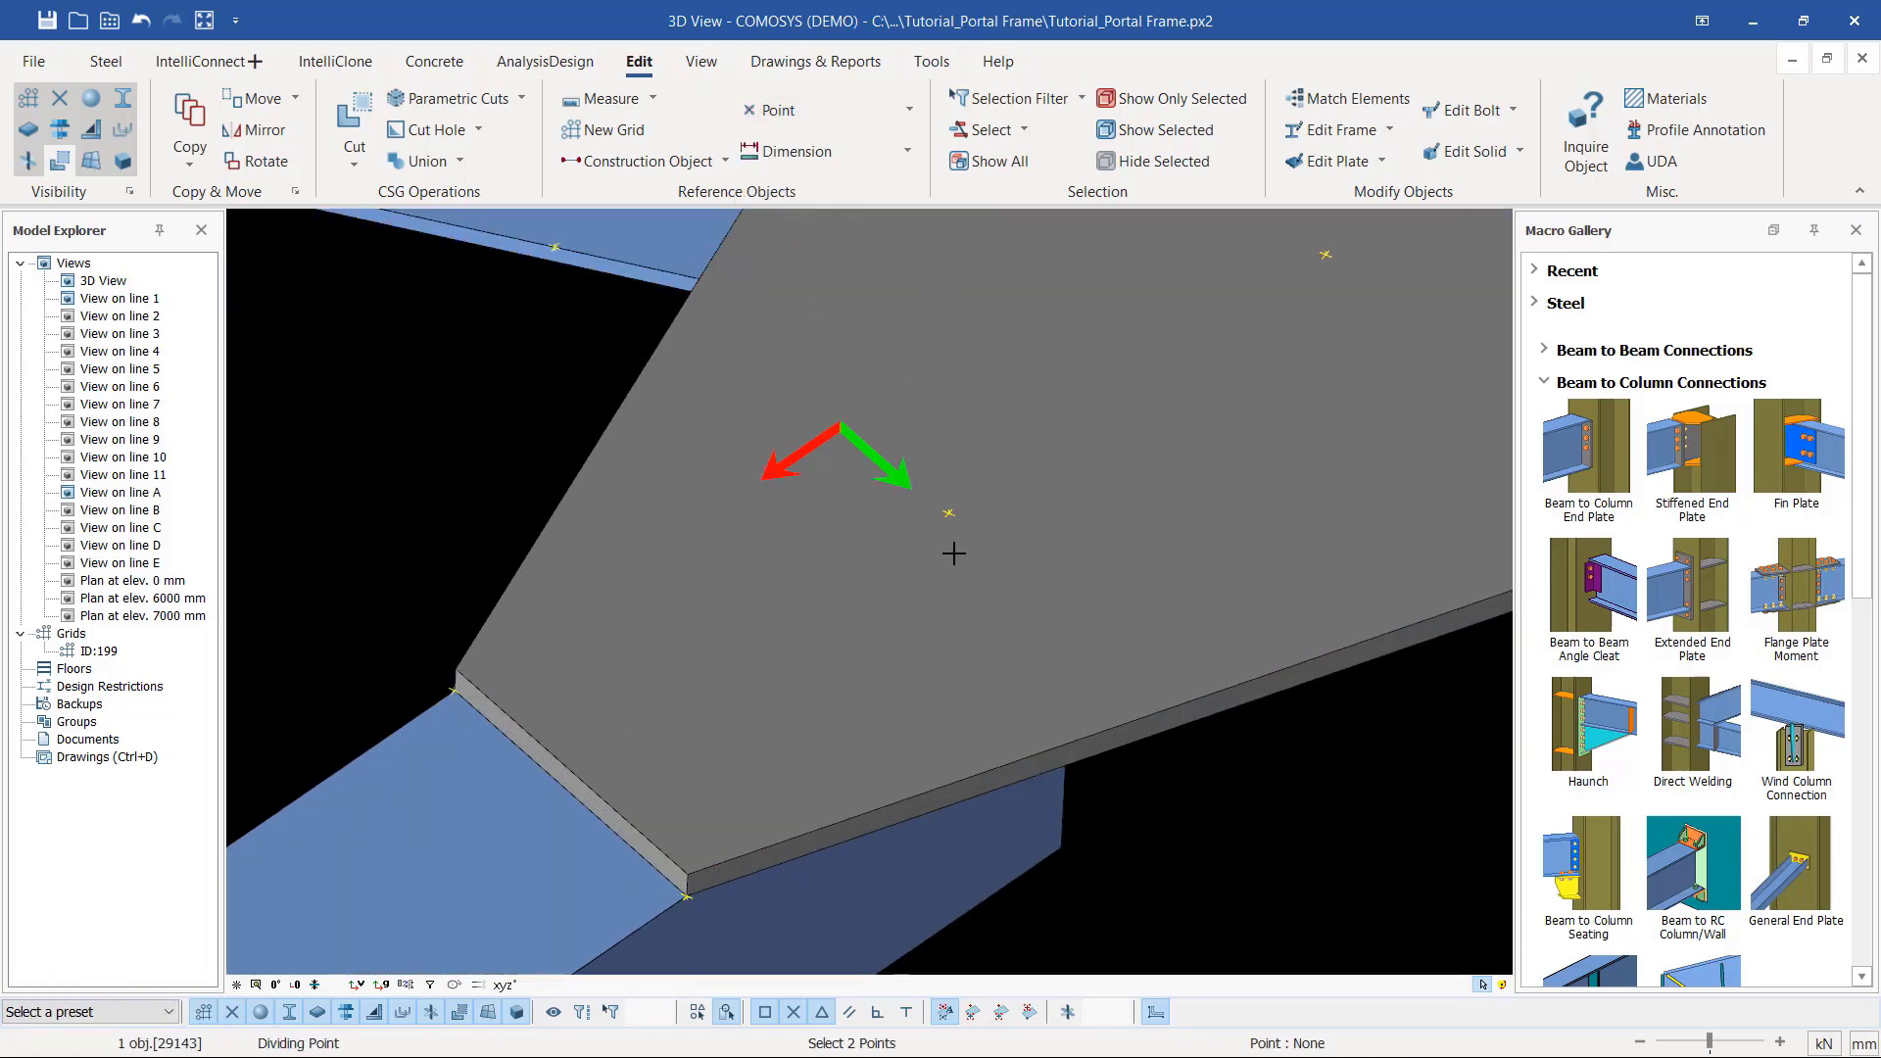
scroll(946, 511, "up", 5)
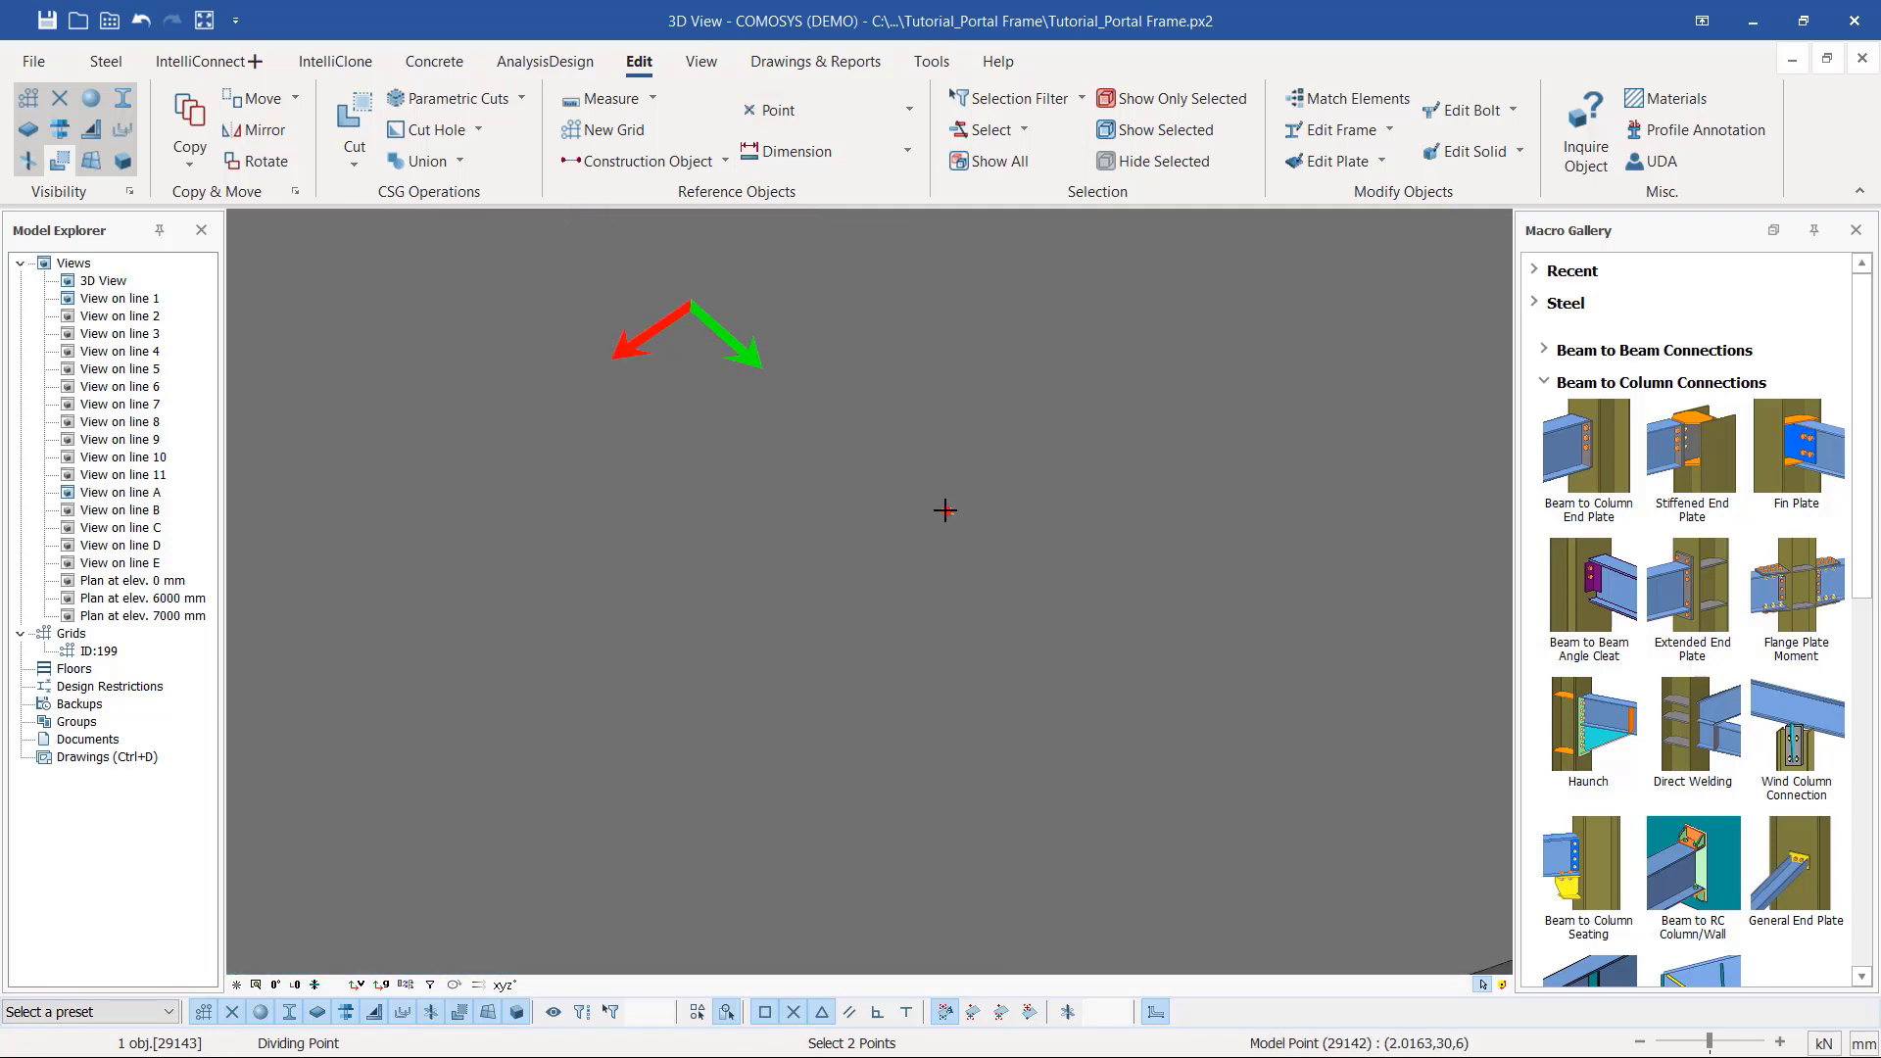
scroll(1099, 336, "down", 3)
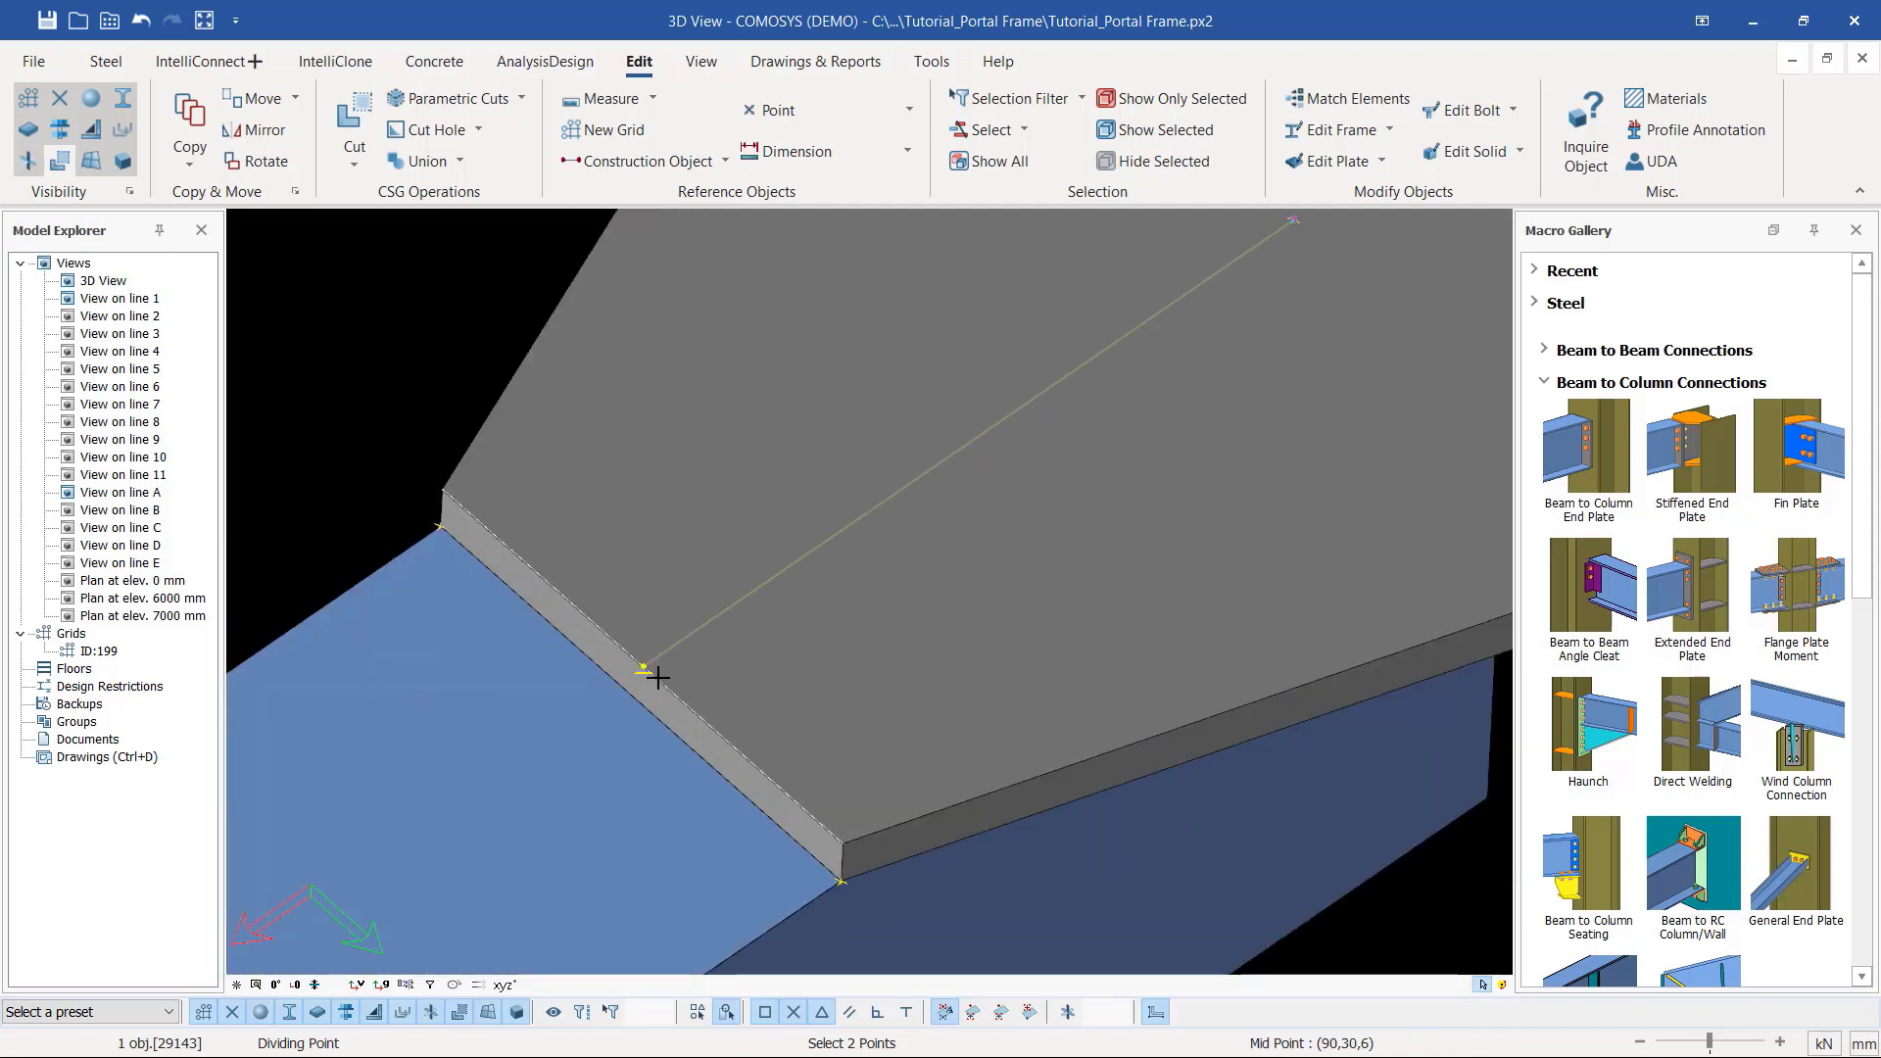
left_click(658, 678)
scroll(626, 716, "down", 2)
right_click(540, 404)
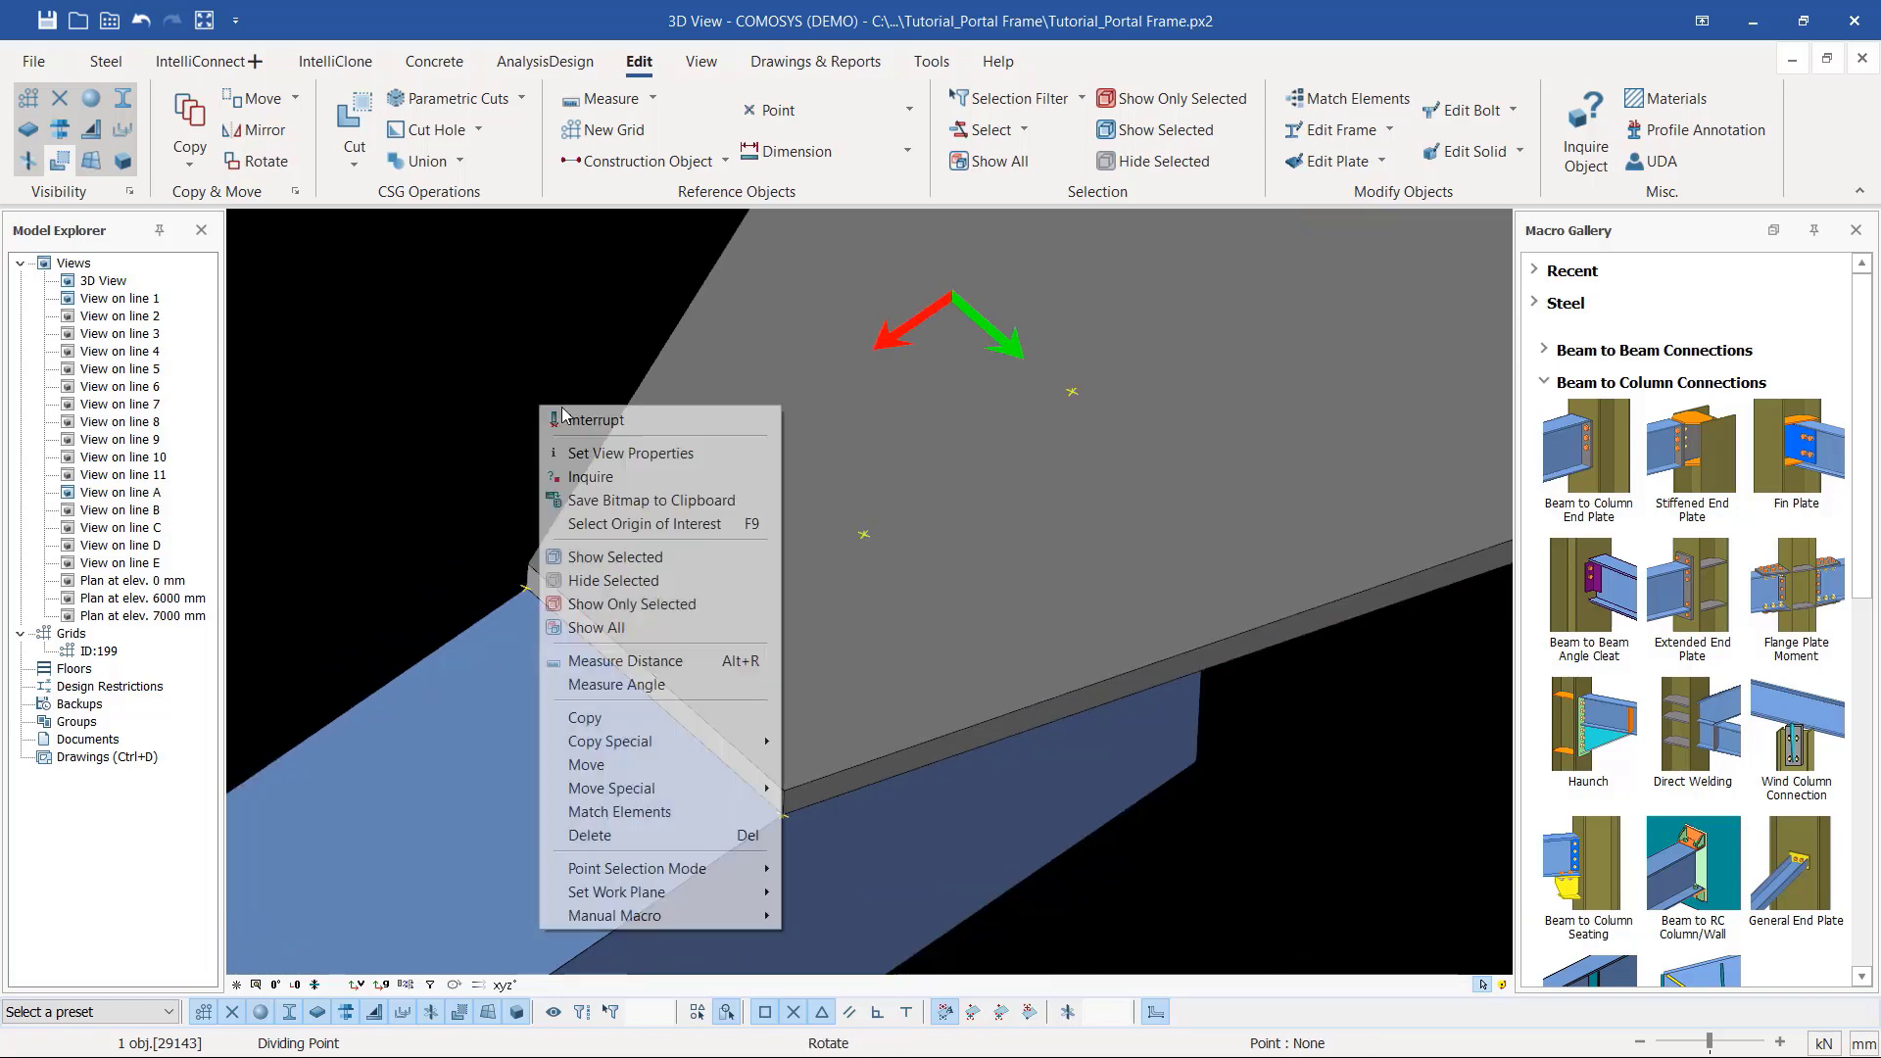
left_click(559, 416)
Step: Start a bolt group and choose the gusset plate, the continuous brace and the two split brace members as its parts
scroll(560, 676, "down", 5)
scroll(791, 584, "up", 2)
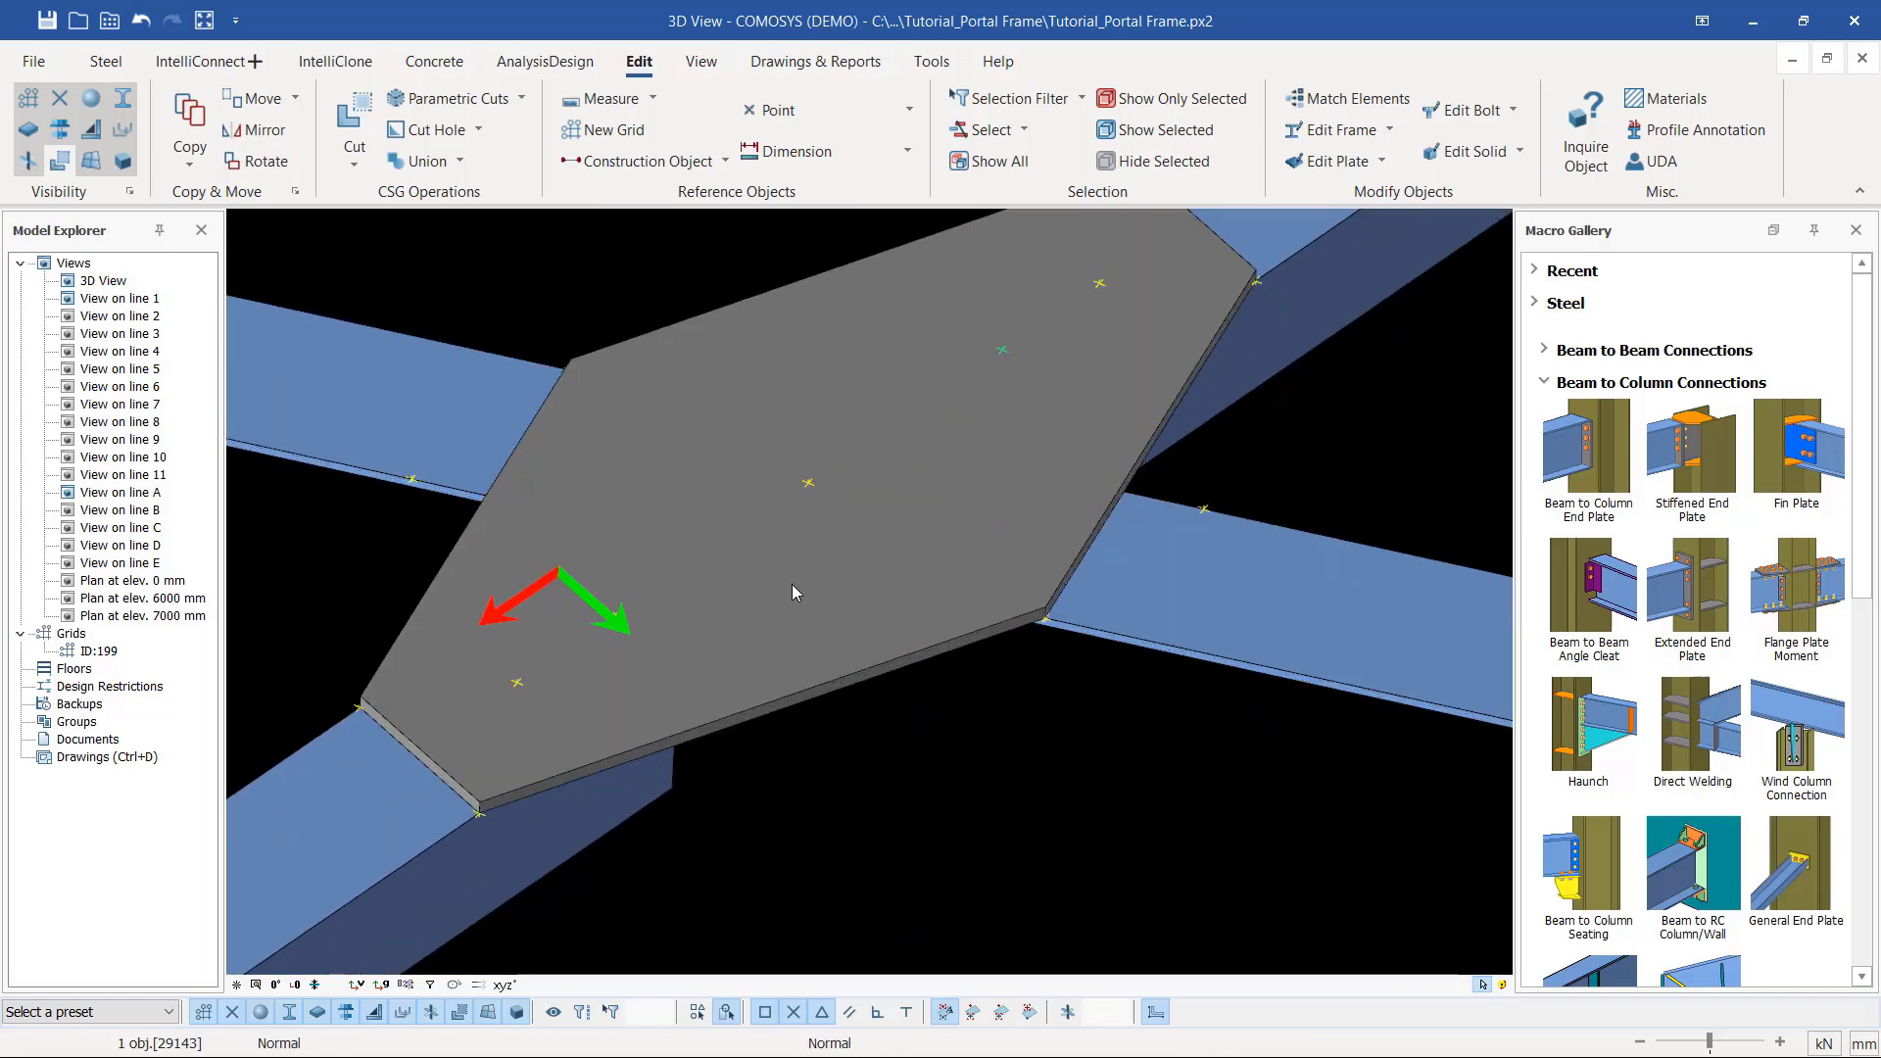
scroll(566, 715, "down", 1)
scroll(508, 691, "up", 1)
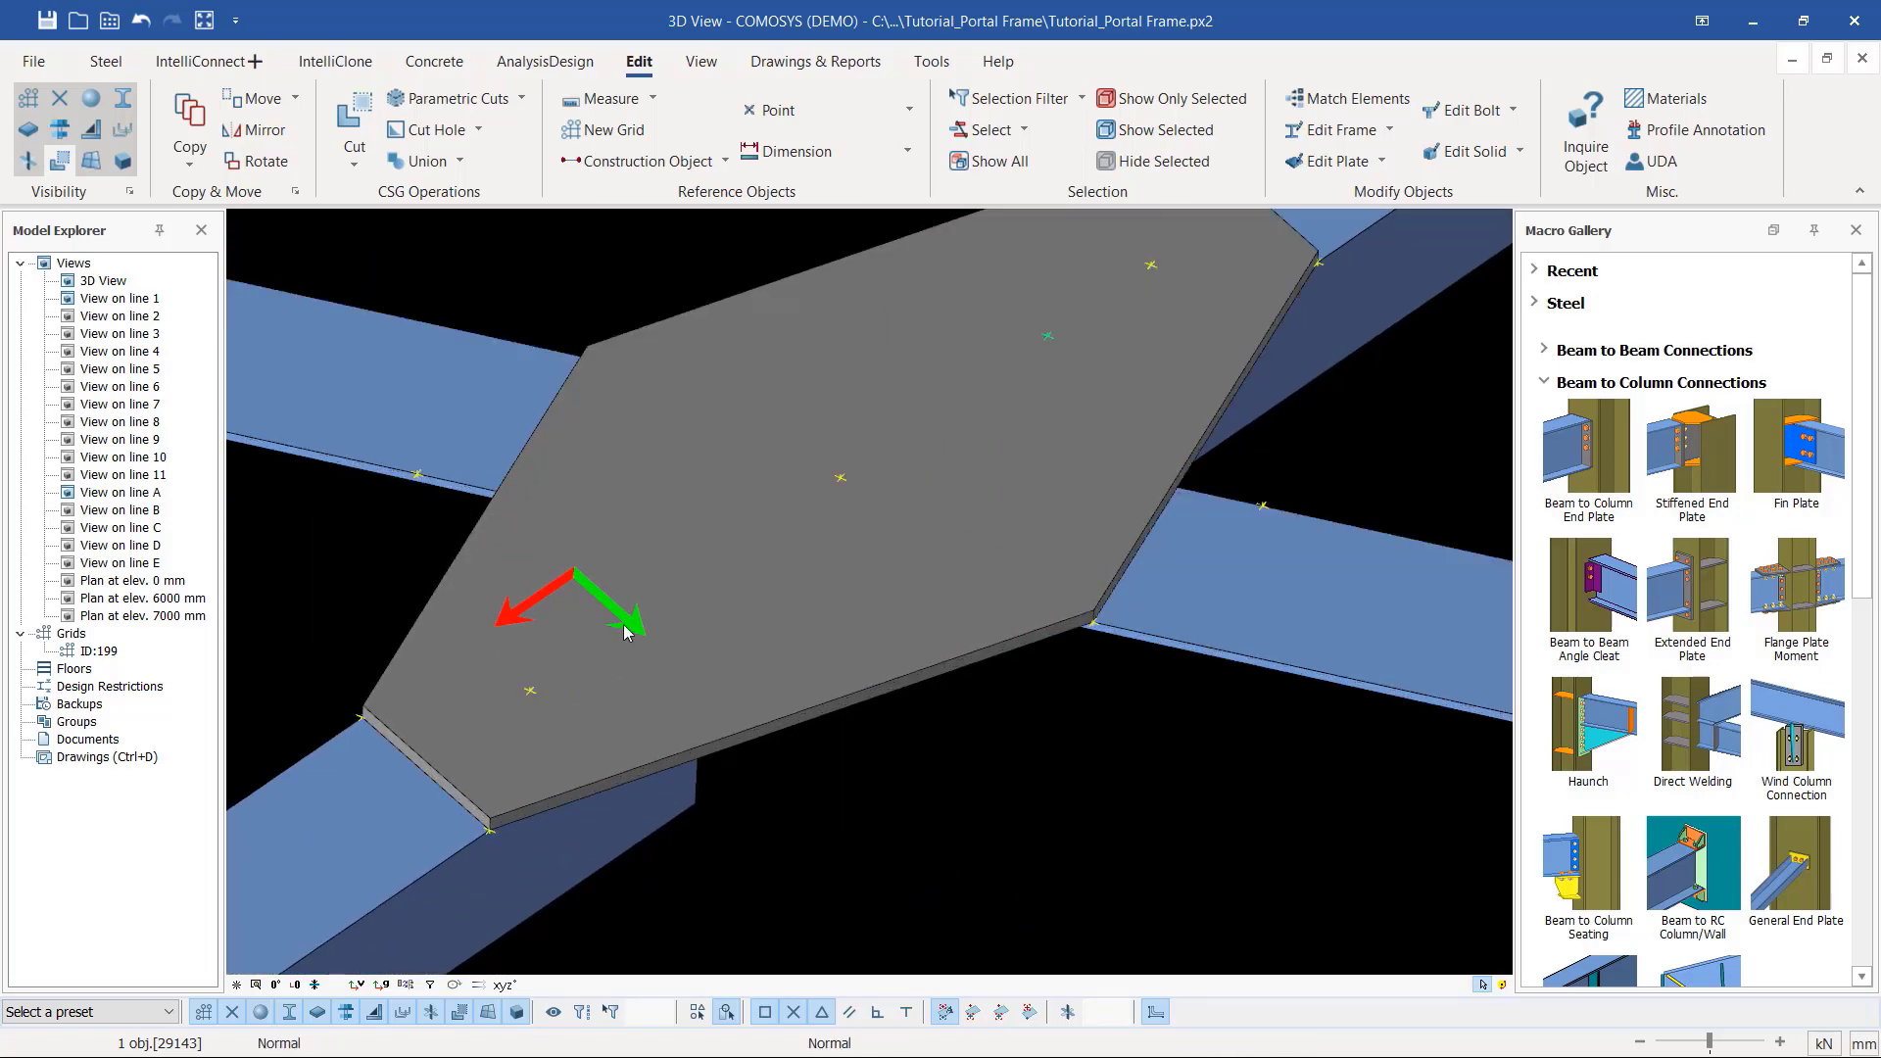
scroll(534, 694, "down", 2)
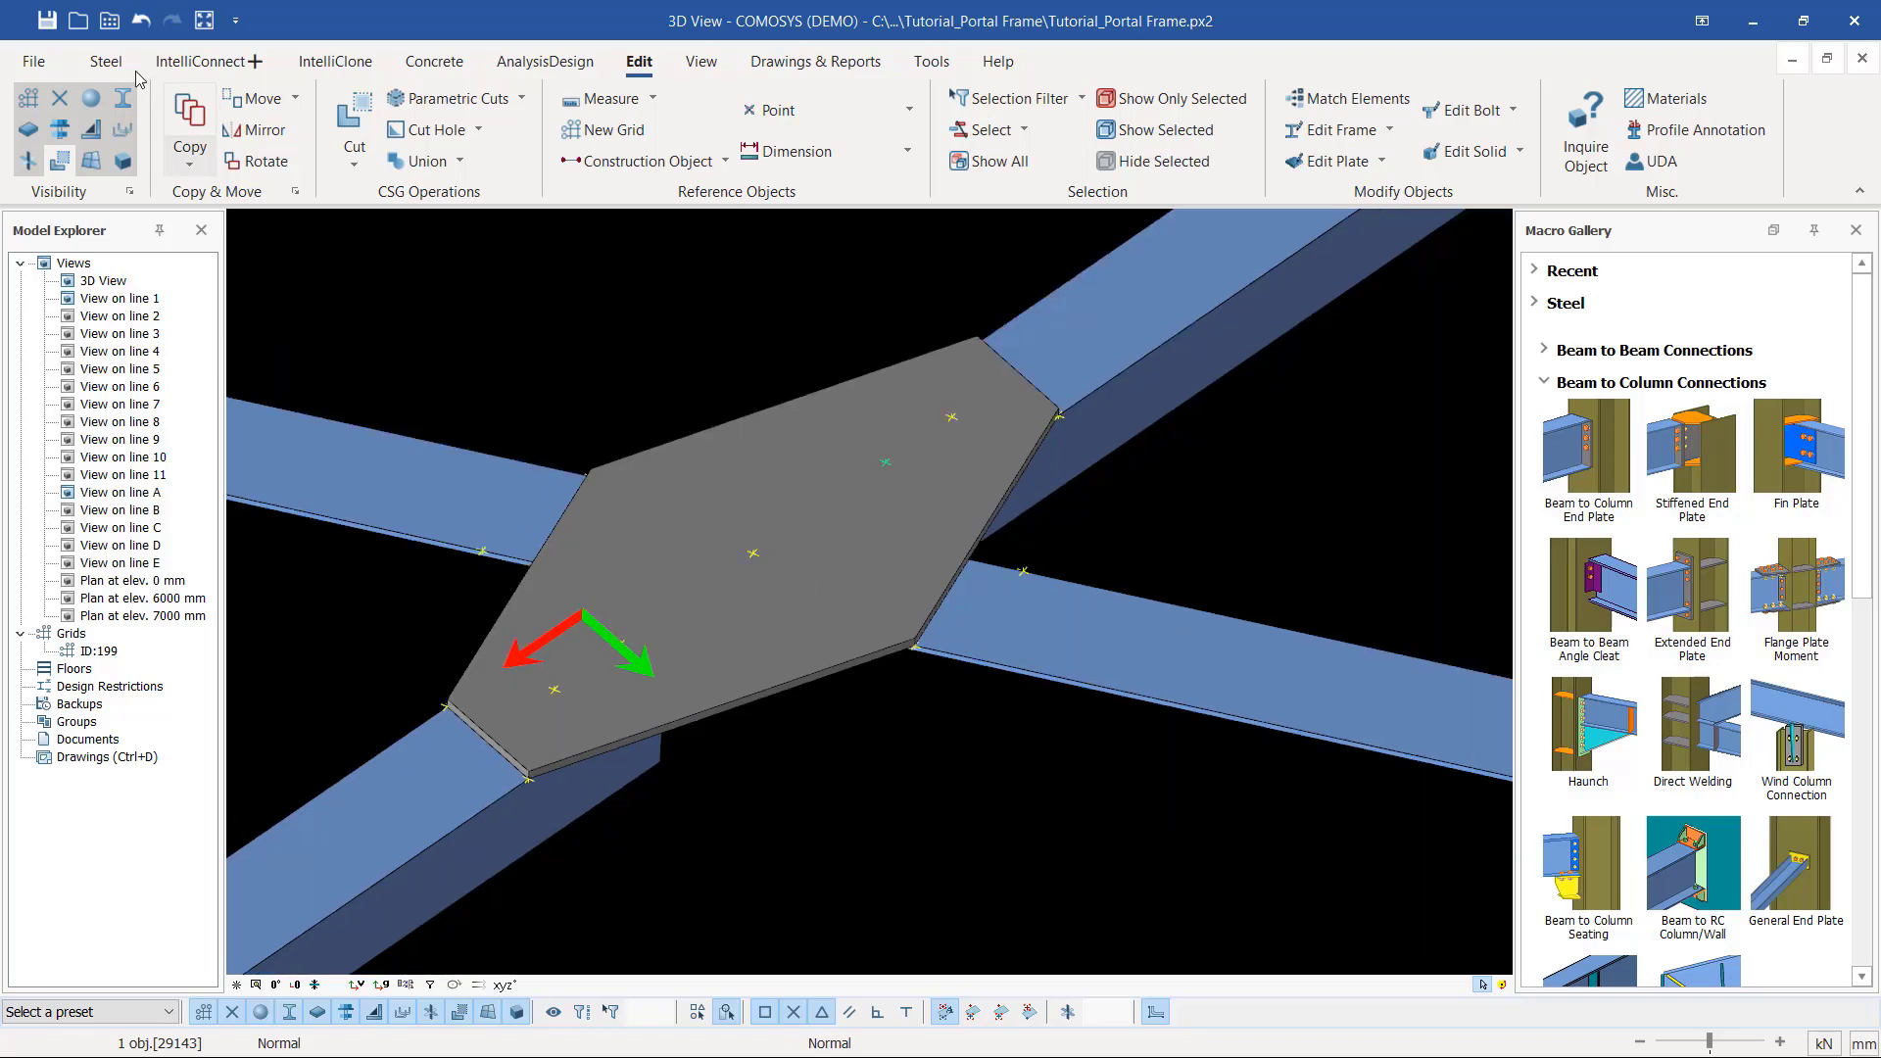
scroll(885, 114, "up", 5)
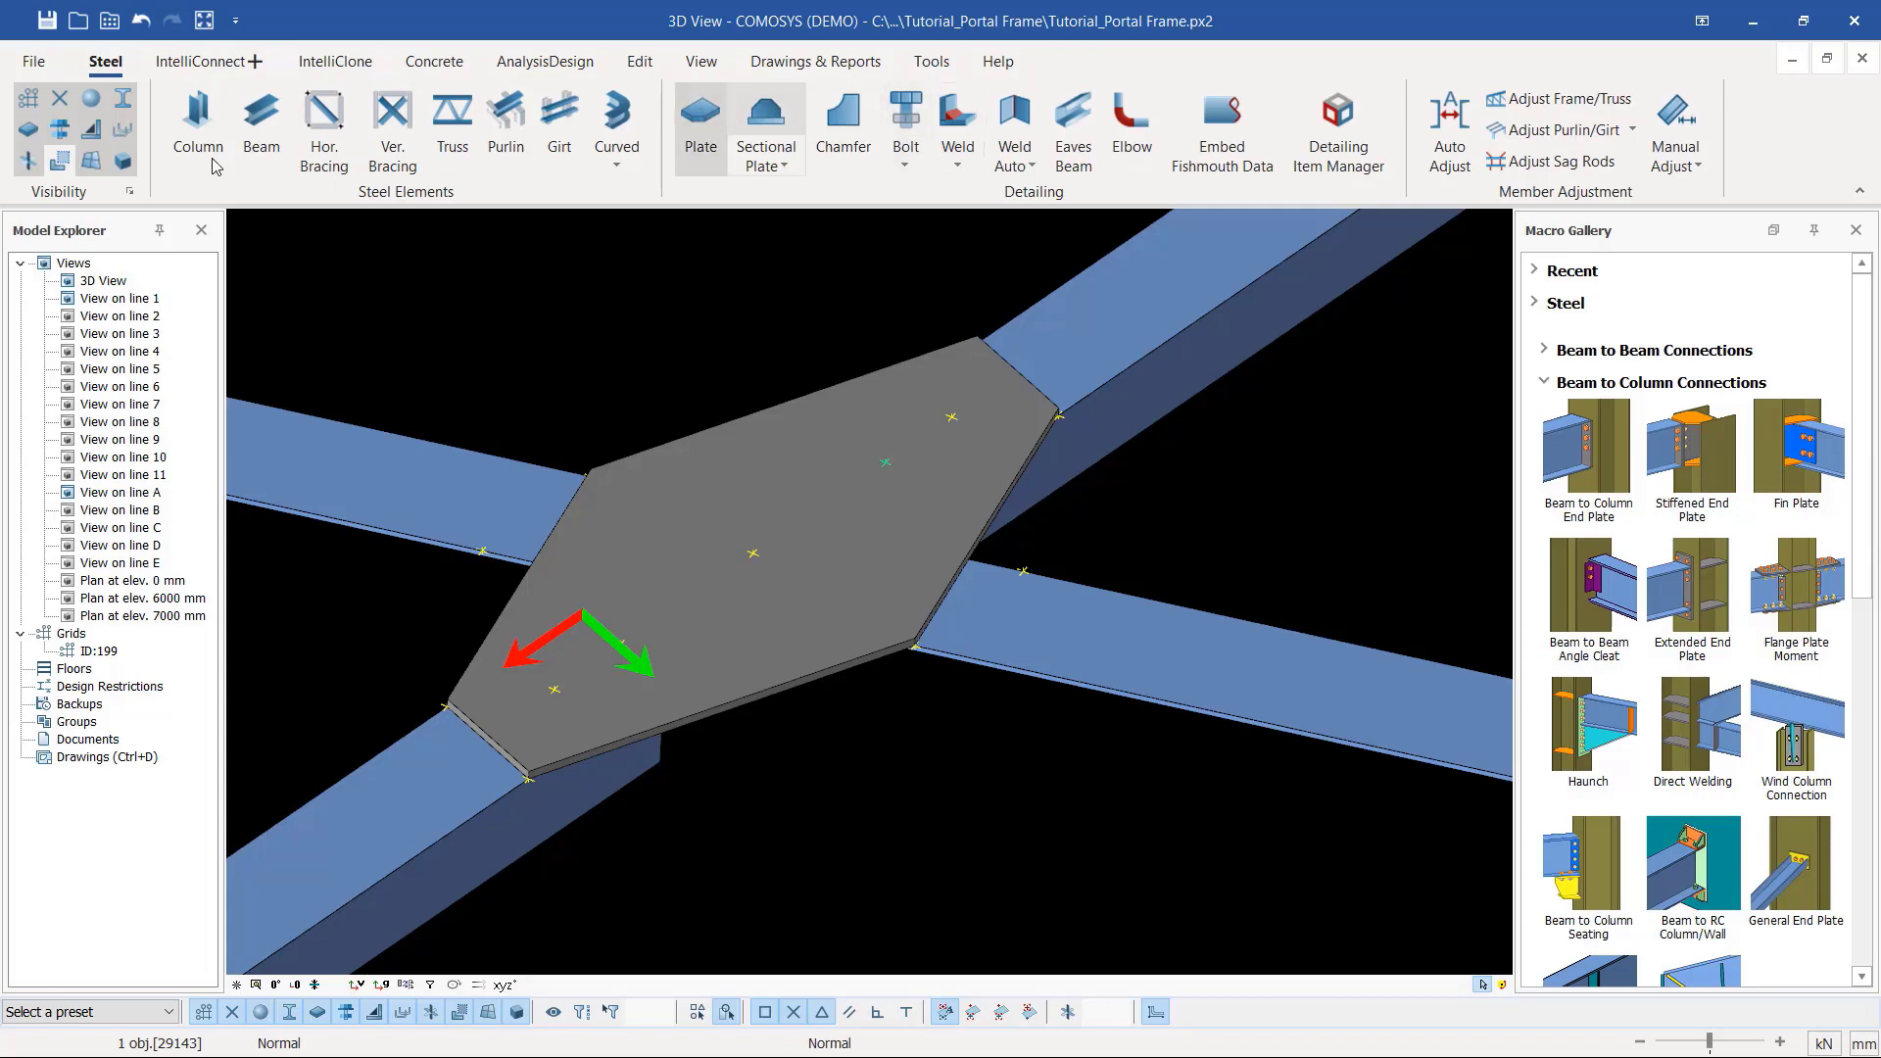
left_click(906, 113)
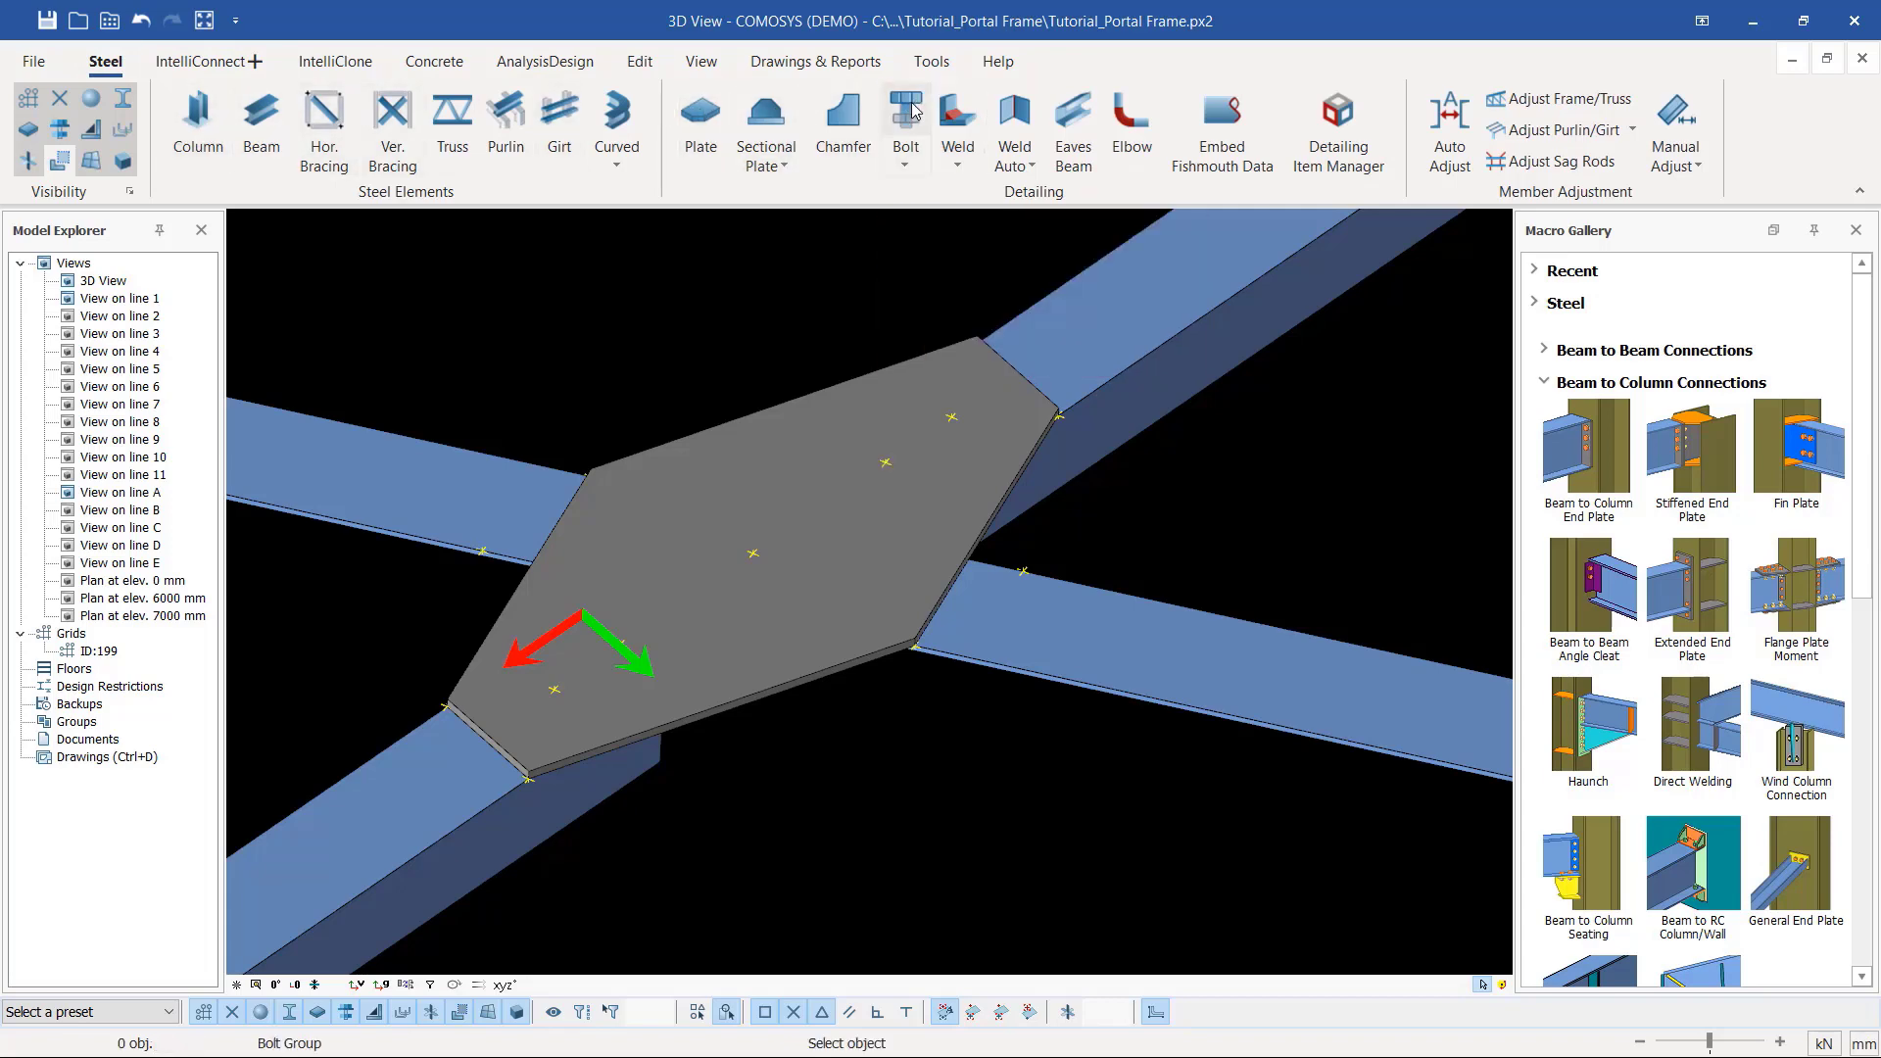
scroll(627, 671, "up", 2)
left_click(796, 624)
scroll(605, 589, "down", 2)
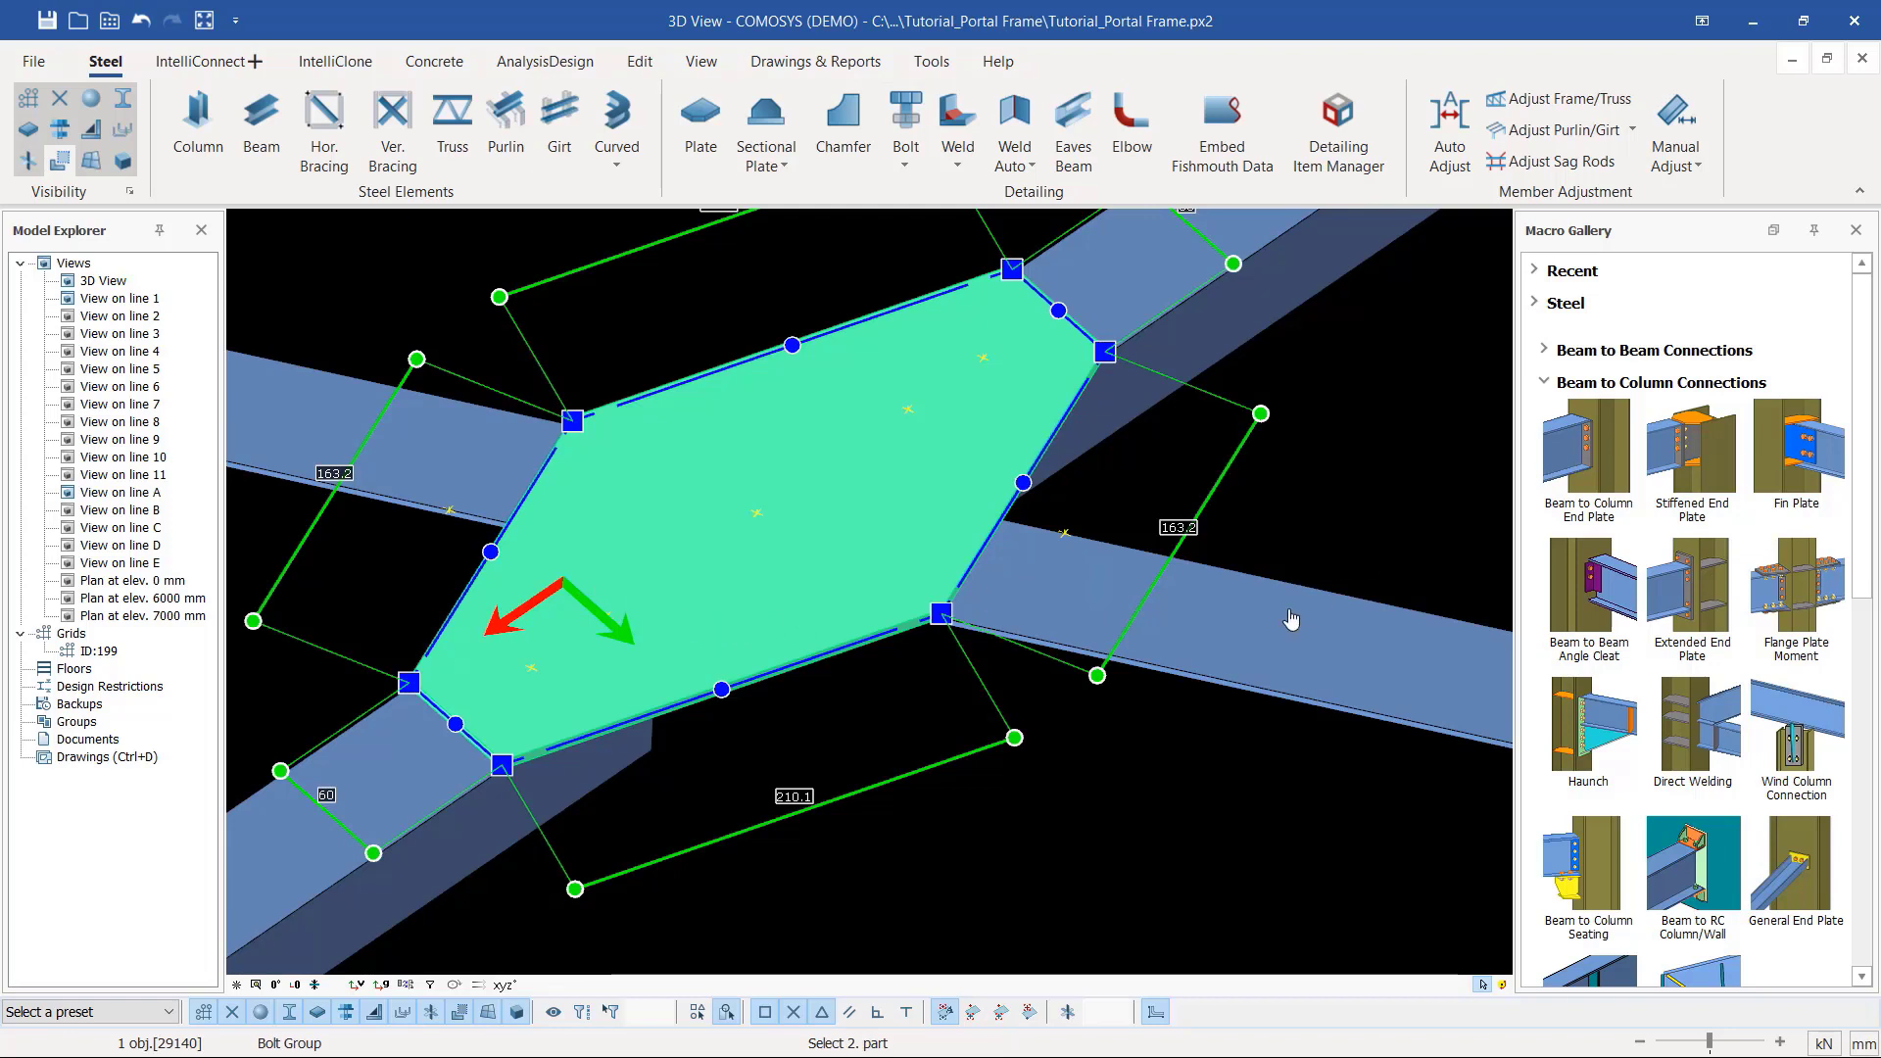
left_click(1254, 647)
left_click(1176, 313)
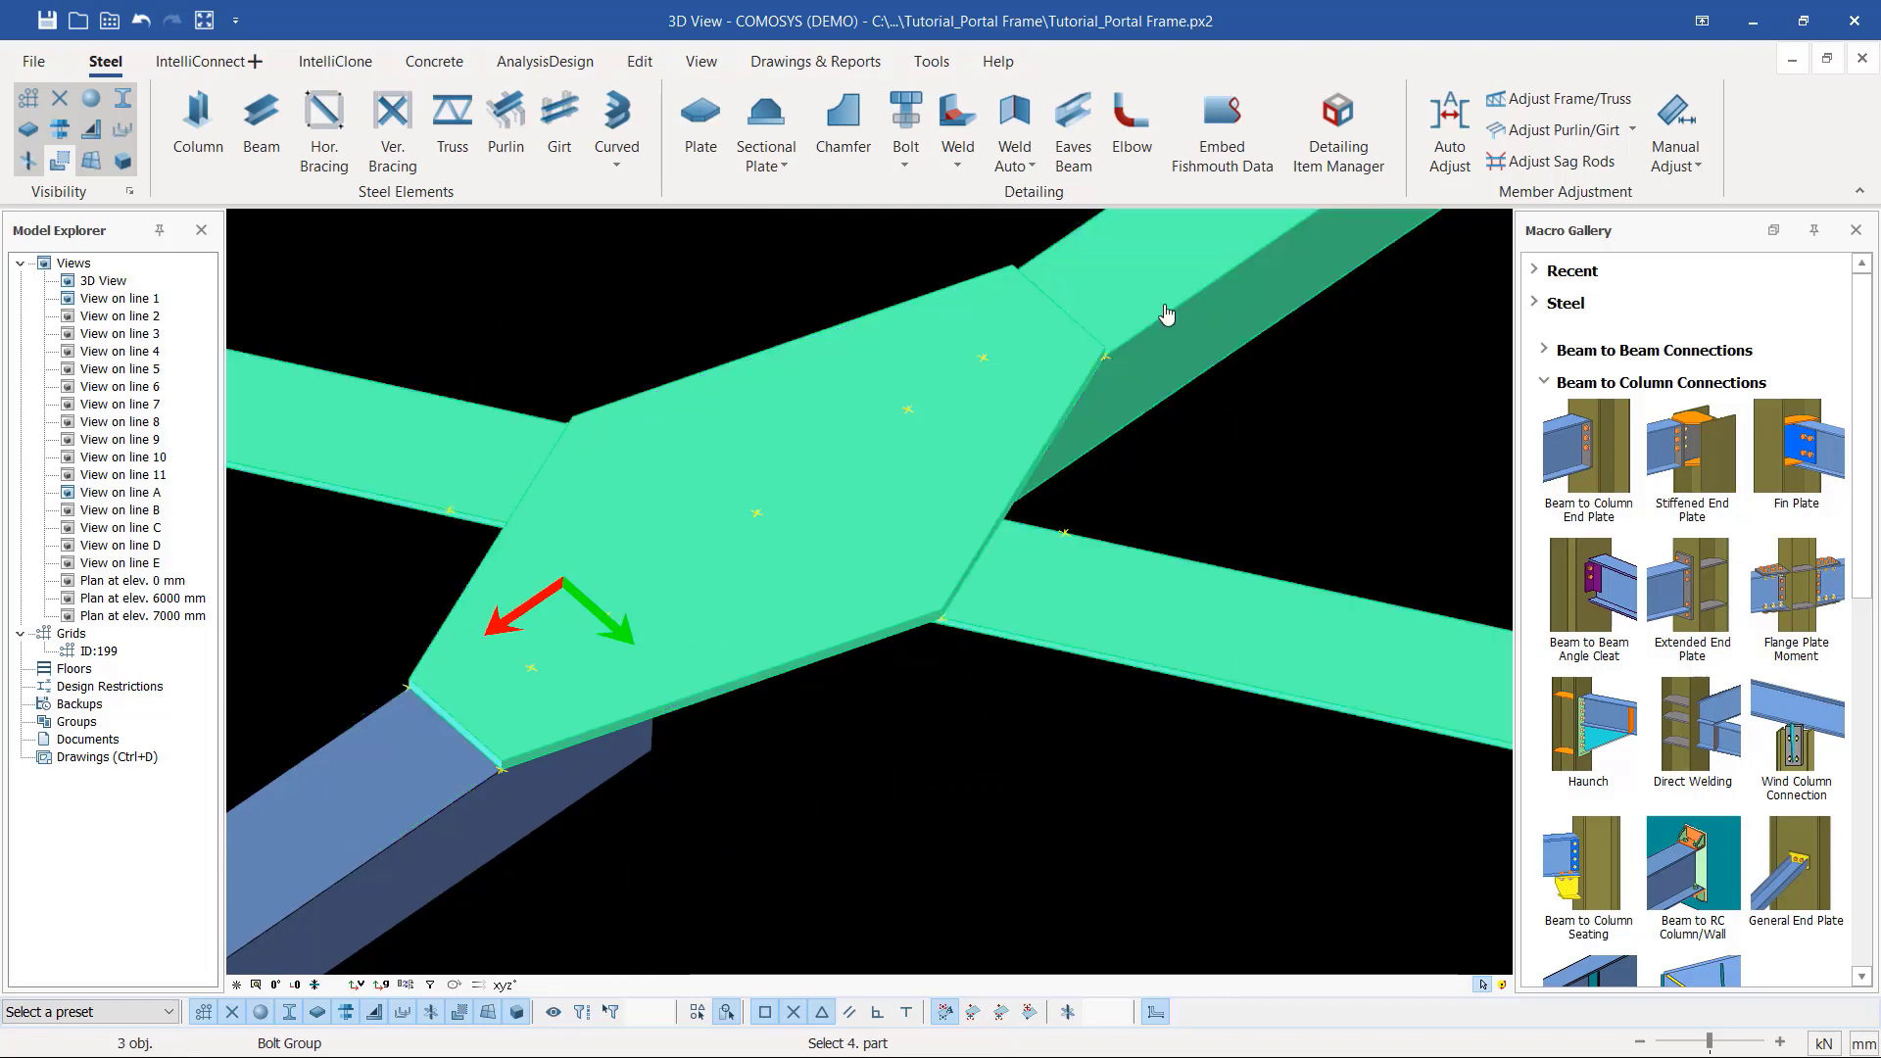
left_click(531, 829)
key("Return")
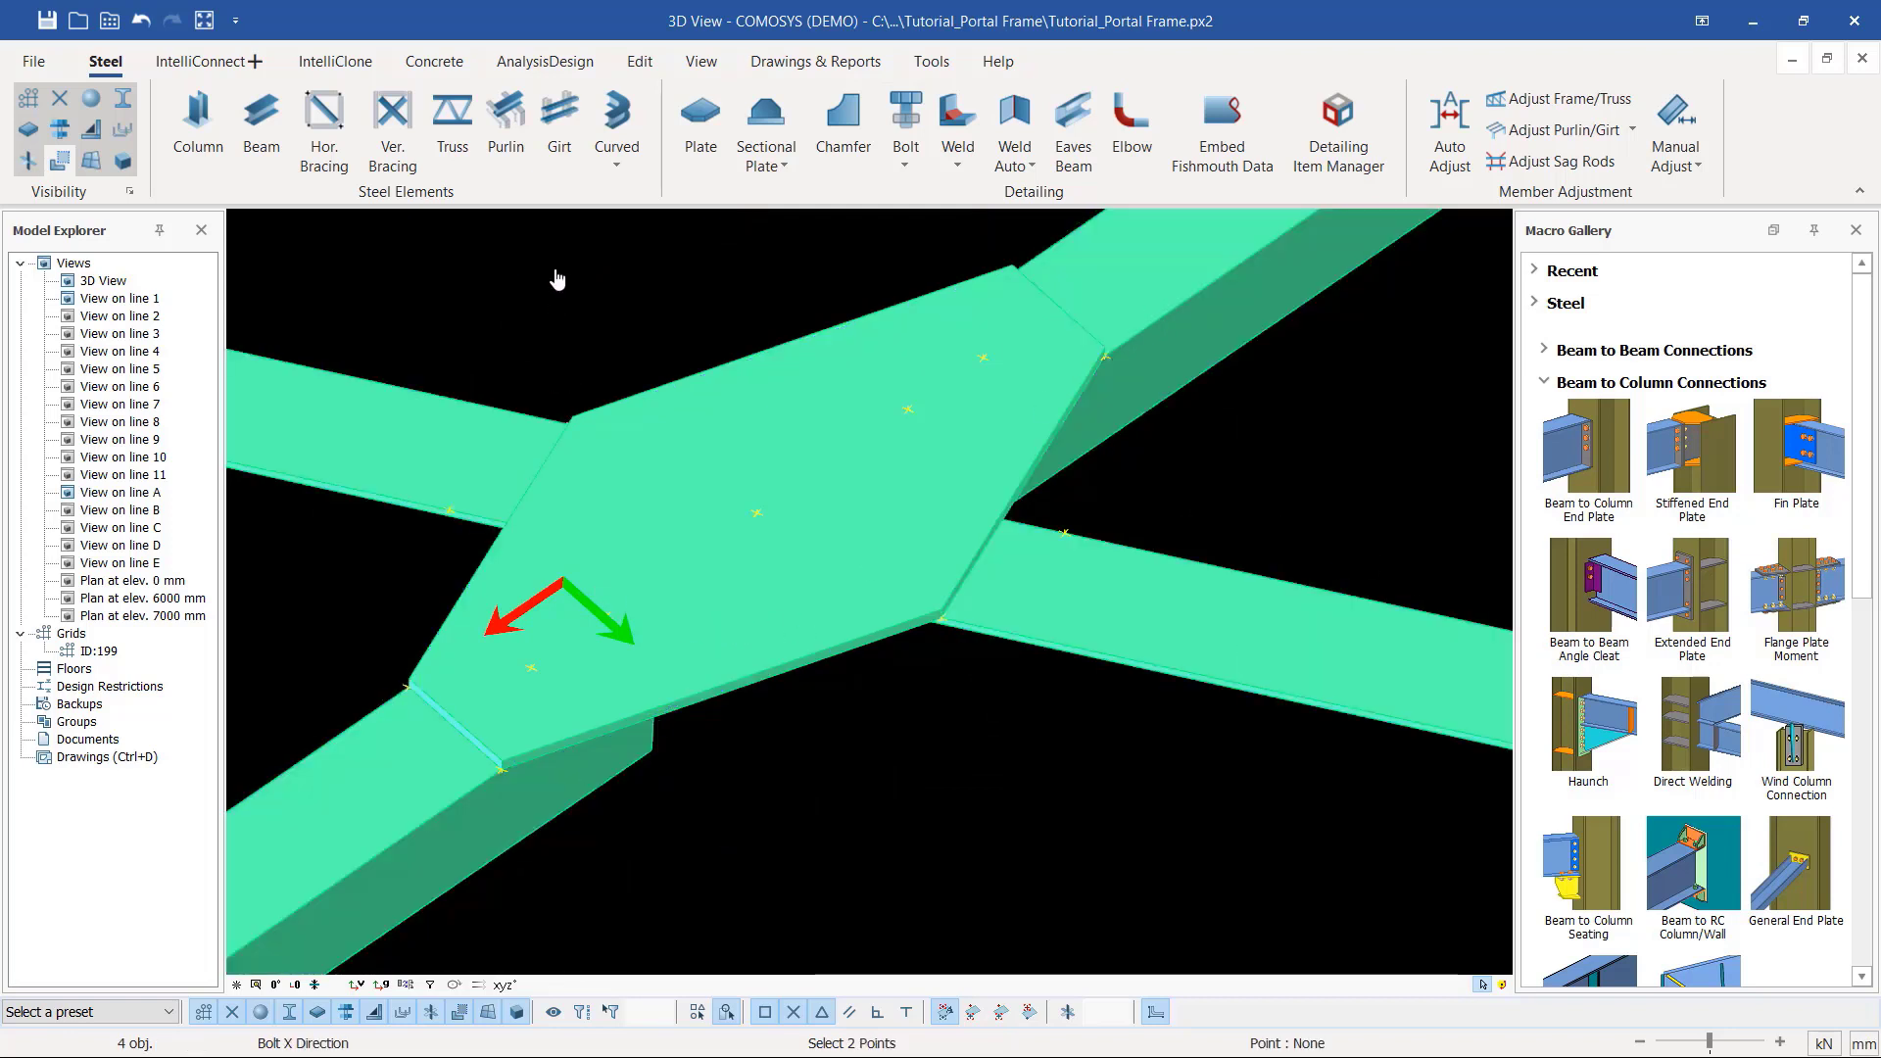
Step: Set the bolt group's X direction through the two points at the plate's near end to place two bolts there
scroll(627, 594, "up", 2)
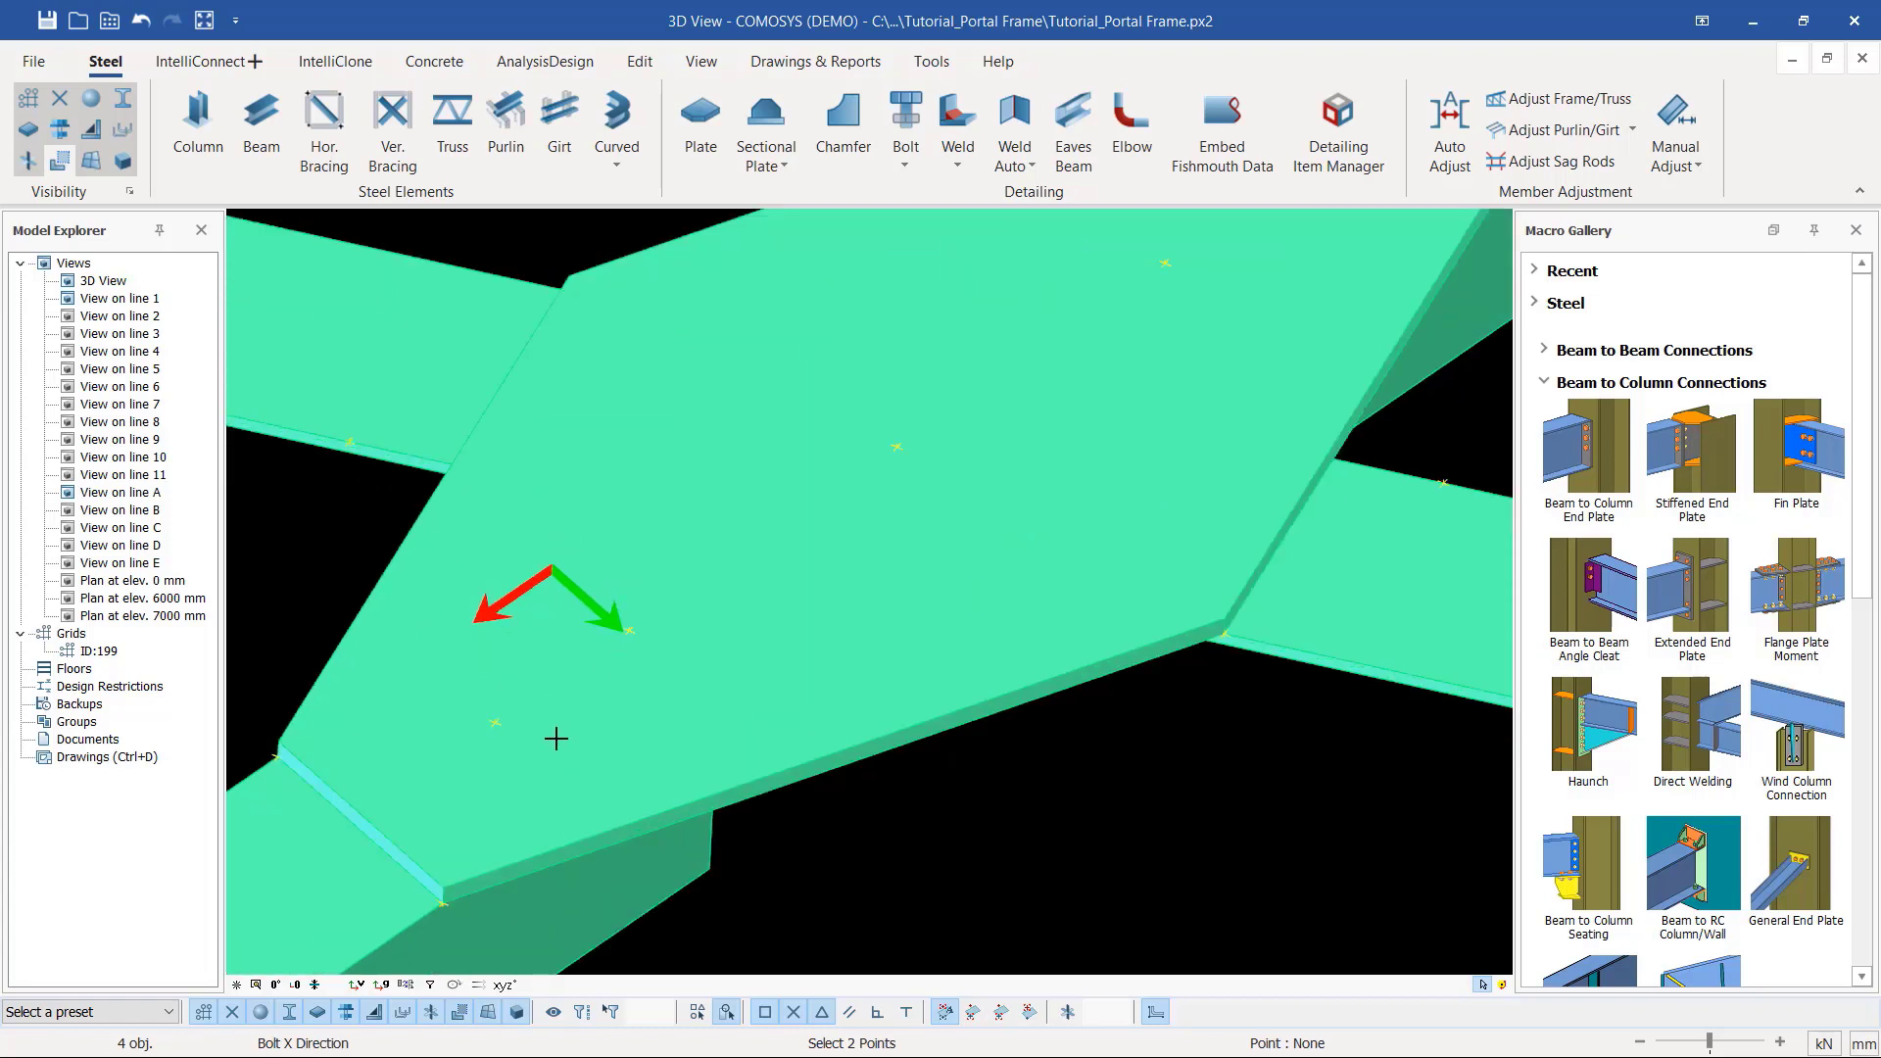
scroll(556, 738, "up", 3)
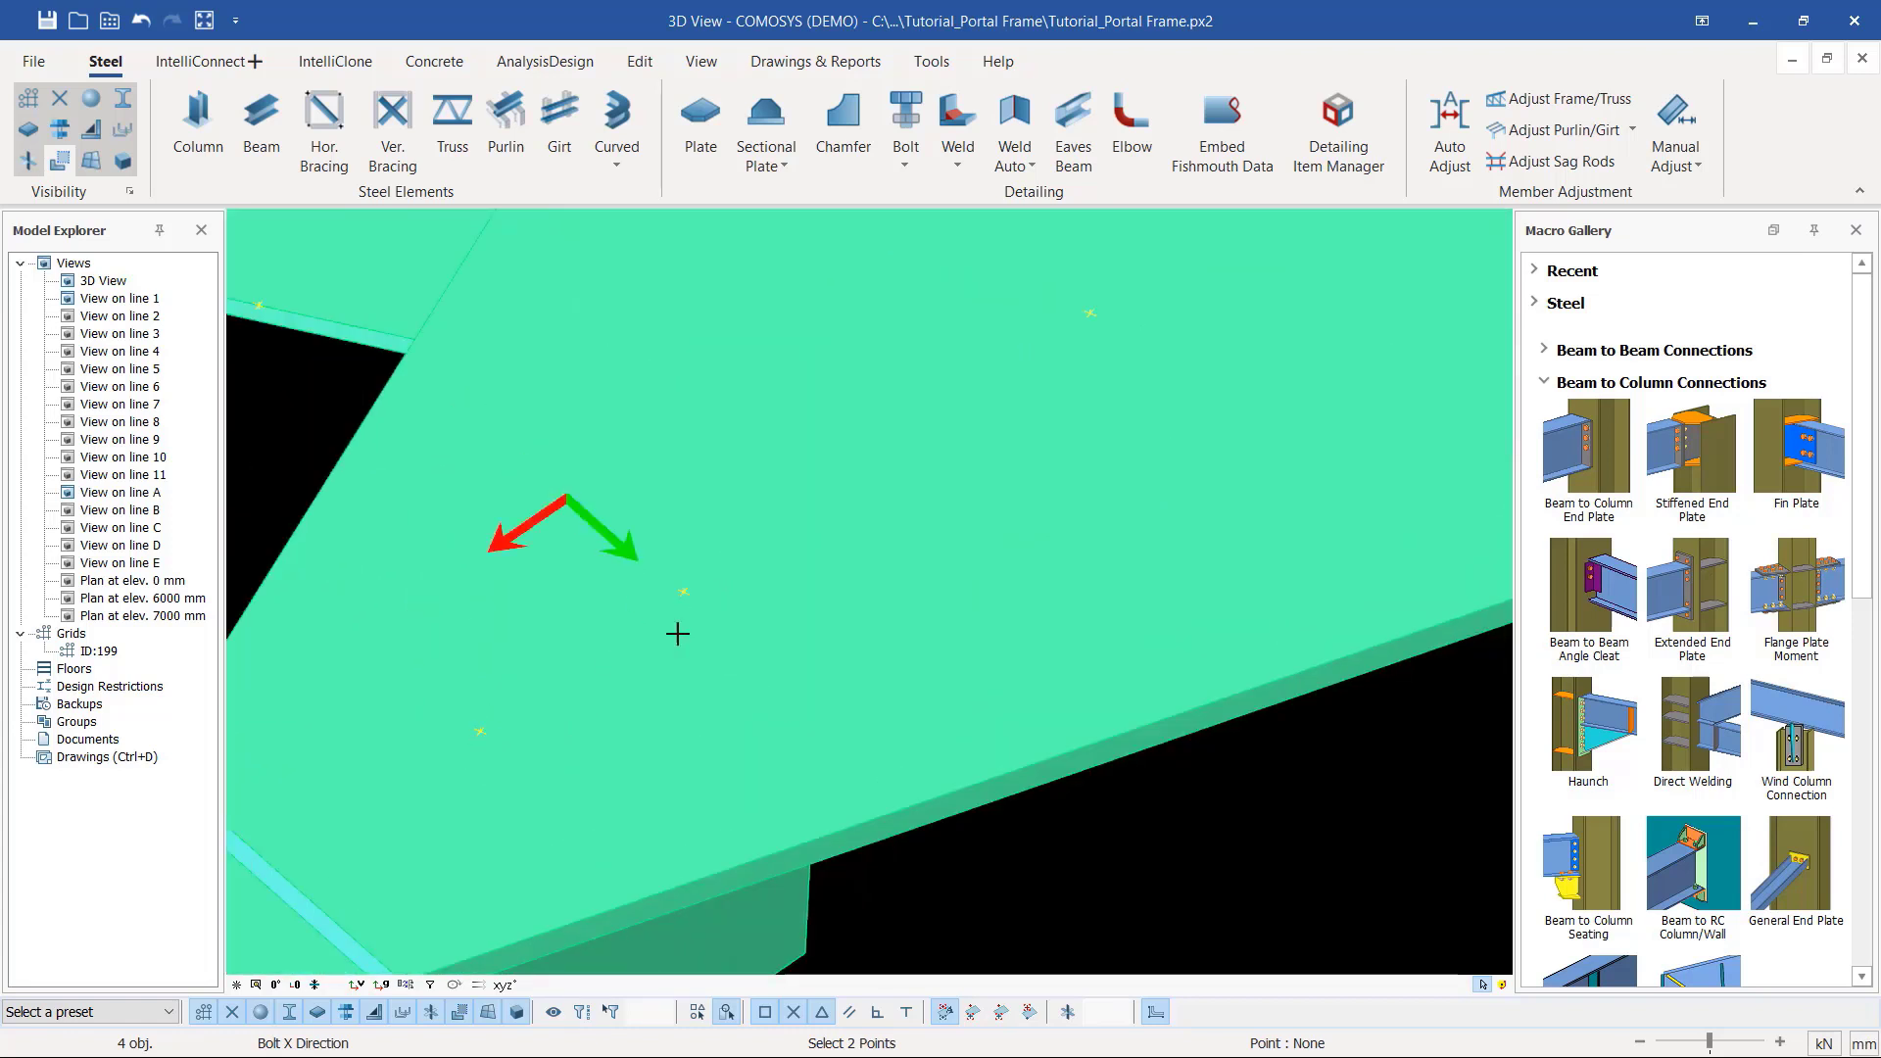
left_click(480, 732)
left_click(682, 588)
scroll(681, 595, "up", 3)
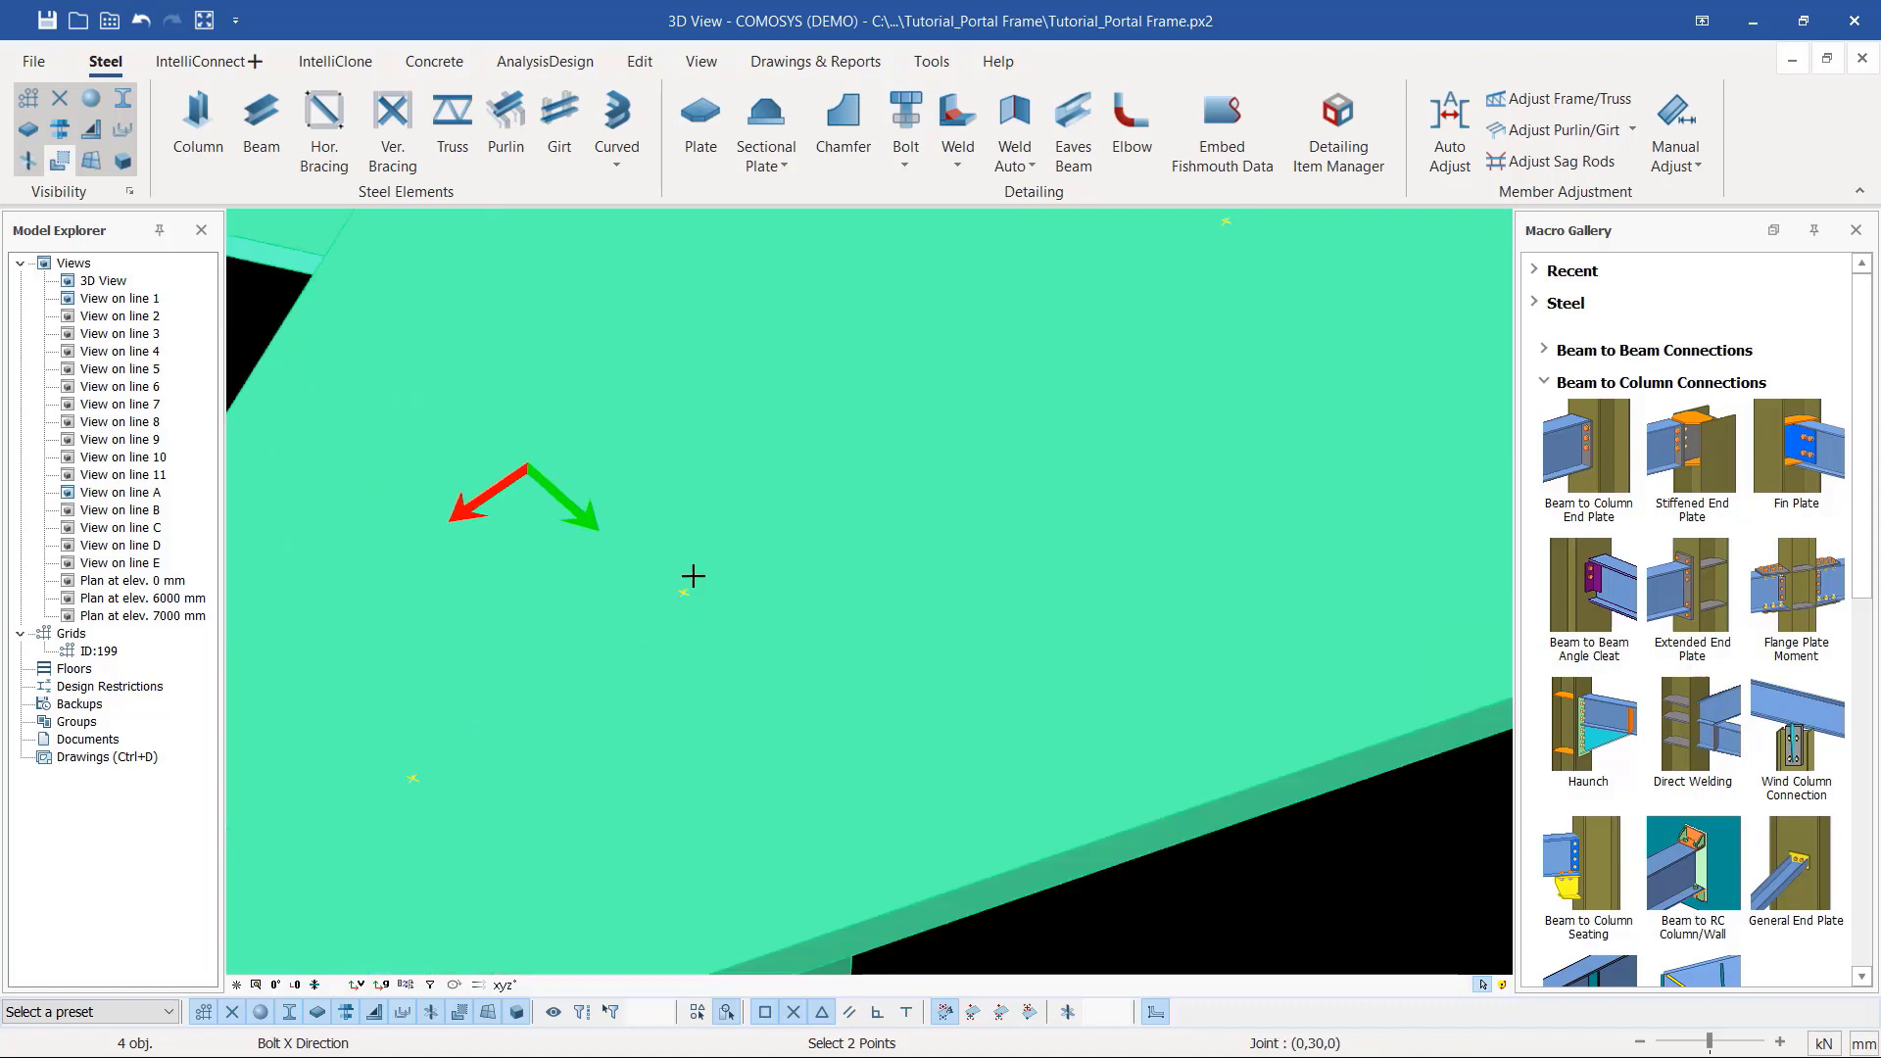
left_click(677, 601)
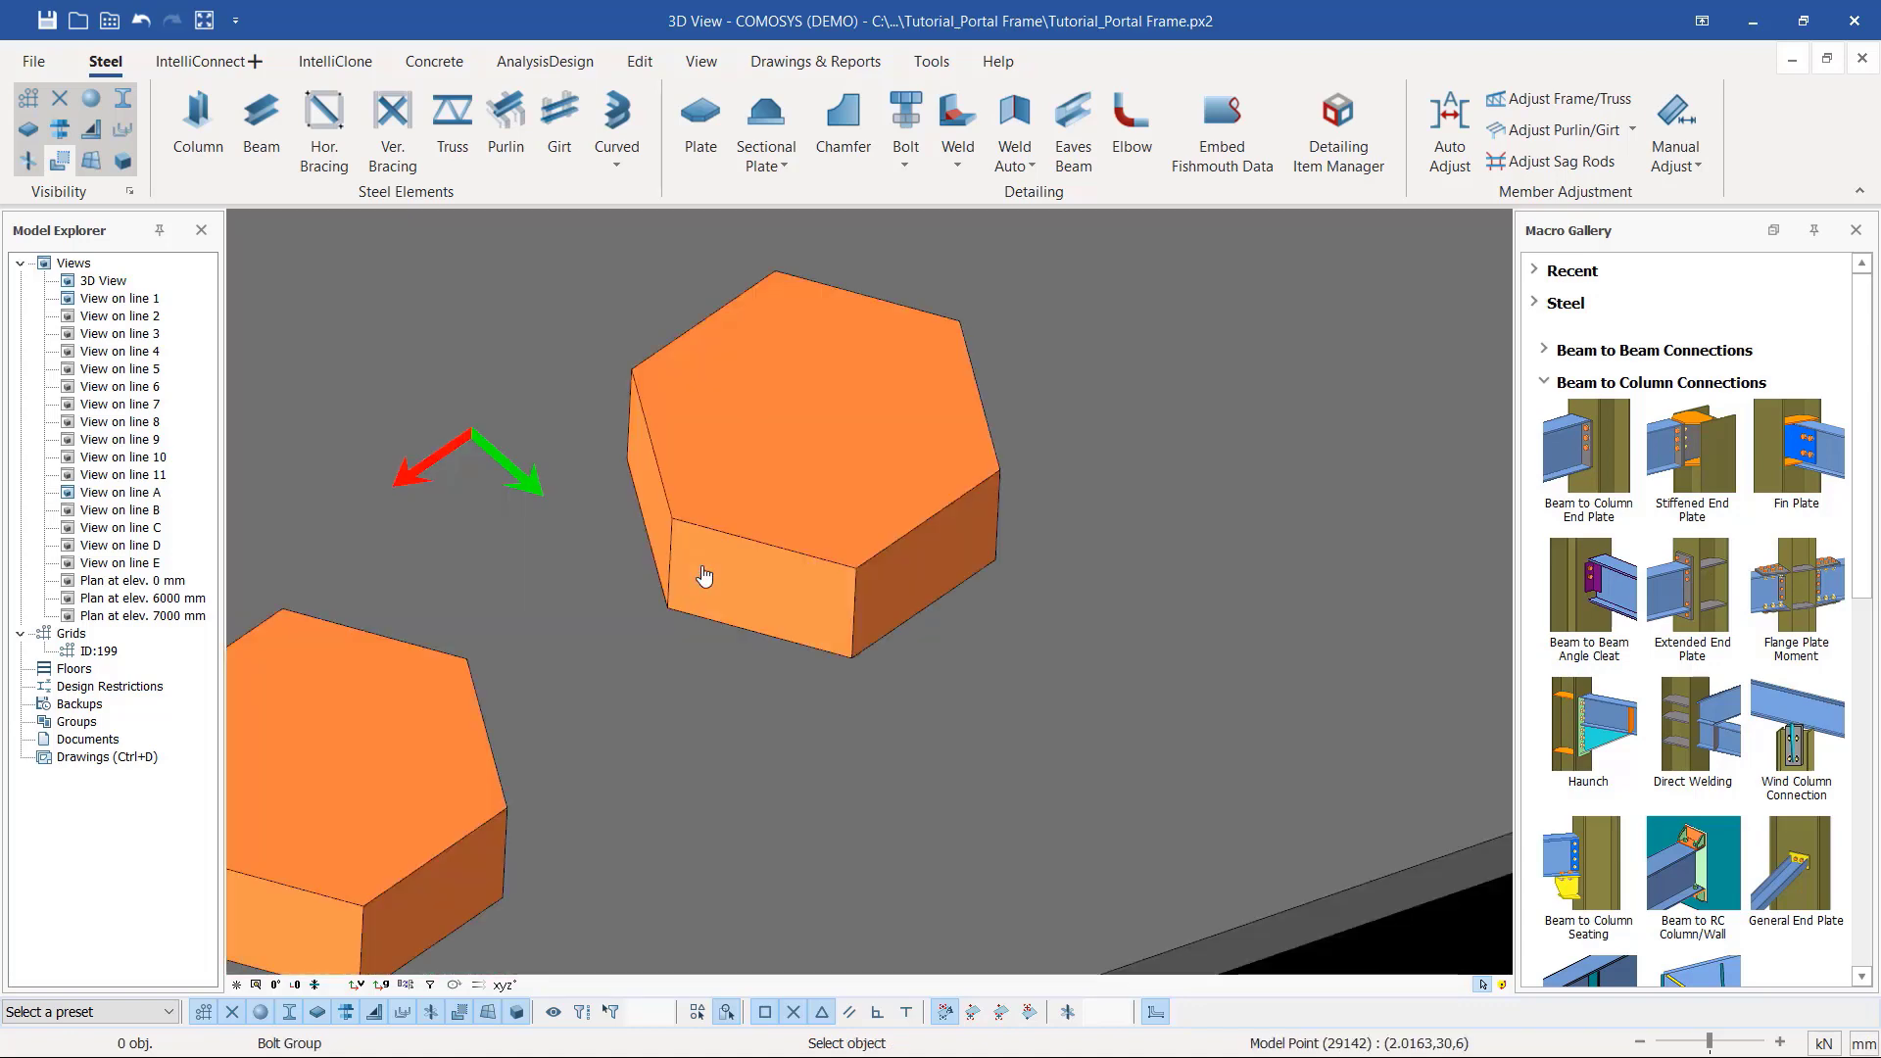
scroll(764, 592, "down", 5)
scroll(798, 638, "up", 5)
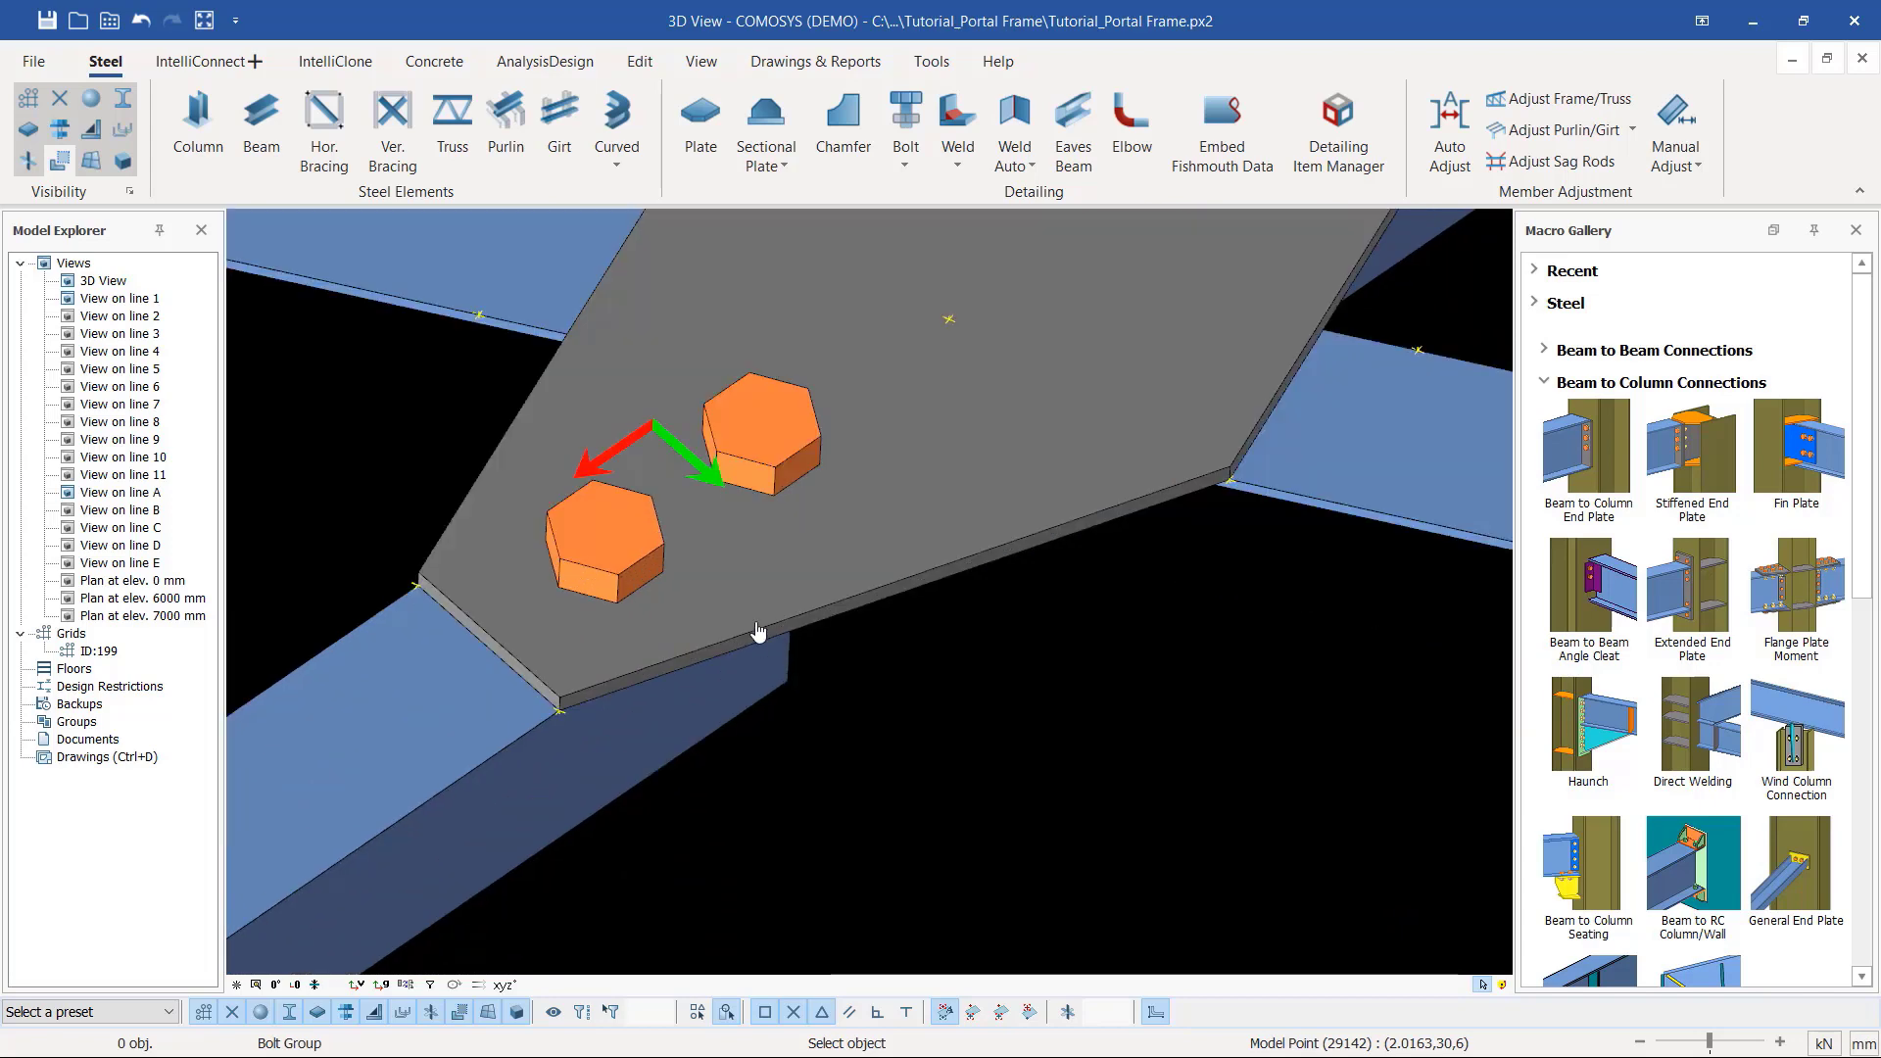
Step: End the bolt group command once the two bolts are placed on the gusset plate
right_click(948, 672)
left_click(1019, 683)
scroll(848, 585, "down", 3)
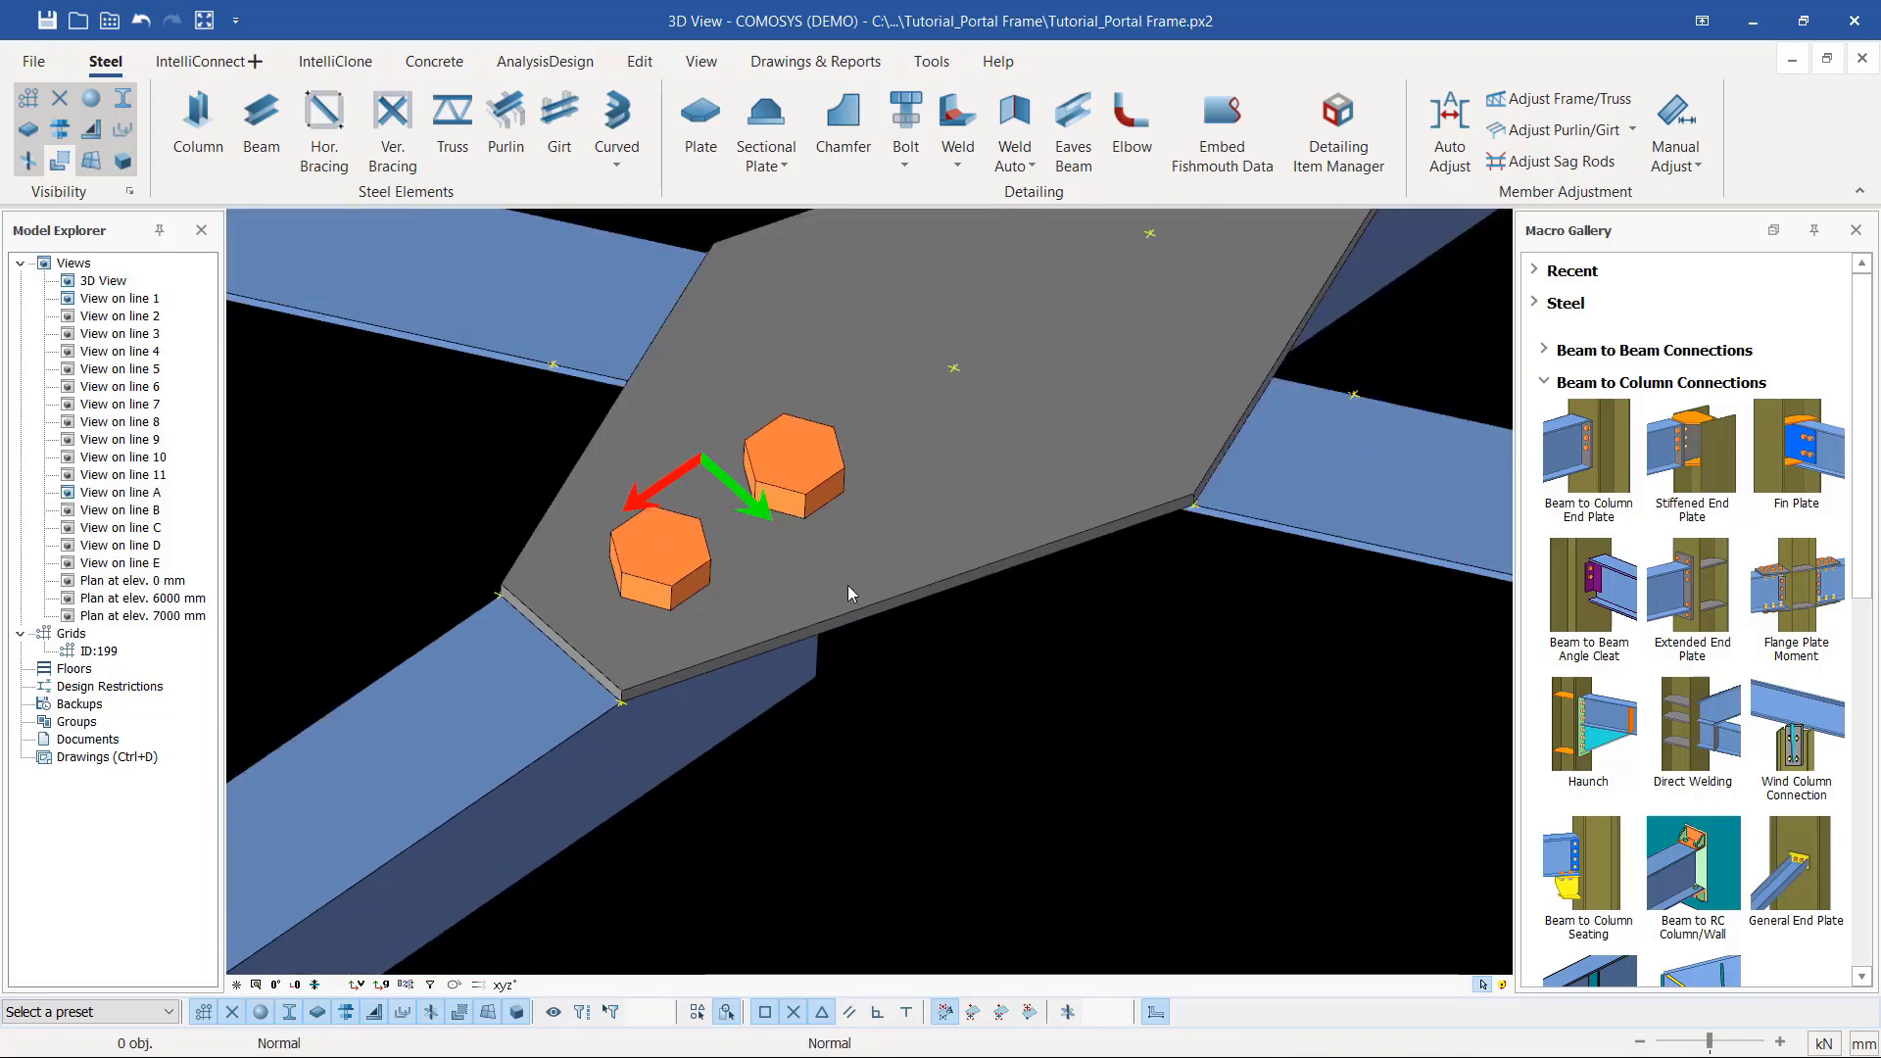
Step: Set the X positions of the new bolt group's grid to 60
left_click(806, 502)
middle_click_drag(826, 506, 1077, 618, "ctrl")
middle_click_drag(911, 597, 896, 671, "ctrl")
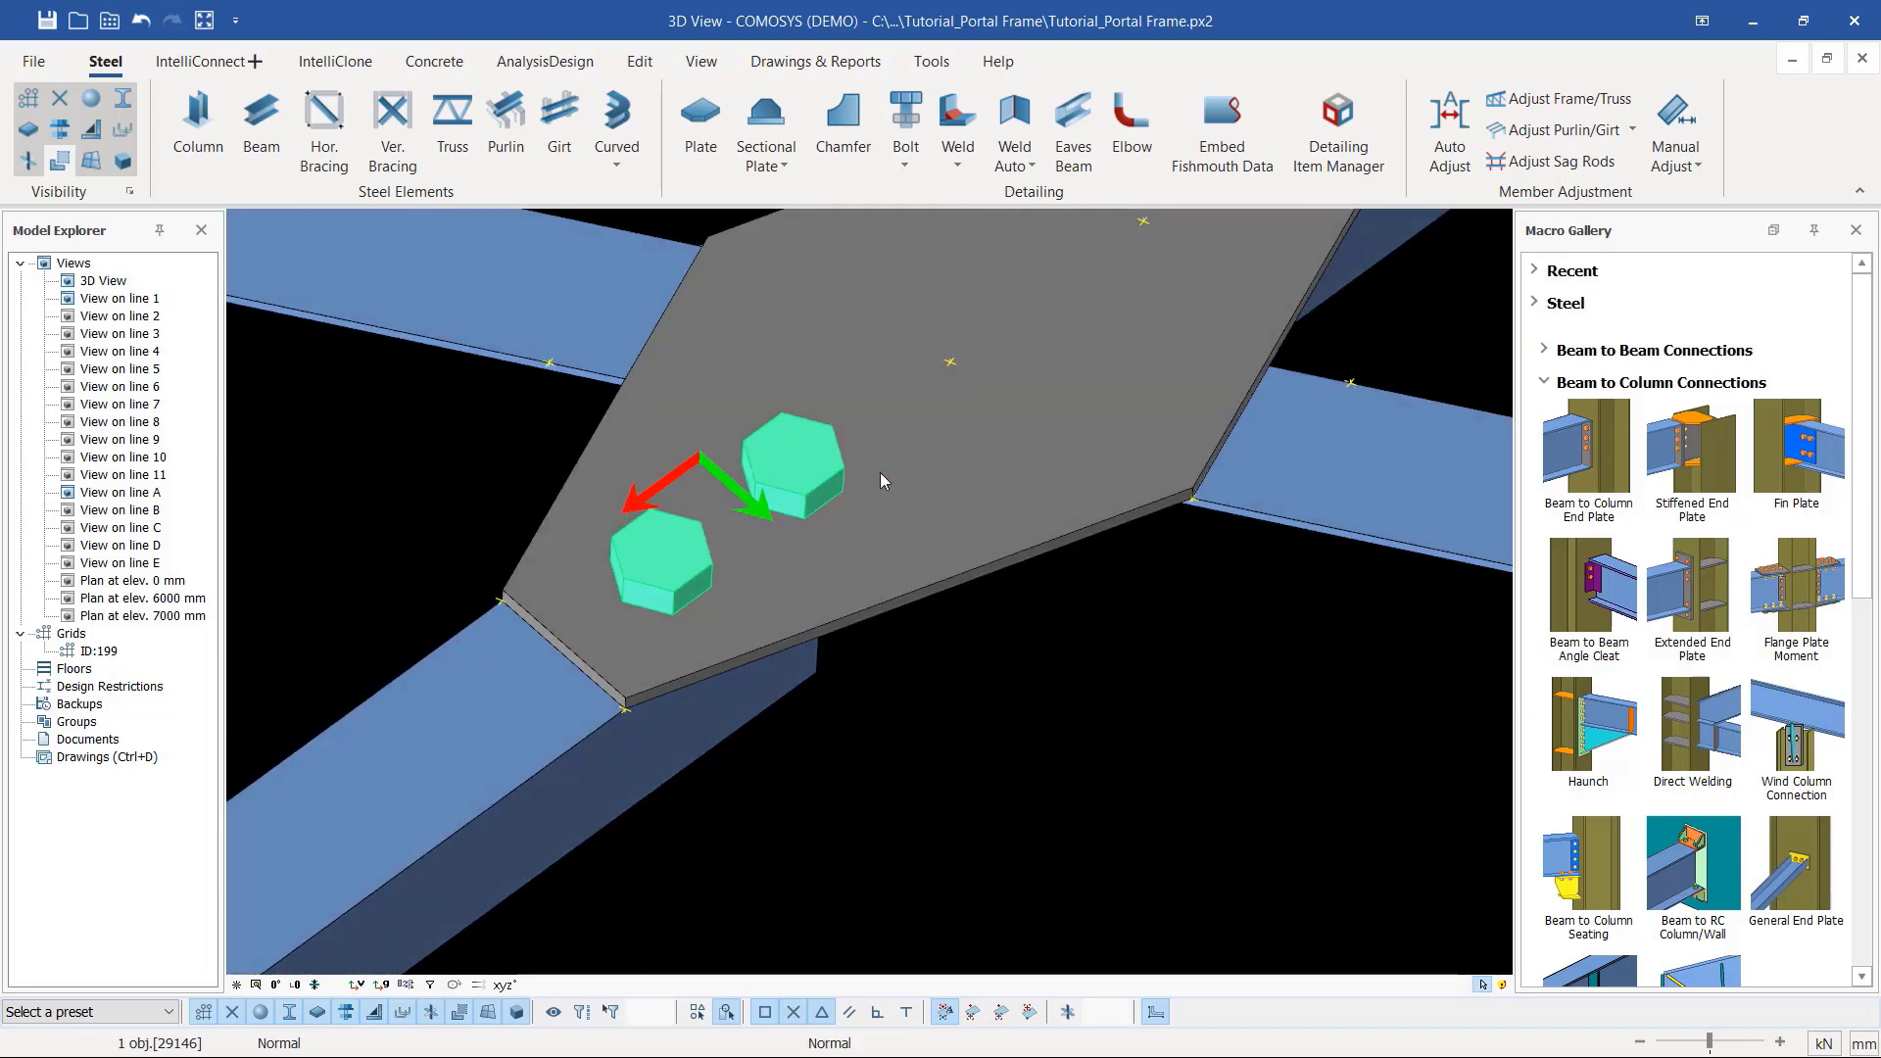
scroll(881, 480, "up", 3)
double_click(773, 479)
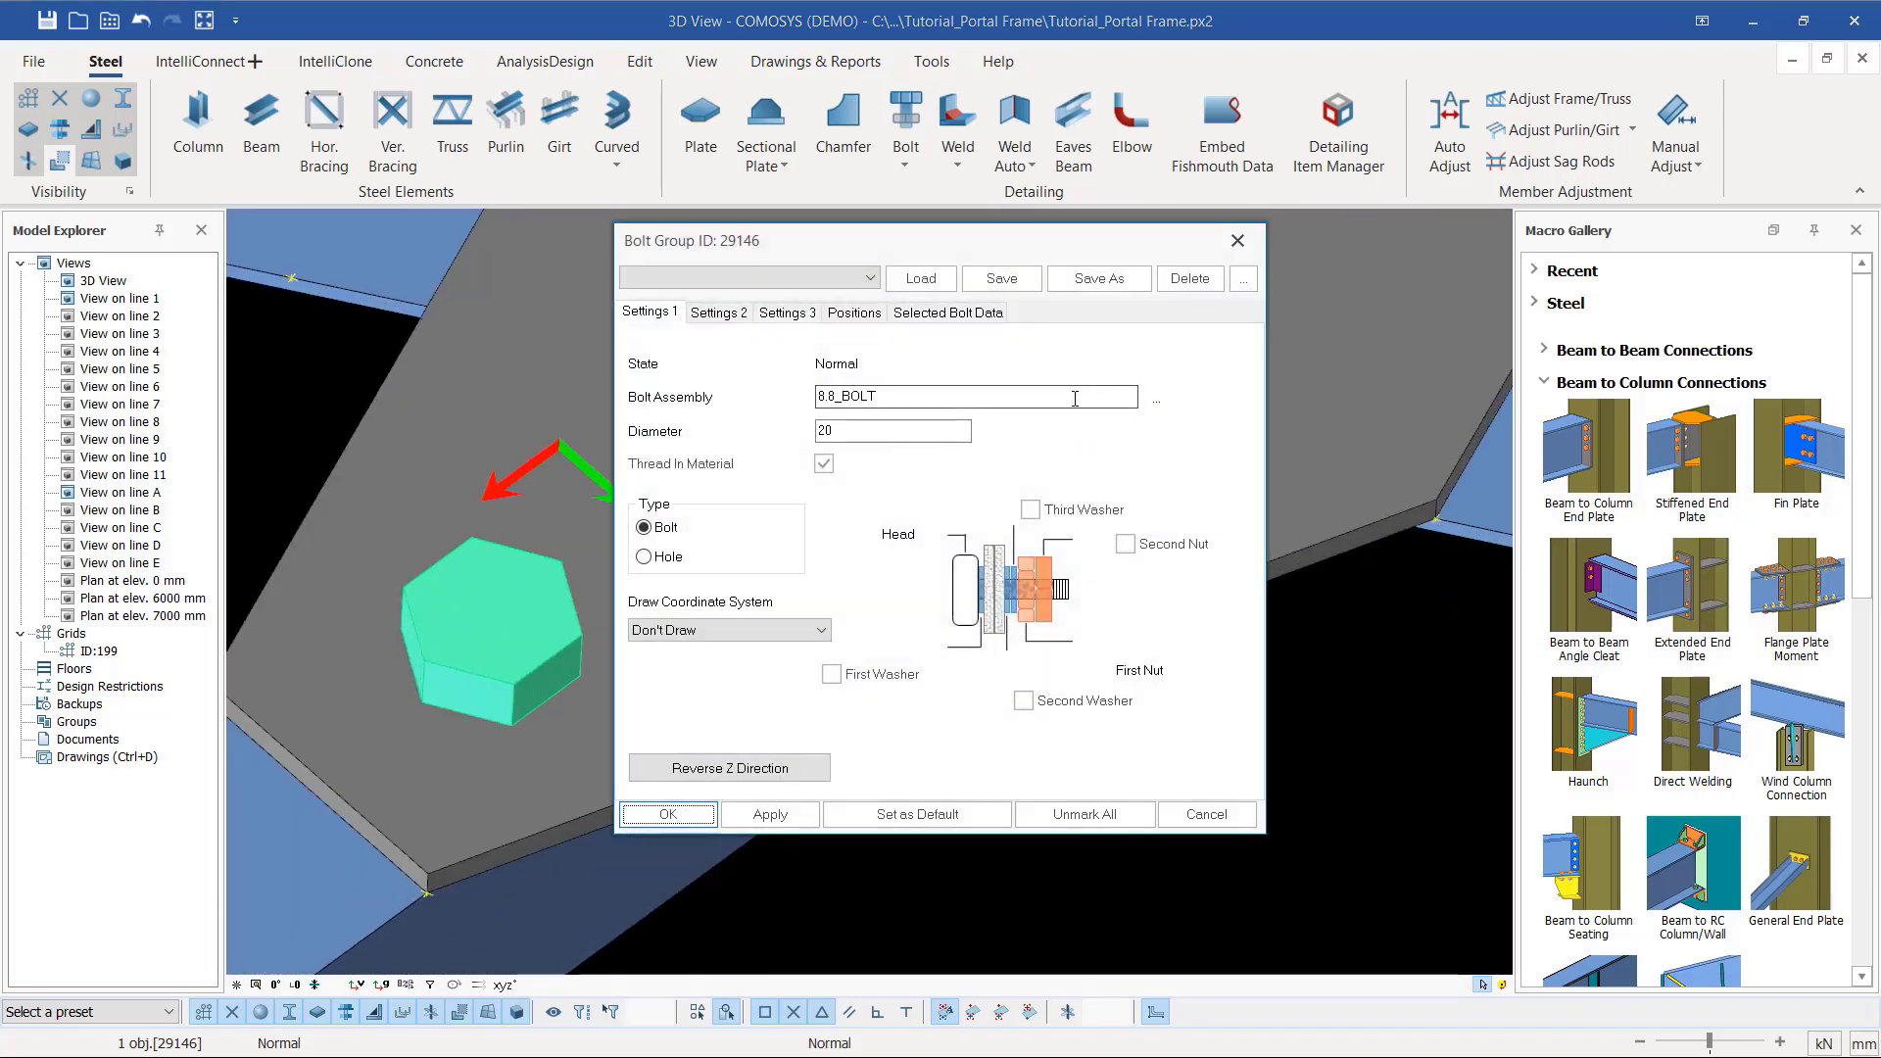
left_click(854, 312)
left_click(809, 392)
type("60")
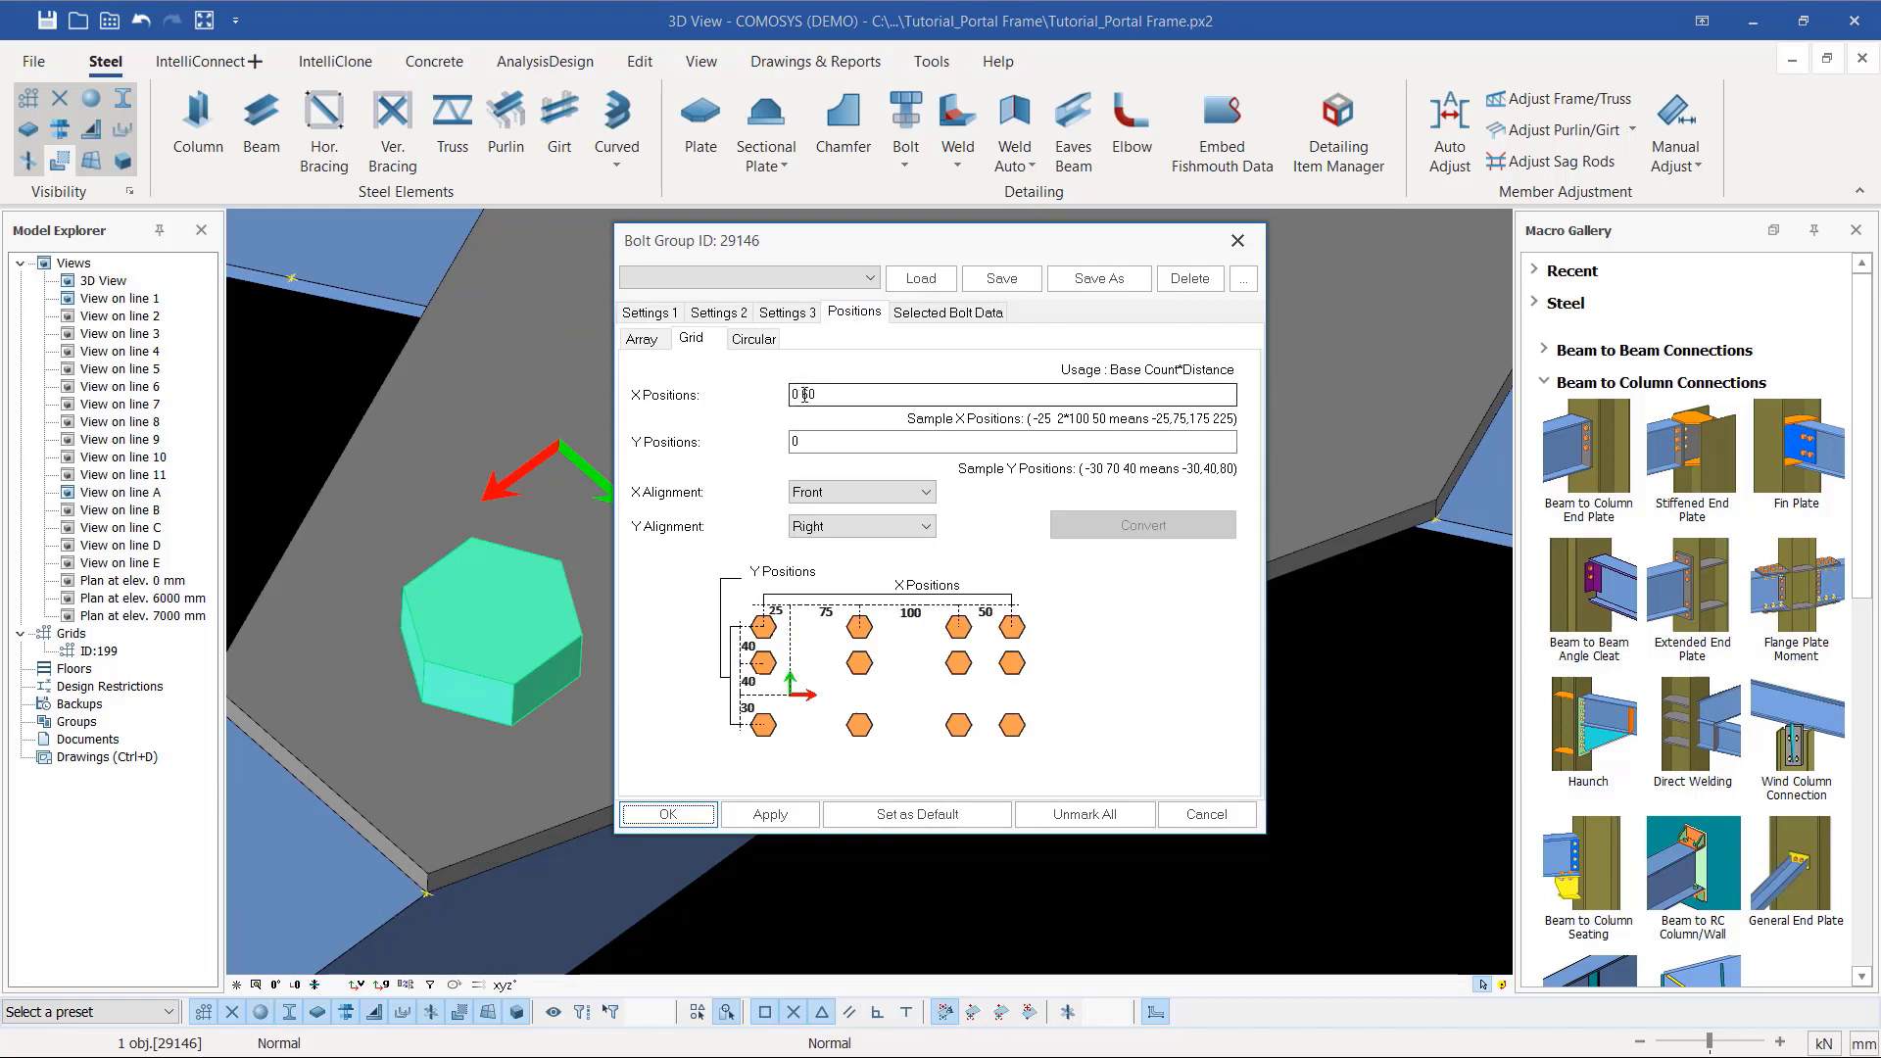
left_click(804, 393)
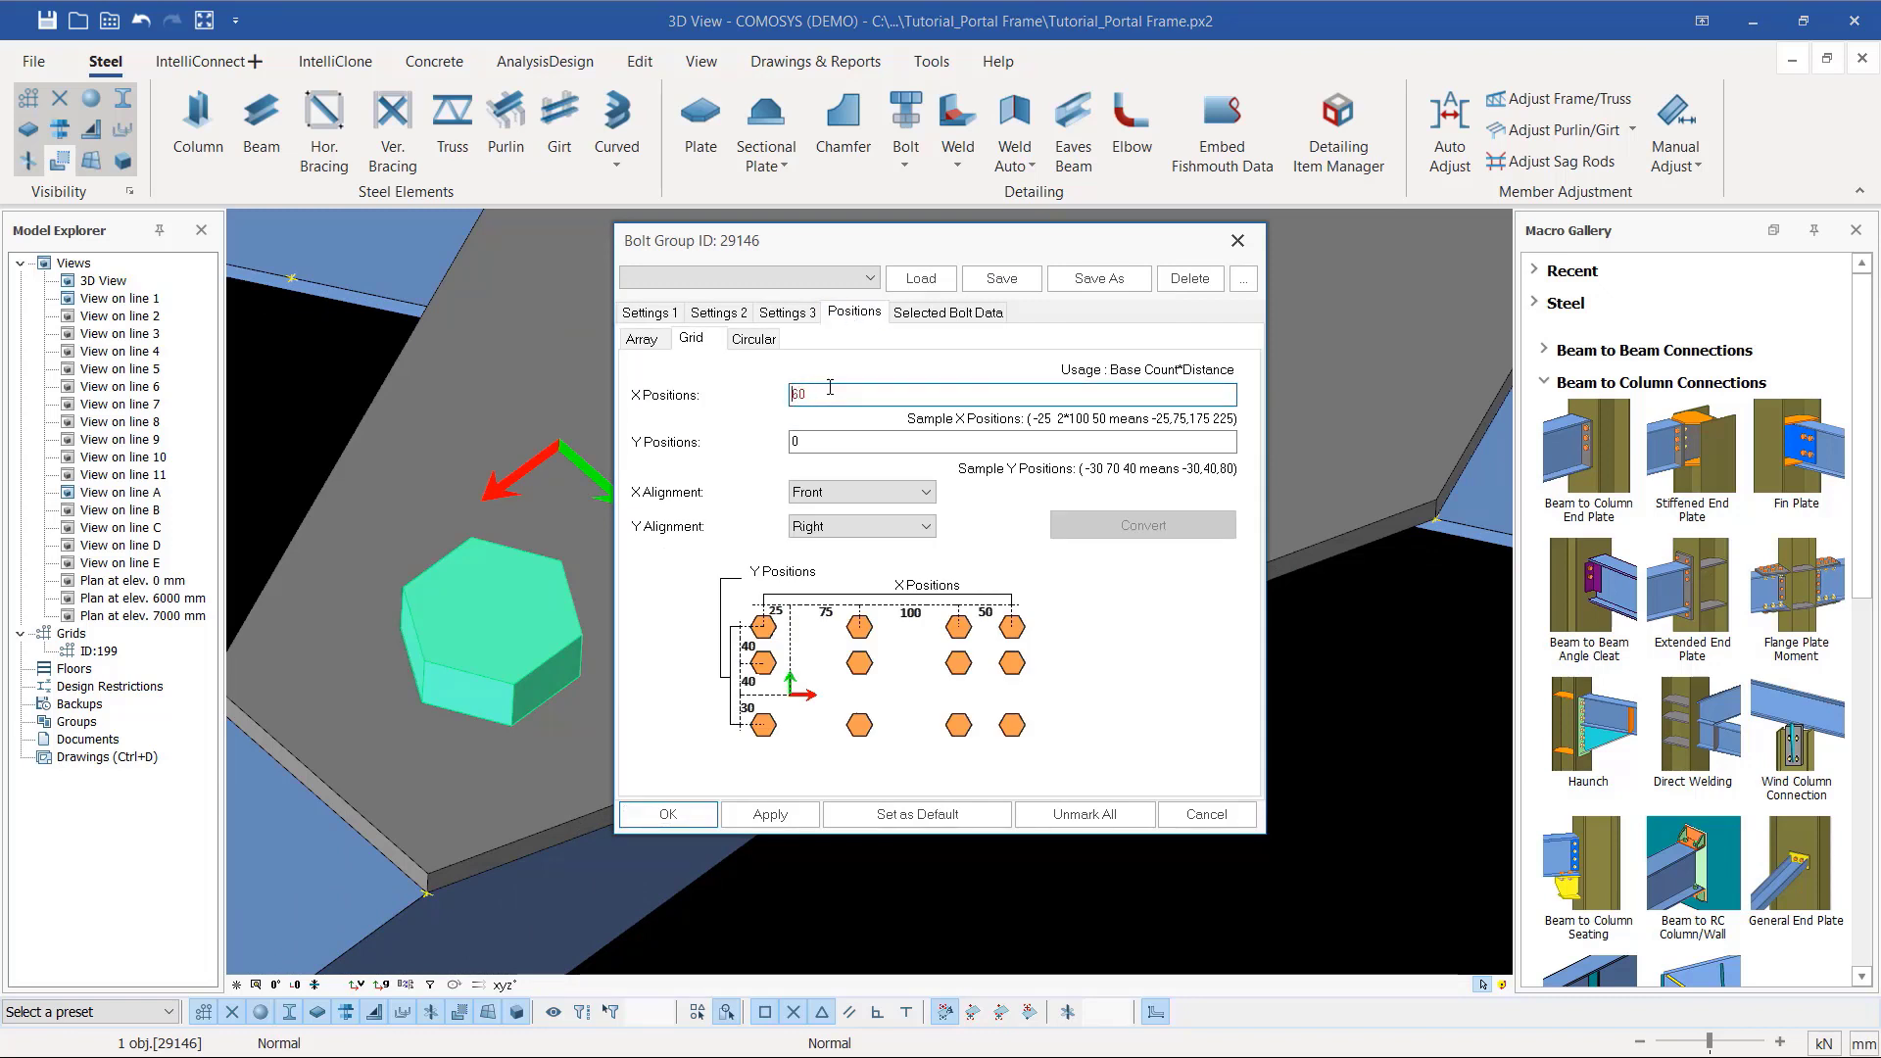
left_click(770, 815)
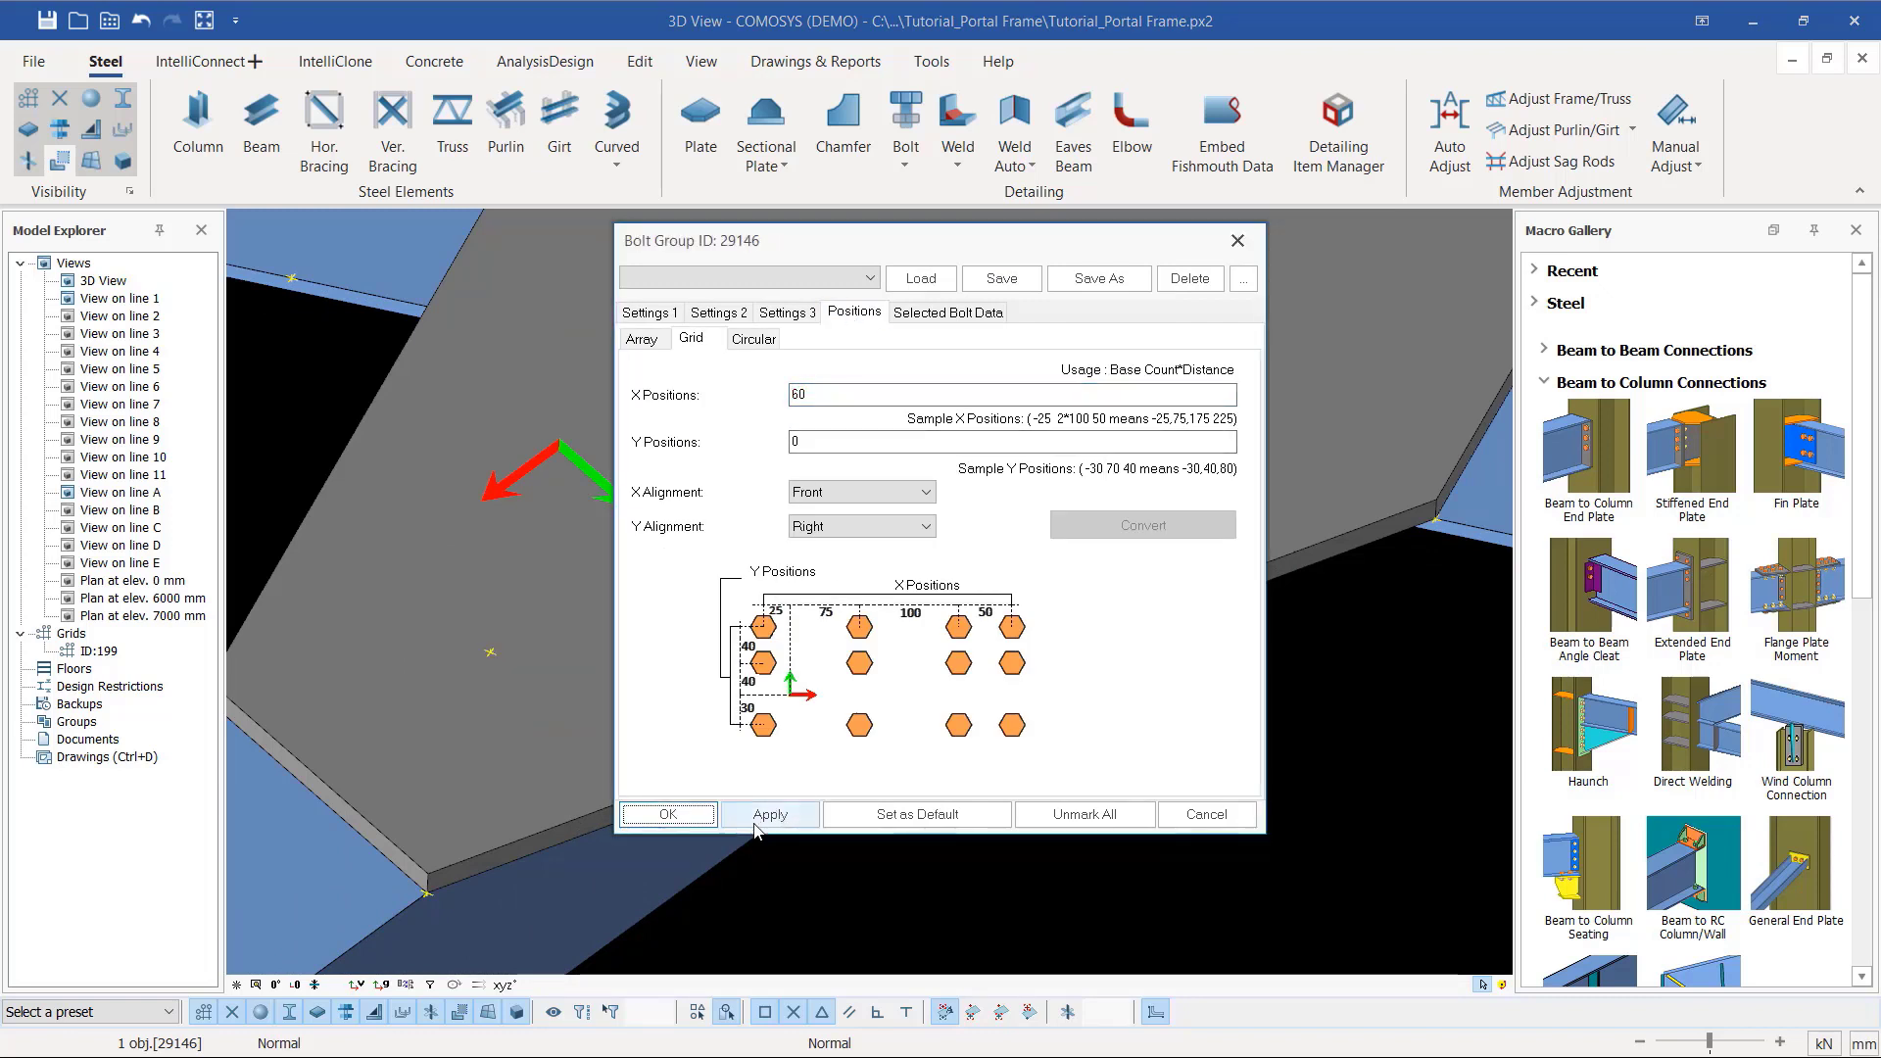
left_click(669, 814)
scroll(803, 529, "up", 2)
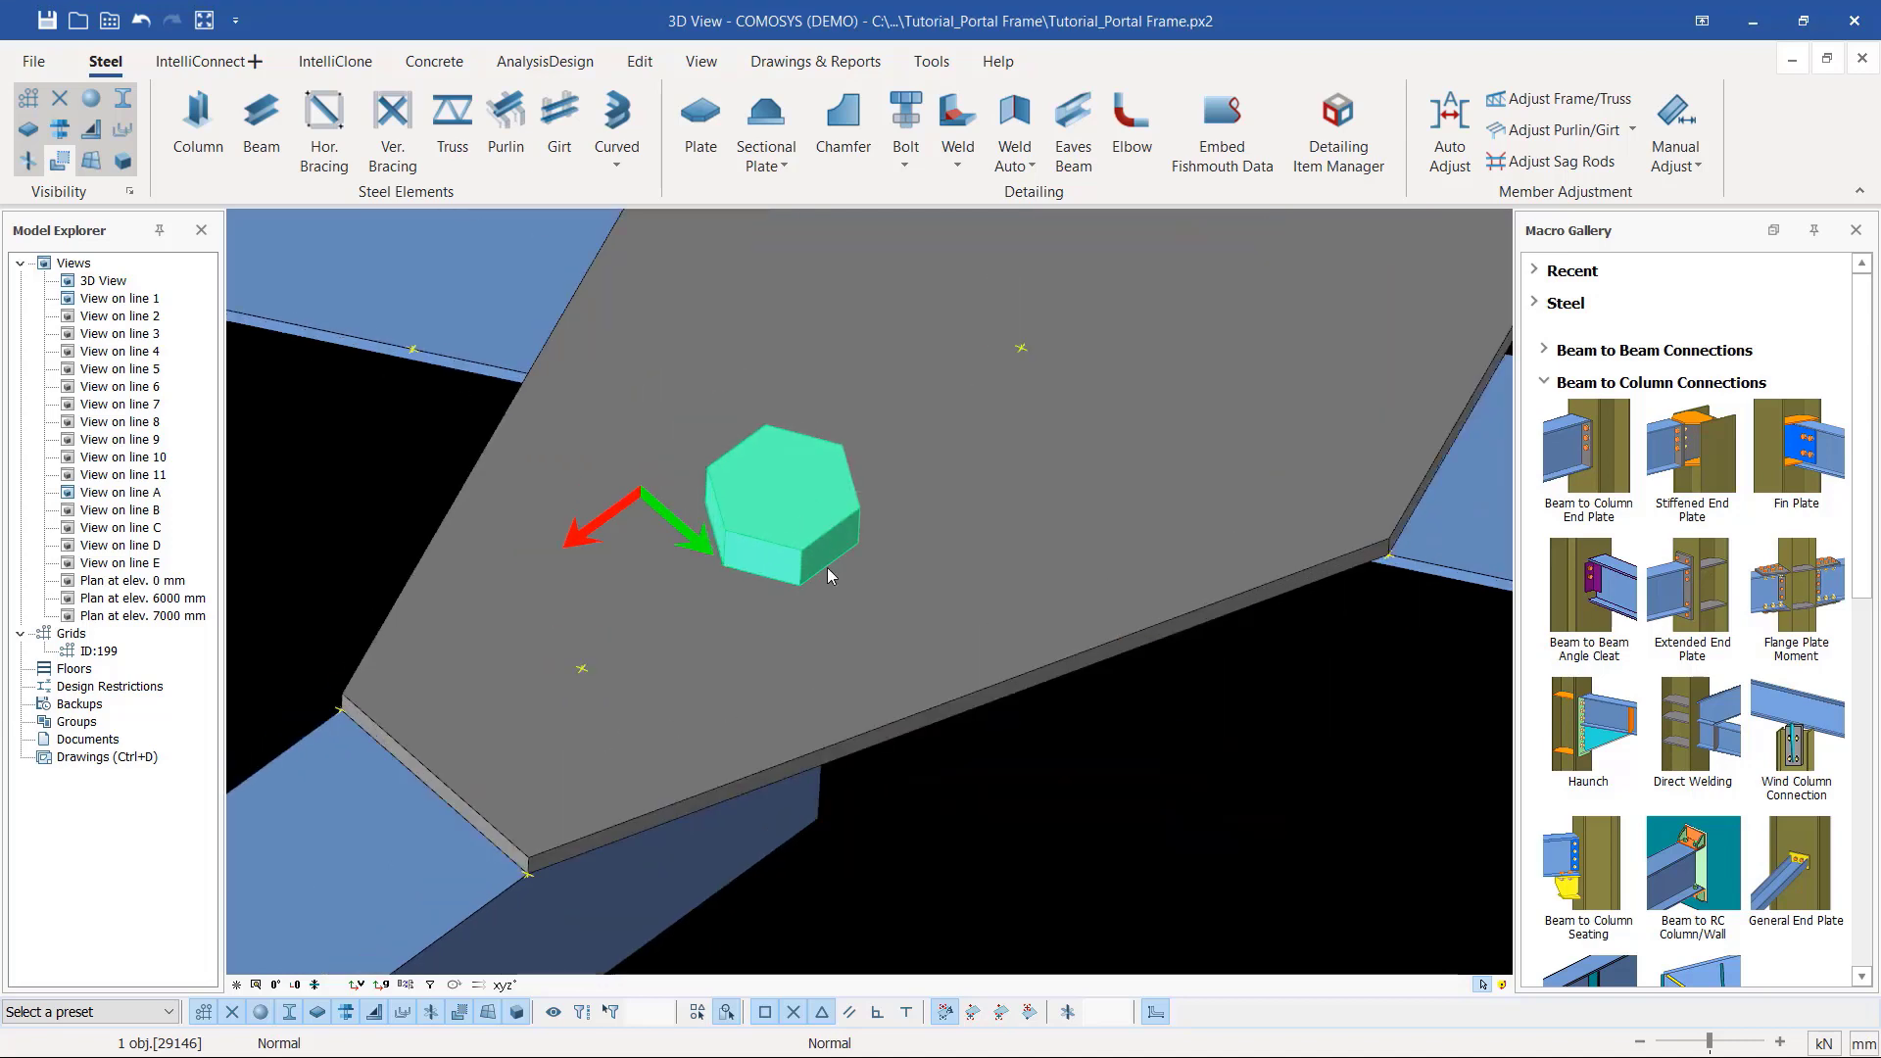
Step: Set the bolt group's grid X positions to -20 60 and apply the change
double_click(805, 510)
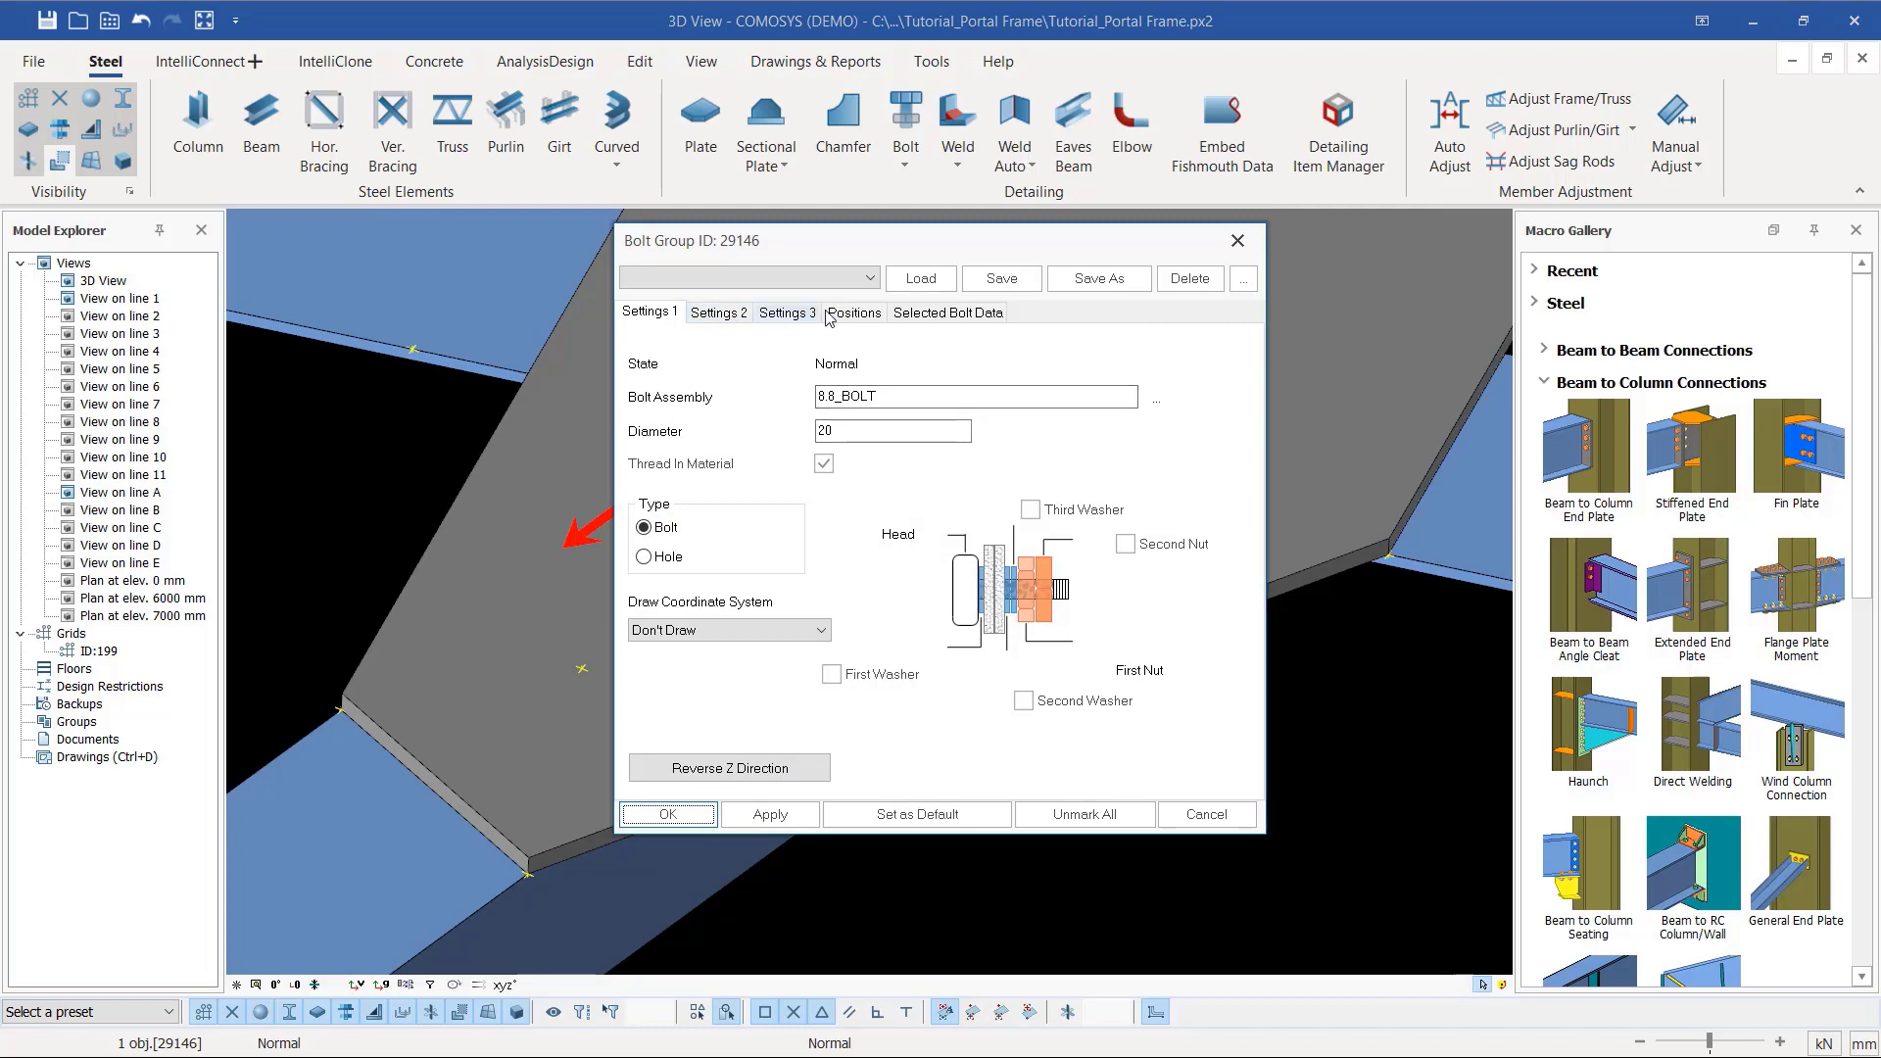
left_click(854, 312)
left_click(798, 395)
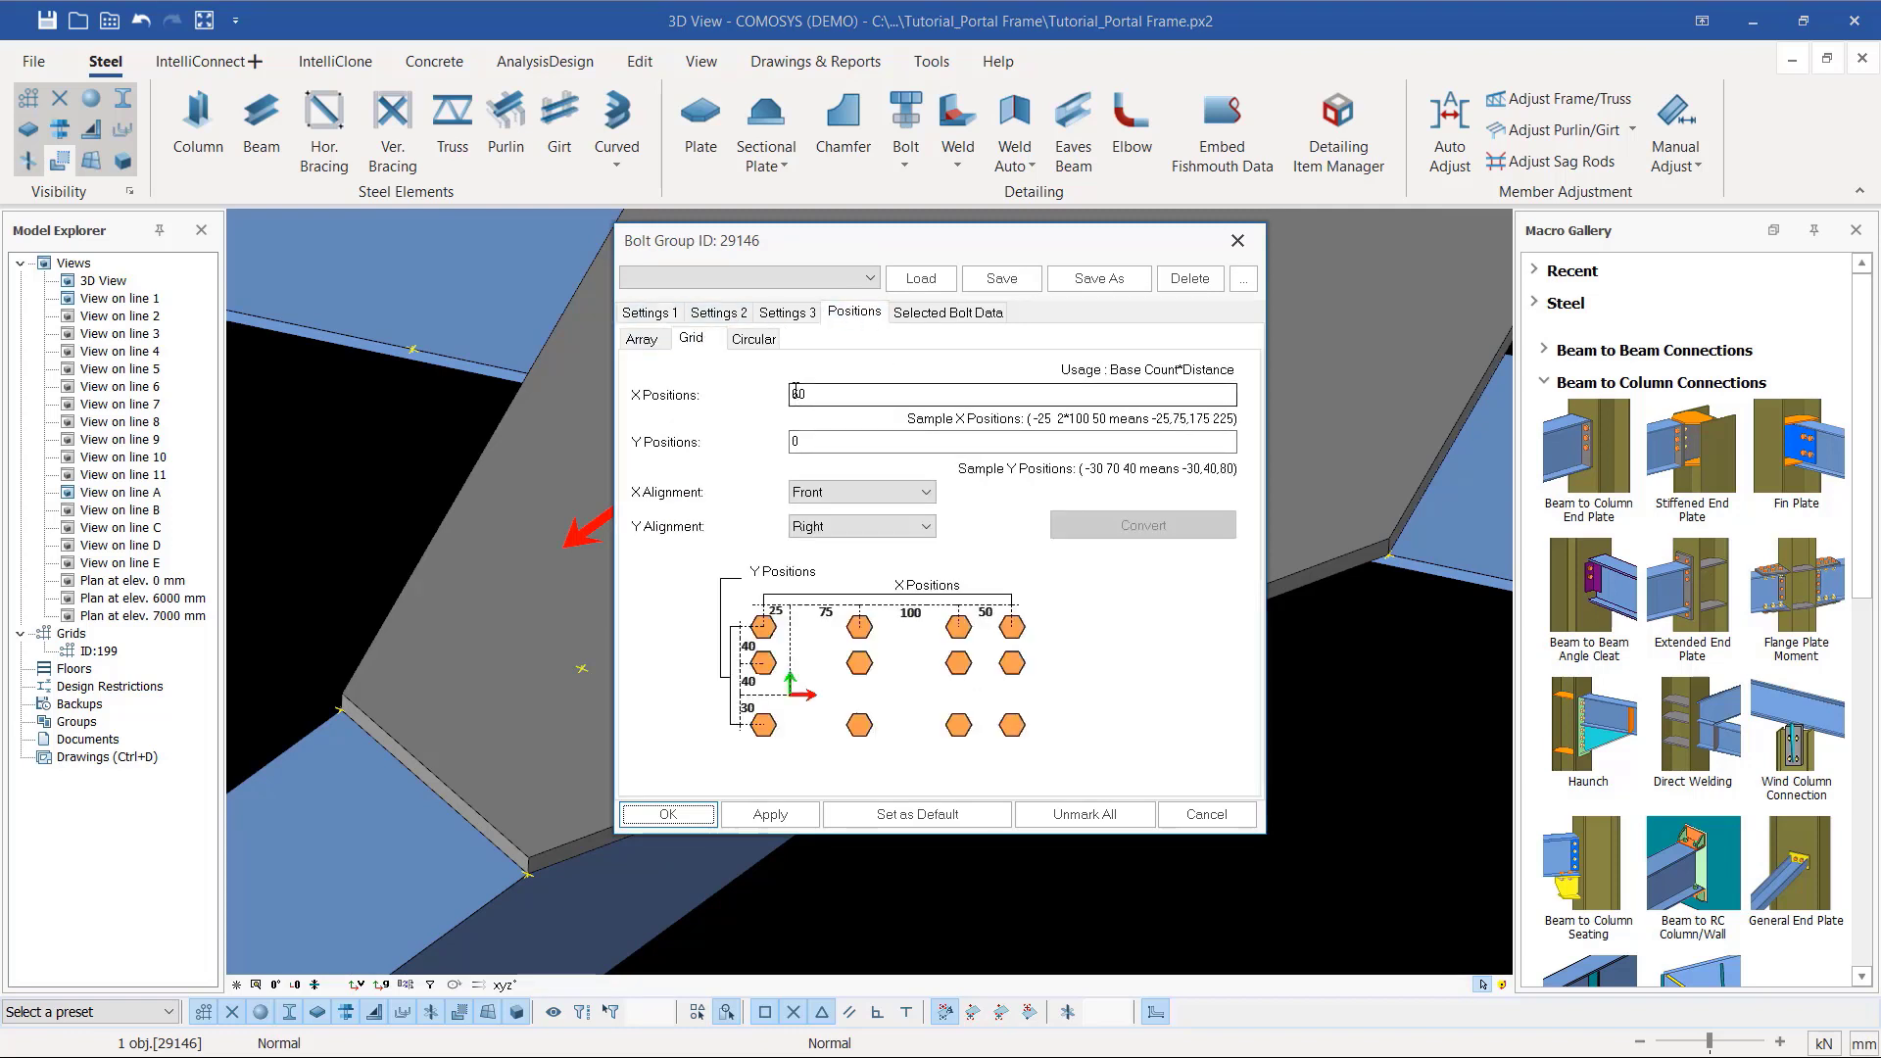
double_click(803, 391)
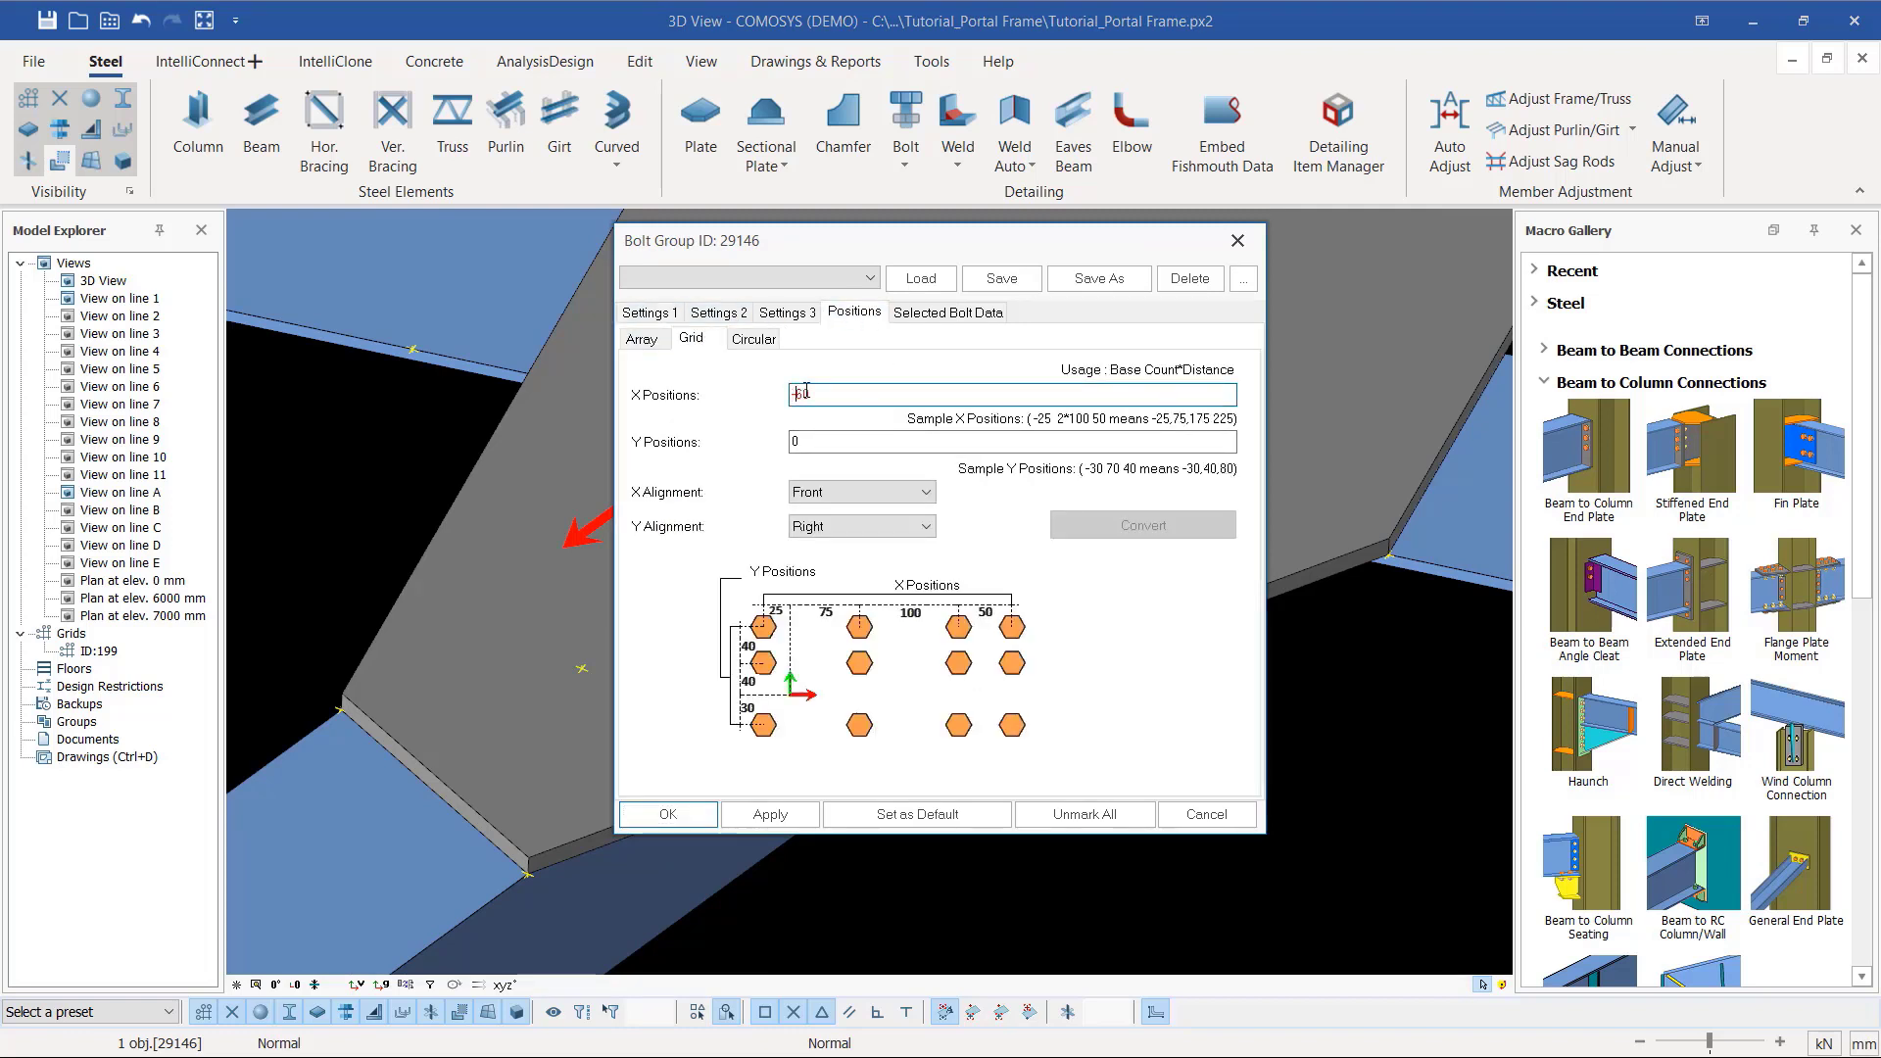
type("200")
left_click_drag(919, 246, 1262, 182)
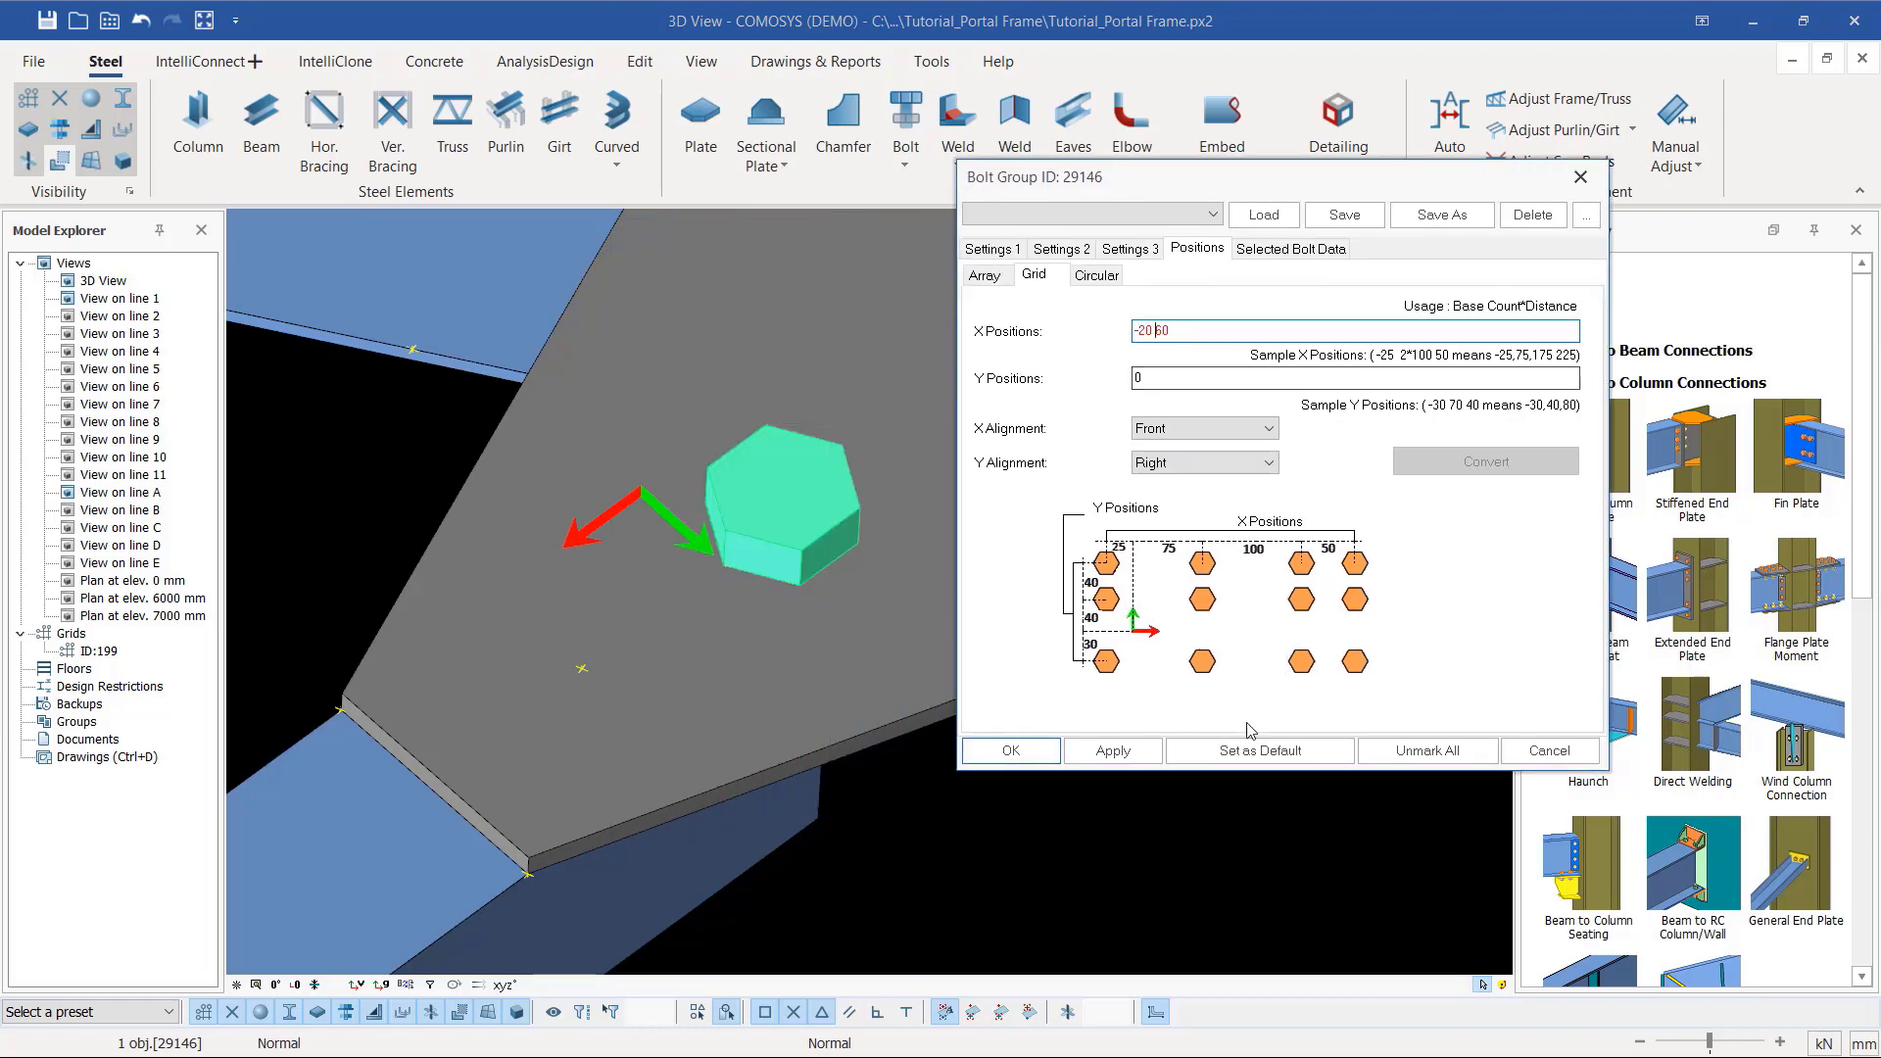
left_click(1112, 750)
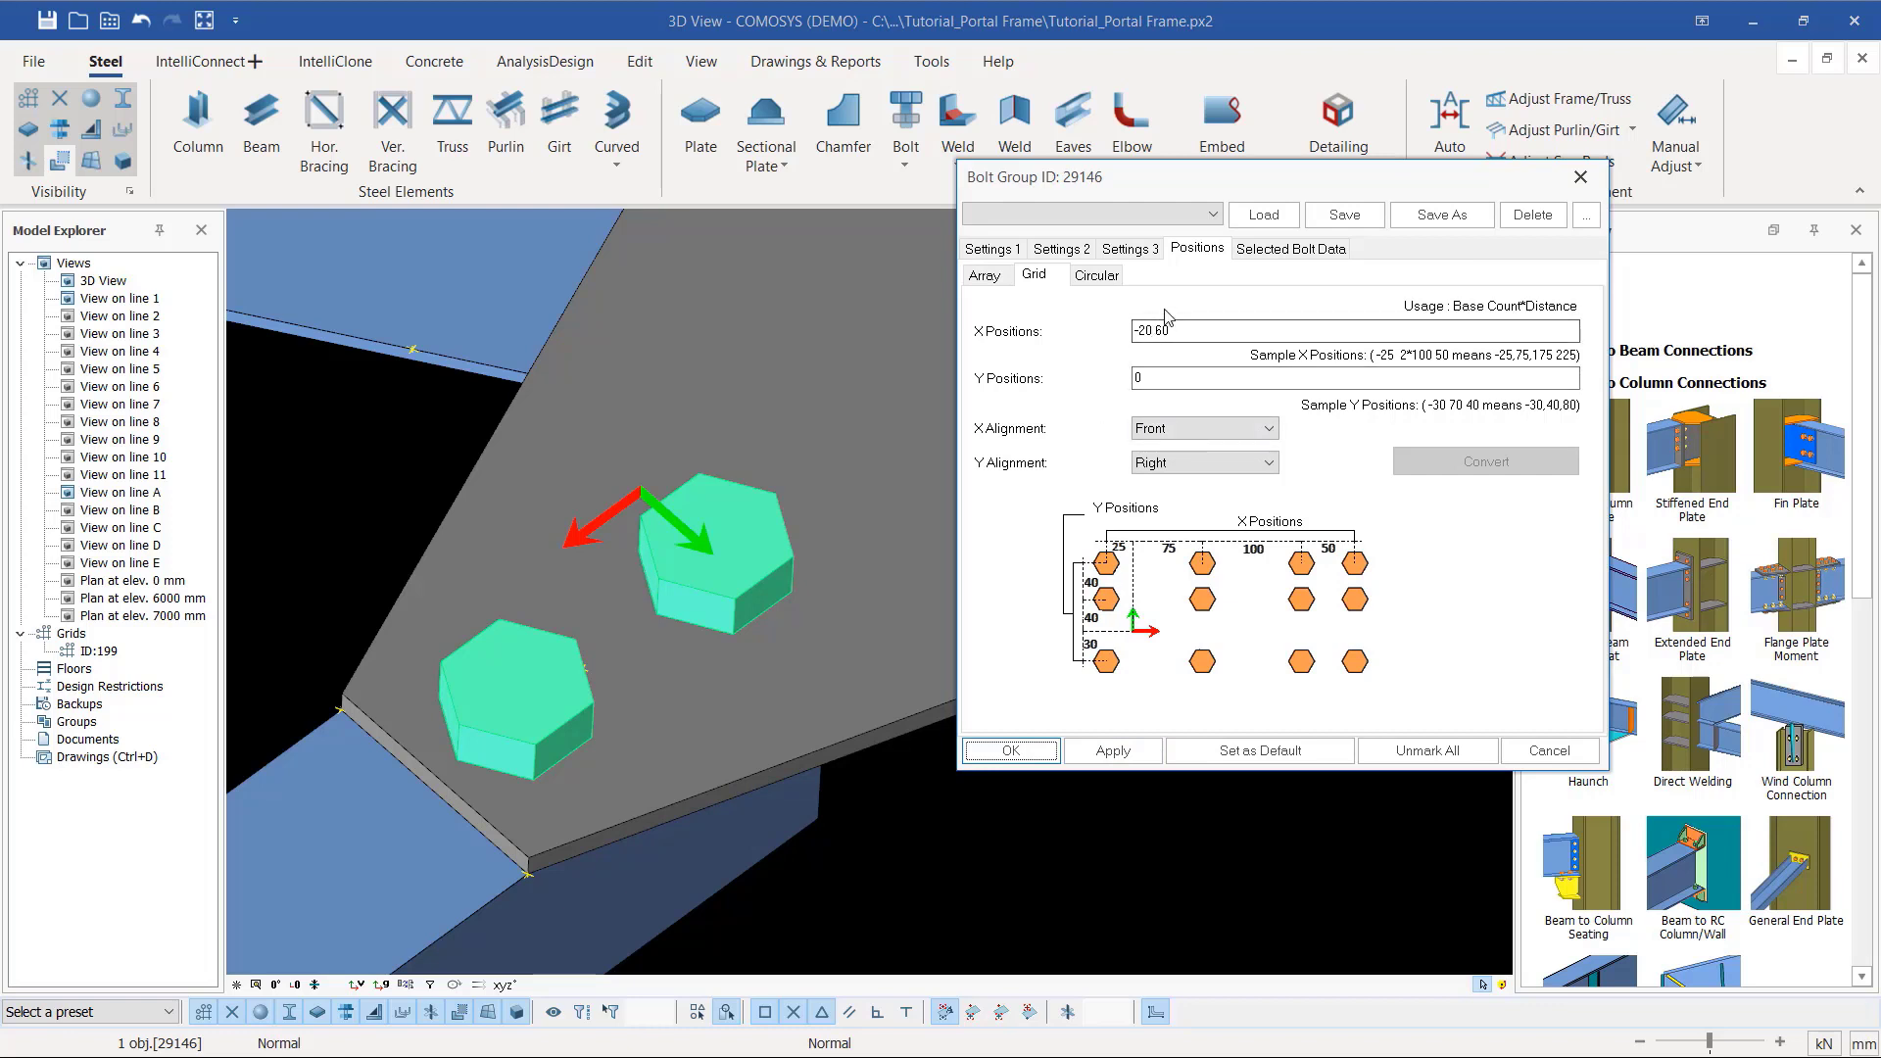
Step: Set the diameter of the bolts in the group to 16
left_click(992, 251)
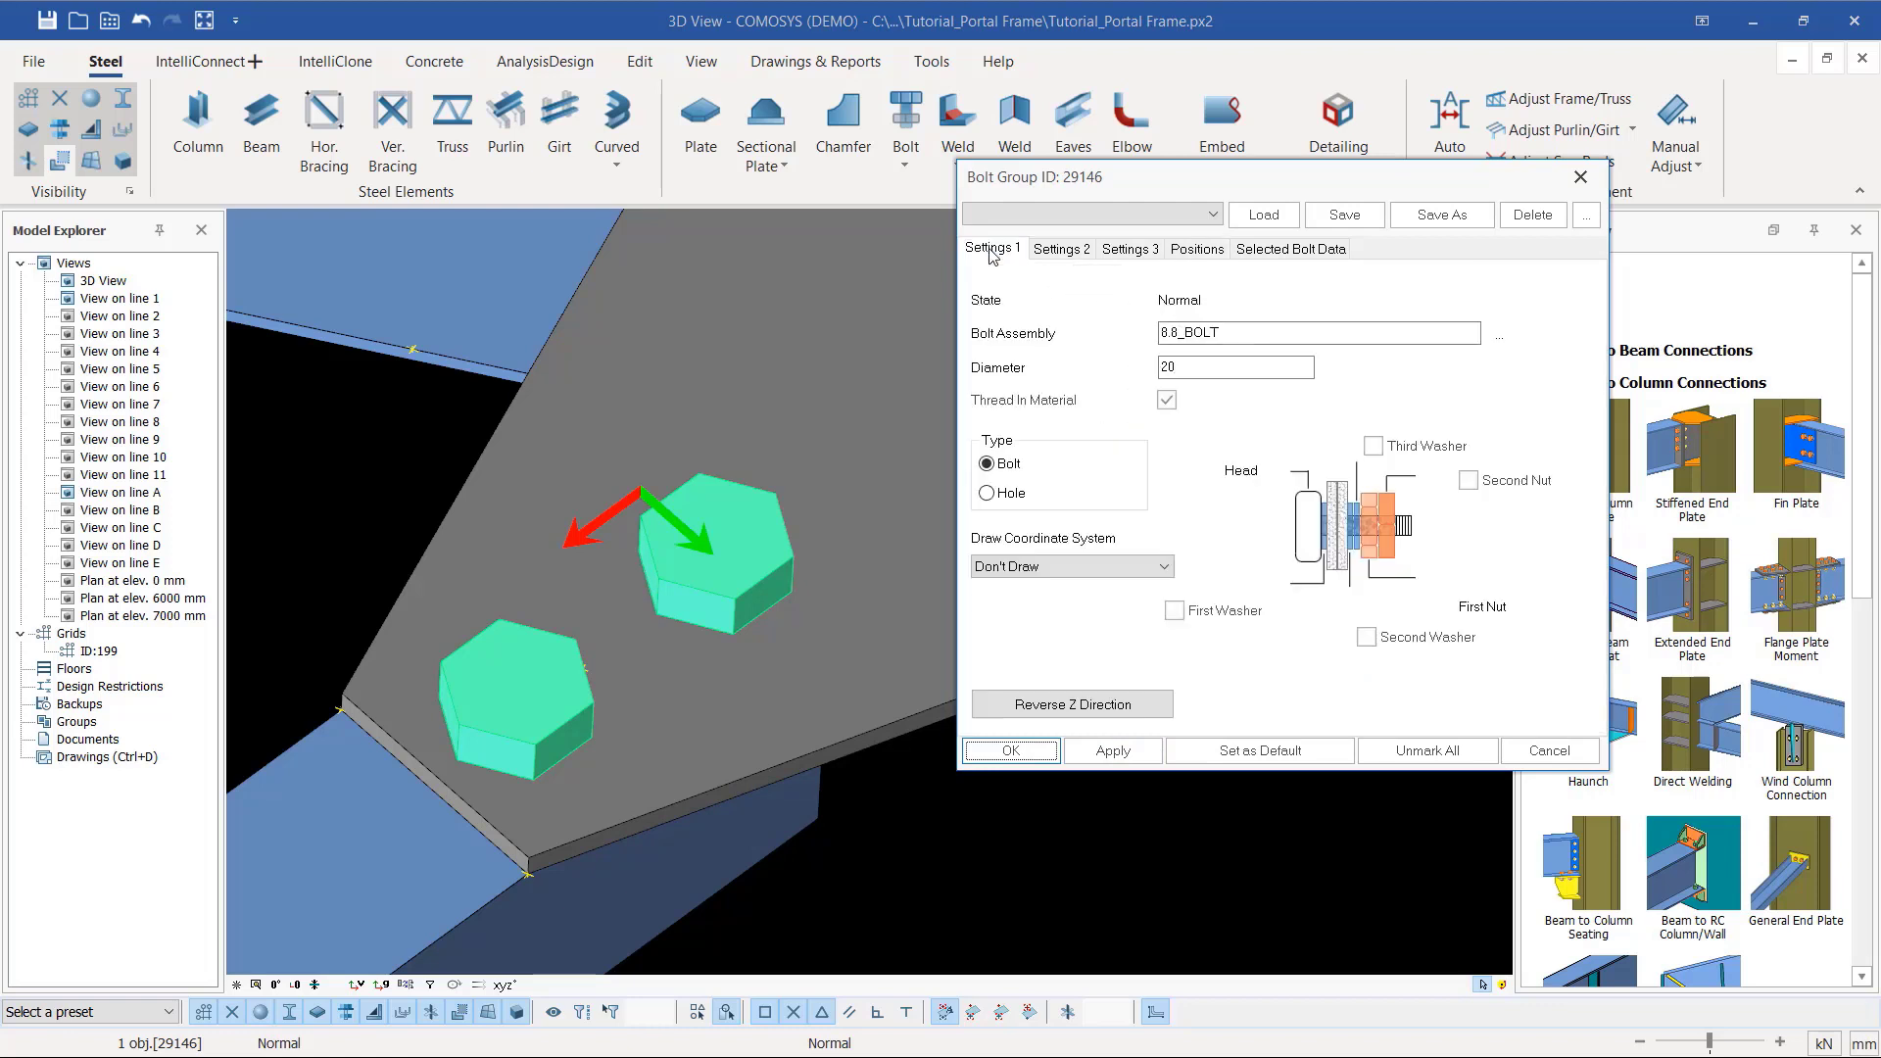
left_click_drag(1193, 368, 1144, 364)
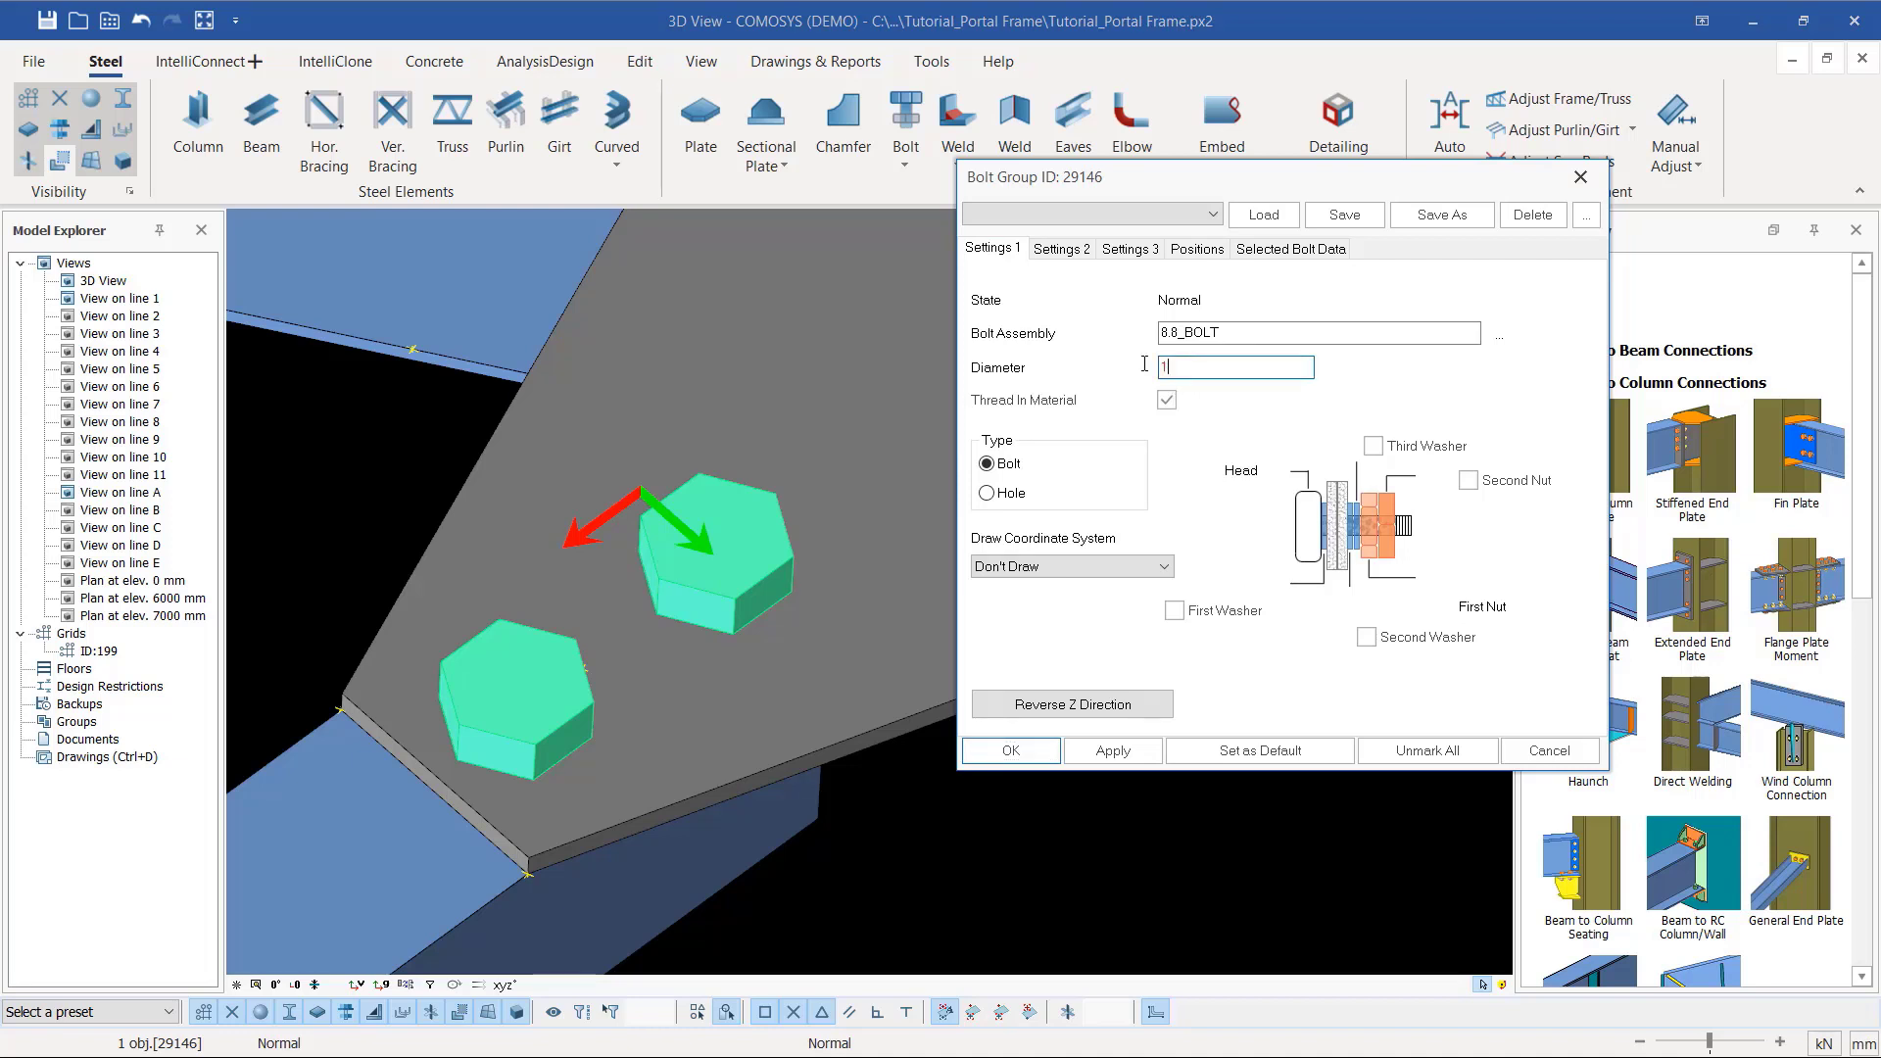
left_click(1073, 752)
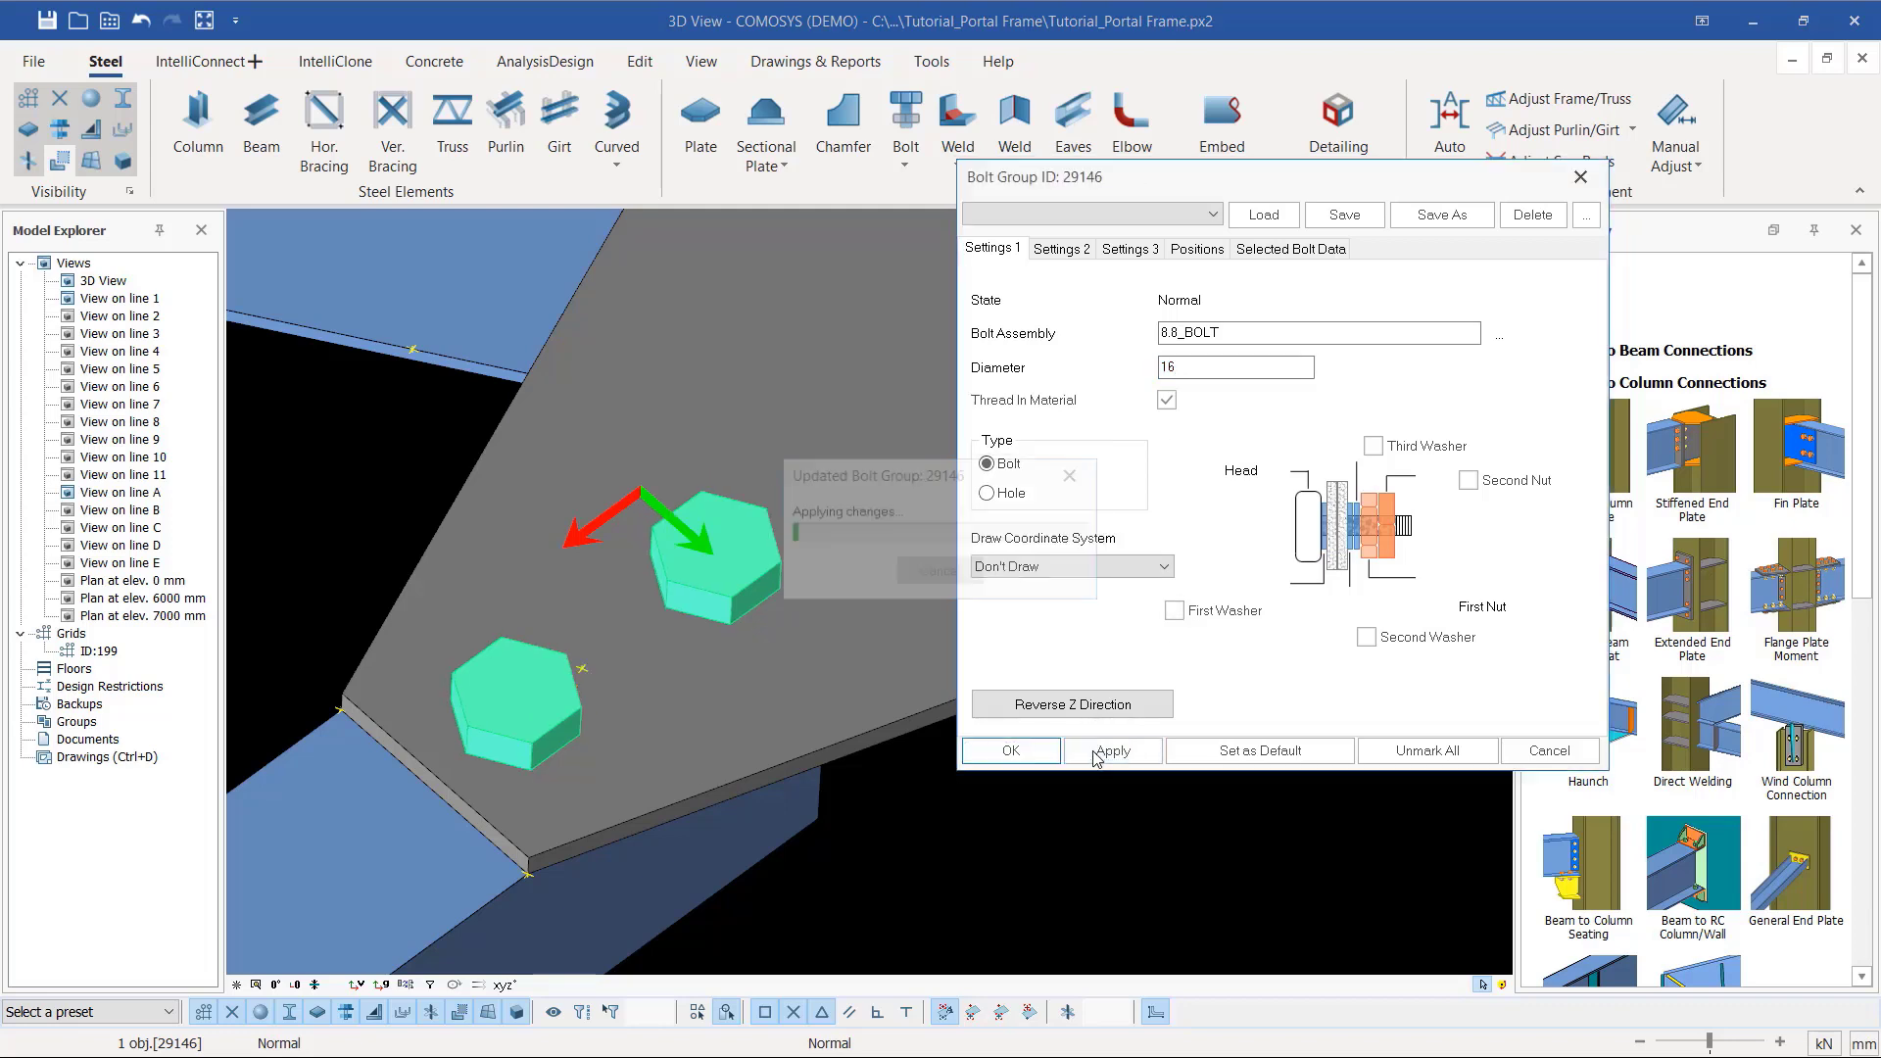
left_click(1012, 752)
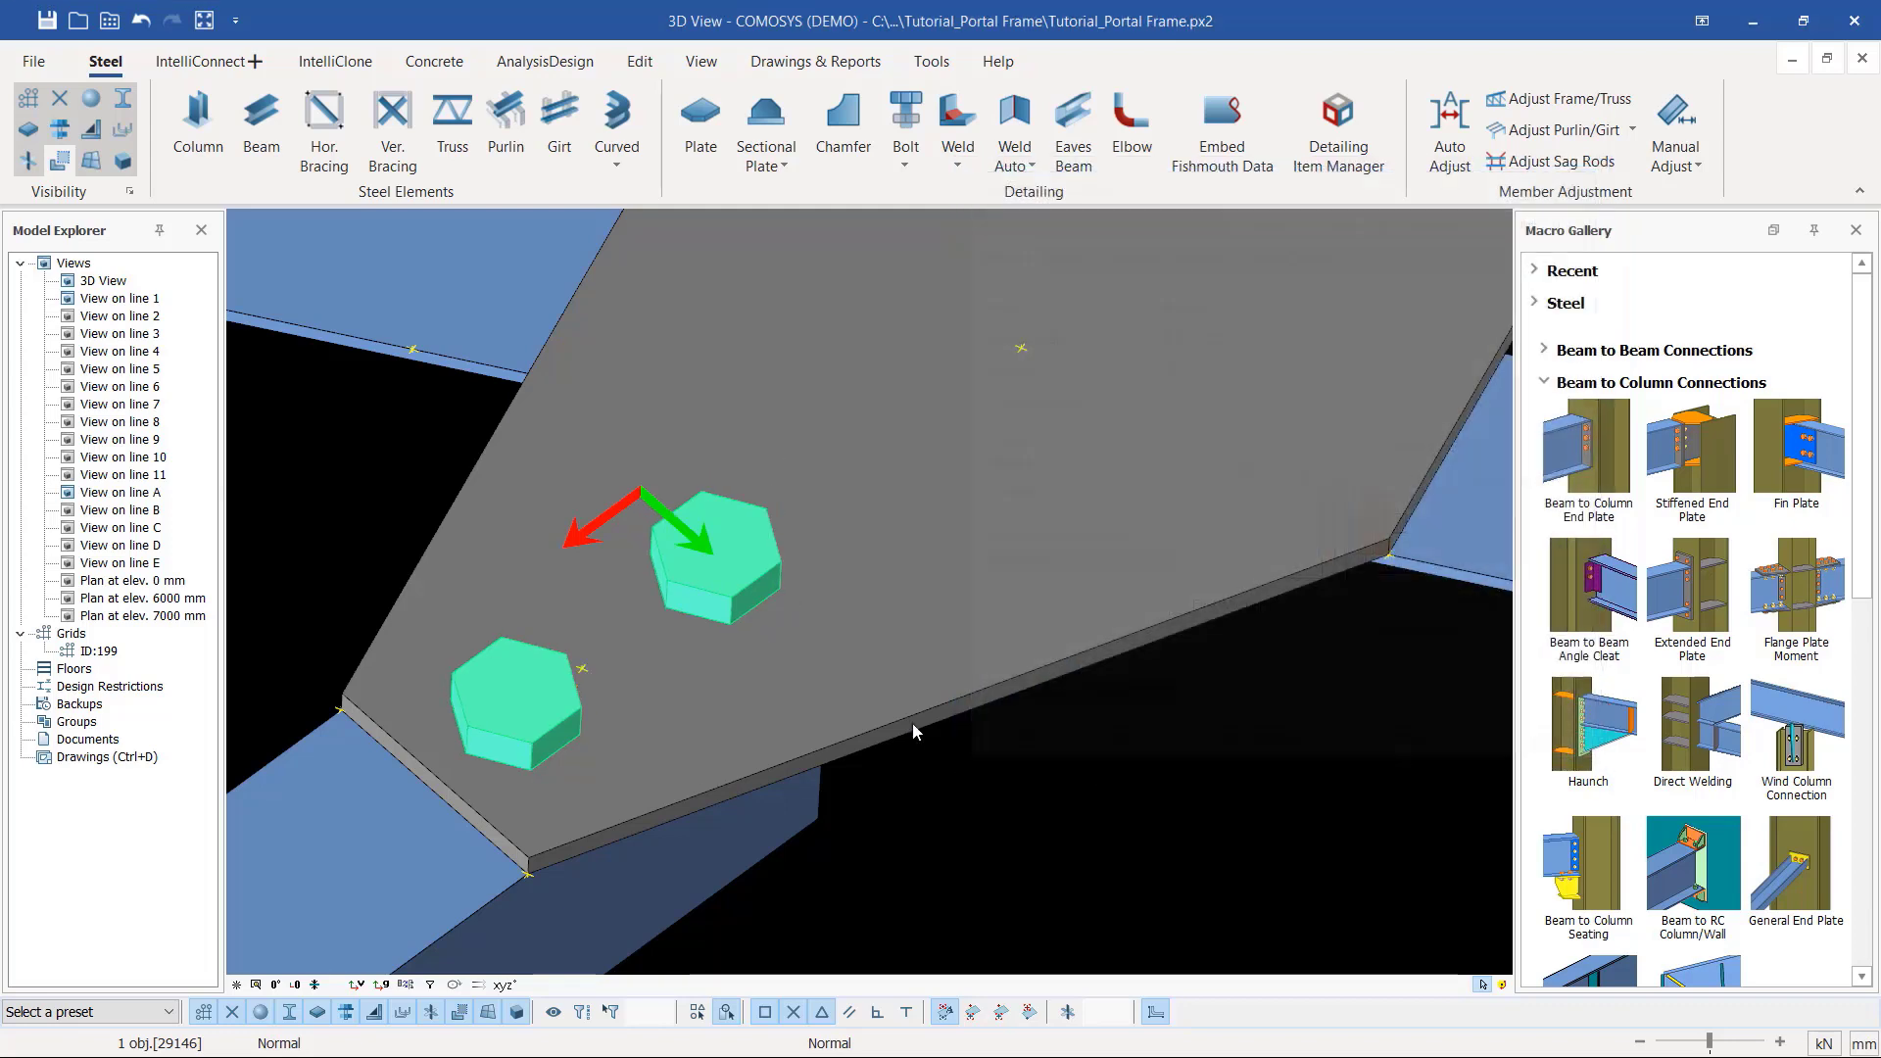
scroll(836, 678, "down", 3)
scroll(782, 660, "up", 4)
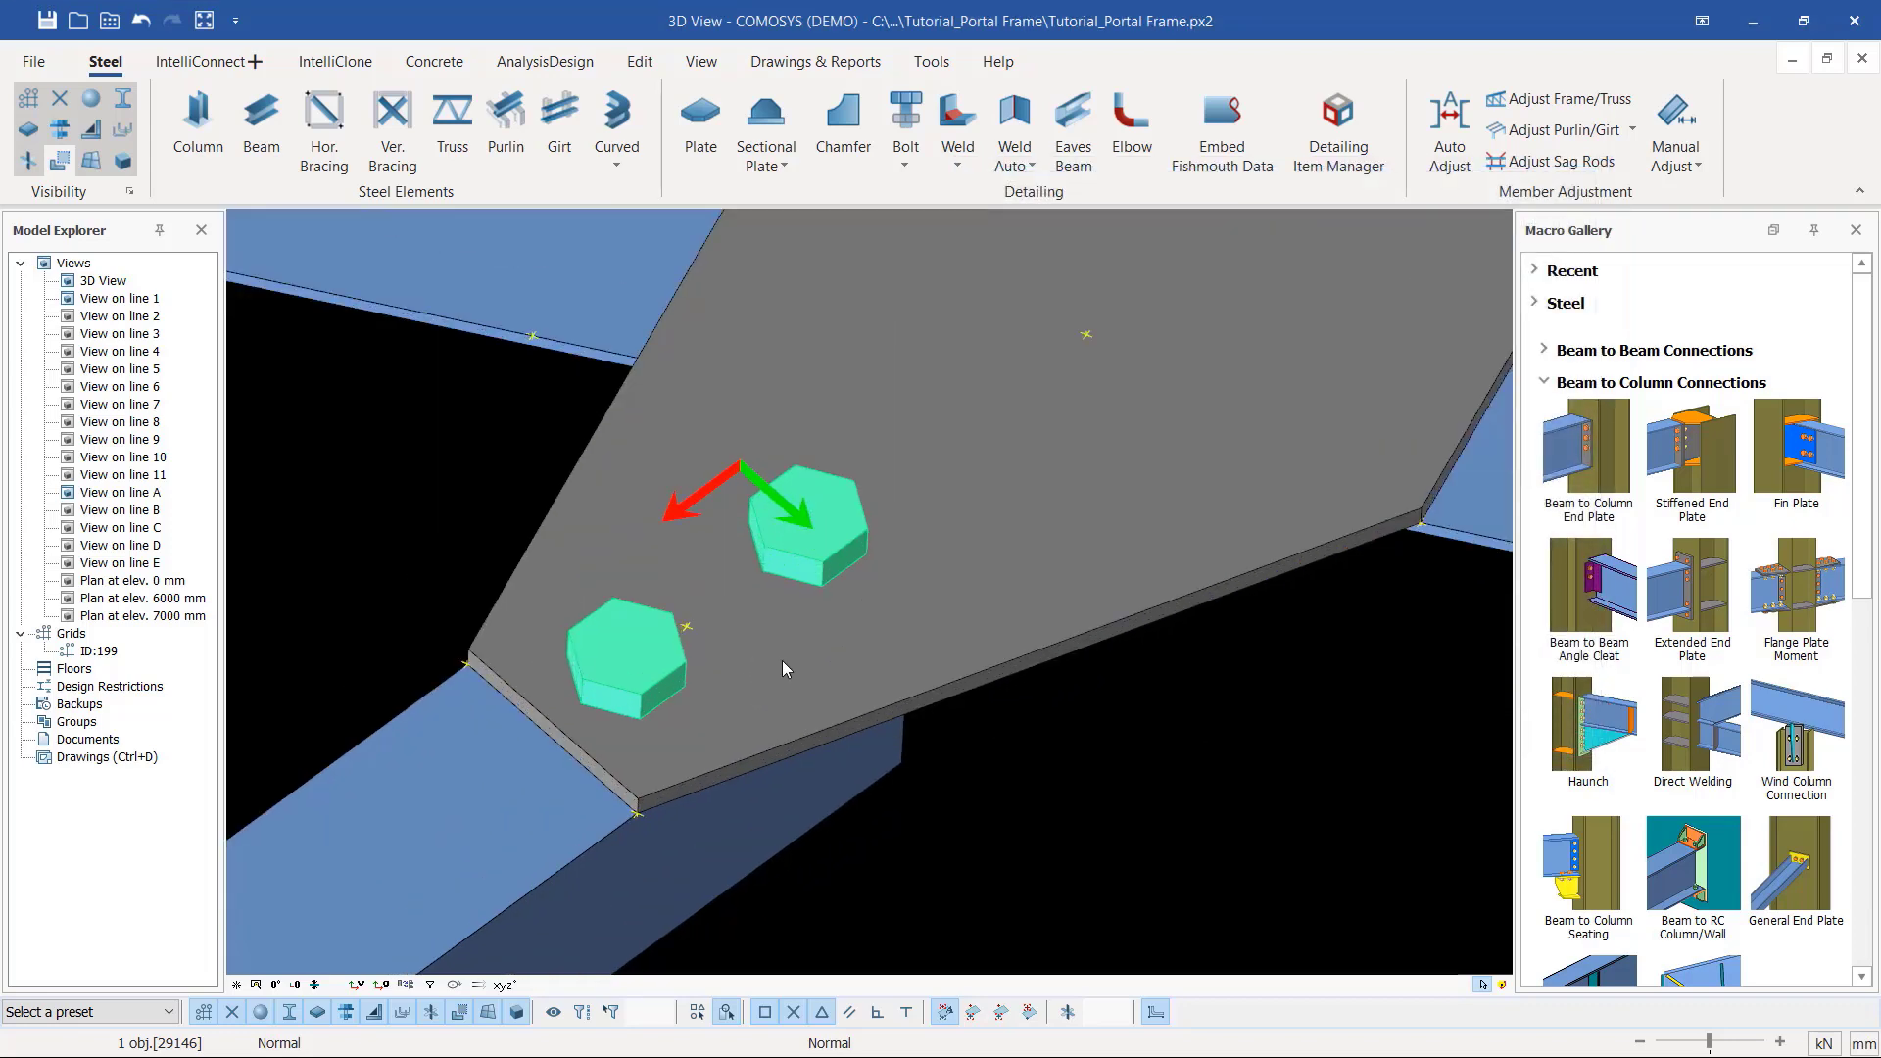
Step: Bring the two bolts closer by applying grid X positions of -20 50 and then -20 40
double_click(845, 517)
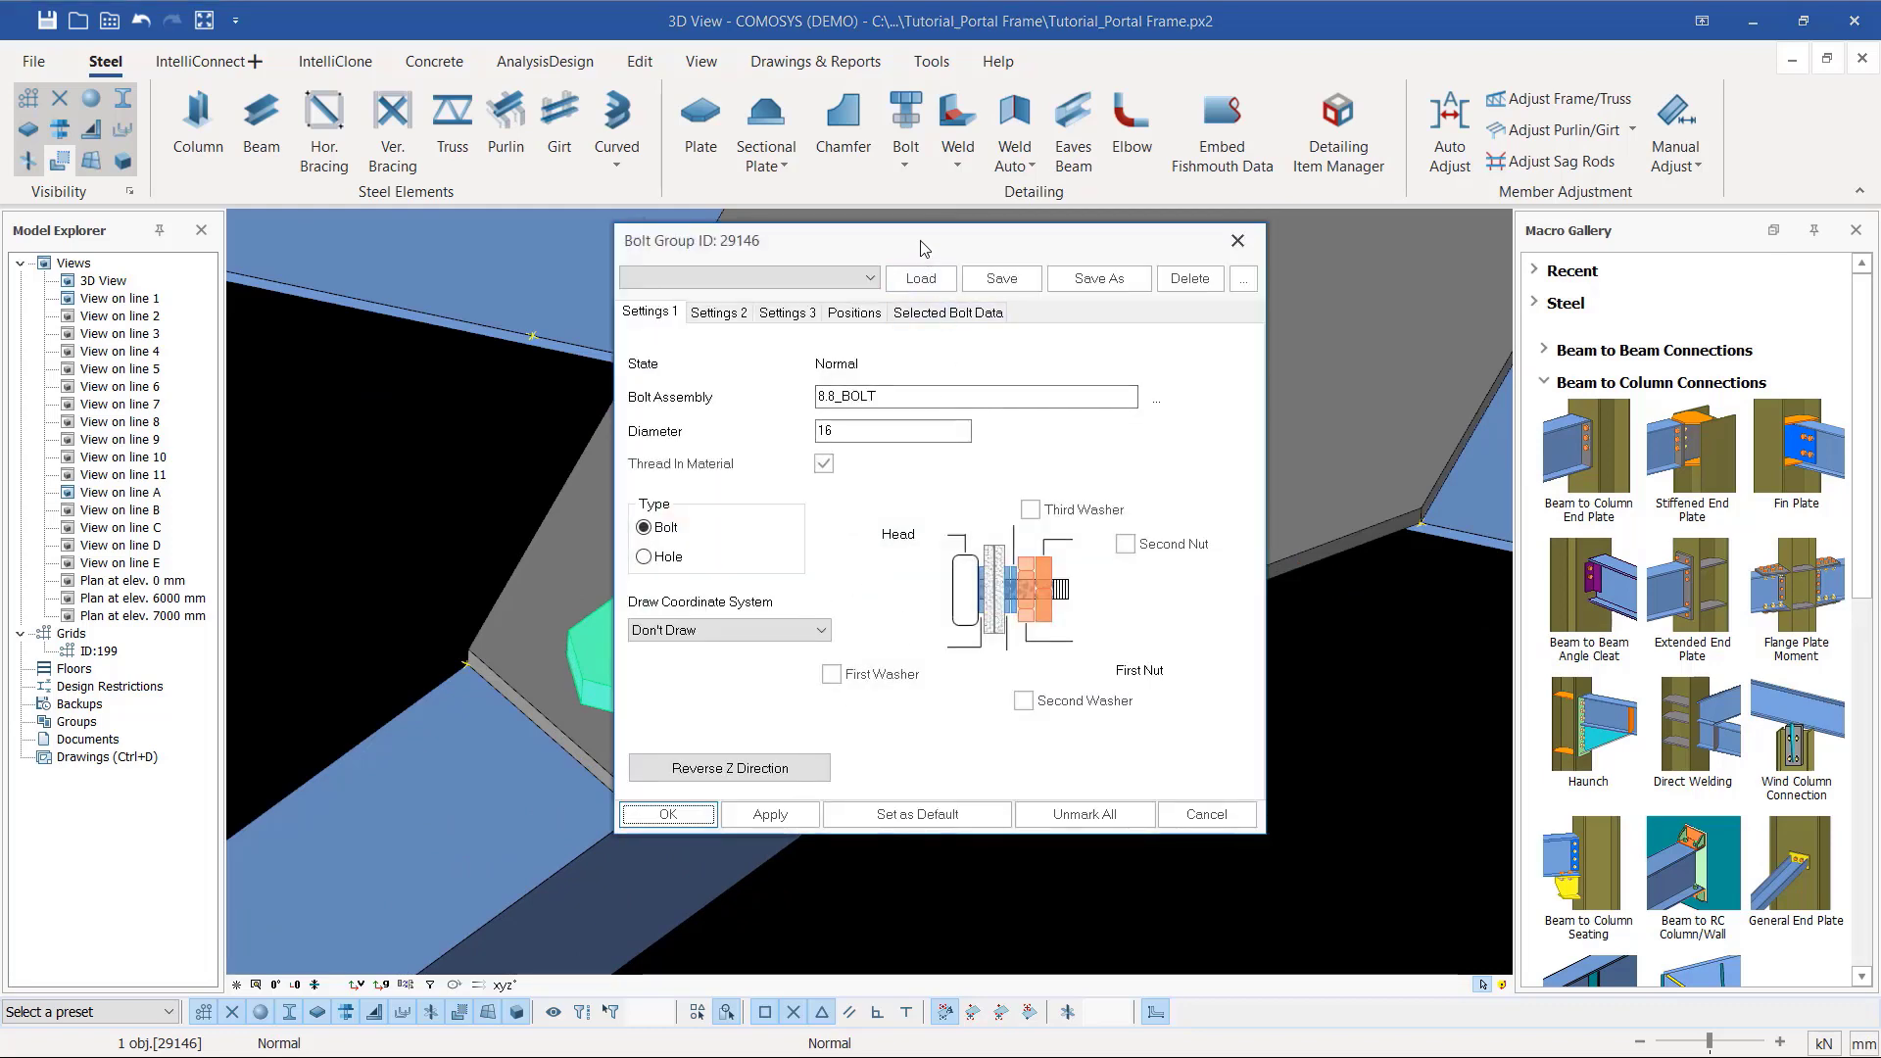
left_click_drag(924, 247, 1409, 243)
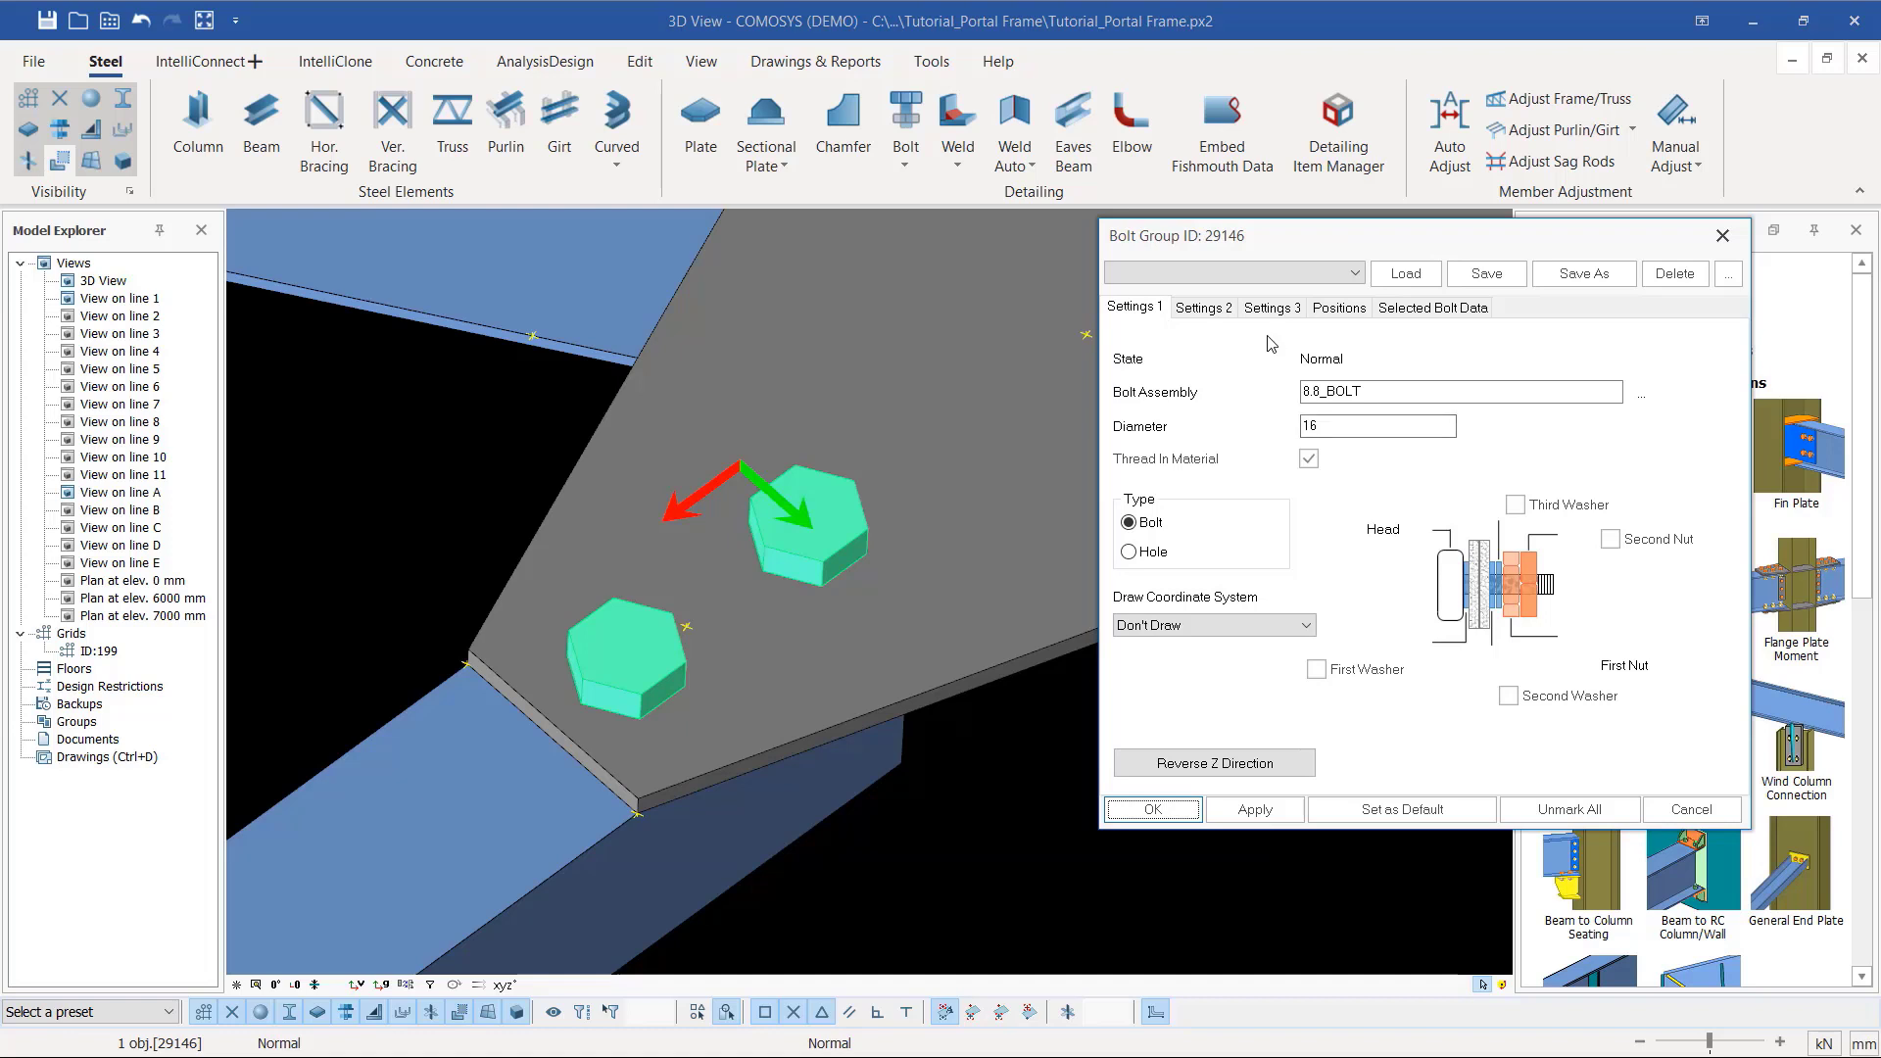
left_click(1334, 311)
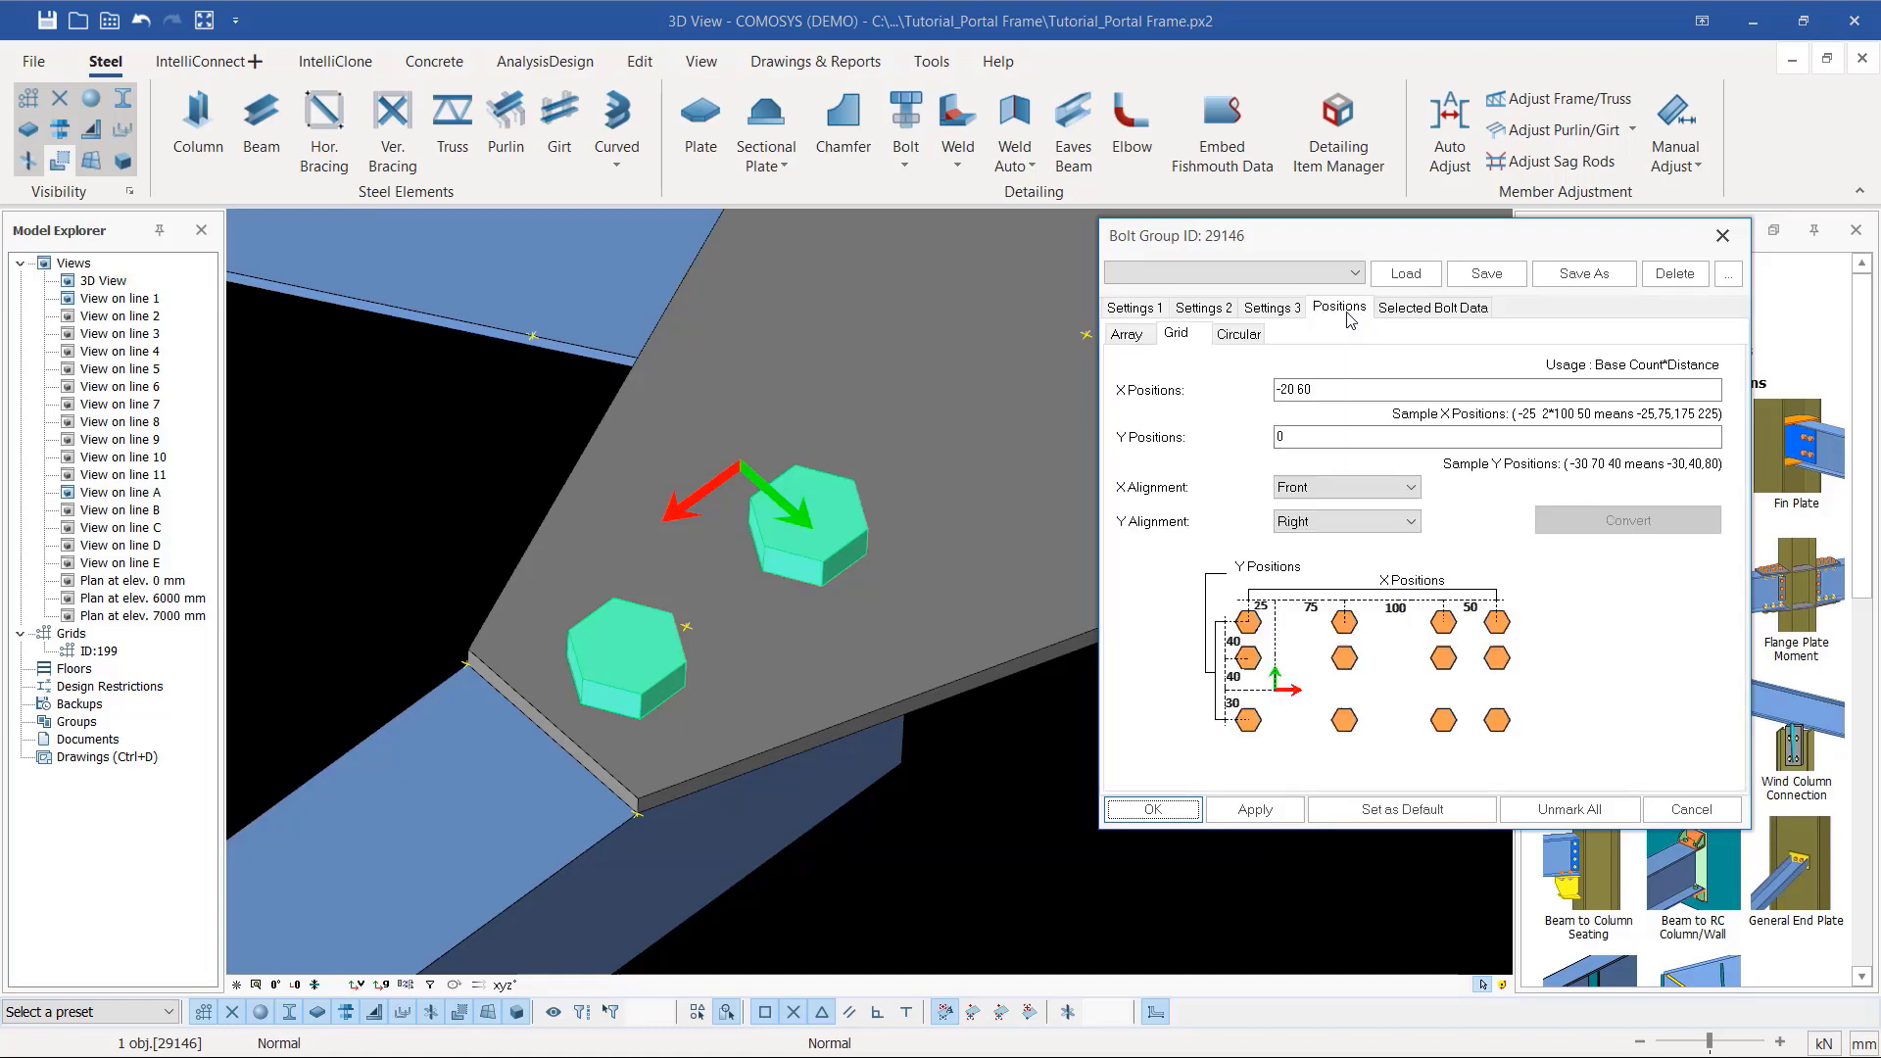
double_click(1304, 389)
type("50")
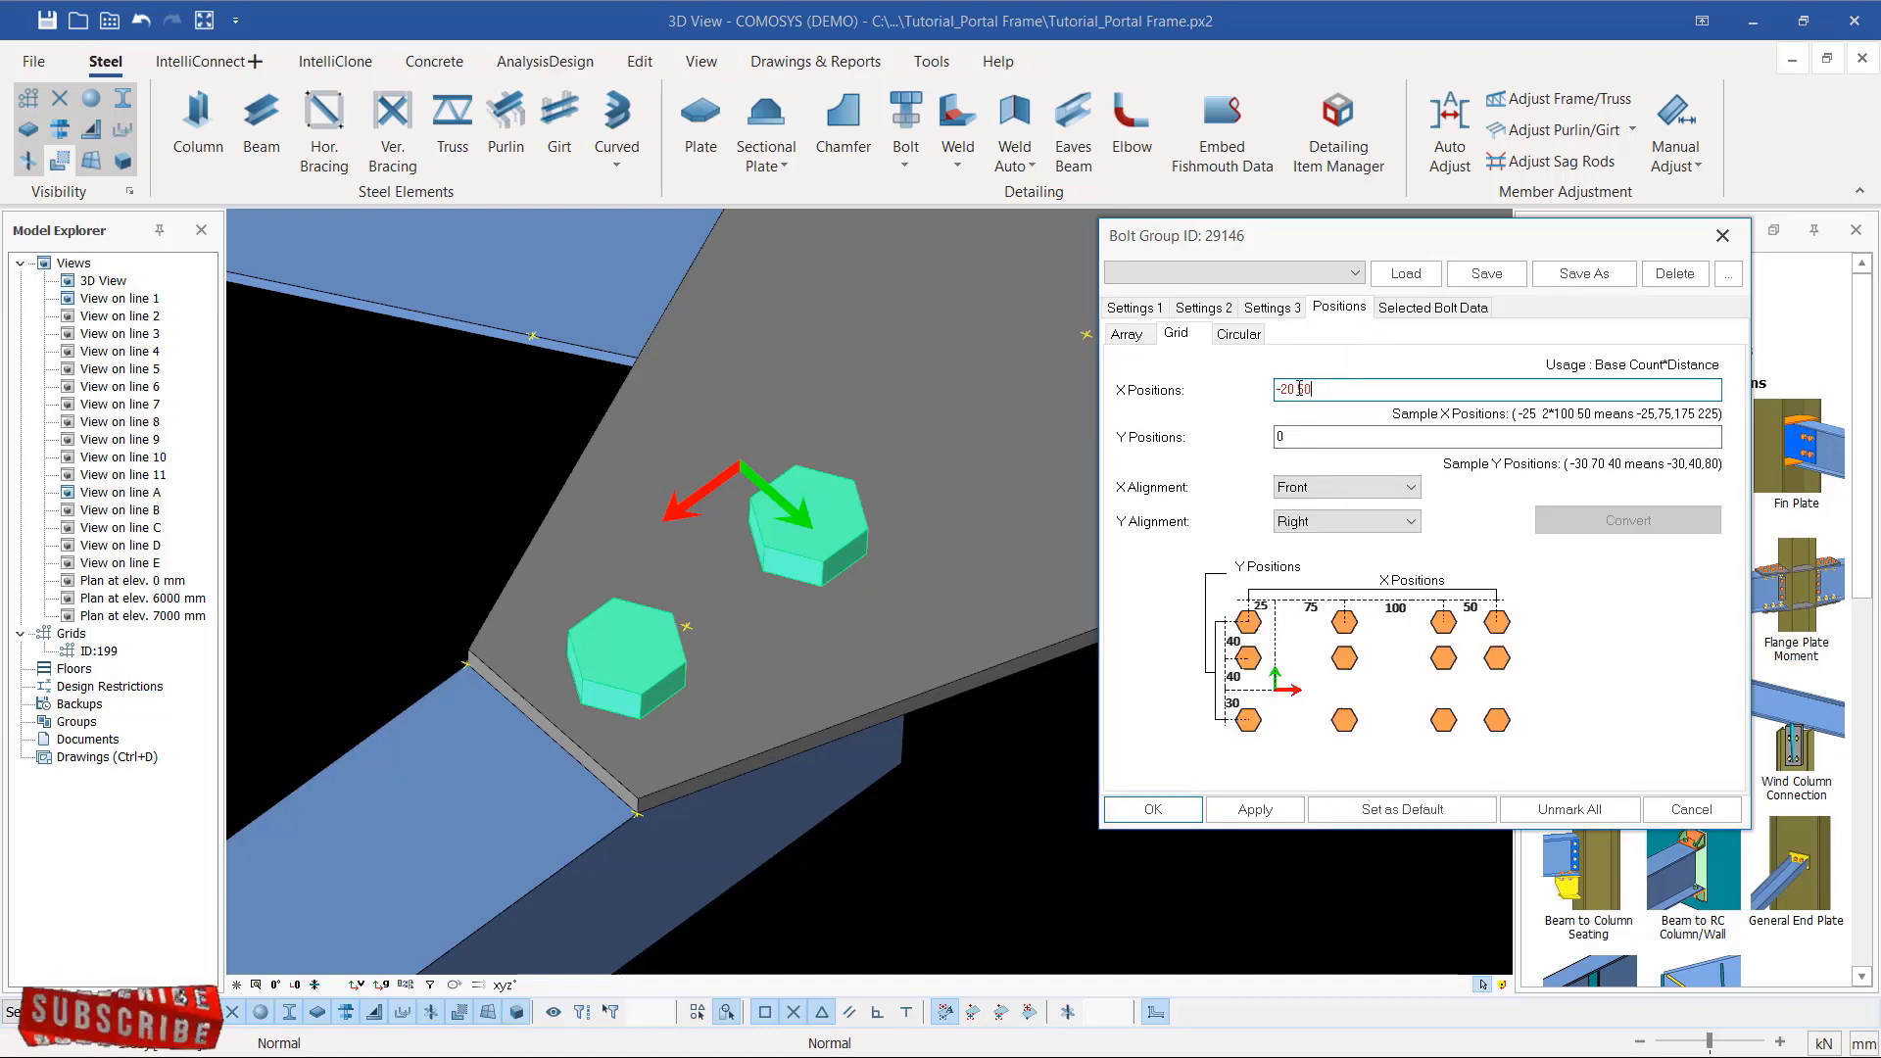
left_click(1255, 809)
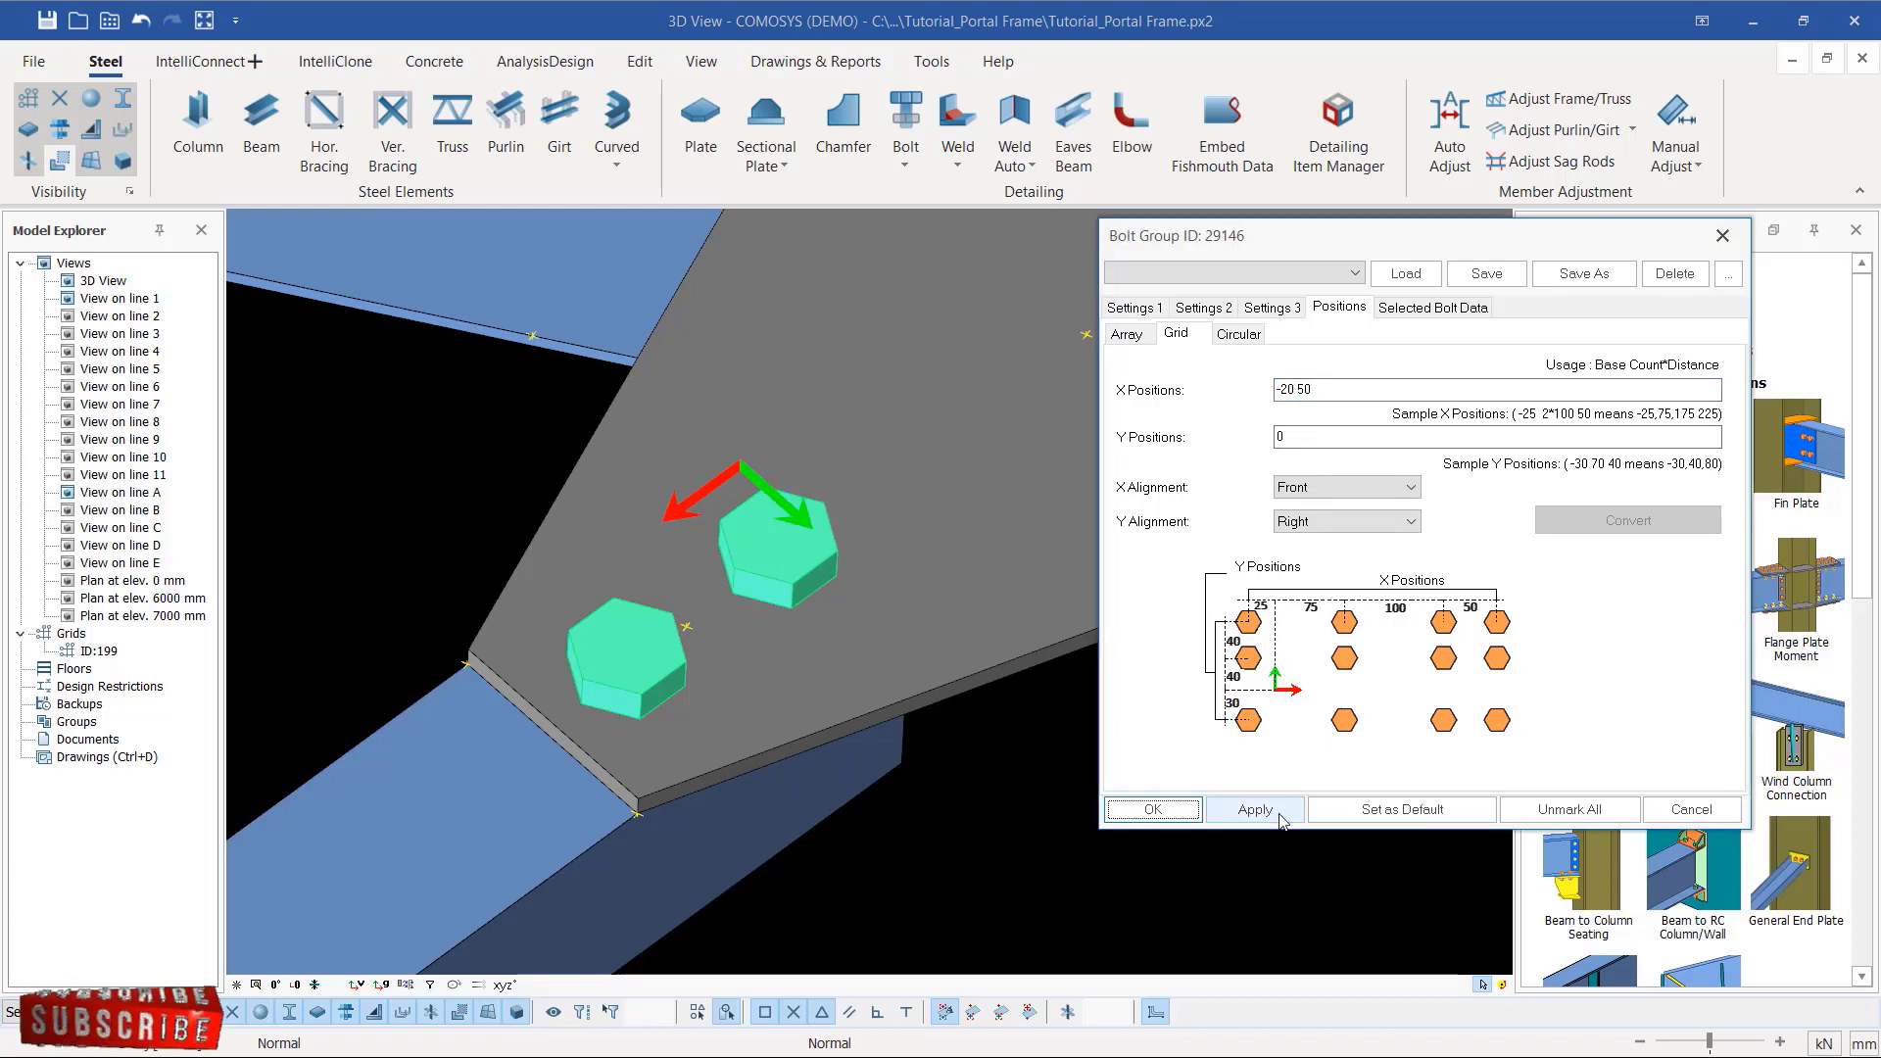
left_click(1308, 390)
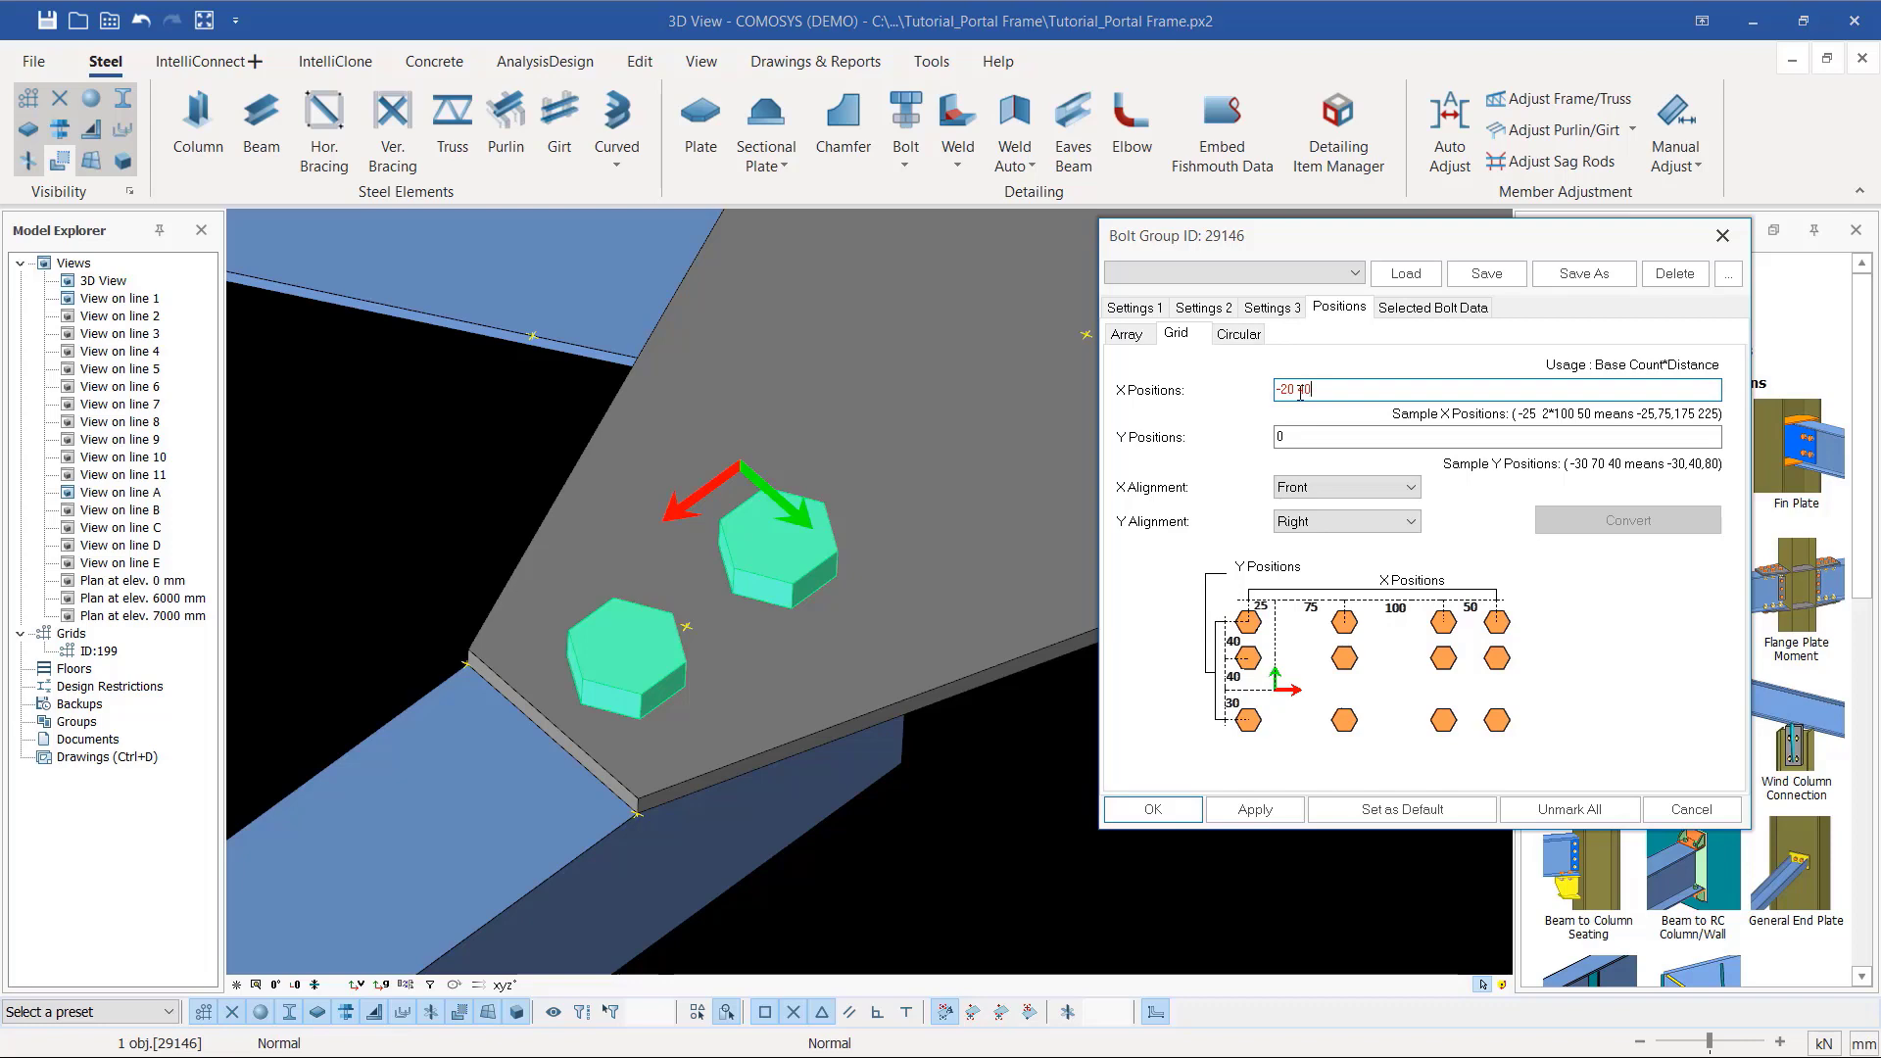
left_click(1255, 809)
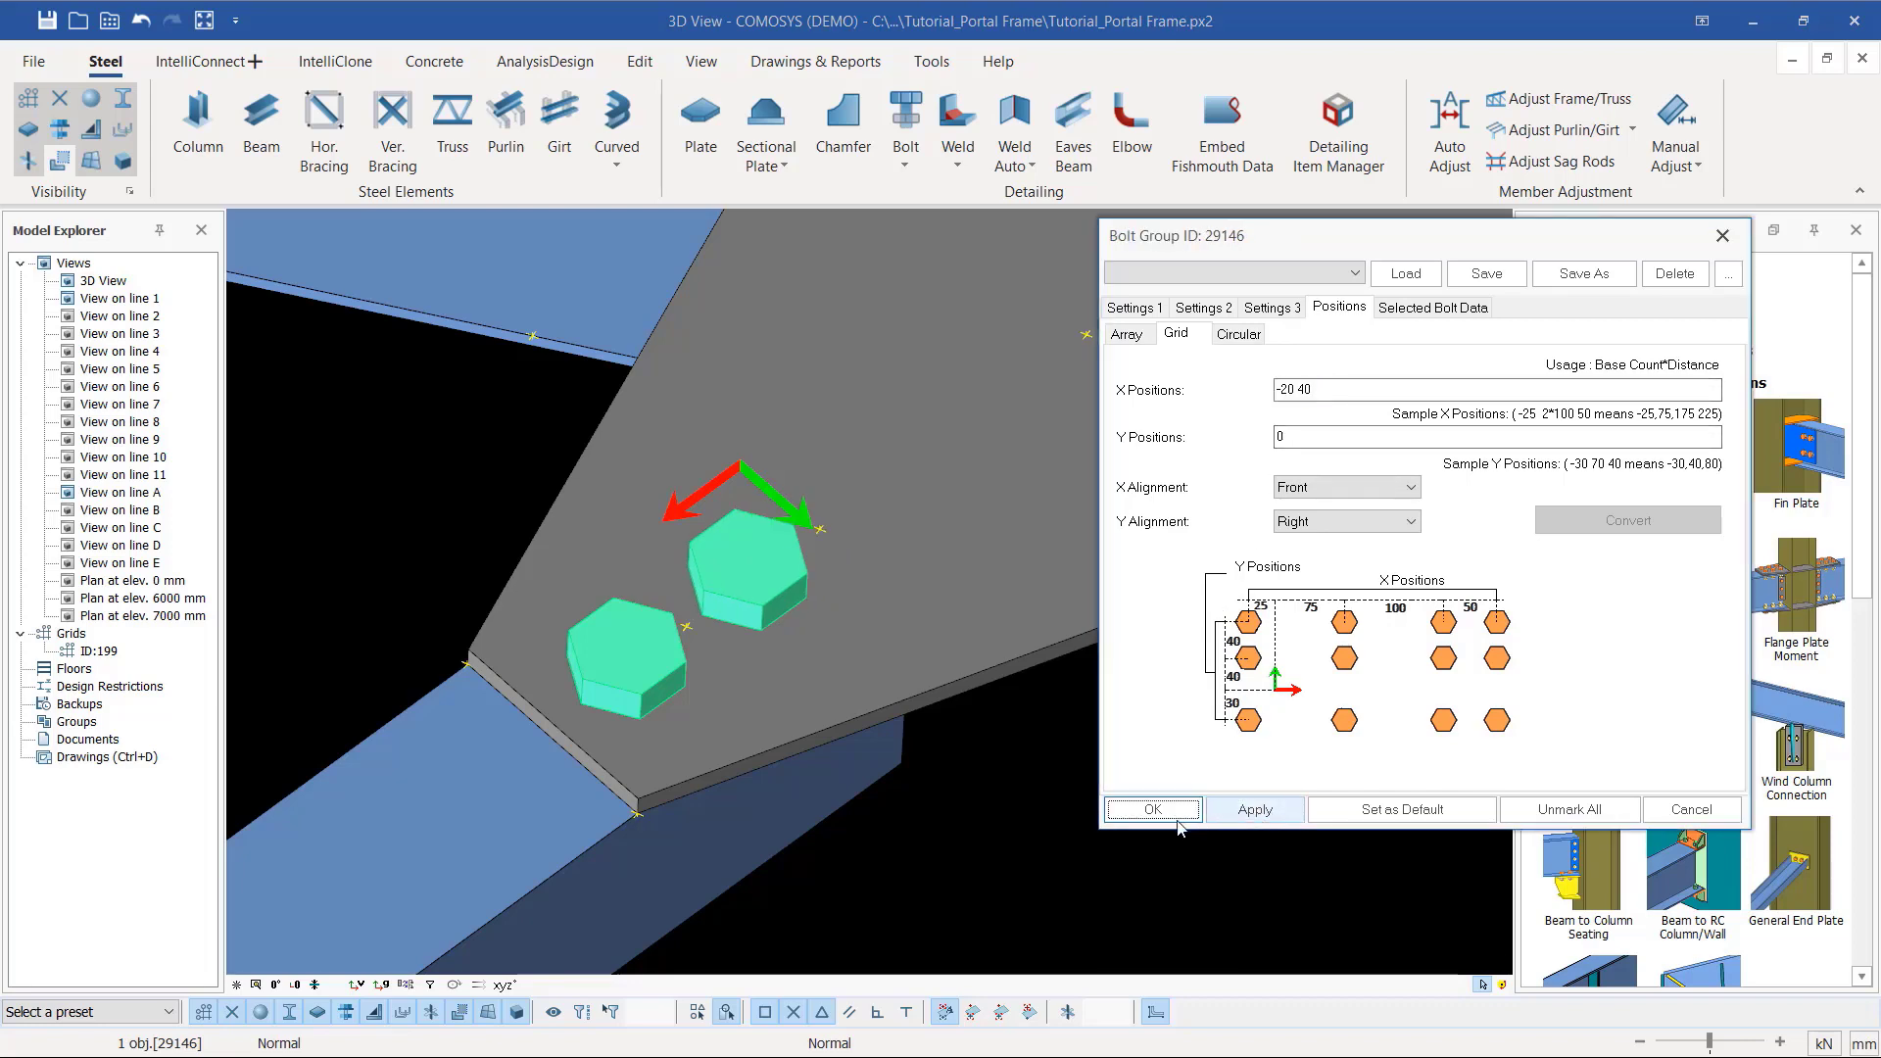
left_click(1147, 808)
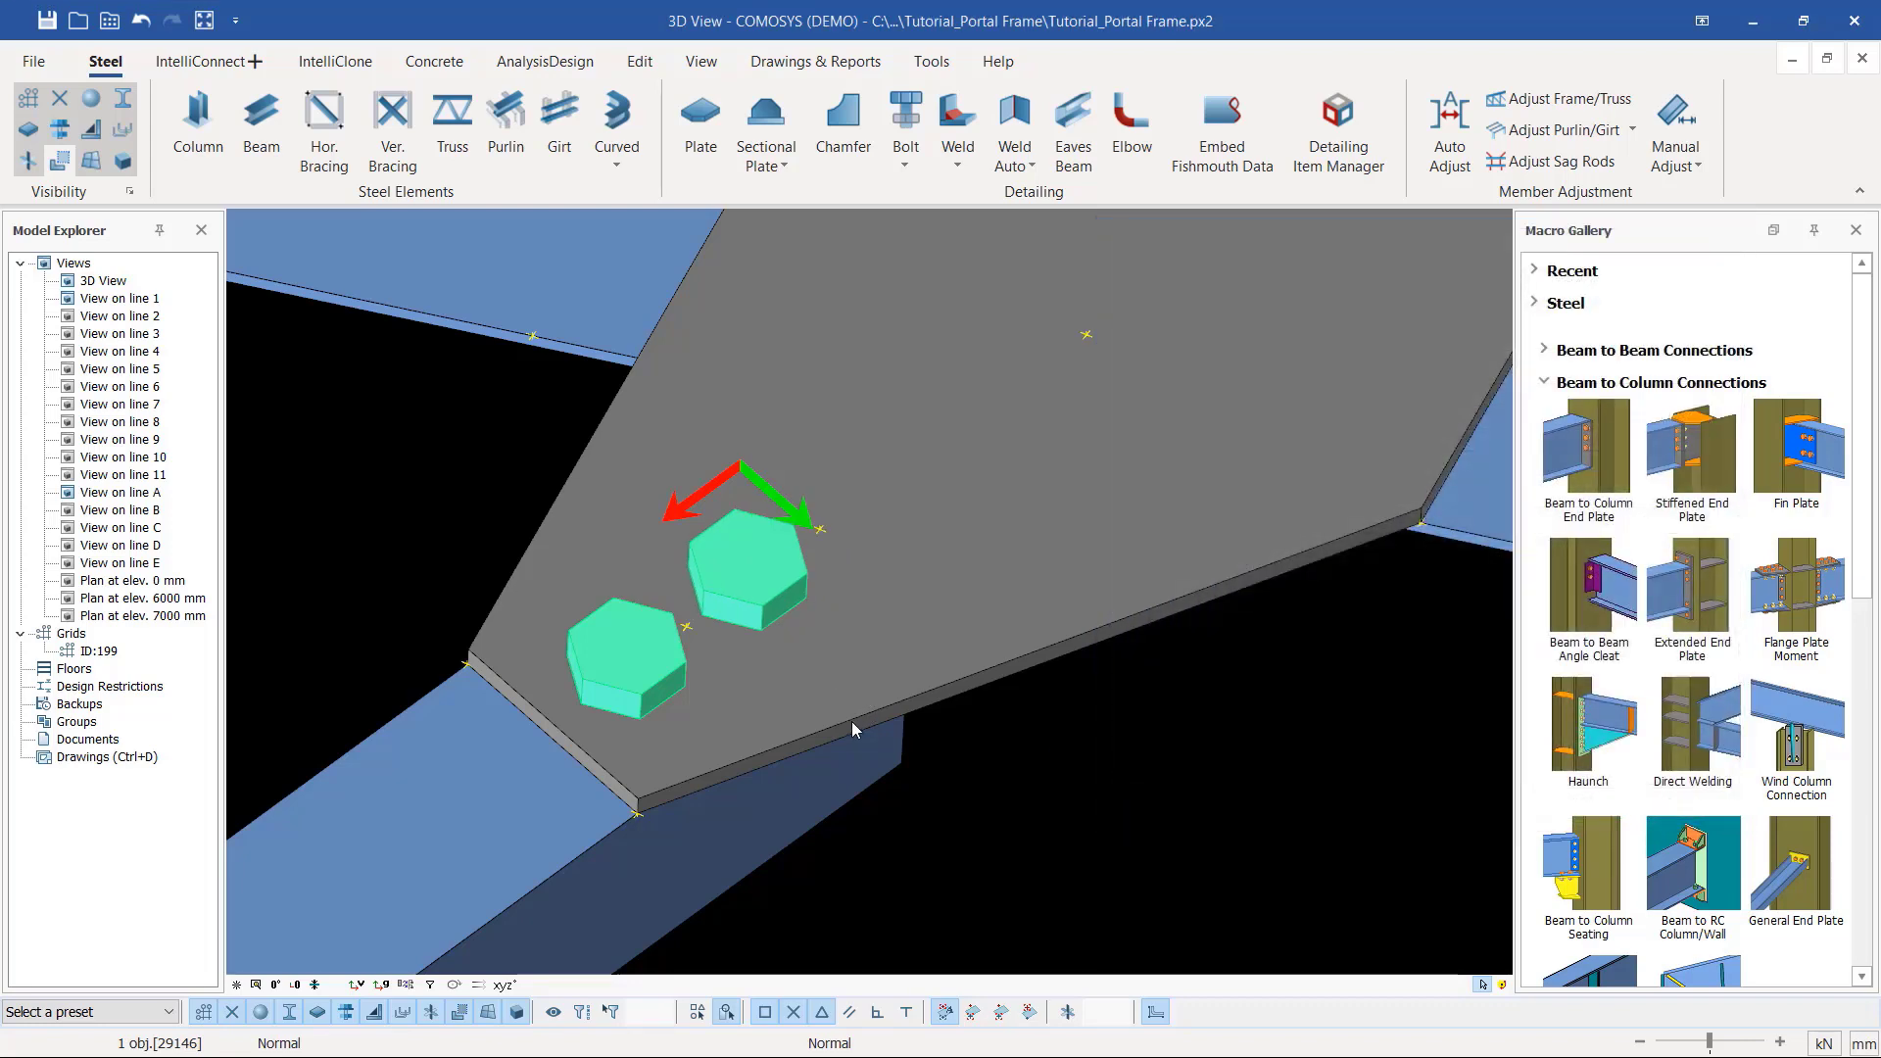
Step: Enable the first and third washers for the bolt group and store its settings as default
middle_click_drag(809, 654, 756, 569)
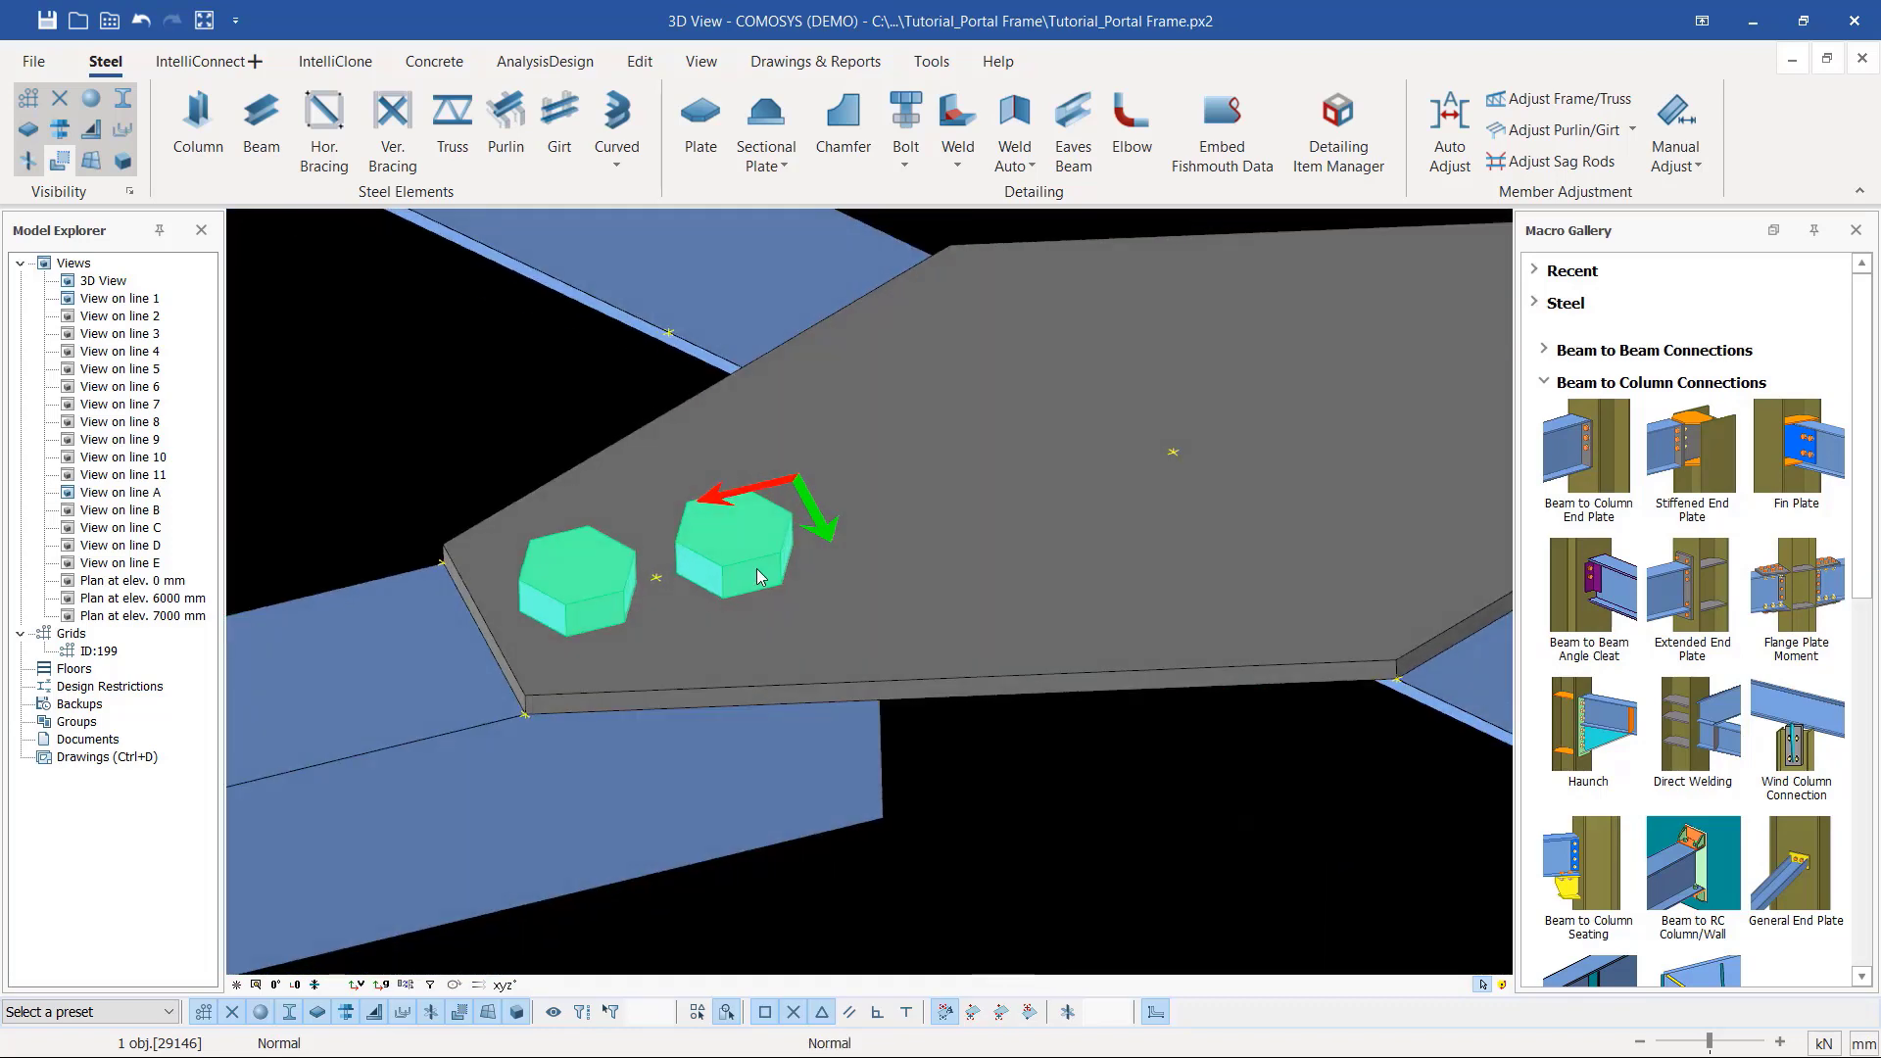
double_click(755, 572)
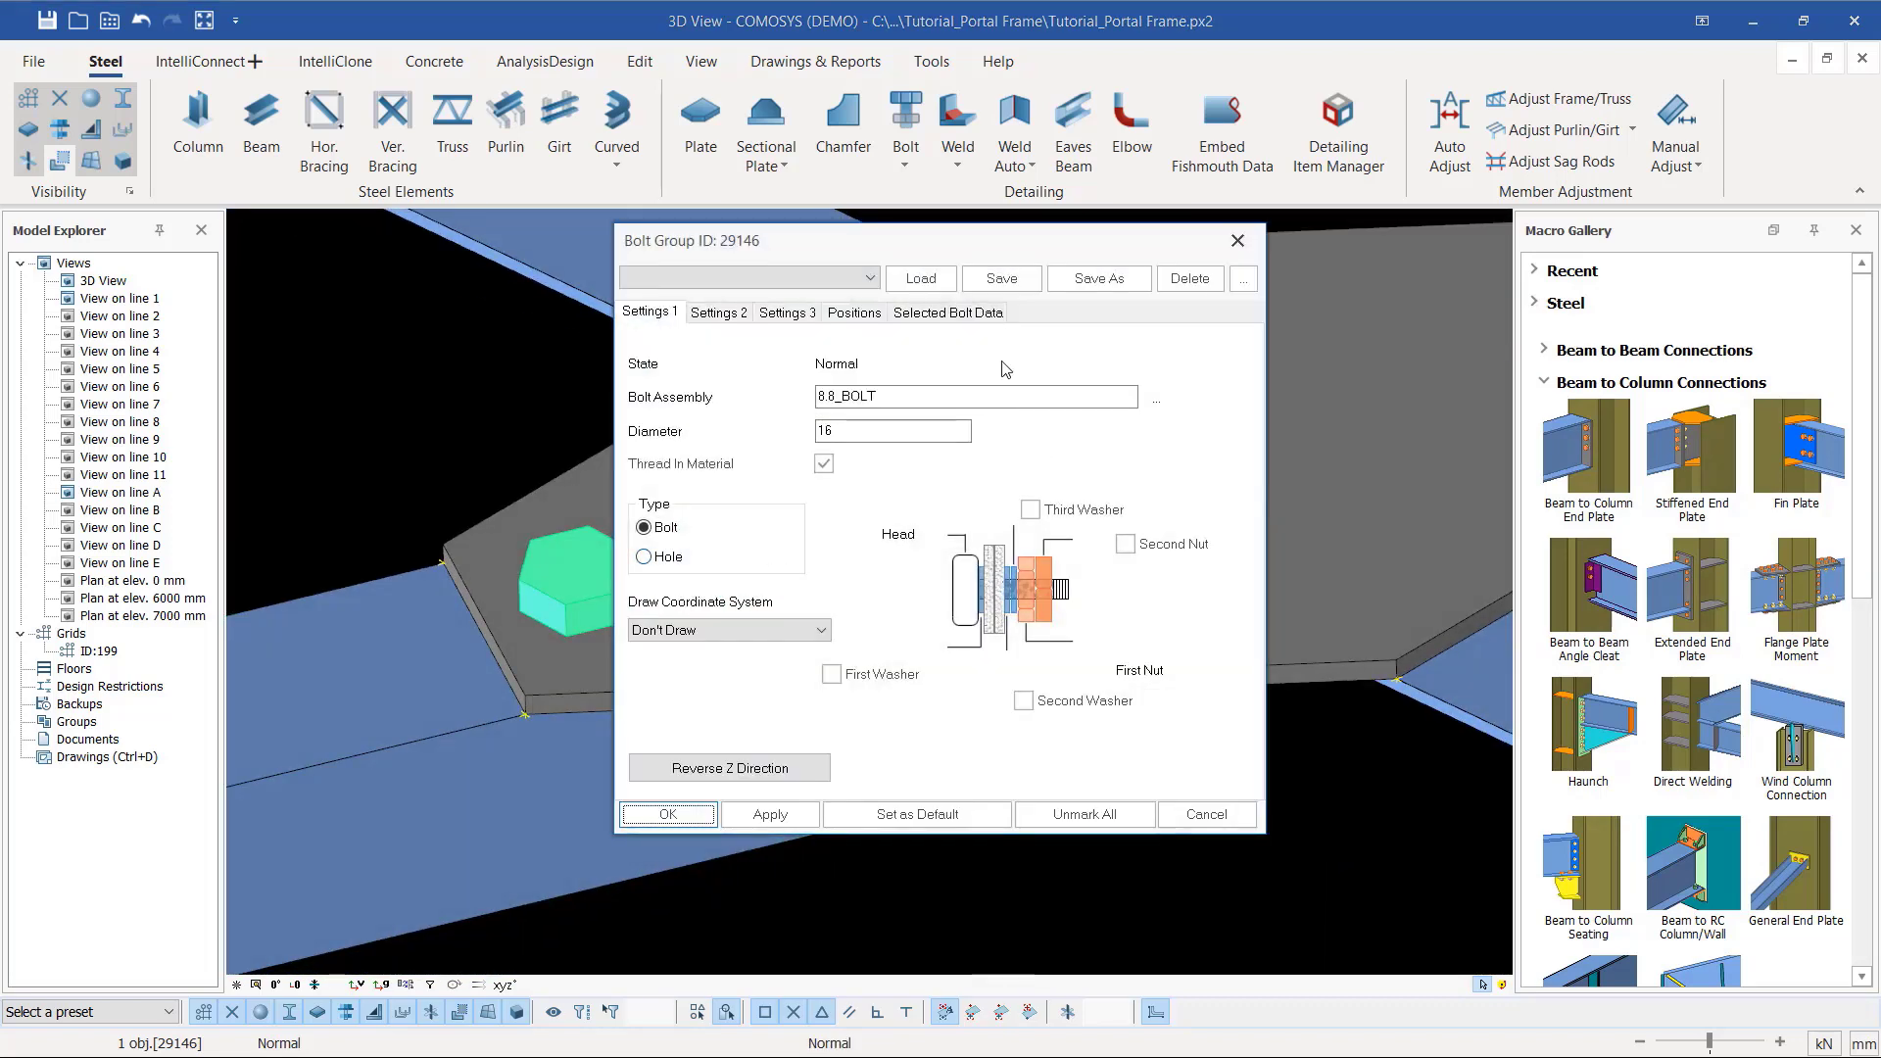
left_click_drag(1065, 242, 1342, 223)
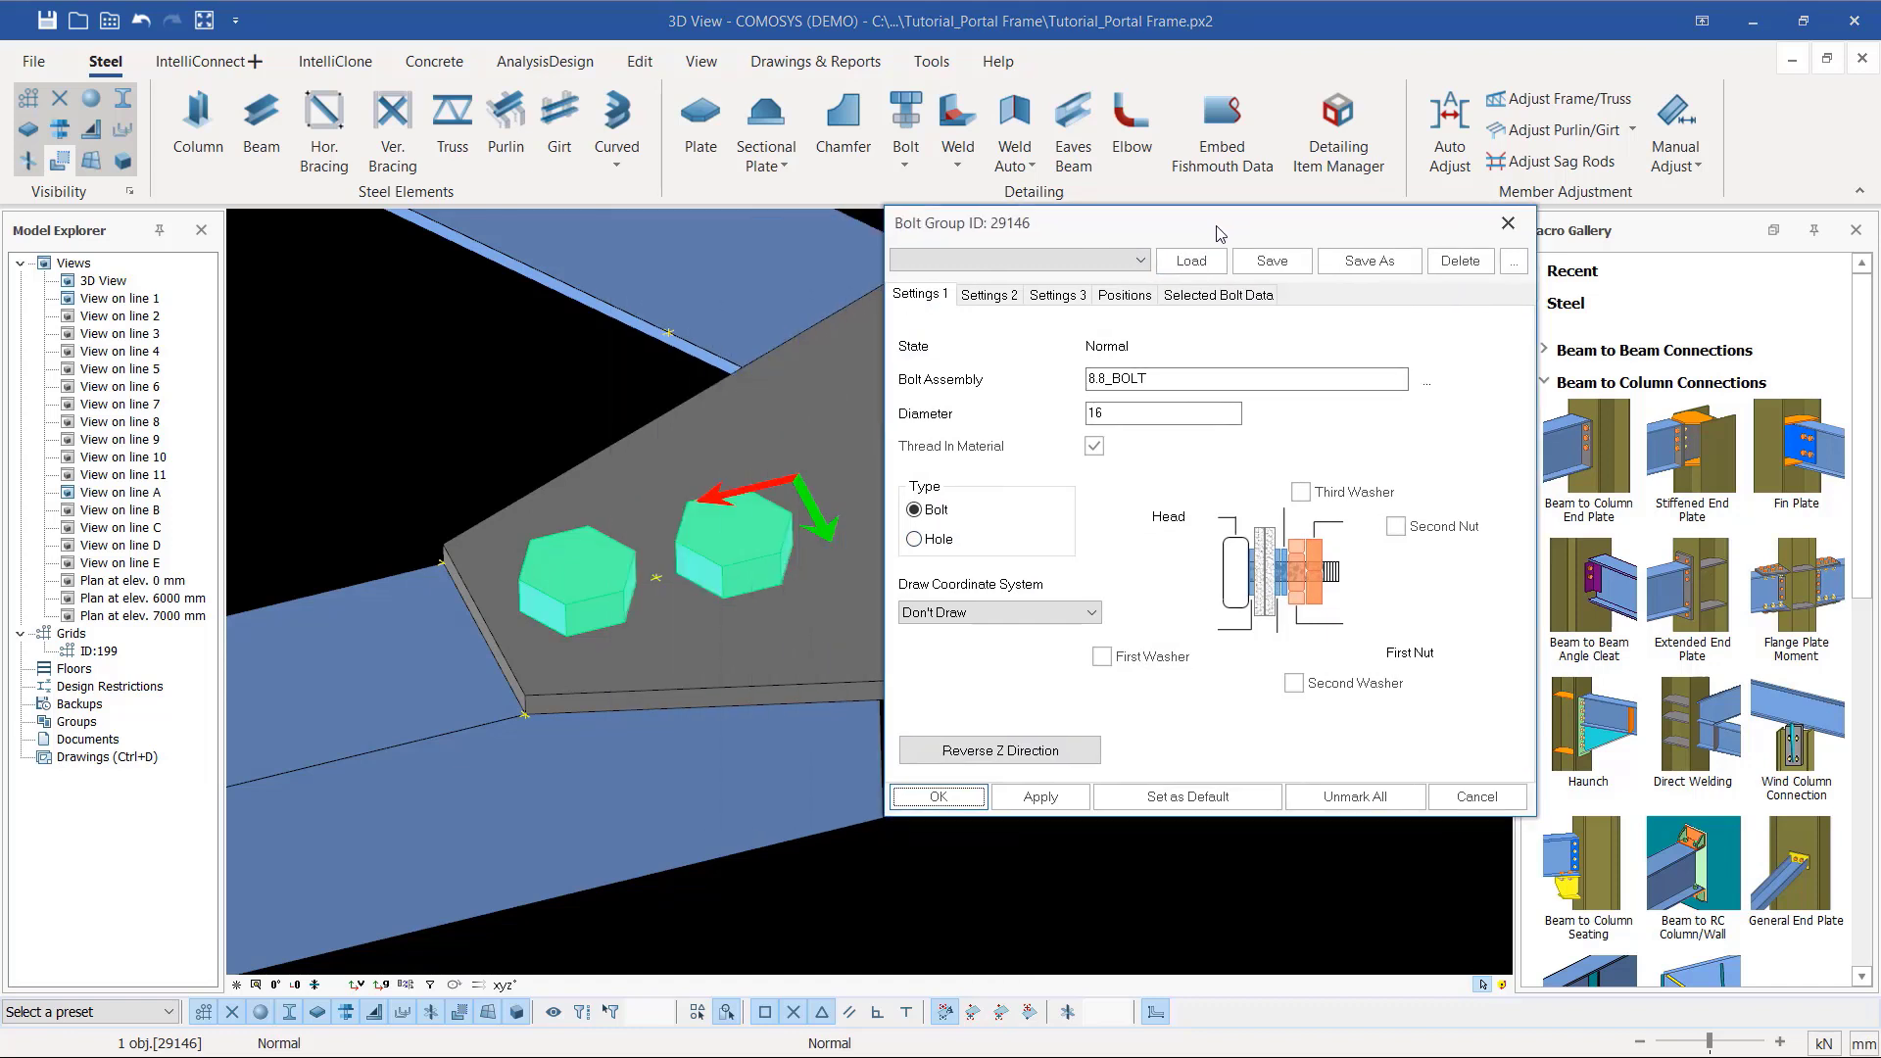
left_click(1111, 657)
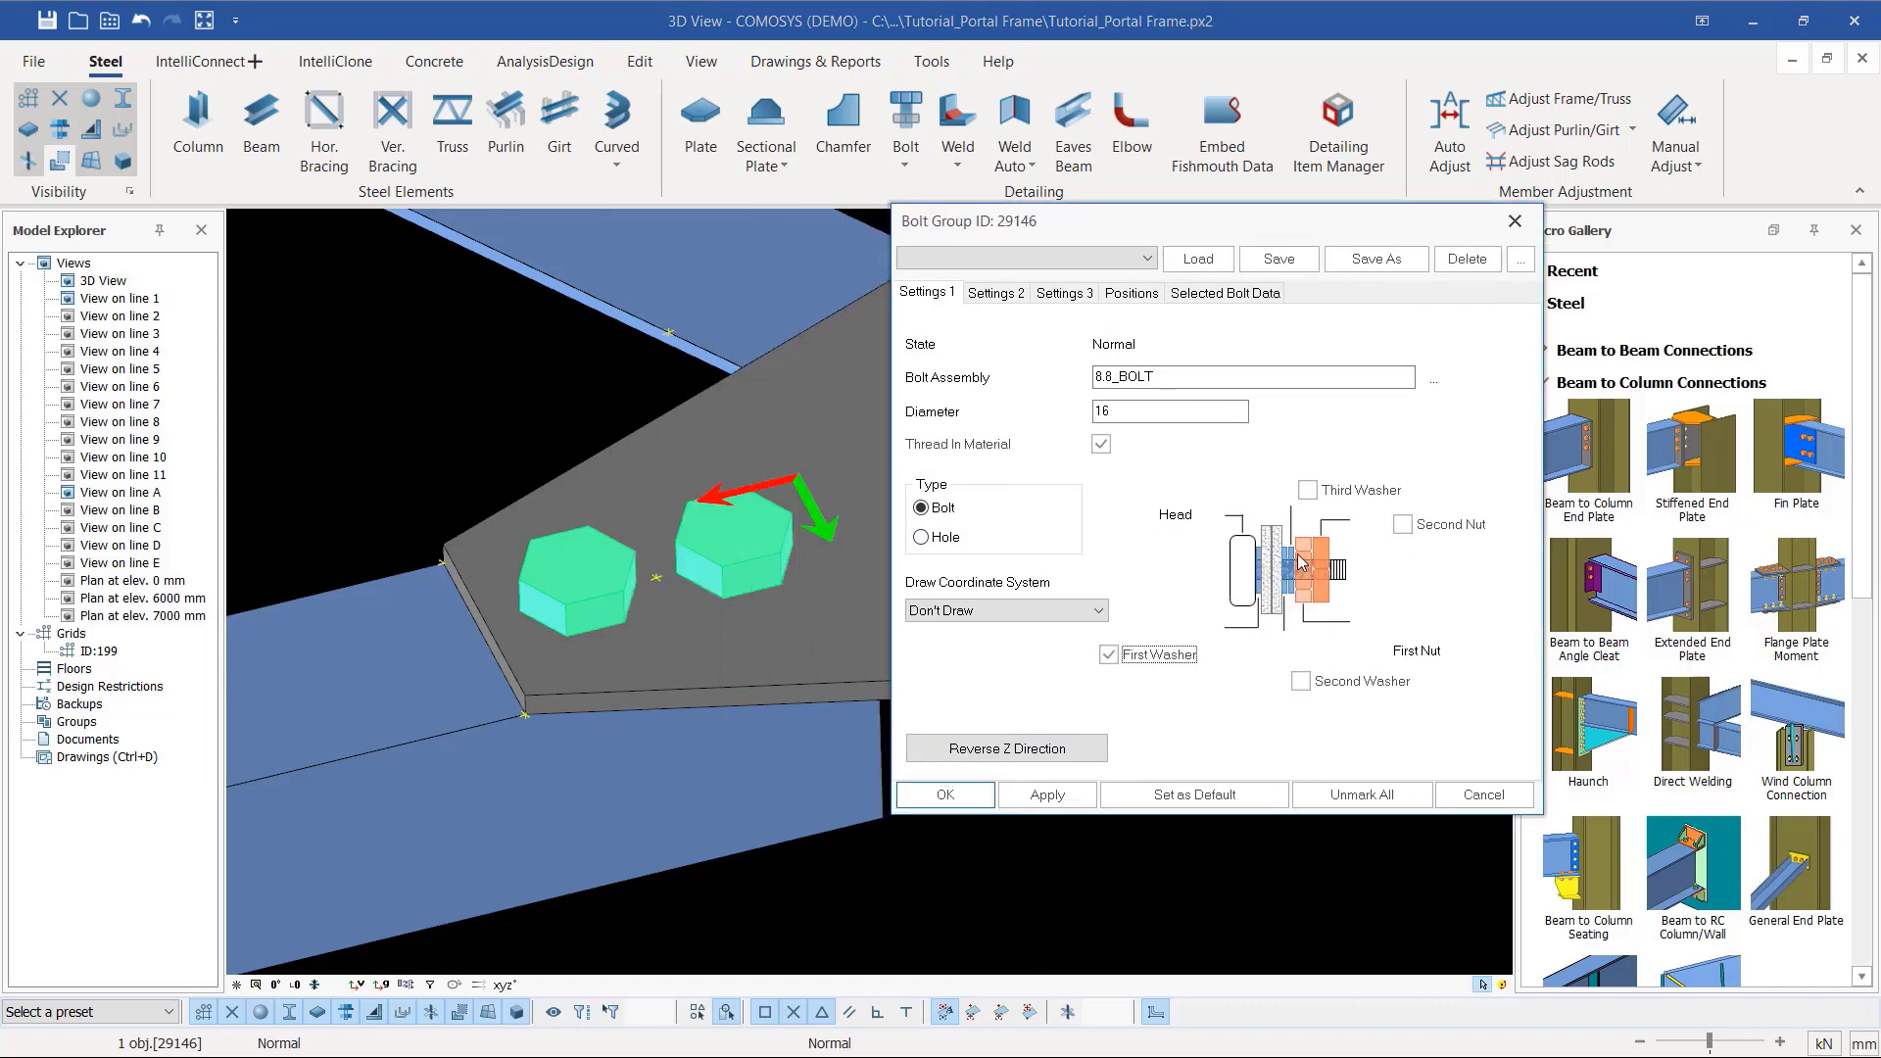
left_click(1311, 492)
left_click(1134, 801)
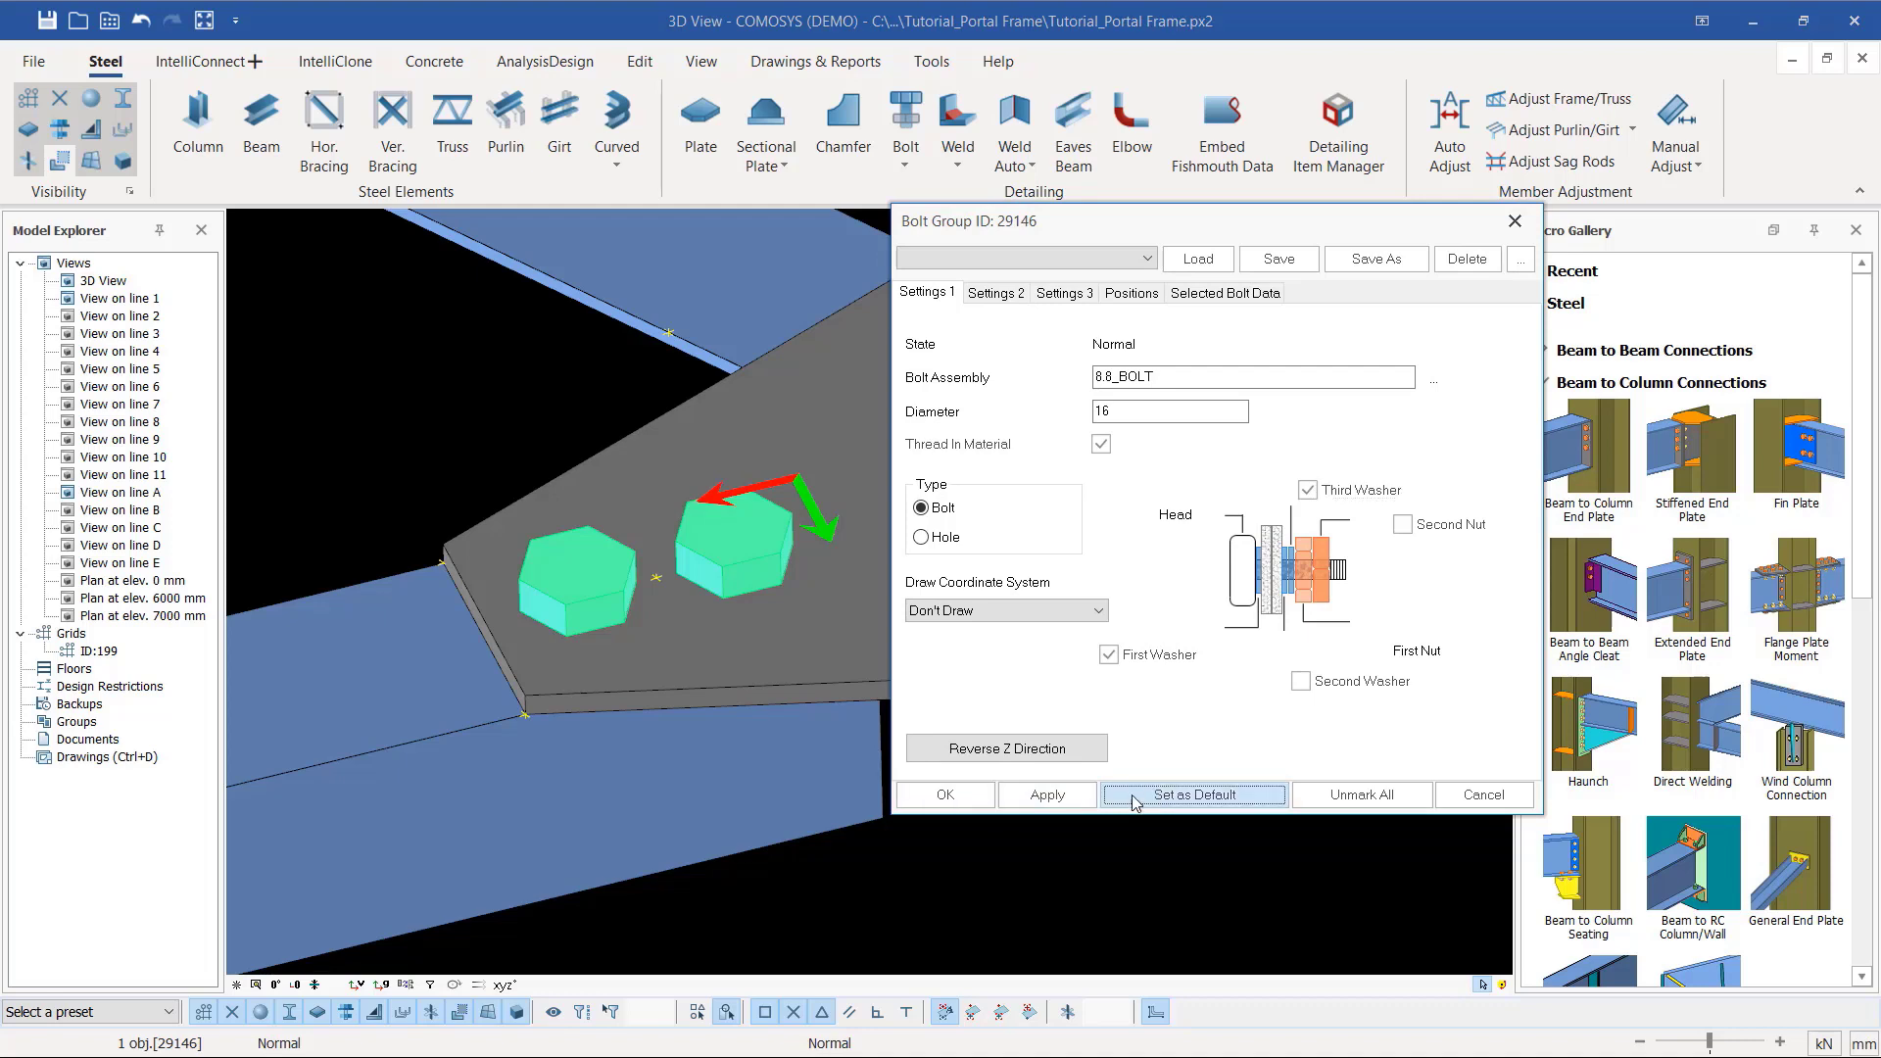
left_click(951, 794)
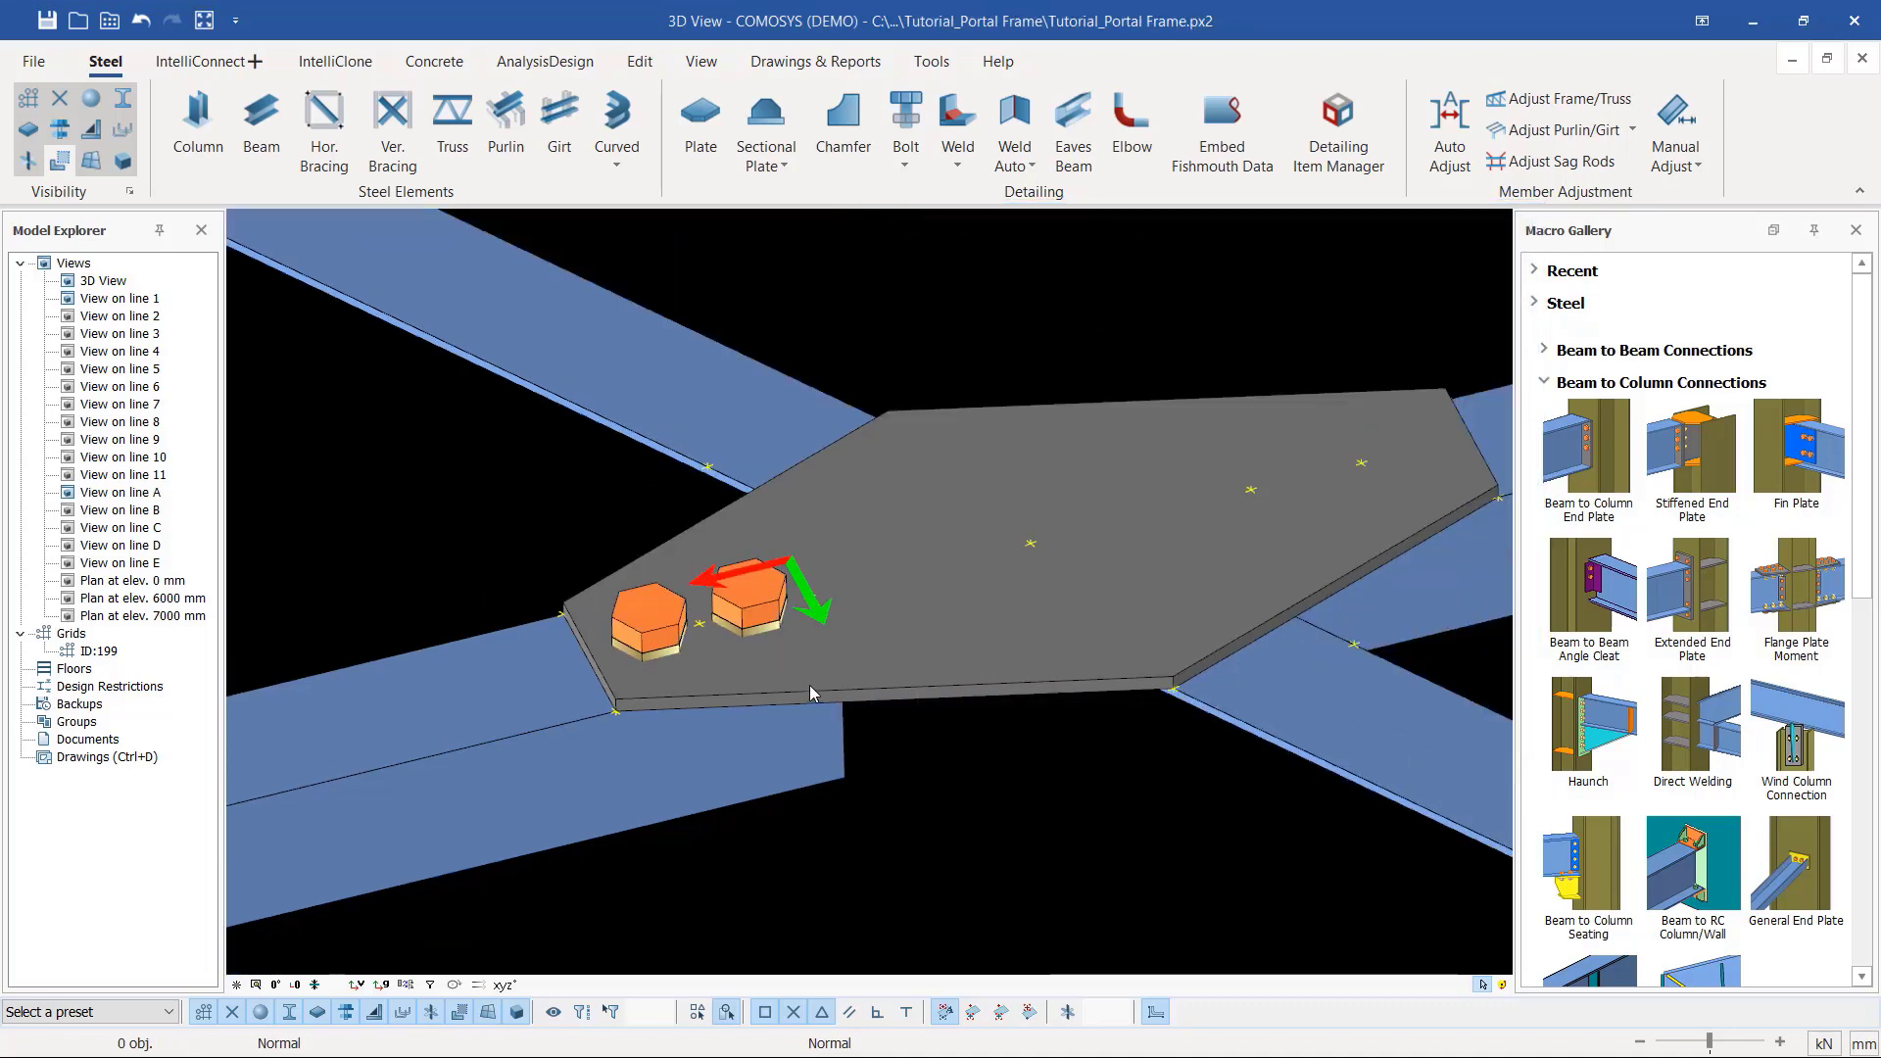
scroll(736, 639, "up", 5)
scroll(754, 629, "down", 5)
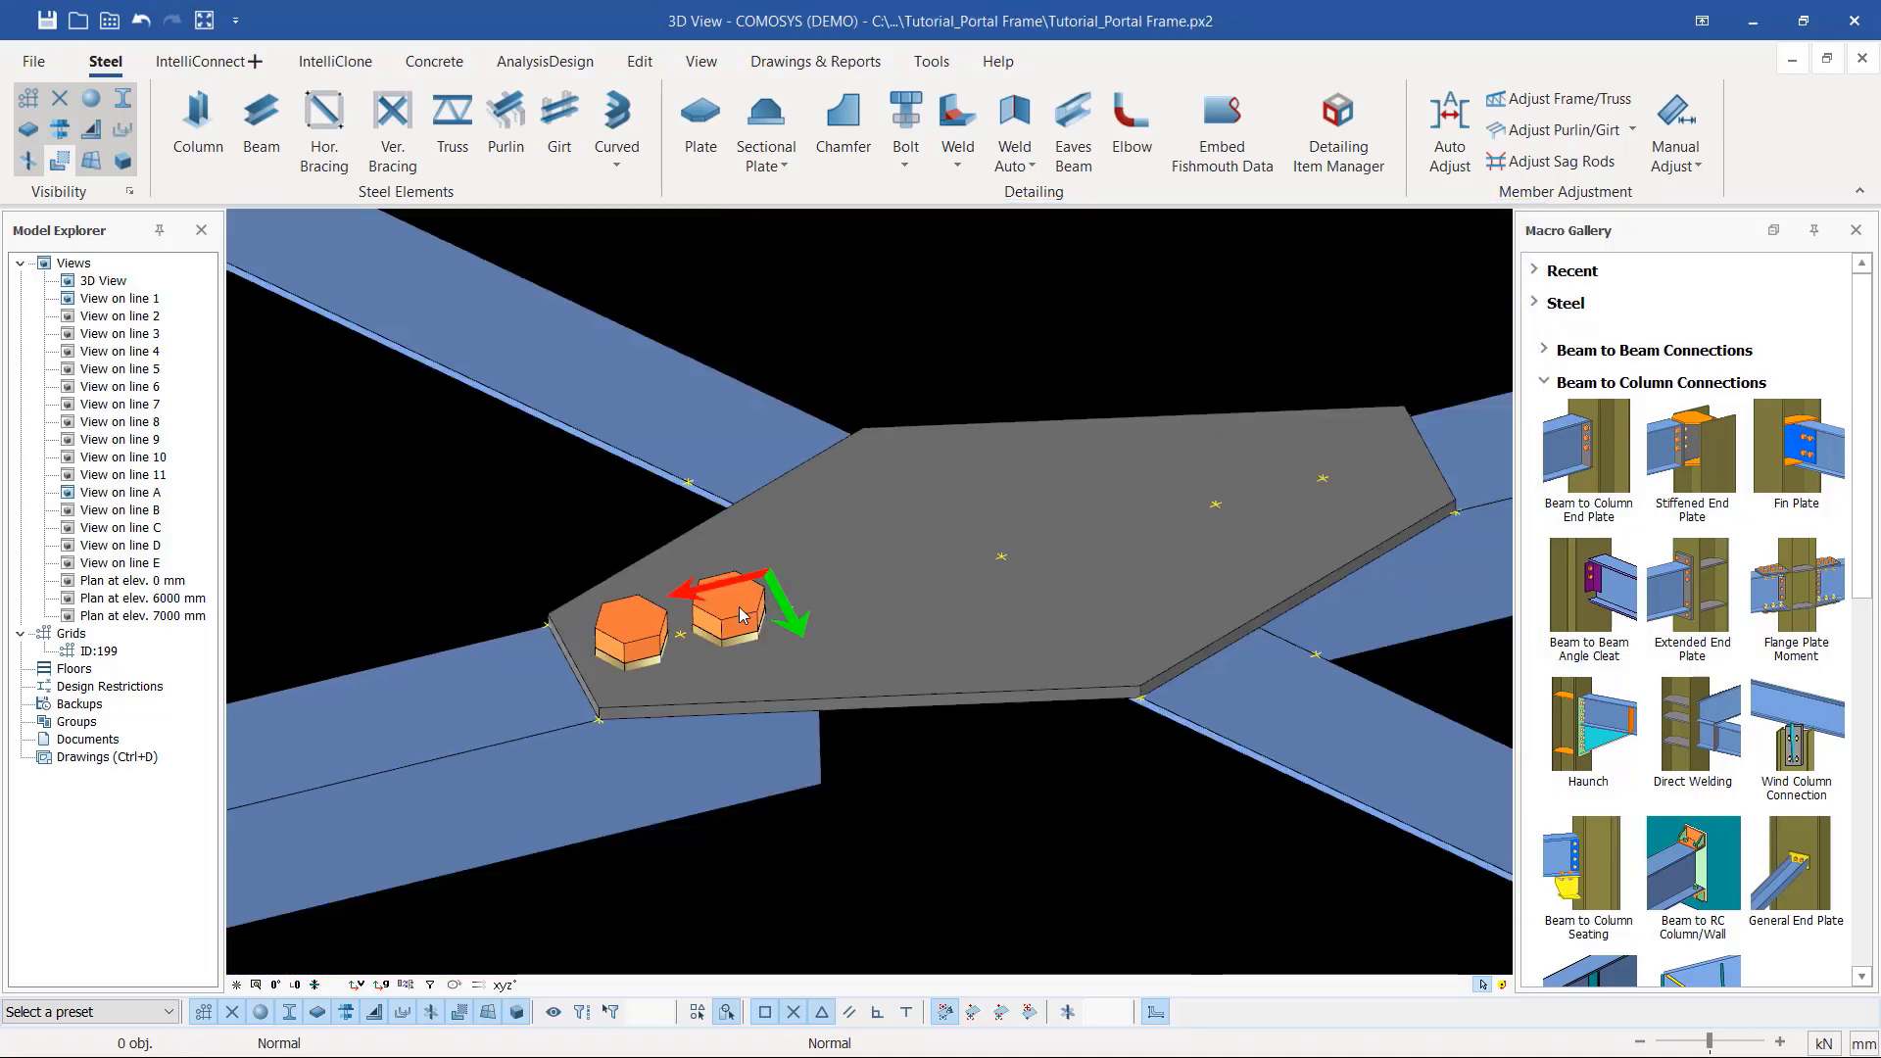
scroll(745, 620, "up", 2)
left_click(735, 625)
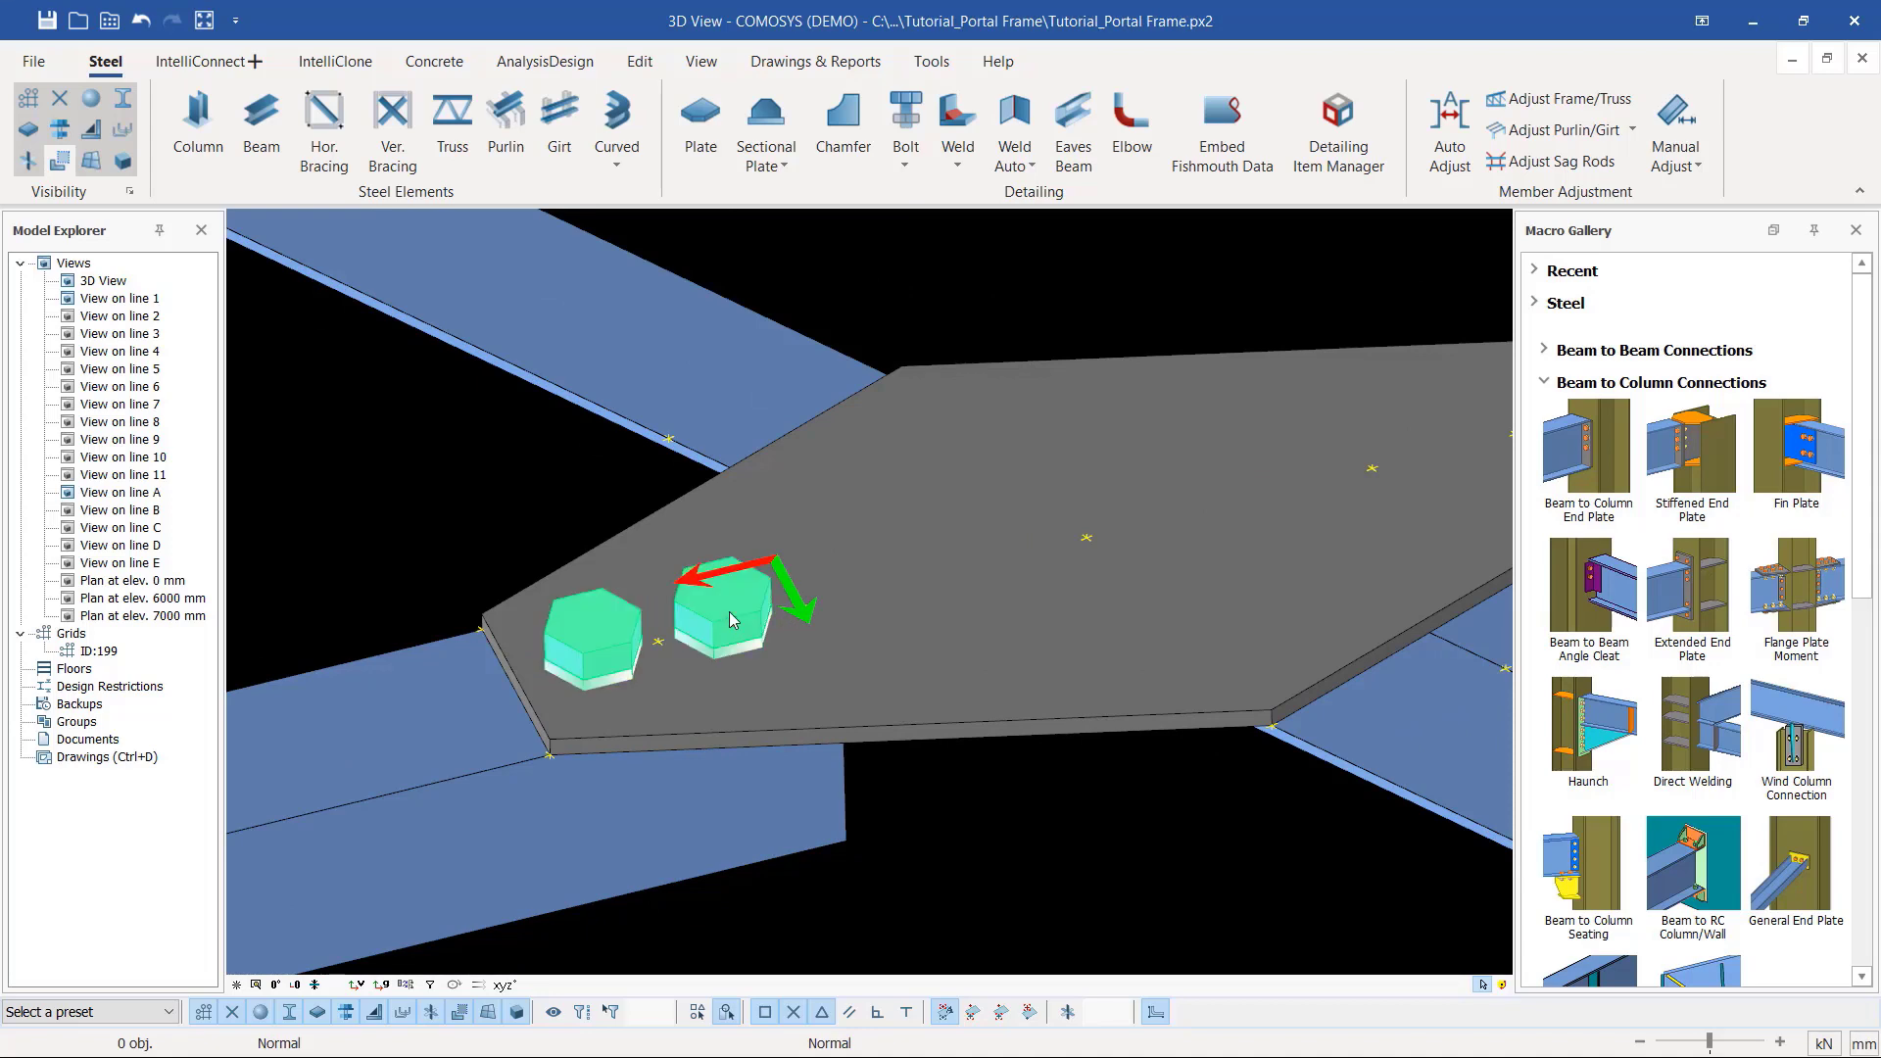
right_click(731, 619)
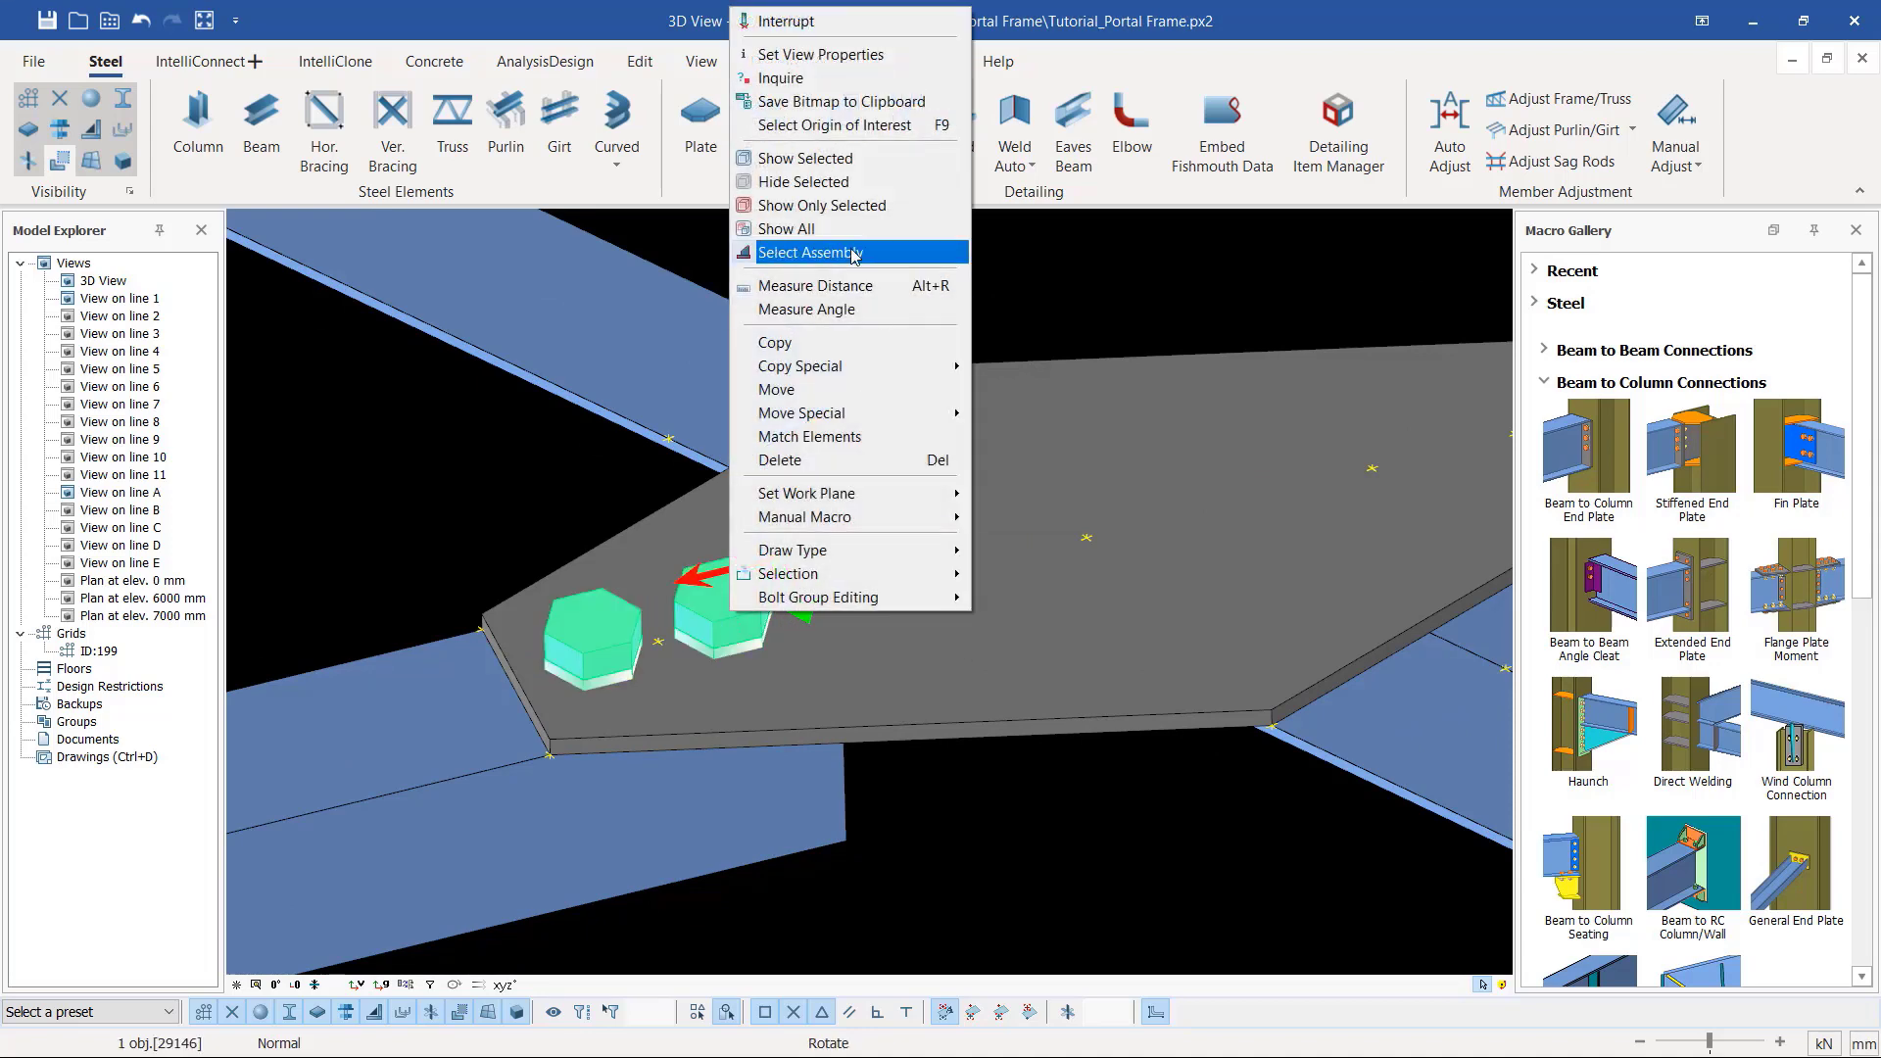
left_click(776, 341)
scroll(747, 600, "up", 3)
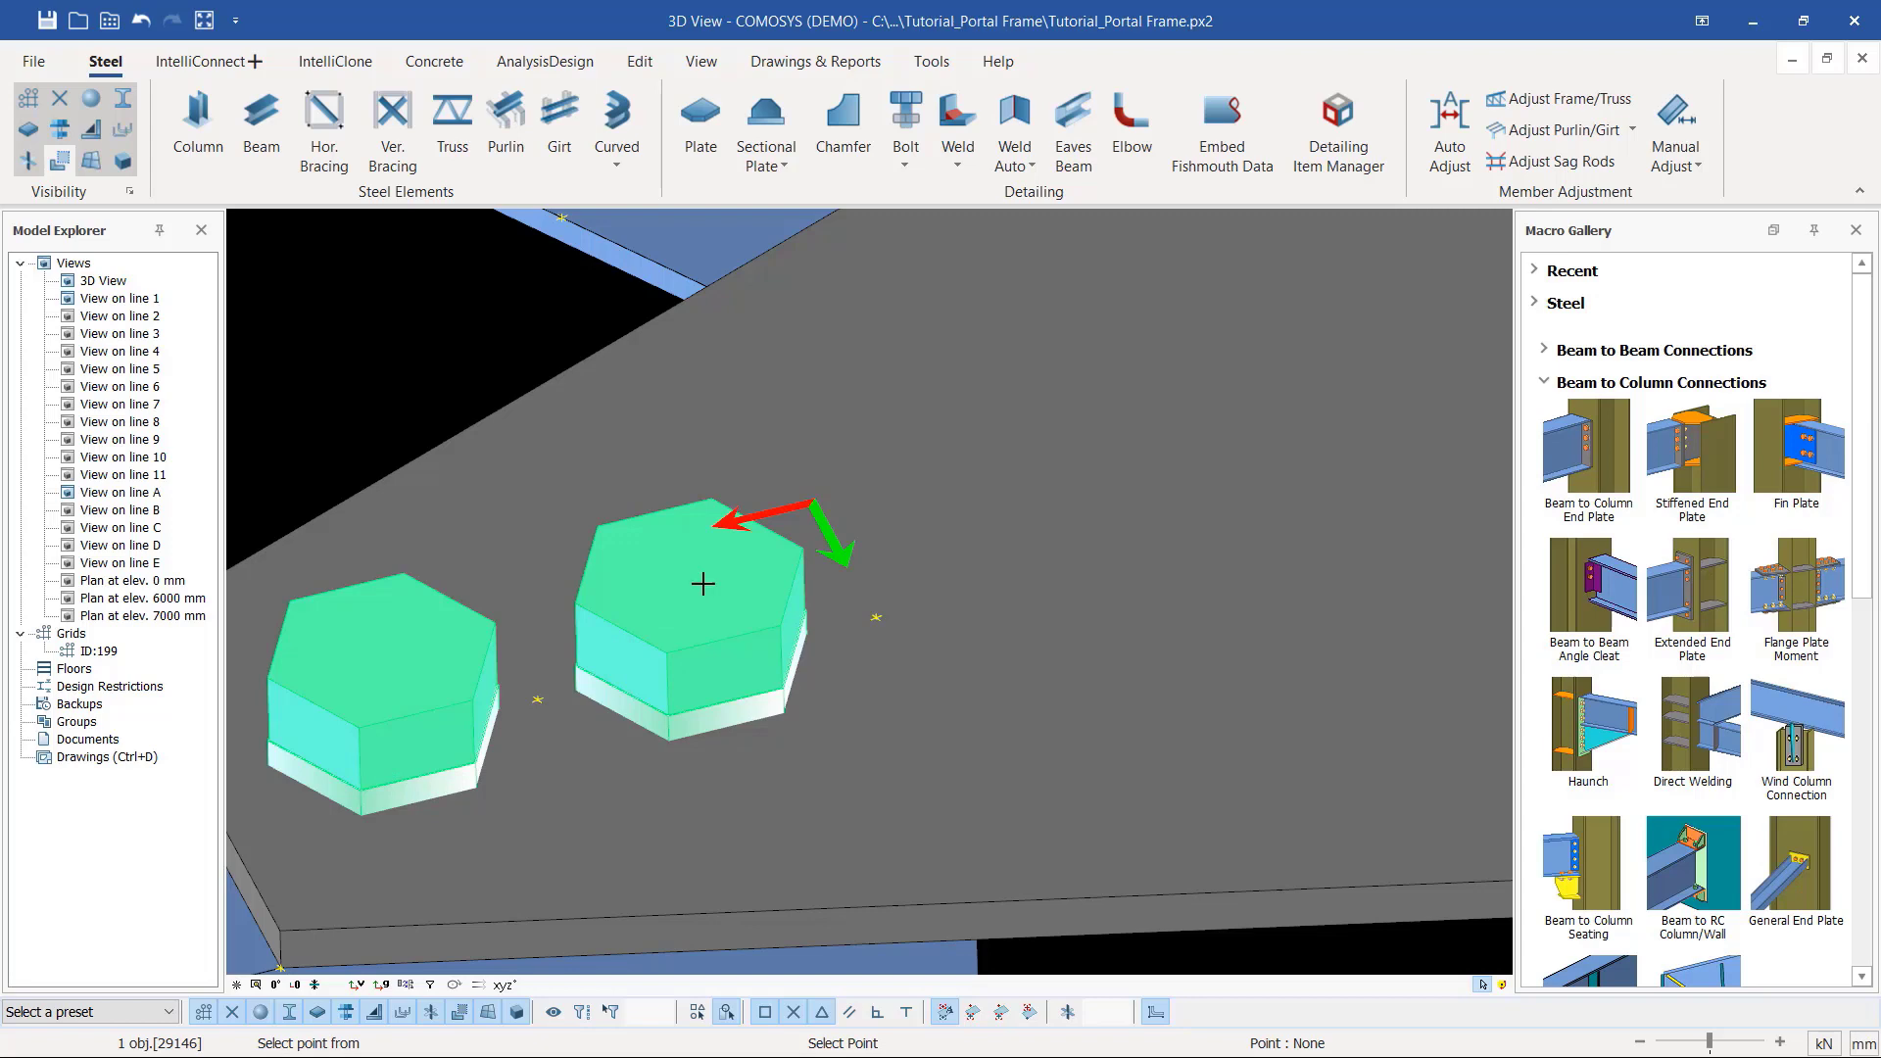
key("Escape")
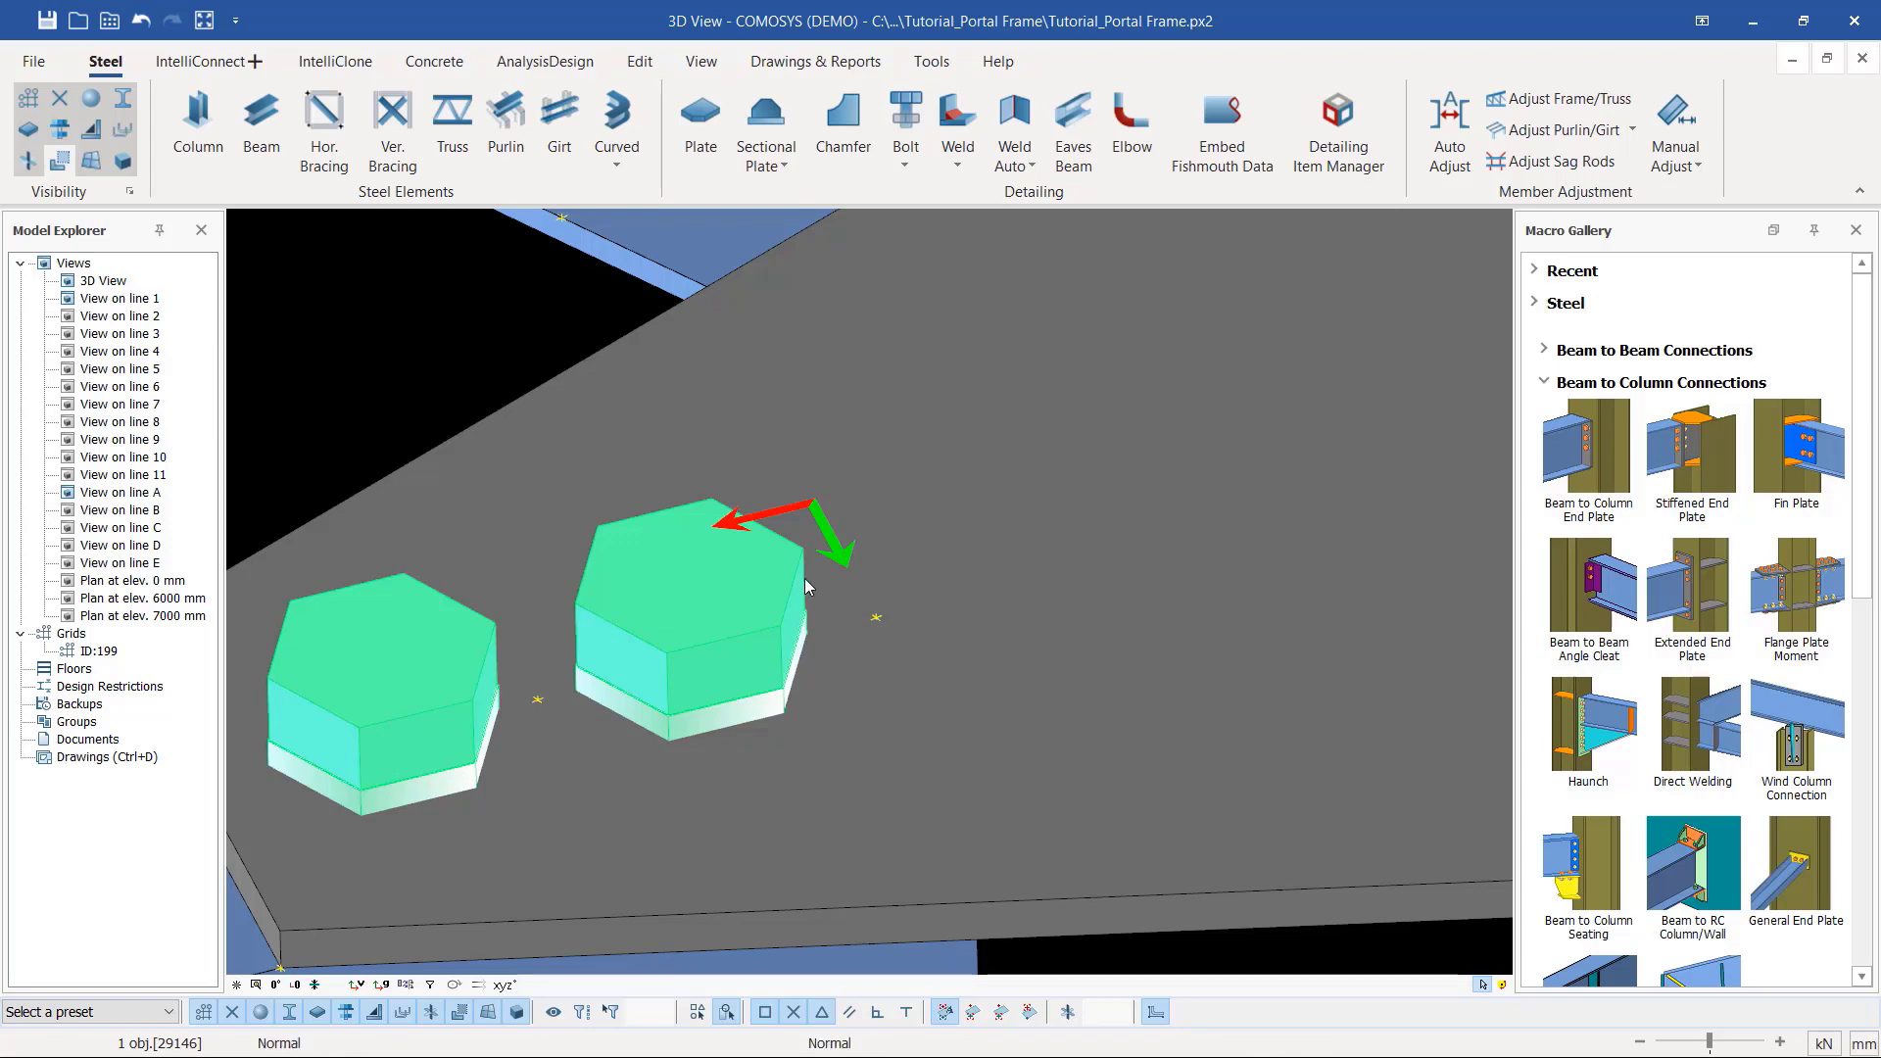
scroll(804, 578, "down", 4)
scroll(929, 555, "up", 1)
scroll(929, 555, "up", 3)
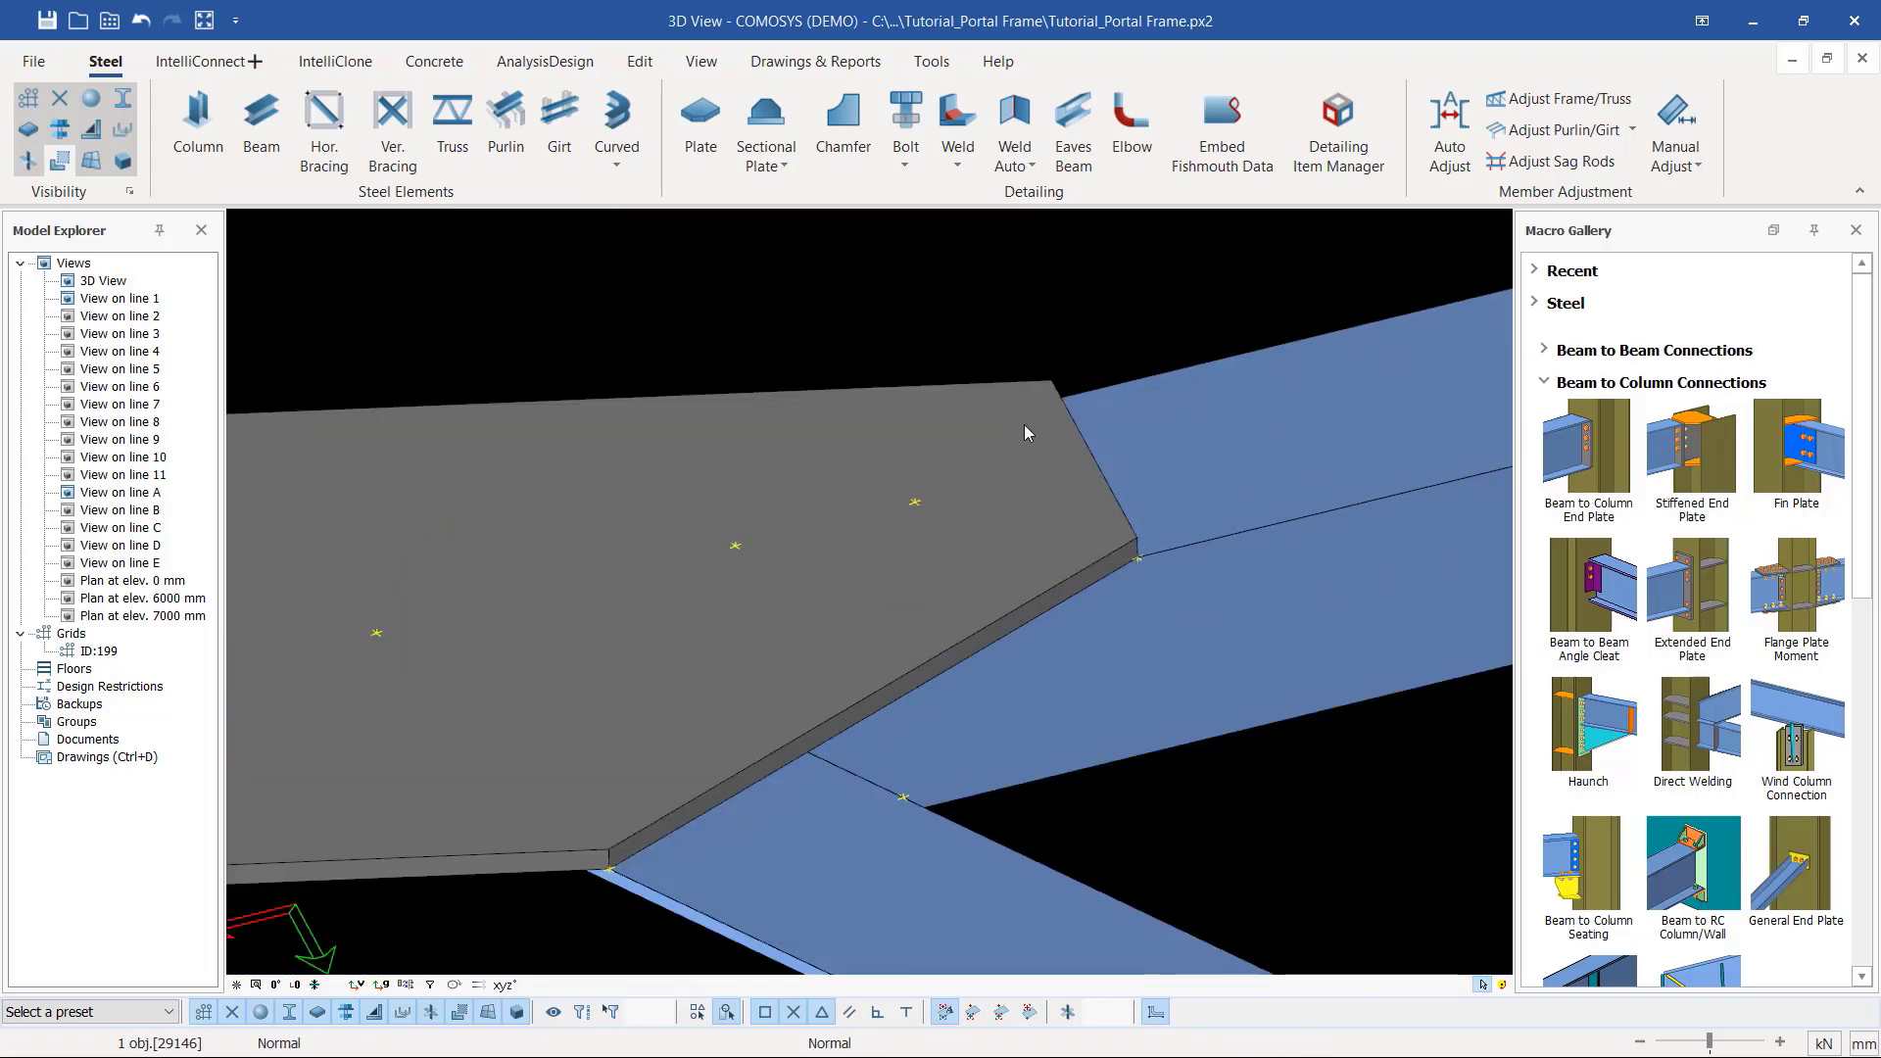
scroll(1148, 496, "down", 3)
left_click(1187, 517)
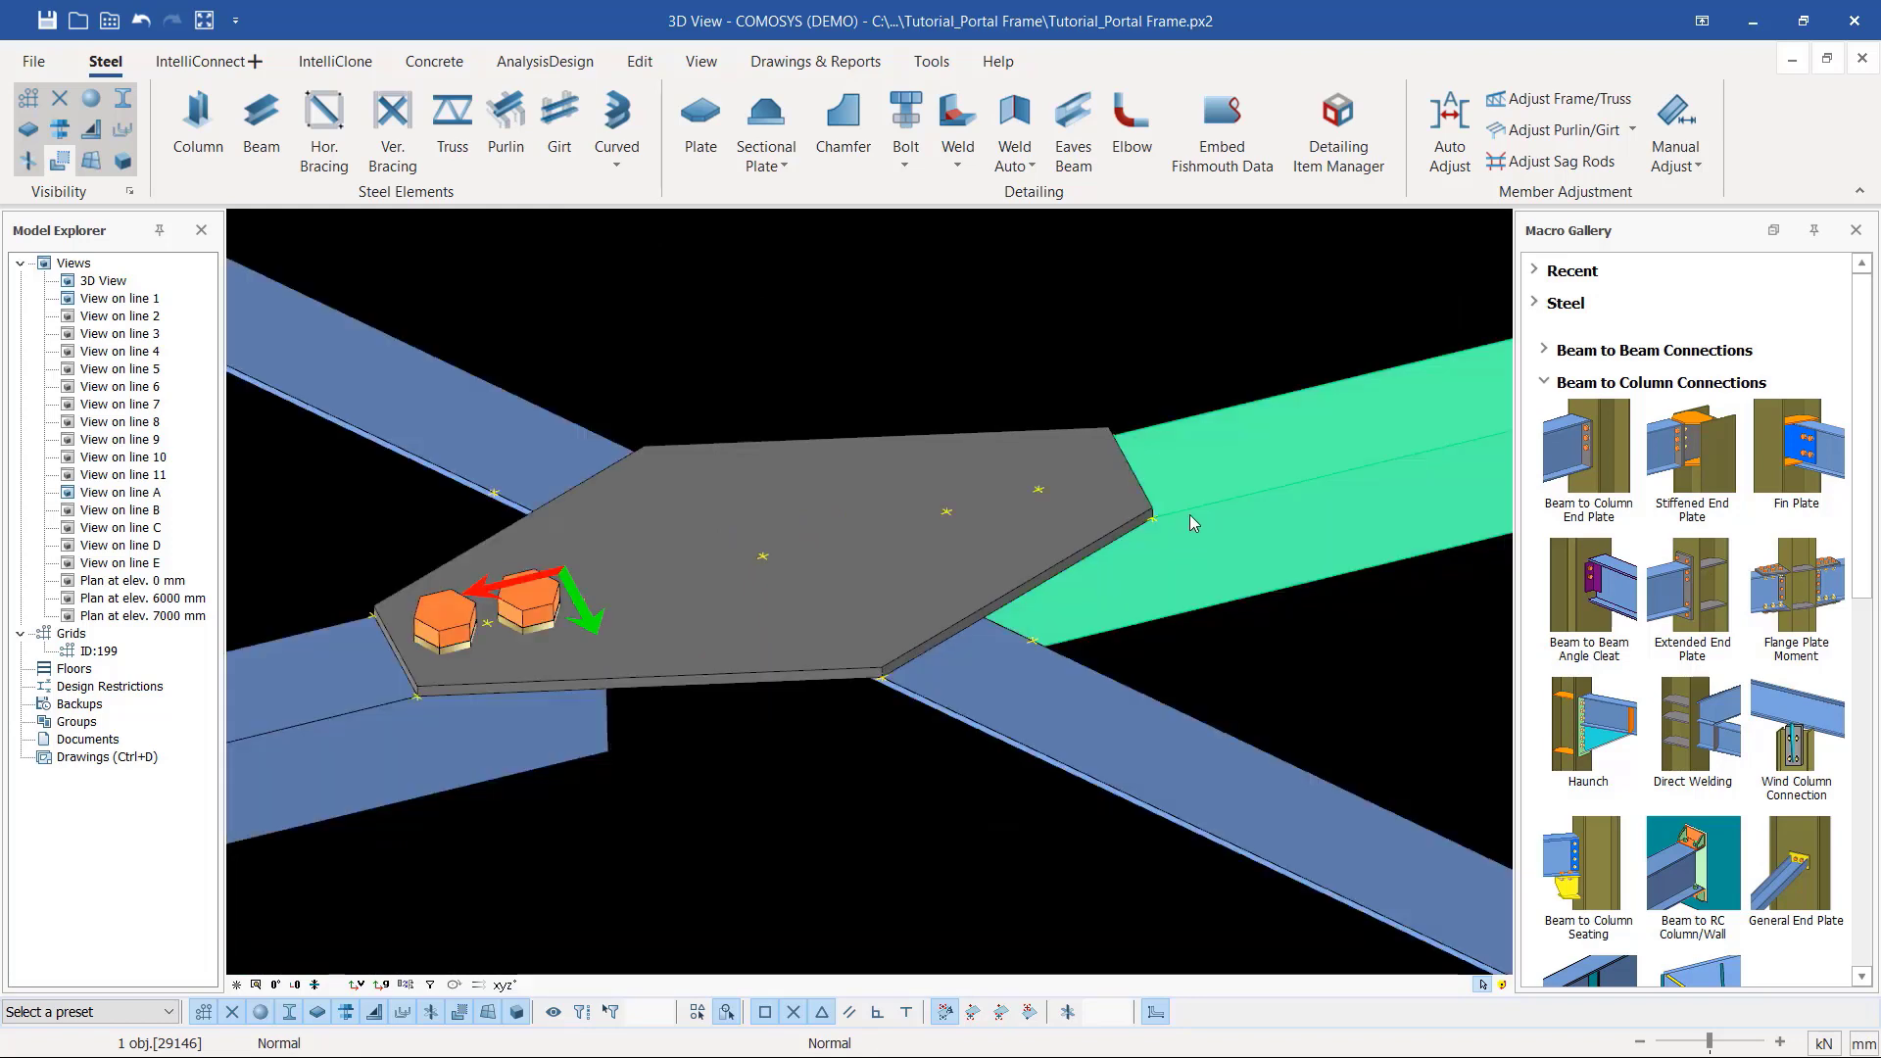
middle_click_drag(1184, 517, 1181, 549)
scroll(1049, 466, "down", 2)
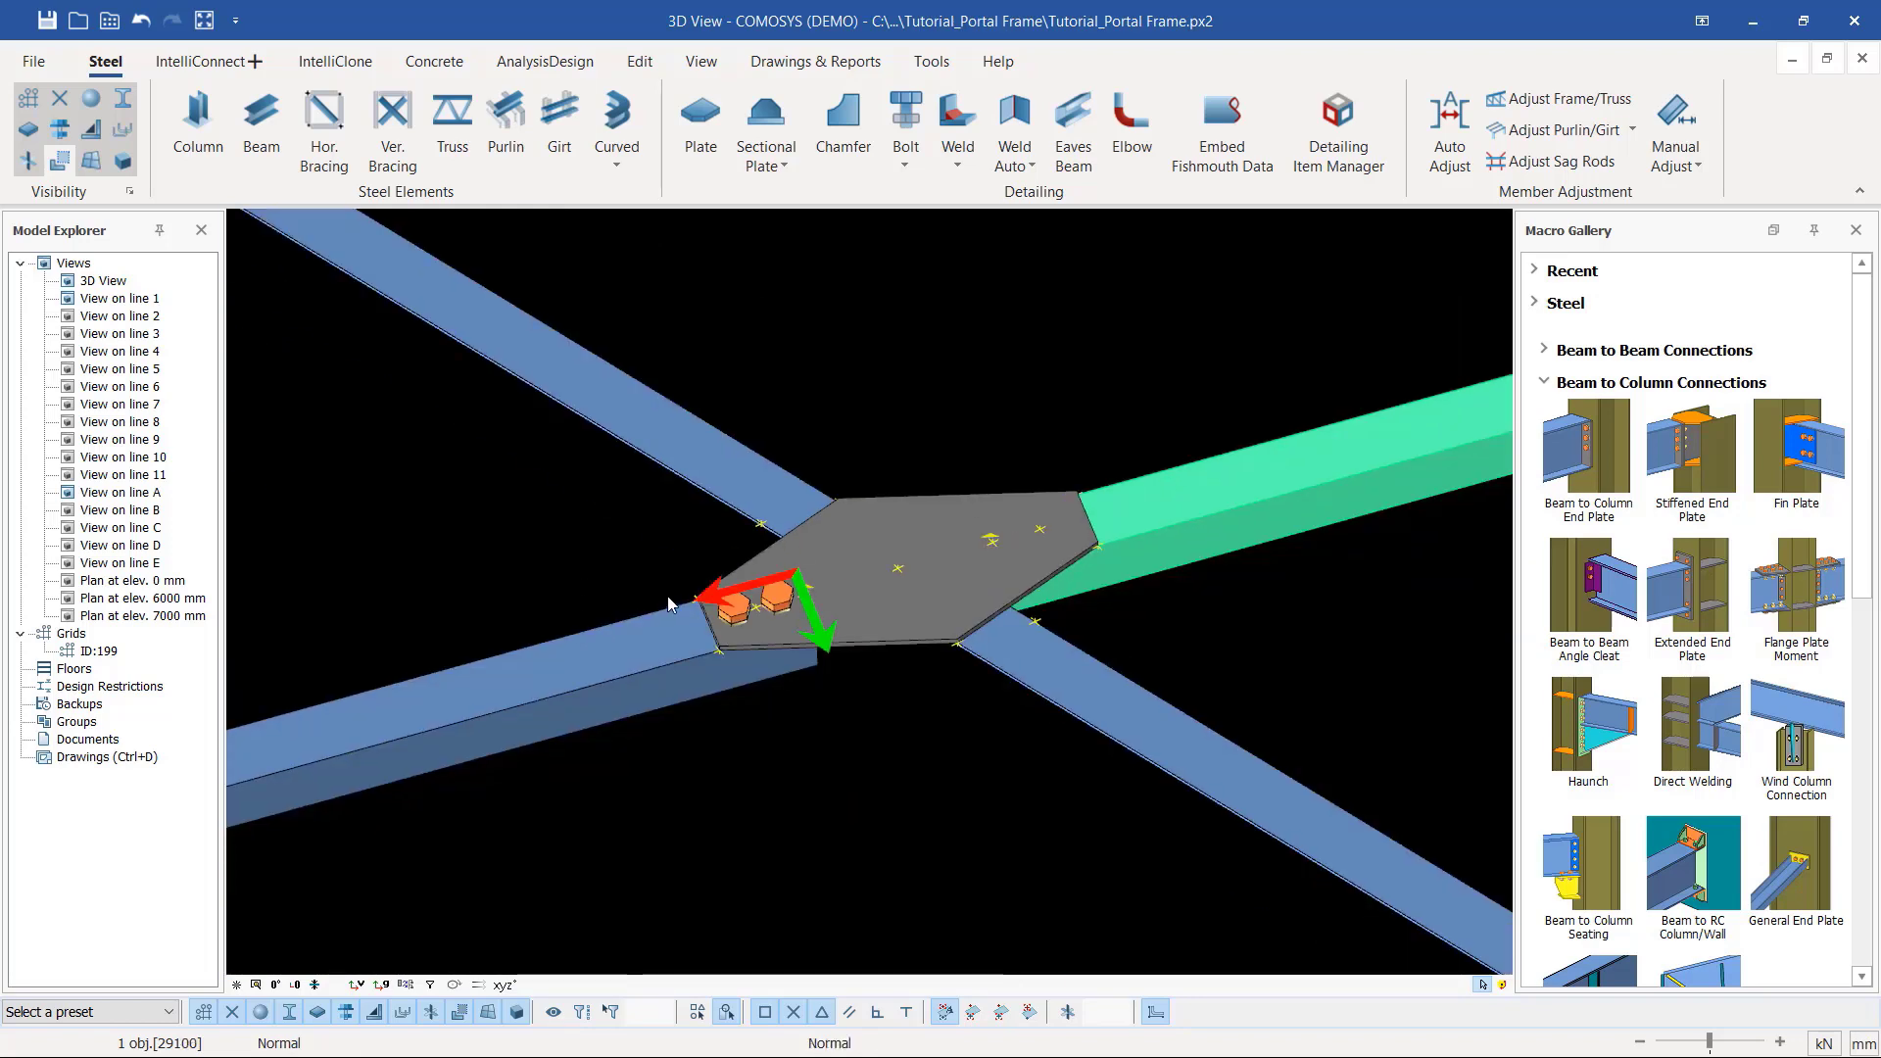
scroll(857, 598, "up", 5)
left_click(905, 558)
right_click(905, 558)
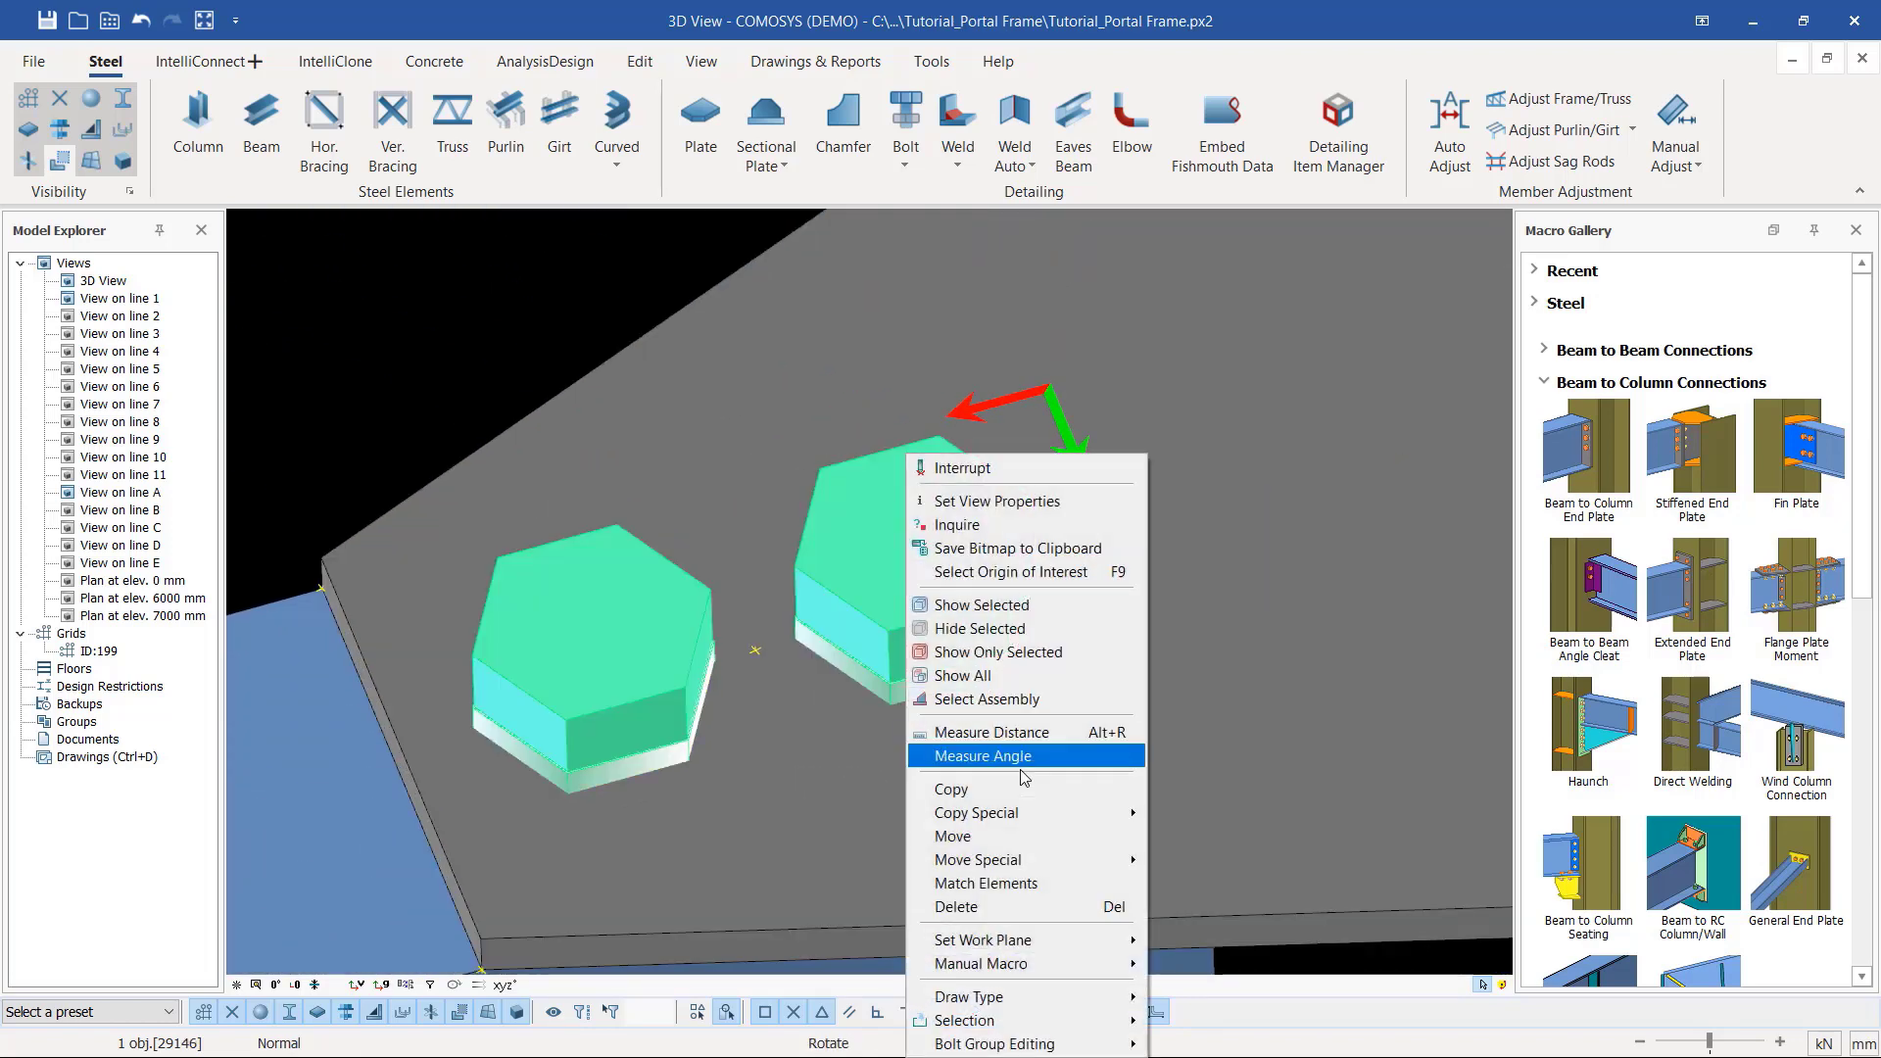
mouse_move(979, 814)
left_click(1274, 815)
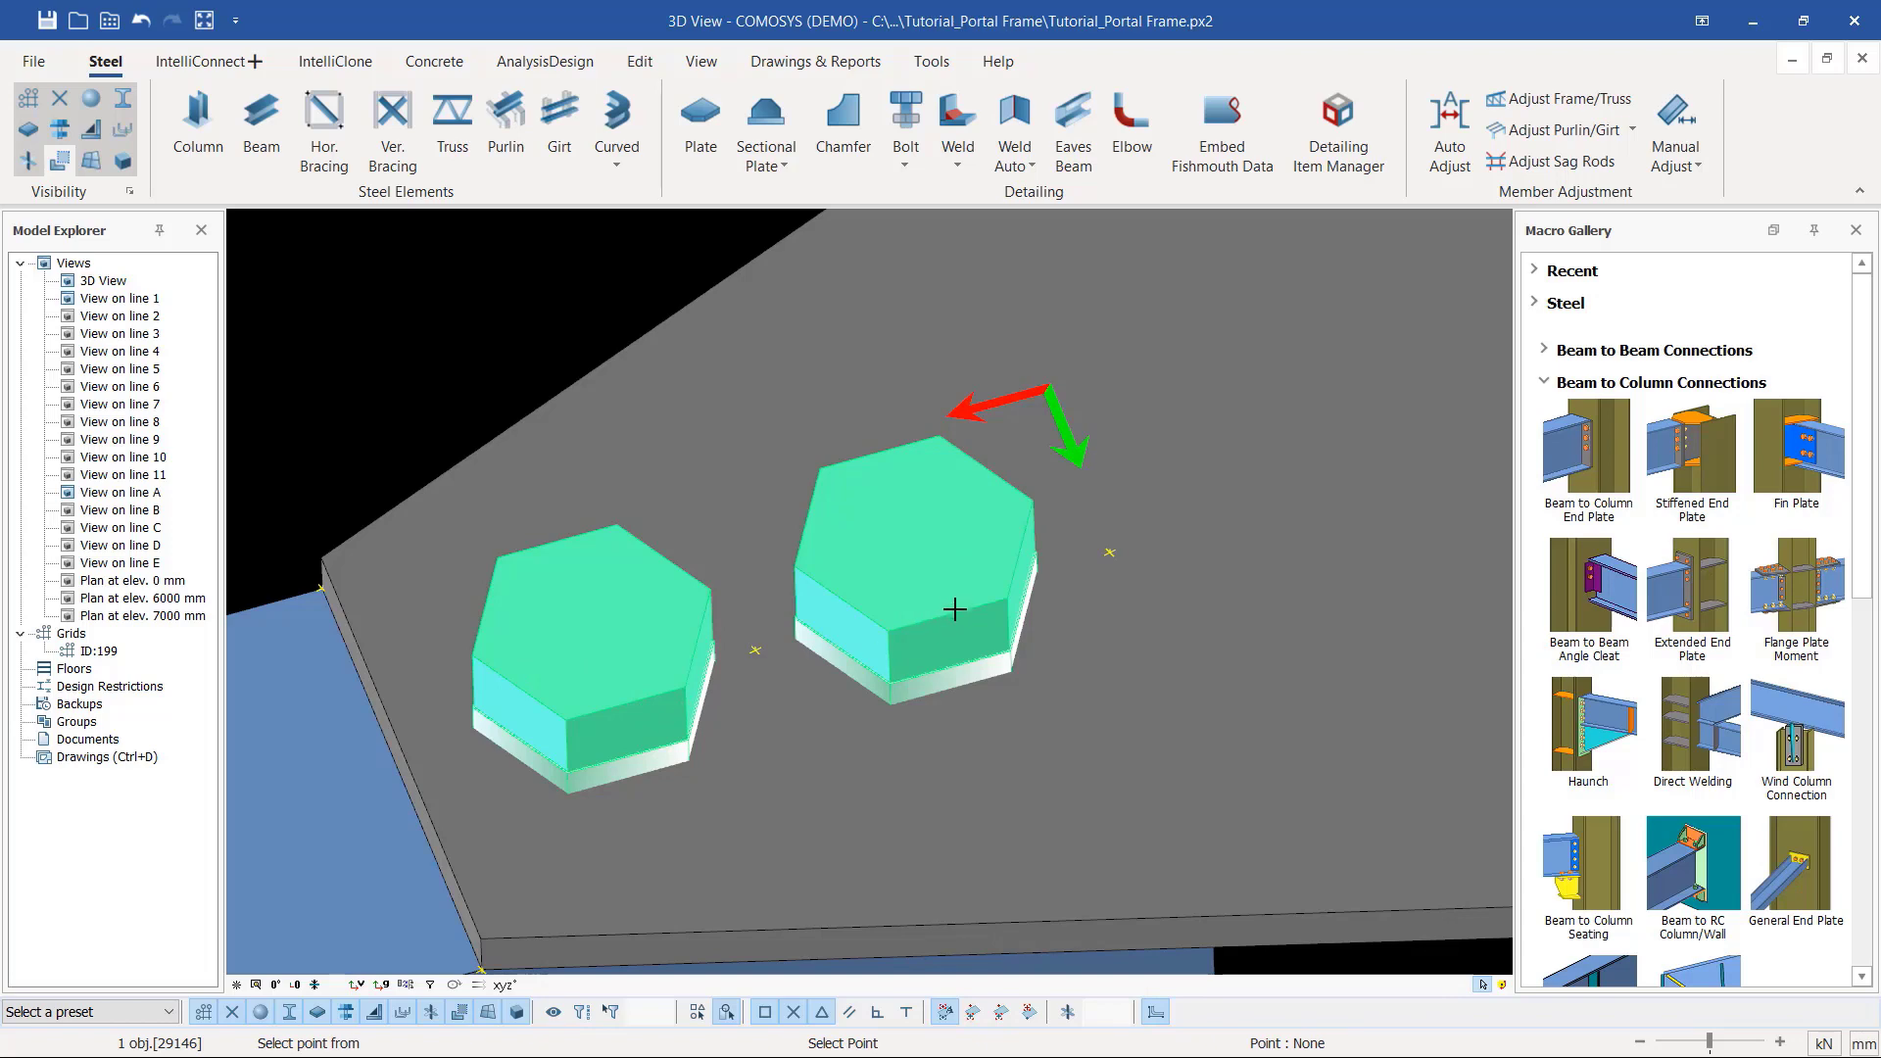
key("Escape")
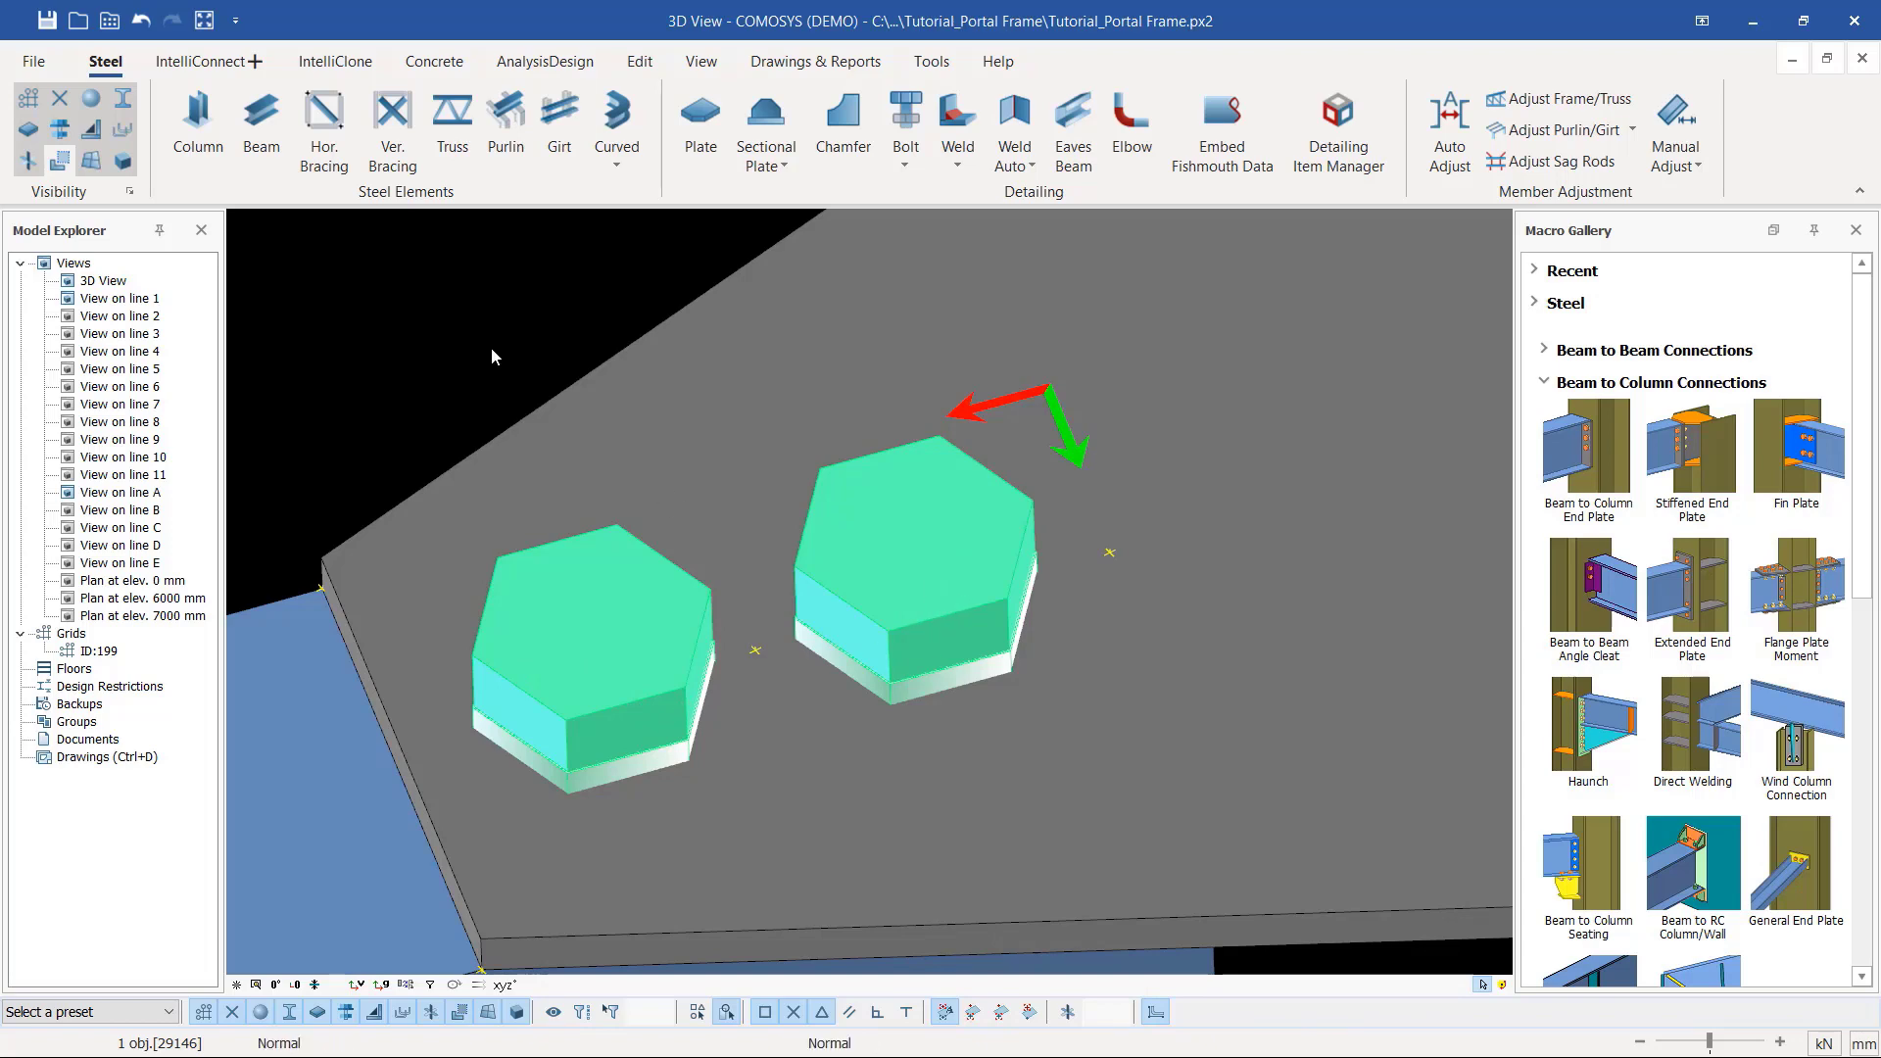
Step: Bolt the gusset plate to the unbolted split brace member, setting the bolt direction from the outer to the inner model point
scroll(360, 654, "down", 5)
scroll(918, 541, "up", 1)
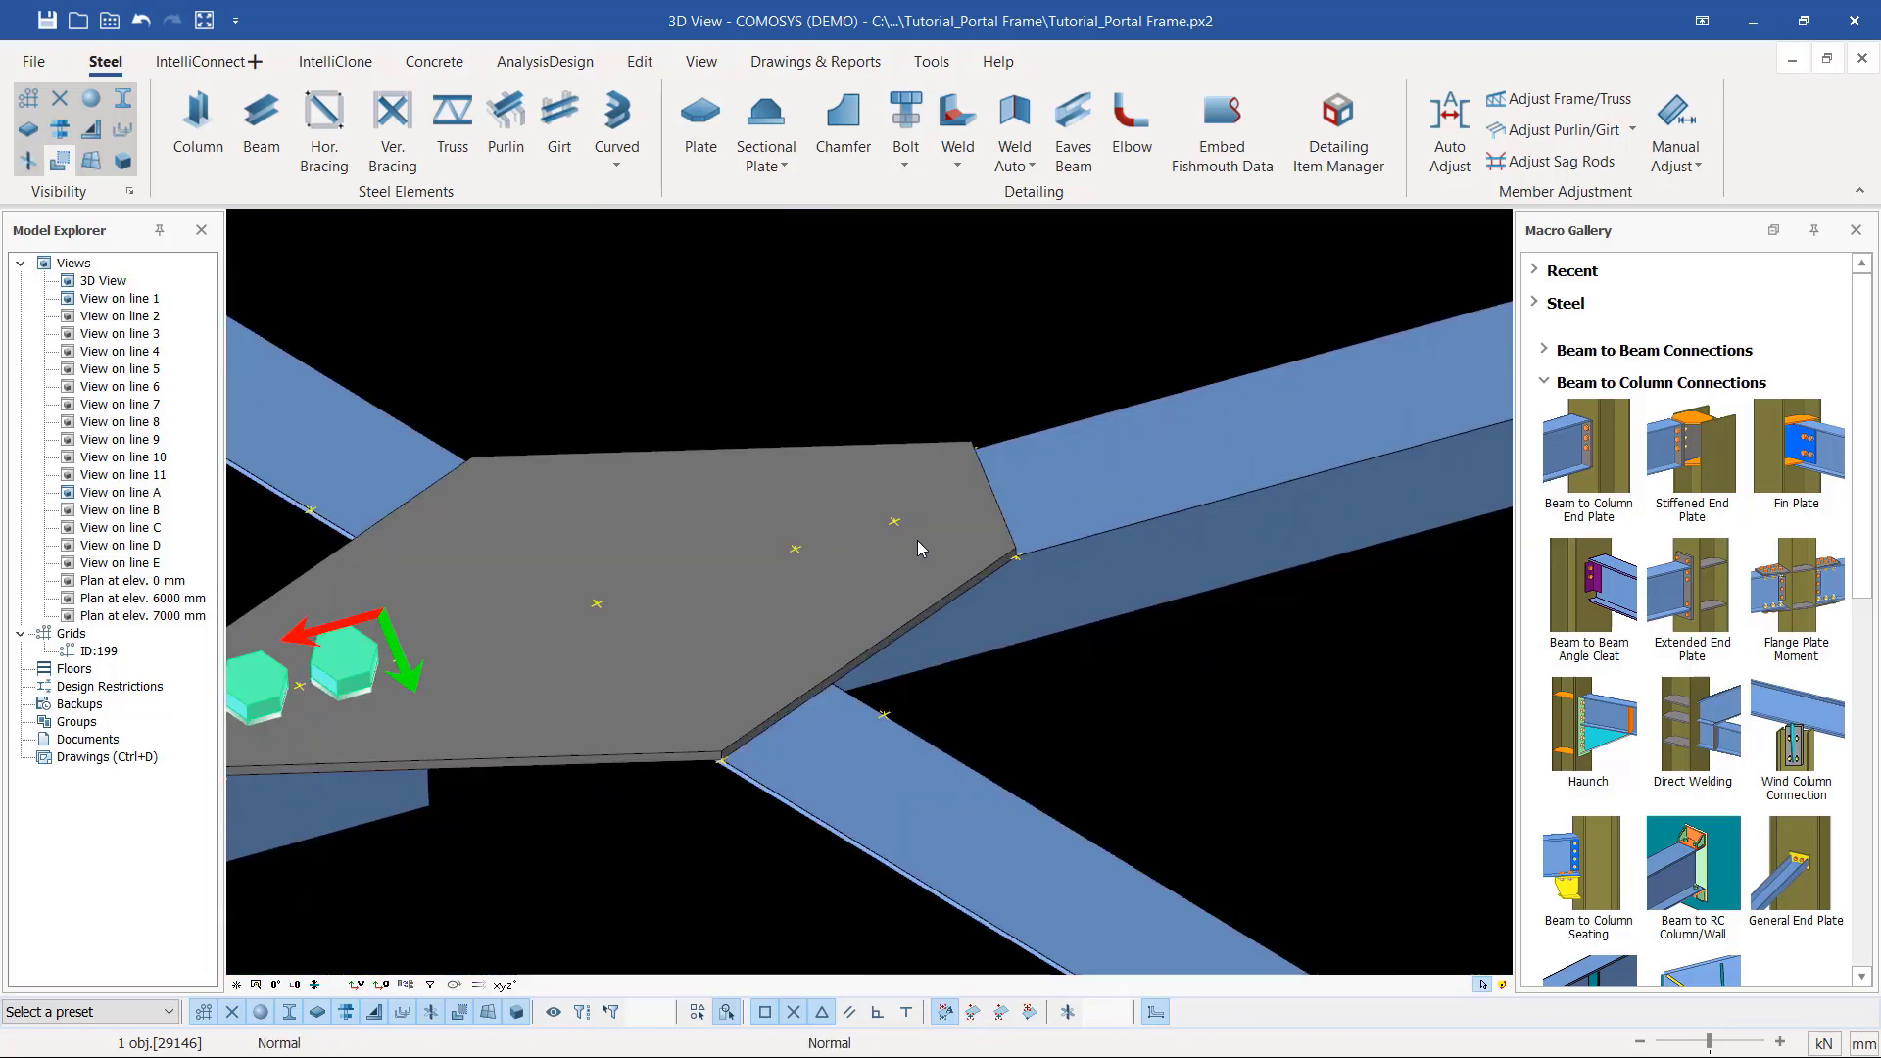
left_click(905, 116)
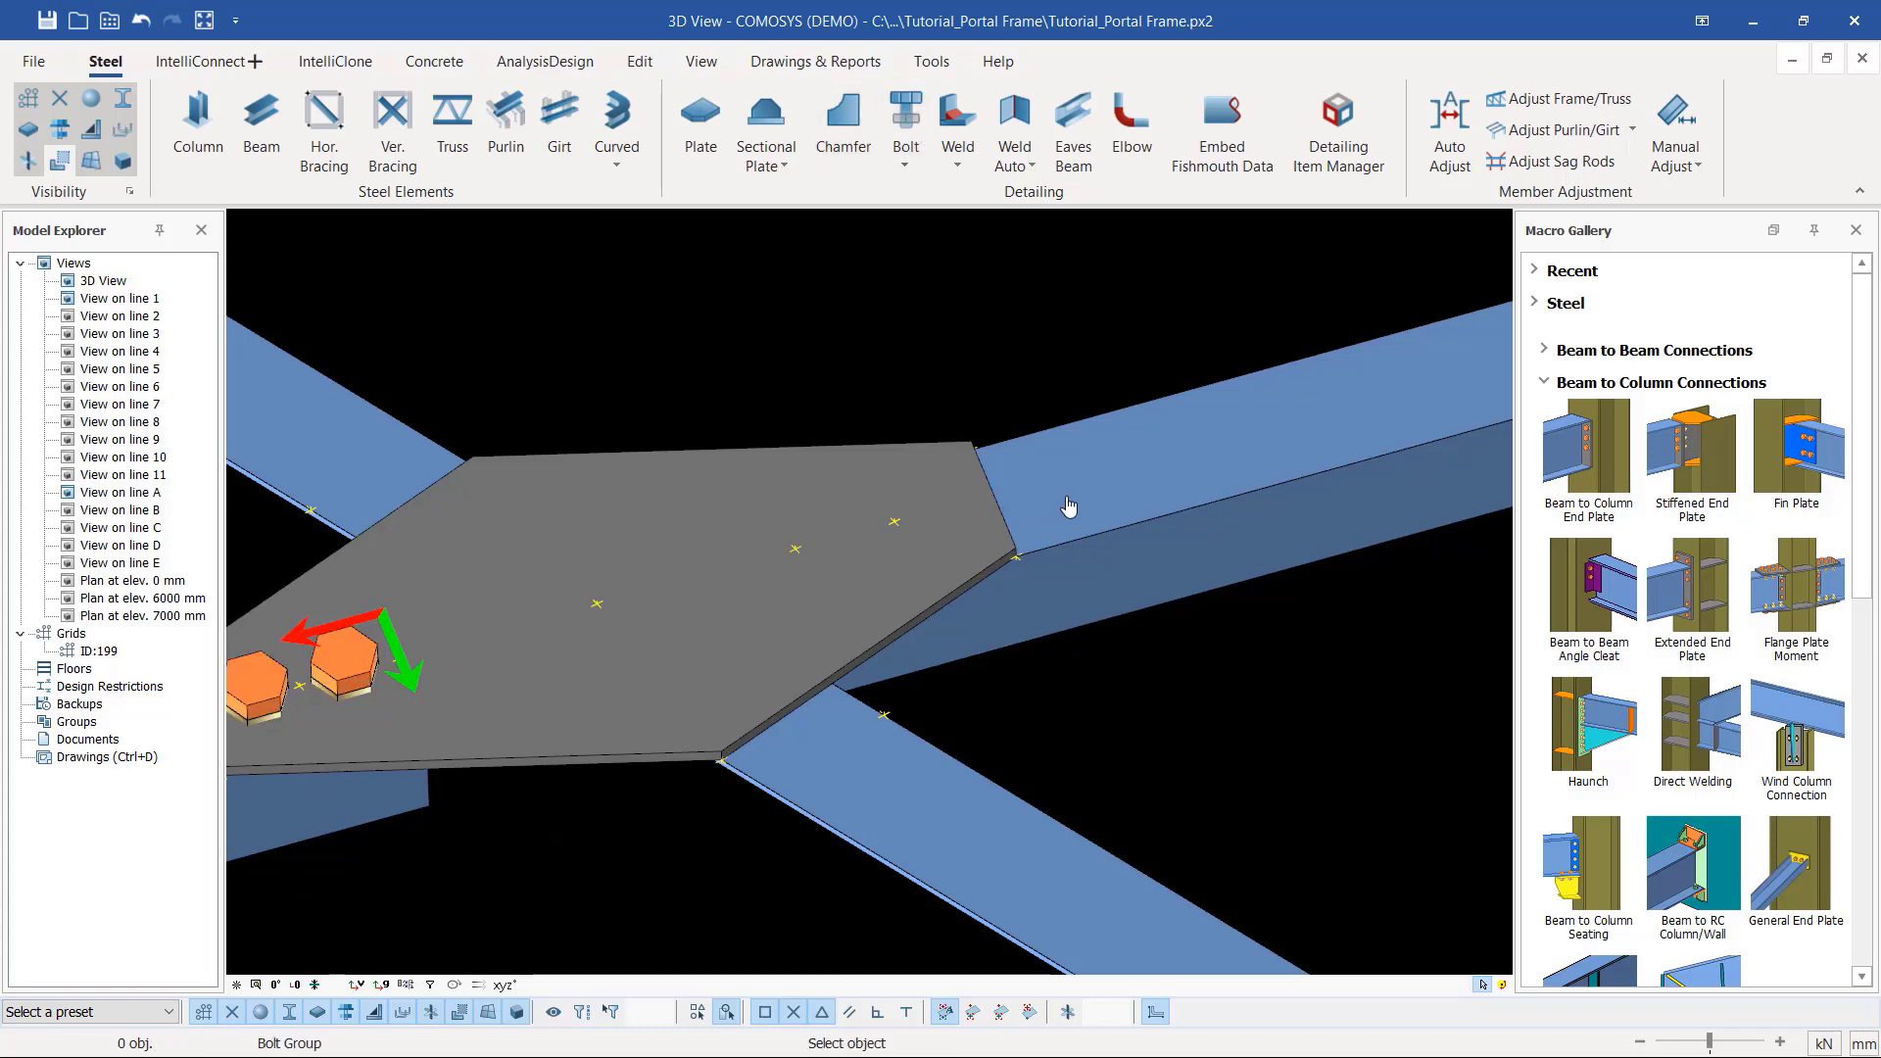
left_click(970, 495)
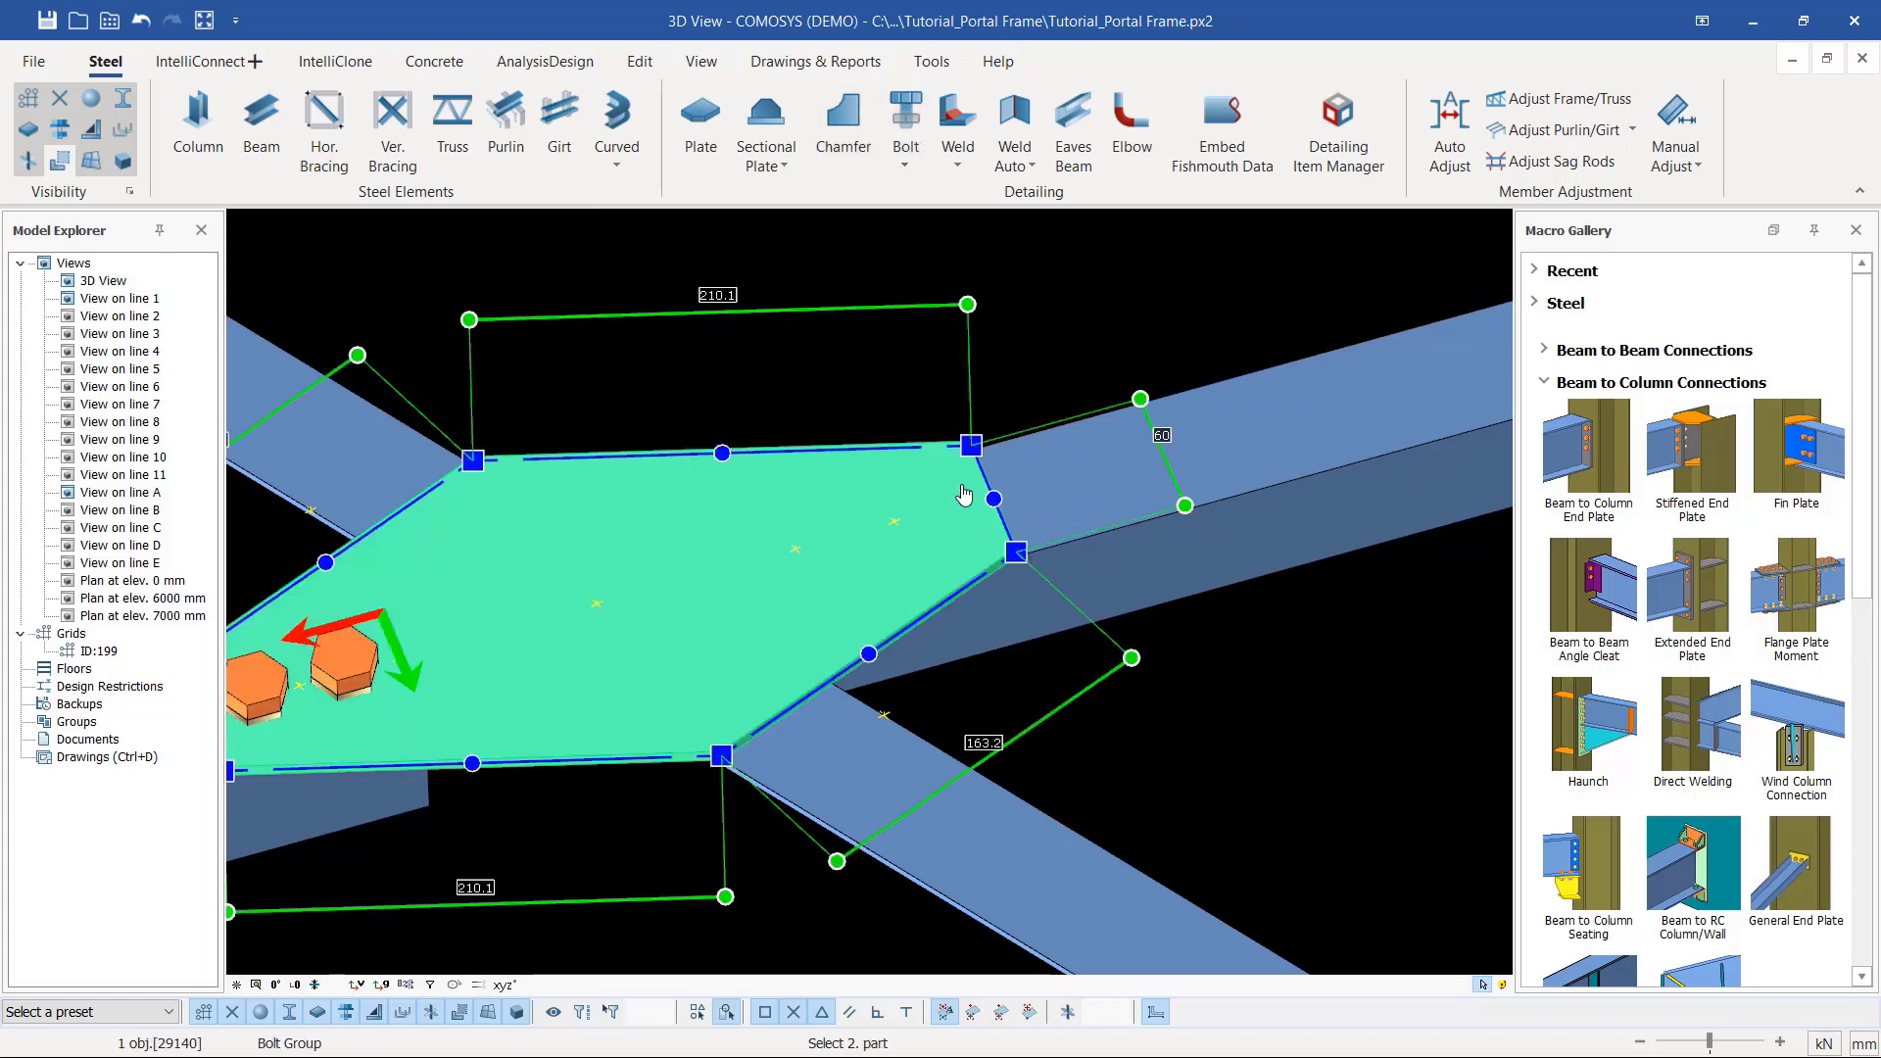
left_click(1237, 433)
left_click(950, 310)
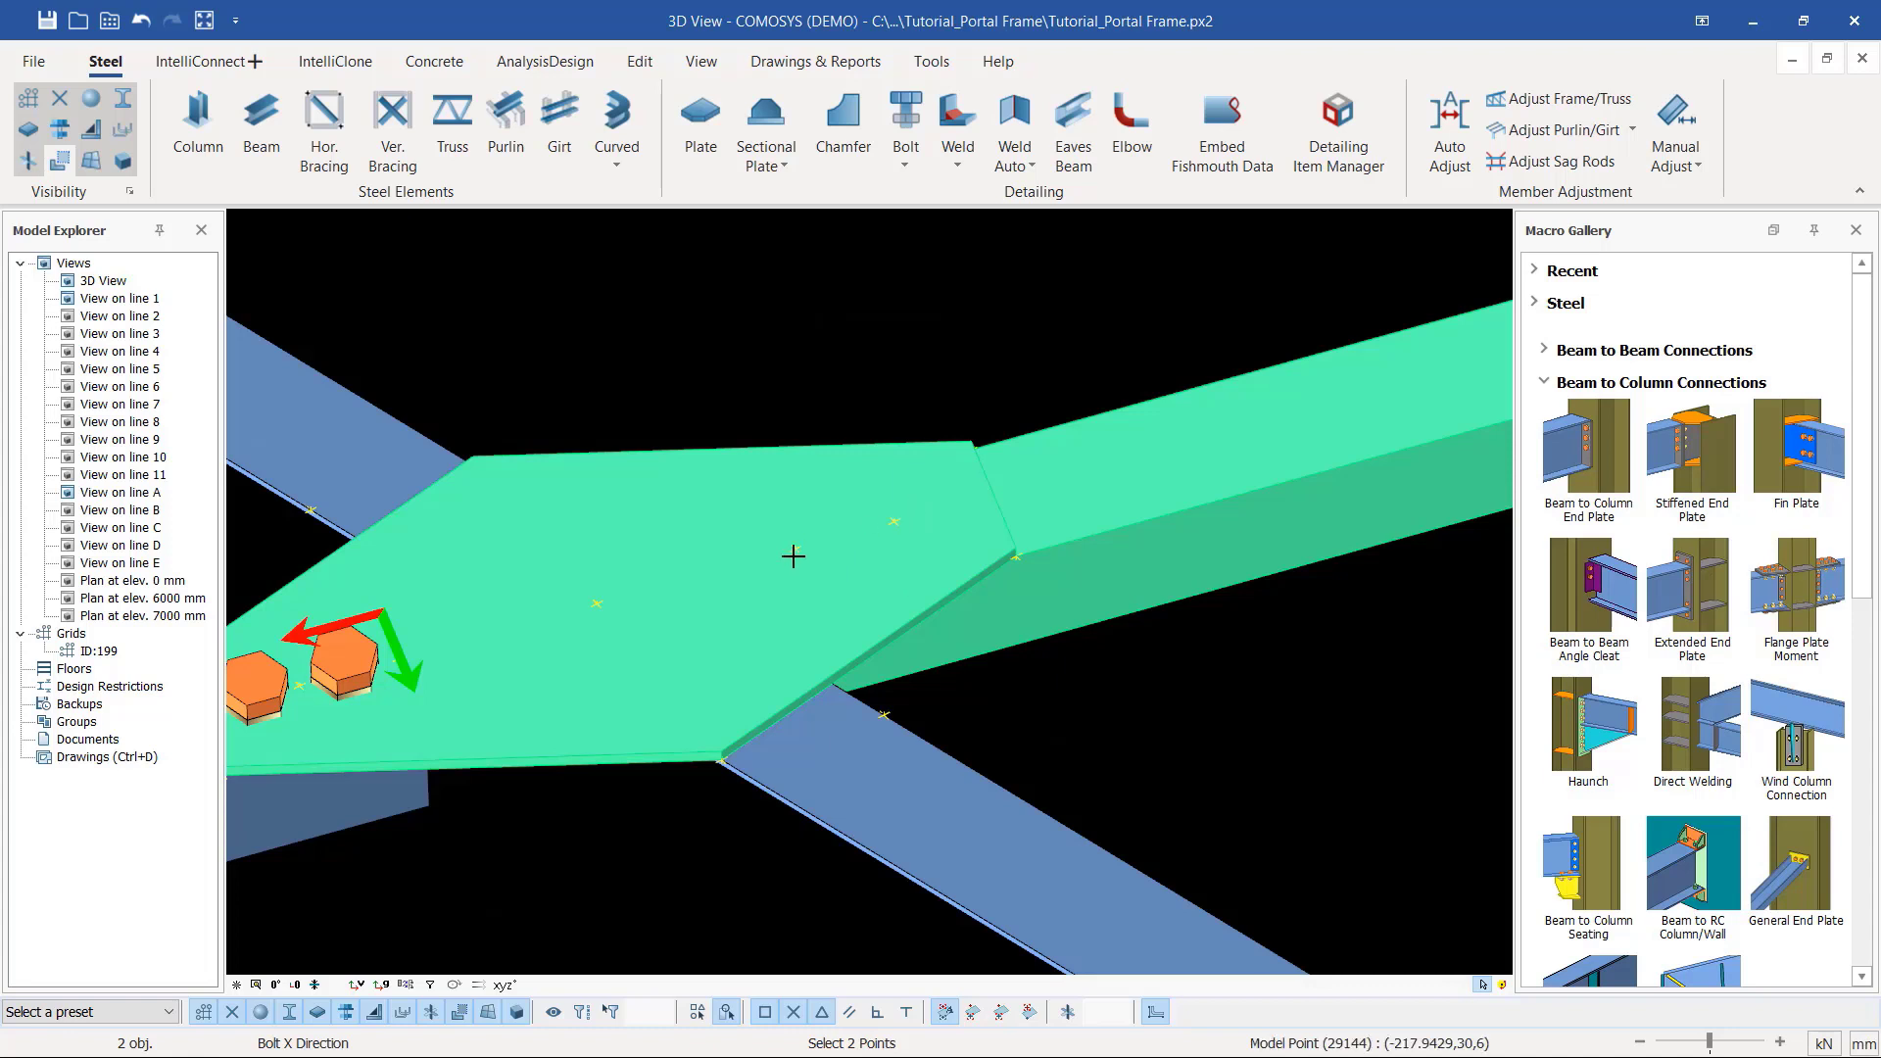
scroll(792, 543, "up", 6)
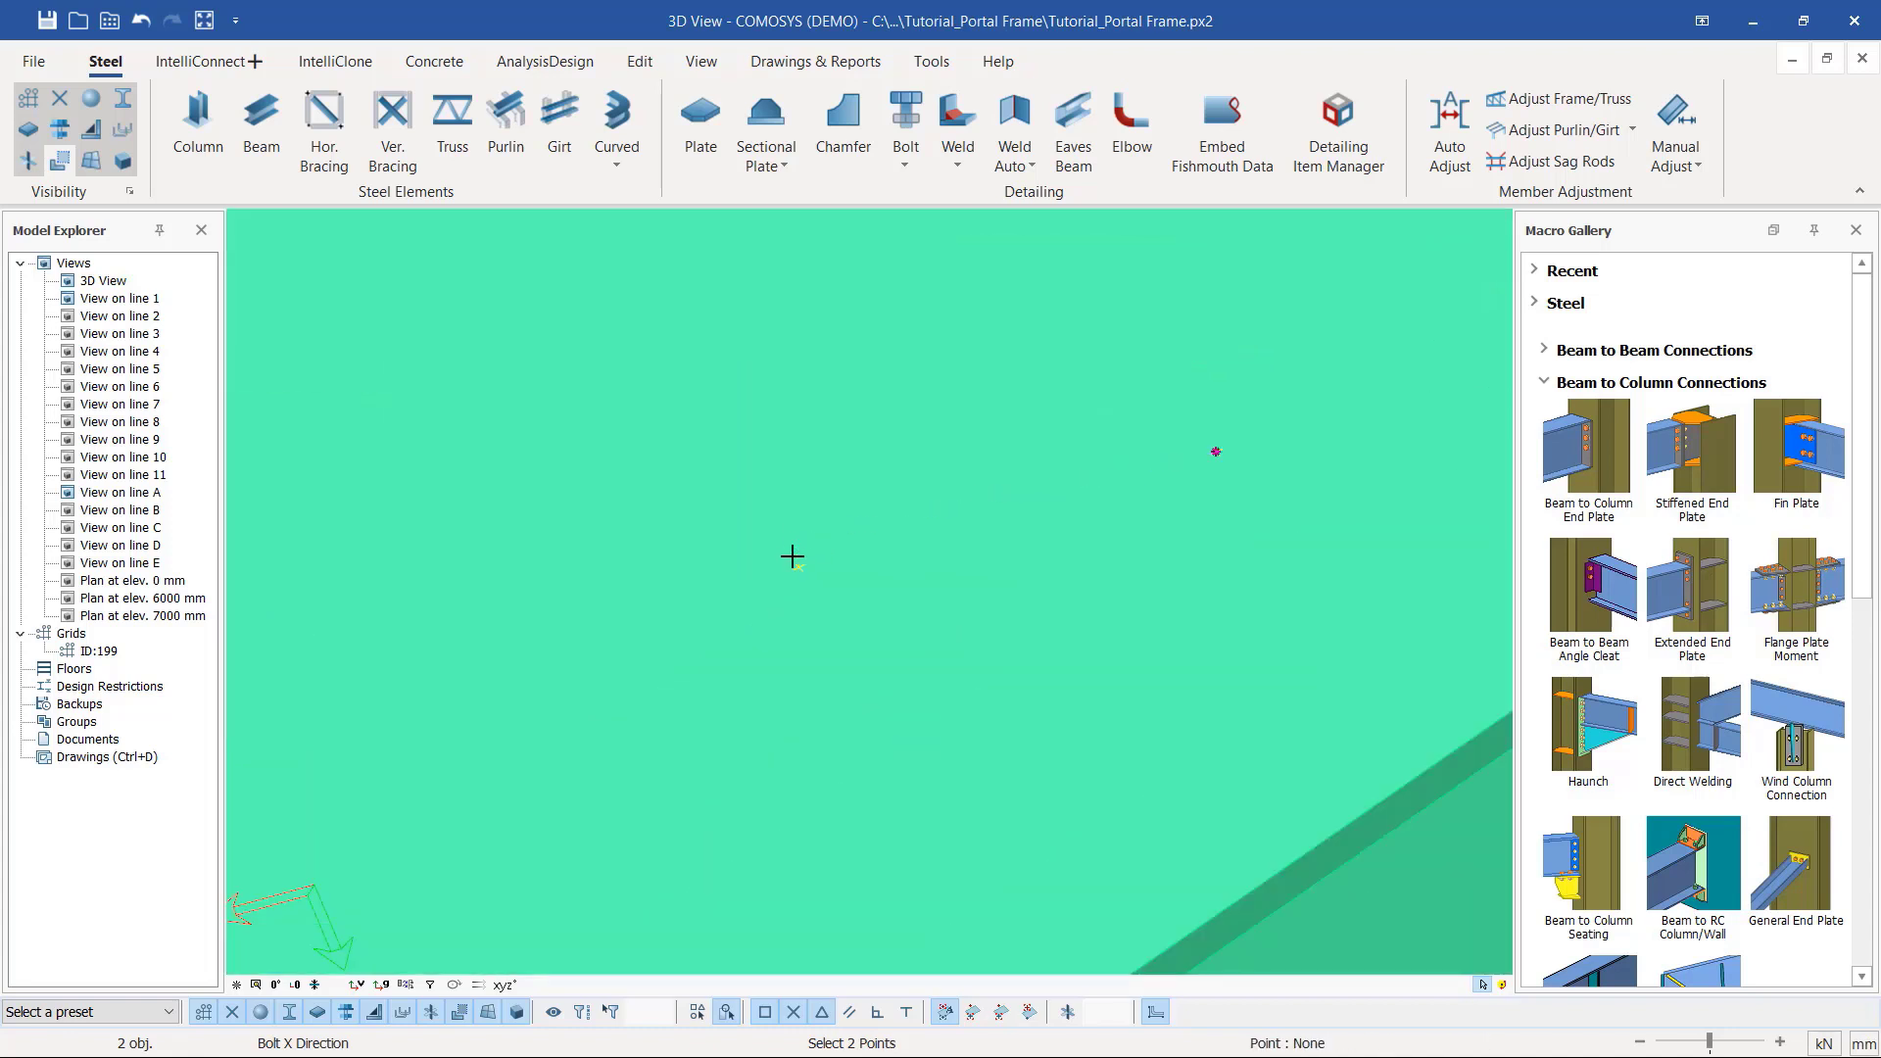
left_click(798, 568)
scroll(1065, 436, "down", 5)
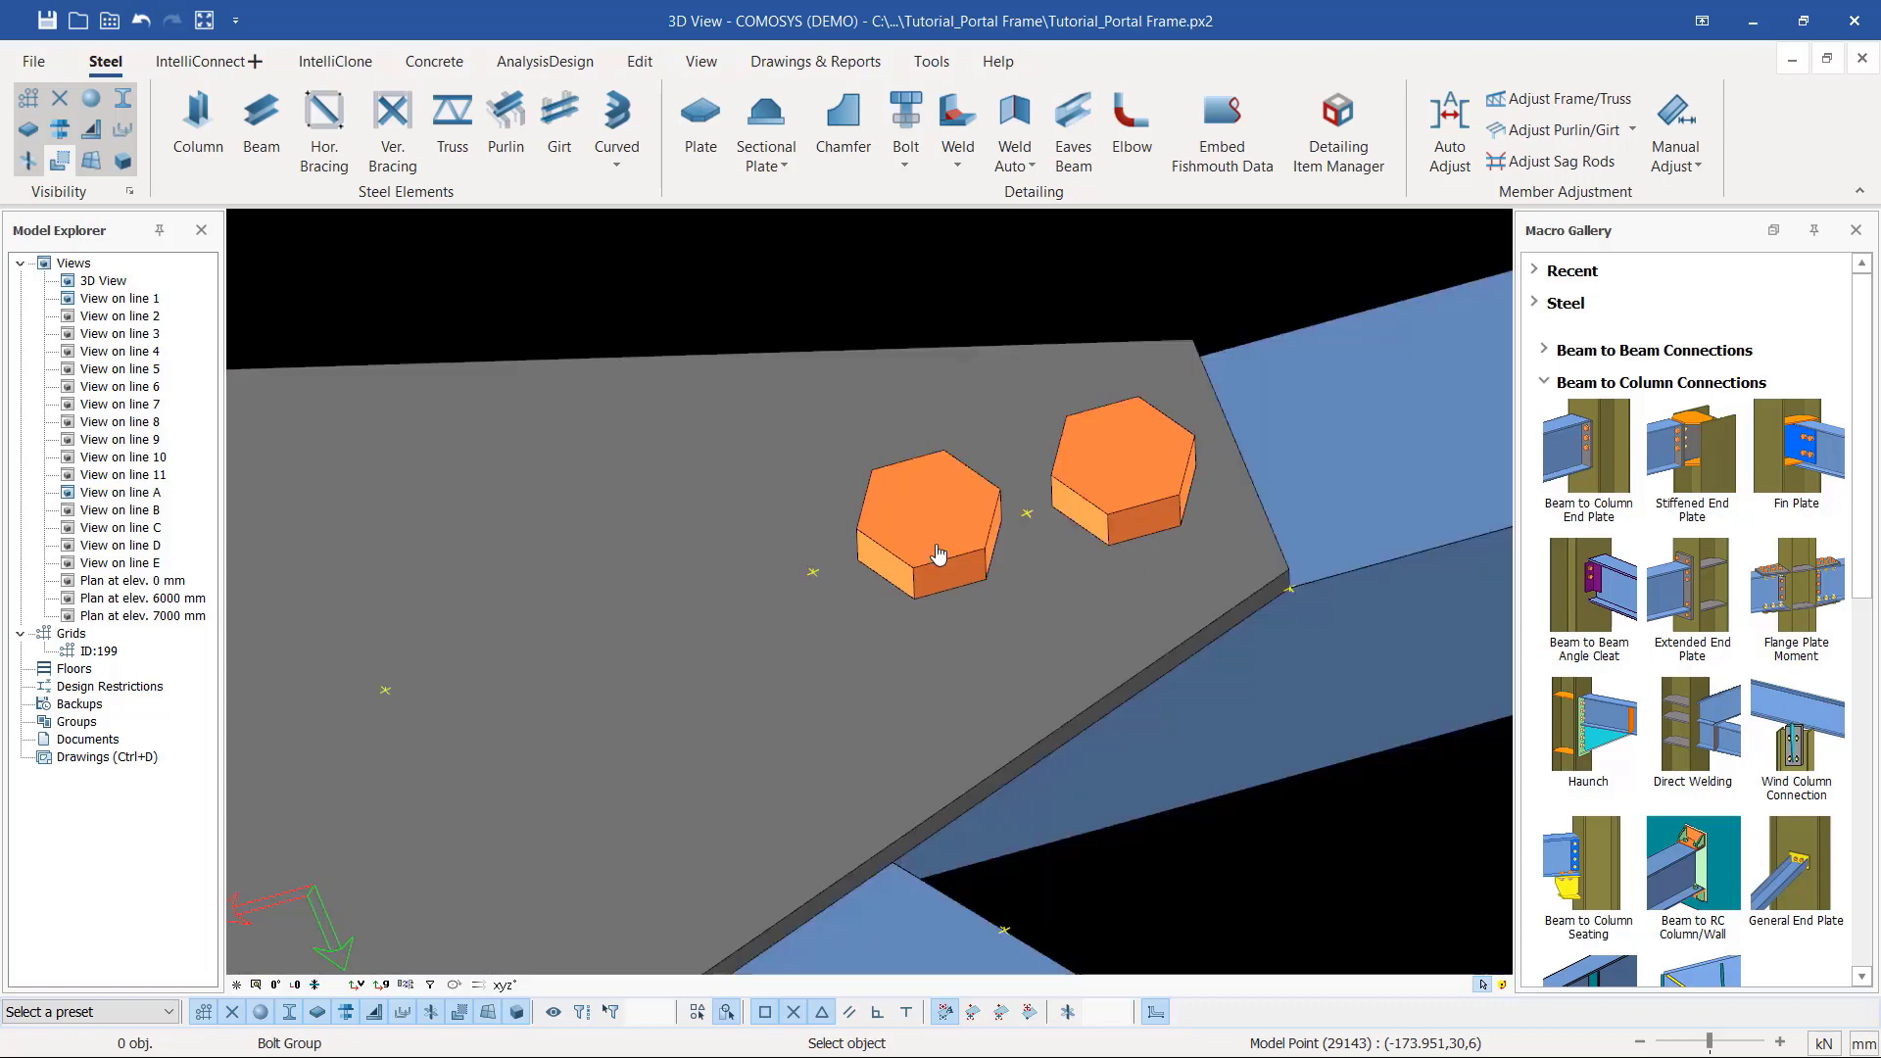
right_click(1017, 369)
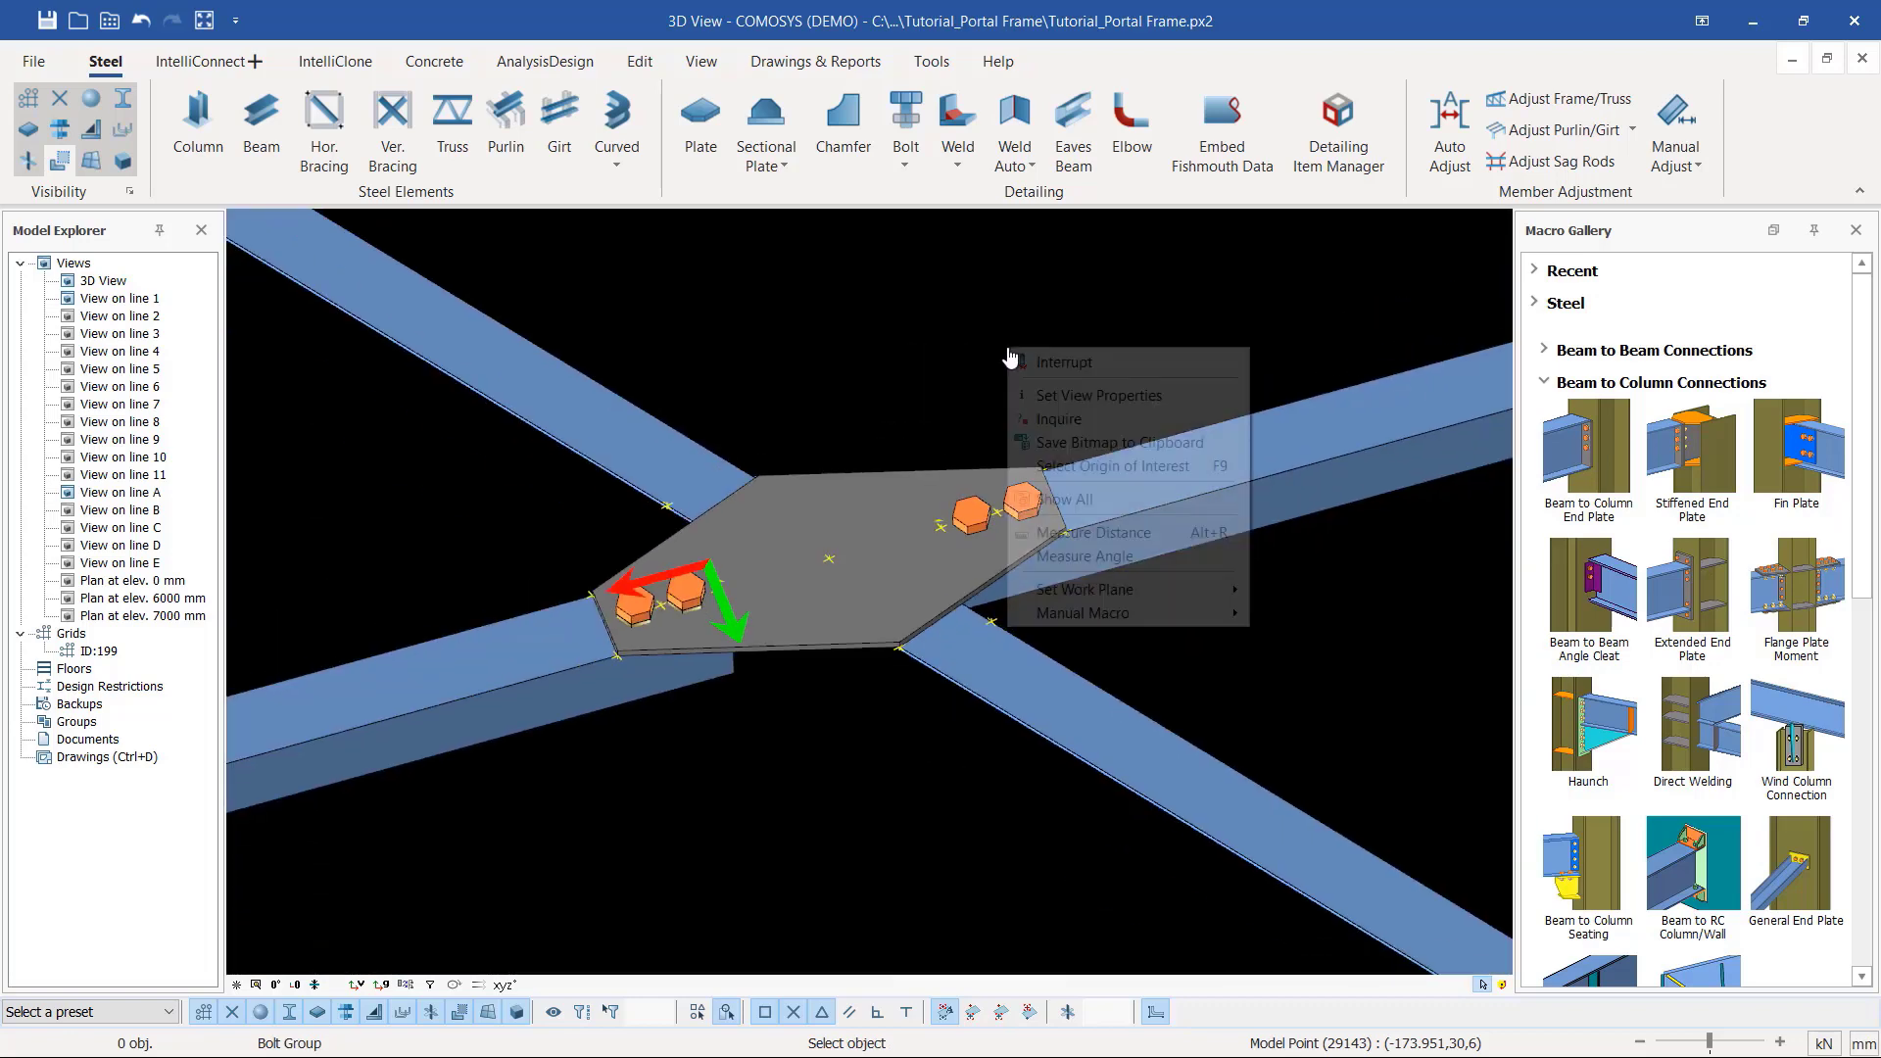
left_click(1077, 380)
Step: Bolt the gusset plate to the continuous diagonal brace, setting the bolt direction between the two inner model points beside the existing bolt groups
scroll(843, 556, "up", 3)
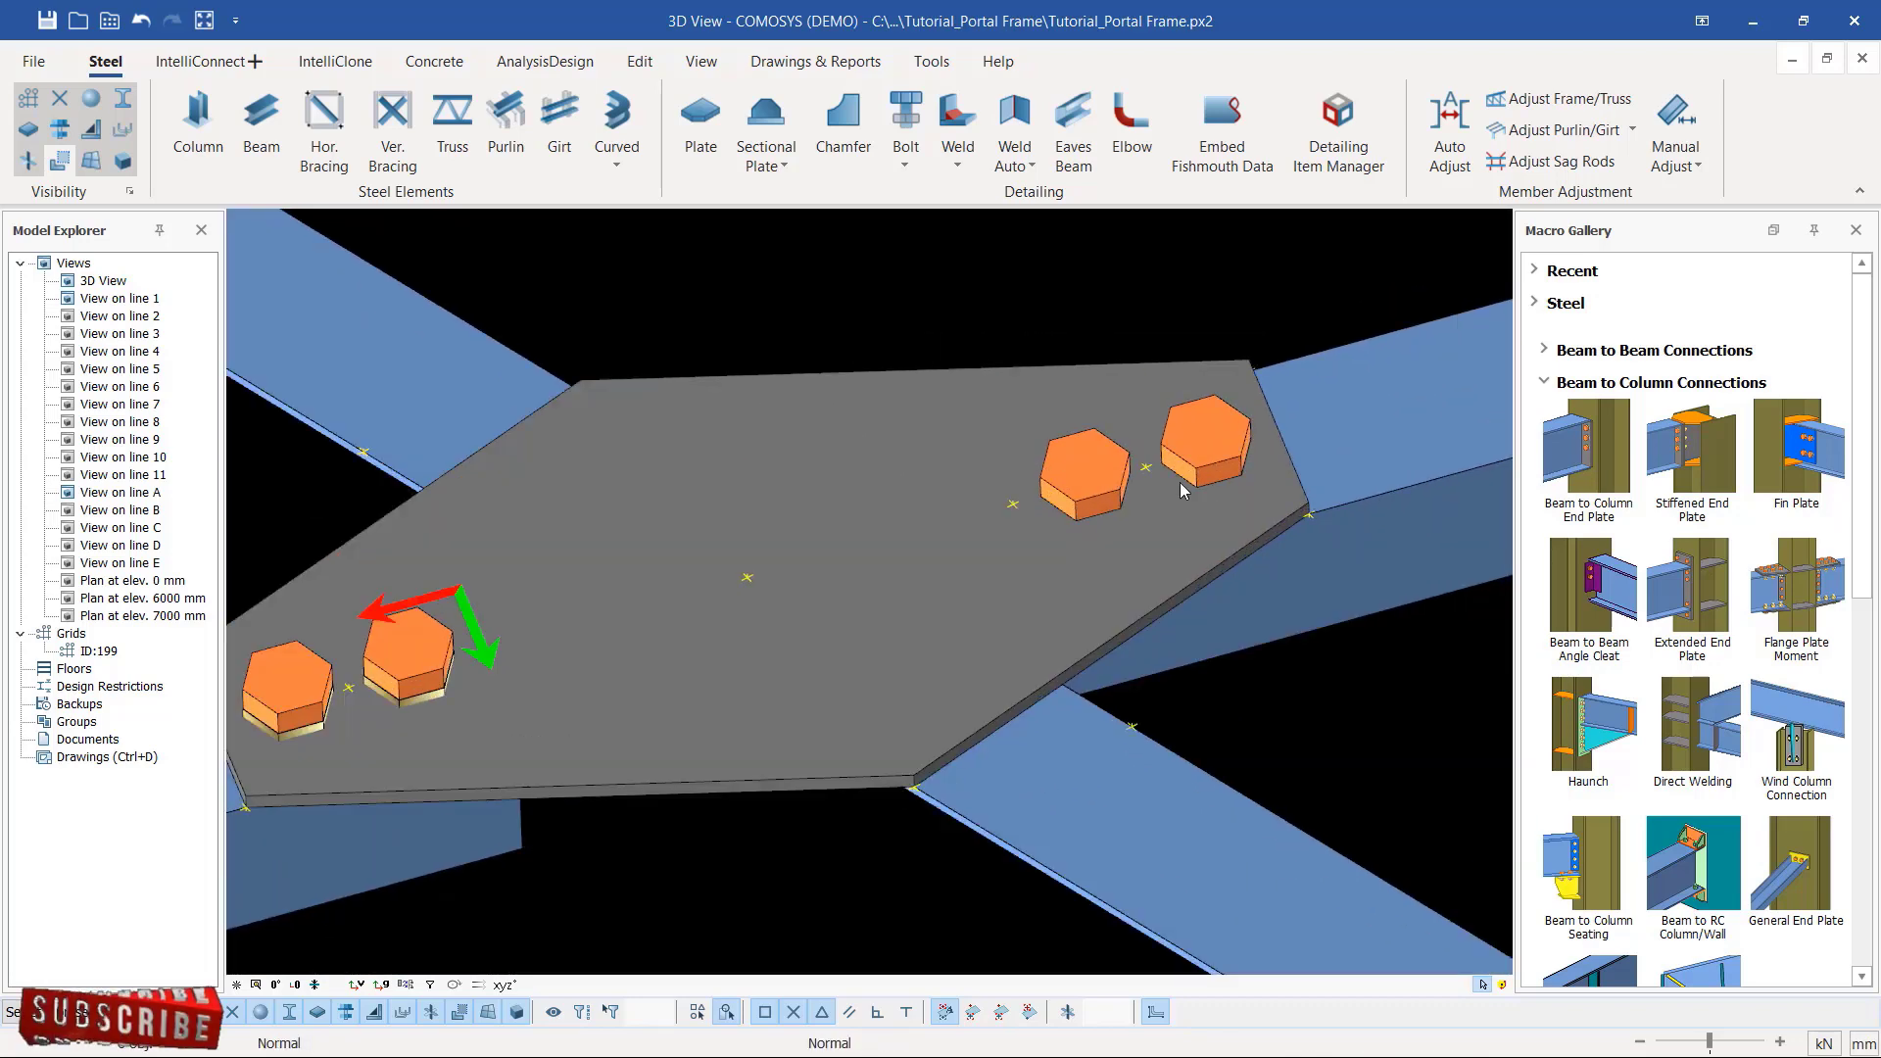
scroll(999, 533, "down", 3)
scroll(1000, 534, "up", 2)
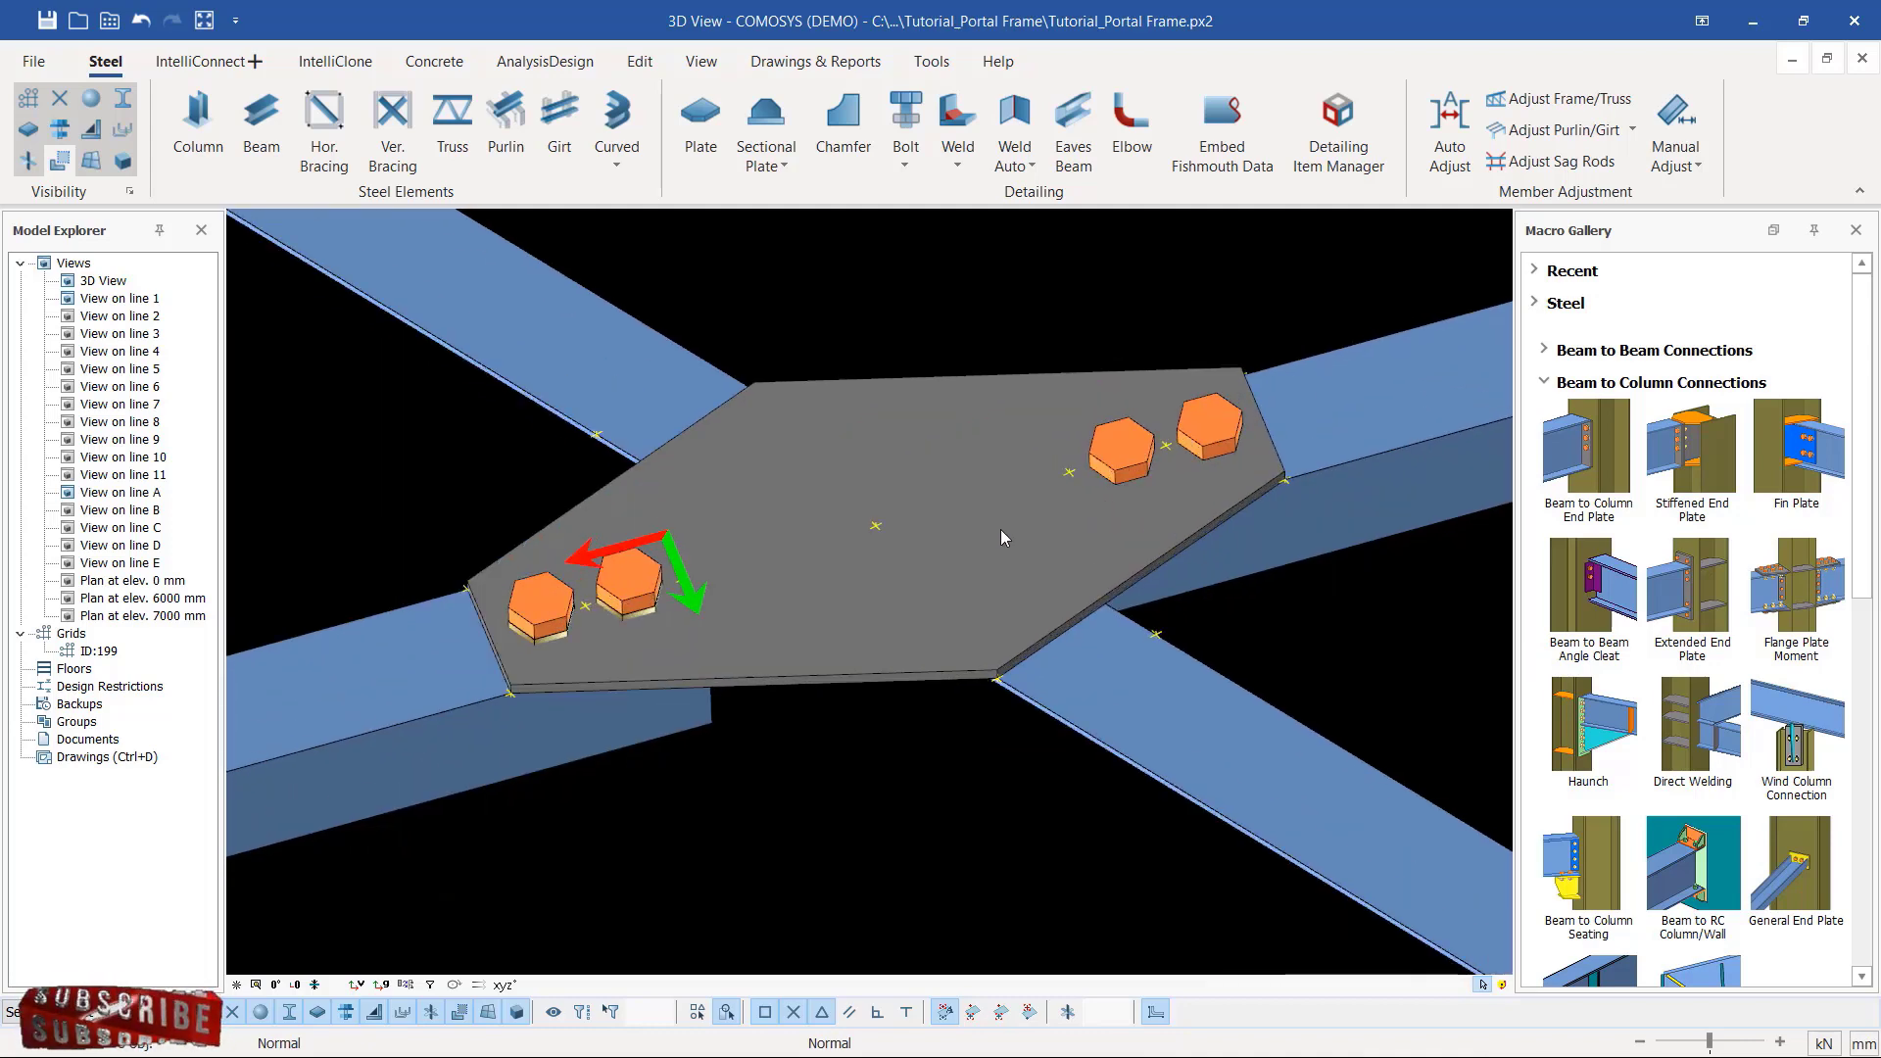
scroll(997, 531, "up", 2)
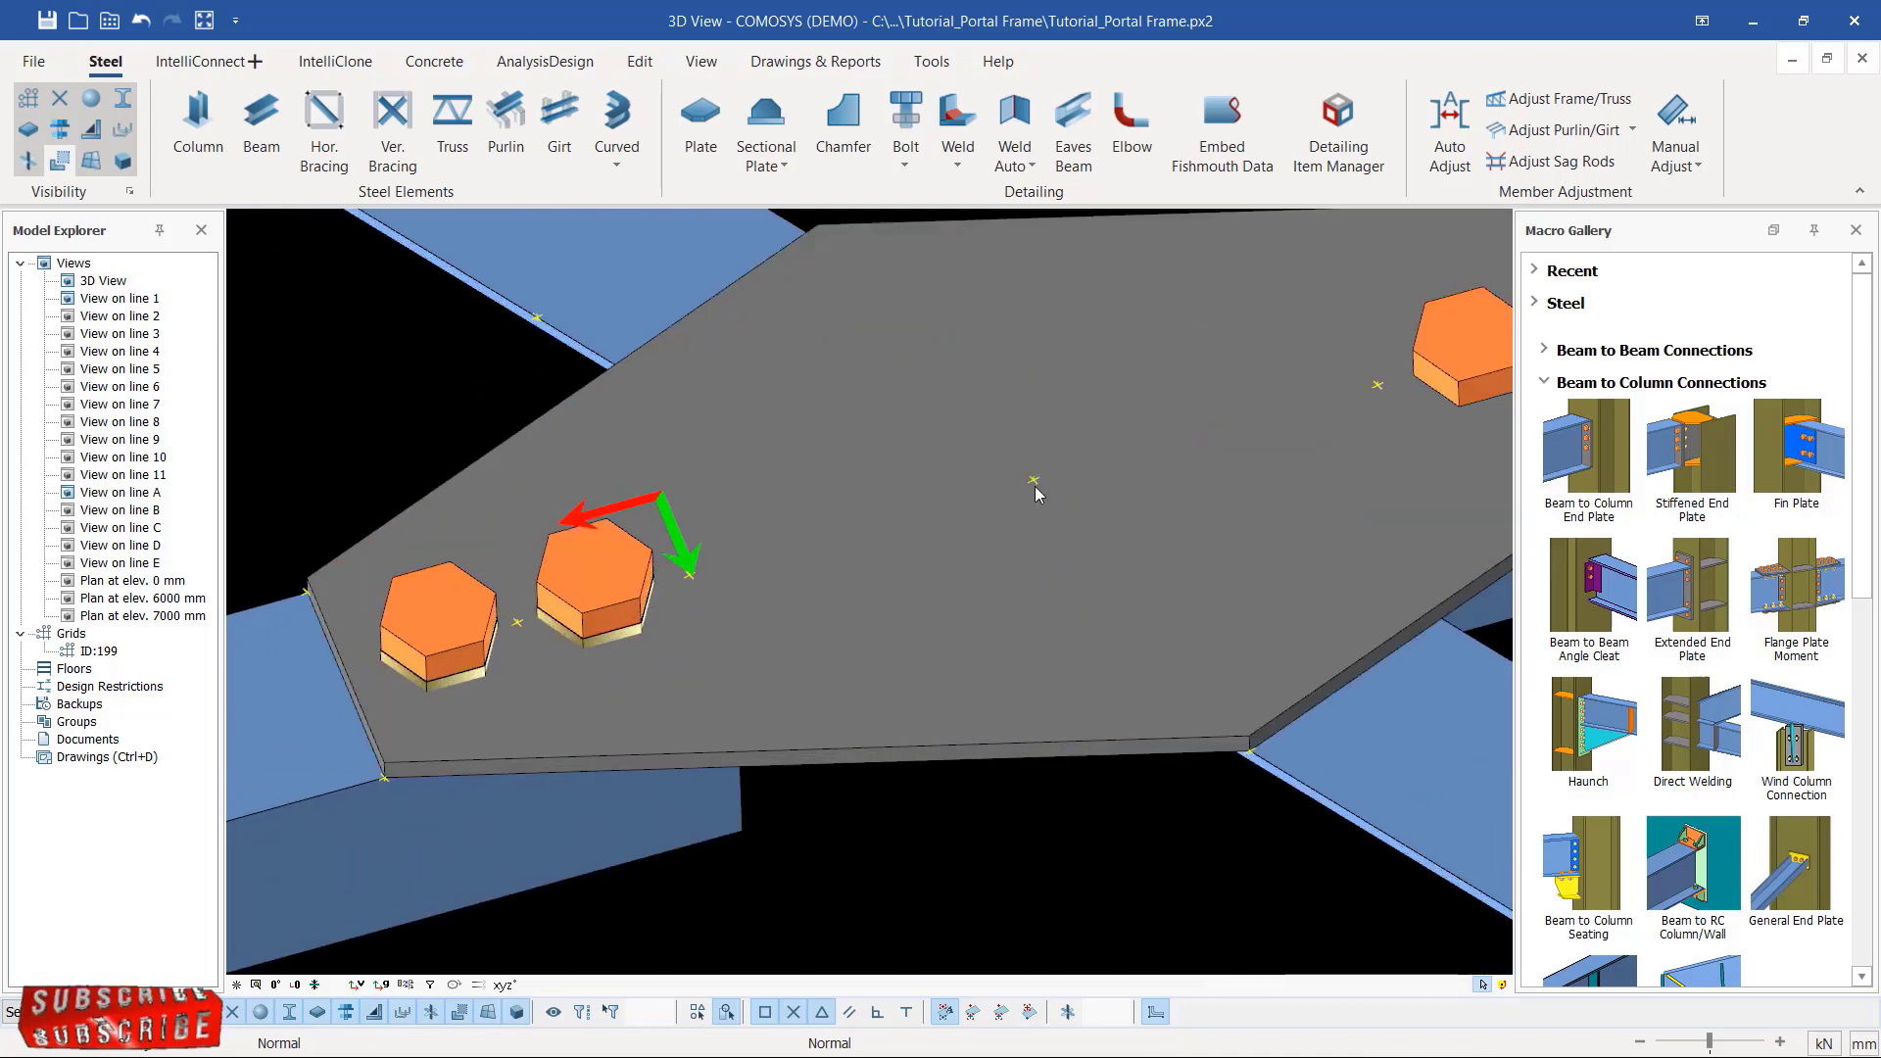
scroll(972, 537, "down", 3)
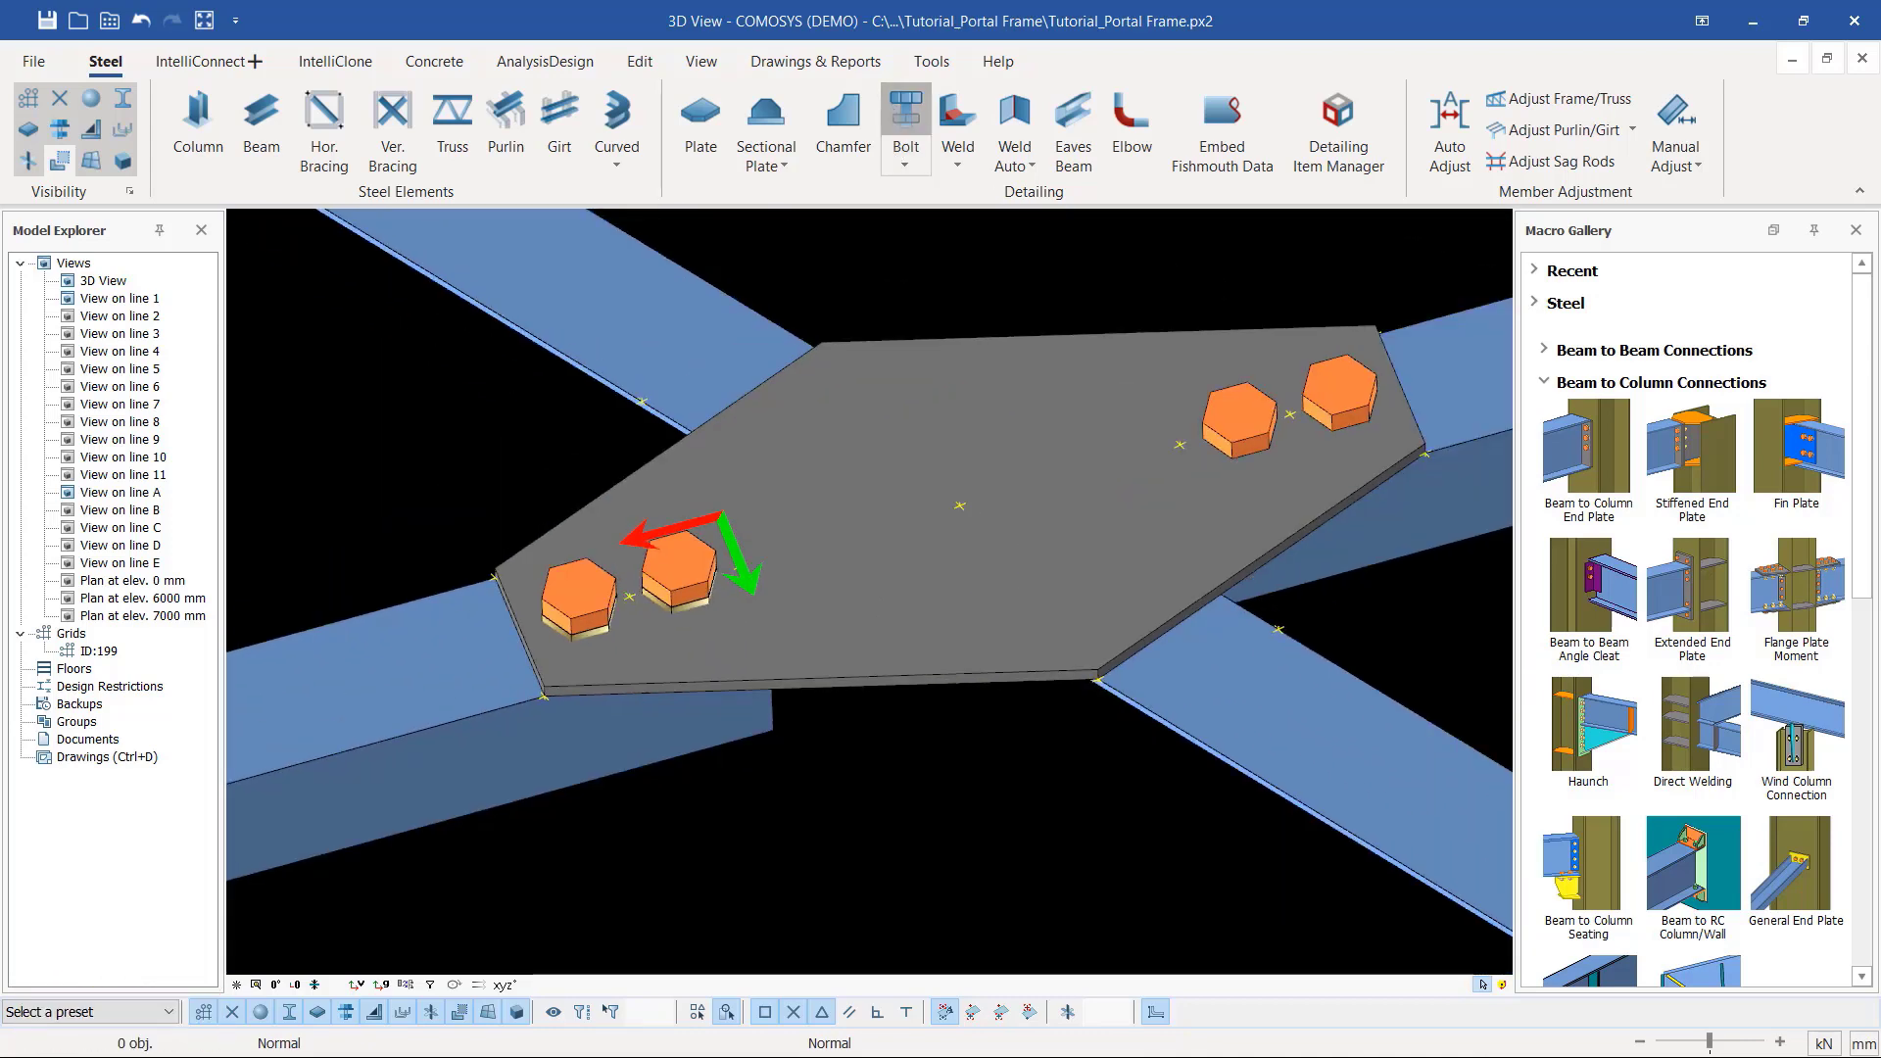
scroll(931, 498, "down", 1)
left_click(962, 464)
left_click(698, 365)
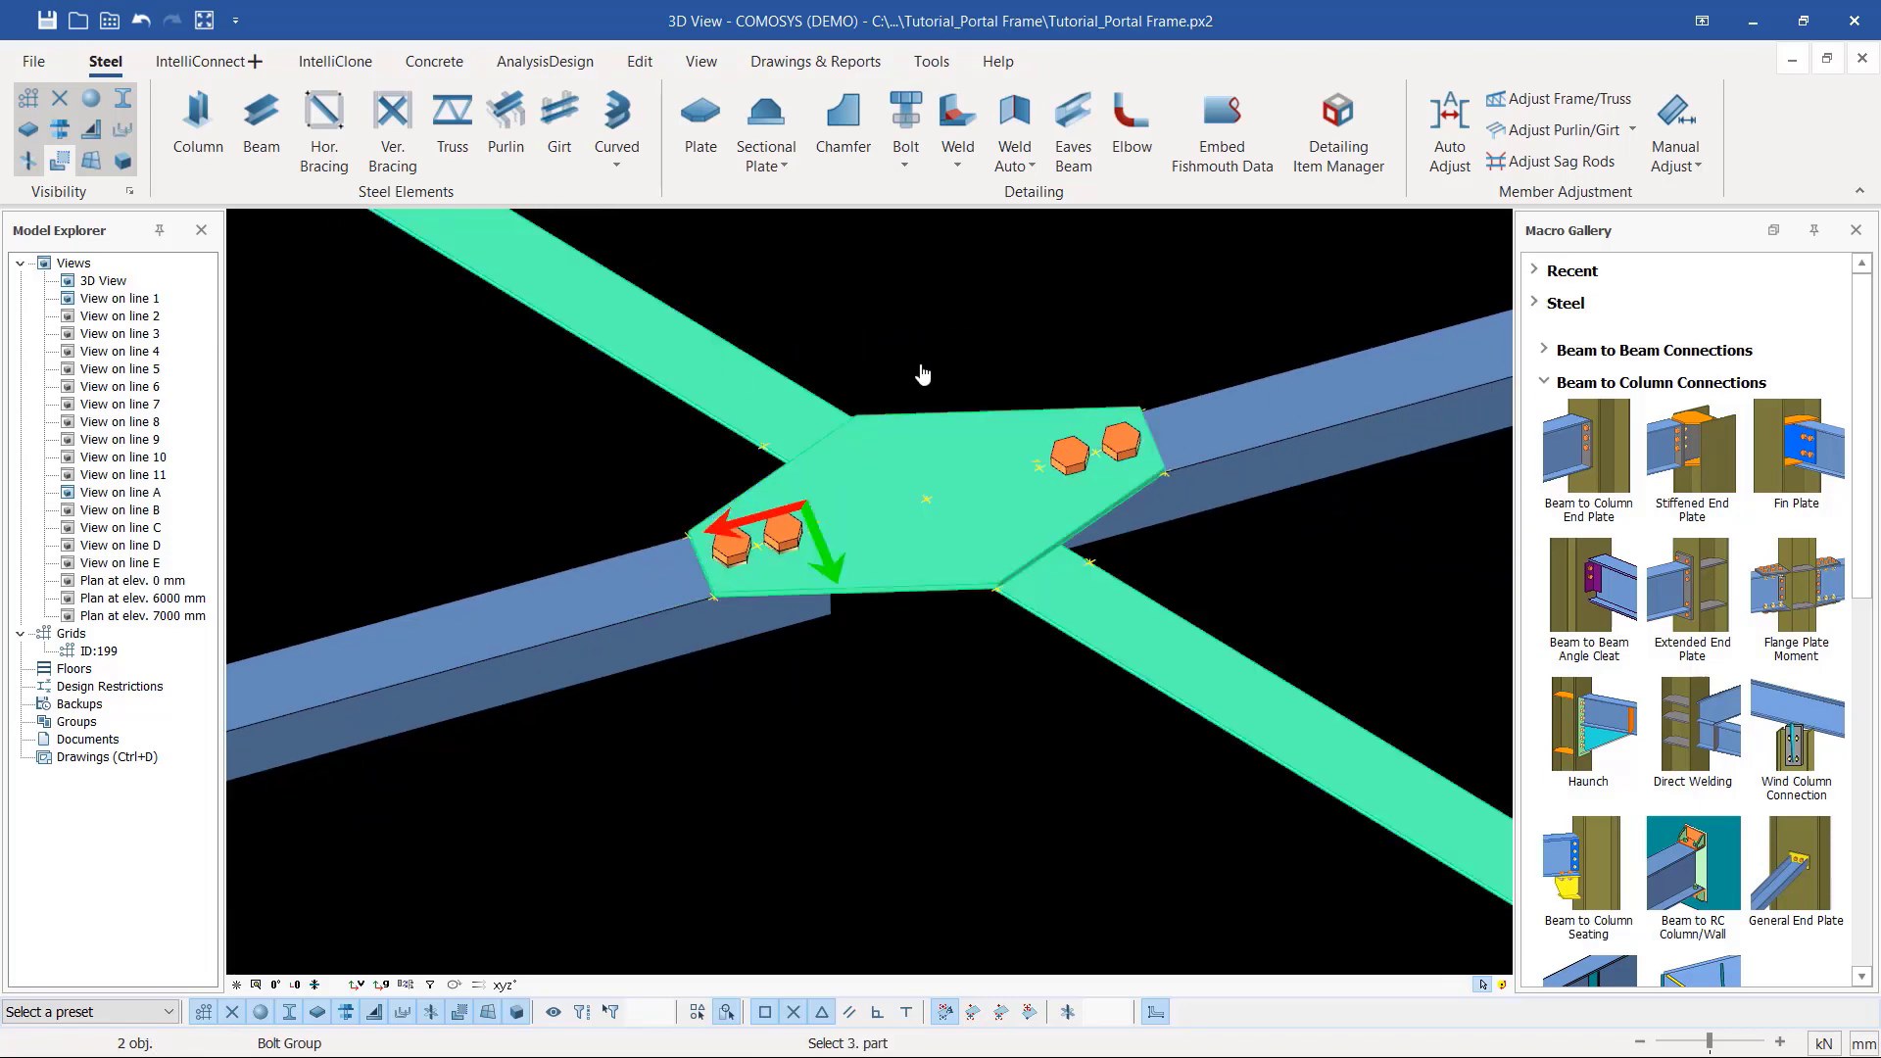
middle_click(999, 364)
scroll(954, 495, "up", 2)
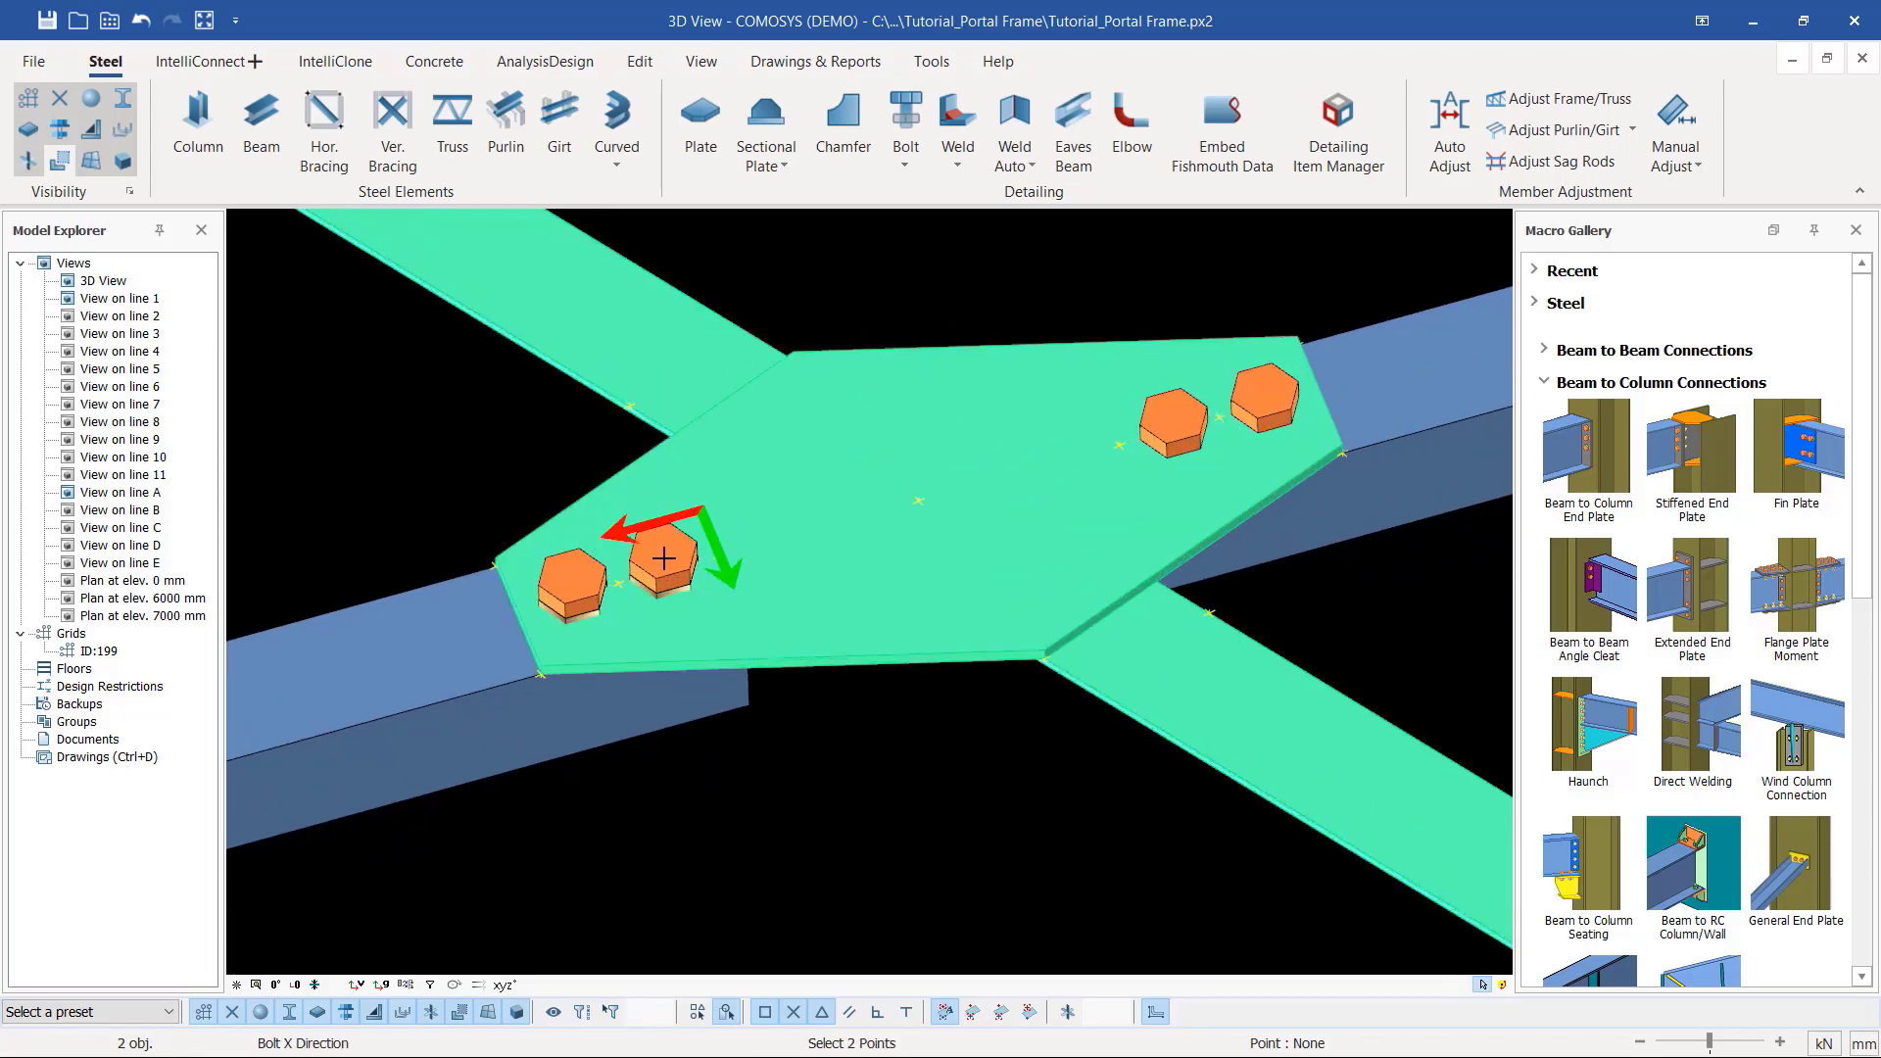
scroll(694, 550, "up", 1)
scroll(748, 579, "up", 2)
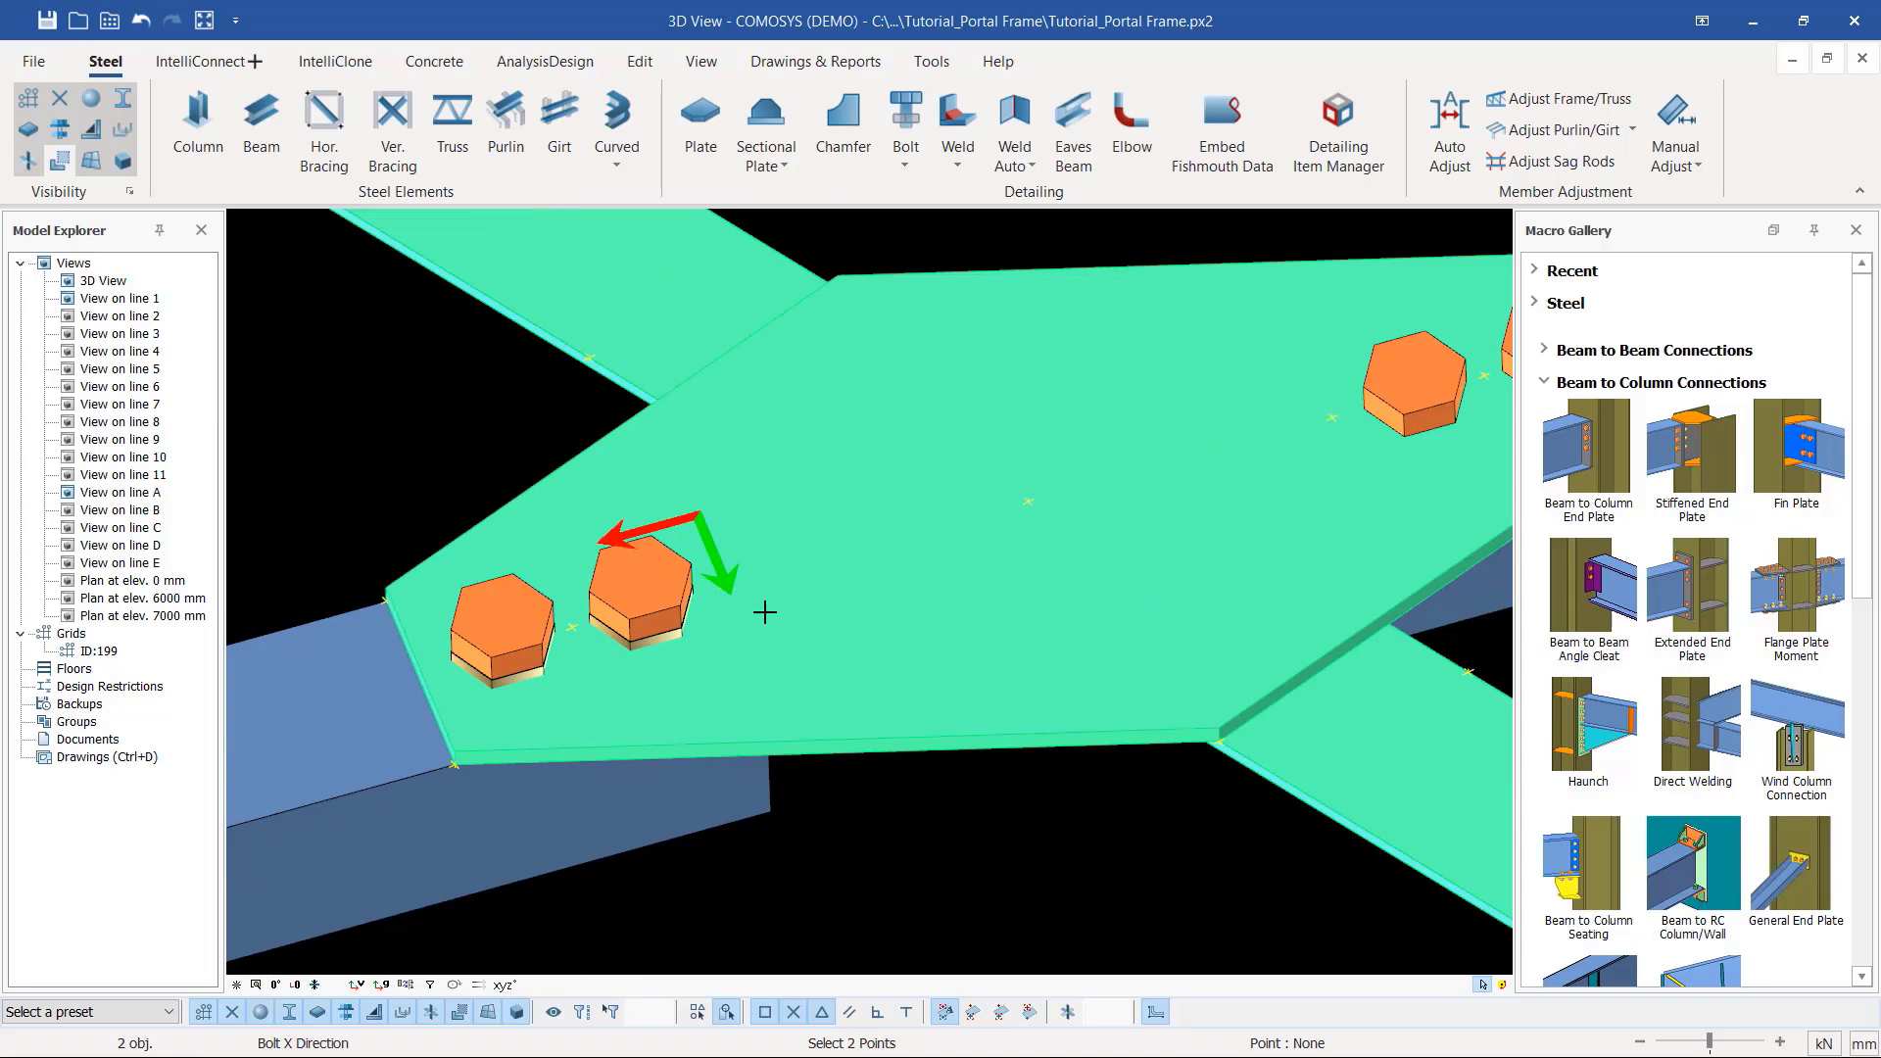
scroll(761, 601, "down", 1)
scroll(715, 572, "up", 3)
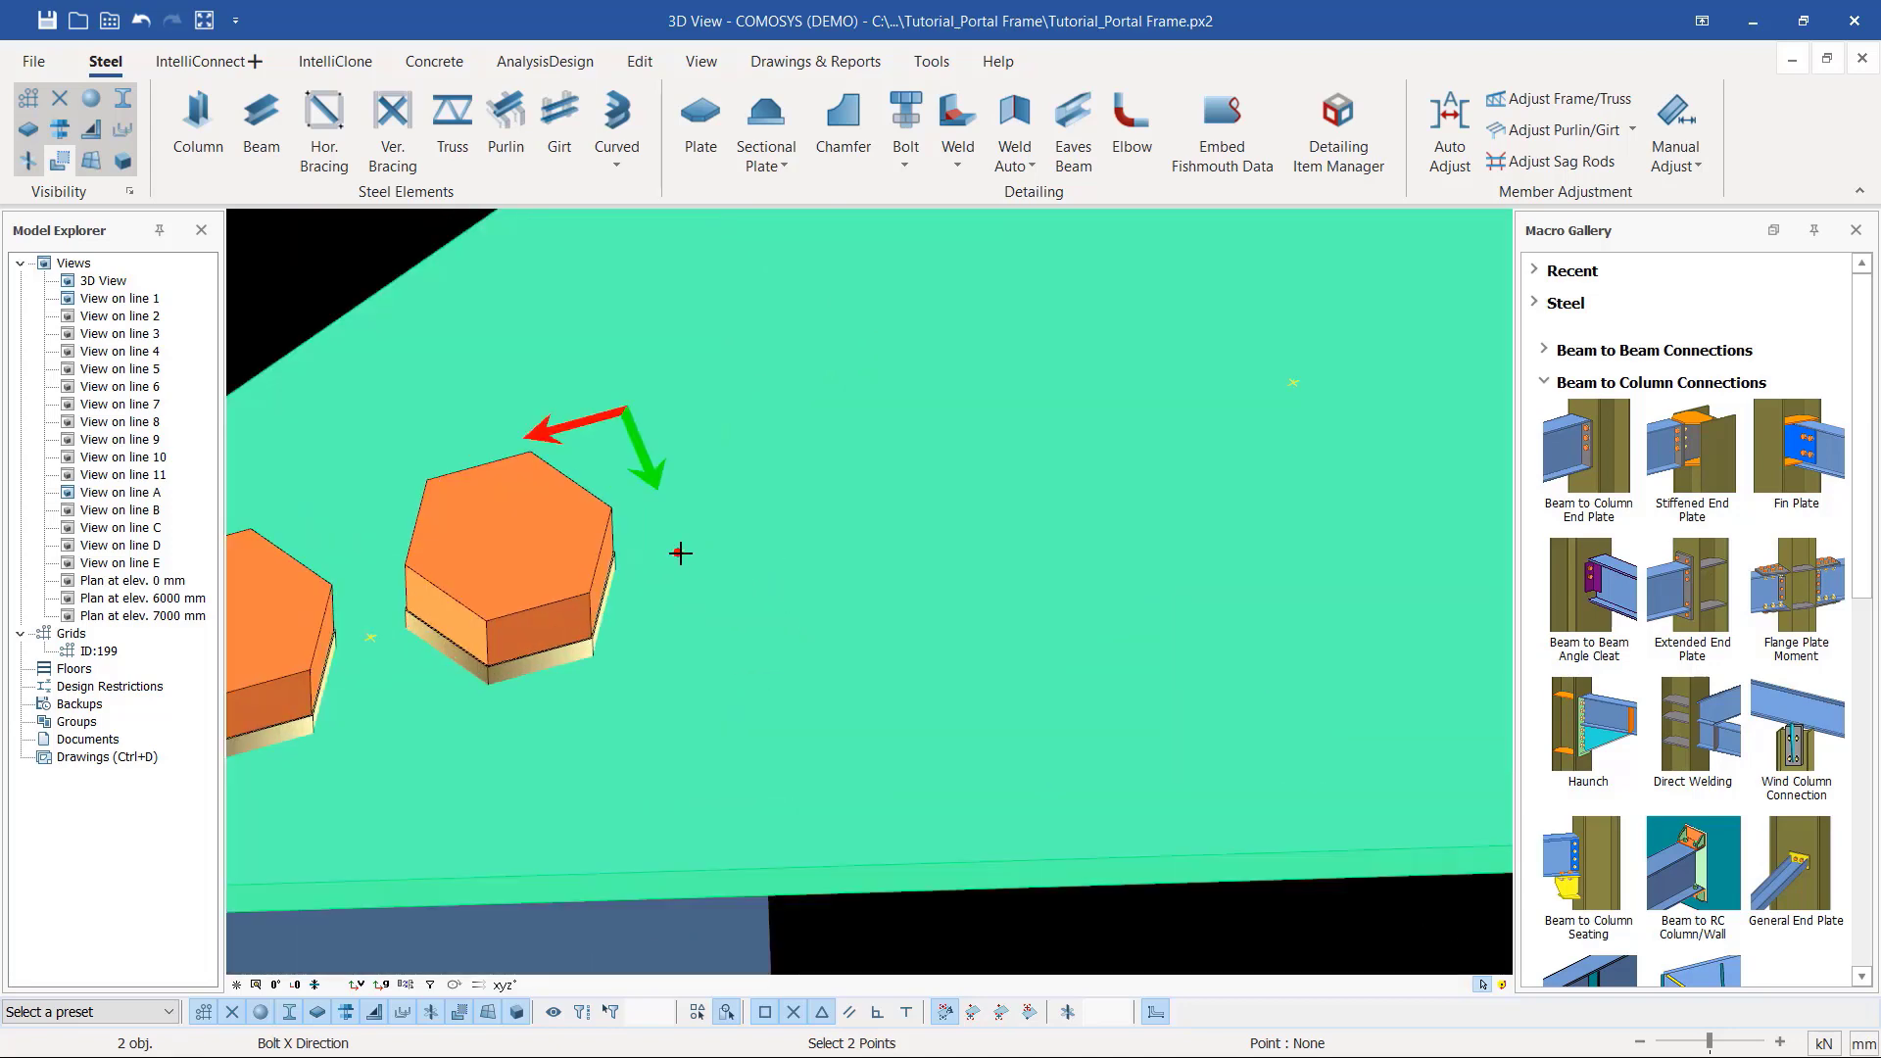
scroll(696, 559, "down", 2)
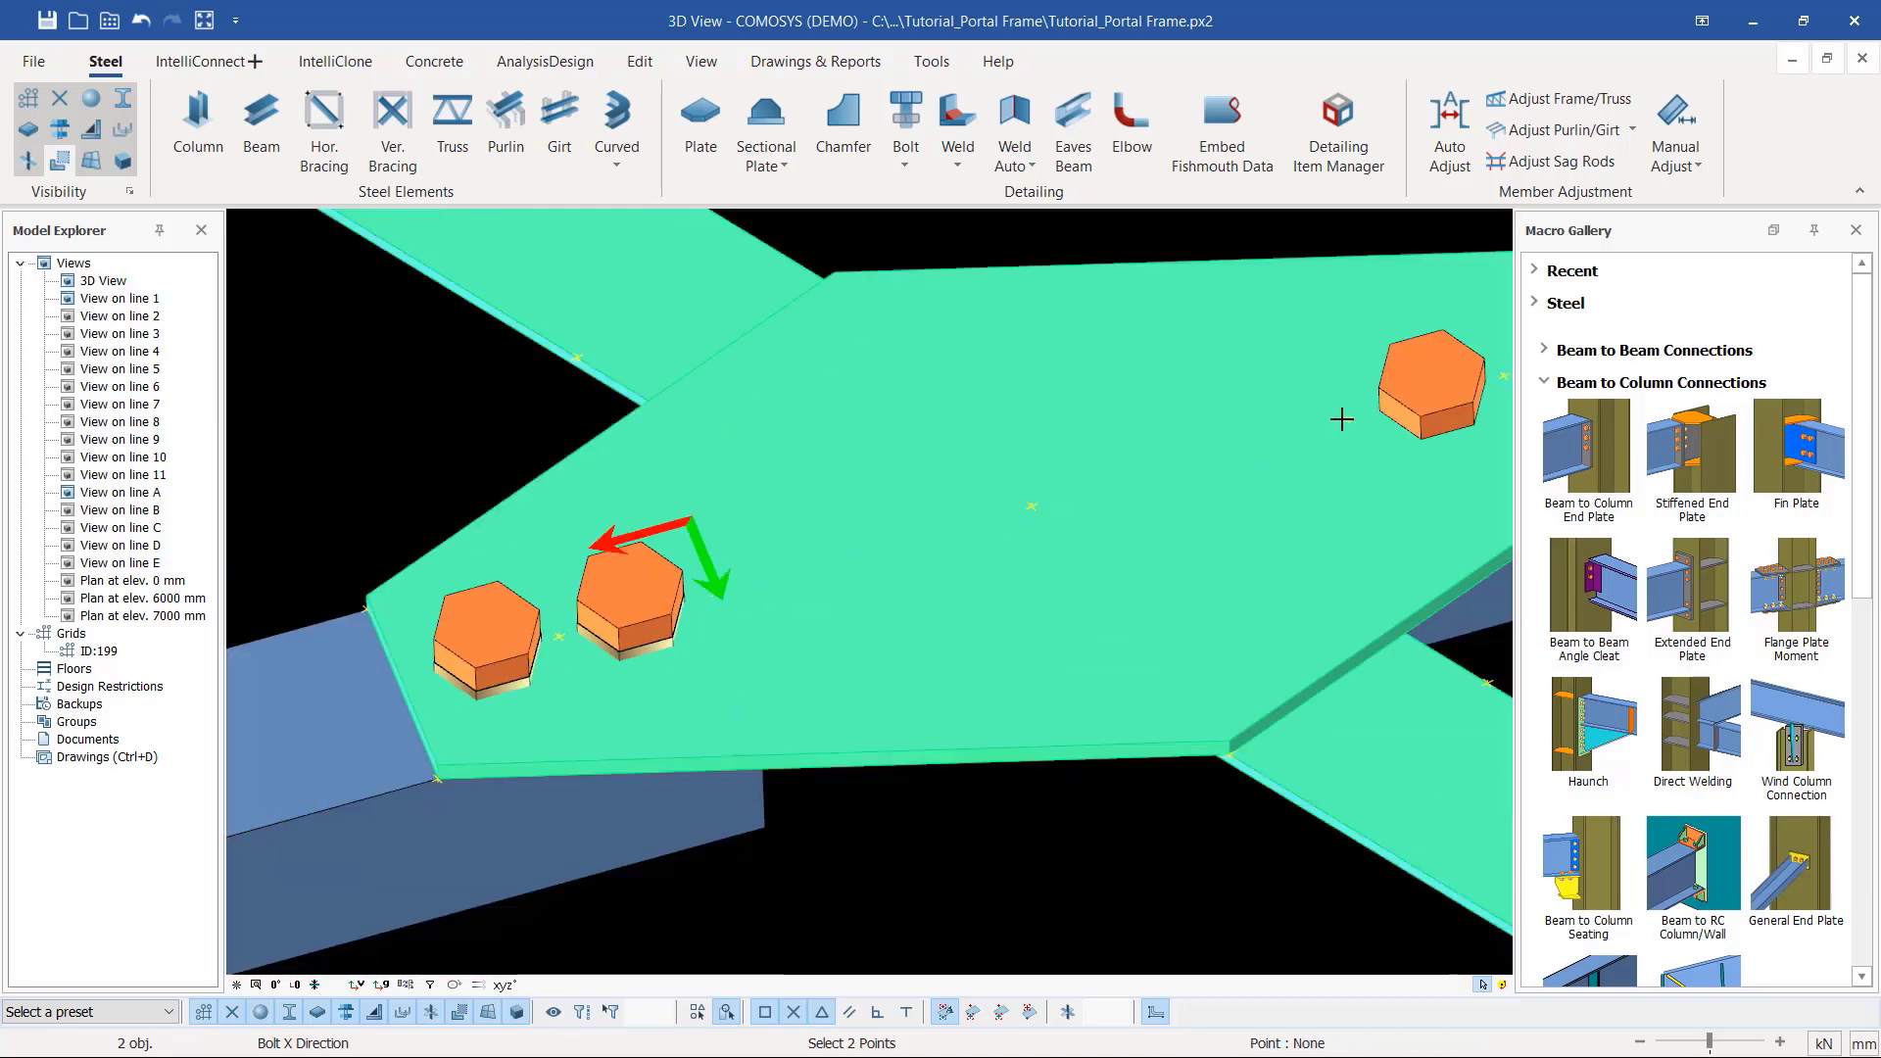
scroll(1343, 421, "up", 3)
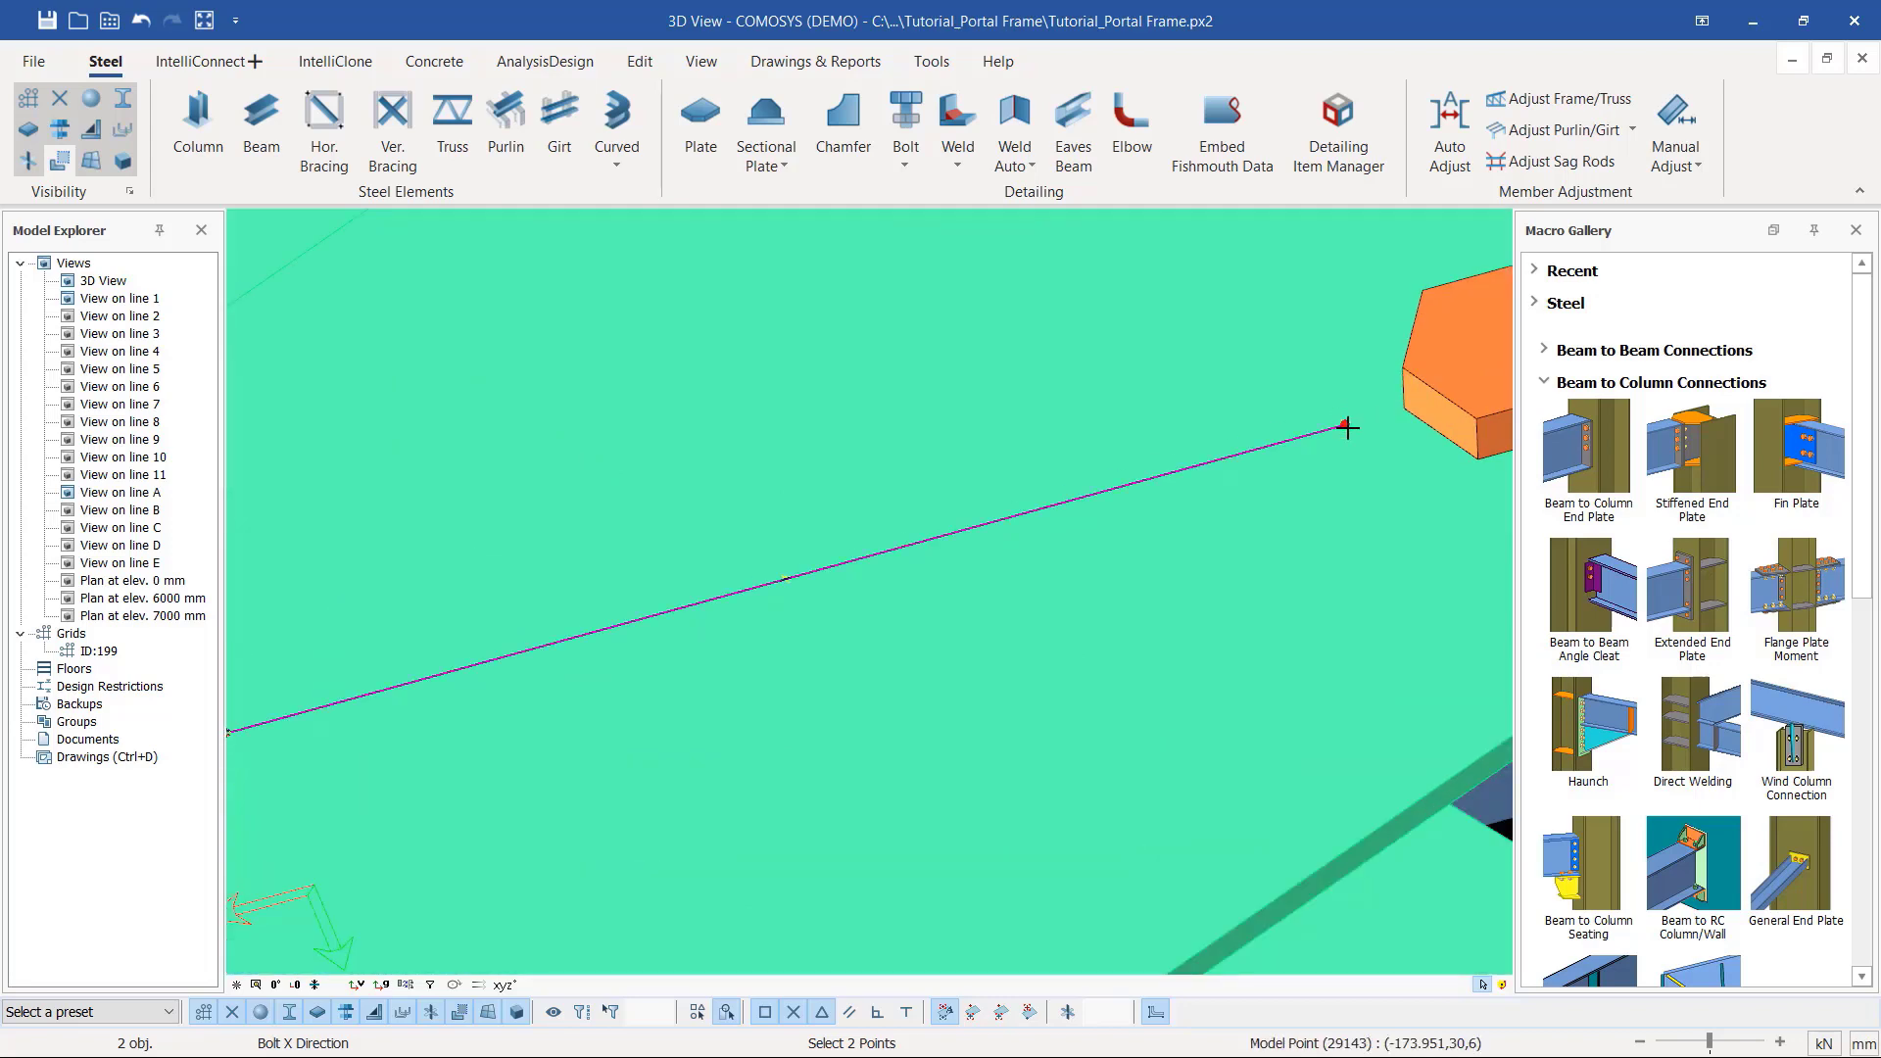
left_click(1348, 428)
scroll(1124, 496, "down", 5)
right_click(1074, 361)
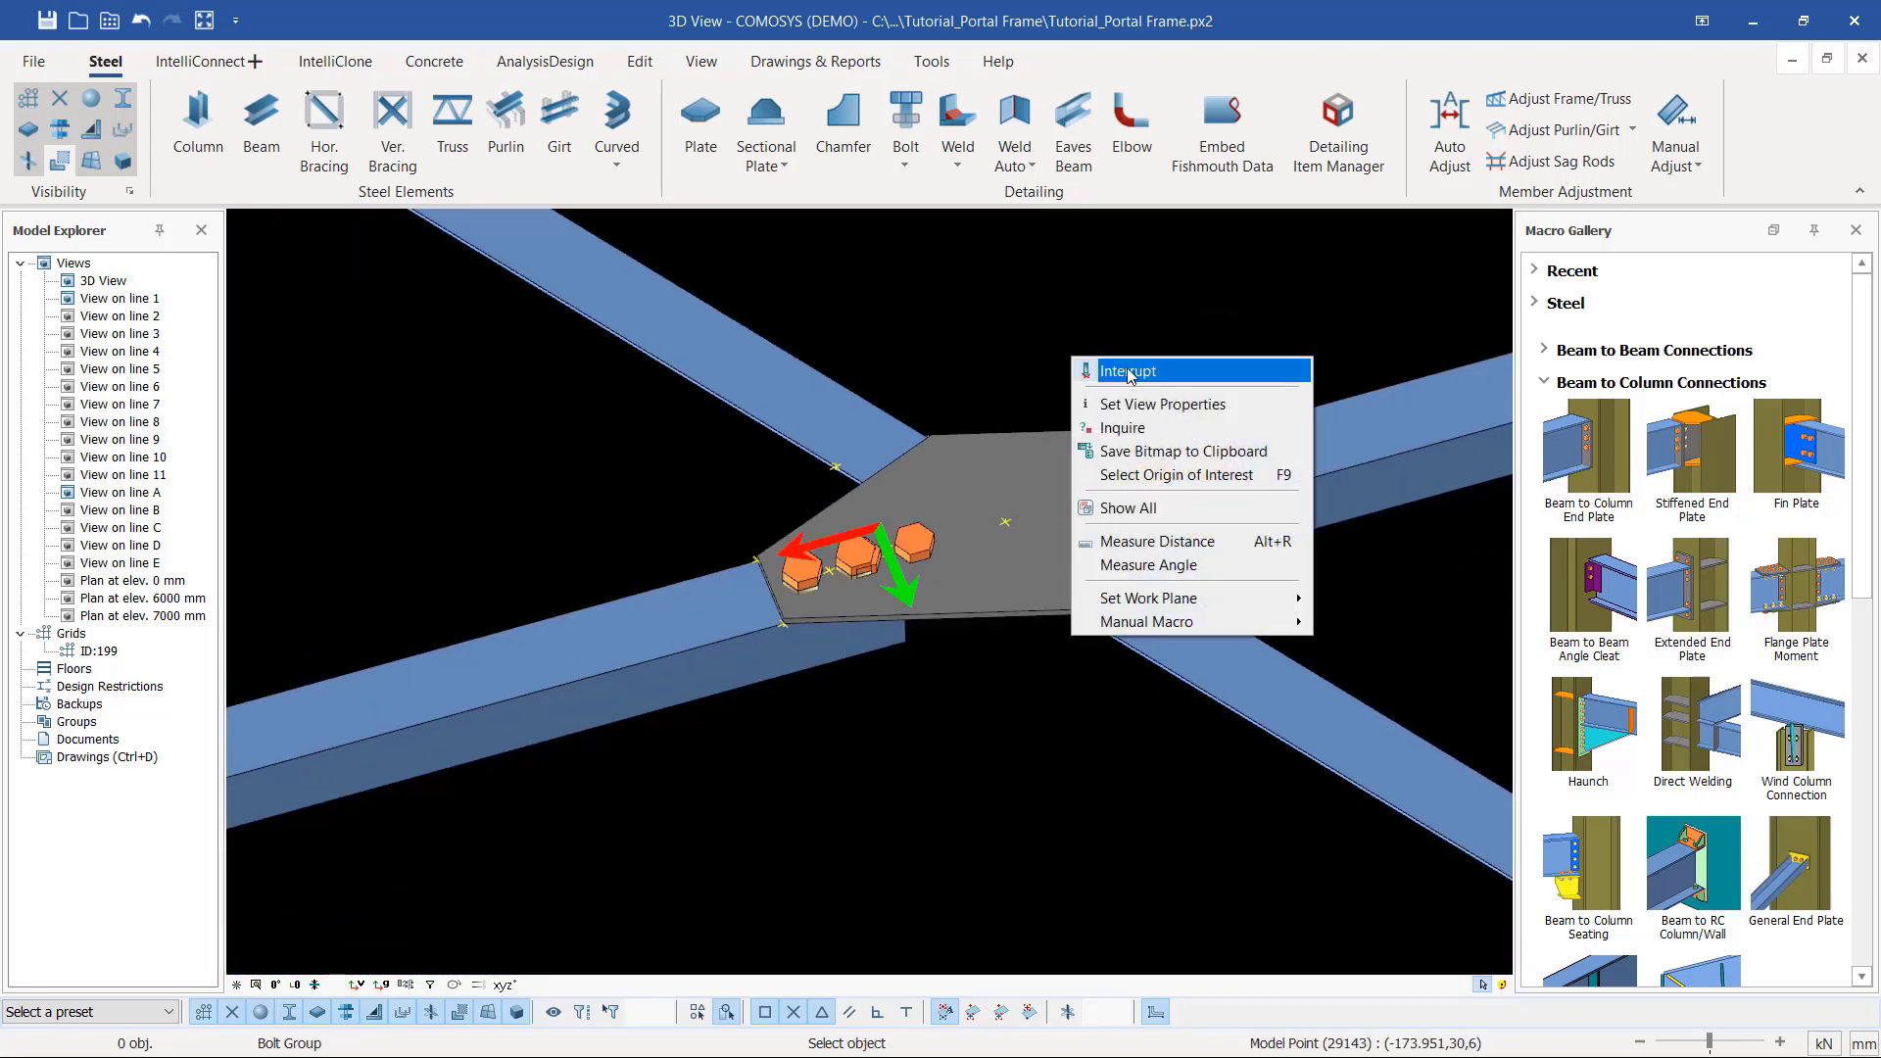
left_click(1127, 371)
Step: Try to copy the newly placed bolt group to the model point at the gusset plate's centre
scroll(925, 556, "up", 5)
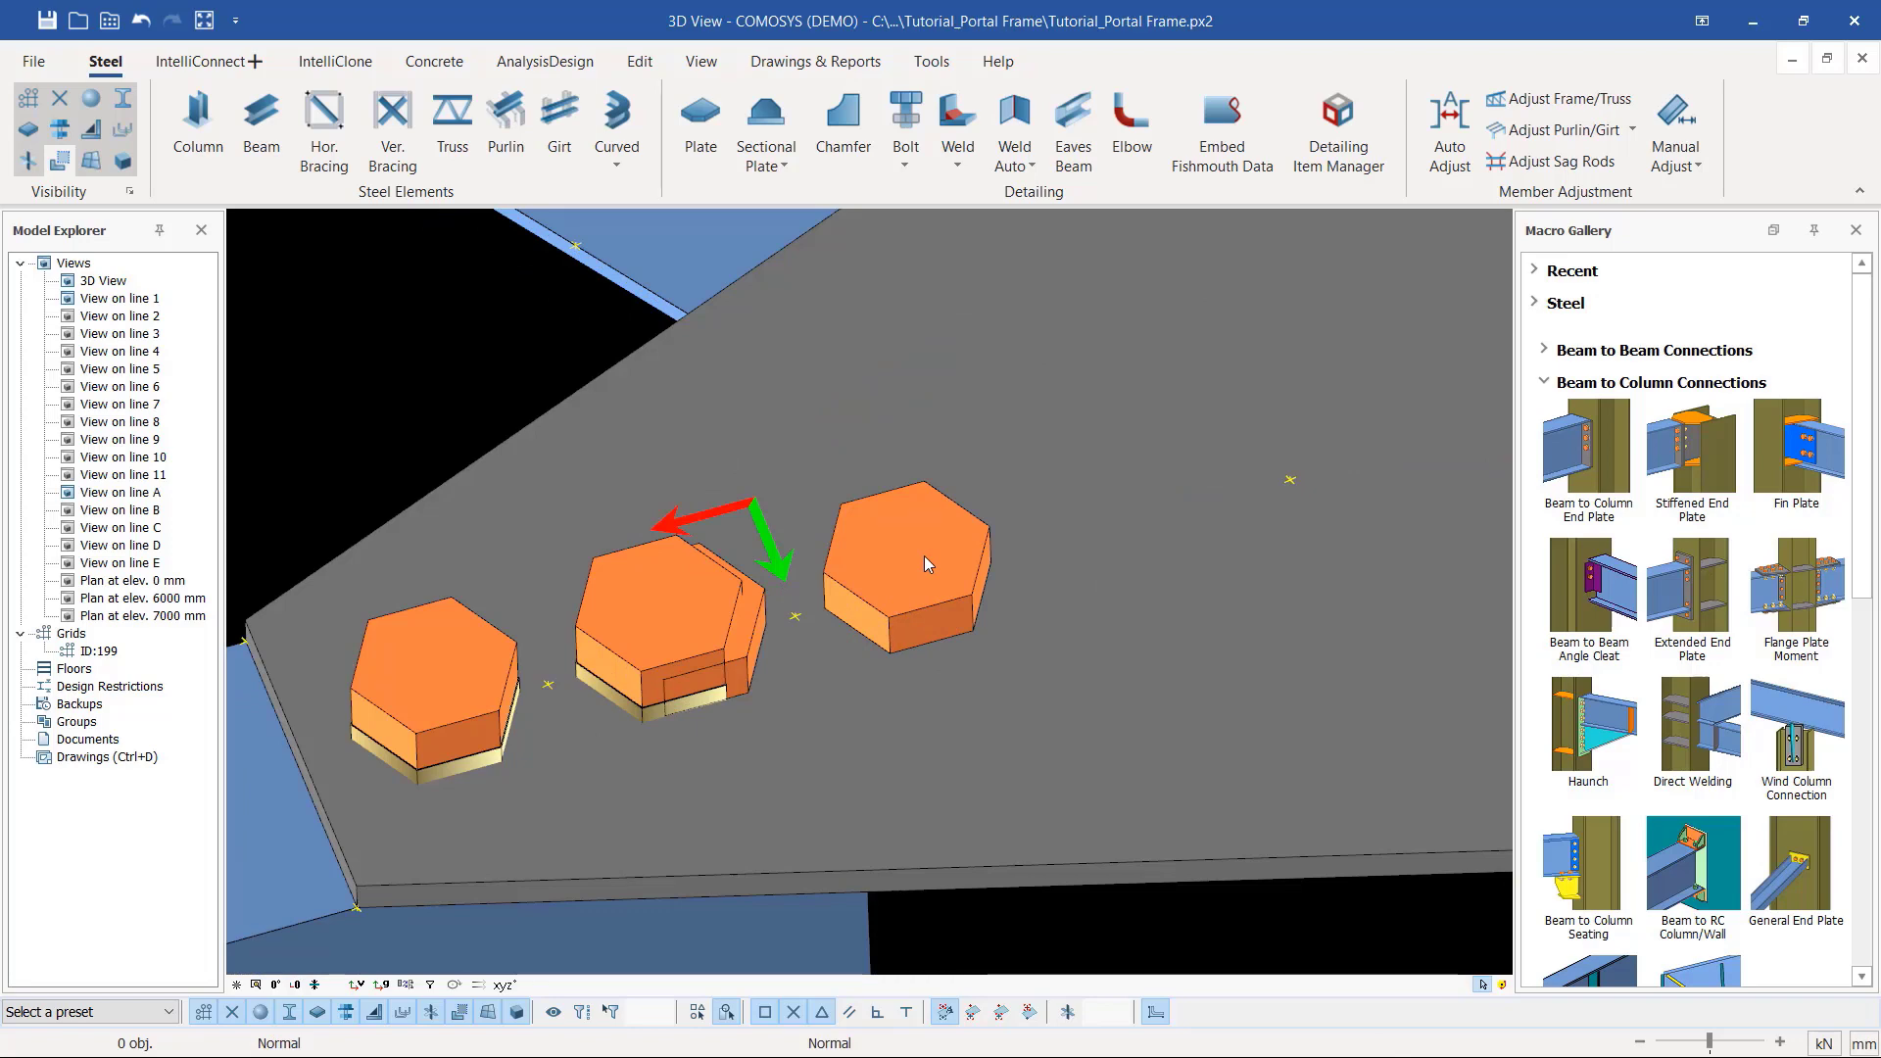
left_click(925, 556)
right_click(924, 555)
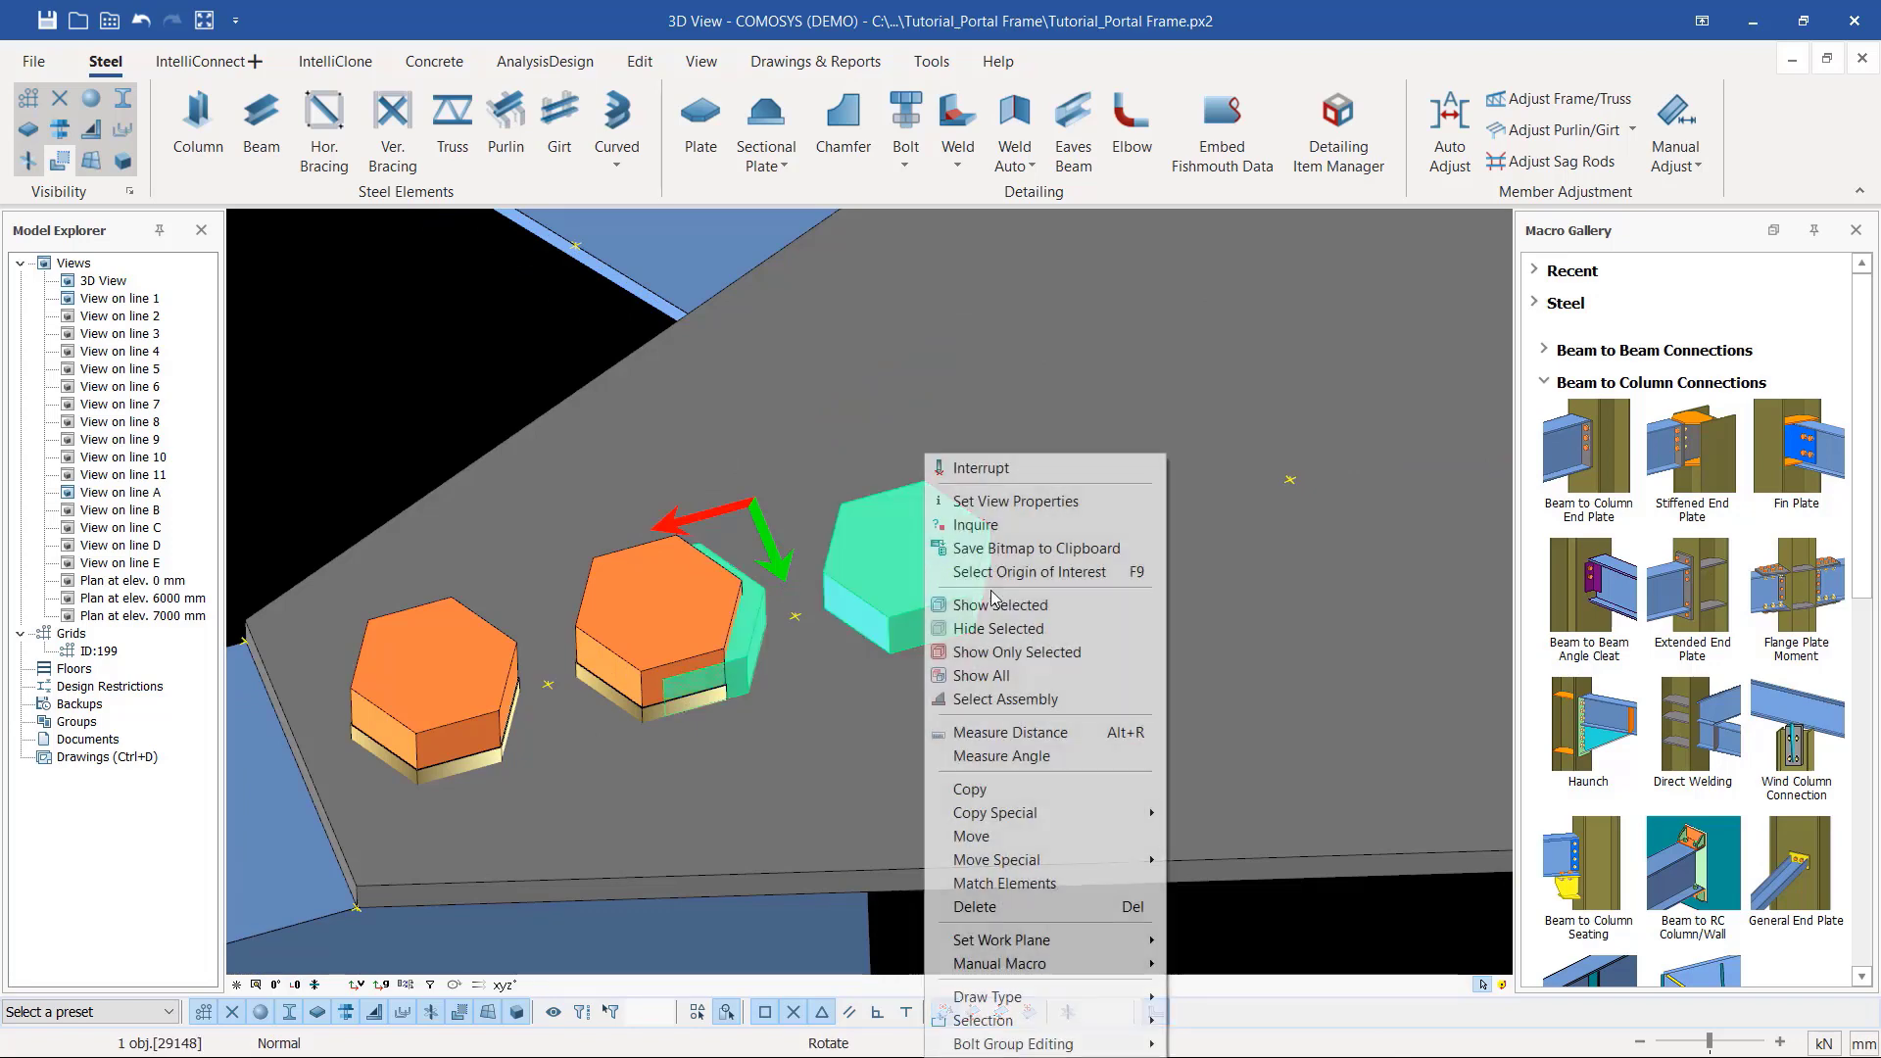
left_click(994, 795)
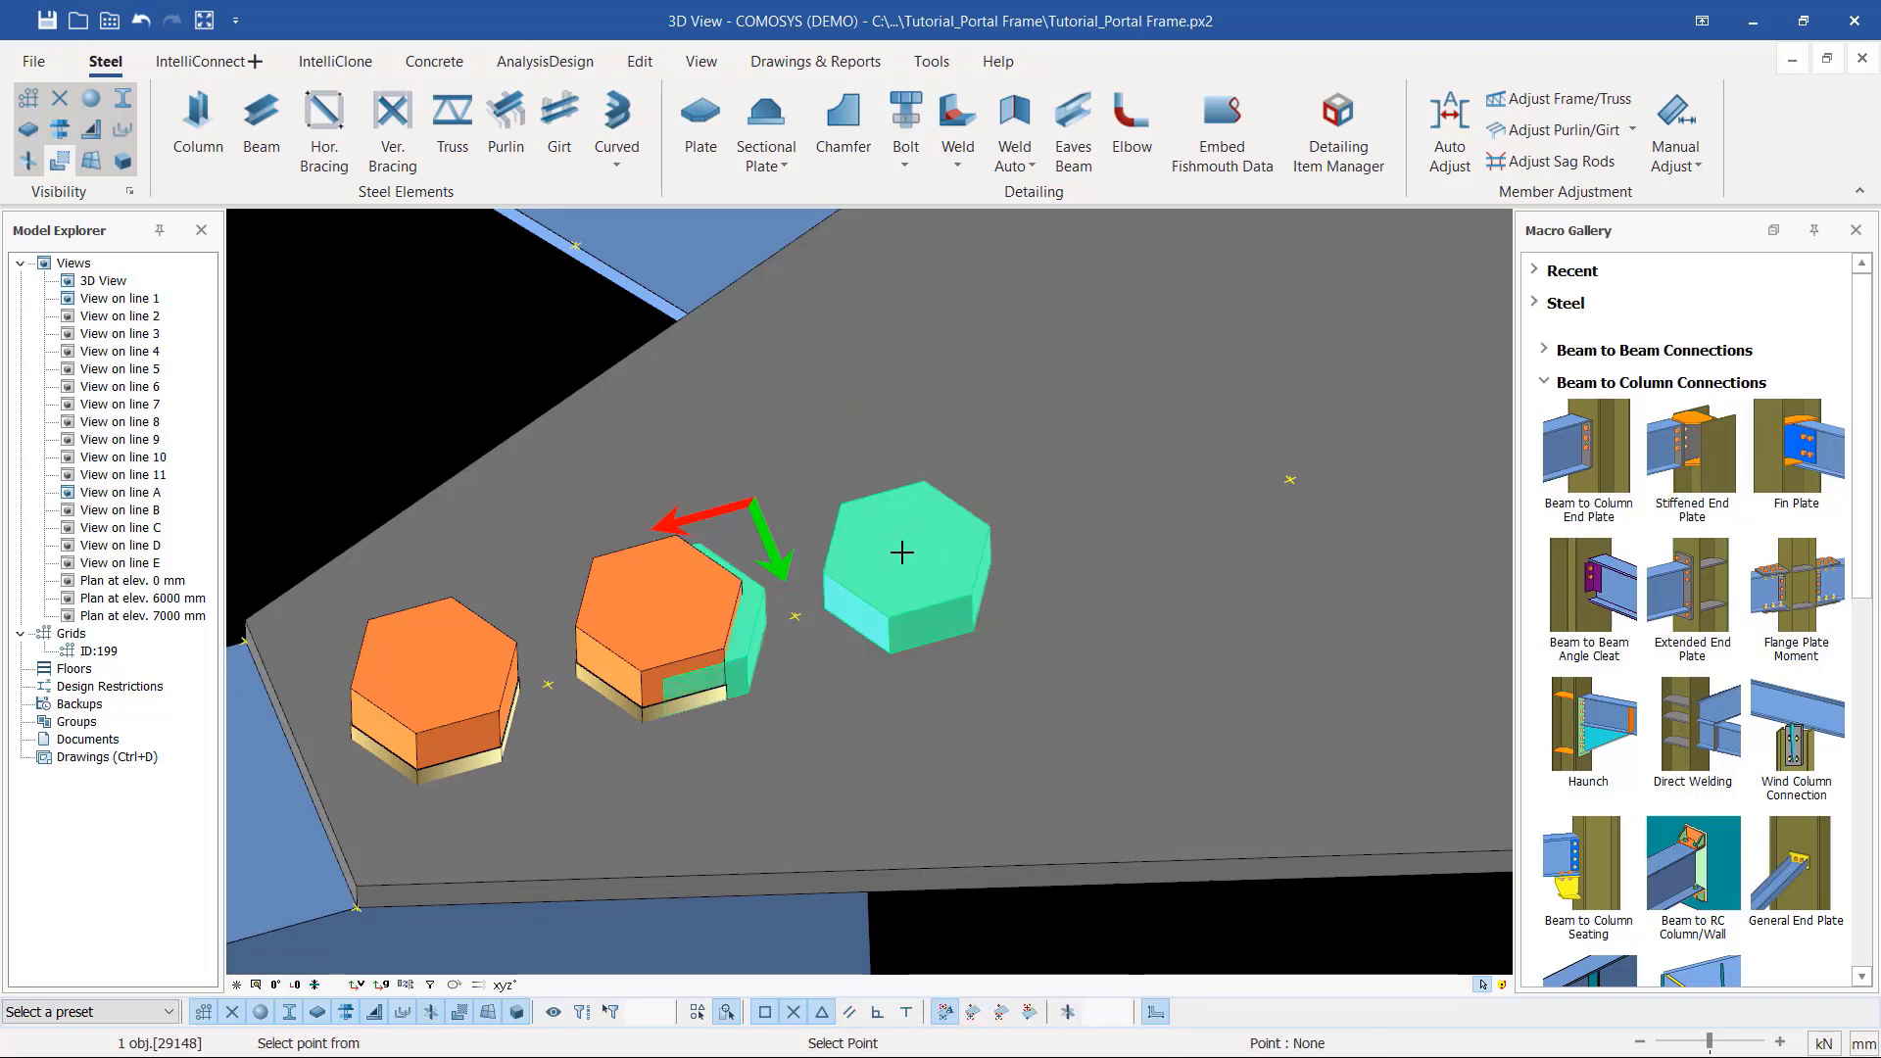
left_click(1293, 477)
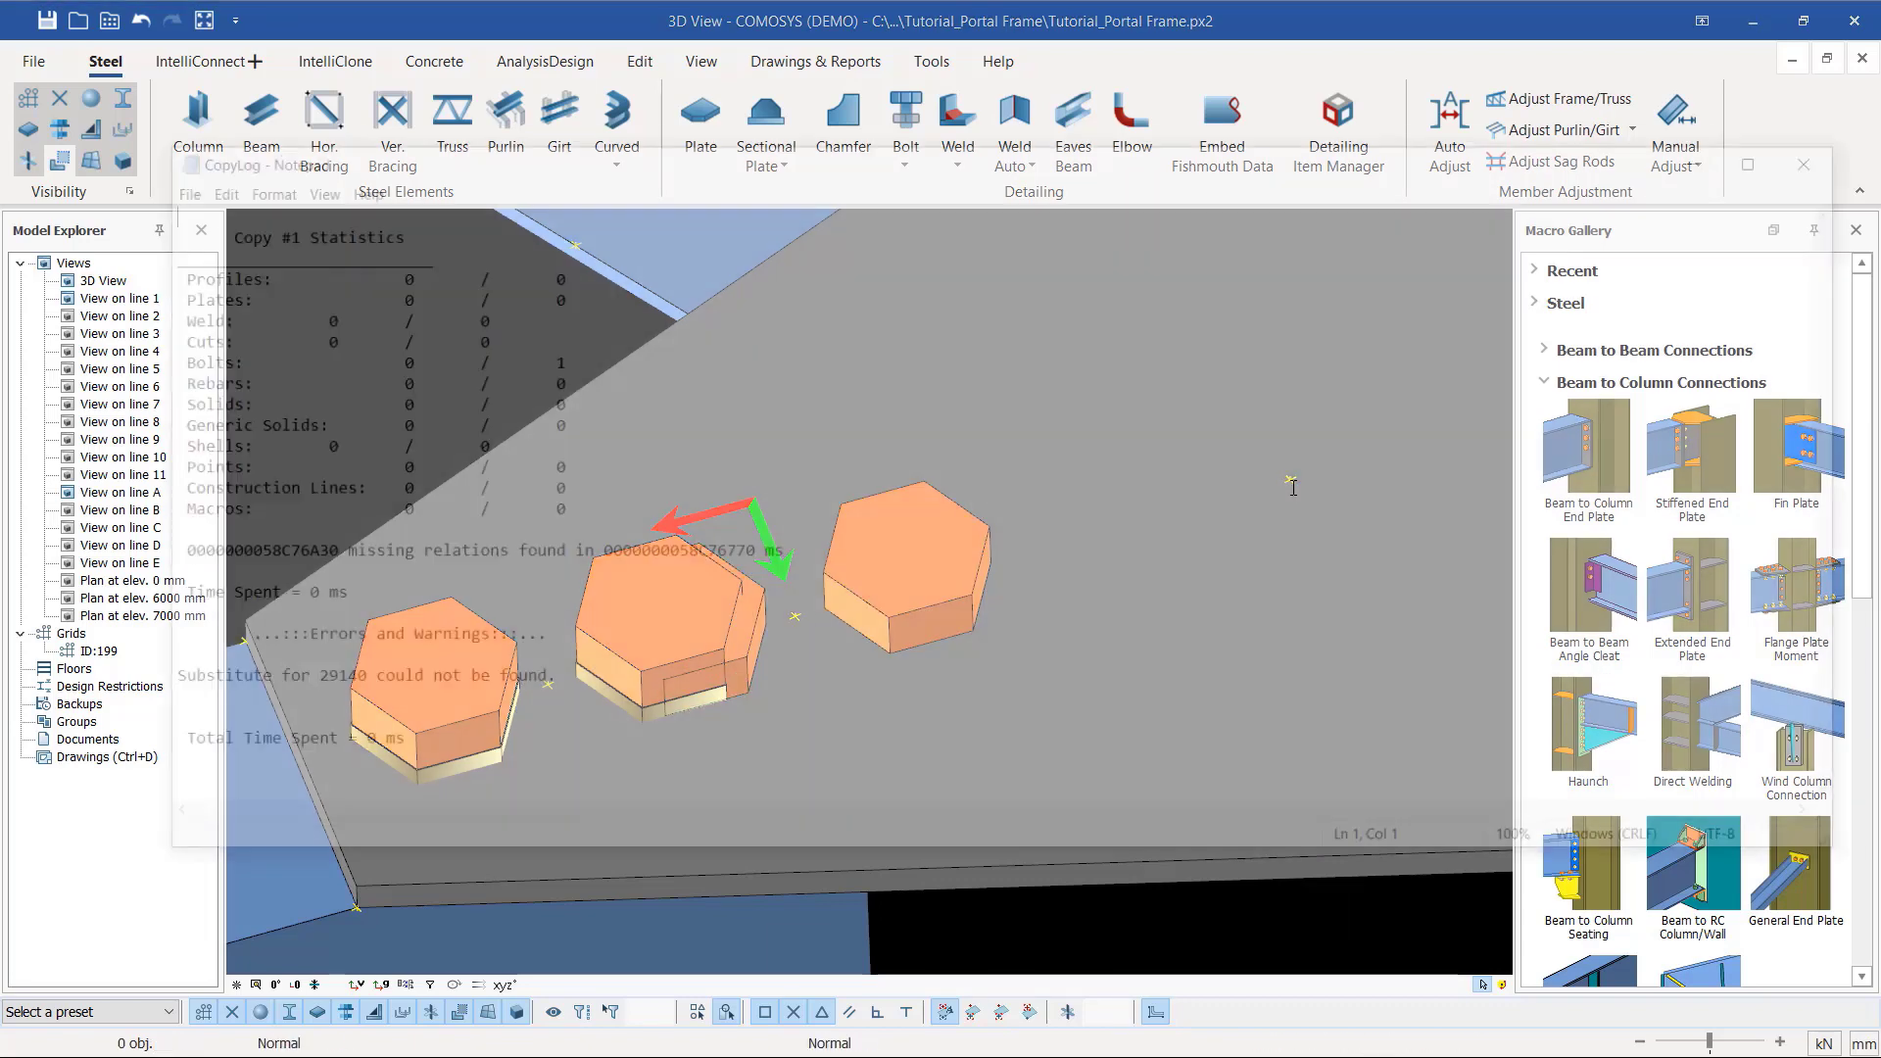
left_click(1826, 157)
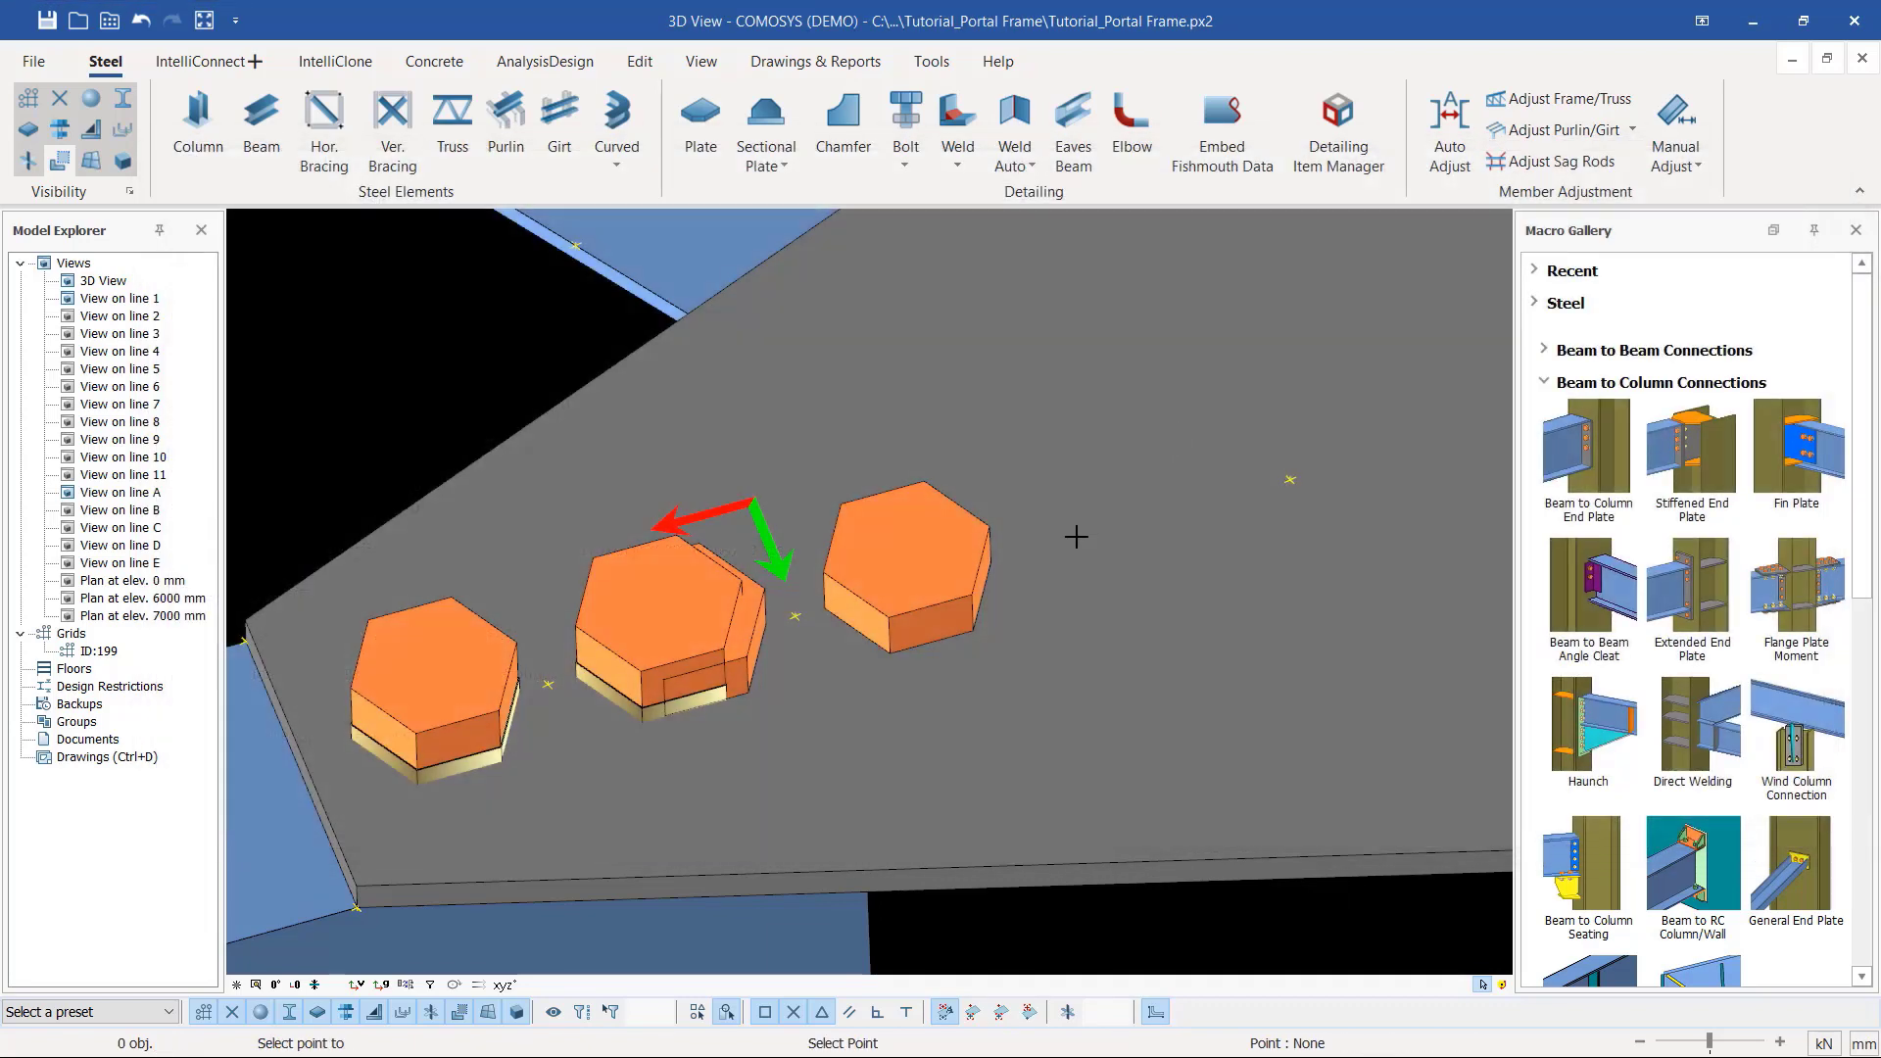
scroll(1079, 533, "down", 3)
scroll(889, 537, "up", 3)
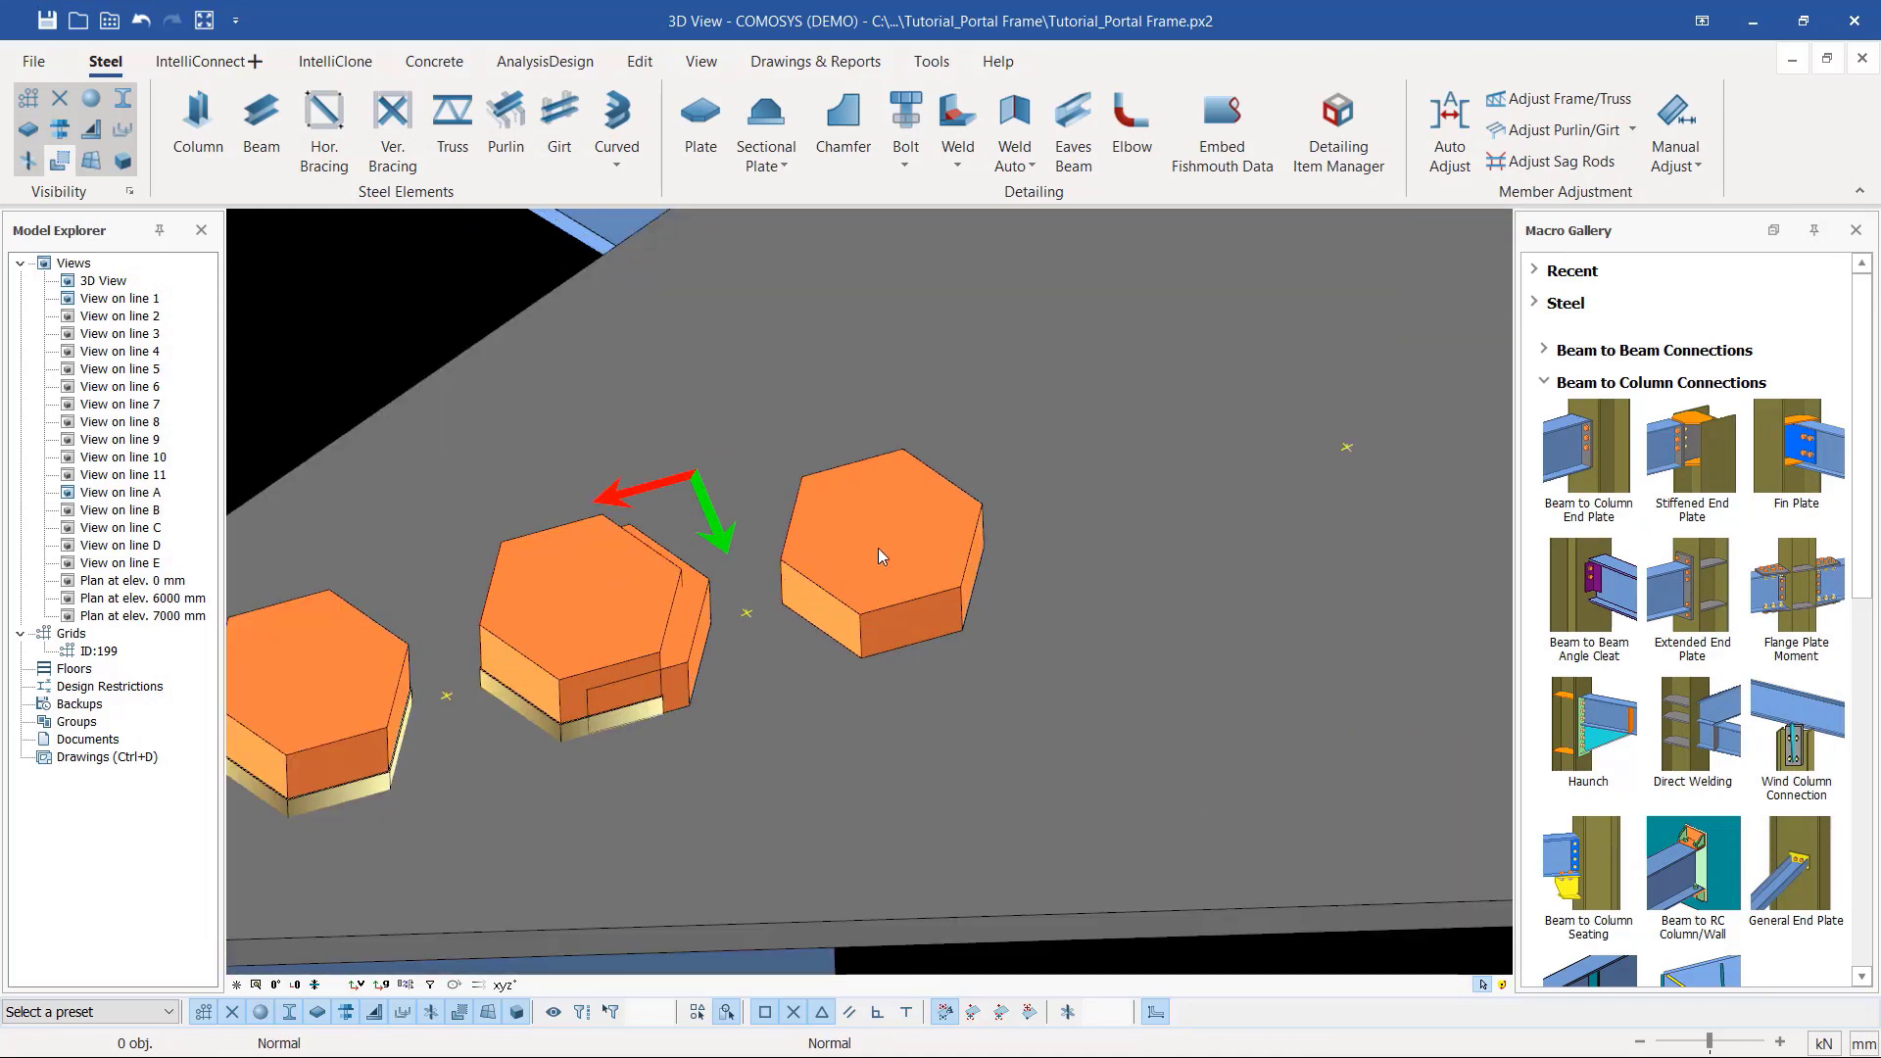
Step: Set the X positions of the continuous brace's bolt group to -50 40 and apply them
double_click(904, 541)
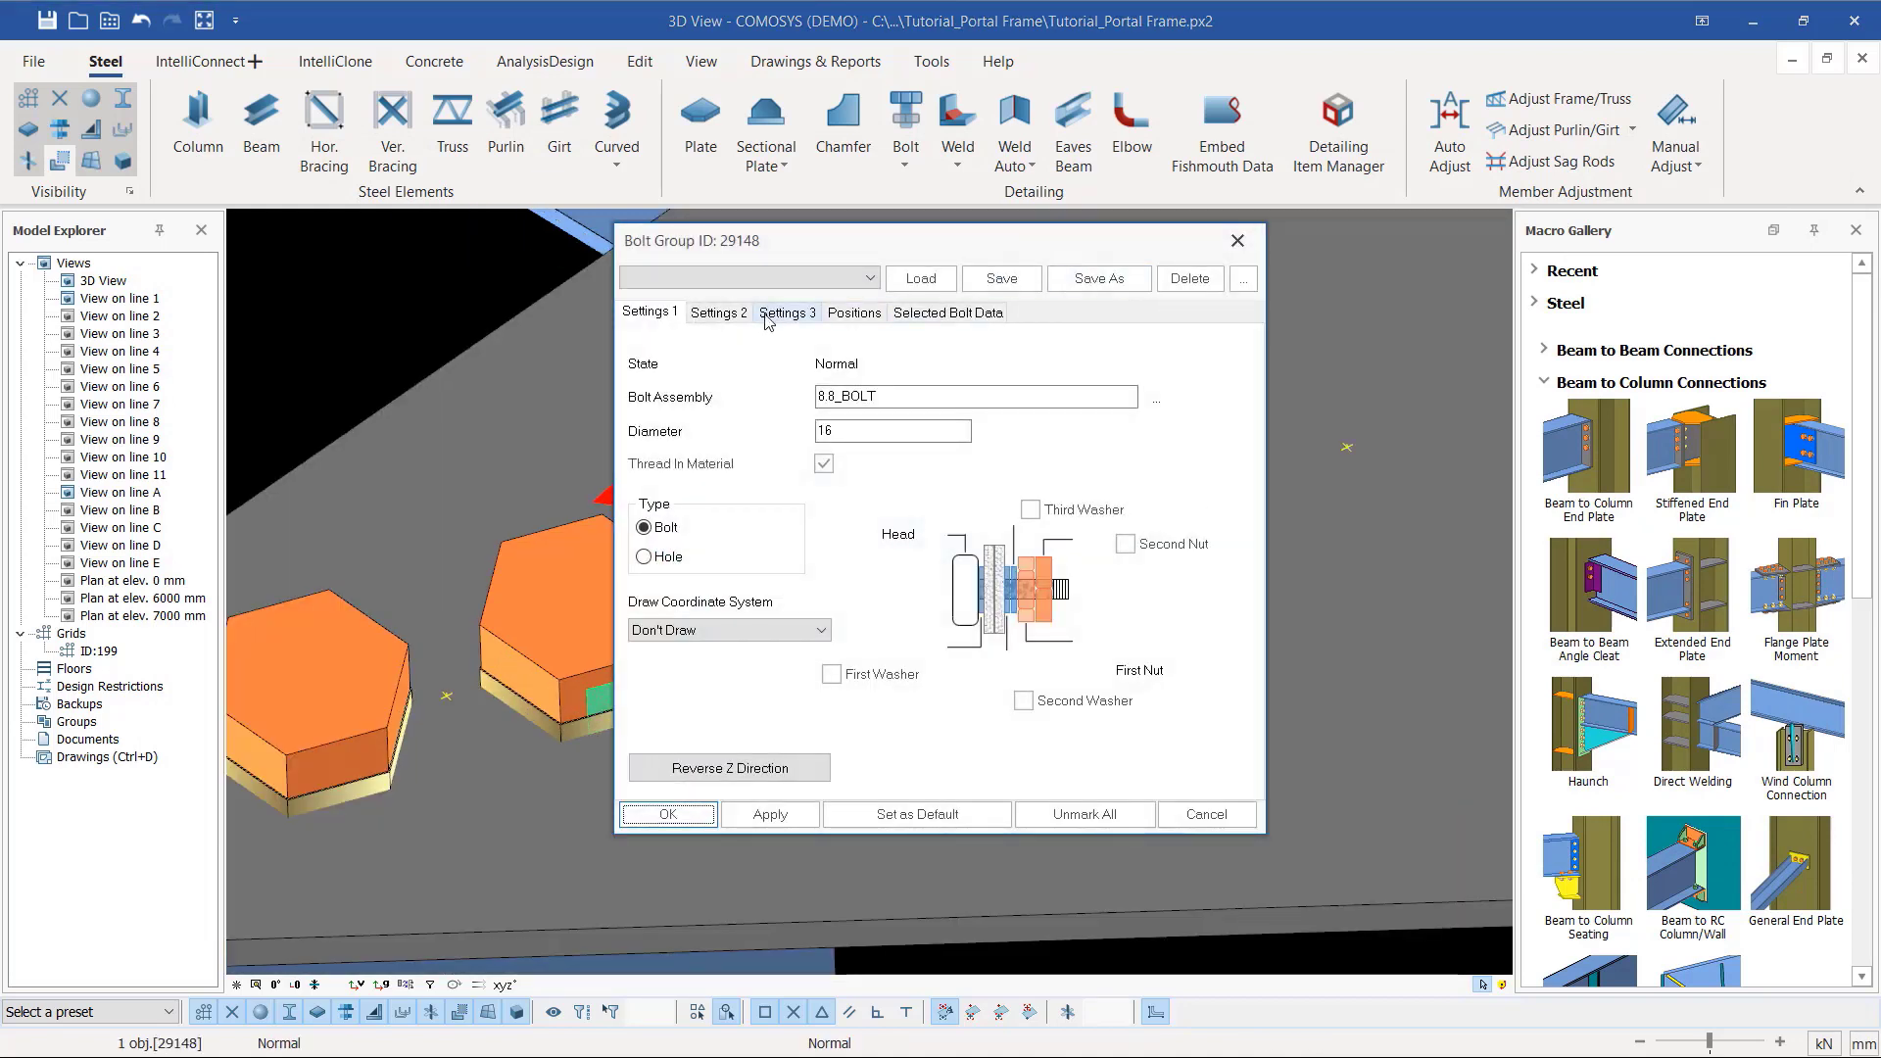
left_click(854, 312)
left_click_drag(1023, 242, 1460, 244)
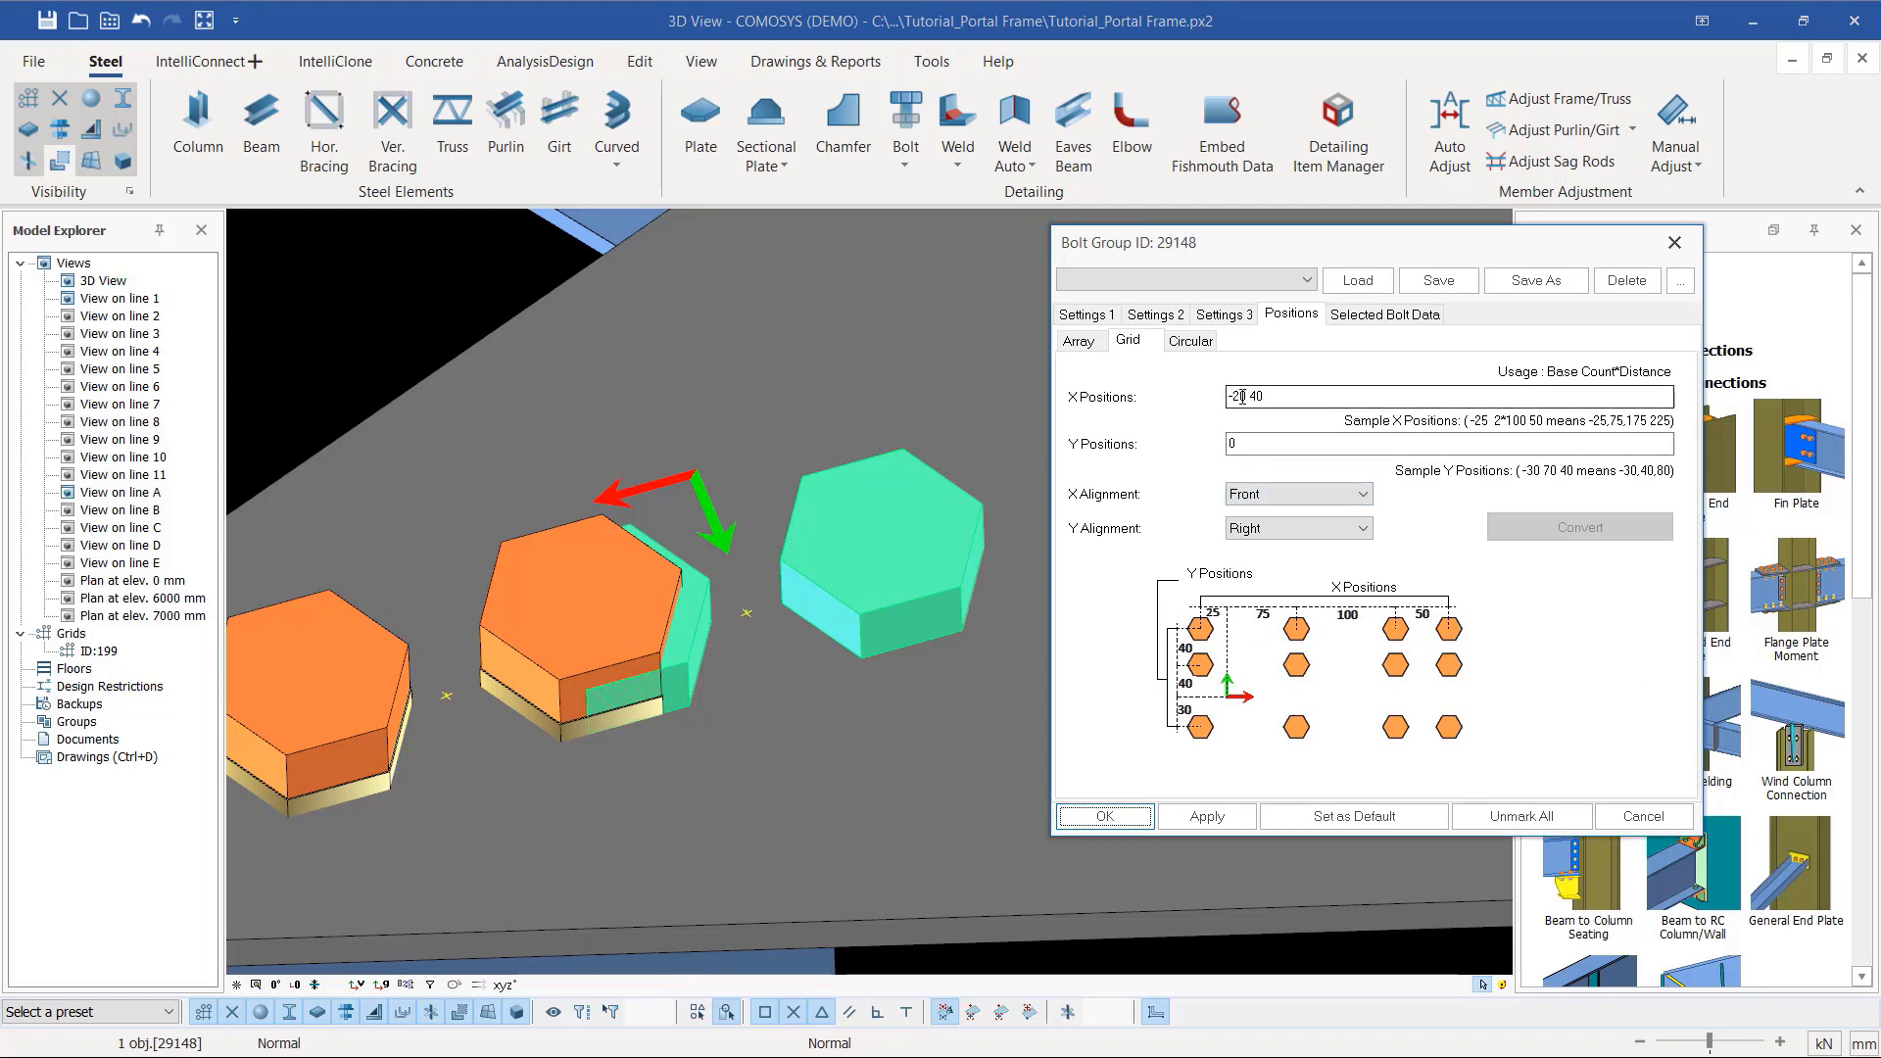
left_click_drag(1247, 396, 1226, 393)
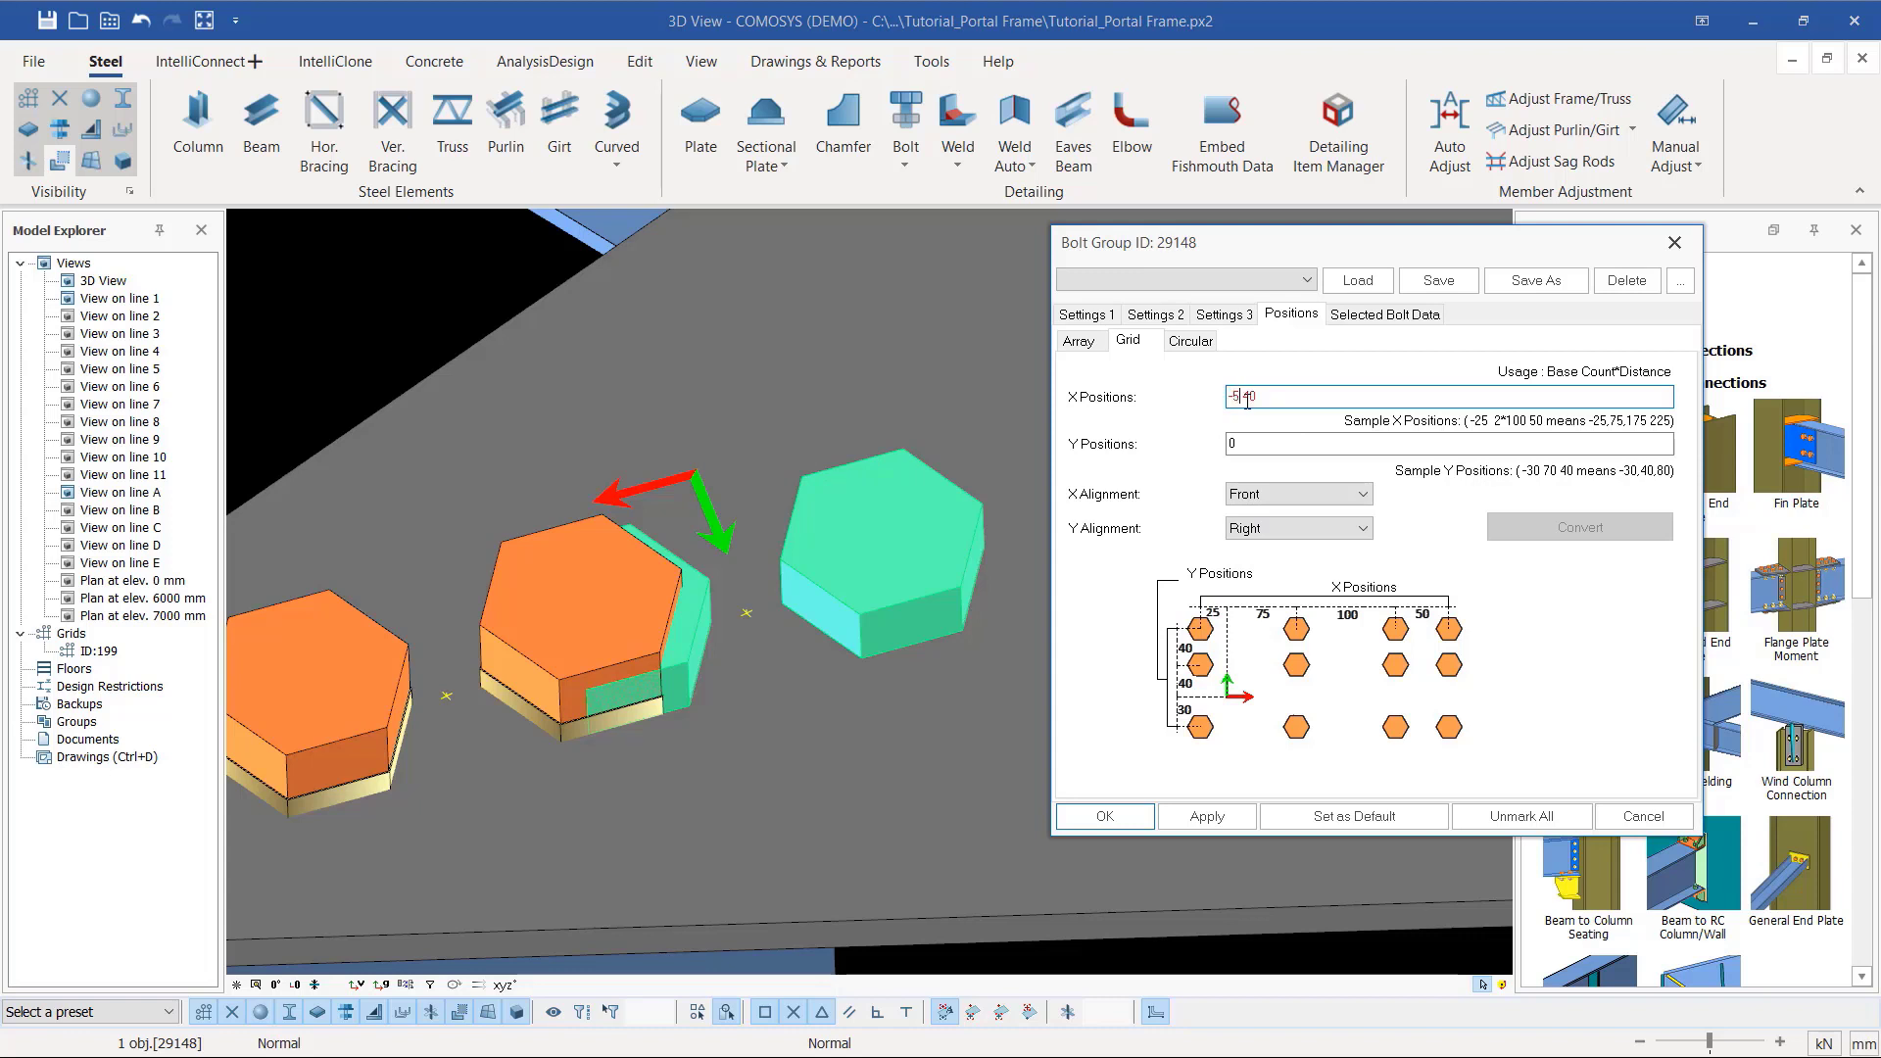
left_click(1215, 817)
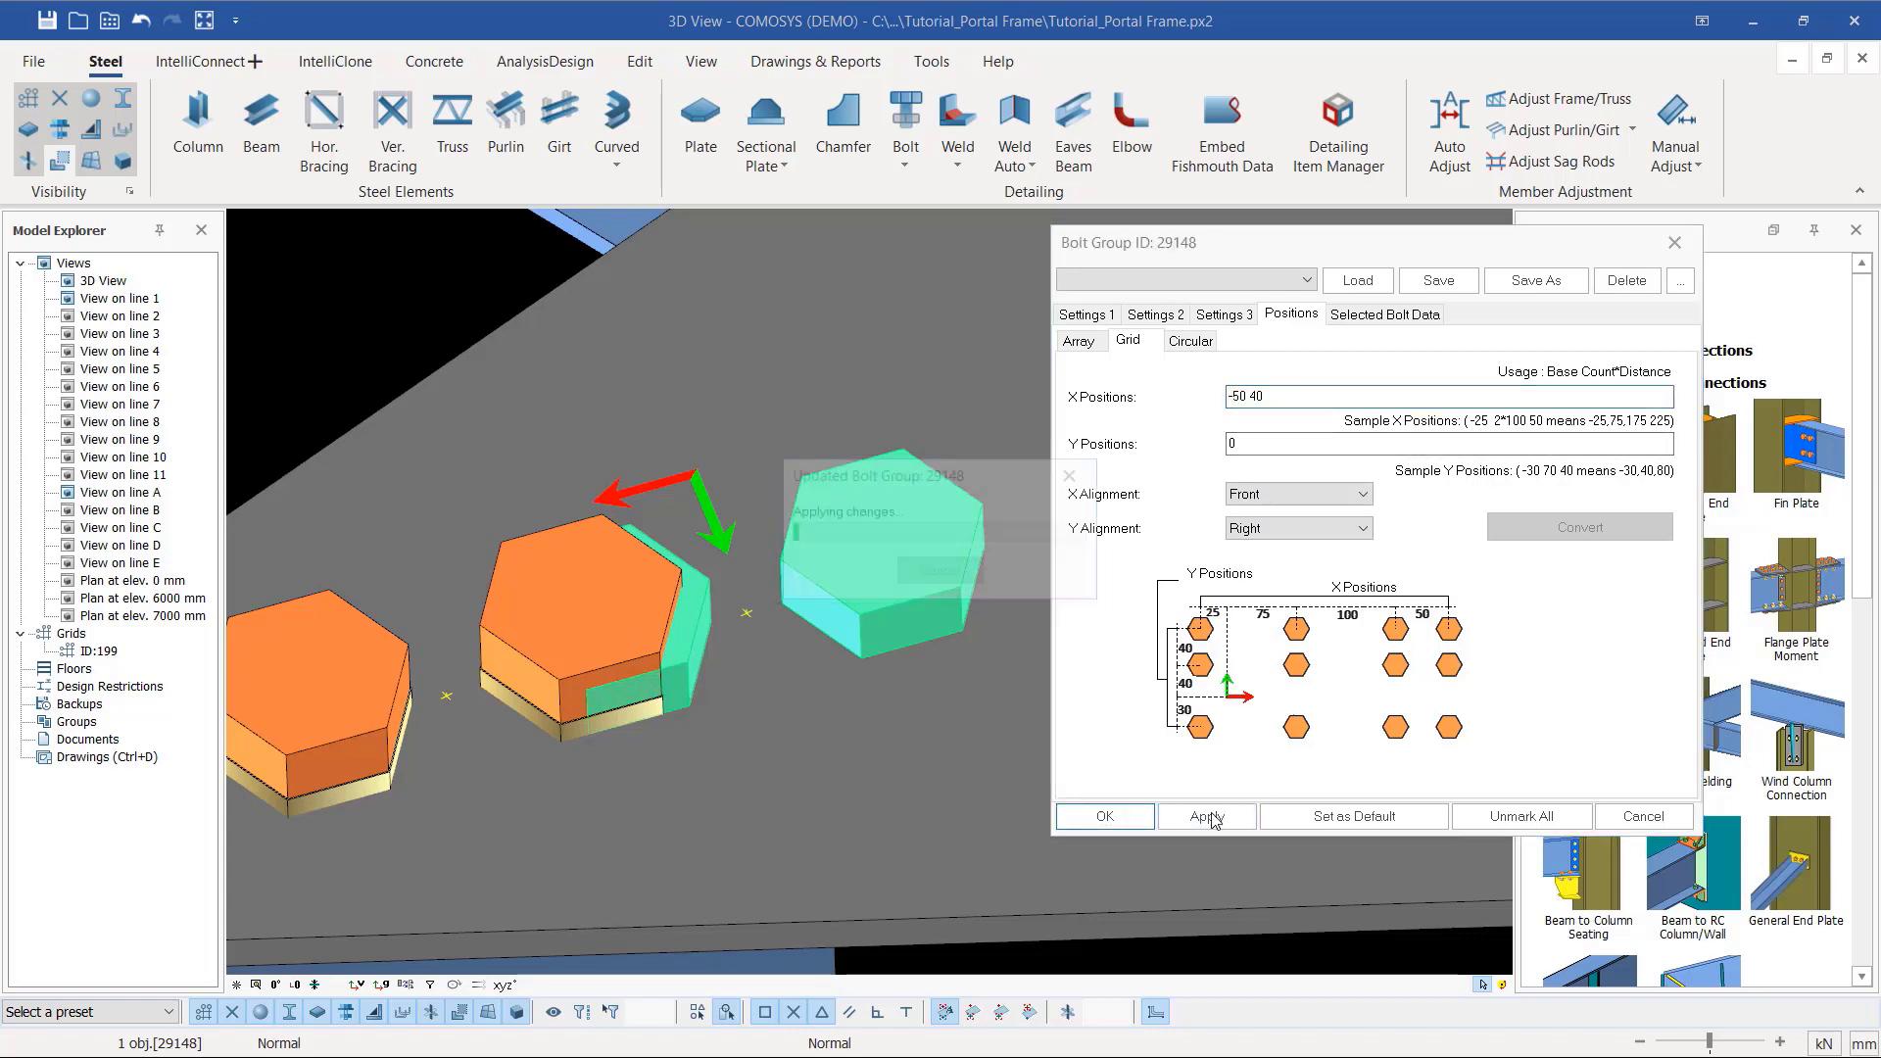
Step: Set the continuous brace's bolt group X positions to 50 40 and accept the bolt group settings
left_click(1249, 394)
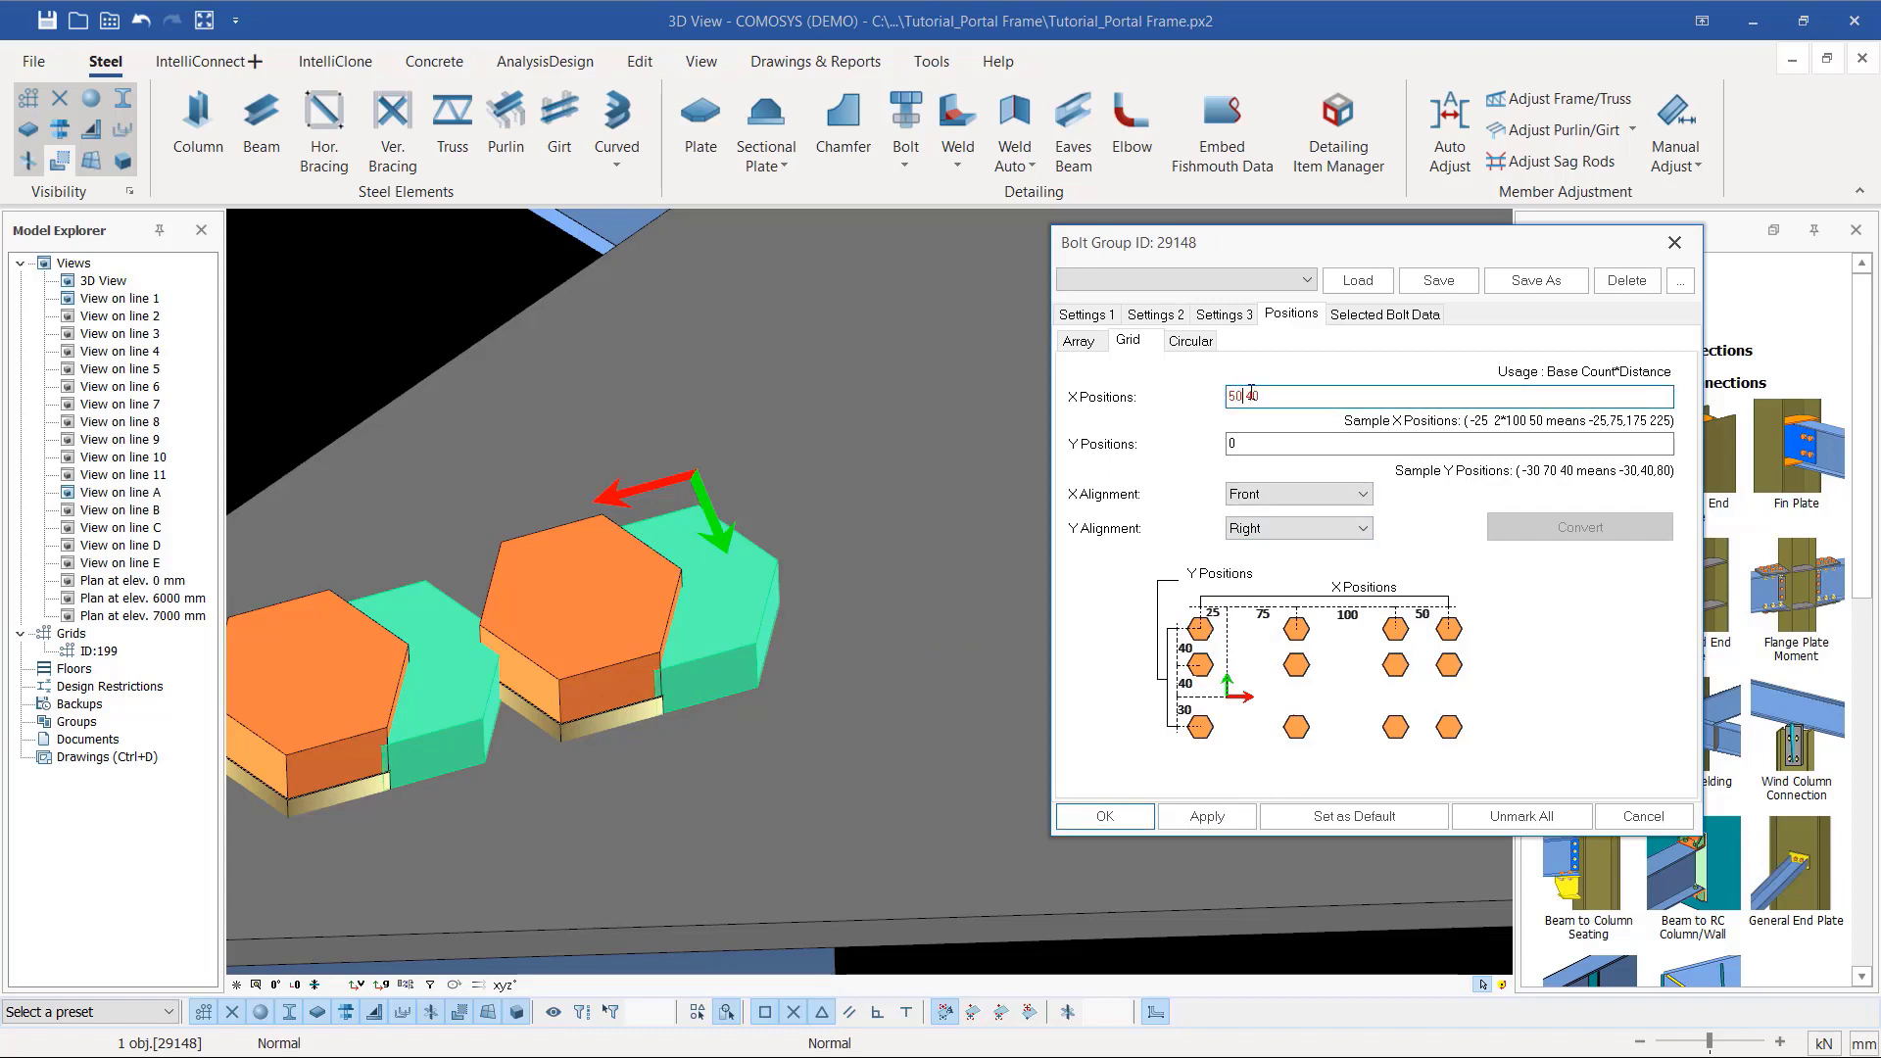
left_click(1214, 818)
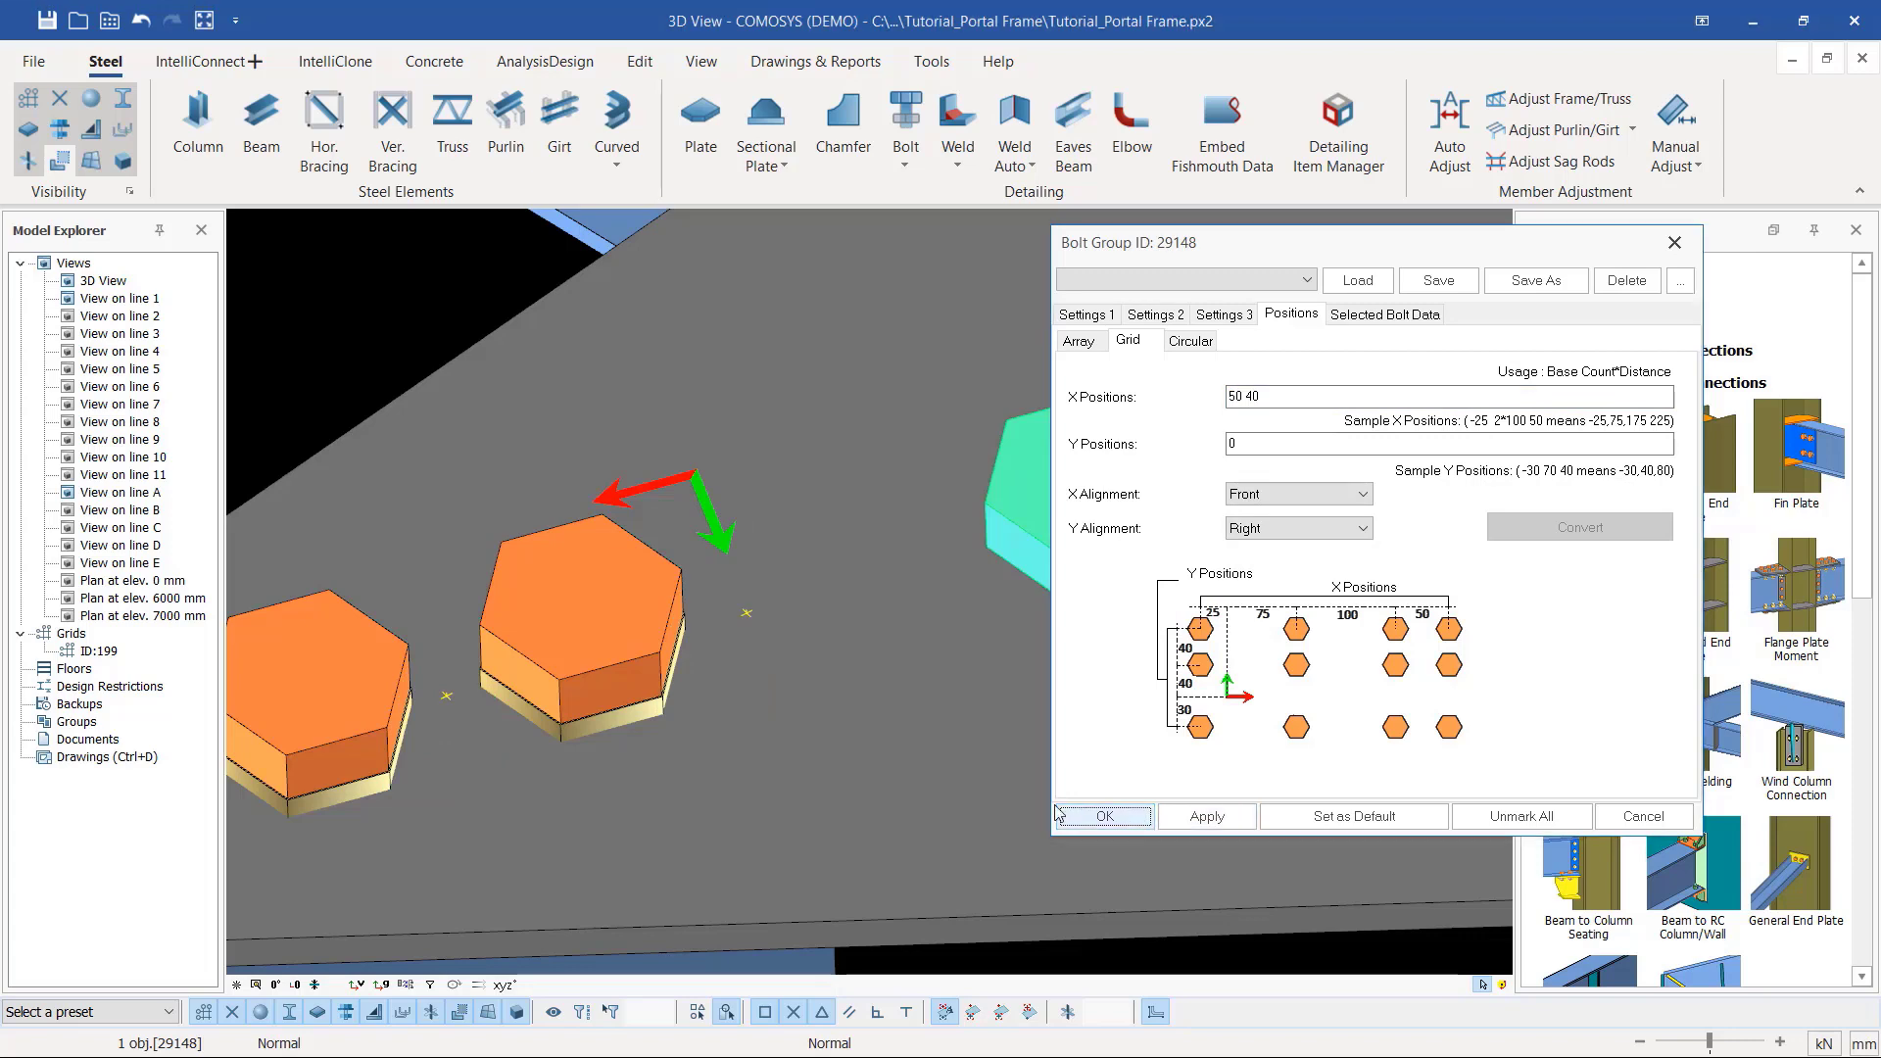
left_click(1078, 816)
scroll(1098, 627, "up", 3)
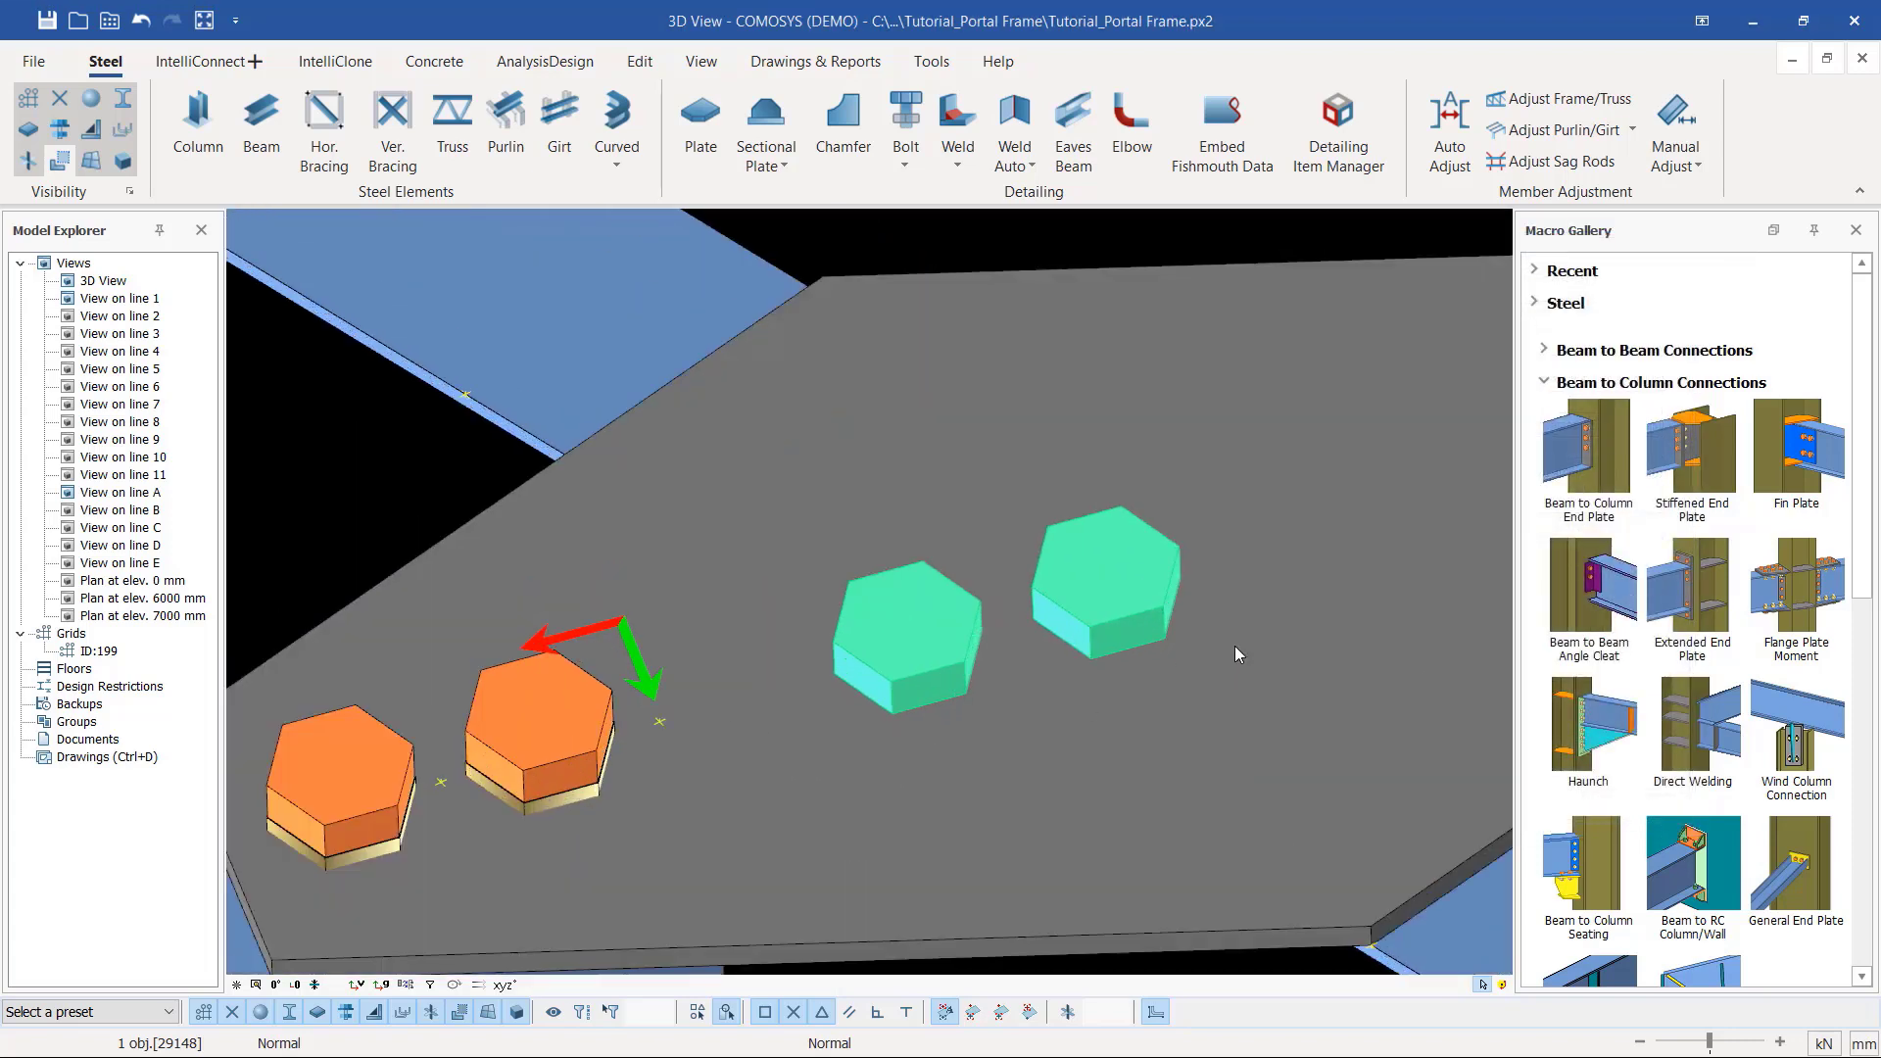
scroll(1034, 651, "down", 3)
scroll(1082, 614, "up", 2)
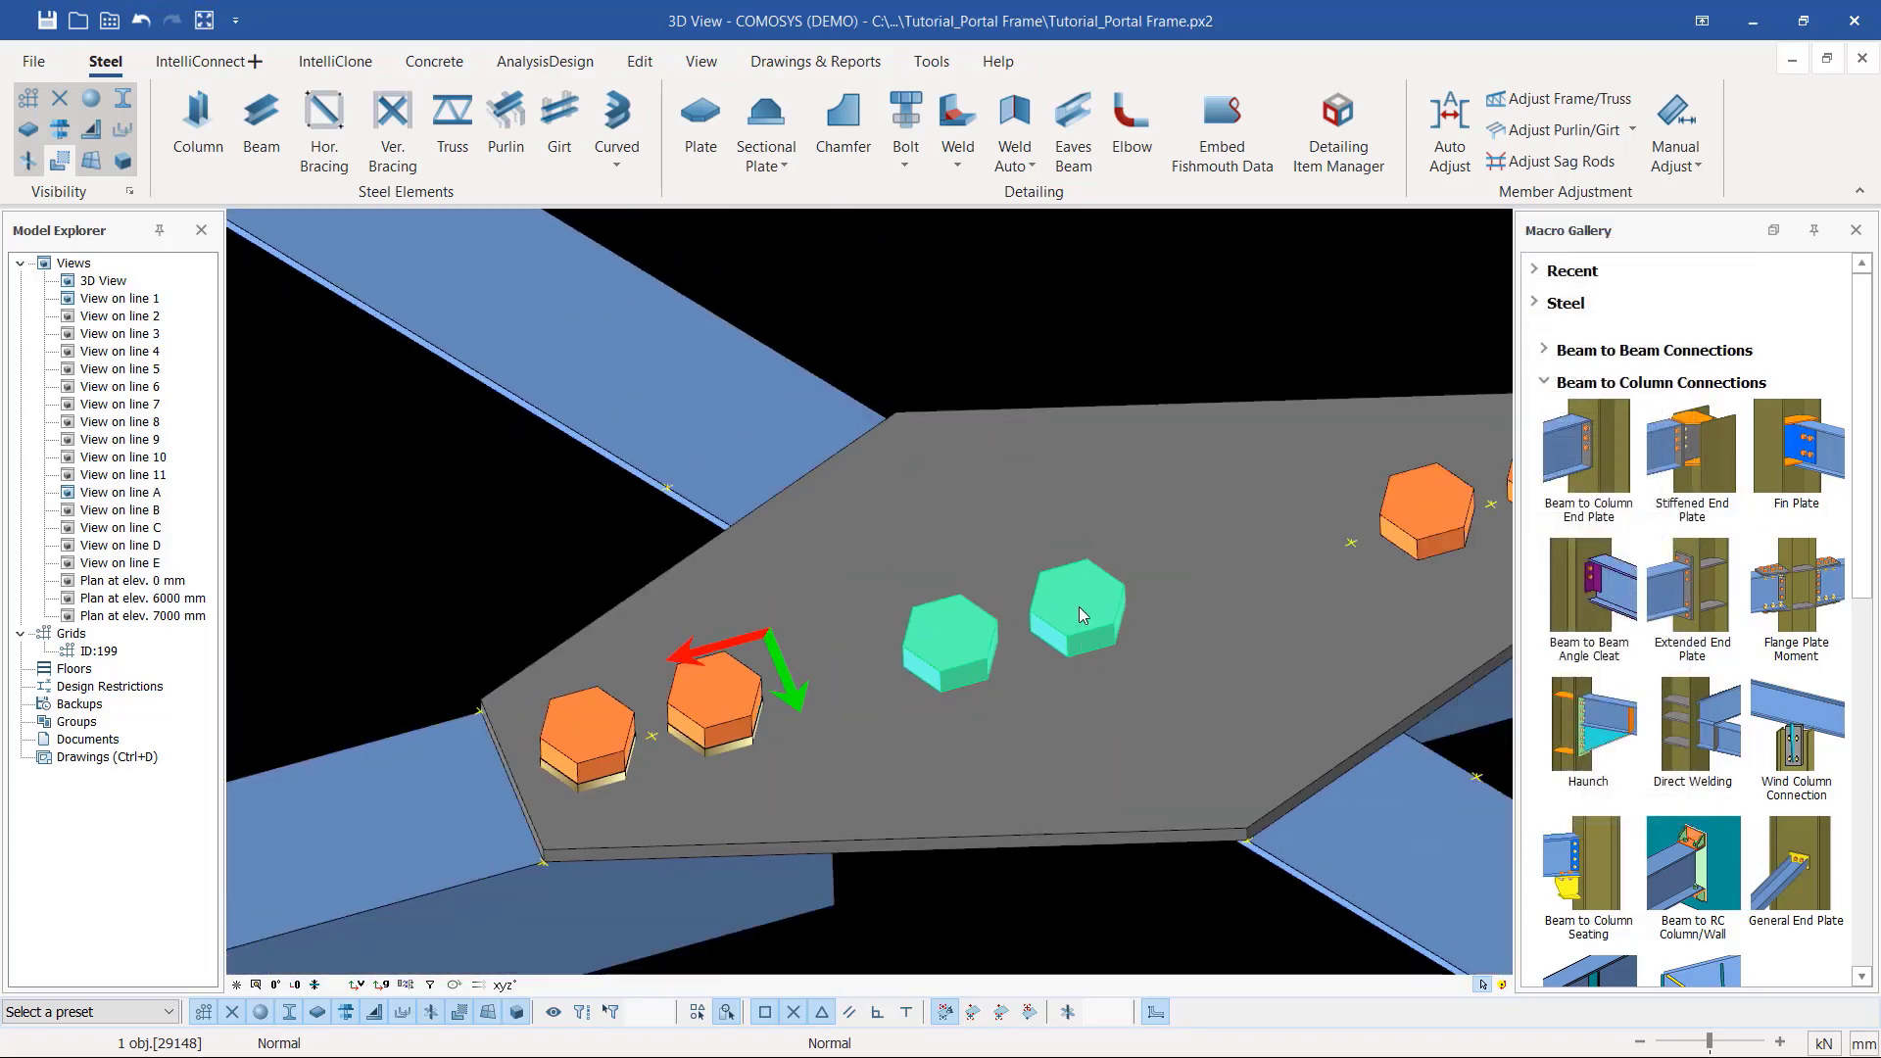
Step: Remove one X position from the continuous brace's bolt group so that it contains a single bolt
double_click(1081, 614)
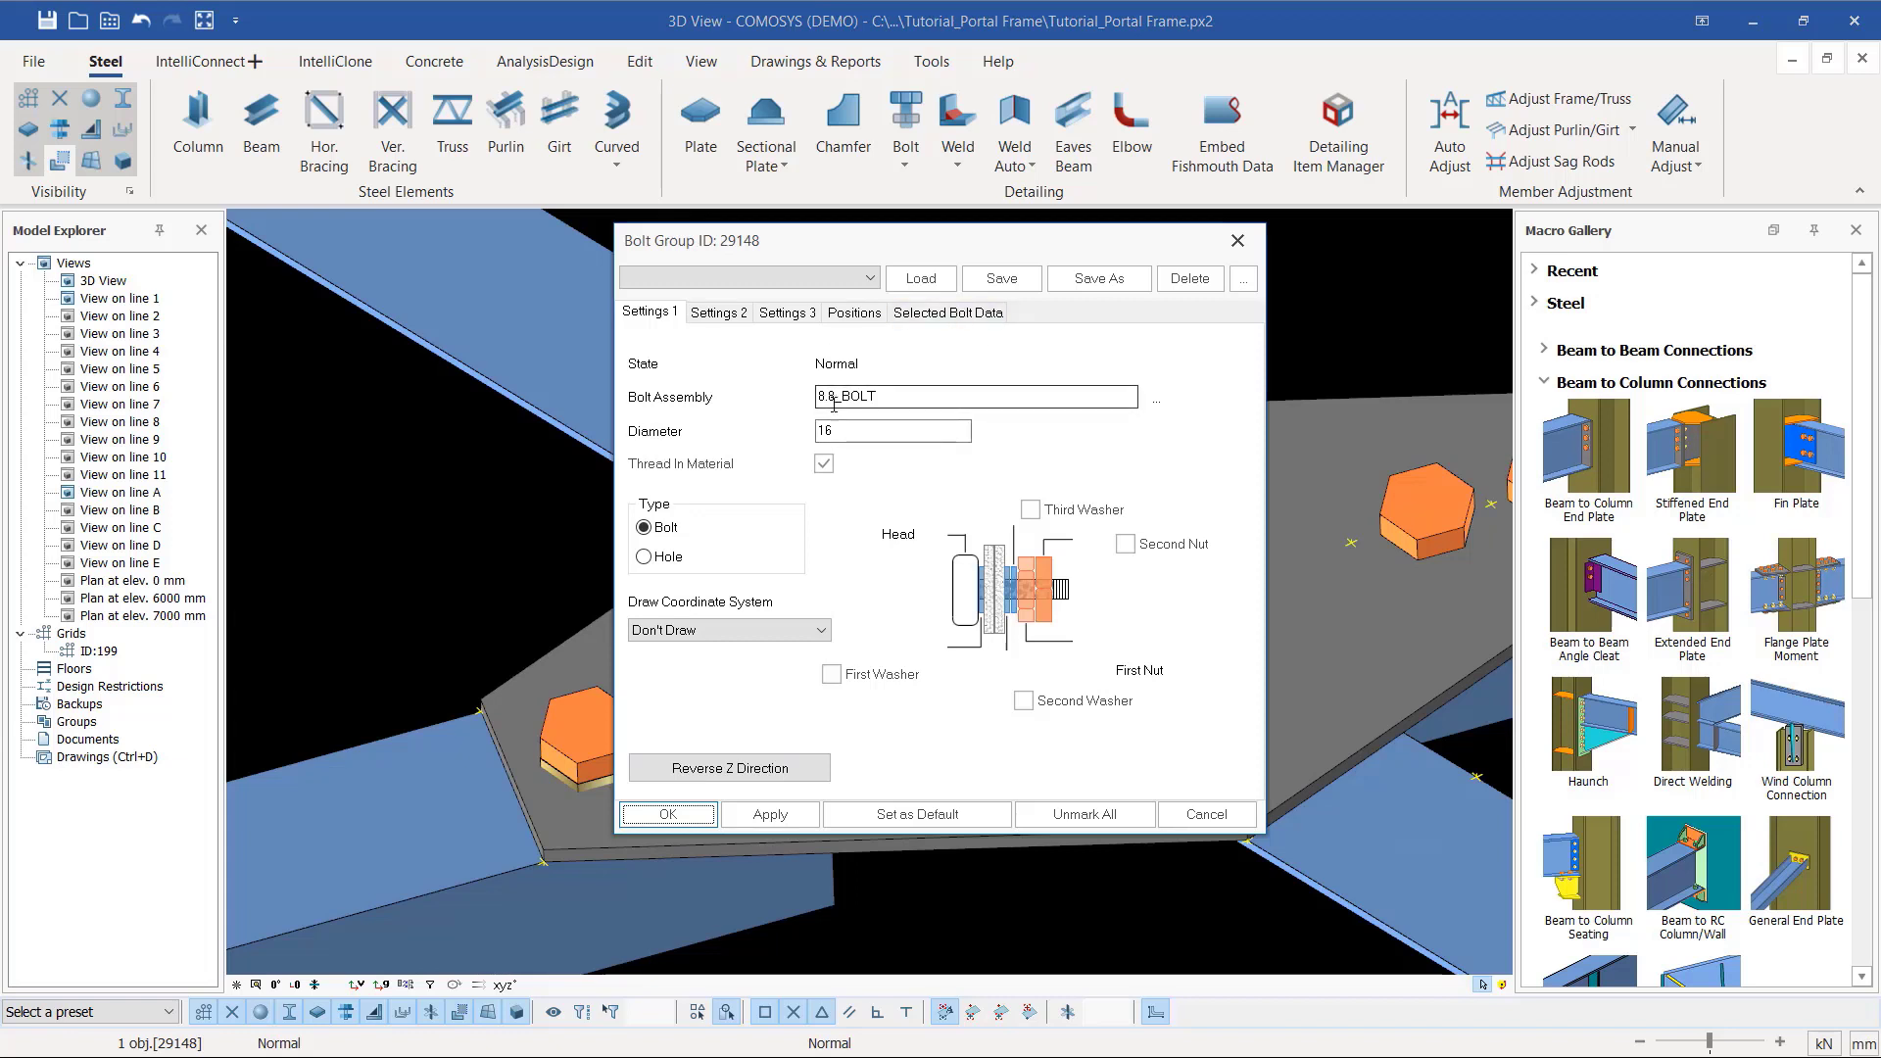
left_click(854, 313)
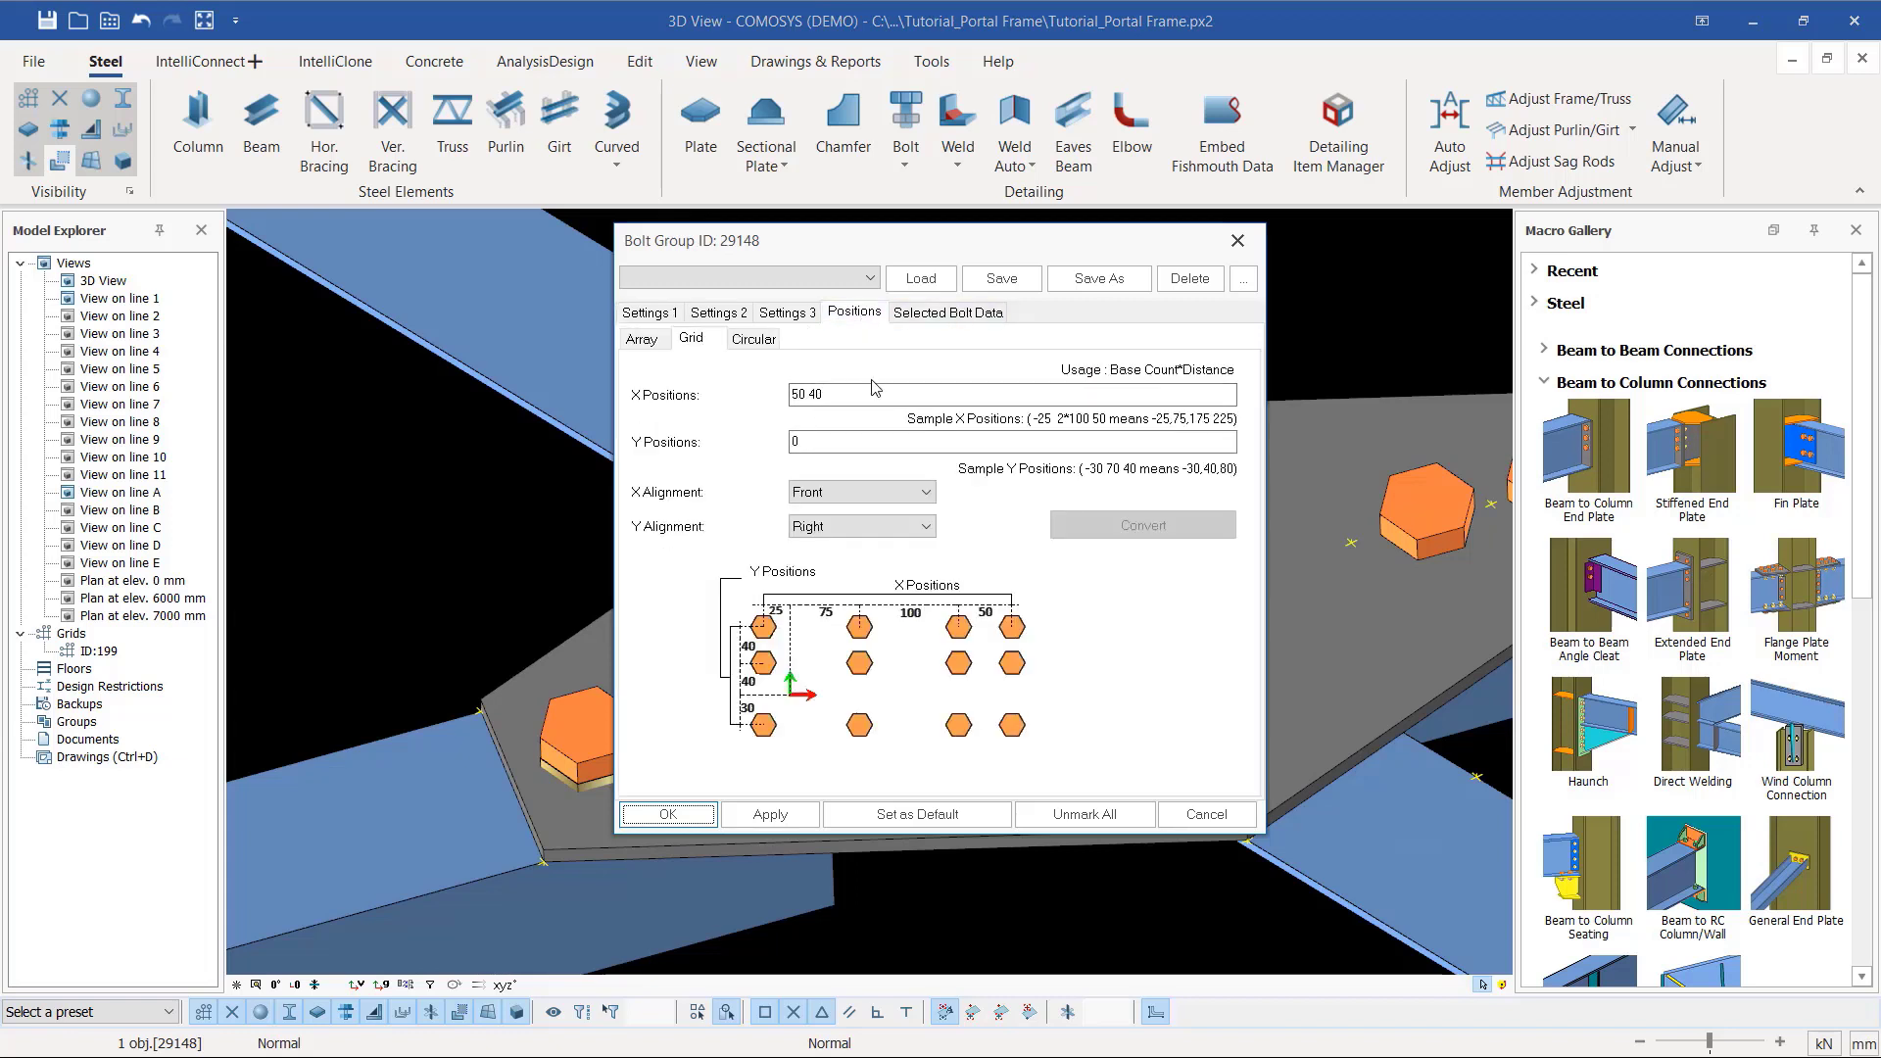
left_click(804, 397)
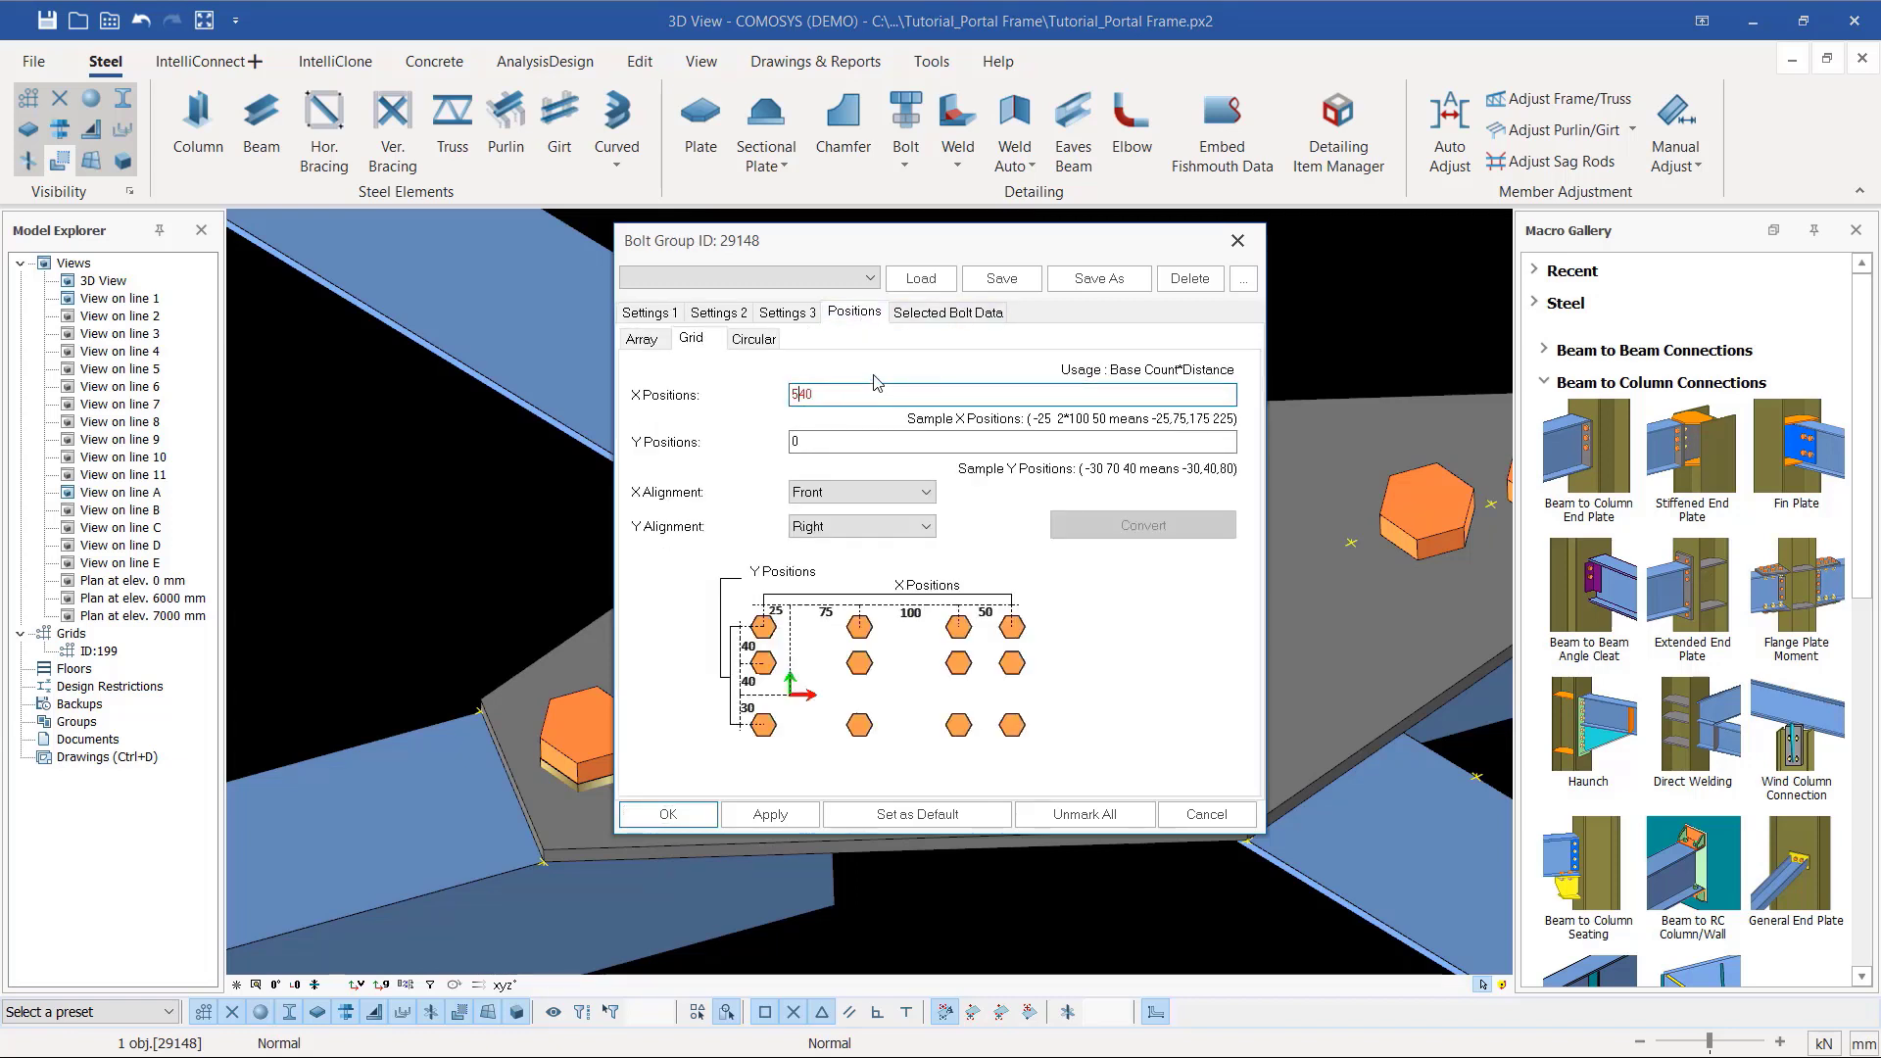
left_click(769, 814)
left_click(668, 814)
scroll(966, 660, "up", 3)
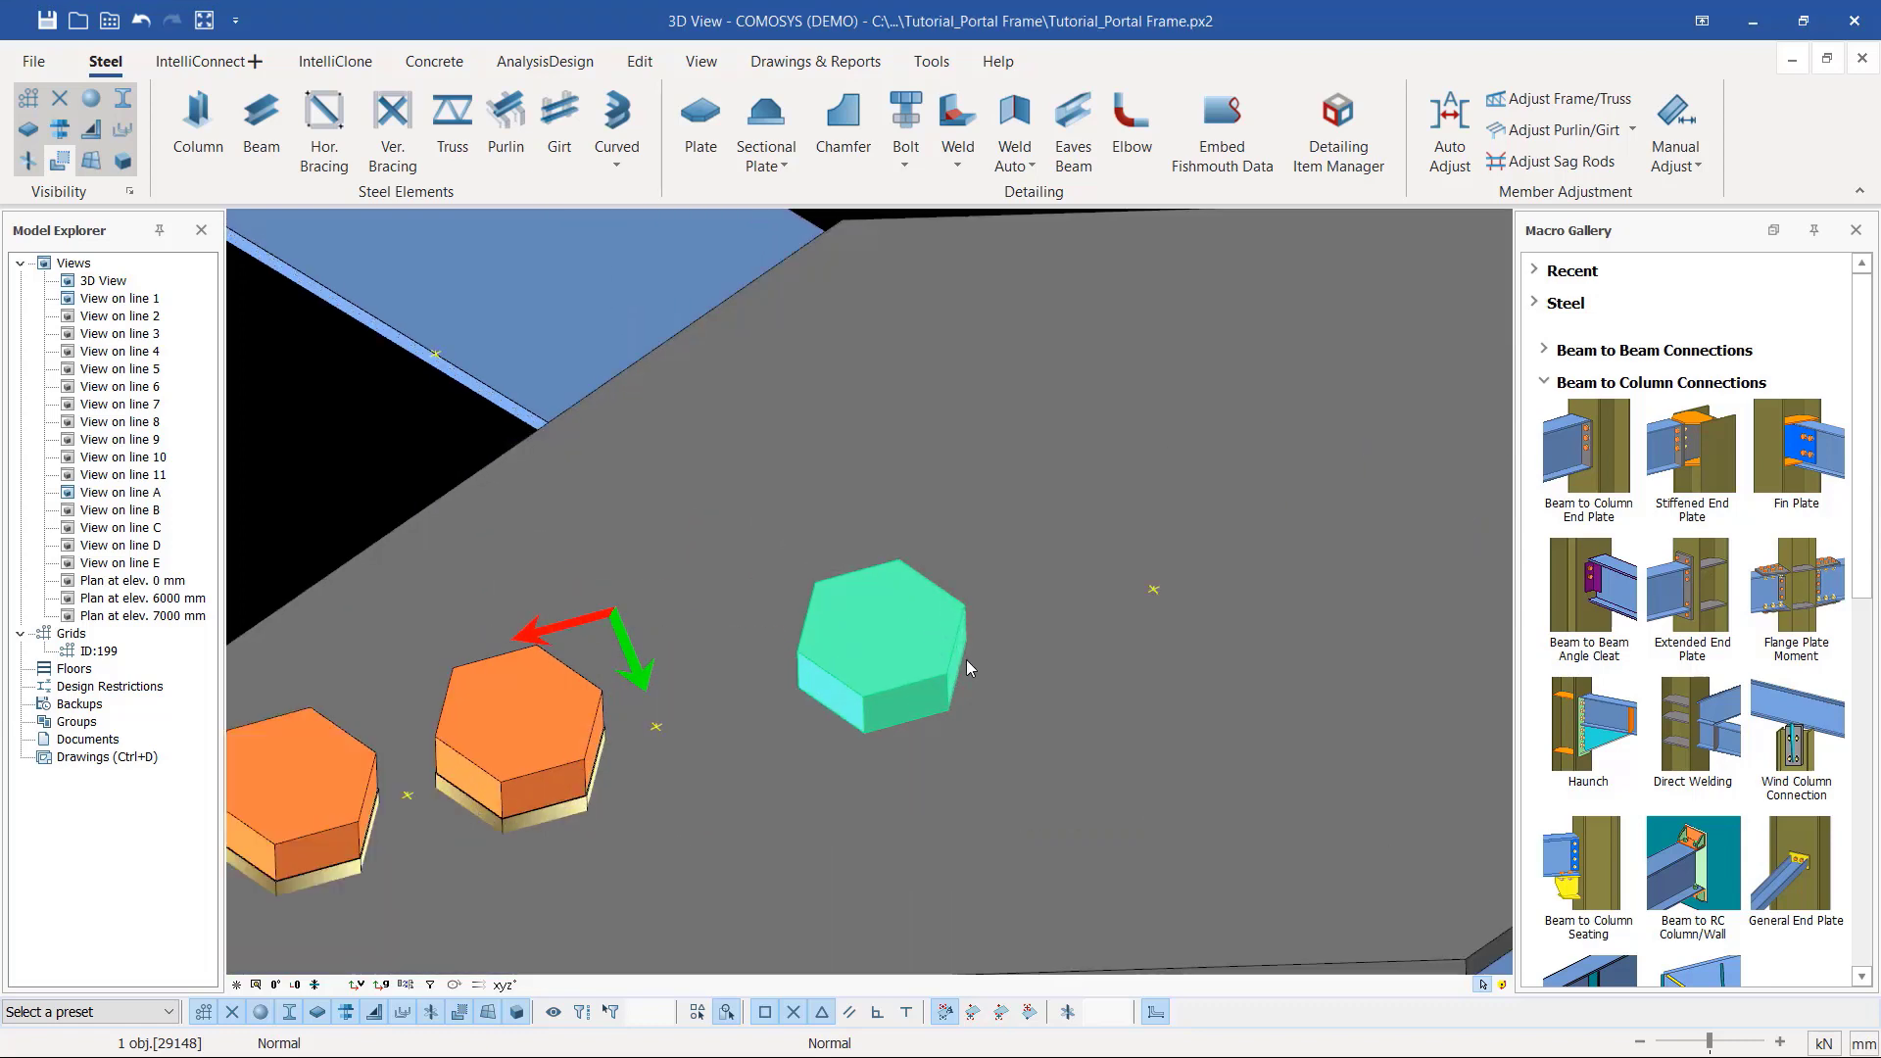
scroll(896, 621, "down", 3)
scroll(839, 614, "up", 3)
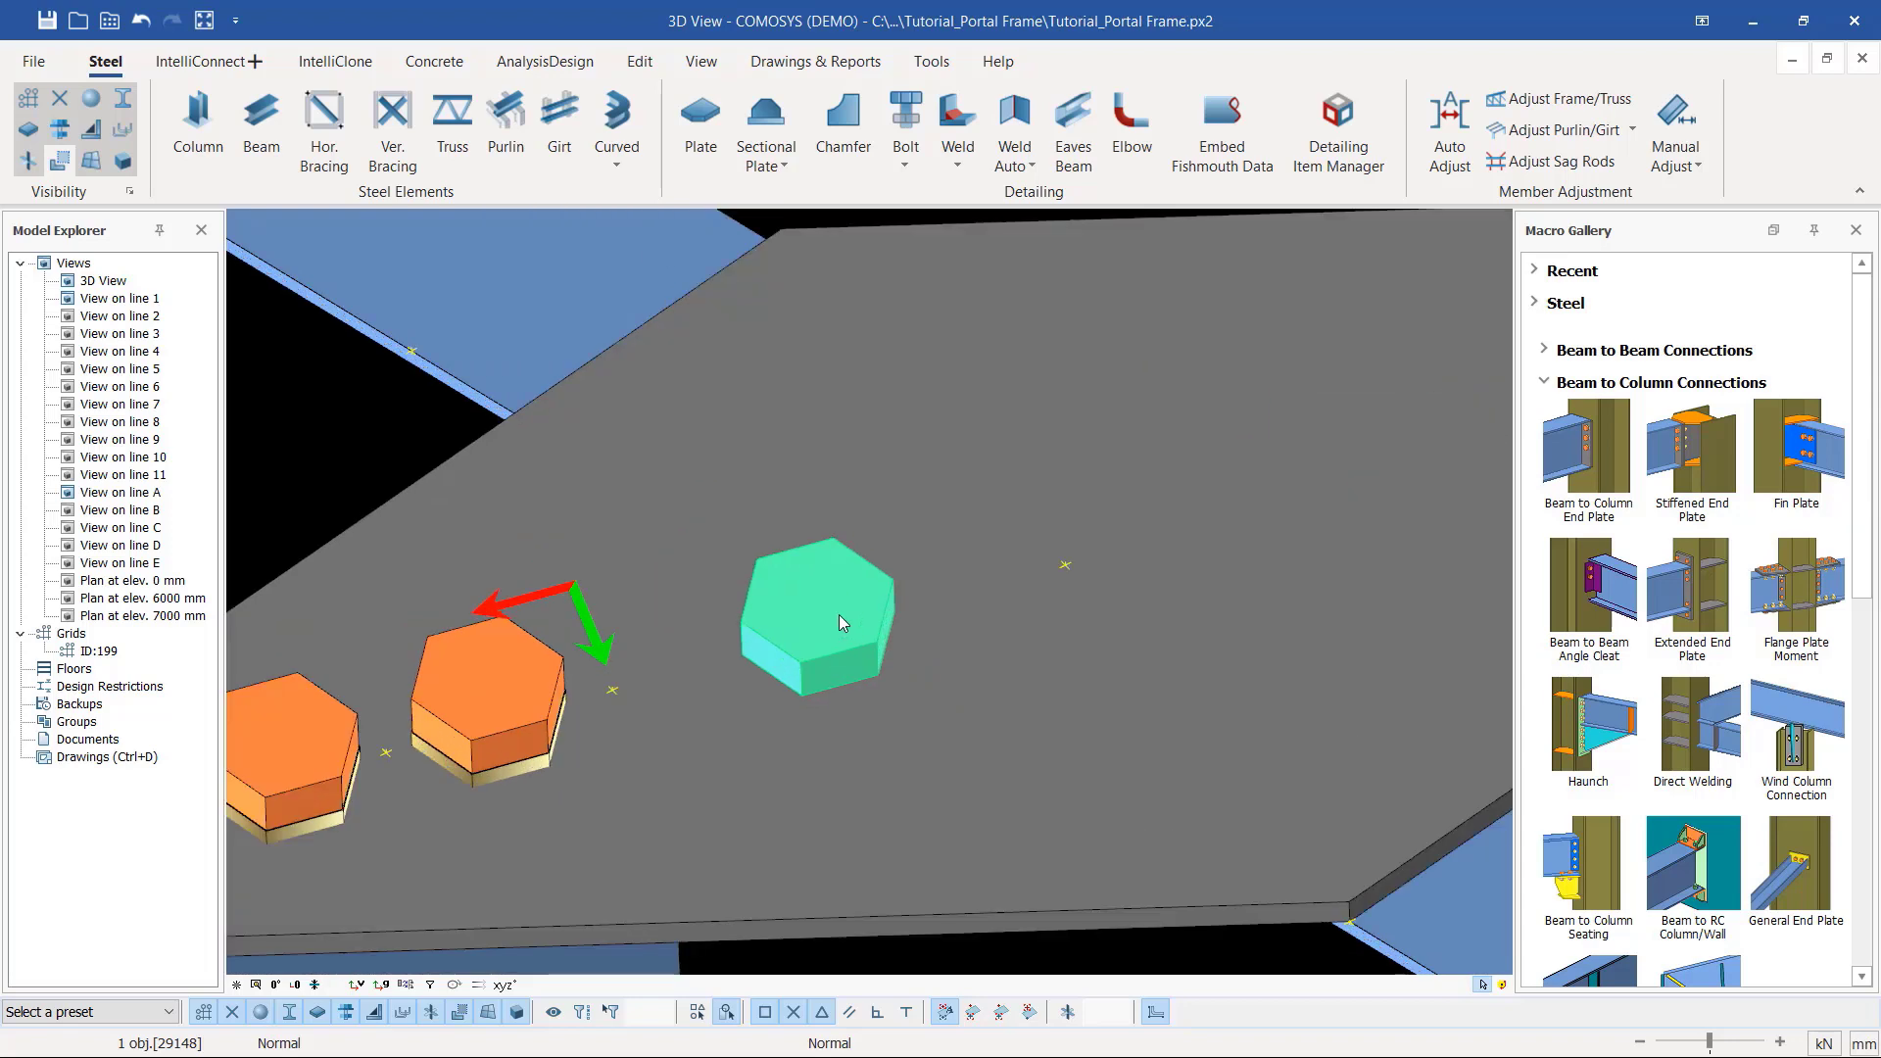
Step: Move the single bolt from its own centre to the model point at the gusset plate's centre
right_click(836, 614)
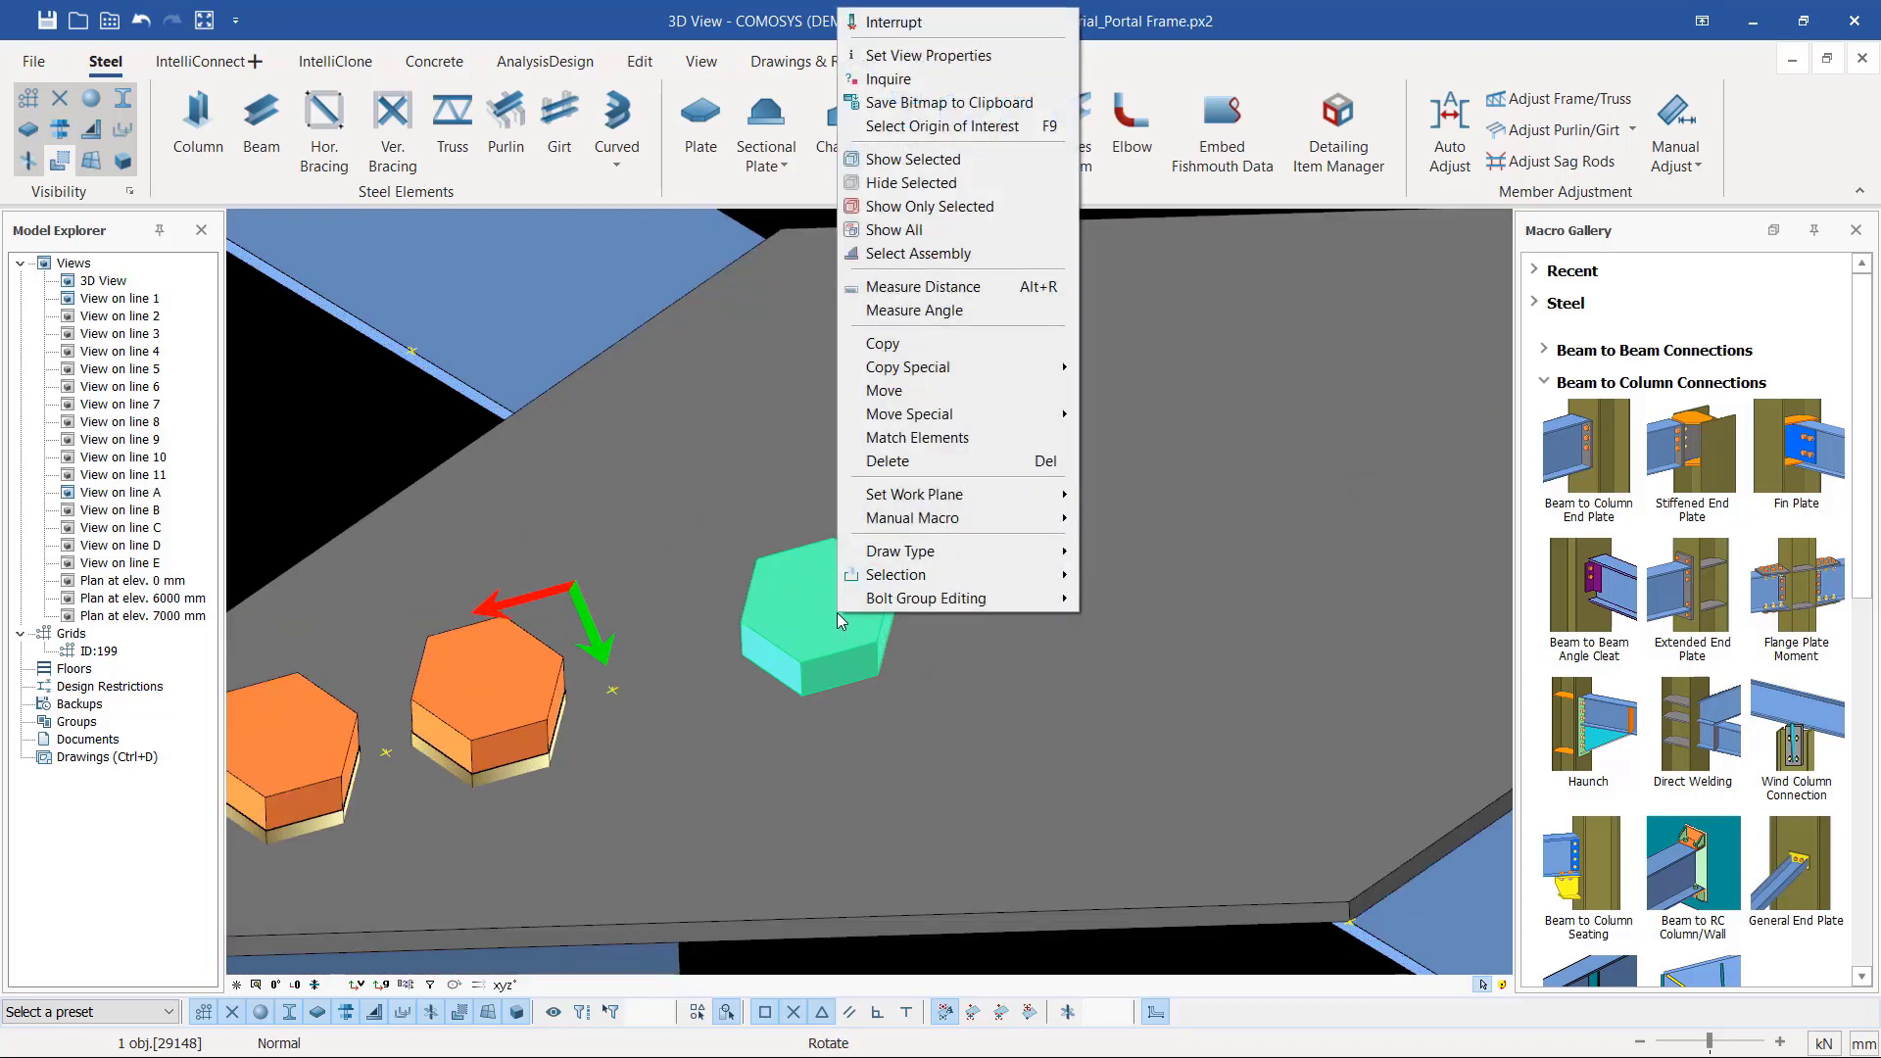
left_click(755, 223)
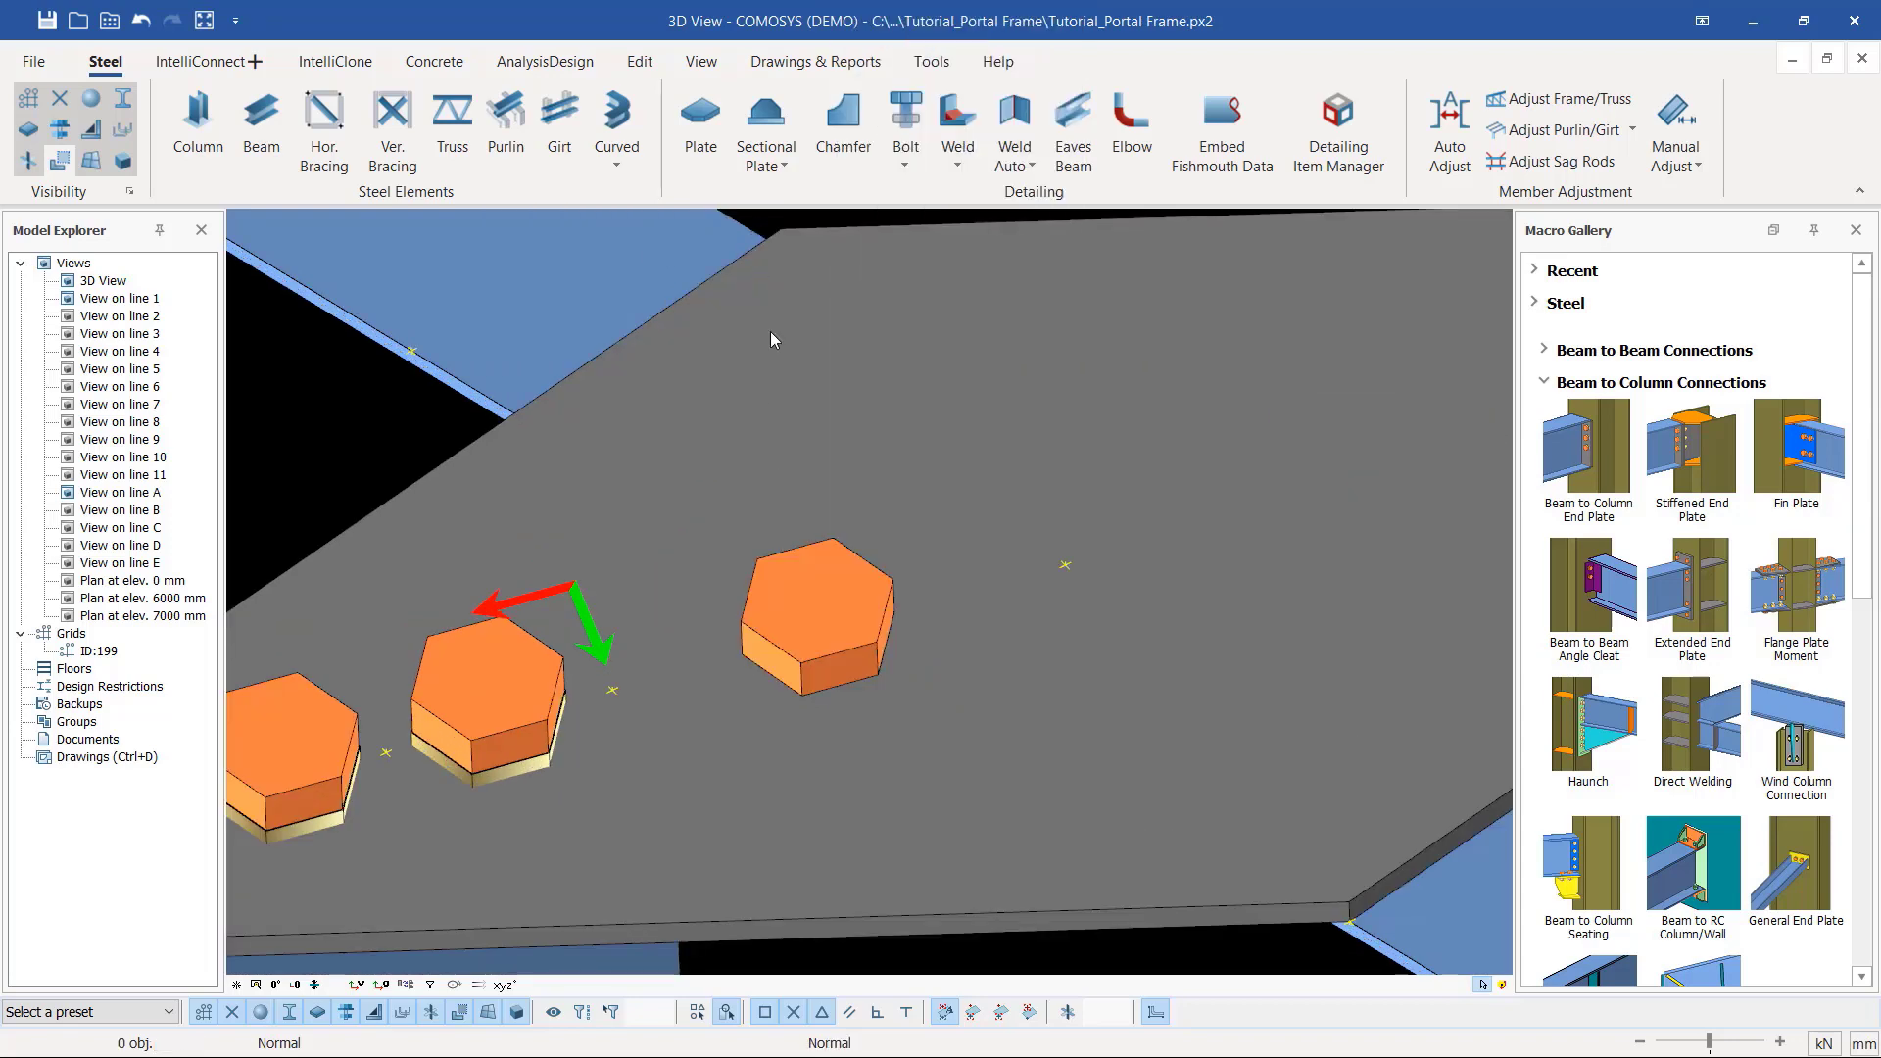
scroll(844, 607, "up", 3)
right_click(844, 607)
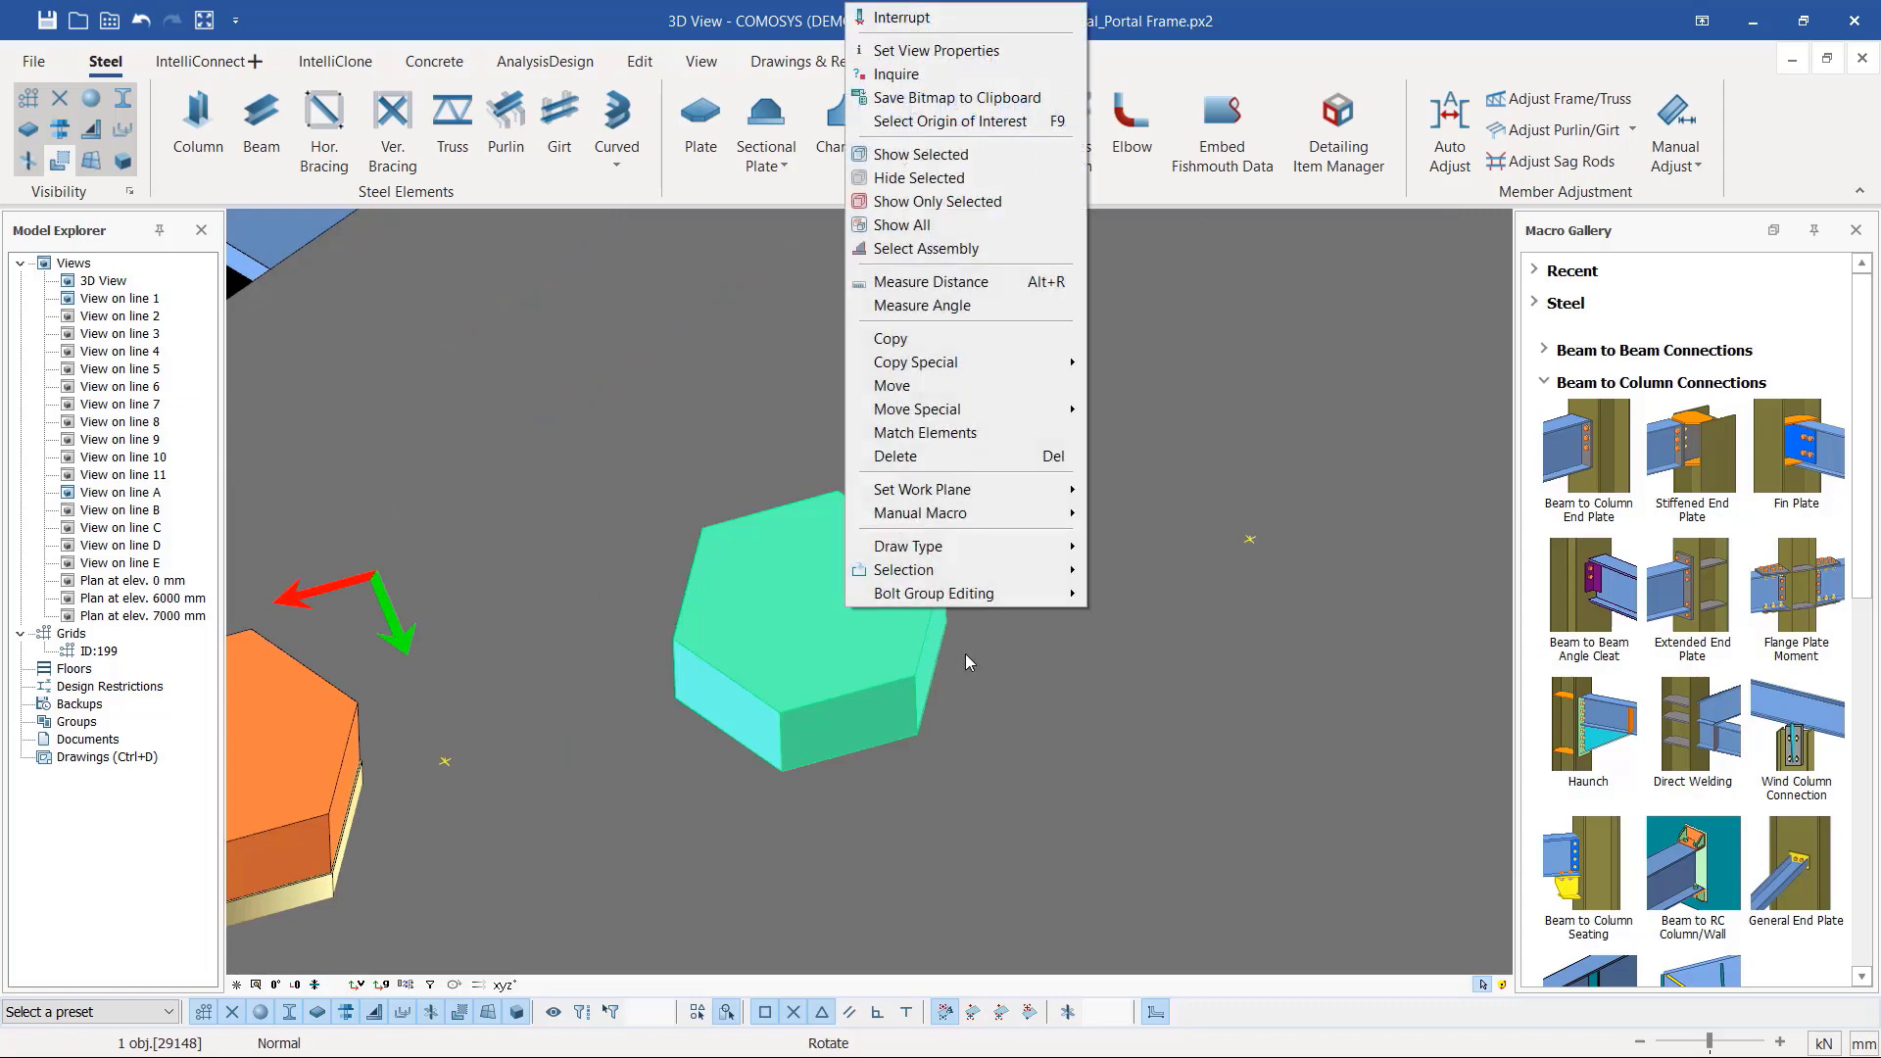
left_click(921, 386)
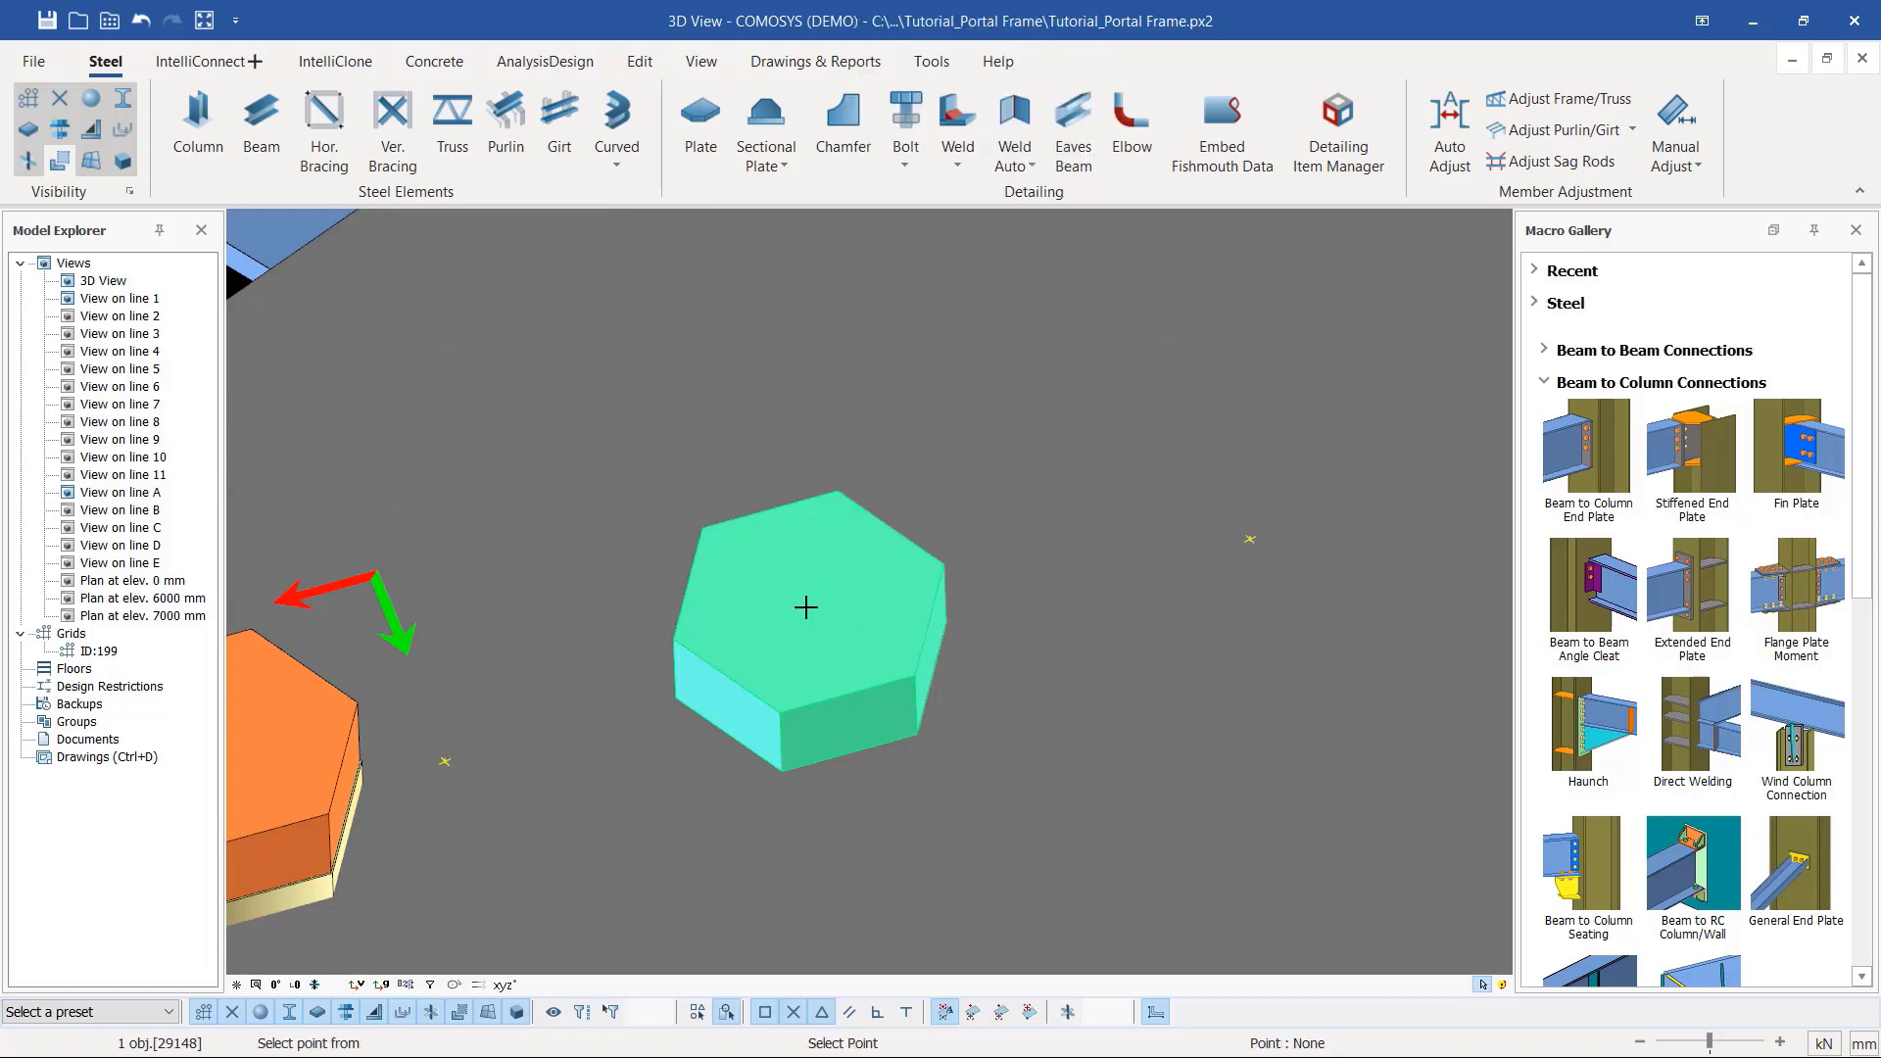
left_click(1252, 539)
left_click(1253, 541)
scroll(952, 557, "down", 6)
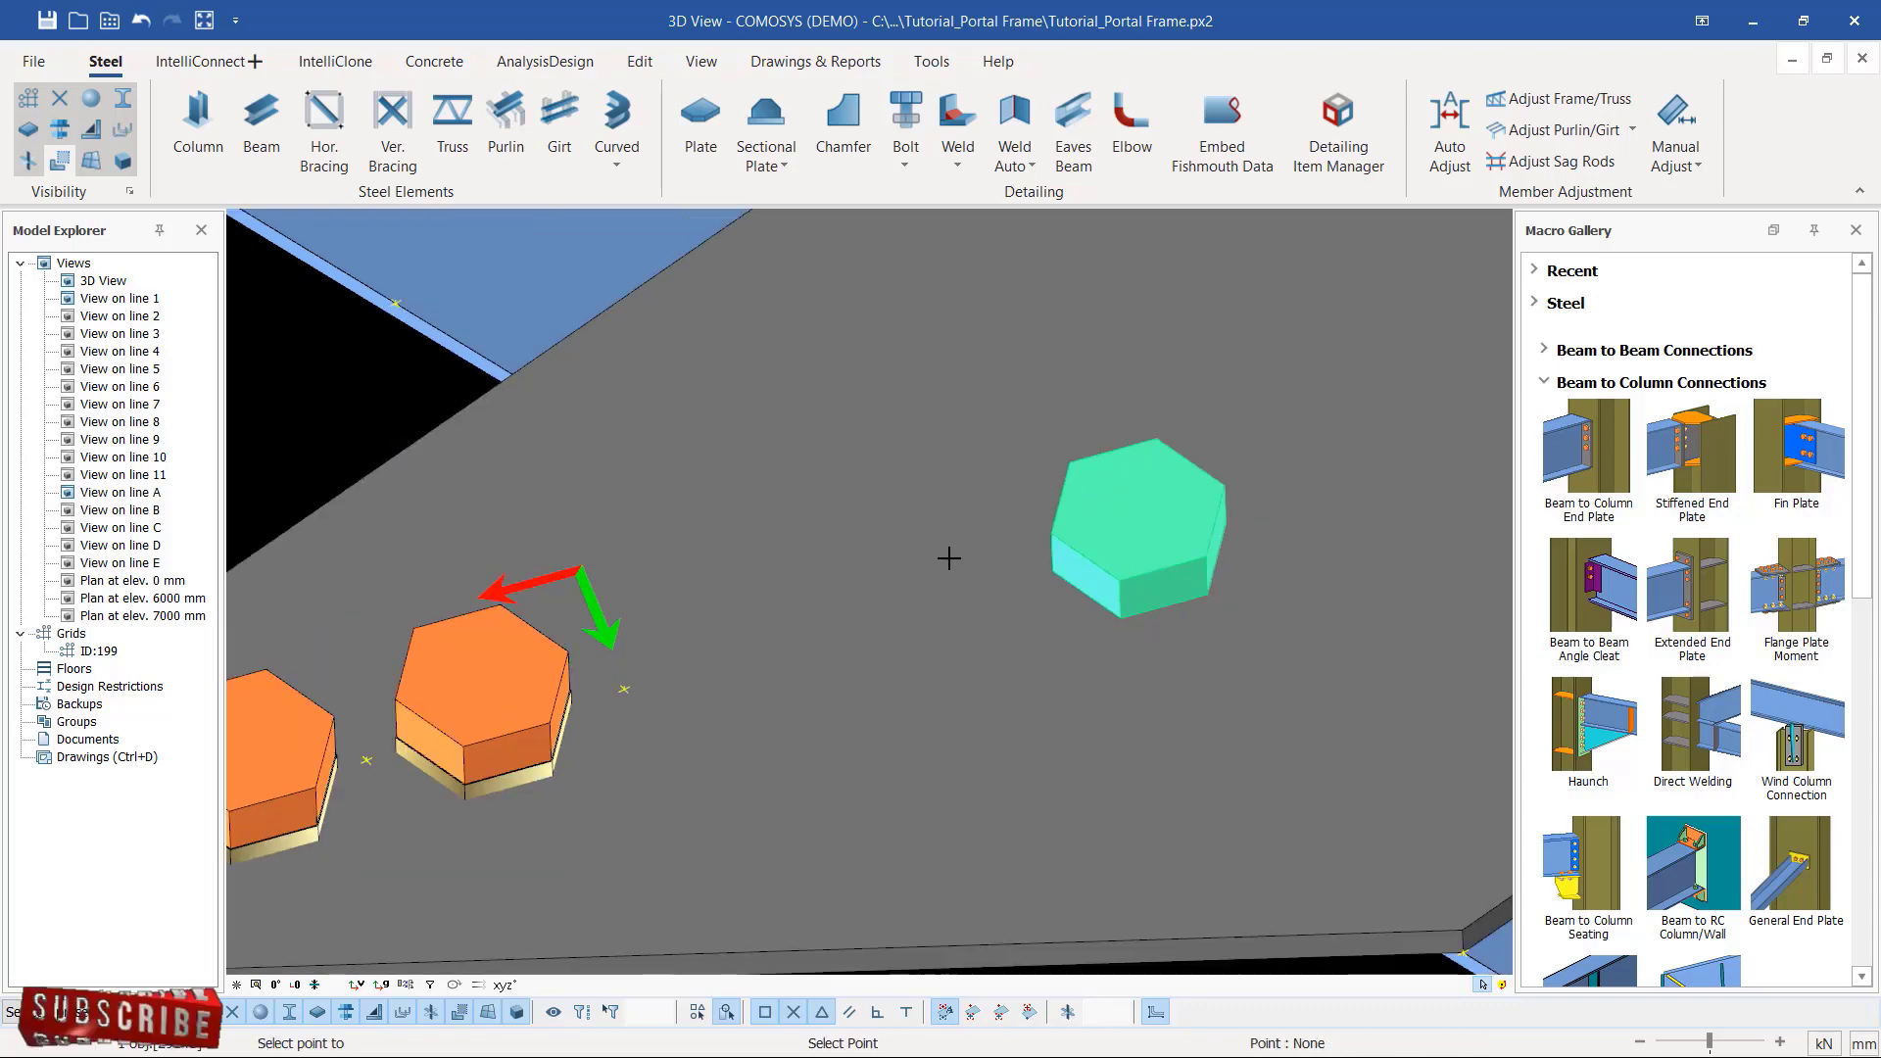
key("Escape")
right_click(1117, 343)
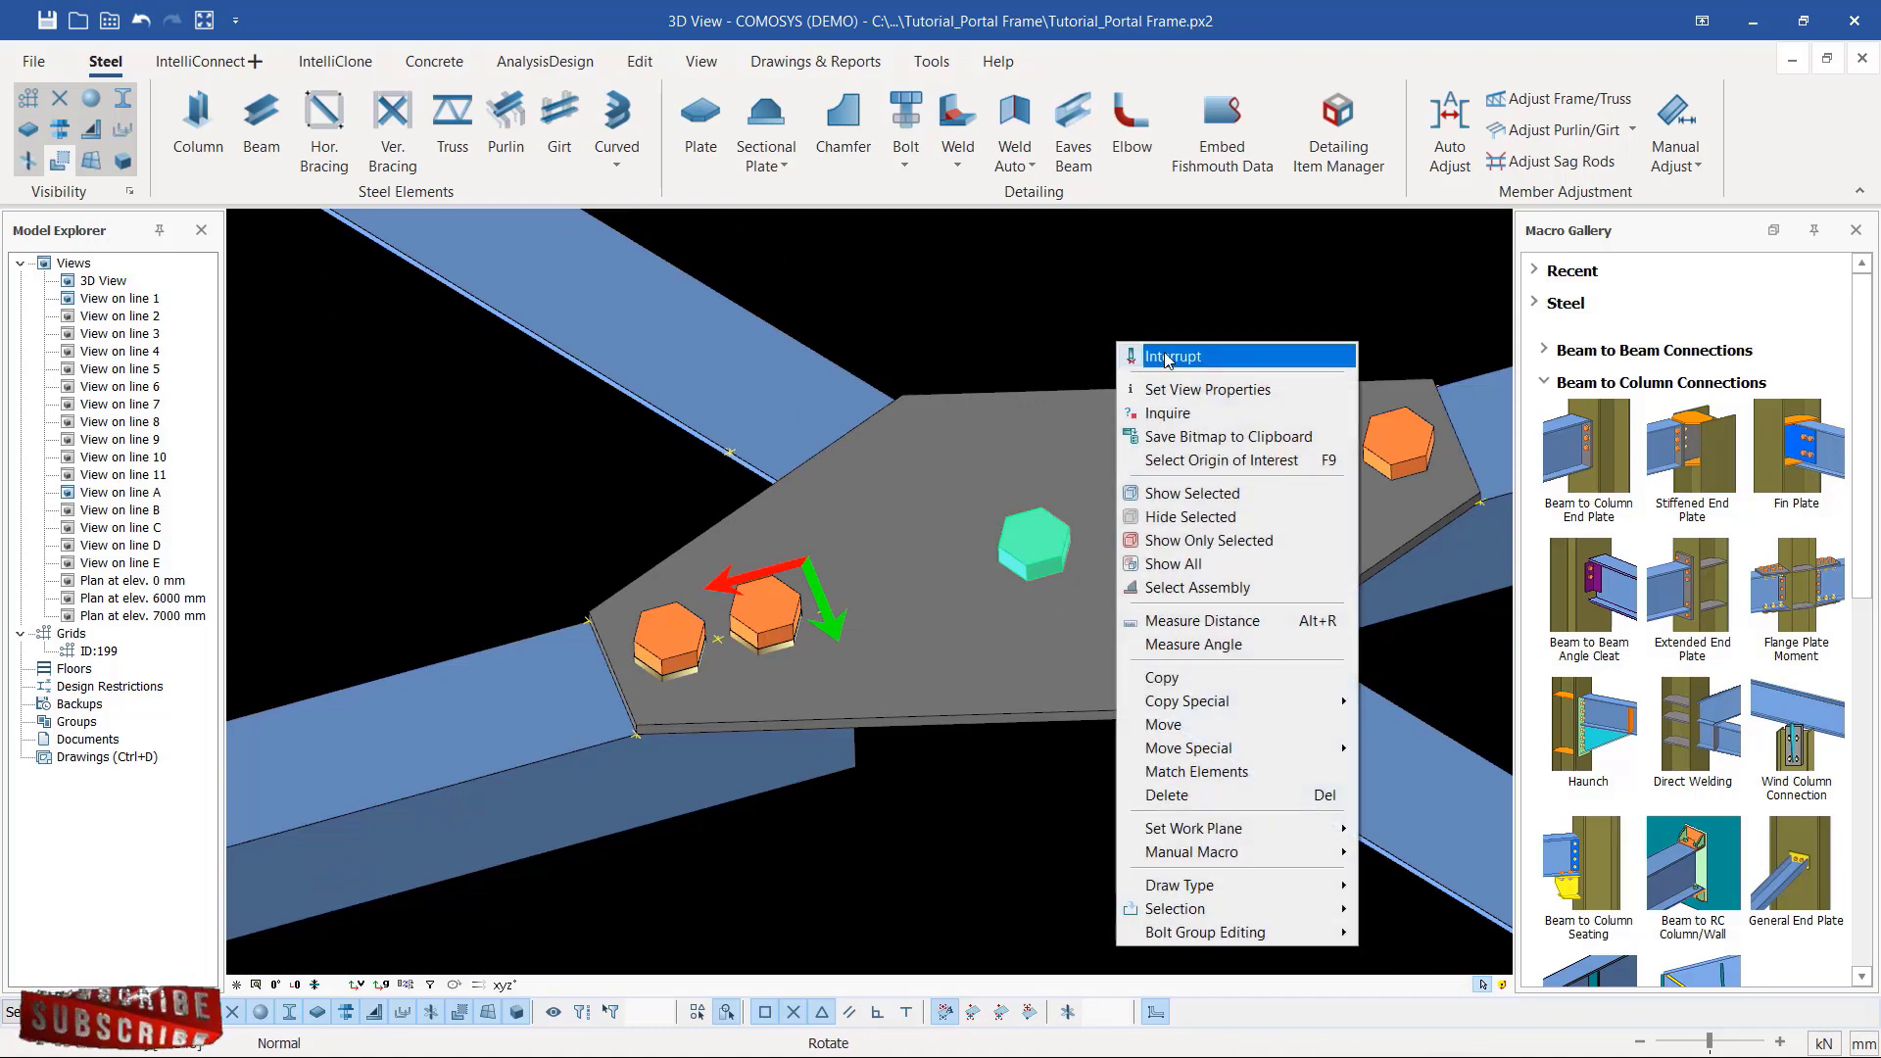
left_click(1160, 356)
left_click(1039, 608)
middle_click_drag(1126, 623, 1009, 568)
left_click(980, 331)
Step: Examine the bolted gusset plate at the bracing intersection and the brace ends along the rafters
scroll(899, 482, "down", 10)
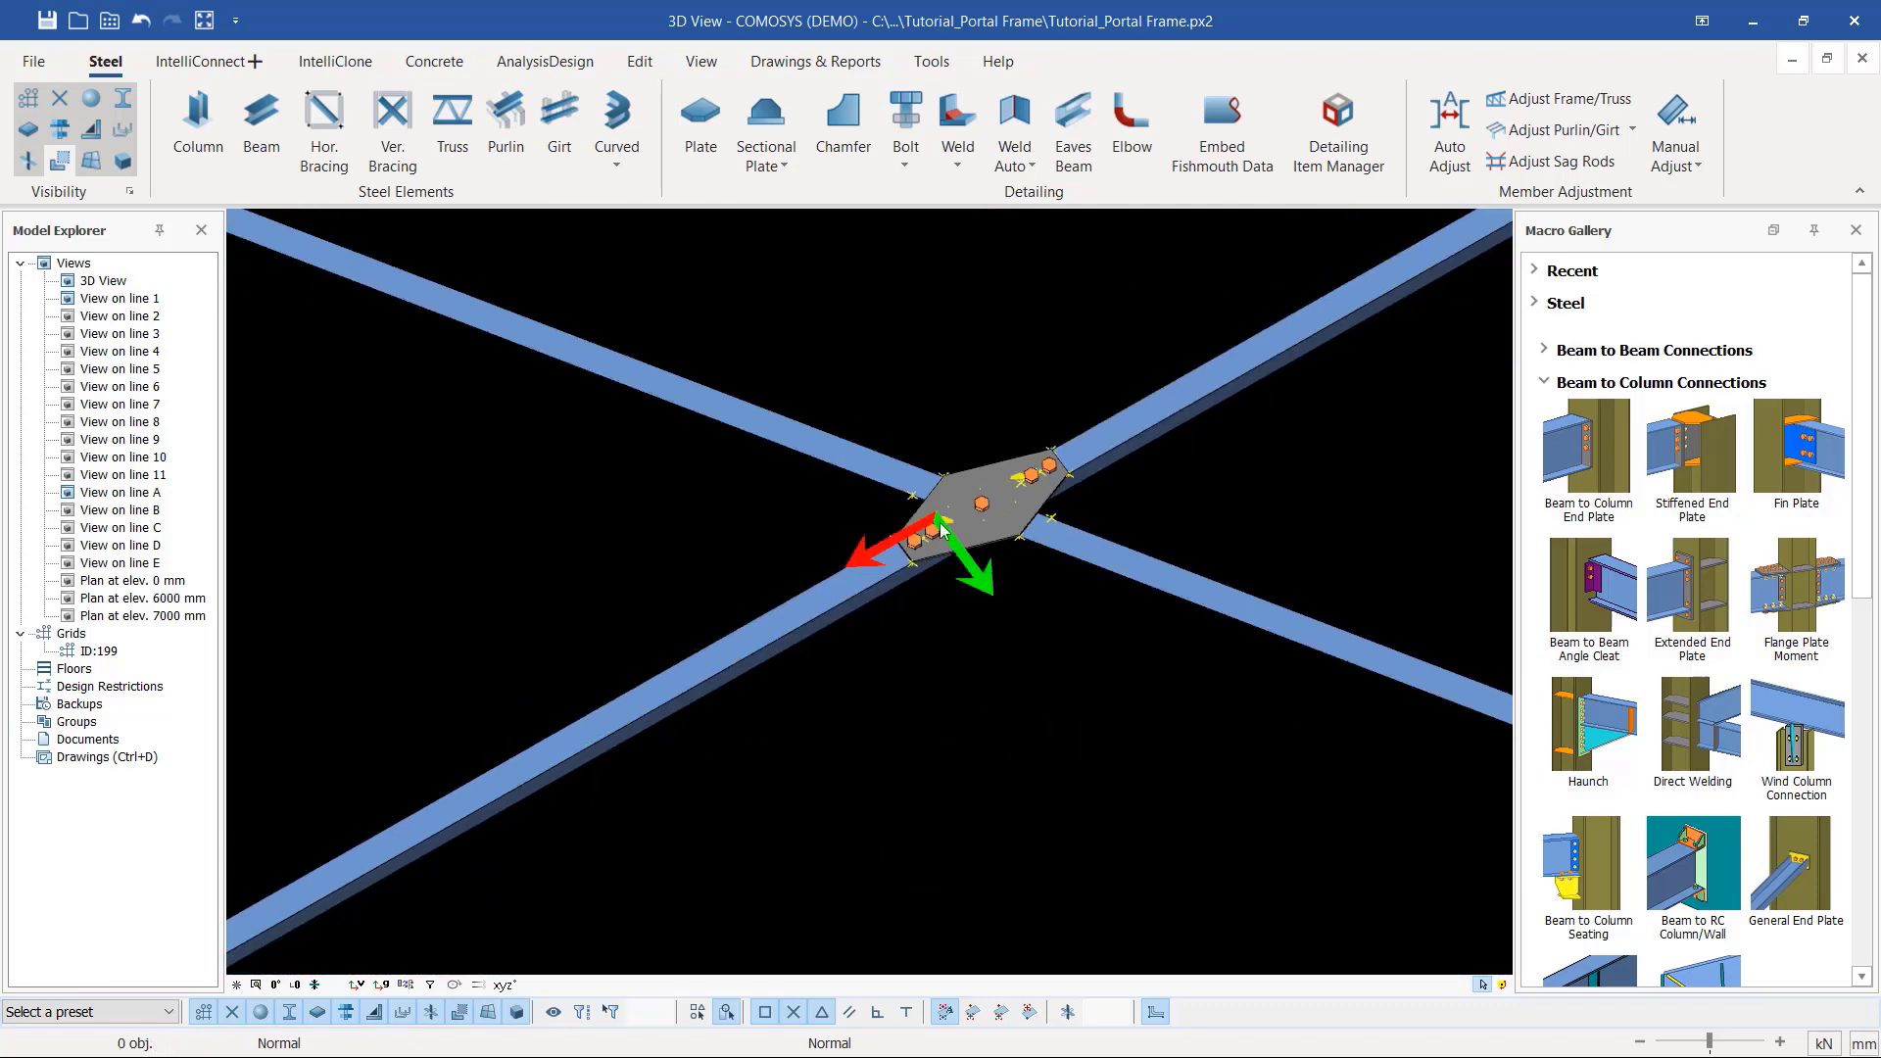
middle_click_drag(966, 514, 994, 429)
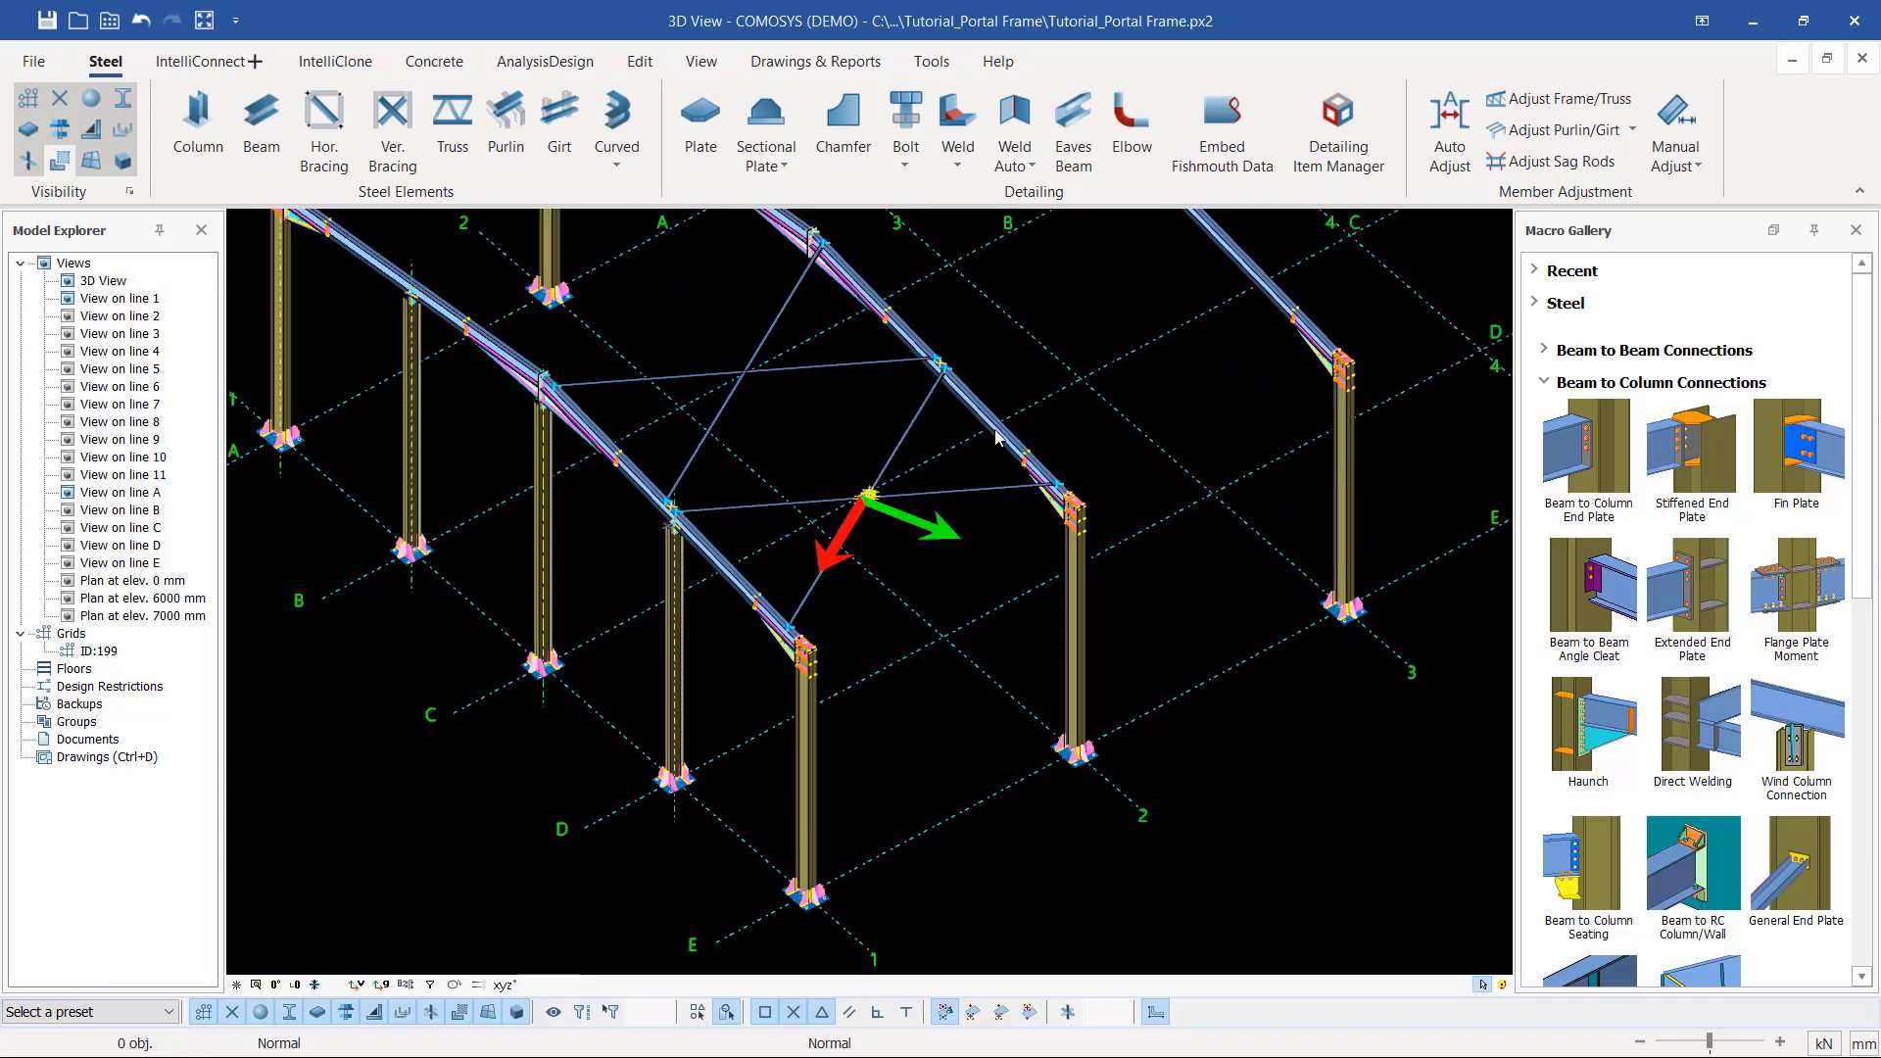
scroll(1083, 444, "up", 8)
scroll(1058, 490, "up", 6)
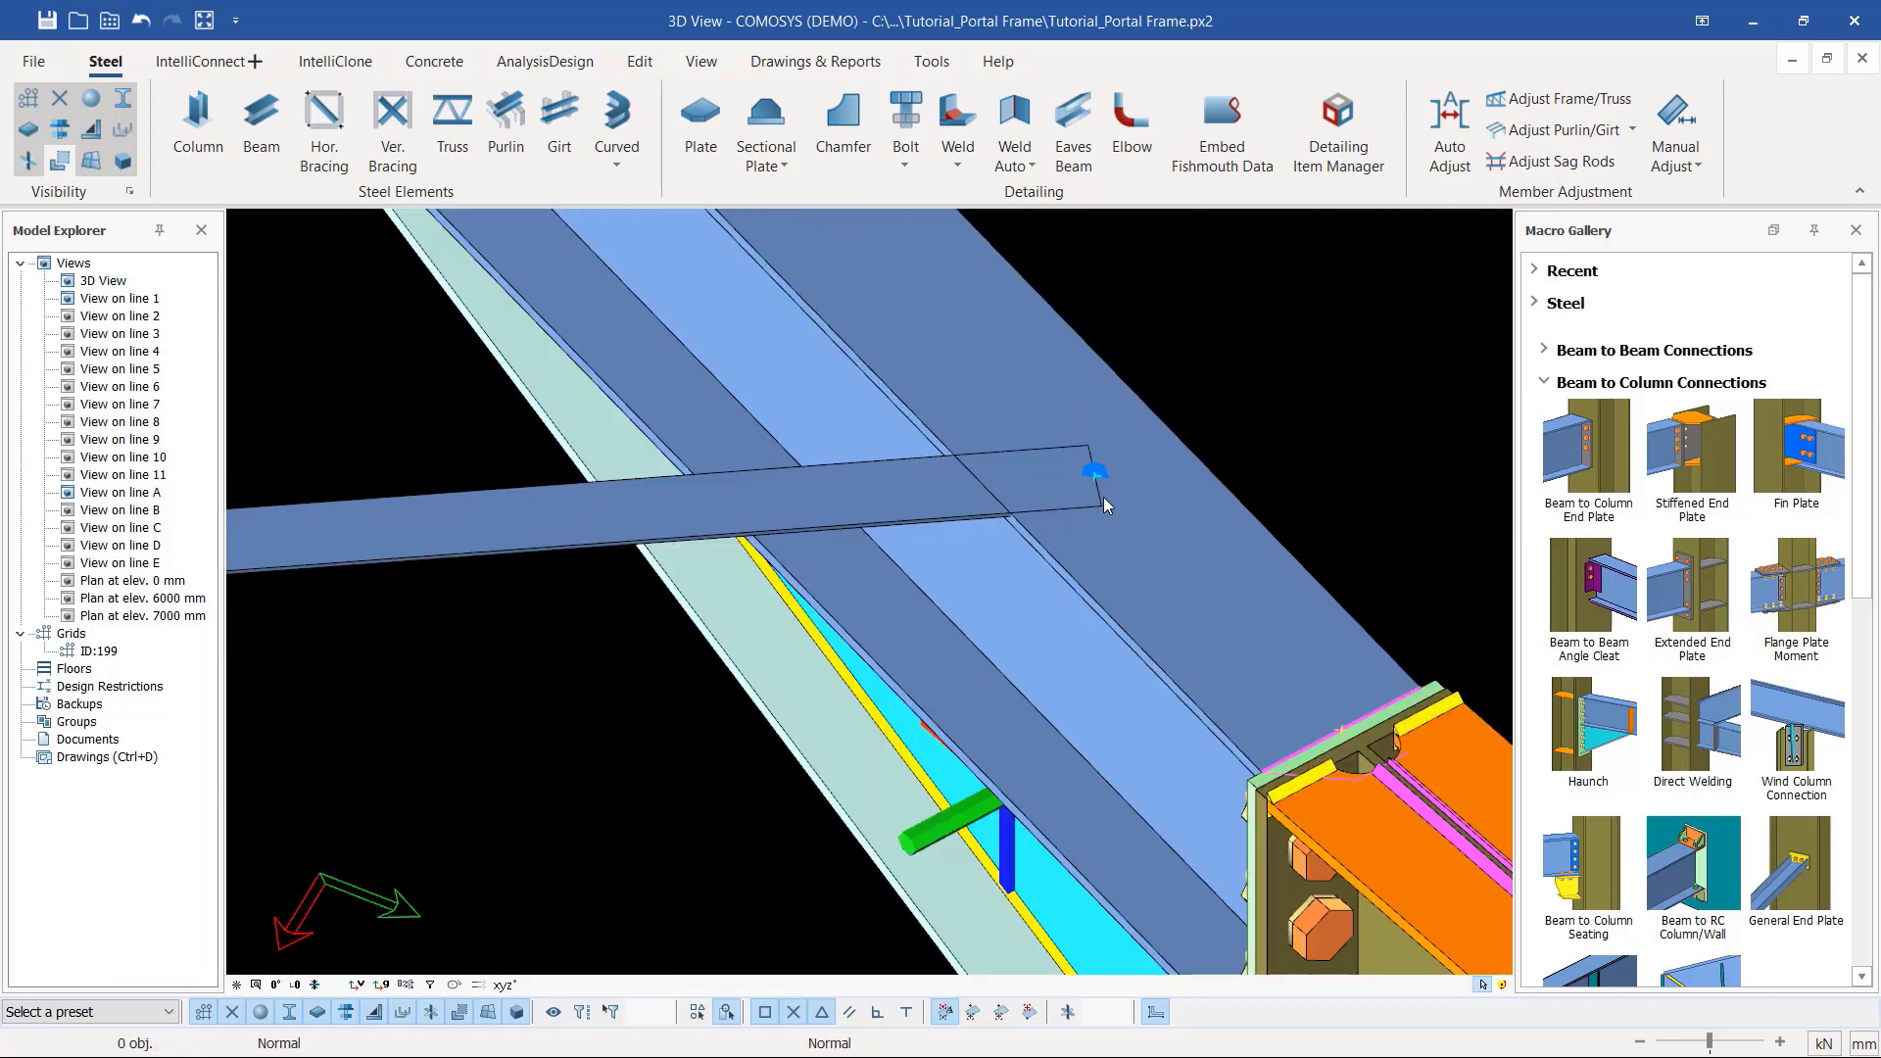
scroll(1044, 573, "down", 6)
scroll(1042, 551, "down", 6)
scroll(591, 667, "up", 10)
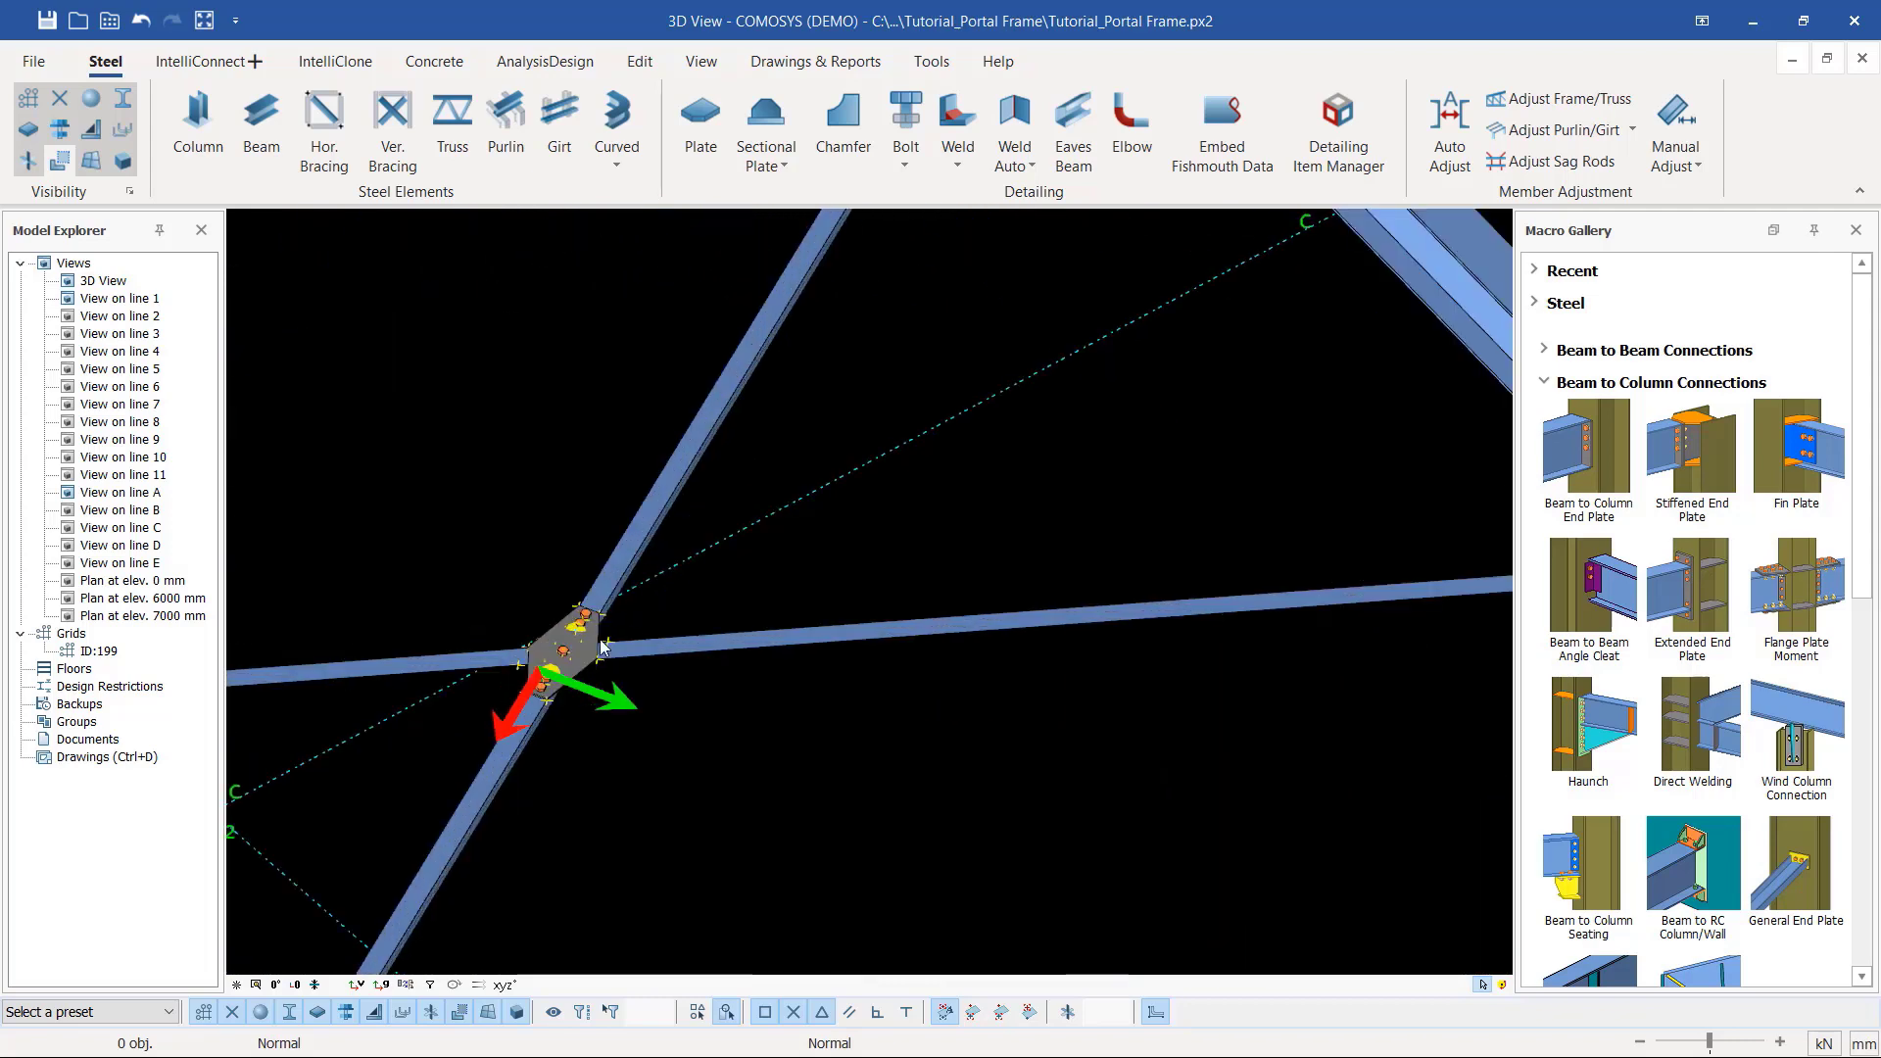
scroll(713, 668, "down", 6)
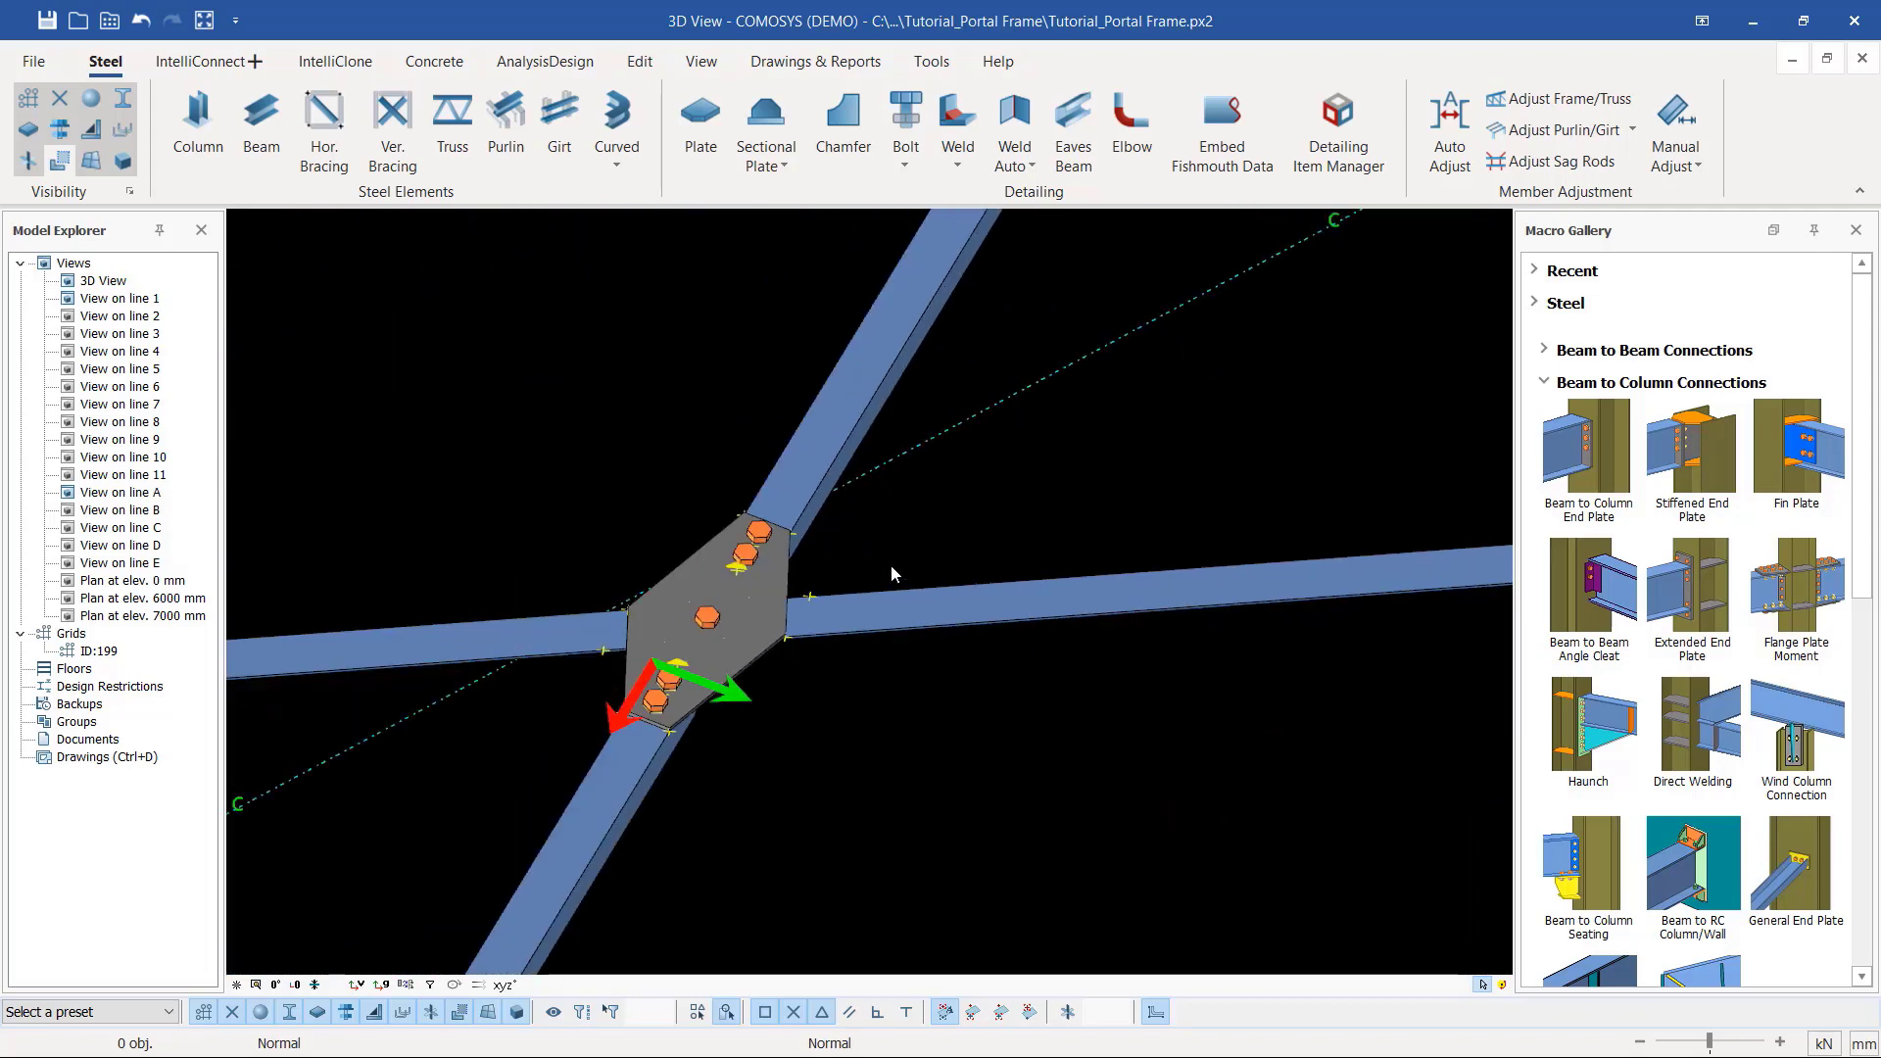
scroll(707, 621, "up", 6)
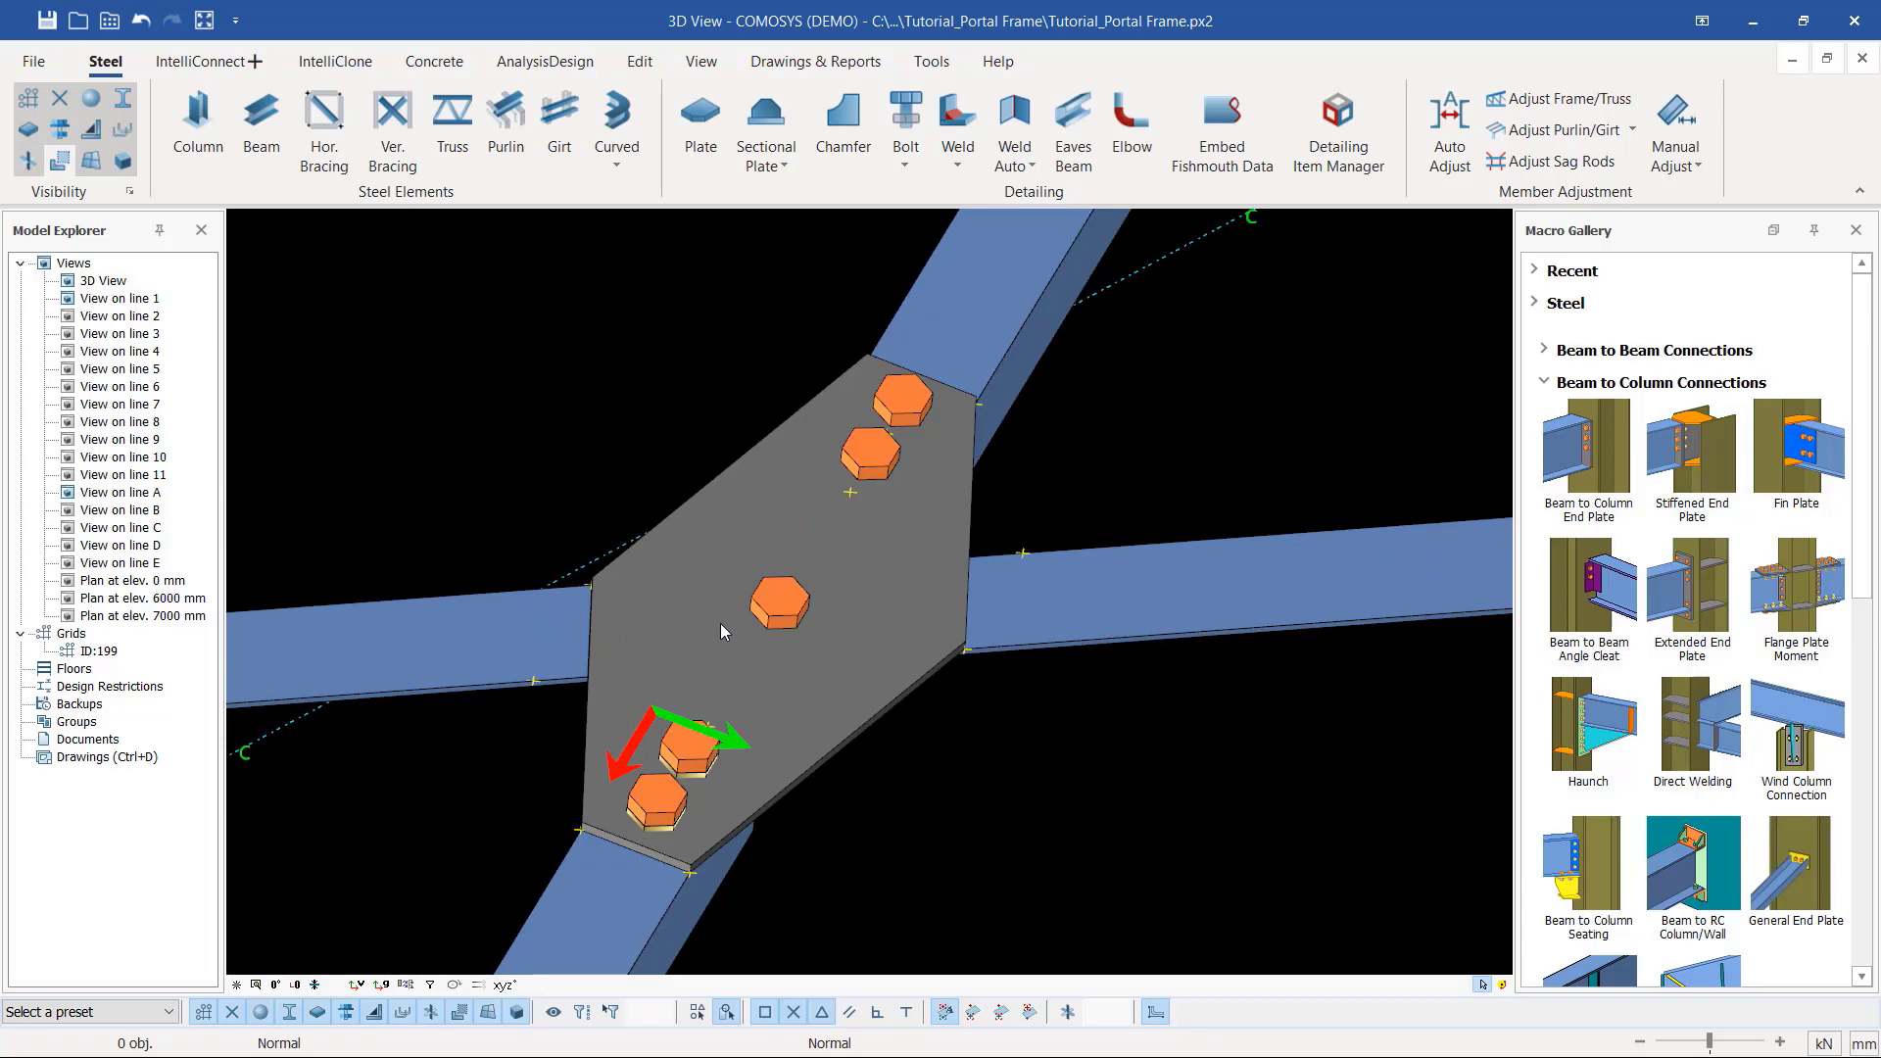
middle_click_drag(867, 627, 906, 648)
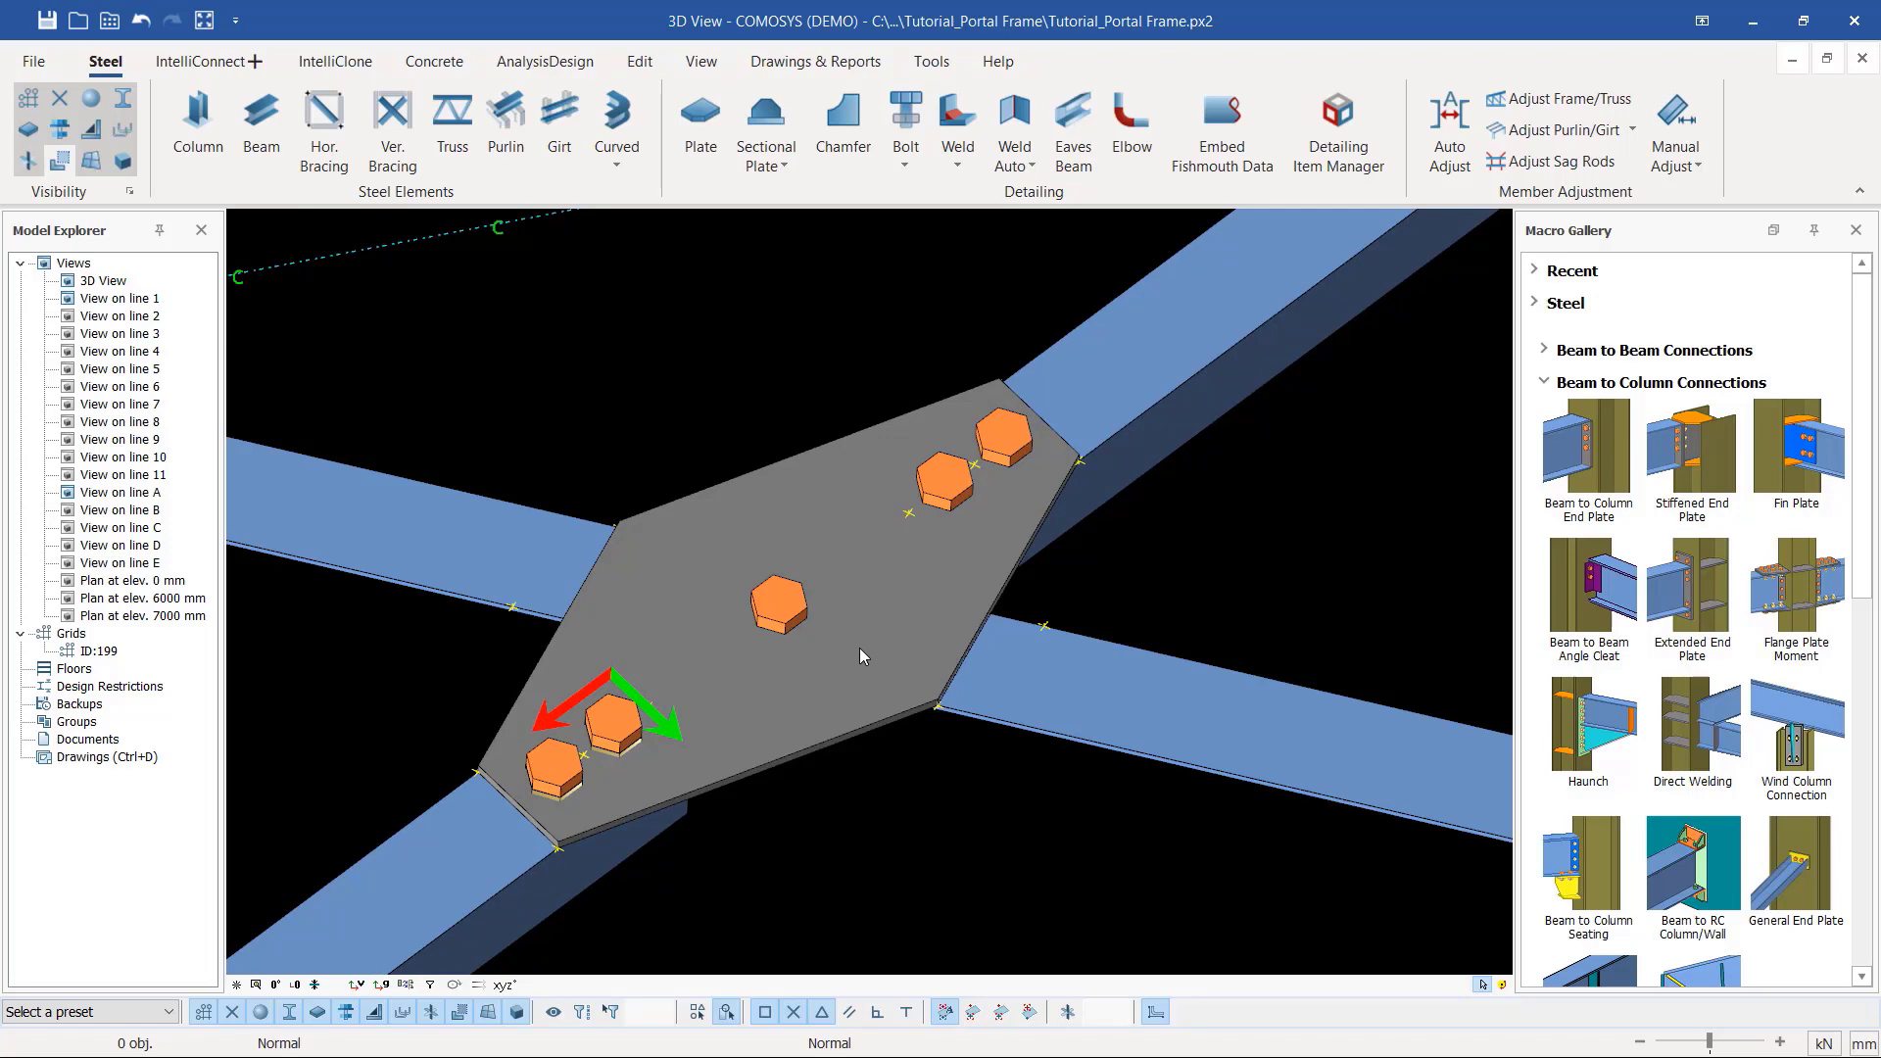
scroll(860, 648, "down", 10)
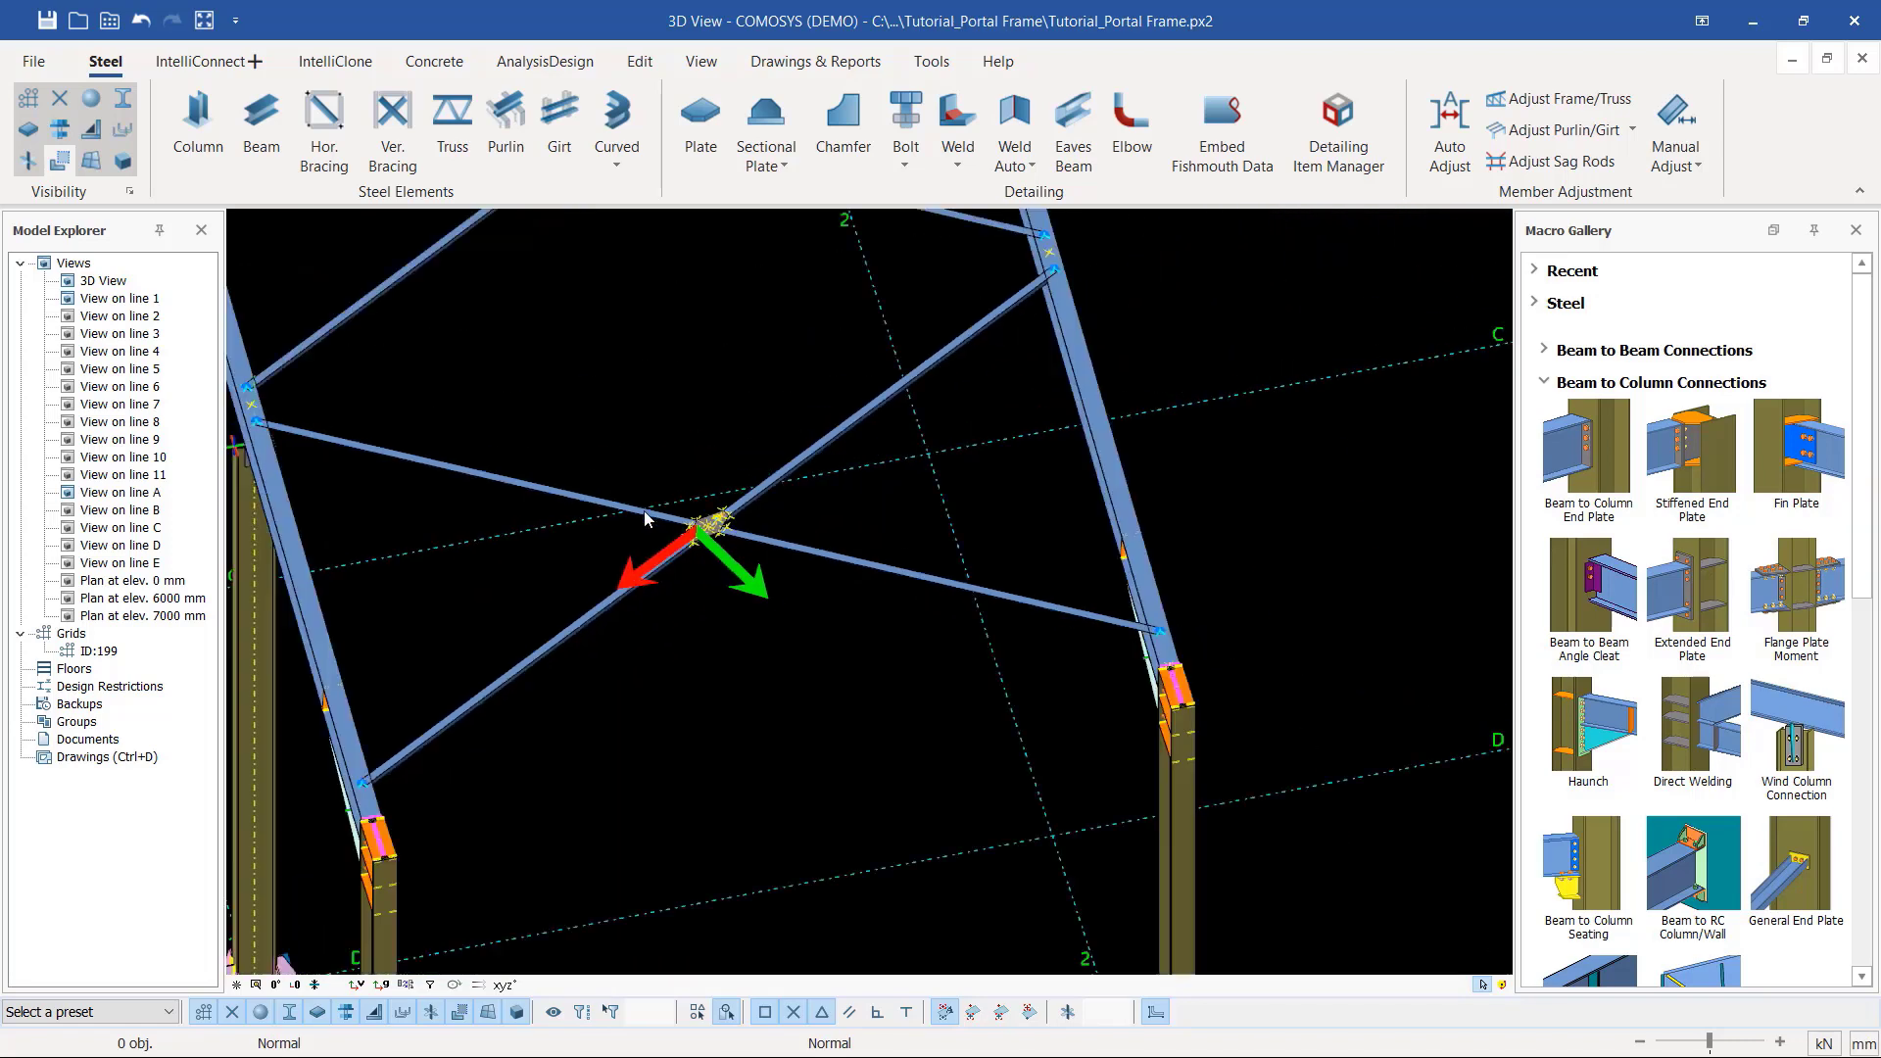
Step: Collapse the Beam to Column Connections macros and expand Bracing Connections for detailing the brace end beside the rafter haunch
scroll(1069, 618, "up", 5)
left_click(776, 534)
middle_click_drag(796, 564, 996, 817)
scroll(996, 817, "down", 6)
scroll(897, 534, "up", 10)
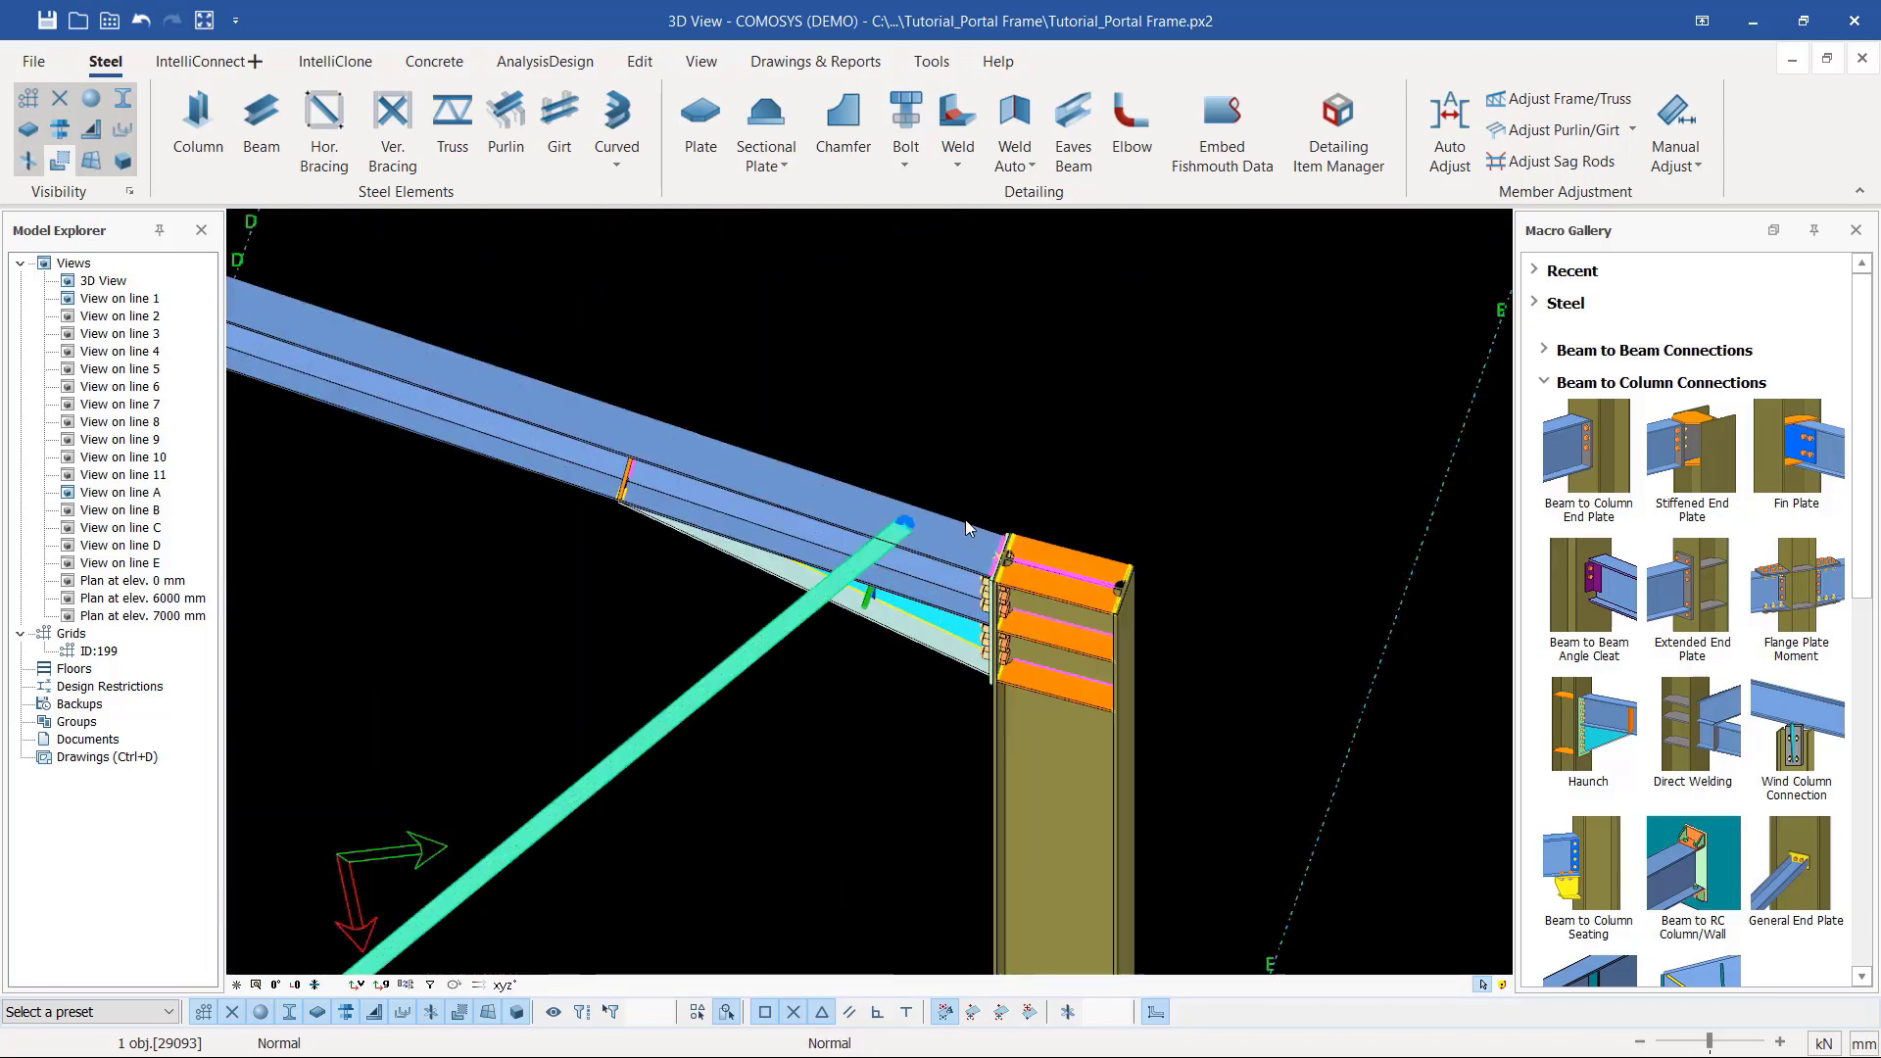
left_click(911, 492)
middle_click_drag(911, 492, 794, 441)
middle_click_drag(1090, 437, 1105, 412)
left_click(1105, 412)
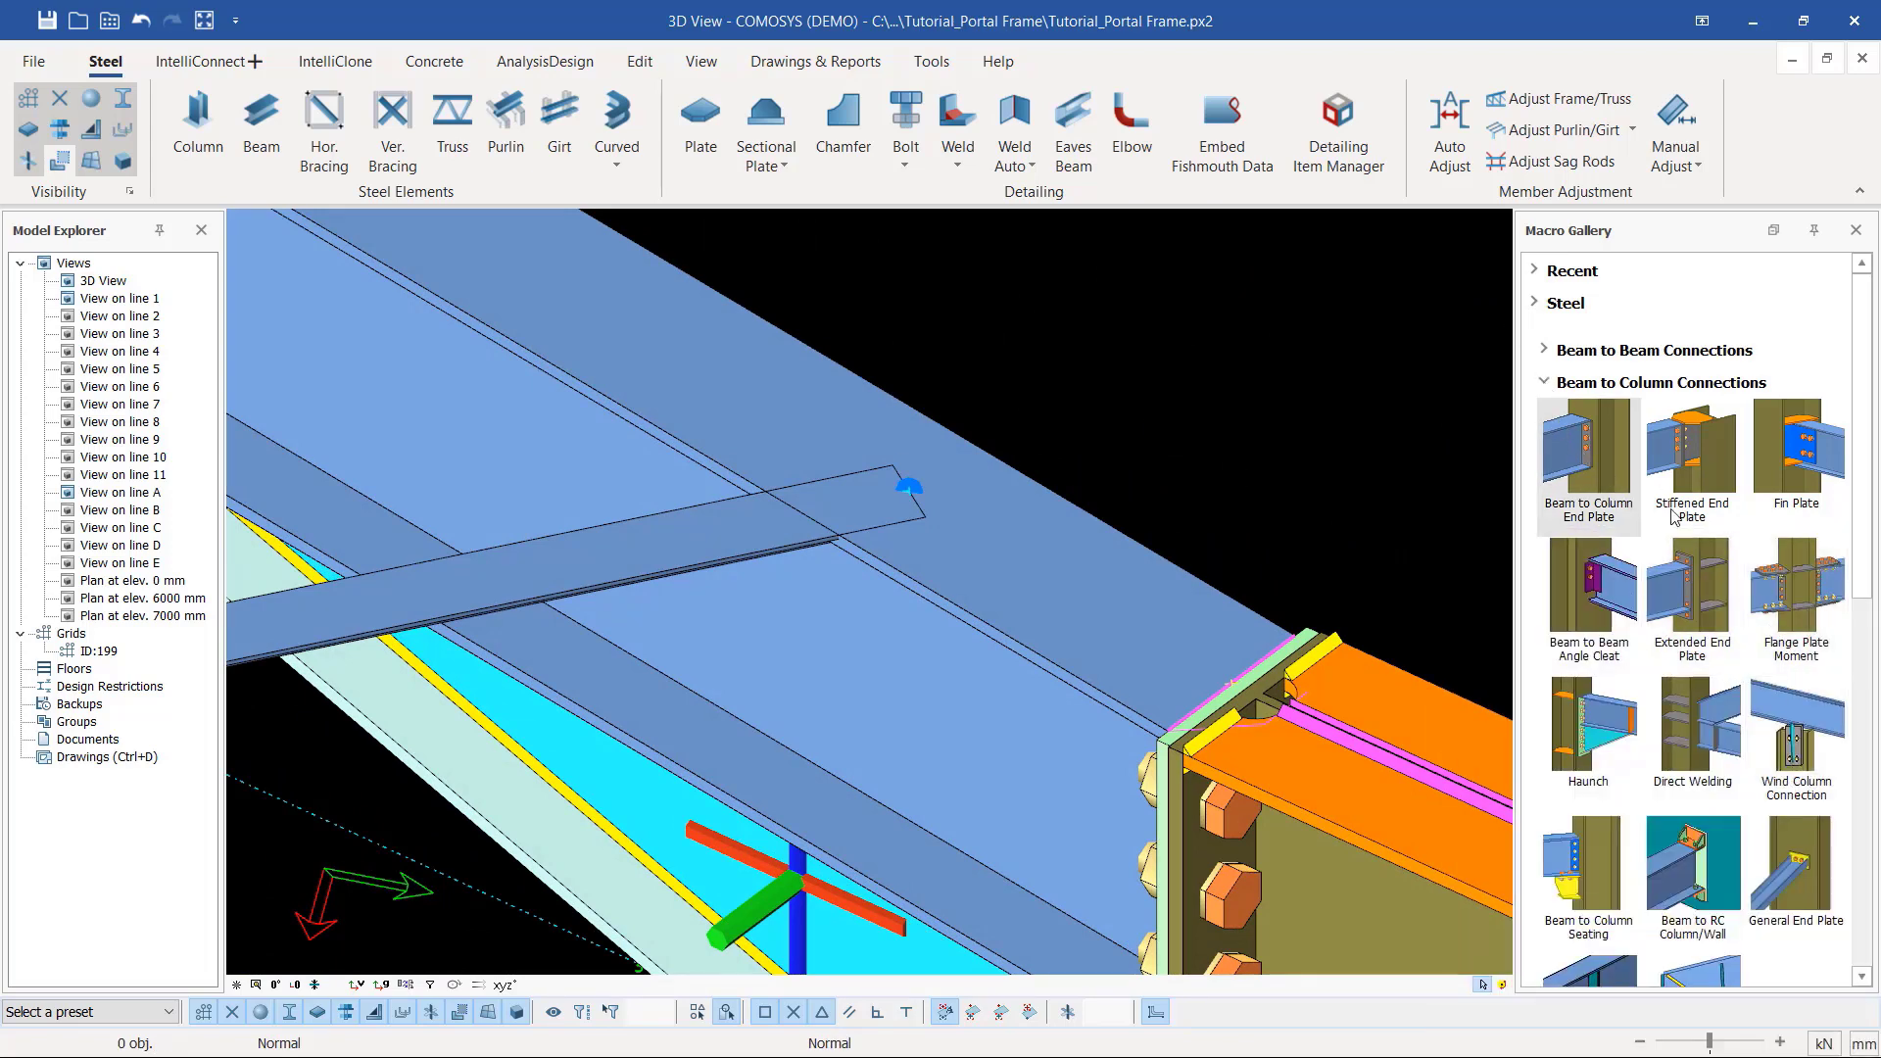
scroll(1673, 516, "down", 3)
scroll(1763, 780, "up", 3)
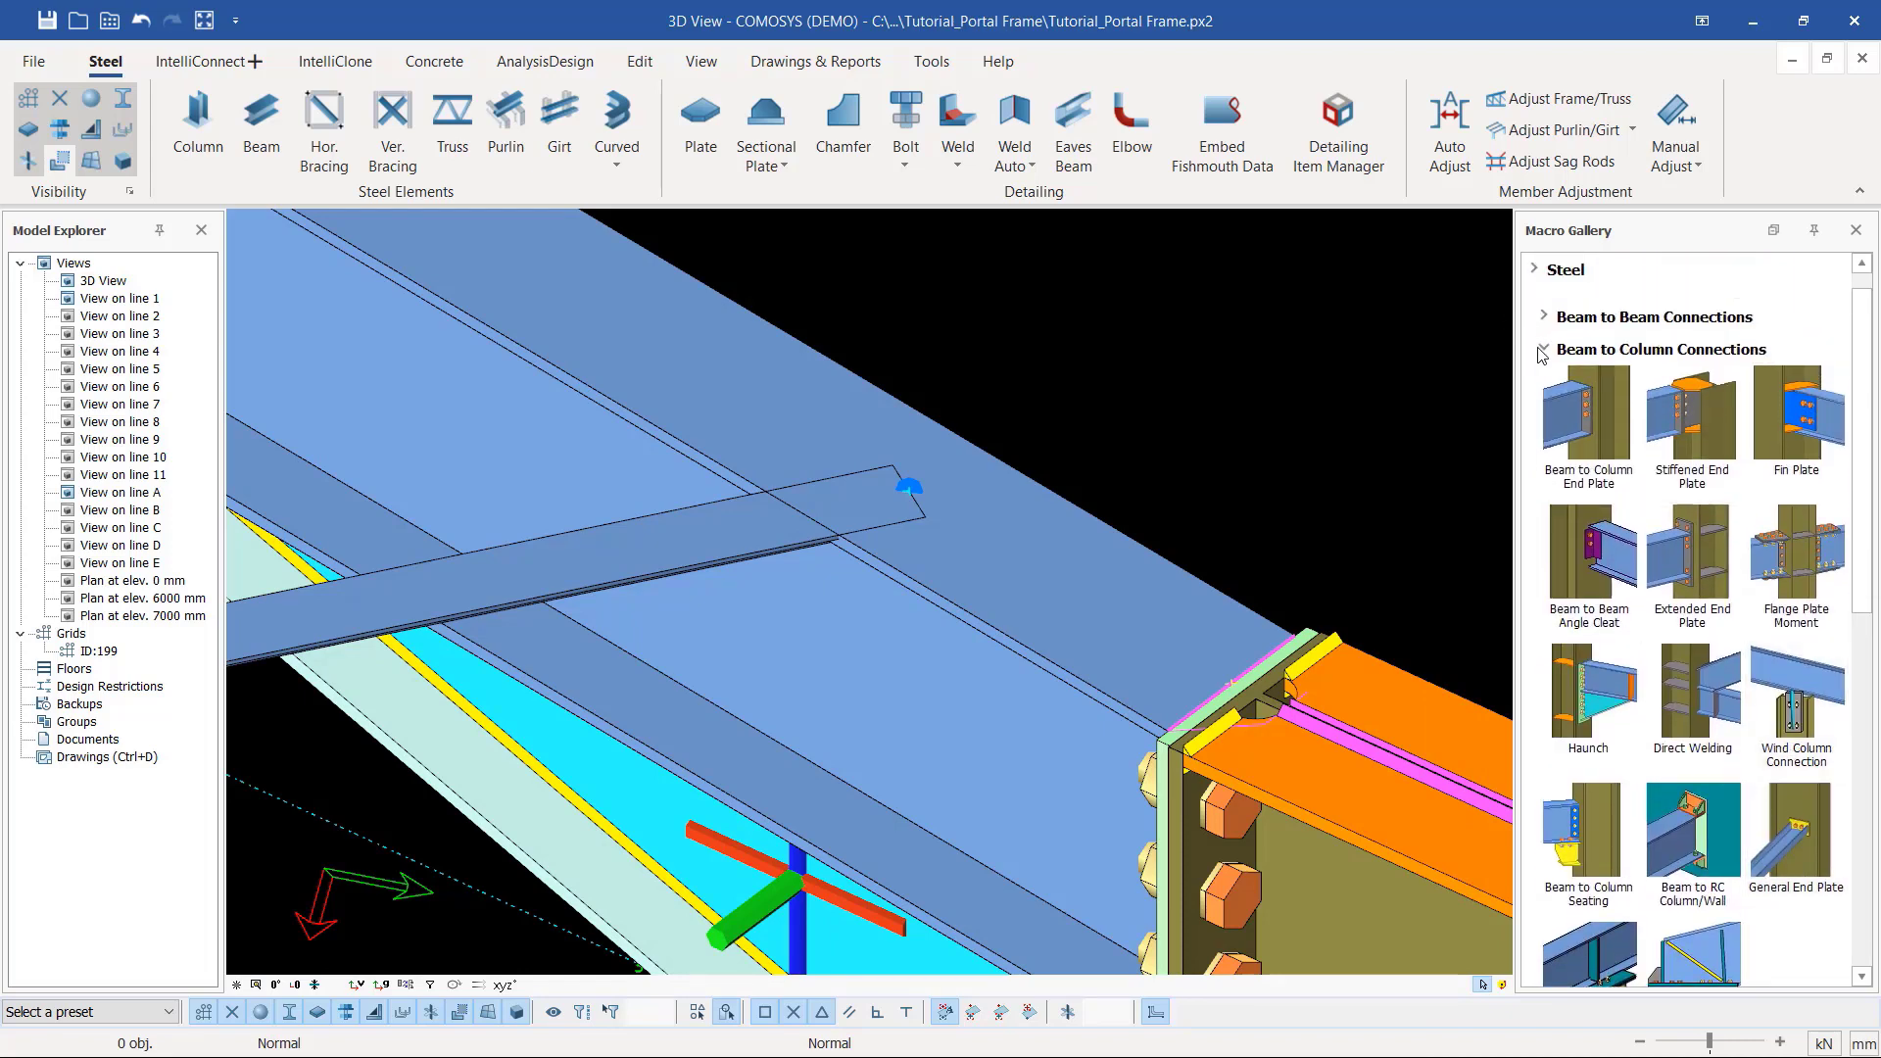
left_click(1543, 350)
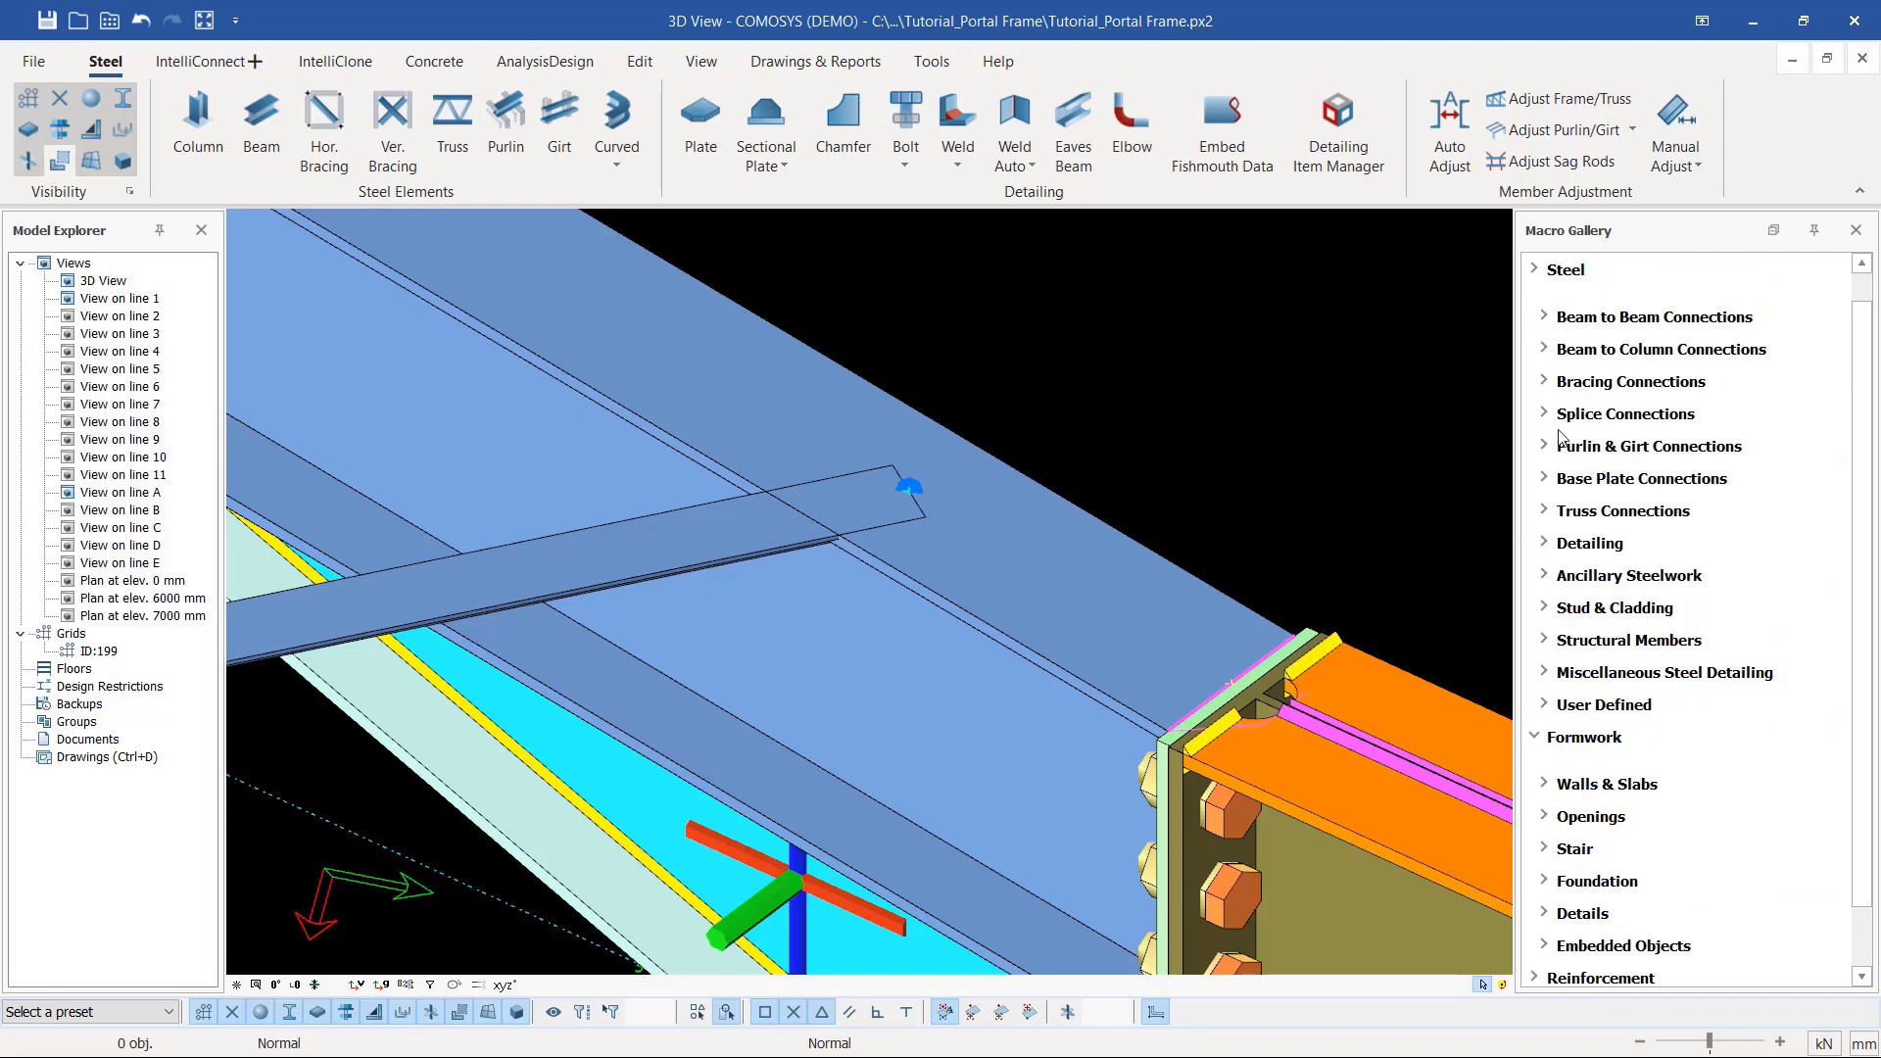
left_click(1545, 384)
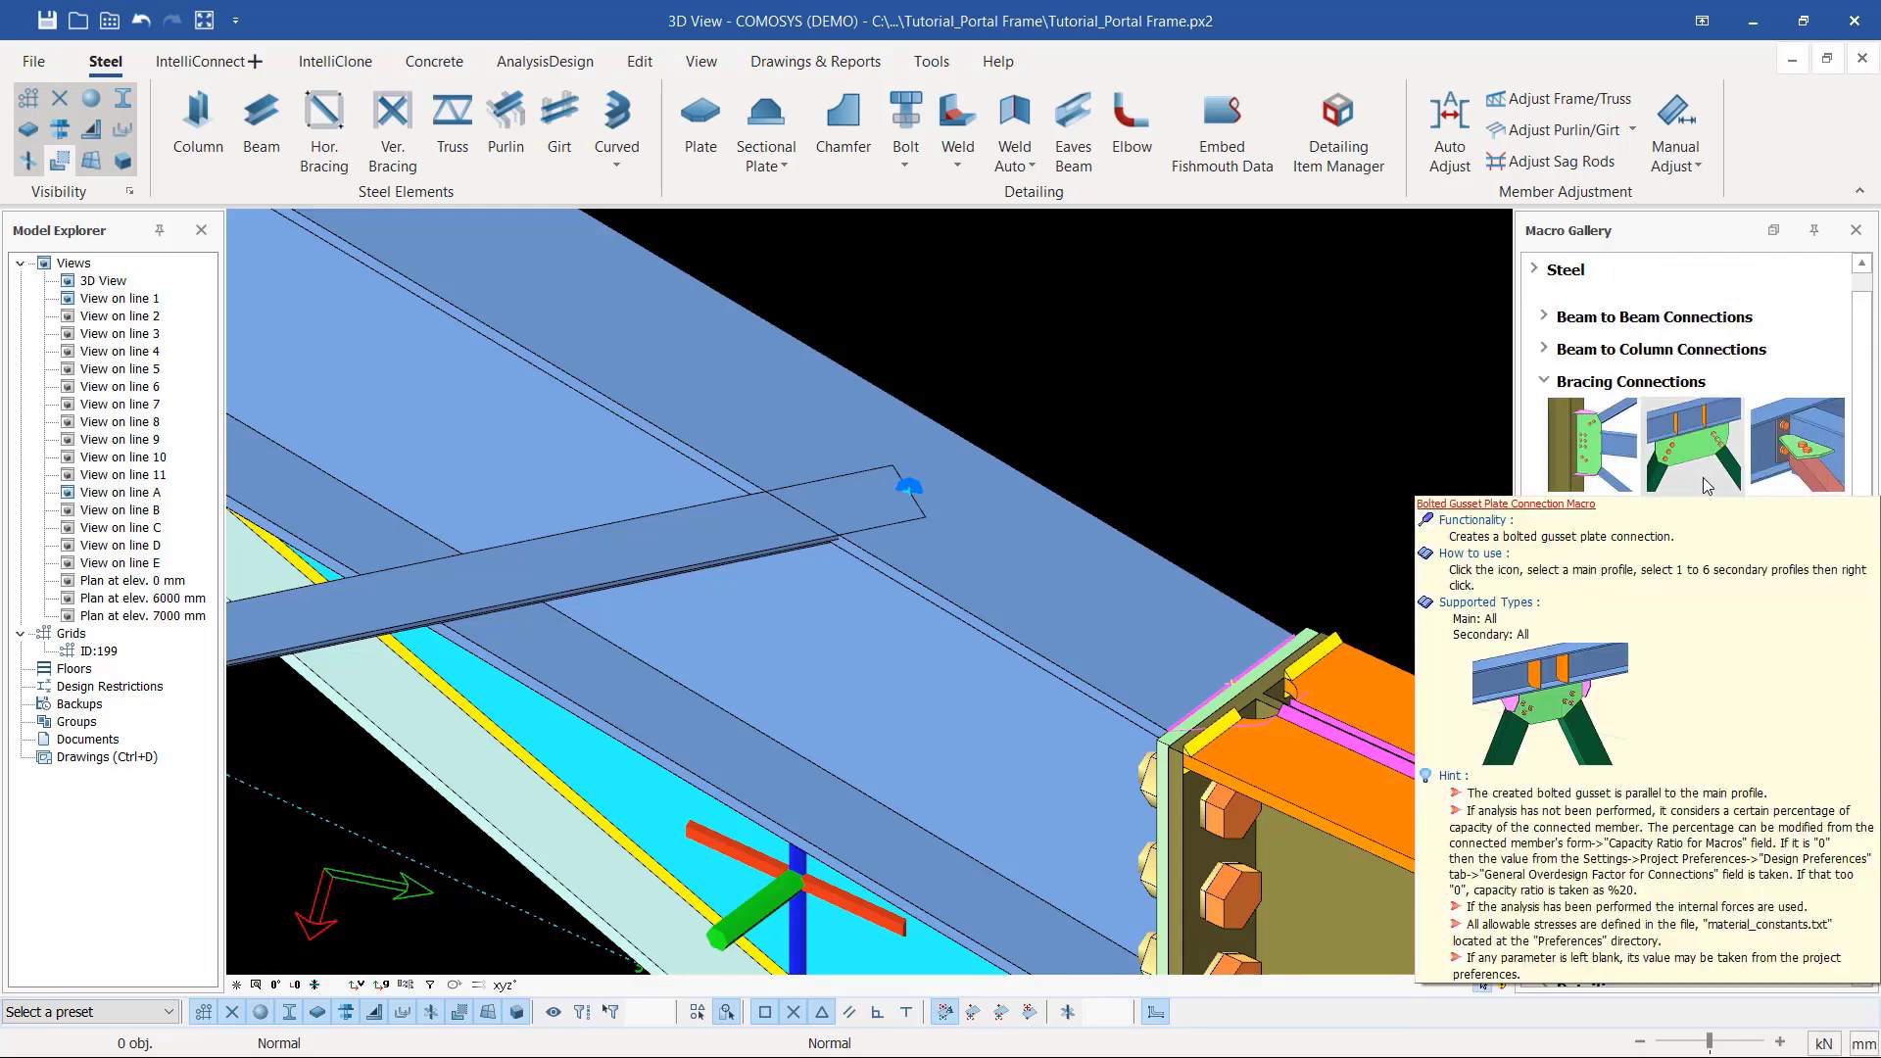
Step: Connect the diagonal brace's end with the Bolted Gusset Plate macro, using the rafter as main profile and the brace as secondary
left_click(1705, 462)
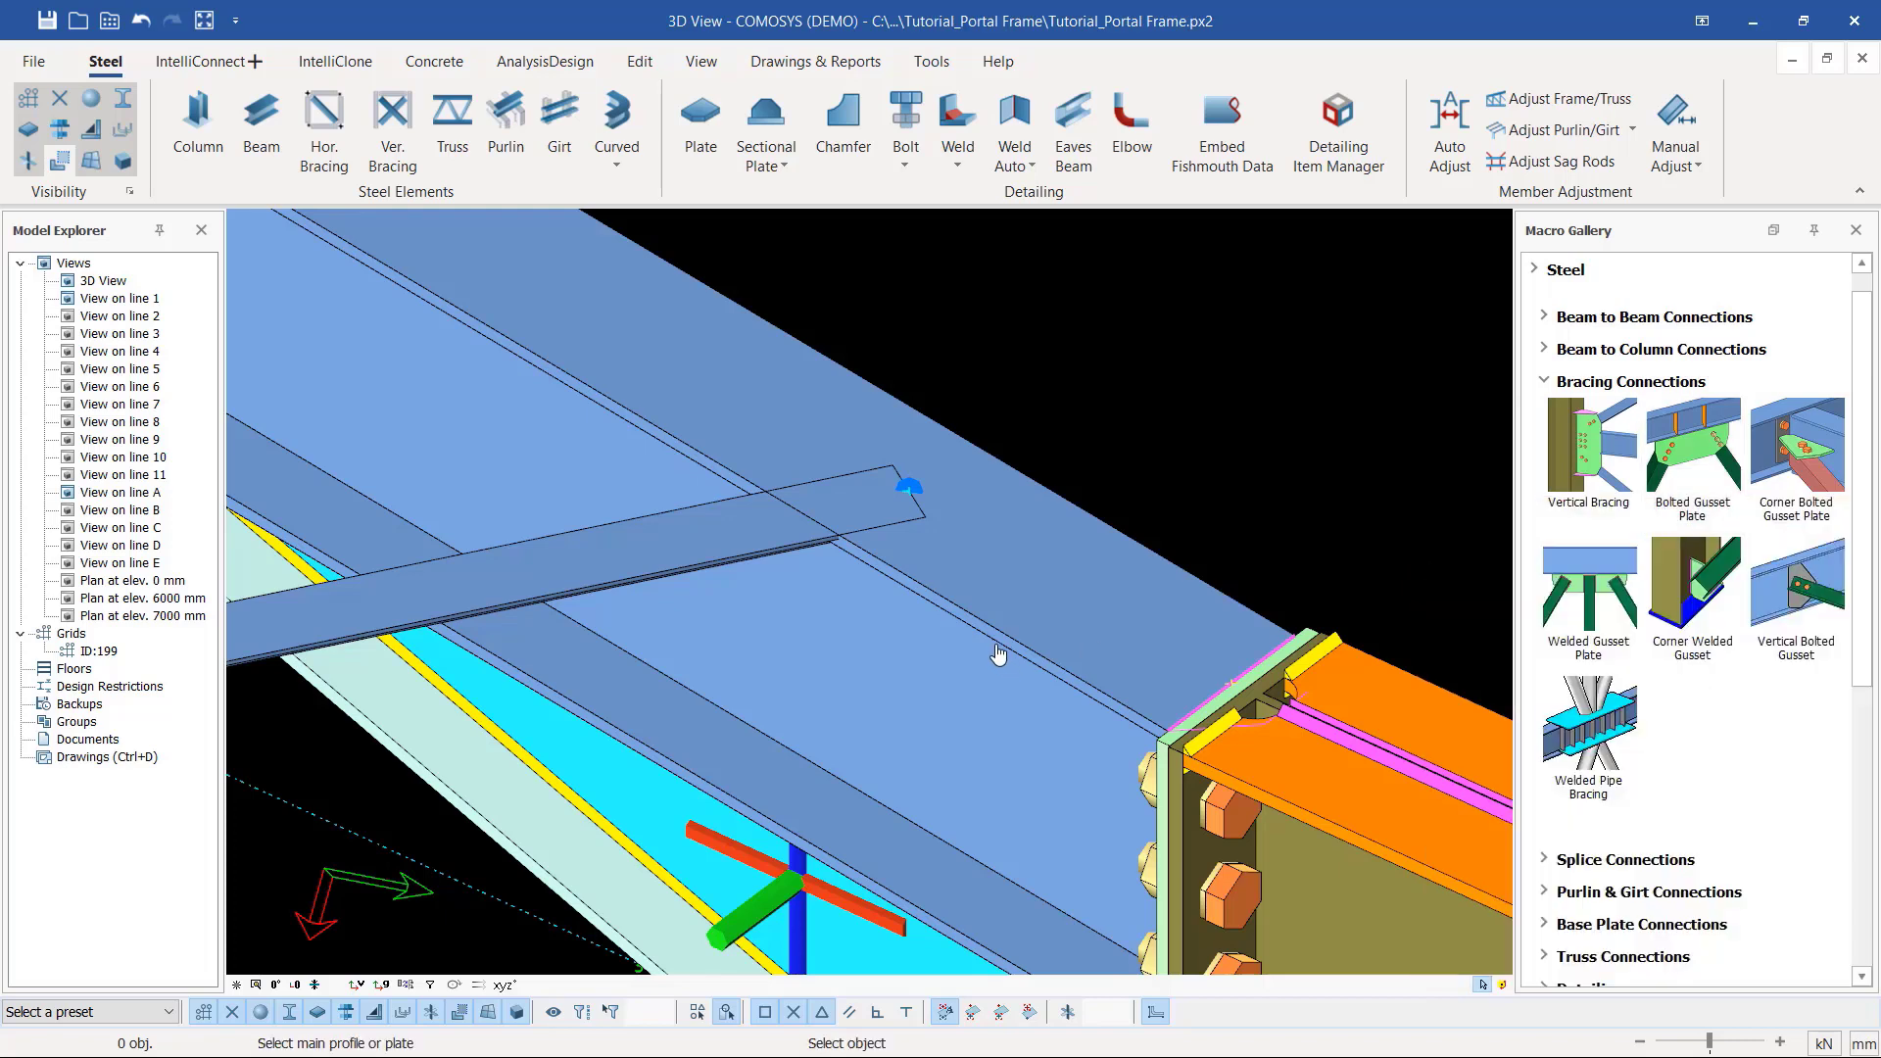
left_click(955, 593)
left_click(744, 546)
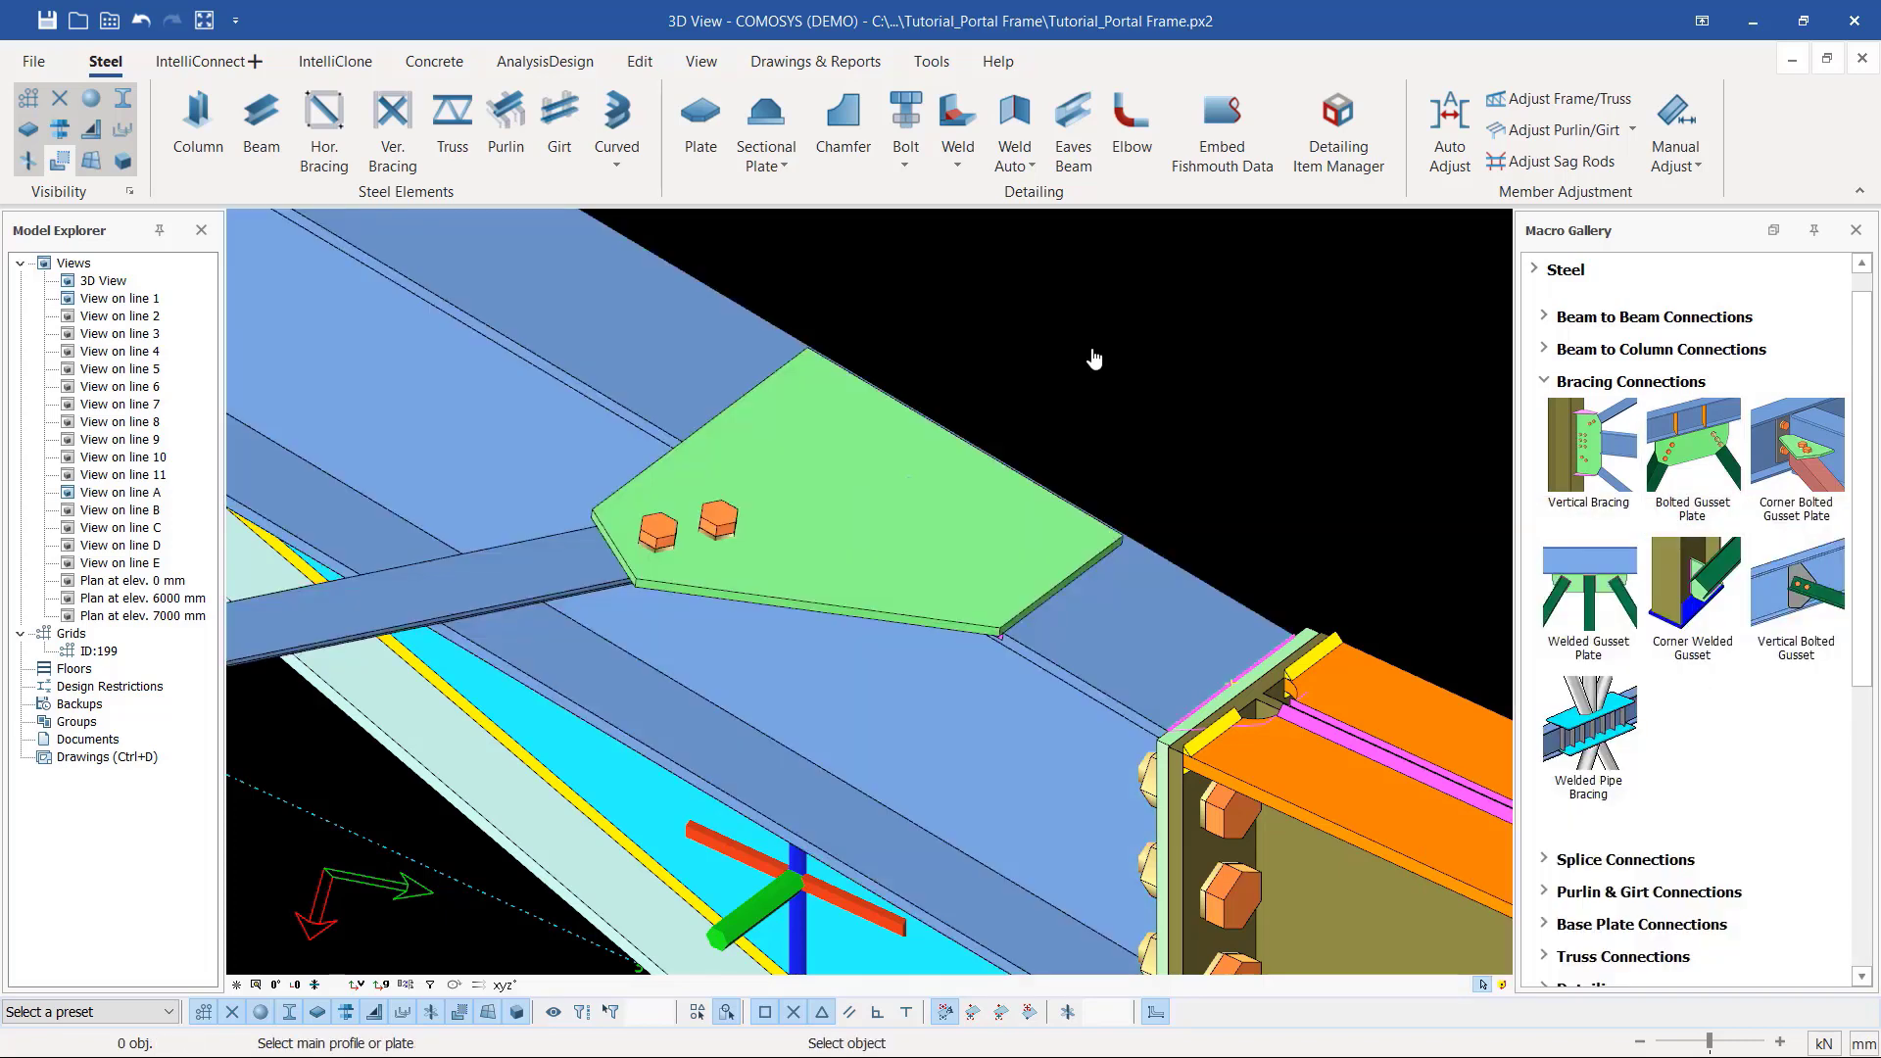
scroll(1226, 399, "down", 5)
scroll(783, 675, "up", 3)
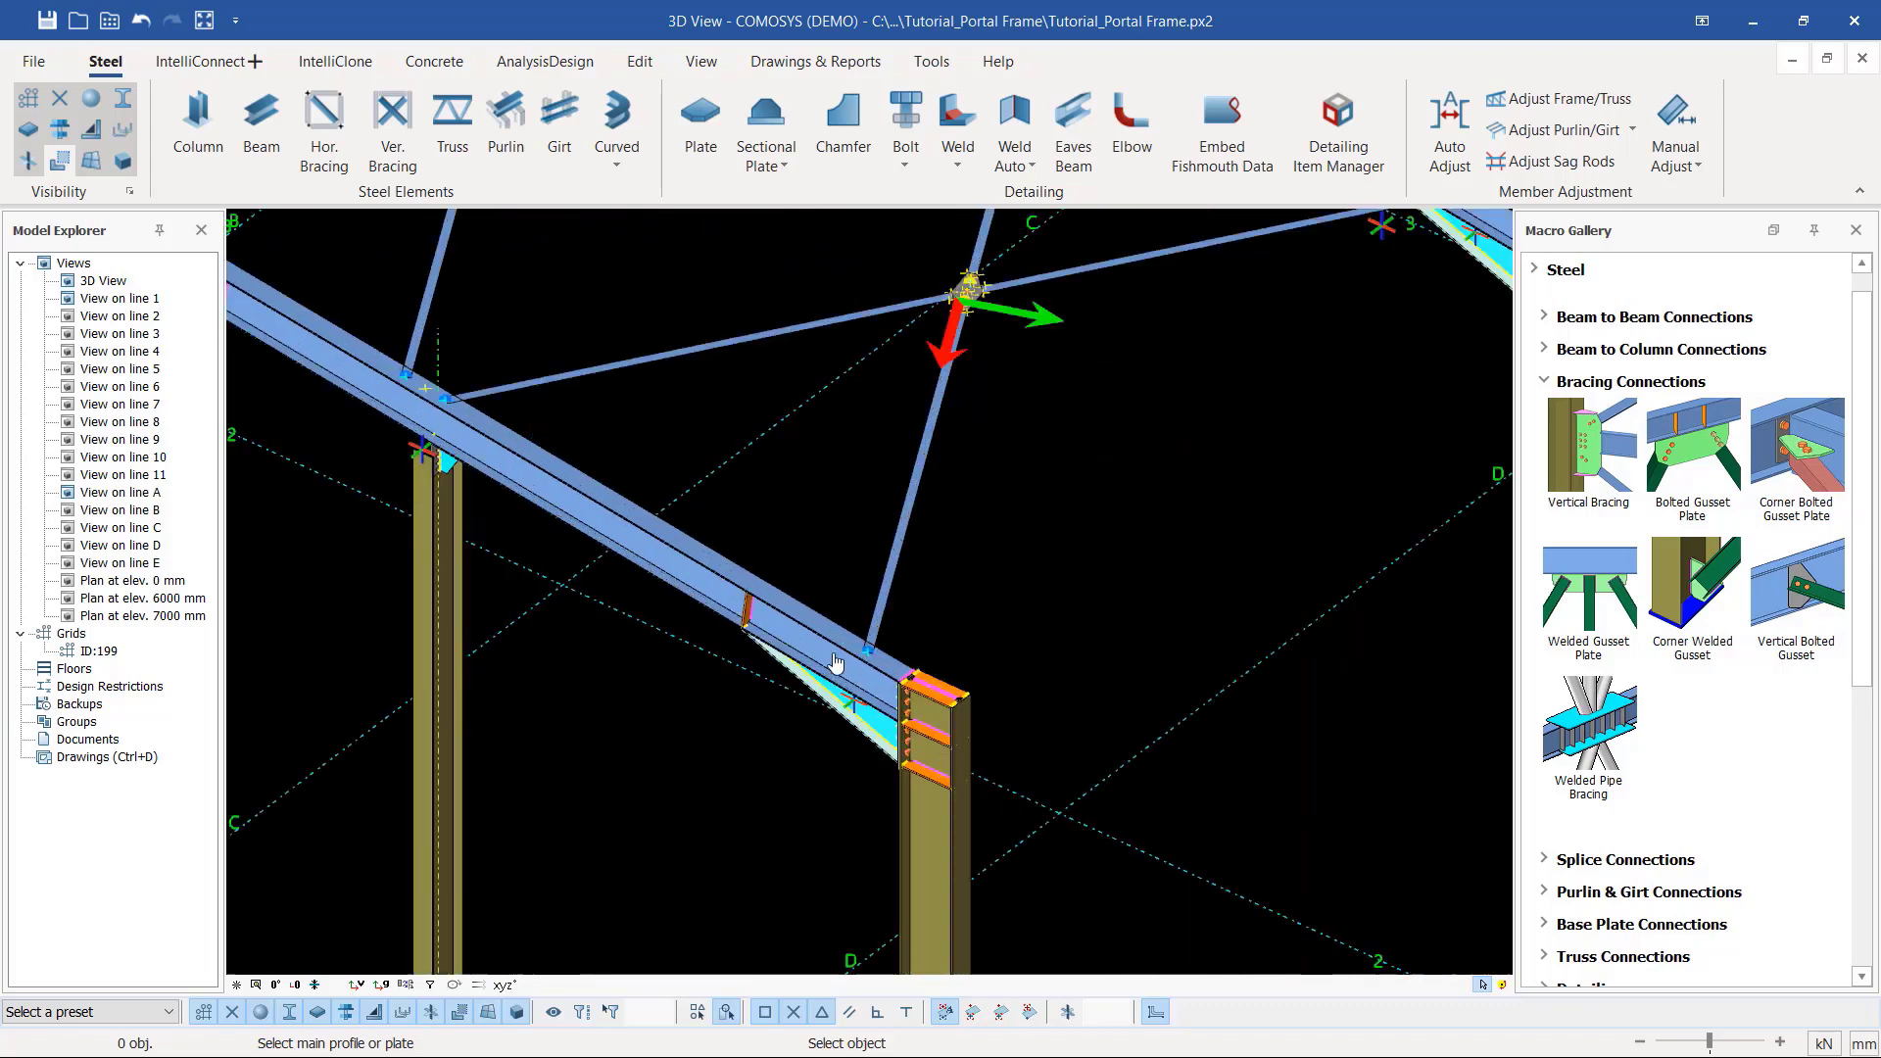
Step: Connect the brace end beside the front rafter's haunch with a bolted gusset plate, using the rafter as main profile
scroll(835, 664, "up", 4)
left_click(948, 737)
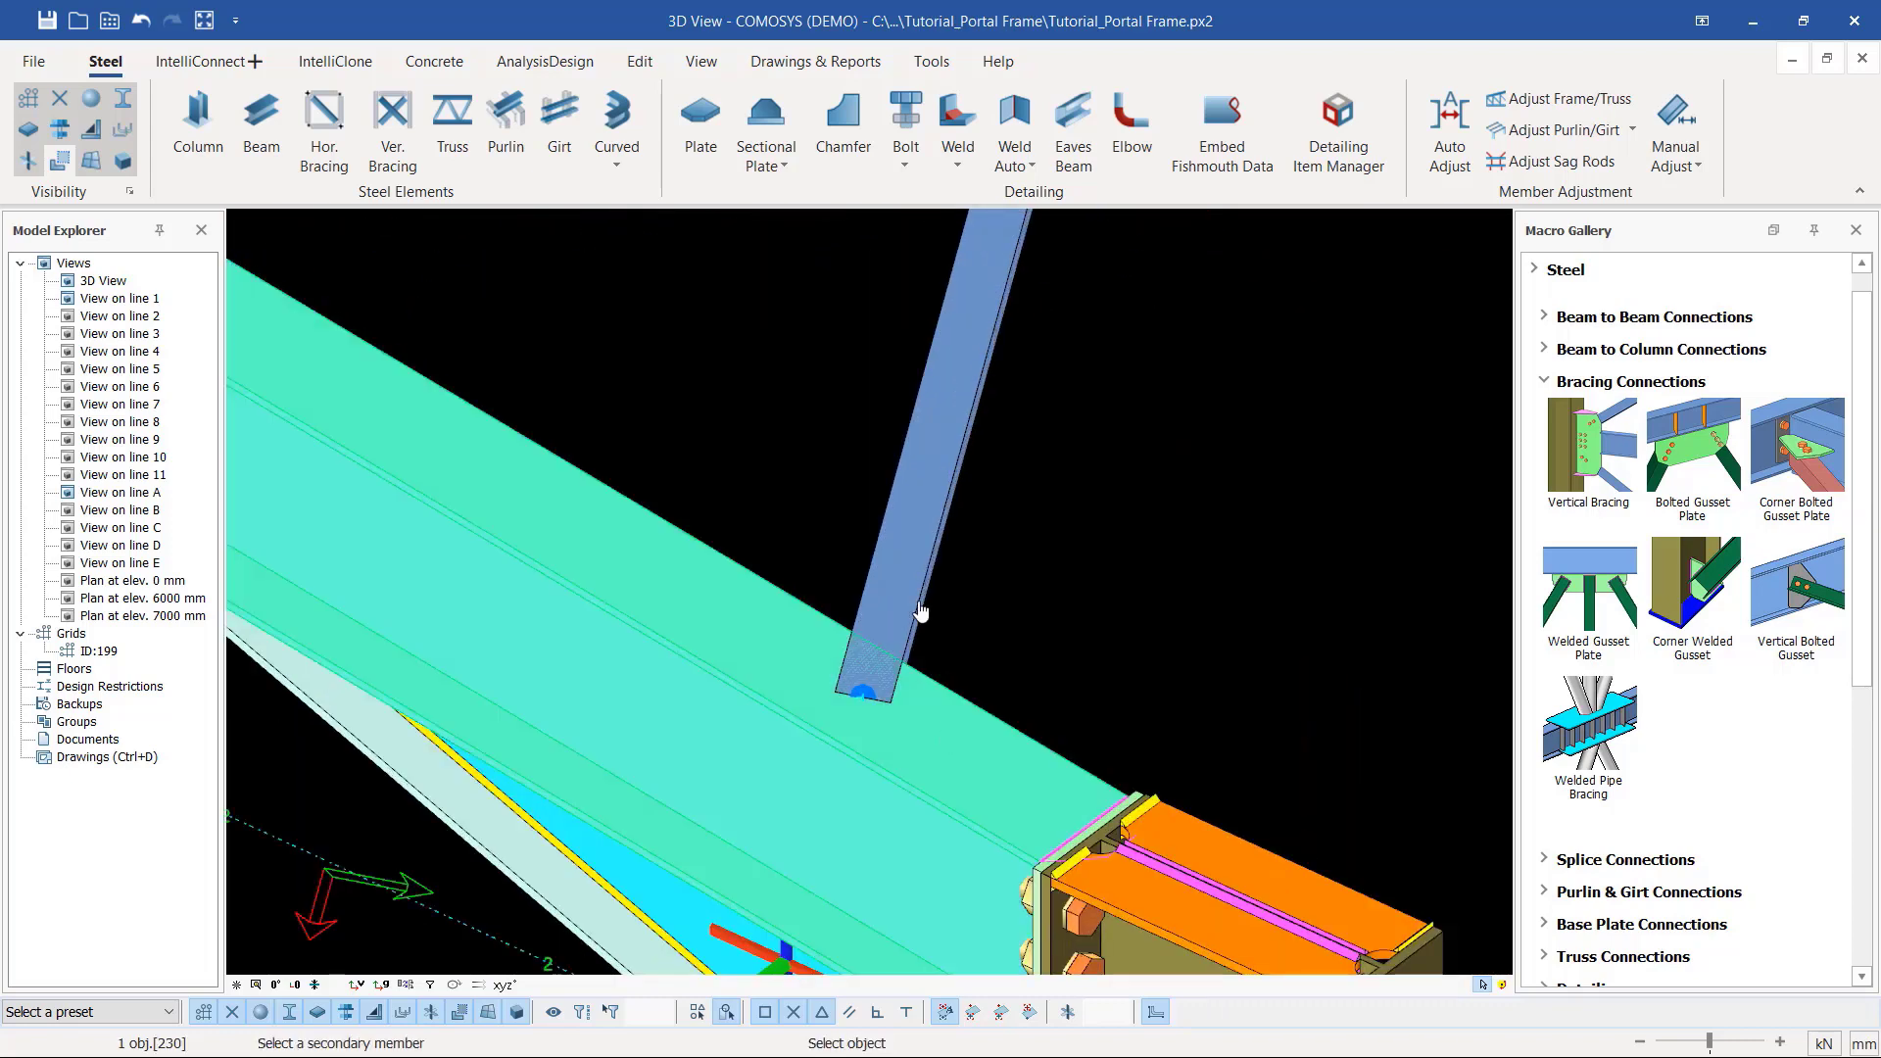
left_click(903, 559)
key("Escape")
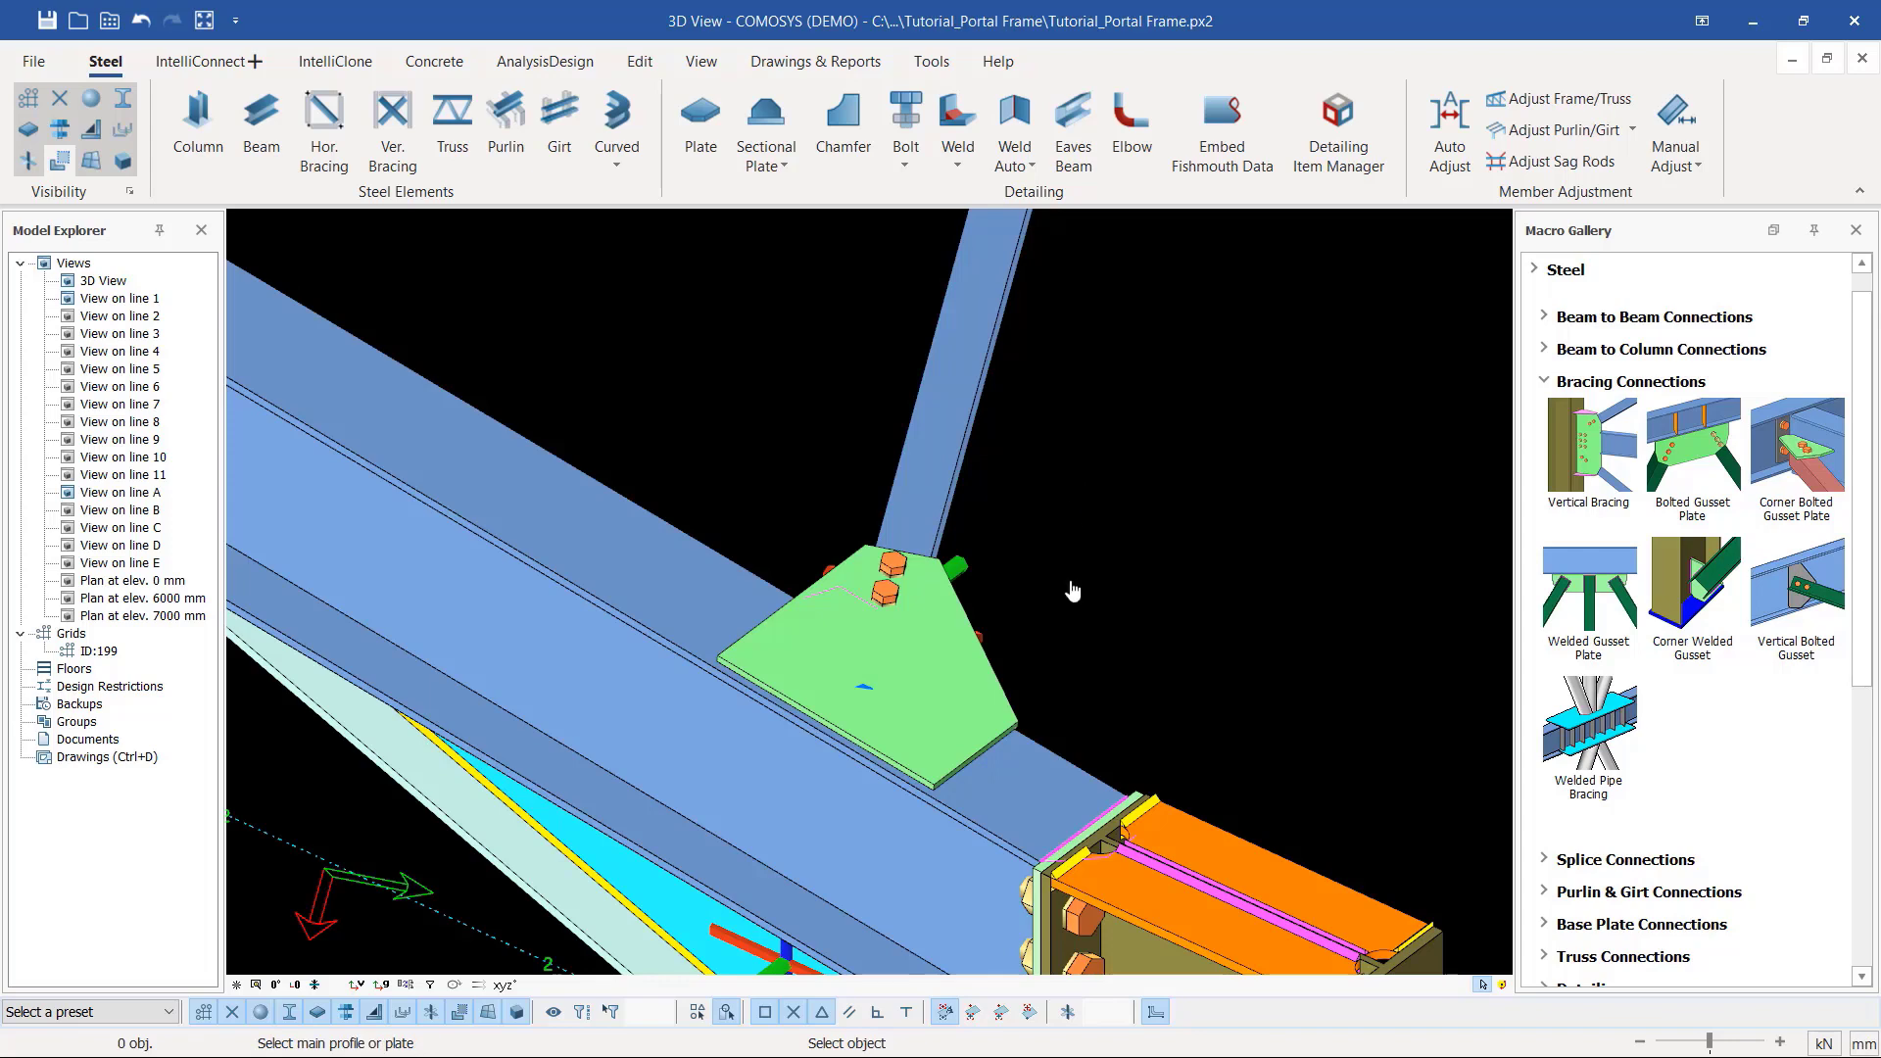
Step: Add a bolted gusset plate joining the eaves-side diagonal brace to the rear rafter at its mid-span, with the rafter as main profile
scroll(1092, 642, "down", 6)
scroll(1195, 402, "up", 3)
scroll(1193, 393, "up", 5)
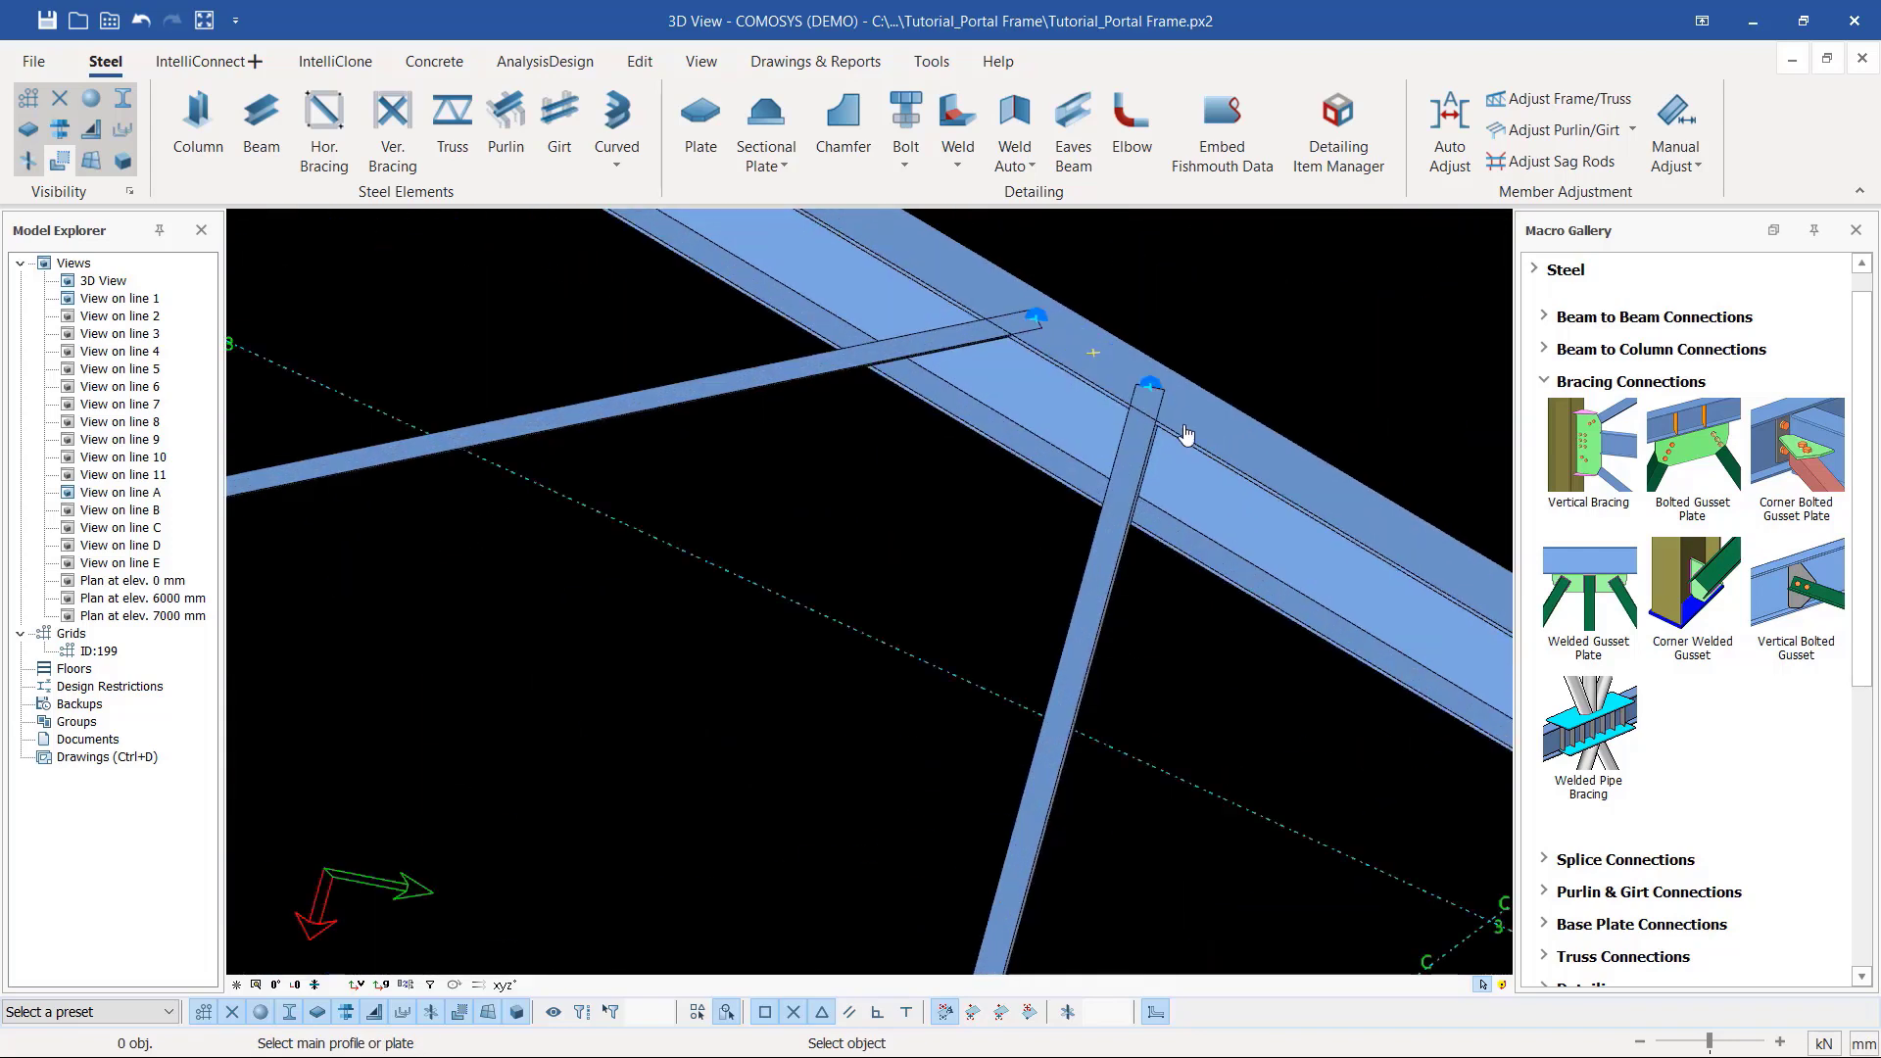
left_click(1222, 445)
left_click(1105, 455)
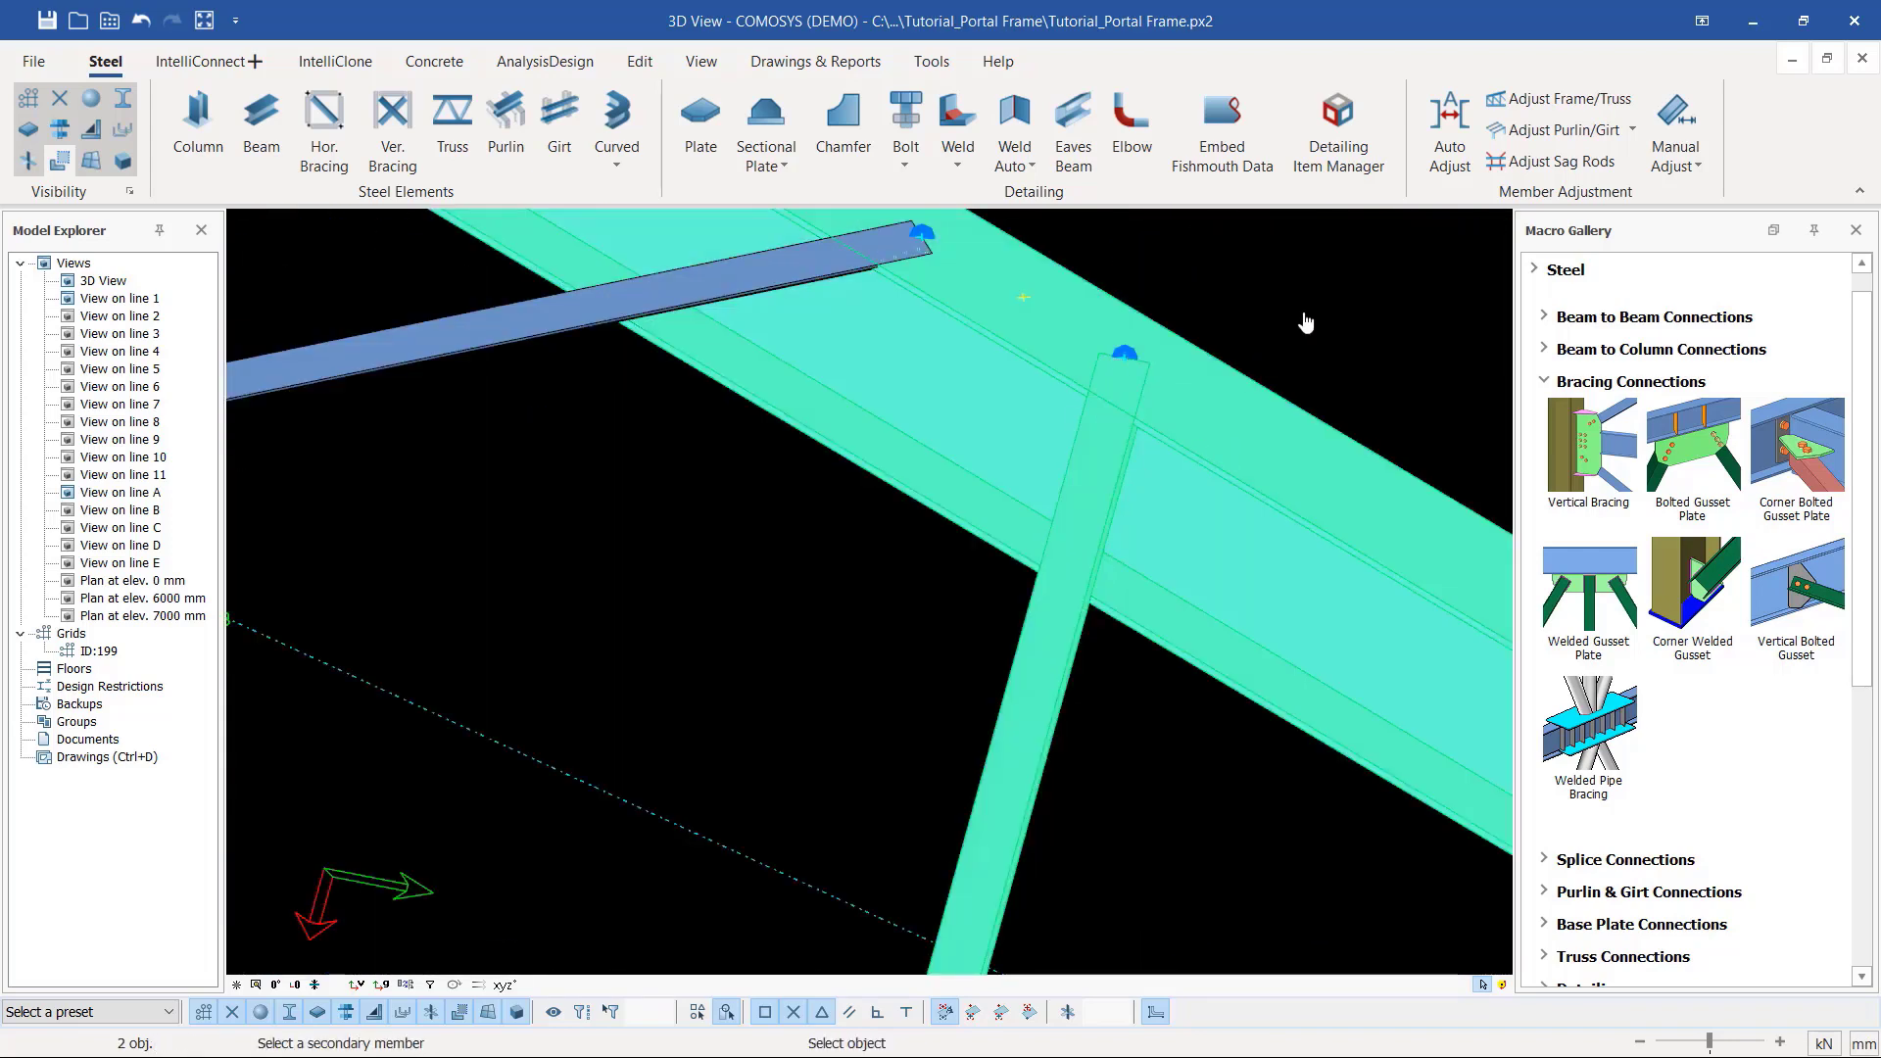
right_click(1304, 319)
Step: Connect the ridge-side bay's adjacent brace end to the rear rafter's mid-span with another bolted gusset plate
scroll(1042, 707, "down", 5)
scroll(985, 588, "up", 5)
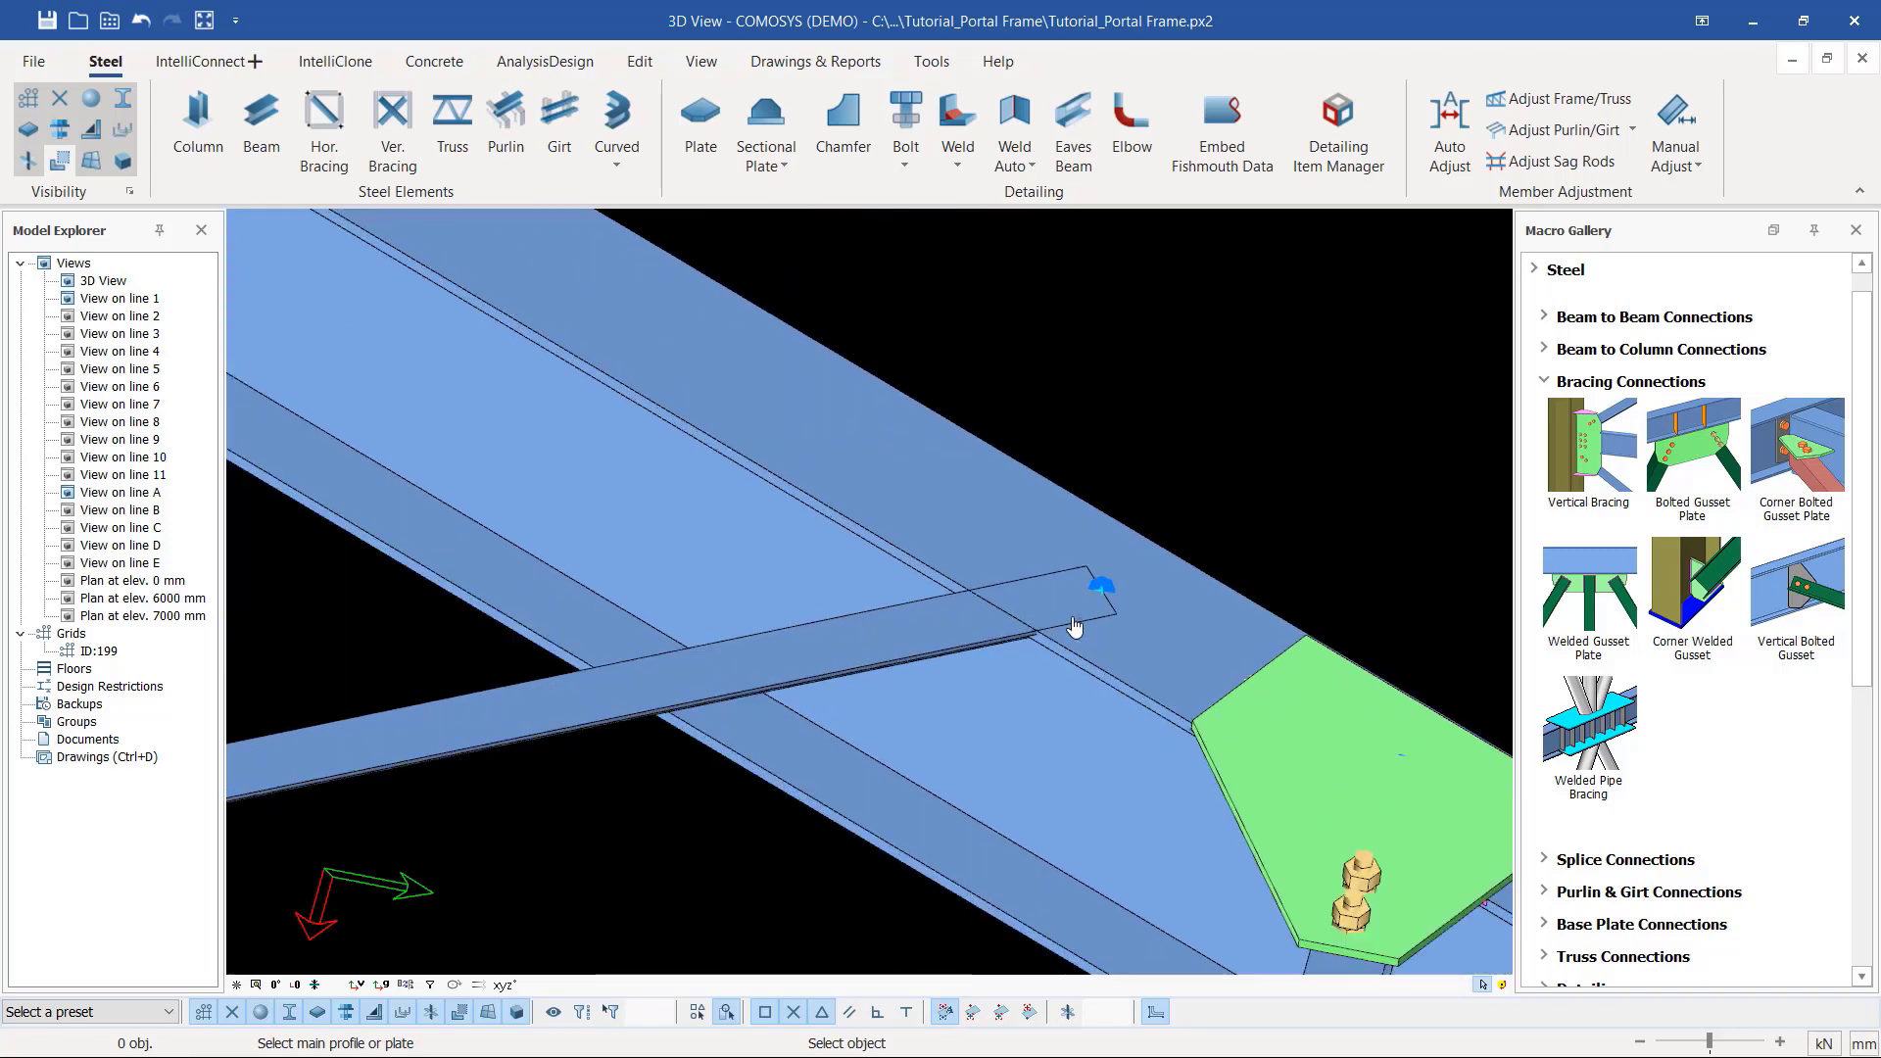
left_click(941, 483)
left_click(863, 654)
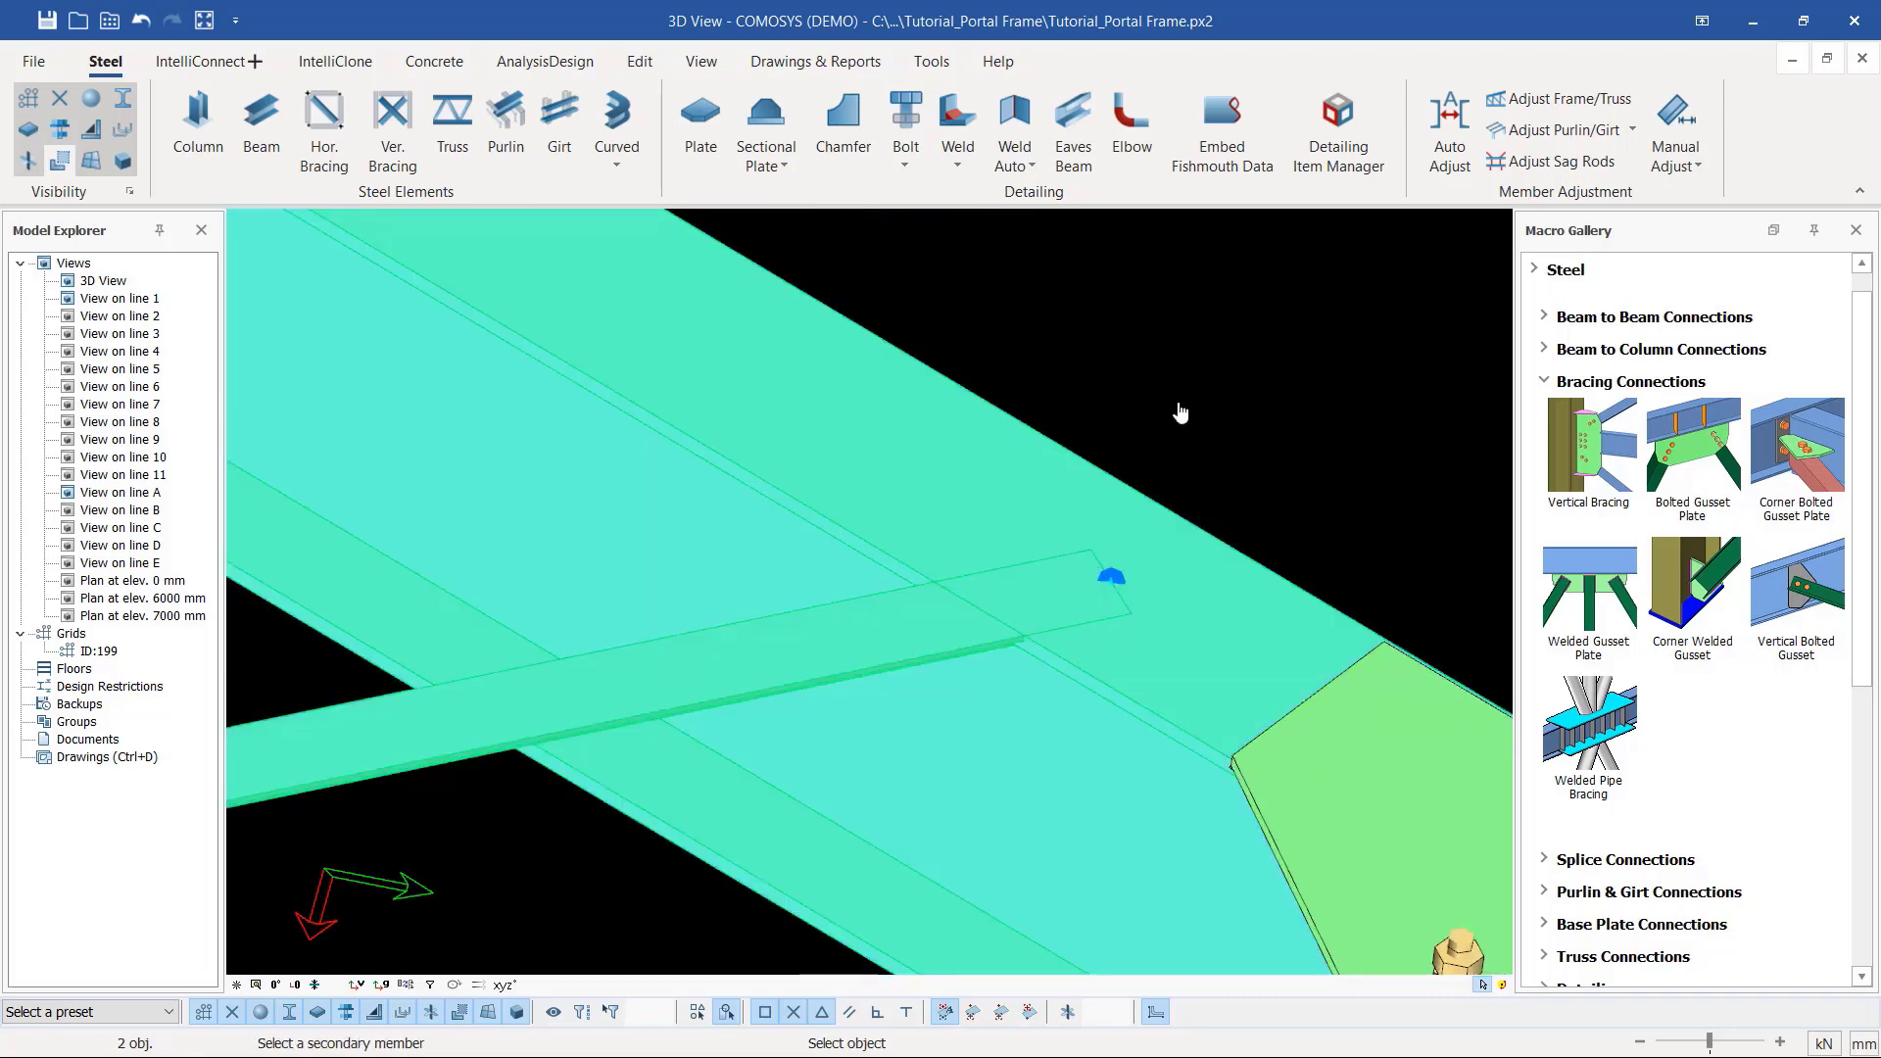
right_click(1188, 391)
Step: Connect the brace end beside the ridge joint to the rear rafter with a bolted gusset plate and end the macro
scroll(1158, 611, "down", 2)
scroll(1159, 611, "down", 4)
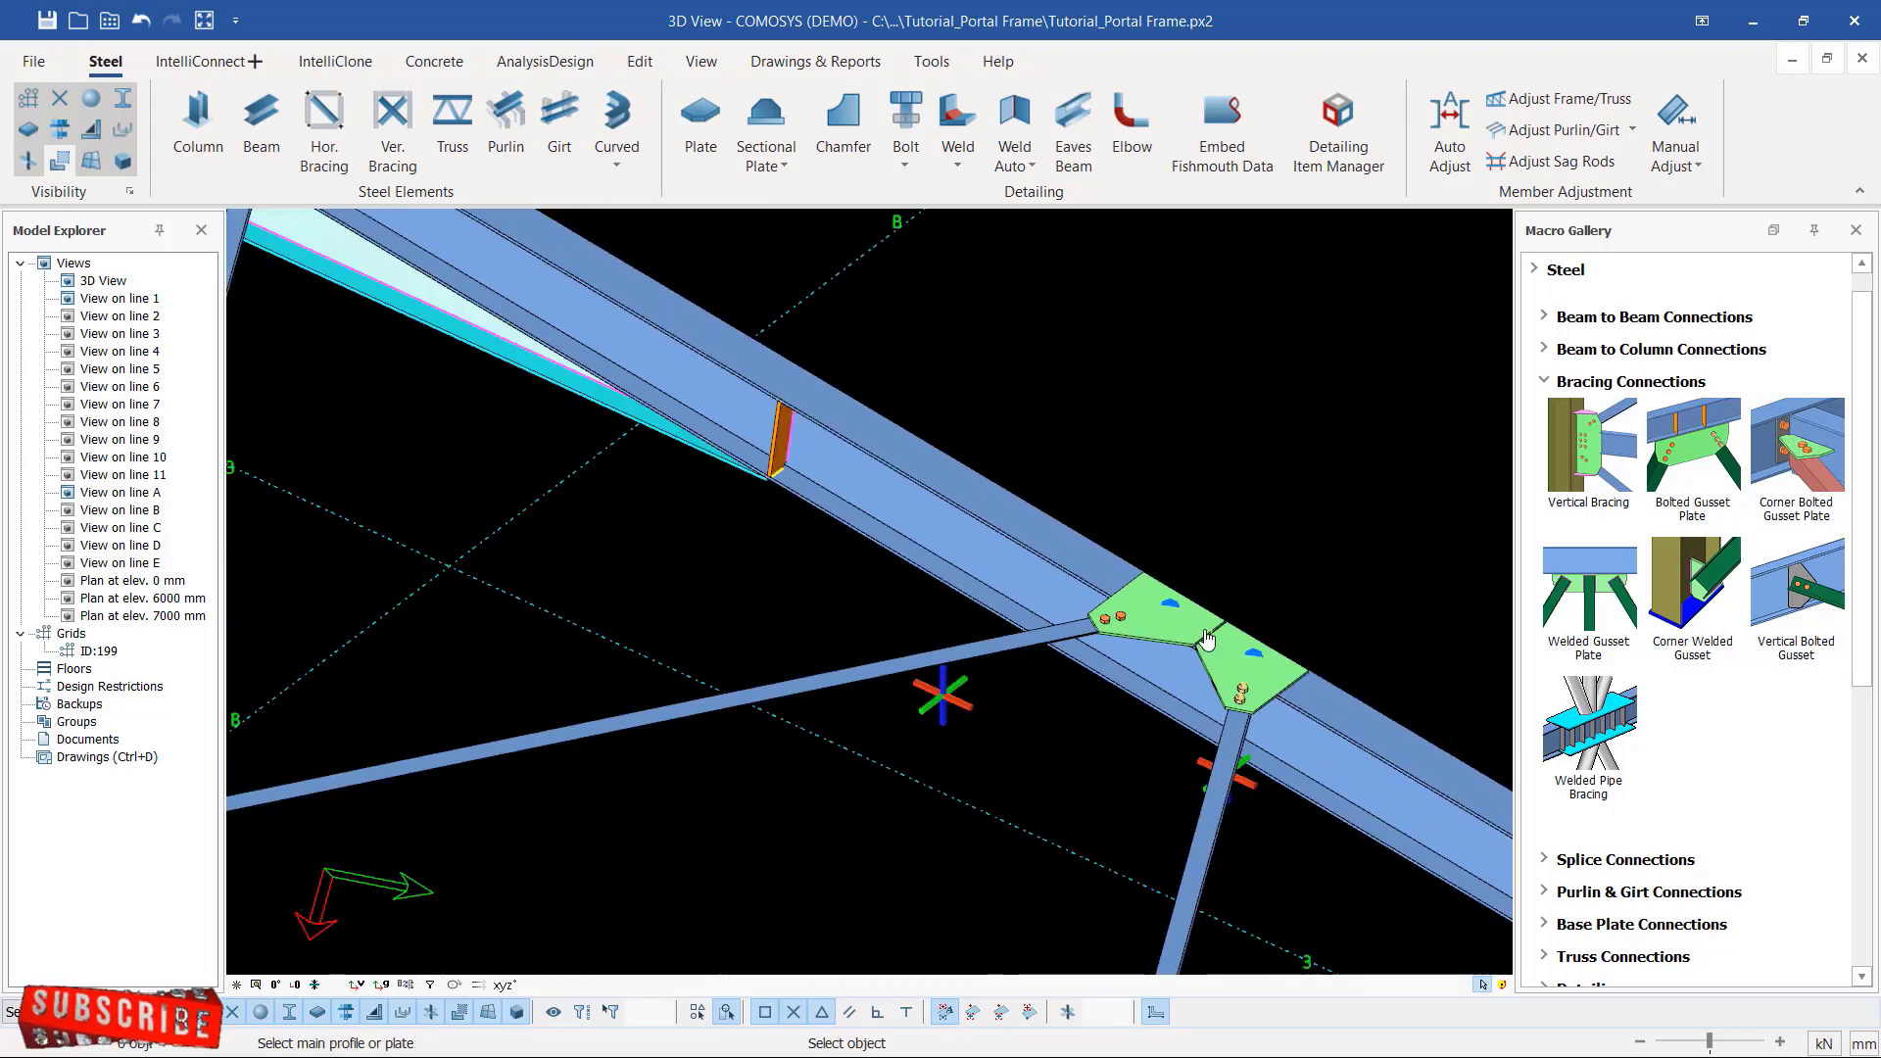
scroll(846, 514, "up", 6)
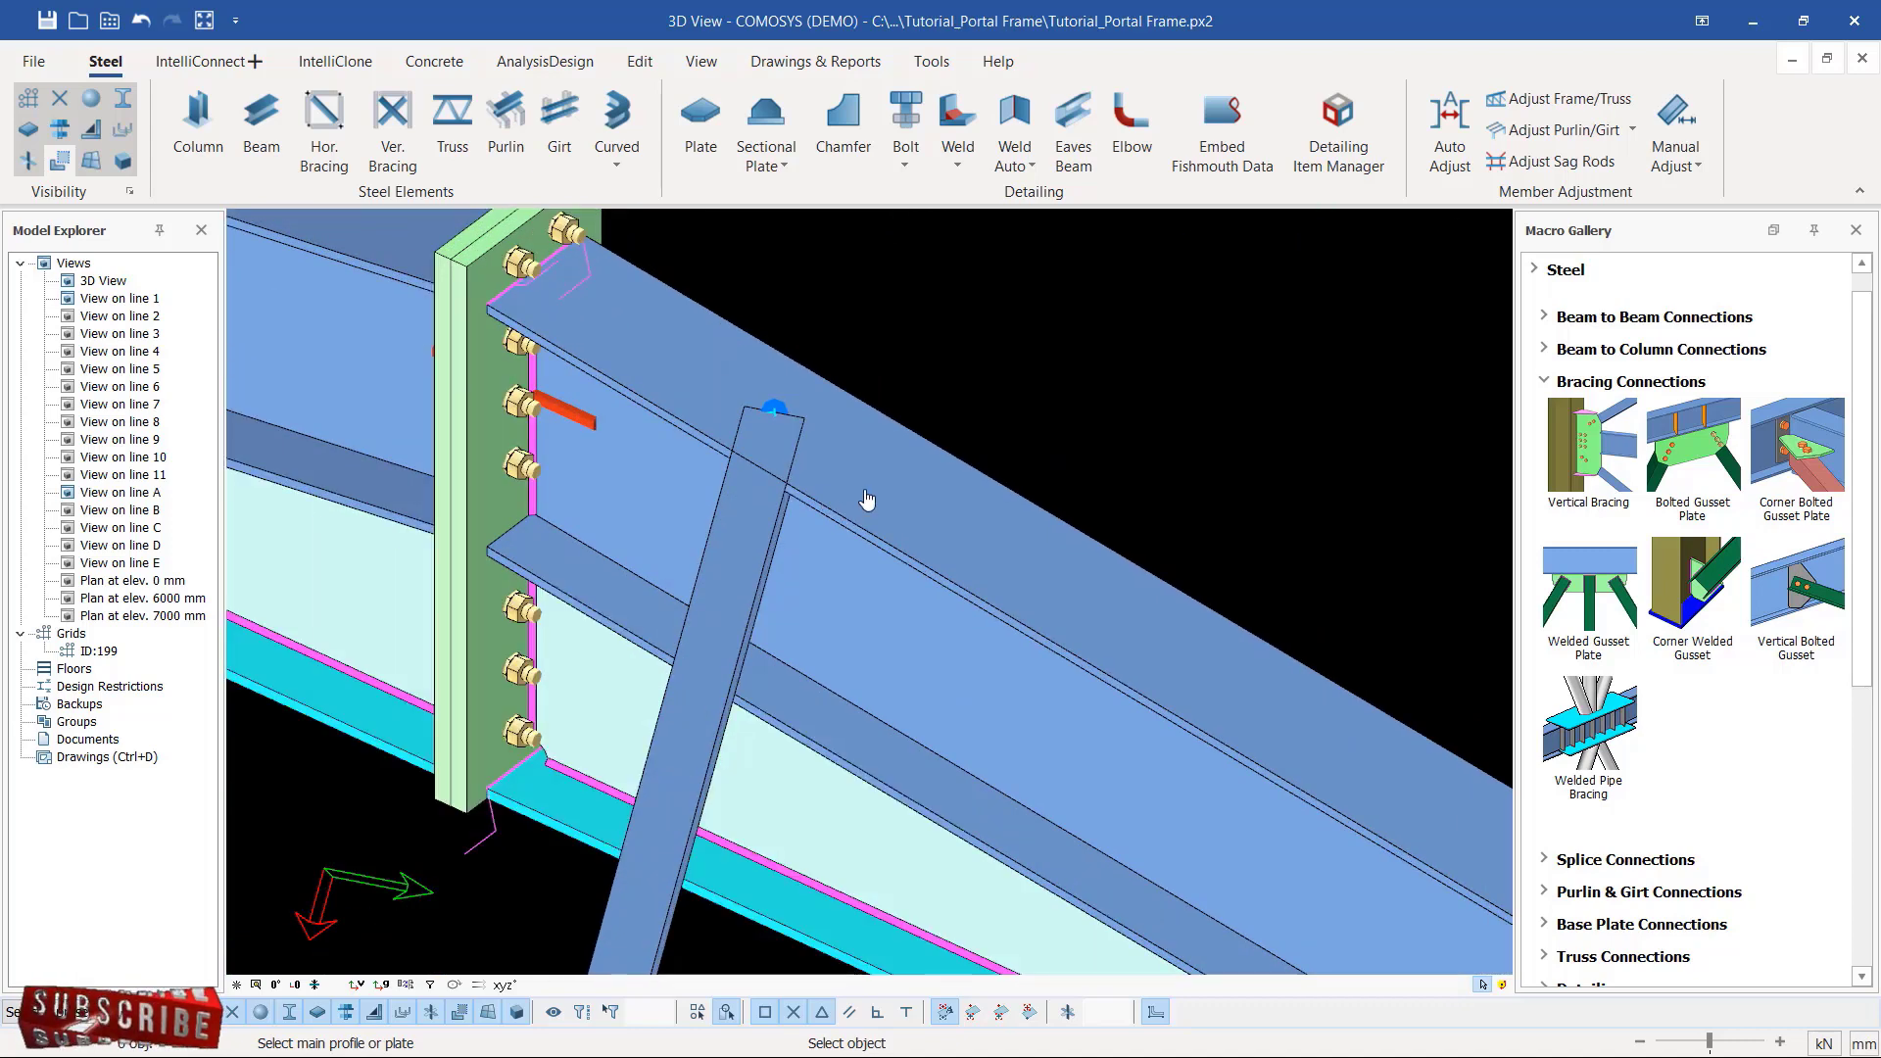
left_click(868, 502)
left_click(732, 597)
right_click(1032, 363)
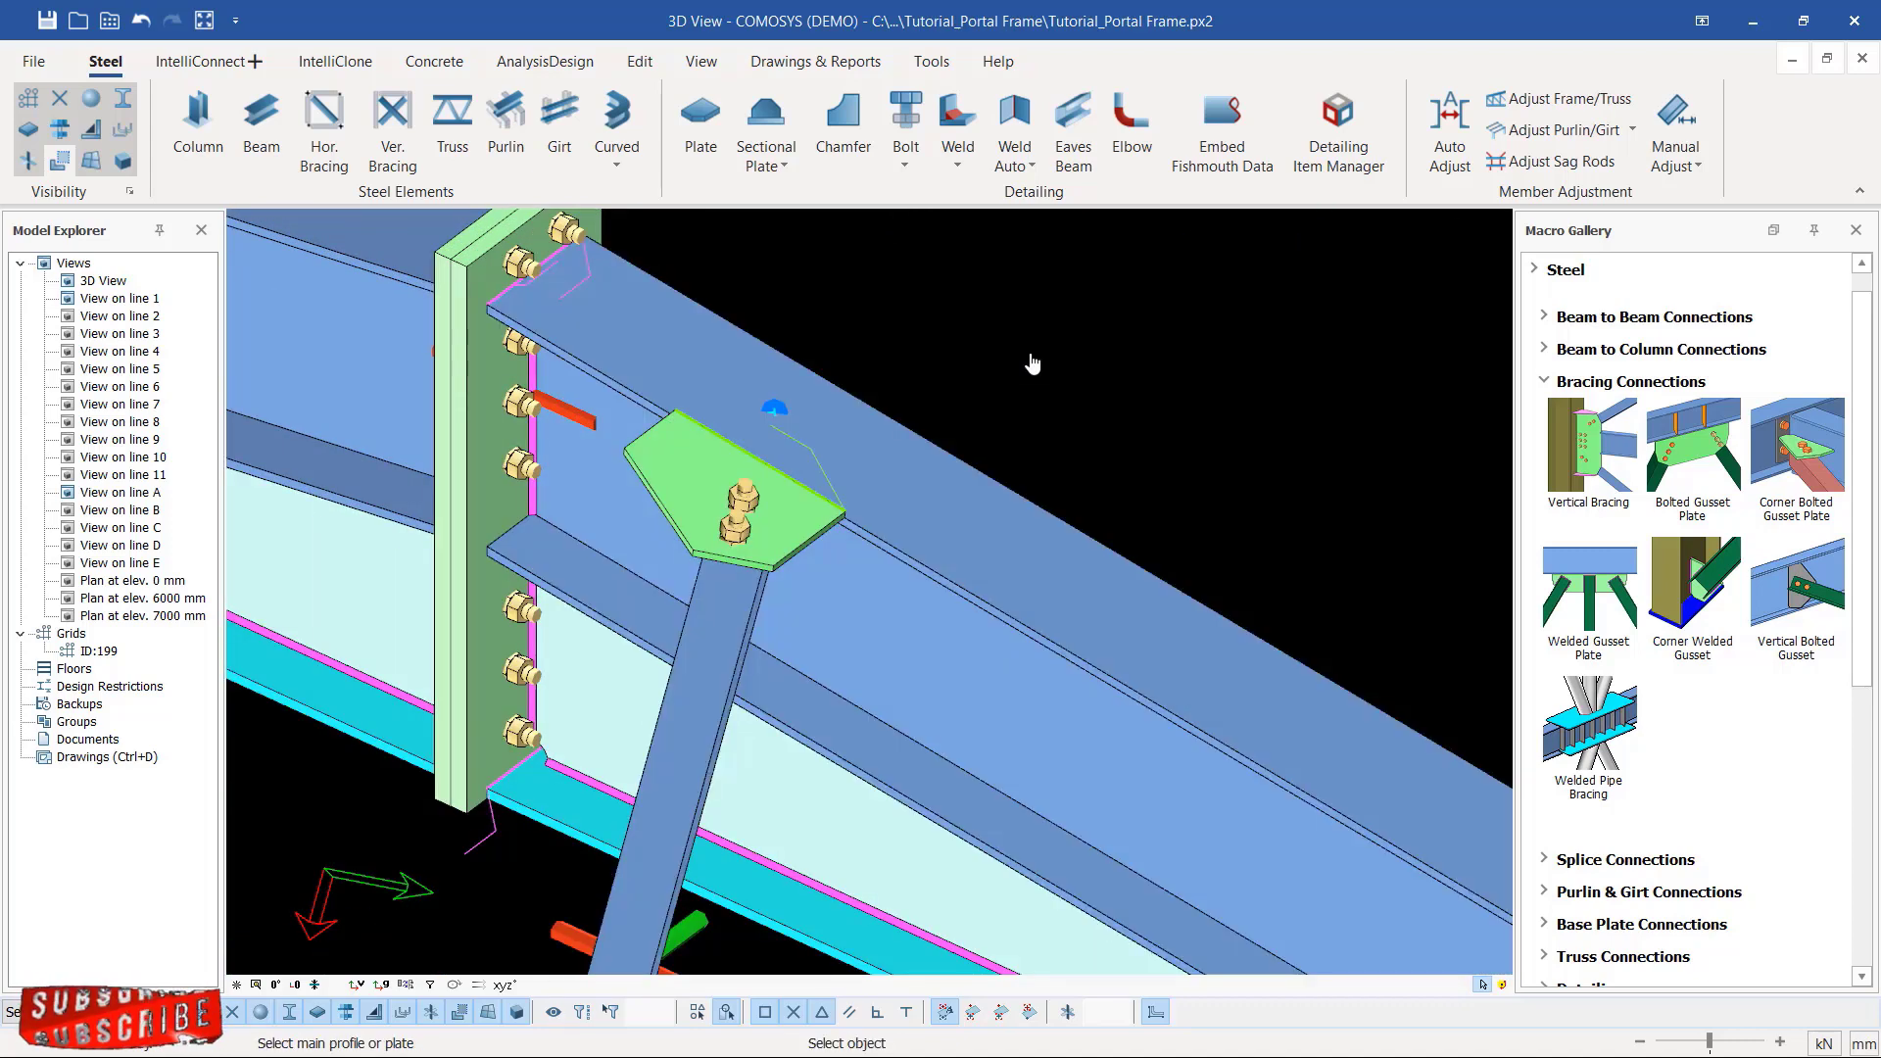
scroll(829, 513, "up", 5)
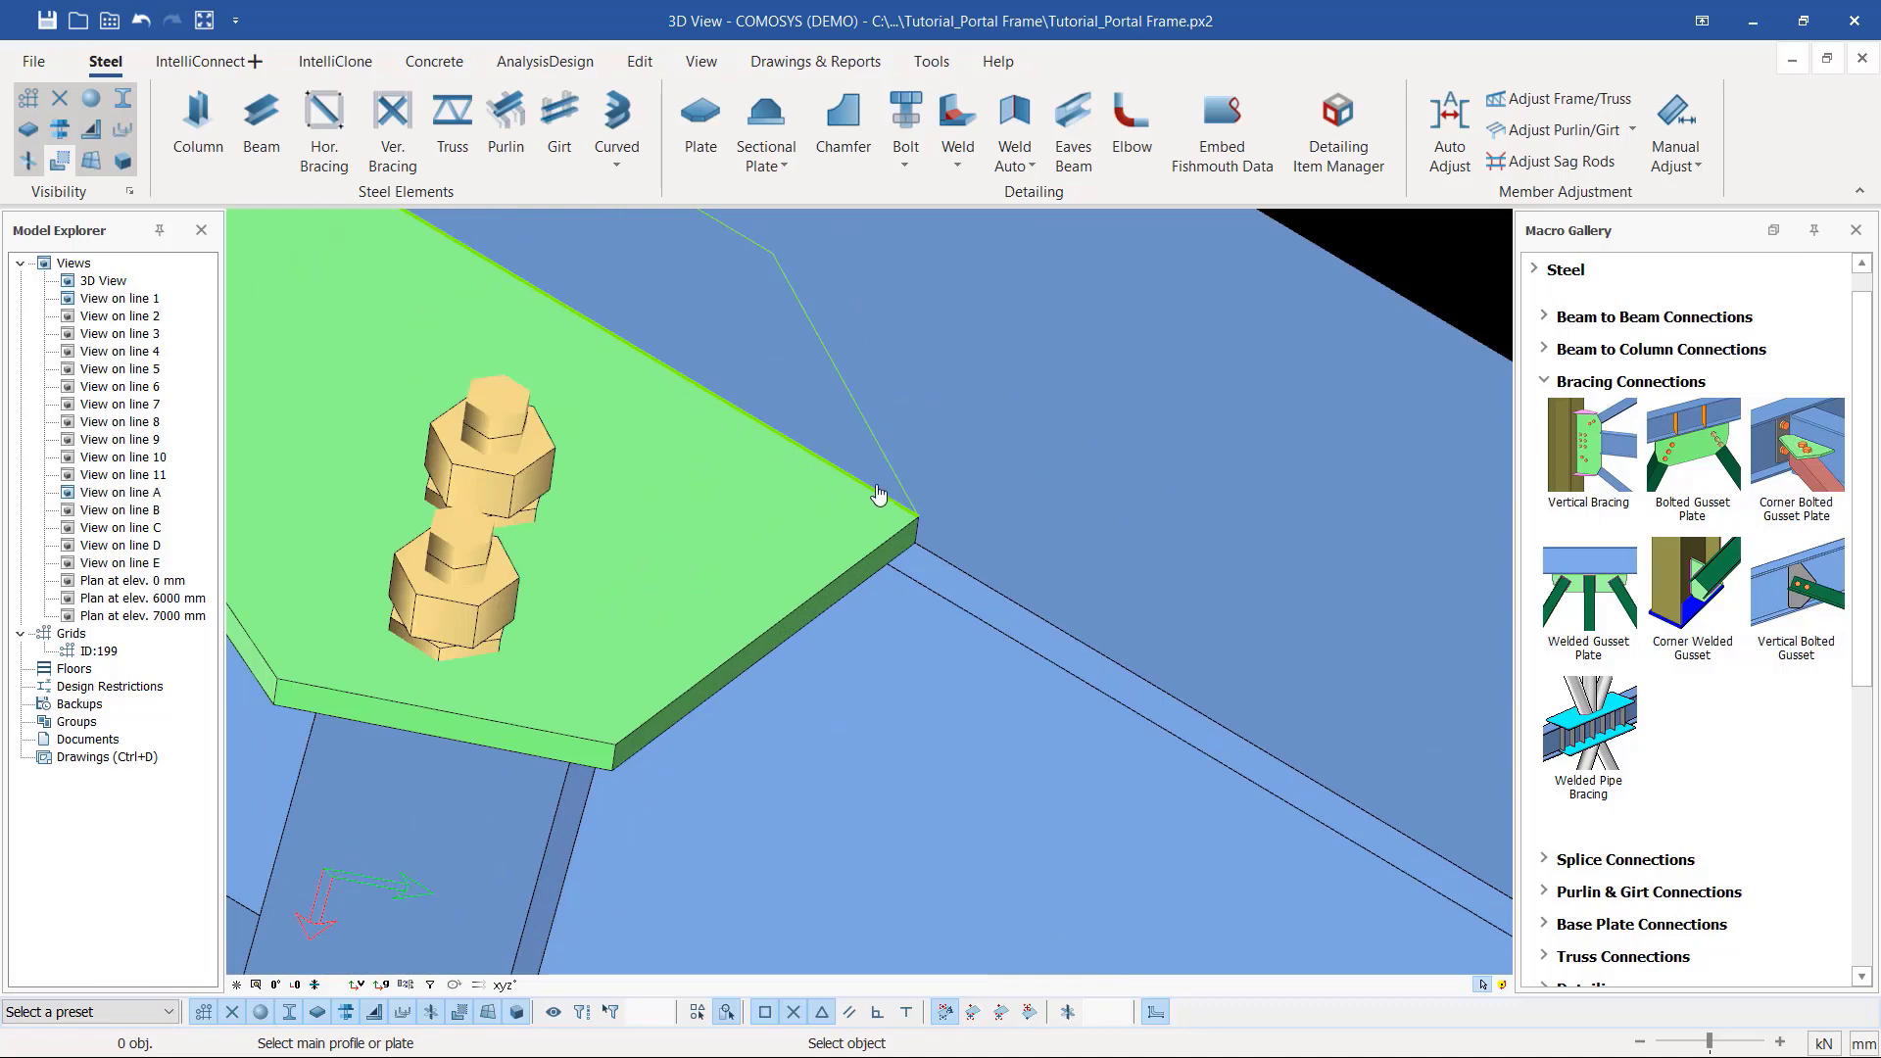
scroll(890, 509, "down", 8)
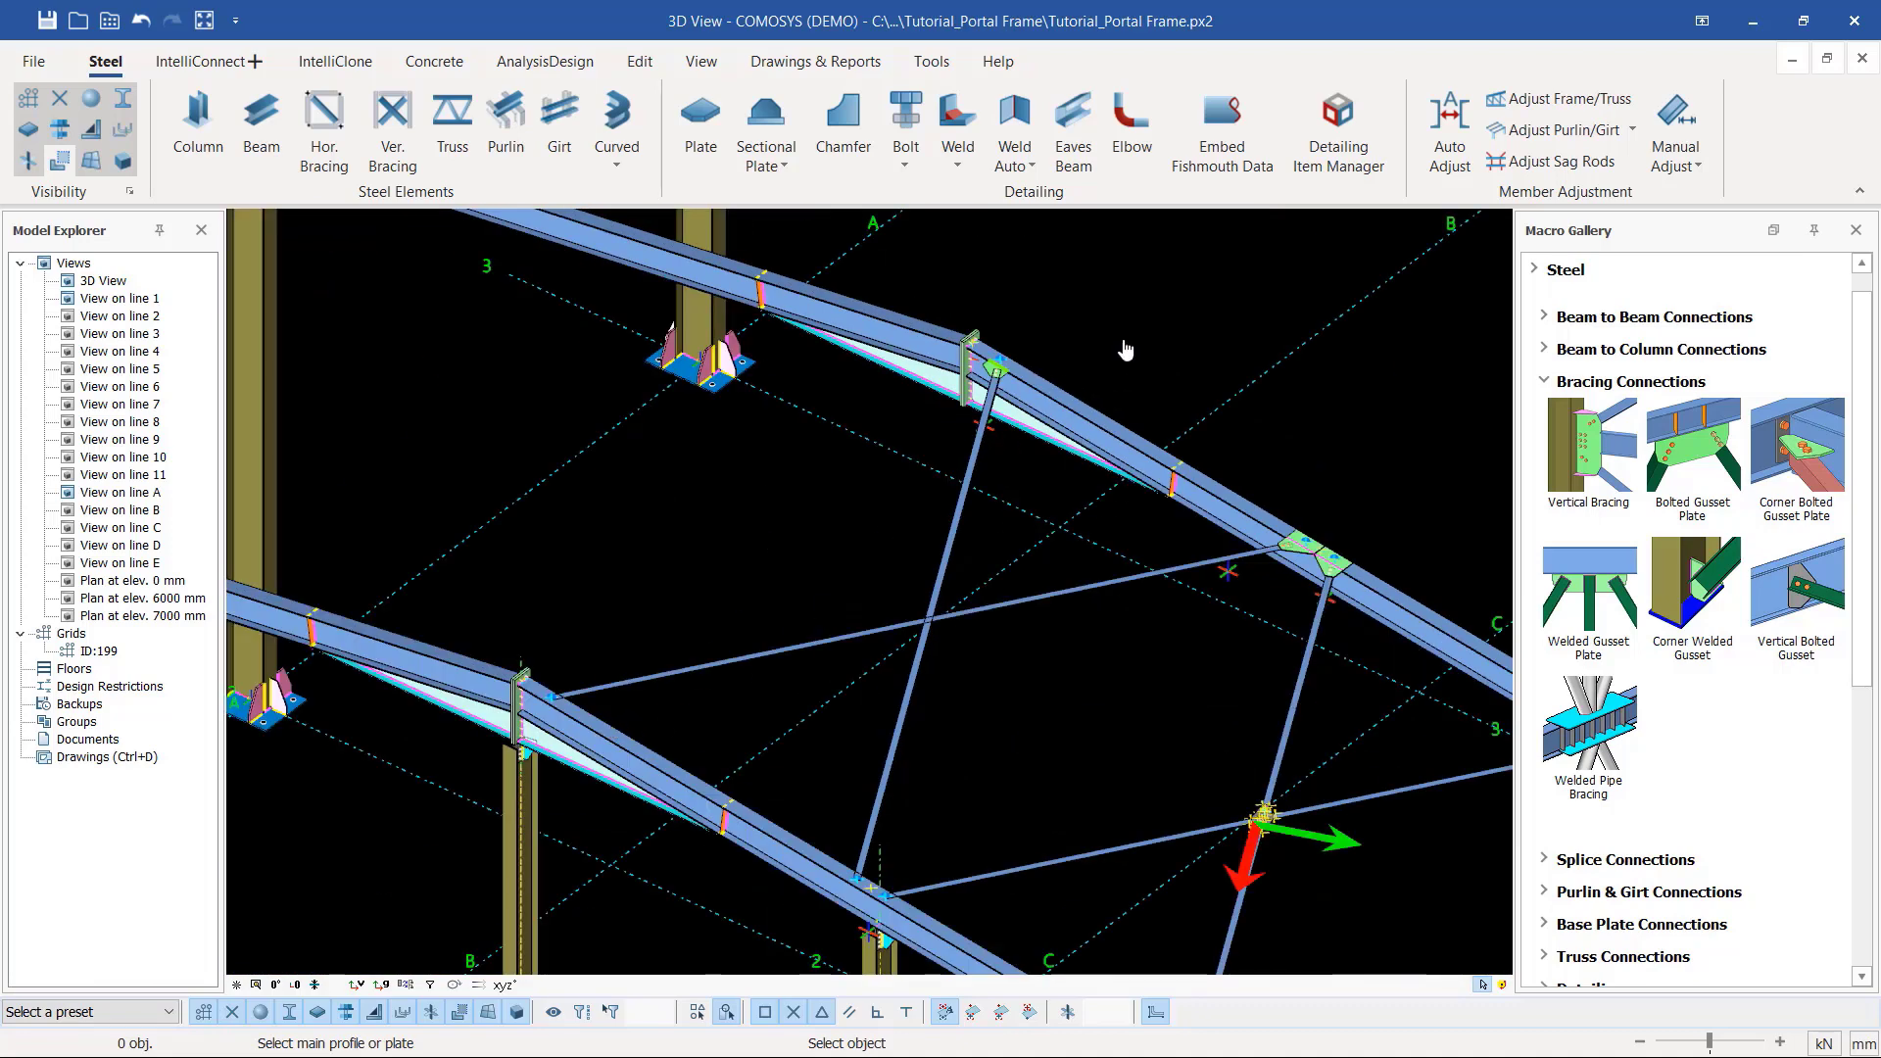
right_click(1158, 346)
right_click(1157, 346)
Step: Delete the two crossing braces in the ridge-side roof bay
left_click(990, 580)
scroll(928, 617, "up", 10)
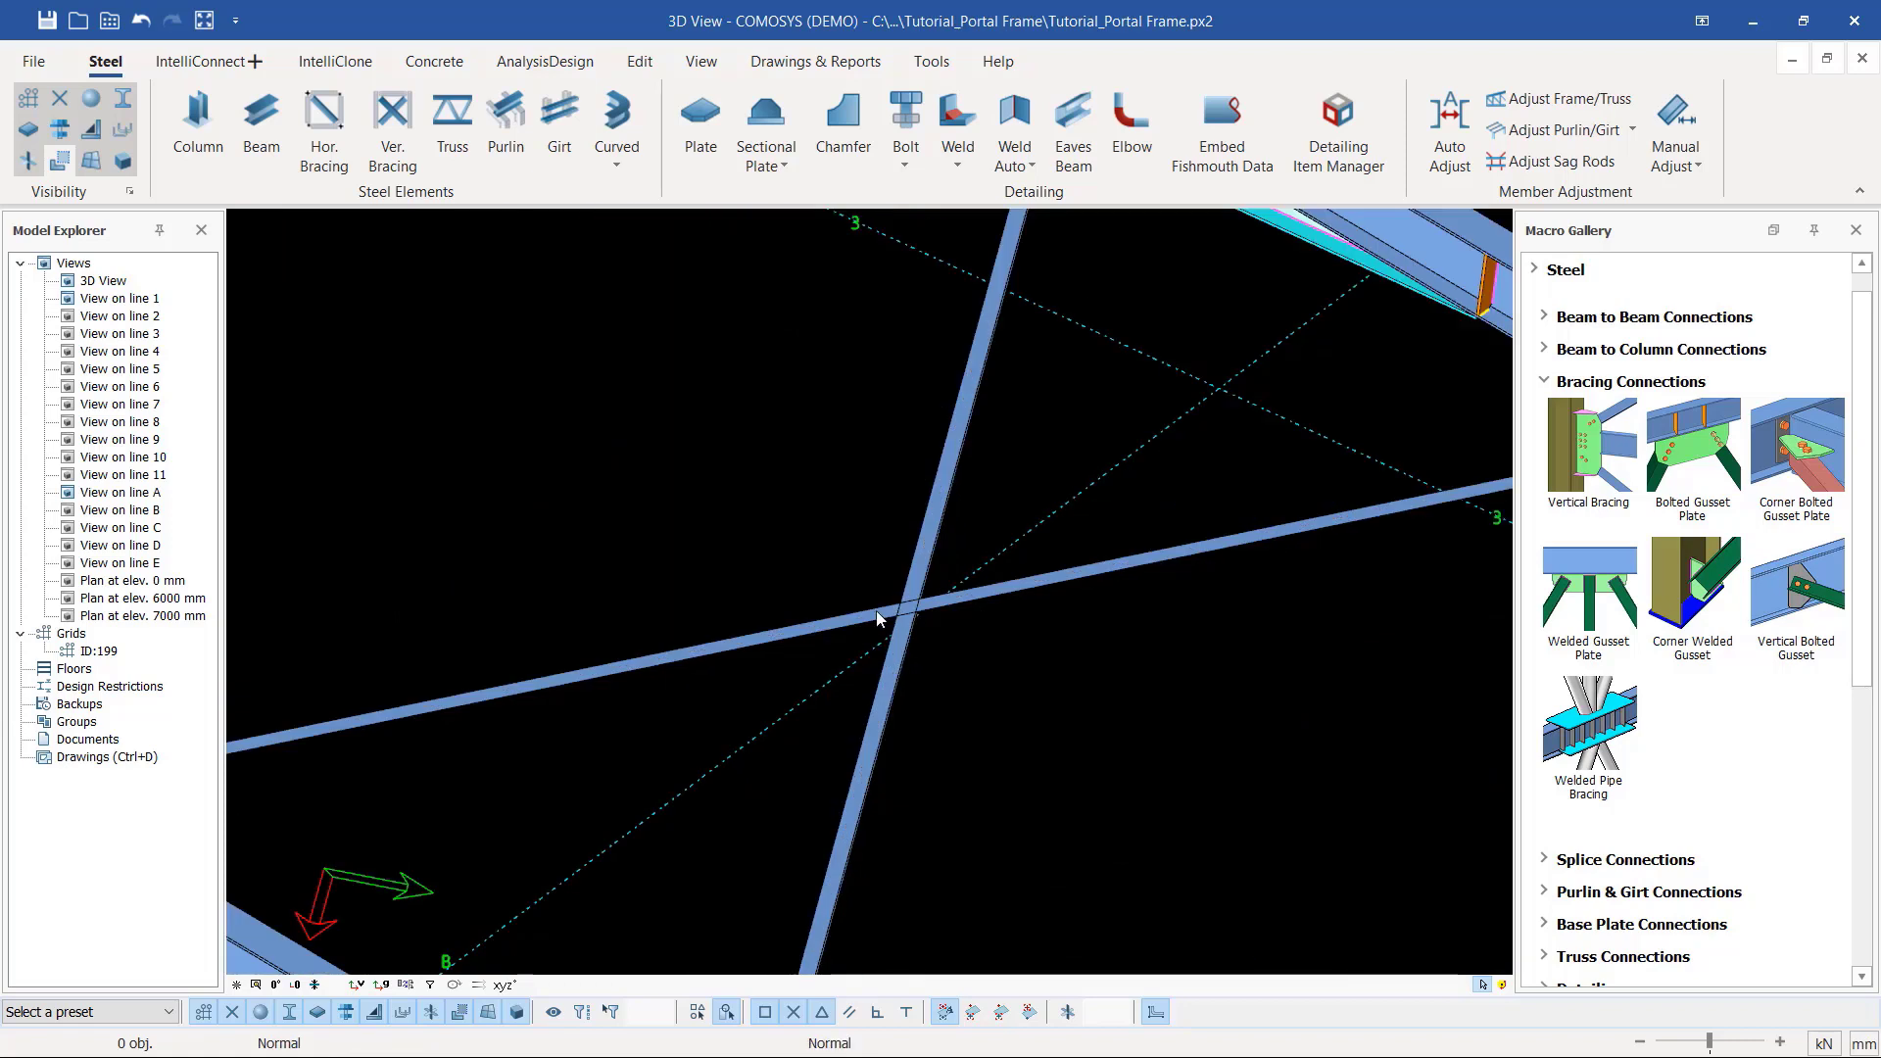
left_click_drag(887, 609, 823, 623)
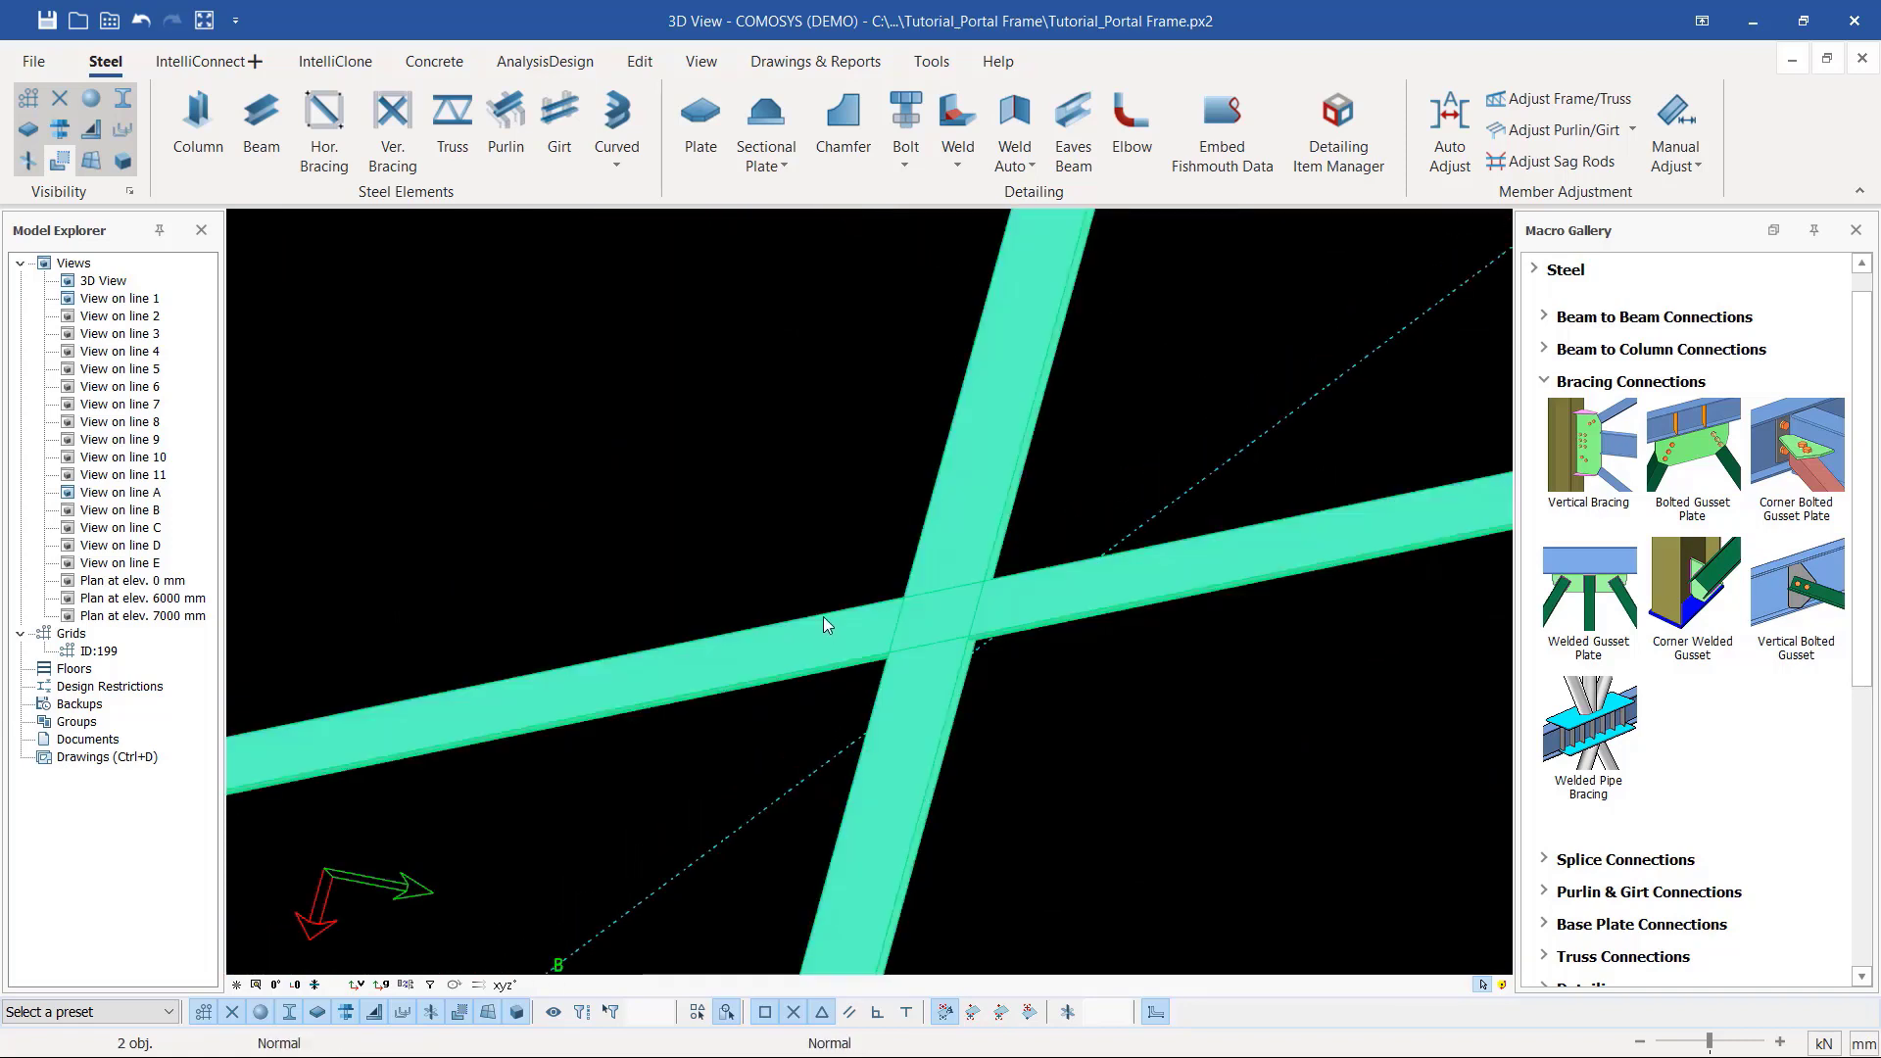
key("Delete")
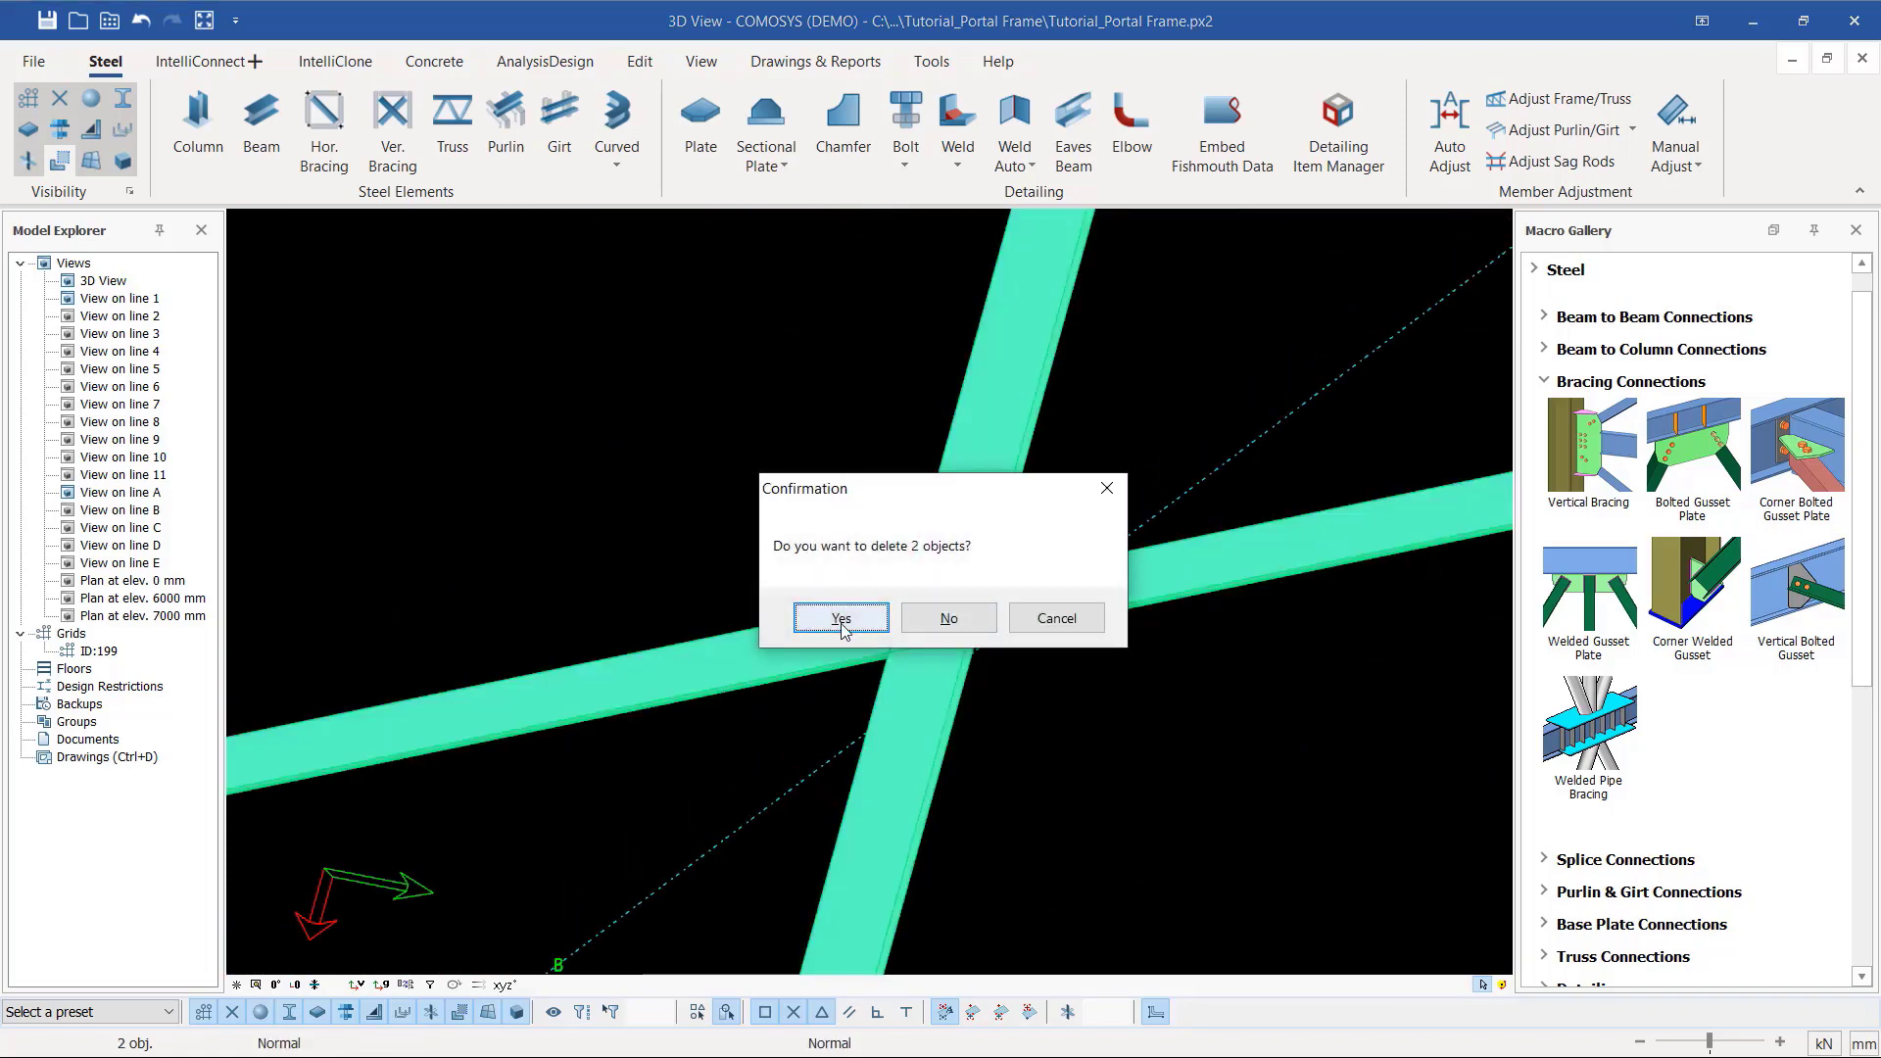
left_click(832, 617)
Step: Connect the remaining brace end at the front rafter's mid-span with the Bolted Gusset Plate macro, using the rafter as main profile
scroll(881, 438, "down", 5)
scroll(882, 438, "down", 4)
scroll(1089, 604, "up", 7)
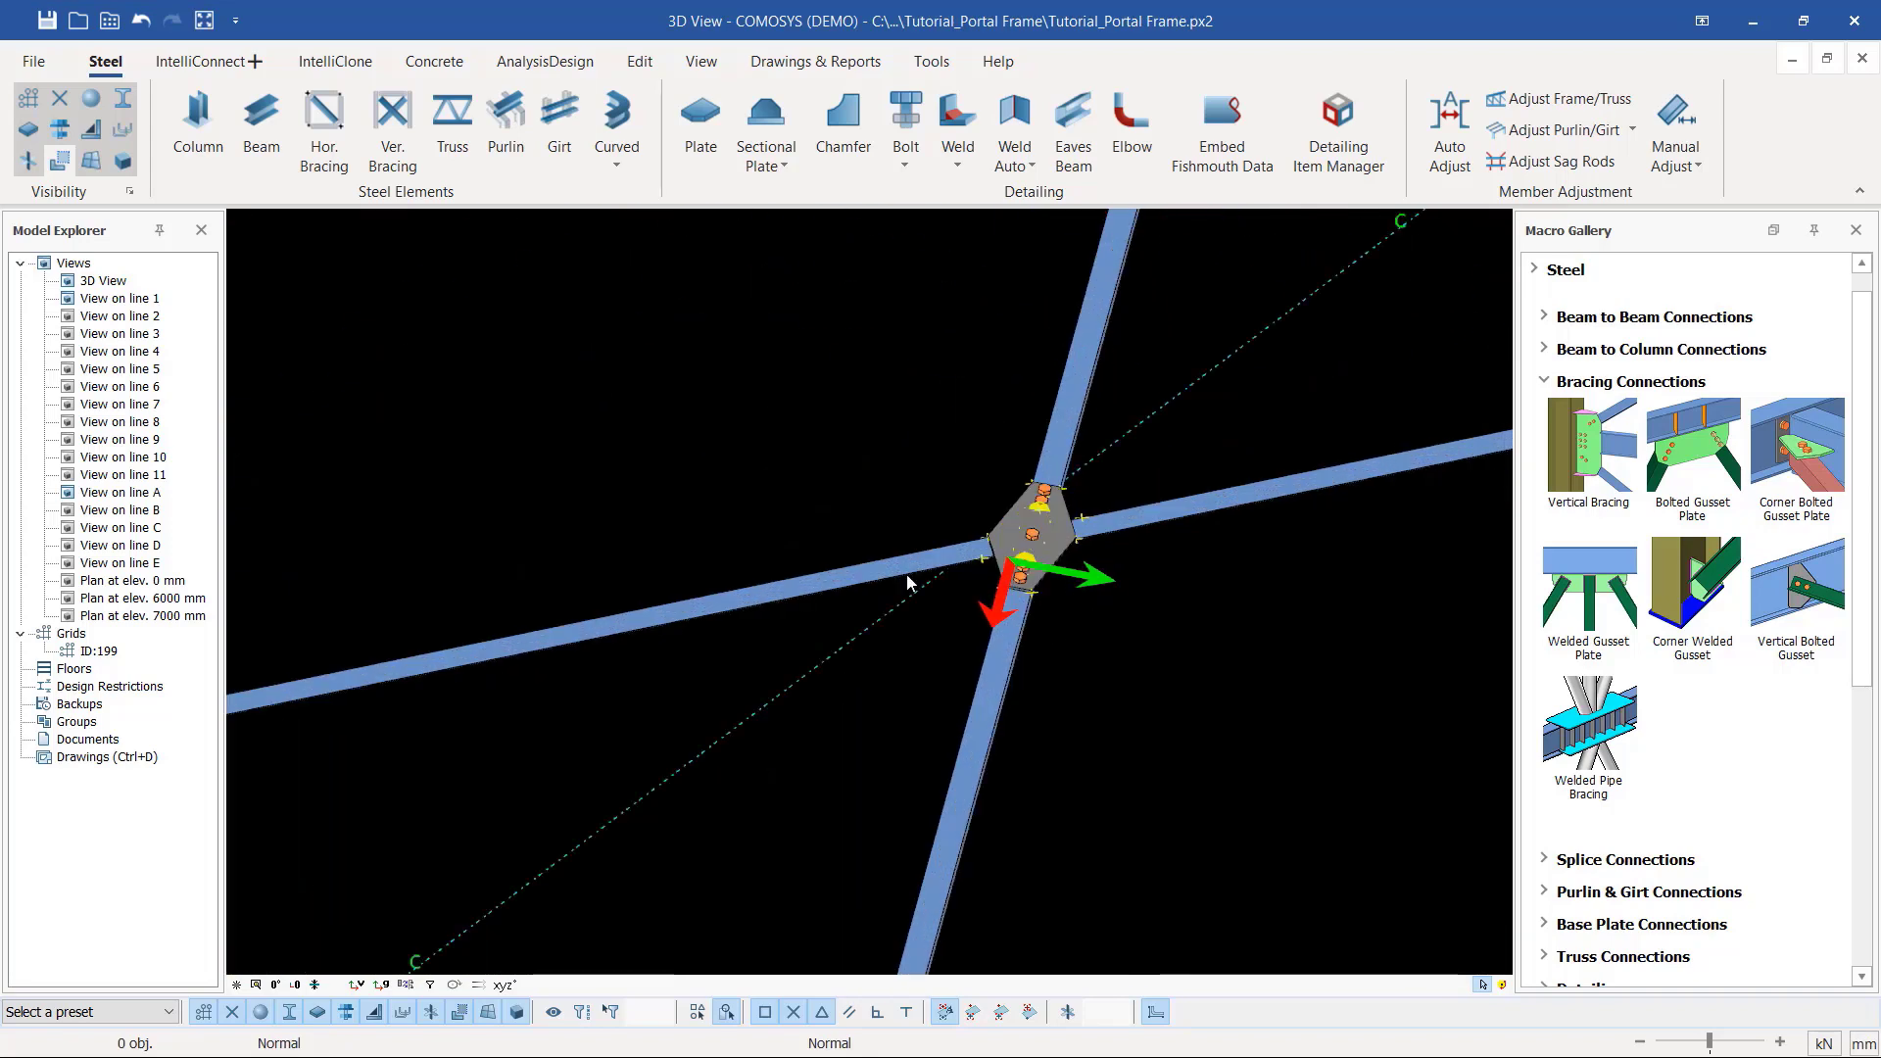
scroll(906, 577, "down", 7)
scroll(871, 678, "up", 2)
scroll(837, 748, "up", 1)
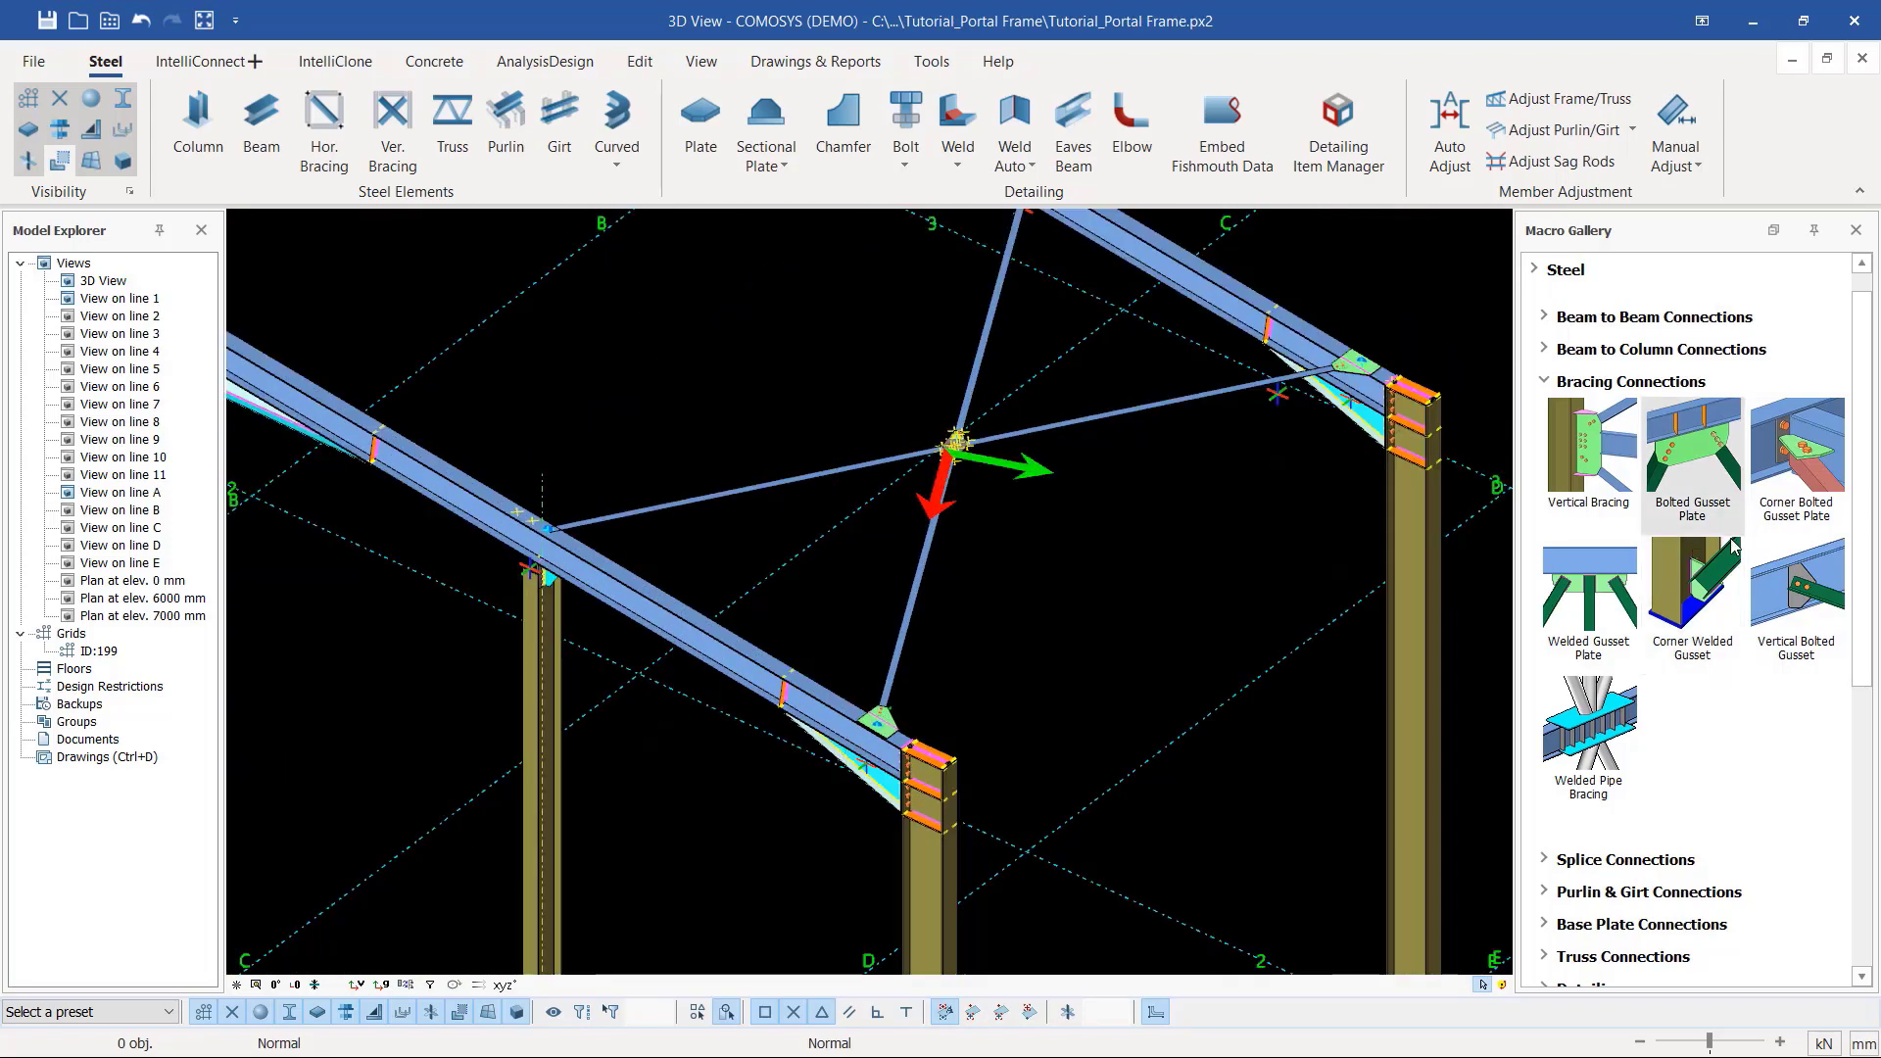
left_click(1706, 471)
scroll(513, 558, "up", 5)
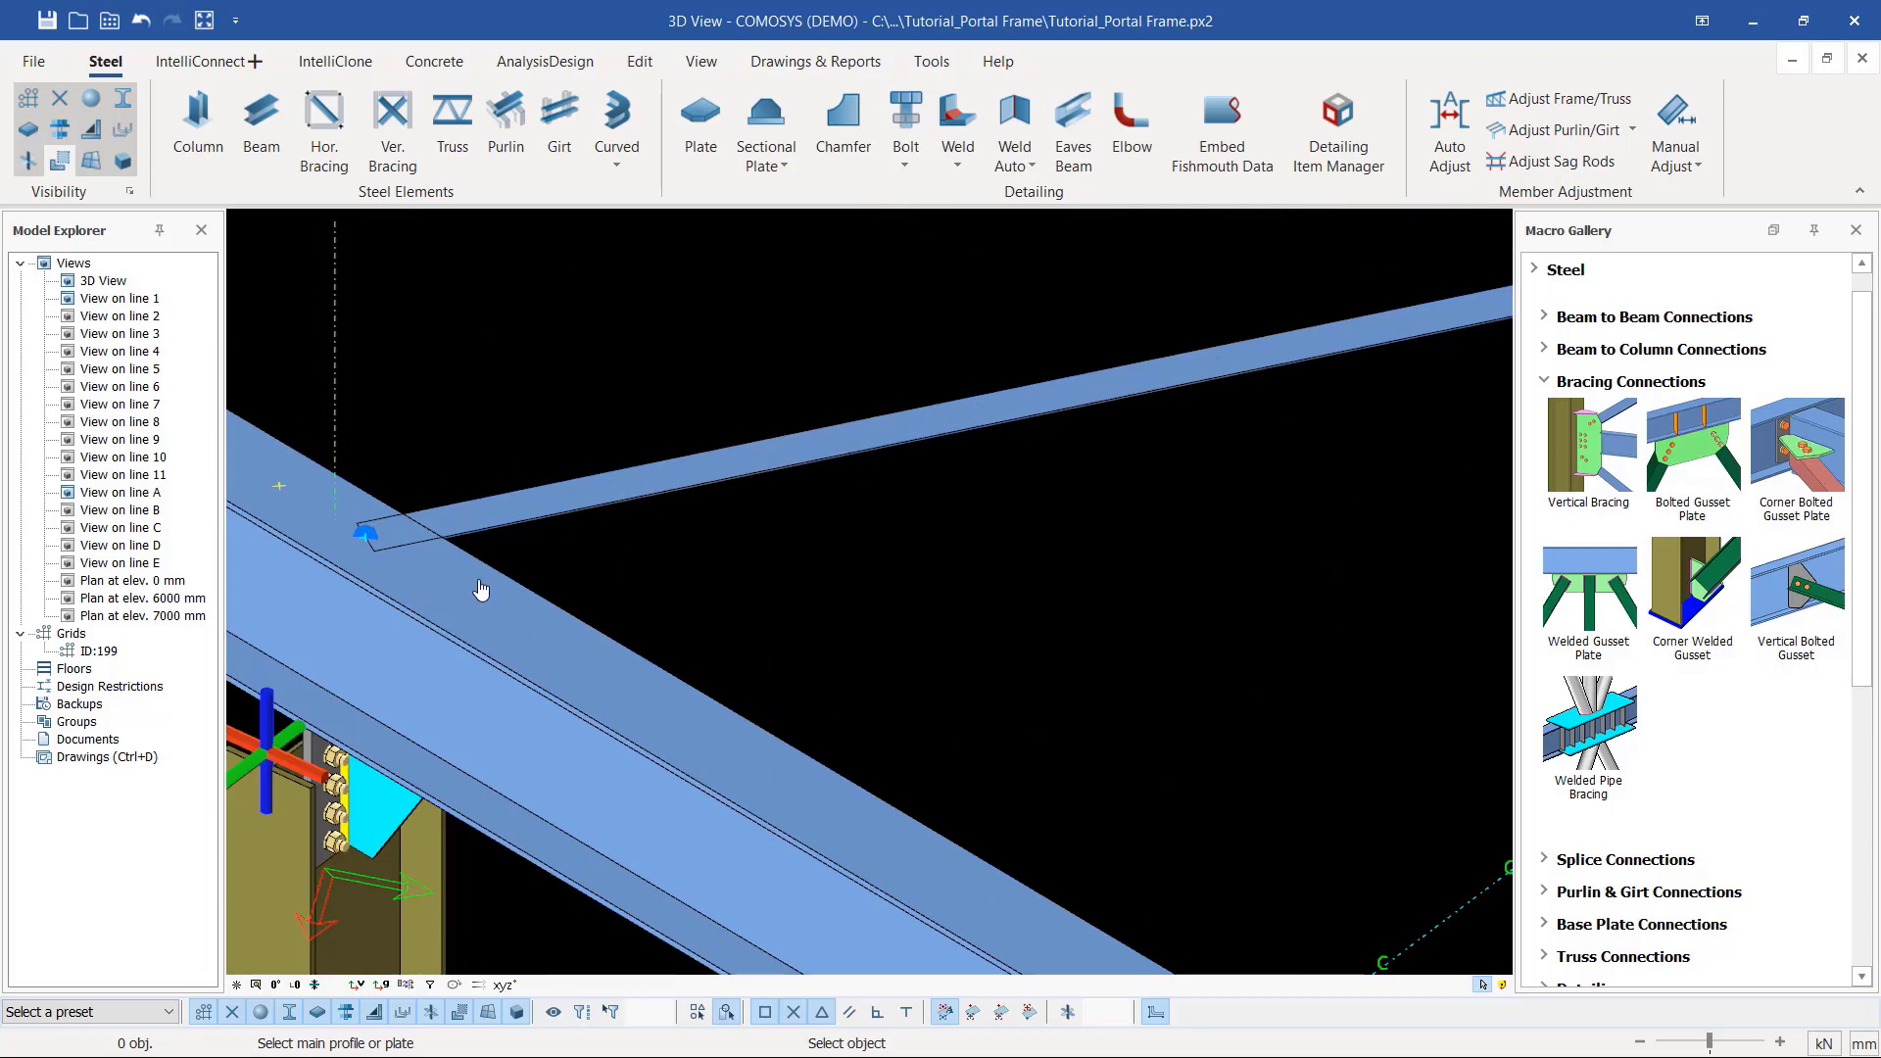
left_click(511, 560)
left_click(526, 504)
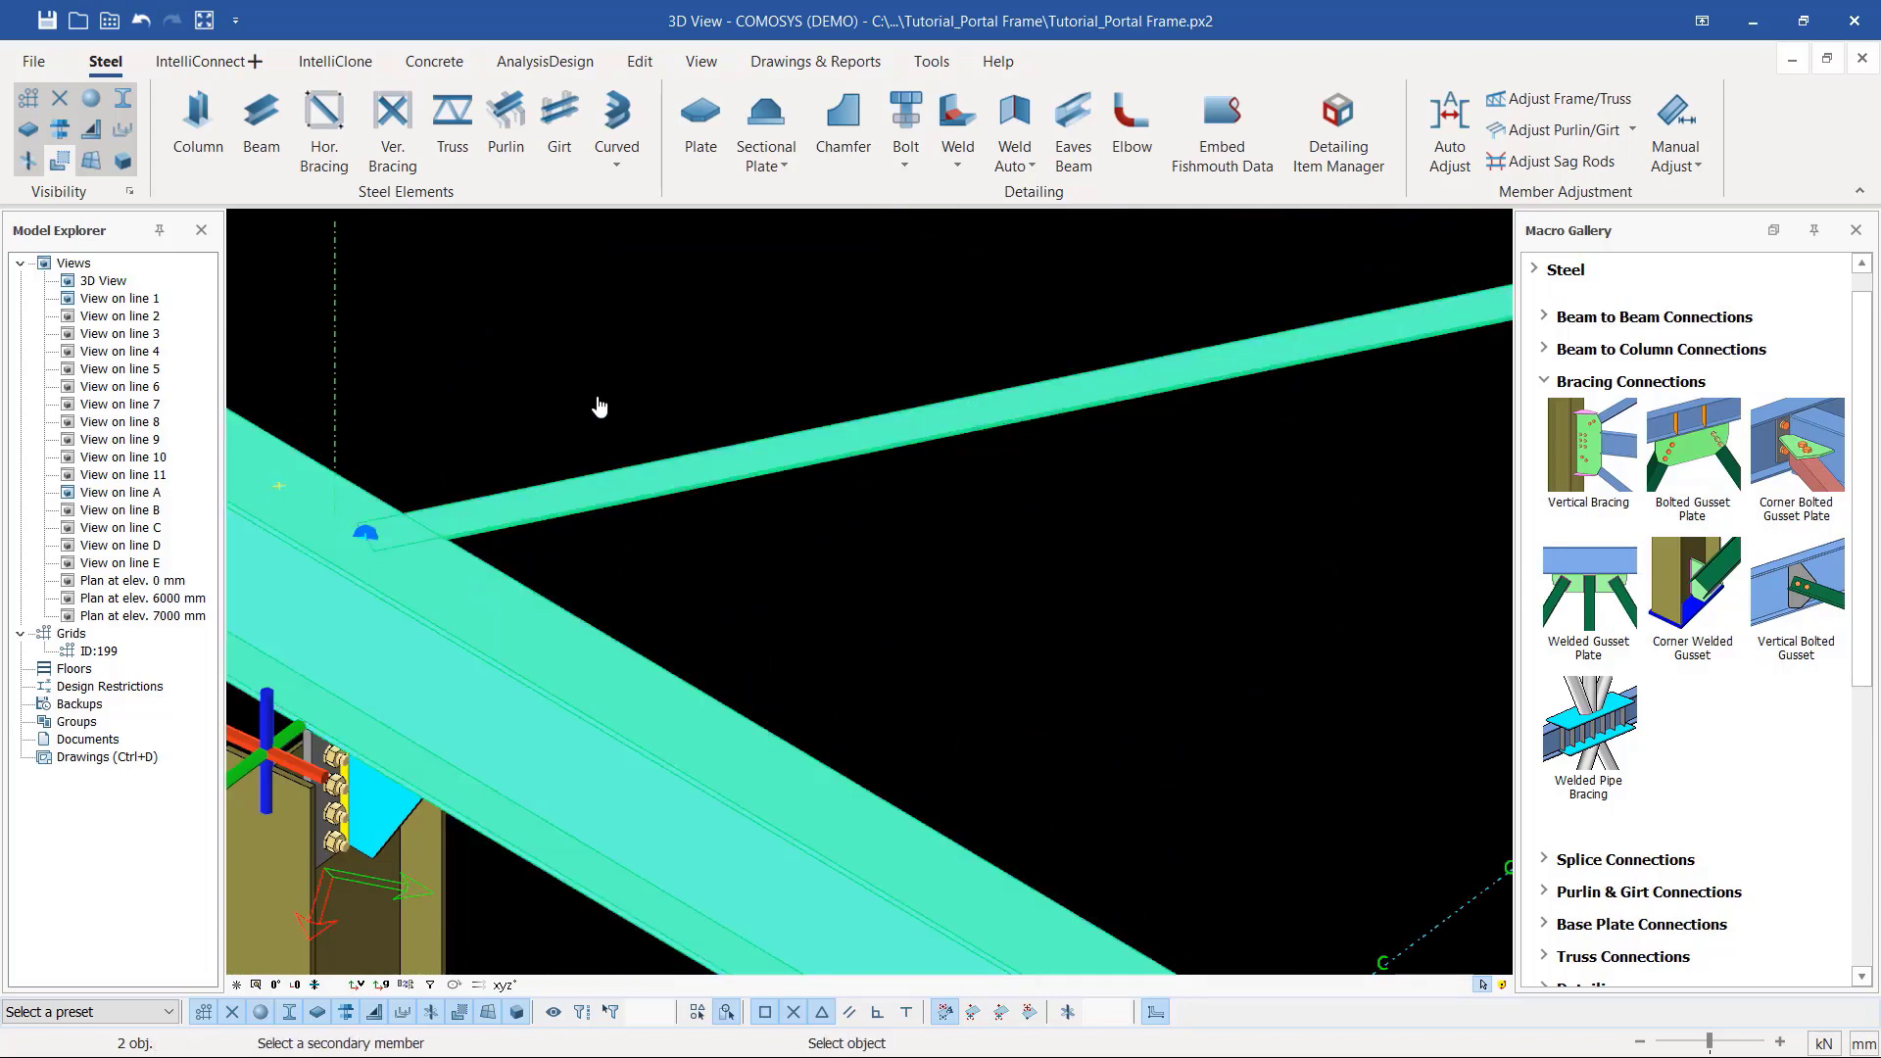
key("Escape")
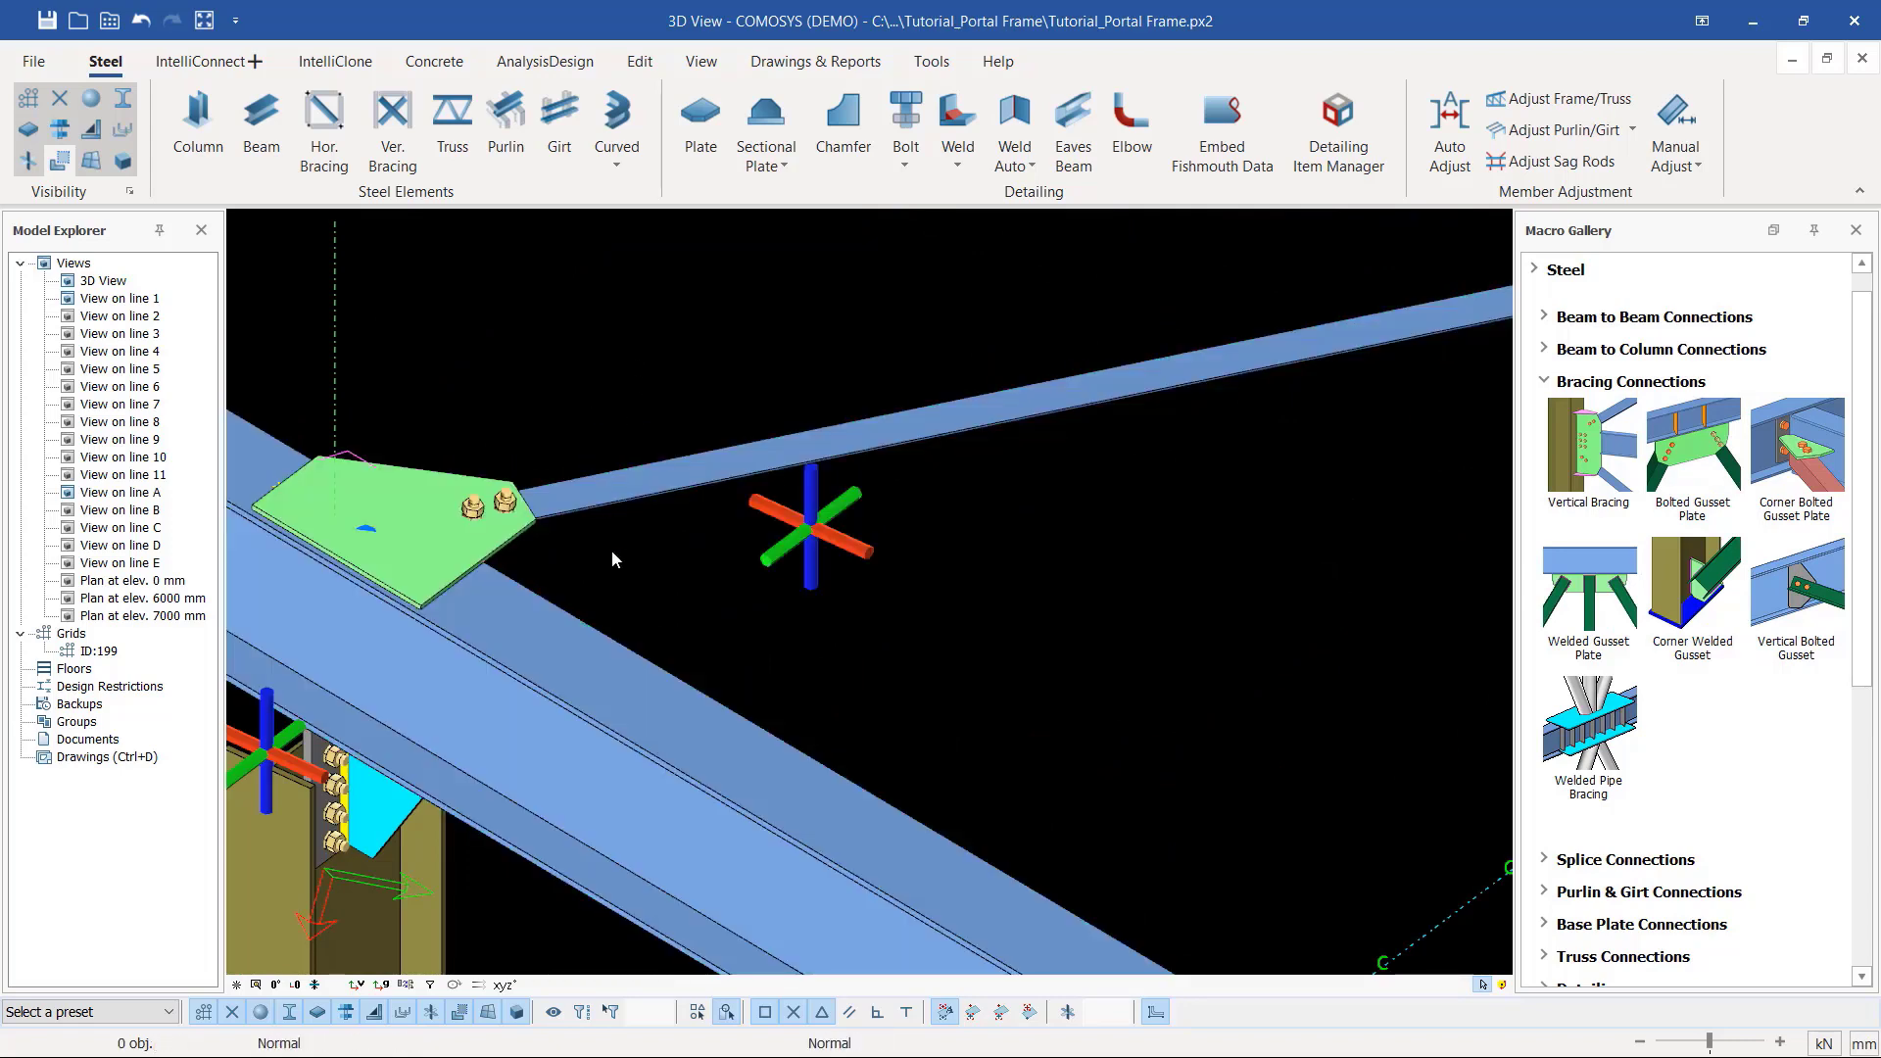
Step: Select the detailed crossed bracing of the eaves-side roof bay together with its central bolted gusset connection
scroll(611, 550, "down", 5)
scroll(1102, 468, "up", 4)
left_click_drag(1257, 379, 627, 733)
scroll(626, 733, "down", 4)
scroll(1244, 550, "up", 6)
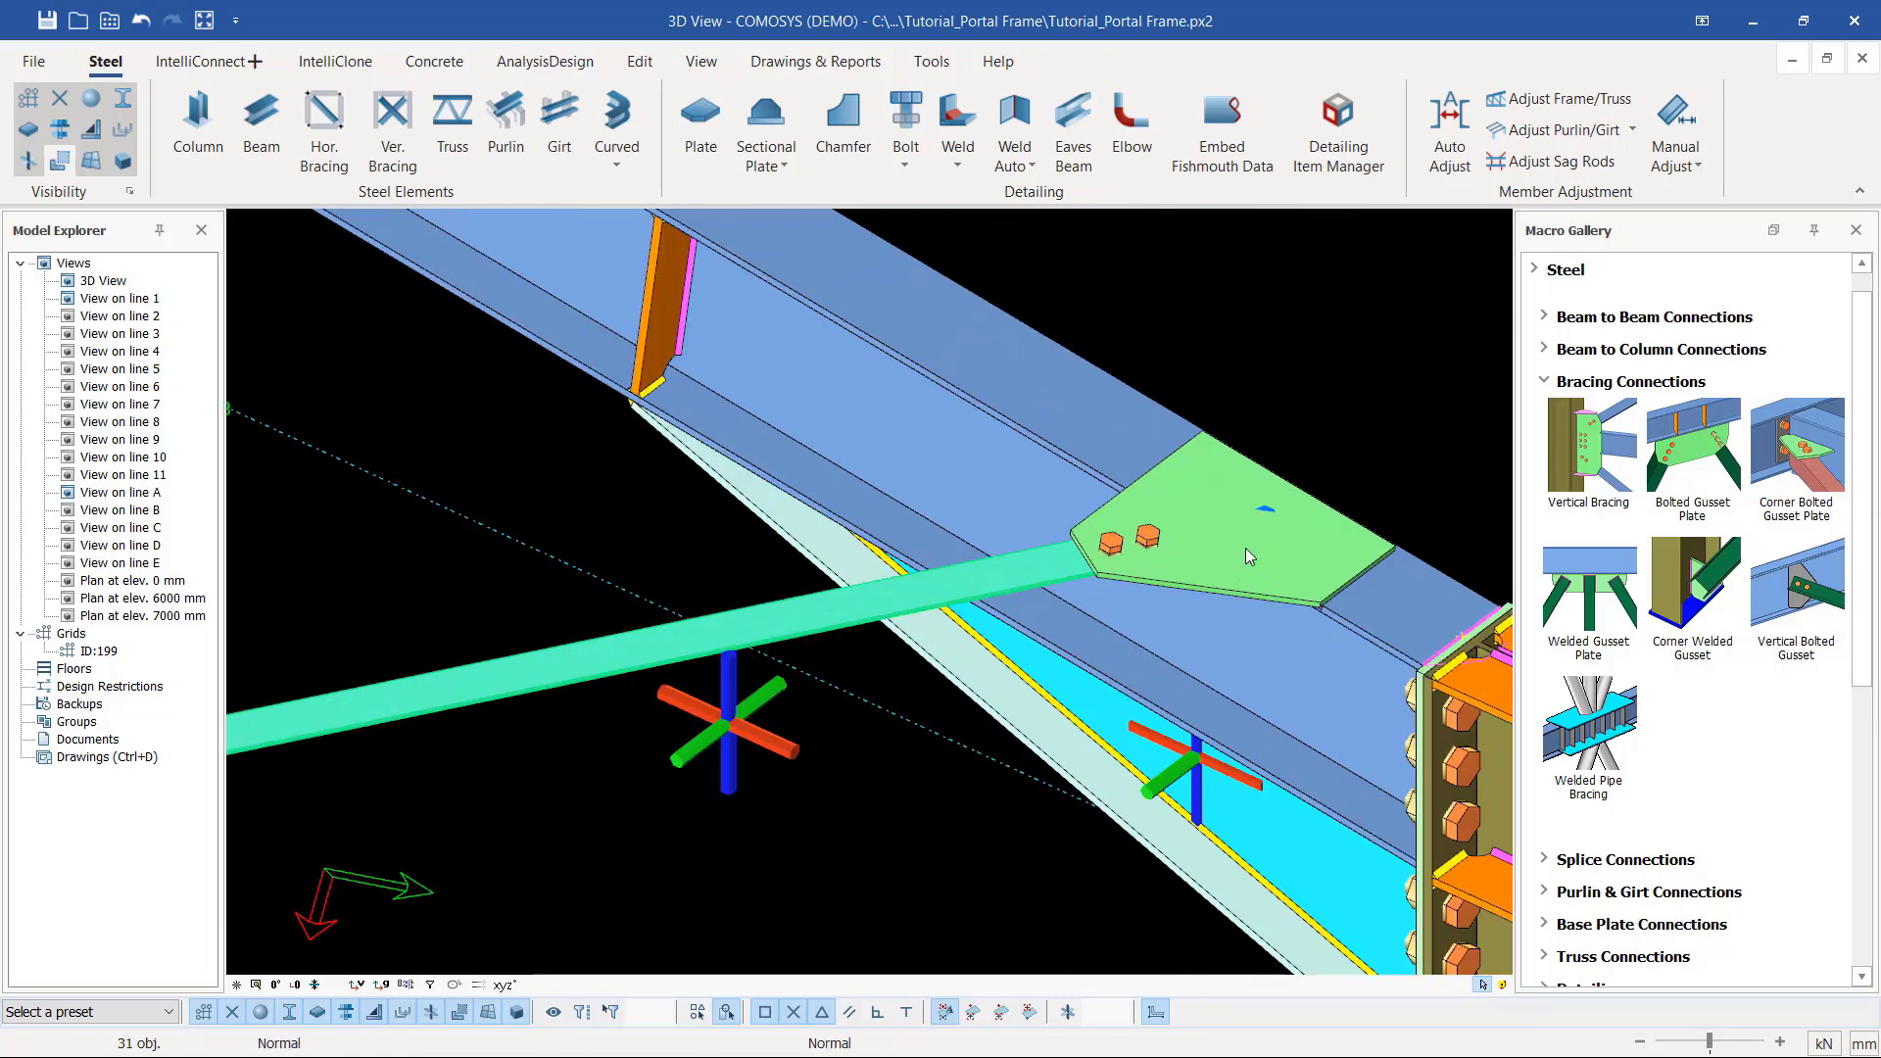
Step: Examine the gusset plates that join the selected braces to the rear rafter at mid-span and beside the haunch
scroll(1319, 553, "down", 3)
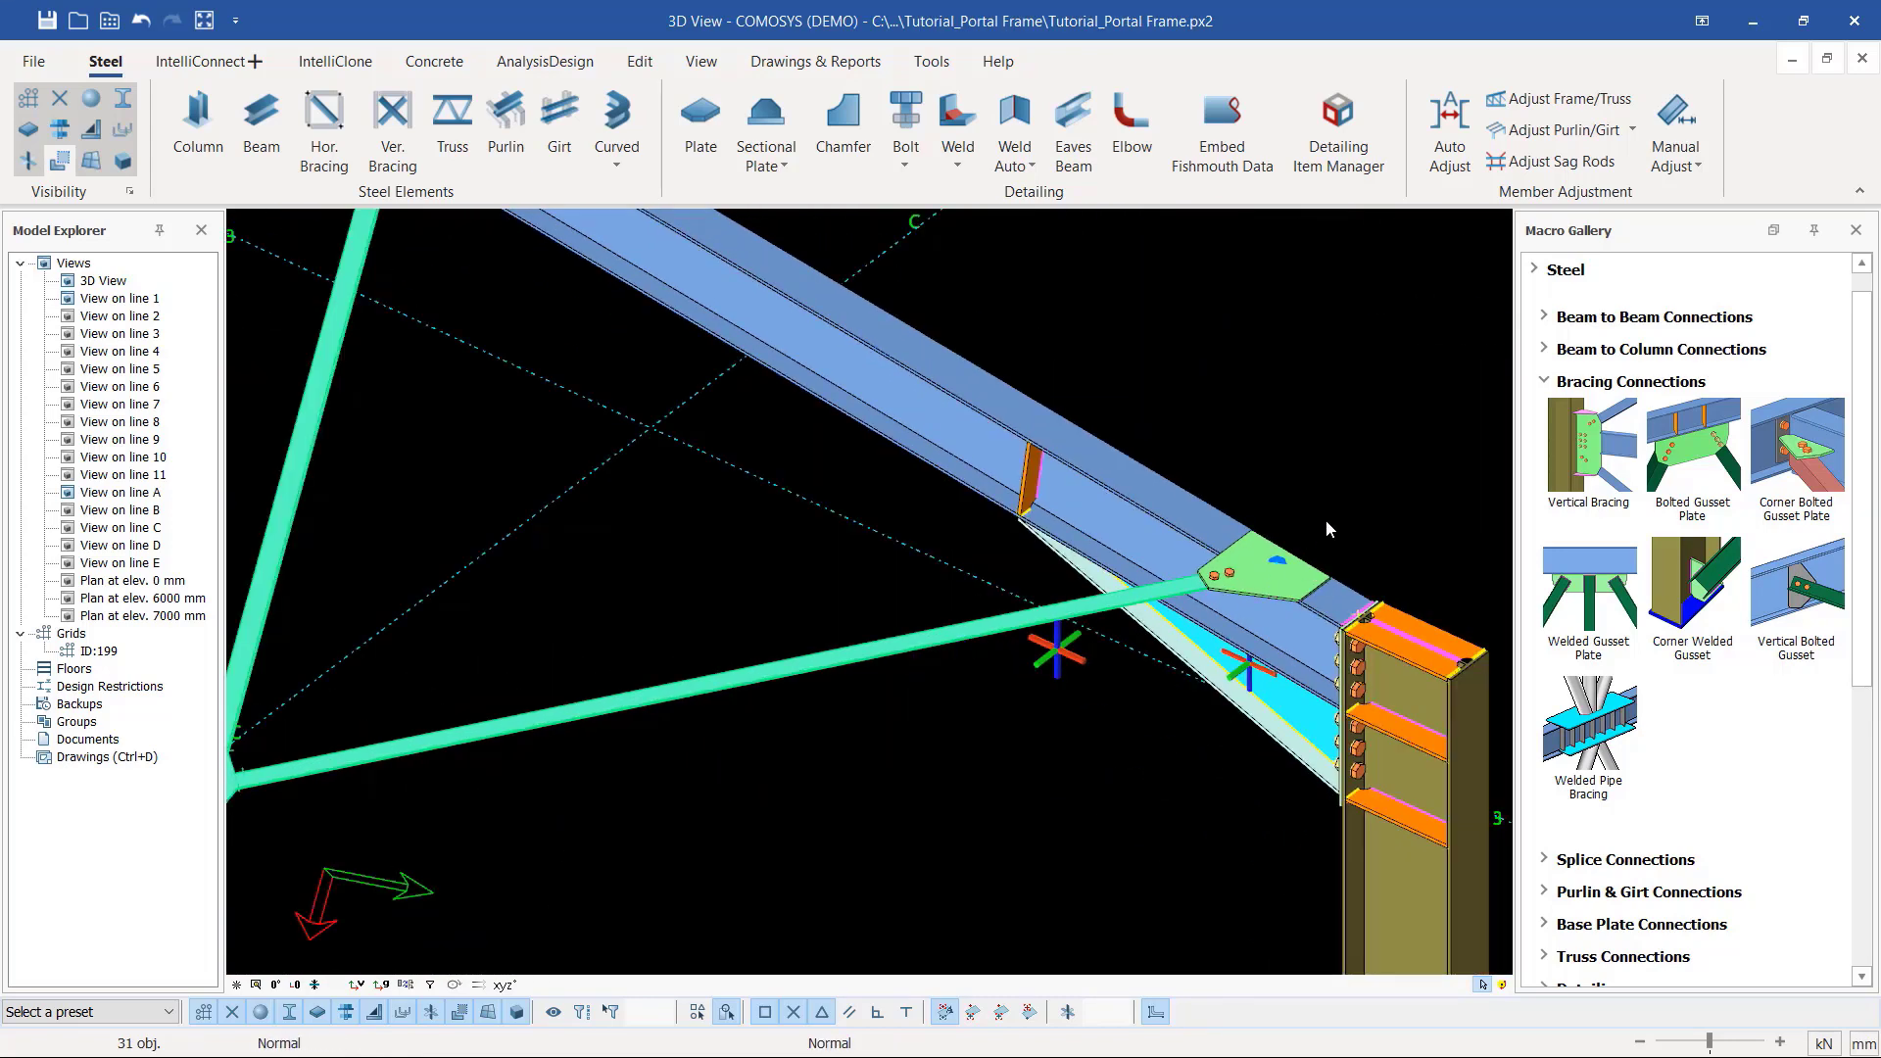
scroll(1197, 637, "down", 3)
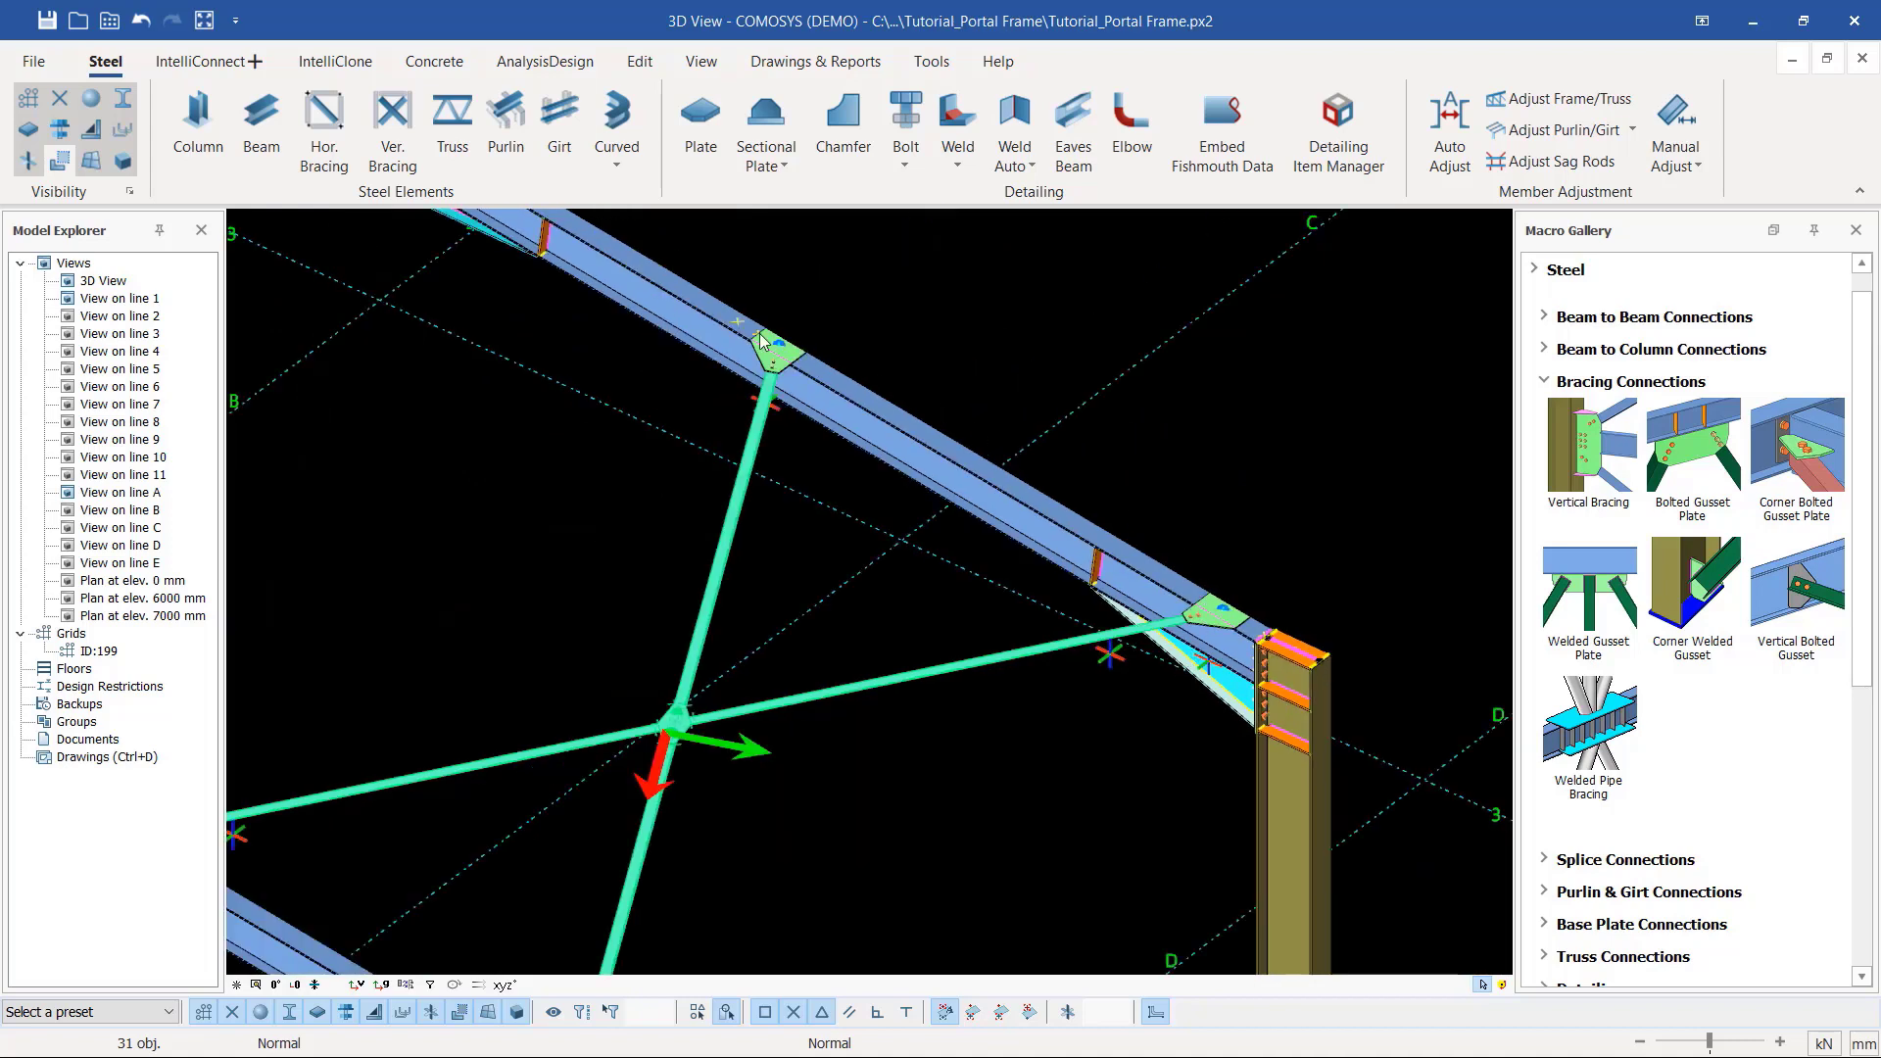
scroll(1176, 588, "up", 5)
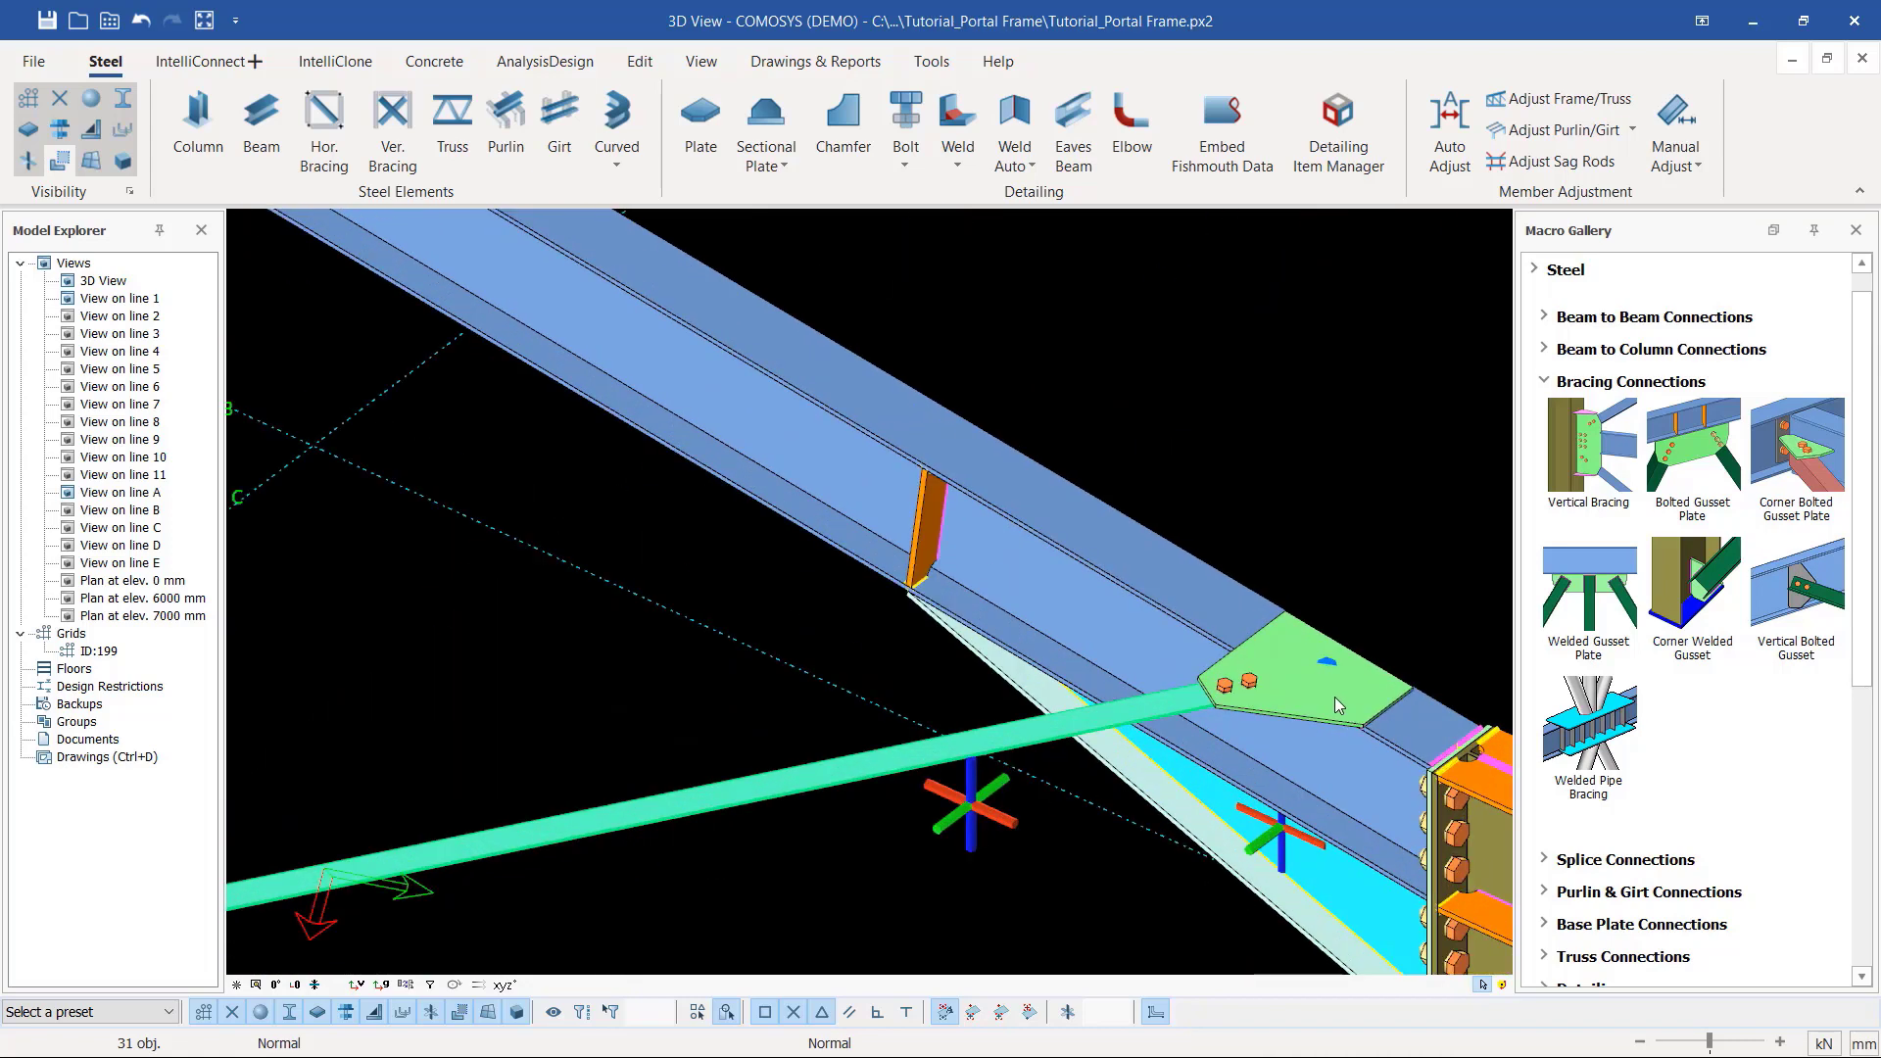
scroll(1334, 697, "down", 3)
scroll(1327, 697, "down", 2)
scroll(1317, 697, "up", 5)
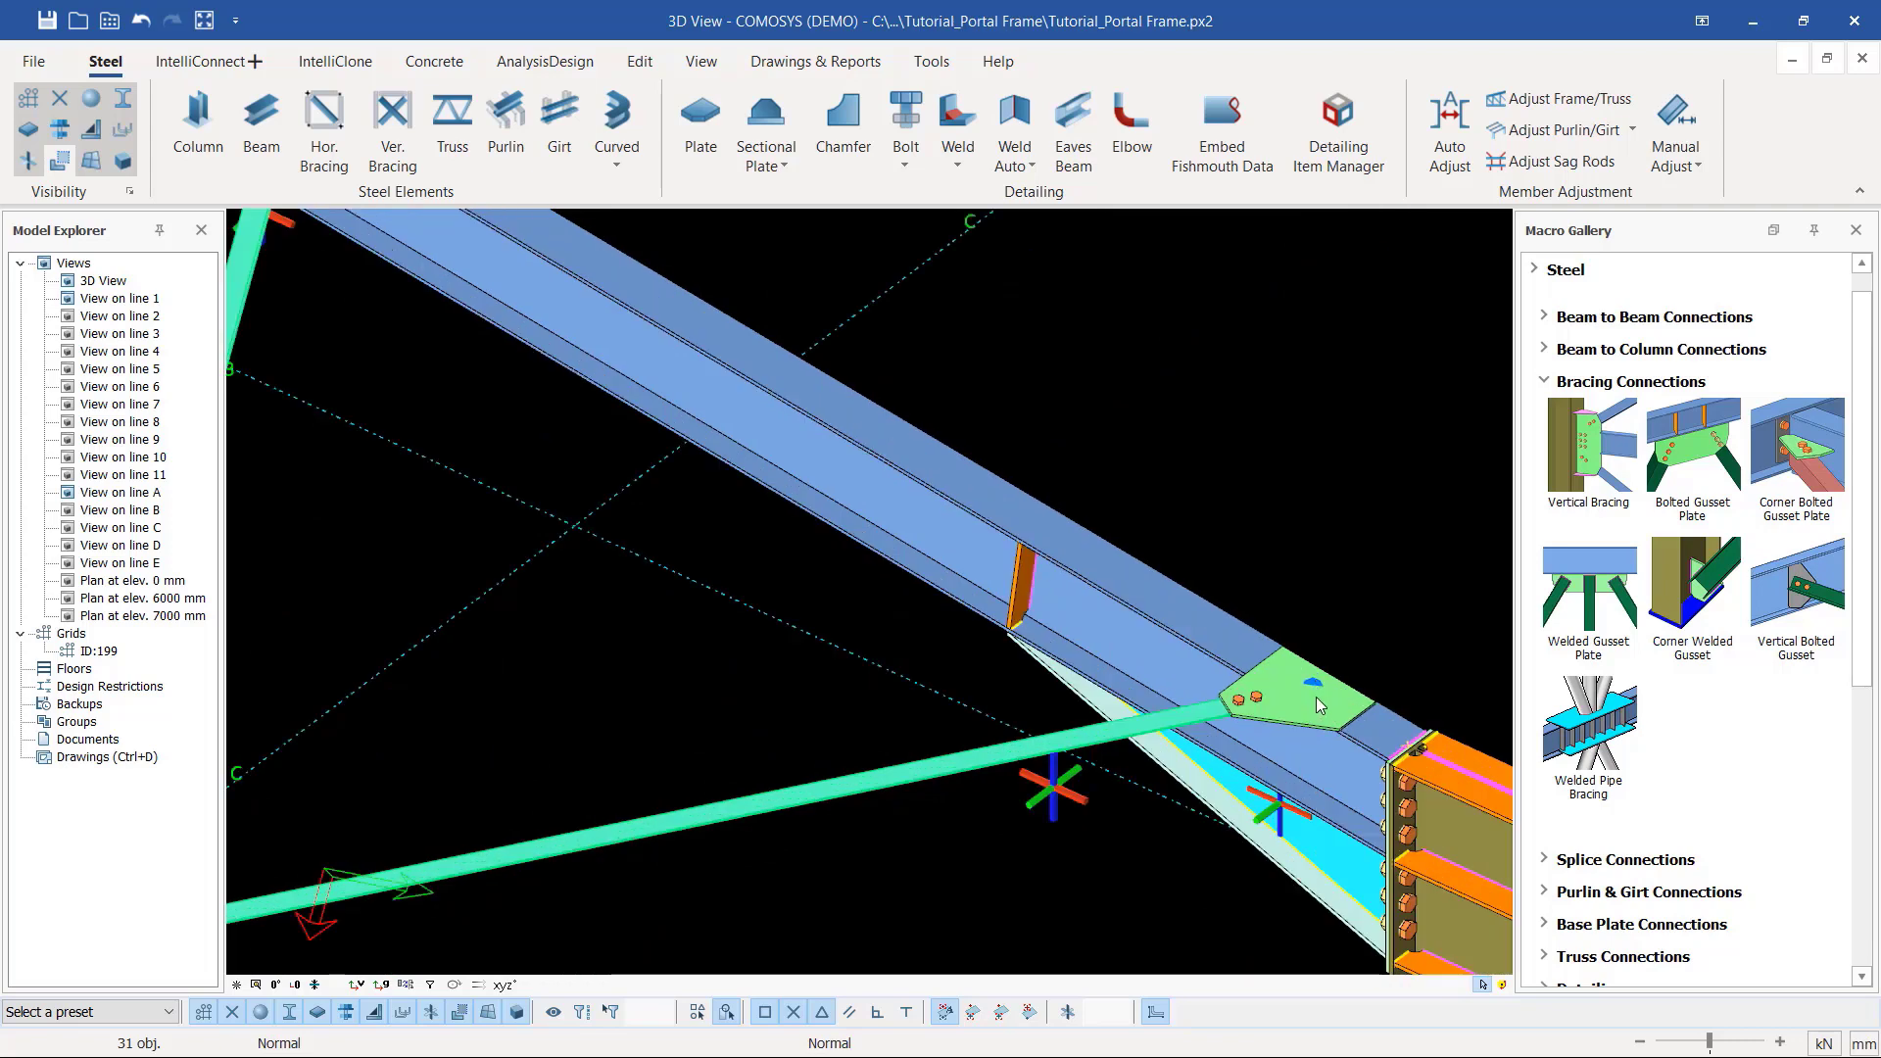
scroll(1316, 696, "up", 5)
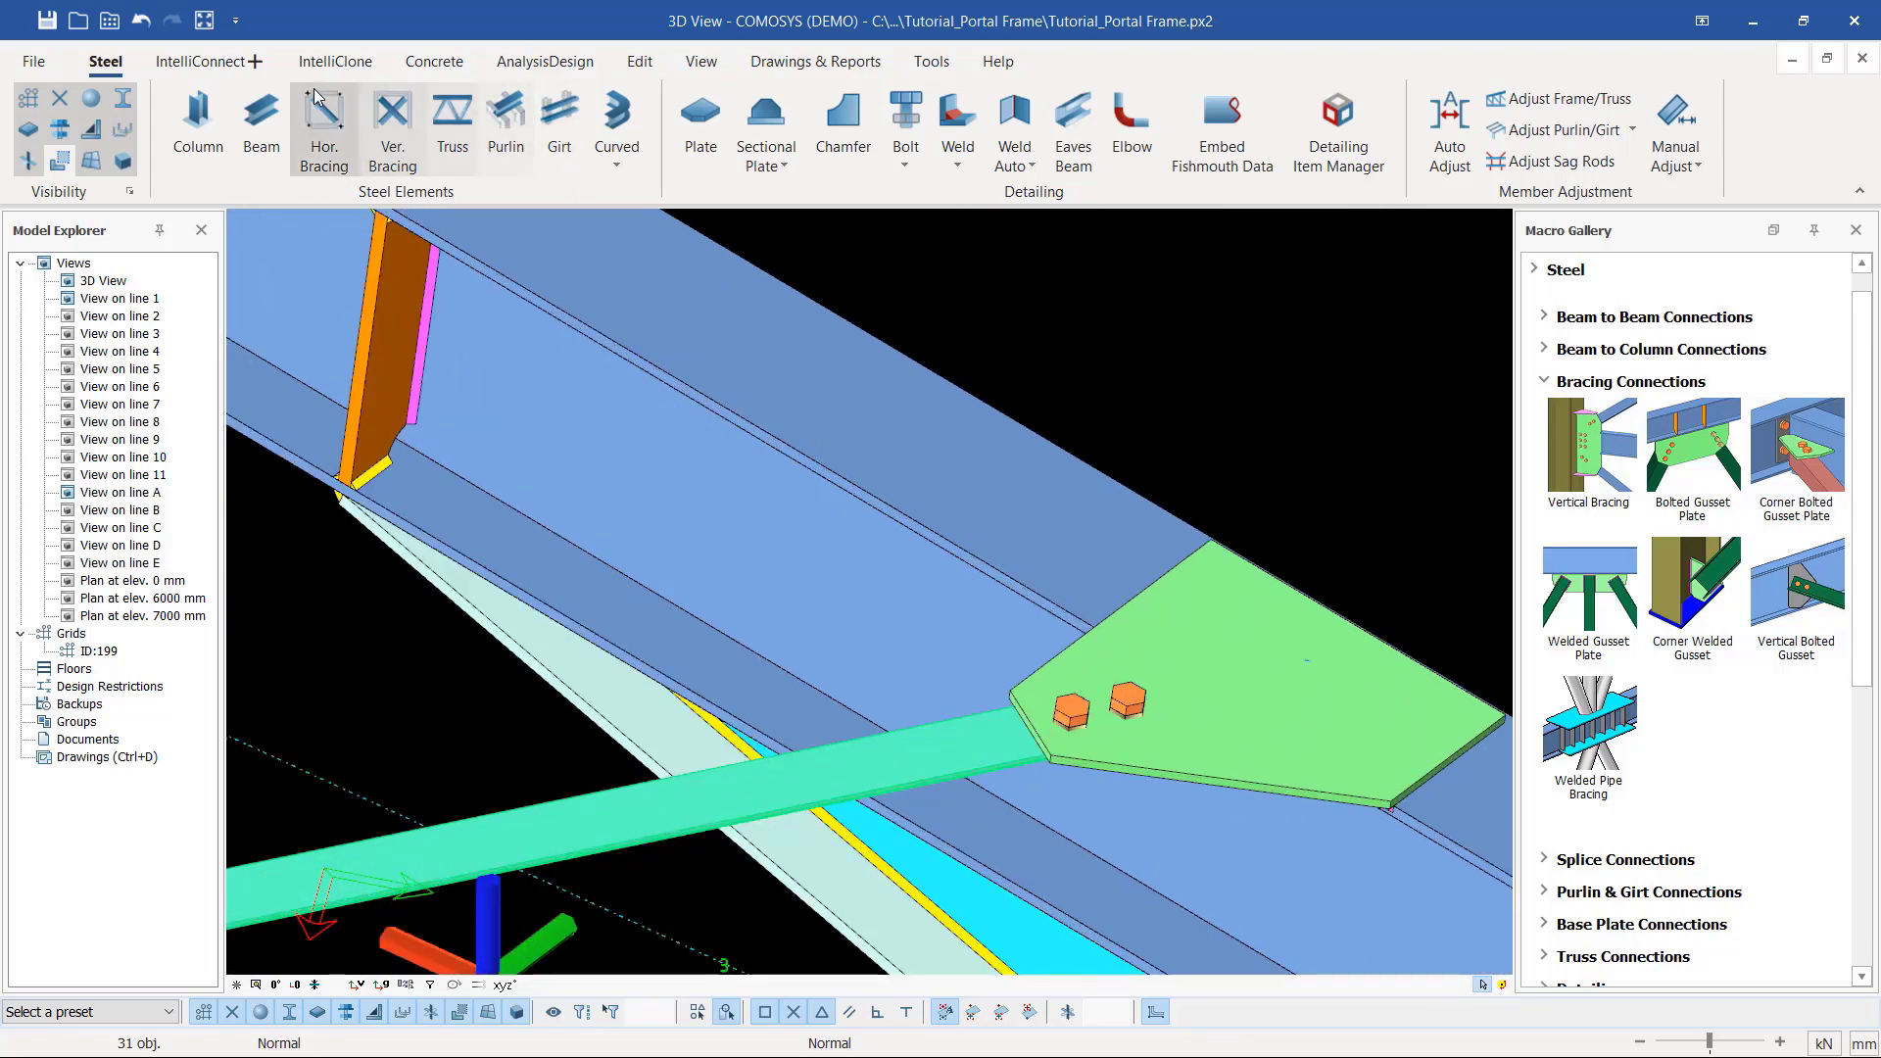
Step: Inspect the gusset plate and brace end beside the haunch in Wireframe draw mode, and return to Contour Solid
left_click(702, 61)
left_click(488, 101)
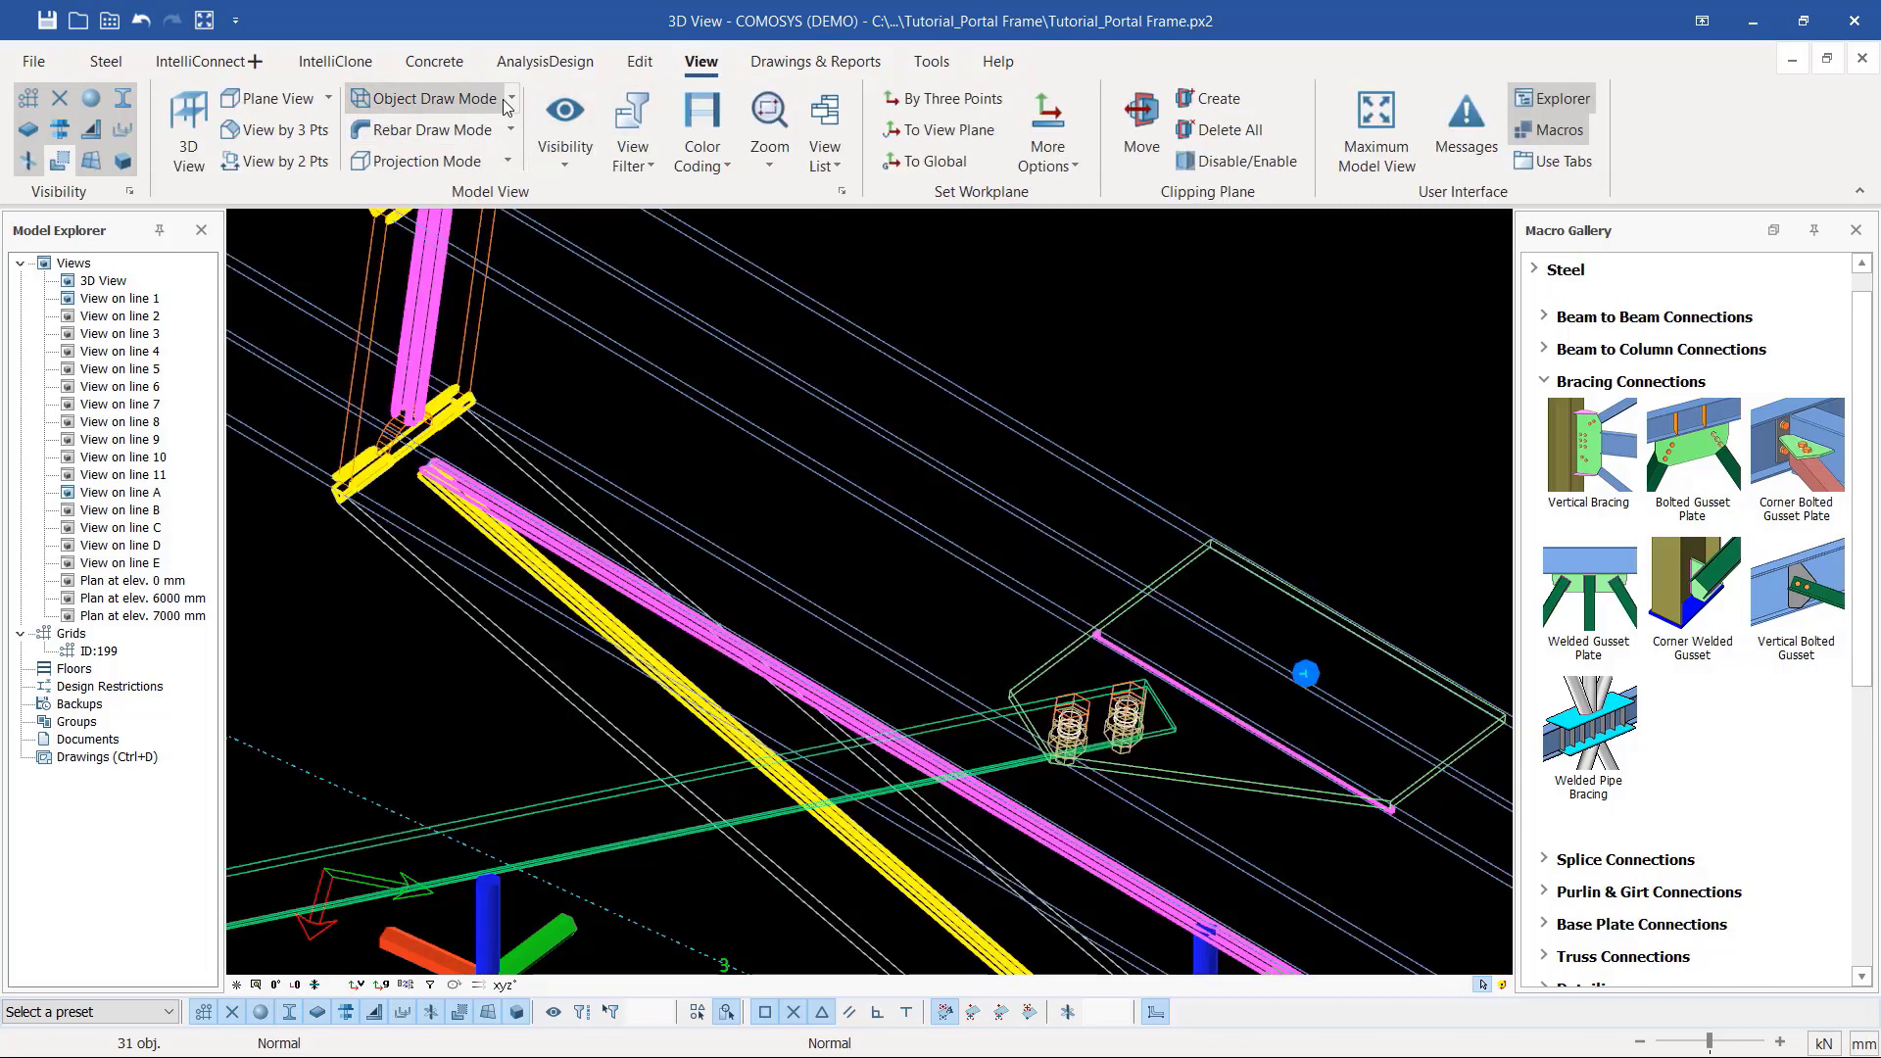
scroll(795, 466, "down", 3)
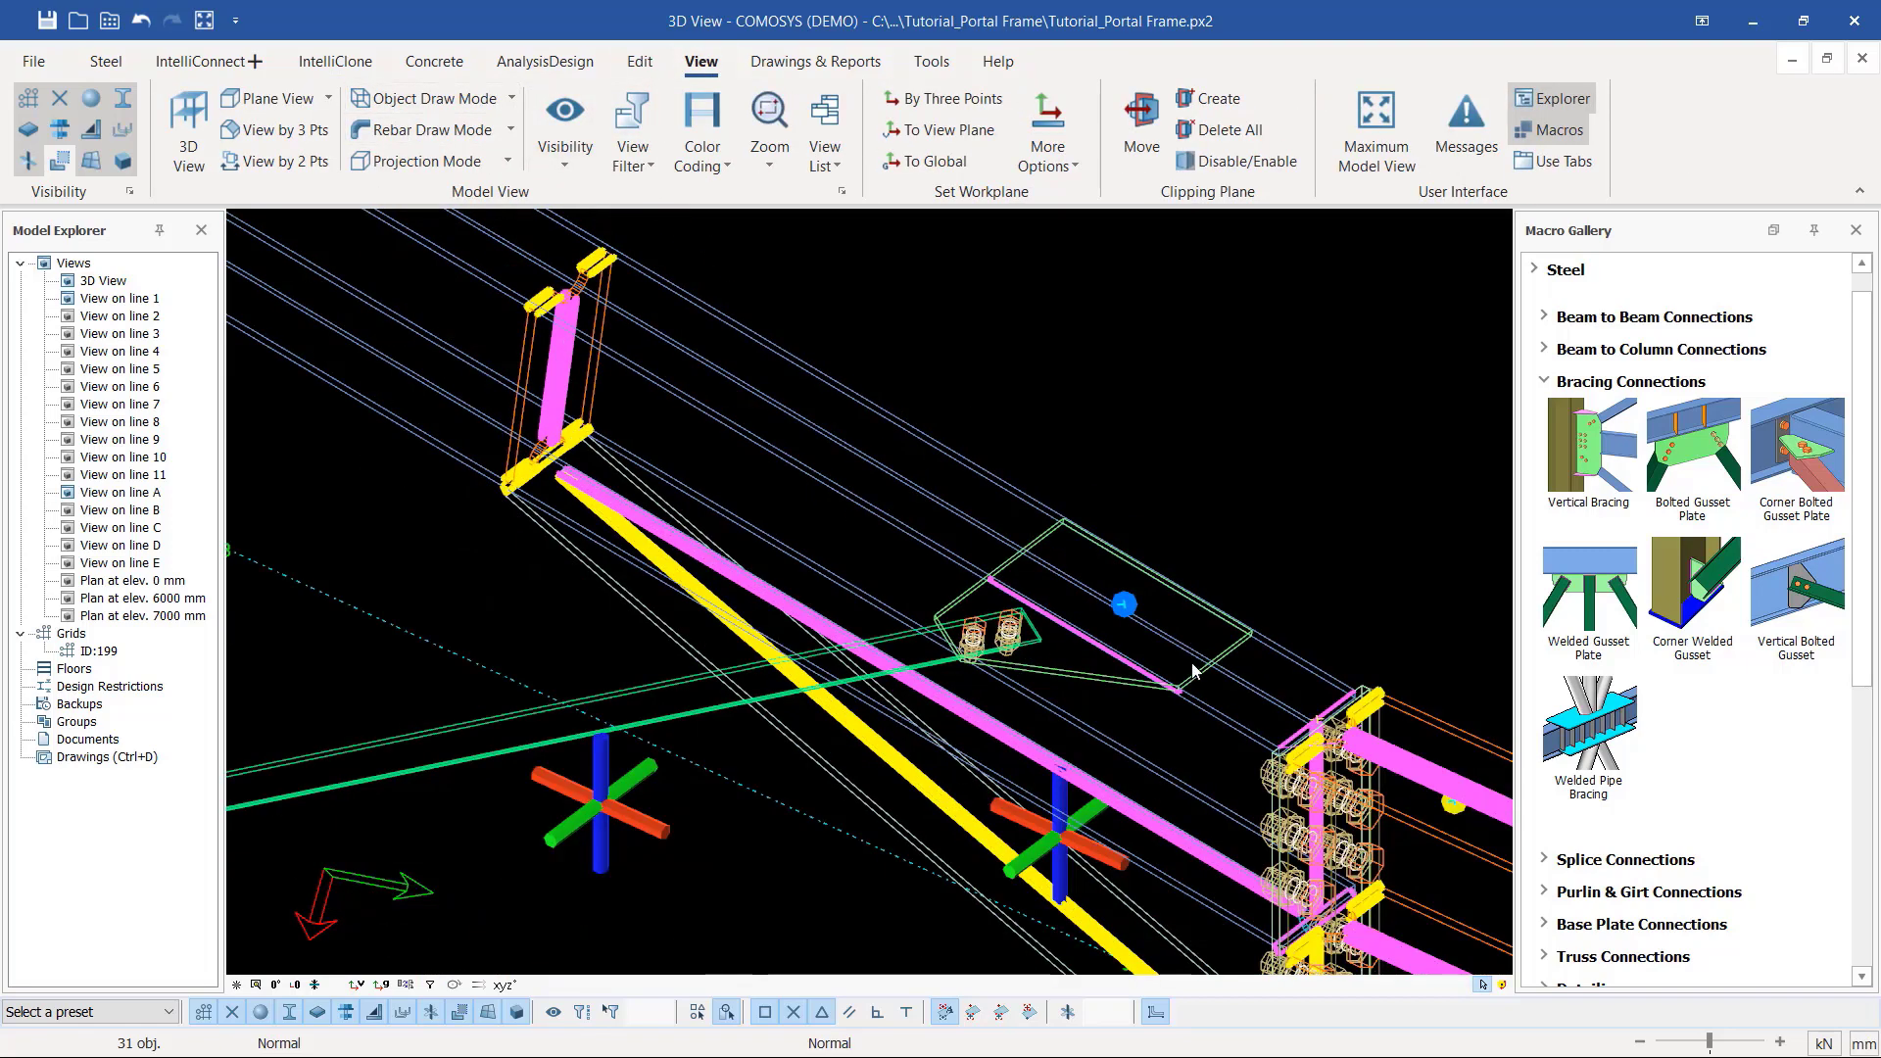
scroll(1191, 662, "down", 2)
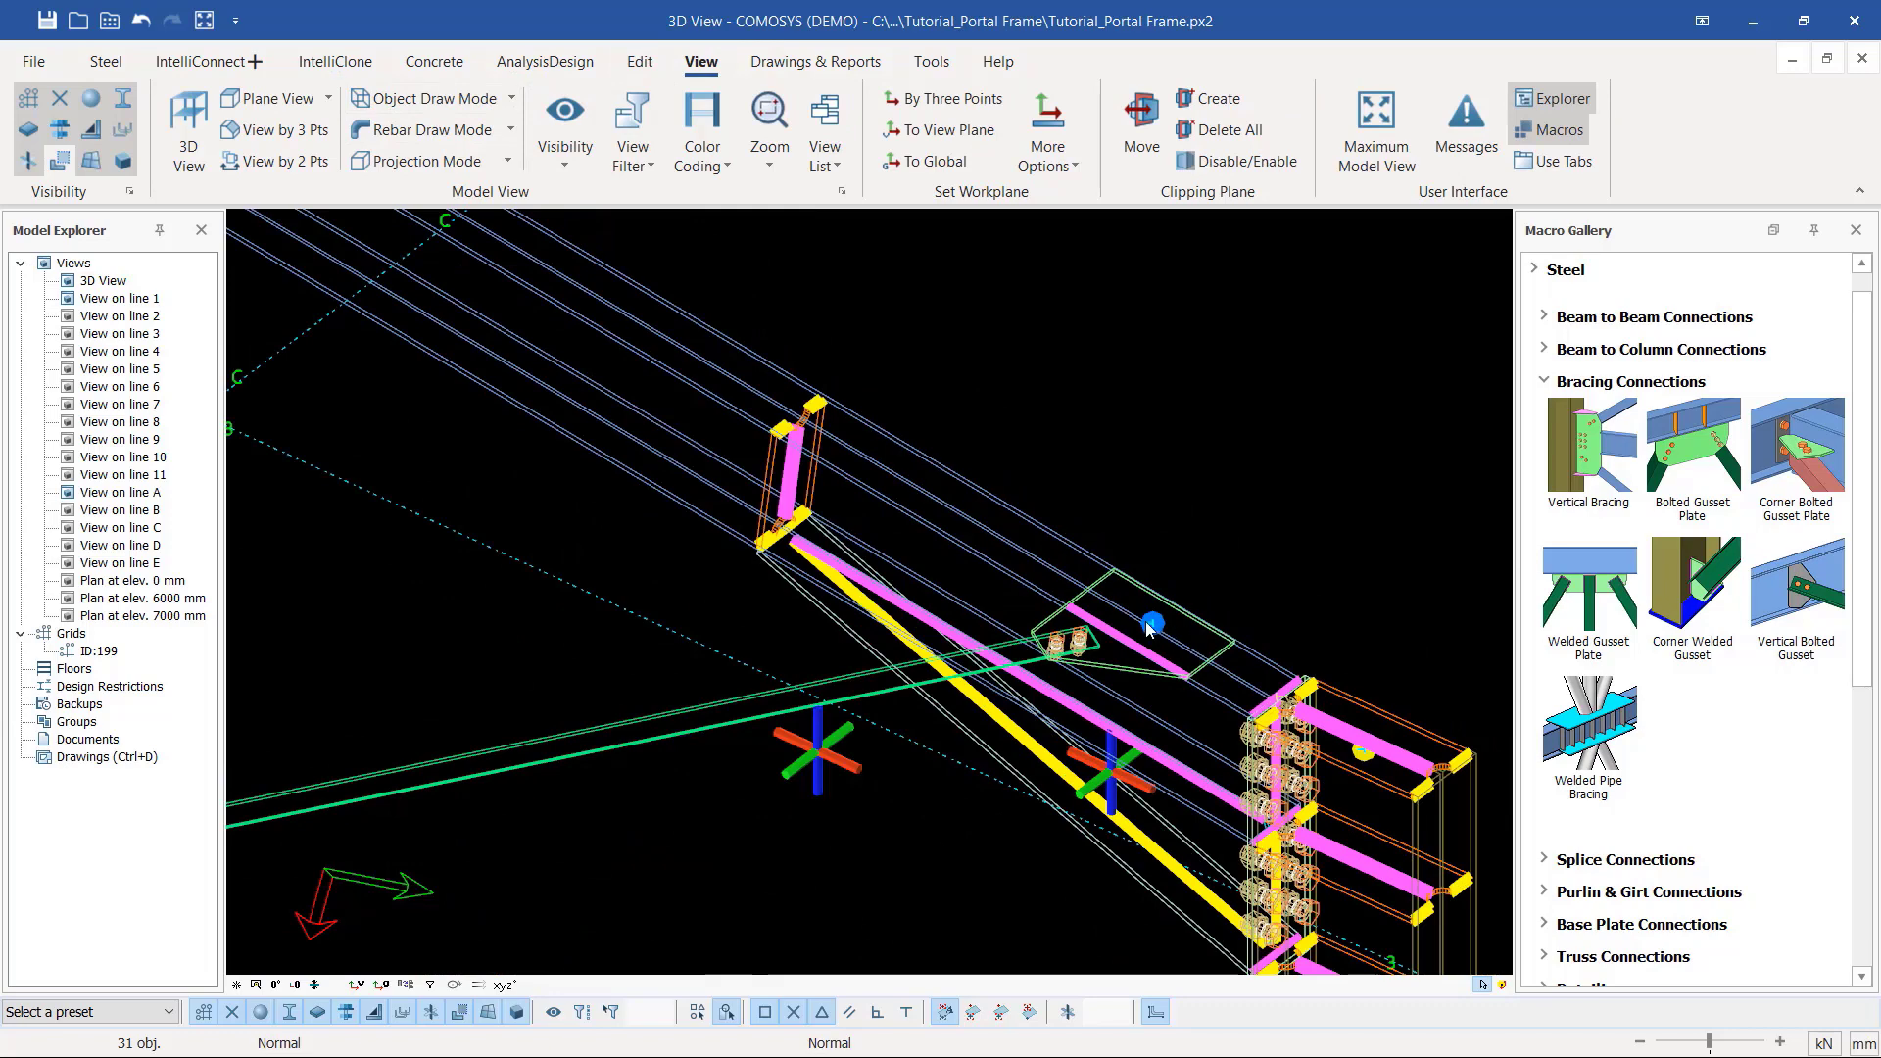
scroll(1156, 628, "up", 4)
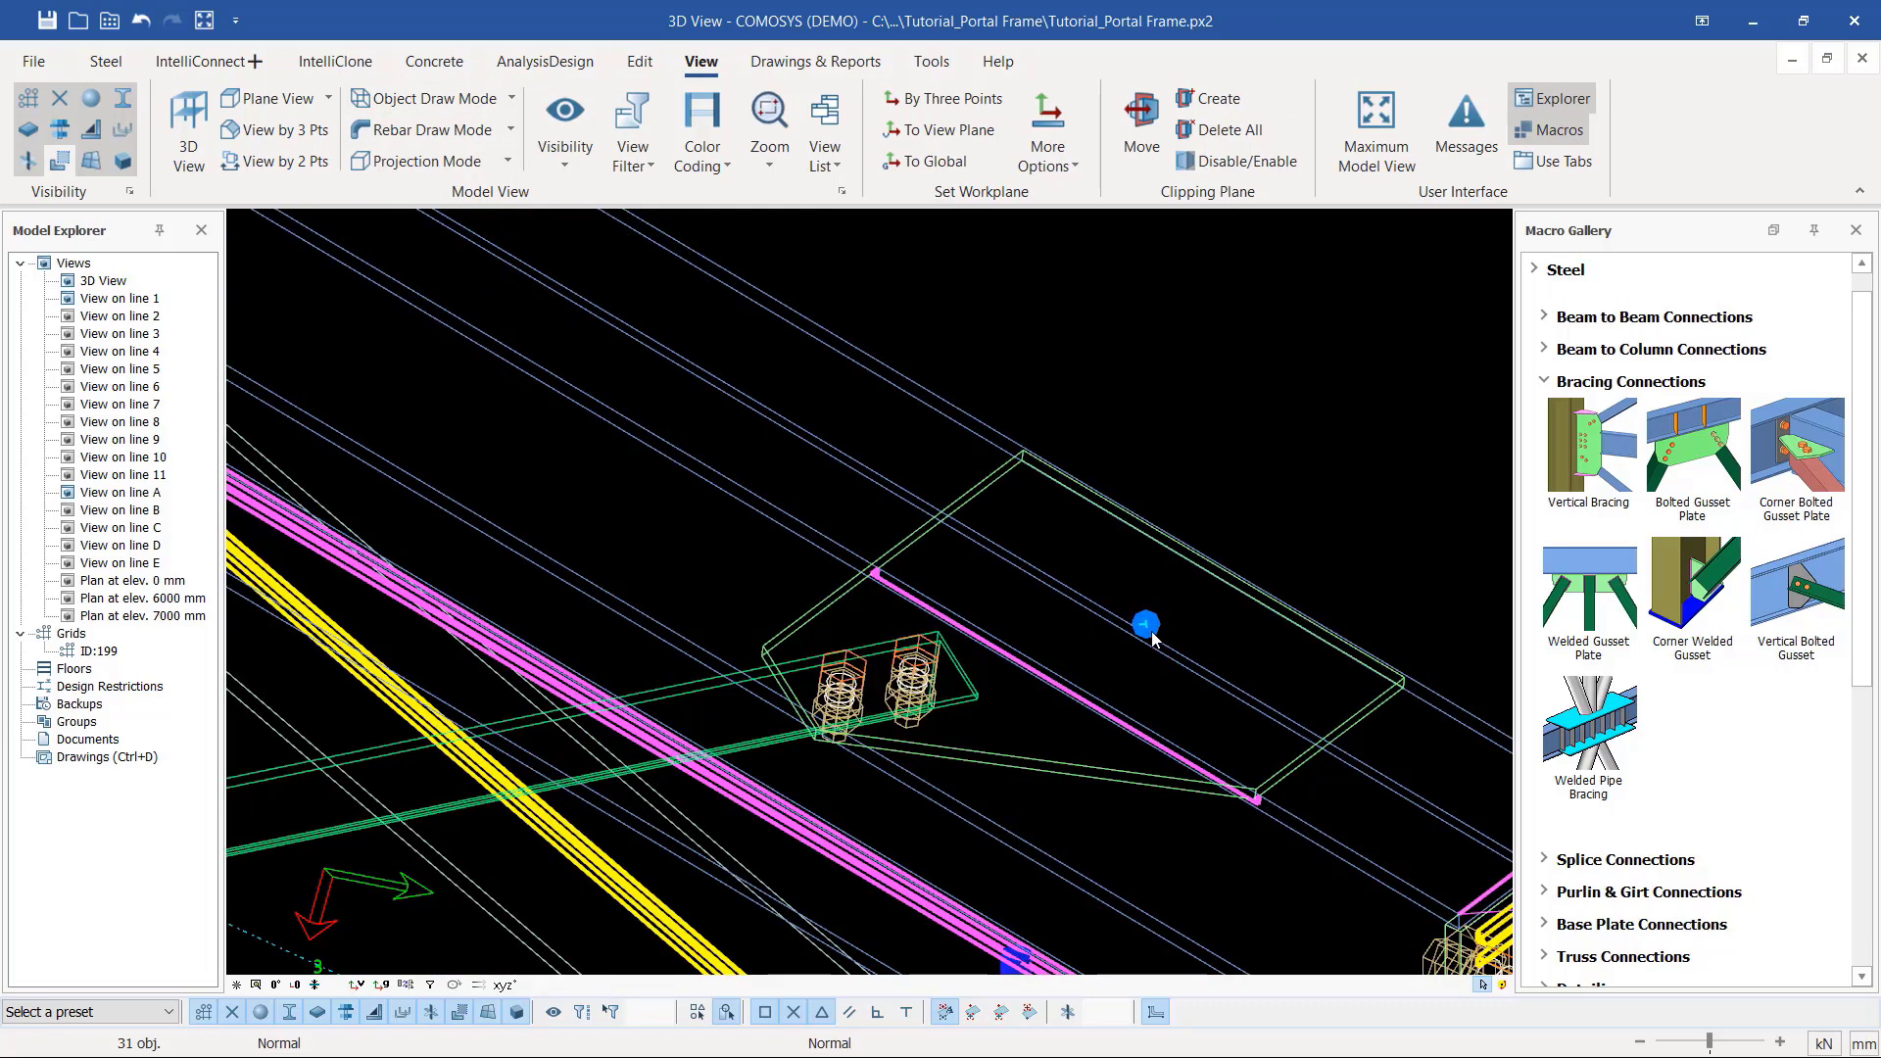
left_click(511, 99)
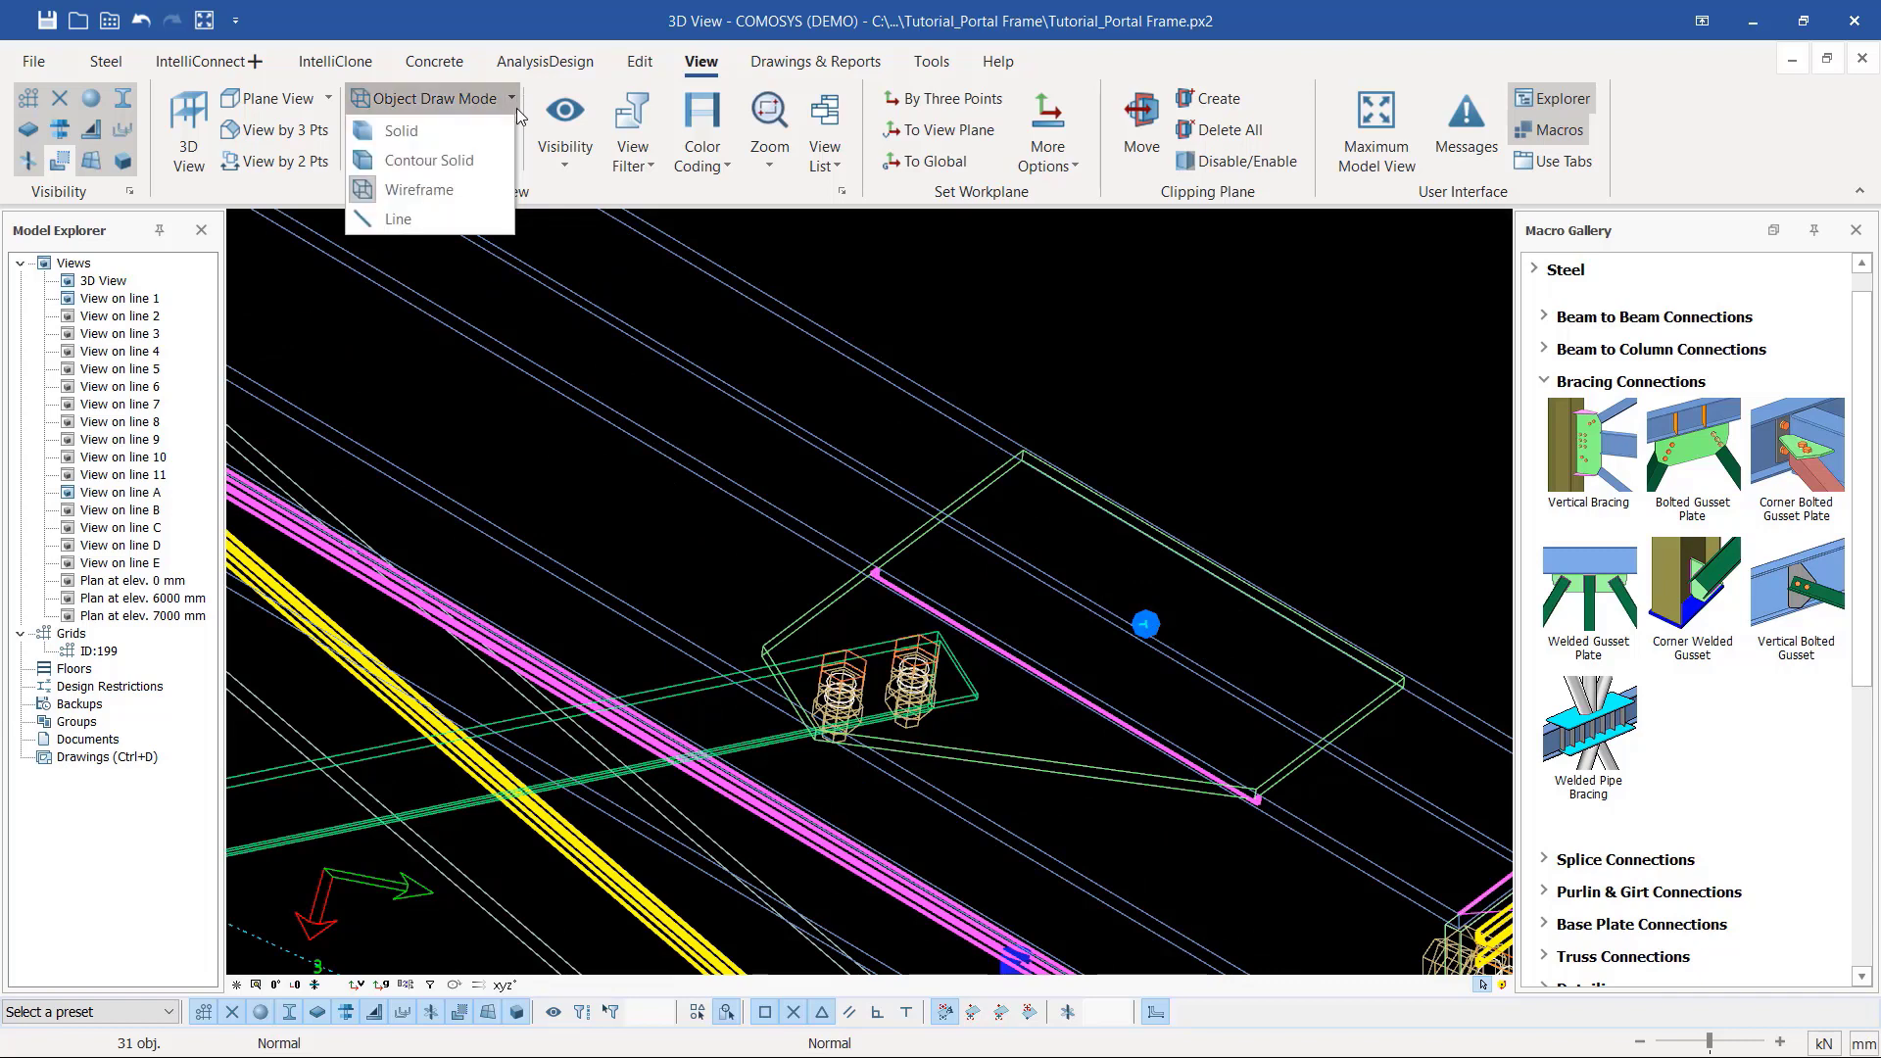
left_click(439, 160)
scroll(1196, 641, "down", 5)
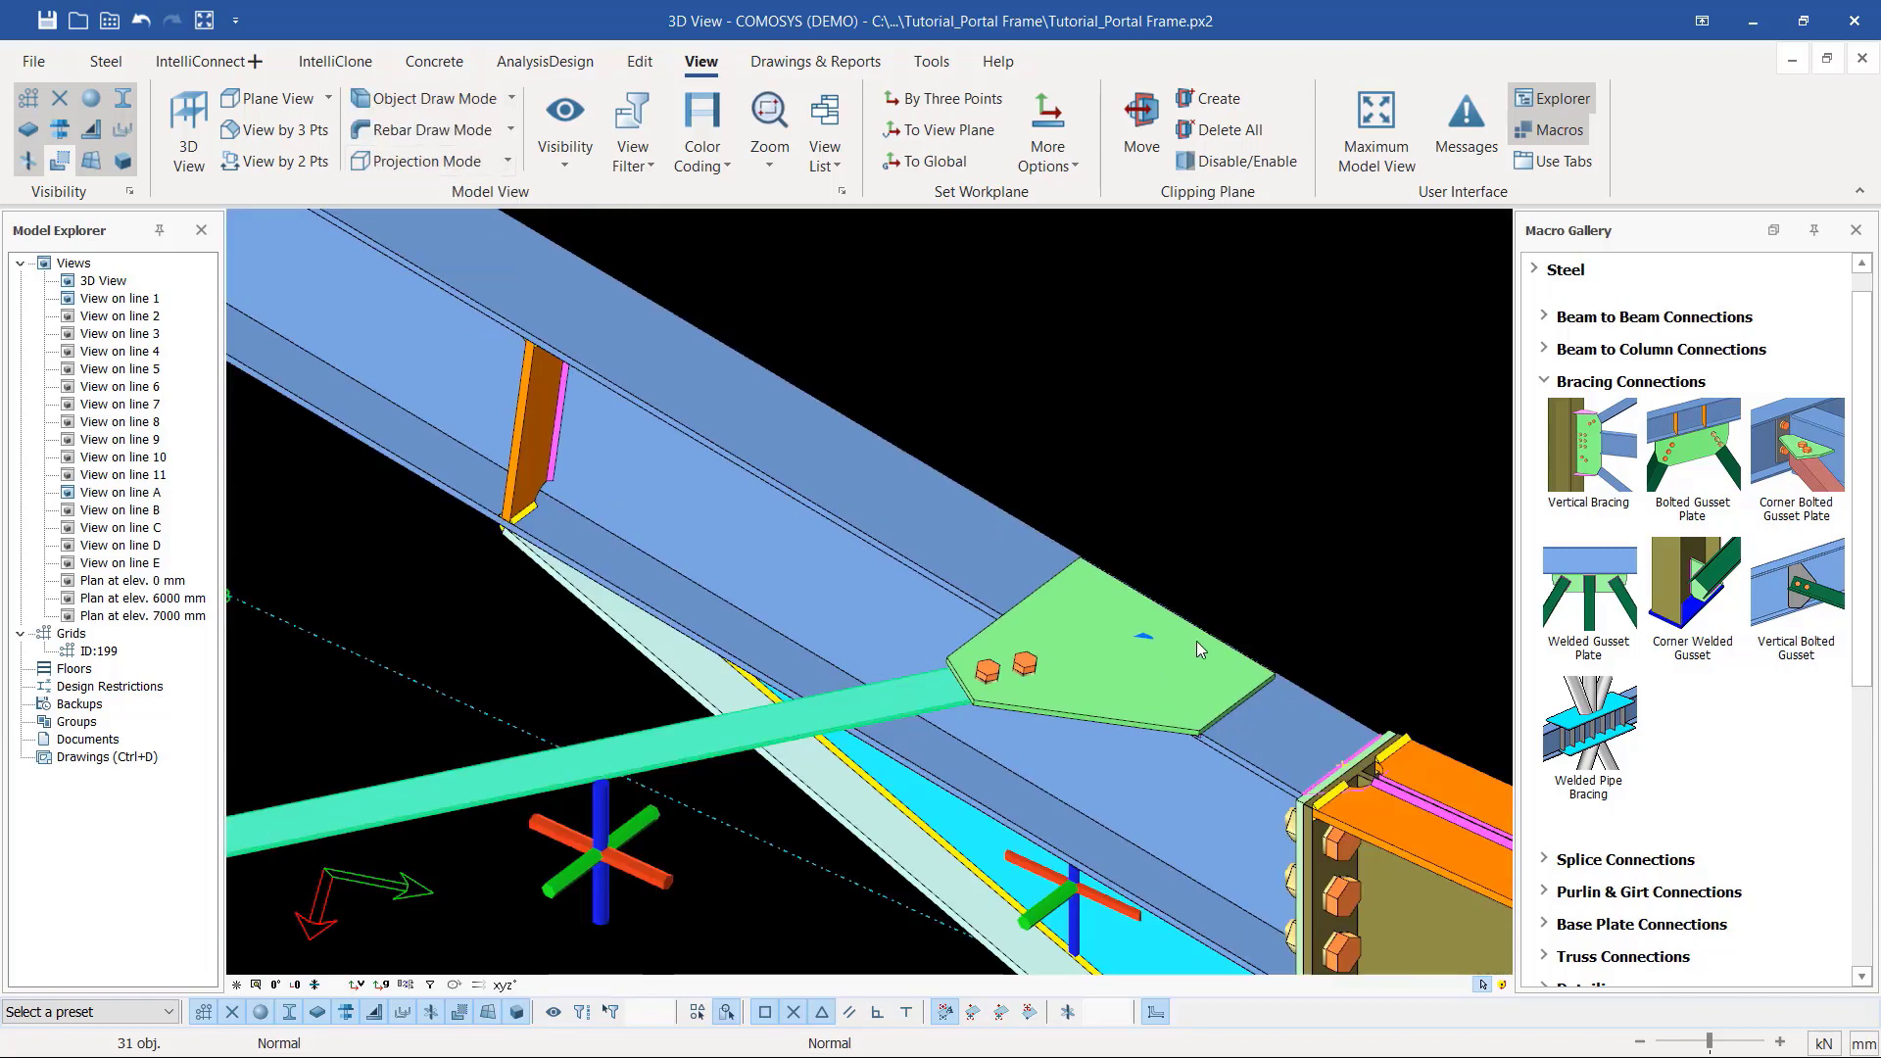
Step: Copy the selected bracing to the apex-side roof bay, from the rear rafter's haunch-side gusset node to its node near the mid-span gusset, and clear the selection
right_click(1244, 496)
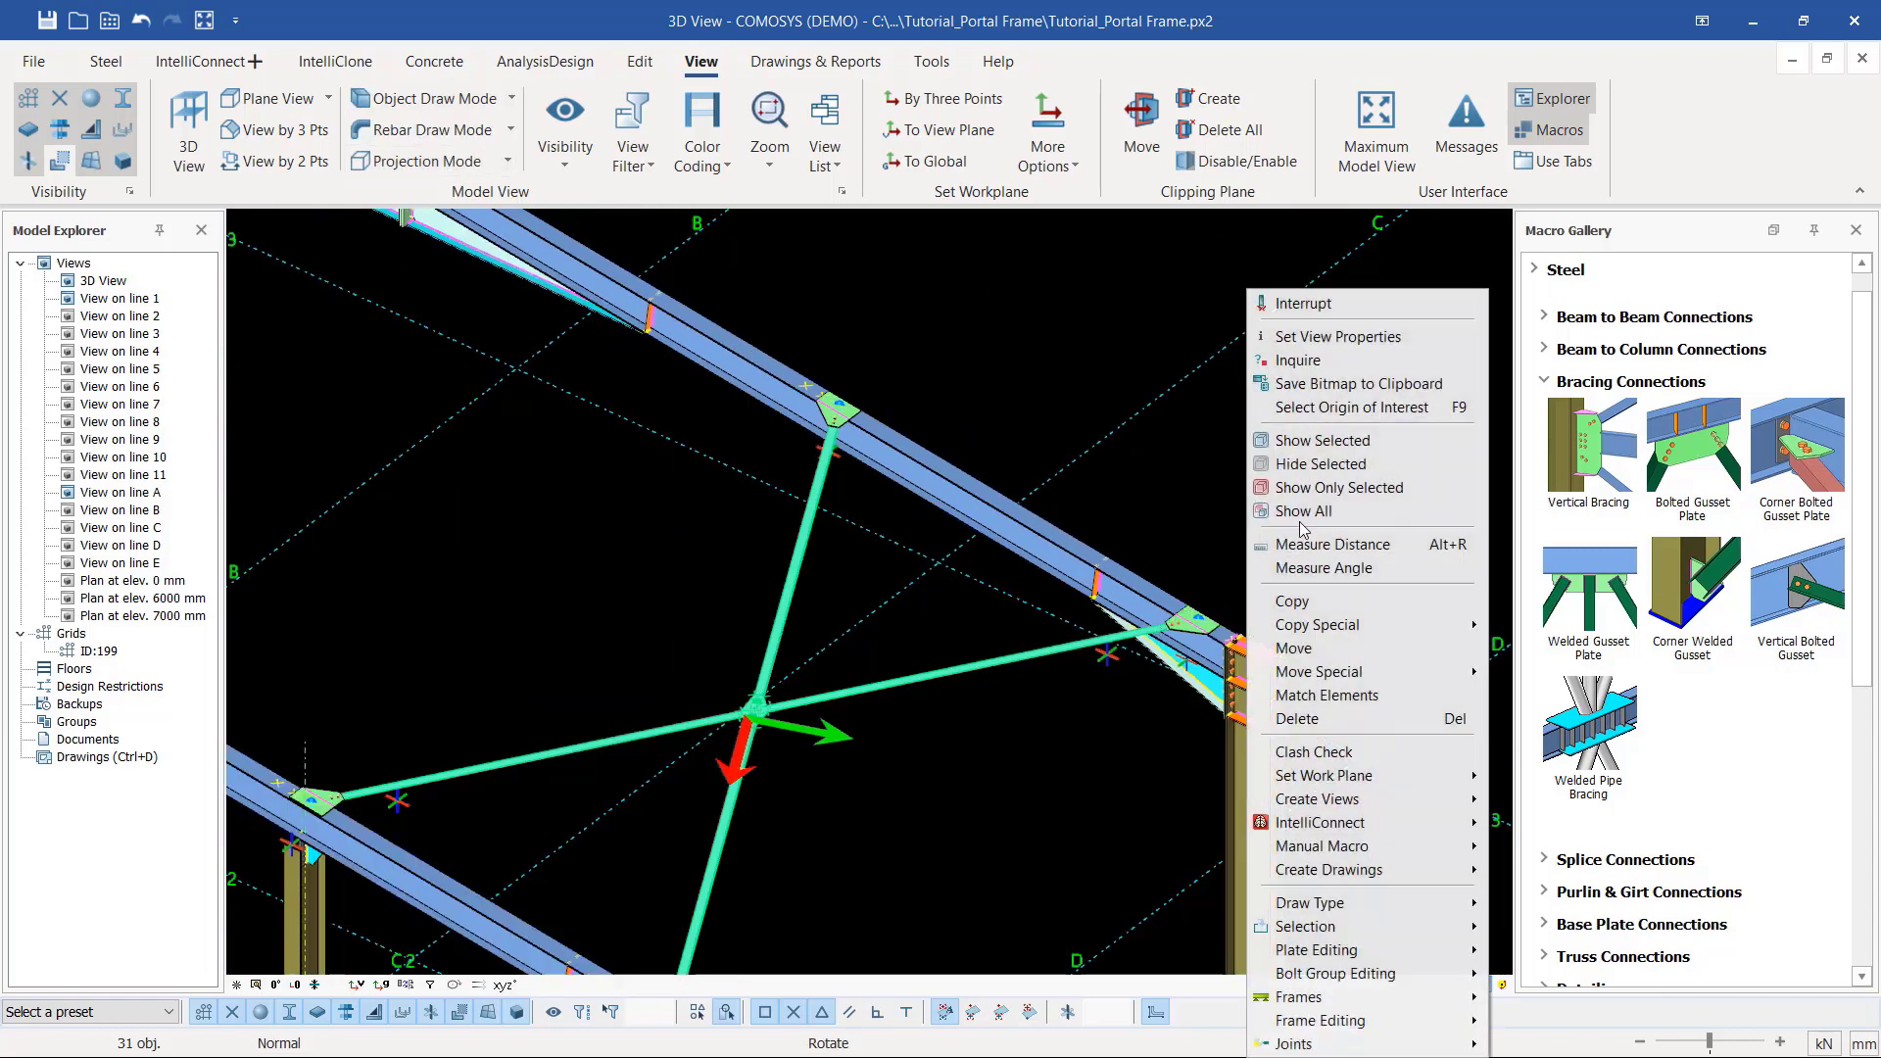
left_click(1309, 602)
scroll(1205, 609, "up", 10)
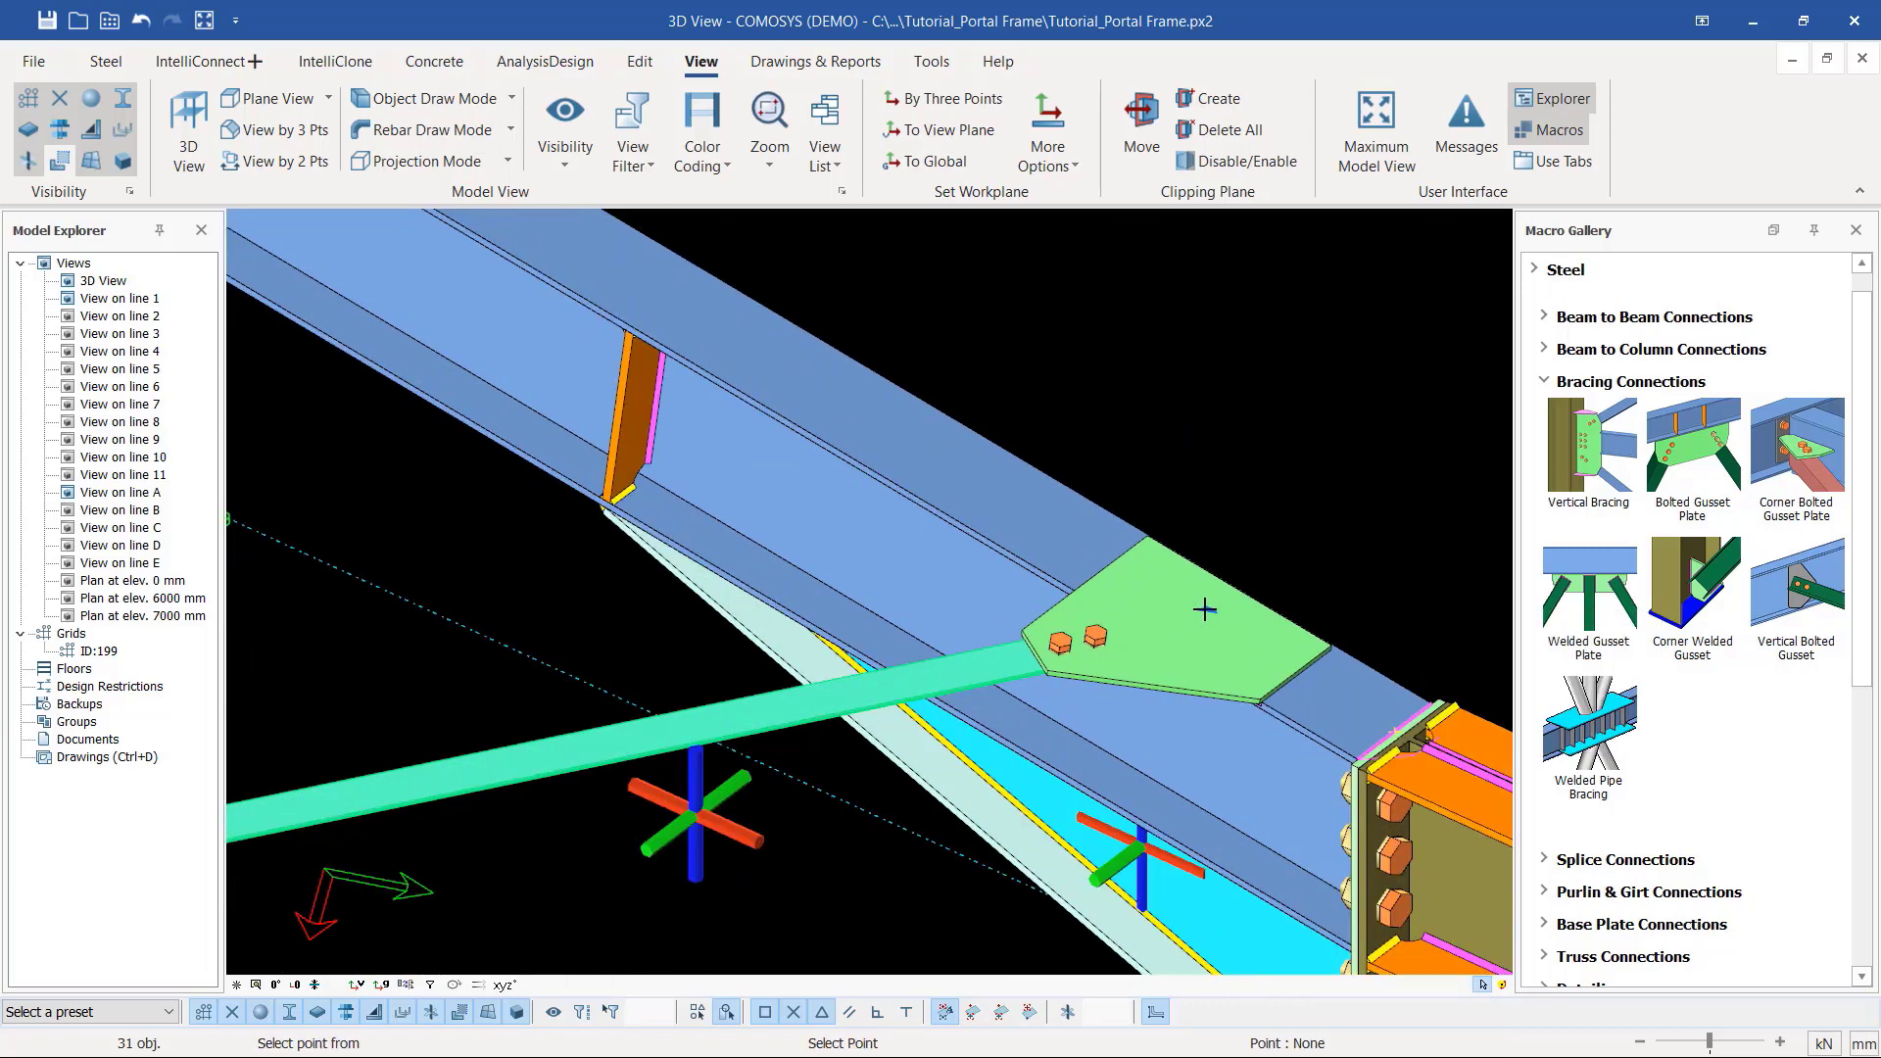
left_click(1205, 616)
scroll(1151, 669, "down", 8)
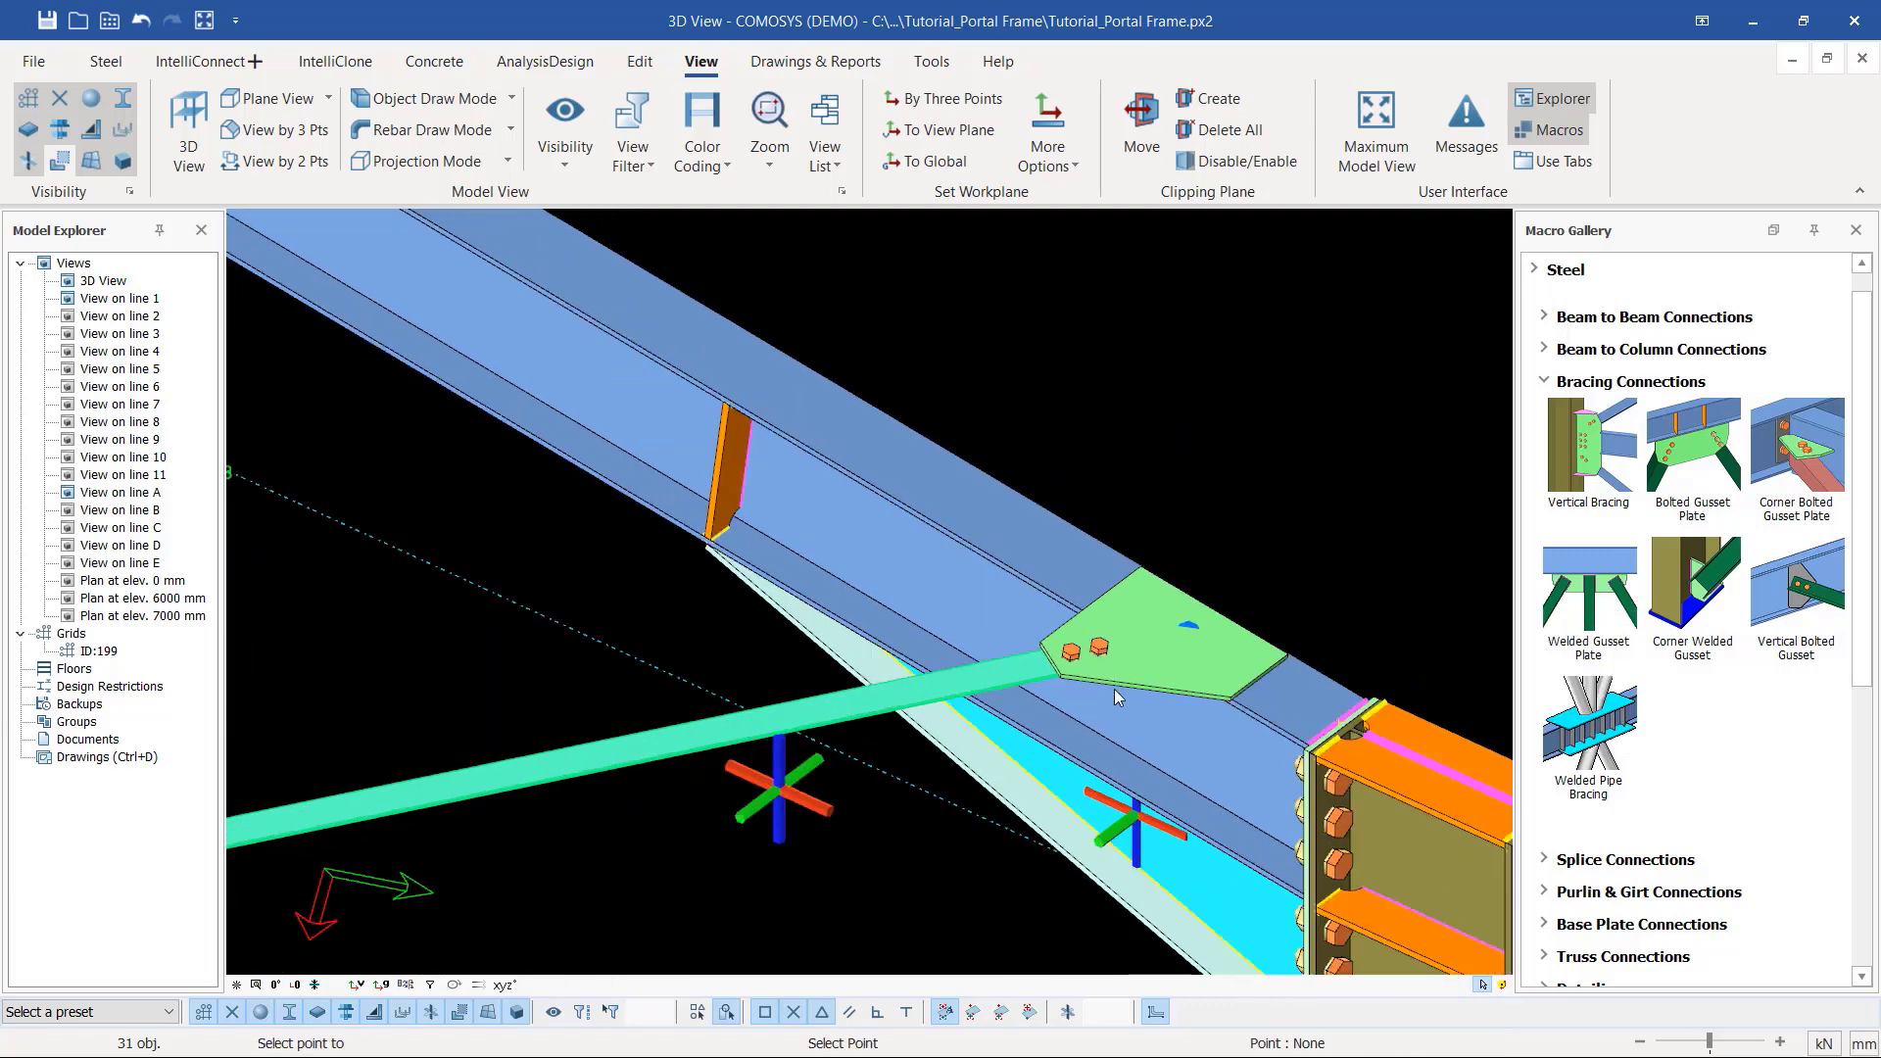
scroll(576, 333, "up", 10)
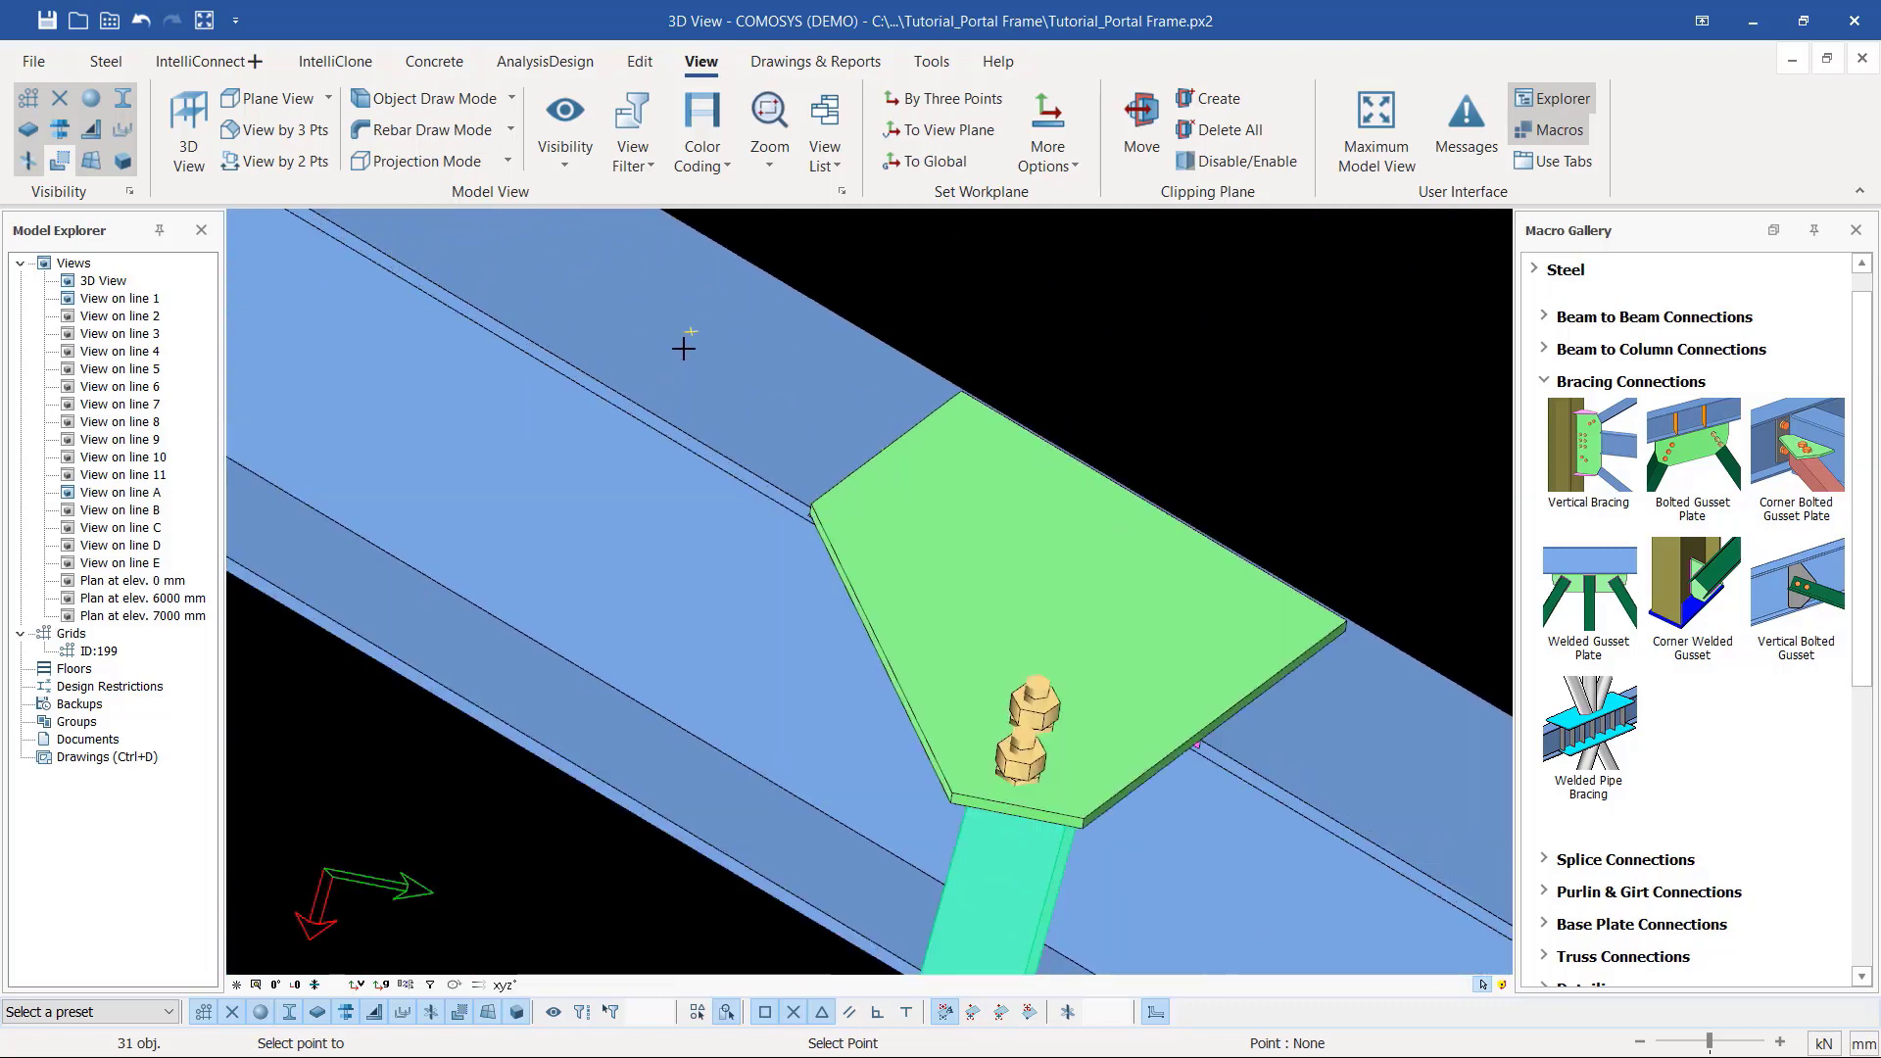
left_click(687, 334)
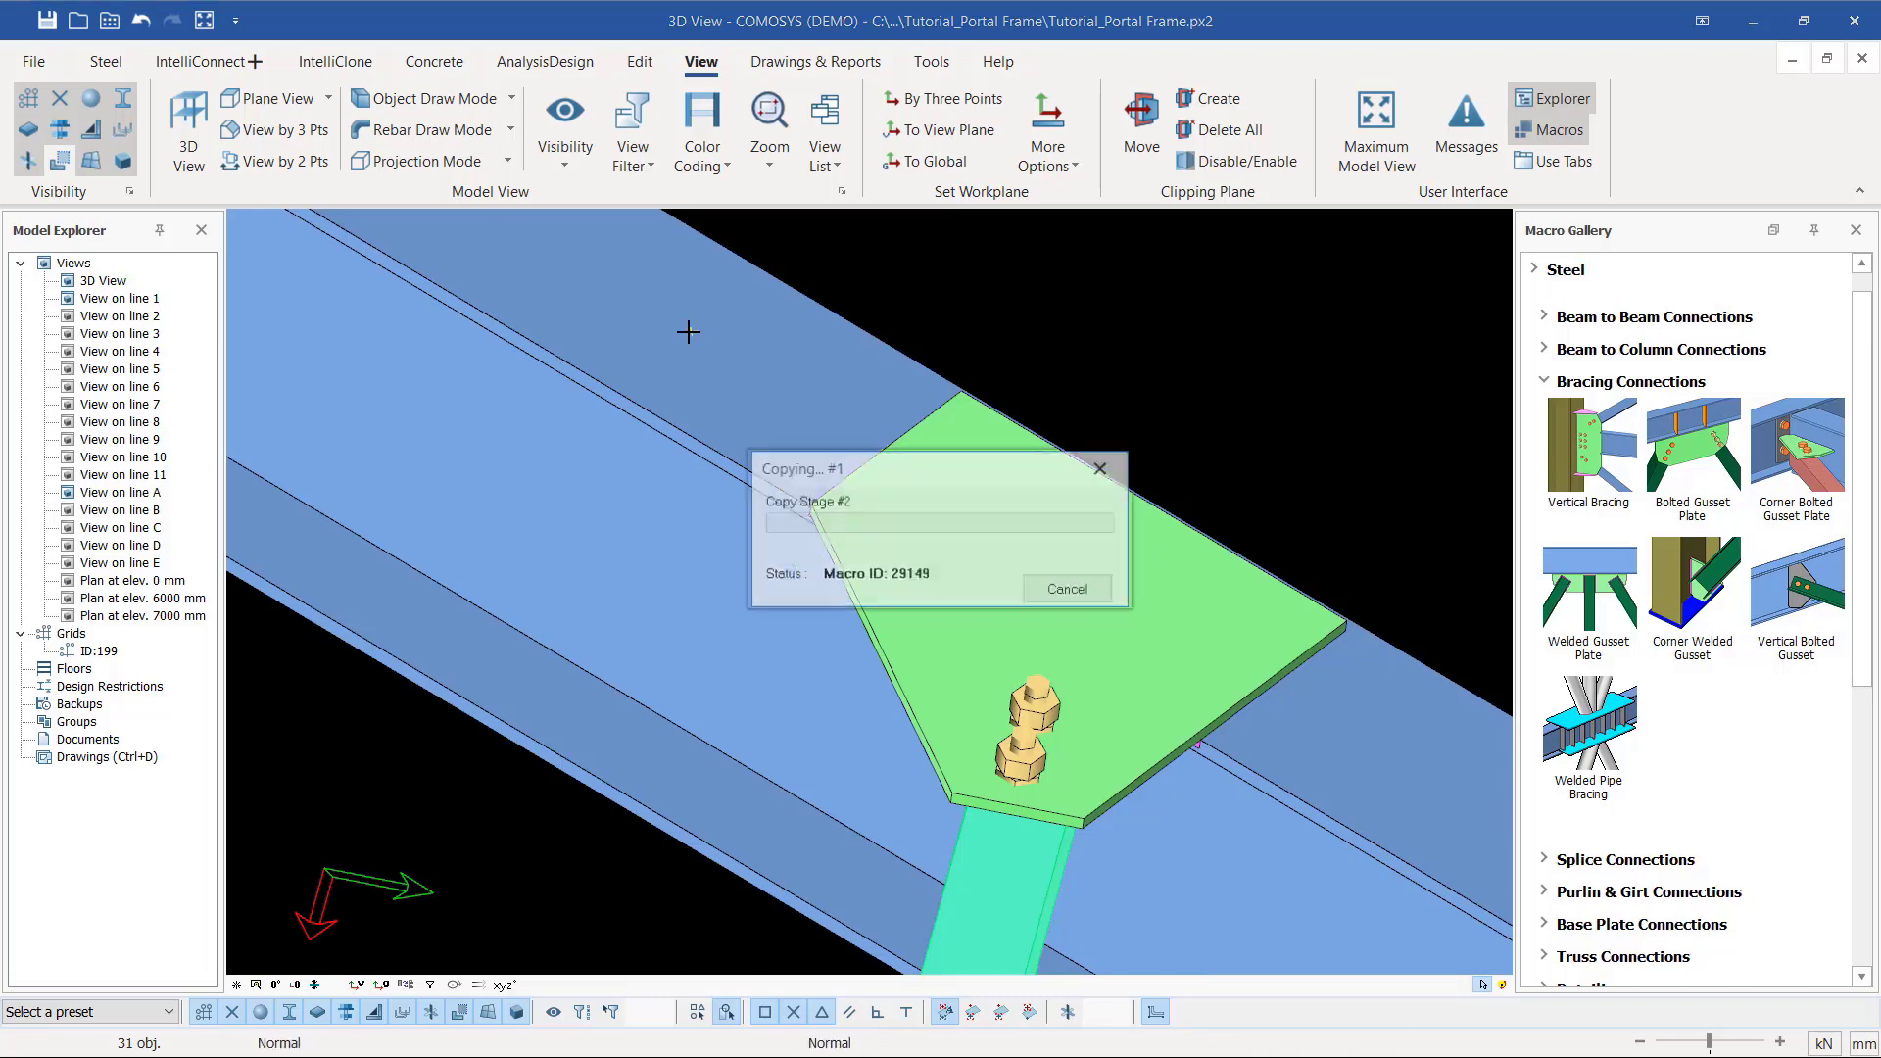
scroll(915, 588, "down", 10)
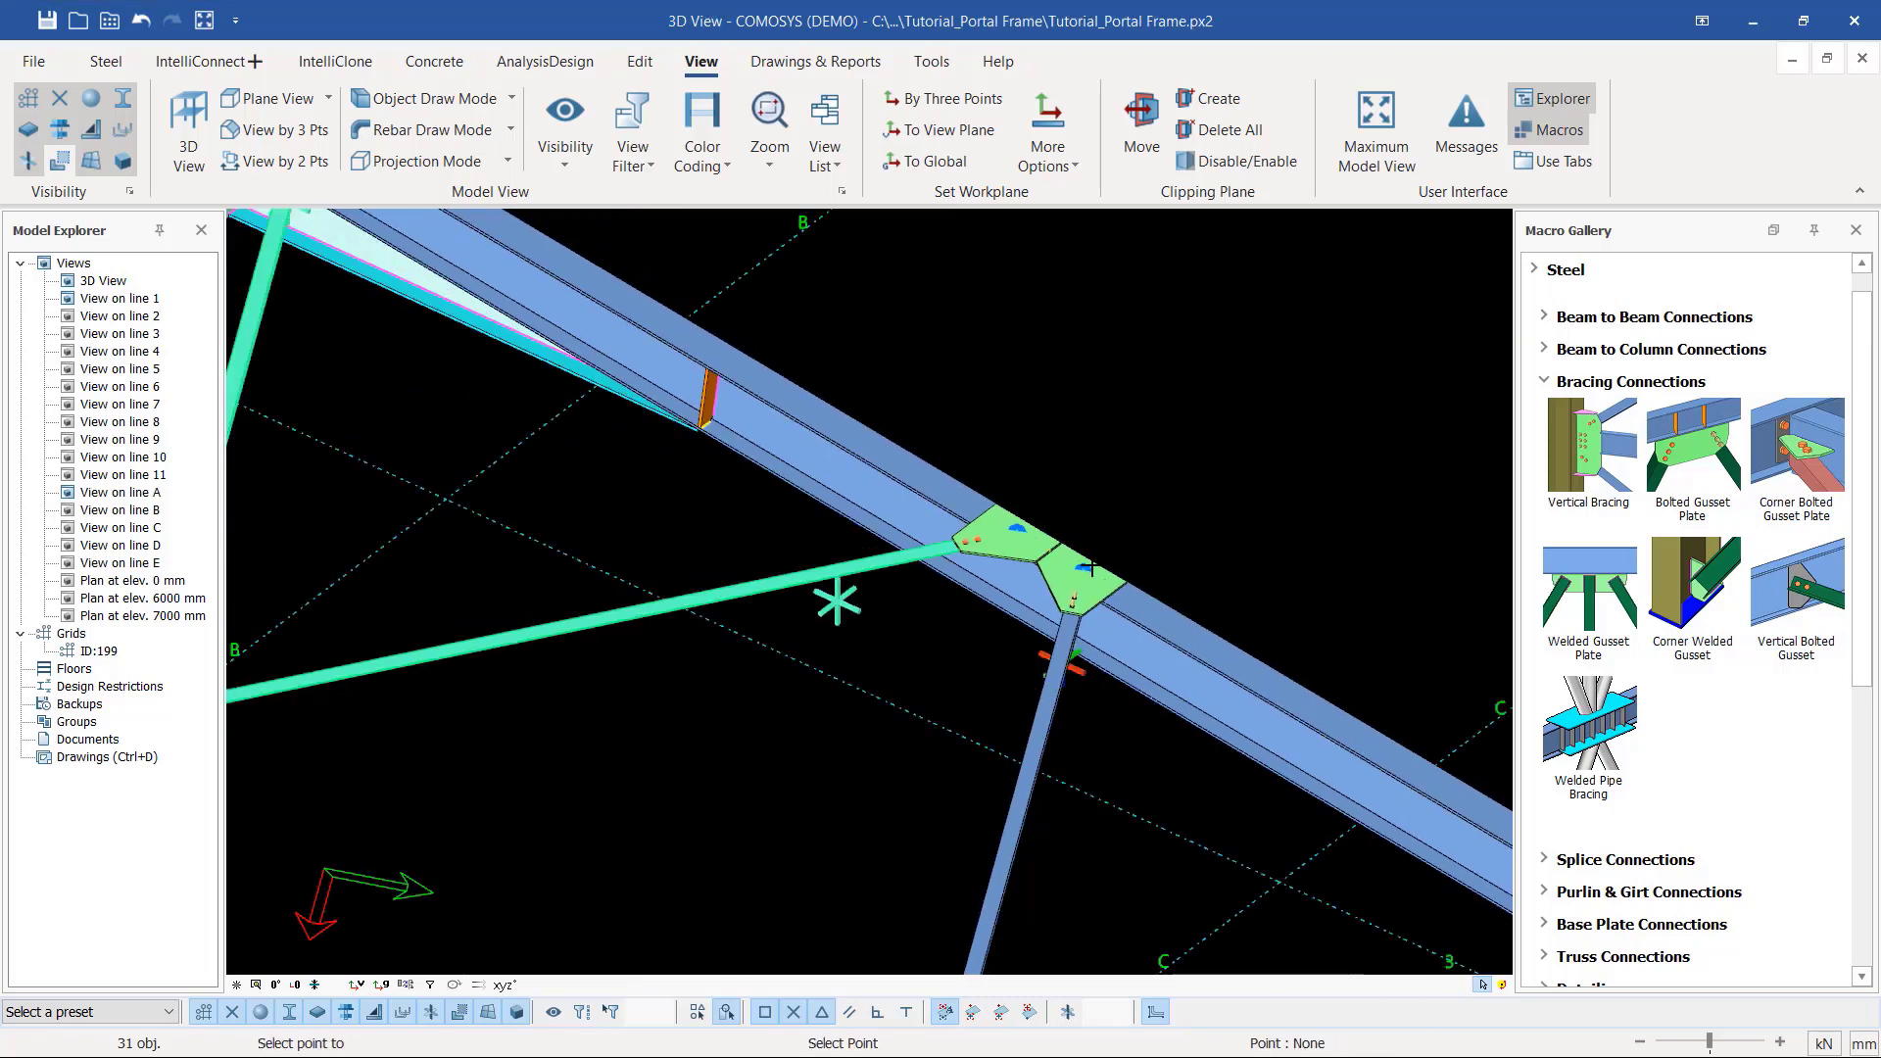
key("Escape")
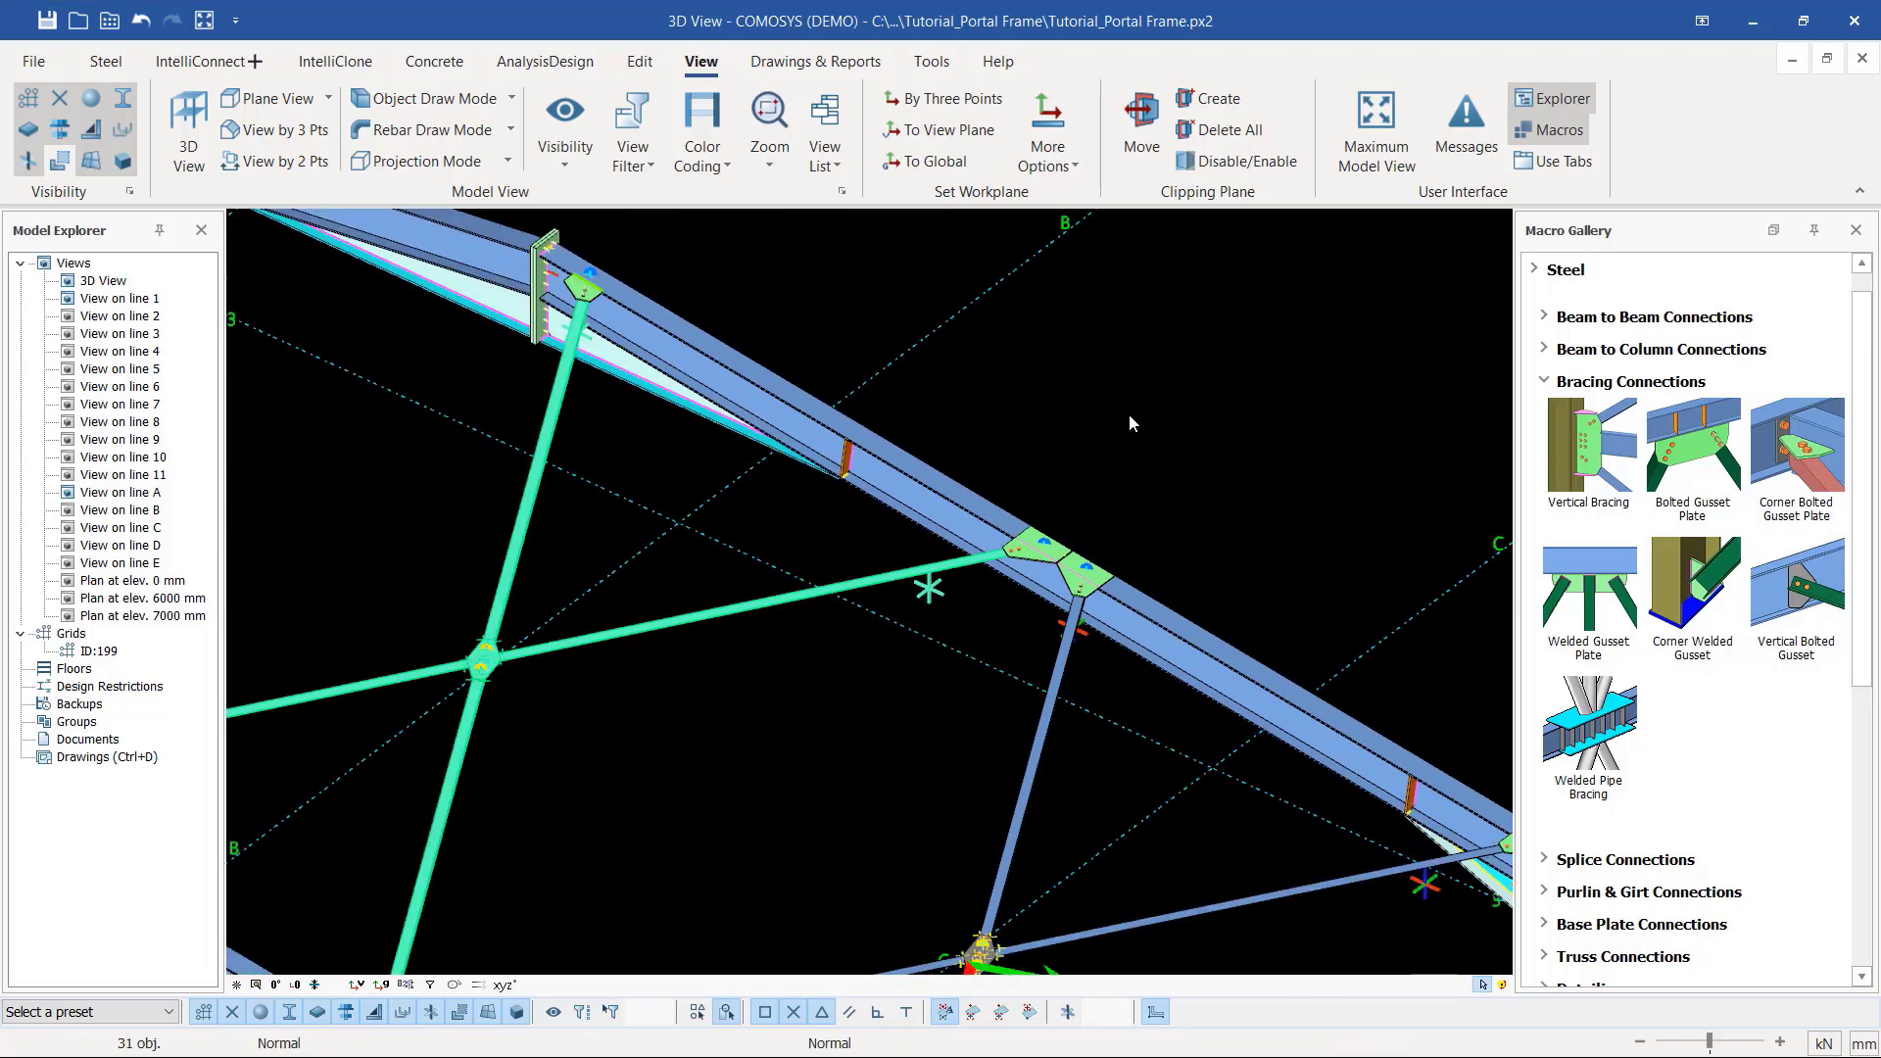
left_click(1129, 413)
Step: Try to move the rafter-side edge of the gusset plate beside the rear rafter's apex joint by 150 mm in Y, and undo the move
scroll(1037, 453, "down", 3)
scroll(821, 830, "up", 8)
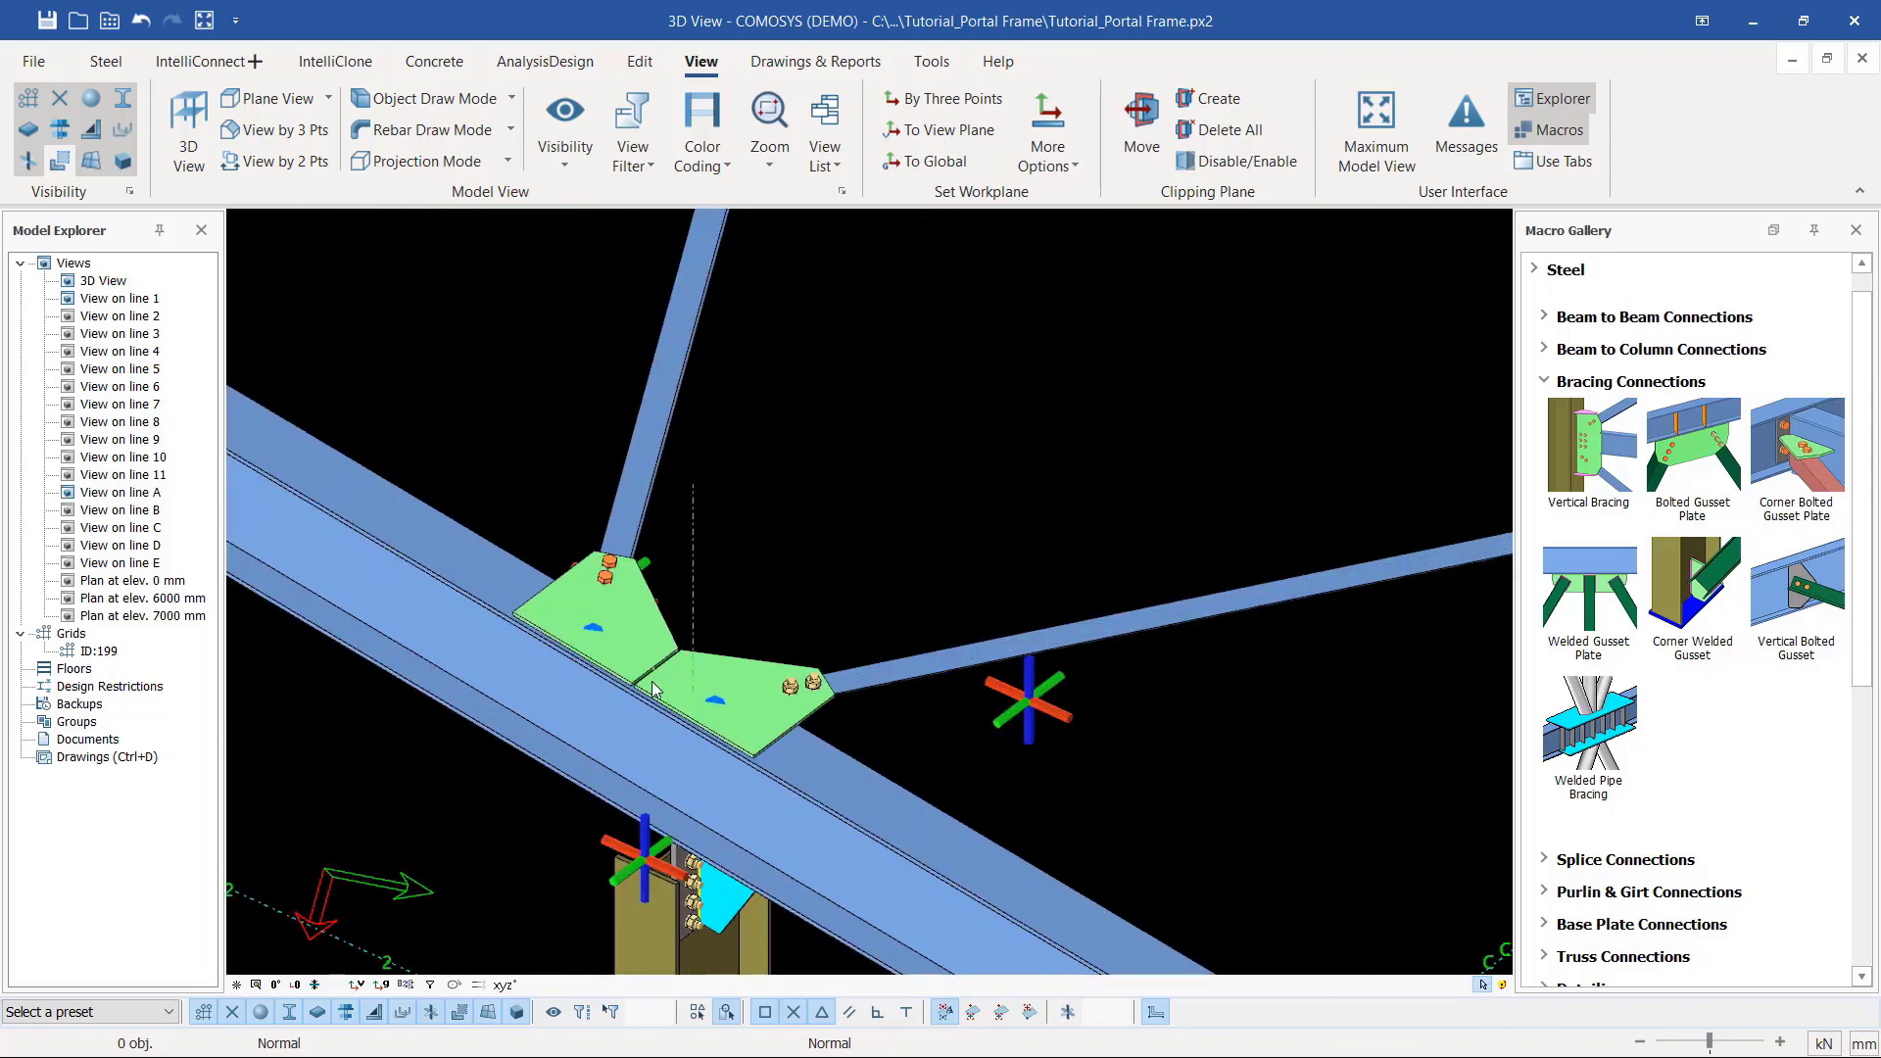
scroll(627, 733, "down", 3)
scroll(627, 733, "down", 5)
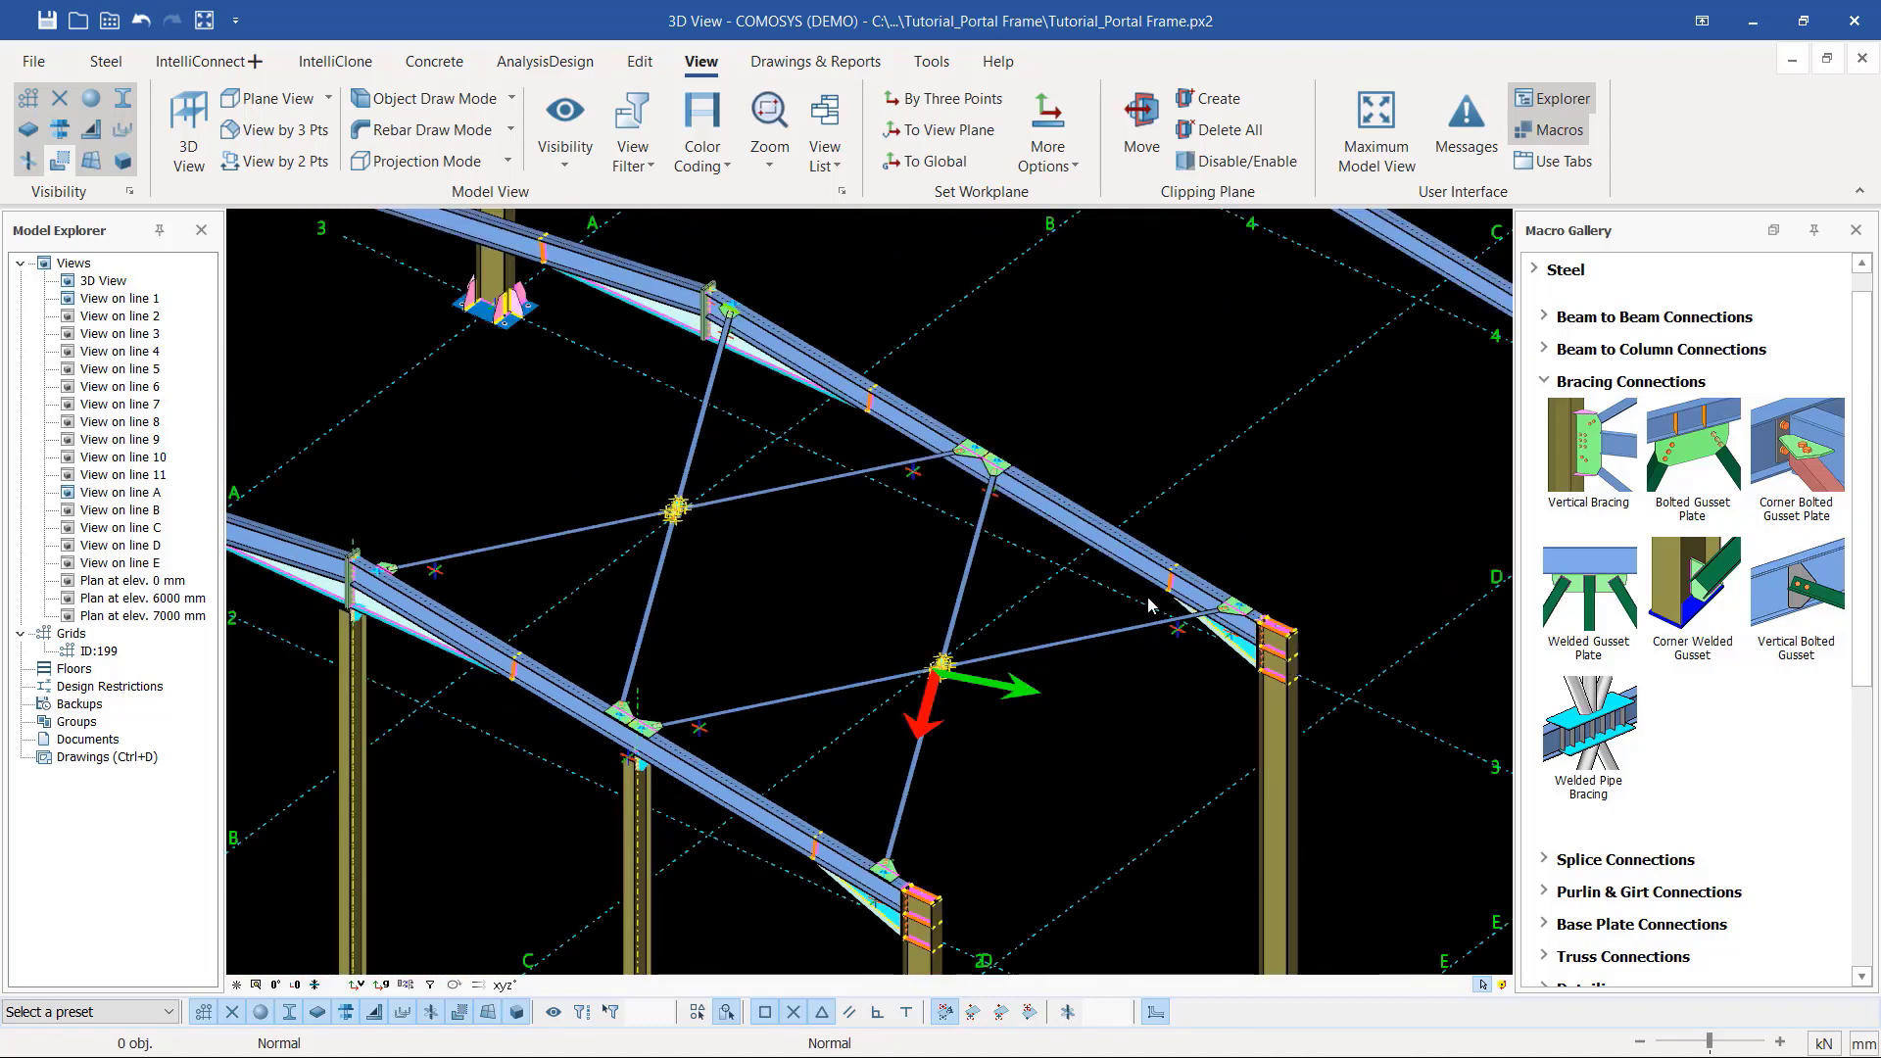
scroll(729, 316, "up", 8)
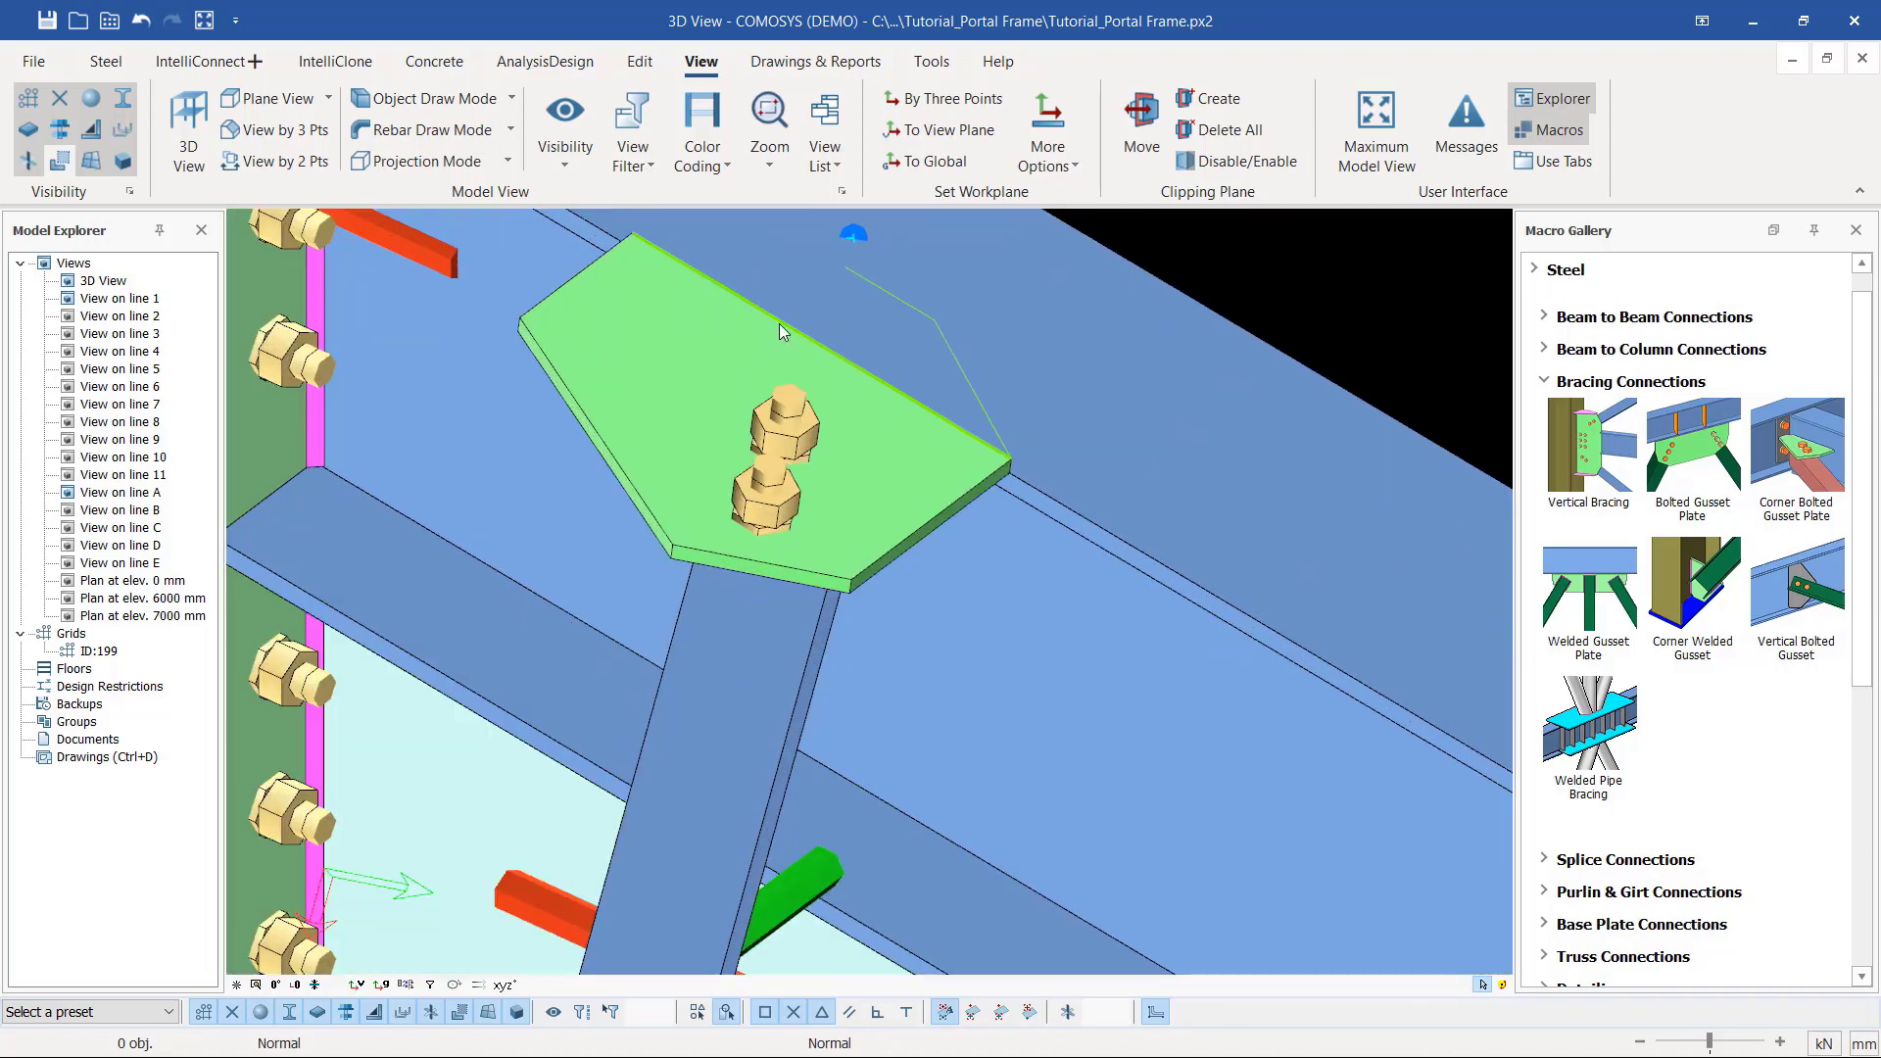
left_click(881, 409)
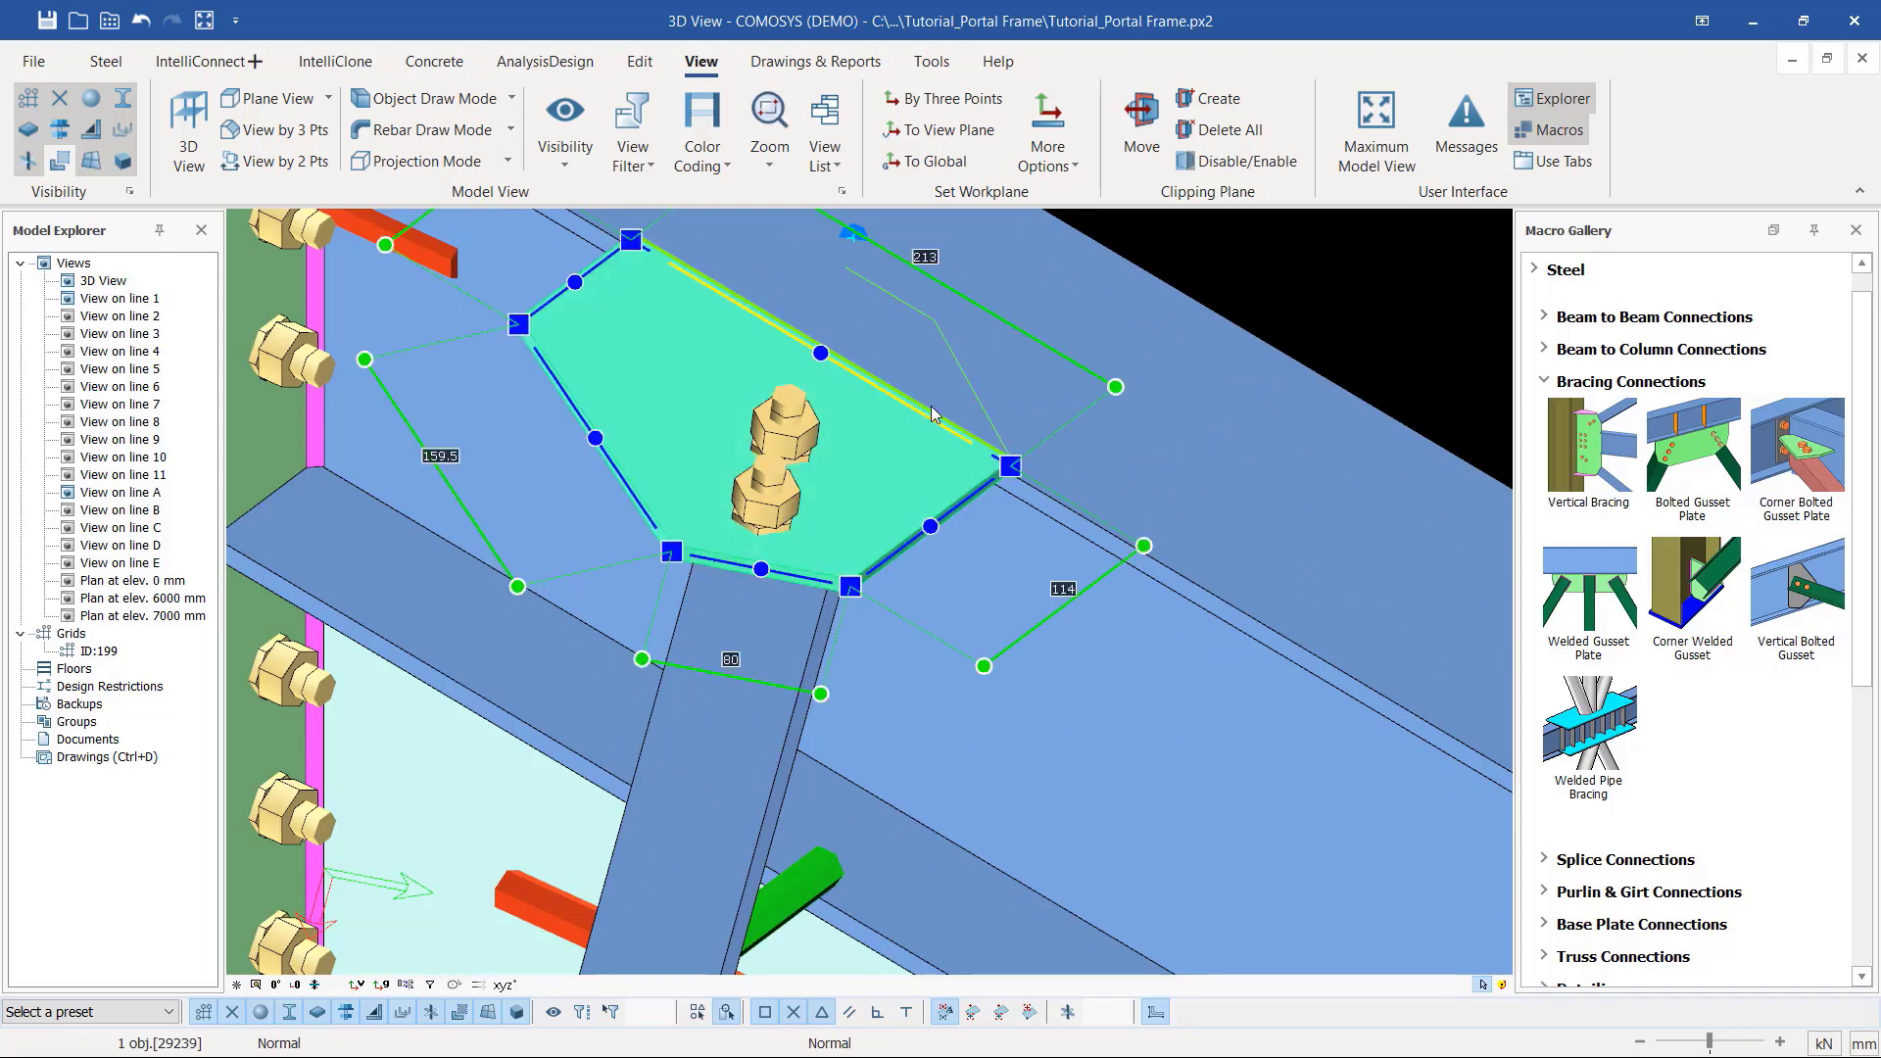
double_click(875, 395)
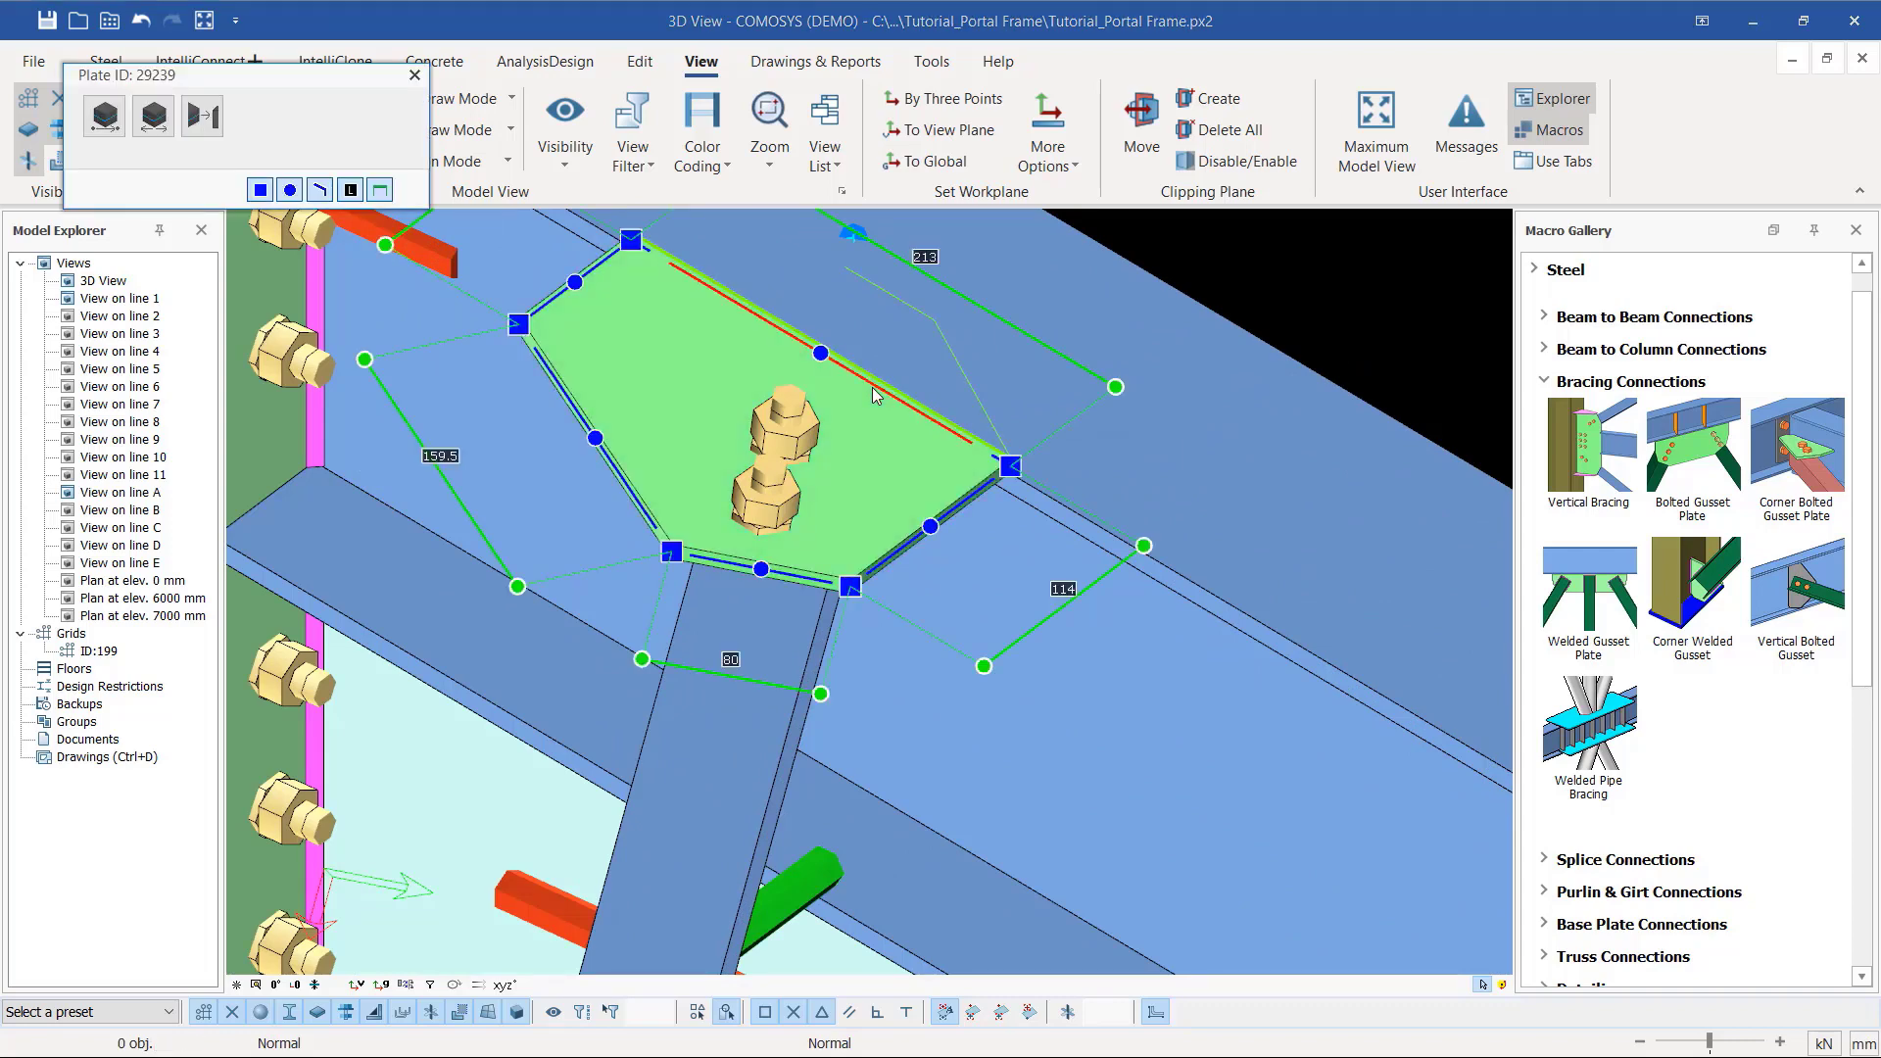
scroll(975, 470, "down", 2)
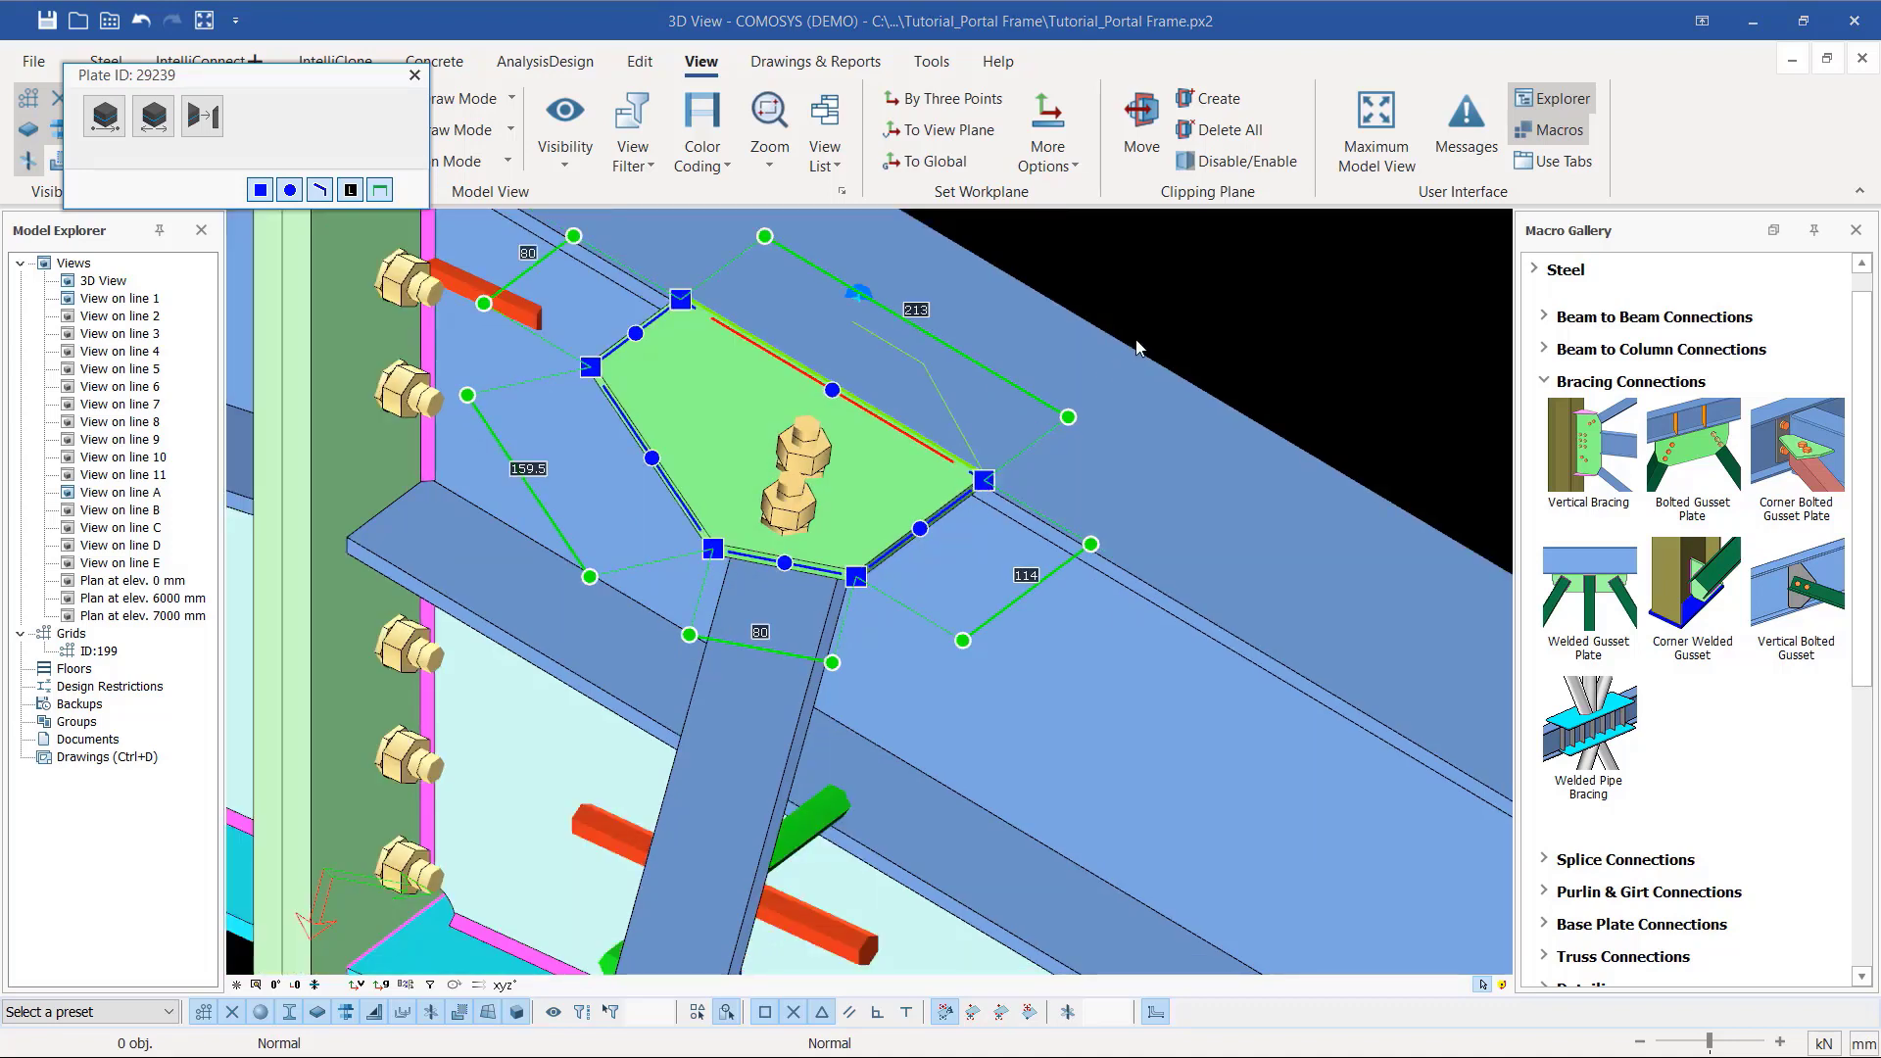
left_click(104, 116)
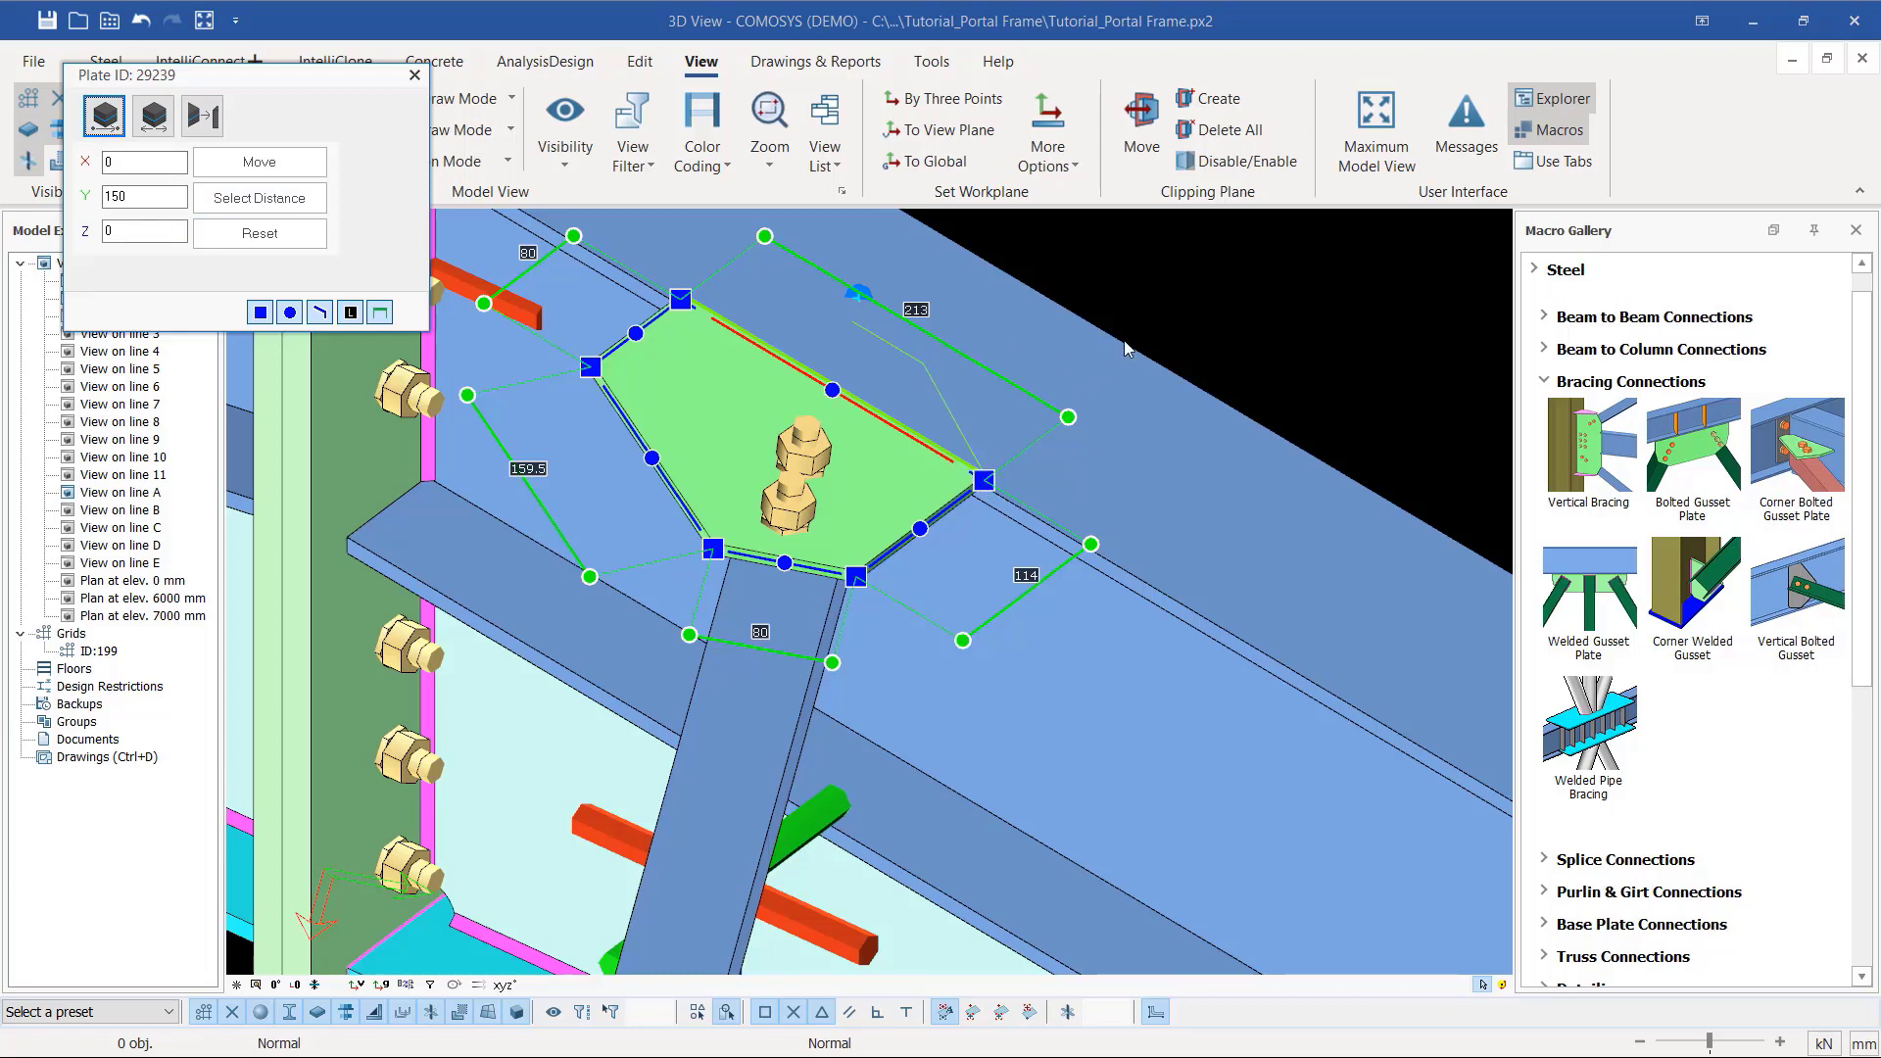
left_click_drag(132, 197, 115, 196)
scroll(825, 532, "down", 3)
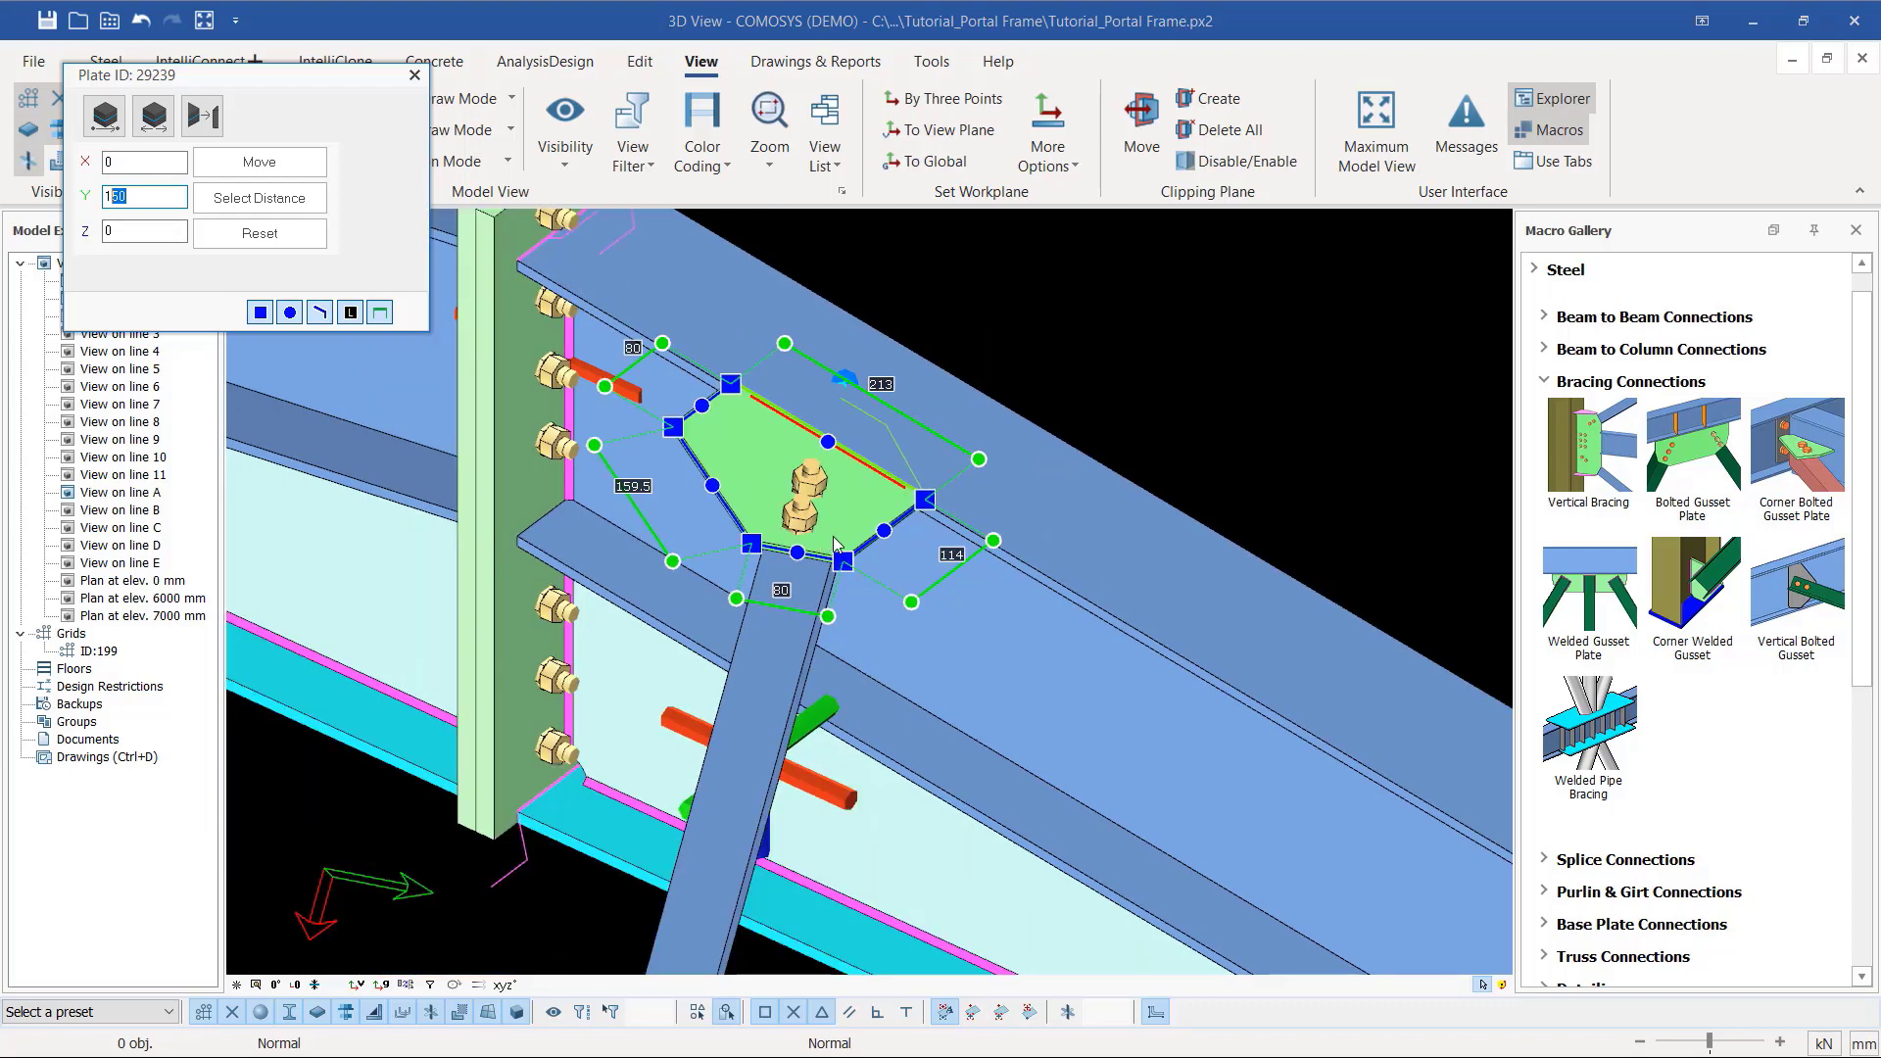
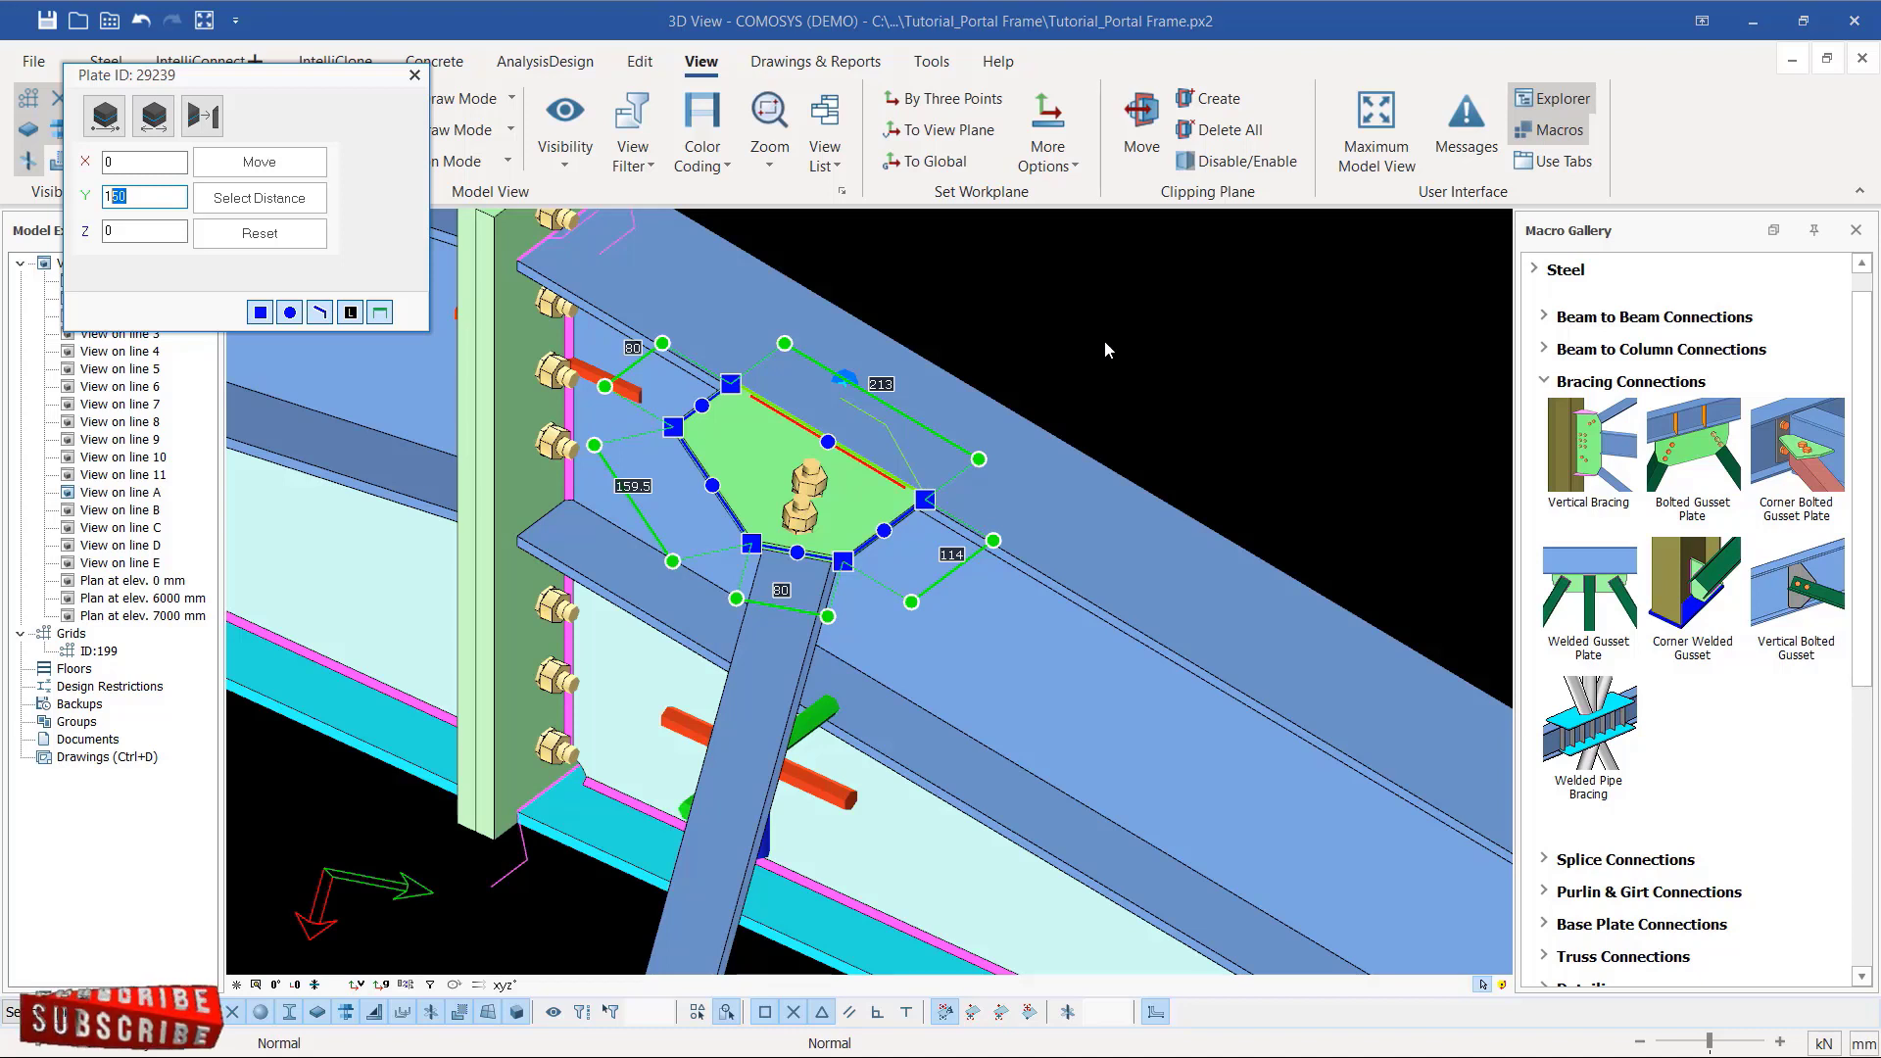
left_click(293, 159)
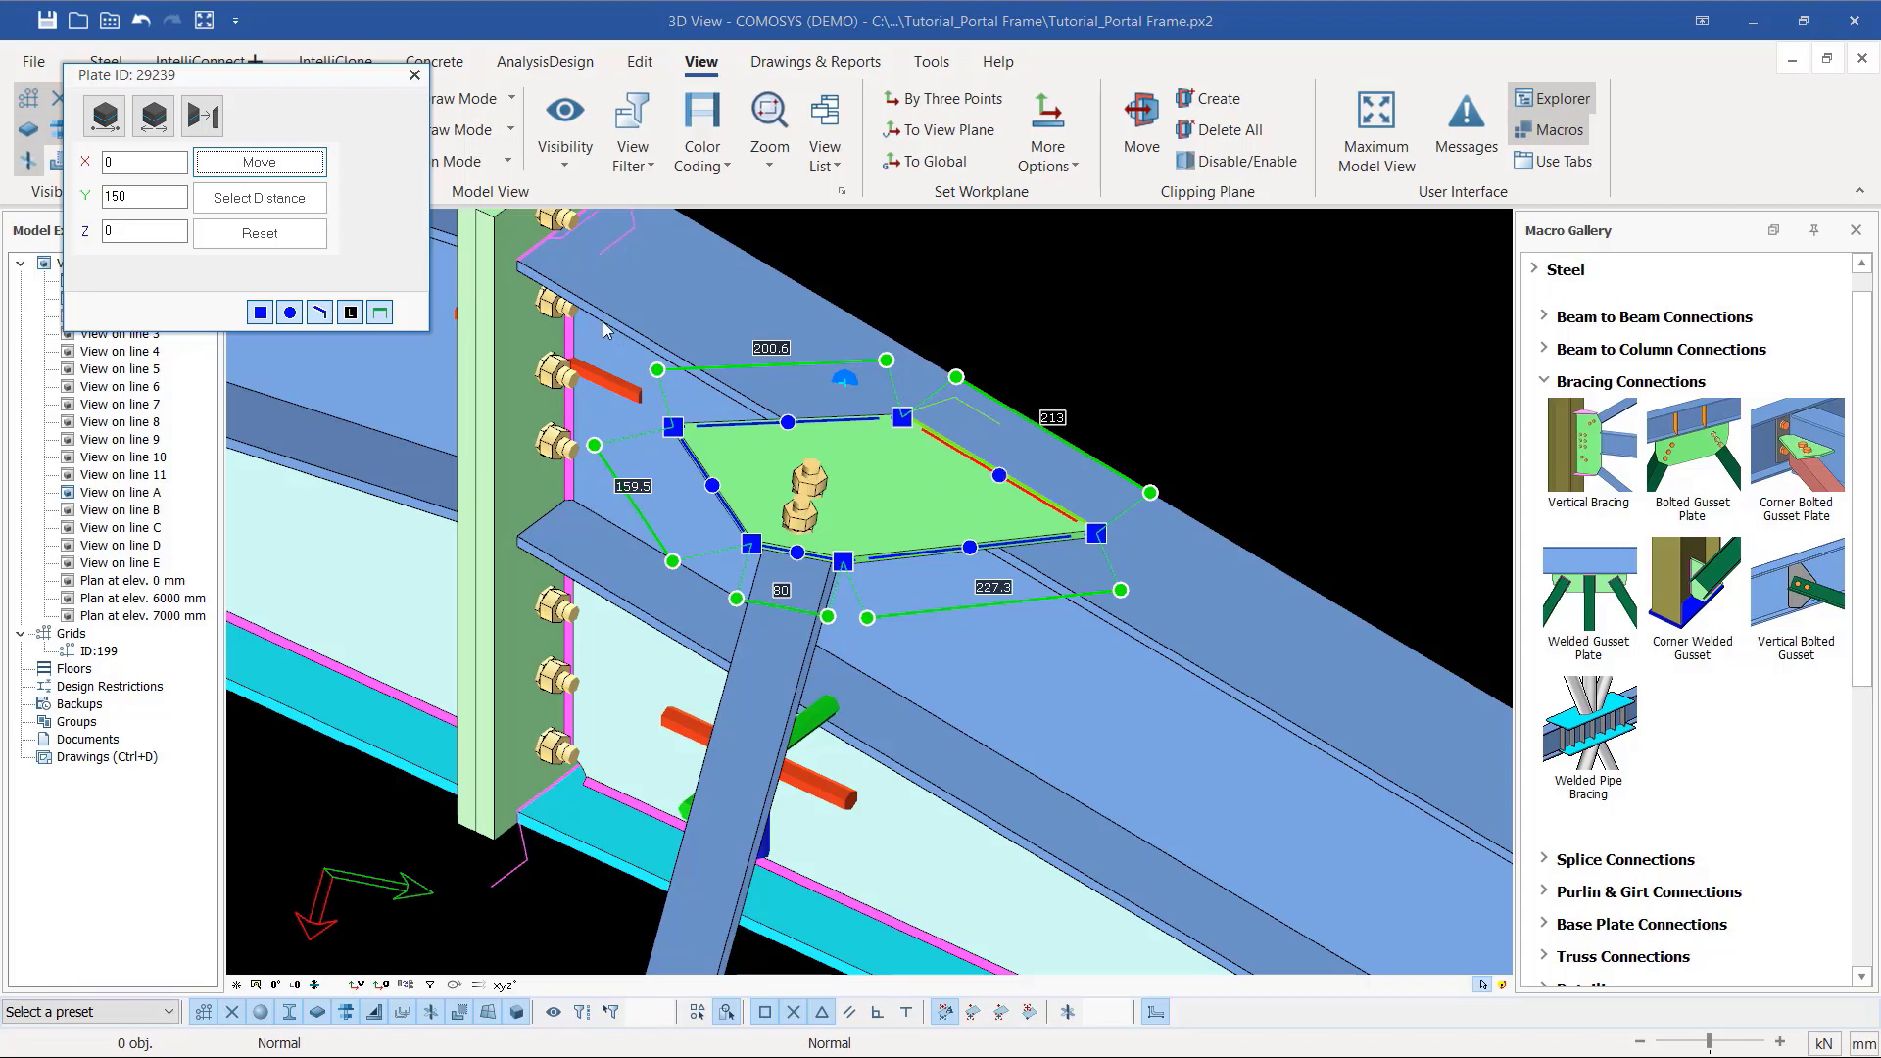
left_click(415, 75)
left_click(142, 21)
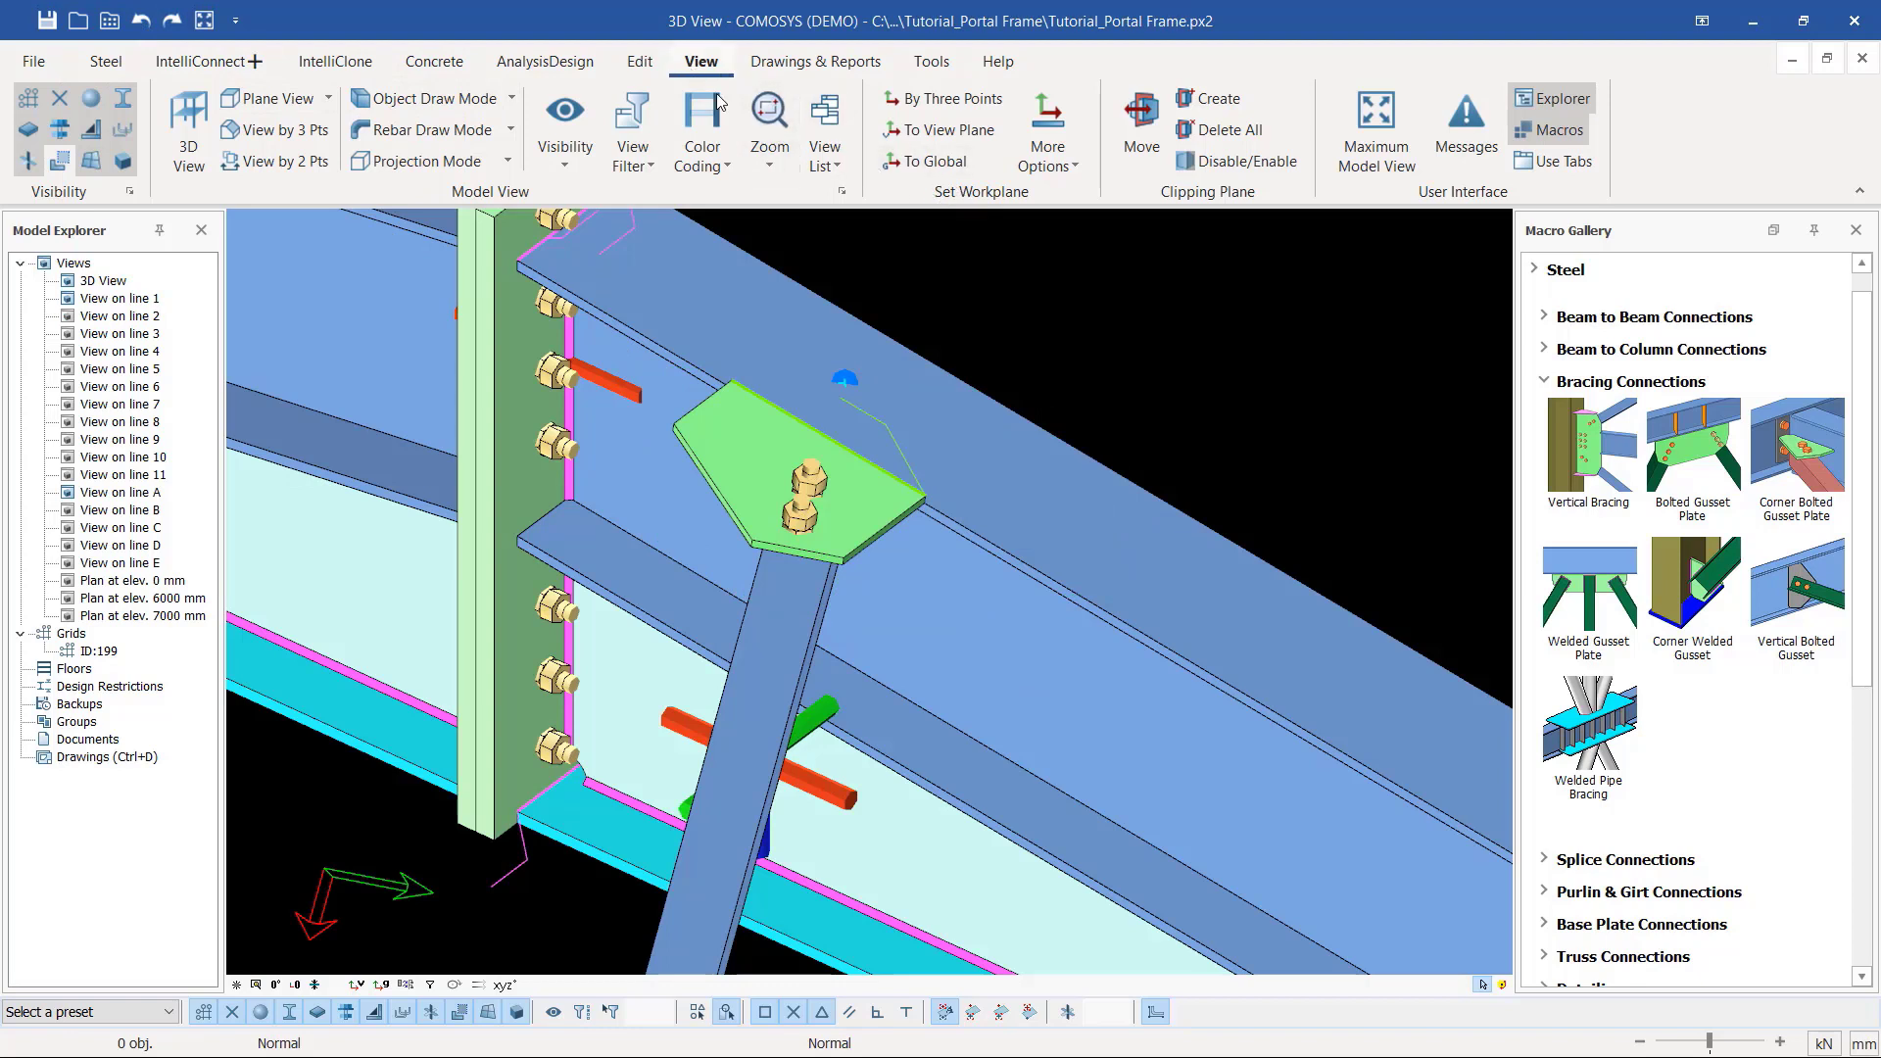
Step: Align the workplane with the rear rafter beside the apex joint
left_click(1083, 162)
left_click(1089, 227)
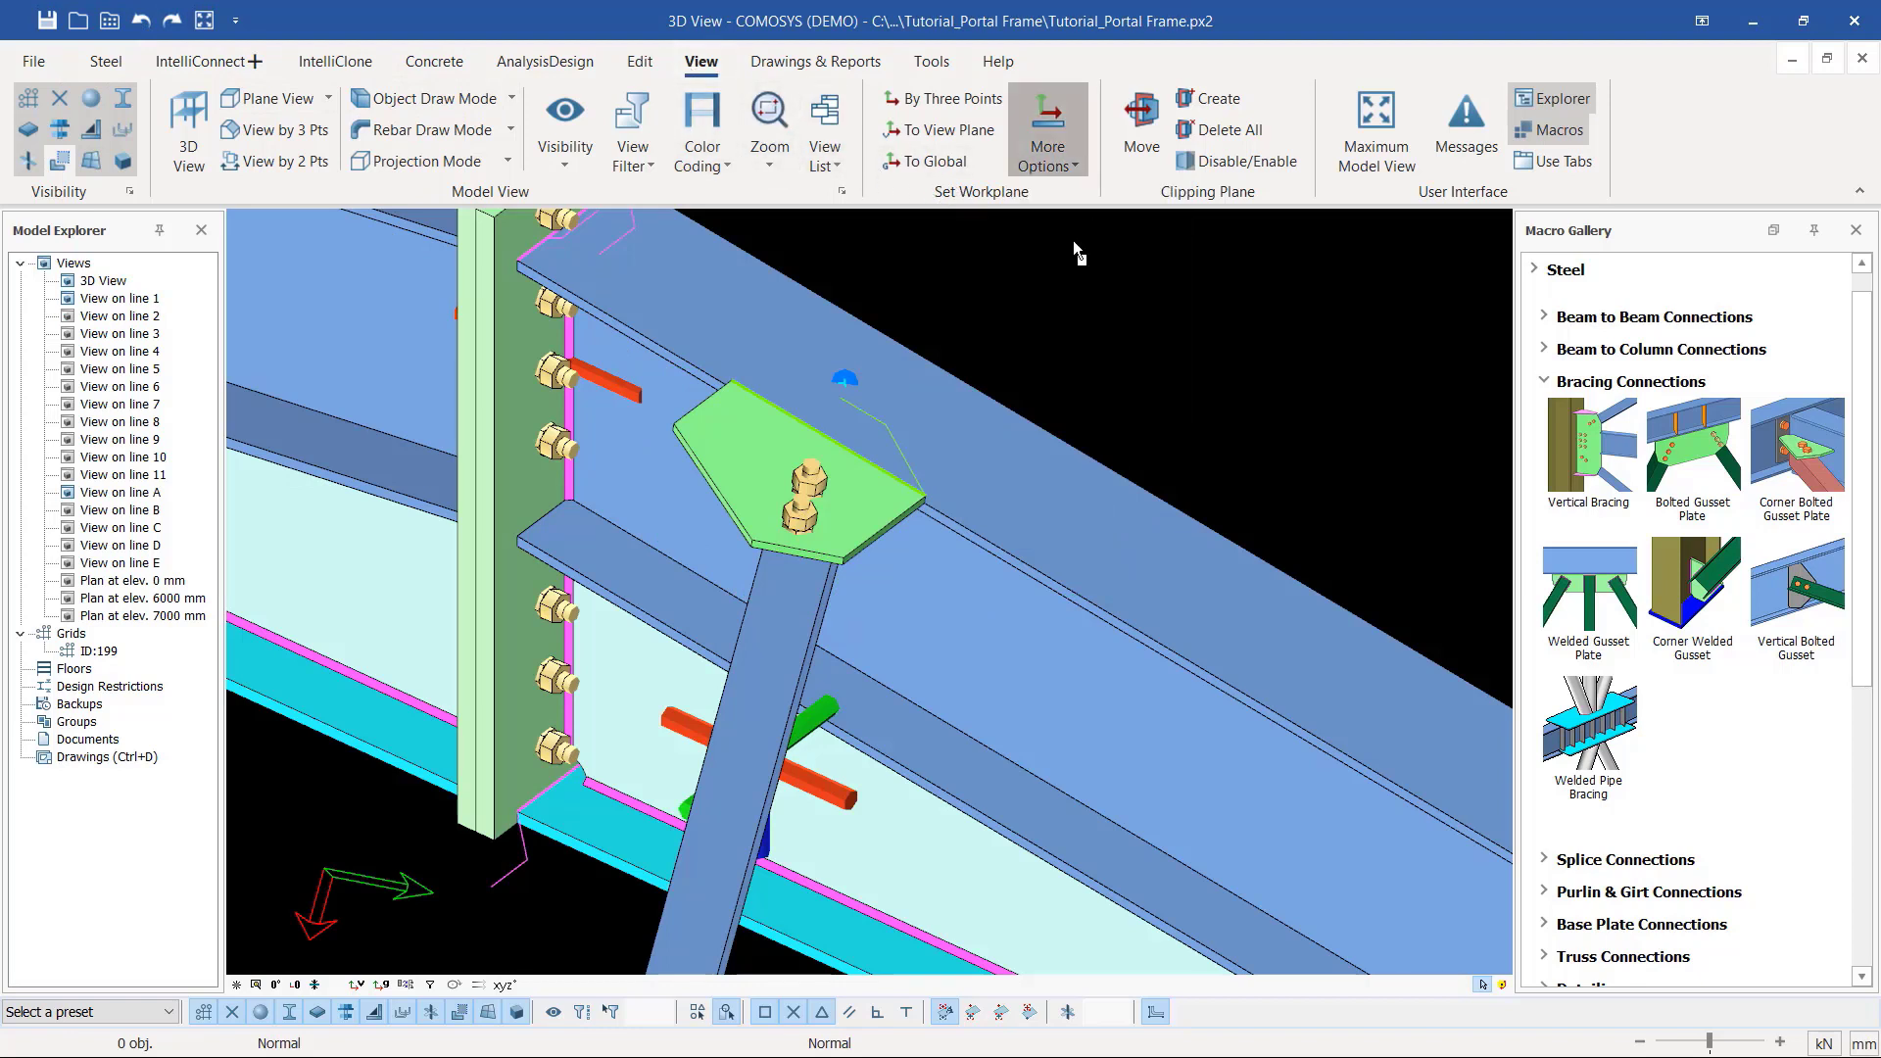
left_click(950, 421)
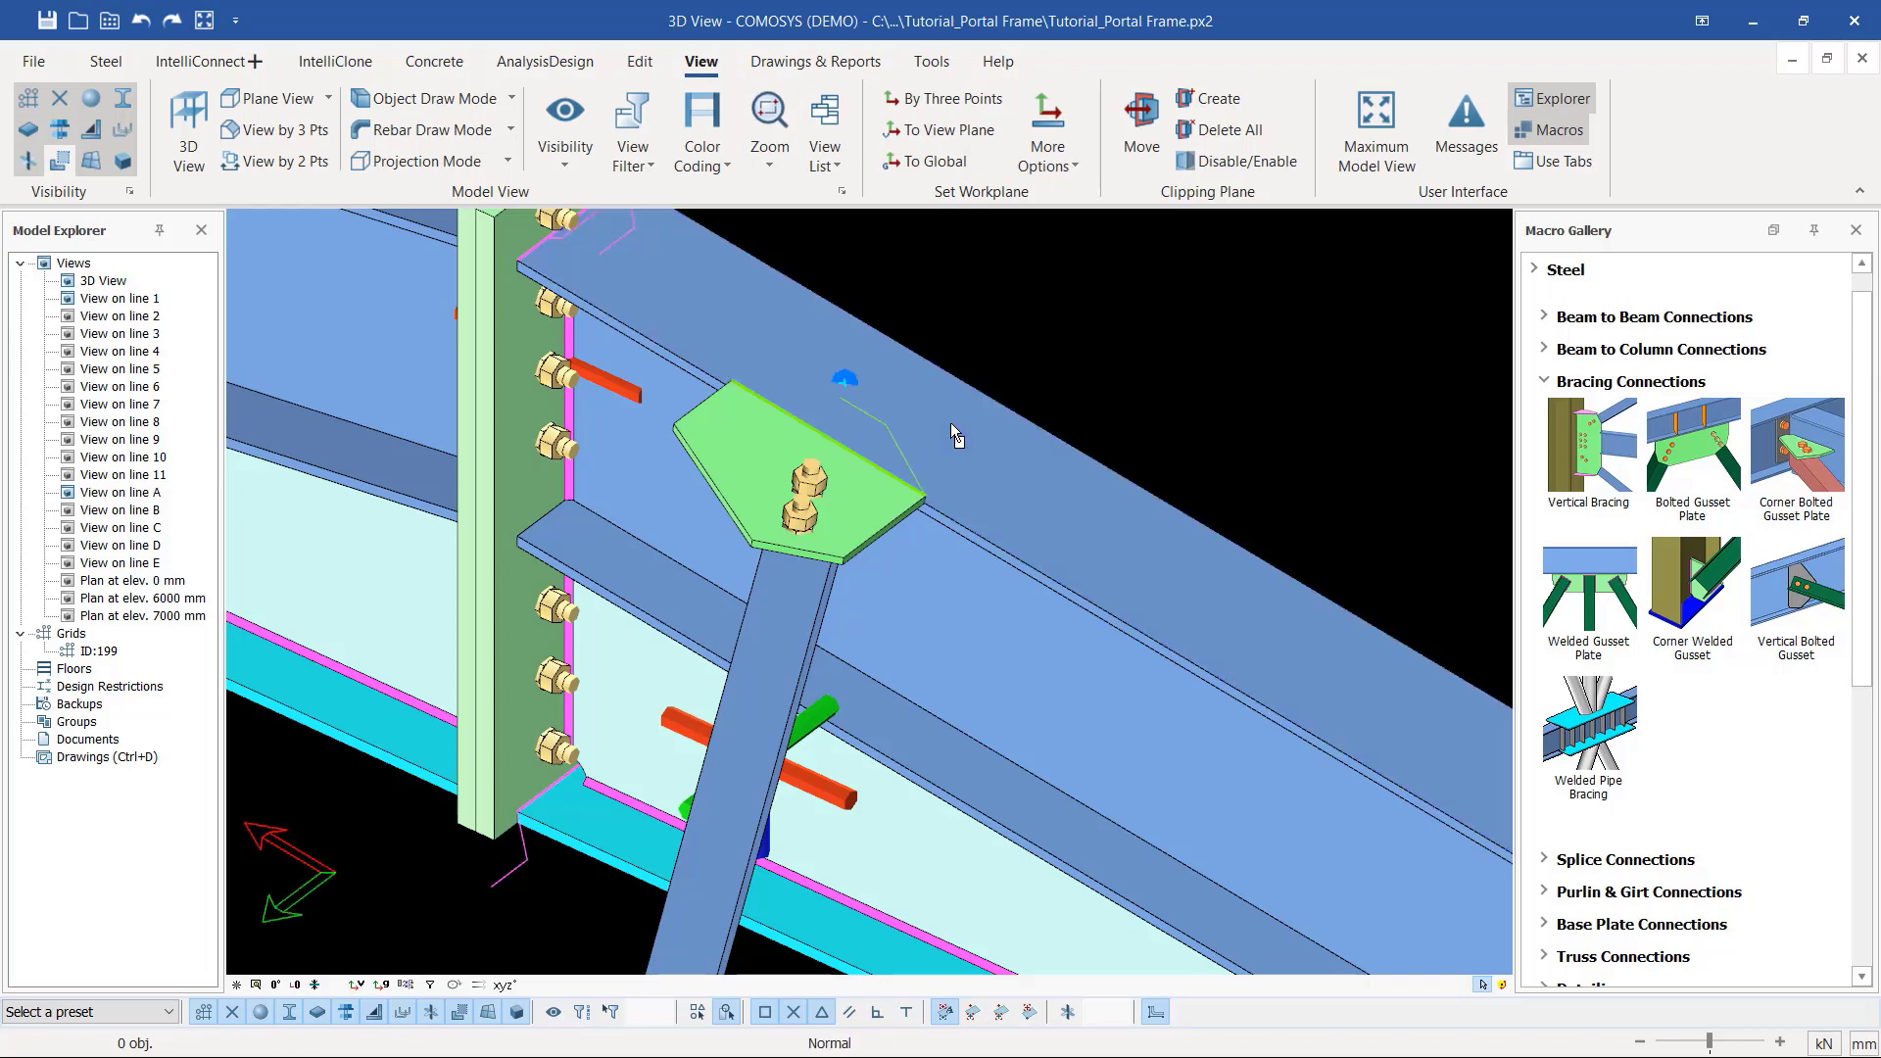
right_click(1172, 326)
left_click(1230, 335)
Step: Move the rafter-side edge of the rear rafter's apex gusset plate by -150 mm in Y to extend the plate across the rafter
scroll(958, 484, "up", 4)
left_click(972, 504)
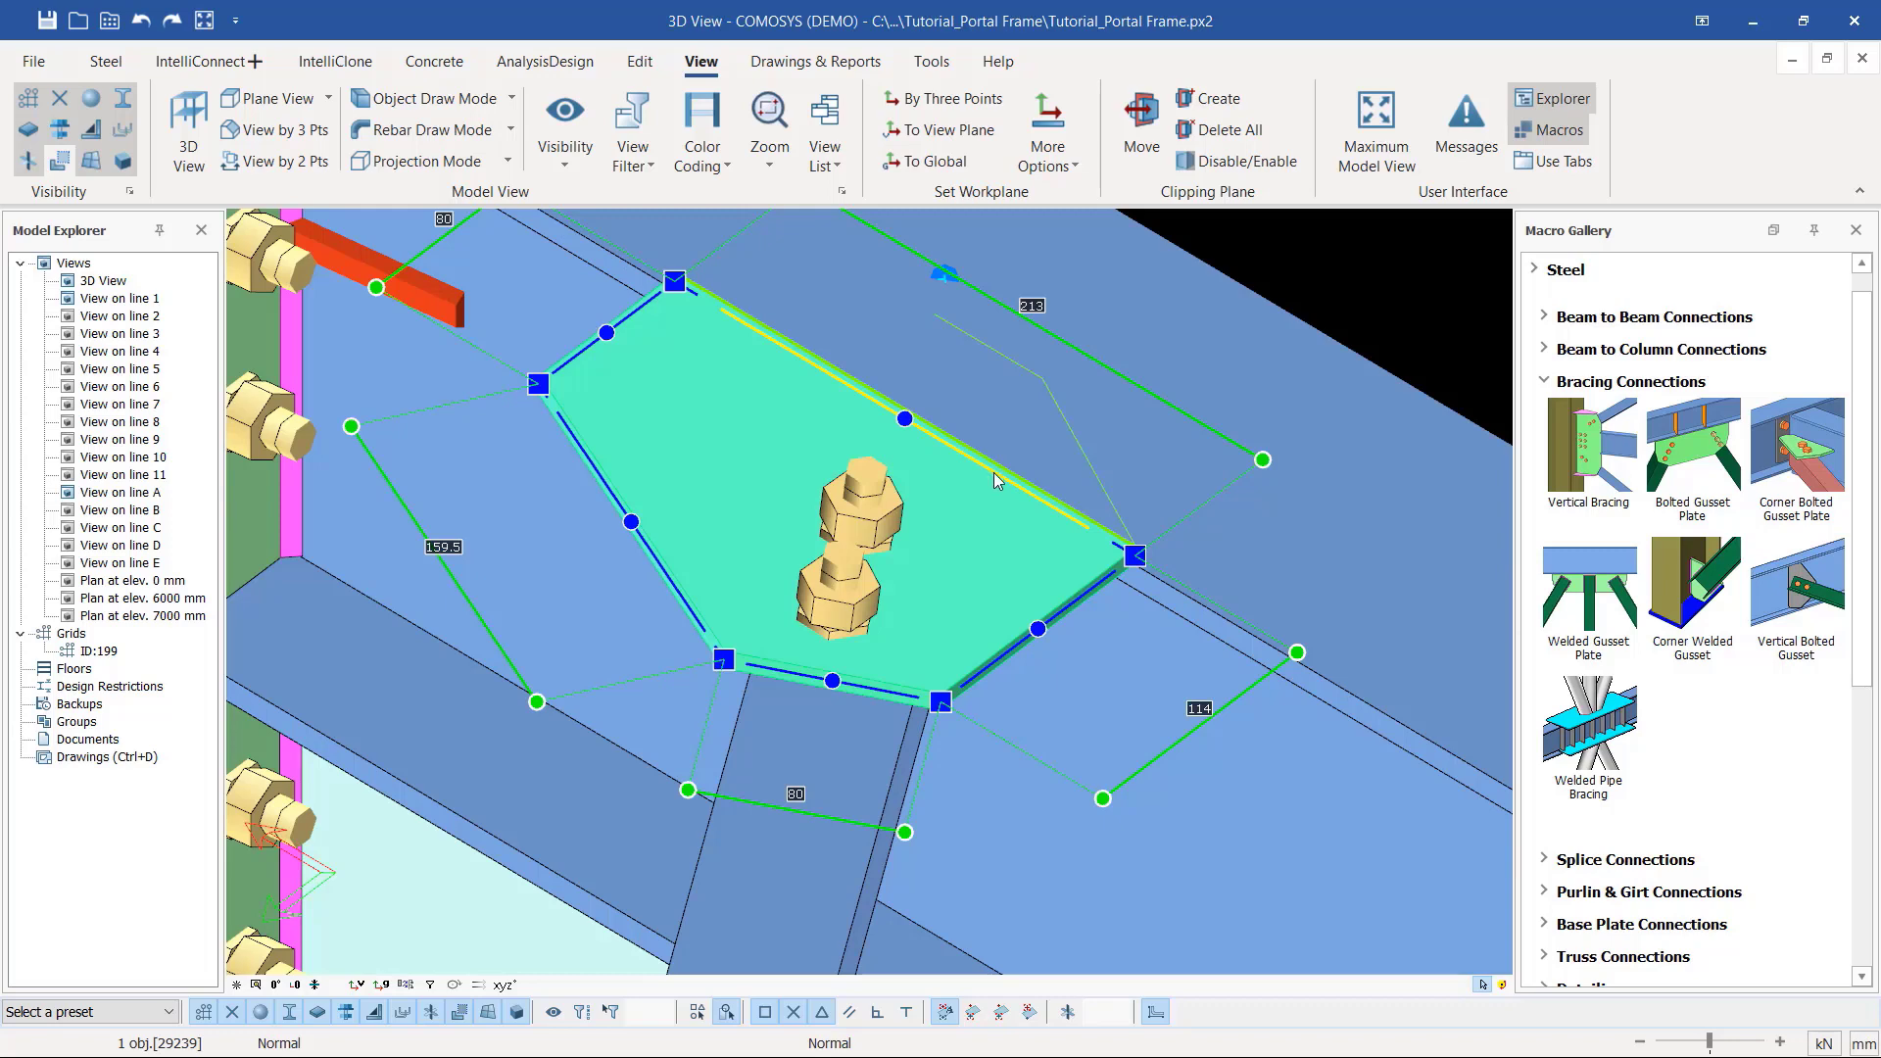
double_click(997, 480)
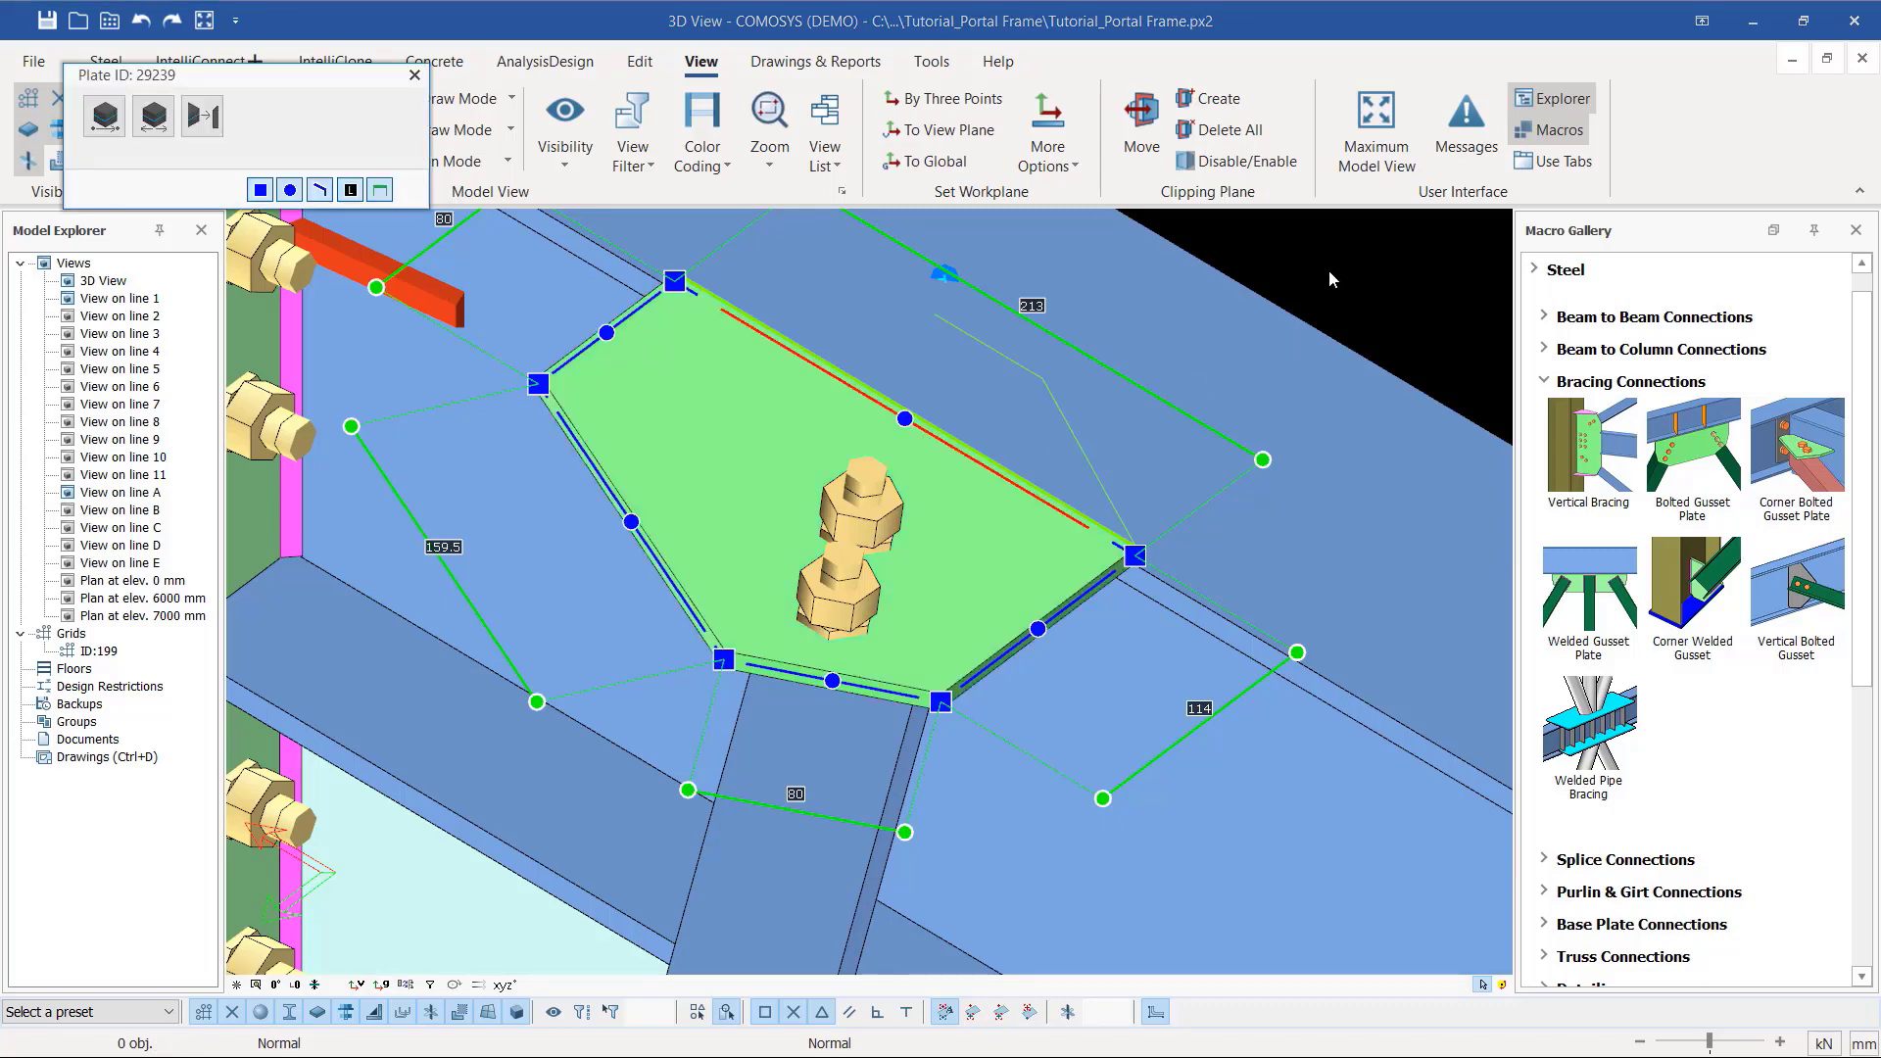
scroll(998, 611, "down", 3)
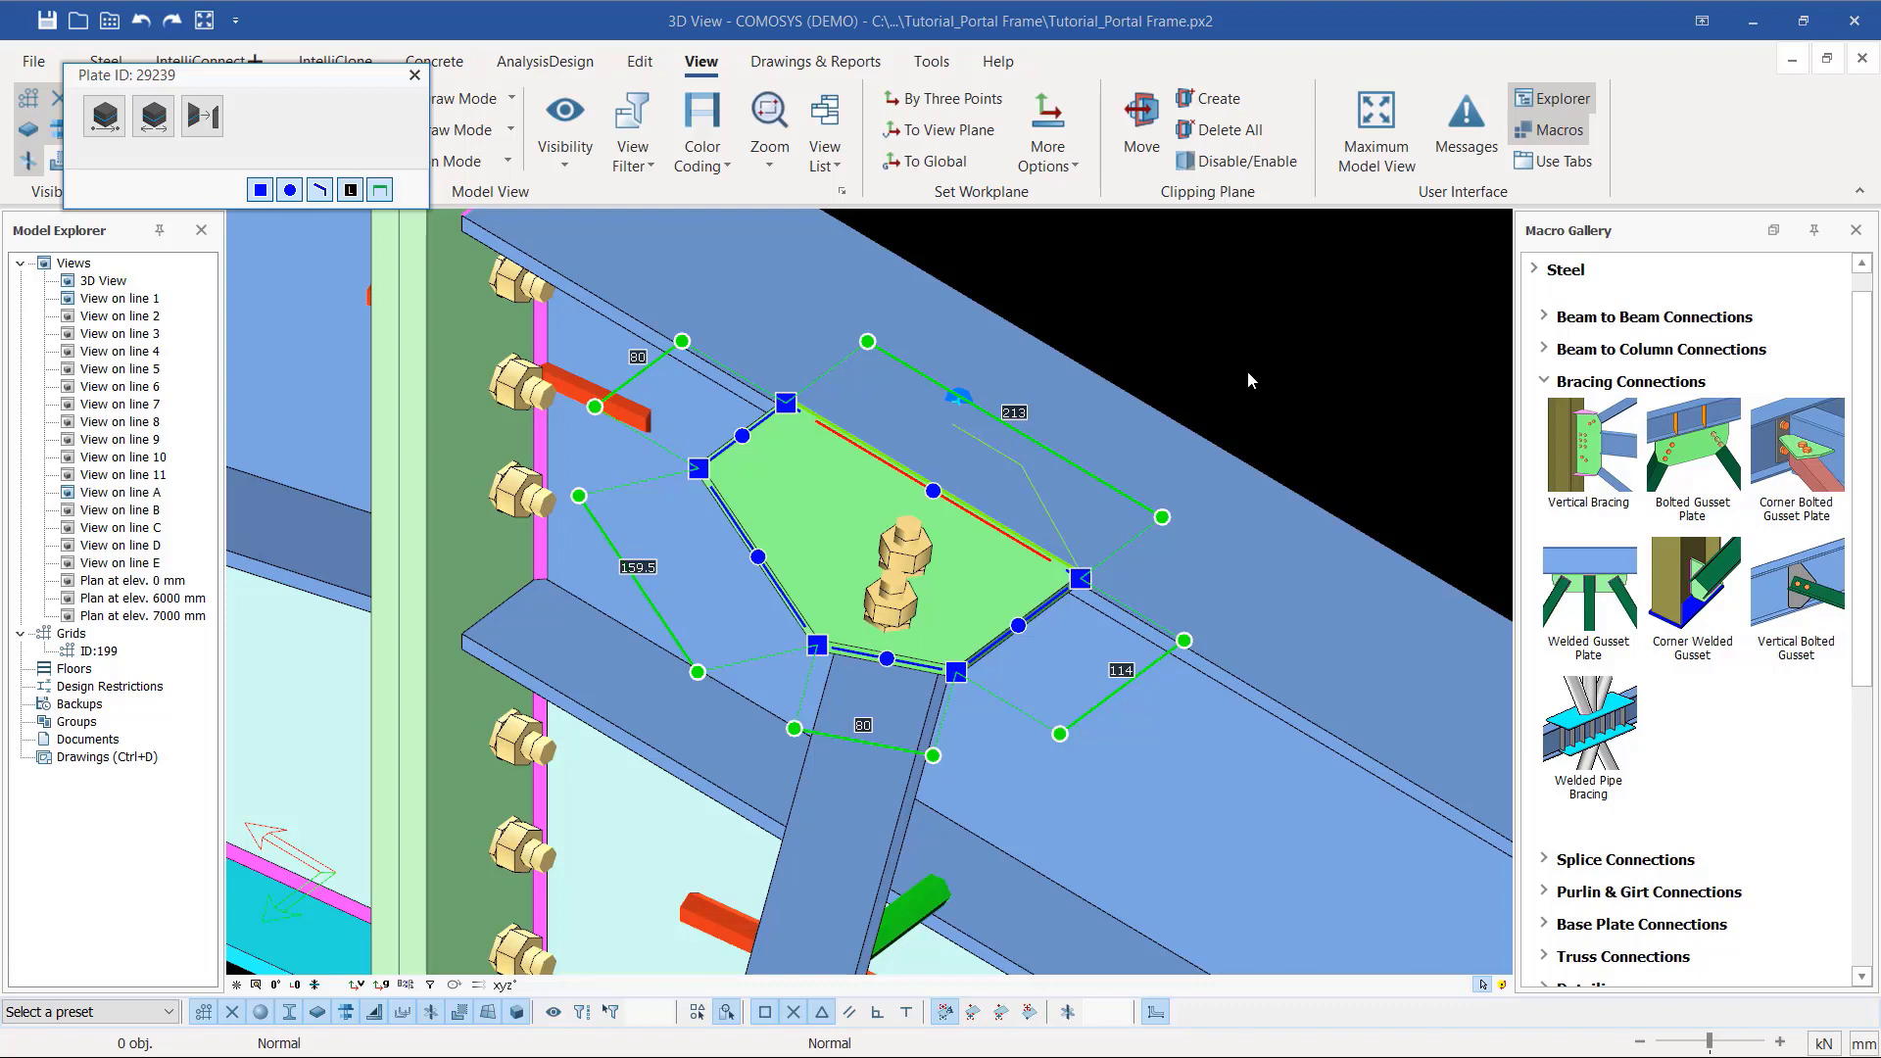
left_click(109, 130)
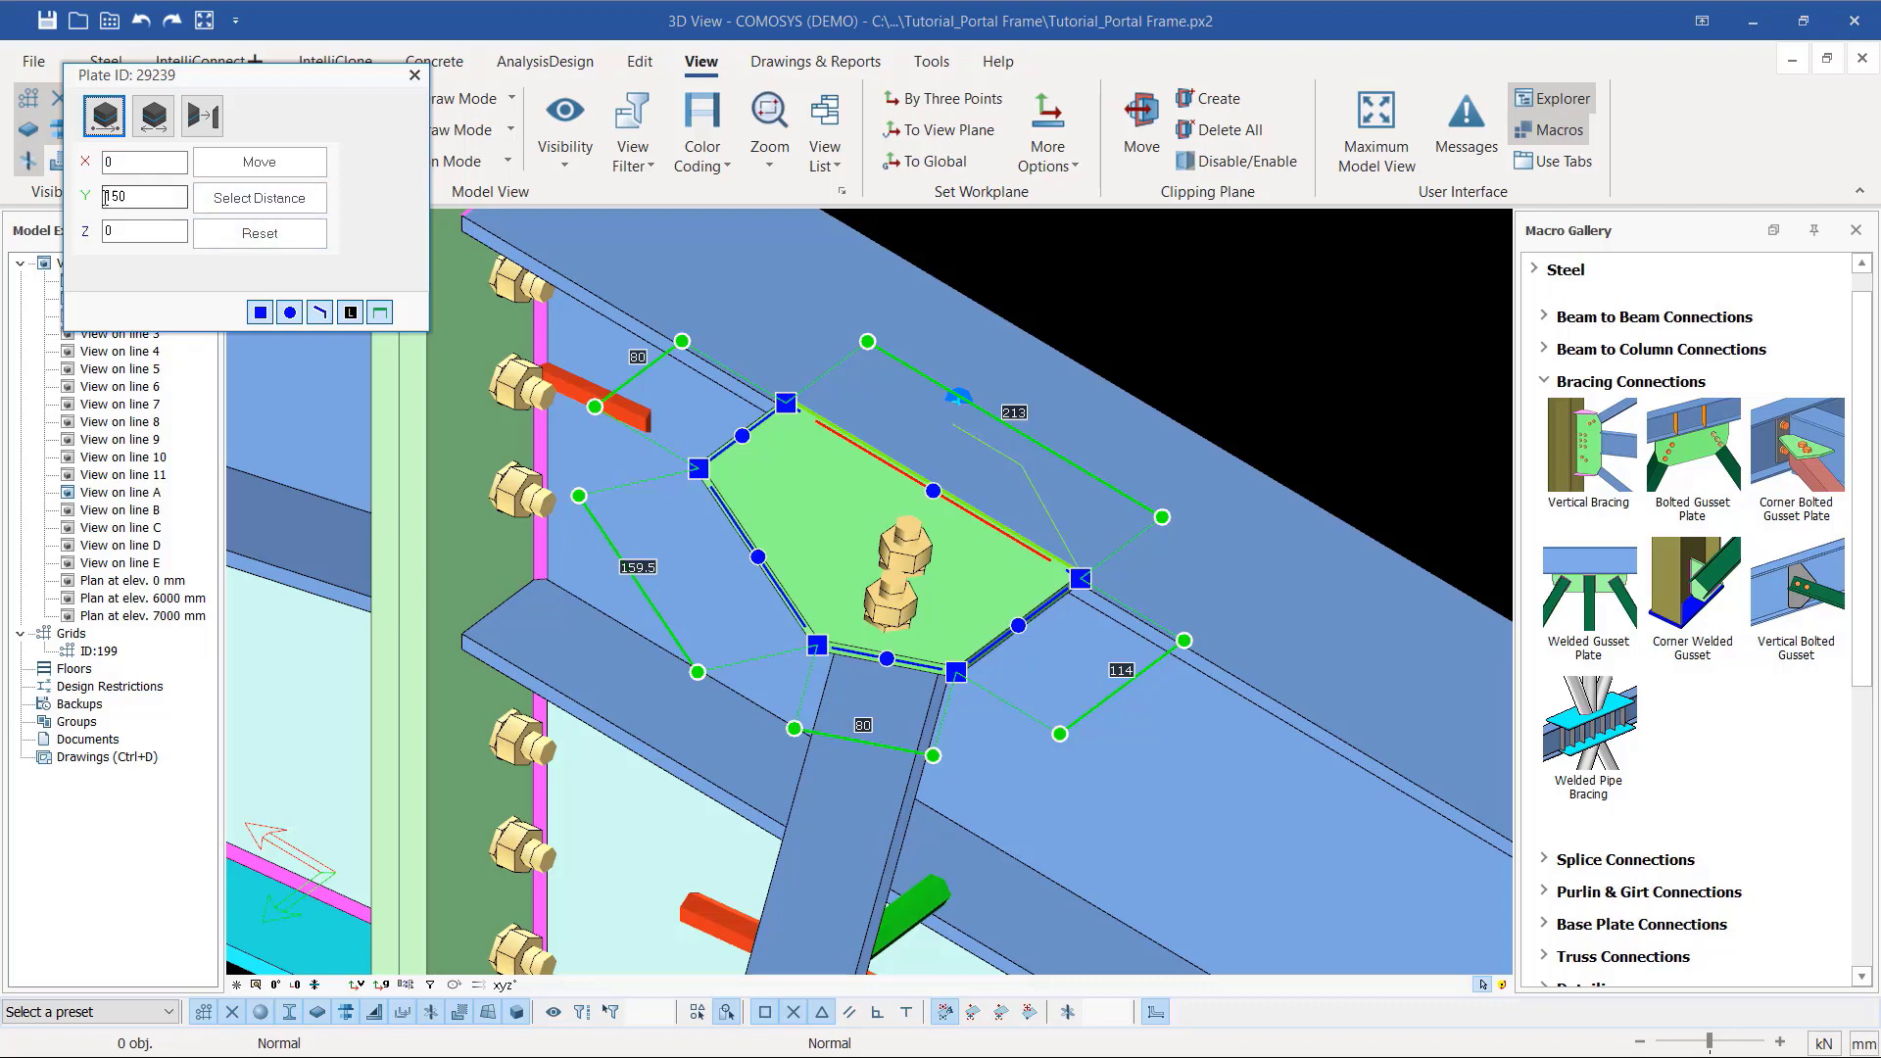
left_click(153, 191)
left_click(268, 168)
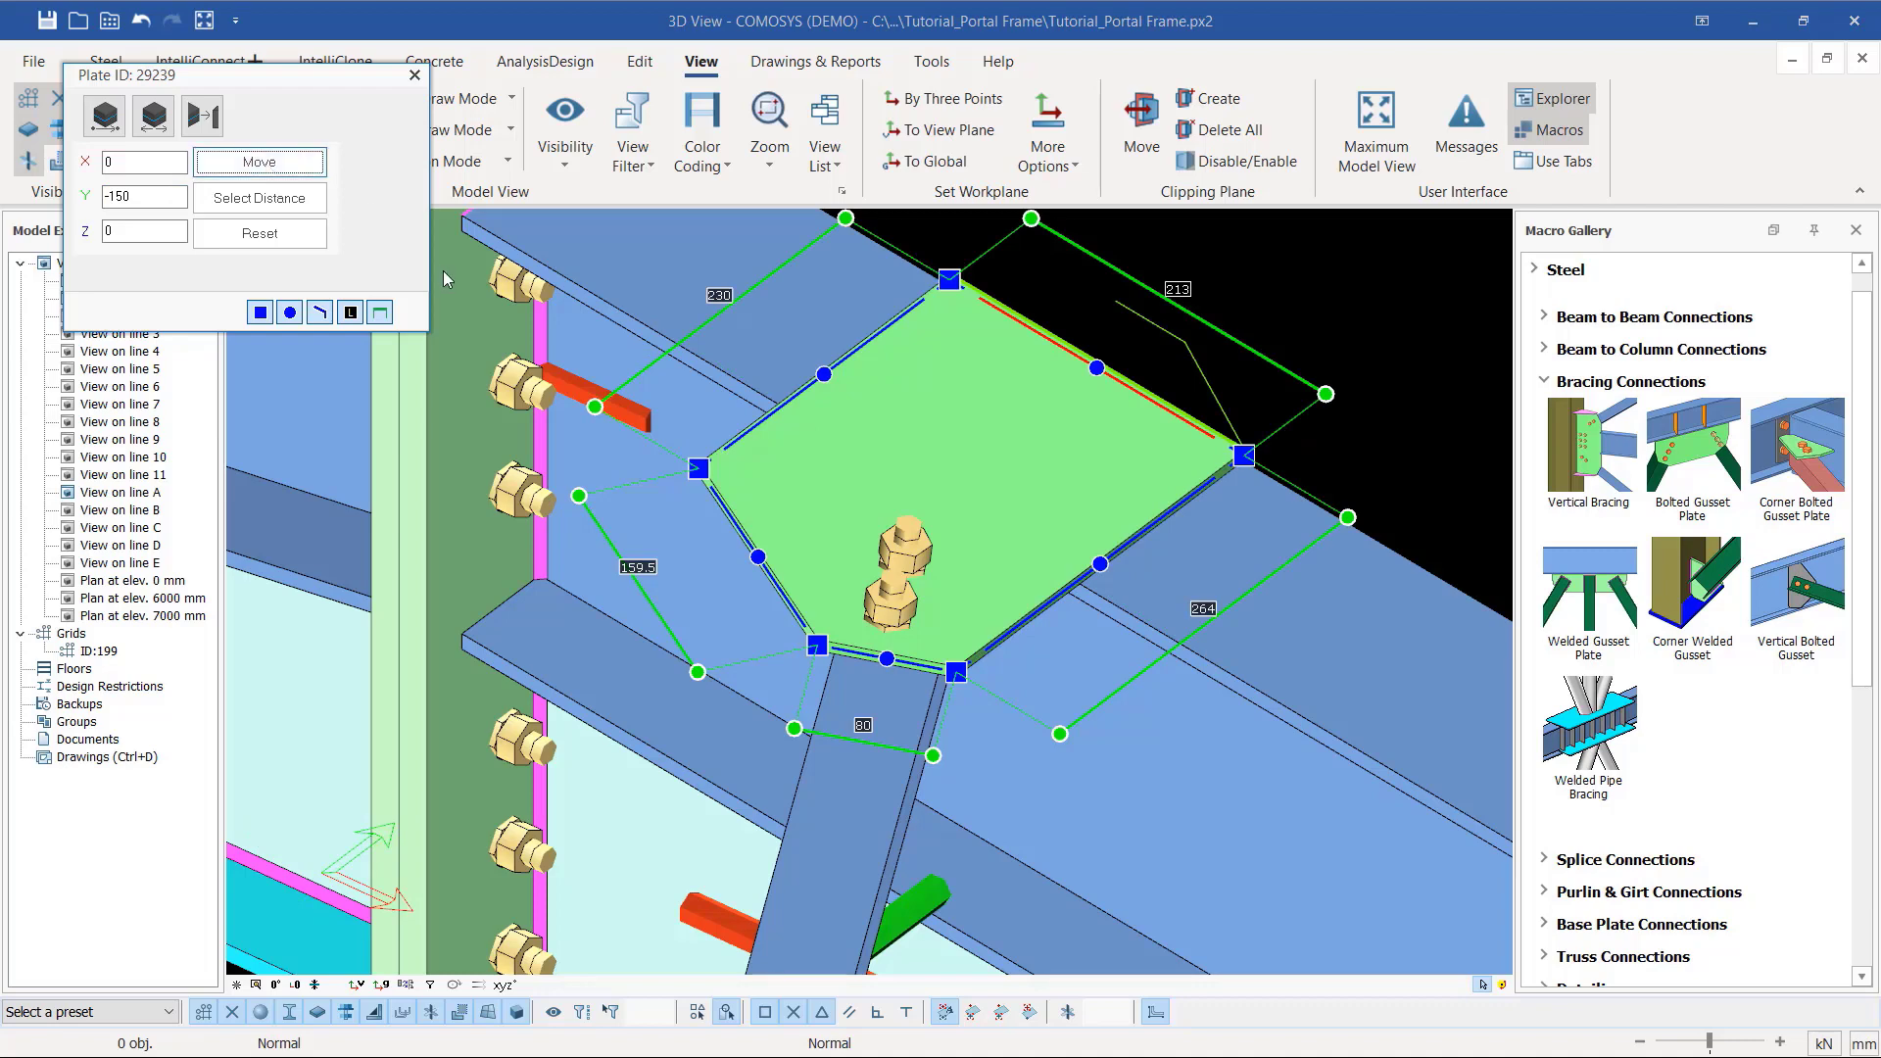
left_click(415, 77)
key("Escape")
scroll(1033, 437, "down", 10)
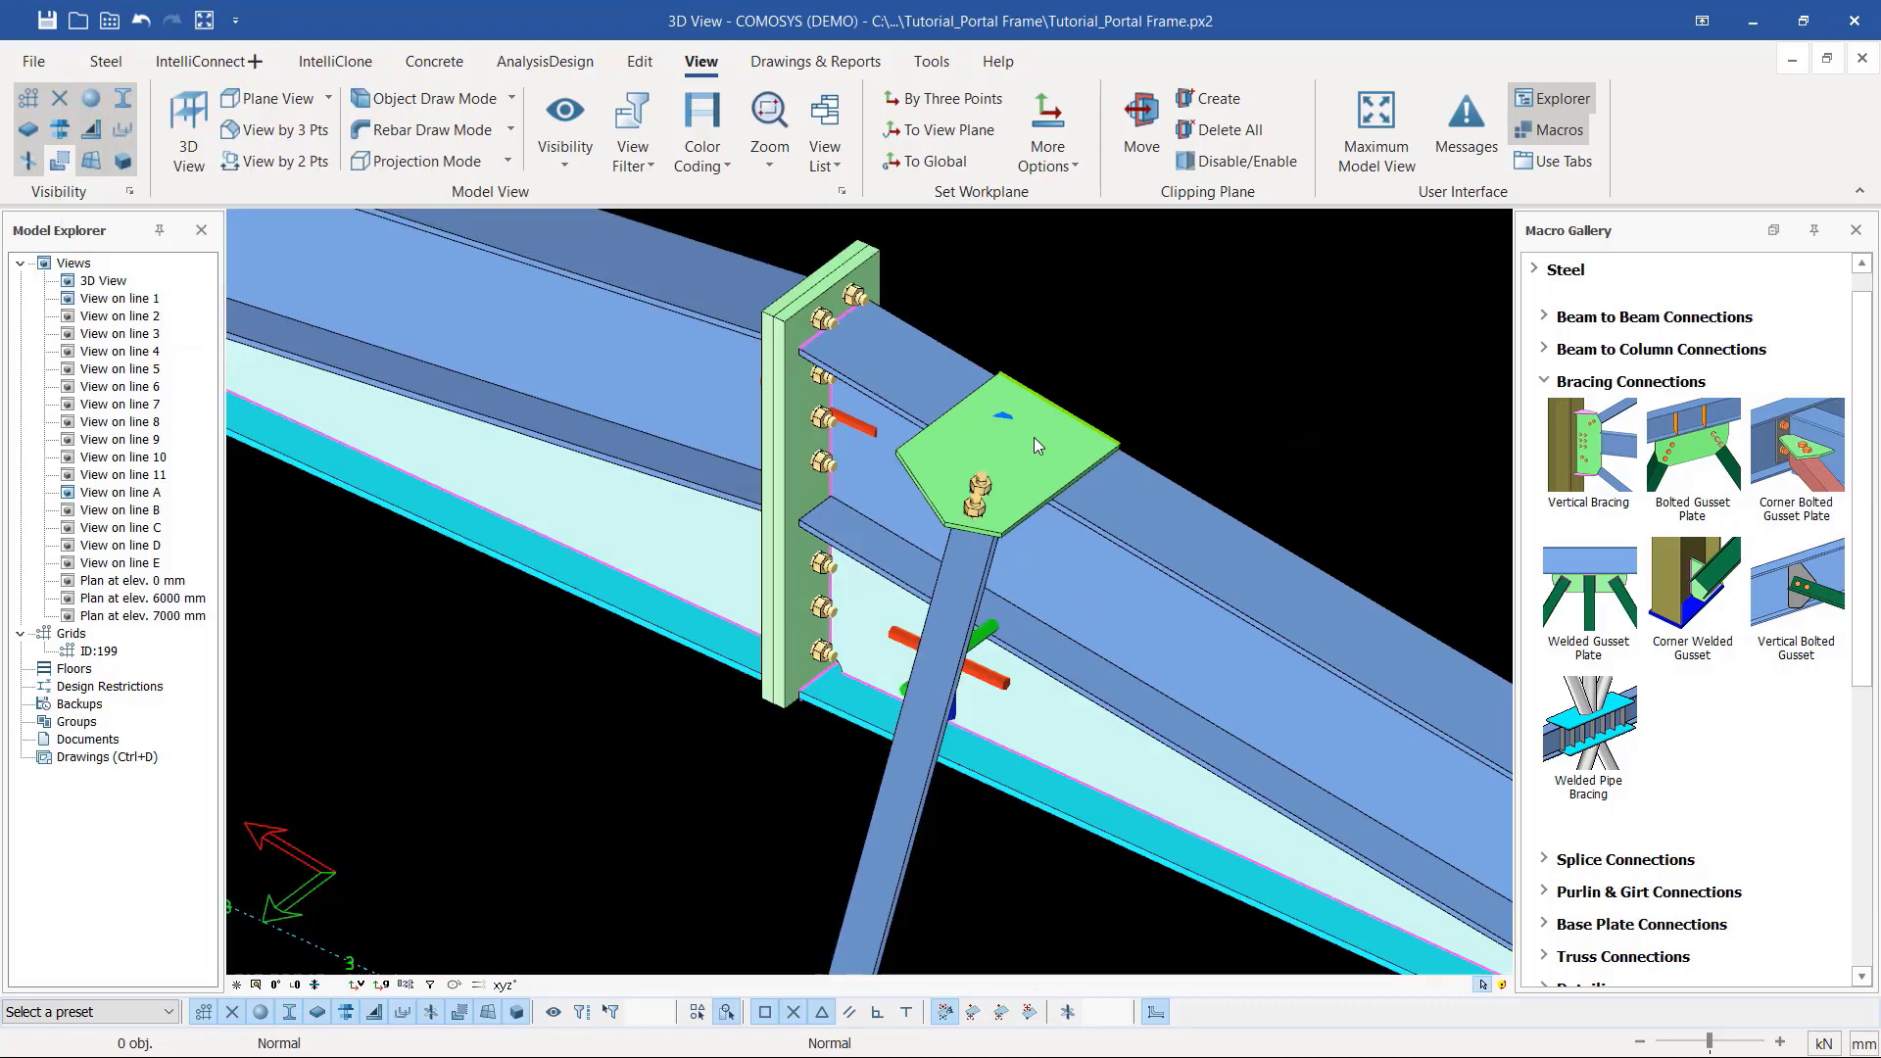
Step: Extend the front rafter's apex gusset plate by moving its rafter-side edge 150 mm in Y
scroll(613, 768, "up", 6)
scroll(630, 683, "up", 3)
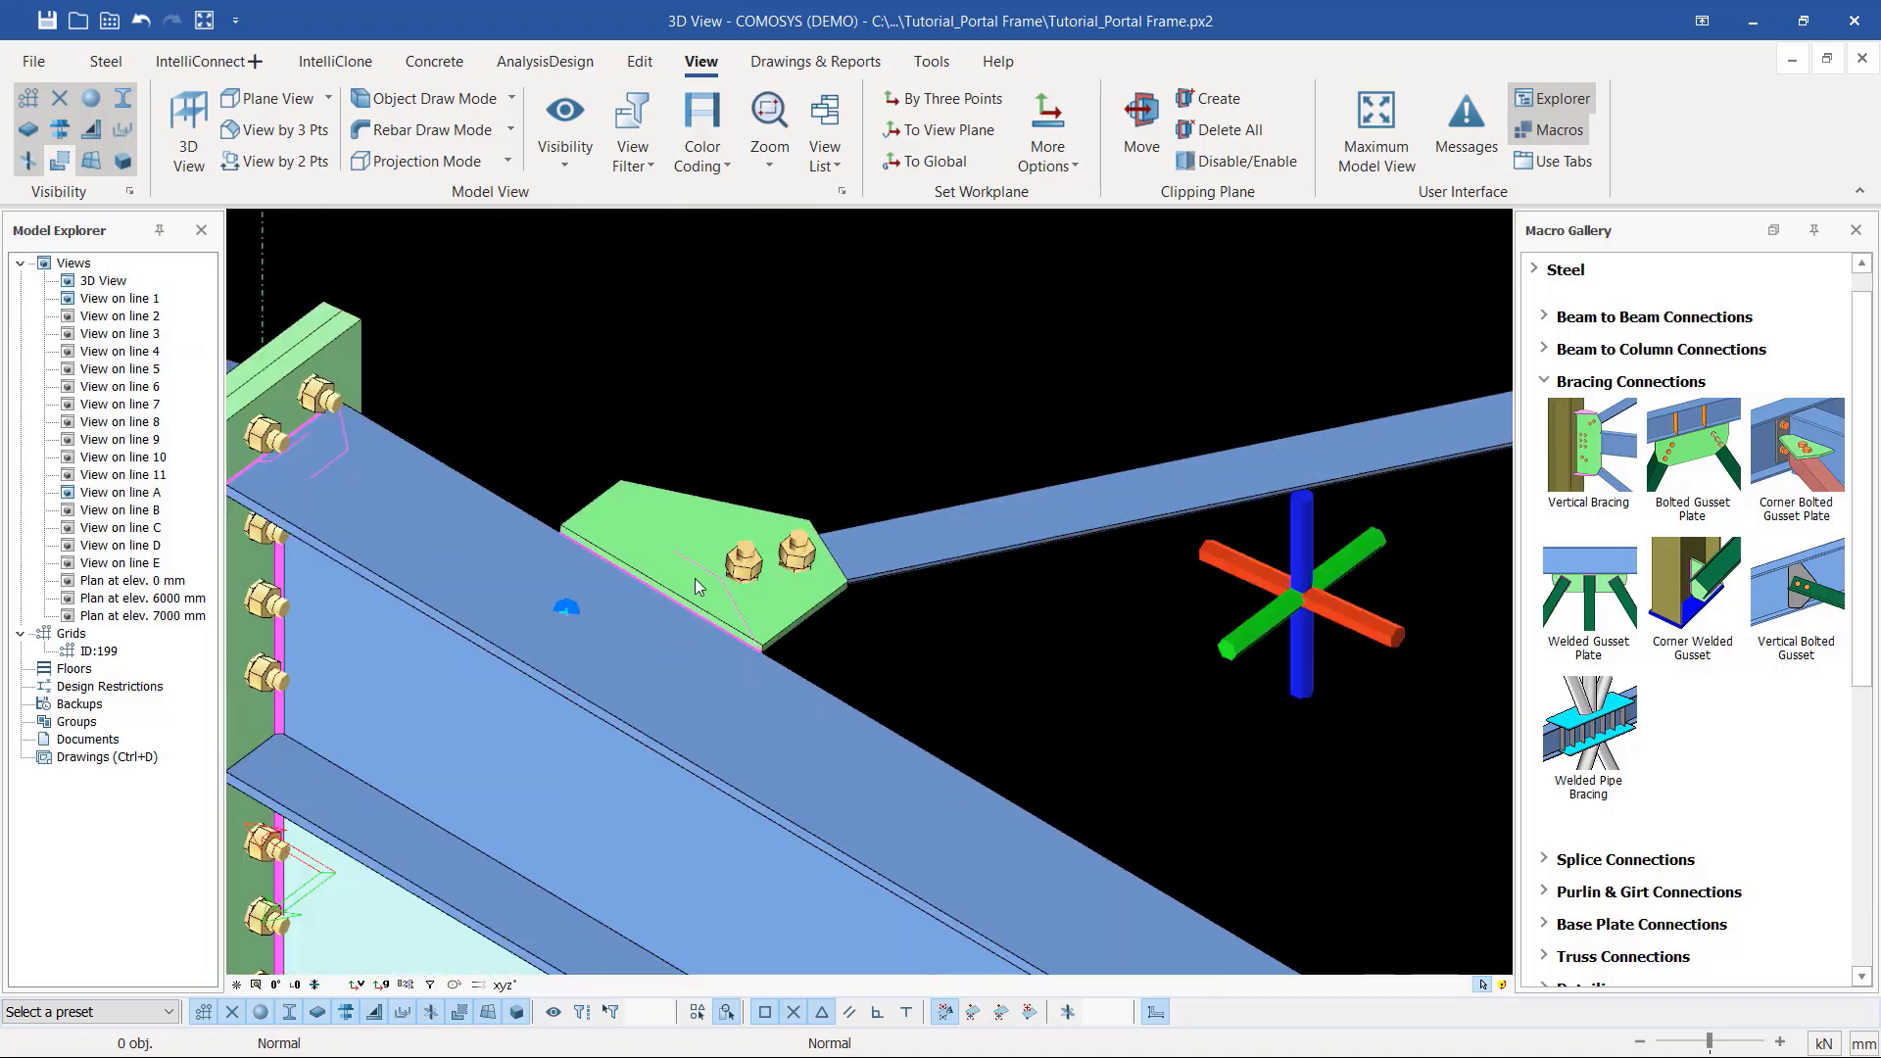
left_click(693, 578)
double_click(686, 612)
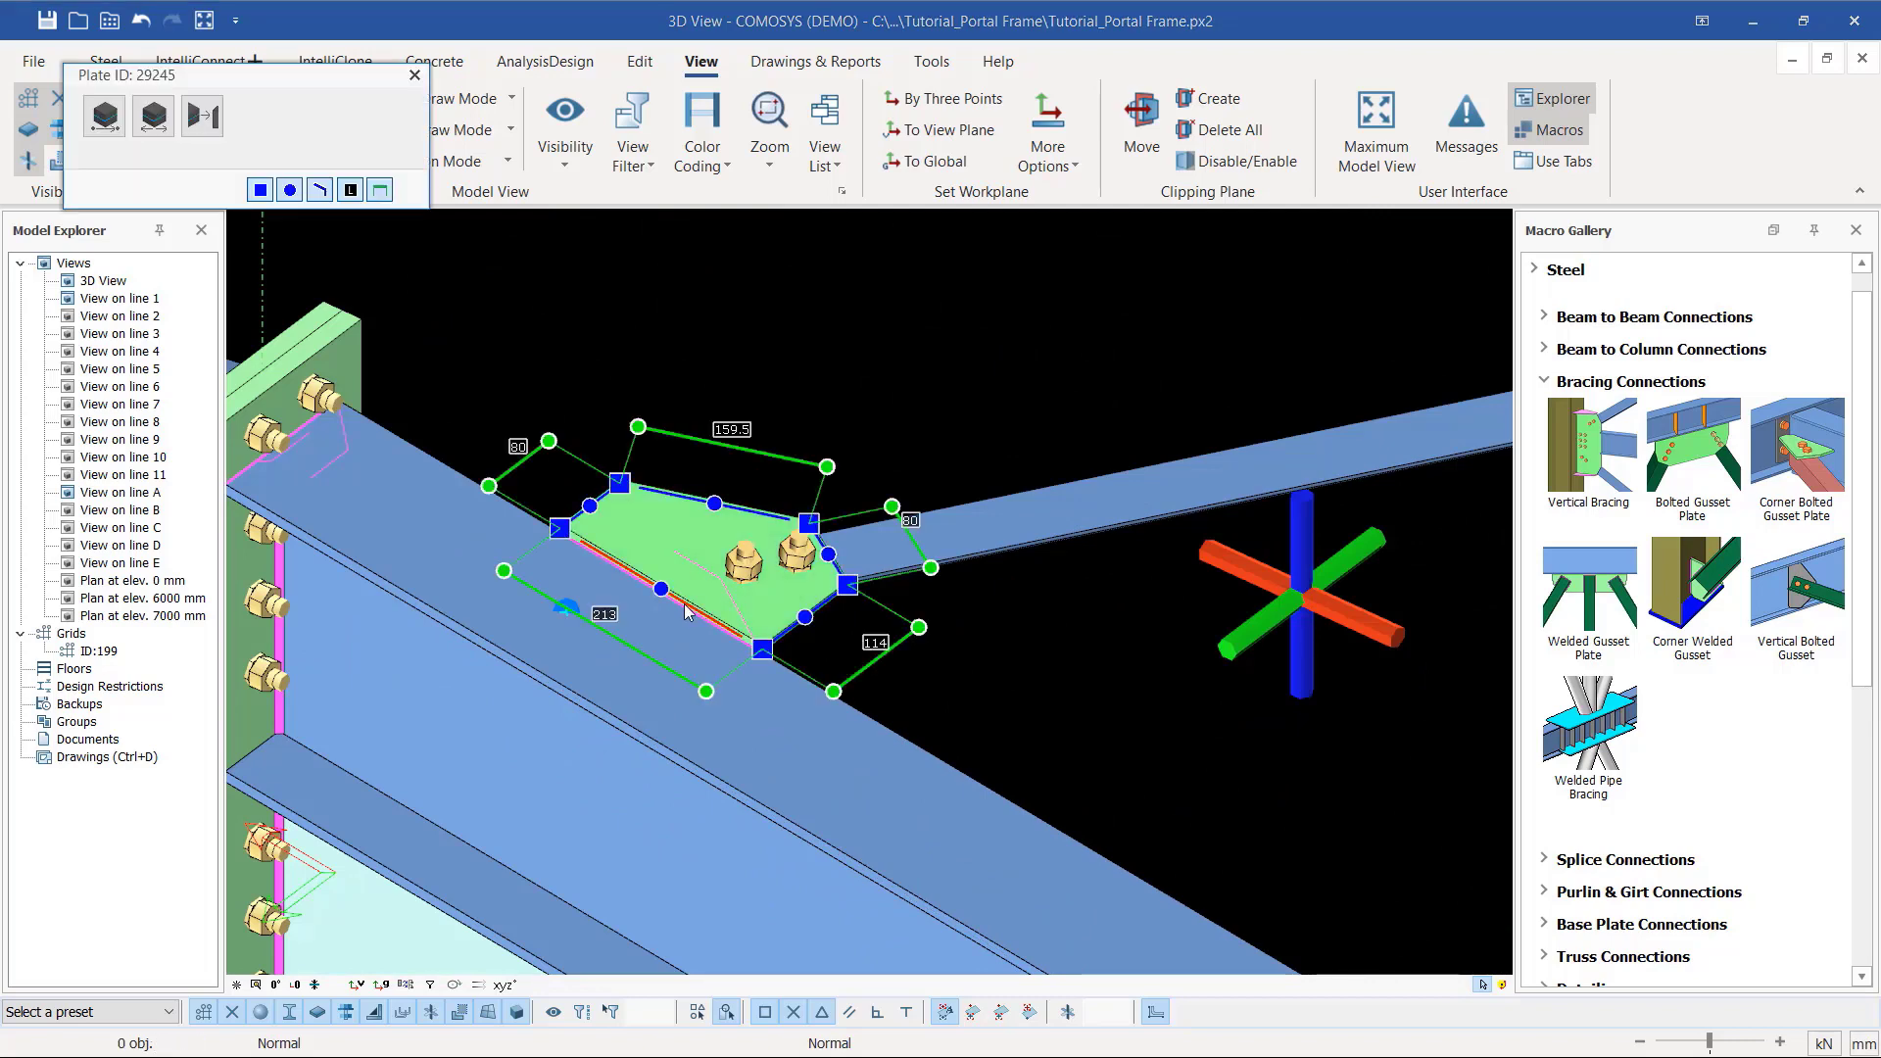
left_click(104, 116)
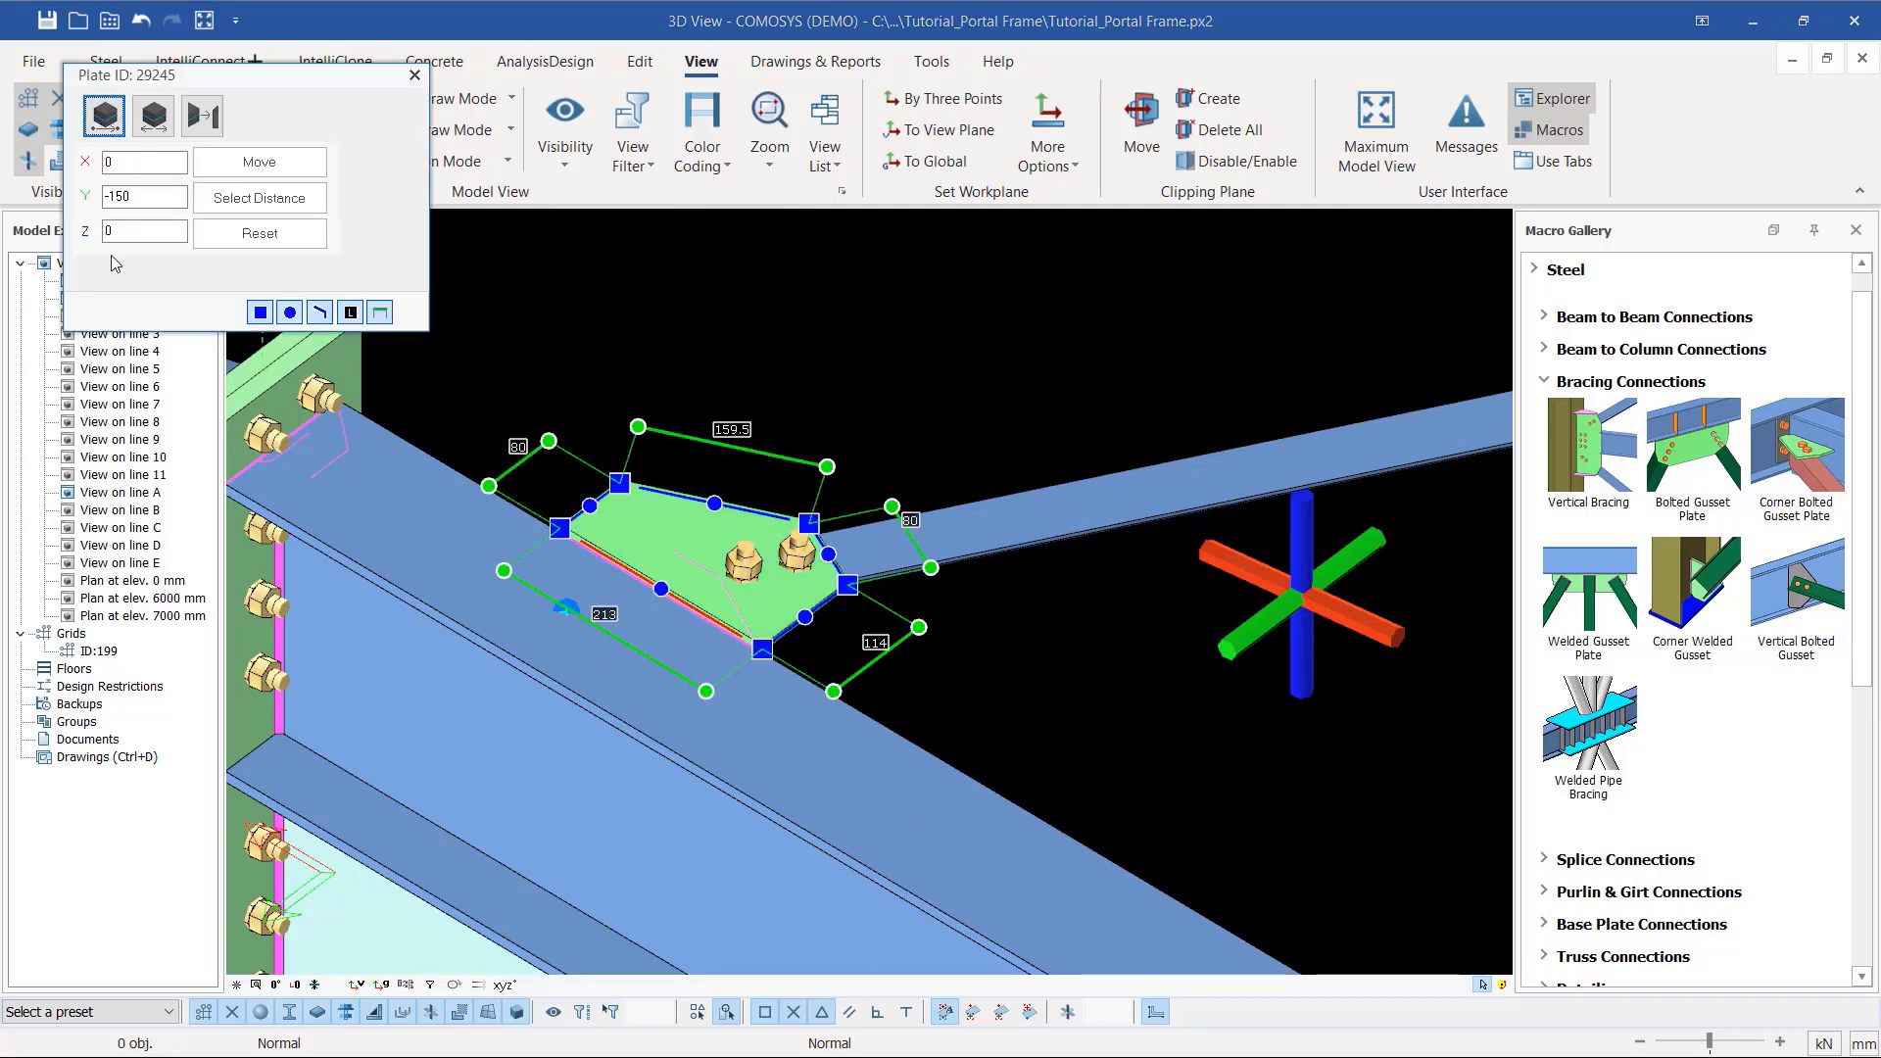
scroll(622, 618, "down", 2)
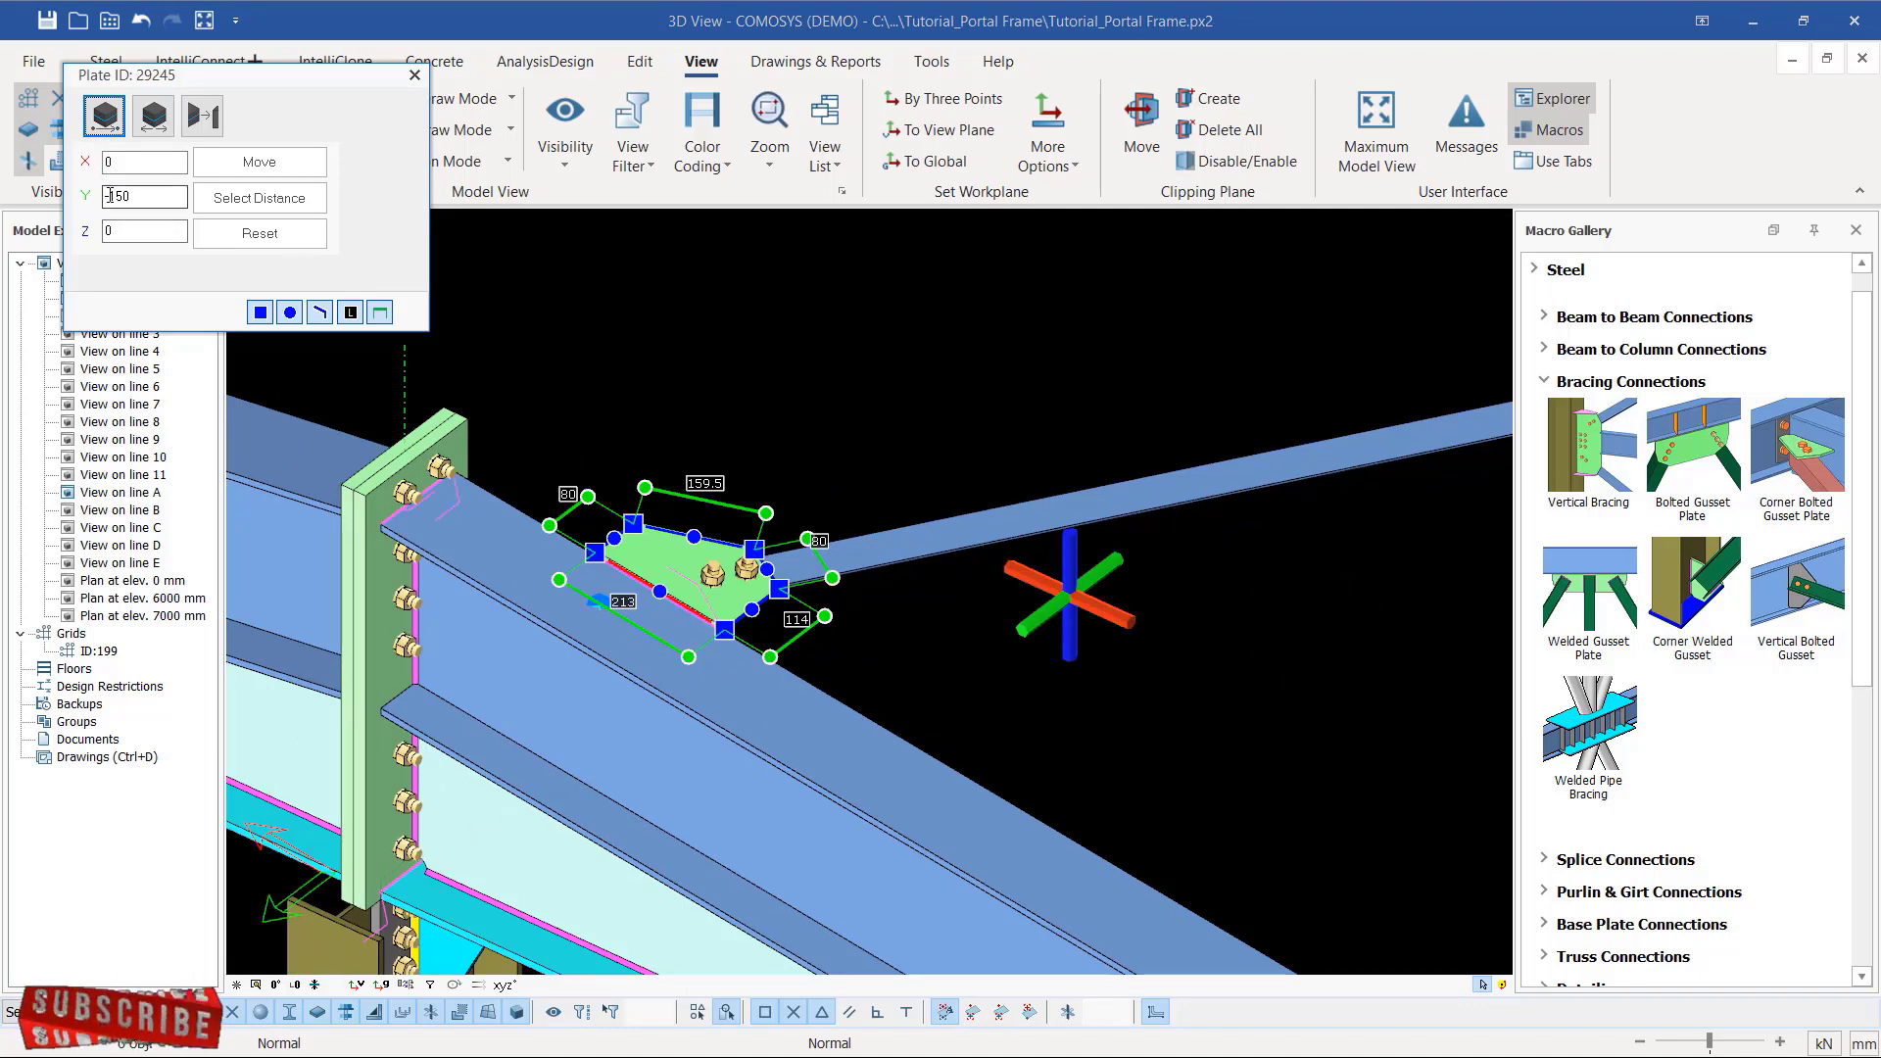
left_click(111, 196)
key("BackSpace")
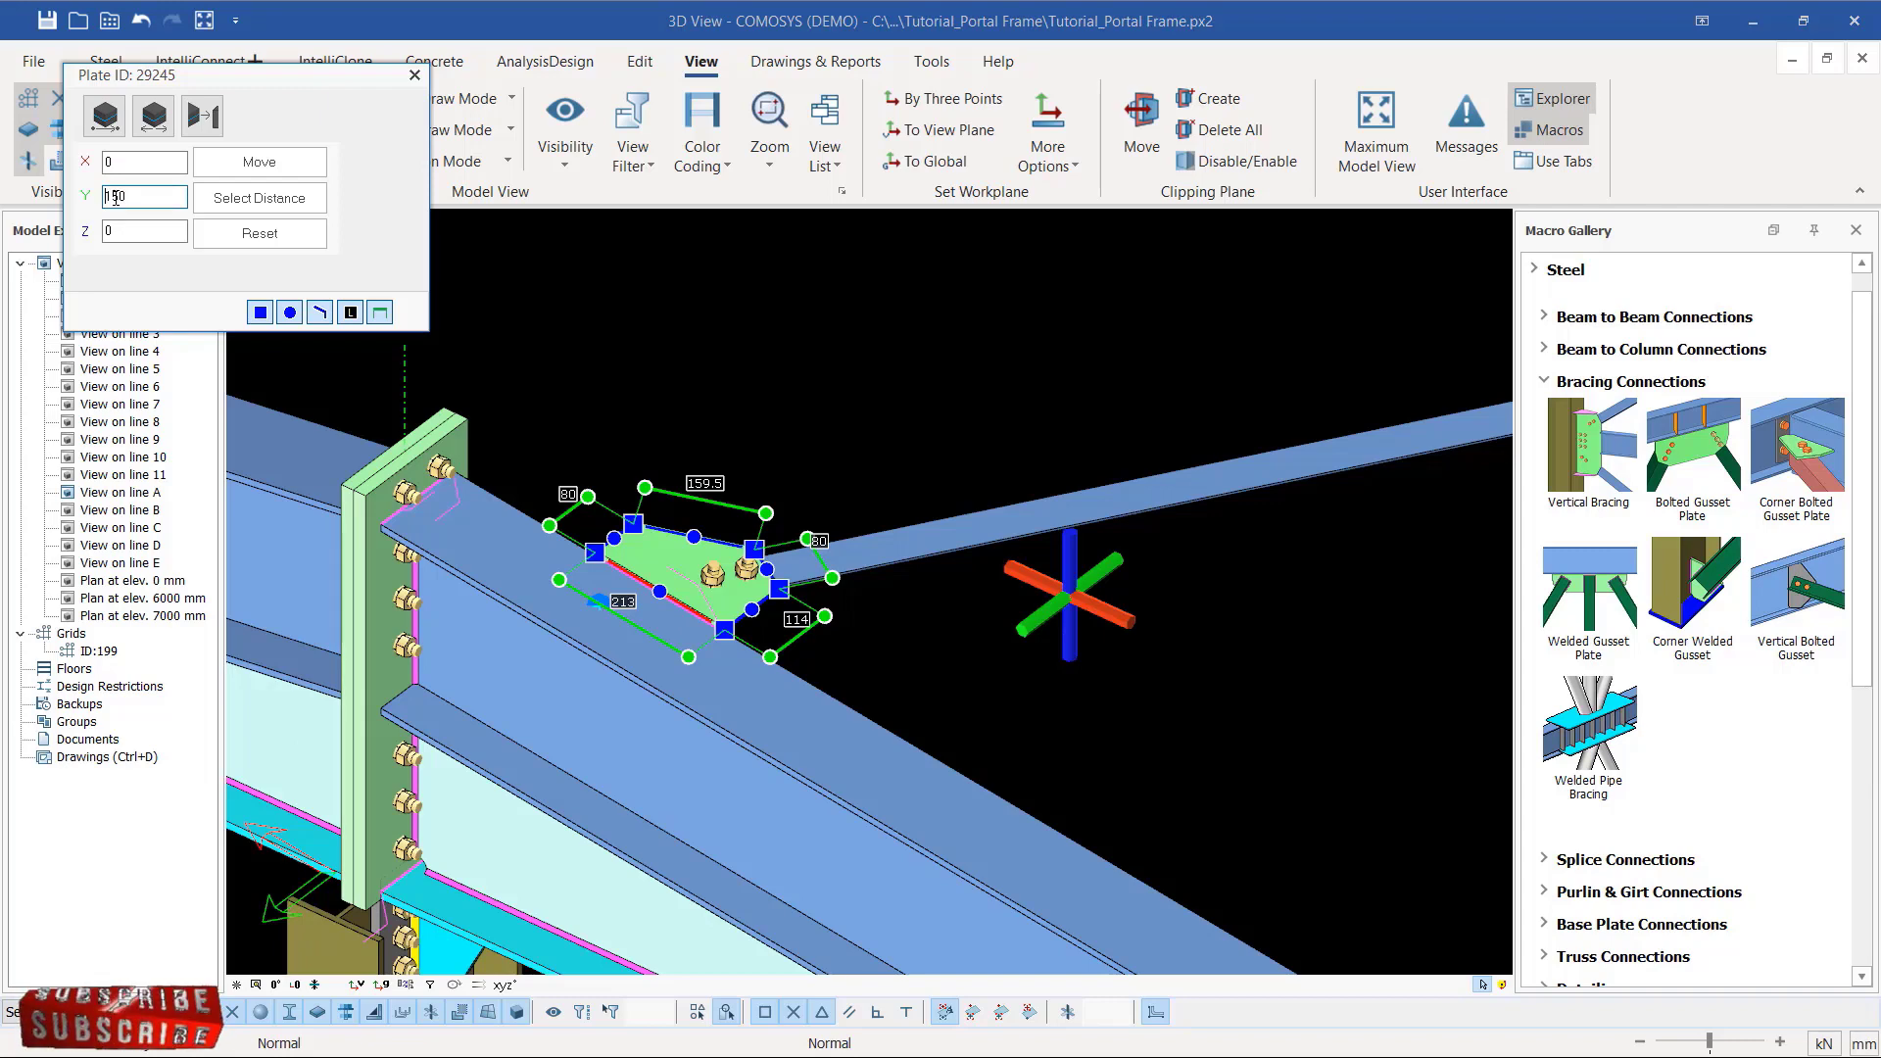
left_click(274, 163)
left_click(870, 376)
Step: Check the rafter gusset plates and the central bolted connections across both braced roof bays
scroll(477, 431, "down", 12)
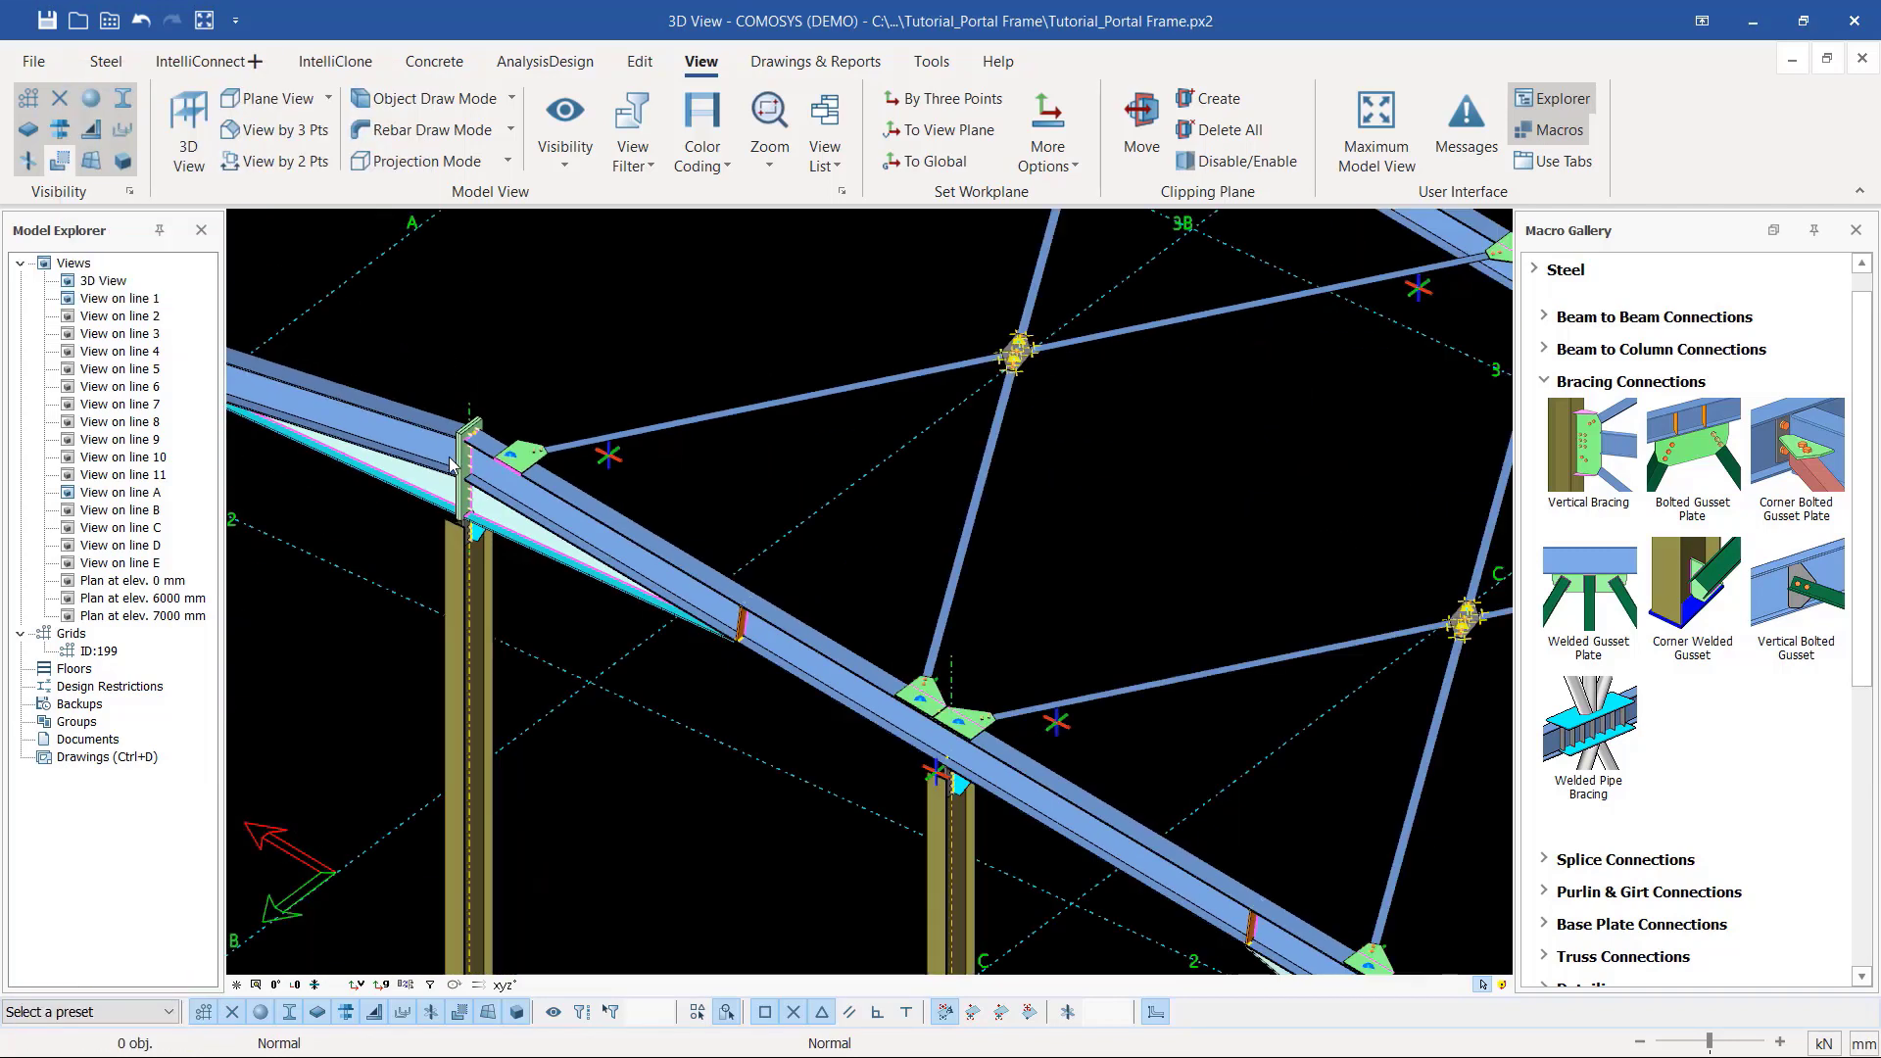
scroll(686, 452, "up", 6)
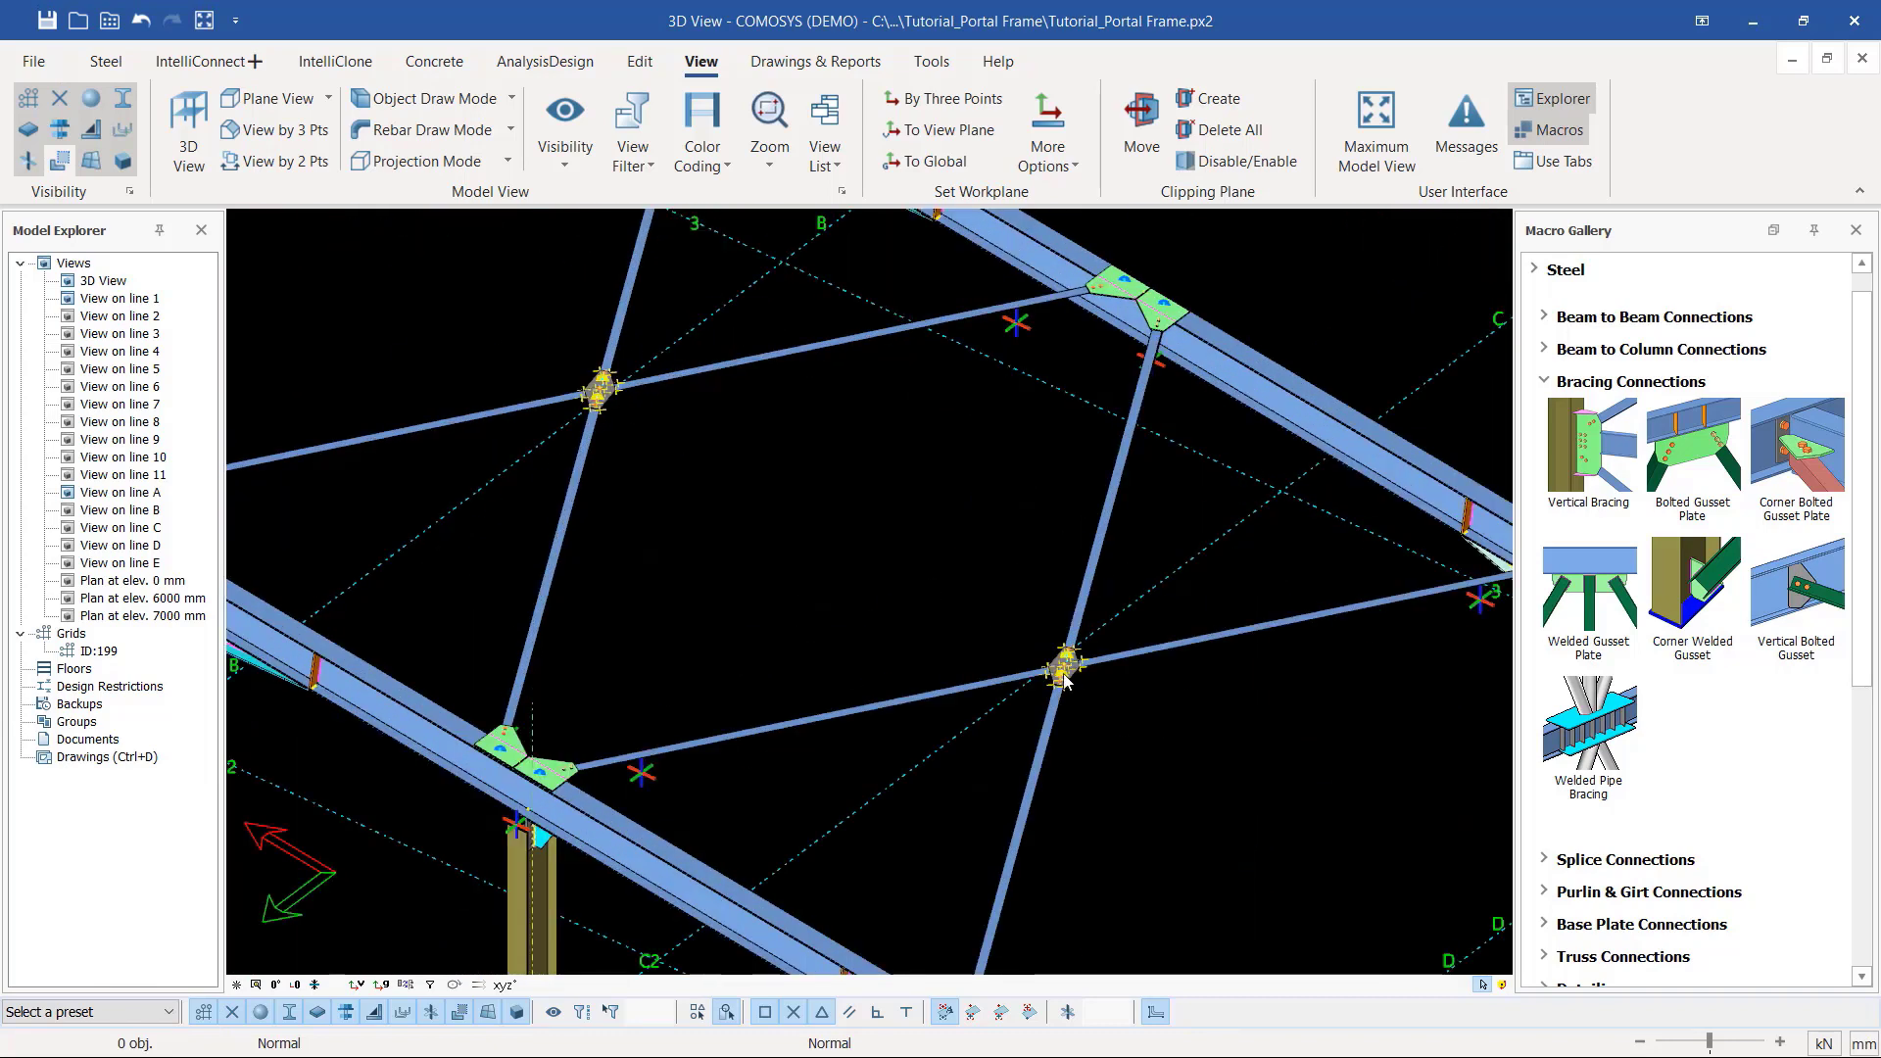
scroll(1078, 661, "up", 8)
scroll(929, 642, "down", 3)
scroll(928, 641, "down", 5)
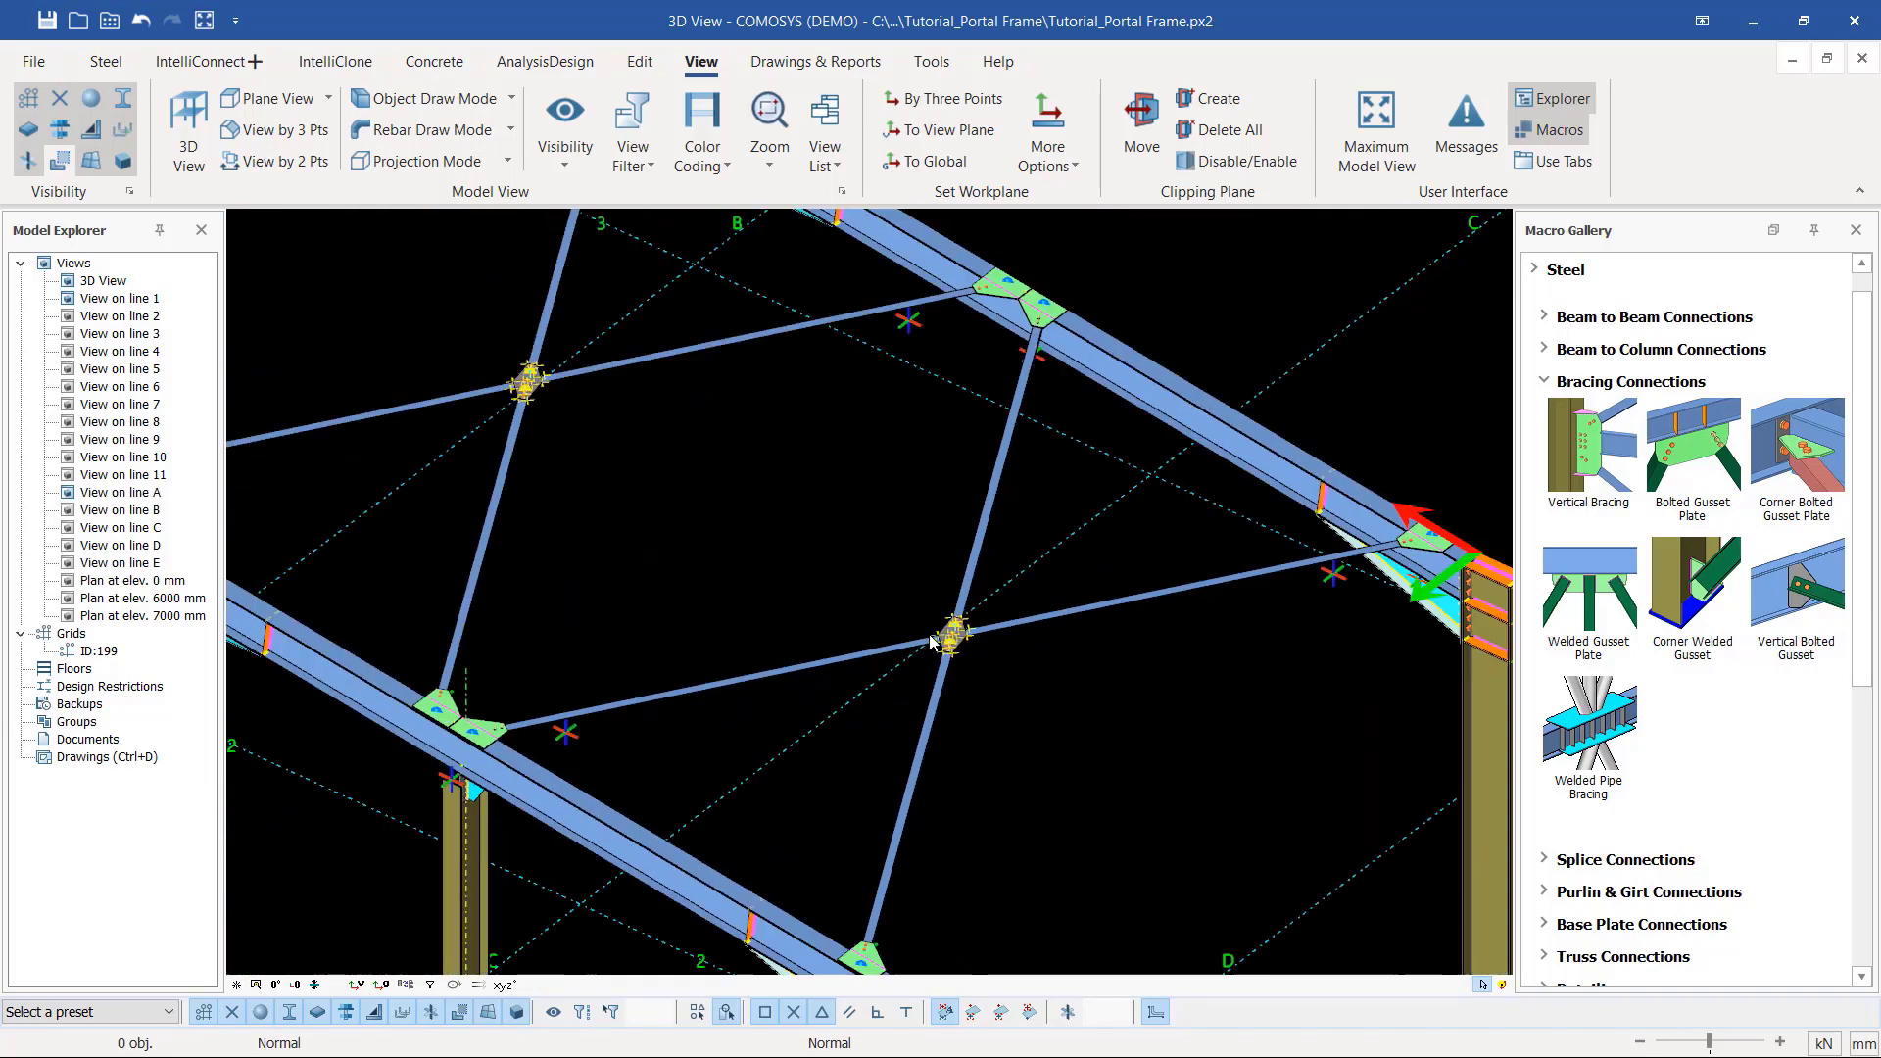
scroll(1025, 471, "up", 3)
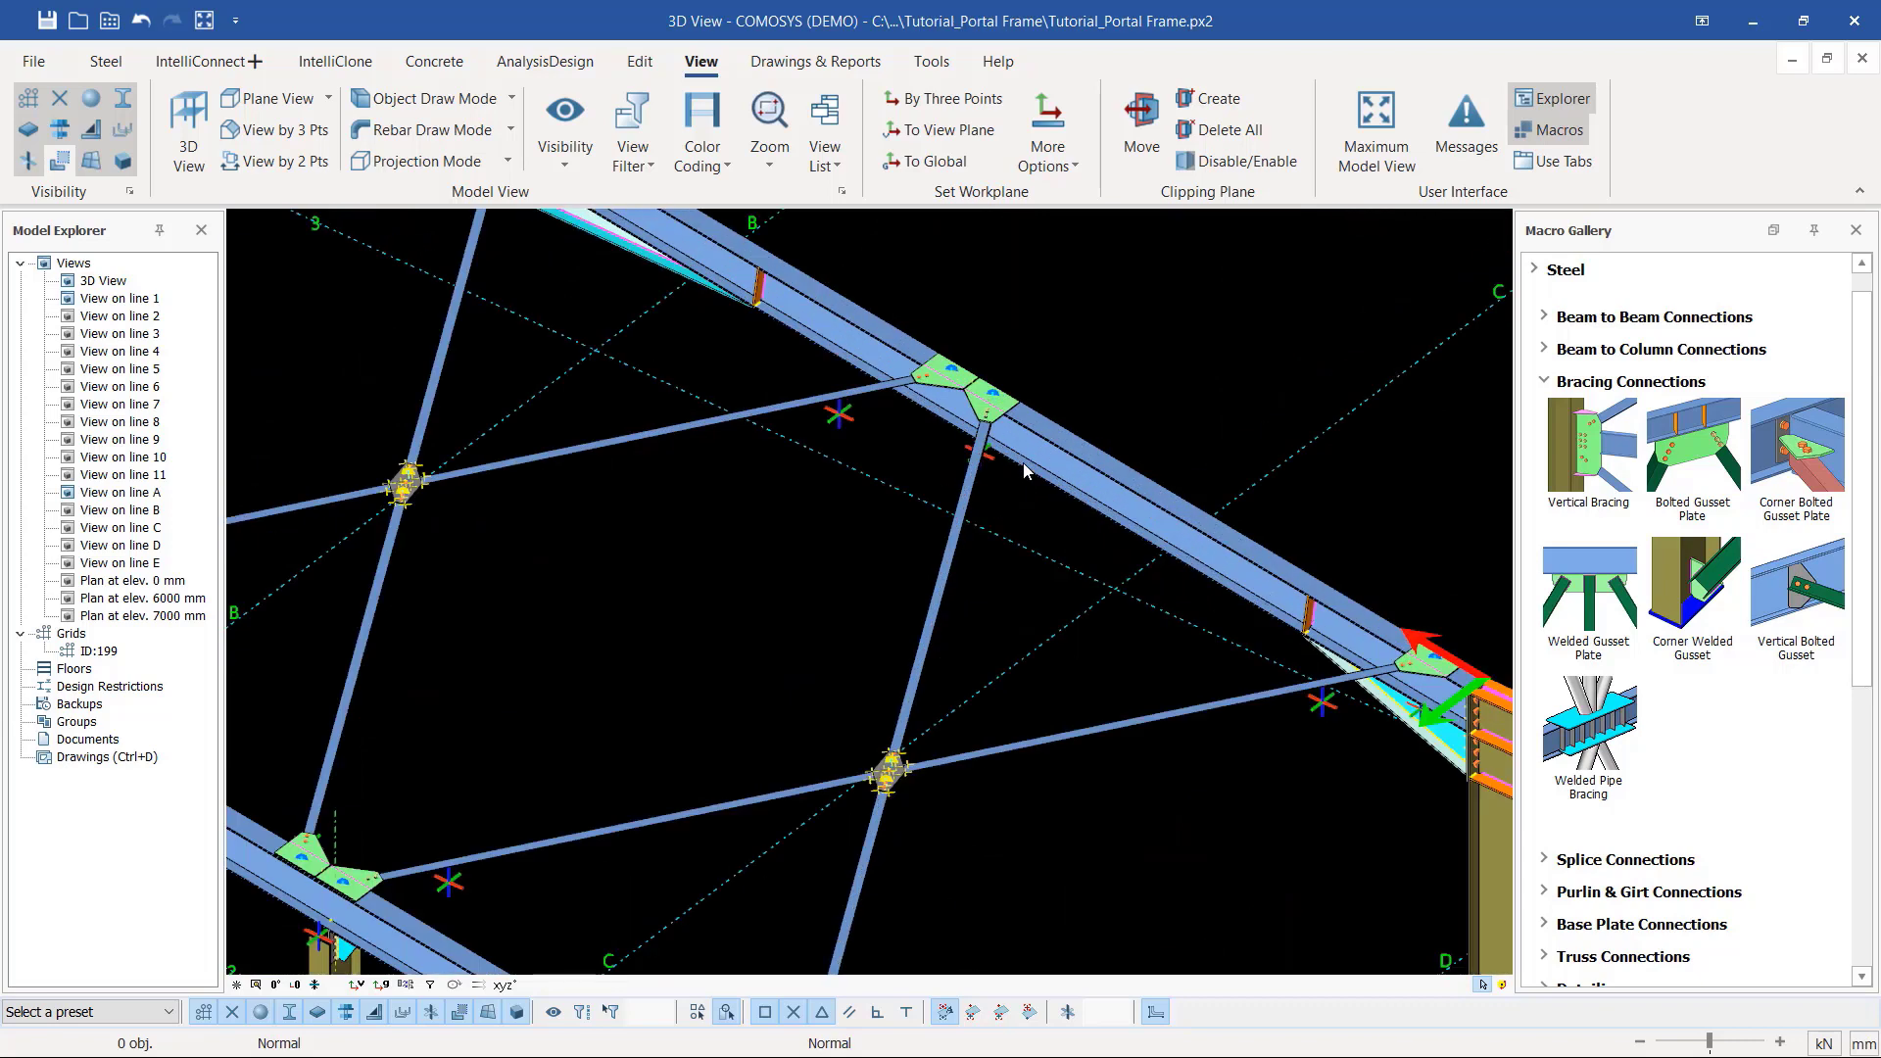
Step: Select the complete assembly of the rear rafter on the braced side and show only that assembly
scroll(1023, 463, "up", 4)
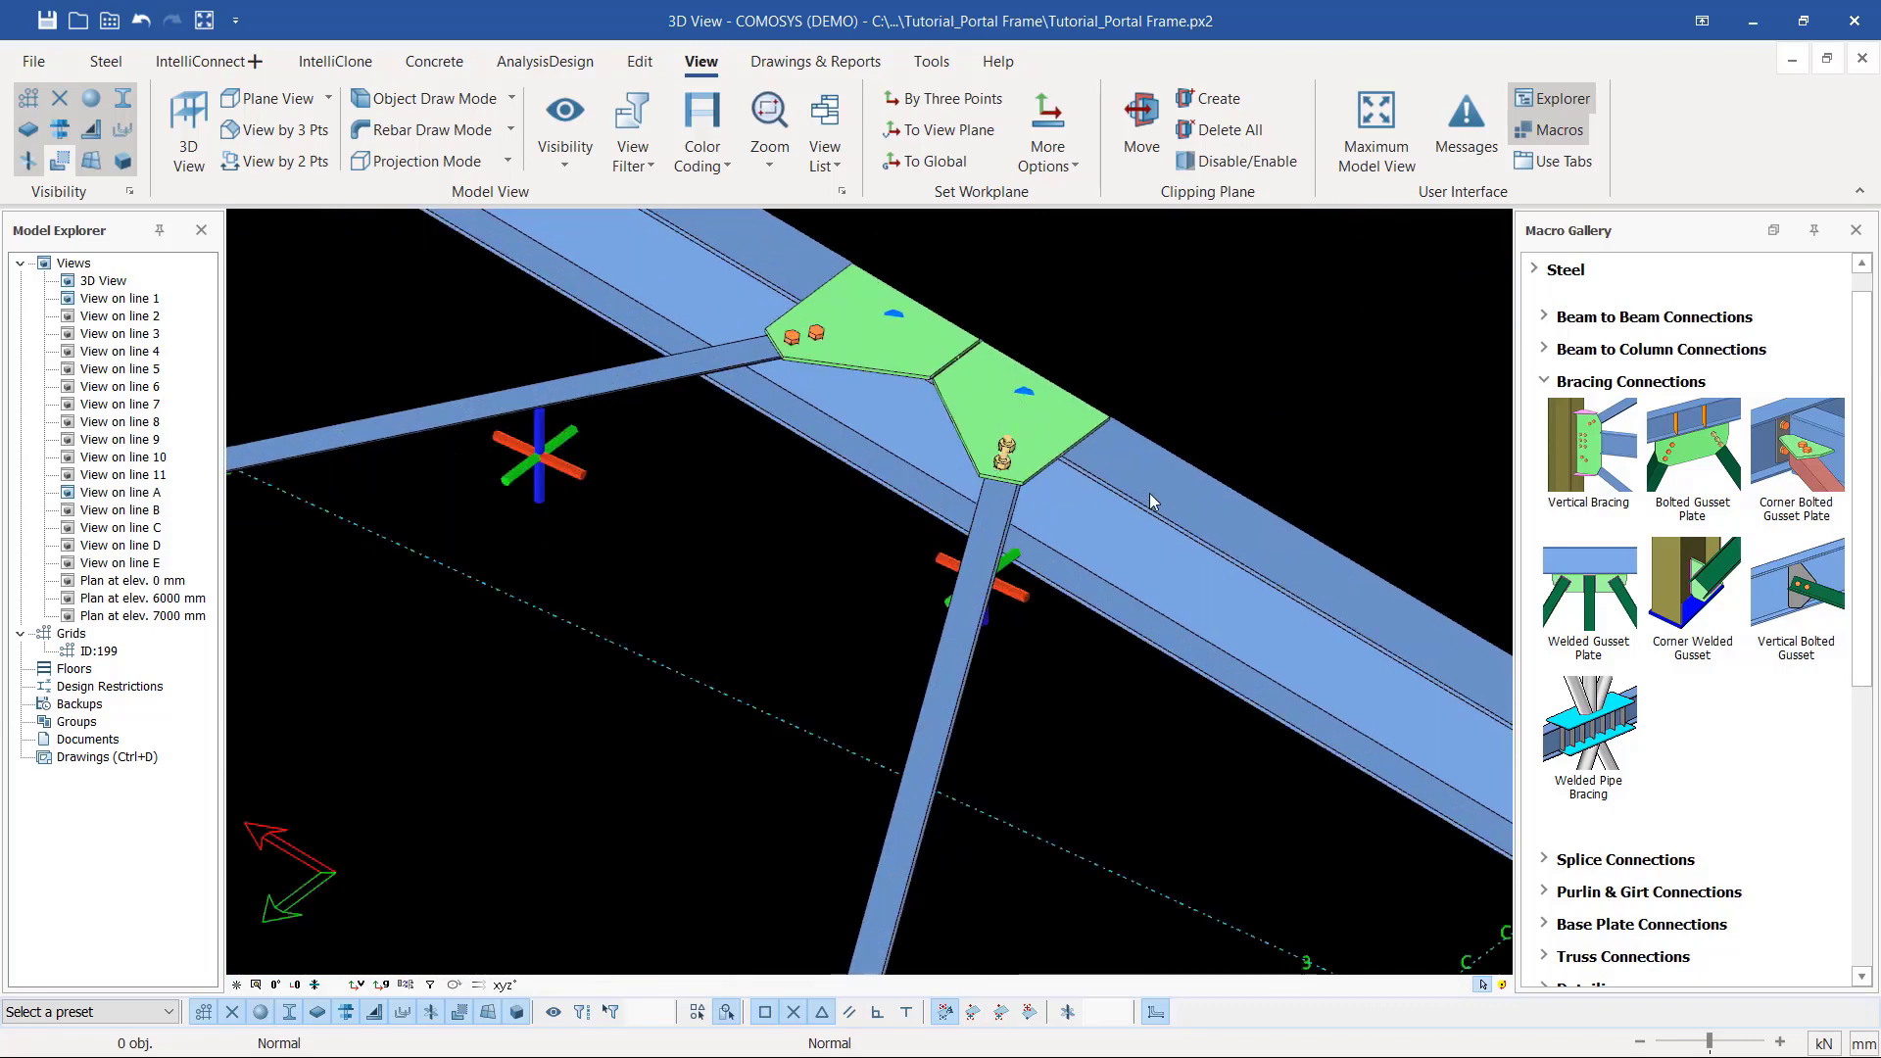
scroll(1150, 588, "down", 3)
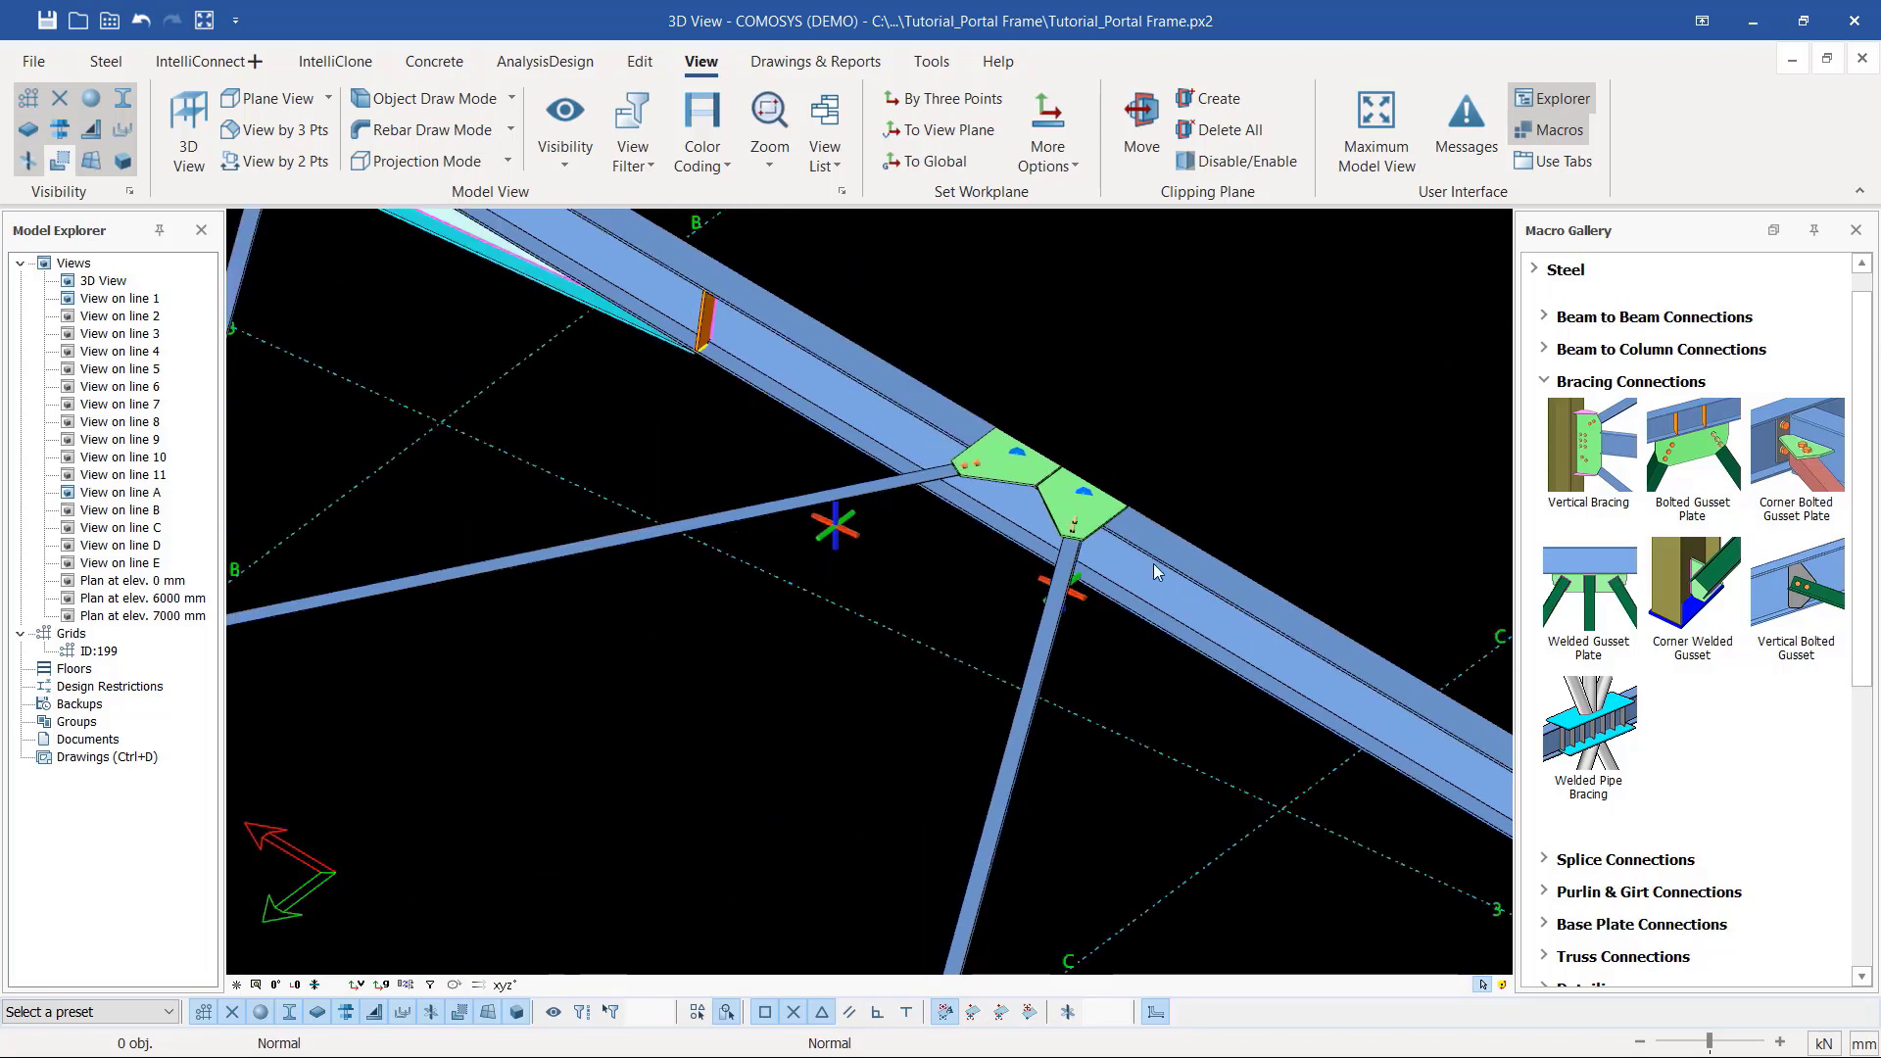
left_click(1154, 564)
right_click(1154, 563)
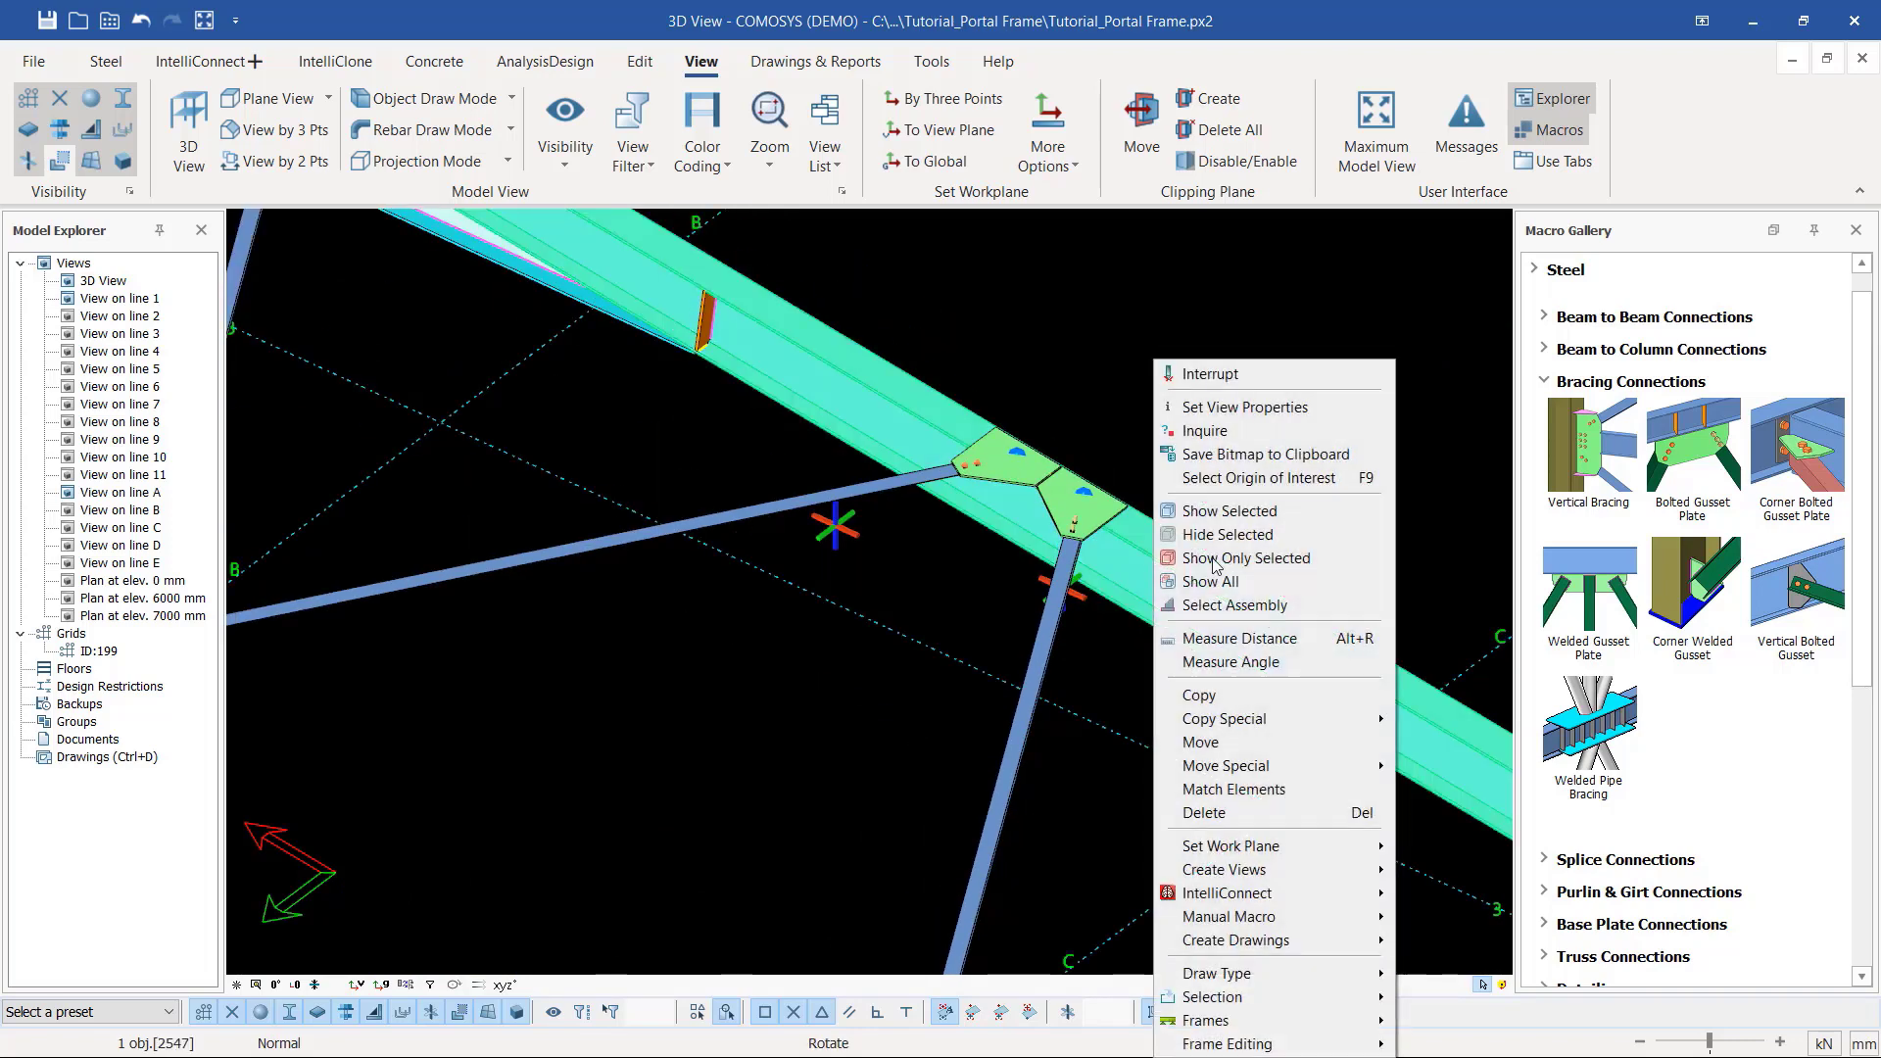
left_click(1256, 607)
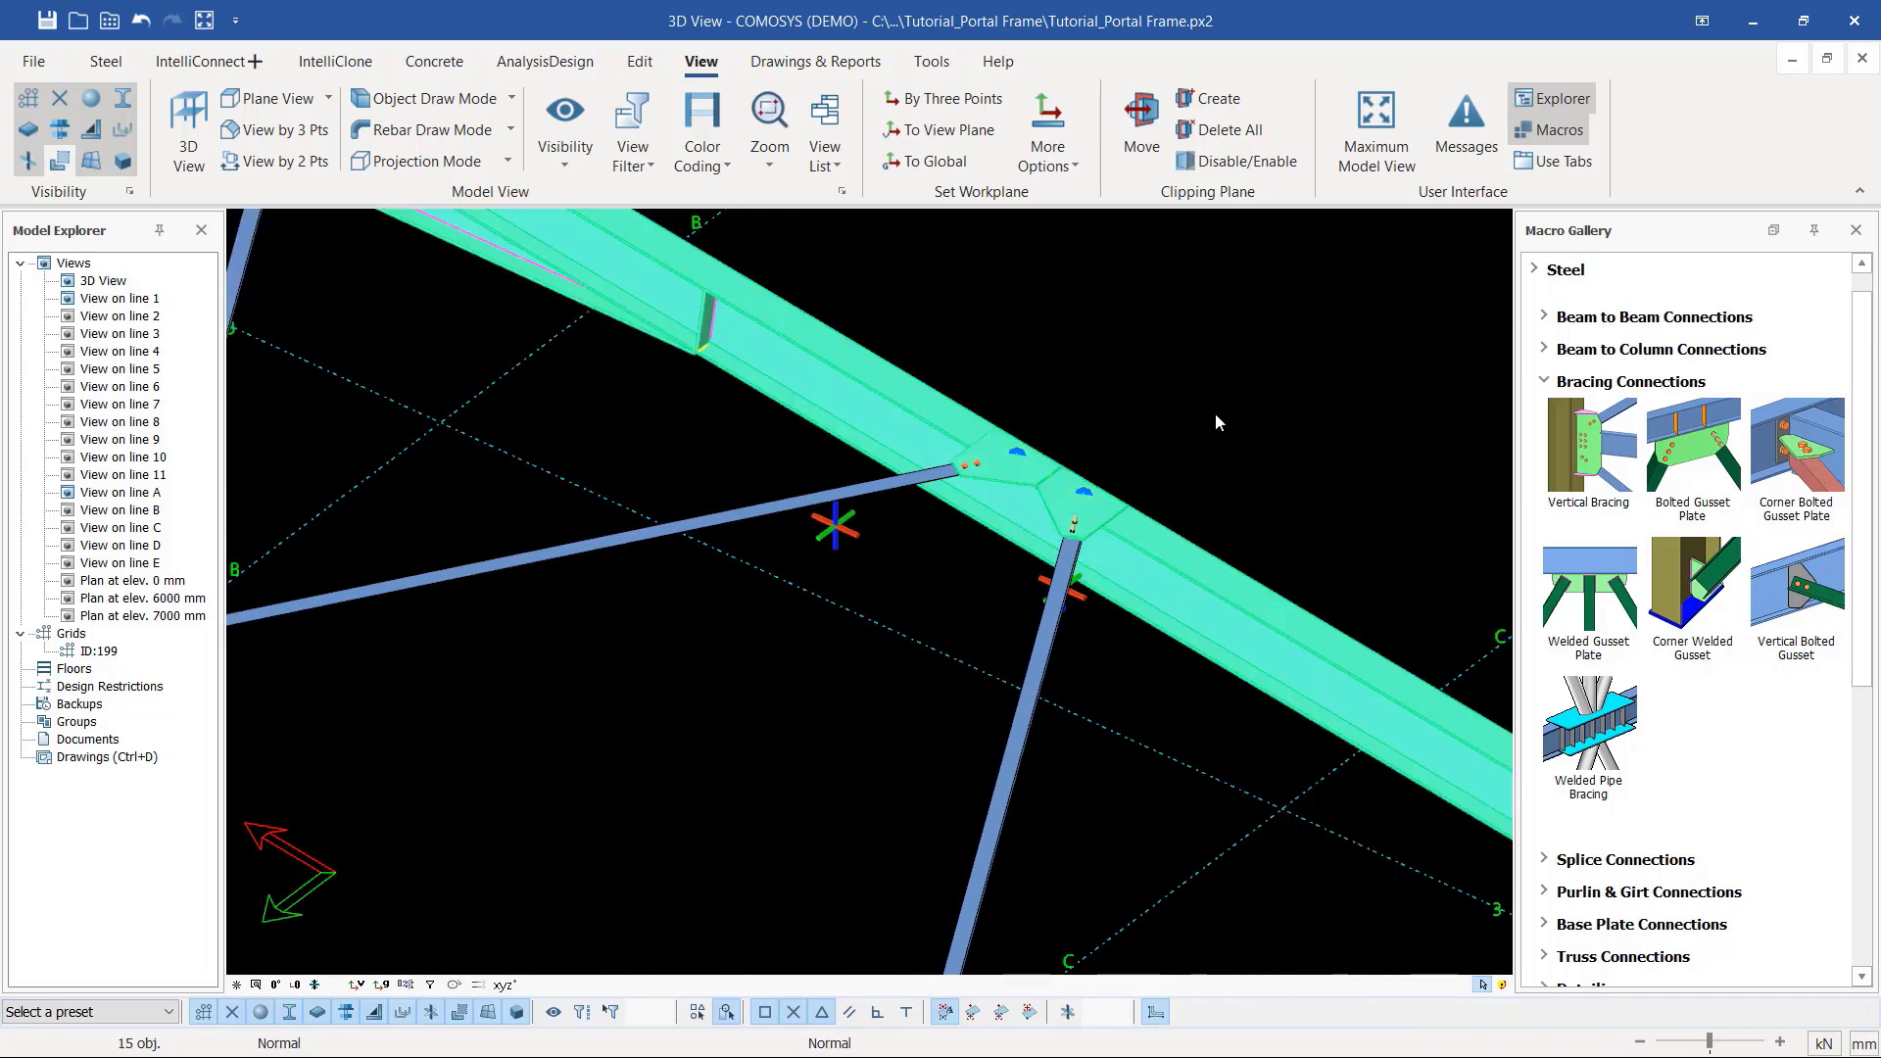
scroll(1126, 451, "down", 3)
right_click(1049, 488)
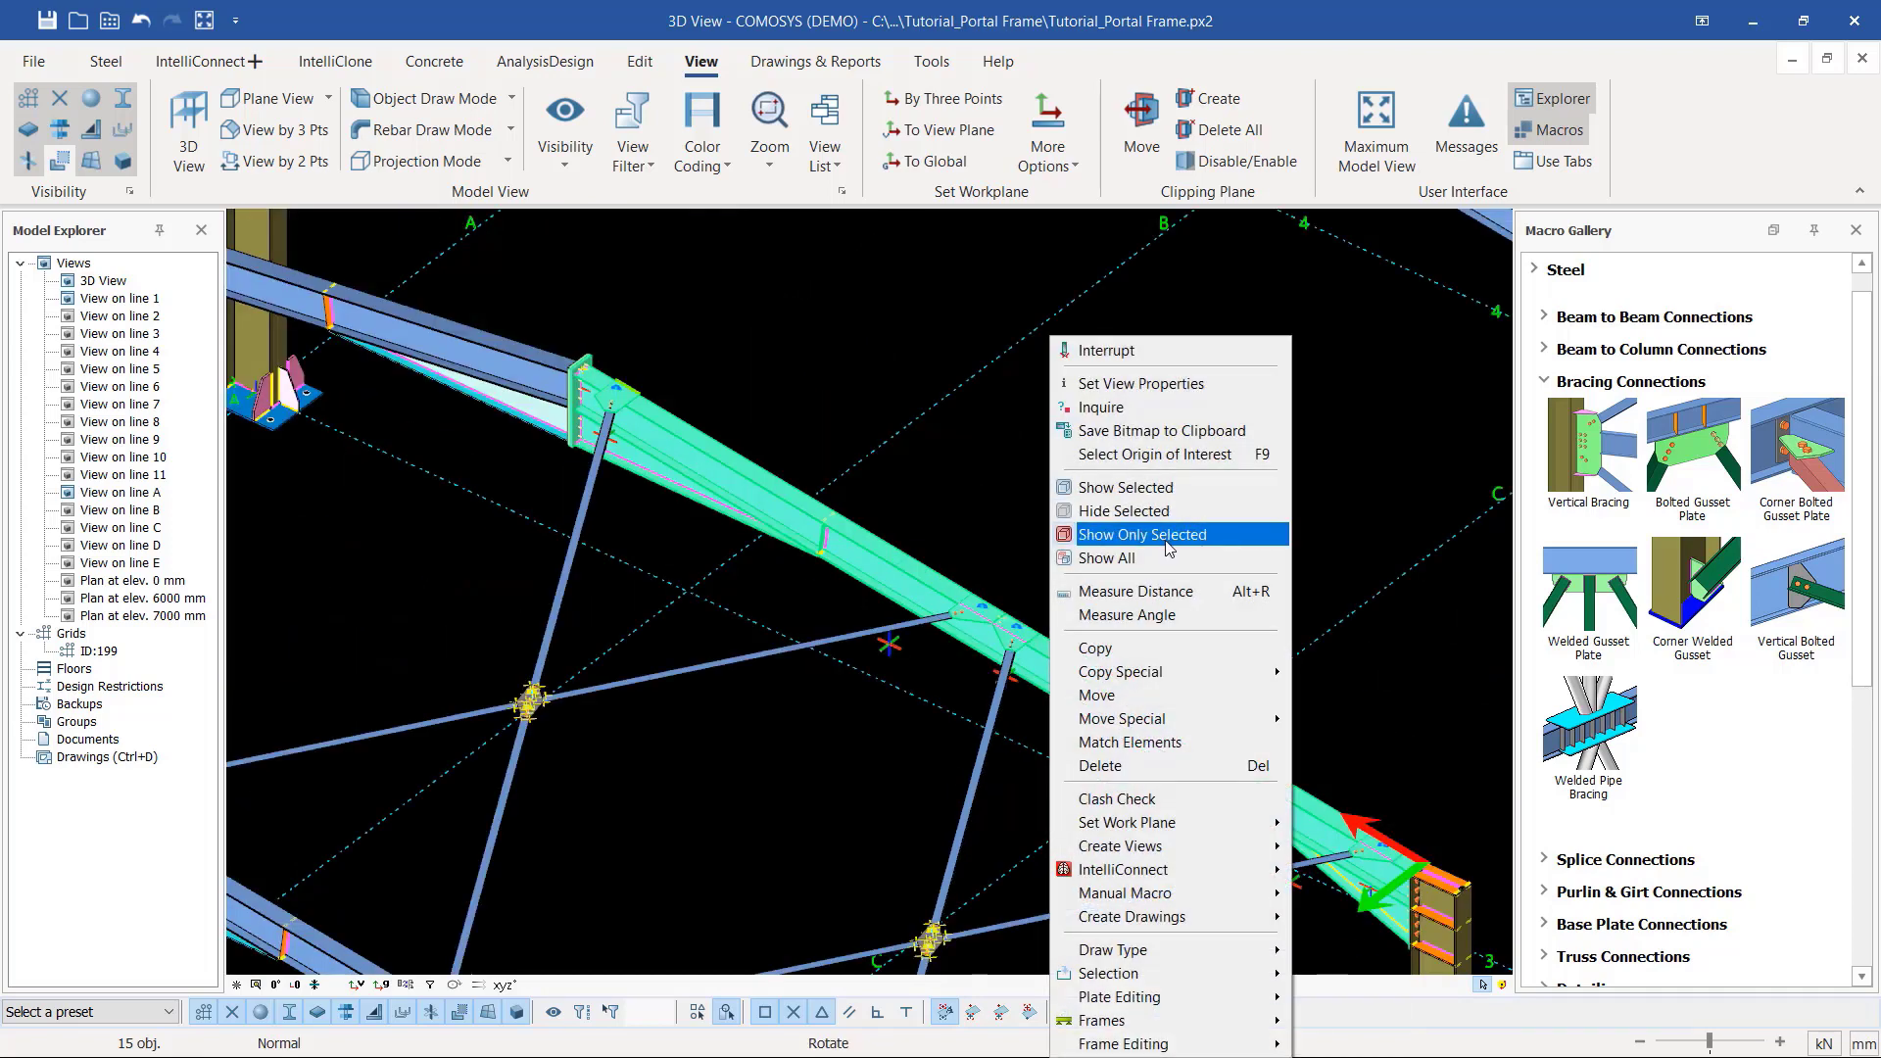
left_click(1166, 541)
Step: Examine the gusset plates belonging to the isolated rafter from its apex end to its eaves end, and show the whole model again
scroll(1072, 582, "up", 3)
left_click(1072, 582)
scroll(1027, 629, "up", 1)
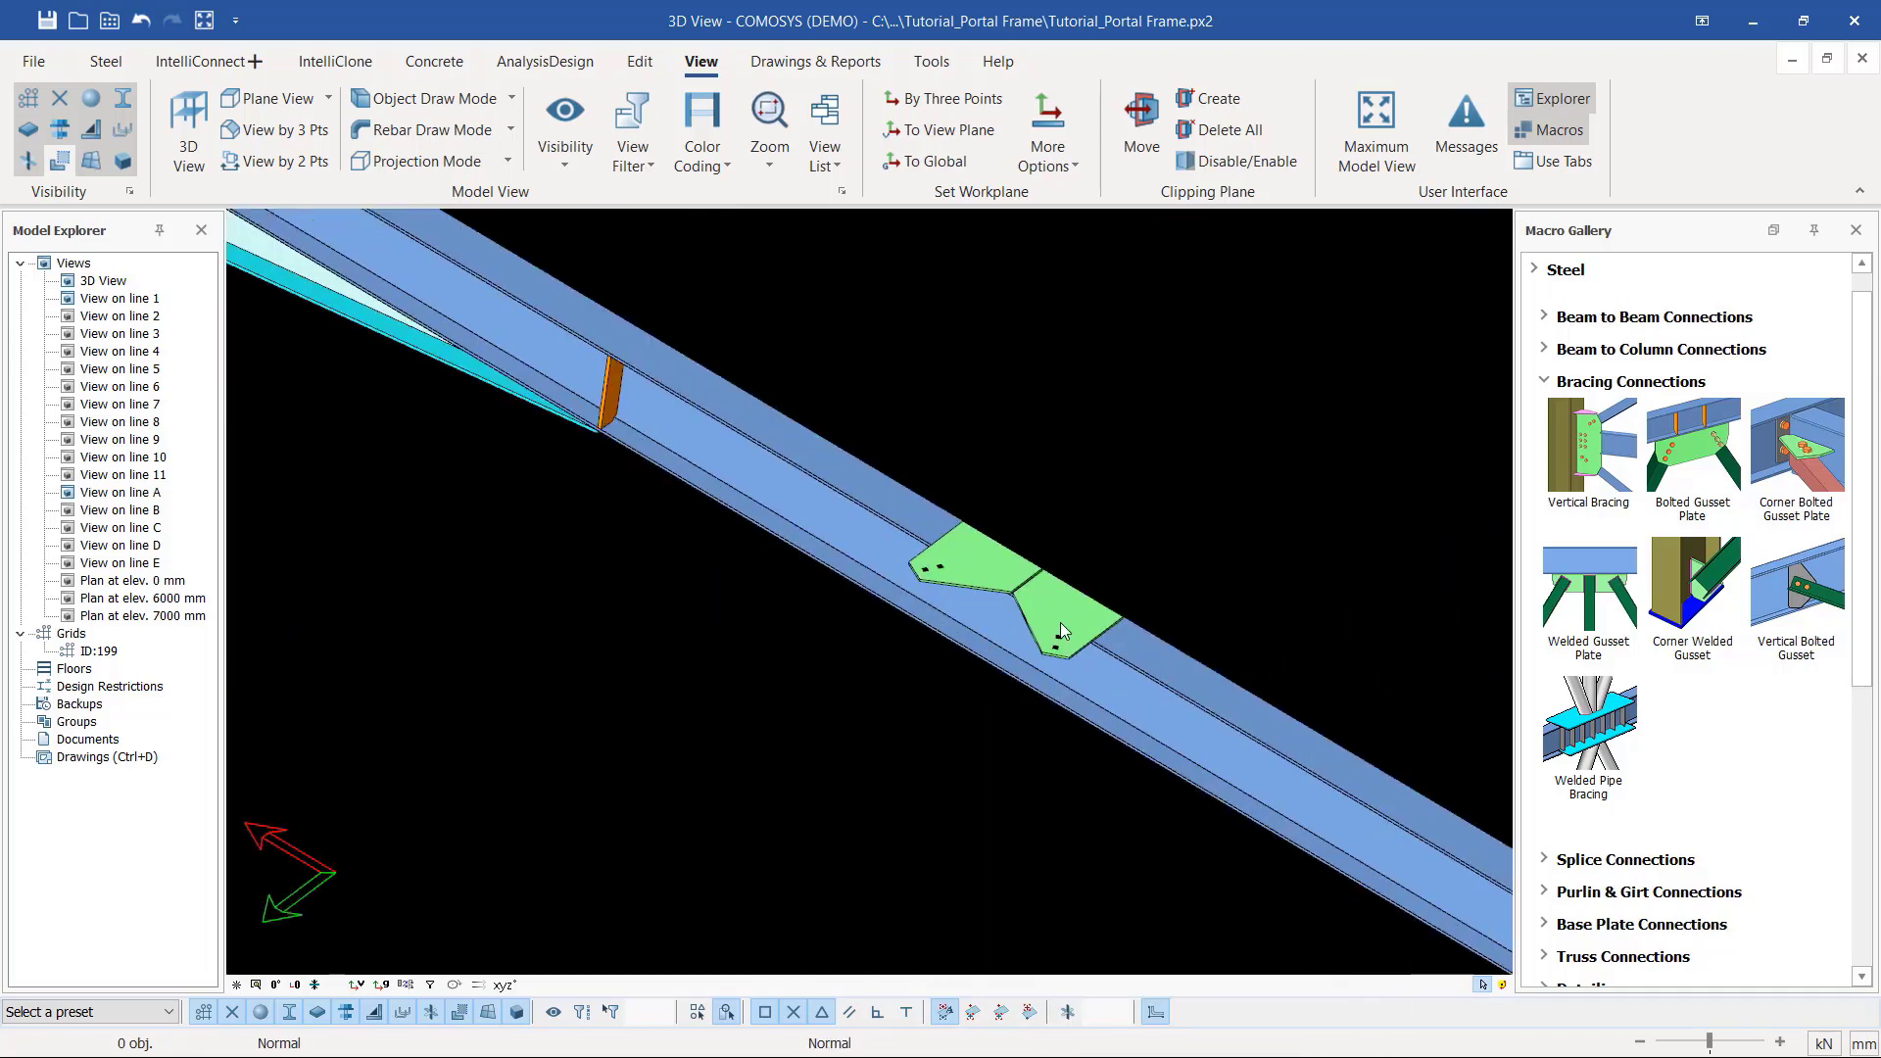
left_click(1066, 623)
middle_click_drag(1066, 623, 910, 655)
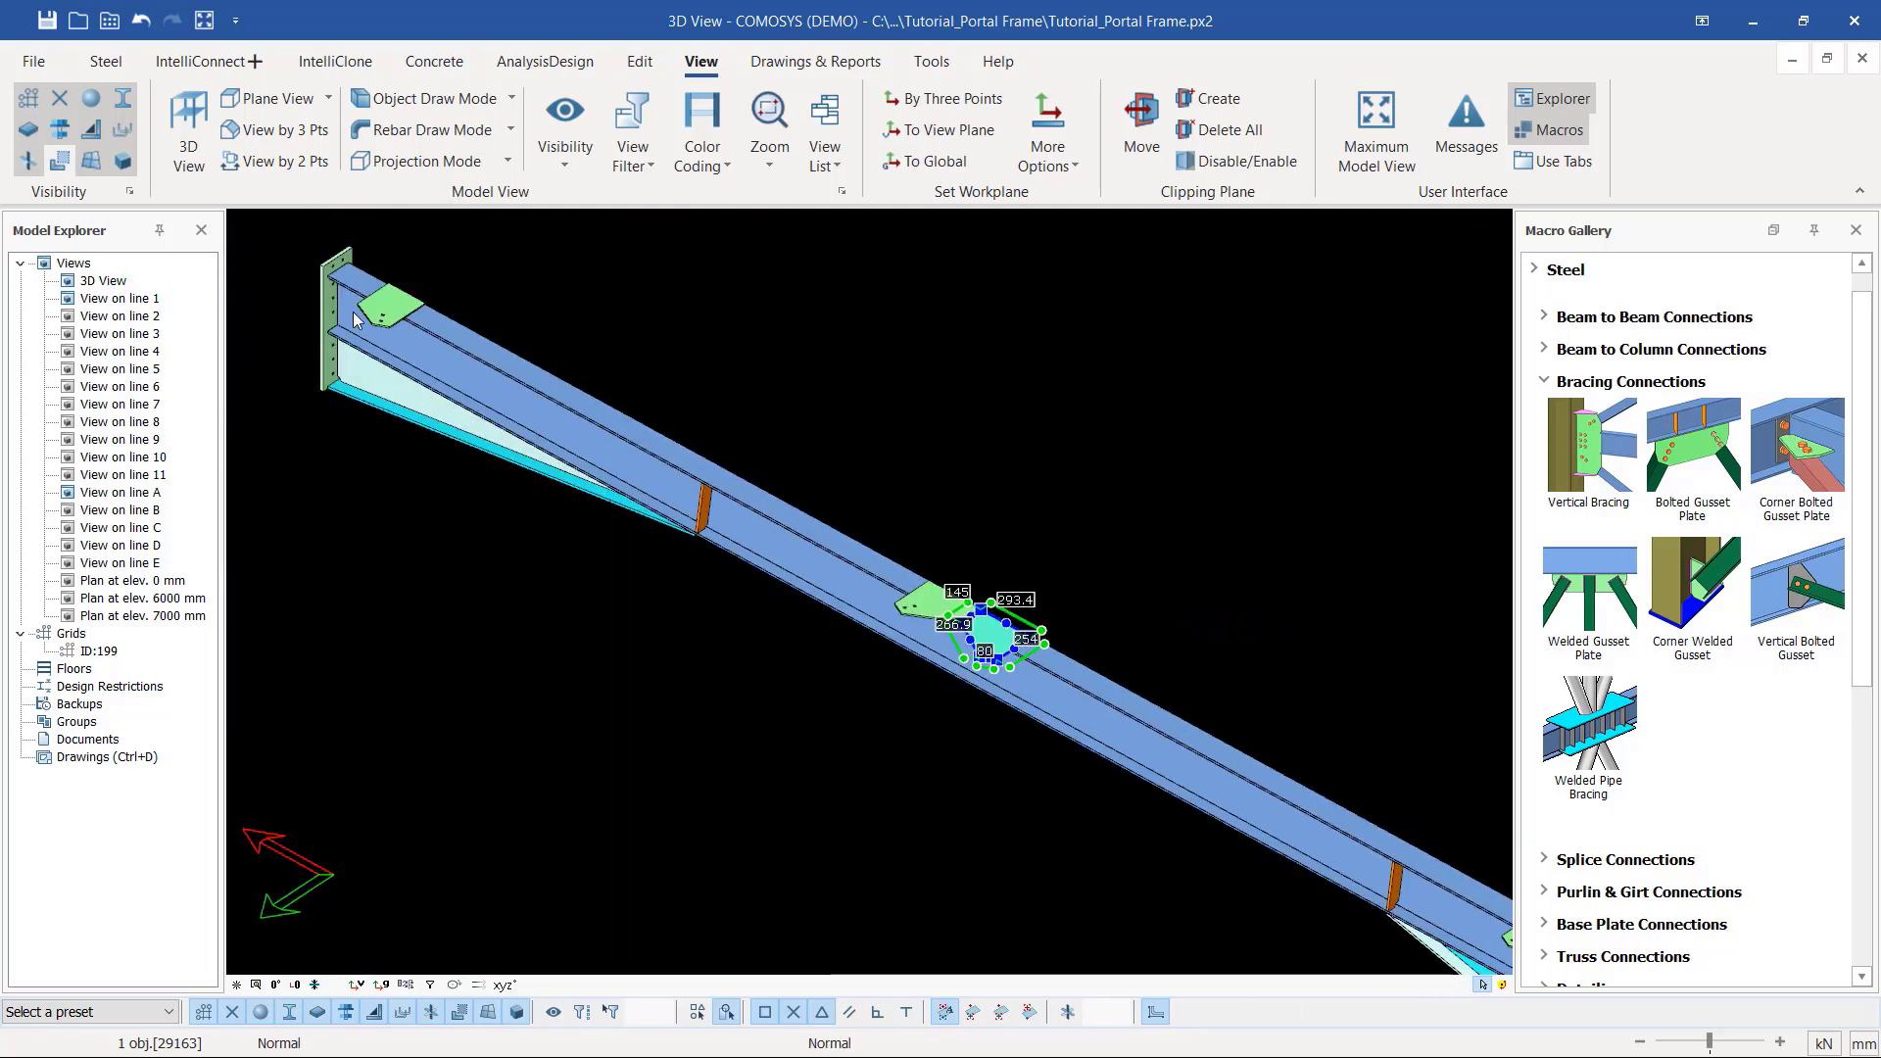
scroll(409, 332, "up", 2)
scroll(456, 351, "down", 4)
scroll(947, 606, "up", 2)
scroll(979, 725, "up", 2)
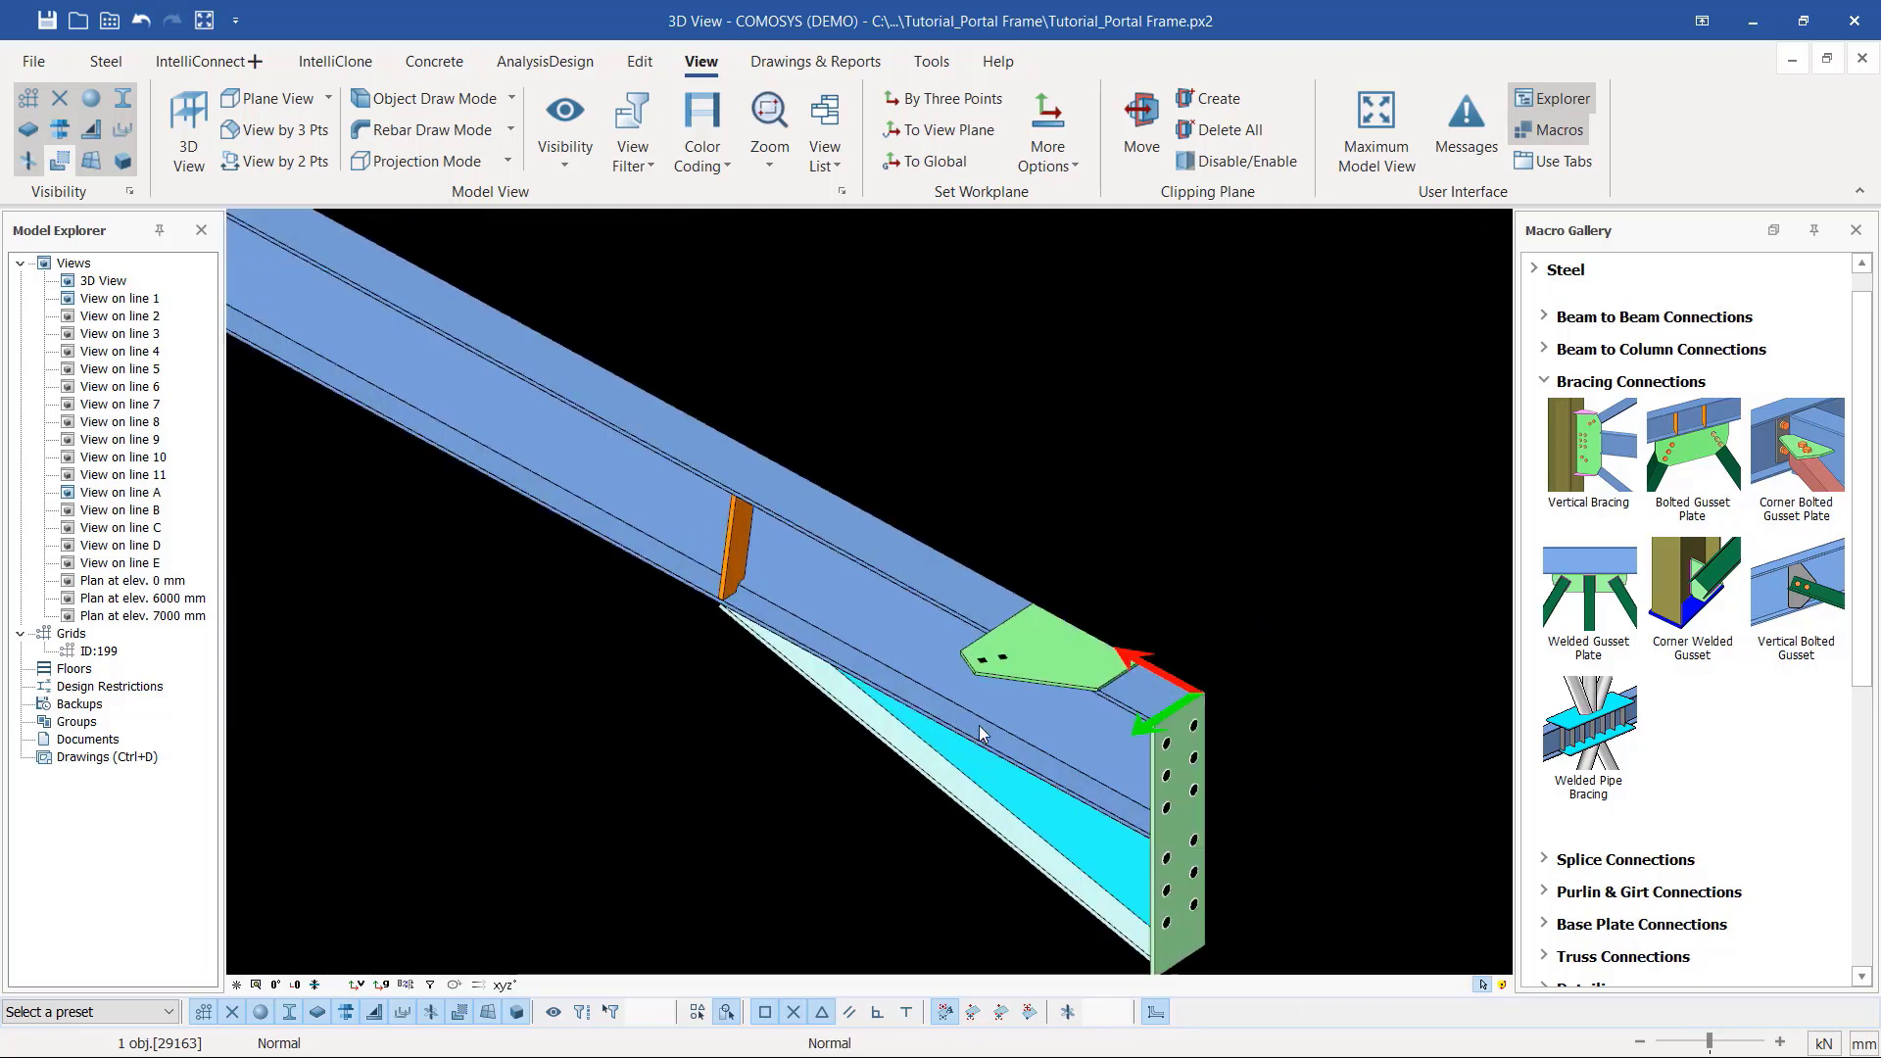
scroll(1213, 658, "down", 4)
middle_click_drag(979, 437, 980, 437)
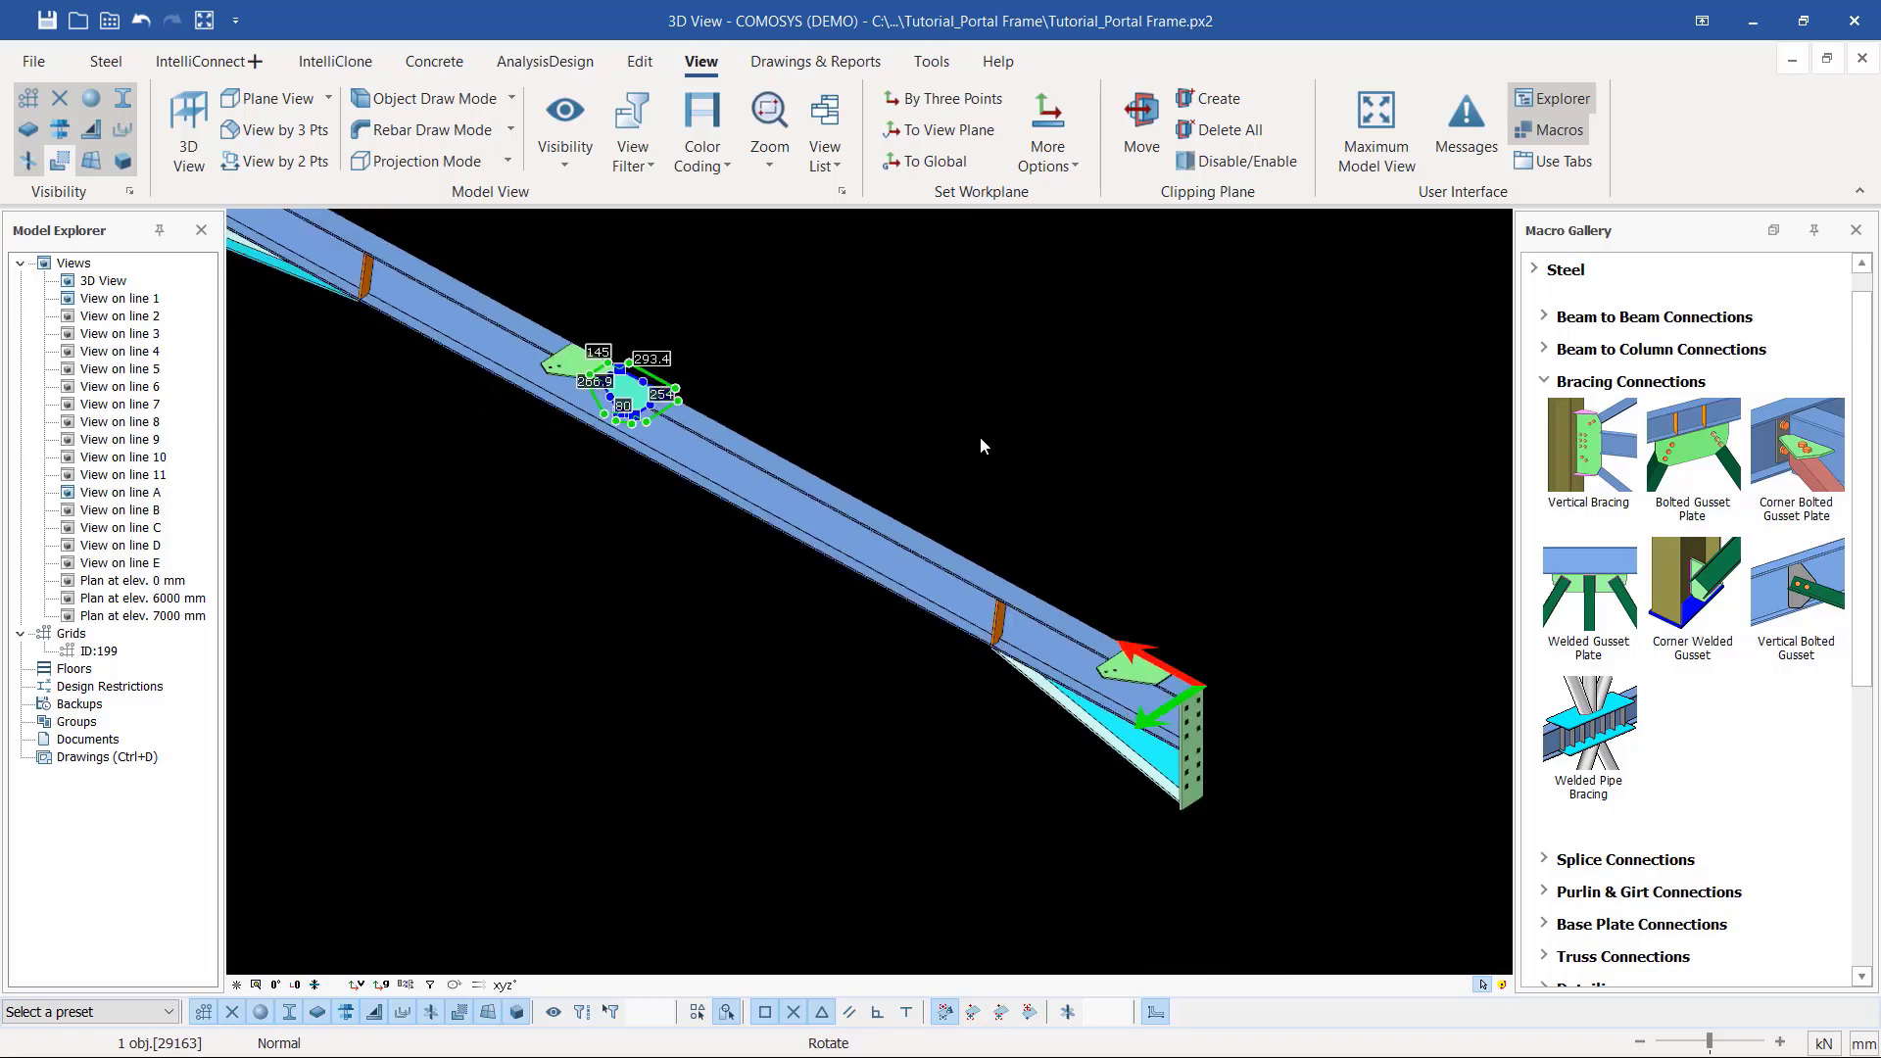
right_click(979, 437)
left_click(1038, 621)
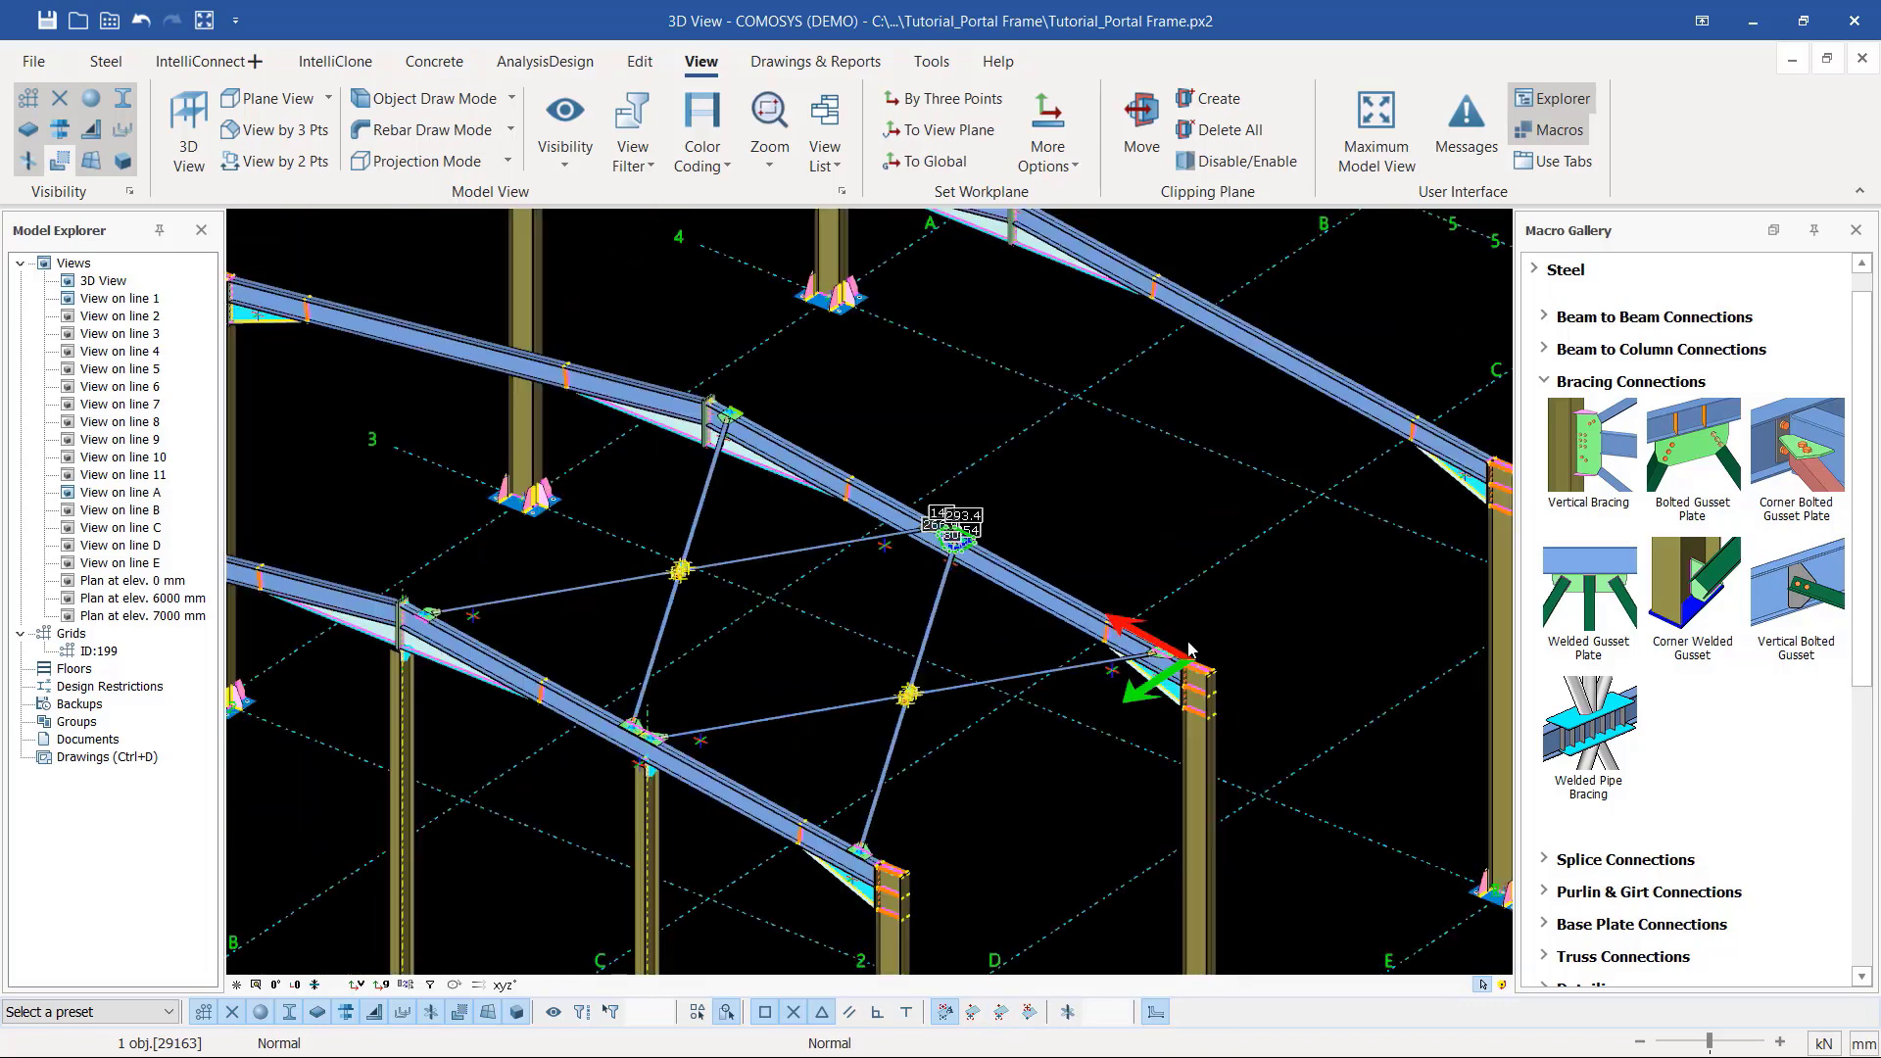
Step: Select the bracing members, gusset plates and central connections of both braced roof bays, and reset the workplane to global
scroll(1190, 648, "down", 2)
scroll(993, 649, "up", 6)
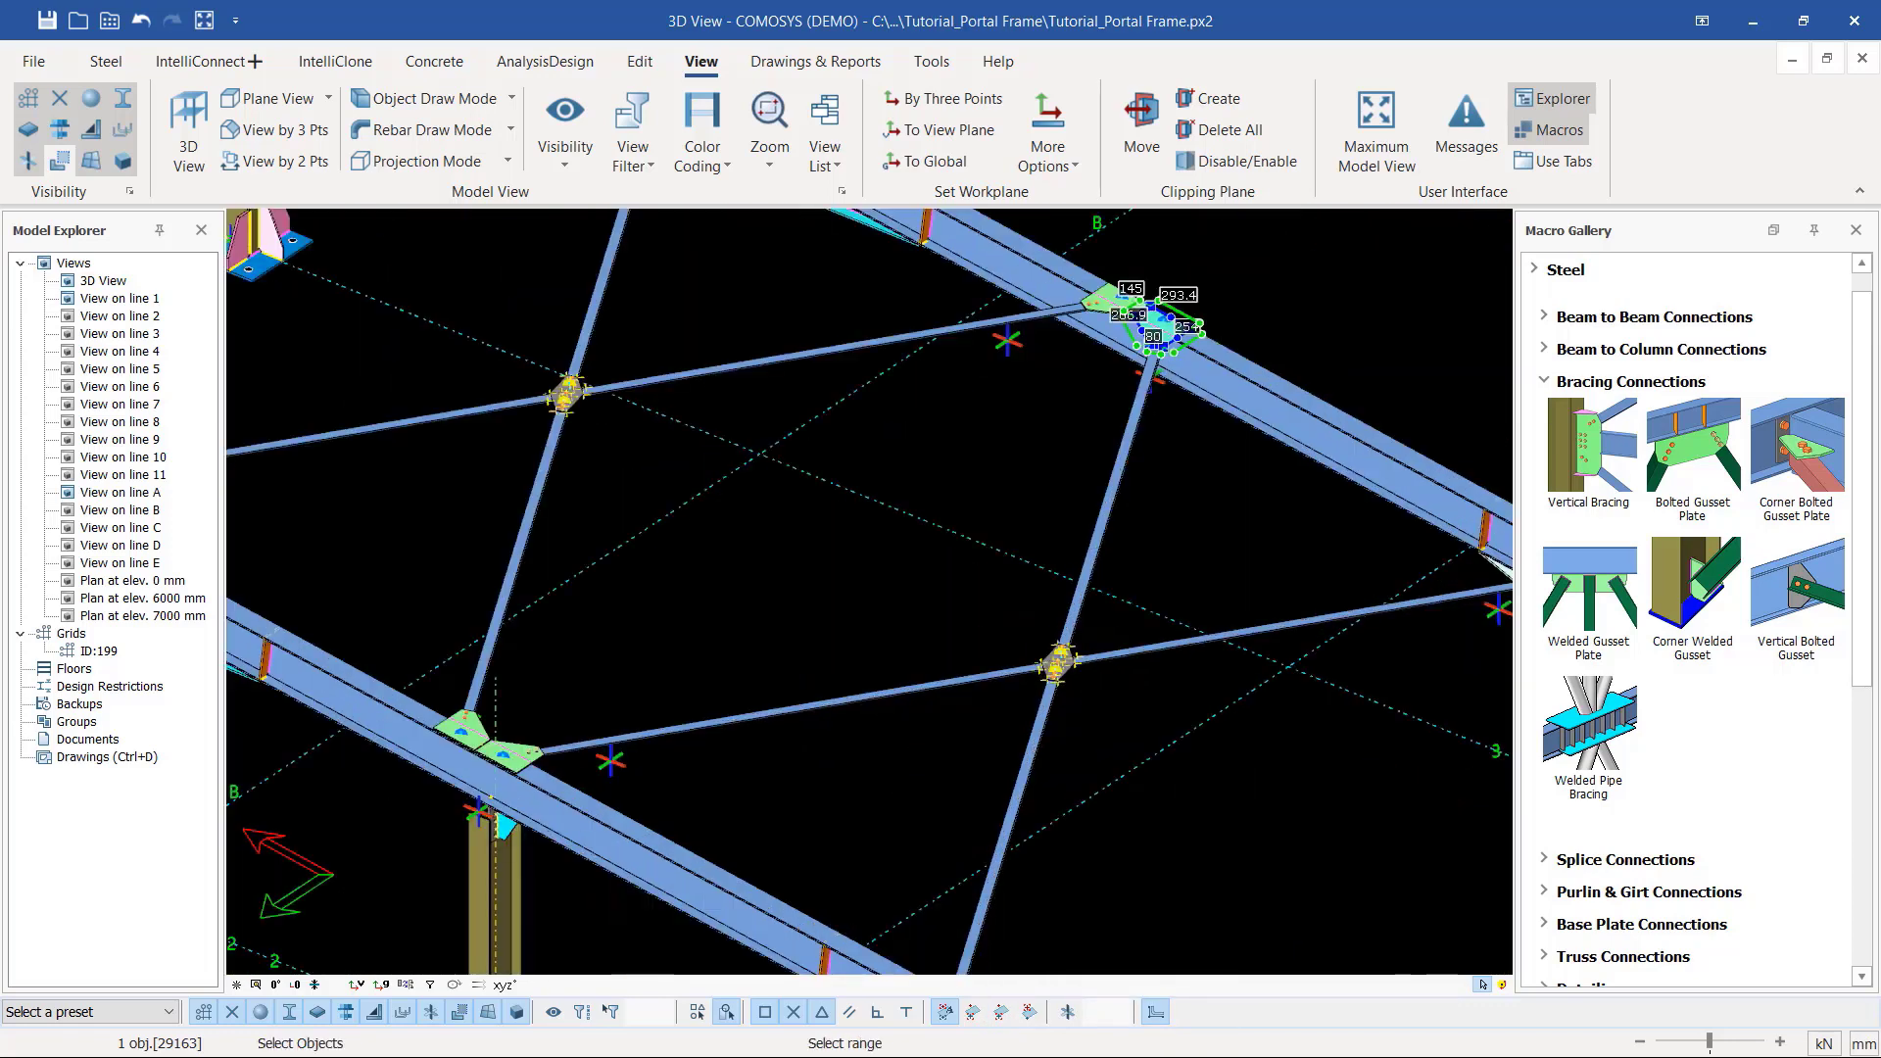
left_click_drag(1114, 691, 980, 630)
scroll(925, 659, "down", 1)
scroll(680, 463, "up", 3)
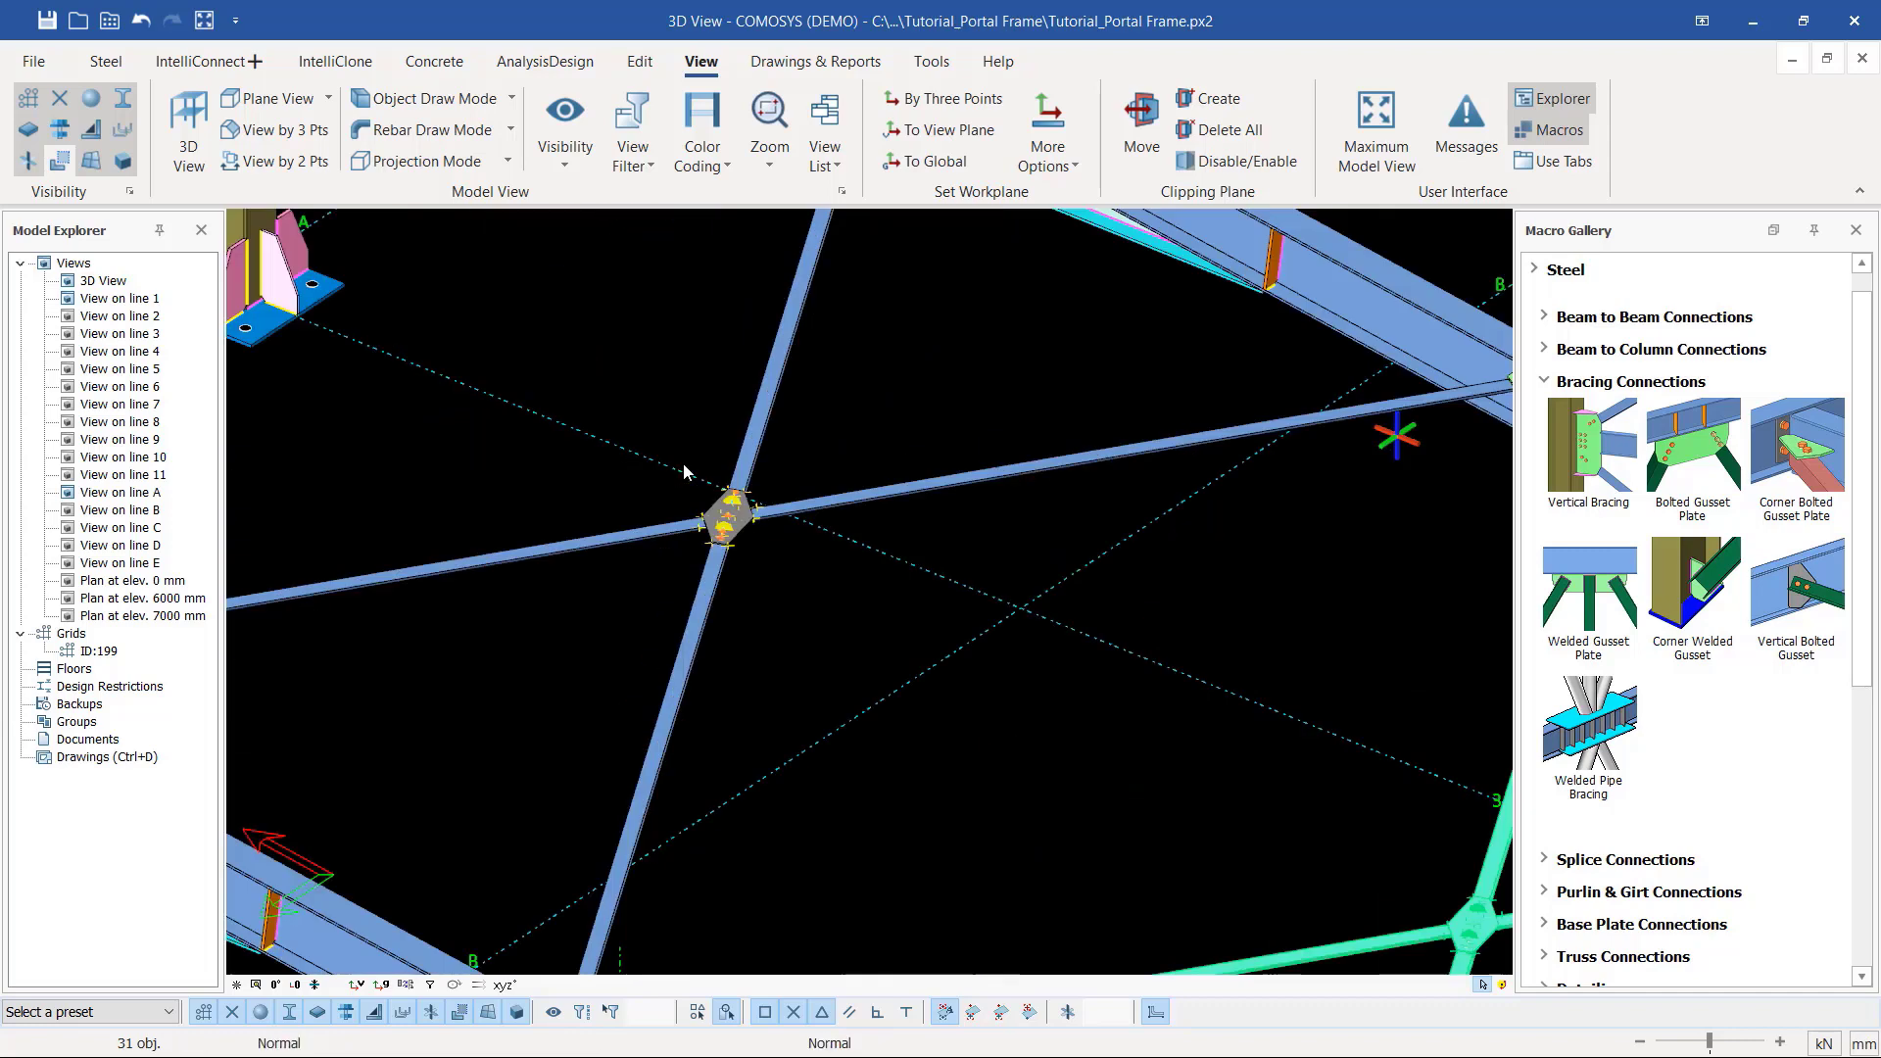
left_click_drag(831, 616, 637, 482)
scroll(852, 508, "down", 3)
scroll(892, 519, "down", 2)
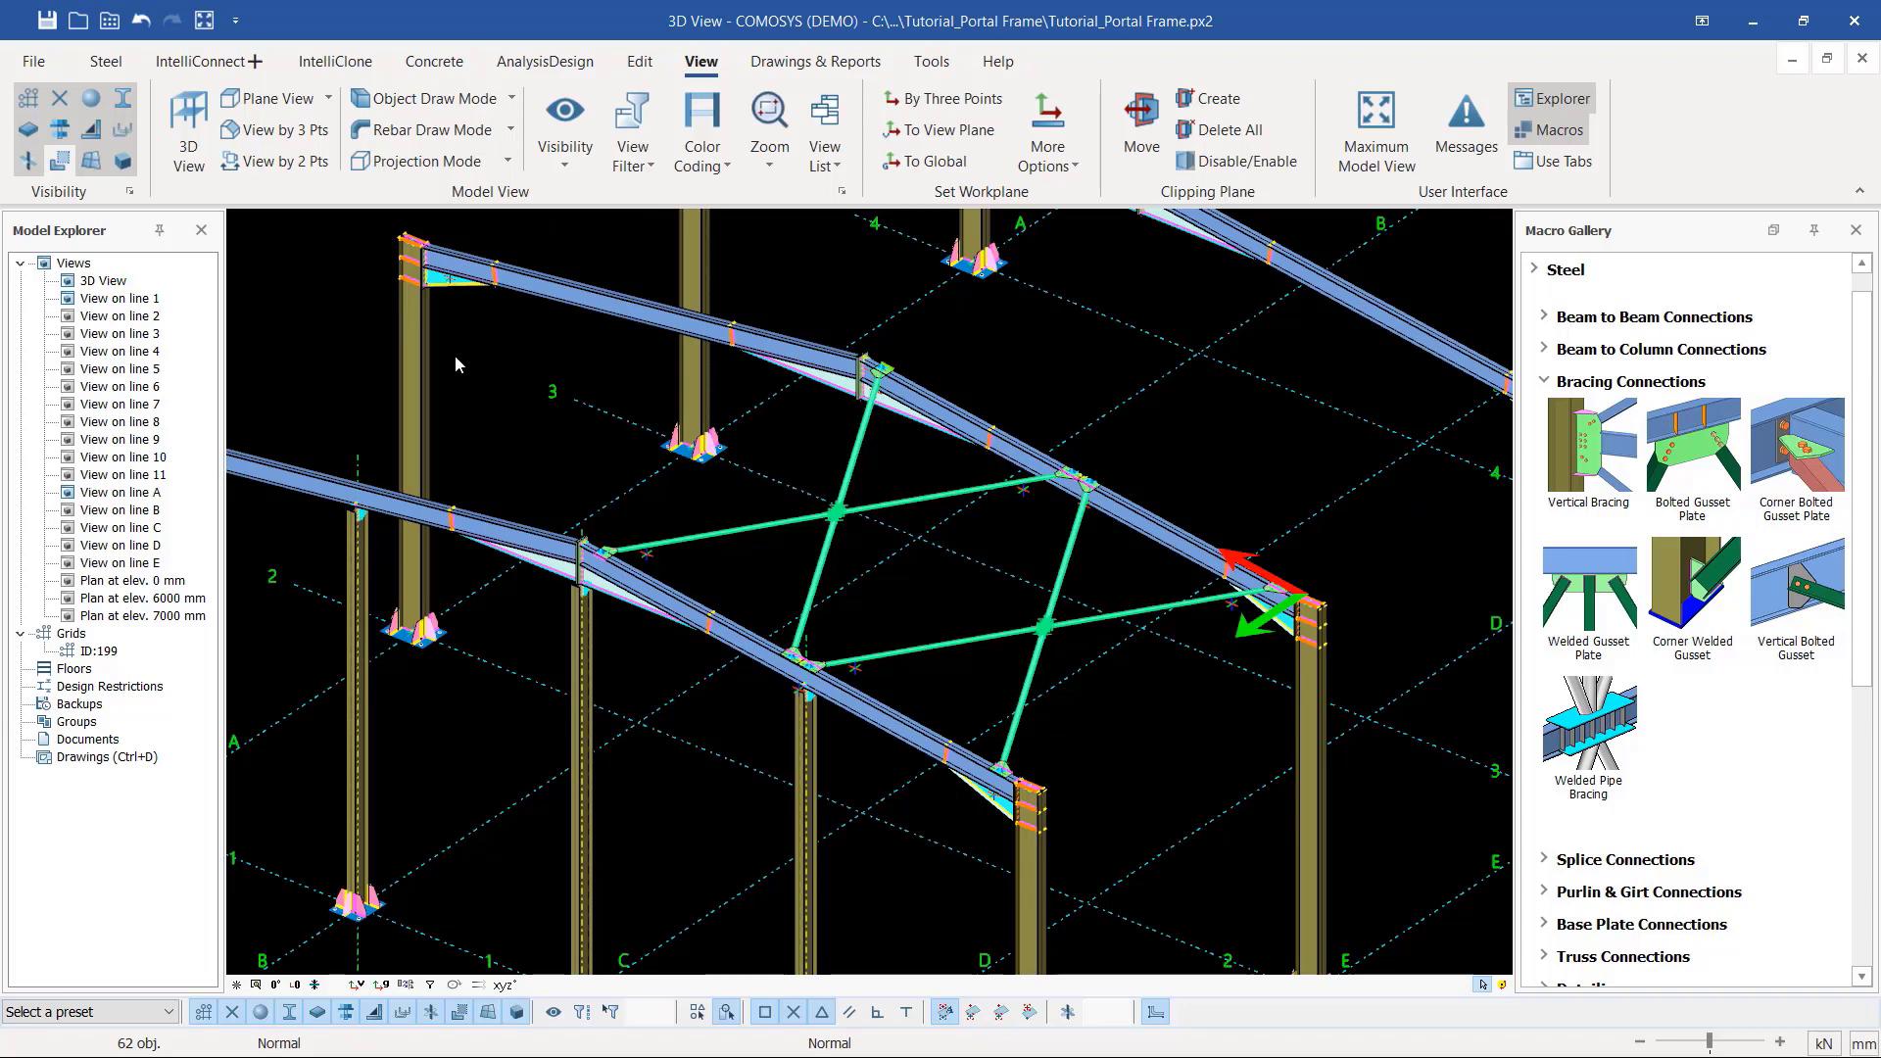
scroll(849, 580, "down", 3)
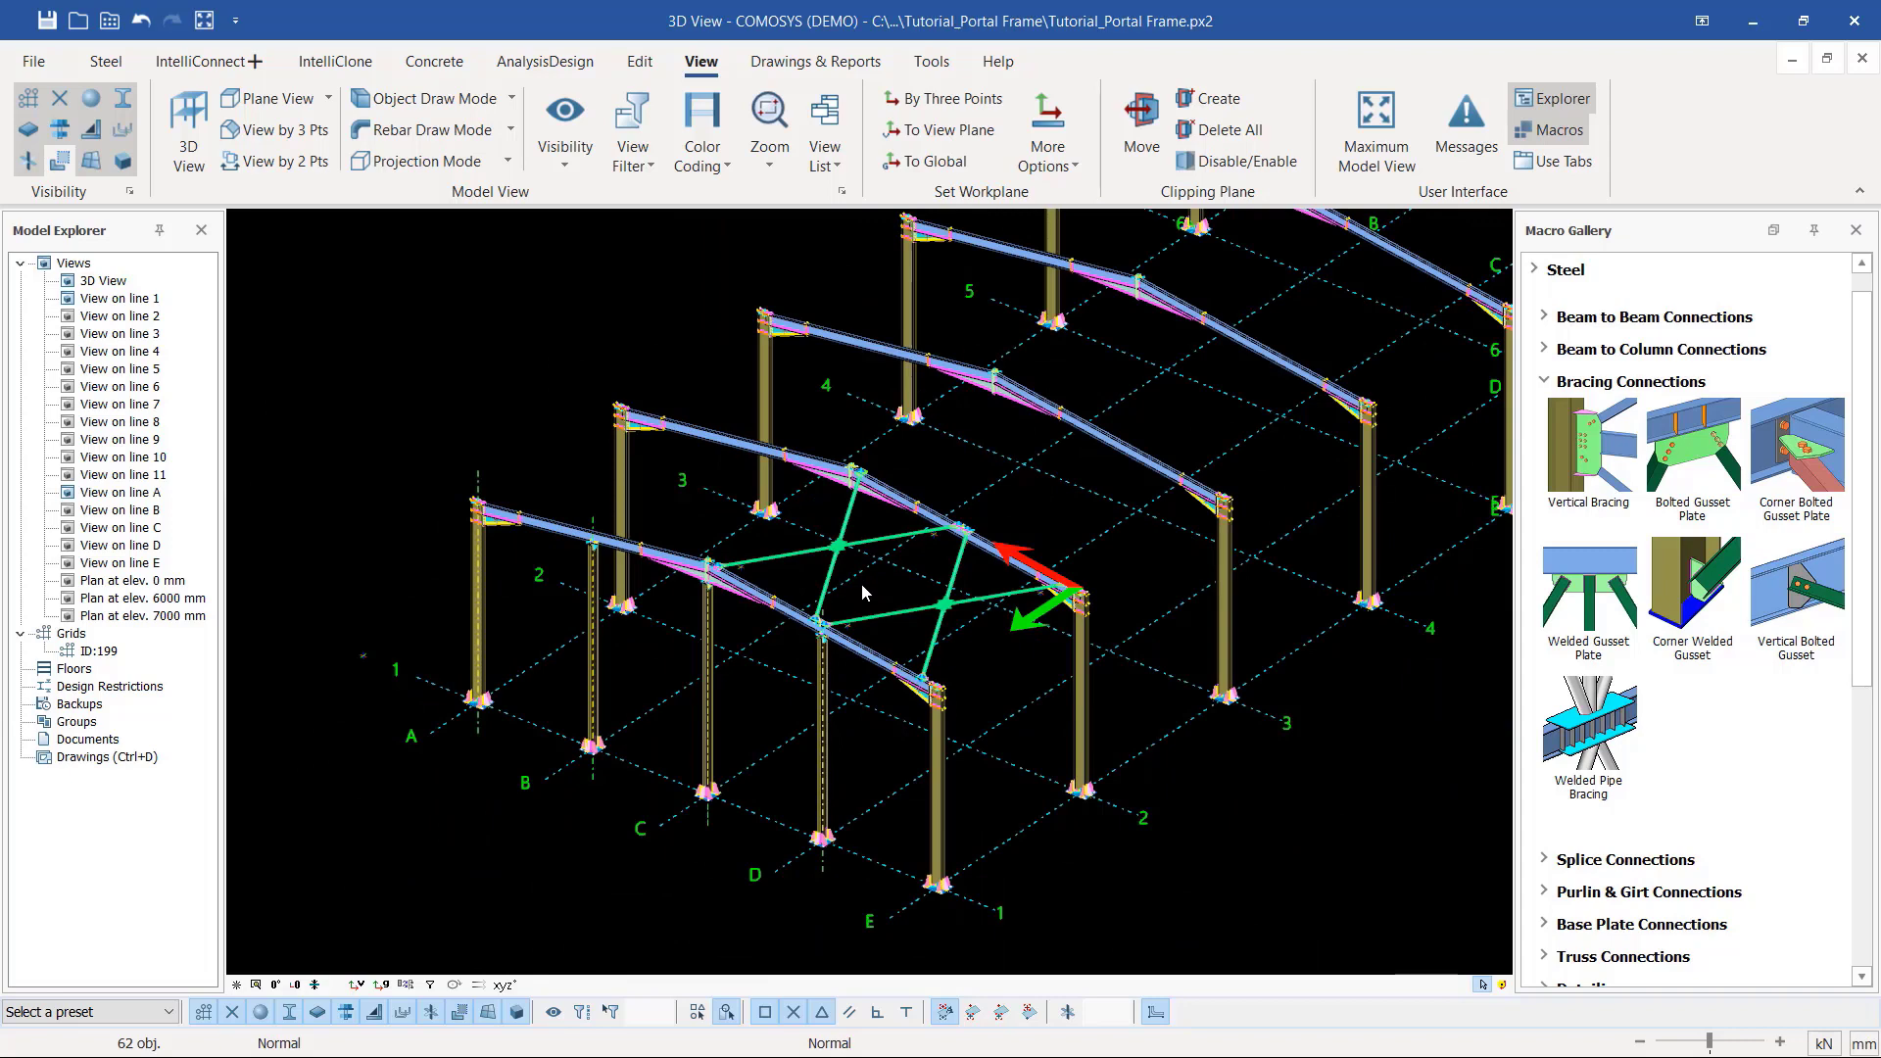
left_click(927, 166)
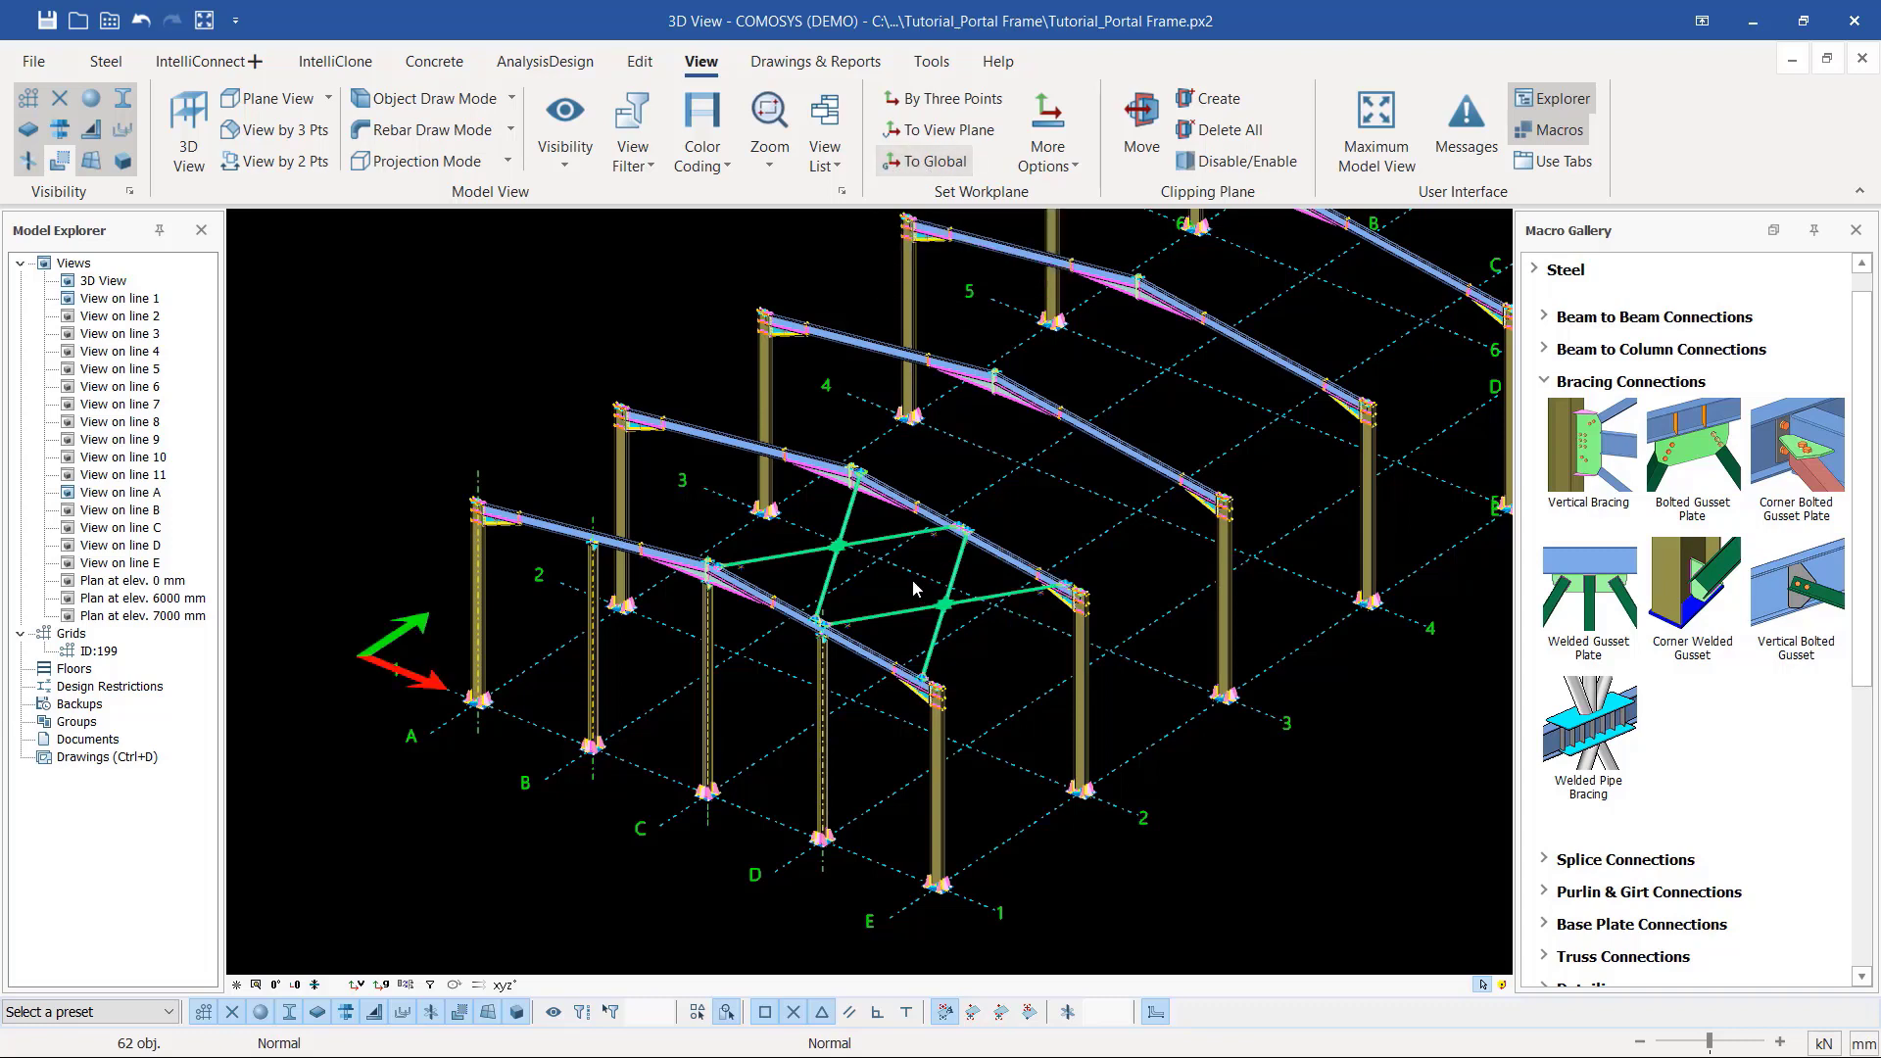
Step: Mirror-copy the selected roof bracing and its connections to the other roof slope across the vertical plane on grid line C
scroll(877, 471, "up", 6)
scroll(877, 470, "down", 3)
scroll(858, 511, "down", 2)
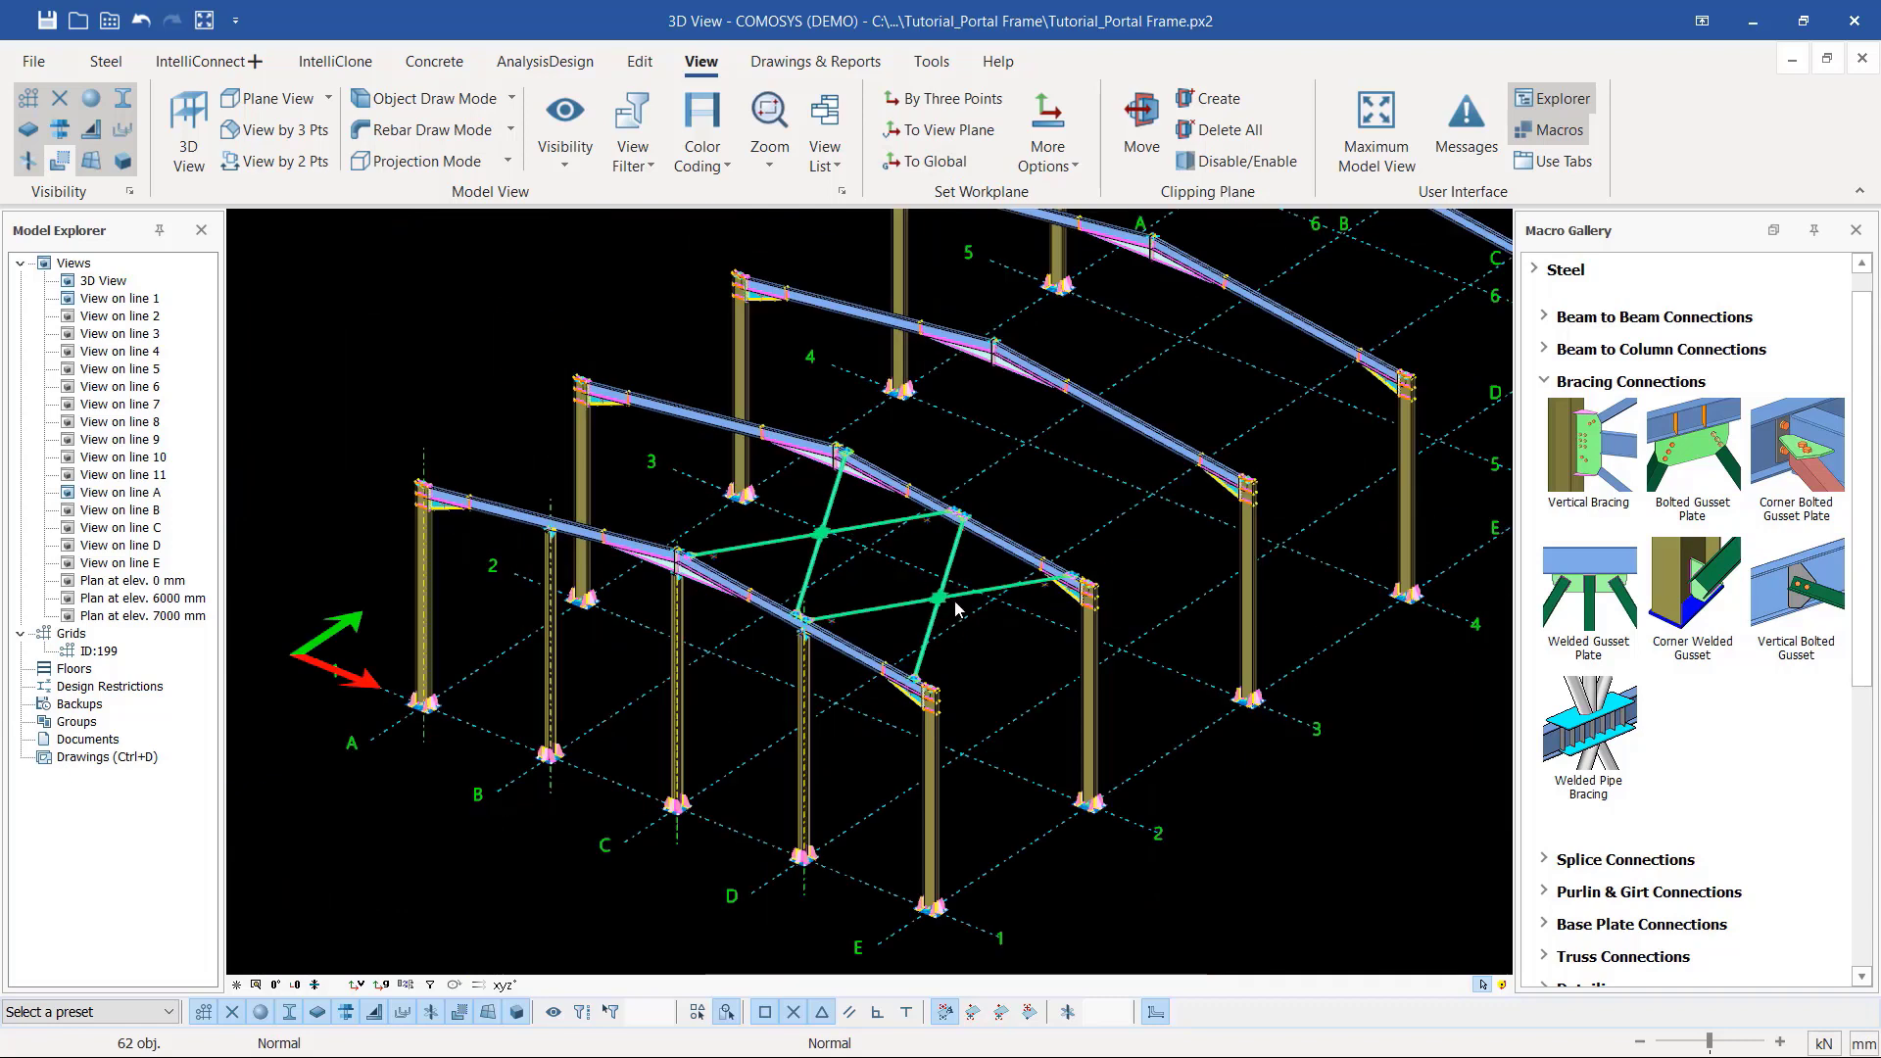
scroll(821, 656, "up", 5)
scroll(818, 672, "down", 3)
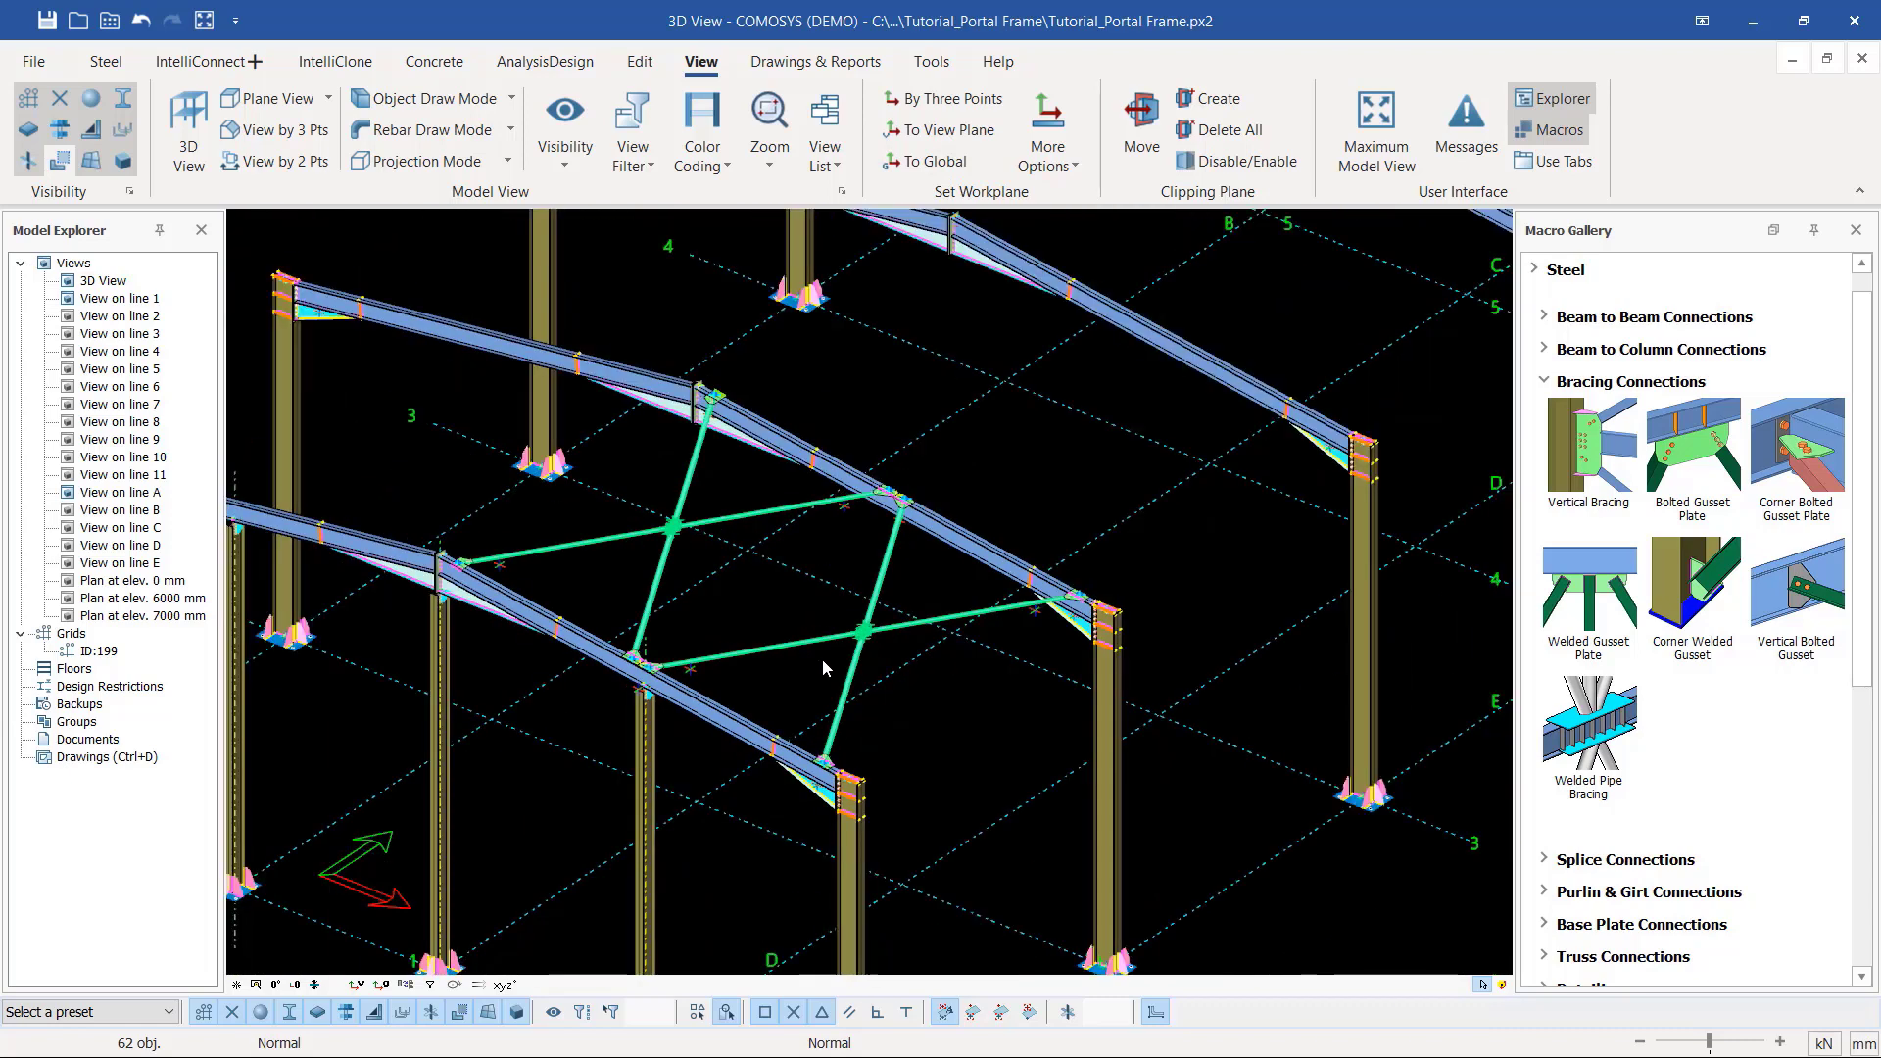
right_click(839, 373)
mouse_move(1028, 625)
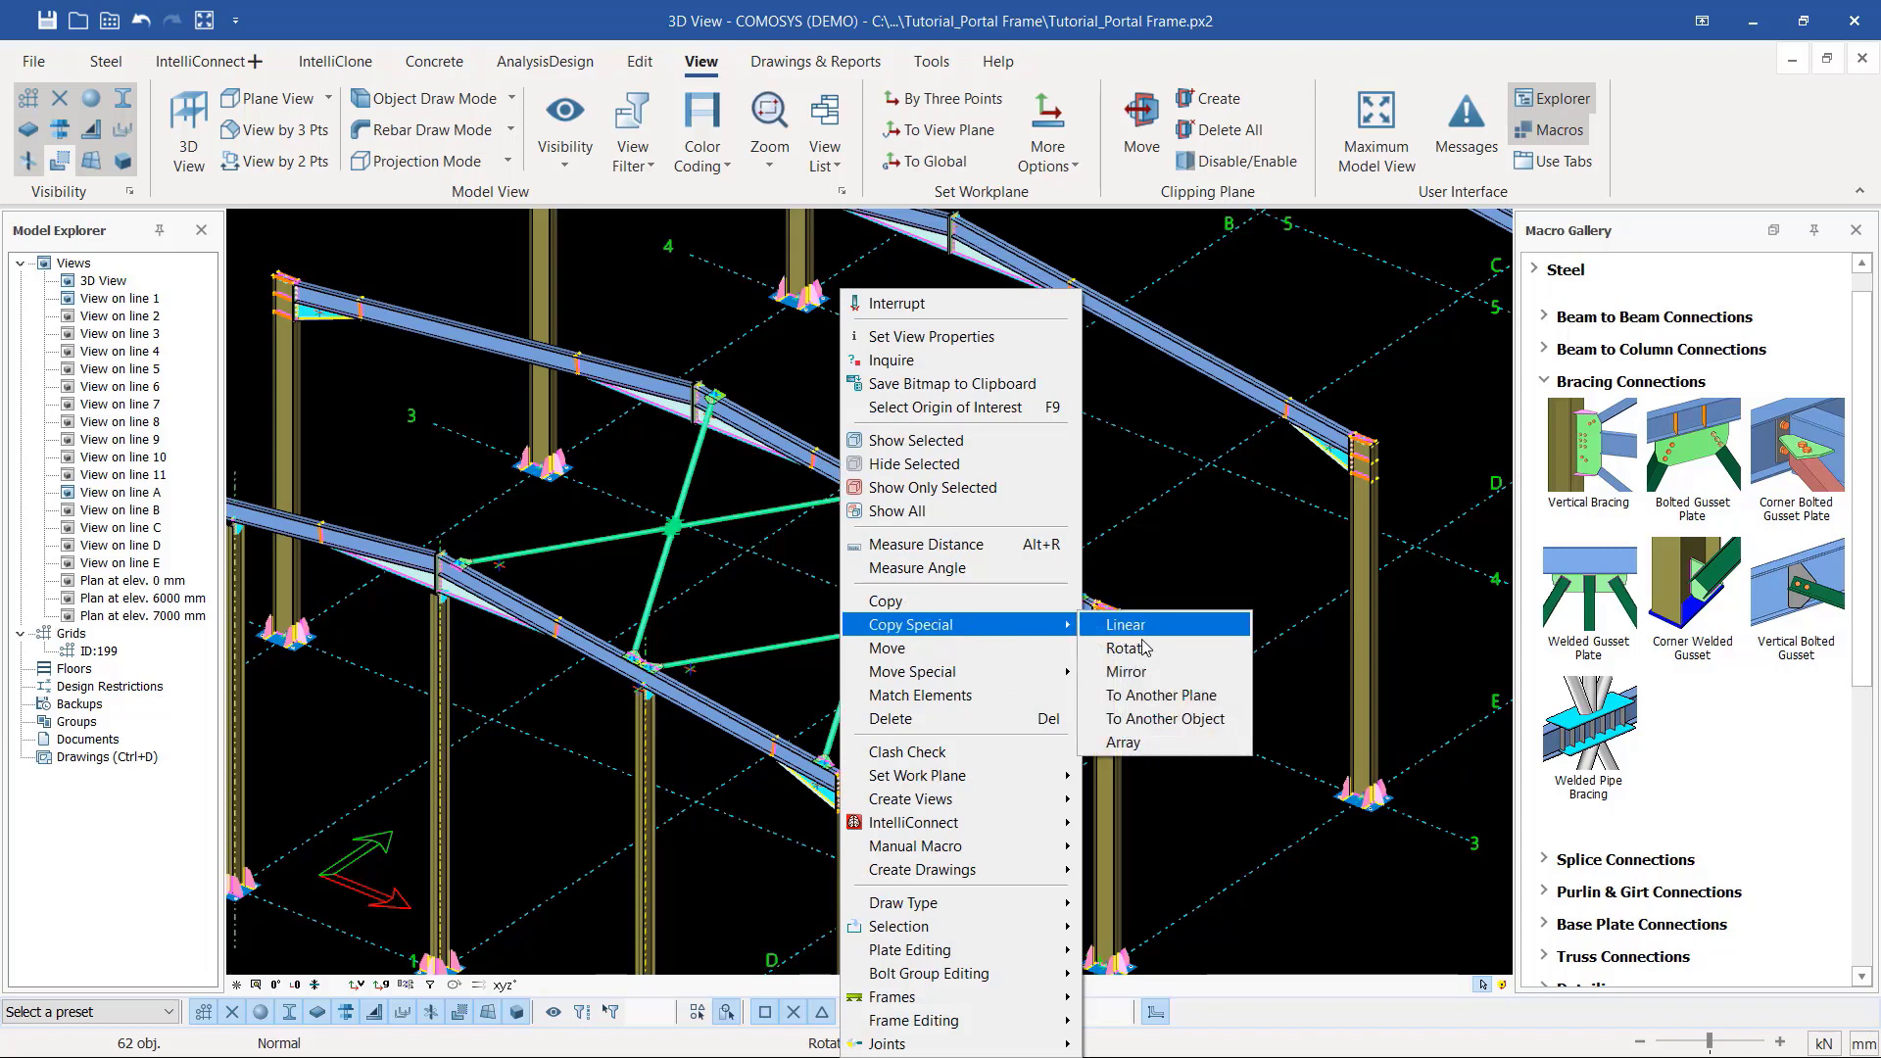
left_click(1125, 672)
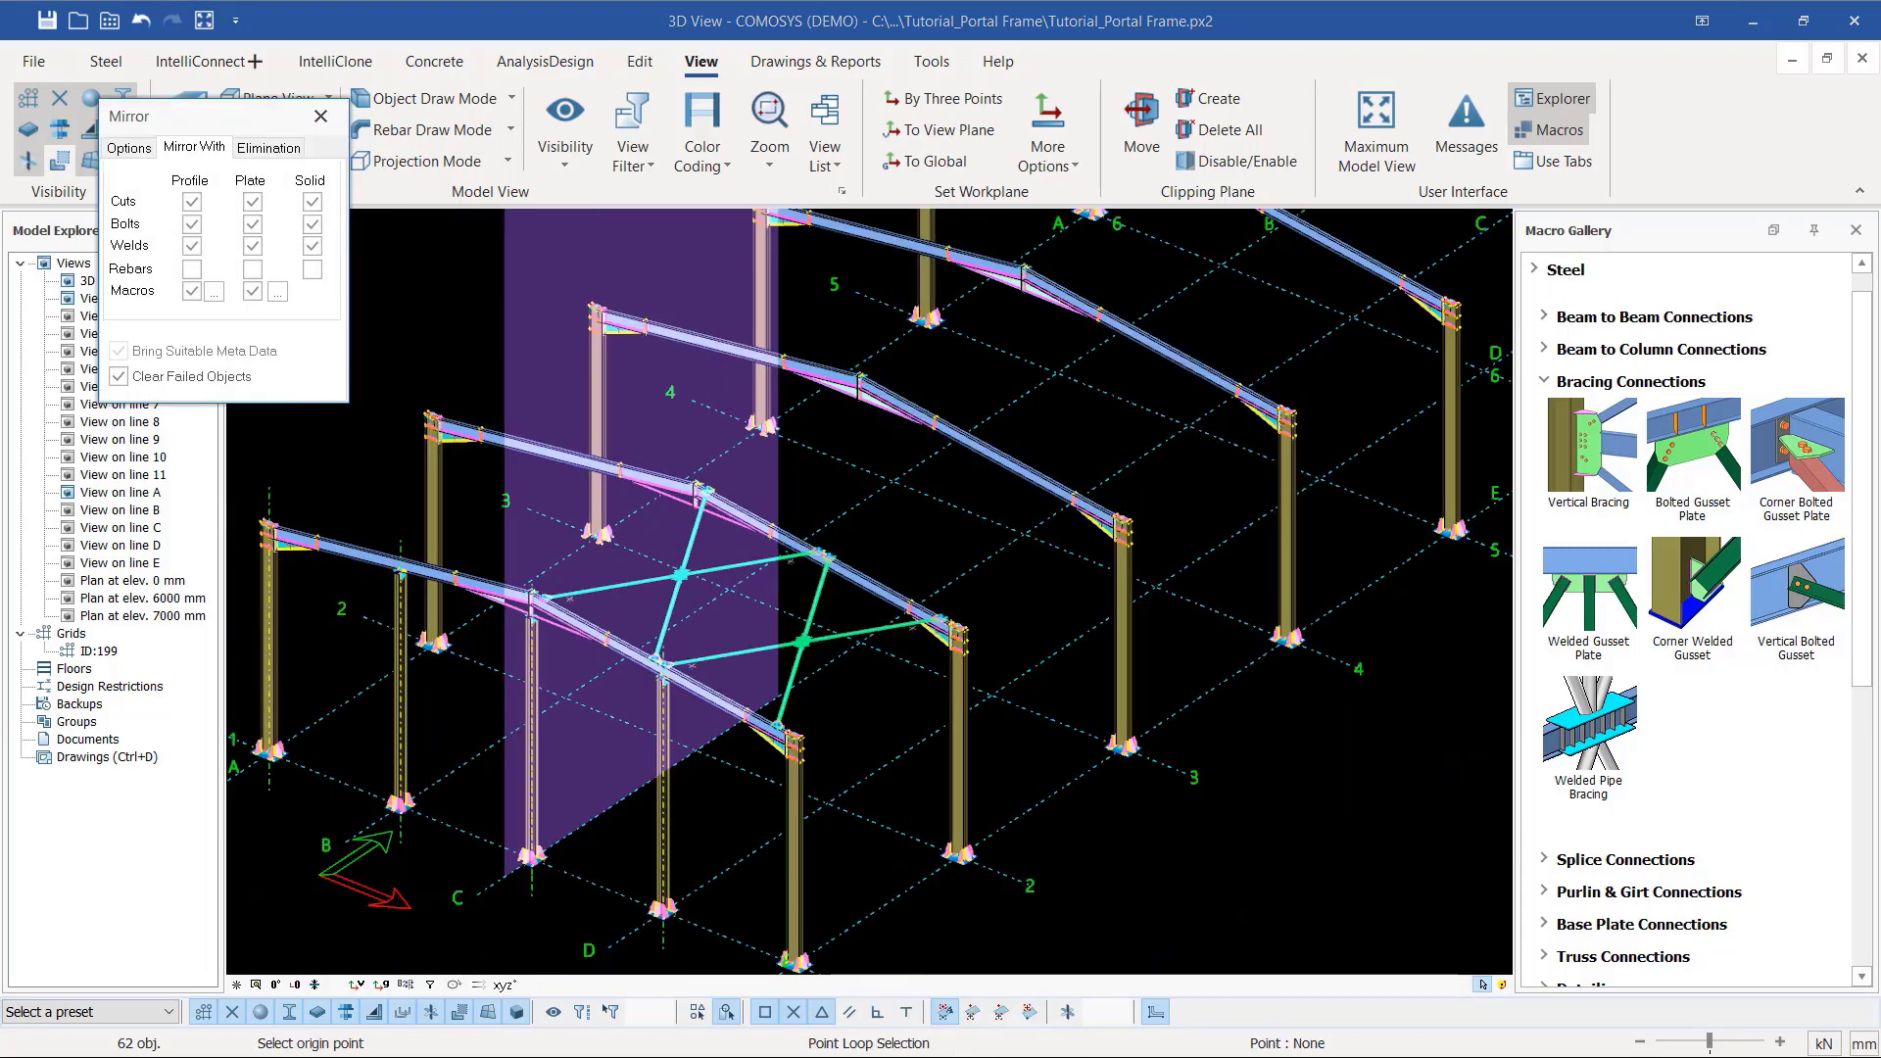
scroll(556, 870, "up", 3)
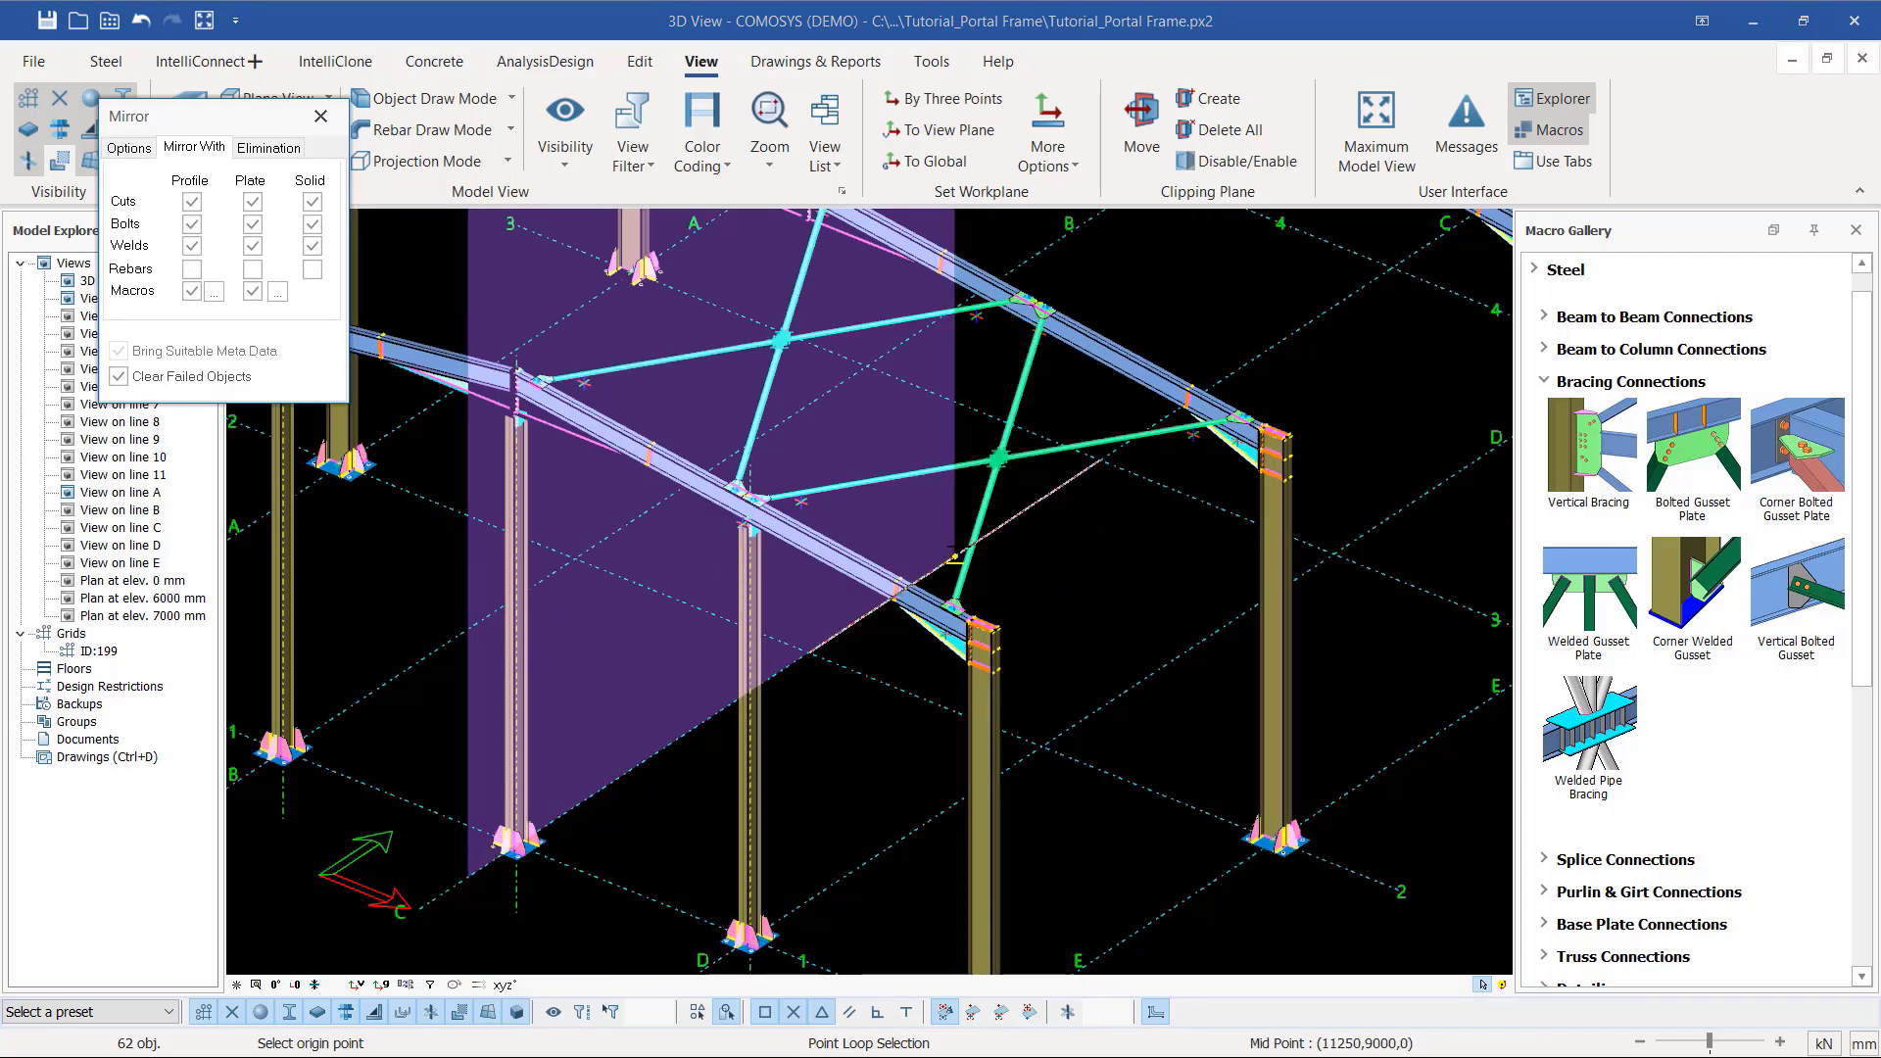
left_click(129, 147)
left_click(168, 282)
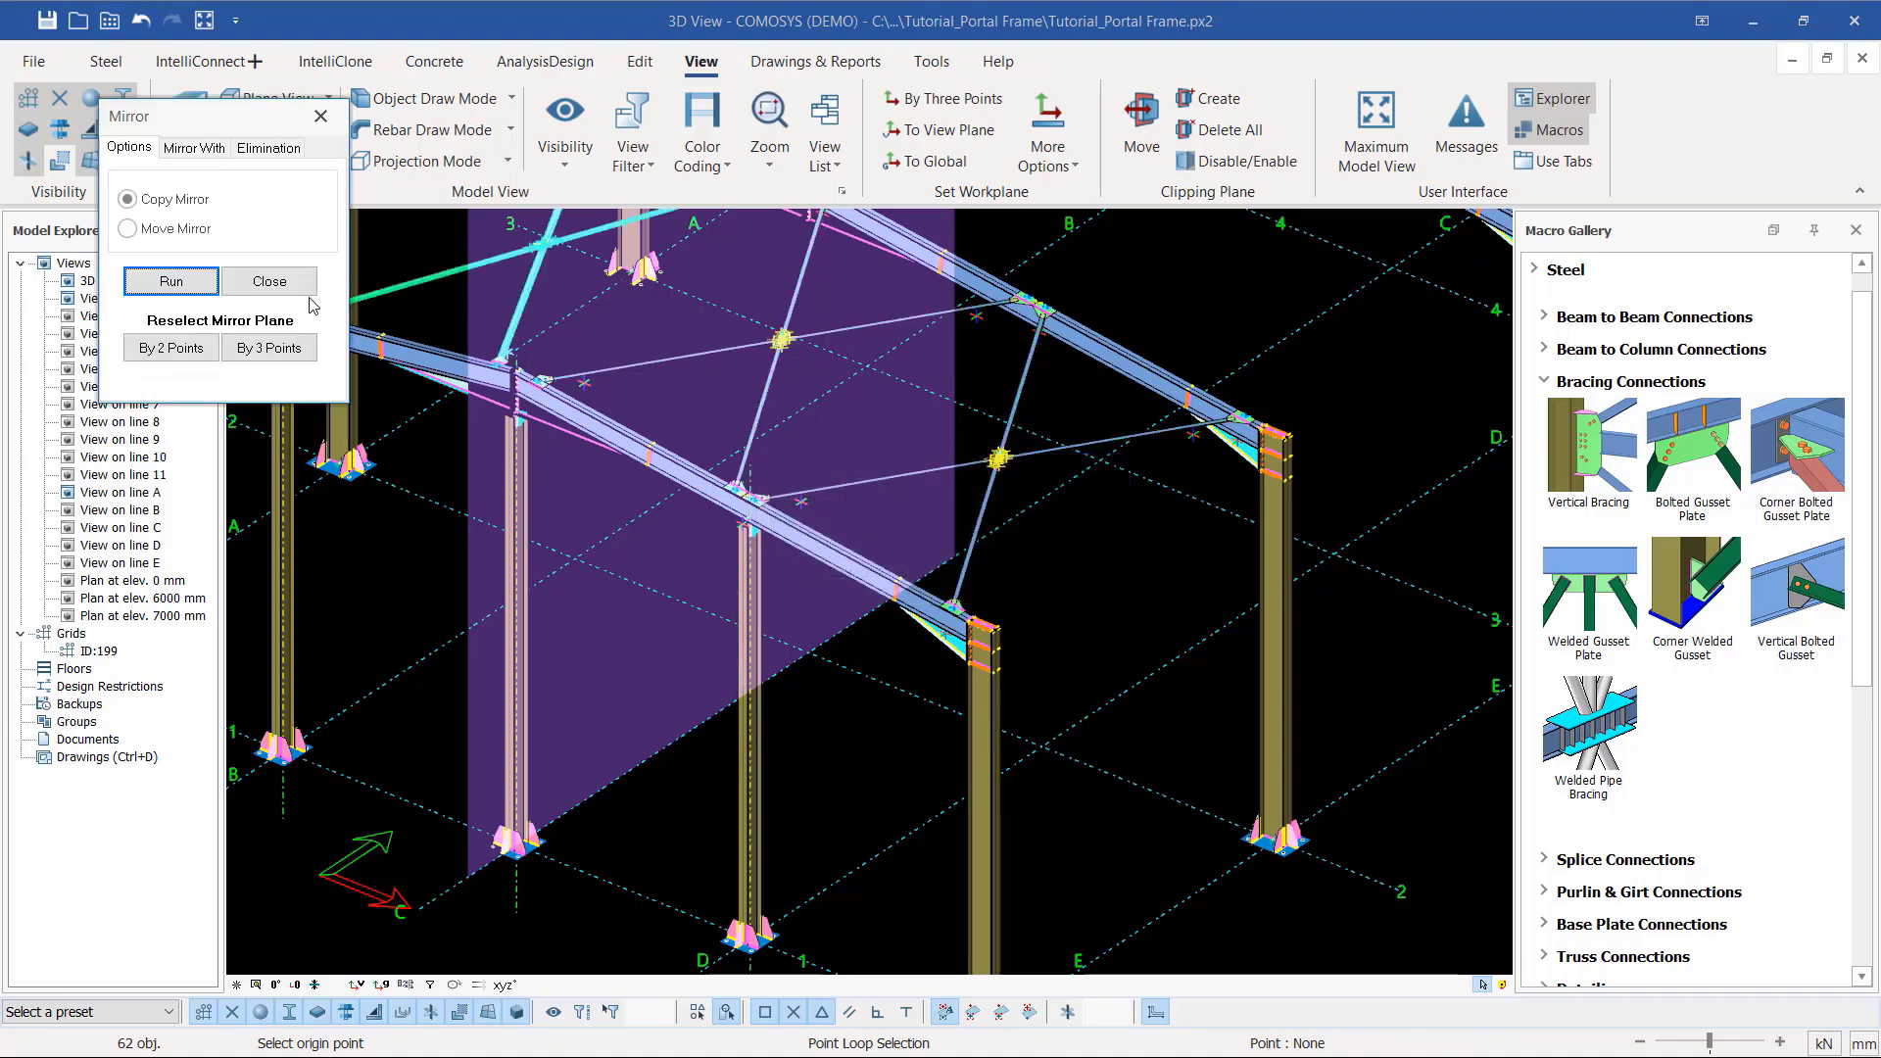
left_click(276, 288)
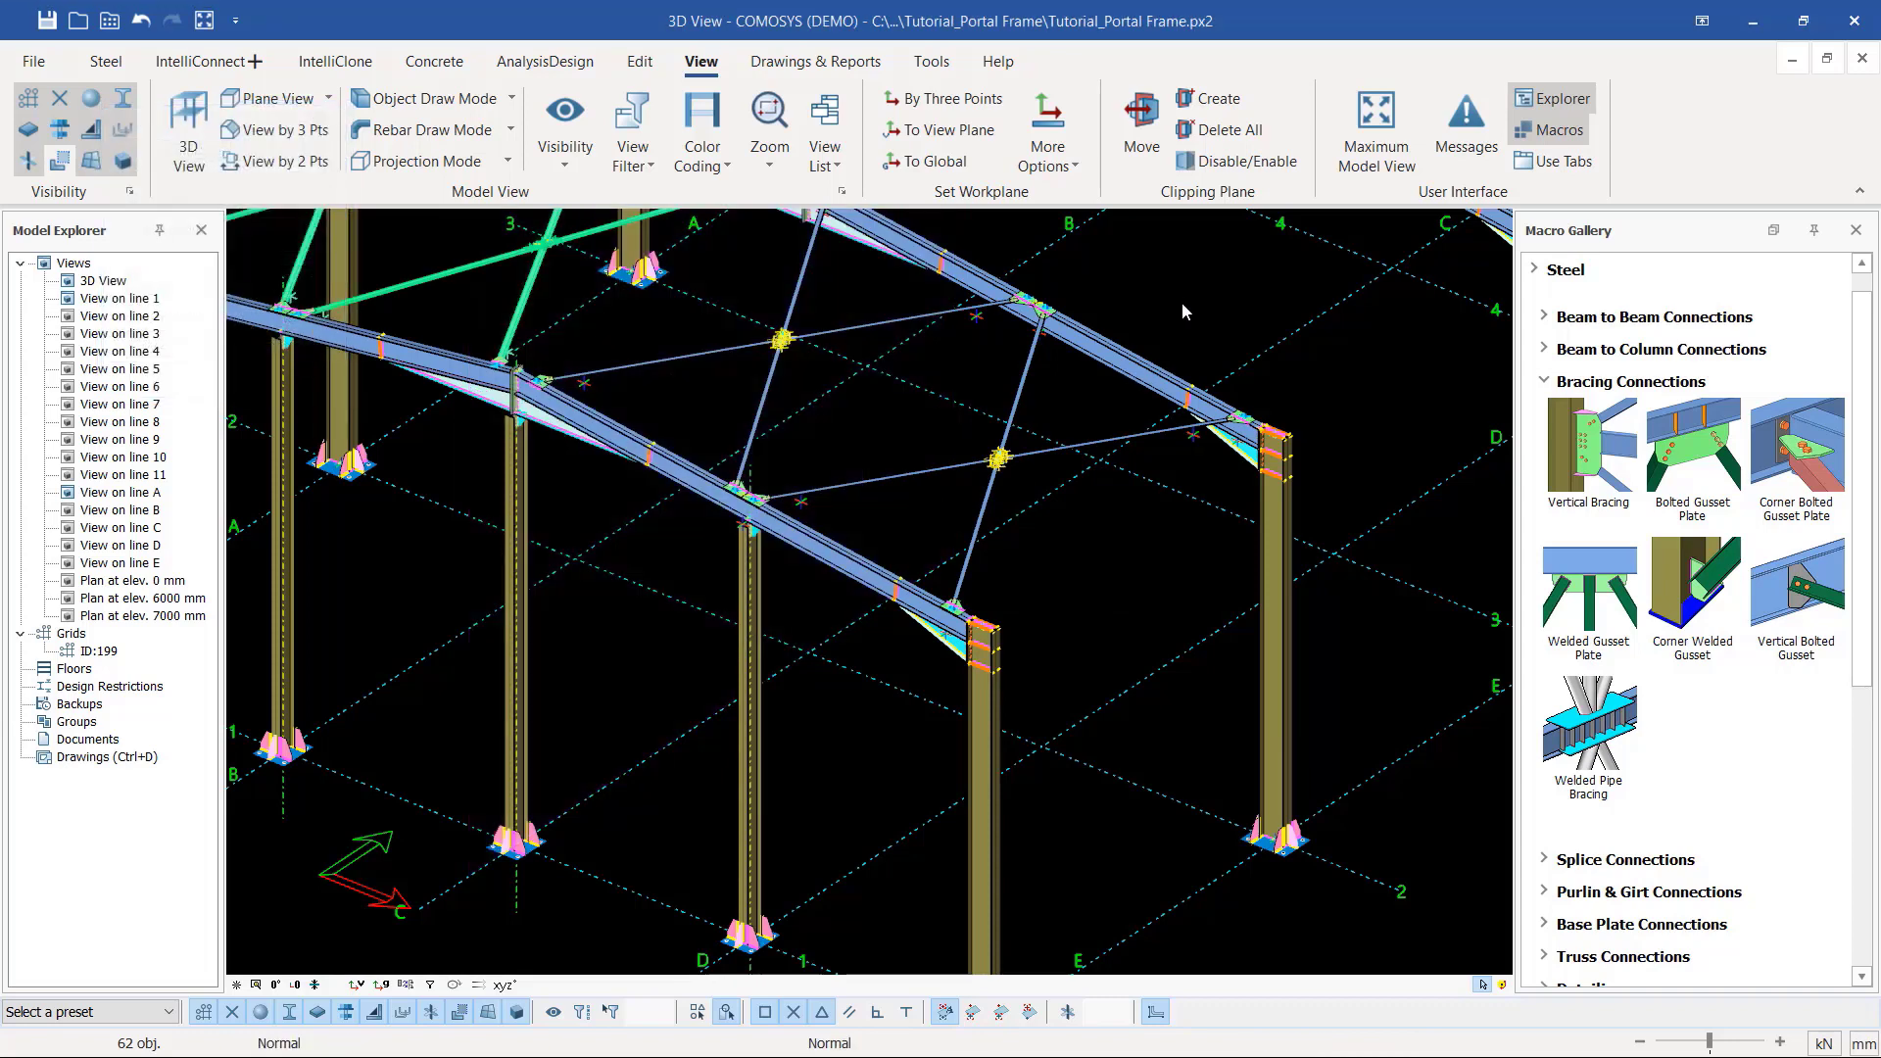
right_click(1183, 299)
left_click(1234, 275)
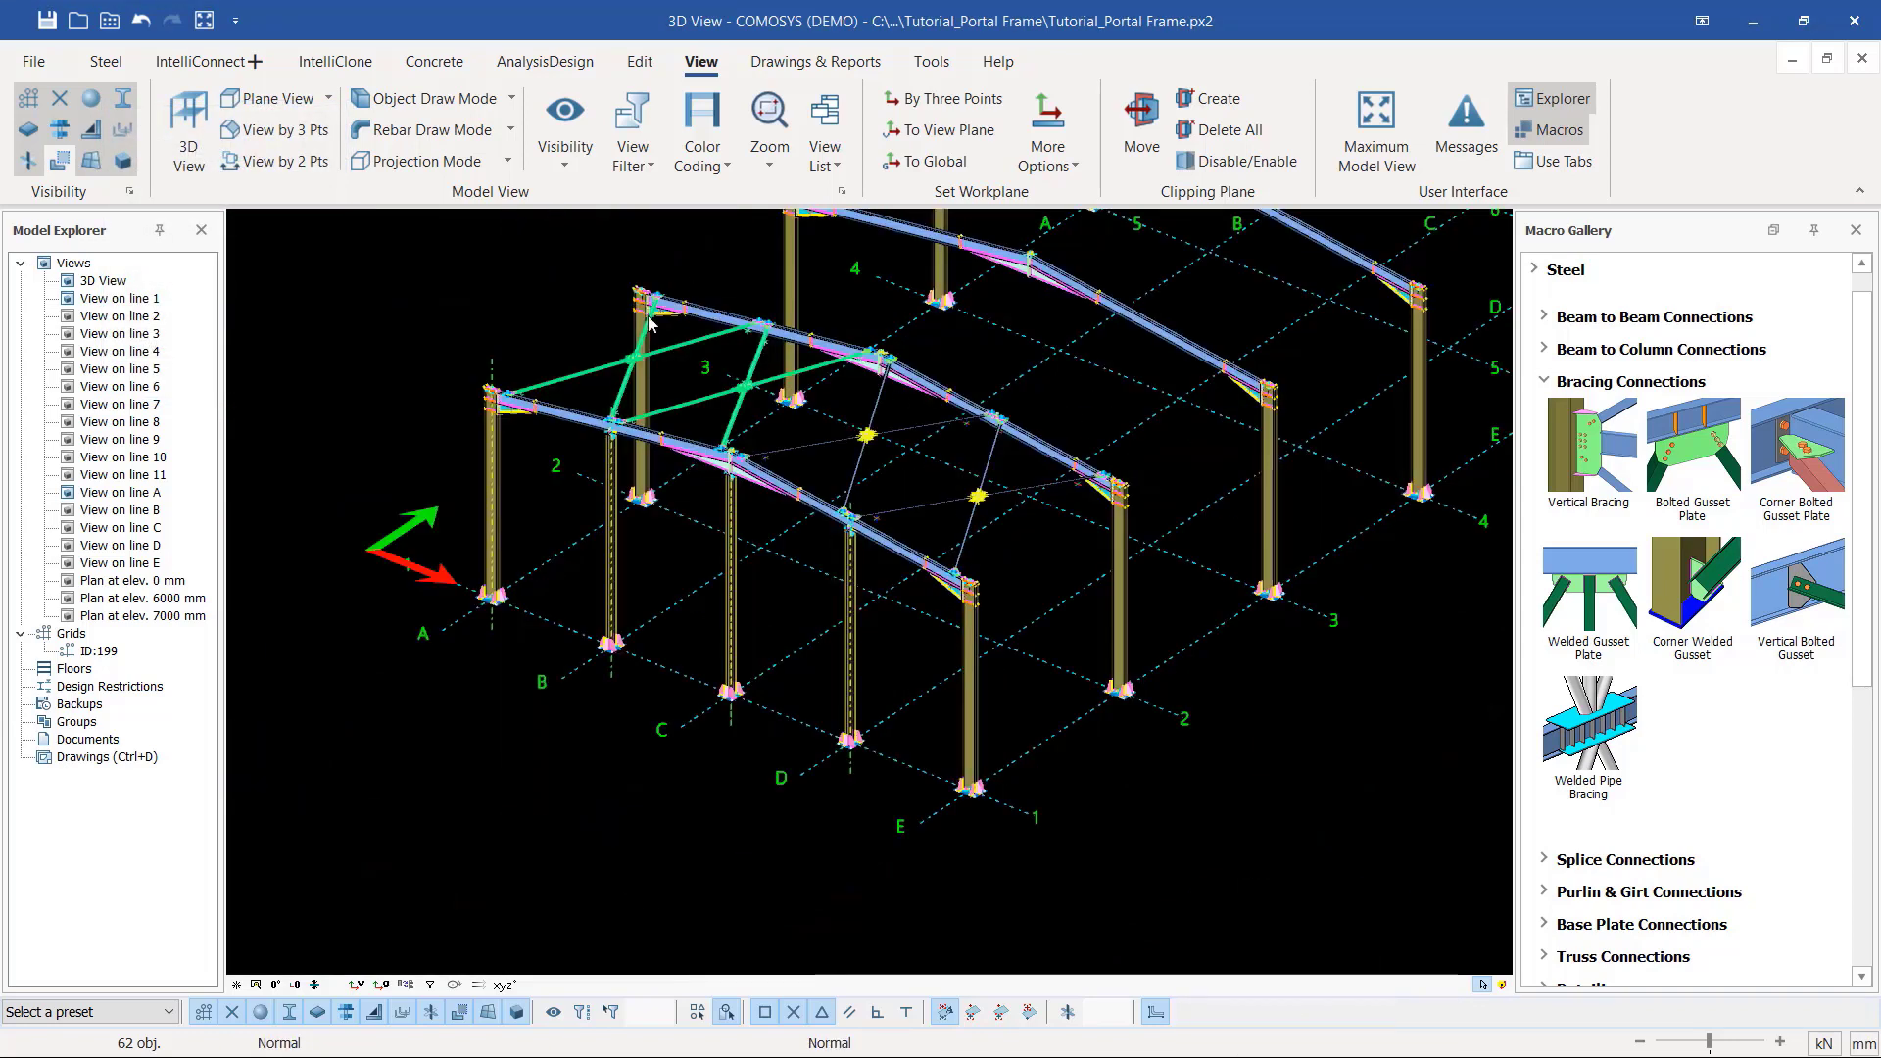
scroll(659, 303, "up", 6)
key("Escape")
scroll(480, 345, "down", 2)
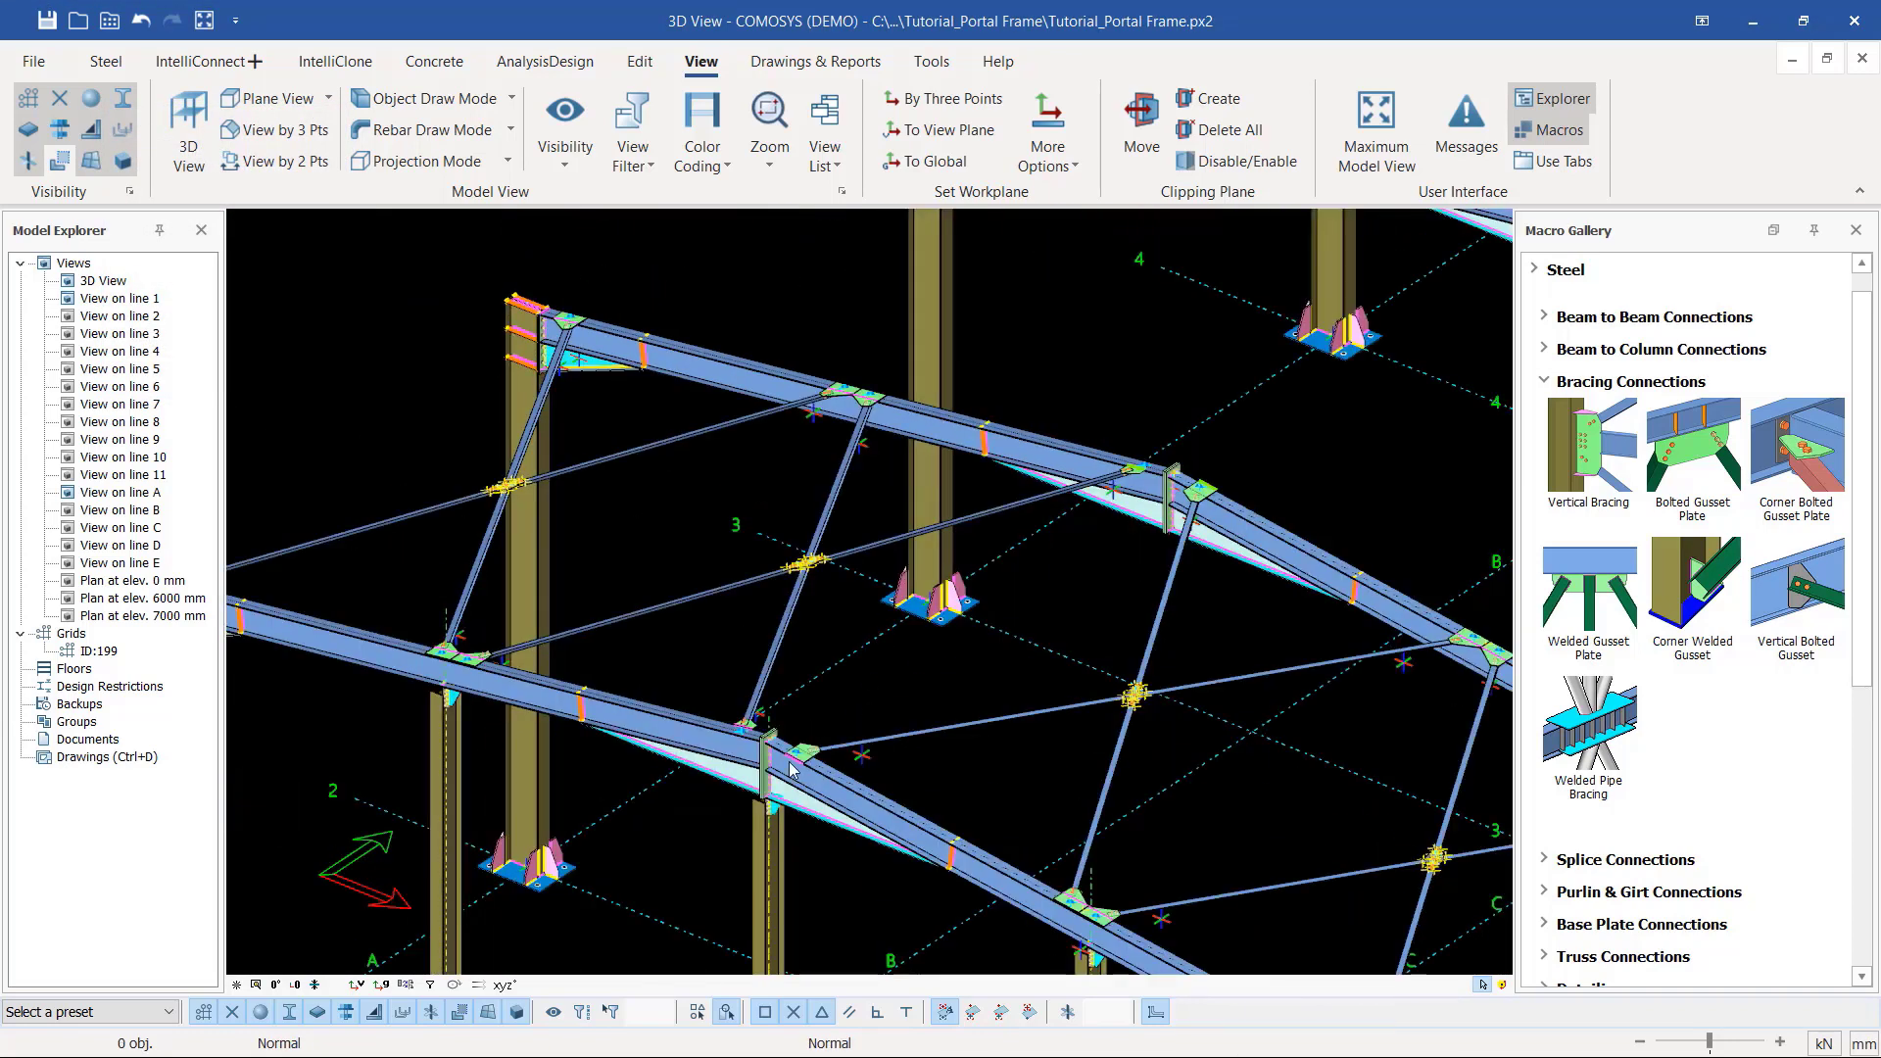
Step: Extend the mirrored gusset plate at the rear rafter's apex by moving its rafter-side edge 150 mm in Y
scroll(792, 769, "up", 4)
scroll(755, 639, "down", 2)
scroll(1294, 279, "up", 6)
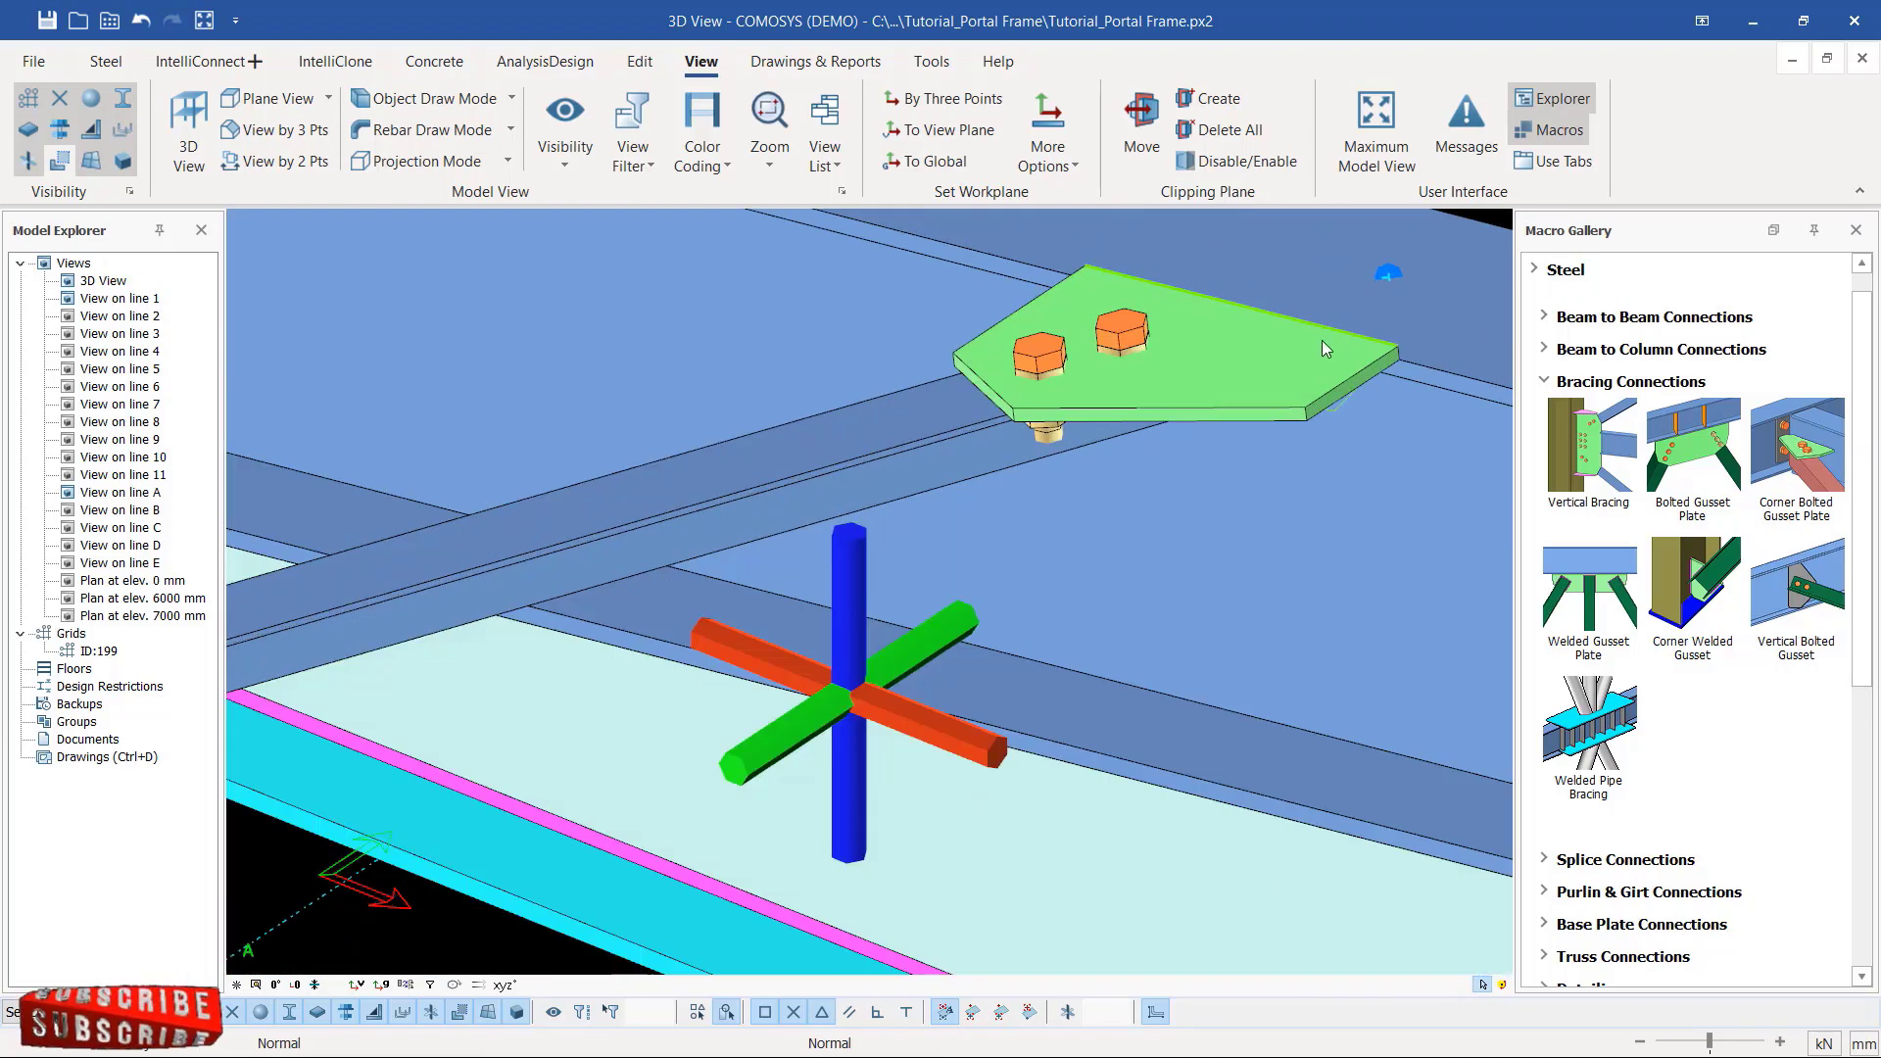
left_click(1321, 339)
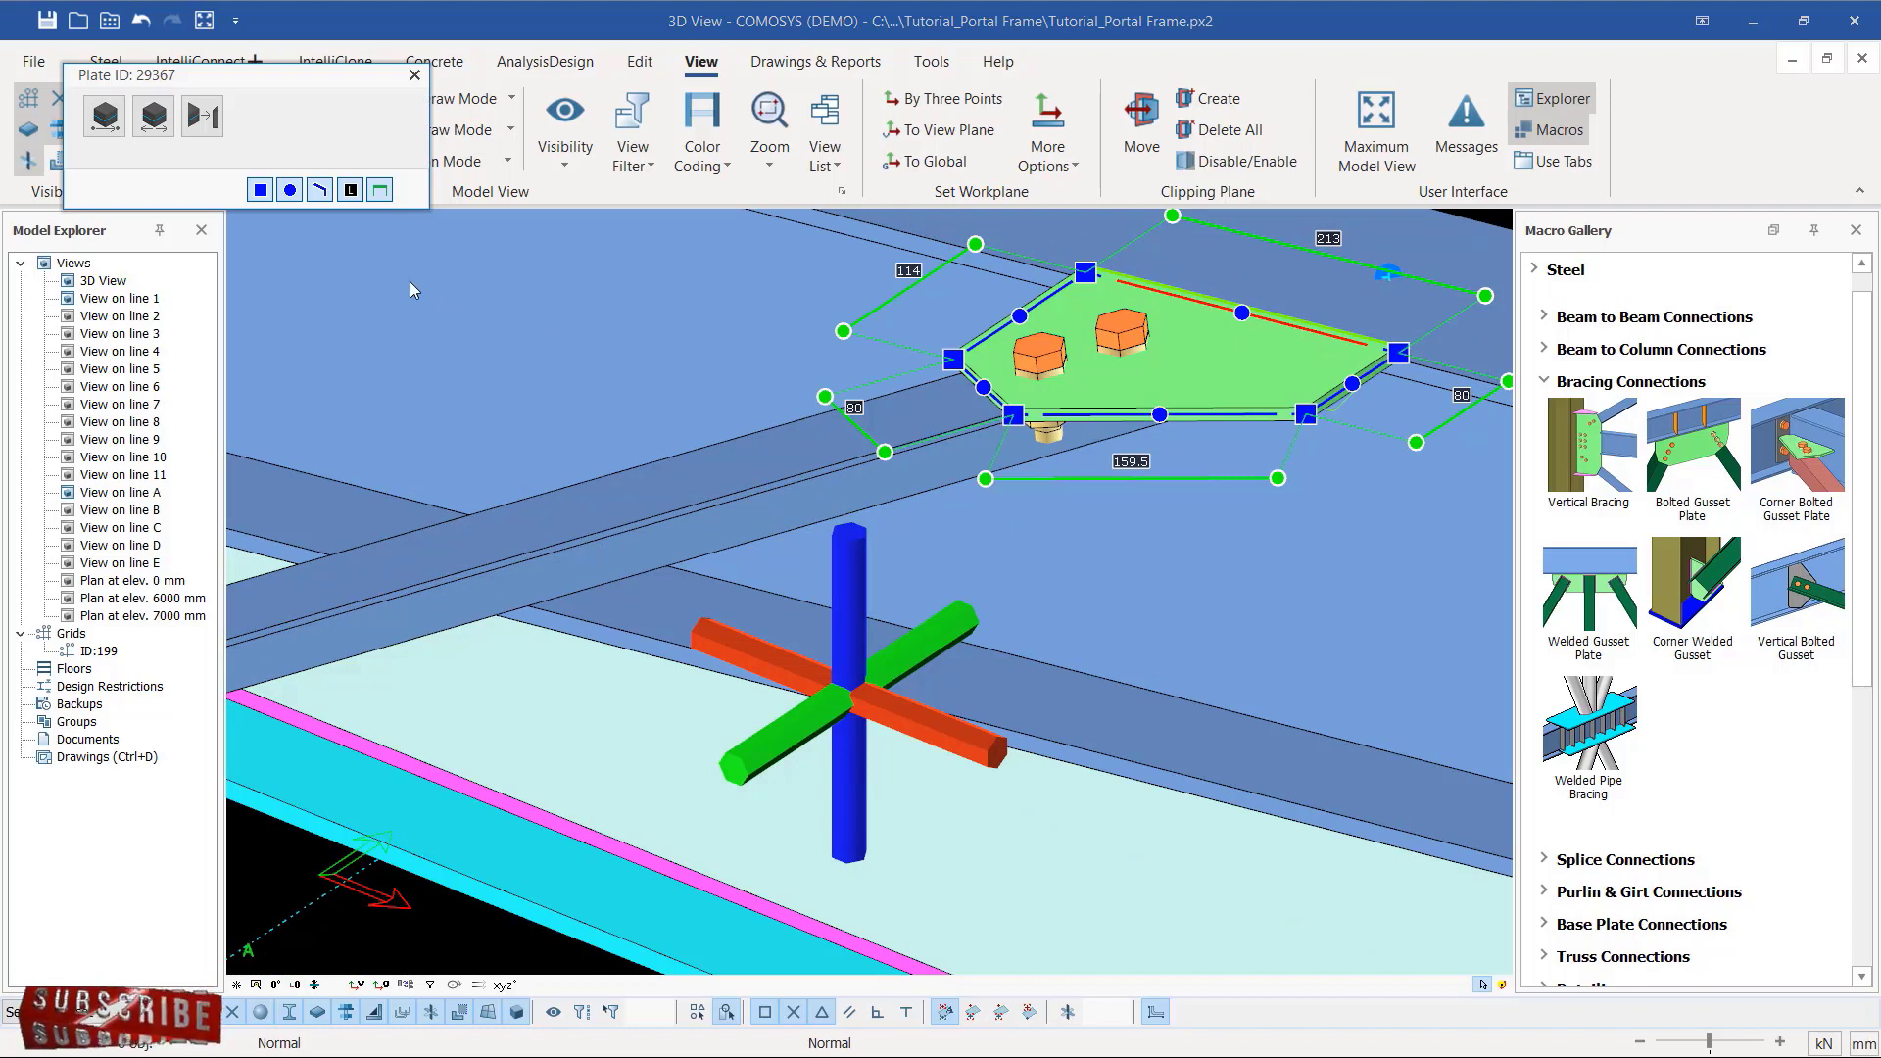
left_click(102, 116)
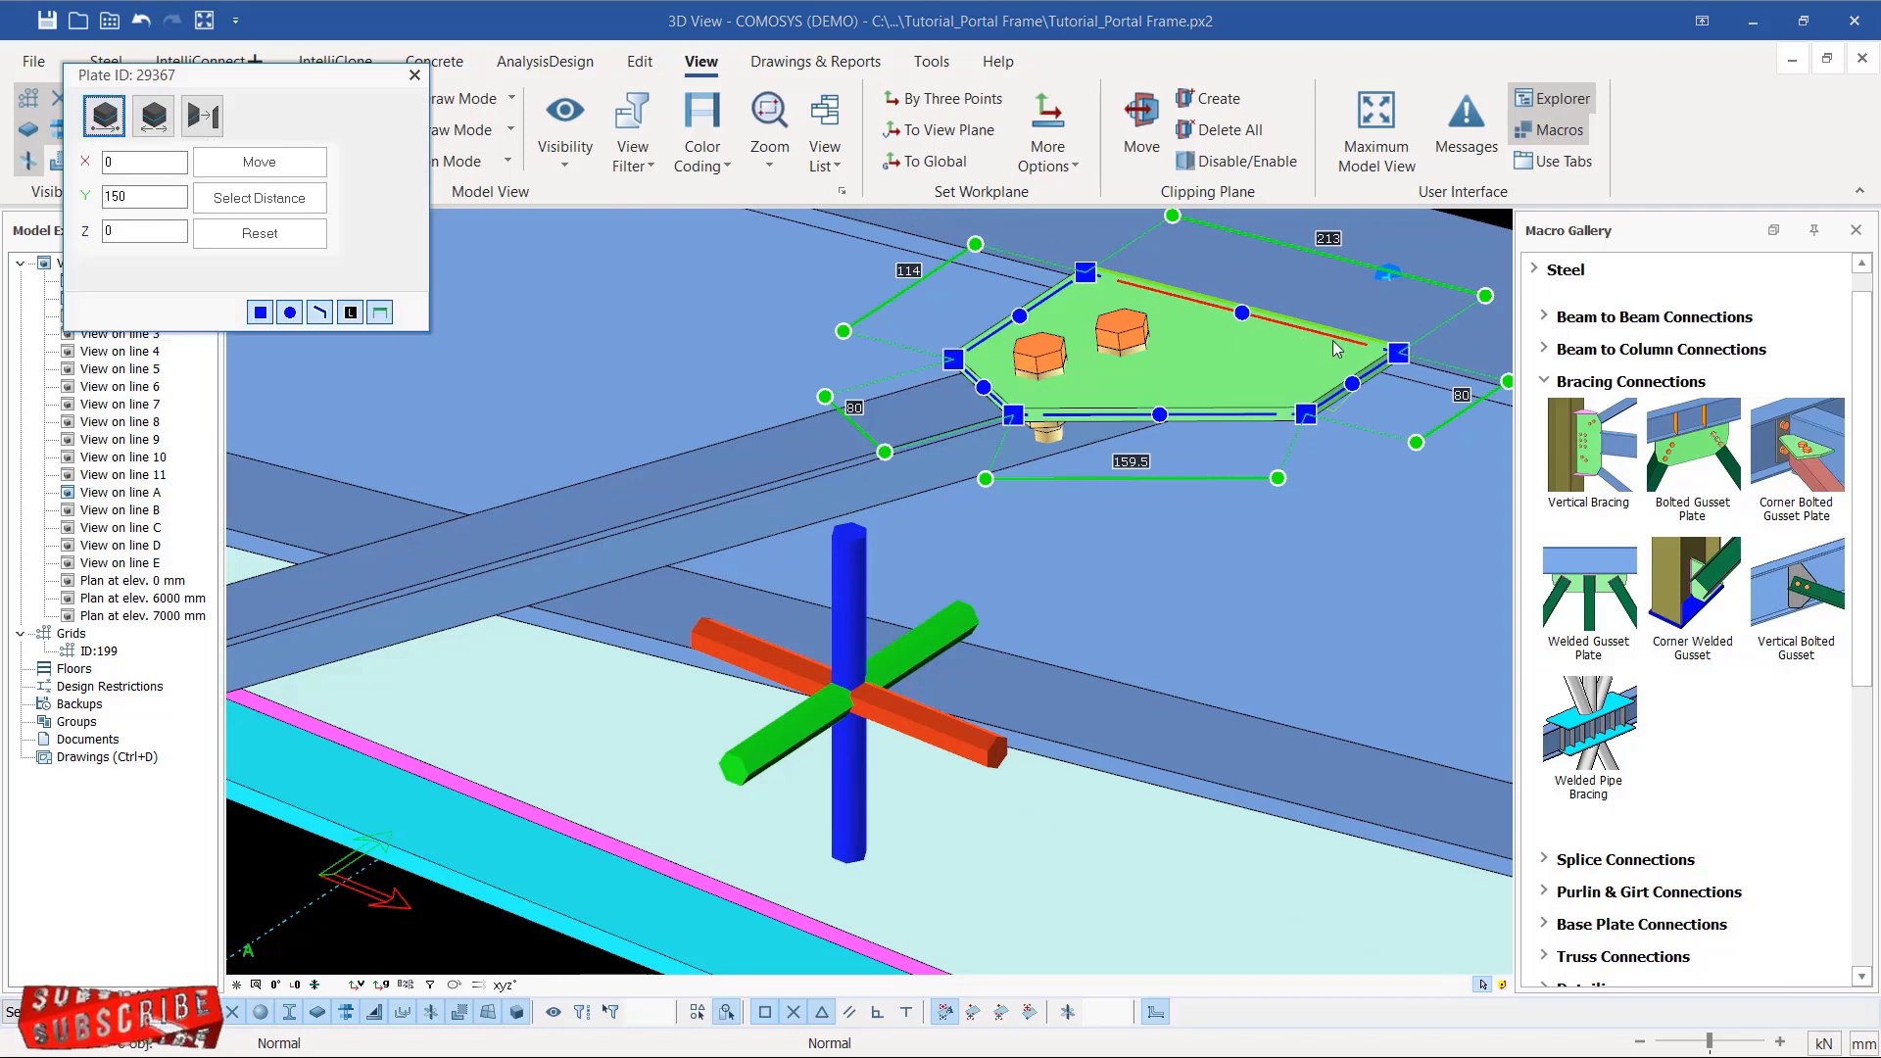
left_click(141, 230)
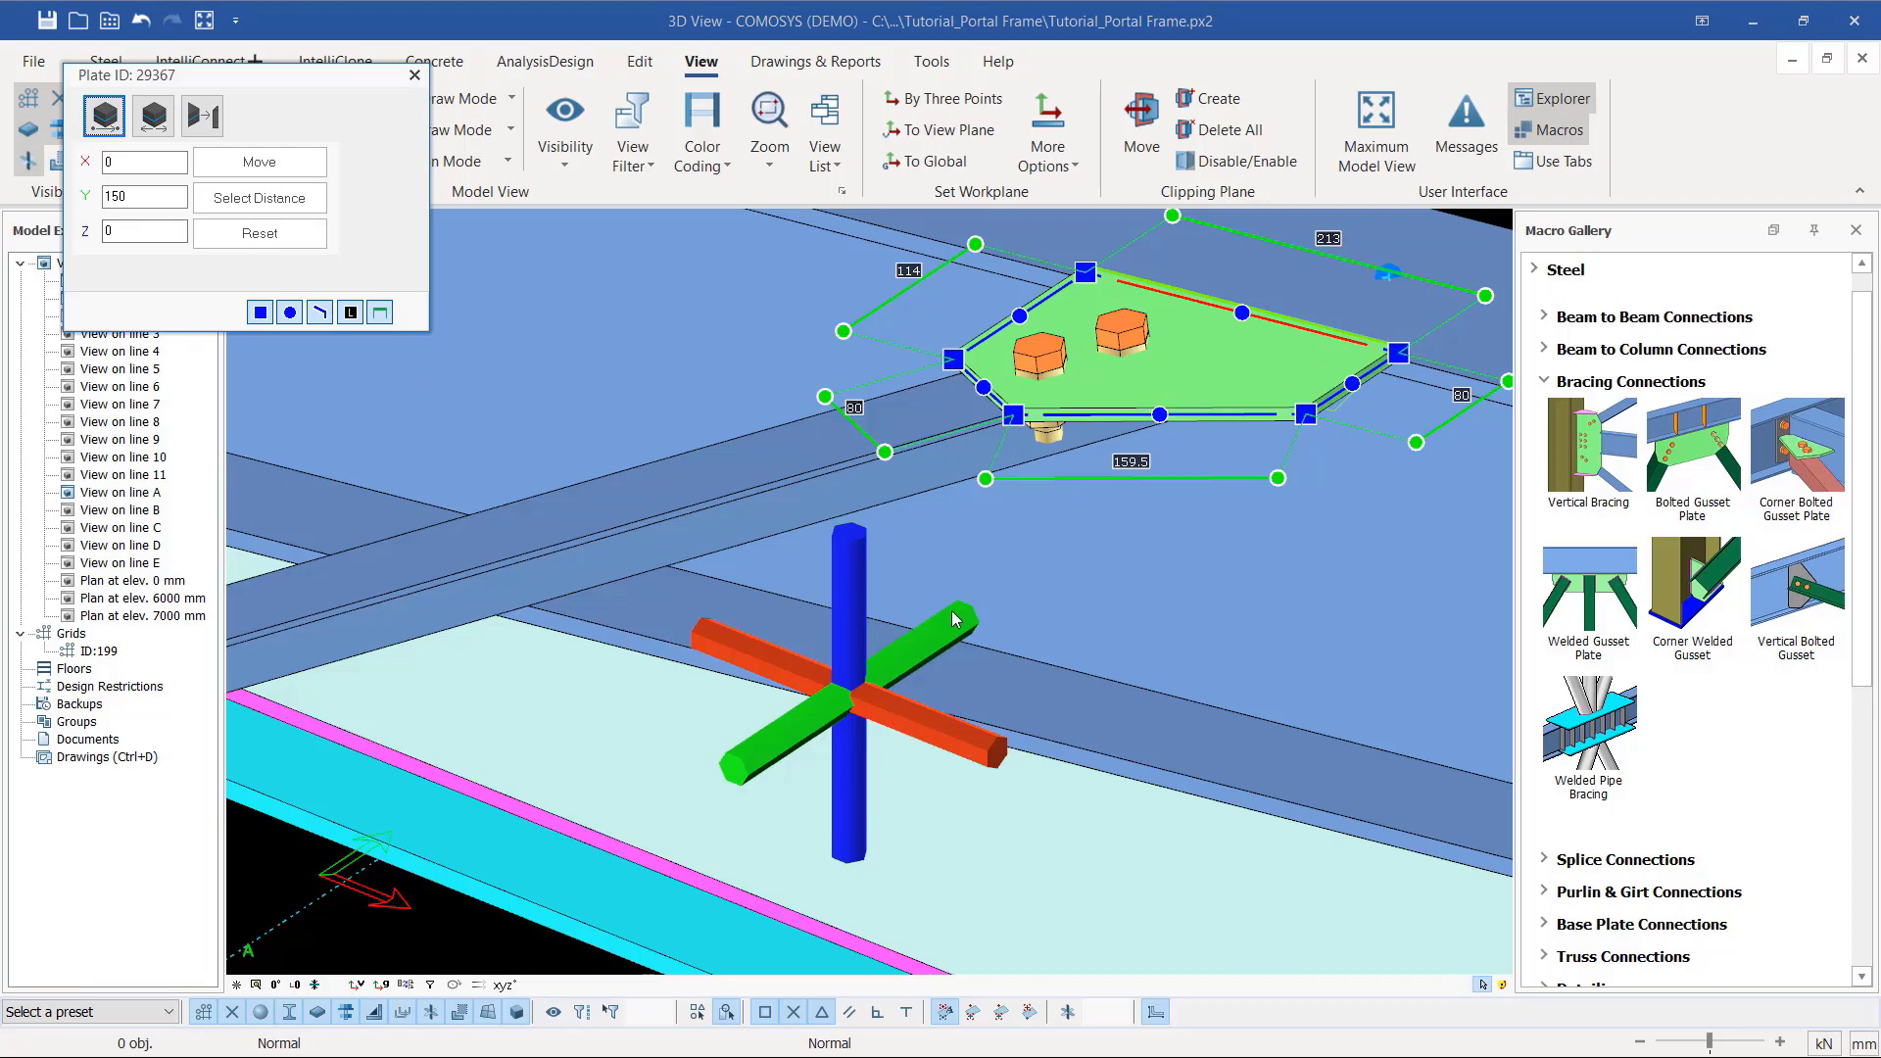
scroll(870, 556, "down", 4)
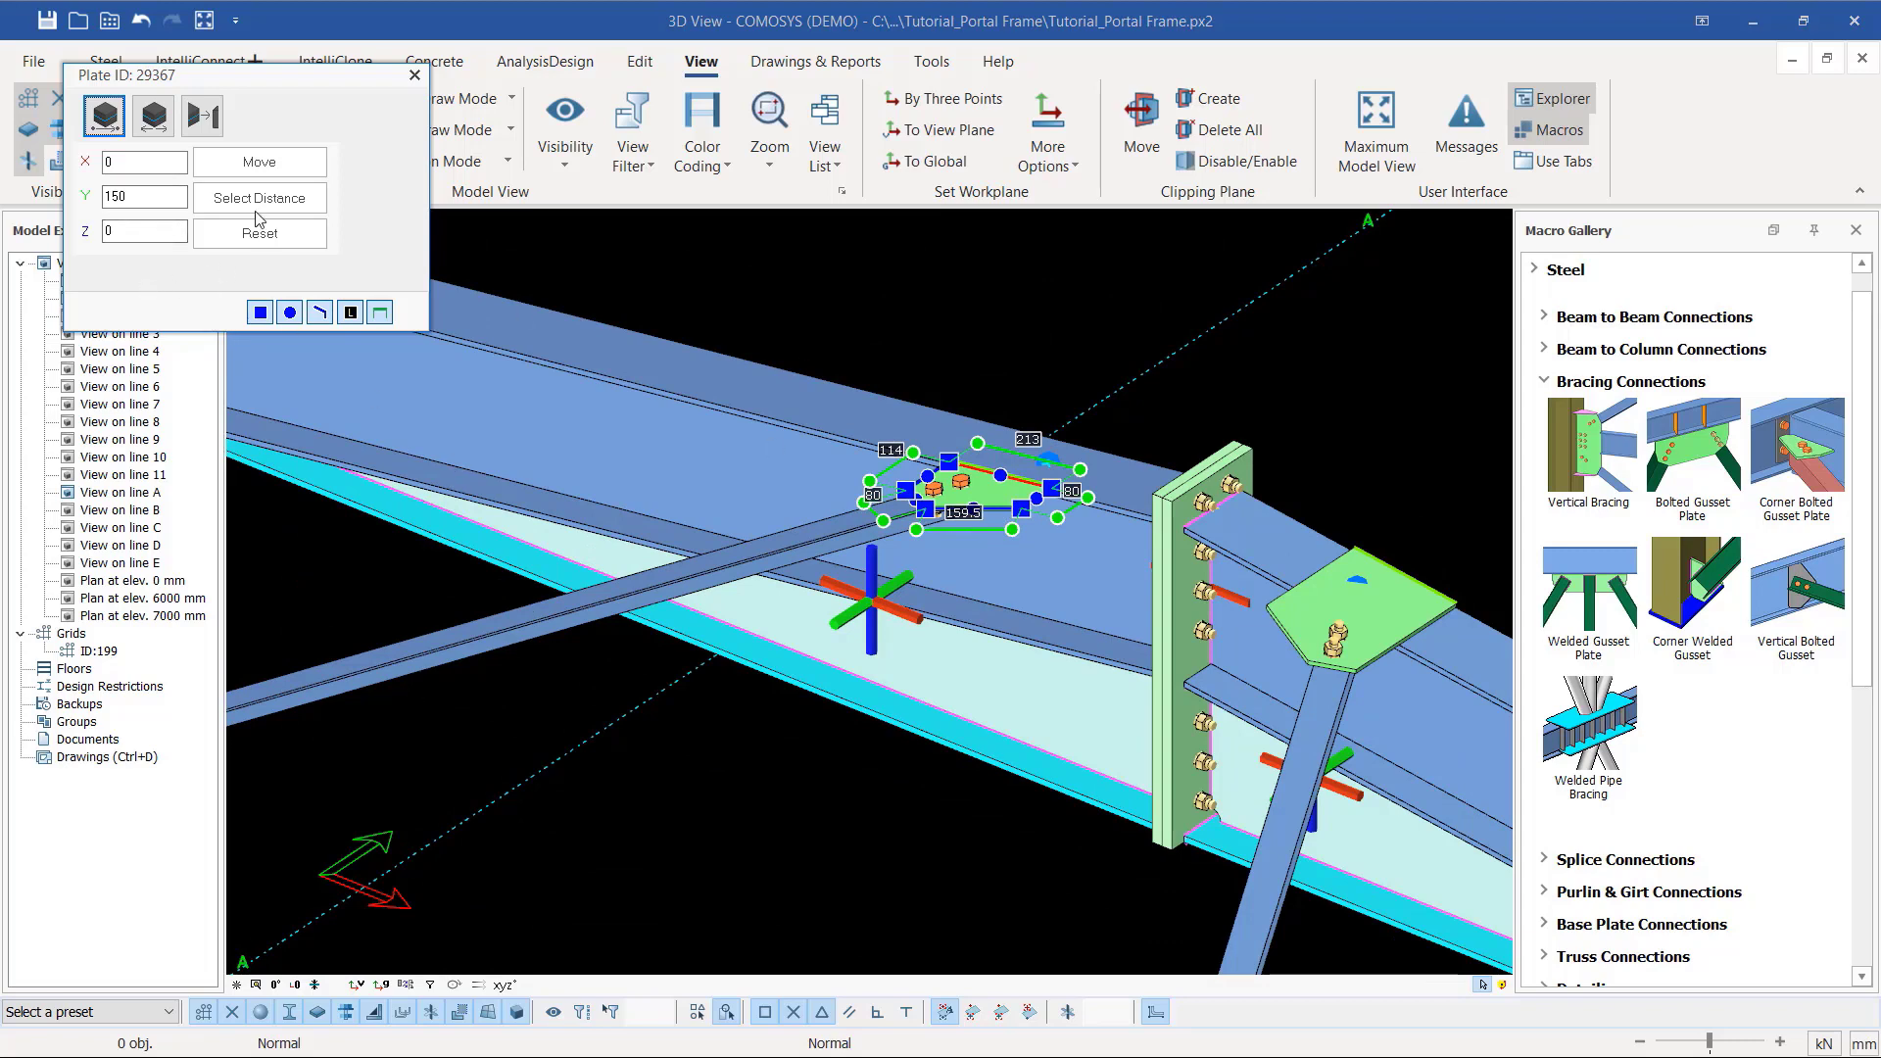
left_click(280, 163)
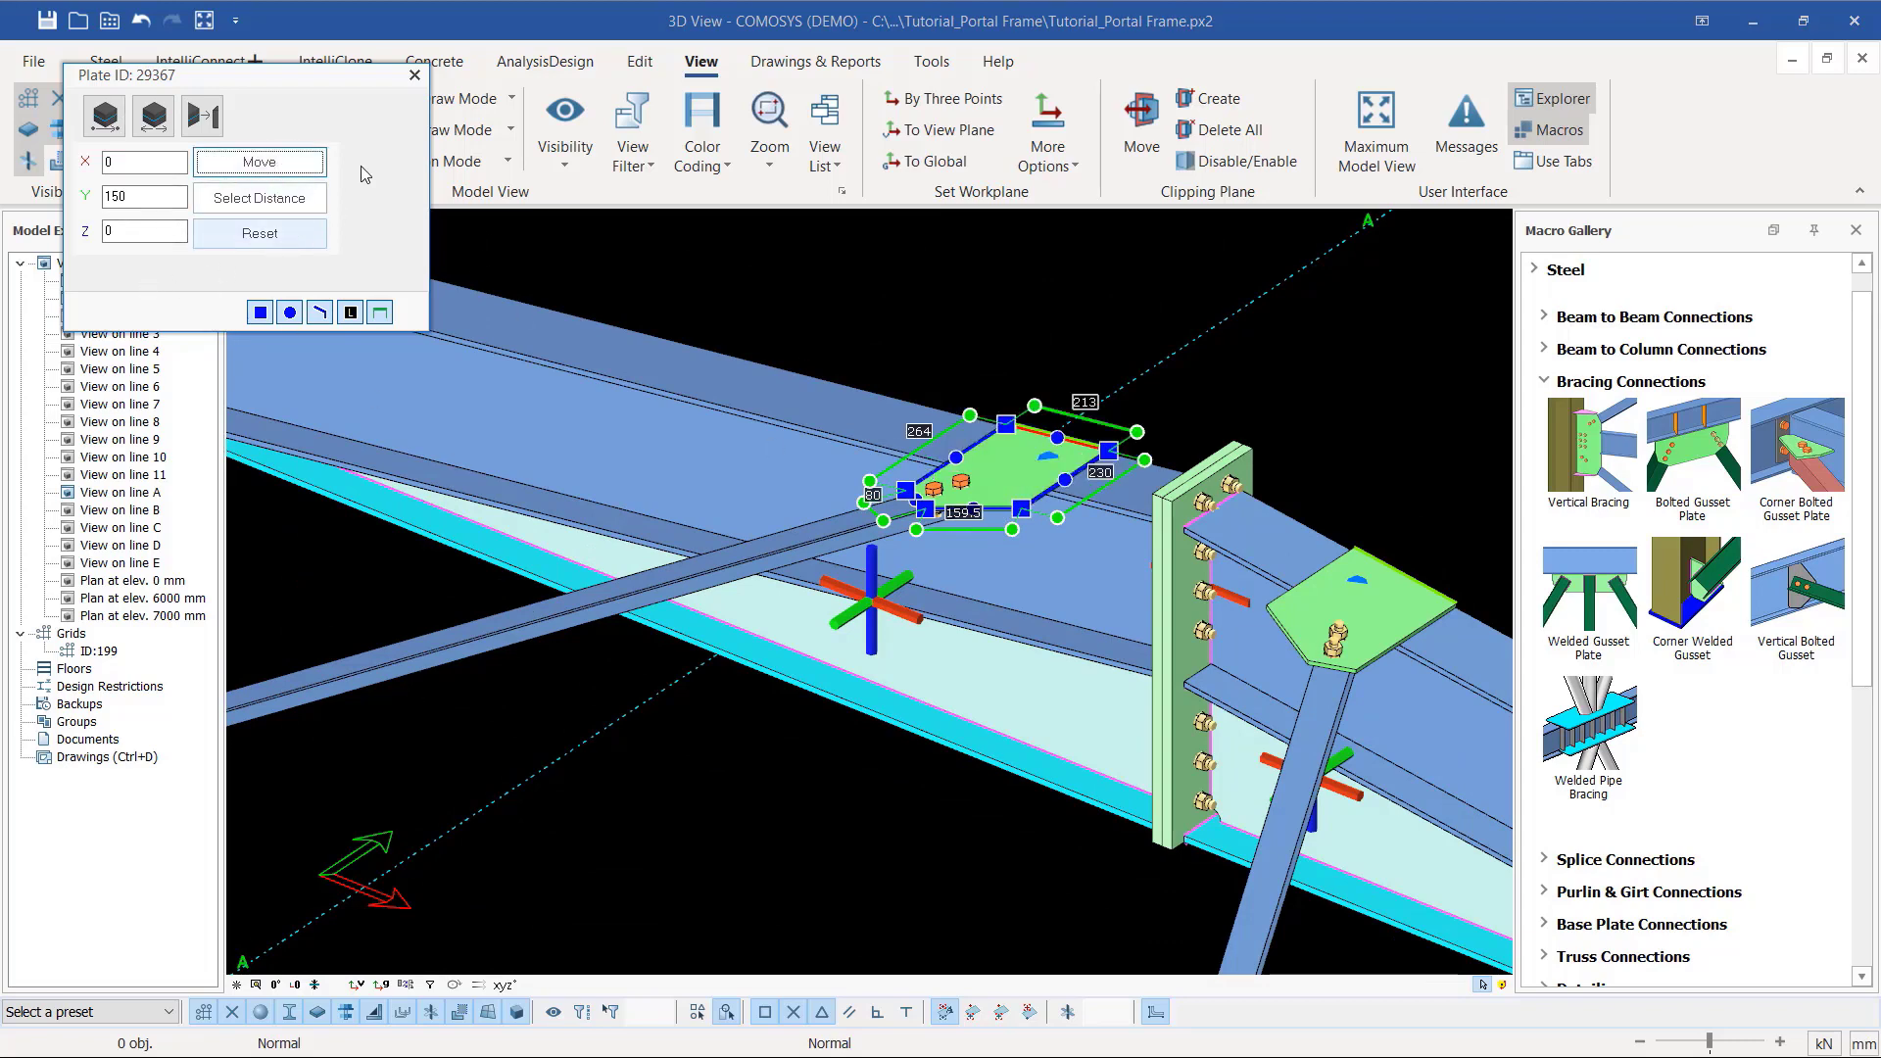
left_click(414, 75)
Step: Extend the mirrored gusset plate at the front rafter's apex by moving its rafter-side edge -150 mm in Y
scroll(624, 561, "down", 5)
scroll(453, 735, "up", 8)
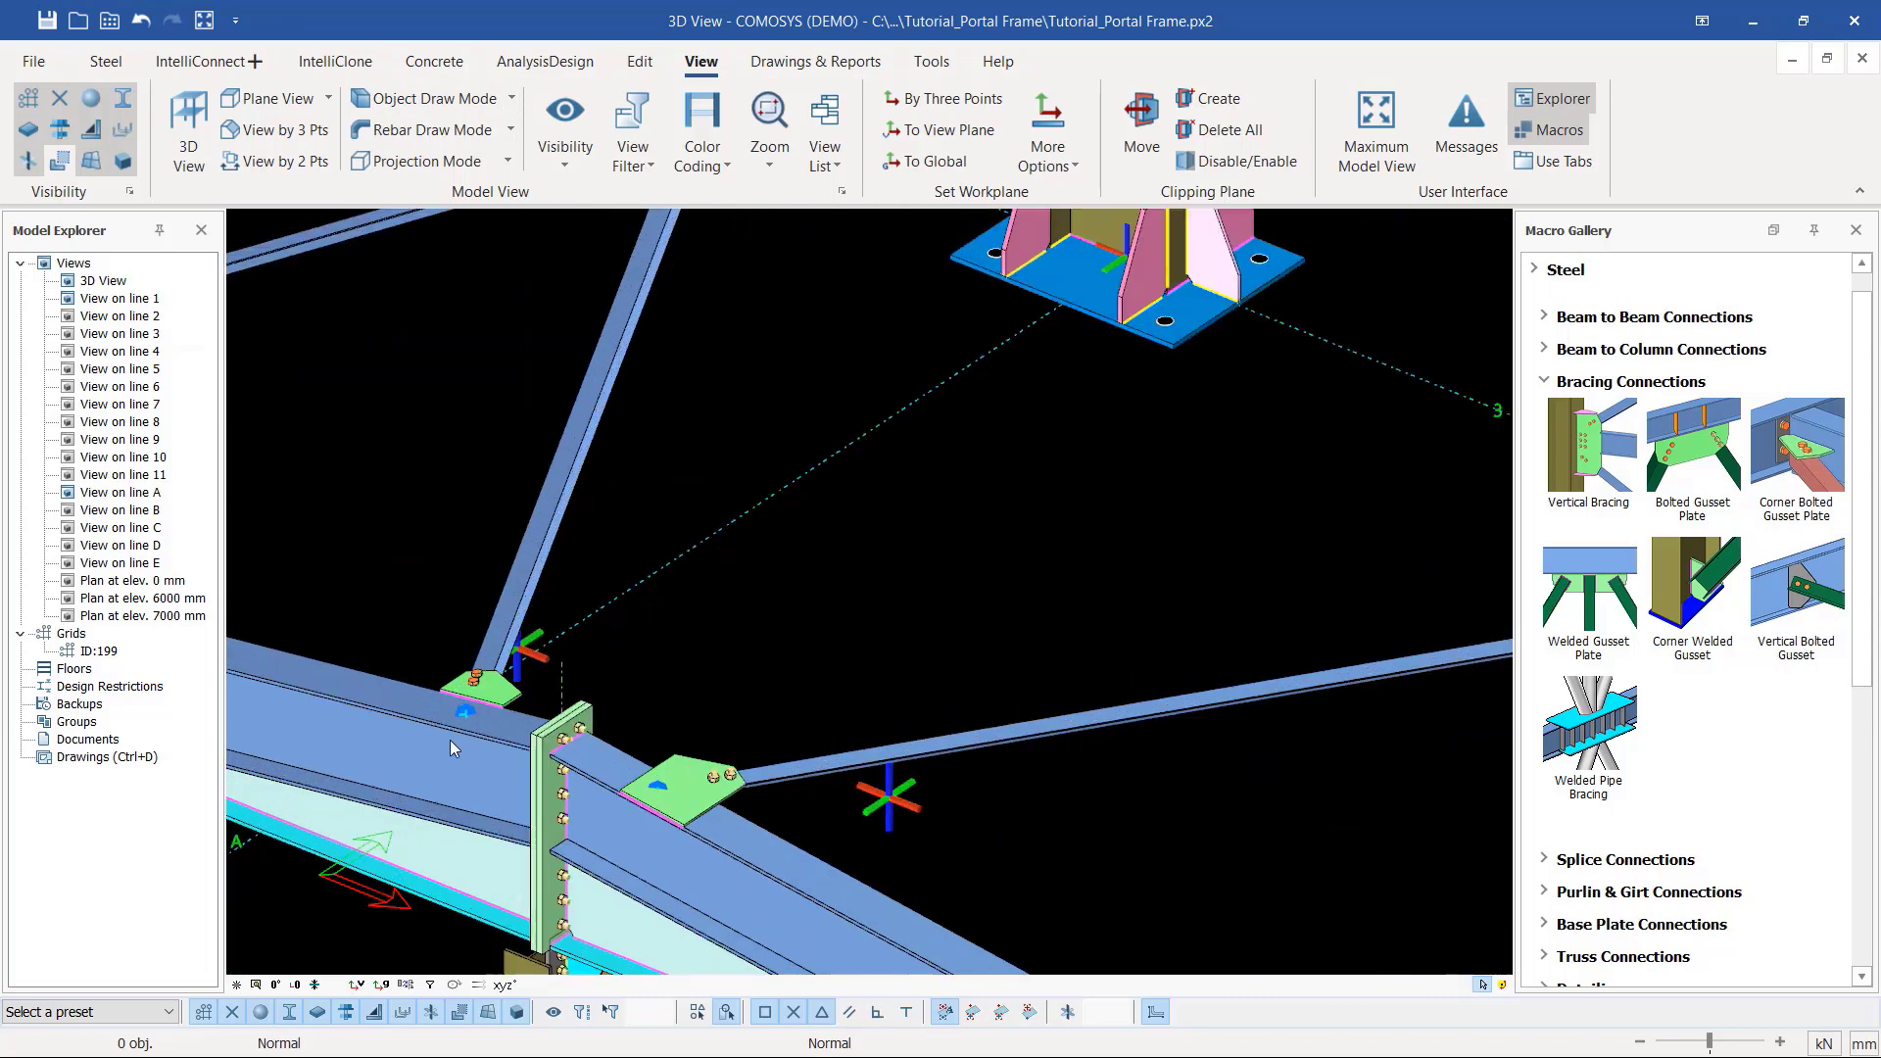
left_click(559, 648)
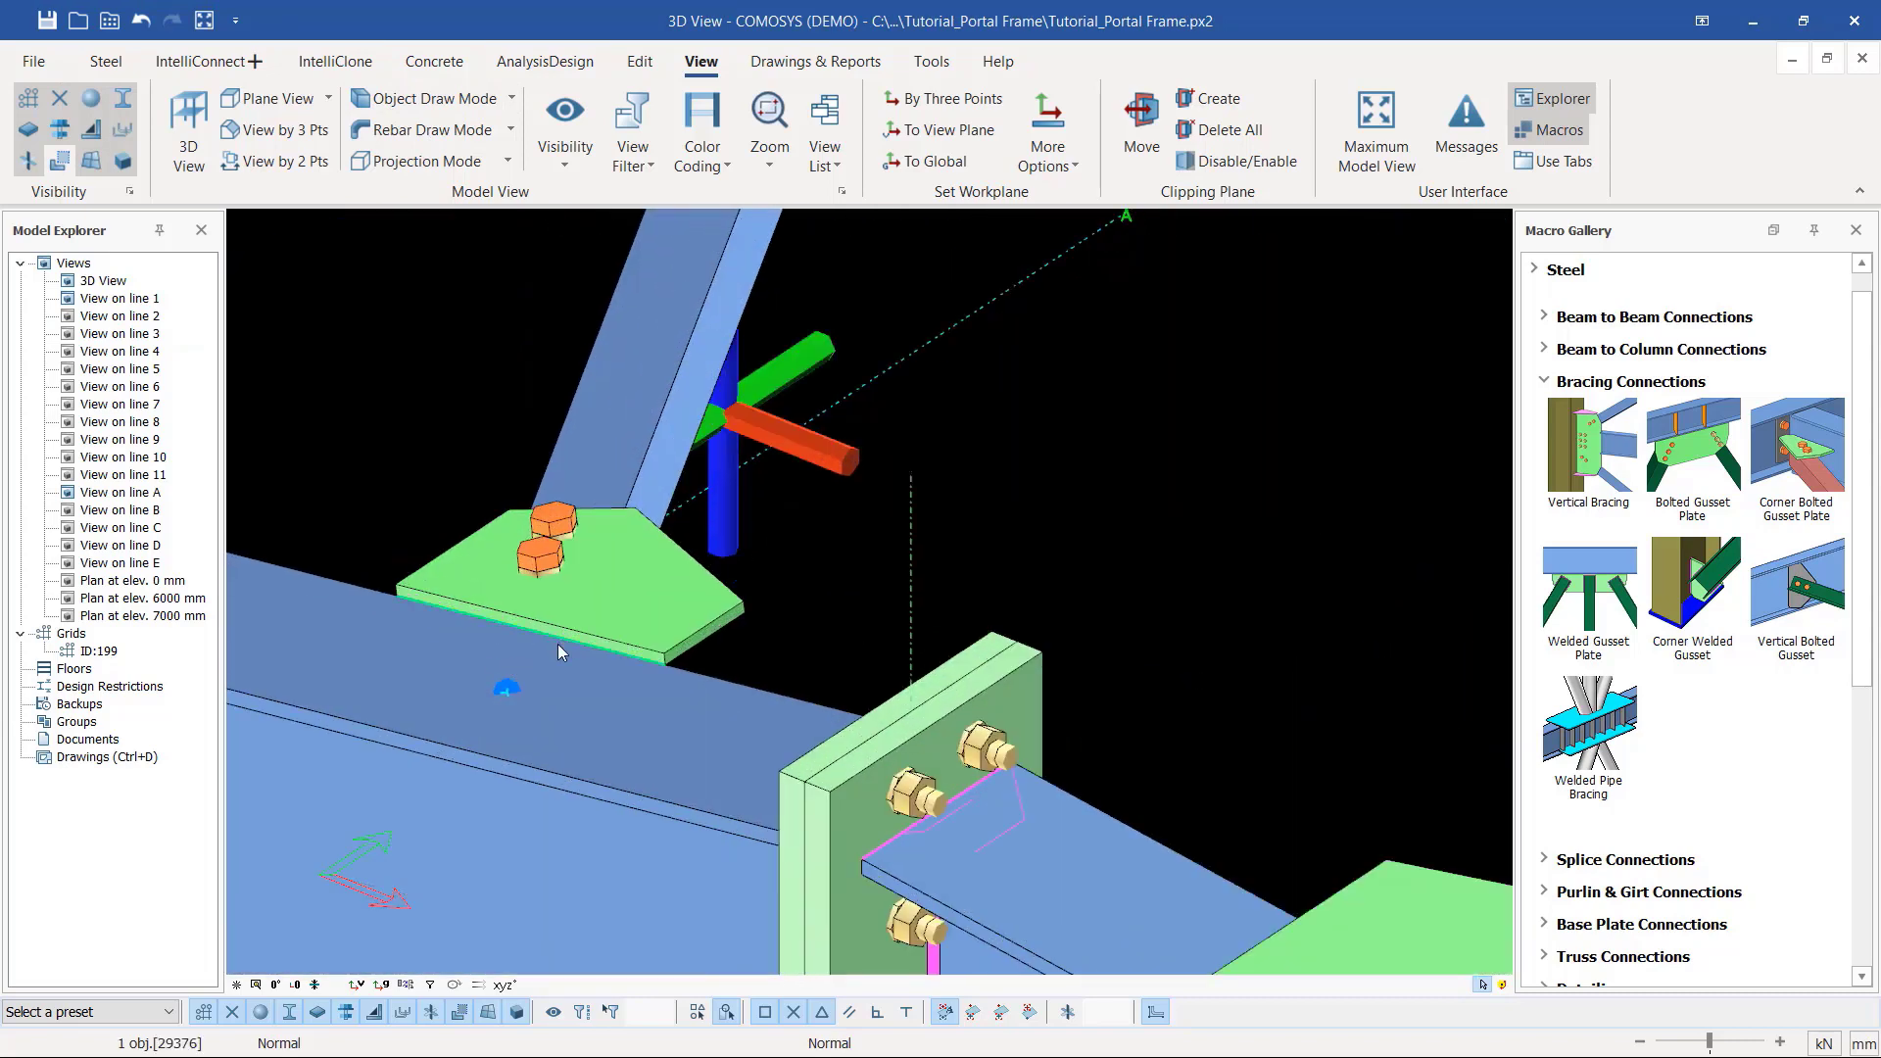
left_click(580, 645)
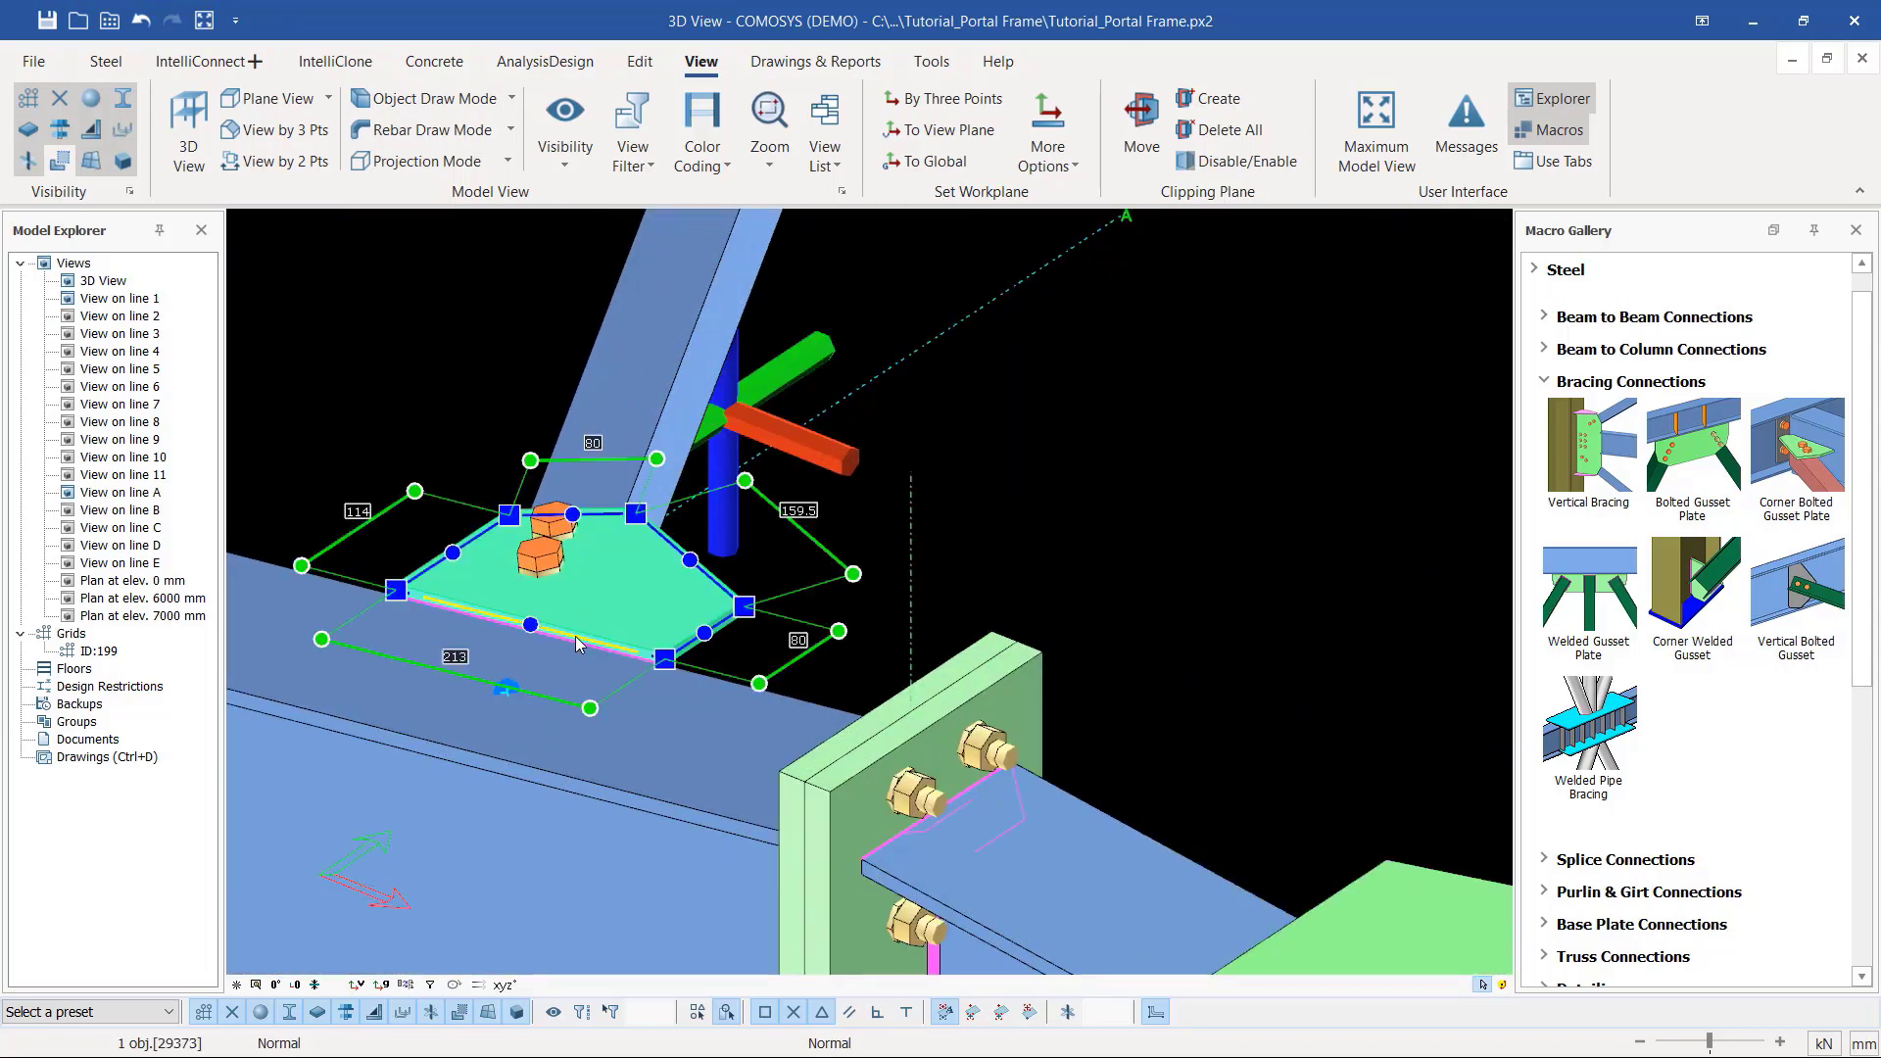
left_click(109, 121)
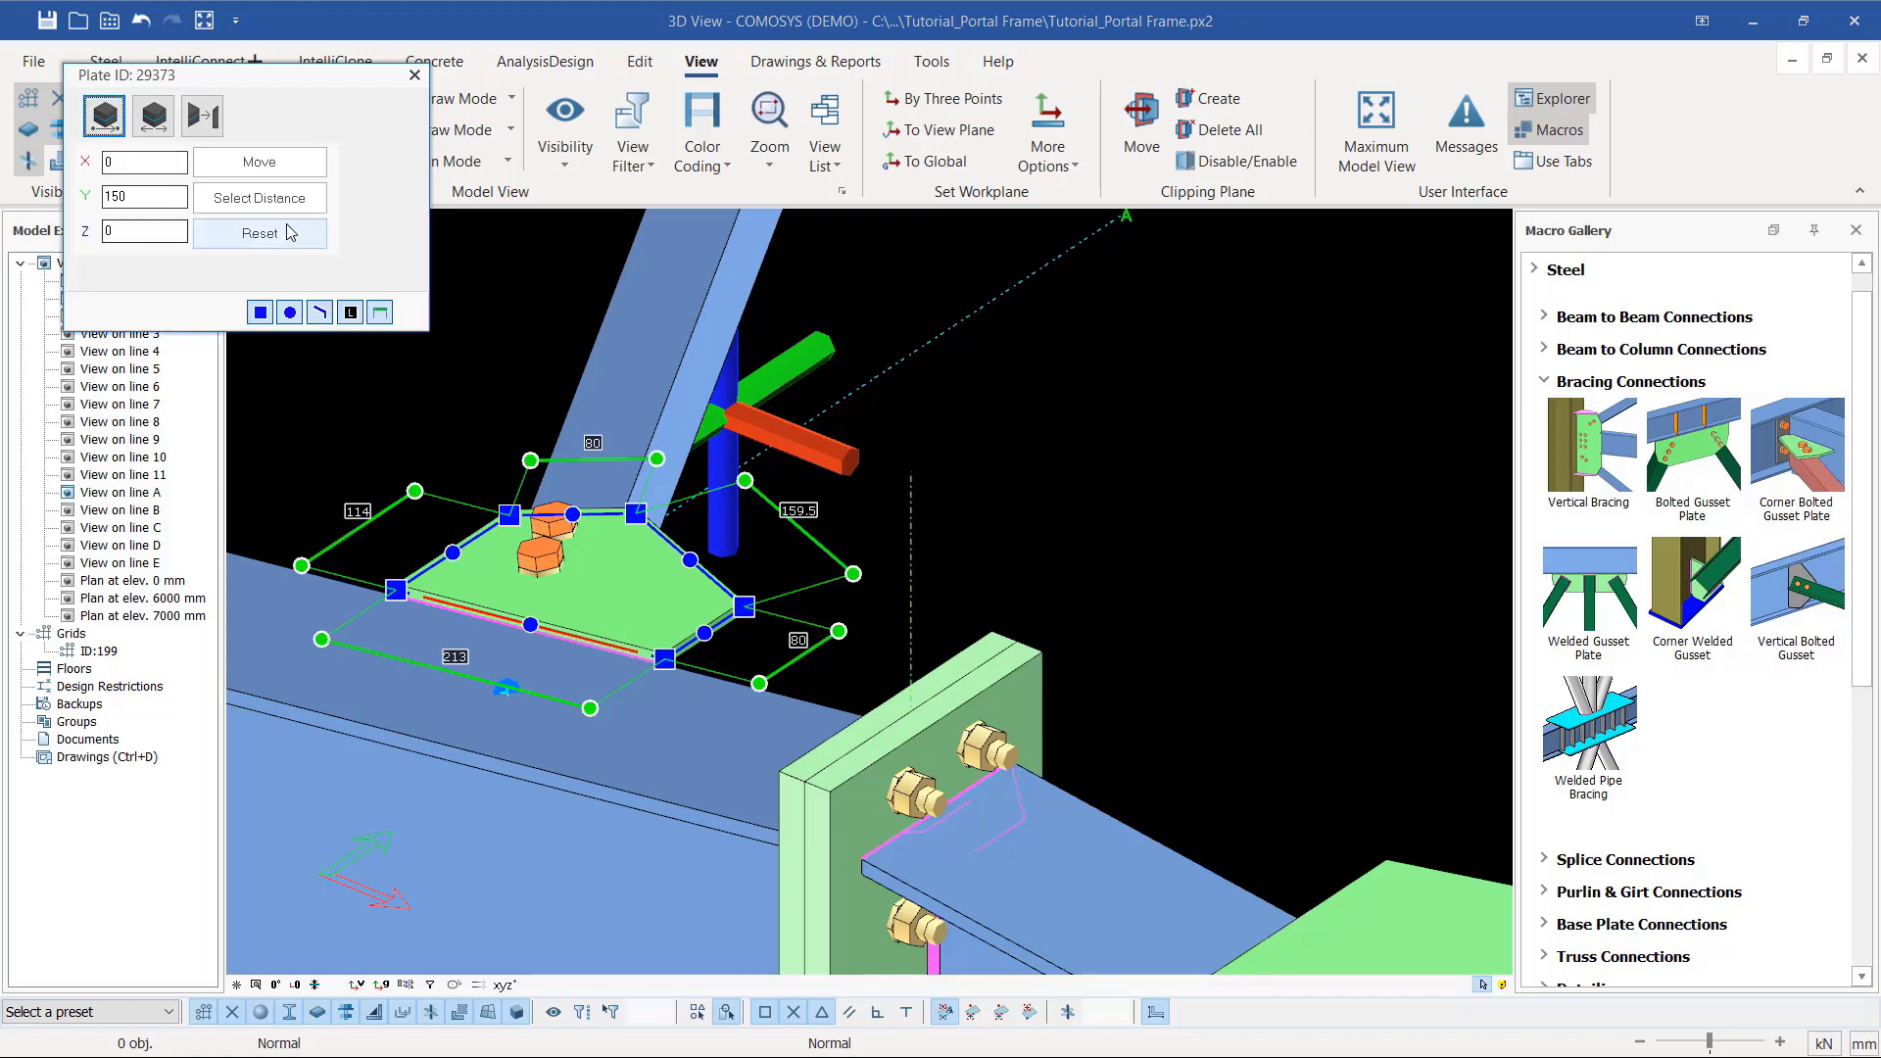
left_click(261, 169)
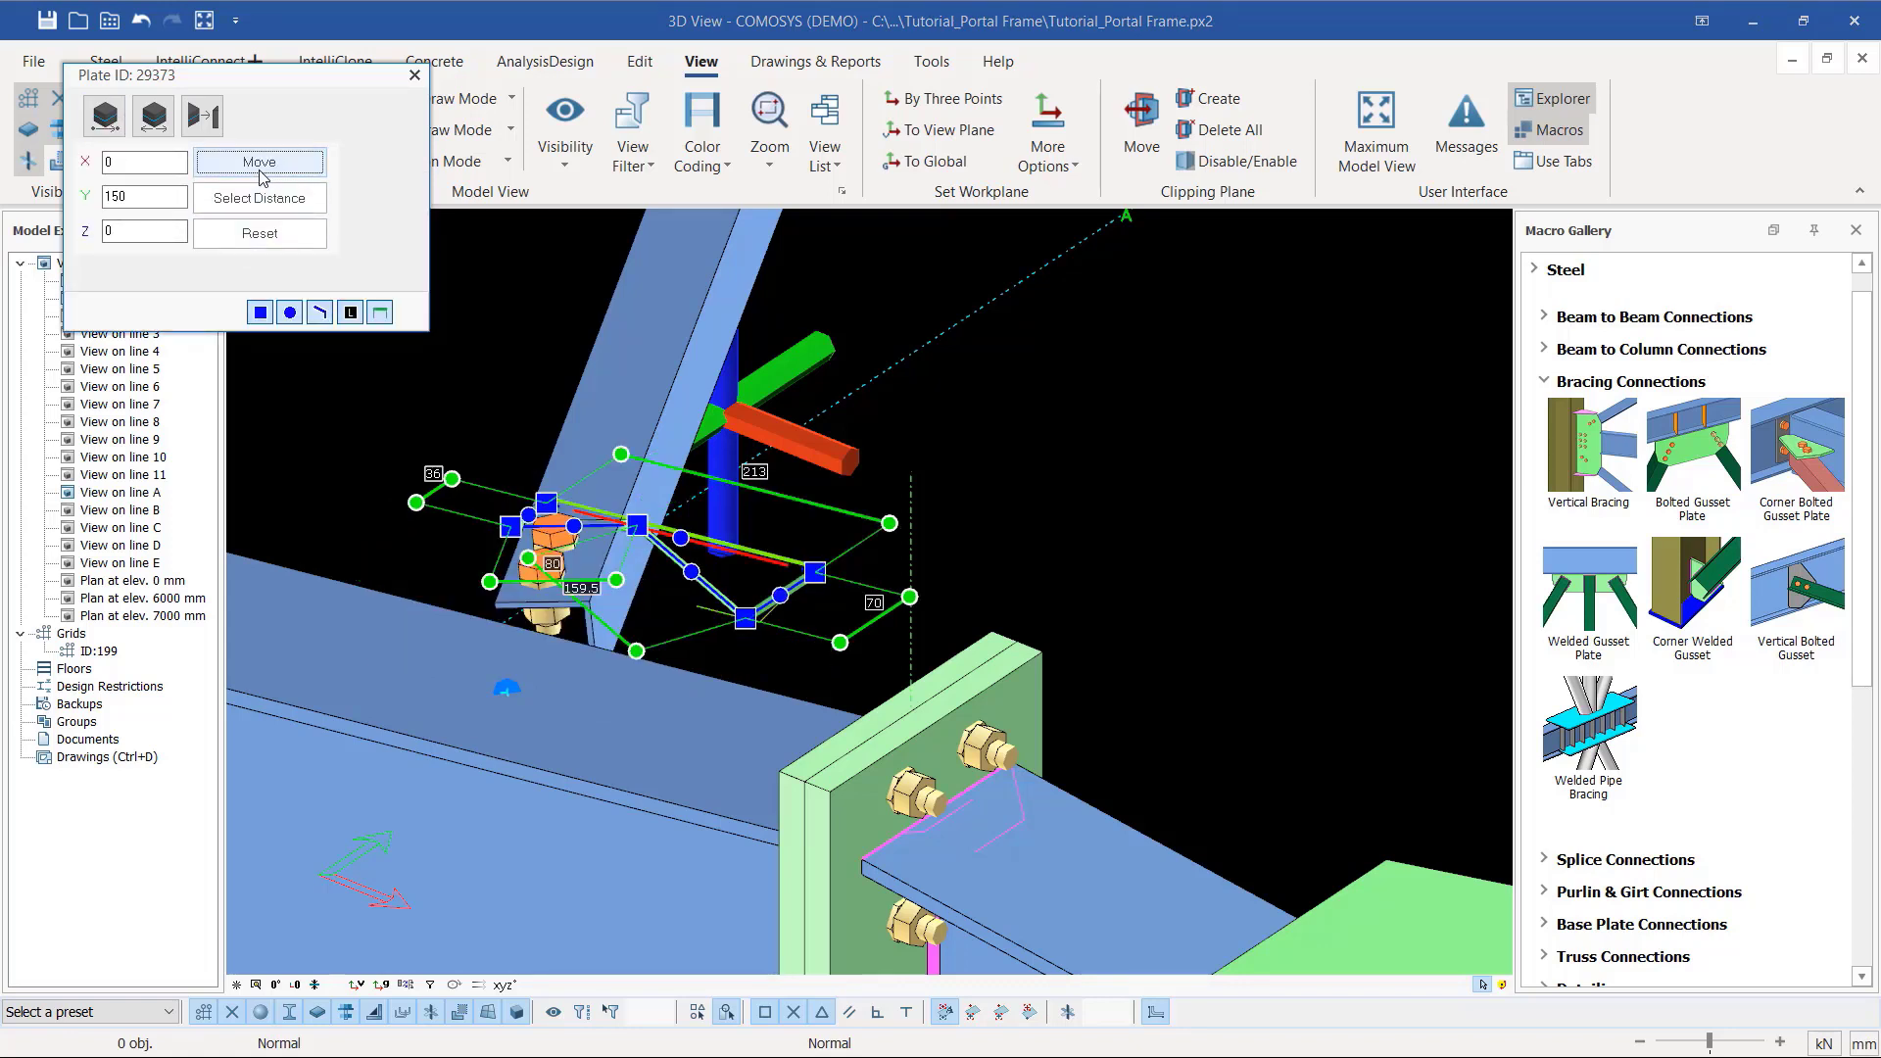
left_click(118, 195)
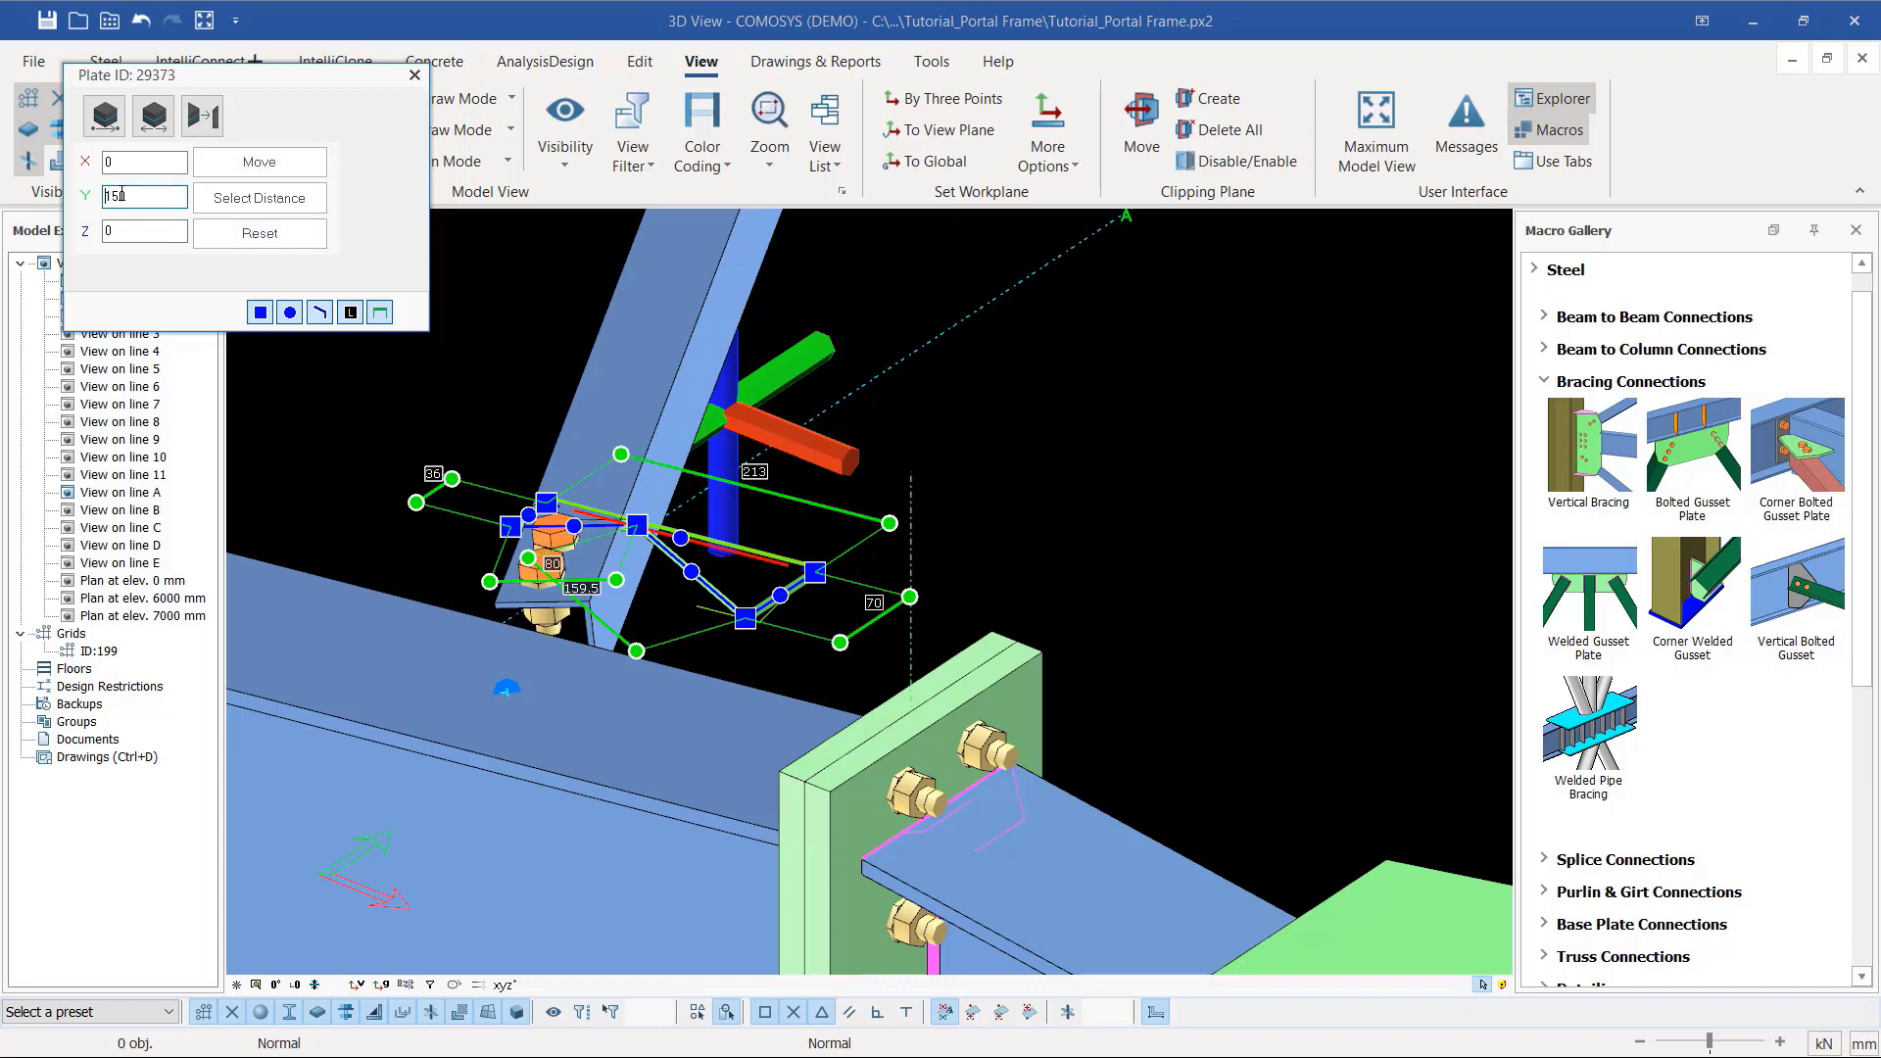
left_click(217, 168)
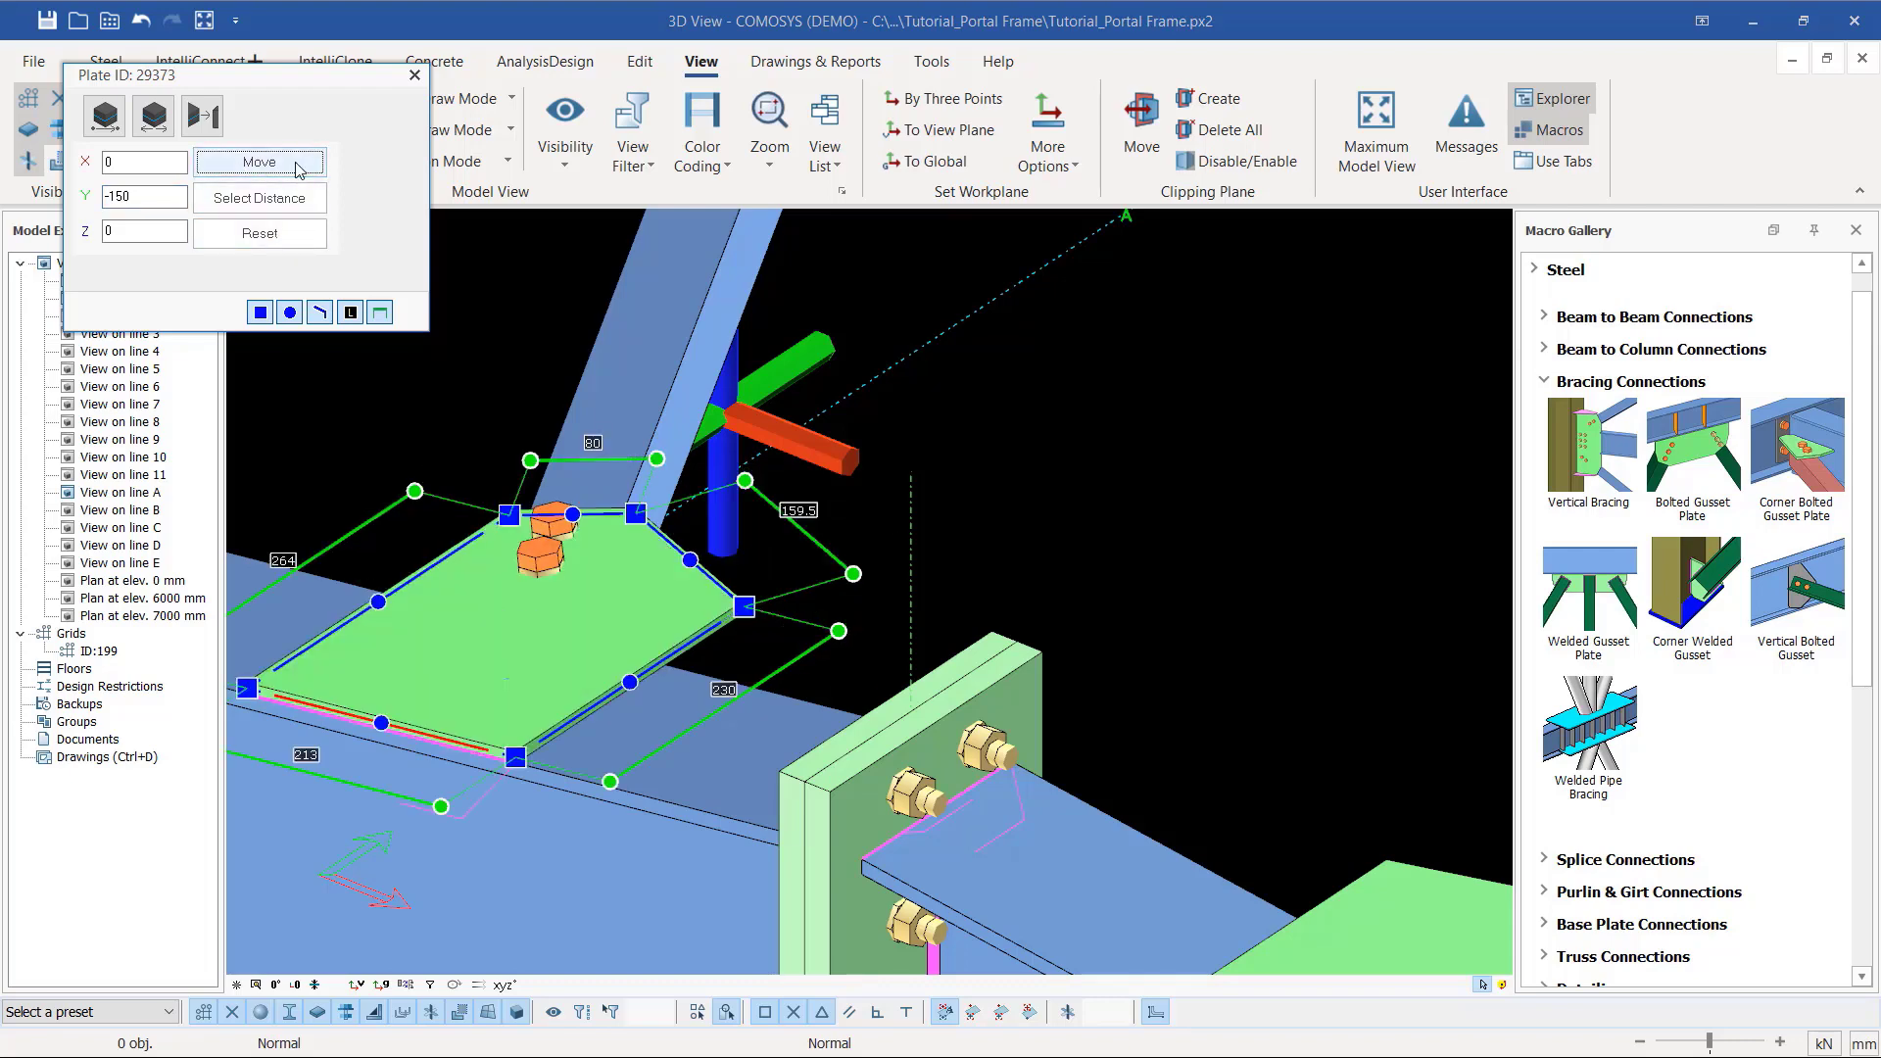
left_click(415, 75)
Step: Select all bracing members, gusset plates and central connections on both roof slopes between grid lines 1 and 2
scroll(926, 630, "down", 4)
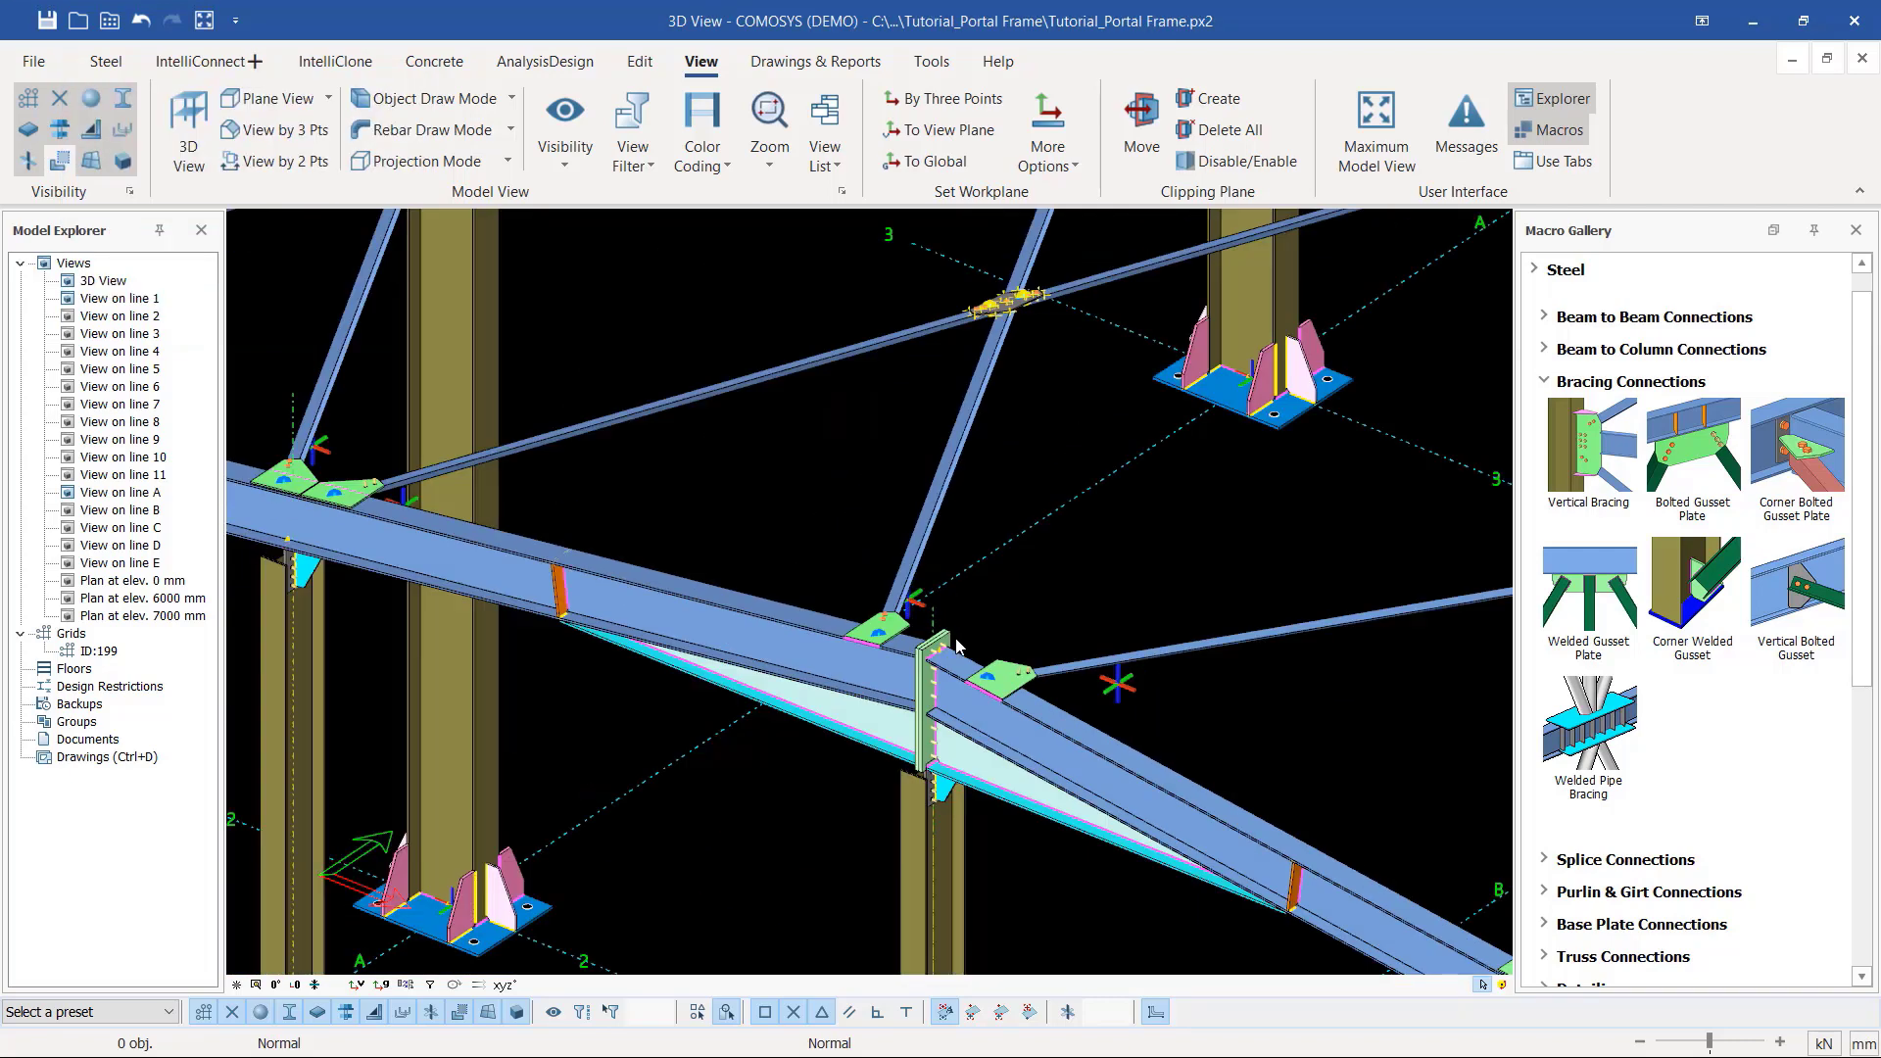
scroll(412, 493, "up", 1)
scroll(419, 610, "down", 1)
scroll(927, 328, "up", 3)
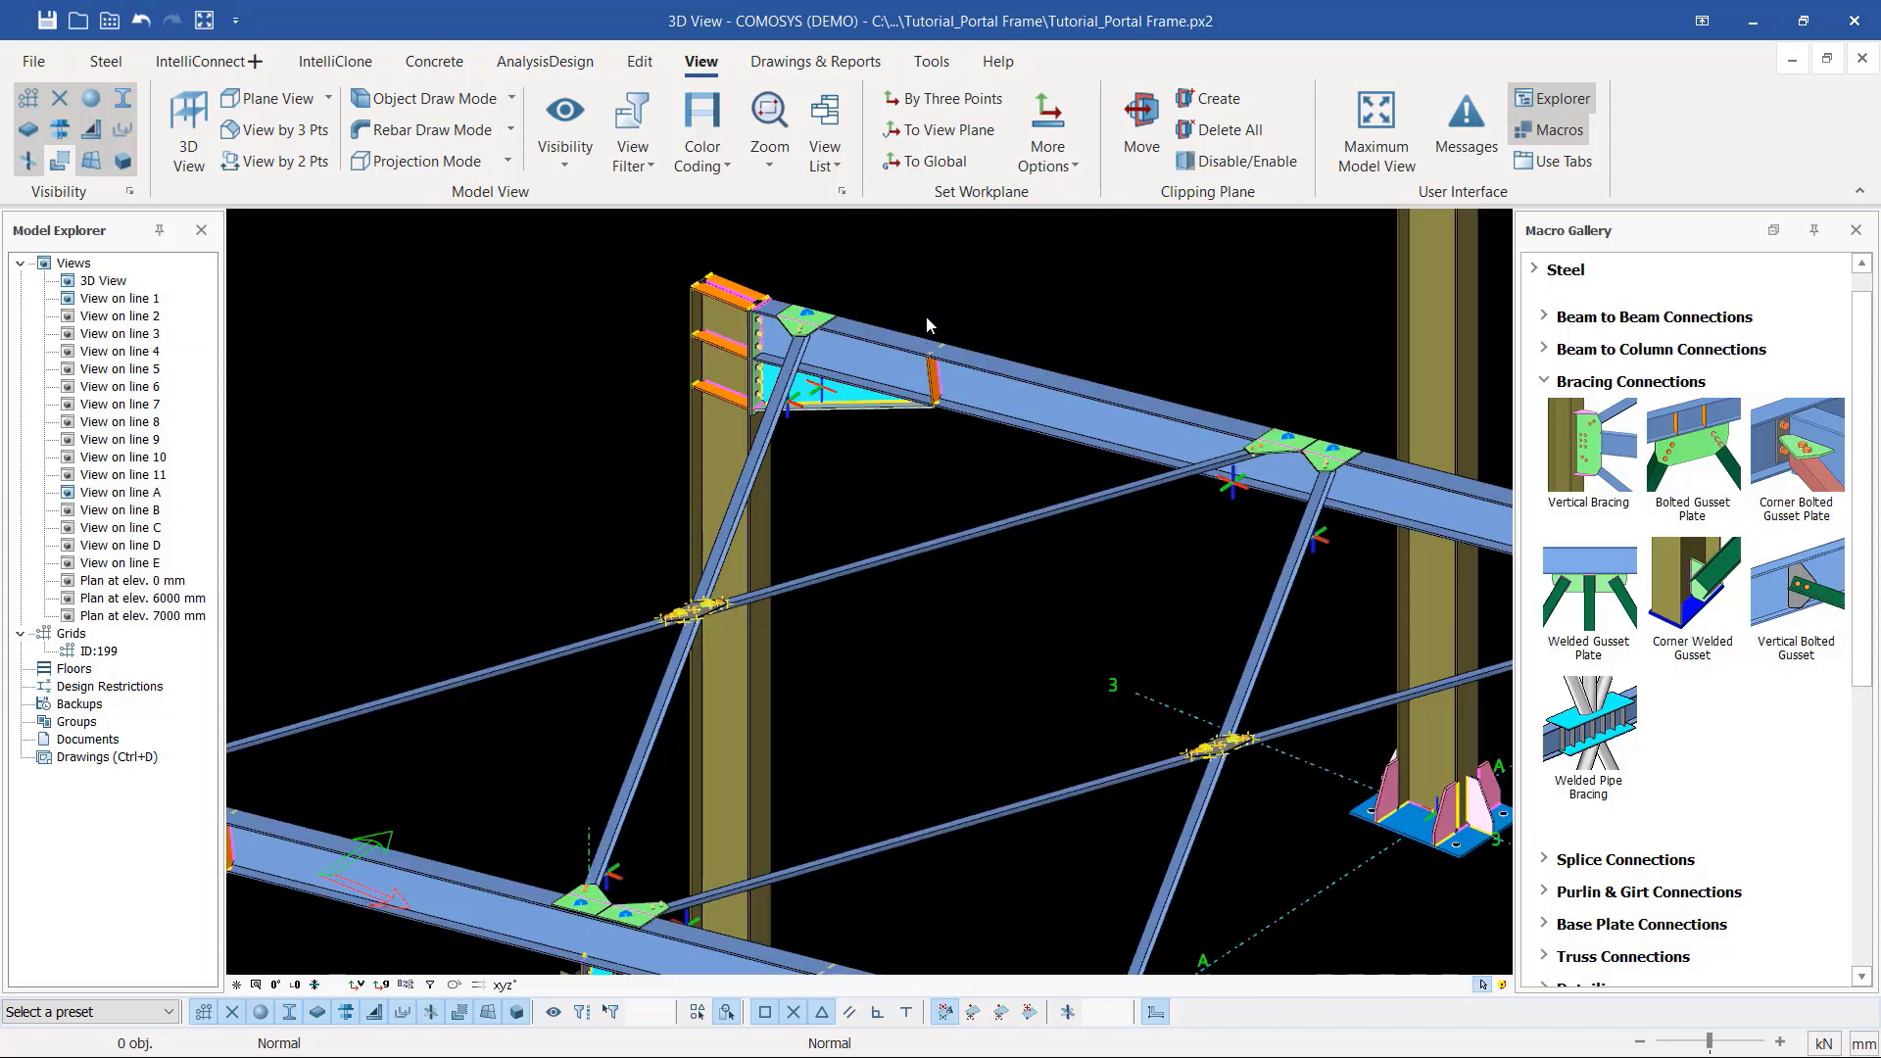
scroll(686, 411, "down", 5)
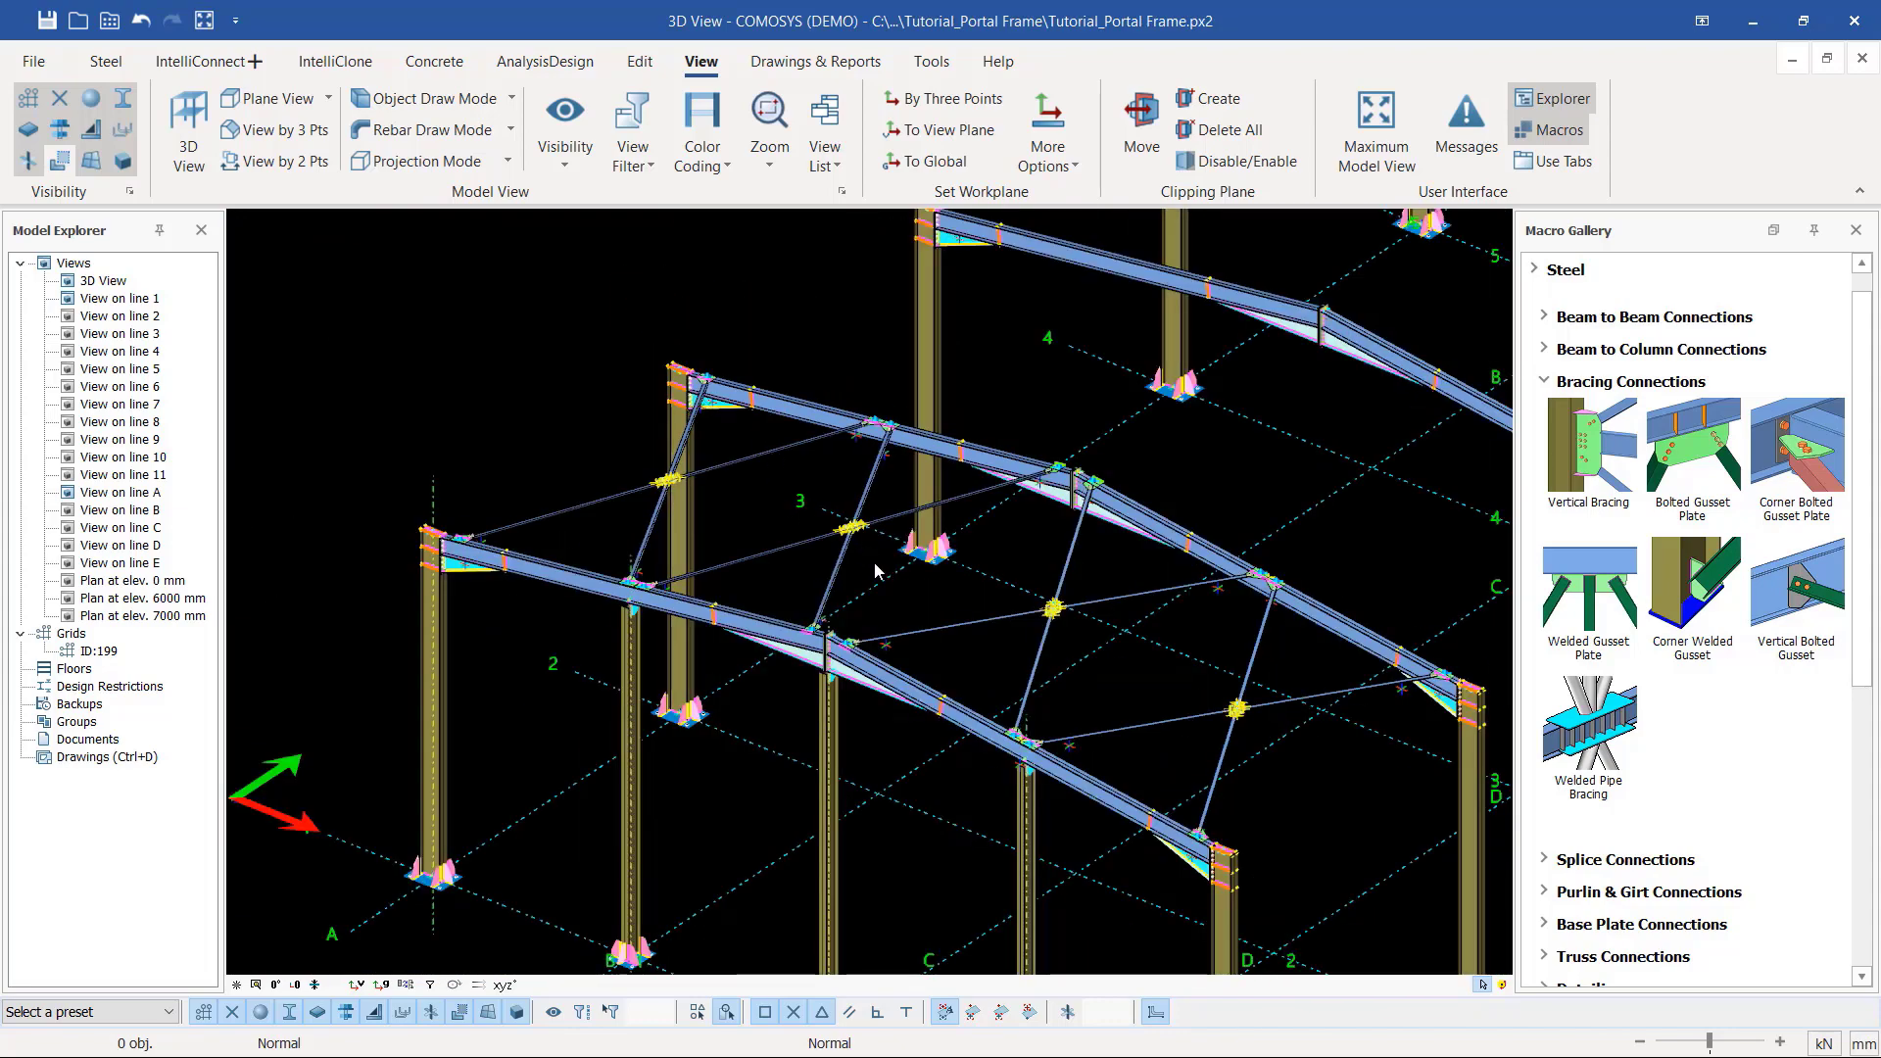
middle_click_drag(877, 585, 911, 654)
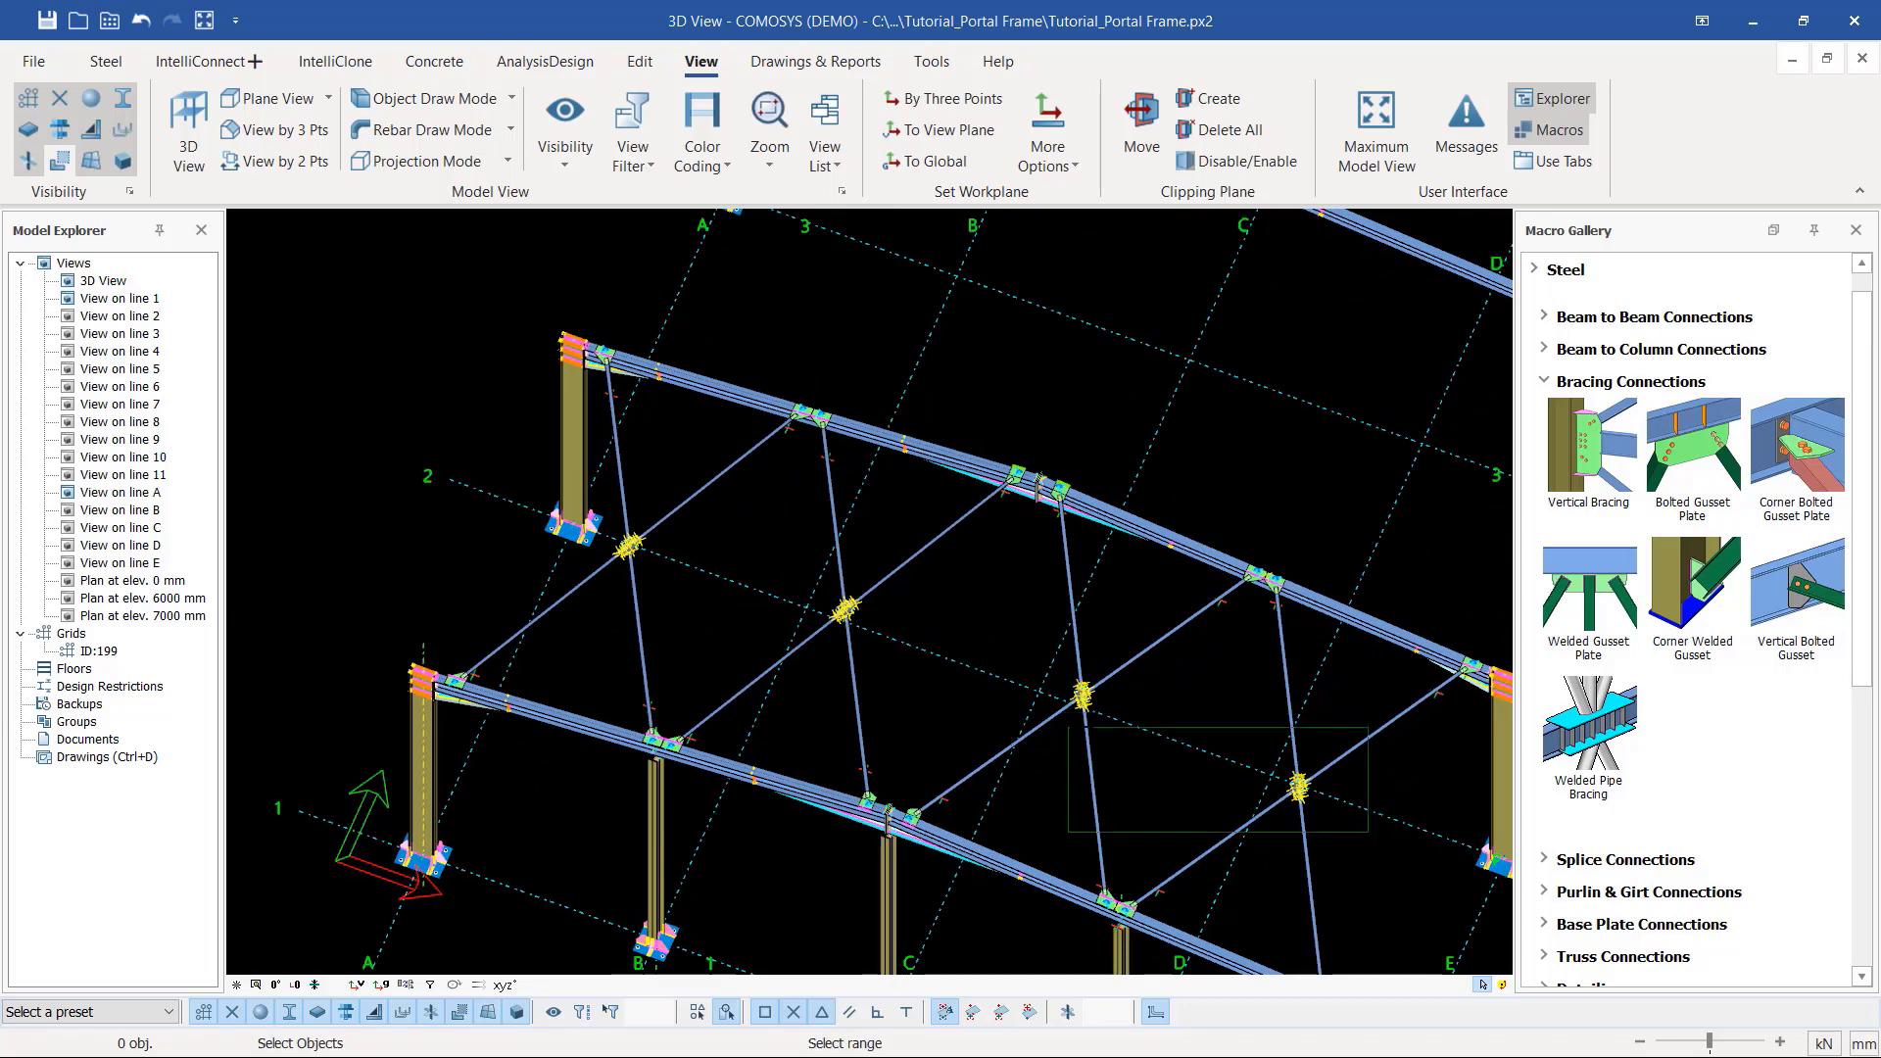
middle_click_drag(942, 591, 955, 669)
scroll(955, 668, "up", 2)
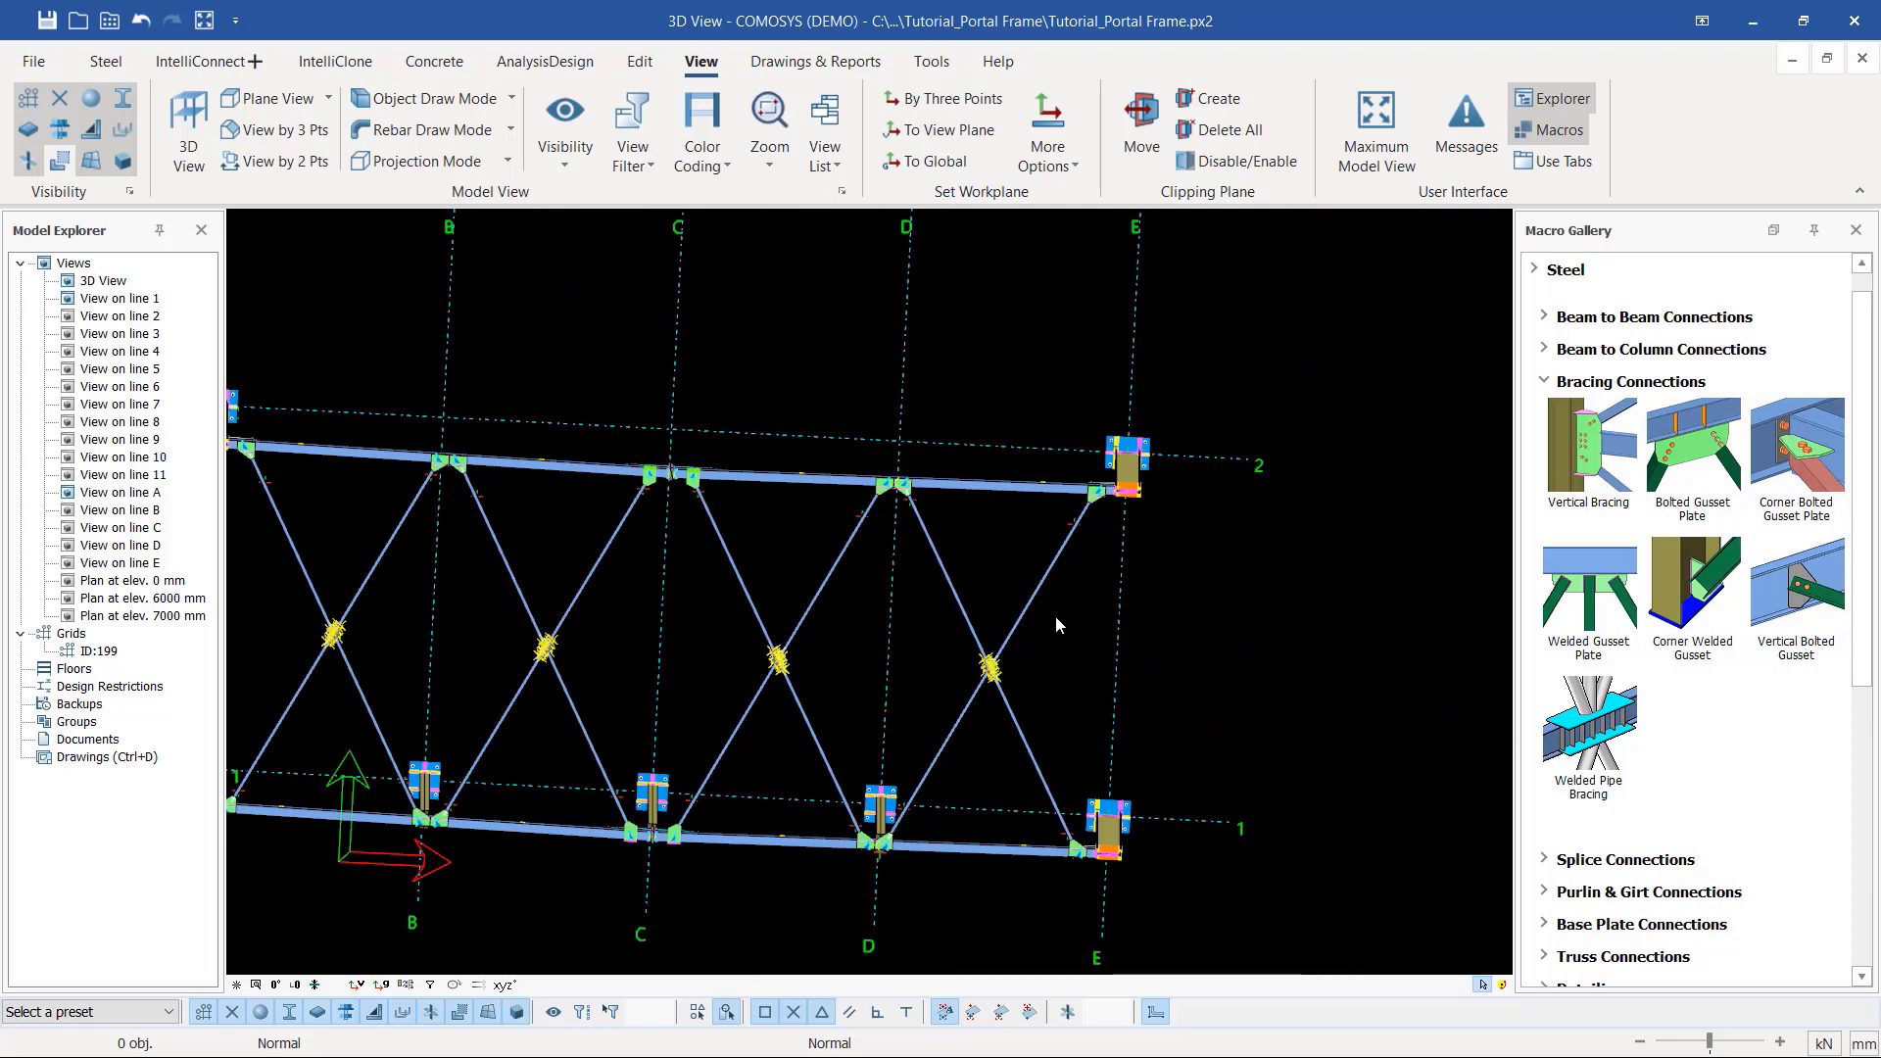
scroll(1055, 616, "up", 2)
left_click_drag(1062, 622, 443, 676)
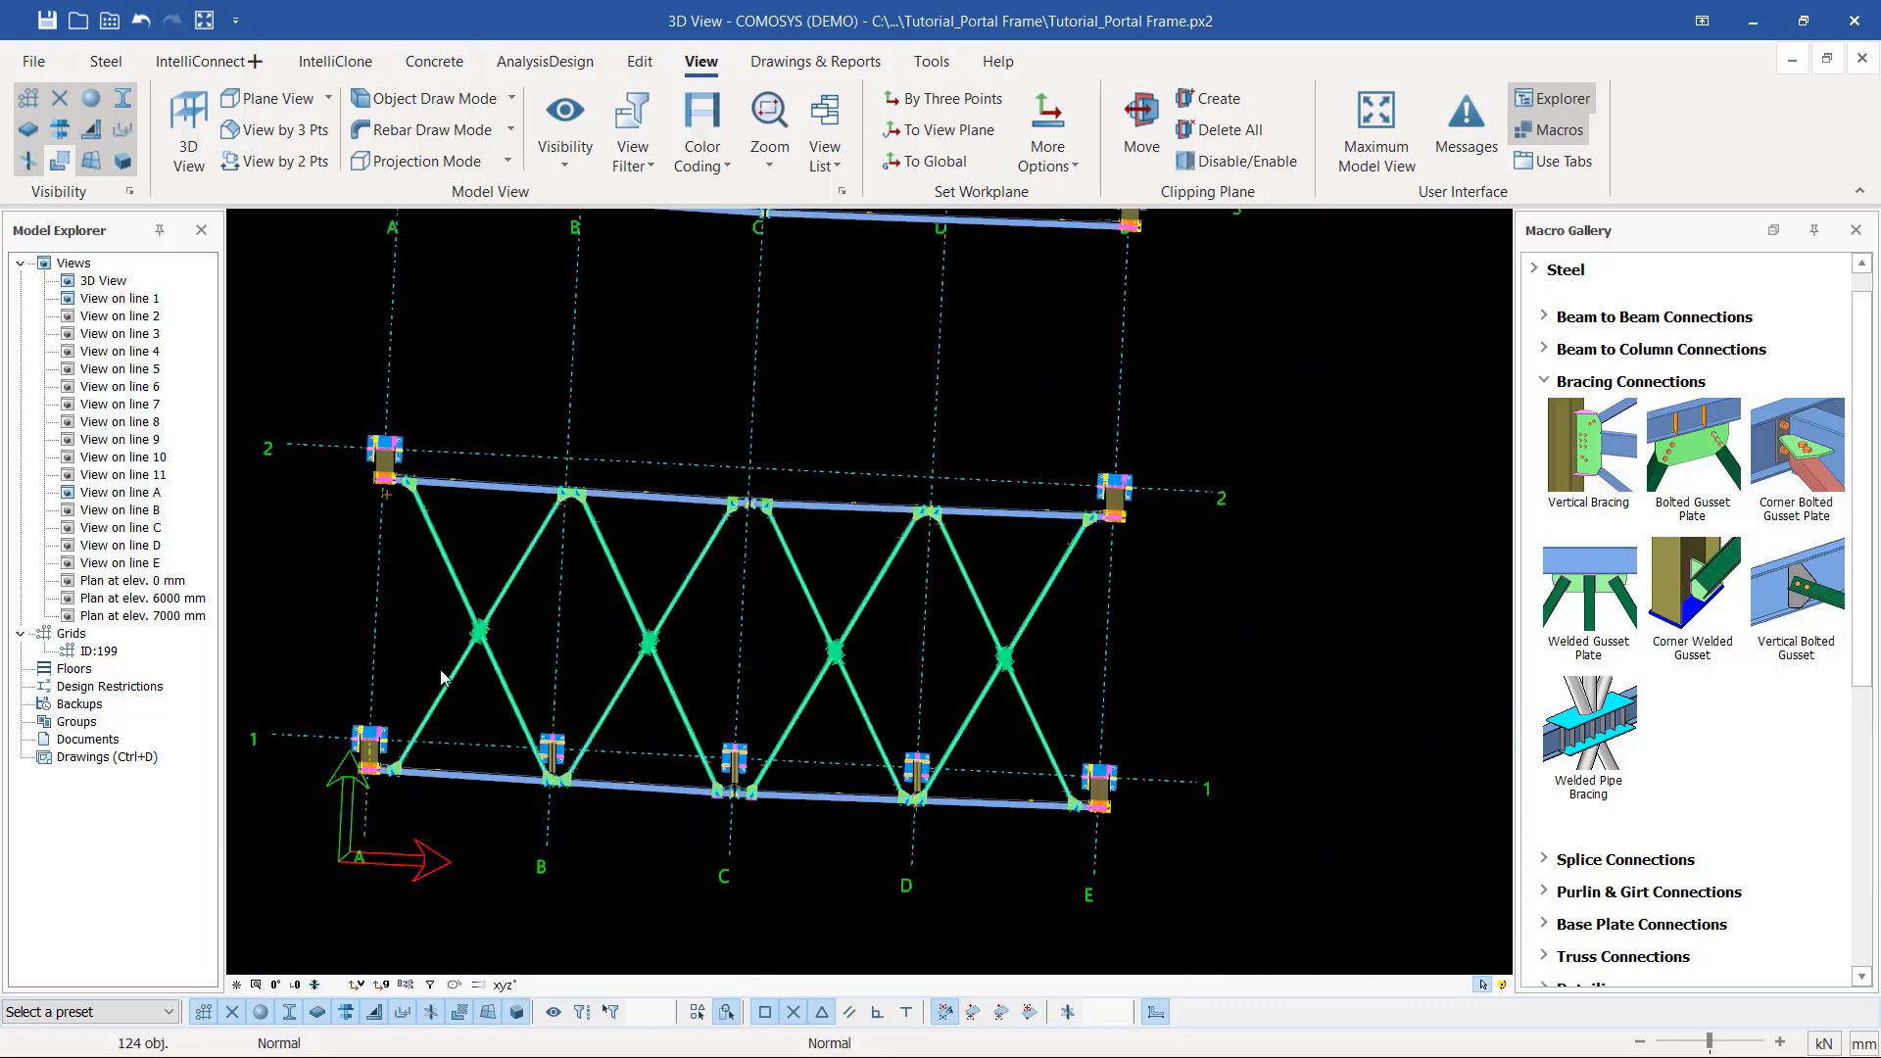
Step: Try to copy the selected roof bracing from the bay between grid lines 1 and 2 to the bay between 10 and 11
middle_click_drag(898, 651, 810, 633)
scroll(809, 633, "down", 2)
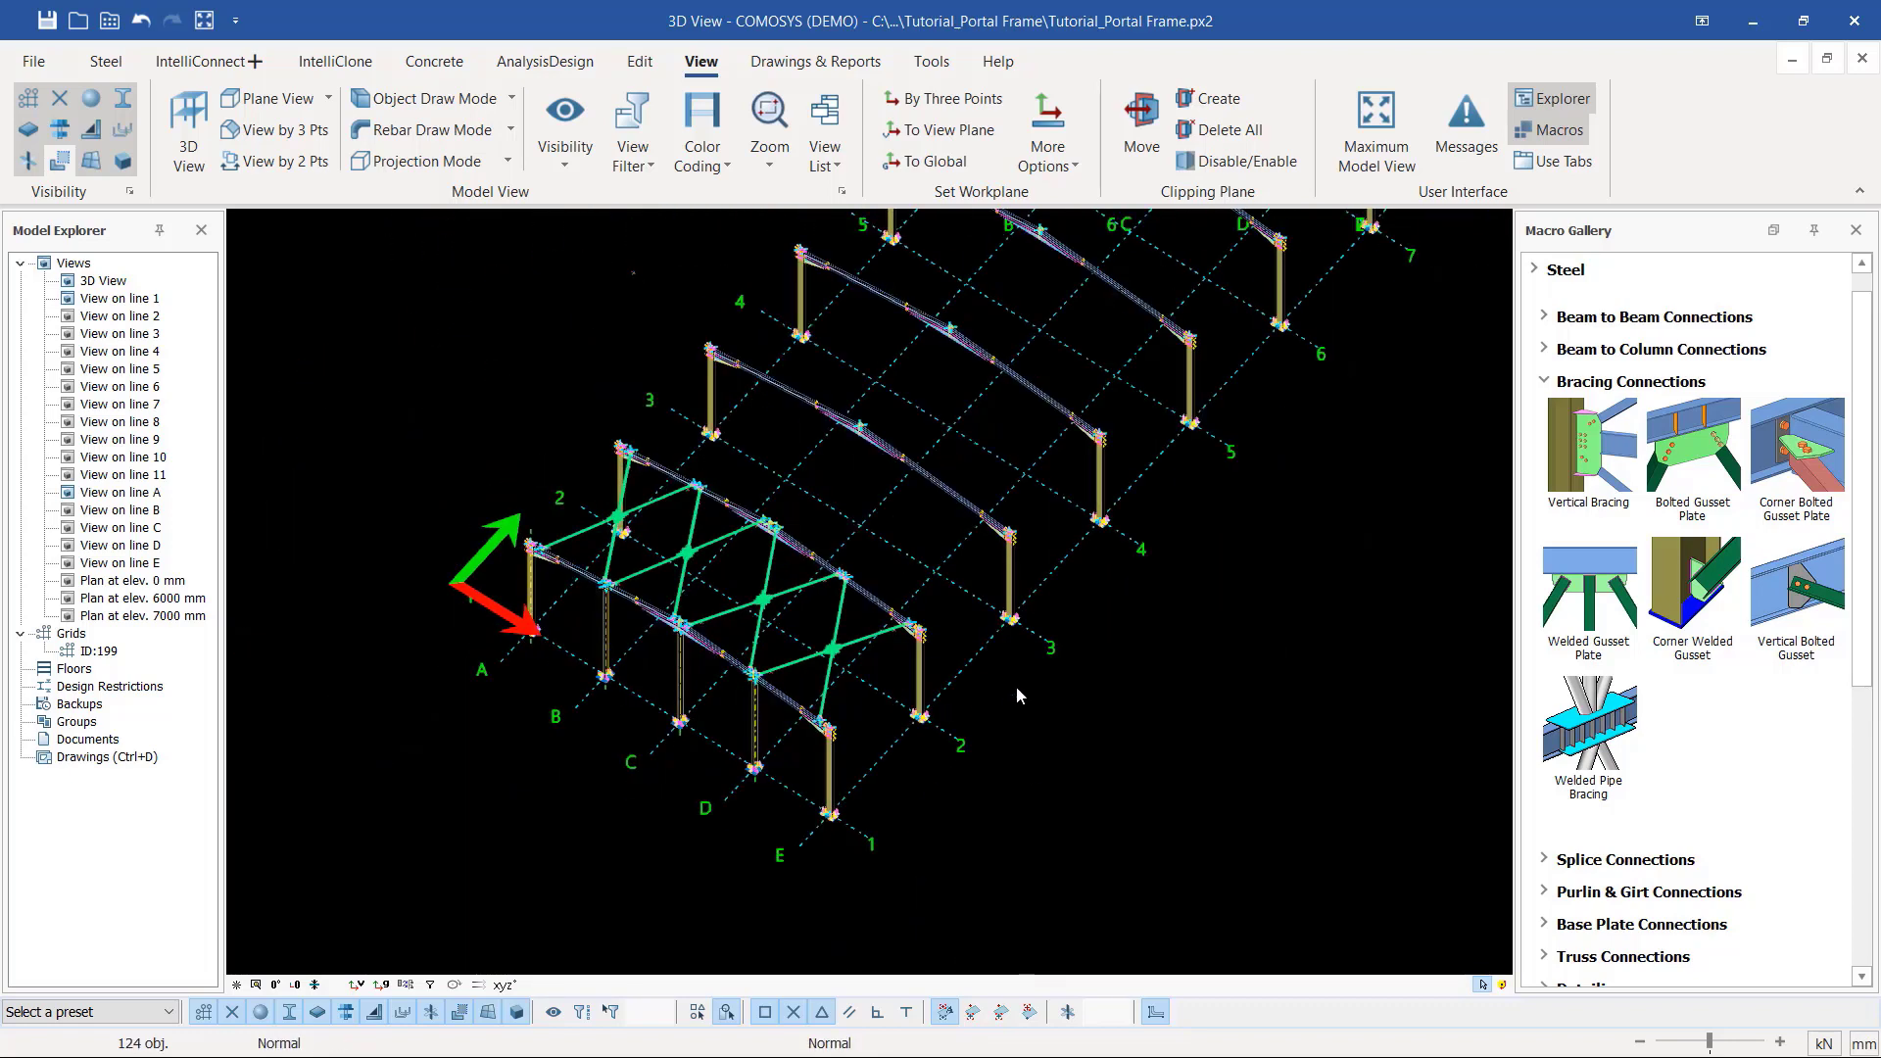
scroll(1015, 688, "up", 2)
right_click(1111, 709)
mouse_move(1218, 626)
left_click(1587, 622)
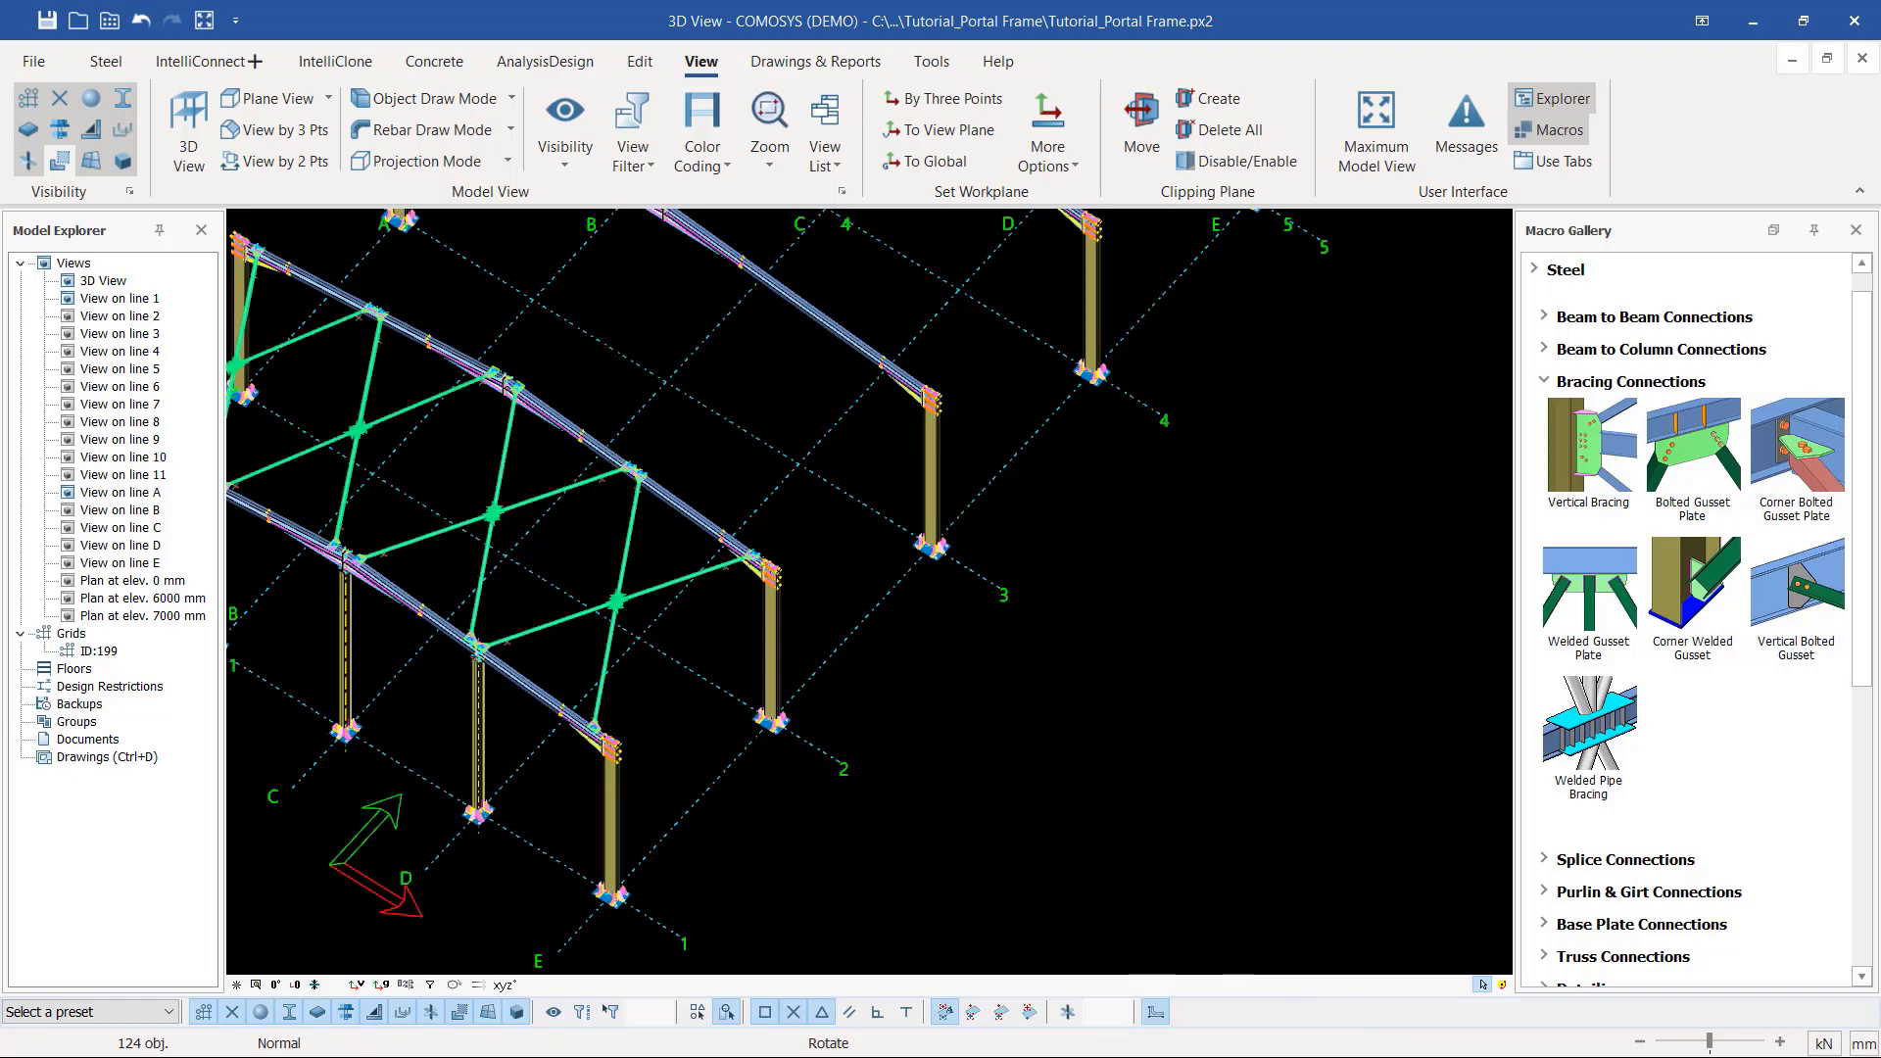
left_click(692, 808)
scroll(587, 841, "down", 5)
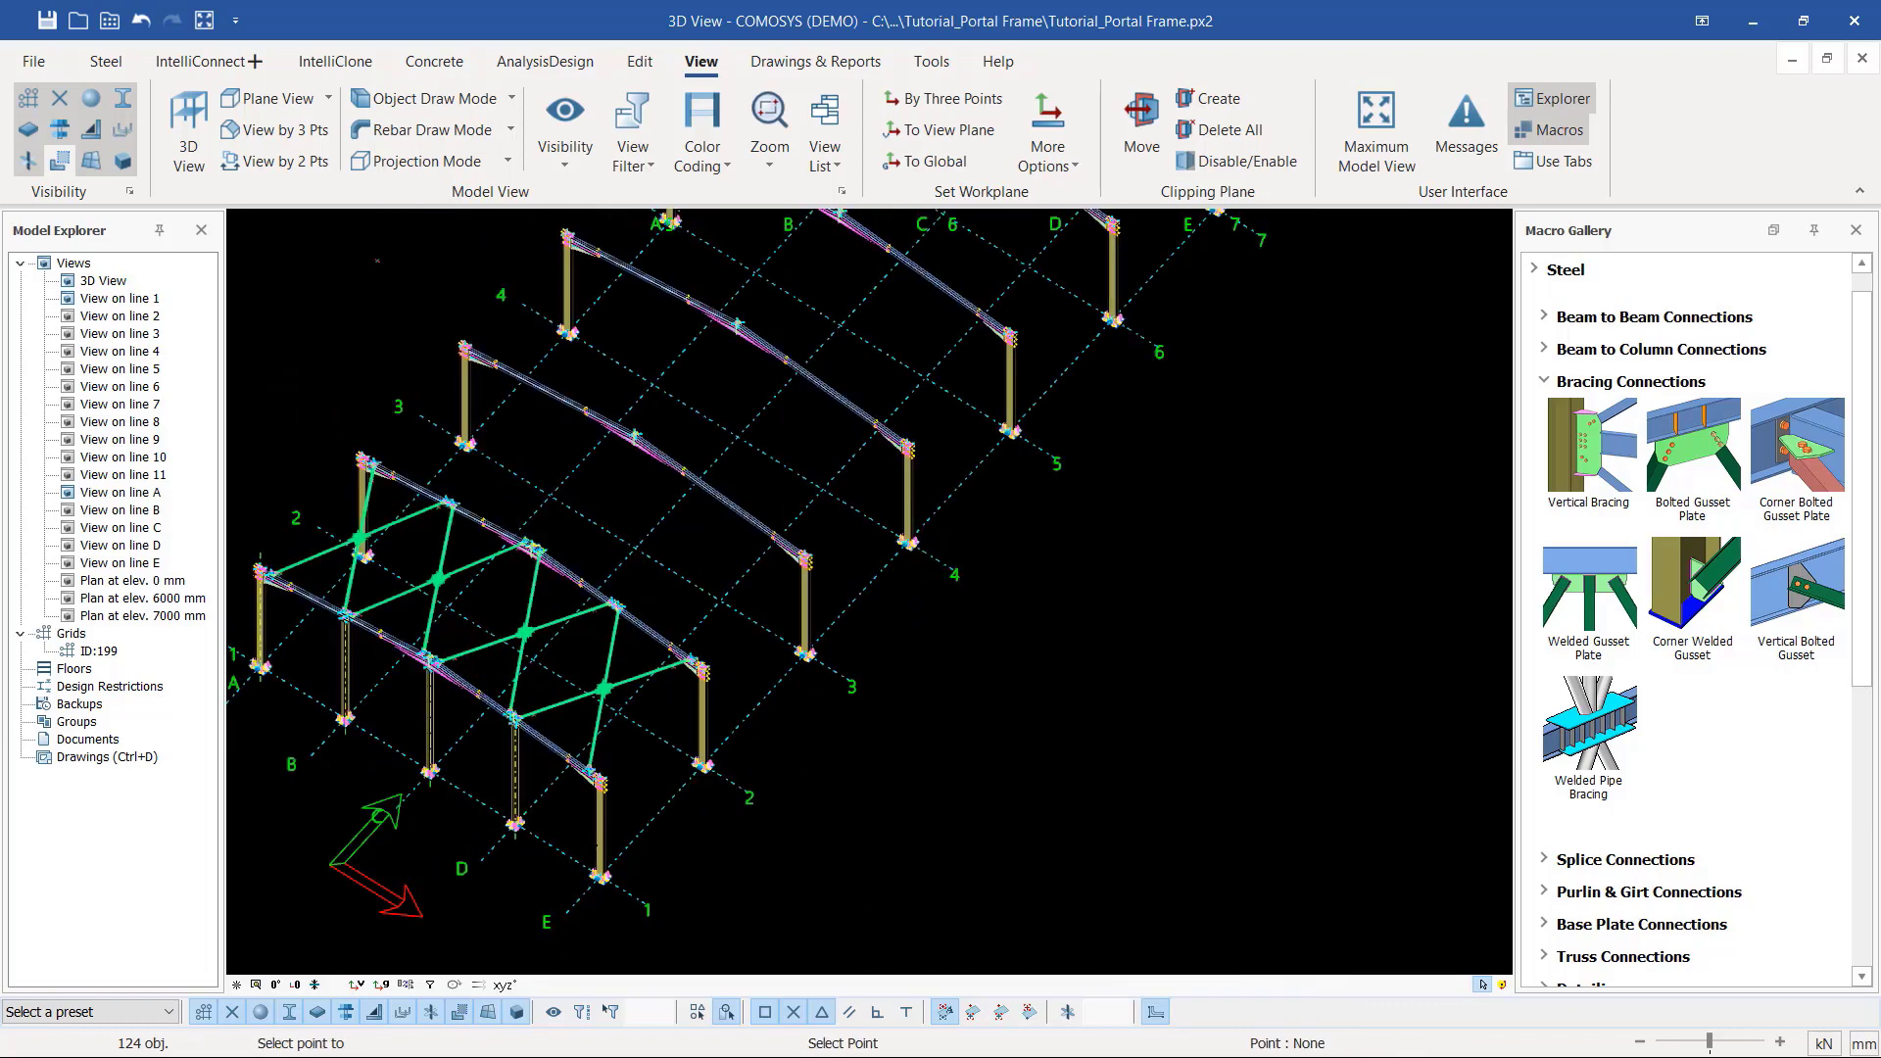
scroll(808, 686, "up", 6)
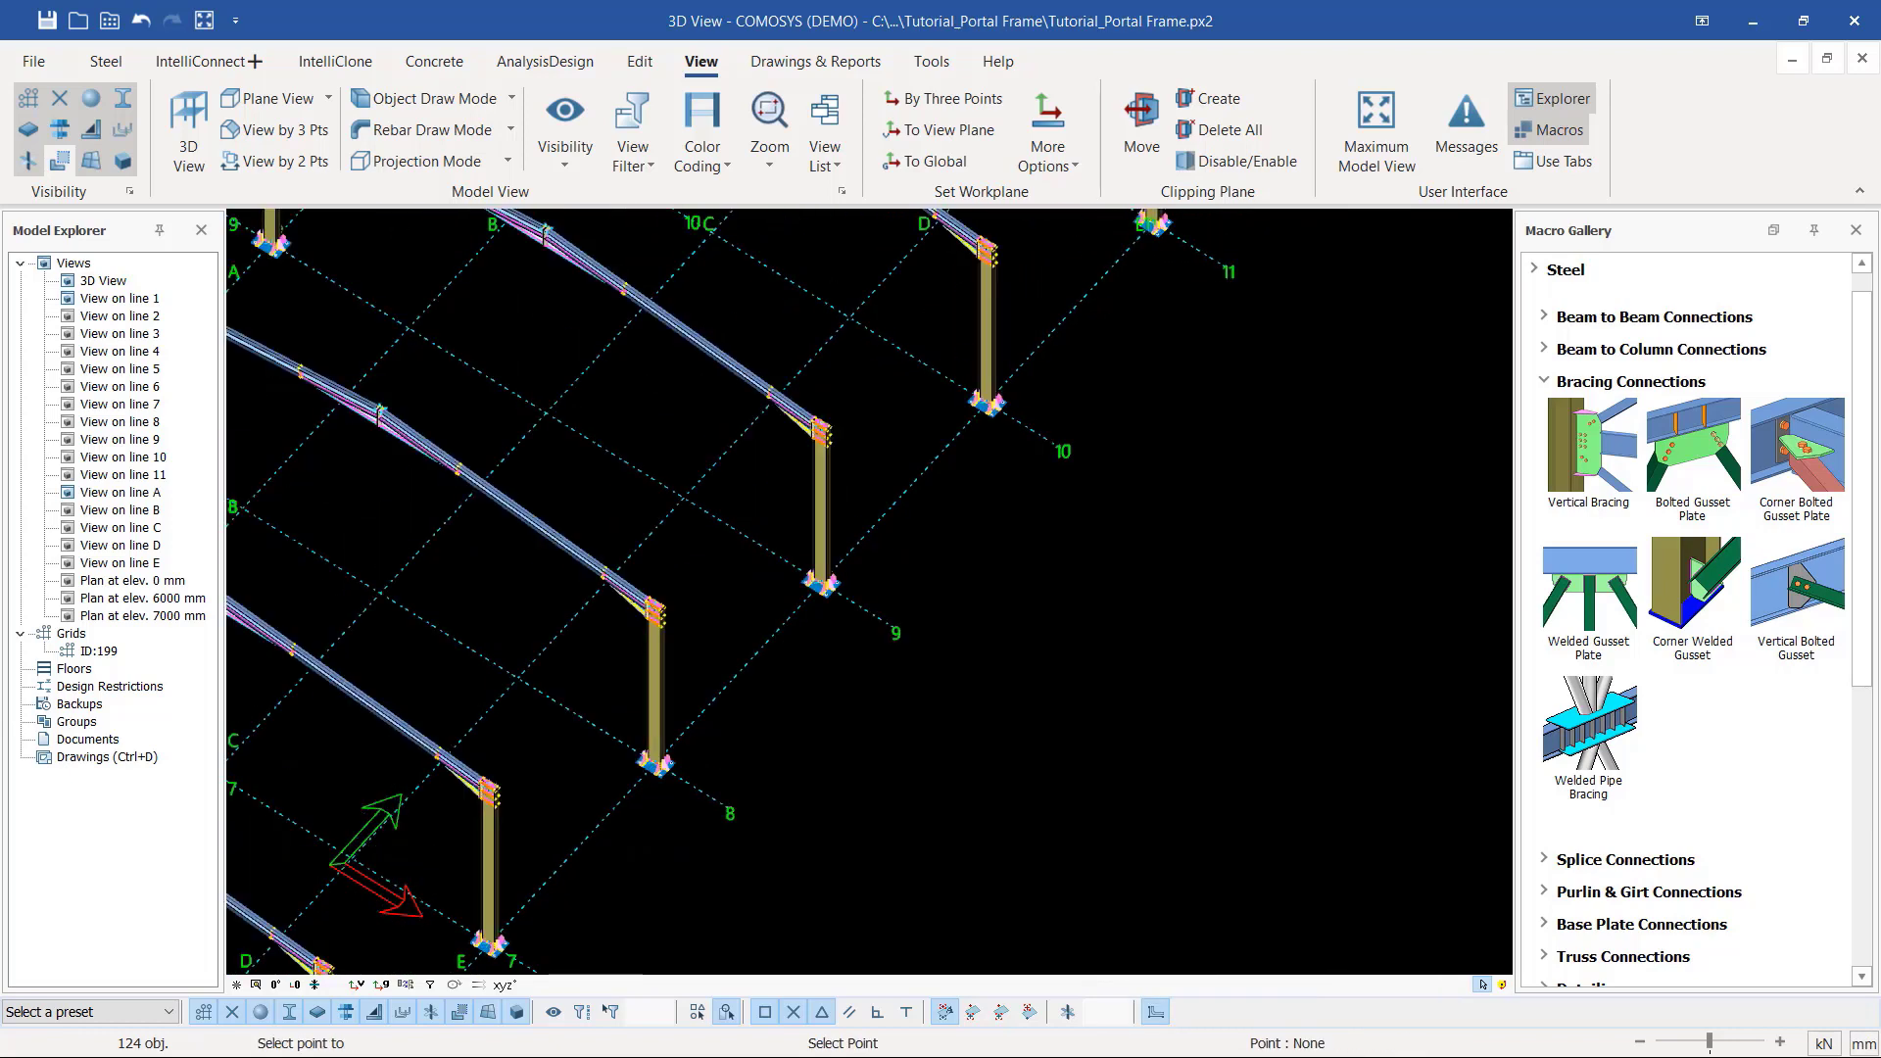
scroll(705, 764, "down", 6)
scroll(1029, 436, "up", 3)
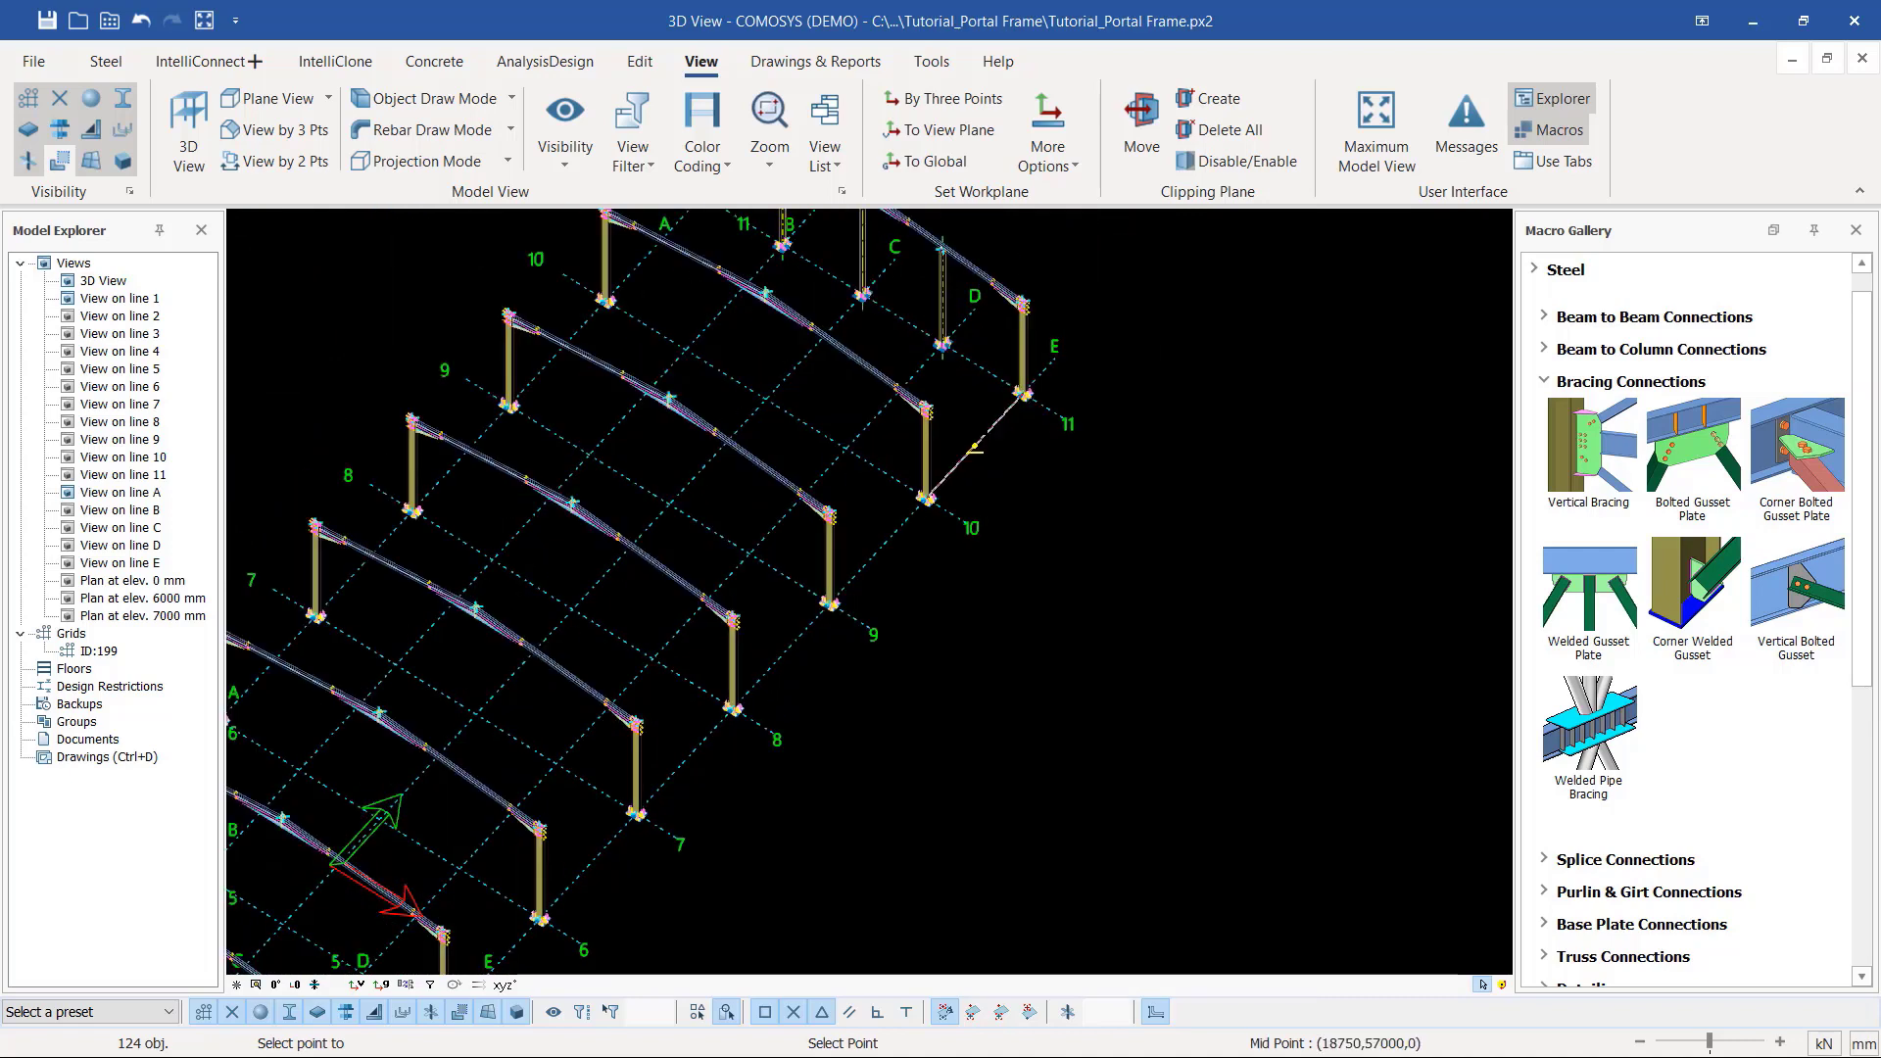
left_click(975, 448)
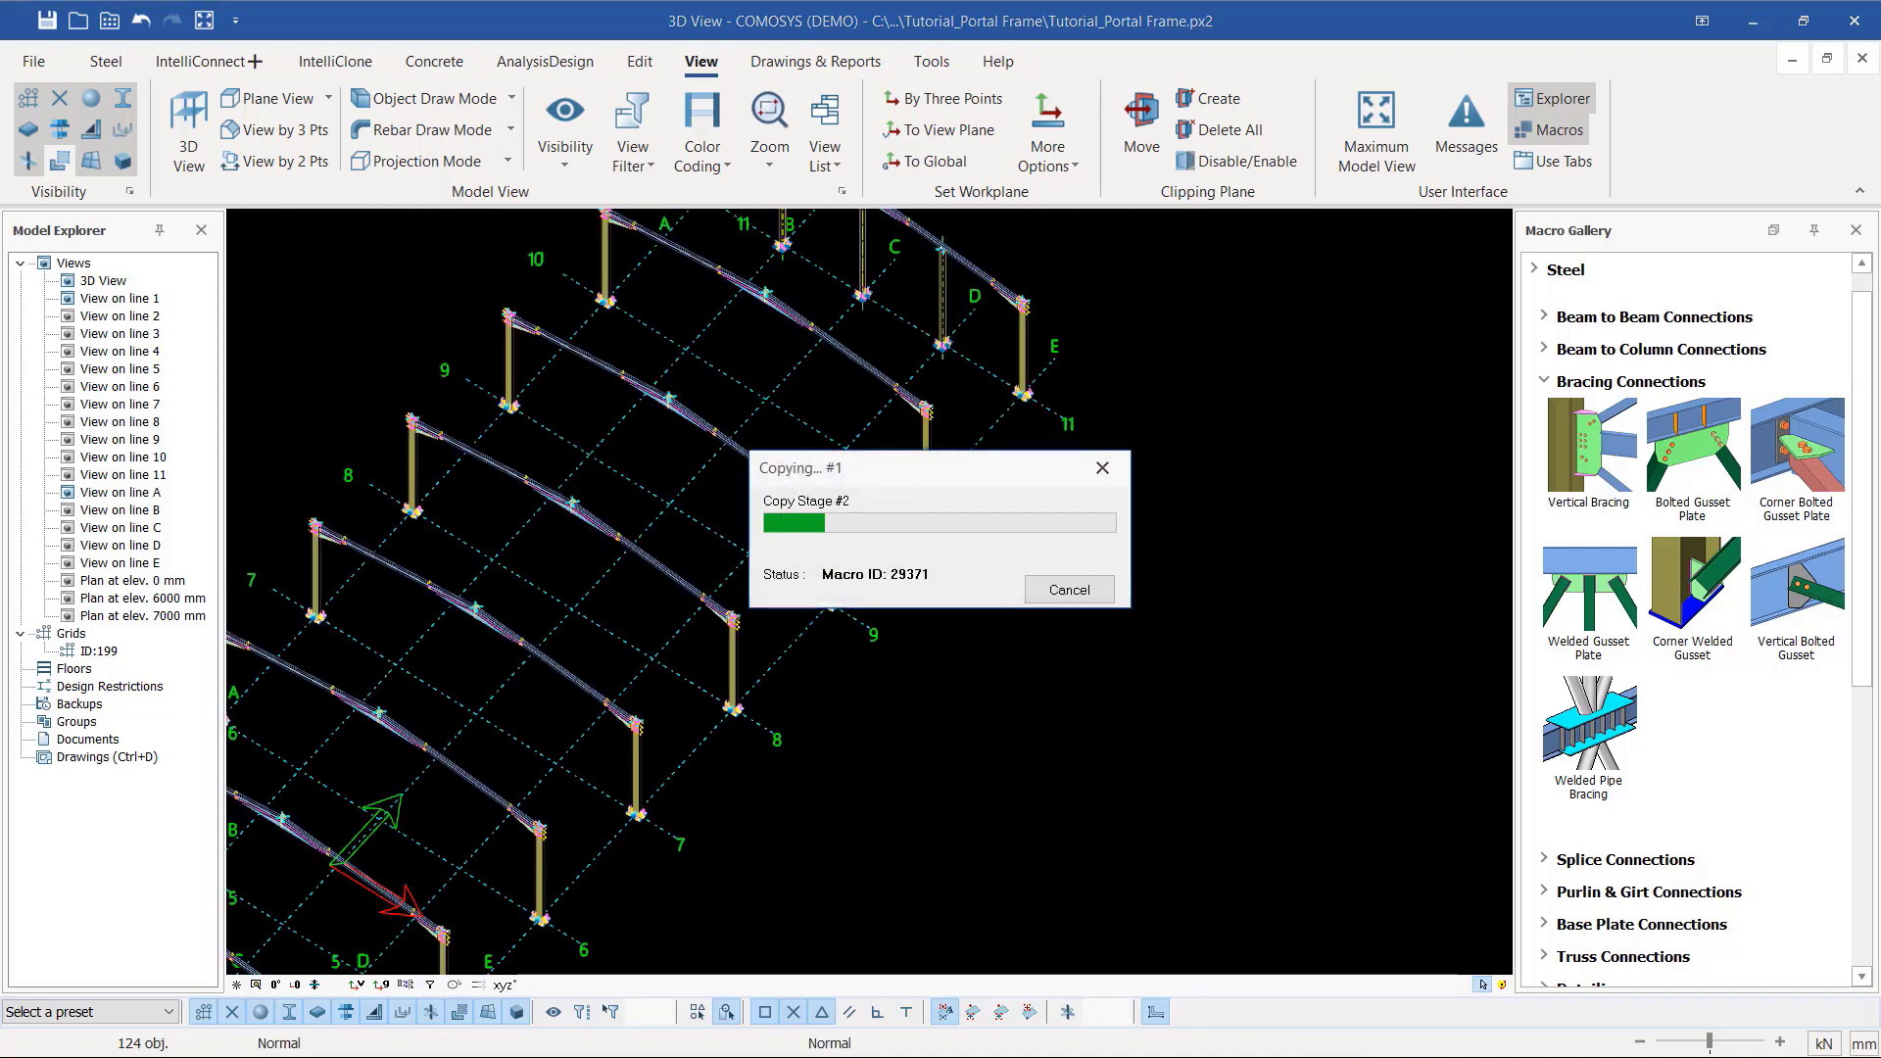
Step: Examine the copied bracing, gusset plates and central connections on both rafters between grid lines 10 and 11
scroll(984, 294, "up", 8)
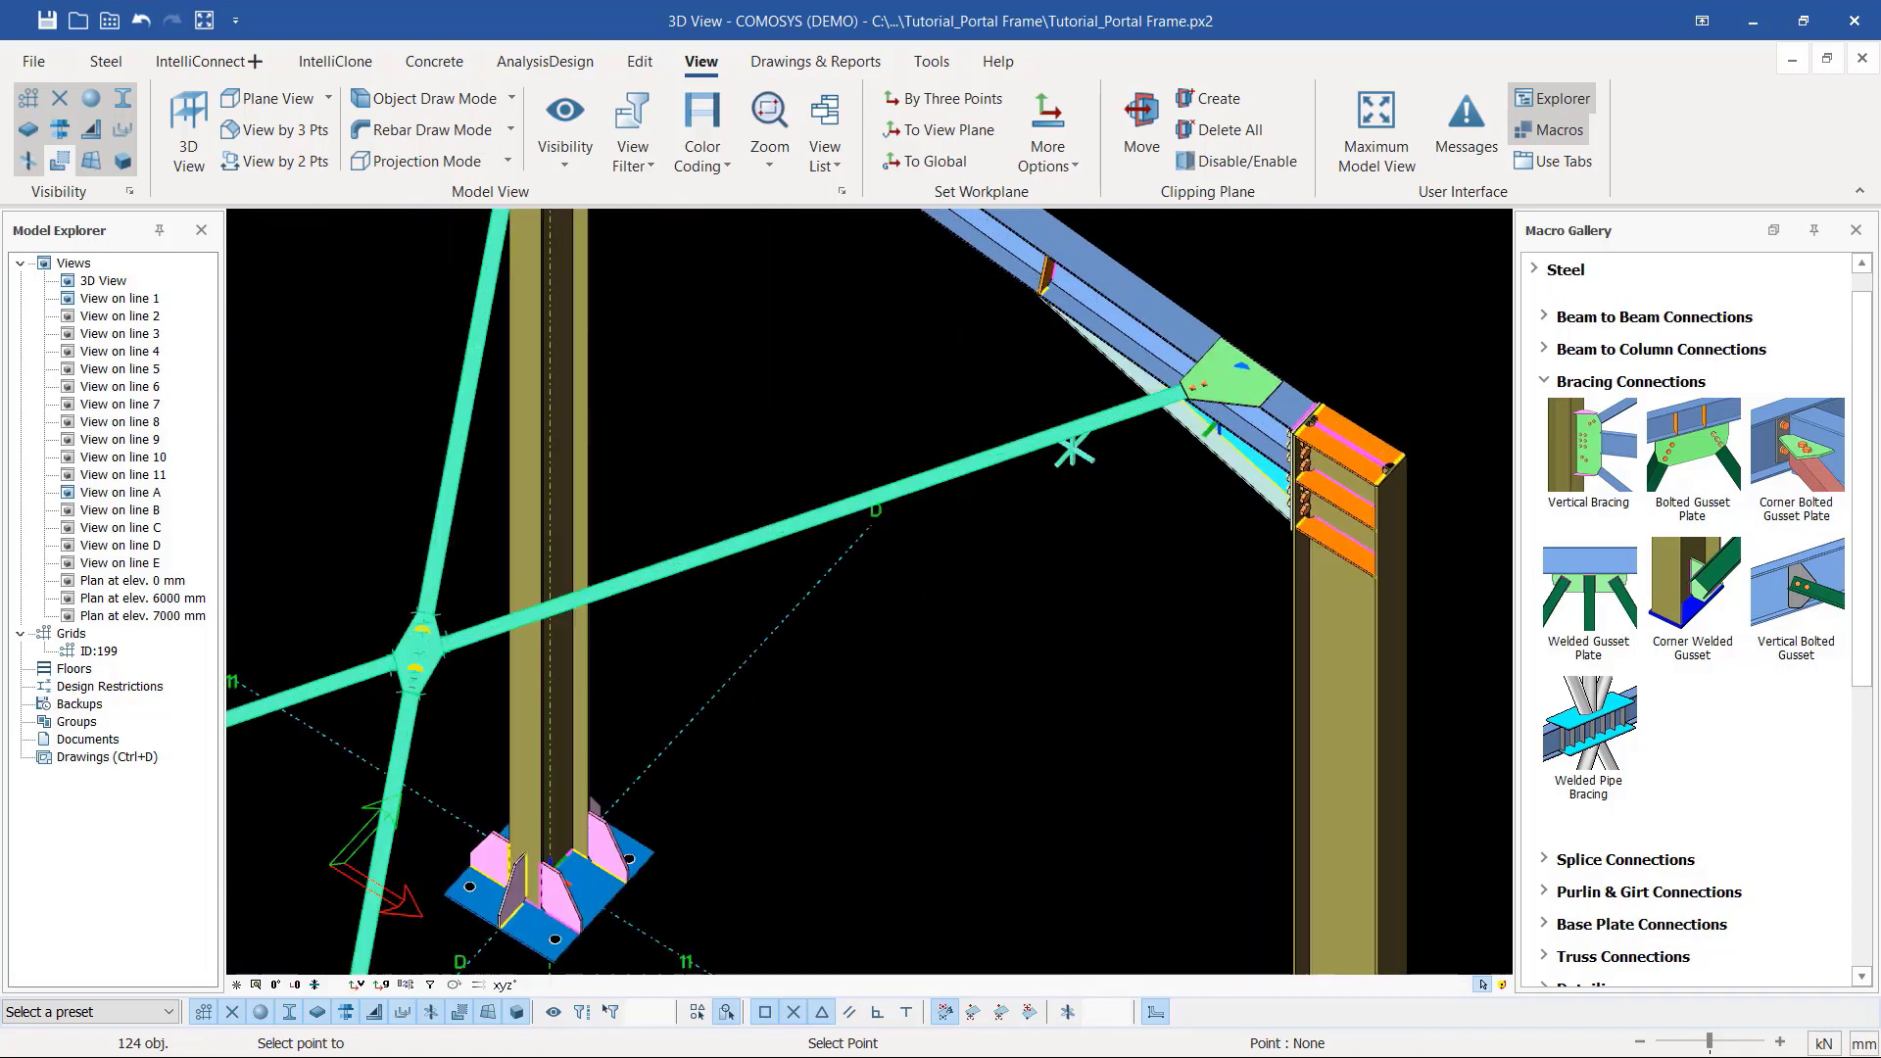
scroll(1119, 419, "down", 2)
scroll(1130, 622, "down", 3)
scroll(568, 441, "up", 2)
scroll(809, 657, "down", 3)
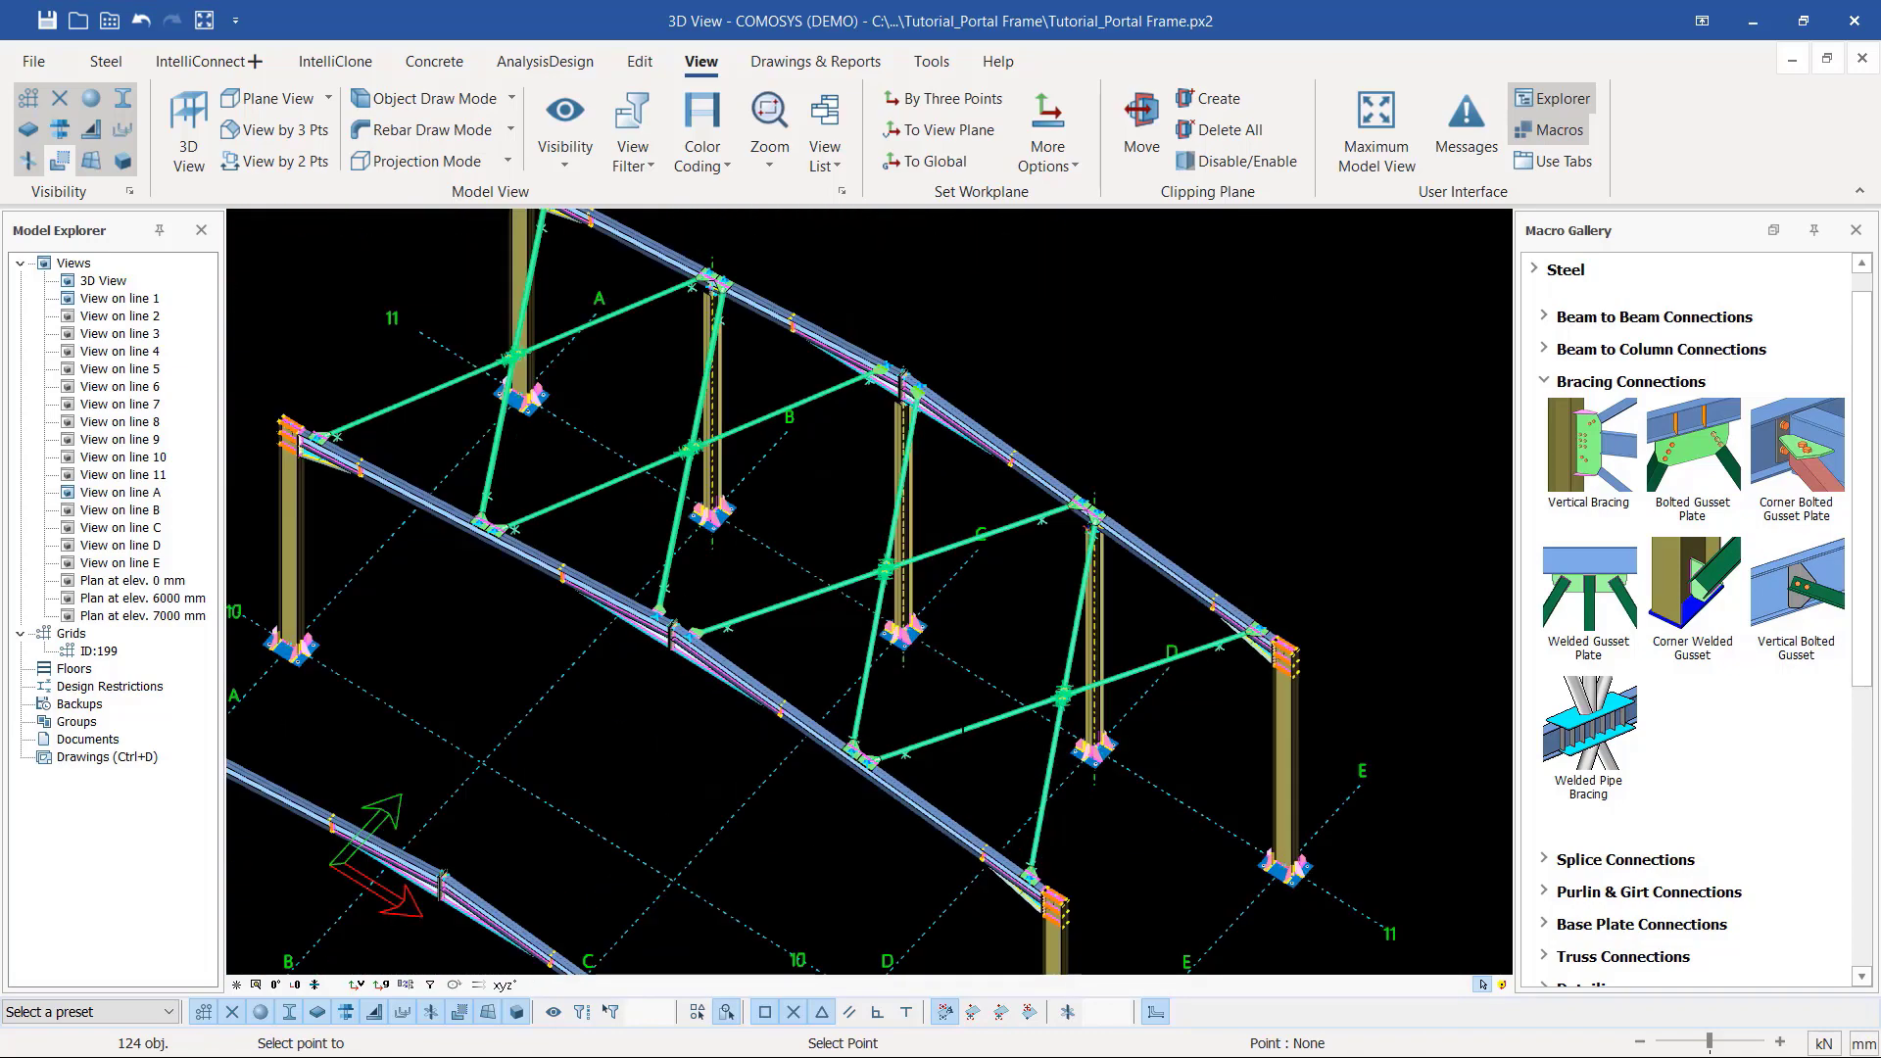
scroll(524, 548, "up", 2)
scroll(761, 627, "up", 3)
scroll(746, 754, "down", 3)
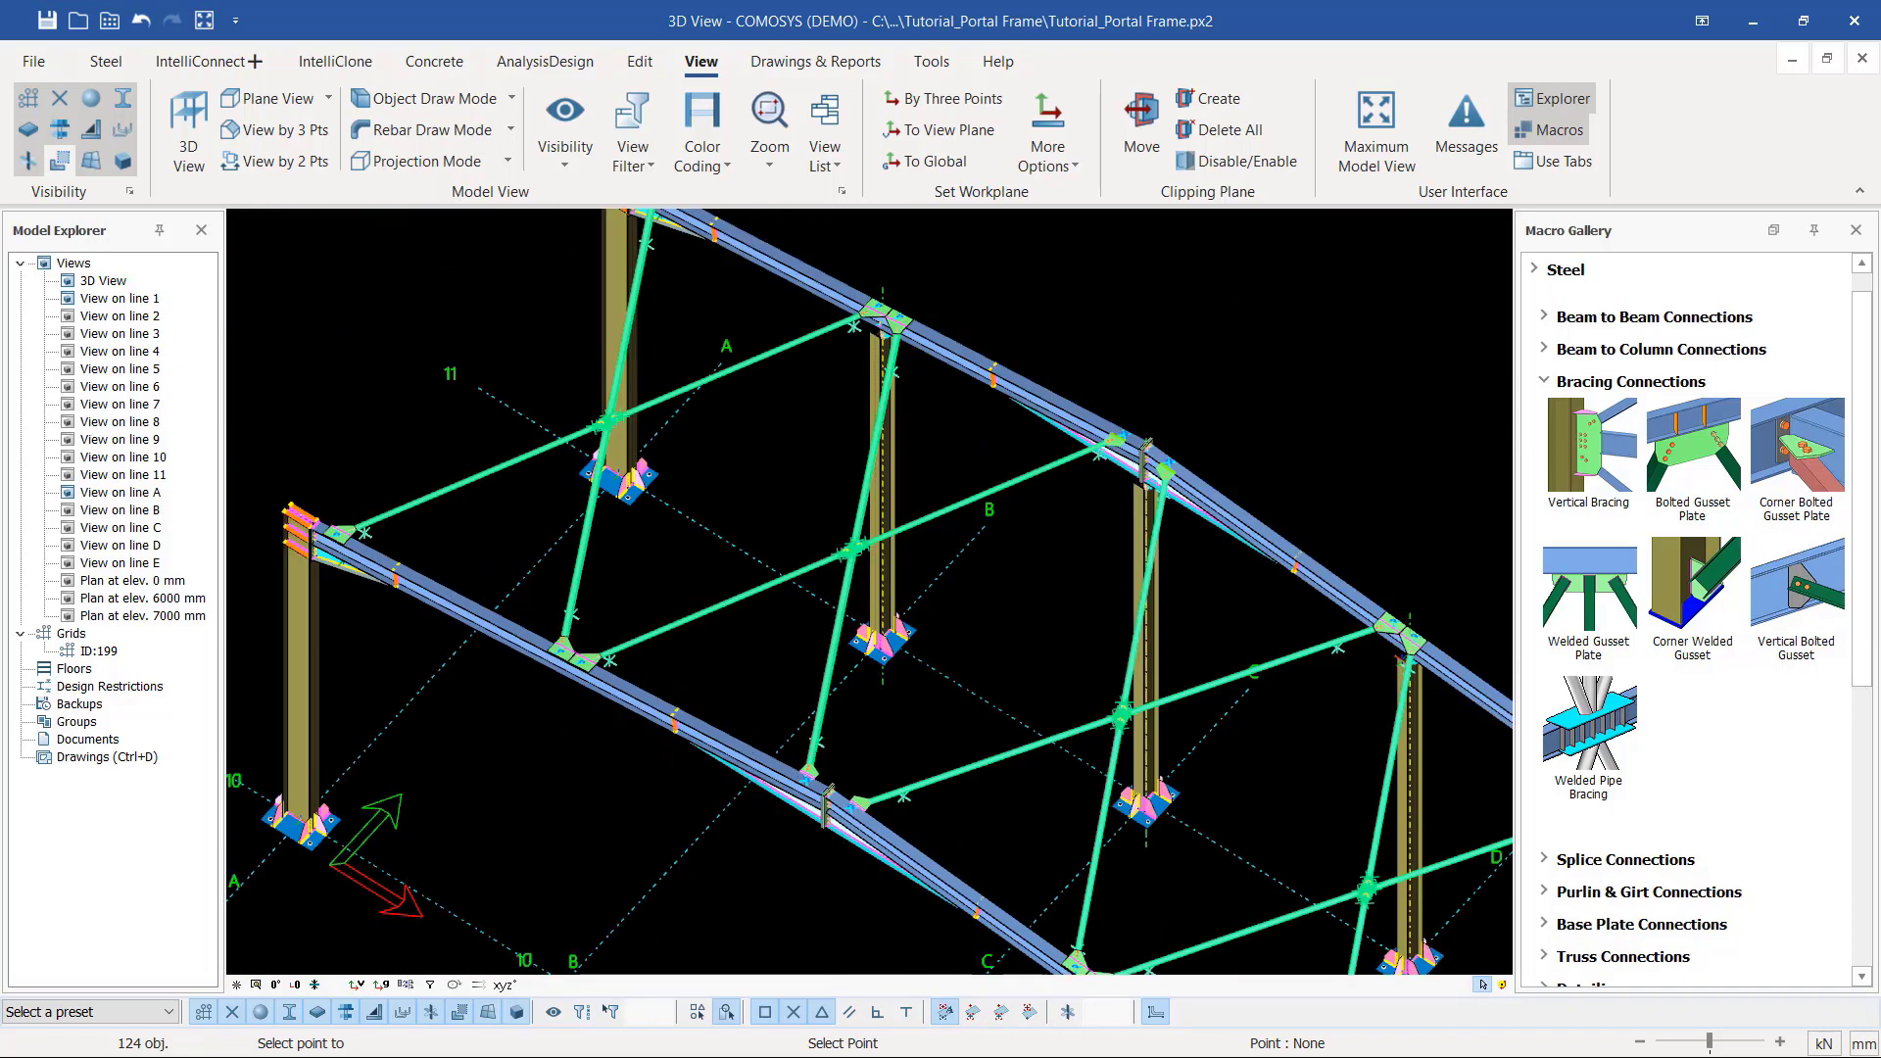
scroll(746, 754, "up", 4)
scroll(1029, 490, "down", 2)
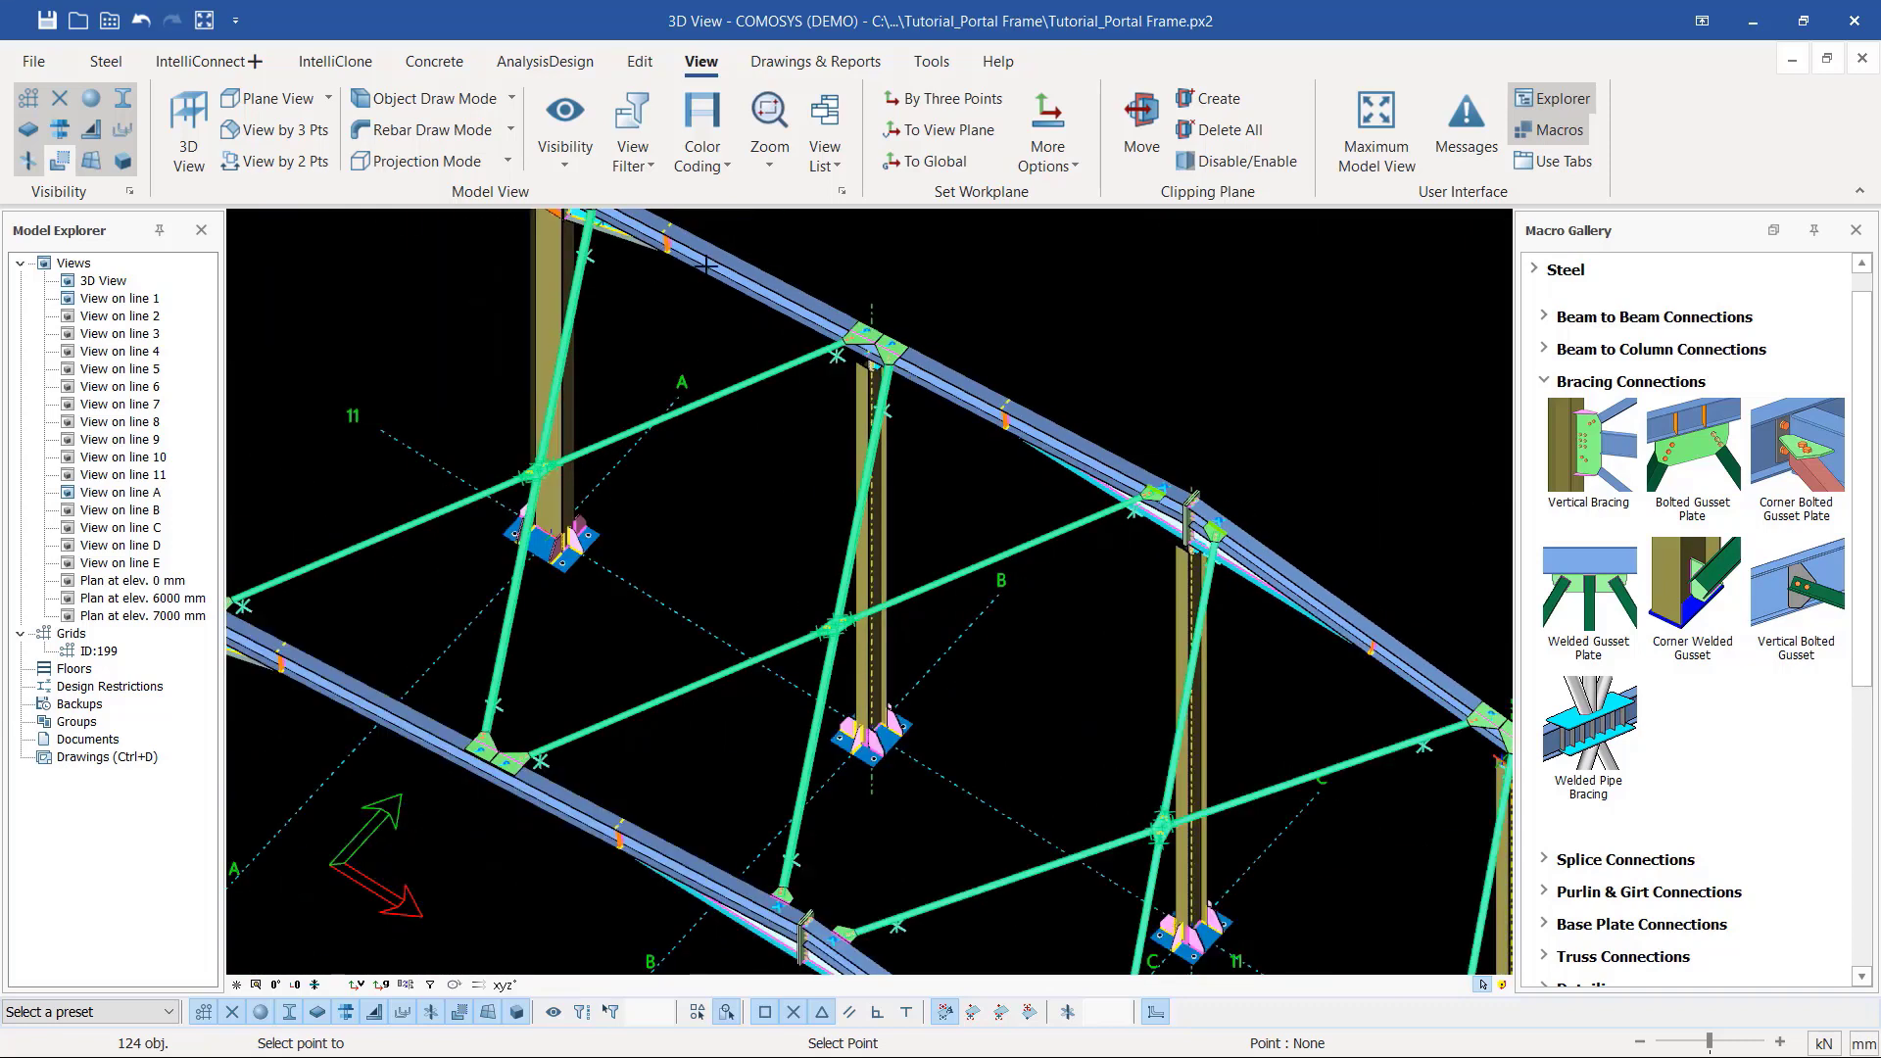
scroll(896, 509, "down", 1)
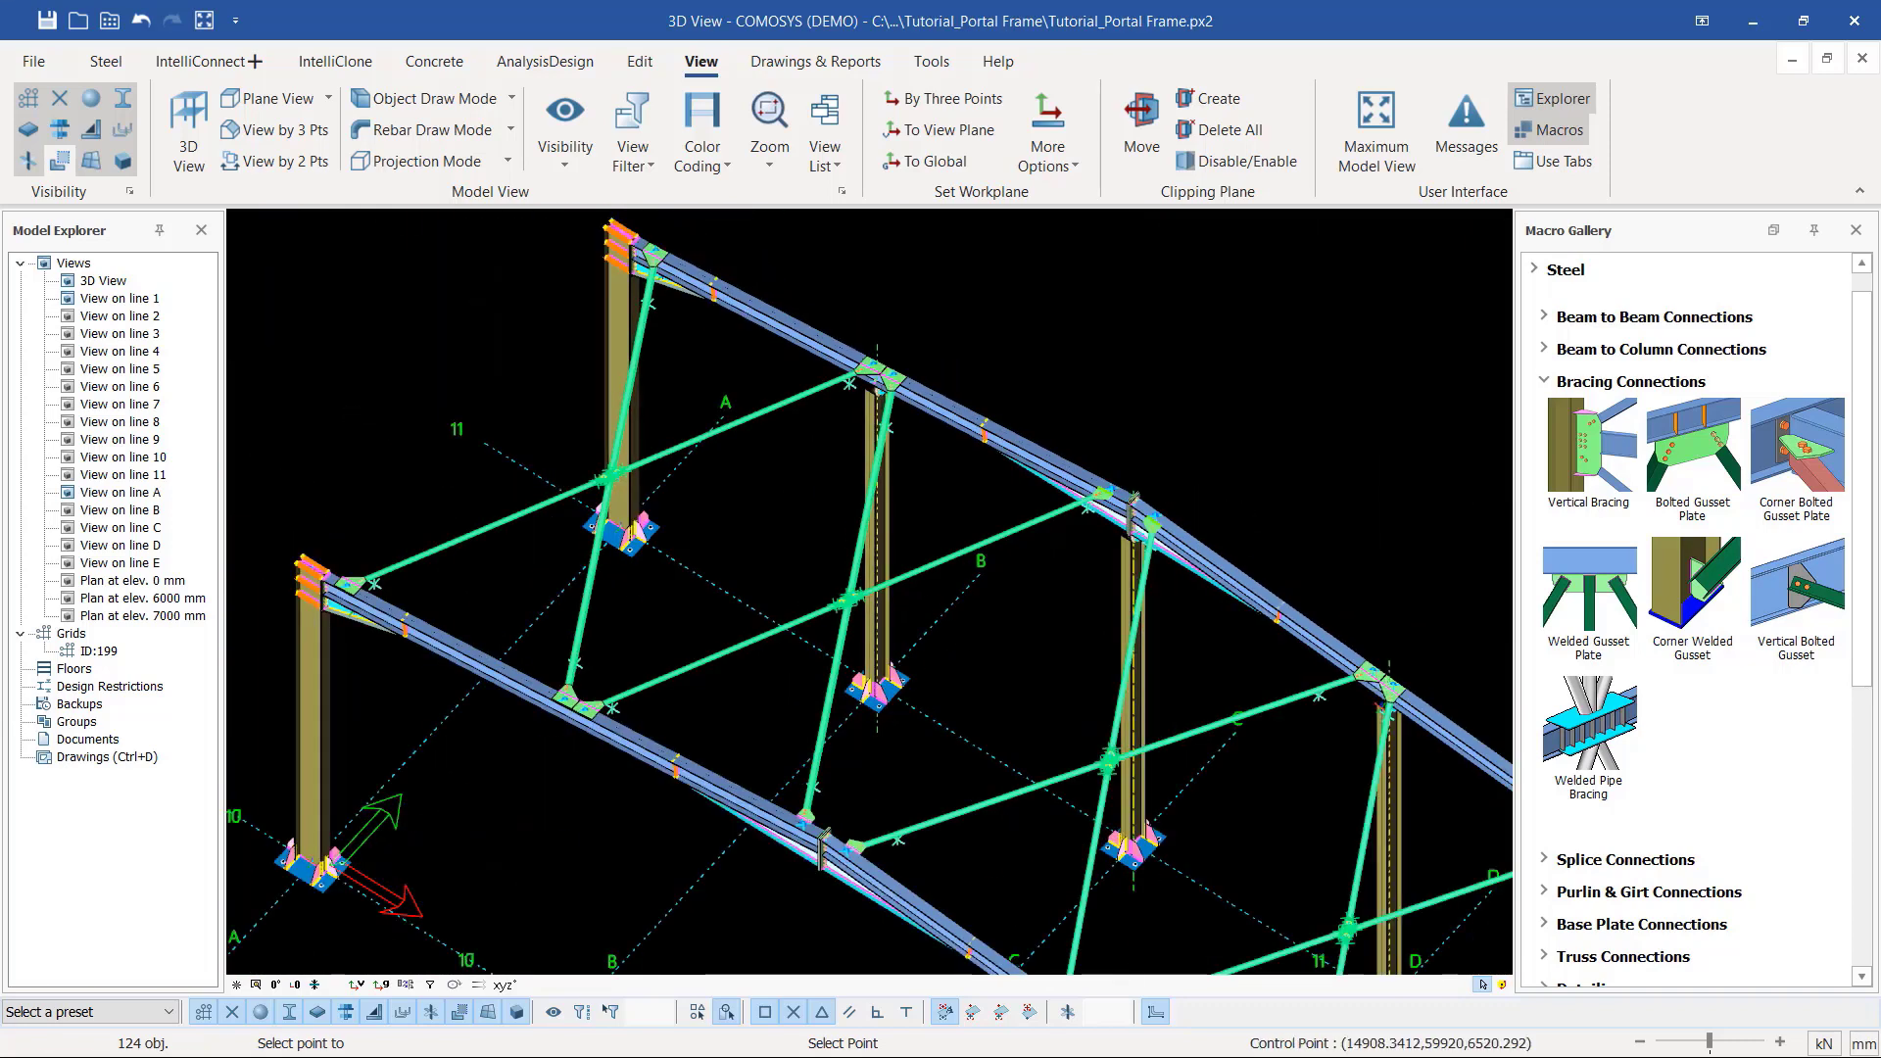
scroll(972, 536, "down", 1)
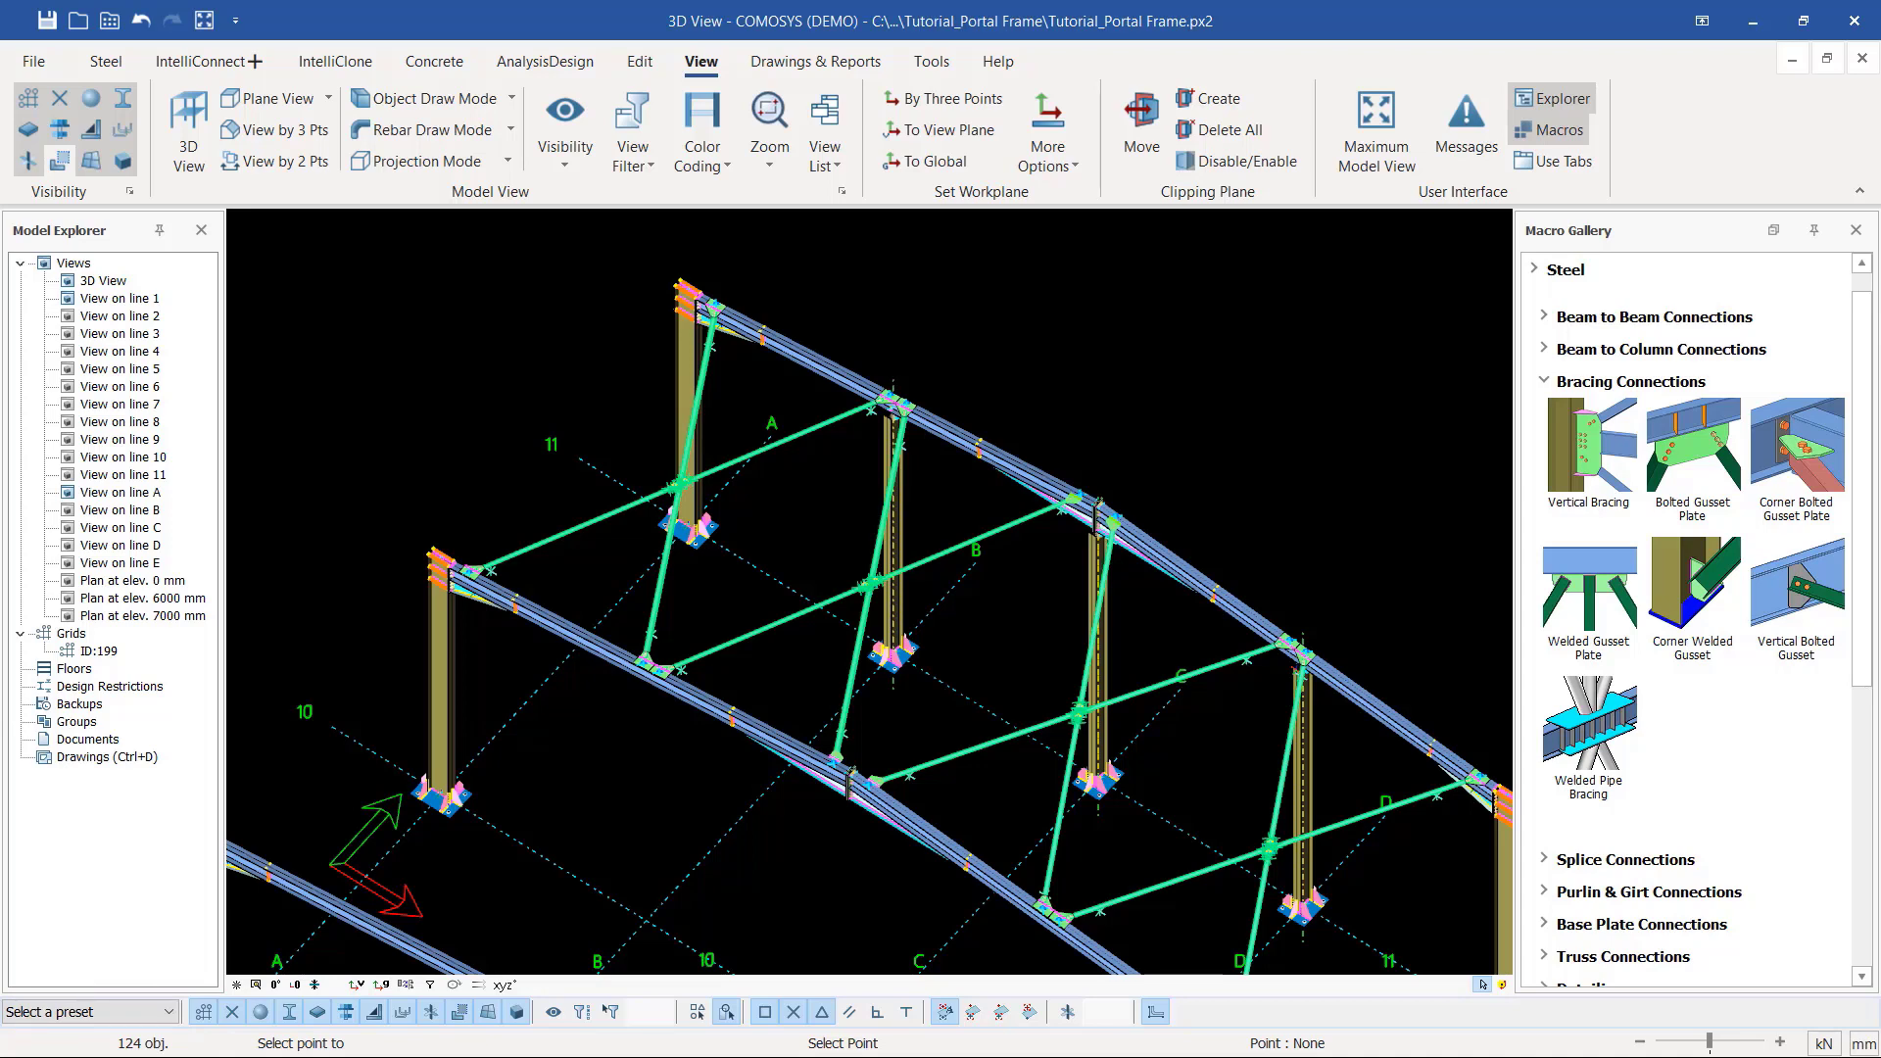
scroll(941, 453, "down", 7)
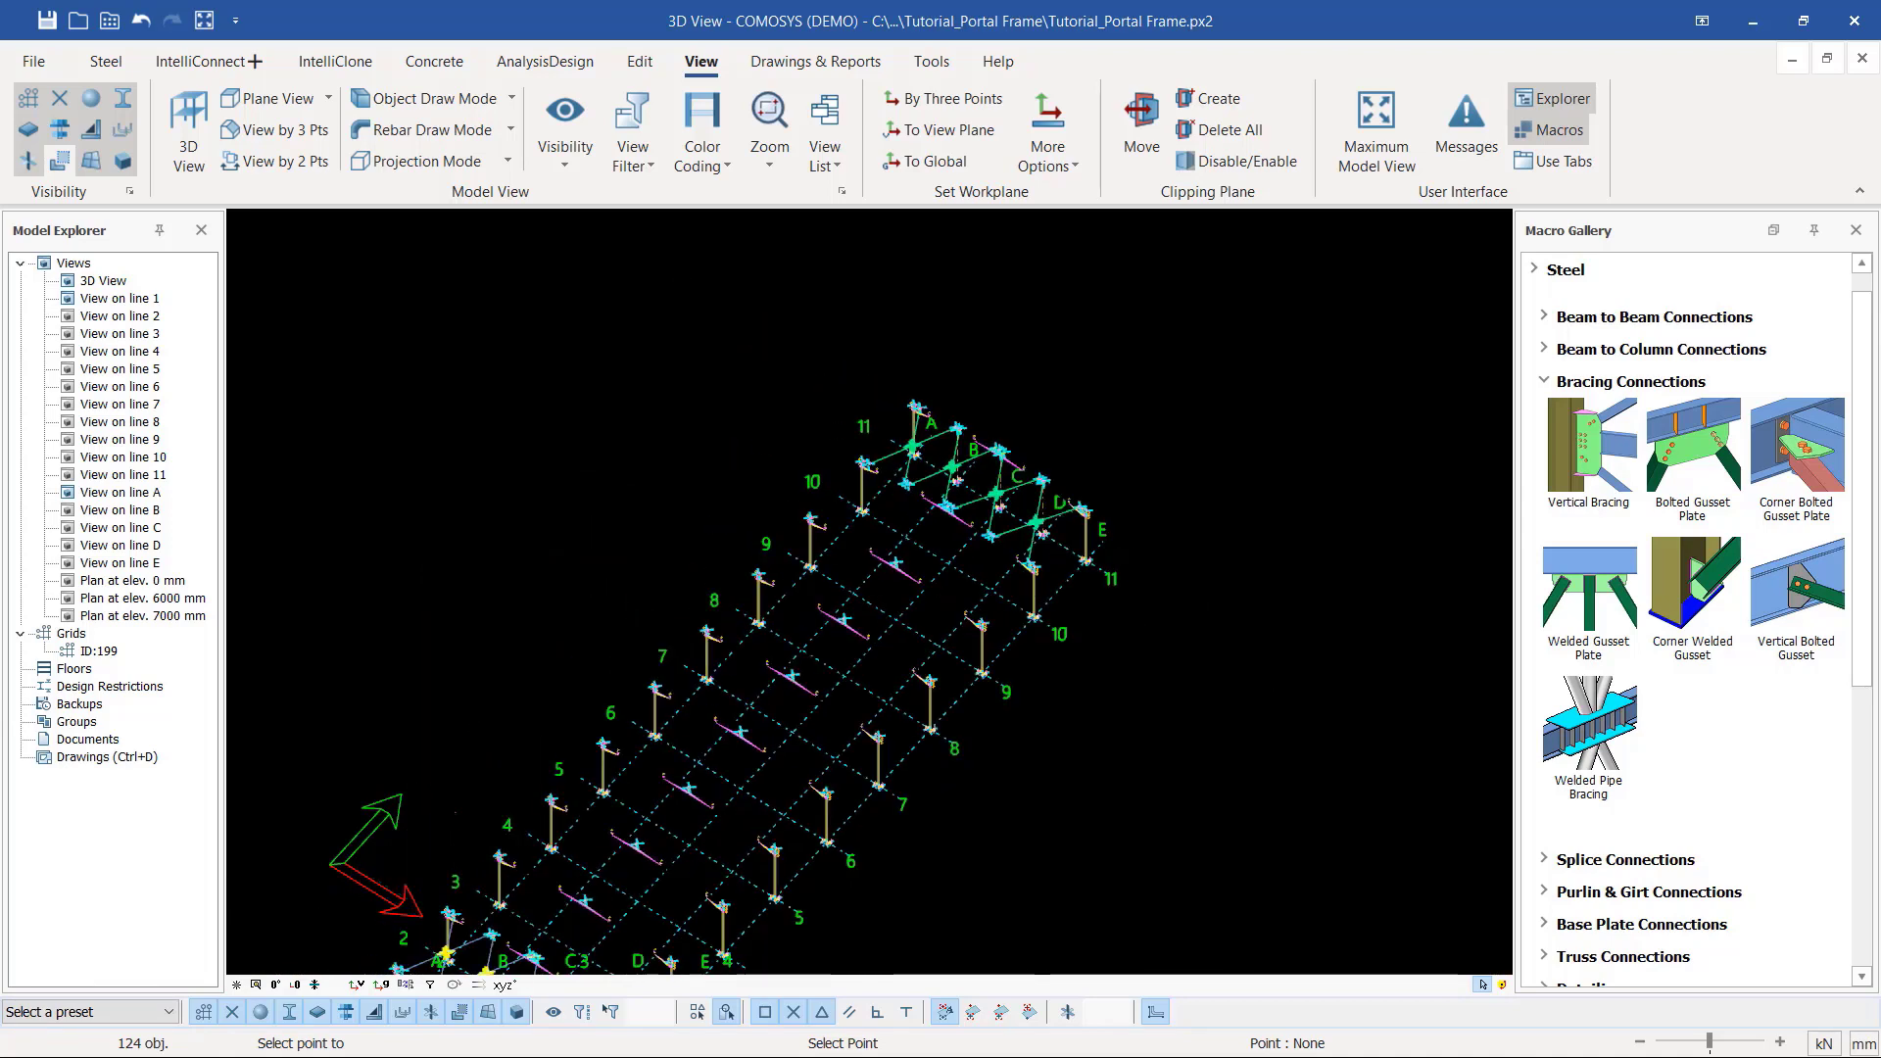
scroll(1029, 596, "up", 5)
scroll(1151, 211, "down", 1)
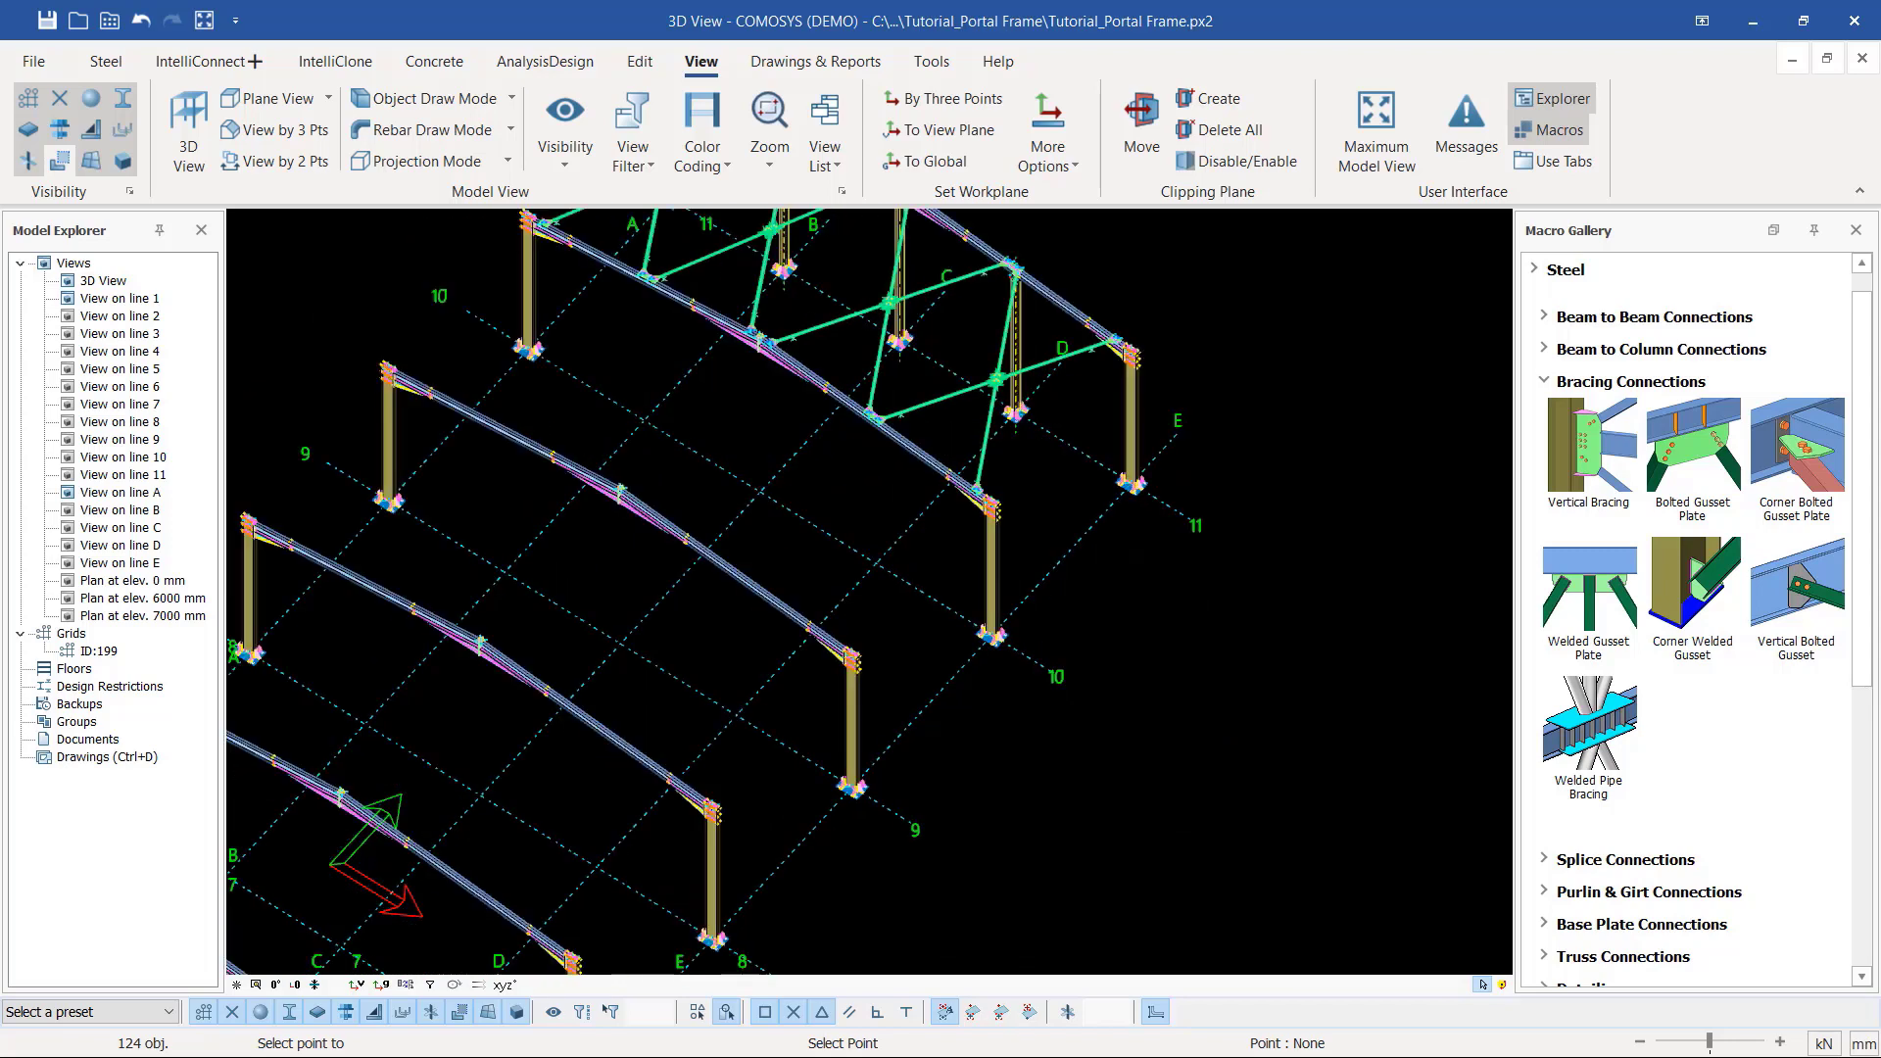
Step: Undo the copy of the roof bracing in the bay between grid lines 10 and 11 and leave the copy command
left_click(1061, 564)
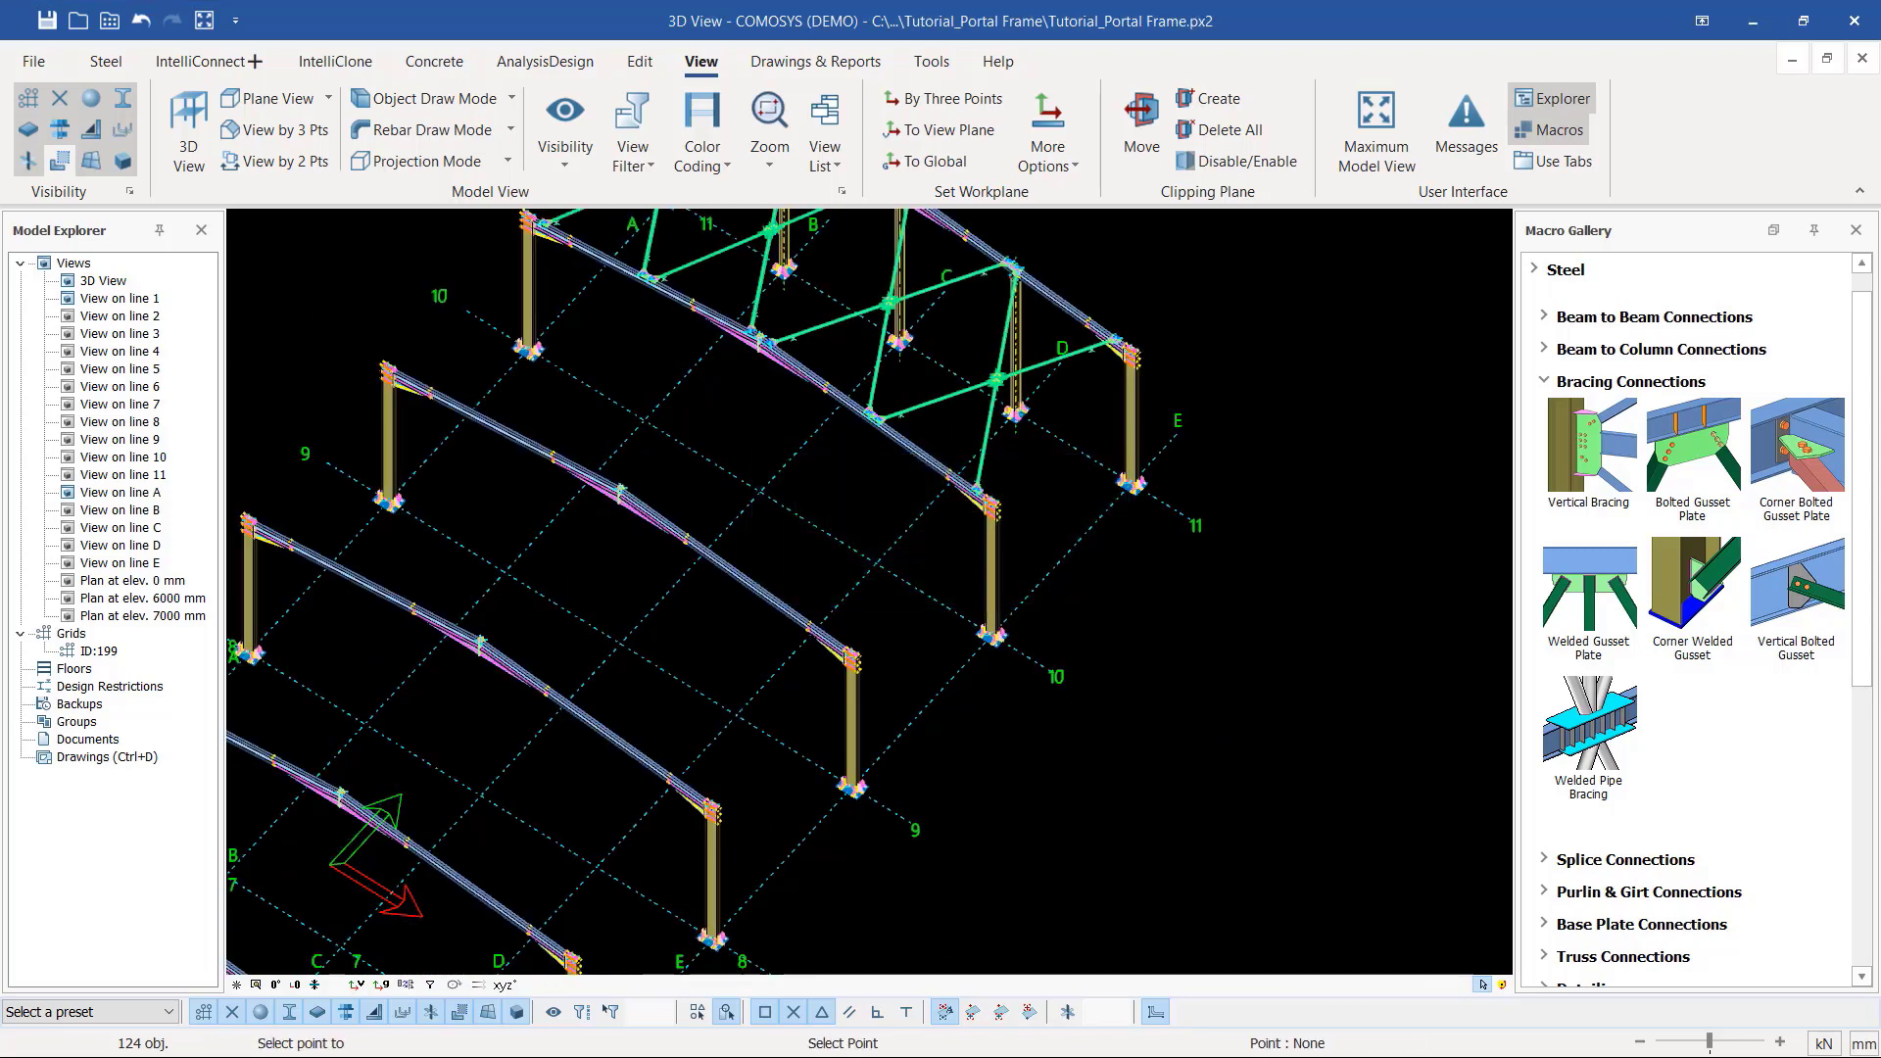
left_click(140, 19)
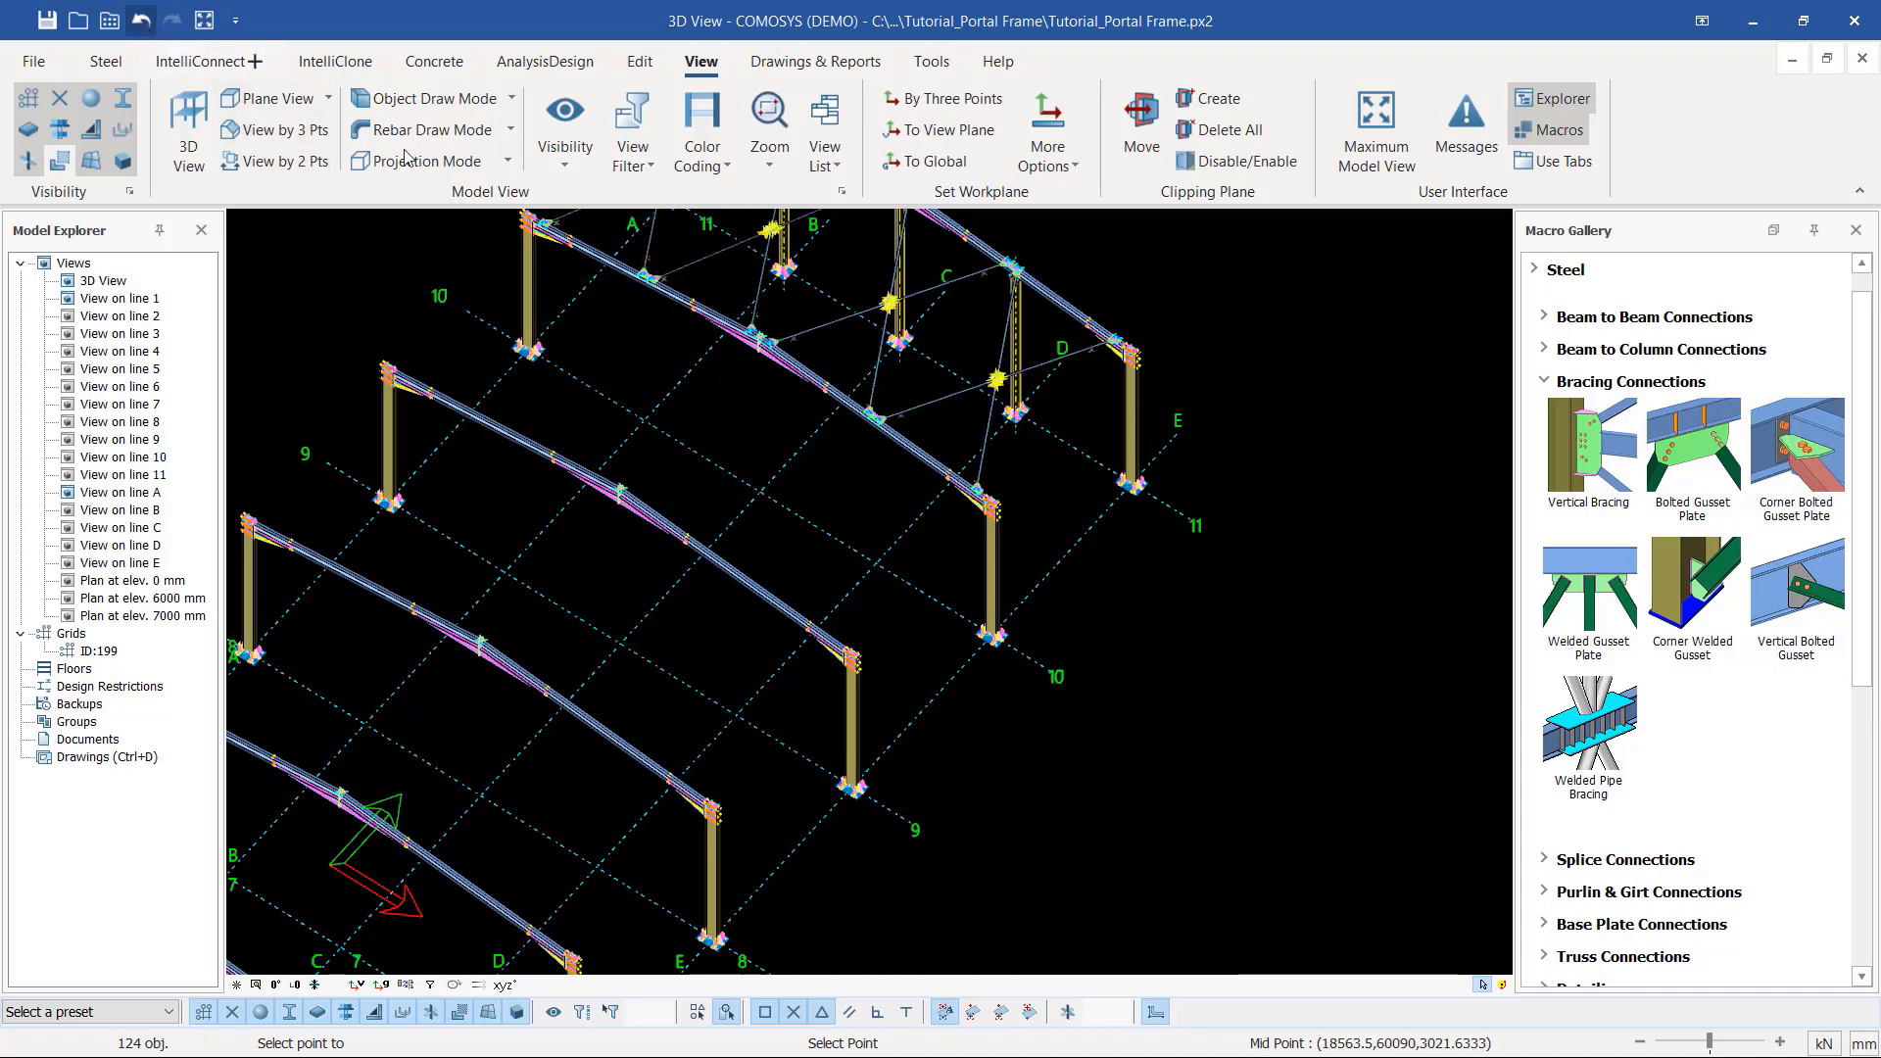
scroll(1108, 346, "down", 6)
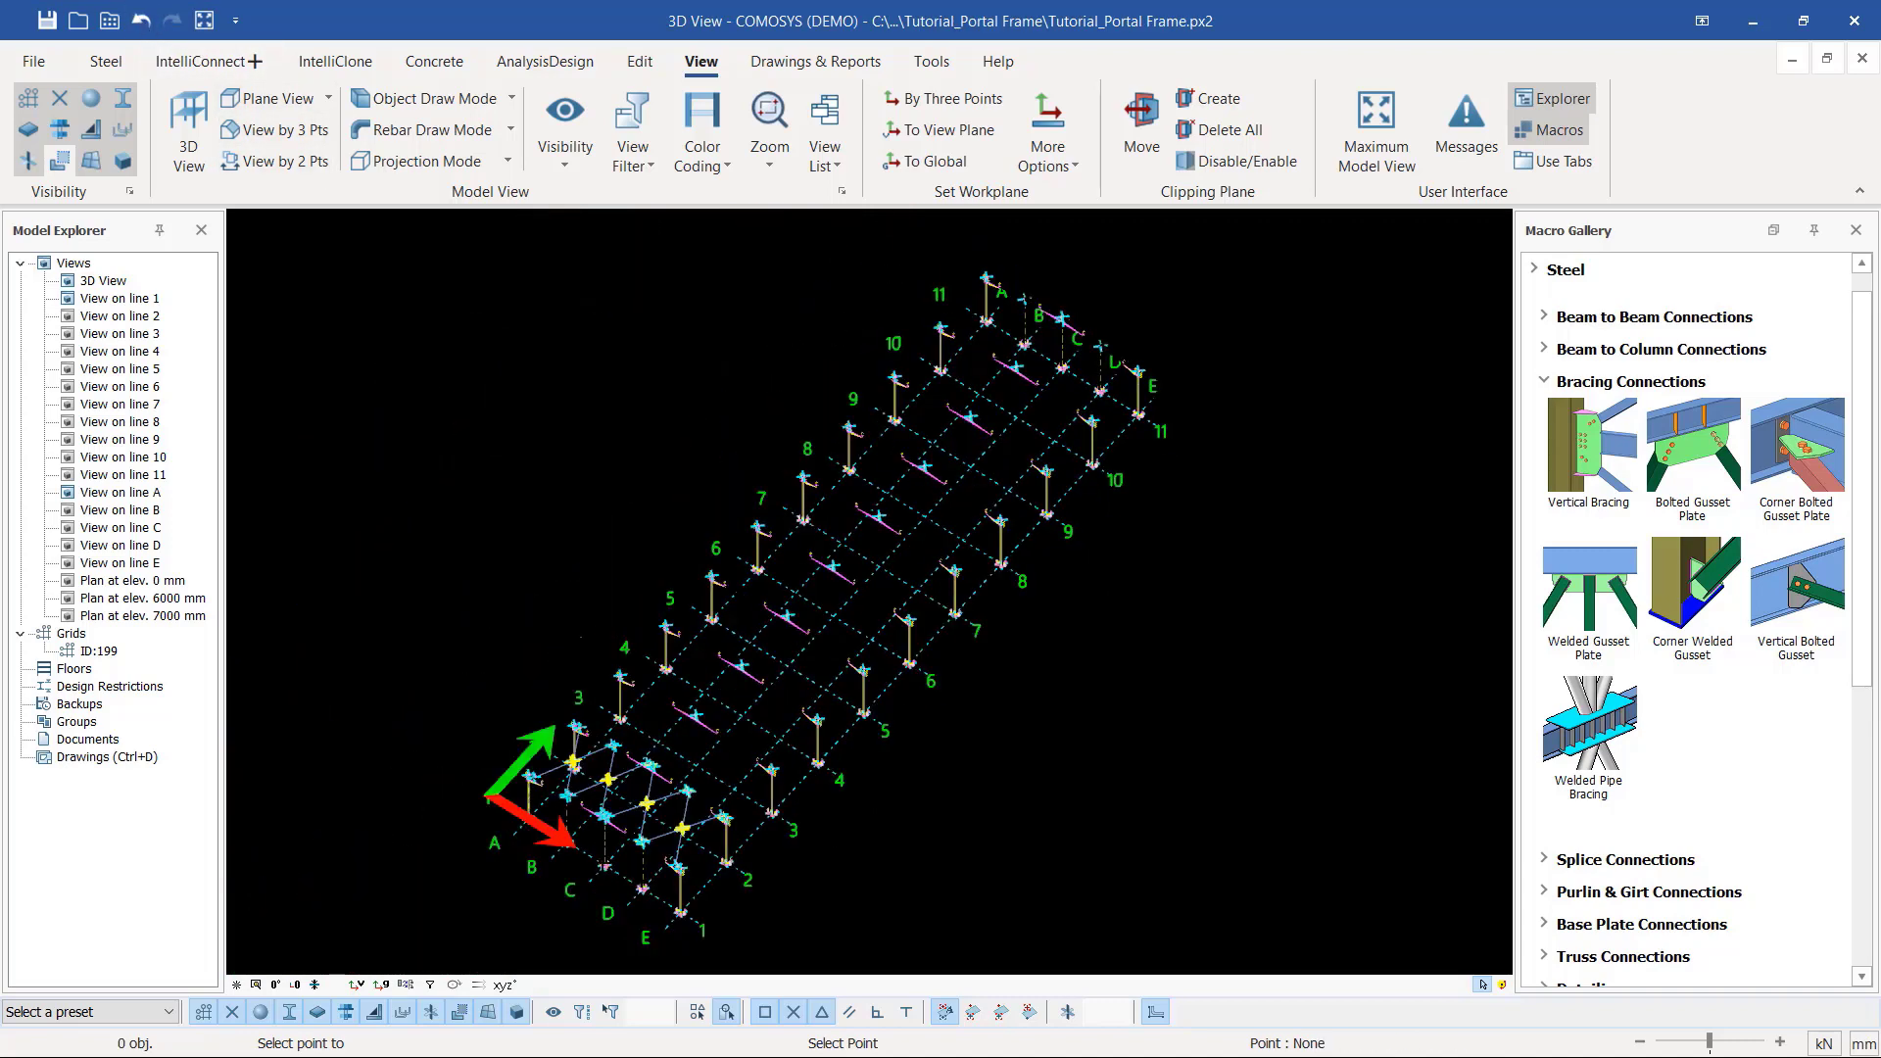
scroll(603, 853, "up", 3)
scroll(681, 802, "up", 2)
right_click(902, 655)
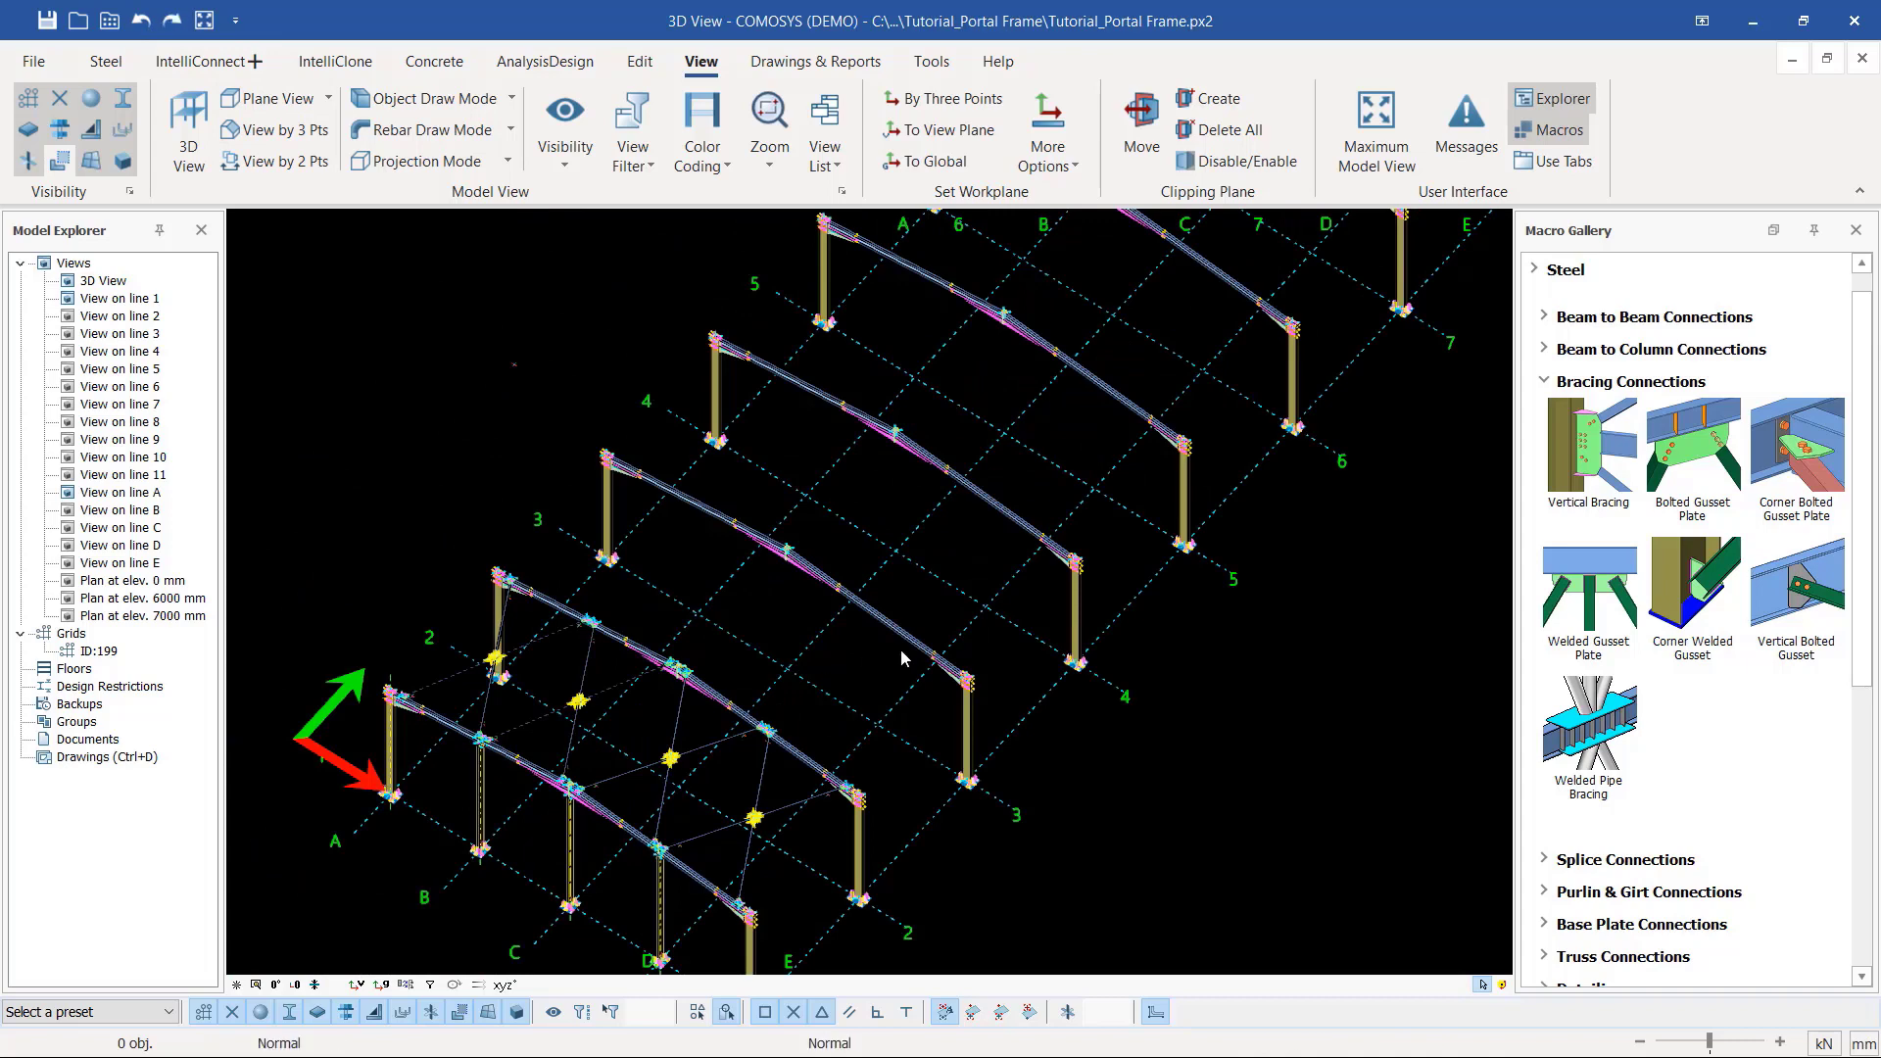
Step: Try to select the roof bracing members and central connections between grid lines 1 and 2 with a range selection
right_click(873, 649)
left_click(775, 668)
scroll(775, 669, "down", 2)
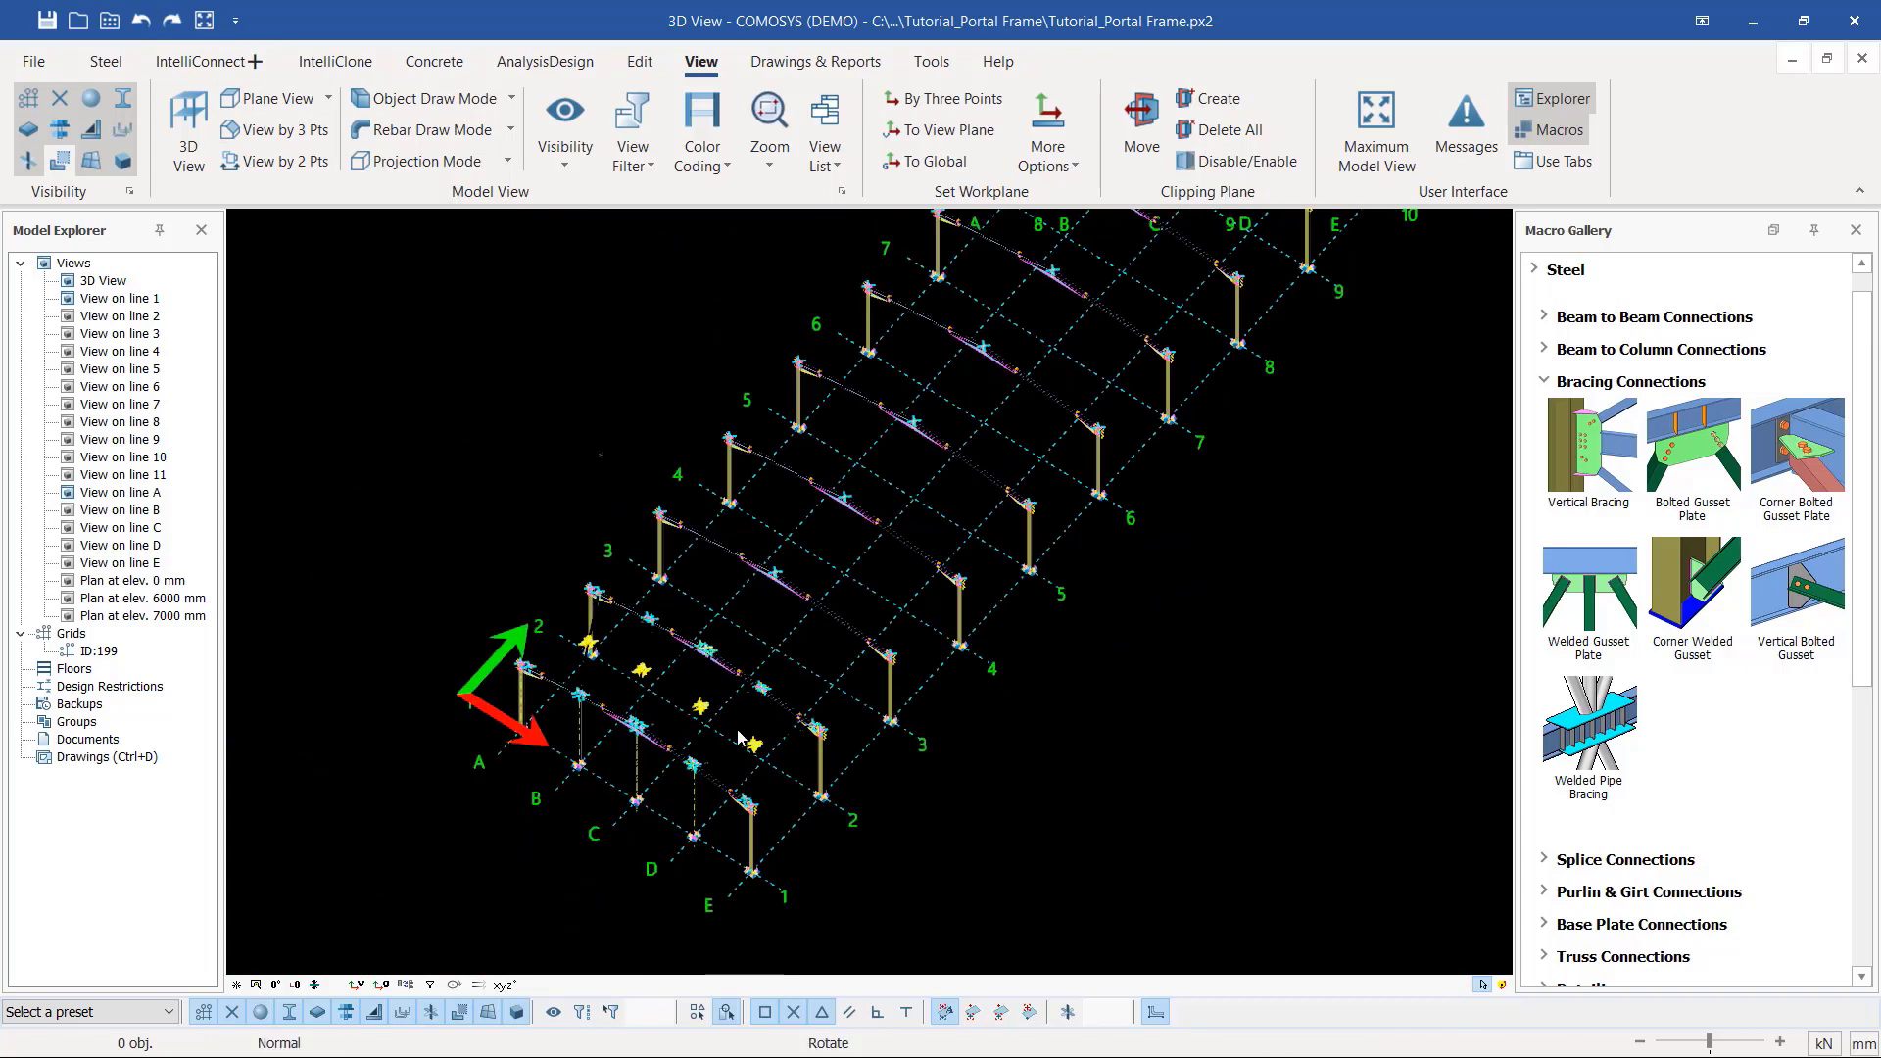
middle_click_drag(742, 738, 765, 783)
scroll(566, 763, "up", 3)
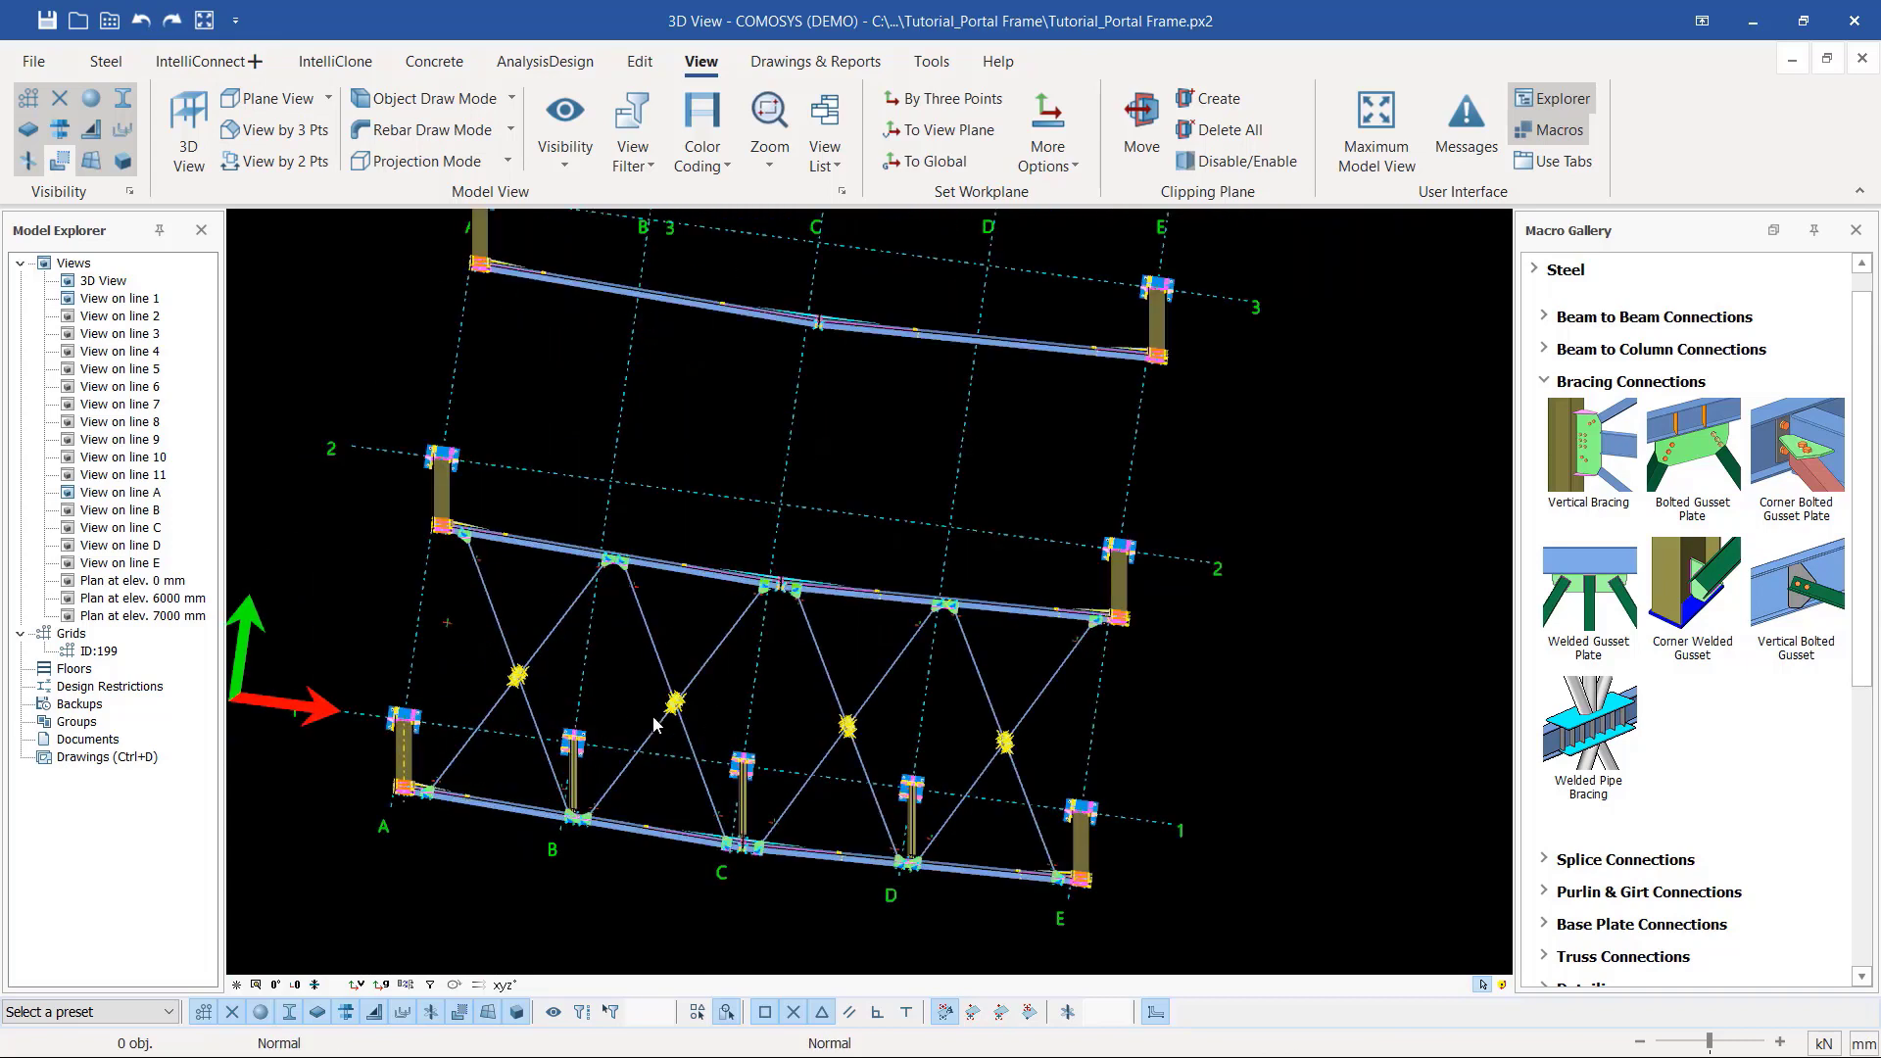
left_click_drag(1062, 679, 550, 654)
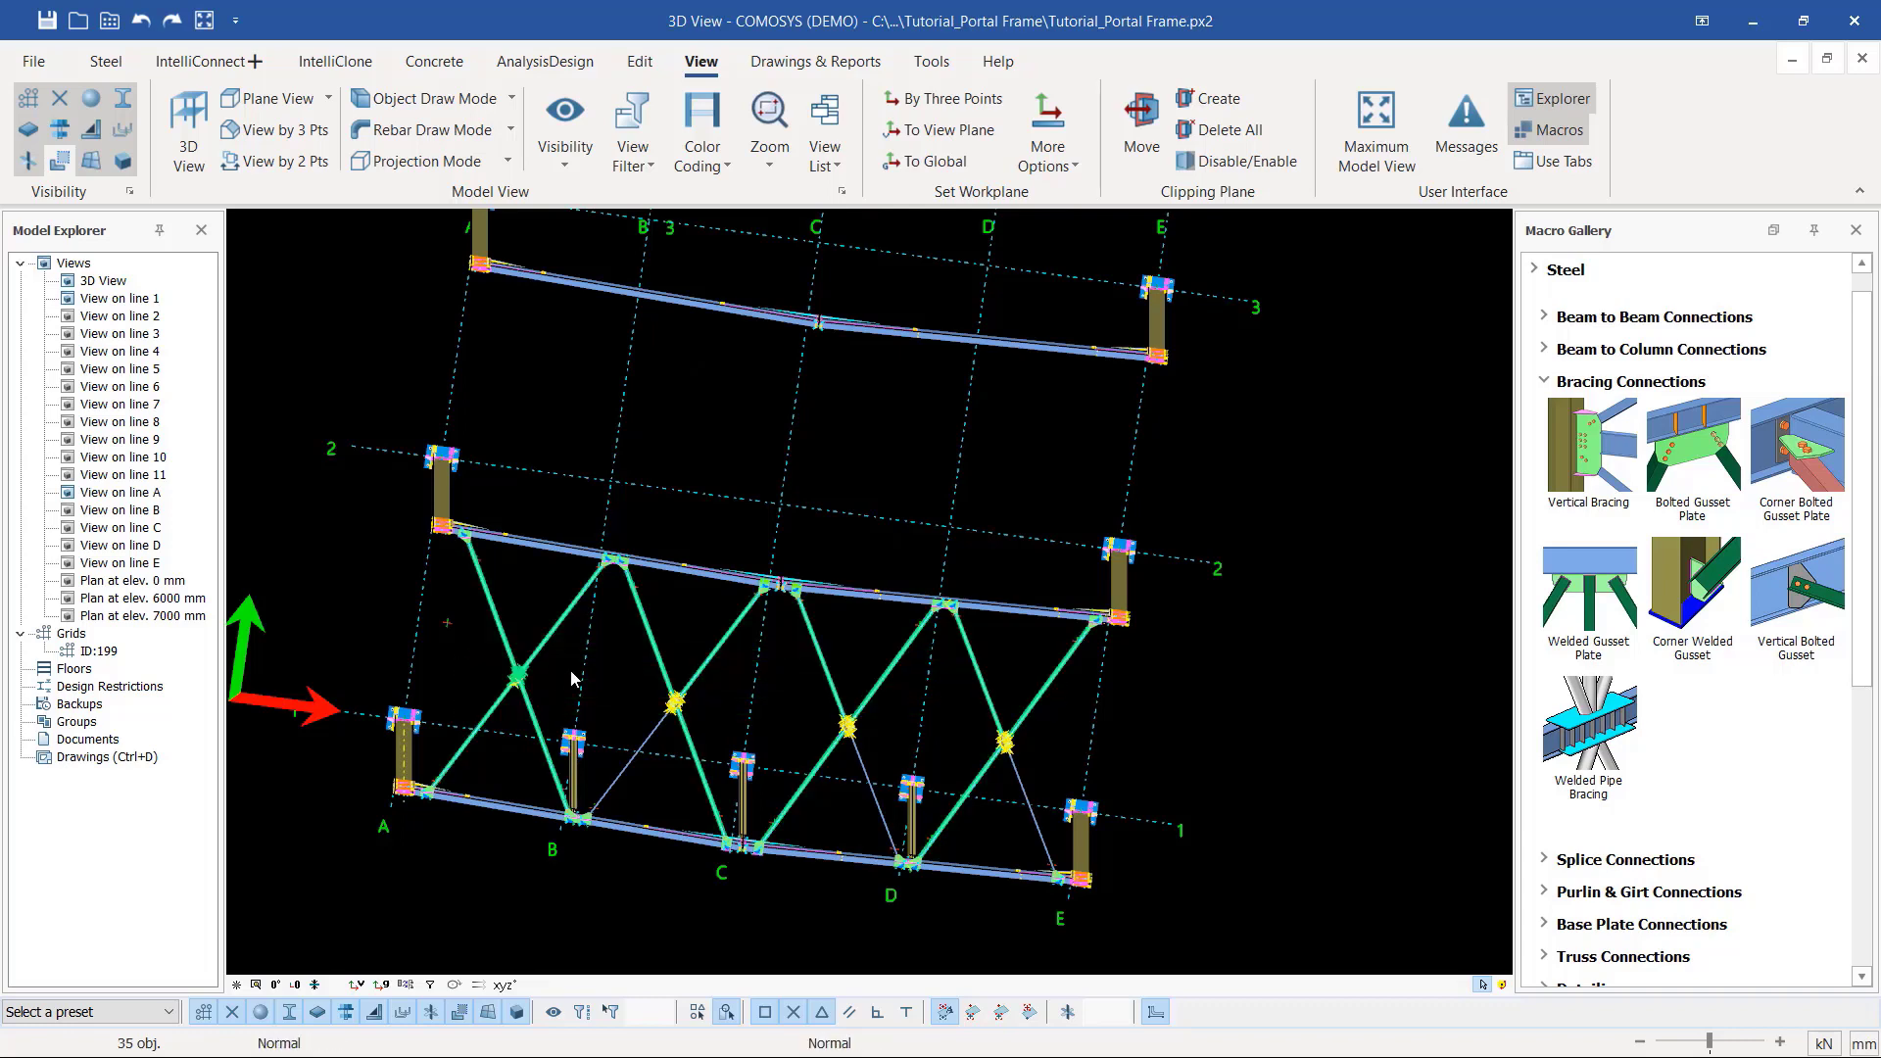
scroll(550, 674, "up", 5)
scroll(374, 689, "up", 2)
scroll(376, 688, "down", 7)
scroll(625, 730, "up", 4)
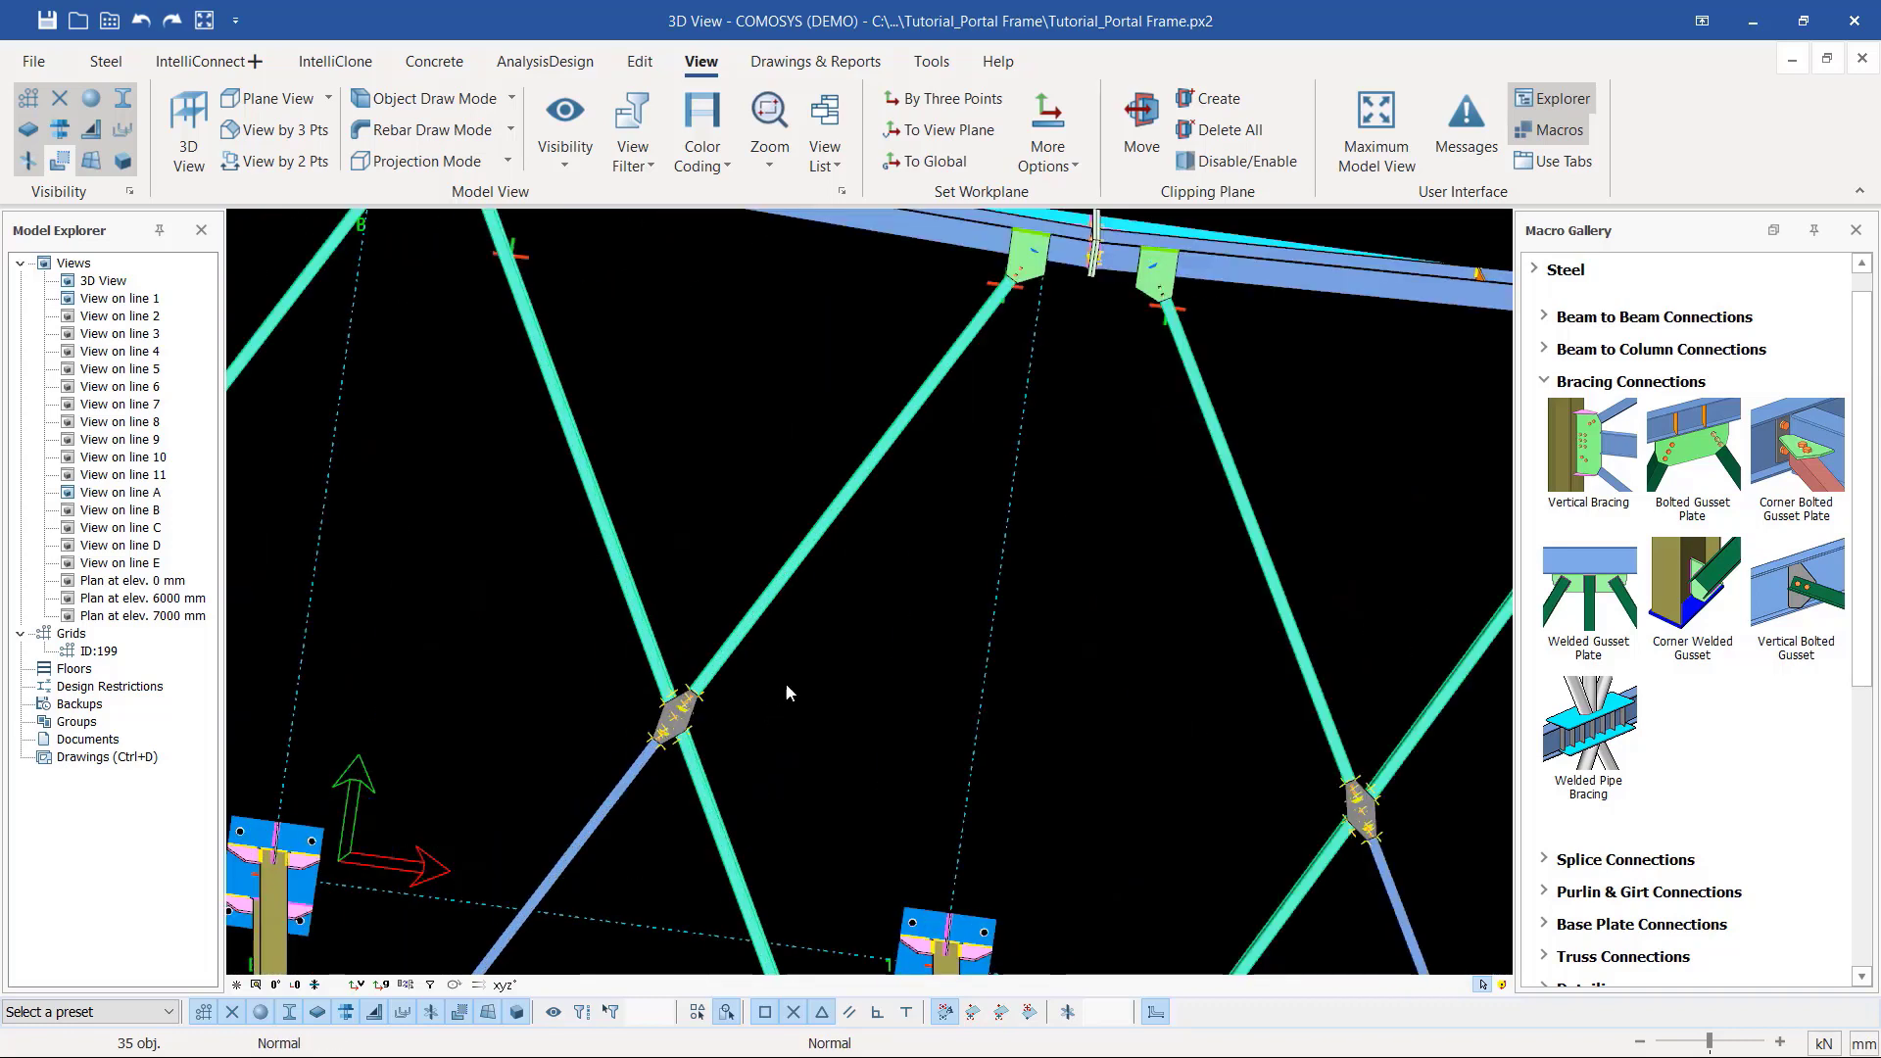
left_click_drag(797, 677, 578, 780)
scroll(784, 636, "down", 4)
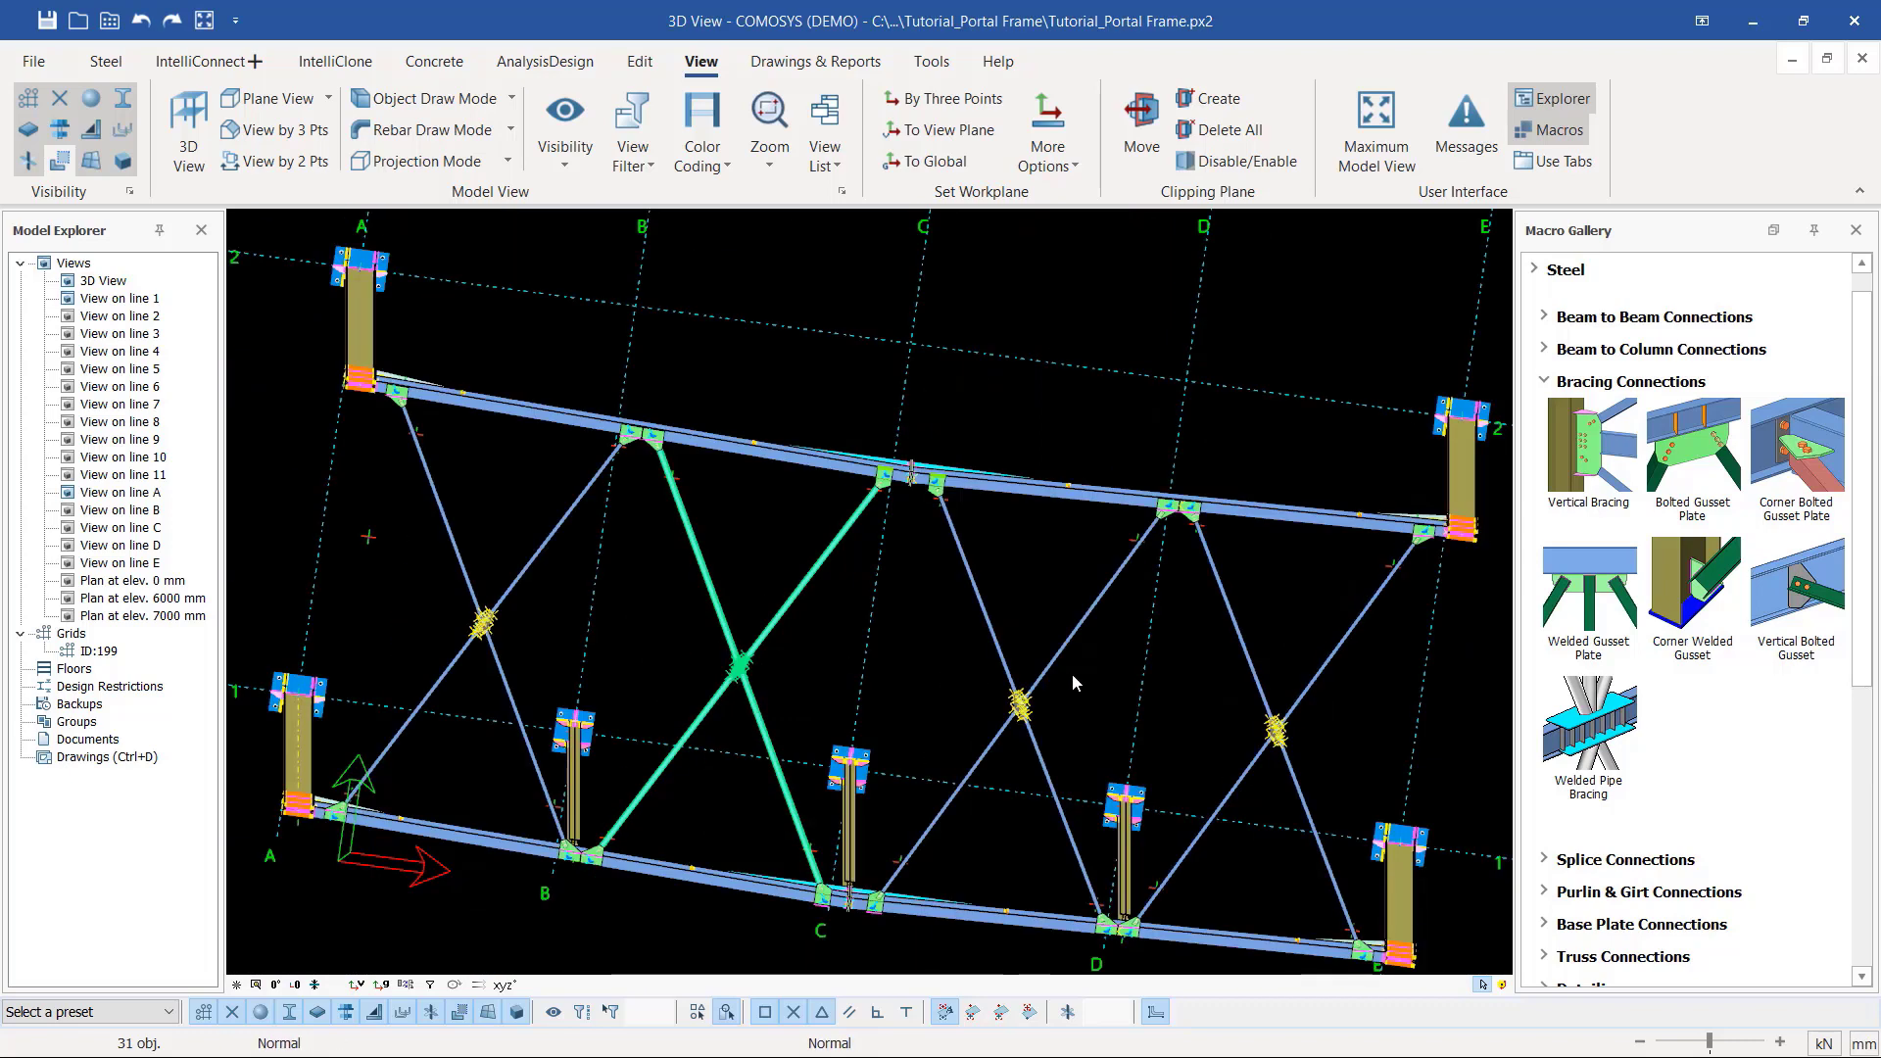
Step: Select the complete roof bracing between grid lines 1 and 2, including all members, gusset plates and central connections
left_click(1387, 650)
left_click_drag(990, 636, 455, 631)
middle_click_drag(911, 668, 961, 654)
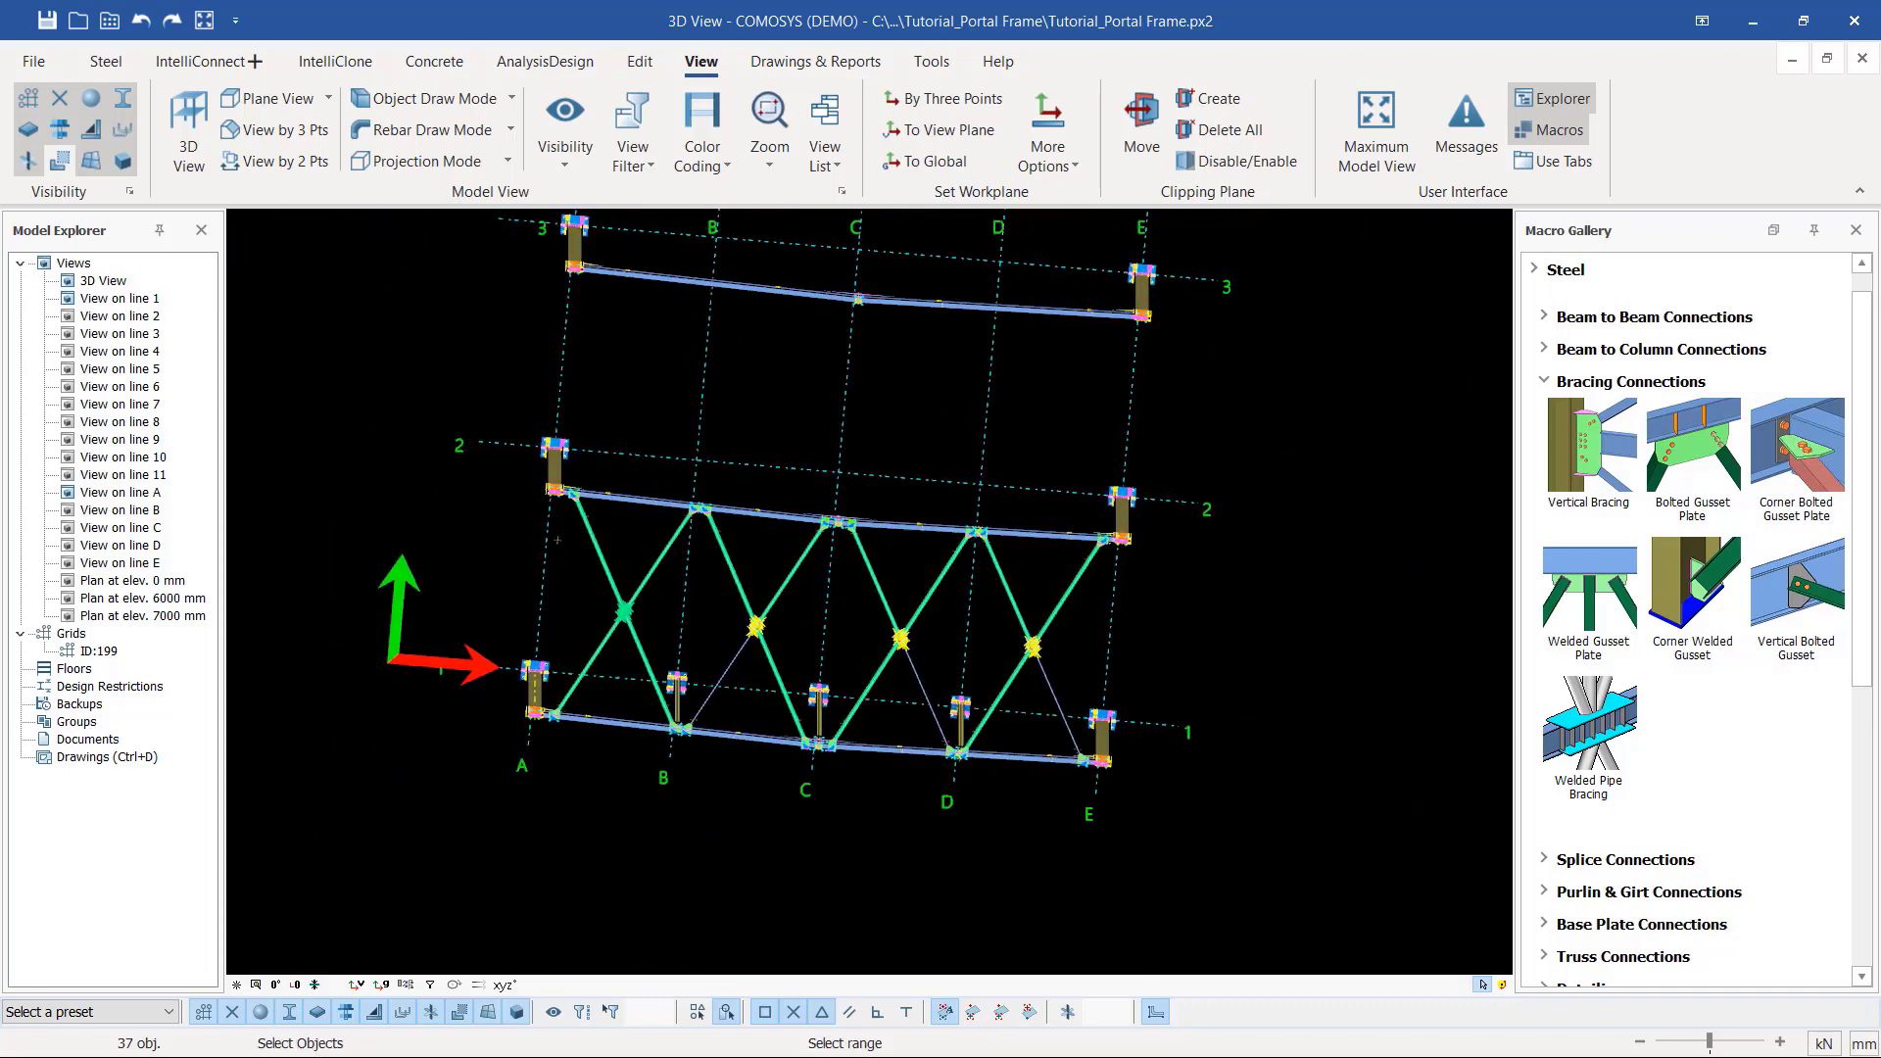
middle_click_drag(1033, 646, 881, 587)
scroll(784, 655, "down", 4)
scroll(918, 703, "up", 5)
Step: Copy the selected roof bracing from the bay between grid lines 1 and 2 to the bay between 10 and 11, using bay midpoints on line E
right_click(926, 860)
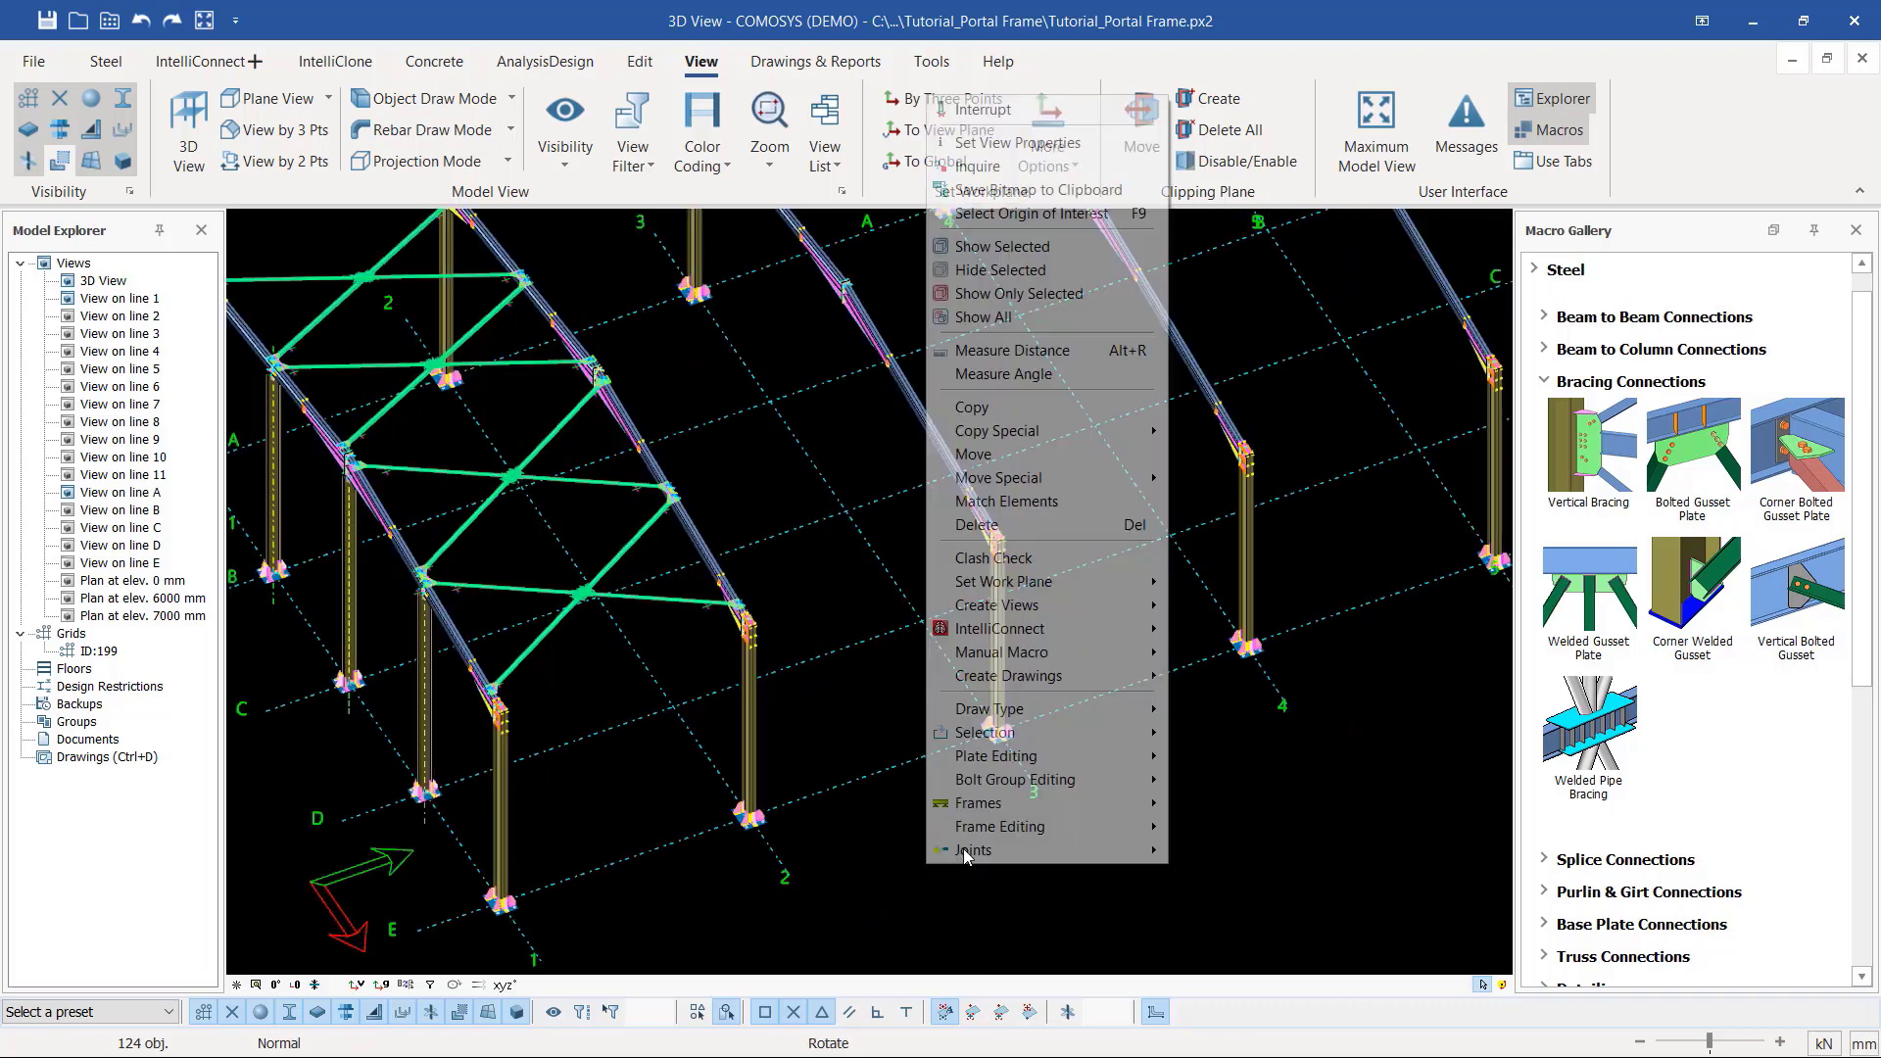
left_click(1019, 407)
scroll(627, 838, "up", 3)
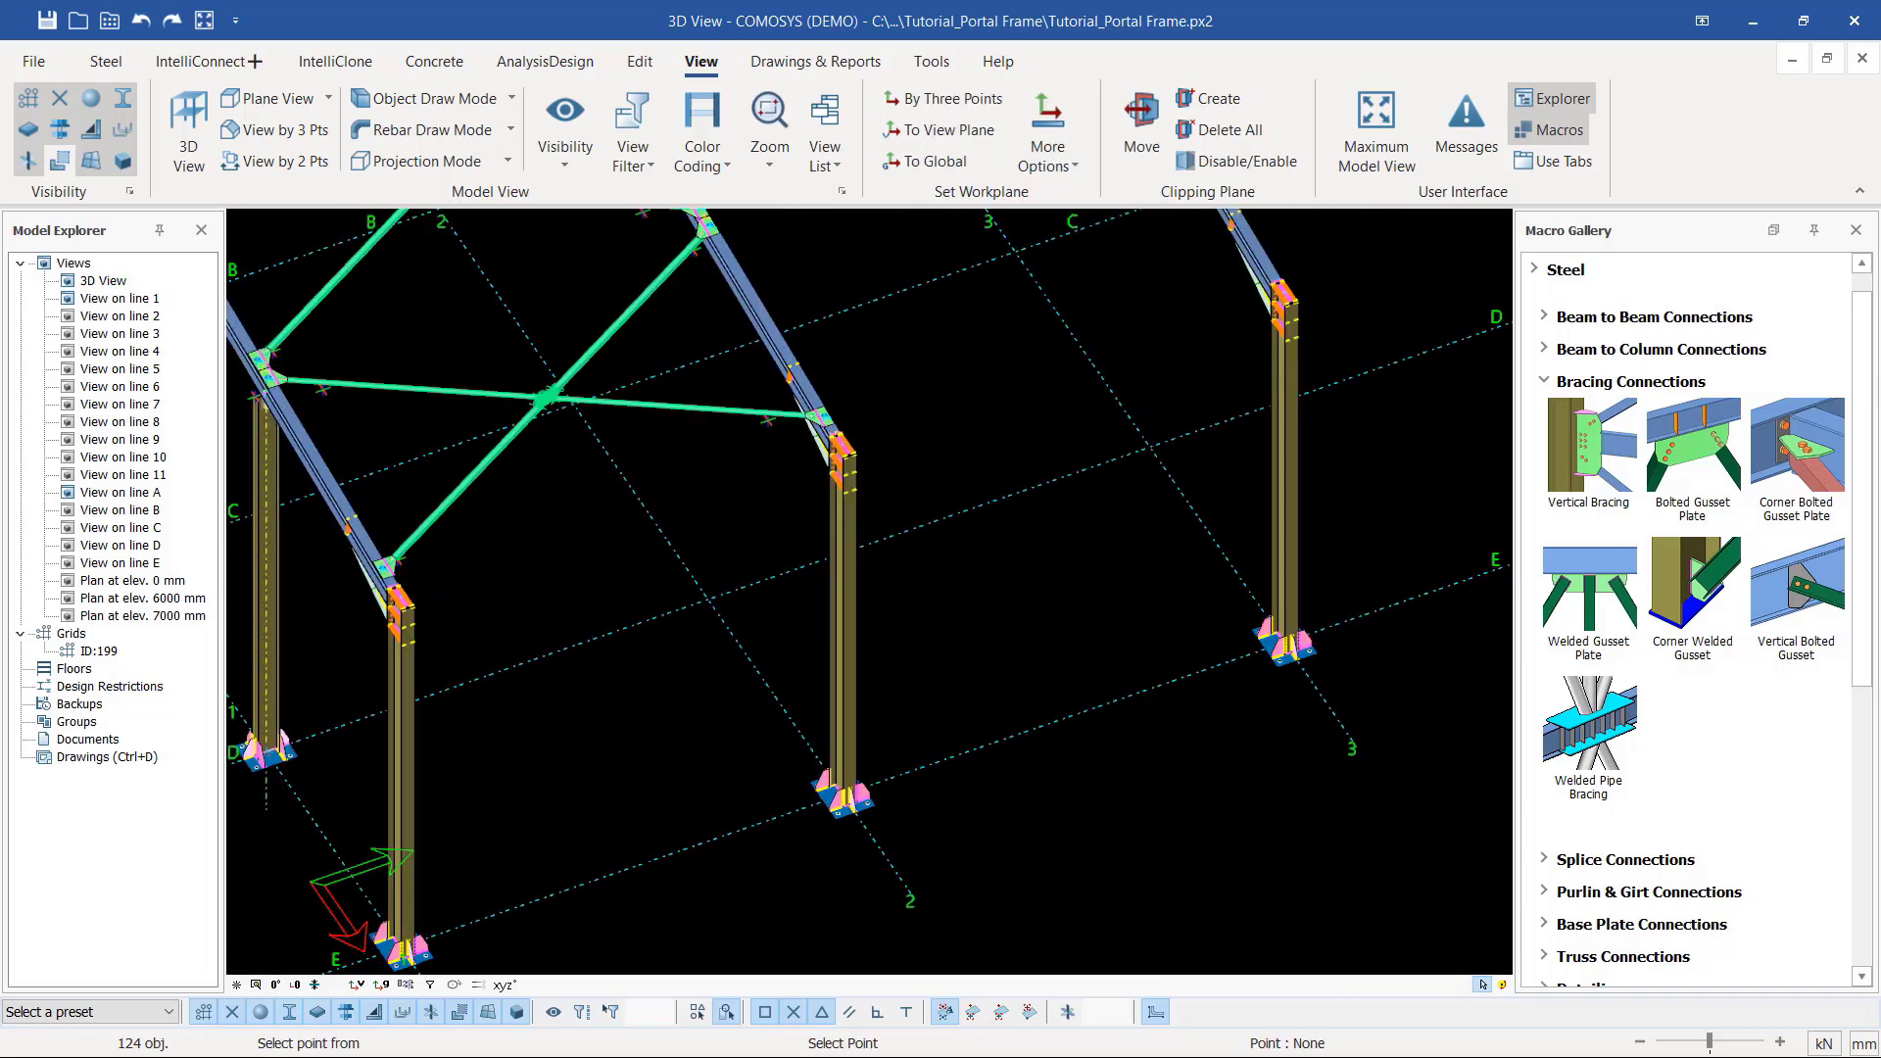
left_click(621, 871)
scroll(582, 803, "down", 6)
scroll(1157, 580, "up", 4)
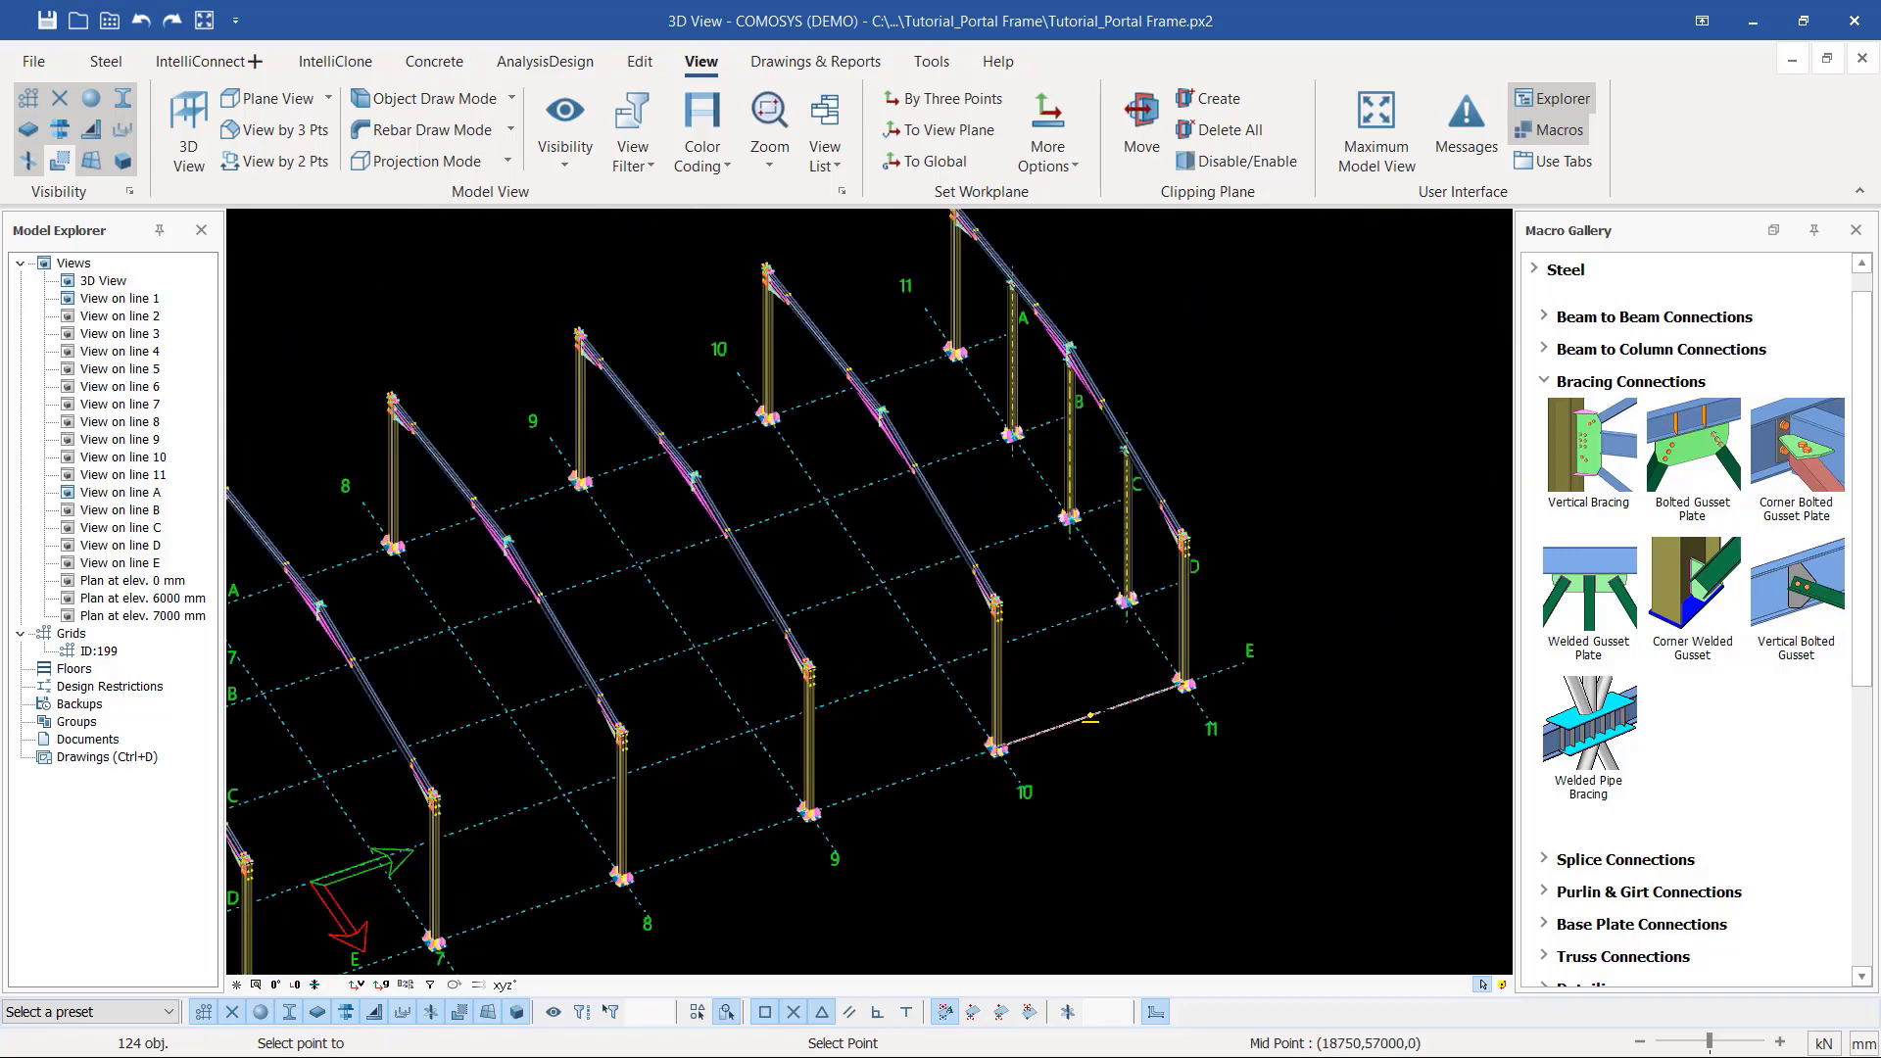
left_click(1089, 718)
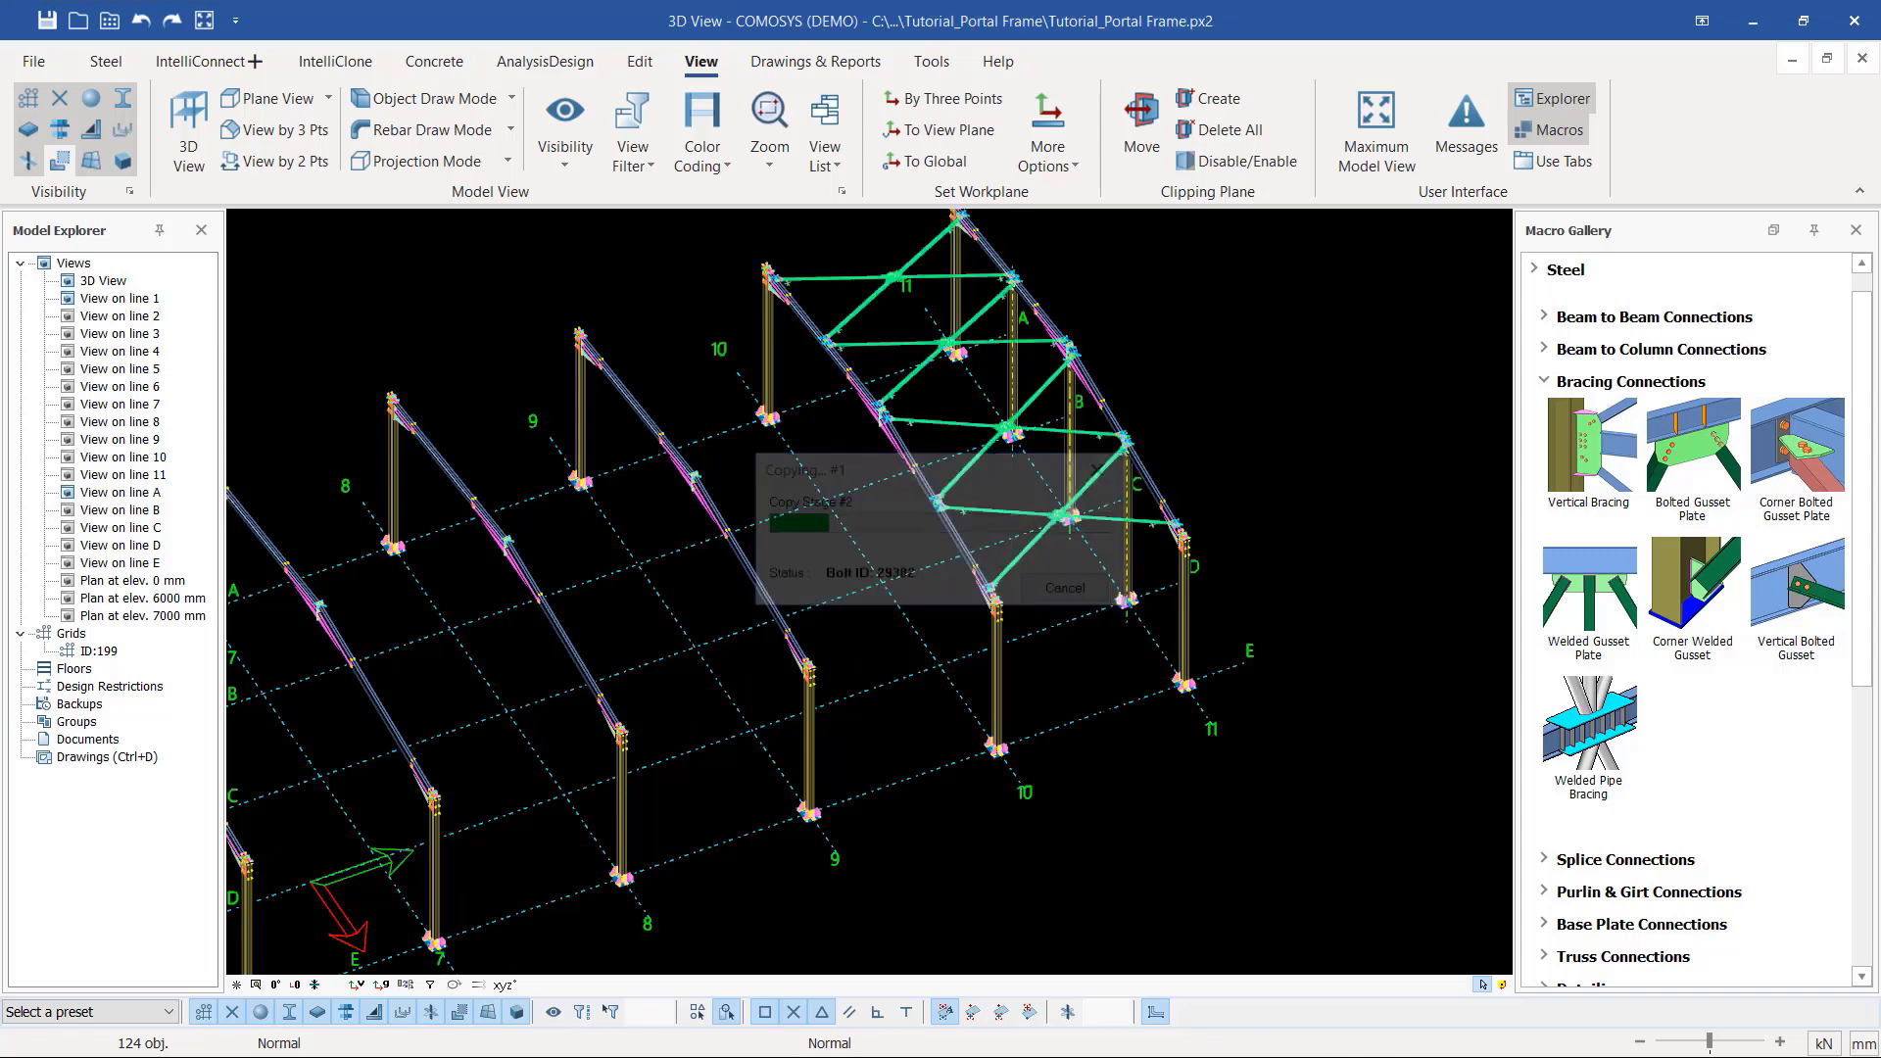
Step: Place another copy of the roof bracing in the bay between grid lines 7 and 8, at the midpoint on line E
scroll(1295, 583, "down", 2)
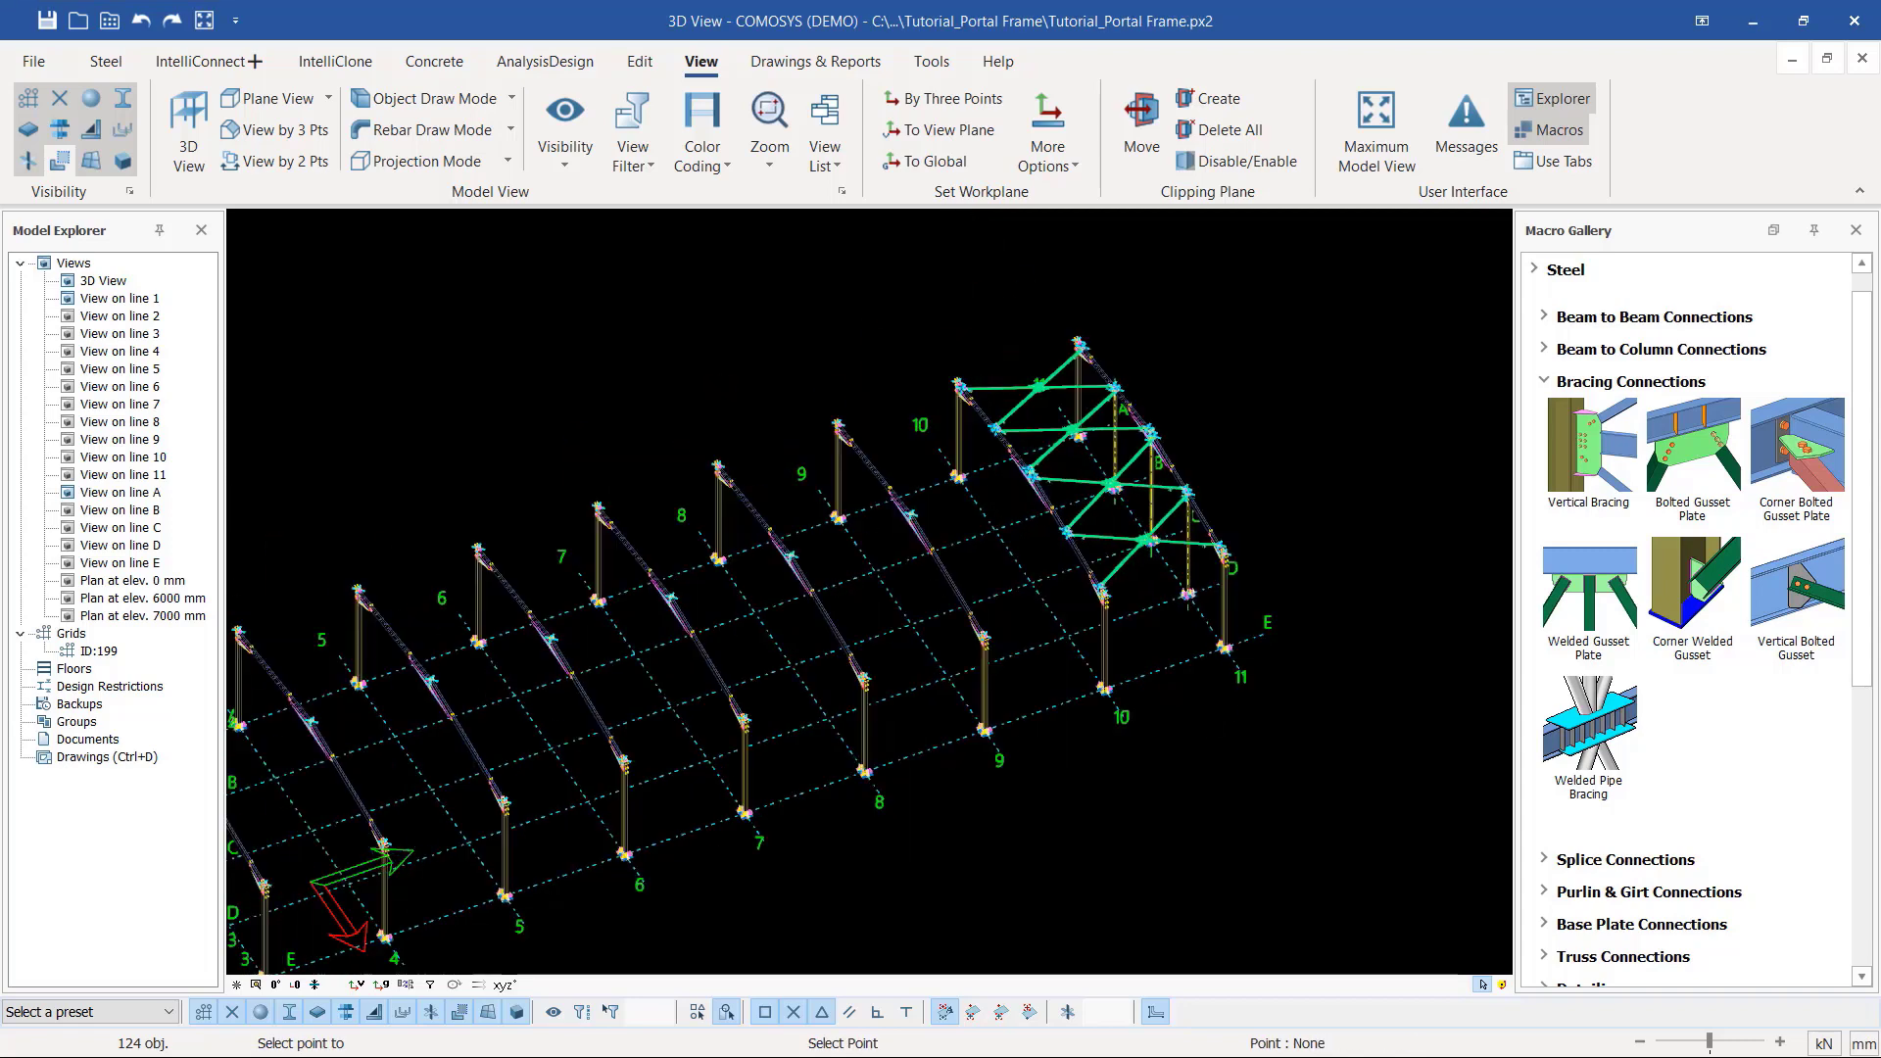
scroll(1308, 568, "down", 2)
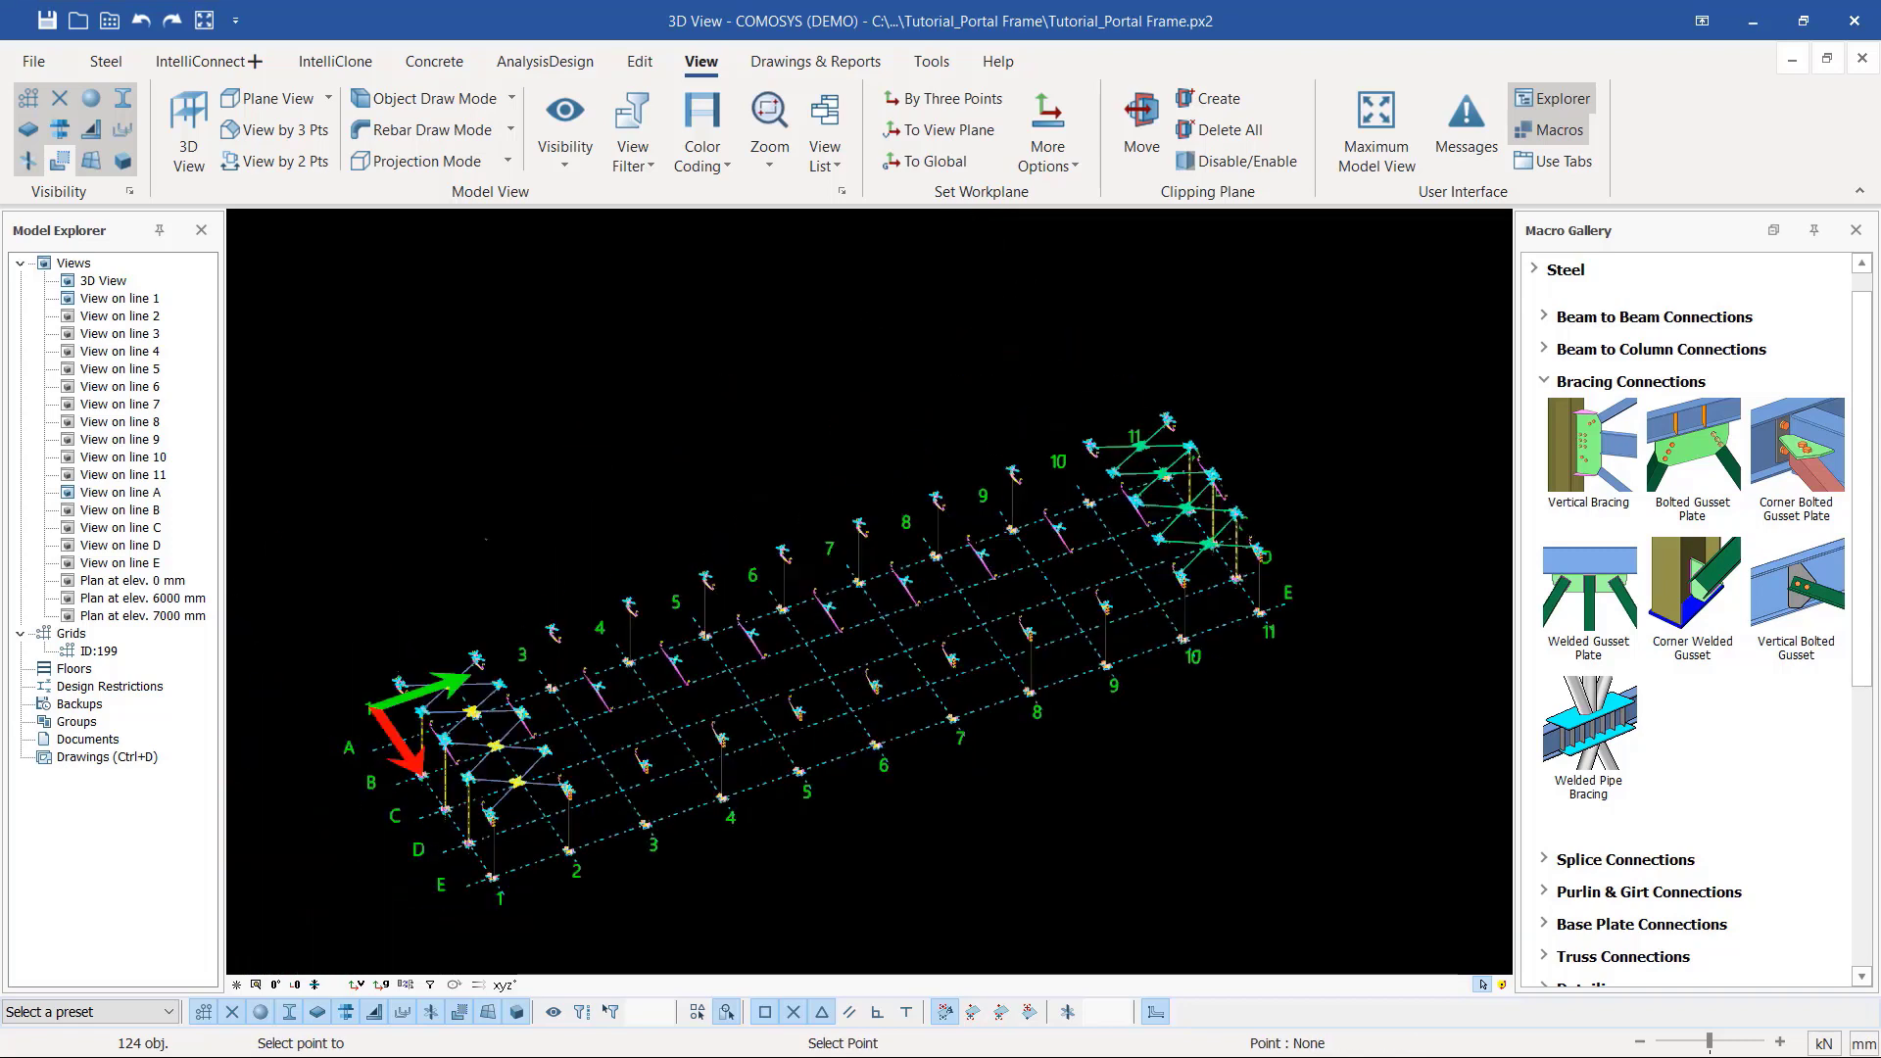
scroll(1072, 671, "up", 2)
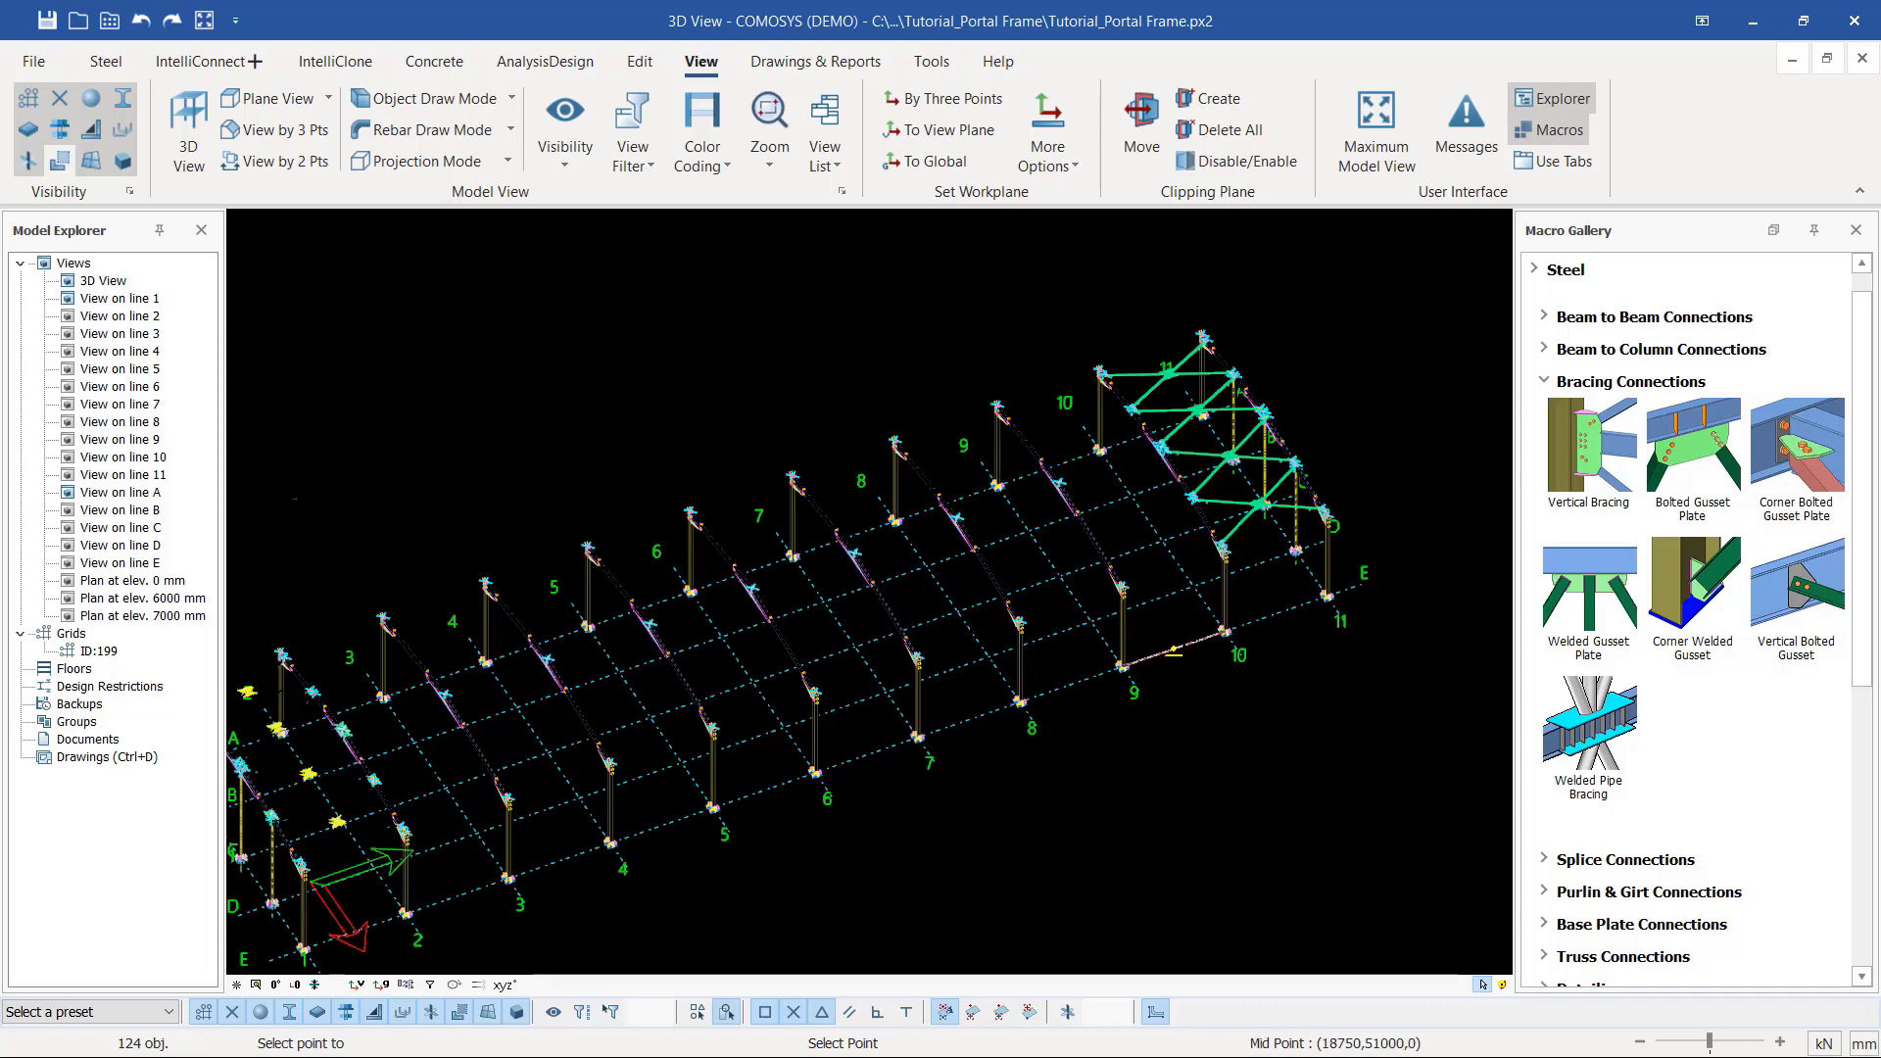
scroll(970, 710, "up", 5)
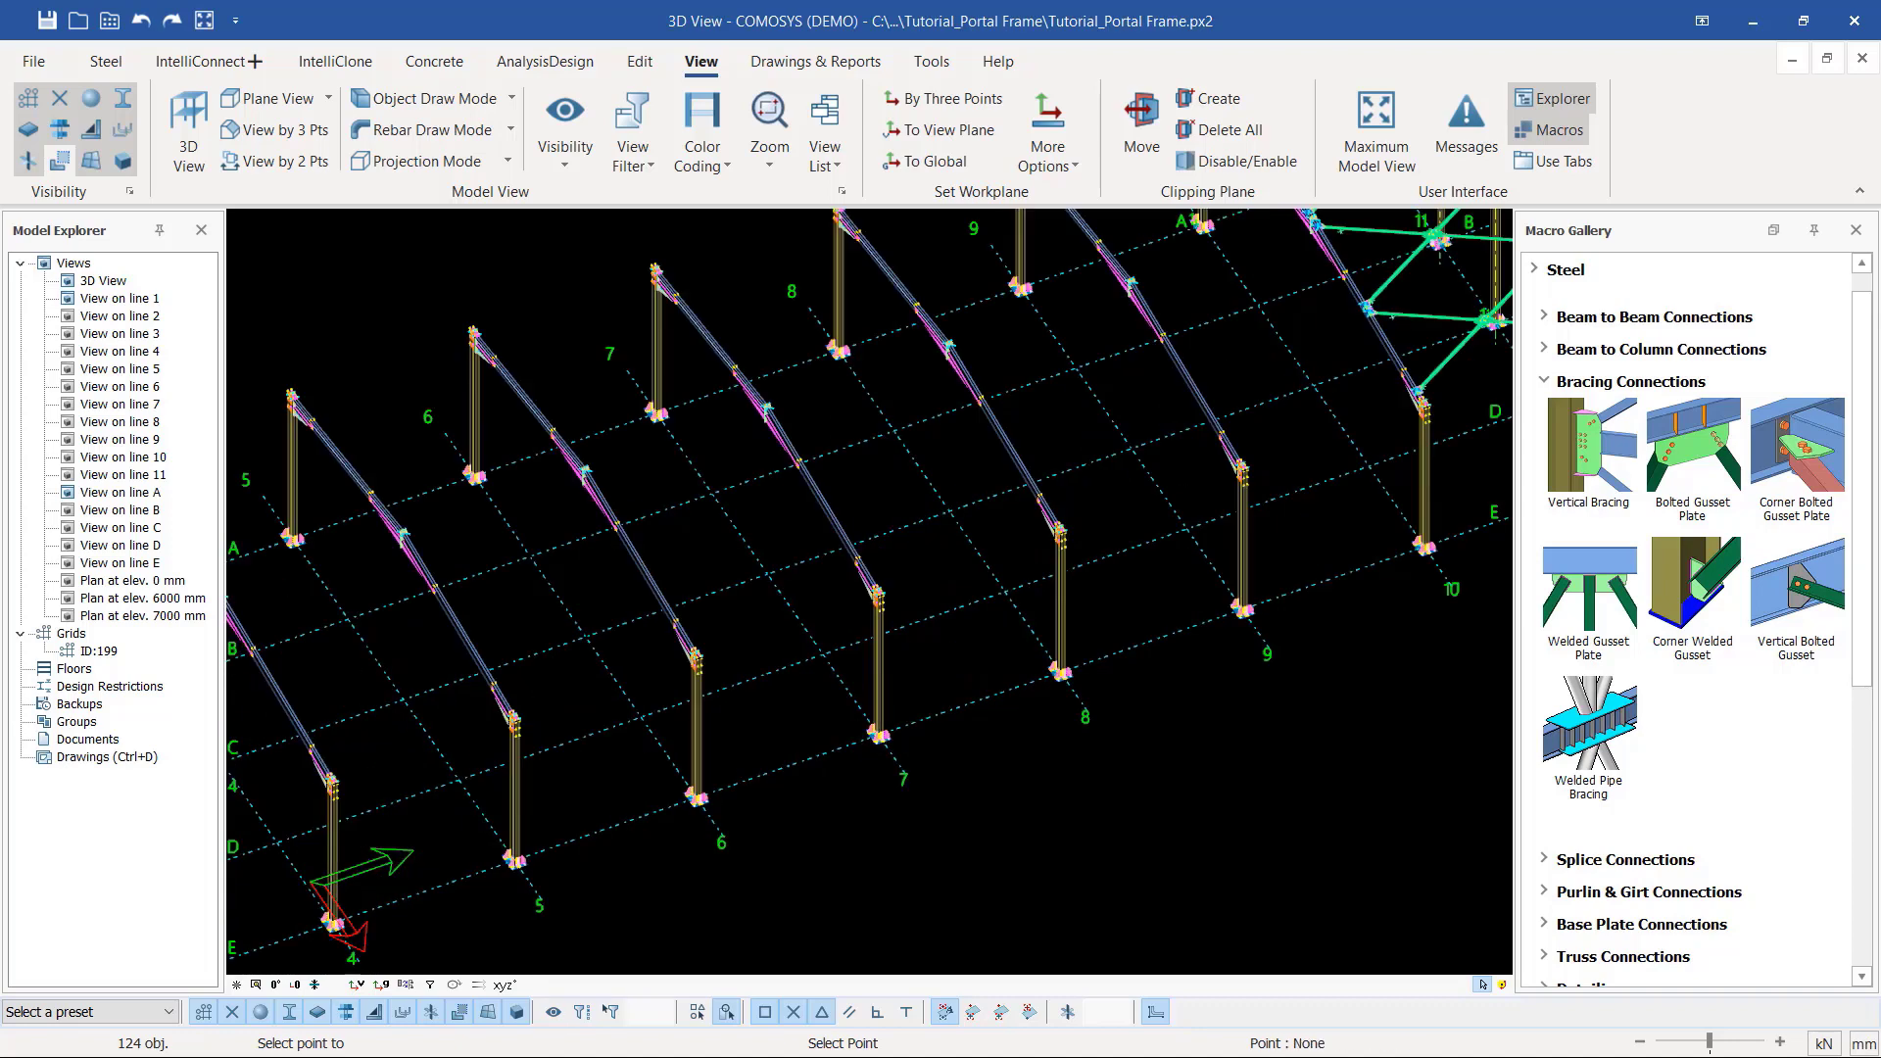
left_click(968, 700)
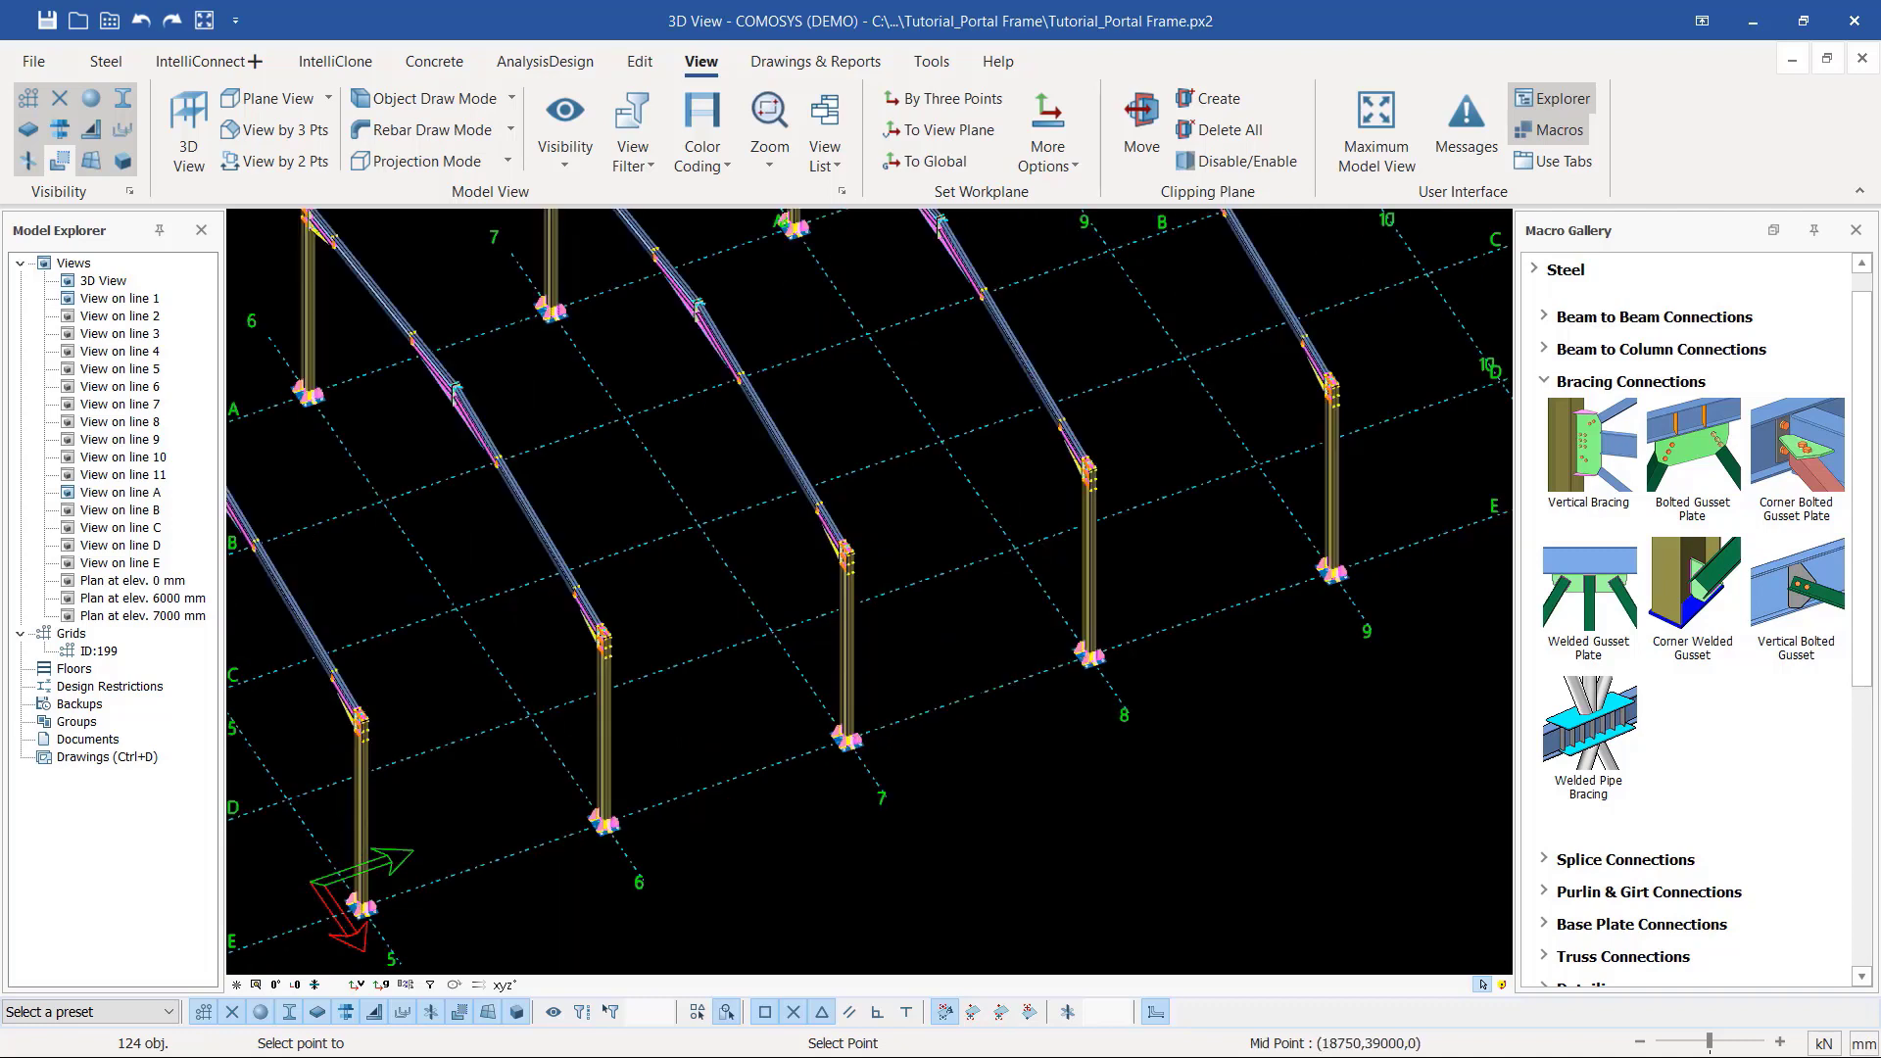
Step: Place another copy of the roof bracing in the bay between grid lines 4 and 5 and end the copy command
scroll(969, 588, "down", 8)
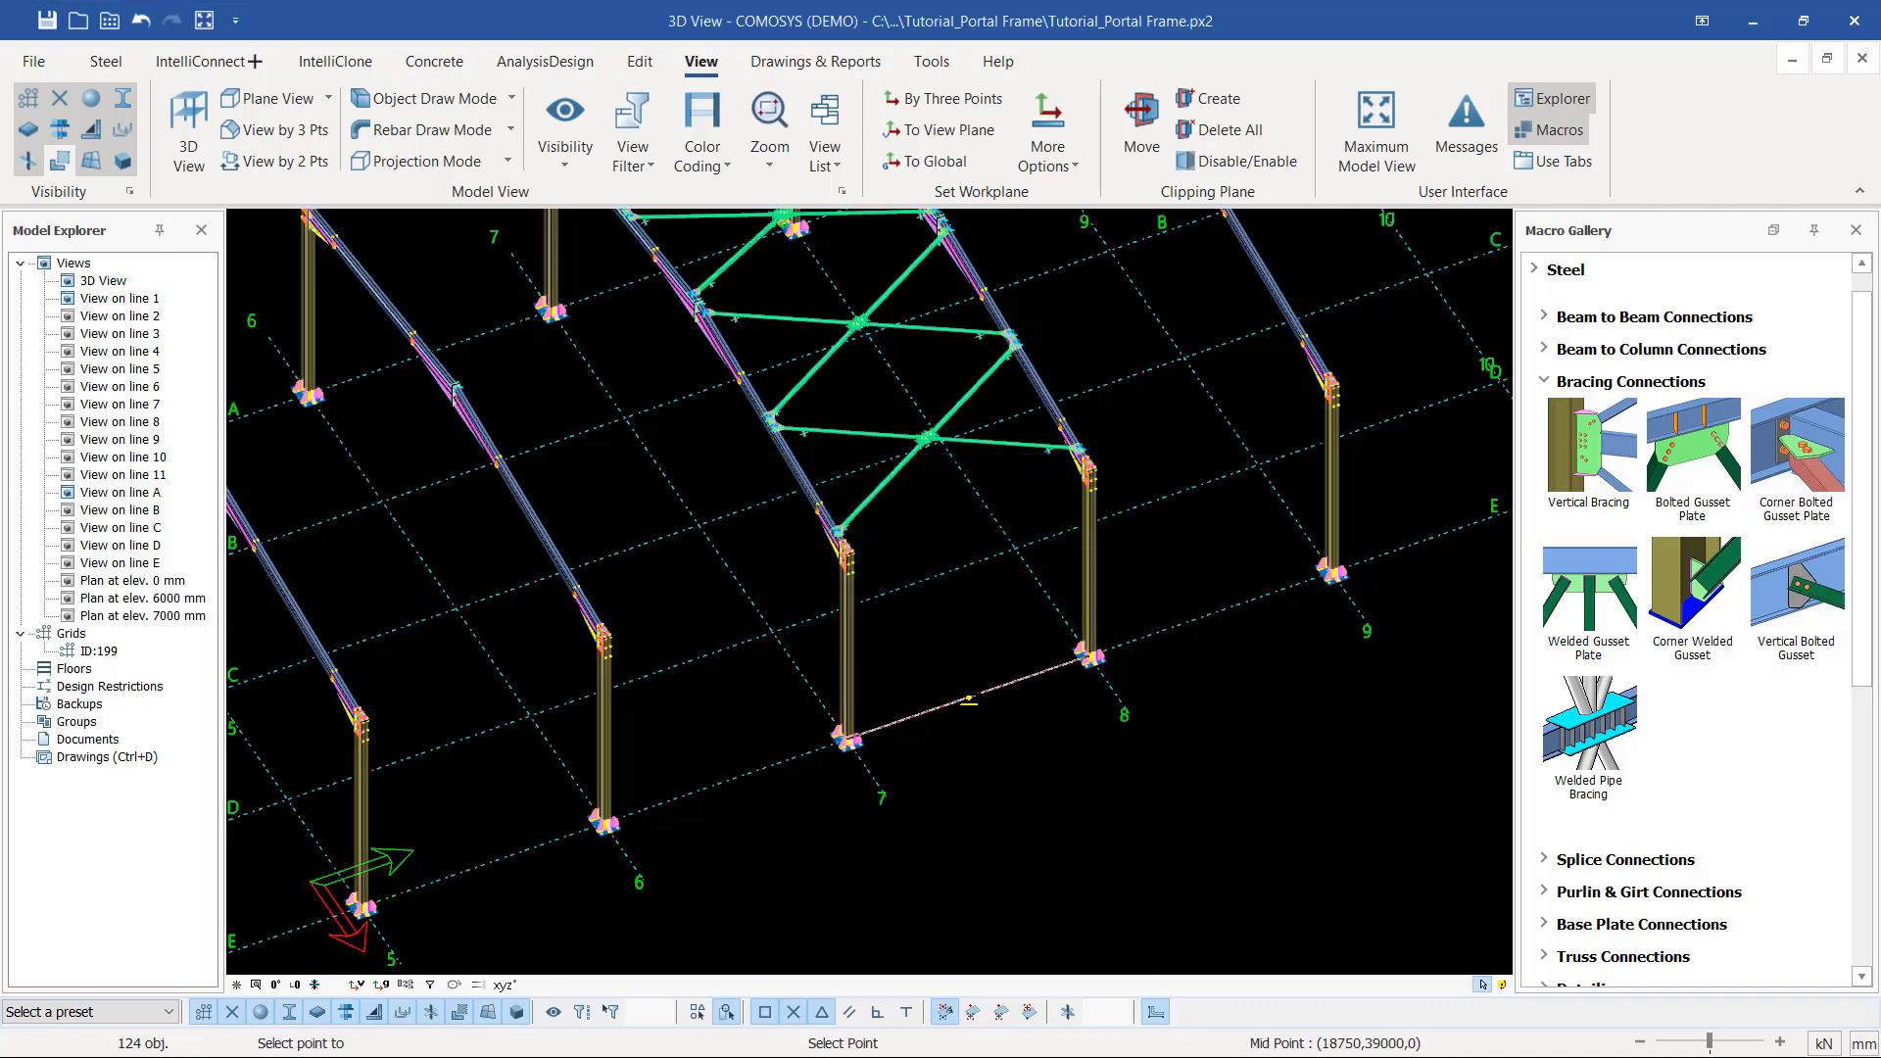
scroll(831, 673, "up", 3)
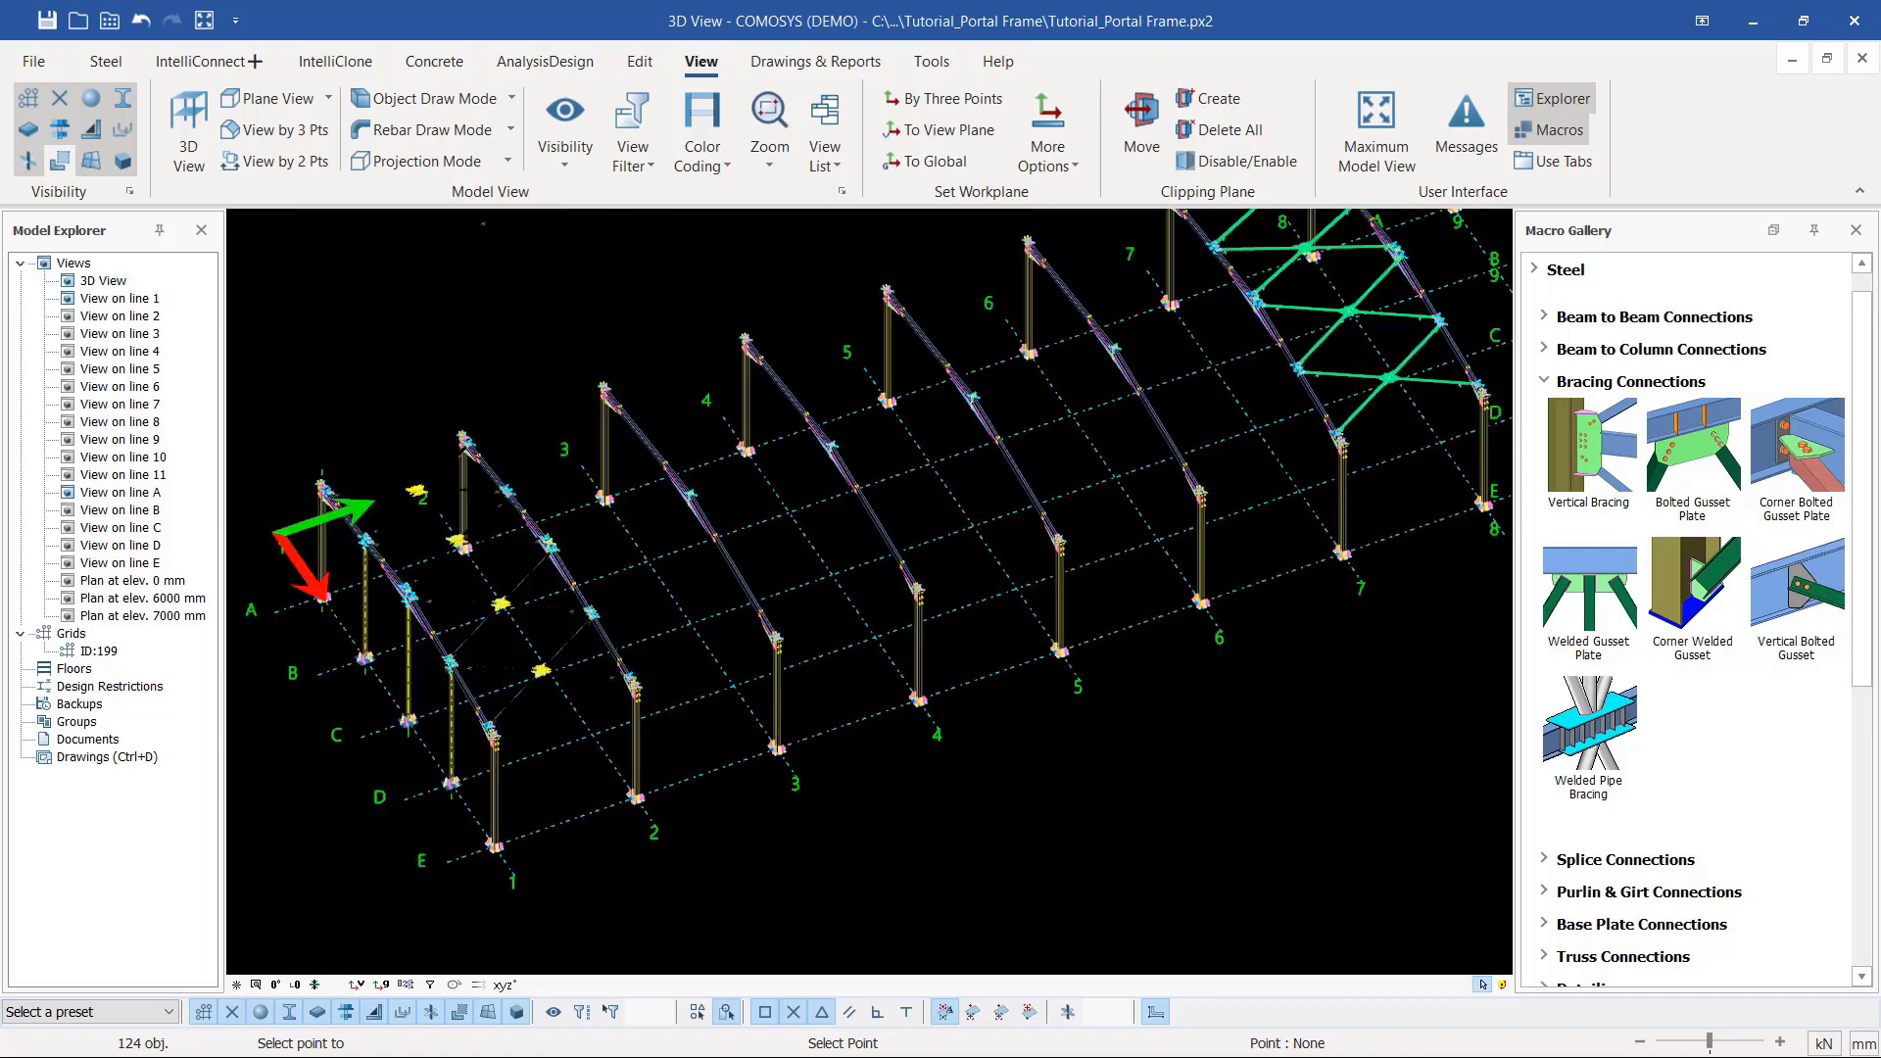
scroll(718, 774, "up", 3)
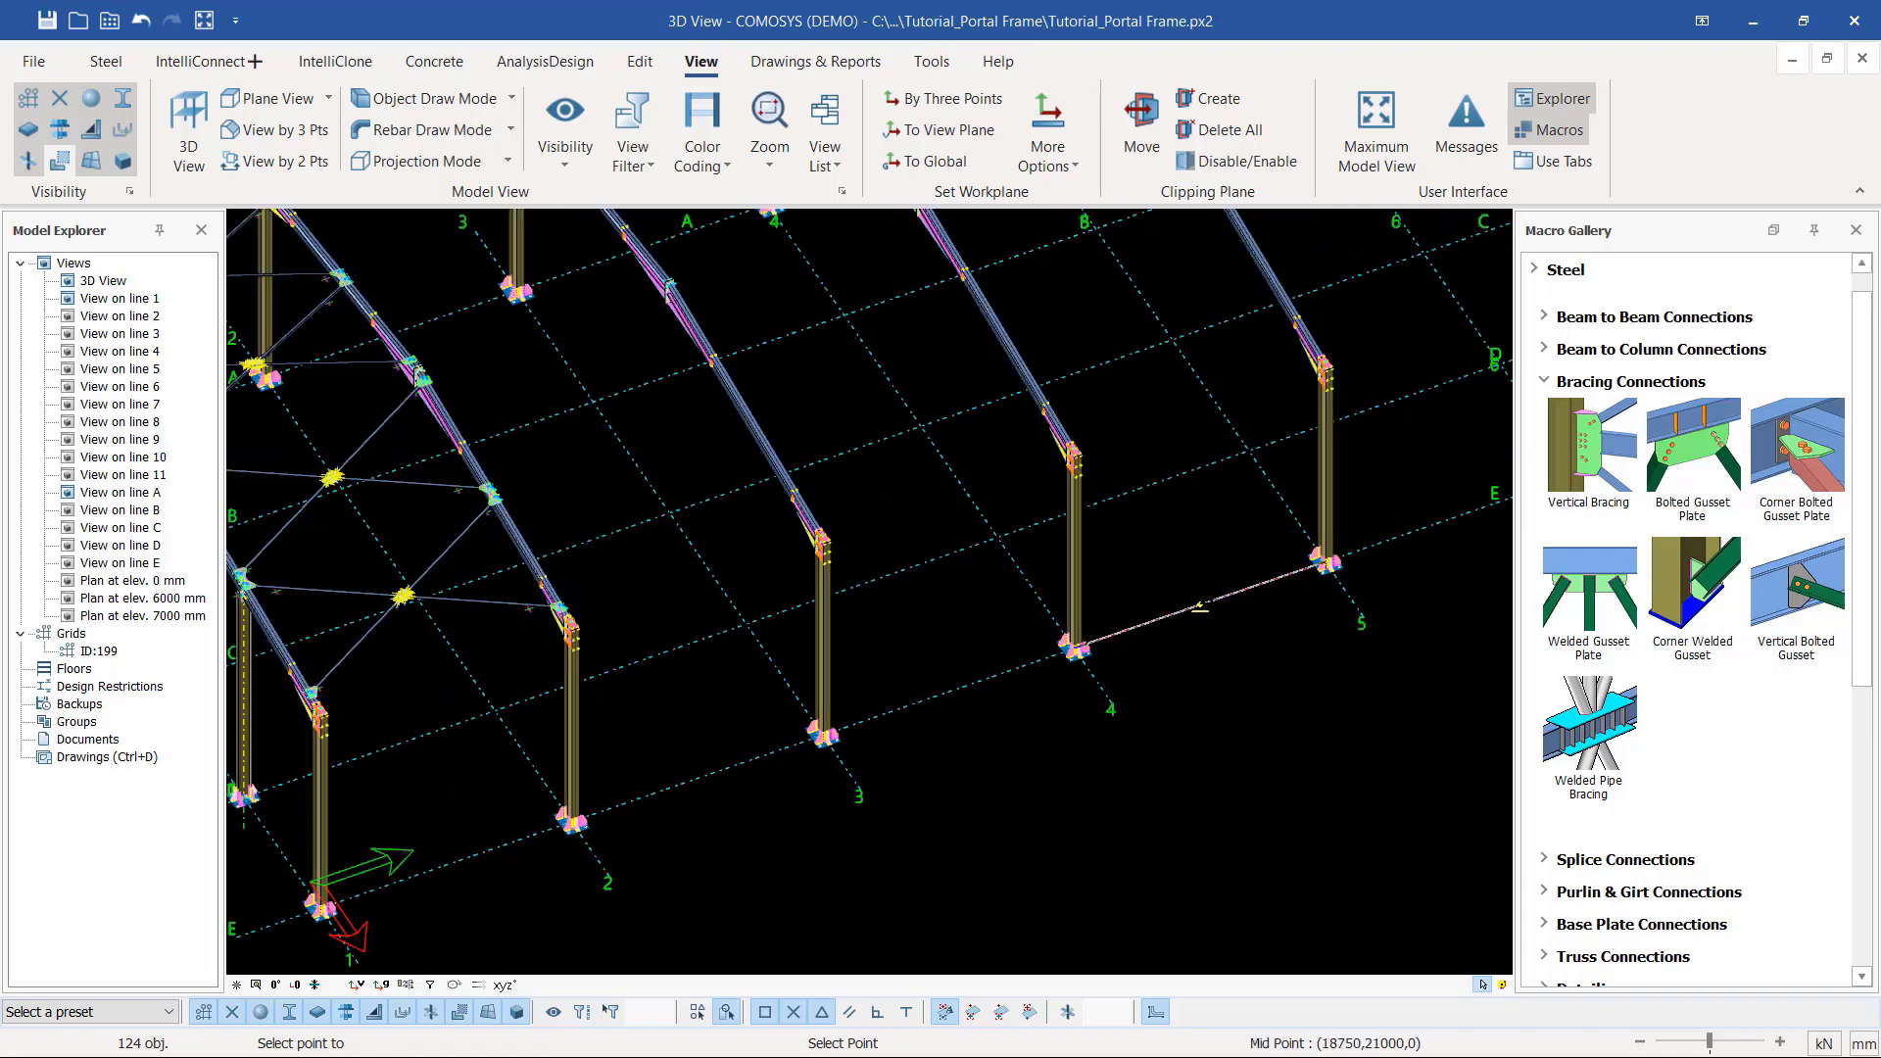
left_click(1199, 607)
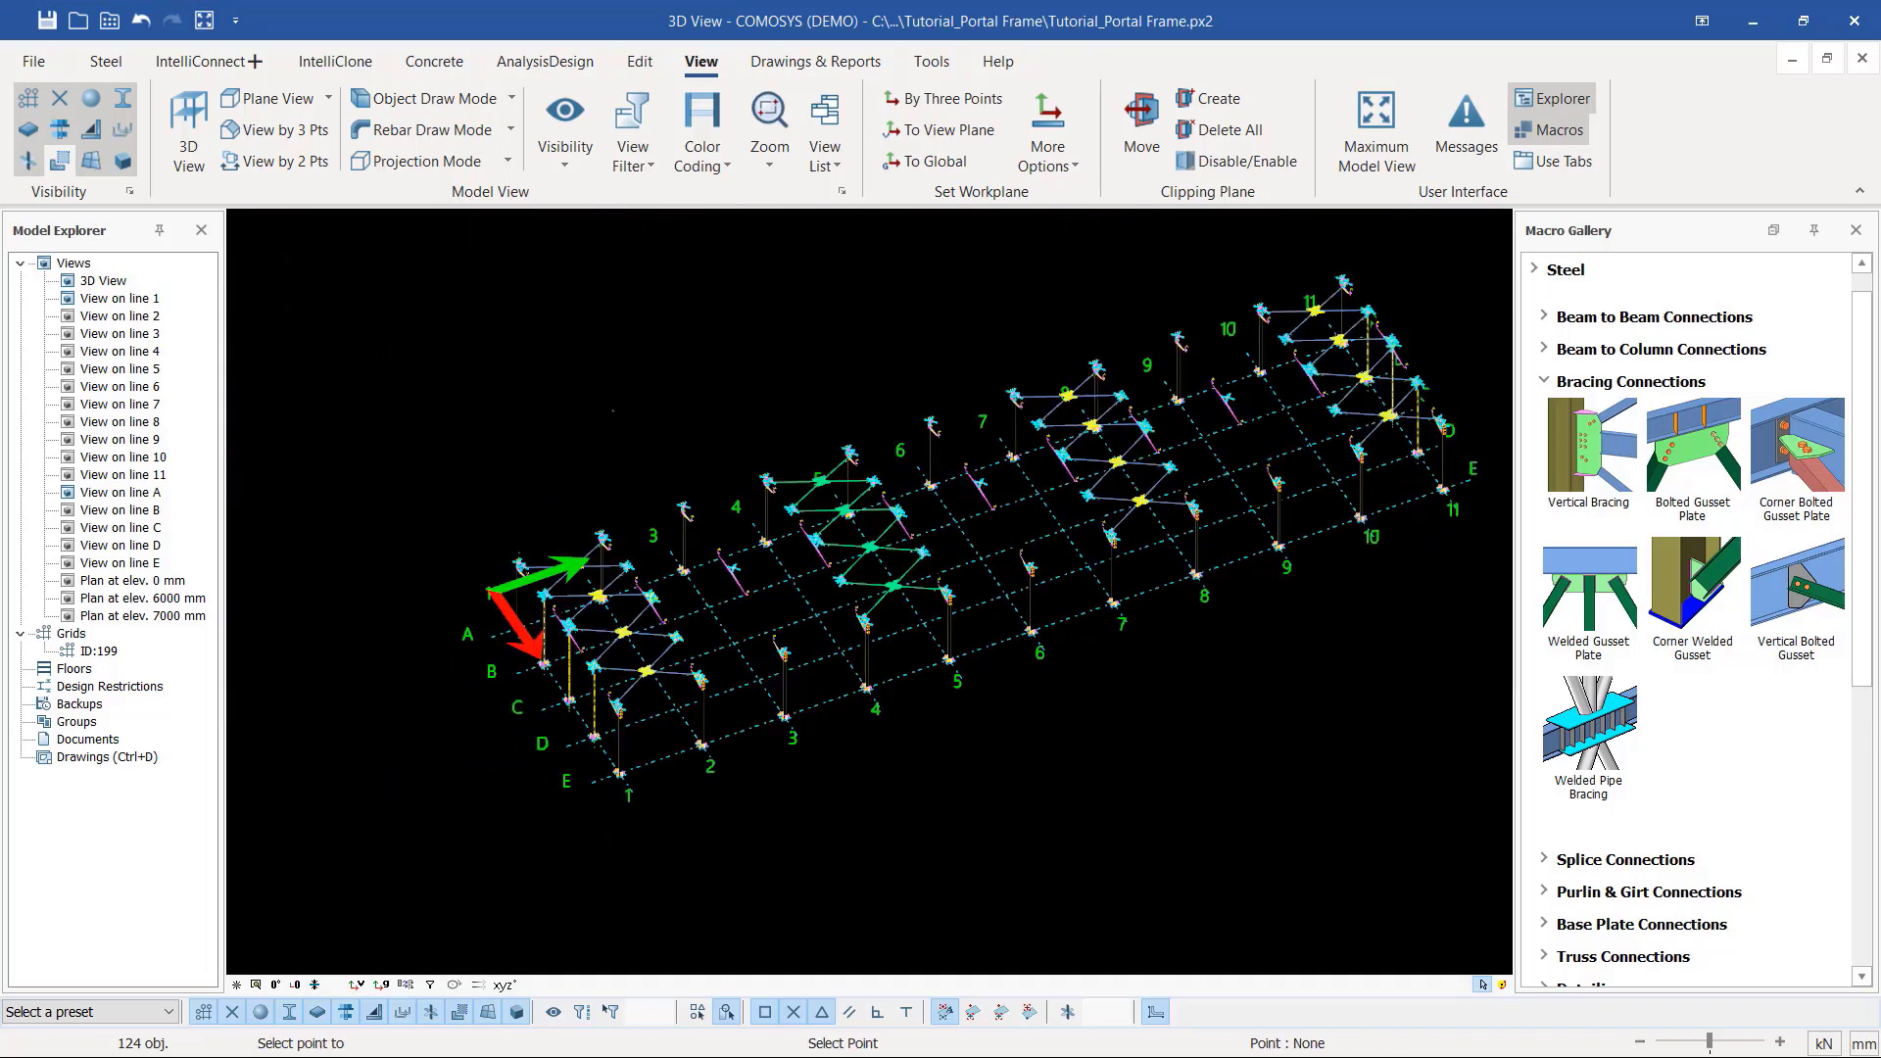
key("Escape")
key("Escape")
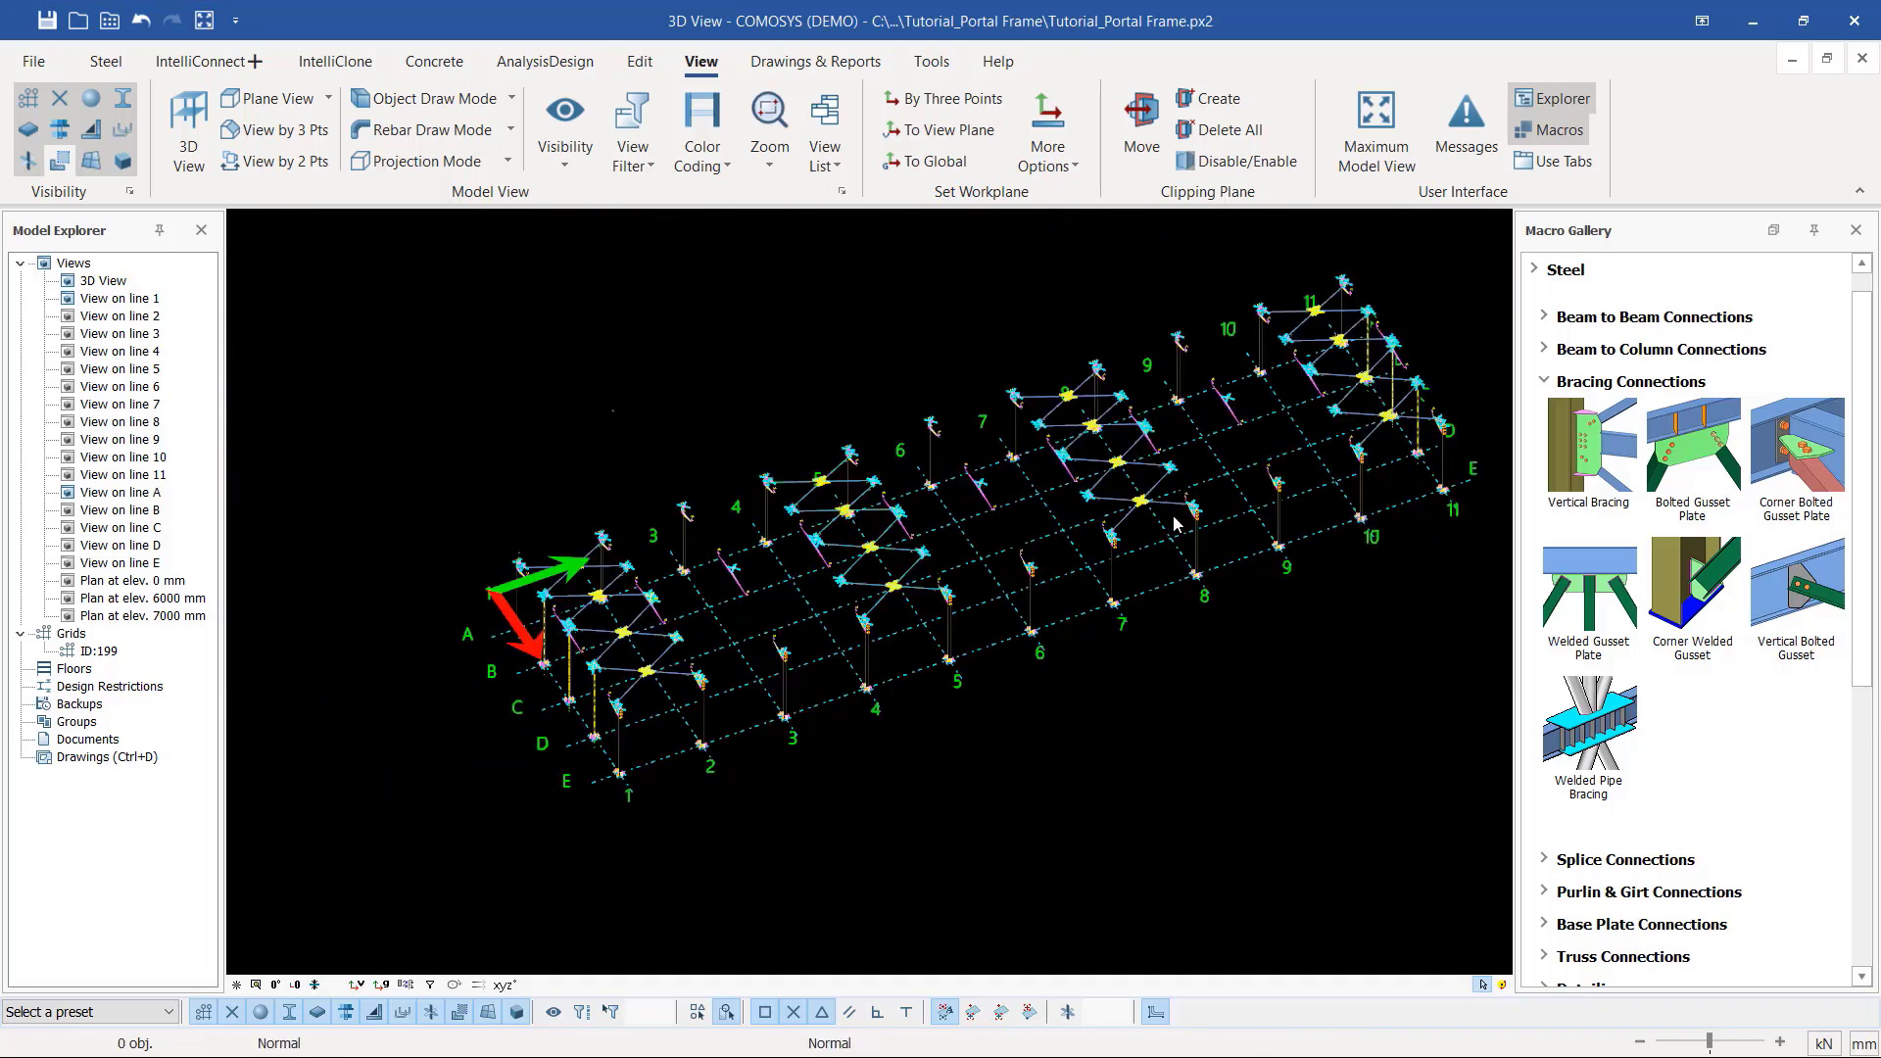
Step: Examine the copied bracing, gusset plates and central connections between grid lines 7 and 8 and between 10 and 11
scroll(1167, 496, "up", 8)
scroll(932, 554, "down", 5)
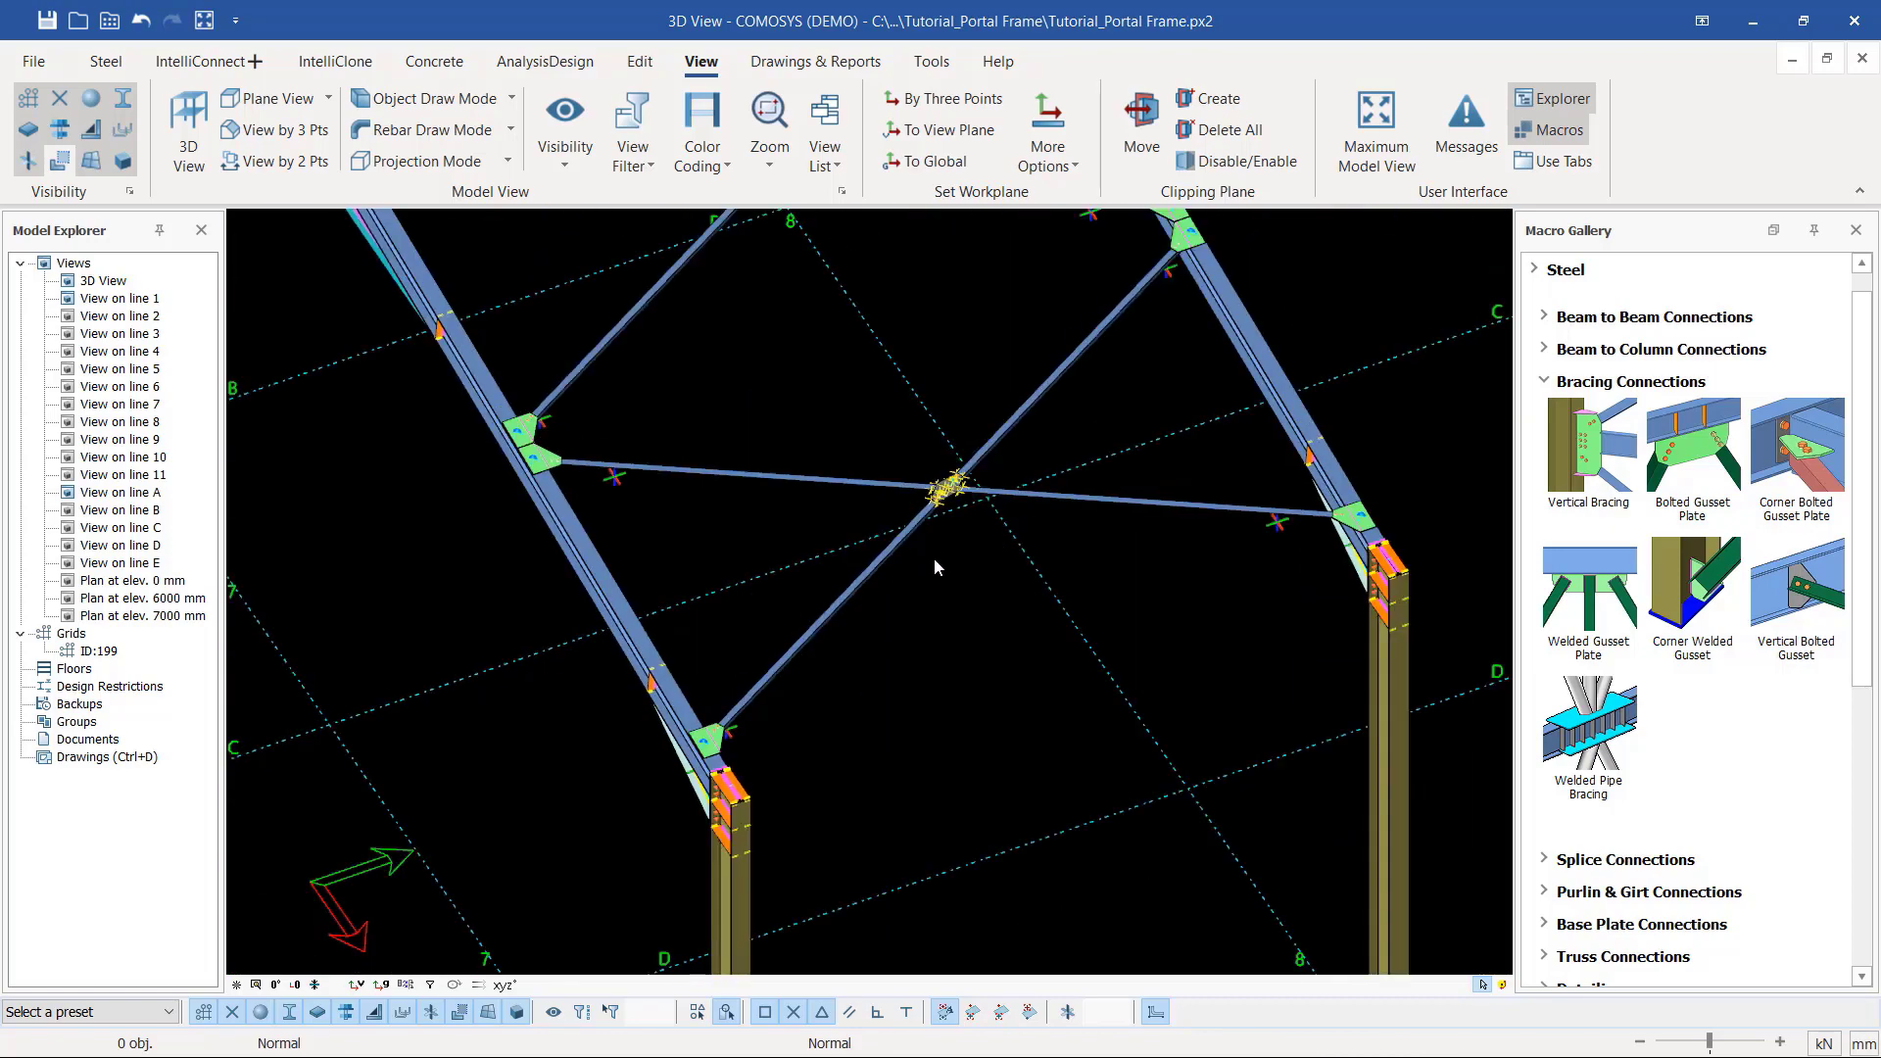
middle_click_drag(815, 626, 965, 568, "ctrl")
scroll(839, 699, "down", 4)
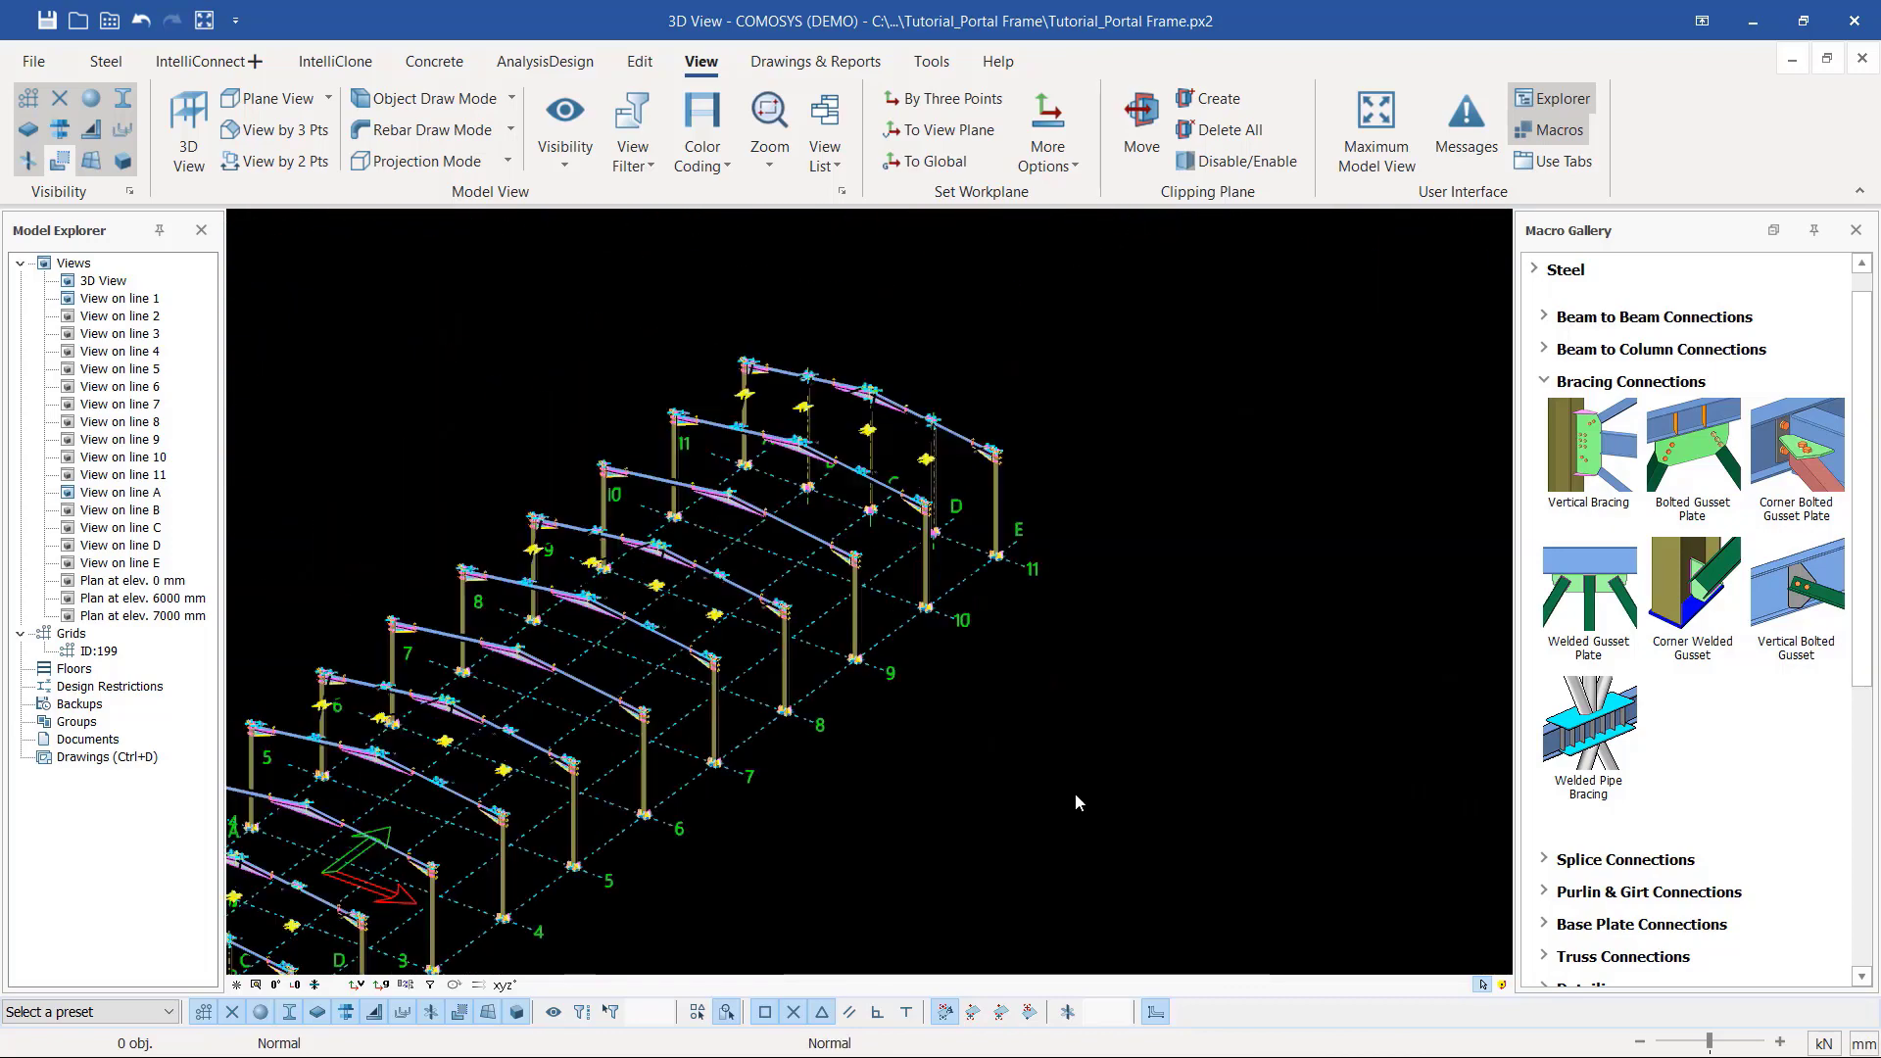
scroll(839, 699, "up", 6)
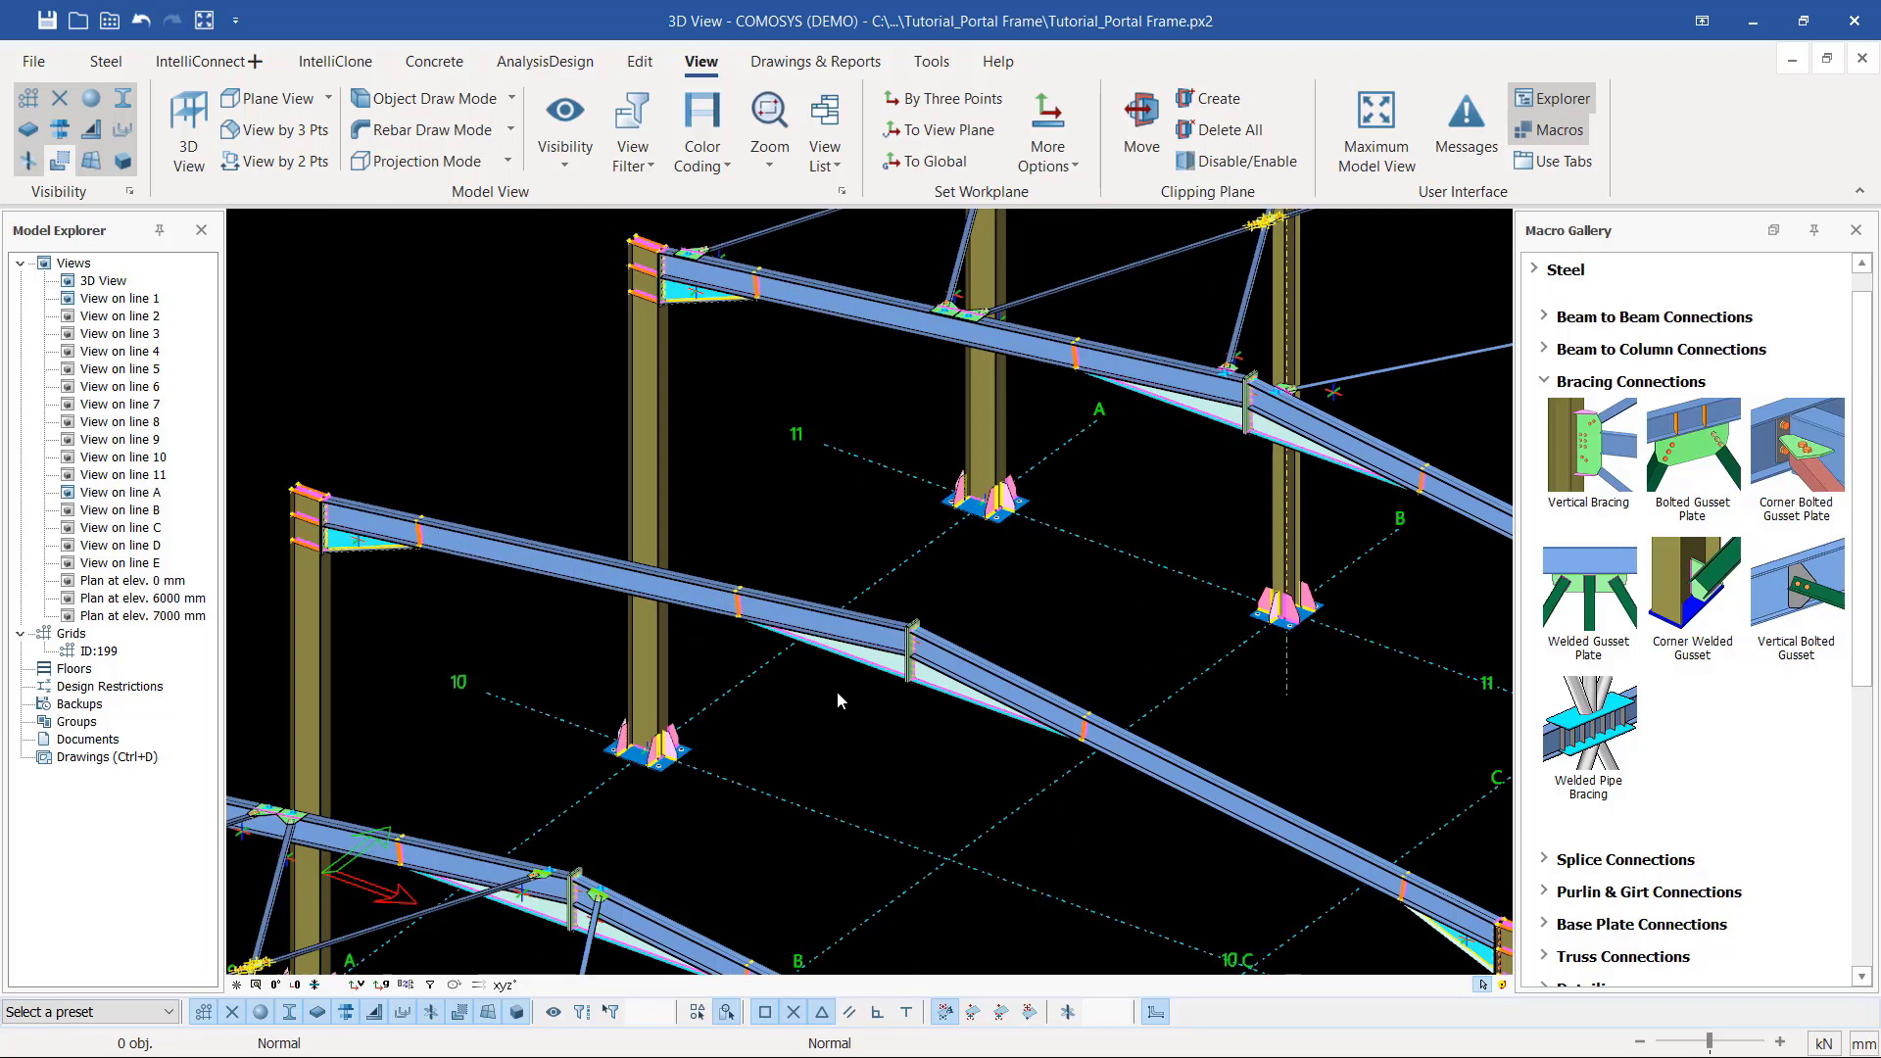
left_click(899, 651)
middle_click_drag(893, 654, 852, 679, "ctrl")
scroll(740, 749, "down", 3)
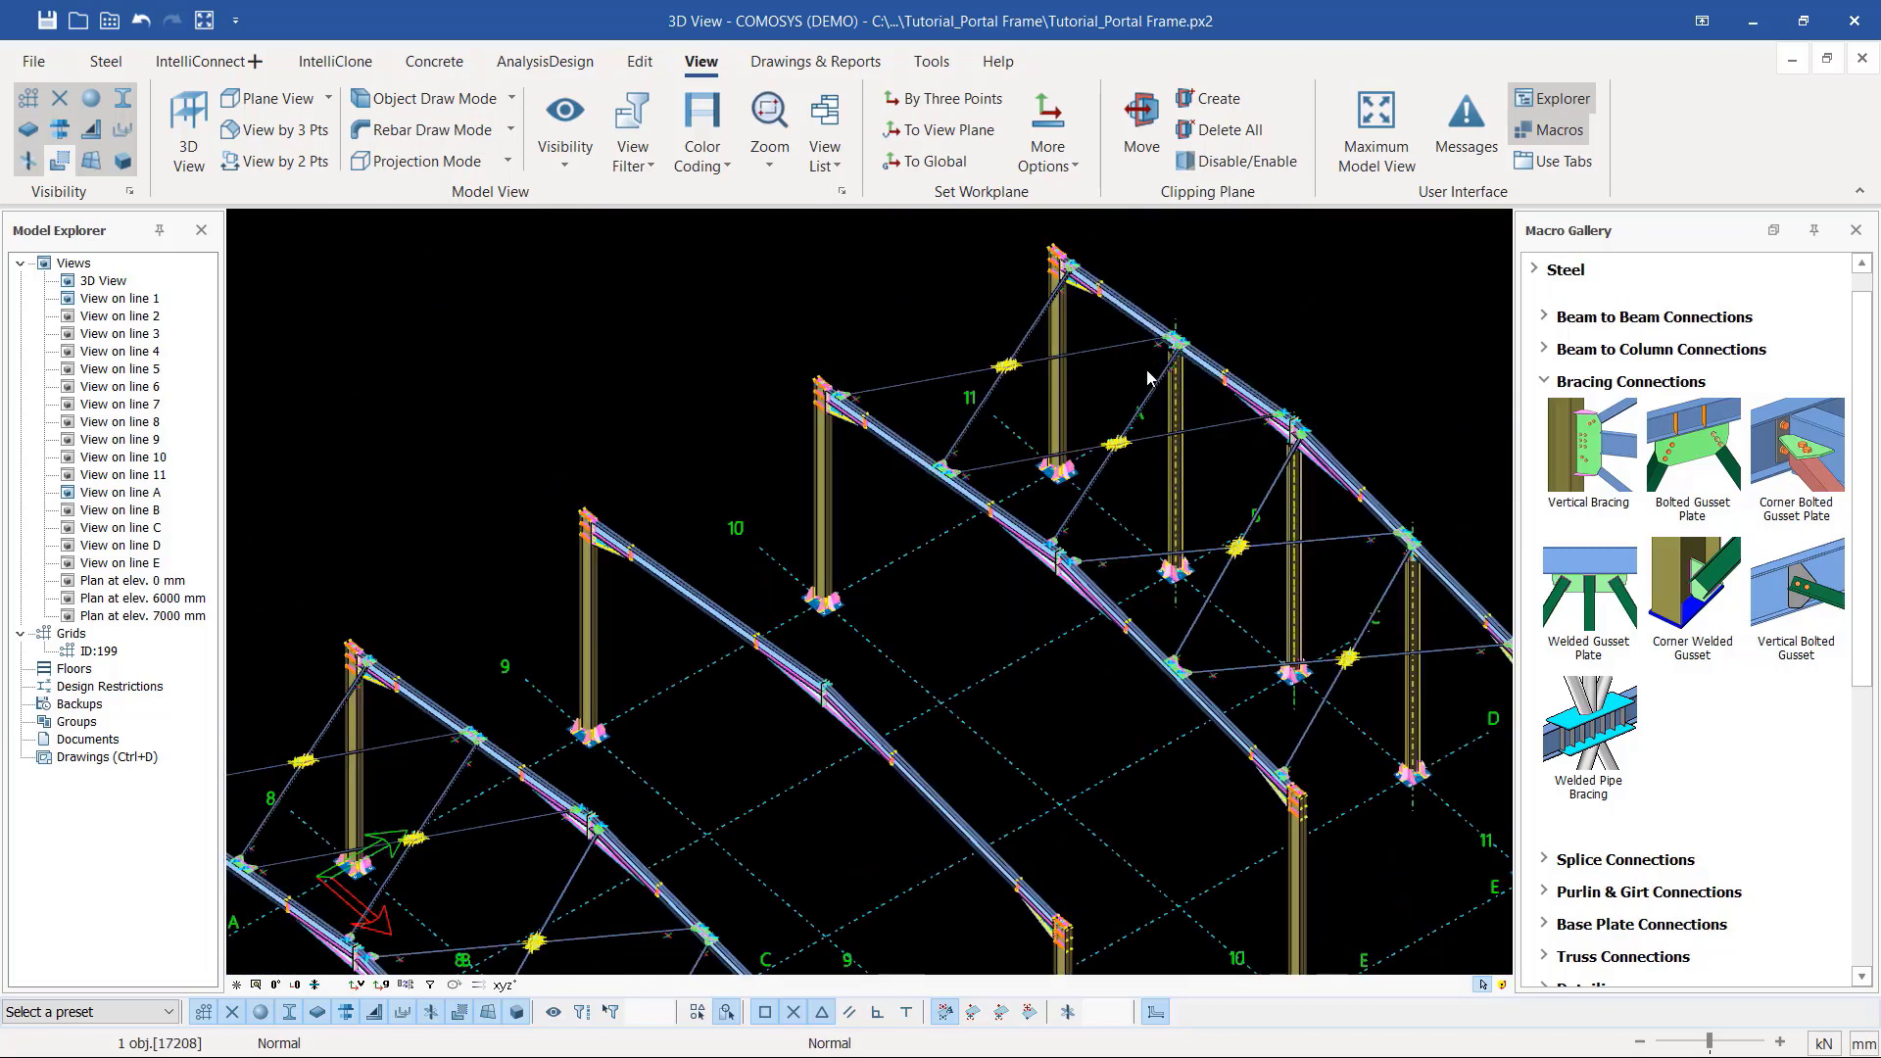
scroll(1156, 342, "up", 5)
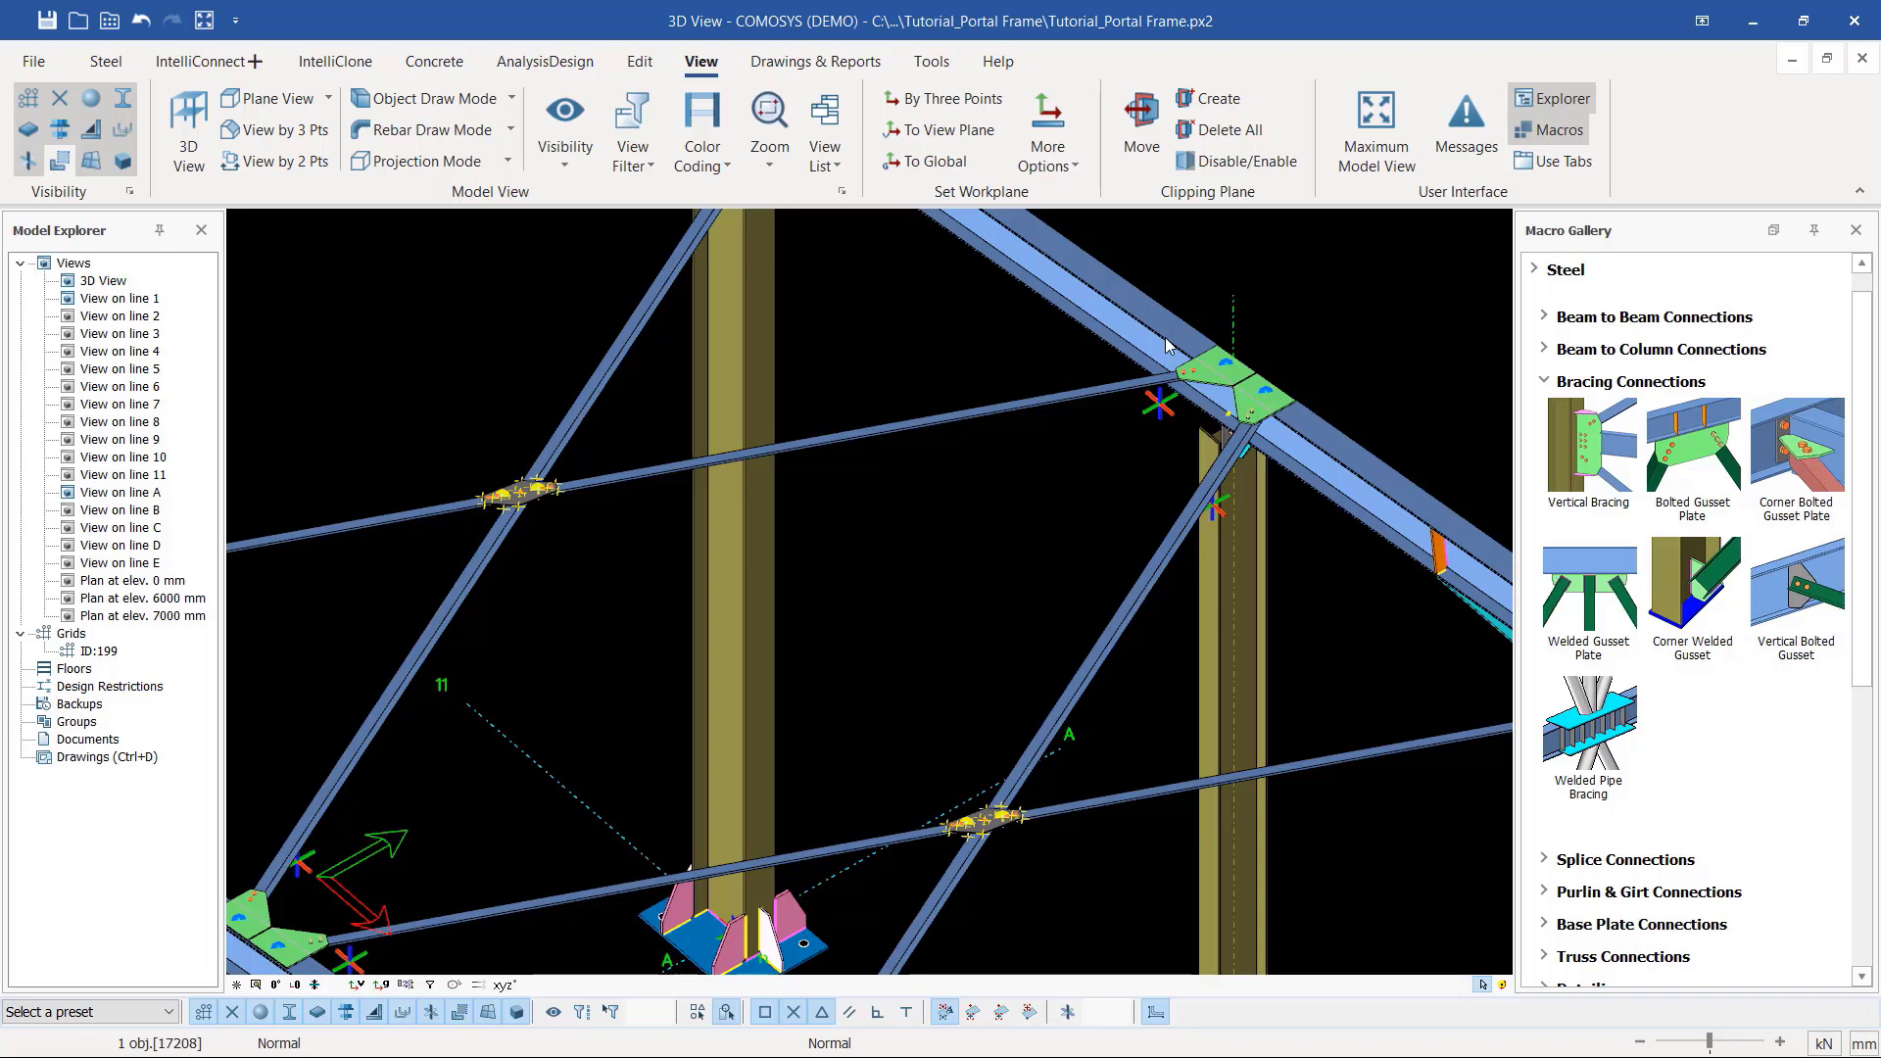
scroll(1141, 368, "down", 2)
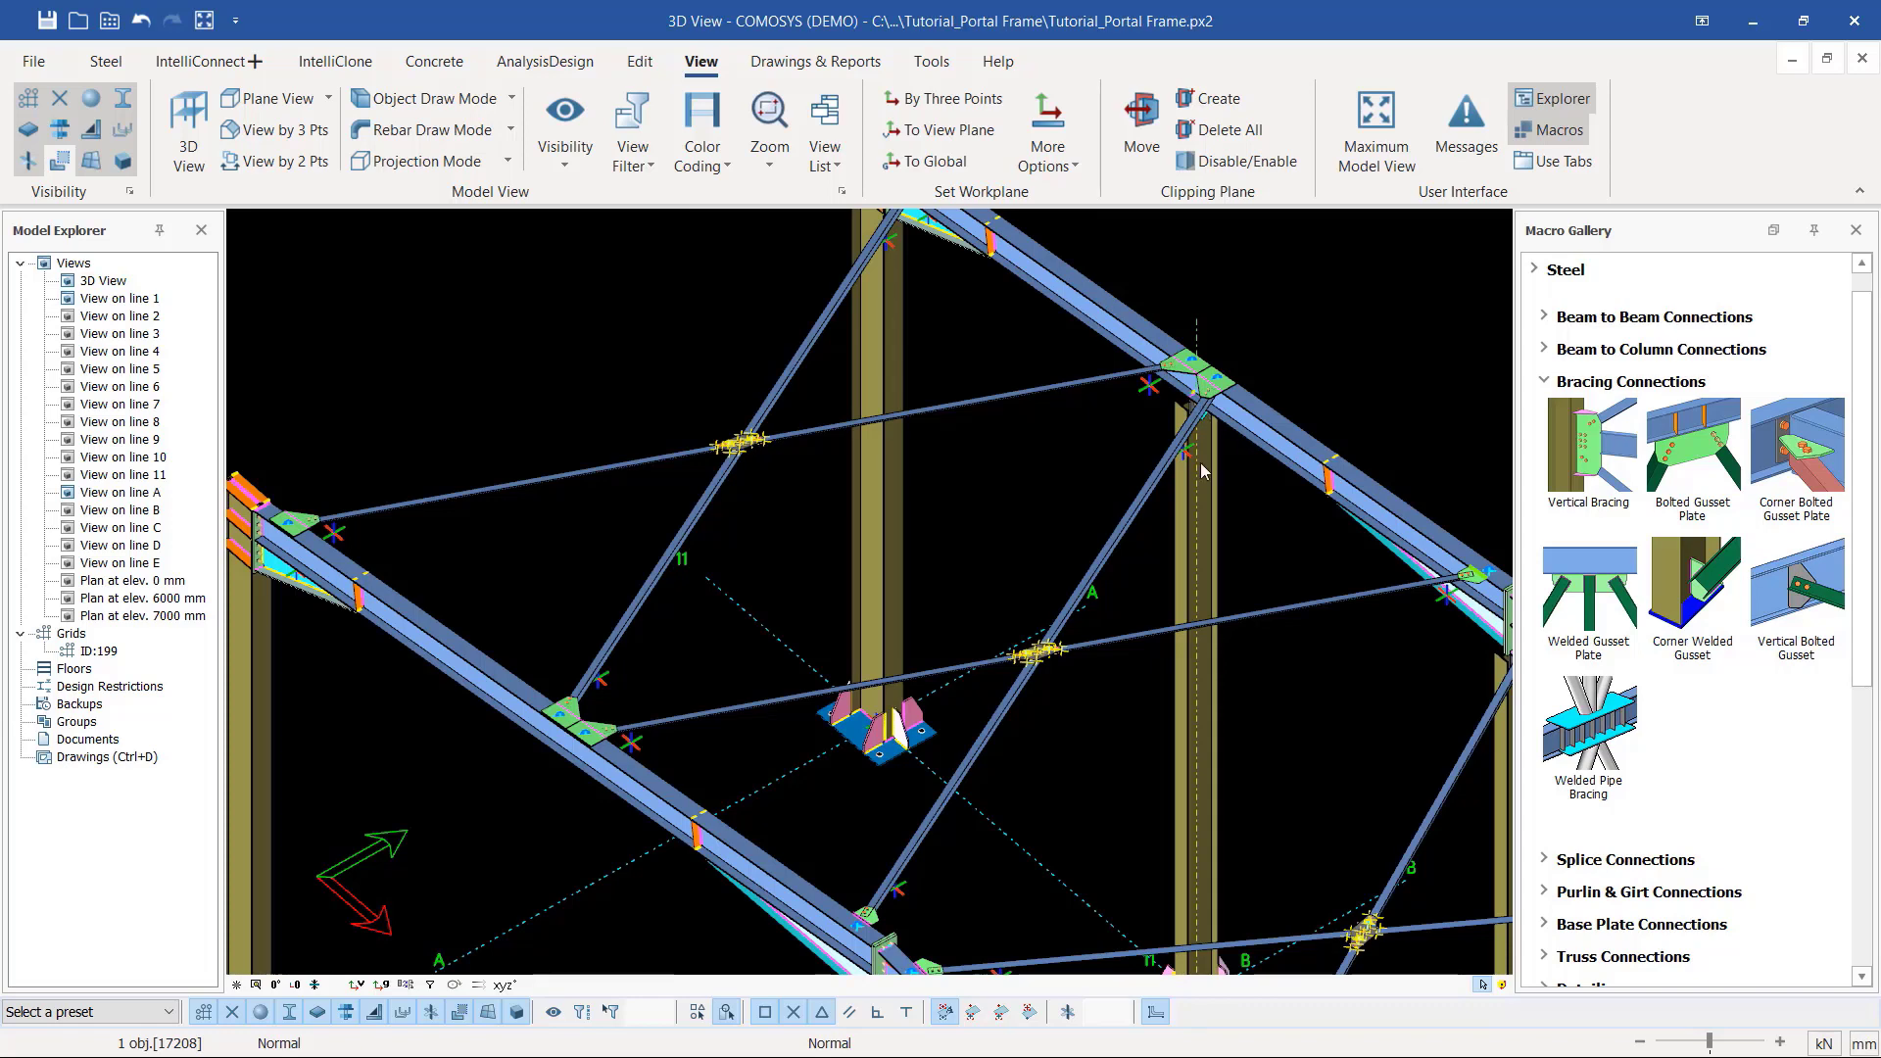
Step: Move the rafter-side edge of the gusset plate on the A side of grid line 10's ridge by -150 mm in Y
scroll(1201, 468, "down", 2)
scroll(1019, 788, "up", 6)
scroll(1039, 772, "up", 2)
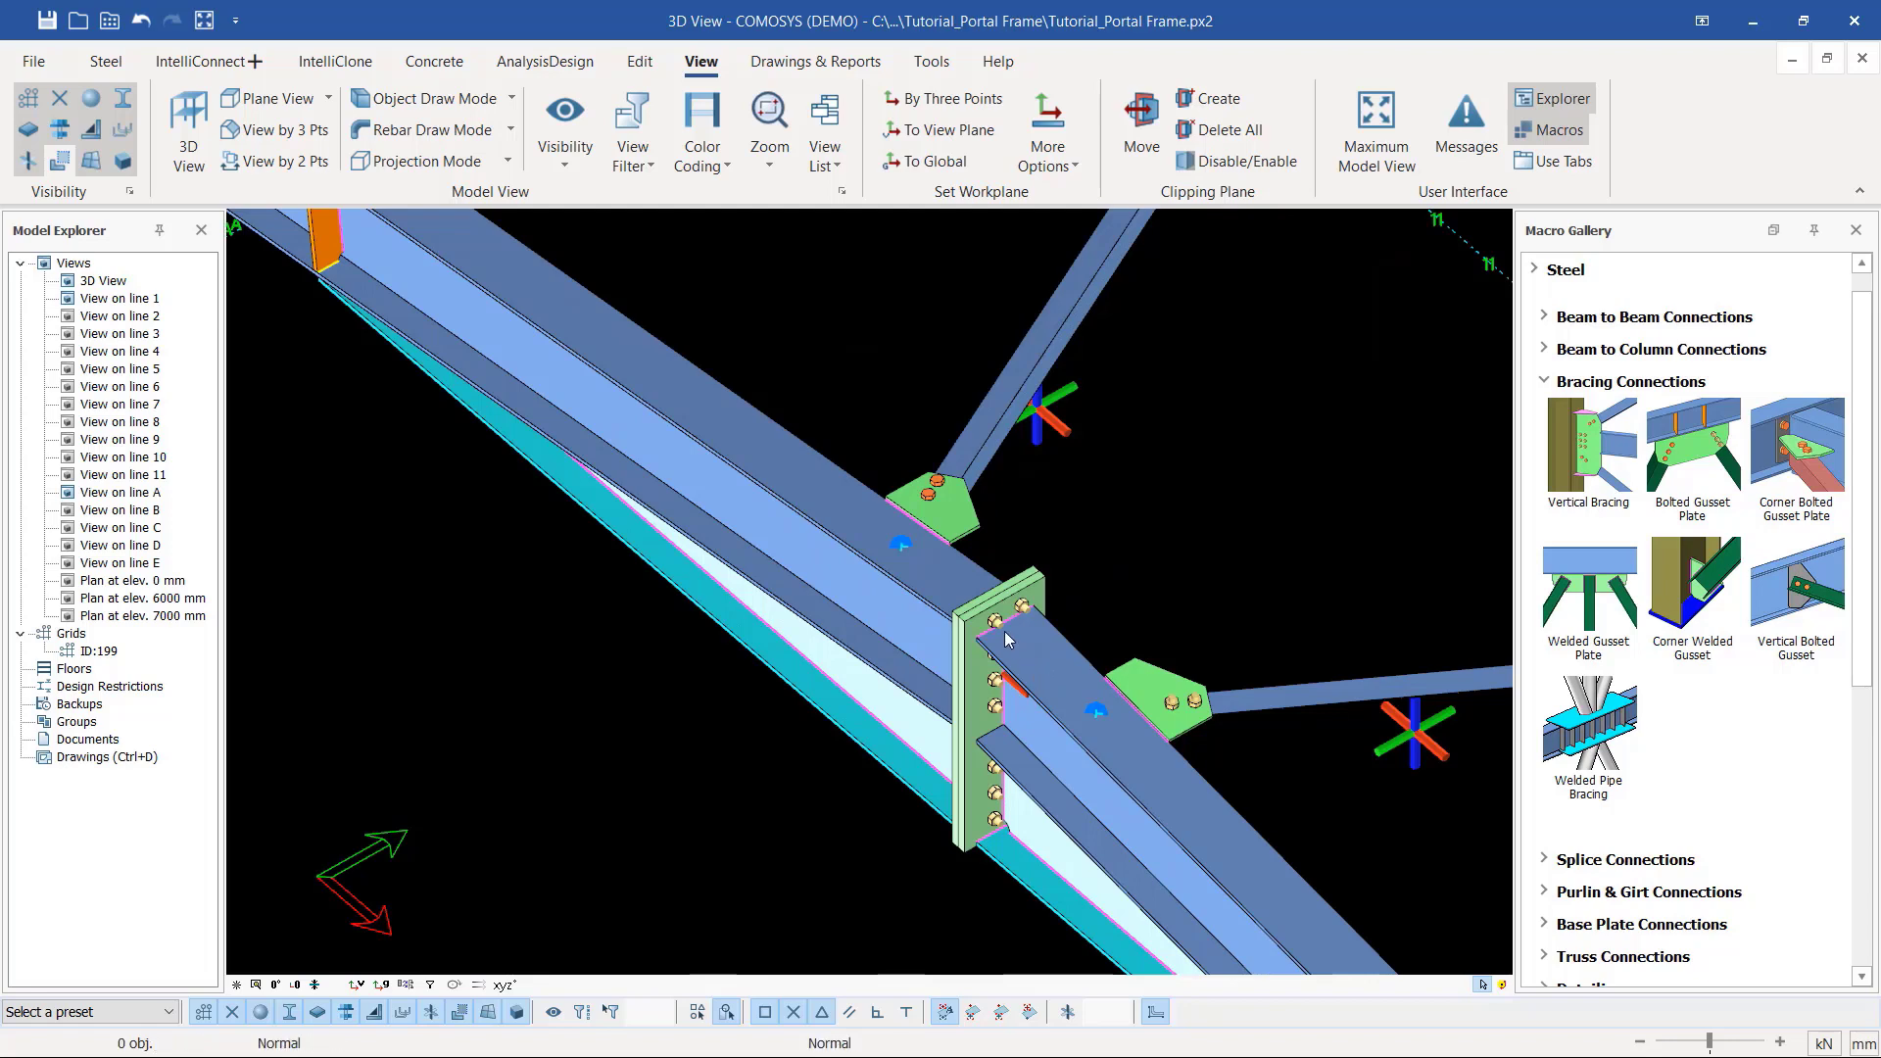
middle_click_drag(1007, 635, 1313, 637)
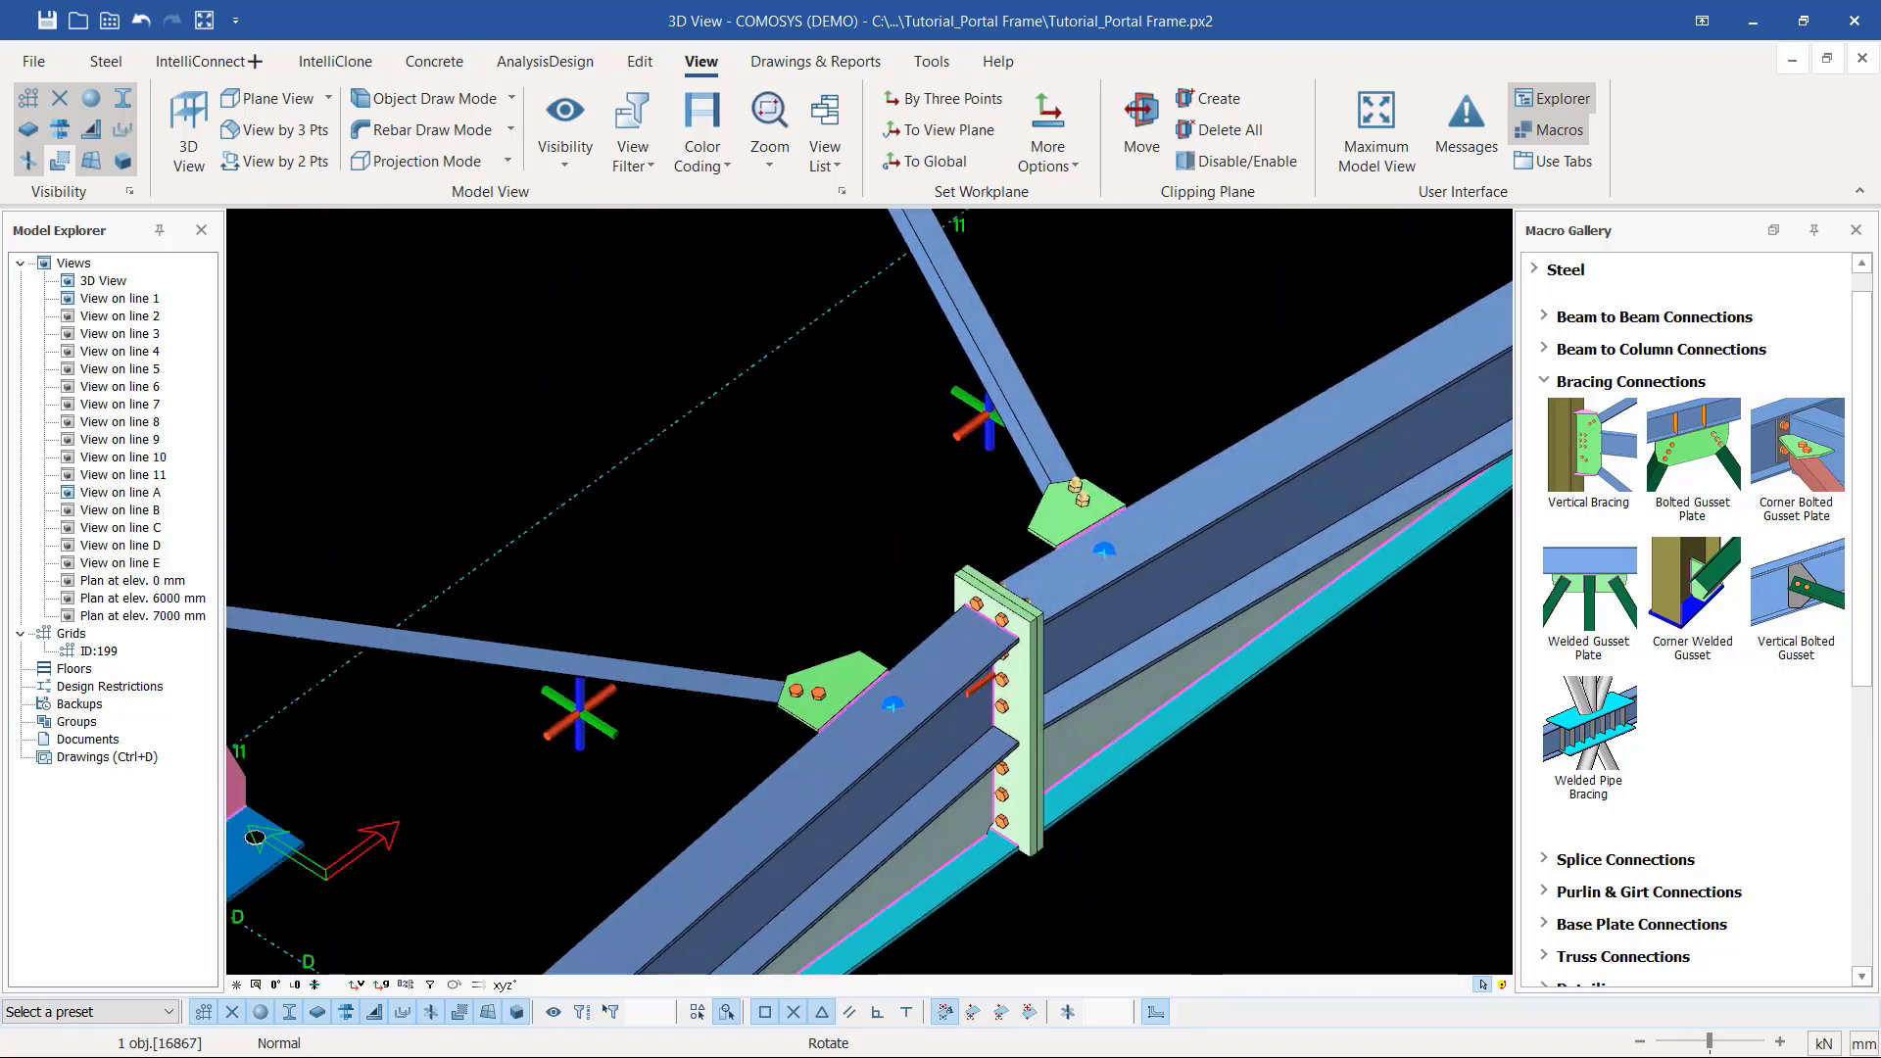
scroll(848, 714, "up", 3)
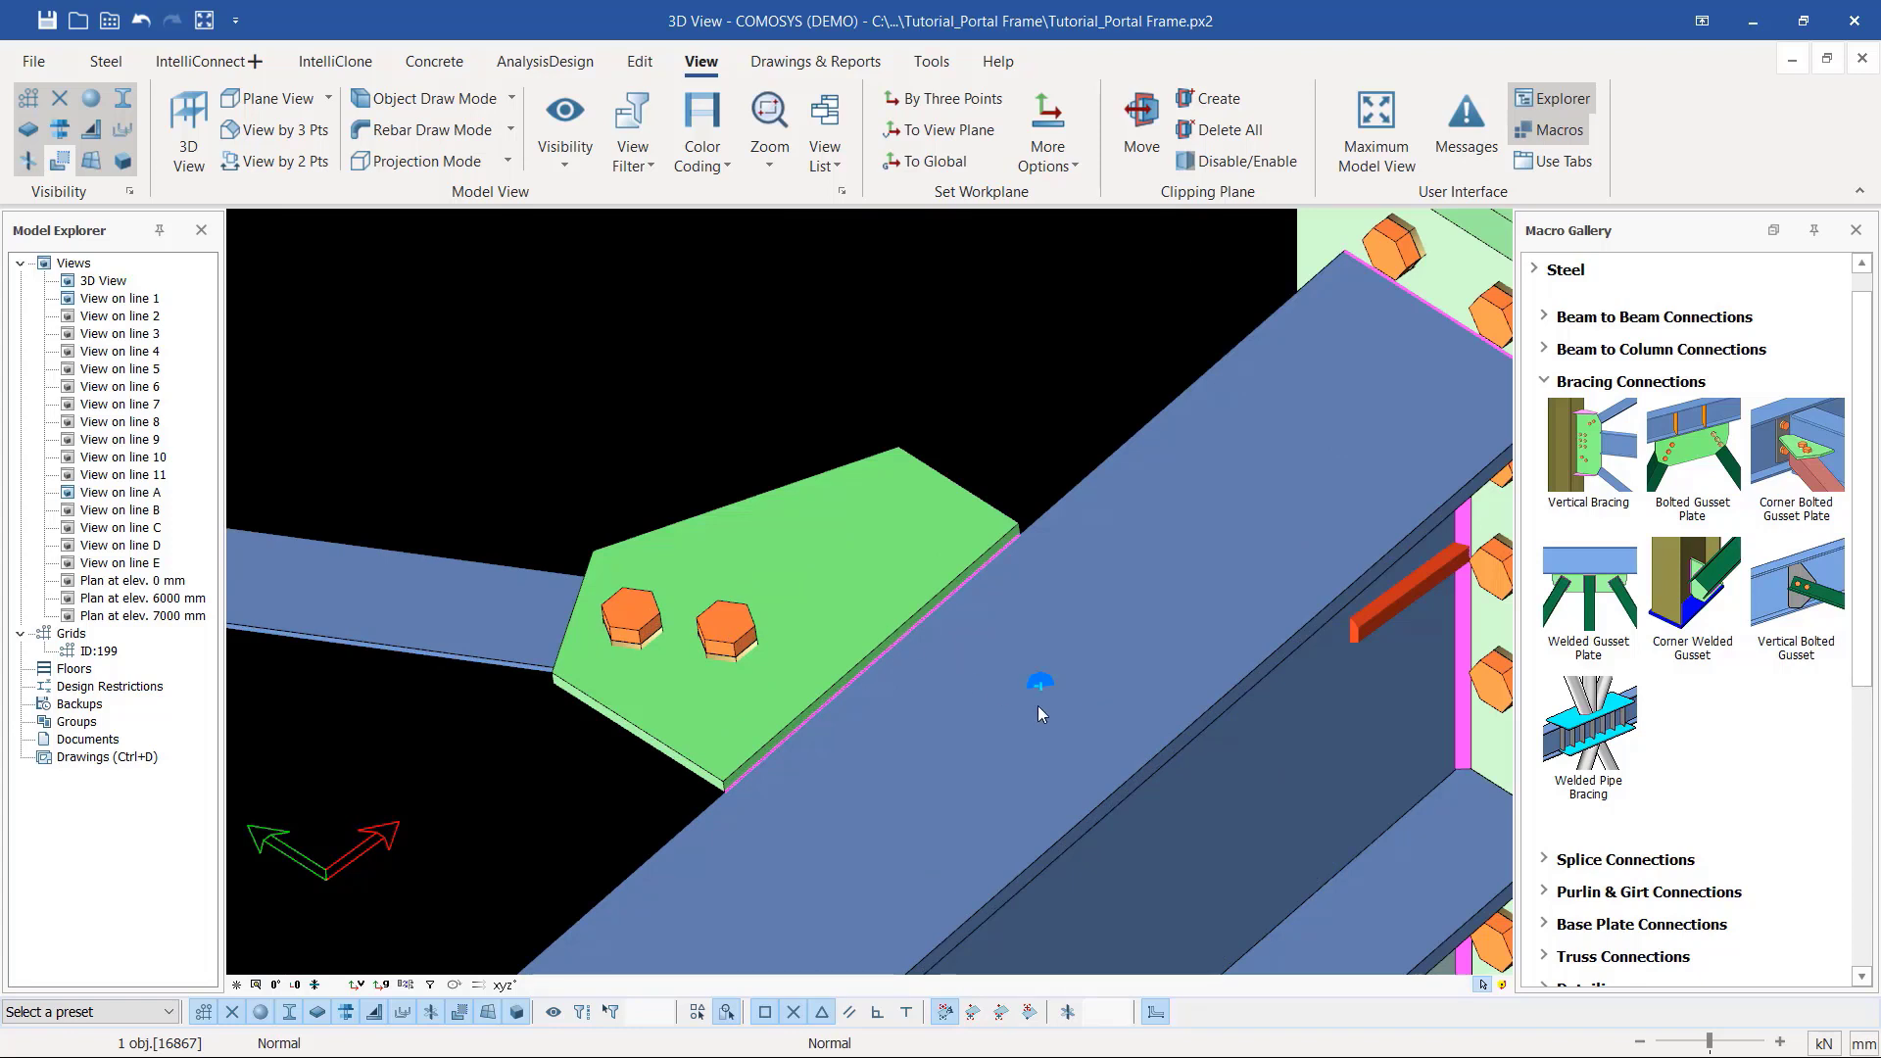
left_click(944, 563)
double_click(950, 591)
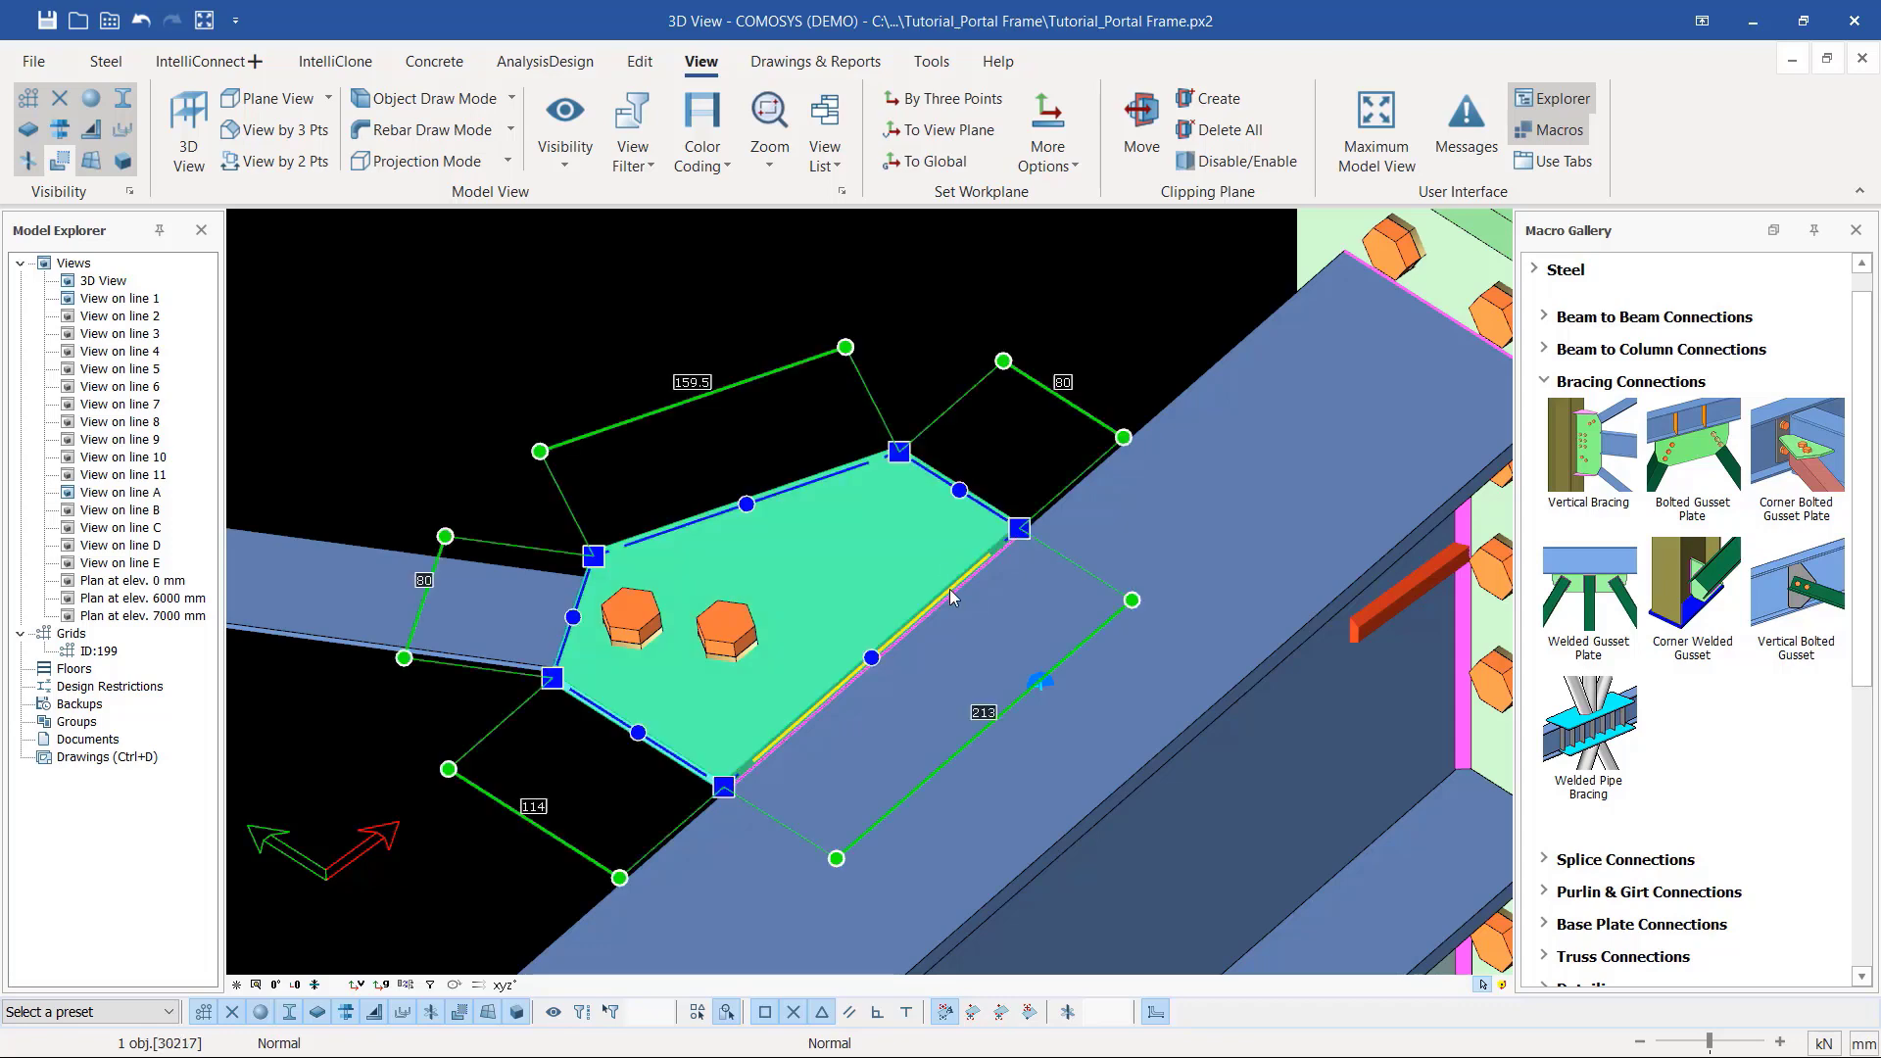
left_click(107, 127)
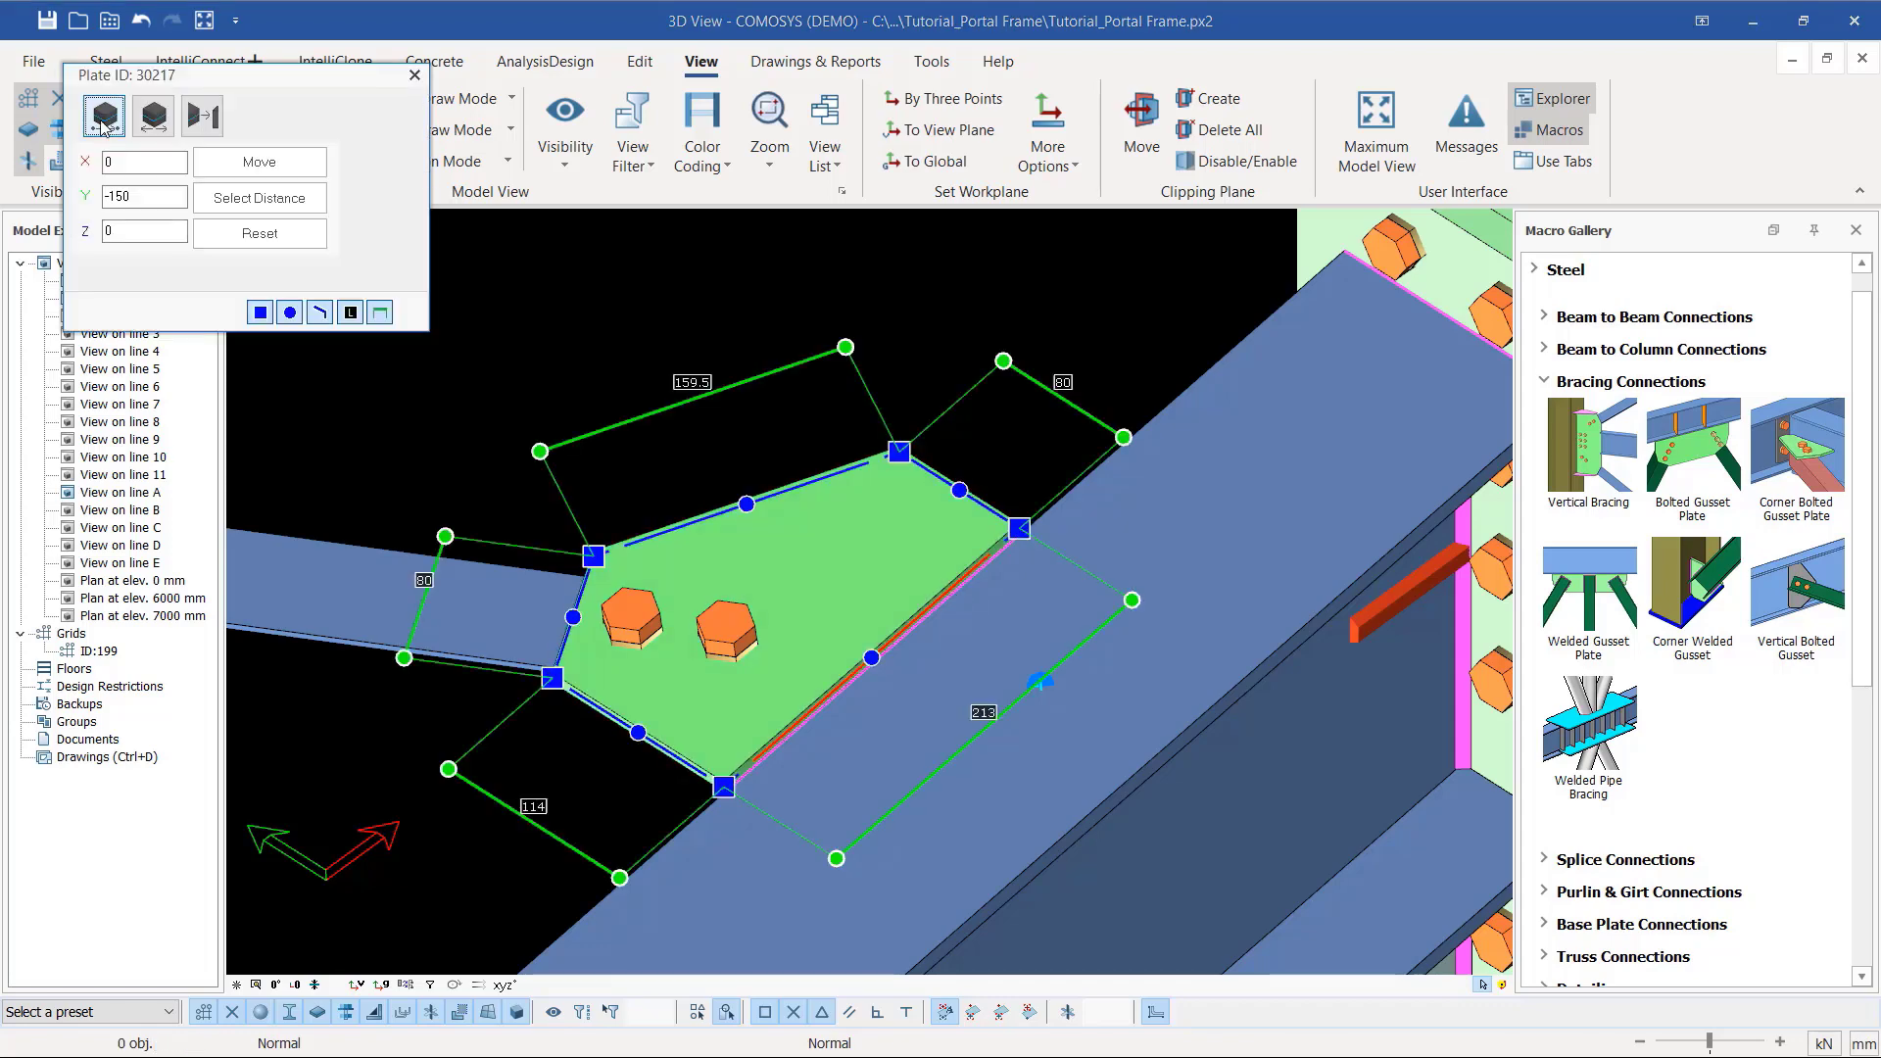
left_click(298, 173)
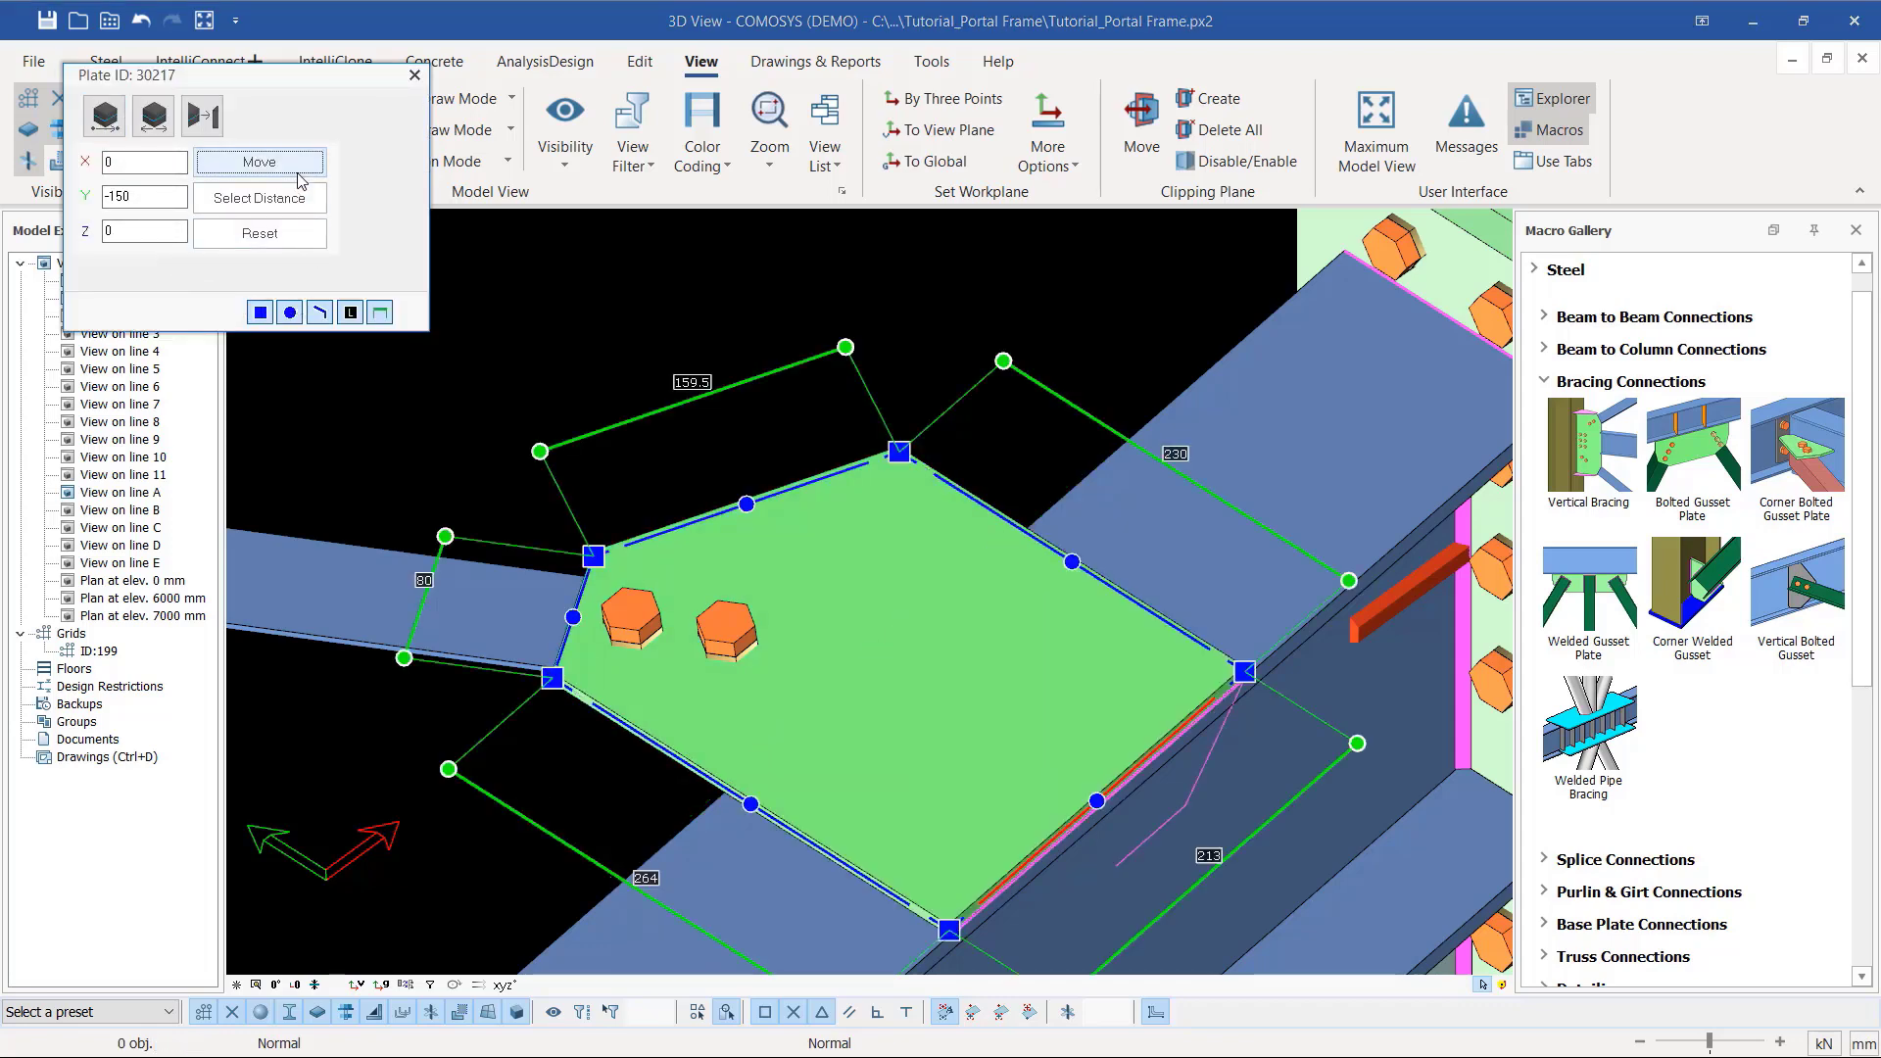
left_click(414, 74)
Step: Move the rafter-side edge of the gusset plate on the E side of the same ridge by -150 mm in Y
scroll(926, 308, "up", 5)
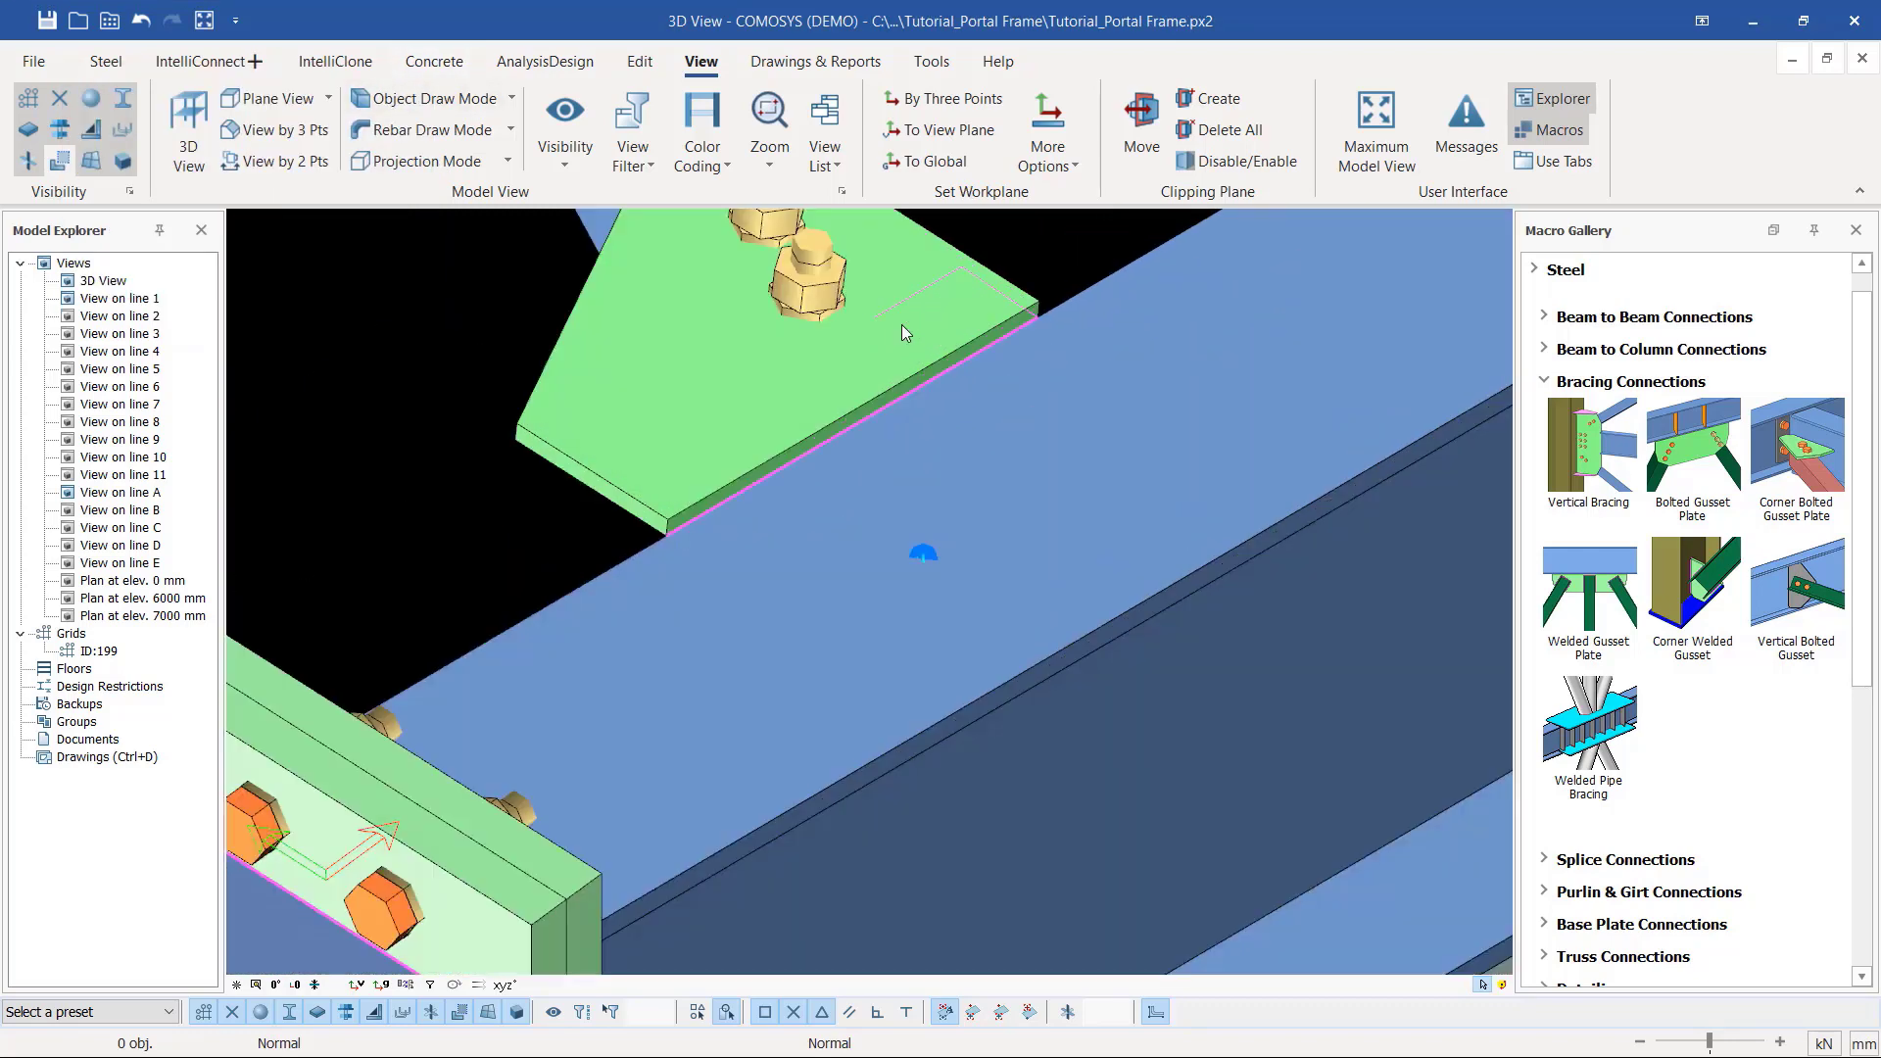
left_click(901, 326)
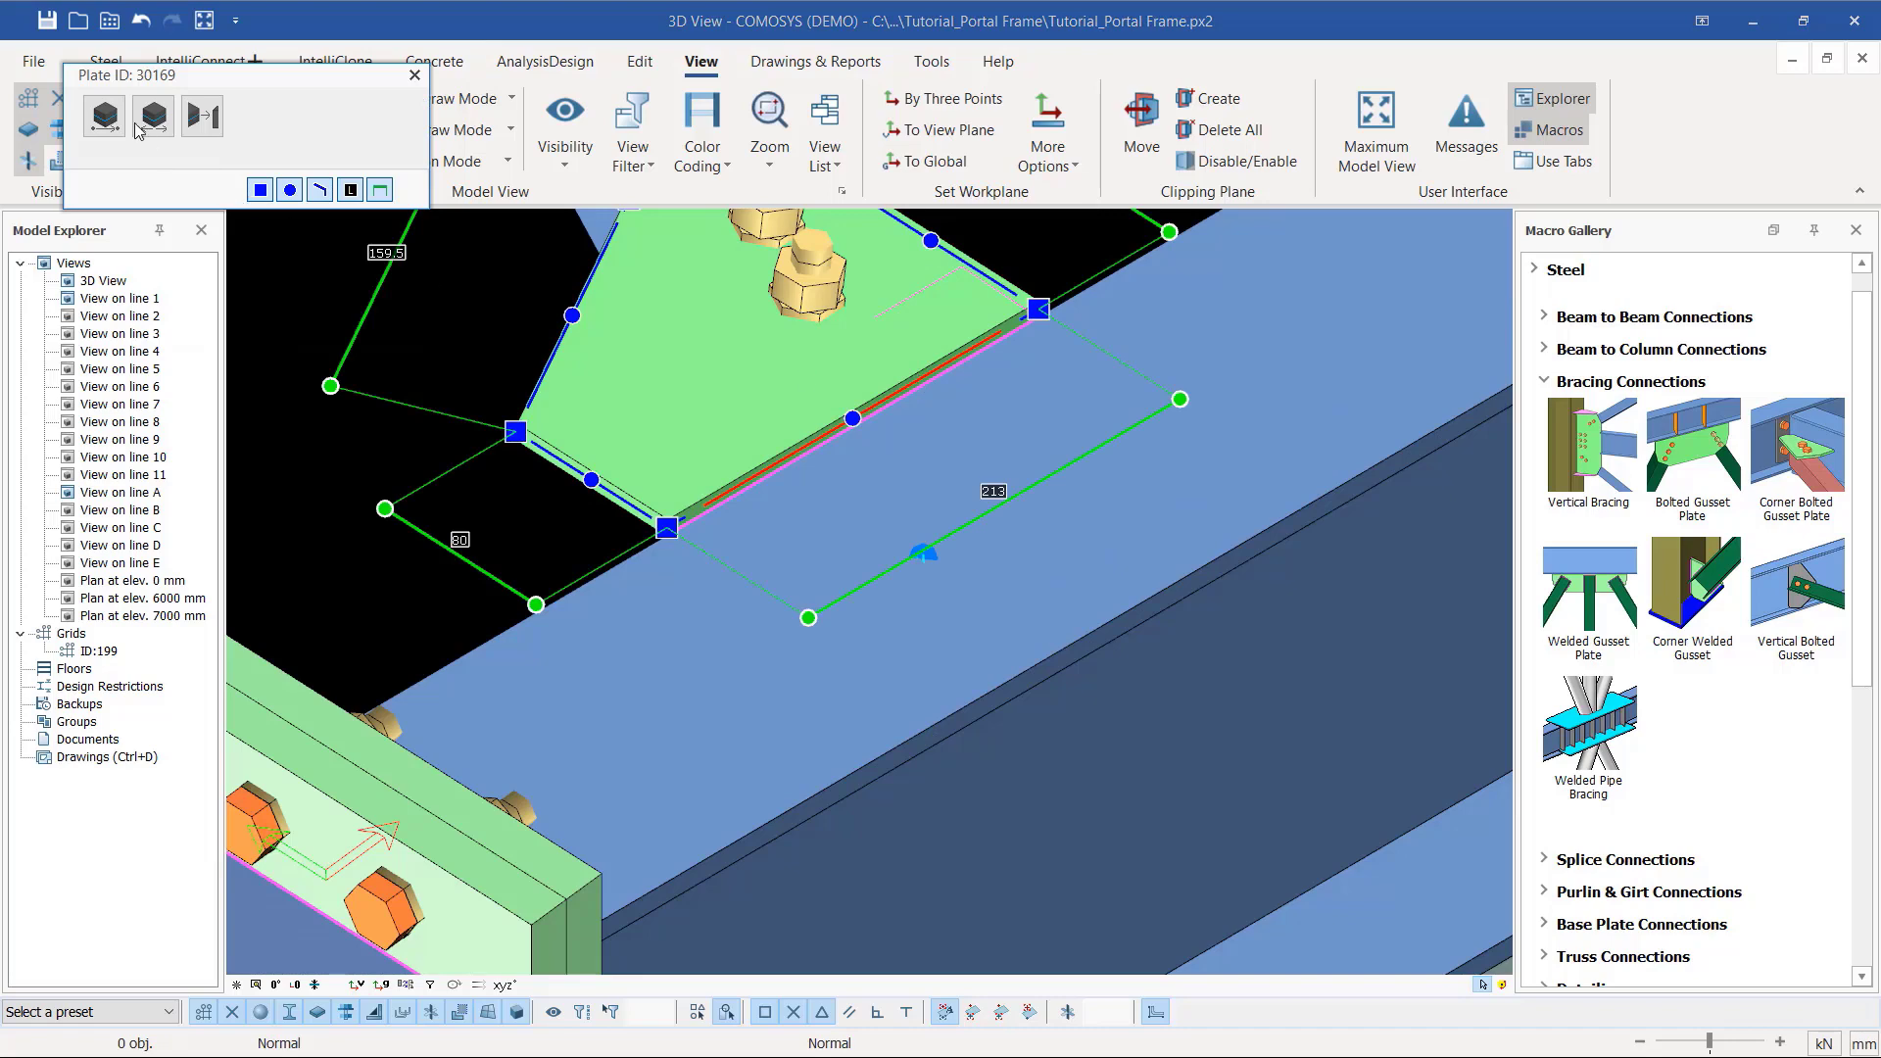
left_click(105, 115)
left_click(298, 168)
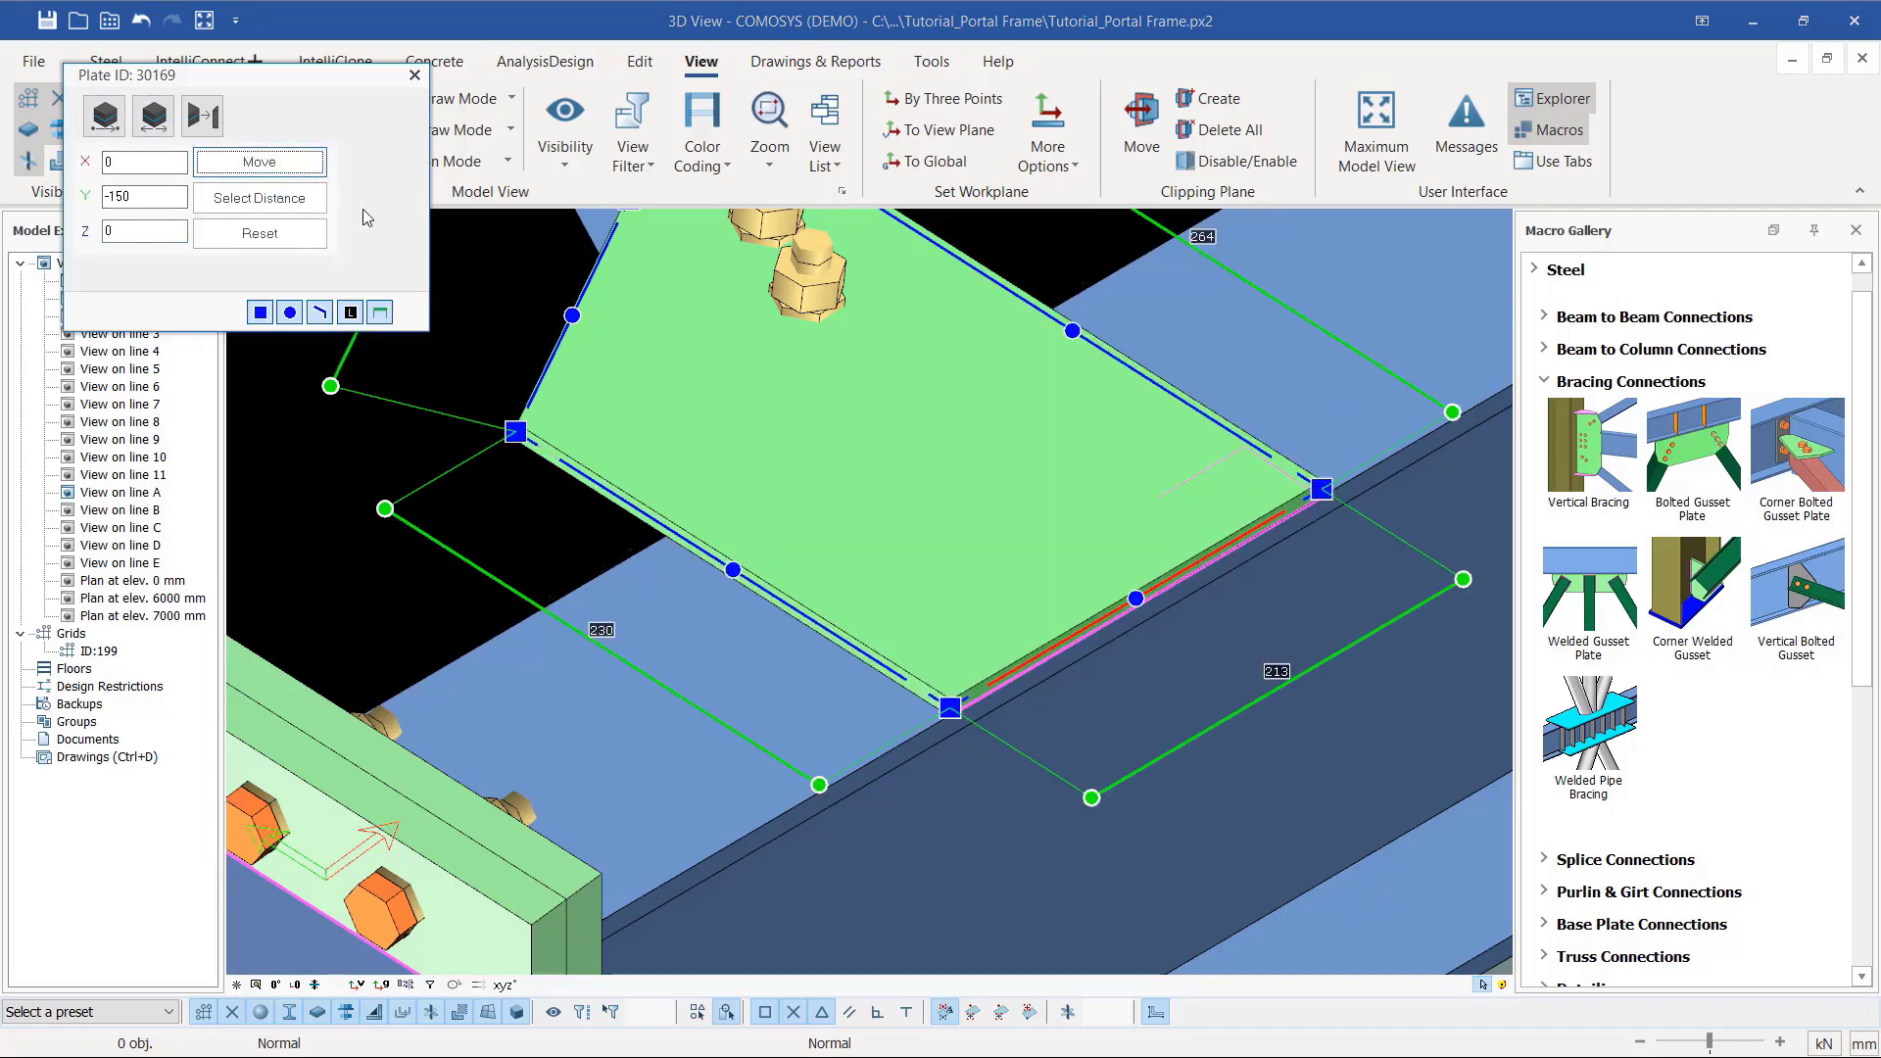
Step: Move the rafter-side edge of the gusset plate on the A side of grid line 8's ridge by 150 mm in Y instead of -150 mm
left_click(414, 74)
scroll(813, 356, "down", 10)
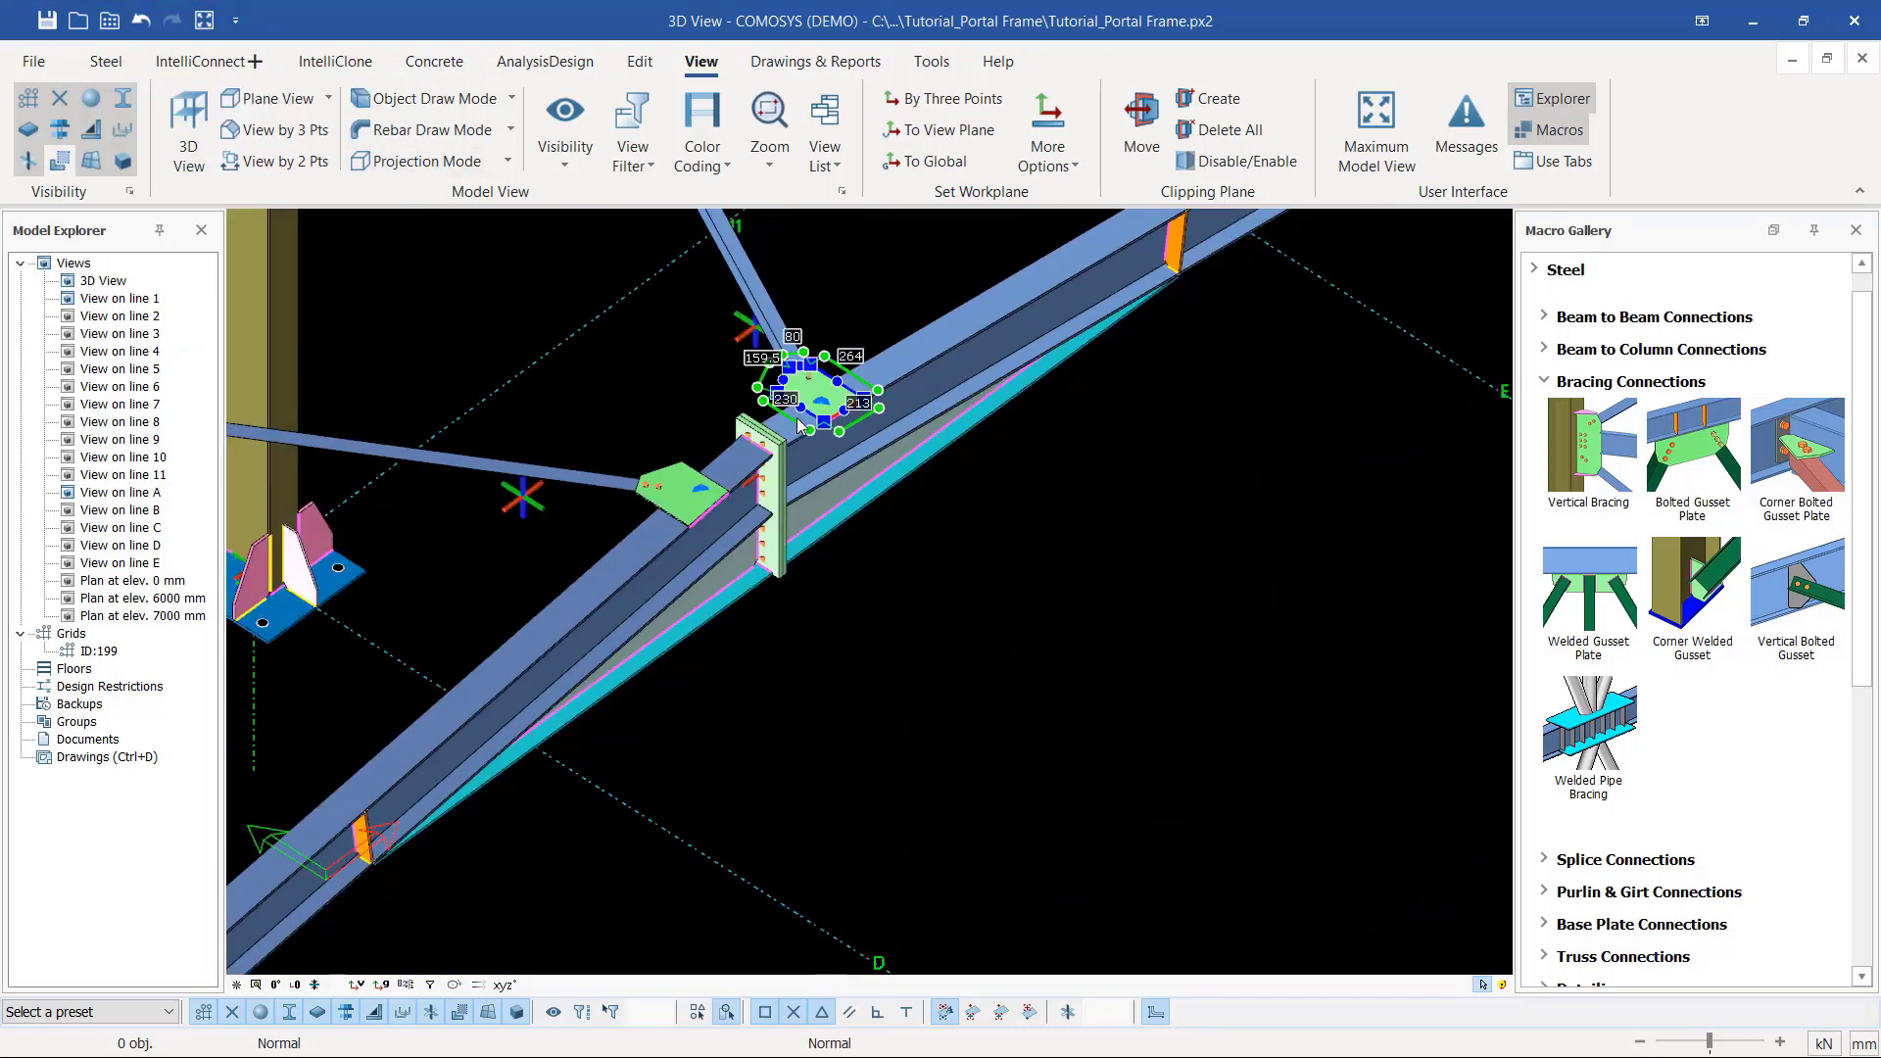
scroll(1138, 586, "down", 2)
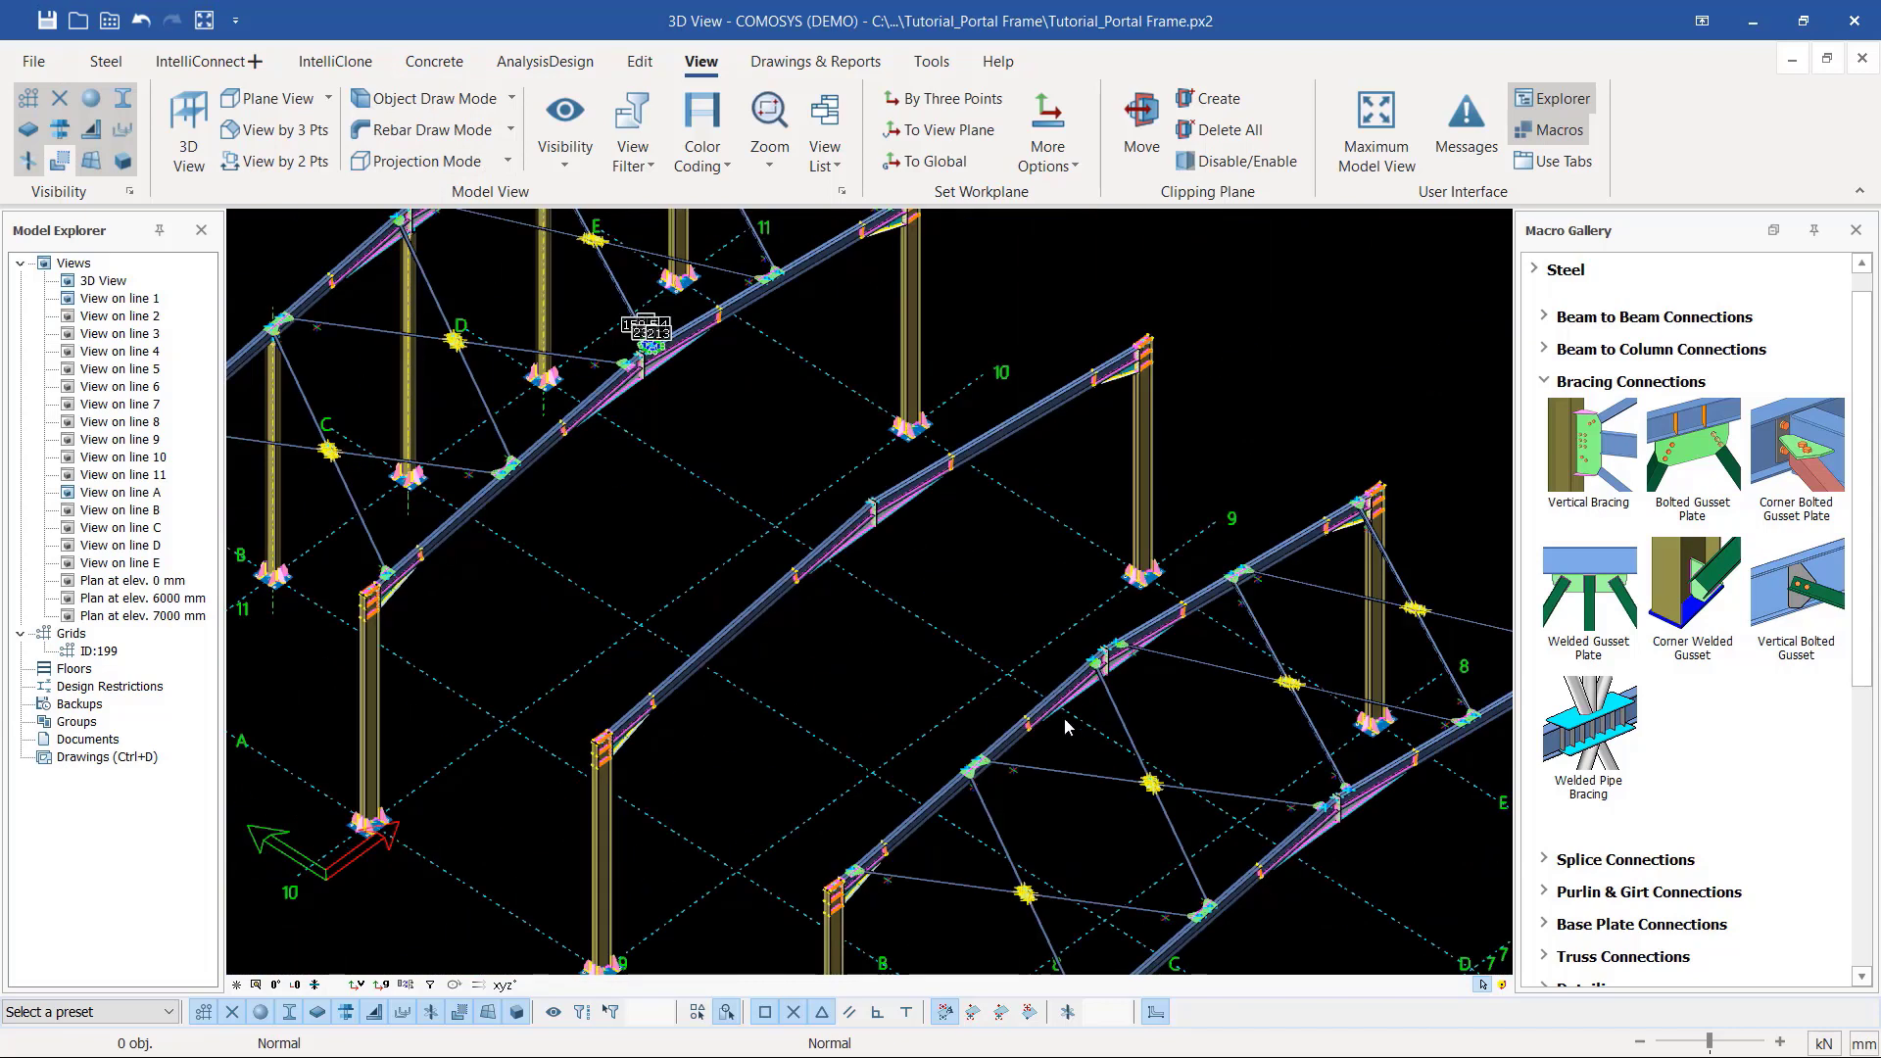
scroll(1139, 585, "up", 15)
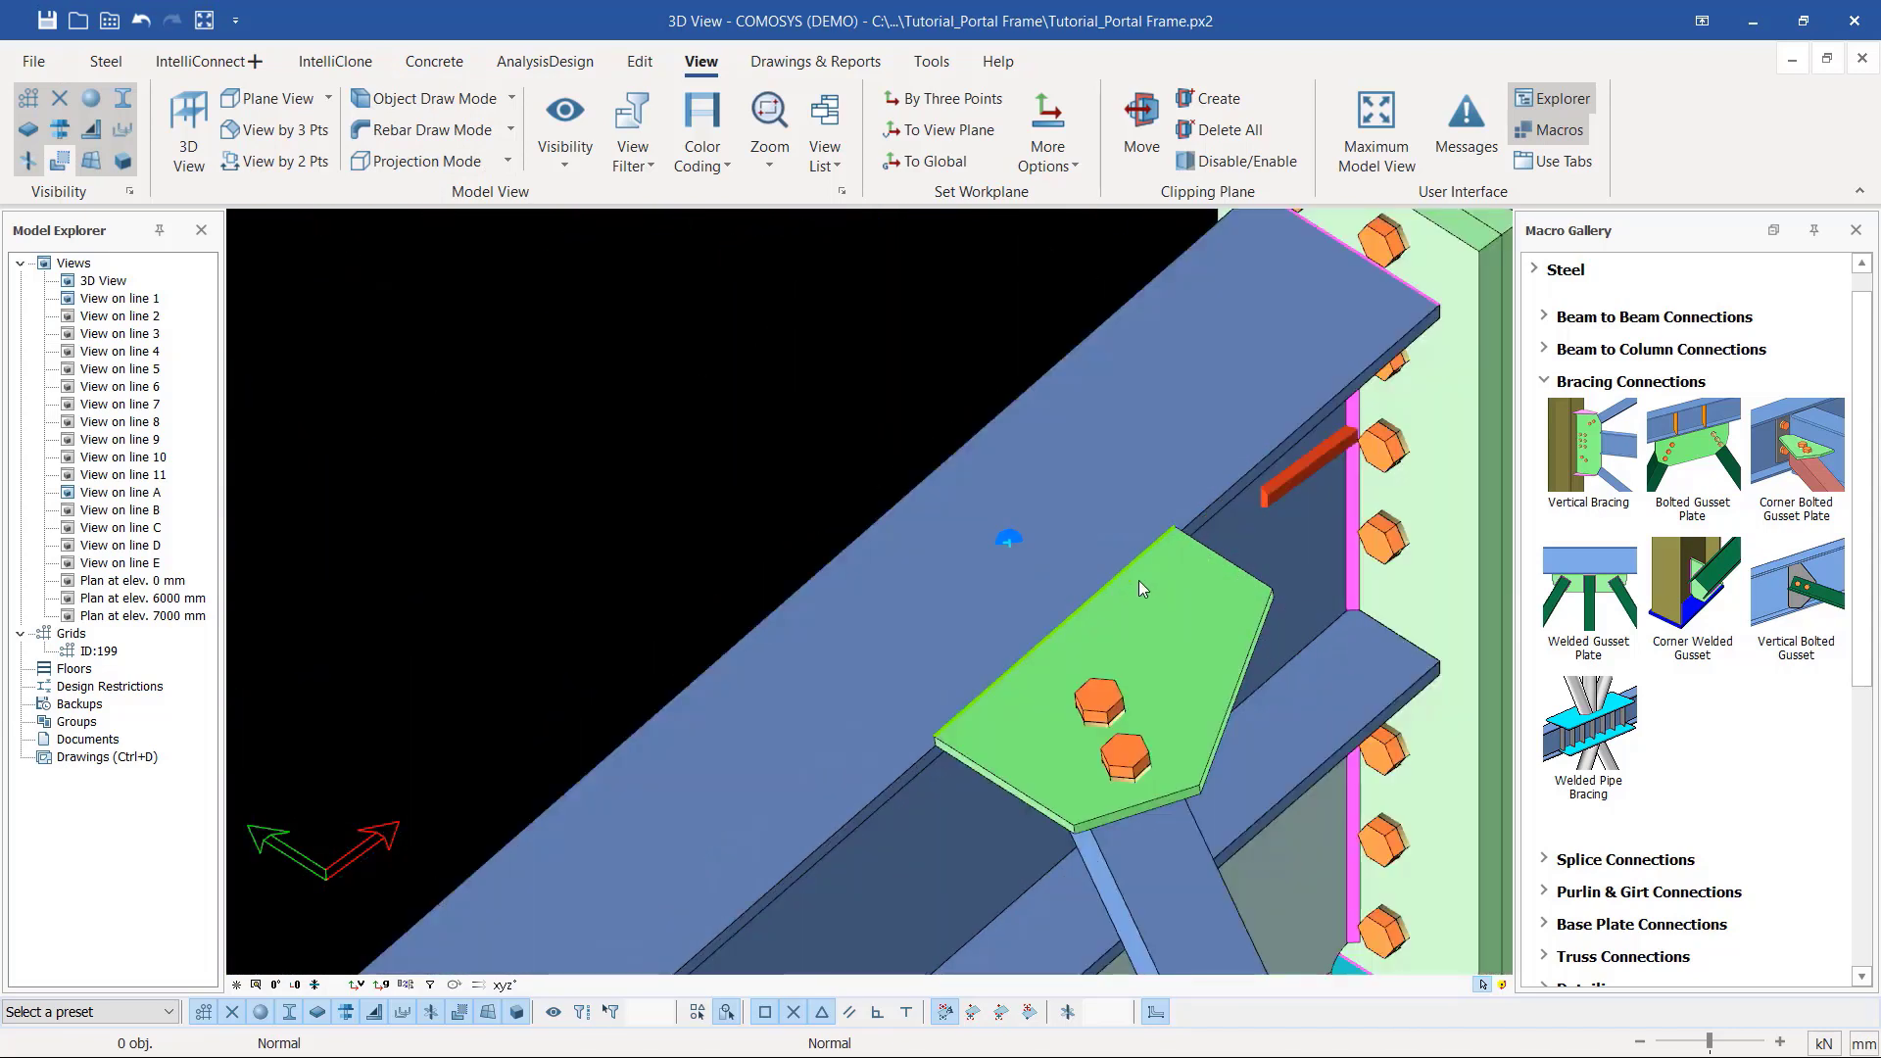
left_click(1139, 580)
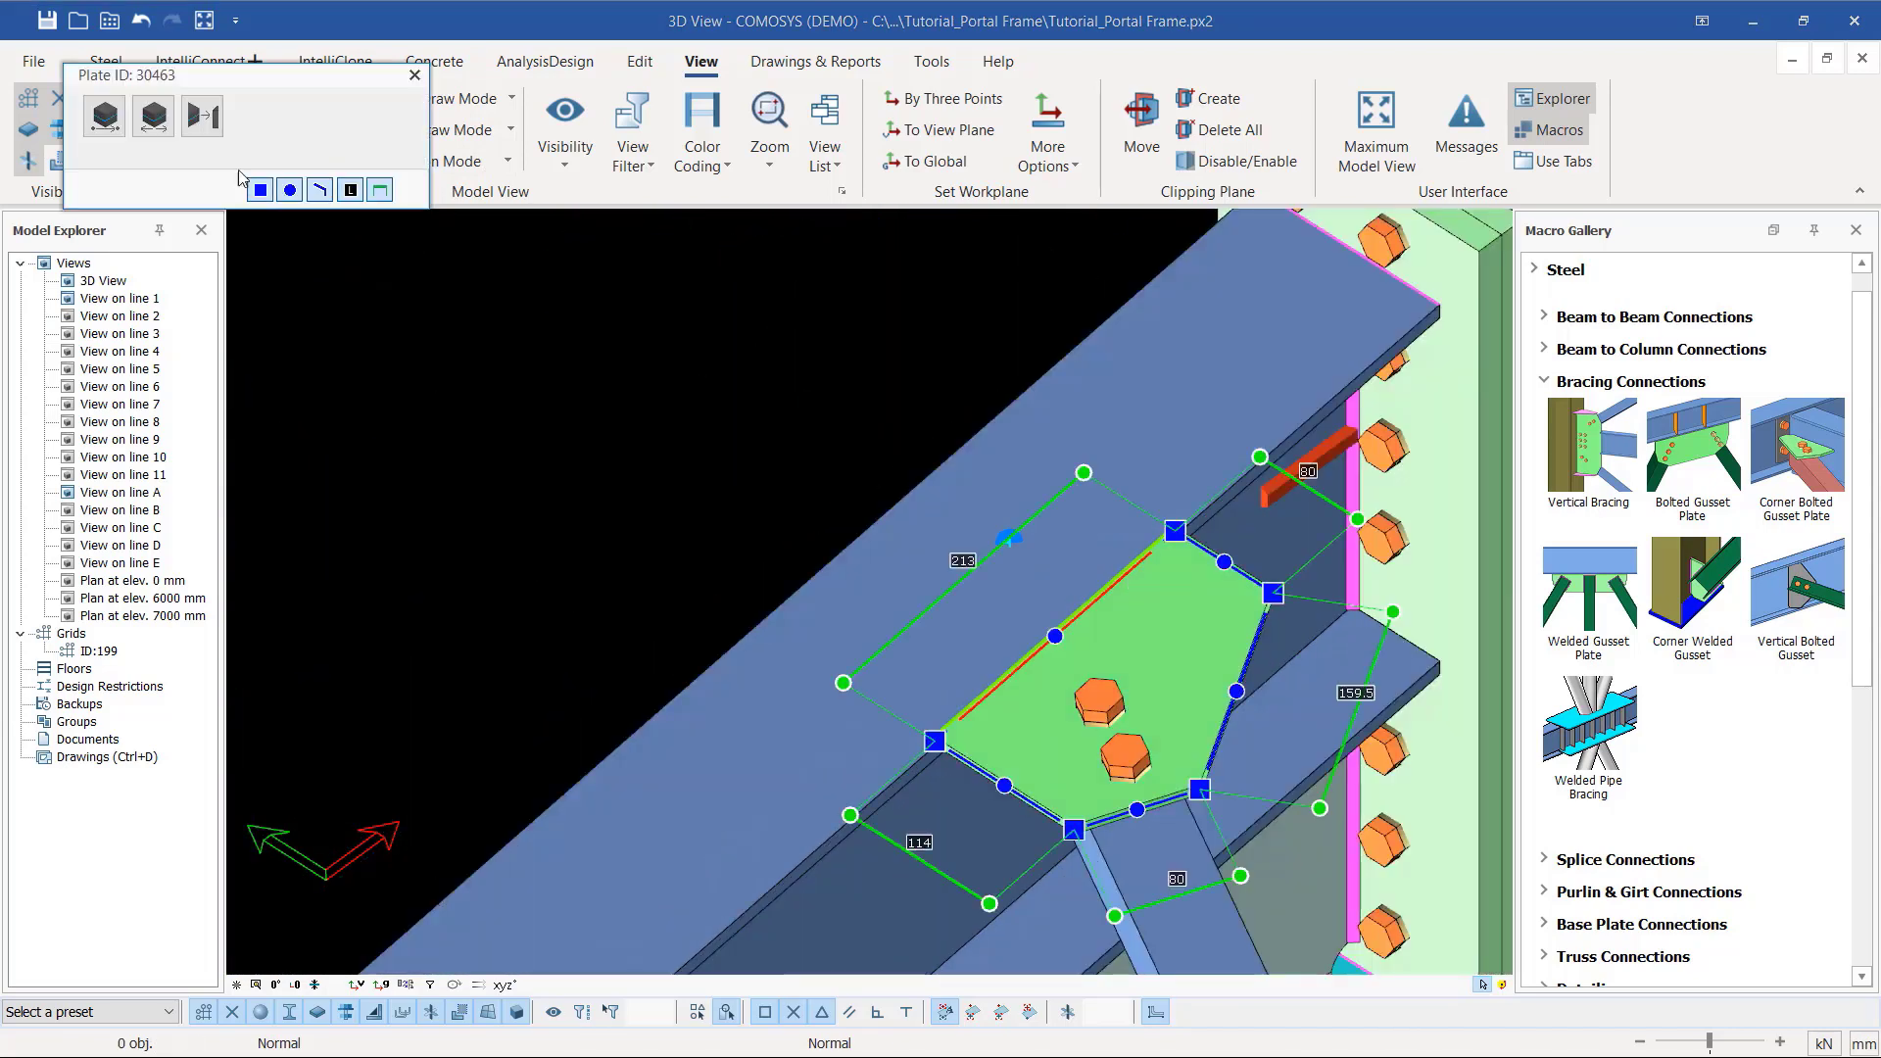
left_click(106, 116)
left_click(259, 162)
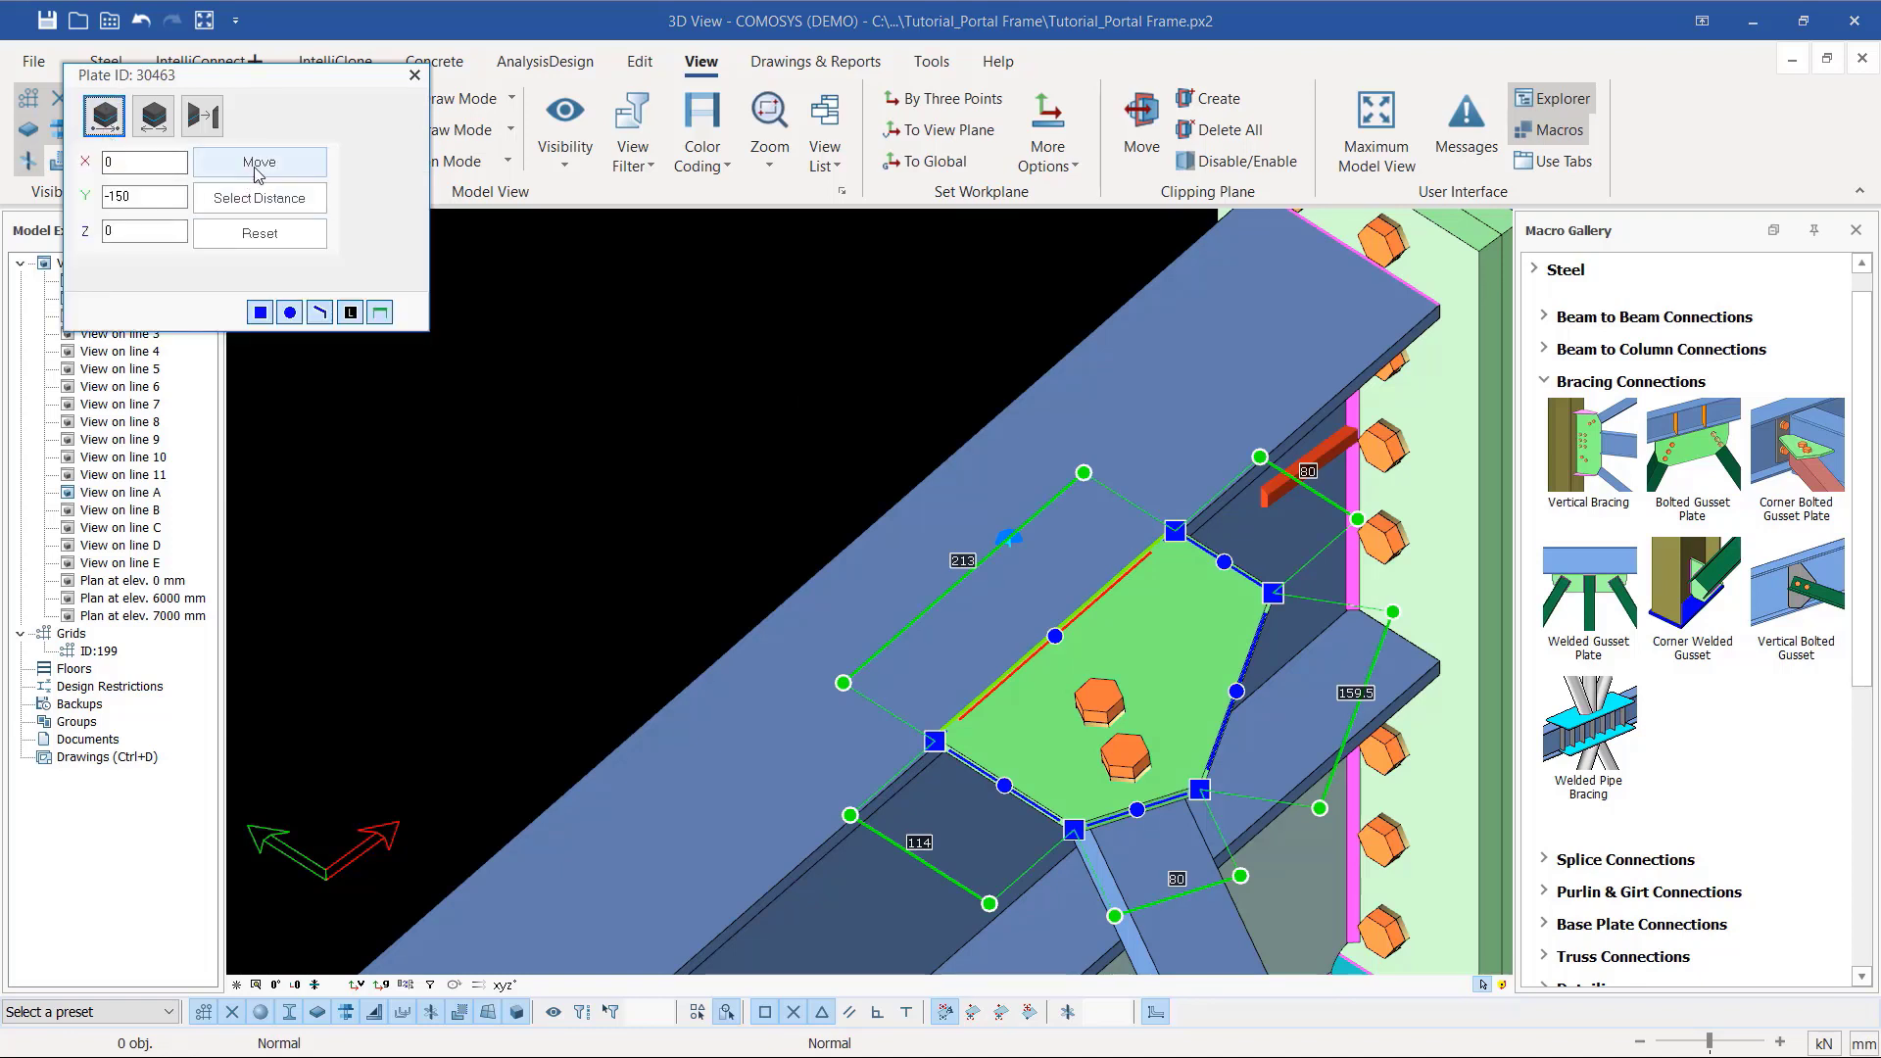
left_click(114, 199)
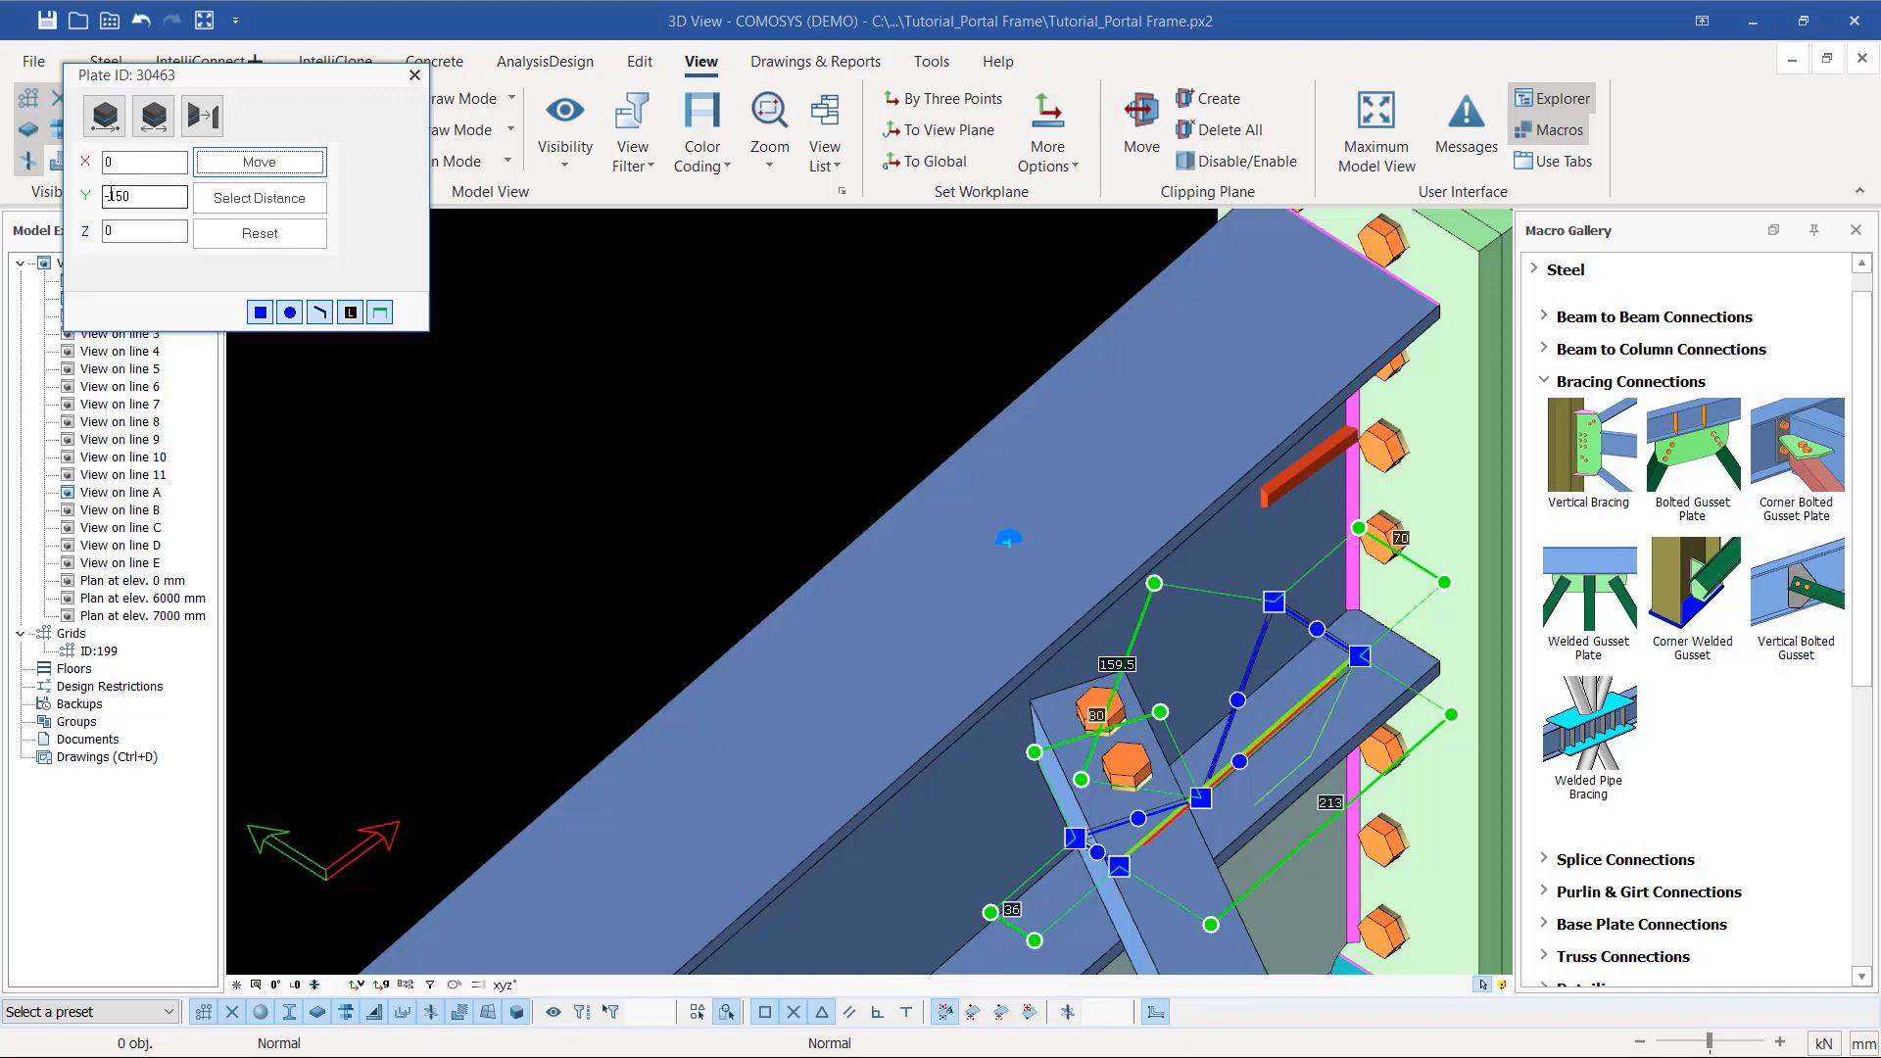
left_click(136, 198)
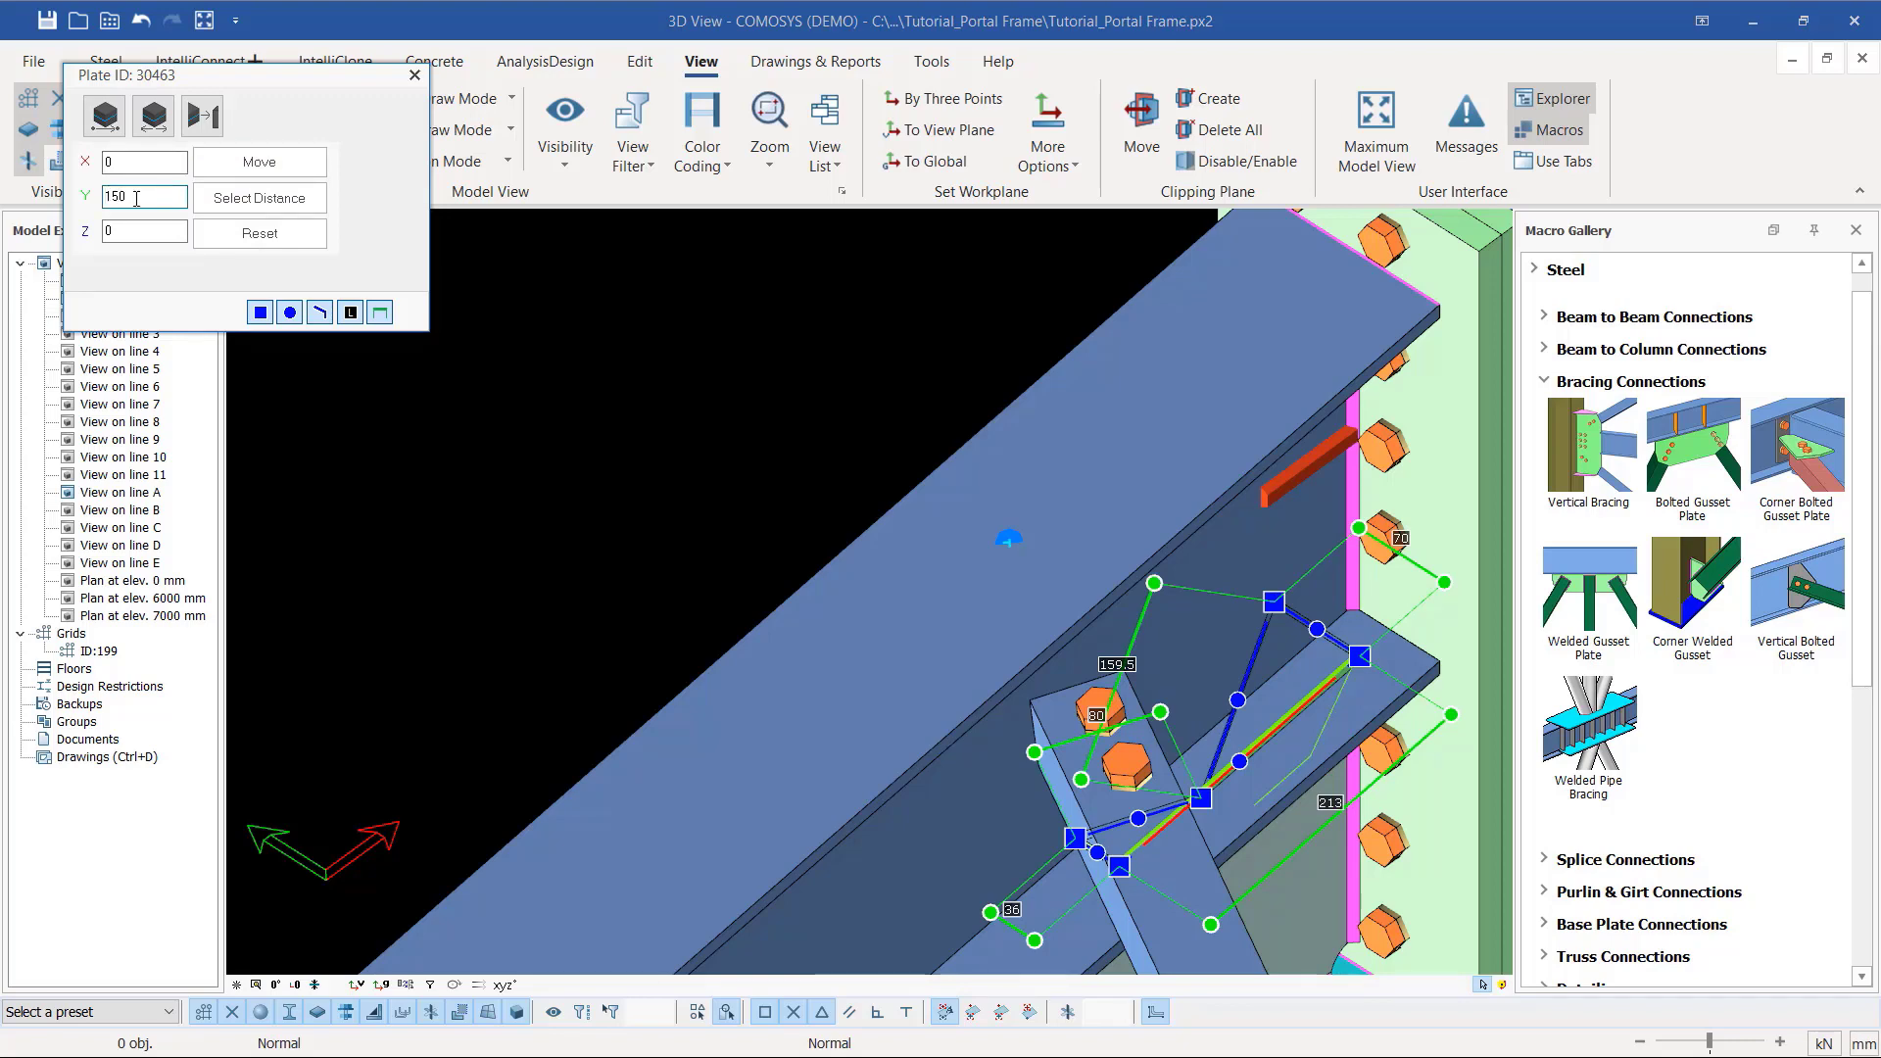
left_click(258, 162)
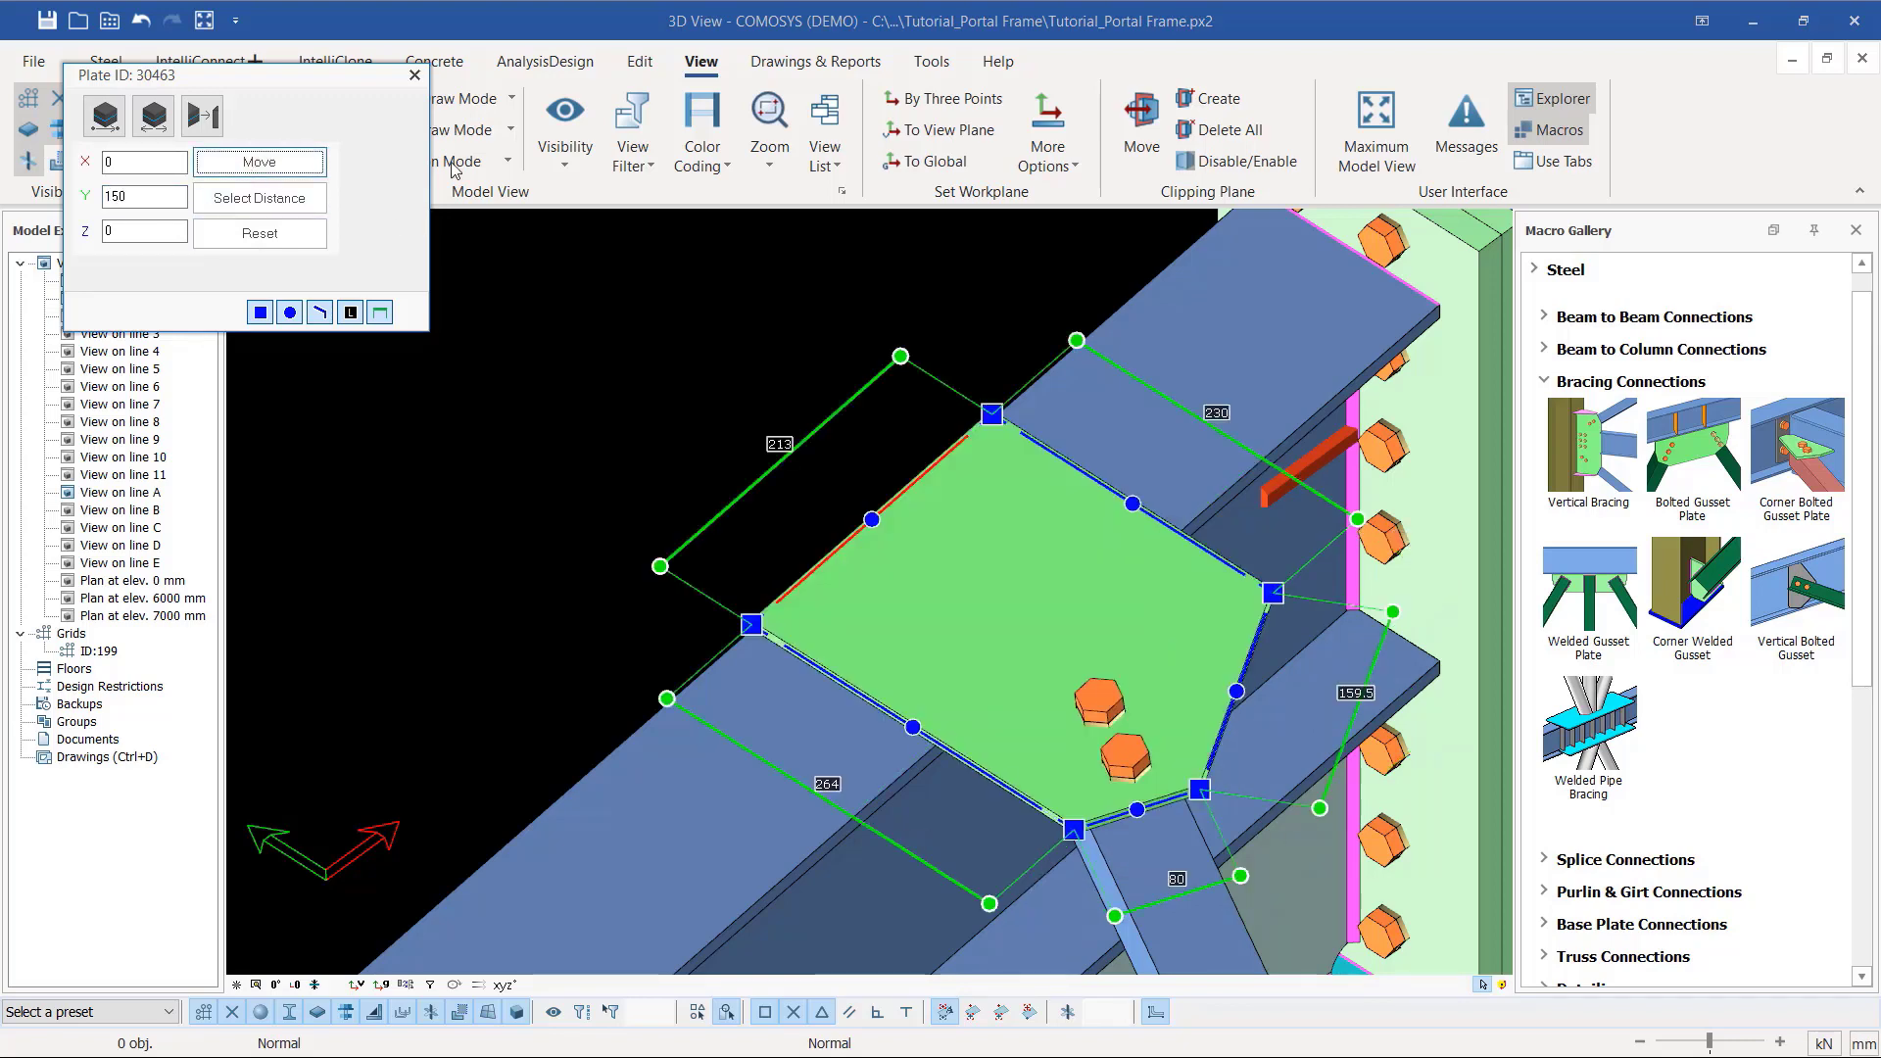
left_click(415, 75)
Step: Examine the copied roof bracing and gusset plates along the frames, including close up in the bay between grid lines 10 and 11
scroll(844, 320, "down", 5)
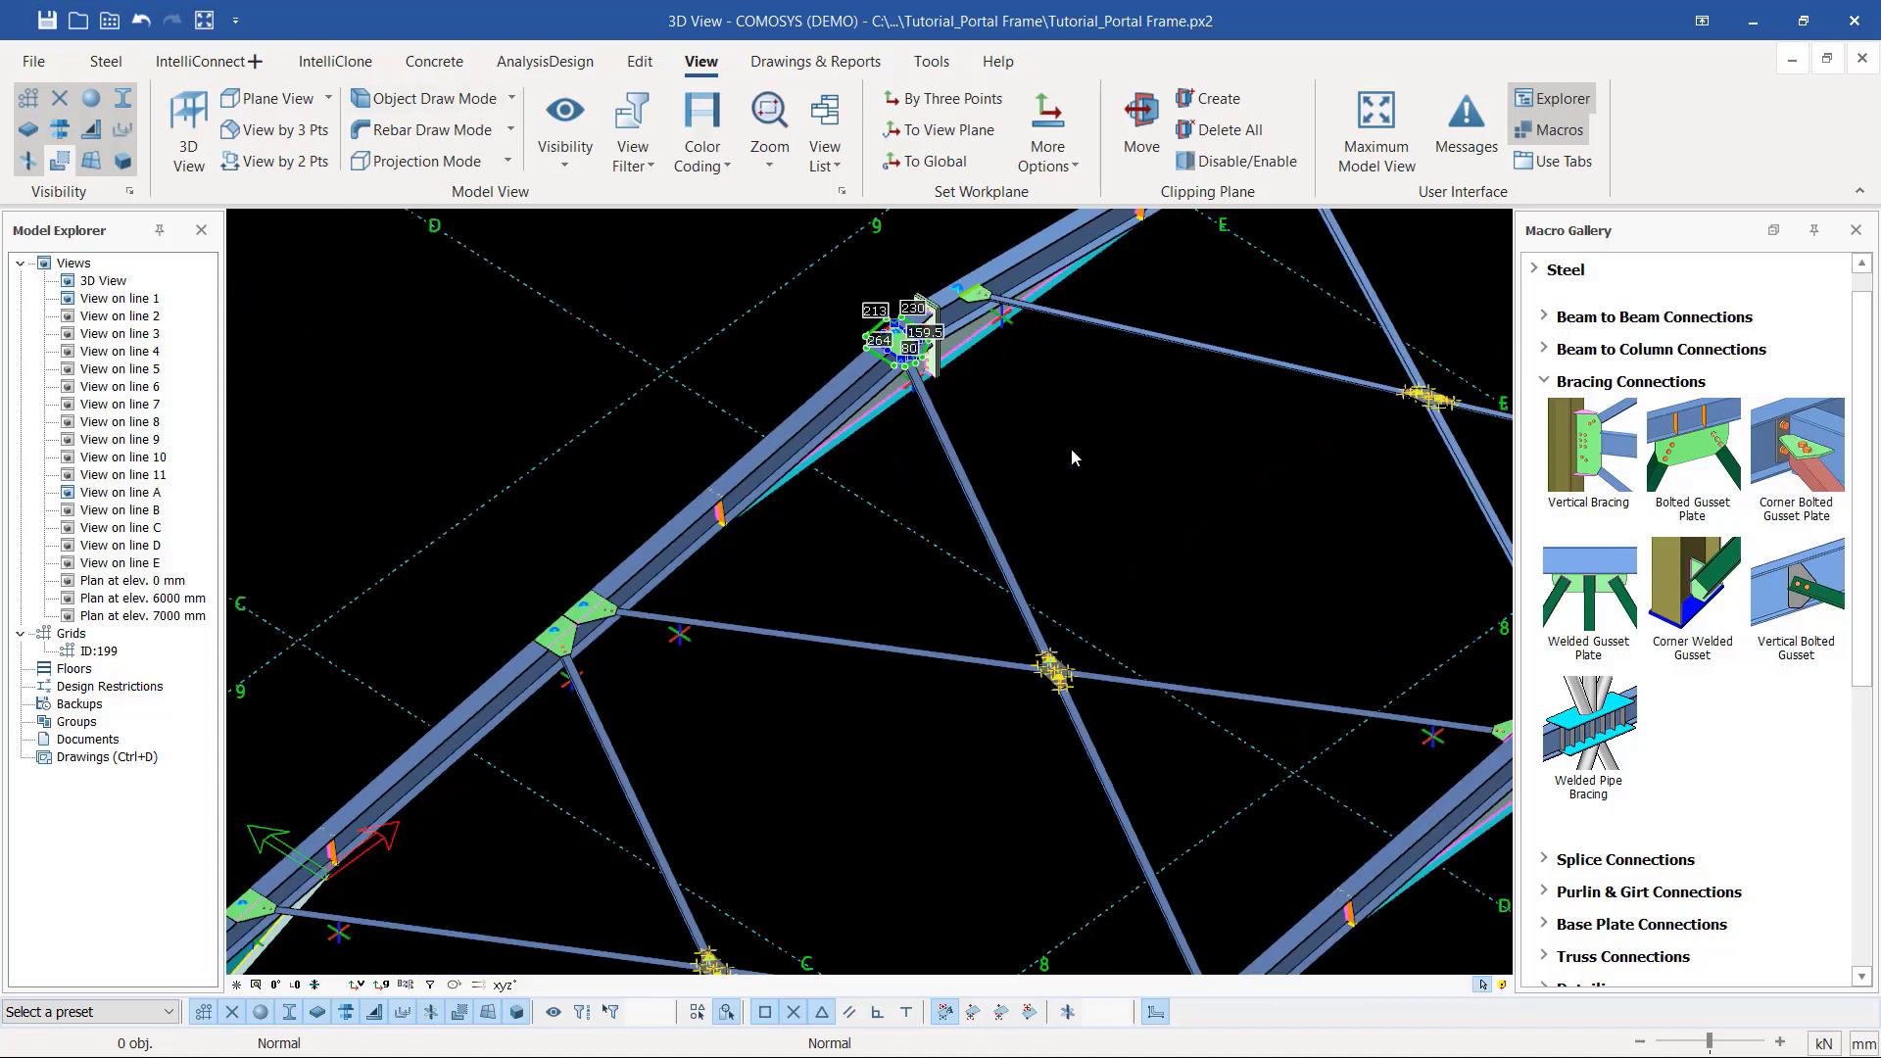
scroll(1020, 555, "down", 8)
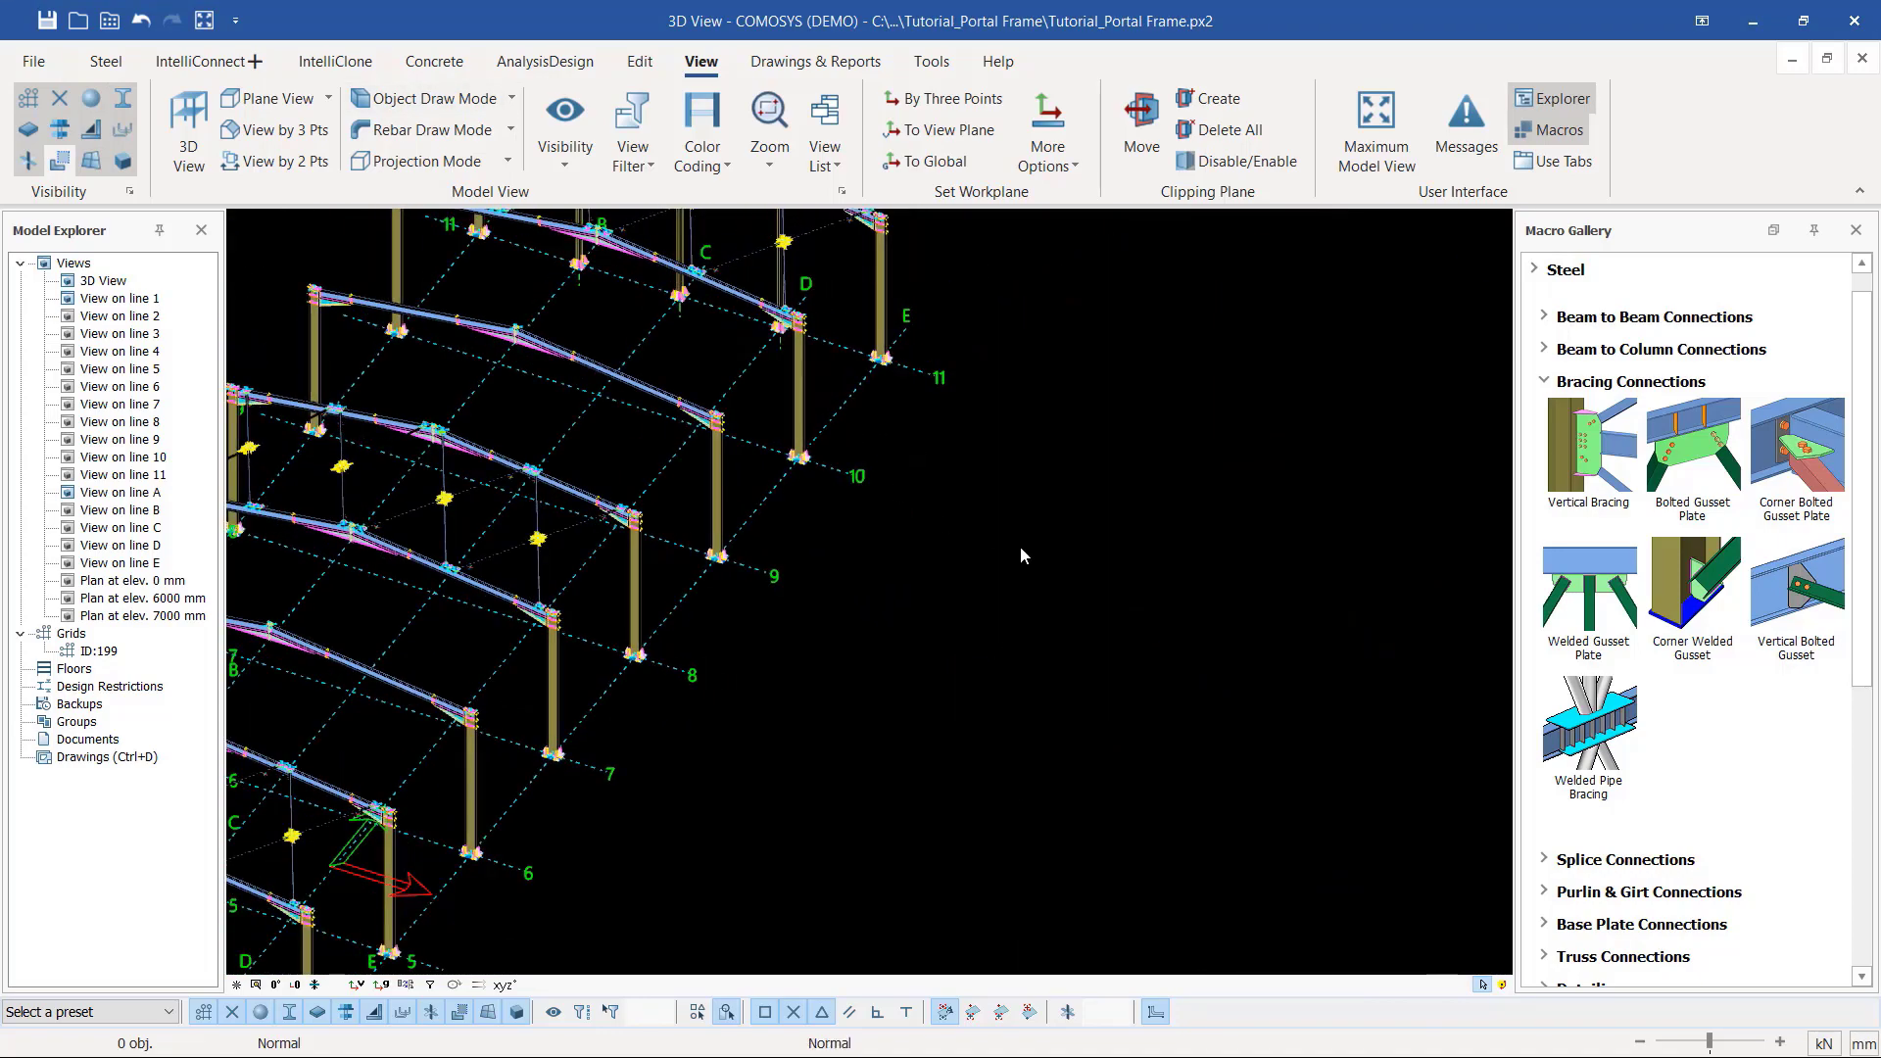
scroll(1021, 555, "down", 3)
scroll(1007, 431, "up", 5)
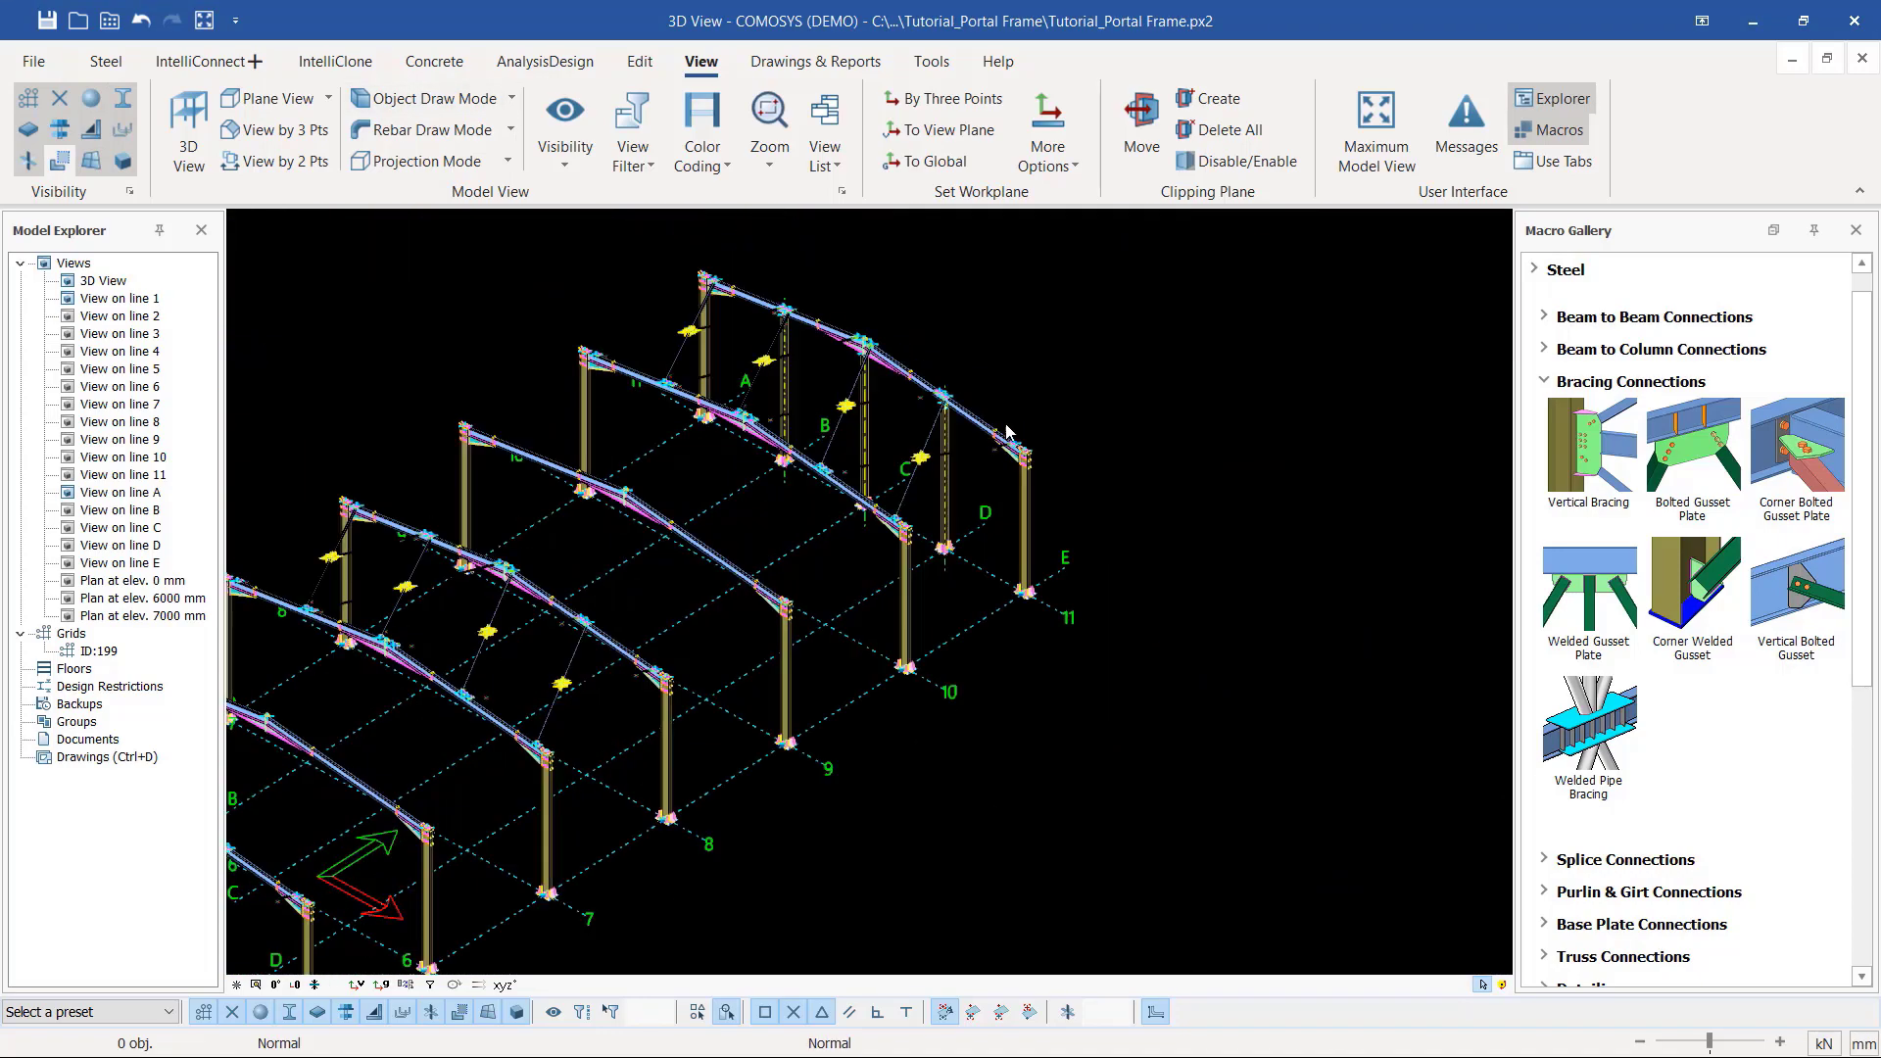
scroll(1007, 431, "up", 10)
left_click(1222, 576)
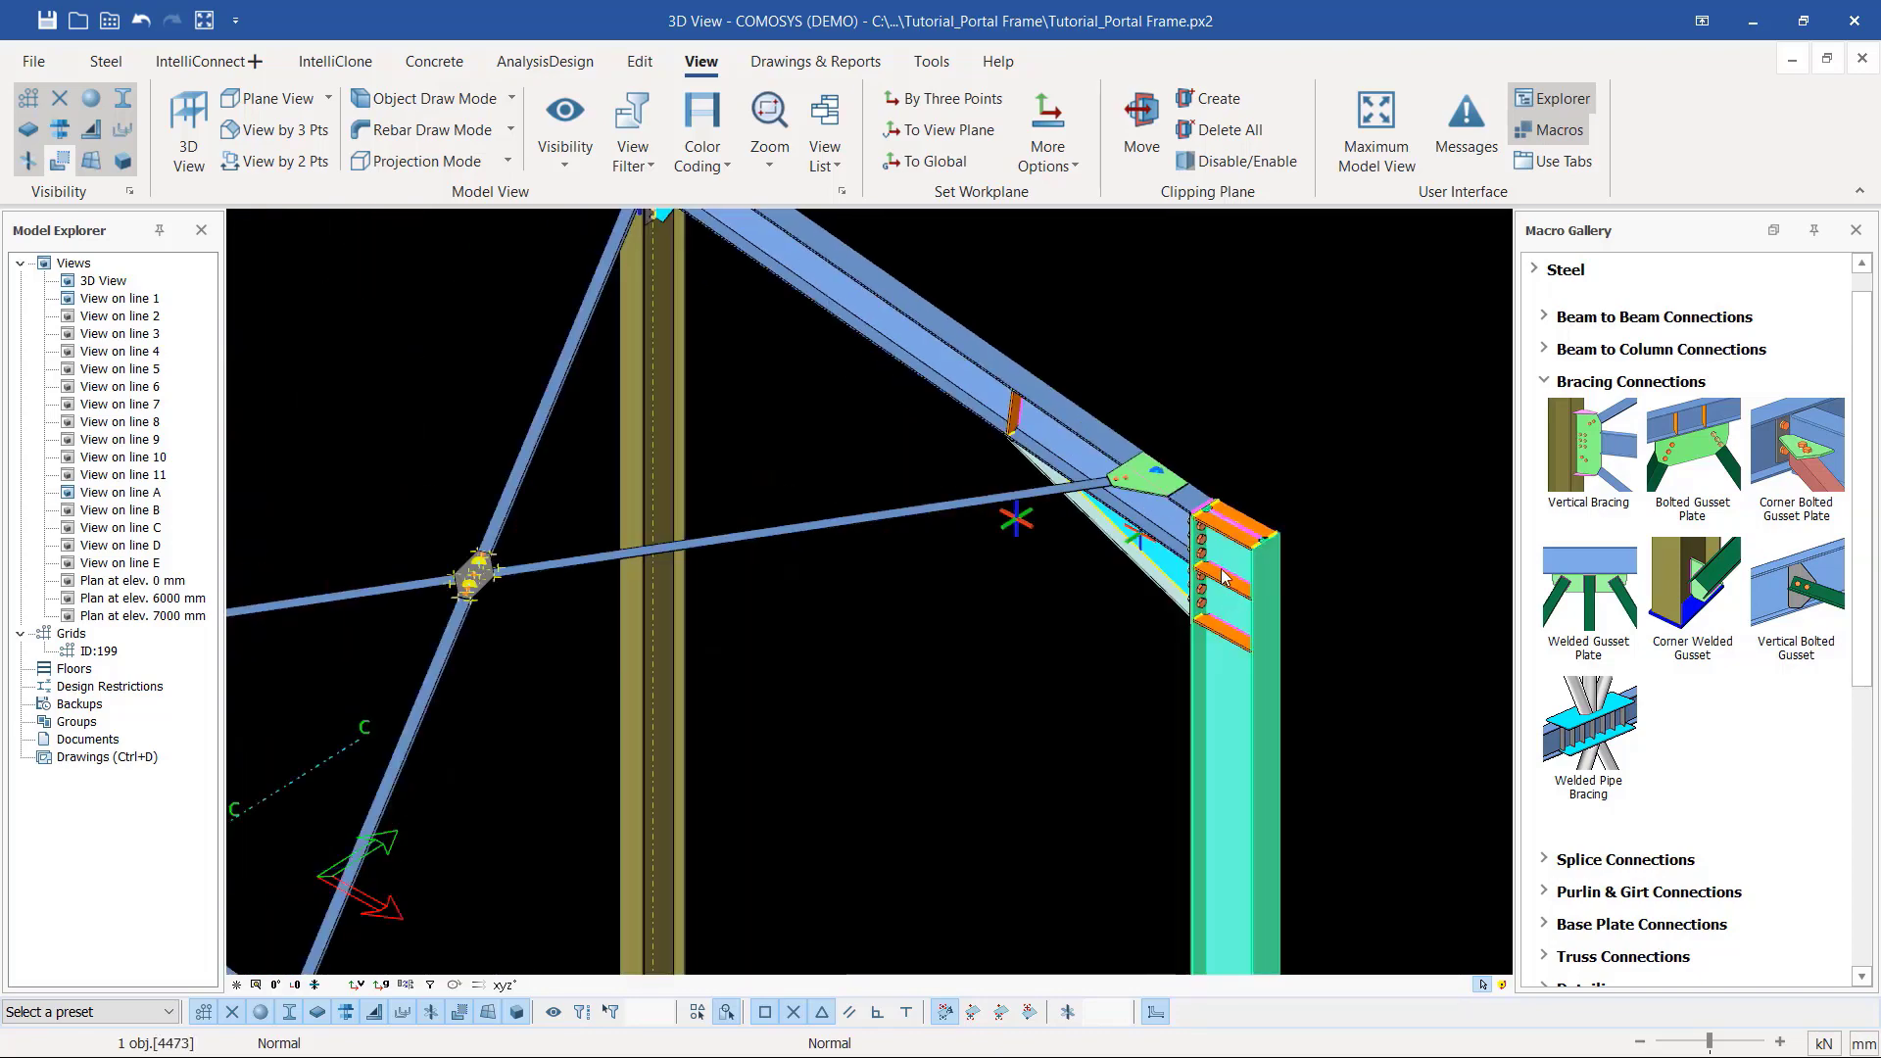
scroll(1222, 576, "down", 10)
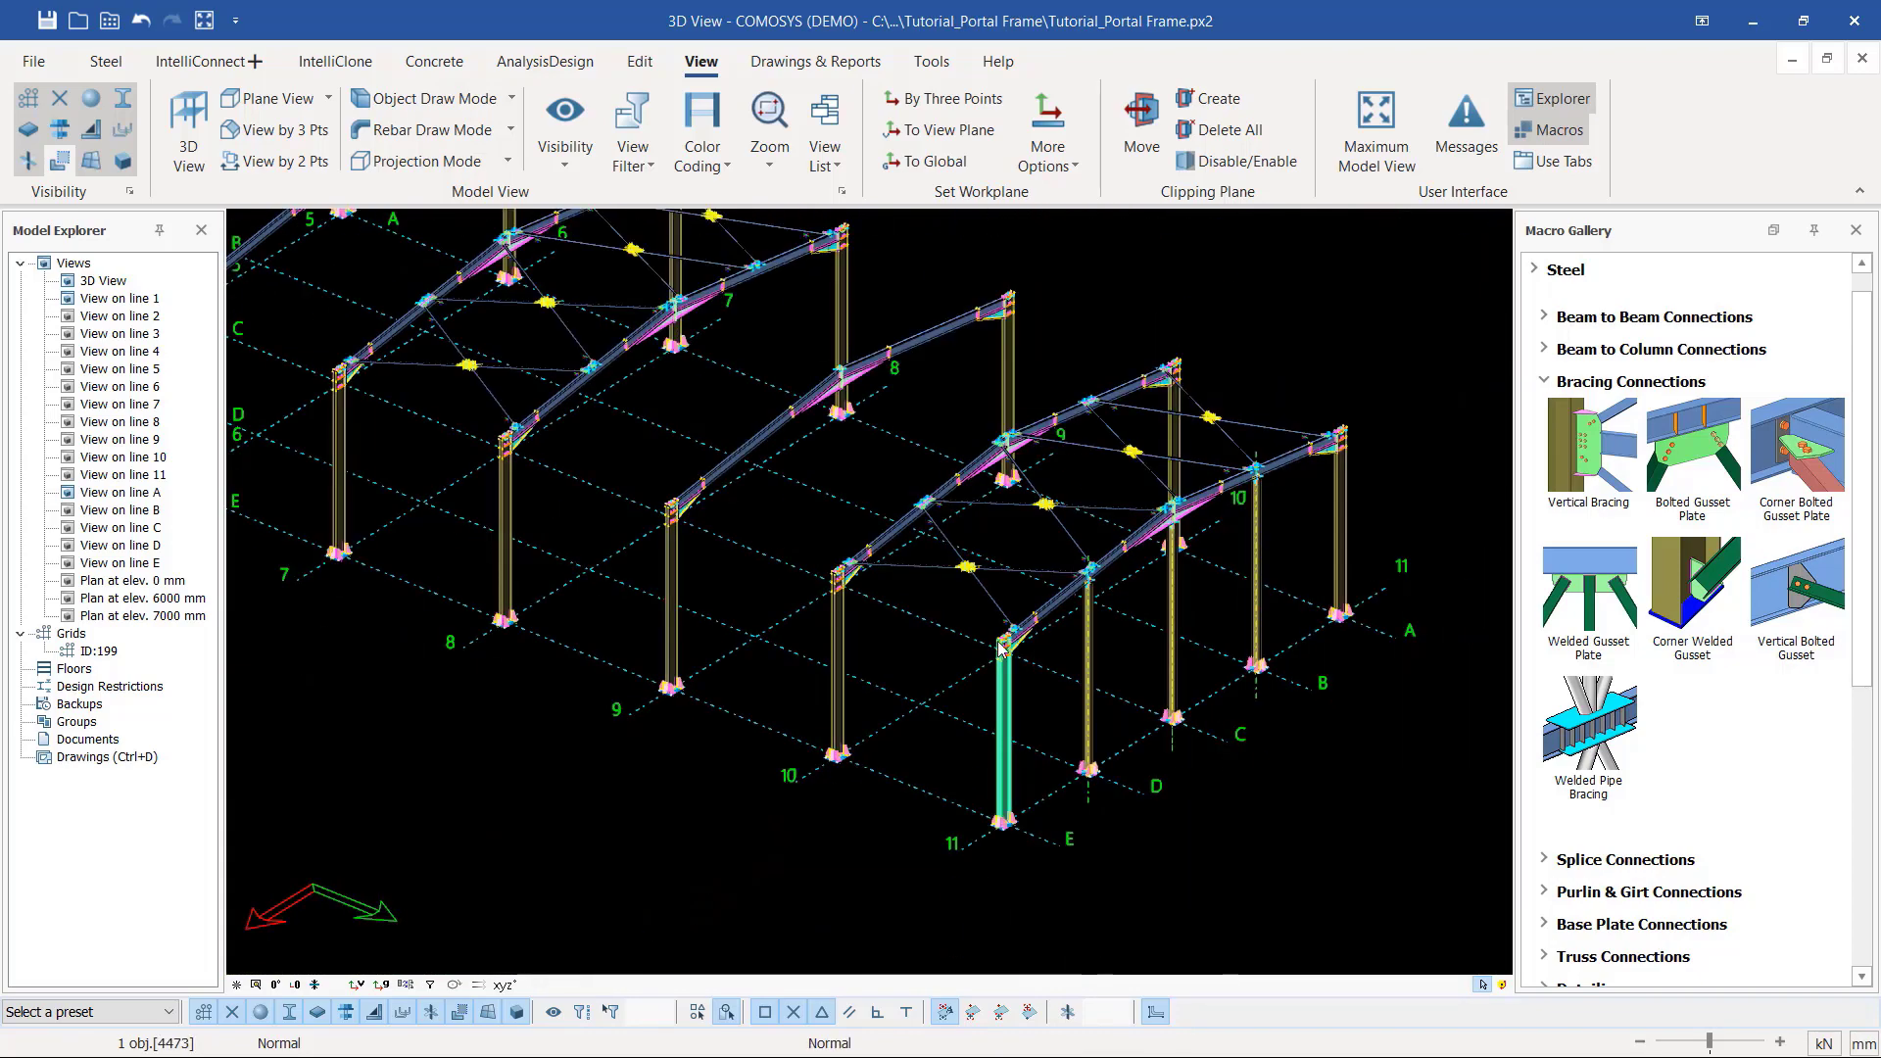
middle_click_drag(998, 641, 967, 668)
scroll(802, 642, "up", 5)
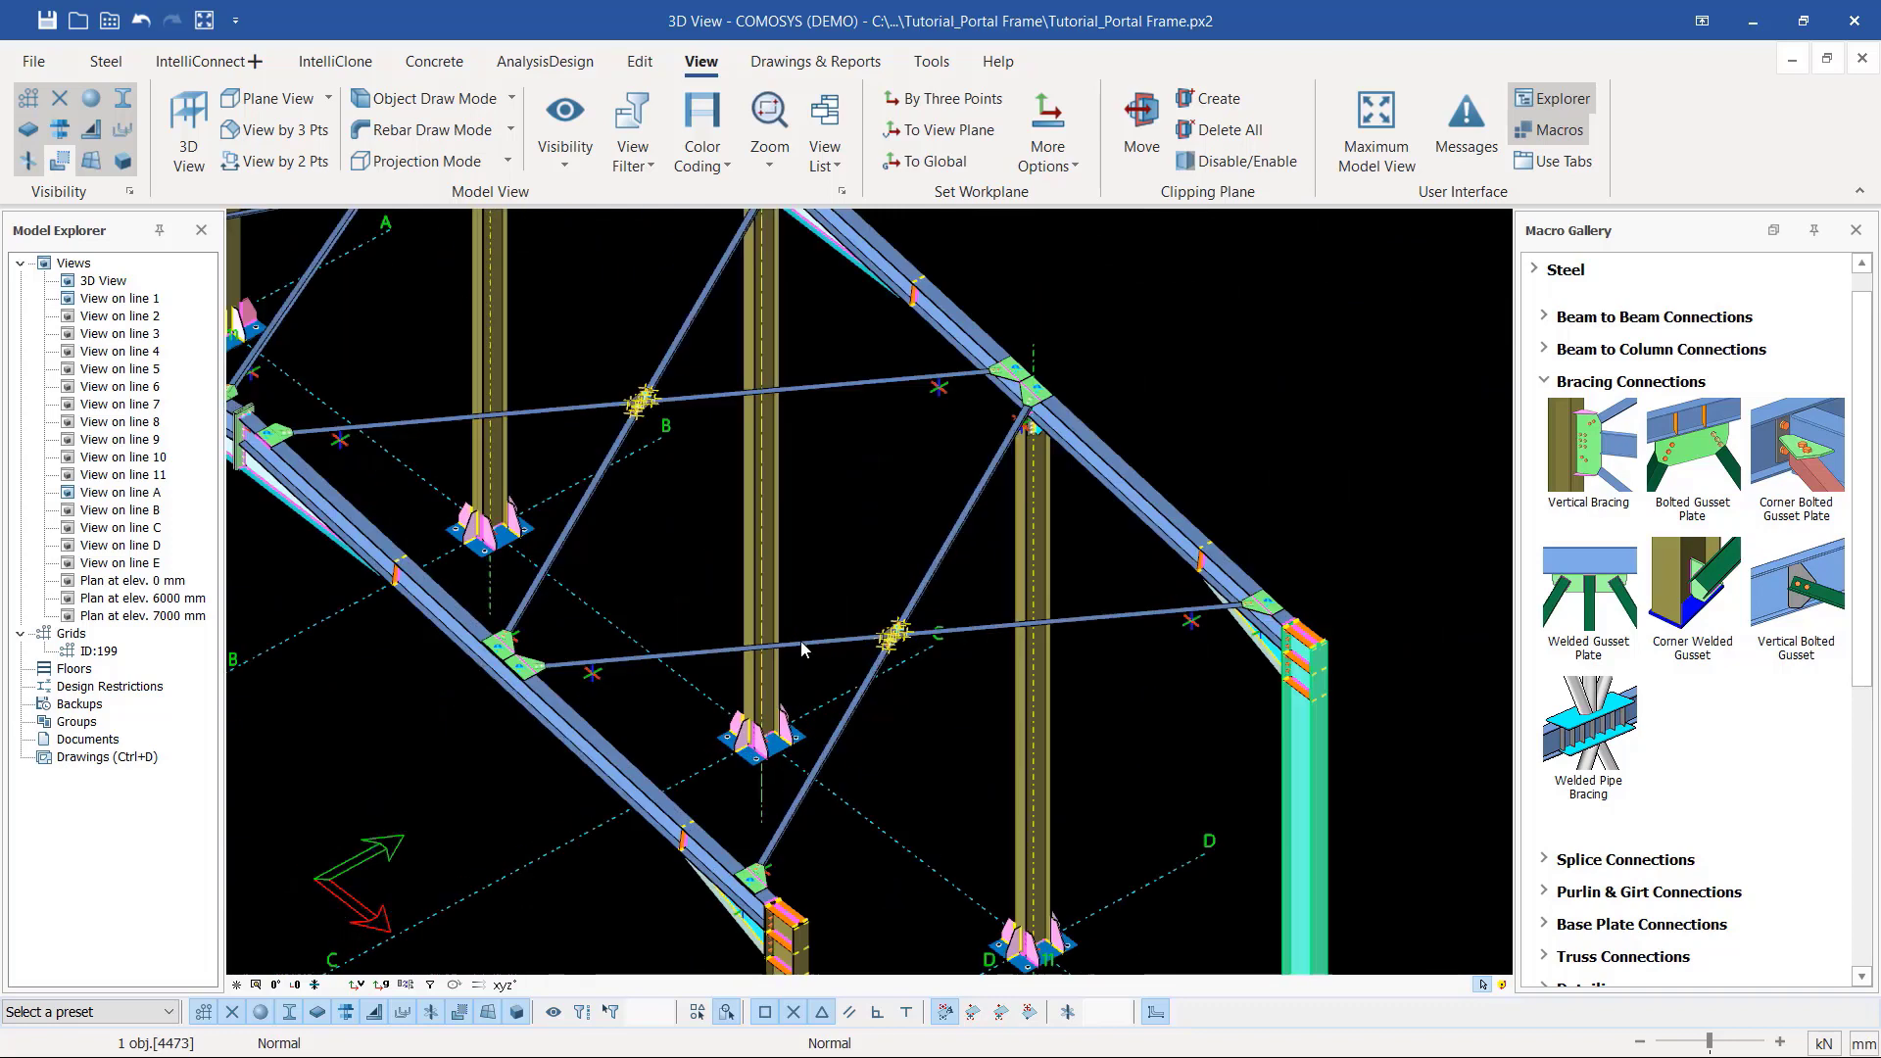
scroll(802, 642, "up", 4)
scroll(983, 649, "down", 4)
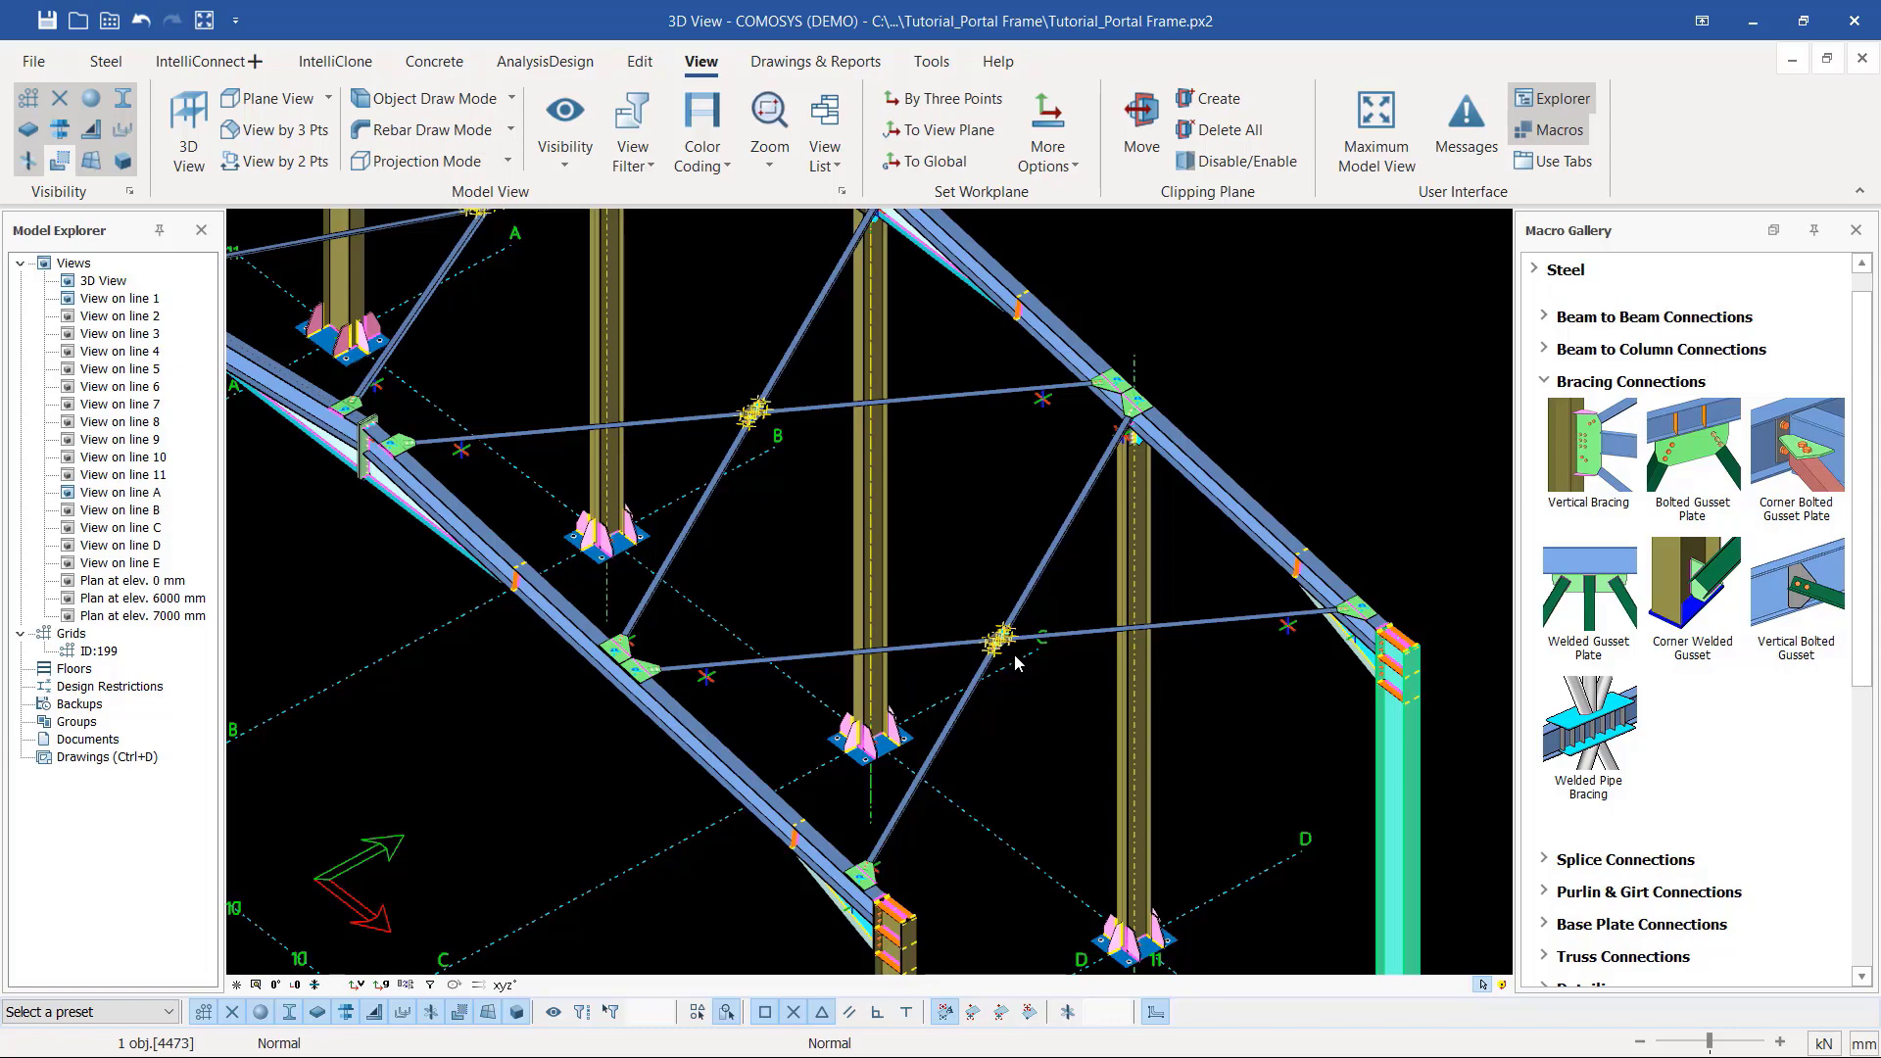
scroll(1270, 490, "down", 10)
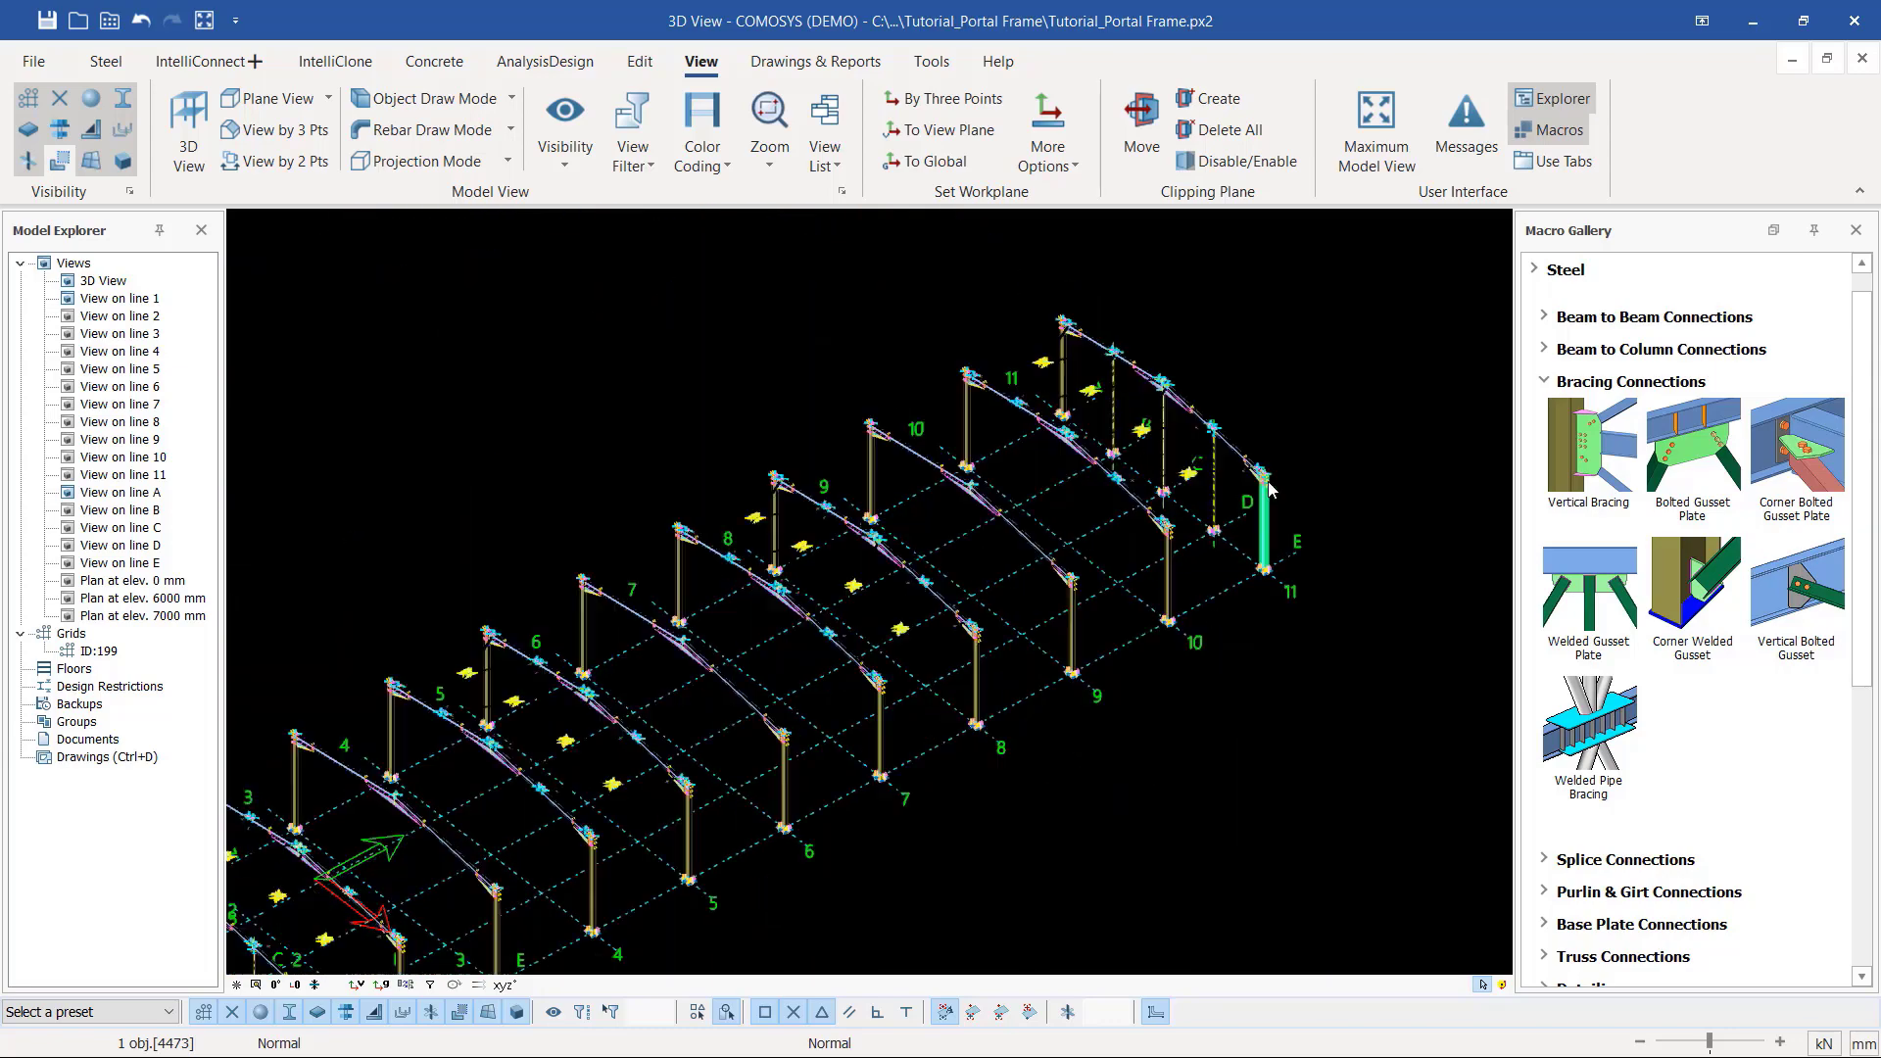
scroll(1232, 570, "up", 5)
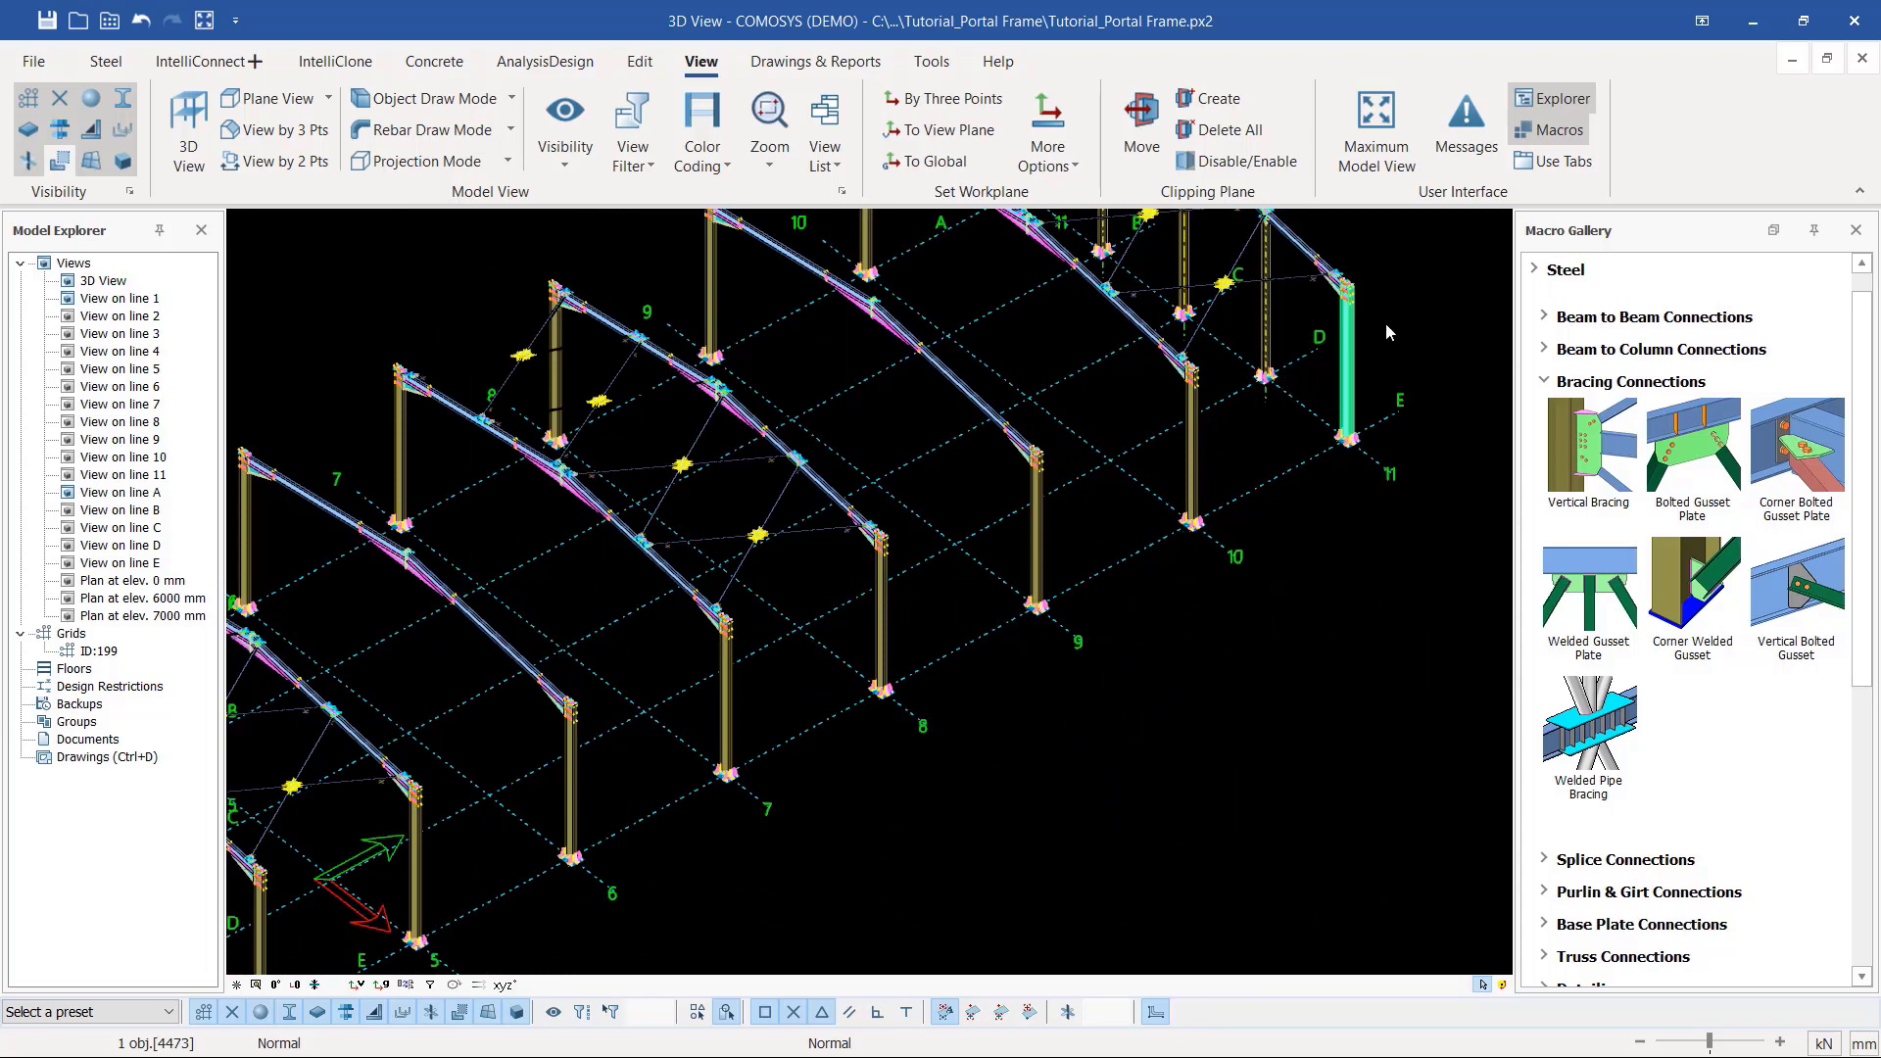
scroll(761, 783, "down", 3)
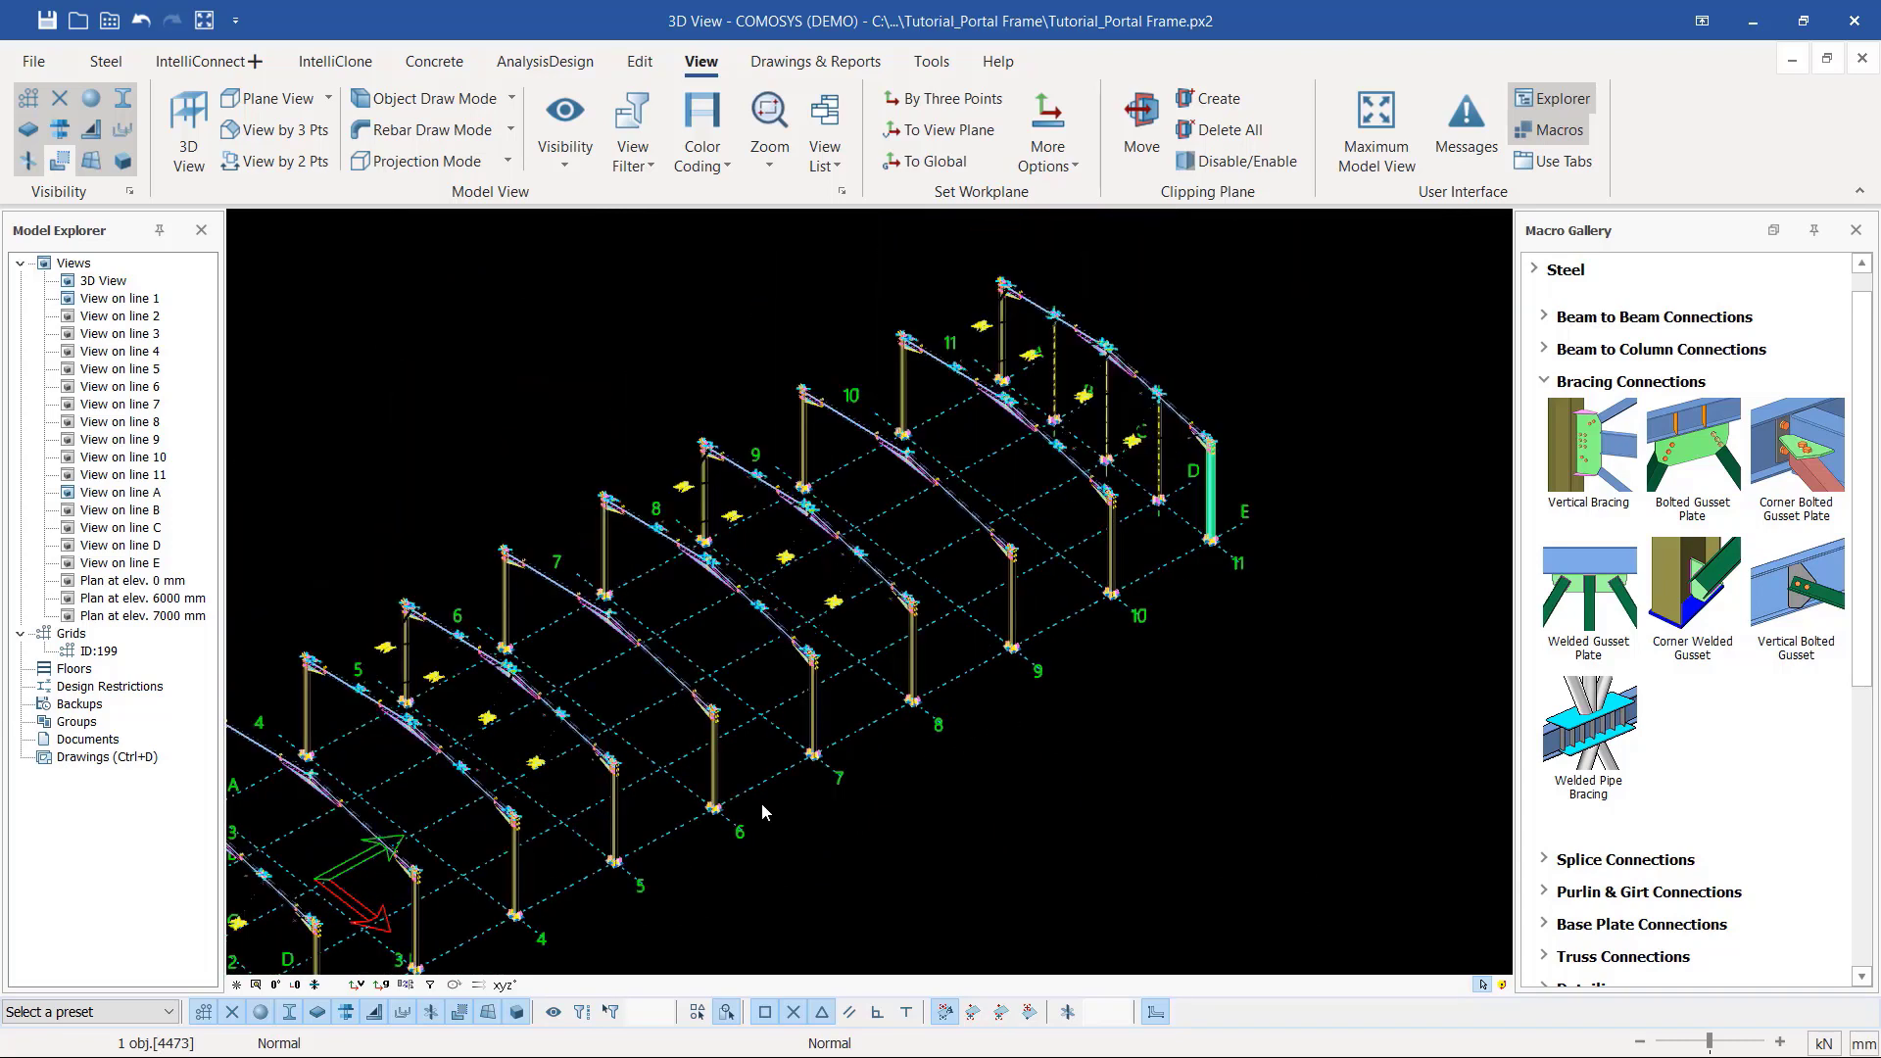
scroll(653, 815, "up", 5)
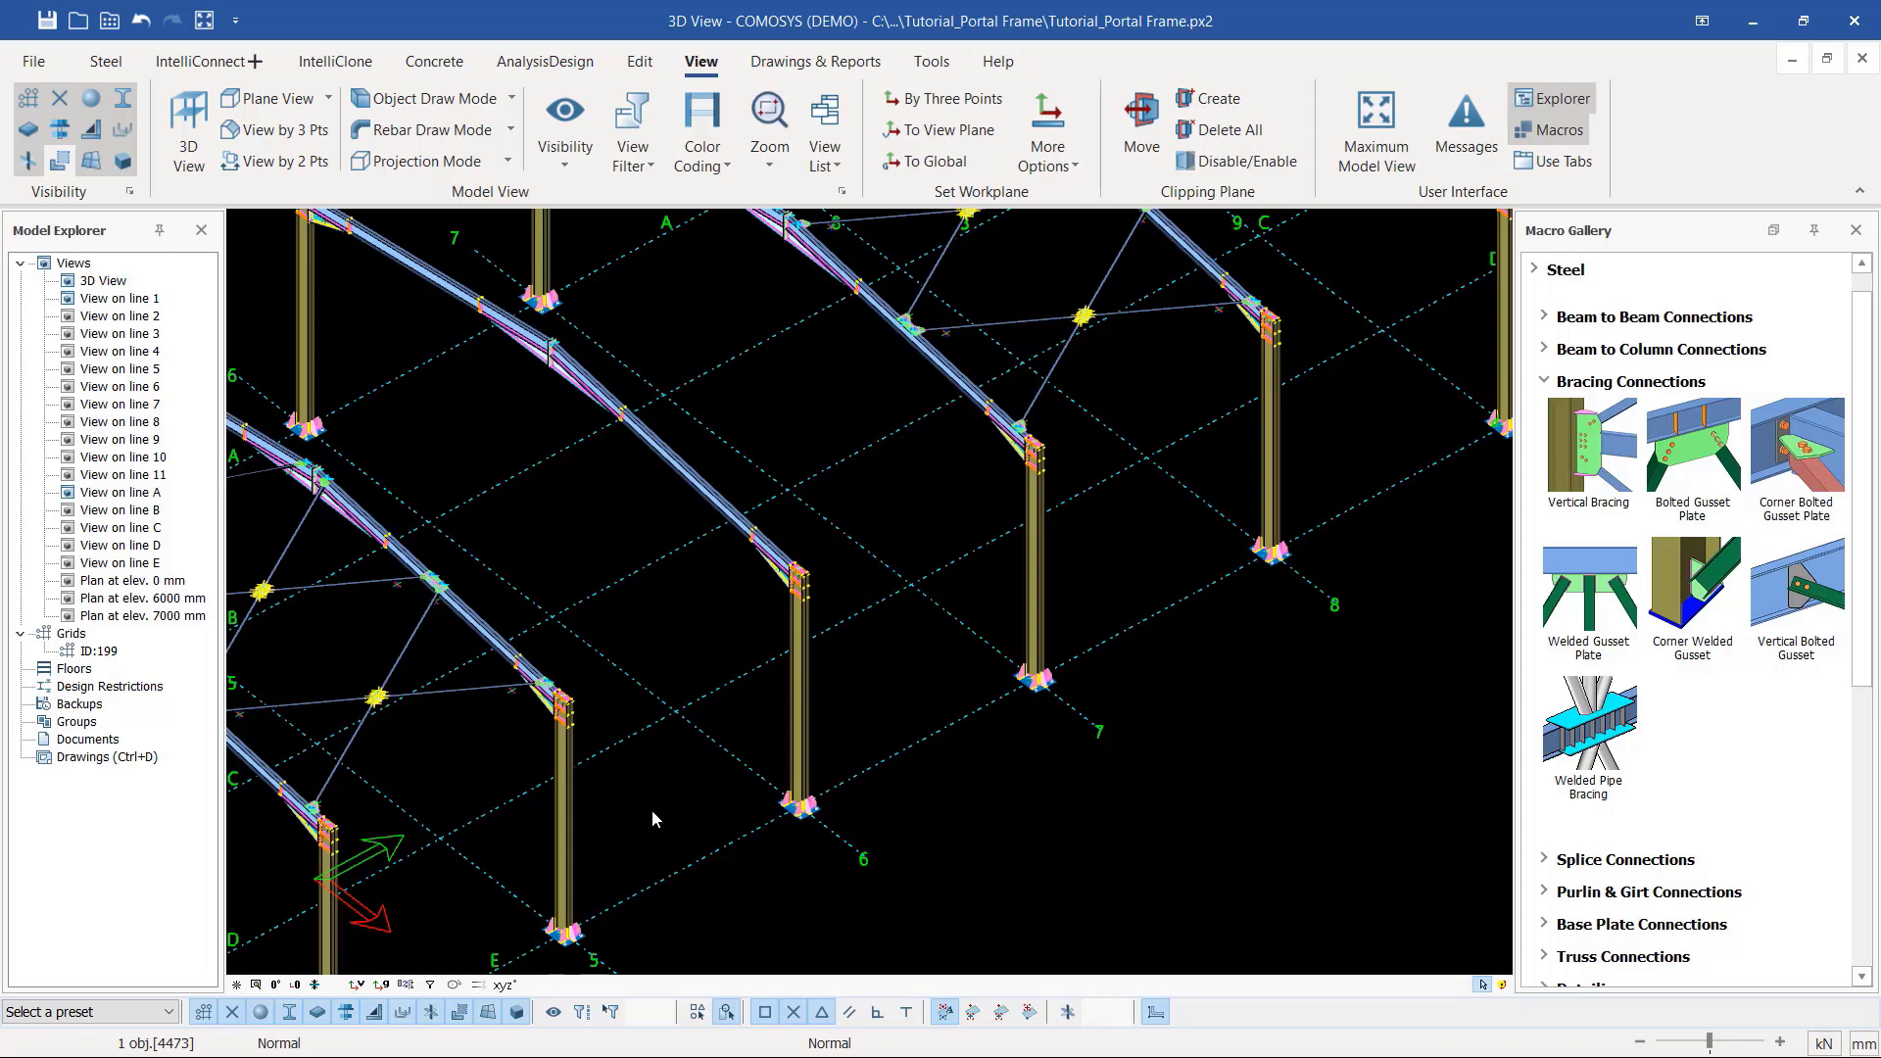